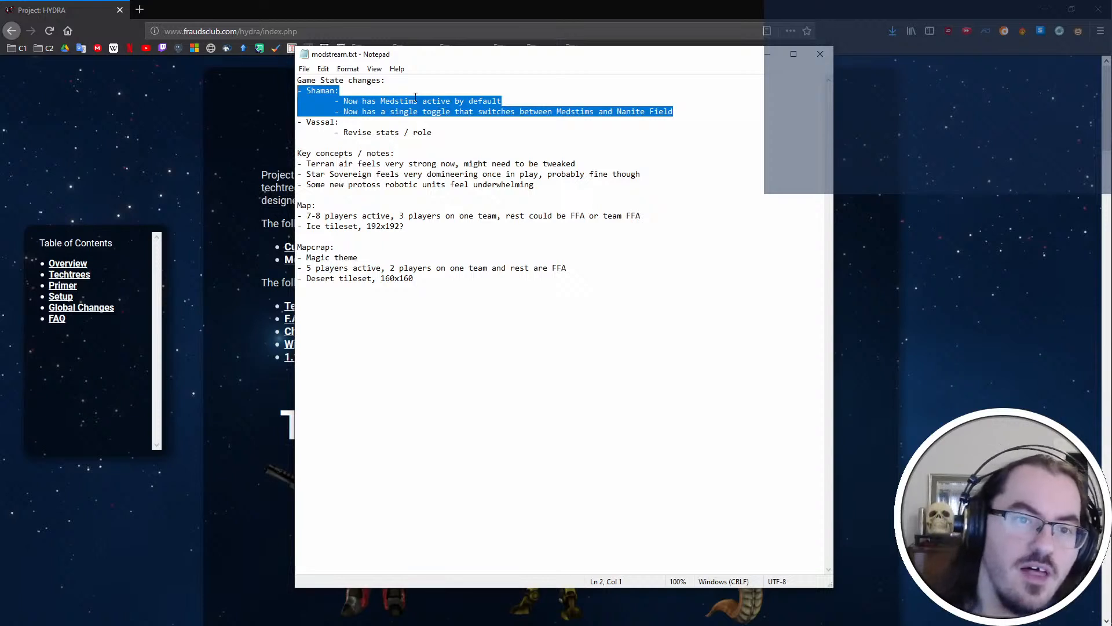
left_click_drag(306, 91, 684, 110)
left_click(535, 111)
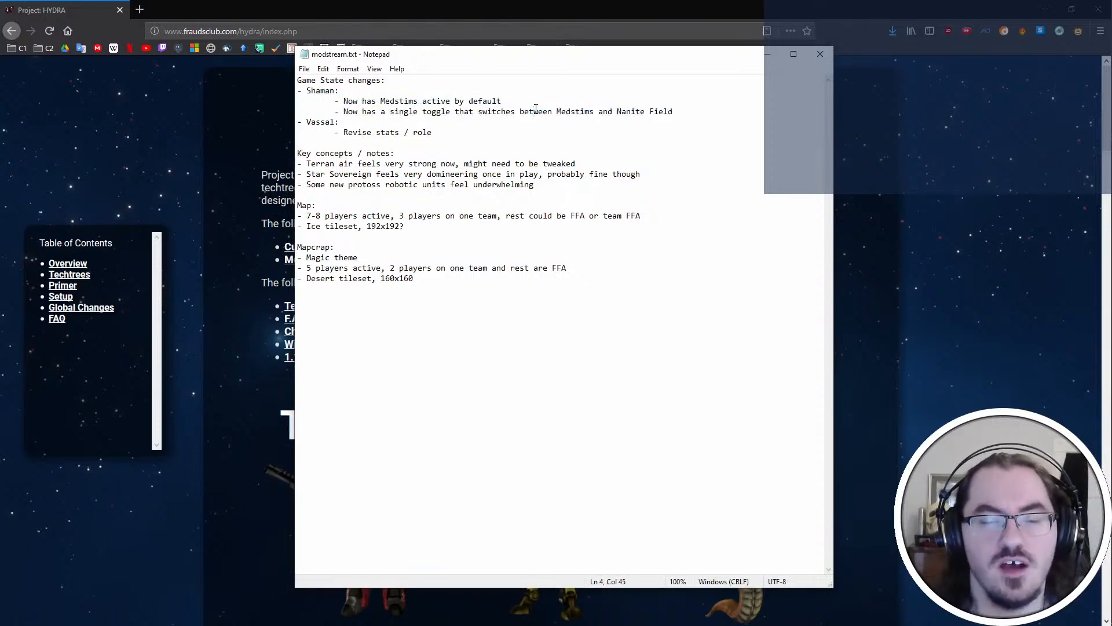
left_click_drag(436, 133, 276, 122)
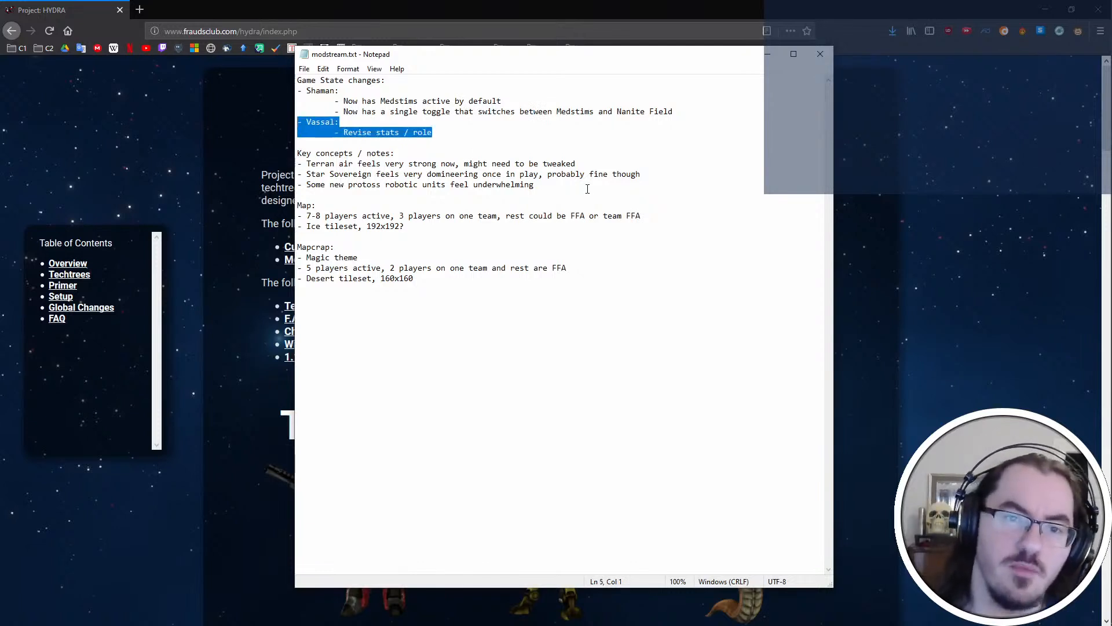
left_click(487, 135)
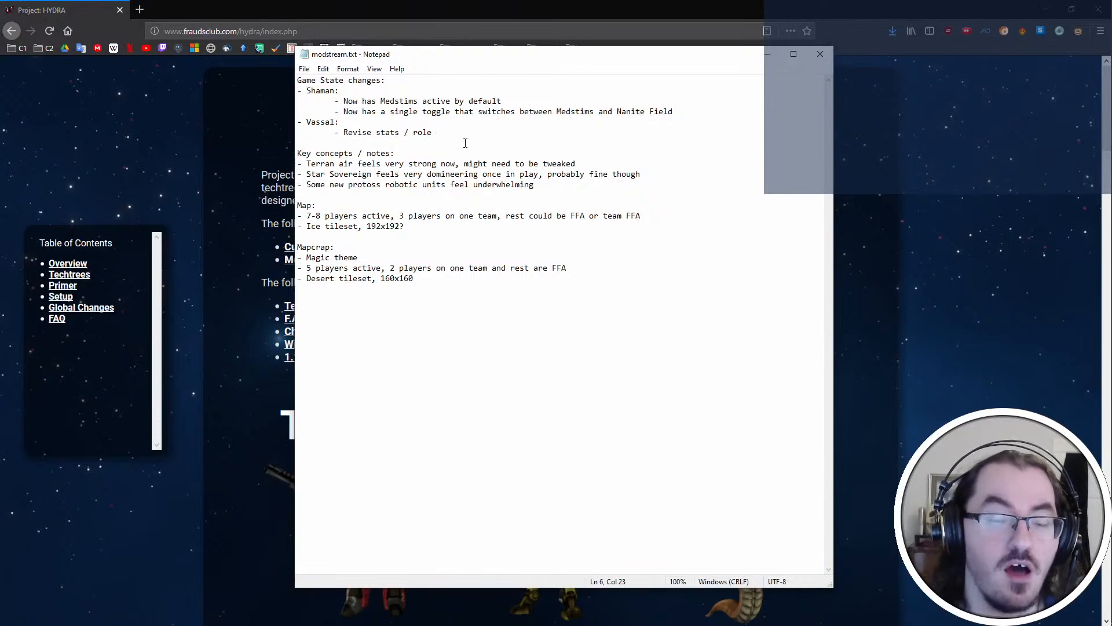
key("Return")
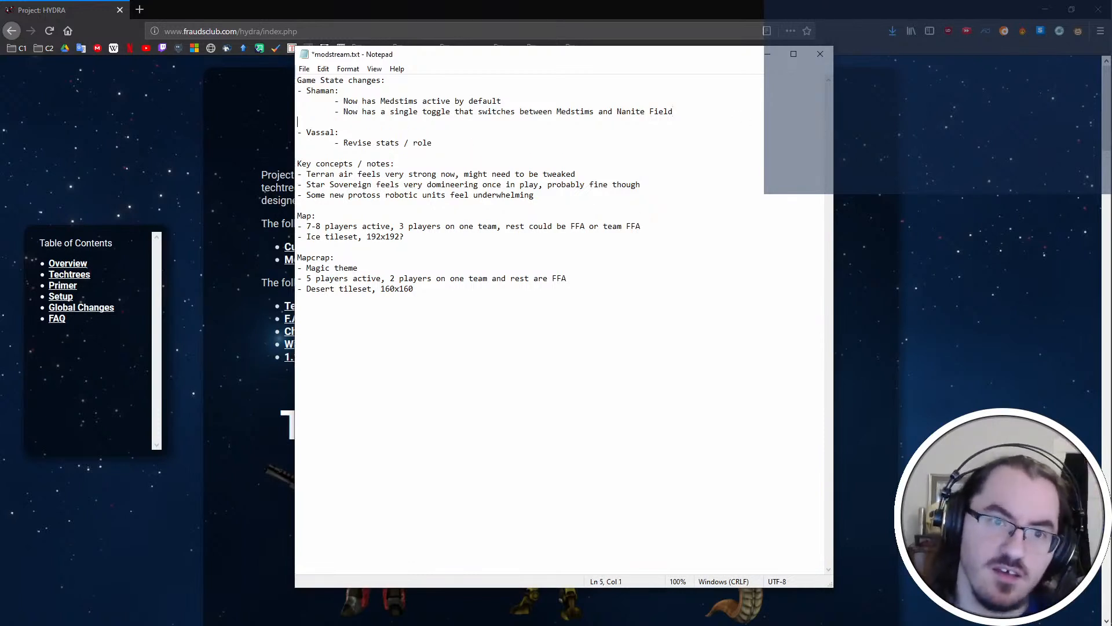
type("-")
key("shift+Up")
key("shift+End")
key("BackSpace")
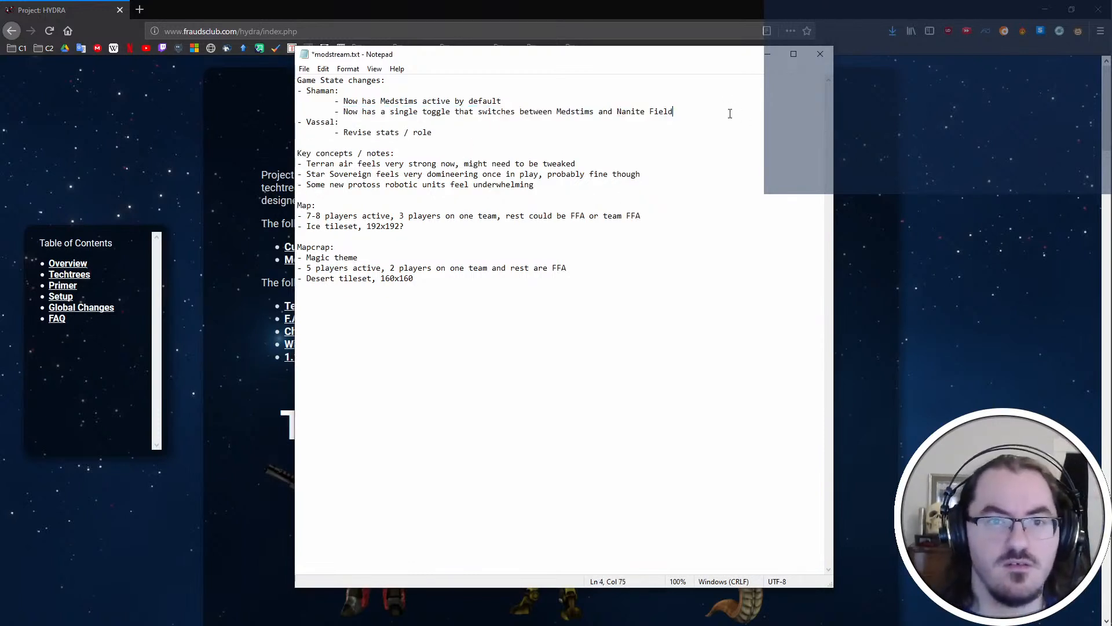
Add an "Exemplar:" entry with the indented item "Reads" below Vassal under Game State changes and save the file
key("Return")
type("- Exemplar:")
key("Return")
key("Tab")
type("- R")
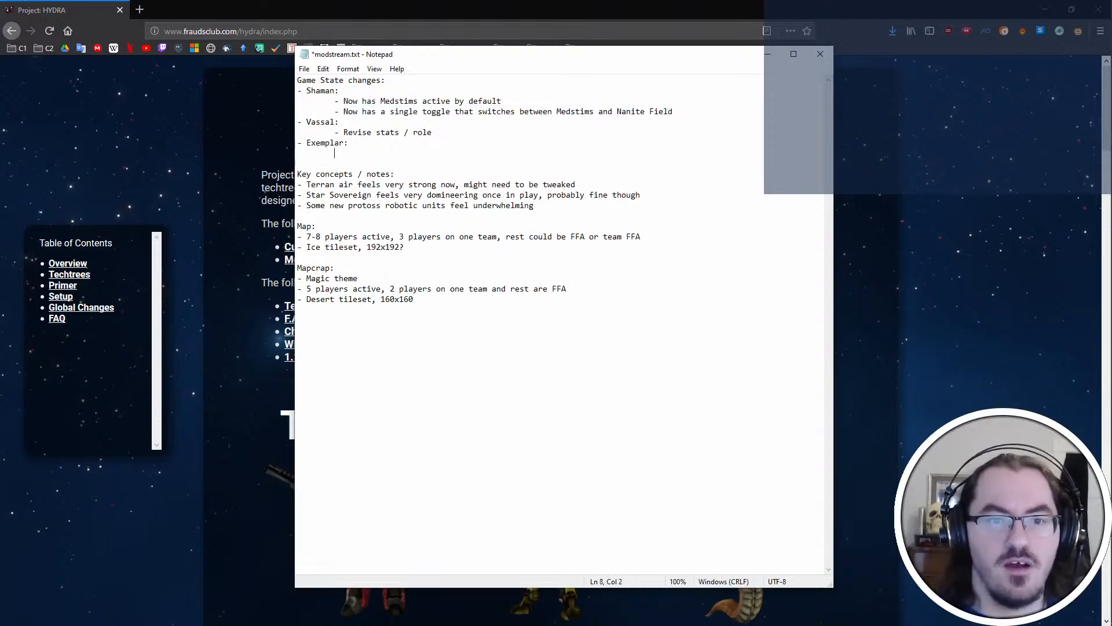
type("eads")
key("ctrl+s")
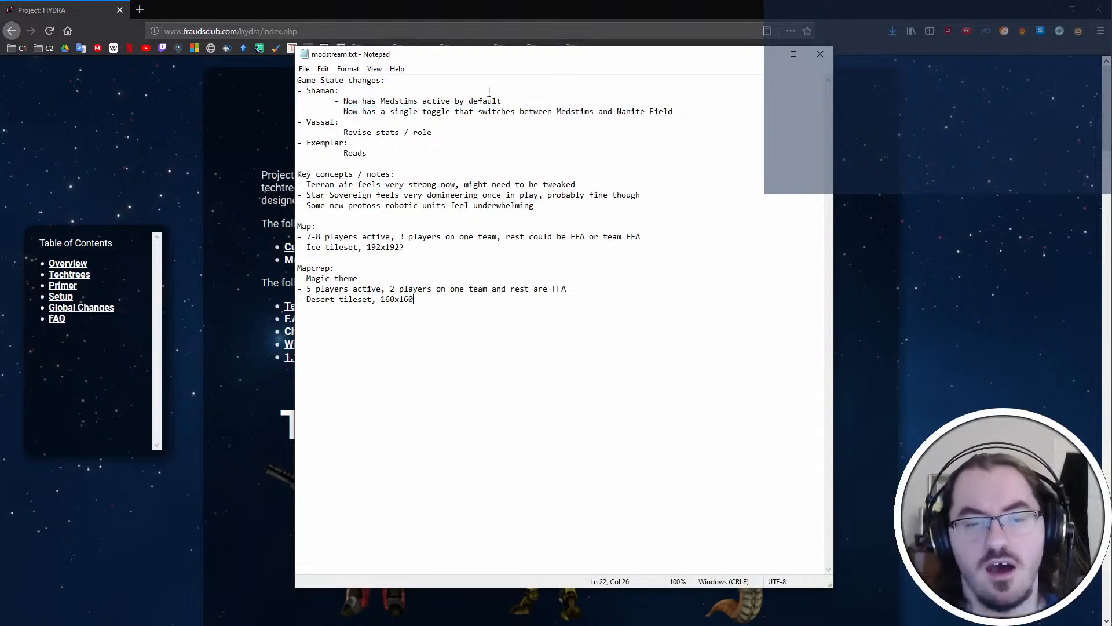
left_click_drag(399, 151, 515, 148)
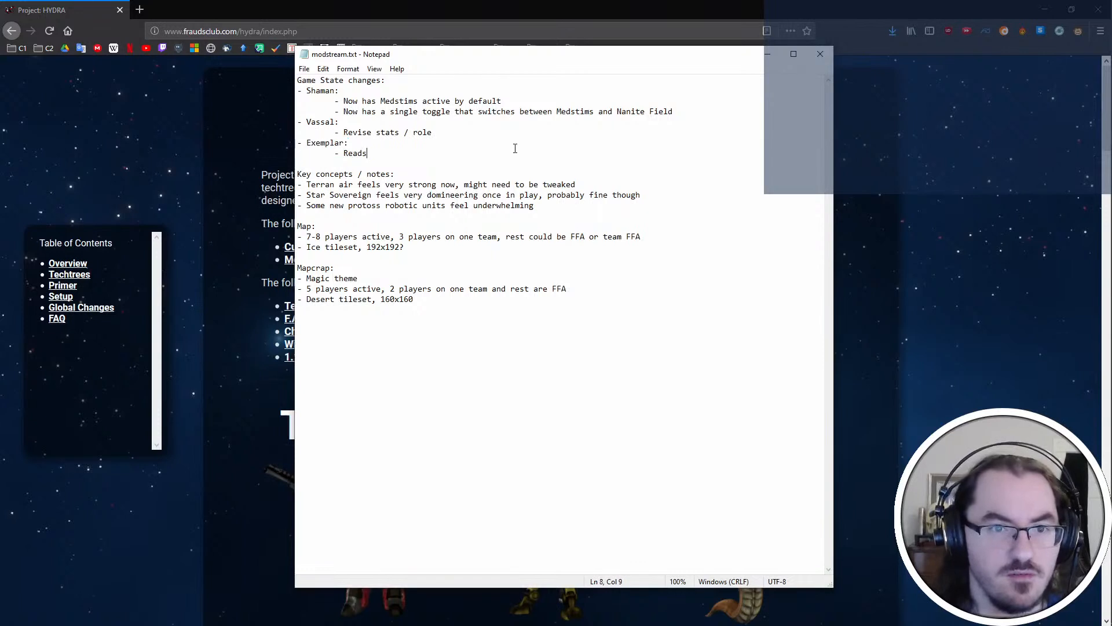
left_click_drag(370, 155, 298, 143)
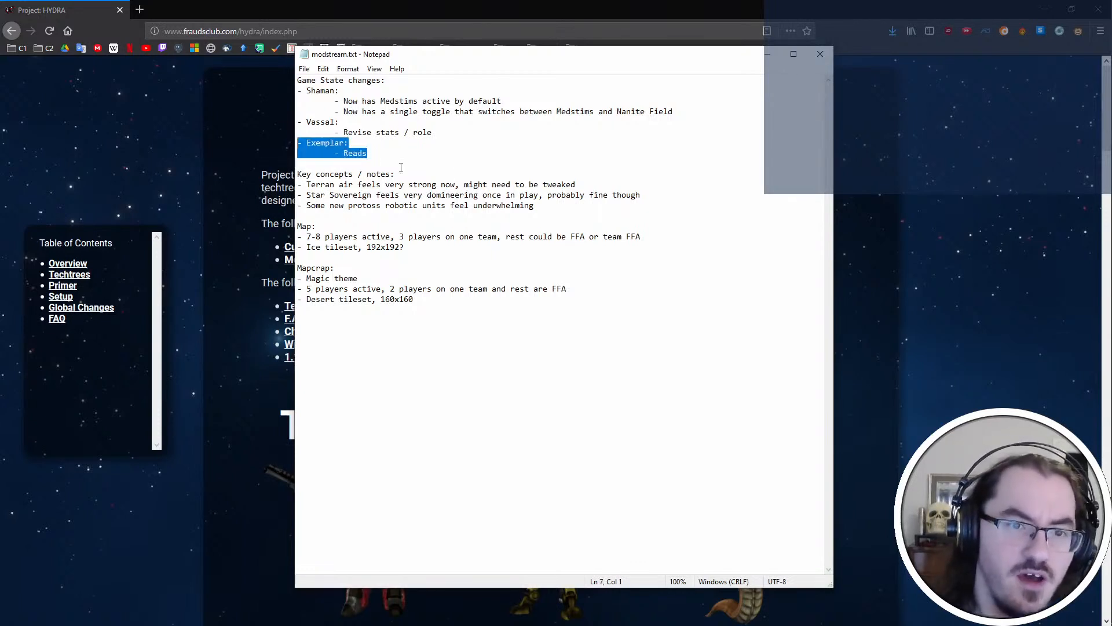
left_click(429, 145)
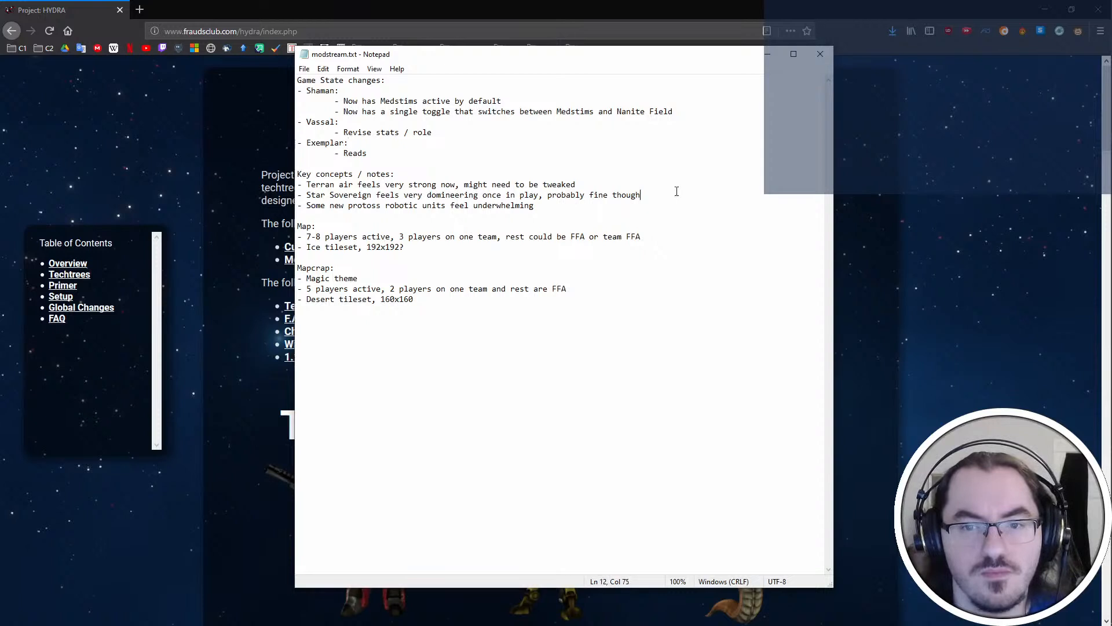
Delete the Star Sovereign note, shorten the "Key concepts / notes:" heading to "Notes:" and save the file
left_click_drag(675, 193, 668, 187)
key("BackSpace")
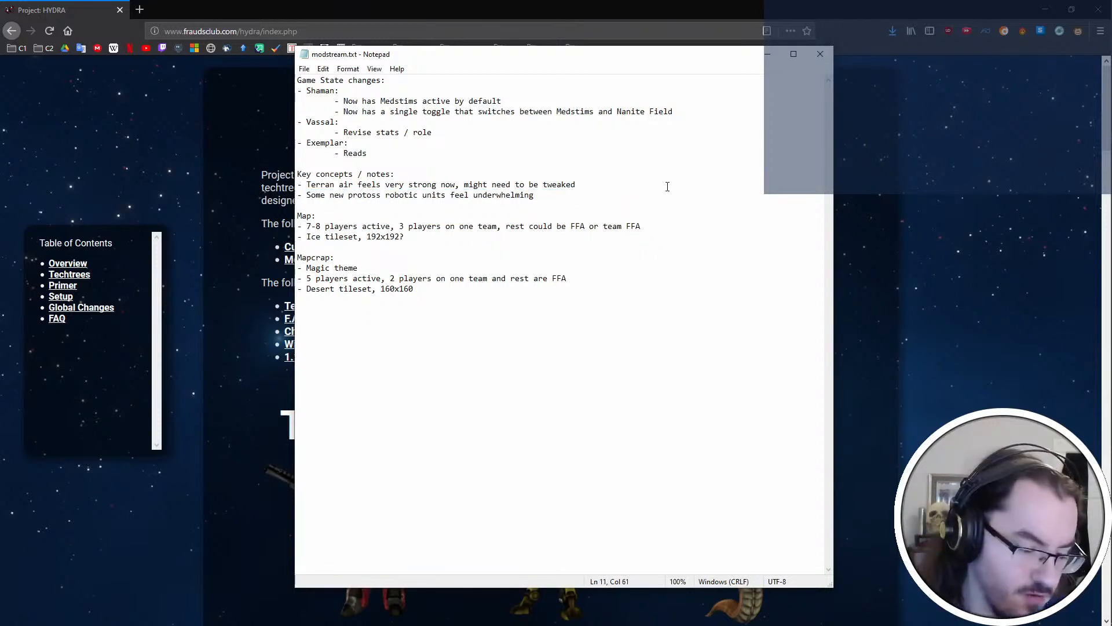
left_click_drag(377, 173, 297, 174)
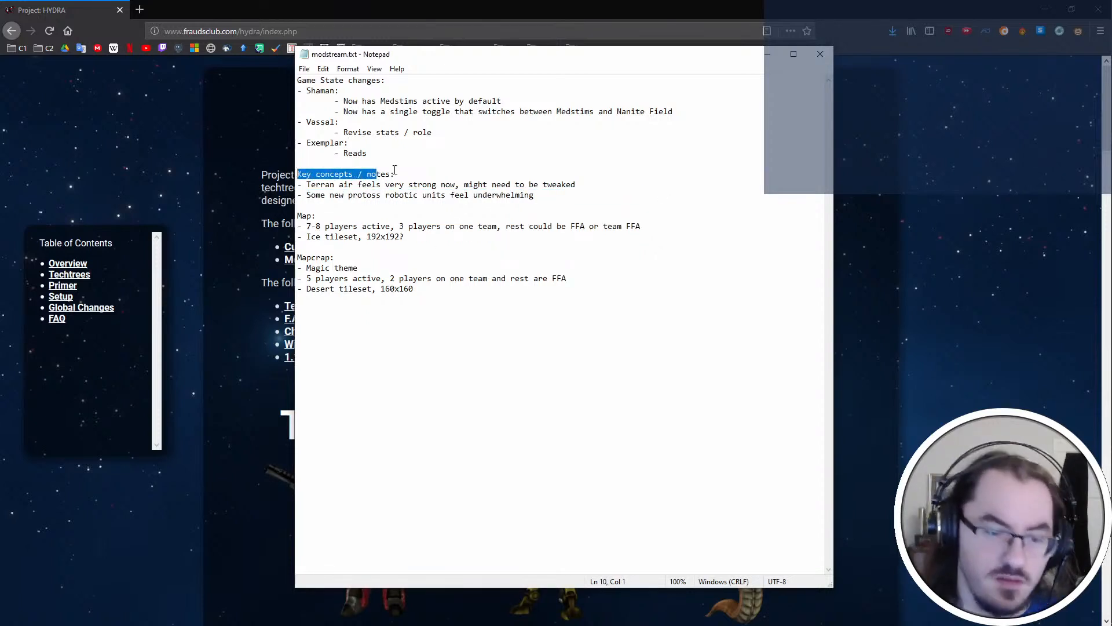
type("No")
key("ctrl+s")
key("End")
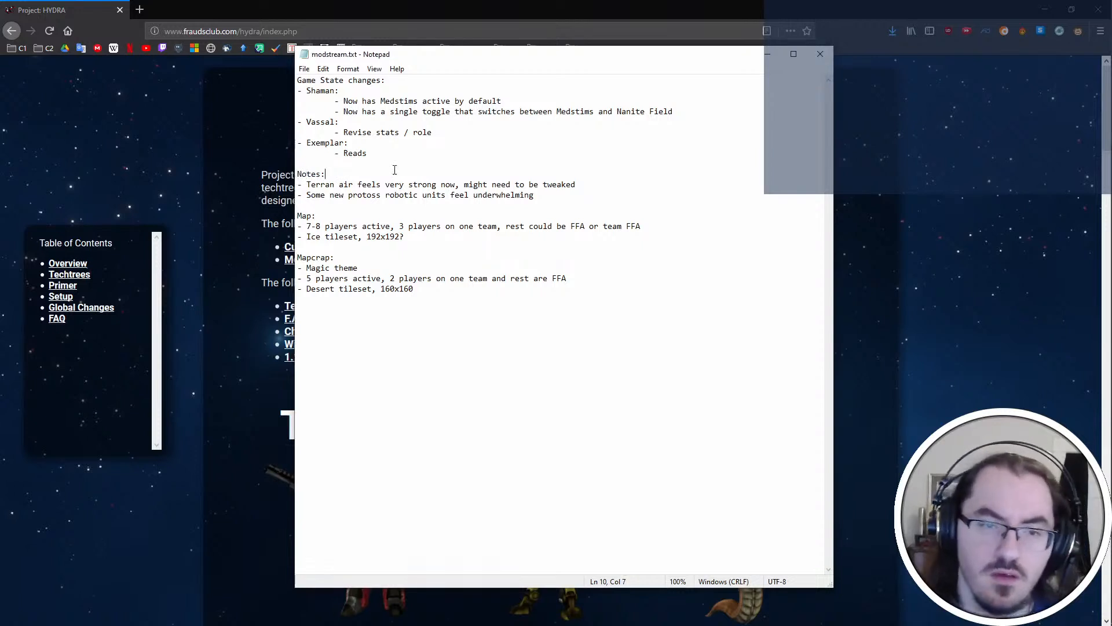
left_click(604, 195)
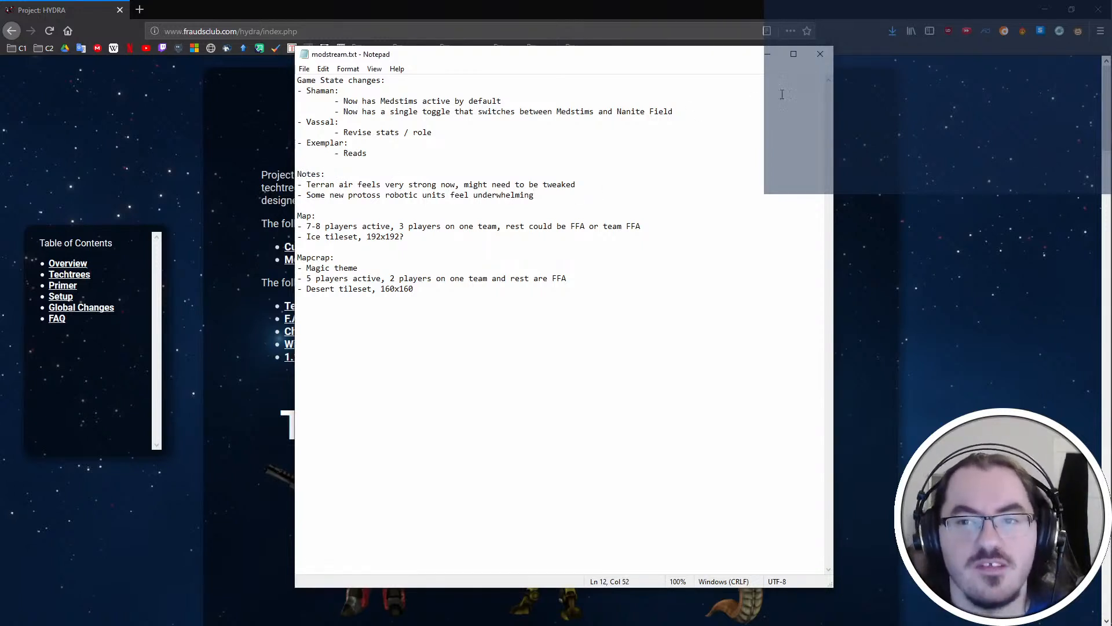
Close the notes file and open the Carrier's page from the Protoss techtree on the Project: HYDRA site
left_click(820, 54)
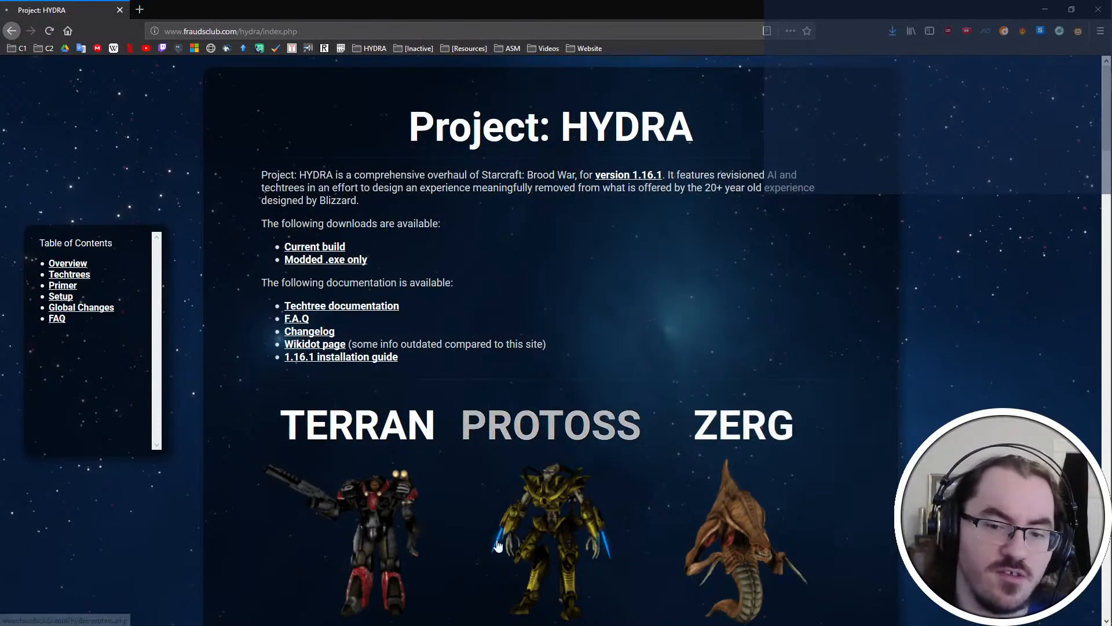
left_click(498, 545)
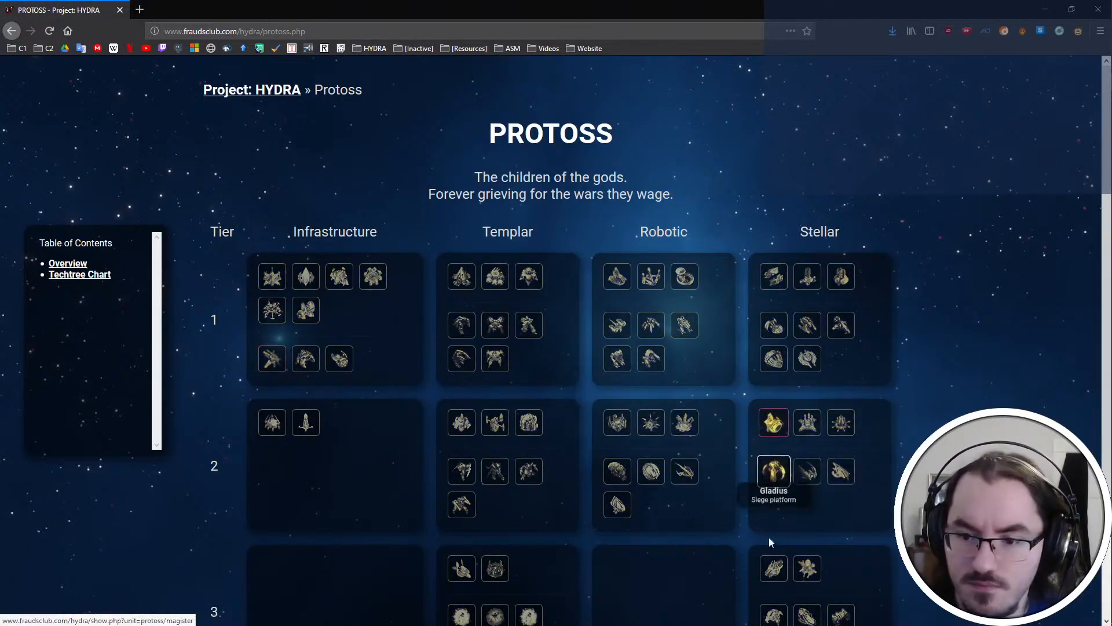
left_click(807, 568)
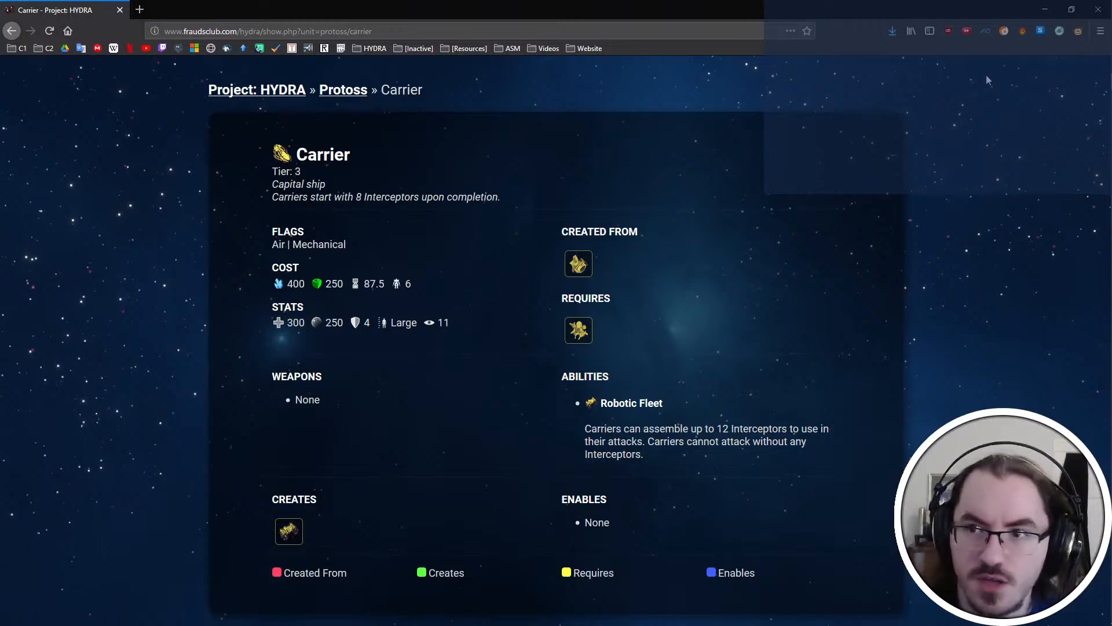
Switch to Visual Studio Code and open units/protoss/carrier.yml from the techtrees project
left_click(1045, 9)
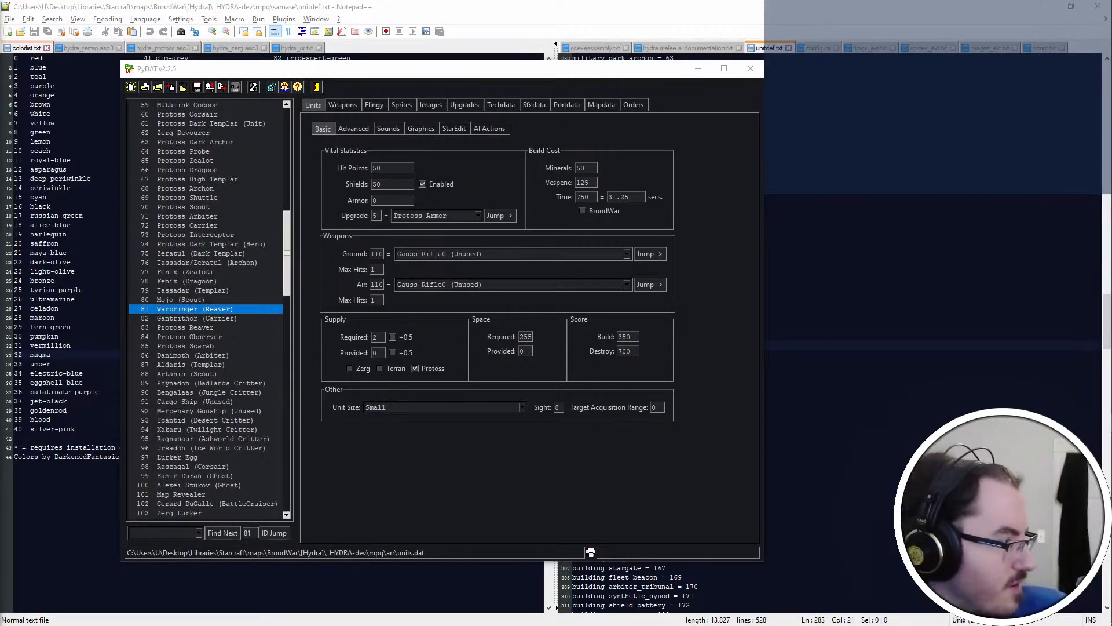
left_click_drag(405, 0, 404, 0)
scroll(97, 245, "up", 8)
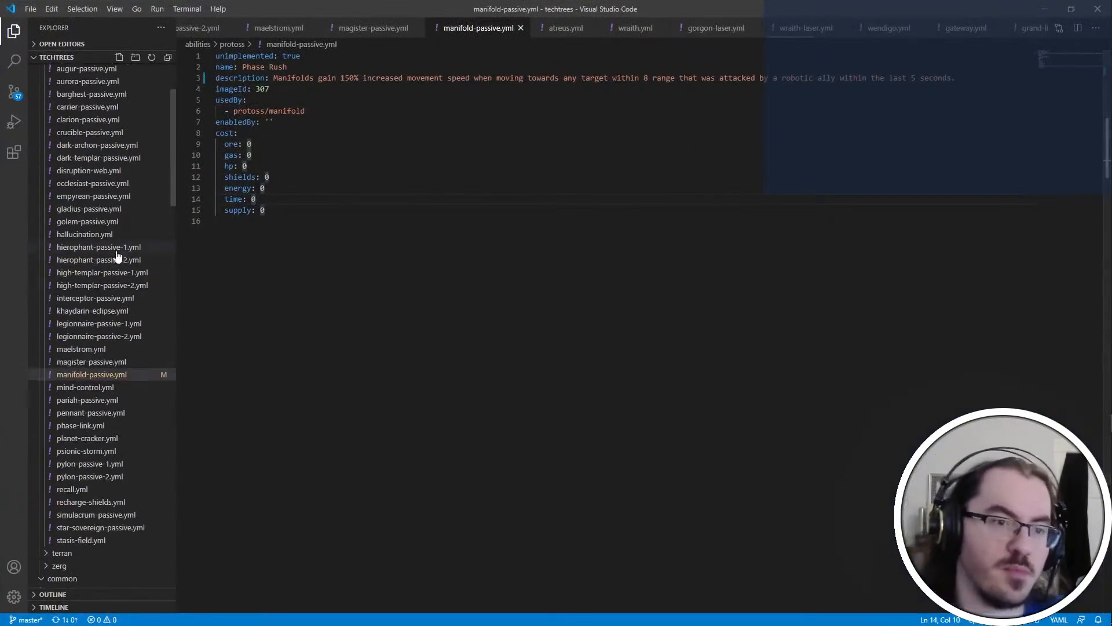
scroll(124, 457, "up", 4)
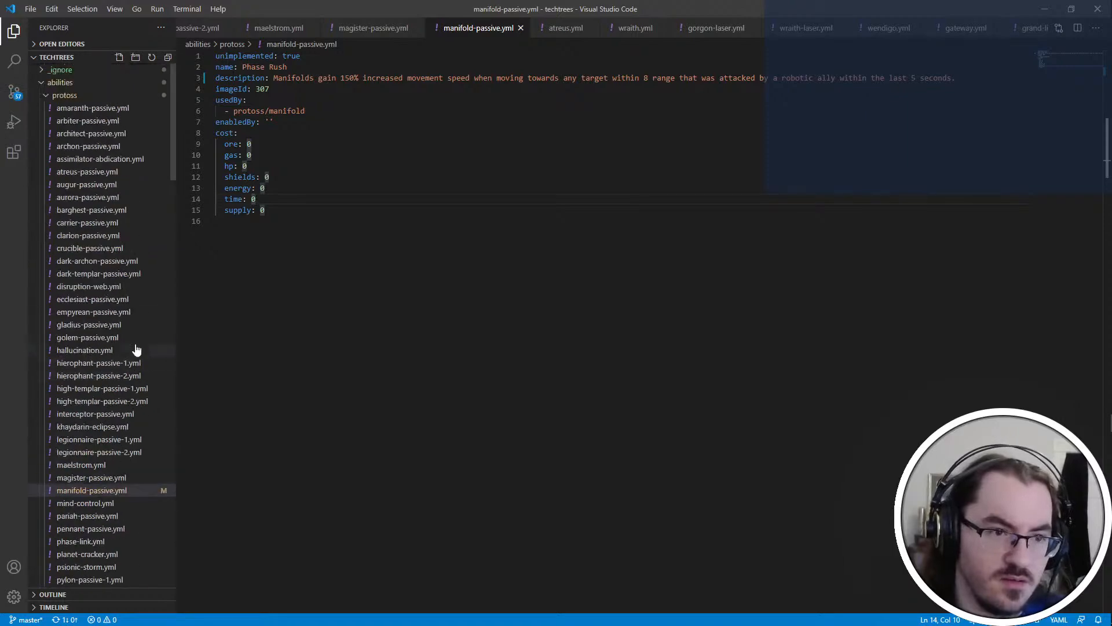
left_click(75, 97)
scroll(99, 393, "down", 4)
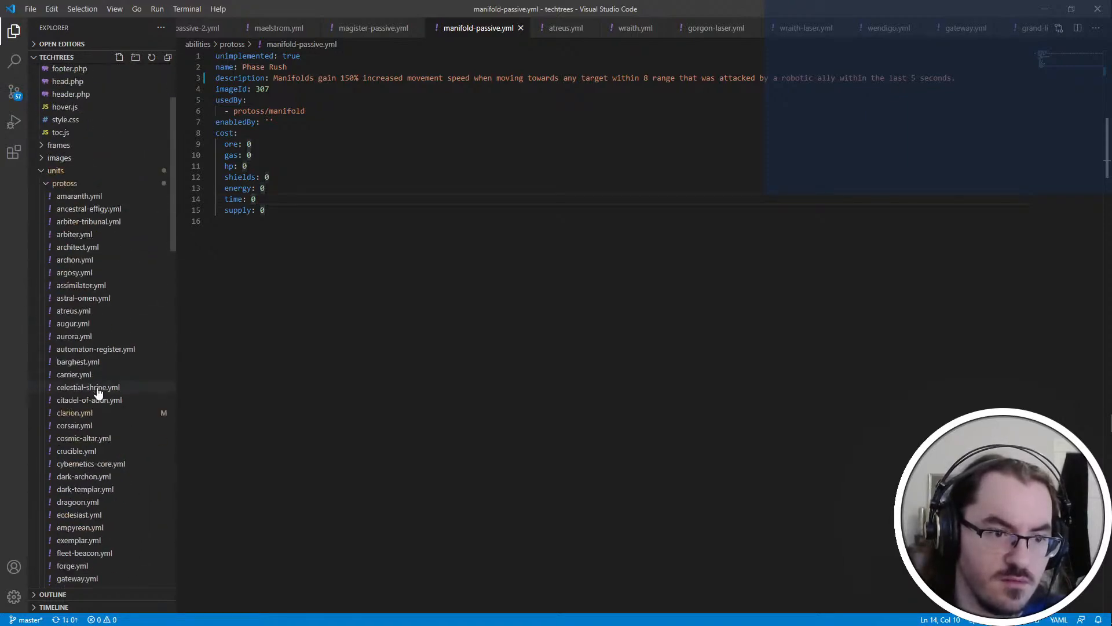
left_click(96, 376)
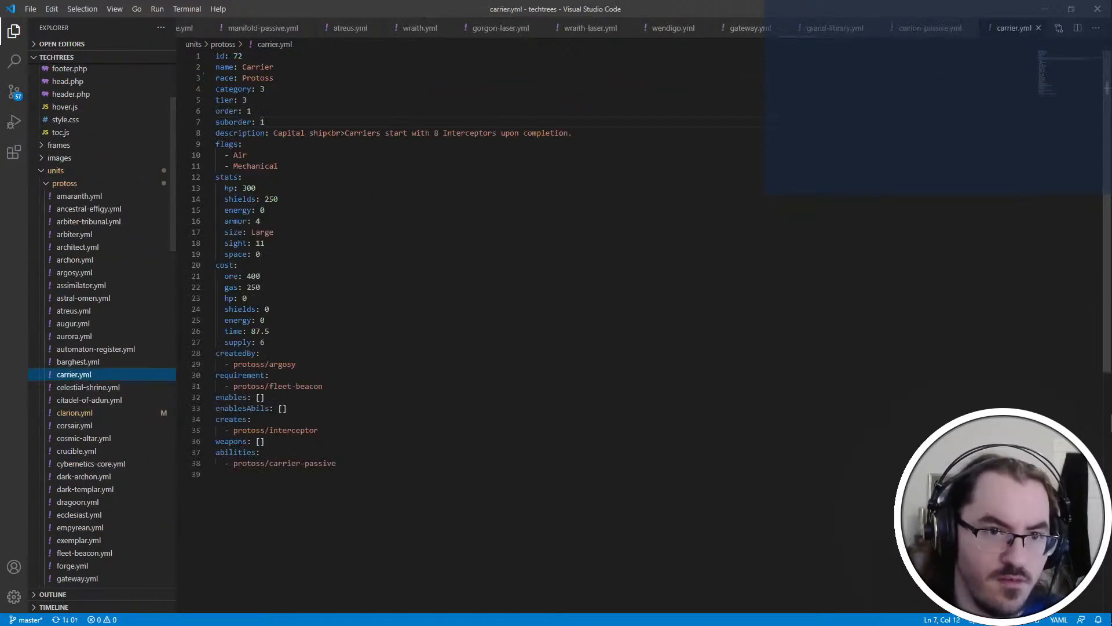
Set the number of starting Interceptors in the Carrier's description to 12 and save the file
double_click(436, 133)
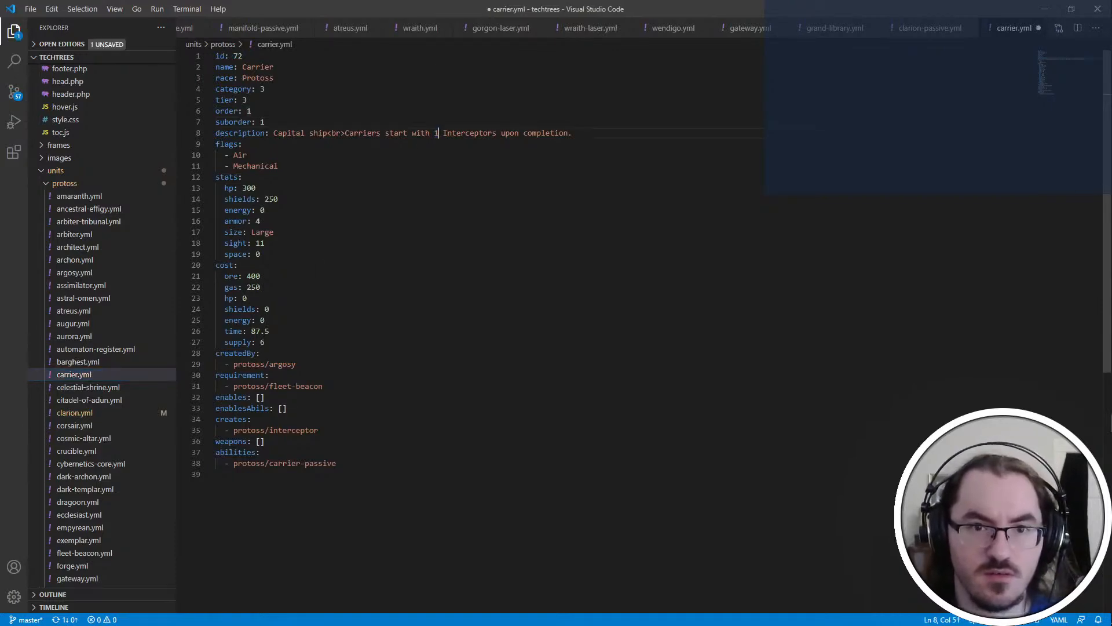
type("12")
key("ctrl+shift+Left")
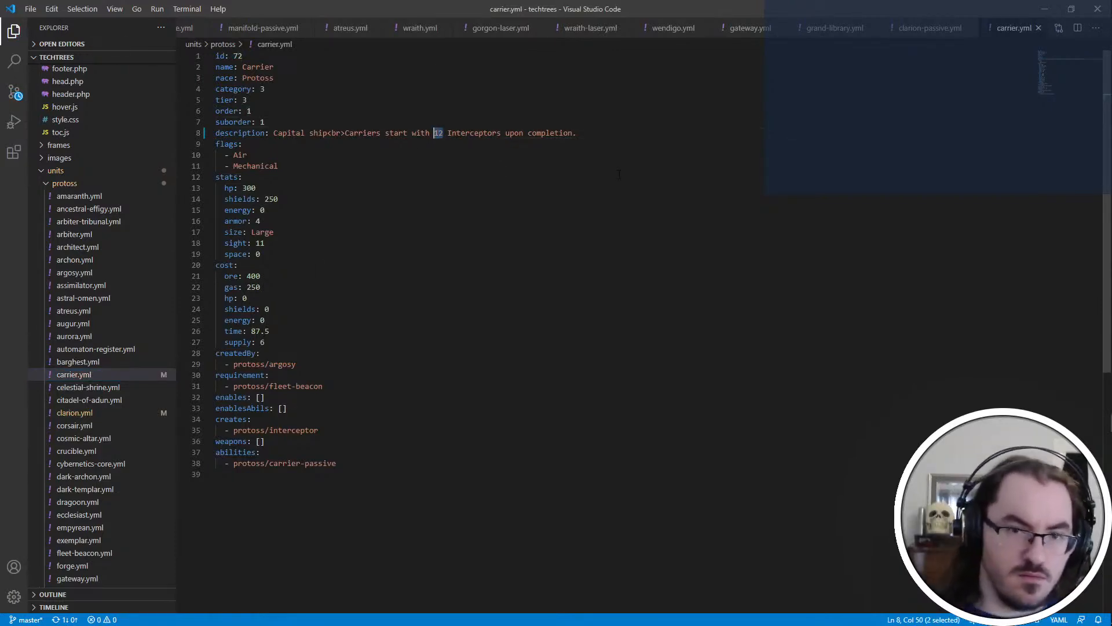
type("8")
key("BackSpace")
type("12")
key("ctrl+s")
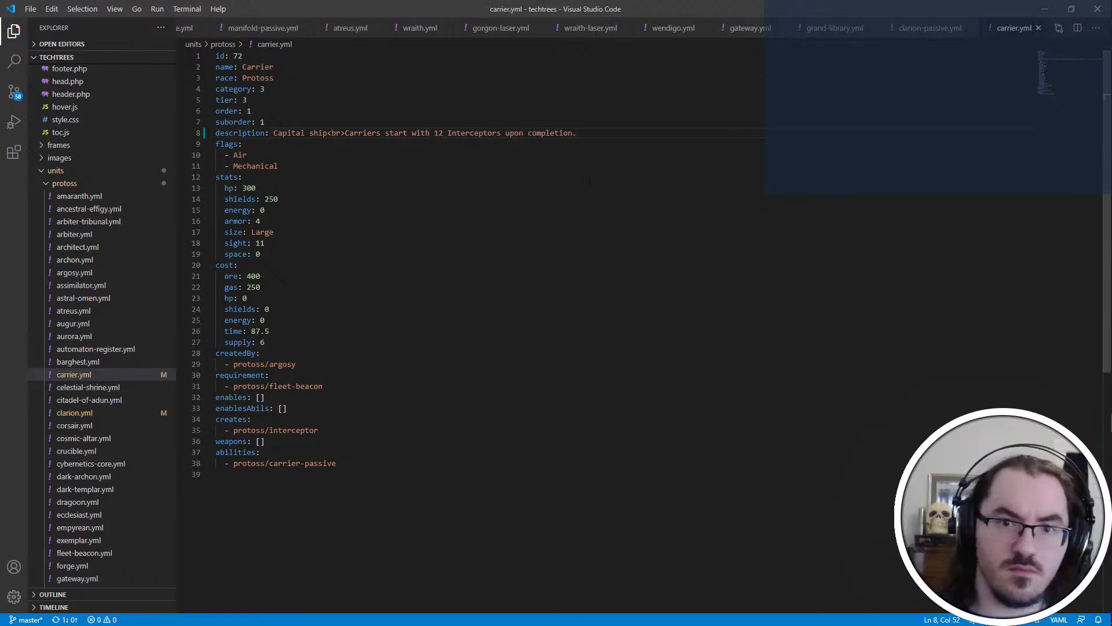
Examine the Carrier's shields value and its ore and gas costs in carrier.yml
scroll(148, 248, "up", 3)
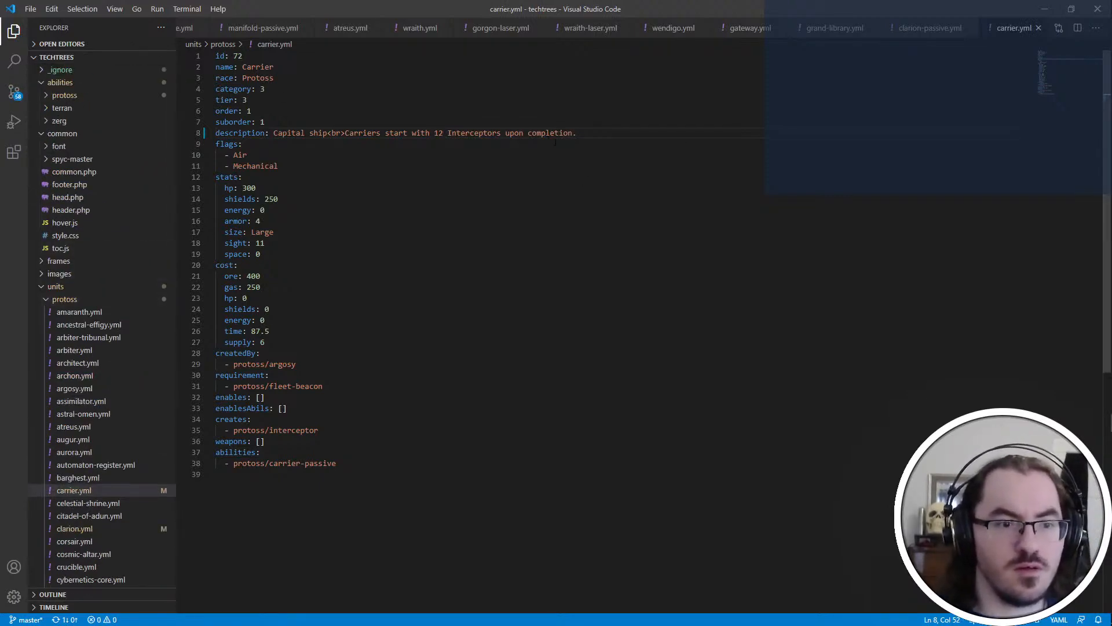
double_click(284, 199)
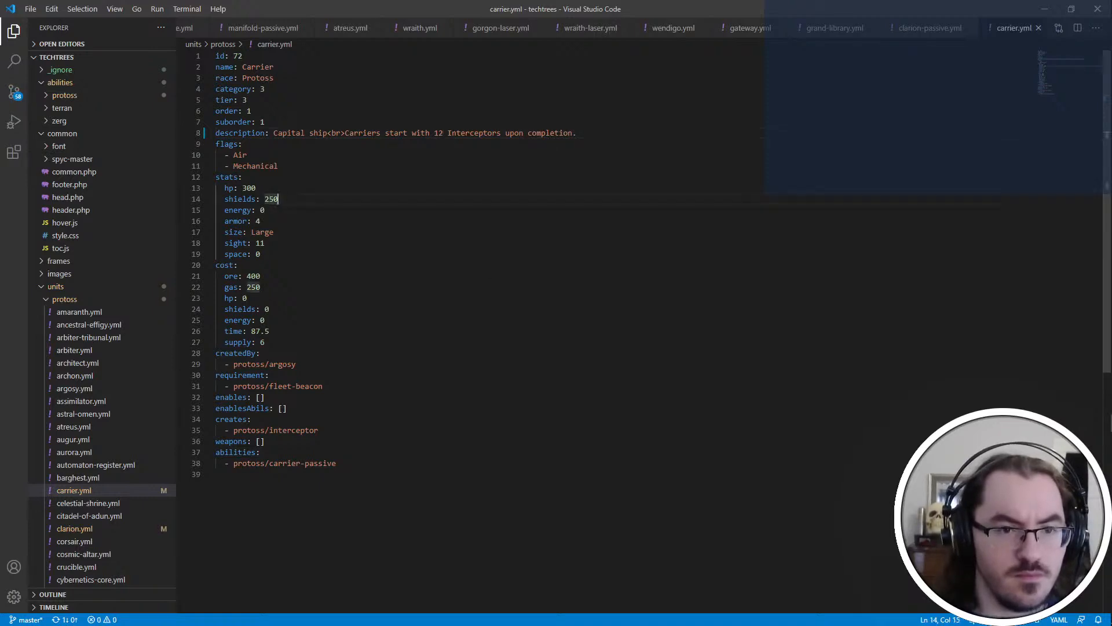
double_click(274, 286)
double_click(277, 276)
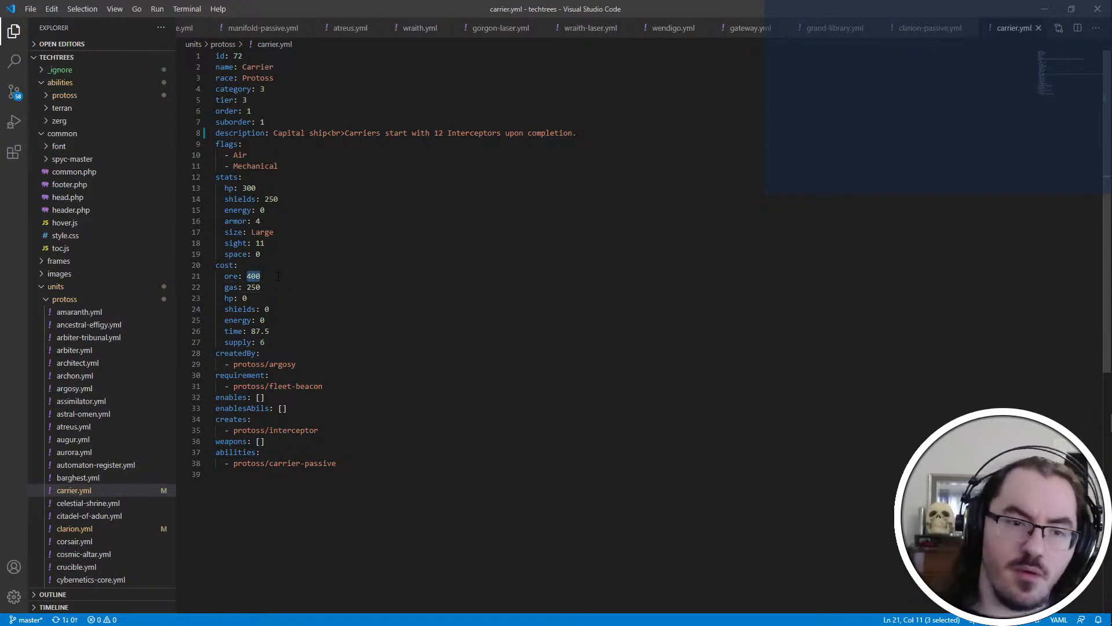
left_click(281, 277)
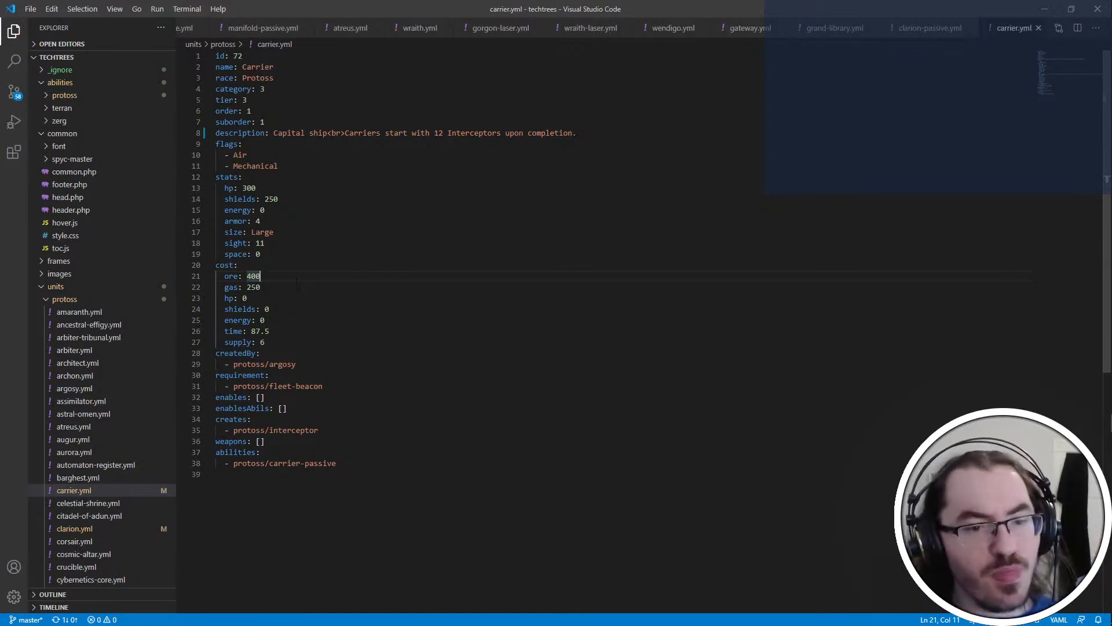
left_click(400, 264)
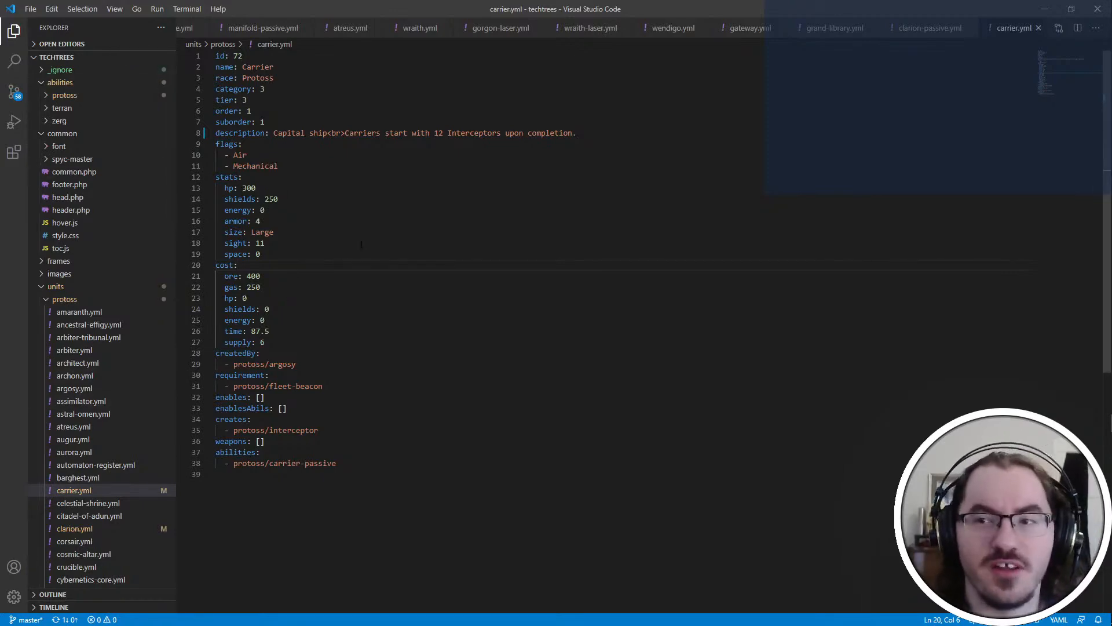
Switch to the Git client, pull the latest changes of the techtrees repository and show the uncommitted changes
double_click(262, 232)
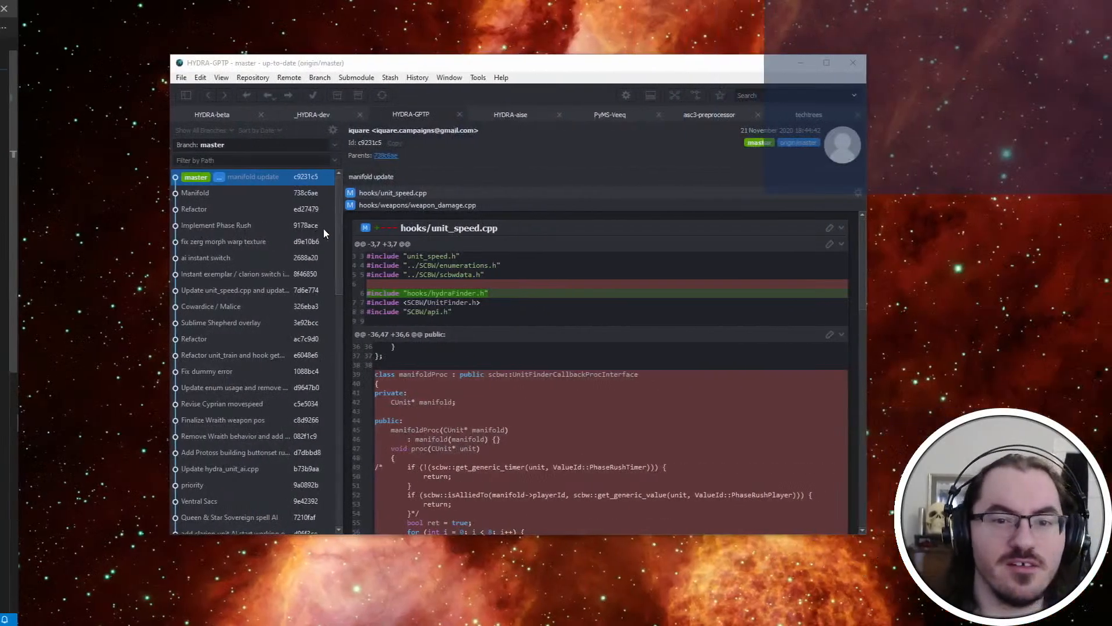
left_click(788, 115)
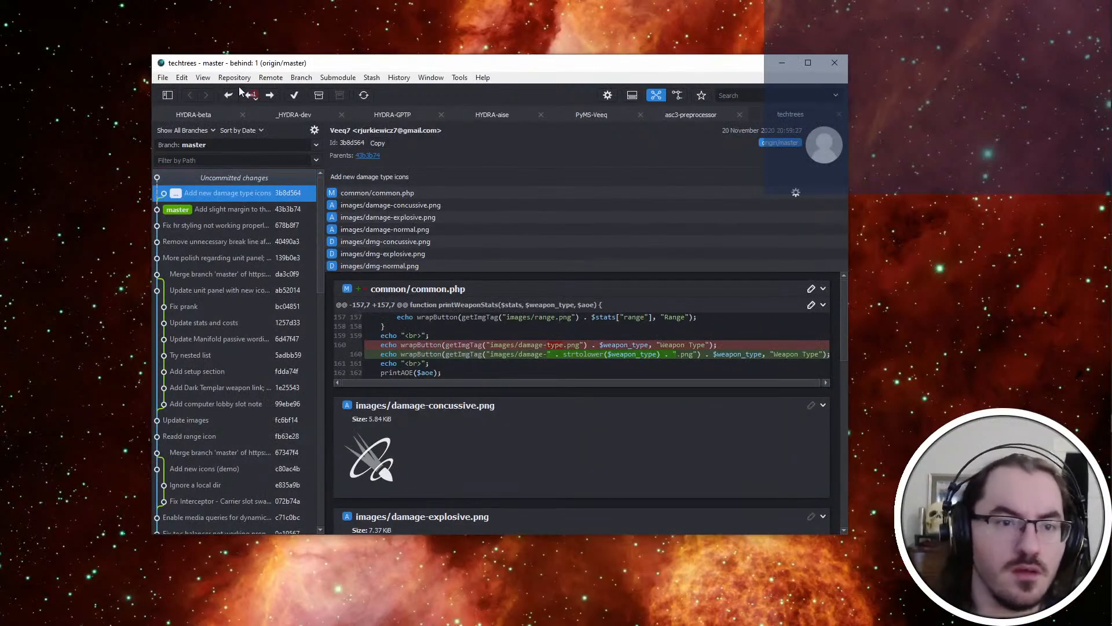
left_click(277, 177)
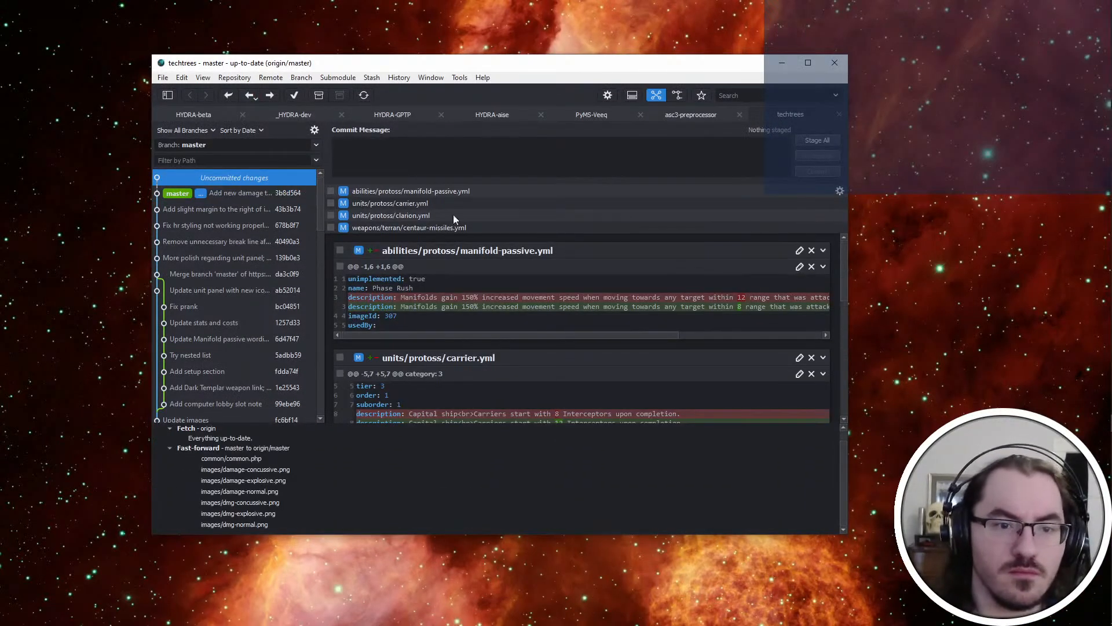
Commit all changed techtrees files with the message "Sync a few changes with upcoming patch" and push the commit to origin
left_click(817, 140)
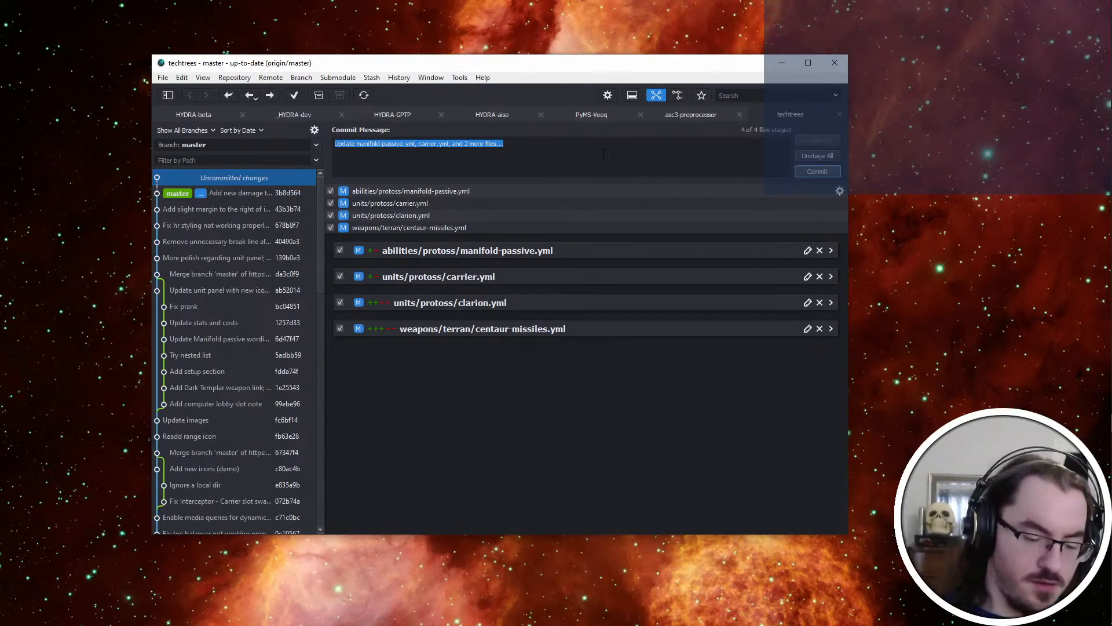
type("Push")
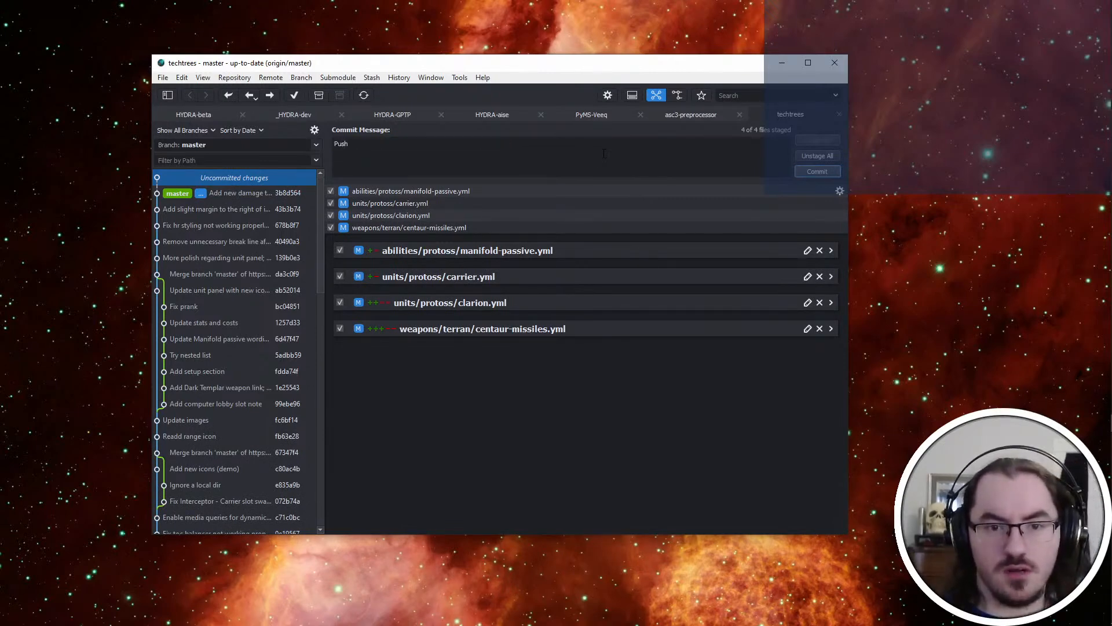
type(" a few")
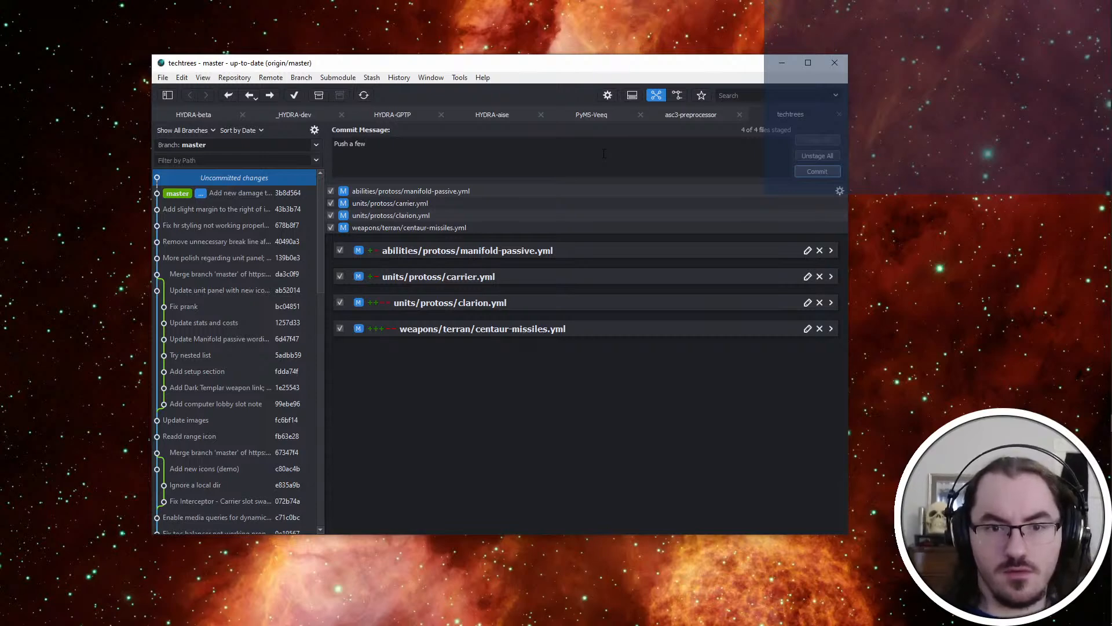
key("ctrl+a")
type("Sy")
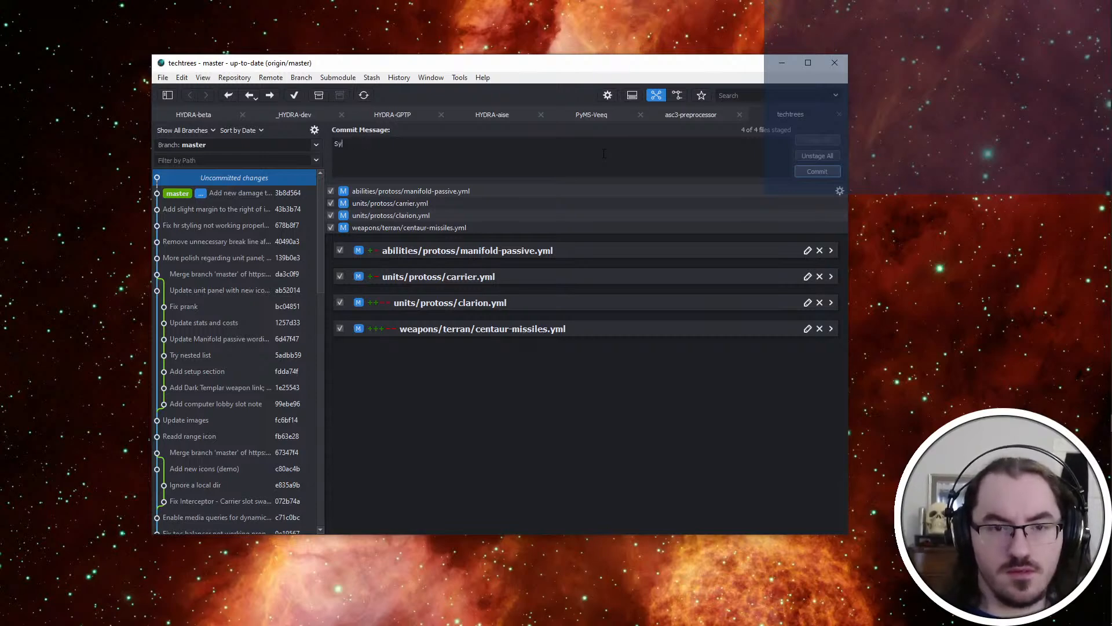
type("nc a few changes with upcoming pach")
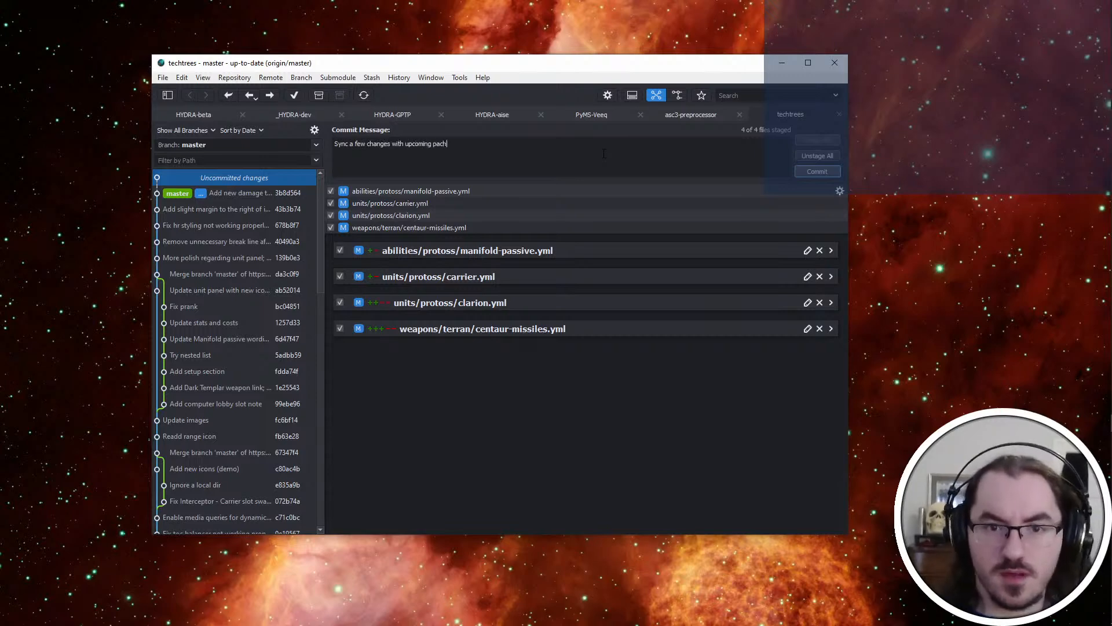
key("BackSpace")
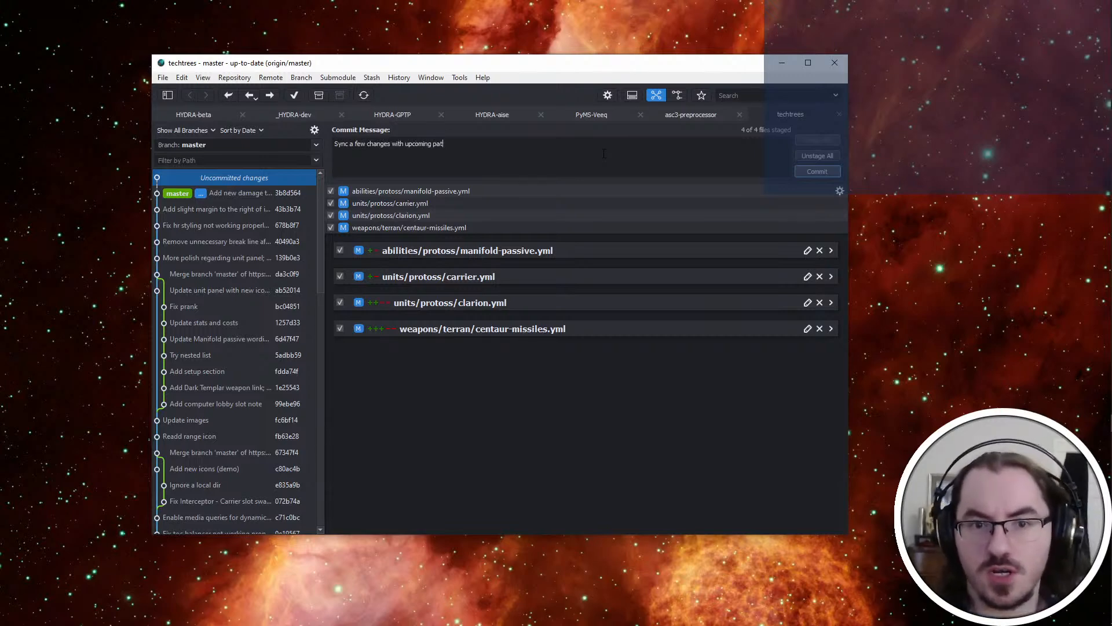
type("tch")
key("ctrl+Return")
left_click(270, 97)
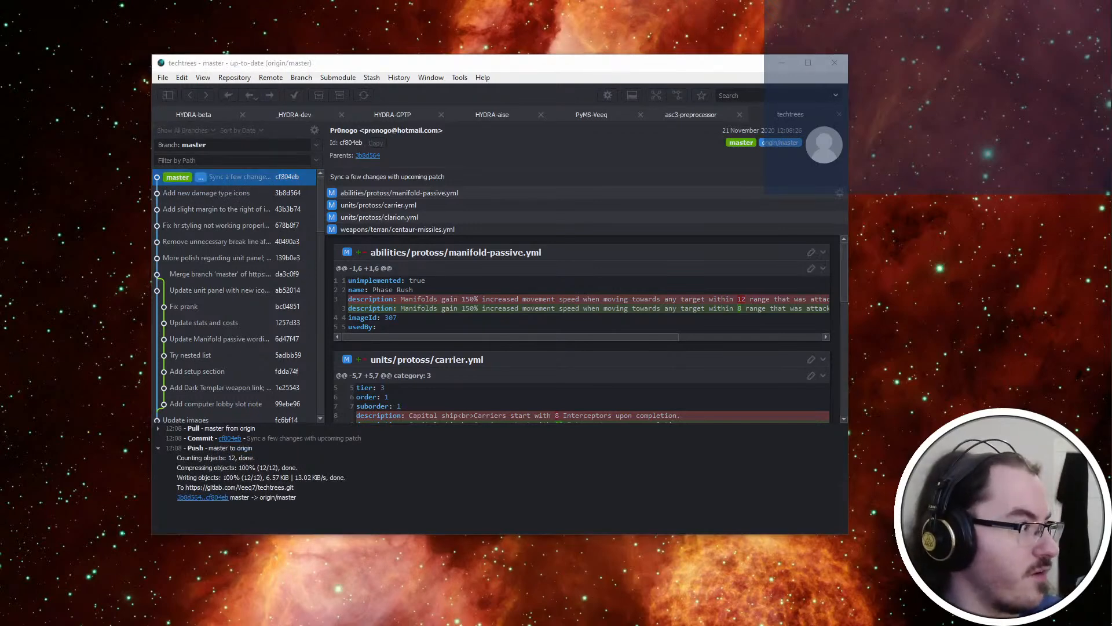
Switch to the browser showing the Carrier page and go back through the Protoss overview to the Project: HYDRA main page
key("alt+Tab")
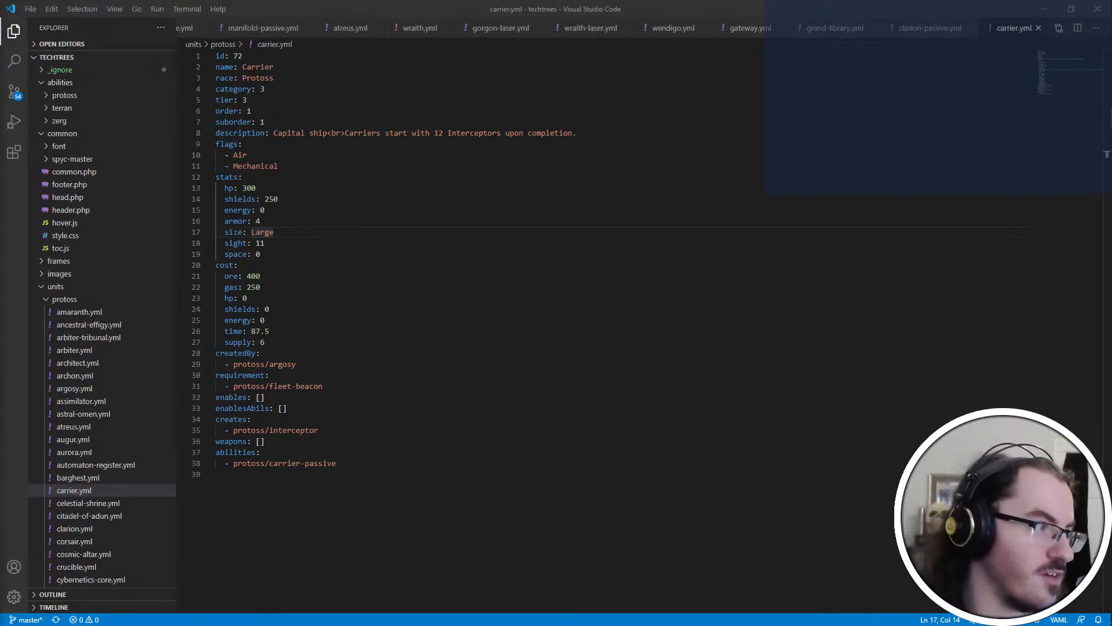
key("super+Down")
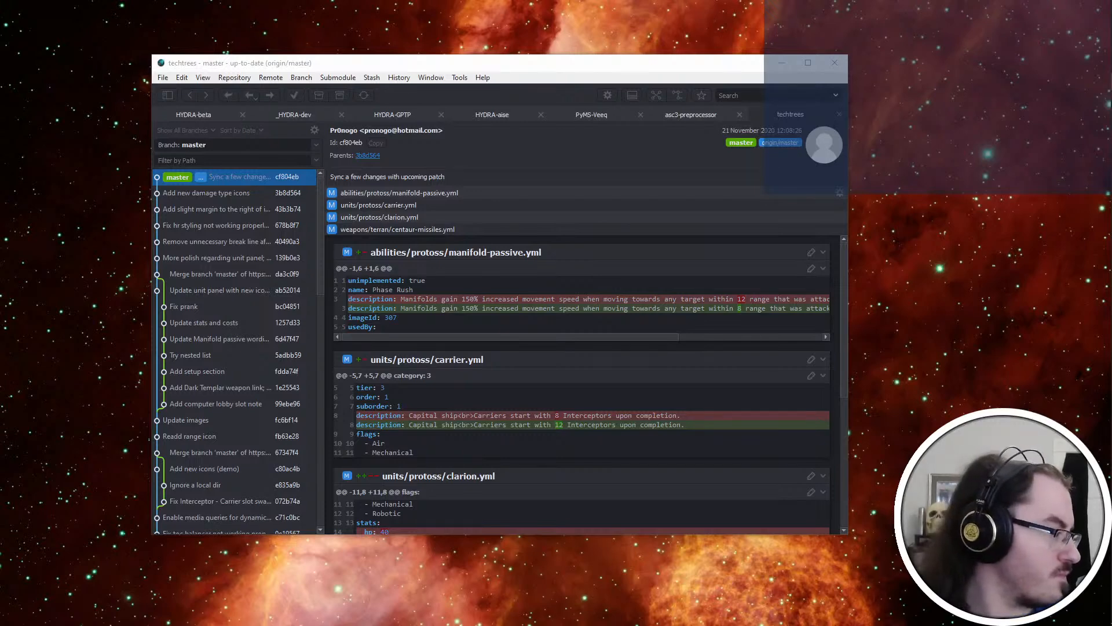
key("alt+Tab")
key("alt+Tab")
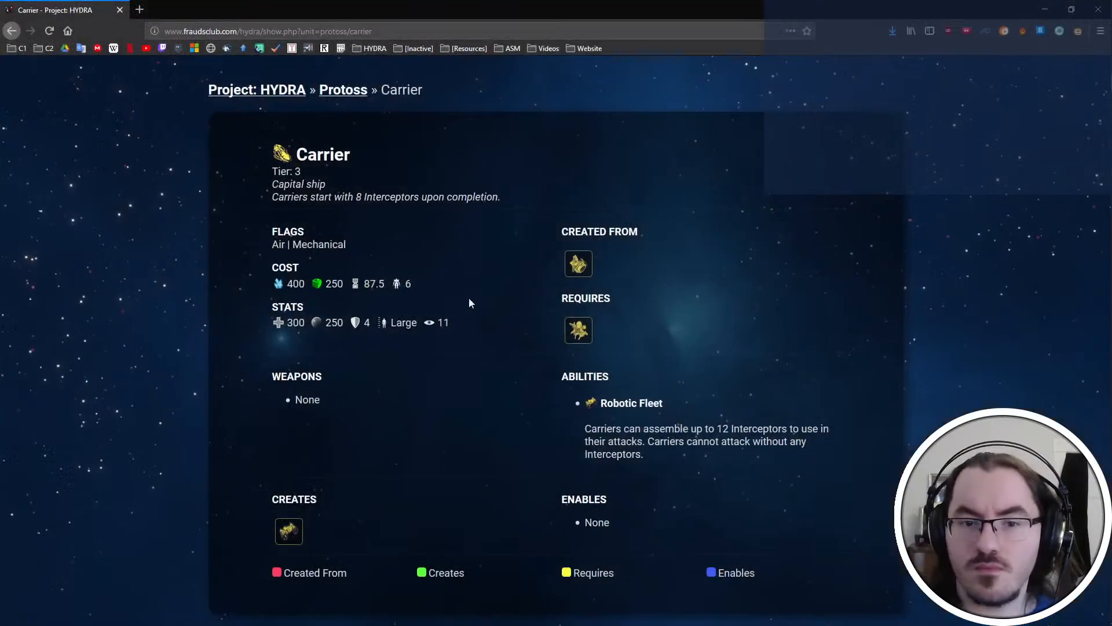
left_click(344, 90)
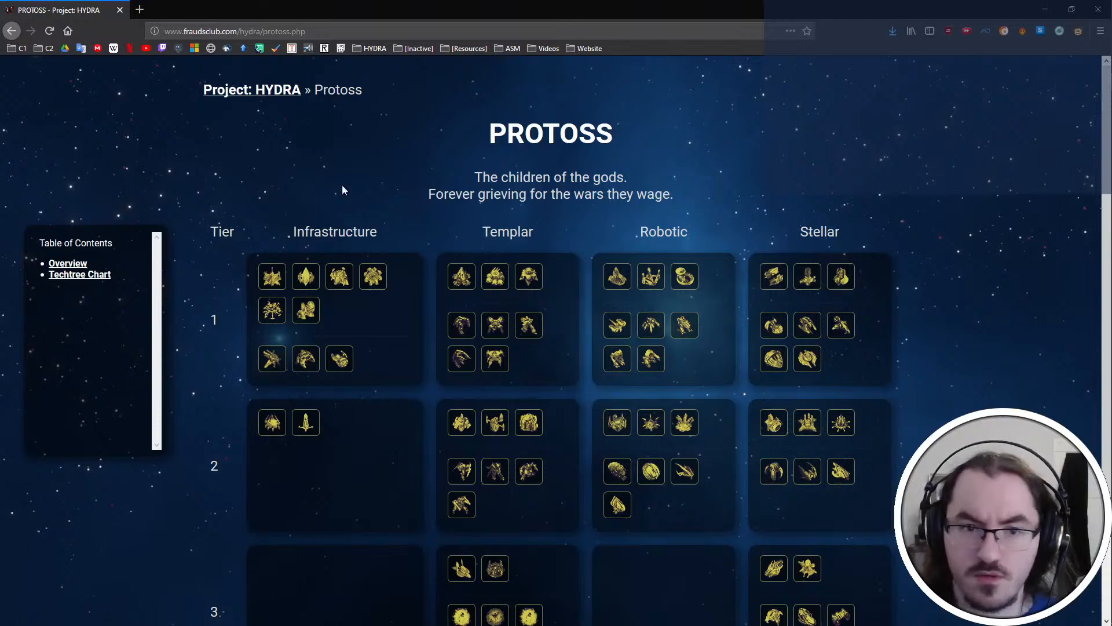
left_click(252, 90)
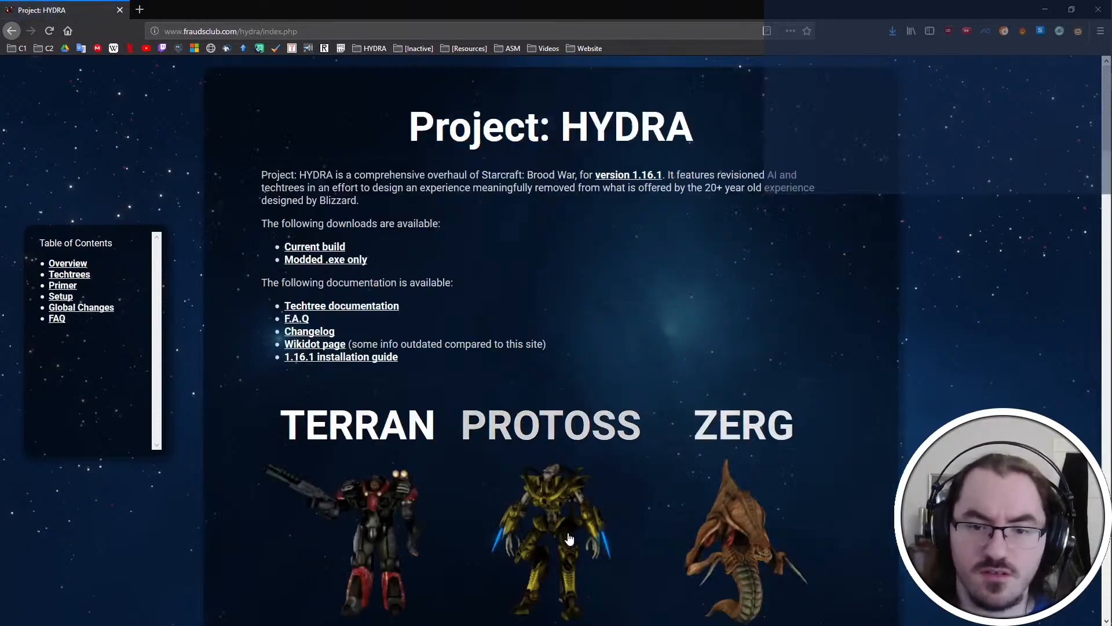
Open the Centaur's page from the Terran techtree and examine the stats of its Artax Cannon and Sunchaser Missiles
left_click(348, 423)
scroll(564, 574, "down", 3)
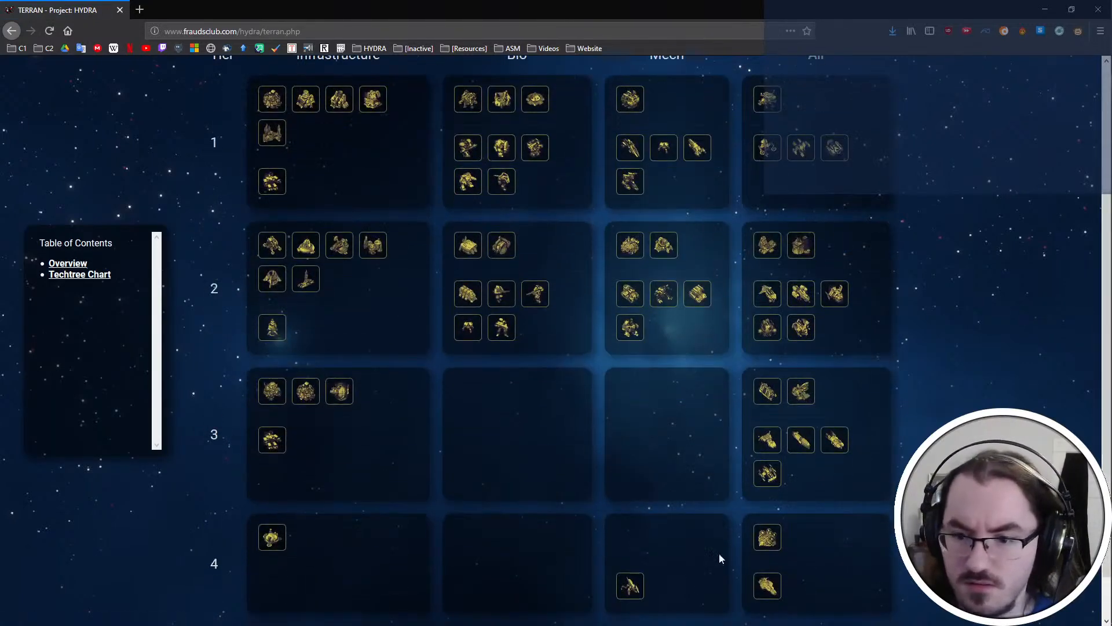
left_click(801, 440)
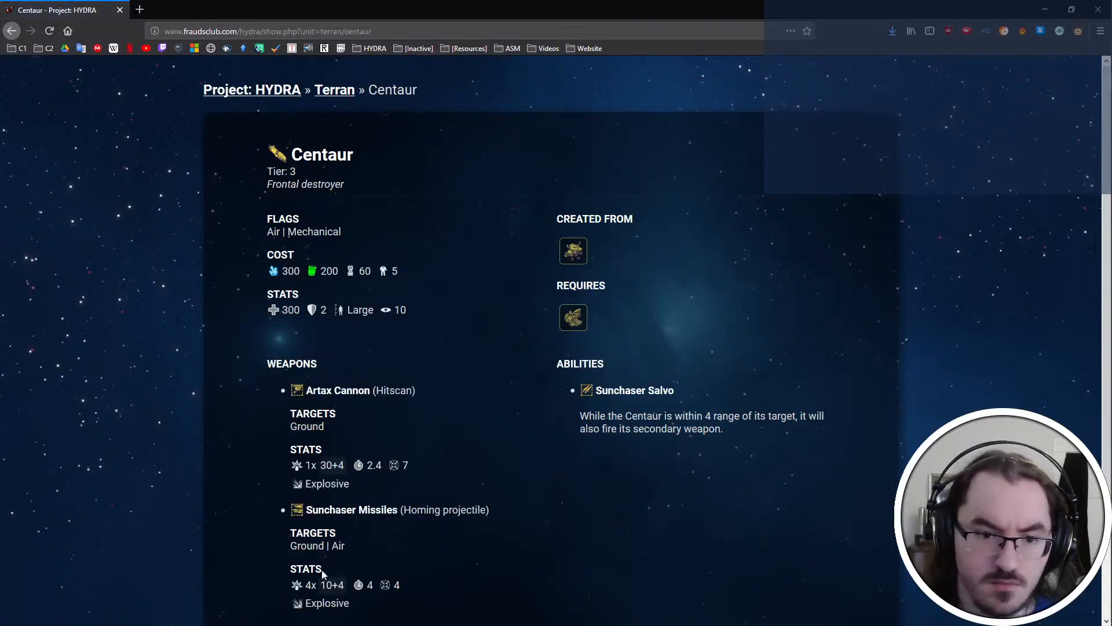
scroll(316, 574, "down", 1)
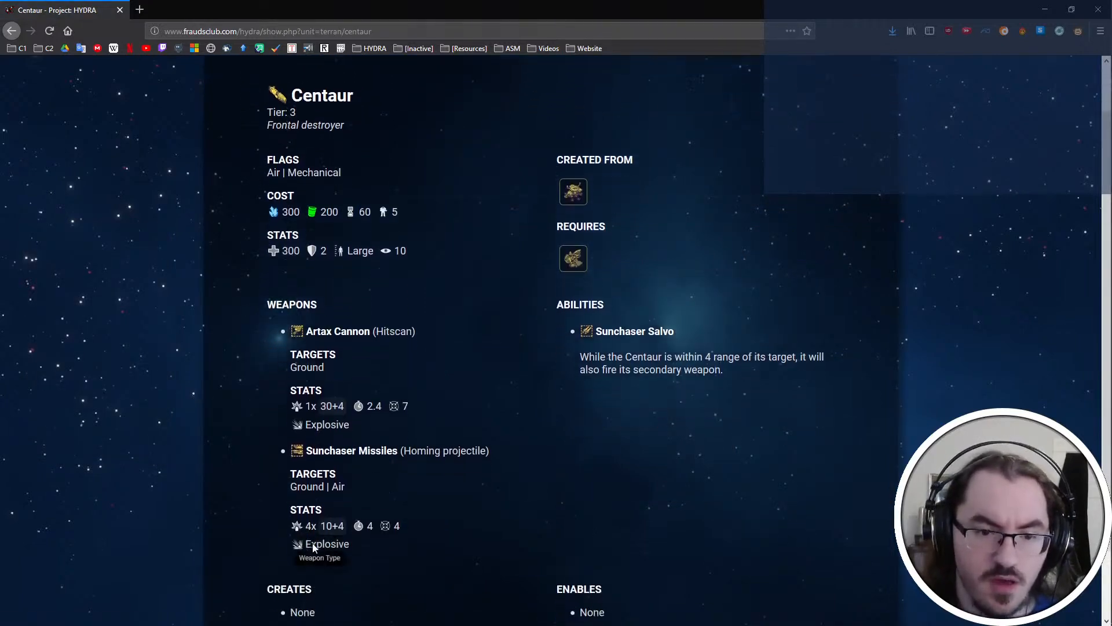
scroll(538, 470, "up", 1)
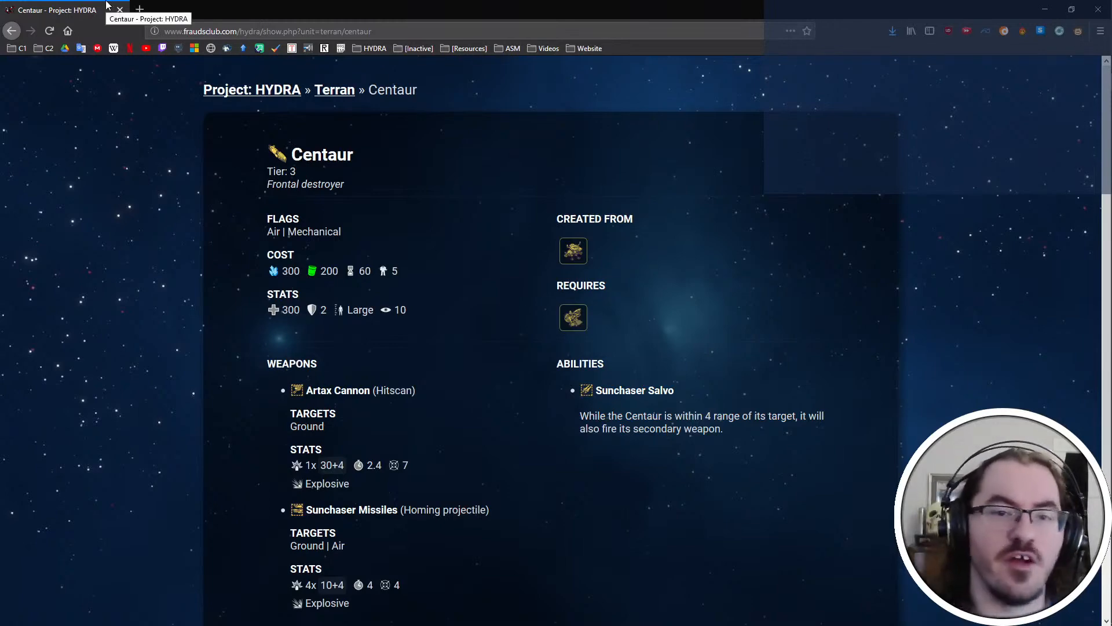
Switch to Visual Studio Code, open units/protoss/amaranth.yml and look over the Amaranth's unit data
key("alt+Tab")
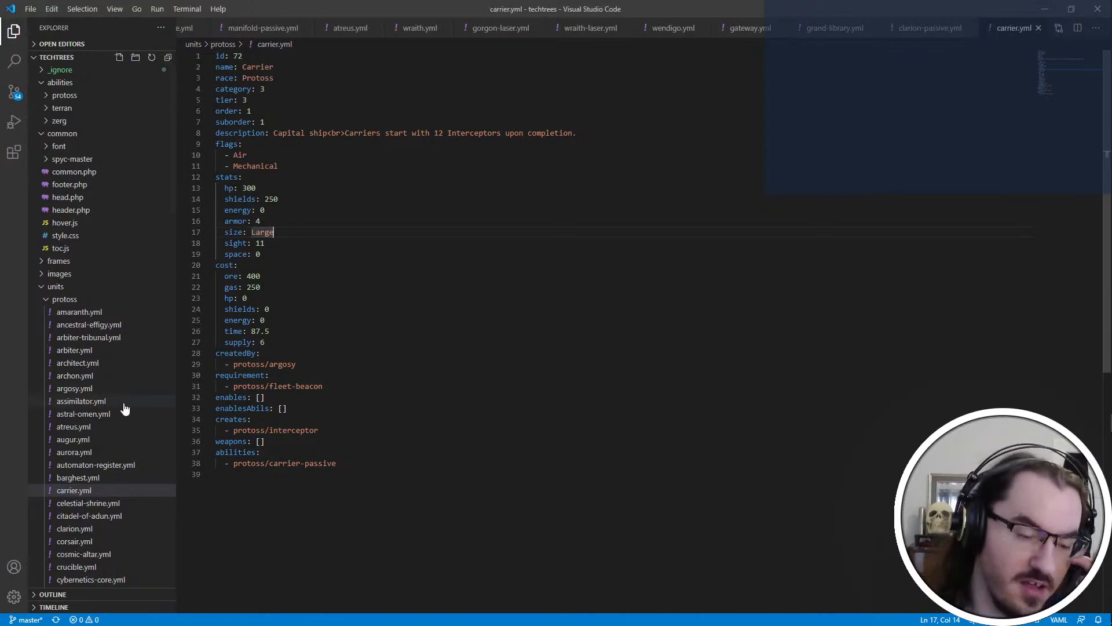
scroll(106, 339, "down", 1)
scroll(105, 339, "down", 1)
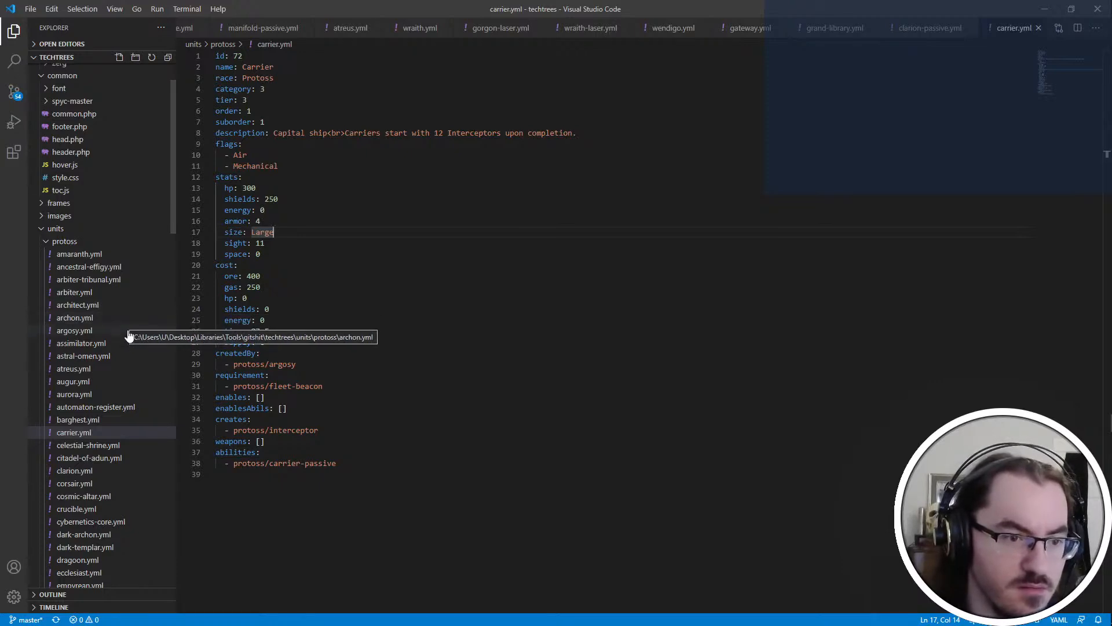
scroll(144, 373, "down", 1)
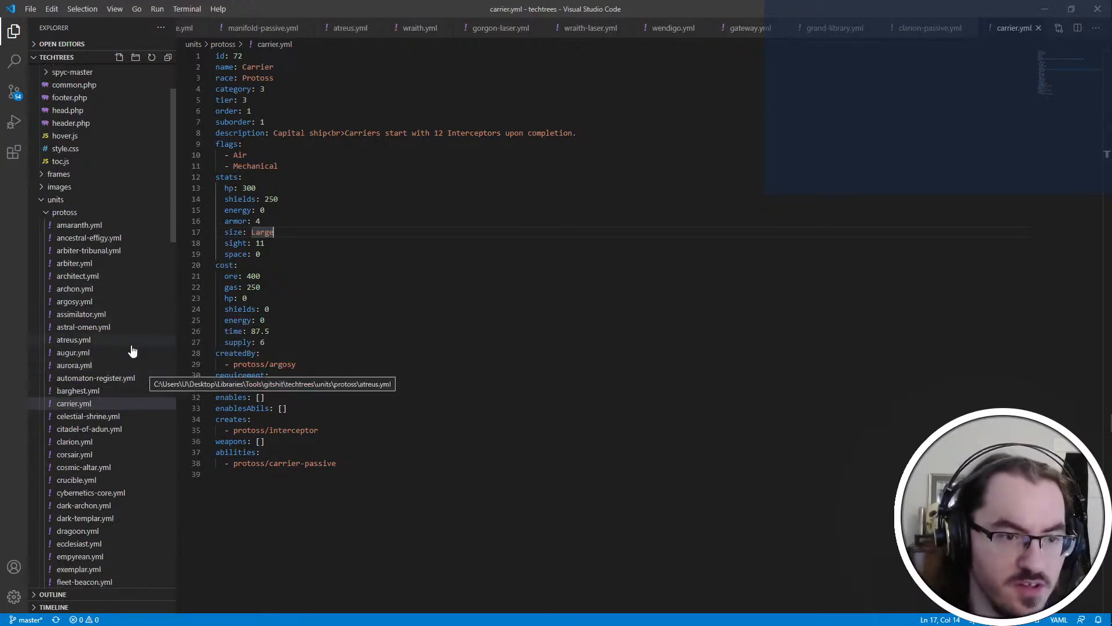
scroll(131, 348, "down", 2)
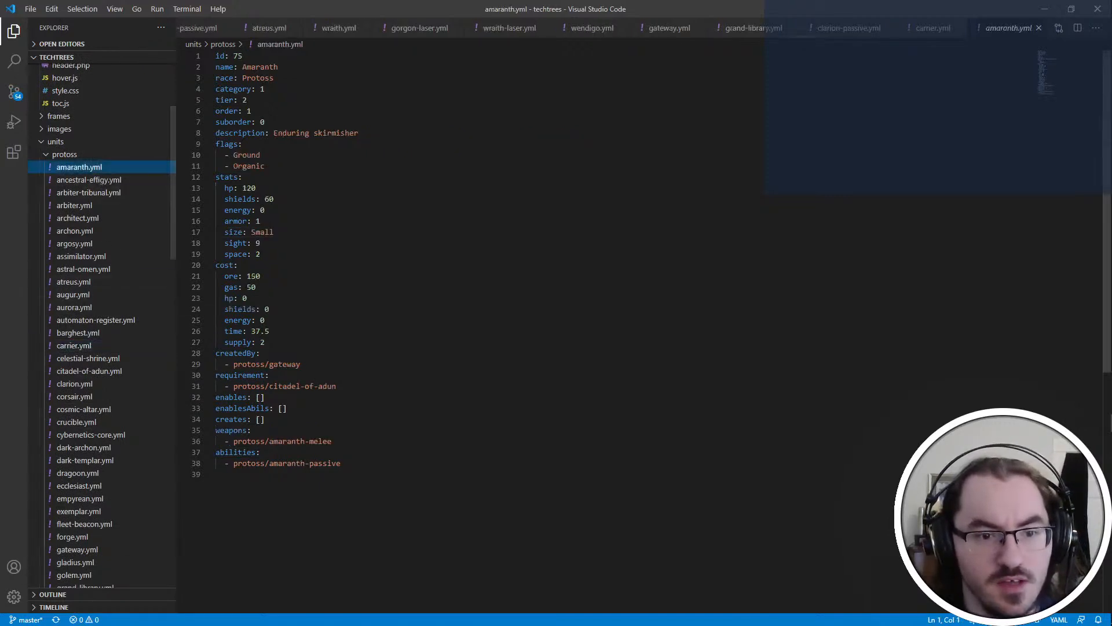
left_click(264, 88)
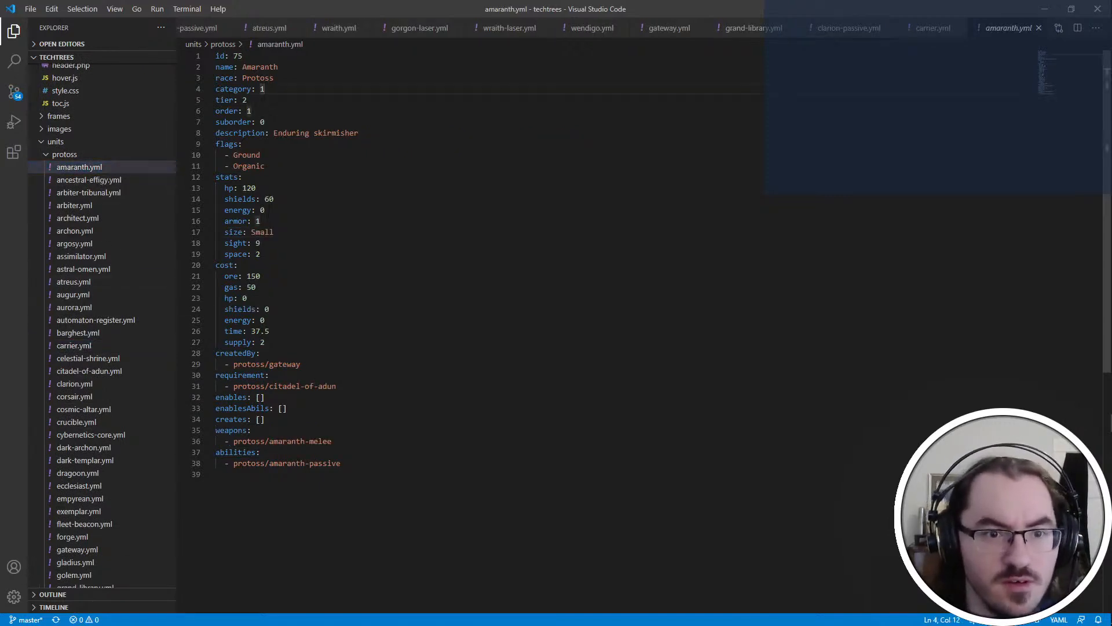
key("Down")
key("Down")
key("Down")
key("Down")
key("Down")
key("Down")
key("Down")
key("Down")
key("Down")
key("Down")
key("Down")
key("Down")
key("Down")
key("Down")
key("Down")
key("Down")
key("Down")
key("Down")
key("Down")
Open weapons/protoss/amaranth-melee.yml and set the weapon's damage to 10 and its upgrade value to 1
scroll(148, 199, "down", 5)
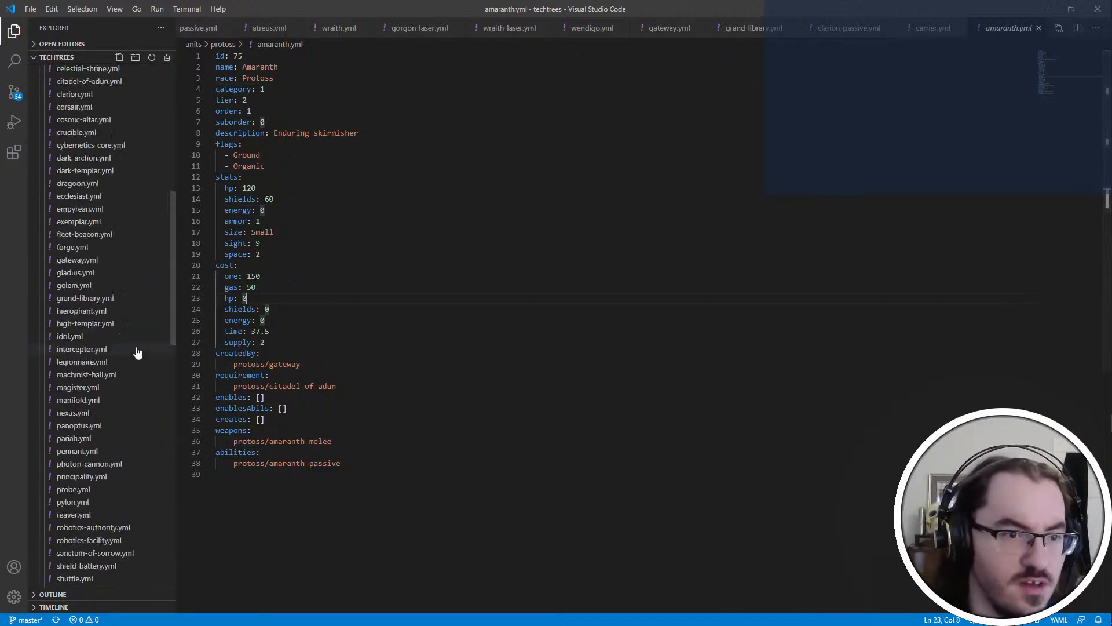
scroll(95, 494, "down", 12)
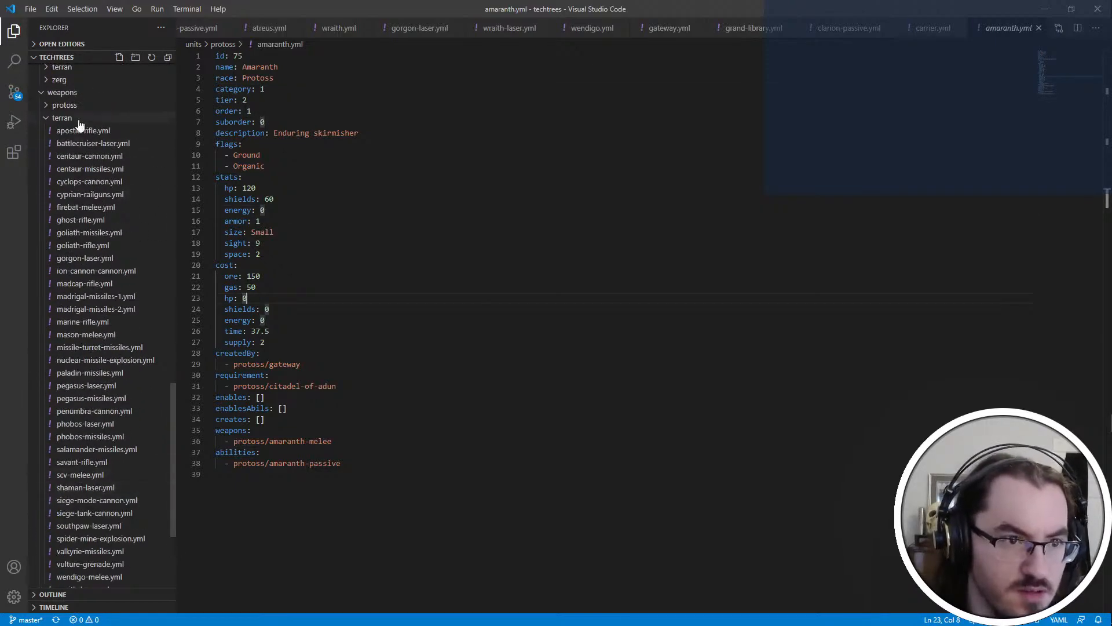
left_click(81, 106)
left_click(87, 118)
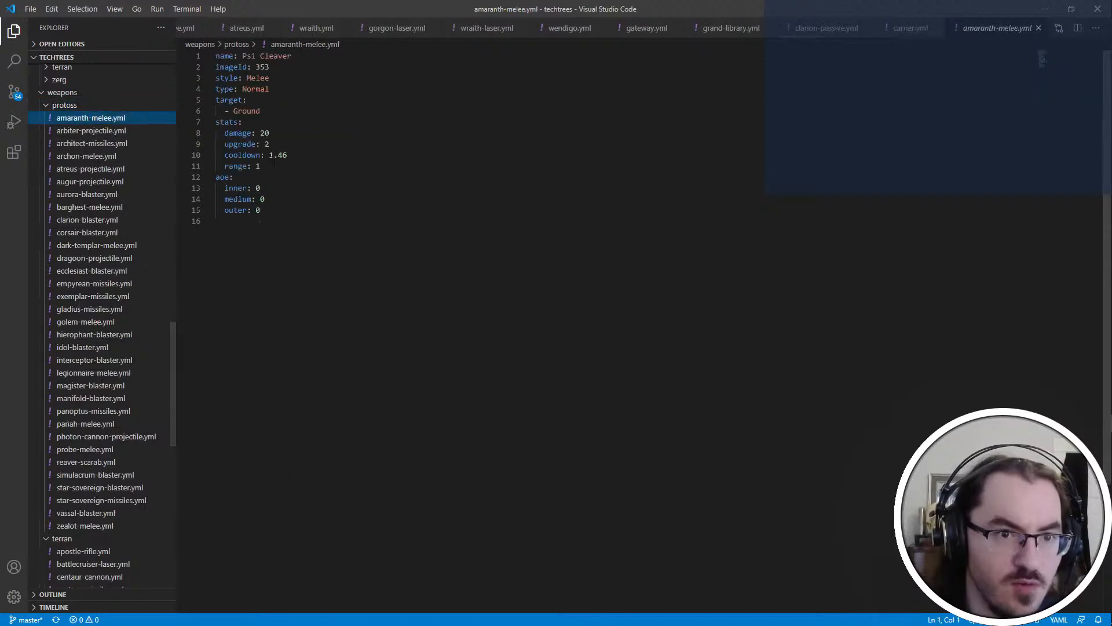
double_click(264, 133)
type("10")
key("Down")
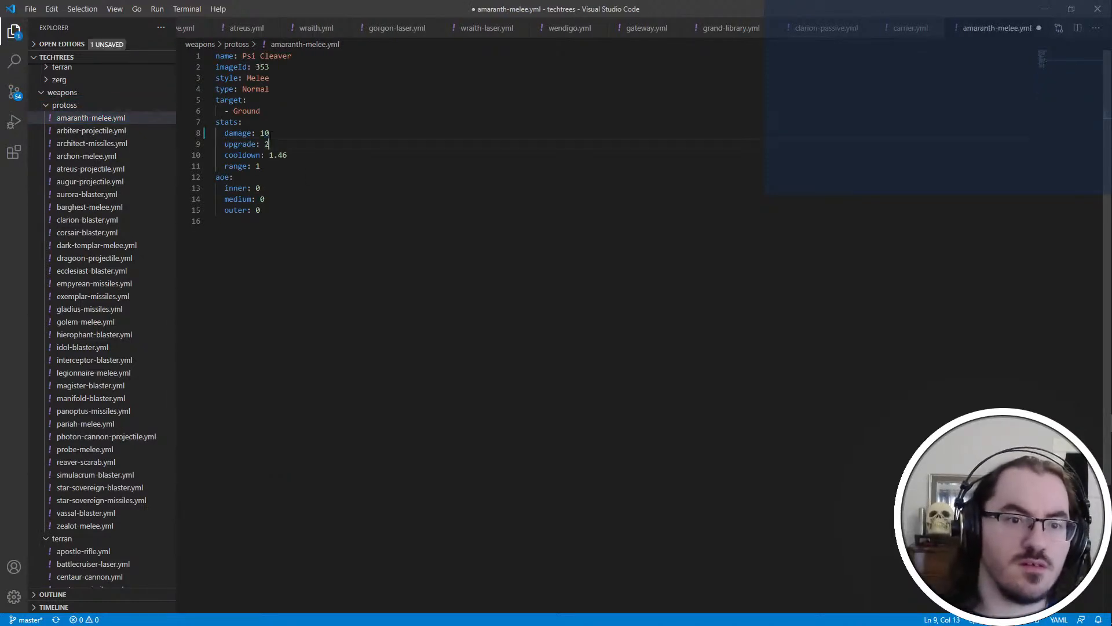
key("BackSpace")
type("1")
Add a factor entry below the range in the Amaranth weapon's stats and save the file
key("Down")
key("Down")
key("Return")
type("factor: 2")
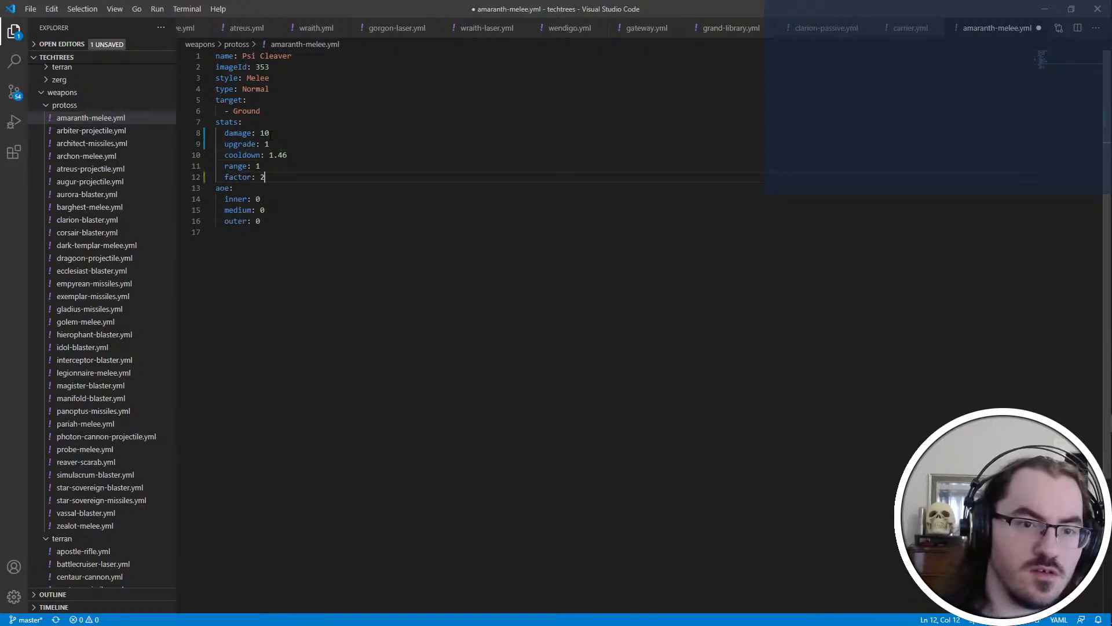
key("ctrl+s")
Review the Protoss weapon files from arbiter-projectile.yml through barghest-melee.yml, checking each weapon's type and stats
left_click(86, 131)
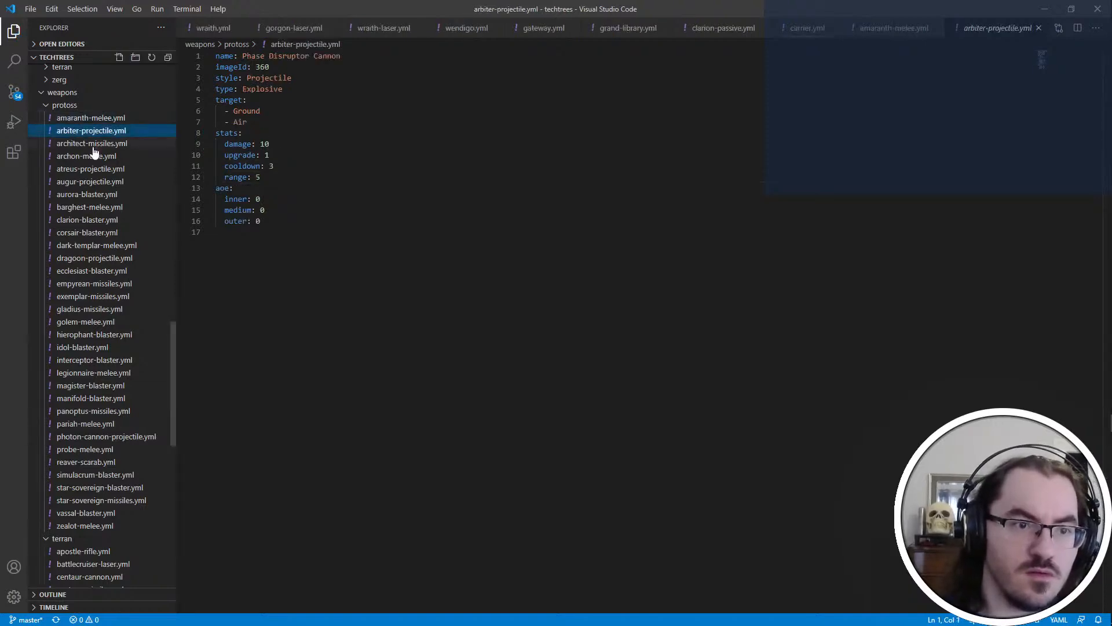
left_click(93, 146)
left_click(146, 159)
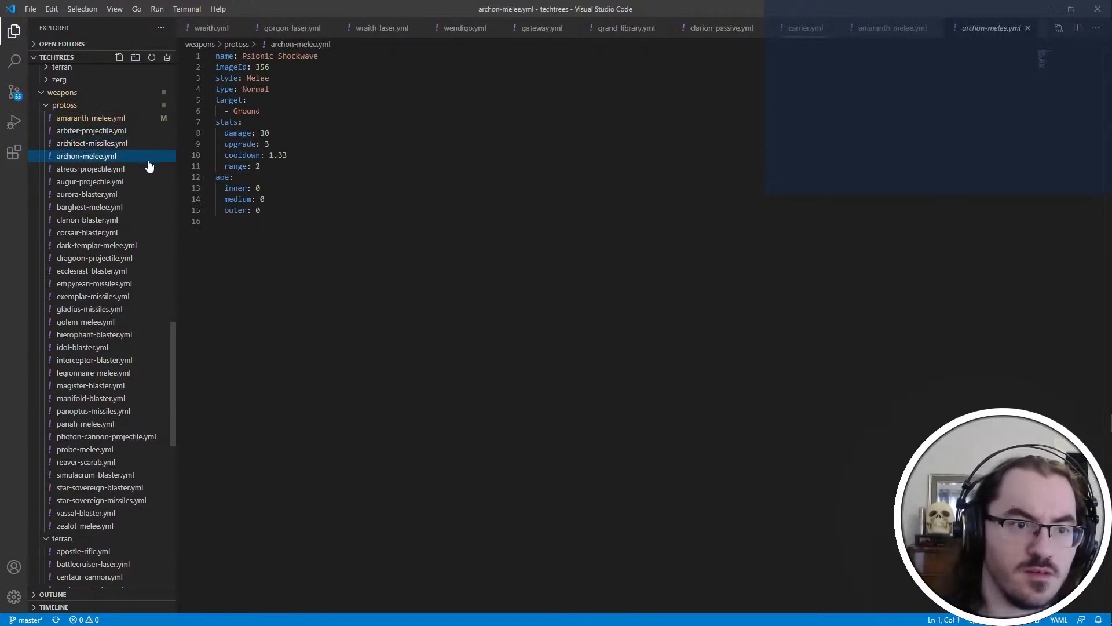
left_click(144, 170)
left_click(128, 184)
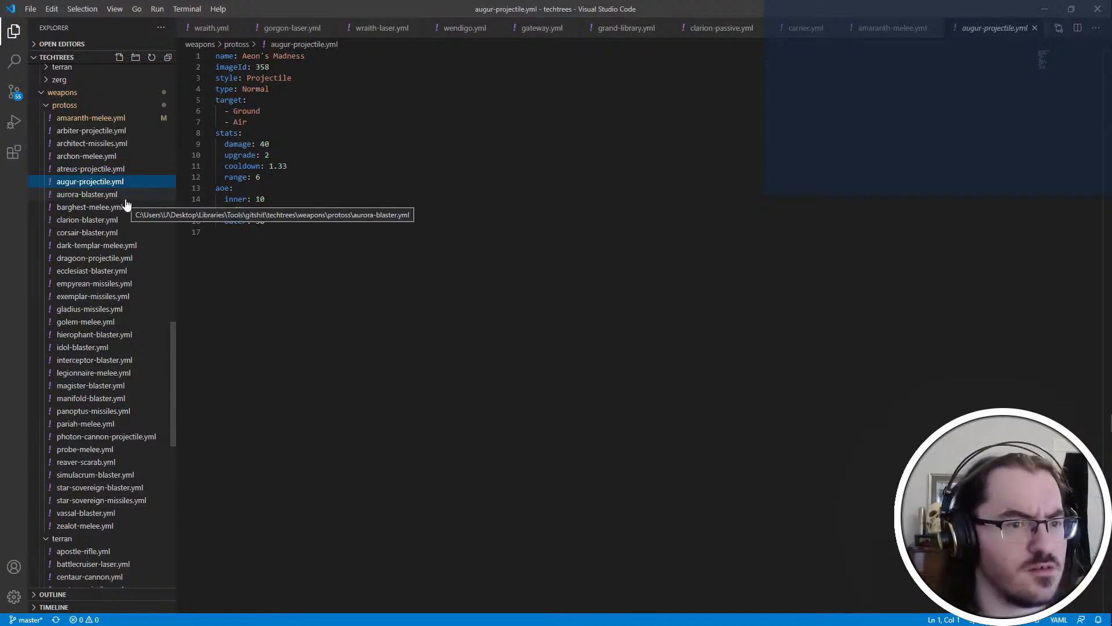
left_click(127, 197)
left_click(125, 209)
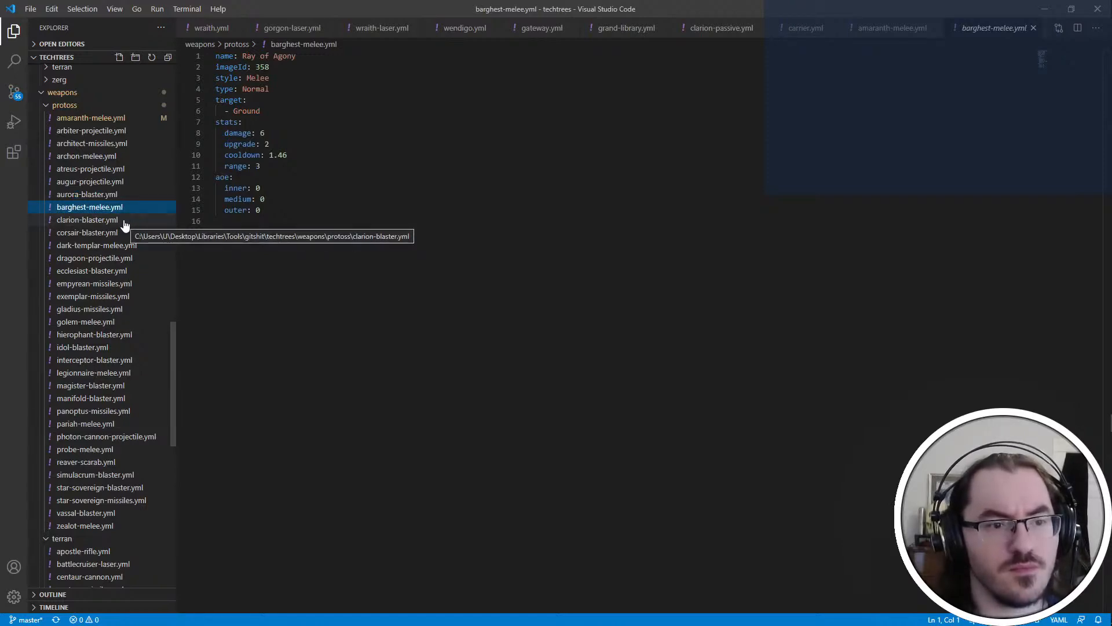
Open the notes file modstream.txt from the Desktop folder in Notepad
key("alt+Tab")
key("alt+Tab")
key("alt+Tab")
key("alt+Tab")
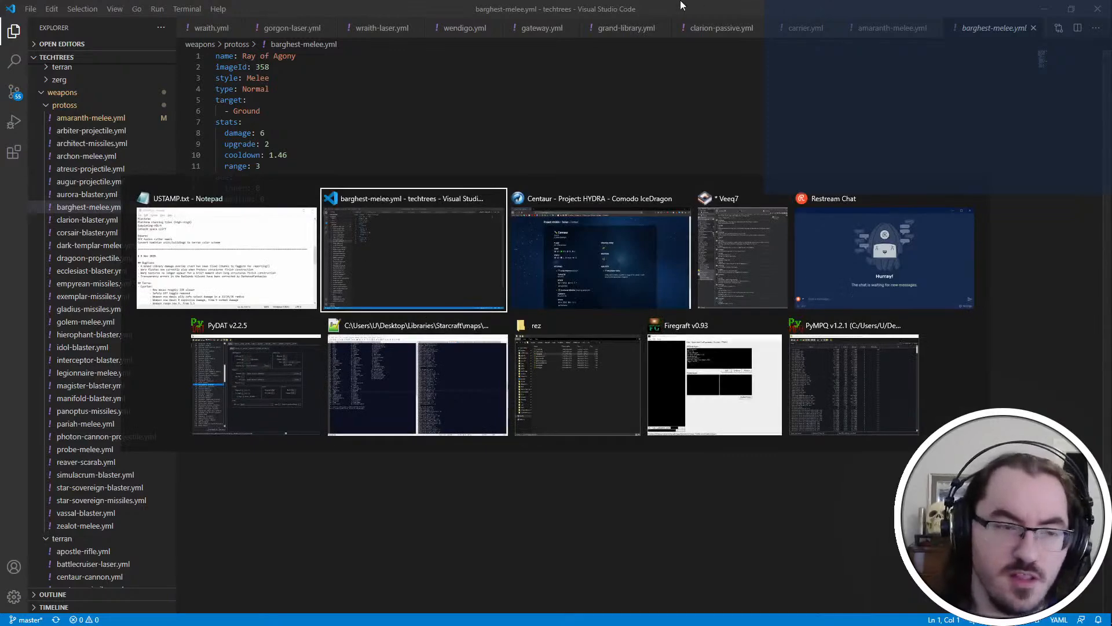
key("super+e")
left_click(48, 86)
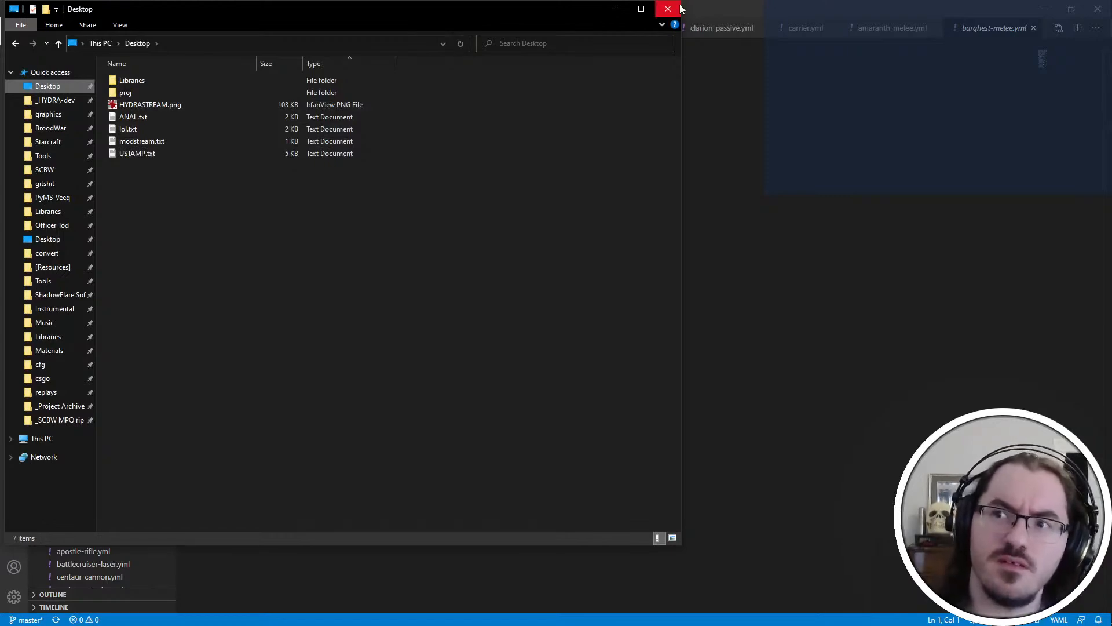
double_click(189, 144)
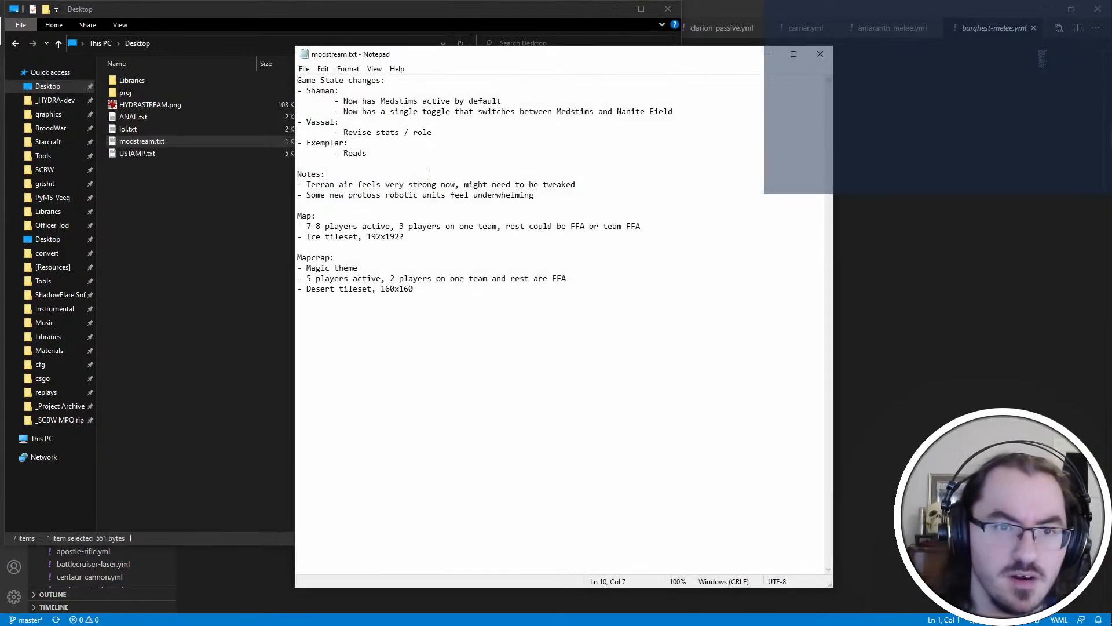
Add a "Clarion:" entry with an indented bullet between the Vassal and Exemplar entries in the modstream.txt notes
left_click(506, 151)
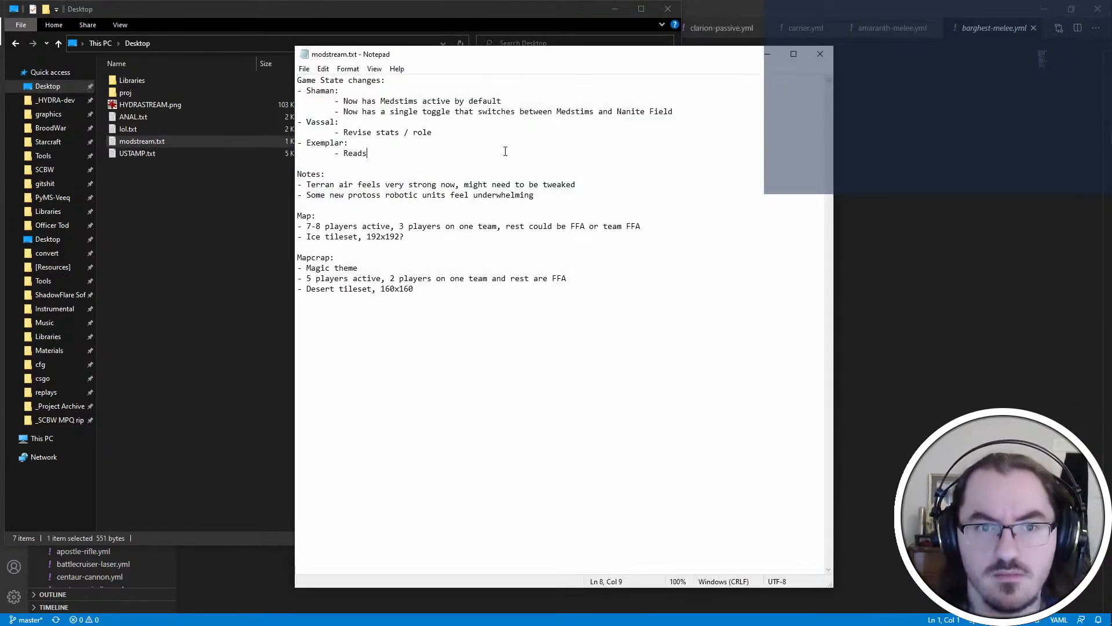
left_click(703, 134)
key("Return")
type("- Clarion:")
key("Return")
key("Tab")
type("- ")
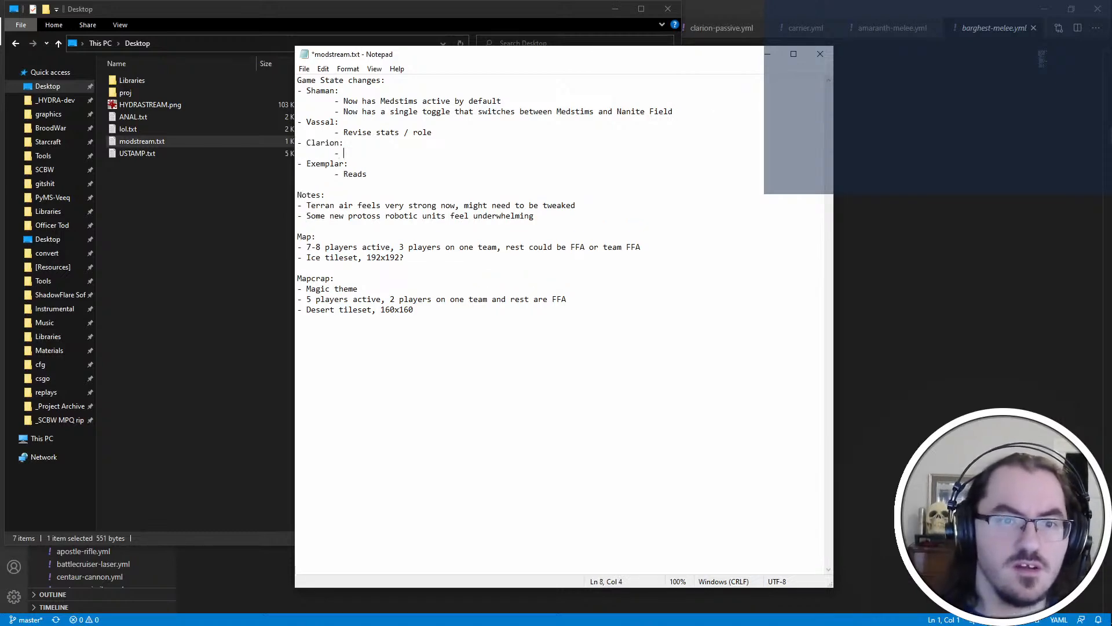
type("Make weapo")
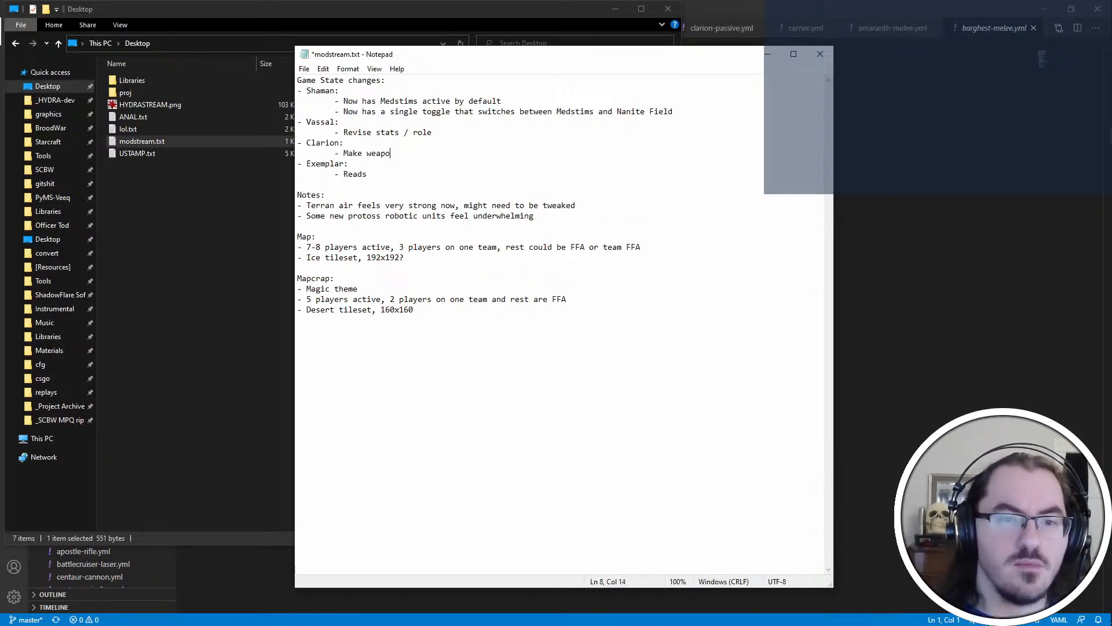
Write "Disable weapon while Phase Link is active" as the bullet under the Clarion entry
key("BackSpace")
key("BackSpace")
key("BackSpace")
key("BackSpace")
key("BackSpace")
key("BackSpace")
key("BackSpace")
key("BackSpace")
key("BackSpace")
key("BackSpace")
type("Disable qwea")
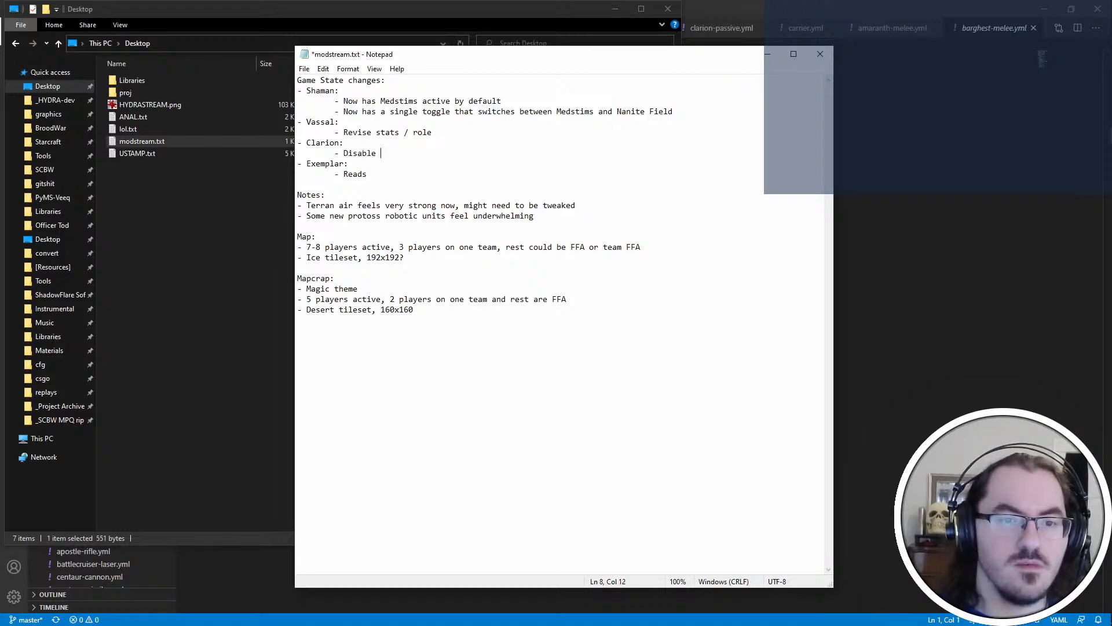
key("BackSpace")
key("BackSpace")
key("BackSpace")
key("BackSpace")
type("weapon while u")
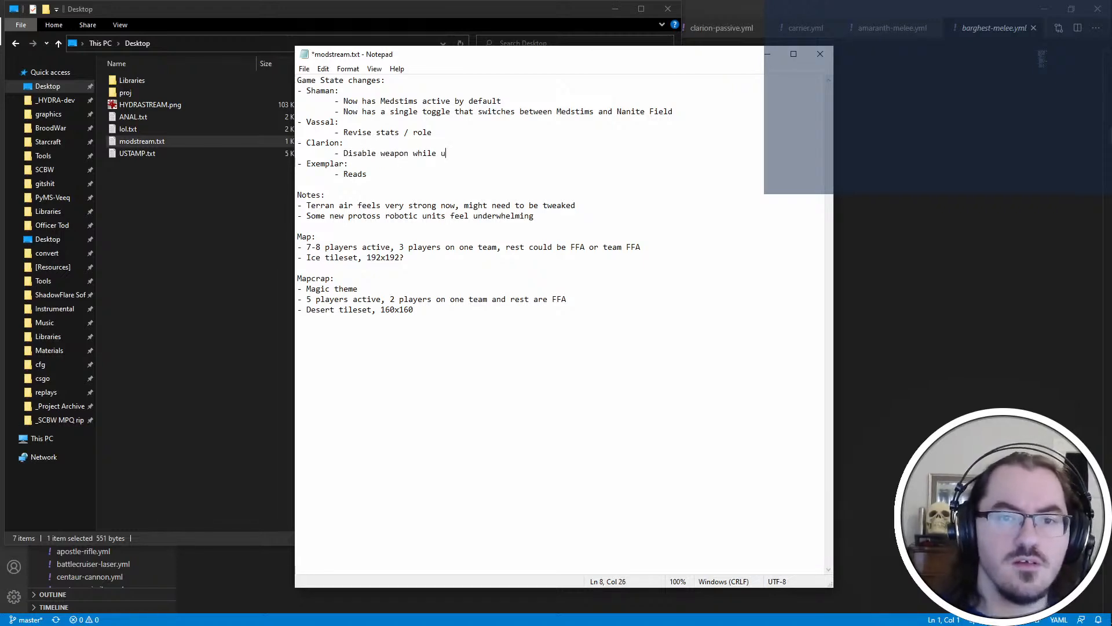
key("BackSpace")
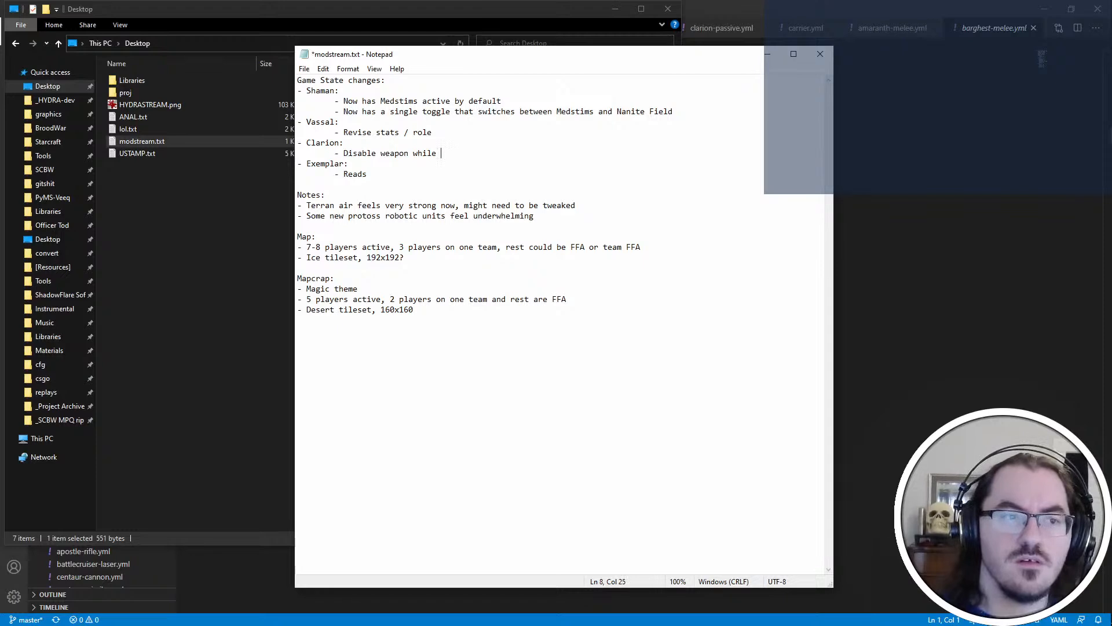
type("Phase Link is active")
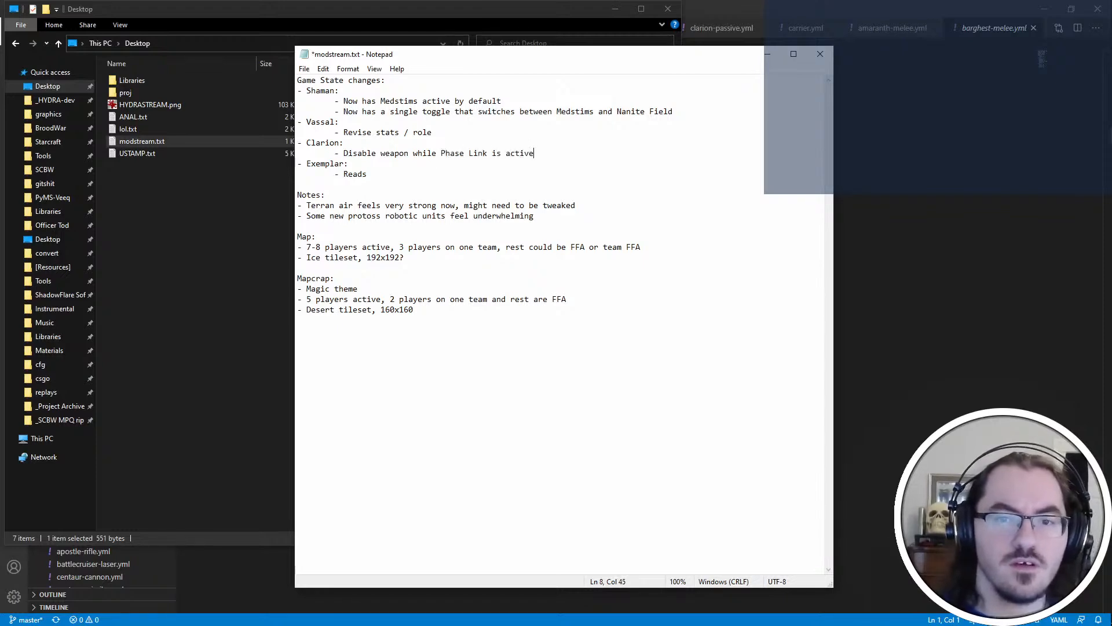
Save and close modstream.txt, and close the Desktop folder window to return to the techtrees project
key("ctrl+s")
key("alt+F4")
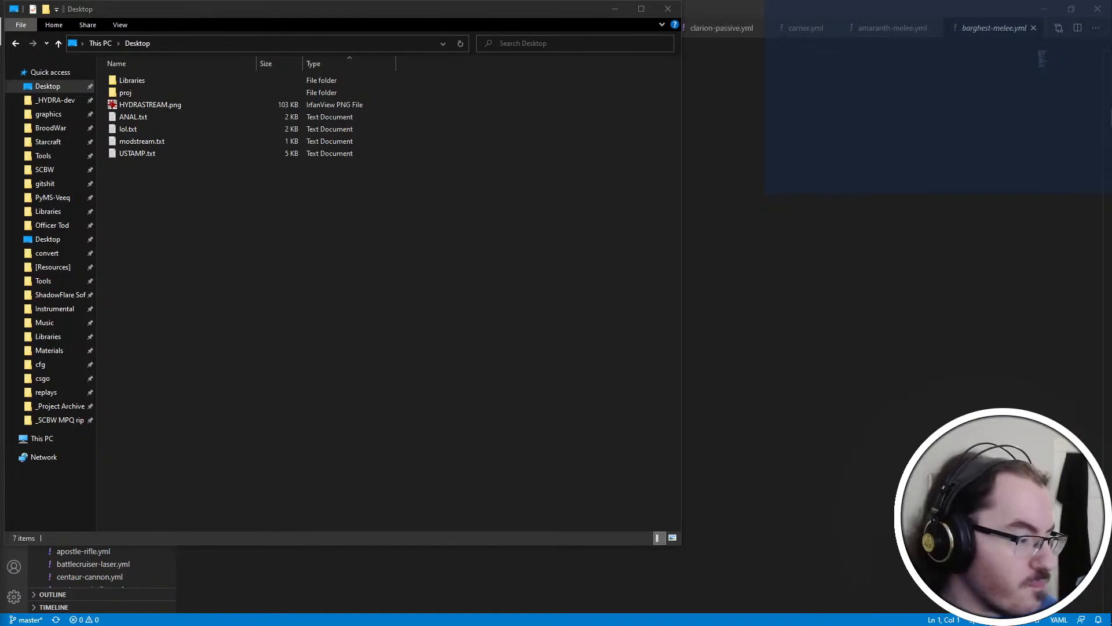
left_click(376, 286)
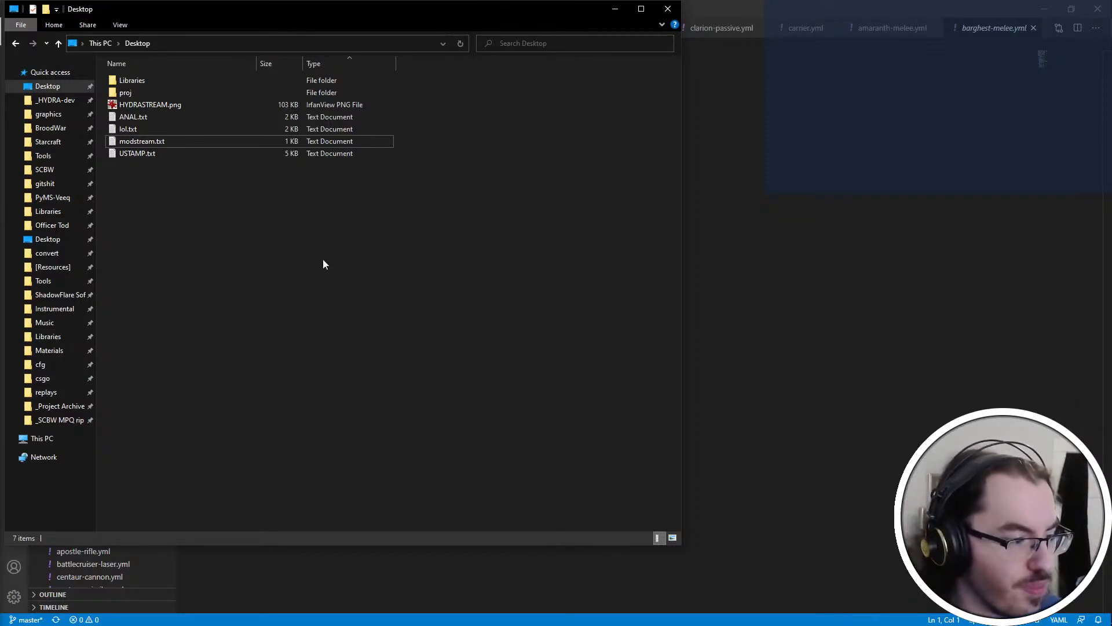
left_click(668, 9)
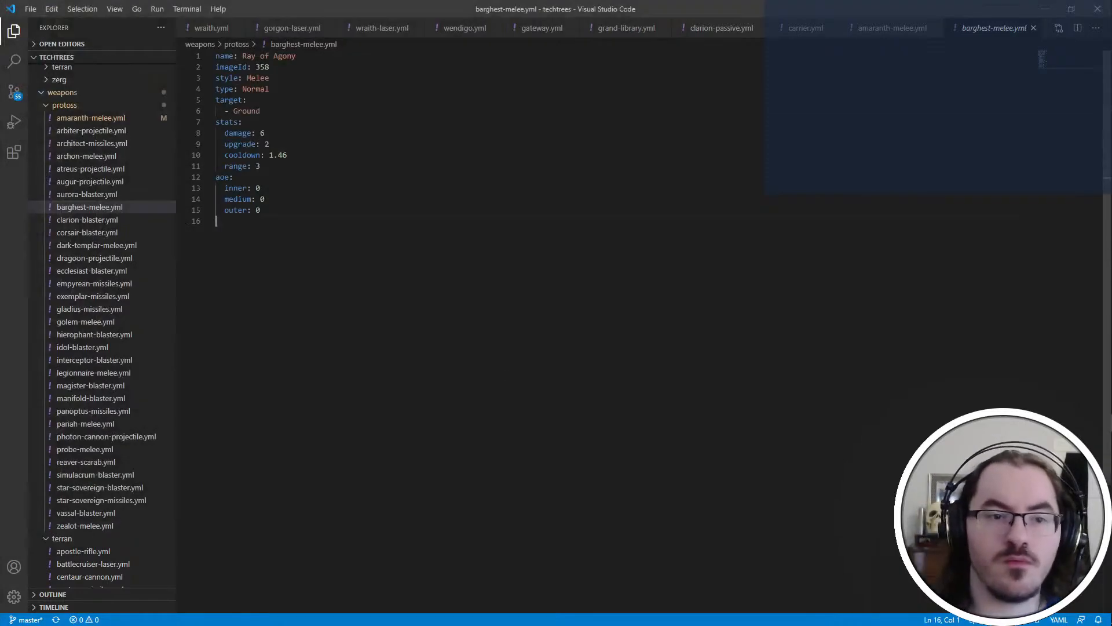
Review the Protoss weapon files from clarion-blaster.yml through empyrean-missiles.yml, checking each weapon's type and stats
left_click(106, 220)
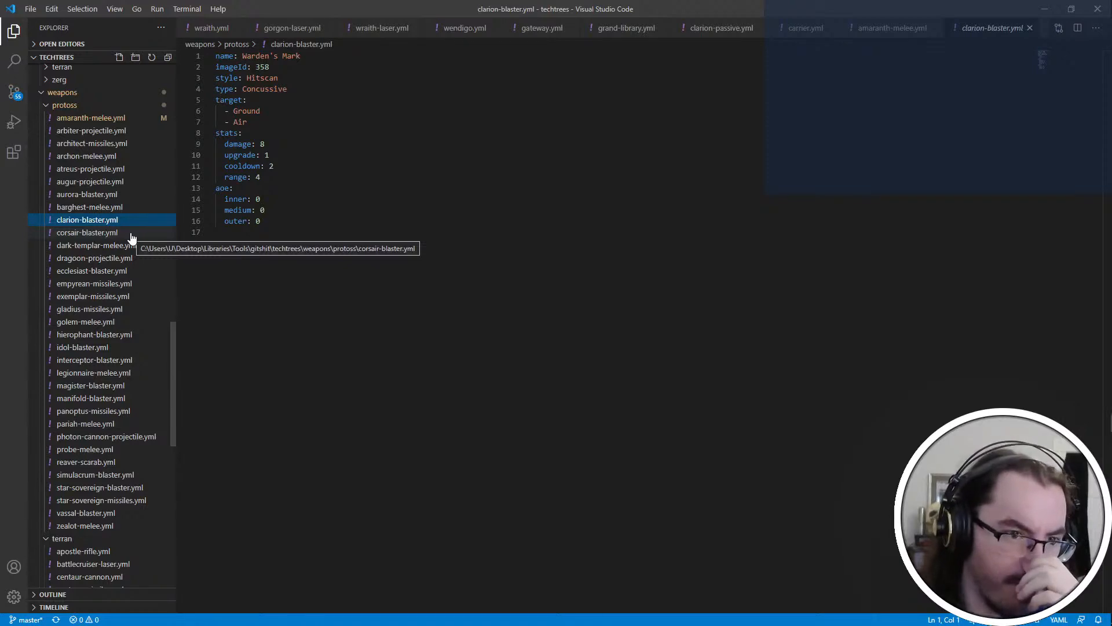
left_click(131, 233)
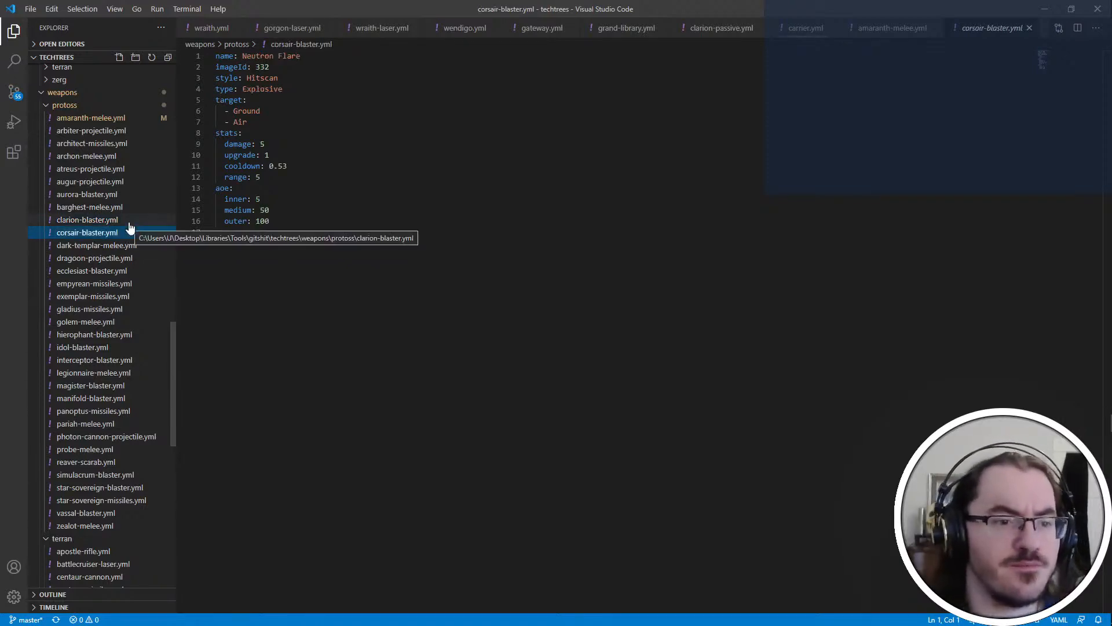
left_click(128, 246)
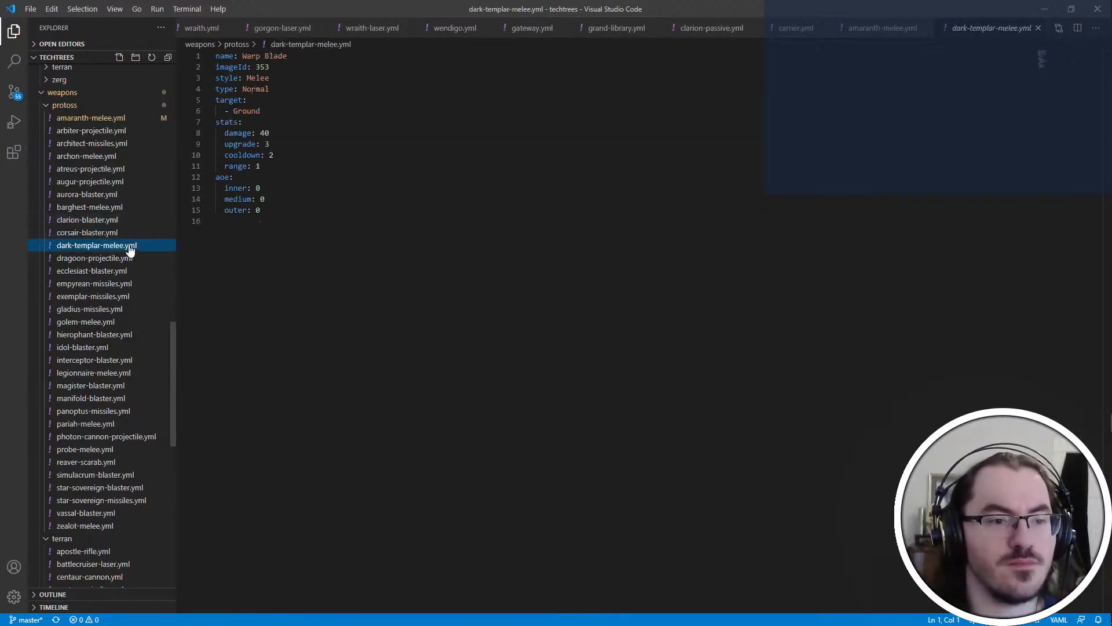
left_click(122, 258)
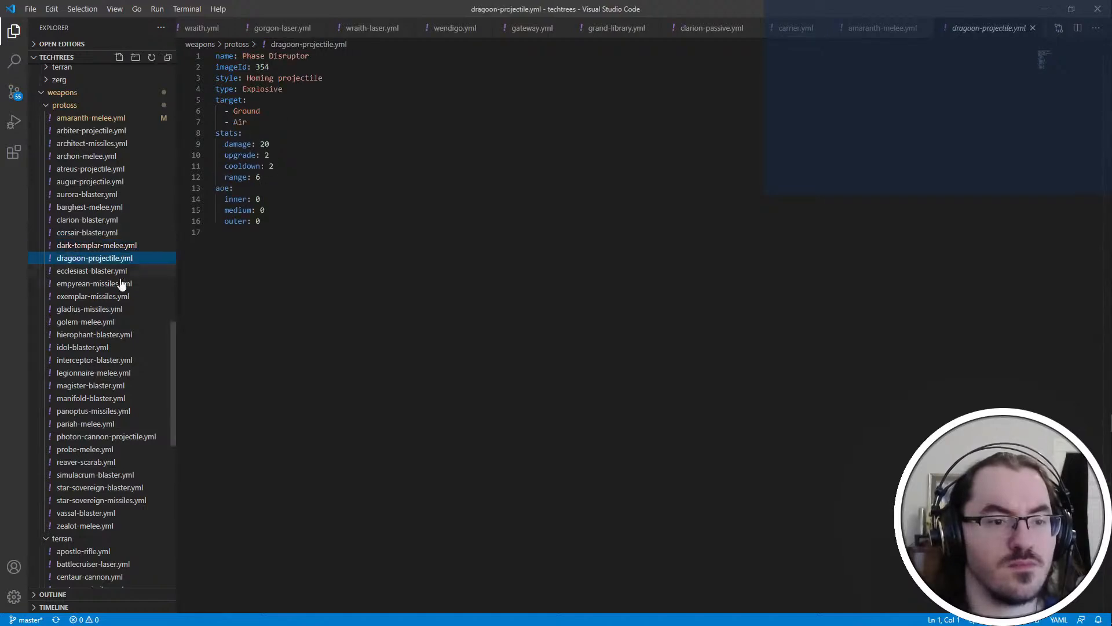
left_click(120, 271)
left_click(139, 288)
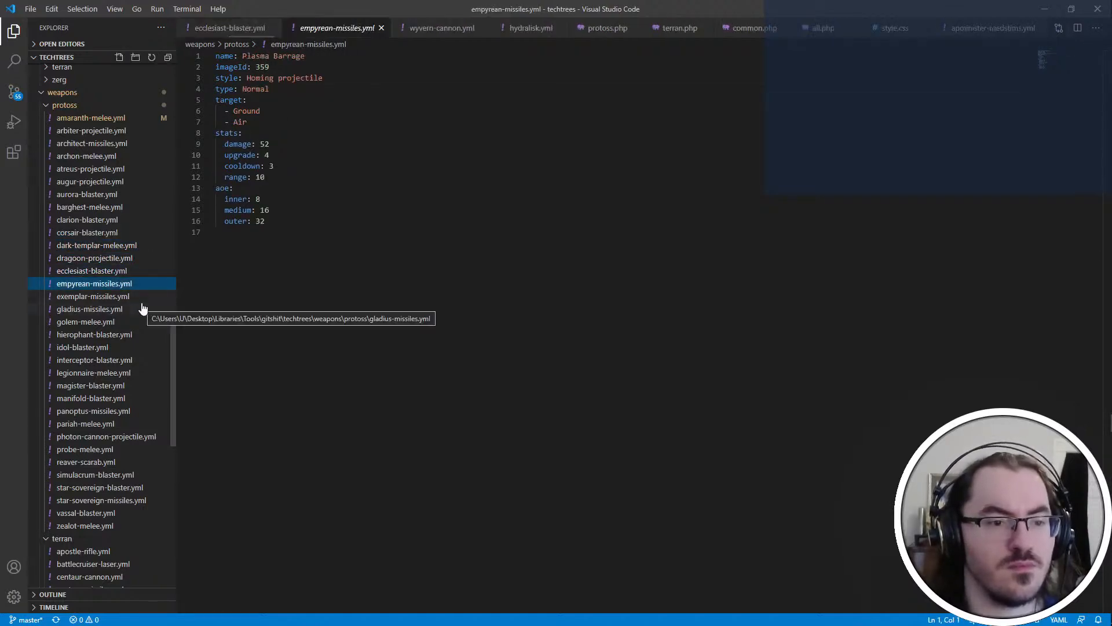
Divide the Empyrean missiles' damage of 52 by 4 in Calculator and close it
left_click(269, 156)
left_click_drag(260, 143, 295, 144)
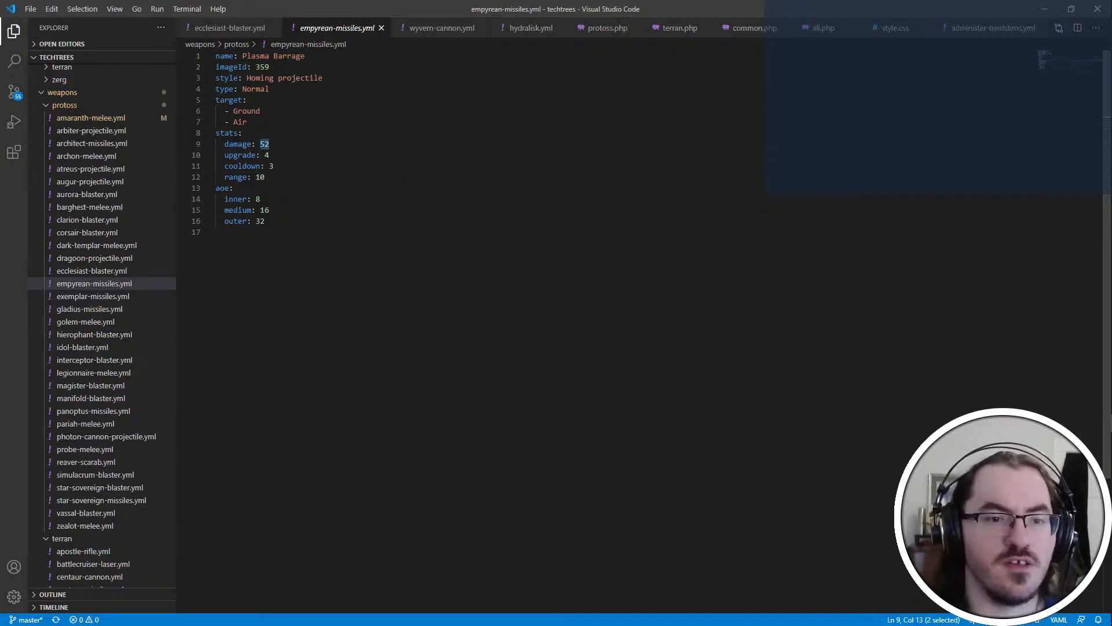
mouse_move(1105, 316)
left_click(1095, 395)
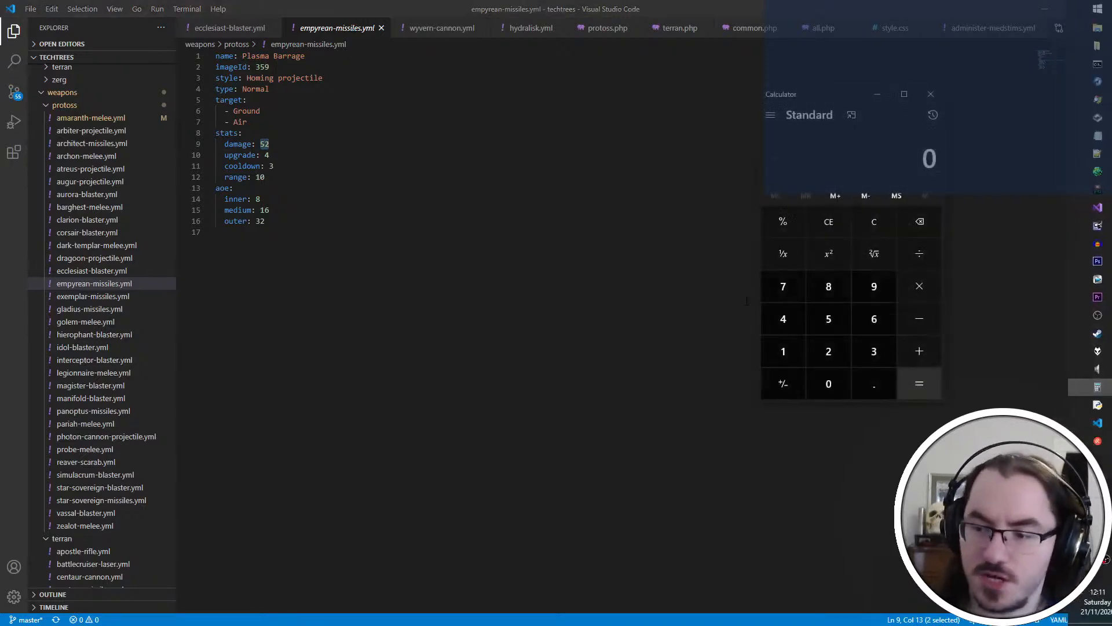
type("52/4")
key("Return")
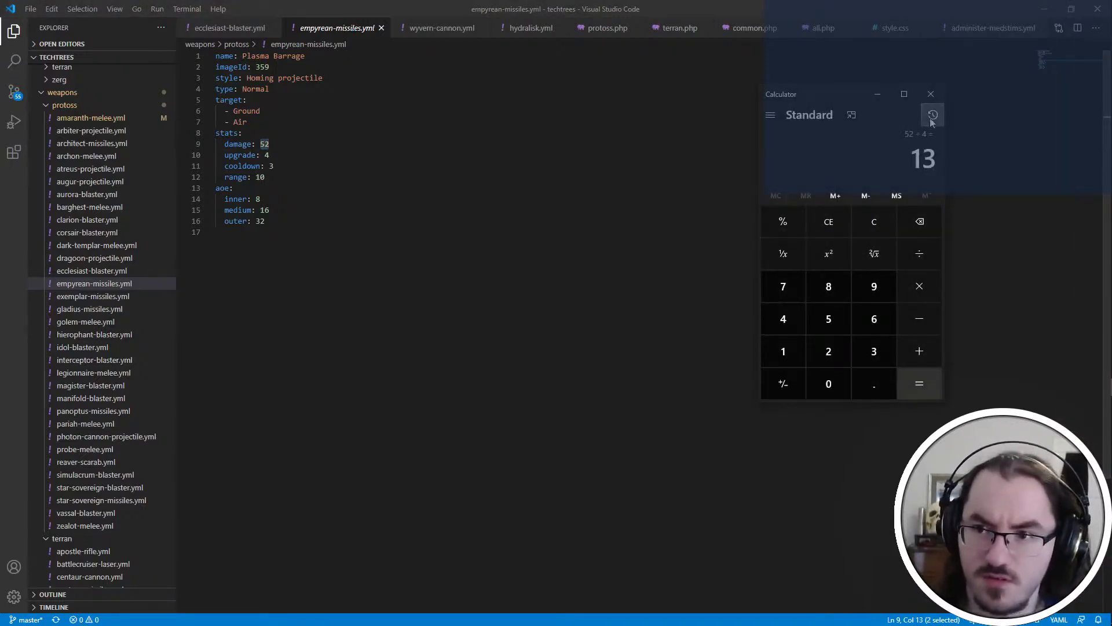
left_click(937, 97)
Set the damage to 13 and the upgrade value to 1 in empyrean-missiles.yml
left_click(322, 176)
key("Up")
key("Up")
key("Up")
key("End")
key("BackSpace")
key("BackSpace")
type("13")
key("Down")
key("BackSpace")
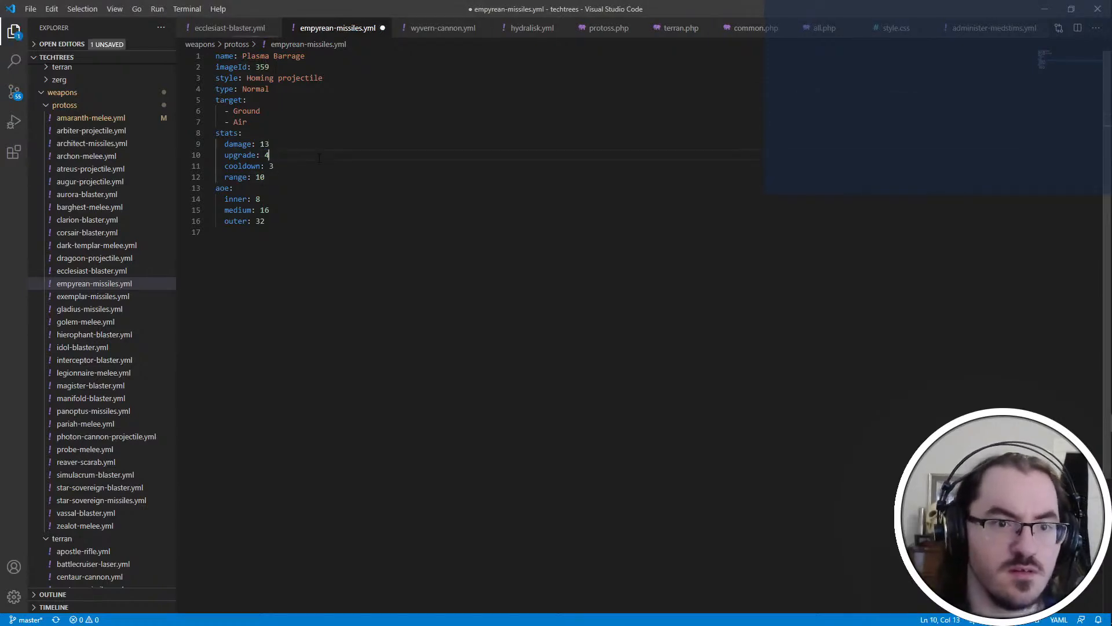
type("1")
Add a factor of 4 below the range in the Empyrean weapon's stats and save the file
key("Down")
key("Down")
key("Return")
type("factor: 4")
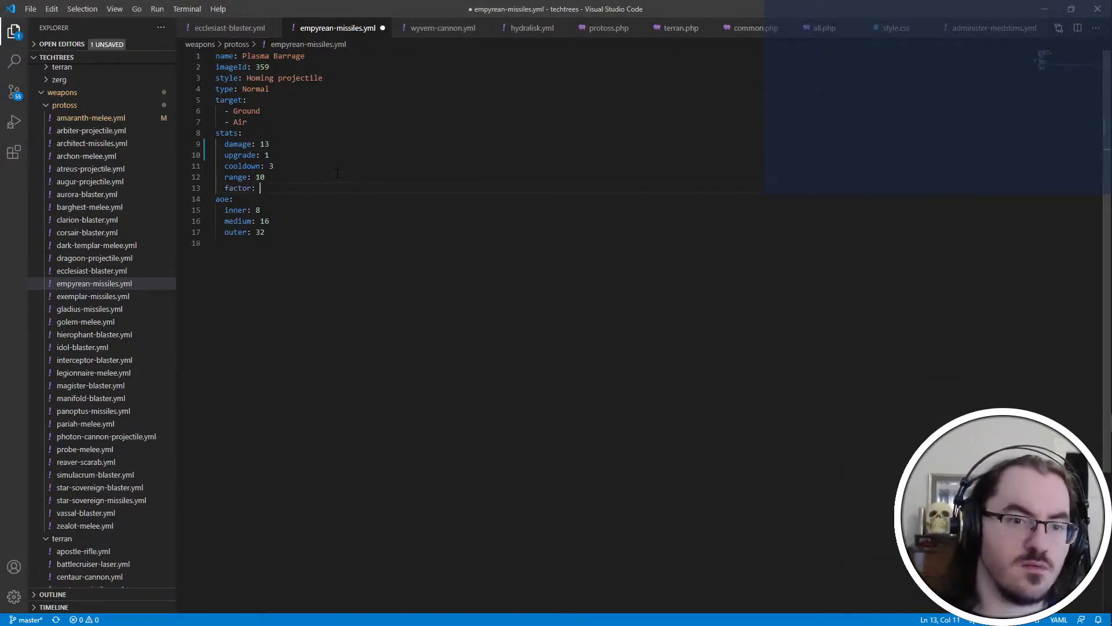
key("ctrl+s")
Review the Protoss weapon files from exemplar-missiles.yml through hierophant-blaster.yml, checking which weapons need a damage factor
left_click(94, 296)
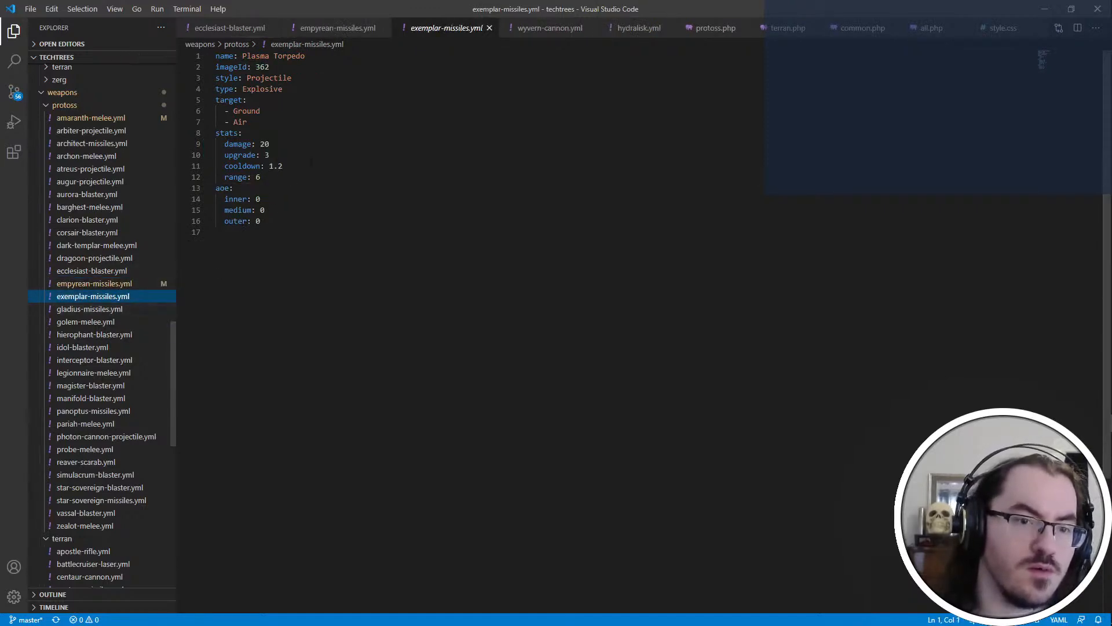
left_click(143, 312)
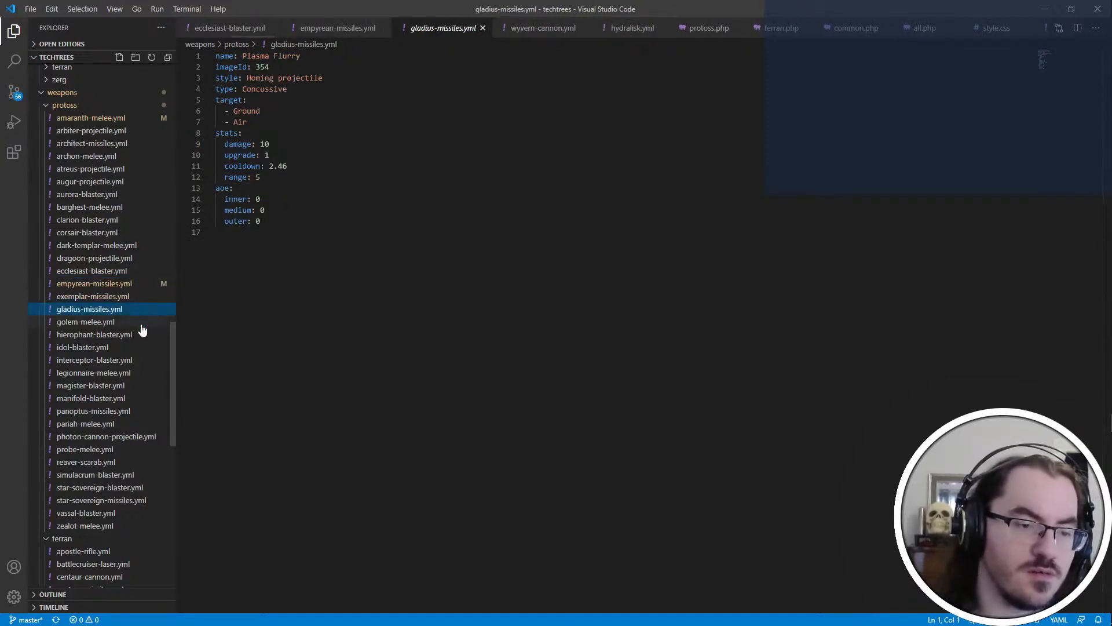
left_click(142, 323)
left_click(126, 335)
Open golem-melee.yml and set the weapon's damage to 11 and its upgrade value to 1
left_click(124, 323)
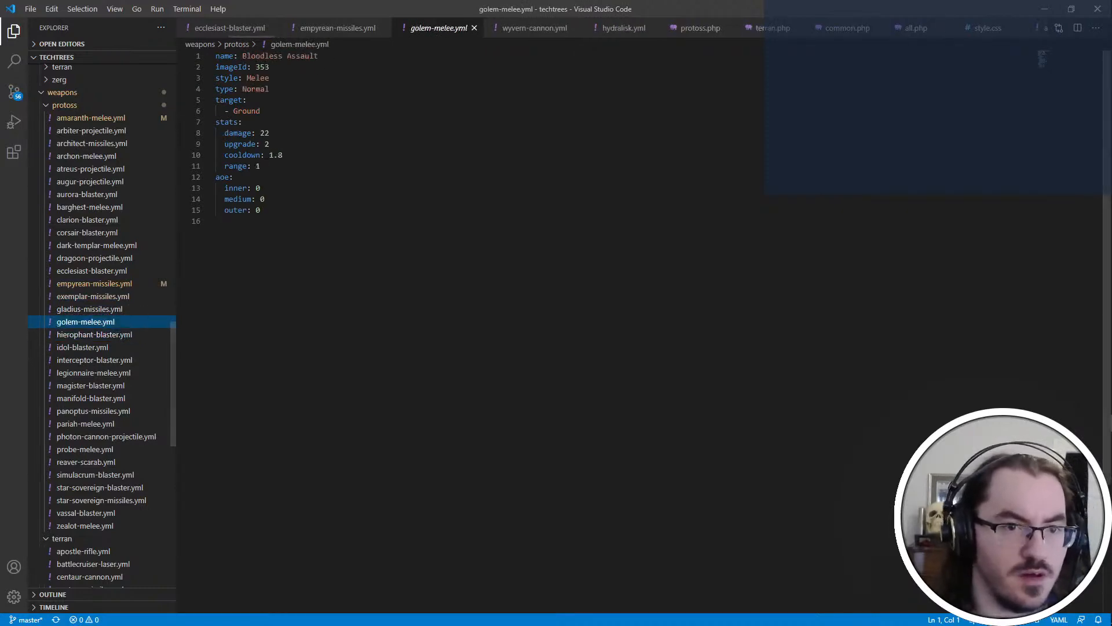
double_click(265, 133)
type("11")
key("Down")
key("BackSpace")
type("1")
Add a factor of 2 below the range in the Golem weapon's stats and save the file
key("Down")
key("Down")
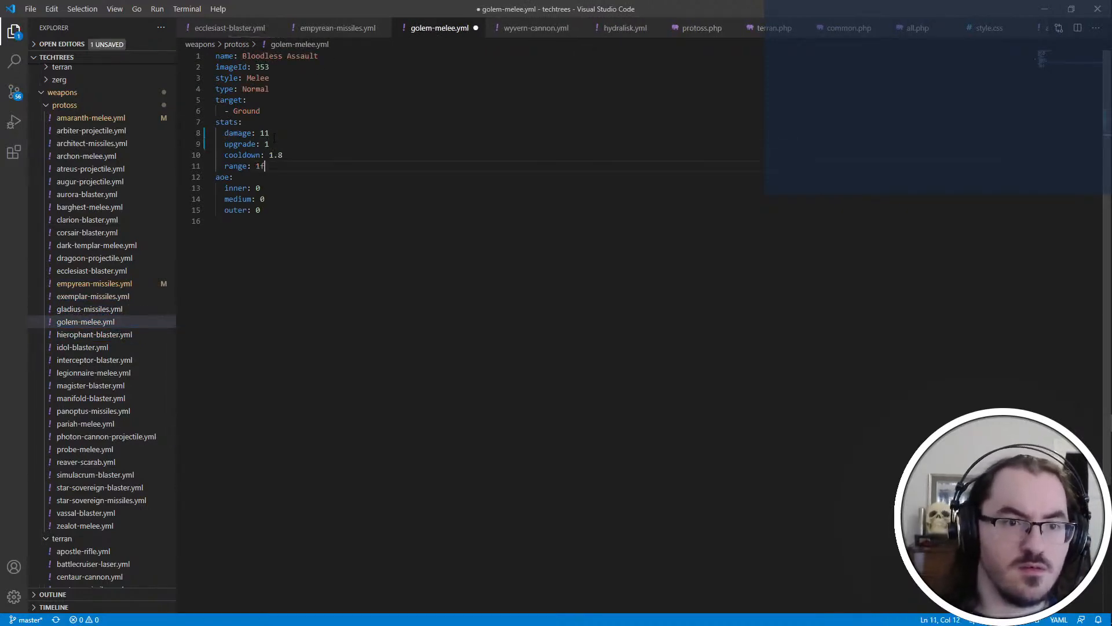
key("Return")
type("factor: 2")
key("ctrl+s")
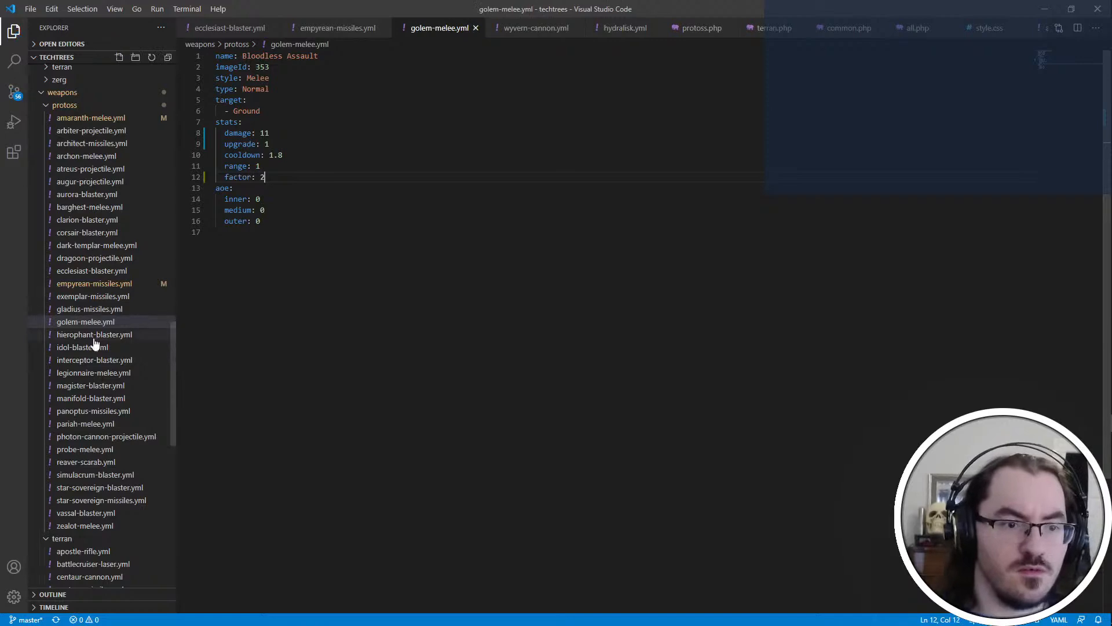
Review the stats in hierophant-blaster.yml, idol-blaster.yml and interceptor-blaster.yml
left_click(95, 338)
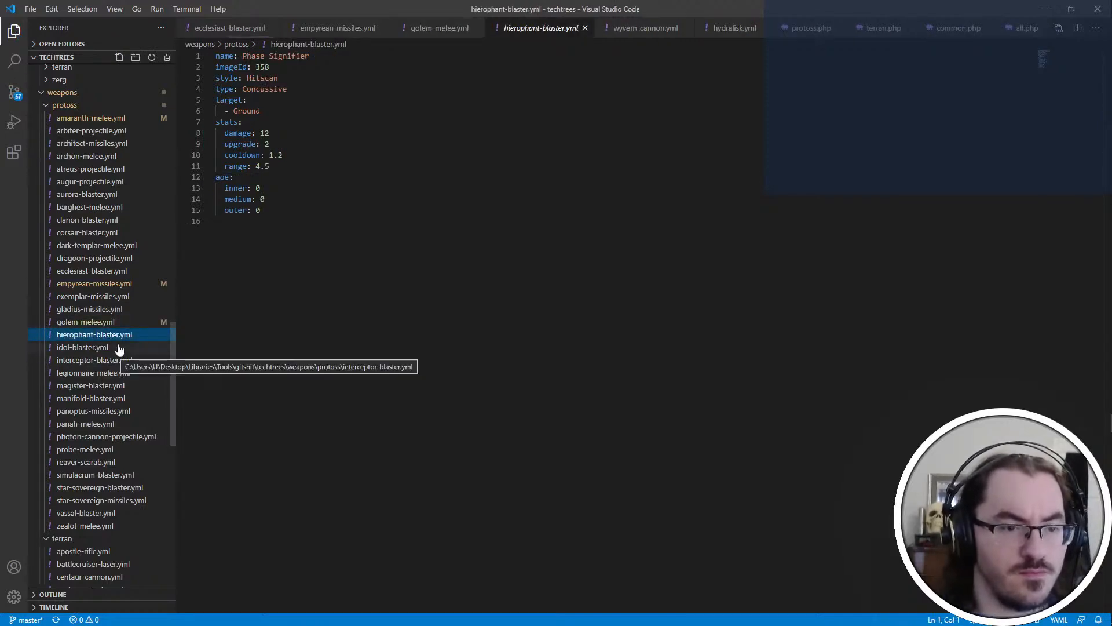
left_click(116, 349)
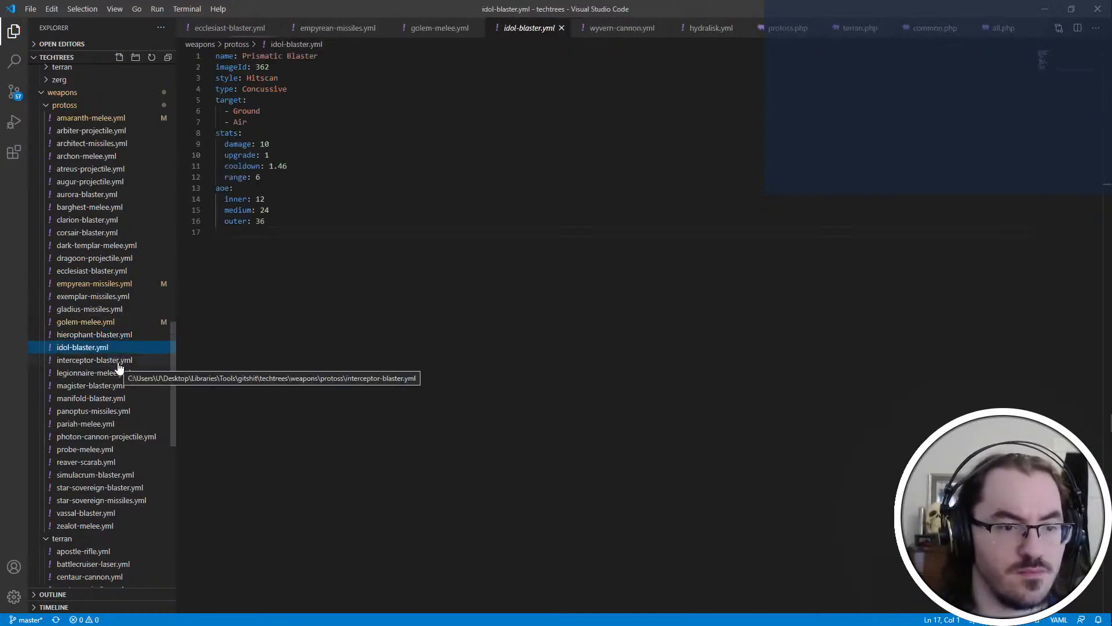
left_click(119, 364)
Open legionnaire-melee.yml and set the weapon's damage to 5 and its upgrade value to 1
left_click(127, 374)
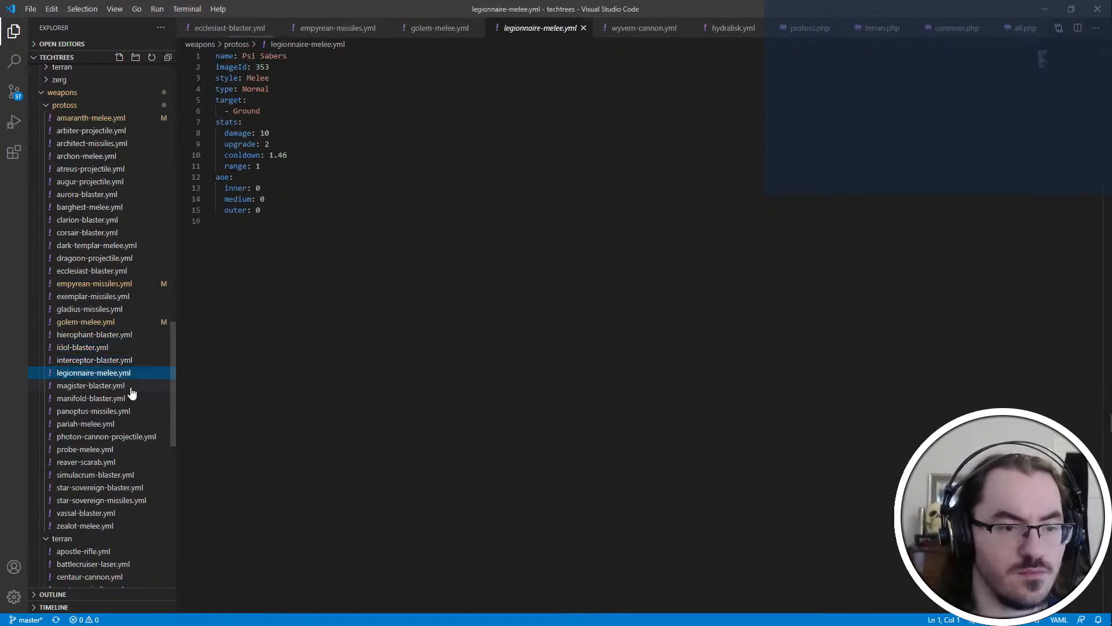
left_click(312, 130)
key("BackSpace")
key("BackSpace")
type("5")
key("Down")
key("Delete")
type("1")
Add a factor of 2 below the range in the Legionnaire weapon's stats and save the file
key("Down")
key("Down")
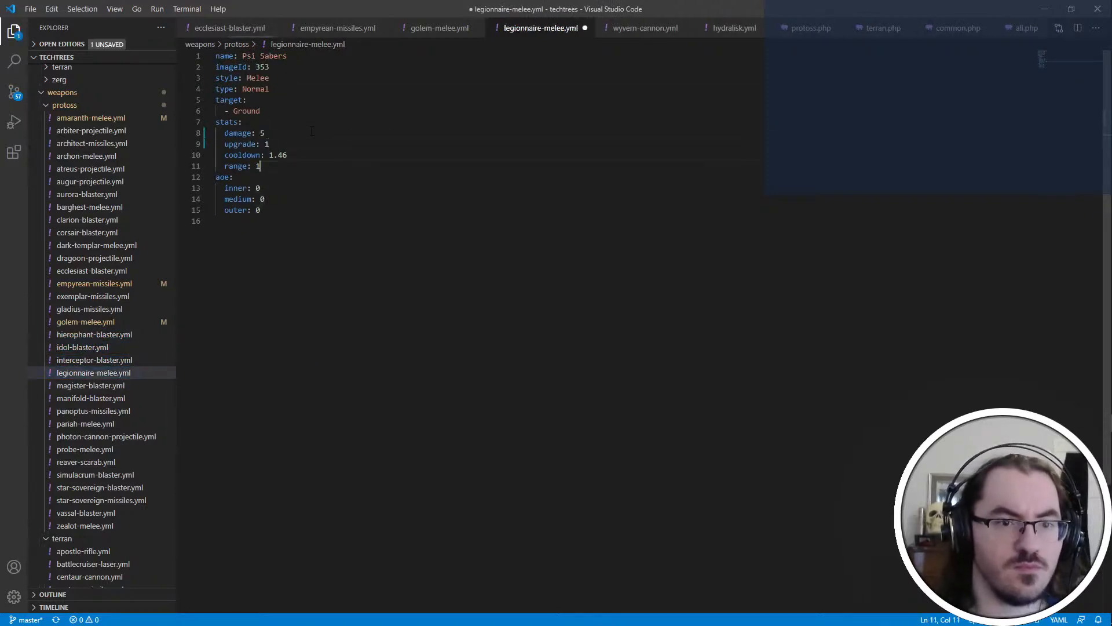
key("Return")
type("factor: 2")
key("ctrl+s")
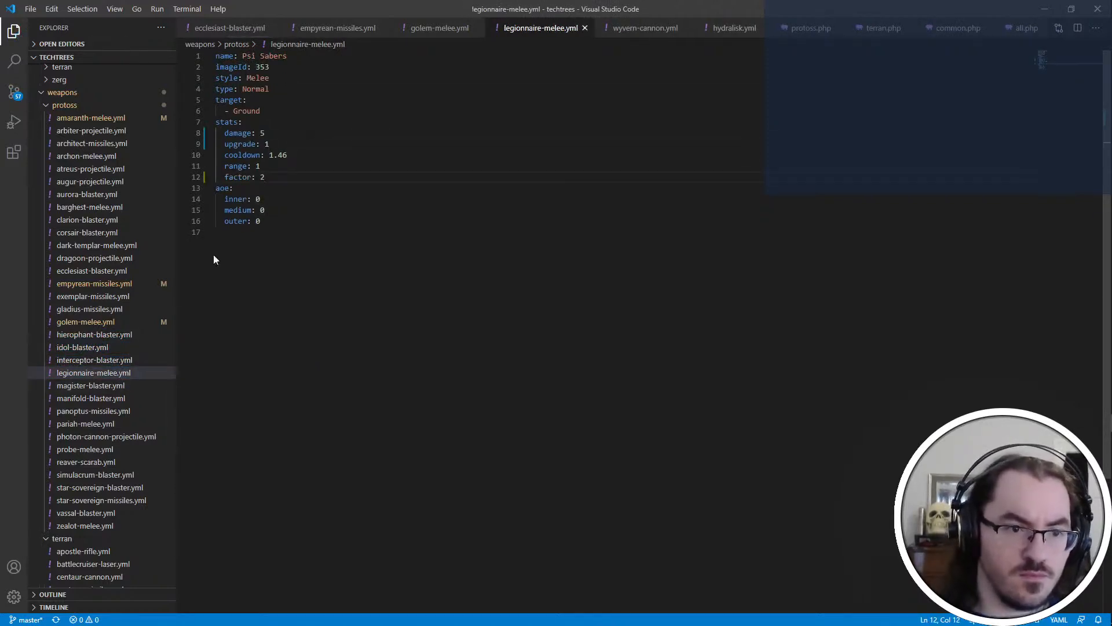
Examine the stats in manifold-blaster.yml and magister-blaster.yml, rechecking the Legionnaire weapon file in between
left_click(122, 398)
left_click(119, 385)
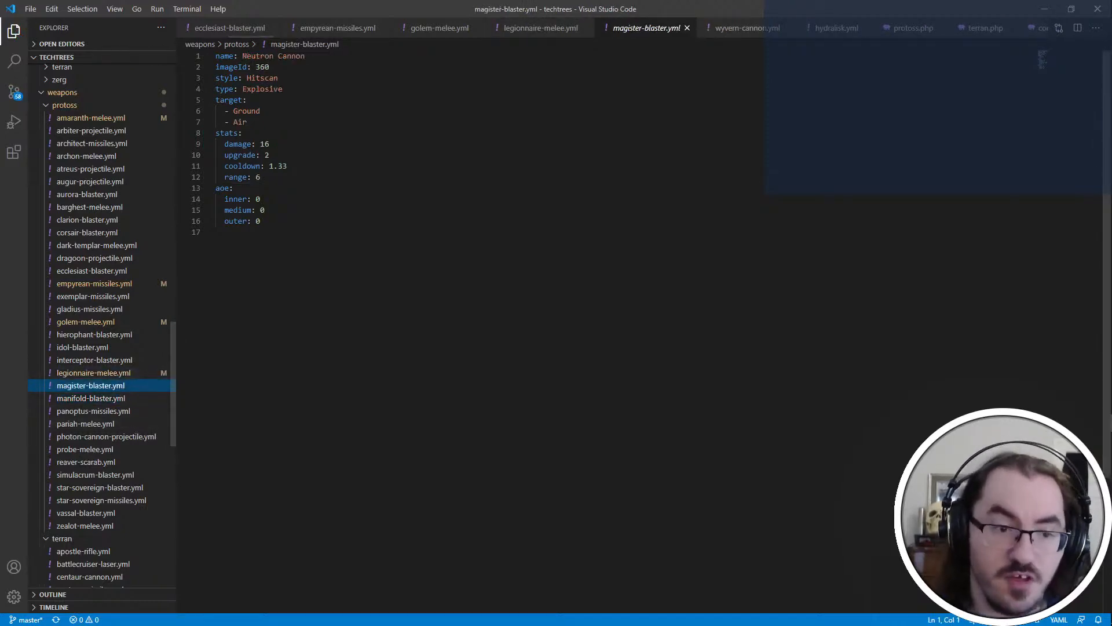
left_click(157, 373)
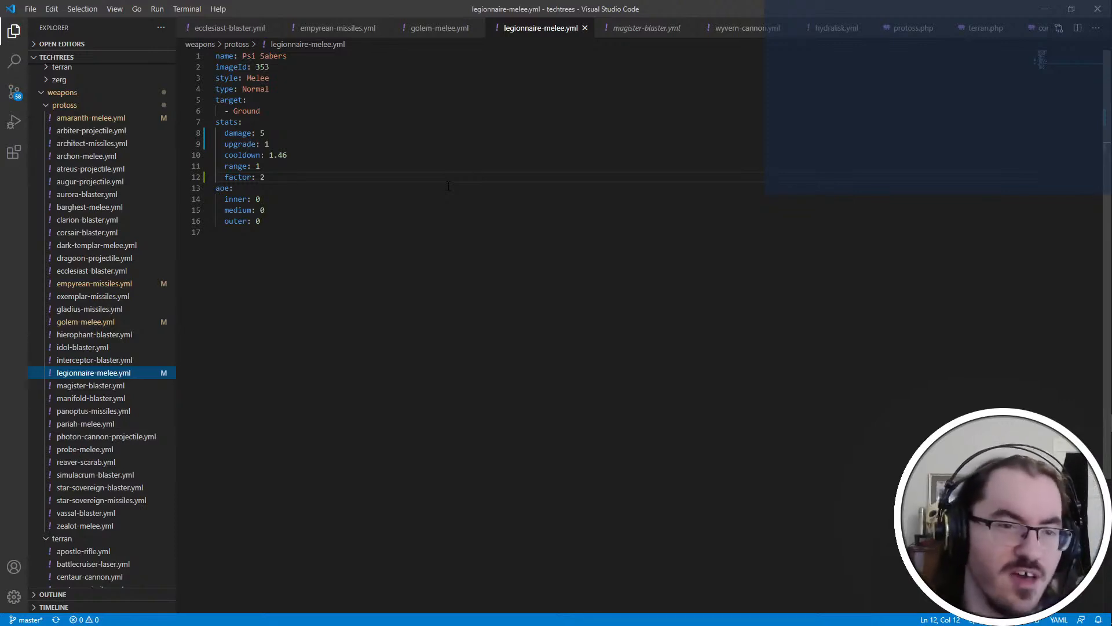
left_click(123, 385)
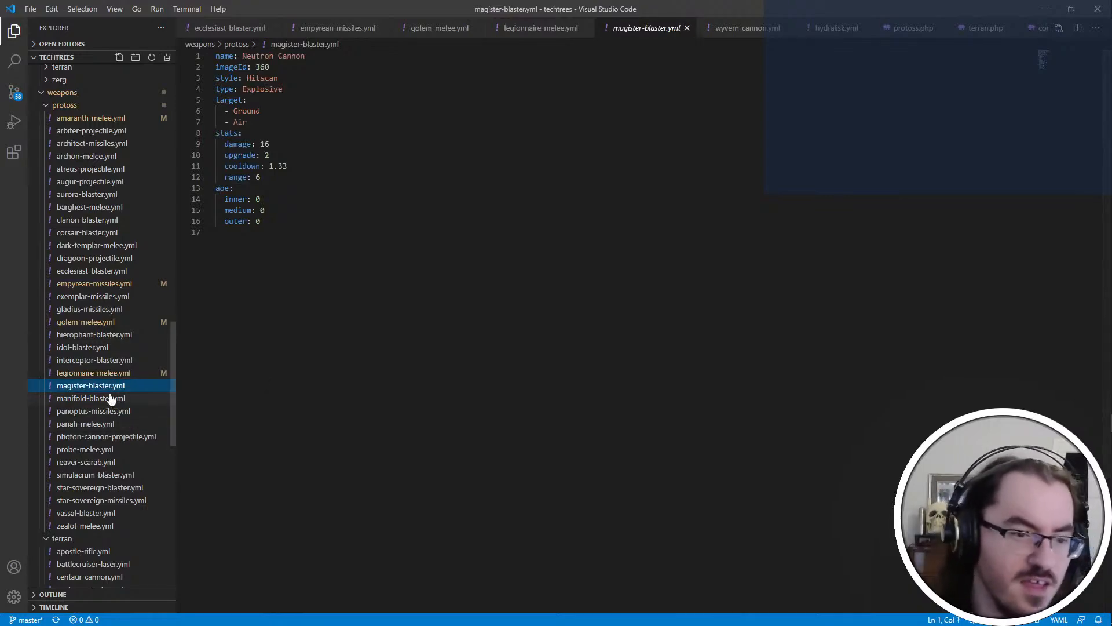
Open modstream.txt from the Desktop folder in Notepad and close the file browser window
key("alt+Tab")
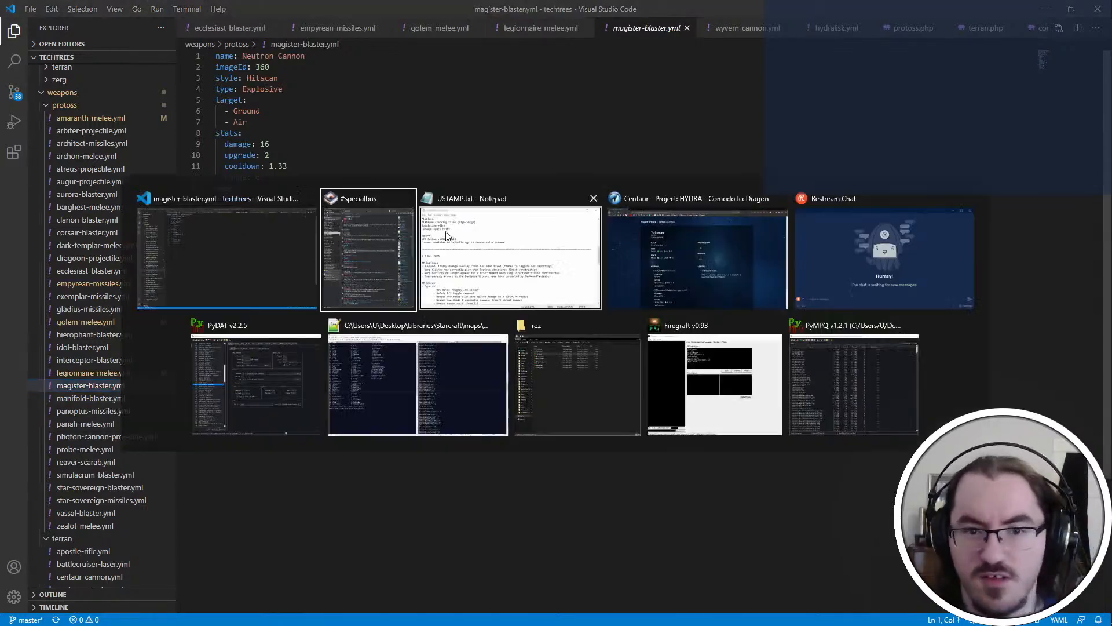
key("alt+Tab")
key("super+e")
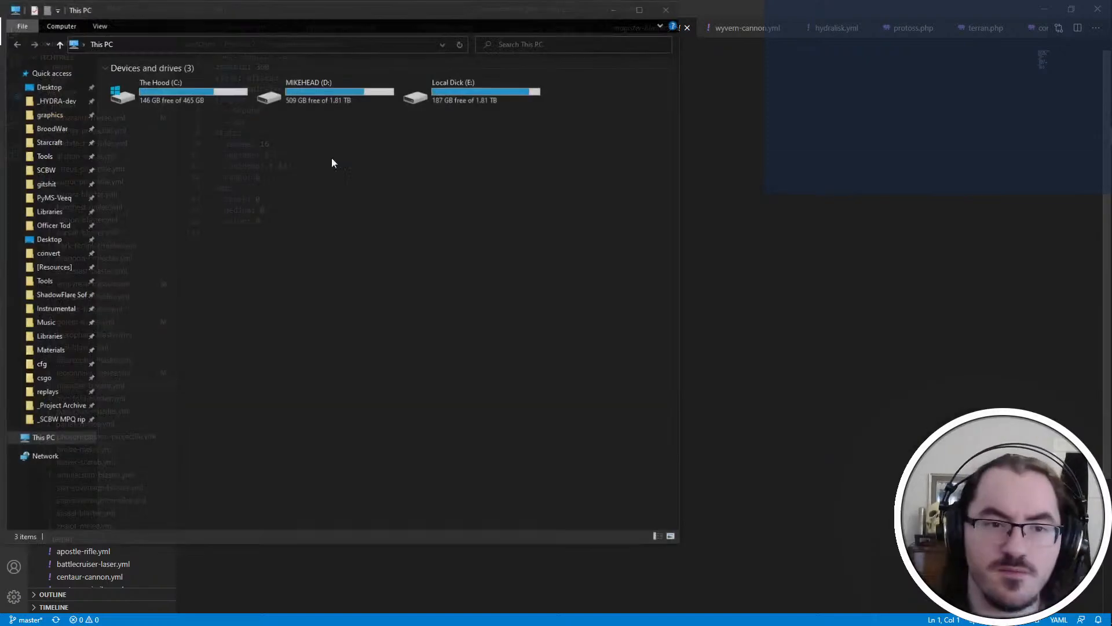
left_click(49, 87)
double_click(186, 141)
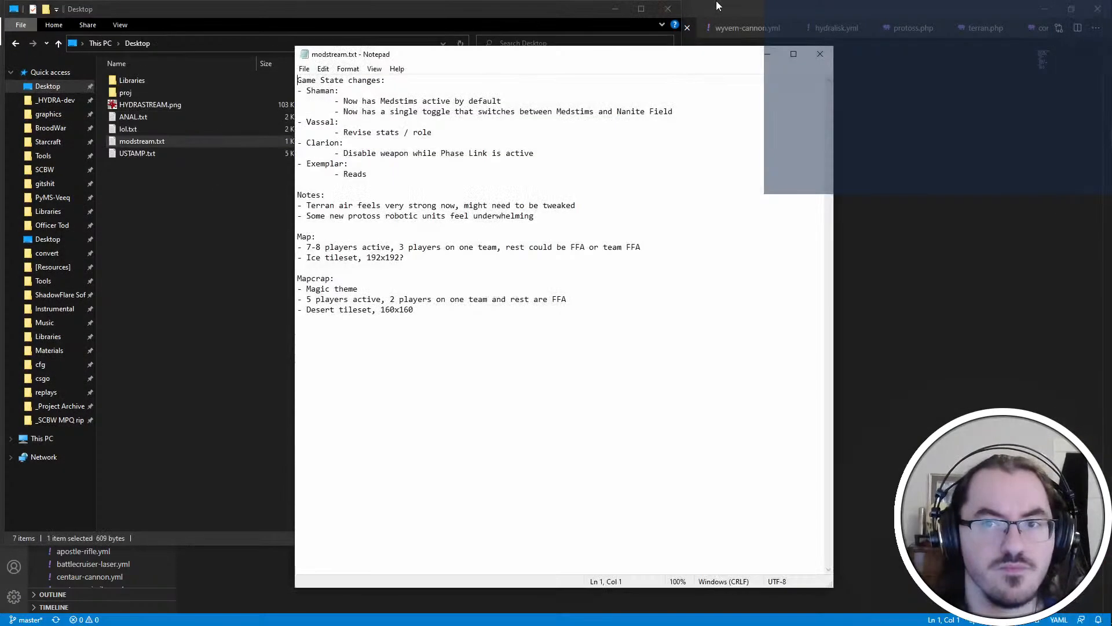
left_click(667, 8)
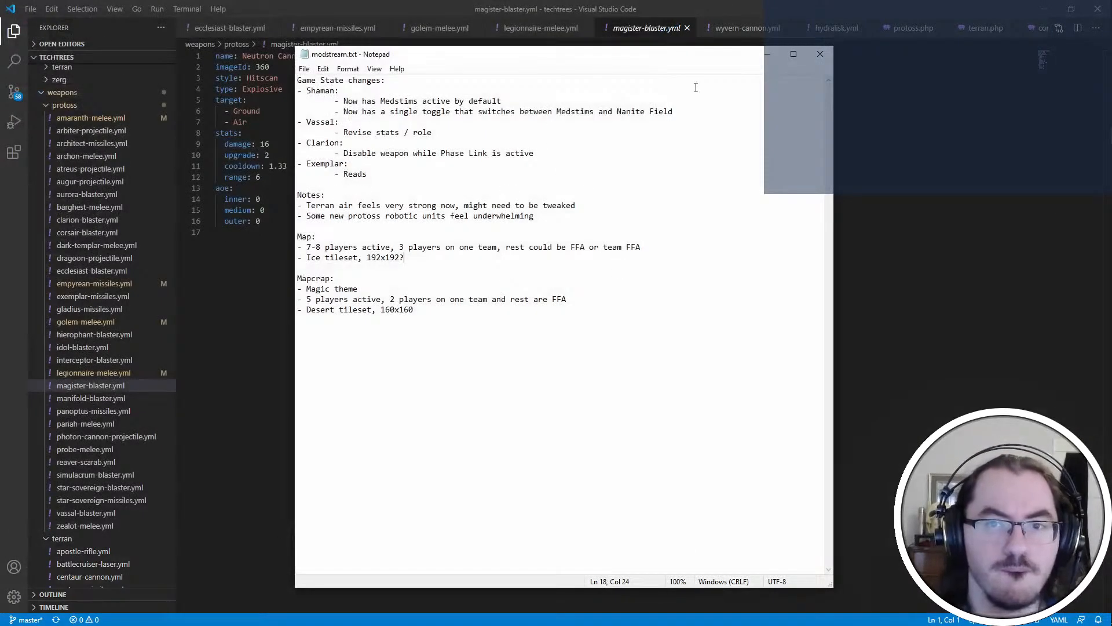
Add a "Legionnaire:" entry below the Shaman notes with the sub-item "Remove damage passive" and save the notes
left_click(696, 111)
key("Return")
type("- Legionnaire")
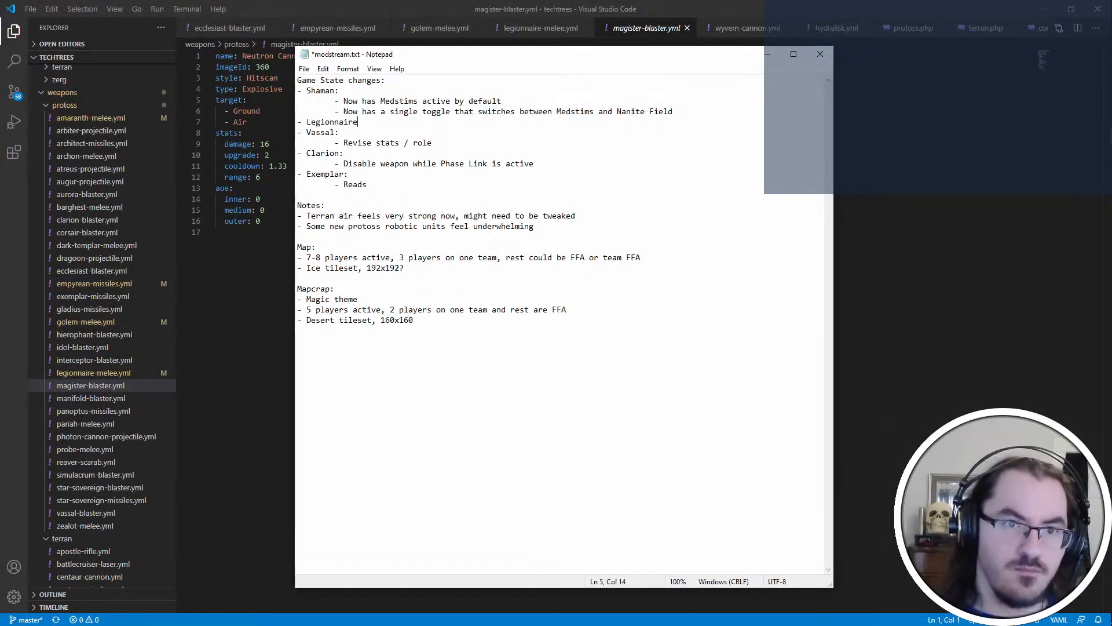
type(":")
key("Return")
key("Tab")
type("- Remove ")
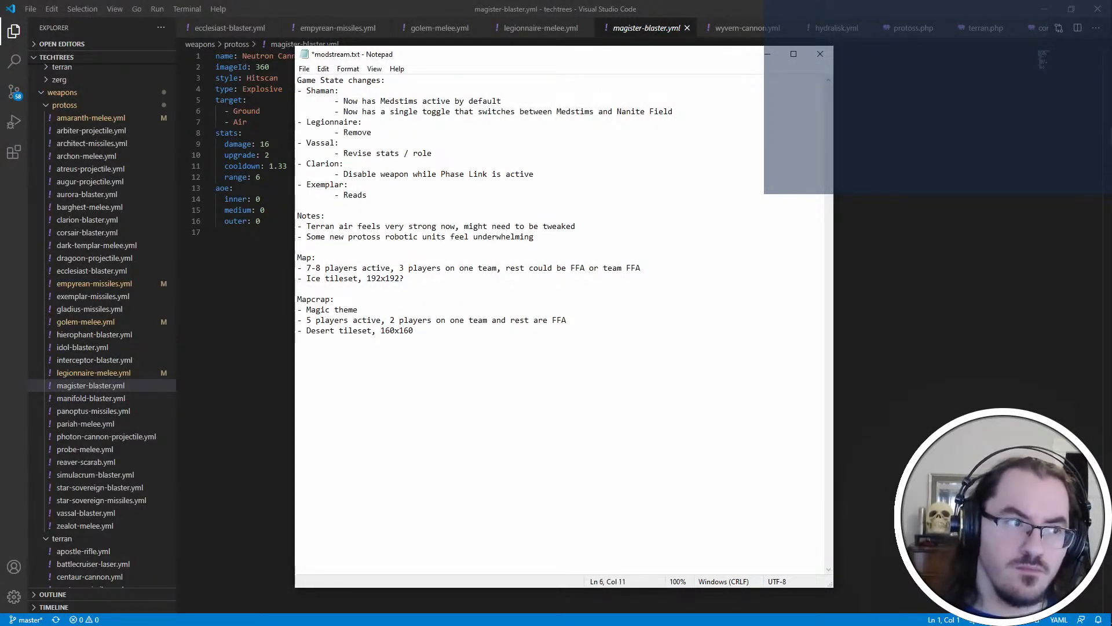
type("unified")
key("BackSpace")
key("BackSpace")
key("BackSpace")
key("BackSpace")
key("BackSpace")
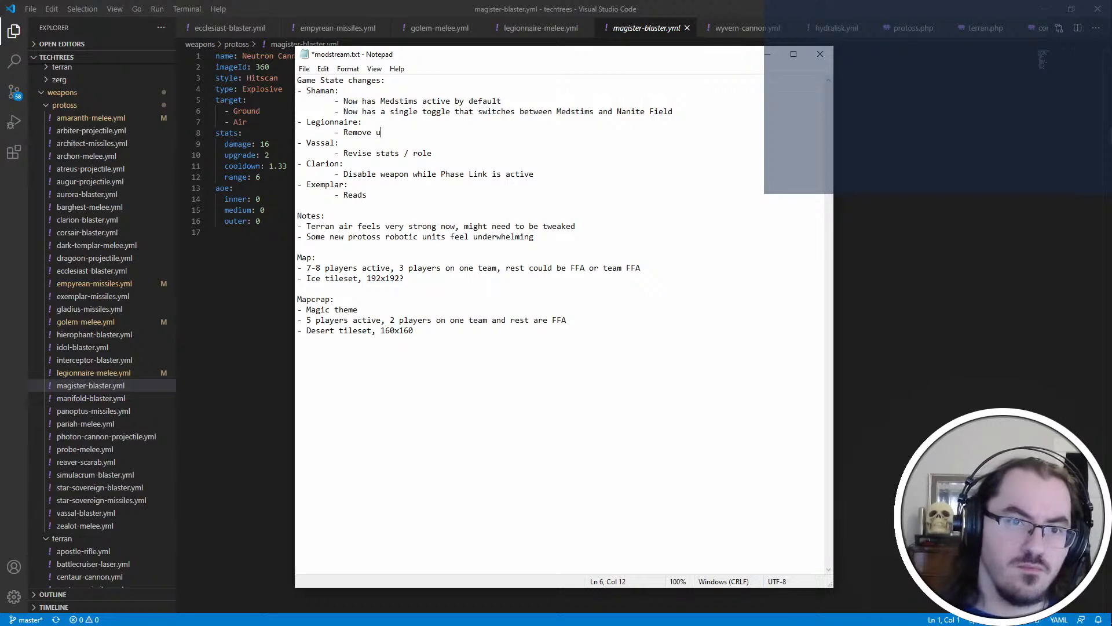
type("damage passive")
key("ctrl+s")
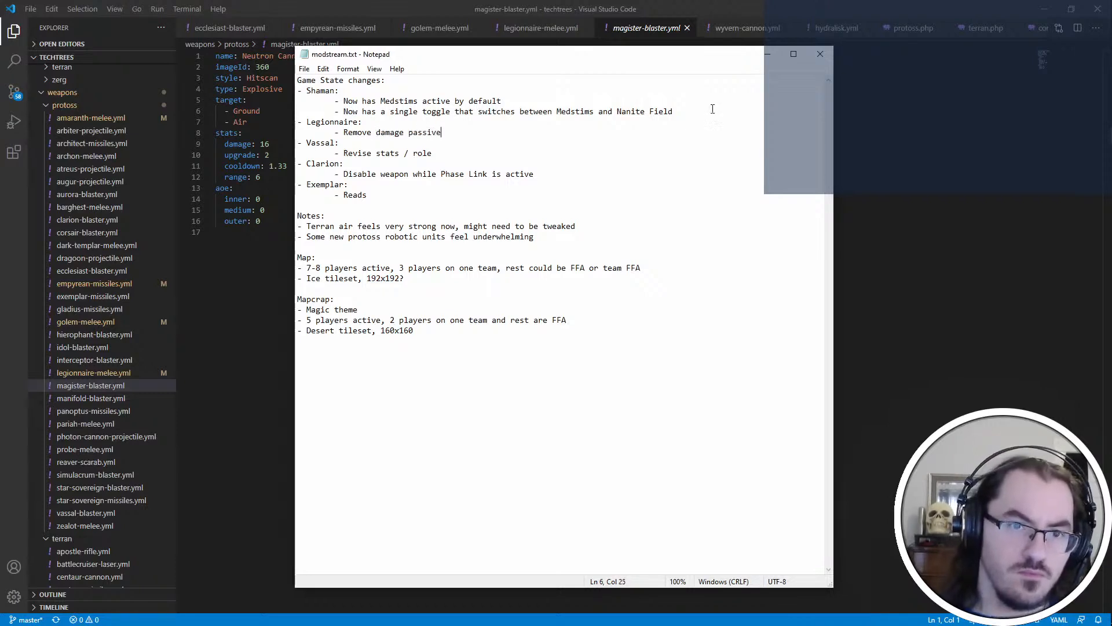
Extend the Legionnaire note with ", increase base damage to 2*6 (from 2*5)", save it and return to Visual Studio Code
type(", incease base")
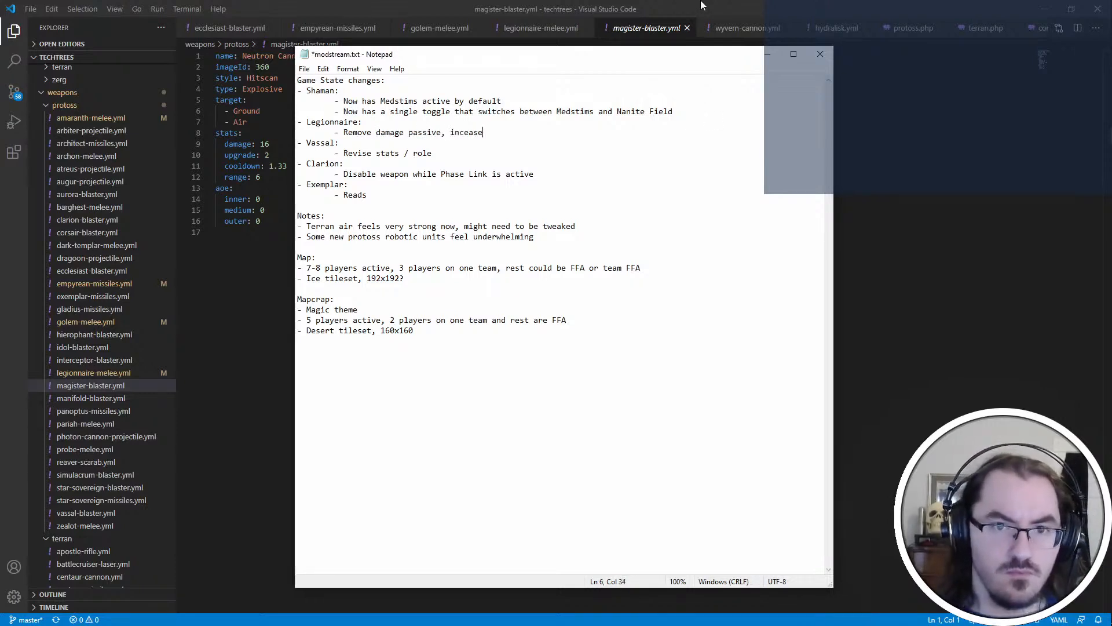
key("BackSpace")
key("BackSpace")
key("BackSpace")
key("BackSpace")
key("BackSpace")
key("BackSpace")
key("BackSpace")
key("BackSpace")
key("BackSpace")
key("BackSpace")
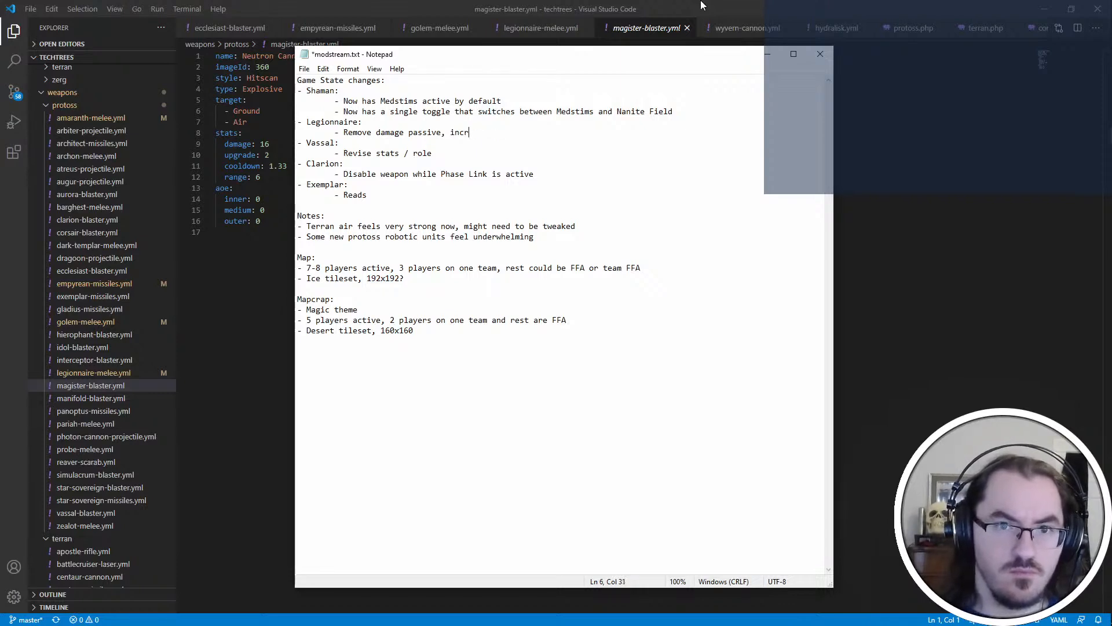
type("rease base damage to ")
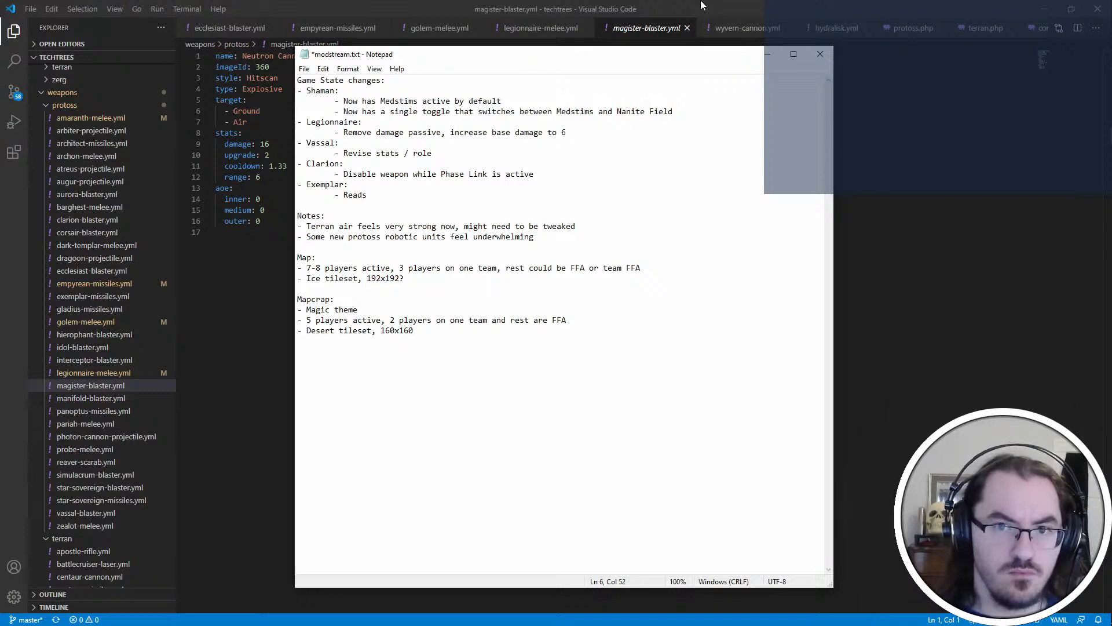
type("2*6 (from 2*5)")
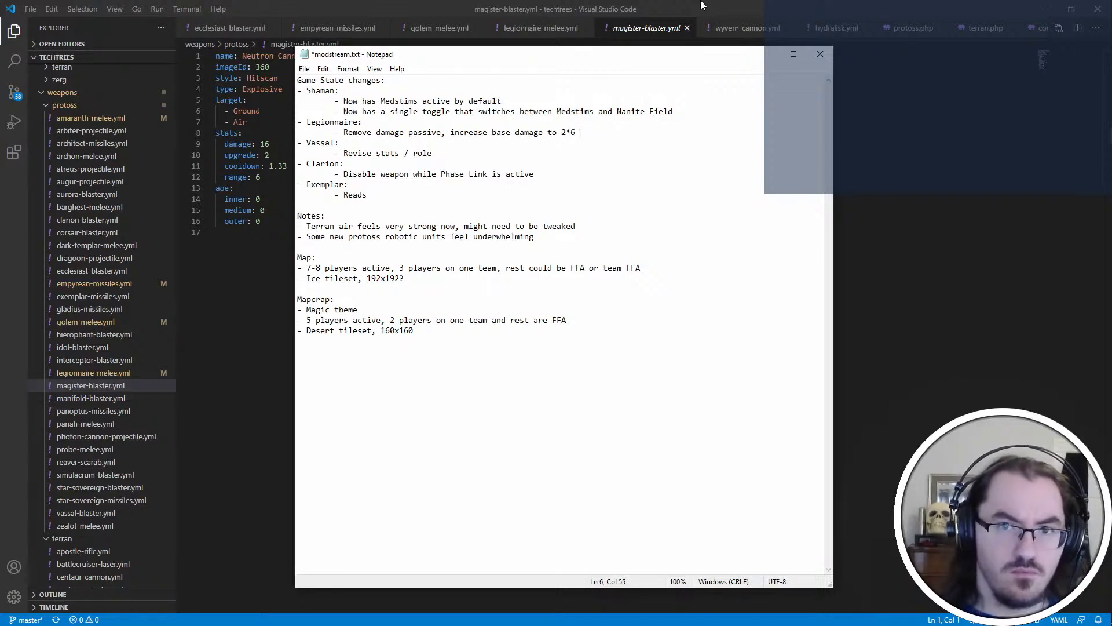
key("ctrl+s")
left_click(702, 5)
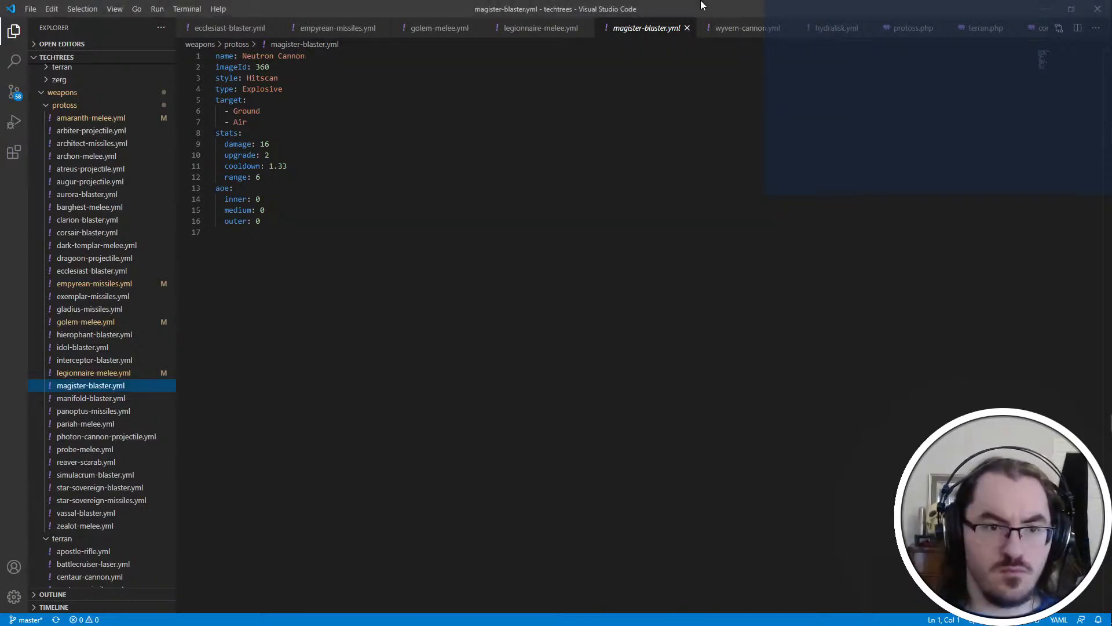
Check manifold-blaster.yml, and in panoptus-missiles.yml set the weapon's damage to 14 and its upgrade value to 1
left_click(110, 398)
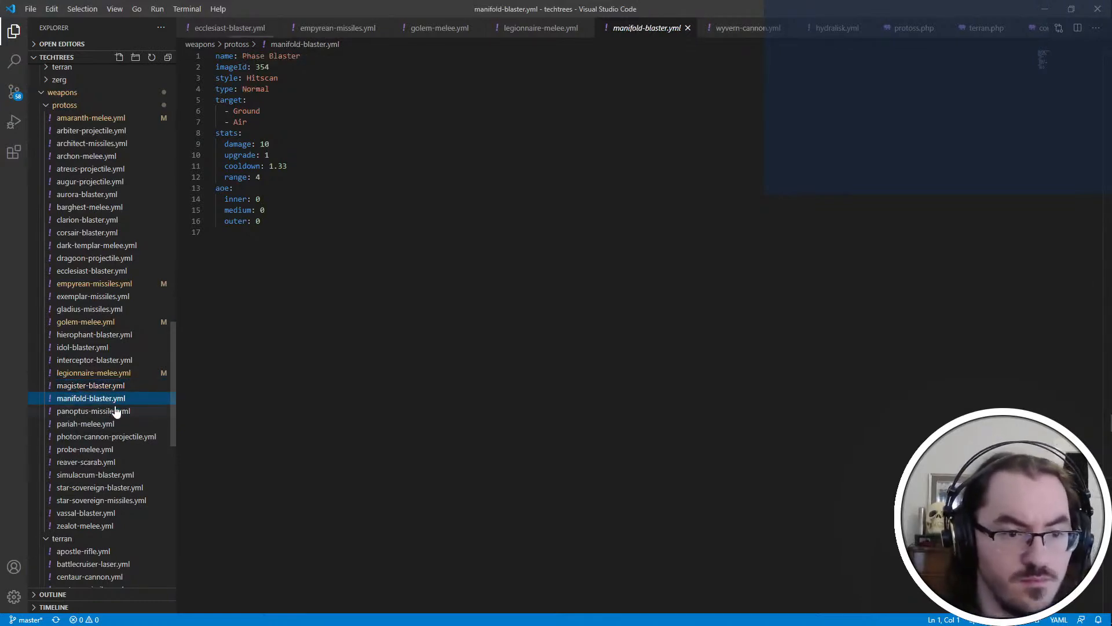
left_click(115, 411)
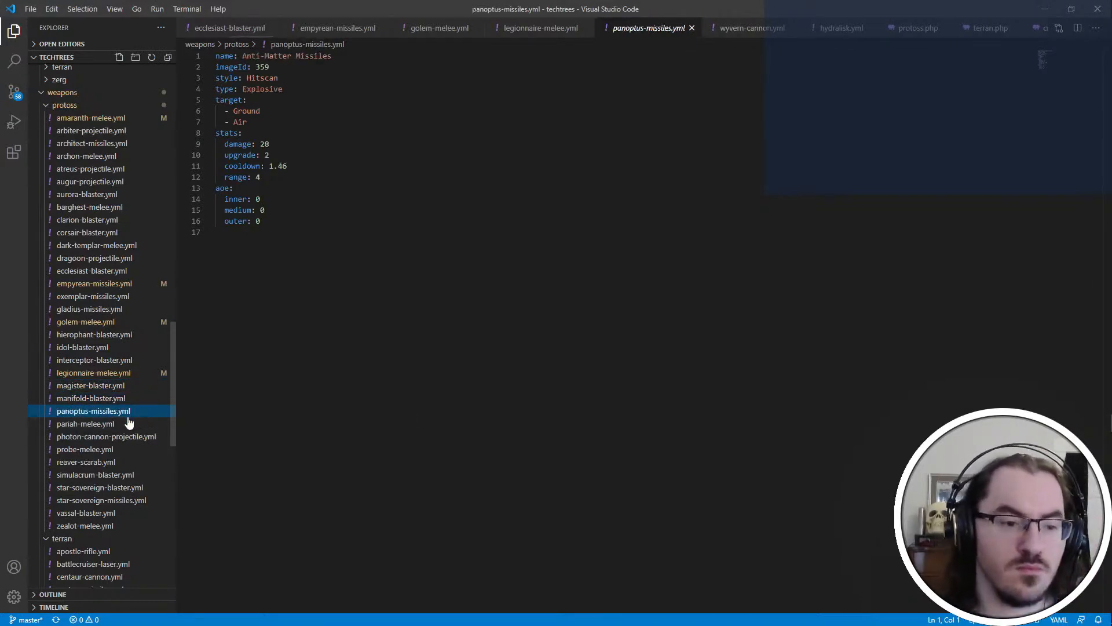
key("Left")
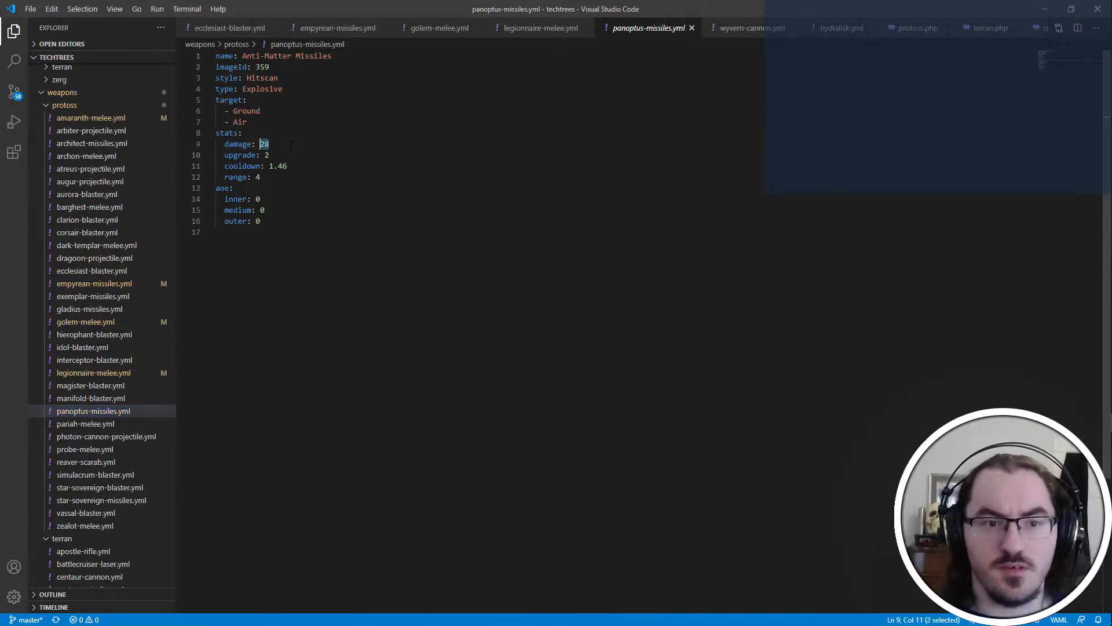
key("Down")
key("Down")
key("Up")
key("Delete")
type("1")
key("Up")
key("Left")
key("BackSpace")
key("Delete")
type("14")
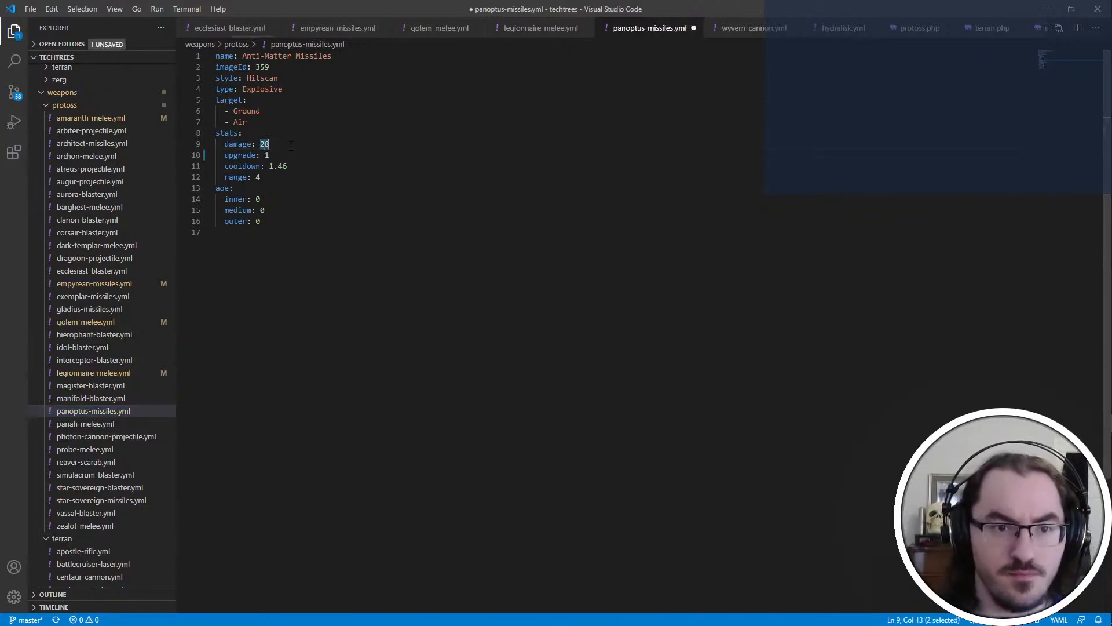
Add a factor of 2 below the range in the Panoptus weapon's stats and save the file
key("Down")
key("Down")
key("Down")
key("Return")
type("f")
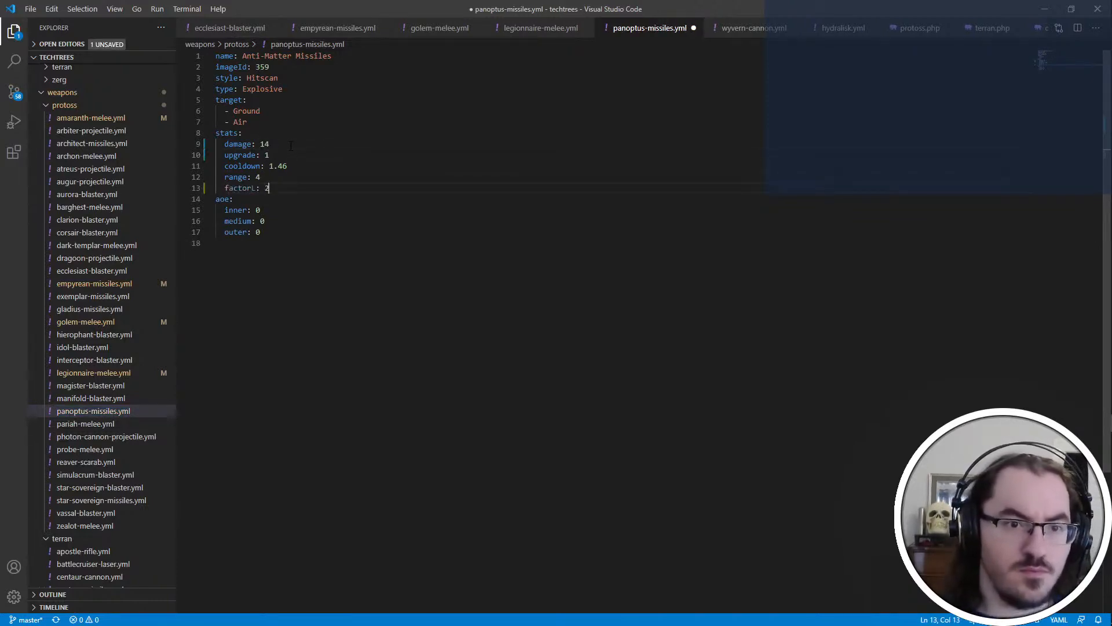
type("actor: 2")
key("ctrl+s")
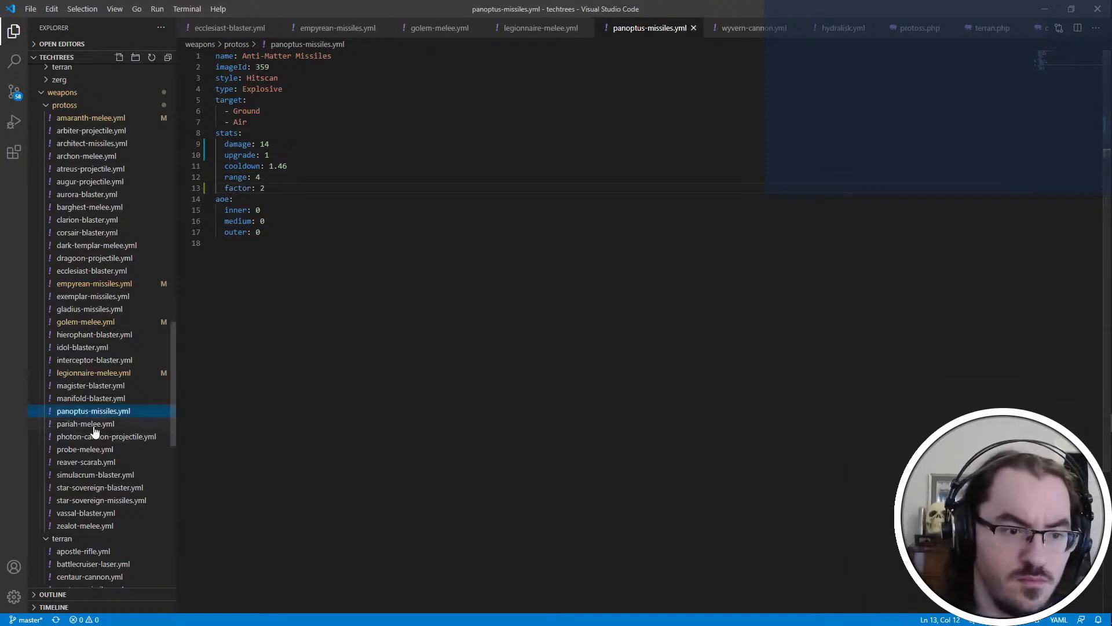
Open pariah-melee.yml and set the weapon's damage to 20 and its upgrade value to 2
left_click(168, 424)
key("Down")
key("End")
key("BackSpace")
key("BackSpace")
type("20")
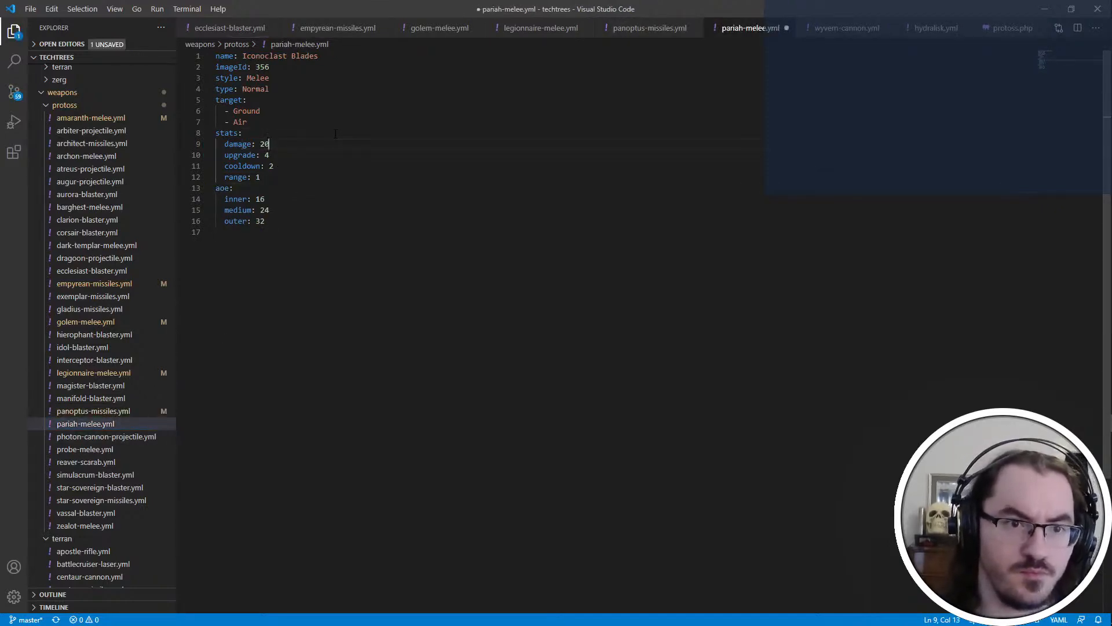
key("Down")
key("BackSpace")
type("2")
Add a factor of 2 below the range in the Pariah weapon's stats and save the file
key("Down")
key("Down")
key("Return")
type("factor:")
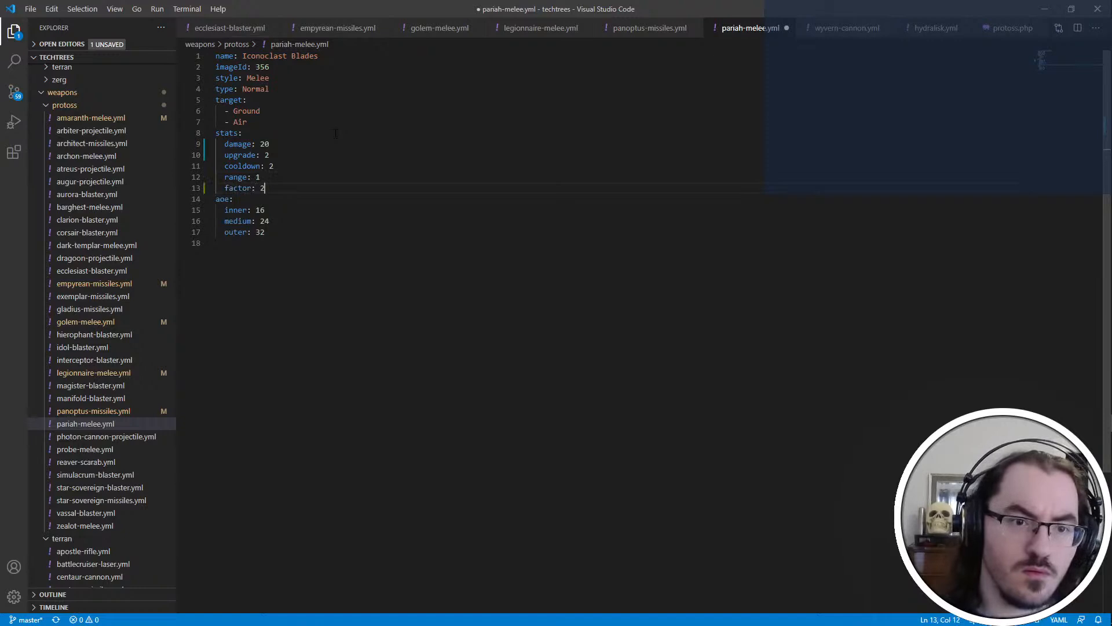
key("ctrl+s")
Skim the photon cannon, probe and simulacrum weapon files, and set the damage to 30 in star-sovereign-blaster.yml
left_click(101, 437)
left_click(125, 449)
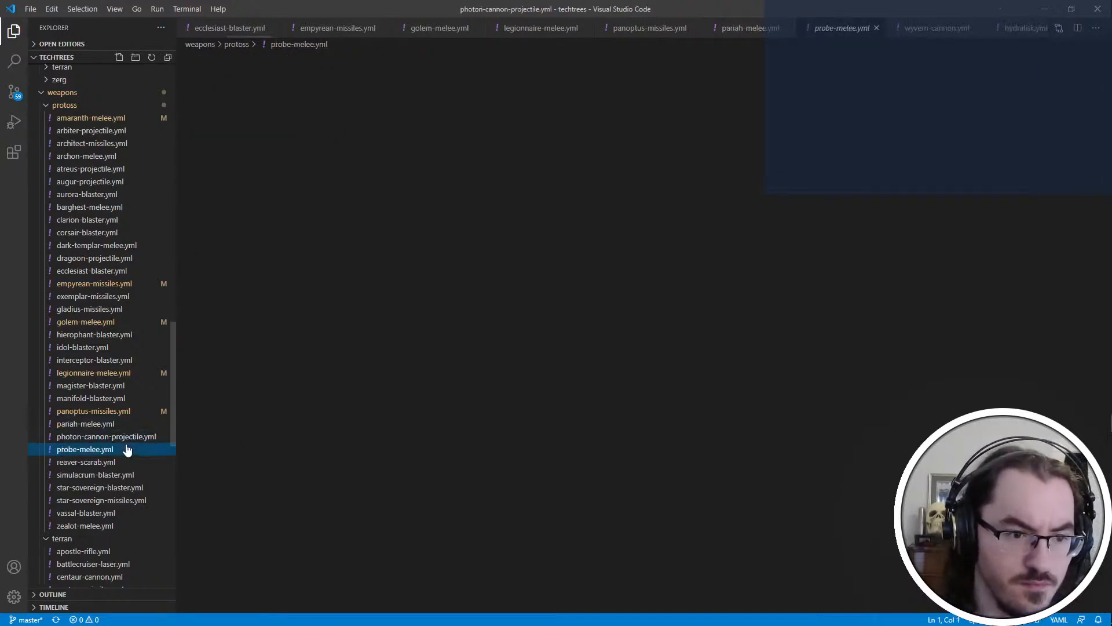
left_click(116, 476)
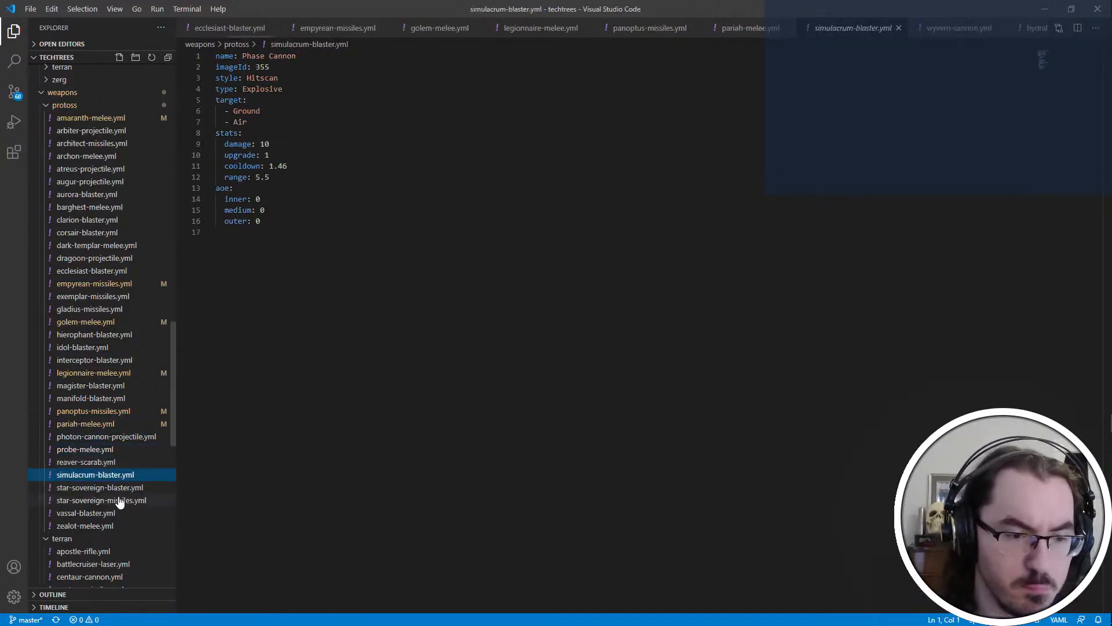
left_click(123, 490)
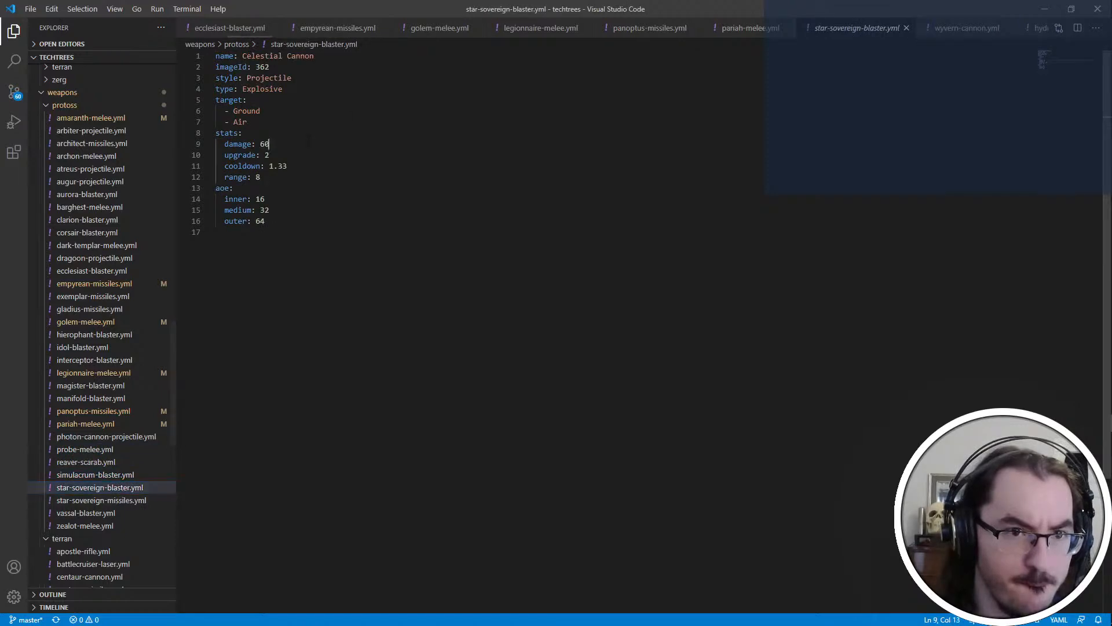
left_click(309, 144)
key("ctrl+shift+Left")
type("30")
key("Down")
key("ctrl+shift+Left")
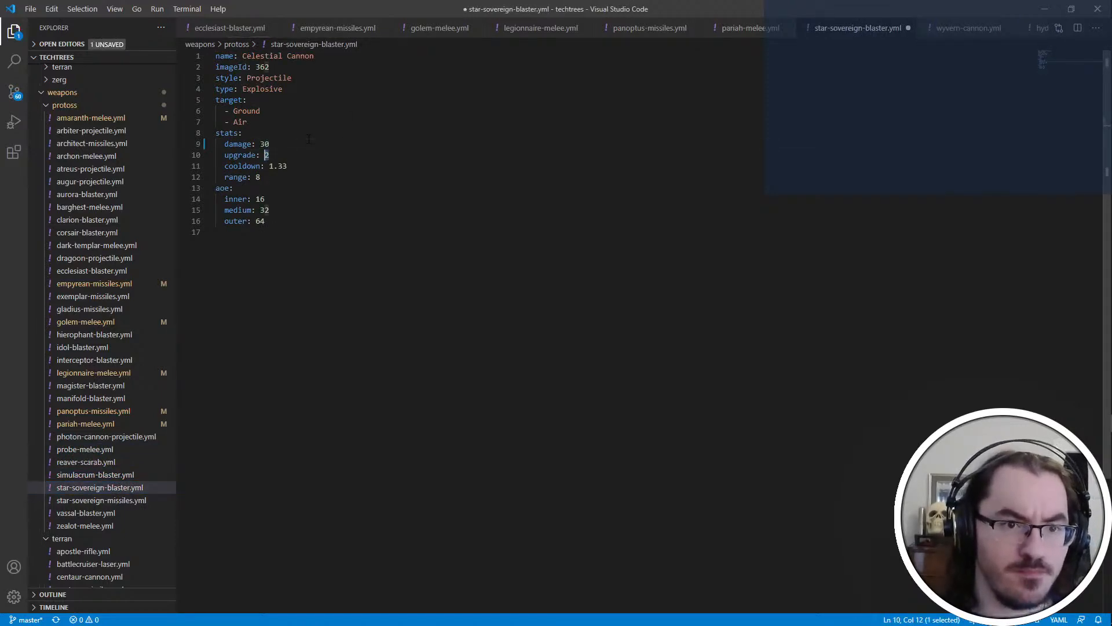
Add a factor of 2 below the range in the Star Sovereign blaster's stats and save the file
key("Down")
key("Down")
key("Return")
type("fac")
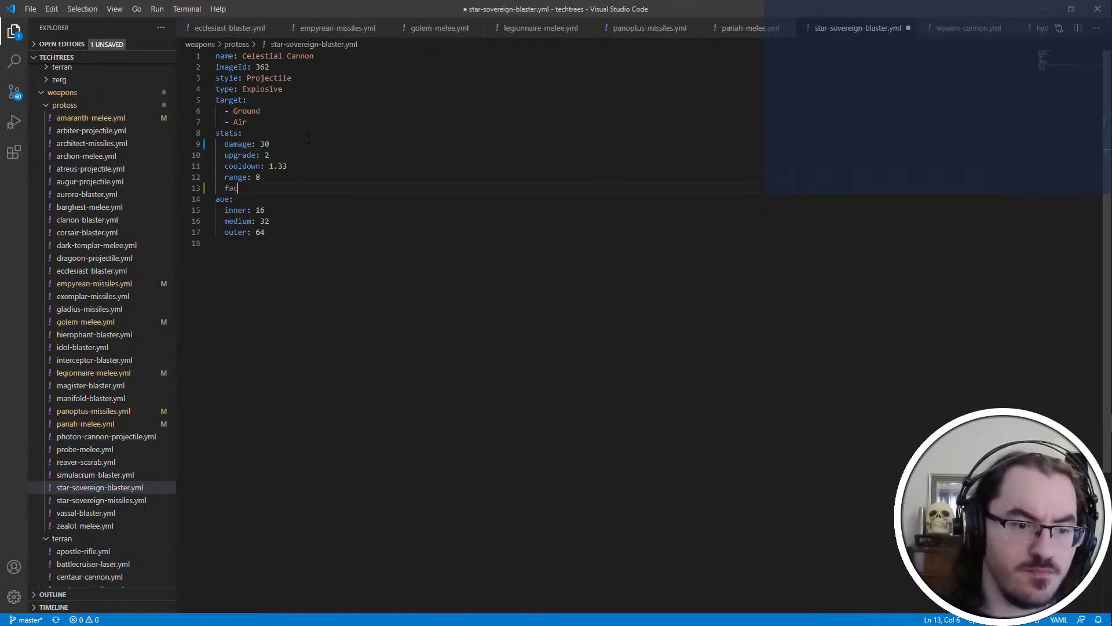
type("tor: 2")
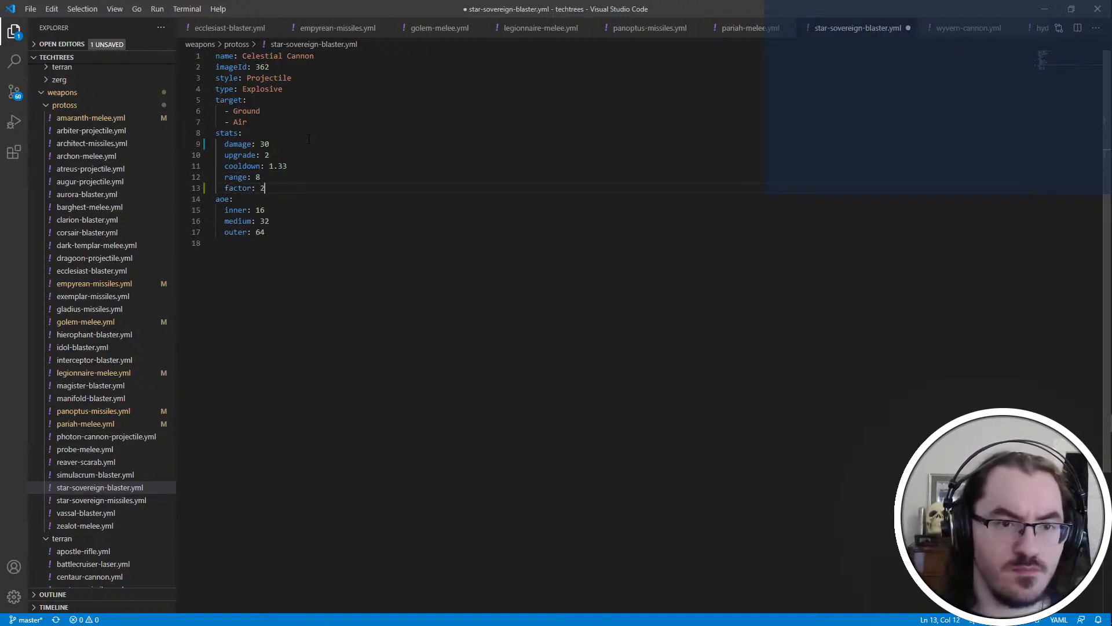
key("ctrl+s")
Open star-sovereign-missiles.yml, add a factor of 5 below the range in the stats and save the file
left_click(115, 500)
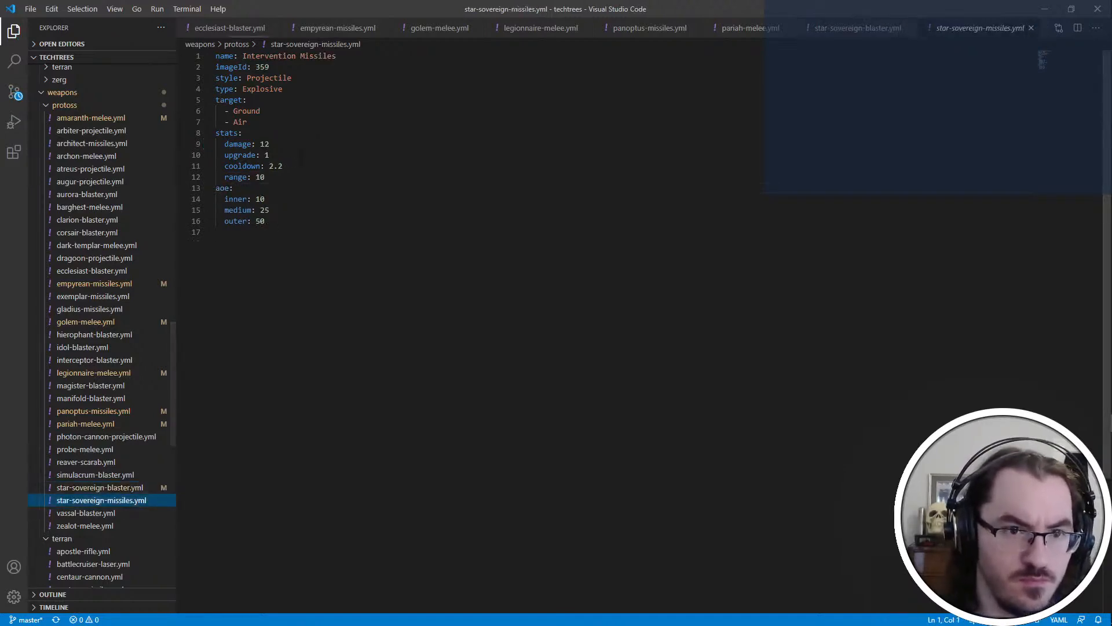
left_click(270, 145)
key("Down")
key("Down")
key("Down")
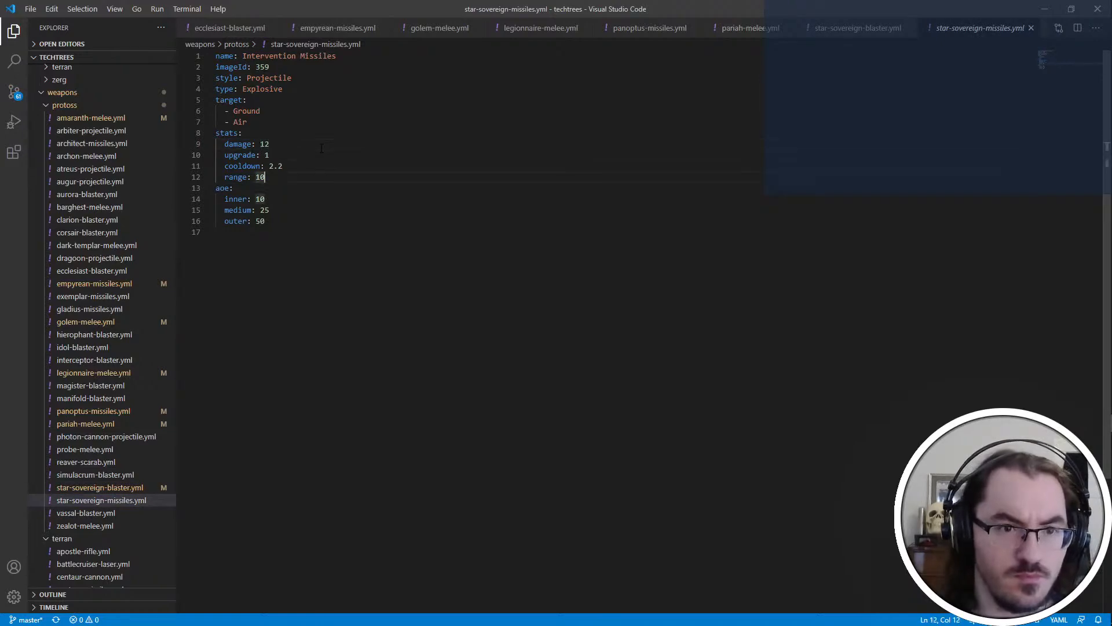
key("Return")
type("actor: 5")
key("ctrl+s")
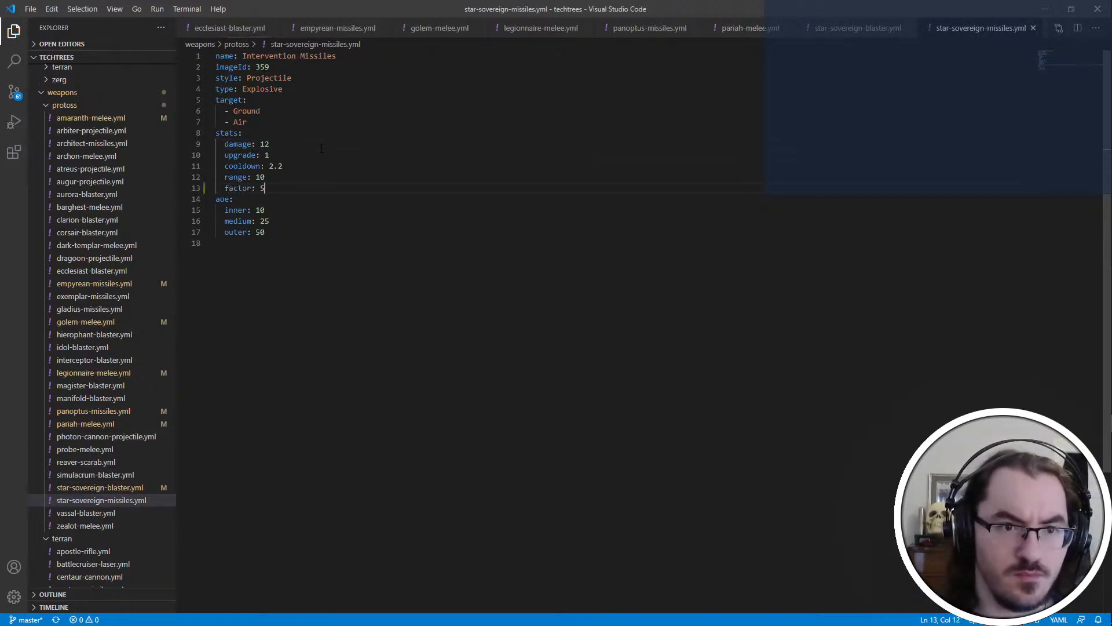
Glance at the modstream.txt notes, set the Star Sovereign missiles' factor to 6 and save the file
key("alt+Tab")
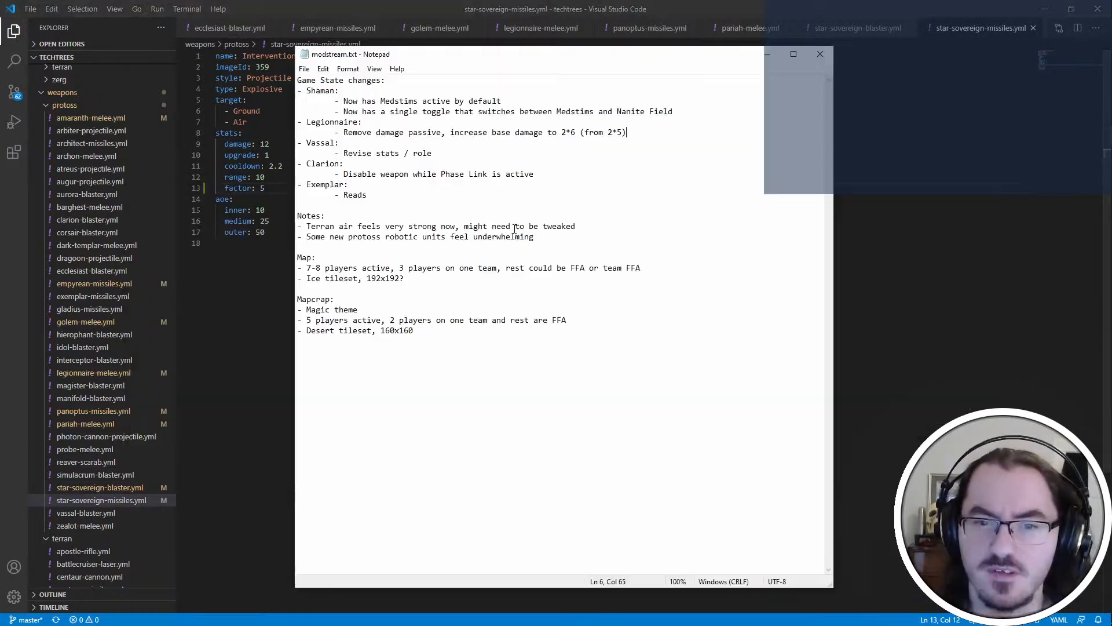
key("alt+Tab")
key("BackSpace")
type("6")
key("ctrl+s")
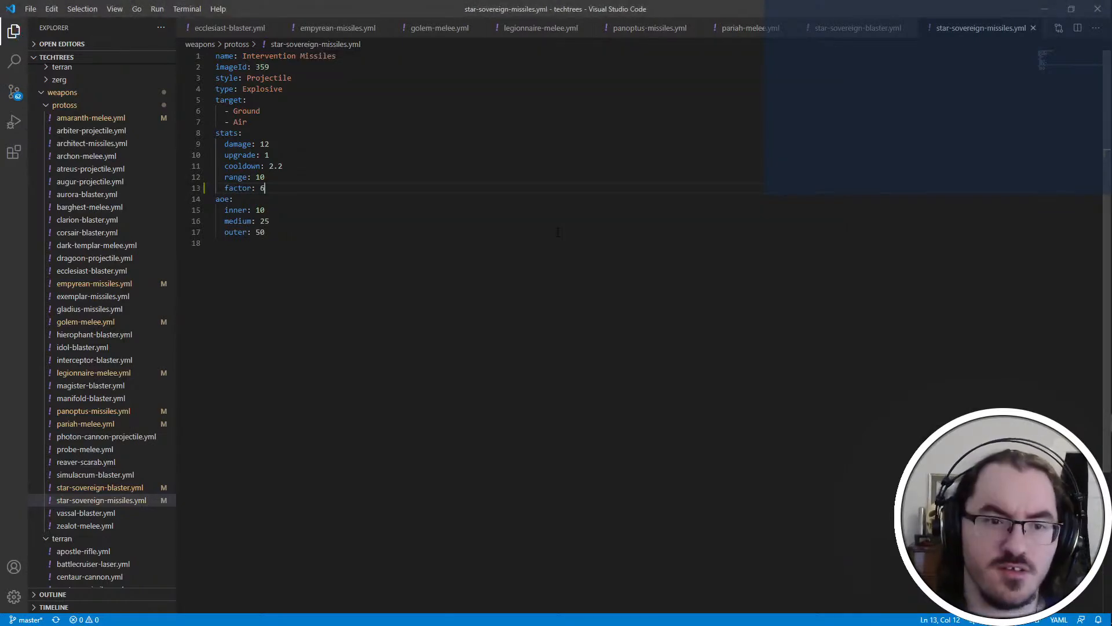
Check vassal-blaster.yml, and in zealot-melee.yml set the weapon's damage to 8 and its upgrade value to 1
left_click(139, 513)
left_click(104, 525)
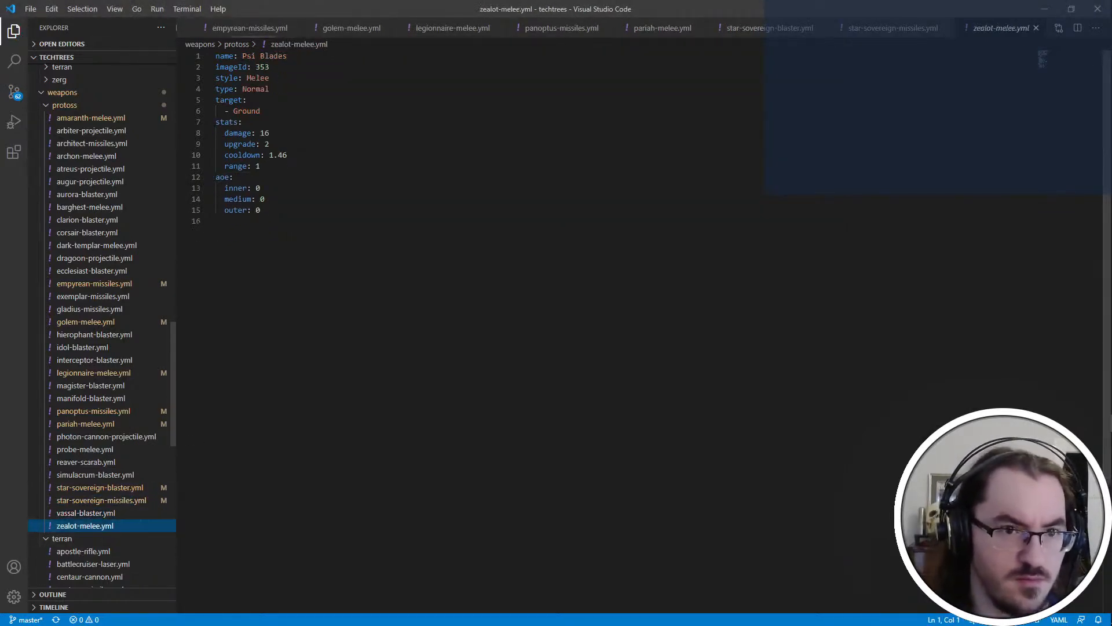
left_click(321, 132)
key("ctrl+shift+Left")
type("8")
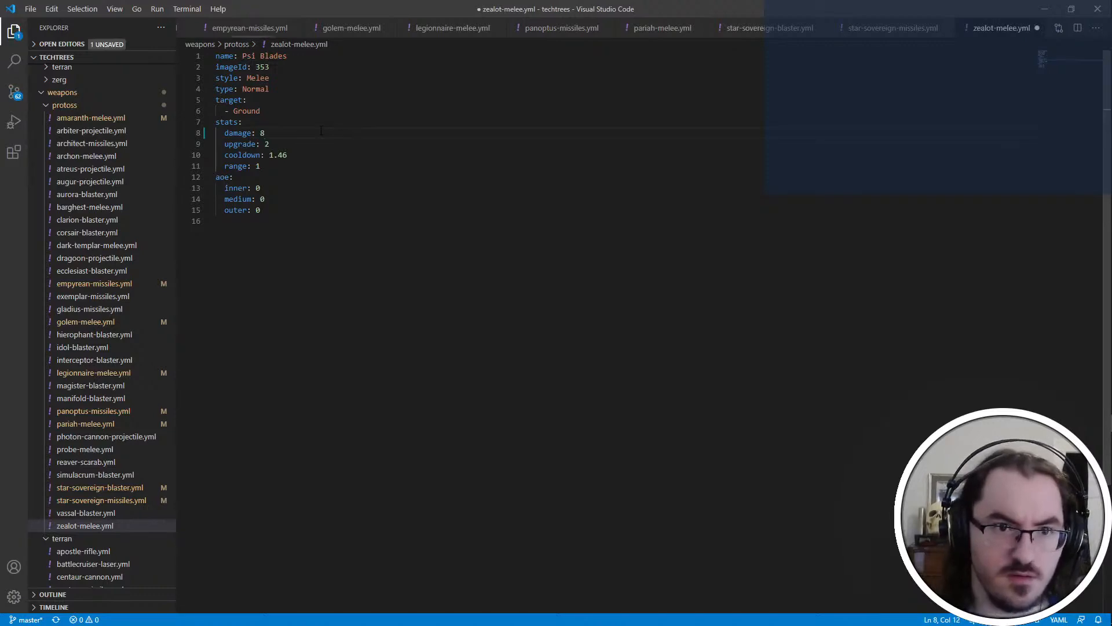
key("Down")
key("Down")
Add a factor of 2 below the range in the Zealot weapon's stats
key("Return")
type("factor: 2")
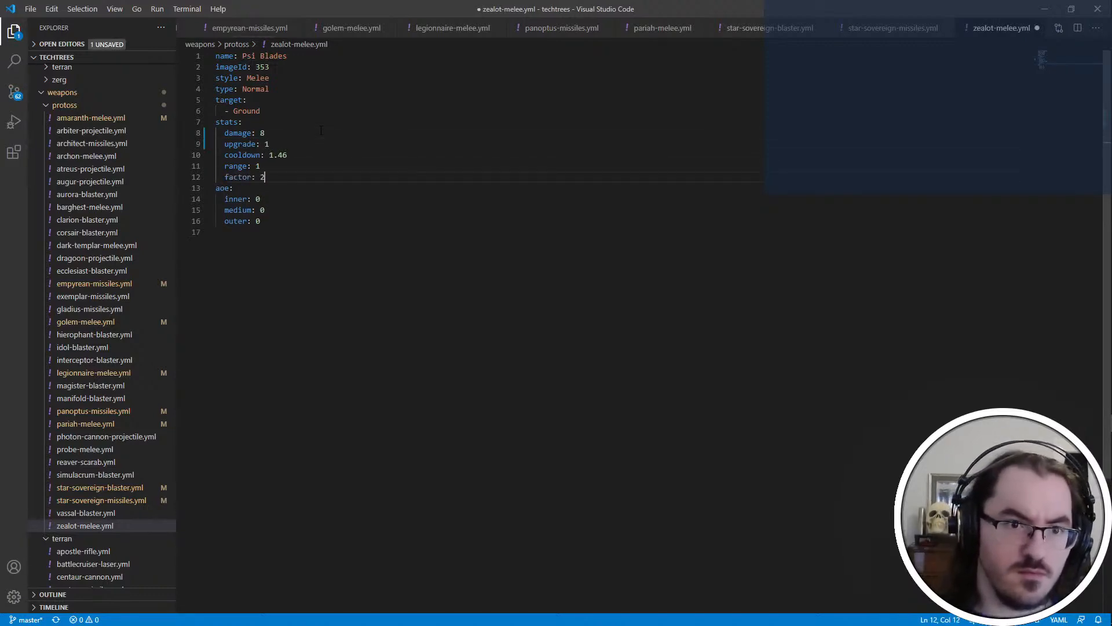
Save zealot-melee.yml and open star-sovereign-blaster.yml from the Protoss weapons folder
key("ctrl+s")
left_click(129, 489)
Switch to PyDAT and look up weapon ID 90 in the weapons data
key("alt+Tab")
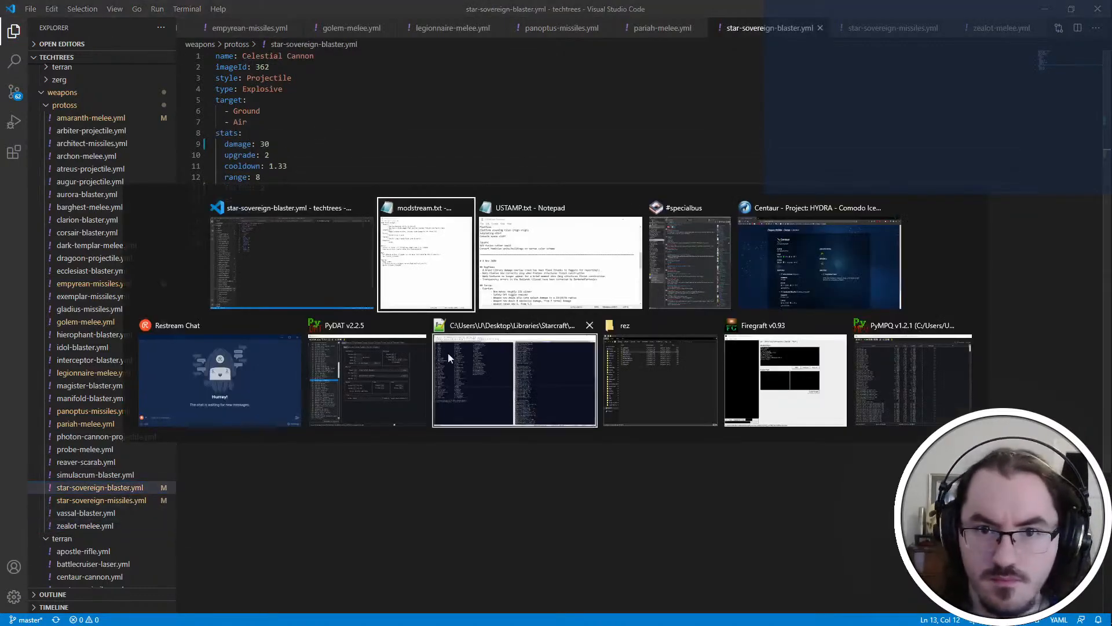
left_click(332, 365)
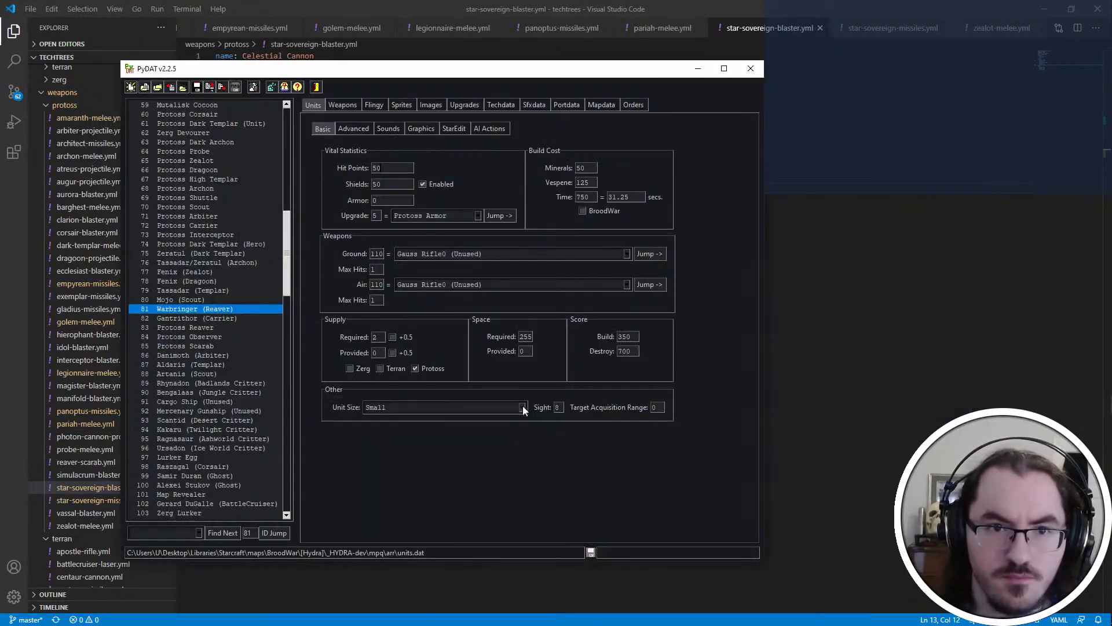
left_click(523, 407)
left_click(348, 89)
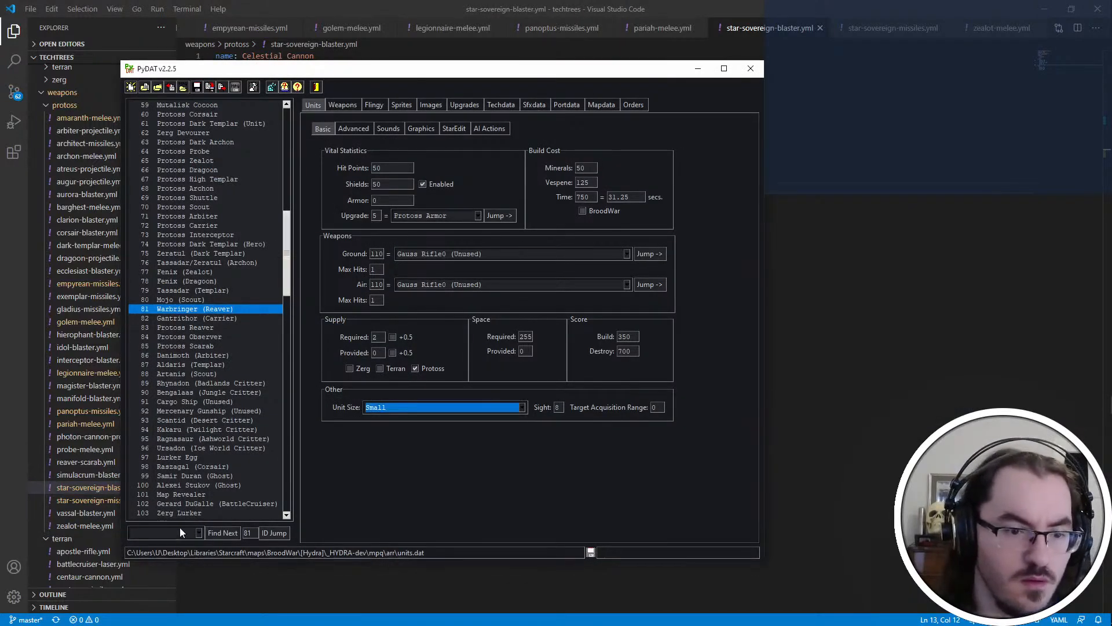
left_click(342, 105)
left_click(259, 530)
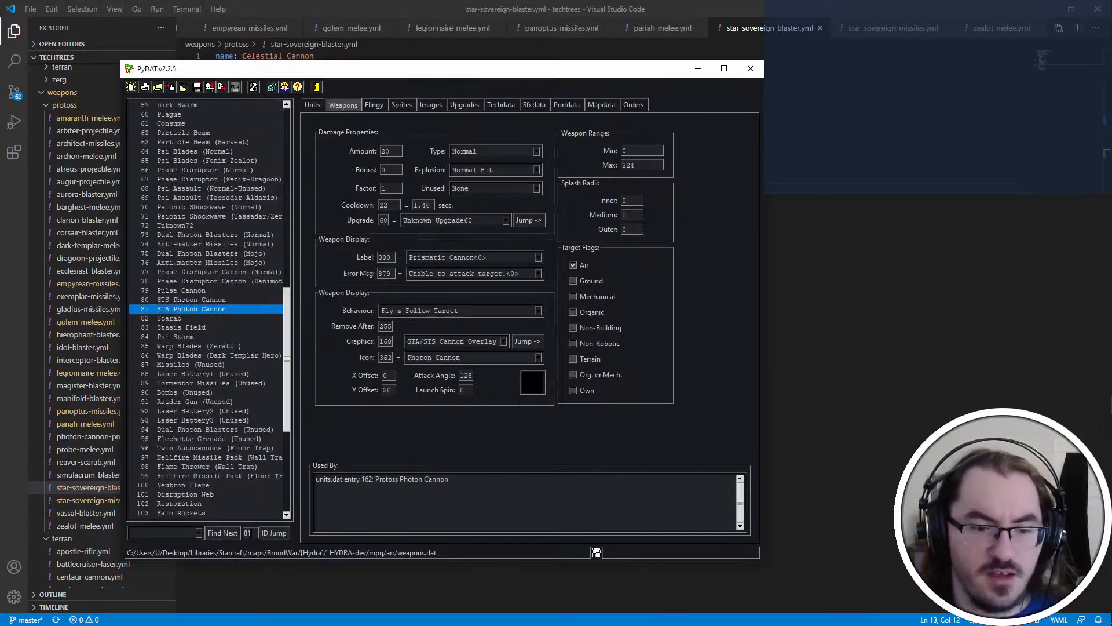
key("BackSpace")
key("BackSpace")
type("90")
left_click(282, 533)
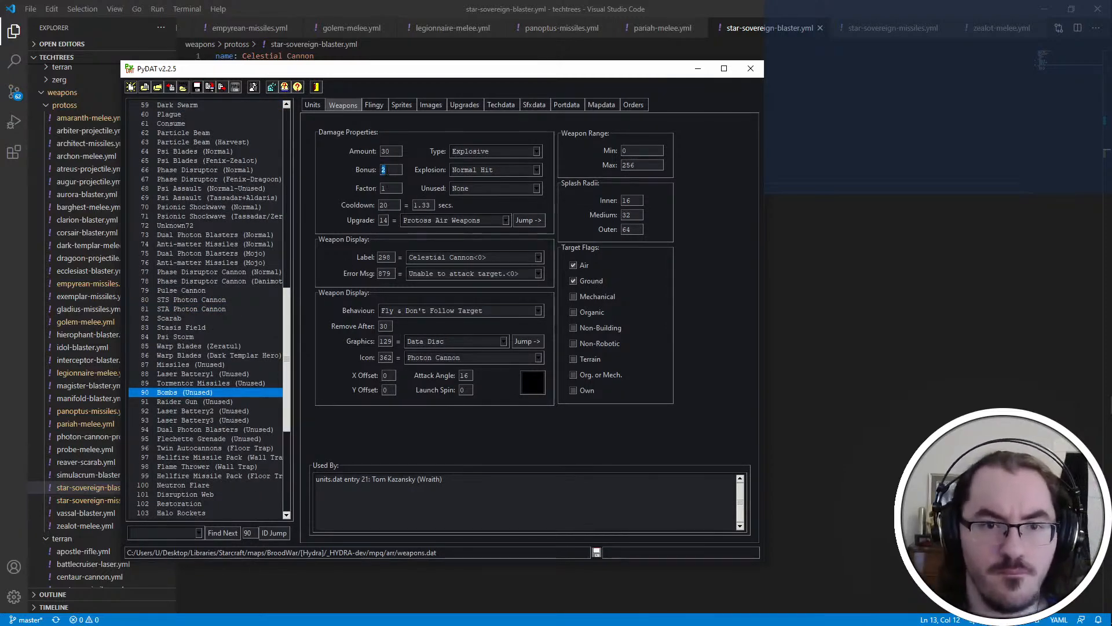
Compare the upgrade, range and factor values in star-sovereign-blaster.yml with the weapon's PyDAT entry
left_click(451, 5)
left_click(313, 157)
key("alt+Tab")
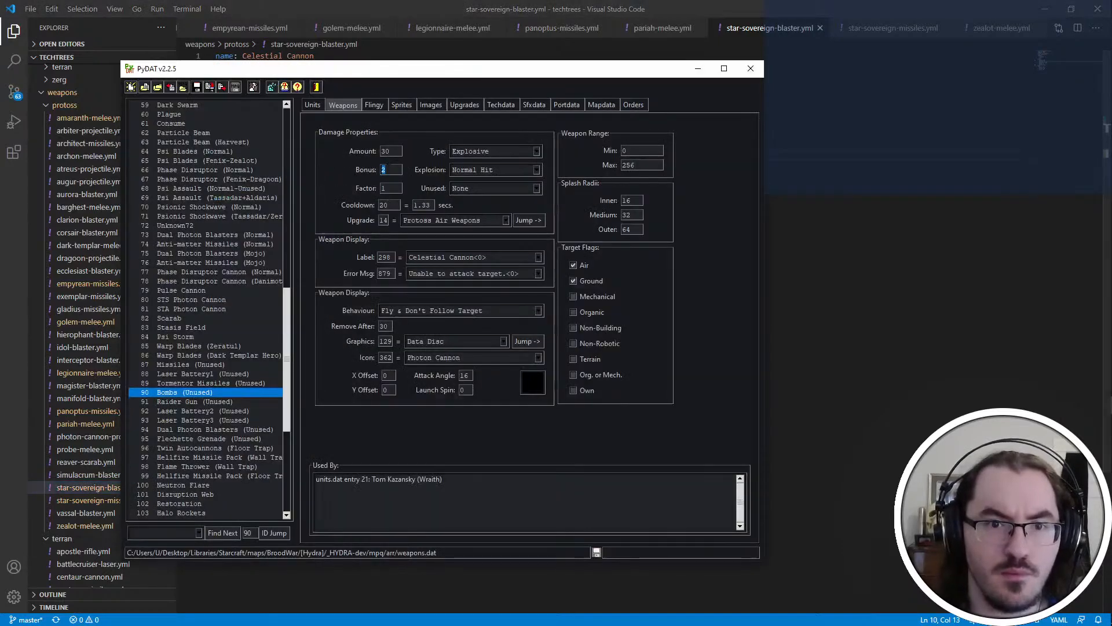
key("alt+Tab")
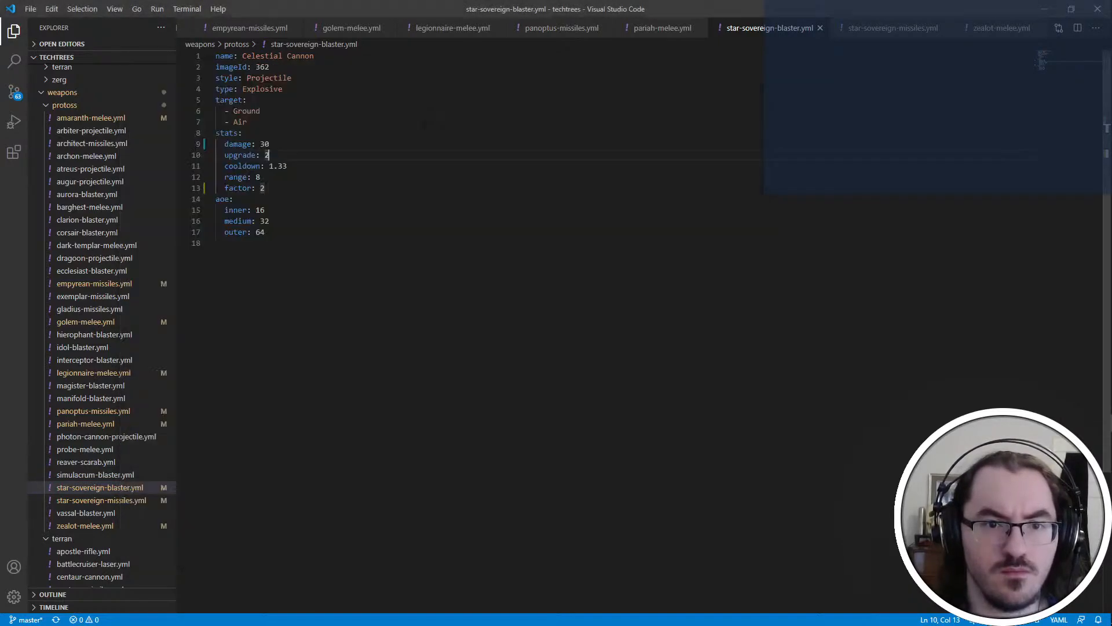
key("alt+Tab")
key("alt+Tab")
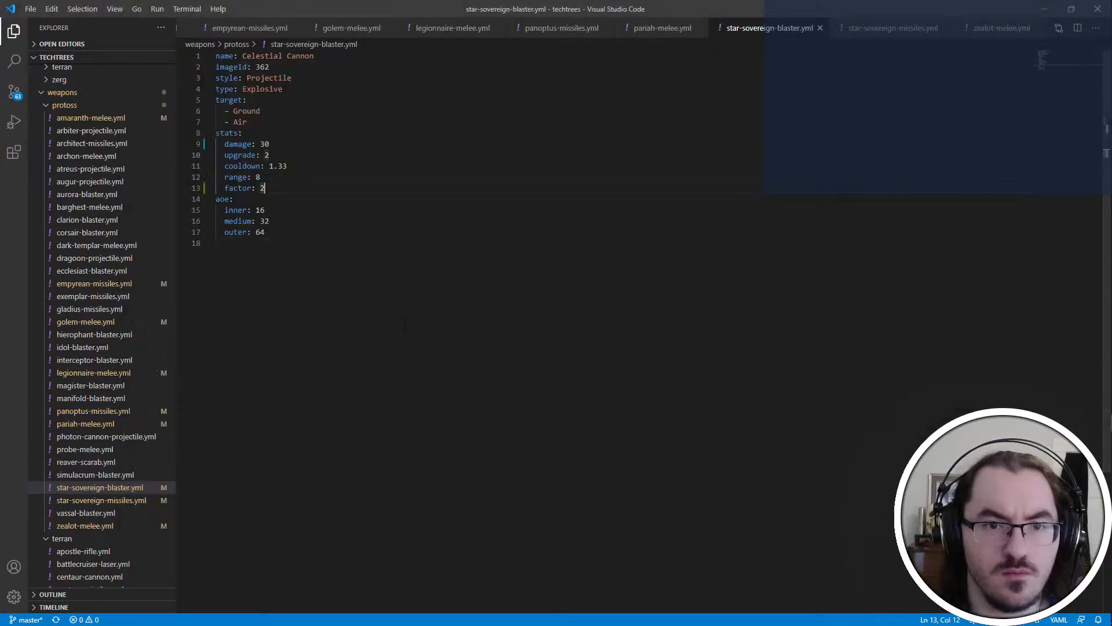
left_click(396, 309)
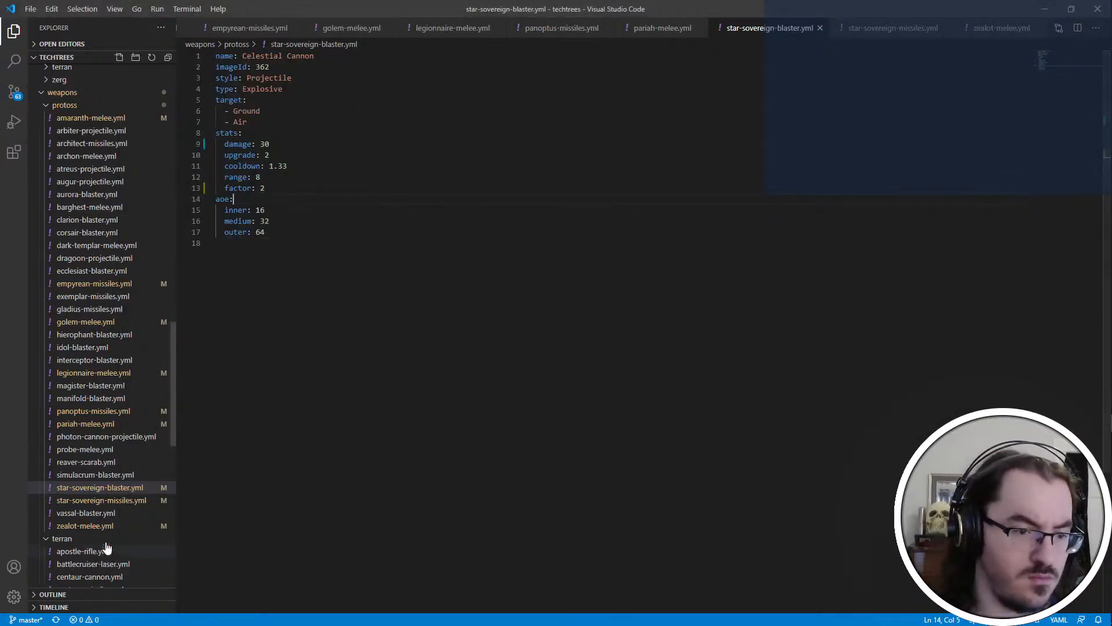
key("alt+Tab")
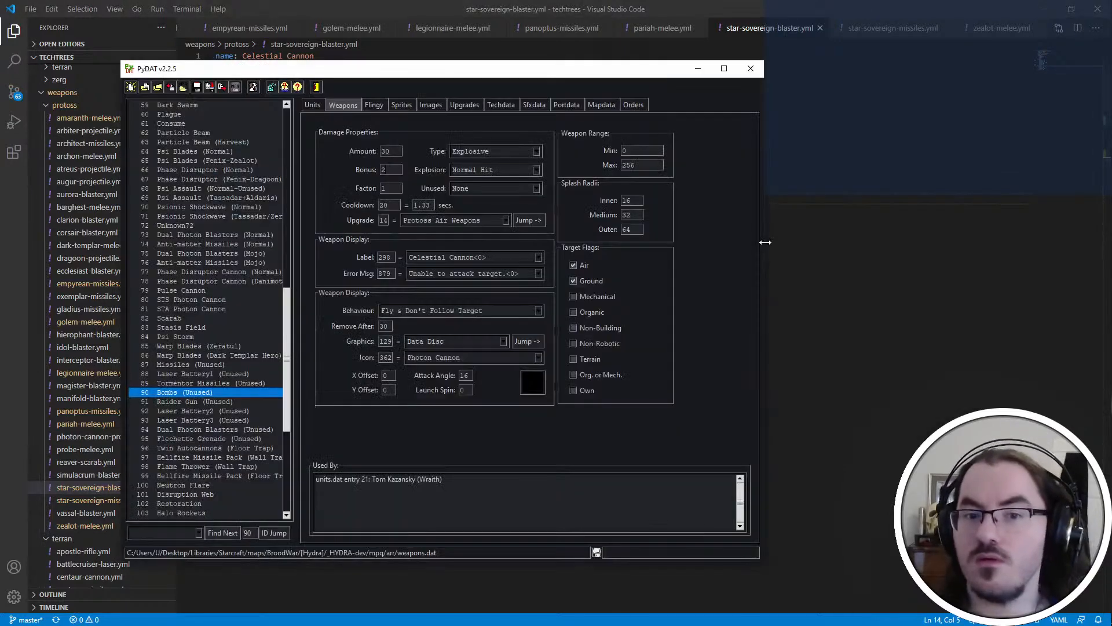
key("alt+Tab")
key("alt+Tab")
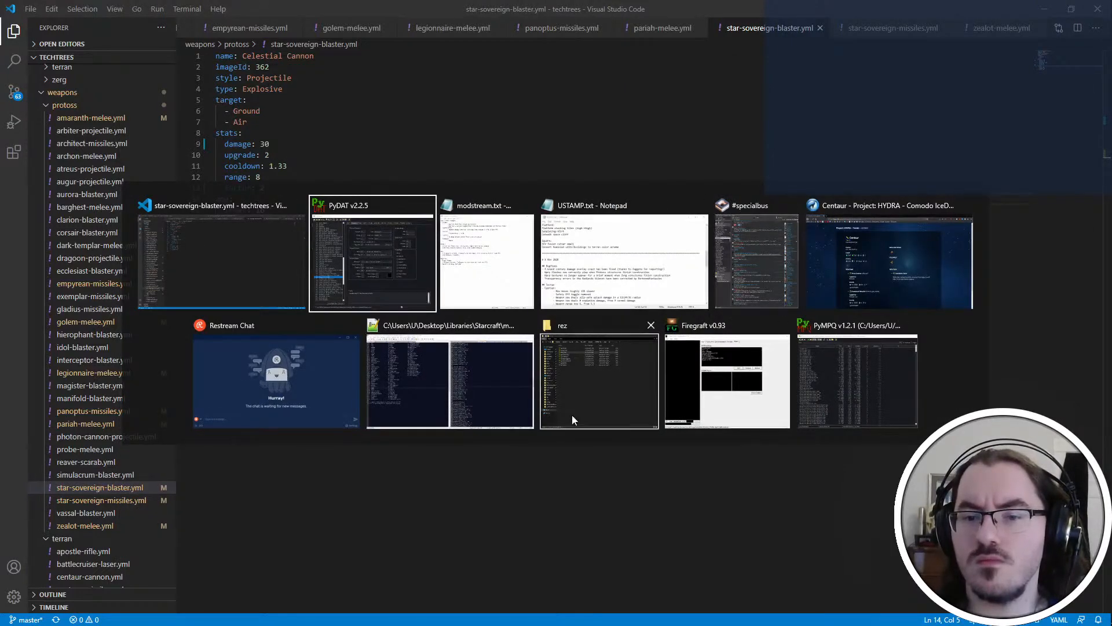
Switch to Notepad++, search iscript.txt for "starsov" and examine the Star Sovereign's attack scripts
left_click(449, 381)
key("ctrl+Page_Down")
key("ctrl+Page_Down")
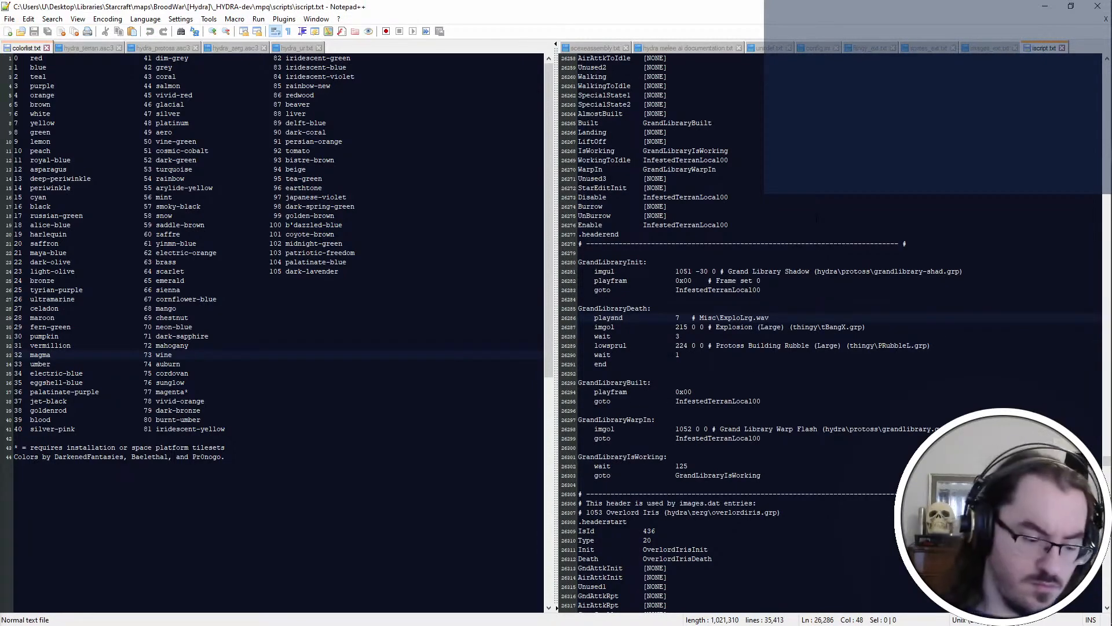
key("ctrl+f")
type("starsov")
key("Return")
scroll(831, 333, "down", 13)
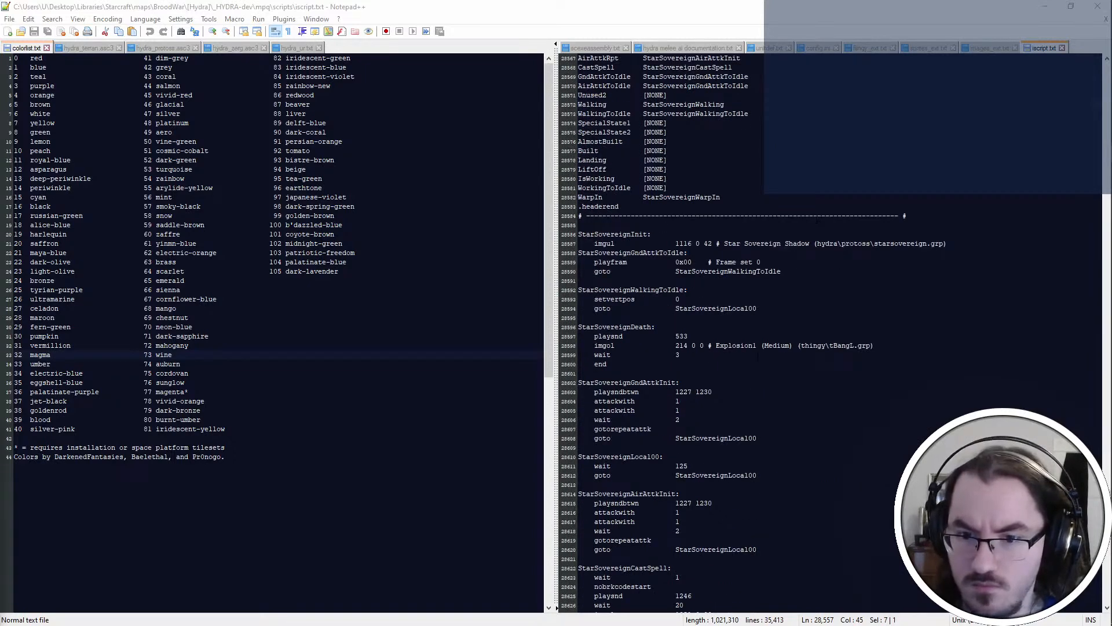
Return to Visual Studio Code and check the Terran weapon files from the Battlecruiser laser through the Ghost rifle
key("alt+Tab")
key("alt+Tab")
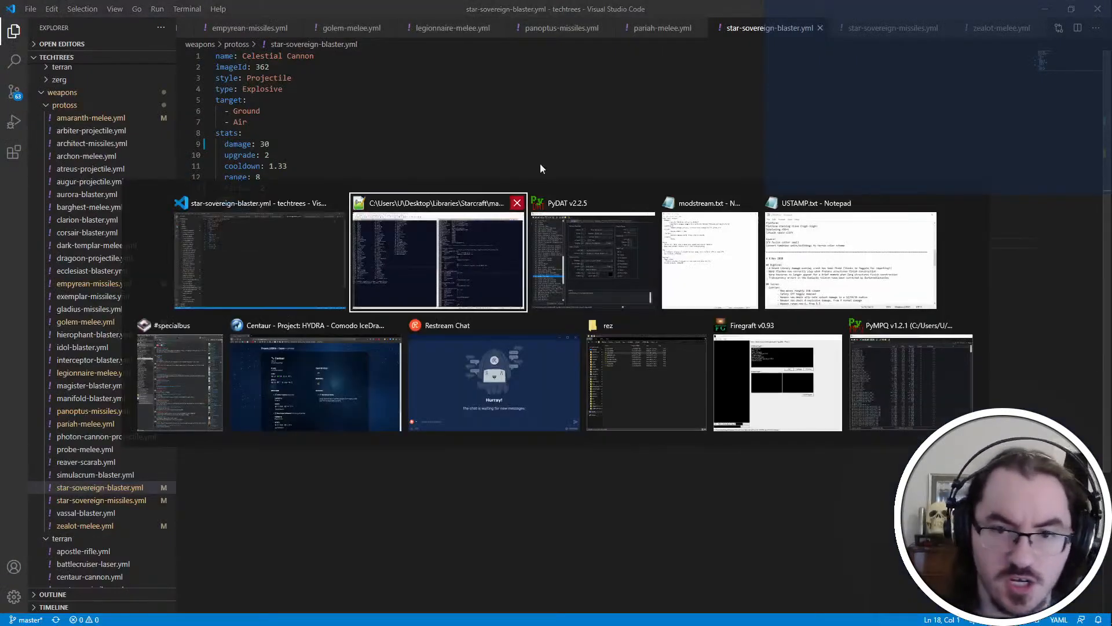
left_click(501, 209)
scroll(141, 550, "down", 4)
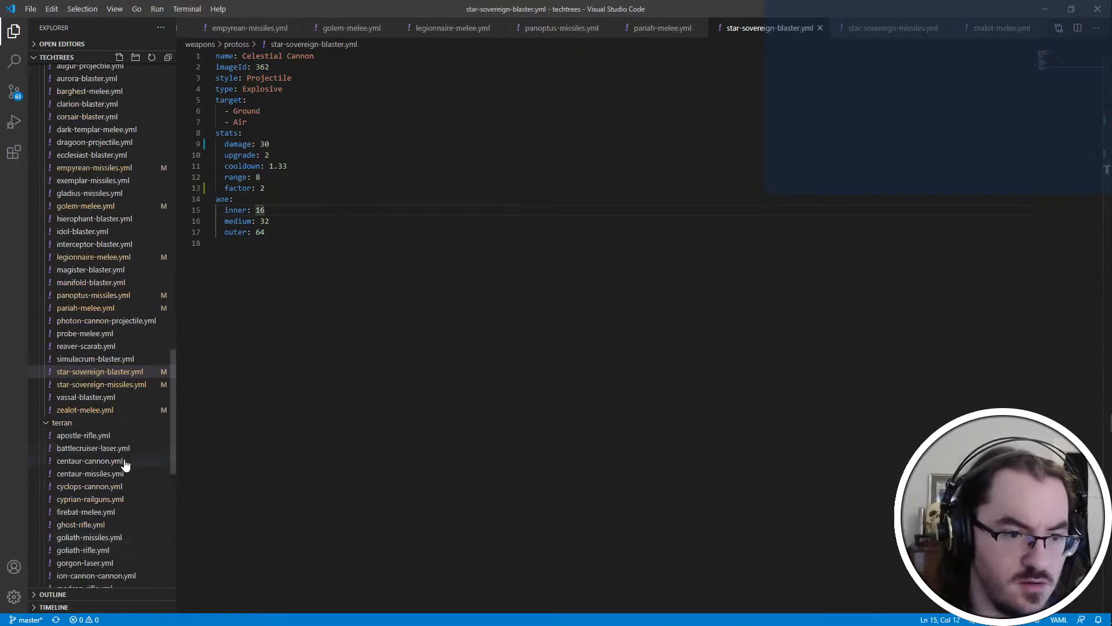
scroll(120, 446, "down", 3)
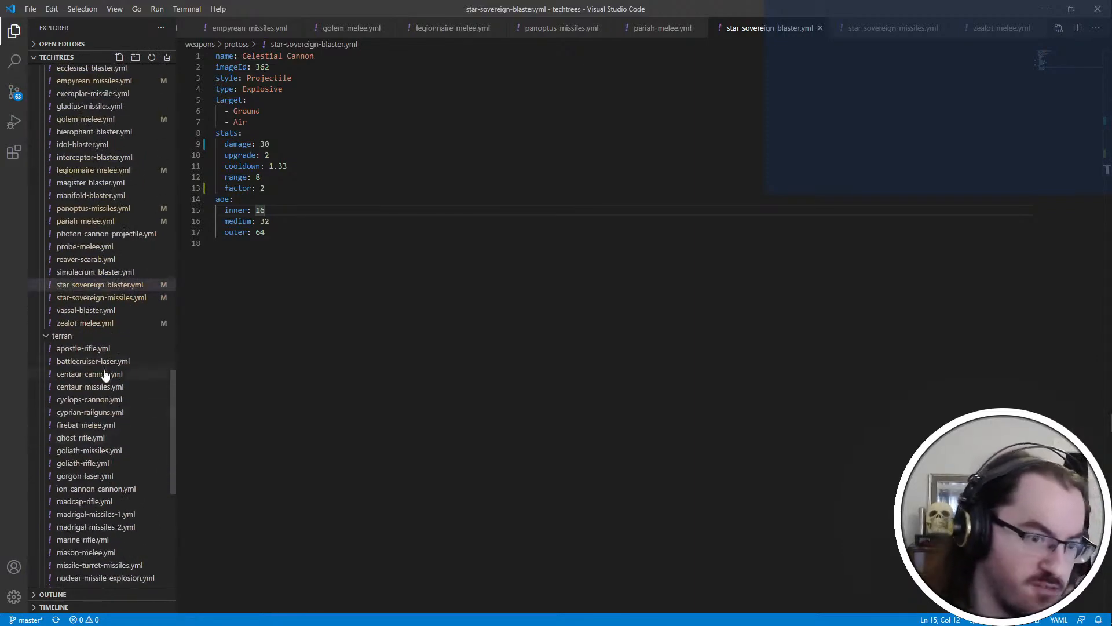
left_click(105, 364)
left_click(114, 376)
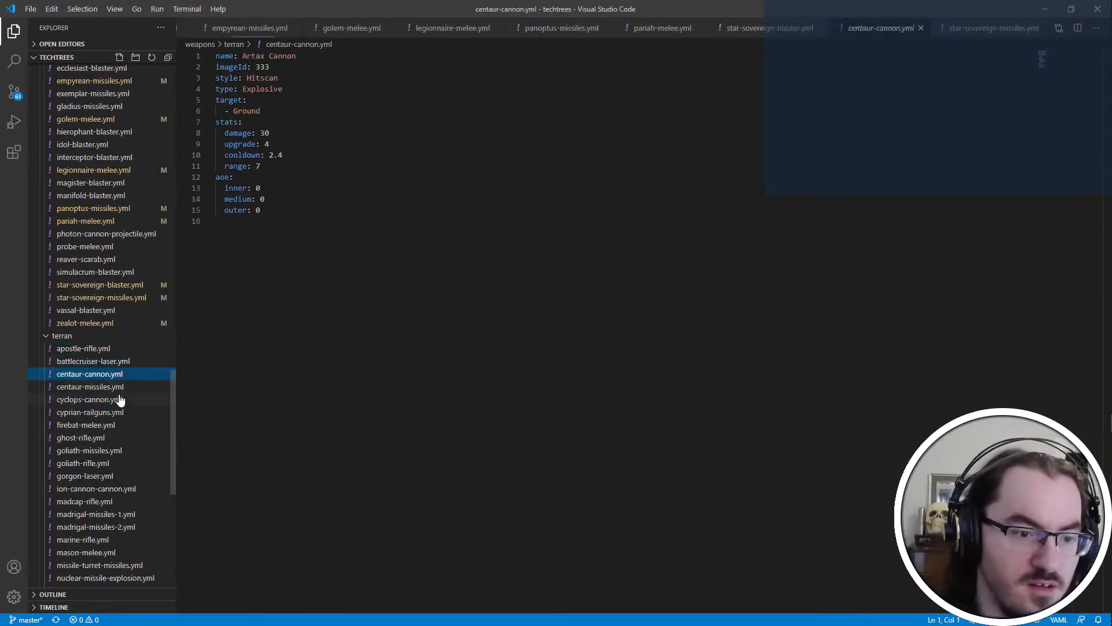
left_click(114, 400)
scroll(116, 424, "down", 3)
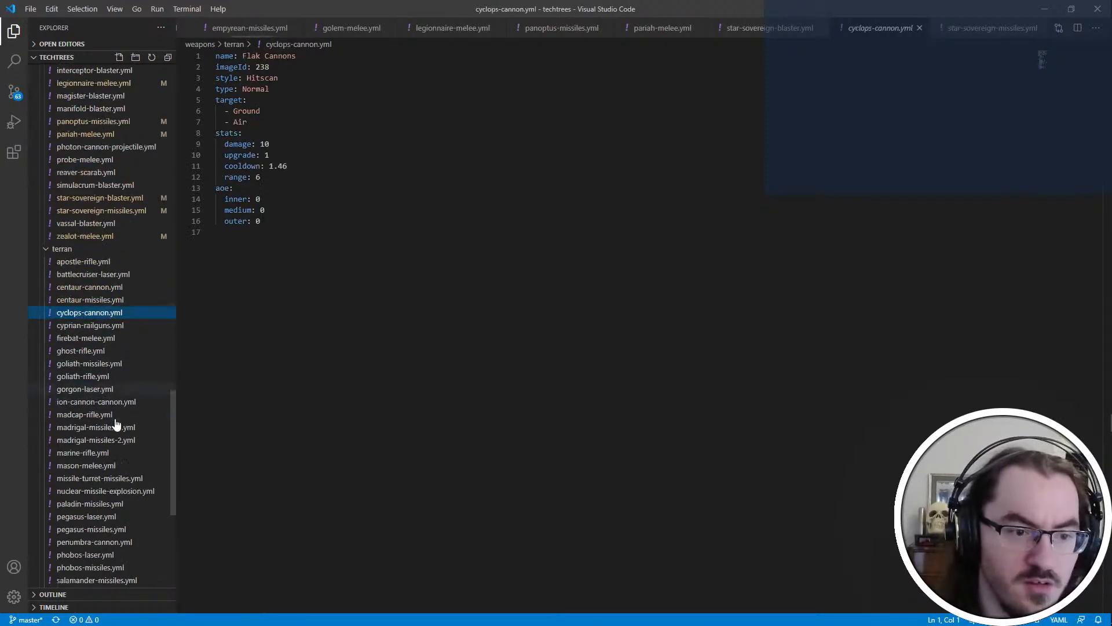
left_click(127, 327)
left_click(115, 341)
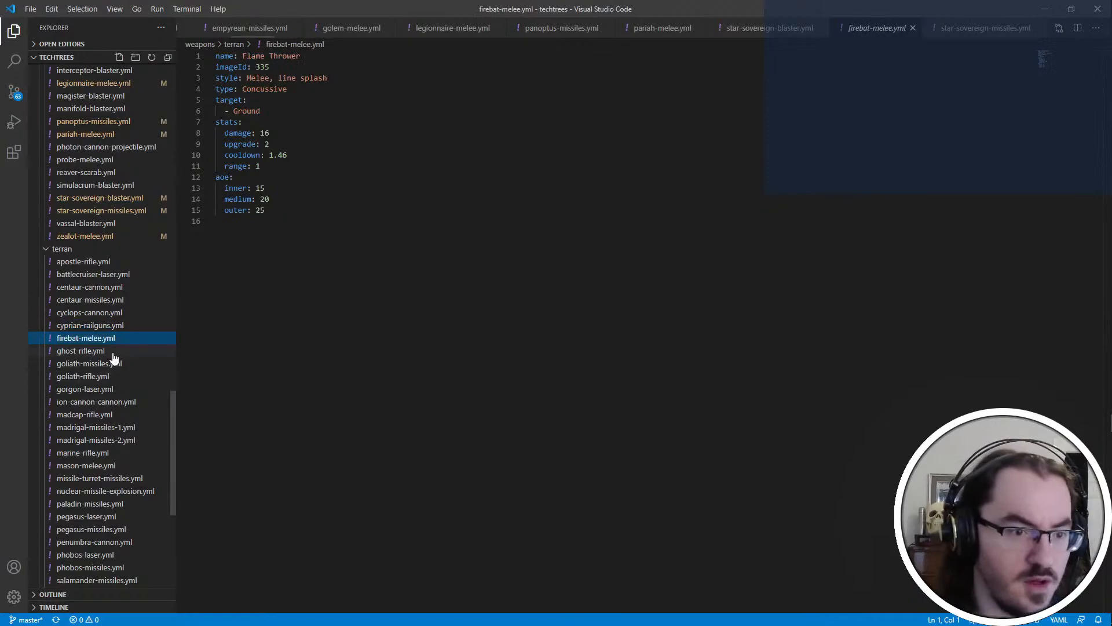
left_click(114, 355)
Switch to PyDAT and look up the ground weapon of unit 92, Mercenary Gunship
key("alt+Tab")
left_click(596, 266)
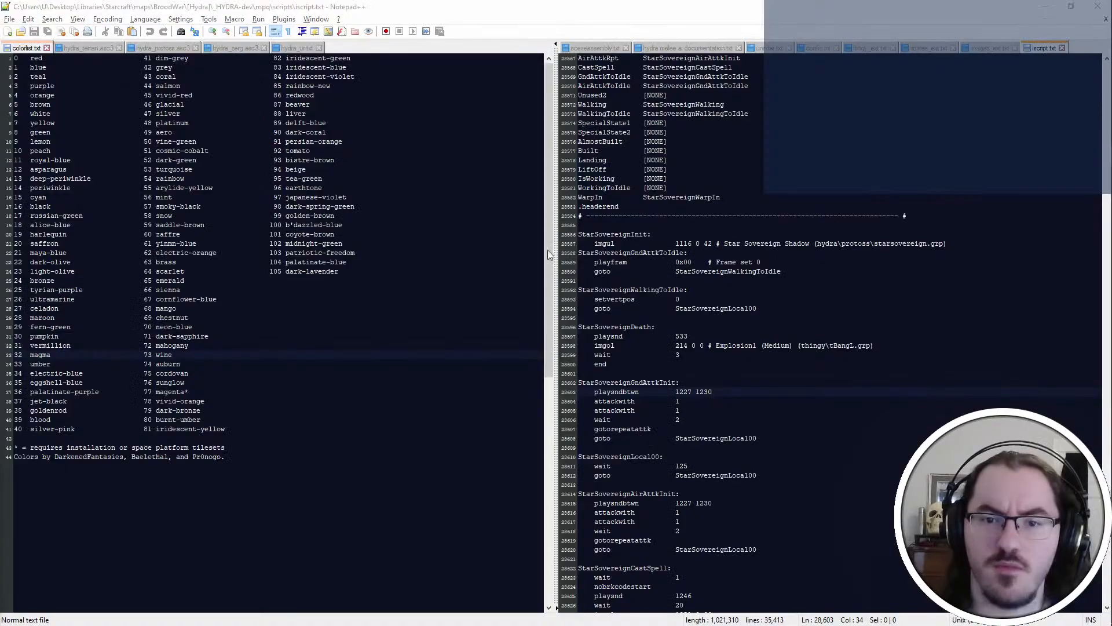
left_click(316, 107)
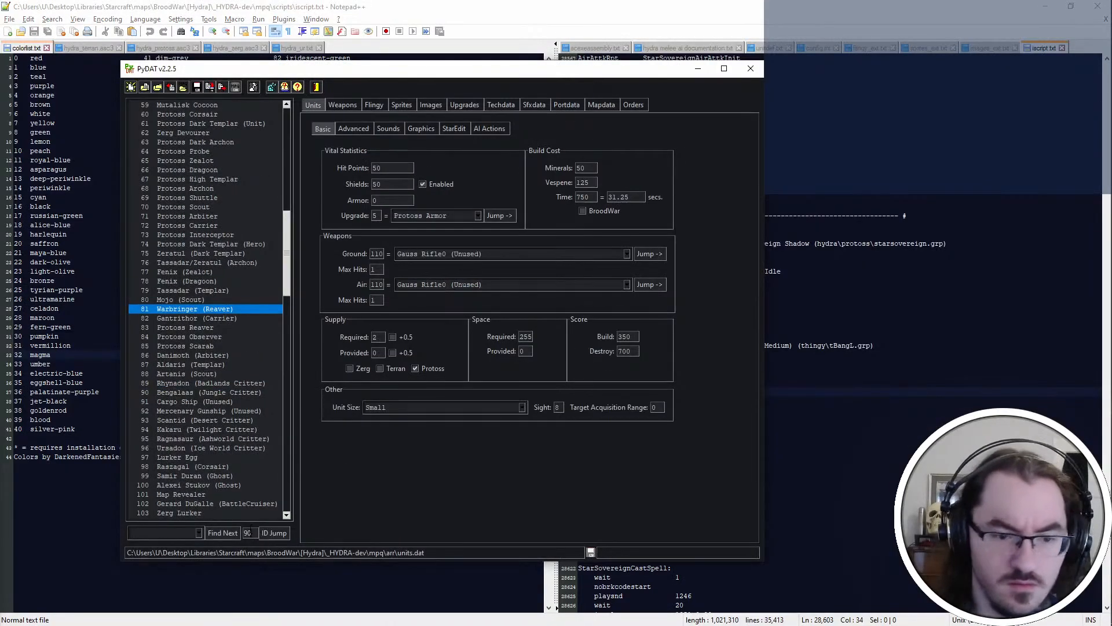
type("91")
key("Return")
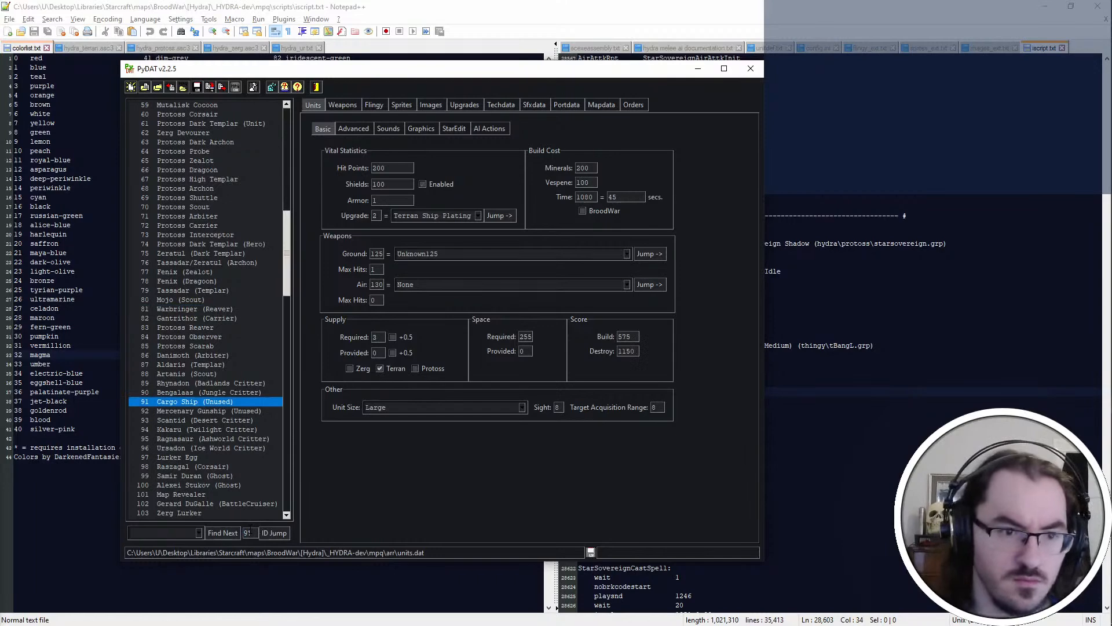
left_click(255, 410)
left_click(664, 255)
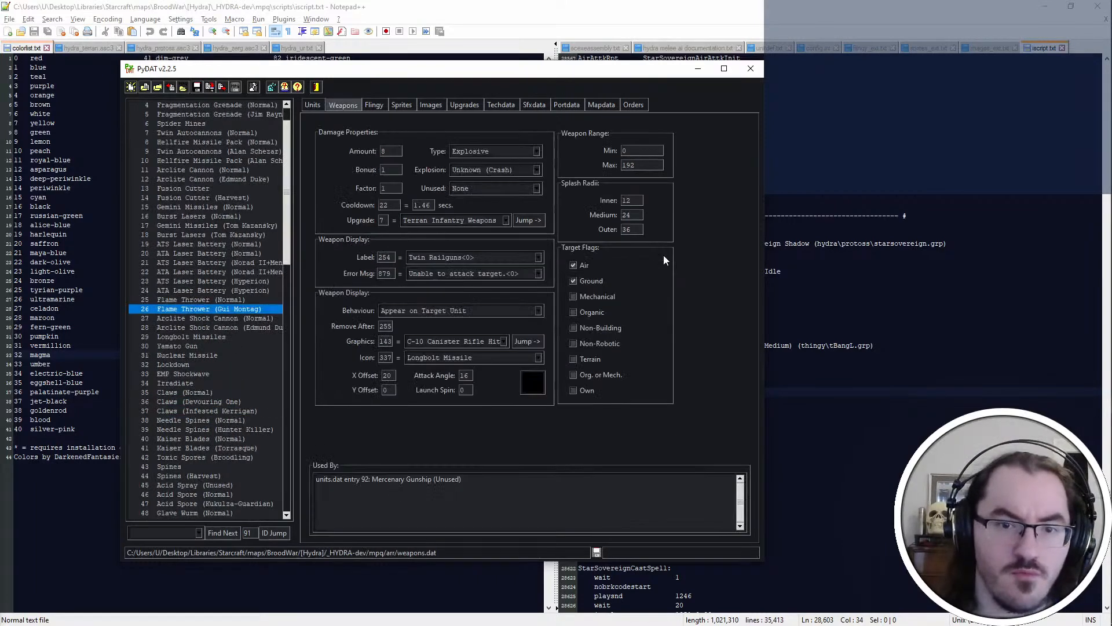
In Visual Studio Code, add Air as a target below Ground in cyprian-railguns.yml and save the file
key("alt+Tab")
left_click(274, 109)
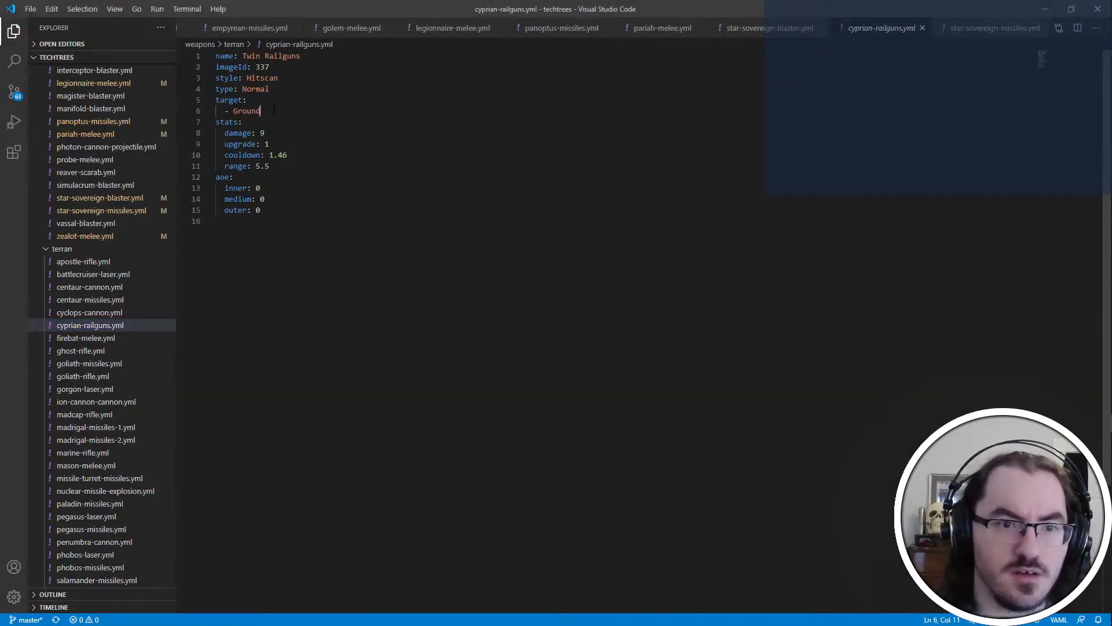
key("Return")
type("- Air")
key("ctrl+s")
Check the Twin Railguns' damage values in PyDAT and set the damage to 8 in cyprian-railguns.yml
key("alt+Tab")
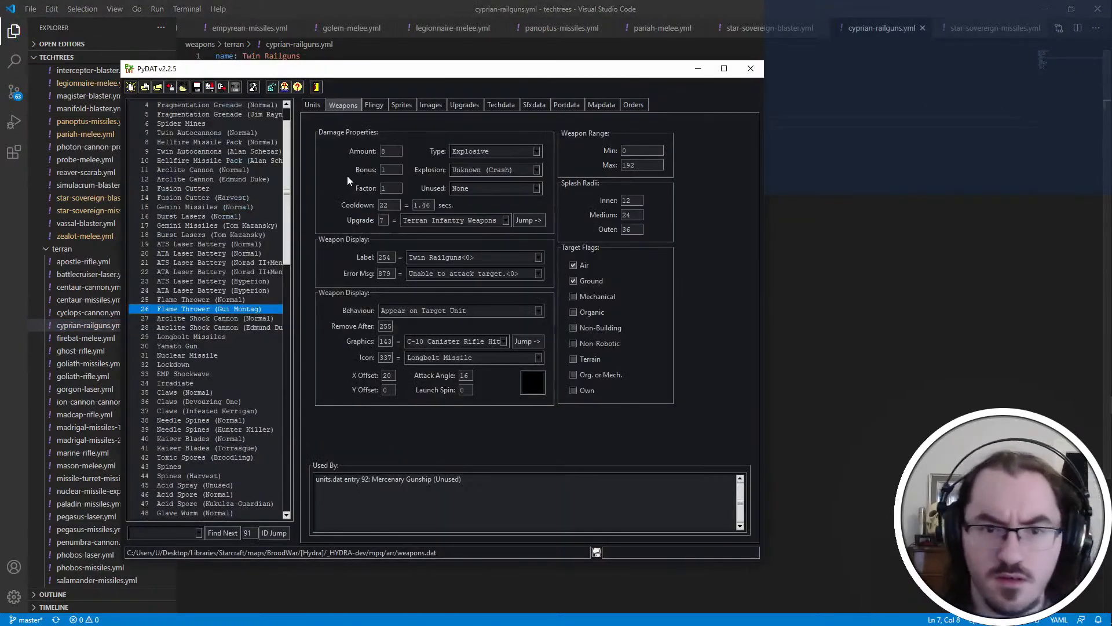
key("alt+Tab")
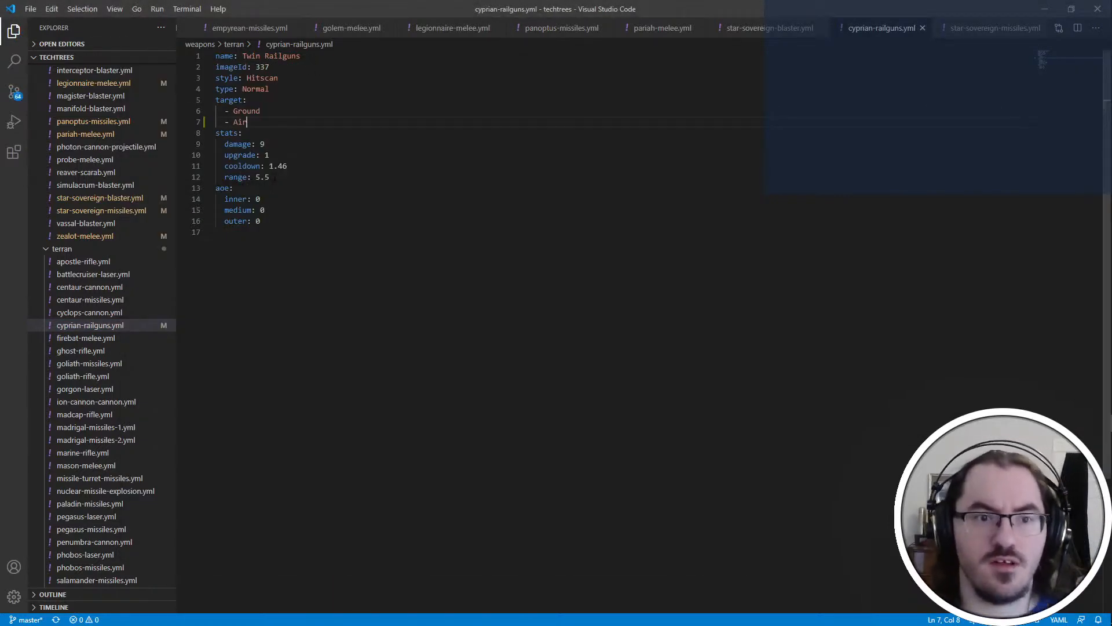
left_click(279, 145)
key("BackSpace")
type("8")
left_click(296, 158)
Check the remaining stats against PyDAT, set the Cyprian railguns' range to 6 and save the file
key("alt+Tab")
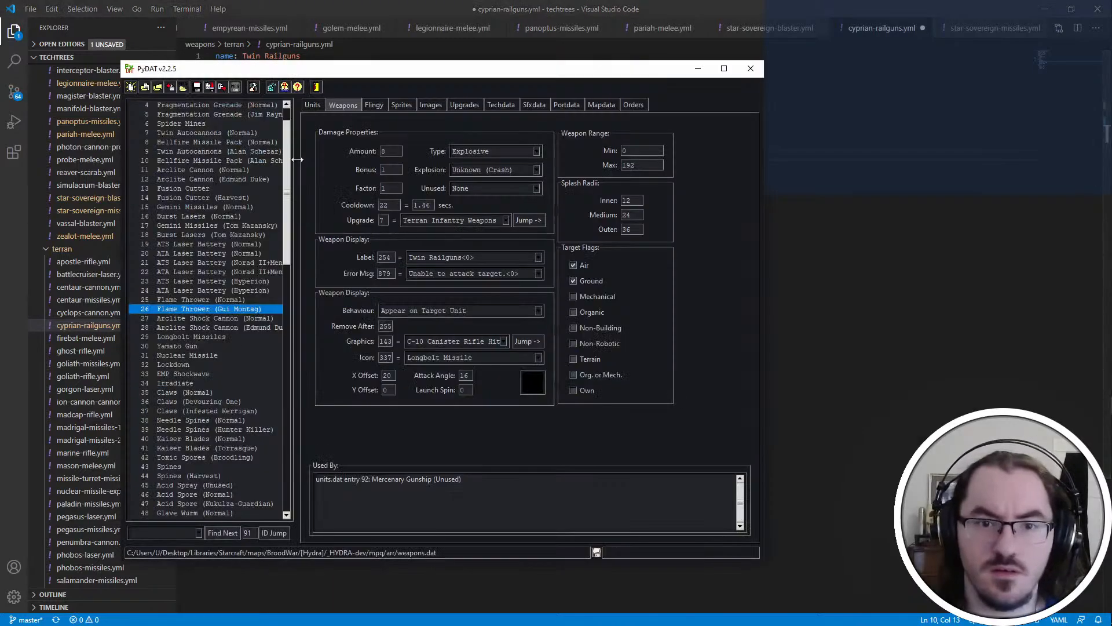
key("alt+Tab")
left_click(294, 179)
key("alt+Tab")
key("alt+Tab")
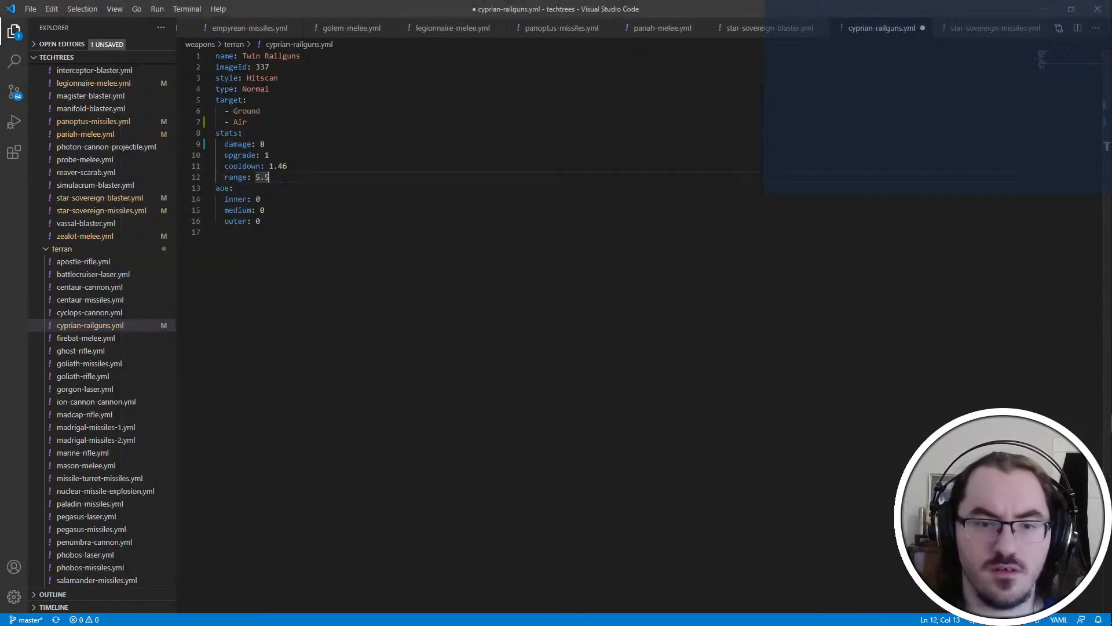
left_click_drag(286, 180, 252, 177)
type("6")
key("ctrl+s")
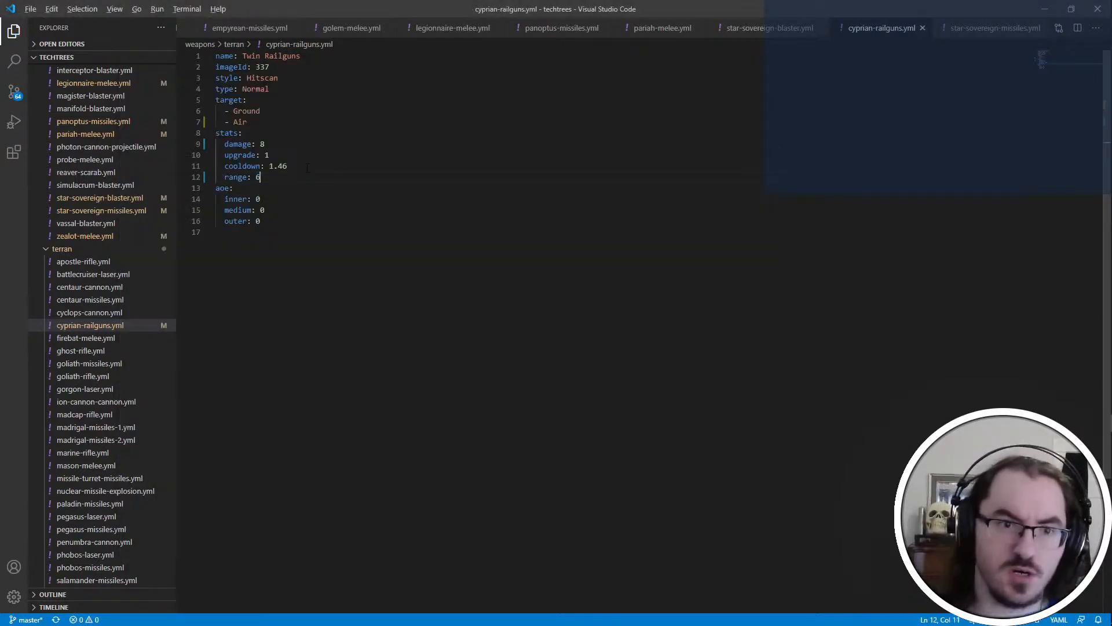
Set the Cyprian railguns' area of effect to 12 inner, 24 medium and 36 outer, matching PyDAT, and save
key("alt+Tab")
key("alt+Tab")
left_click(304, 199)
key("BackSpace")
type("12")
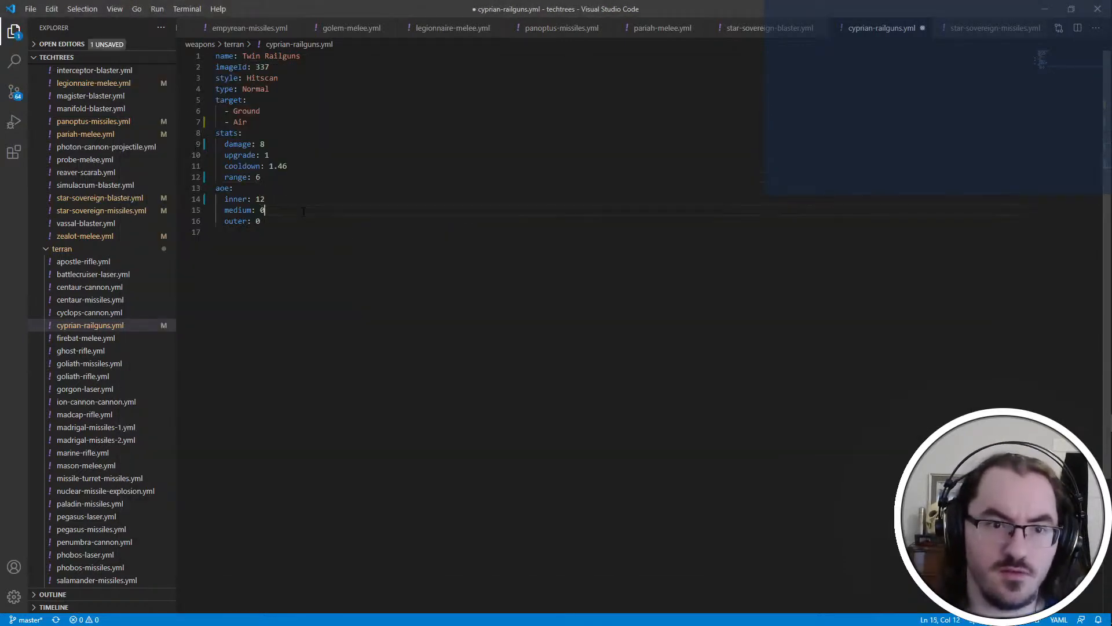
key("Down")
key("BackSpace")
type("24")
key("Down")
key("BackSpace")
type("36")
key("alt+Tab")
key("alt+Tab")
key("ctrl+s")
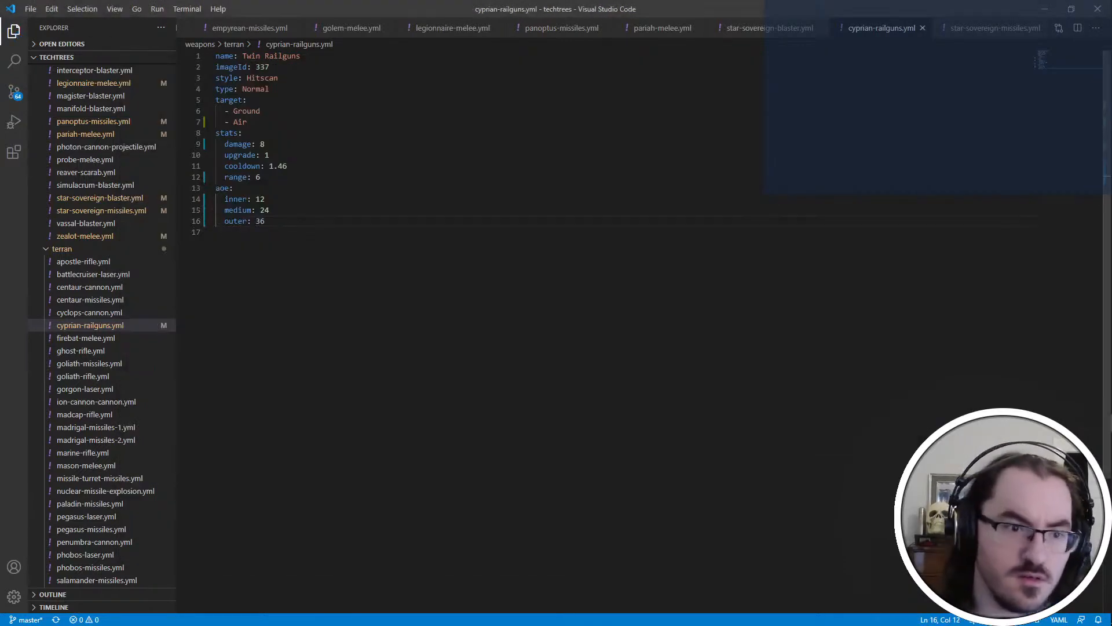
Open firebat-melee.yml and set the Flame Thrower's damage to 8 and its upgrade value to 1
left_click(86, 338)
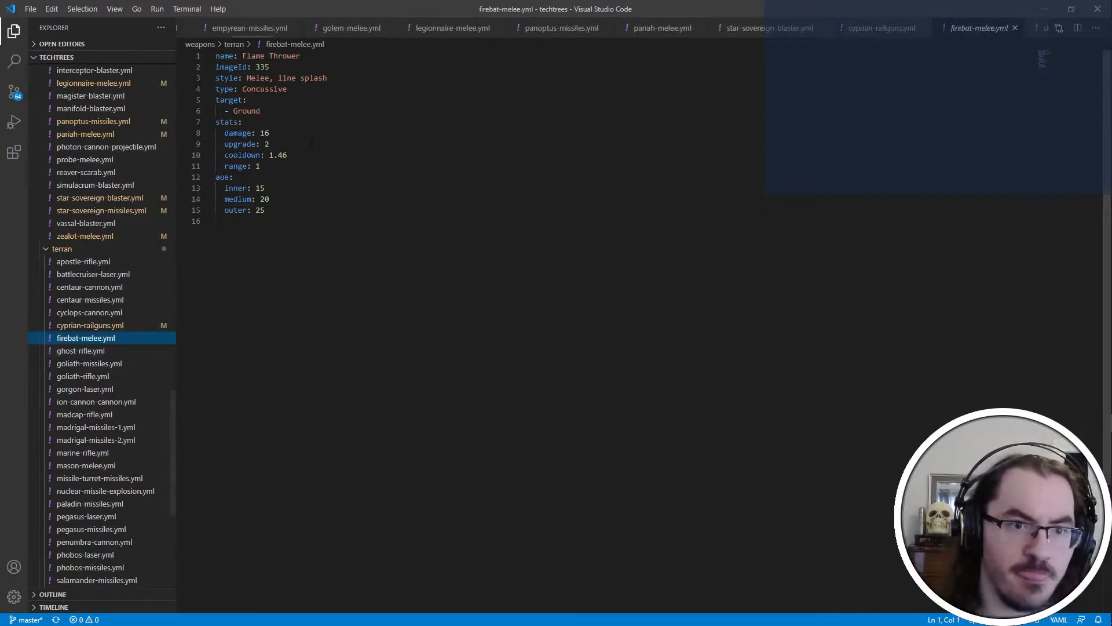
double_click(301, 133)
type("8")
key("Down")
key("End")
key("BackSpace")
type("1")
key("Down")
key("Down")
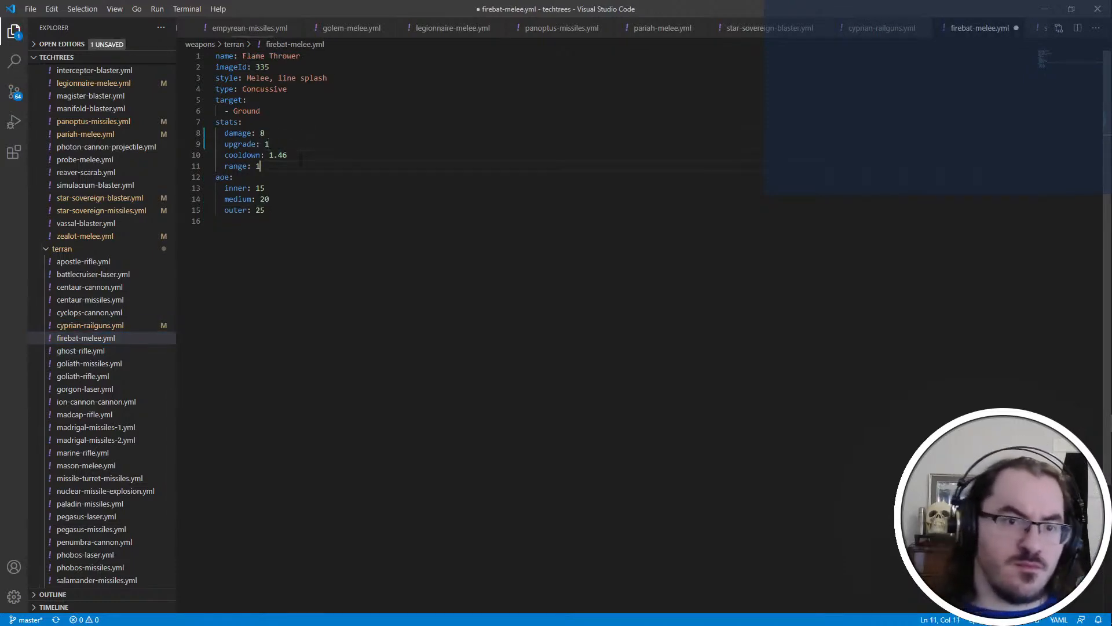
Add a factor entry below the range in the Firebat weapon's stats, save the file and open ghost-rifle.yml
type("fac")
key("BackSpace")
key("BackSpace")
key("BackSpace")
key("Return")
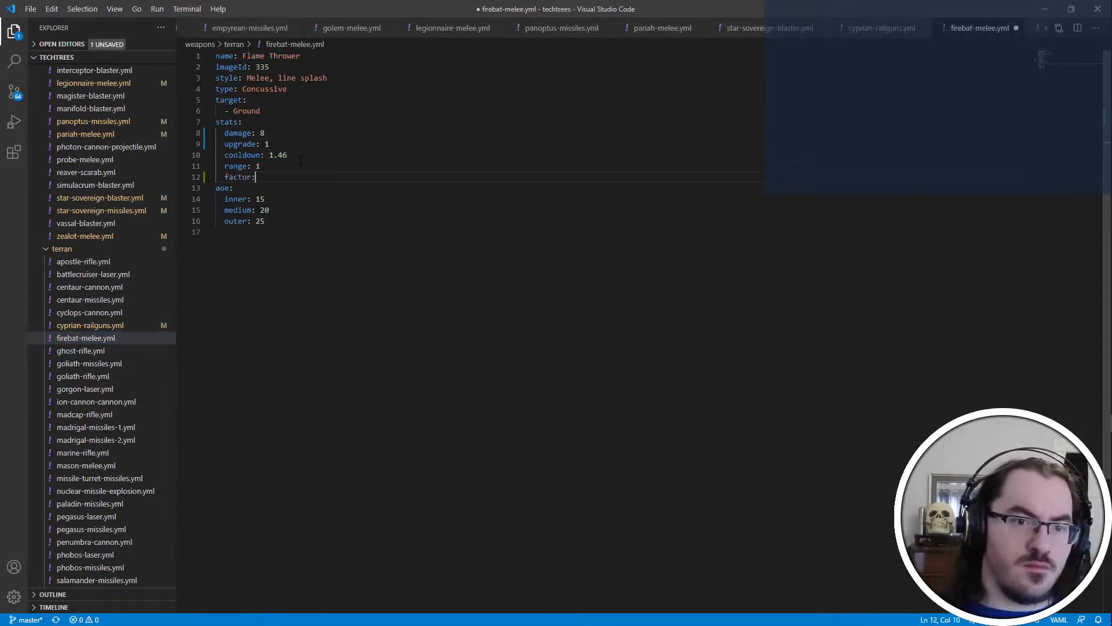
key("ctrl+s")
left_click(137, 351)
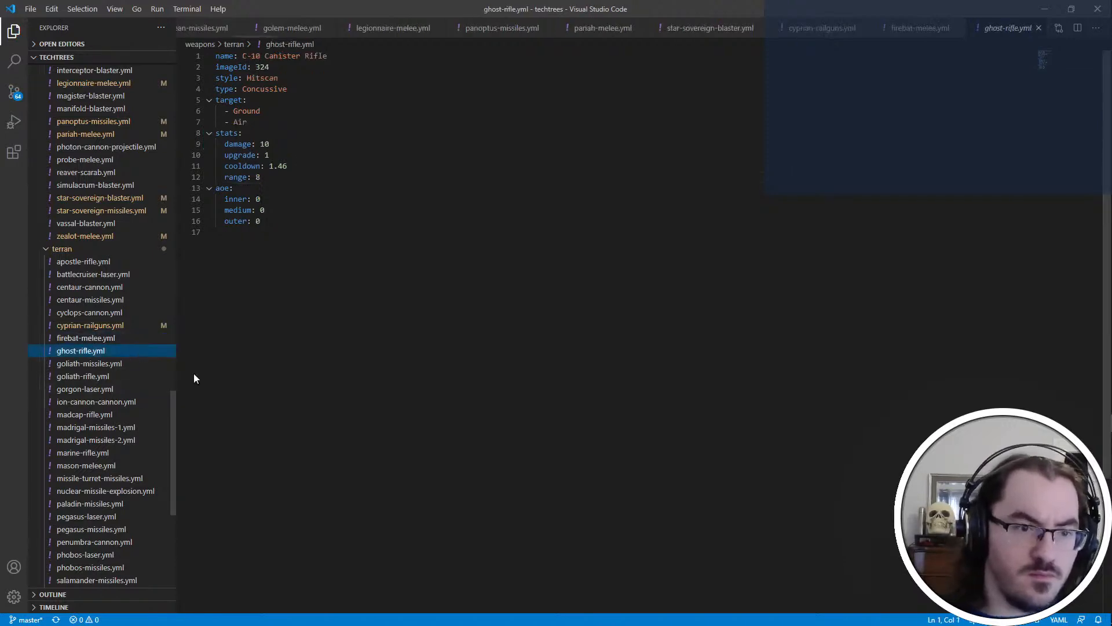
Open goliath-missiles.yml and set the Hellfire Missile Pack's damage to 10 and its upgrade value to 2
left_click(114, 340)
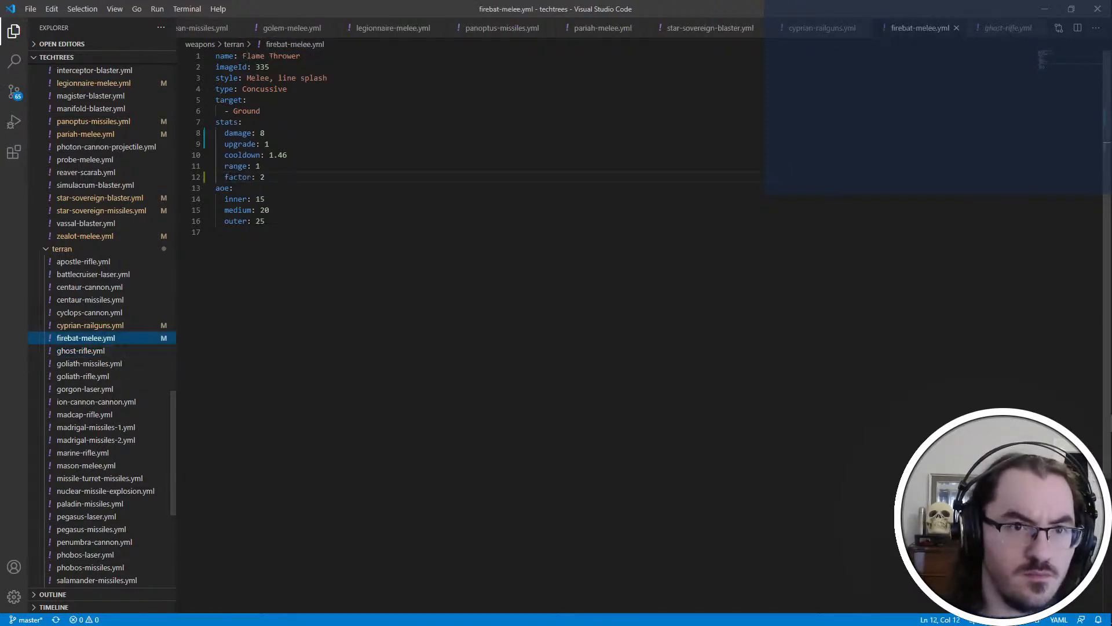
left_click(111, 351)
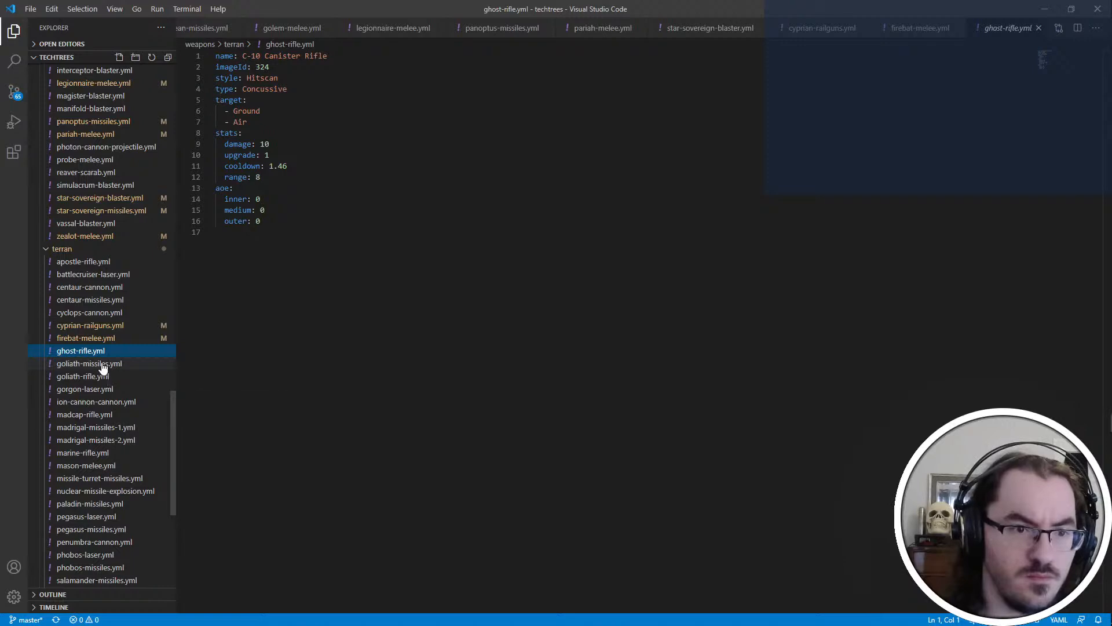
left_click(109, 365)
double_click(264, 133)
type("10")
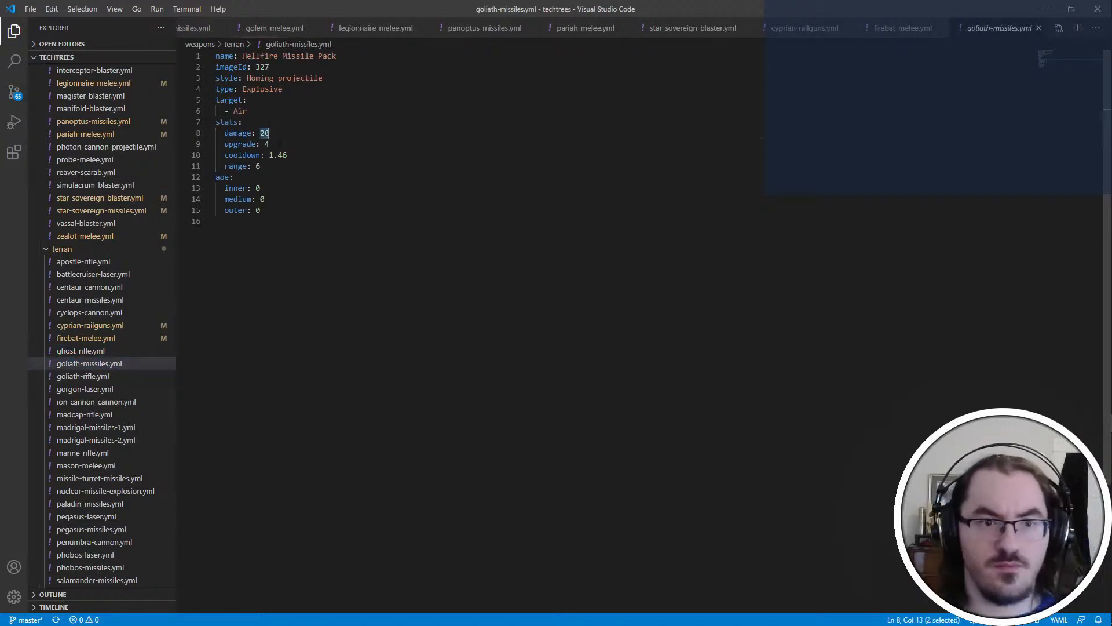
double_click(266, 143)
type("2")
Add a factor entry below the range in the Hellfire Missile Pack's stats and save the file
key("Down")
key("Down")
key("Return")
type("fac")
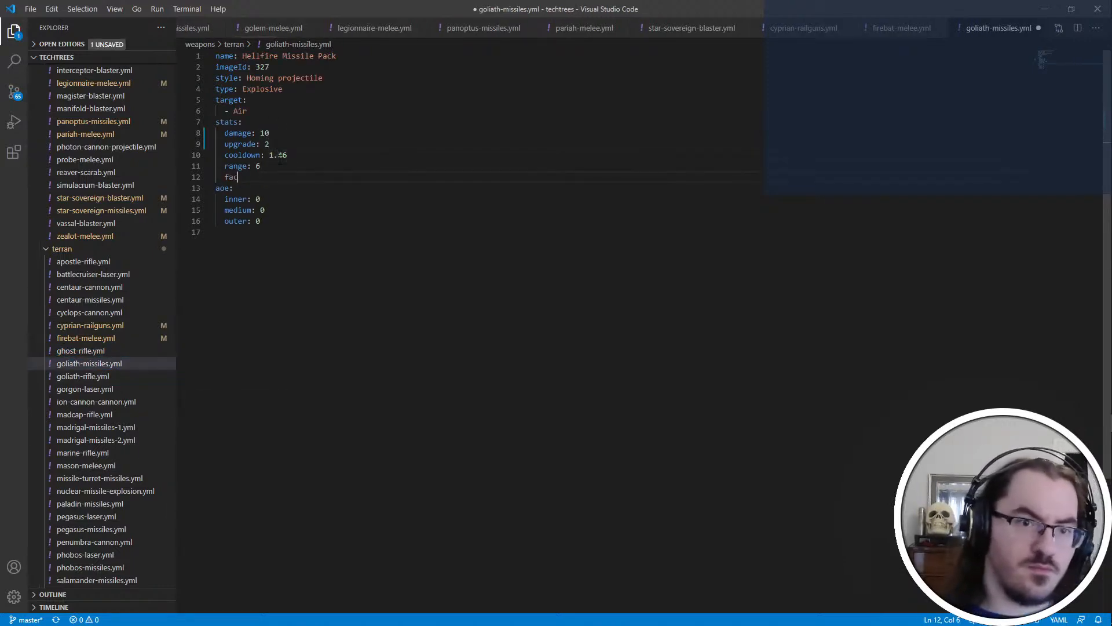
key("ctrl+s")
Review the stats in the Terran weapon files from goliath-rifle.yml through missile-turret-missiles.yml, including mason-melee.yml
left_click(119, 377)
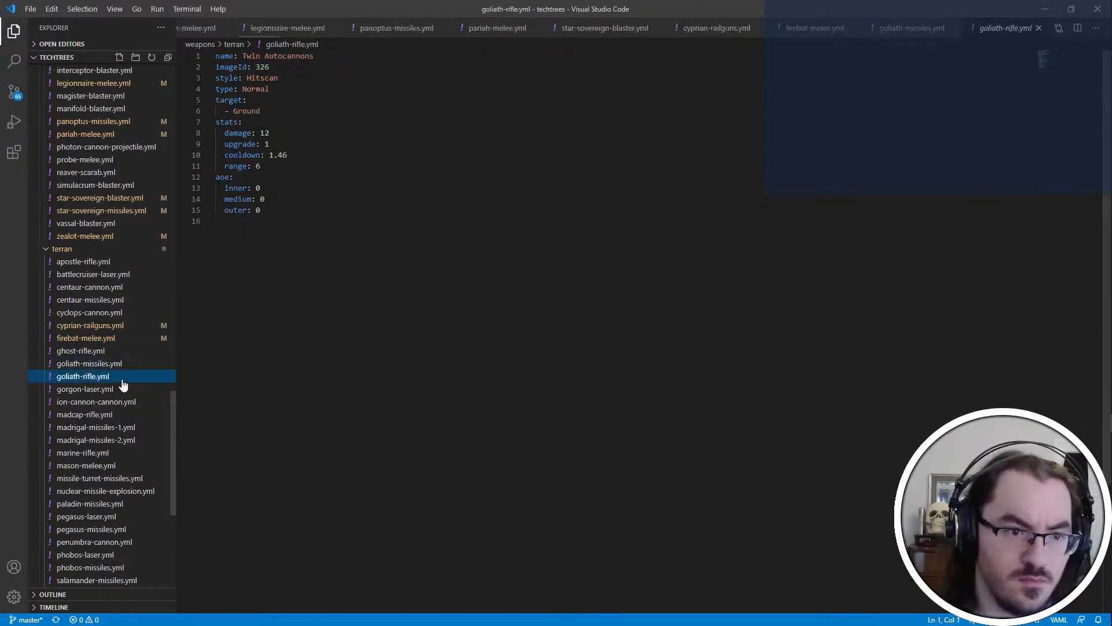
left_click(124, 390)
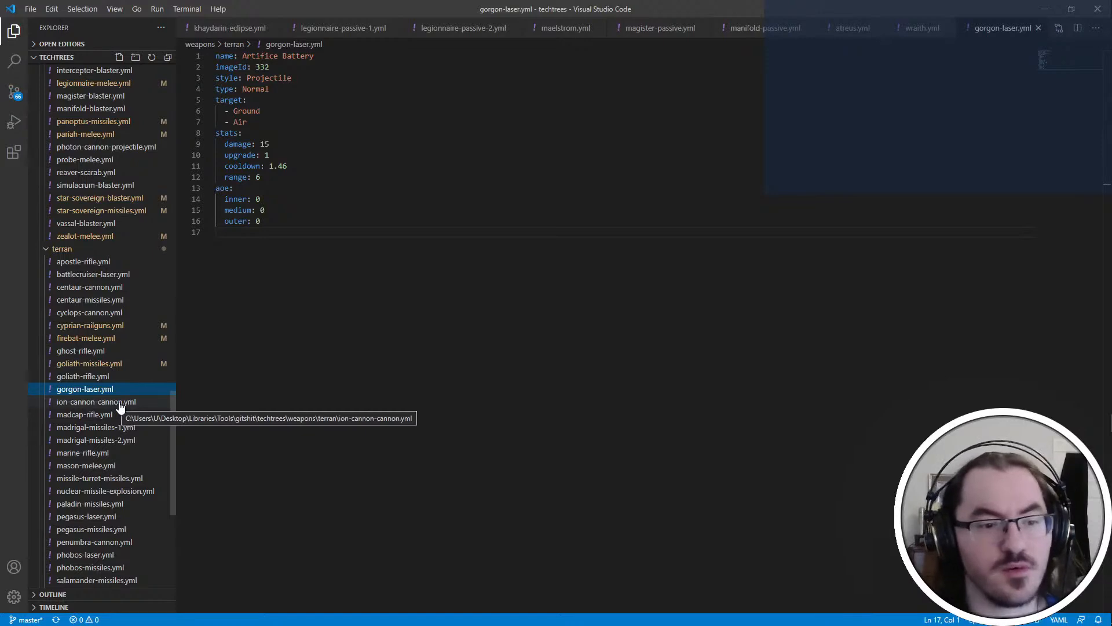
left_click(120, 405)
left_click(130, 417)
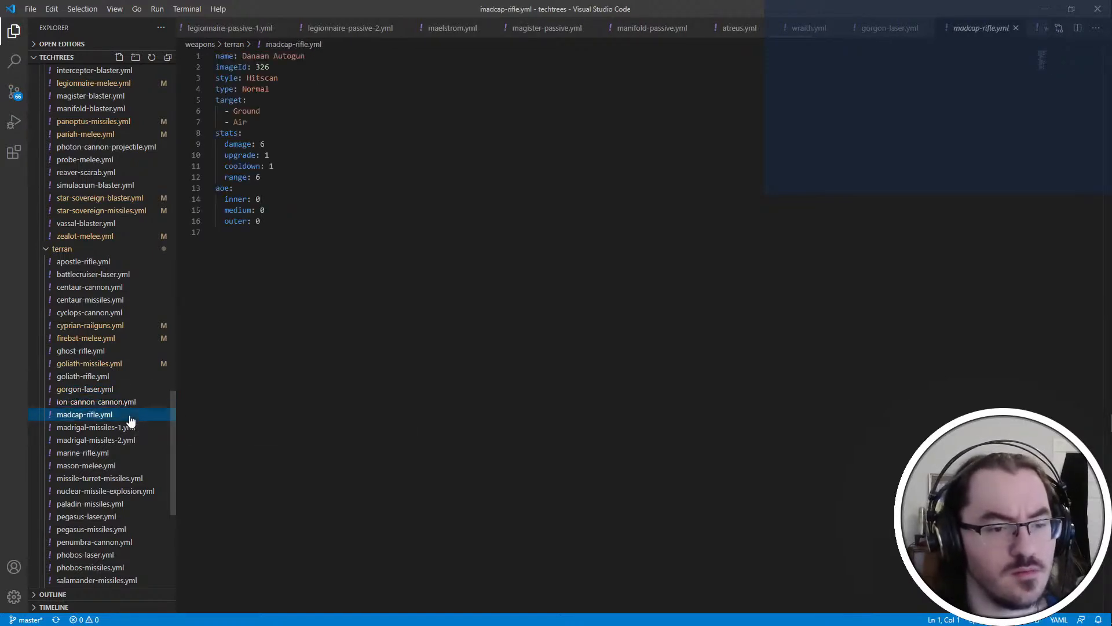
left_click(143, 430)
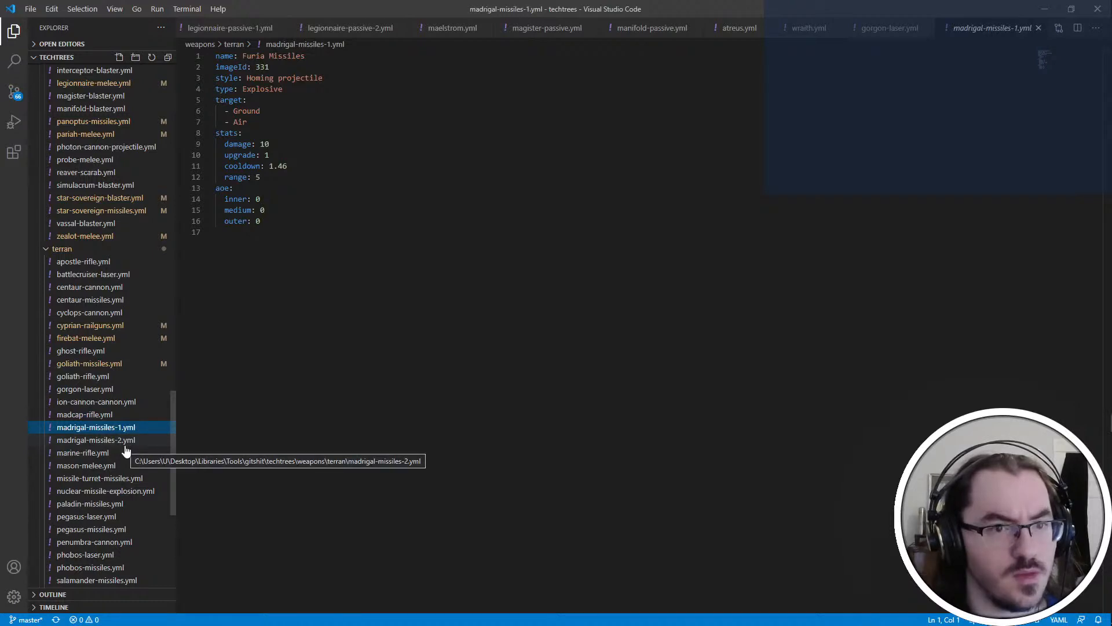
left_click(130, 452)
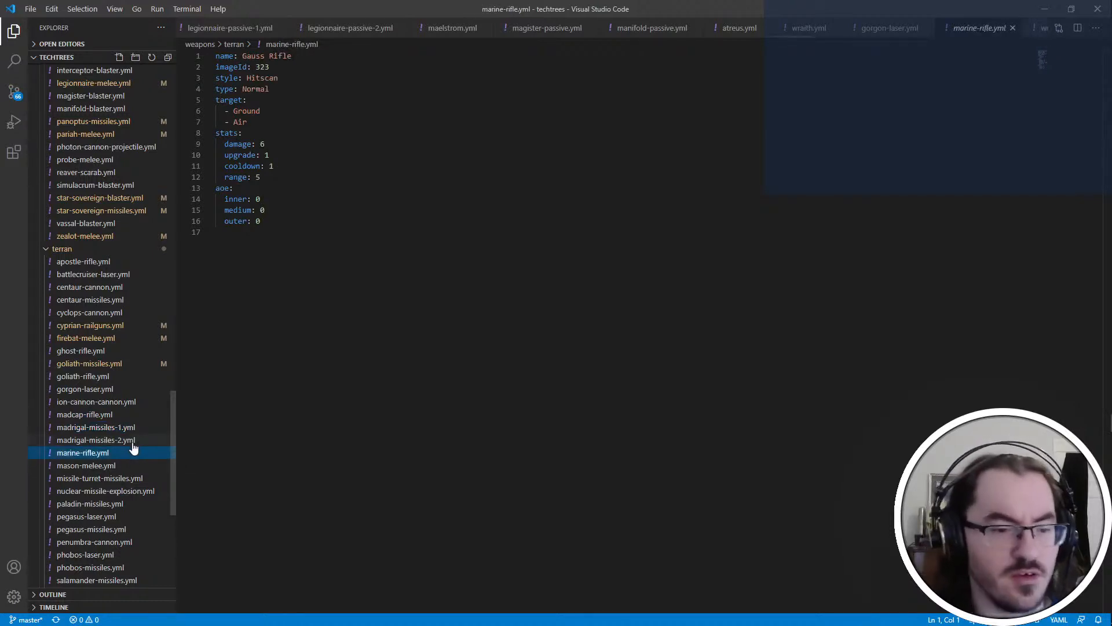
left_click(119, 468)
left_click(119, 480)
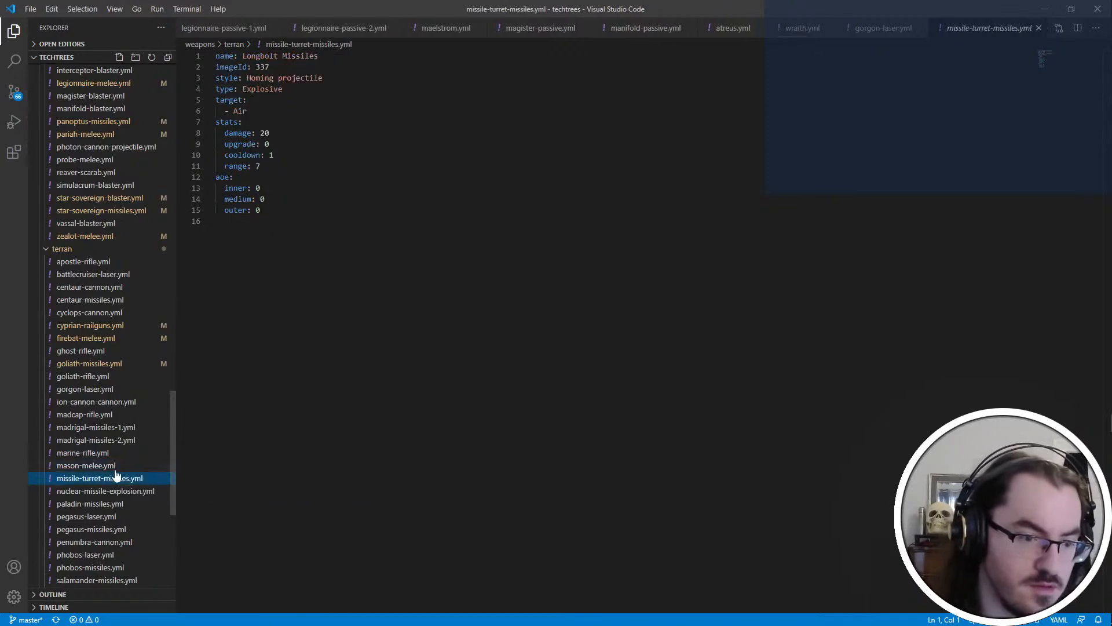
left_click(111, 467)
left_click(119, 479)
left_click(116, 467)
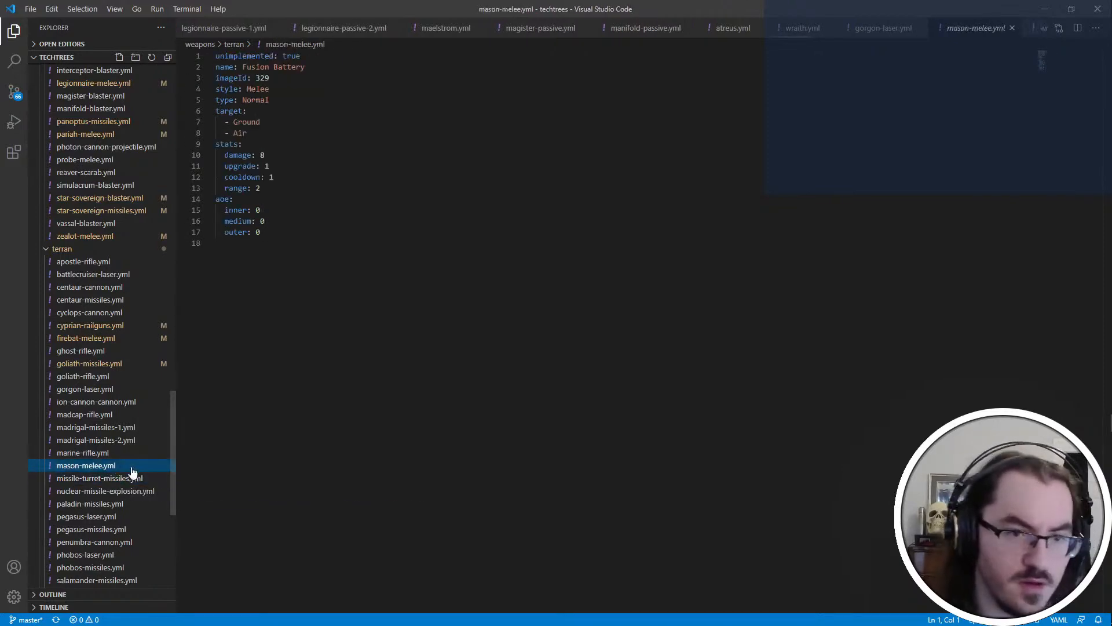
Consult PyDAT's unit data and unitdef.txt in Notepad++ for the unit IDs and return to the weapon files
key("alt+Tab")
left_click(307, 106)
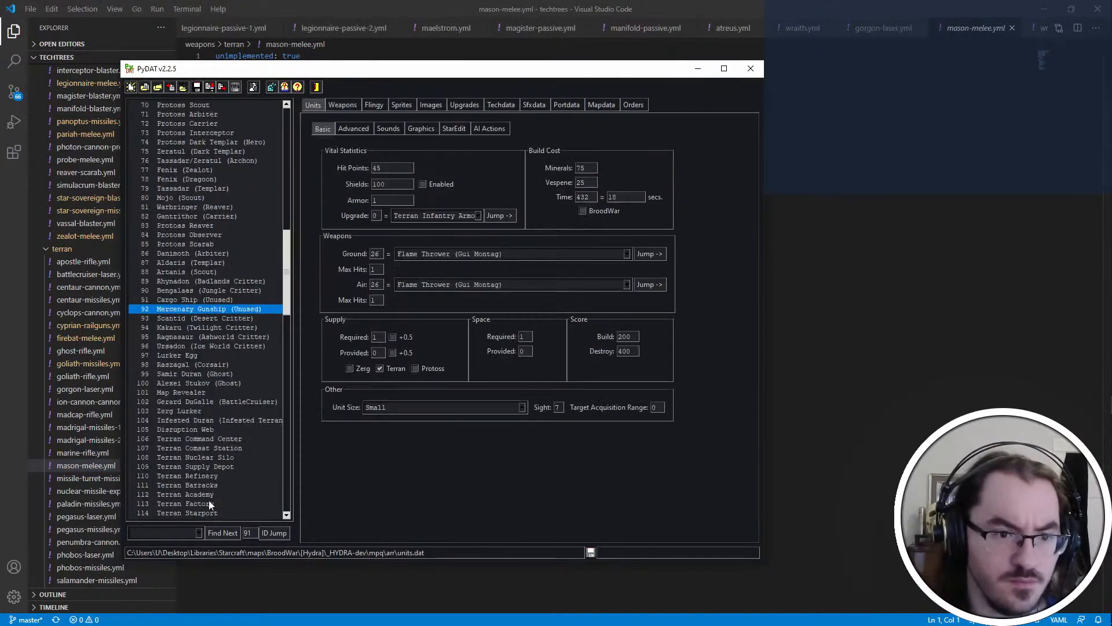
key("alt+Tab")
key("ctrl+Page_Up")
key("ctrl+Page_Up")
key("ctrl+Page_Up")
key("ctrl+Page_Up")
key("ctrl+Page_Up")
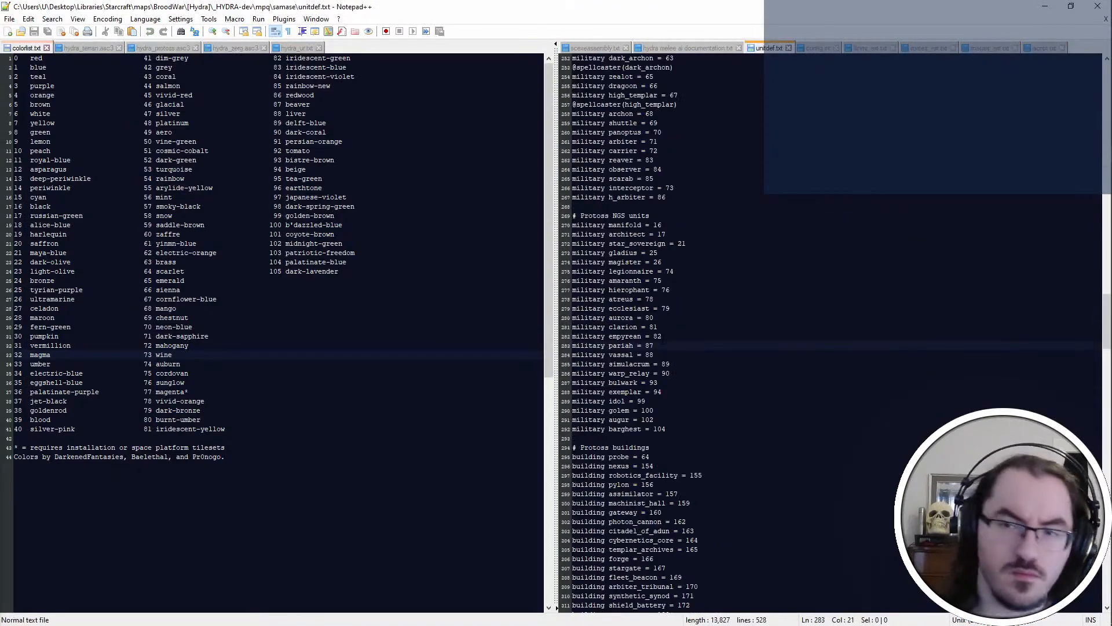
key("alt+Tab")
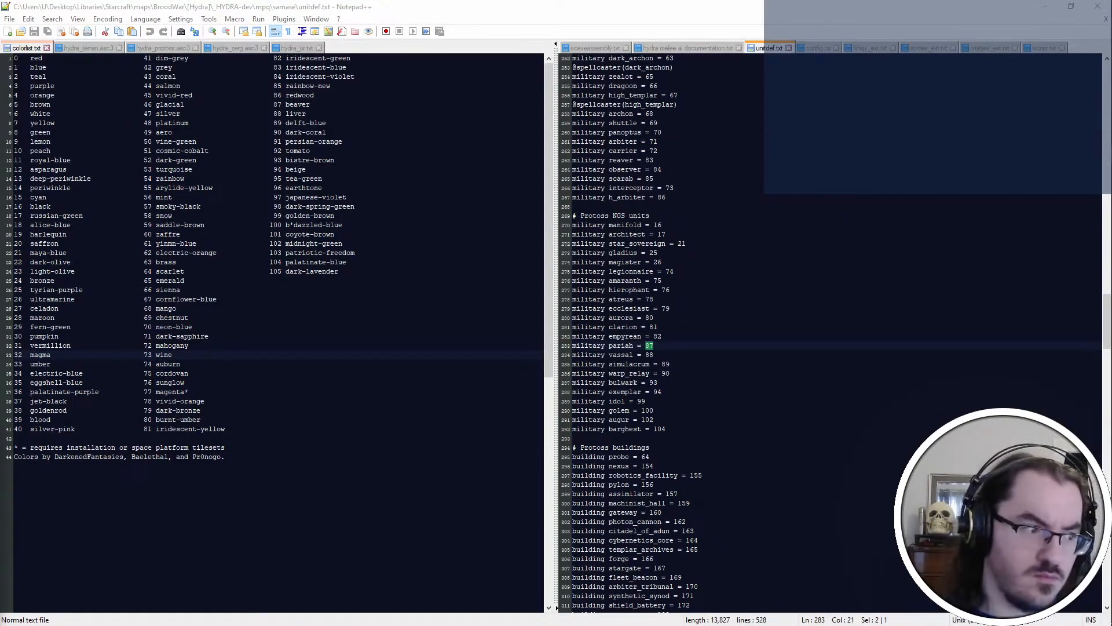
key("alt+Tab")
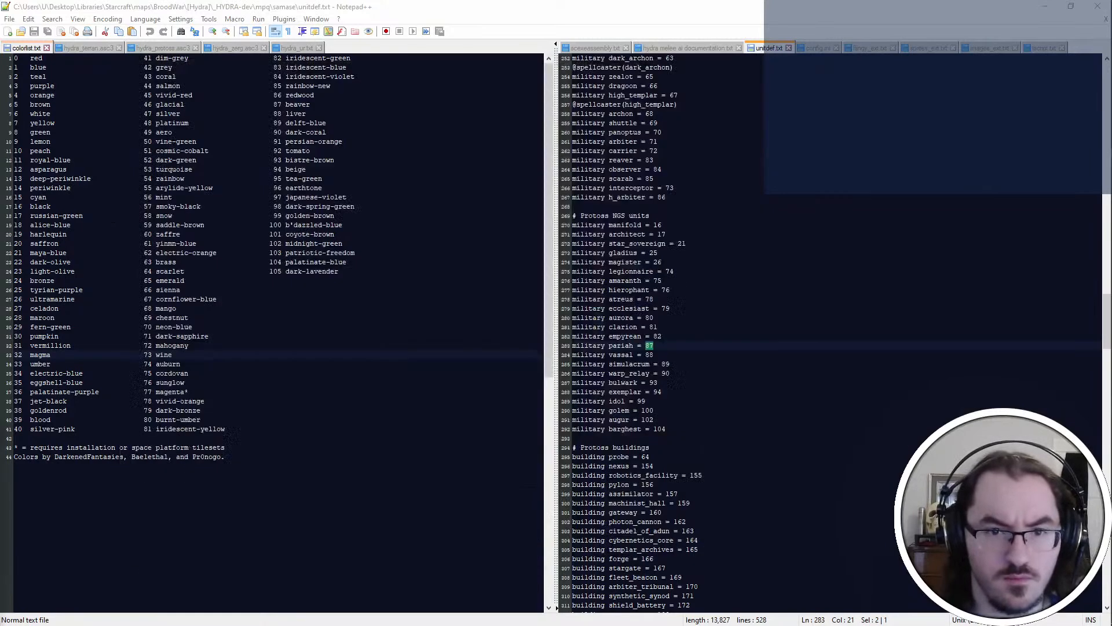
key("alt+Tab")
Review missile-turret-missiles.yml and glance at the latest techtrees commit in the Git client
left_click(144, 478)
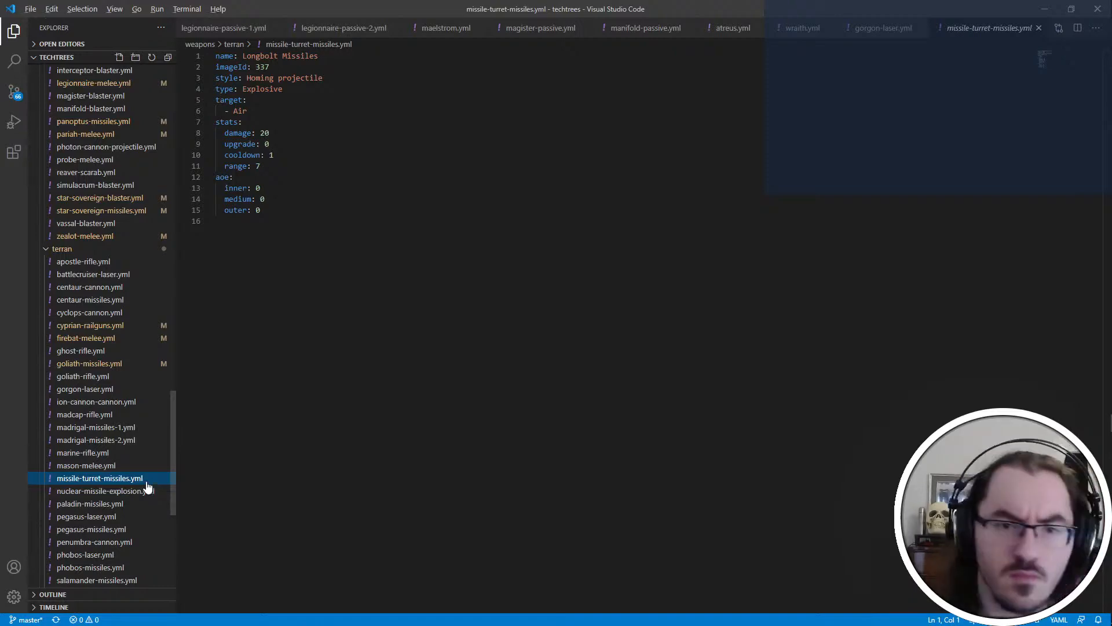
key("alt+Tab")
left_click(406, 243)
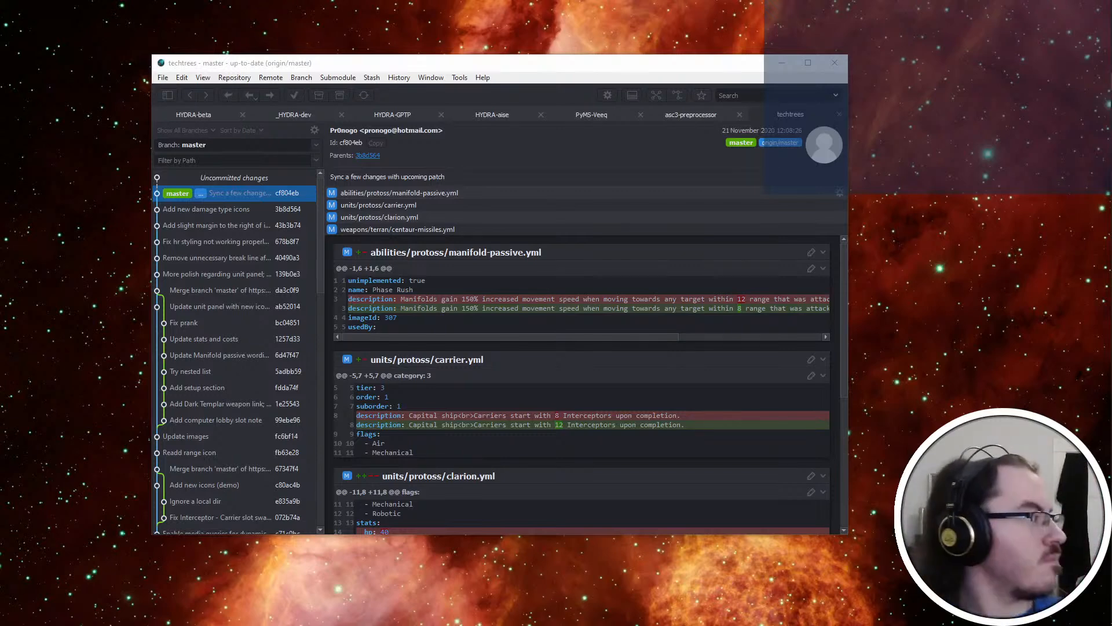
key("alt+Tab")
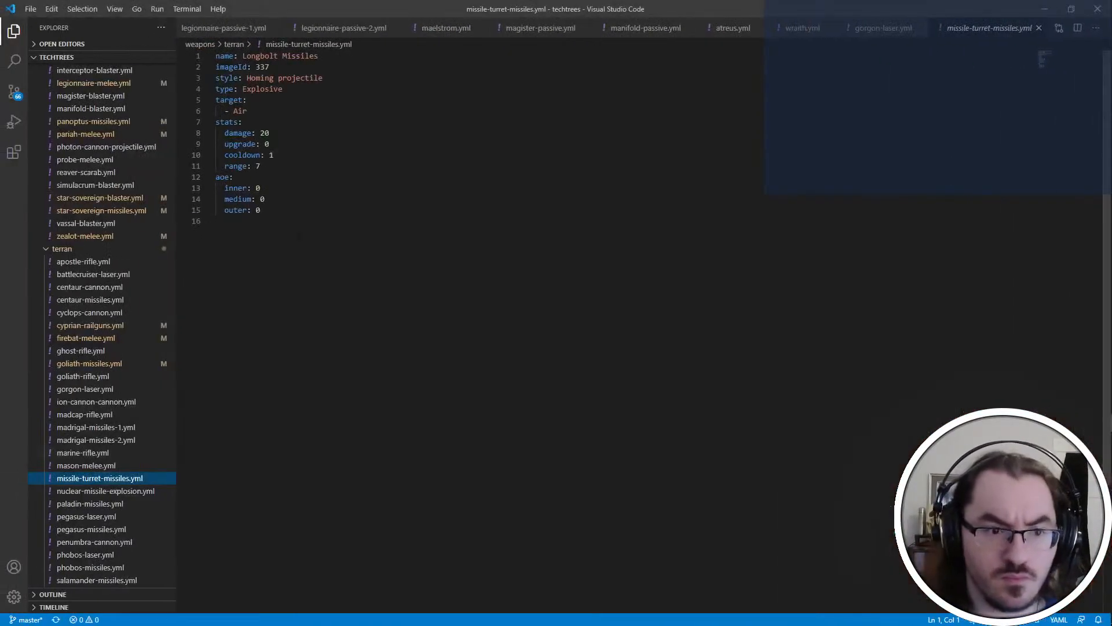
Open paladin-missiles.yml and set the Crusader Missile Salvo's damage to 8 and its upgrade value to 1
left_click(135, 491)
left_click(126, 505)
double_click(265, 132)
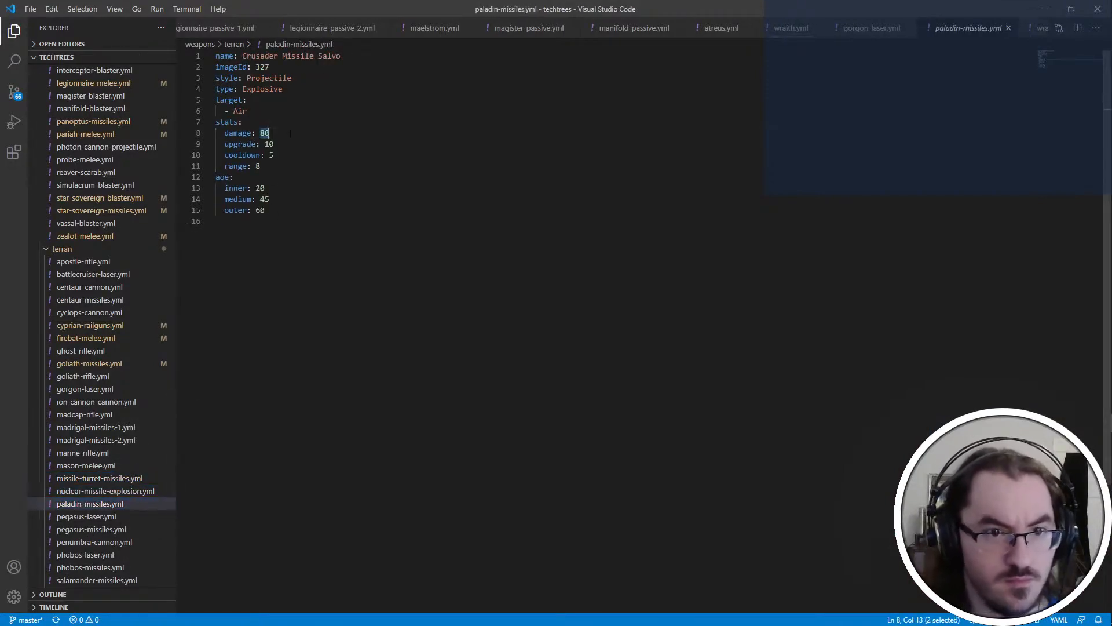
key("alt+Tab")
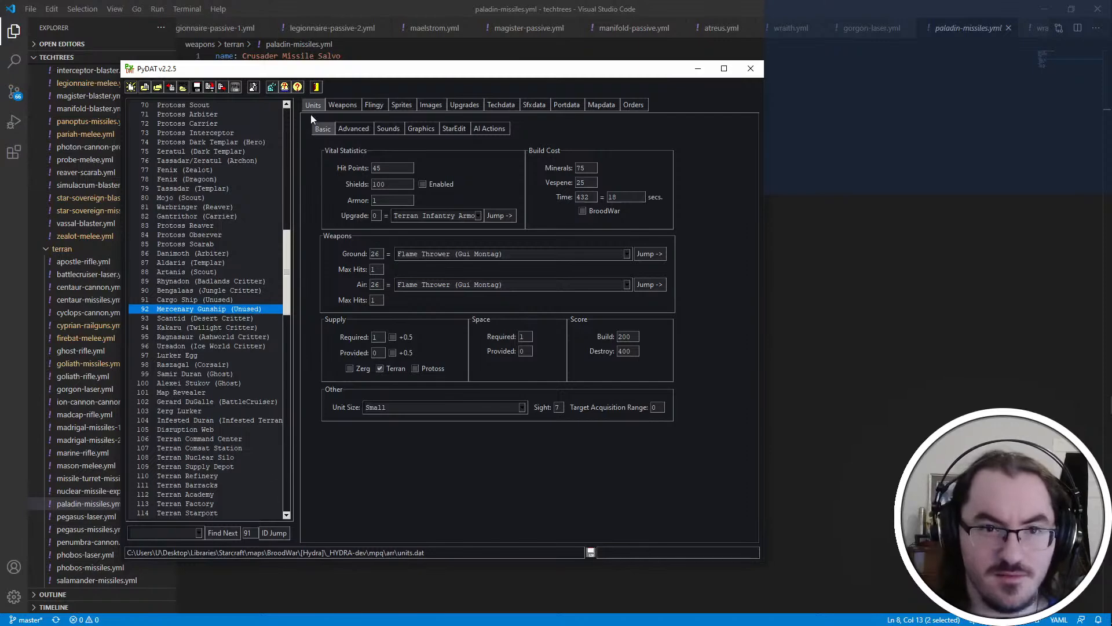
key("alt+Tab")
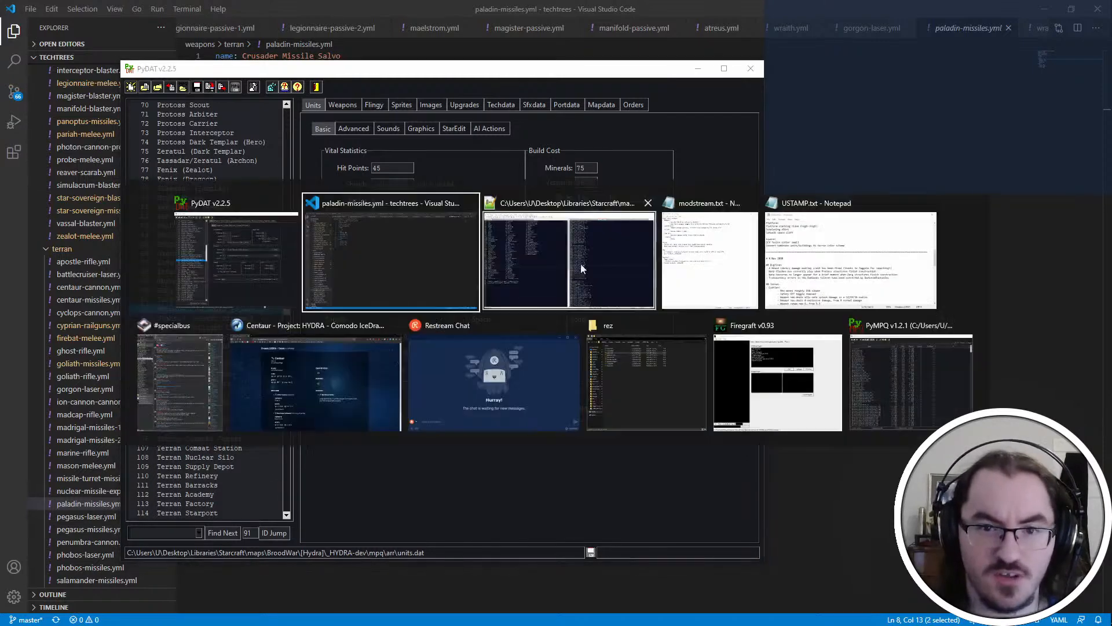
key("alt+Tab")
type("8")
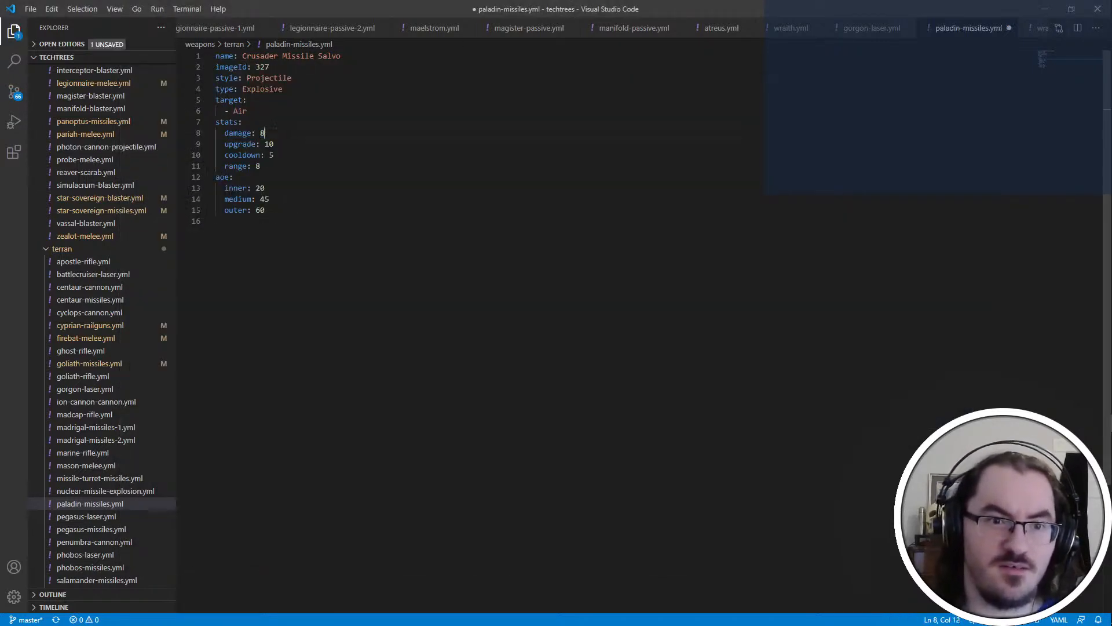
key("Down")
key("End")
key("BackSpace")
Add a factor of 10 below the range in the Crusader Missile Salvo's stats and save the file
key("Down")
key("Down")
key("Return")
type("factor: 10")
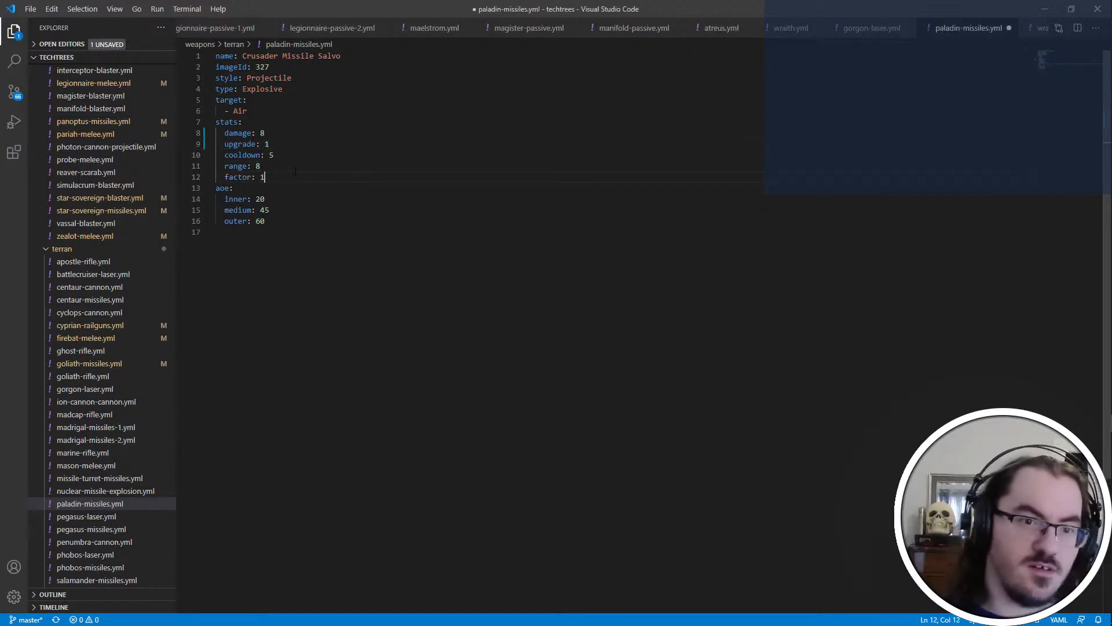
key("ctrl+s")
Open pegasus-laser.yml and look up the Pegasus unit's ID in unitdef.txt
left_click(114, 518)
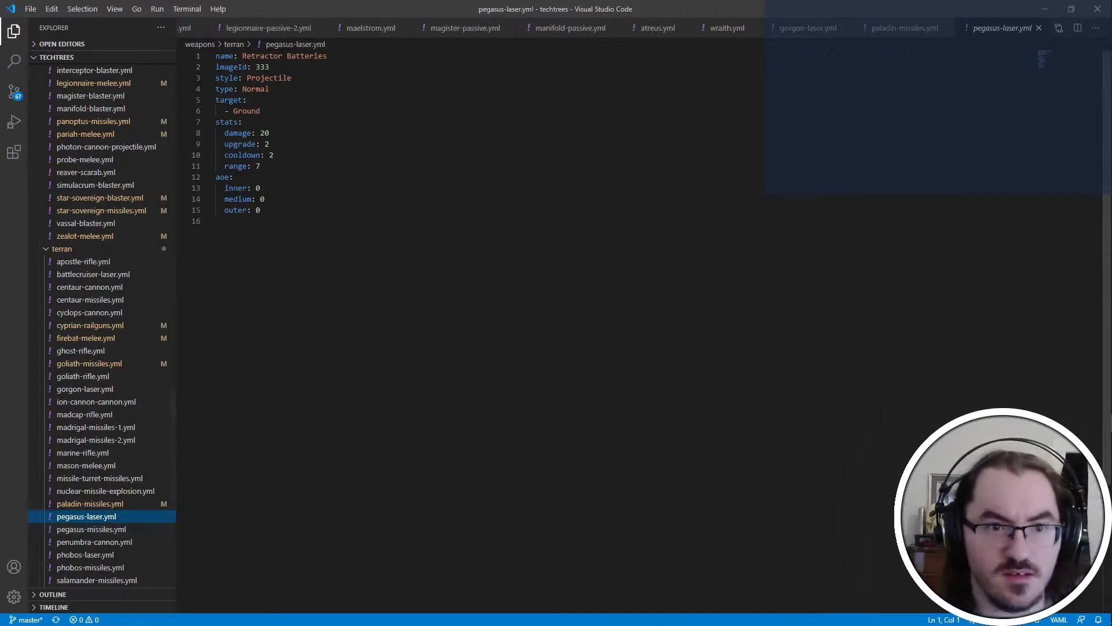
left_click(405, 144)
key("alt+Tab")
key("alt+Tab")
key("alt+Tab")
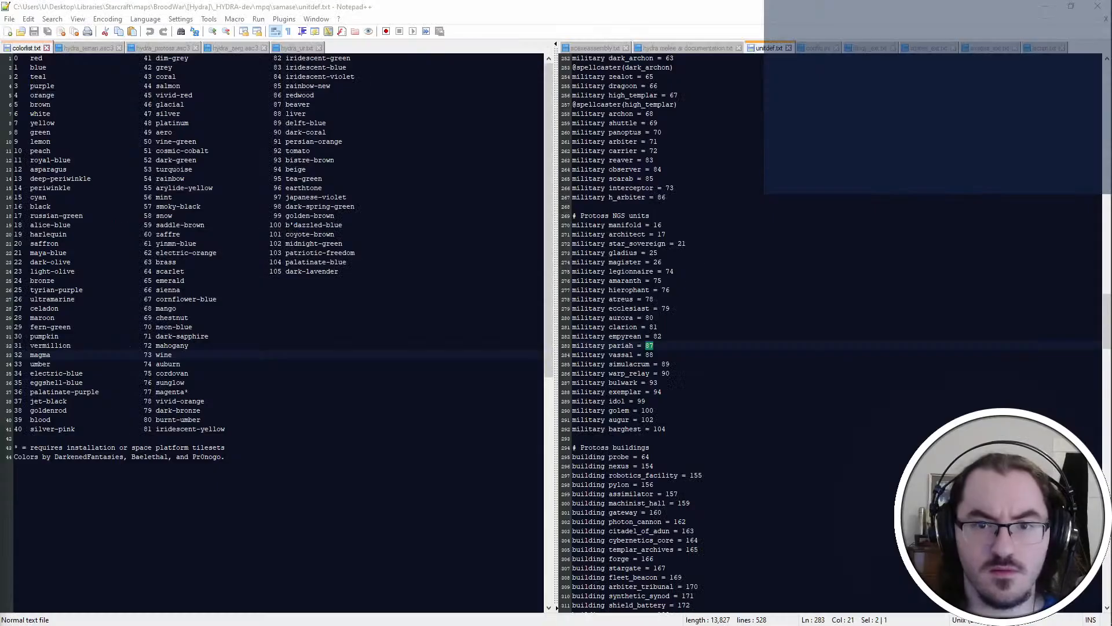
double_click(669, 272)
key("alt+Tab")
key("Return")
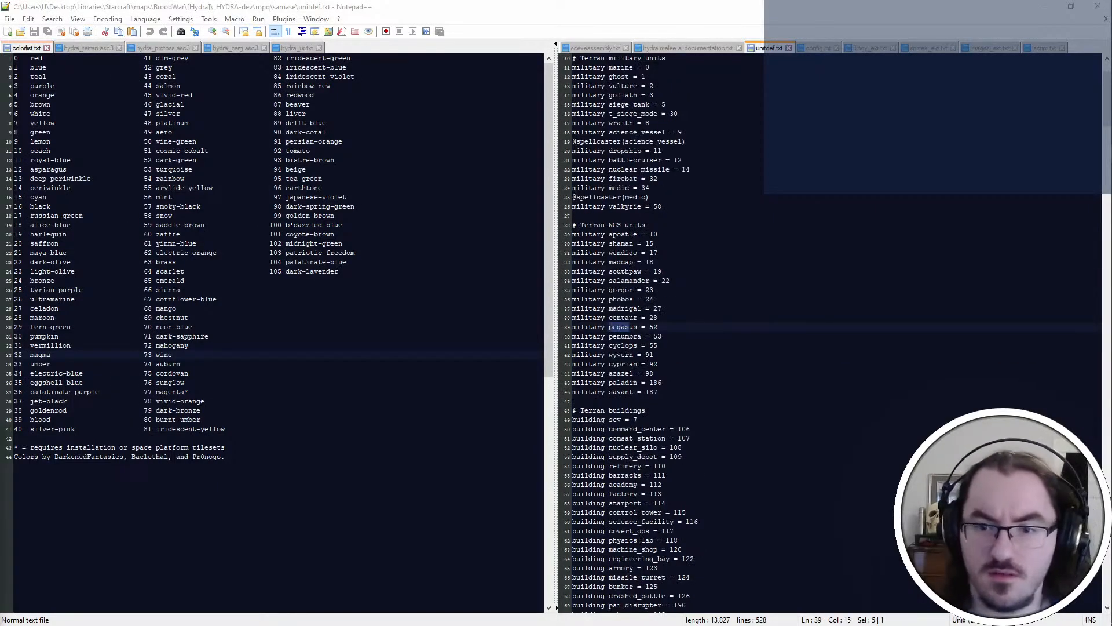
left_click_drag(699, 364, 700, 352)
Jump to unit ID 52 in PyDAT, check its weapons' max hits and return to pegasus-laser.yml
key("alt+Tab")
key("alt+Tab")
key("alt+Tab")
type("5")
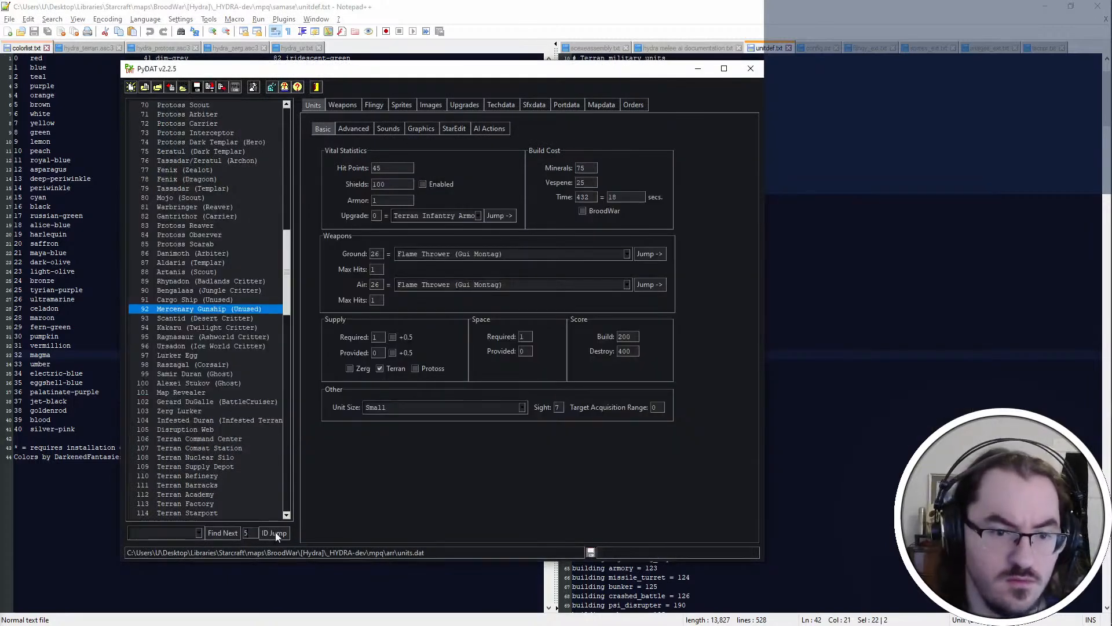
type("2")
left_click(275, 532)
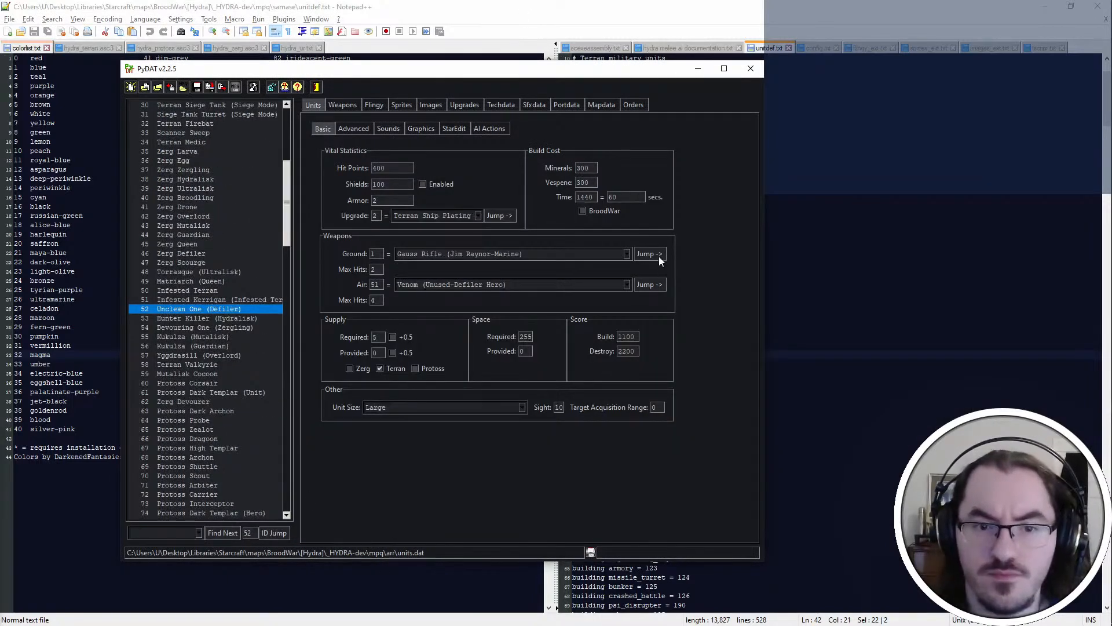
key("alt+Tab")
key("alt+Tab")
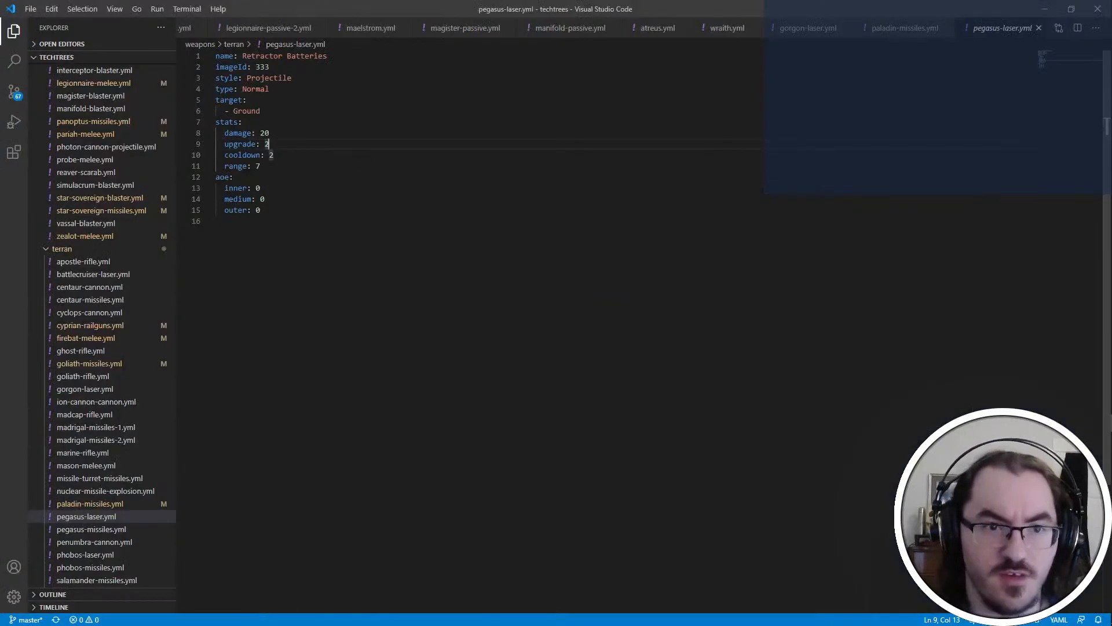
Add a factor of 2 below the range in the Retractor Batteries' stats
key("Up")
key("End")
key("Return")
type("factor:")
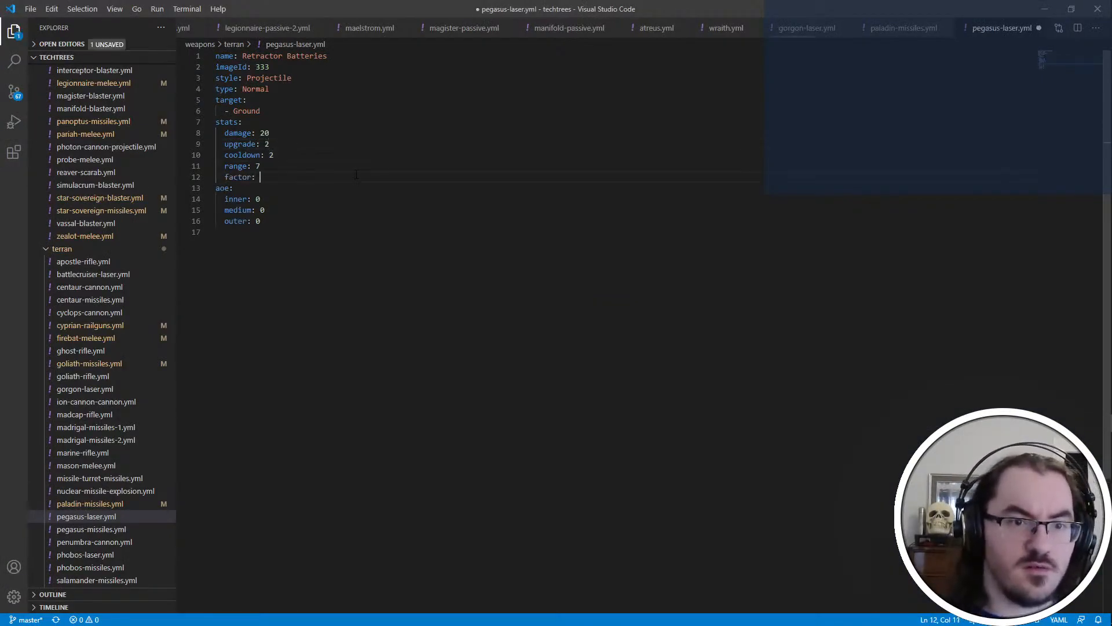
Set the Retractor Batteries' damage to 10 with an upgrade value of 2, and save the file
key("Up")
key("ctrl+shift+Left")
key("End")
key("ctrl+shift+Left")
type("10")
key("Down")
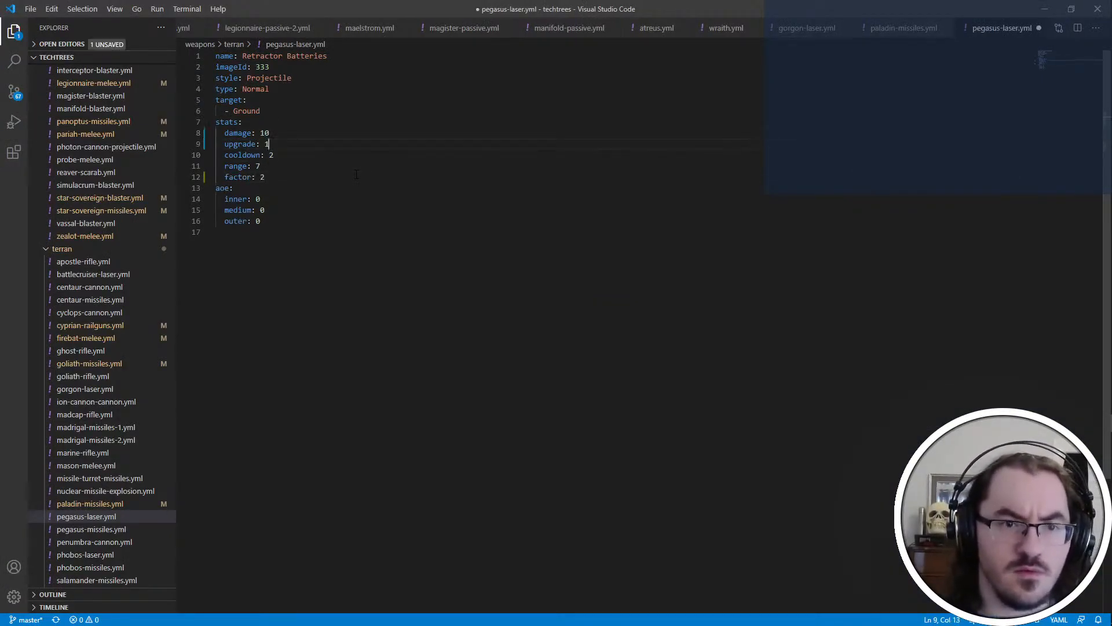
key("ctrl+s")
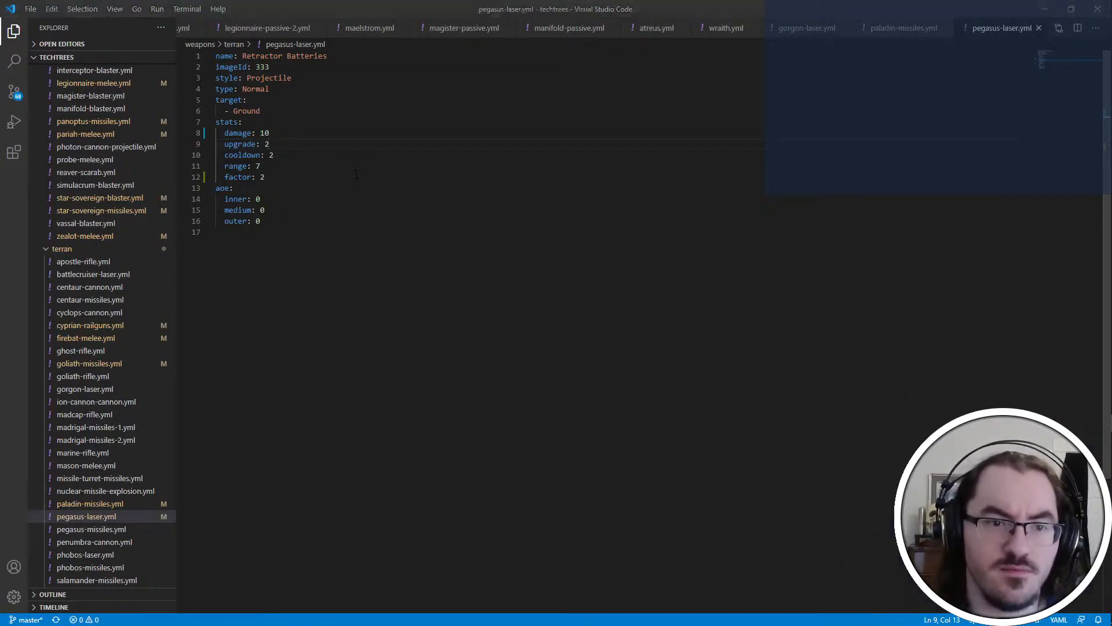
Check the Pegasus ground weapon's properties in PyDAT, return to the editor and open pegasus-missiles.yml
key("alt+Tab")
key("alt+Tab")
key("alt+Tab")
left_click(663, 253)
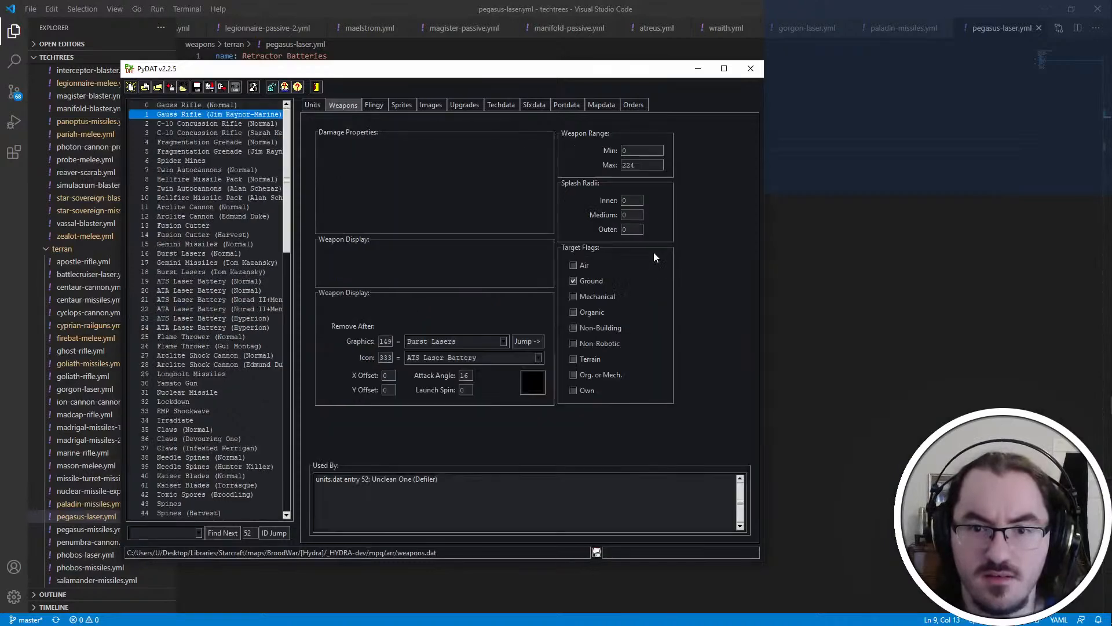
left_click(313, 106)
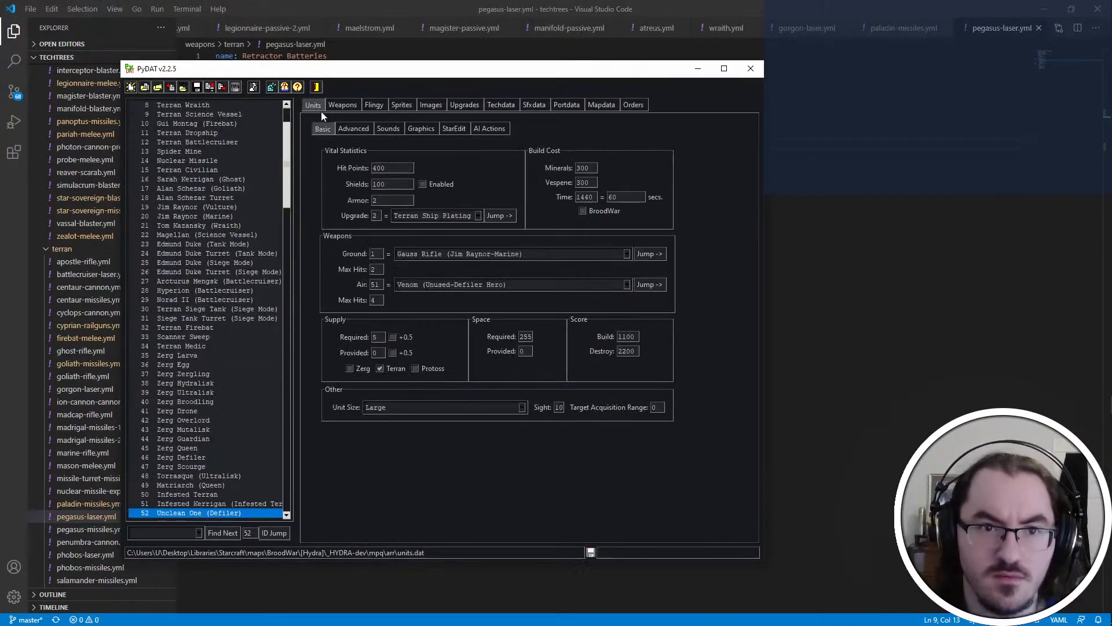
key("alt+Tab")
left_click(120, 531)
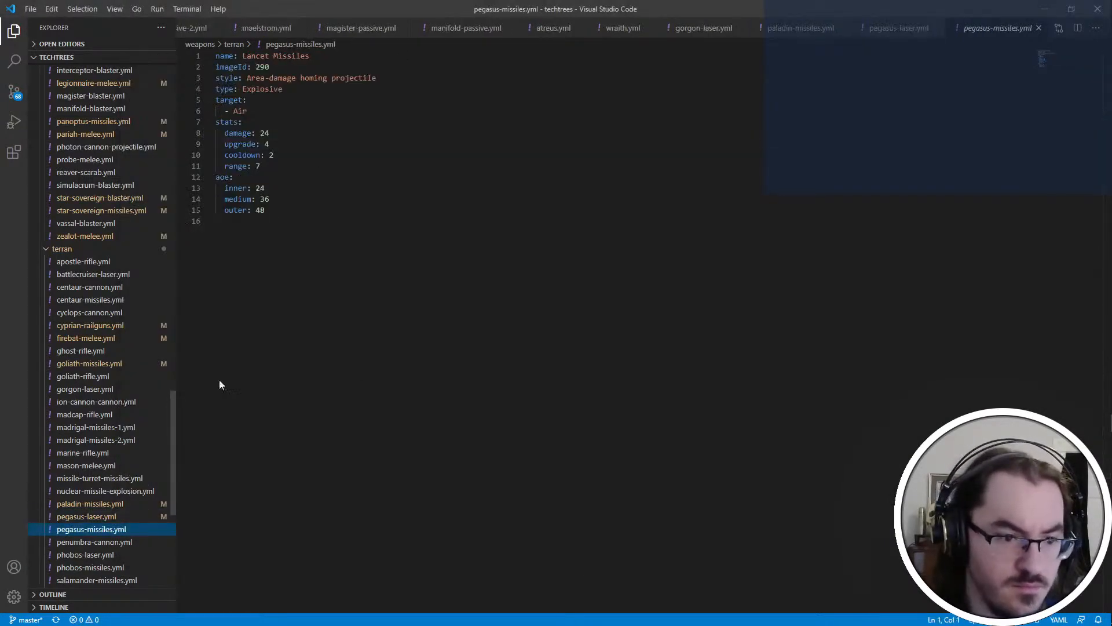
Add a factor of 4 below the range in the Lancet Missiles' stats
left_click(295, 164)
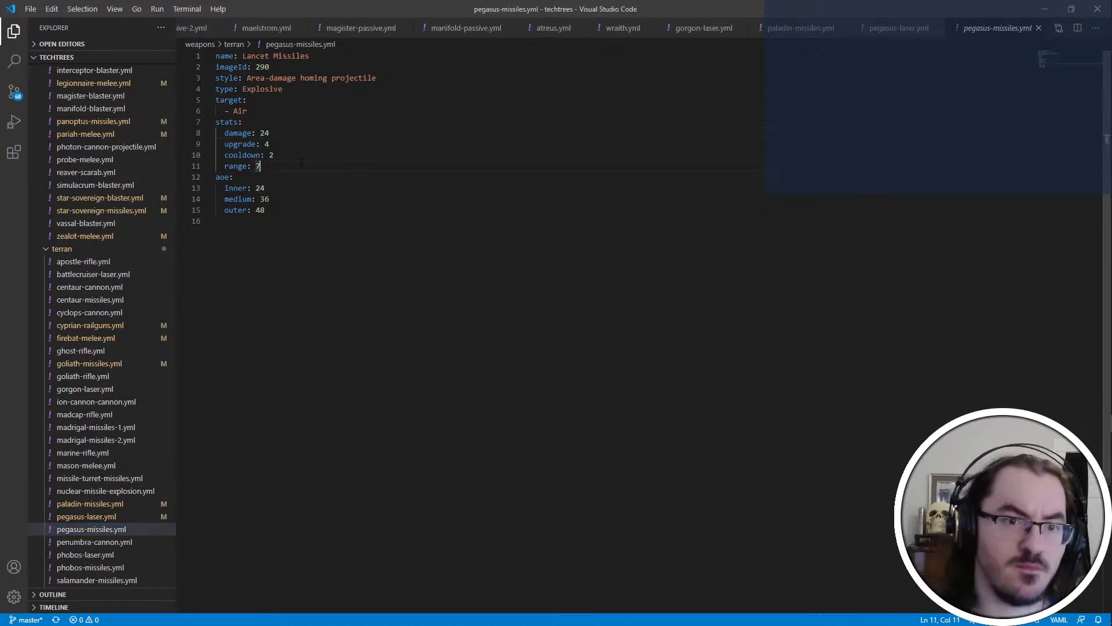
key("Return")
type("factor: 4")
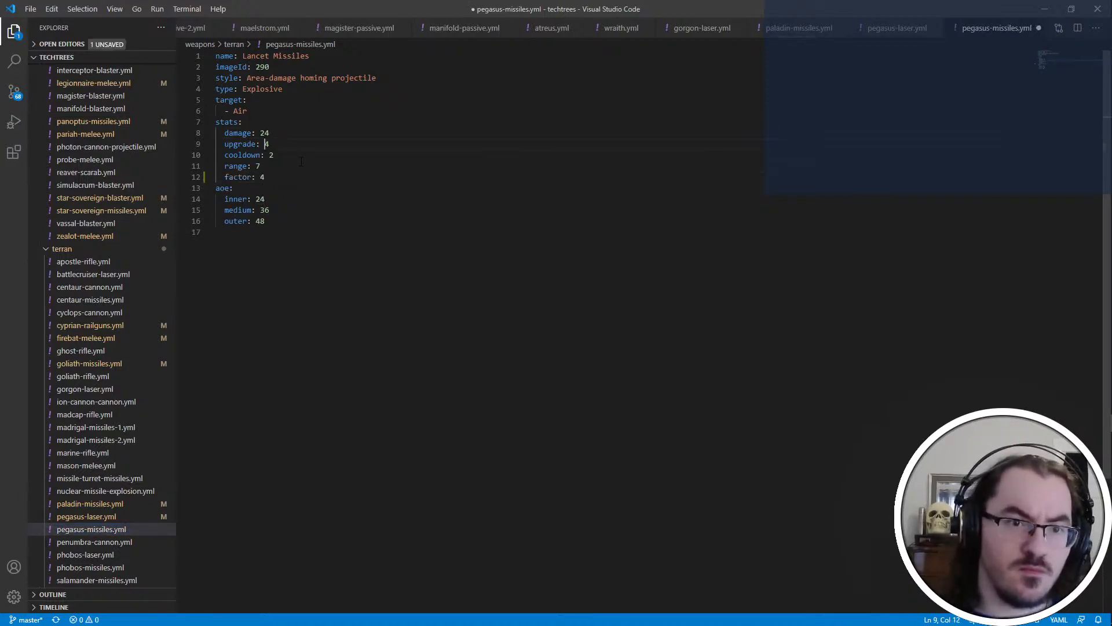
Set the Lancet Missiles' upgrade value to 1 and damage to 6, and save the file
key("ctrl+shift+Left")
key("alt+Tab")
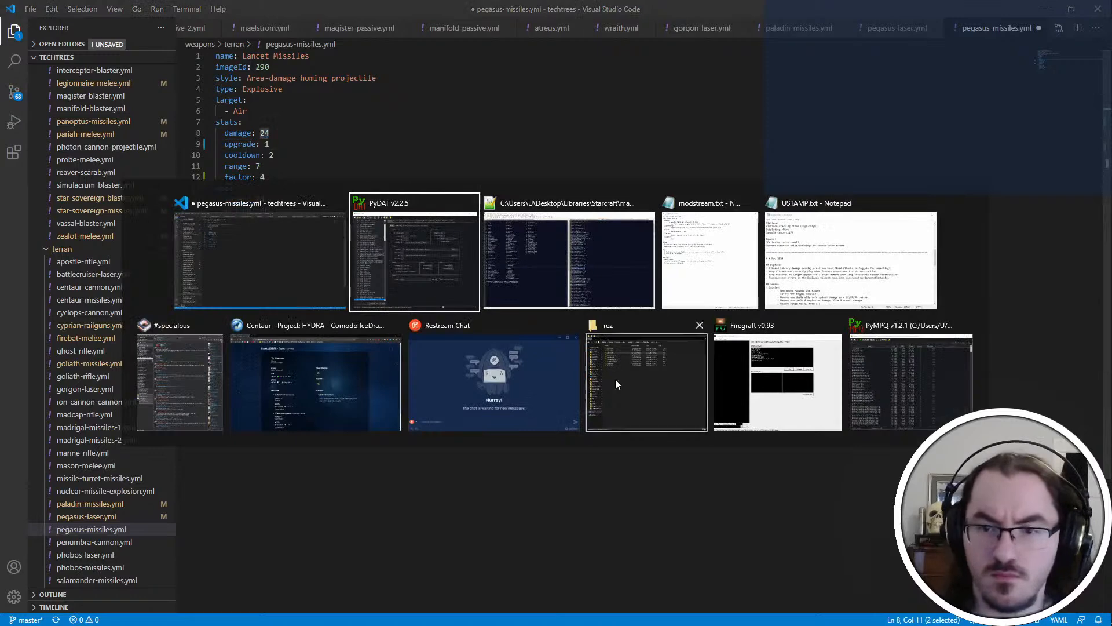
key("Left")
key("ctrl+shift+Right")
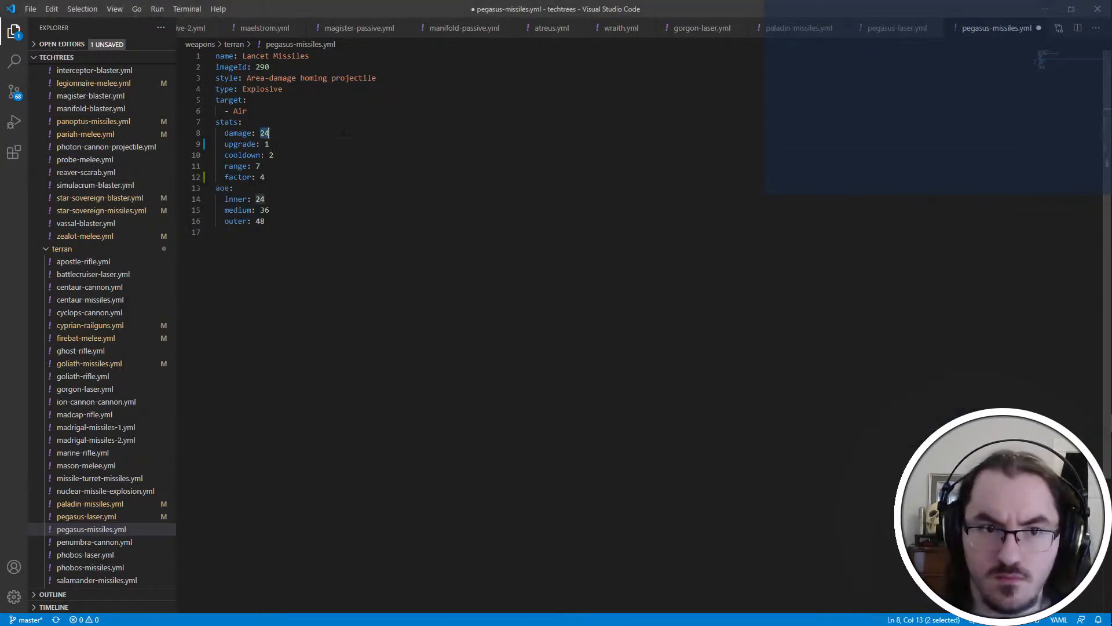
type("6")
left_click(394, 191)
key("ctrl+s")
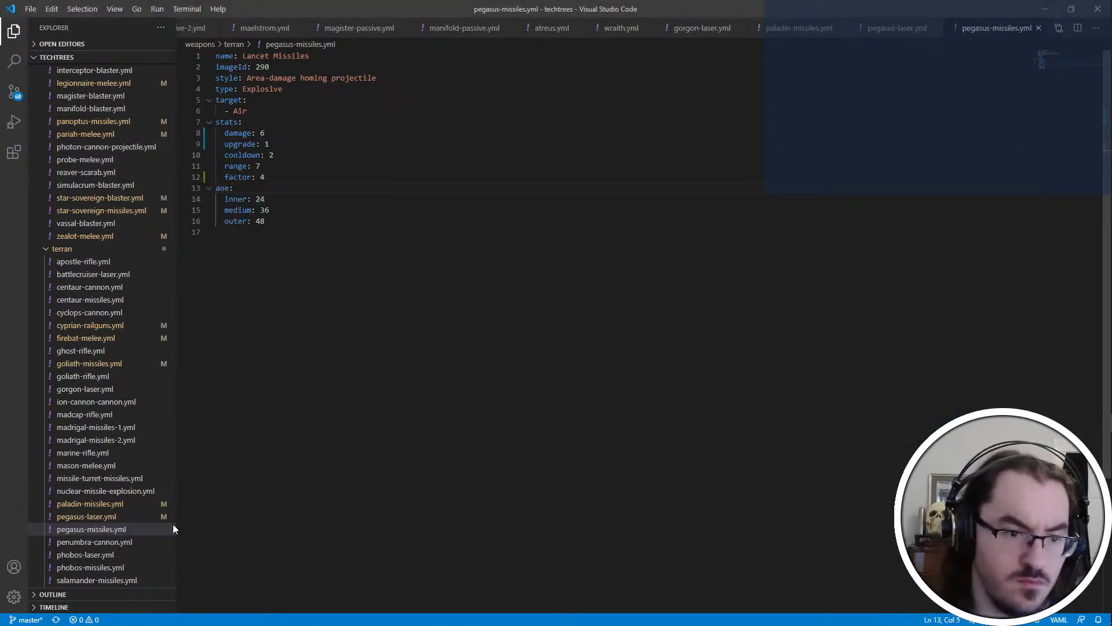
Open phobos-laser.yml, switch to Notepad++ and look up the Phobos unit ID in unitdef.txt
left_click(130, 559)
left_click(278, 155)
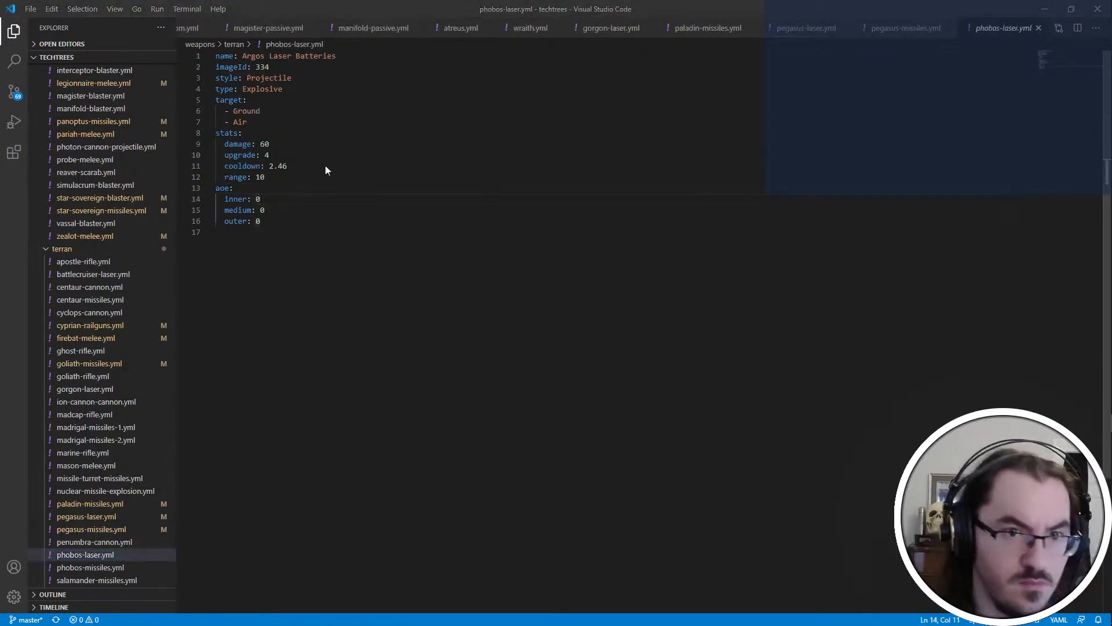
key("alt+Tab")
key("alt+Tab")
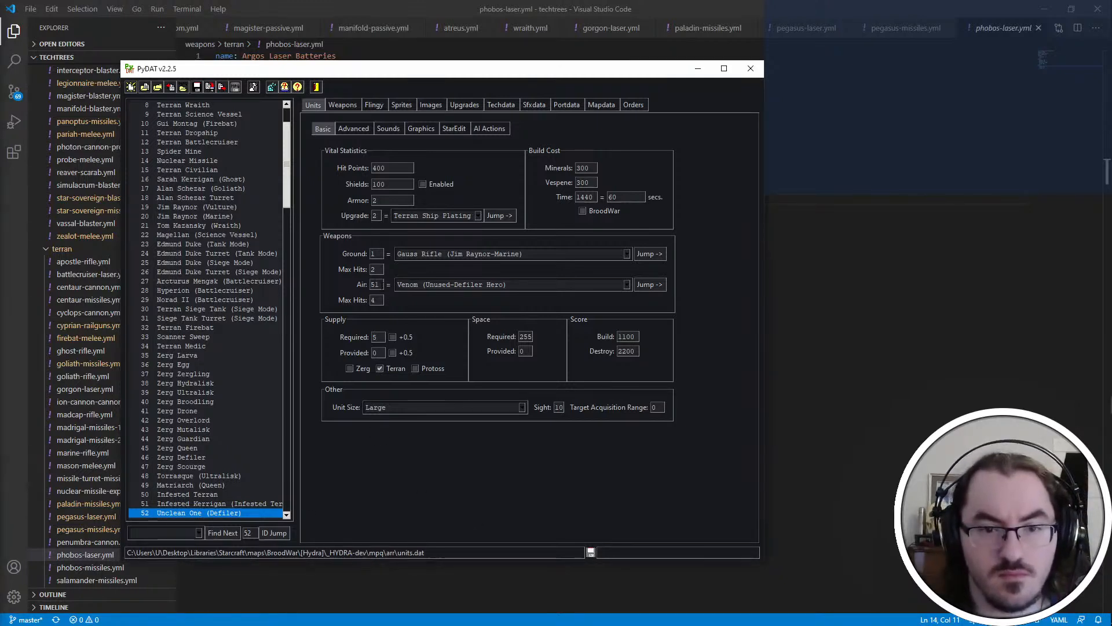
key("alt+Tab")
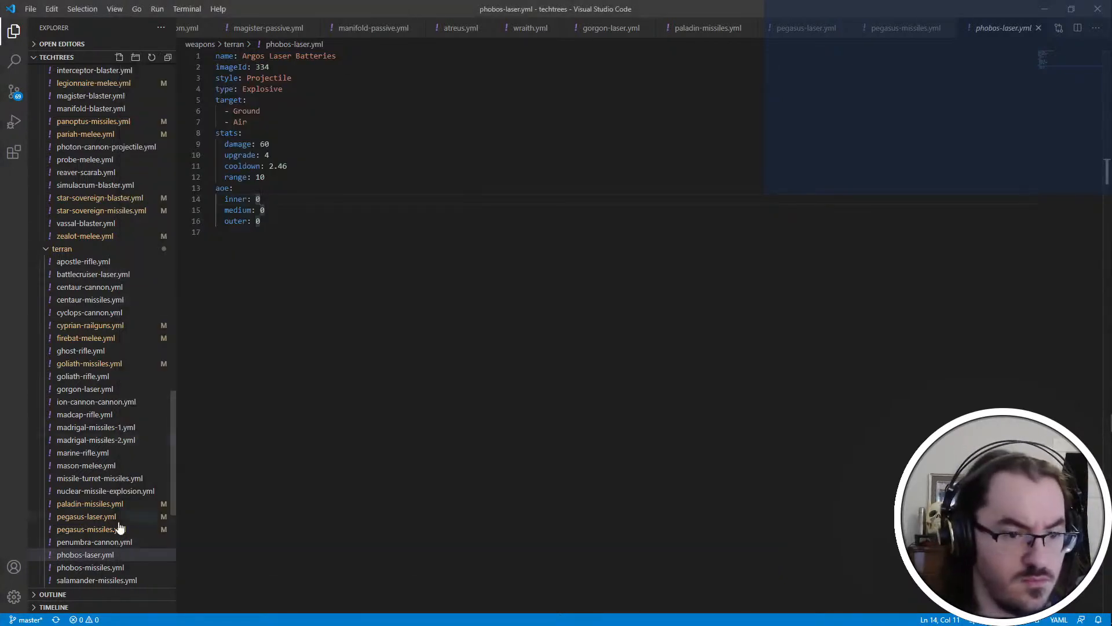
key("alt+Tab")
key("Tab")
key("Tab")
key("Tab")
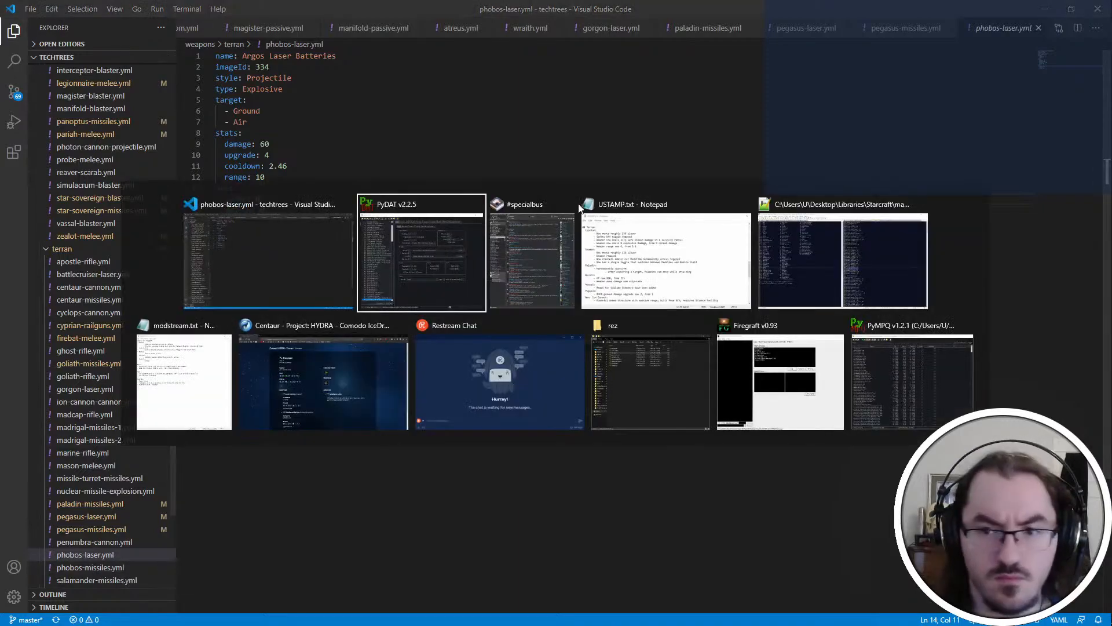
key("Left")
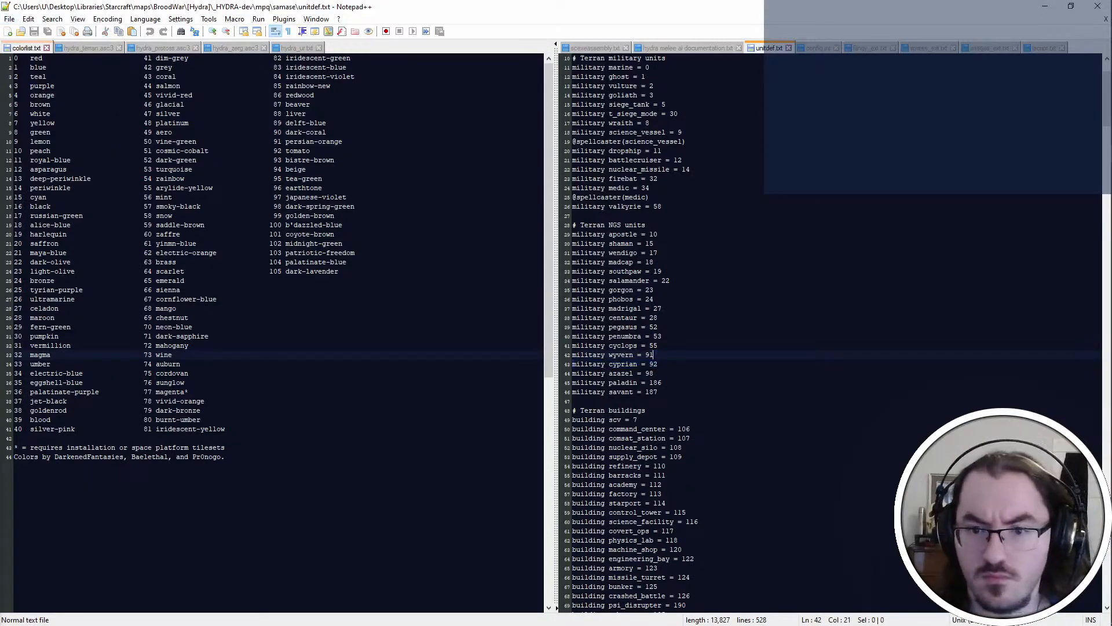
Jump to unit ID 24 in PyDAT to check the max hits of its ground and air weapons
key("alt+Tab")
key("alt+Tab")
key("Tab")
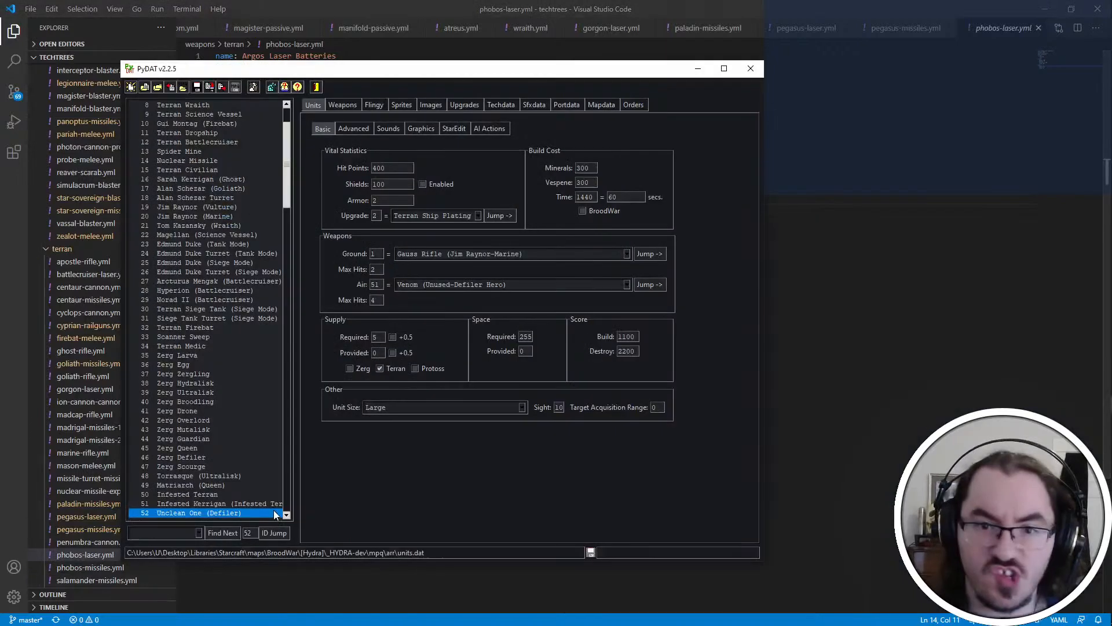
left_click(288, 533)
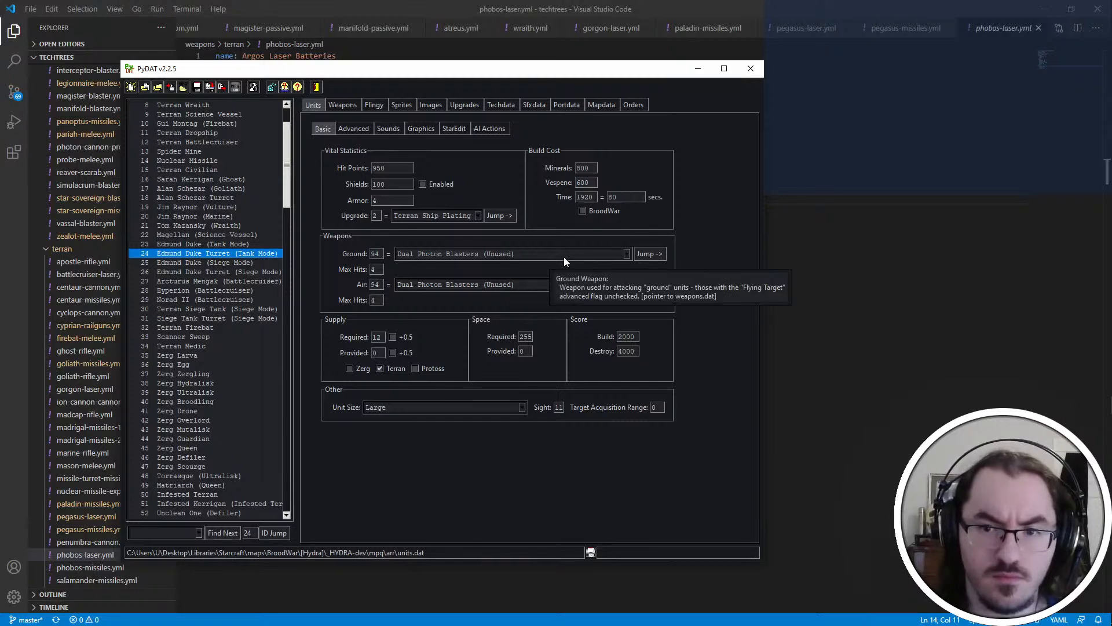
Copy the name phobos from unitdef.txt in Notepad++ and search iscript.txt for it
key("alt+Tab")
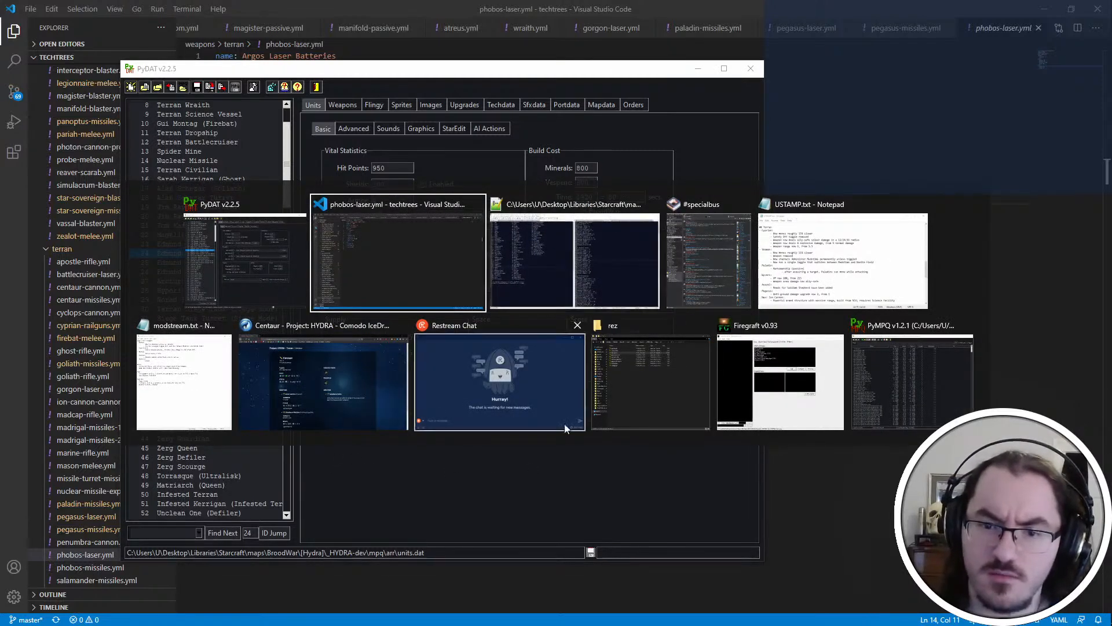
key("alt+Tab")
double_click(621, 300)
key("ctrl+c")
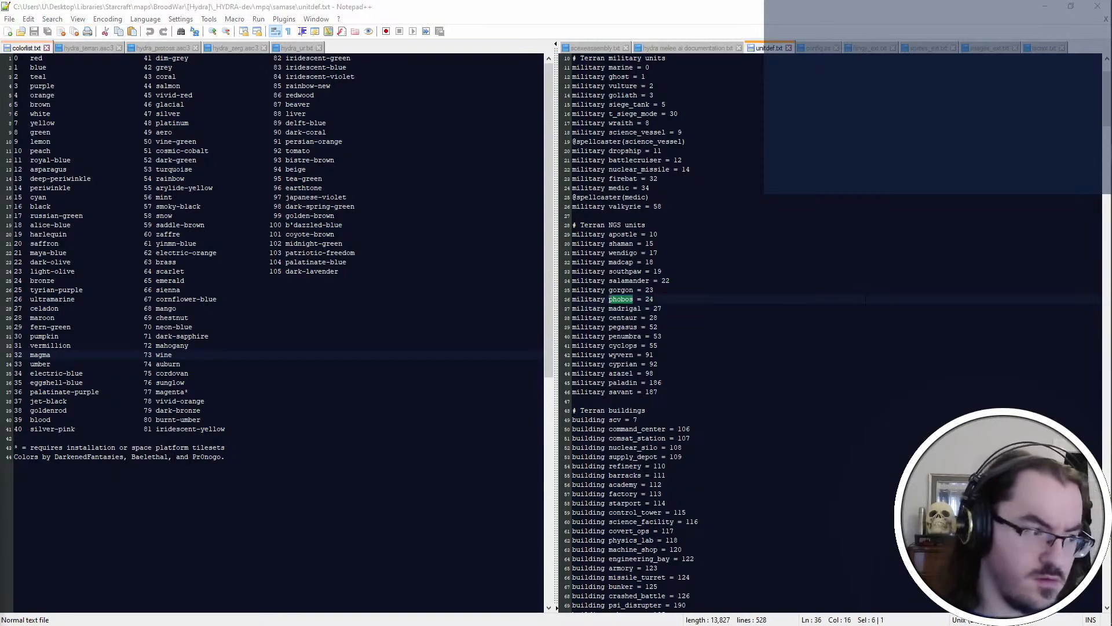
key("ctrl+Page_Down")
key("ctrl+Page_Down")
key("ctrl+Page_Down")
key("ctrl+Page_Down")
key("ctrl+Page_Down")
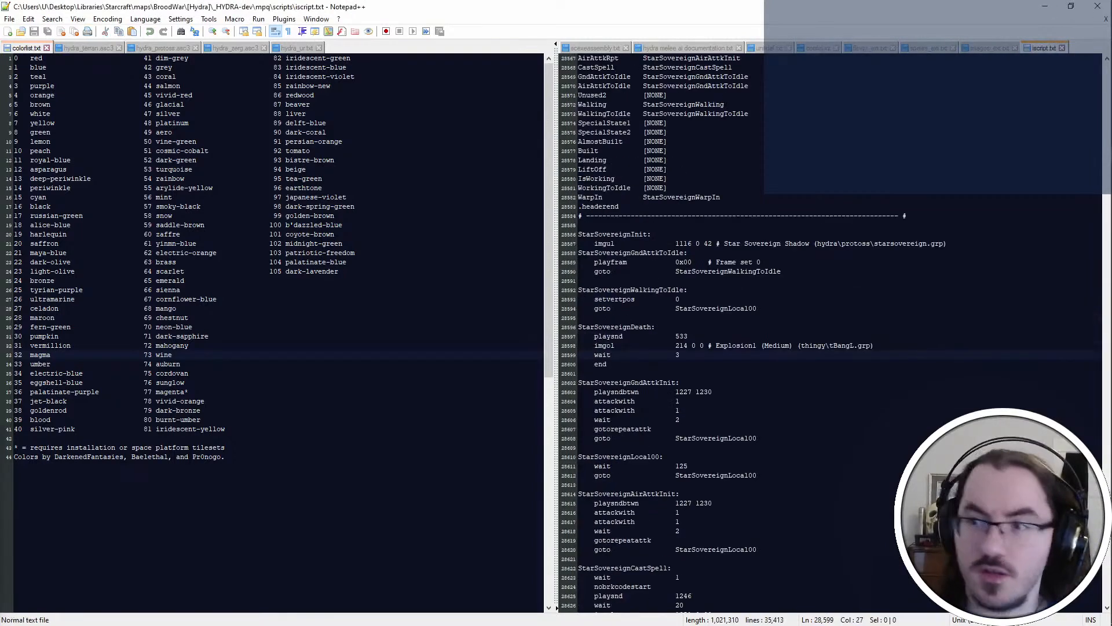
key("ctrl+f")
key("ctrl+v")
key("Return")
scroll(834, 333, "down", 18)
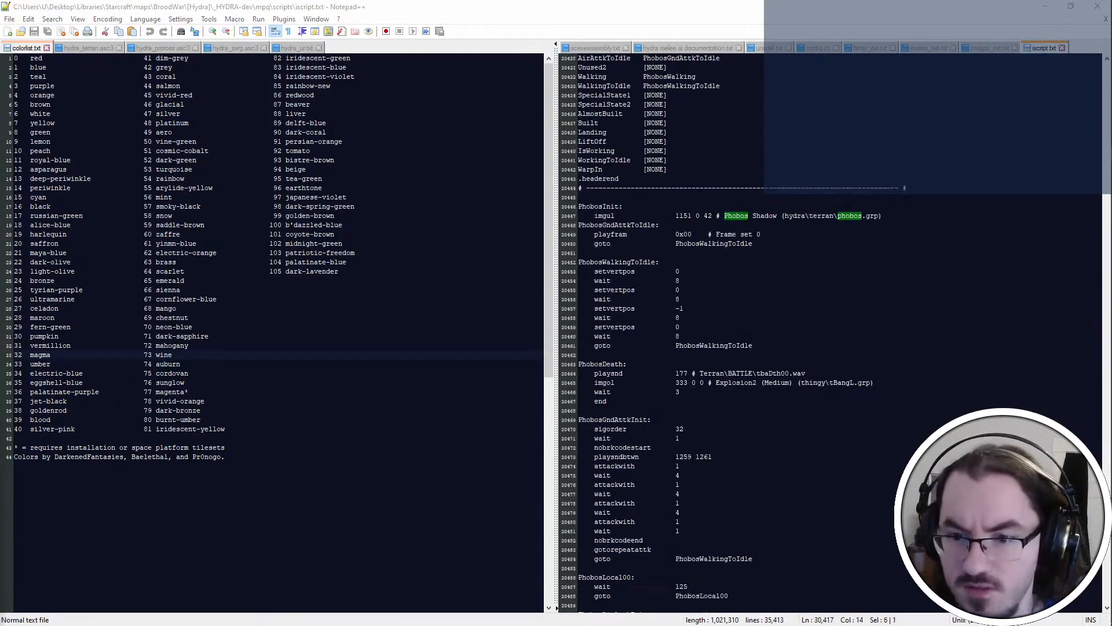
Highlight the attackwith commands and examine how often they occur in the Phobos ground, air and unused attack scripts
double_click(625, 363)
double_click(621, 355)
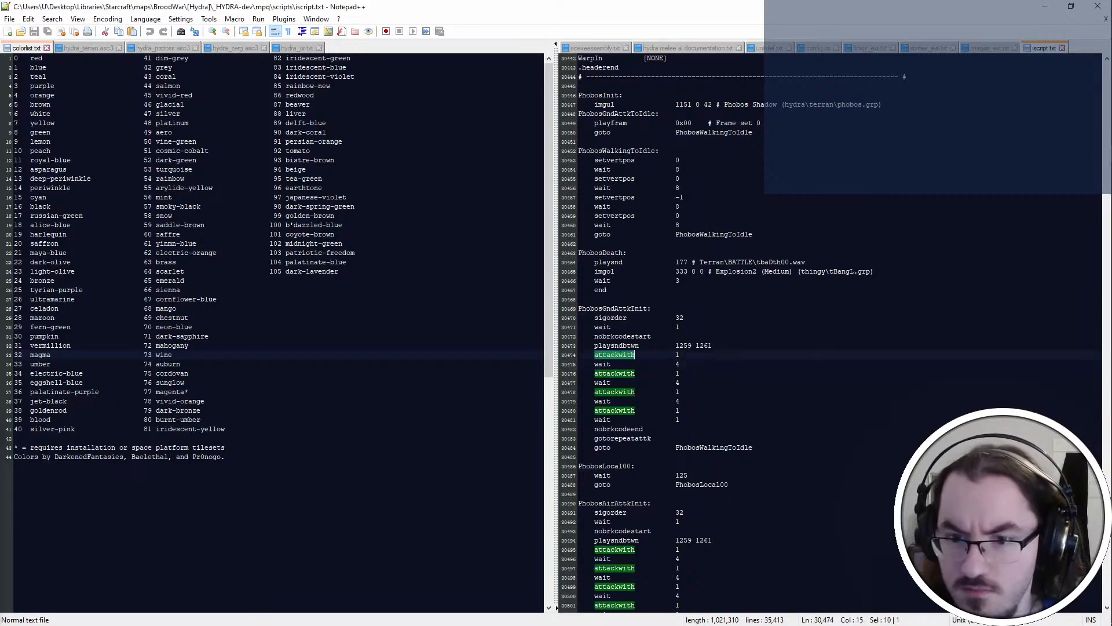
scroll(834, 333, "down", 7)
scroll(834, 333, "down", 8)
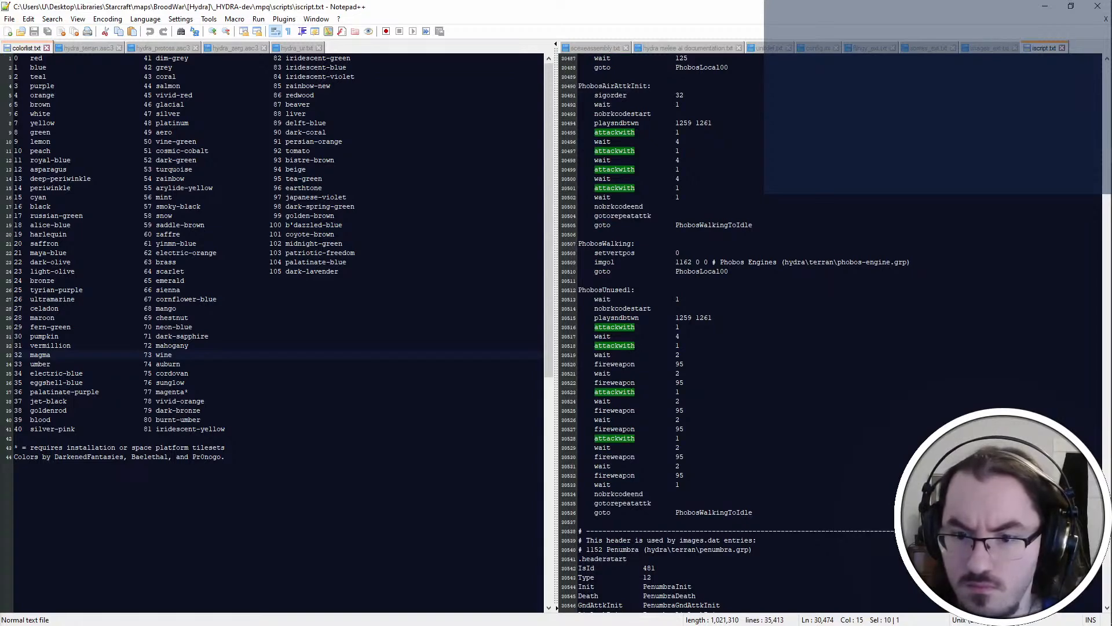
Return to phobos-laser.yml in Visual Studio Code and add a factor of 4 below the Argos Laser Batteries' range
key("alt+Tab")
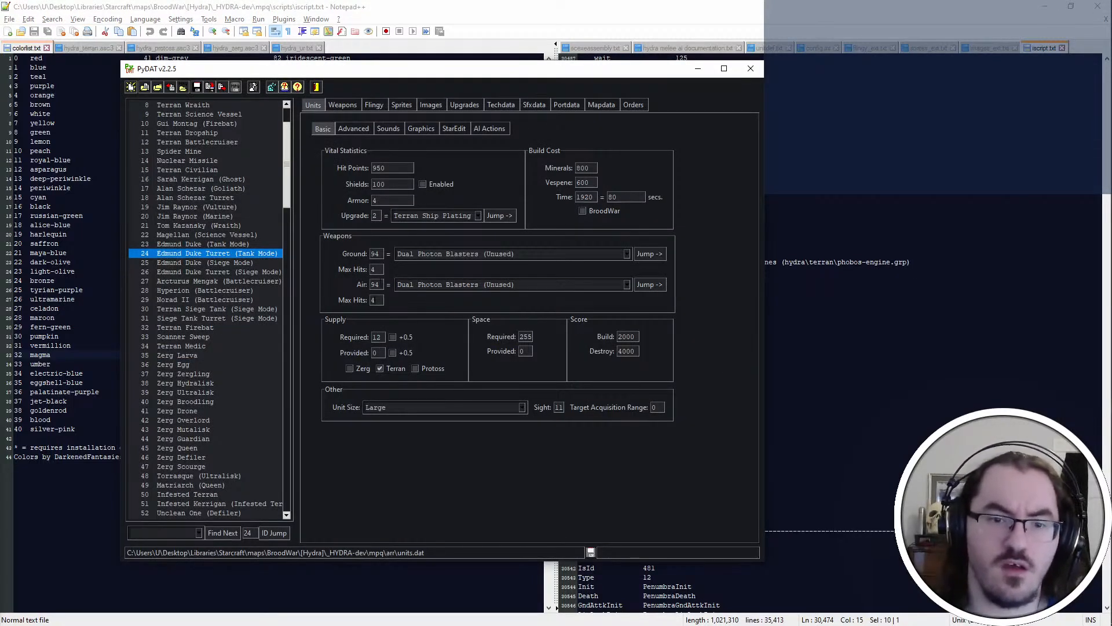
key("alt+Tab")
key("alt+Tab")
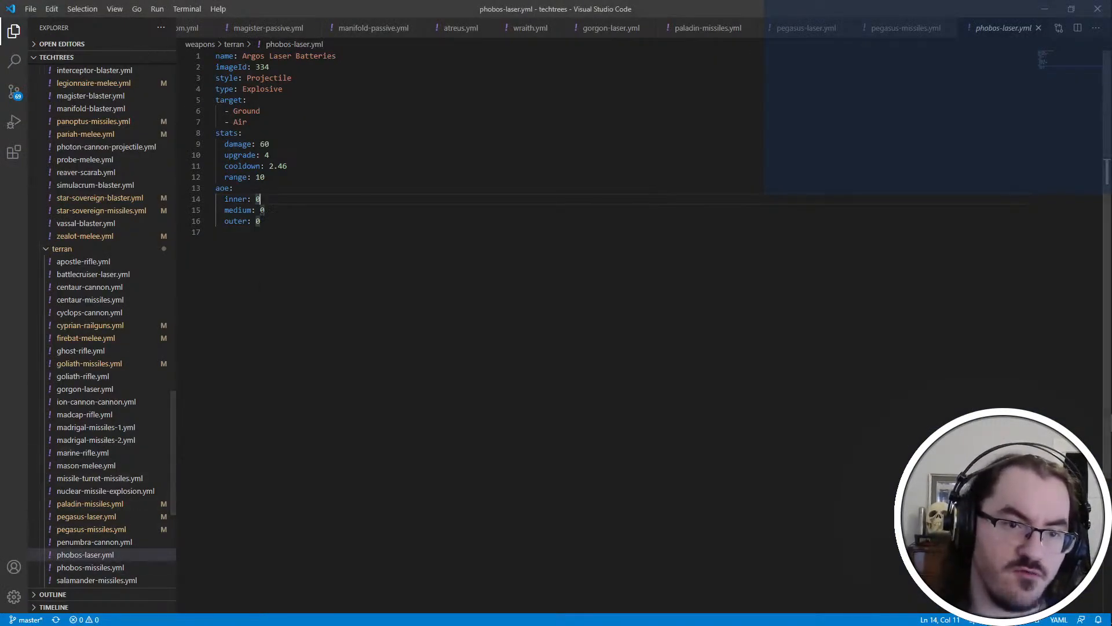
left_click(294, 176)
key("Return")
type("factor:")
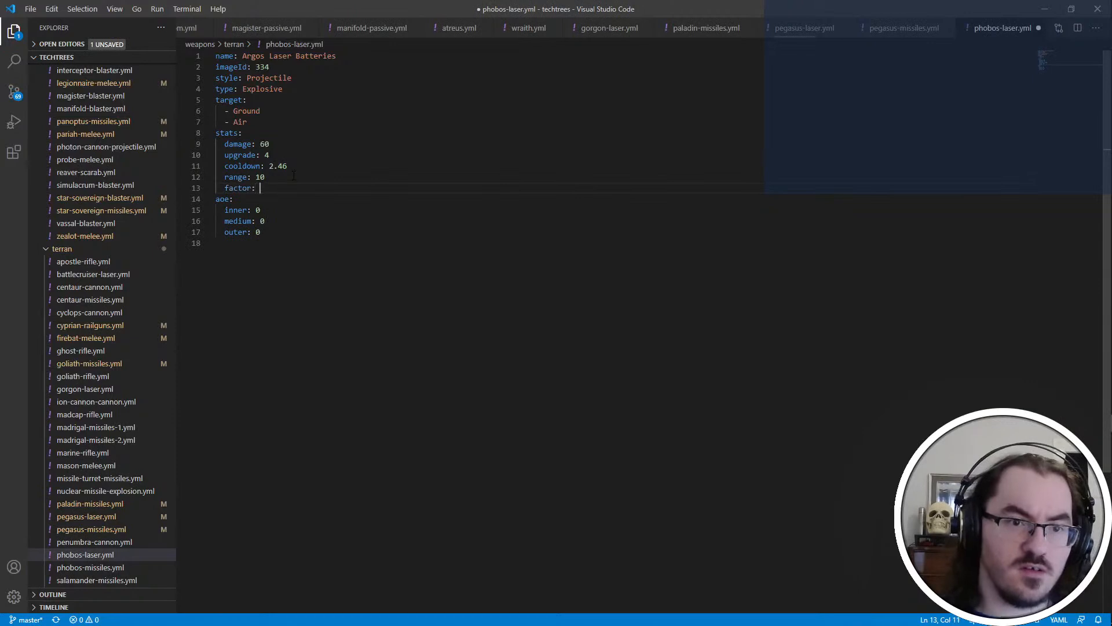
Set the Argos Laser Batteries' upgrade value to 1 and damage to 15, and save the file
key("Up")
key("Up")
key("ctrl+shift+Right")
type("1")
key("Up")
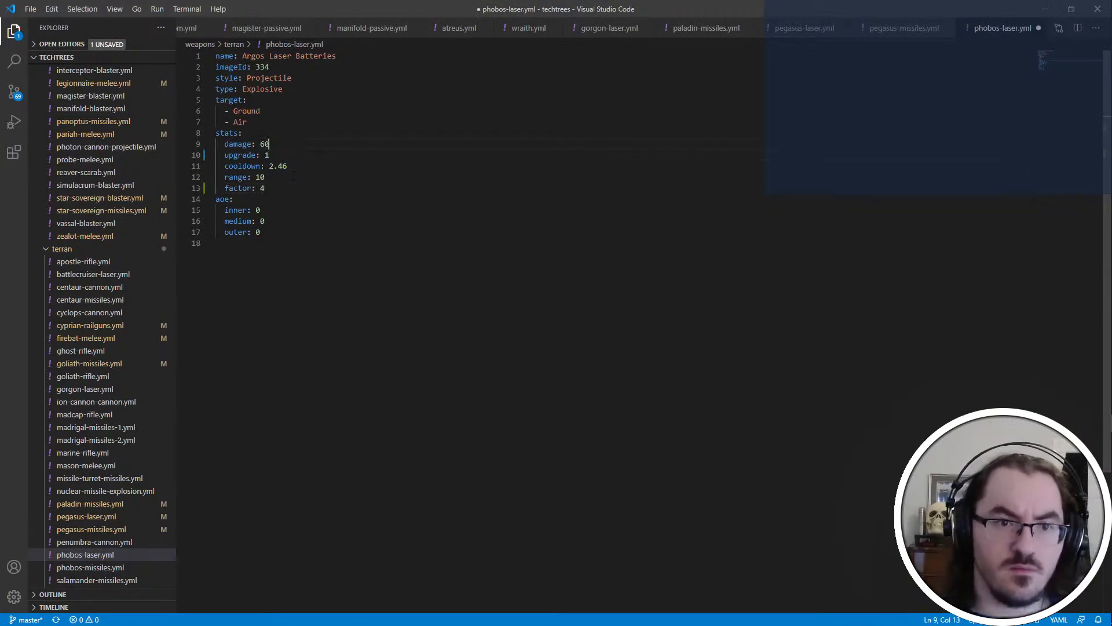
key("ctrl+shift+Left")
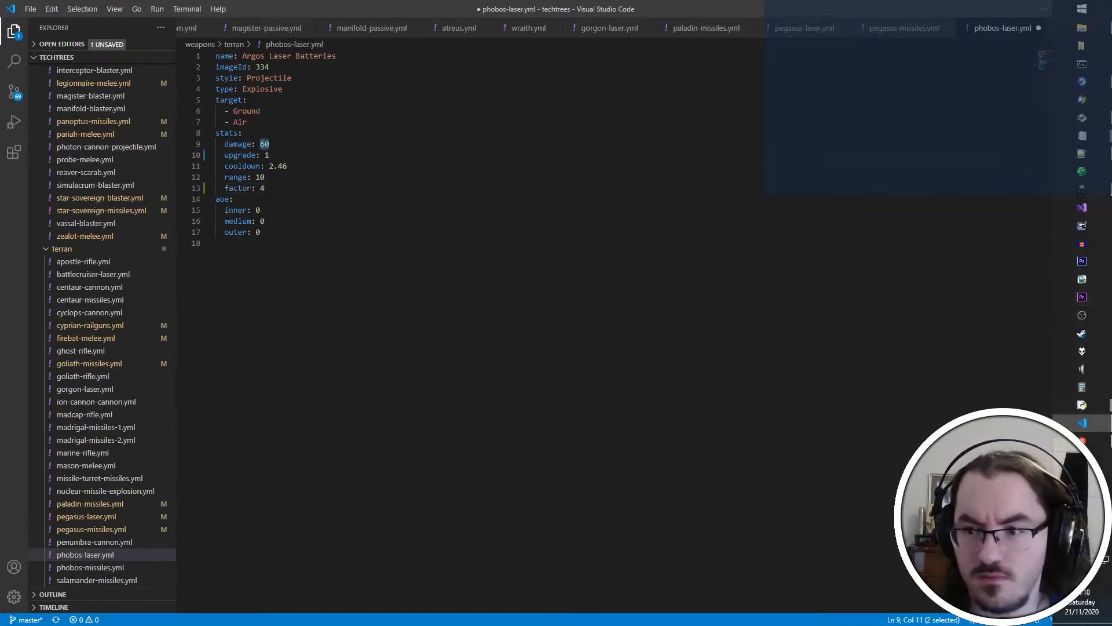
type("15")
key("ctrl+s")
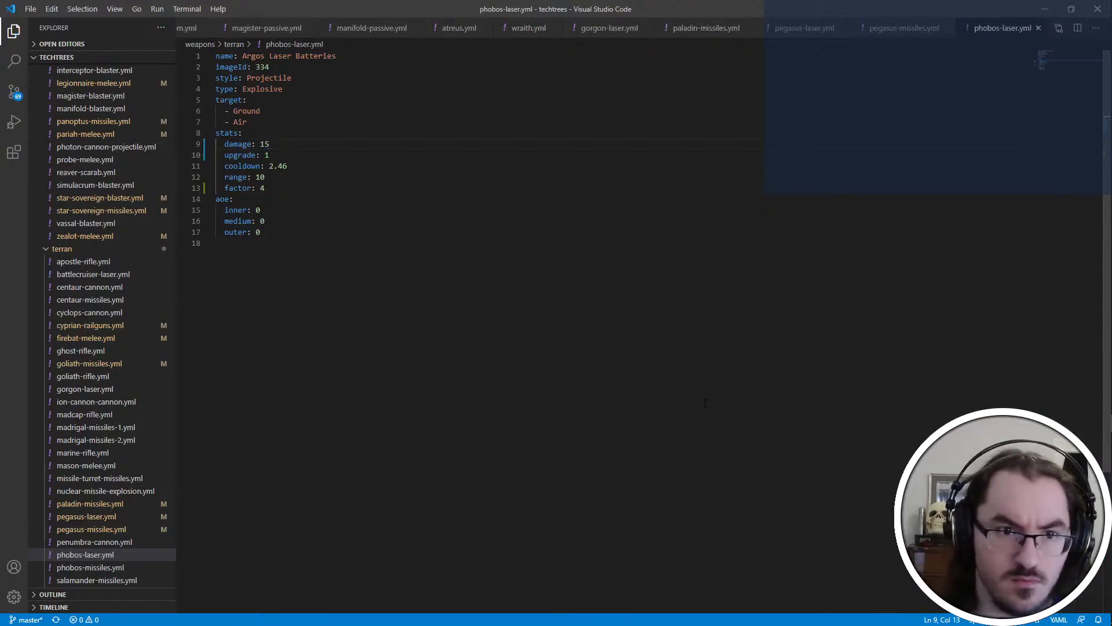
Open salamander-missiles.yml and set the Perdition Barrage's damage to 10 with an upgrade value of 1
left_click(96, 580)
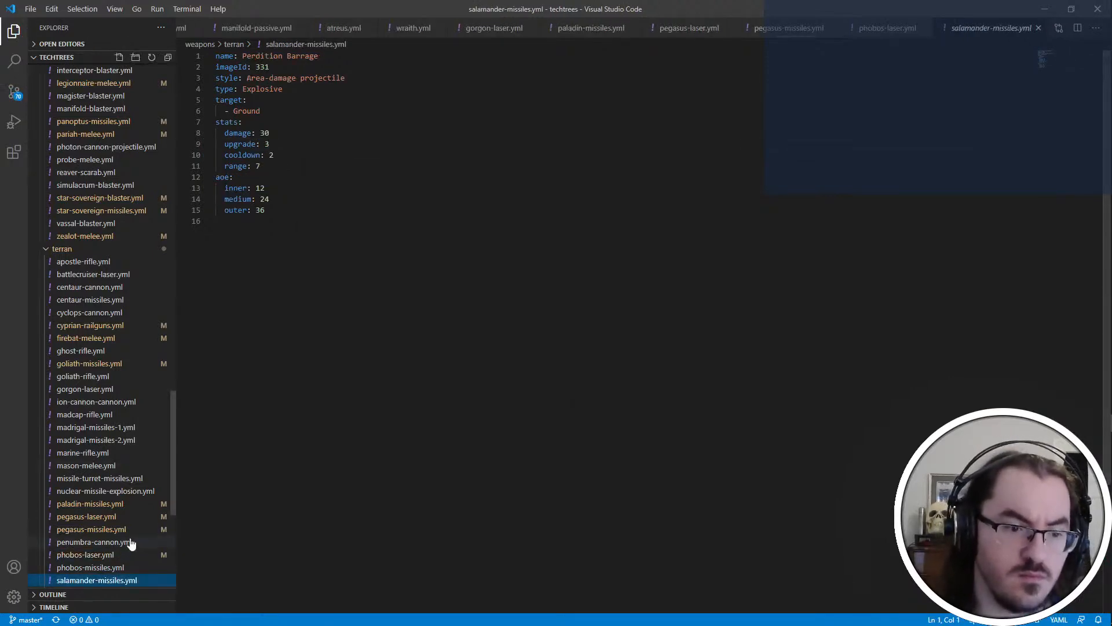
left_click(93, 569)
left_click(121, 581)
left_click(285, 137)
type("10")
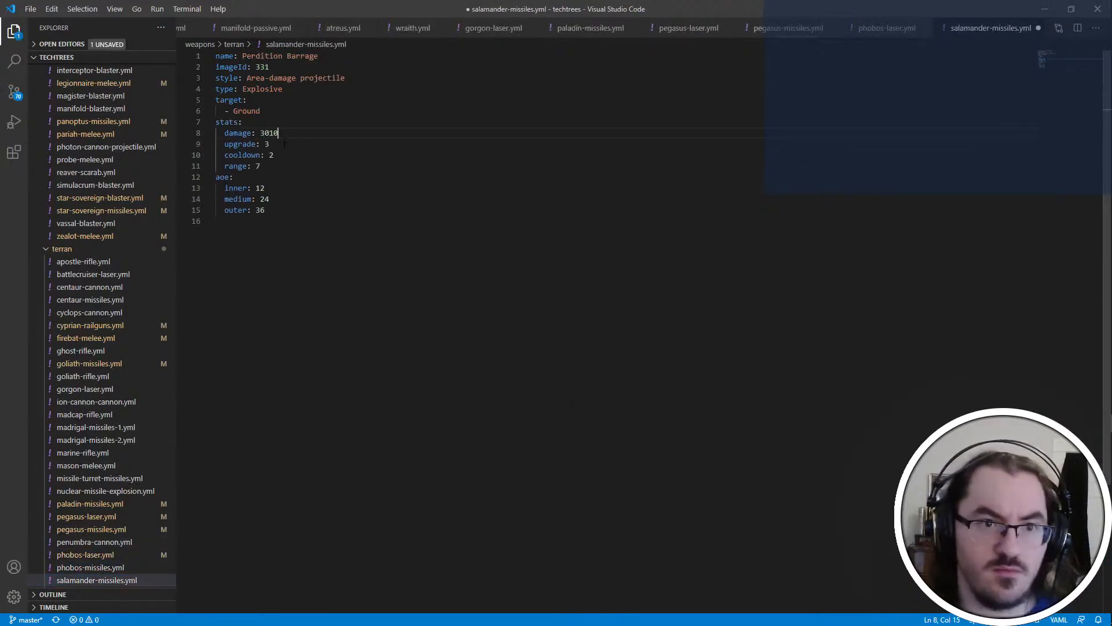
key("Down")
key("BackSpace")
type("1")
double_click(285, 137)
type("10")
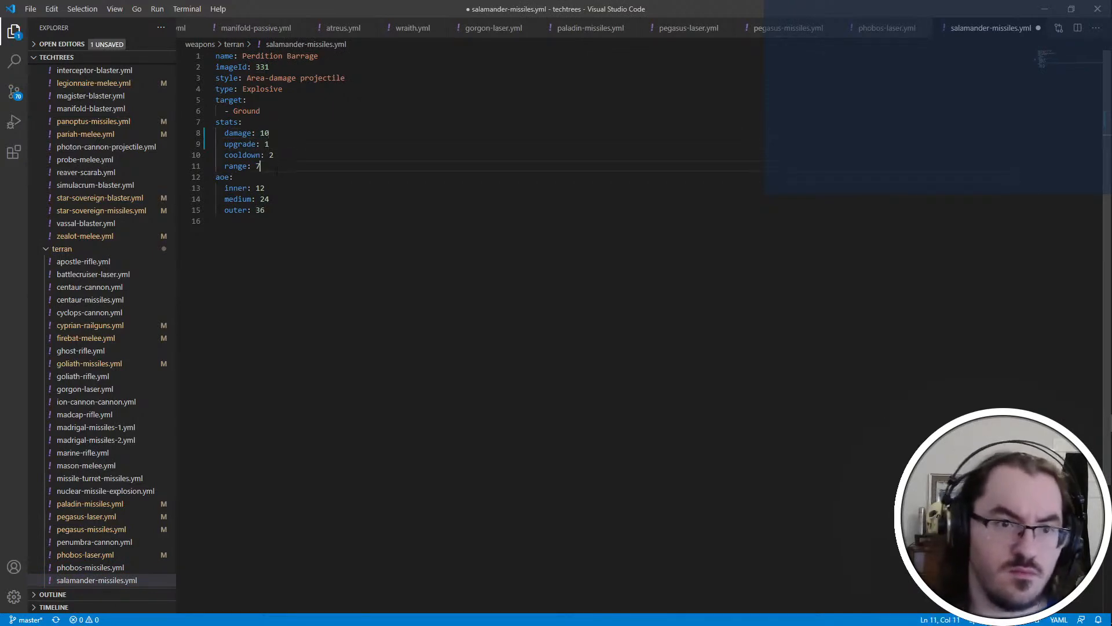
Add a factor of 1 below the Perdition Barrage's range and save the file
left_click(277, 168)
key("Return")
type("factor: 1")
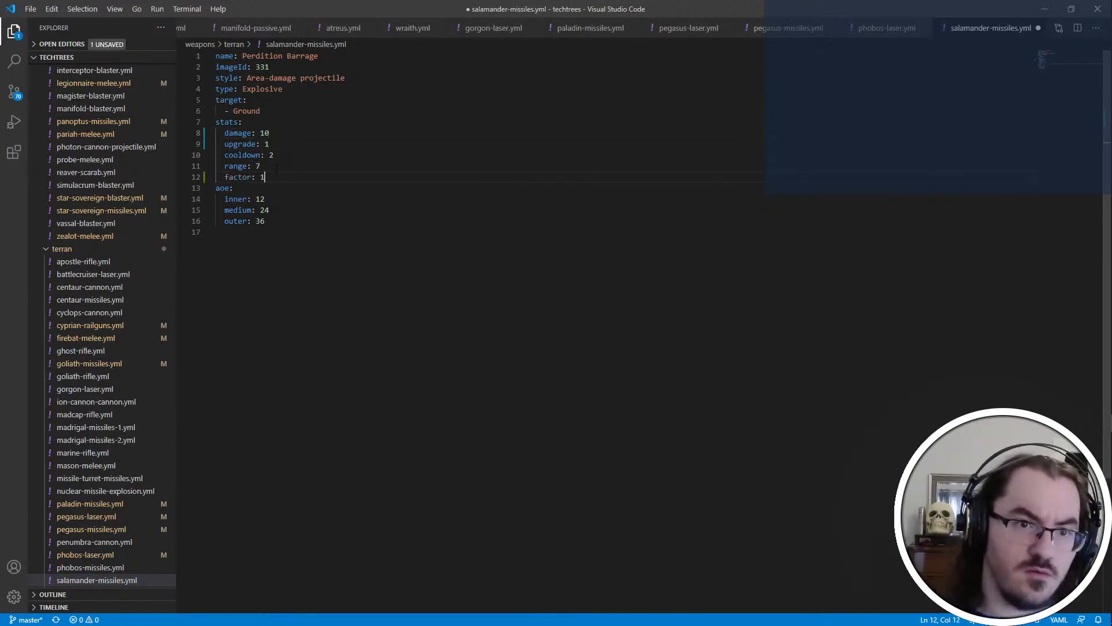
key("ctrl+s")
Open phobos-missiles.yml and add a factor of 6 below the Acheron Missiles' range
left_click(107, 568)
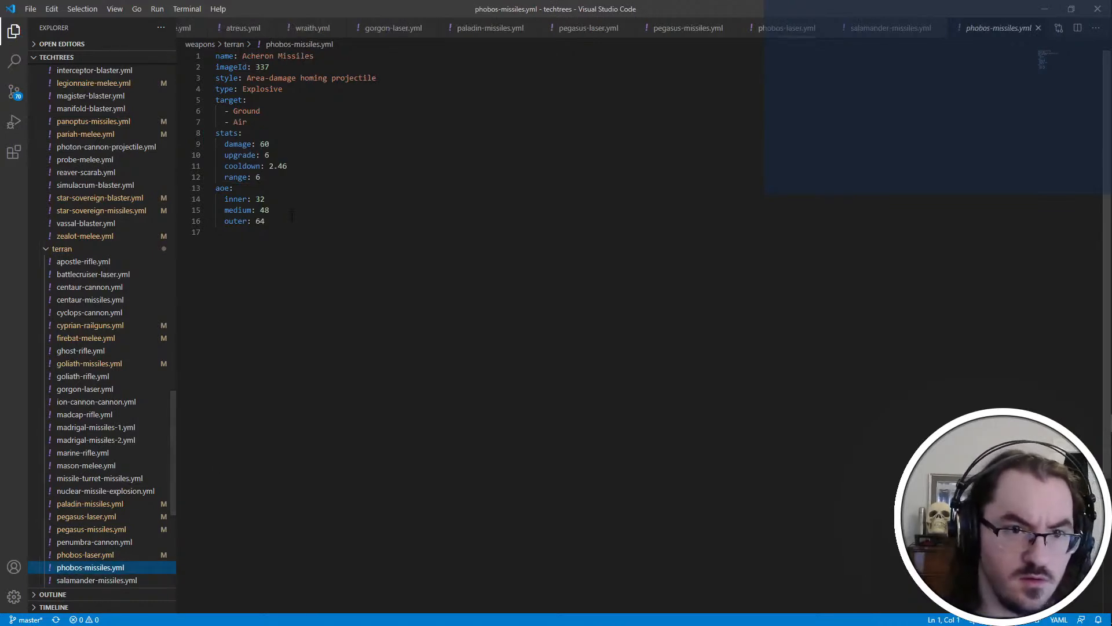
double_click(303, 182)
key("End")
key("Return")
type("factor:")
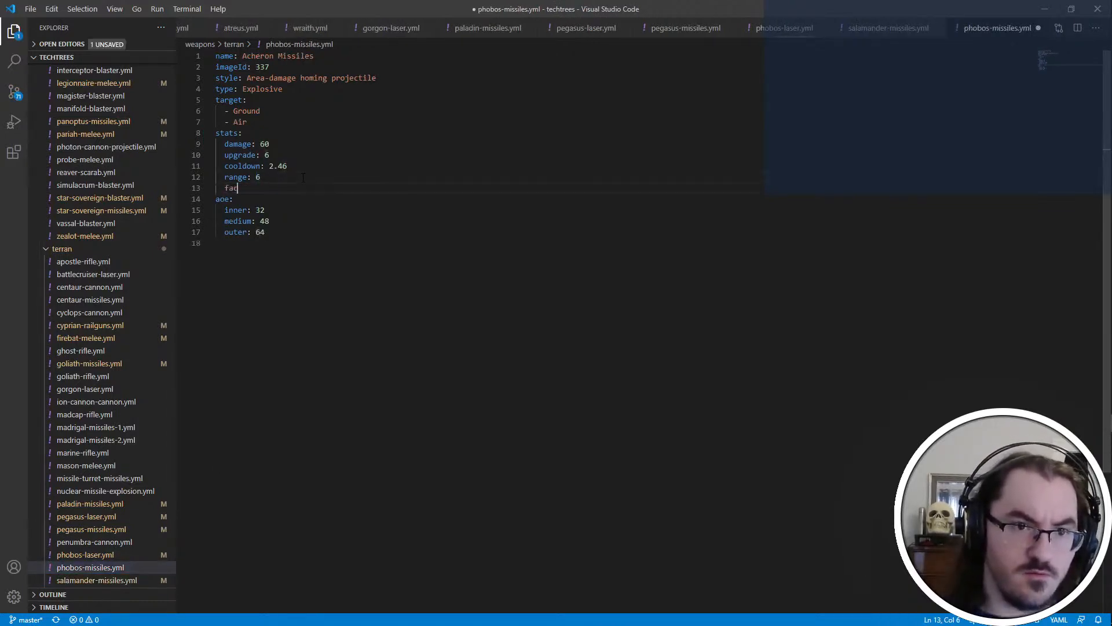
Set the Acheron Missiles' upgrade value to 1 and damage to 10, and save the file
key("Delete")
type("1")
key("Up")
key("BackSpace")
key("BackSpace")
type("10")
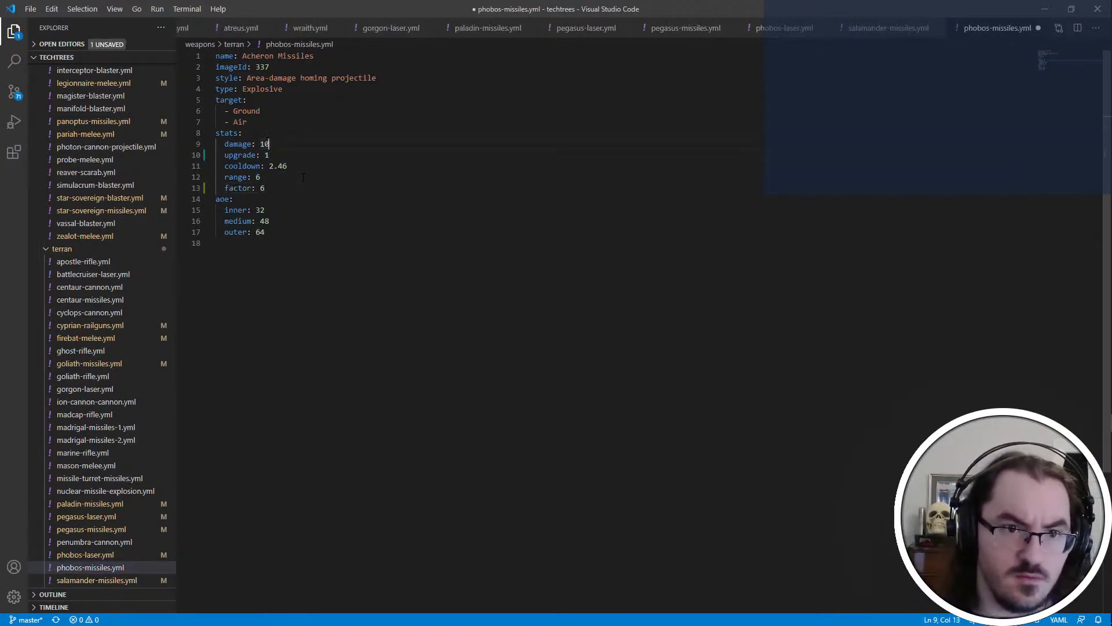
key("ctrl+s")
Review the stats in shaman-laser.yml and siege-mode-cannon.yml, and open valkyrie-missiles.yml at the end of its range line
left_click(143, 571)
scroll(146, 545, "down", 4)
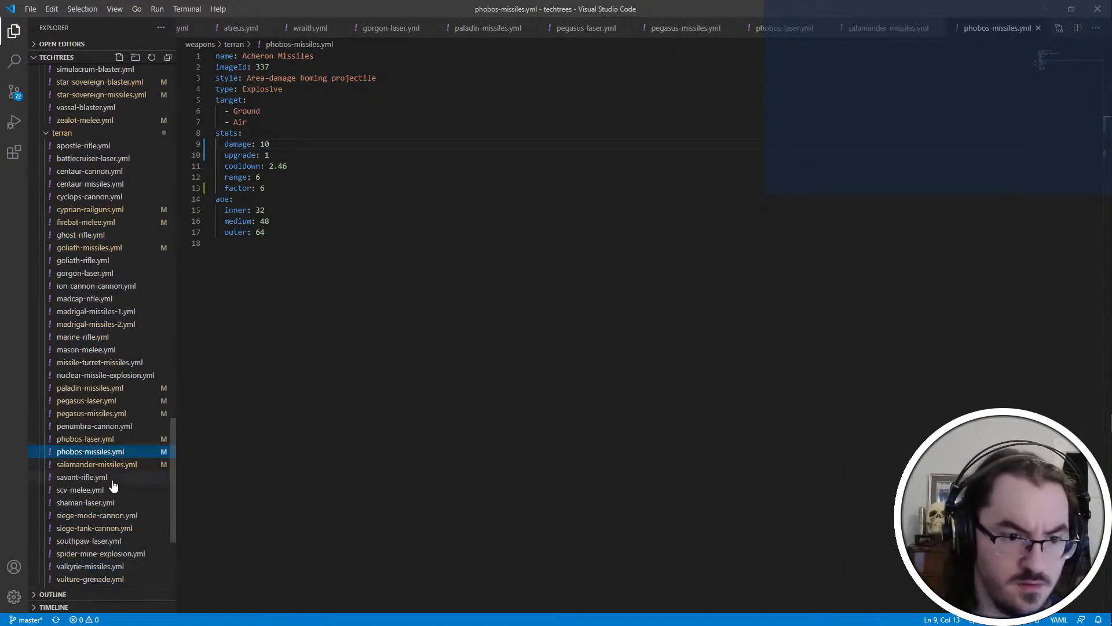
scroll(113, 463, "down", 3)
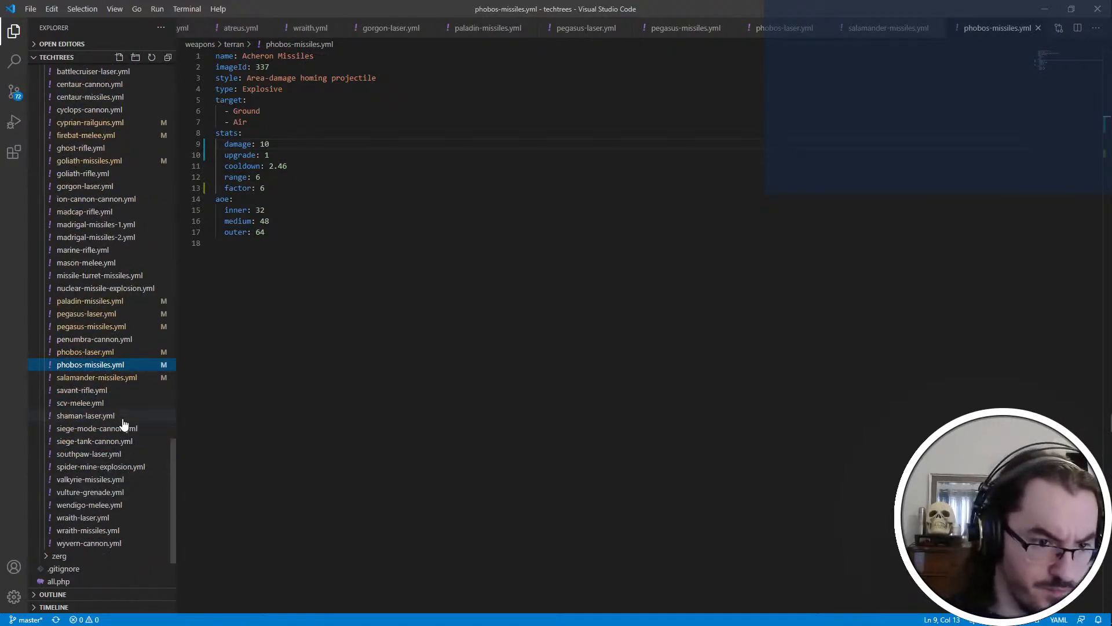
left_click(123, 418)
left_click(123, 429)
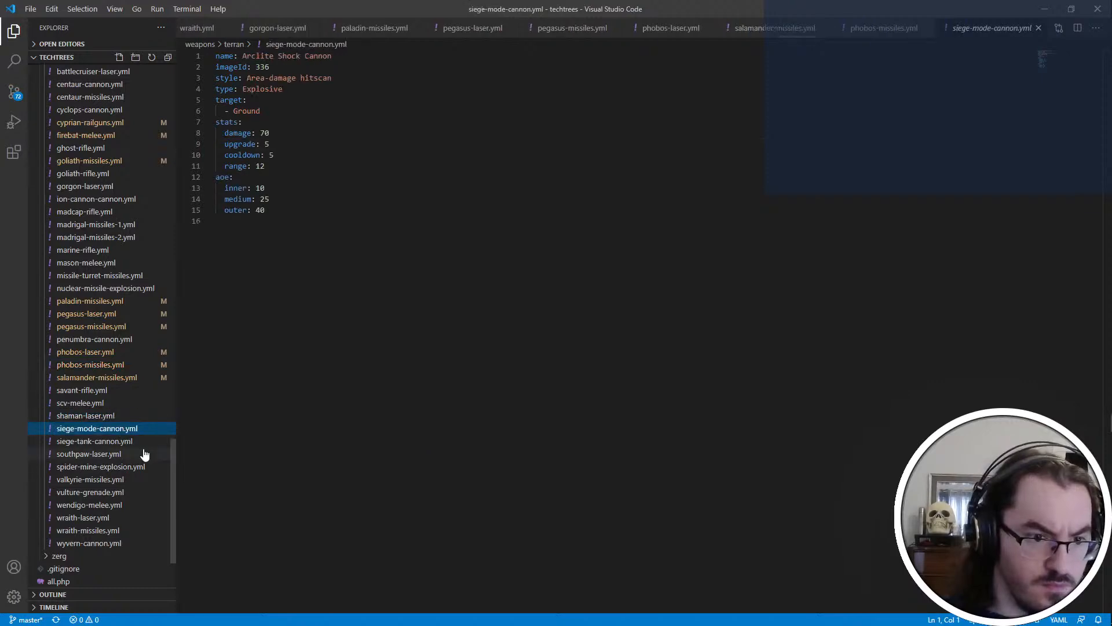
left_click(106, 479)
scroll(107, 479, "down", 2)
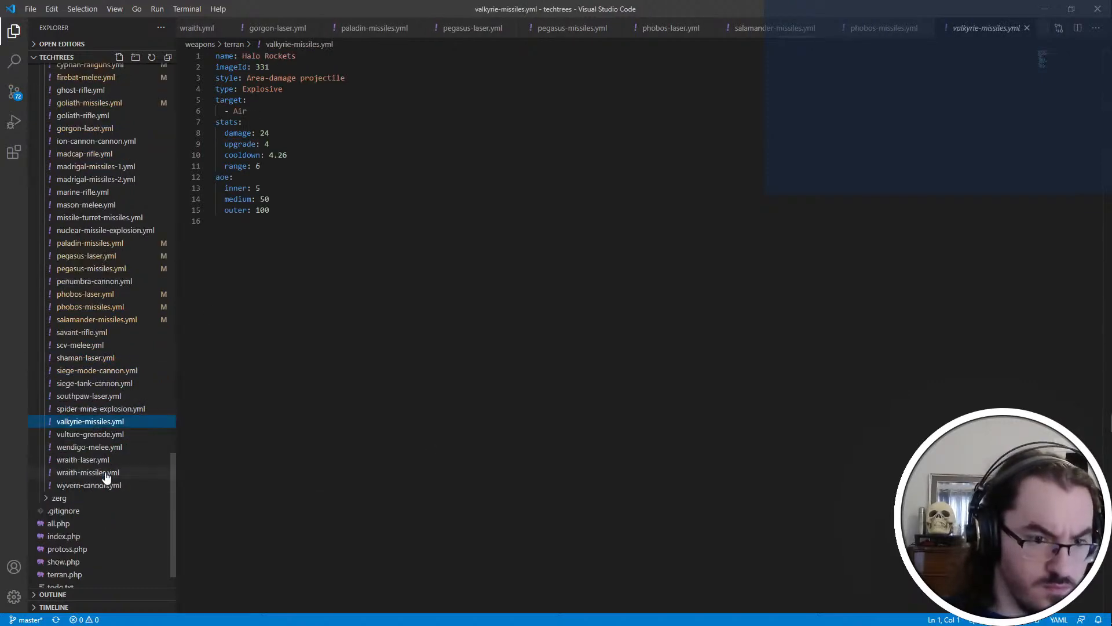
left_click(328, 156)
left_click(332, 166)
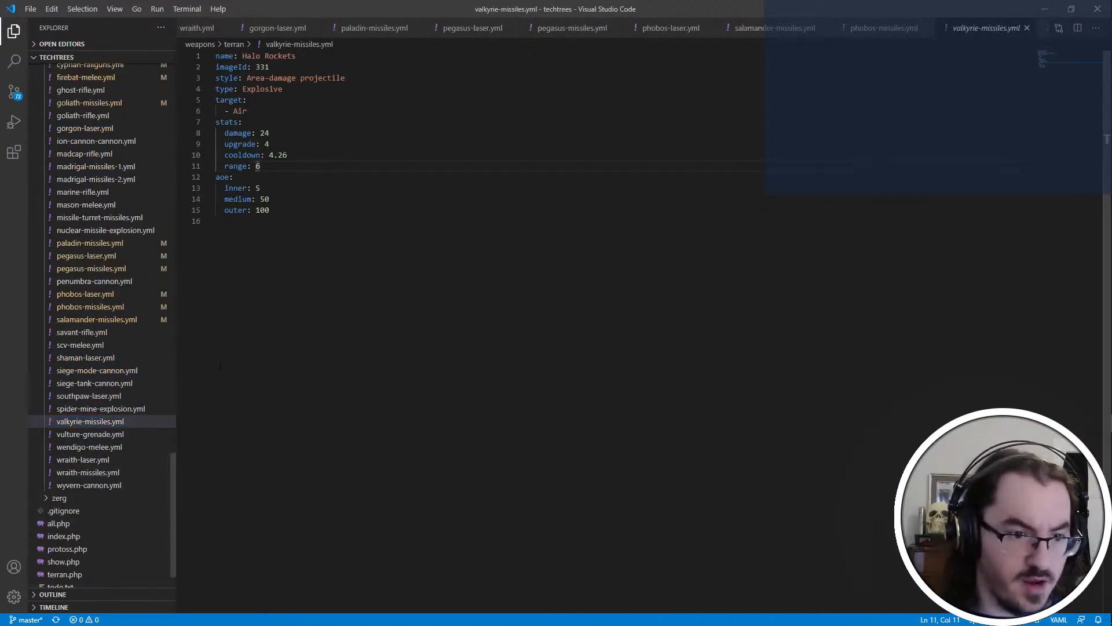
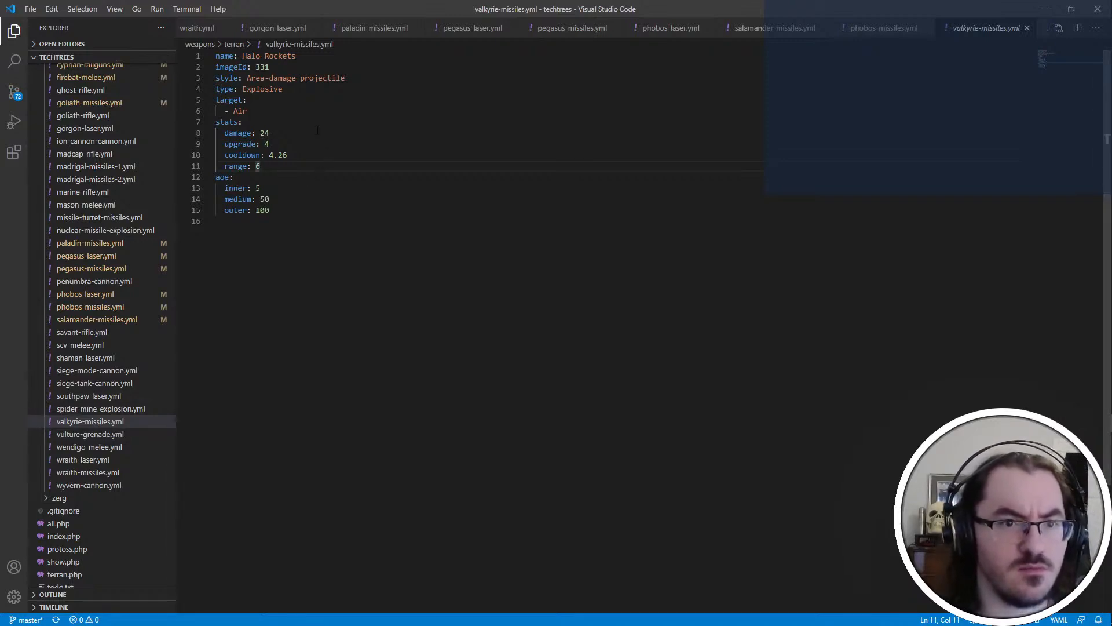
Switch to iscript.txt in Notepad++, search for the Valkyrie entries and examine the attack sequence under ValkyrieAirAttkInit
key("alt+Tab")
key("alt+Tab")
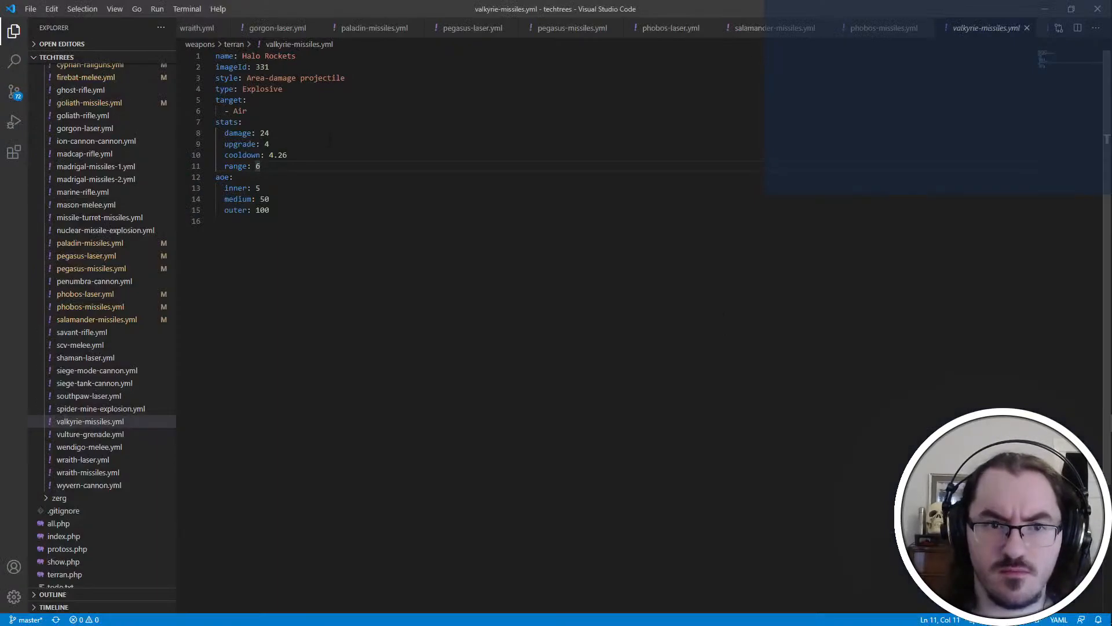
left_click(327, 136)
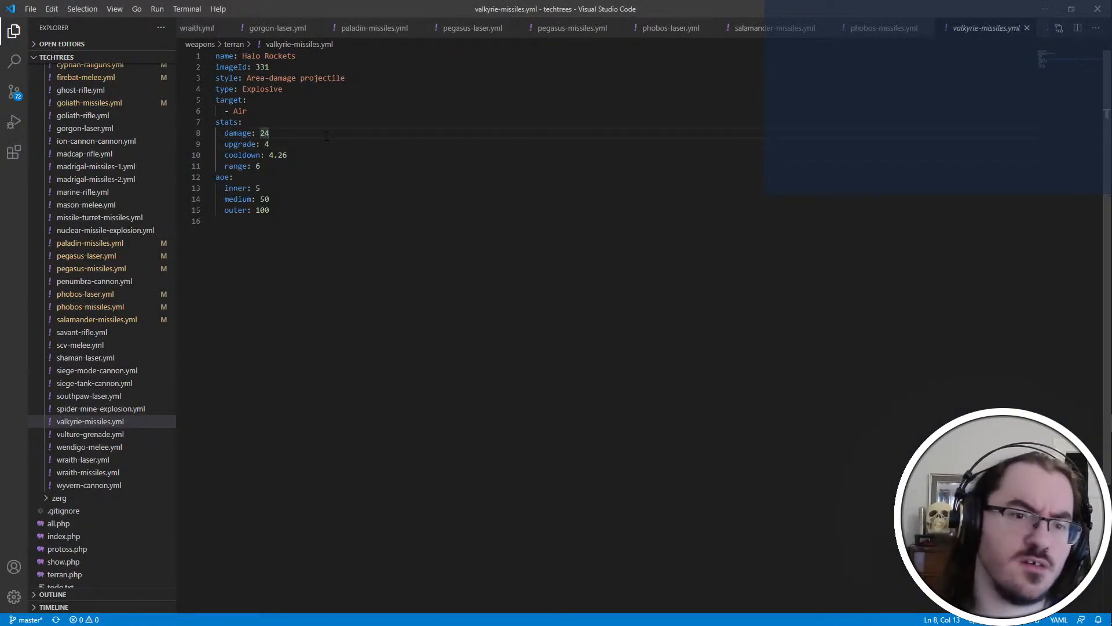
left_click(305, 167)
key("alt+Tab")
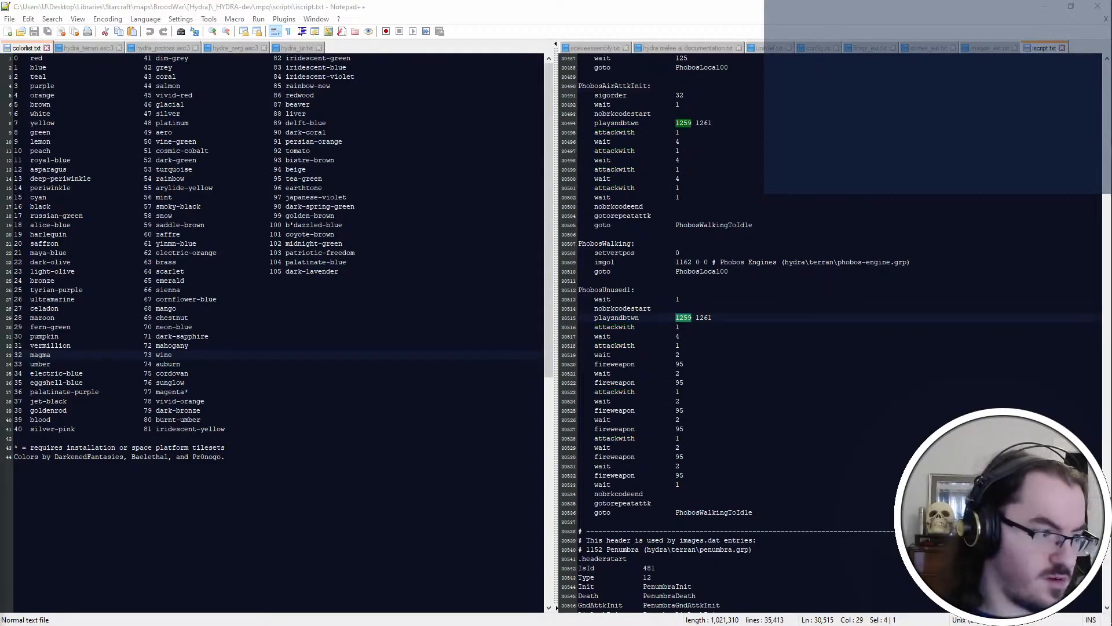
key("Return")
key("Return")
key("Return")
key("Return")
key("Return")
key("Return")
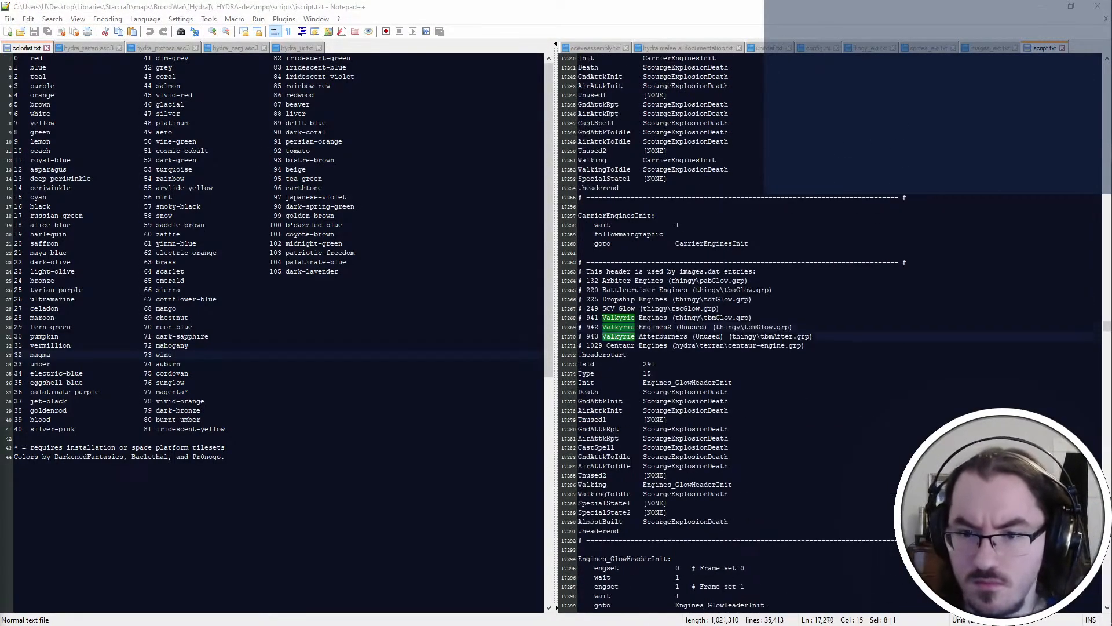
key("Return")
key("Return")
key("Return")
key("Return")
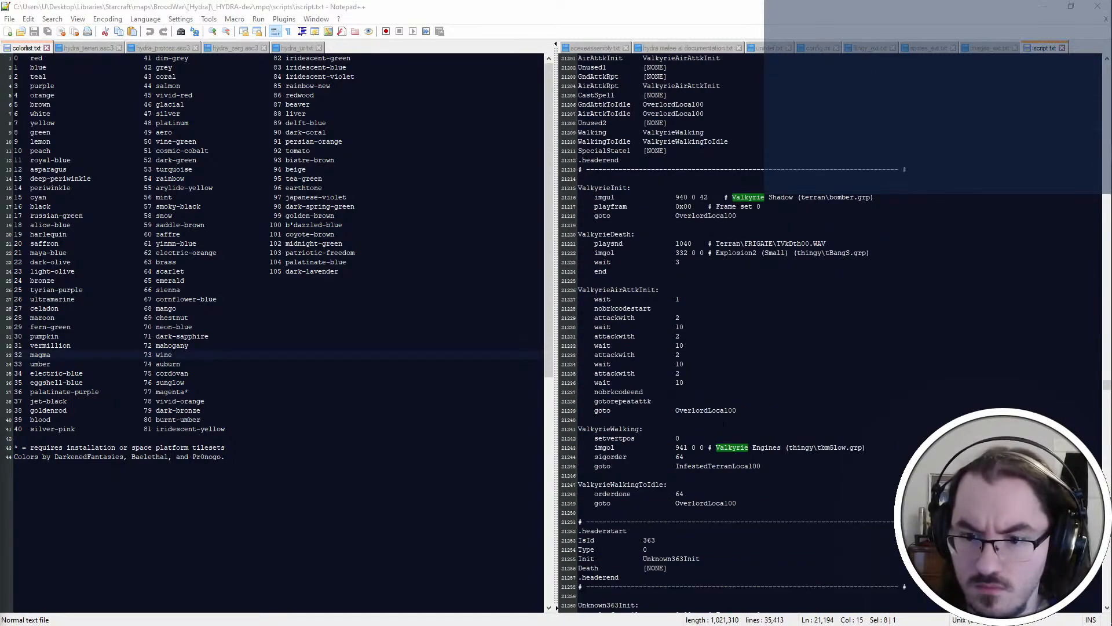
left_click(743, 475)
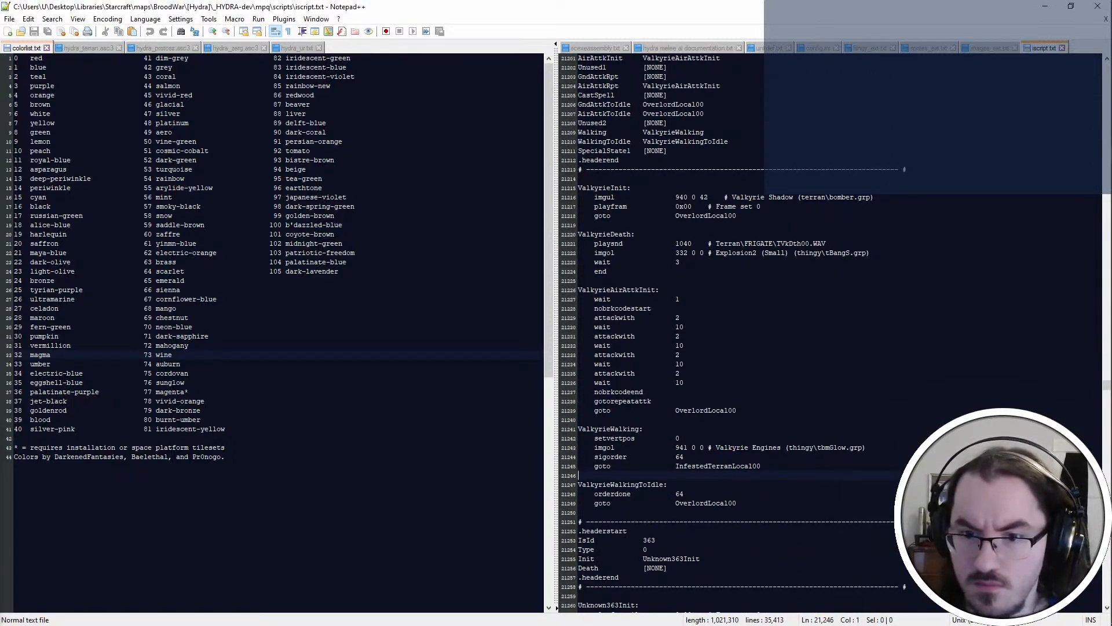
left_click(618, 318)
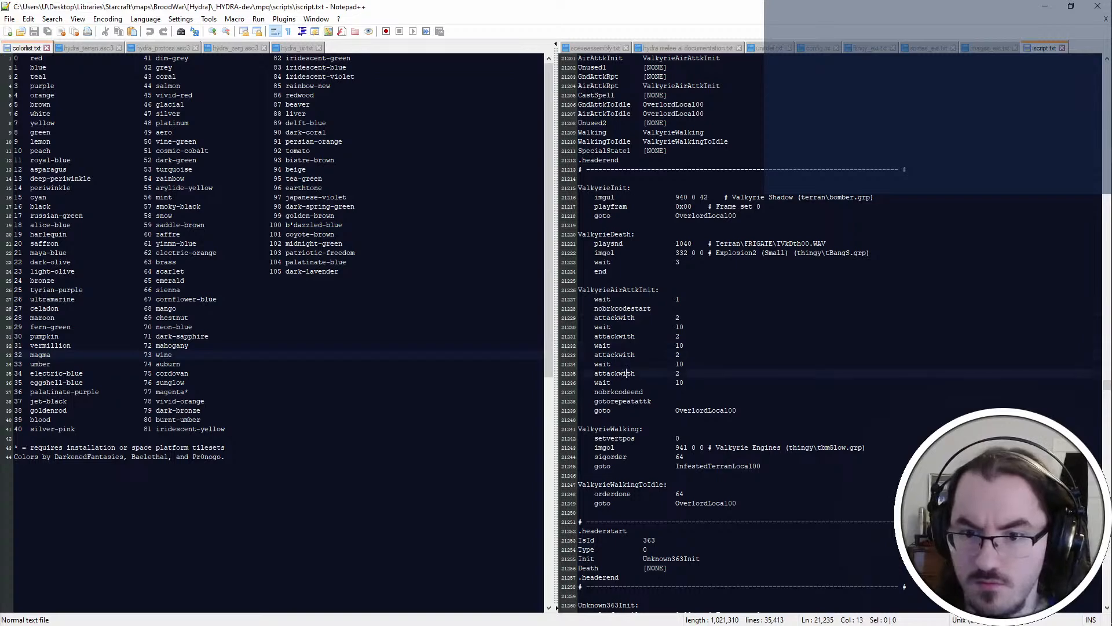
Select the Halo Rockets' damage value in valkyrie-missiles.yml and divide 24 by 8 in Calculator
key("alt+Tab")
key("Up")
key("Up")
key("Up")
key("shift+End")
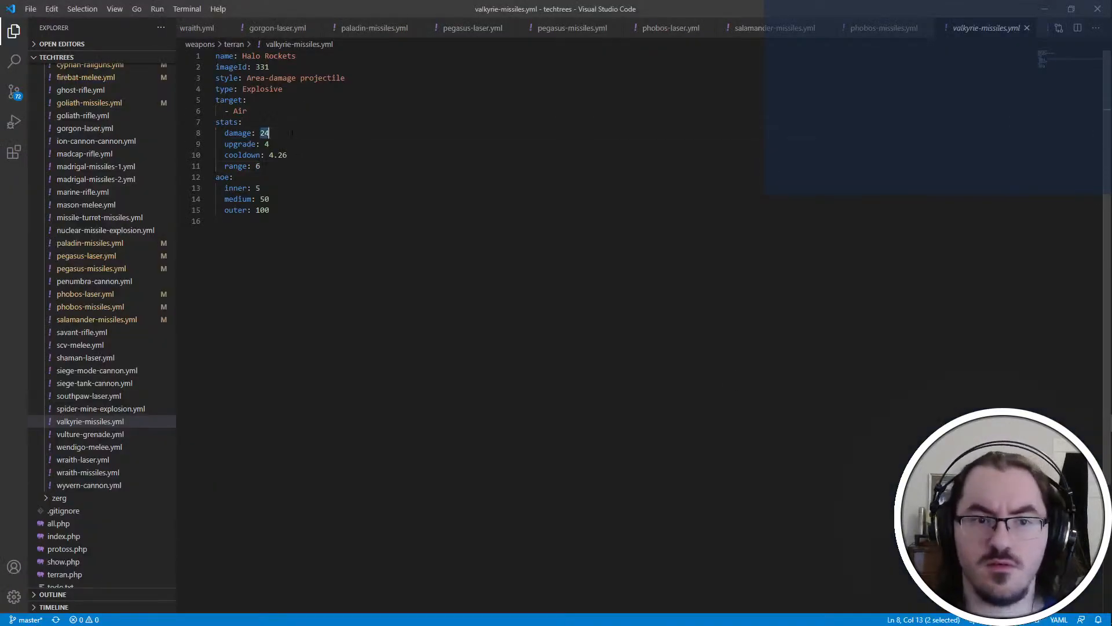
mouse_move(1093, 406)
left_click(1082, 387)
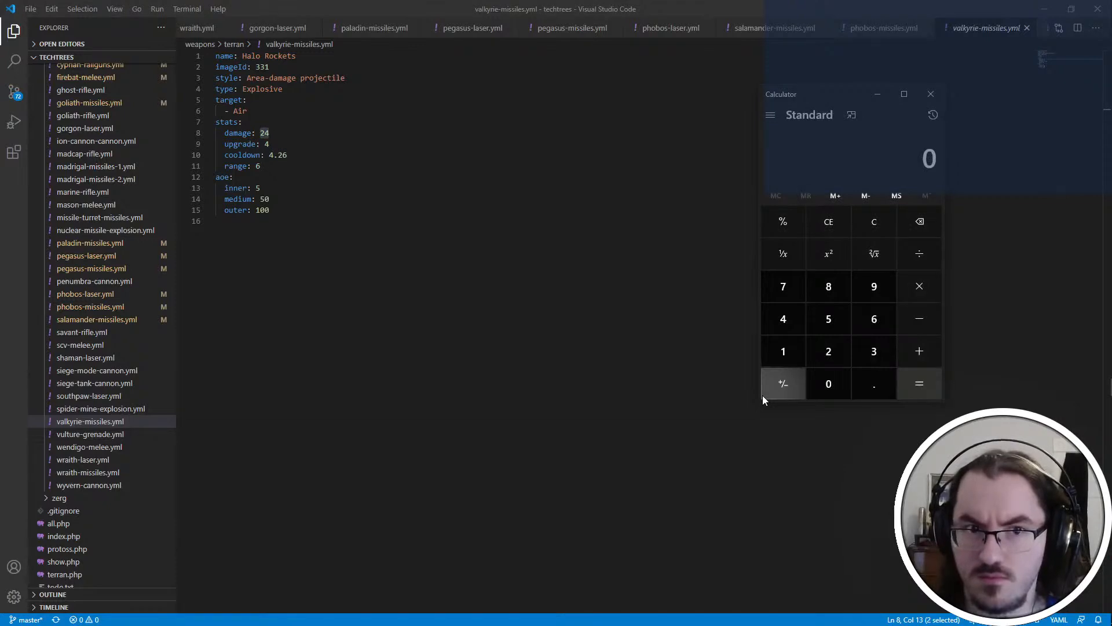
type("24/8")
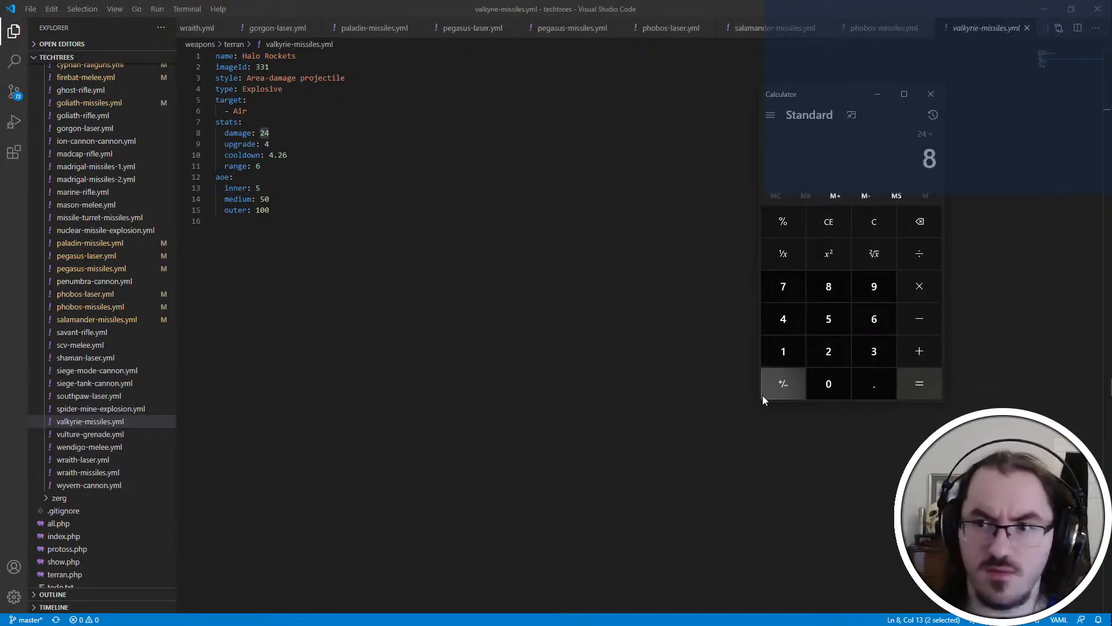
key("Return")
key("alt+Tab")
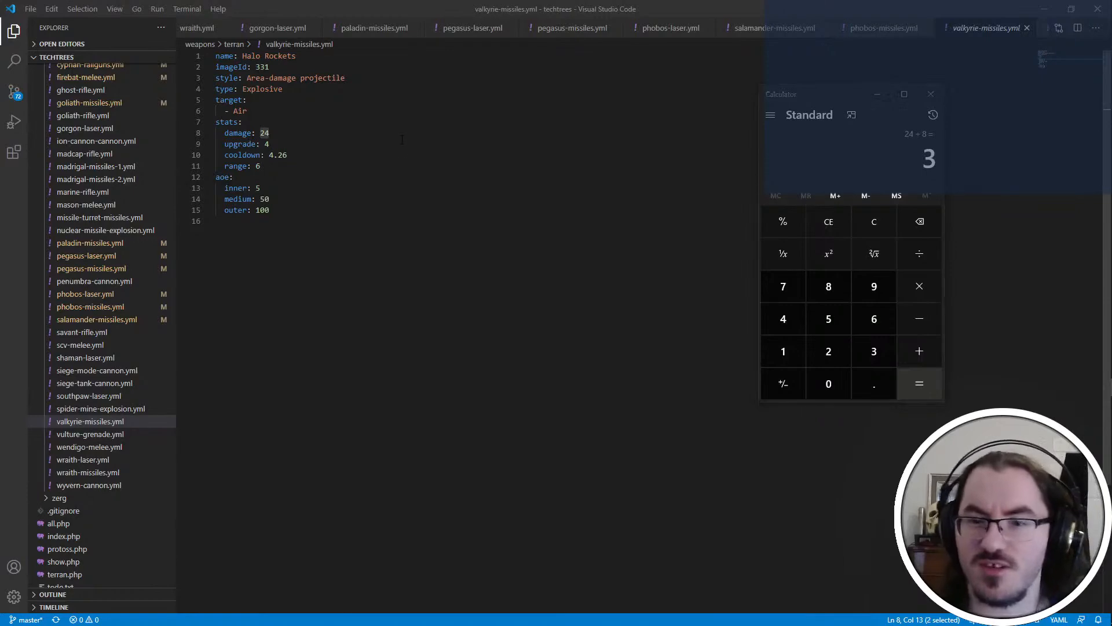
Find the Terran Valkyrie in PyDAT and examine the damage, bonus and factor of its Halo Rockets air weapon
left_click(622, 280)
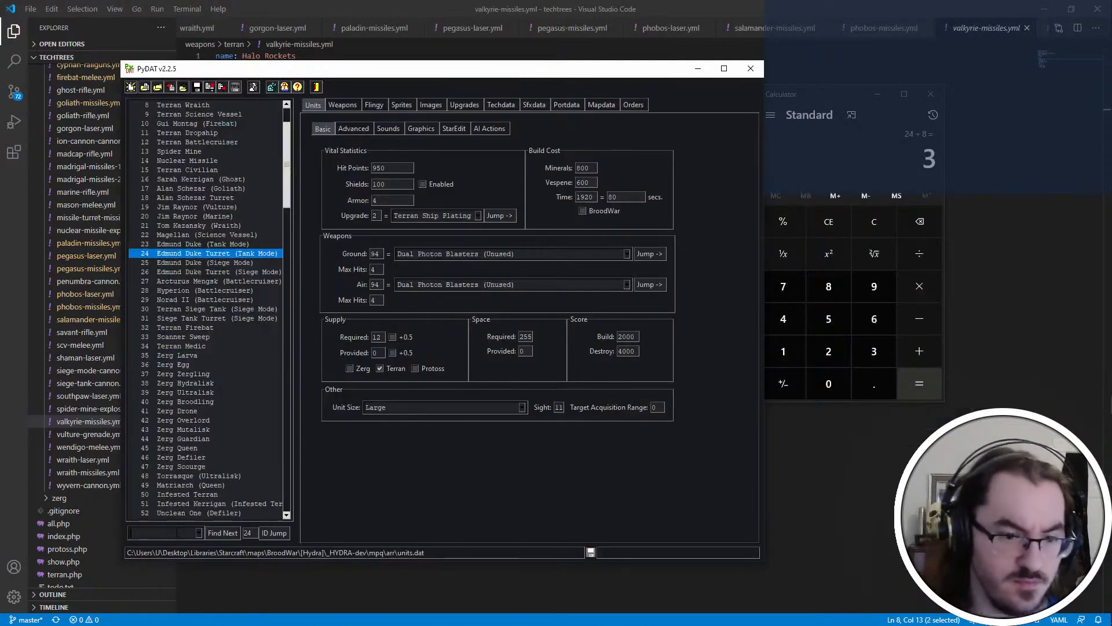
type("halo")
key("Return")
key("Return")
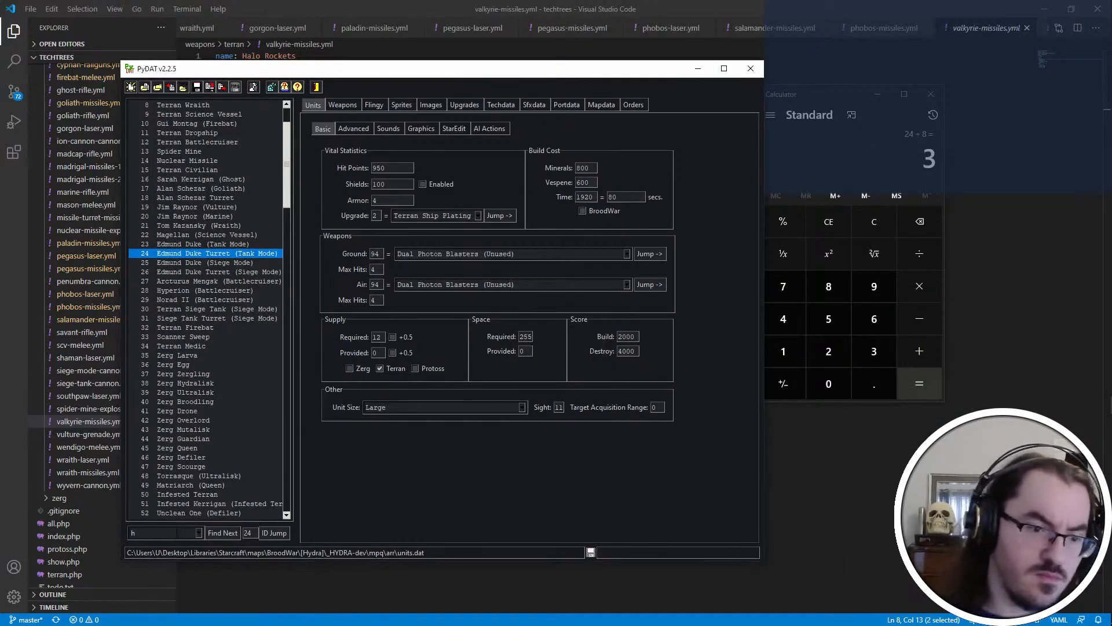
type("alo")
key("Return")
key("Return")
key("BackSpace")
key("BackSpace")
key("BackSpace")
key("BackSpace")
type("valk")
key("Return")
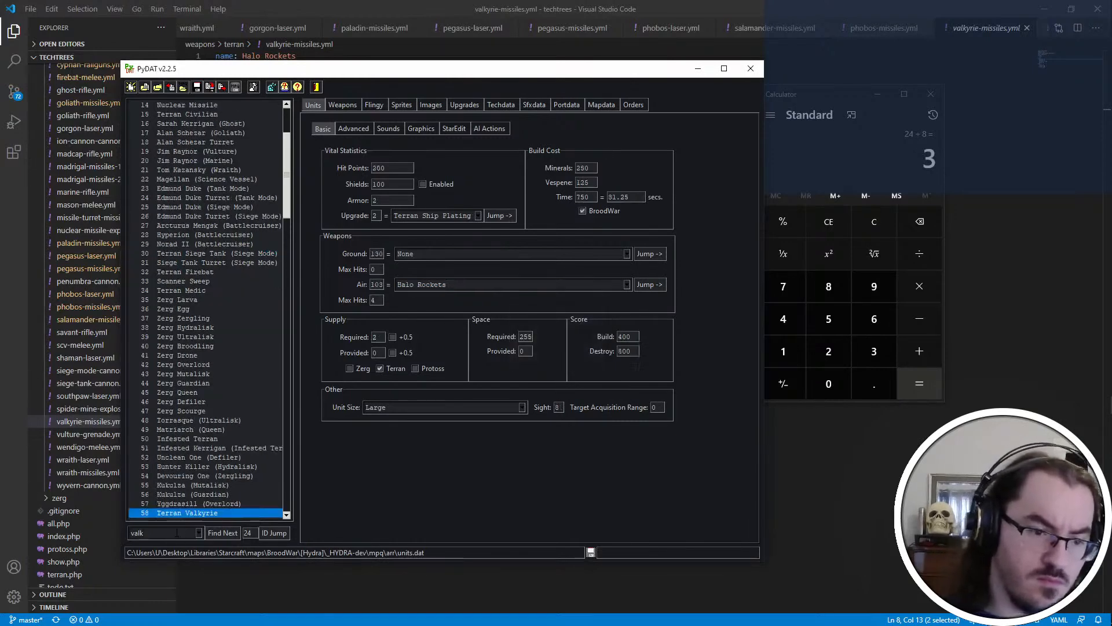
left_click(649, 284)
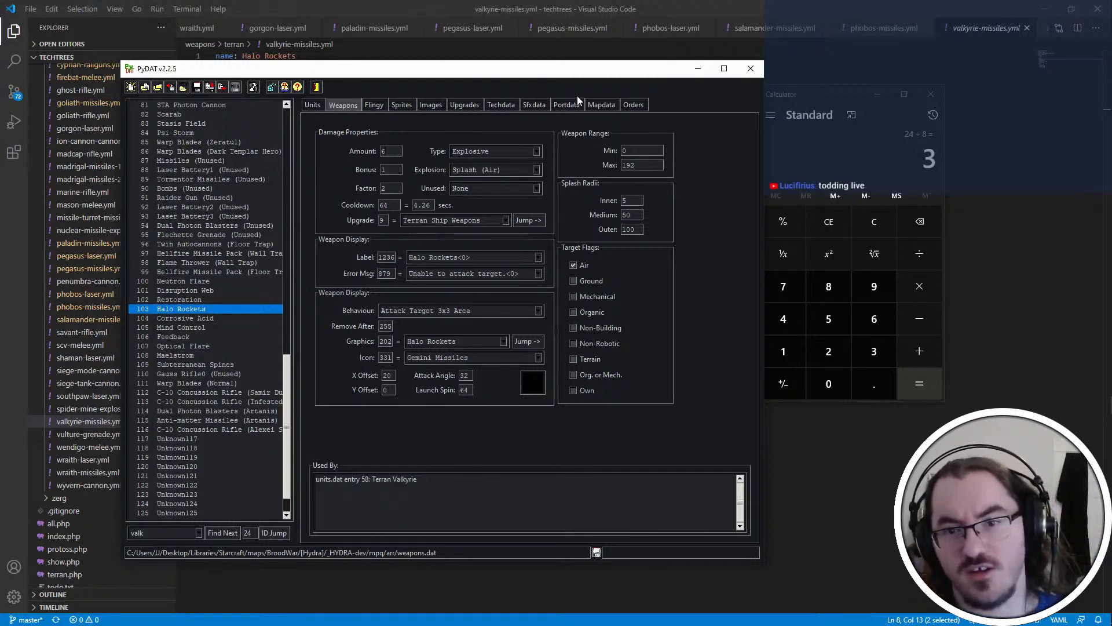
left_click(705, 4)
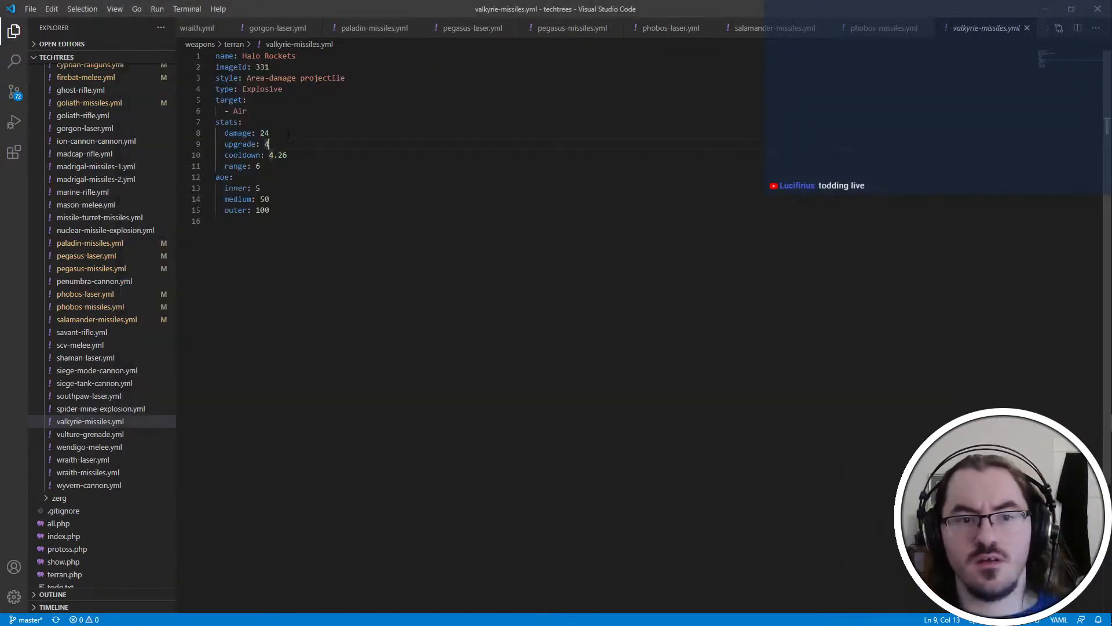
Multiply 24 by 2 and divide the product by 8 in Calculator
key("alt+Tab")
left_click(478, 252)
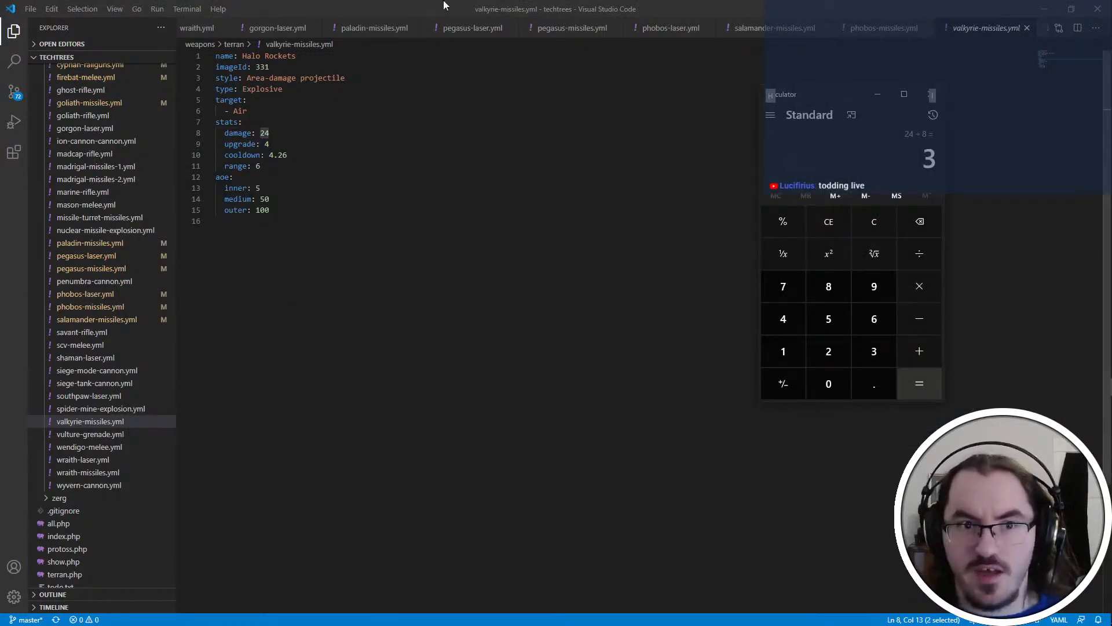
type("24*2")
key("Return")
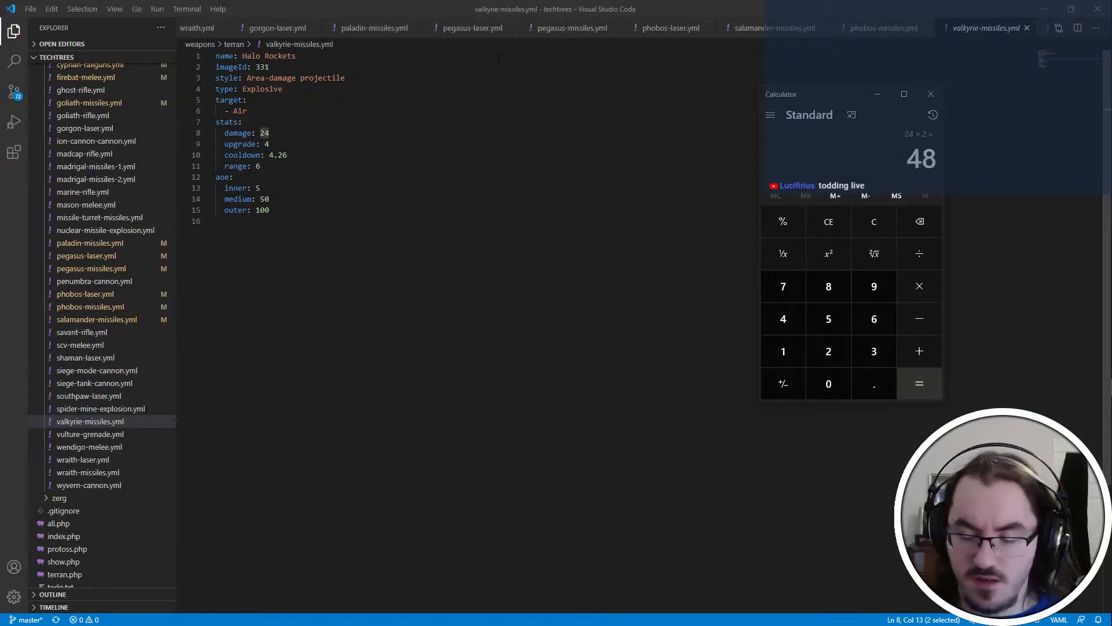
type("/8")
key("Return")
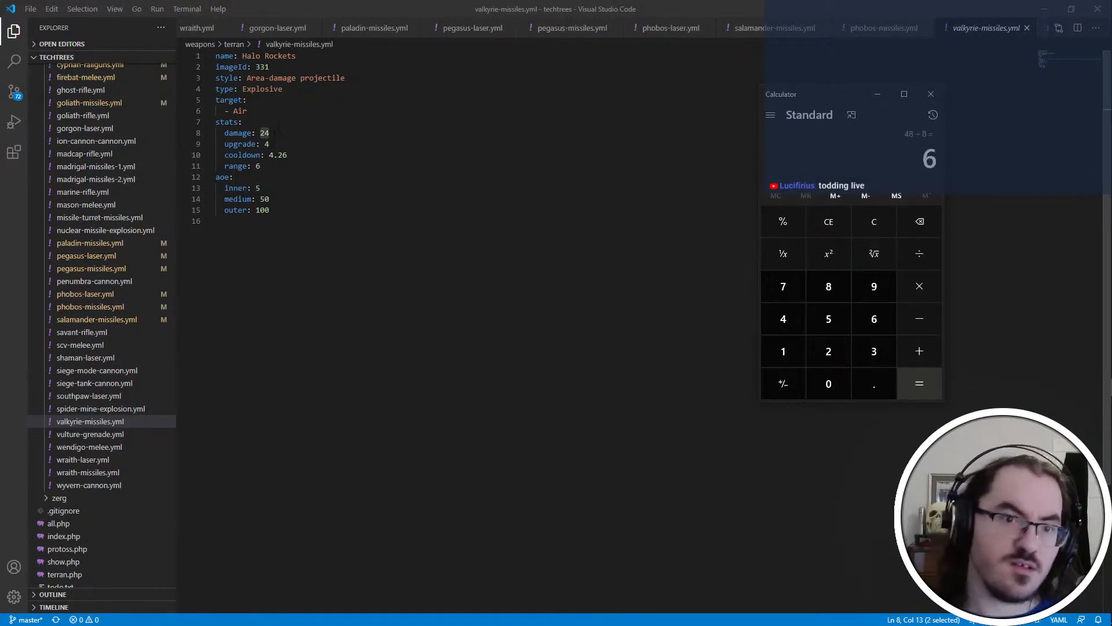
Set the Halo Rockets' damage to 6 and upgrade to 1 in valkyrie-missiles.yml, and check PyDAT's weapon entry
key("alt+Tab")
type("6")
double_click(267, 144)
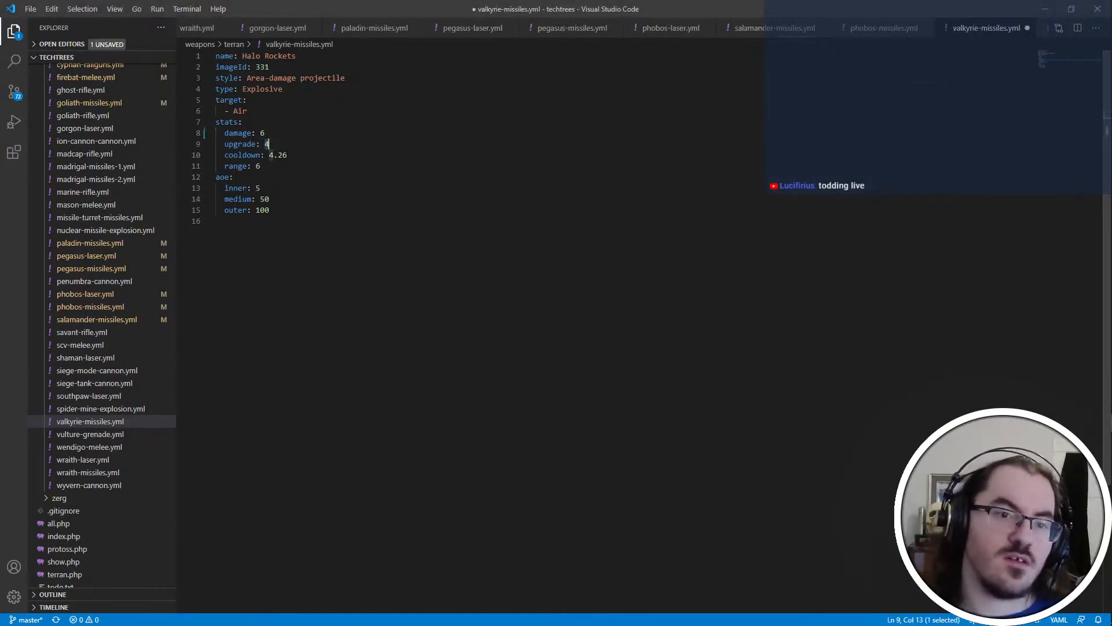
left_click(304, 160)
key("alt+Tab")
key("alt+Tab")
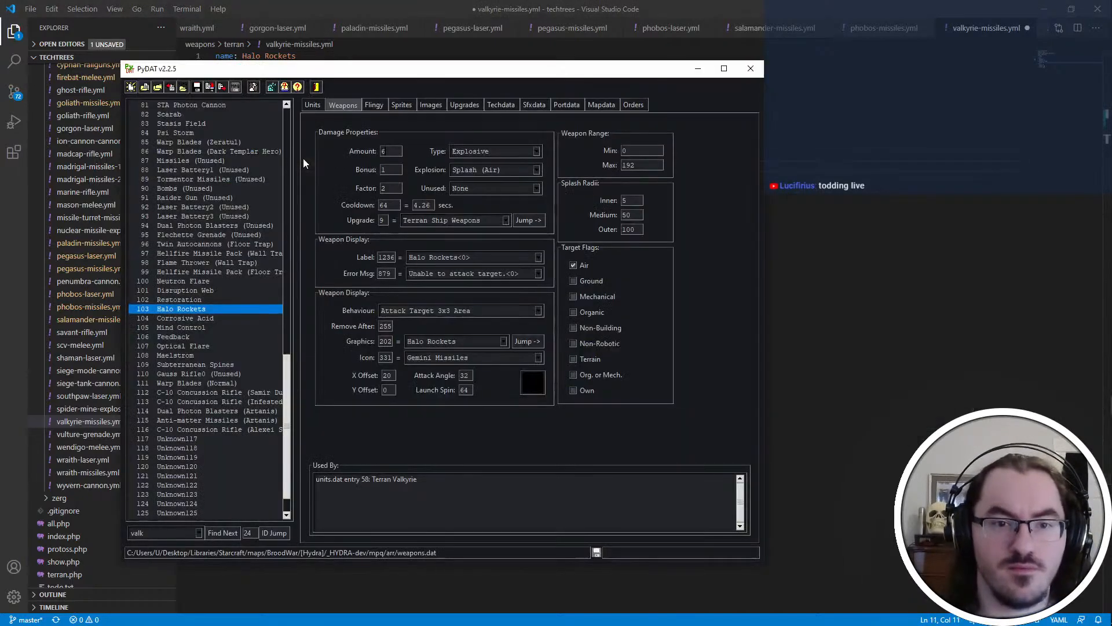
Add a factor of 8 below the Halo Rockets' range and save valkyrie-missiles.yml
key("alt+Tab")
key("Return")
type("factor:")
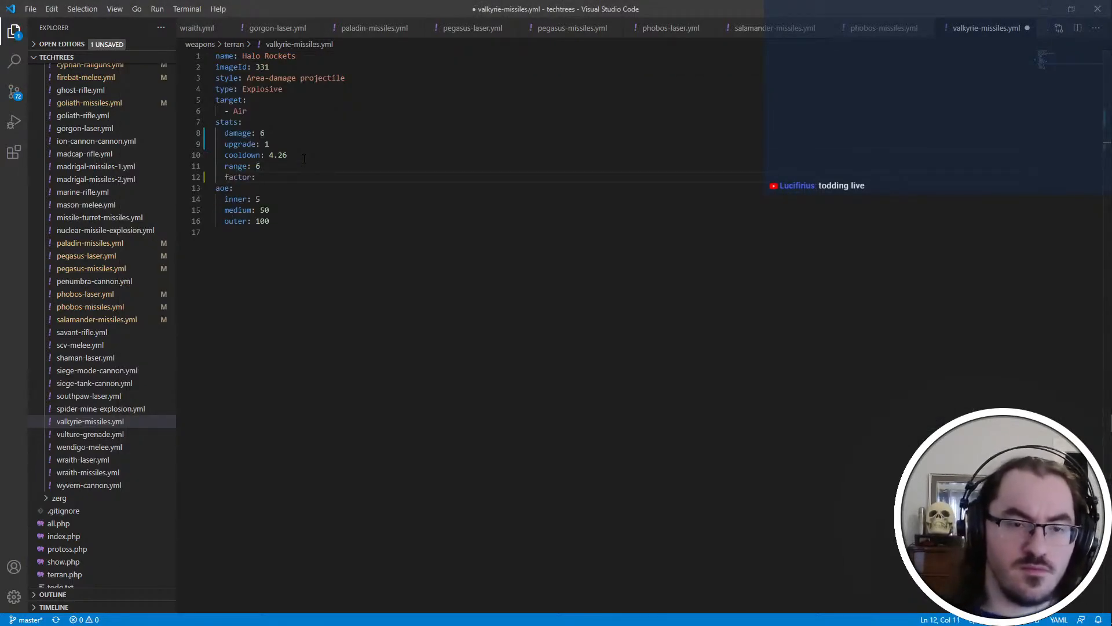
key("alt+Tab")
key("alt+Tab")
key("alt+Tab")
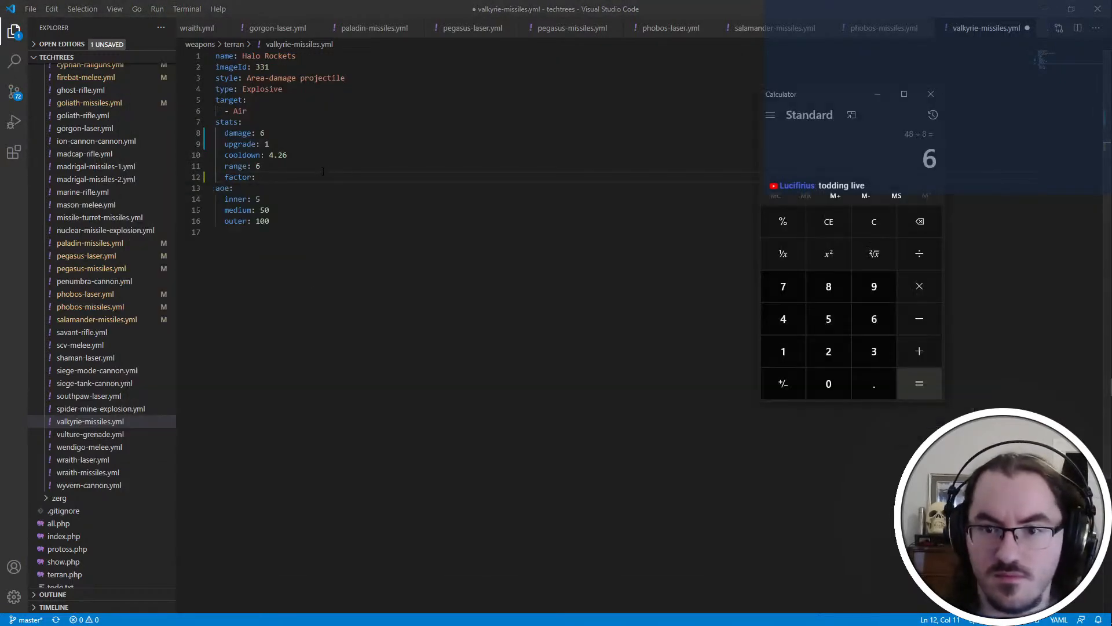
key("alt+Tab")
type("8")
key("ctrl+s")
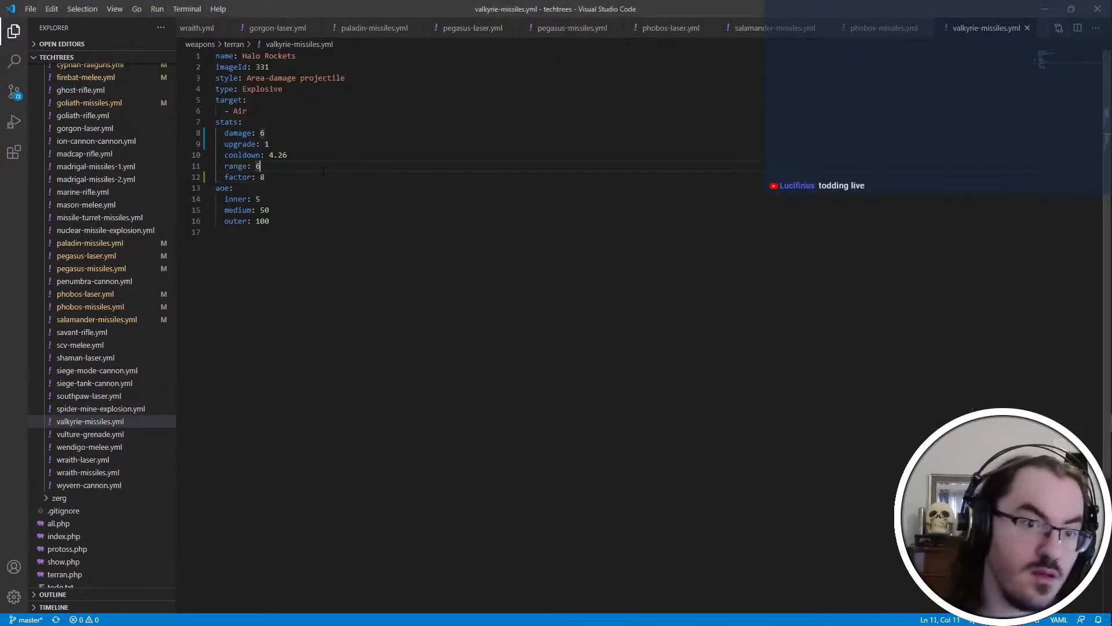
key("alt+Tab")
left_click(402, 255)
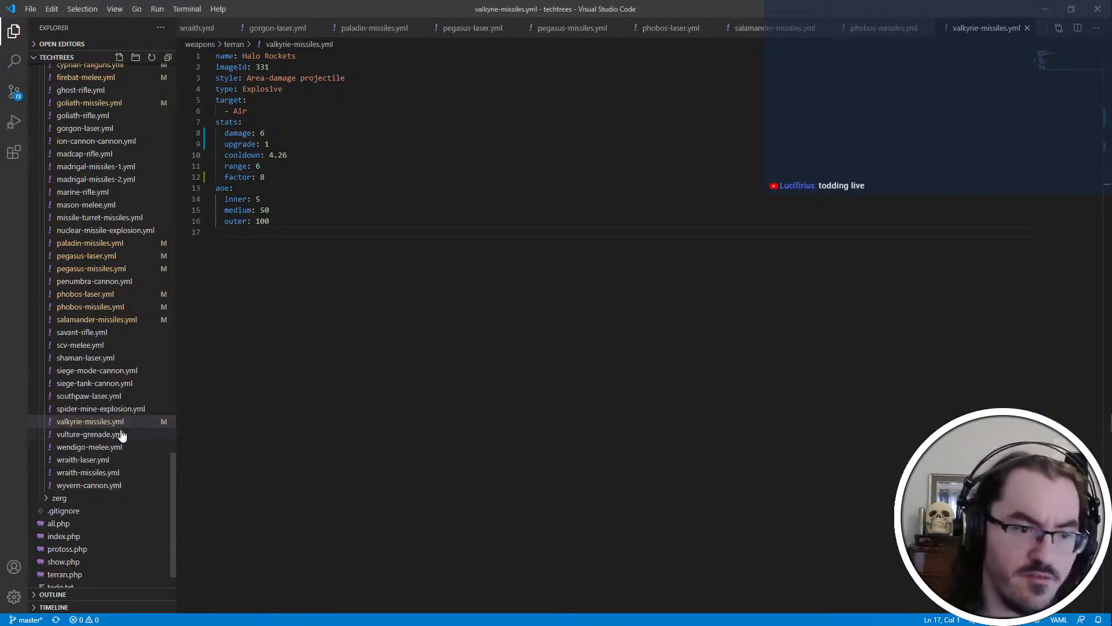
Open wraith-missiles.yml and add a factor of 2 below the Gemini Missiles' range
left_click(99, 473)
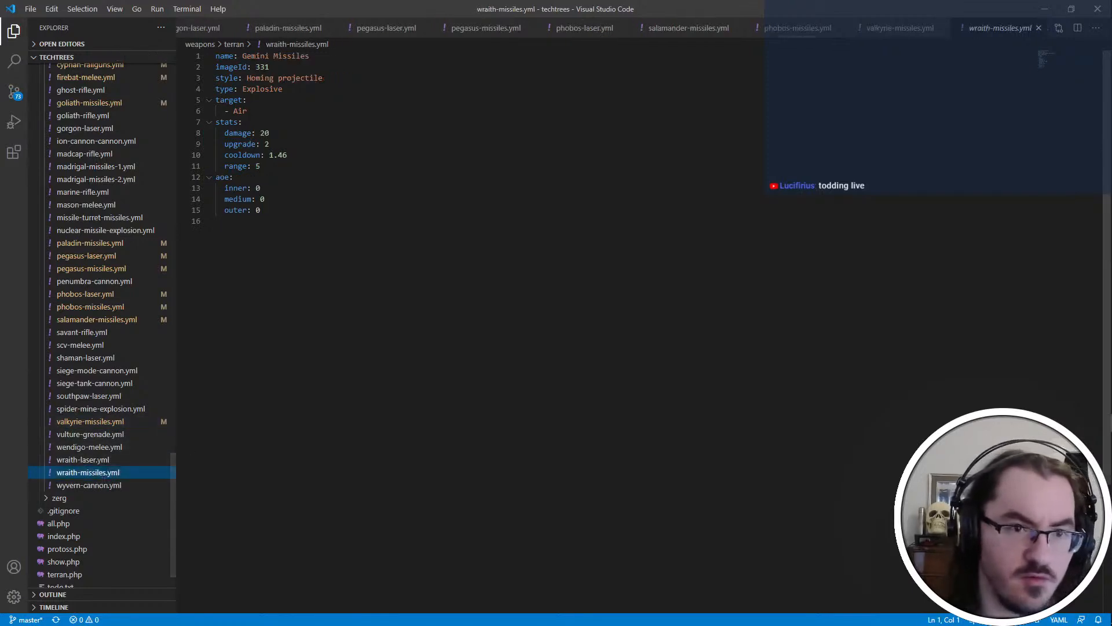
left_click(281, 169)
key("Return")
type("factpr")
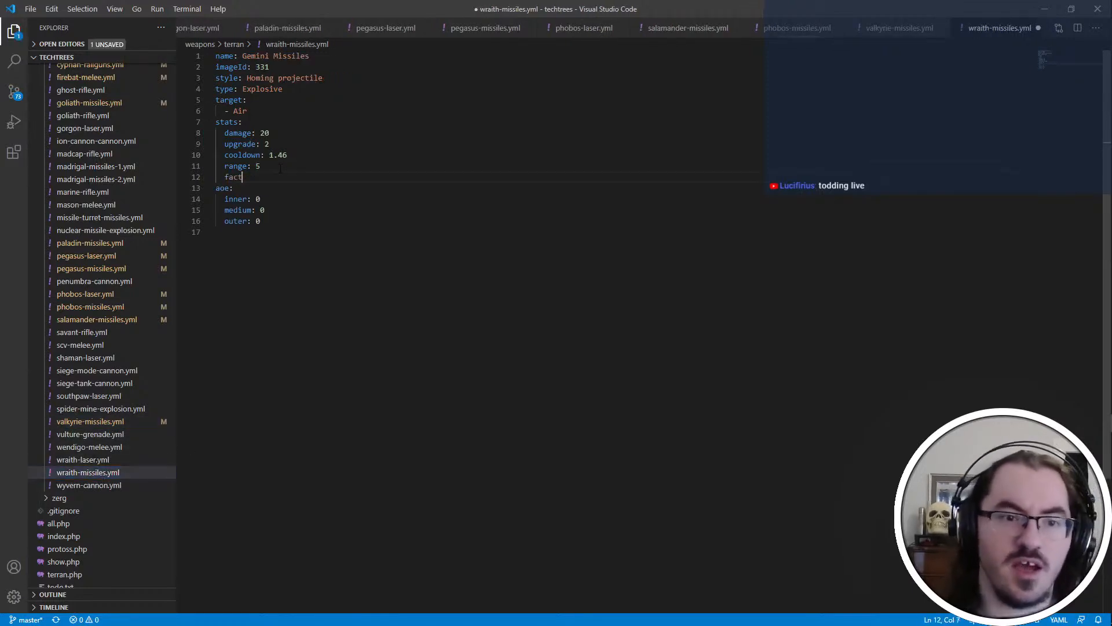
key("BackSpace")
key("BackSpace")
type("or: 2")
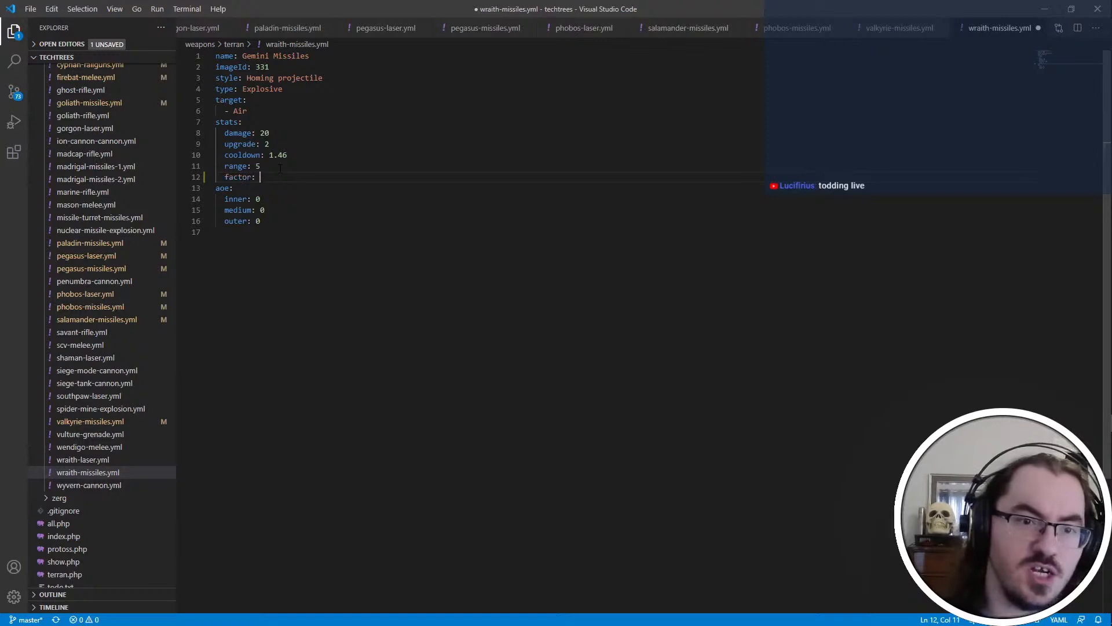
Set the Gemini Missiles' upgrade value to 1 and damage to 10, and save the file
key("Up")
key("Up")
key("Up")
key("Delete")
type("1")
key("Up")
key("BackSpace")
key("BackSpace")
type("10")
key("ctrl+s")
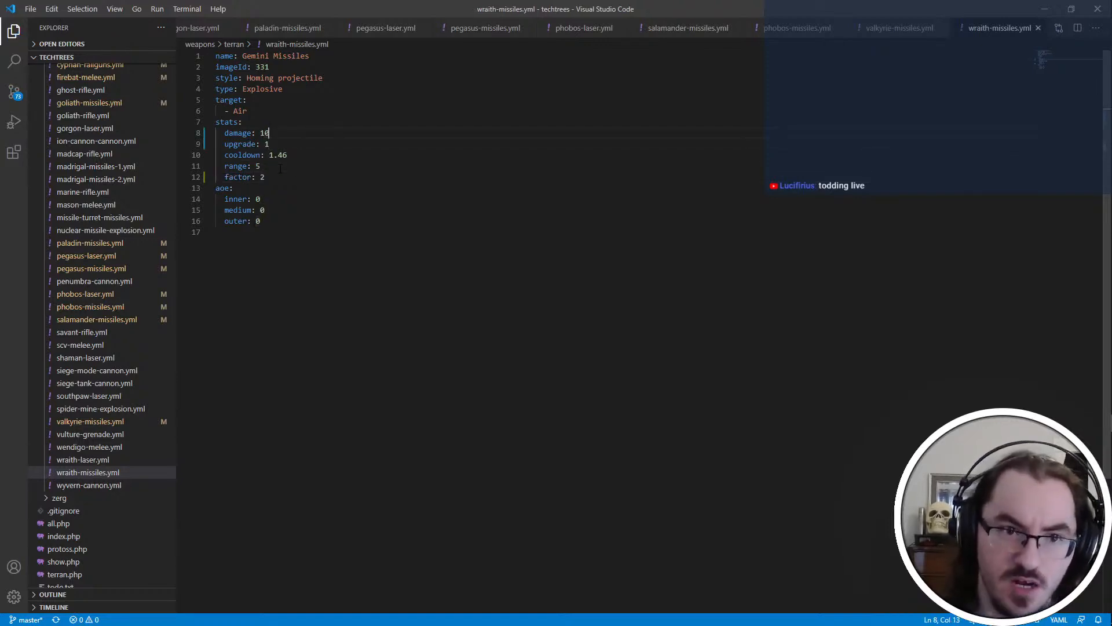
left_click(325, 223)
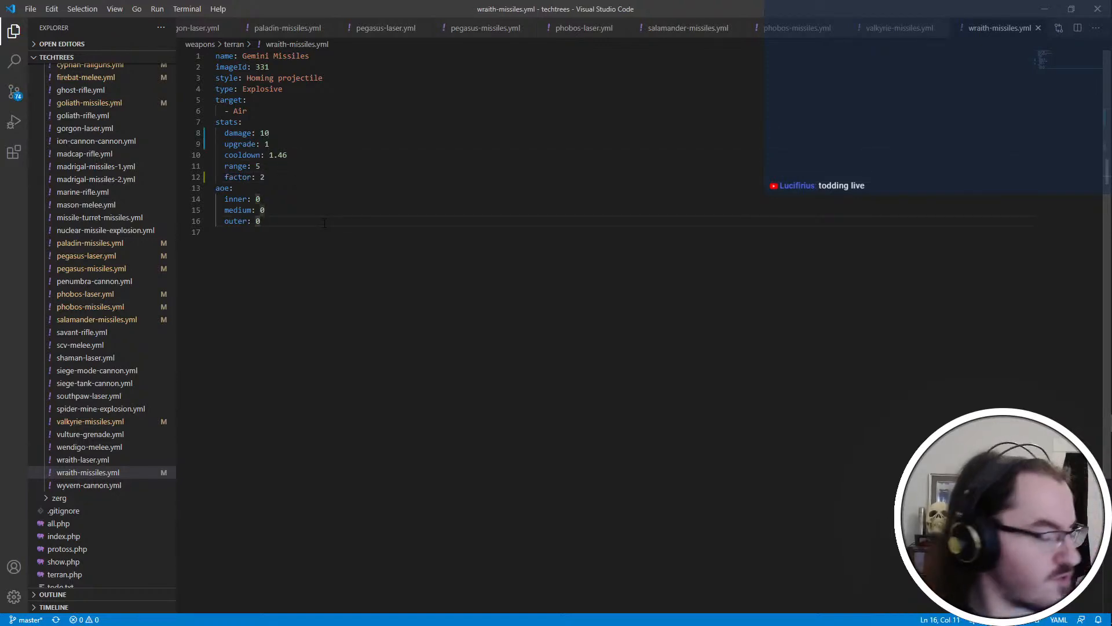
key("Down")
Collapse the terran weapons folder, expand the zerg folder and open alkajelisk-spores.yml
scroll(137, 472, "up", 2)
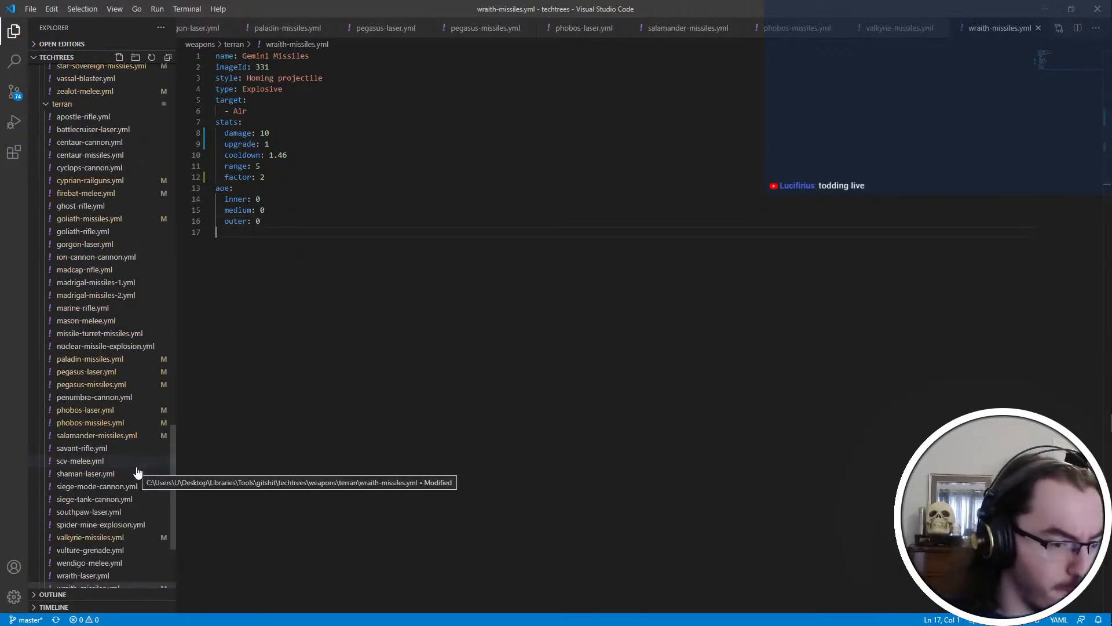
scroll(137, 472, "up", 3)
left_click(69, 315)
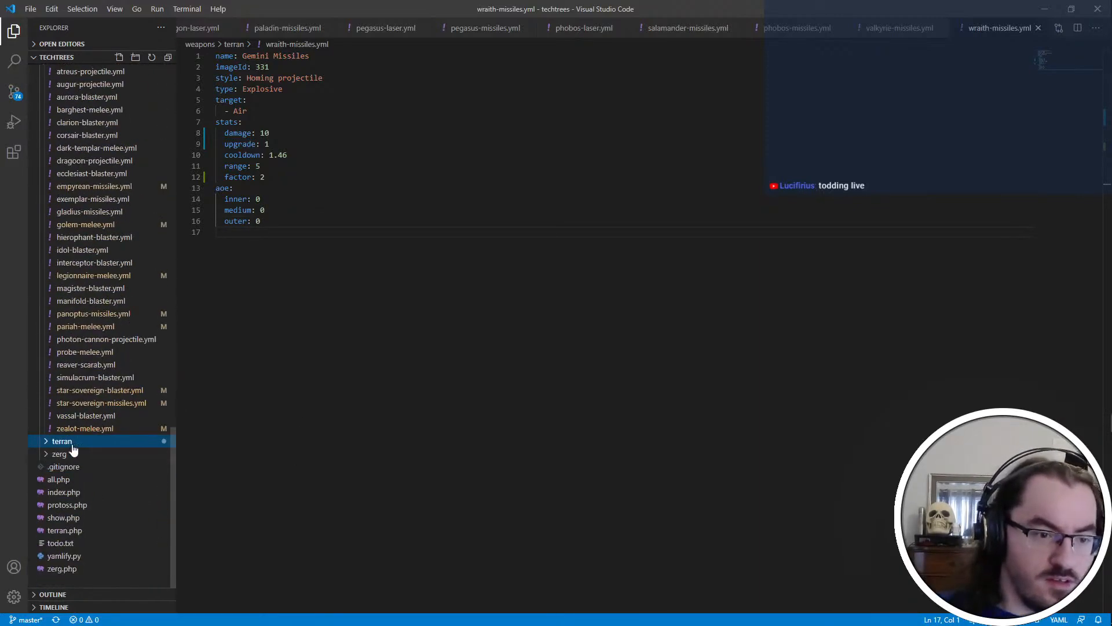
left_click(68, 454)
left_click(116, 351)
left_click(476, 197)
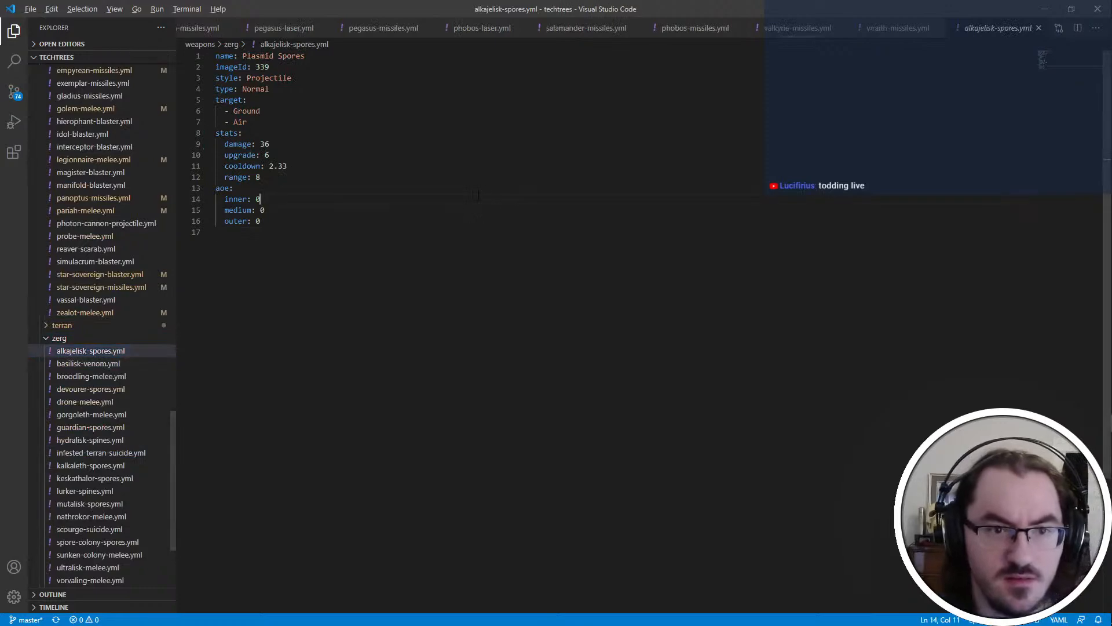
key("alt+Tab")
key("Escape")
key("alt+Tab")
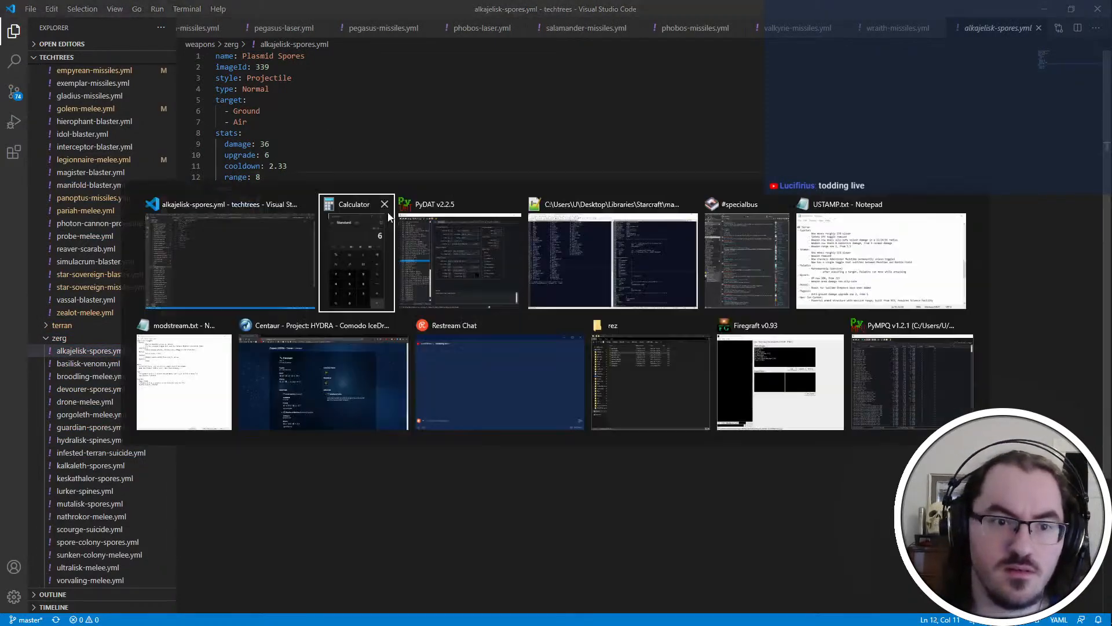
left_click(473, 267)
left_click(480, 477)
key("alt+Tab")
key("alt+Tab")
key("alt+Tab")
key("alt+Tab")
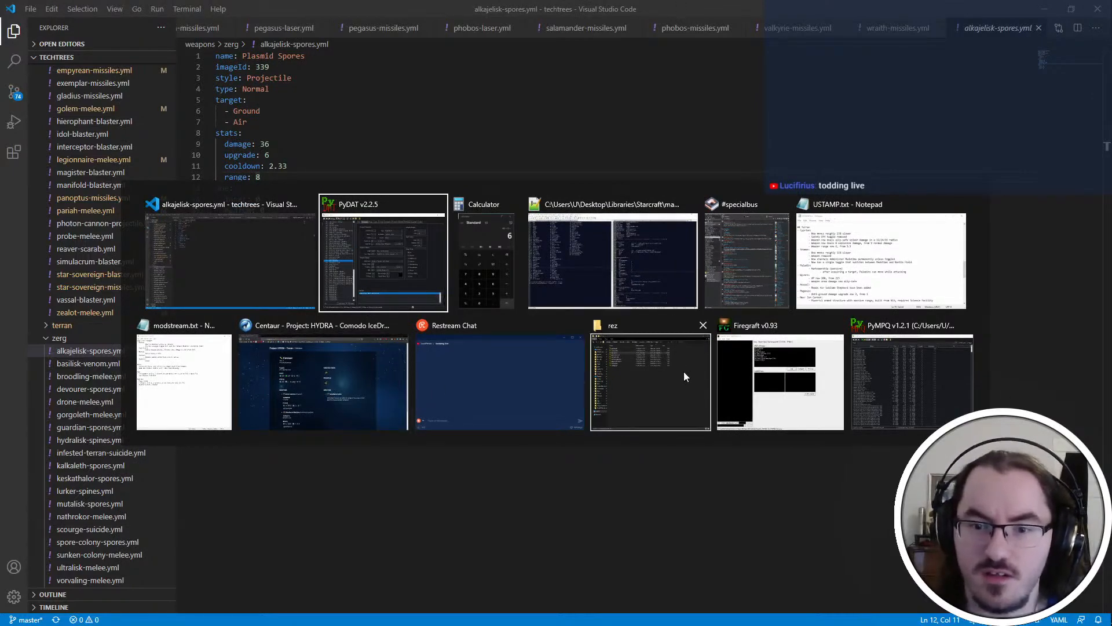
Switch to iscript.txt in Notepad++, search for "alkaj" and examine the attackwith commands in AlkajeliskGndAttkInit
left_click(603, 264)
key("alt+Tab")
key("alt+Tab")
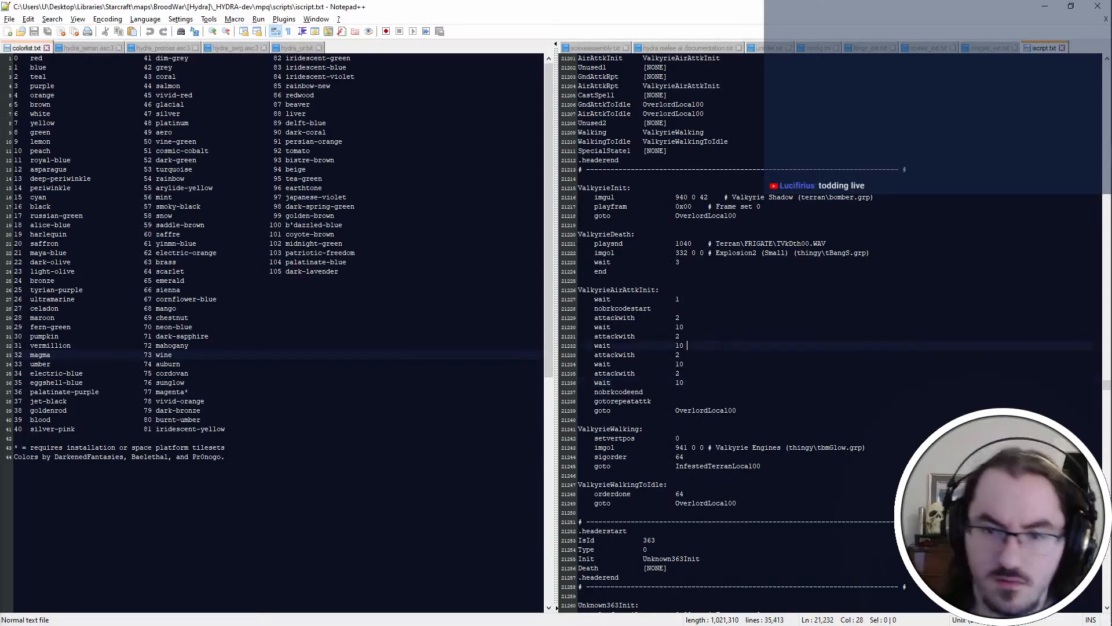
key("ctrl+f")
type("alkaj")
key("Return")
scroll(721, 346, "down", 10)
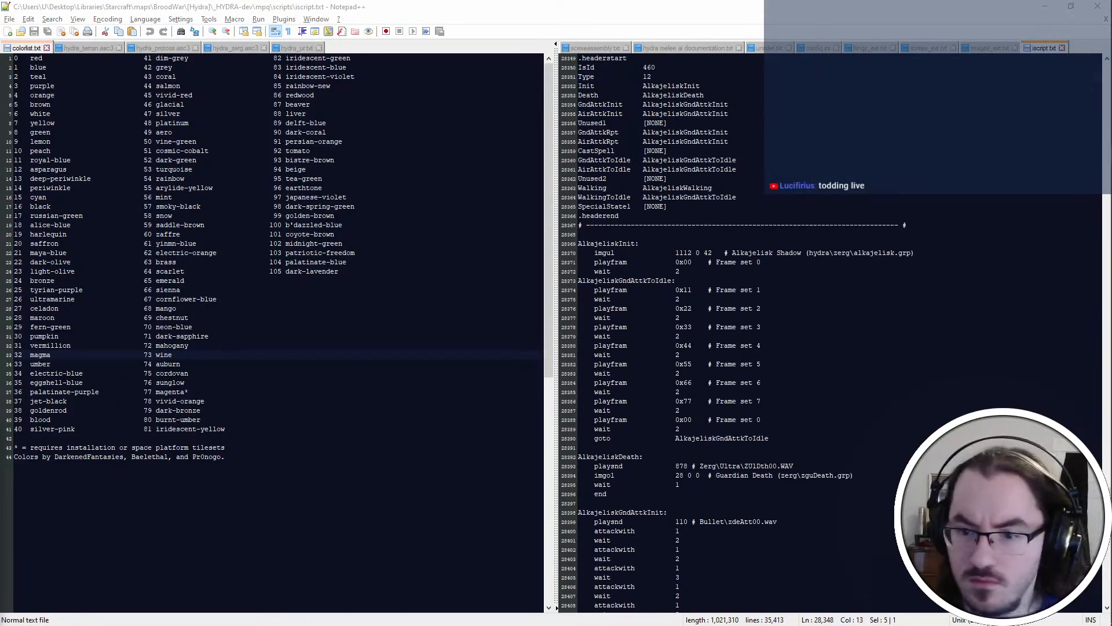
scroll(742, 332, "down", 7)
double_click(624, 355)
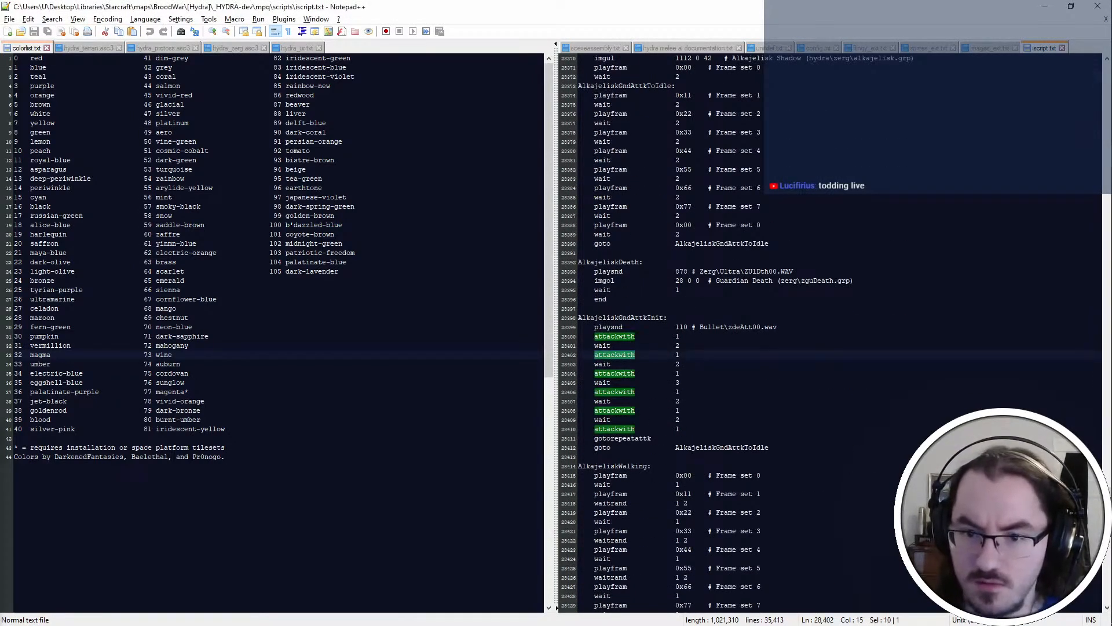
Select the Plasmid Spores' damage value in alkajelisk-spores.yml and calculate 40/6 and 42/6 in Calculator
key("alt+Tab")
left_click(342, 135)
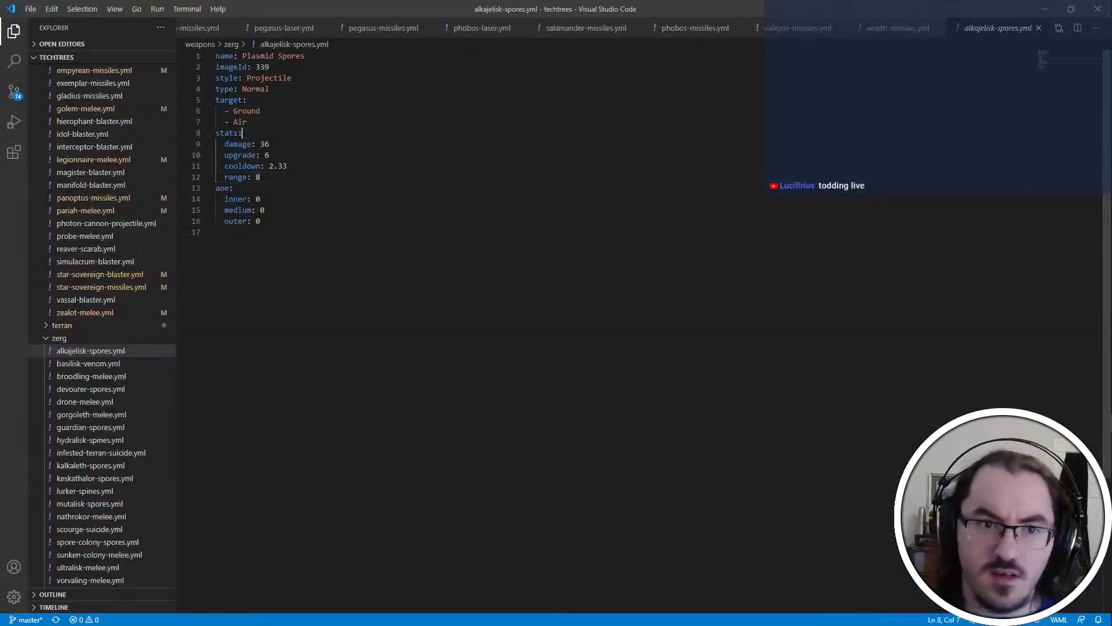
double_click(342, 144)
key("alt+Tab")
key("alt+Tab")
key("alt+Tab")
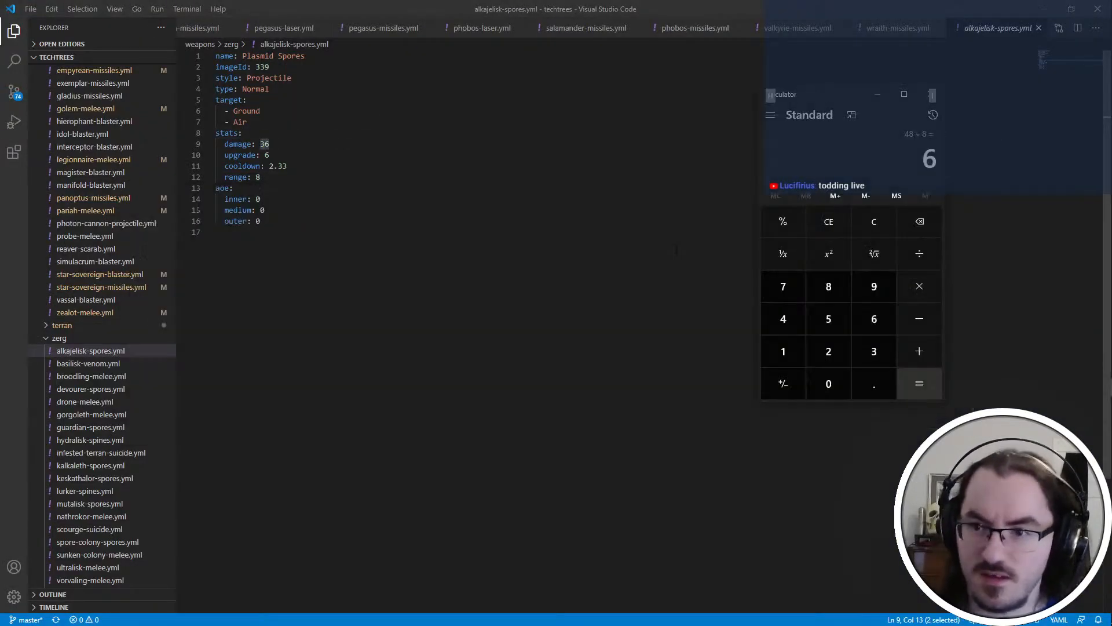
type("40/6")
key("Return")
type("42/6")
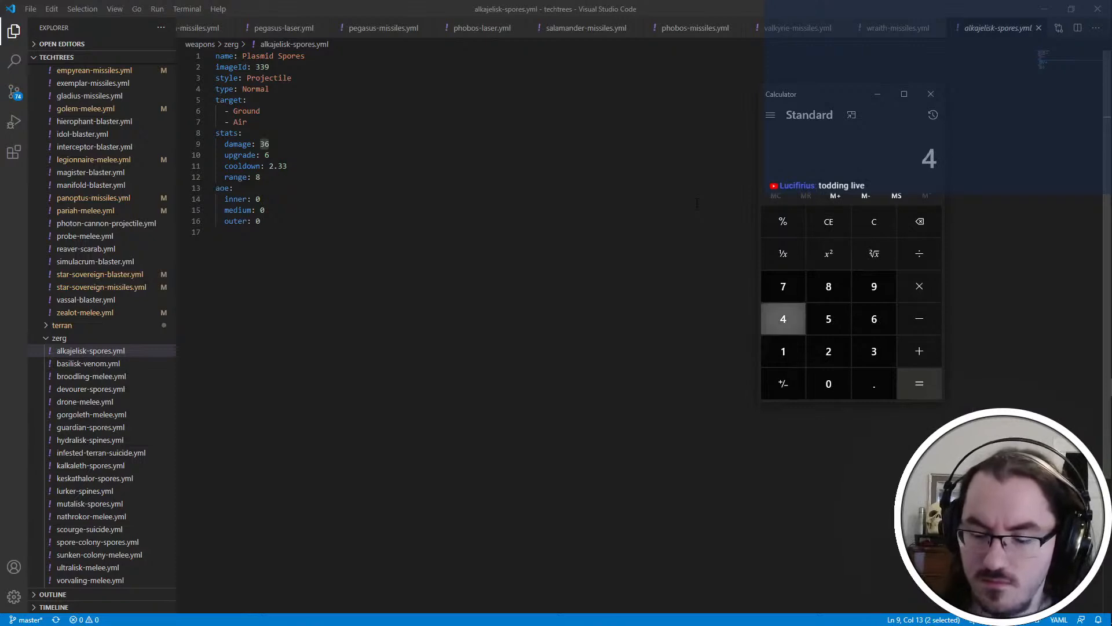
key("Return")
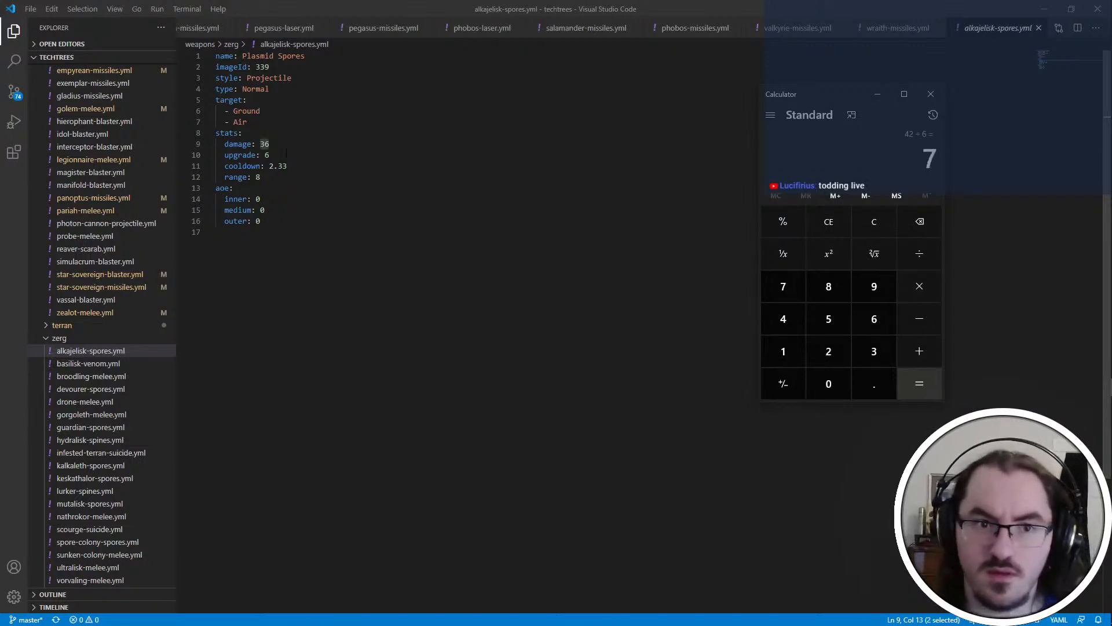
Set the Plasmid Spores' damage to 7, upgrade to 1 and a new factor below range to 6, and save alkajelisk-spores.yml
key("alt+Tab")
type("7")
double_click(267, 155)
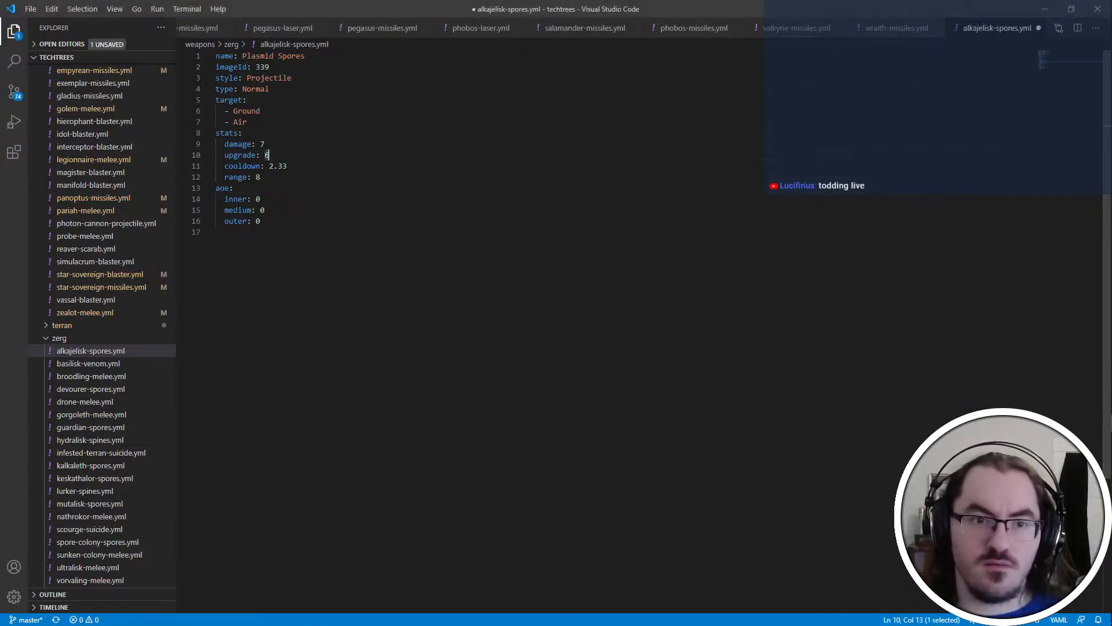
type("1")
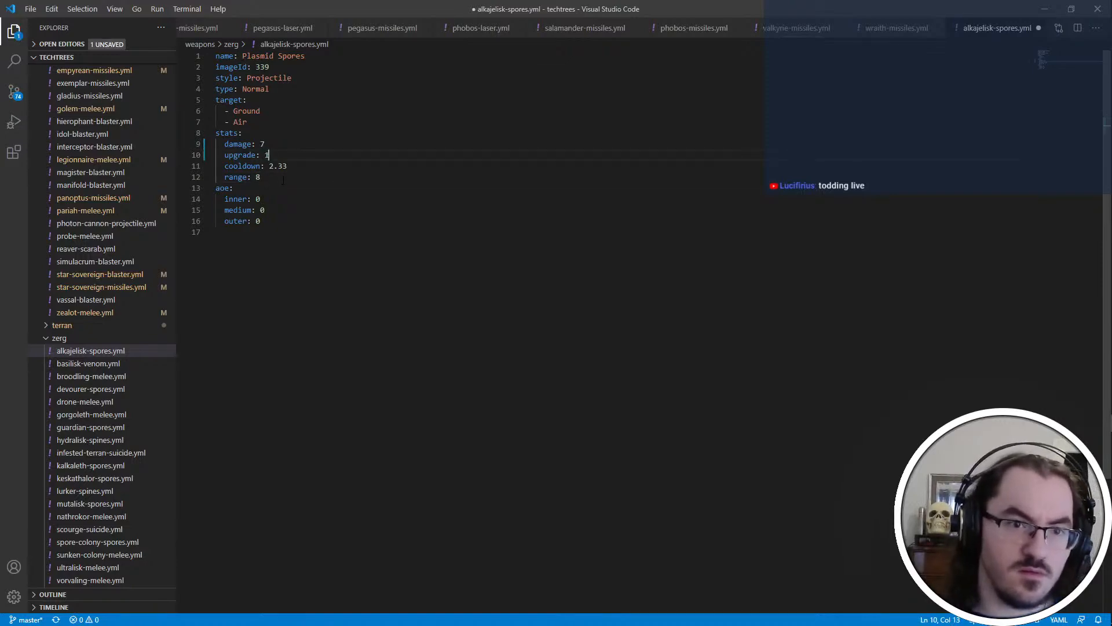
key("Return")
type("factor: 6")
key("ctrl+s")
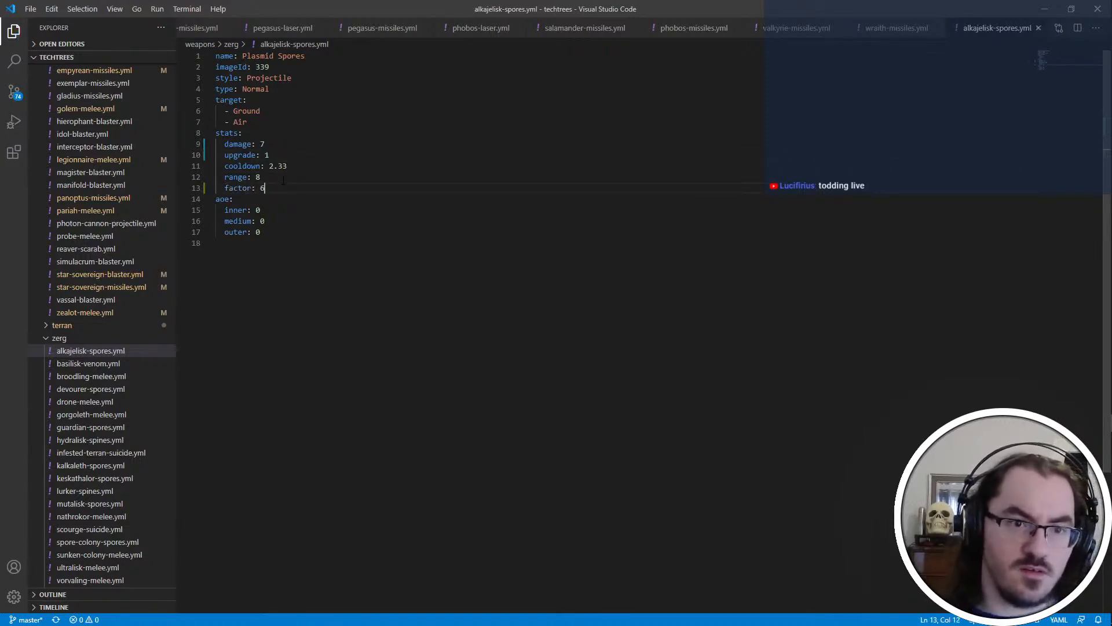
Close Calculator, bring up PyDAT's unit data and find the Alkajelisk entry in config.ini in Notepad++
key("alt+Tab")
left_click(931, 94)
key("alt+Tab")
key("alt+Tab")
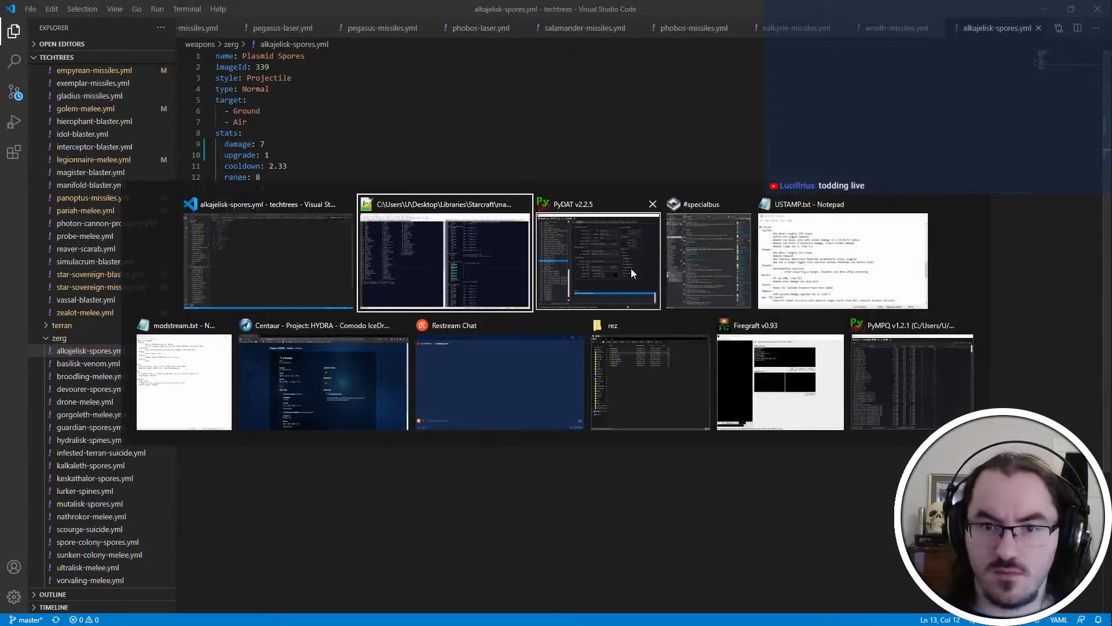
left_click(312, 105)
key("alt+Tab")
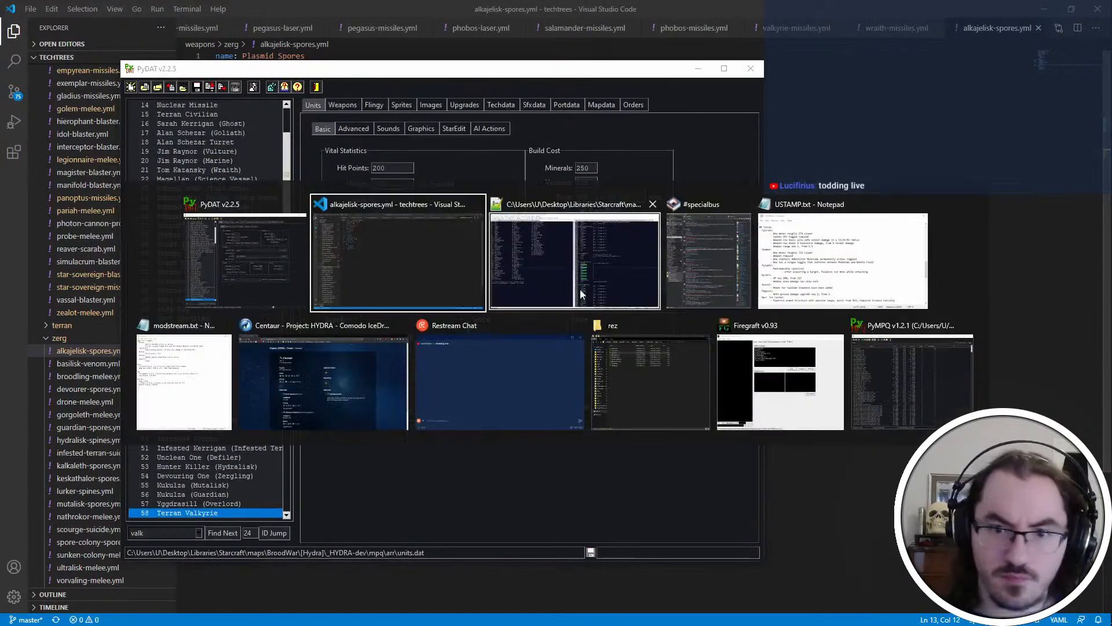
key("ctrl+Page_Up")
key("ctrl+Page_Up")
key("ctrl+Page_Up")
key("ctrl+Page_Up")
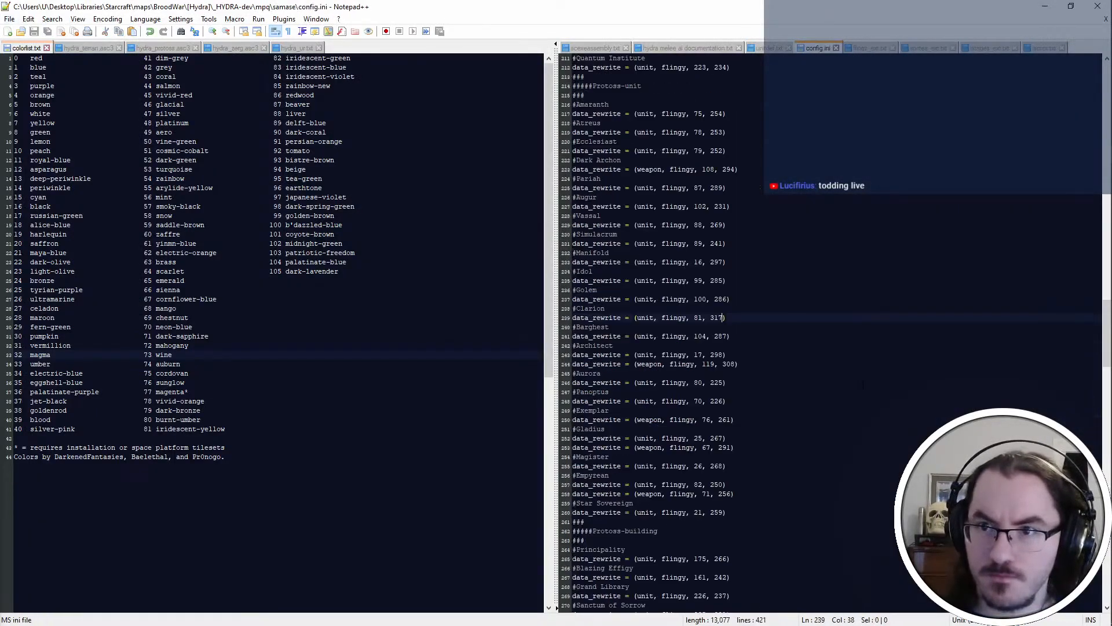
key("Return")
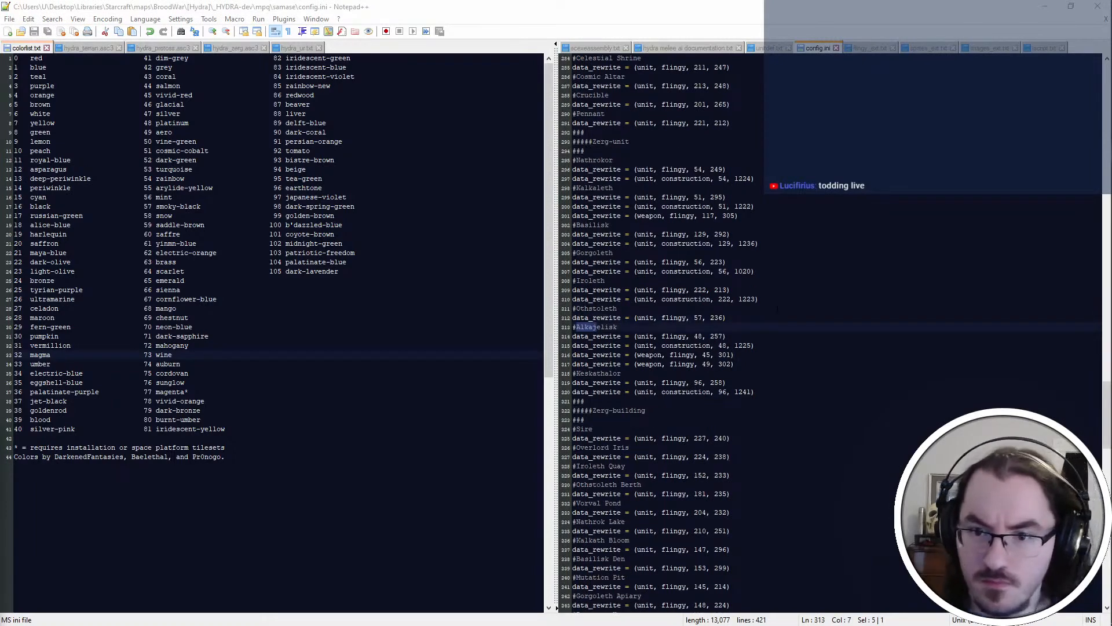
In PyDAT, open the ground weapon of unit 48, set its damage amount to 7 and factor to 4, and return to the unit data
key("alt+Tab")
type("48")
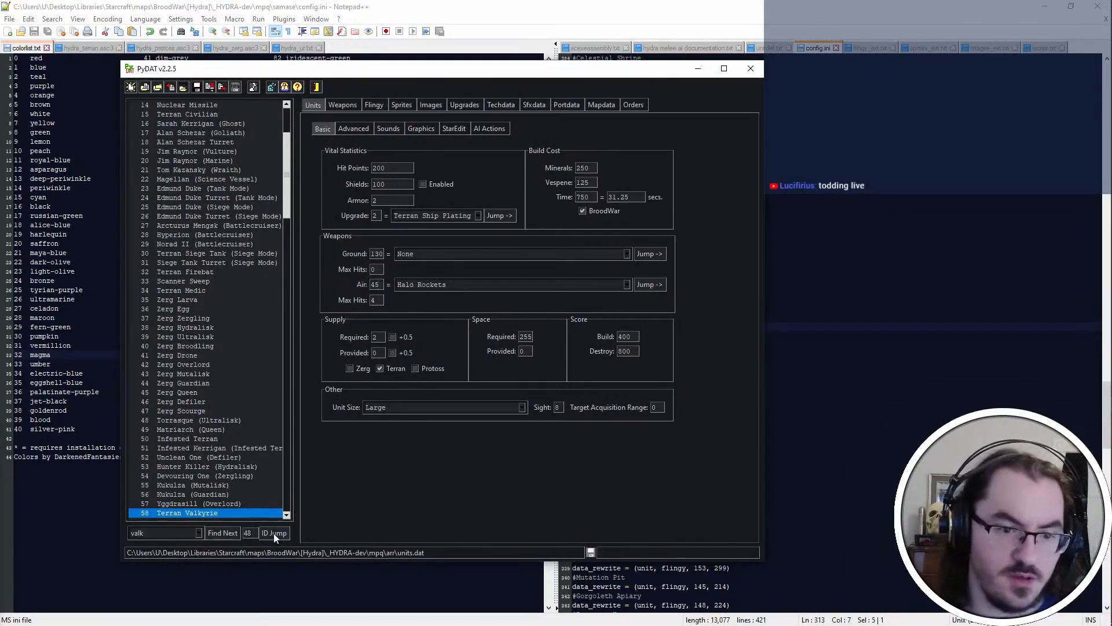
left_click(273, 533)
left_click(650, 254)
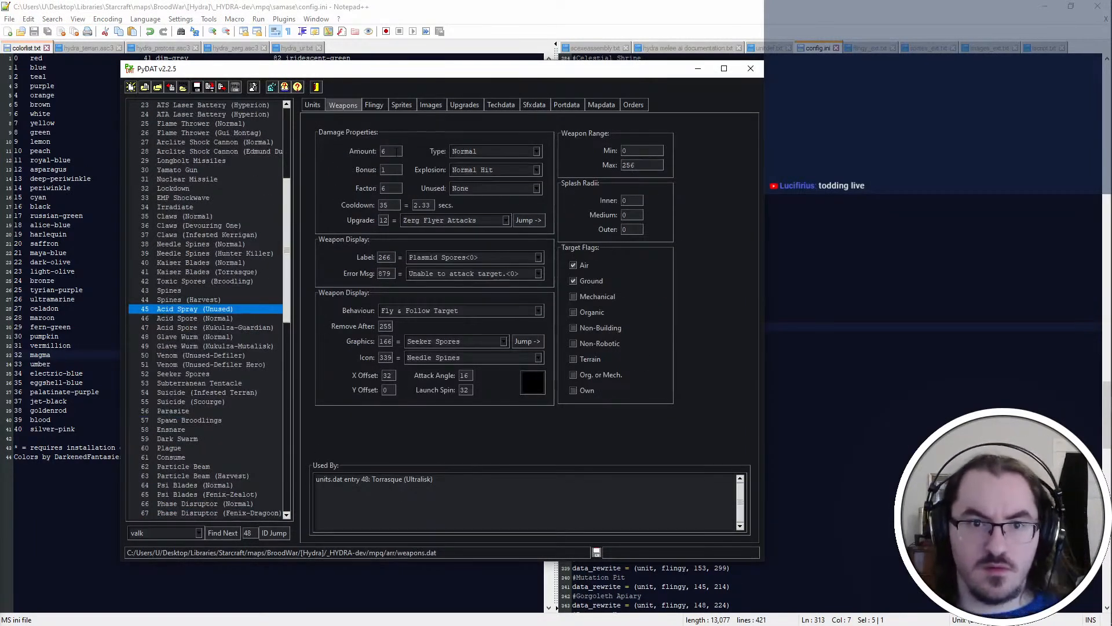
double_click(397, 151)
type("7")
double_click(397, 189)
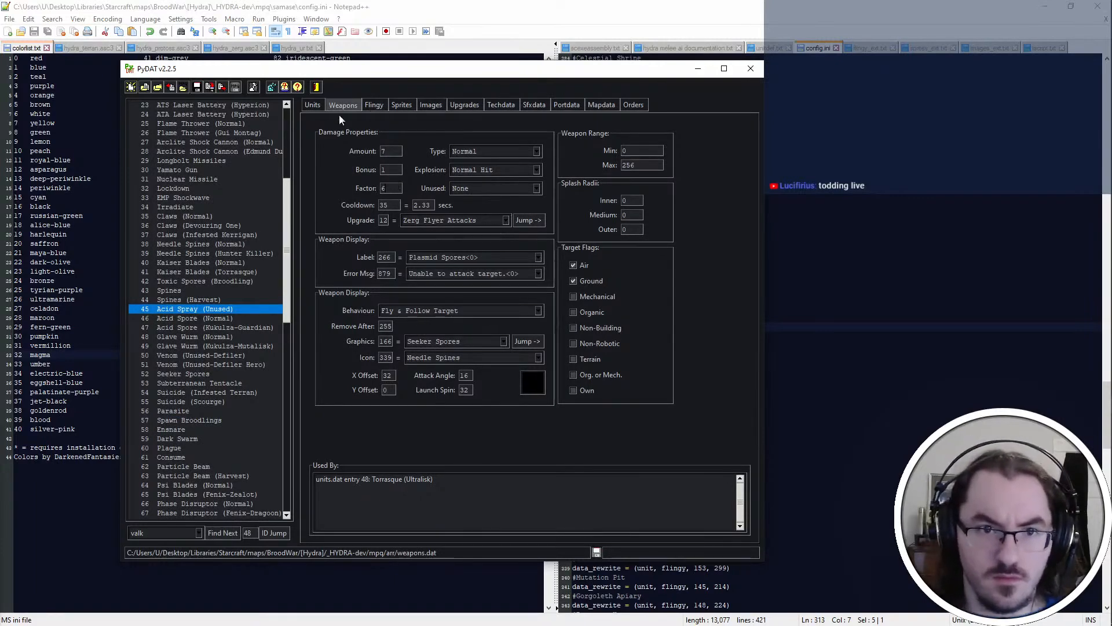
left_click(317, 104)
key("alt+Tab")
key("ctrl+Tab")
key("ctrl+Tab")
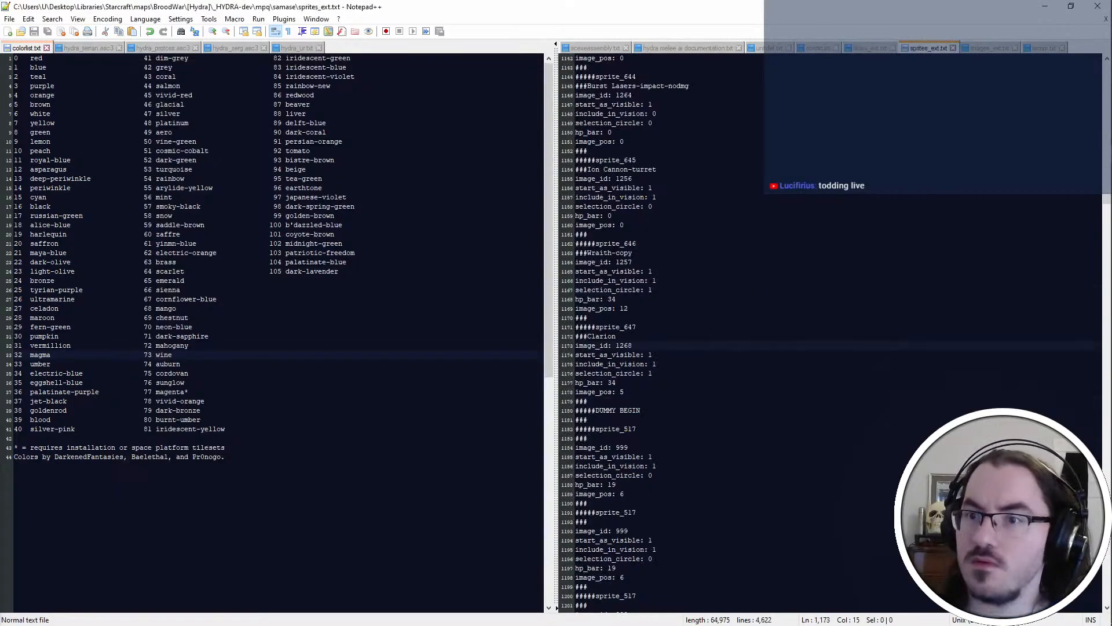
key("ctrl+Tab")
key("alt+Tab")
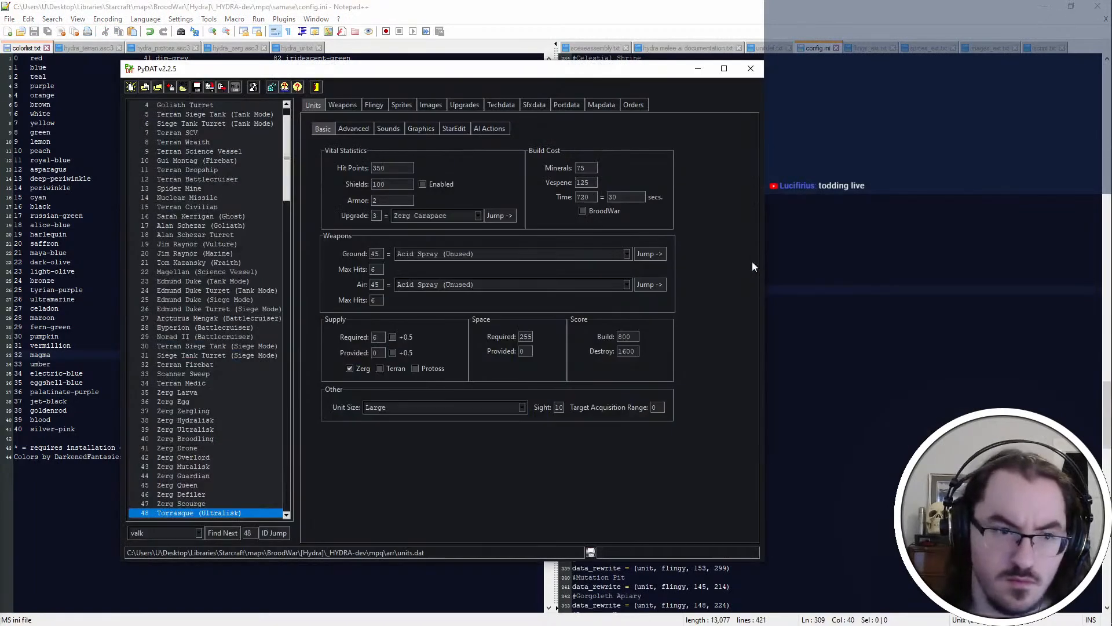
Switch to Visual Studio Code, open basilisk-venom.yml and add a factor of 2 below the Corrosive Acid's range
key("alt+Tab")
key("alt+Tab")
key("alt+Tab")
left_click(587, 307)
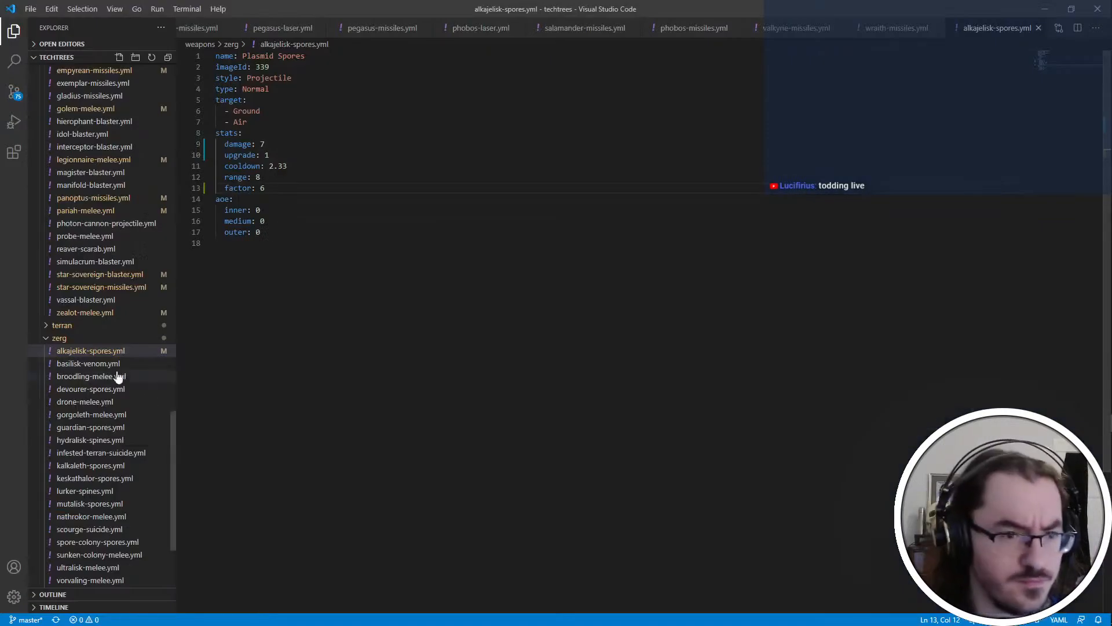
left_click(87, 363)
left_click(283, 168)
key("Return")
type("factor: 2")
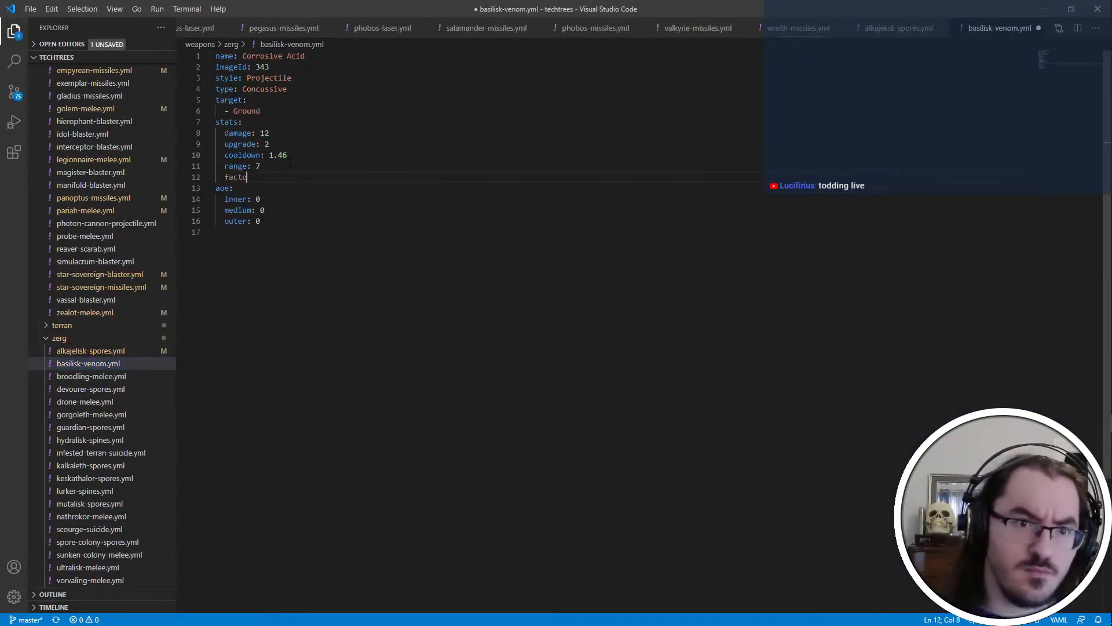
Set the Corrosive Acid's upgrade value to 1 and damage to 6, and save basilisk-venom.yml
key("Up")
key("Up")
key("Up")
key("shift+Right")
type("1")
key("Up")
key("BackSpace")
key("BackSpace")
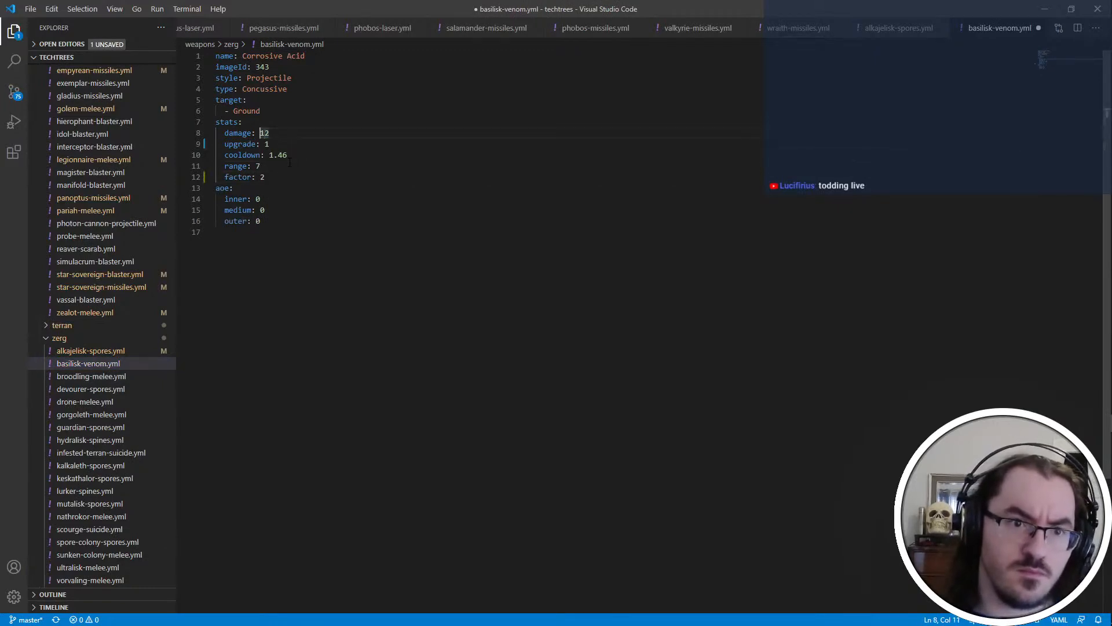
type("6")
key("Down")
key("ctrl+s")
Review the stats in the zerg weapon files from devourer-spores.yml through kalkaleth-spores.yml
left_click(111, 389)
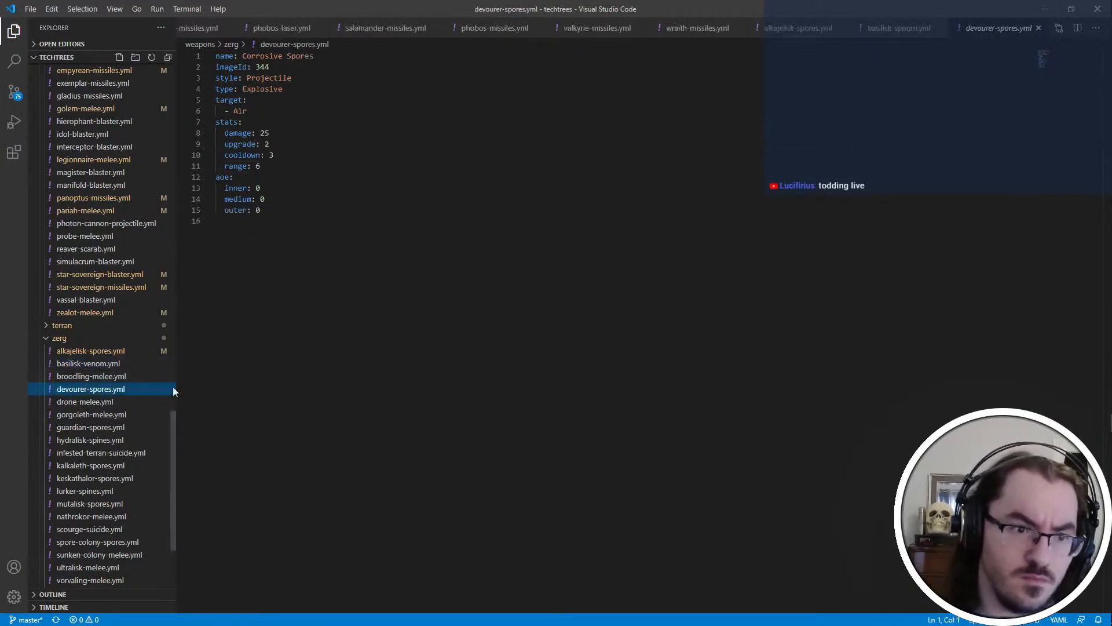
left_click(120, 413)
left_click(124, 404)
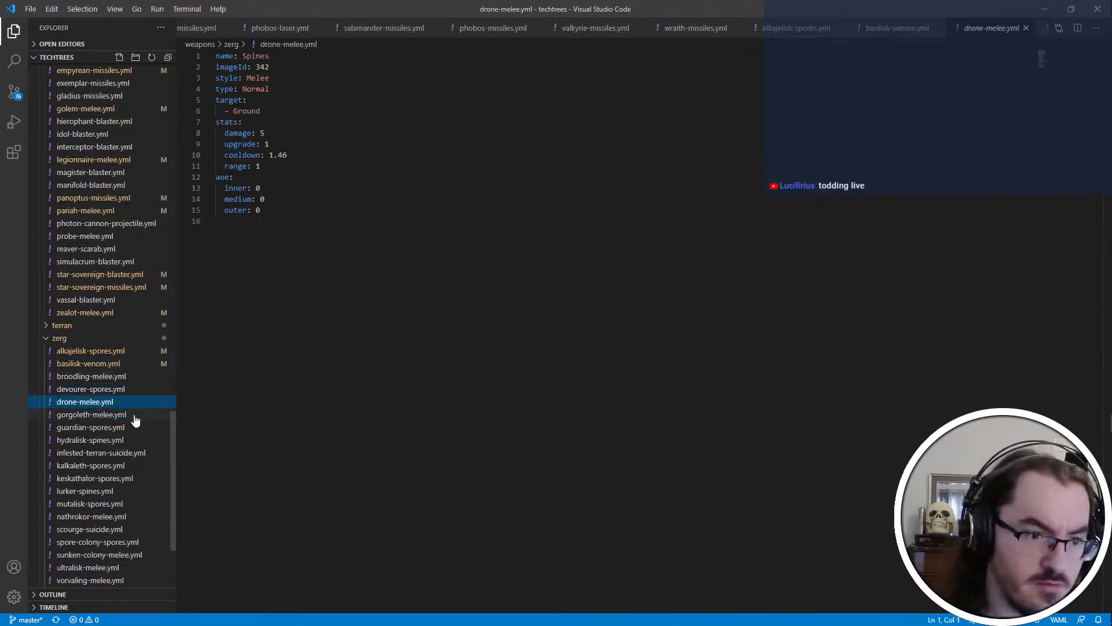
left_click(134, 417)
left_click(134, 428)
left_click(136, 440)
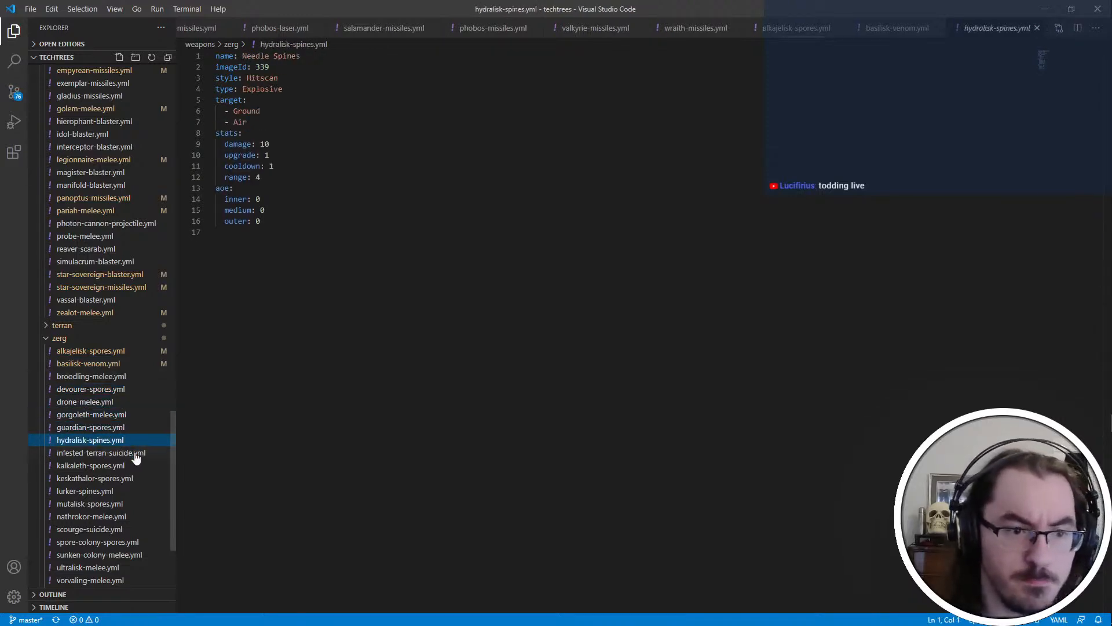
left_click(138, 453)
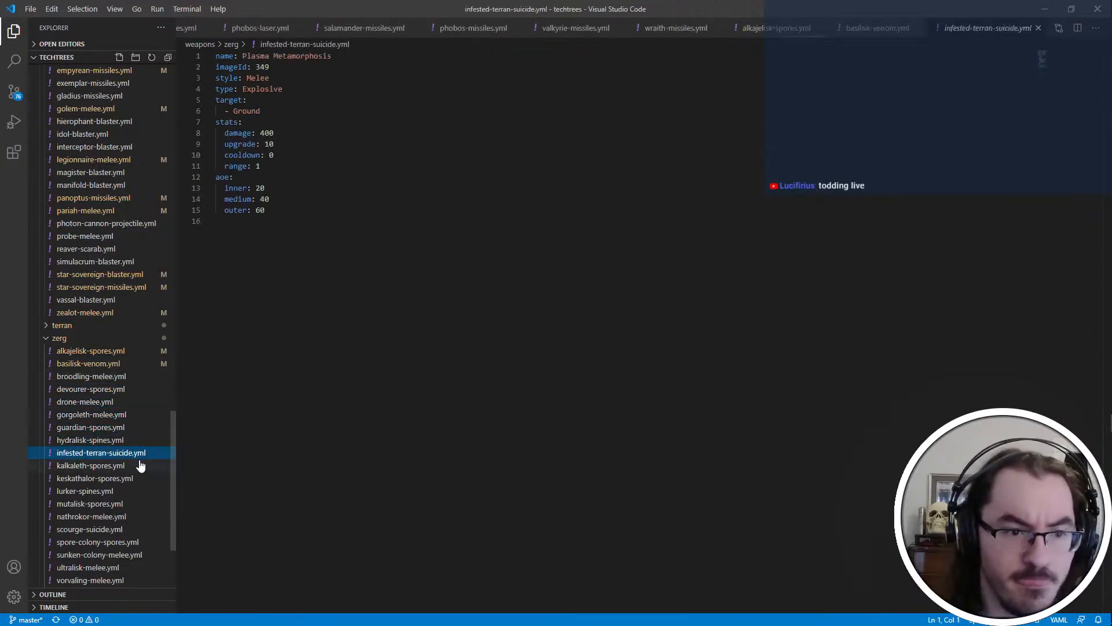
left_click(143, 464)
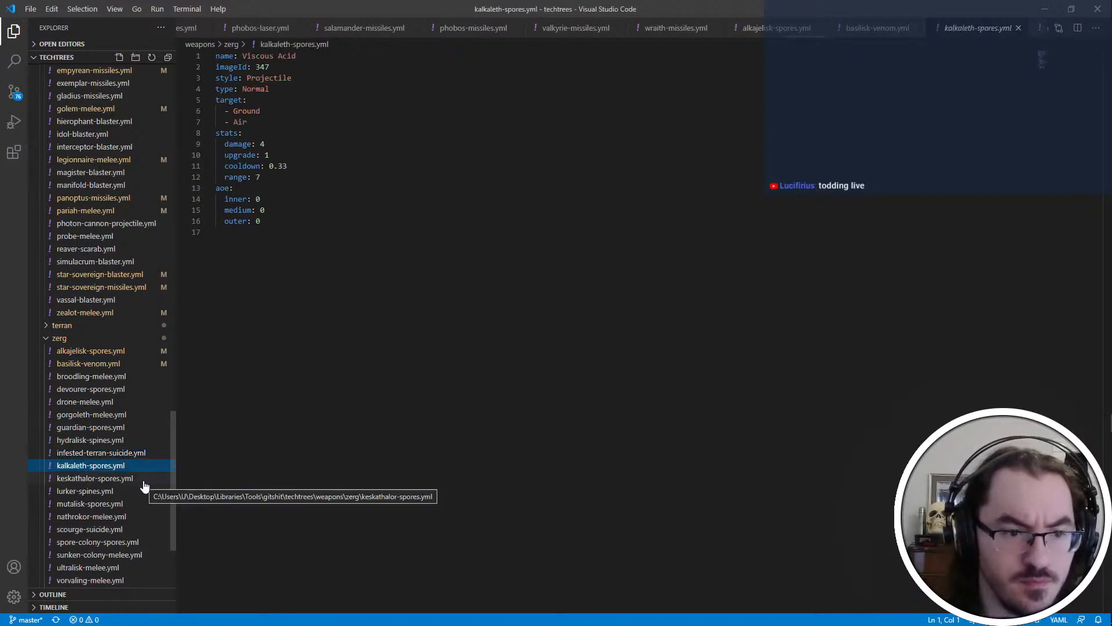
Open keskathalor-spores.yml and look up the ground weapon of unit 96 in PyDAT
left_click(142, 479)
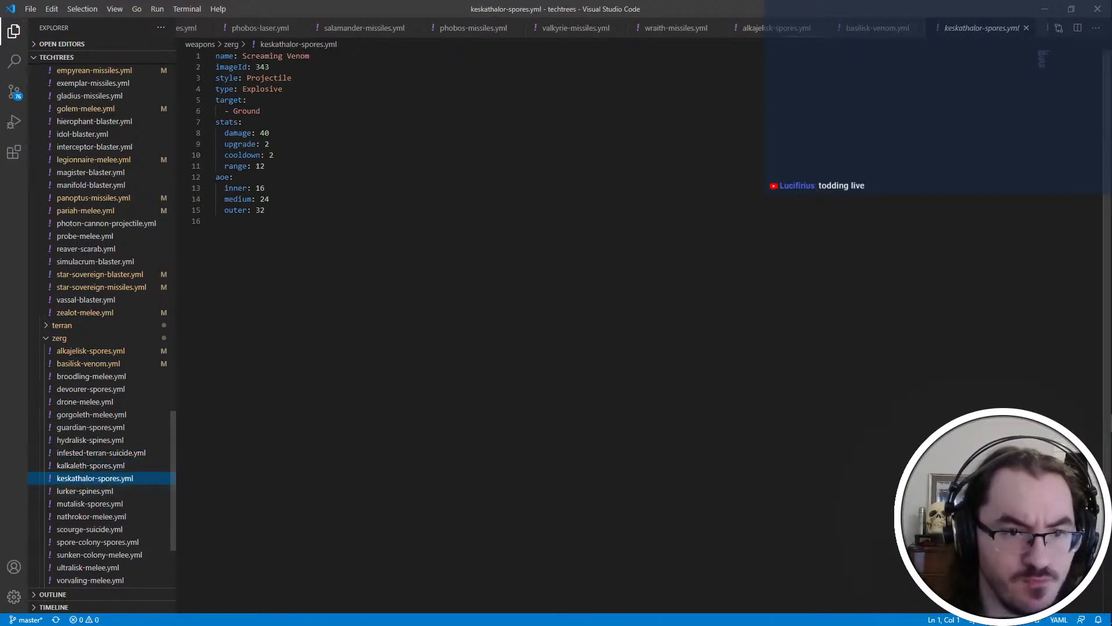
left_click(330, 133)
key("alt+Tab")
key("alt+Tab")
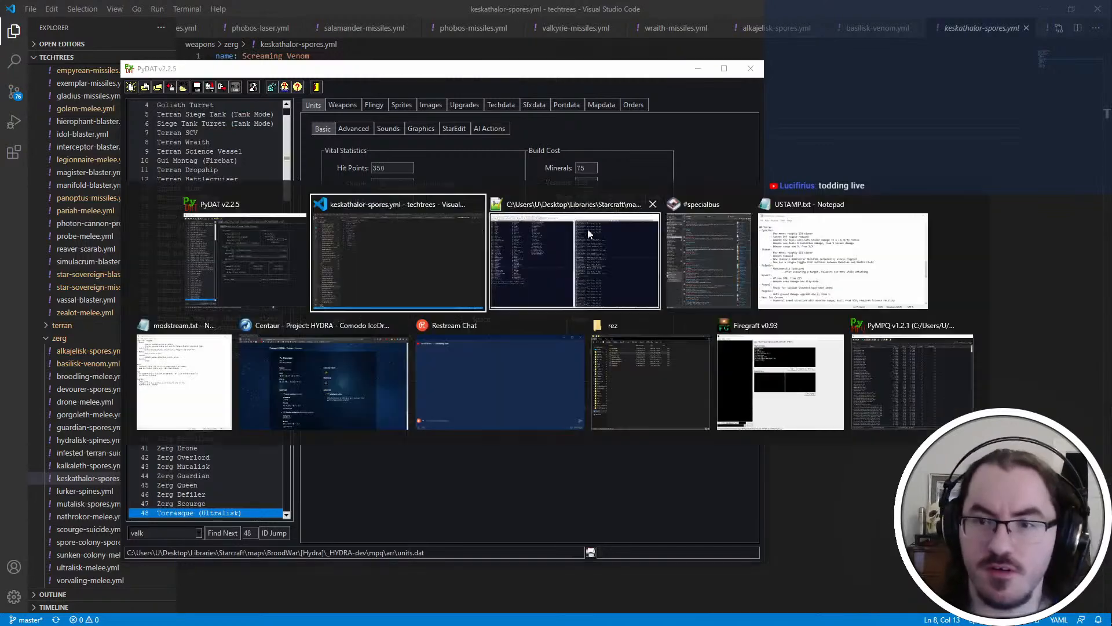
type("96")
left_click(268, 534)
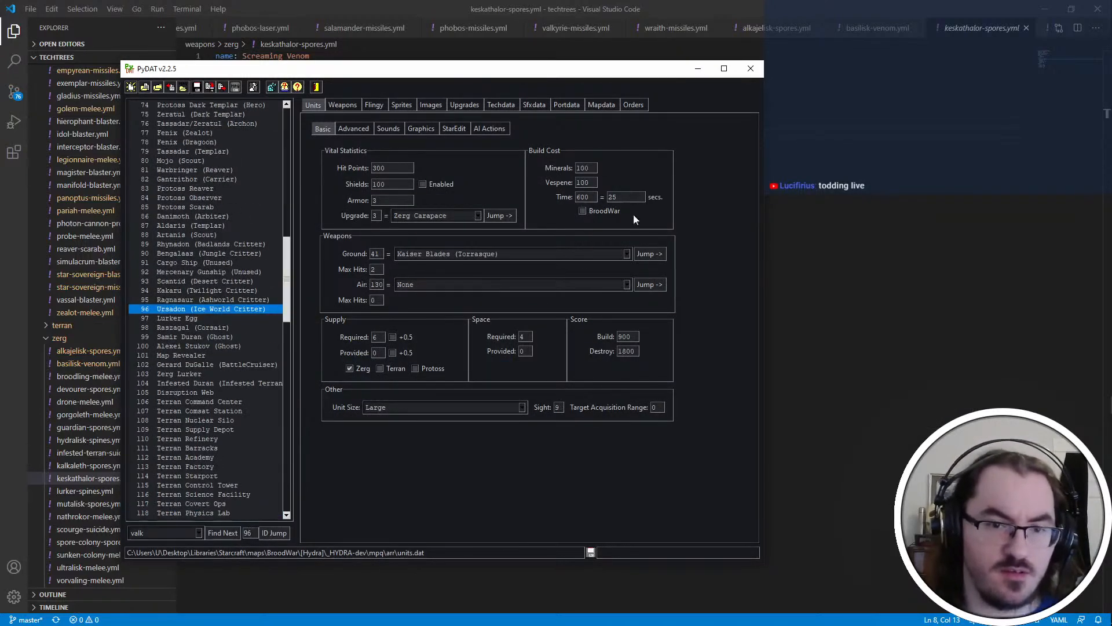
left_click(650, 254)
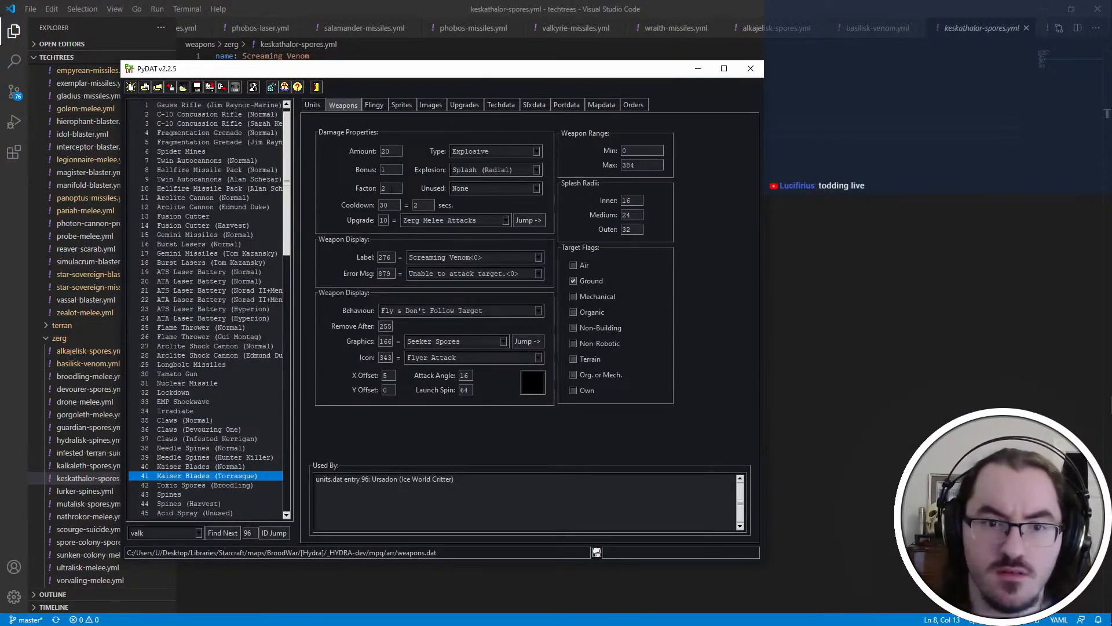
Set the Screaming Venom's damage to 20 and upgrade value to 1 in keskathalor-spores.yml
key("alt+Tab")
key("Up")
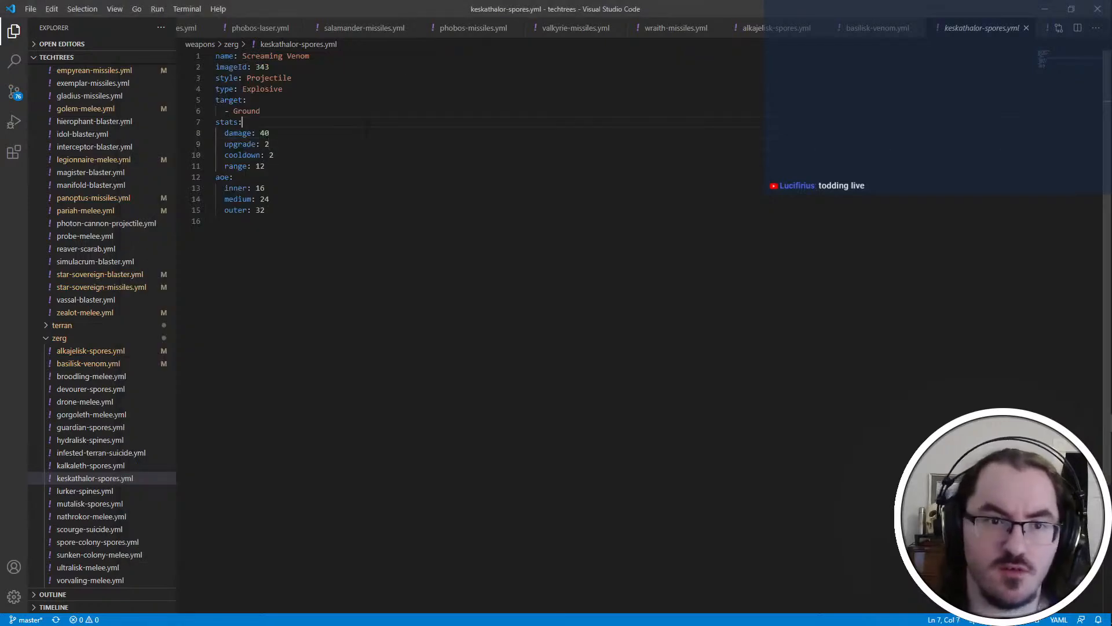
key("Down")
key("ctrl+shift+Left")
type("20")
key("Down")
key("BackSpace")
type("1")
Add a factor of 2 to the end of the Screaming Venom's stats and save keskathalor-spores.yml
key("Down")
key("Down")
key("Return")
type("facto")
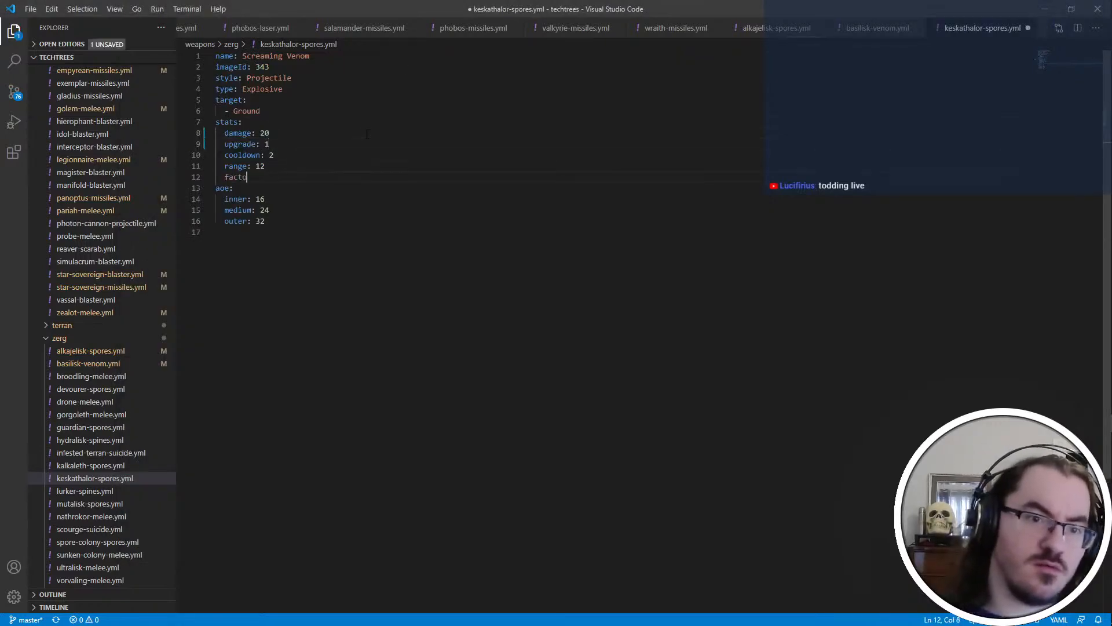
type("r: 2")
key("ctrl+s")
Set the Screaming Venom's upgrade value to 2 in keskathalor-spores.yml and save the file
left_click(366, 134)
type("2")
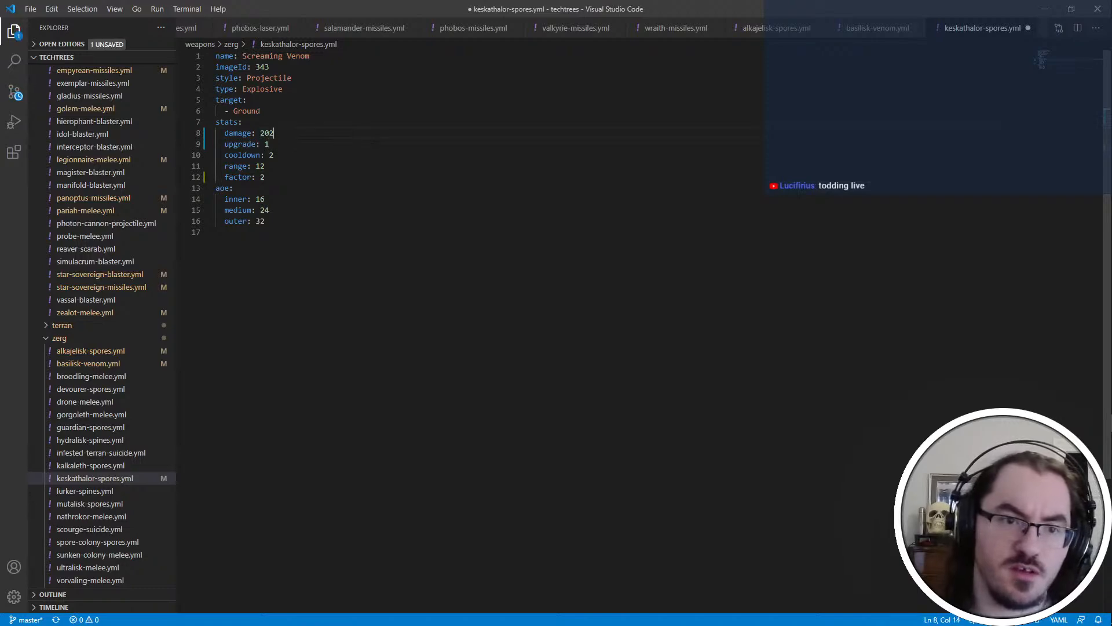
key("ctrl+z")
key("Down")
key("BackSpace")
type("2")
key("ctrl+s")
Switch to PyDAT, set the Screaming Venom's bonus to 2, and return to the editor to open lurker-spines.yml
key("alt+Tab")
double_click(392, 170)
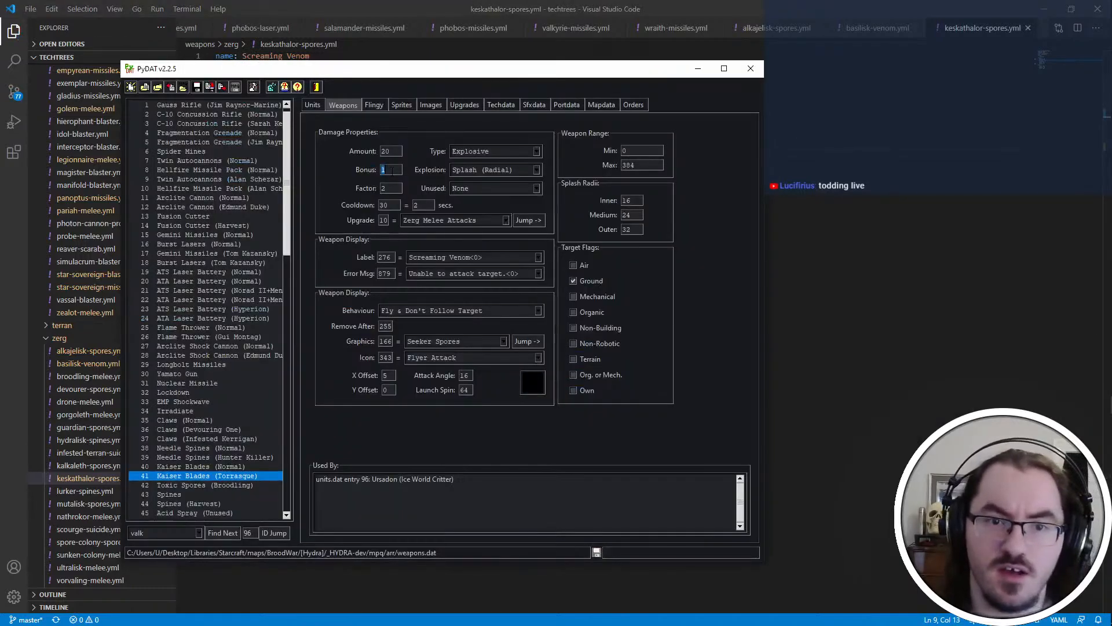
key("alt+Tab")
left_click(130, 491)
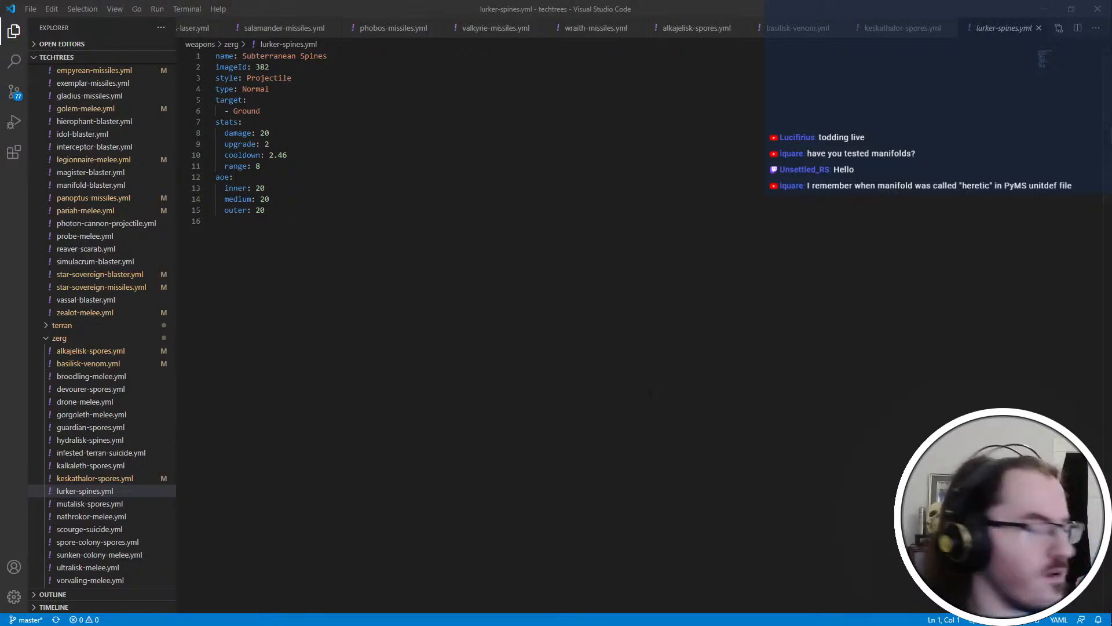
left_click(703, 235)
key("alt+Tab")
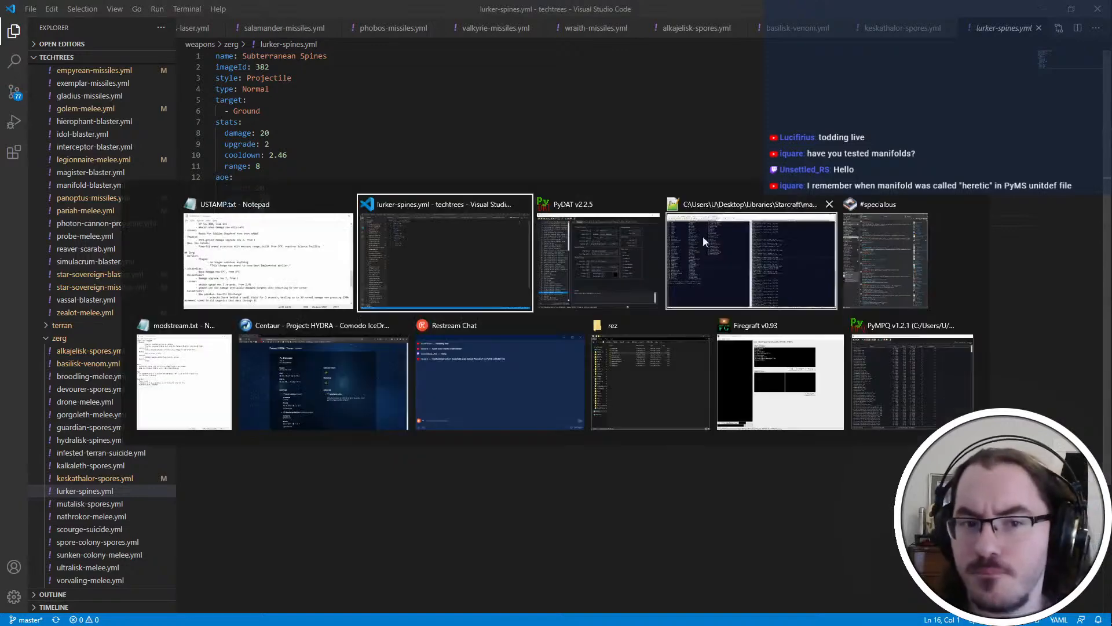
left_click(703, 235)
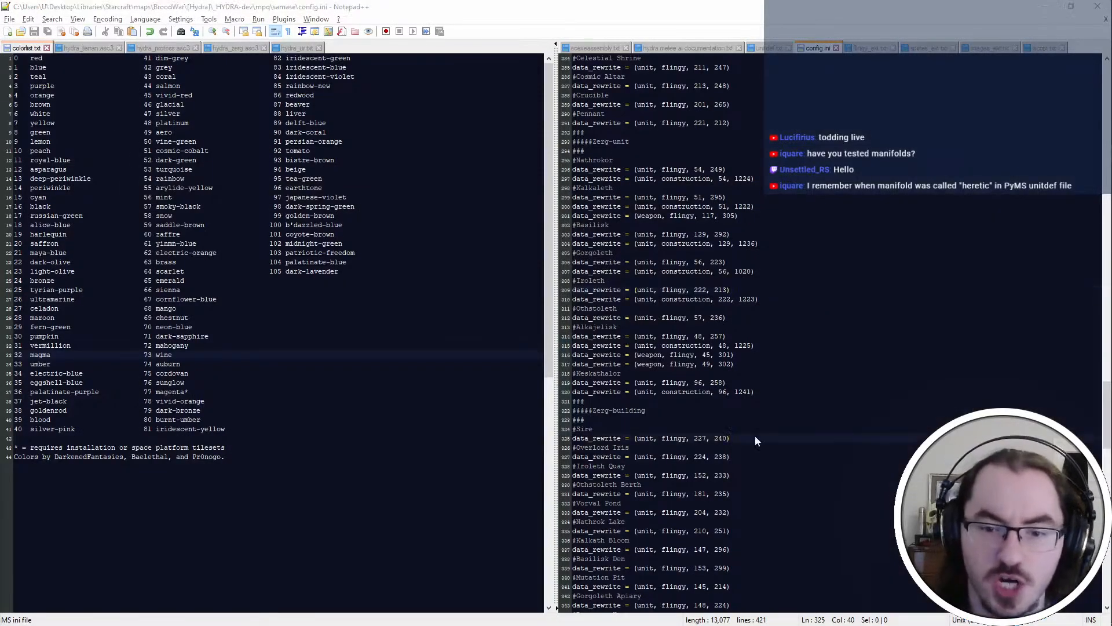
key("alt+Tab")
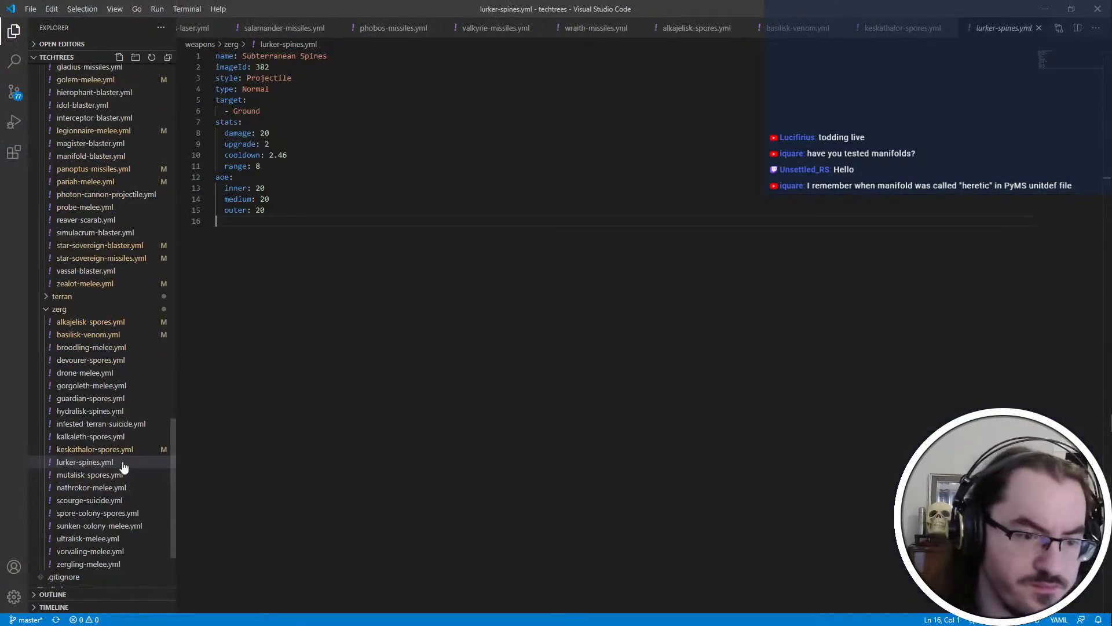
key("alt+Tab")
key("alt+Tab")
key("alt+Tab")
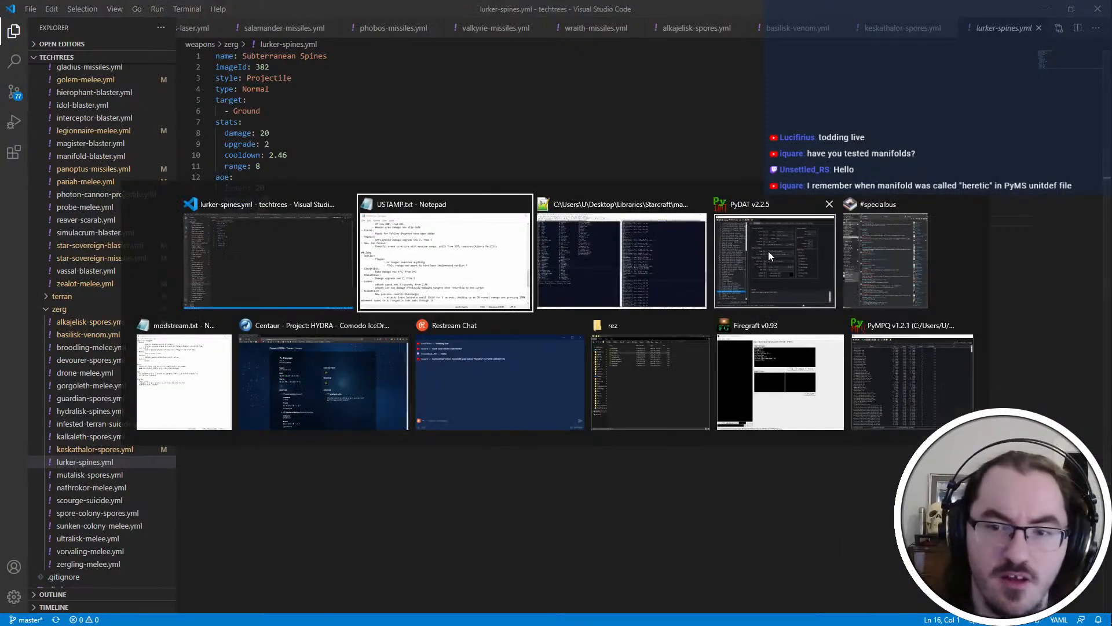
key("alt+Tab")
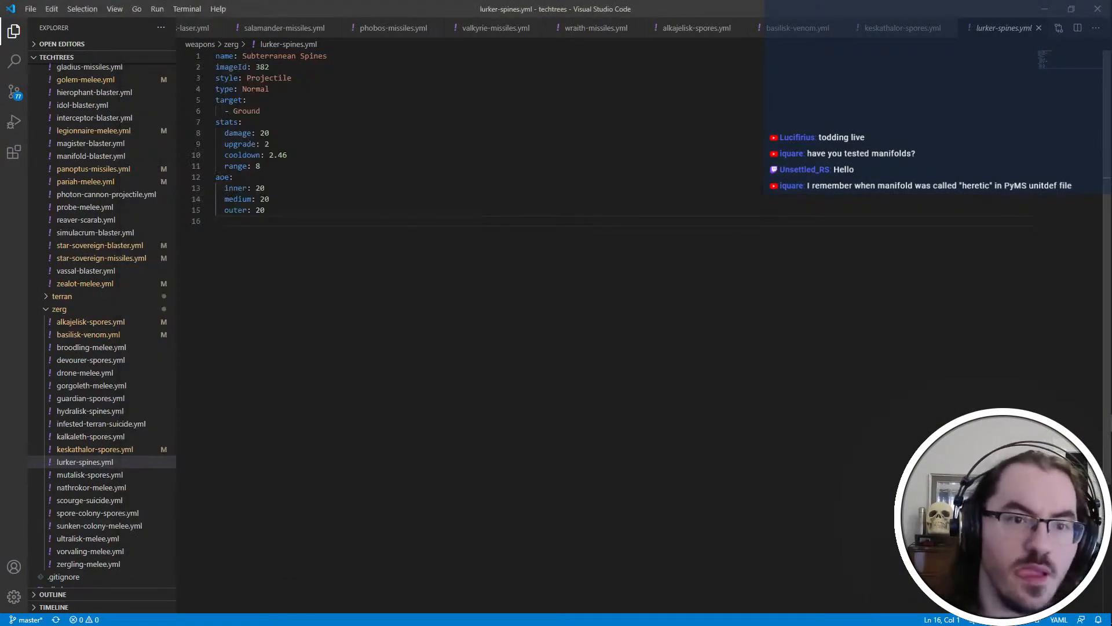
Extend the Subterranean Spines' style to "Projectile, line splash" and save lurker-spines.yml
left_click(292, 78)
type(", line splash")
key("ctrl+s")
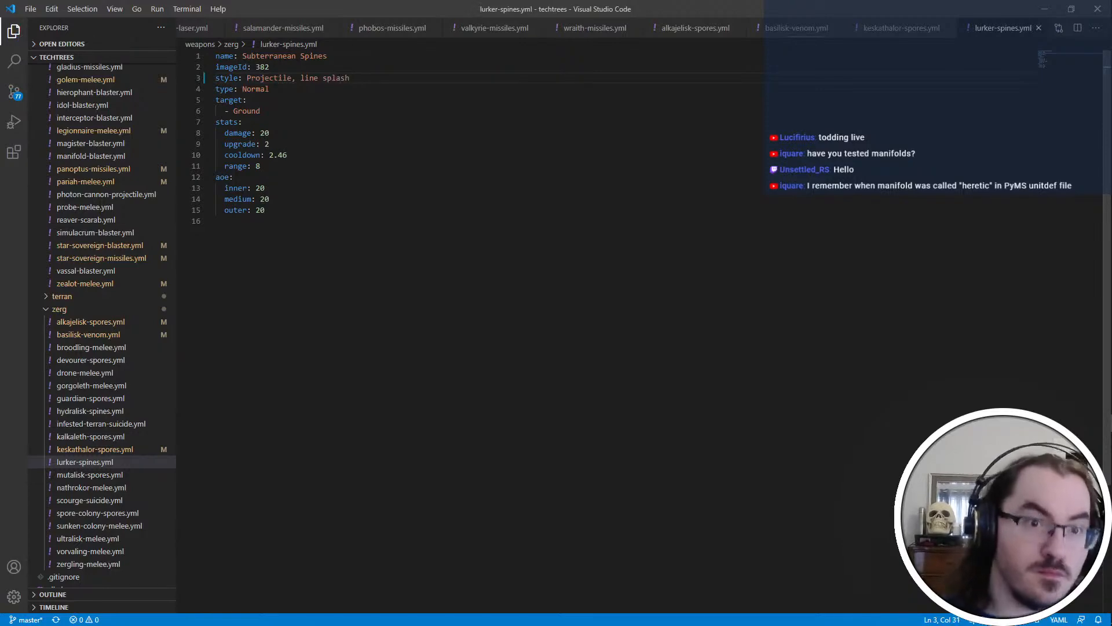
Search PyDAT's weapons for "lurker", and look up the stats of the Subterranean Spines weapon
left_click(323, 197)
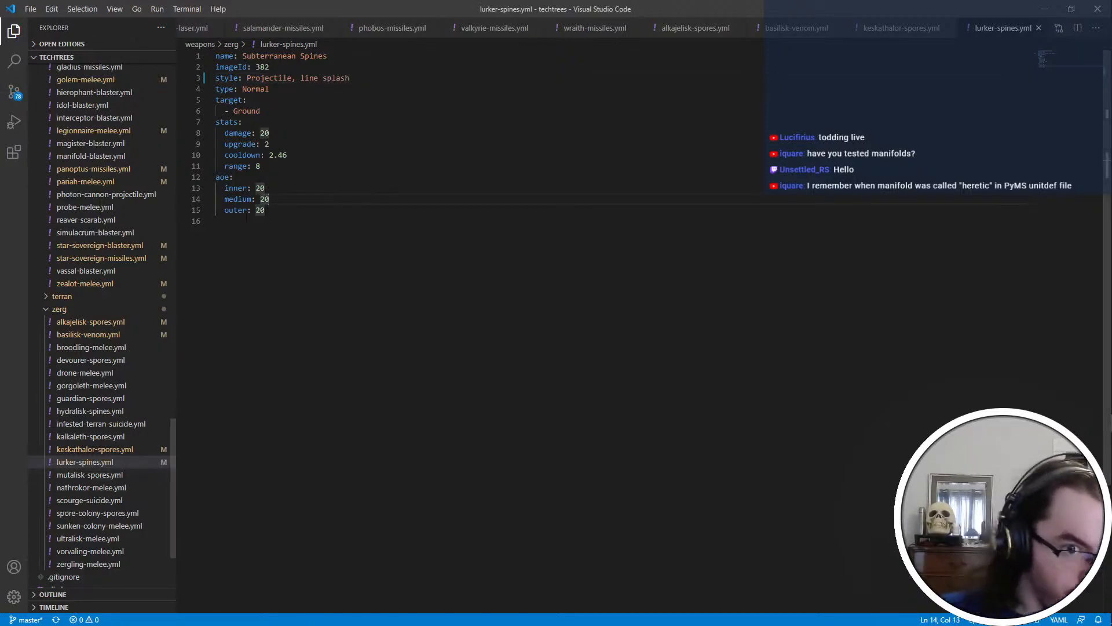
left_click(270, 143)
key("alt+Tab")
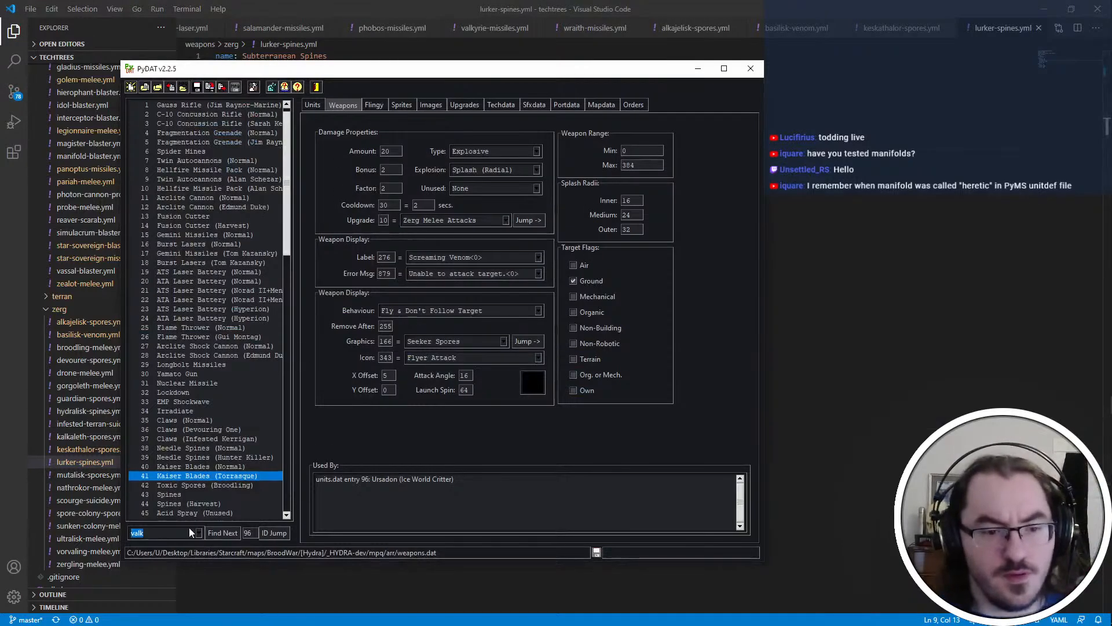
type("lurker")
key("Return")
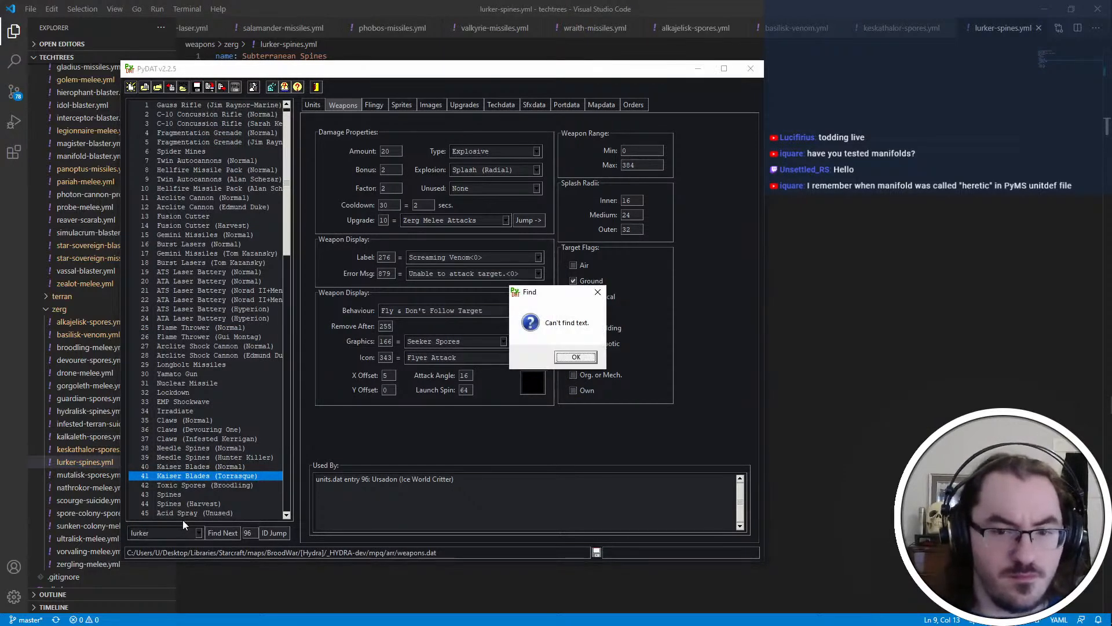
key("Return")
scroll(290, 270, "down", 20)
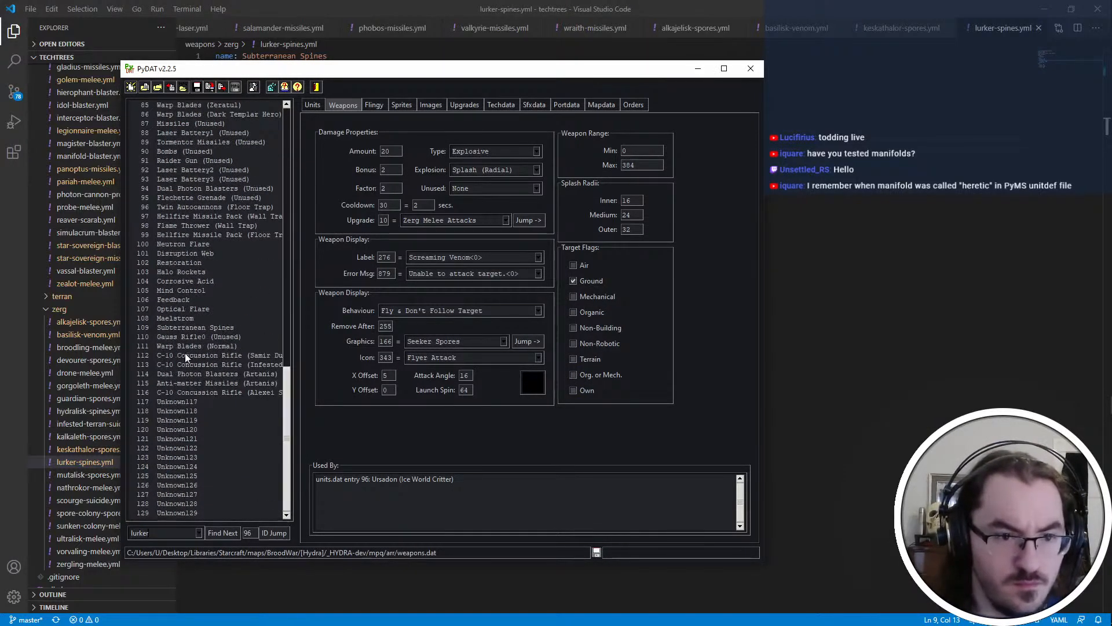
left_click(194, 337)
left_click(194, 327)
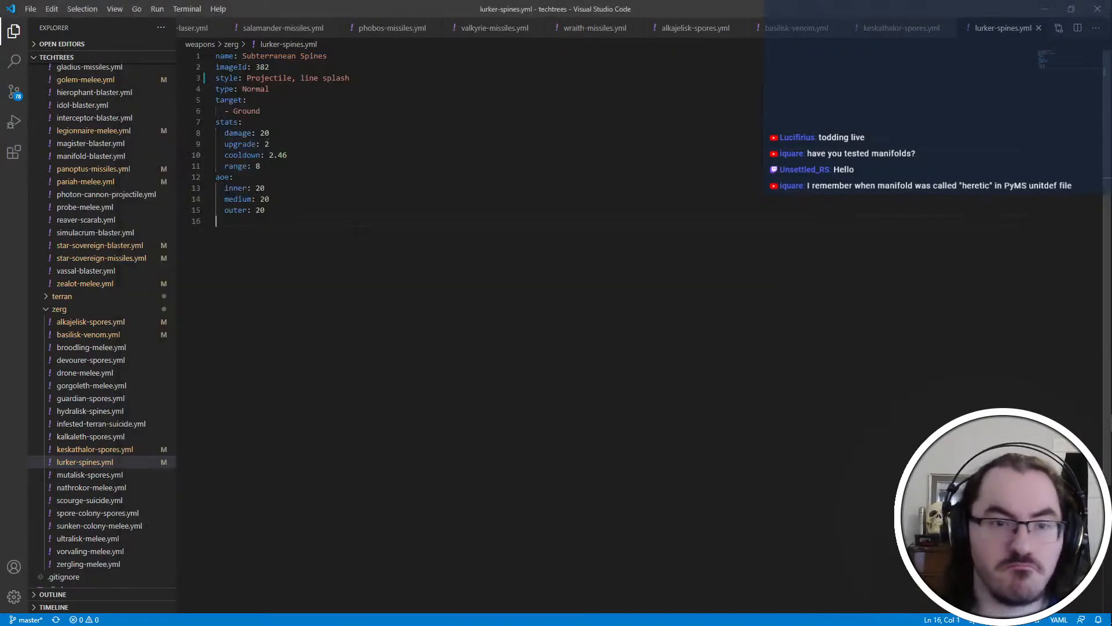
Review mutalisk-spores.yml and nathrokor-melee.yml, and check the style entry in lurker-spines.yml
left_click(119, 475)
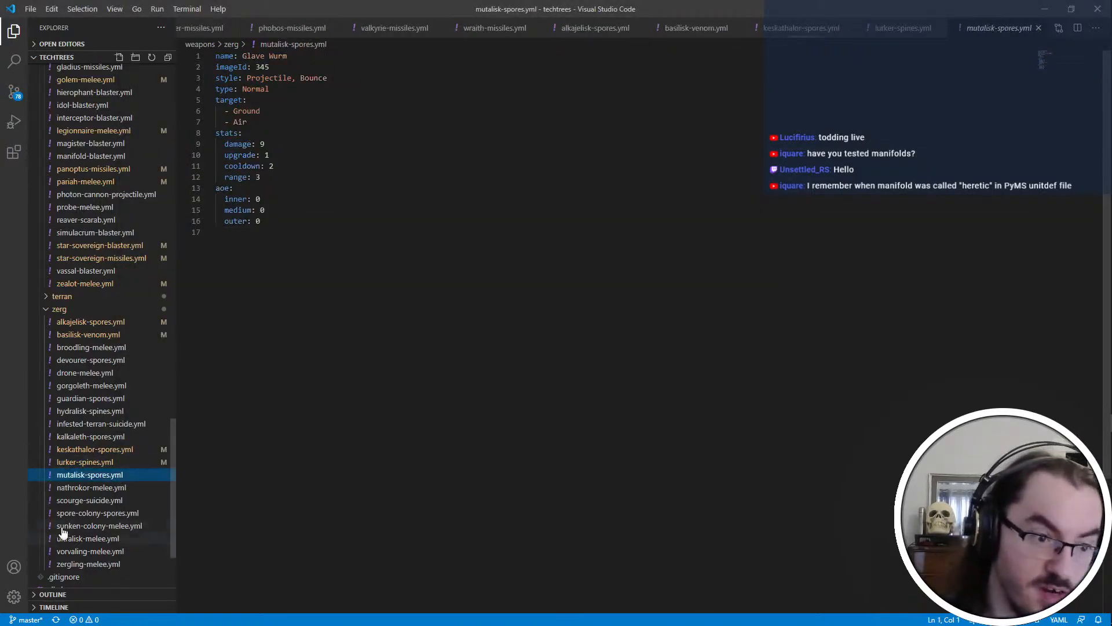
left_click(137, 487)
left_click(125, 476)
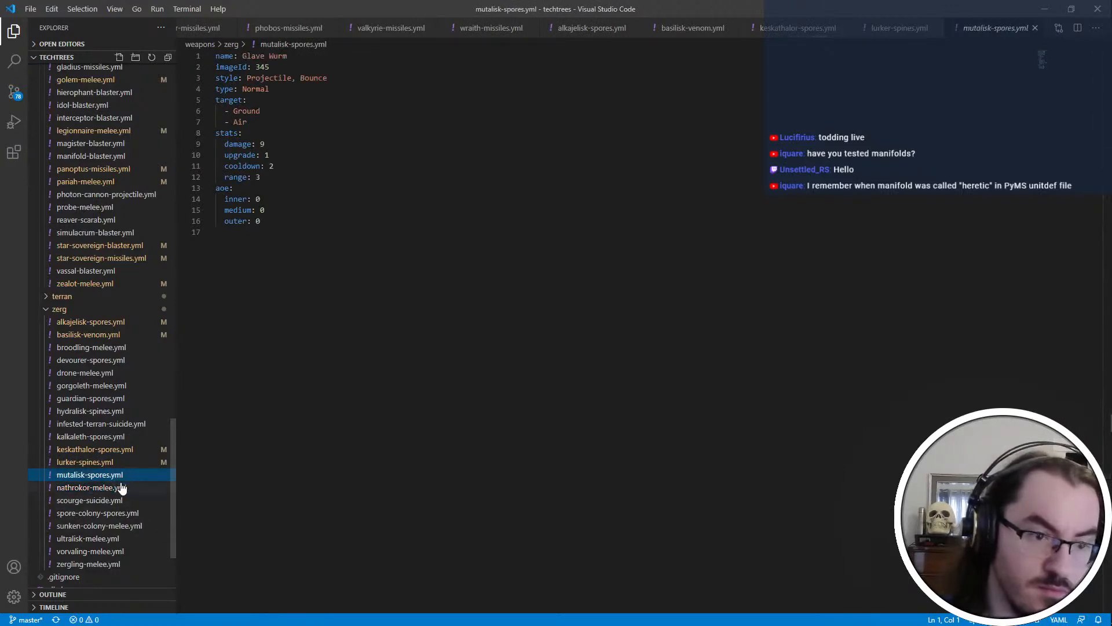
left_click(123, 485)
left_click(122, 475)
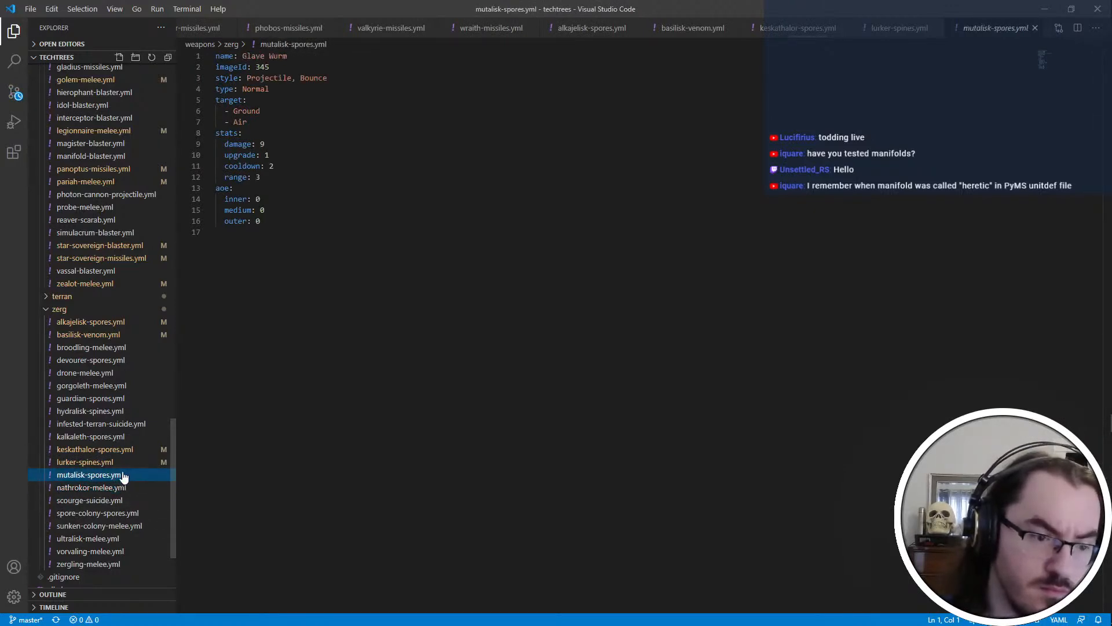
left_click(123, 464)
left_click(305, 79)
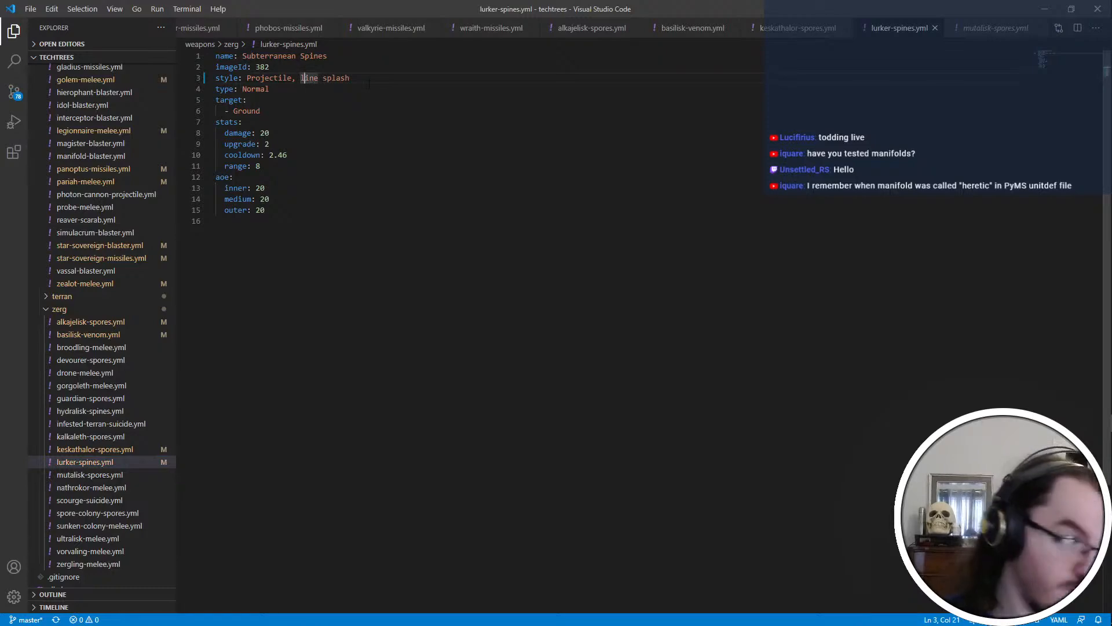
left_click(420, 187)
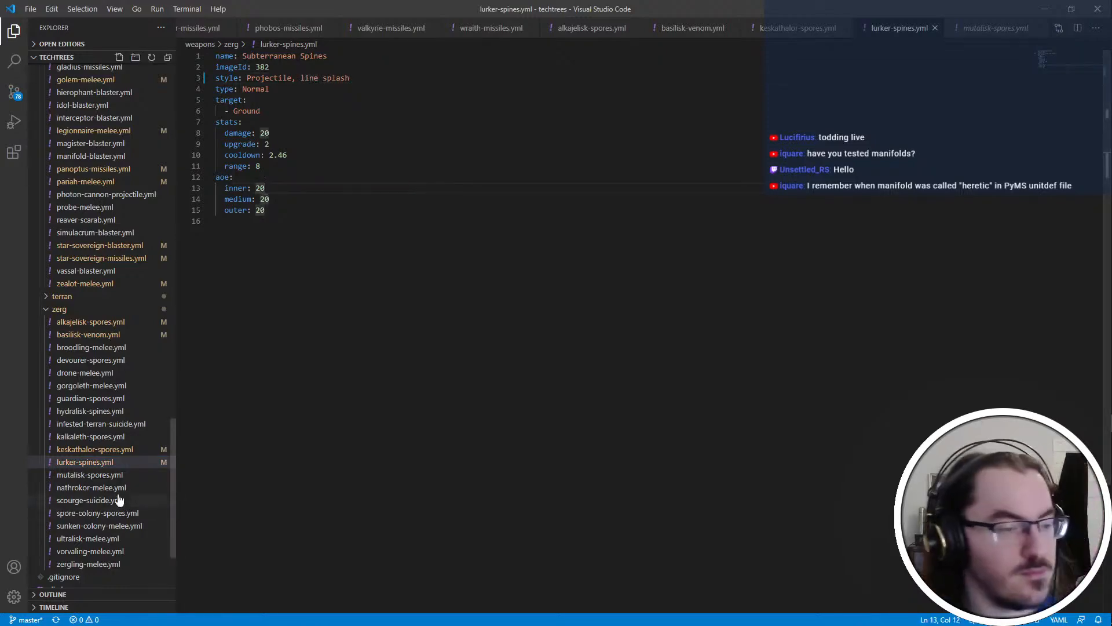
key("alt+Tab")
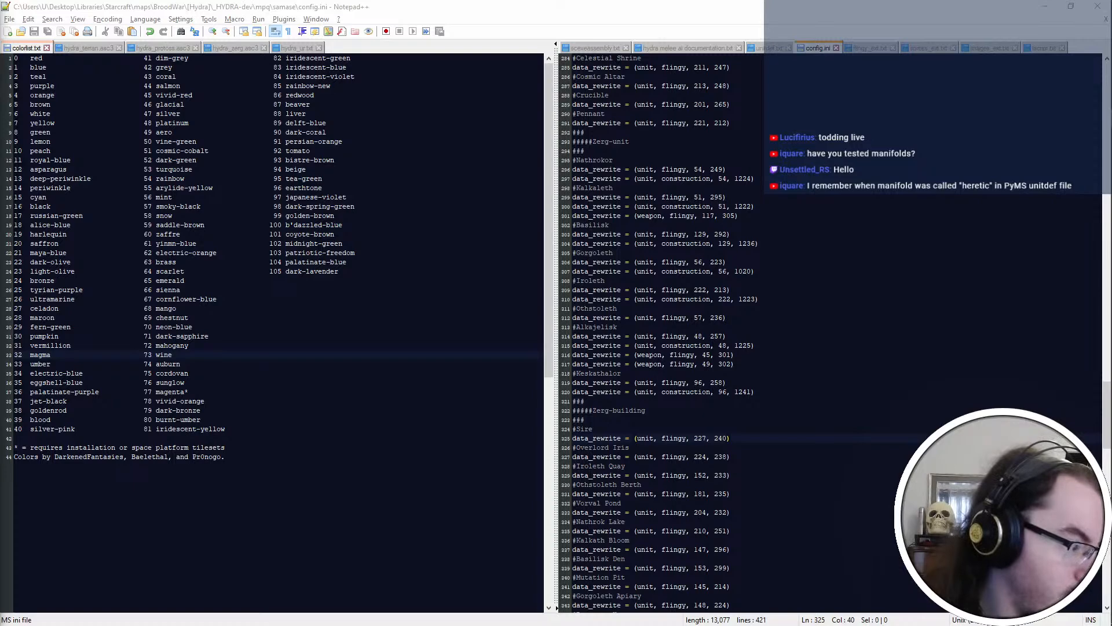
key("alt+Tab")
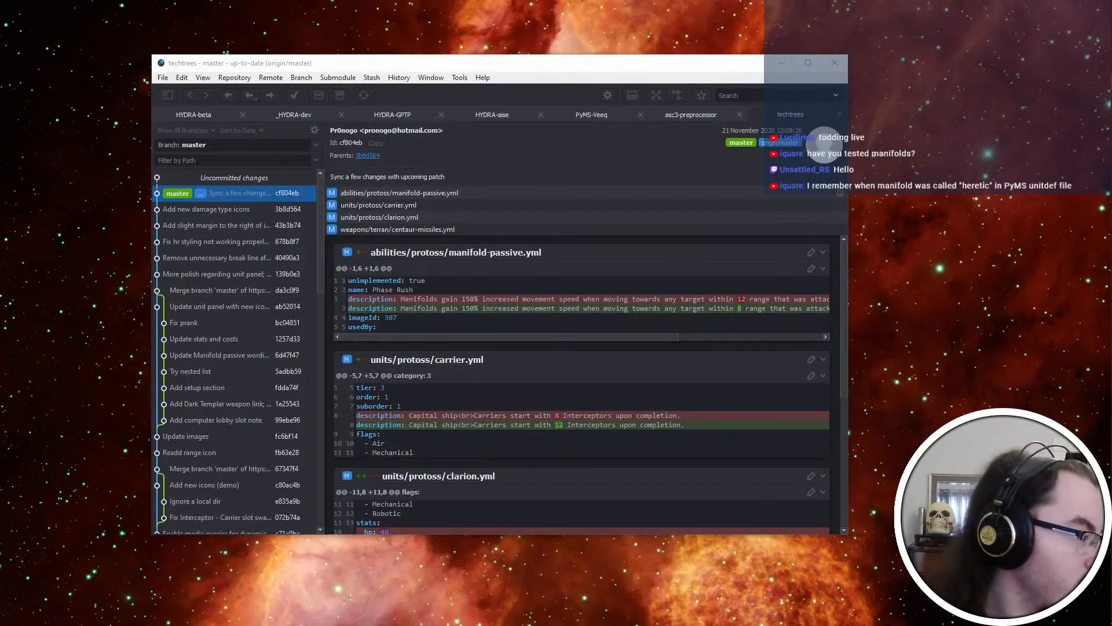
key("alt+Tab")
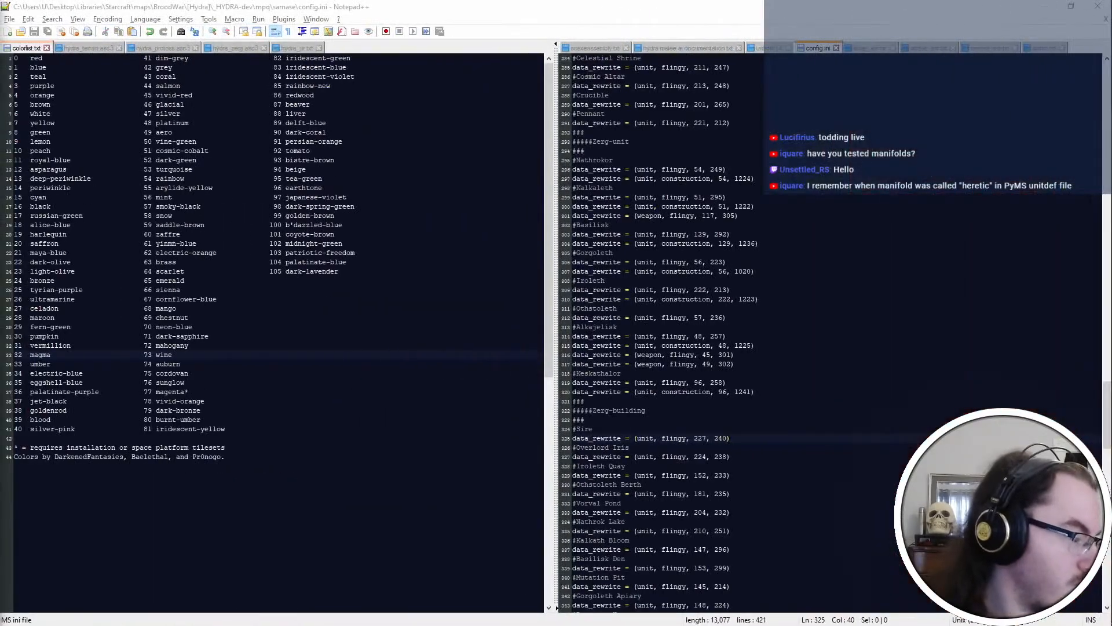
key("alt+Tab")
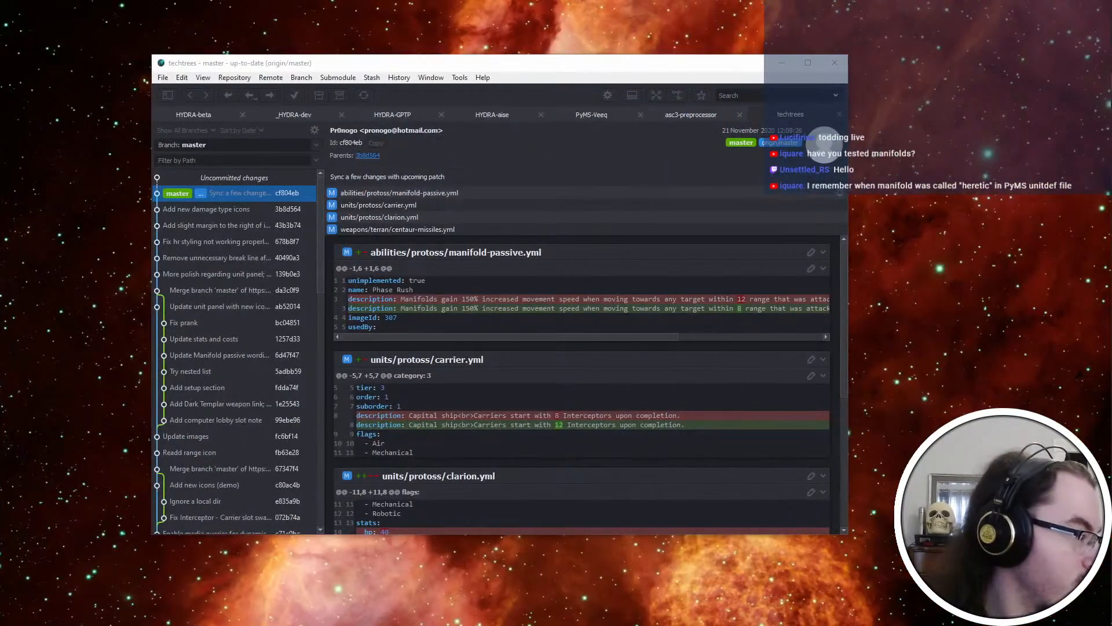
key("ctrl+super+Left")
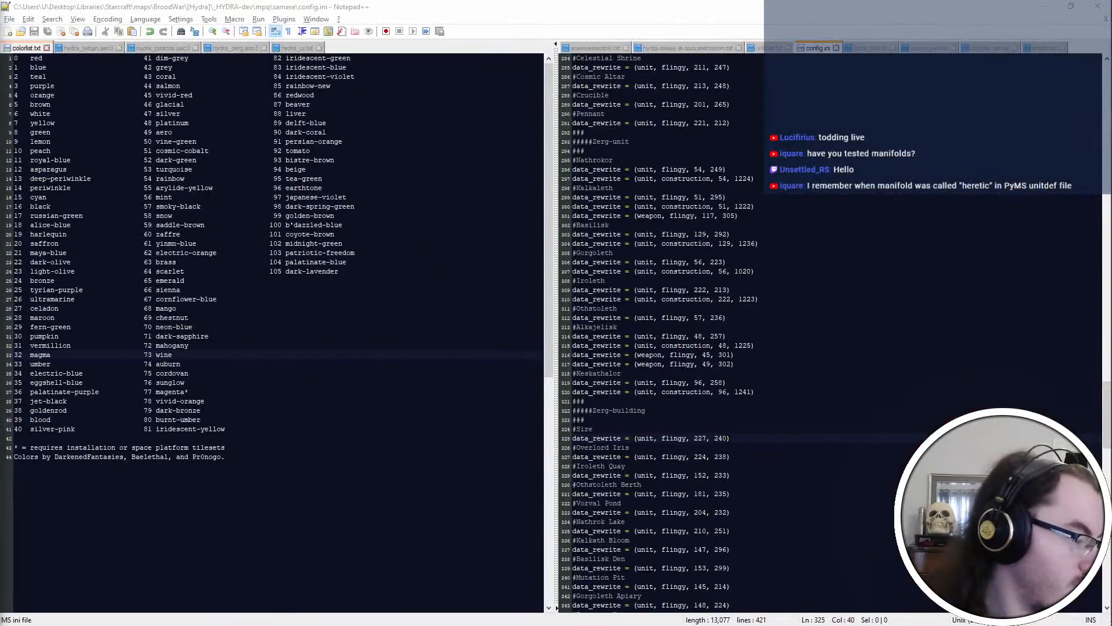
key("ctrl+super+Right")
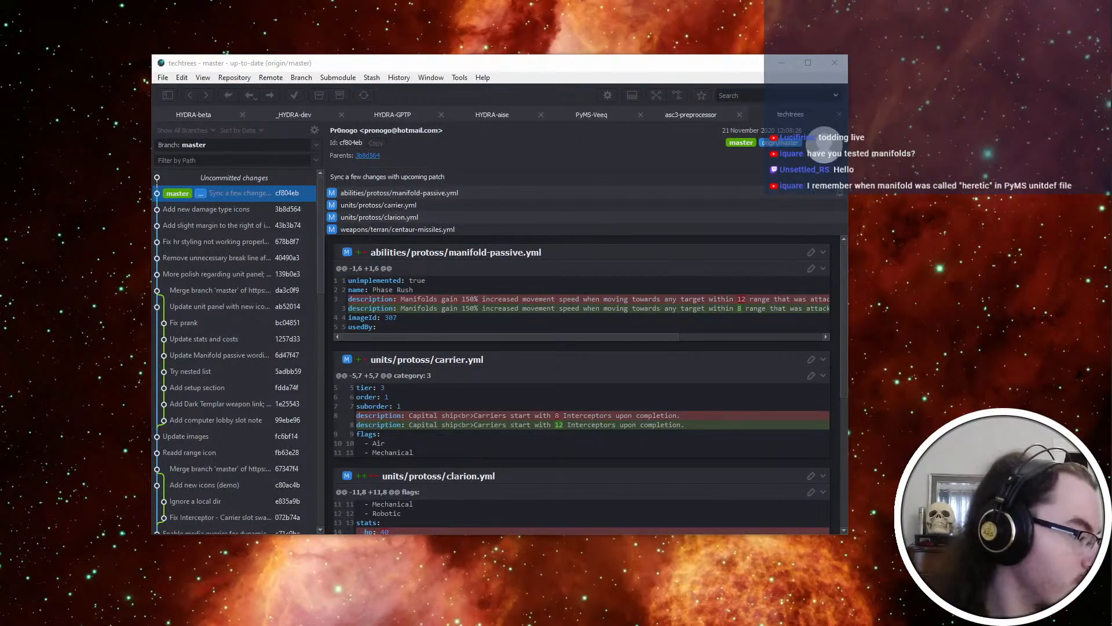
key("ctrl+super+Left")
key("ctrl+super+Right")
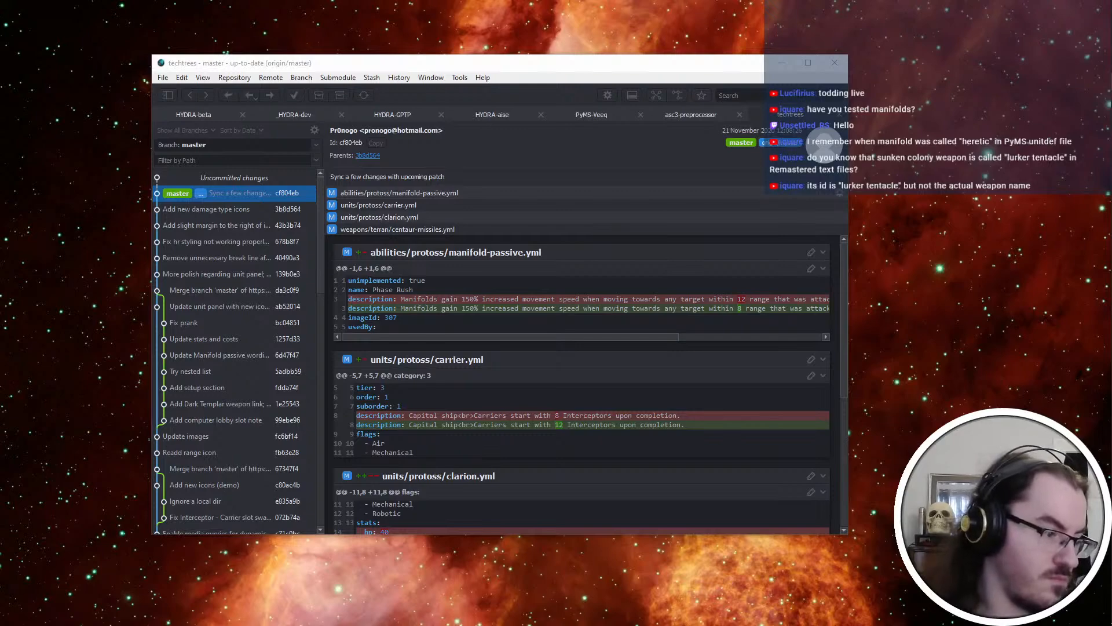
key("alt+Tab")
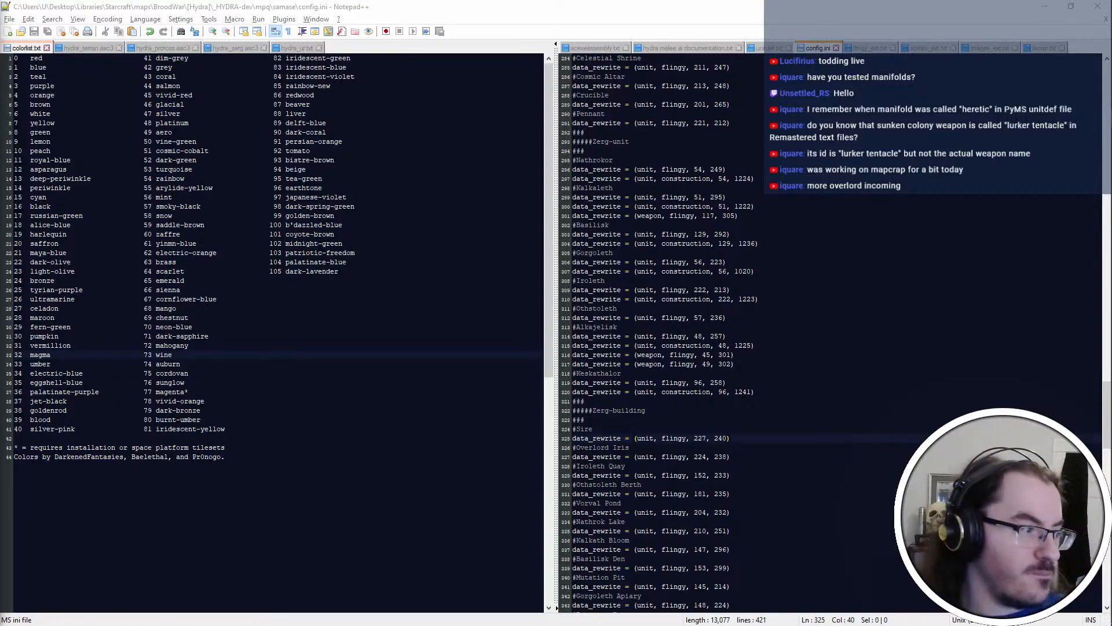
key("ctrl+super+Right")
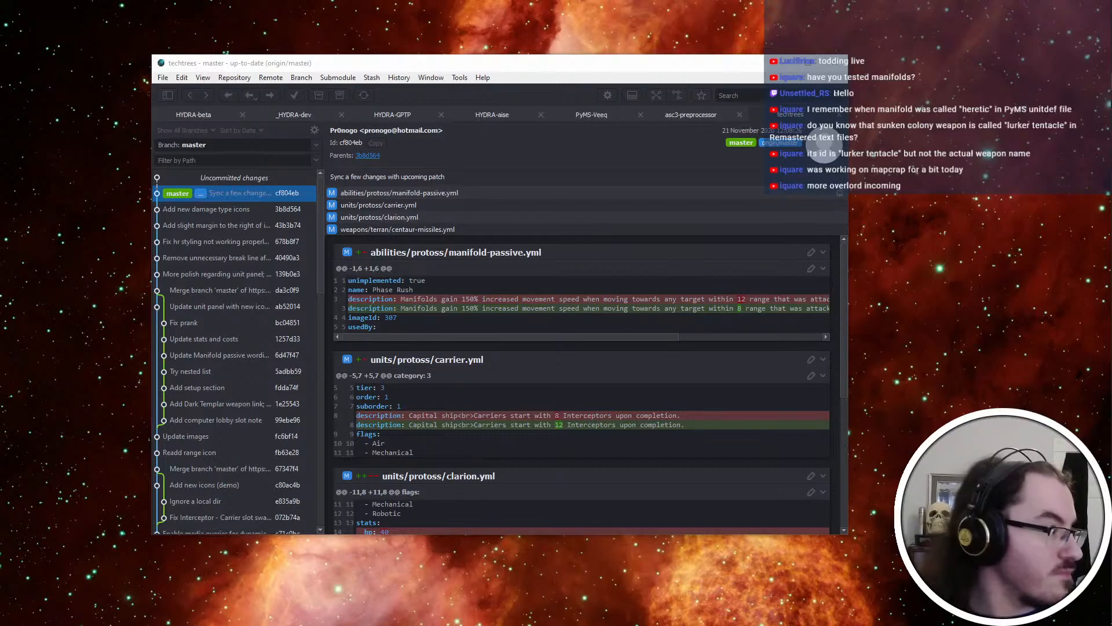
key("ctrl+super+Left")
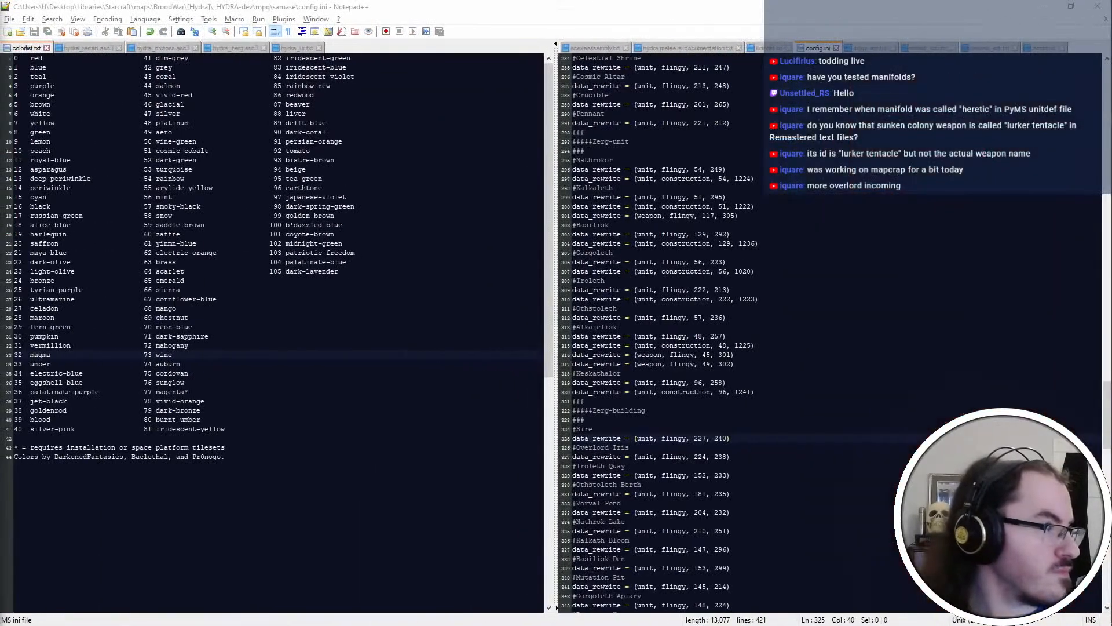
key("ctrl+super+Right")
key("ctrl+super+Left")
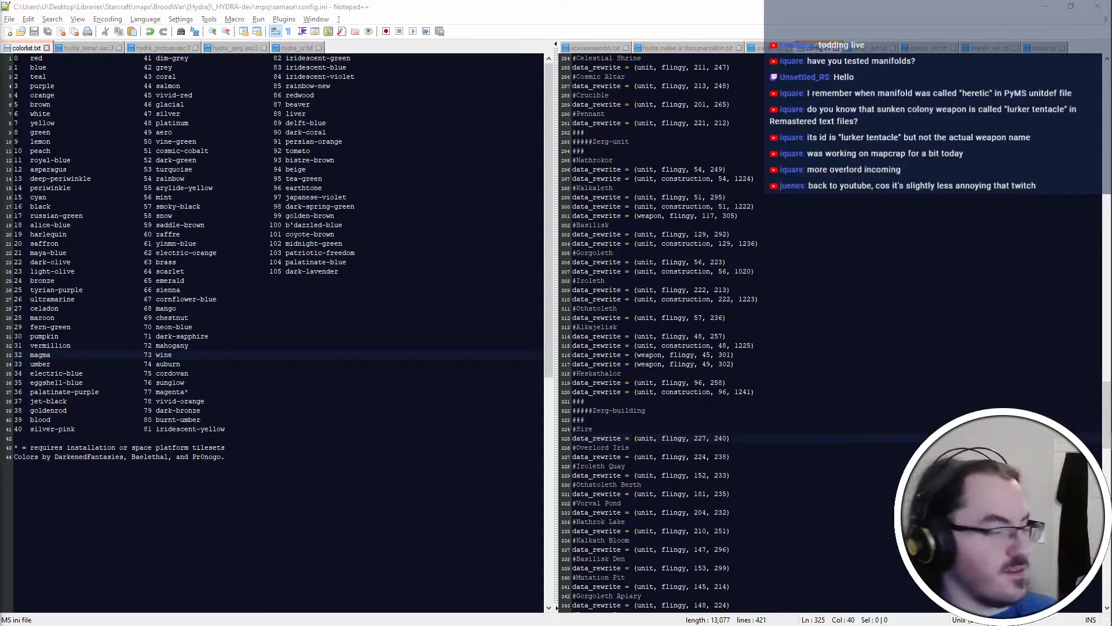
scroll(809, 457, "down", 5)
left_click(809, 457)
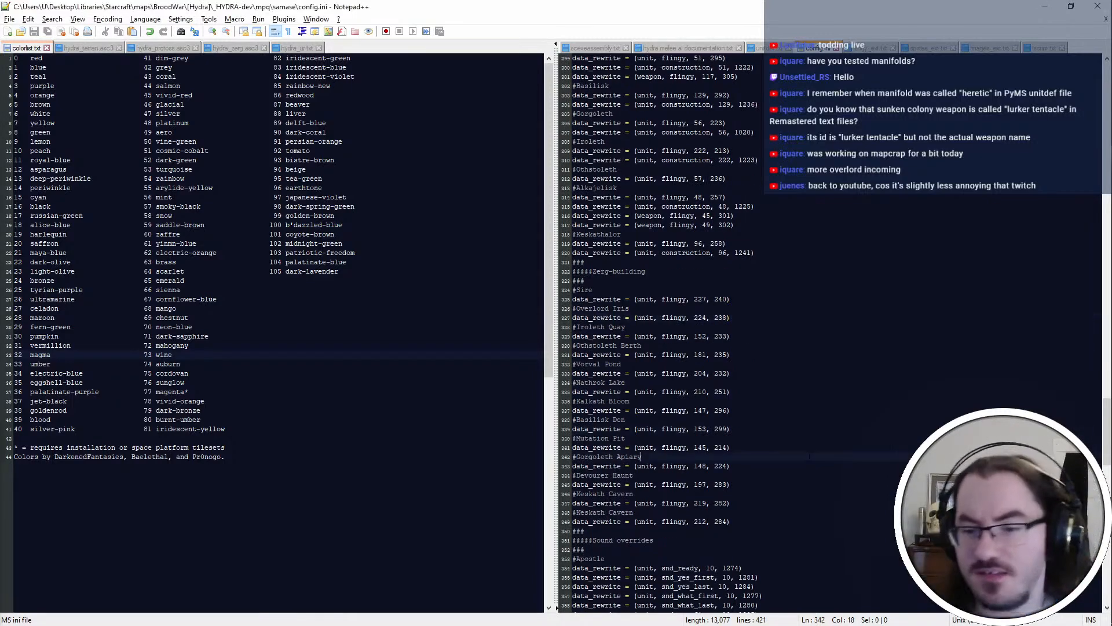
scroll(809, 457, "down", 6)
left_click(805, 327)
left_click(805, 382)
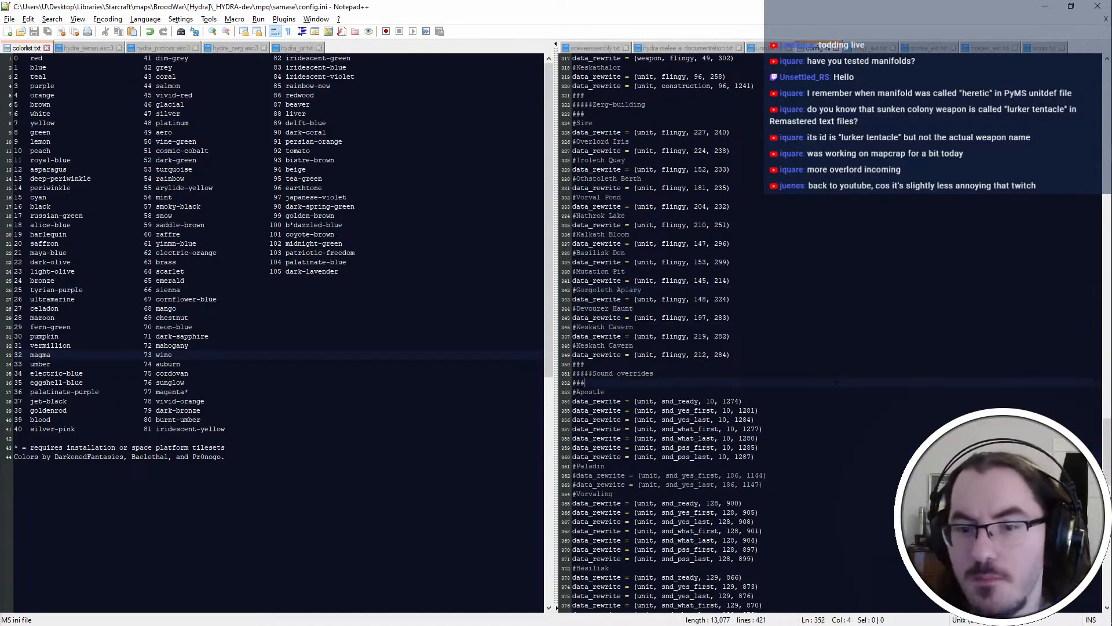
scroll(805, 382, "up", 7)
left_click(805, 309)
Switch to the modstream.txt notes in Notepad
key("alt+Tab")
key("alt+Tab")
key("alt+Tab")
key("alt+Tab")
key("alt+Tab")
key("alt+Tab")
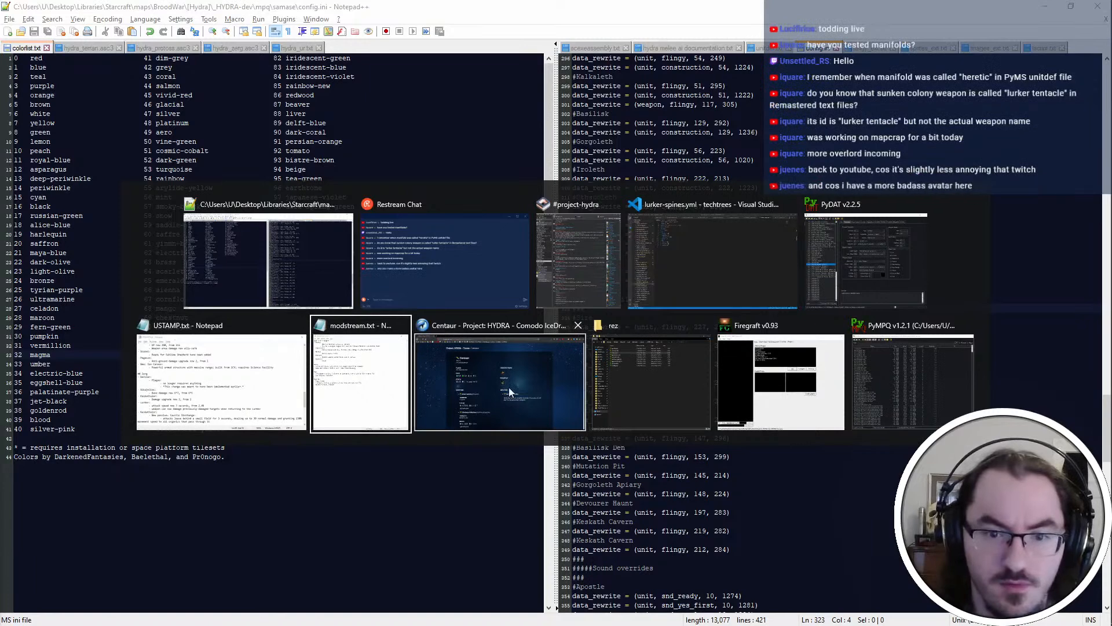
left_click(359, 390)
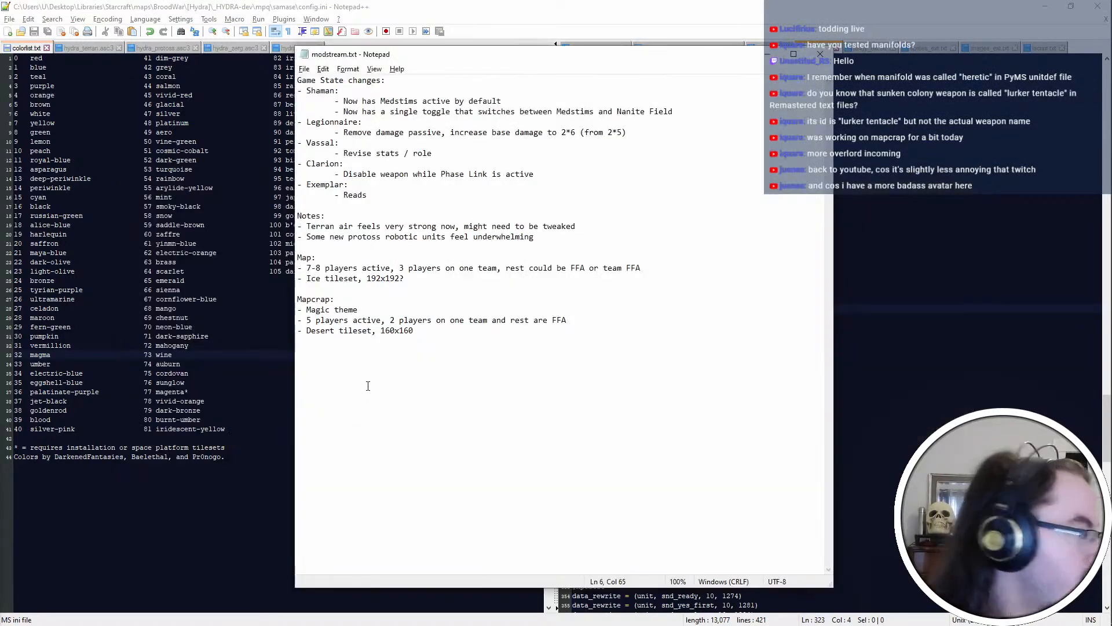
left_click(414, 331)
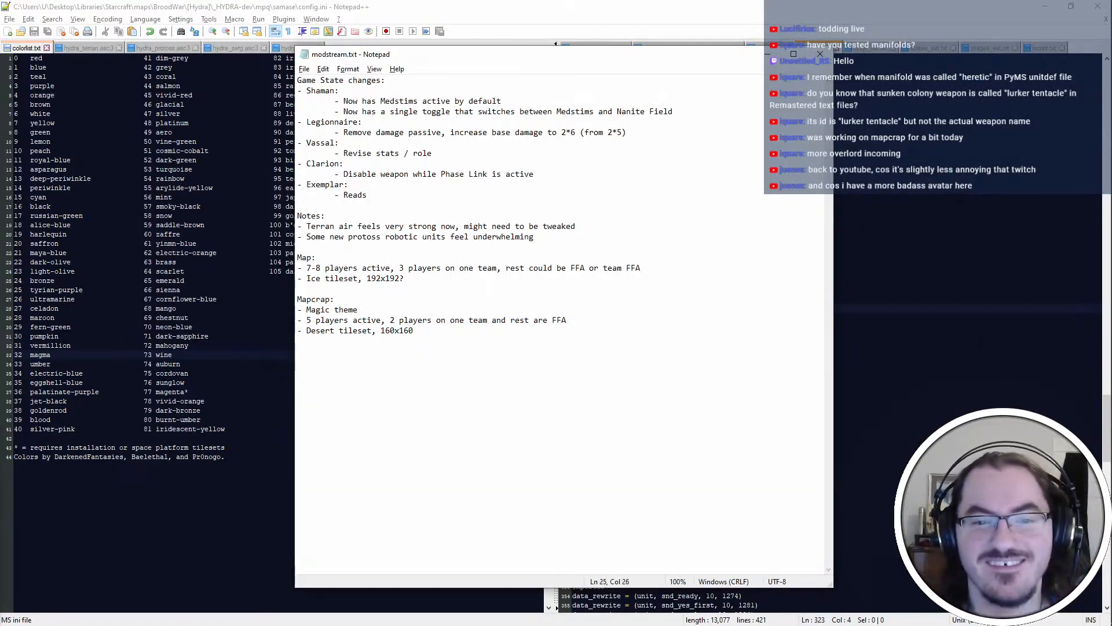
left_click(655, 168)
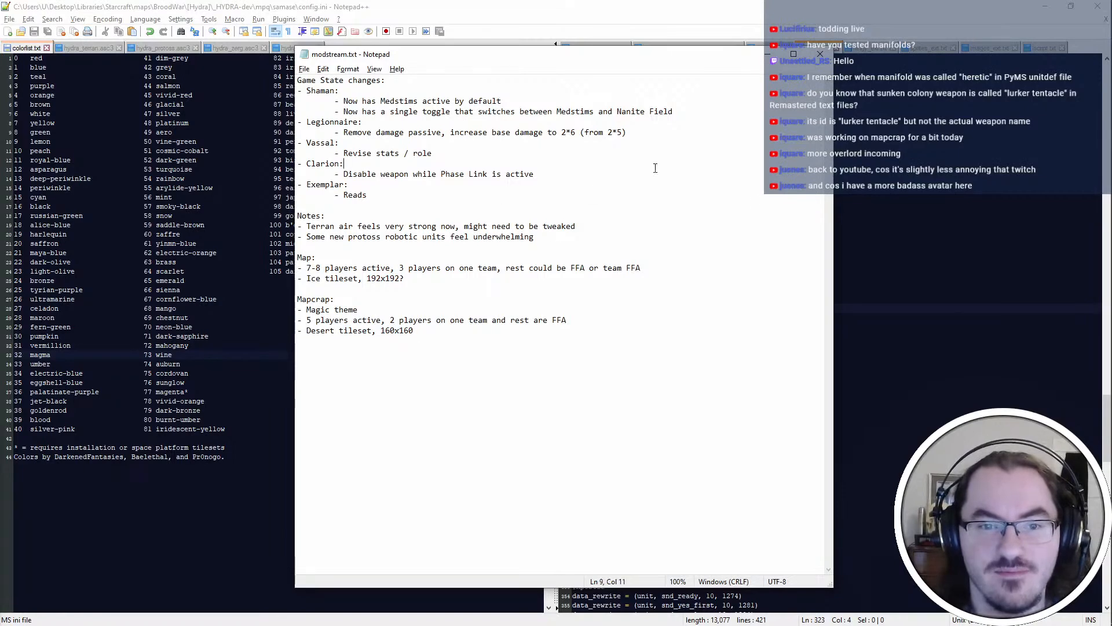
left_click(632, 134)
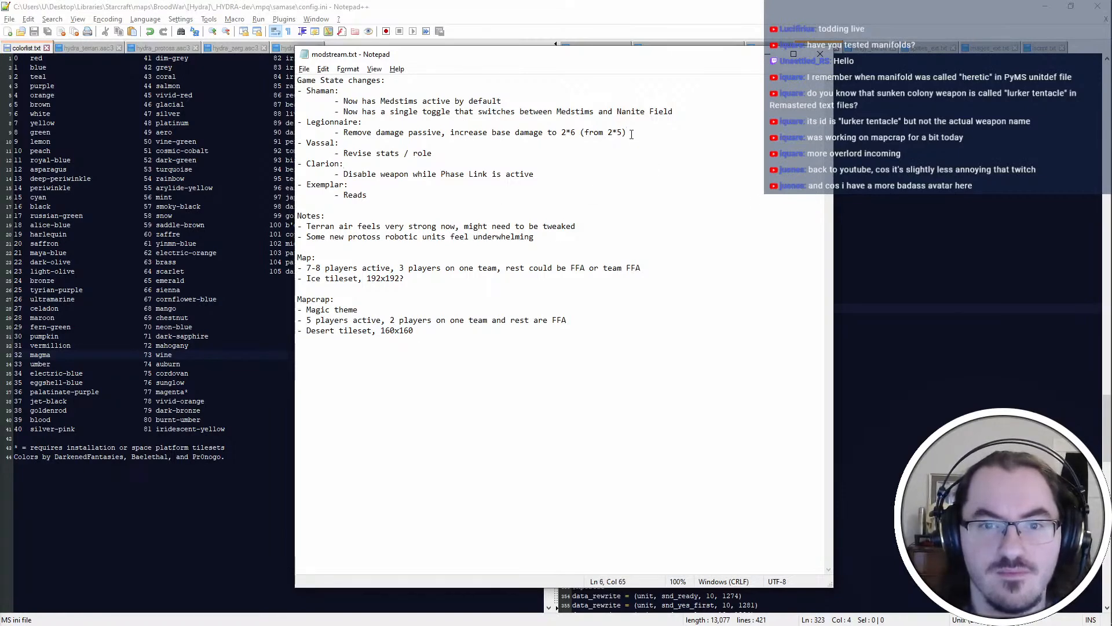
key("alt+Tab")
key("alt+Tab")
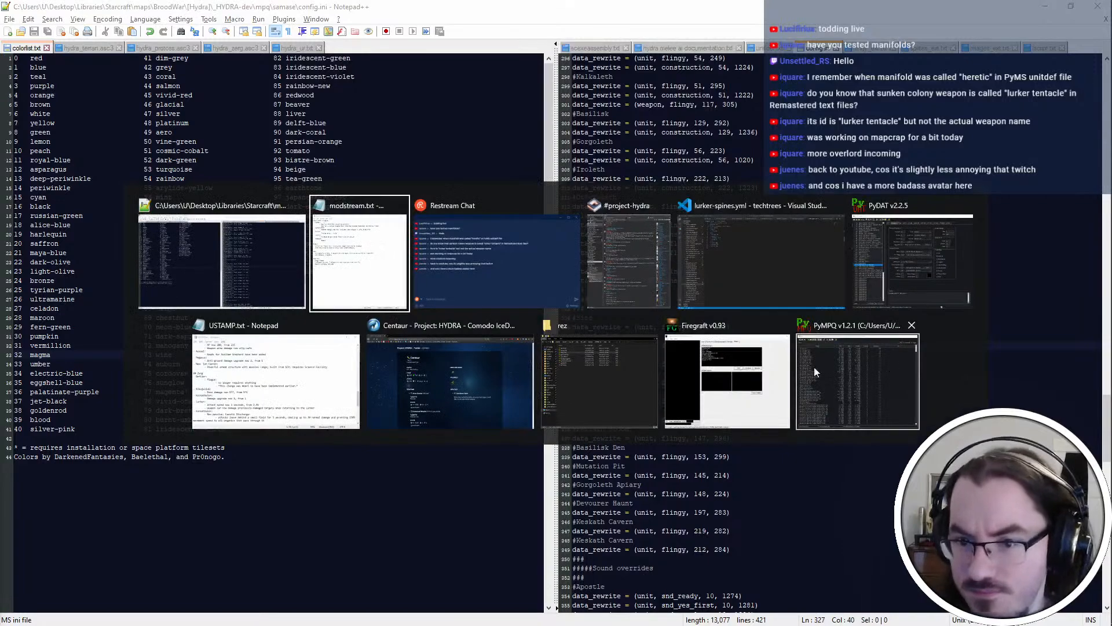
left_click(716, 376)
key("alt+Tab")
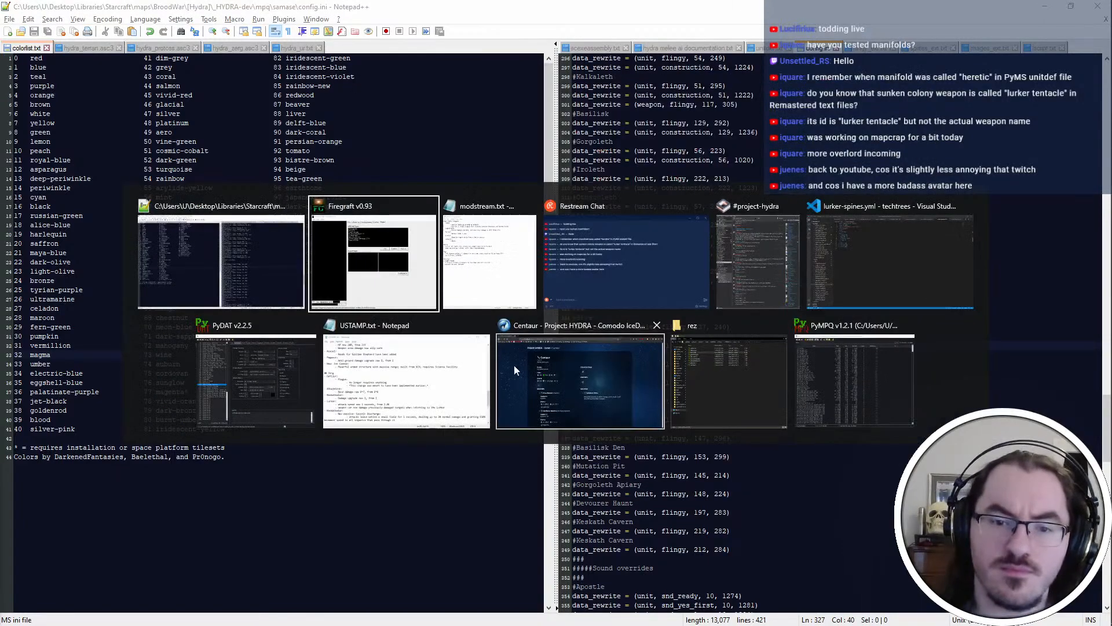
left_click(766, 397)
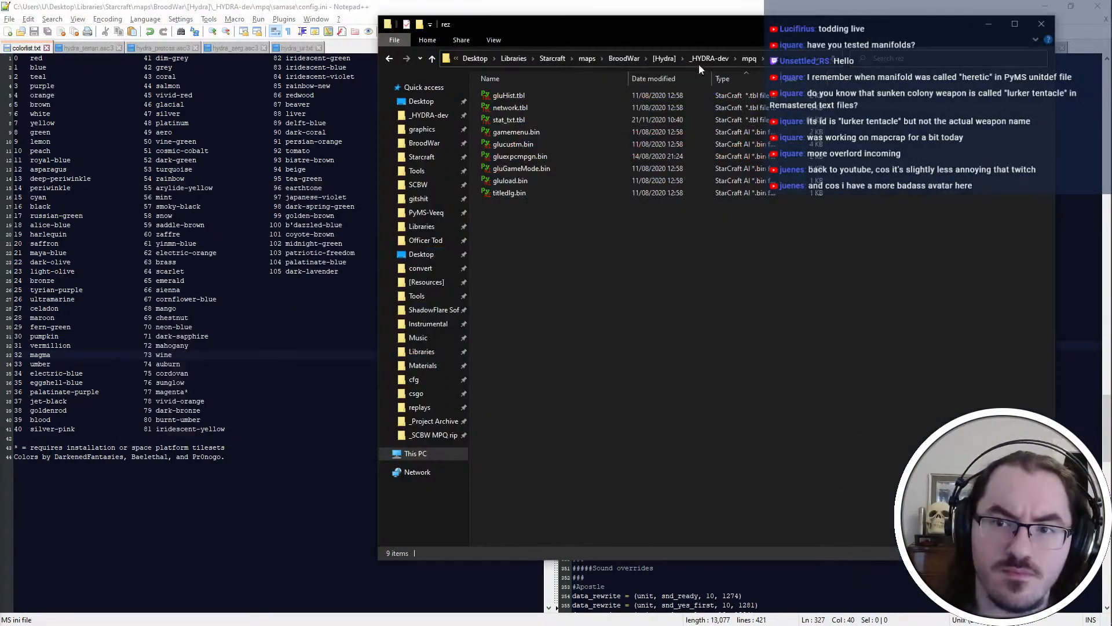
key("alt+Tab")
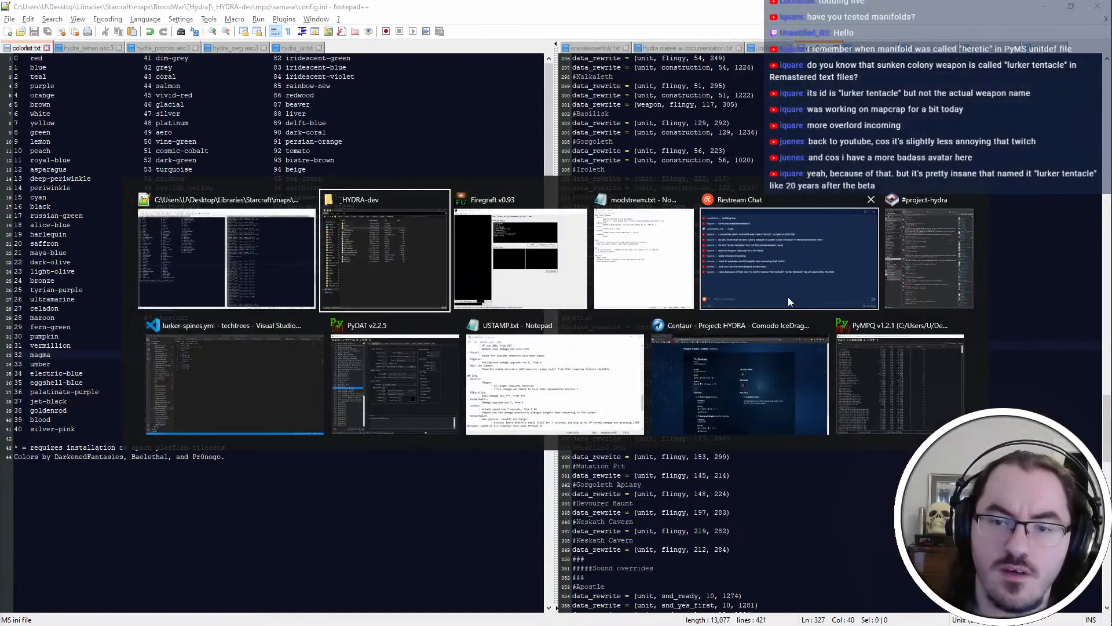
Return to the techtrees project in Visual Studio Code and review scourge-suicide.yml and ultralisk-melee.yml
left_click(234, 349)
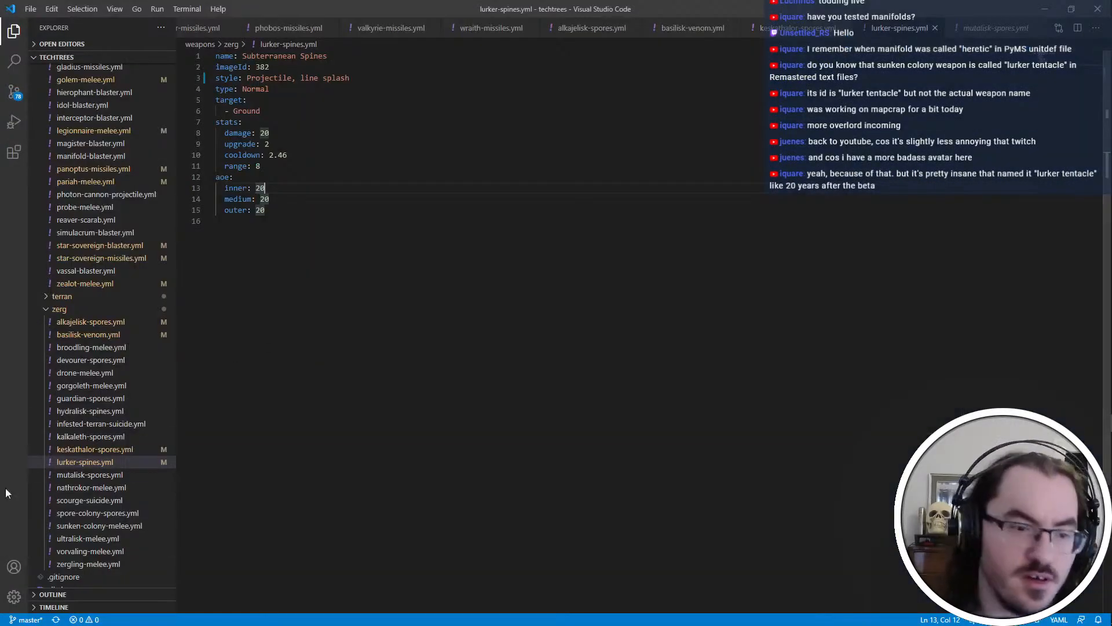
left_click(130, 502)
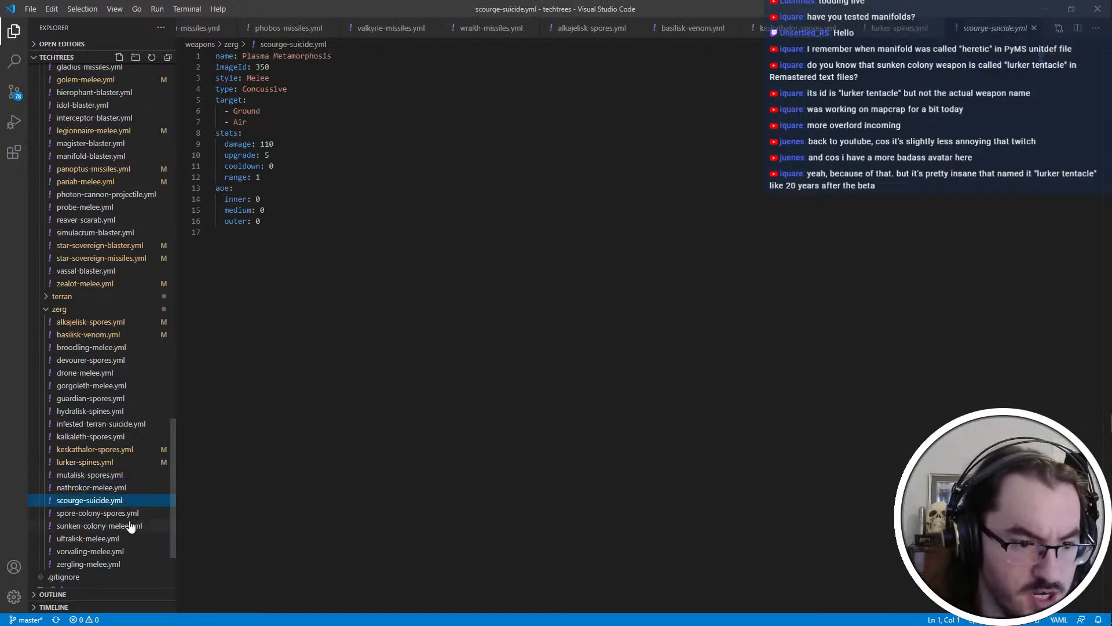
left_click(133, 540)
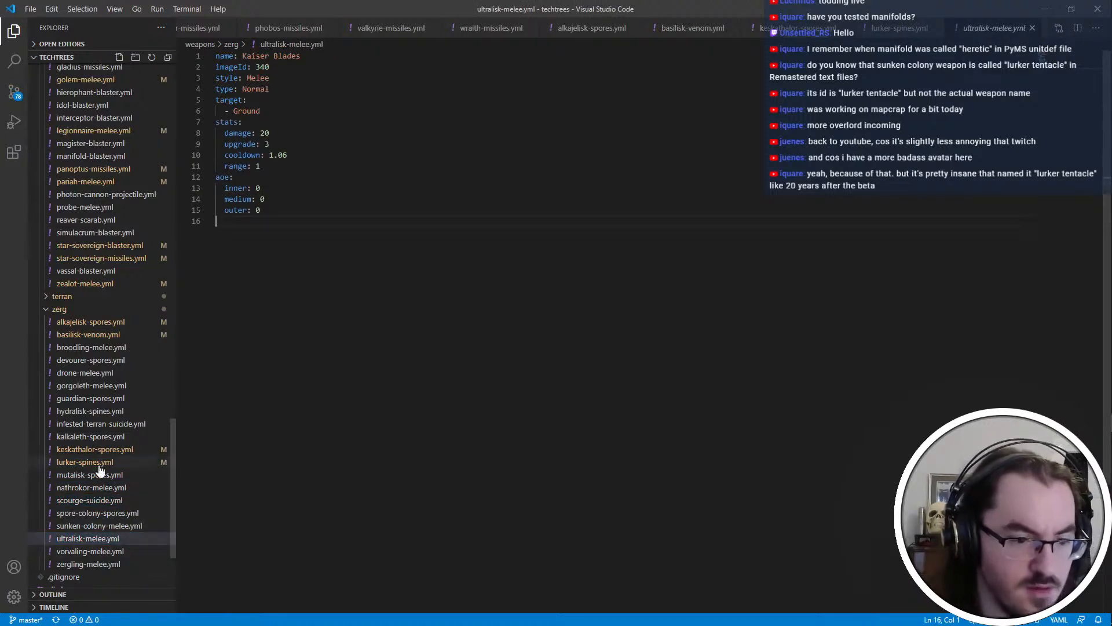
Collapse the zerg and protoss folders under weapons in the techtrees file tree
left_click(75, 311)
scroll(98, 243, "up", 6)
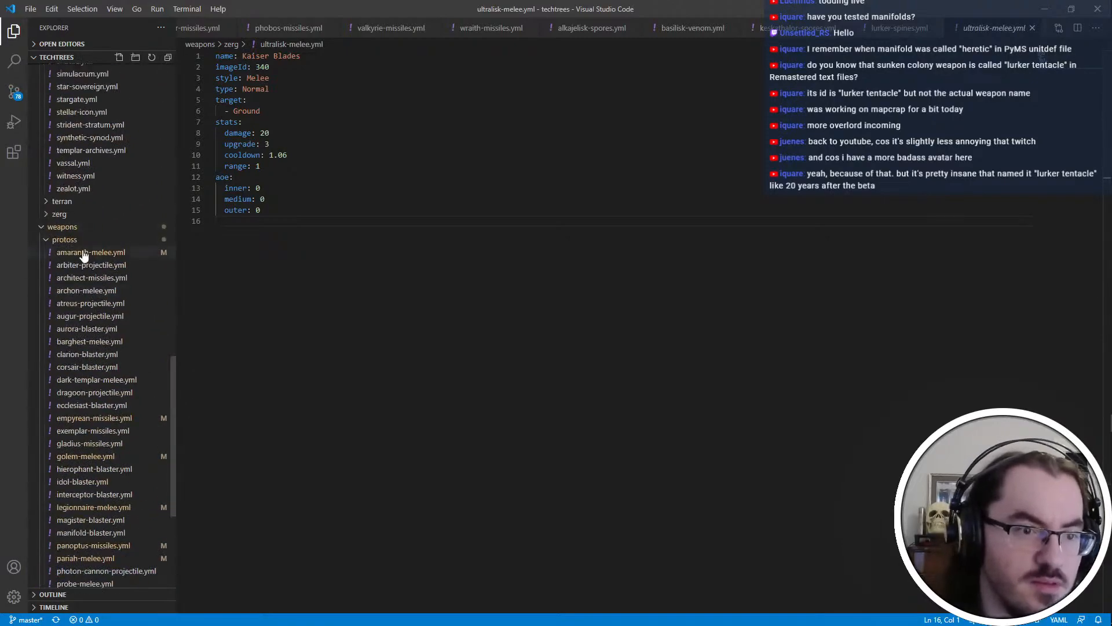
left_click(81, 239)
scroll(95, 314, "up", 13)
Switch to the techtrees repository in the Git client and stage all uncommitted weapon file changes
key("super+Down")
key("super+Up")
key("ctrl+super+Right")
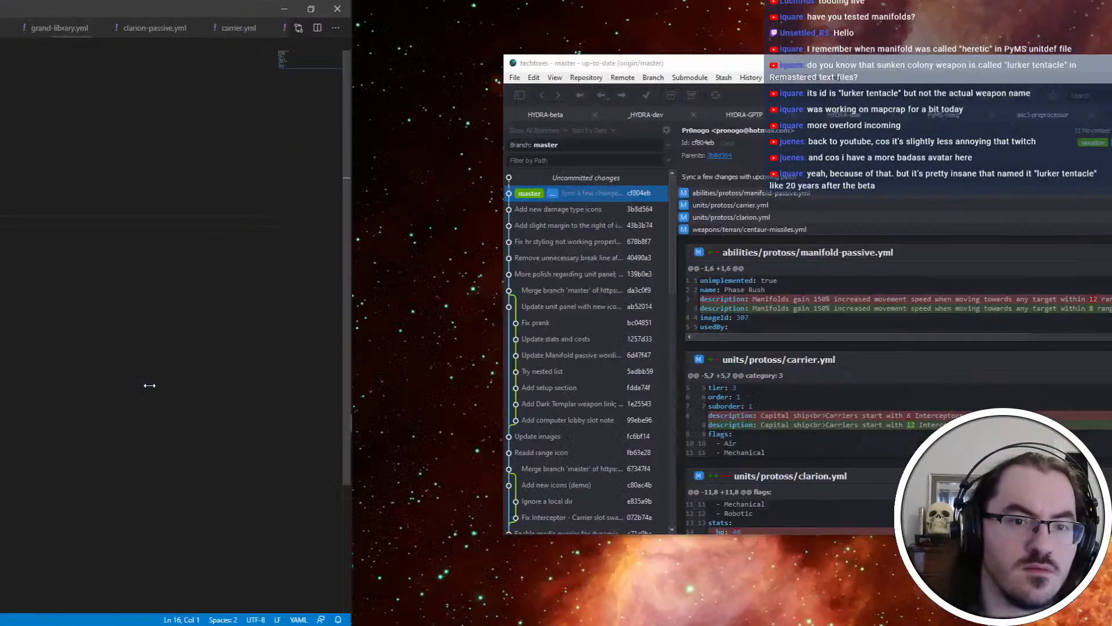
left_click(261, 182)
left_click(820, 142)
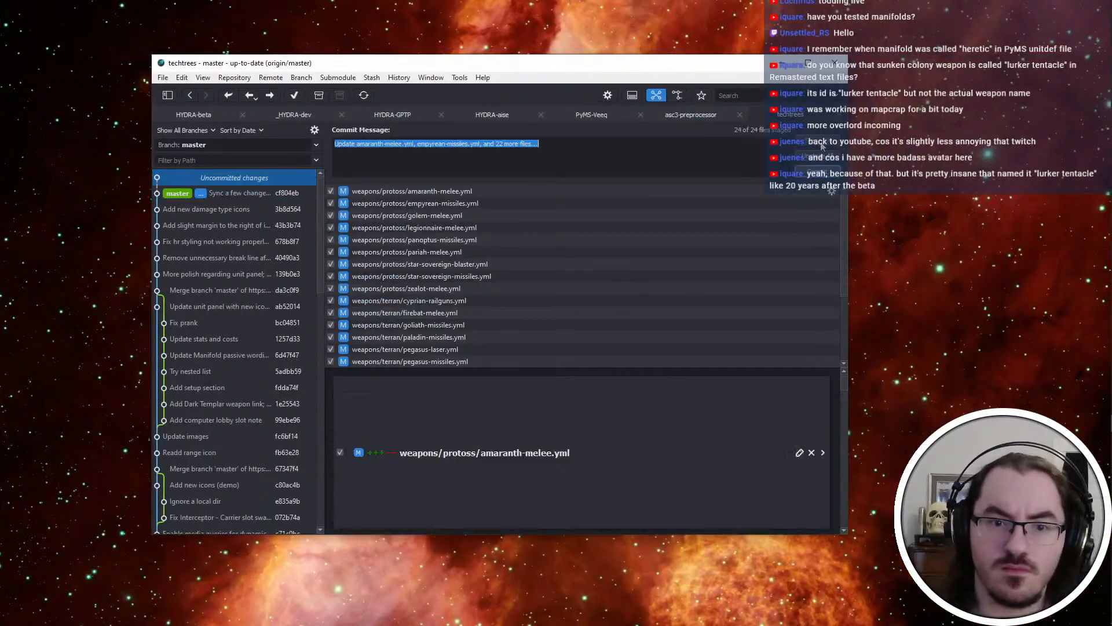
Commit the staged files with the message "Update all weapons with appropriate factors" and push master to origin
type("Update all weapon")
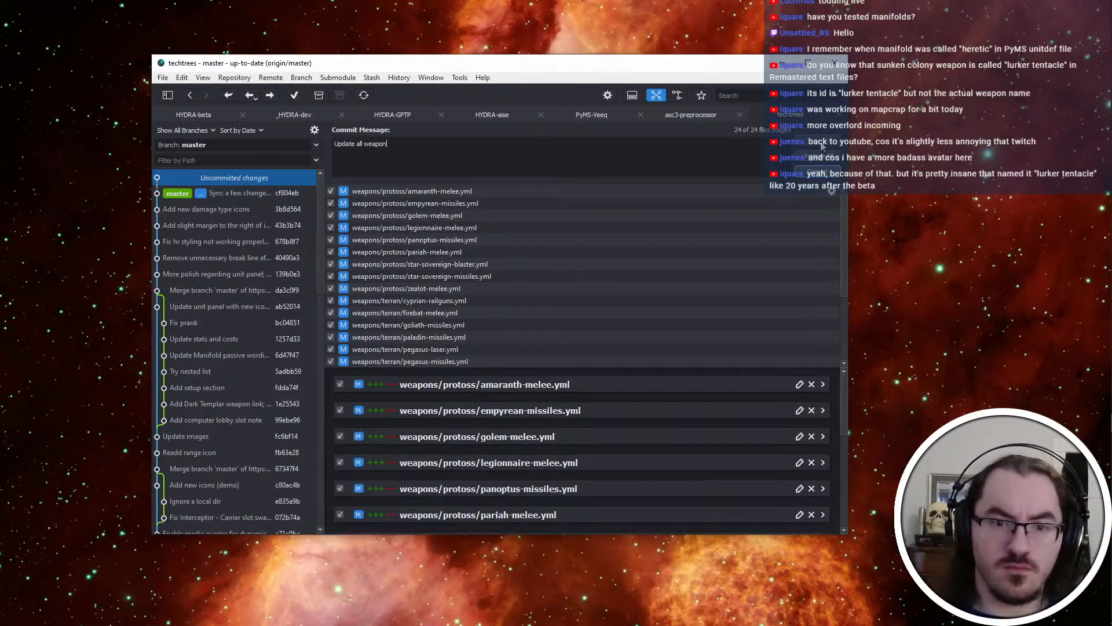
type("s with app")
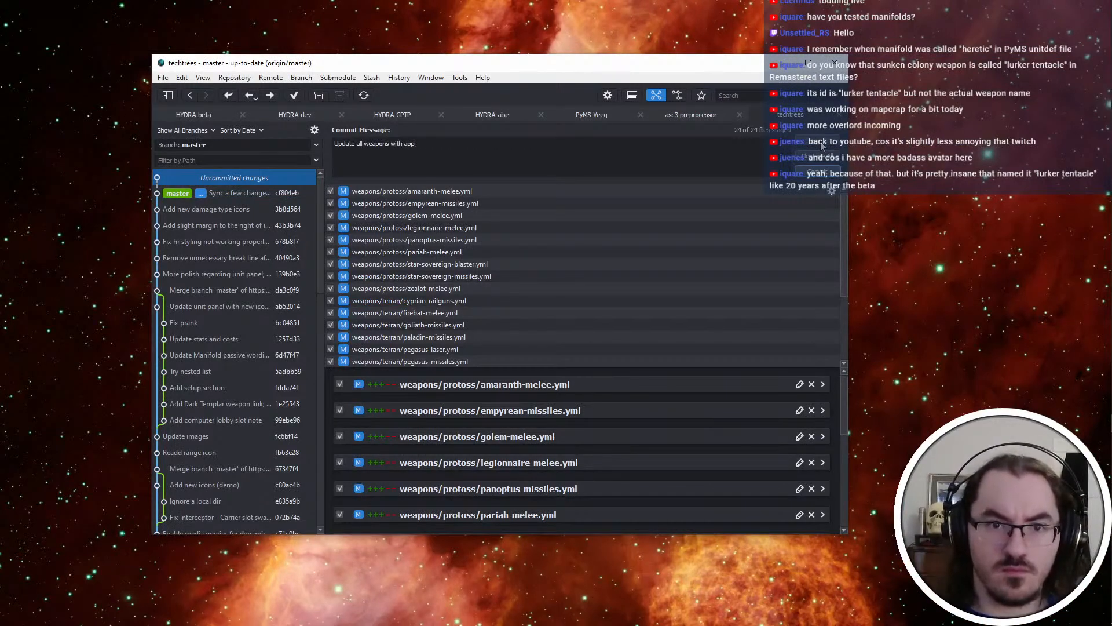
type("ropriate factors")
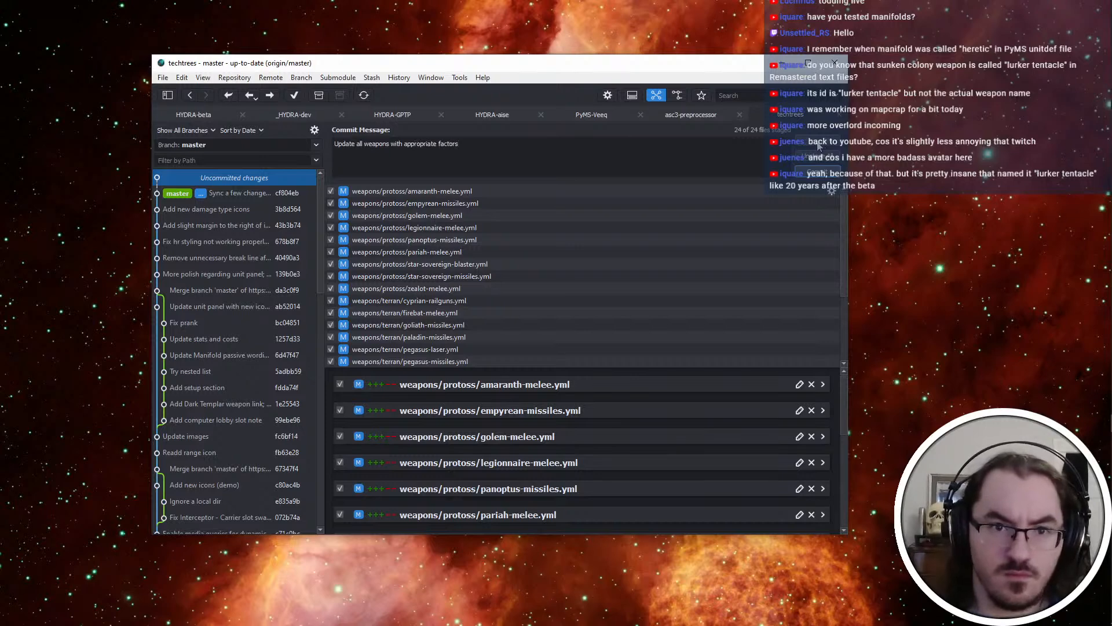
left_click(818, 171)
left_click(267, 98)
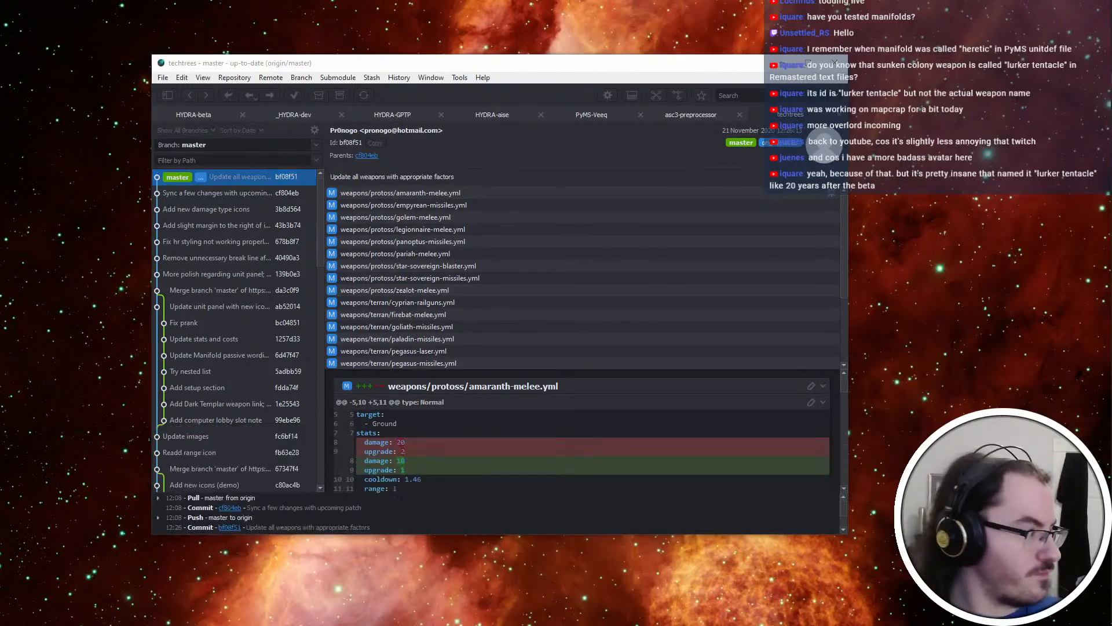
scroll(645, 236, "down", 3)
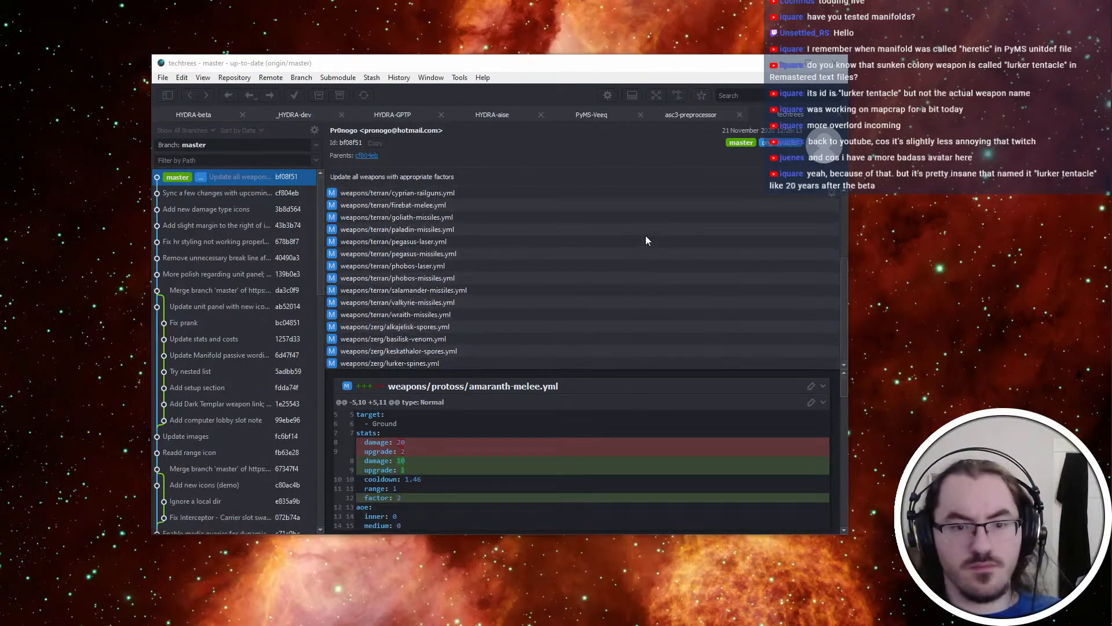
scroll(640, 264, "up", 3)
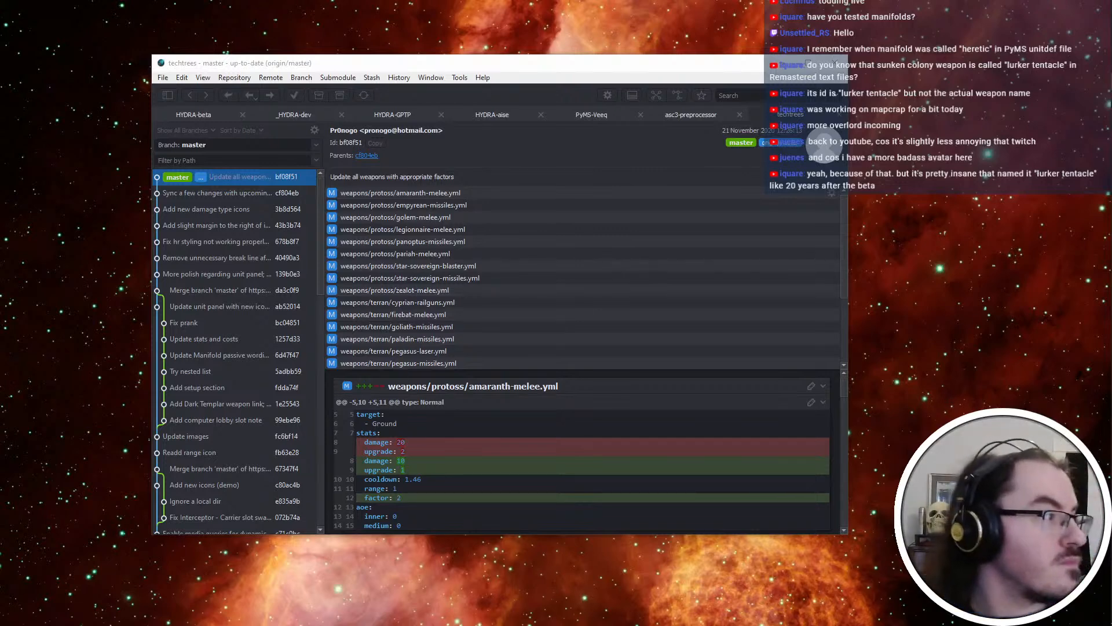
key("alt+Tab")
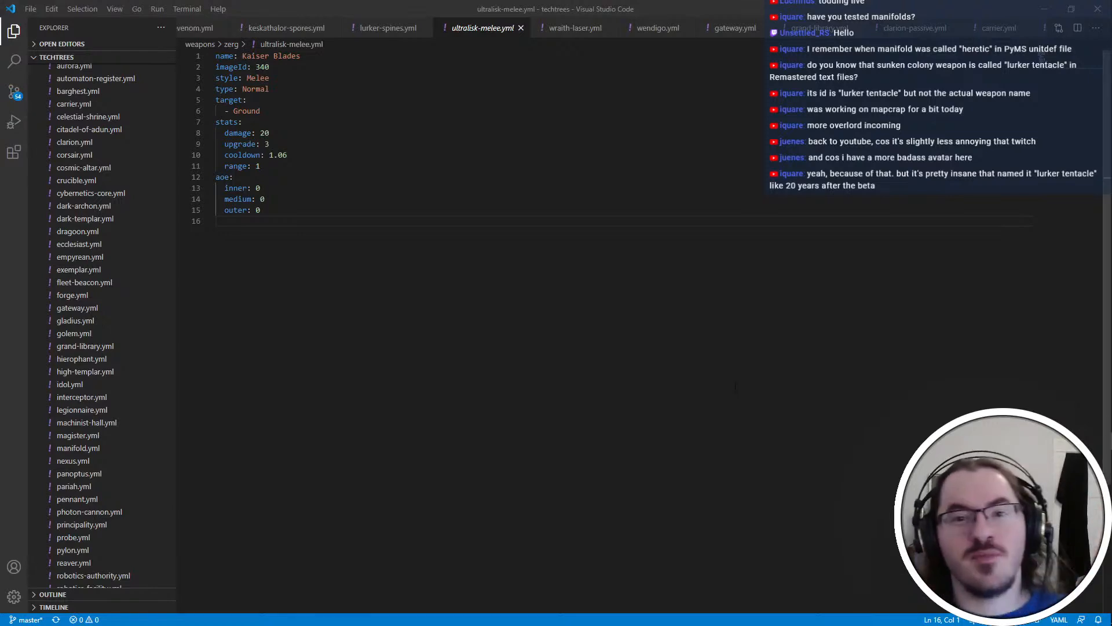
key("alt+Tab")
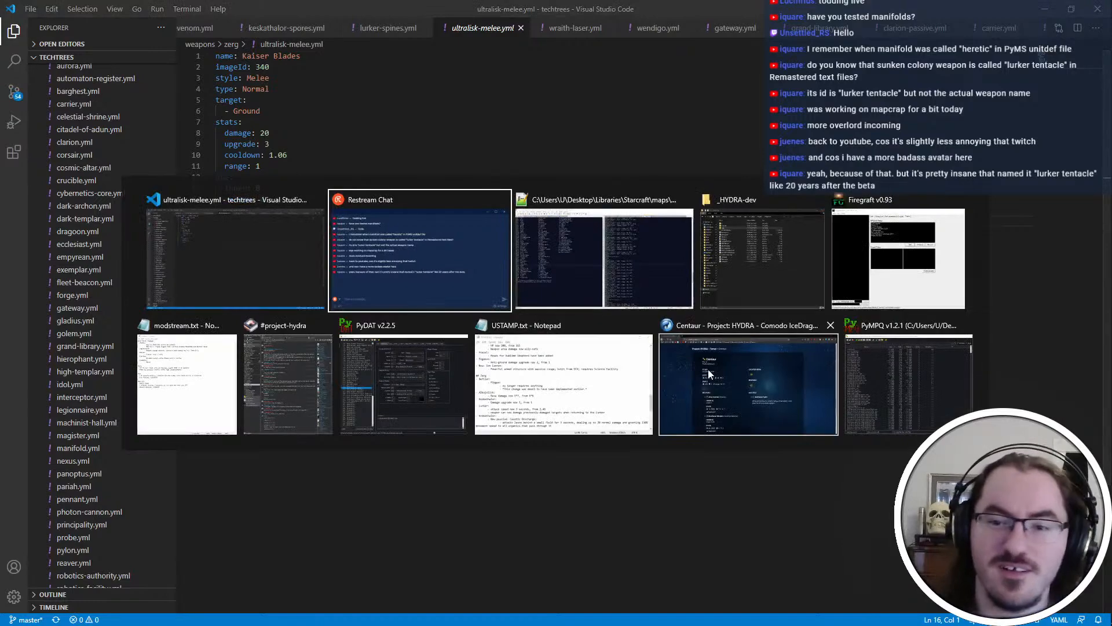
left_click(392, 379)
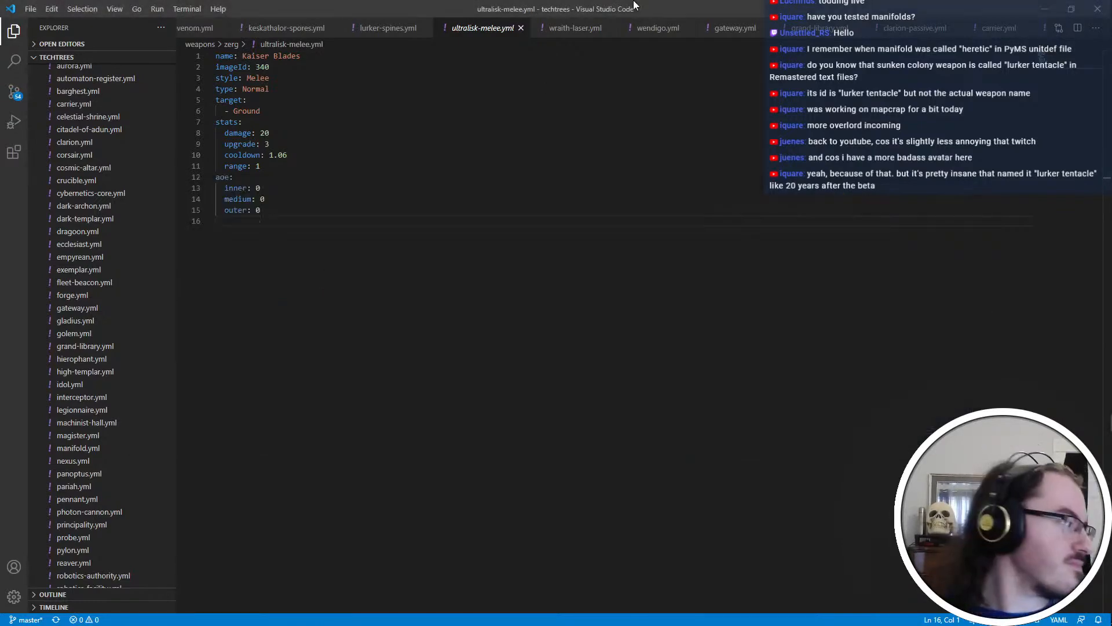
left_click_drag(635, 5, 0, 35)
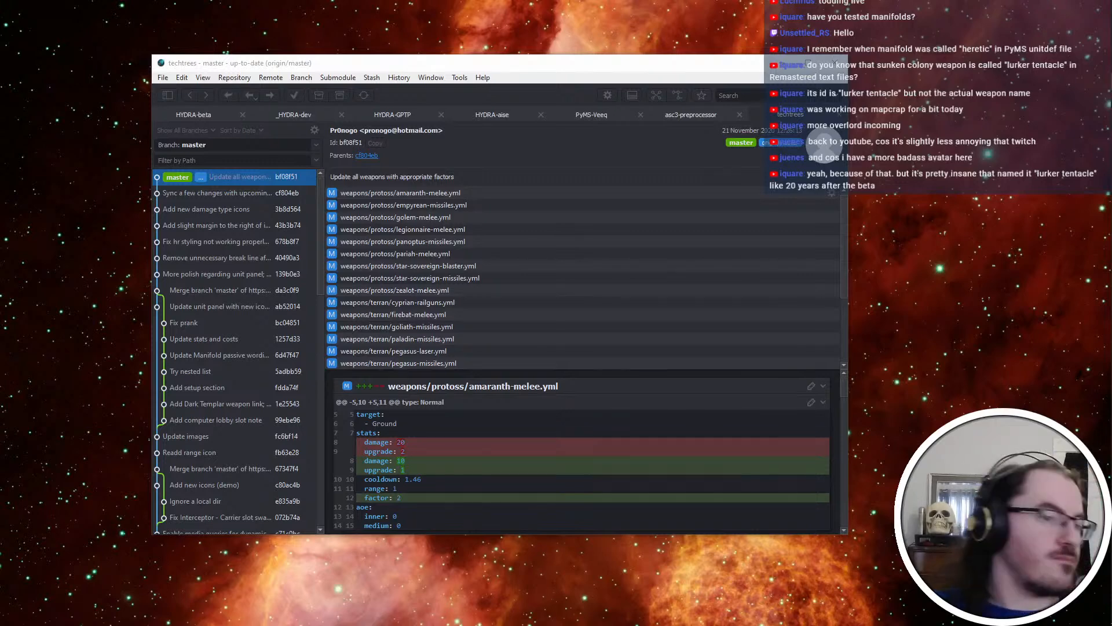
left_click_drag(0, 35, 670, 3)
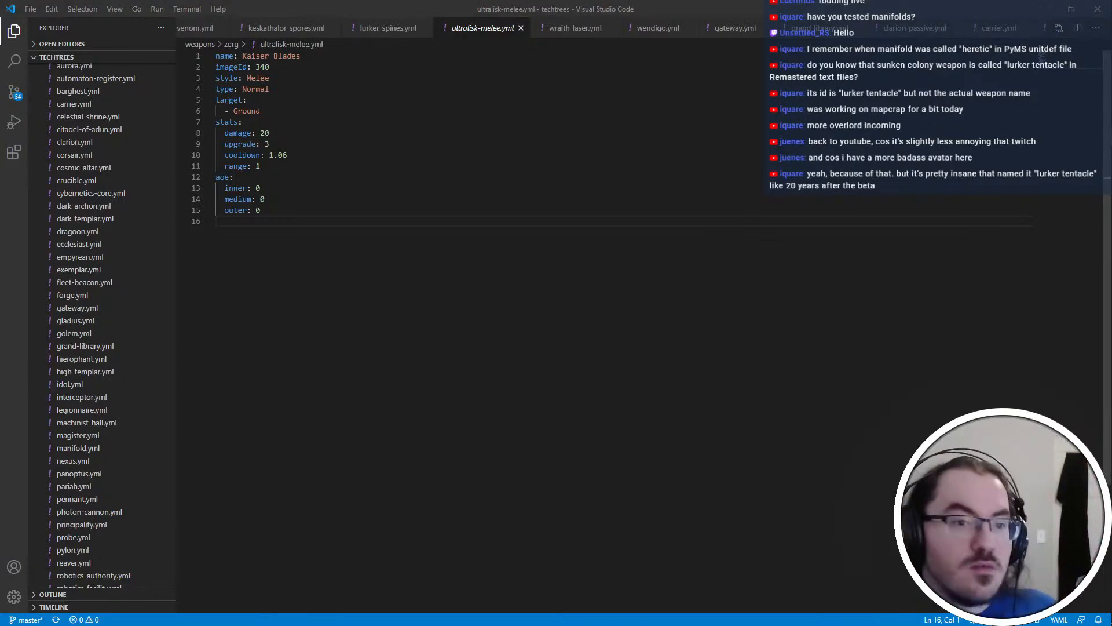
Look through the Zerg ability files in the techtrees project and examine the Plague entry in plague.yml
scroll(112, 346, "down", 3)
scroll(112, 347, "up", 10)
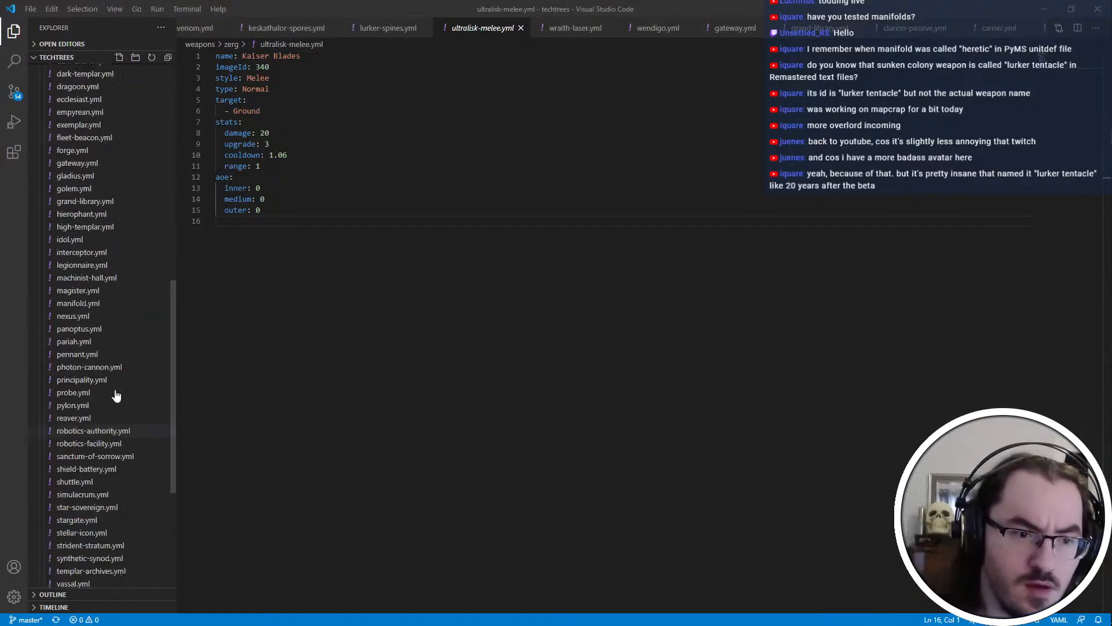
left_click(73, 96)
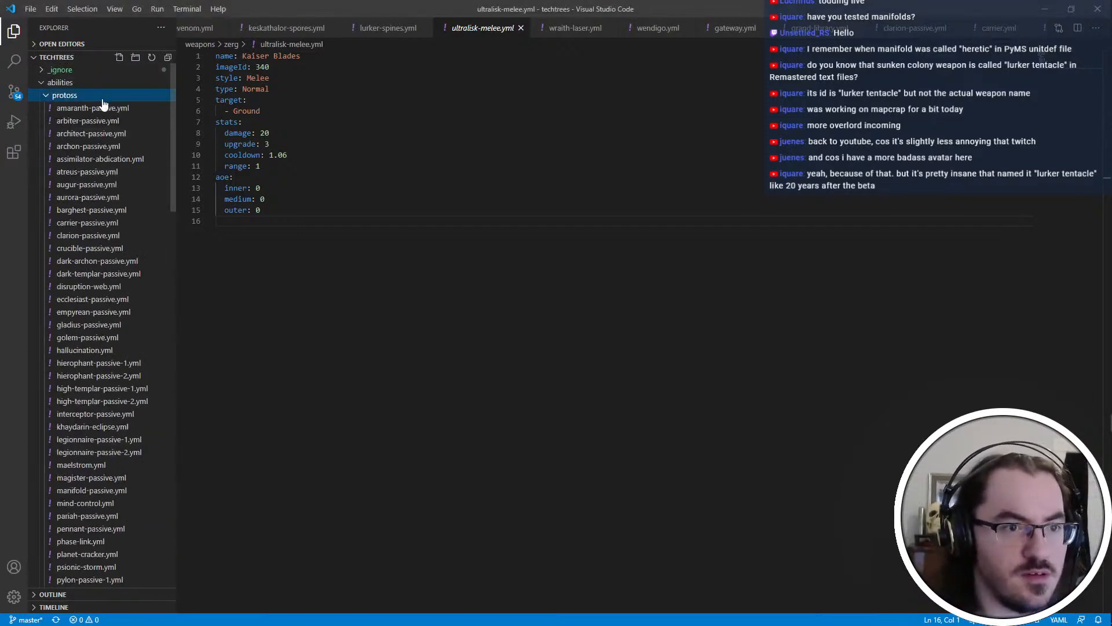
left_click(88, 84)
left_click(76, 86)
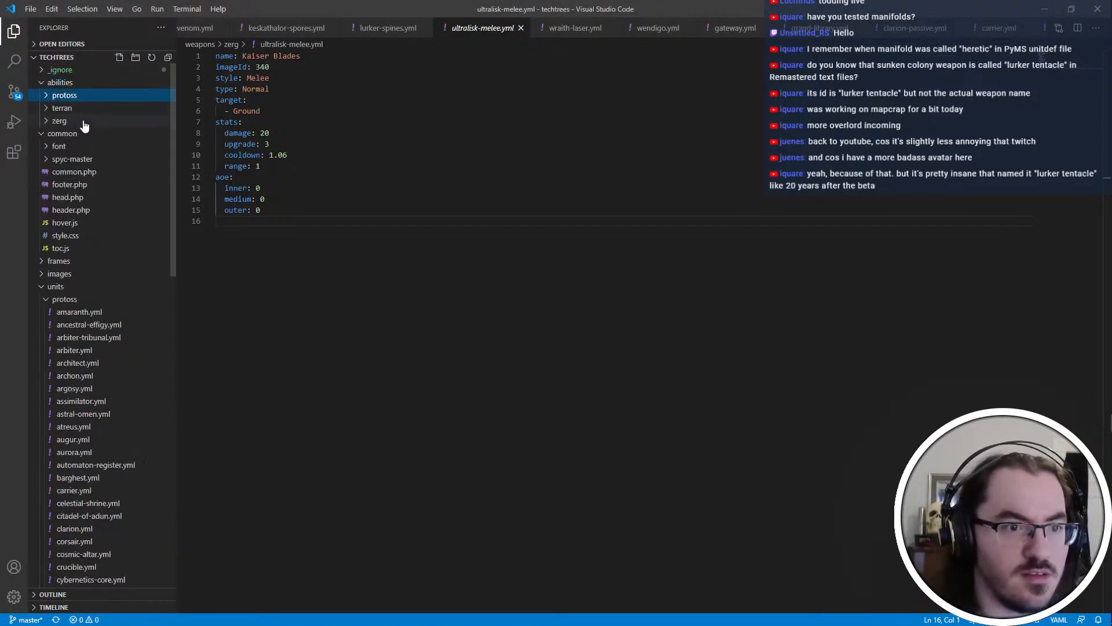
left_click(83, 126)
scroll(120, 191, "down", 5)
scroll(122, 204, "up", 2)
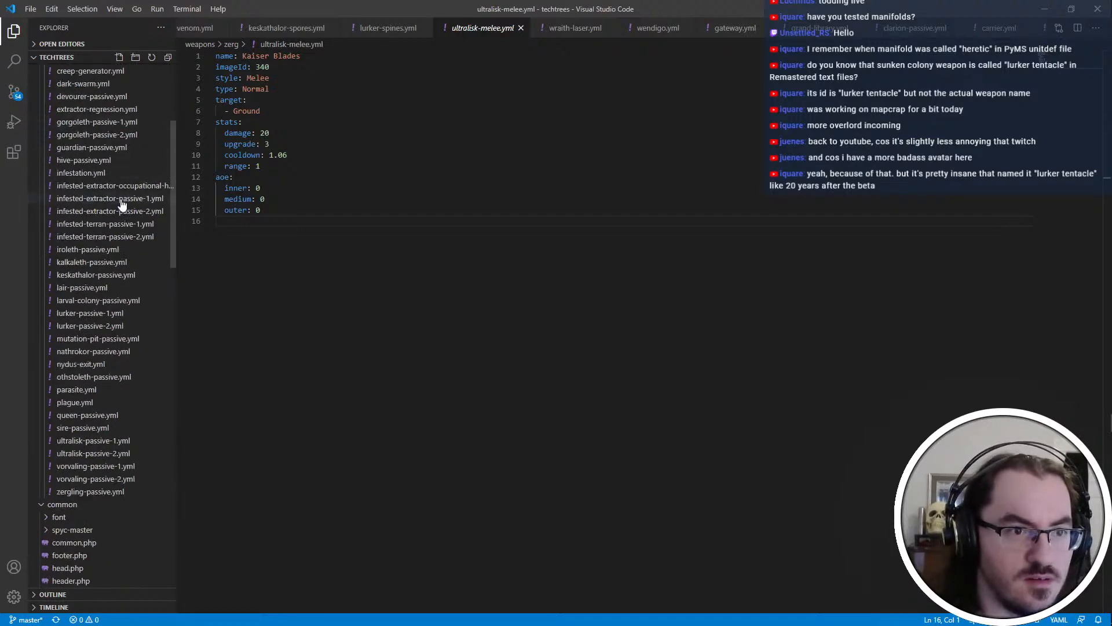
scroll(115, 128, "up", 1)
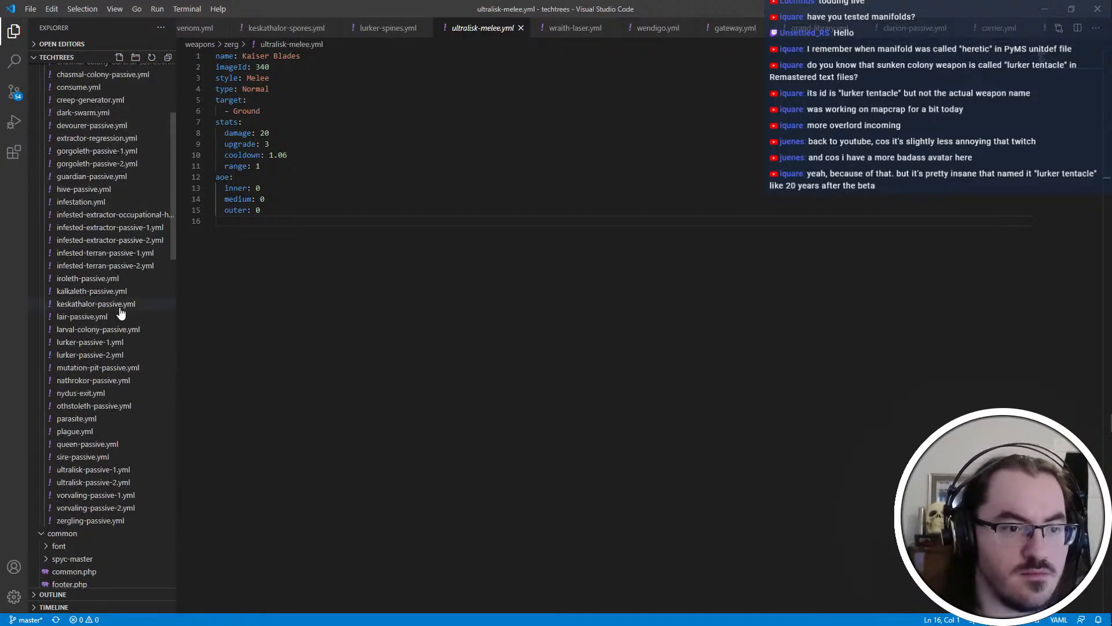
scroll(121, 312, "up", 1)
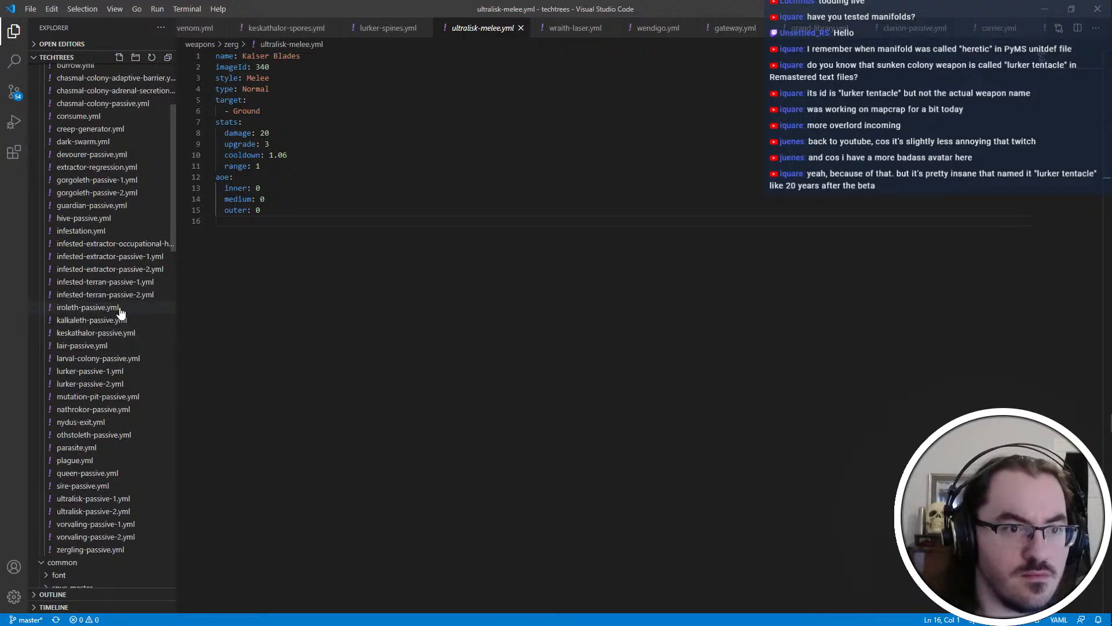
left_click(115, 461)
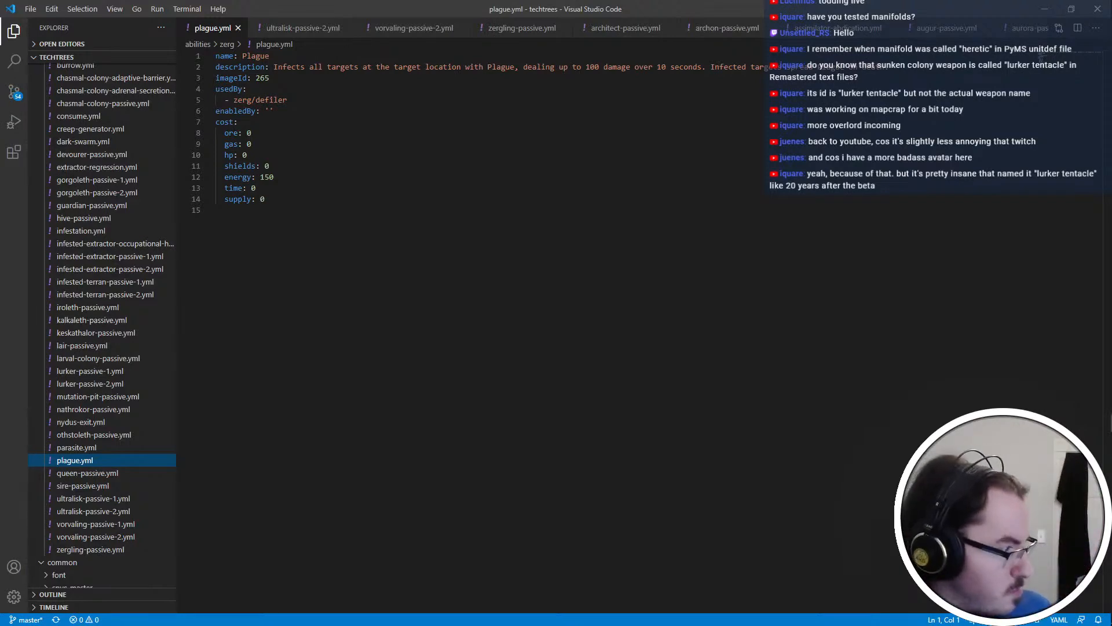
Go through the Protoss ability files, remove the "unimplemented: true" line from manifold-passive.yml, and save it
scroll(112, 348, "up", 5)
left_click(100, 96)
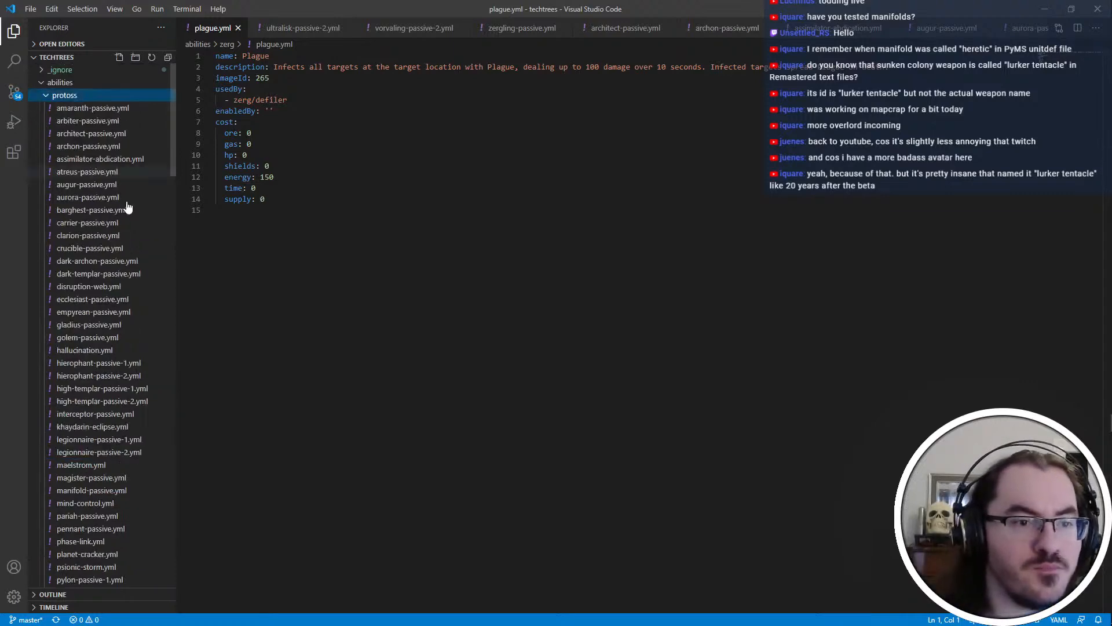
scroll(124, 299, "down", 3)
left_click(113, 203)
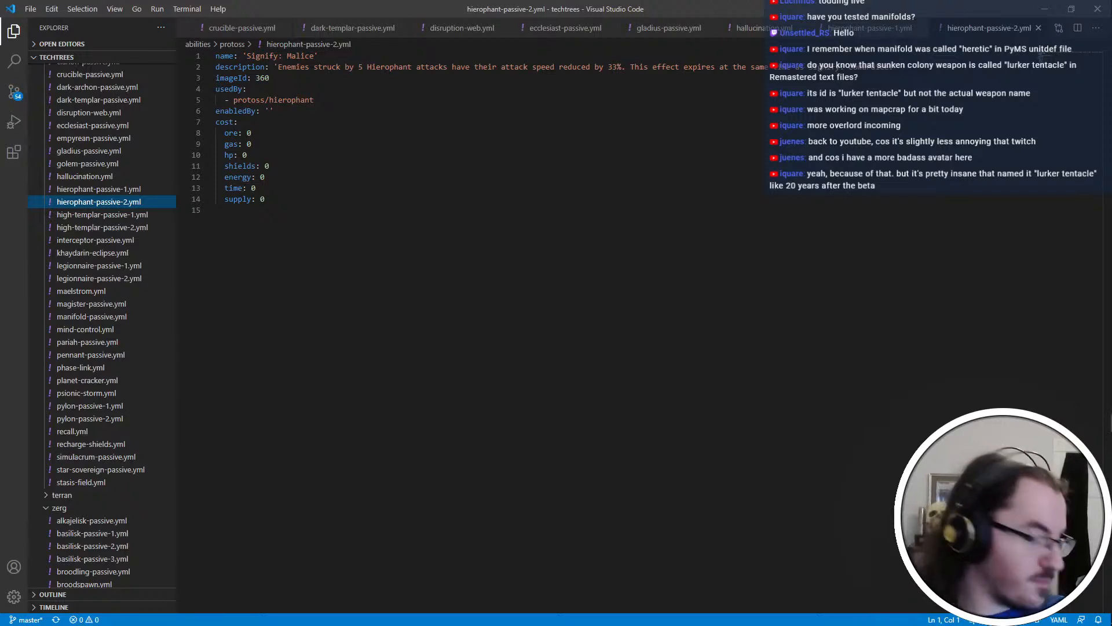
left_click(104, 320)
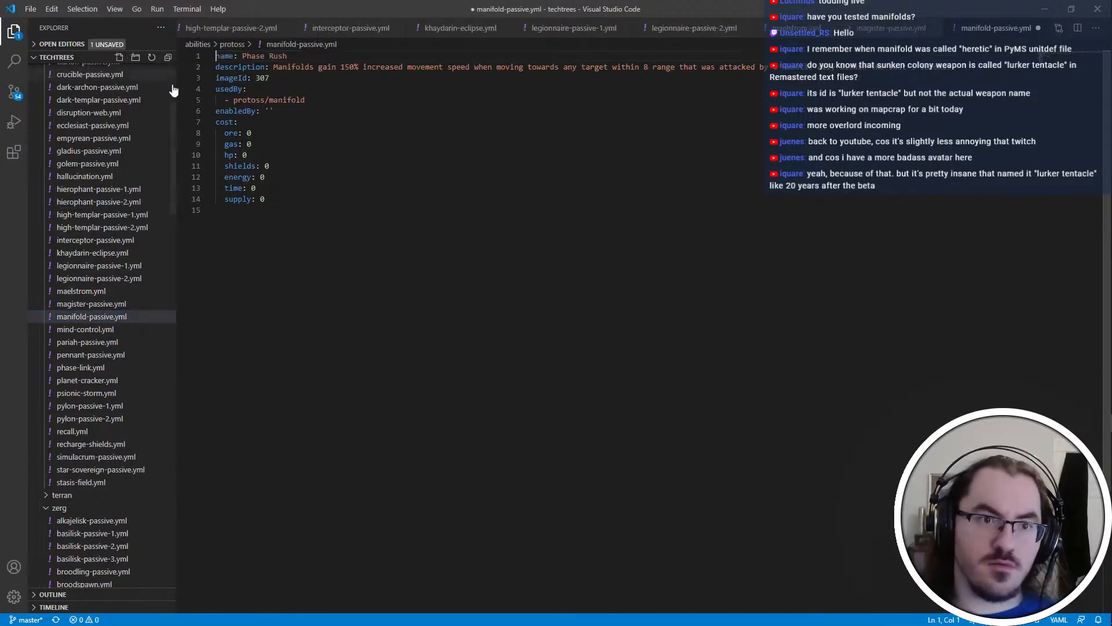
key("ctrl+s")
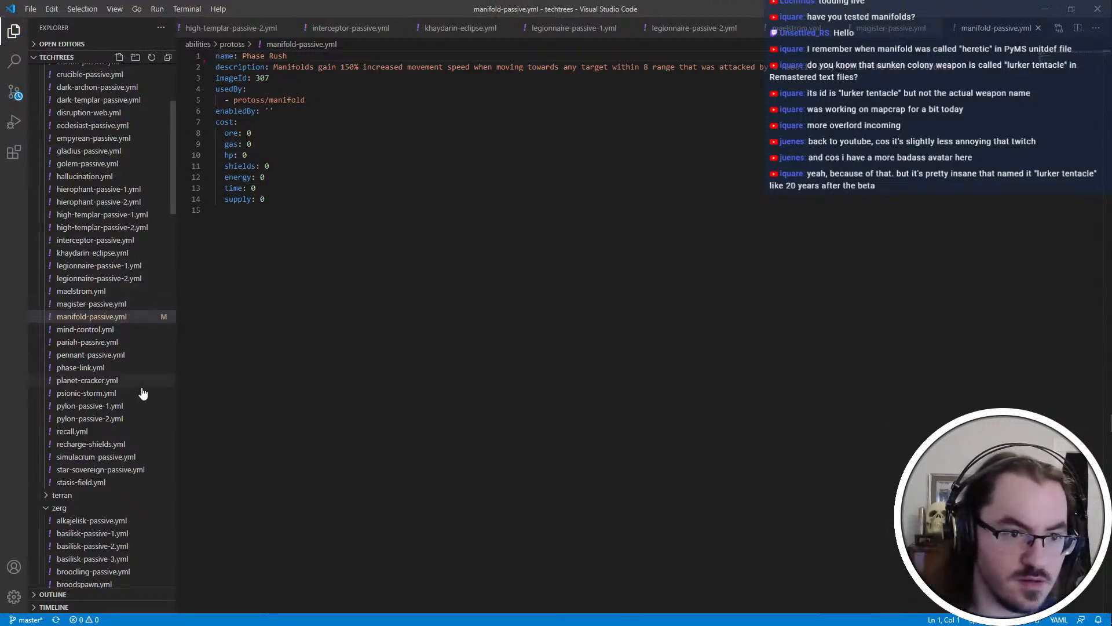
Remove the "unimplemented: true" line from the Protoss ability file clarion-passive.yml and save it
scroll(131, 207, "up", 1)
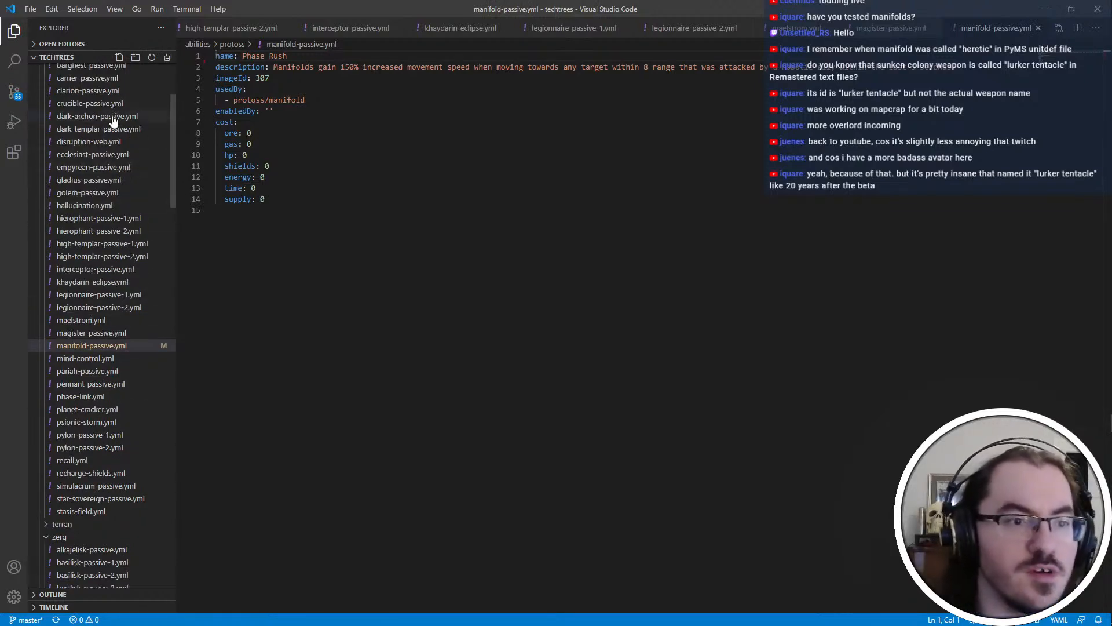
left_click(106, 93)
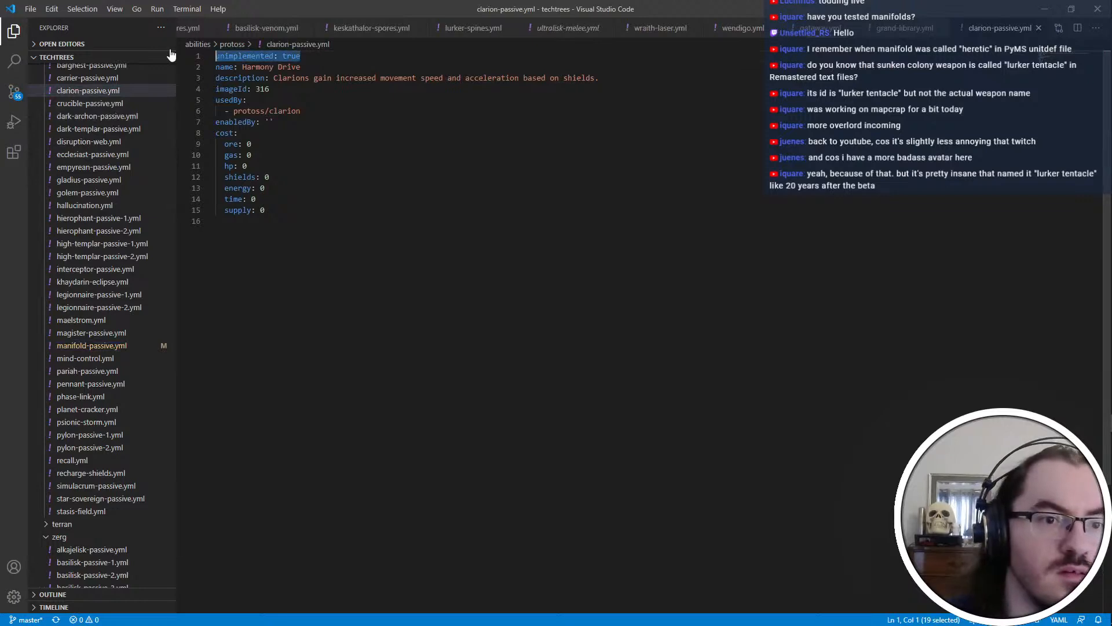
key("ctrl+s")
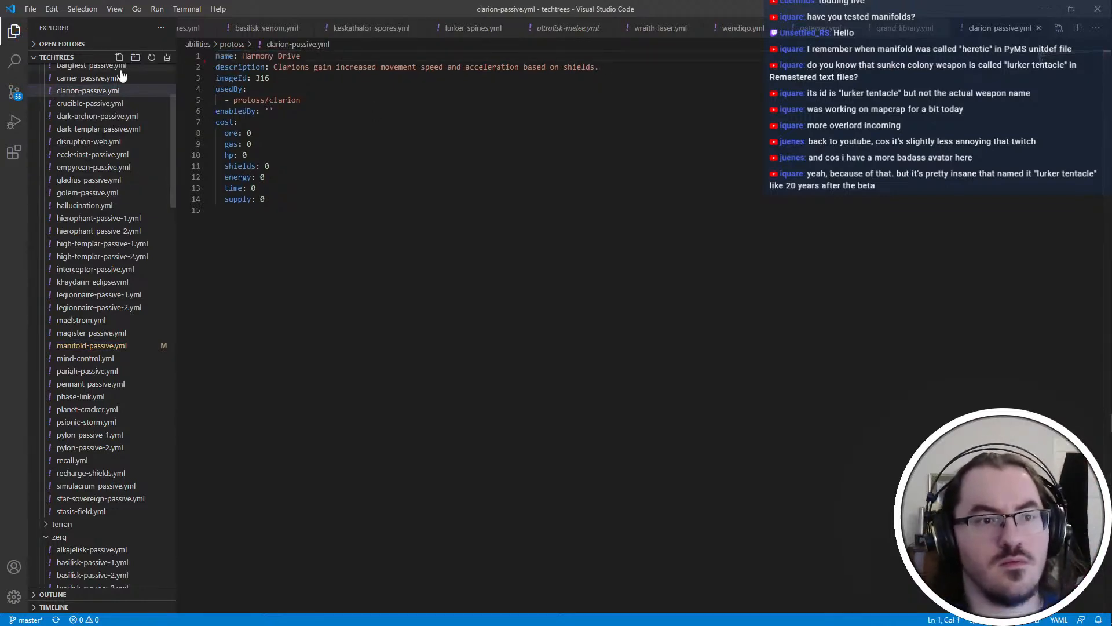
Check the carrier-passive.yml, barghest-passive.yml and aurora-passive.yml entries for an unimplemented flag
scroll(128, 141, "up", 2)
left_click(121, 149)
scroll(122, 151, "up", 3)
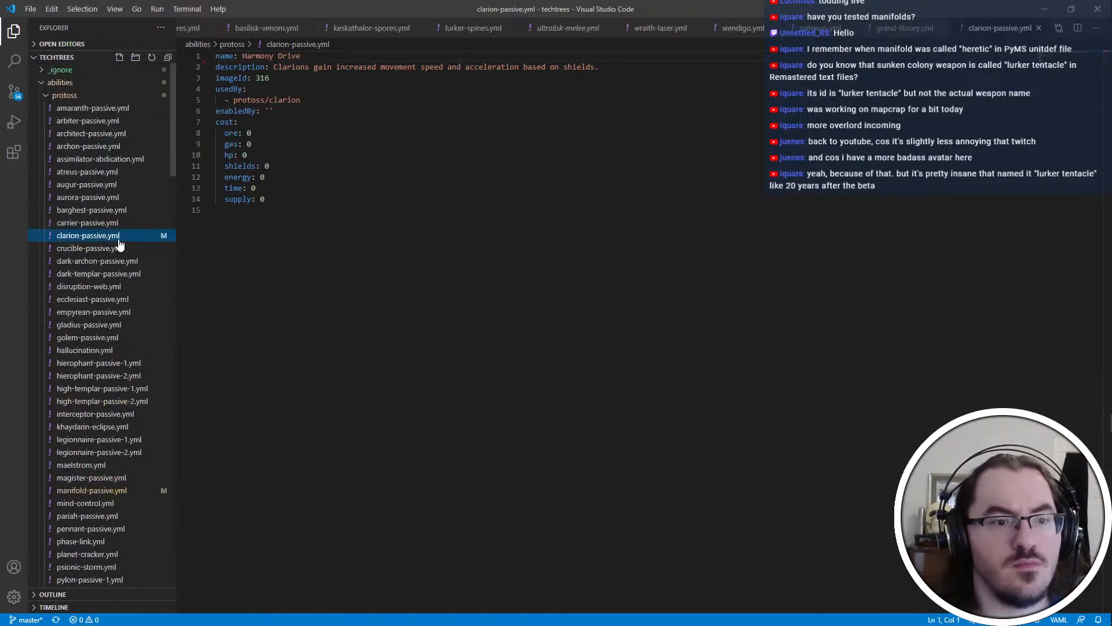
left_click(109, 225)
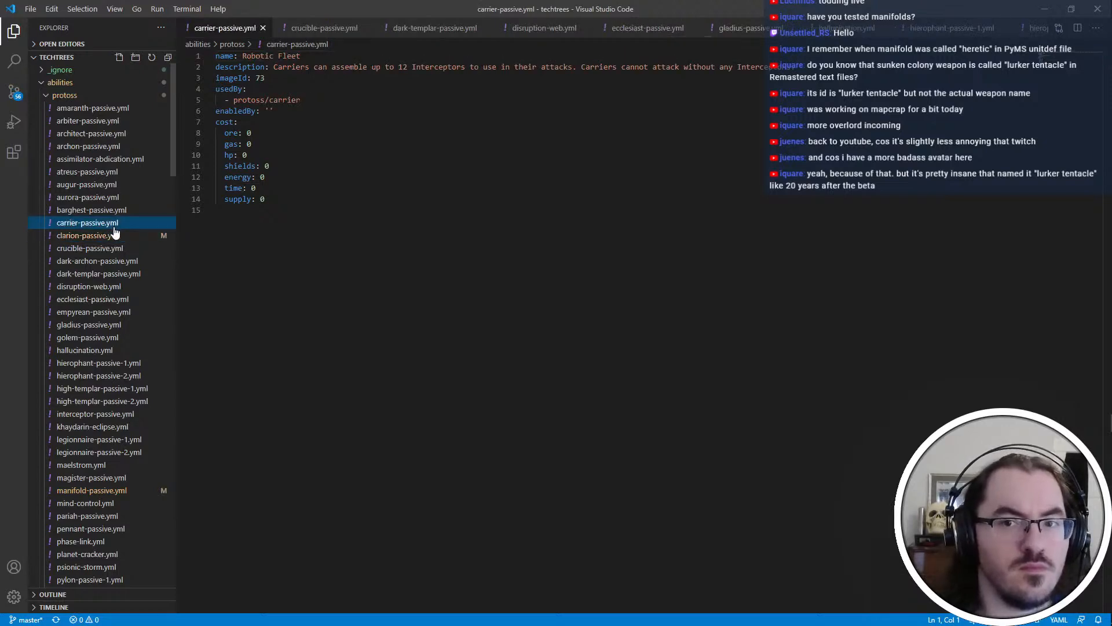
left_click(114, 210)
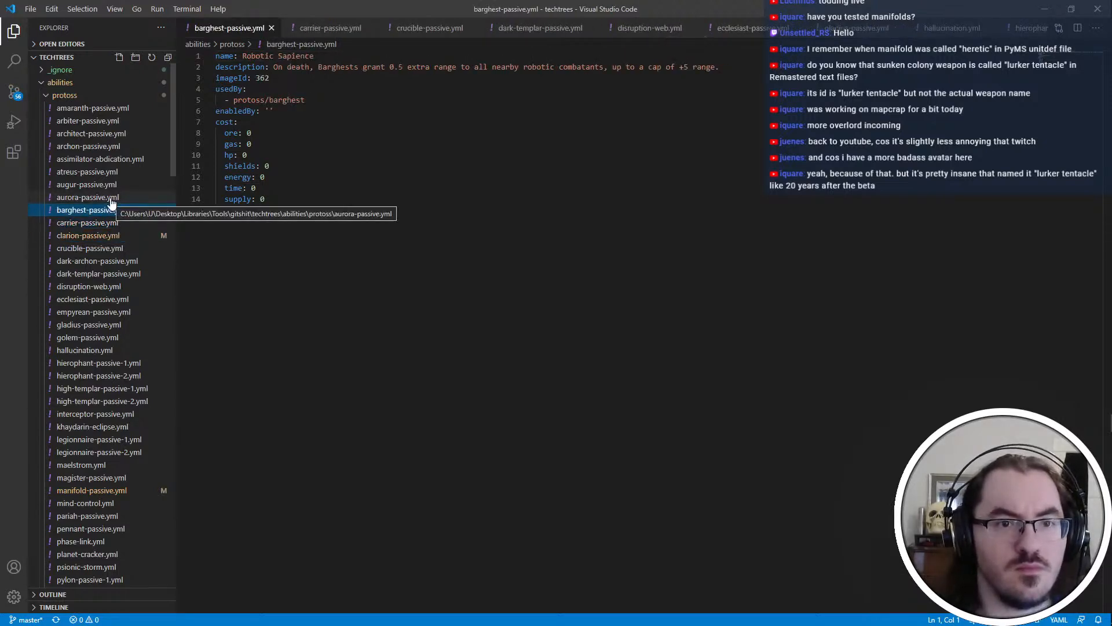
left_click(112, 198)
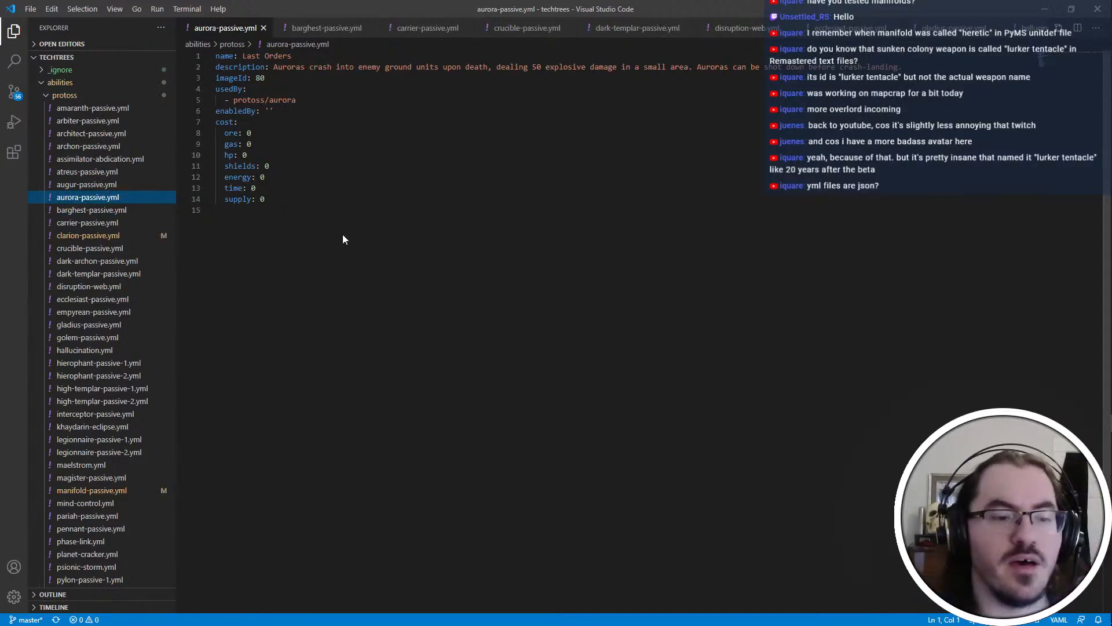
Launch HYDRA-beta.exe from the _HYDRA-dev folder and start a Use Map Settings game from the Hydra map folder
left_click(1091, 27)
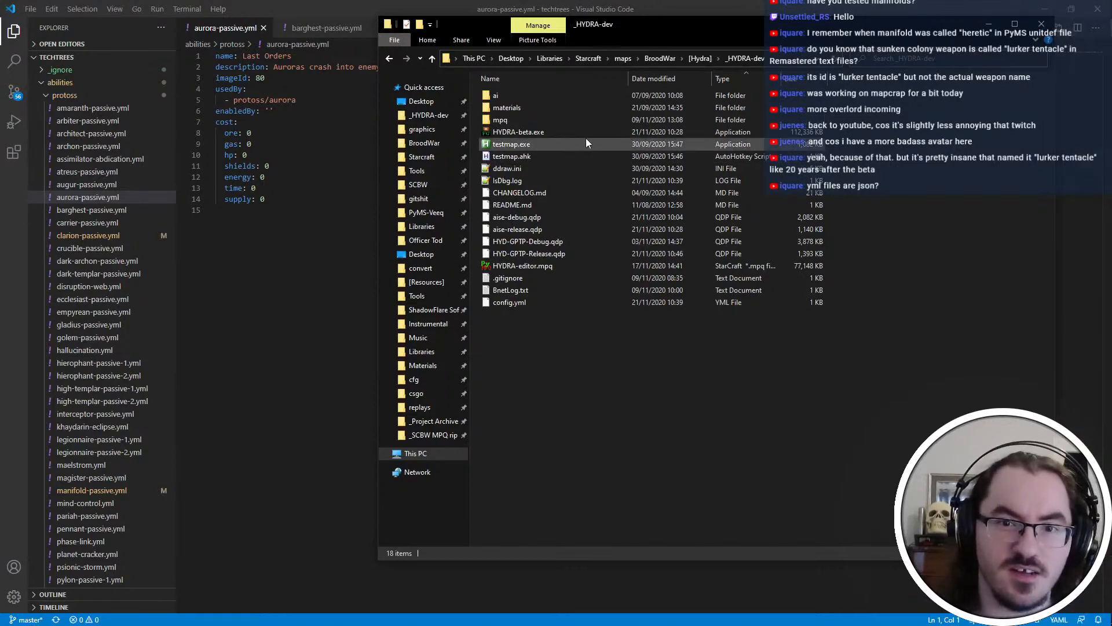
double_click(513, 131)
key("o")
key("u")
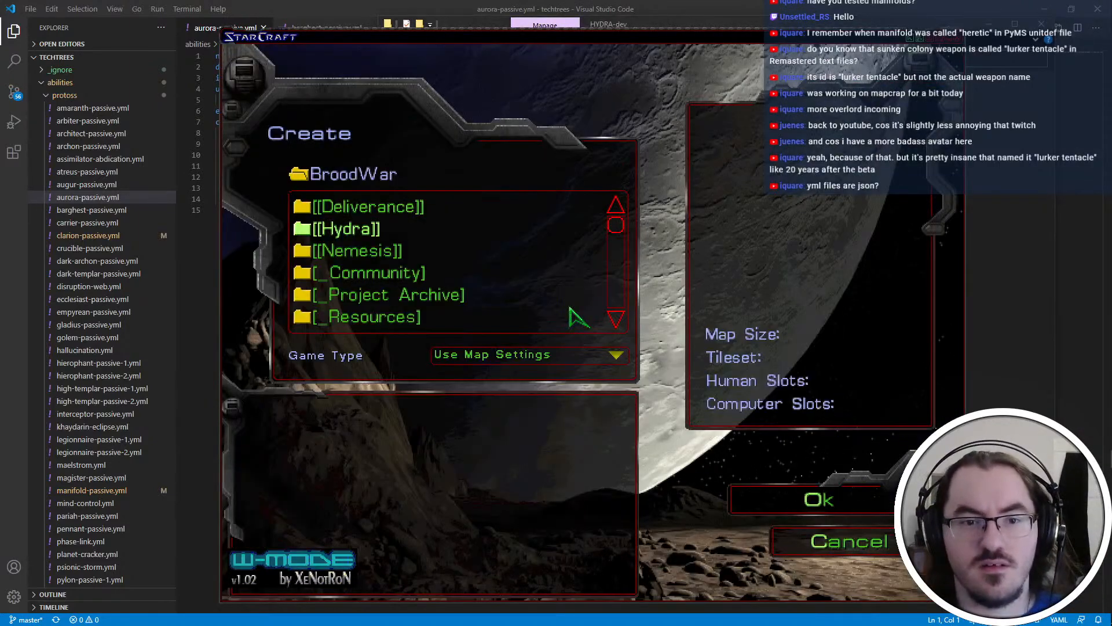
key("o")
key("o")
key("s")
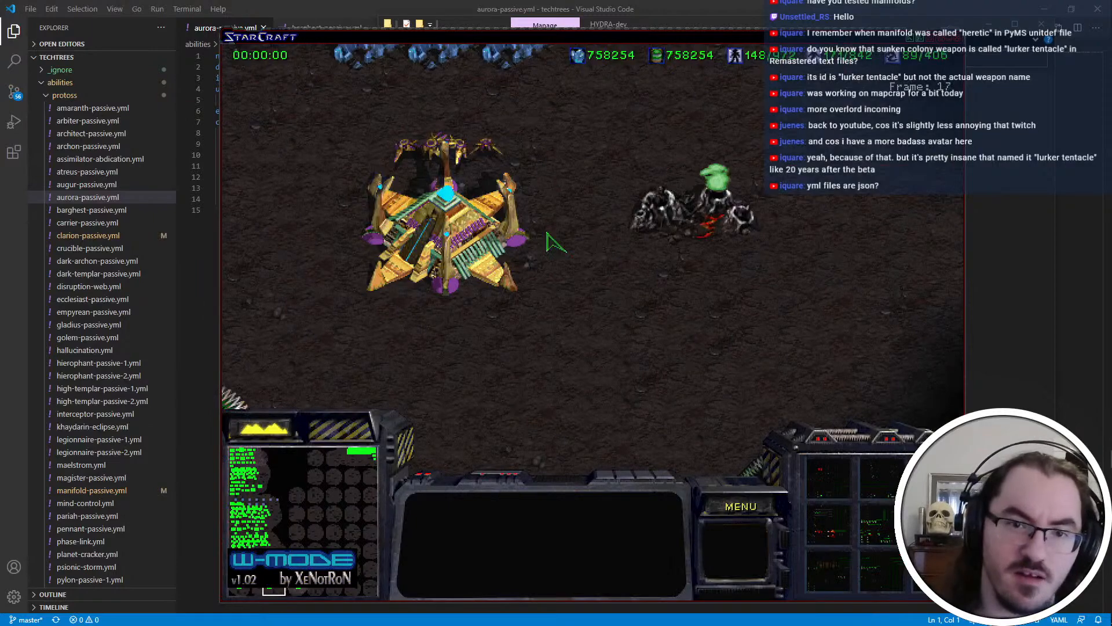
Use the game console to run "spawn supply 1 1", "spawn simul" and "spawn manif"
key("grave")
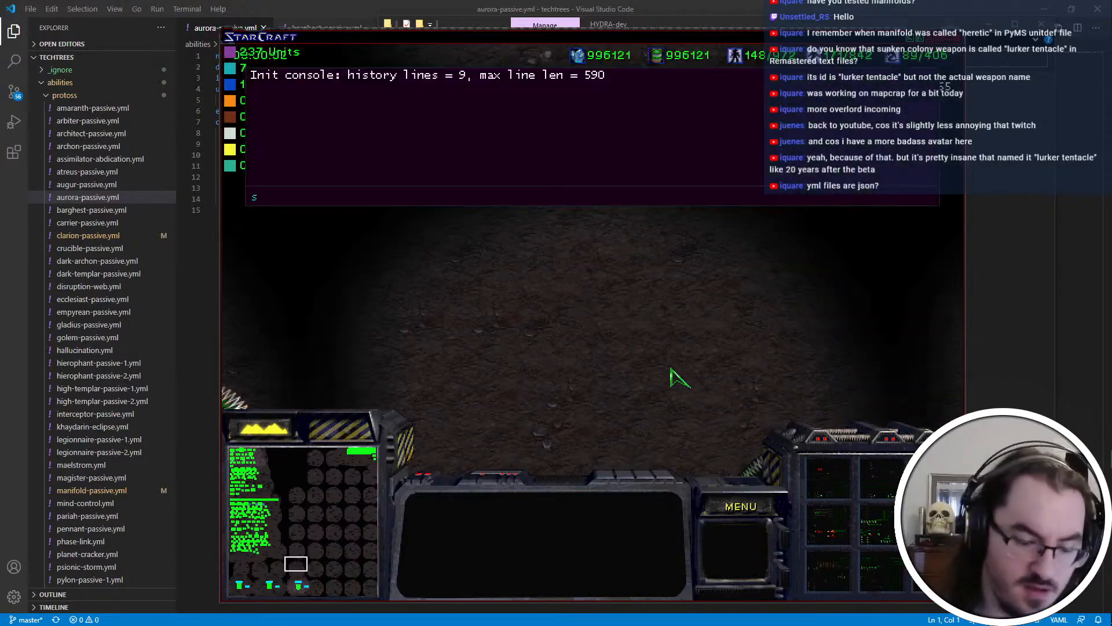
type("spawn s")
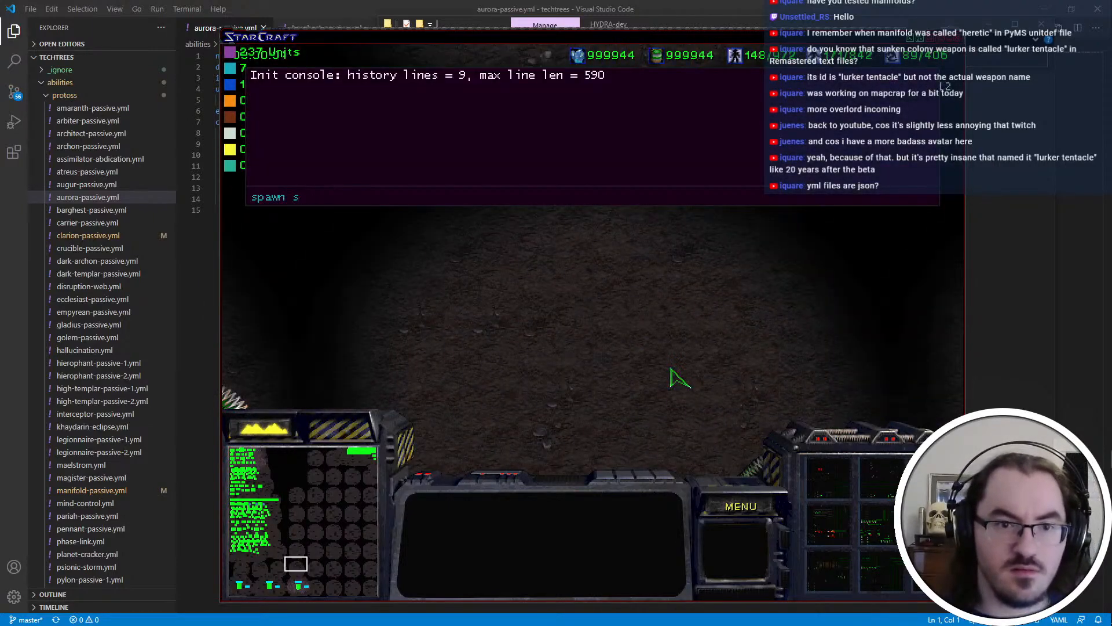
type("ypupply 1 1")
key("Return")
type("spawn")
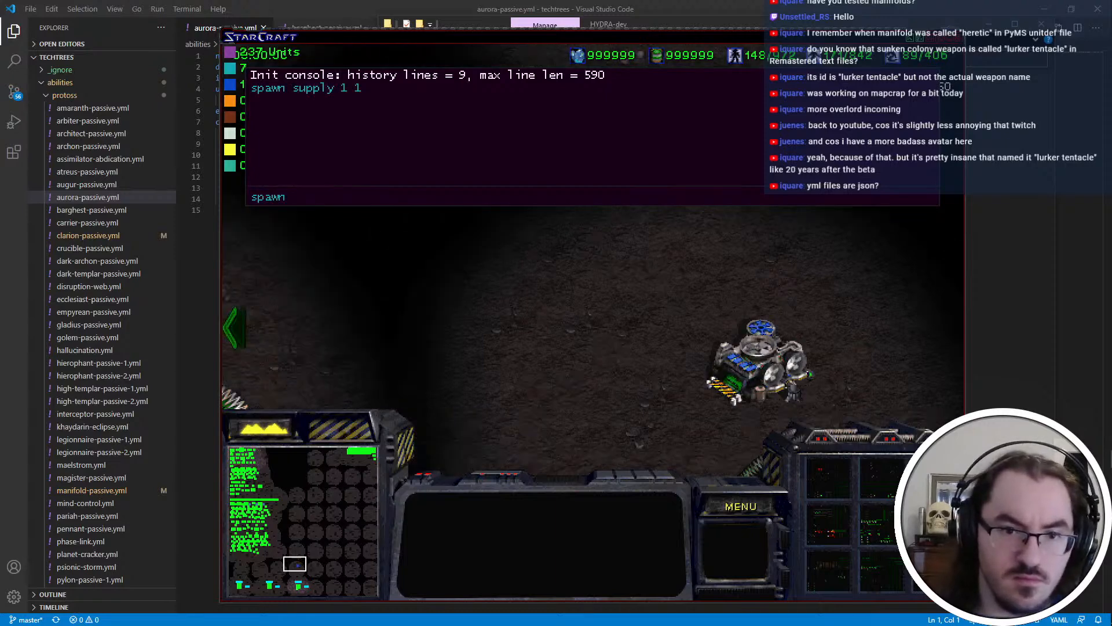
type(" simul")
key("Return")
type("spawn manif")
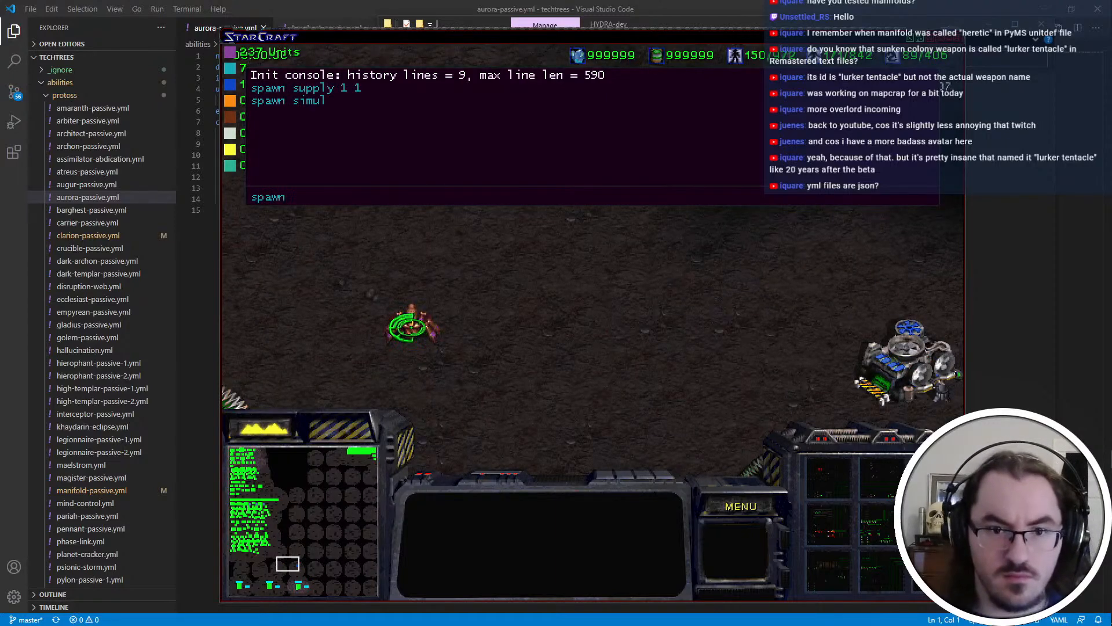
key("Return")
key("grave")
Attack the spawned supply depot with the Simulacrum, and move the Manifold towards the depot and back to compare its speed
left_click_drag(465, 283, 371, 358)
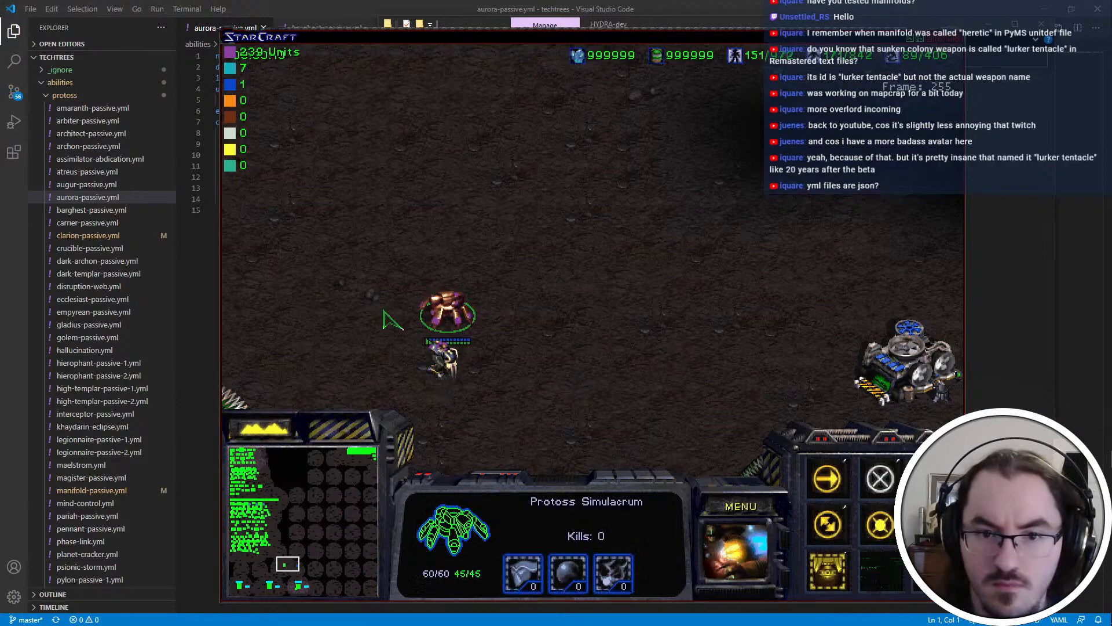
right_click(559, 326)
left_click_drag(555, 339, 428, 370)
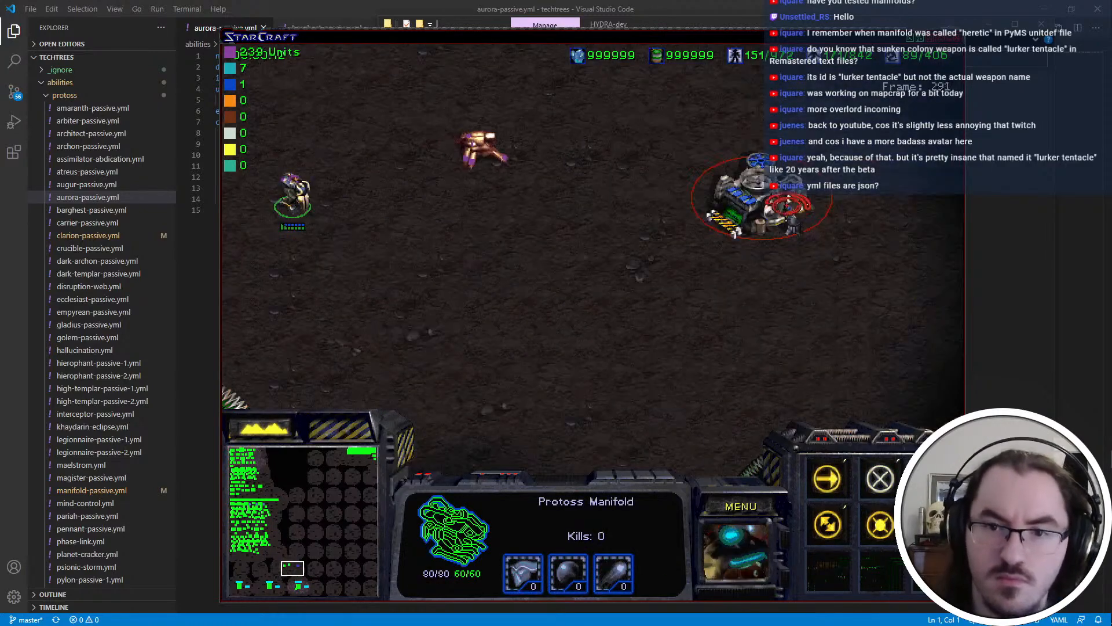
right_click(684, 202)
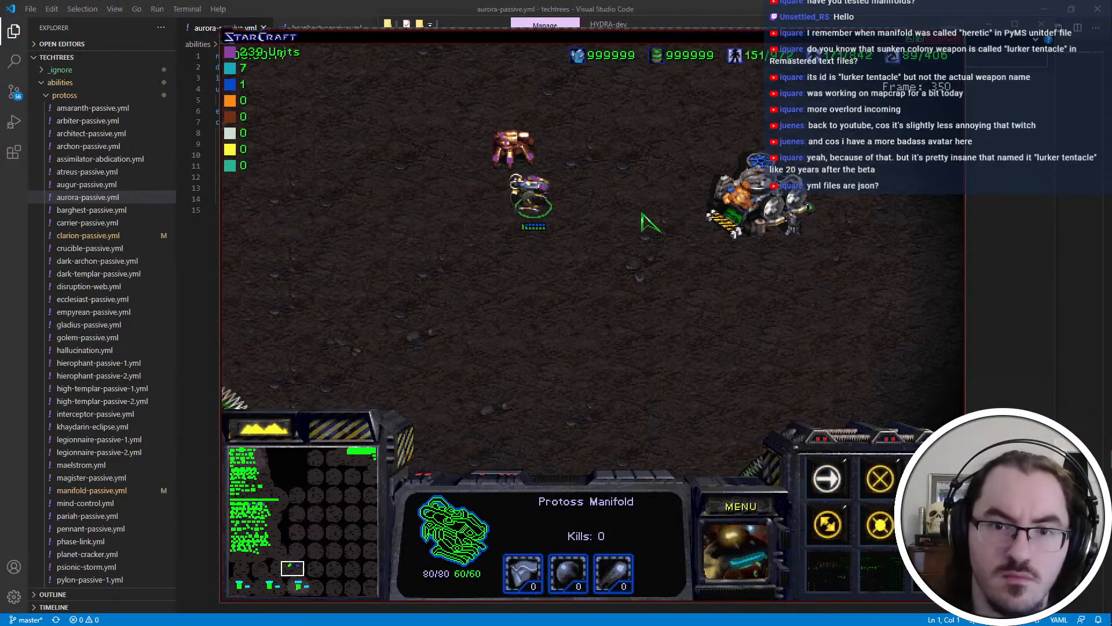
right_click(404, 255)
right_click(403, 255)
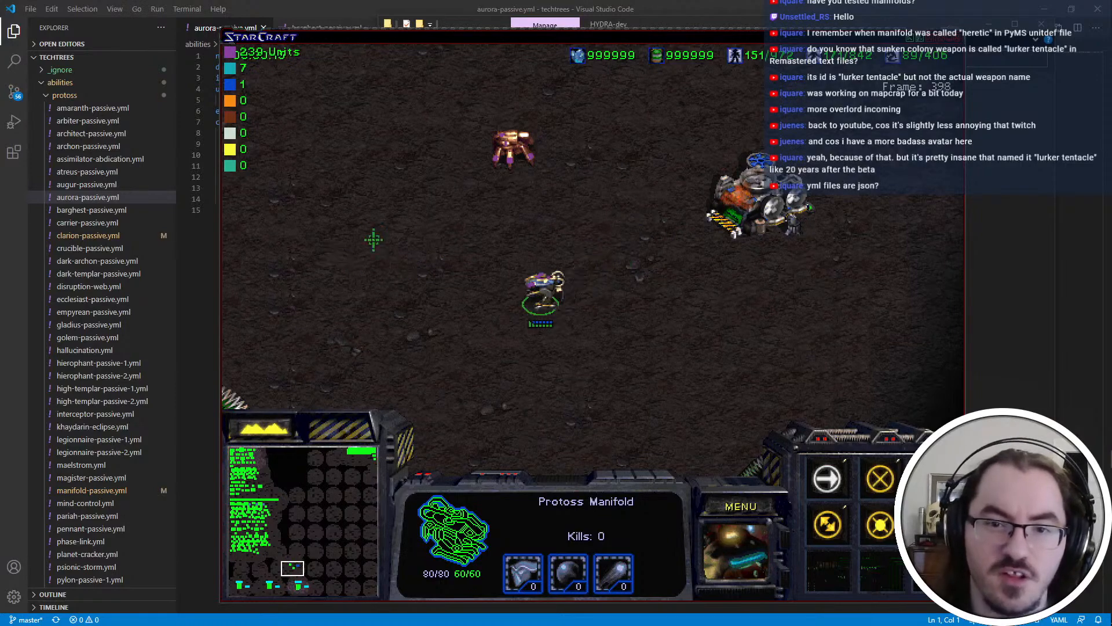
Repeatedly move the Manifold away from and towards the damaged supply depot to test the Phase Rush speed bonus
left_click_drag(373, 241, 551, 125)
key("Left")
left_click_drag(521, 249, 596, 379)
right_click(447, 437)
right_click(715, 298)
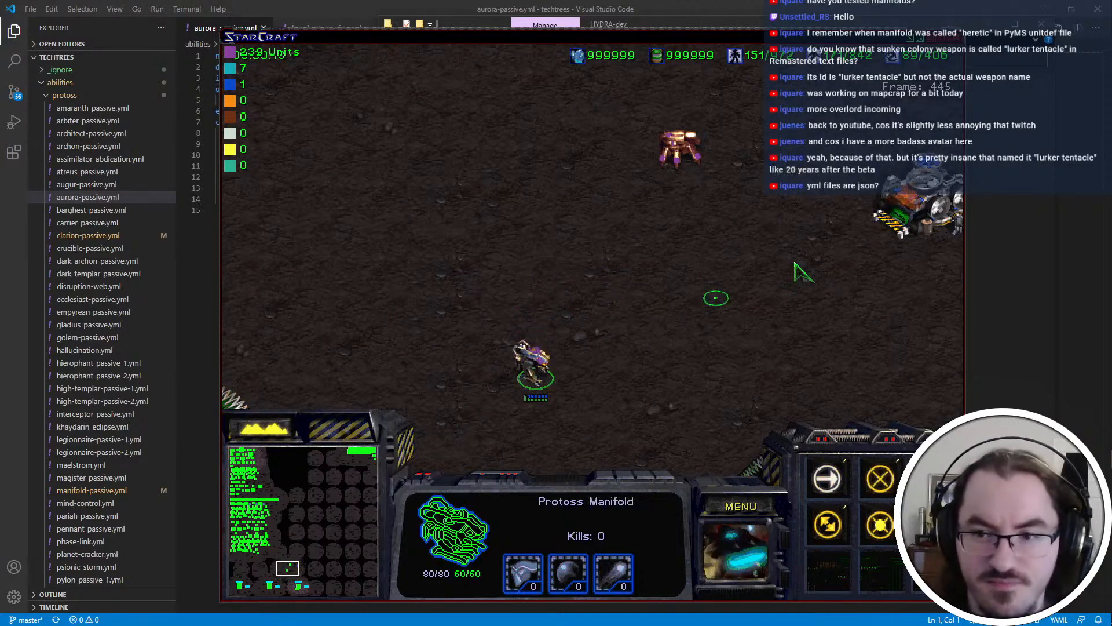
right_click(834, 244)
right_click(849, 206)
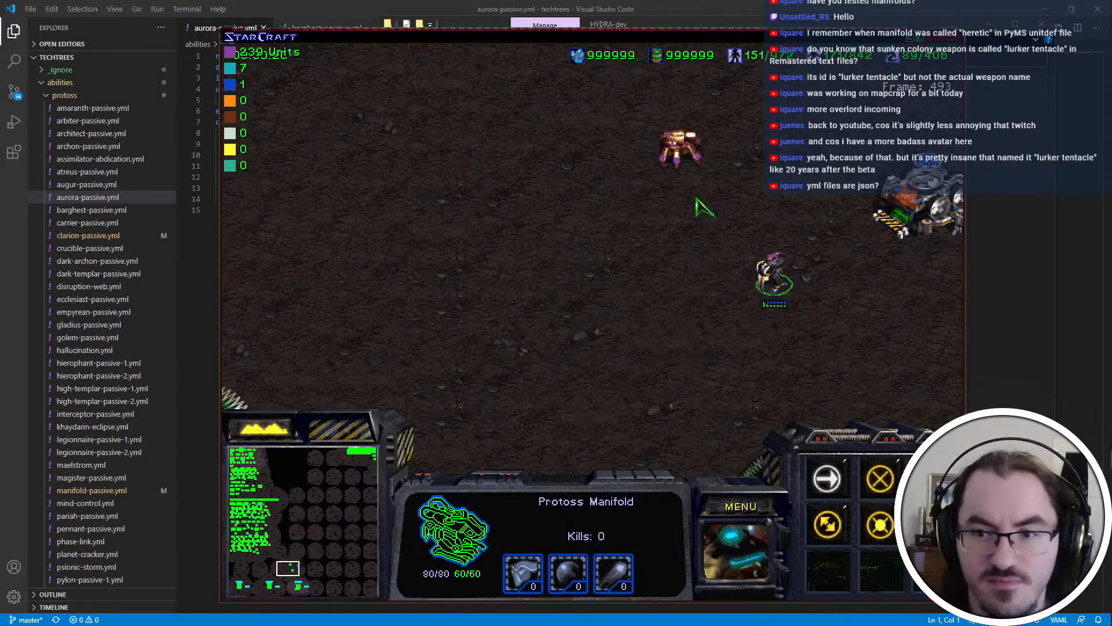
right_click(501, 449)
mouse_move(958, 223)
right_click(805, 212)
right_click(516, 268)
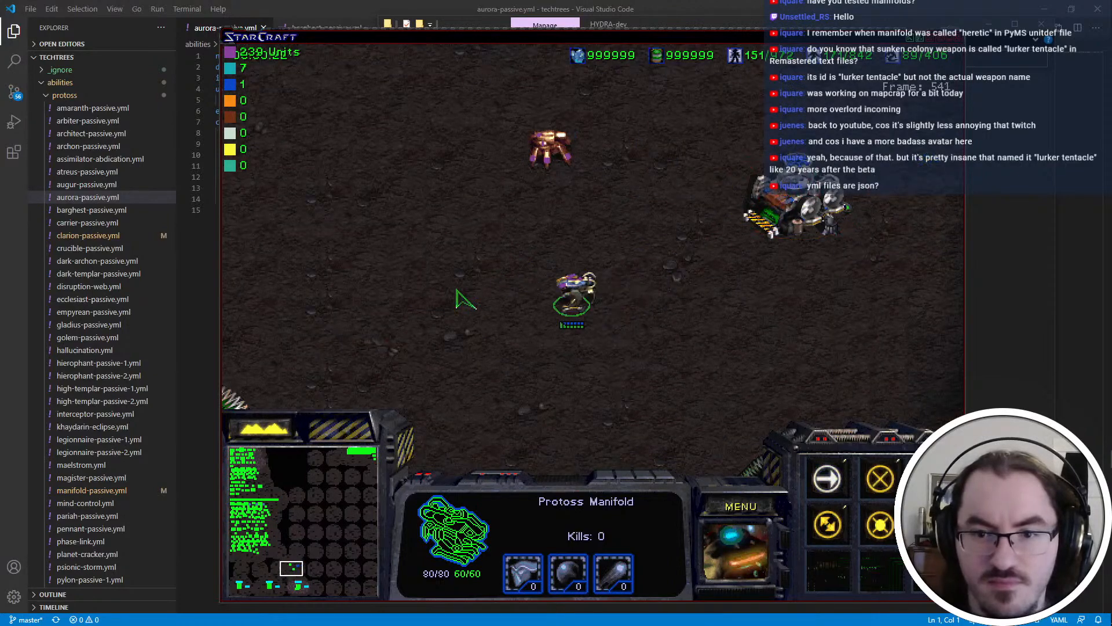
right_click(380, 283)
right_click(588, 271)
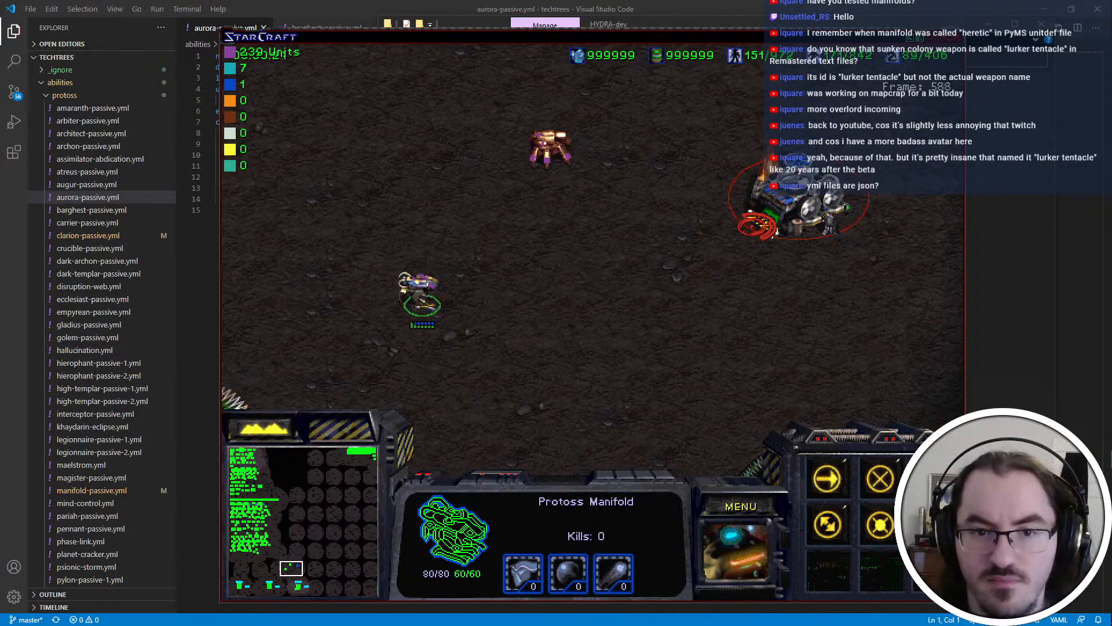
Send the Manifold at the supply depot once more, and pull the Manifold and Simulacrum back from it together
right_click(707, 228)
left_click(787, 203)
left_click_drag(721, 106, 492, 336)
right_click(412, 256)
right_click(271, 204)
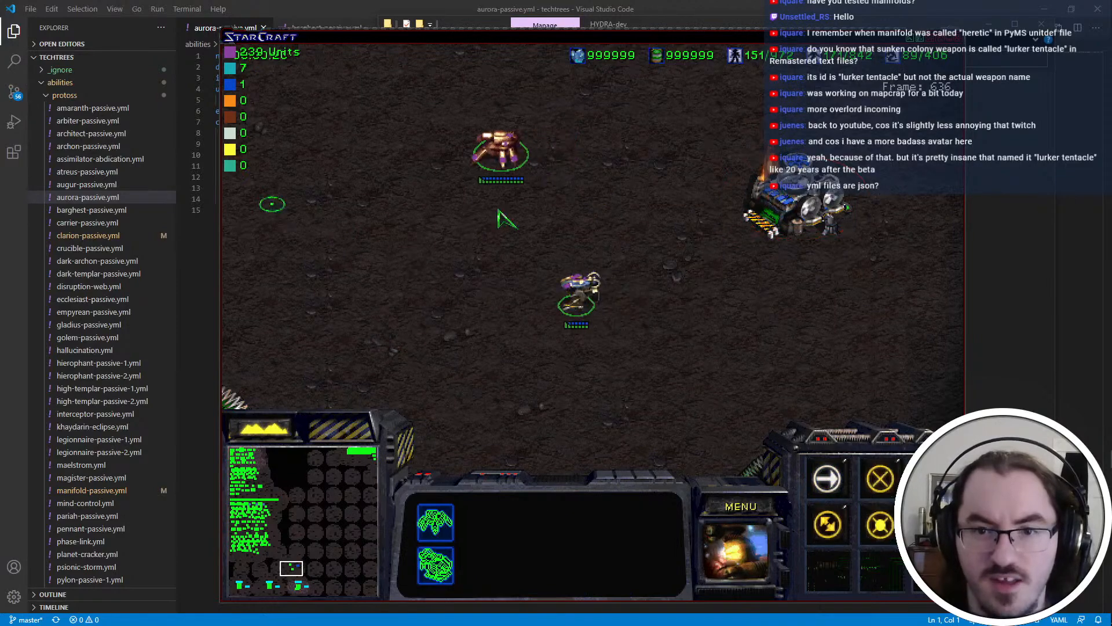
left_click(497, 151)
Spawn another test target with the console command "spawn 0 1 1"
mouse_move(579, 45)
key("grave")
type("spawn 0 1 1")
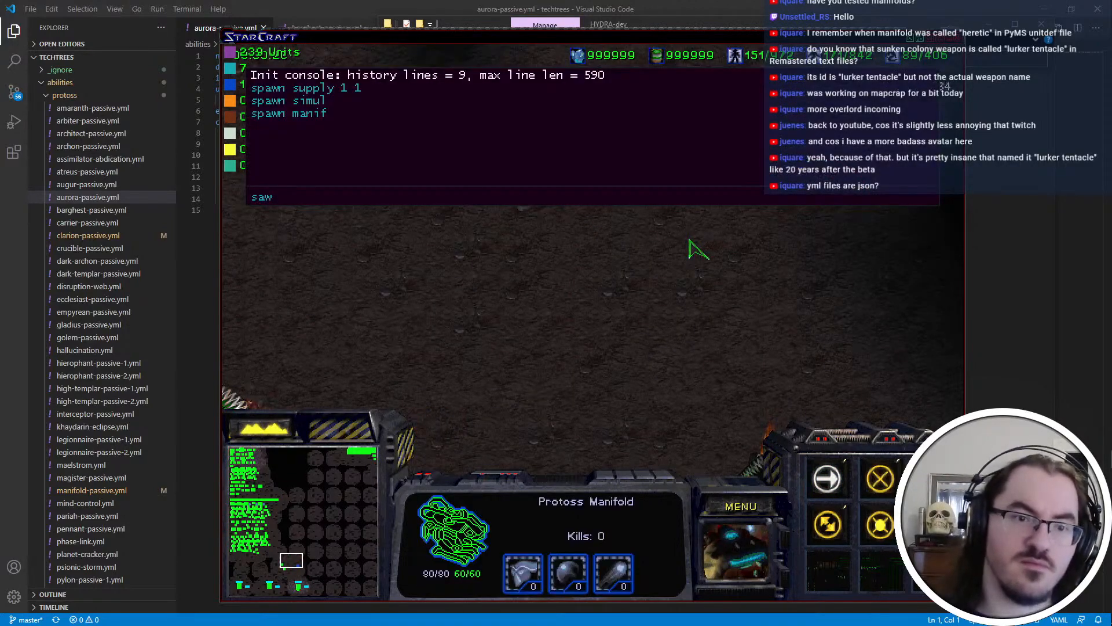
key("Return")
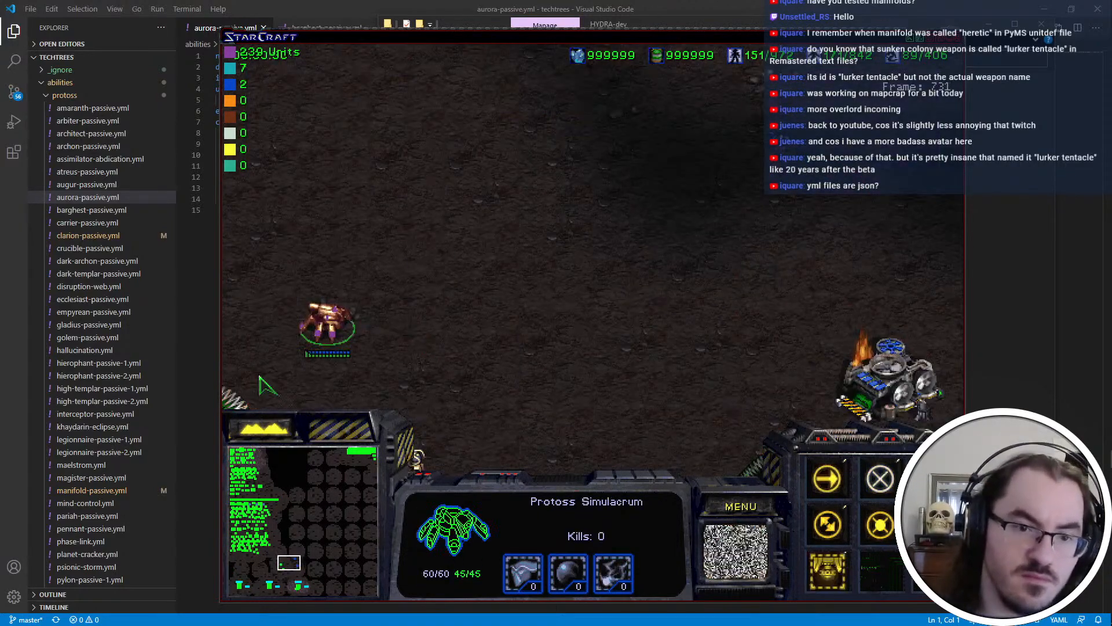
Send the Simulacrum at the newly spawned target and move the Manifold towards it to retest Phase Rush
right_click(514, 156)
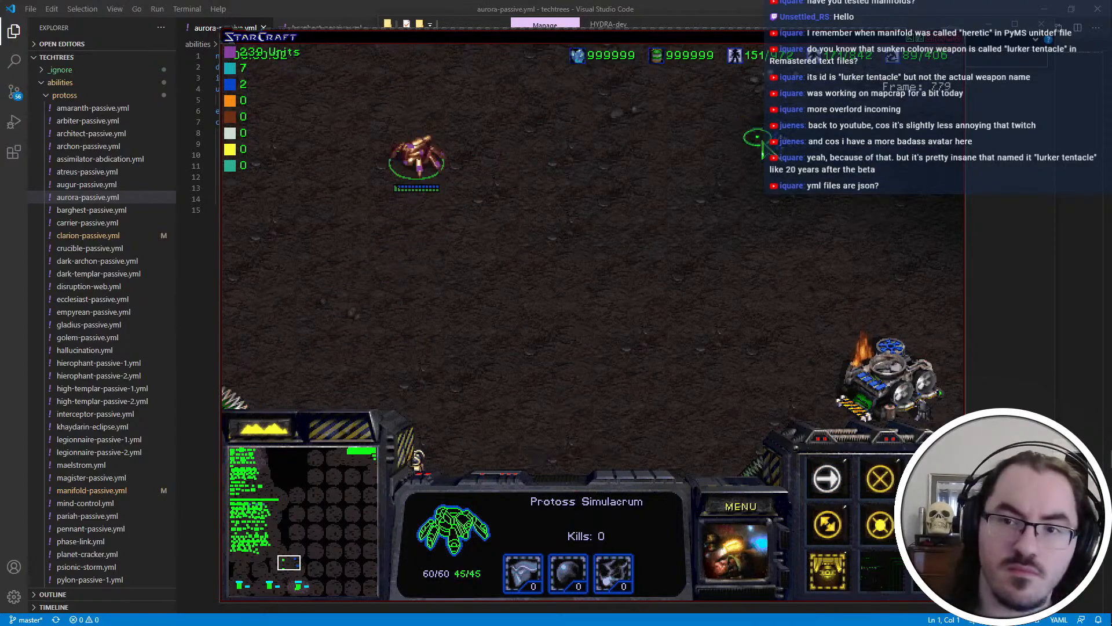
left_click(419, 457)
right_click(462, 280)
right_click(689, 172)
right_click(717, 172)
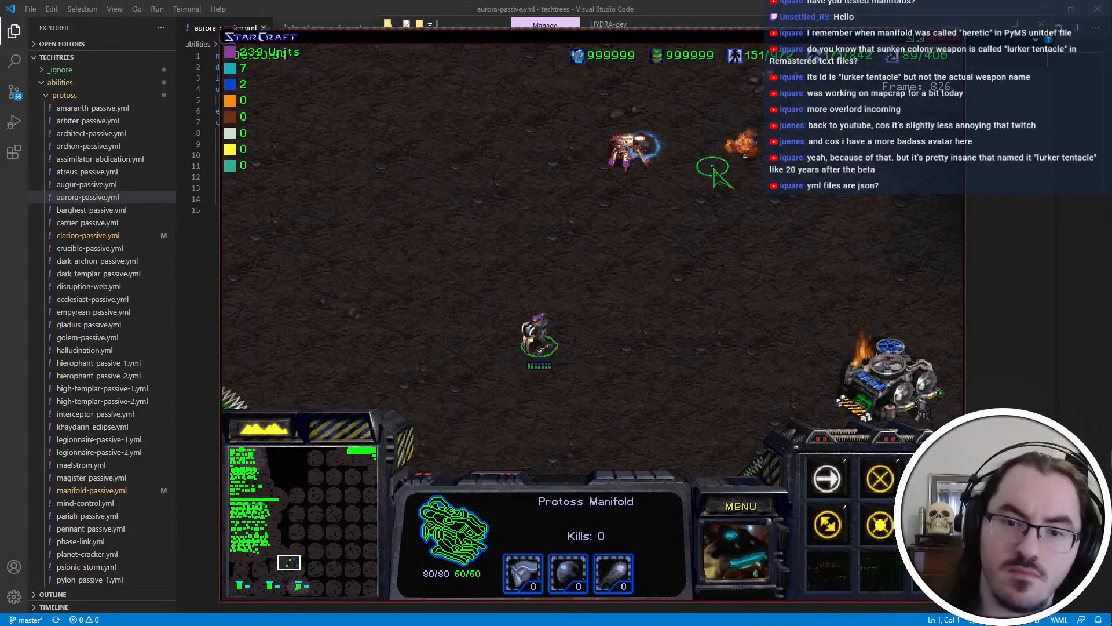
right_click(717, 172)
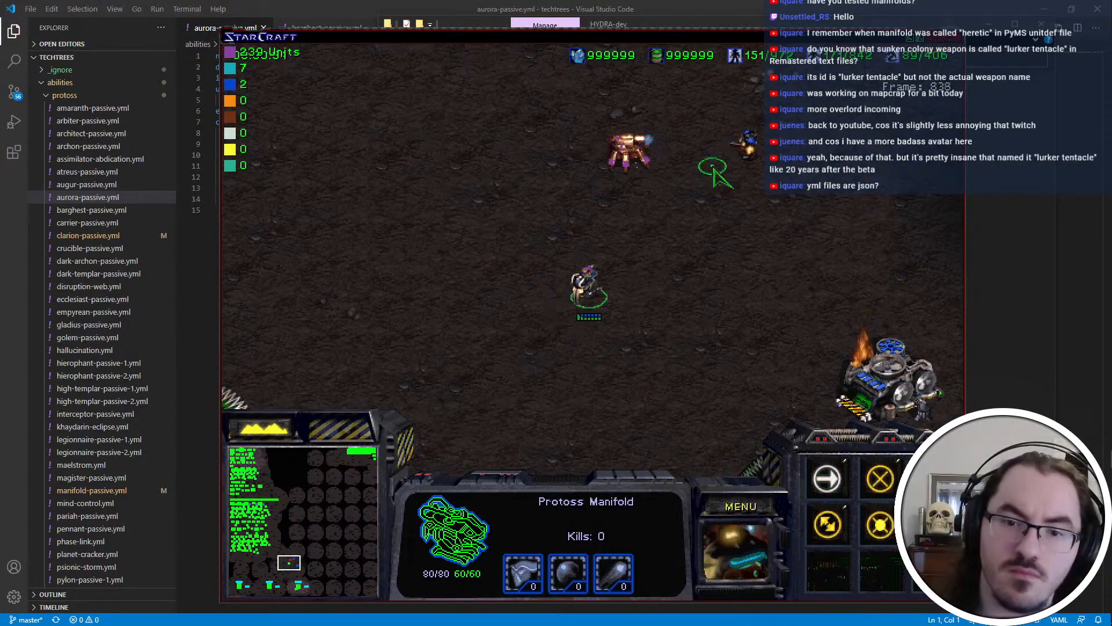
End the test mission and exit the game
left_click(744, 503)
key("e")
key("x")
key("x")
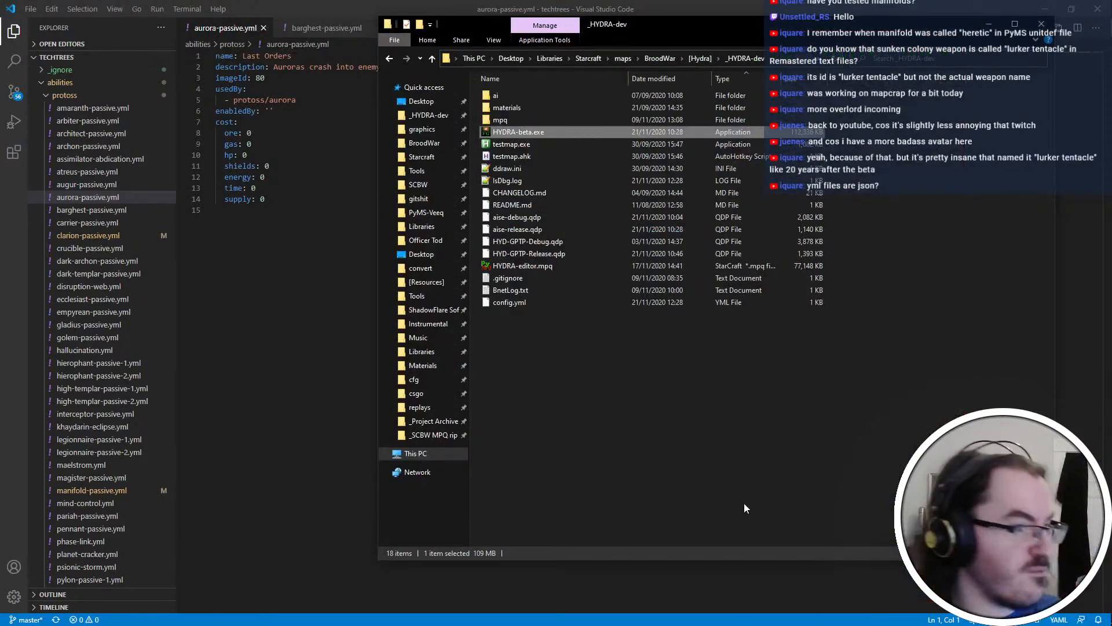
Switch to the HYDRA-GPTP repository in the Git client and examine the "manifold update" changes in unit_speed.cpp and weapon_damage.cpp
key("ctrl+super+Right")
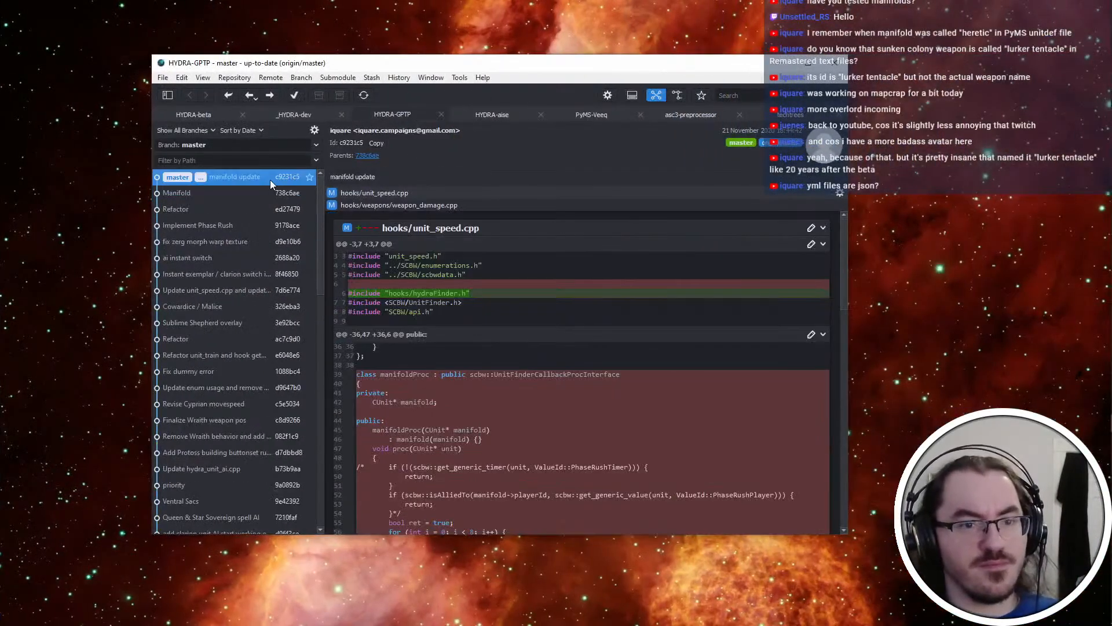
scroll(580, 504, "down", 6)
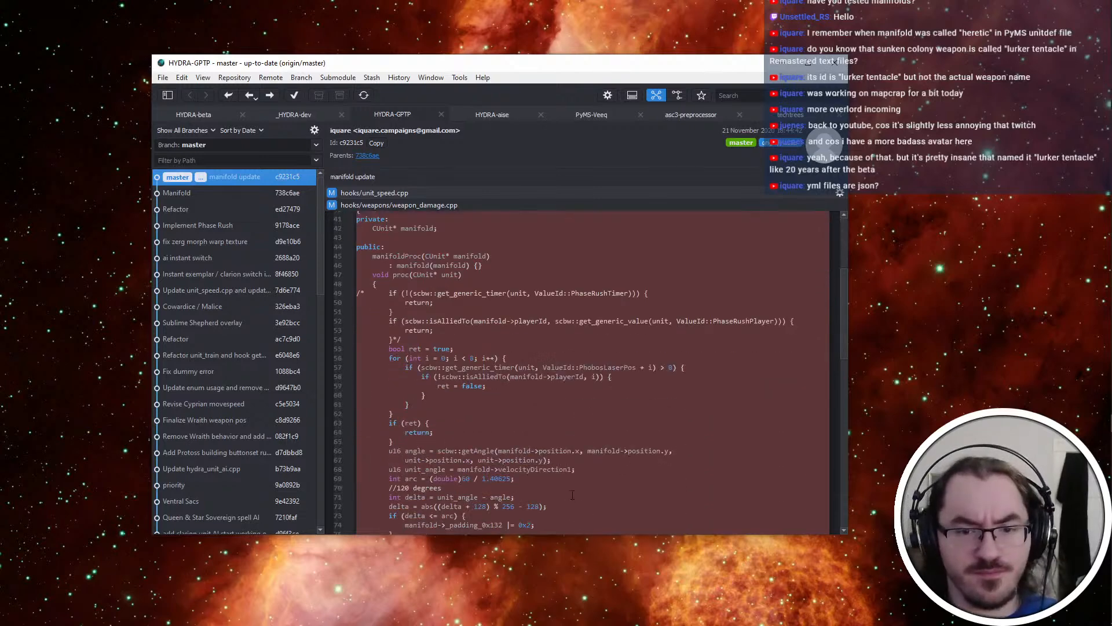
scroll(516, 399, "up", 6)
left_click(417, 206)
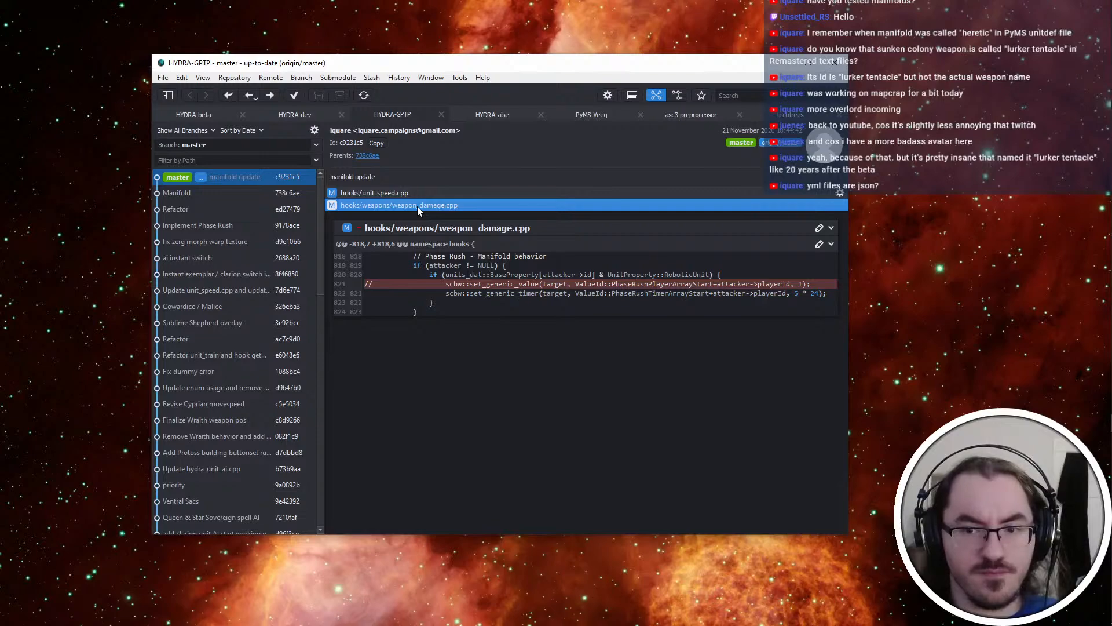
left_click(417, 193)
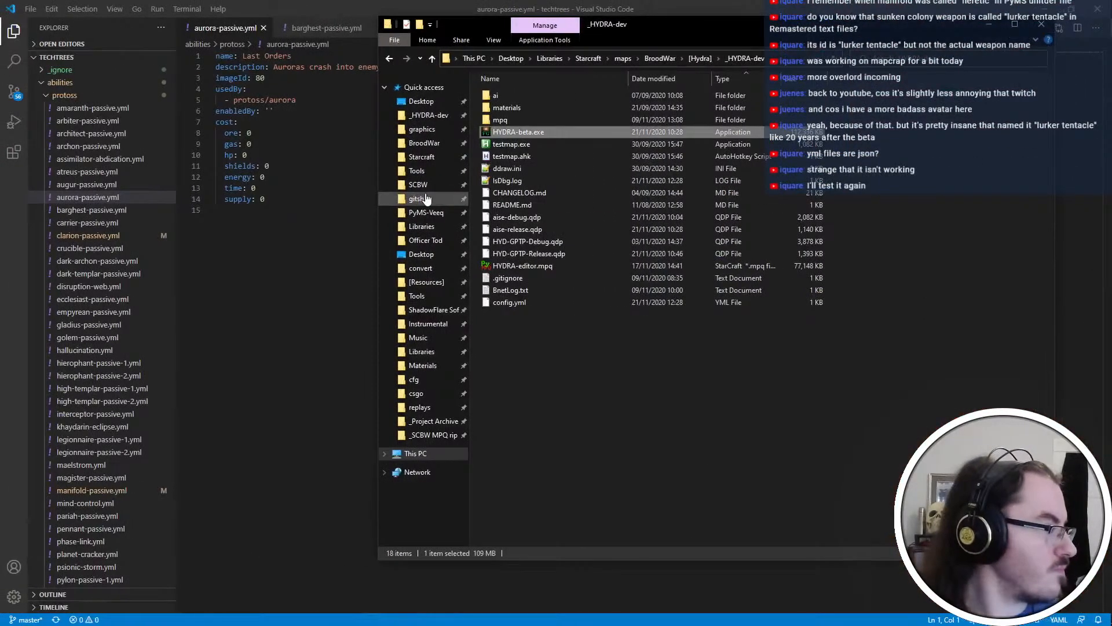
Switch to Visual Studio, open the recent solution GPTP.sln and build the GPTP project
left_click(434, 435)
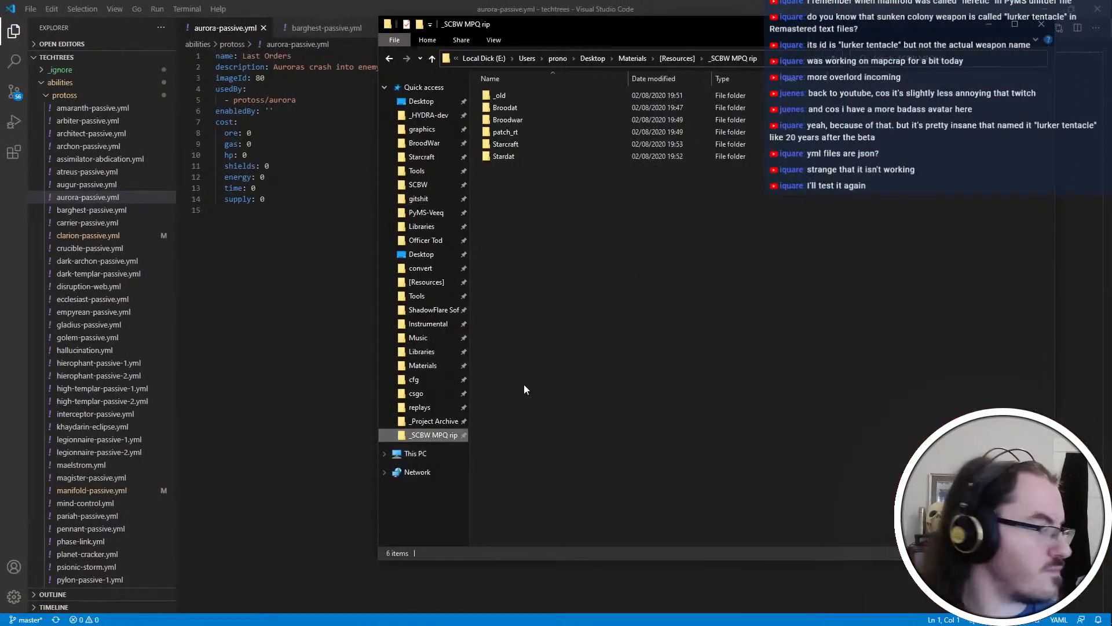
mouse_move(1108, 210)
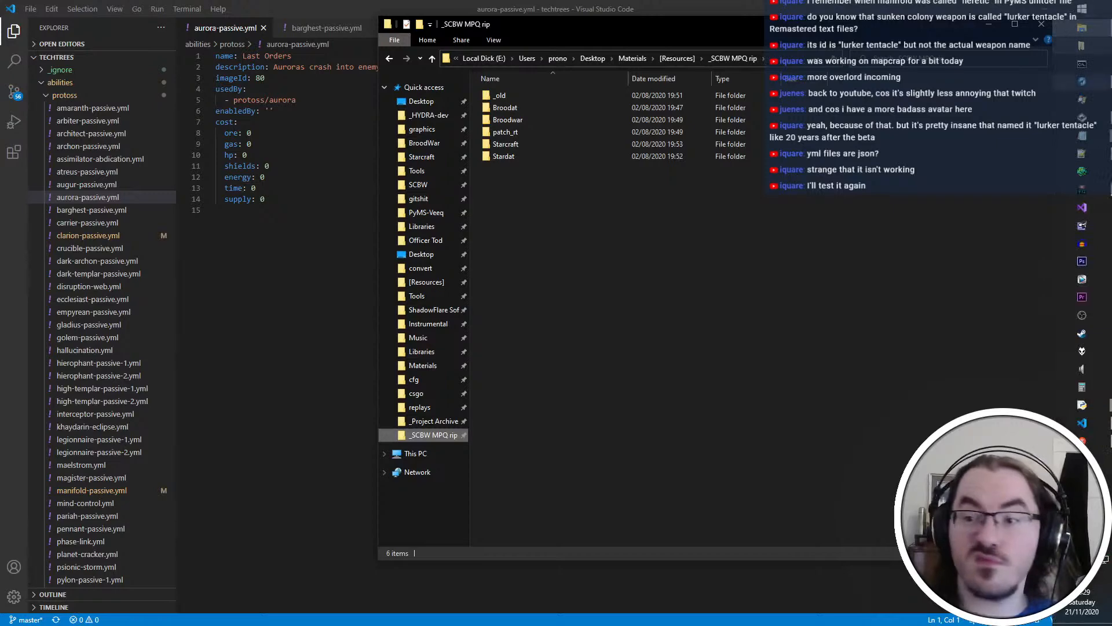
left_click(1103, 208)
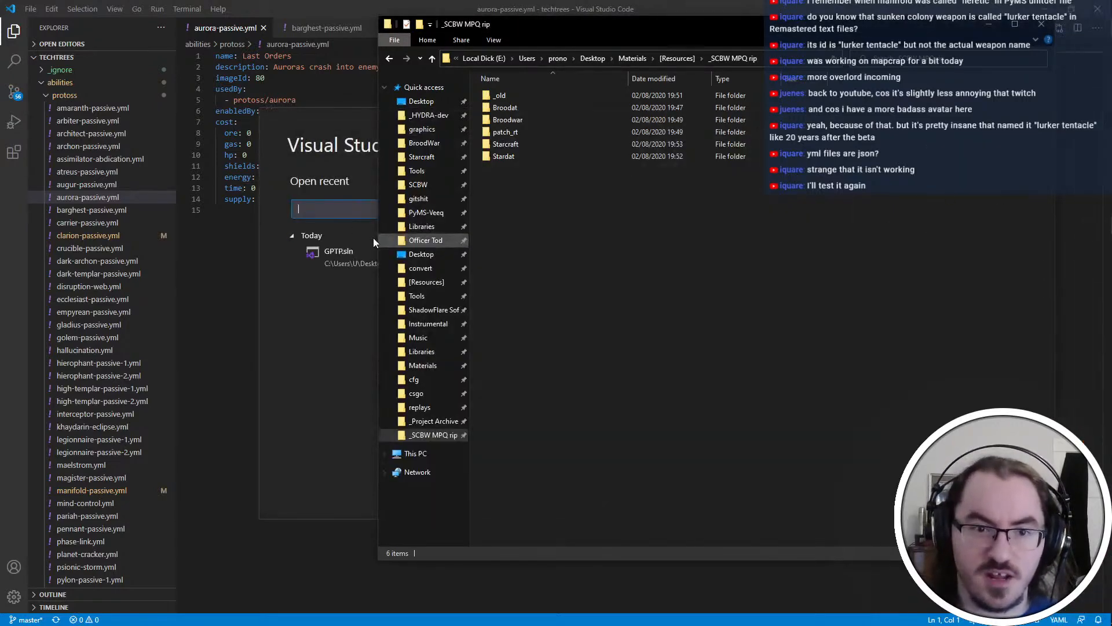
left_click(332, 255)
key("alt+Tab")
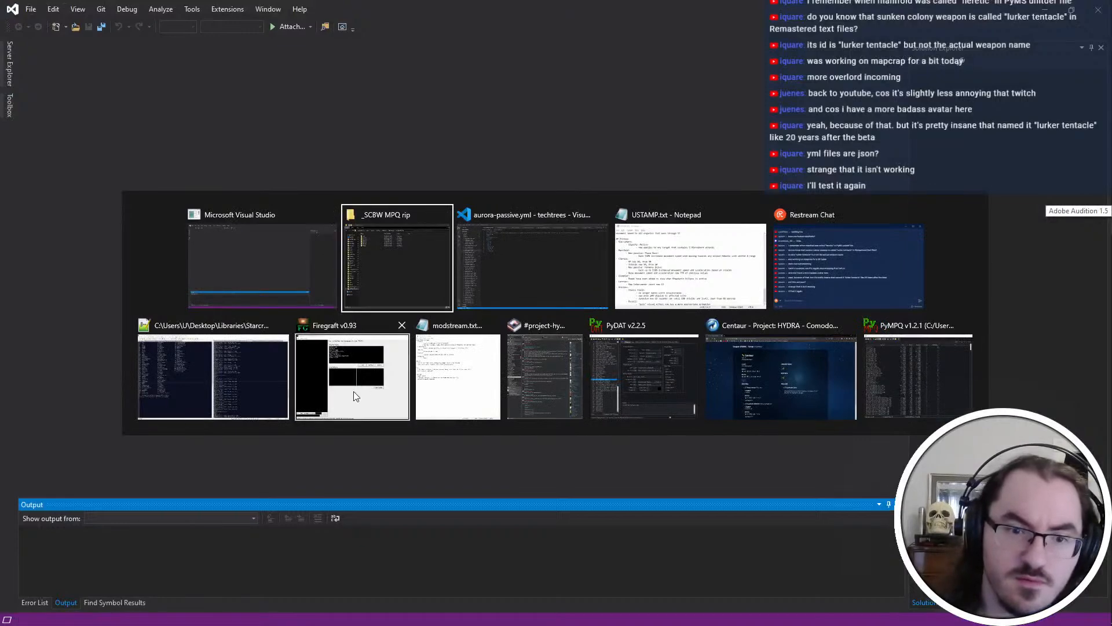
left_click(236, 241)
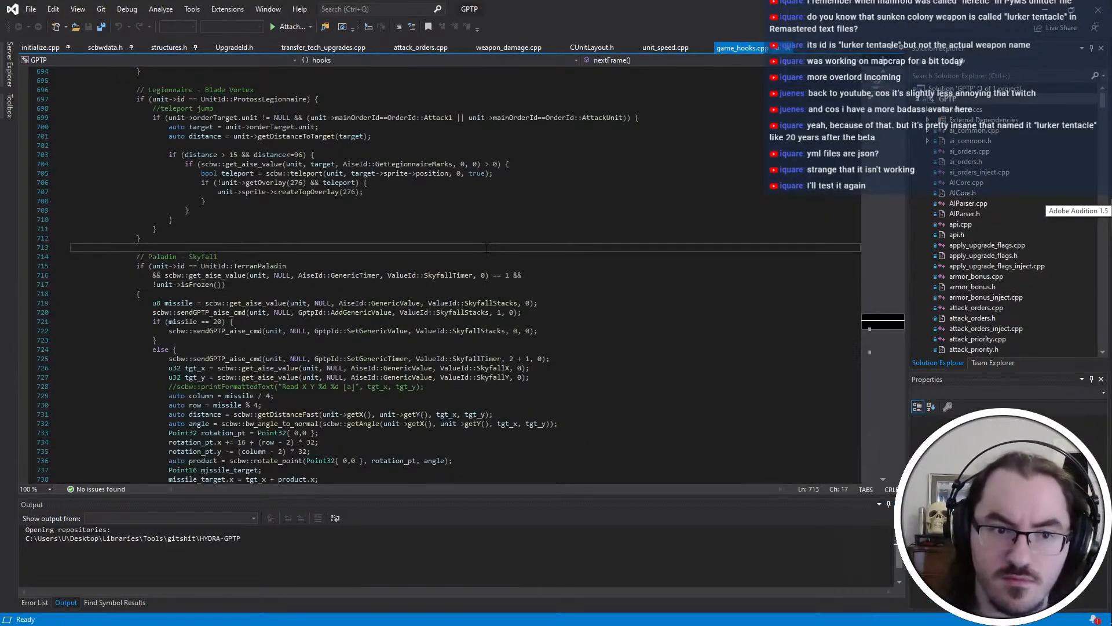
key("ctrl+shift+b")
Switch to Firegraft and replace the Project: HYDRA plugin with the rebuilt HYD-GPTP-Release.qdp from the _HYDRA-dev folder
key("alt+Tab")
key("alt+Tab")
left_click(333, 414)
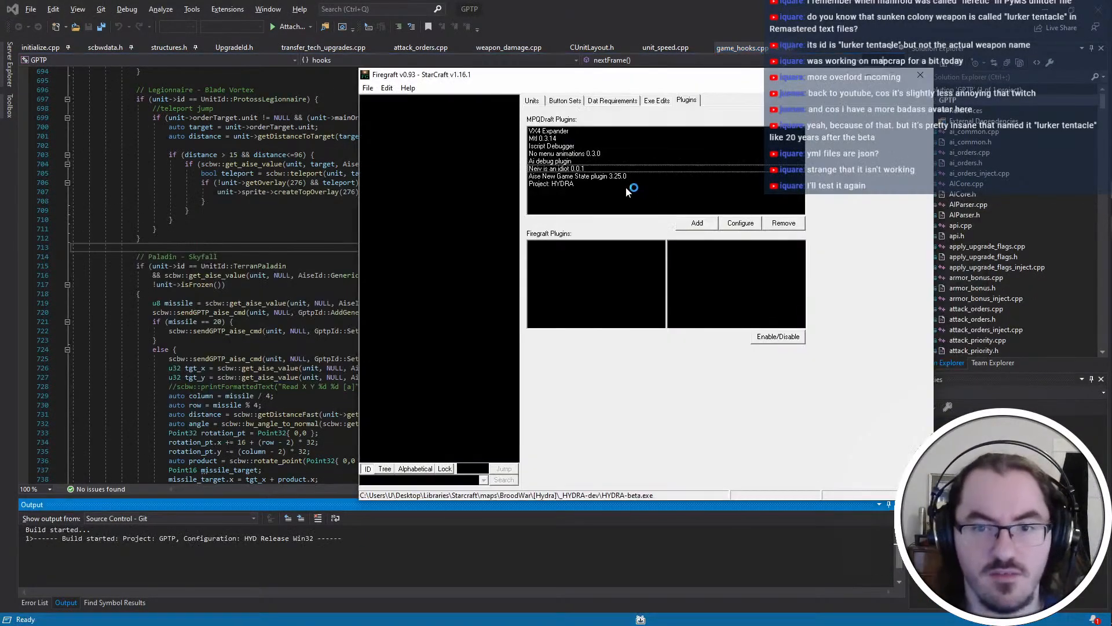
left_click(662, 184)
left_click(783, 223)
left_click(698, 224)
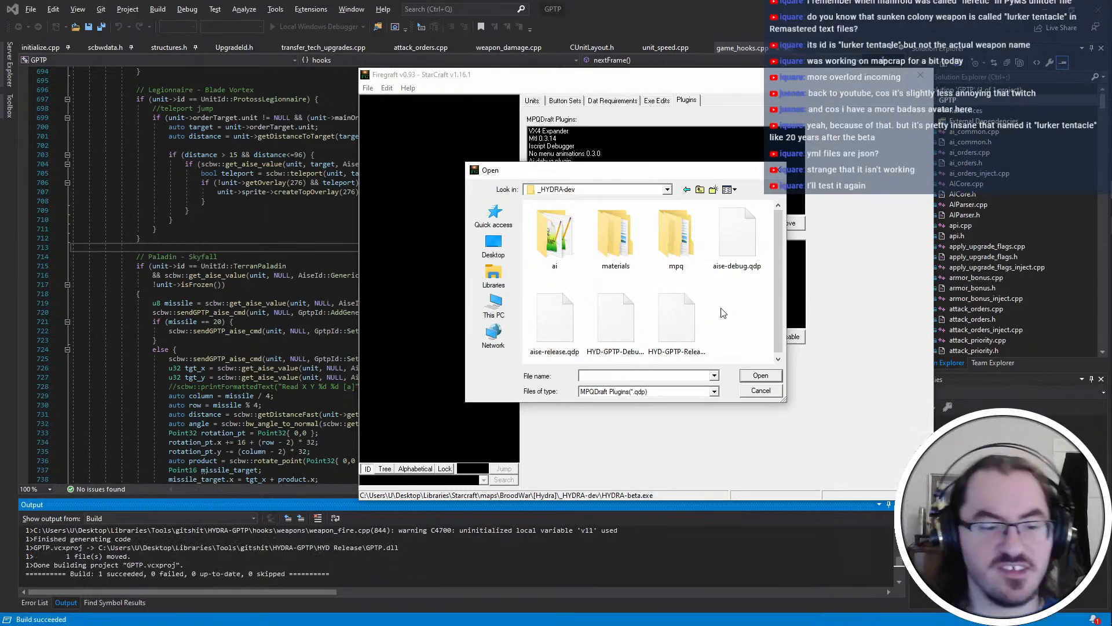
double_click(683, 318)
Switch to File Explorer and launch HYDRA-beta.exe from the _HYDRA-dev folder
key("alt+Tab")
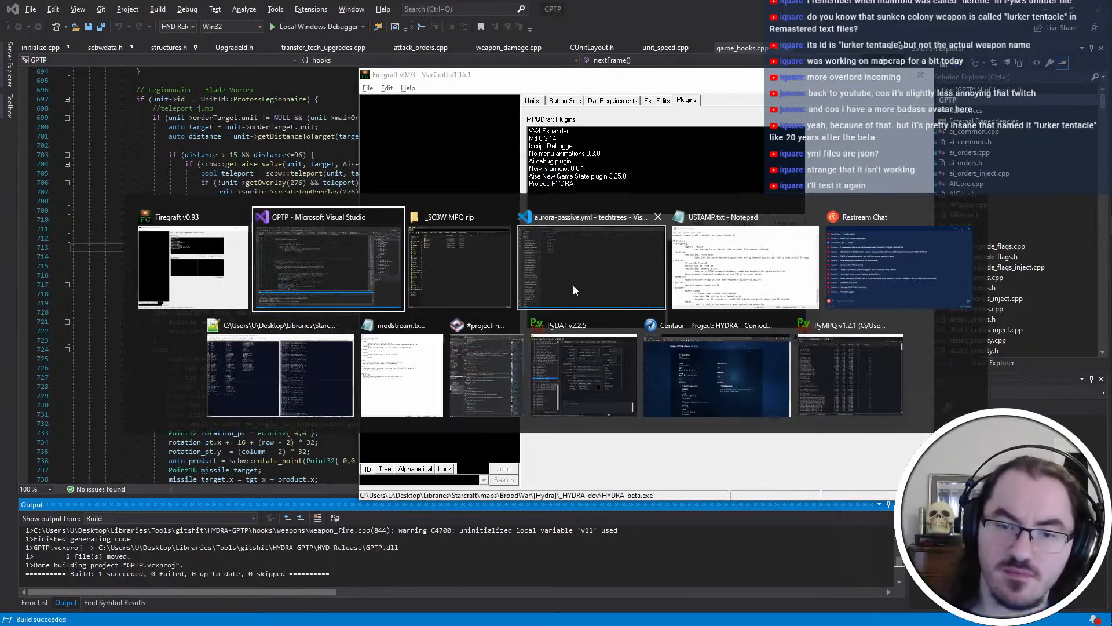
left_click(447, 269)
key("alt+Left")
double_click(618, 132)
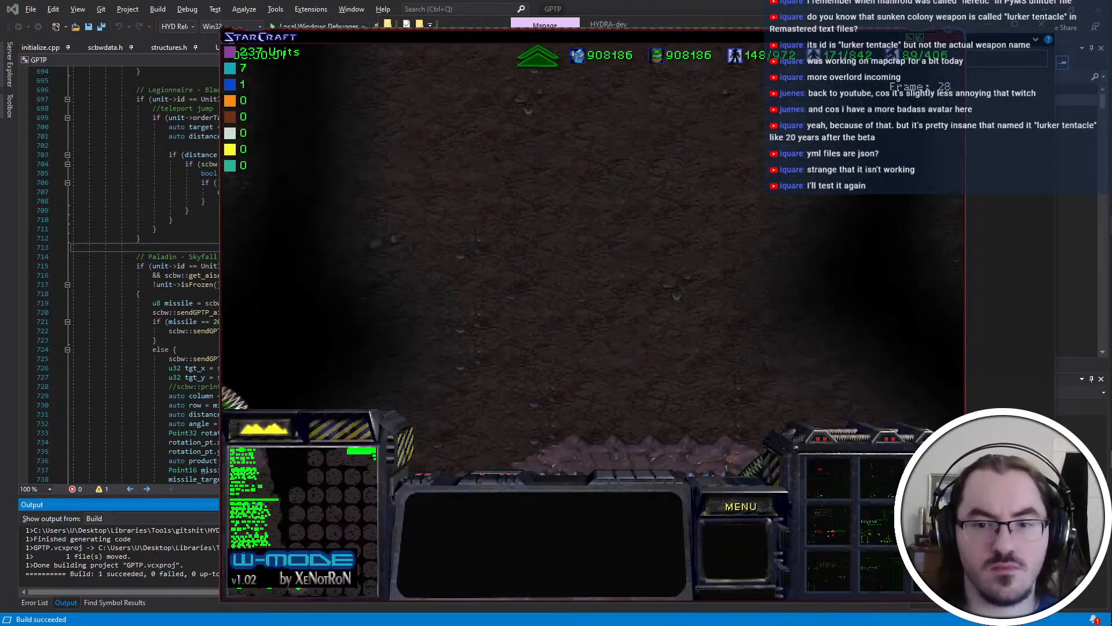
Spawn a supply building target, a Simulacrum and a Manifold with the console commands "spawn supply 1 1", "spawn simul" and "spawn mani"
type("spawn supply 1 1")
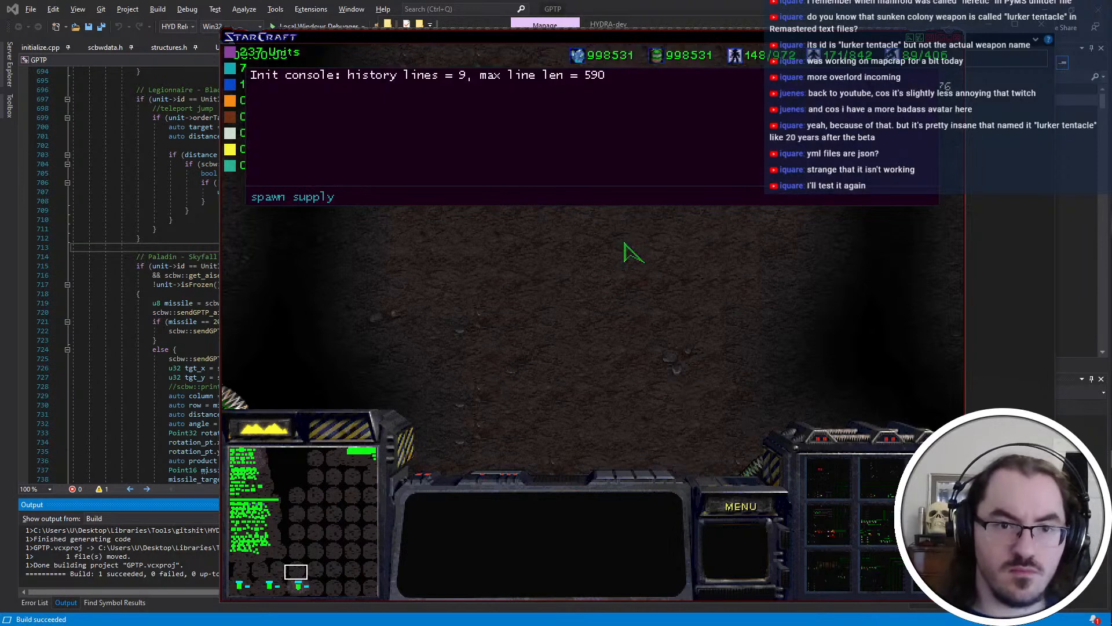
key("Return")
type("spawn simul")
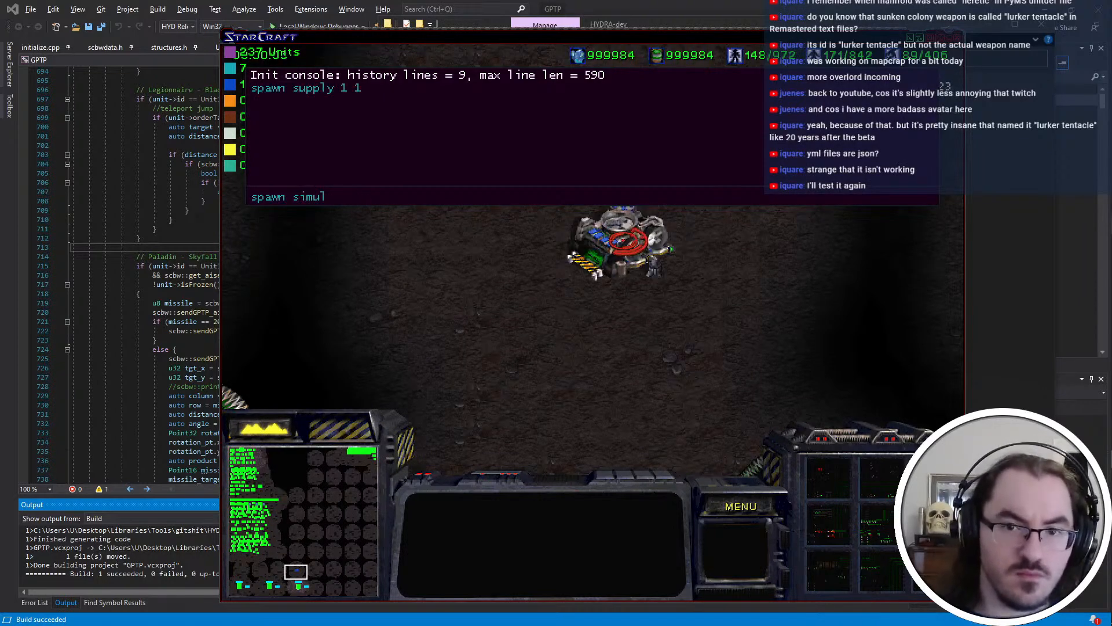
key("Return")
type("spawn ma")
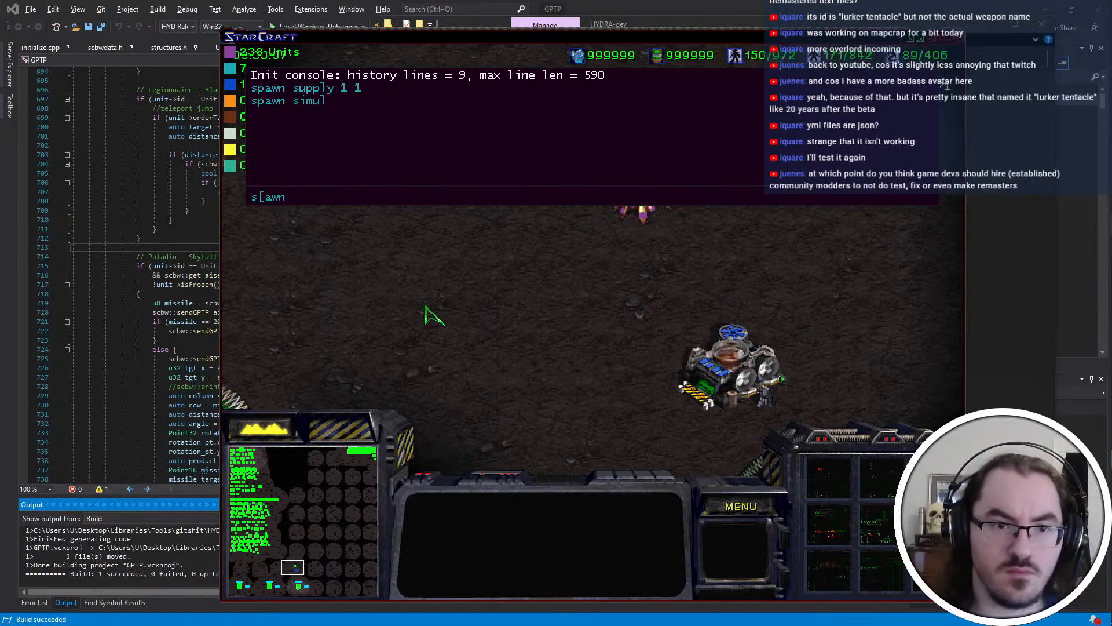
type("ni")
key("Return")
key("grave")
Select the Manifold and order it repeatedly towards the supply building and away from it to test Phase Rush
left_click(425, 305)
right_click(487, 301)
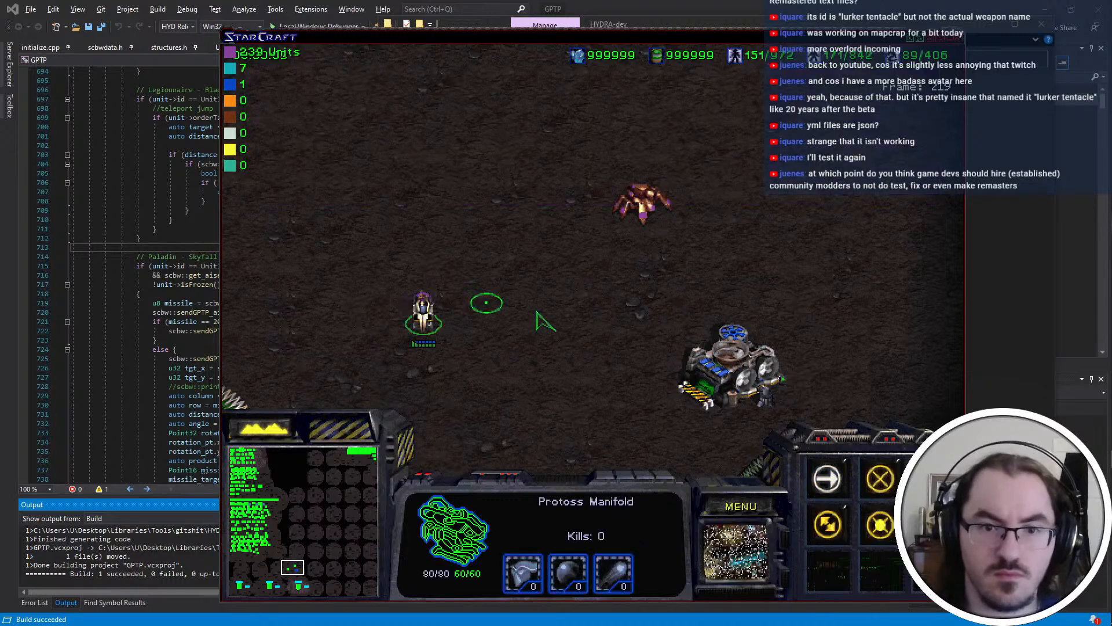
right_click(618, 338)
right_click(307, 316)
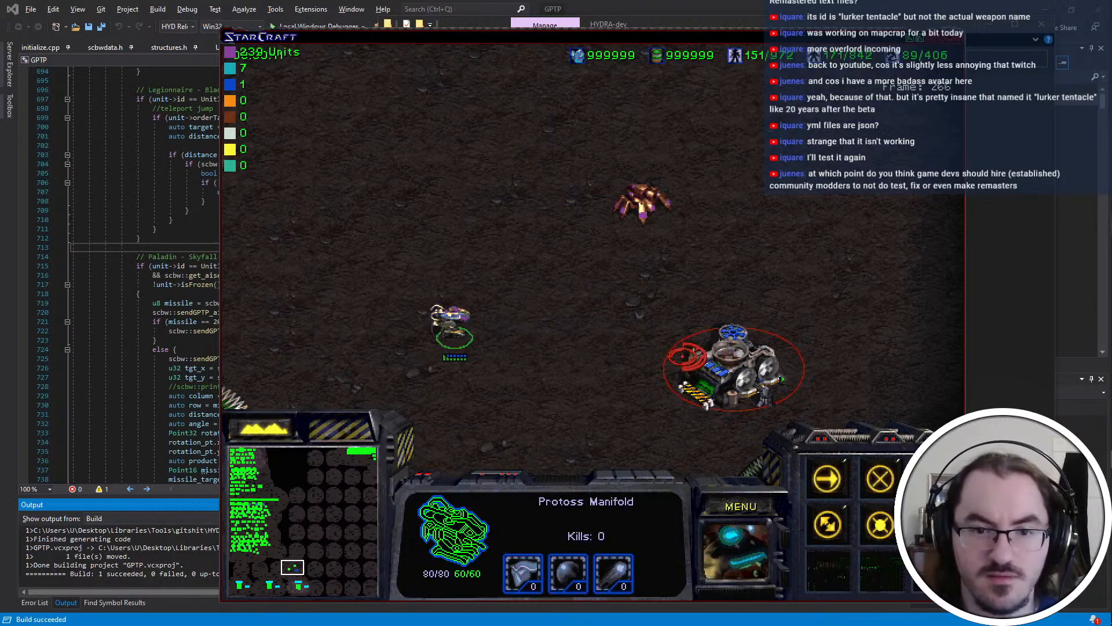
right_click(313, 322)
right_click(666, 347)
right_click(293, 343)
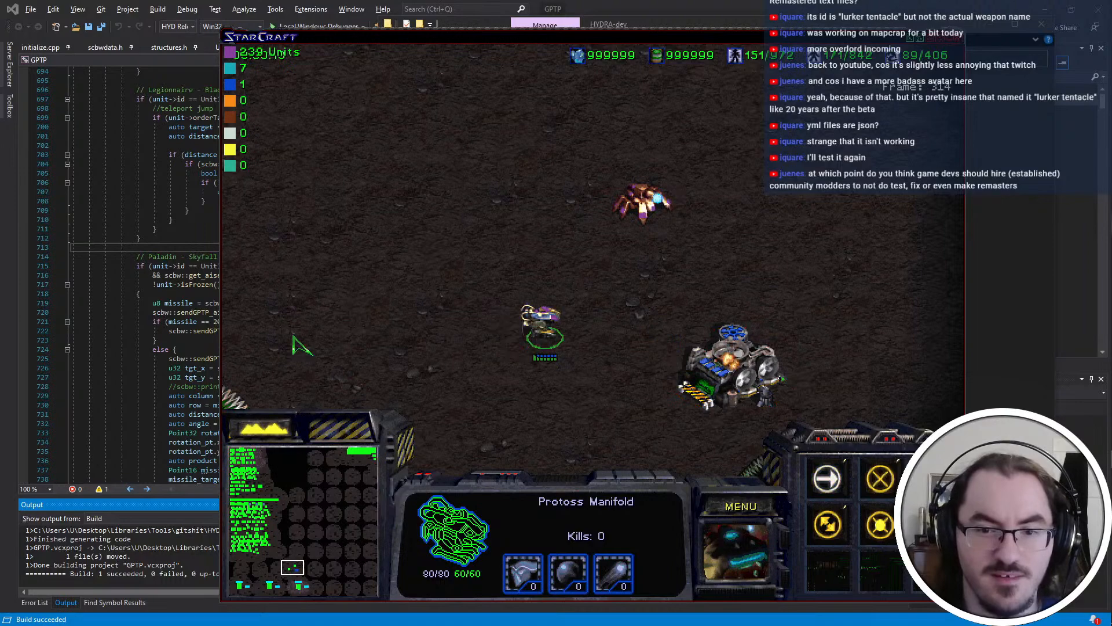
right_click(371, 341)
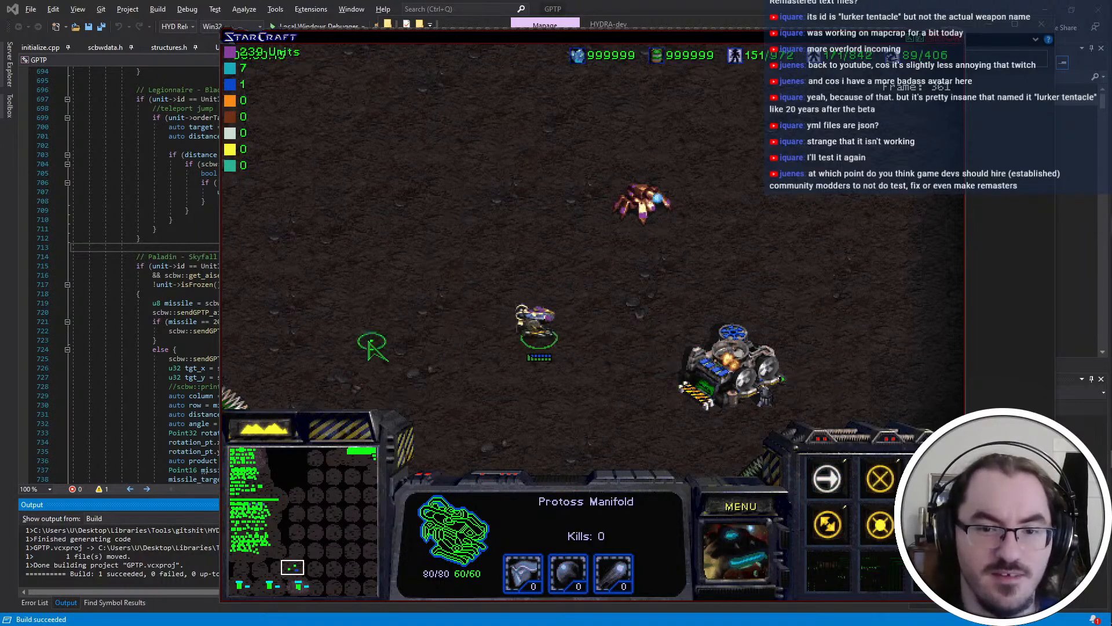
End the test mission and exit the game
left_click(747, 509)
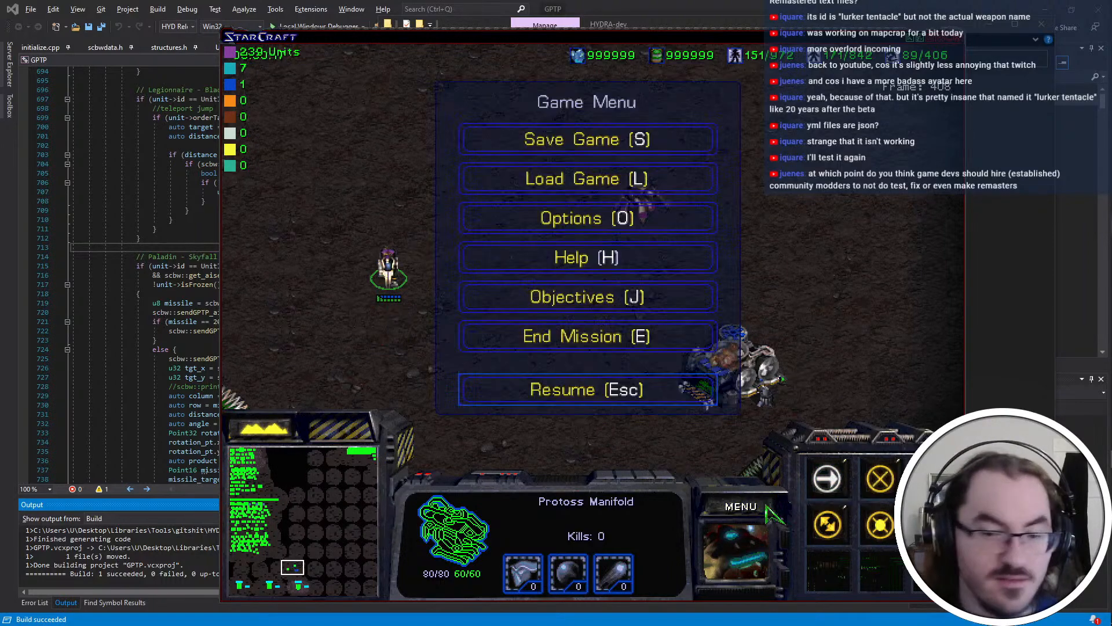
key("e")
key("x")
key("x")
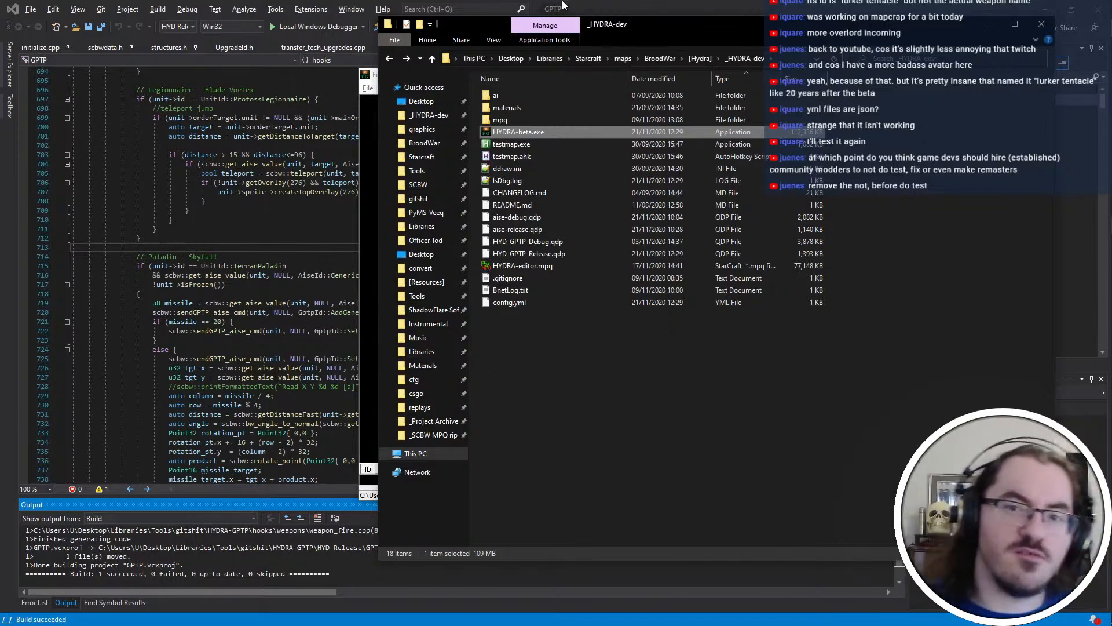
Switch to Visual Studio and examine the unit ability code in nextFrame() of game_hooks.cpp, including the Corsair, Madcap, Legionnaire and Paladin sections
left_click(625, 5)
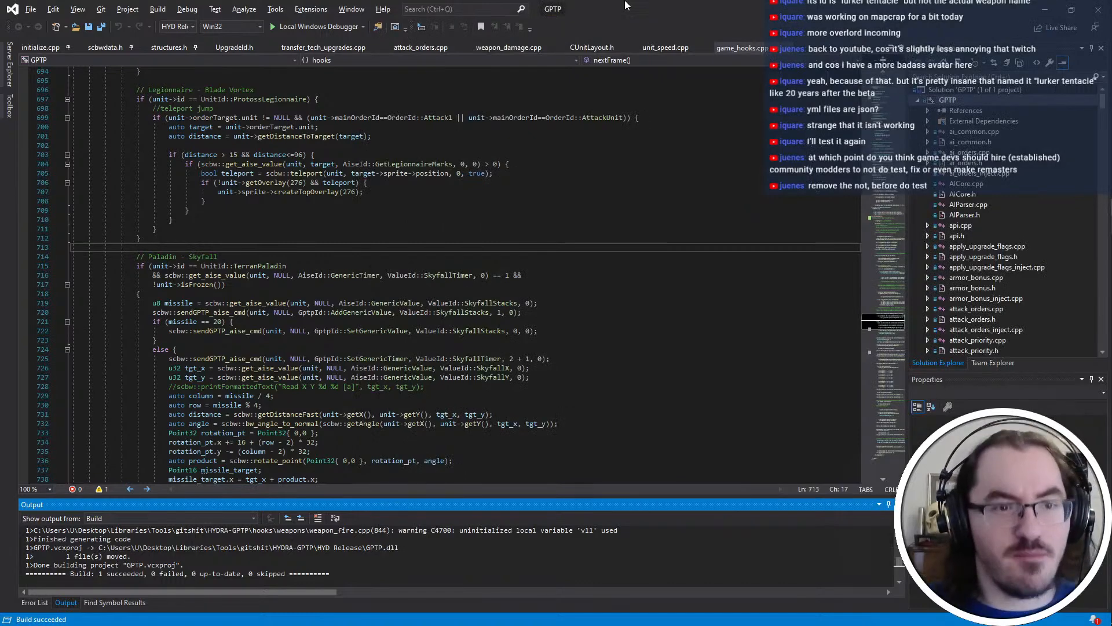
scroll(482, 89, "up", 7)
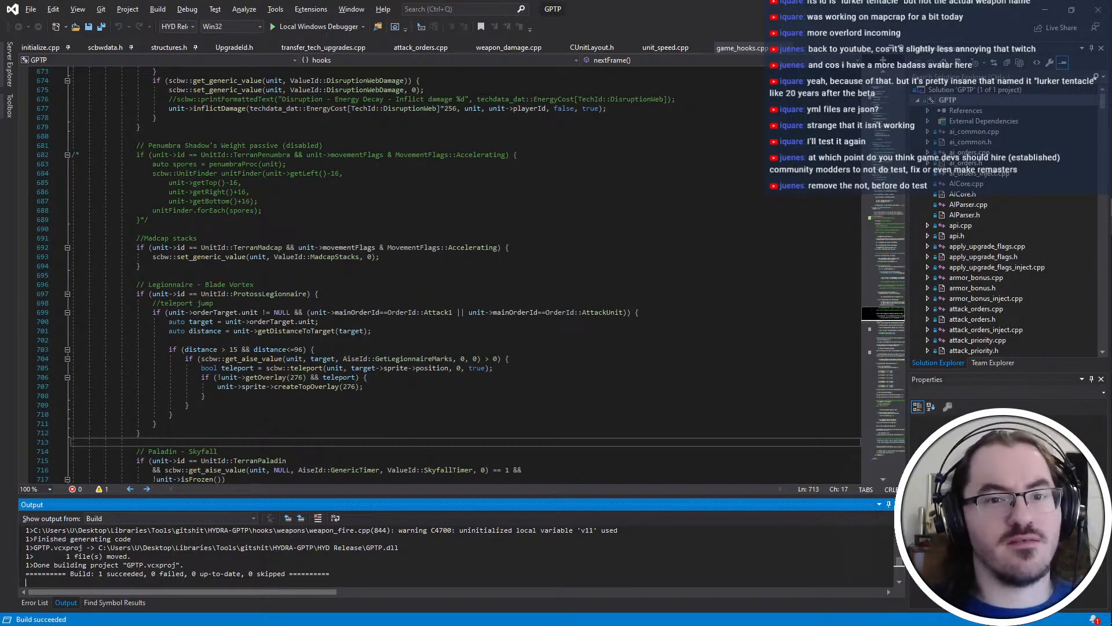
left_click(497, 121)
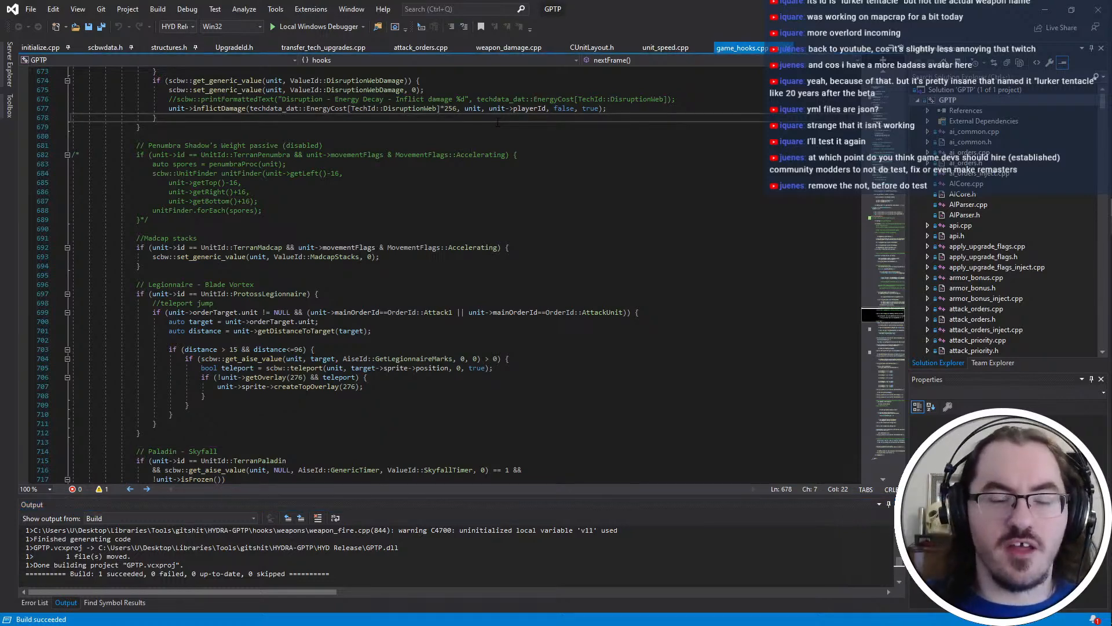
scroll(497, 121, "up", 1)
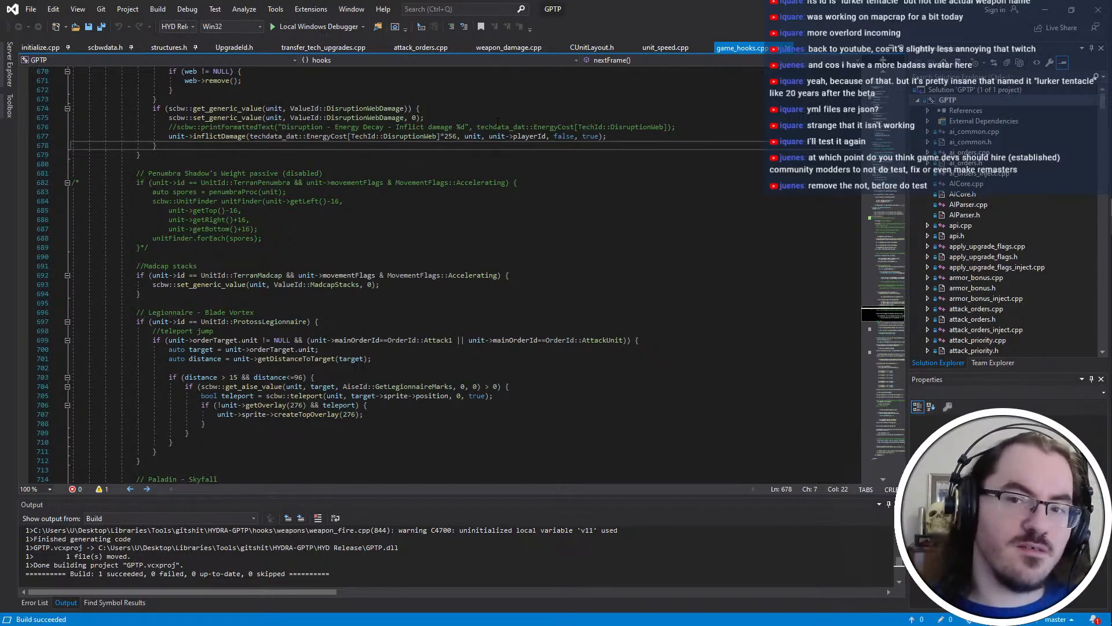
scroll(497, 121, "up", 1)
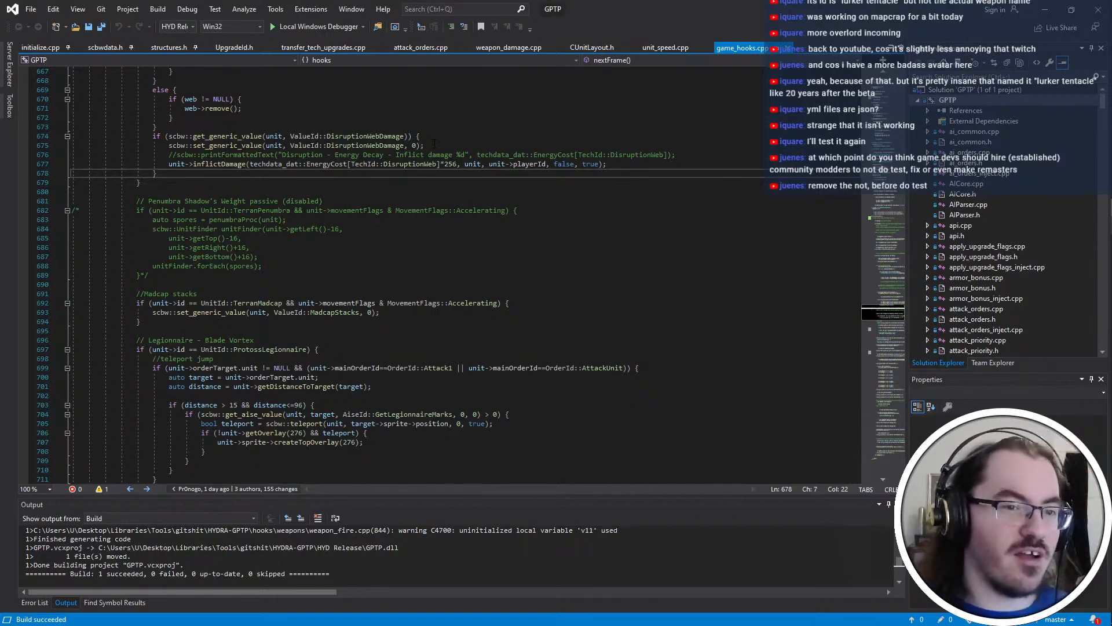
scroll(433, 142, "down", 1)
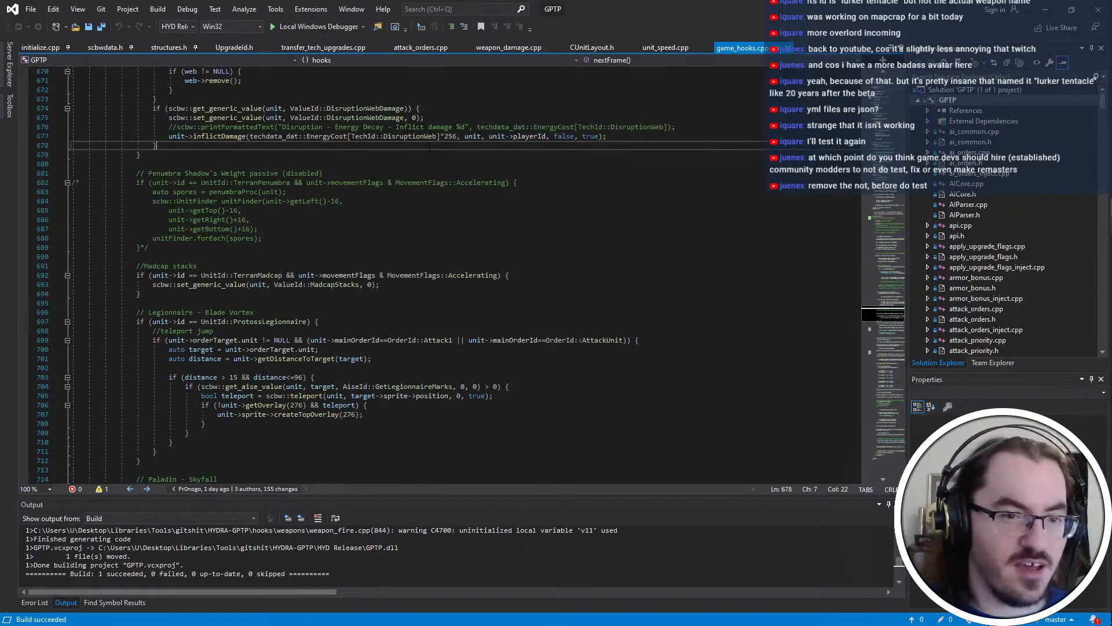
scroll(429, 148, "up", 3)
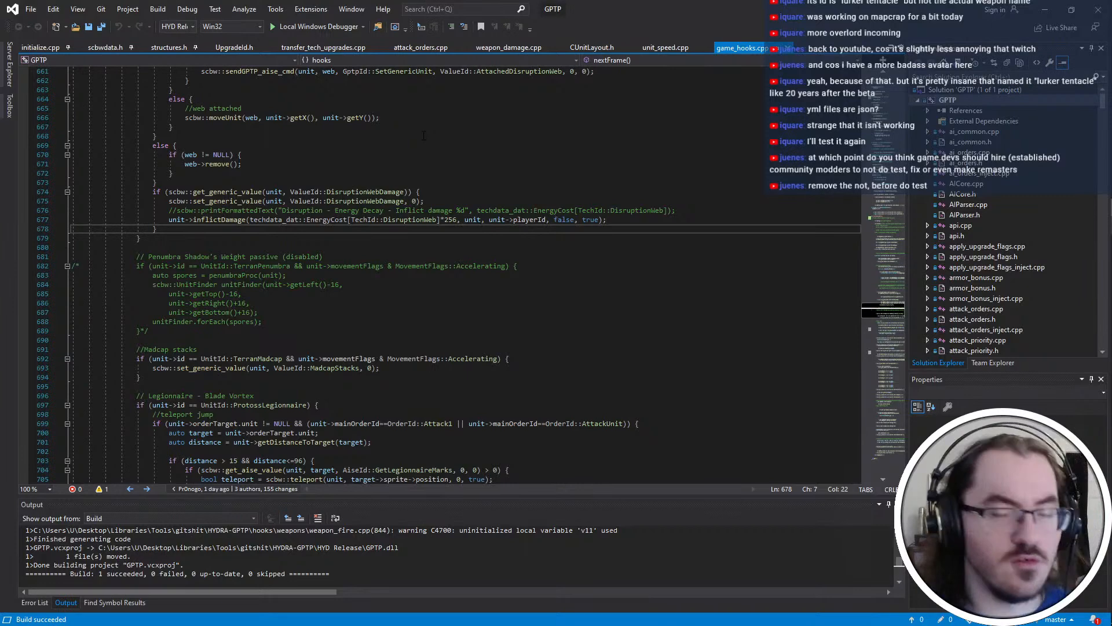
key("Down")
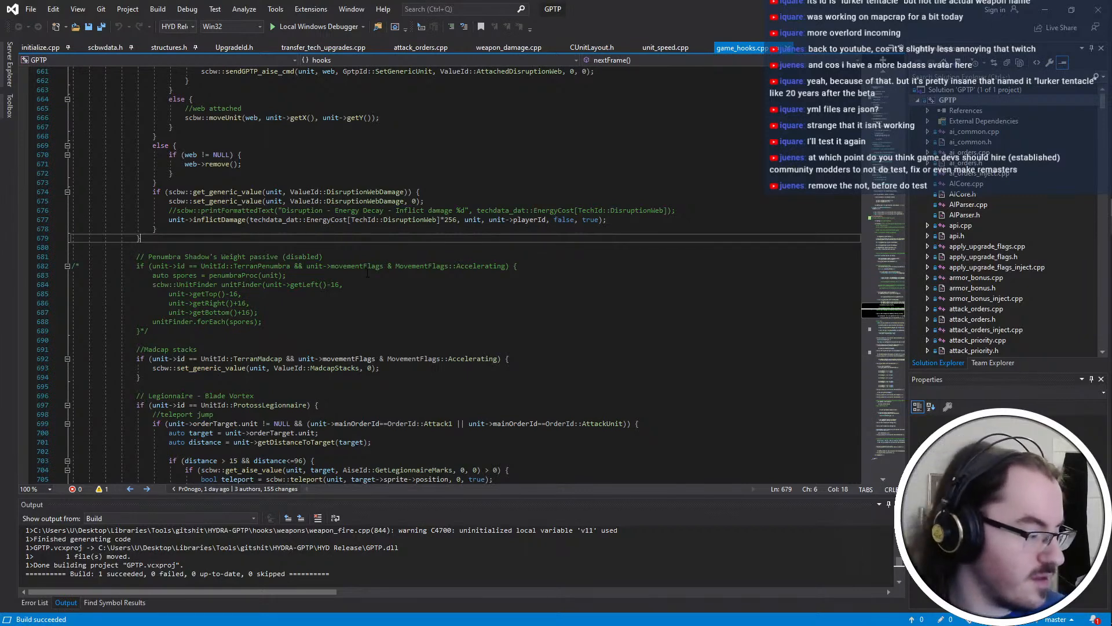
scroll(371, 242, "up", 10)
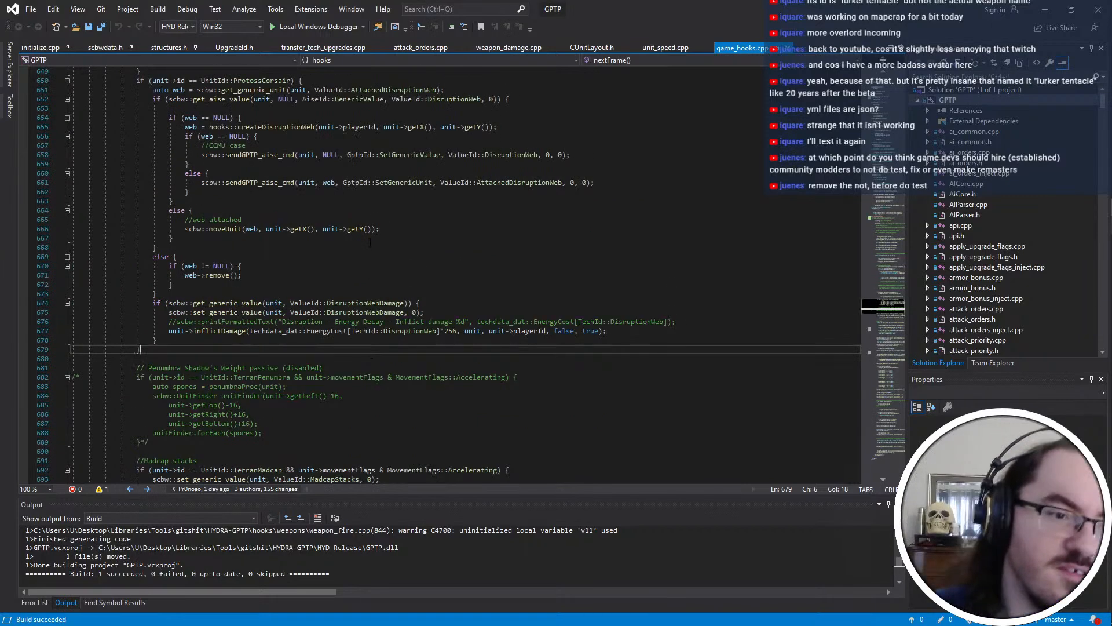
scroll(370, 242, "up", 11)
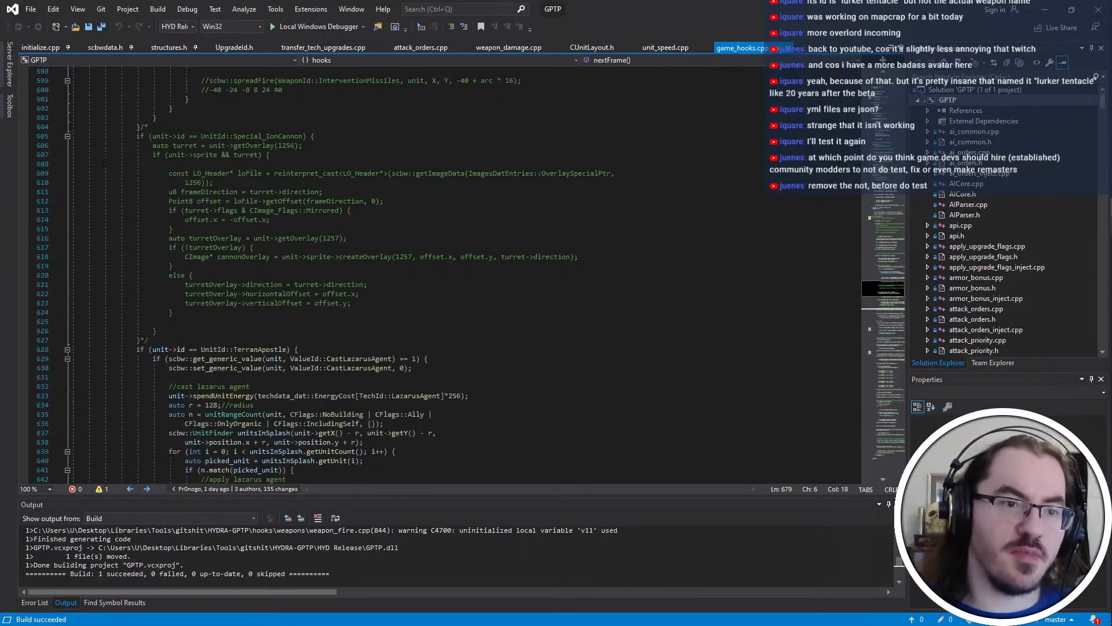
scroll(104, 96, "up", 20)
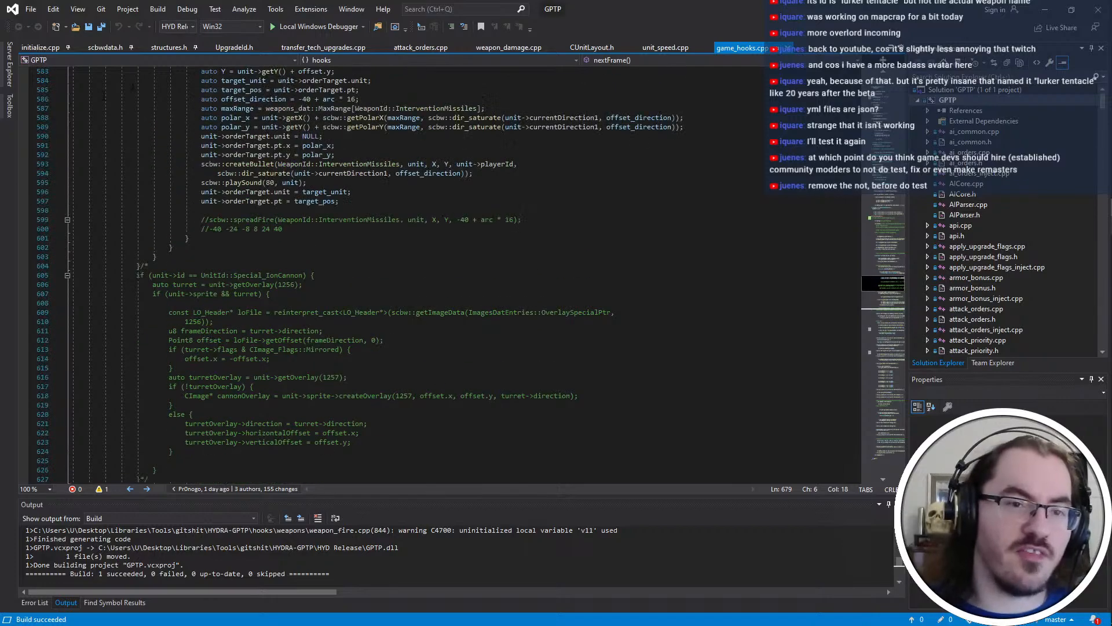
scroll(135, 85, "down", 18)
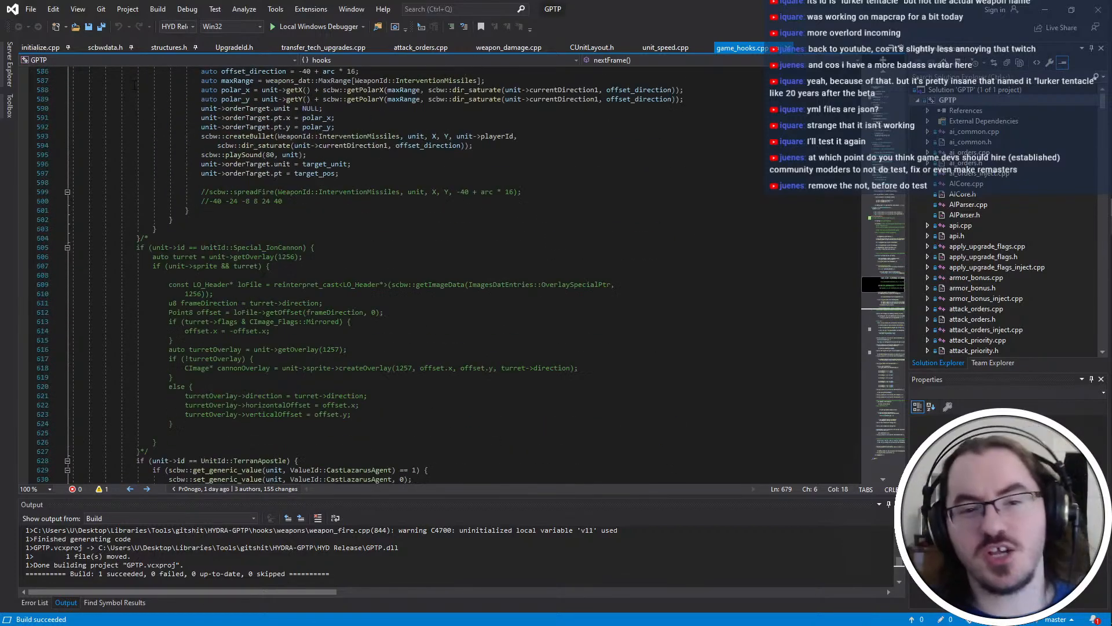
scroll(135, 86, "down", 3)
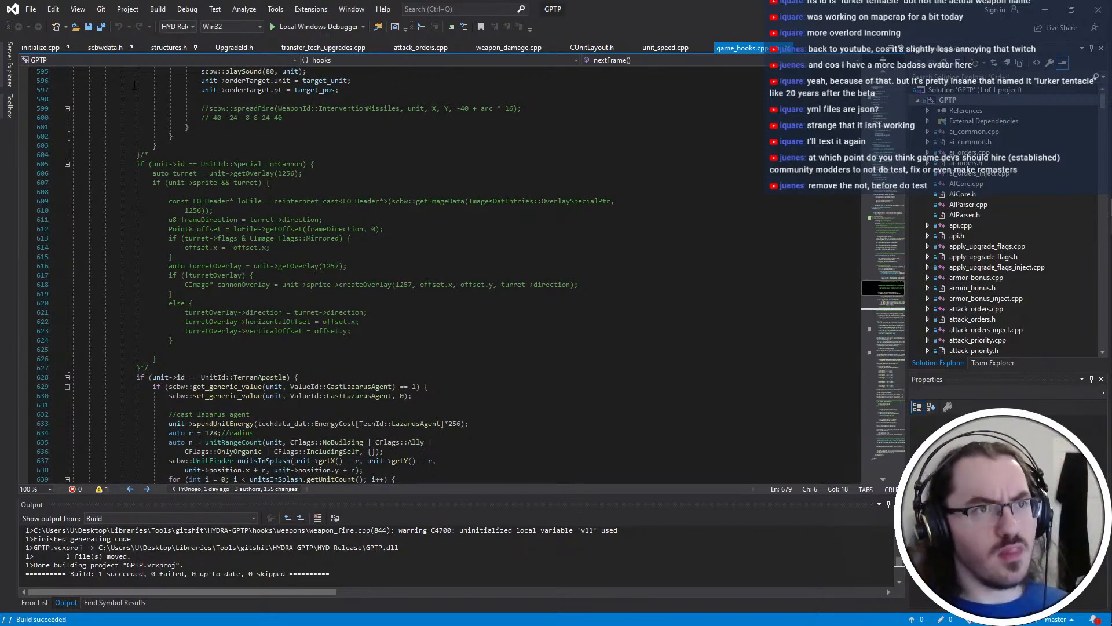
scroll(135, 86, "down", 20)
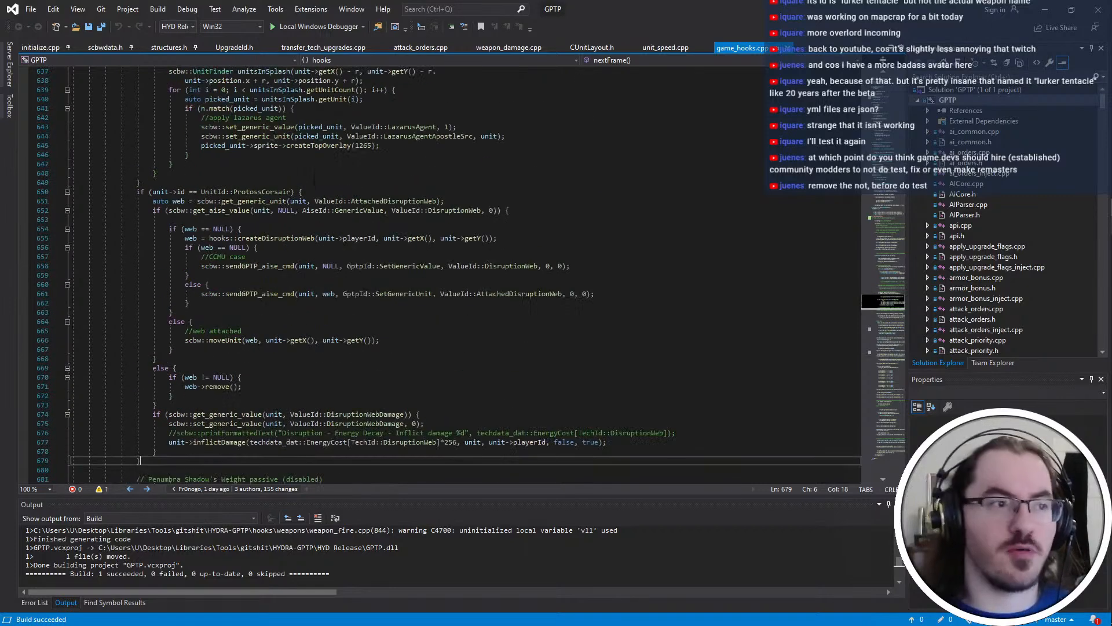
scroll(324, 195, "down", 9)
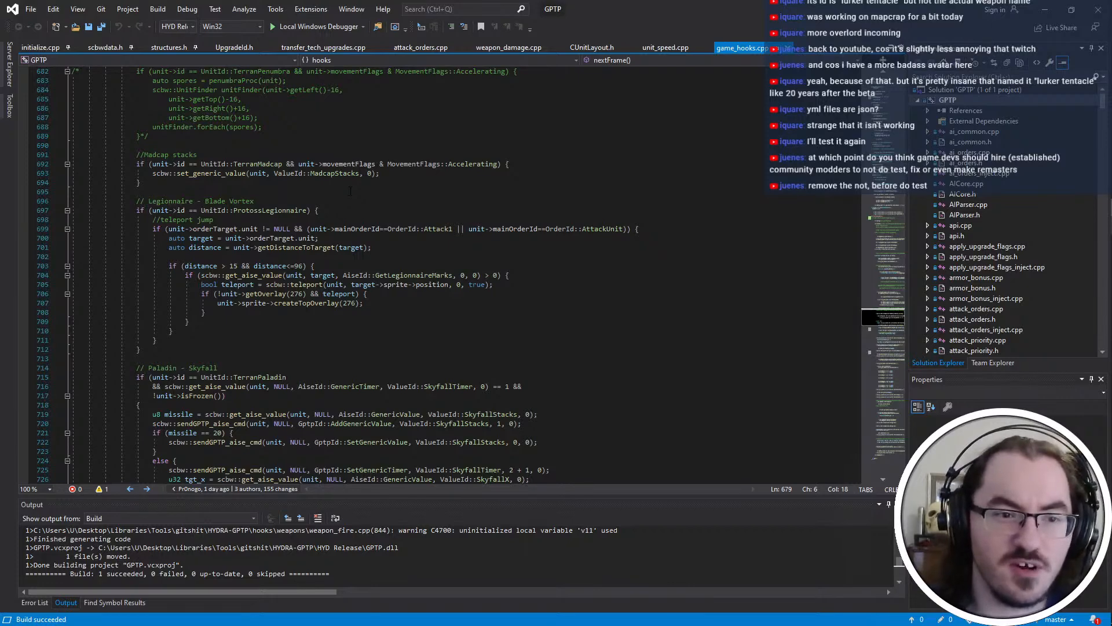
scroll(350, 191, "up", 2)
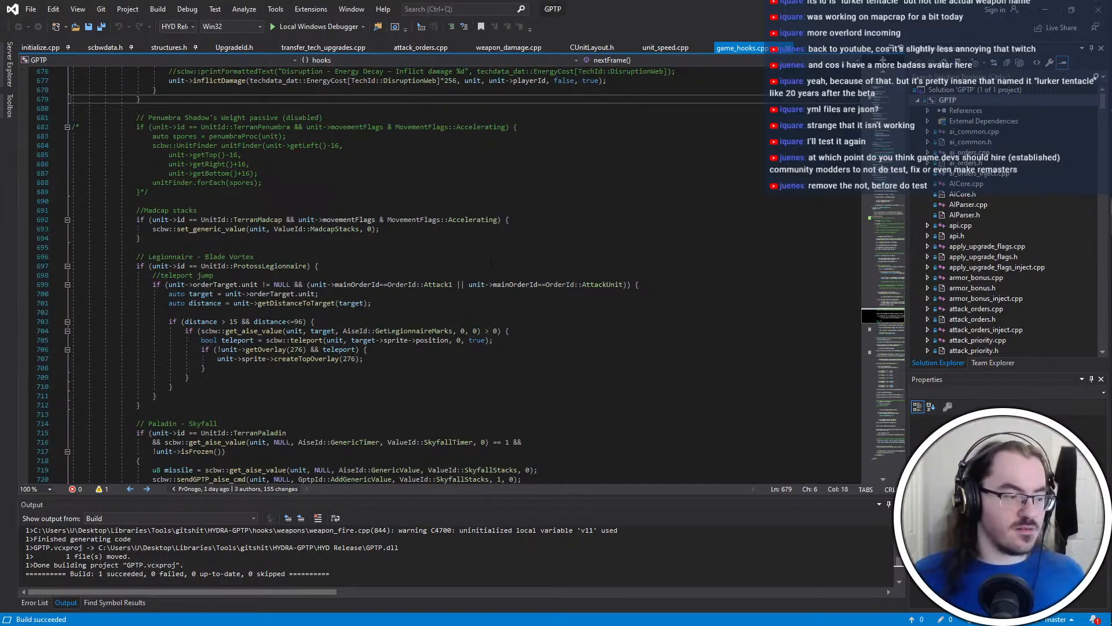
left_click(490, 284)
left_click(464, 423)
left_click(457, 275)
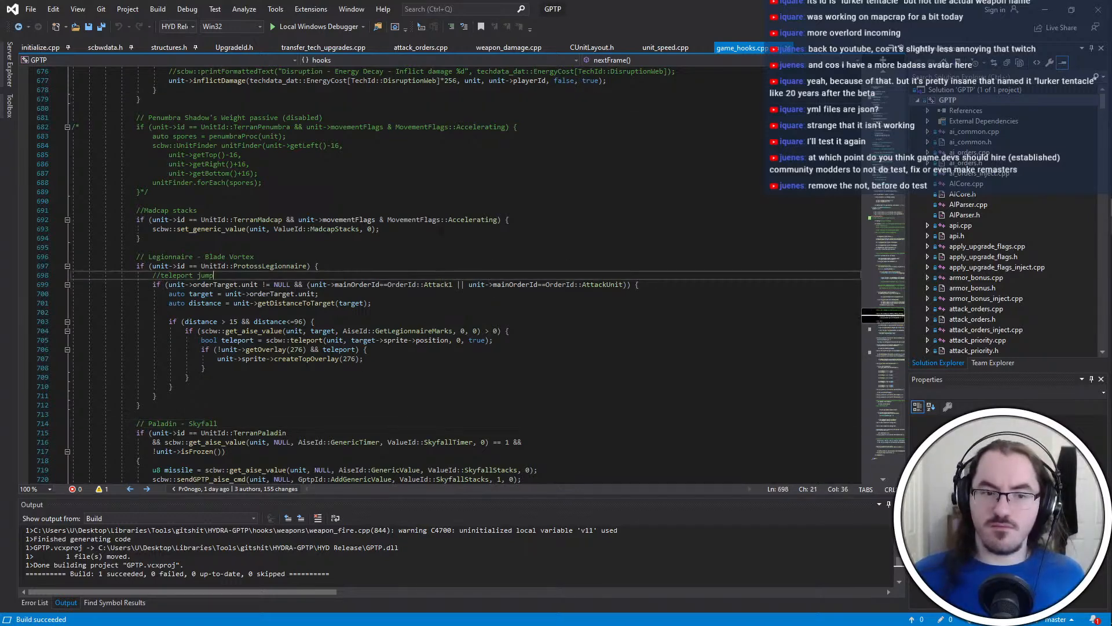
left_click(456, 240)
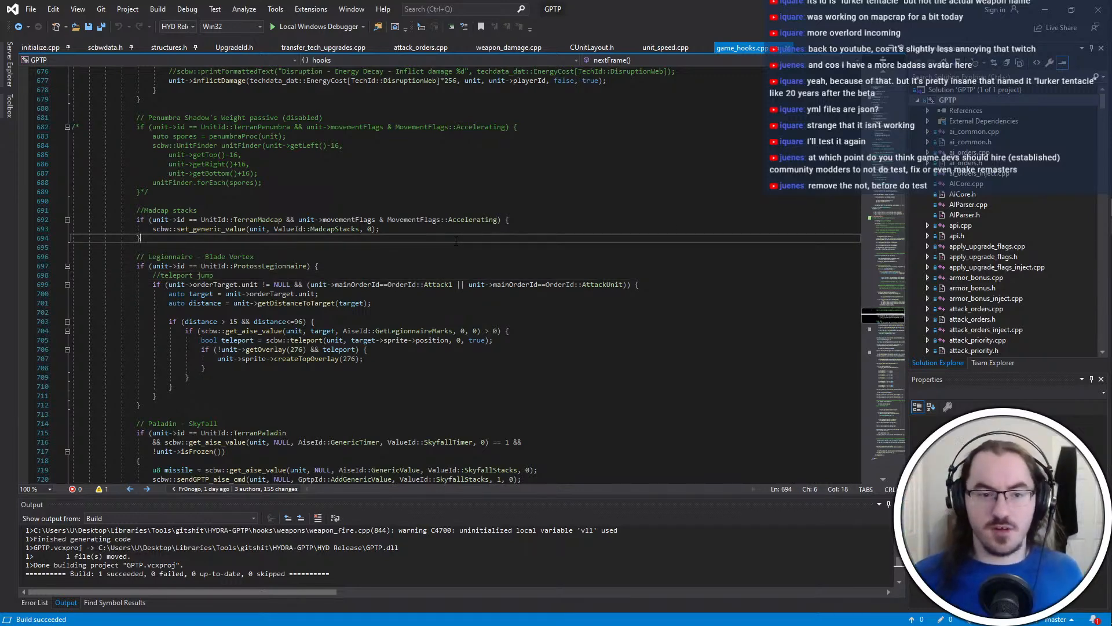
scroll(456, 240, "up", 9)
scroll(456, 240, "down", 1)
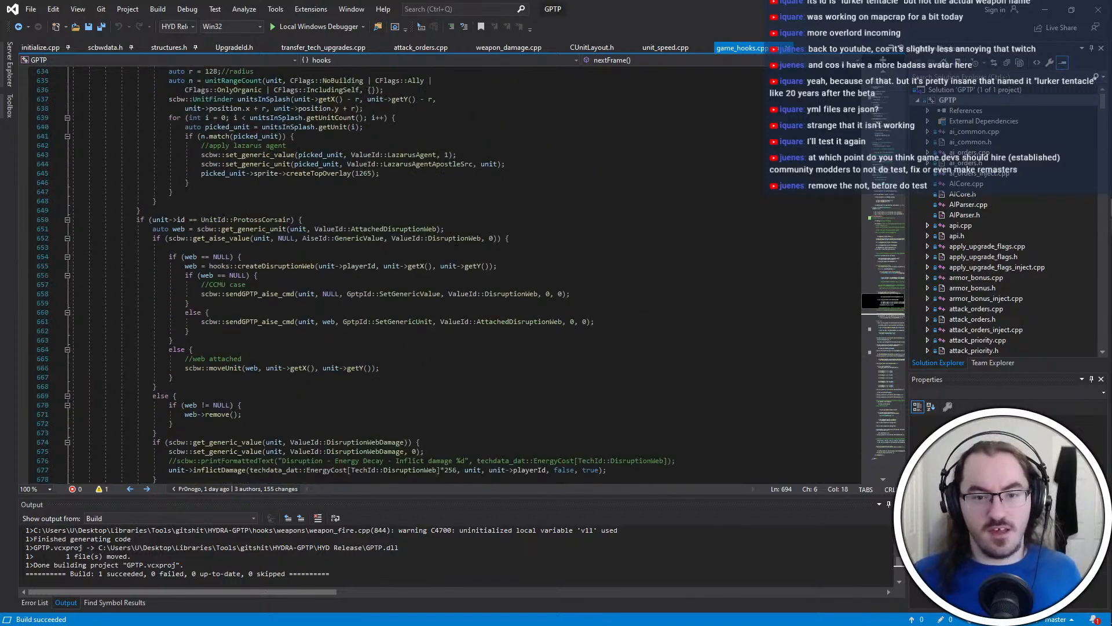
left_click(456, 238)
scroll(455, 240, "up", 3)
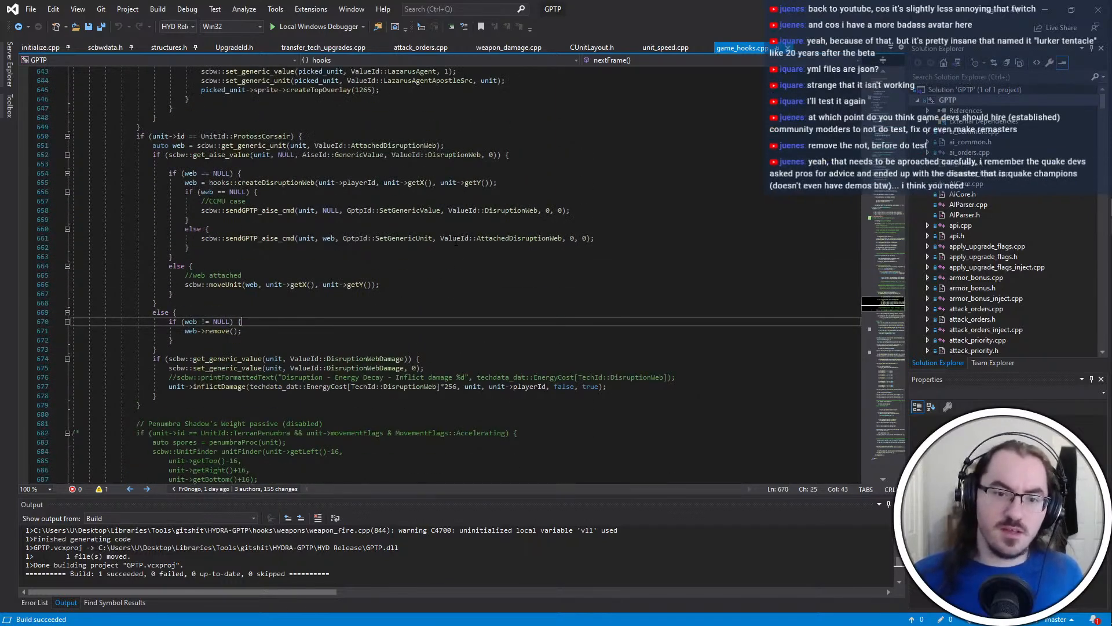
scroll(455, 241, "down", 4)
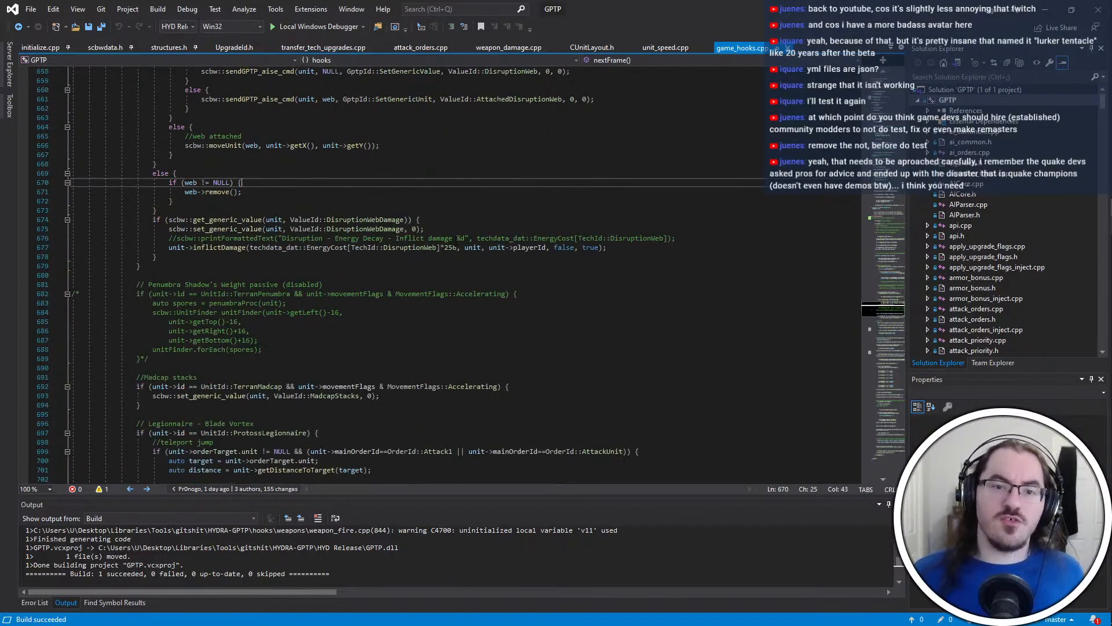
scroll(456, 240, "down", 5)
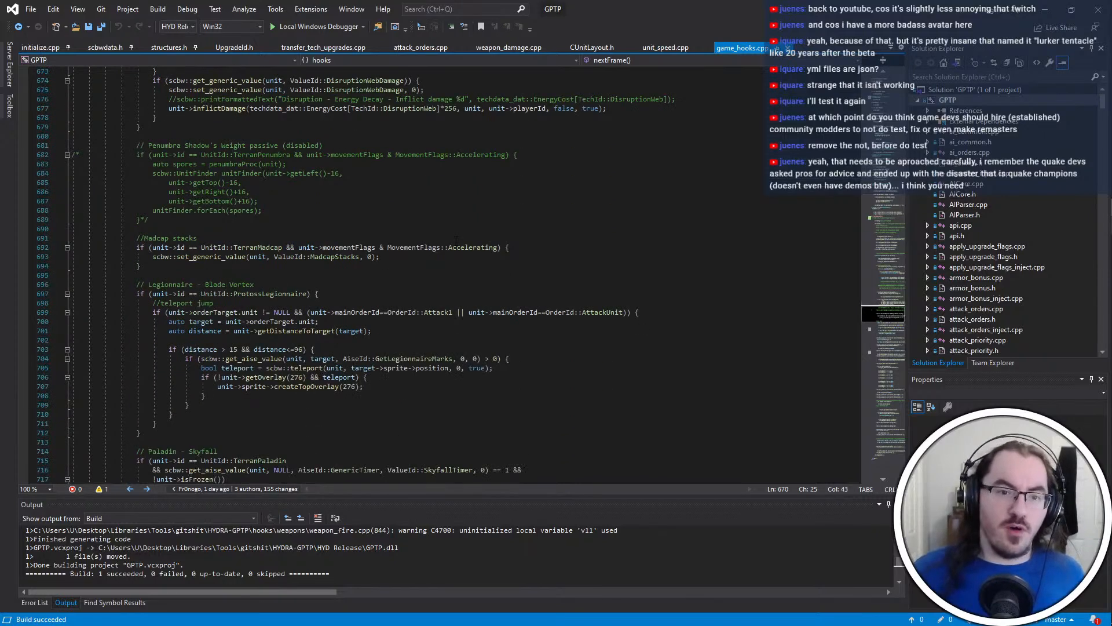
left_click(441, 275)
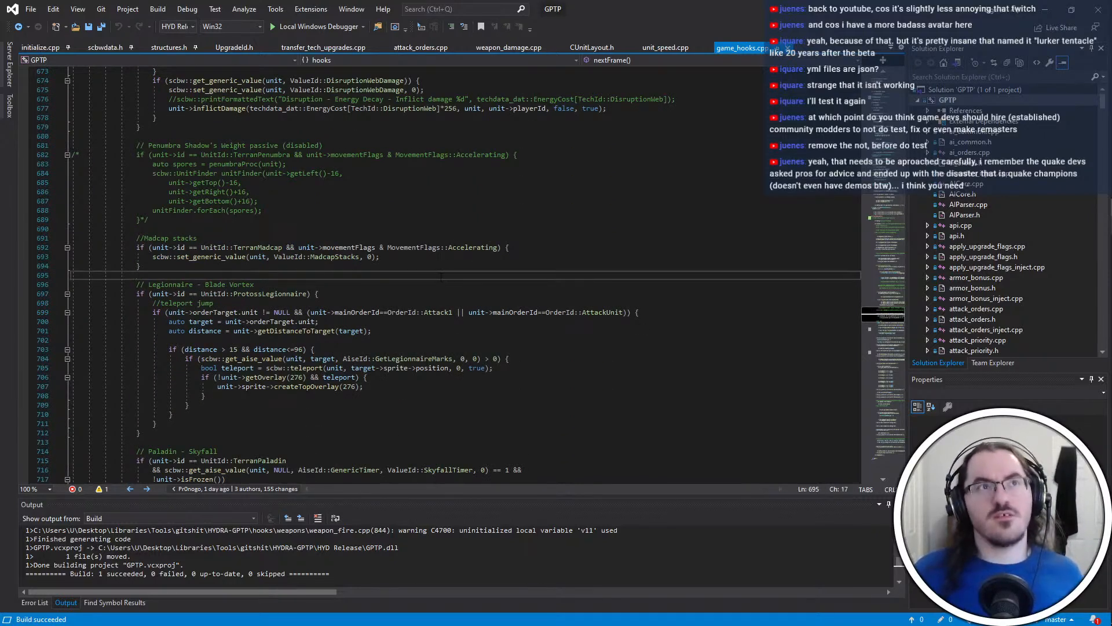
scroll(521, 241, "up", 6)
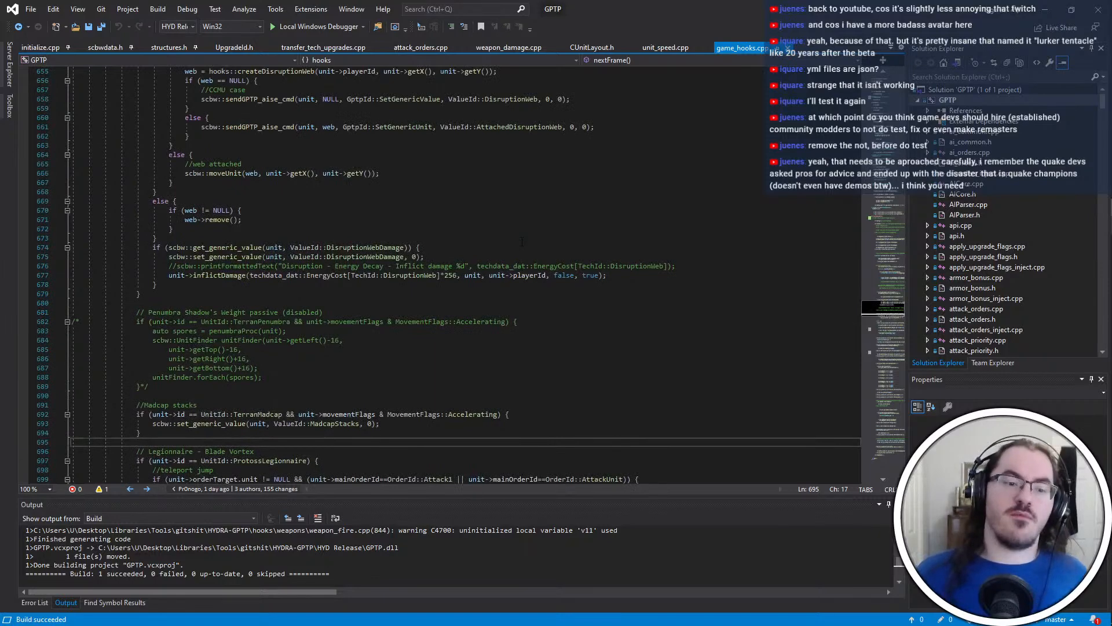
scroll(521, 241, "down", 2)
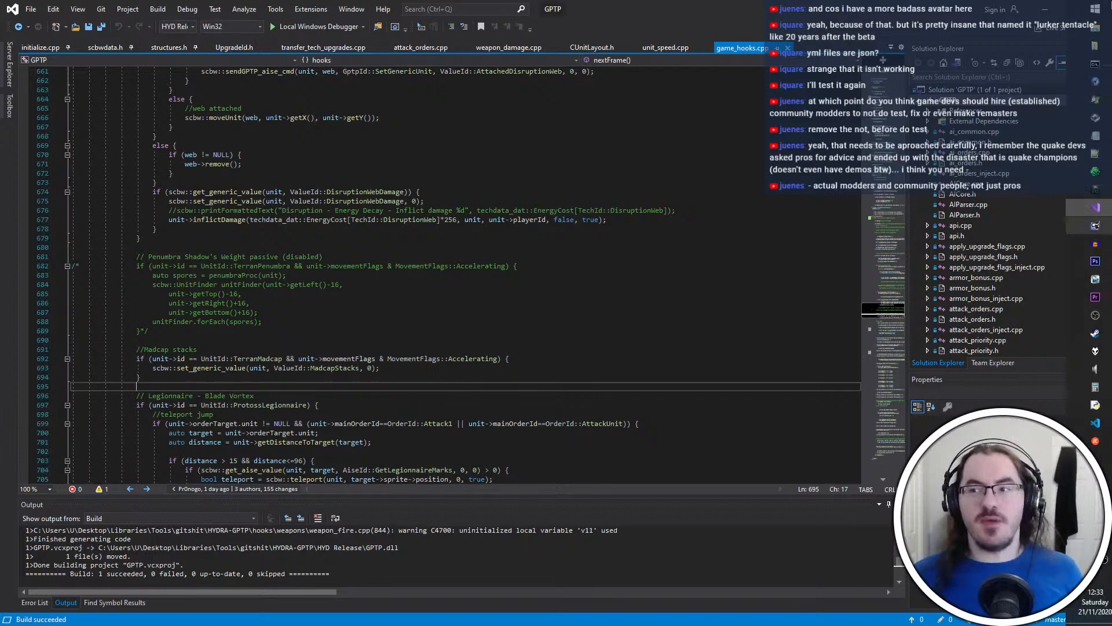
left_click(486, 336)
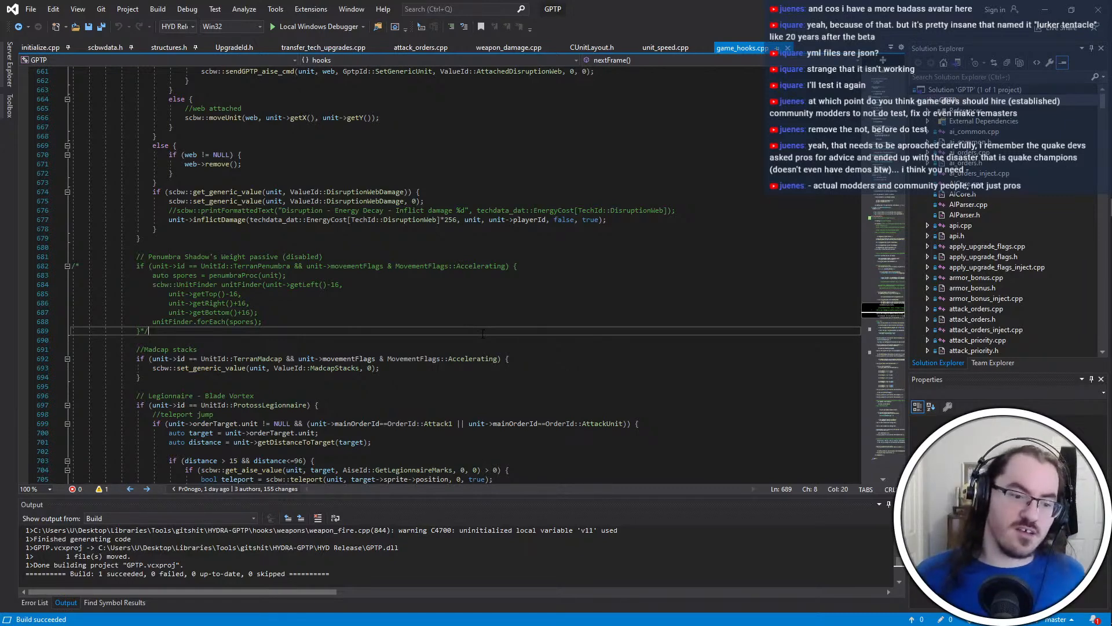
scroll(483, 333, "up", 1)
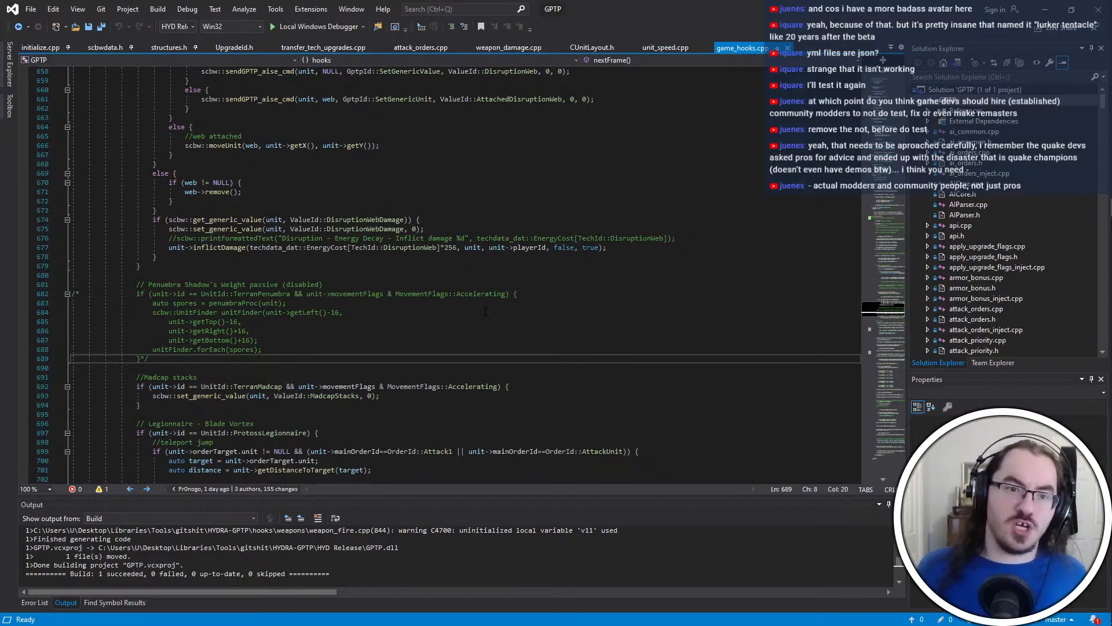
scroll(485, 311, "down", 6)
scroll(485, 311, "up", 7)
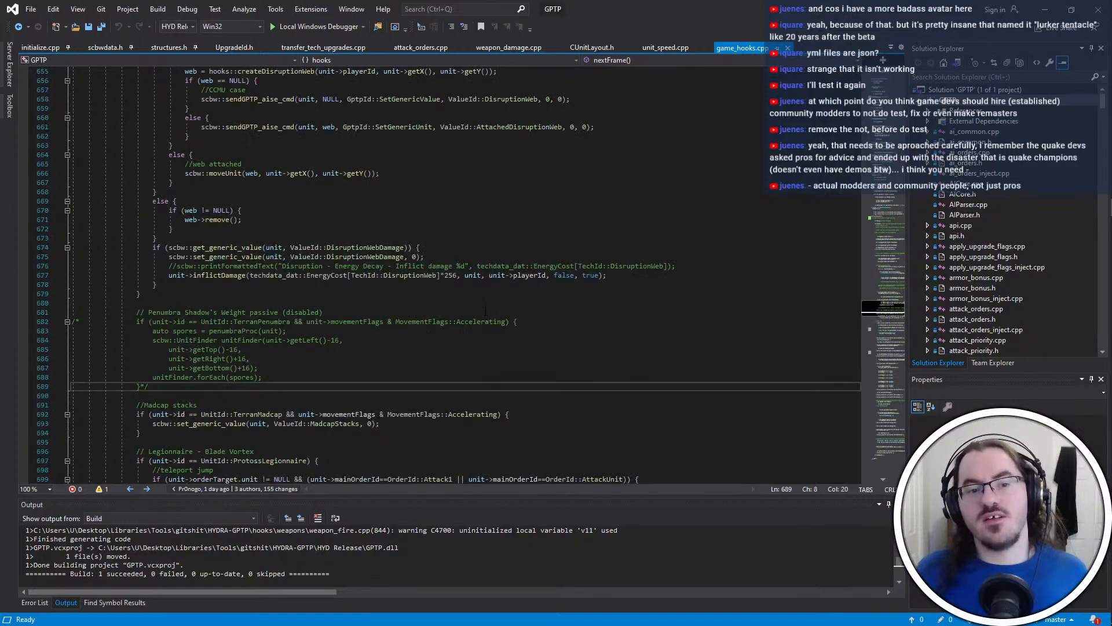
left_click(486, 311)
scroll(485, 311, "up", 3)
left_click(485, 311)
scroll(485, 311, "up", 10)
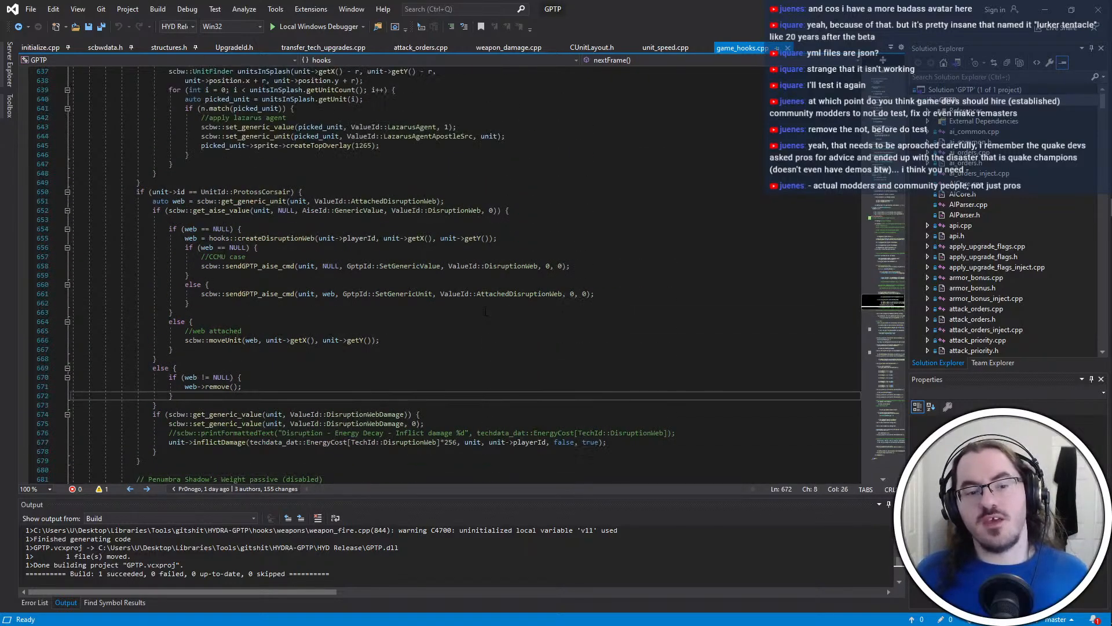
scroll(486, 311, "down", 7)
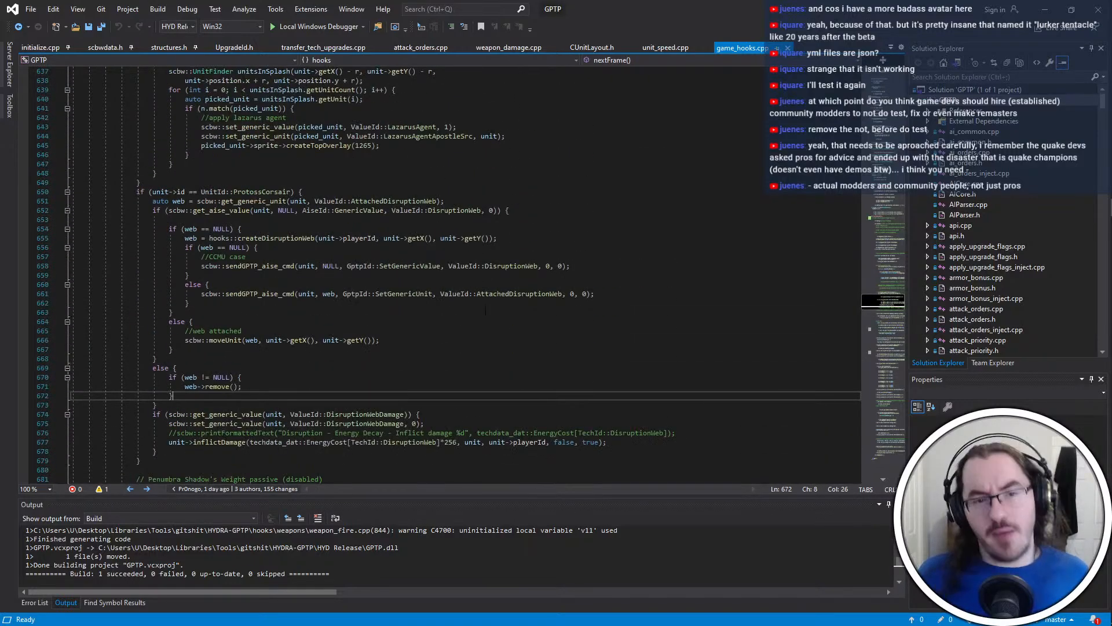
scroll(486, 311, "up", 4)
left_click(485, 311)
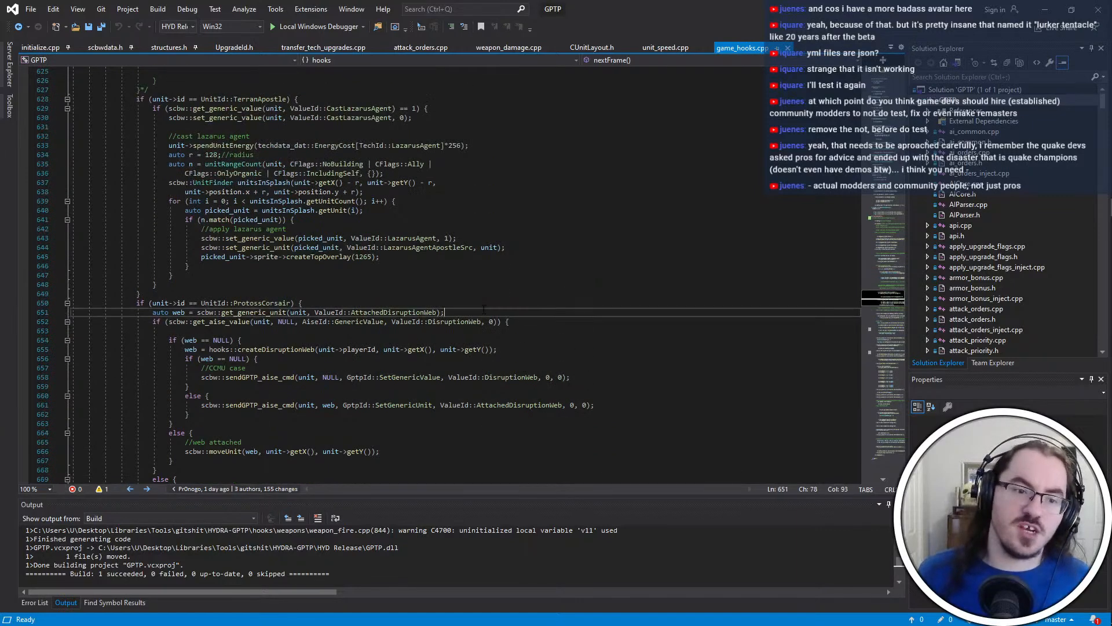
scroll(485, 311, "down", 10)
left_click(484, 311)
scroll(483, 311, "down", 2)
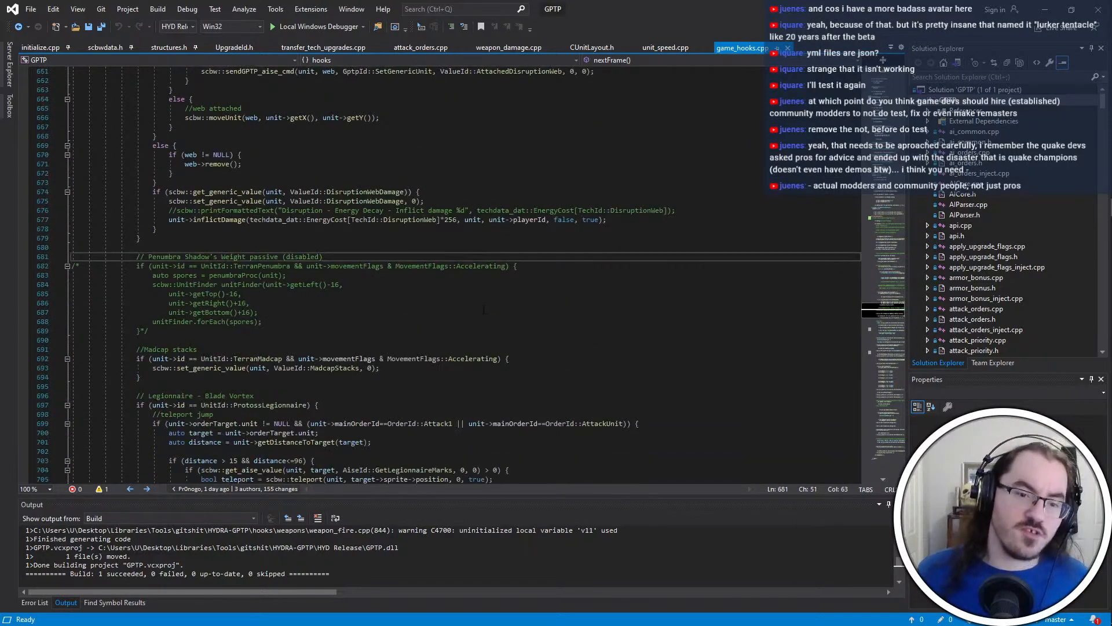
left_click(484, 311)
scroll(483, 311, "down", 2)
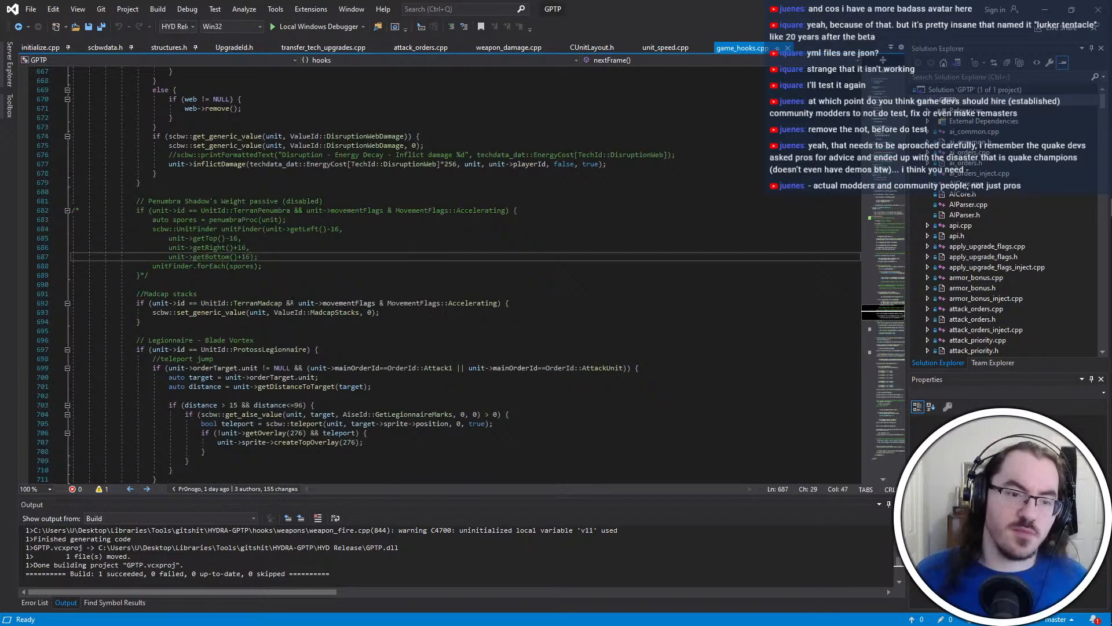
left_click(271, 273)
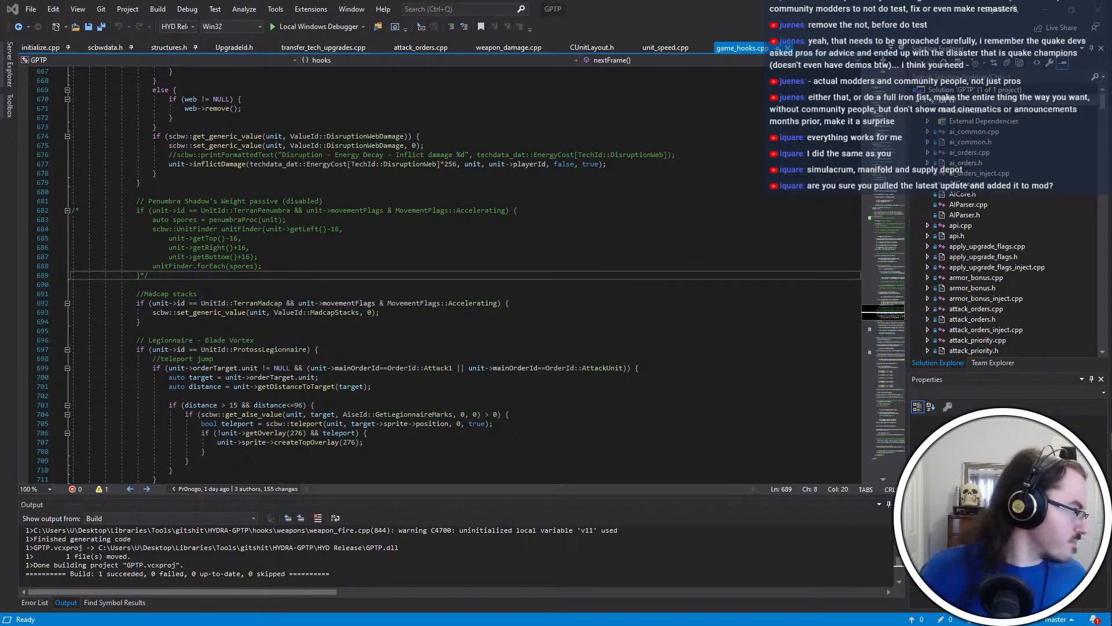
left_click(463, 342)
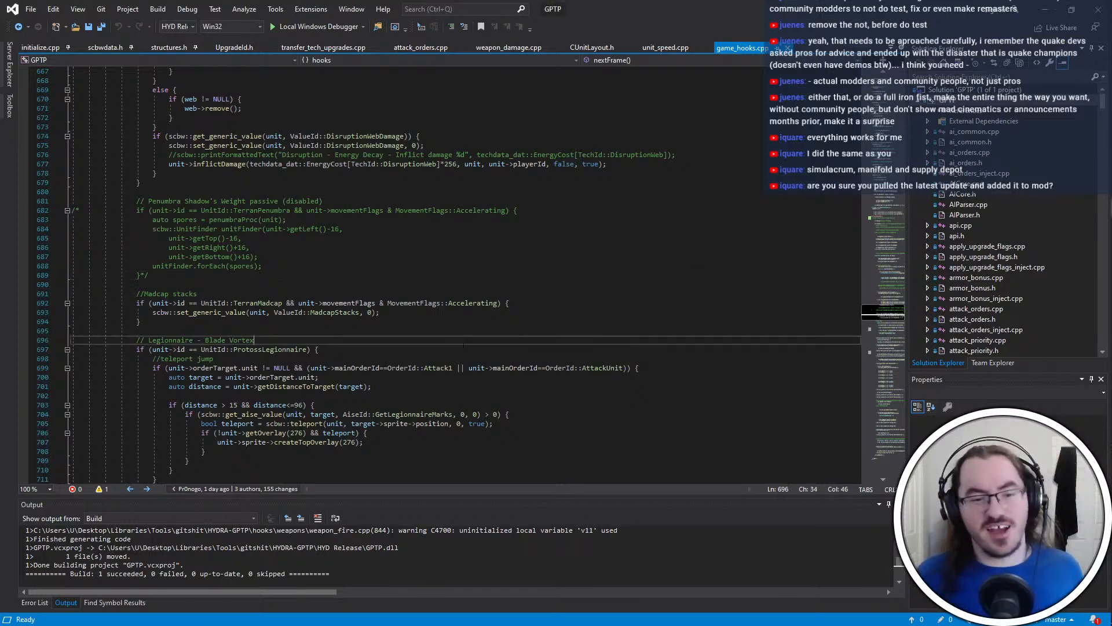
scroll(463, 345, "up", 2)
left_click(463, 342)
scroll(463, 344, "up", 2)
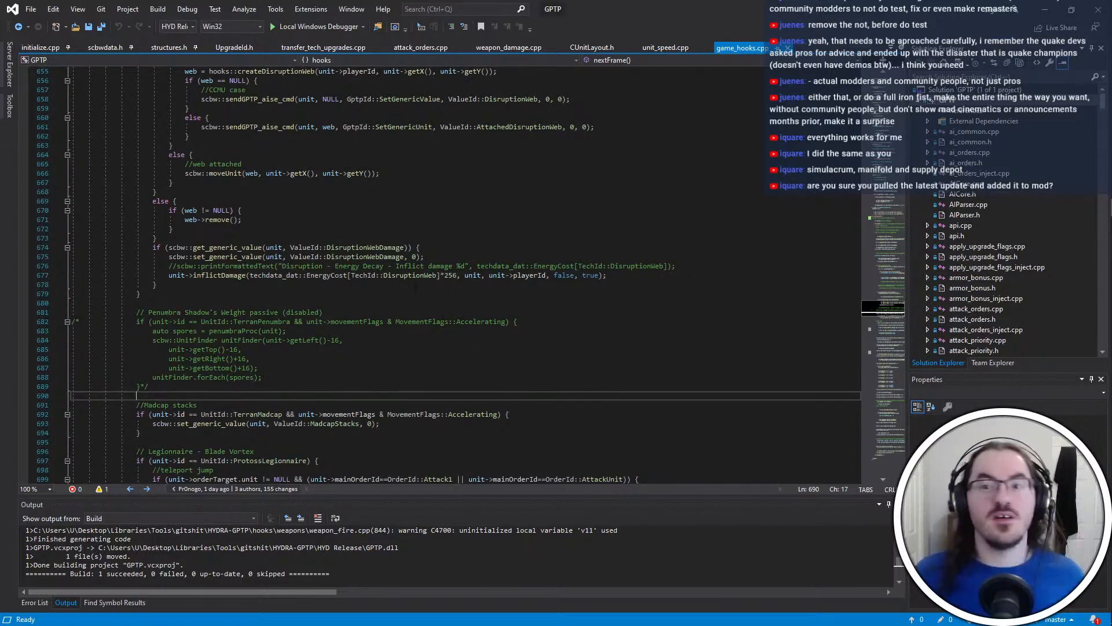
Switch to the _HYDRA-dev folder and launch HYDRA-beta.exe to start a test game
mouse_move(1087, 6)
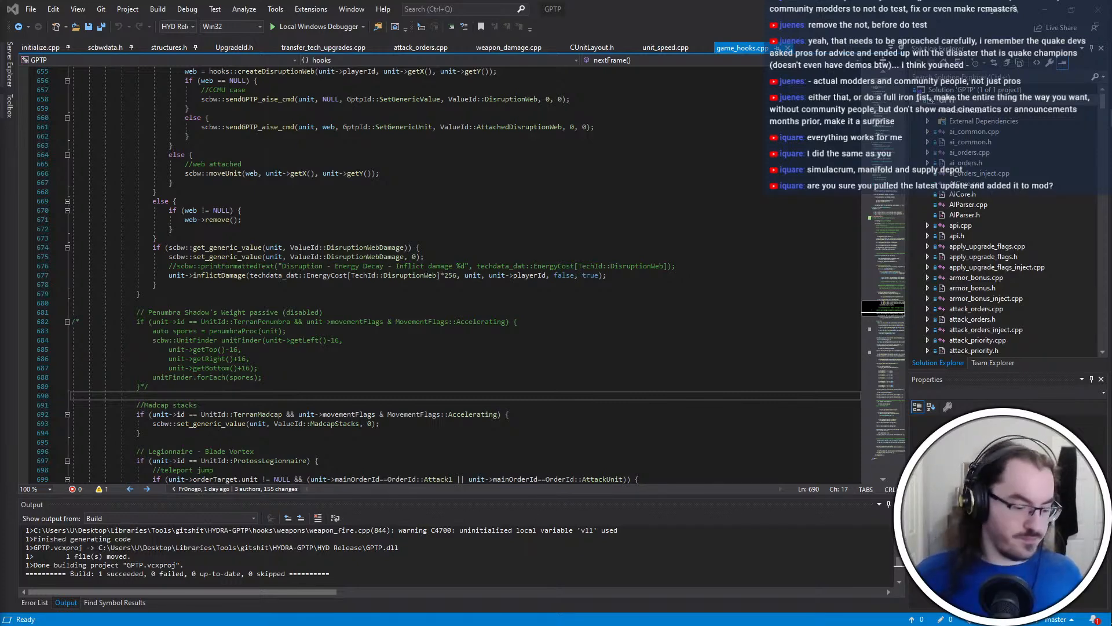
left_click(1097, 89)
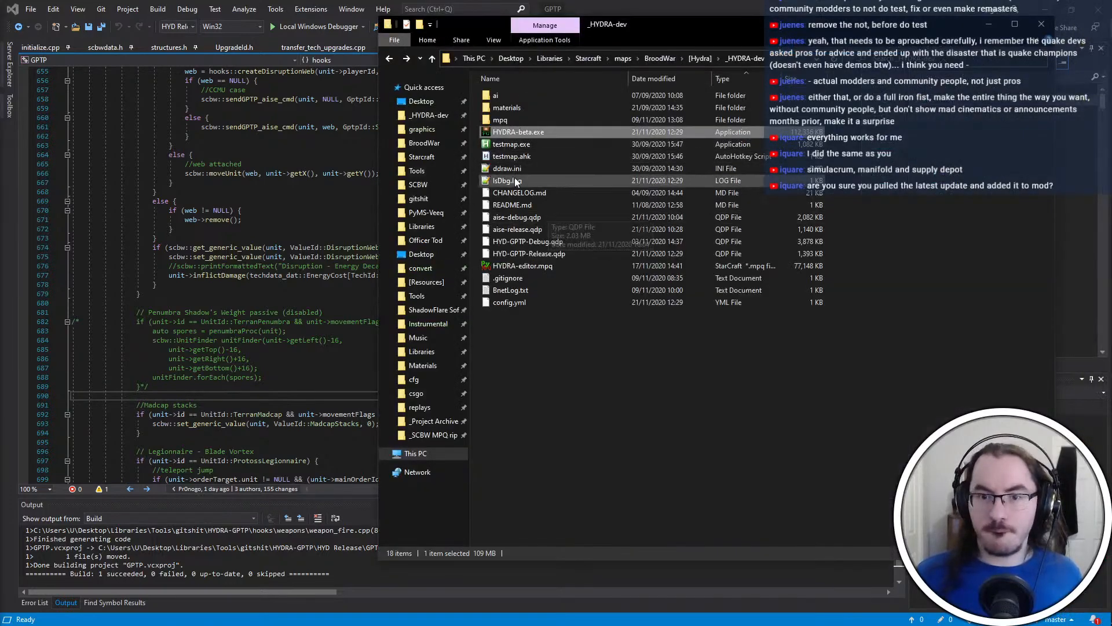
double_click(516, 132)
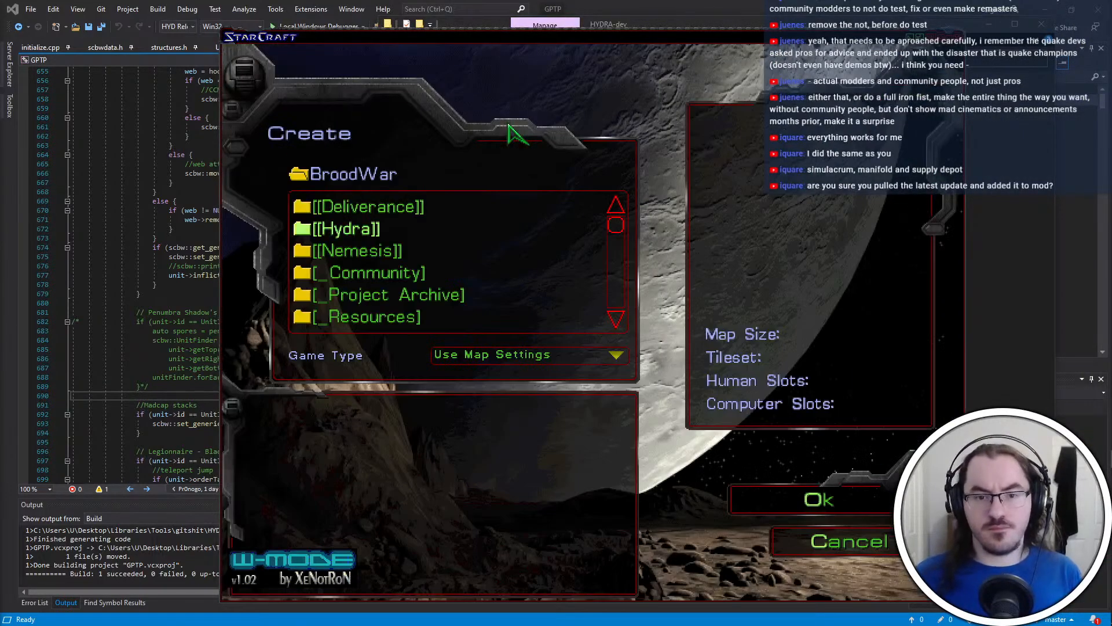
Spawn a Terran Valkyrie with the console command "spawn valkyr" and close the console
type("spaw")
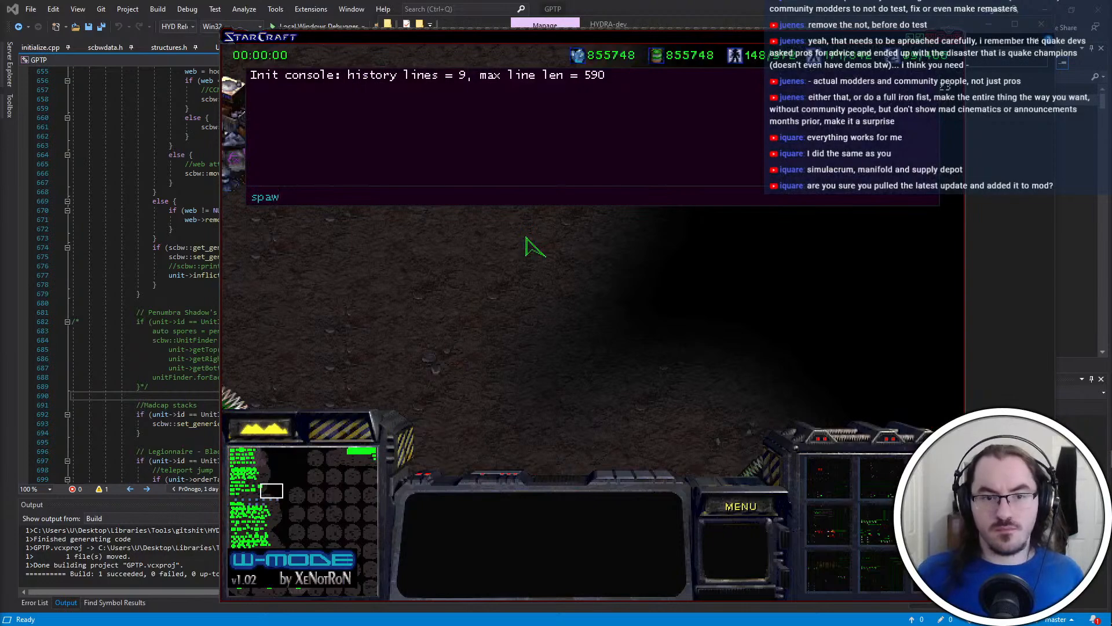
type("n valkyrie")
key("Return")
key("grave")
Select the Valkyrie and alternate attack orders on the Terran Command Center with move orders away from it to test its attack
left_click(526, 233)
right_click(464, 223)
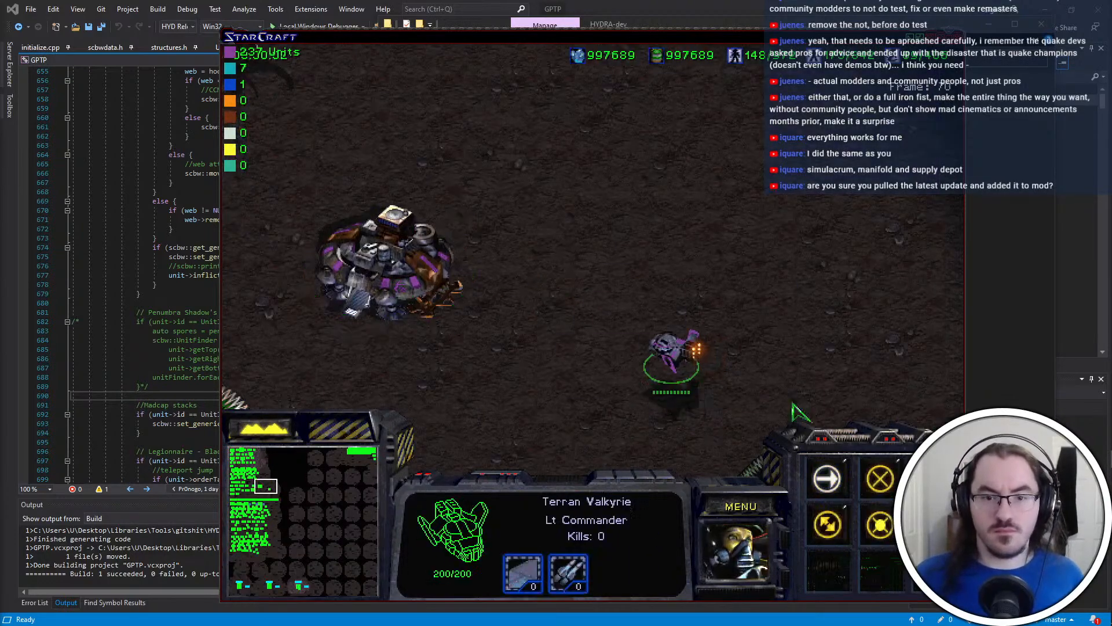
key("a")
left_click(428, 264)
right_click(708, 271)
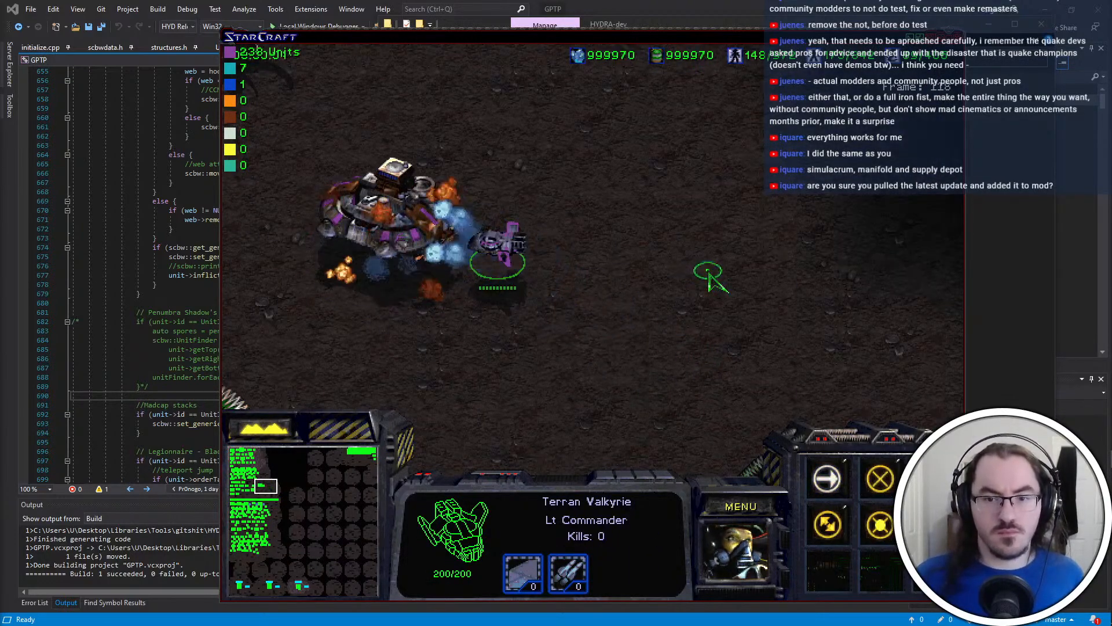
right_click(707, 176)
key("a")
left_click(440, 220)
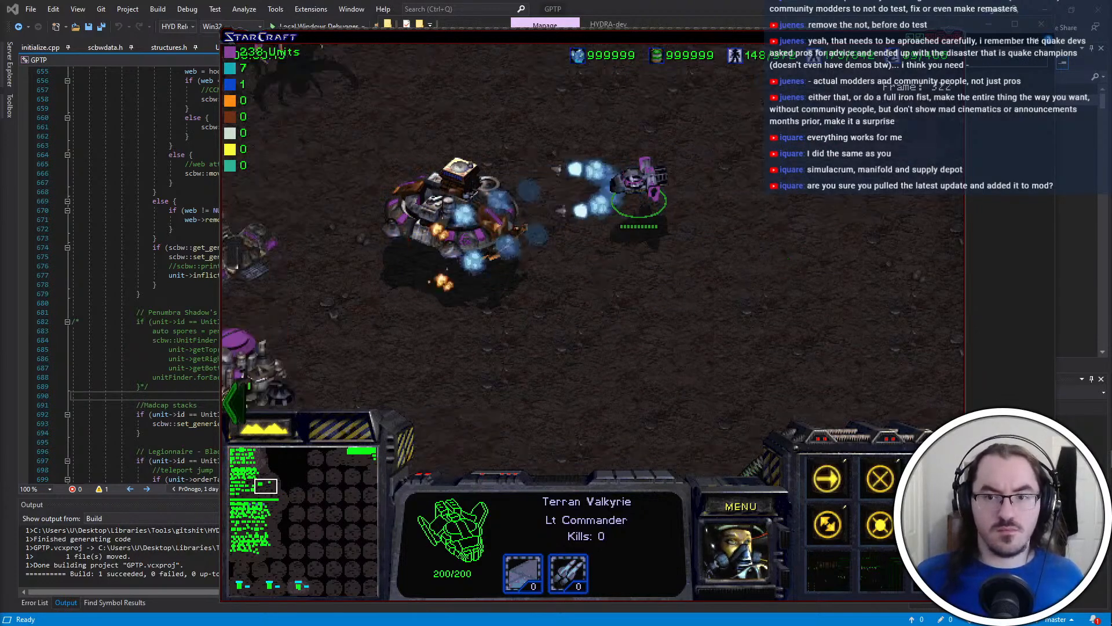
Spawn six Terran Command Centers with the console command "spawn 6a 6" and lift off the selected Command Center
left_click(472, 227)
key("grave")
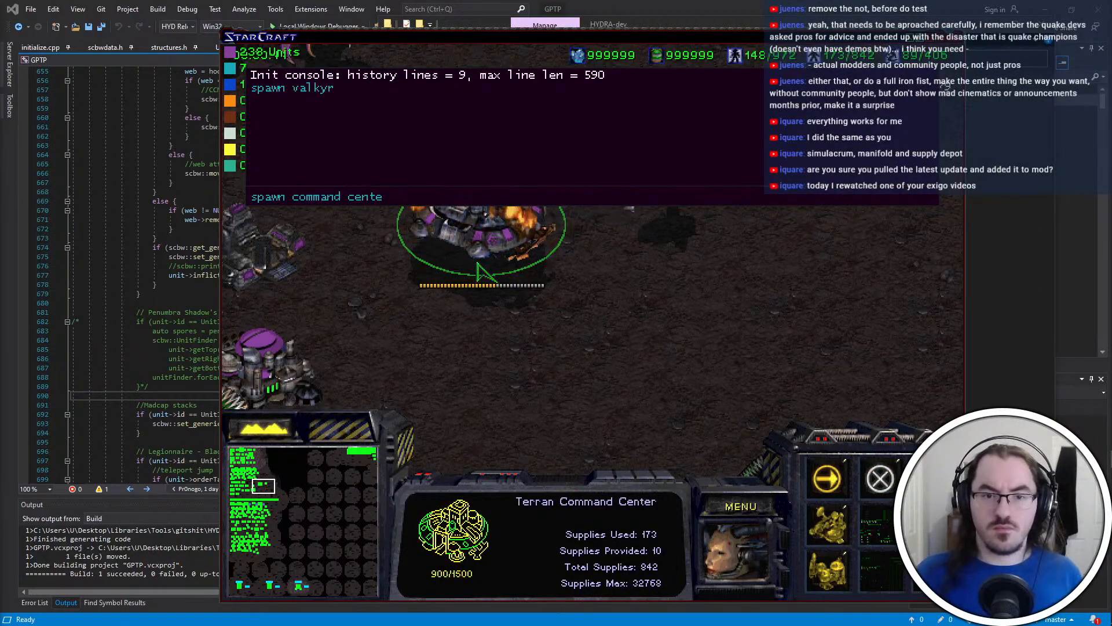
type("spawn command")
key("Return")
type("spawn")
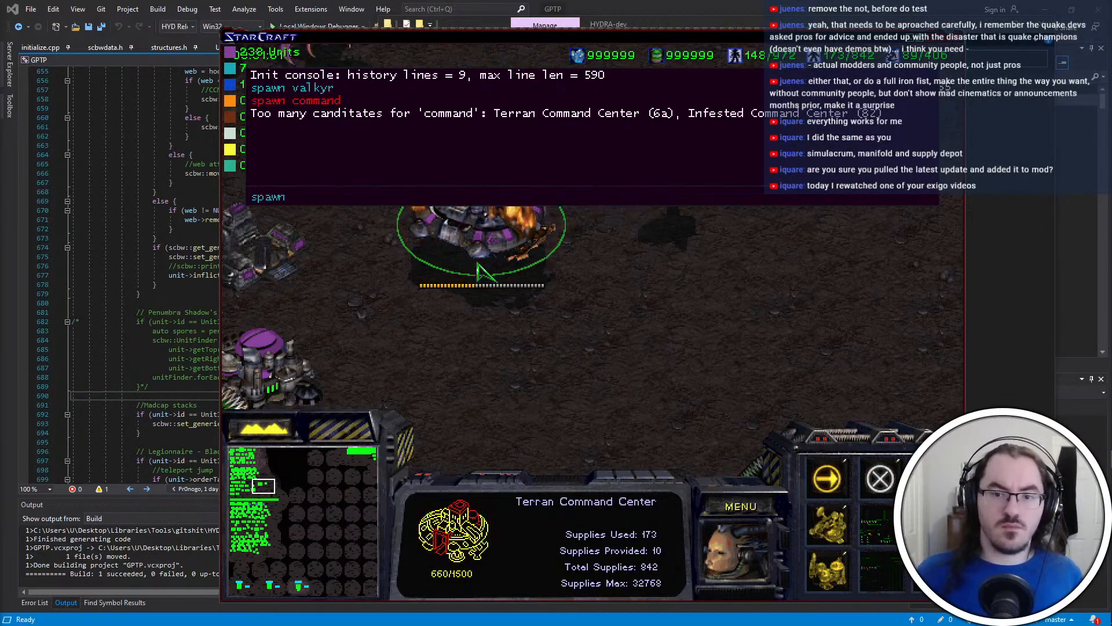
type(" 6a 6")
key("Return")
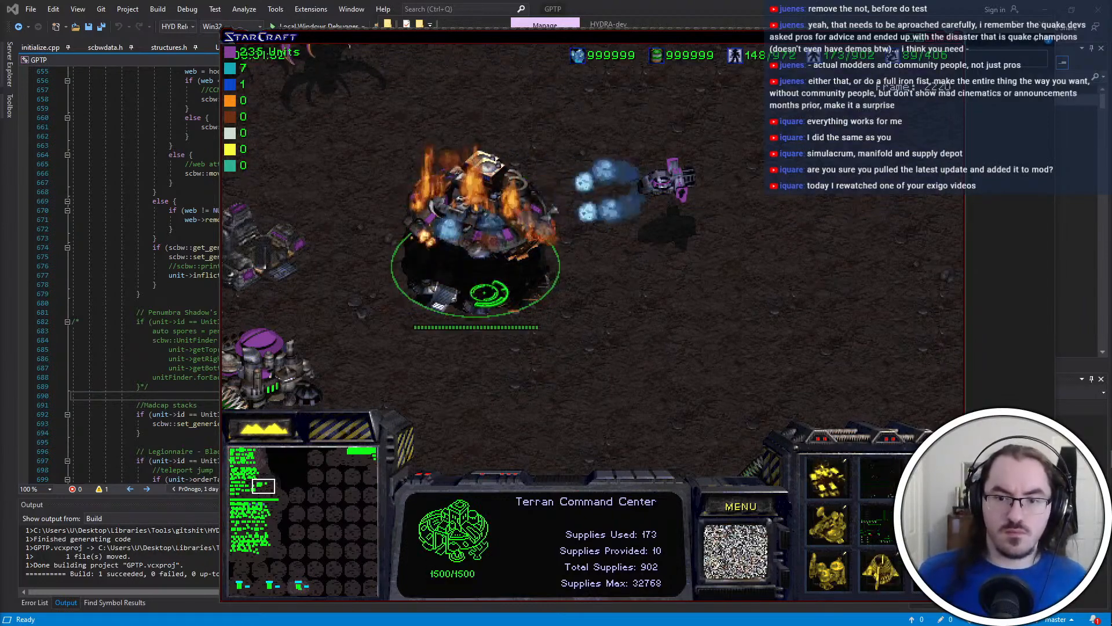
key("l")
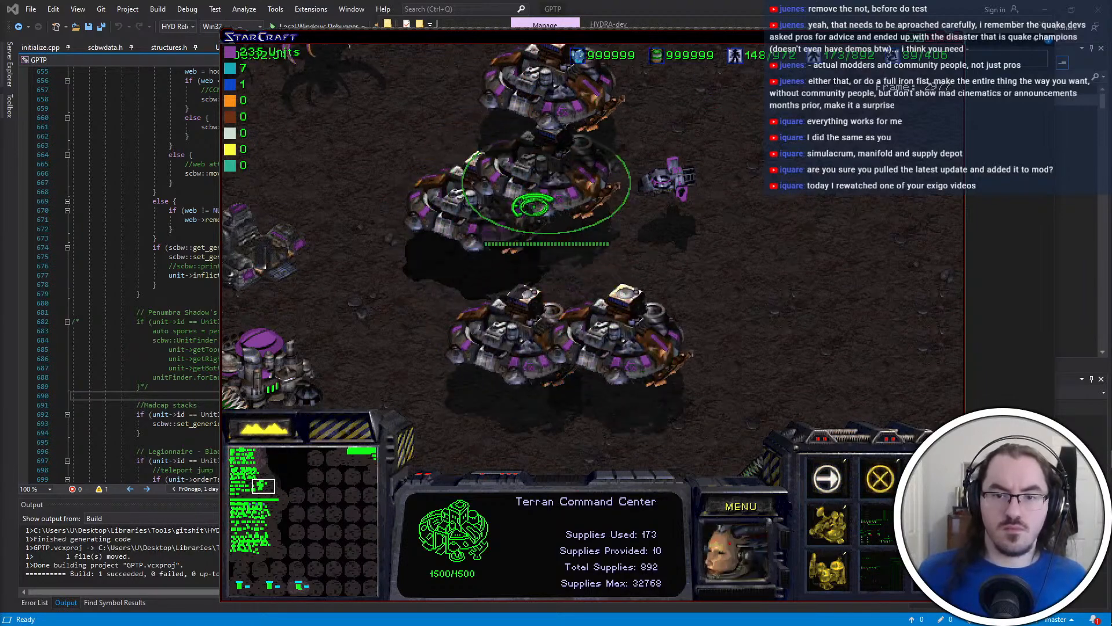
Select the Valkyrie and order it to attack the nearby lifted-off Command Center
left_click(666, 182)
key("a")
left_click(476, 200)
right_click(572, 339)
key("a")
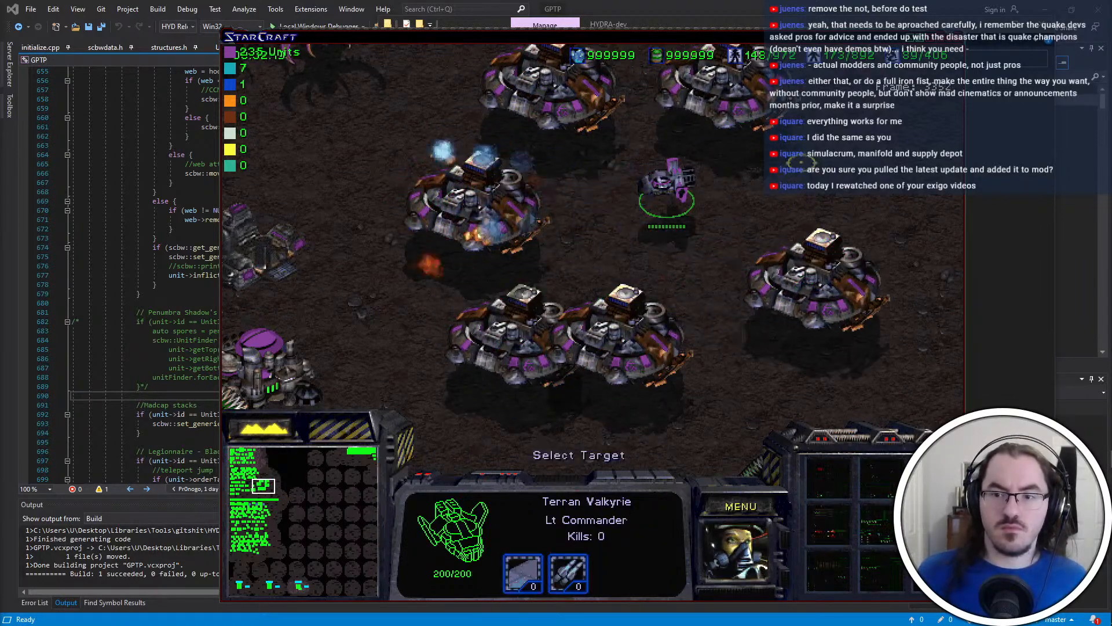
key("Escape")
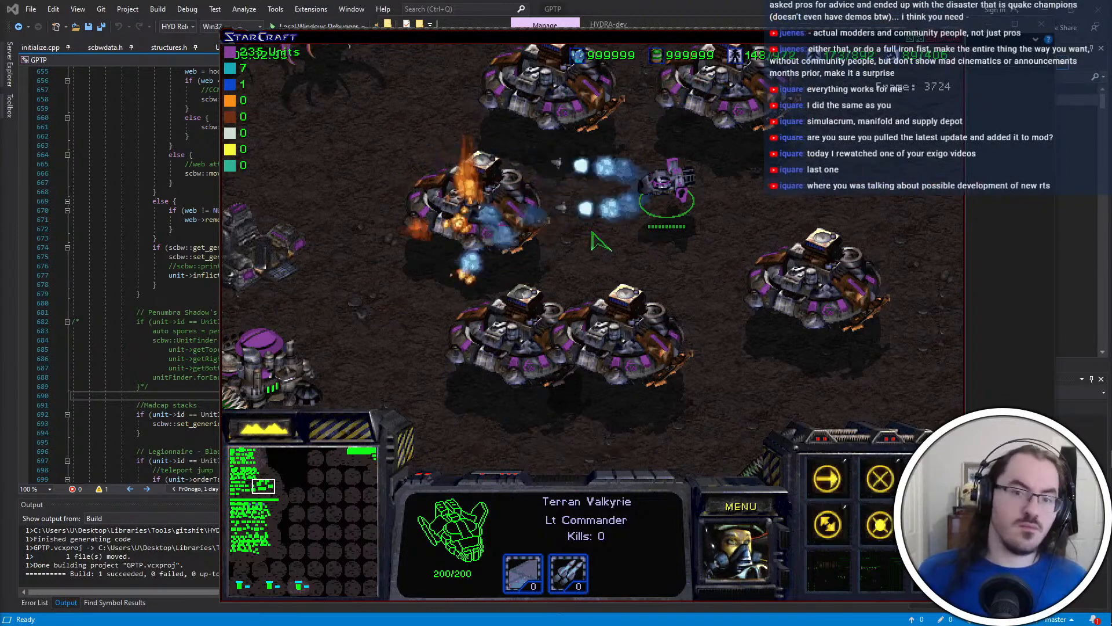
key("super")
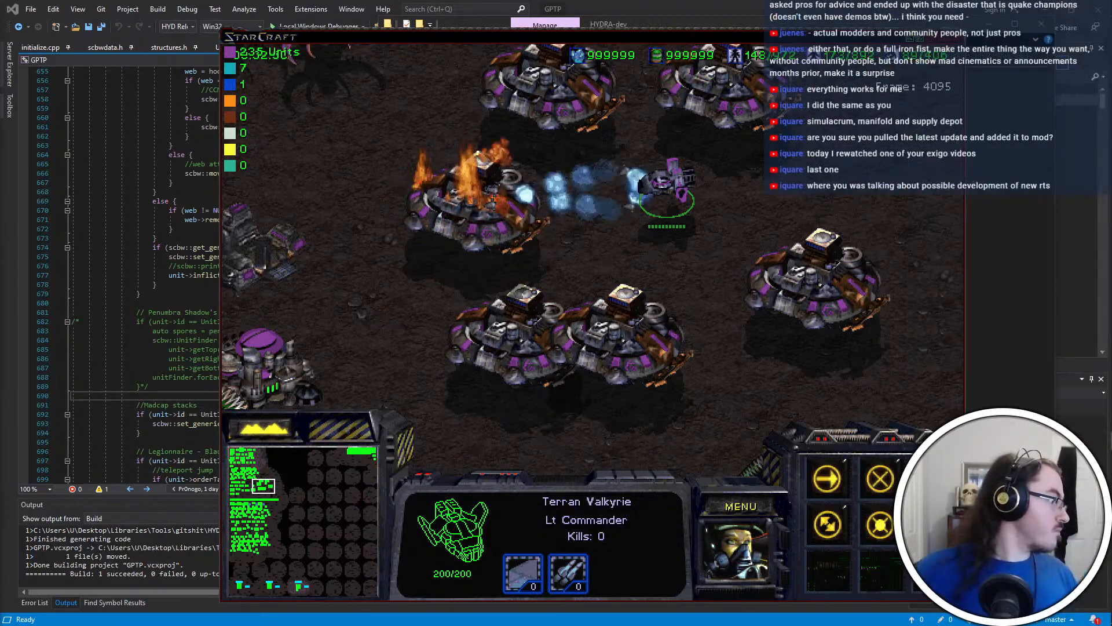
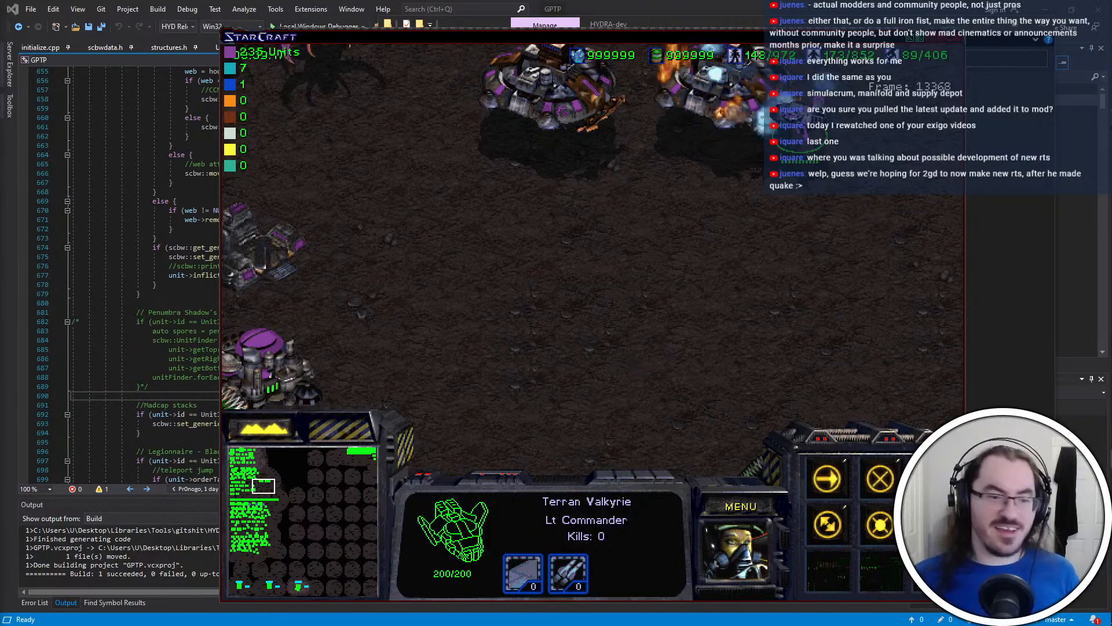
Spawn 999 Wraiths with the console command "spawn wraith 999" and close the console
key("grave")
type("spawn")
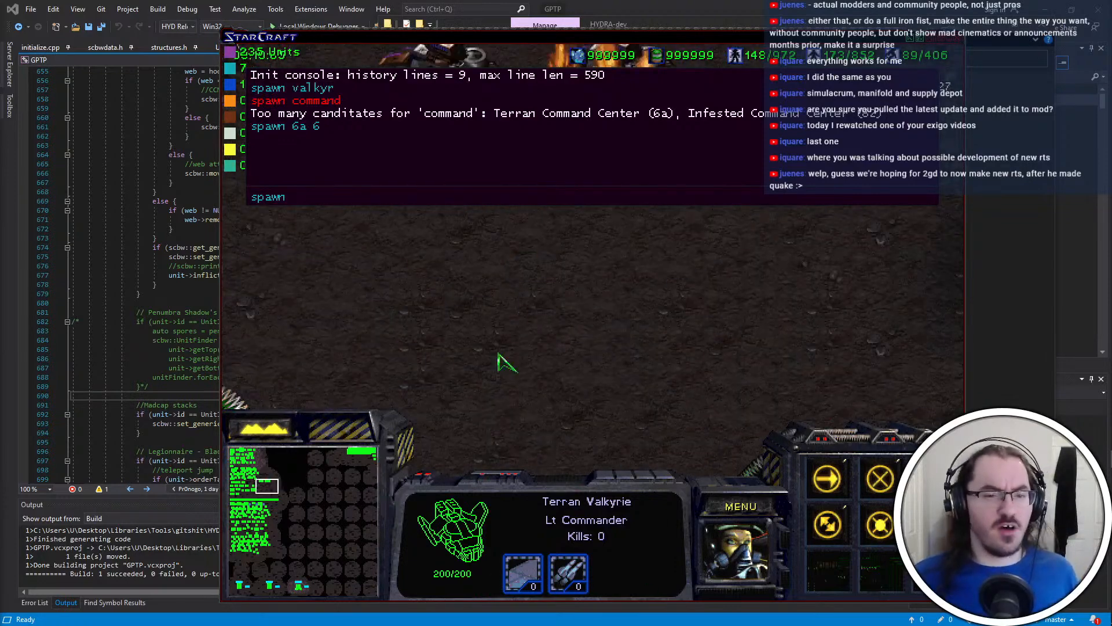
left_click(617, 333)
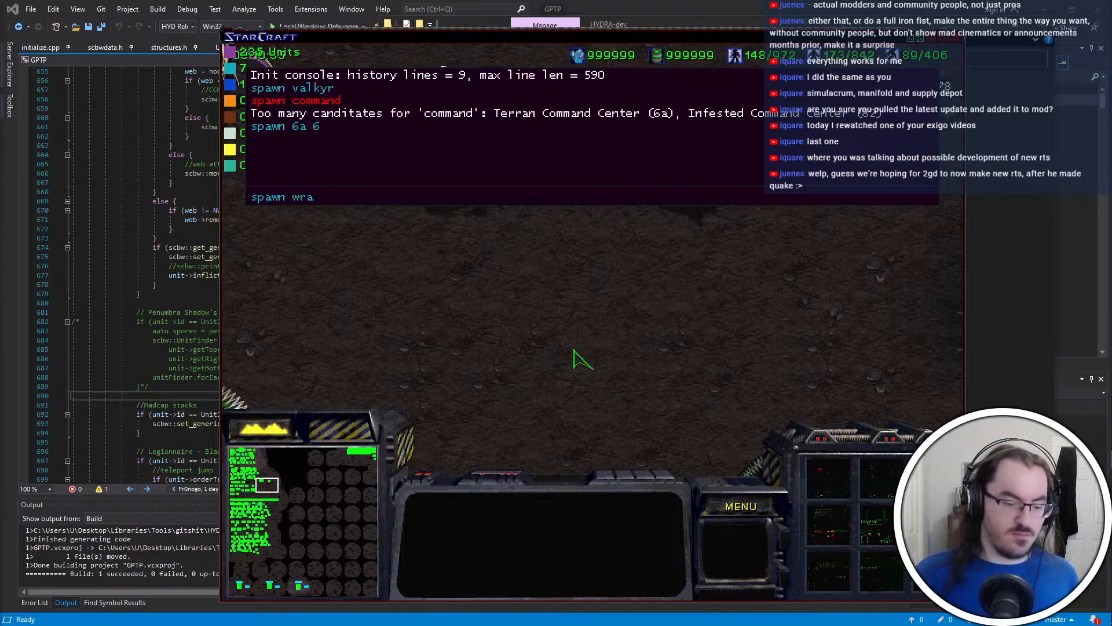
key("Return")
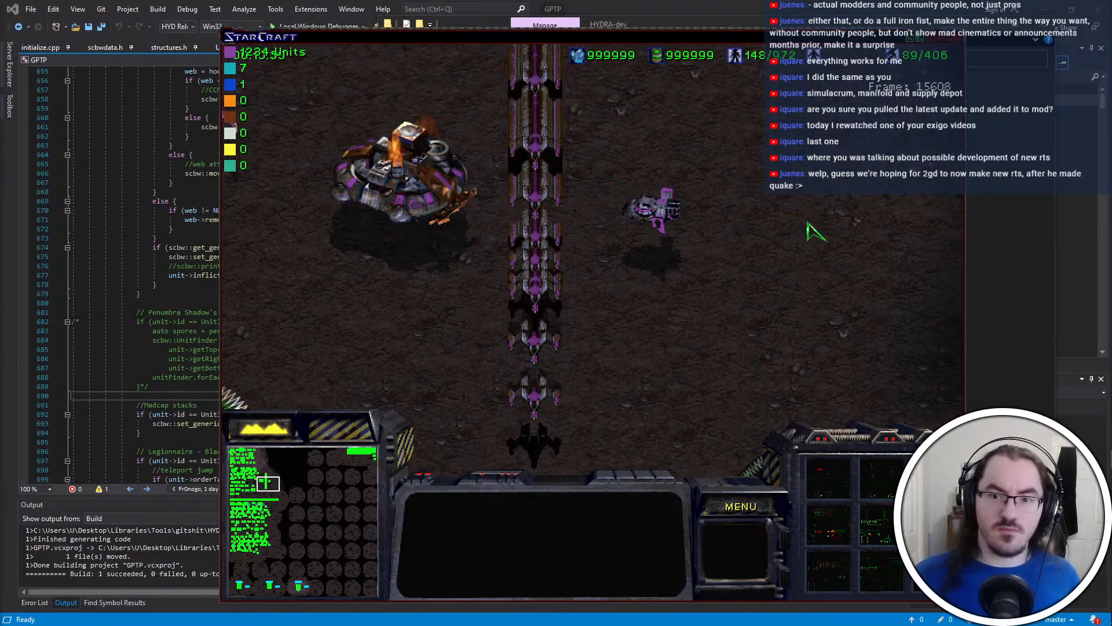
Move the lifted-off Command Center toward the Valkyrie and order groups of the stacked Wraiths to move around it
key("Up")
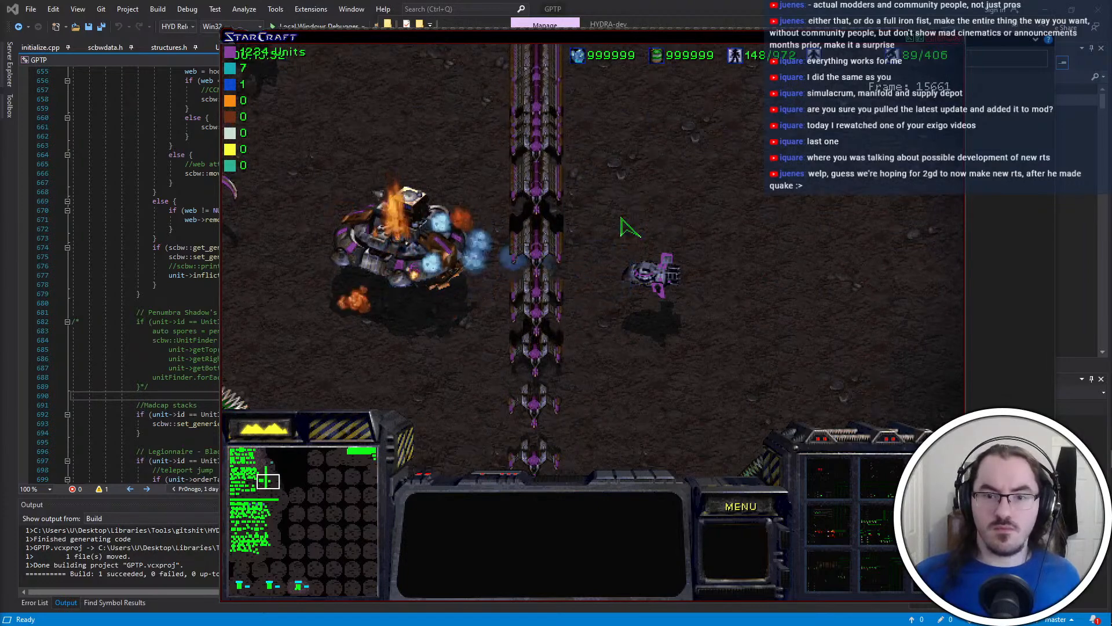
left_click(454, 238)
right_click(659, 177)
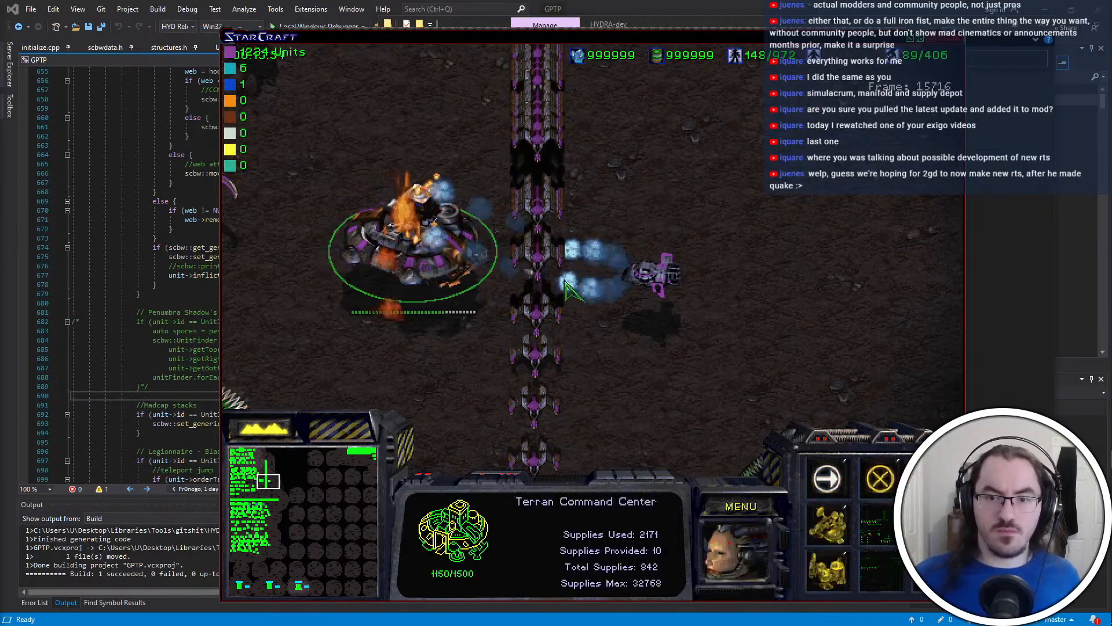
double_click(540, 240)
right_click(777, 187)
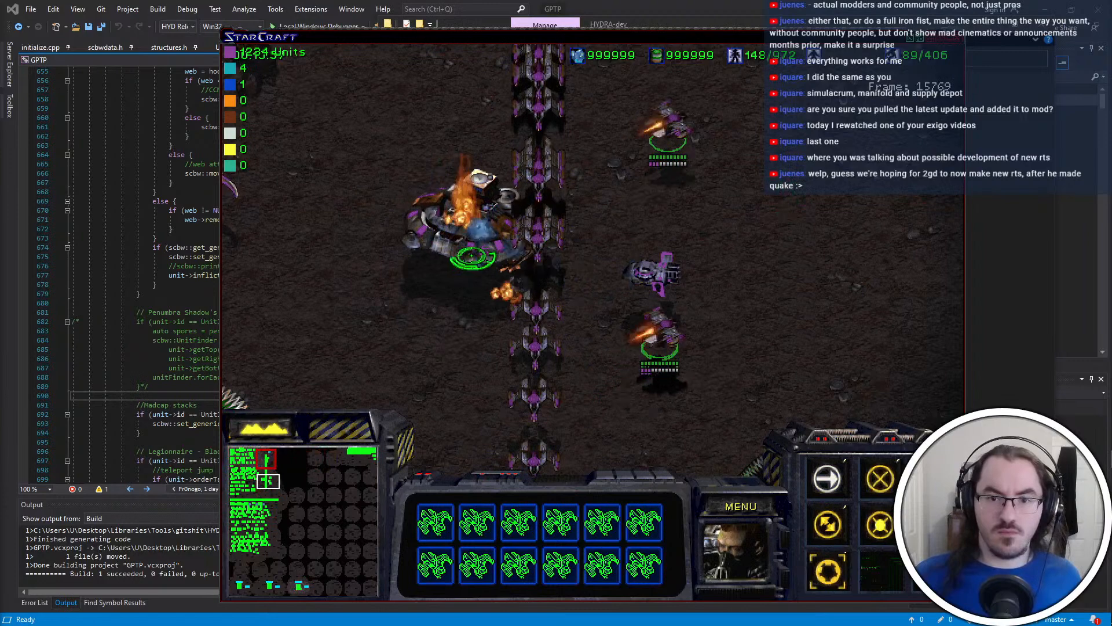
right_click(555, 222)
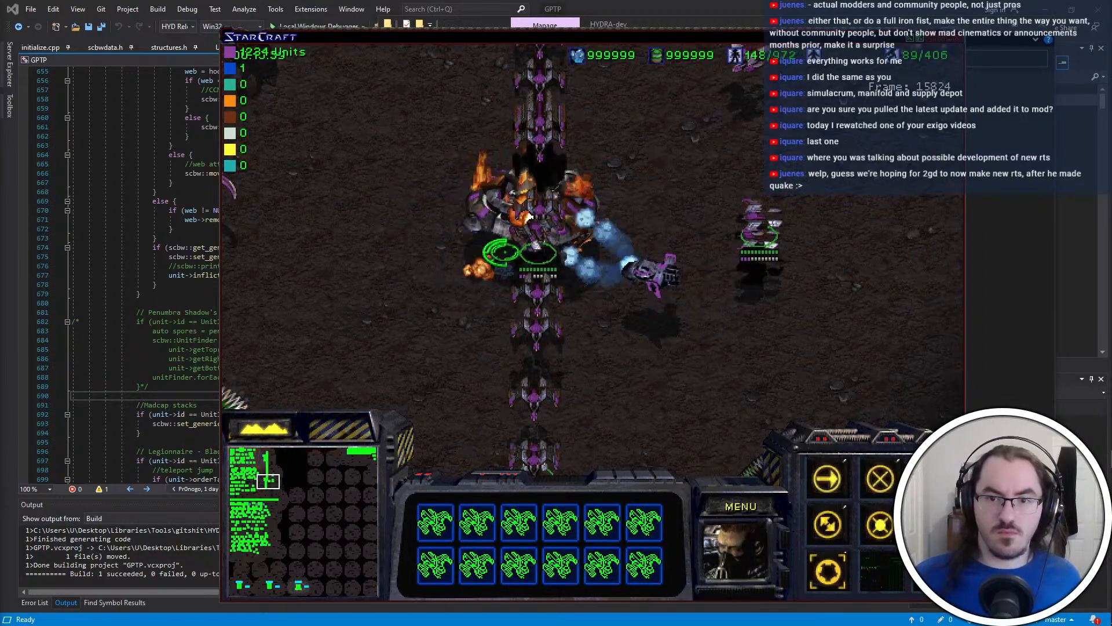
right_click(521, 247)
double_click(548, 323)
right_click(591, 211)
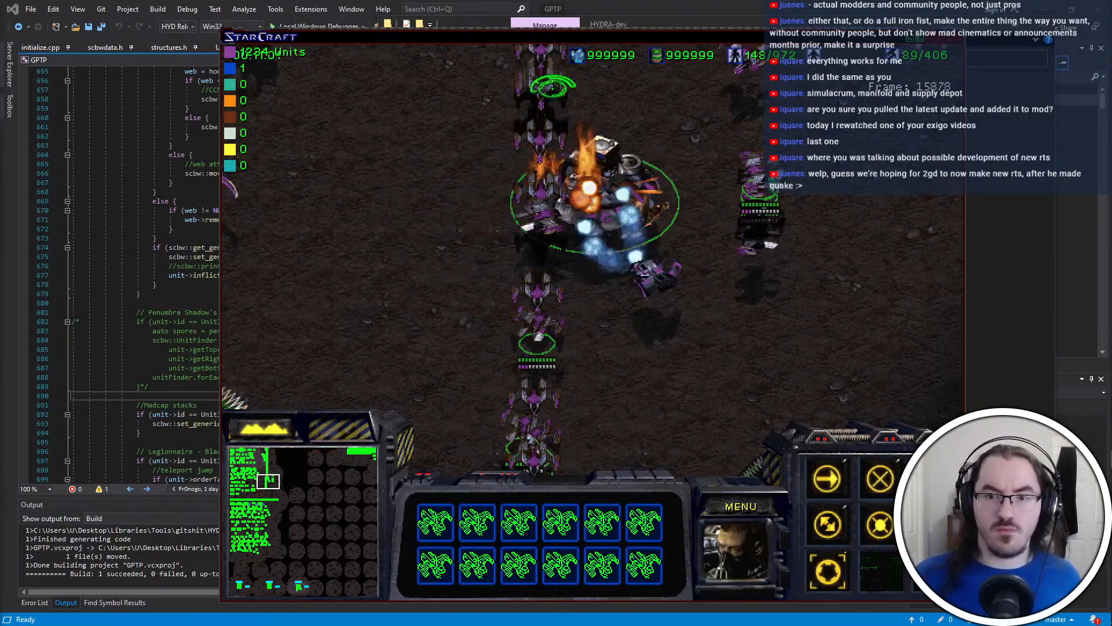
double_click(539, 287)
Spawn another Command Center beside the burning one with the console command "spawn 6a" and close the console
left_click(643, 211)
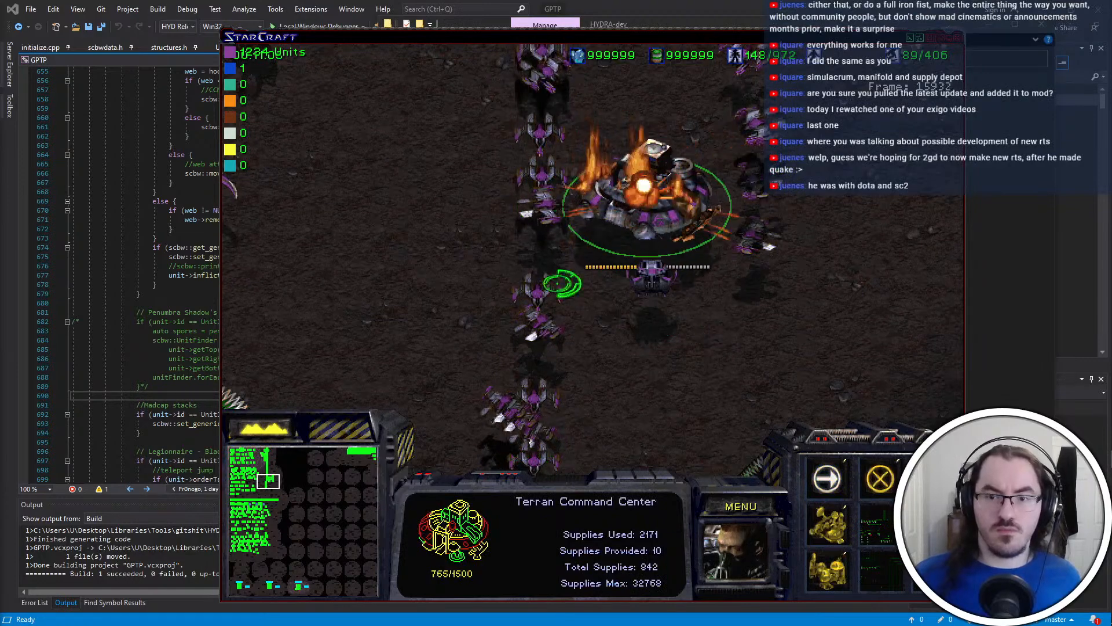
key("grave")
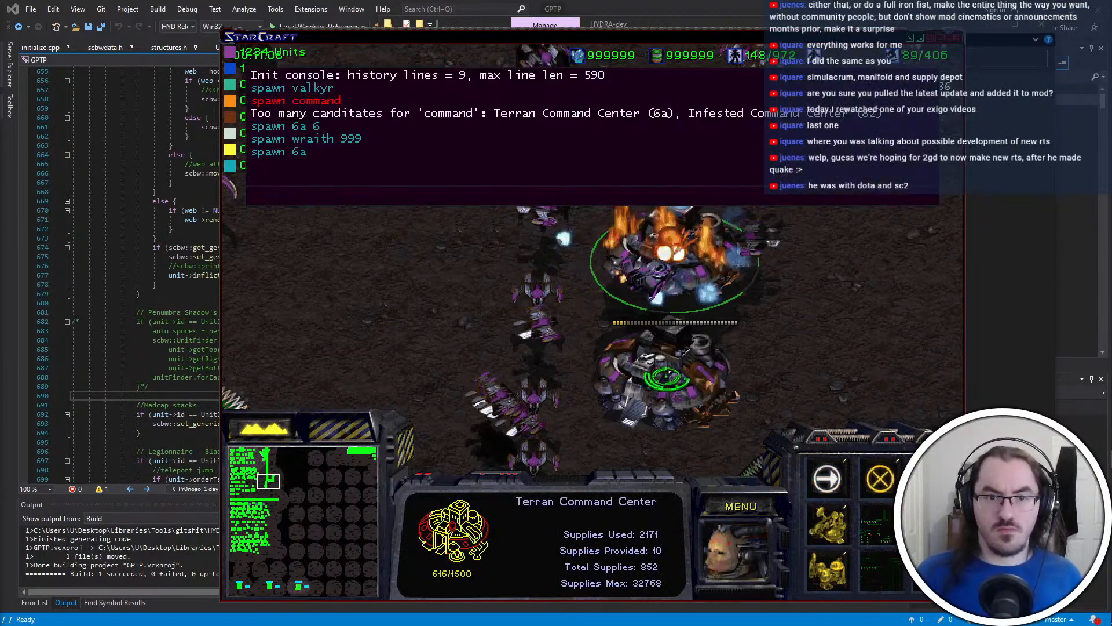
key("grave")
left_click(665, 375)
Order the Valkyrie to attack the newly spawned Command Center, then select that Command Center and order it to move lower
left_click(658, 291)
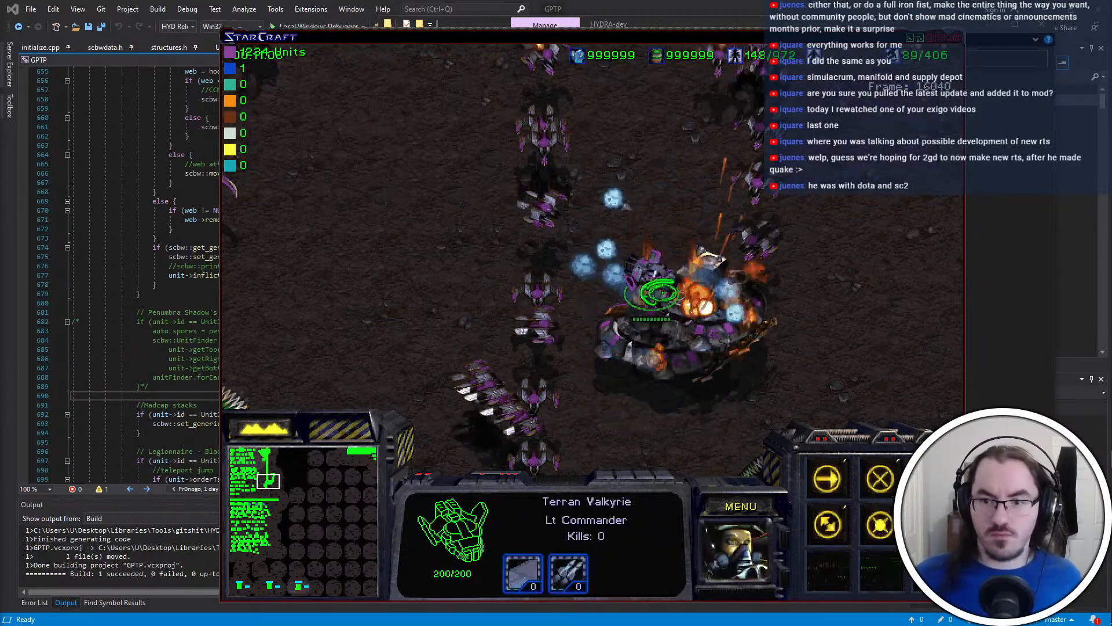
key("a")
left_click(618, 363)
left_click(623, 365)
right_click(707, 445)
Select a group of twelve Wraiths, move them around the burning Command Centers and order them to attack one
left_click_drag(589, 242, 438, 436)
right_click(917, 259)
right_click(862, 315)
key("Down")
right_click(801, 310)
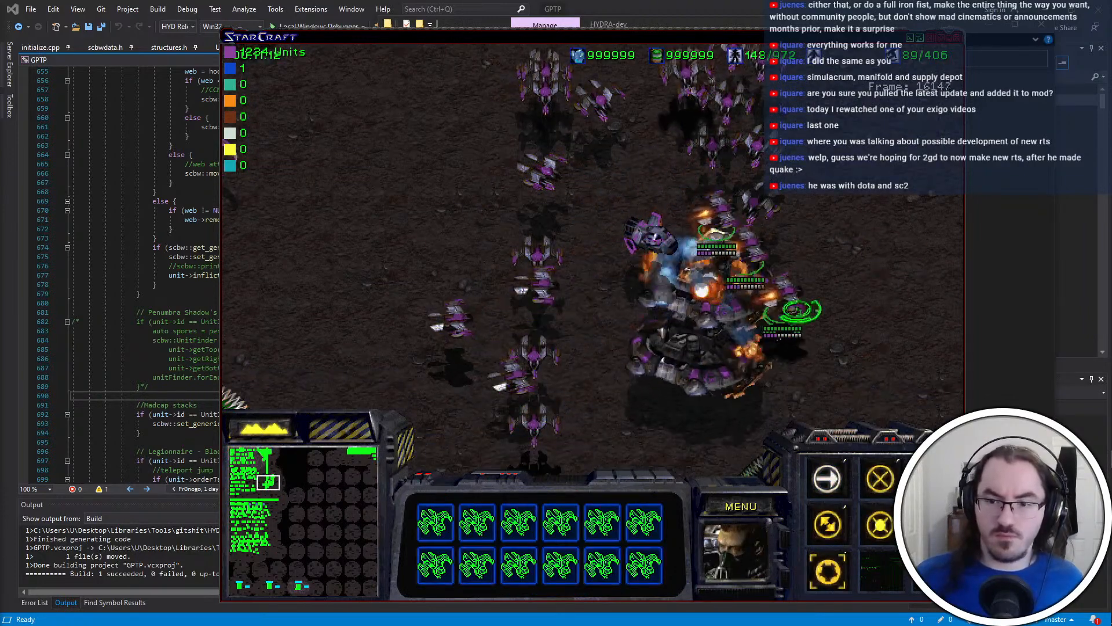
right_click(583, 432)
right_click(737, 384)
key("Right")
key("a")
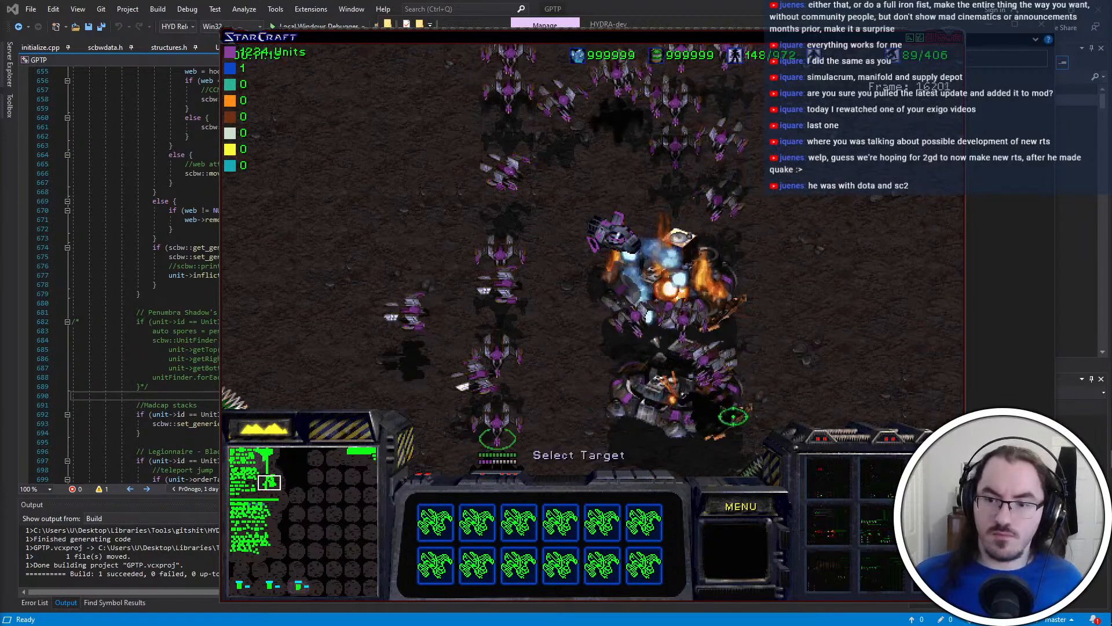
left_click(721, 407)
Select four Wraiths above the Valkyrie, send them below the Command Center and order them to attack it
key("Up")
left_click_drag(585, 87, 427, 218)
key("Down")
right_click(650, 445)
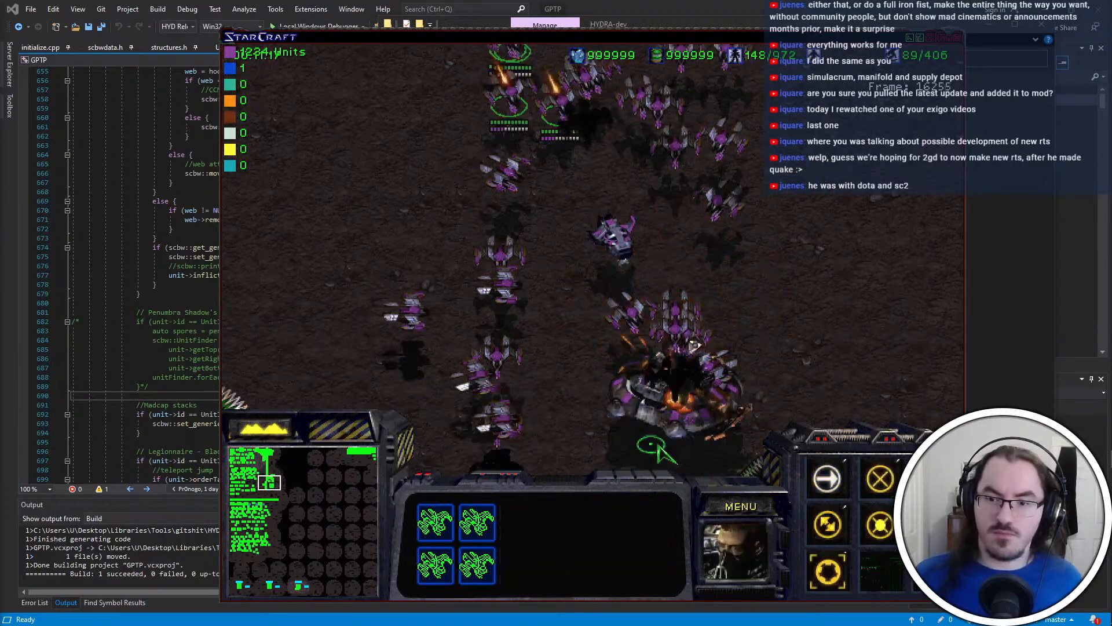
key("a")
left_click(689, 402)
left_click(682, 404)
Send the eight Wraiths above the Valkyrie to the Command Center, and order the ones beside the Valkyrie to attack it
left_click_drag(770, 214, 607, 52)
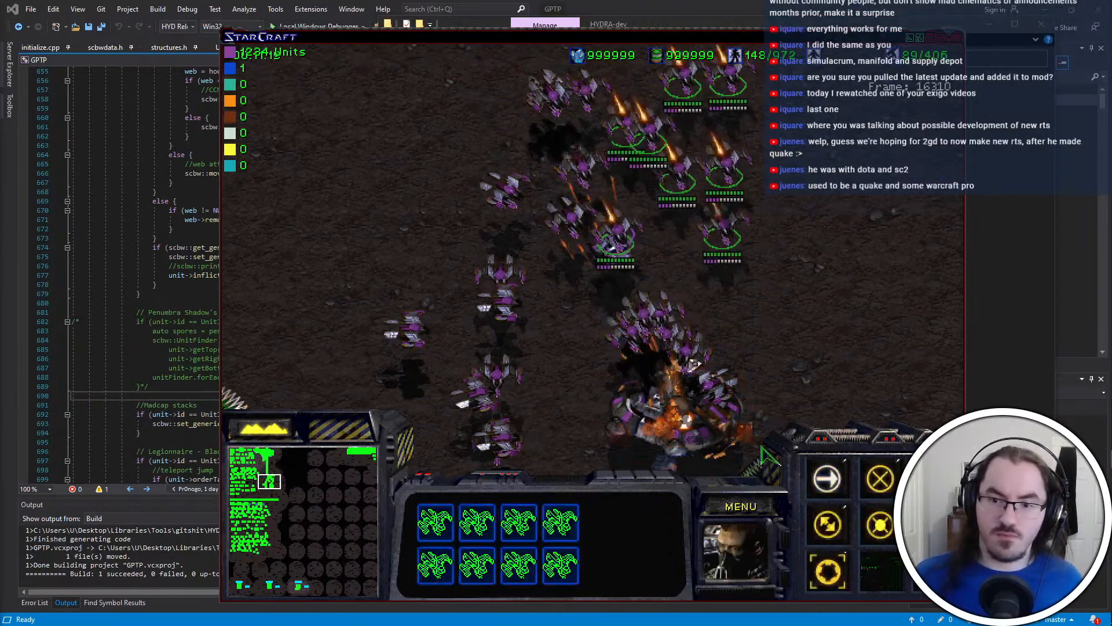
right_click(678, 432)
left_click(617, 246)
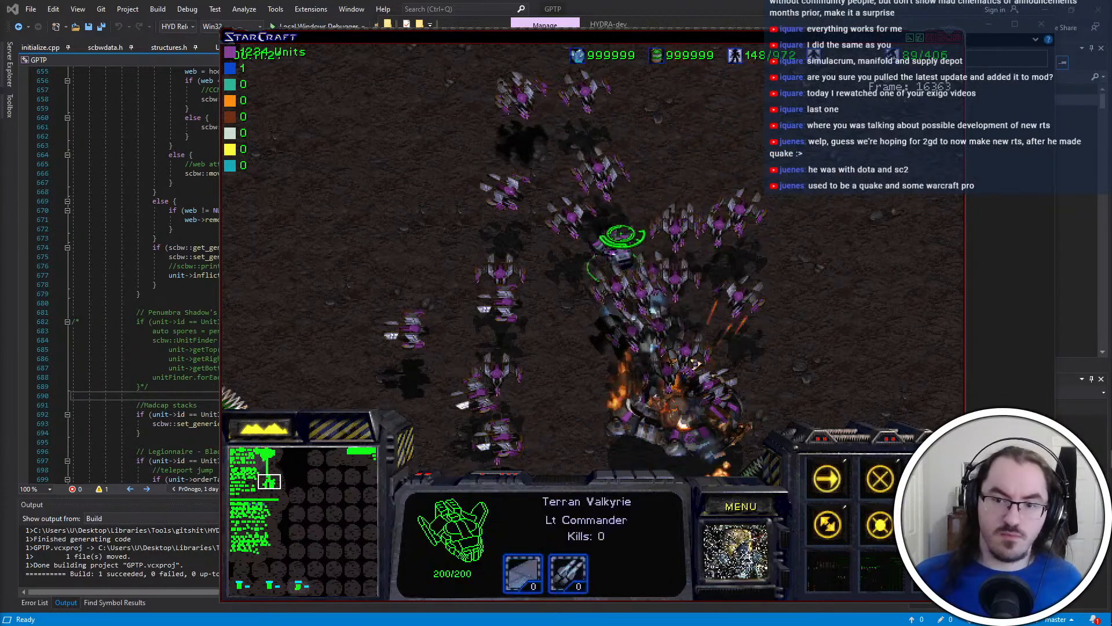
left_click_drag(559, 283, 695, 354)
key("a")
left_click(666, 404)
left_click(665, 402)
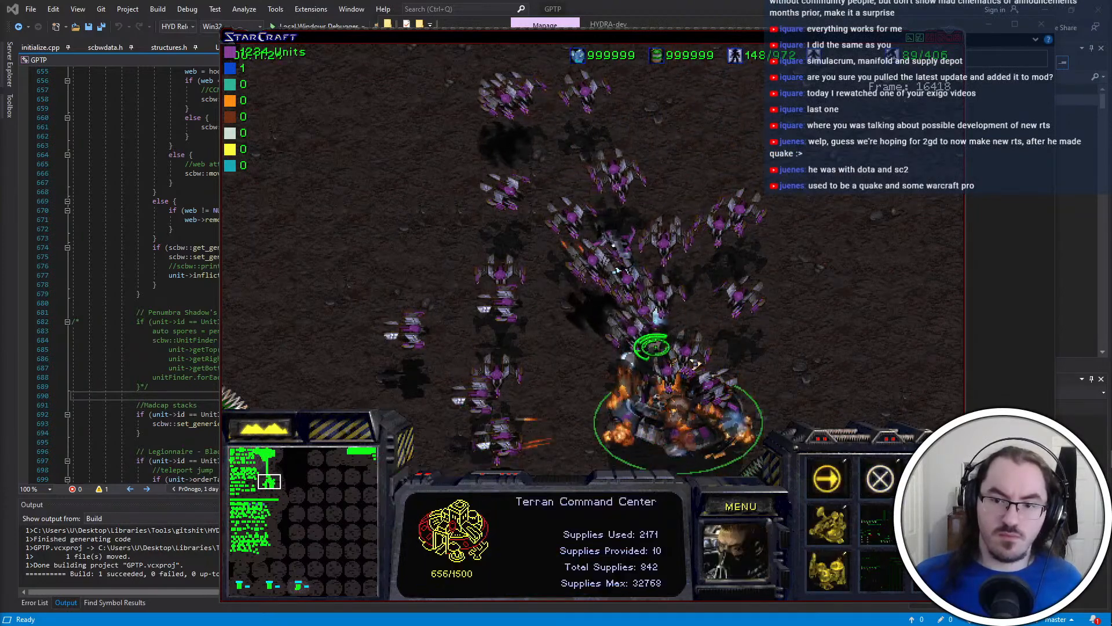
Select the remaining Wraiths from the original column and order them to attack the Command Center
left_click_drag(399, 255, 563, 341)
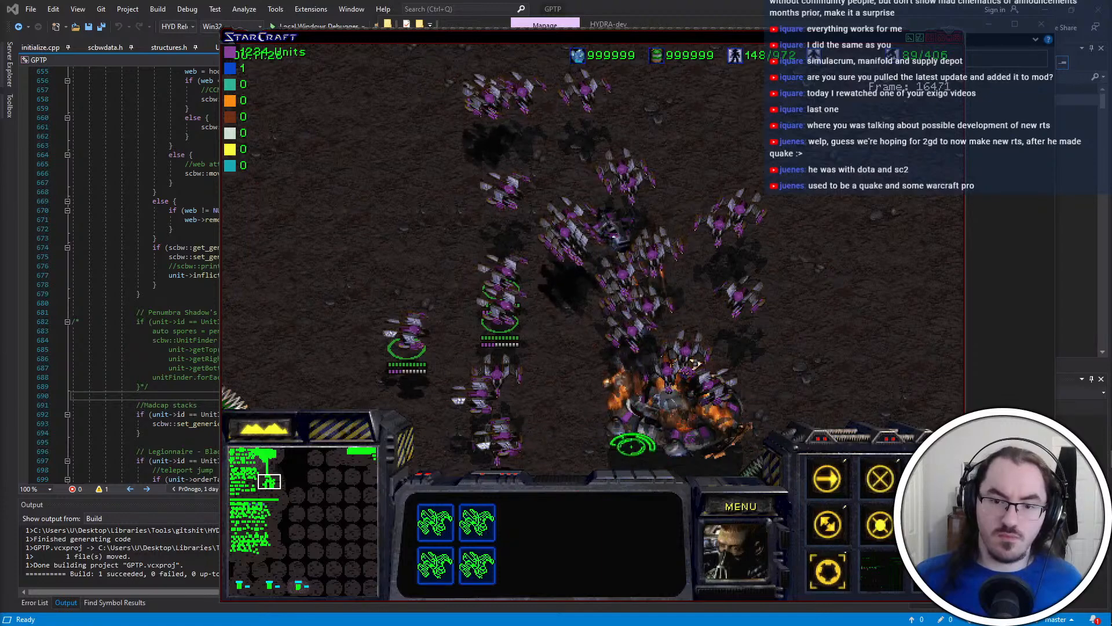
left_click_drag(553, 461, 460, 414)
key("a")
left_click(629, 406)
key("a")
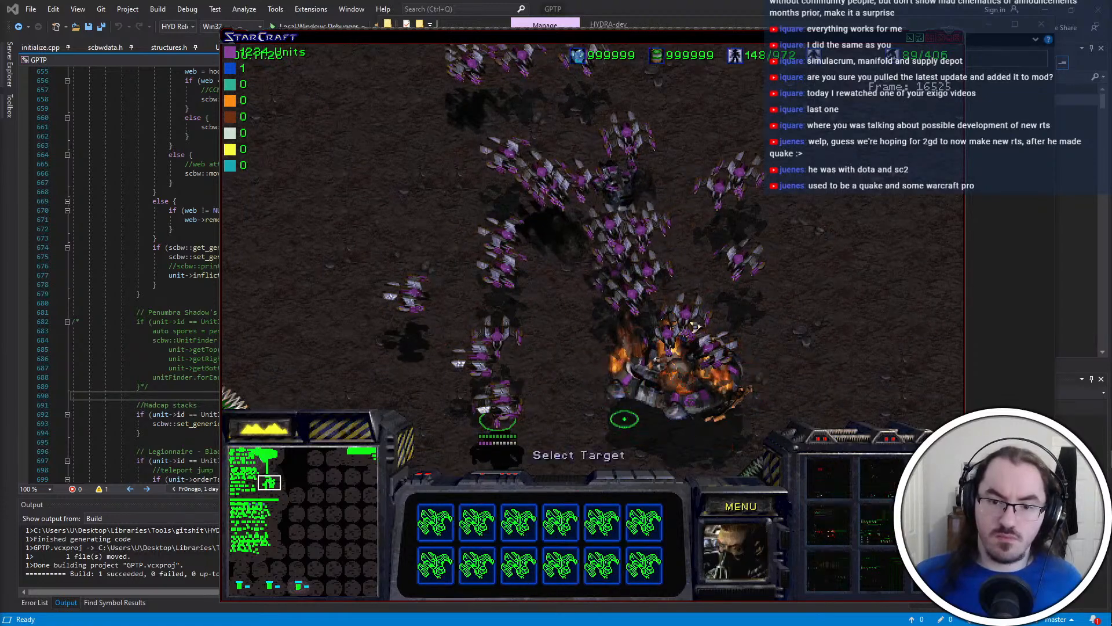
left_click(624, 418)
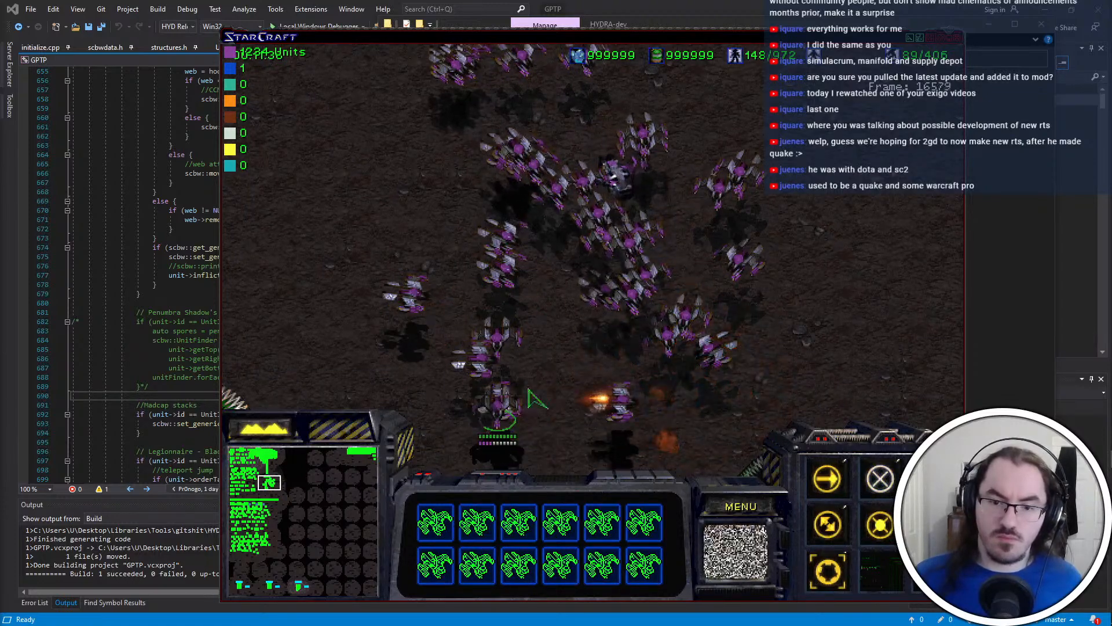
Select the Valkyrie amid the Wraith swarm and order it toward the Wraiths below it
left_click(621, 209)
left_click_drag(618, 200, 564, 180)
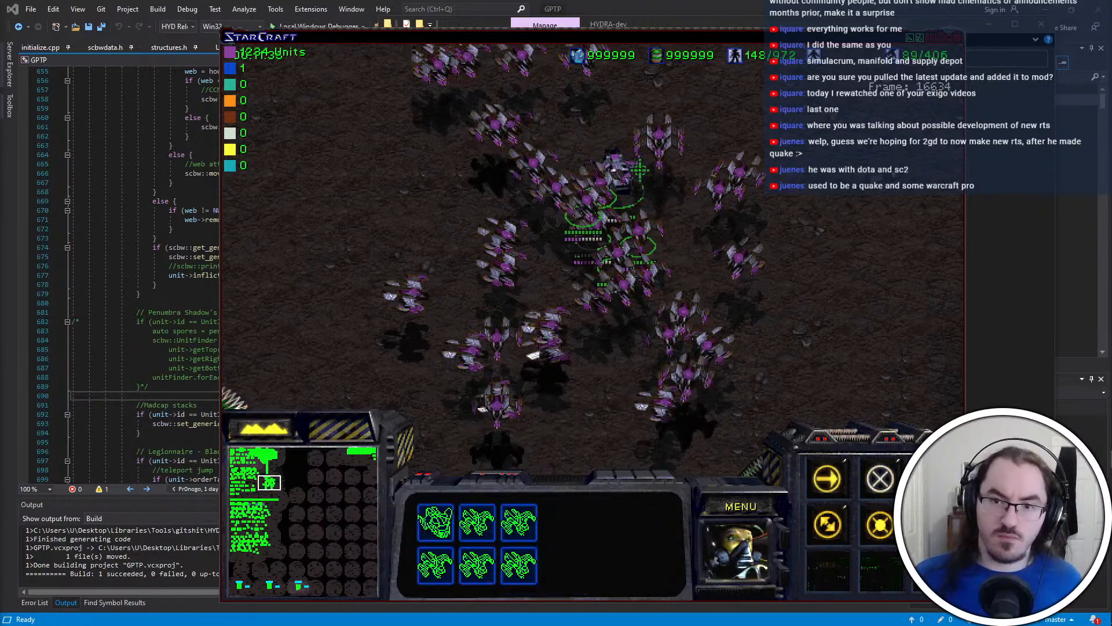
left_click(619, 197)
right_click(526, 350)
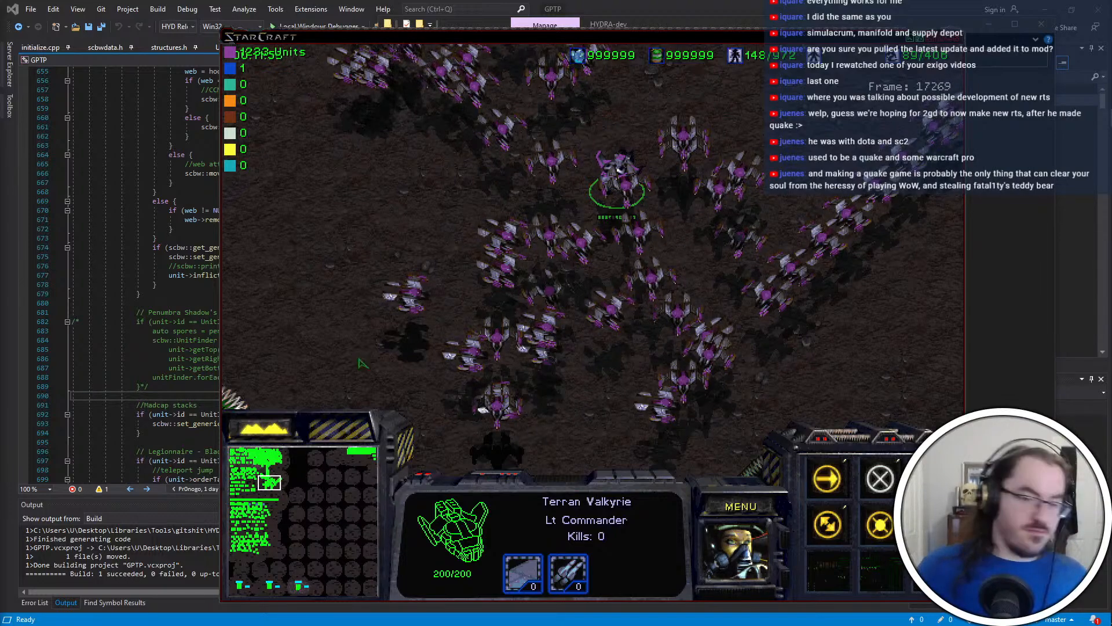
Quit the game mission and clear the file browser window away to return to the code in Visual Studio
left_click(758, 502)
key("e")
key("x")
key("x")
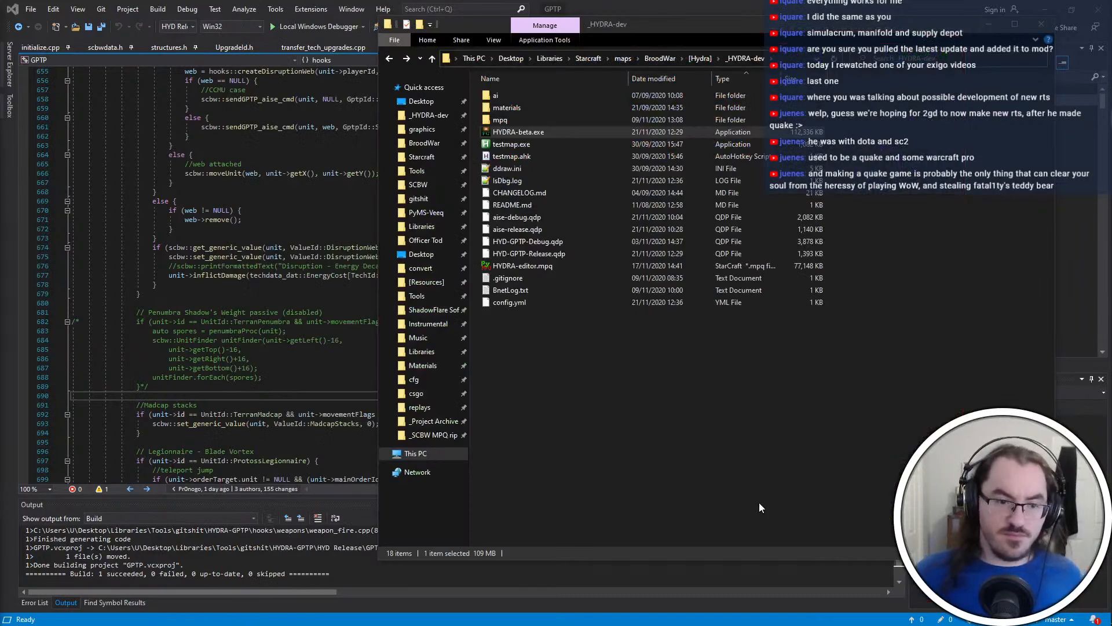
left_click(939, 4)
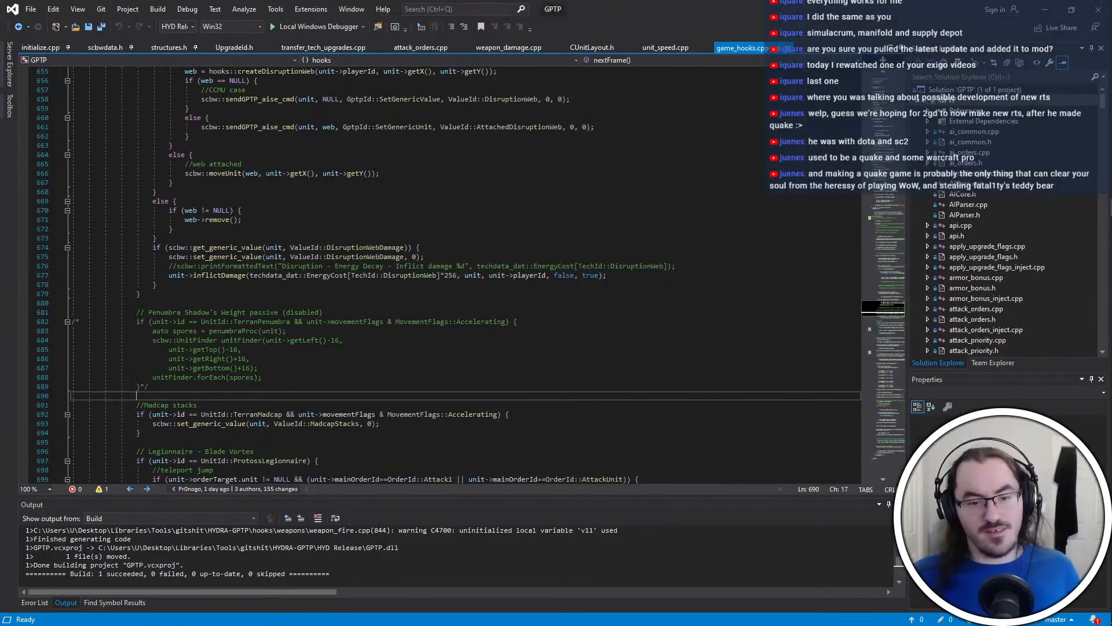
Delete the comment "// TODO: Reavers remain at full stocks" from game_hooks.cpp and save the file
scroll(441, 273, "down", 20)
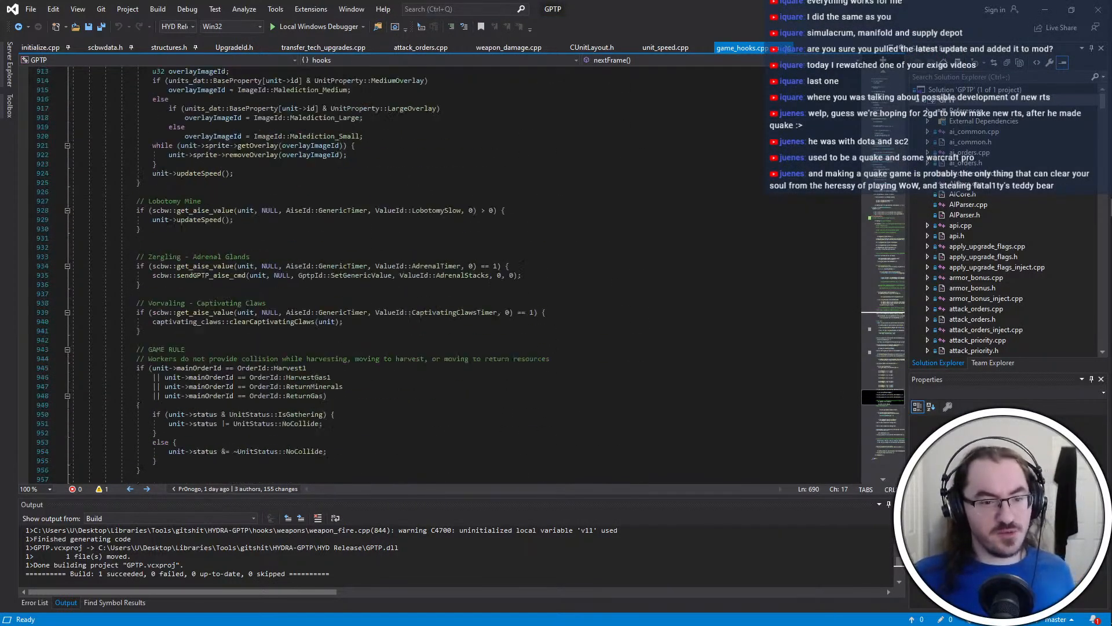
scroll(558, 284, "down", 7)
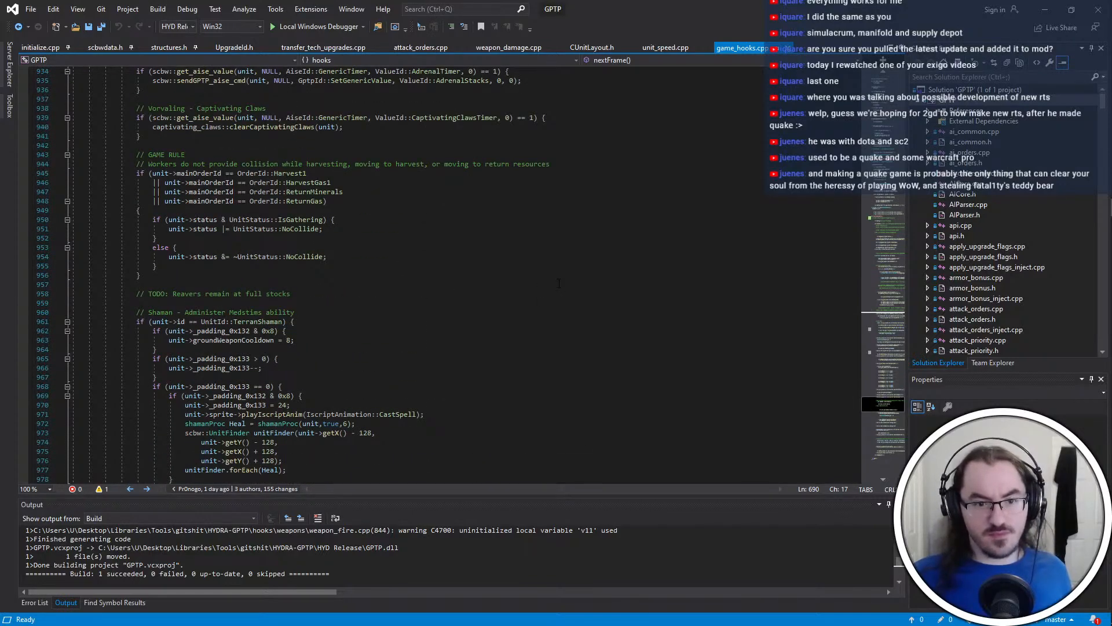
left_click_drag(73, 284, 290, 294)
key("BackSpace")
key("BackSpace")
scroll(466, 219, "up", 5)
key("ctrl+s")
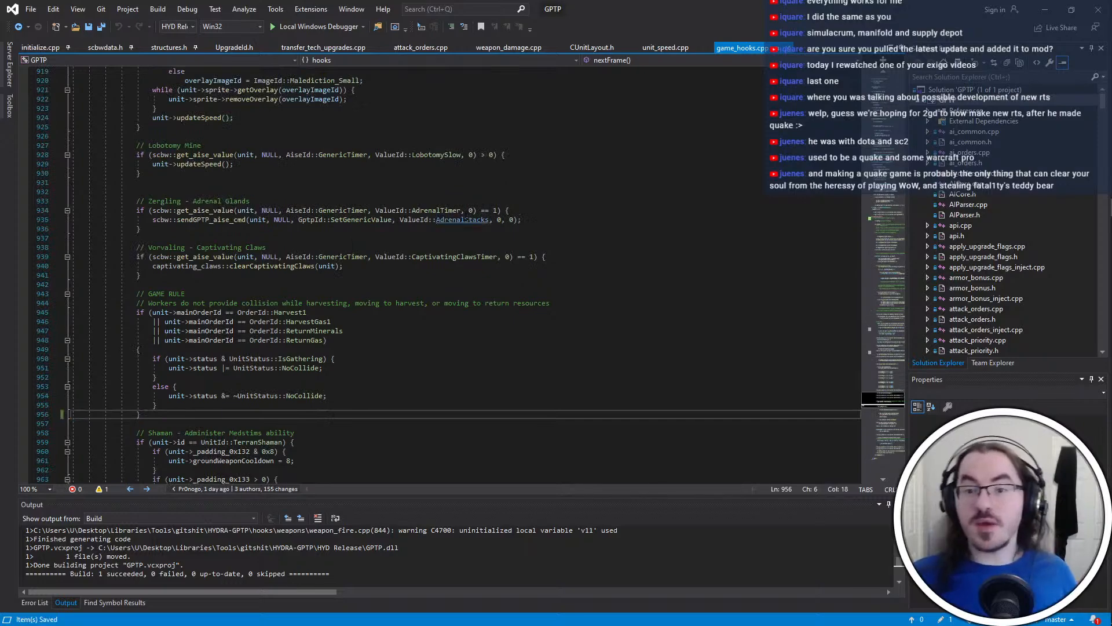
Commit the game_hooks.cpp change in the HYDRA-GPTP repository with the message "Remove todo", push it and return to Visual Studio
key("ctrl+super+Left")
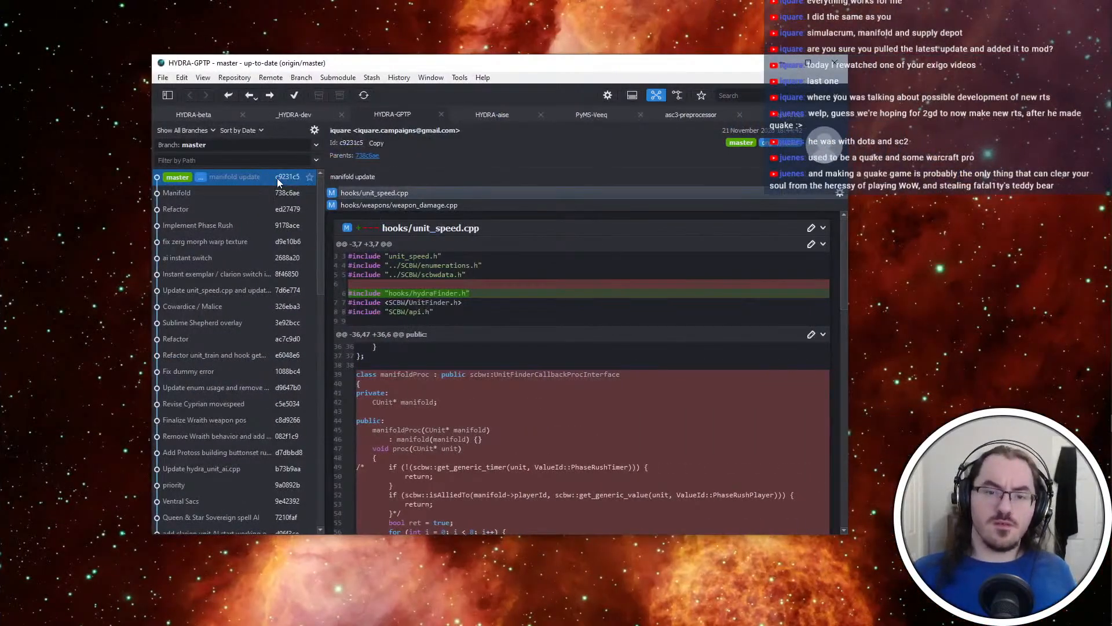
left_click(278, 183)
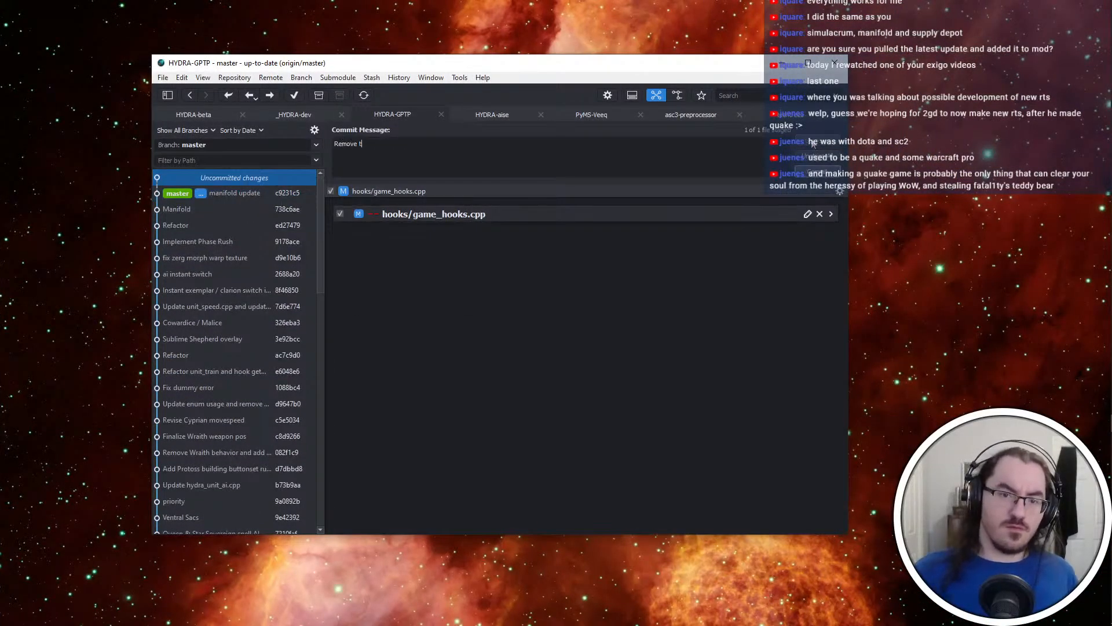
left_click(269, 94)
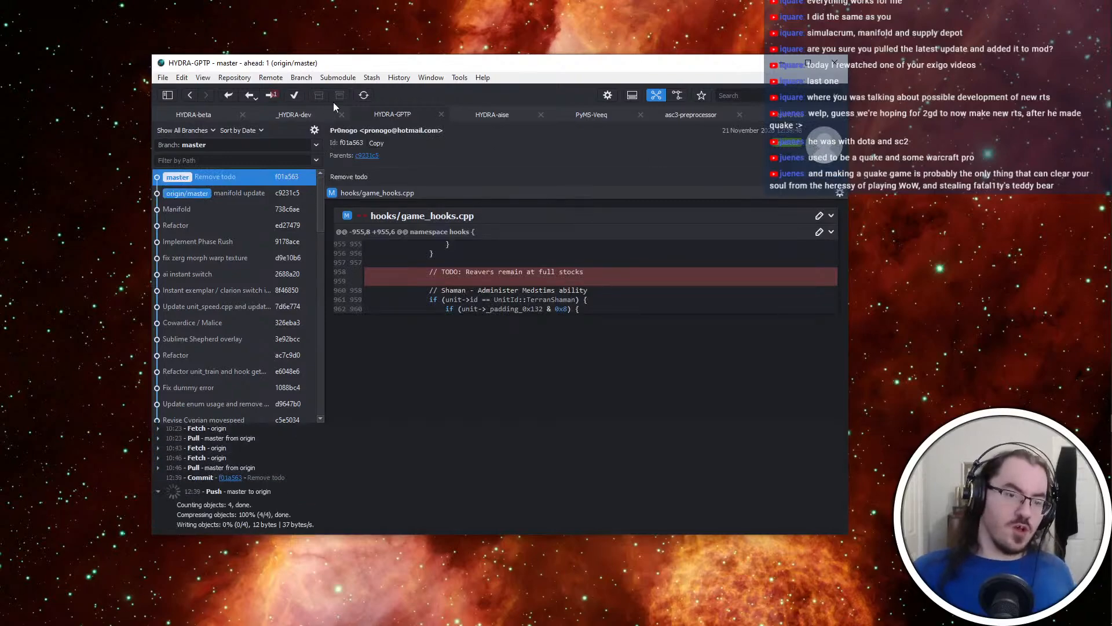
key("alt+Tab")
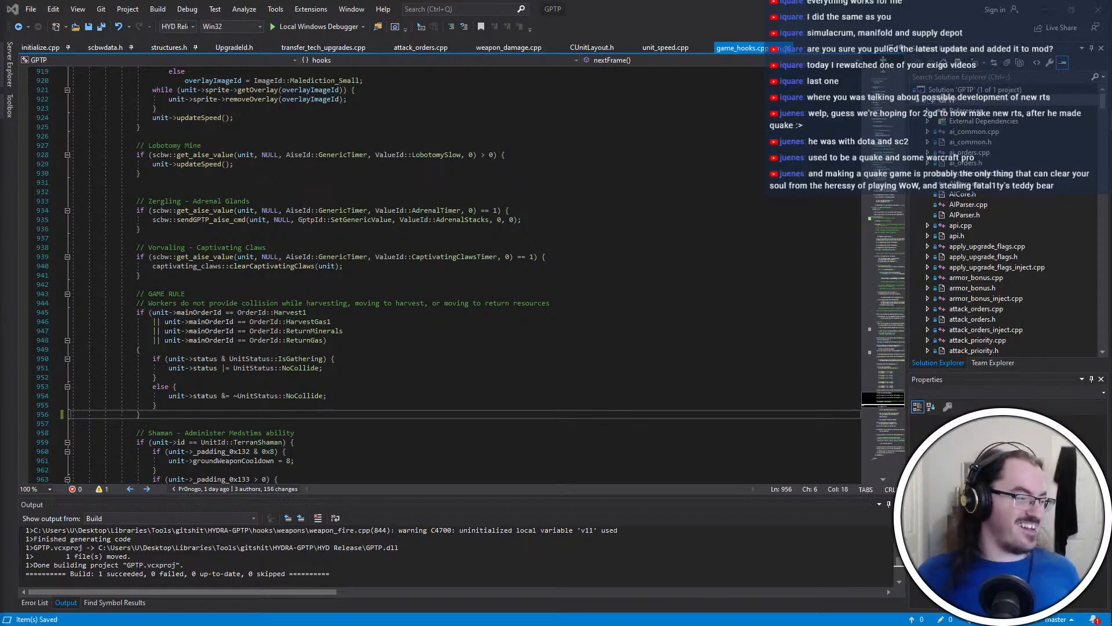
Minimize Visual Studio and the techtrees window in Visual Studio Code to switch to Notepad++ with colorlist.txt
left_click(366, 313)
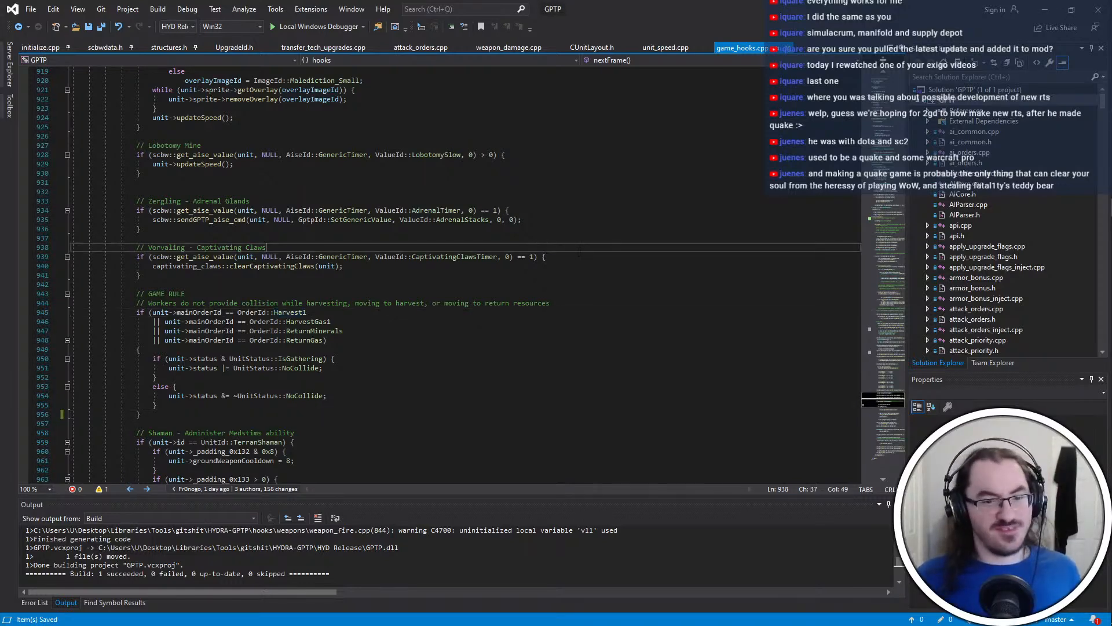
left_click(509, 286)
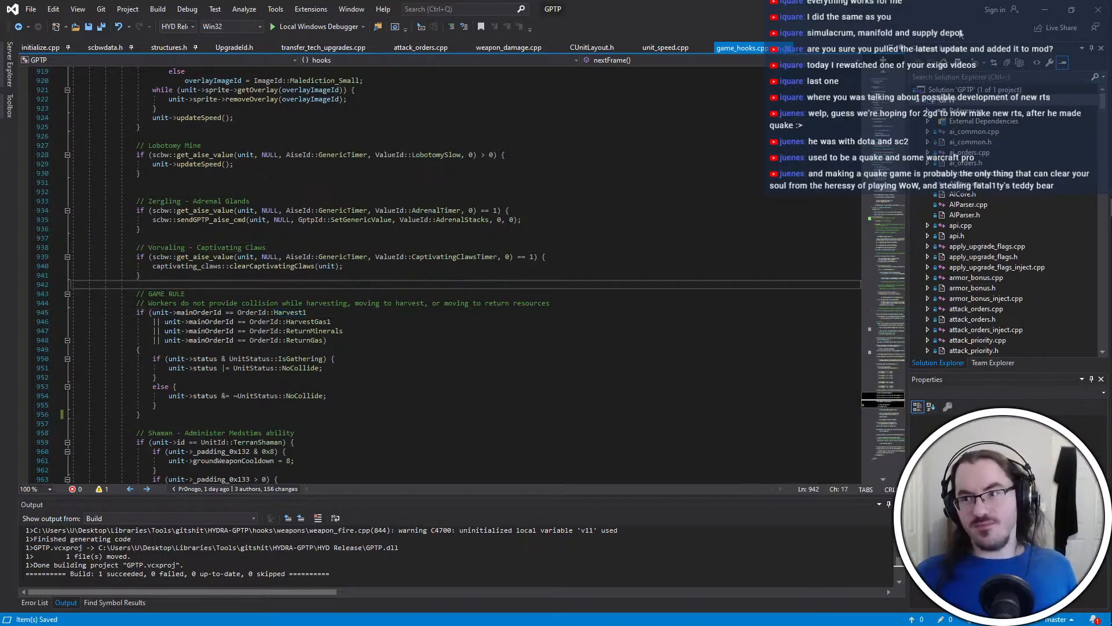
left_click(1045, 9)
left_click(713, 5)
left_click(689, 187)
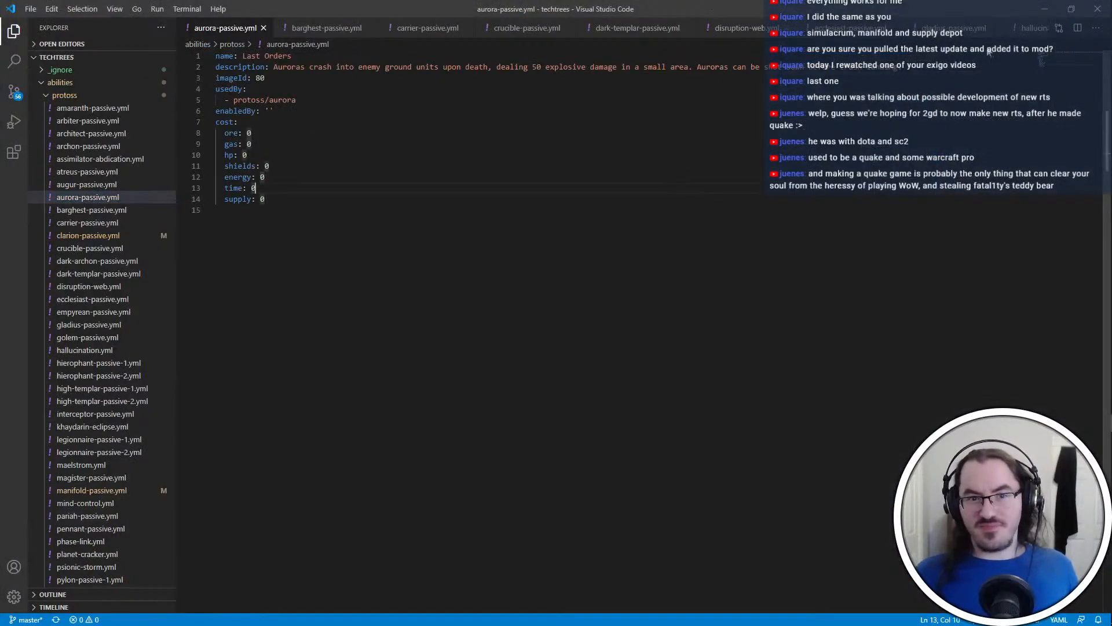
left_click(1045, 9)
left_click(315, 438)
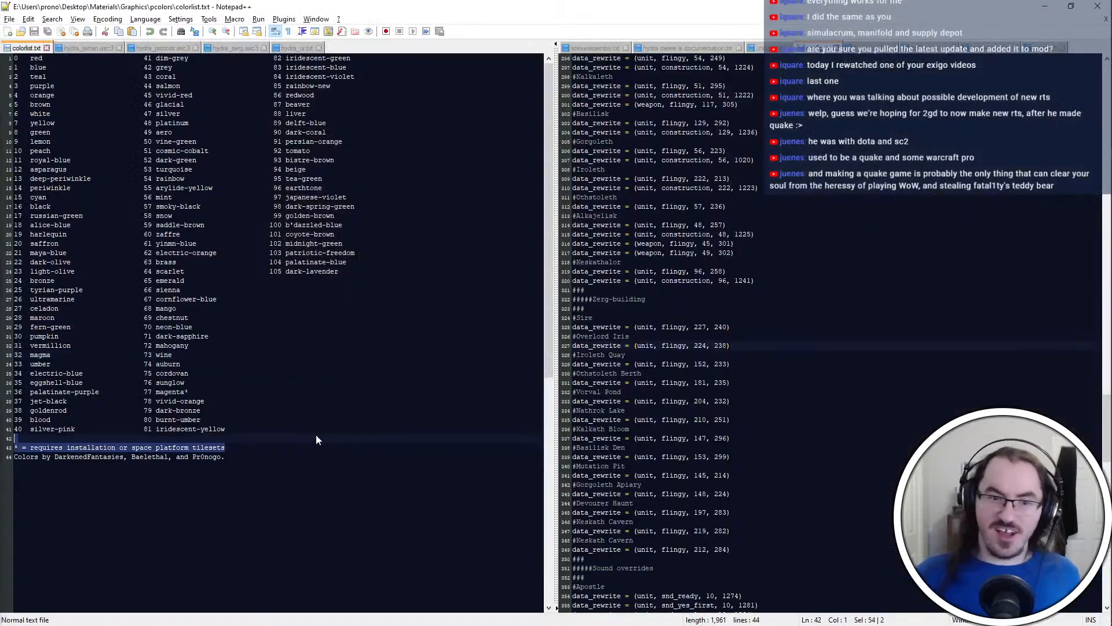
left_click(713, 410)
left_click(270, 429)
left_click(716, 373)
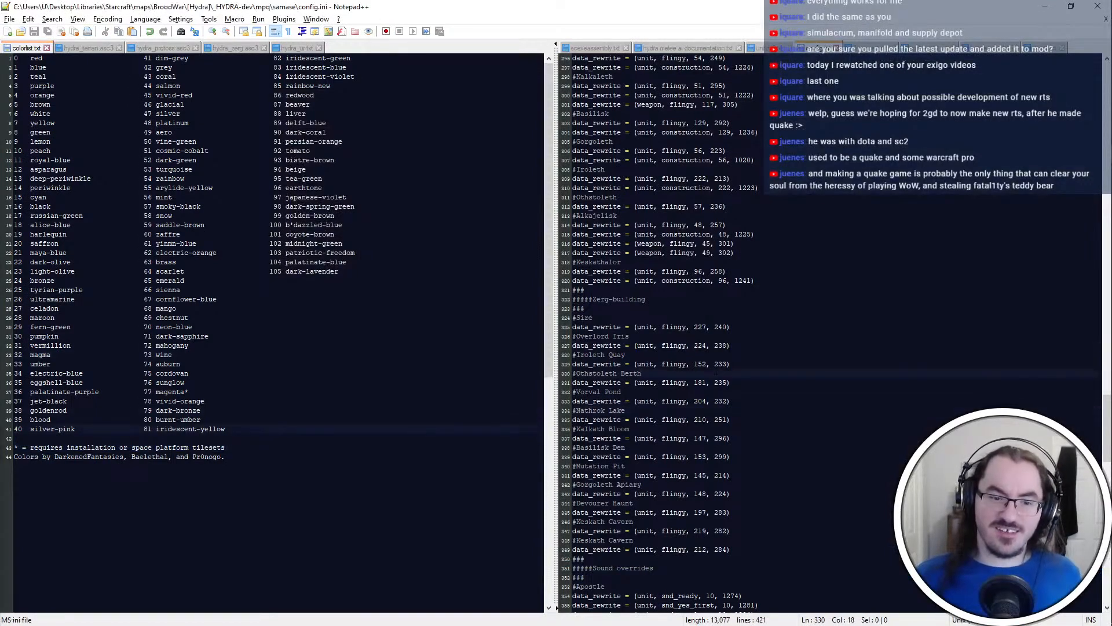
left_click(270, 299)
left_click(340, 271)
left_click(270, 290)
left_click(269, 382)
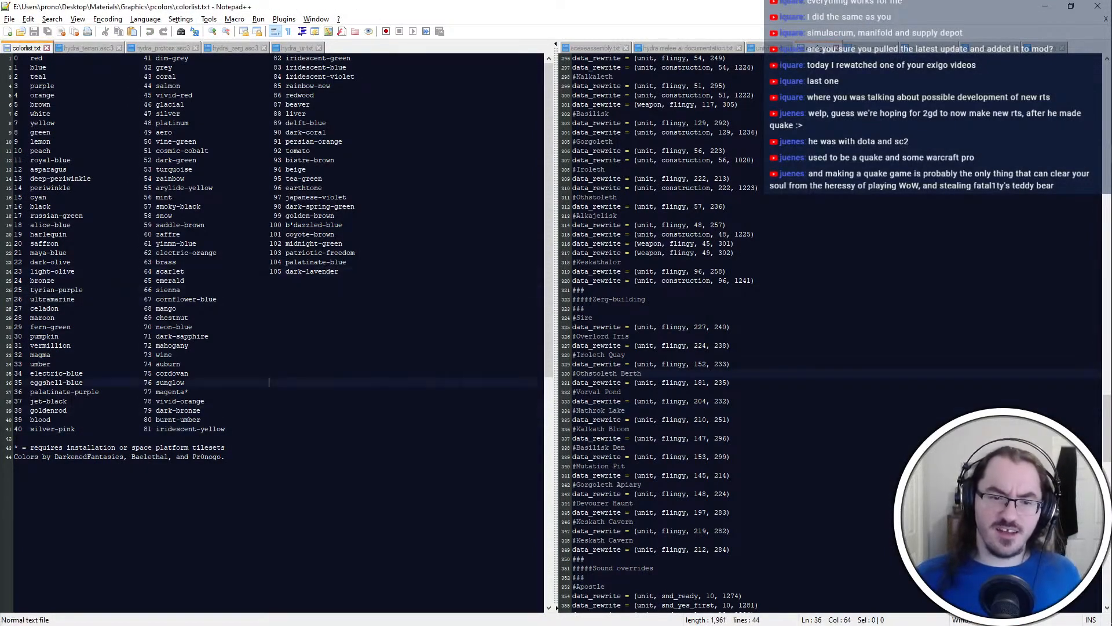
left_click(269, 429)
left_click(269, 299)
left_click(268, 272)
left_click(269, 280)
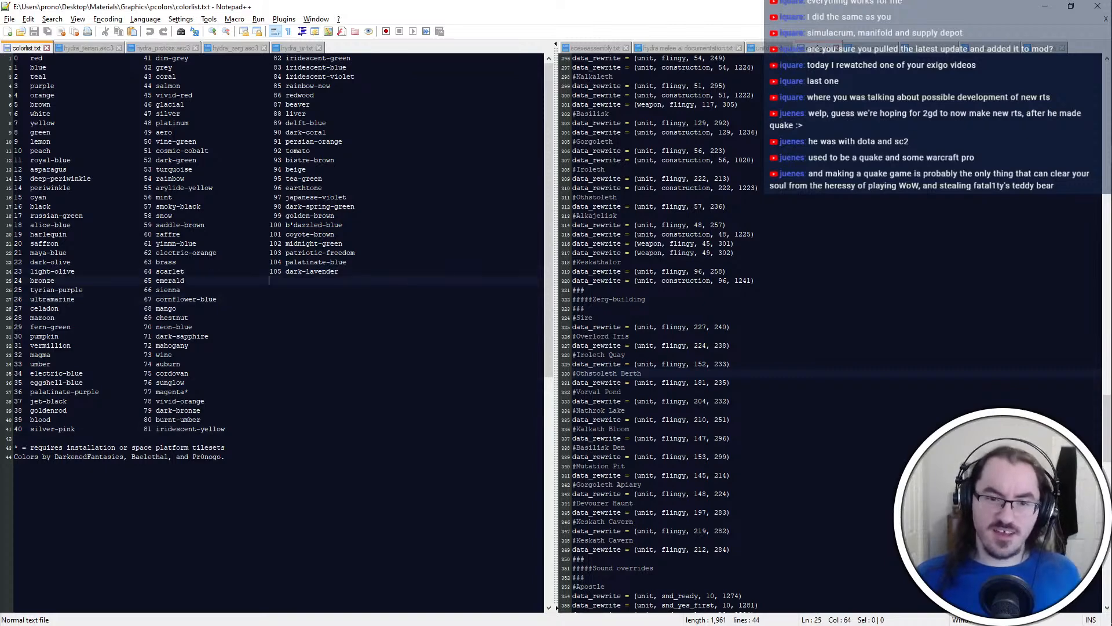
left_click(919, 282)
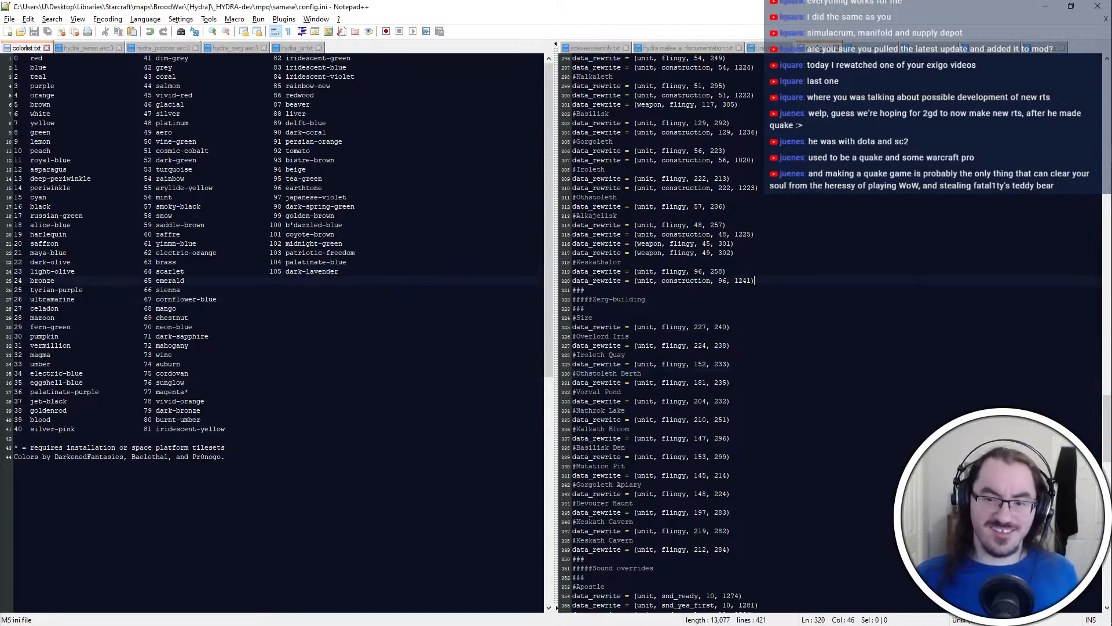
Switch to the browser, save the IsDbg.log attachment from Discord and close the extra attachment tabs
left_click(1046, 7)
left_click(283, 5)
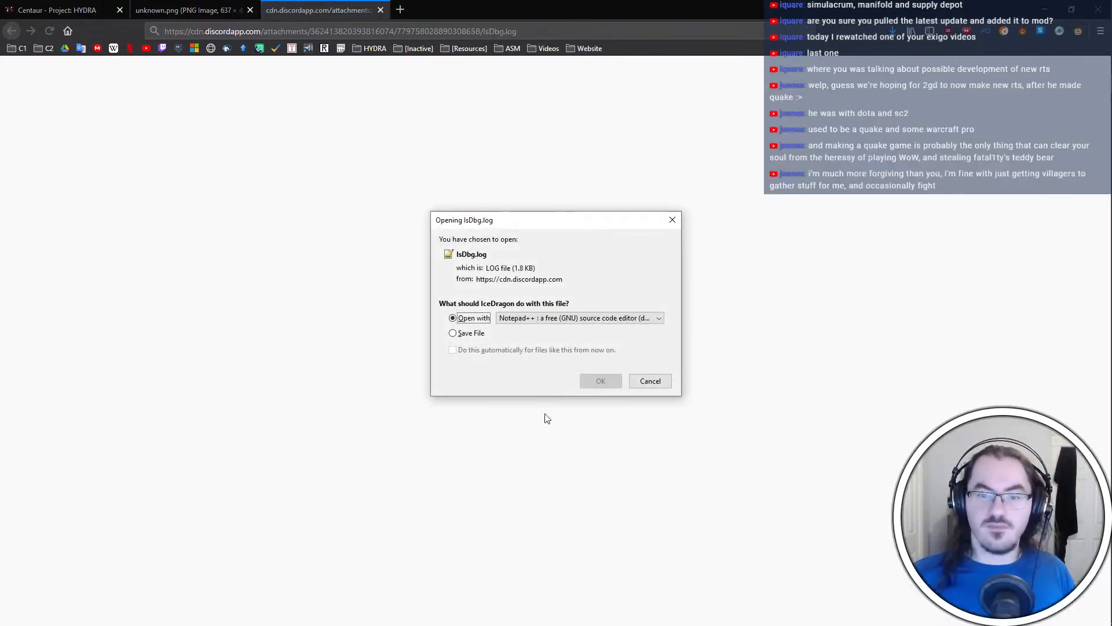
left_click(473, 334)
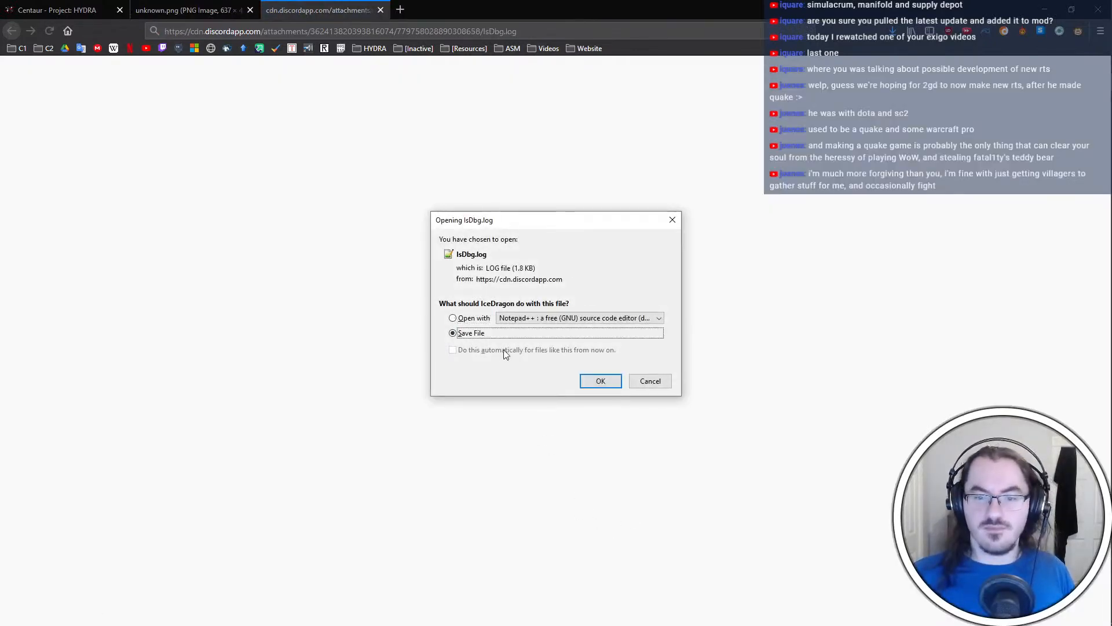
left_click(601, 381)
middle_click(284, 5)
middle_click(211, 8)
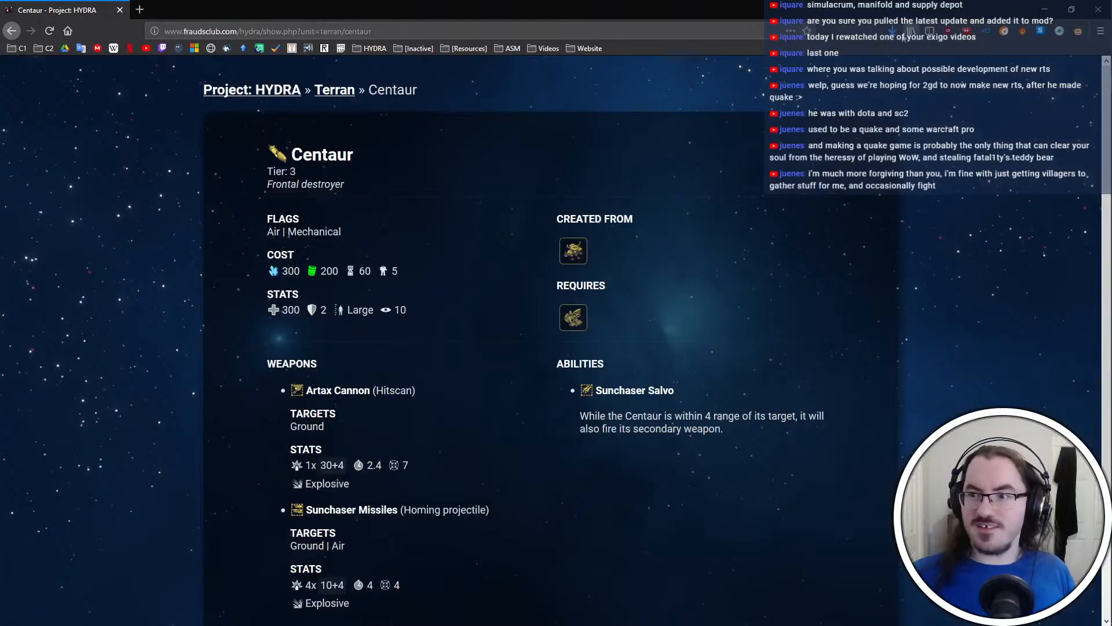
Open the downloaded IsDbg.log in Notepad++ and look up image ID 1223 in iscript.txt
left_click(892, 31)
left_click(708, 60)
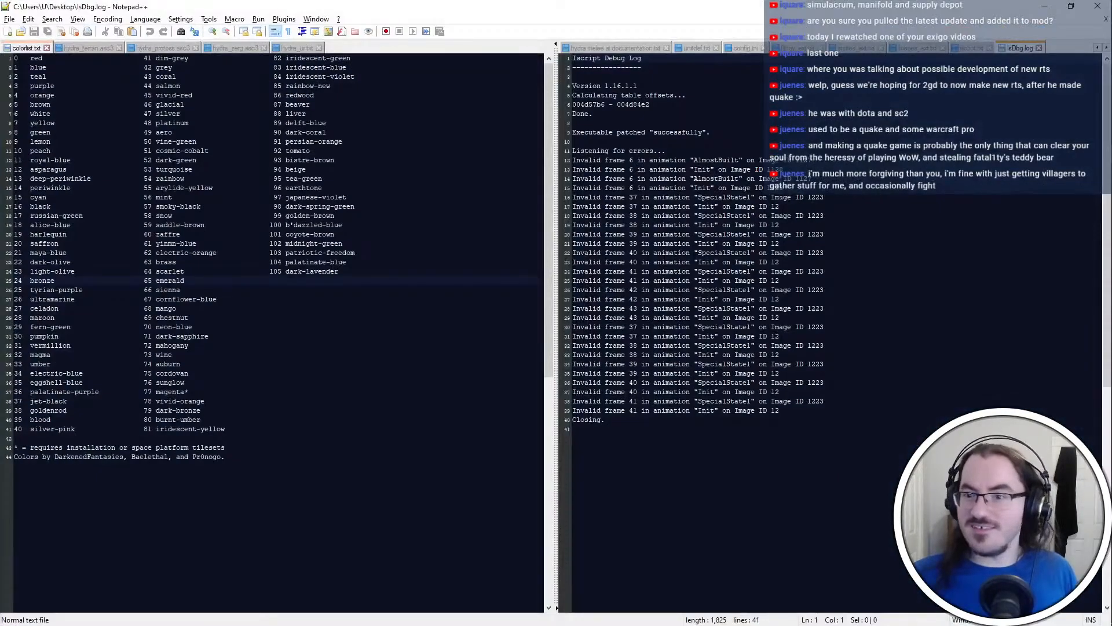
left_click(812, 178)
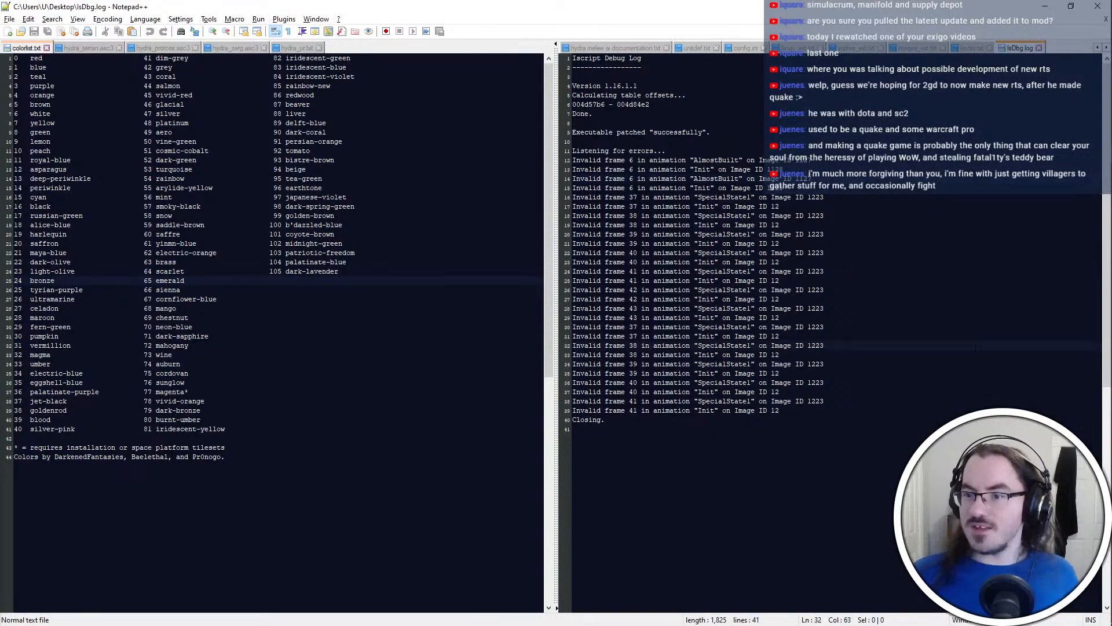
left_click(971, 48)
key("Return")
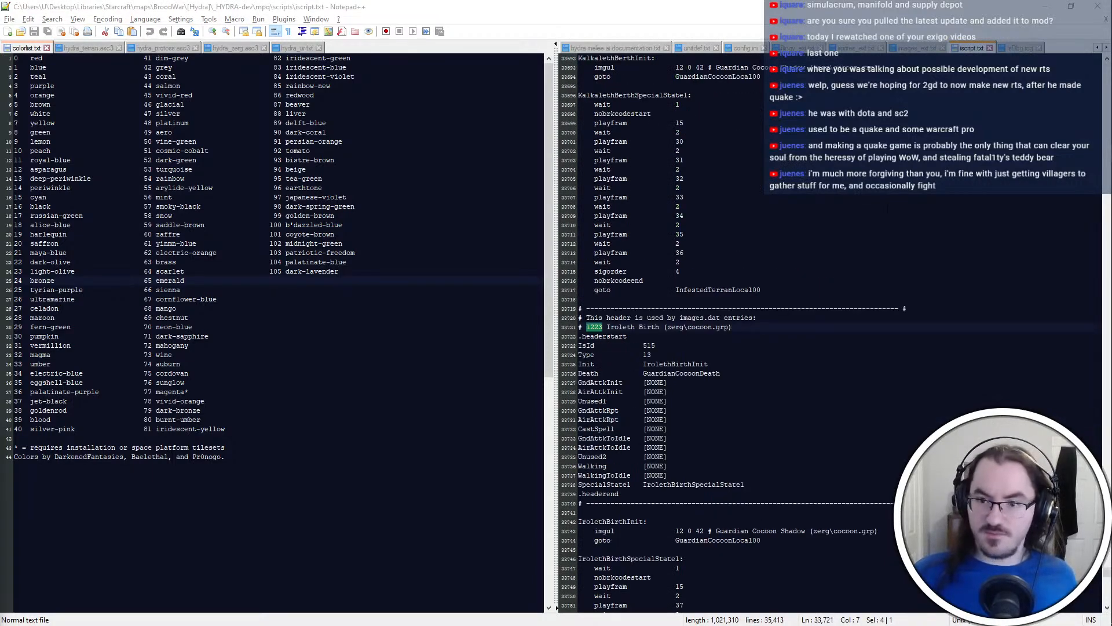
Compare the invalid frame entries in IsDbg.log with the IrolethBirthSpecialState1 animation in iscript.txt
left_click(1019, 48)
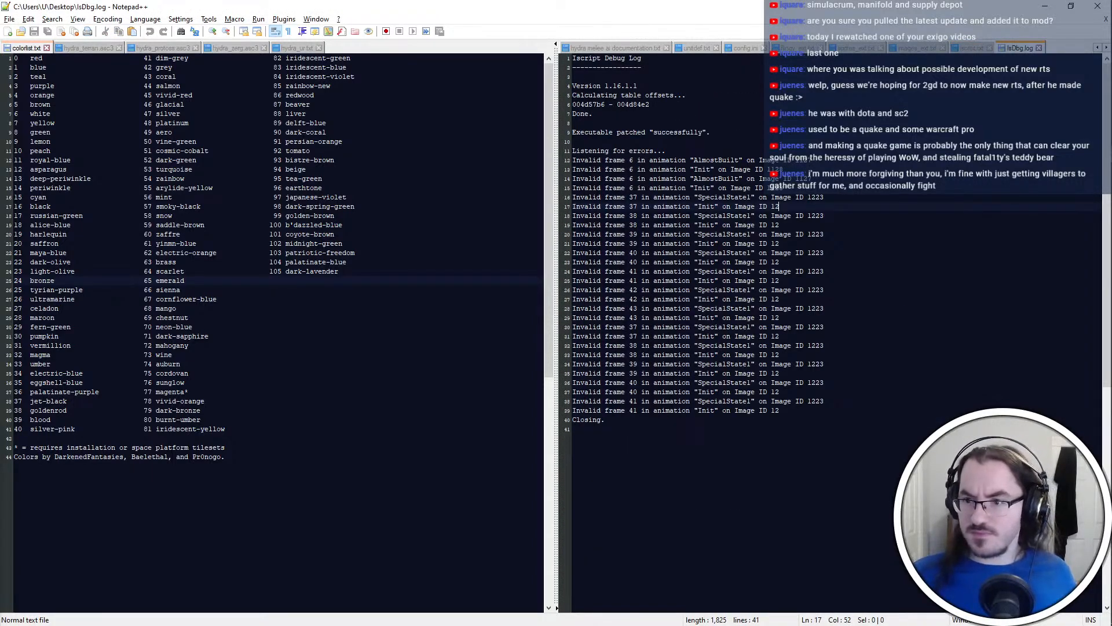
double_click(775, 188)
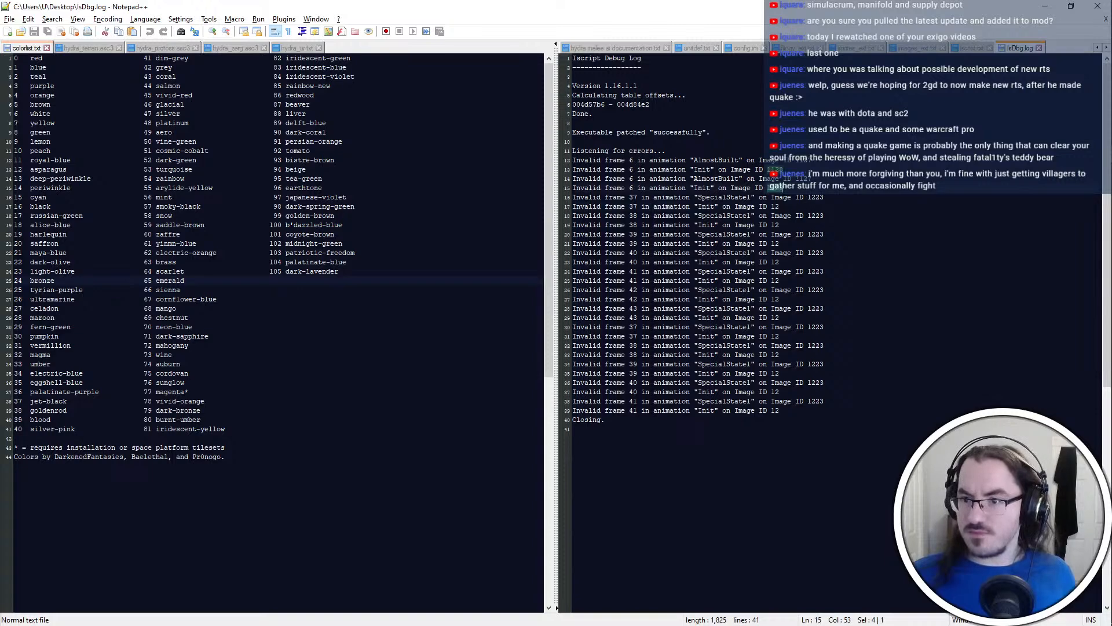
left_click(829, 197)
double_click(804, 178)
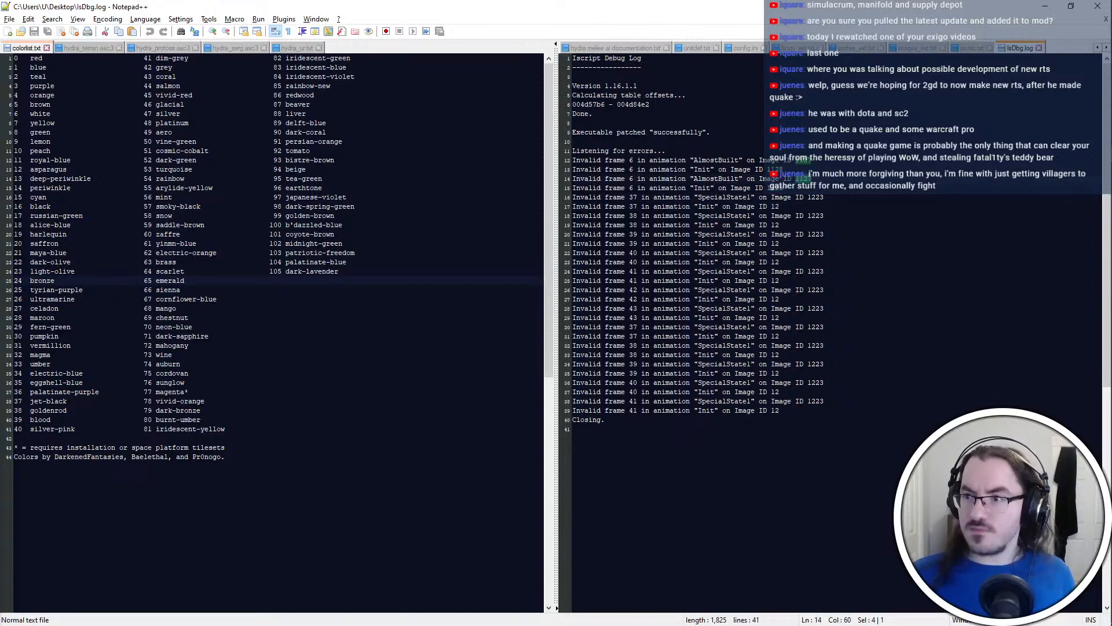
left_click(971, 48)
scroll(829, 330, "down", 9)
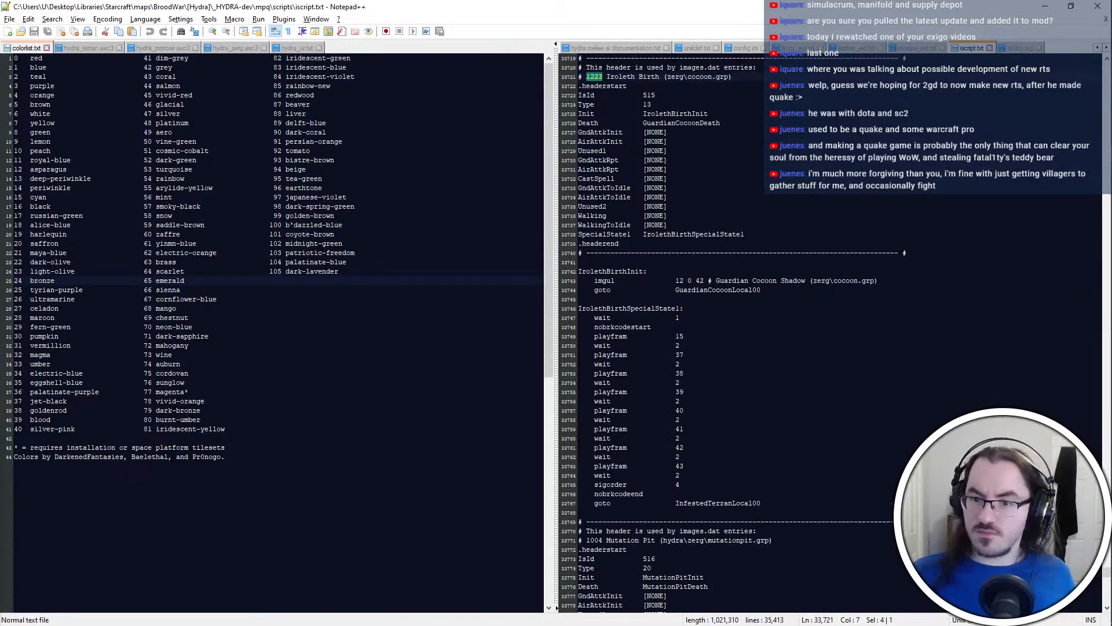
Look through the mpq\unit\hydra\zerg folder of _HYDRA-dev for the cocoon graphic and return to iscript.txt
key("alt+Tab")
key("alt+Tab")
key("alt+Tab")
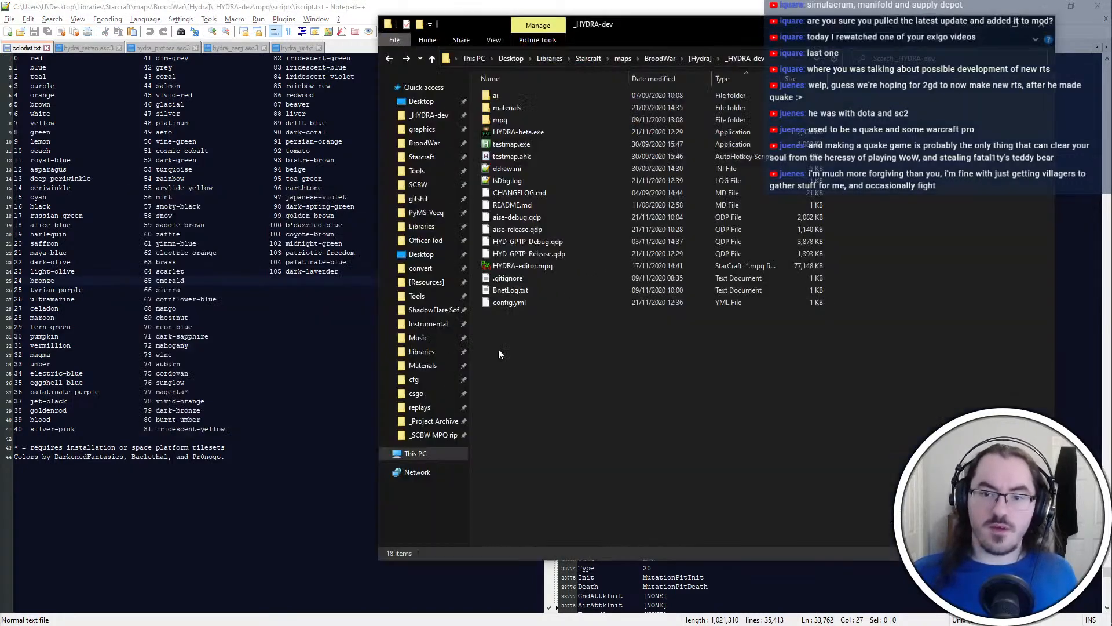
double_click(567, 120)
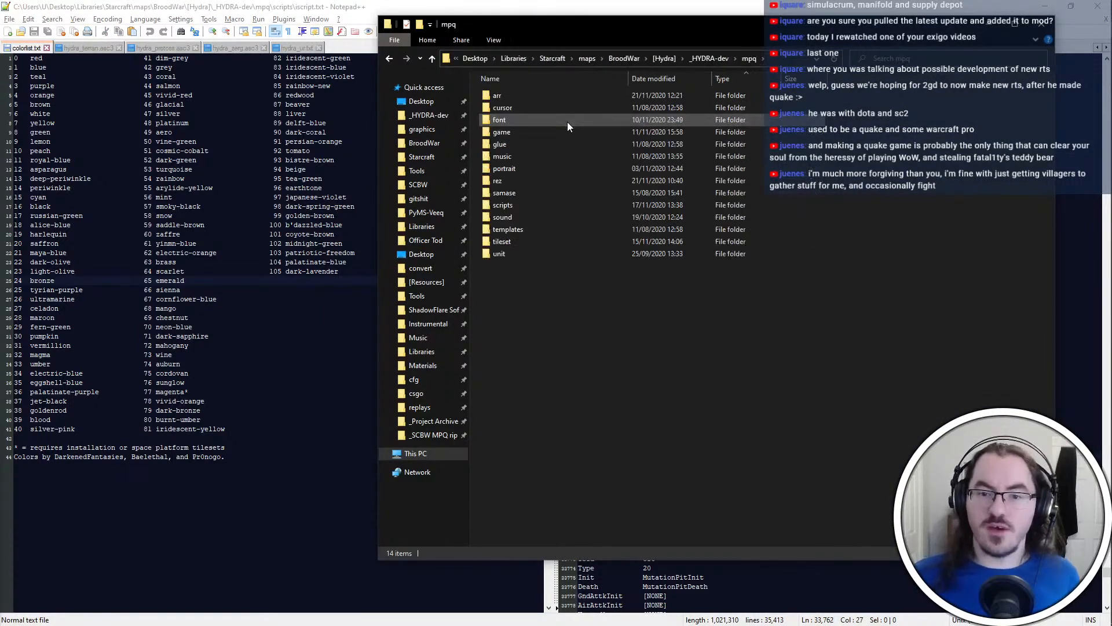
double_click(541, 258)
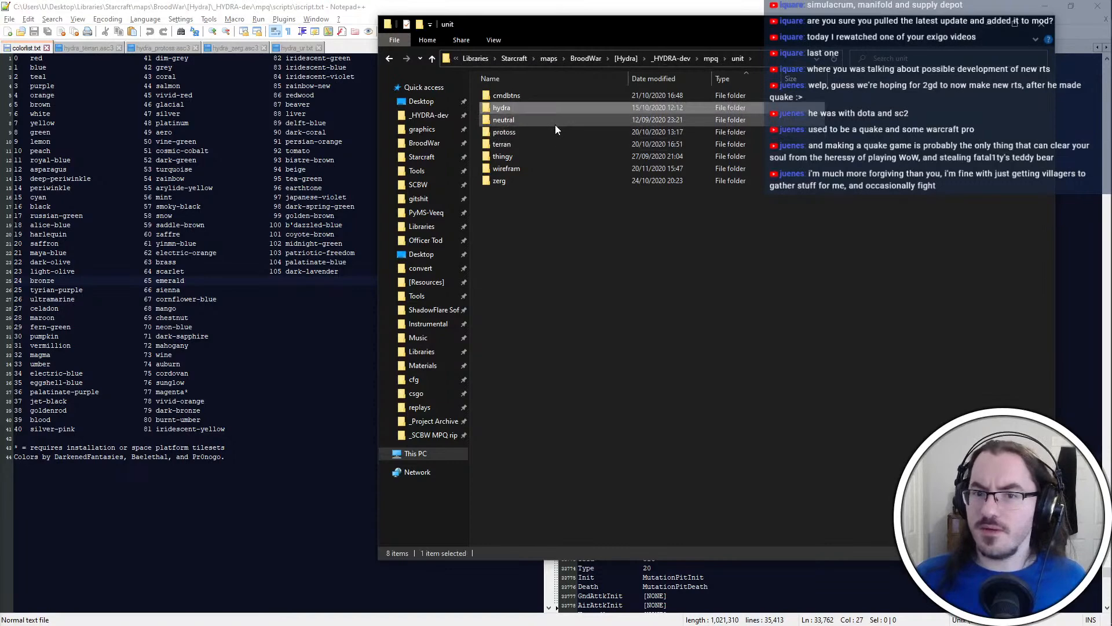
double_click(555, 124)
key("Return")
scroll(596, 288, "down", 6)
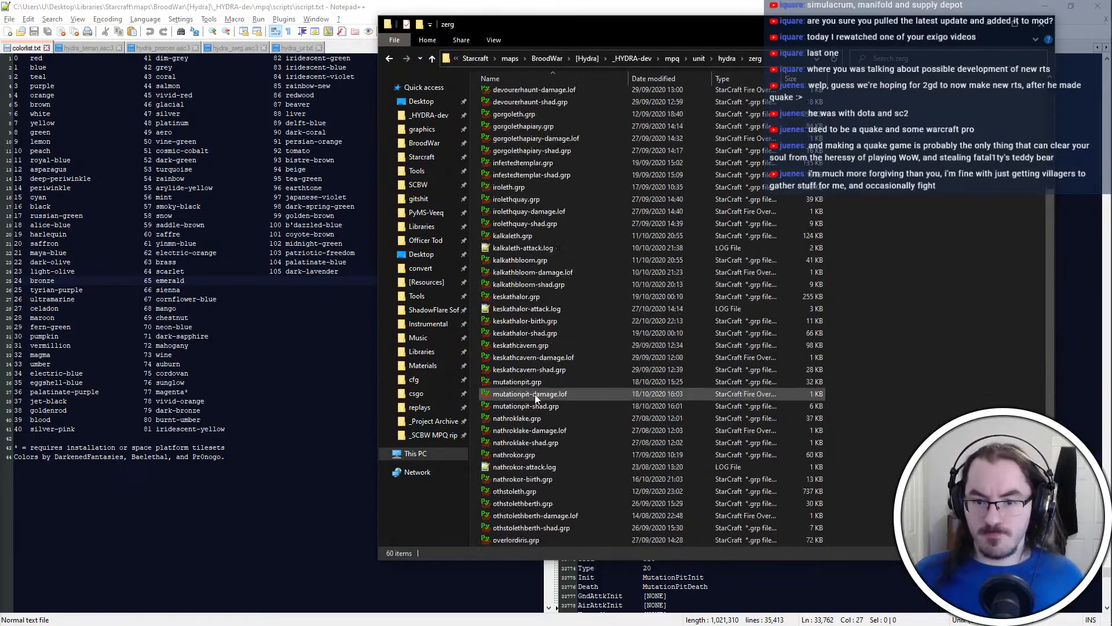
left_click(688, 5)
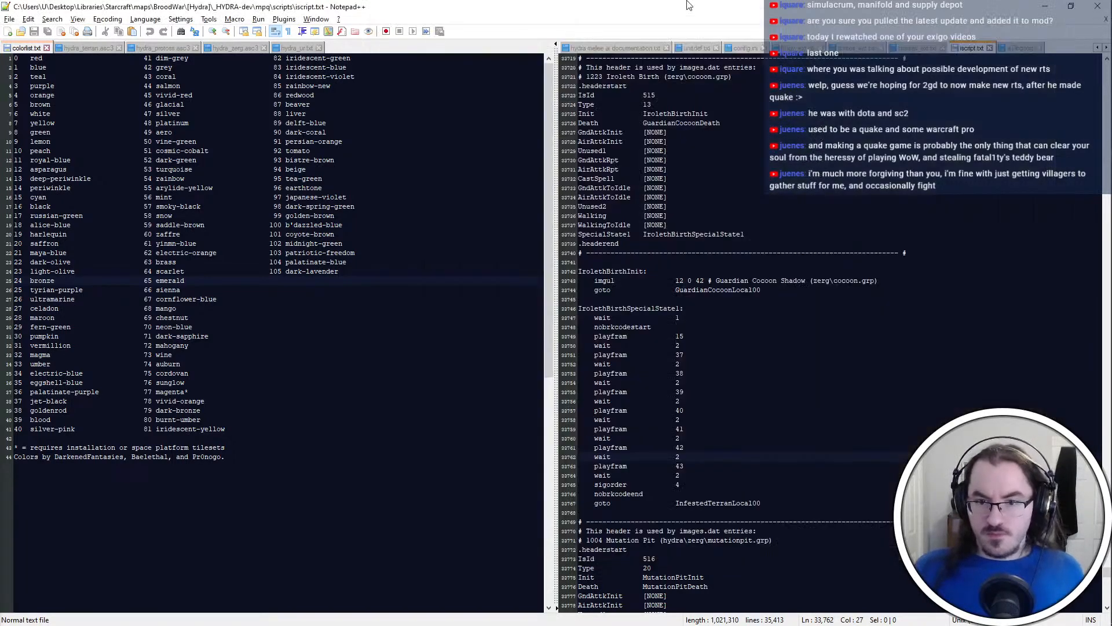
Go to the mpq\unit\zerg folder in File Explorer and open cocoon.grp in PyGRP
key("alt+Tab")
key("alt+Left")
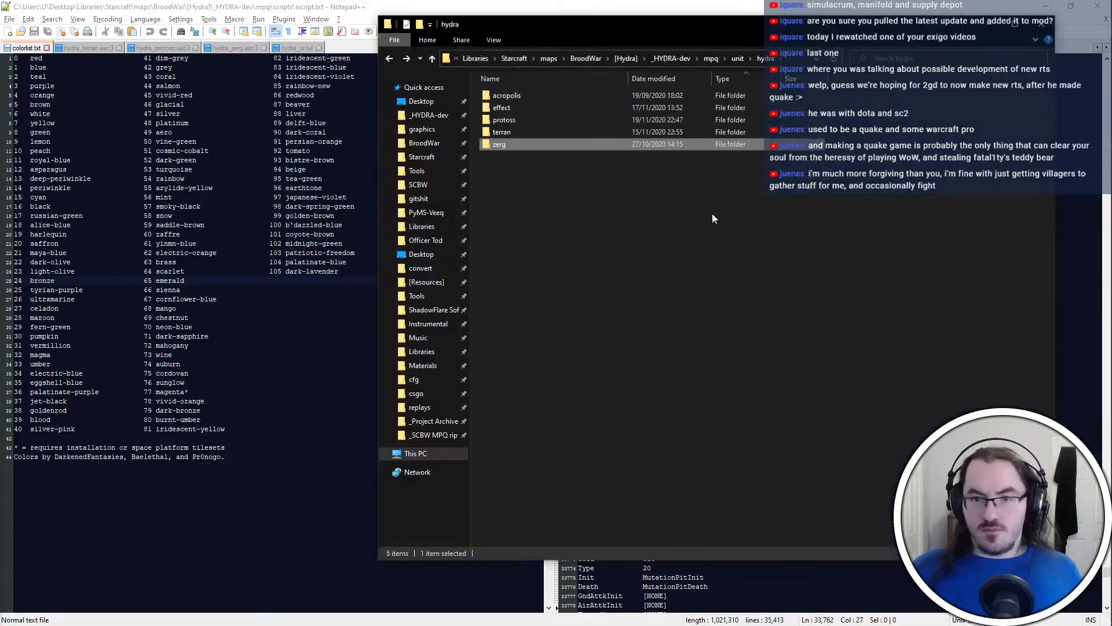
key("alt+Left")
left_click(565, 174)
left_click(565, 181)
key("Return")
key("c")
key("c")
key("c")
key("c")
key("c")
key("c")
key("c")
key("c")
key("c")
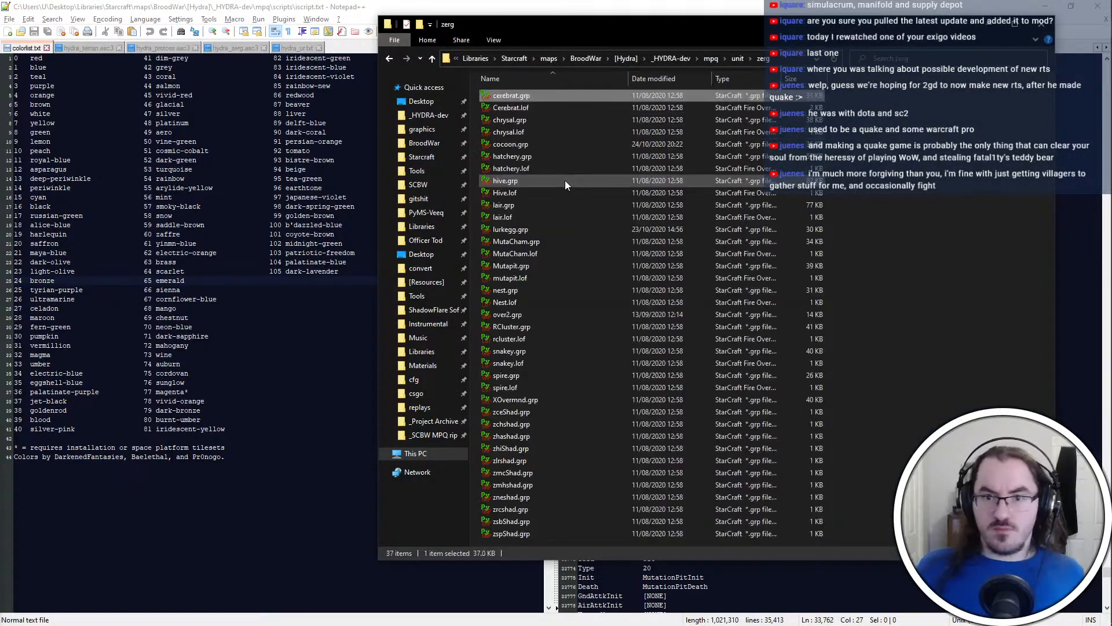
key("Return")
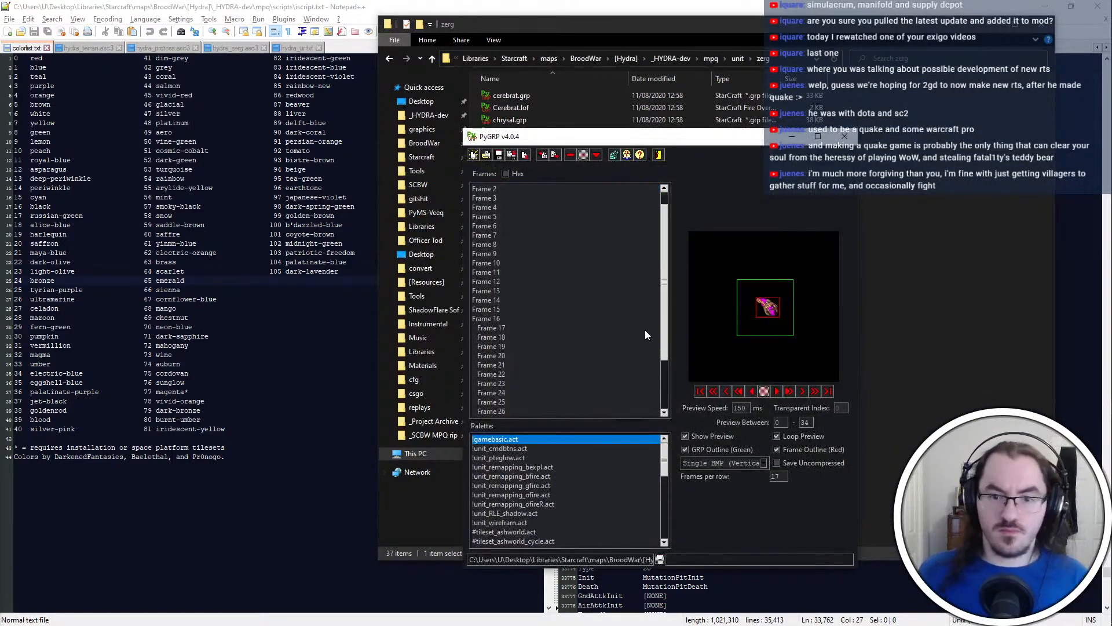
Examine the frames of cocoon.grp in PyGRP, including Frame 17, Frame 31 and Frame 34
scroll(644, 329, "down", 3)
left_click(537, 411)
left_click(530, 383)
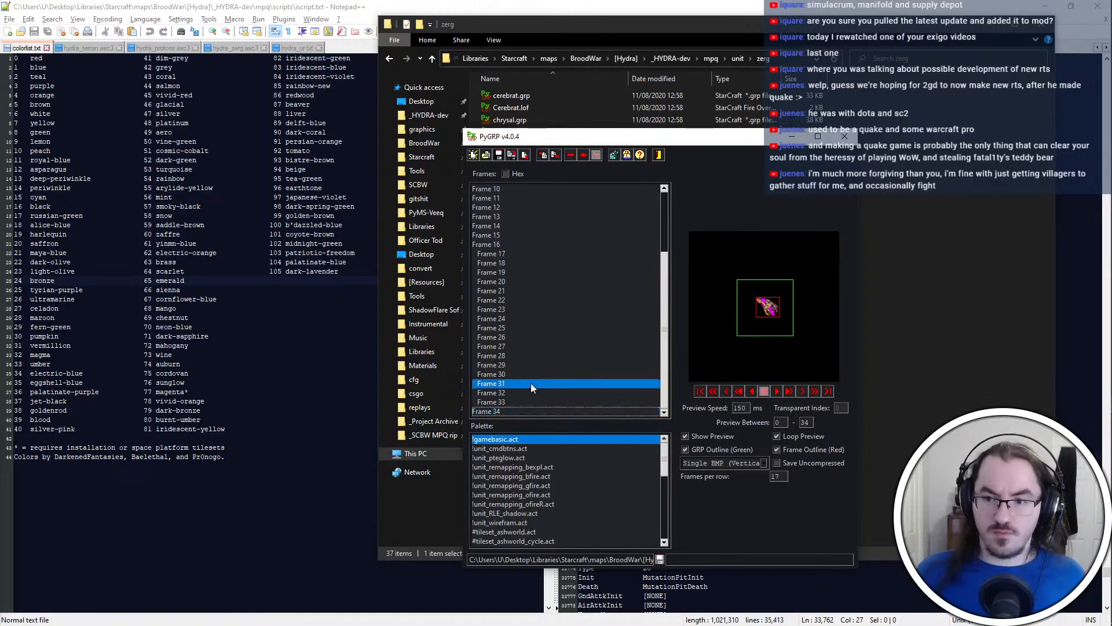
left_click(524, 255)
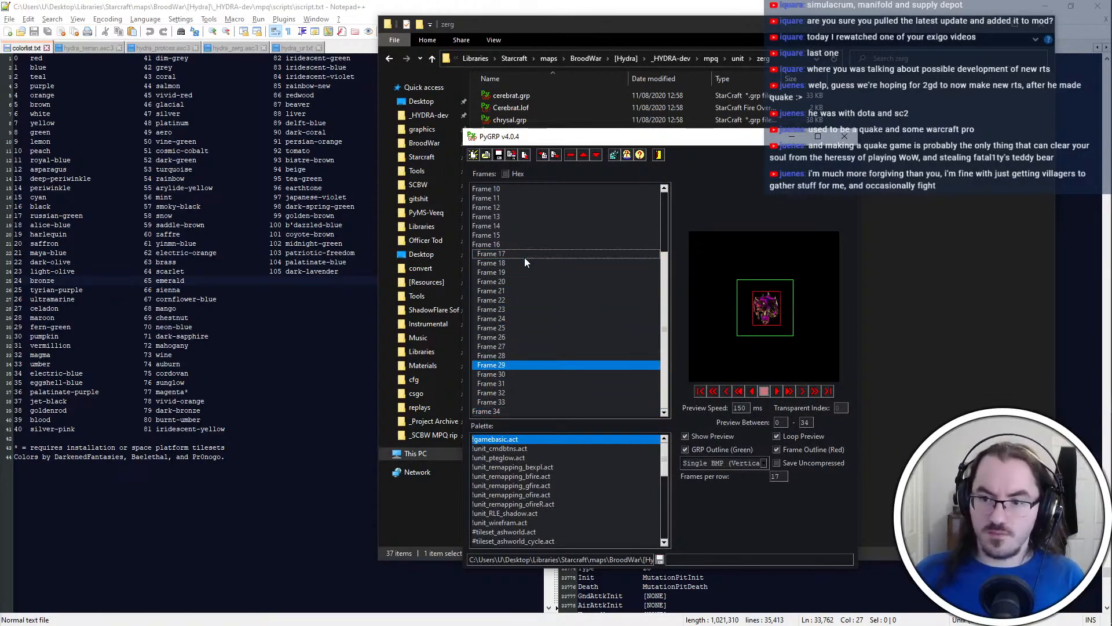
scroll(524, 258, "up", 3)
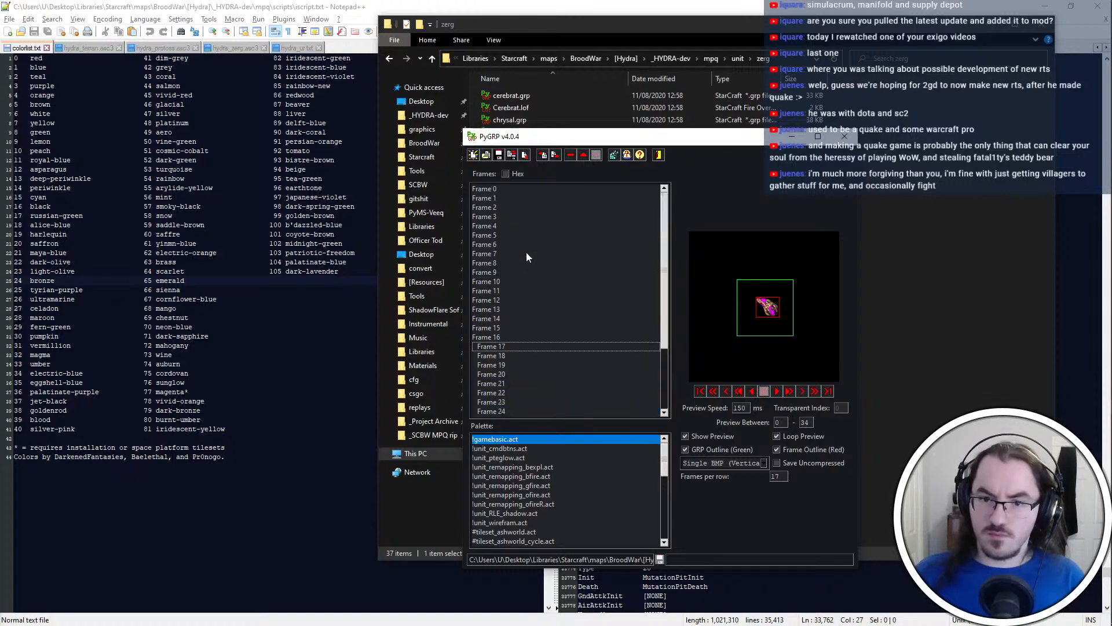
left_click(523, 189)
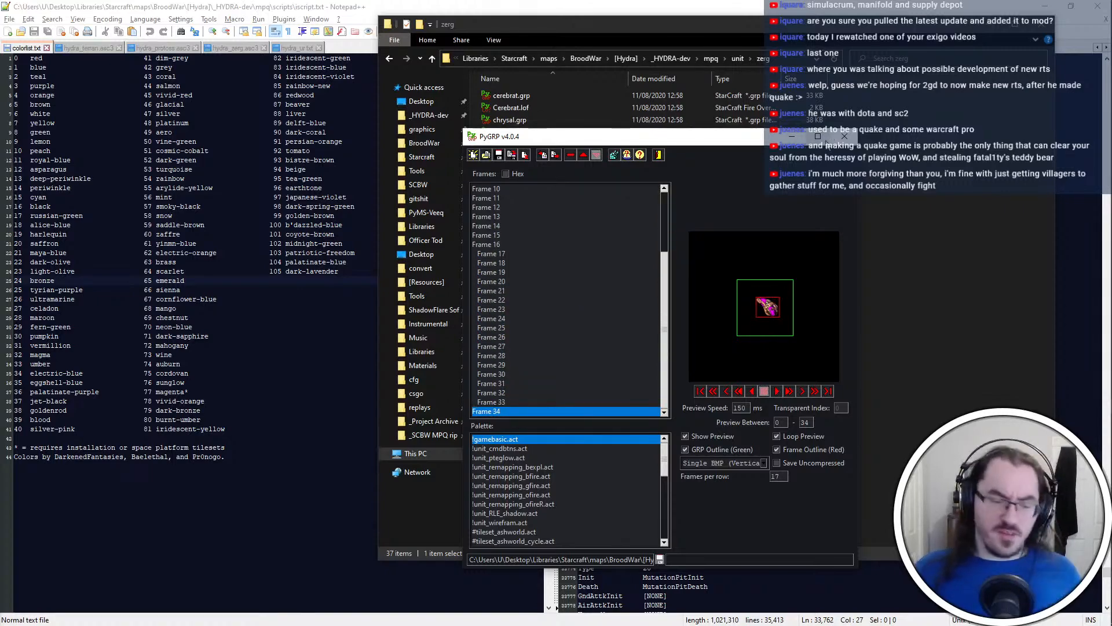
Open irolethbirth.psd from the newbirth-air folder of the HYDRA graphics materials in Photoshop
key("super+e")
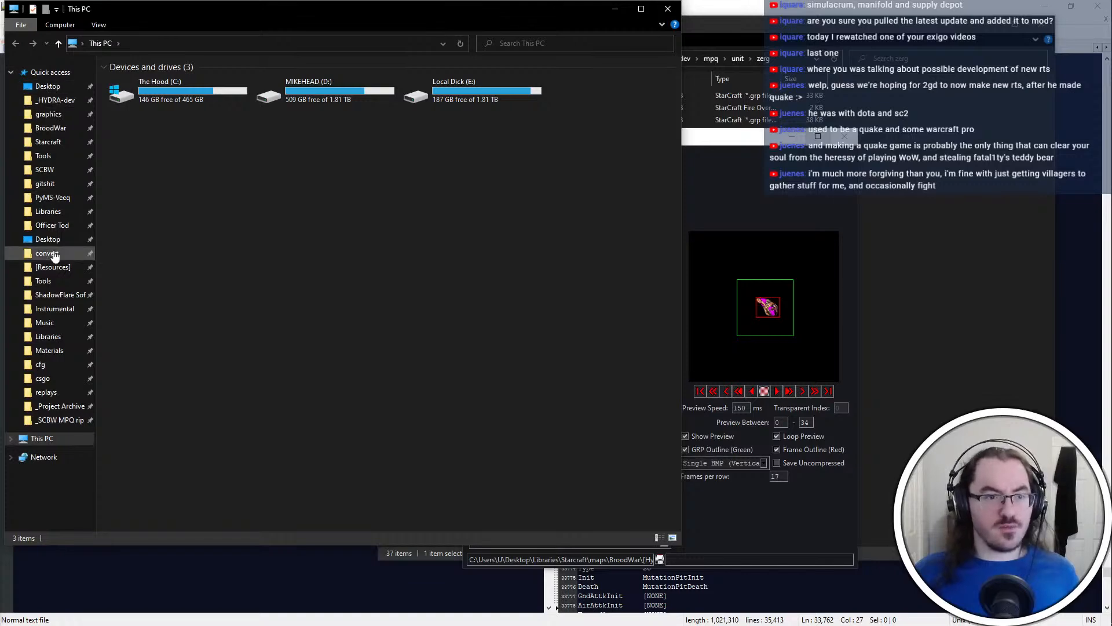
left_click(49, 114)
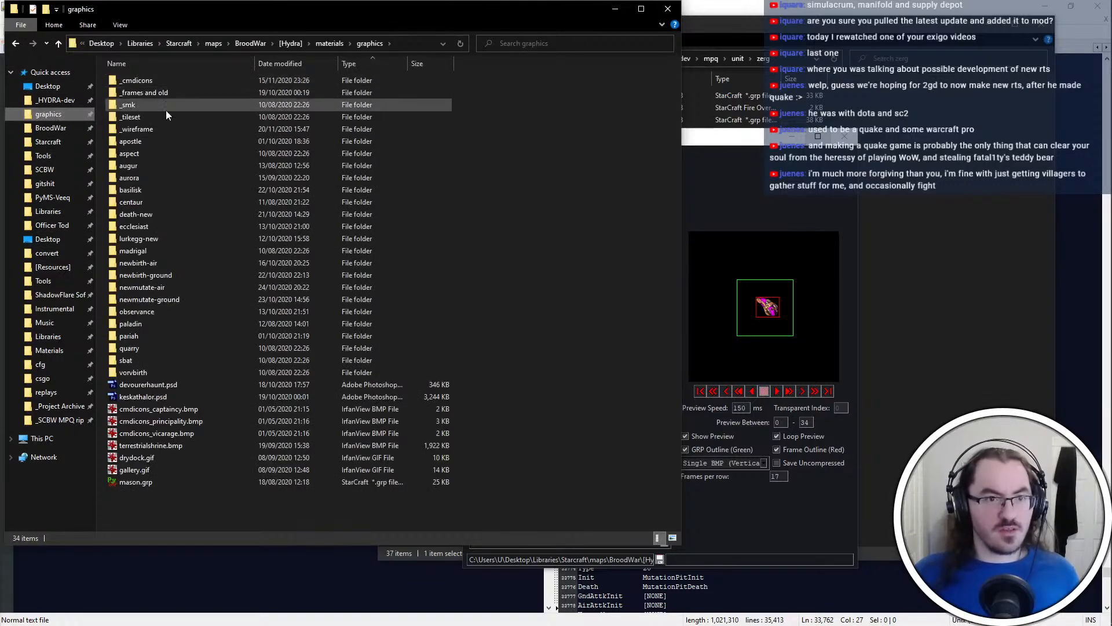
left_click(187, 274)
double_click(183, 263)
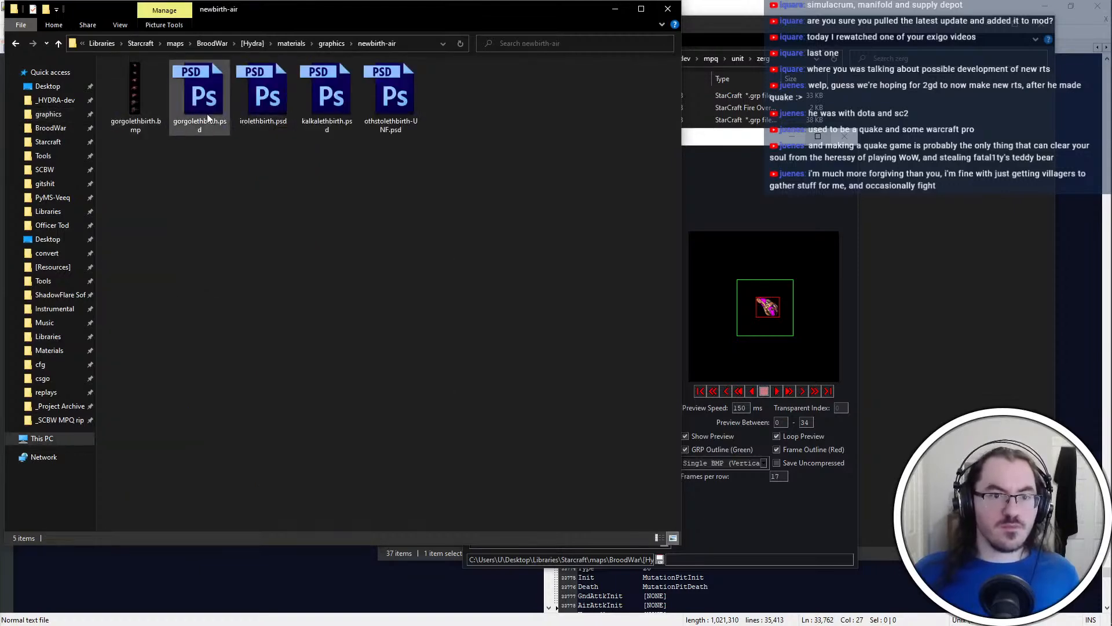
left_click(264, 112)
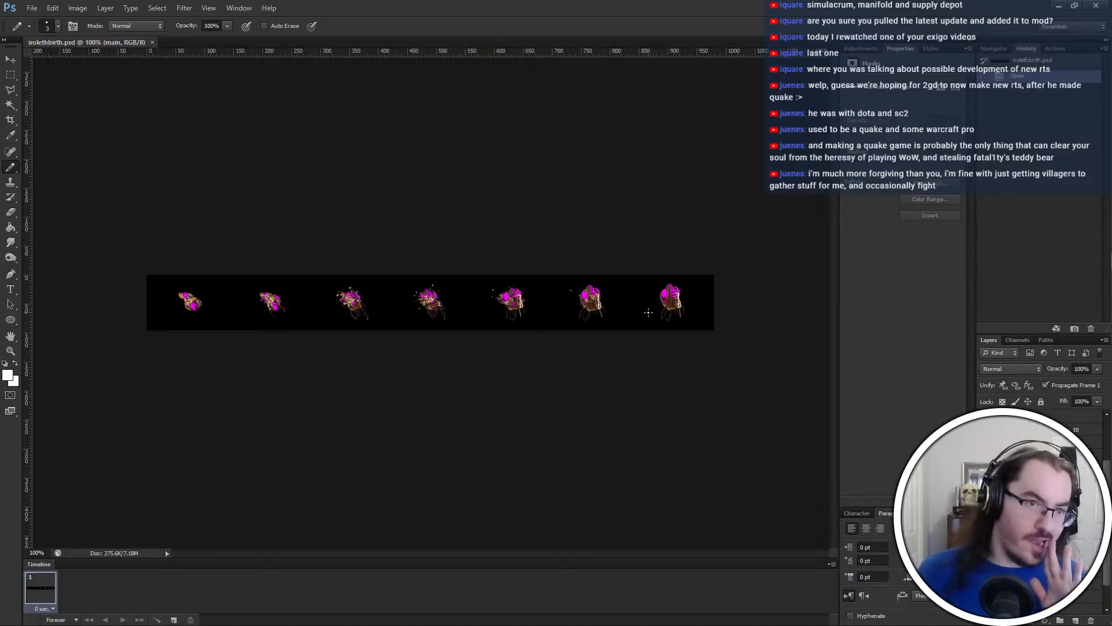
key("m")
left_click_drag(142, 330, 1072, 137)
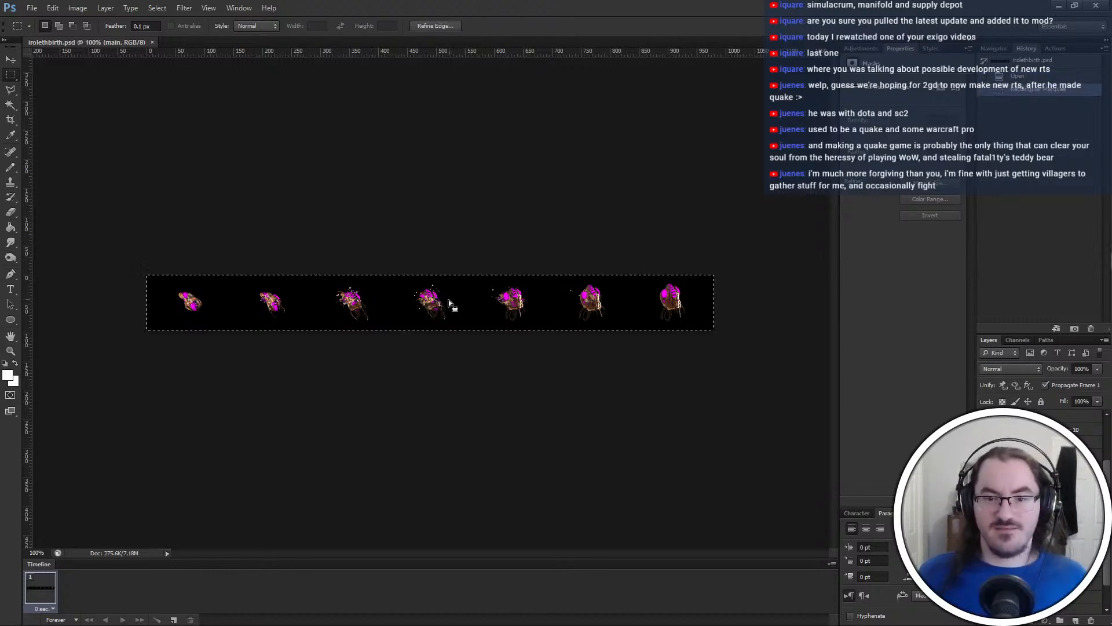
left_click_drag(92, 400, 857, 138)
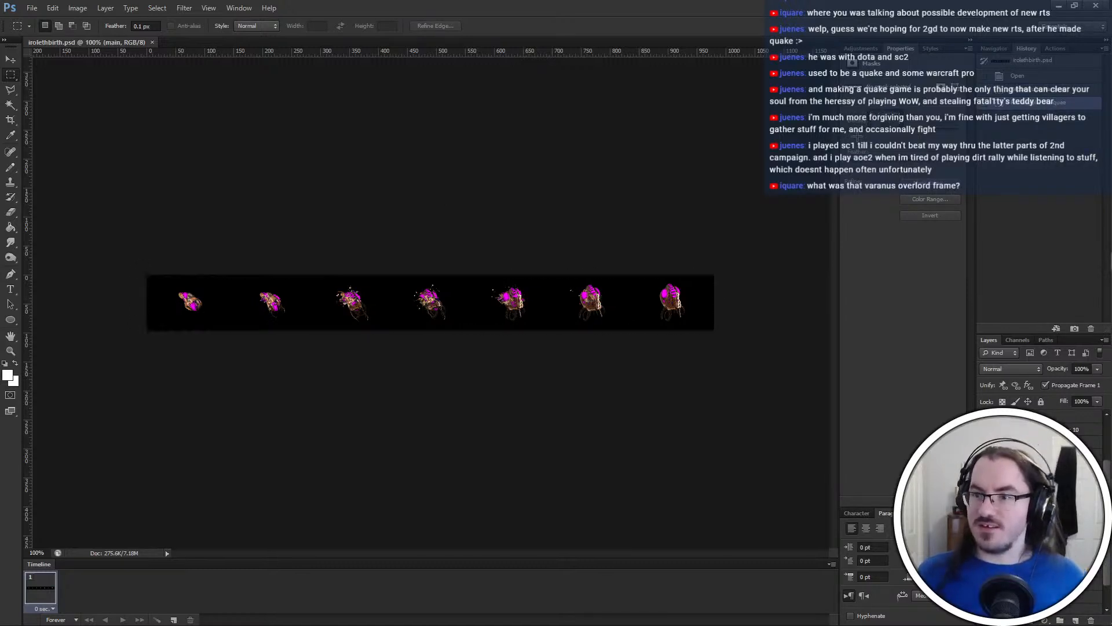
key("ctrl+d")
Flatten the Iroleth birth image and convert it to indexed colour with a custom palette and no dithering
left_click(1082, 386)
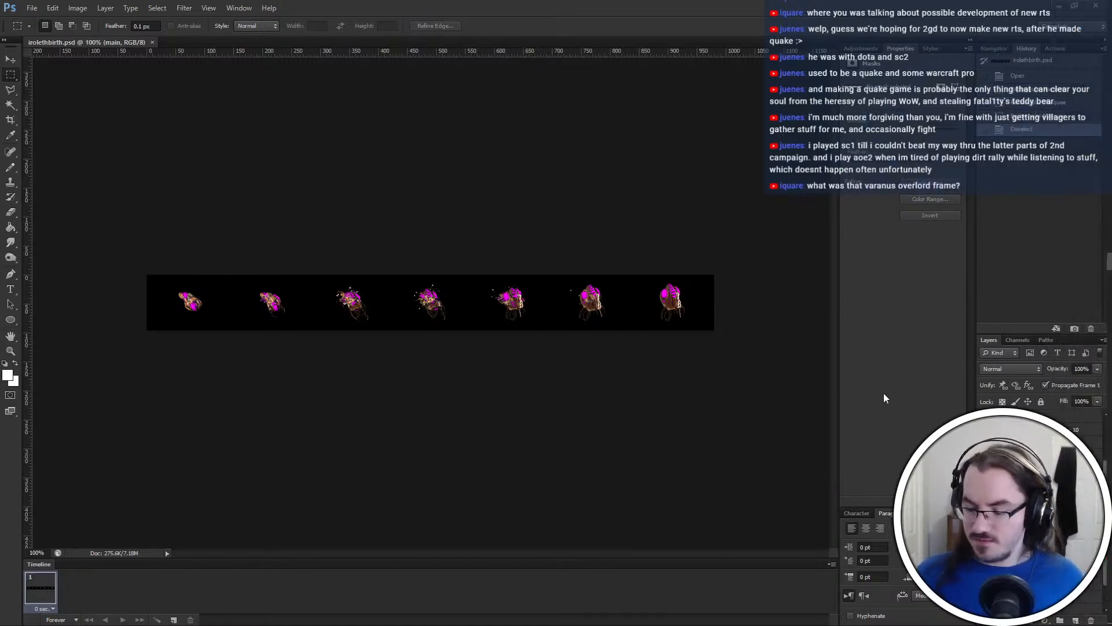
type("7")
left_click(727, 6)
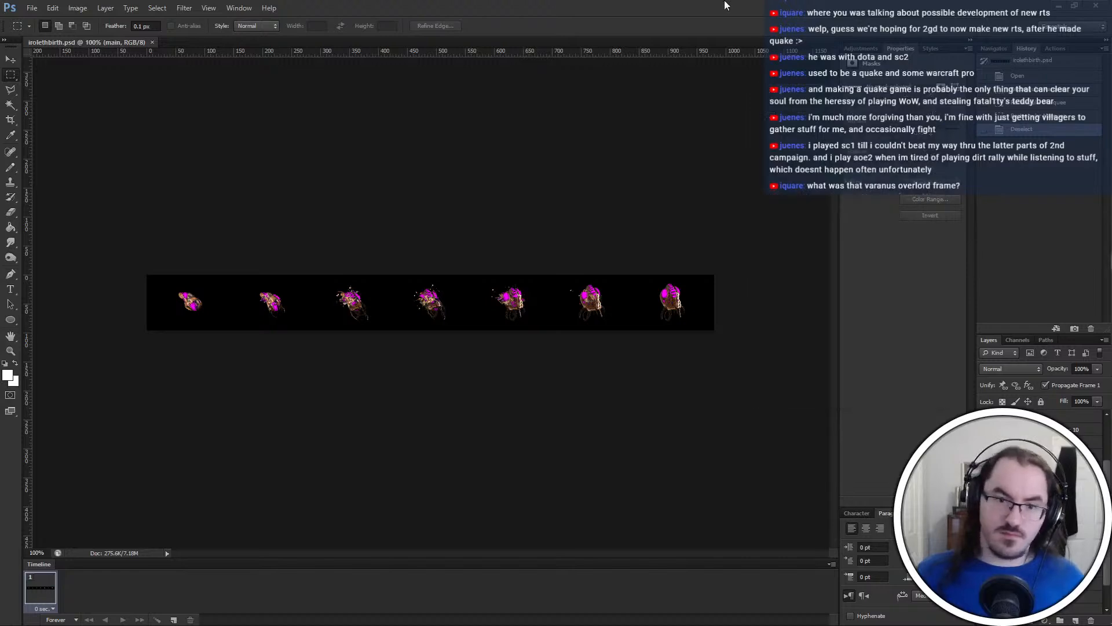
key("ctrl+alt+shift+i")
key("Return")
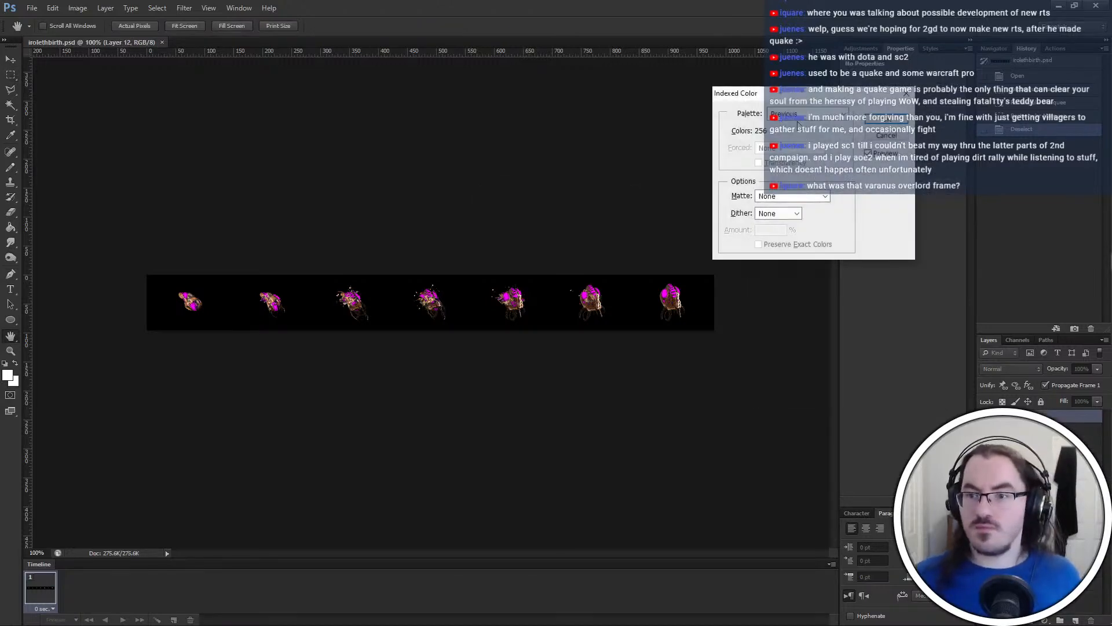
scroll(797, 121, "up", 1)
left_click(696, 221)
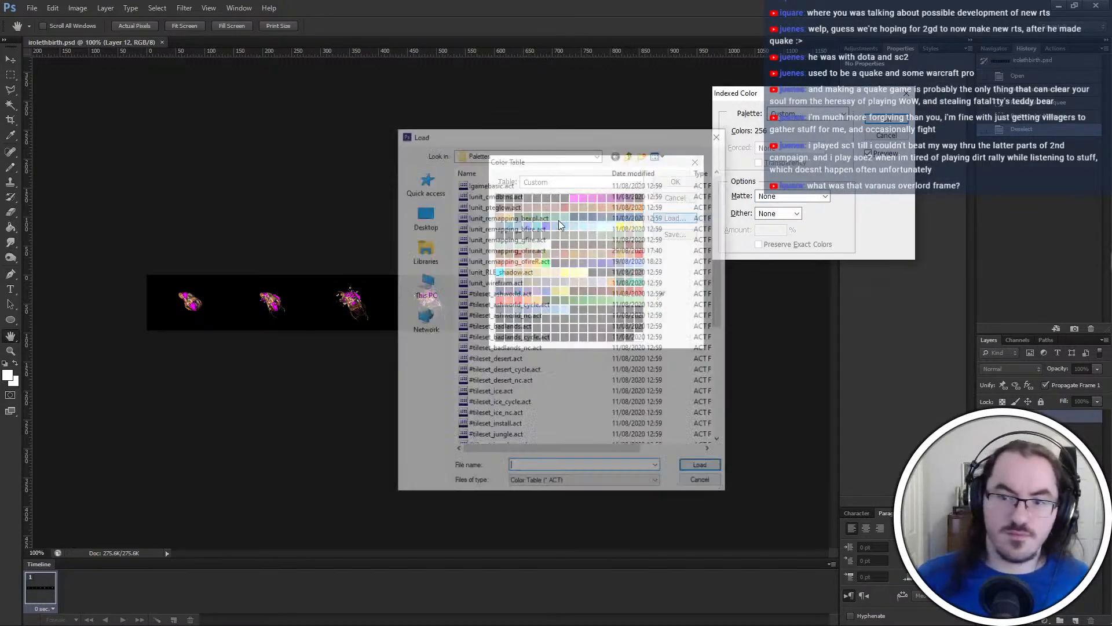
key("Escape")
left_click(675, 182)
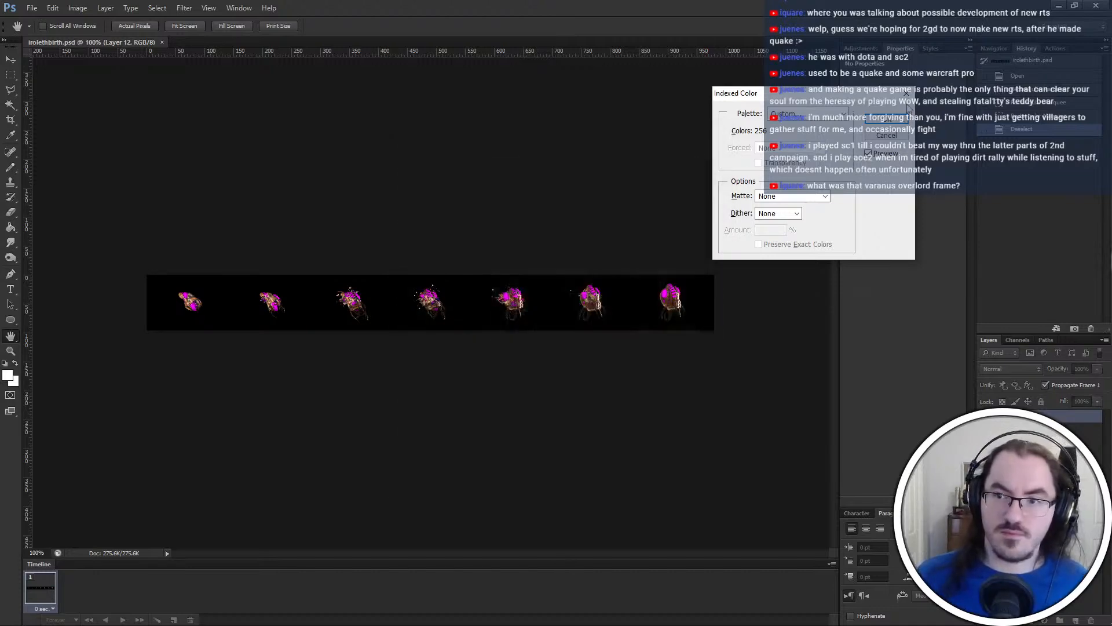
left_click(892, 120)
Save the indexed image in BMP format as irolethbirth.bmp in the newbirth-air folder and close the document
key("ctrl+shift+s")
left_click(553, 315)
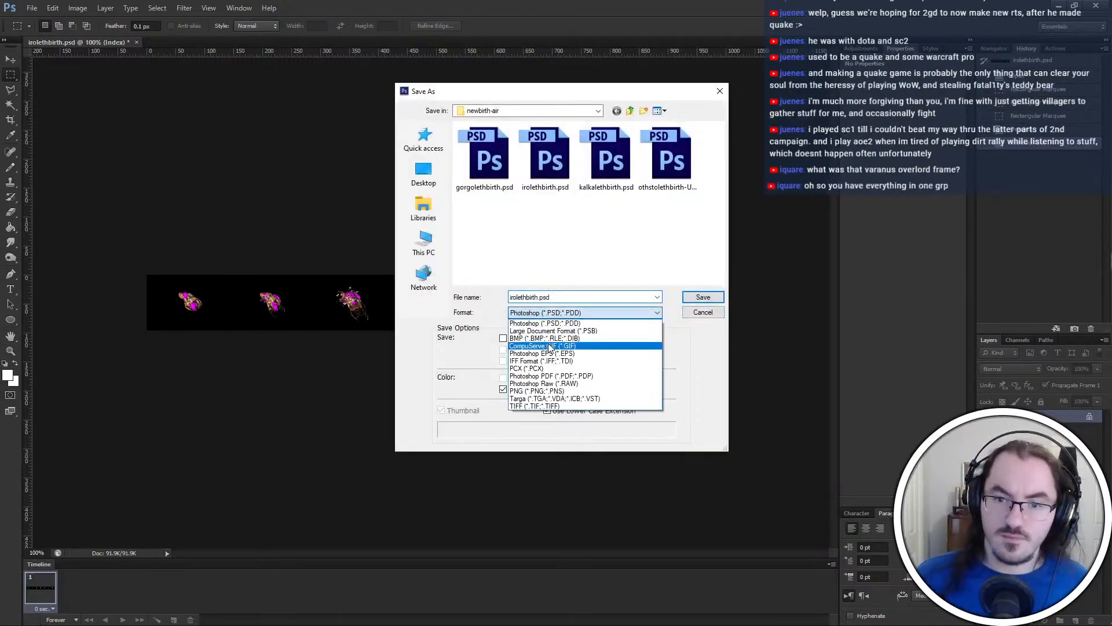
left_click(555, 335)
key("Return")
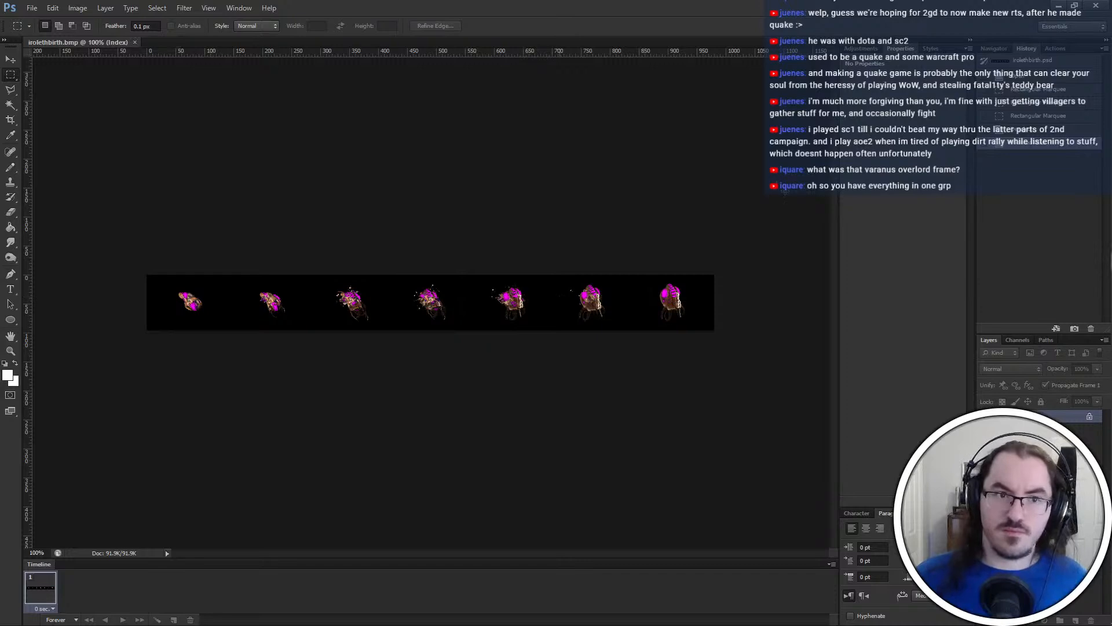
key("ctrl+w")
Switch to PyGRP and import irolethbirth.bmp as a seven-frame Single BMP (Framesets) after Frame 34
left_click(1058, 6)
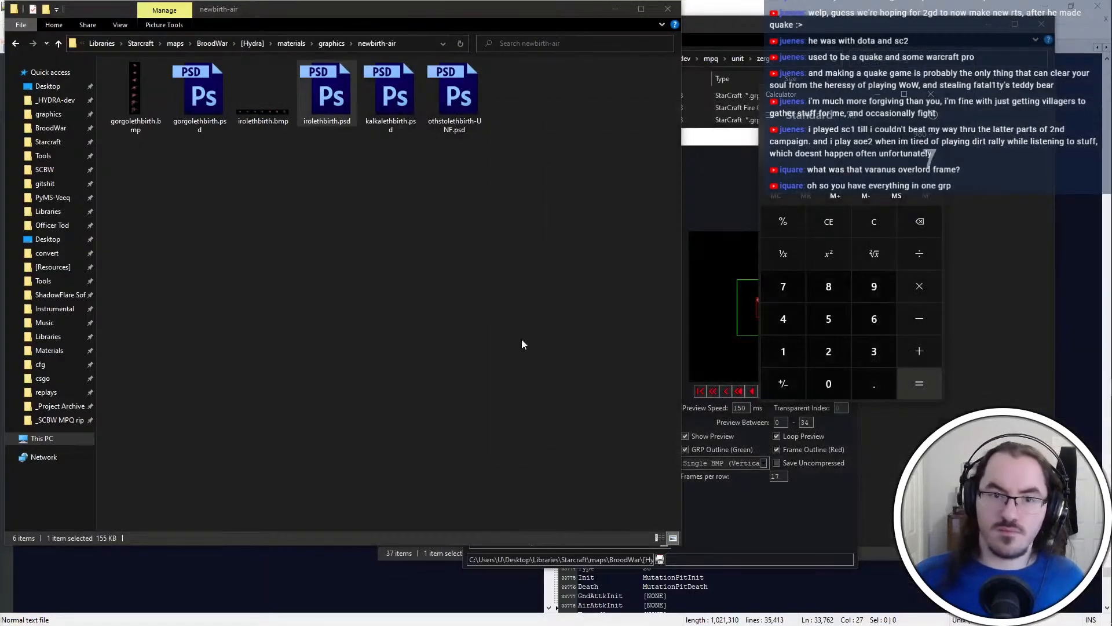
left_click(721, 317)
left_click(757, 462)
left_click(749, 485)
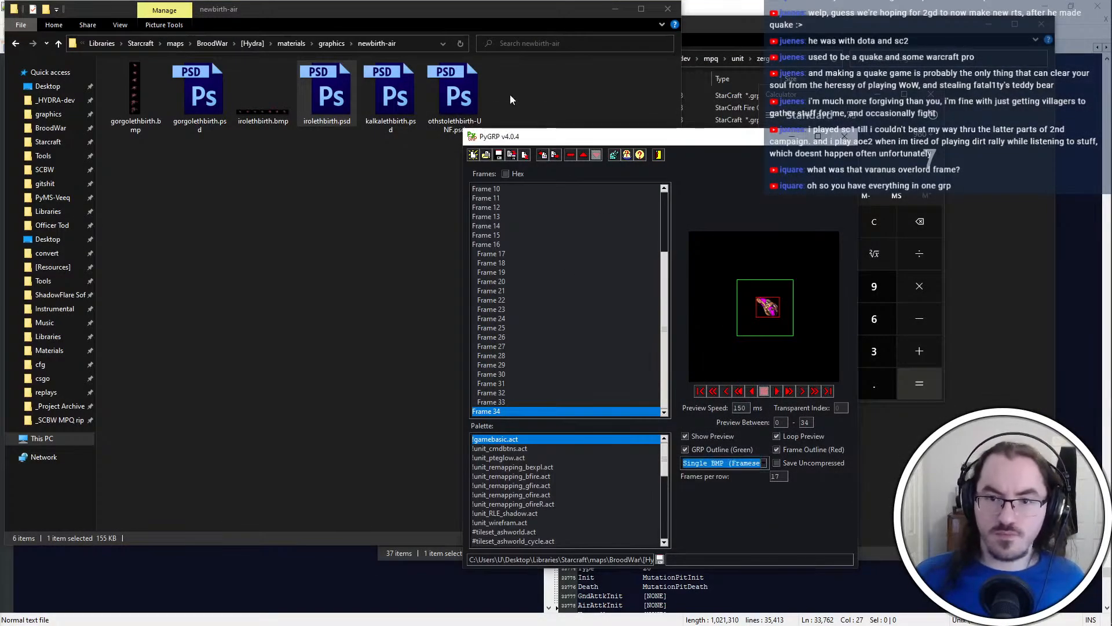
left_click(542, 155)
left_click(254, 108)
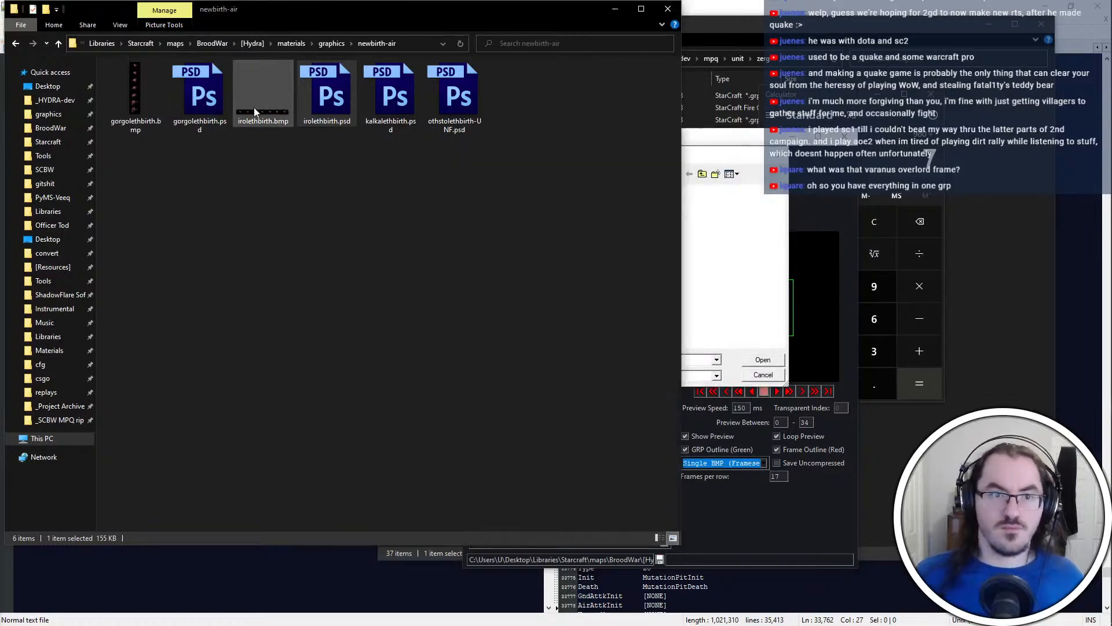
key("ctrl+c")
left_click(696, 359)
key("ctrl+v")
key("Return")
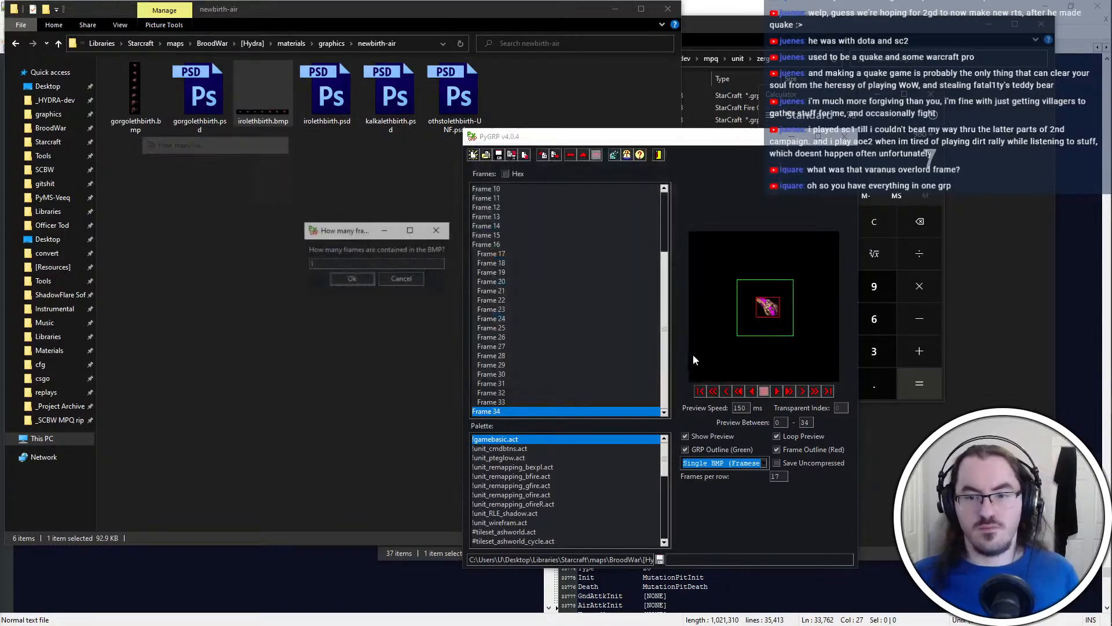
left_click(368, 276)
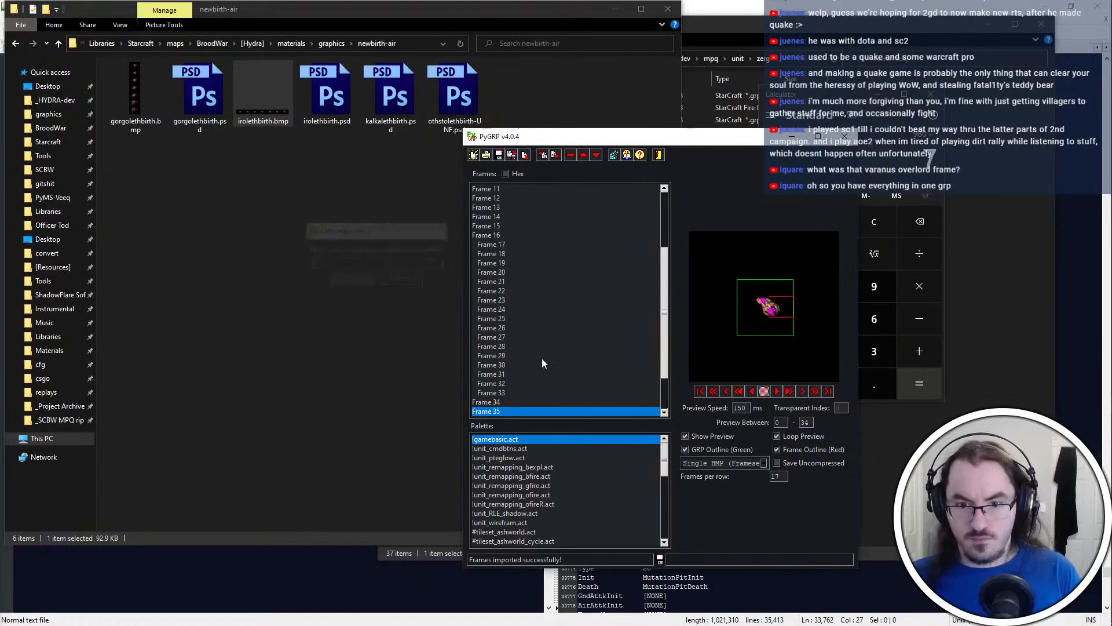
Step repeatedly through Frames 34 to 41 to examine the imported Iroleth birth animation
scroll(506, 406, "down", 2)
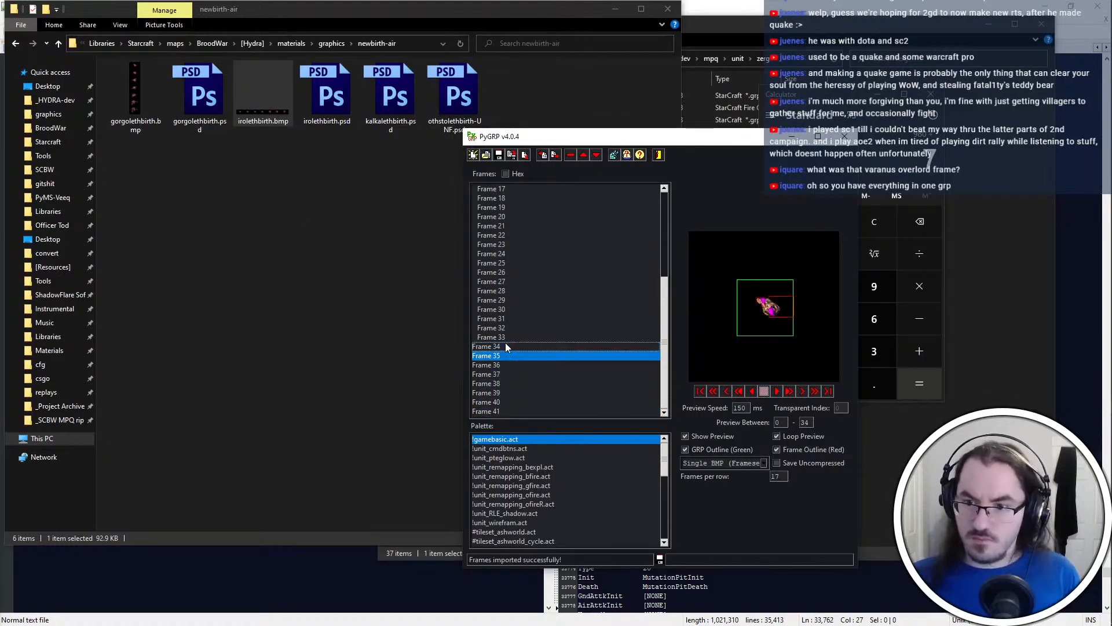
key("Down")
key("Down")
key("Down")
key("Down")
key("Down")
key("Down")
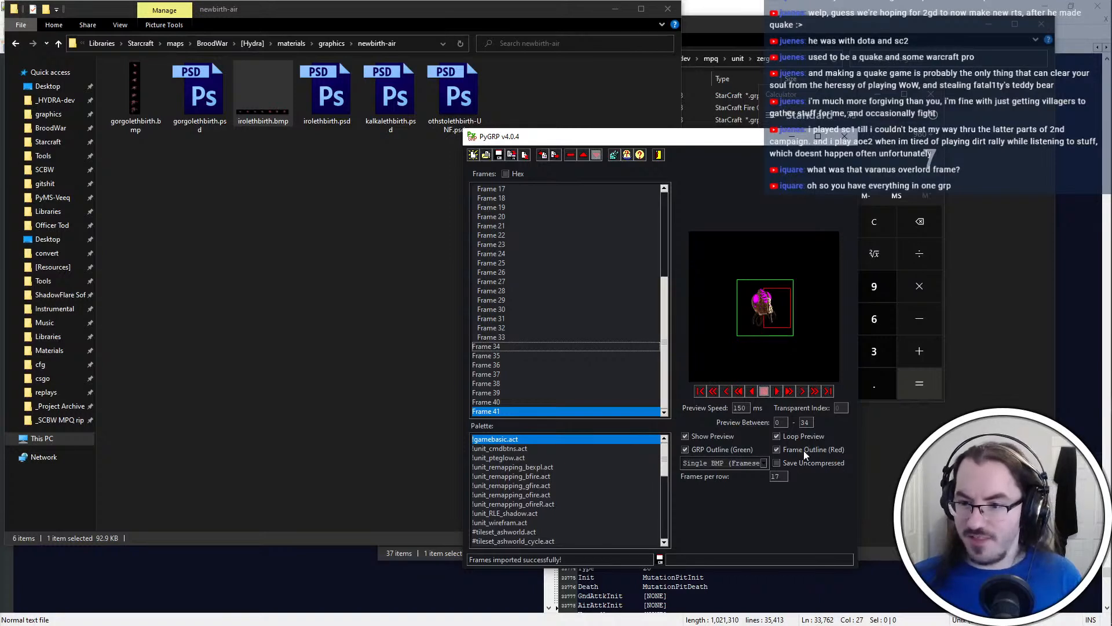
left_click(530, 343)
key("Down")
key("Down")
key("Down")
key("Down")
key("Down")
key("Down")
key("Down")
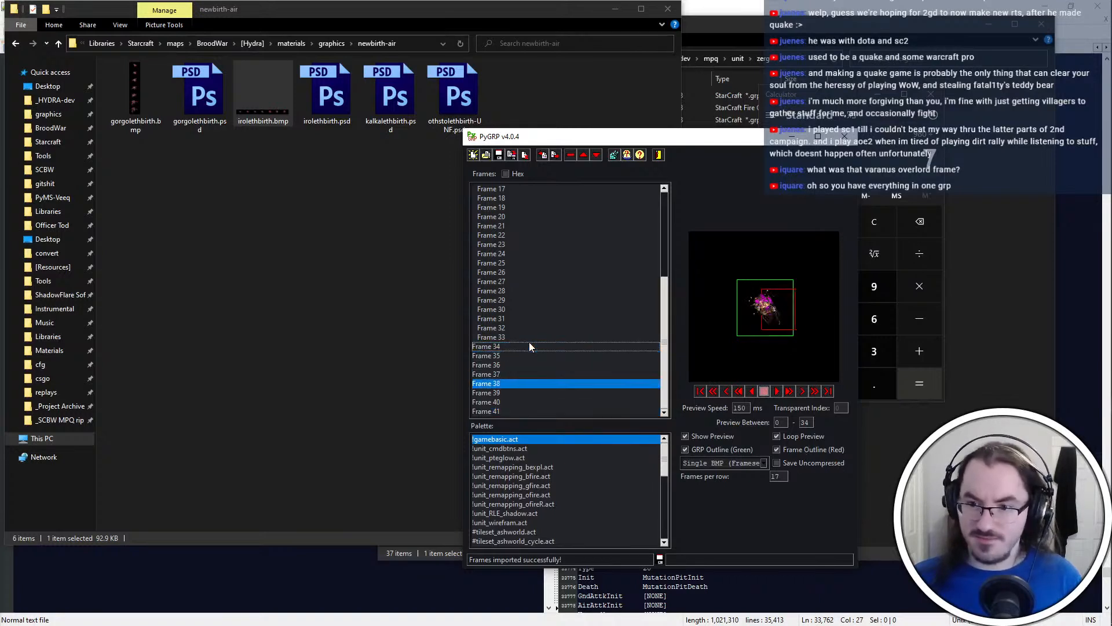
left_click(529, 343)
key("Down")
key("Down")
key("Down")
key("Down")
key("Down")
key("Down")
key("Down")
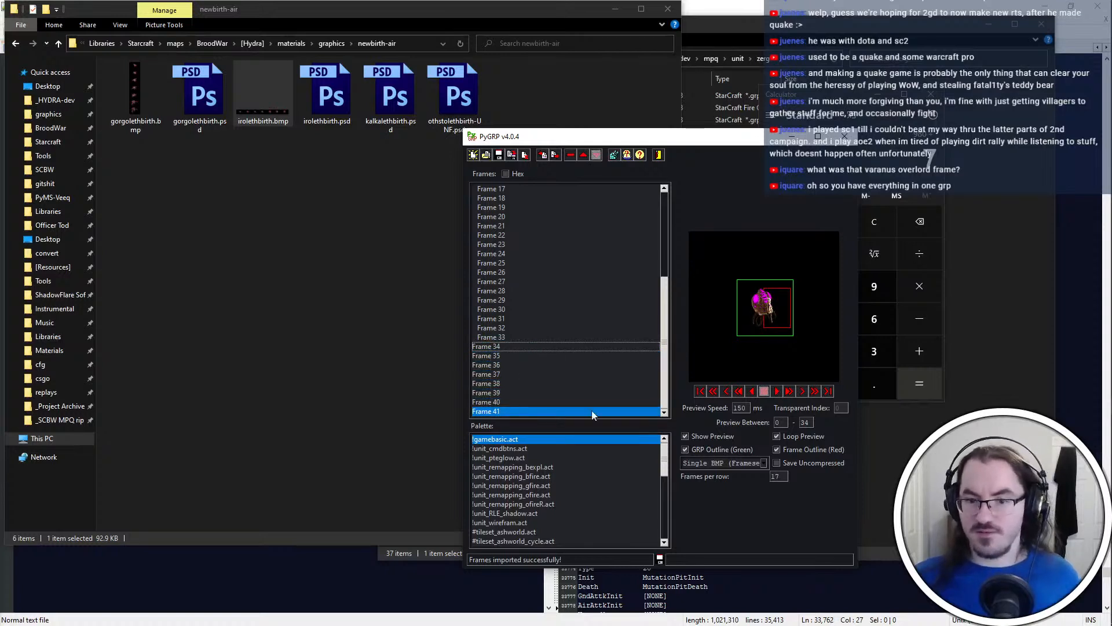
left_click(543, 346)
key("Down")
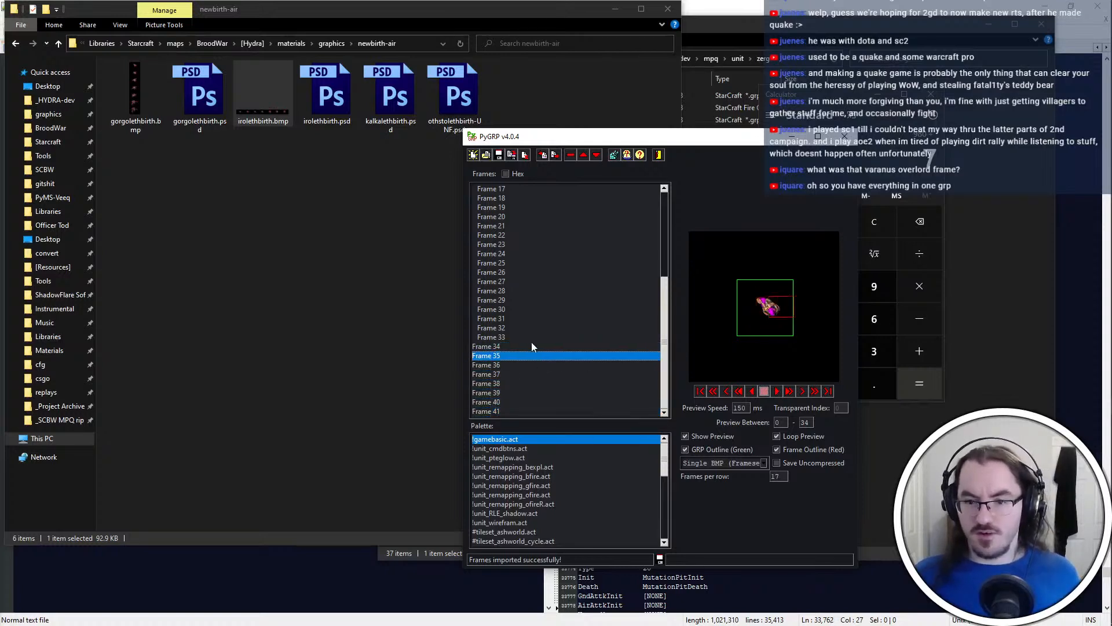
left_click(532, 346)
key("Down")
key("Down")
key("Down")
key("Down")
key("Down")
key("Down")
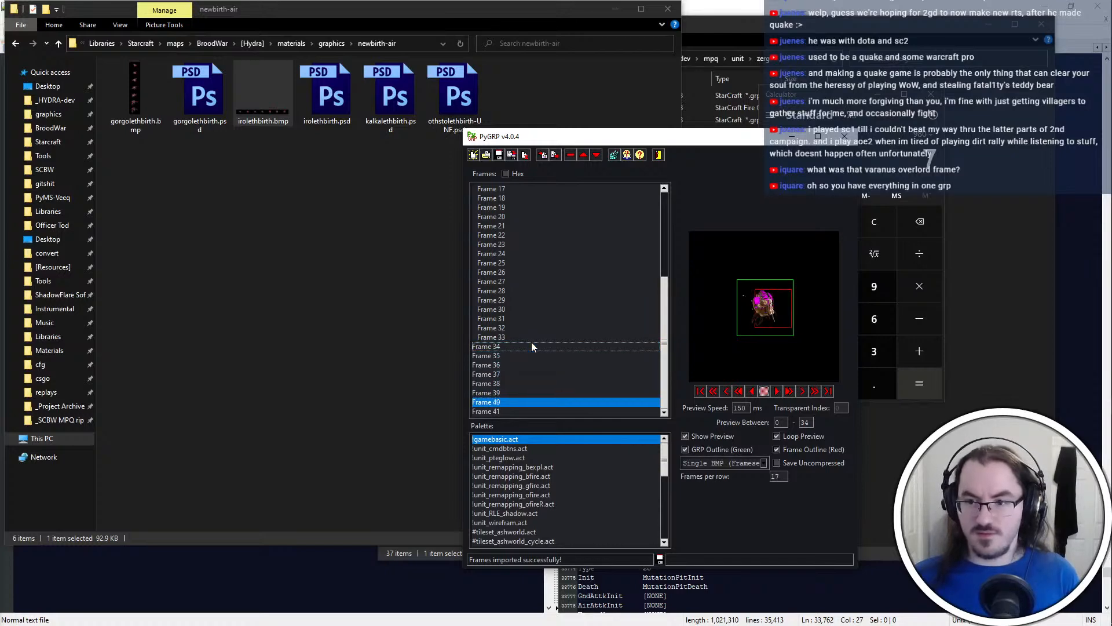
key("Down")
Compare the playfram numbers of IrolethBirthSpecialState1 in iscript.txt with the frame list in PyGRP, including Frames 31 to 36
key("alt+Tab")
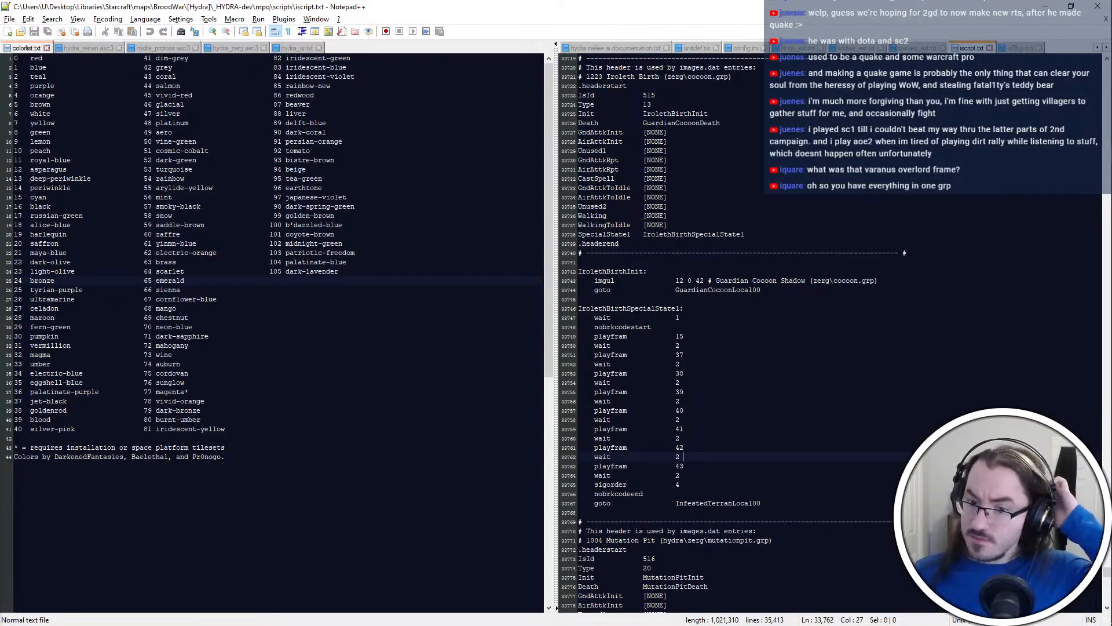
left_click(730, 327)
left_click(712, 354)
key("alt+Tab")
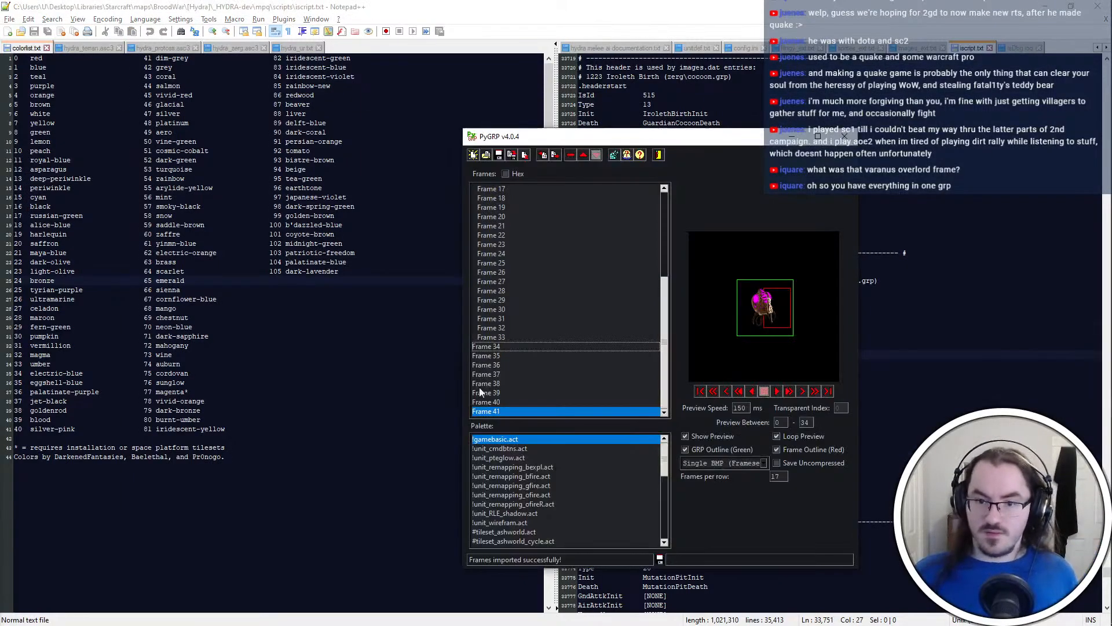
left_click(520, 348)
left_click(521, 356)
left_click(527, 362)
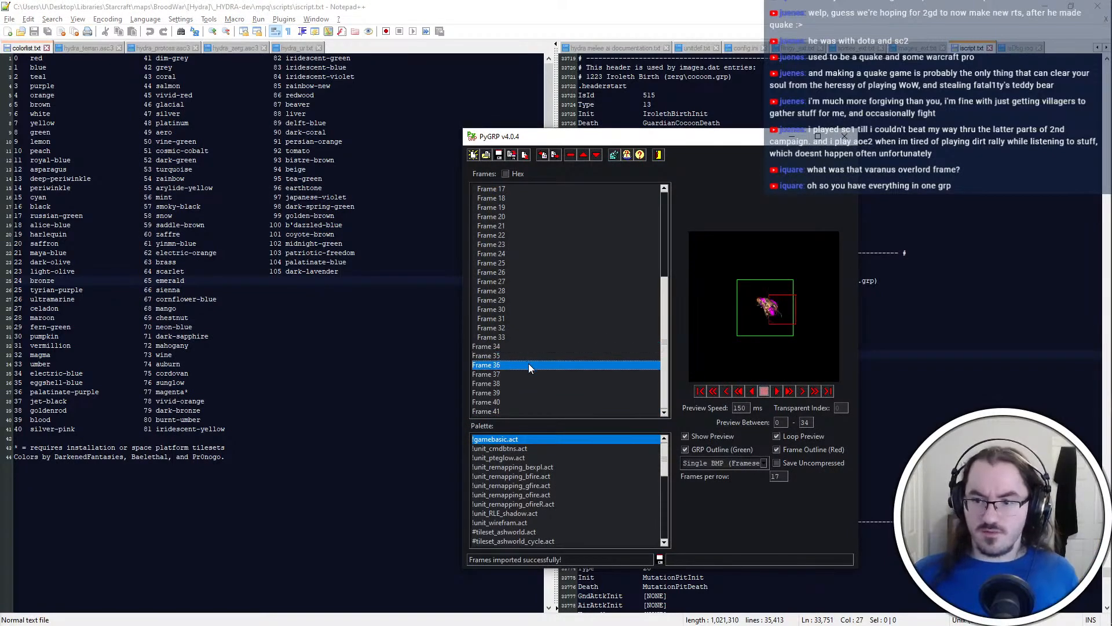
left_click(523, 382)
left_click(527, 364)
left_click(533, 328)
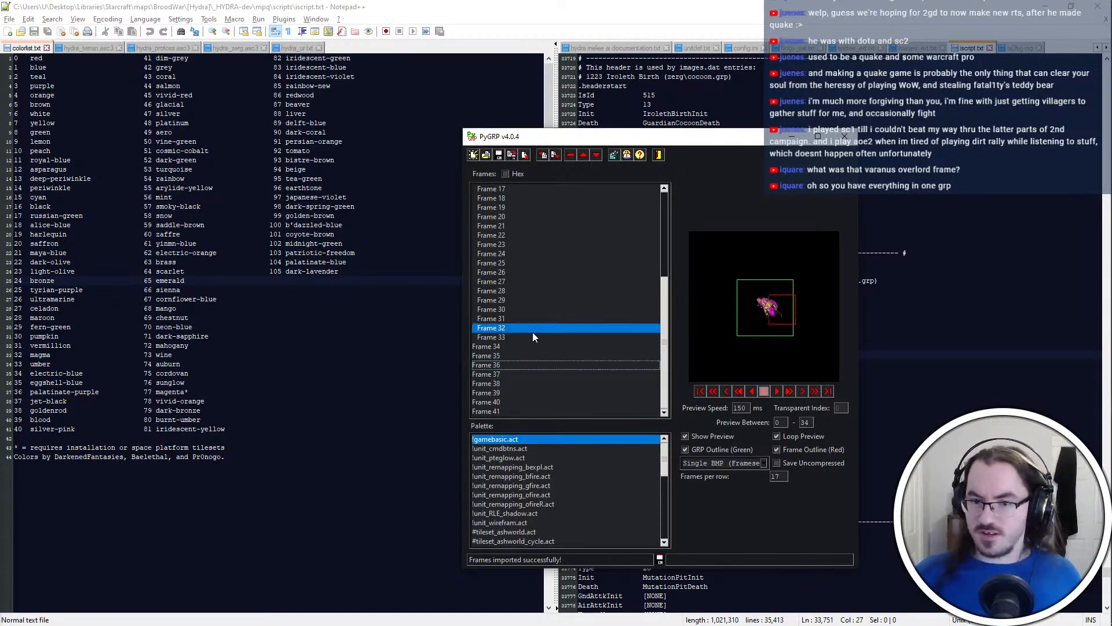
left_click(521, 290)
left_click(541, 337)
left_click(542, 347)
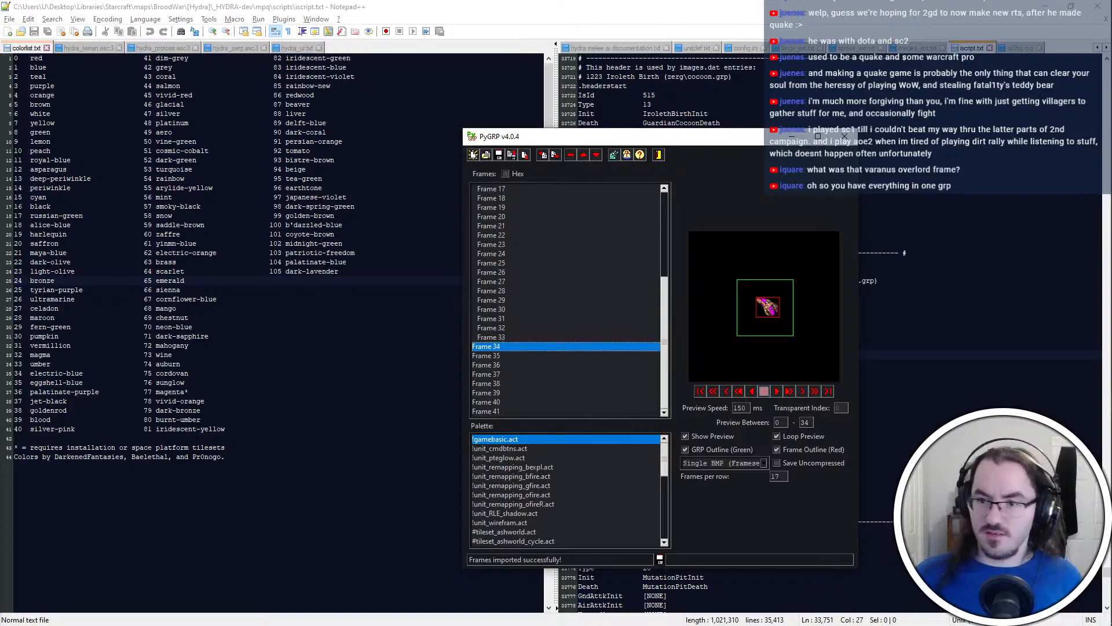
key("Down")
key("Up")
key("Up")
key("Up")
key("Up")
key("Up")
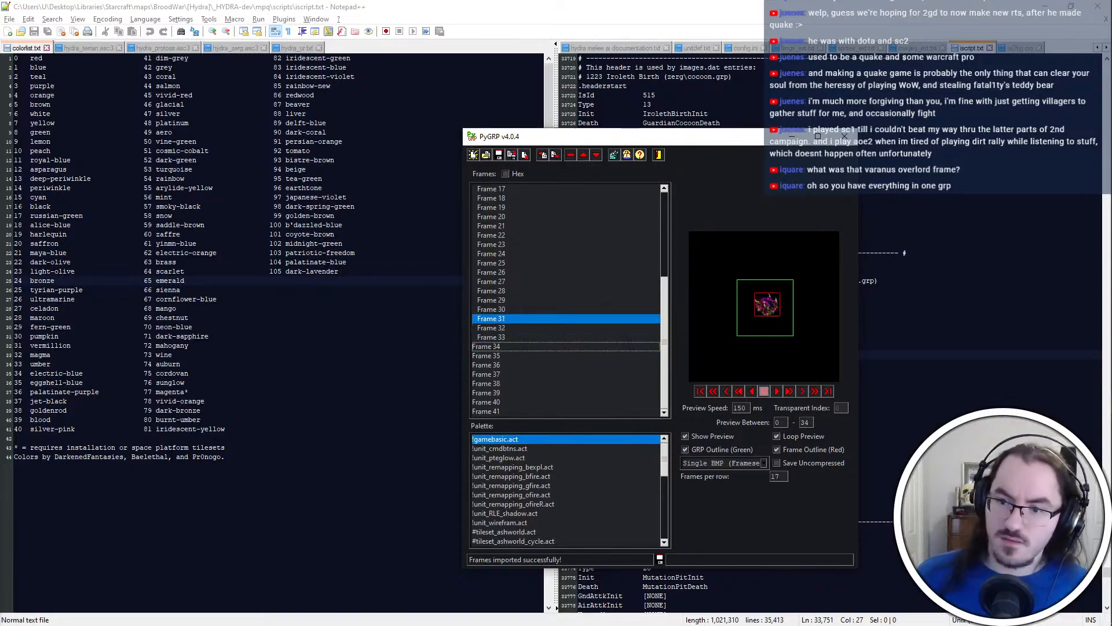
key("Down")
key("Down")
key("Down")
key("Down")
key("Down")
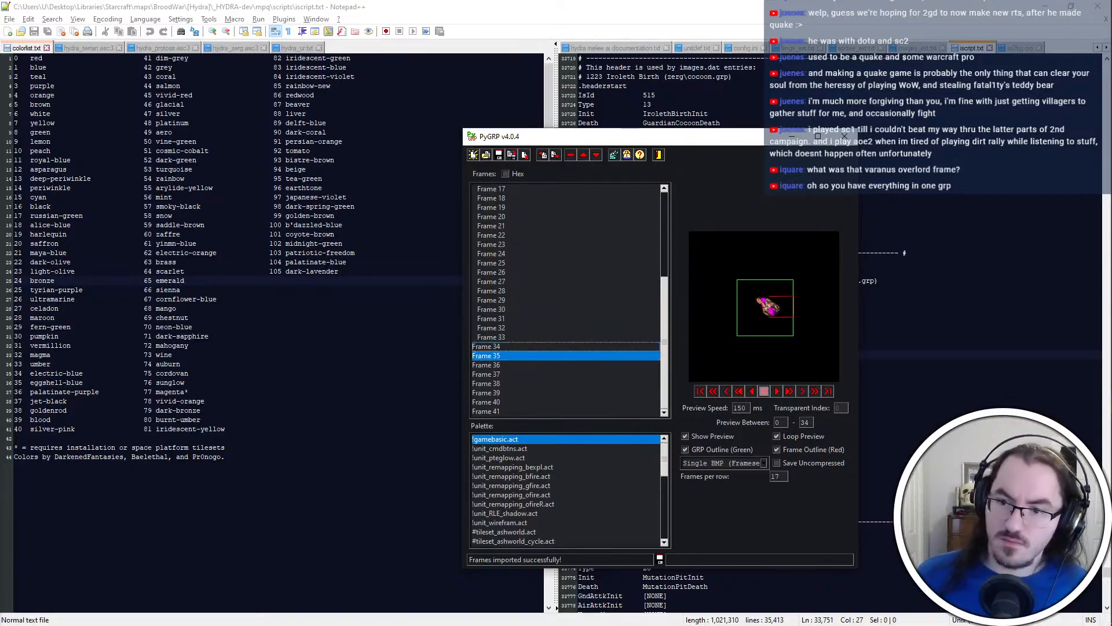
In IrolethBirthSpecialState1 of iscript.txt, set the three playfram values following playfram 15 to 35, 36 and 37
key("alt+Tab")
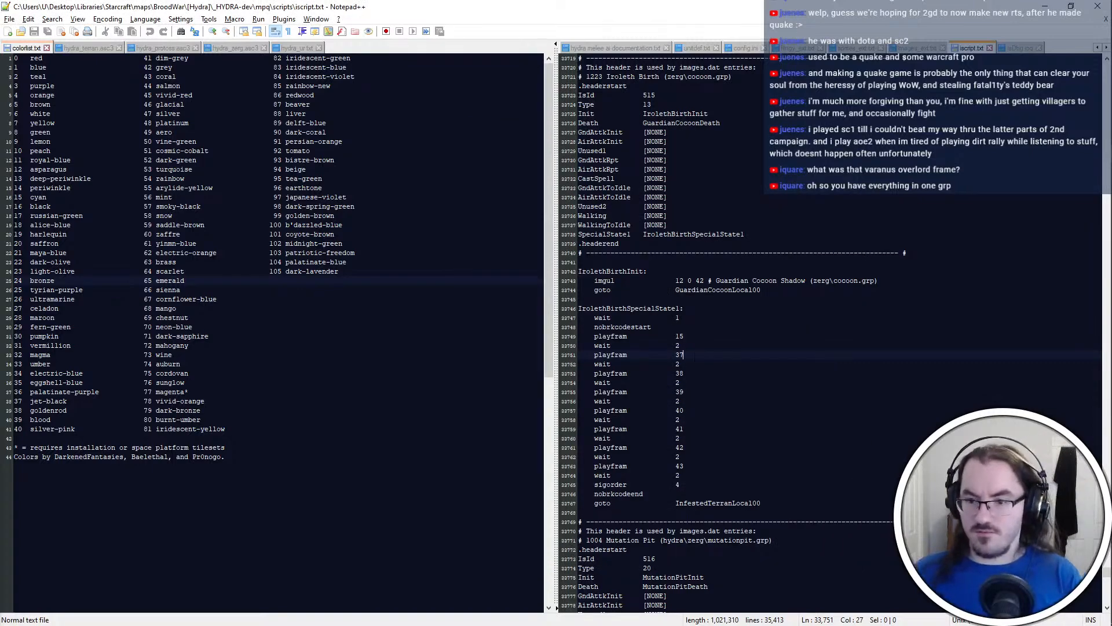
key("BackSpace")
key("Down")
key("Down")
key("BackSpace")
type("6")
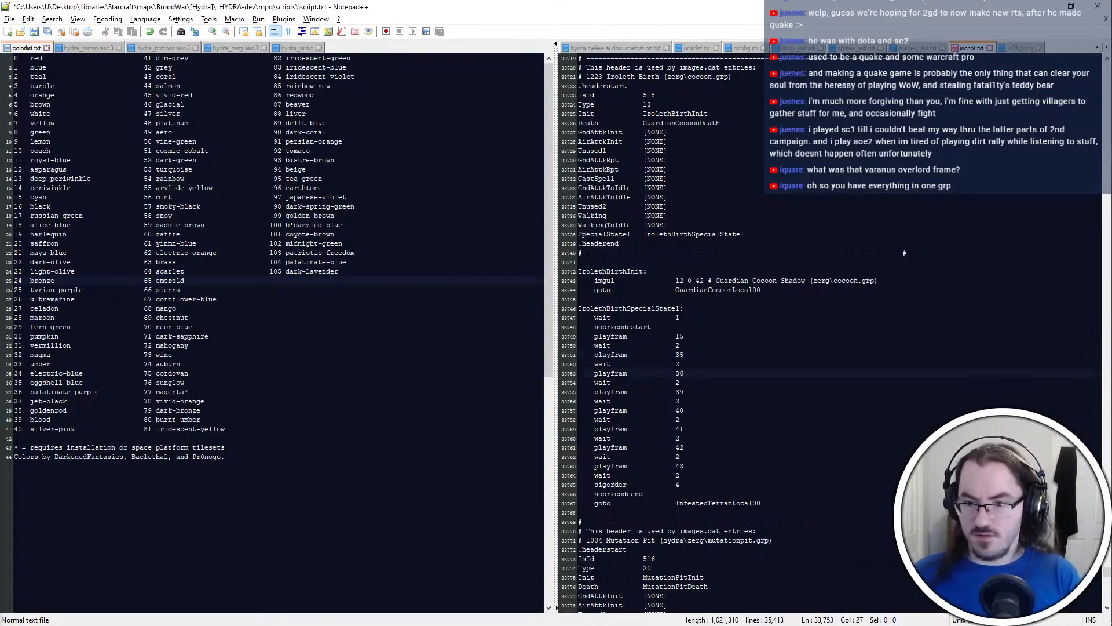
key("Down")
key("Down")
key("BackSpace")
type("7")
Set the fourth and fifth birth playfram values after playfram 15 to 38 and 39
key("Down")
key("Down")
key("shift+Left")
key("shift+Left")
type("38")
key("Down")
key("Down")
key("shift+Left")
key("shift+Left")
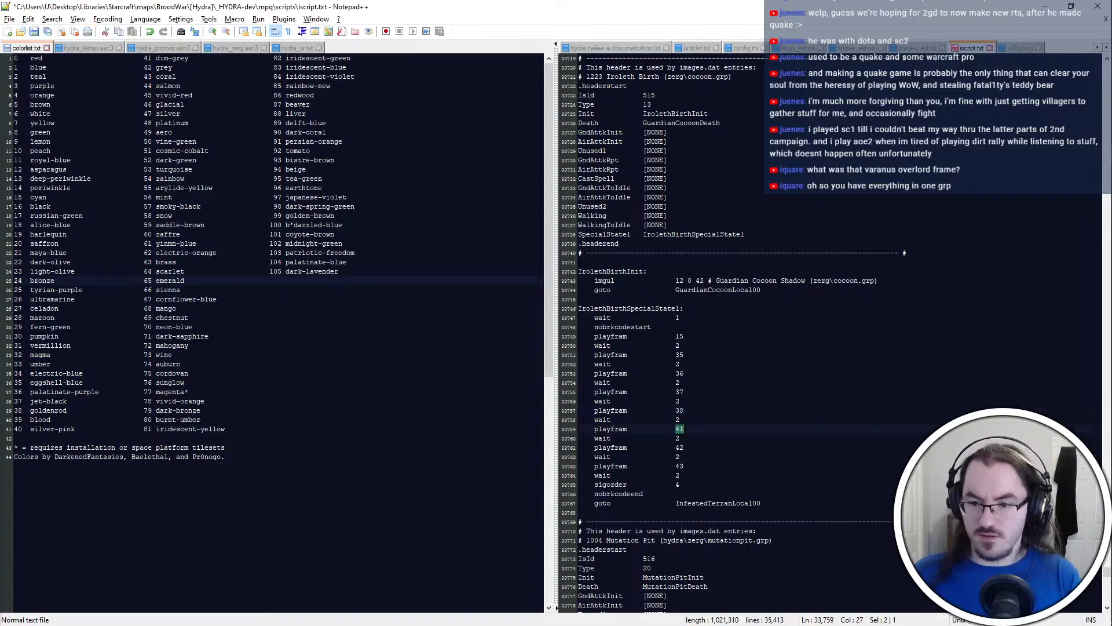
type("39")
Set the last two birth playfram values to 40 and 41, checking them against the final frame in PyGRP
key("Down")
key("Down")
key("Down")
key("Down")
key("alt+Tab")
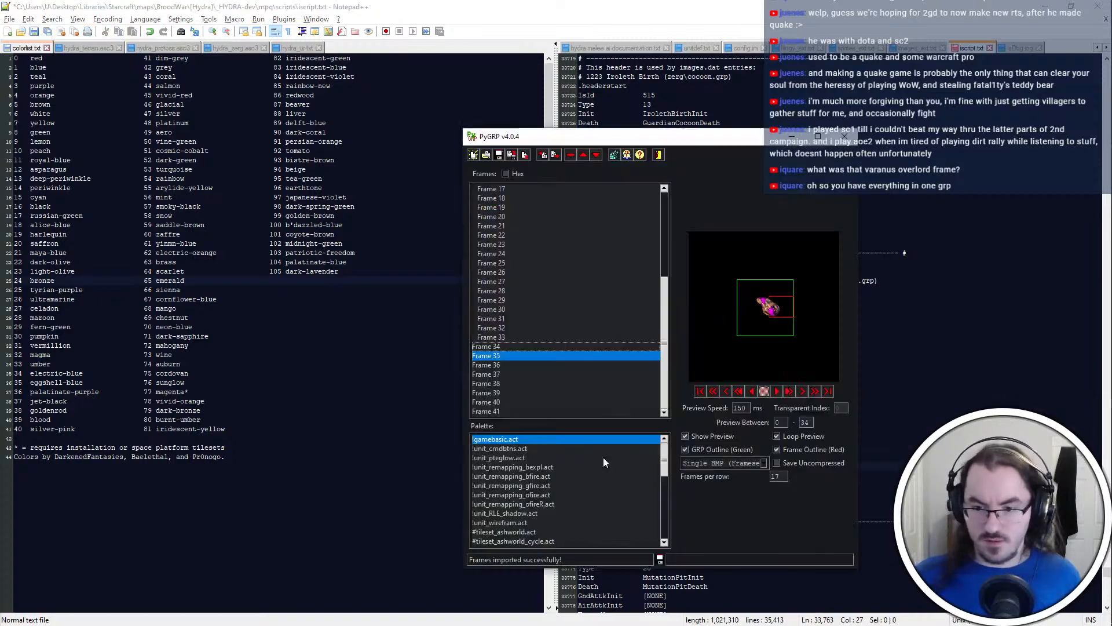
left_click(516, 409)
key("alt+Tab")
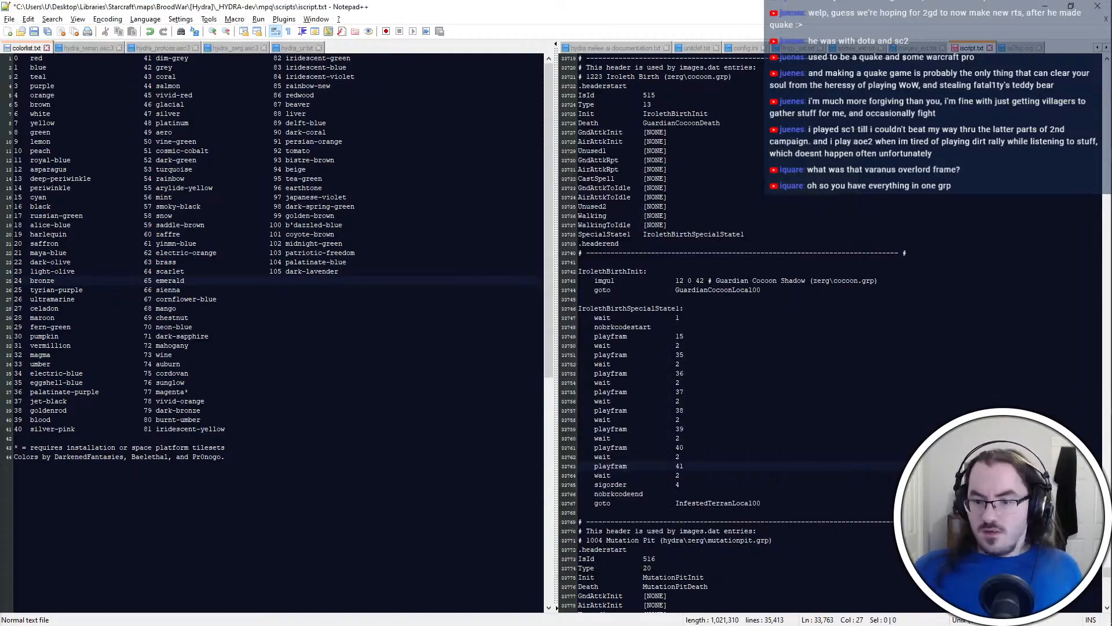
key("Down")
key("Down")
Export all frames from PyGRP to the Desktop as a Single BMP (Vertical) named a, and close PyGRP
key("alt+Tab")
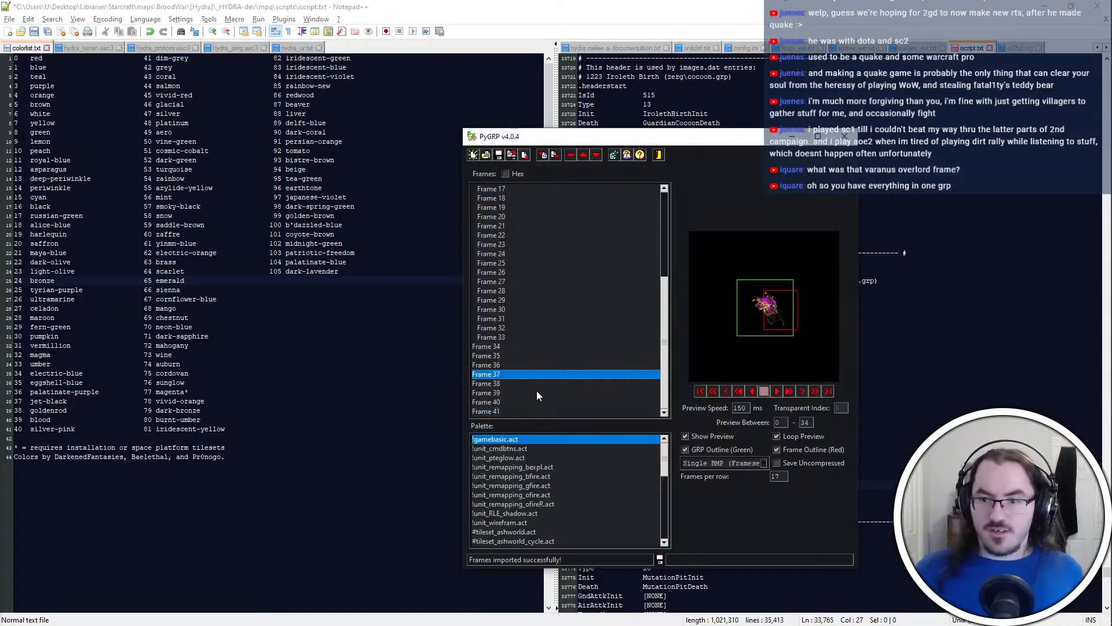
key("ctrl+a")
left_click(753, 463)
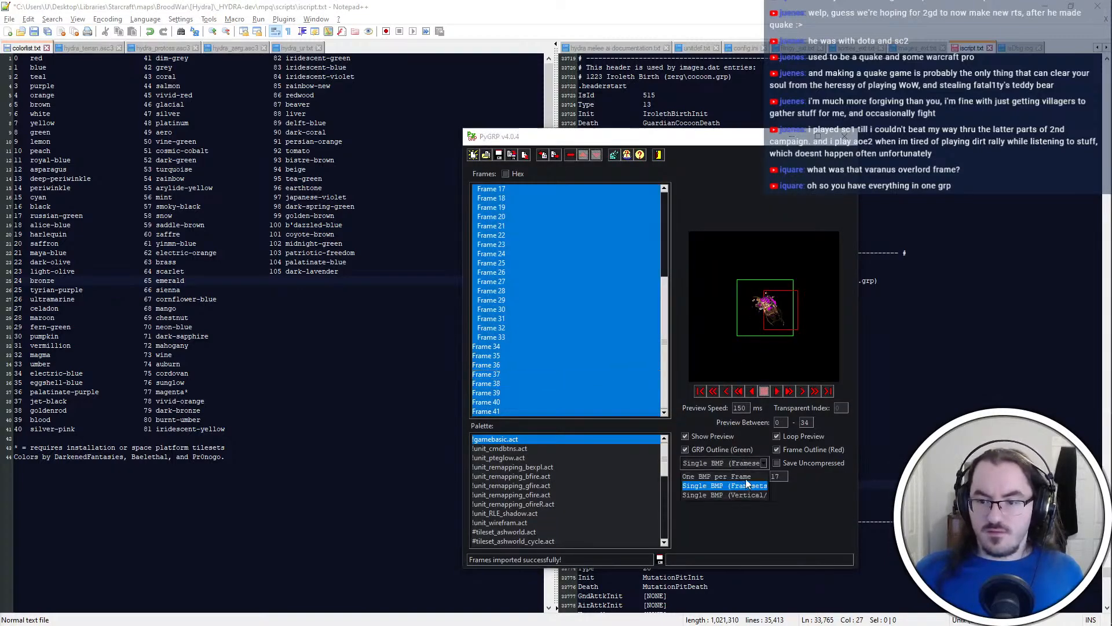
left_click(747, 494)
left_click(555, 155)
left_click(601, 356)
type("a")
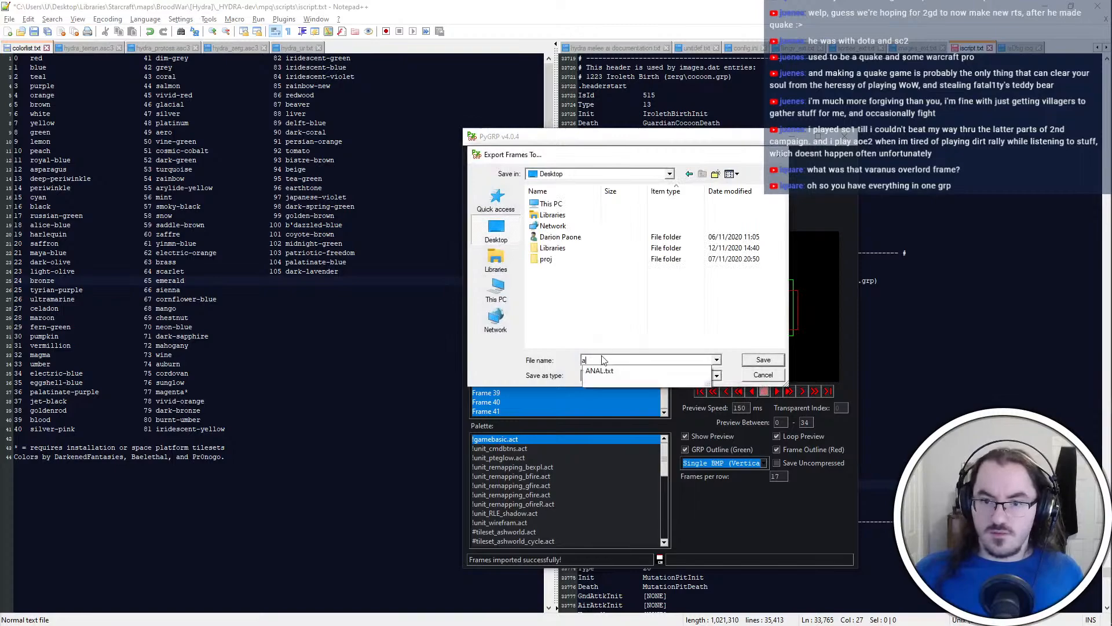
key("Return")
key("alt+F4")
Open SFGrpConv.exe from the ShadowFlare Software folder in File Explorer
key("alt+Tab")
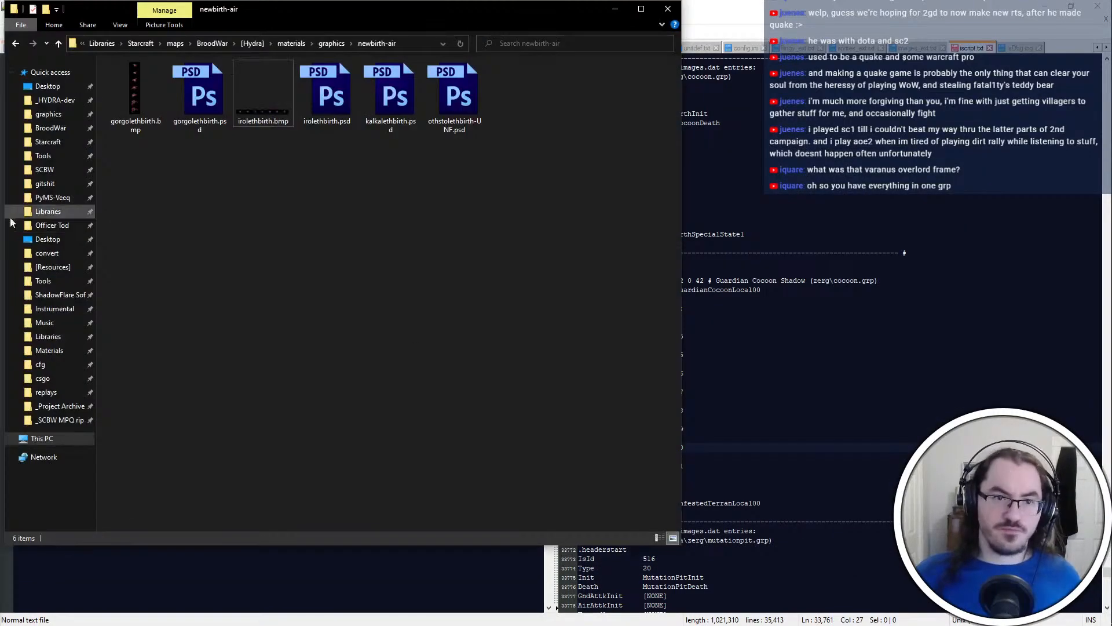
left_click(60, 294)
left_click(154, 180)
double_click(154, 179)
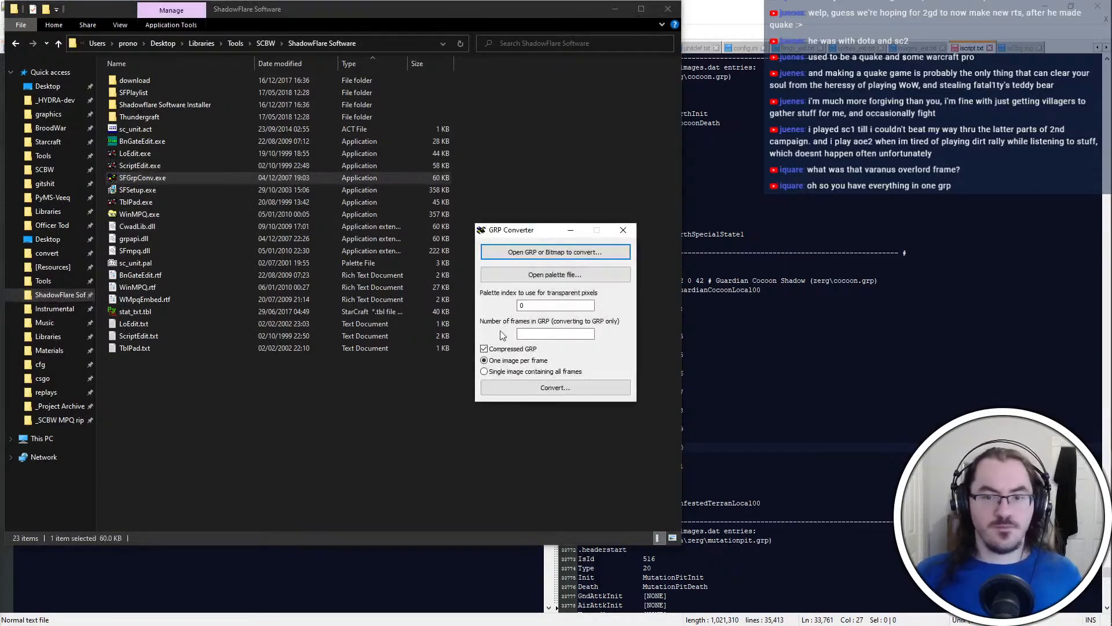
Try to convert a.bmp from the Desktop to a GRP, treating it as a single image containing all frames
left_click(555, 257)
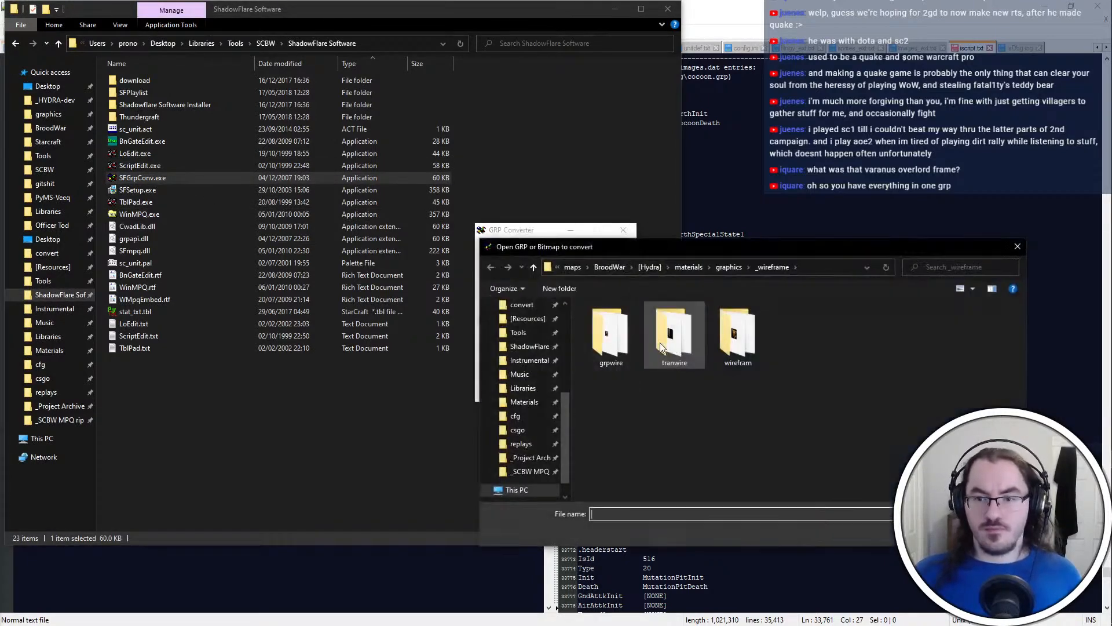
left_click(532, 319)
left_click(533, 328)
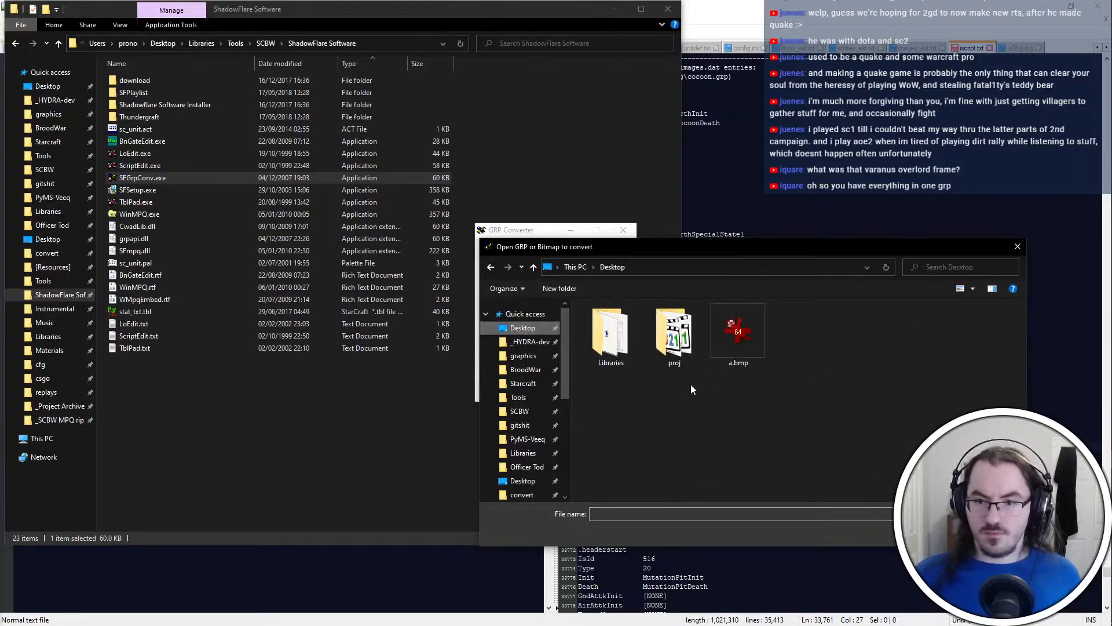
double_click(731, 343)
left_click(584, 393)
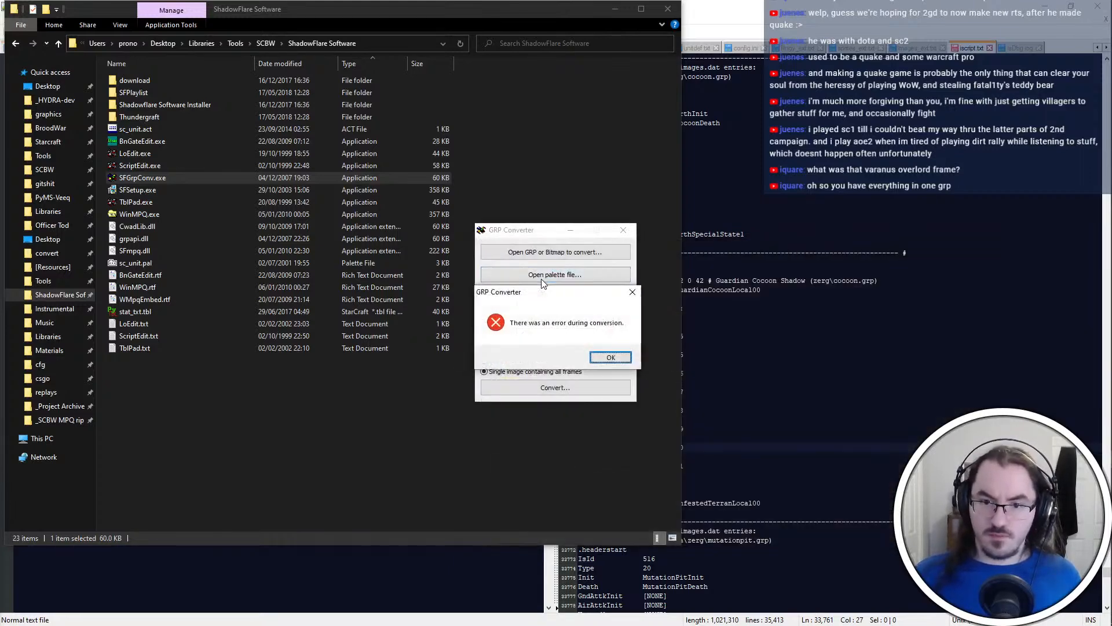
key("Return")
left_click(350, 413)
Switch to the zerg folder, open cocoon.grp in PyGRP and select its last frame, Frame 34
key("alt+Tab")
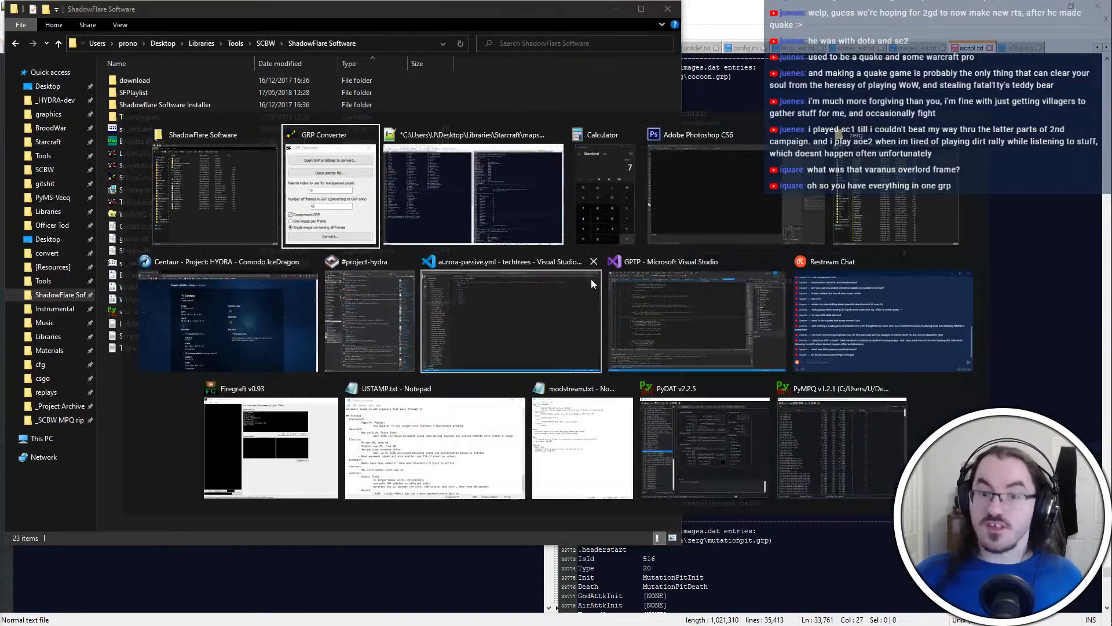
left_click(832, 218)
double_click(619, 144)
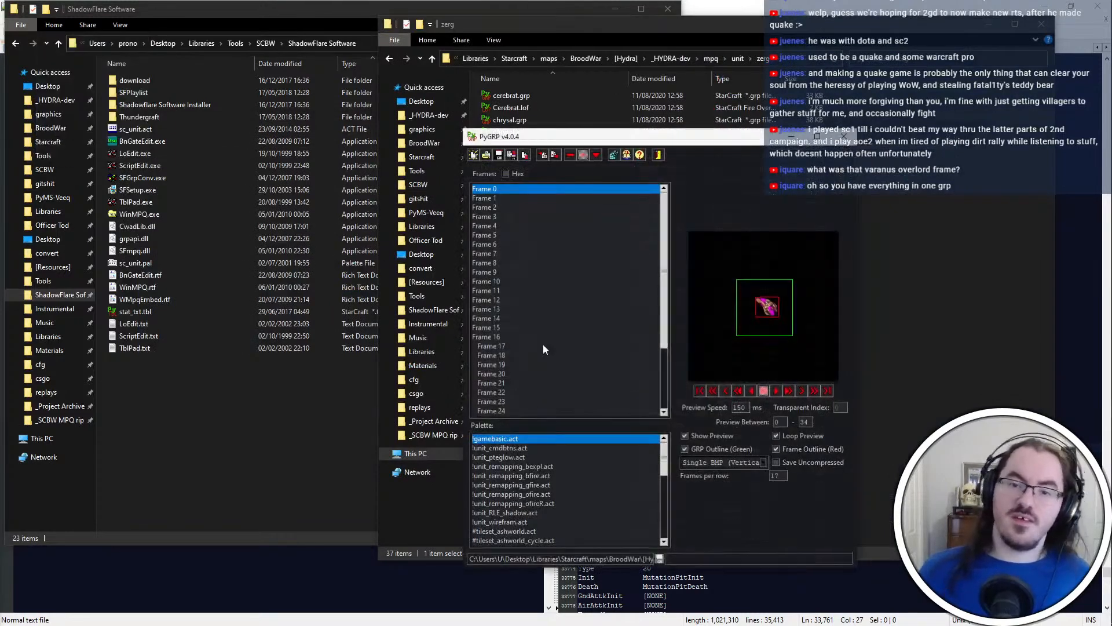
scroll(579, 402, "up", 5)
left_click(568, 410)
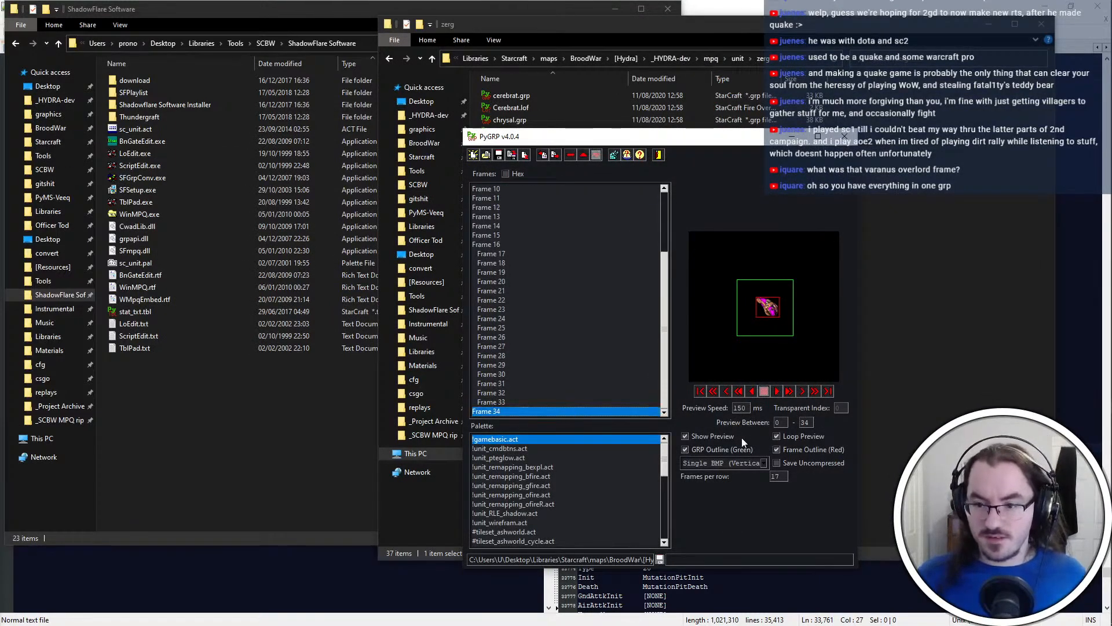
Export Frame 34 as Single BMP (Framesets) into graphics\newbirth-air, overwriting irolethbirth.bmp
left_click(733, 463)
left_click(736, 478)
left_click(557, 154)
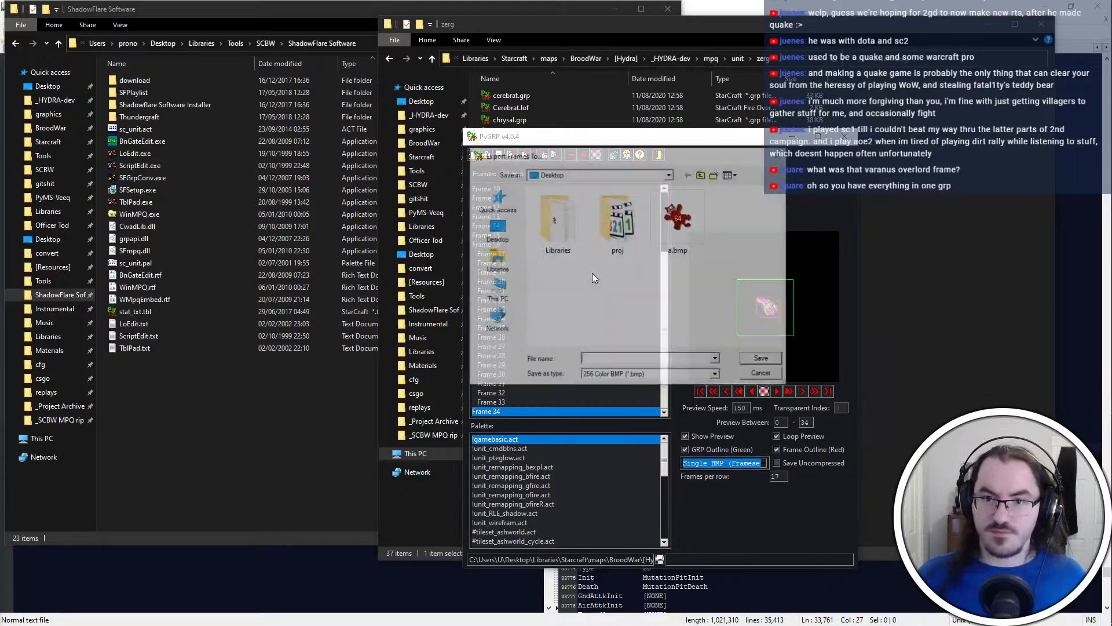
double_click(602, 271)
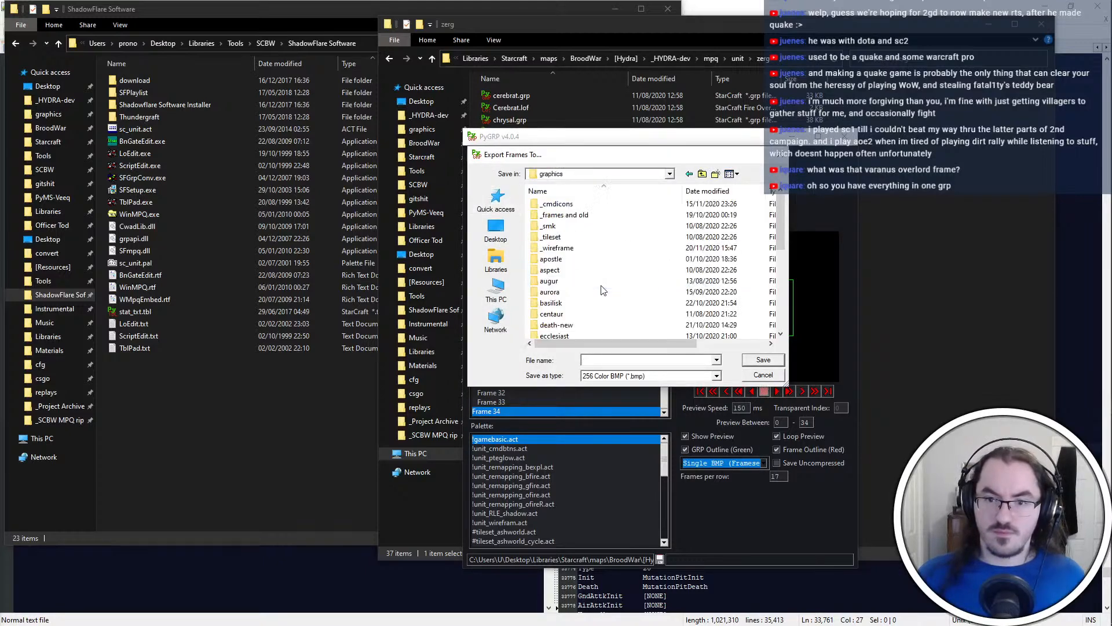
scroll(600, 278, "down", 5)
double_click(600, 237)
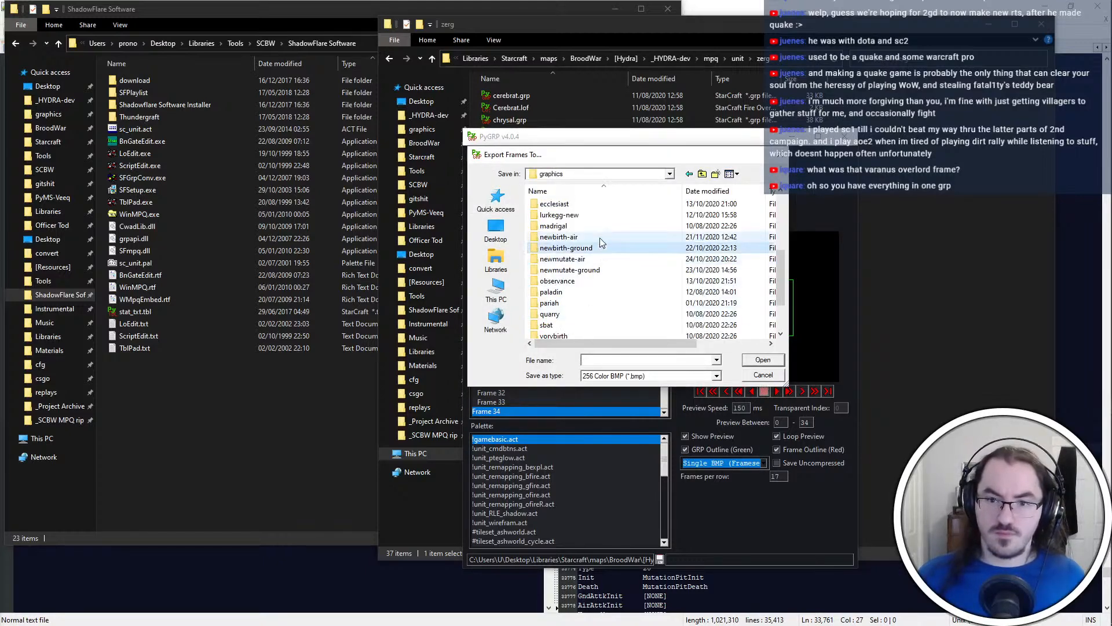
double_click(618, 218)
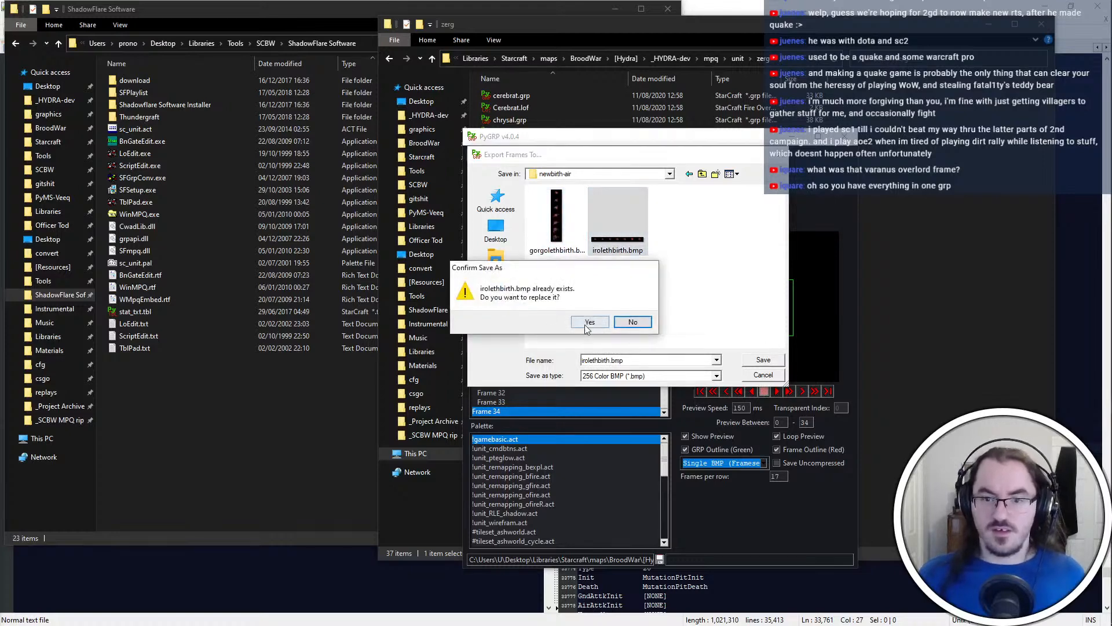
left_click(589, 323)
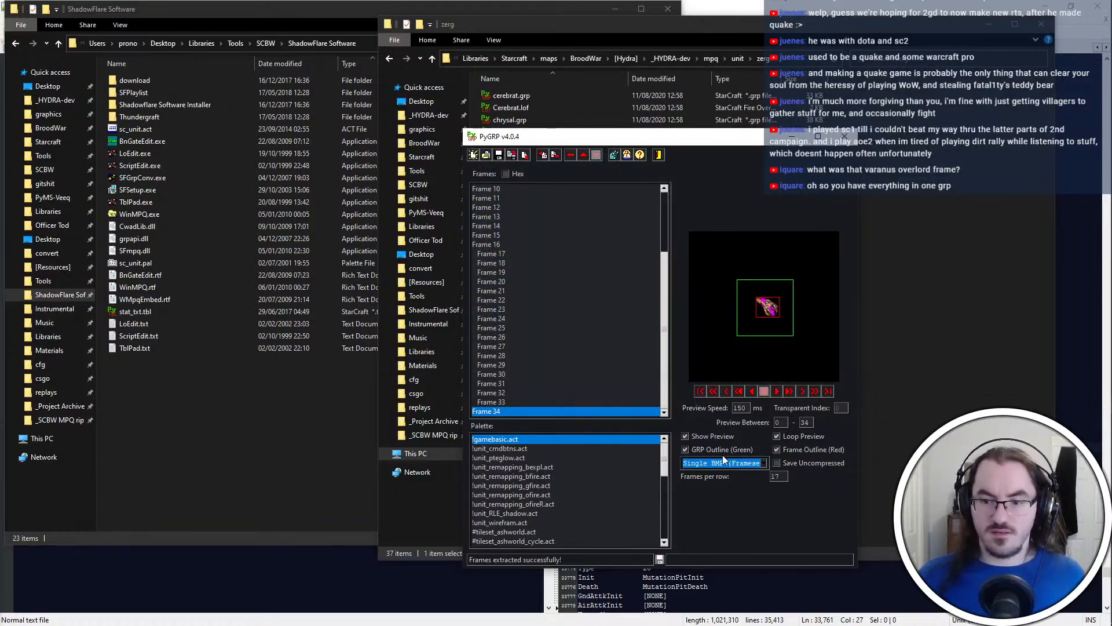
Return to the newbirth-air folder in File Explorer and delete the overwritten irolethbirth.bmp
key("alt+Tab")
left_click(242, 310)
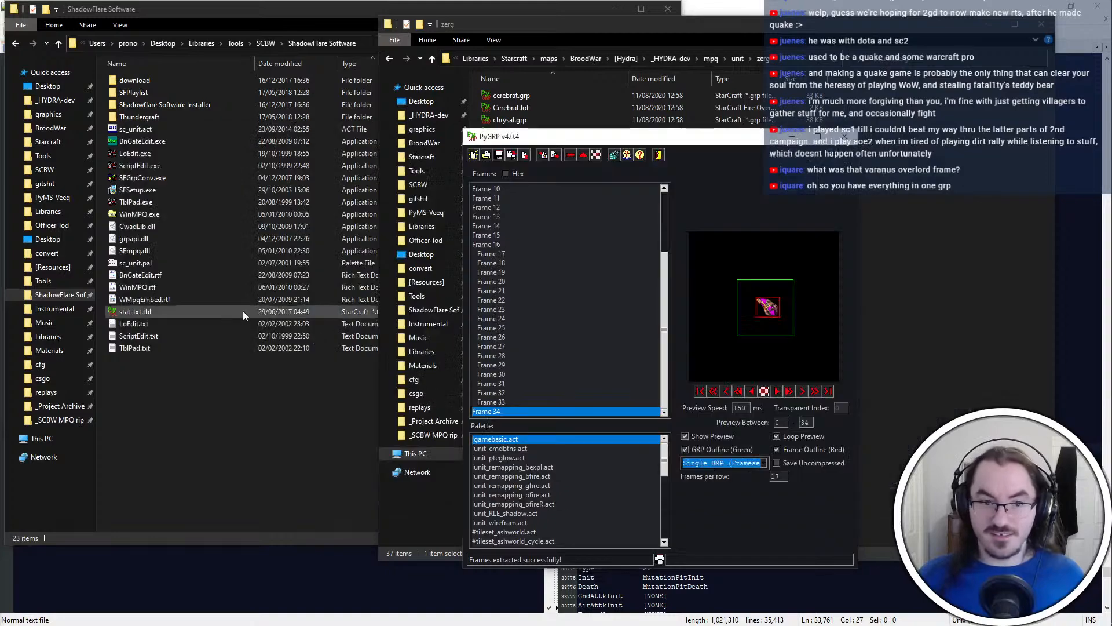
left_click(242, 311)
key("alt+Tab")
left_click(224, 311)
key("alt+Tab")
left_click(599, 198)
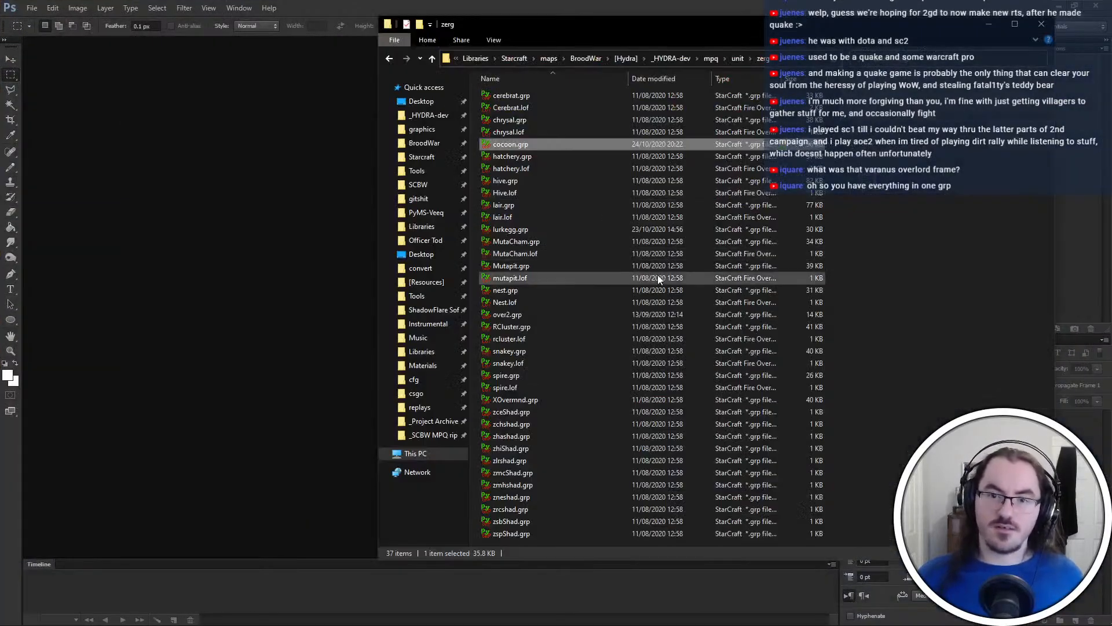
key("alt+Left")
key("alt+Right")
key("alt+Tab")
left_click(526, 227)
key("alt+Left")
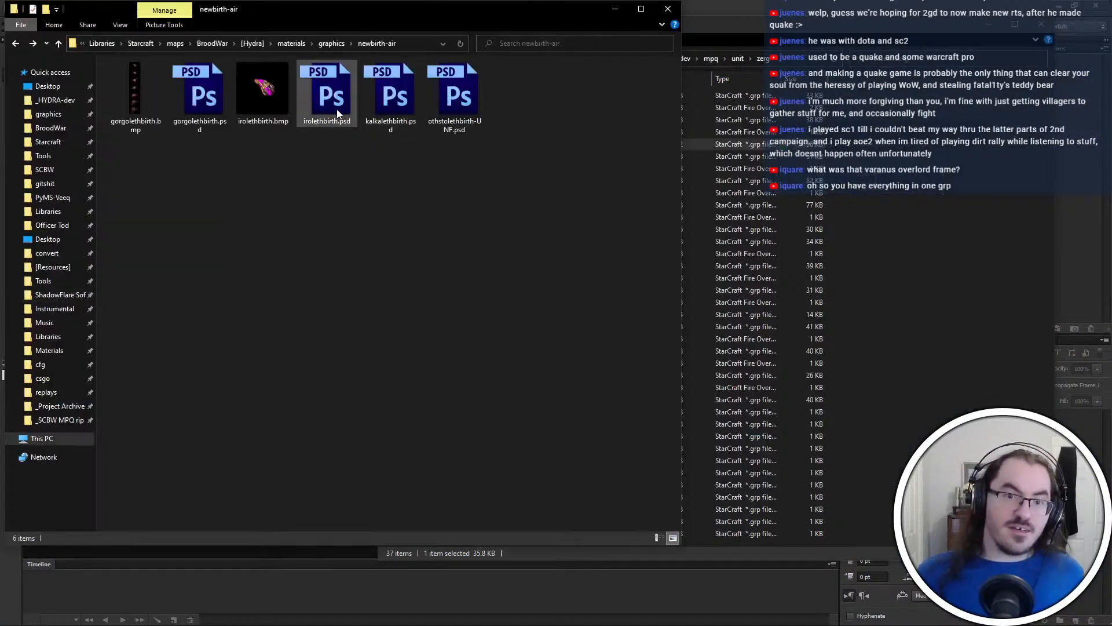
left_click(258, 87)
key("Delete")
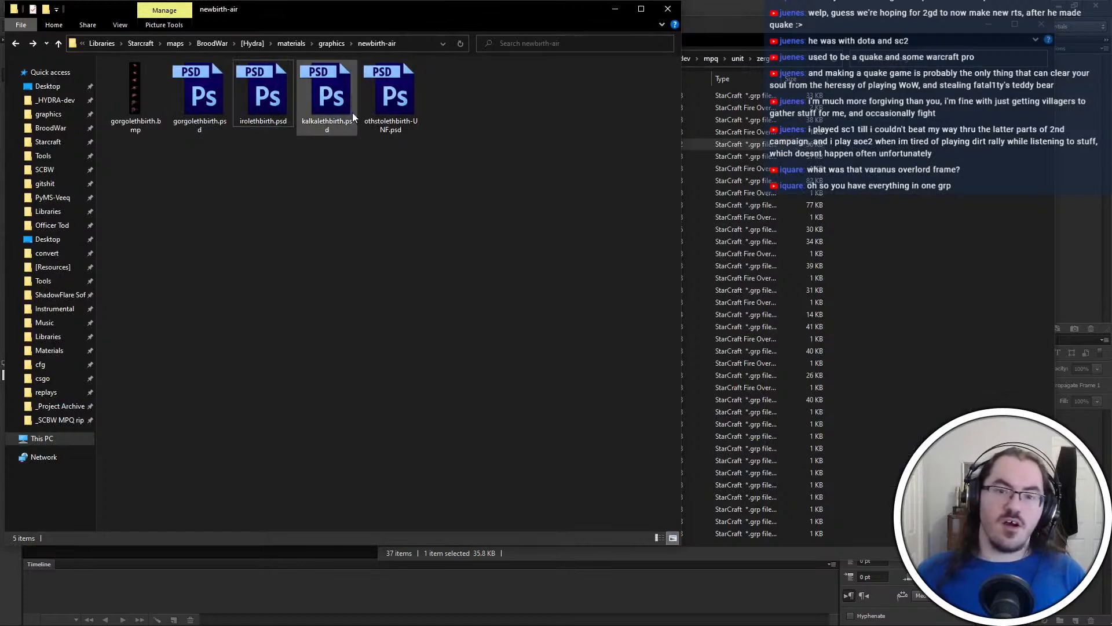
double_click(333, 88)
key("ctrl+w")
key("alt+Tab")
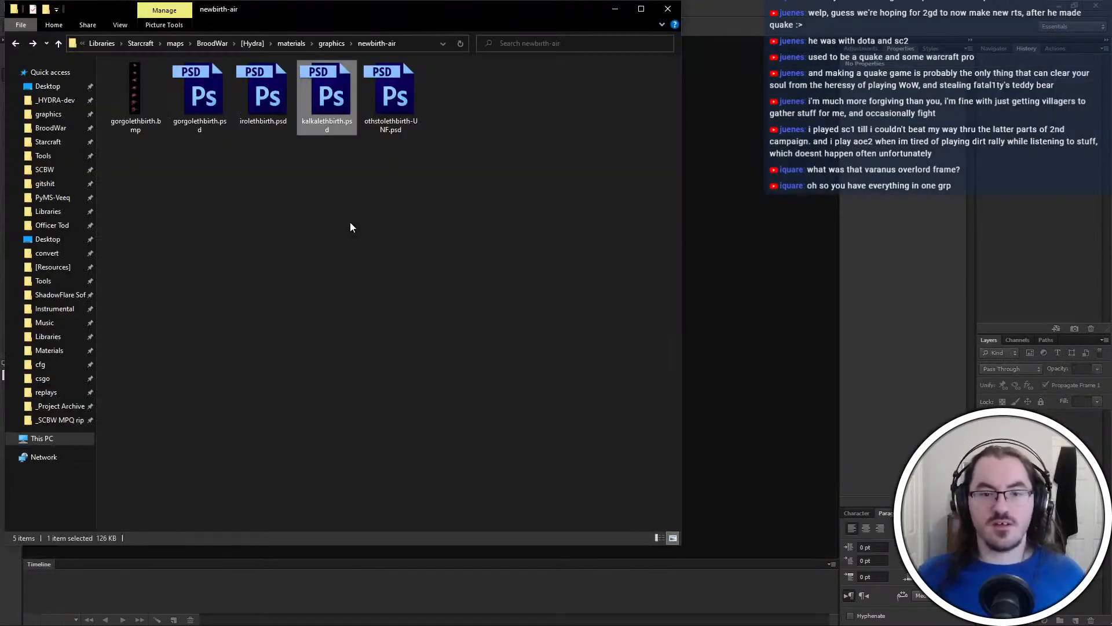
double_click(209, 88)
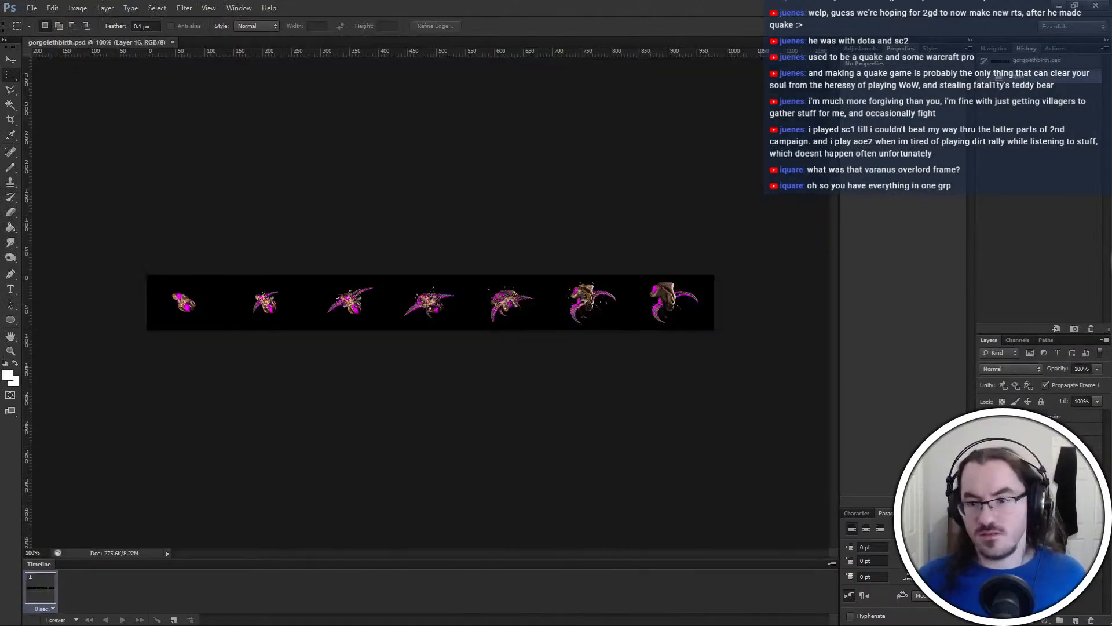
key("alt+Tab")
key("alt+Tab")
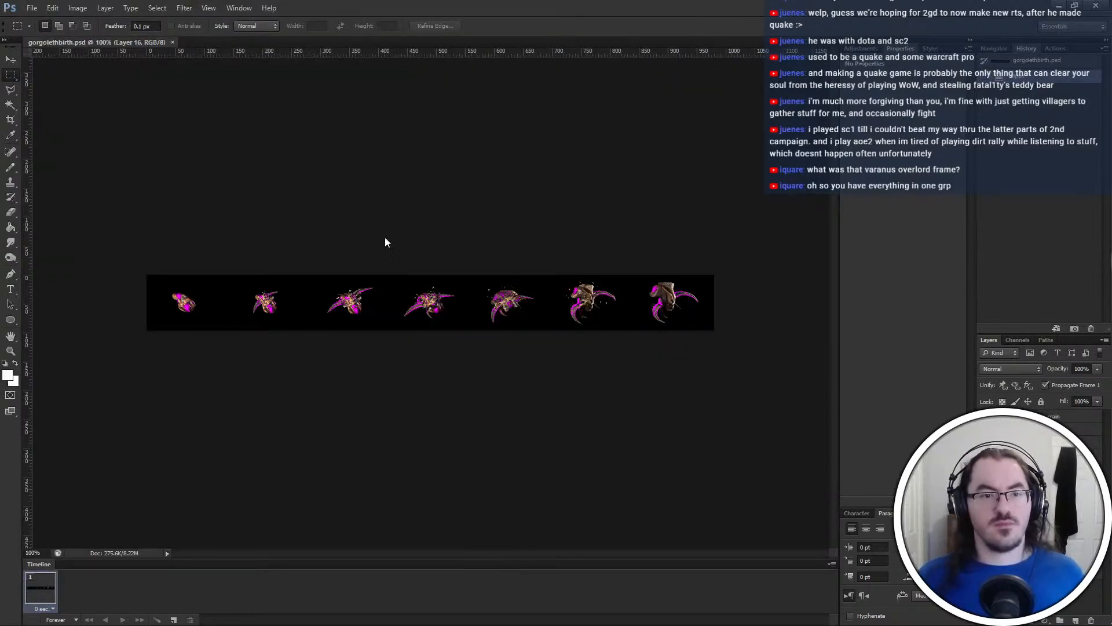
key("alt+Tab")
Open irolethbirth.psd from graphics\newbirth-air in Photoshop and convert it to flattened Indexed Color
key("super+e")
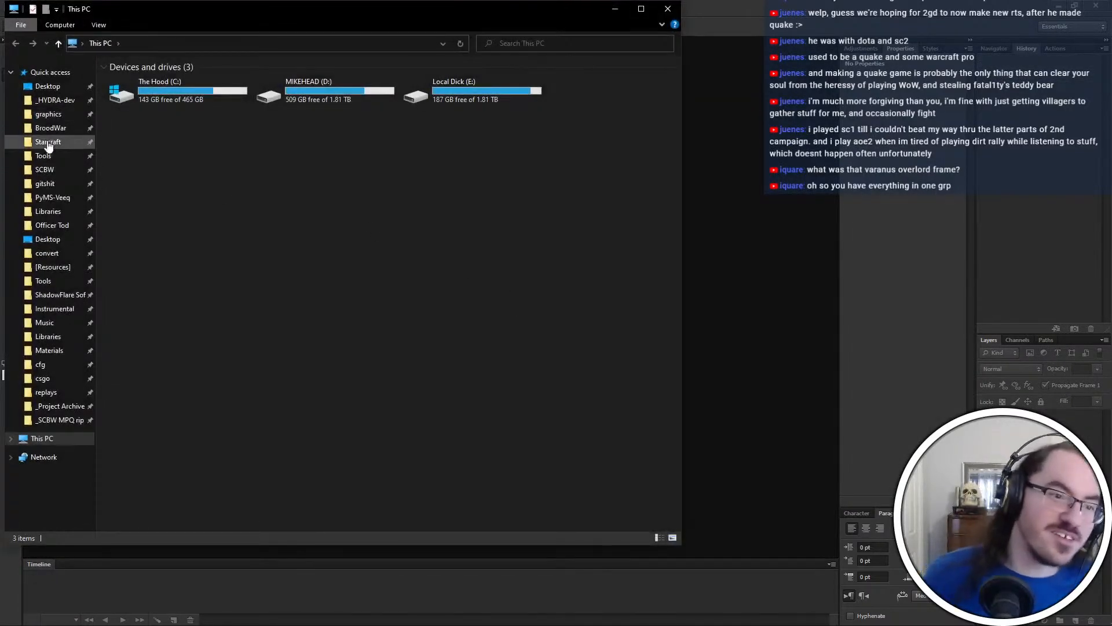
left_click(48, 114)
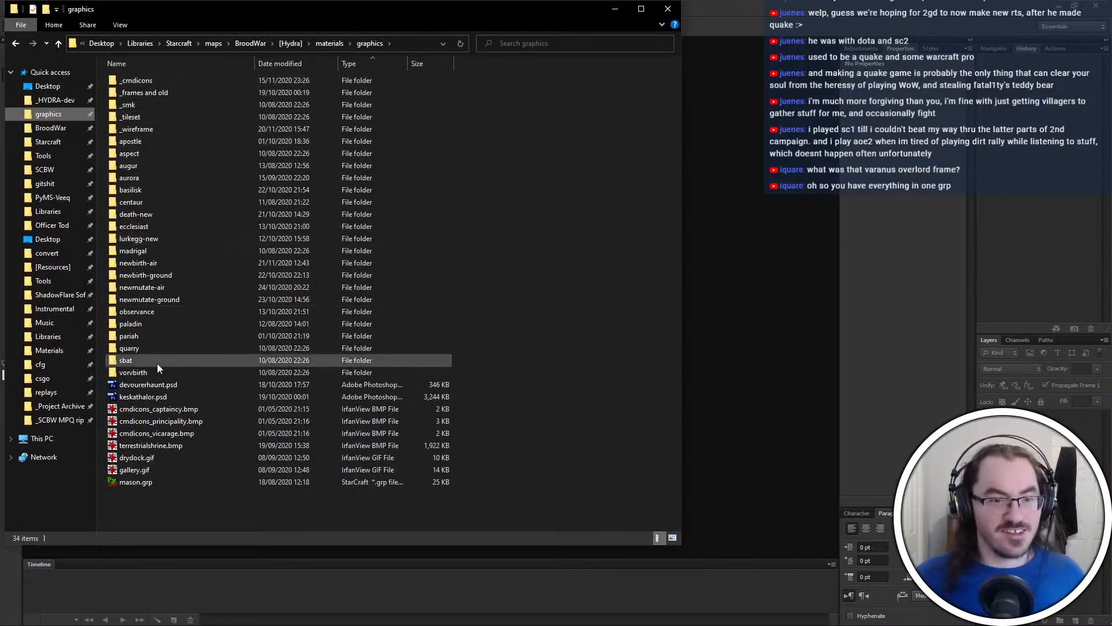
double_click(197, 262)
double_click(244, 105)
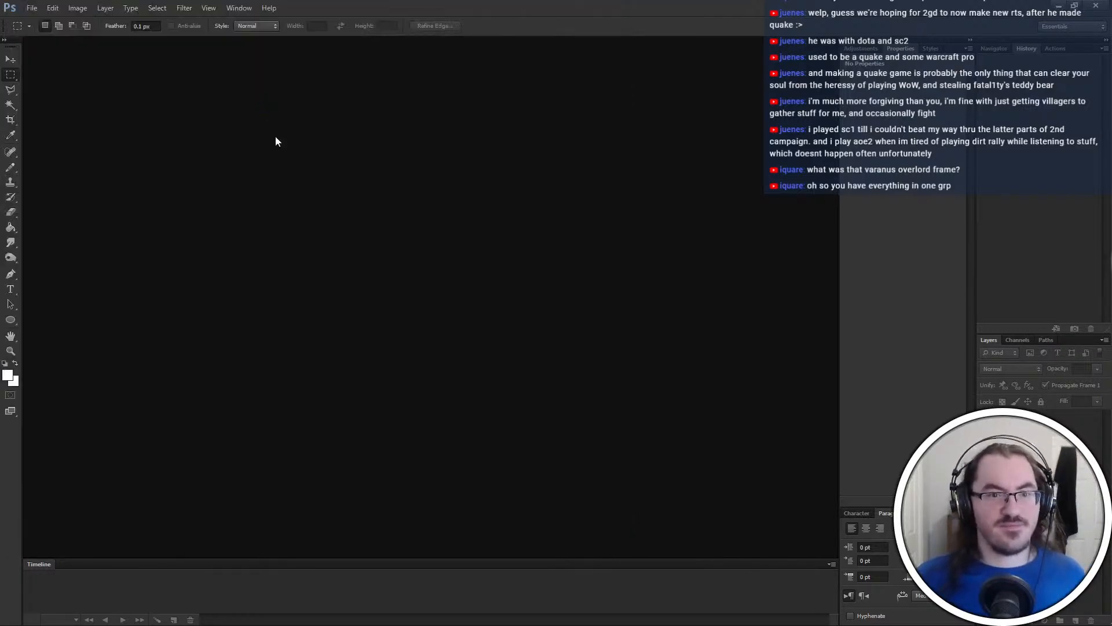
key("ctrl+i")
key("Return")
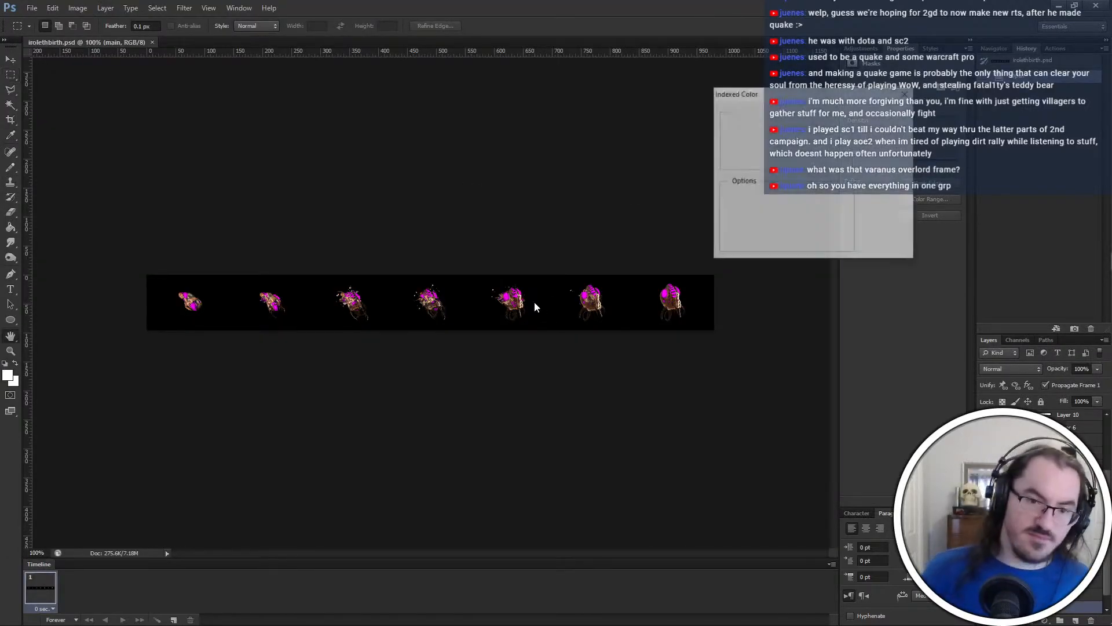
key("Return")
Select the black background with the Magic Wand to inspect the sprite edges, and clear the selection
key("w")
left_click(390, 304)
key("m")
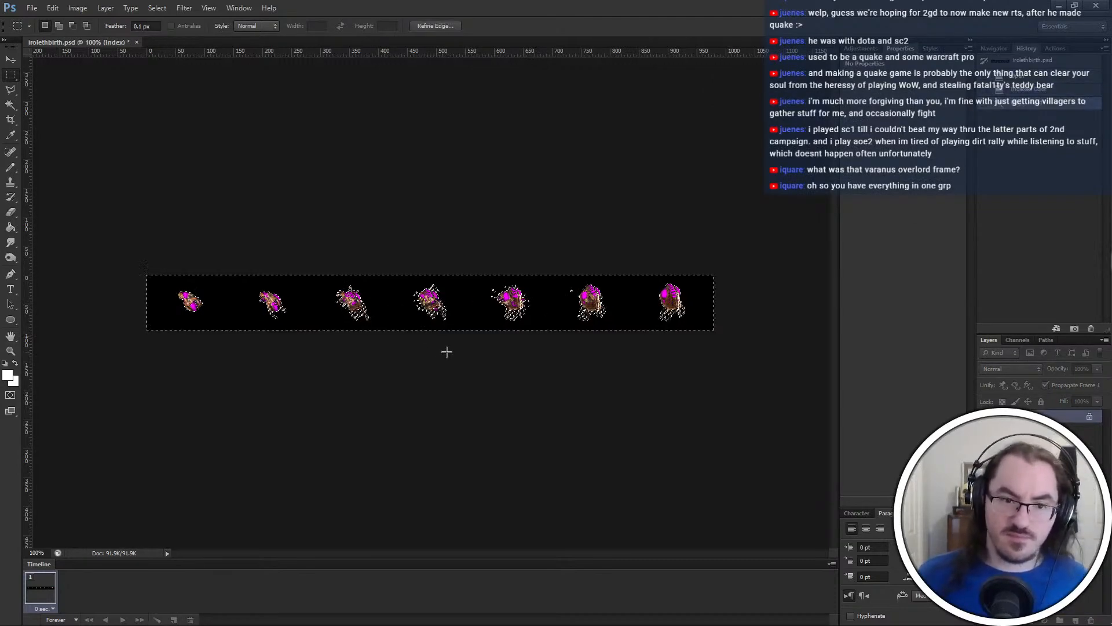
key("ctrl+plus")
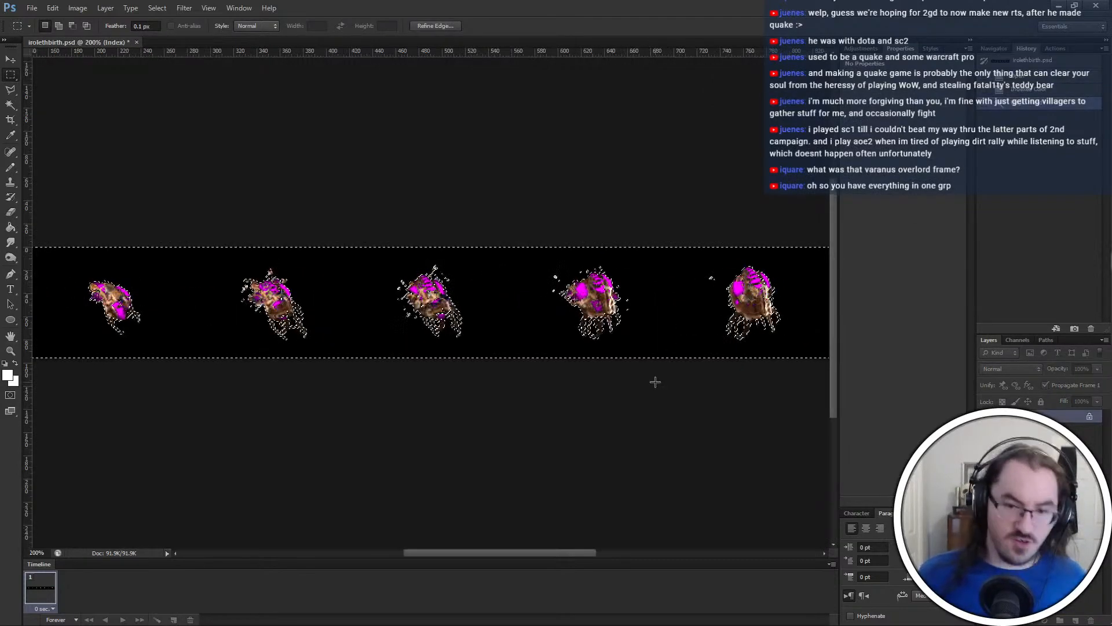
key("ctrl+minus")
key("ctrl+d")
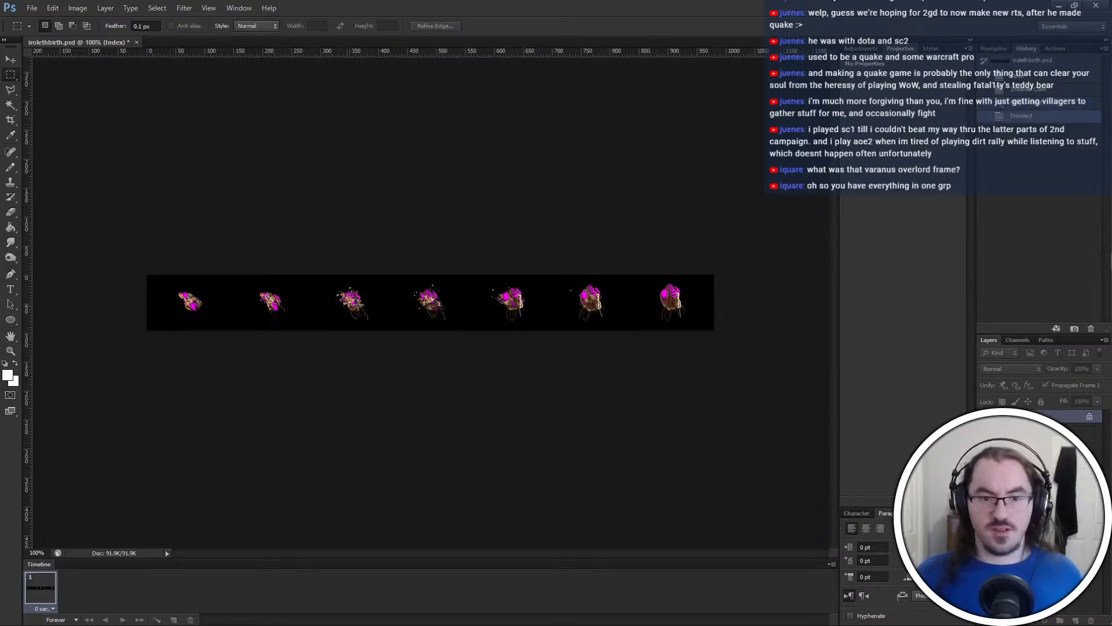
Save the indexed image as irolethbirth.bmp in newbirth-air in BMP format, close the file and minimize Photoshop
key("ctrl+shift+s")
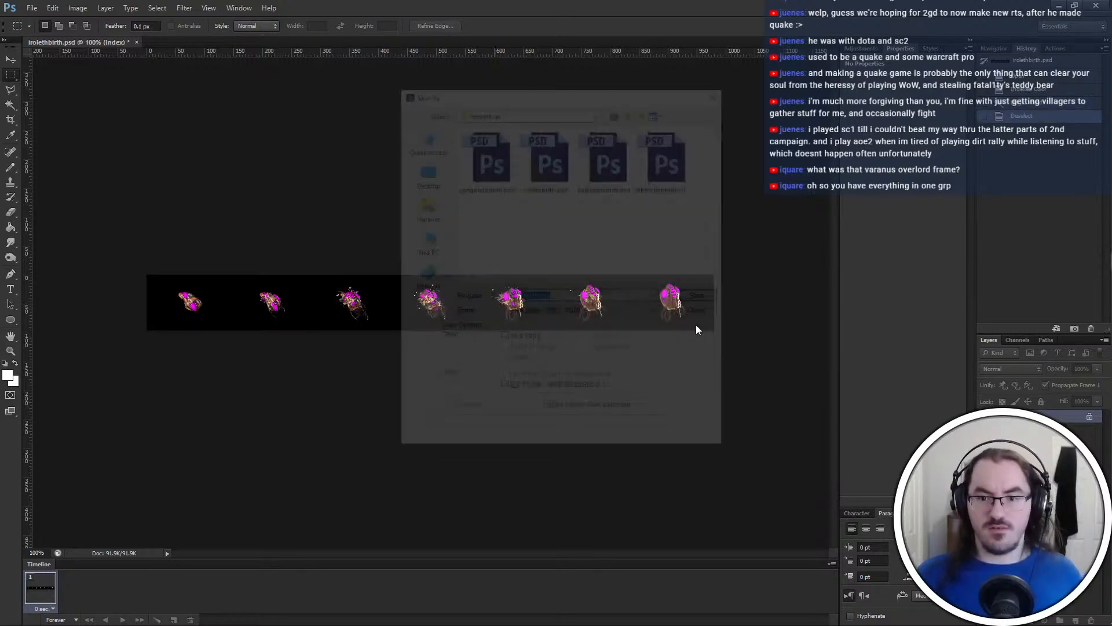
left_click(585, 312)
left_click(590, 338)
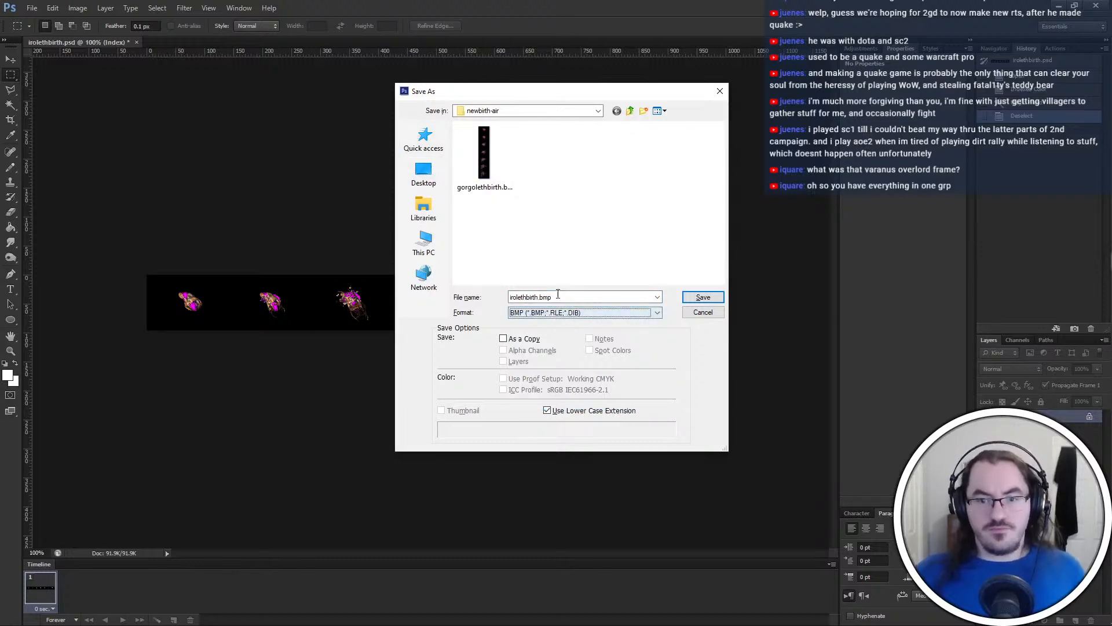
double_click(558, 296)
key("Return")
key("Return")
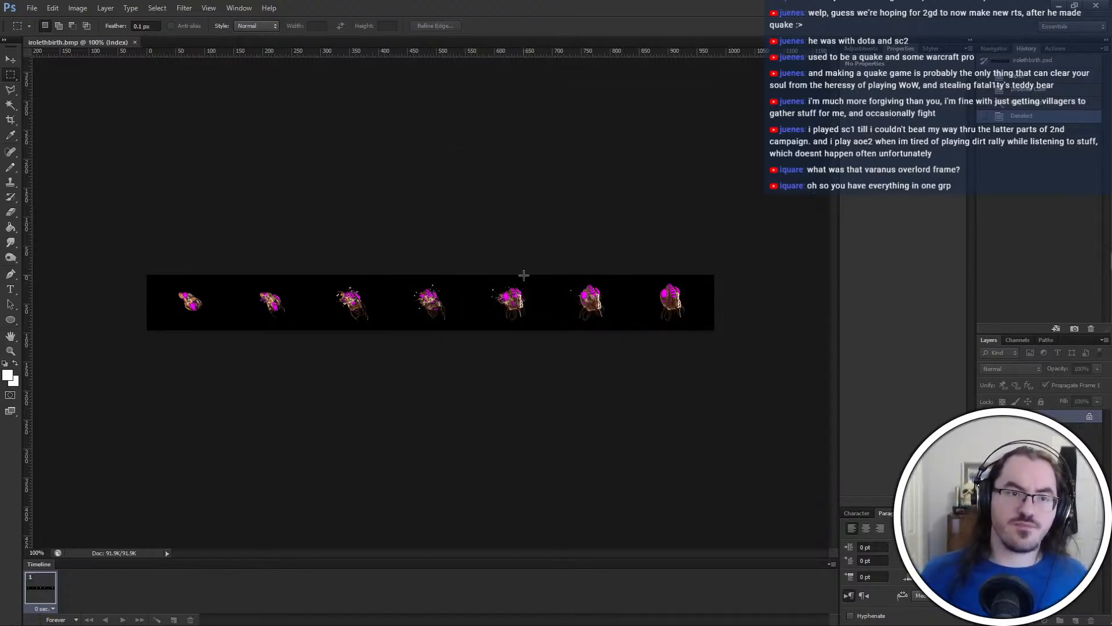
key("ctrl+w")
left_click(1059, 5)
left_click(678, 294)
Switch to PyGRP and import irolethbirth.bmp from newbirth-air as a single BMP containing 7 frames
key("alt+Tab")
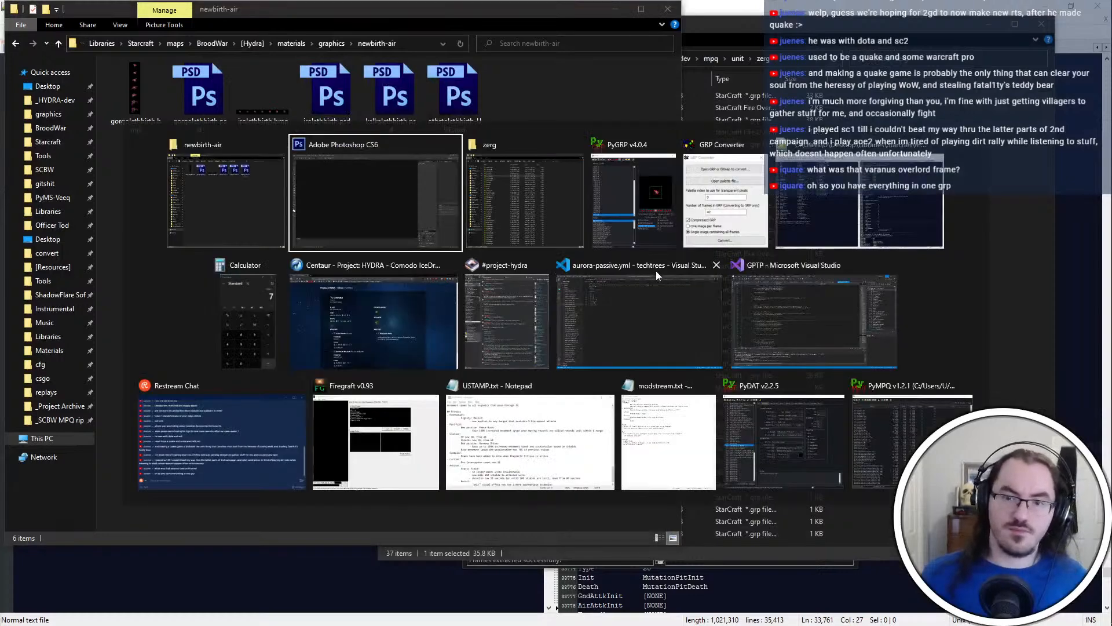
left_click(637, 225)
left_click(554, 156)
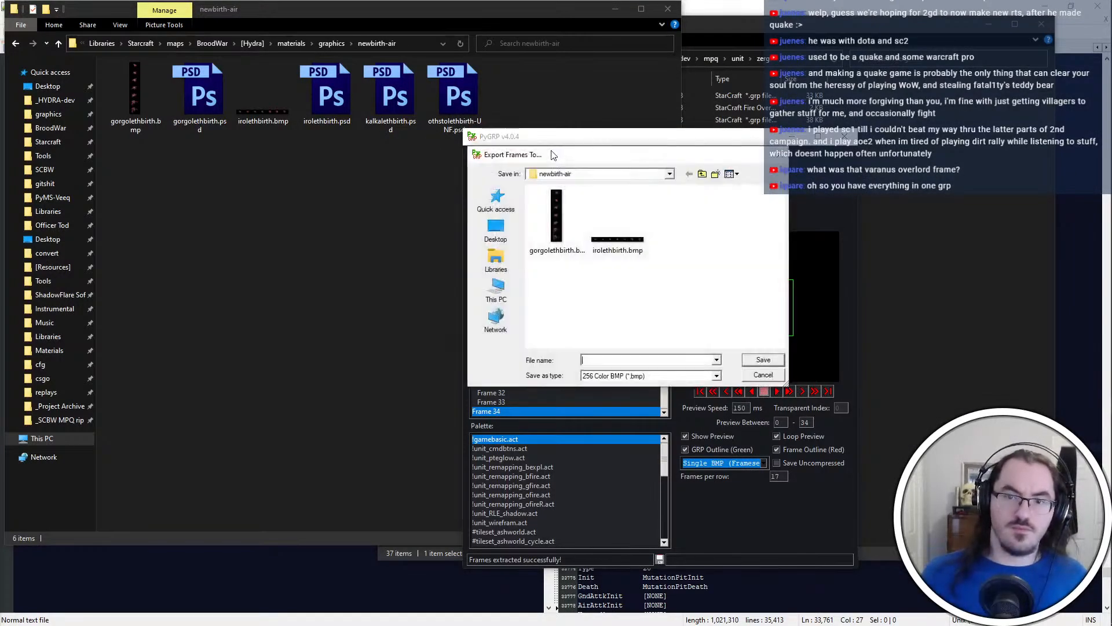
key("Escape")
left_click(545, 155)
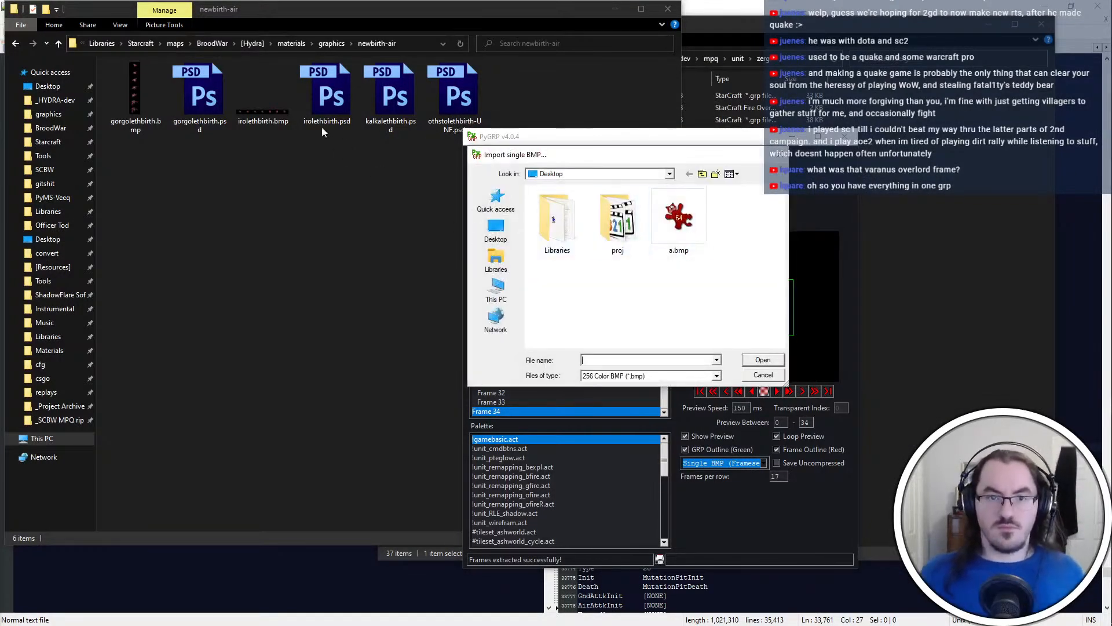
left_click_drag(264, 113, 698, 360)
key("Return")
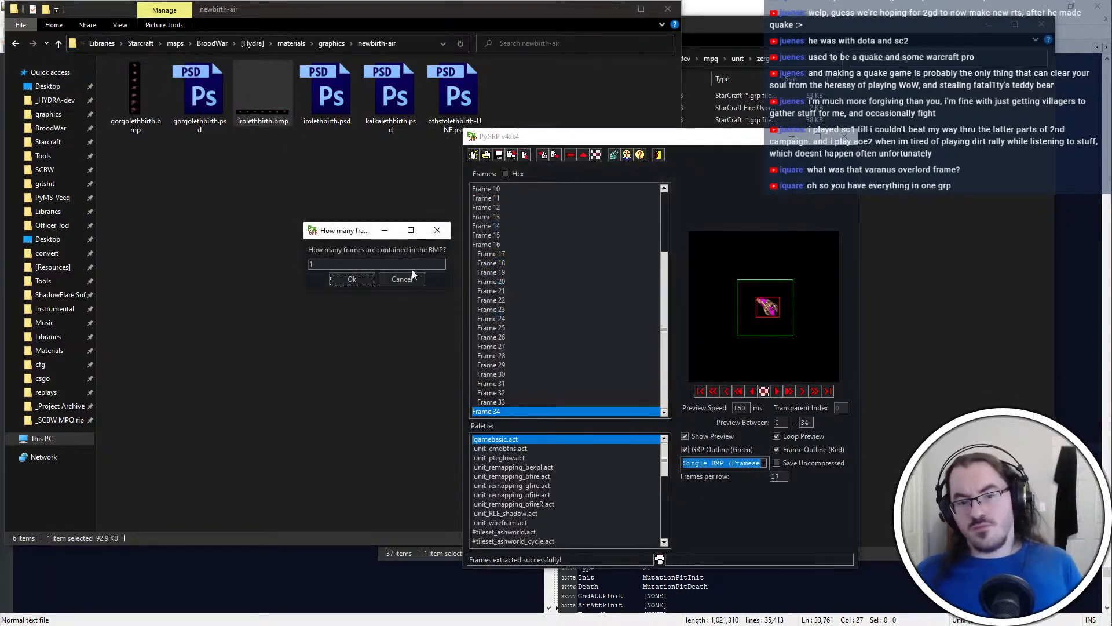
type("7")
left_click(347, 280)
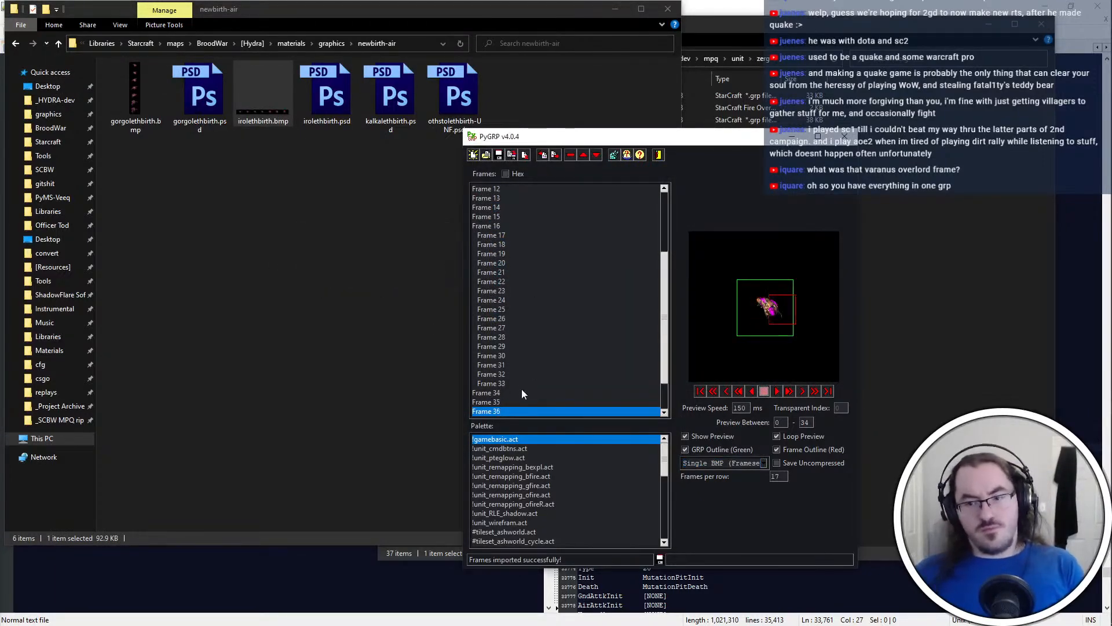
Try to export all frames through Frame 41 as Single BMP (Vertical) to the Desktop, replacing a.bmp
left_click(726, 462)
left_click(737, 489)
key("ctrl+e")
left_click(501, 234)
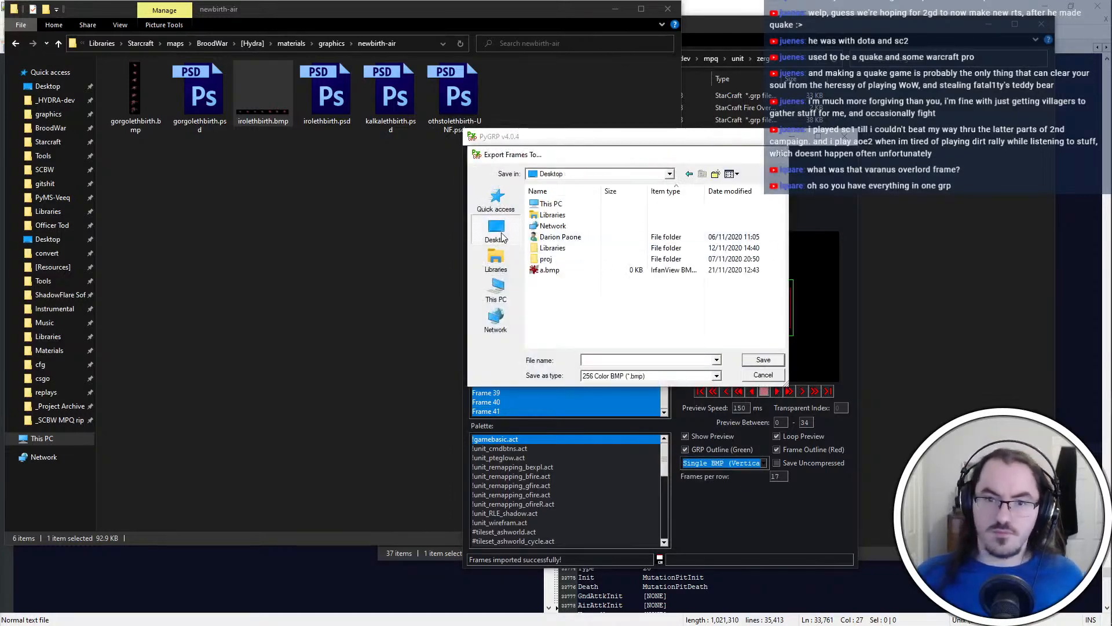
double_click(599, 270)
left_click(596, 323)
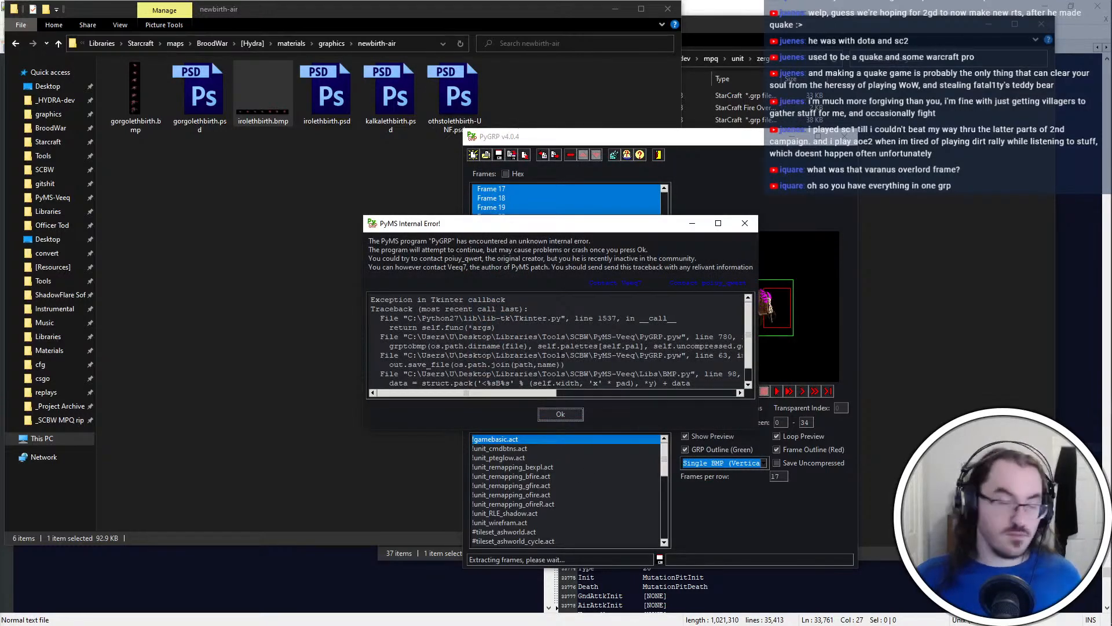
Dismiss the PyMS internal error and close PyGRP
key("ctrl+a")
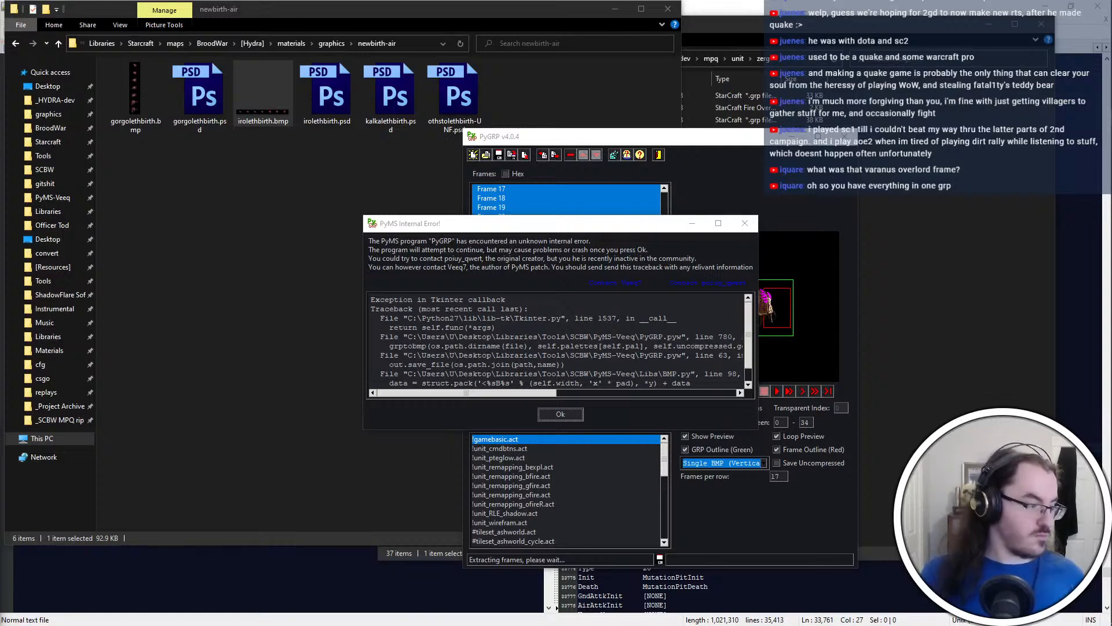
key("ctrl+a")
left_click(564, 410)
left_click(606, 398)
left_click(921, 293)
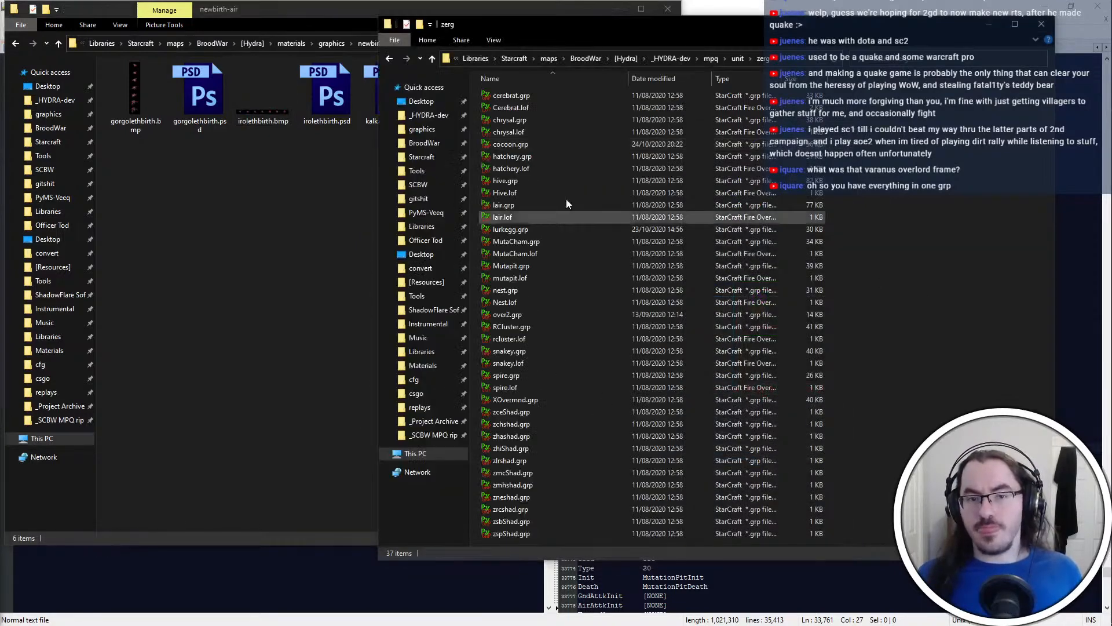
Reopen cocoon.grp from the zerg unit folder in PyGRP, closing the wrongly opened GRP file
left_click(254, 100)
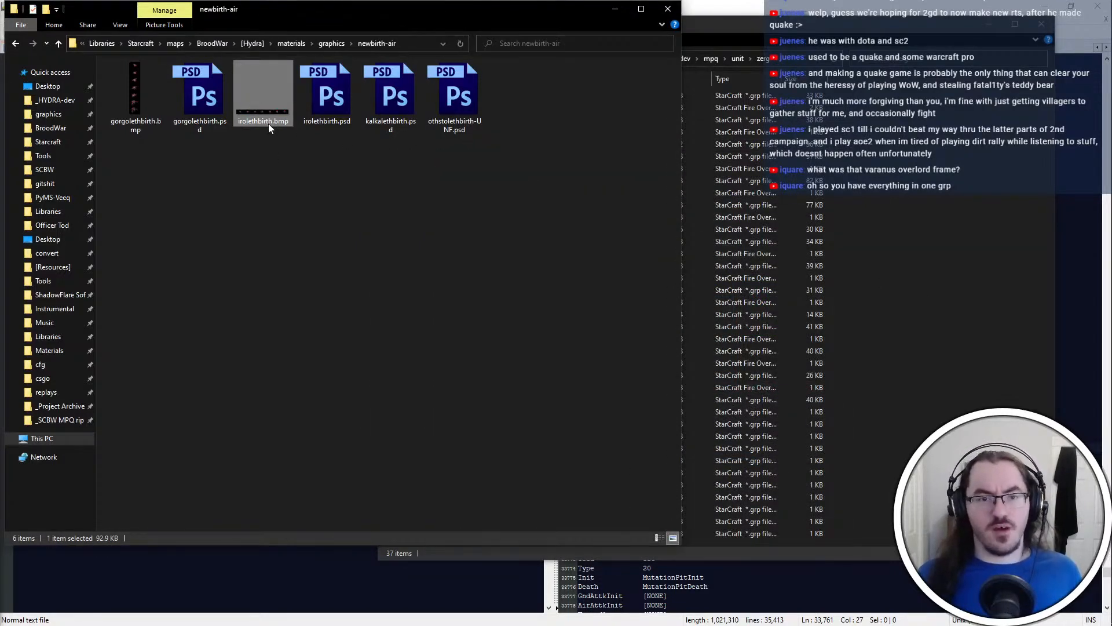
left_click(359, 263)
key("alt+Tab")
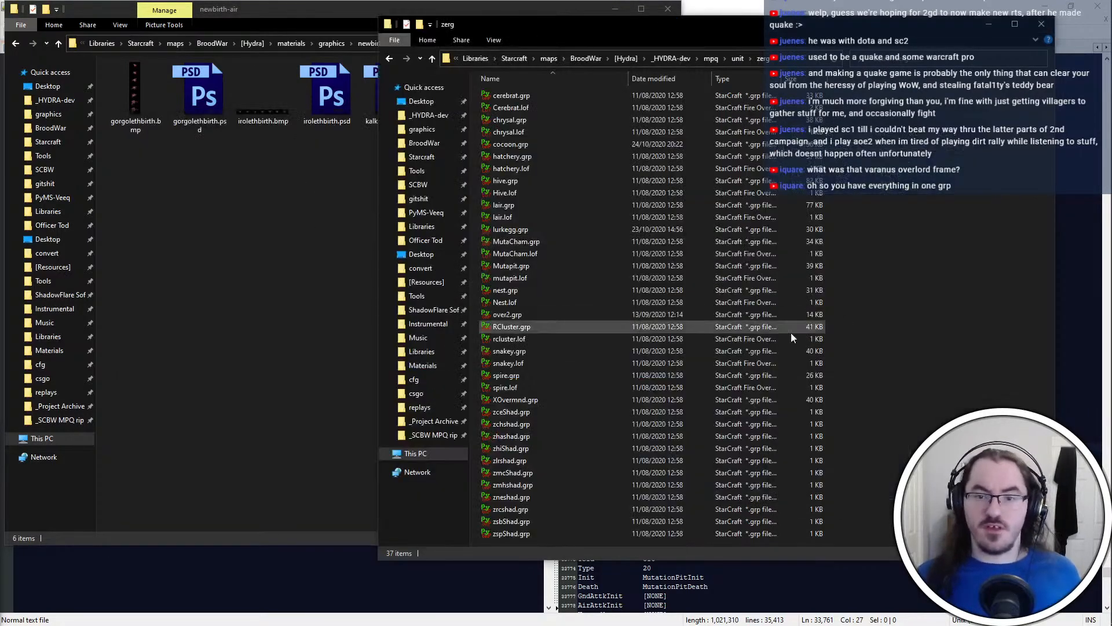
double_click(606, 151)
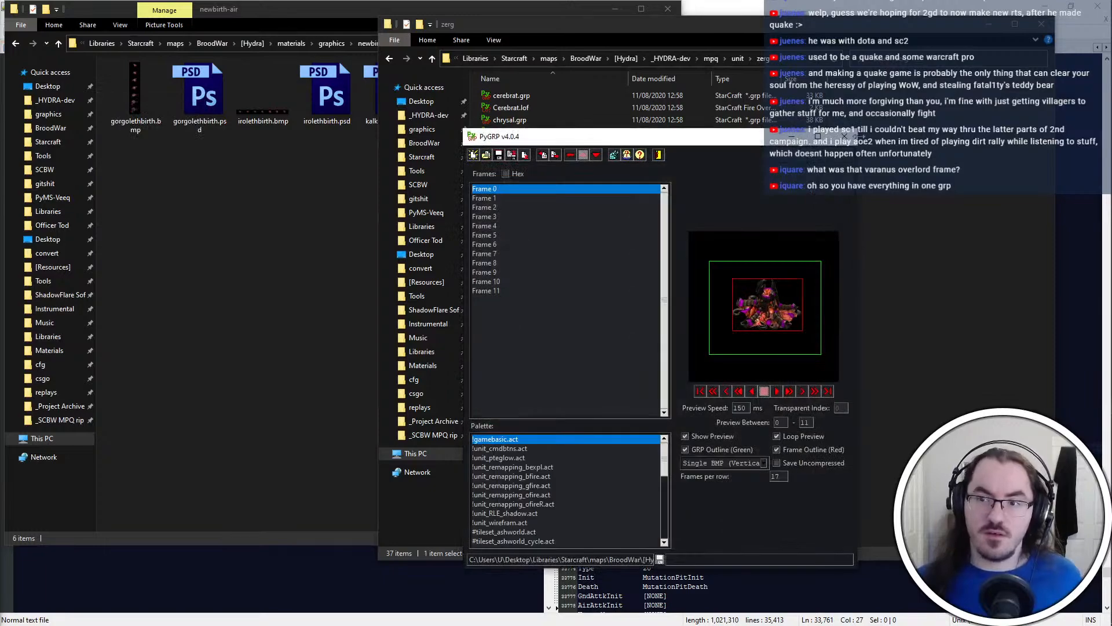
left_click(845, 137)
double_click(637, 133)
left_click(782, 144)
double_click(782, 144)
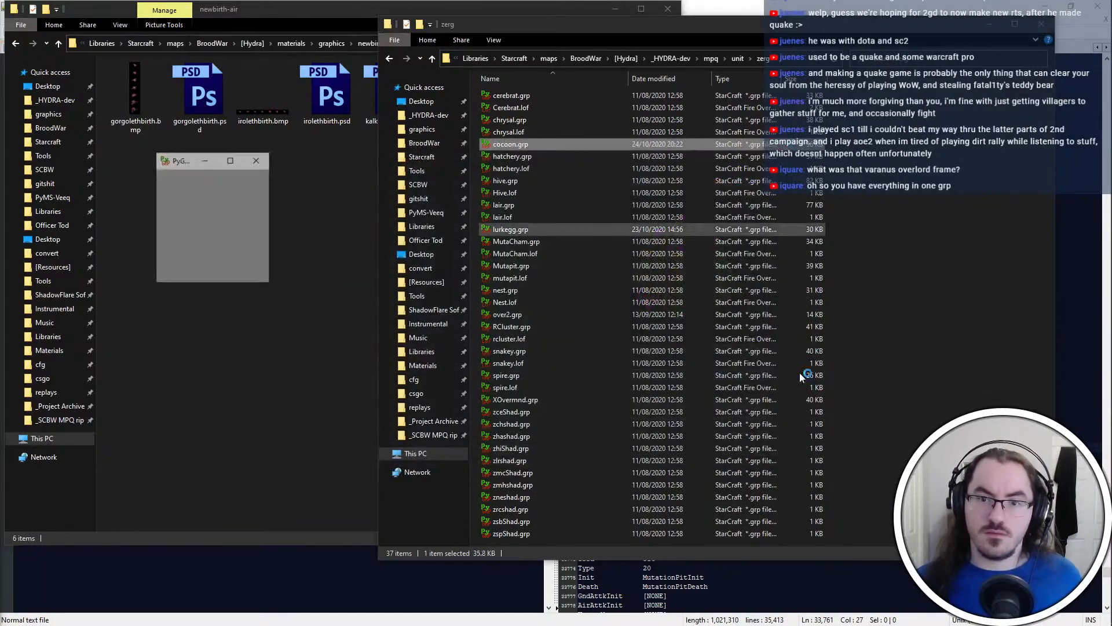
Export all frames of cocoon.grp as Single BMP (Vertical) to the Desktop, replacing a.bmp
left_click_drag(548, 244, 546, 357)
key("ctrl+a")
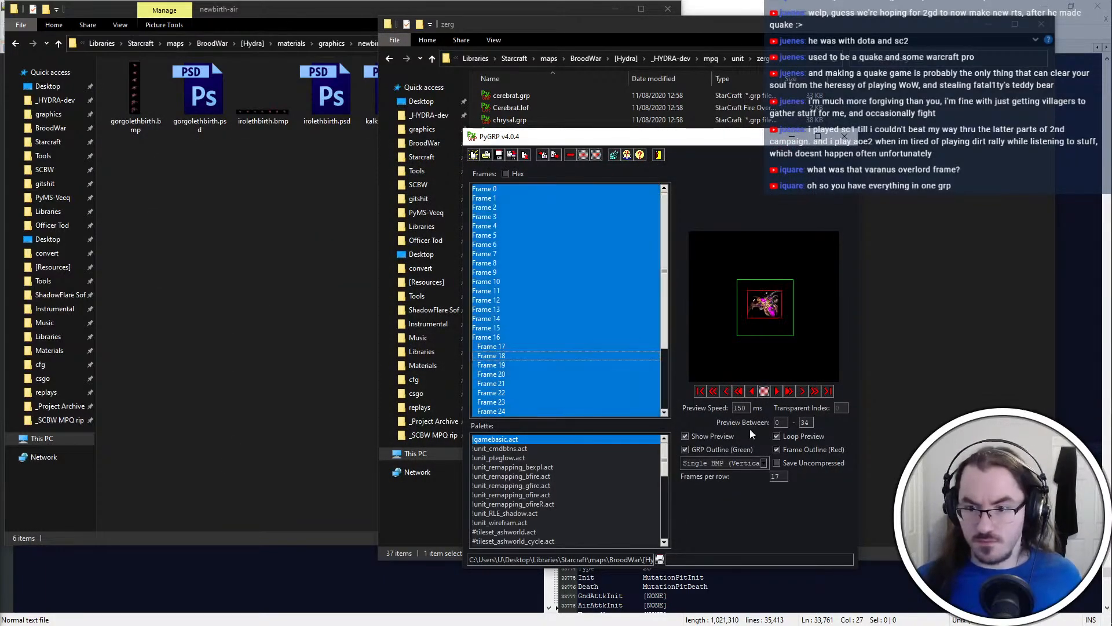
left_click(743, 467)
left_click(748, 495)
key("ctrl+e")
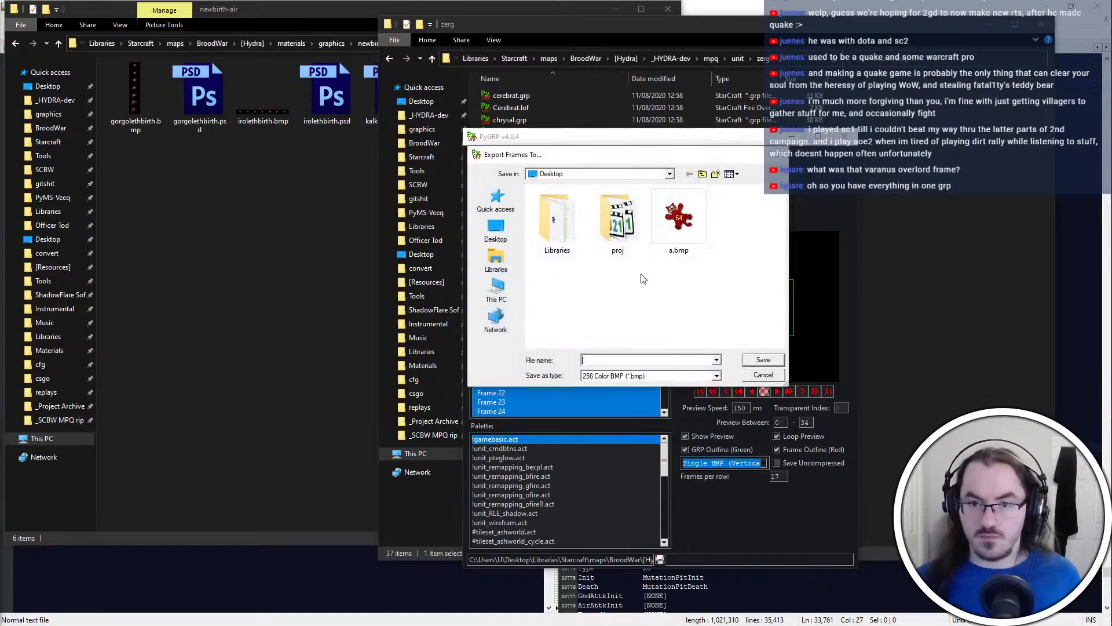
double_click(679, 226)
left_click(596, 318)
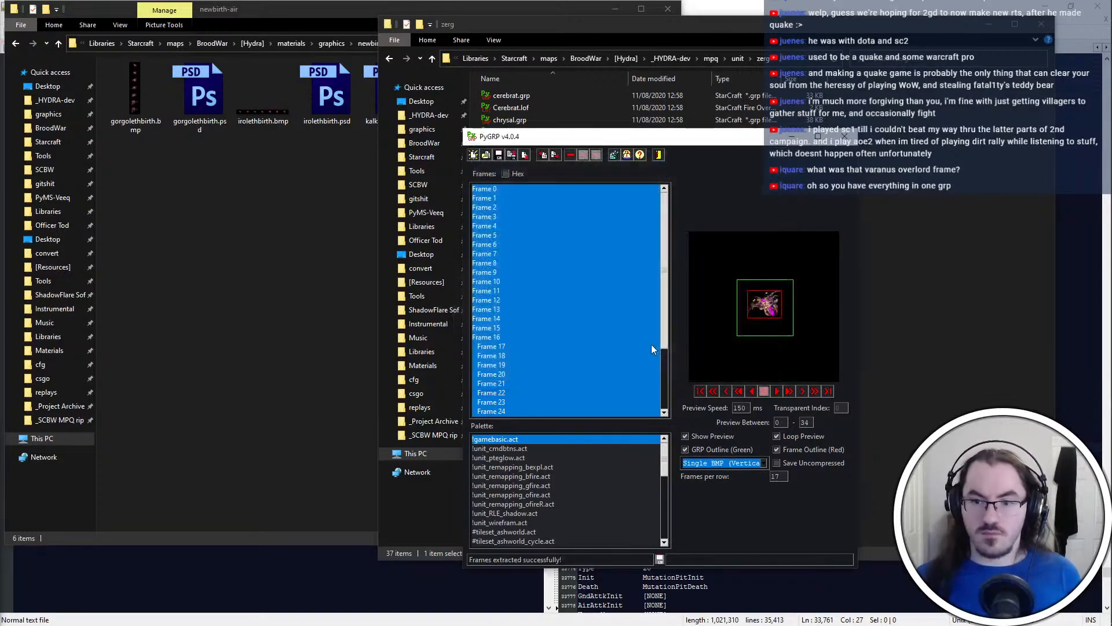
Move a.bmp from the Desktop into the newbirth-air folder
left_click(60, 90)
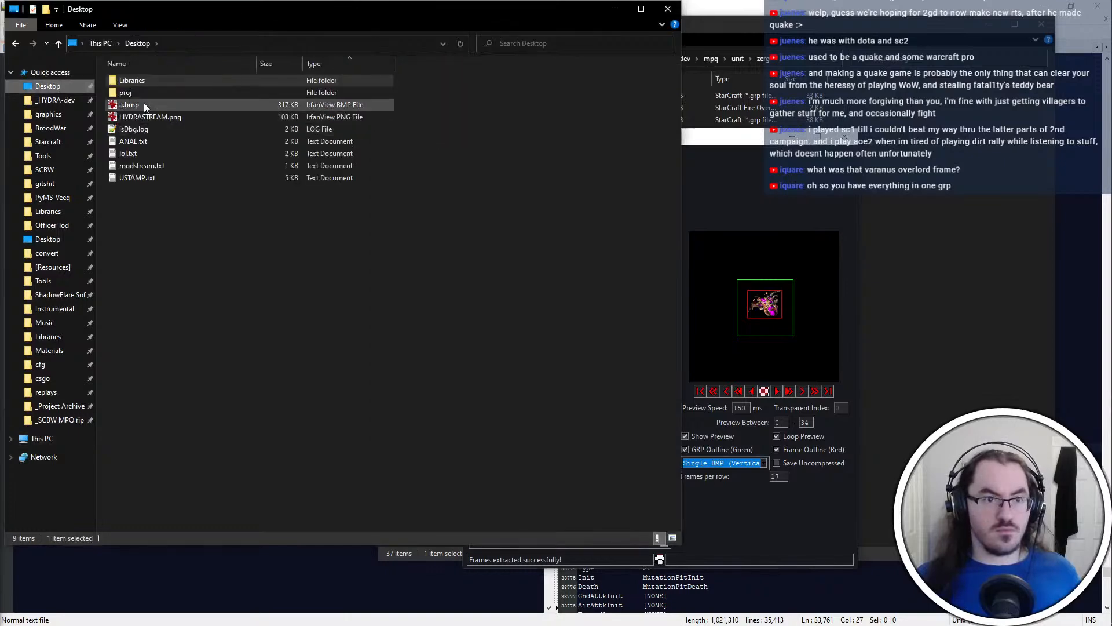
left_click(144, 104)
key("ctrl+x")
key("alt+Left")
key("ctrl+v")
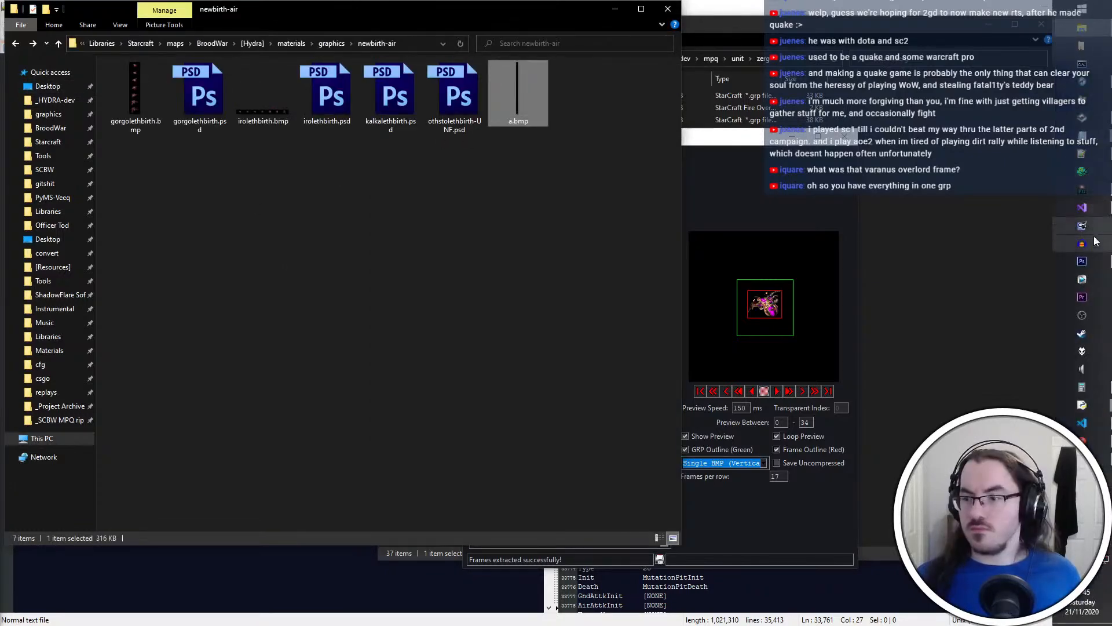
Switch to Photoshop and open a.bmp and irolethbirth.bmp from the newbirth-air folder
left_click(1090, 258)
key("alt+Tab")
left_click_drag(519, 114, 701, 263)
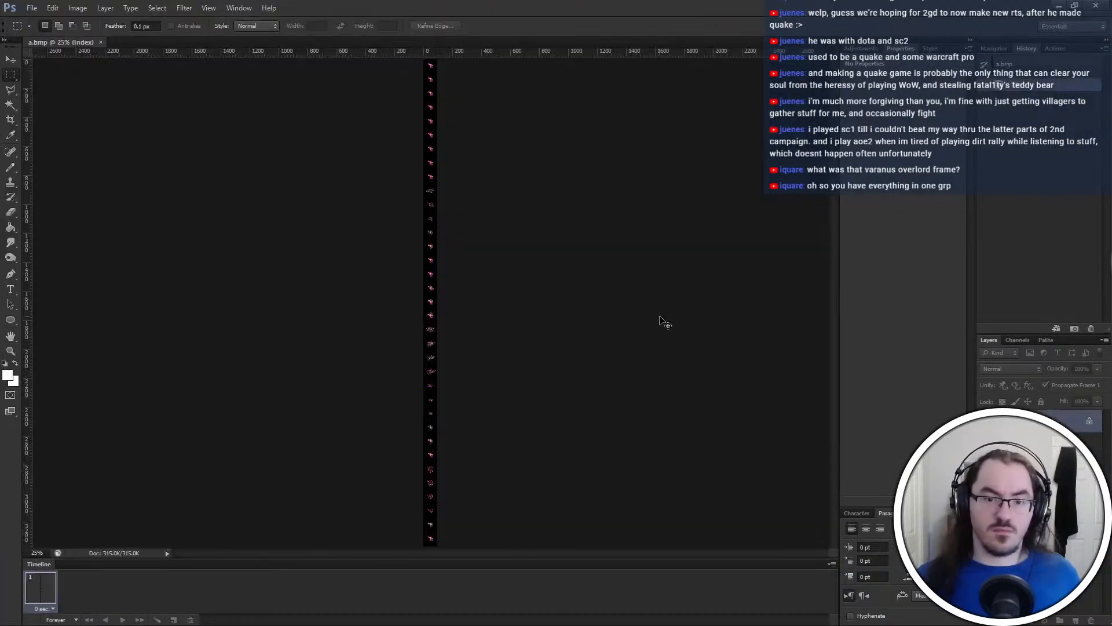
scroll(648, 295, "down", 10)
key("ctrl+plus")
key("ctrl+plus")
key("ctrl+plus")
key("ctrl+plus")
key("ctrl+plus")
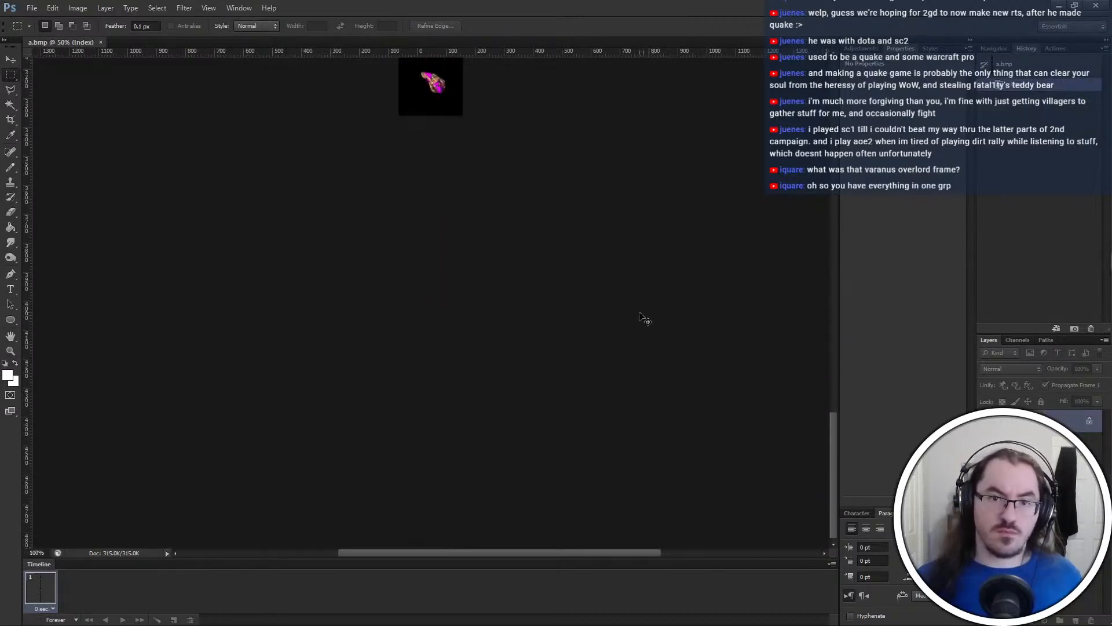
key("alt+Tab")
double_click(262, 108)
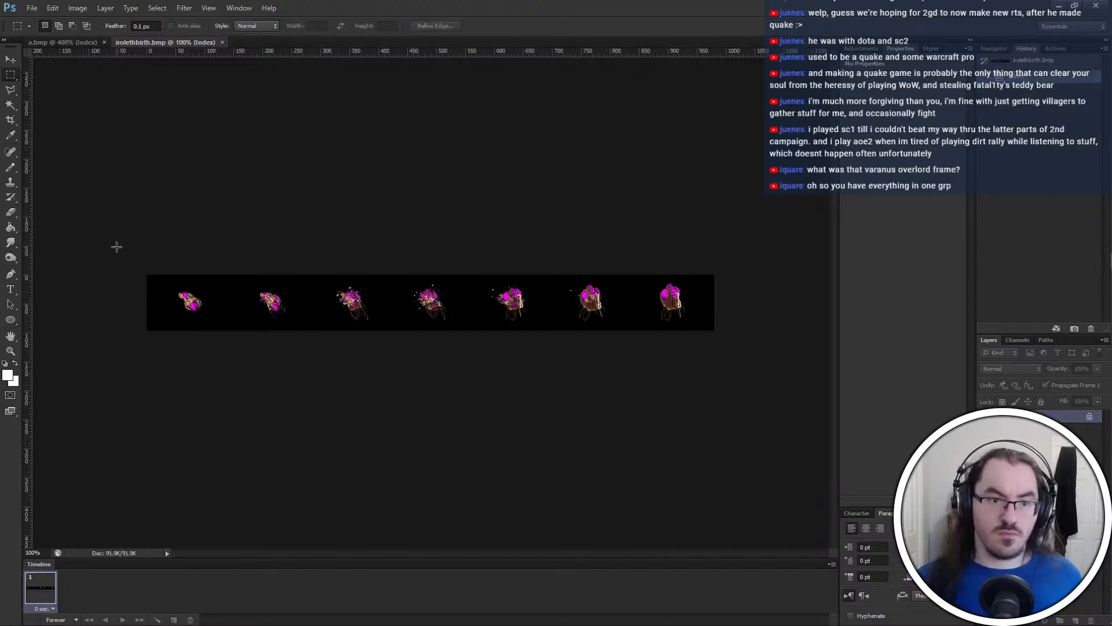
Multiply the 96-pixel frame height by 7 in Calculator to work out the extra canvas needed in a.bmp
left_click_drag(147, 271, 224, 336)
left_click(70, 42)
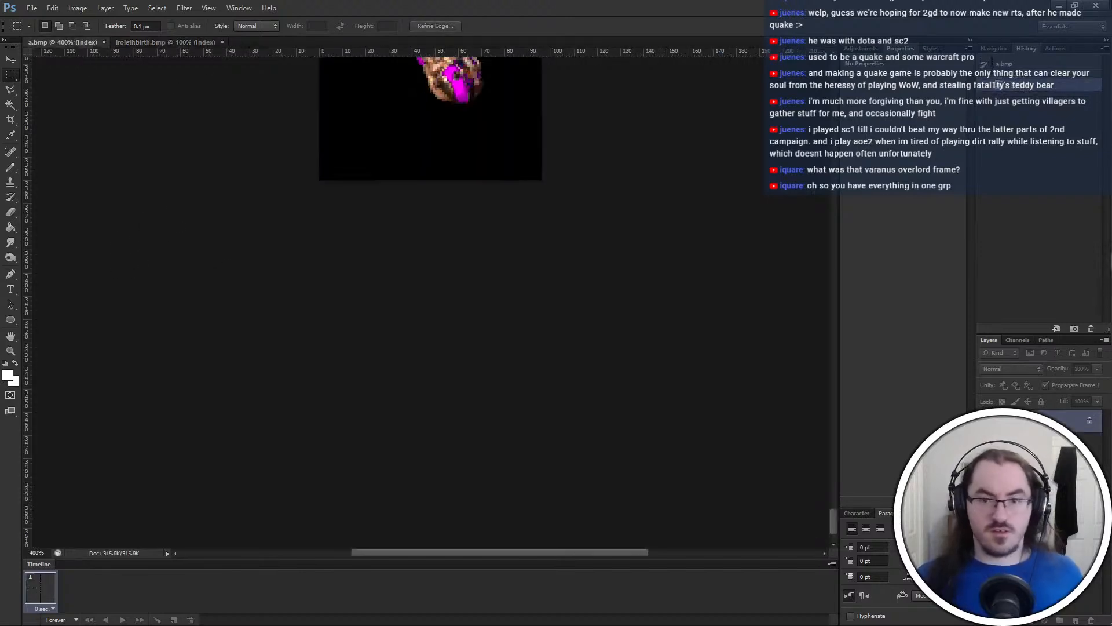
left_click(1064, 385)
type("980/796")
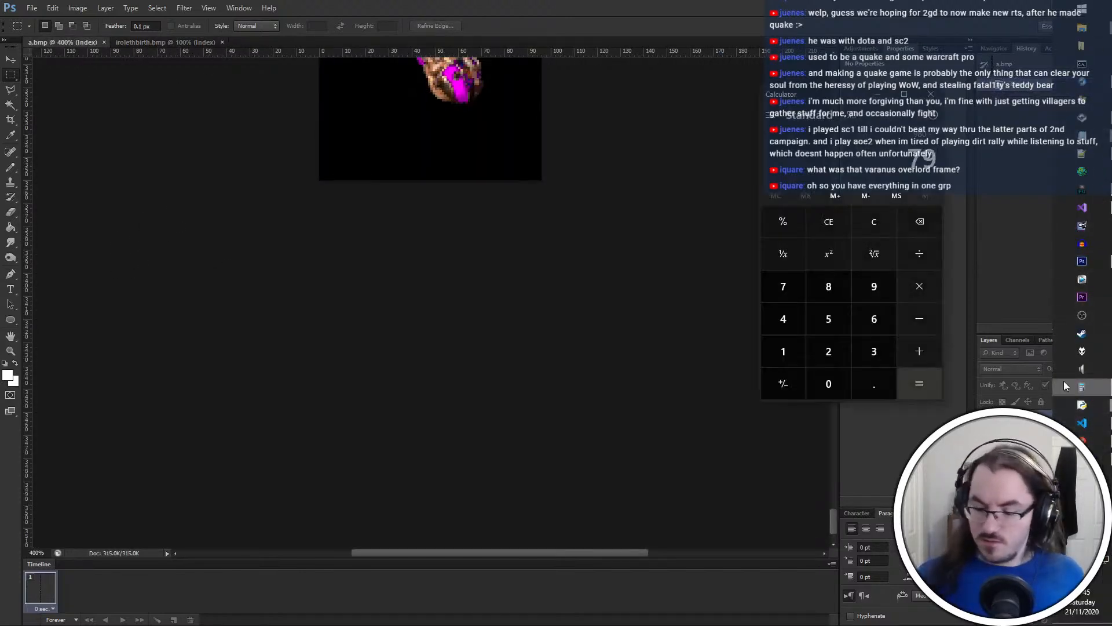
key("Return")
type("96/*7")
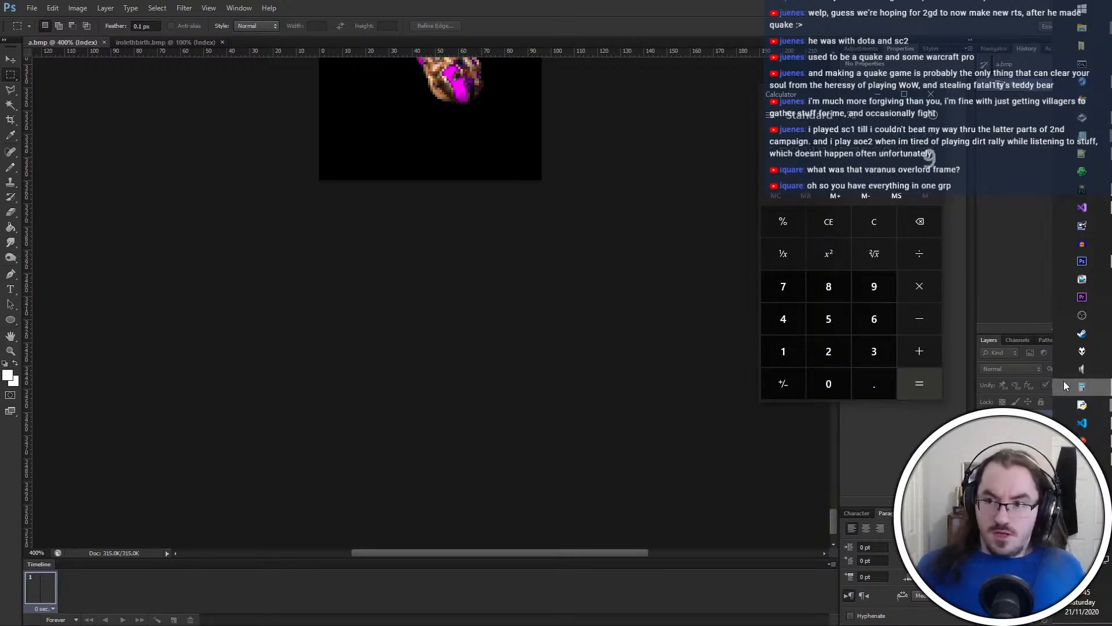
key("Return")
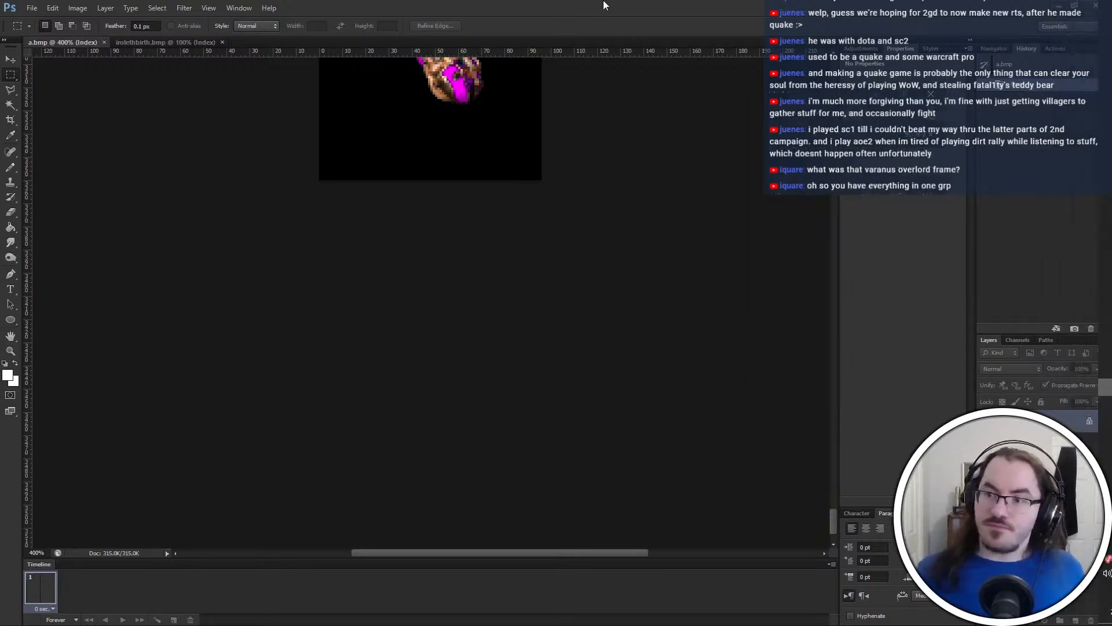
key("ctrl+alt+c")
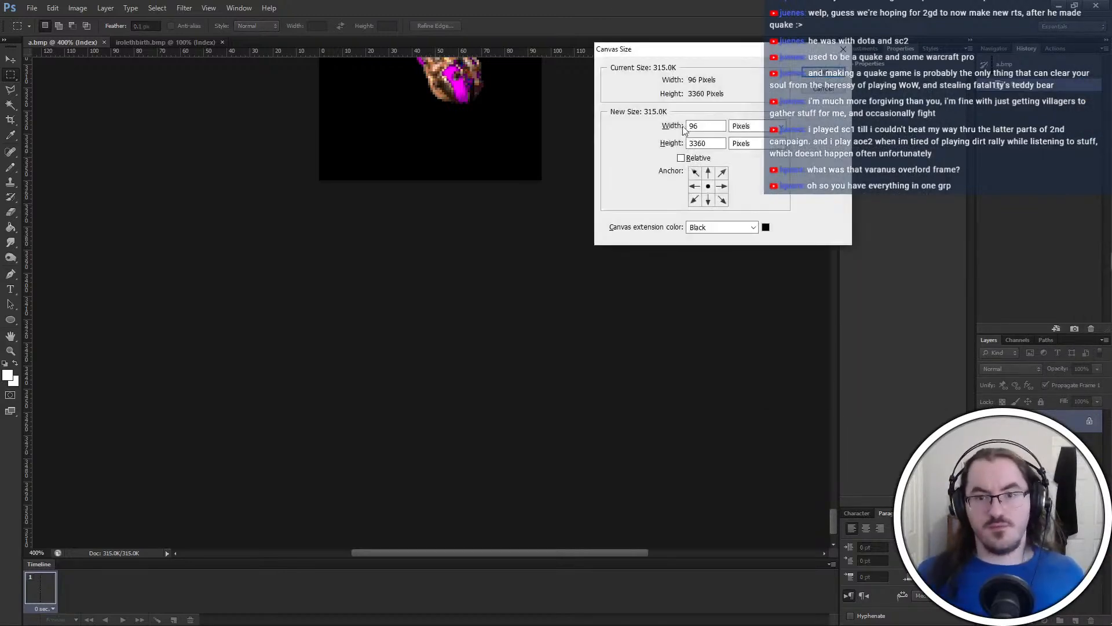
left_click(709, 173)
left_click(823, 90)
Select the last frame in a.bmp and try extending the canvas height by 672 pixels, anchored at the top
left_click_drag(266, 209, 579, 51)
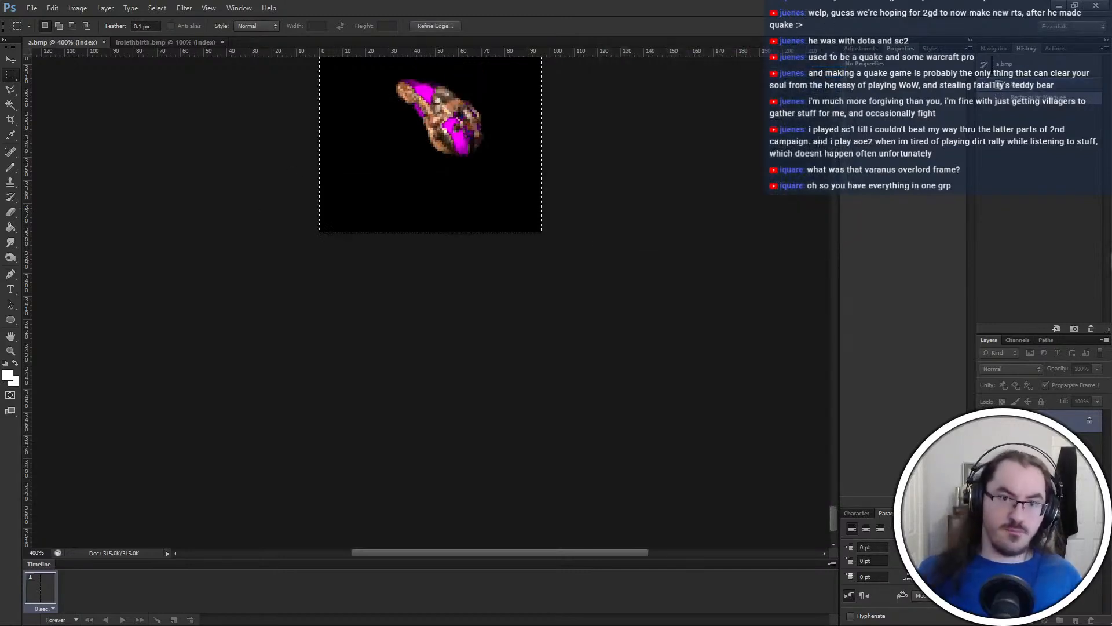
key("ctrl+alt+c")
left_click(698, 158)
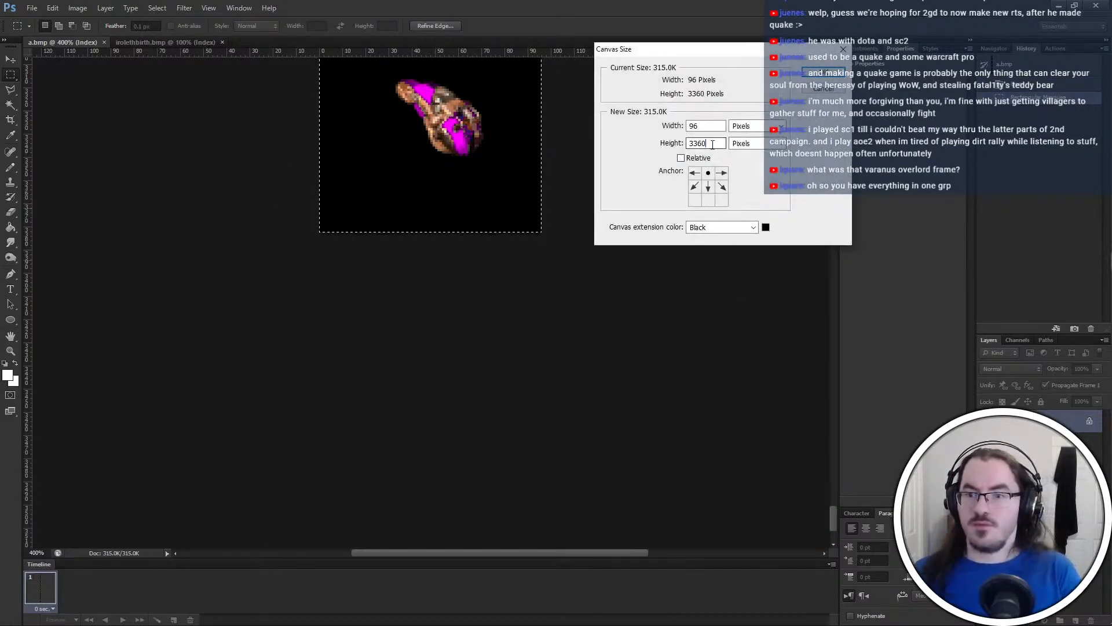
double_click(706, 143)
type("672")
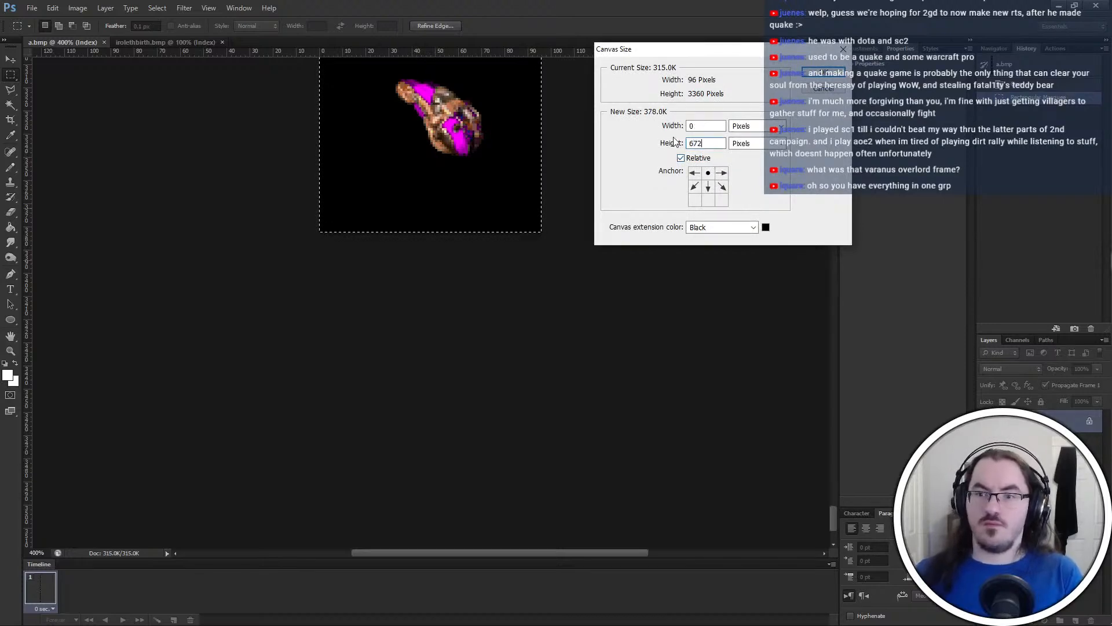
key("Return")
scroll(296, 249, "up", 3)
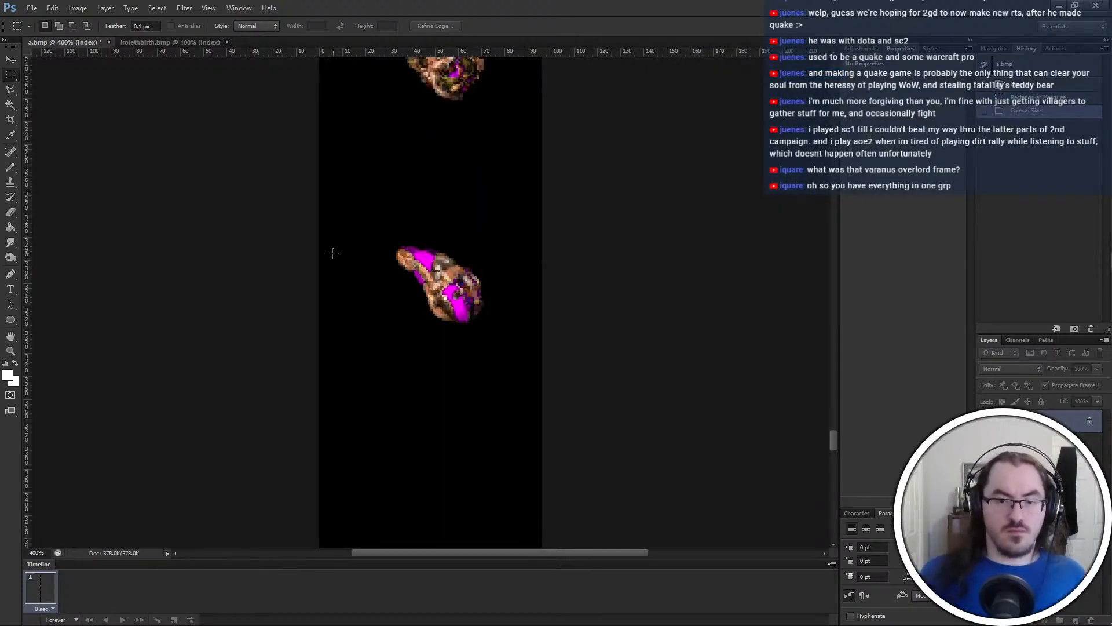
key("ctrl+z")
Place a horizontal guide at the last frame's lower edge, and extend the canvas height by a relative 672 pixels, anchored at the top
left_click_drag(341, 50, 403, 399)
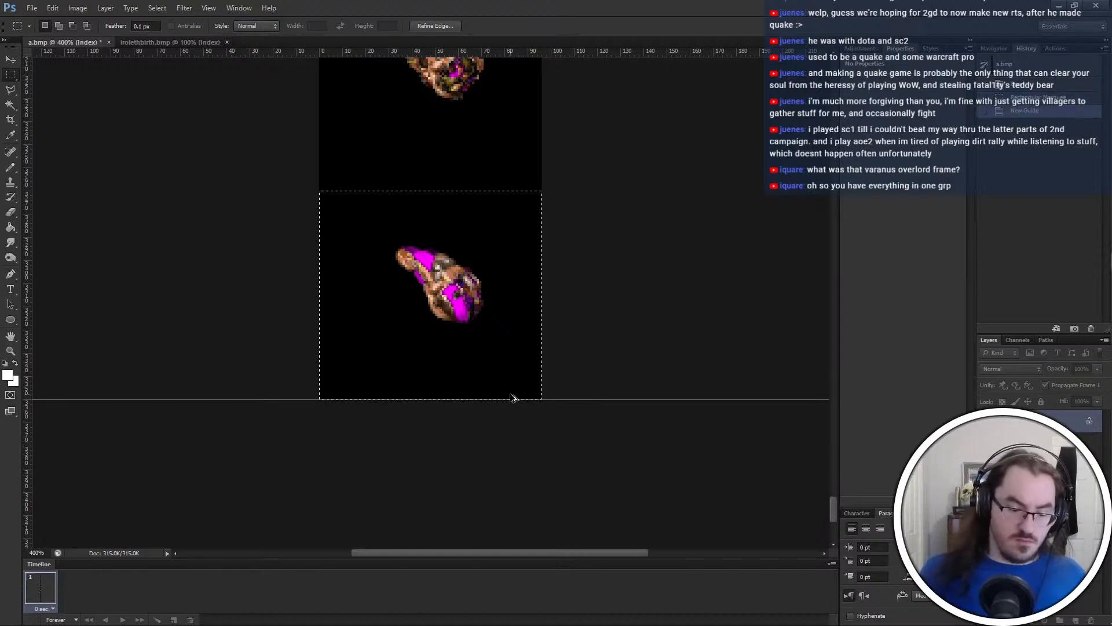
key("ctrl+alt+c")
left_click(708, 173)
left_click_drag(698, 144, 663, 146)
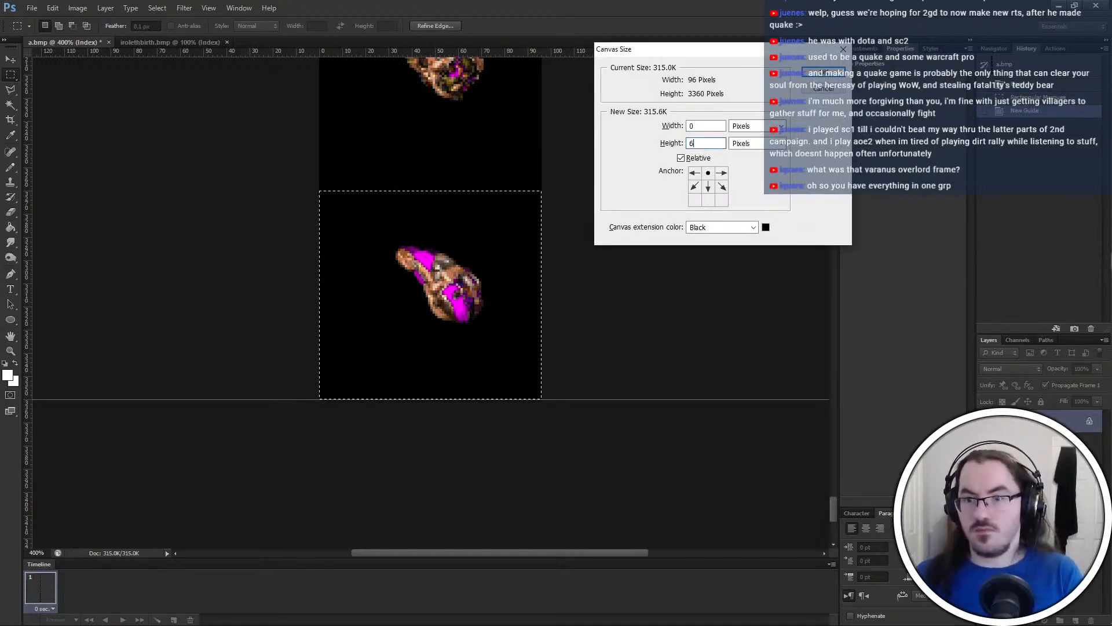
type("672")
key("Return")
scroll(378, 350, "down", 2)
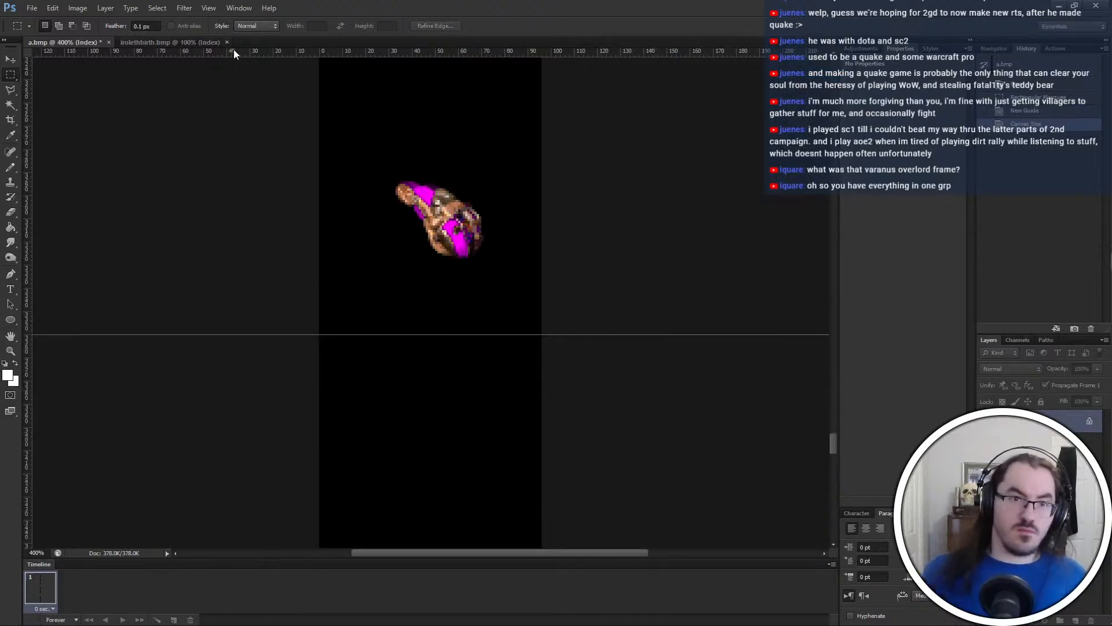
Select the whole irolethbirth.bmp strip and divide its 980-pixel width by 7 in Calculator
left_click(215, 42)
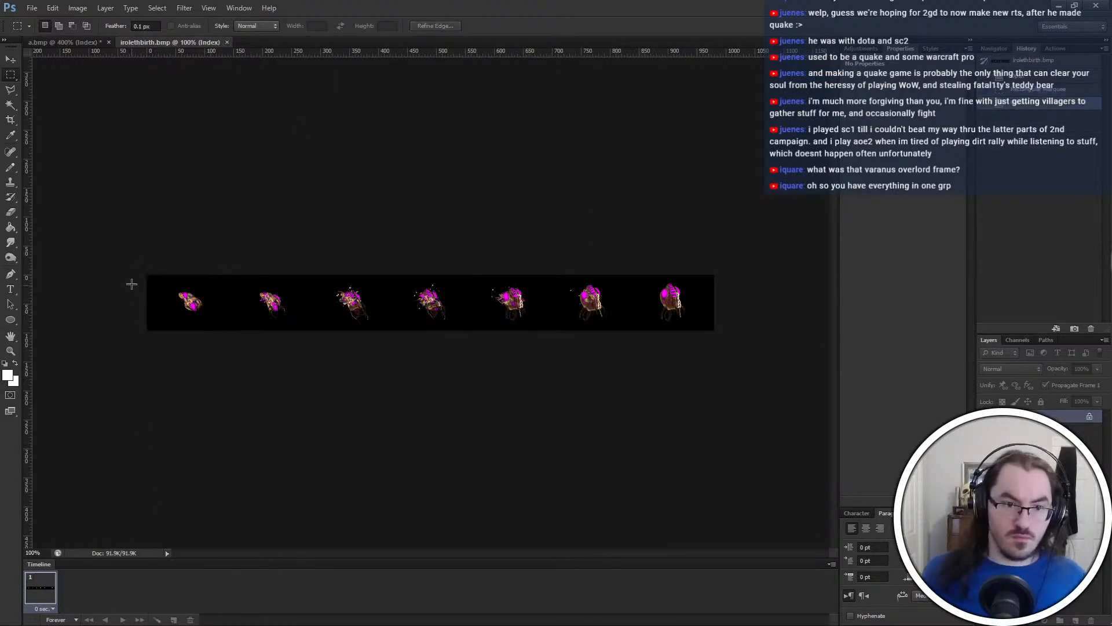
key("ctrl+a")
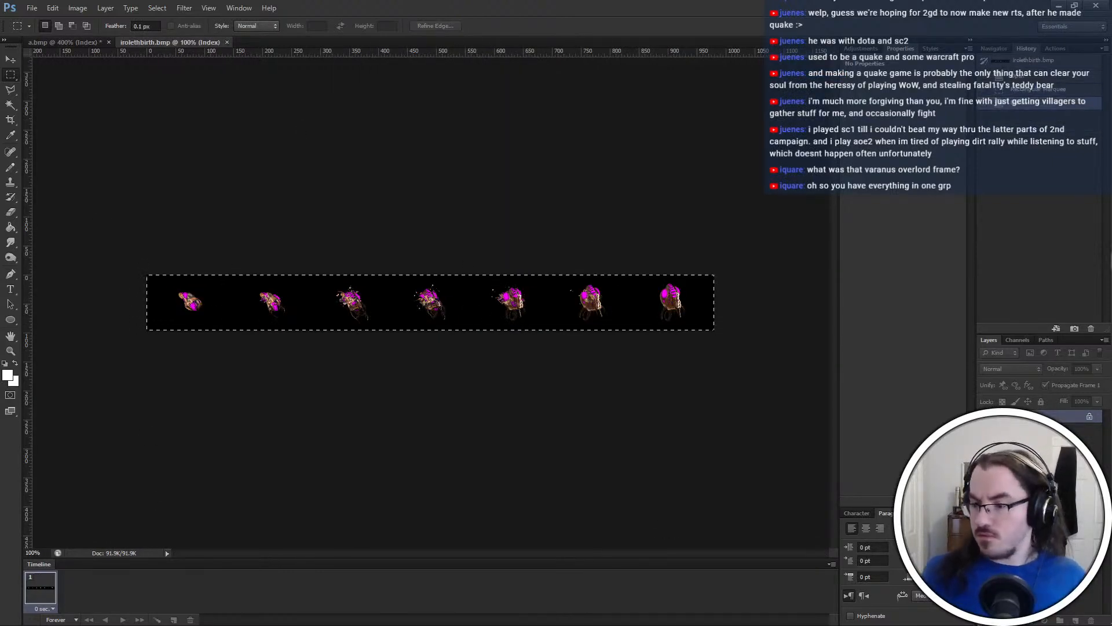
left_click_drag(145, 268, 741, 401)
key("alt+Tab")
type("980/7")
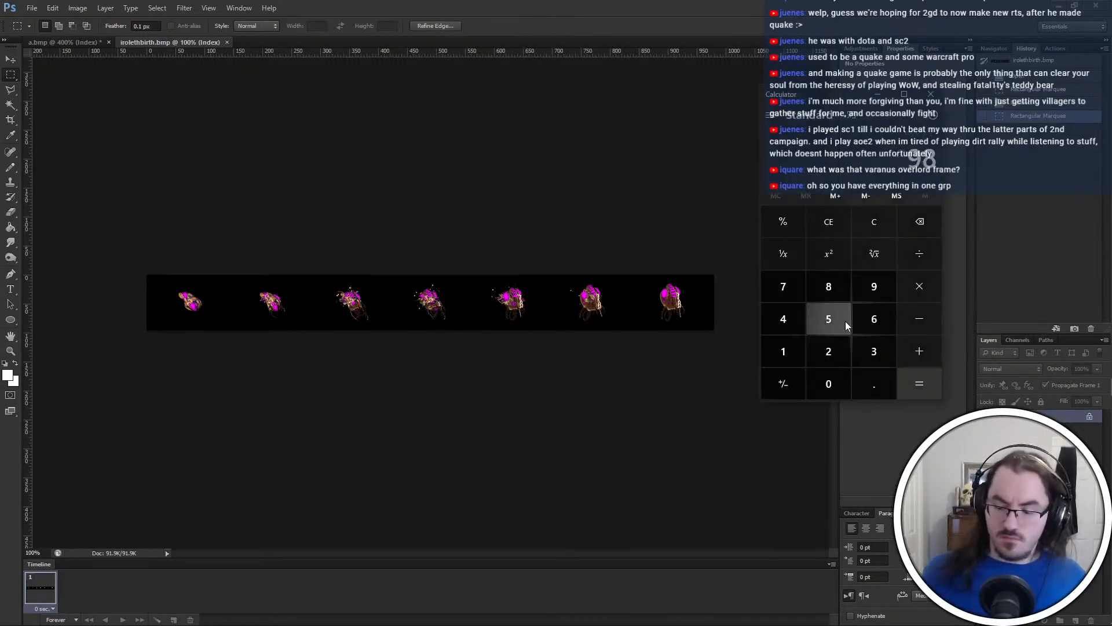
key("Return")
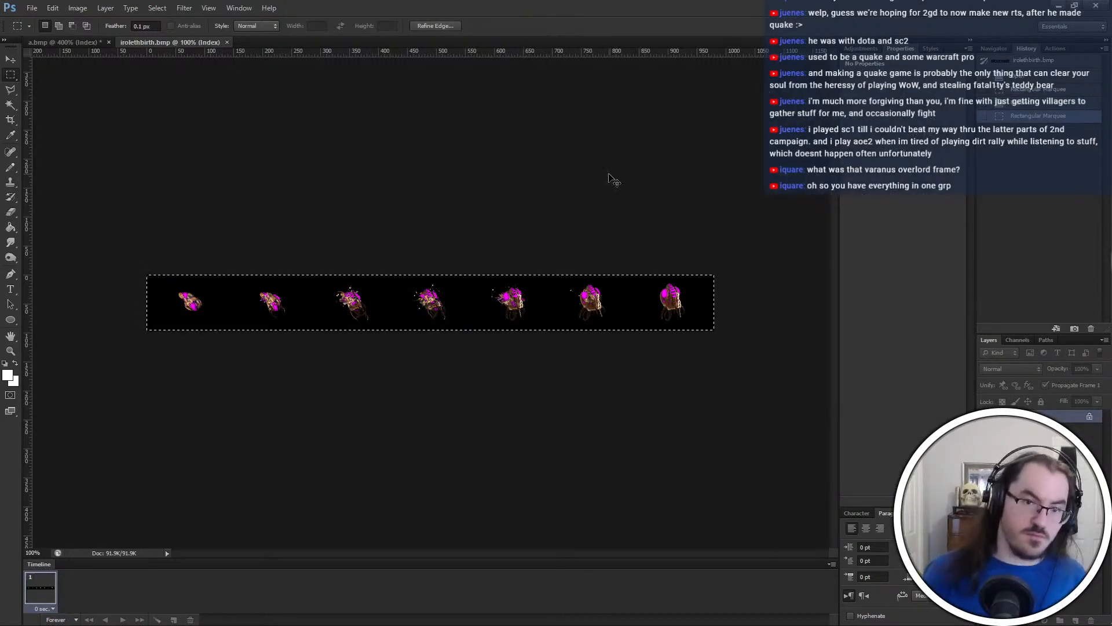
Set the grid spacing to one gridline every 140 pixels and show the grid over irolethbirth.bmp
key("ctrl+k")
double_click(534, 238)
type("140")
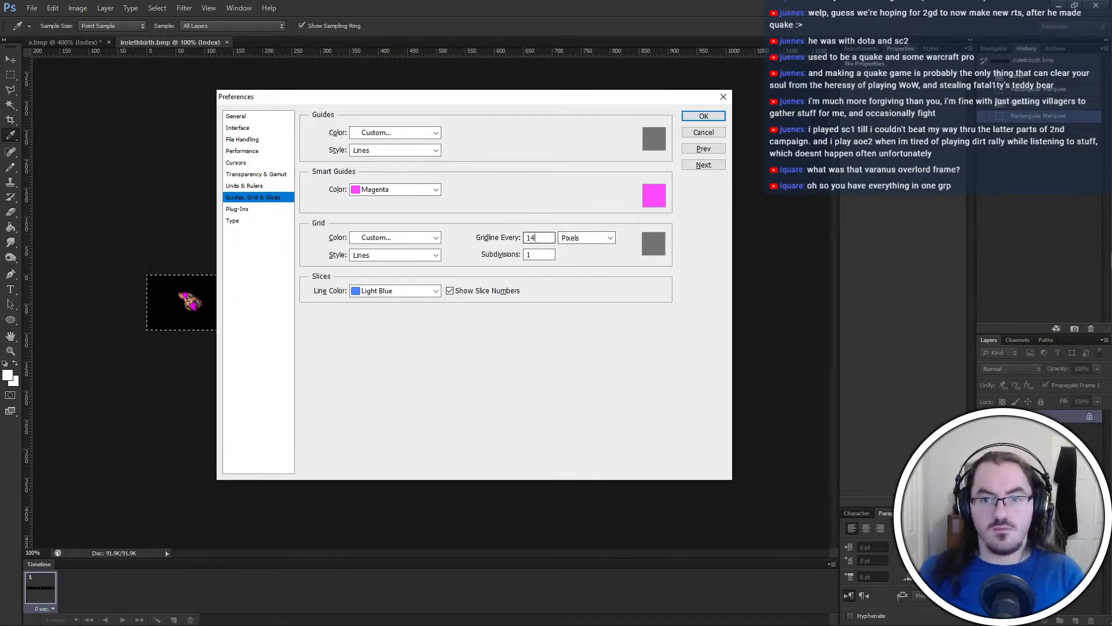
key("Return")
key("ctrl+apostrophe")
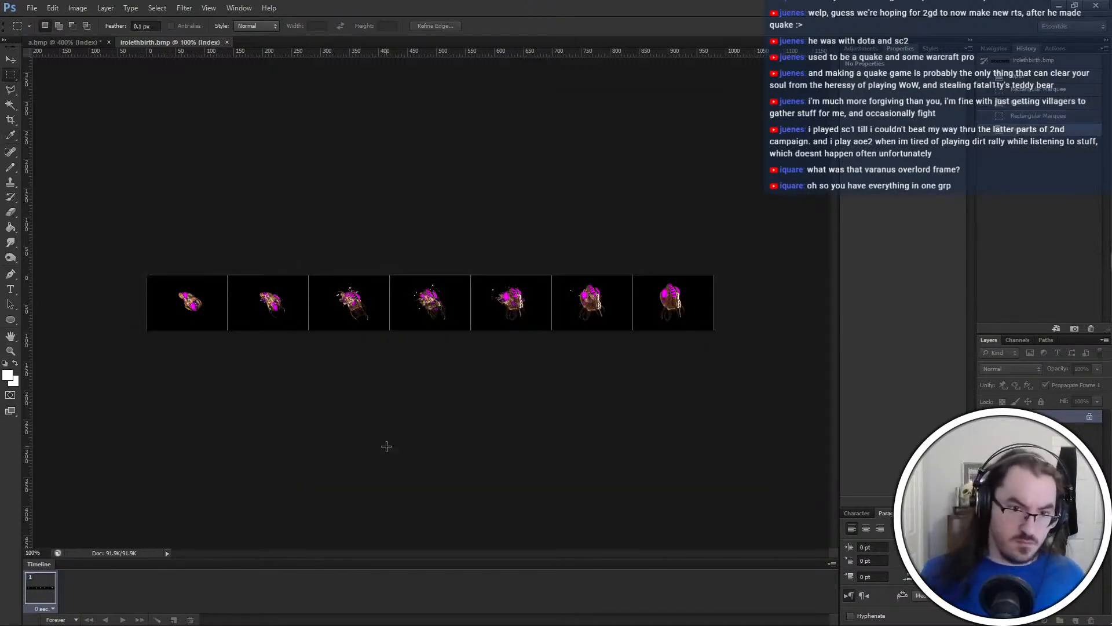
Copy the first birth frame of irolethbirth.bmp and select the first empty frame slot below the guide in a.bmp
left_click_drag(110, 239, 229, 377)
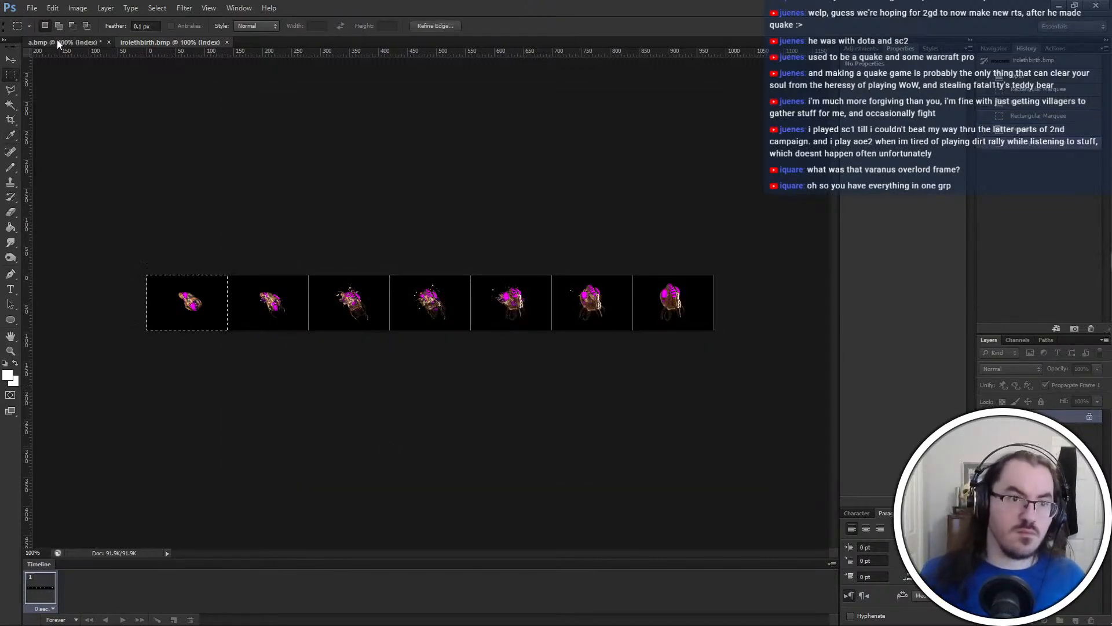
left_click(36, 43)
left_click_drag(646, 511, 675, 487)
scroll(672, 545, "down", 1, "shift")
scroll(666, 441, "down", 3, "shift")
scroll(603, 84, "up", 1)
scroll(591, 397, "up", 6)
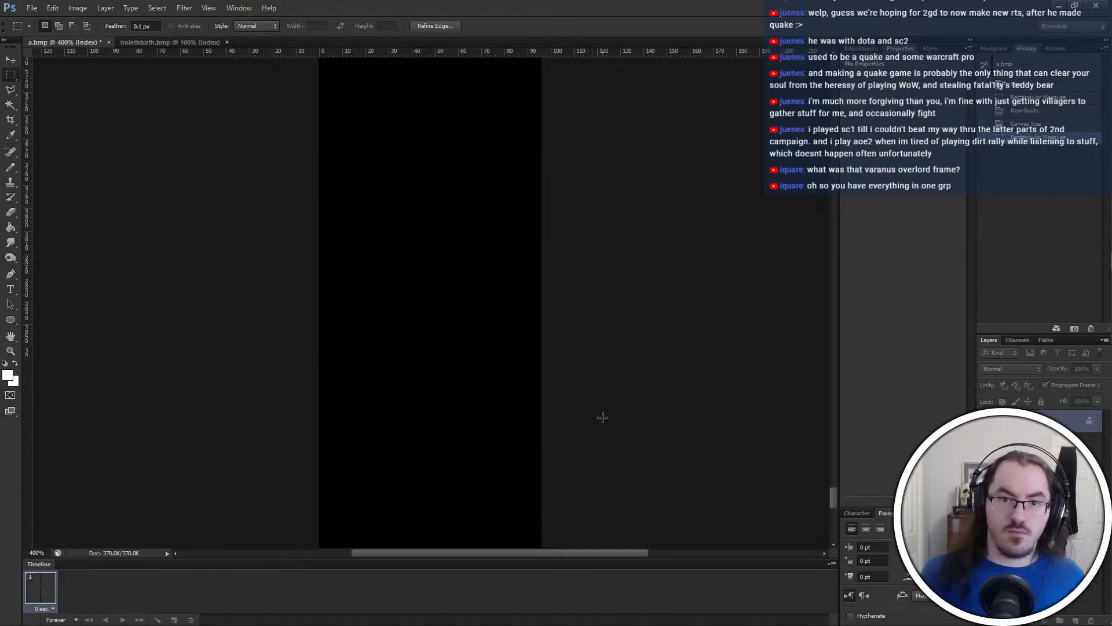
scroll(603, 418, "down", 1, "alt")
scroll(603, 419, "down", 3, "alt")
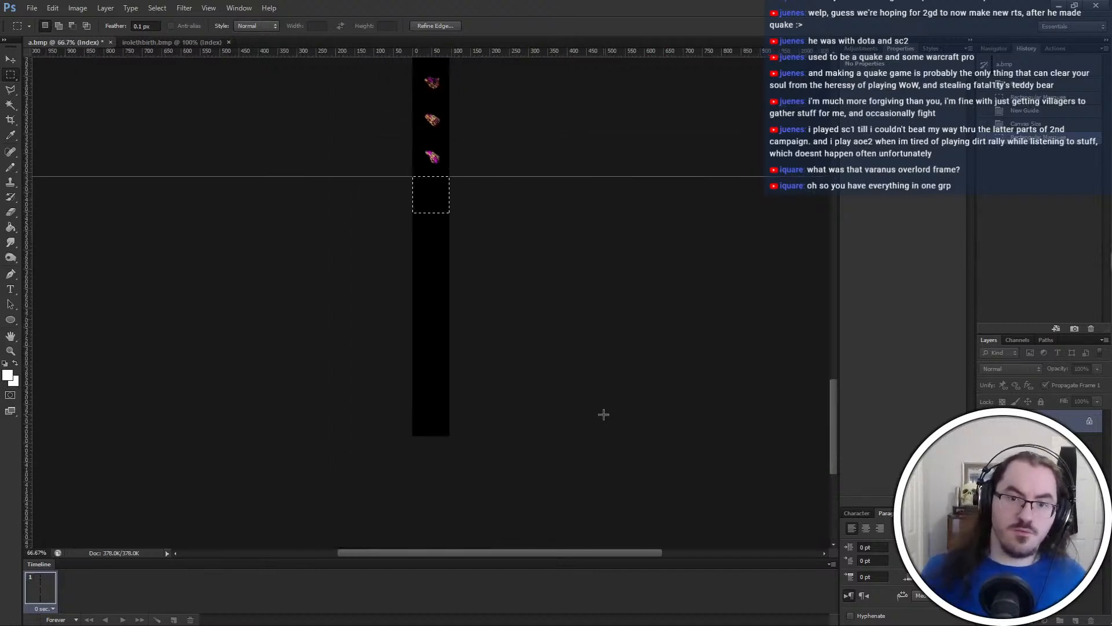
Add six horizontal guides one frame height apart down the empty area of a.bmp, using the frame-sized selection as spacer, and deselect
left_click_drag(419, 55, 440, 241)
left_click_drag(434, 54, 436, 276)
left_click_drag(431, 55, 427, 287)
left_click_drag(437, 263, 437, 301)
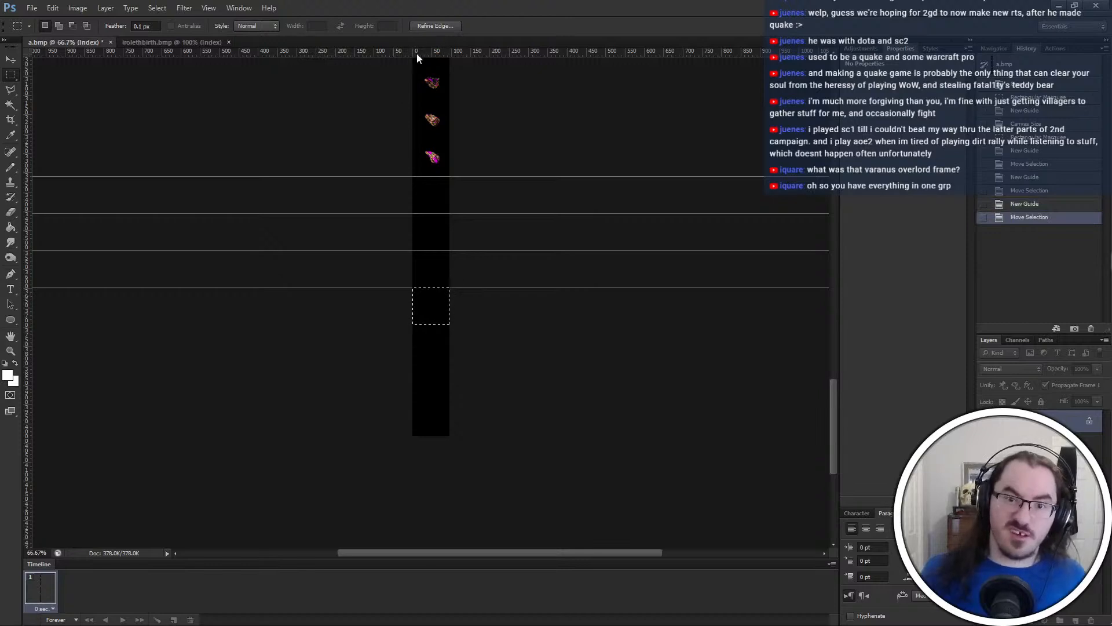
left_click_drag(417, 54, 429, 374)
left_click(412, 57)
key("ctrl+z")
left_click_drag(415, 51, 433, 369)
right_click(434, 369)
left_click(500, 27)
left_click_drag(502, 53, 479, 399)
left_click(466, 312)
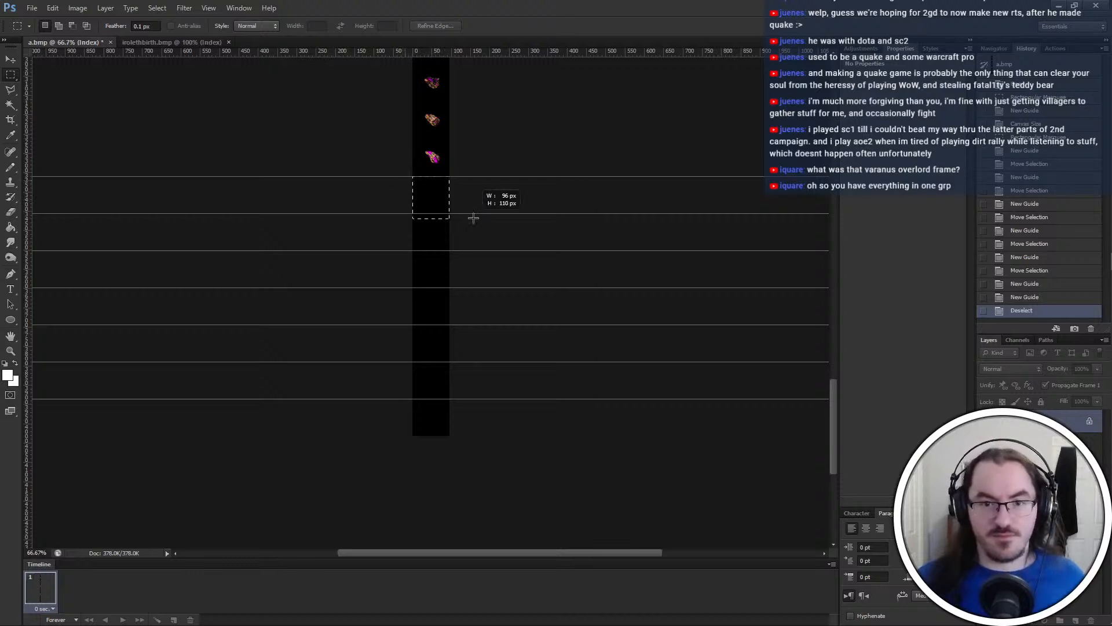
Try pasting the first birth frame into the first empty slot of a.bmp, and revert the history to before the paste
left_click_drag(473, 218, 451, 196)
key("ctrl+v")
key("ctrl+t")
key("ctrl+plus")
key("ctrl+plus")
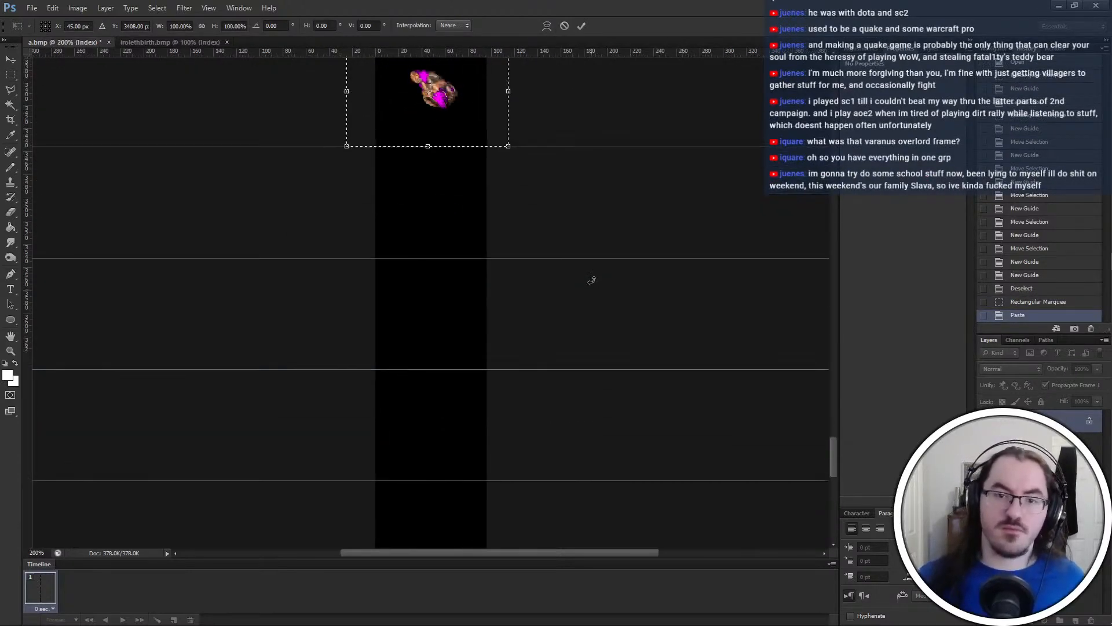
key("Return")
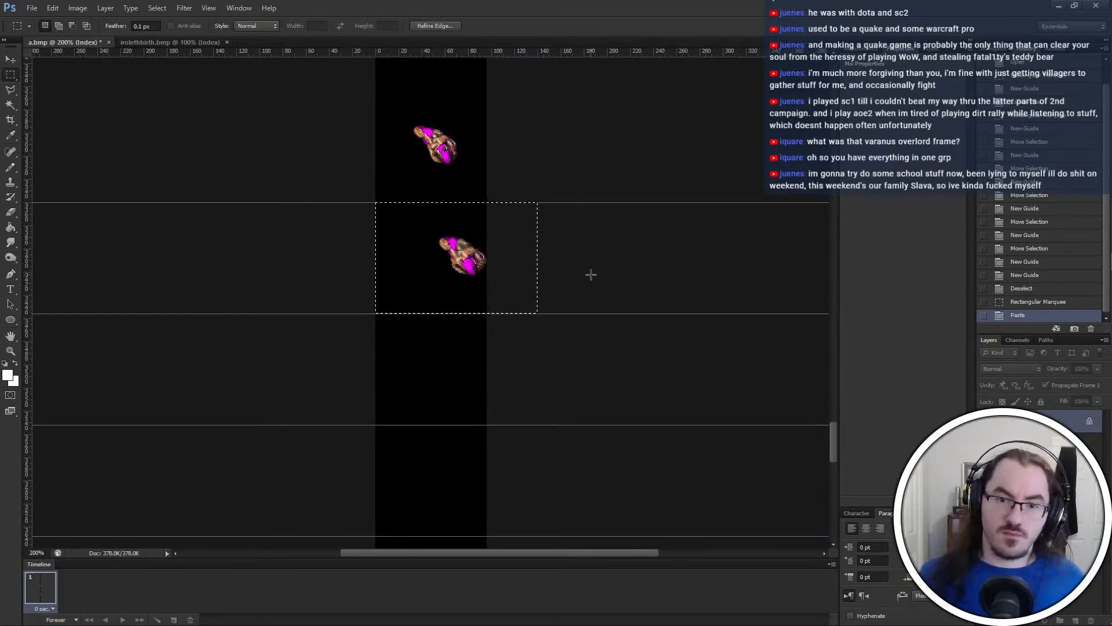
key("Delete")
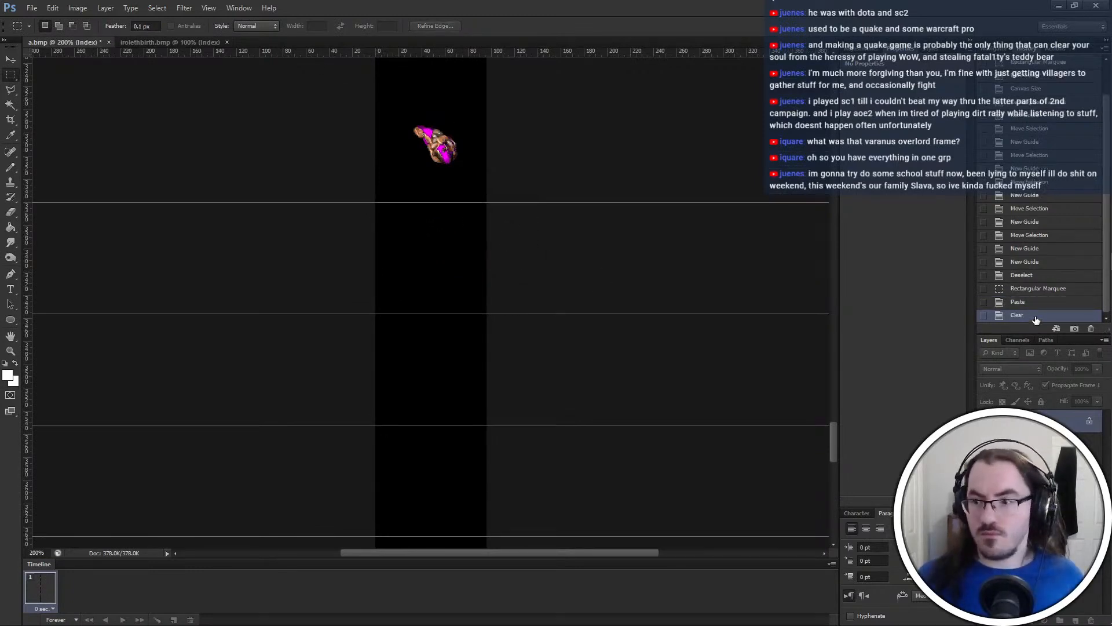
left_click(1045, 281)
left_click(1038, 289)
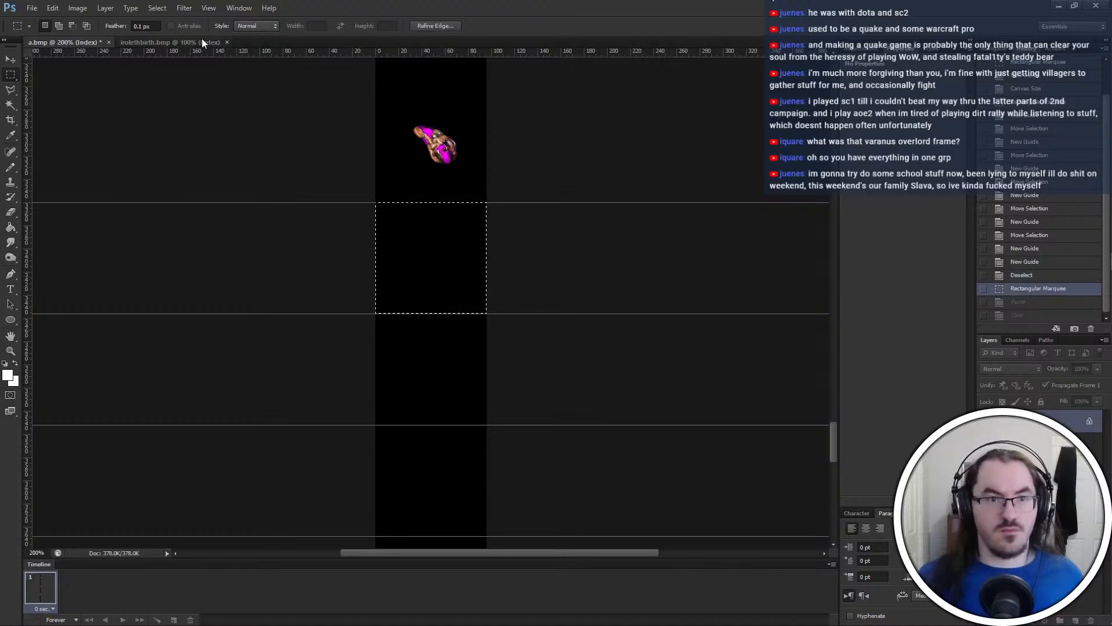
Try widening the a.bmp canvas by a relative amount, anchored at the centre
left_click(201, 41)
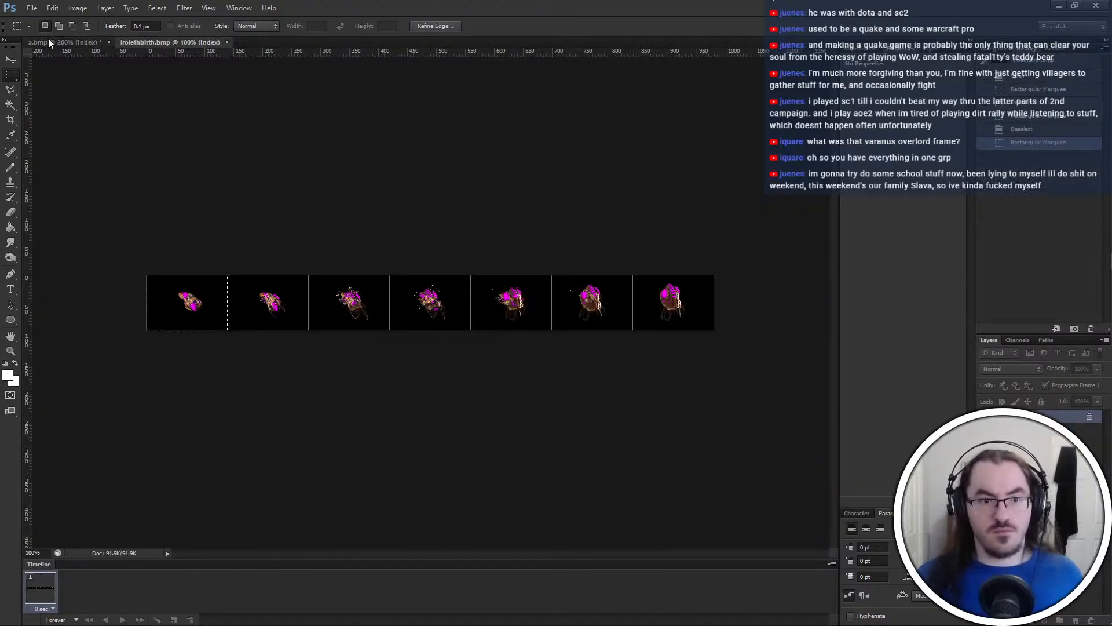
left_click_drag(110, 252, 223, 381)
left_click(130, 136)
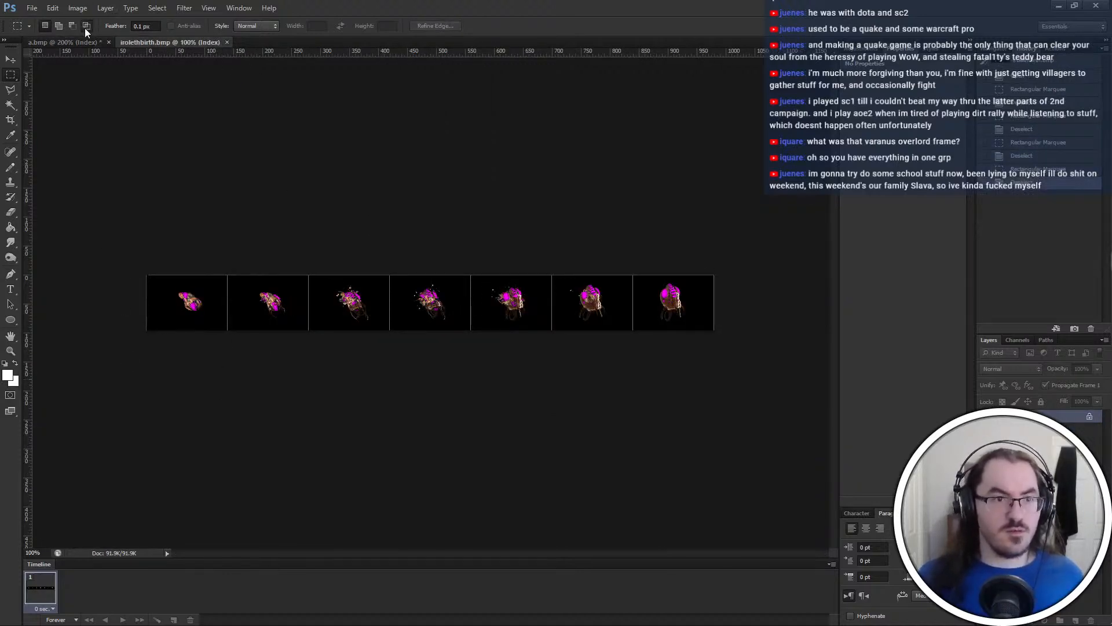
left_click(74, 40)
key("ctrl+alt+c")
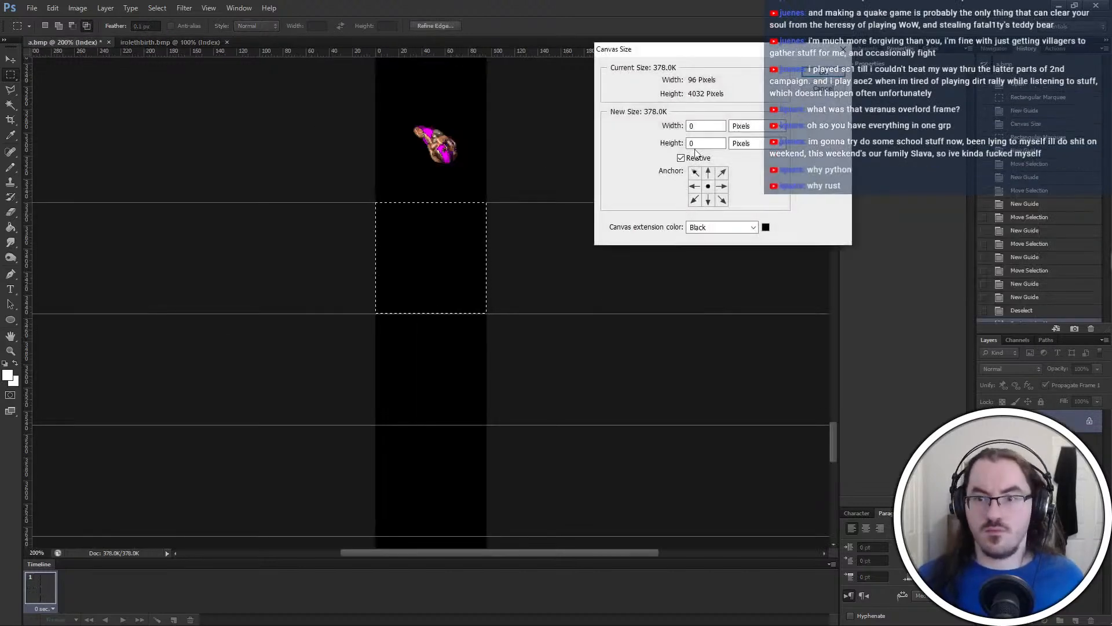
key("Return")
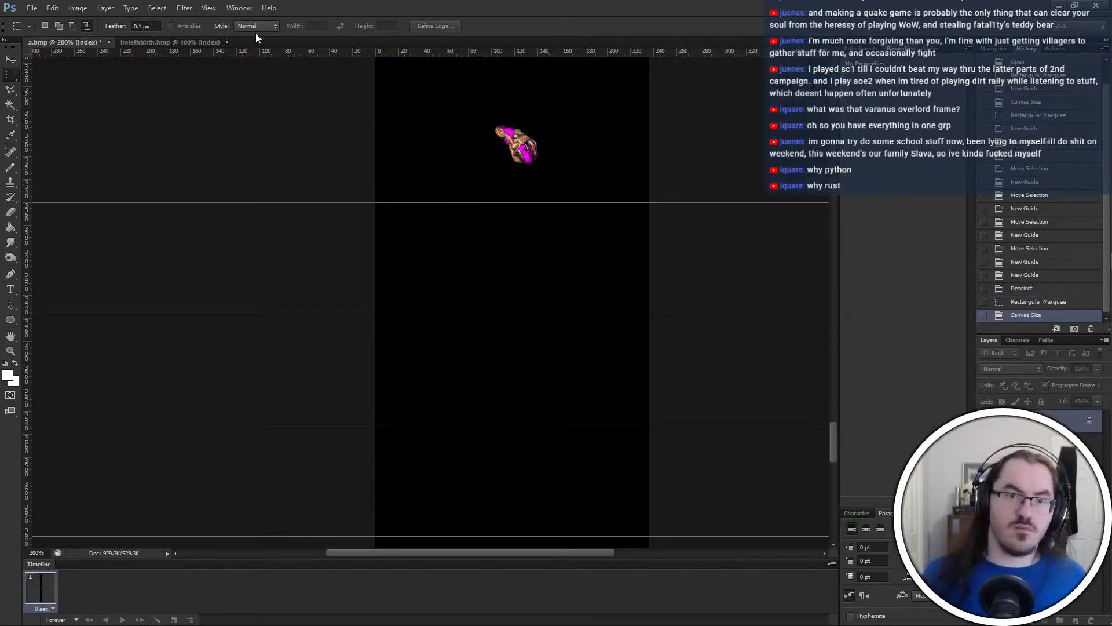
Try pasting the first birth frame into the first empty slot of the widened a.bmp, and undo back to before the canvas resize
left_click(174, 43)
left_click_drag(233, 380, 233, 379)
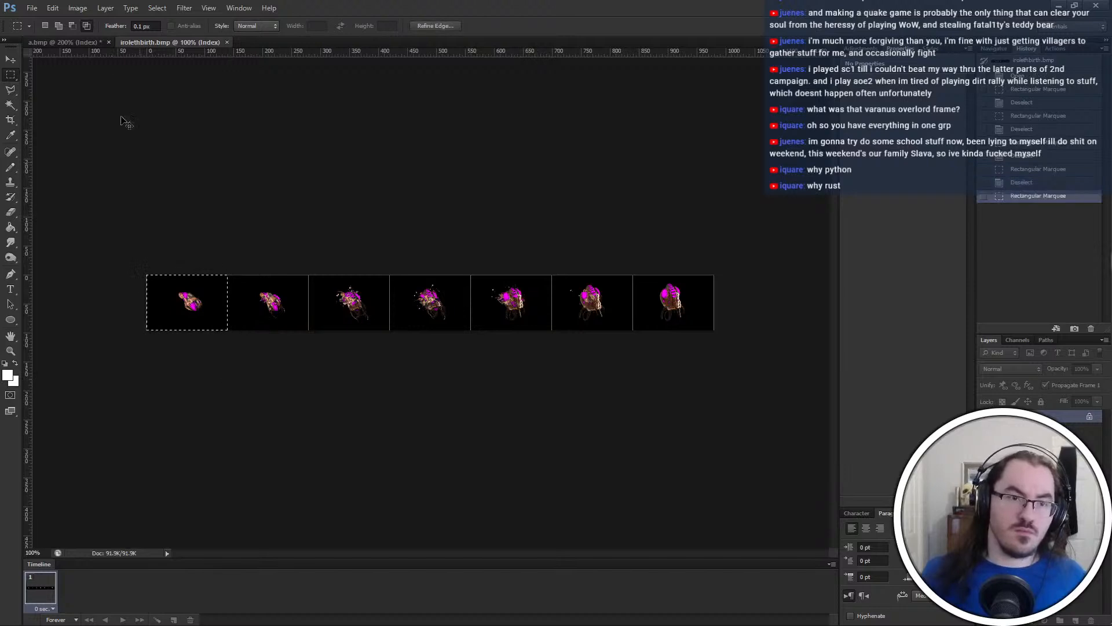
left_click(72, 42)
left_click_drag(350, 200, 683, 313)
key("ctrl+v")
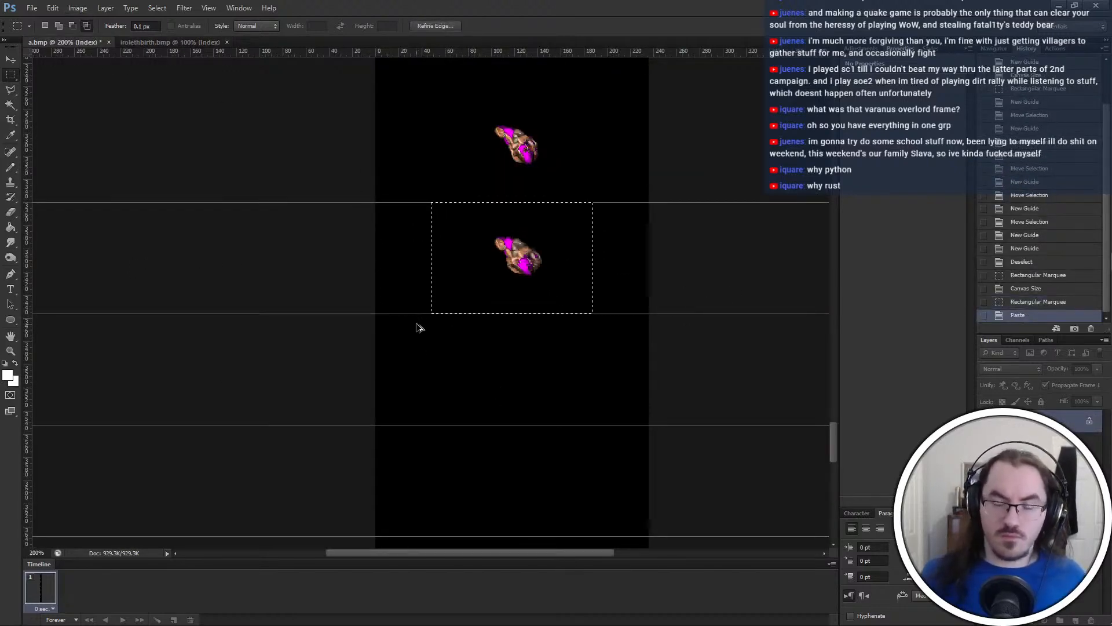
key("ctrl+alt+z")
key("ctrl+alt+z")
key("ctrl+alt+z")
Turn off relative sizing and set the a.bmp canvas width to 140 pixels, anchored at the centre
key("ctrl+alt+c")
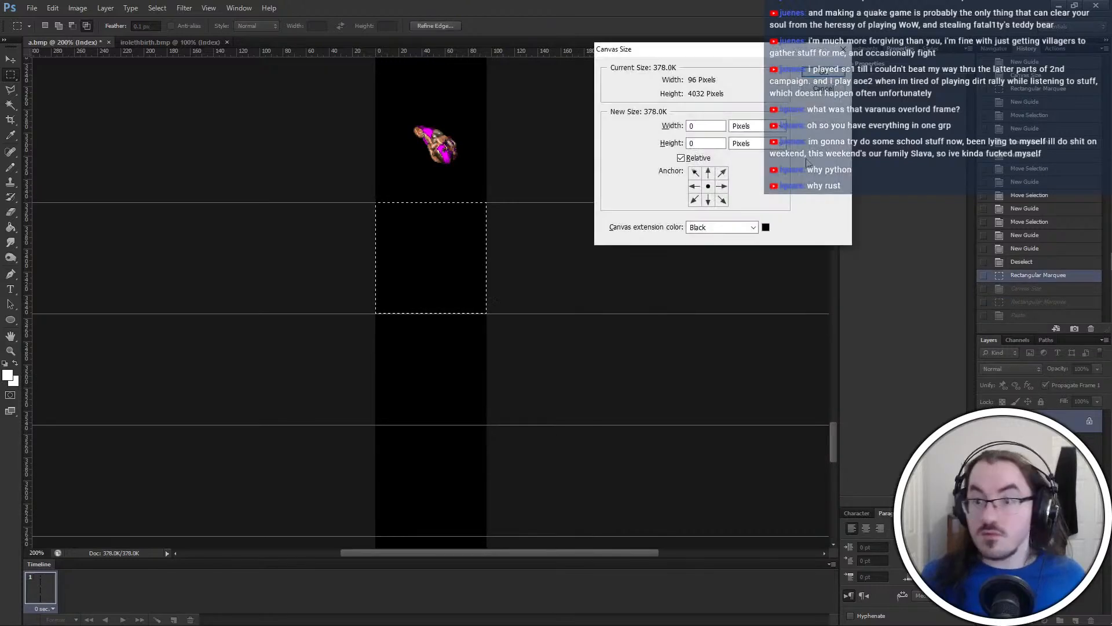
left_click_drag(702, 127, 670, 132)
left_click(695, 158)
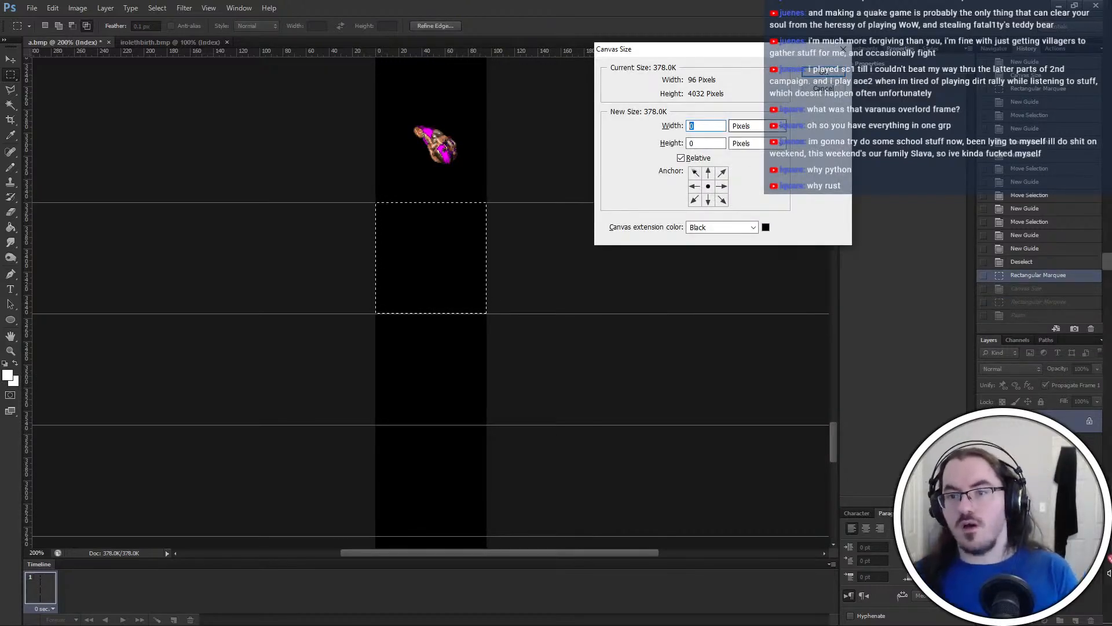
left_click_drag(705, 127, 644, 152)
type("140")
key("Return")
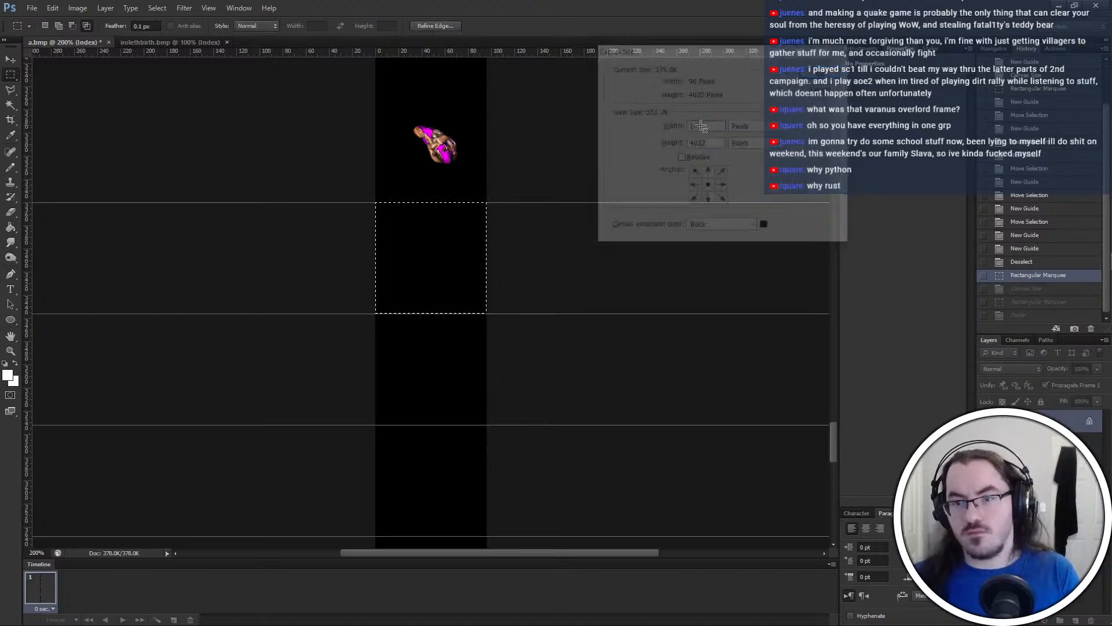
Paste the first birth frame into the first empty slot of a.bmp and select the full-width slot below it
left_click_drag(358, 202, 363, 427)
key("ctrl+v")
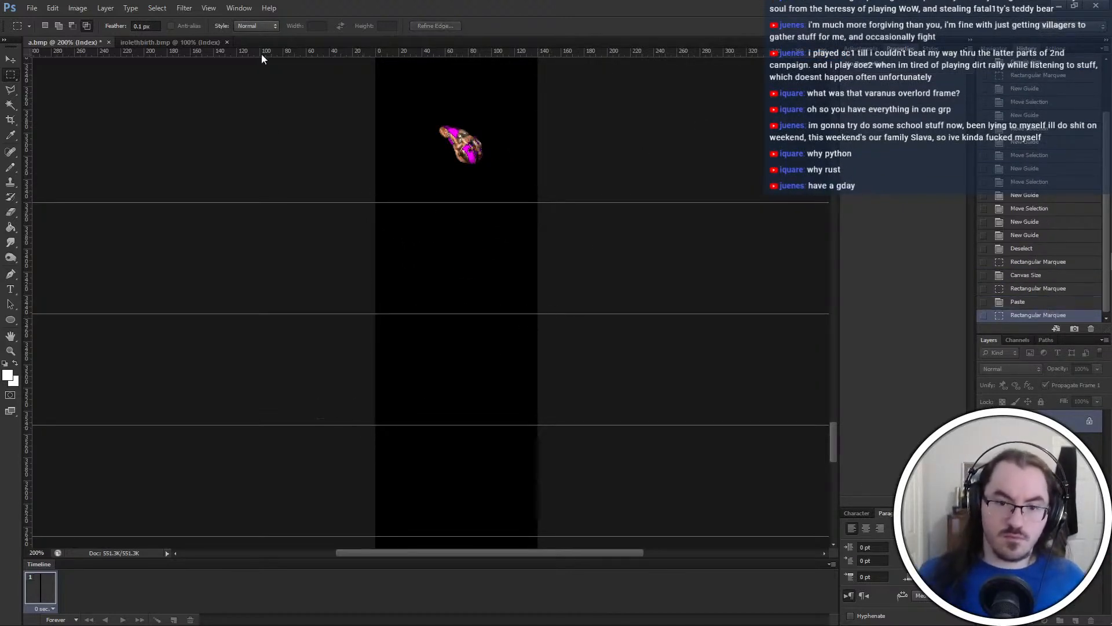
key("ctrl+z")
left_click(365, 315)
left_click_drag(364, 314, 552, 423)
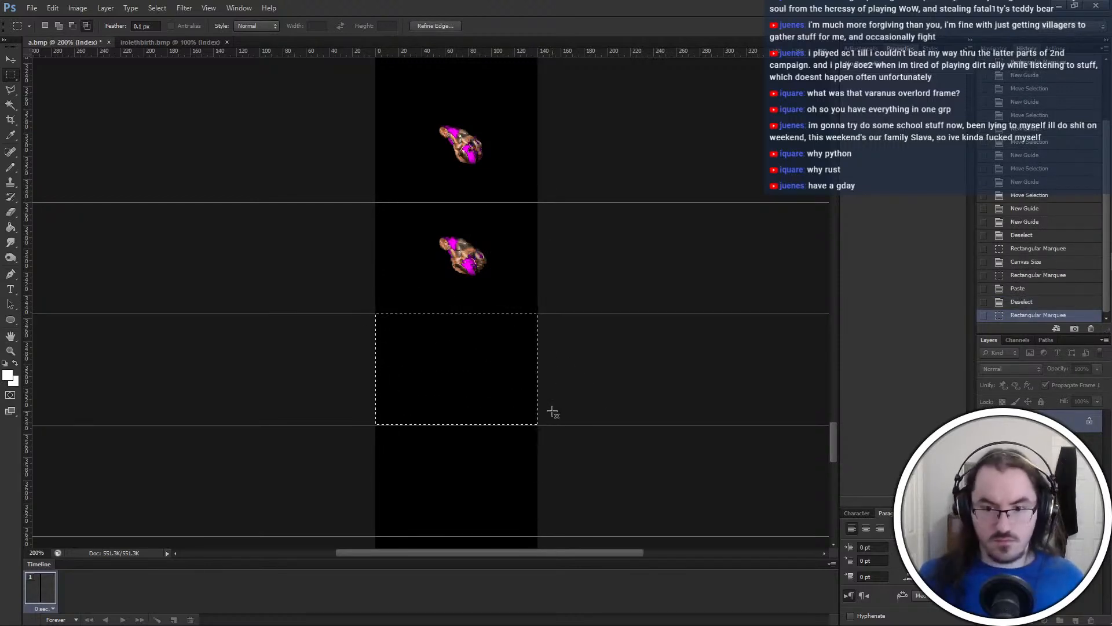
key("Tab")
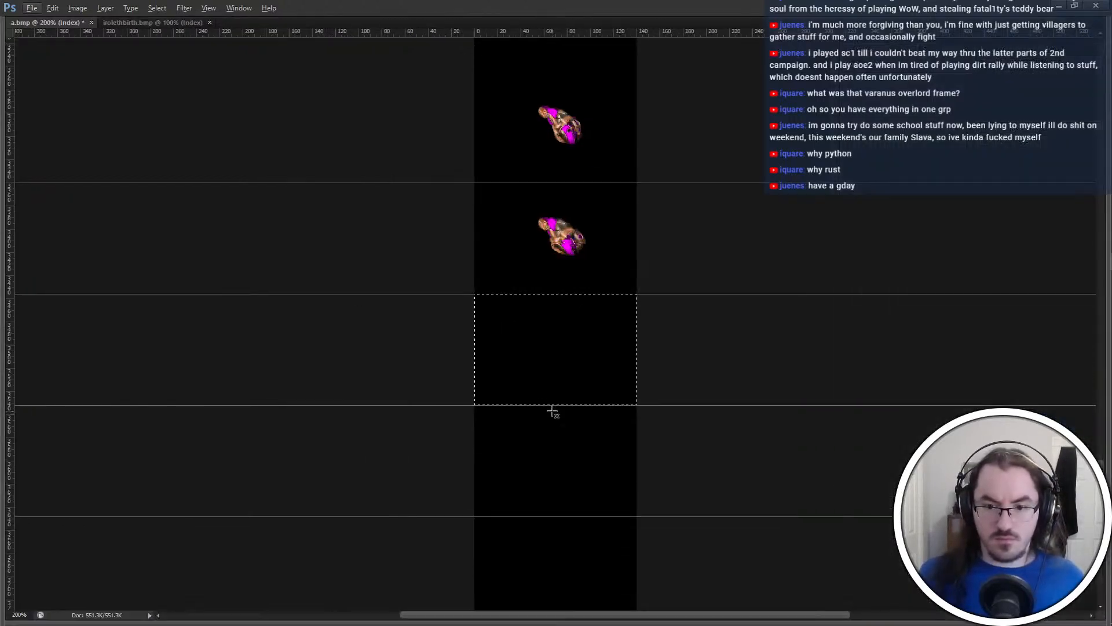
key("Tab")
key("alt+Tab")
key("alt+Tab")
left_click(185, 44)
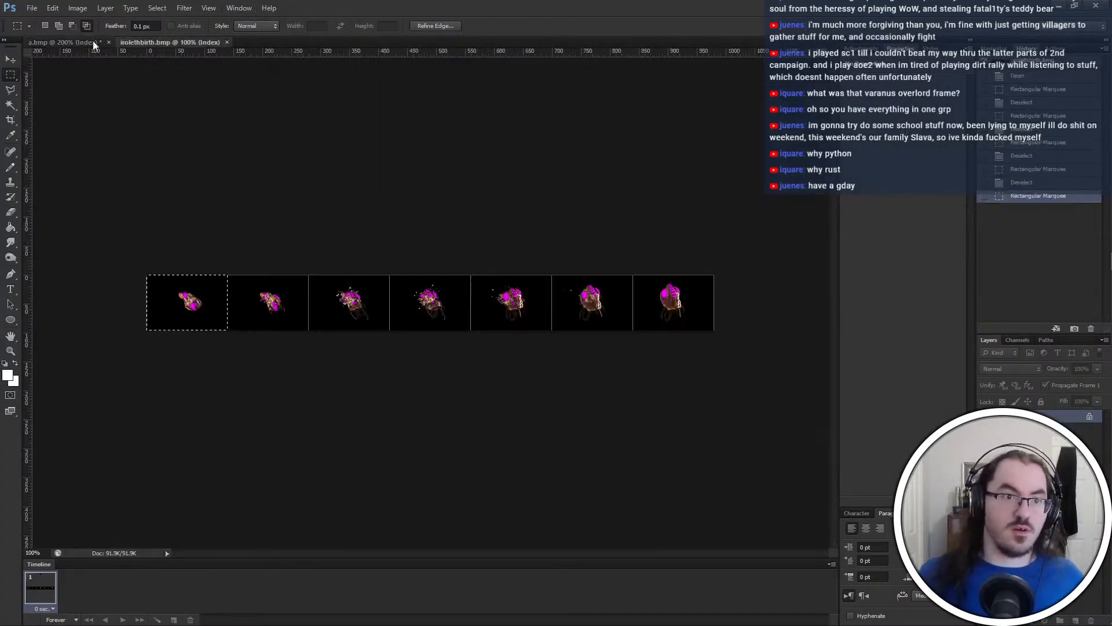
left_click(79, 42)
Copy the second birth frame from irolethbirth.bmp into the selected second slot of a.bmp
left_click(169, 42)
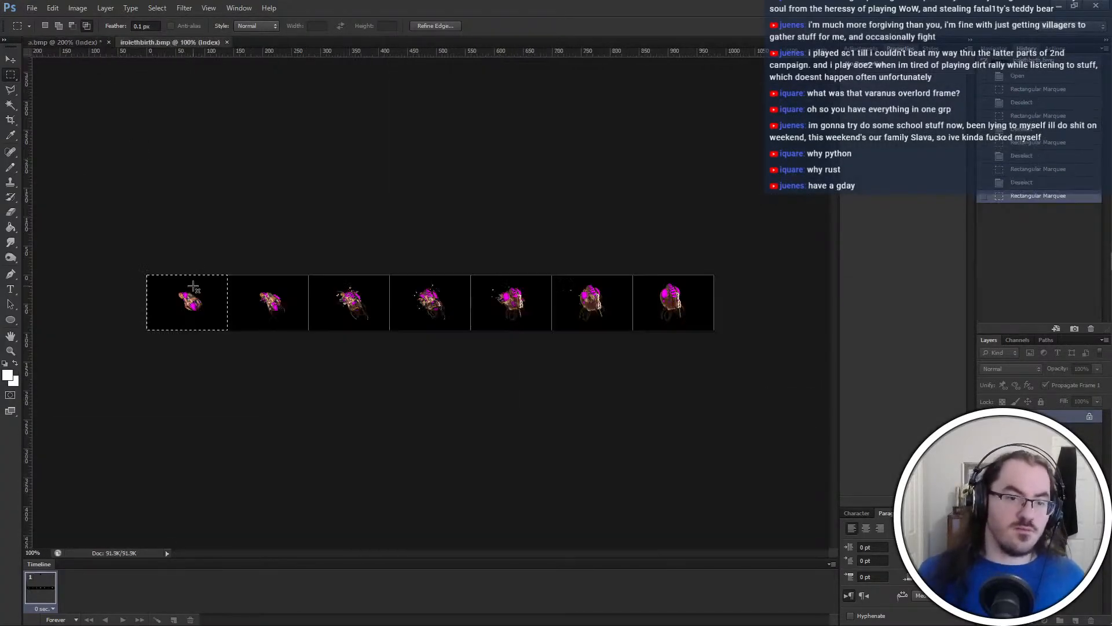
left_click_drag(228, 275, 309, 362)
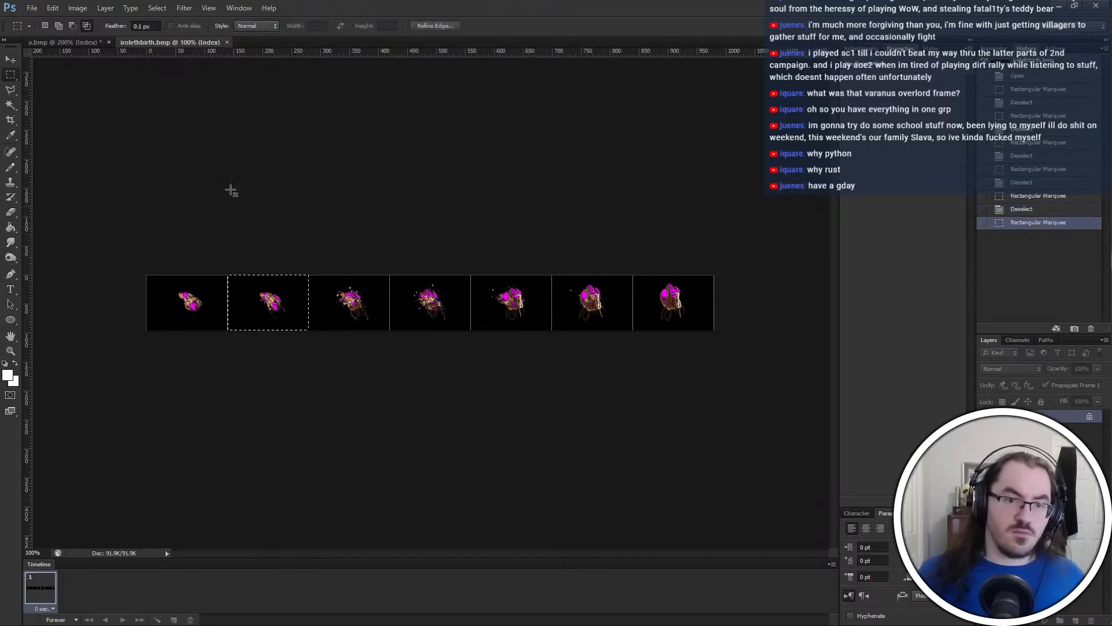
key("ctrl+c")
left_click(80, 42)
key("ctrl+v")
Switch the marquee to new-selection mode and copy the third birth frame into the third added slot of a.bmp
left_click(45, 25)
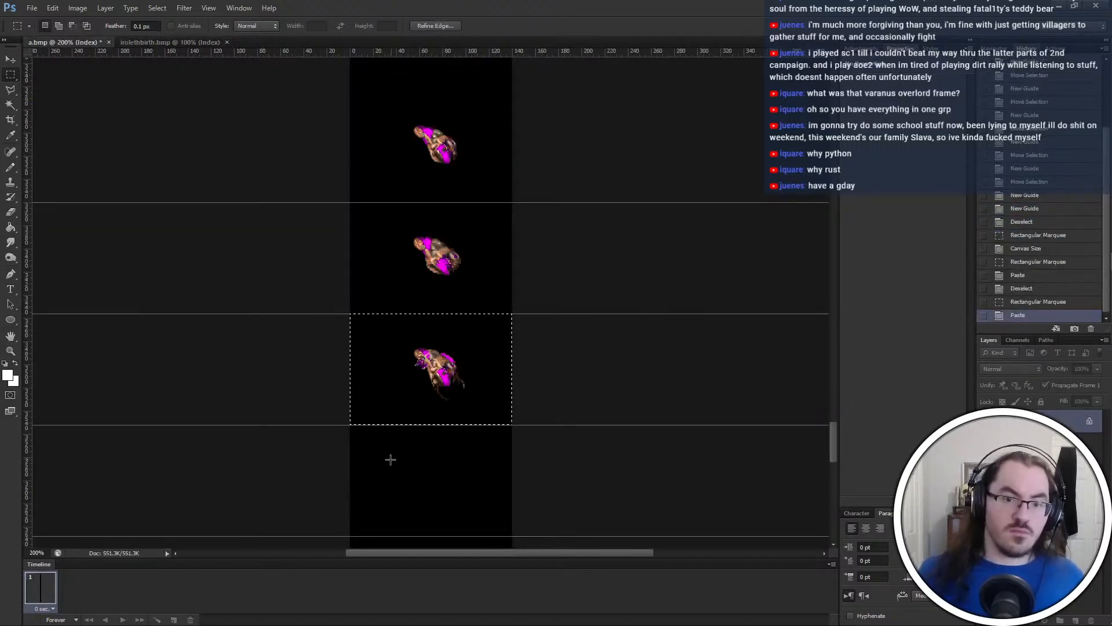
left_click_drag(350, 425, 544, 534)
scroll(456, 257, "down", 3)
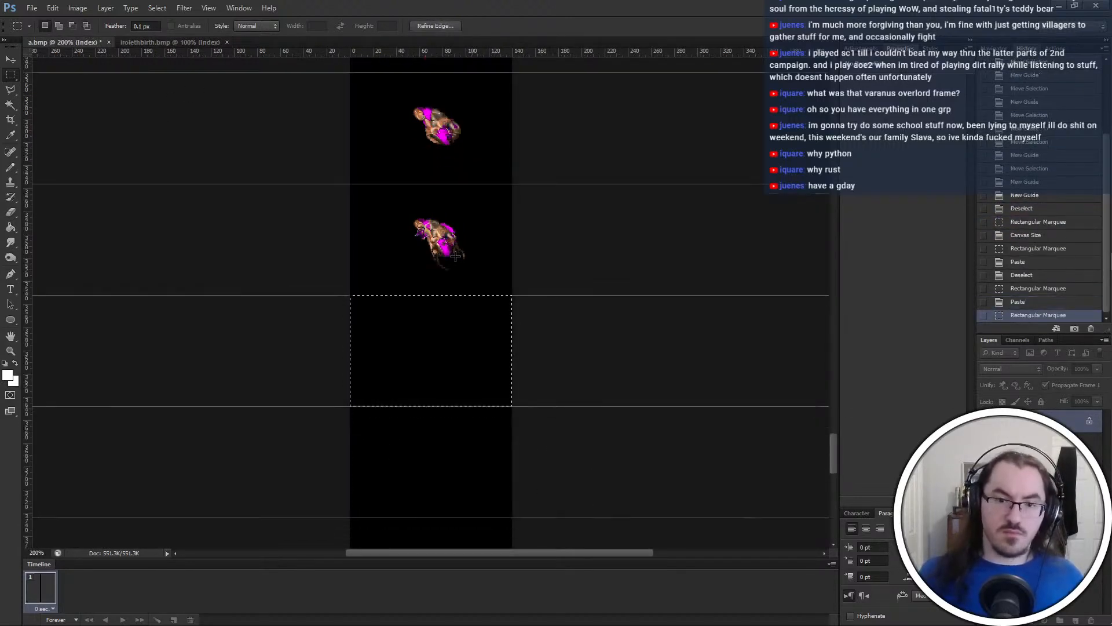
left_click(190, 44)
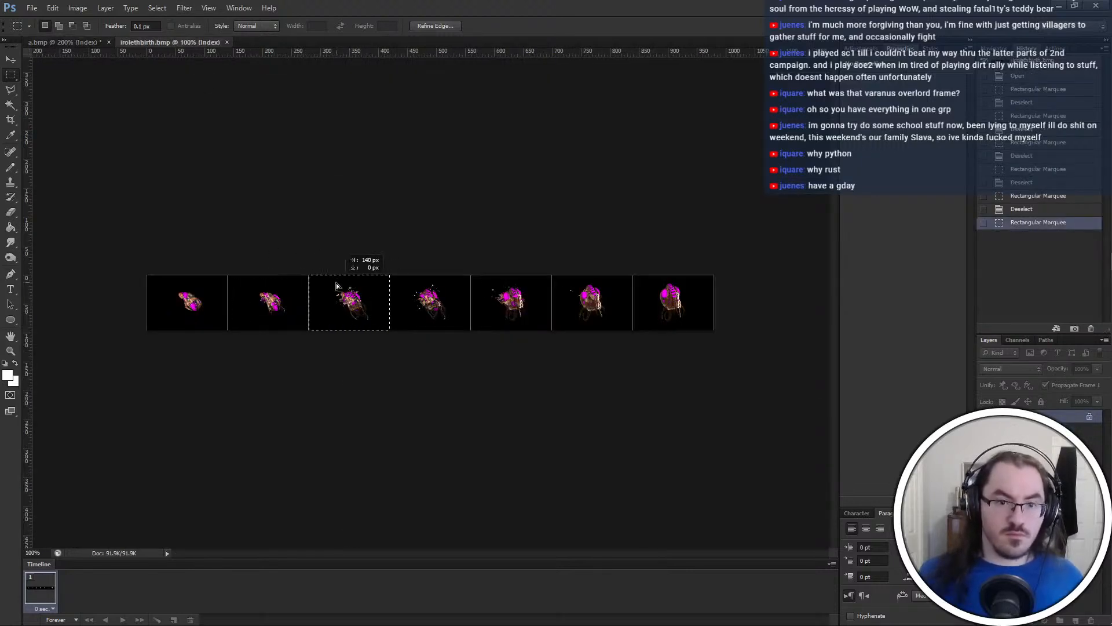
left_click_drag(336, 285, 412, 286)
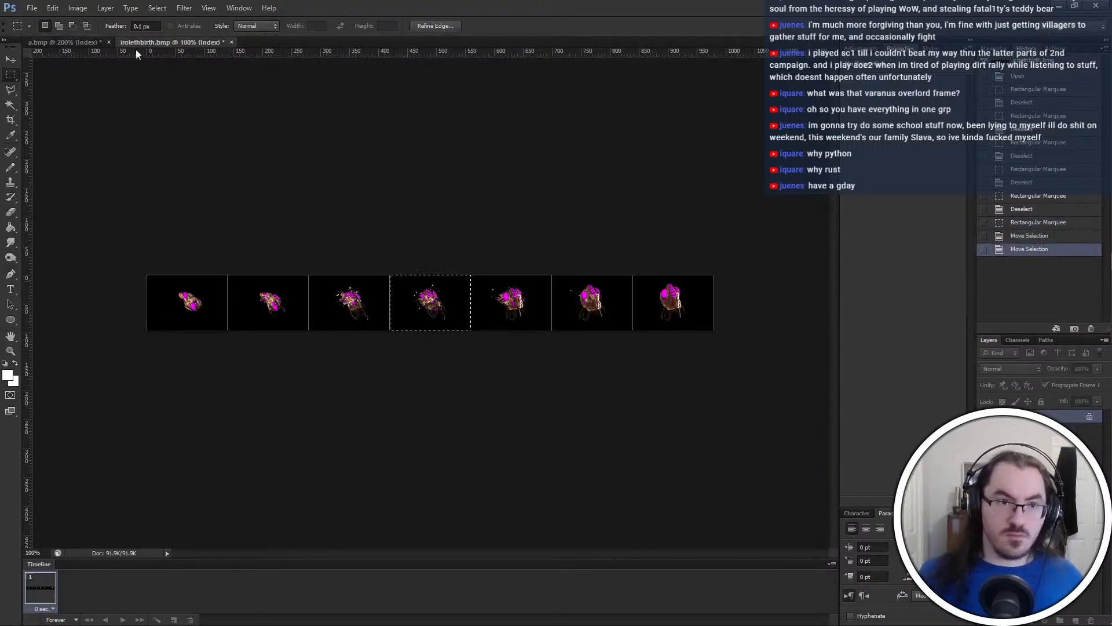
left_click(64, 43)
key("ctrl+v")
Paste the fourth birth frame into the fourth added slot of a.bmp and copy the fifth frame from irolethbirth.bmp
left_click_drag(544, 418, 544, 424)
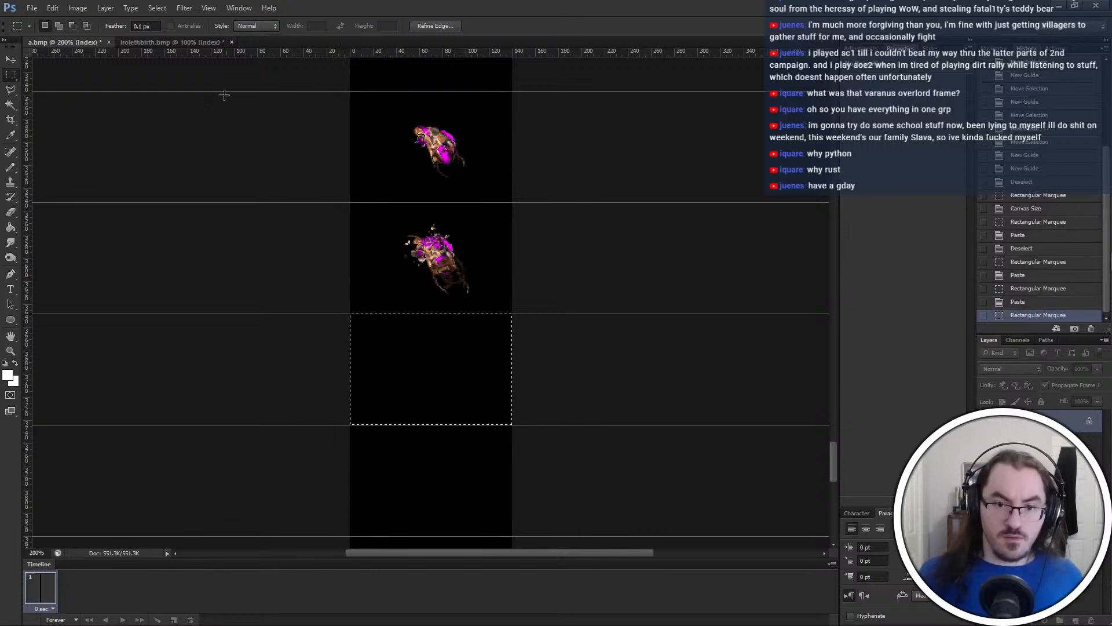
left_click(174, 42)
left_click_drag(442, 287, 530, 296)
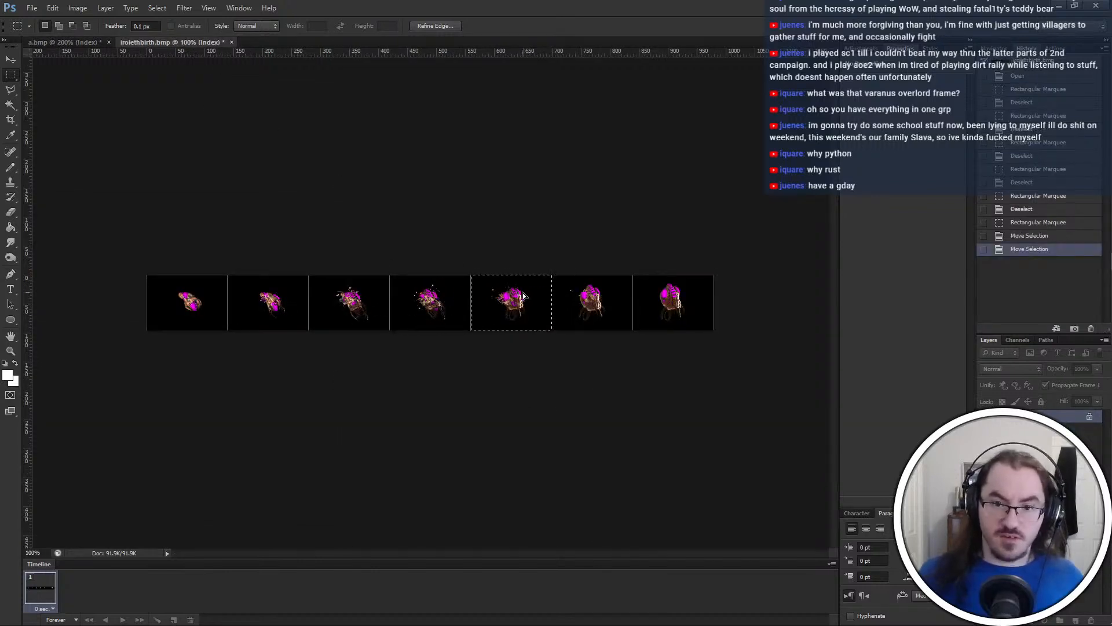
key("ctrl+c")
left_click(63, 42)
key("ctrl+v")
Paste the fifth birth frame into the fifth added slot of a.bmp, with the selection in irolethbirth.bmp moved to the sixth frame
scroll(459, 281, "down", 3)
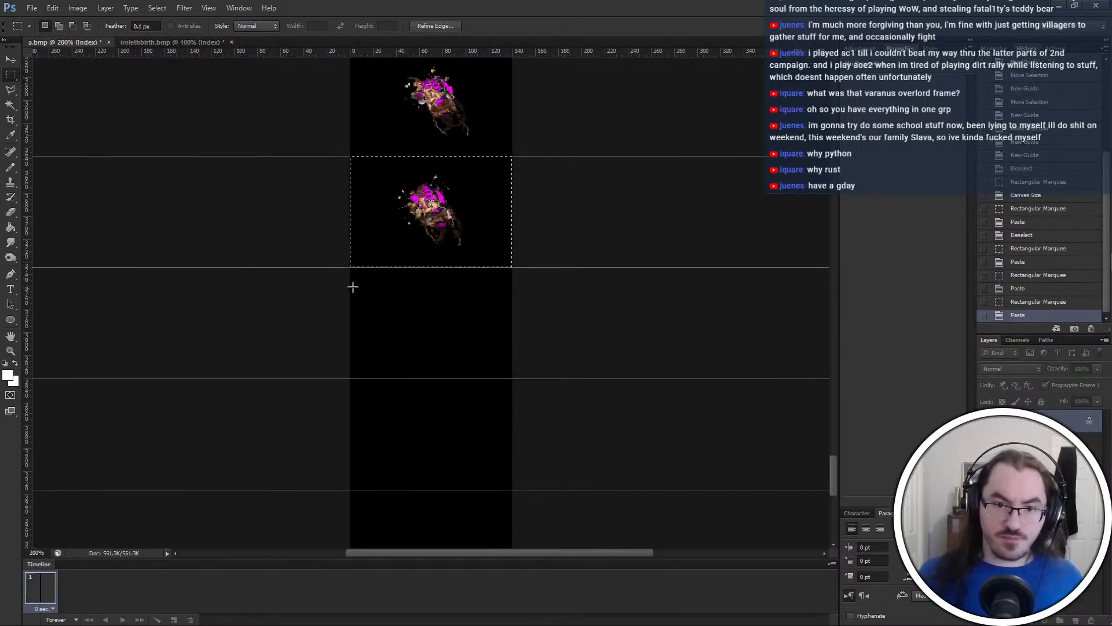
left_click_drag(350, 267, 512, 379)
left_click(199, 41)
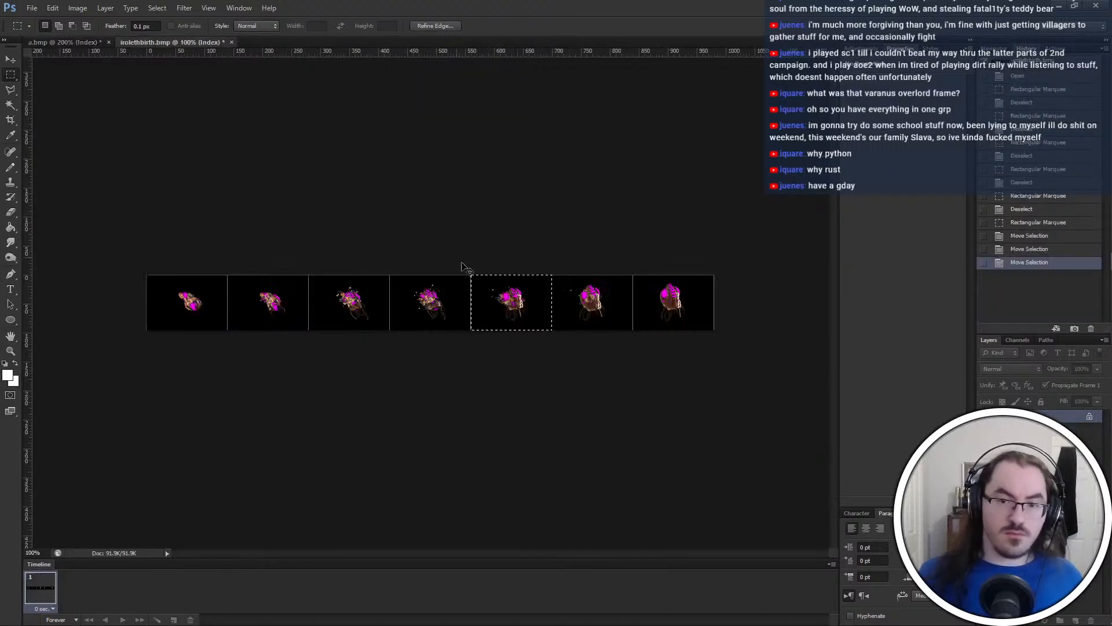
left_click_drag(504, 289, 585, 289)
key("ctrl+c")
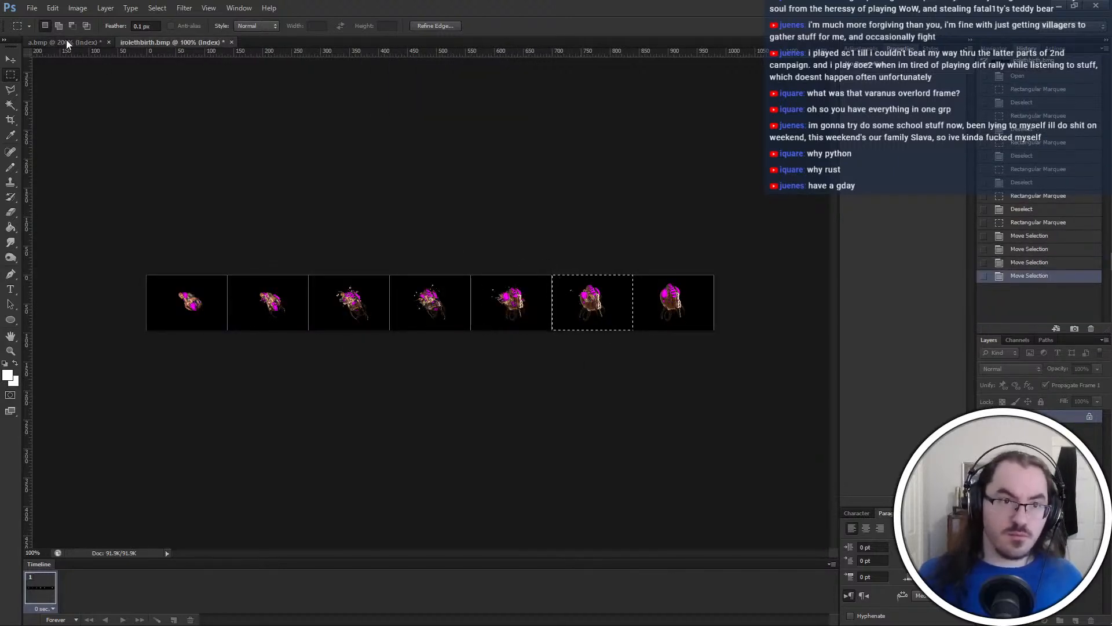
left_click(63, 43)
key("ctrl+v")
Paste the sixth birth frame into the sixth added slot of a.bmp and copy the seventh frame from irolethbirth.bmp
scroll(393, 332, "up", 2)
scroll(390, 360, "down", 3)
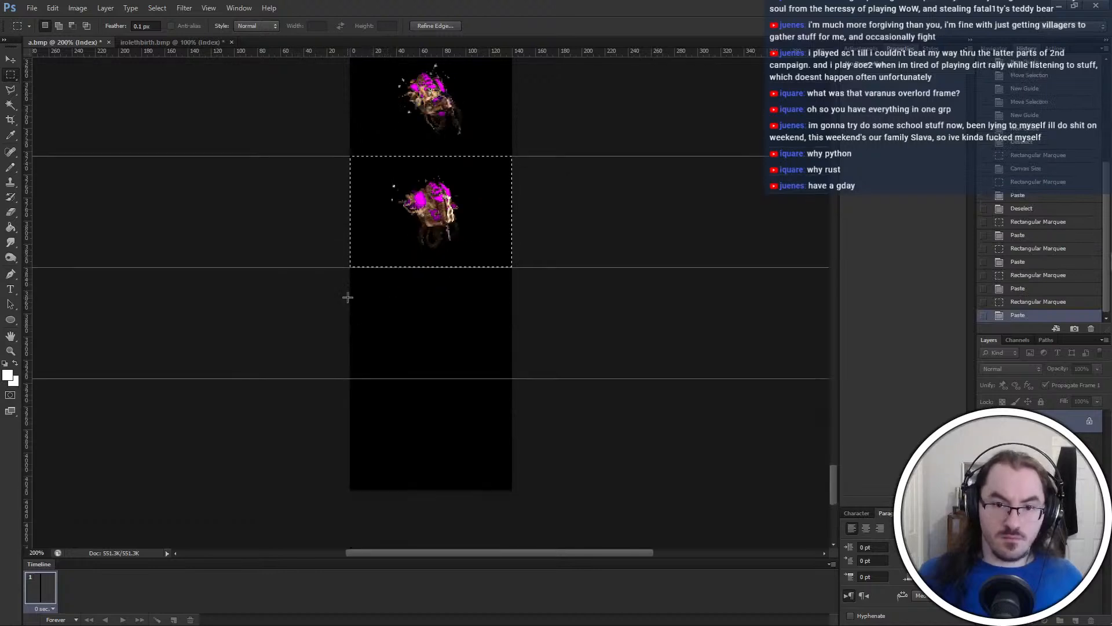
left_click_drag(344, 272, 532, 381)
left_click_drag(512, 267, 343, 380)
left_click(196, 43)
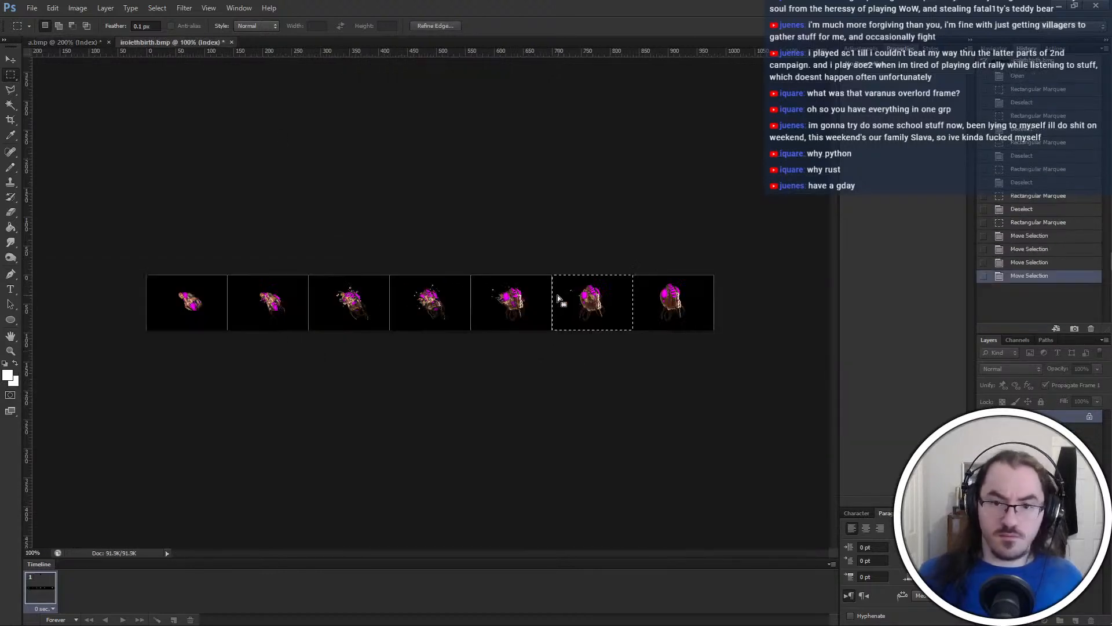
left_click_drag(614, 290, 695, 290)
key("ctrl+c")
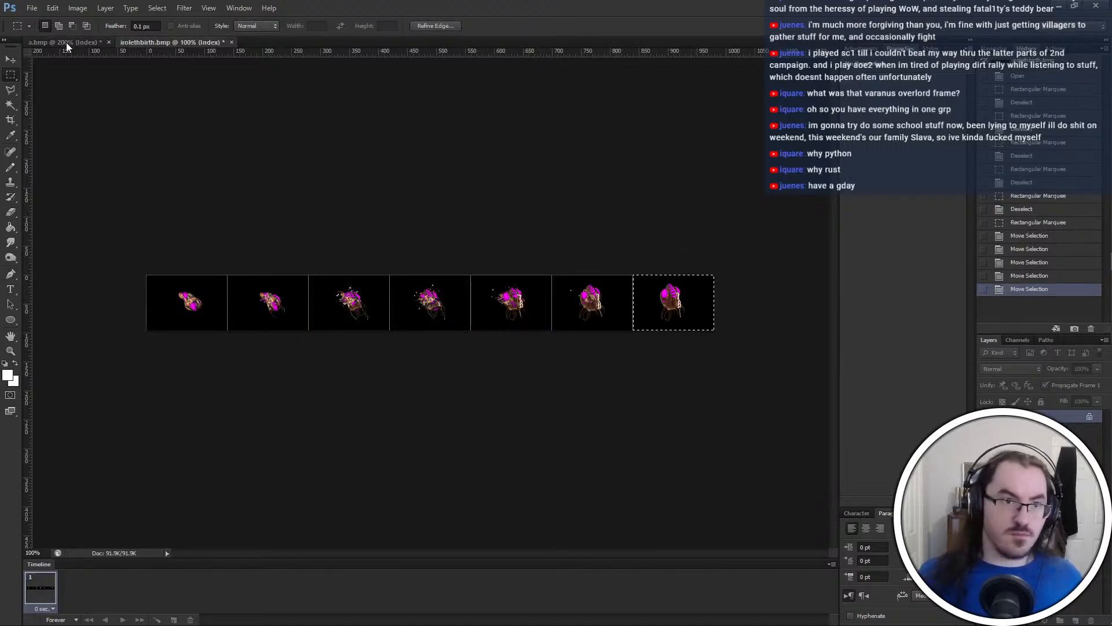
Select the seventh added slot at the end of a.bmp and paste the seventh birth frame into it
left_click(64, 42)
key("ctrl+v")
left_click(179, 45)
left_click(63, 42)
left_click(315, 376)
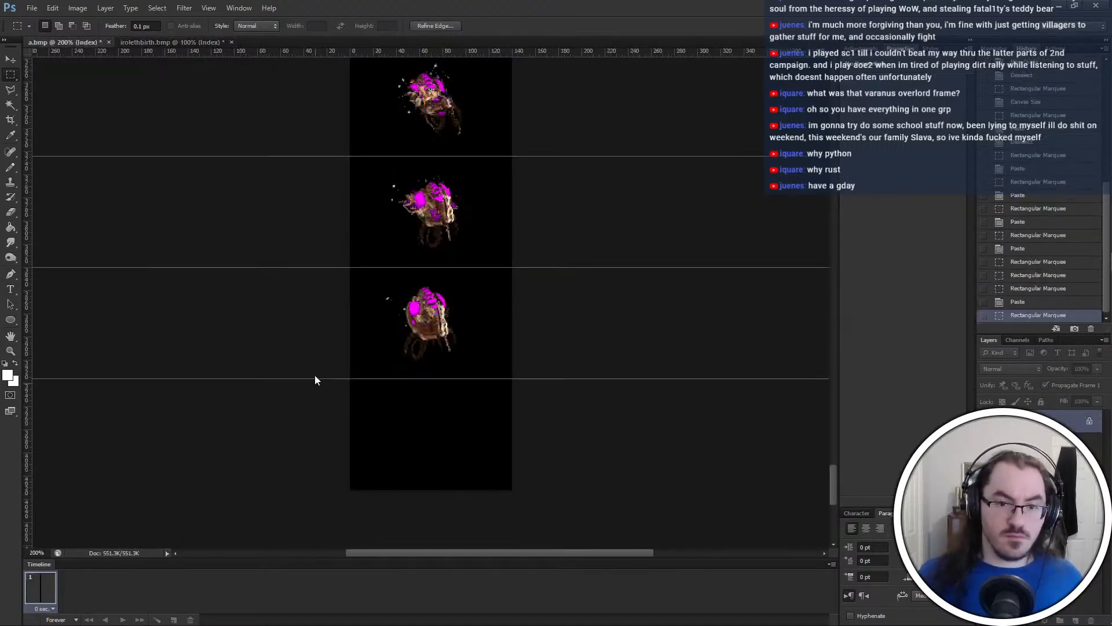
left_click_drag(315, 376, 604, 578)
left_click(524, 368)
mouse_move(524, 368)
left_mouse_down()
mouse_move(424, 256)
mouse_move(272, 168)
left_mouse_up()
key("ctrl+v")
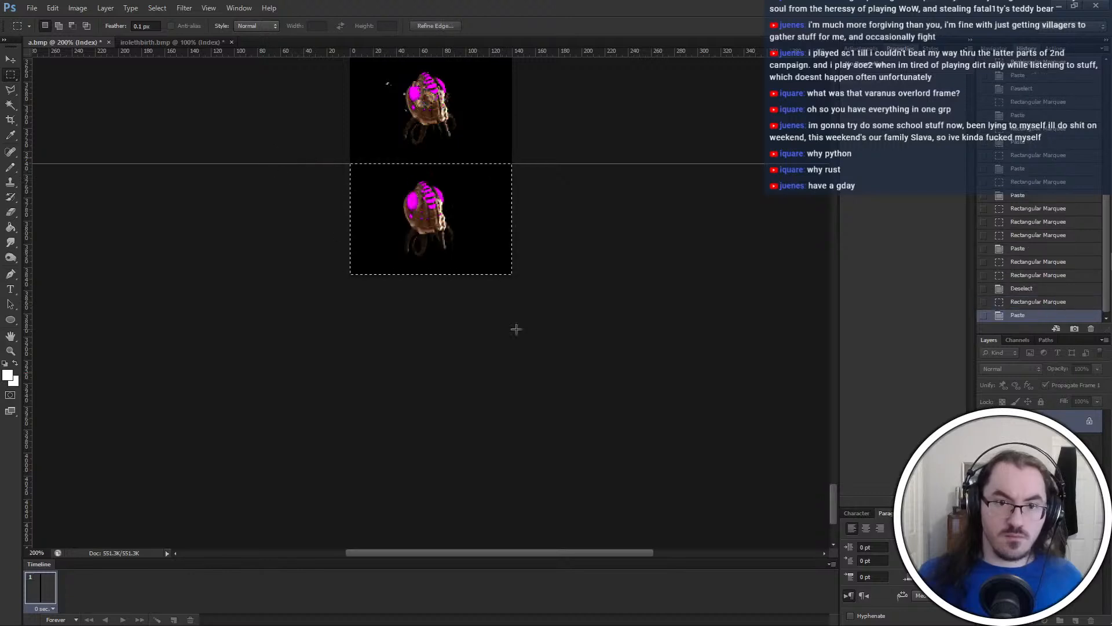
Deselect and save a.bmp, and close both images, discarding the changes to irolethbirth.bmp
left_click(516, 328)
key("ctrl+minus")
key("ctrl+minus")
key("ctrl+minus")
key("ctrl+minus")
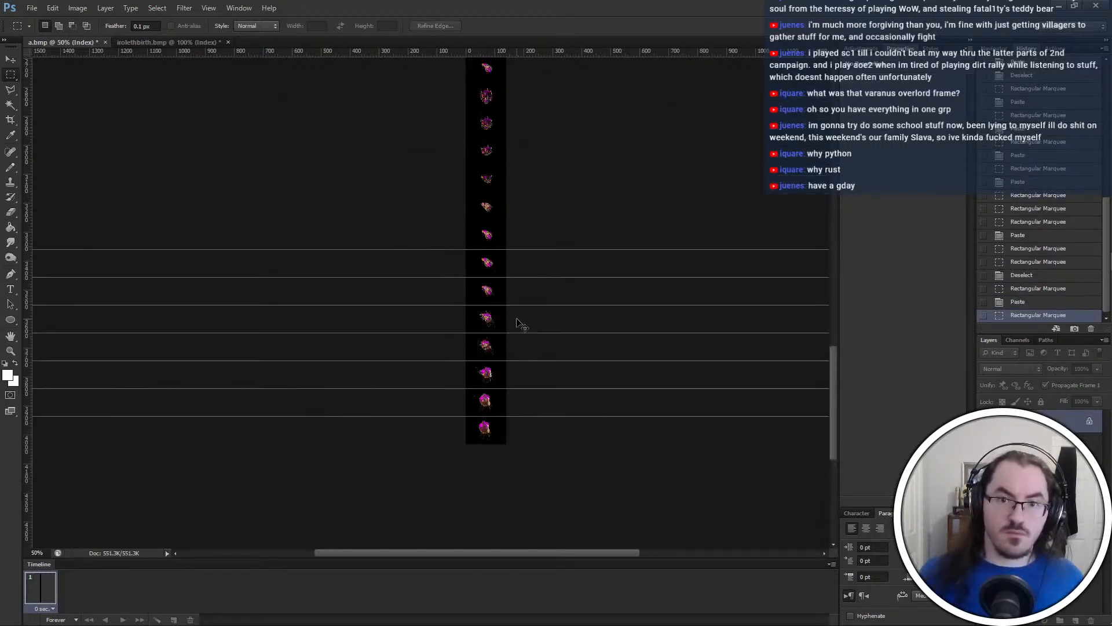
key("ctrl+s")
key("ctrl+w")
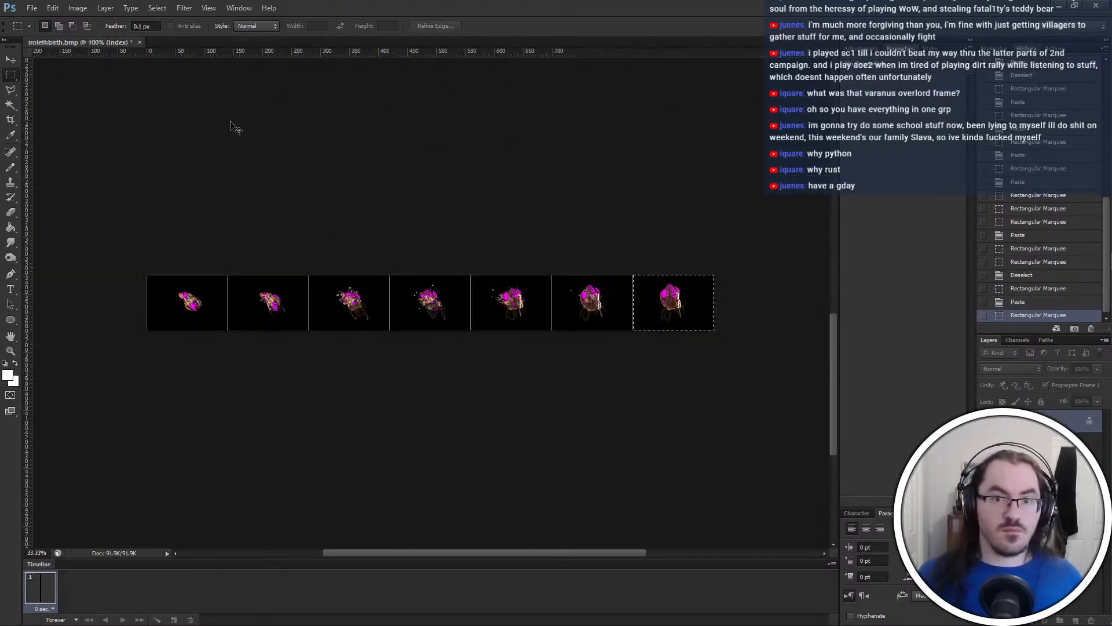
key("ctrl+w")
left_click(578, 237)
Switch to the newbirth-air folder and check the saved a.bmp in the image viewer
key("alt+Tab")
key("alt+Tab")
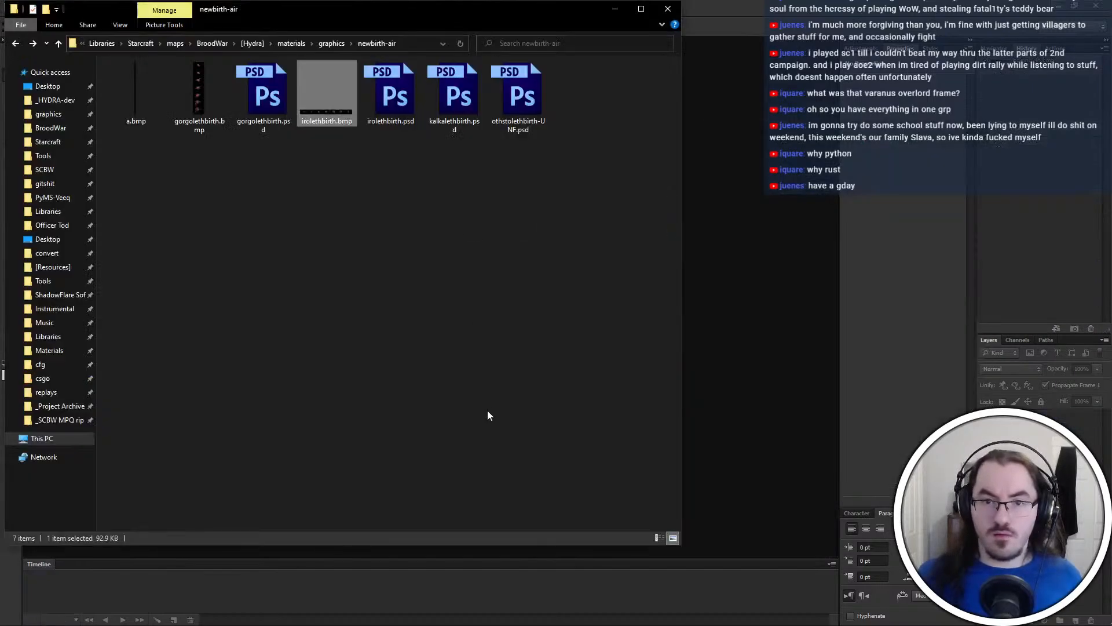
left_click(133, 74)
double_click(153, 113)
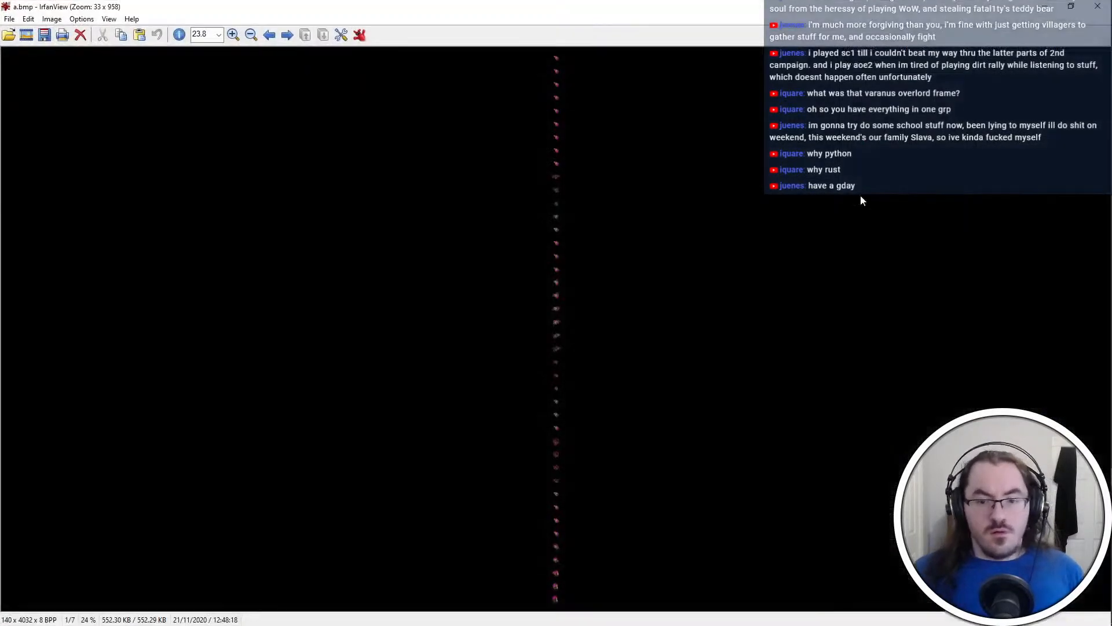
left_click(1097, 6)
Rename a.bmp as cocoon.bmp and delete irolethbirth.bmp from the newbirth-air folder
key("F2")
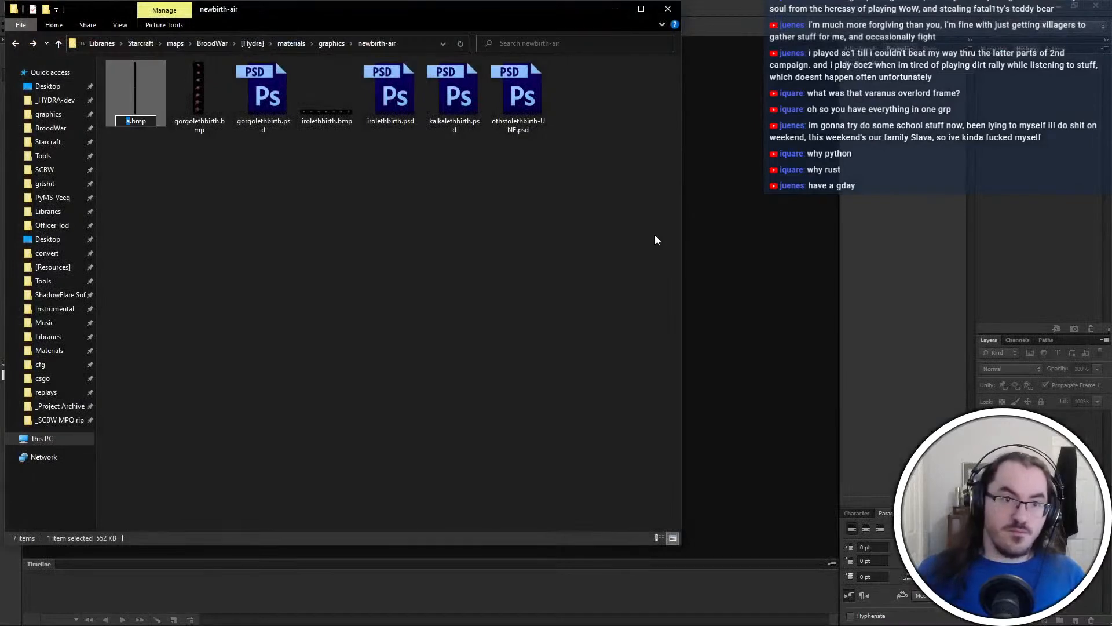
type("cocoon")
key("Return")
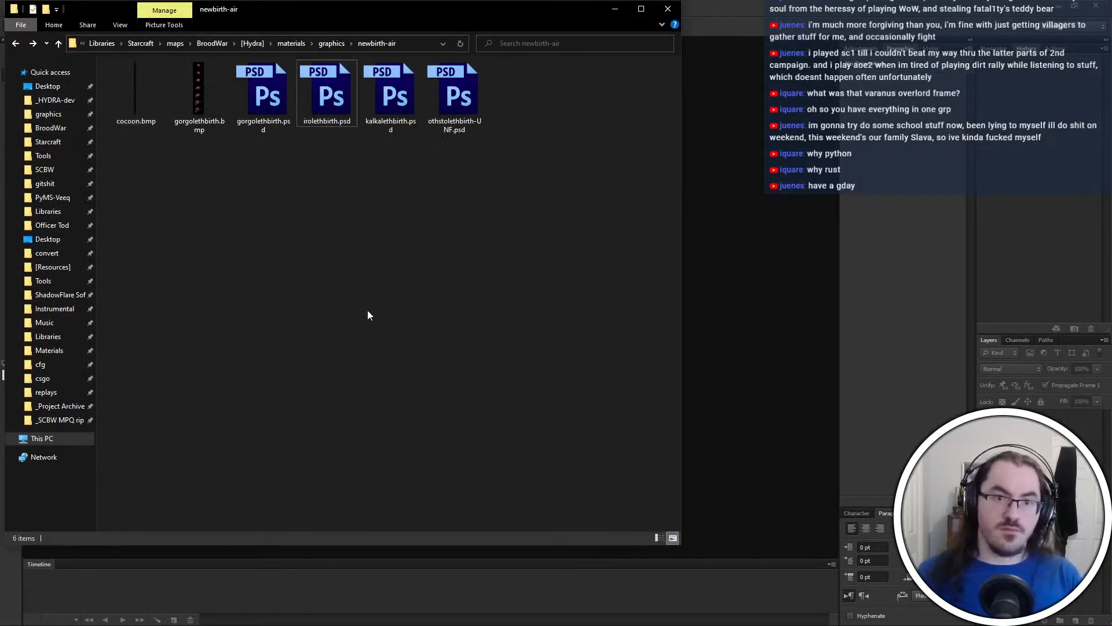
Load cocoon.bmp into GRP Converter and convert it to a compressed GRP with 42 frames
key("alt+Tab")
key("alt+Tab")
key("alt+Tab")
key("alt+Tab")
key("alt+Tab")
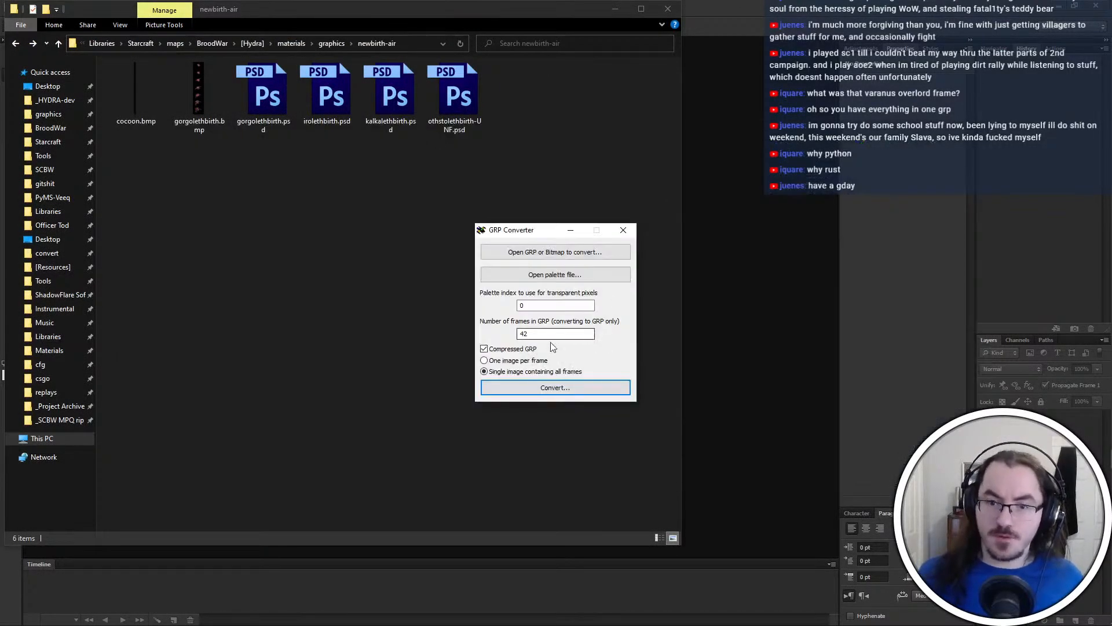
left_click(561, 255)
left_click(137, 105)
key("ctrl+c")
key("alt+Tab")
key("ctrl+v")
key("Return")
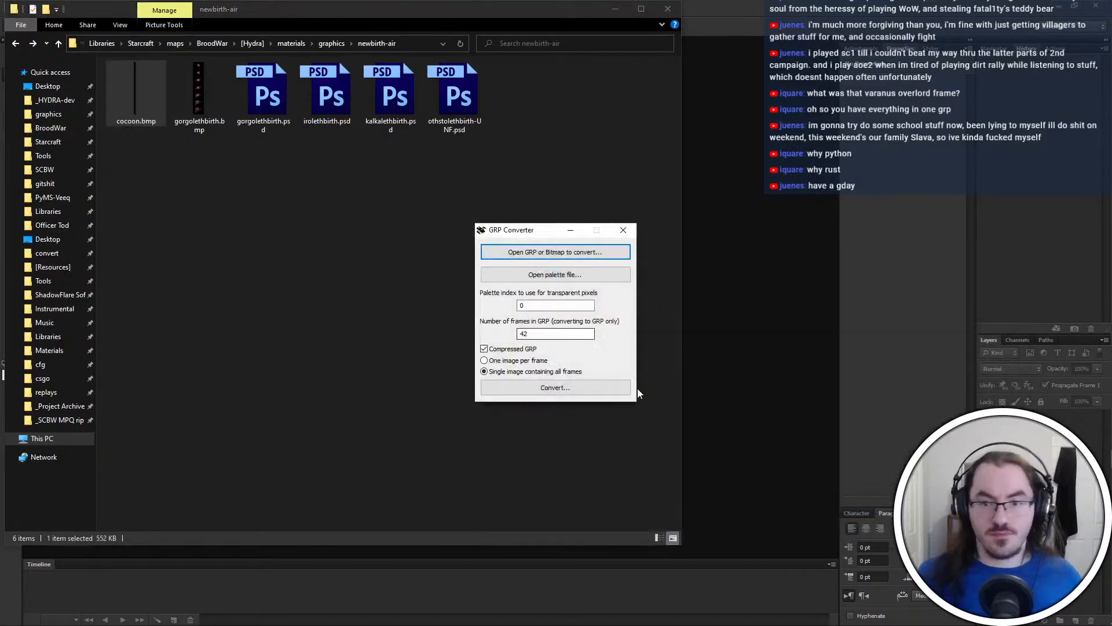
left_click(593, 384)
left_click(272, 254)
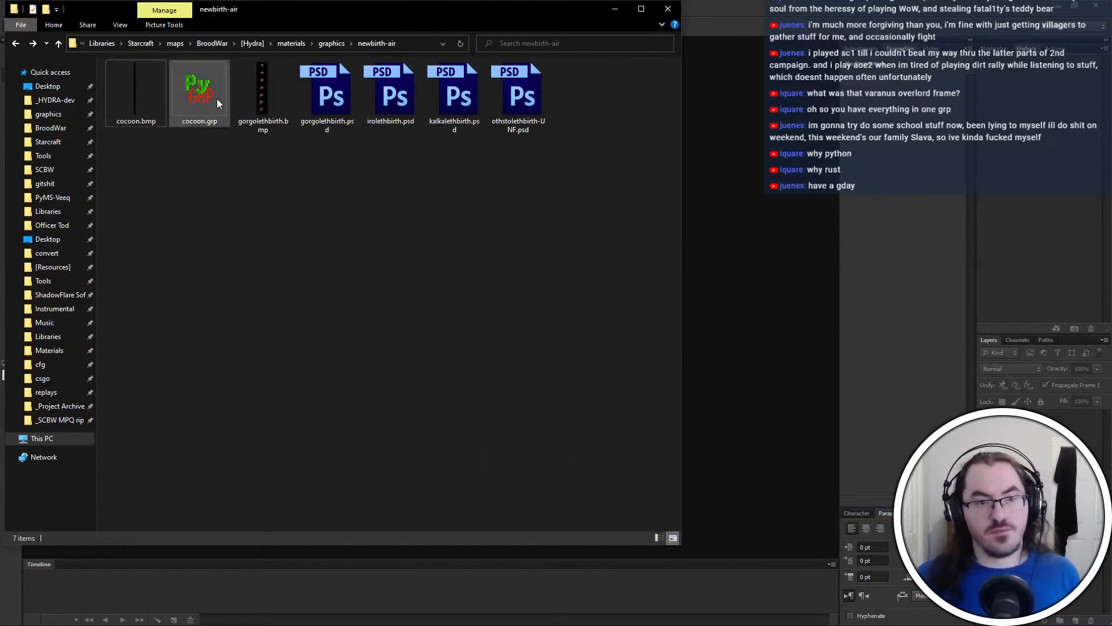
Open cocoon.grp in PyGRP and inspect the added birth frames from frame 36 onward
double_click(216, 103)
left_click(534, 365)
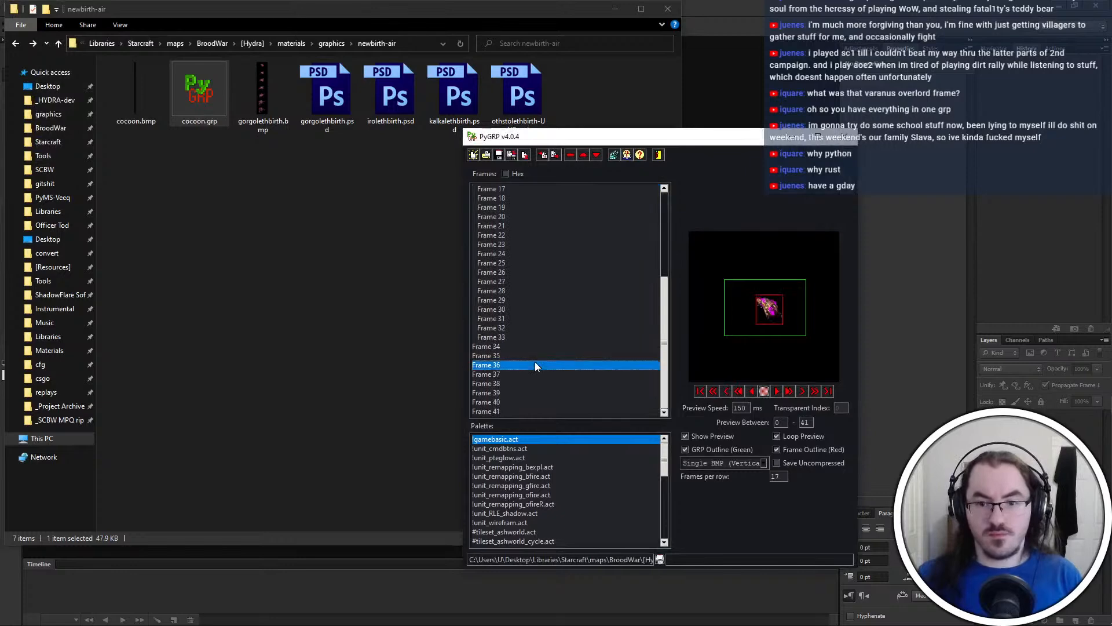
key("Down")
key("Down")
key("Down")
key("Down")
key("Down")
left_click(842, 137)
Move cocoon.grp from newbirth-air into the _HYDRA-dev mpq\unit\zerg folder, replacing the existing file
key("alt+Tab")
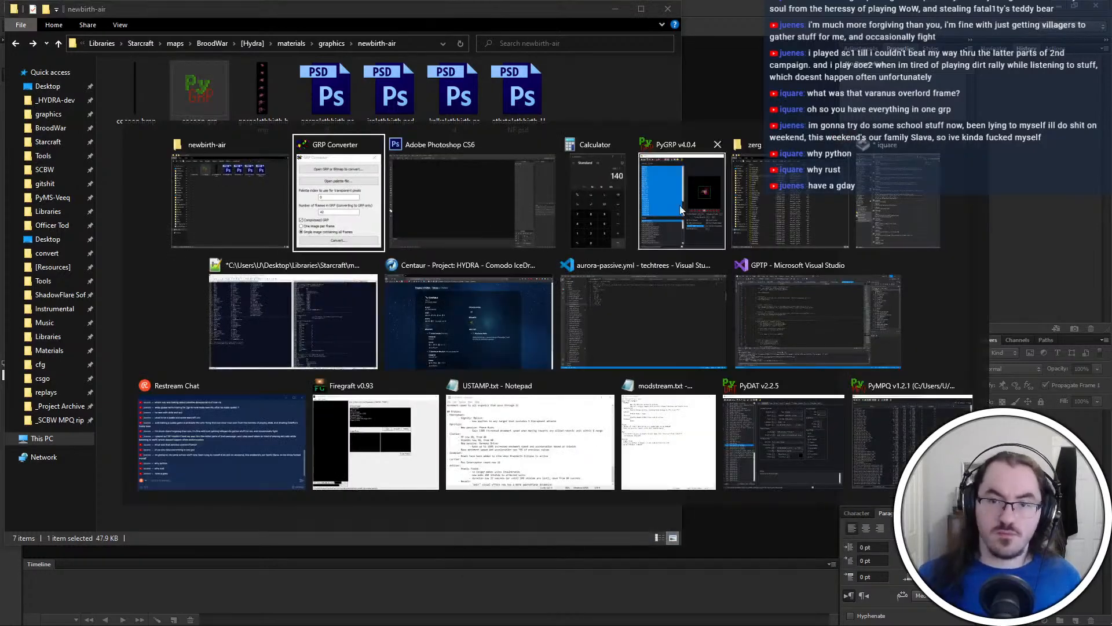
left_click(805, 243)
left_click(819, 256)
key("ctrl+v")
key("Return")
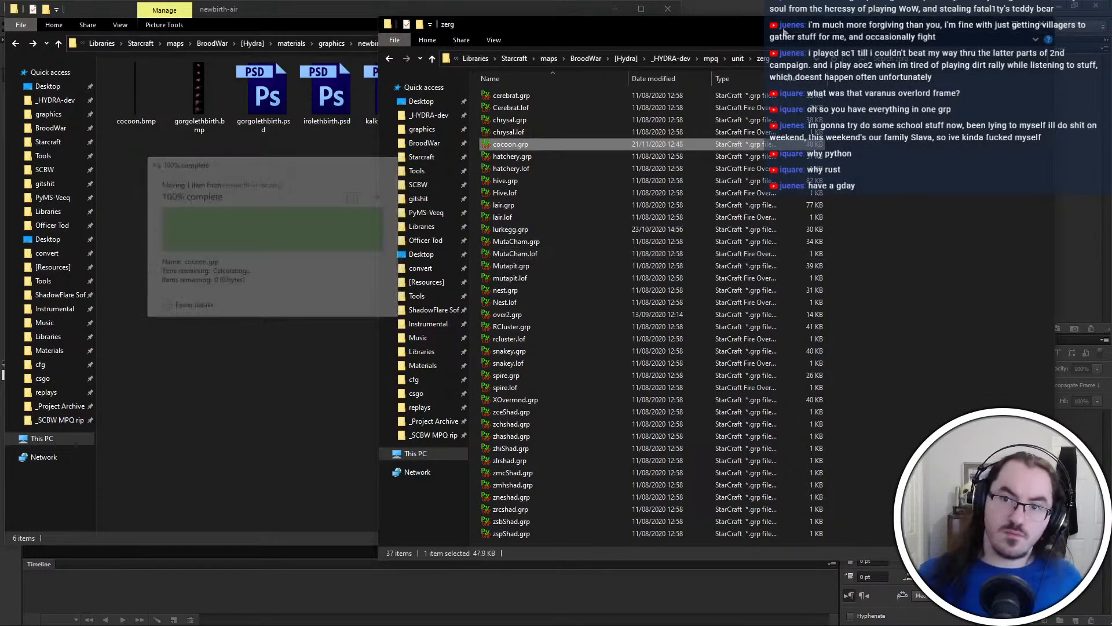
Bring up the HYDRA-beta.exe archive in PyMPQ and close PyDAT
key("alt+Tab")
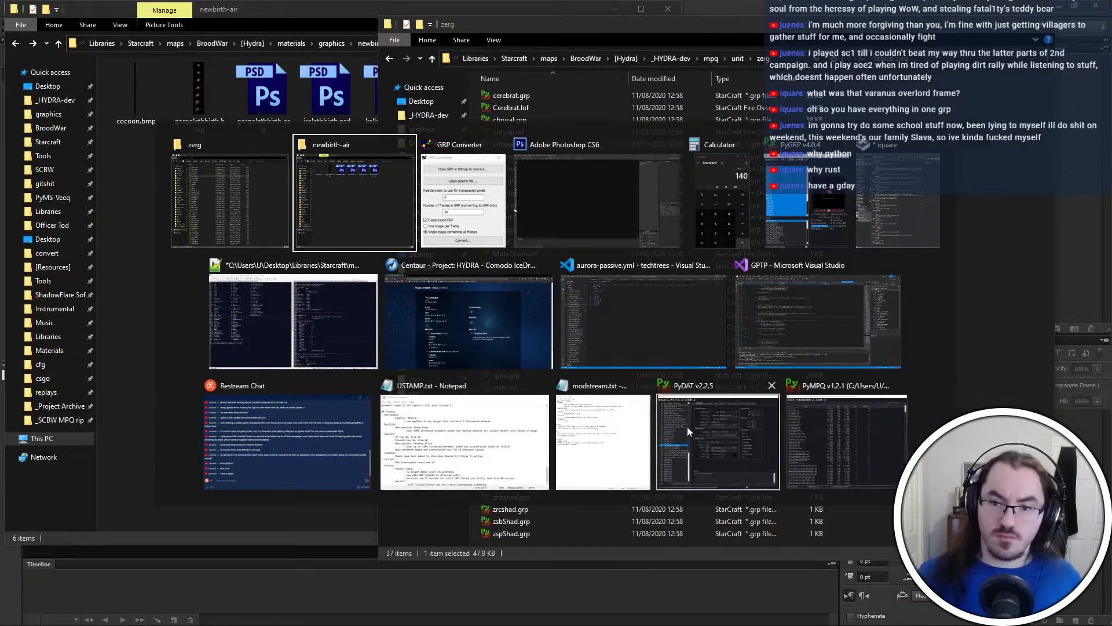
left_click(816, 426)
key("alt+Tab")
left_click(863, 426)
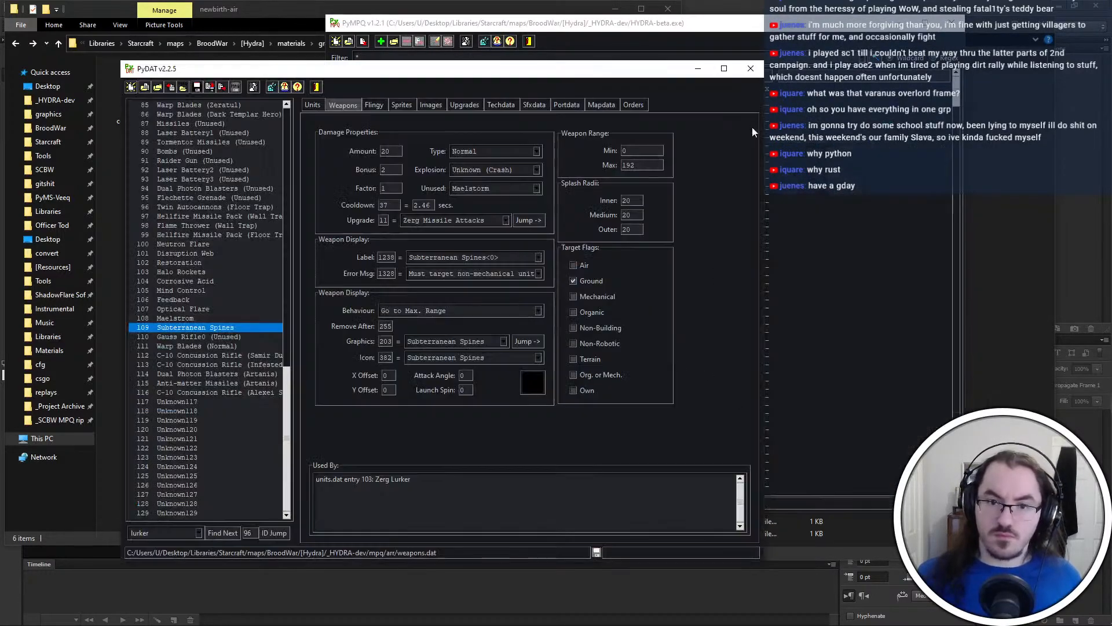
left_click(751, 69)
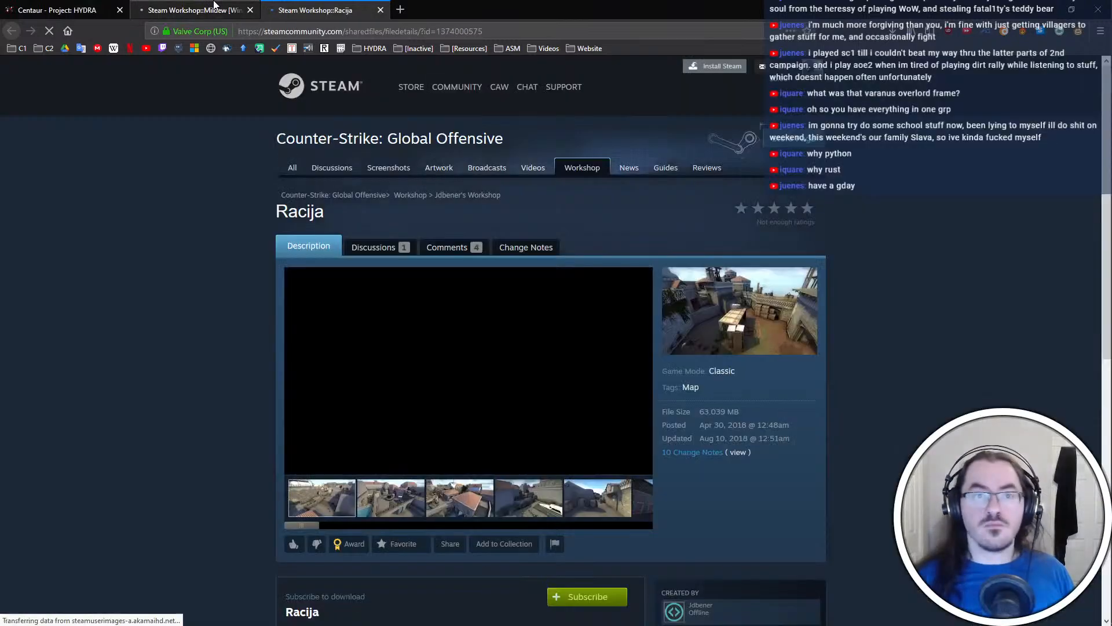
Review the Racija and Mildew [Wingman] Steam Workshop pages in the browser and subscribe to Racija
scroll(198, 302, "down", 5)
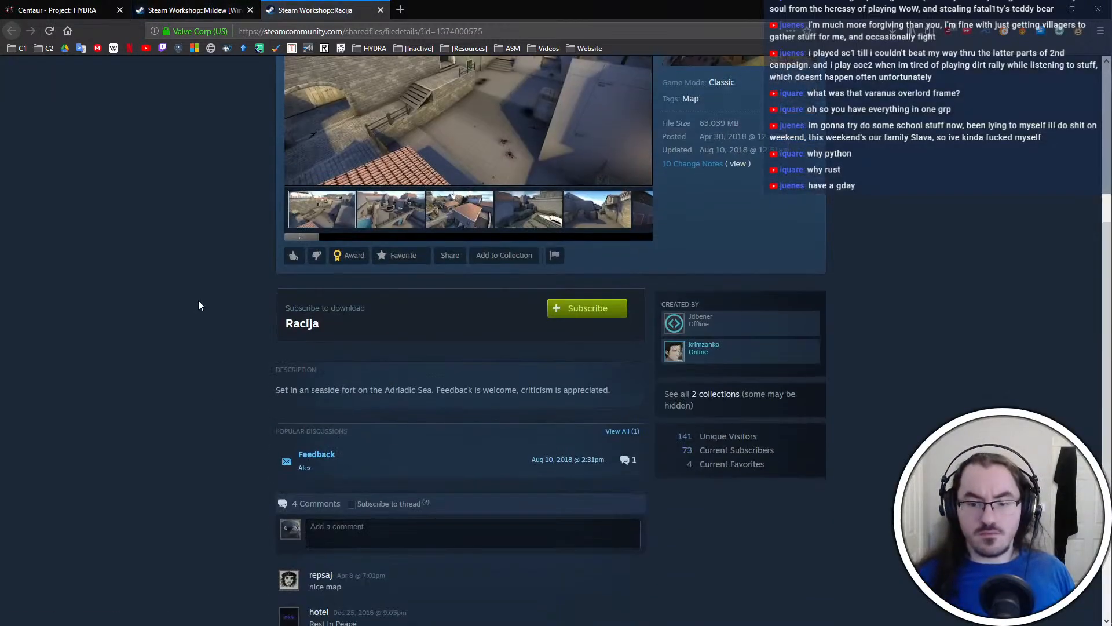
scroll(198, 300, "up", 5)
left_click(196, 7)
scroll(198, 423, "down", 1)
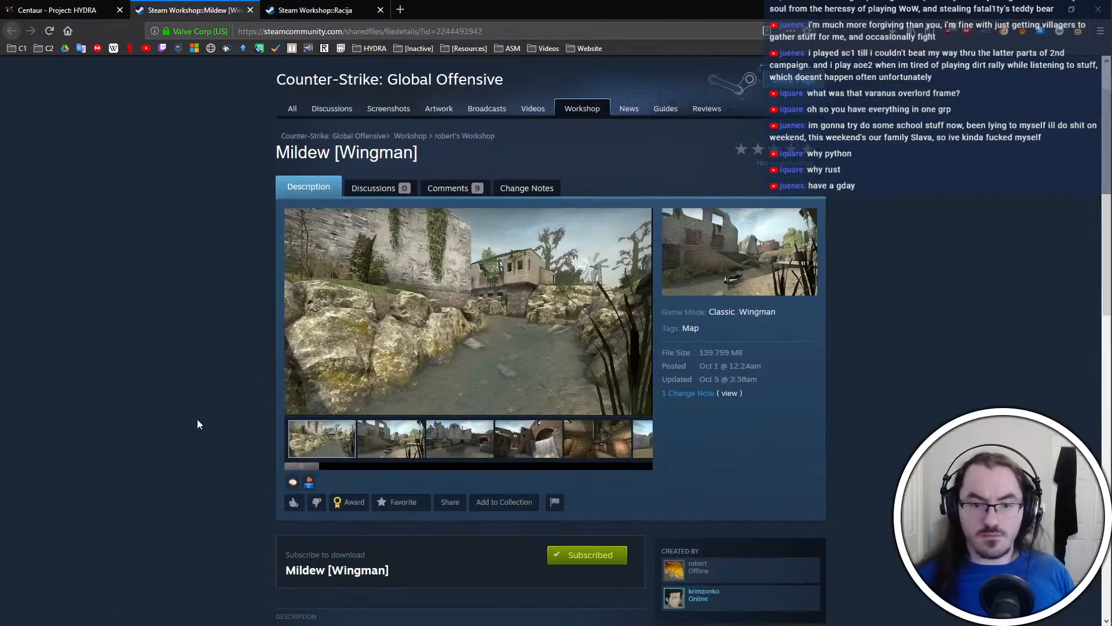
scroll(197, 425, "up", 1)
key("ctrl+Tab")
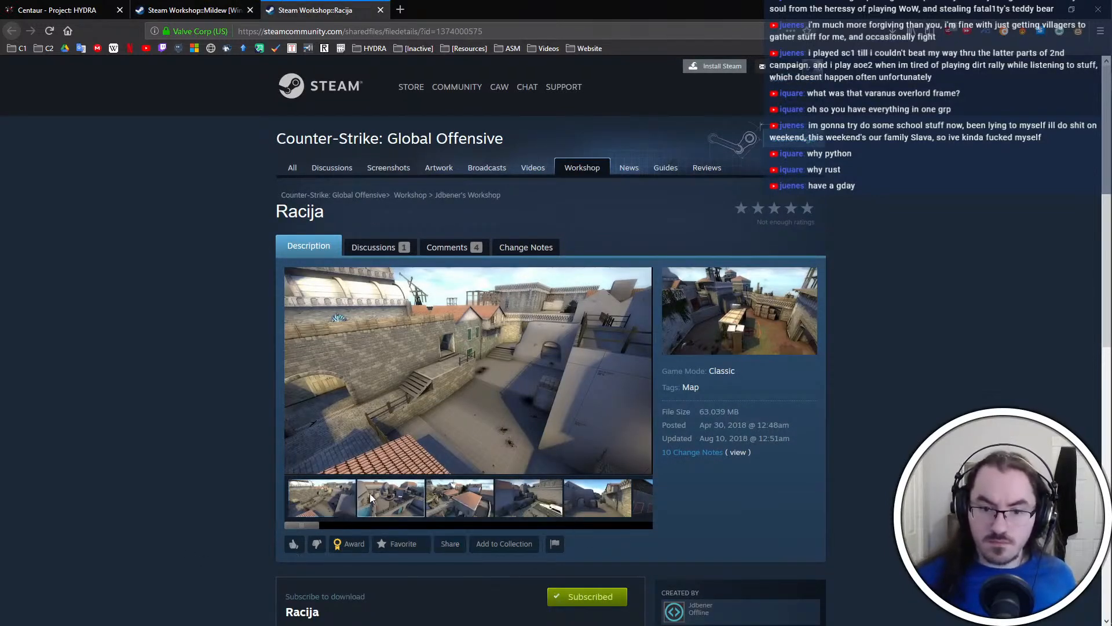
Look through Racija's screenshots and page details, and close both Steam Workshop pages
left_click(342, 499)
scroll(158, 556, "down", 6)
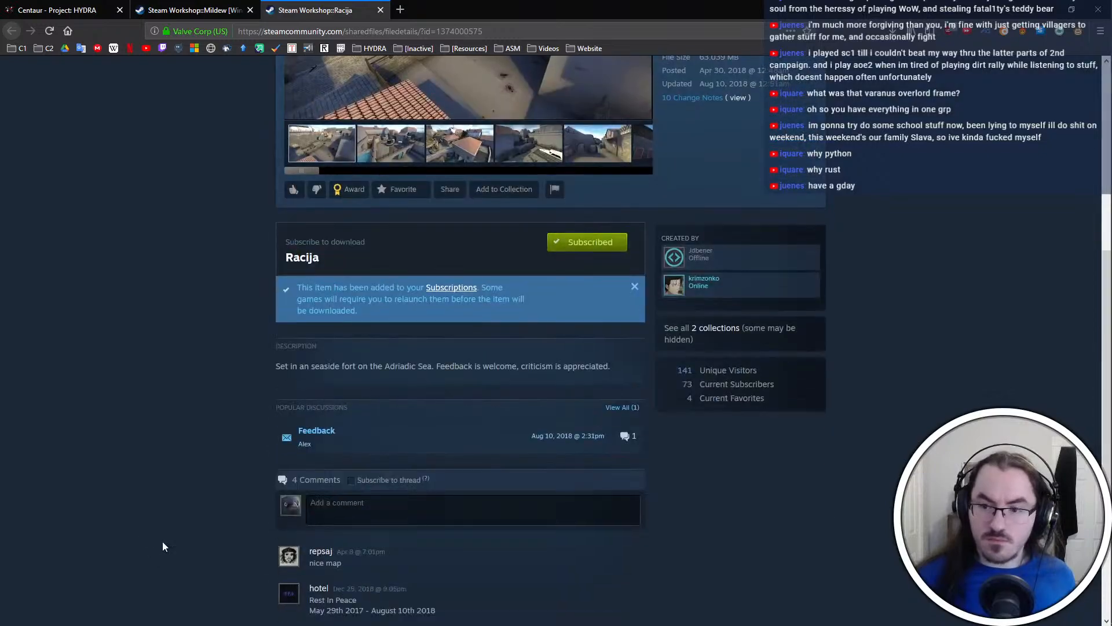
scroll(193, 483, "up", 6)
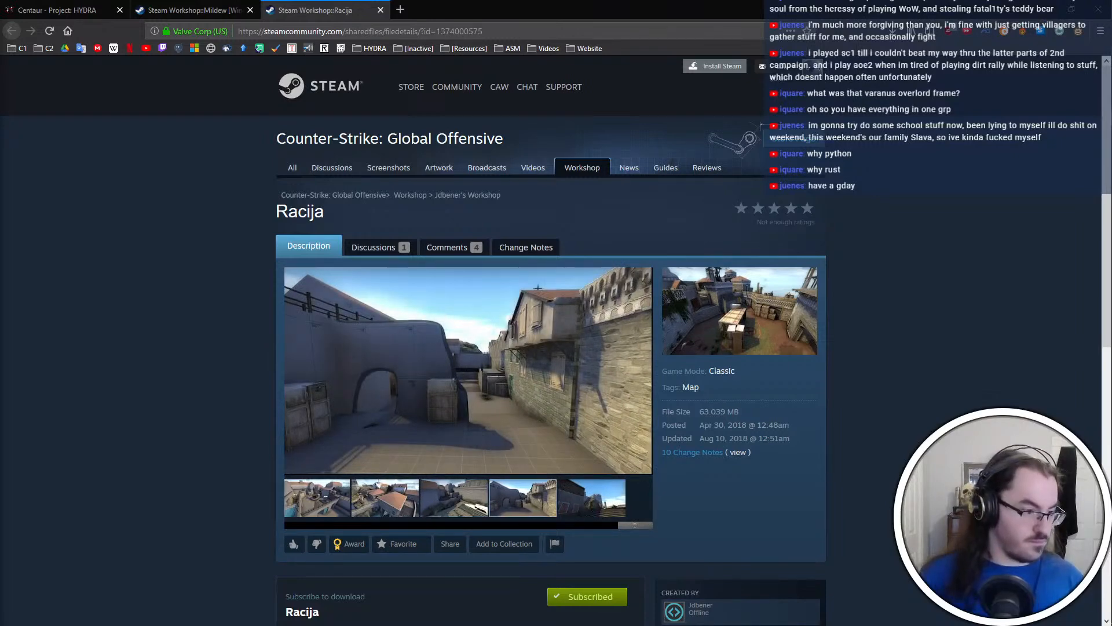
middle_click(186, 8)
middle_click(187, 9)
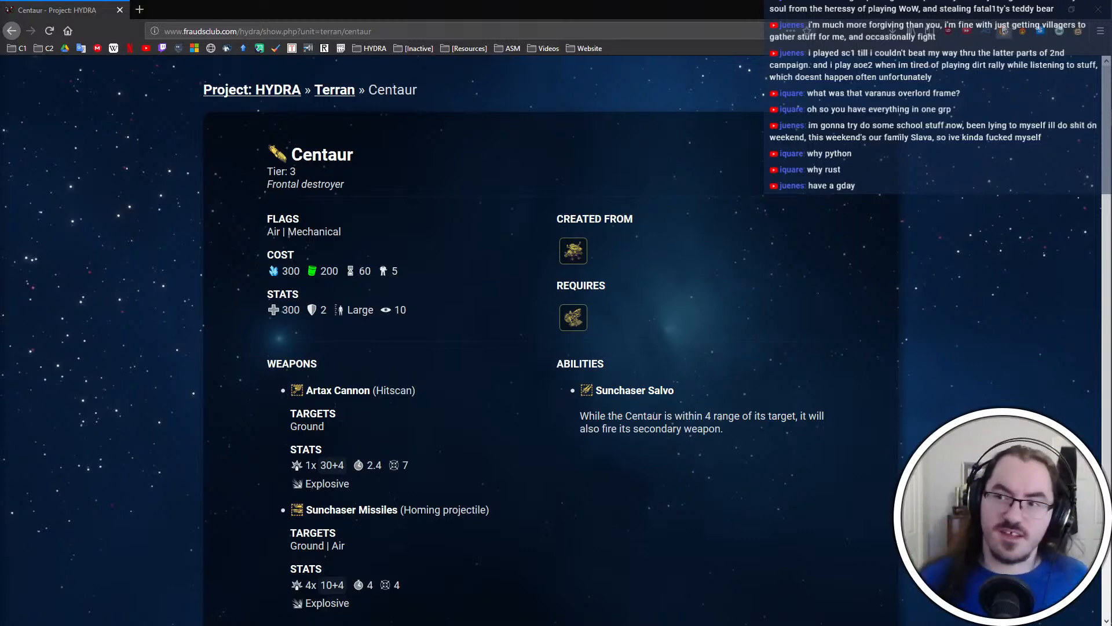
Minimize the browser and close the unneeded GRP Converter, Photoshop, Calculator and PyGRP windows
left_click(1045, 9)
left_click(218, 206)
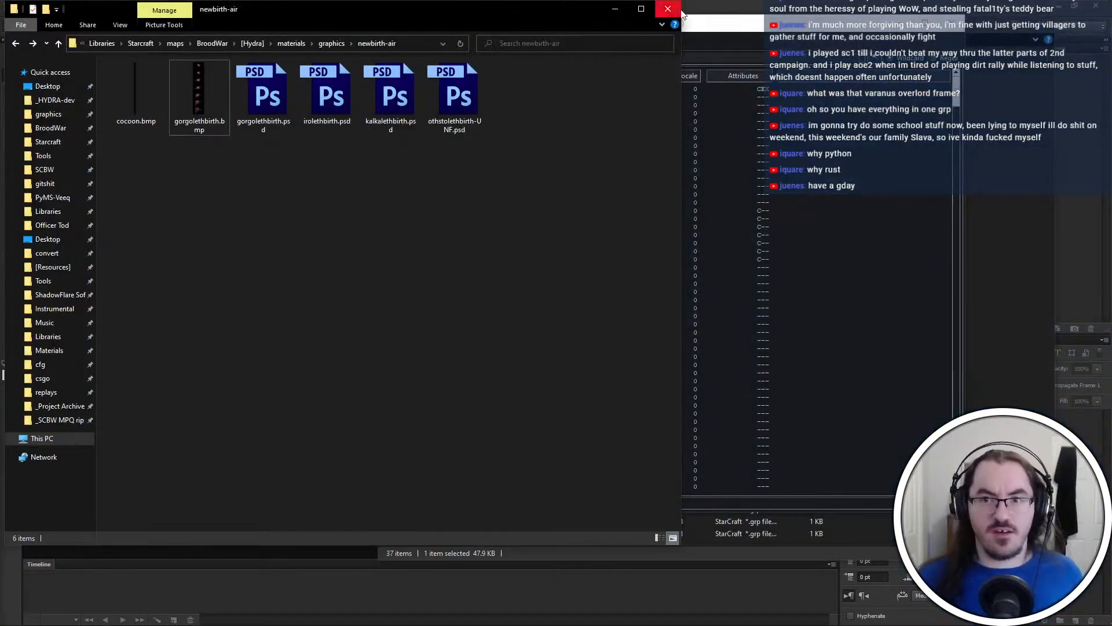
left_click(963, 192)
left_click(963, 12)
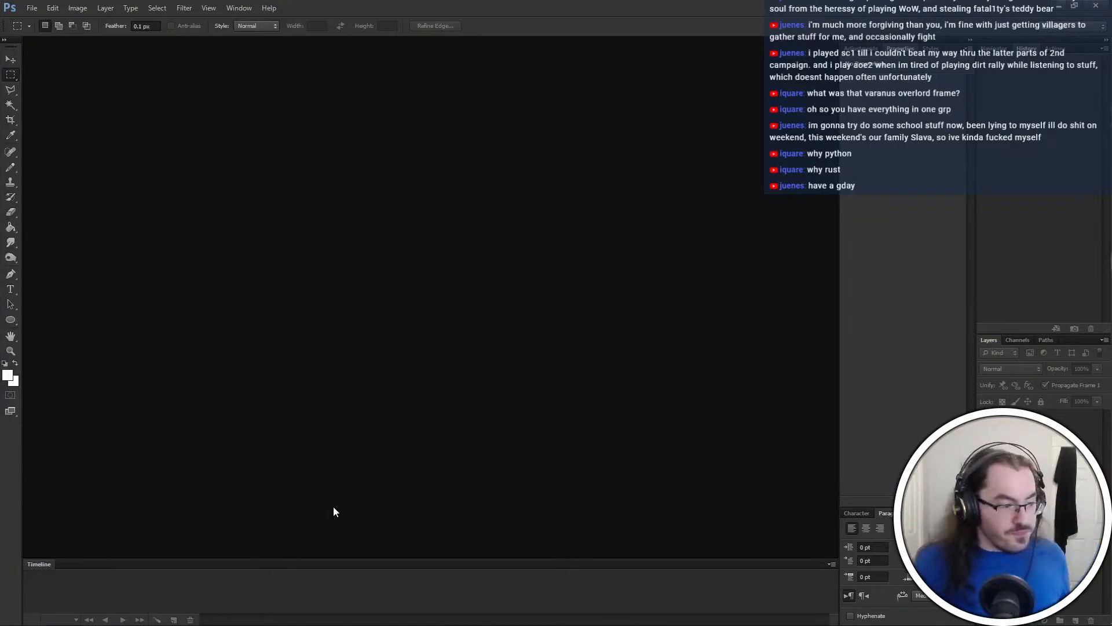
key("alt+Tab")
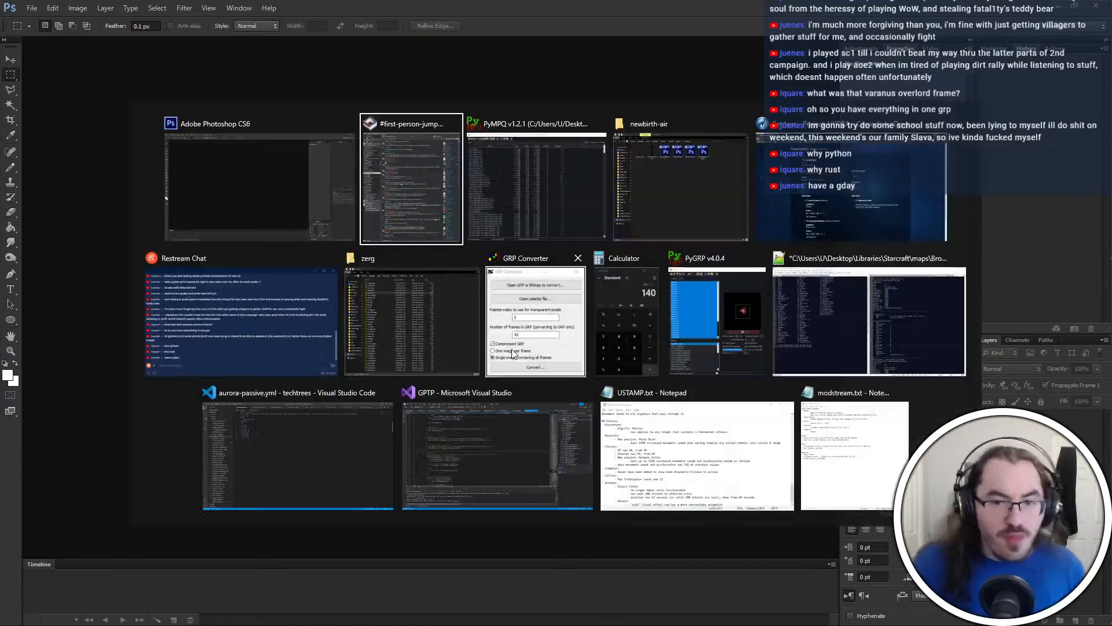
left_click(576, 256)
key("Escape")
key("alt+Tab")
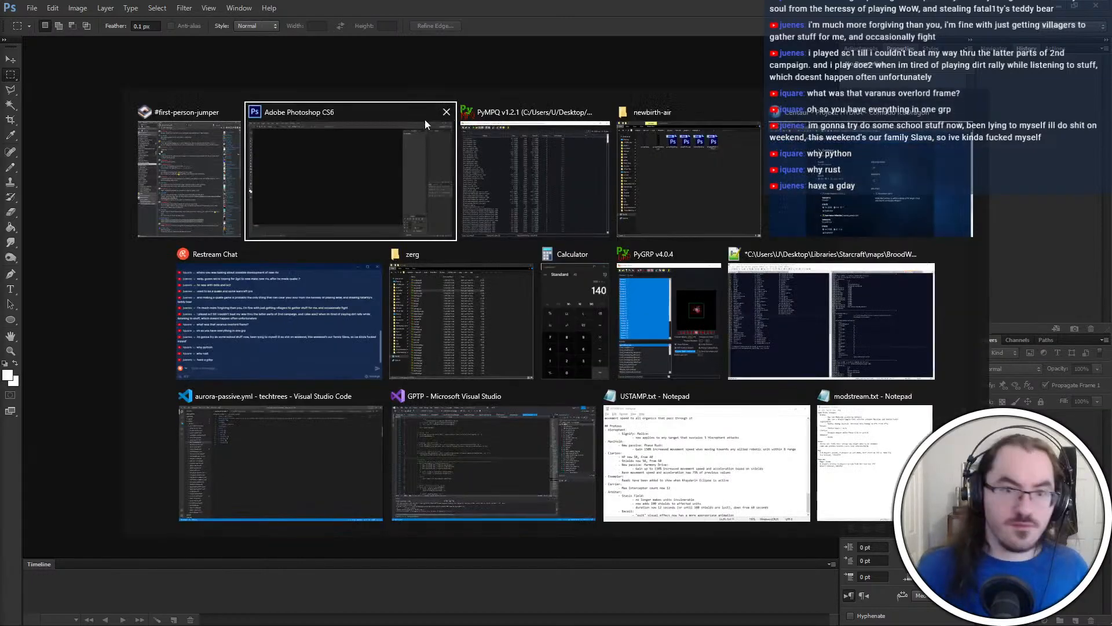
left_click(446, 114)
left_click(606, 255)
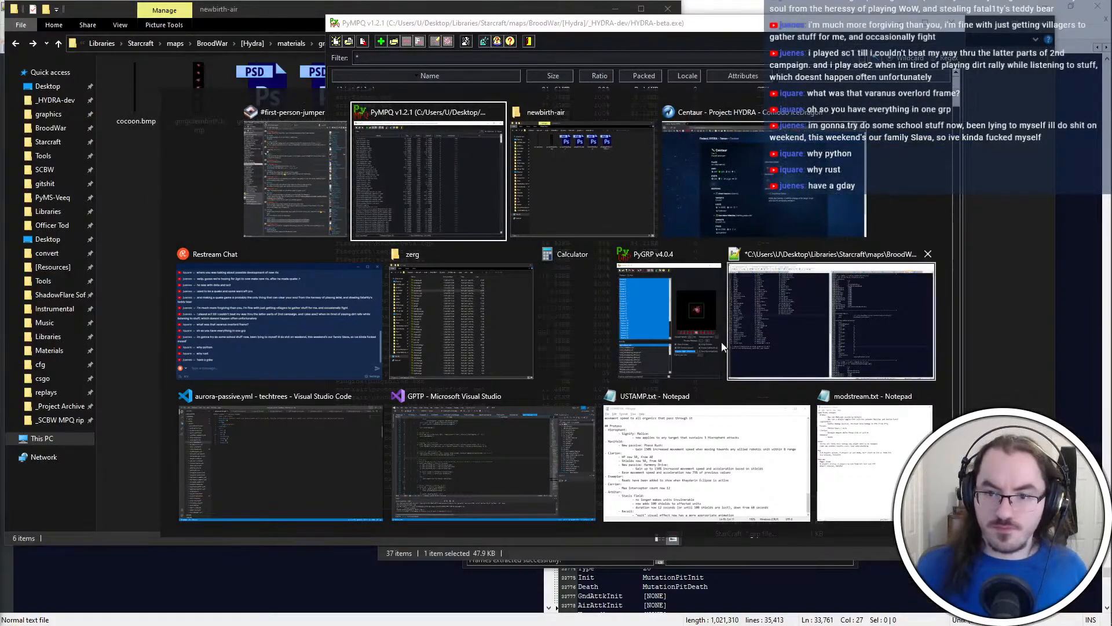
left_click(675, 253)
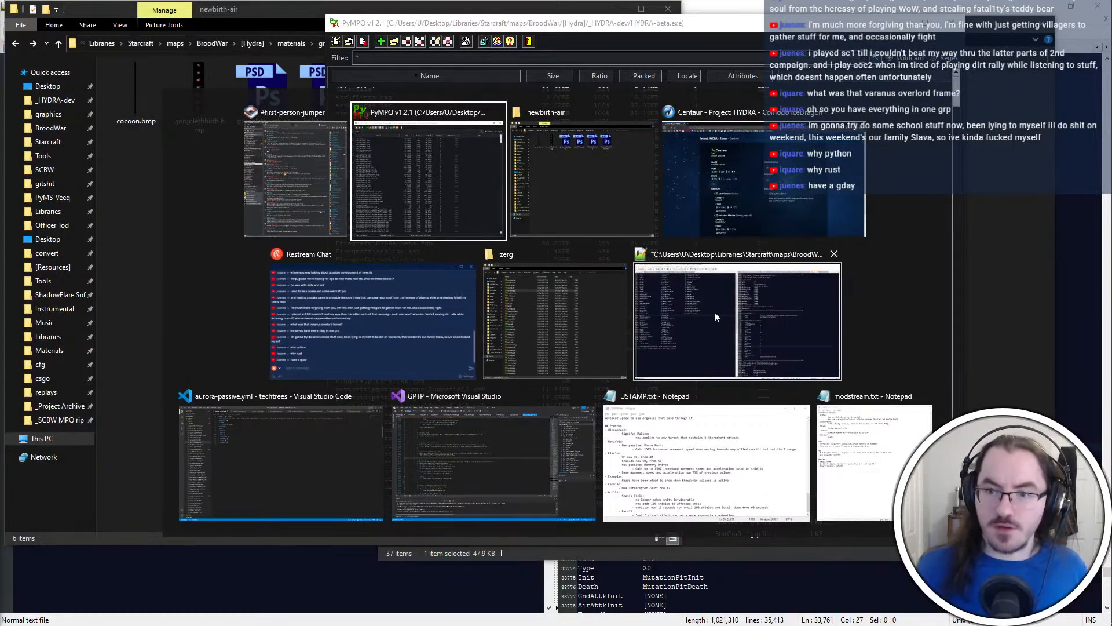
Save iscript.txt in Notepad++ and close the newbirth-air folder window
left_click(714, 311)
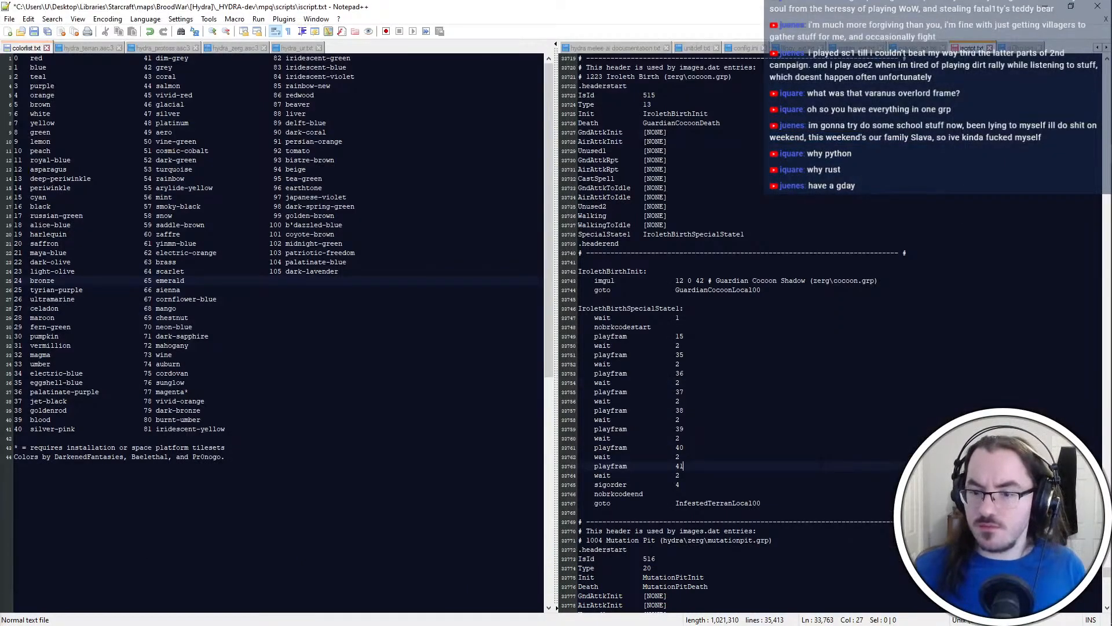
key("alt+Tab")
left_click(428, 252)
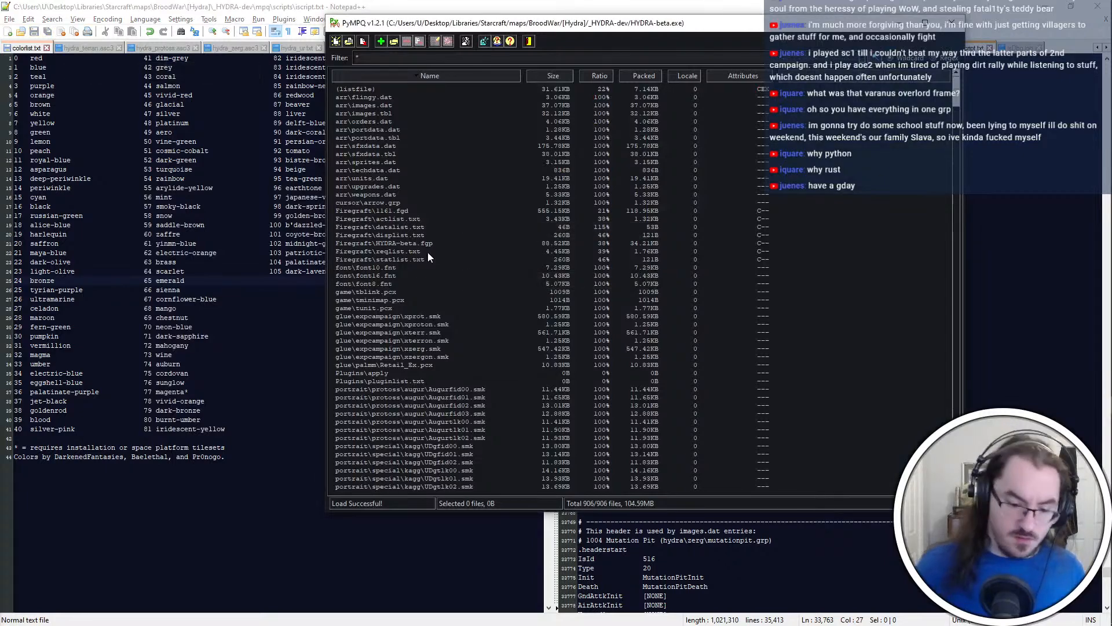
key("alt+Tab")
left_click(630, 207)
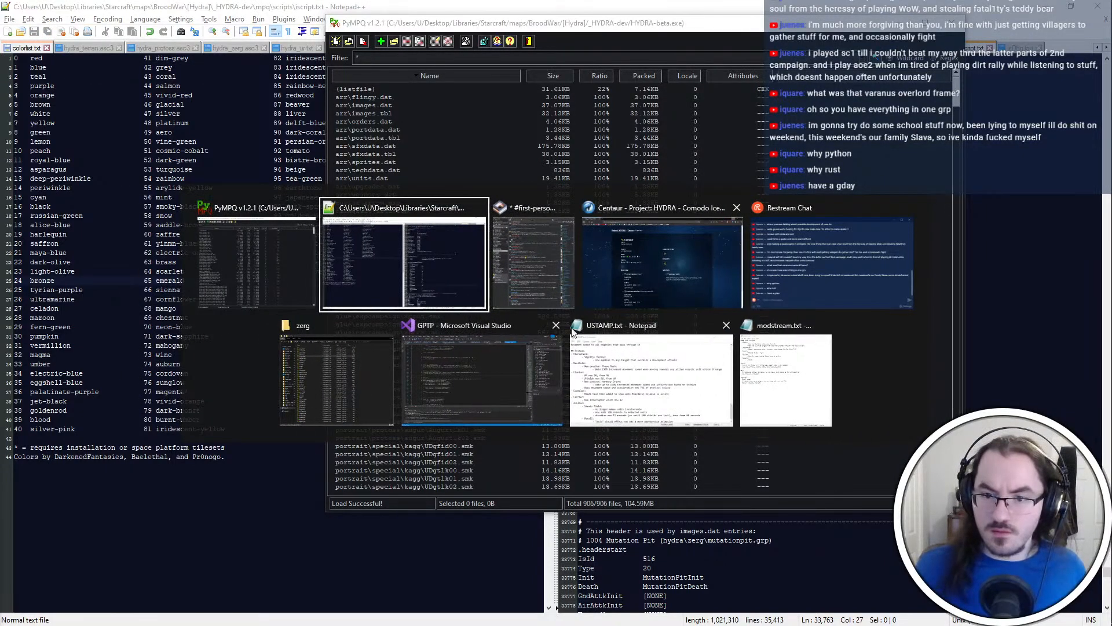
Close the GPTP Visual Studio window and launch HYDRA-beta.exe from the _HYDRA-dev folder
left_click(554, 323)
key("alt+Tab")
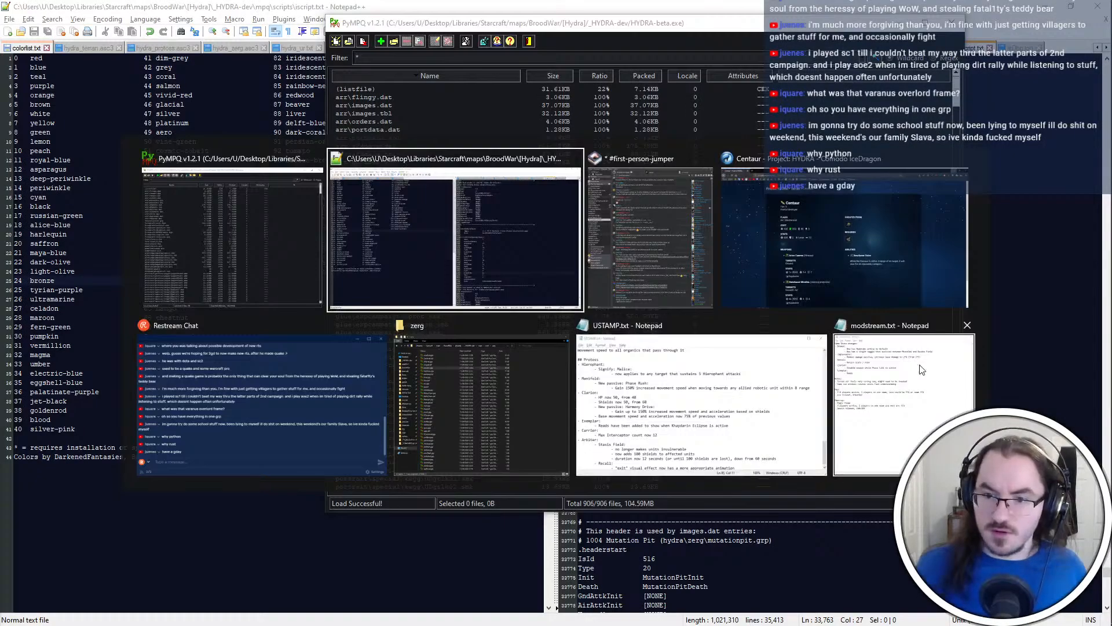
left_click(447, 384)
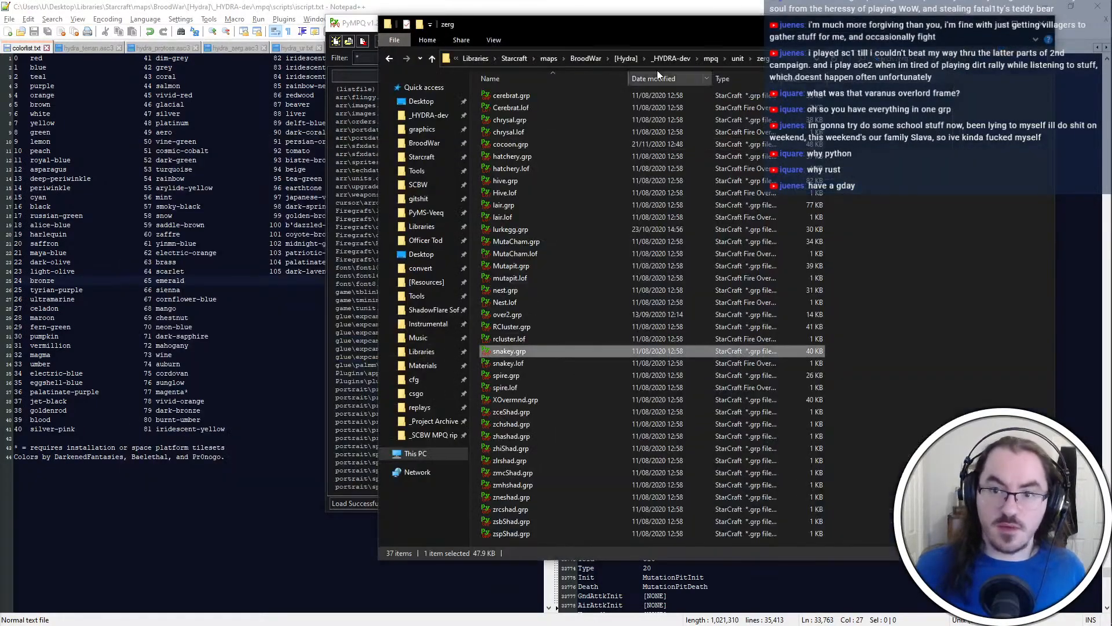
left_click(689, 58)
left_click(550, 132)
double_click(551, 132)
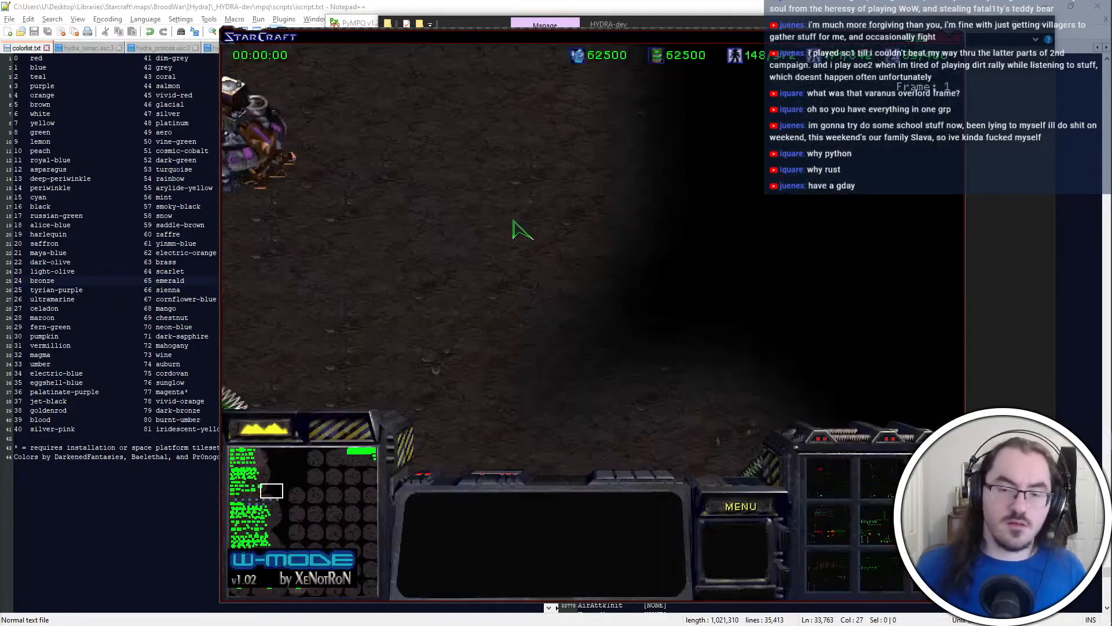
Copy image ID 1127 from IsDbg.log in Notepad++ and find its Particle Accelerator header in iscript.txt
left_click(713, 4)
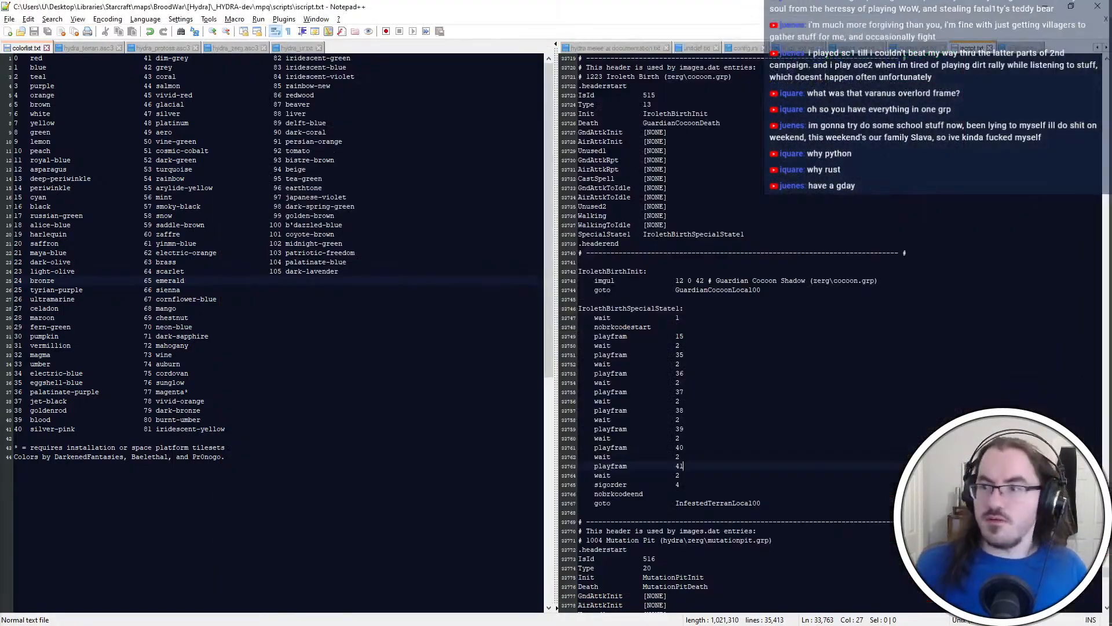
left_click(1021, 48)
double_click(803, 178)
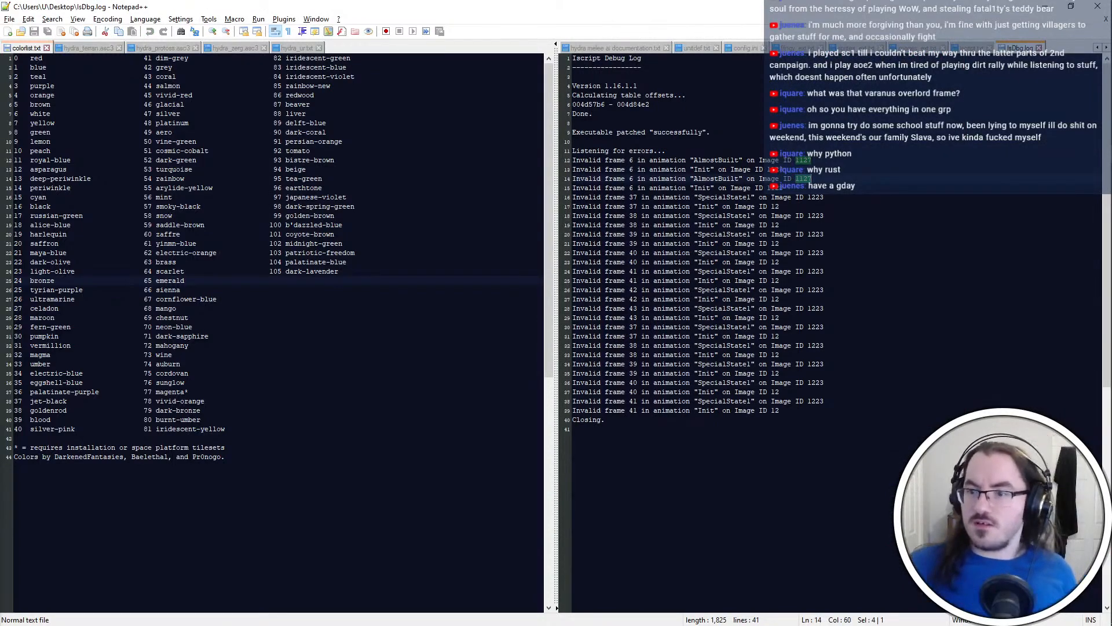
key("ctrl+c")
left_click(972, 48)
key("ctrl+f")
key("ctrl+v")
key("Return")
left_click(753, 400)
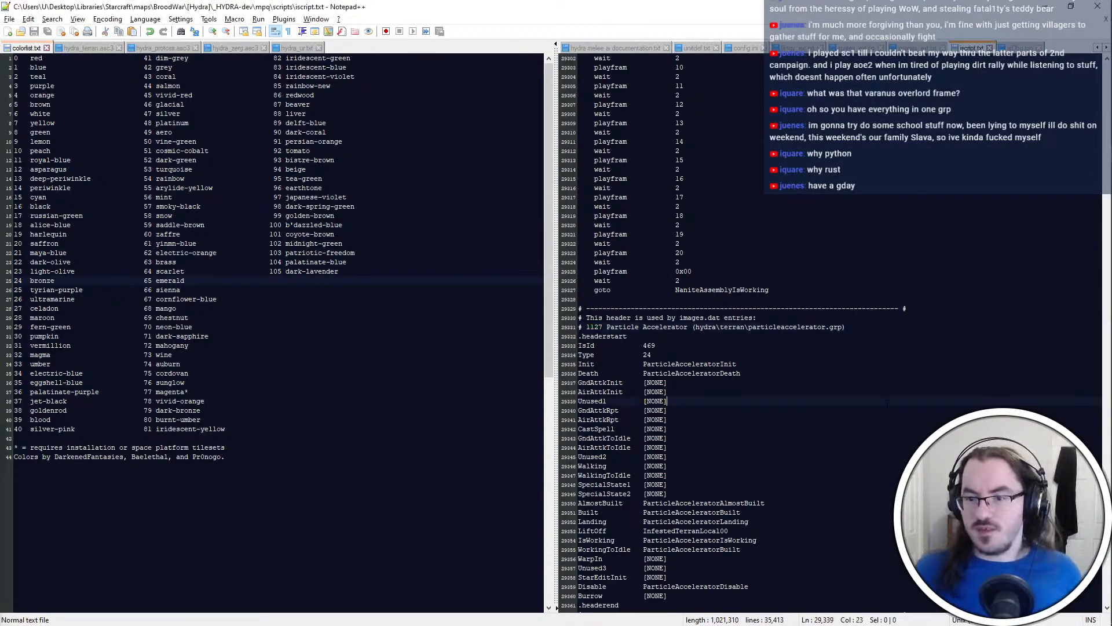
scroll(753, 400, "down", 8)
Recheck the AlmostBuilt error in IsDbg.log against the ParticleAcceleratorAlmostBuilt block in iscript.txt
left_click(1020, 48)
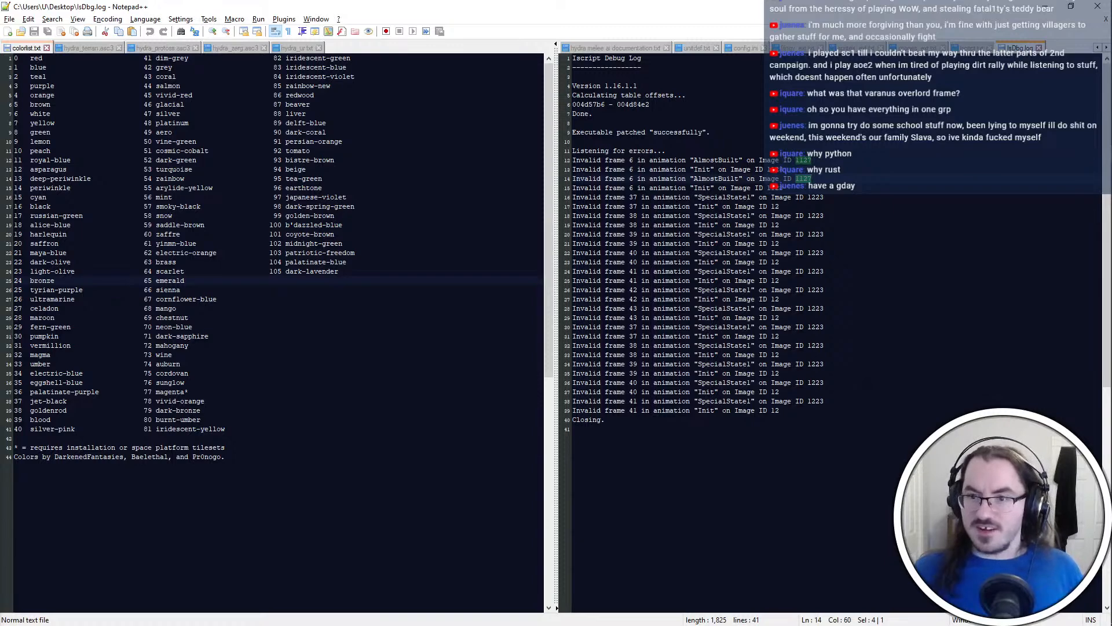
left_click(972, 48)
scroll(776, 327, "down", 11)
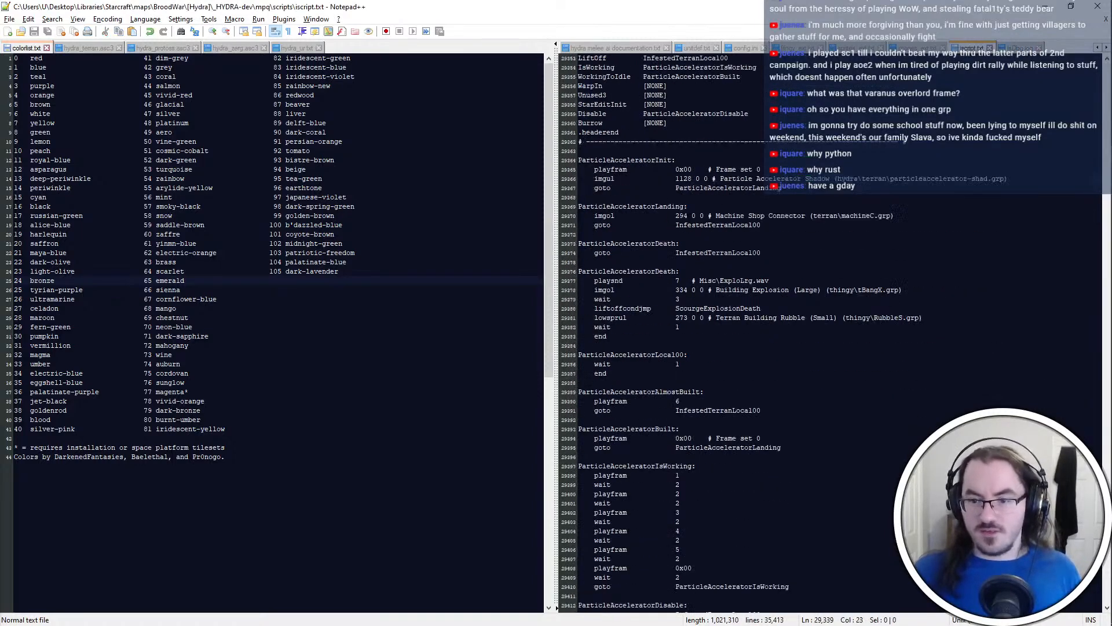
left_click(776, 327)
Open particleaccelerator.grp from mpq\unit\hydra\terran in PyGRP, check its frame list, and close it
key("alt+Tab")
left_click(593, 252)
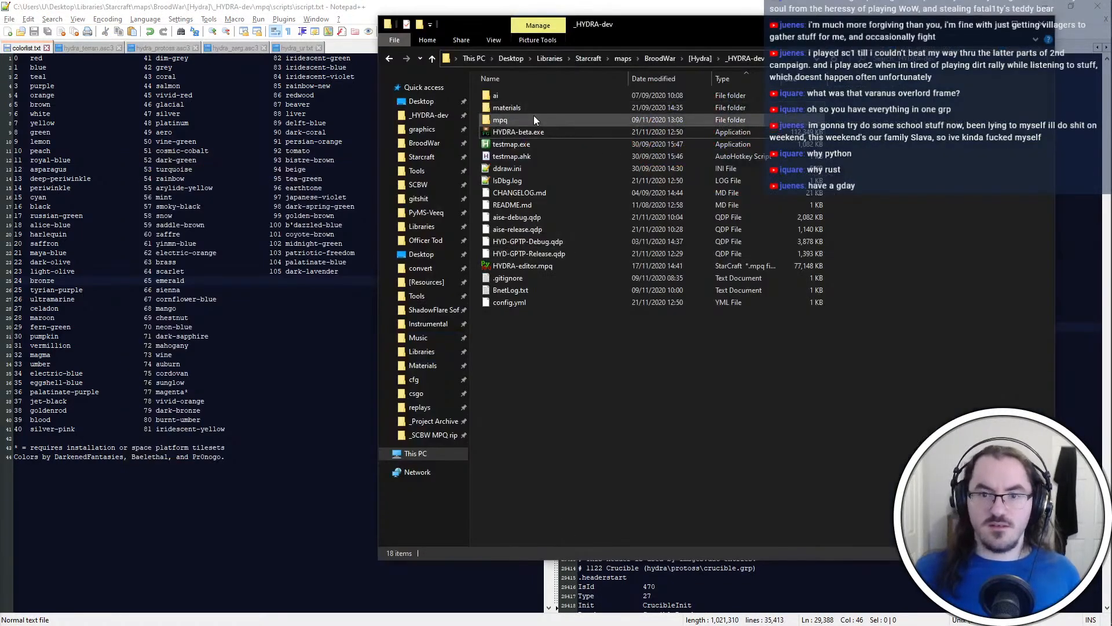
double_click(533, 116)
key("u")
key("Return")
key("h")
key("Return")
key("t")
key("Return")
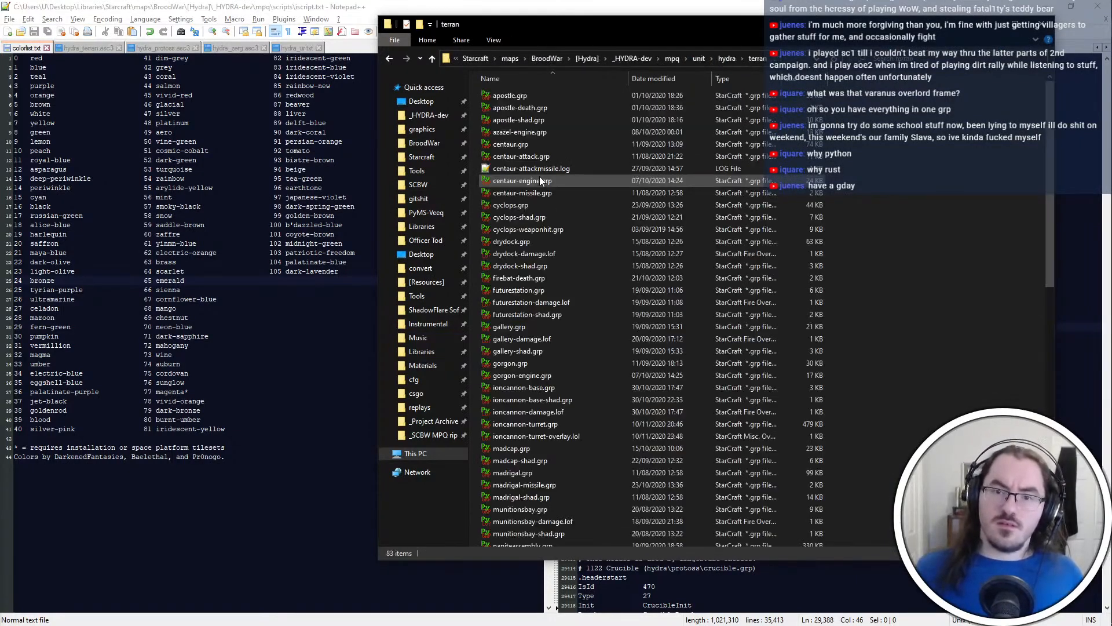
scroll(614, 462, "down", 4)
scroll(555, 312, "down", 1)
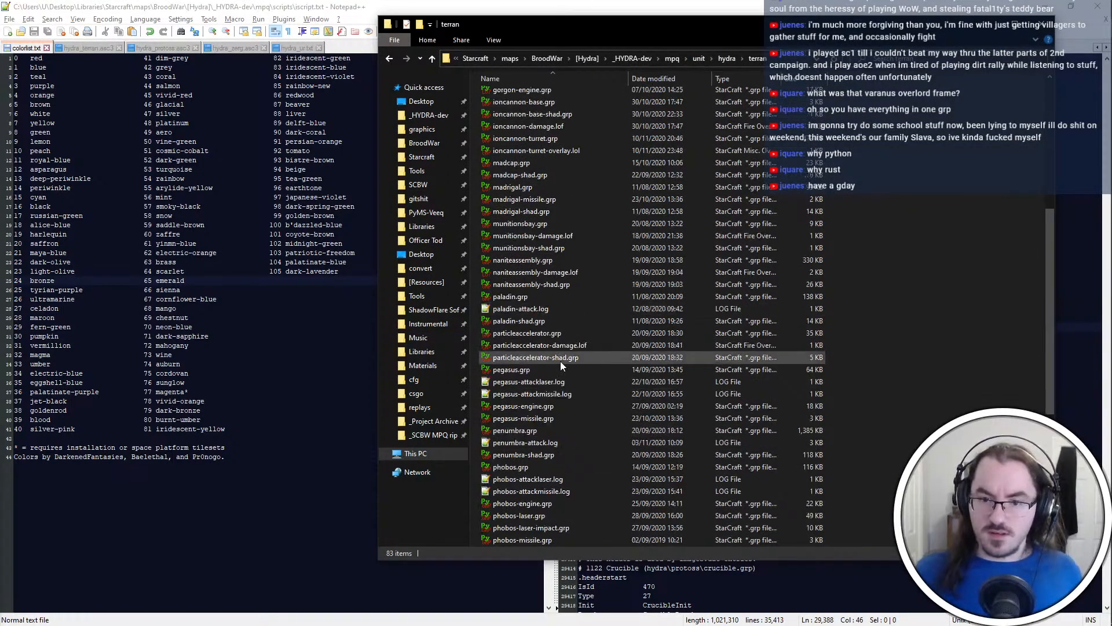
double_click(545, 334)
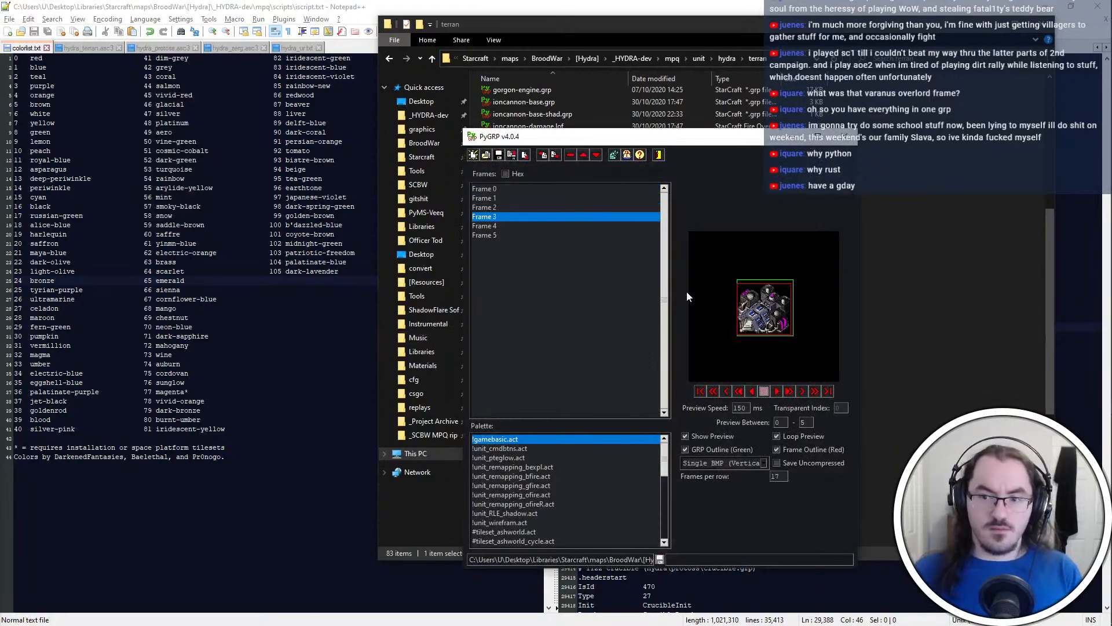
left_click(844, 136)
Set the playfram value in ParticleAcceleratorAlmostBuilt to 5 and save iscript.txt
key("alt+Tab")
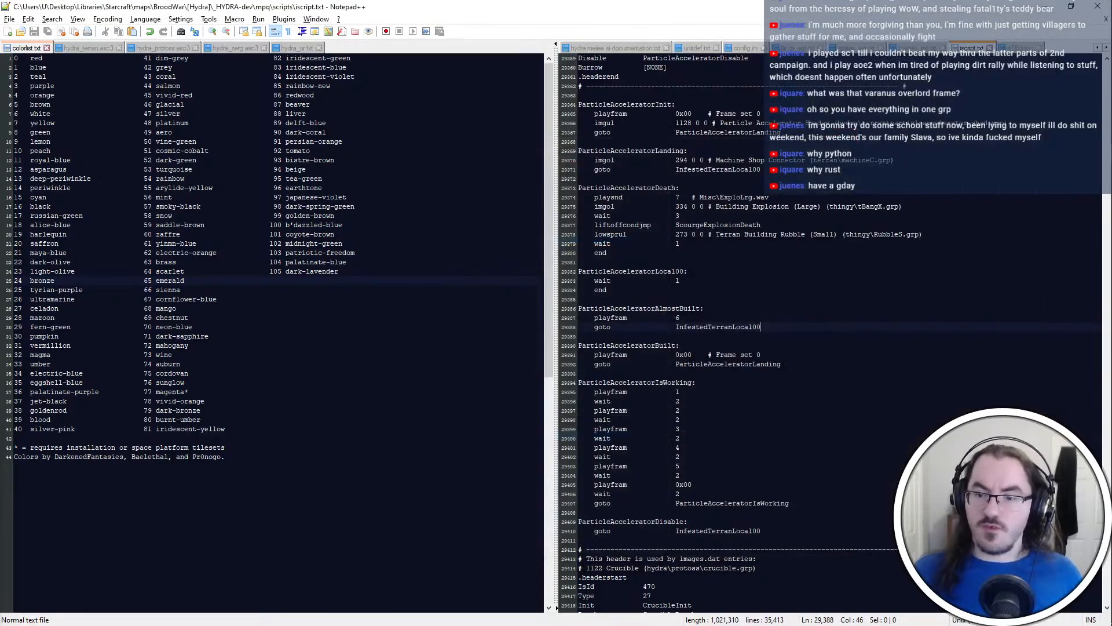
left_click(784, 441)
left_click(782, 318)
key("BackSpace")
type("5")
left_click(785, 308)
scroll(786, 308, "up", 4)
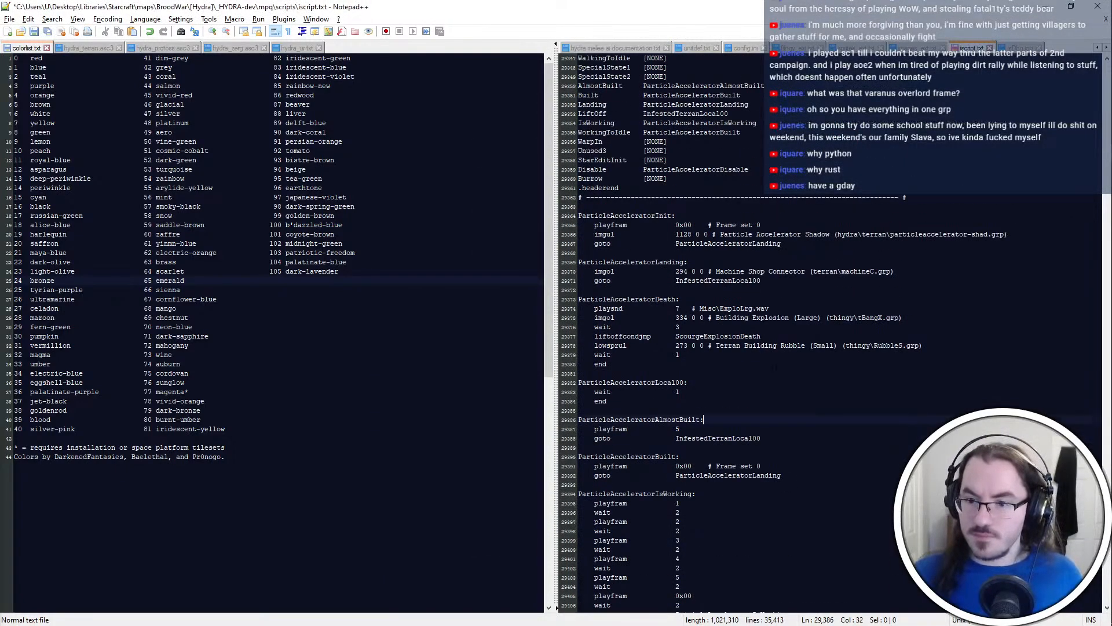
key("ctrl+s")
Delete the playfram 5 line and its wait from ParticleAcceleratorIsWorking, and save iscript.txt
scroll(785, 308, "down", 5)
left_click(727, 438)
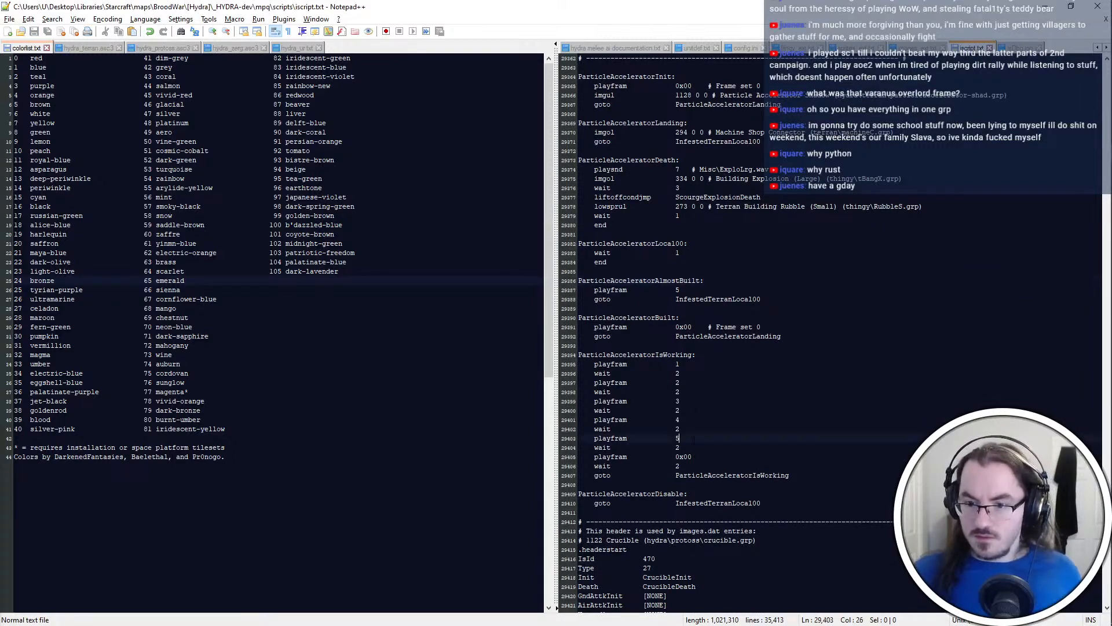
left_click_drag(729, 448, 728, 429)
key("BackSpace")
left_click(728, 447)
key("ctrl+s")
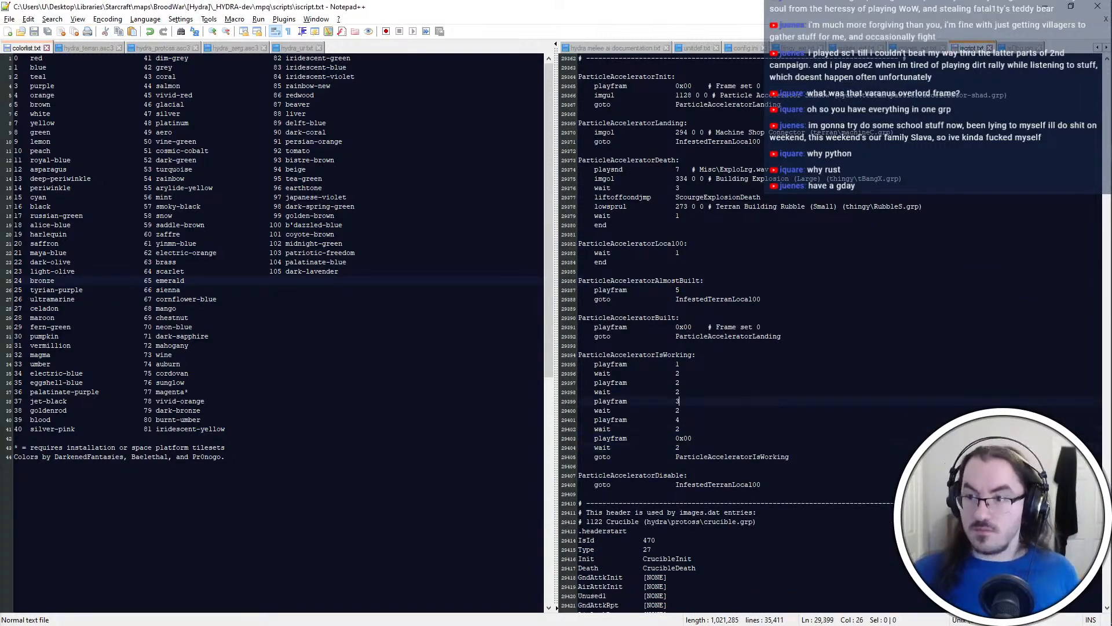
Return to IsDbg.log and examine the image IDs in the remaining invalid-frame entries
key("alt+Tab")
key("alt+Tab")
left_click(1021, 48)
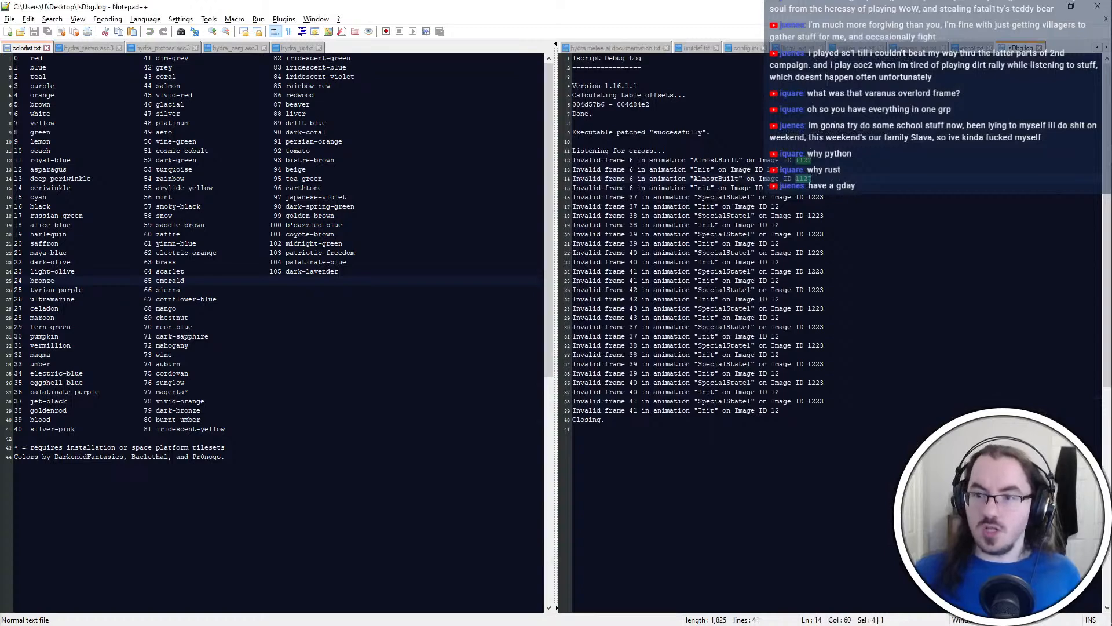
left_click(825, 199)
double_click(816, 198)
double_click(776, 188)
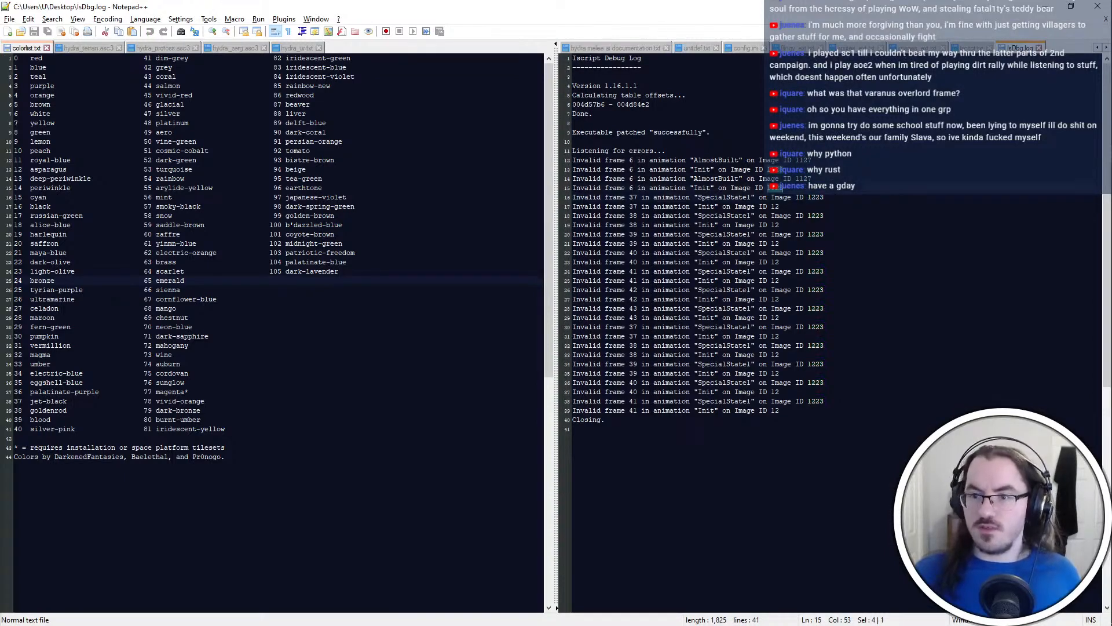
Search images_ext.txt for the Particle Accelerator shadow's image ID 1128, and return to IsDbg.log
left_click(972, 48)
double_click(683, 95)
key("ctrl+f")
left_click(916, 48)
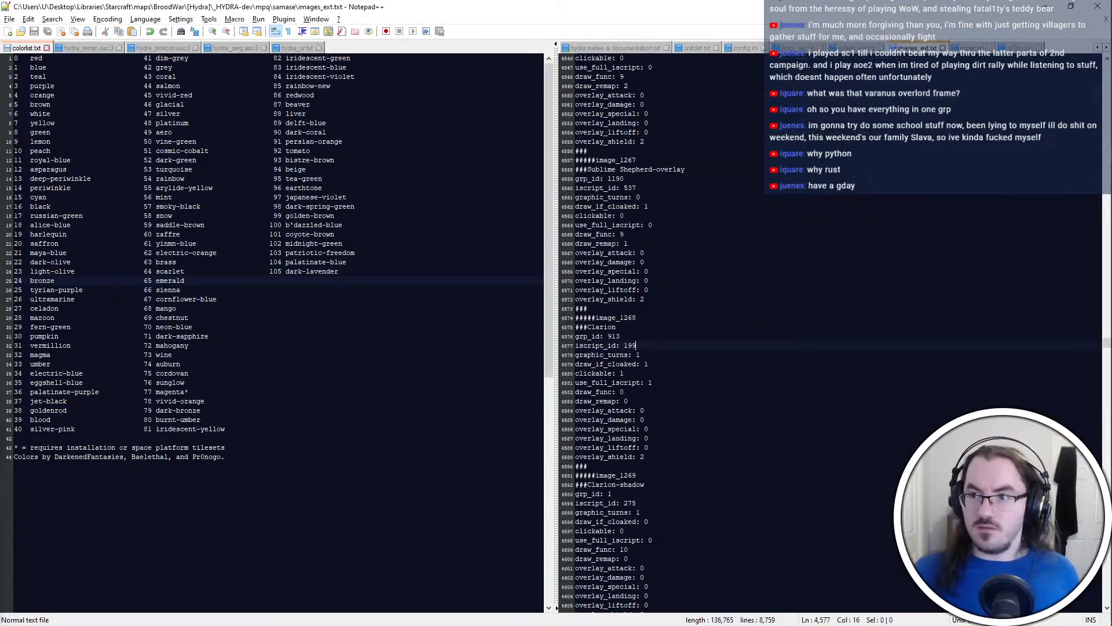
key("ctrl+f")
key("Return")
key("ctrl+Tab")
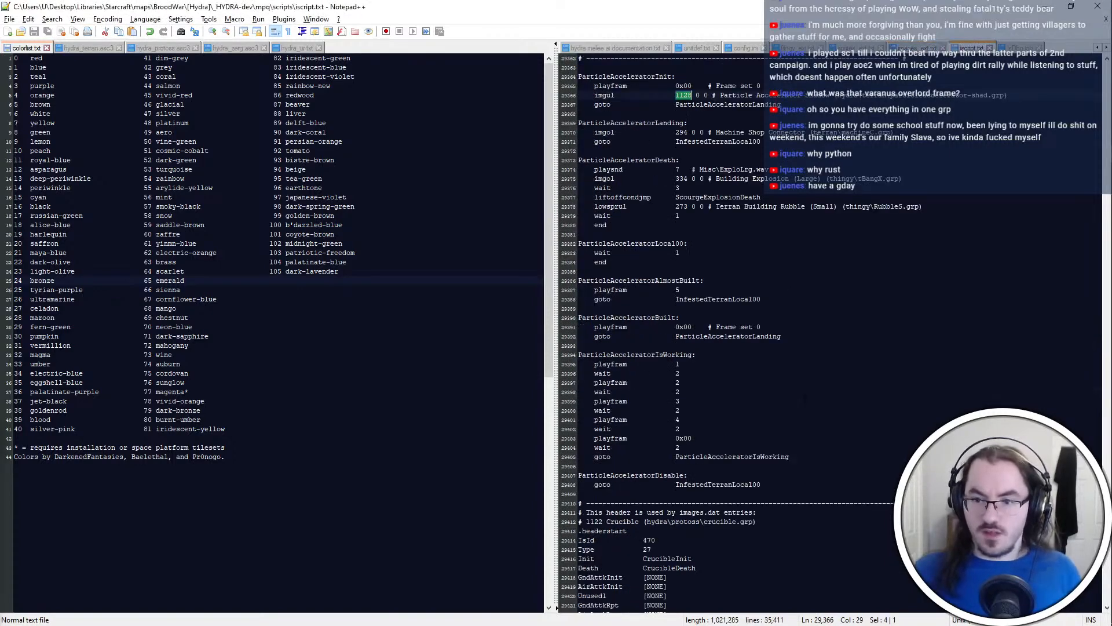
key("ctrl+Tab")
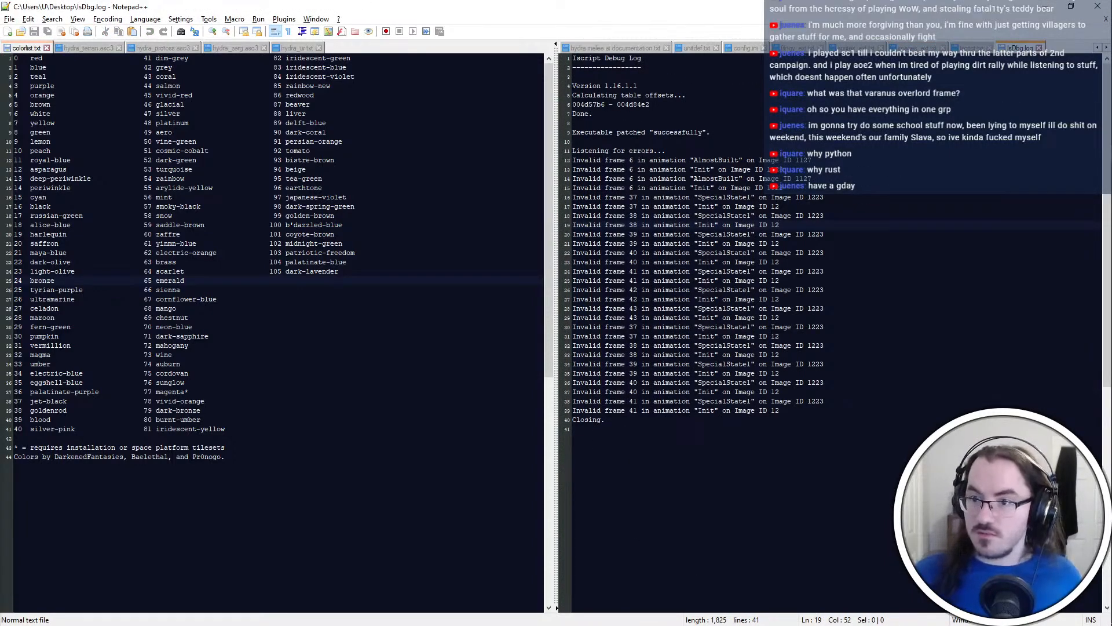
Copy image ID 12 from IsDbg.log and search iscript.txt for it
double_click(774, 392)
key("ctrl+c")
left_click(827, 327)
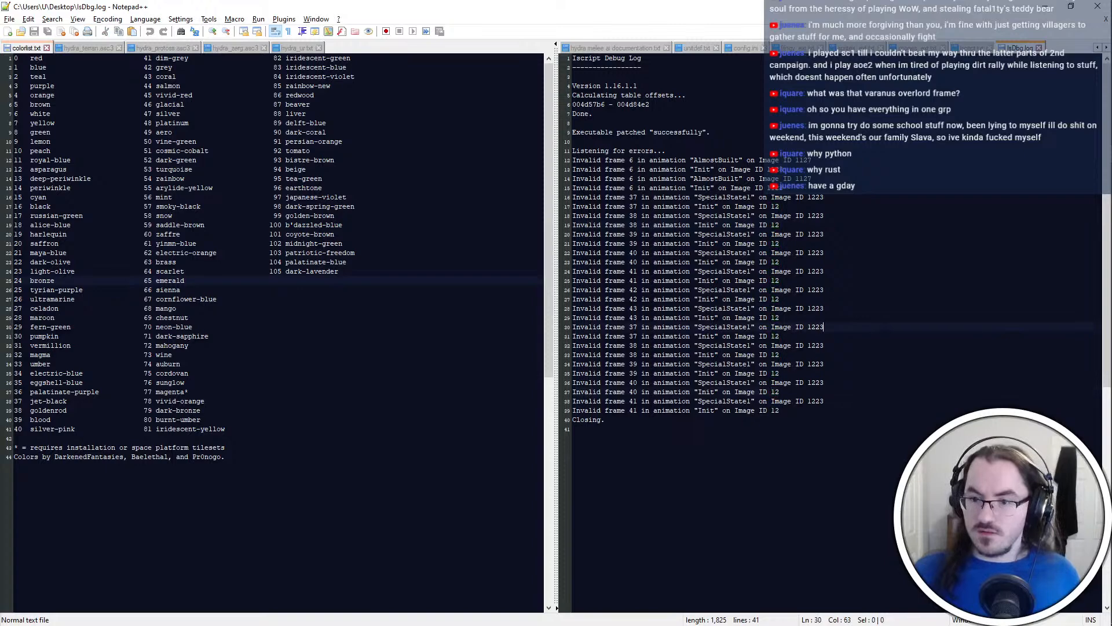
key("ctrl+shift+Tab")
key("ctrl+f")
key("ctrl+v")
key("Return")
key("F3")
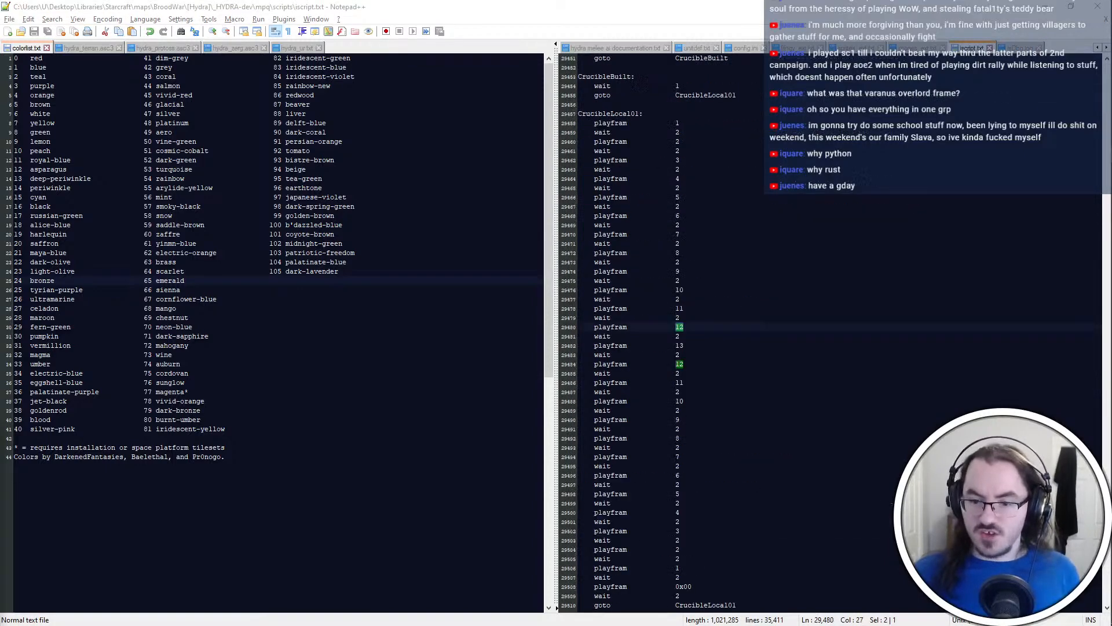
Step through the "# 12" header matches in iscript.txt and go to the end of the file
left_click(679, 392)
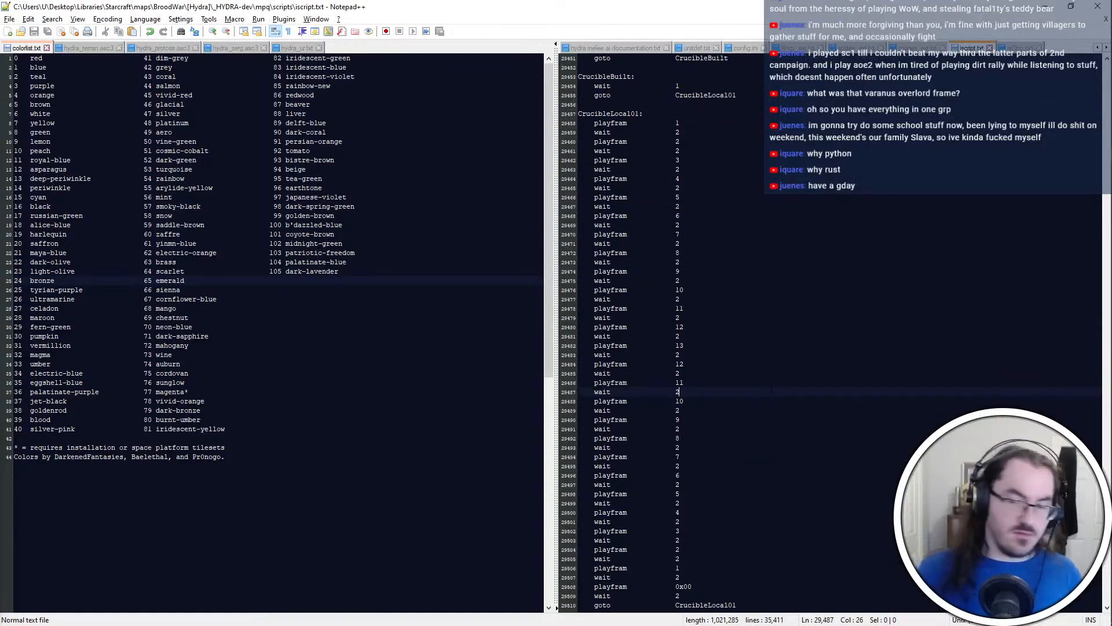
key("Return")
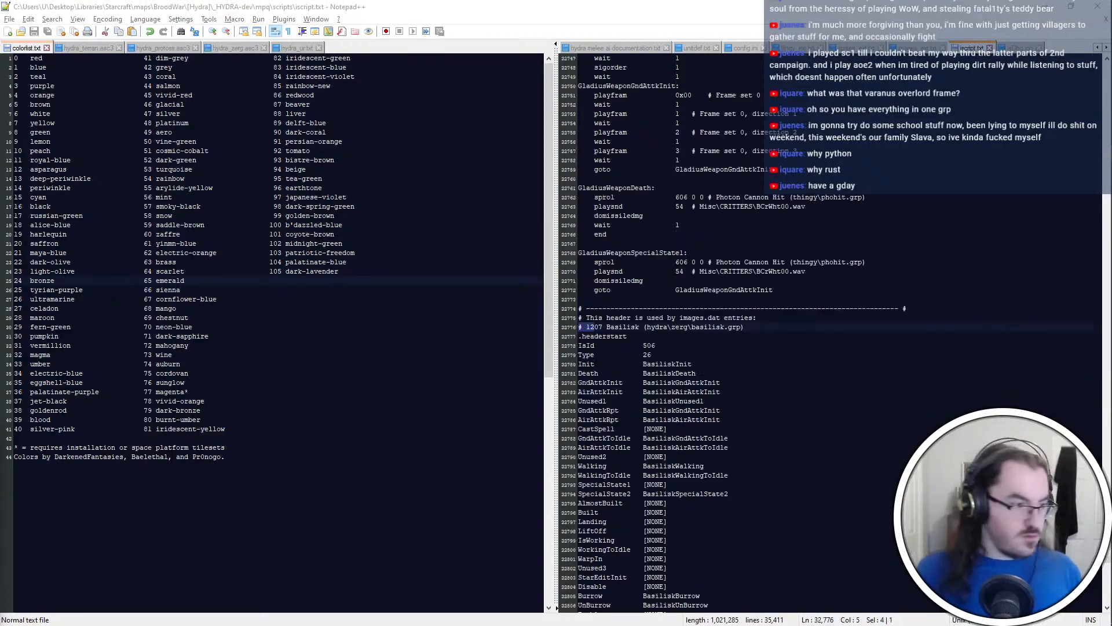
key("Return")
key("Return")
key("Return")
key("Return")
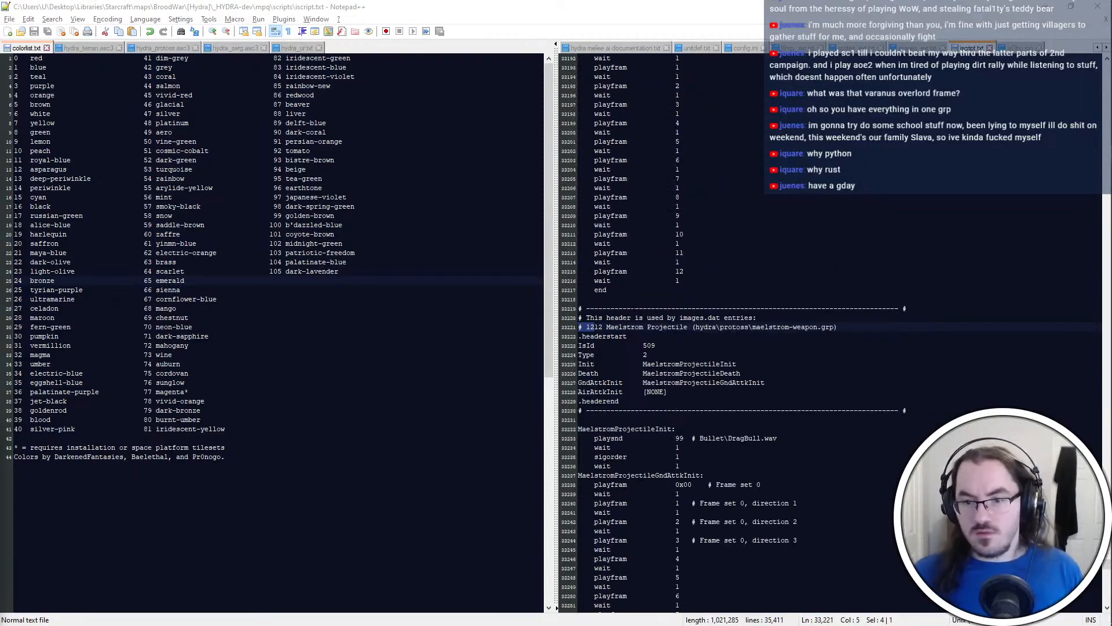
key("Return")
key("Return")
key("Return")
key("Return")
key("Return")
key("Return")
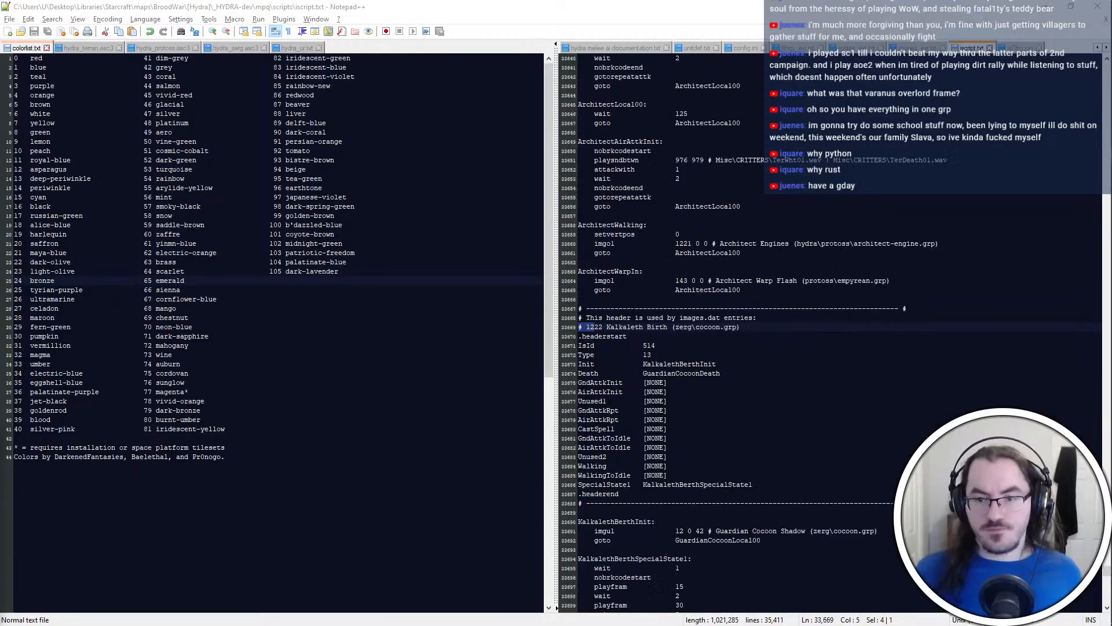
key("Return")
key("Return")
key("Return")
key("Return")
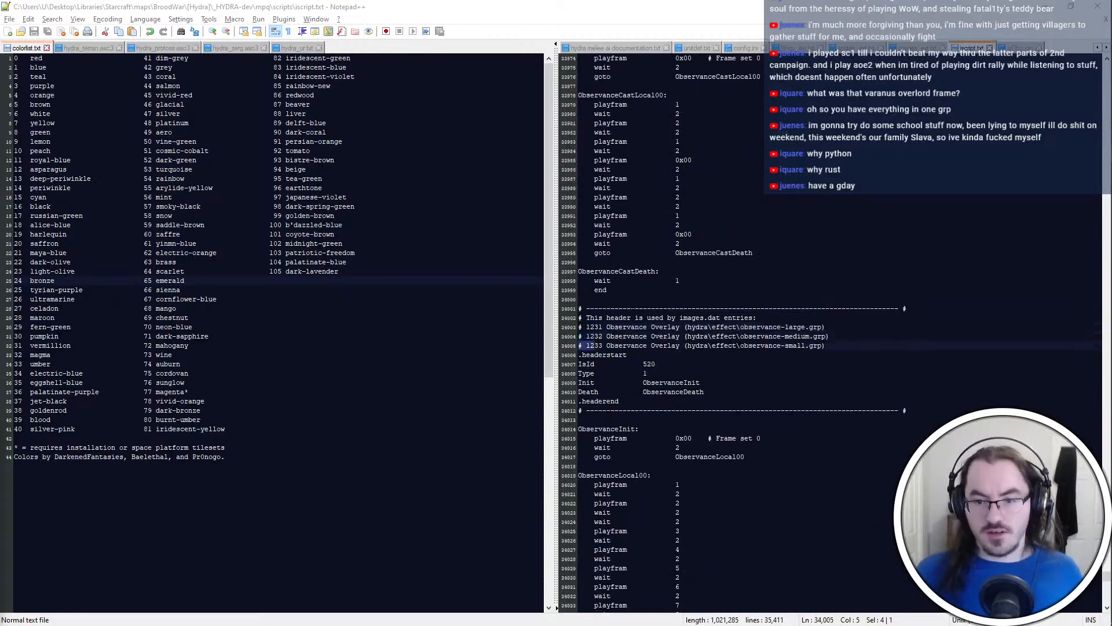
key("Return")
key("Return")
key("Return")
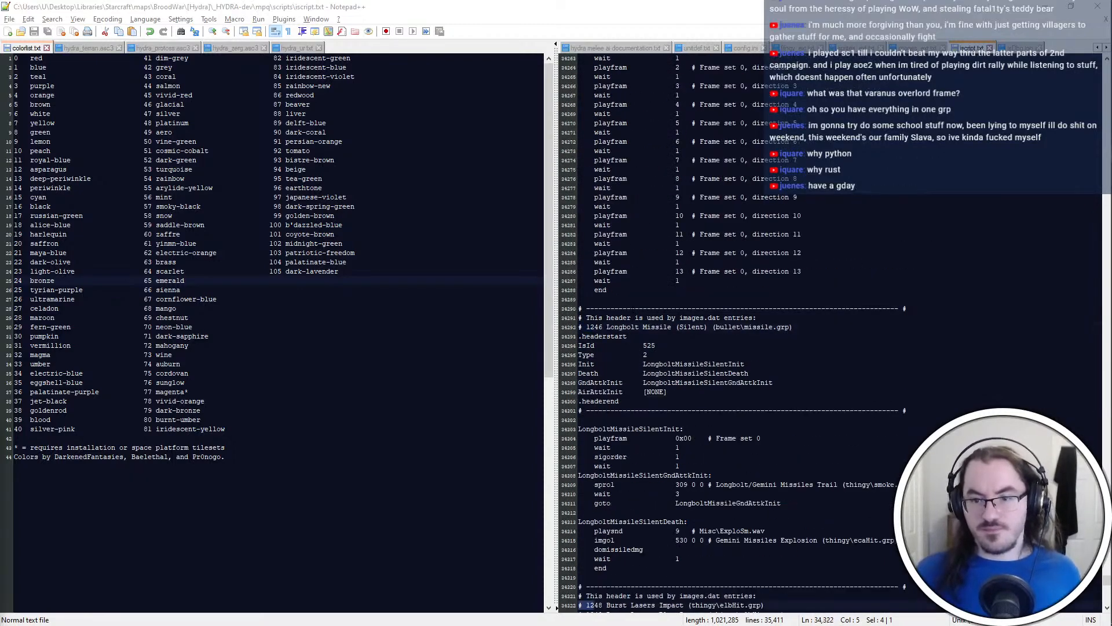
key("Escape")
key("ctrl+End")
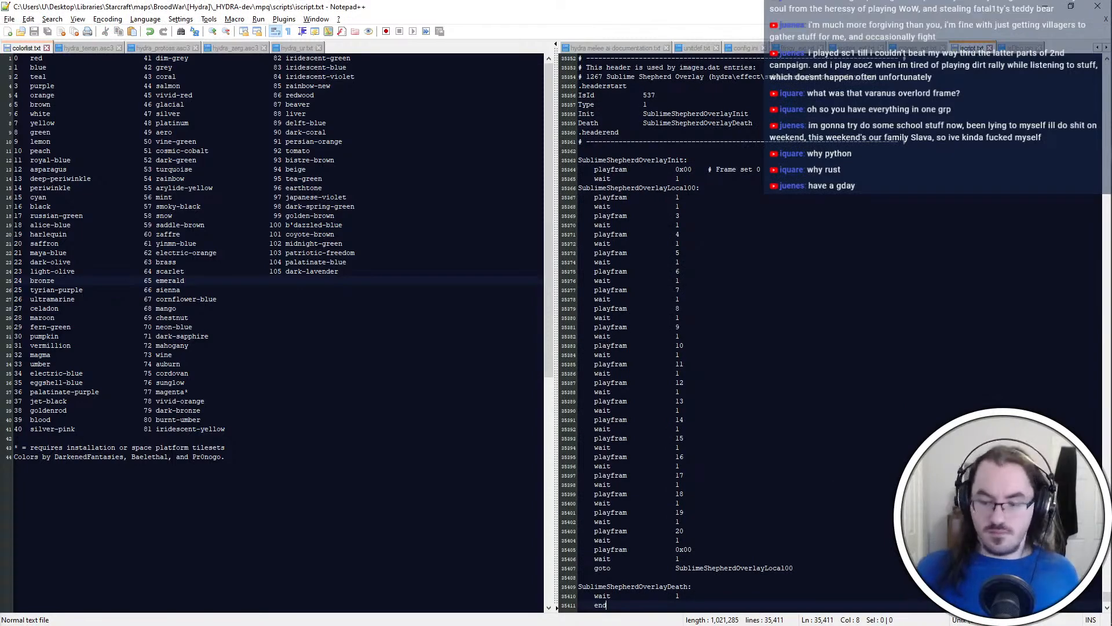
Restart the "# 12" search from the beginning of iscript.txt and go through the header matches
key("ctrl+Home")
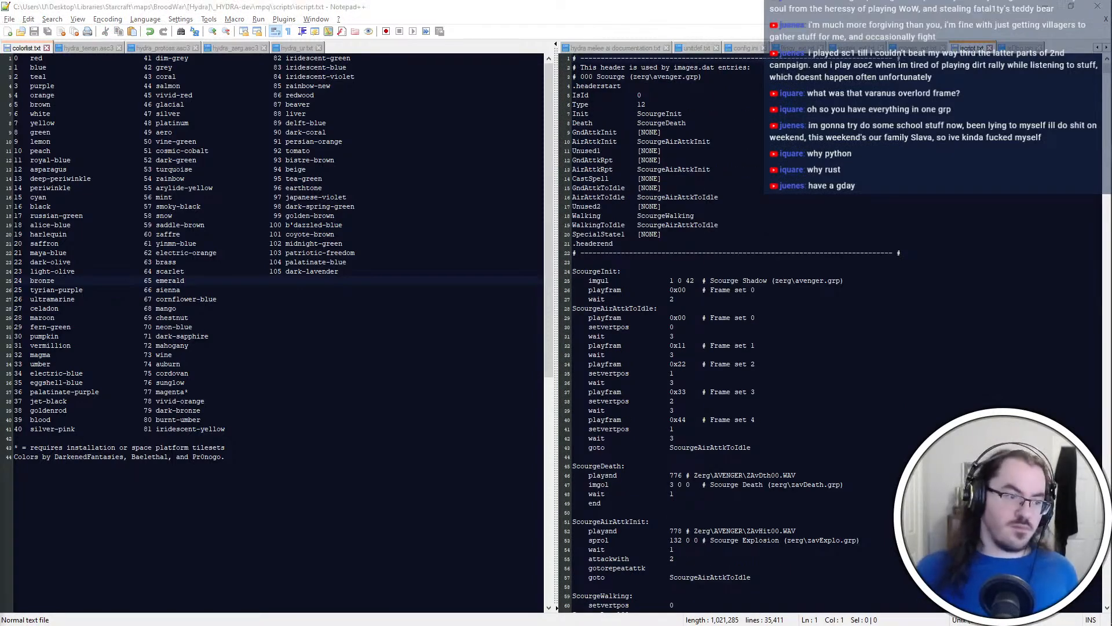
key("F3")
key("F3")
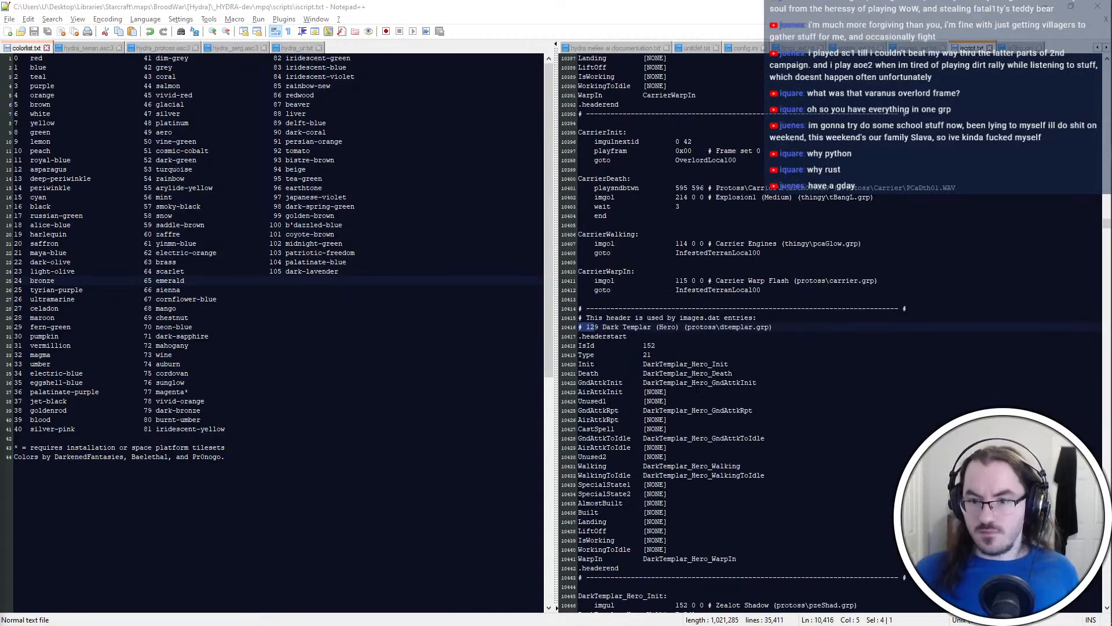
key("F3")
key("F3")
key("F3")
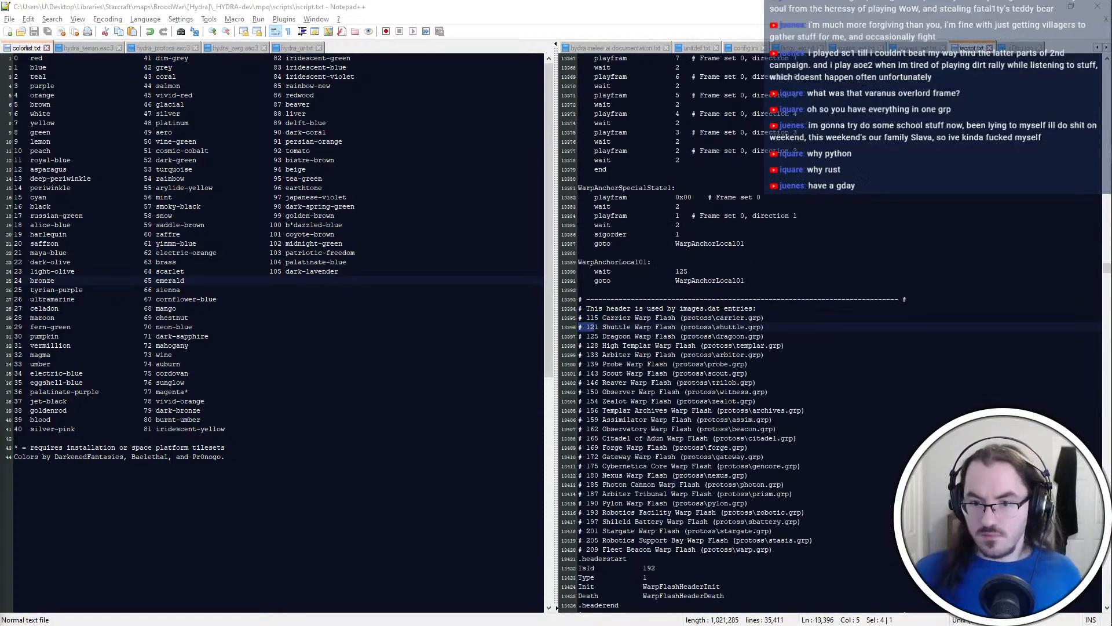
Check the StarCraft game window and the terran folder, and return to Notepad++
key("alt+Tab")
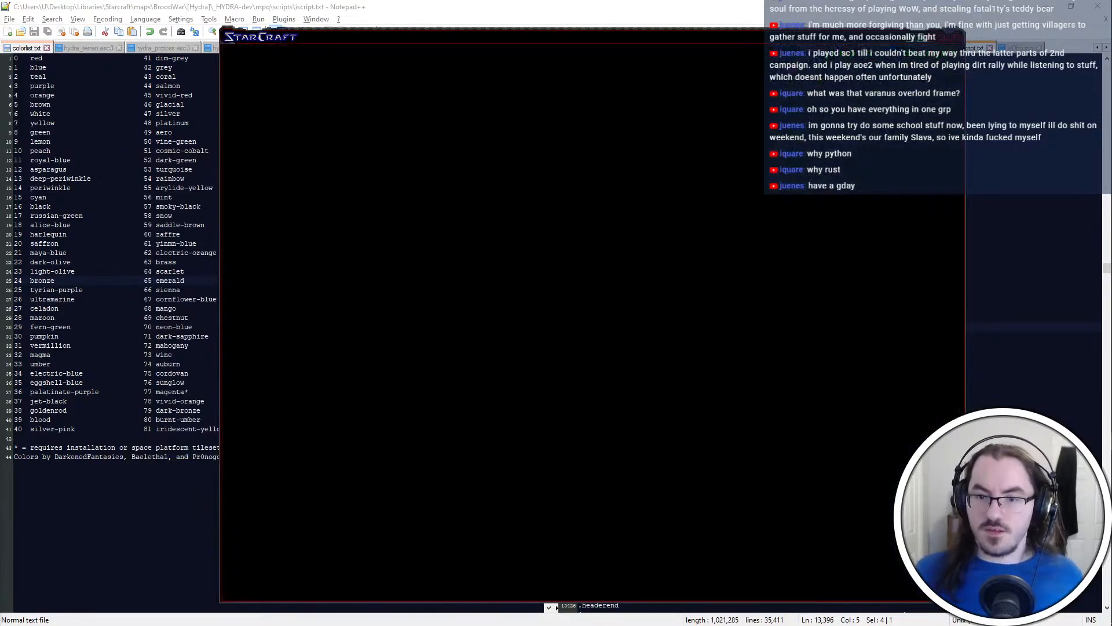
key("alt+Tab")
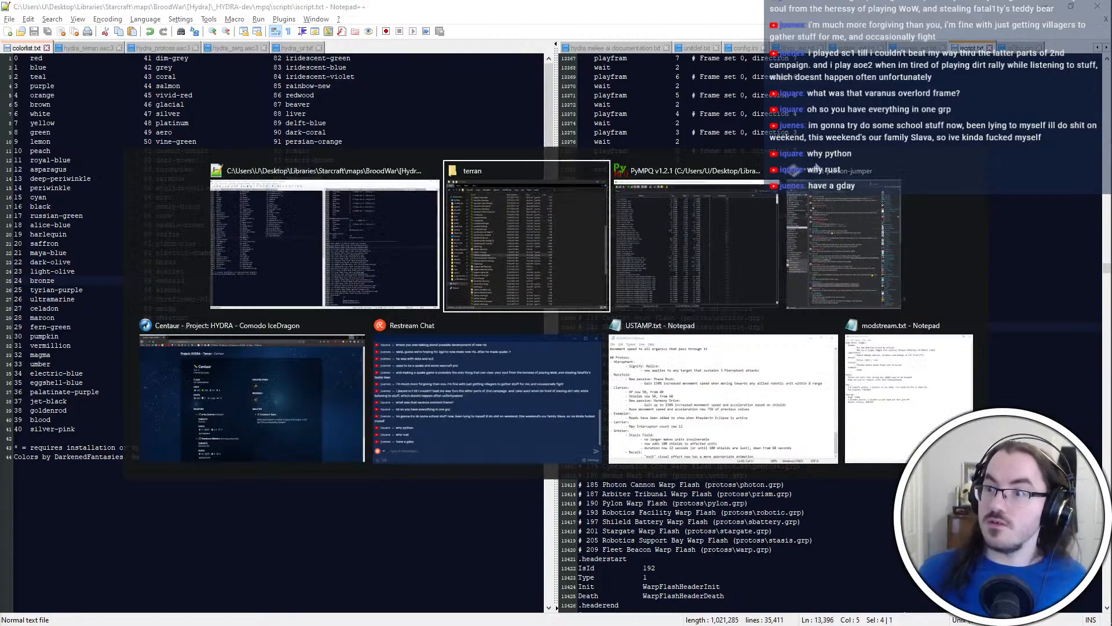
left_click(600, 233)
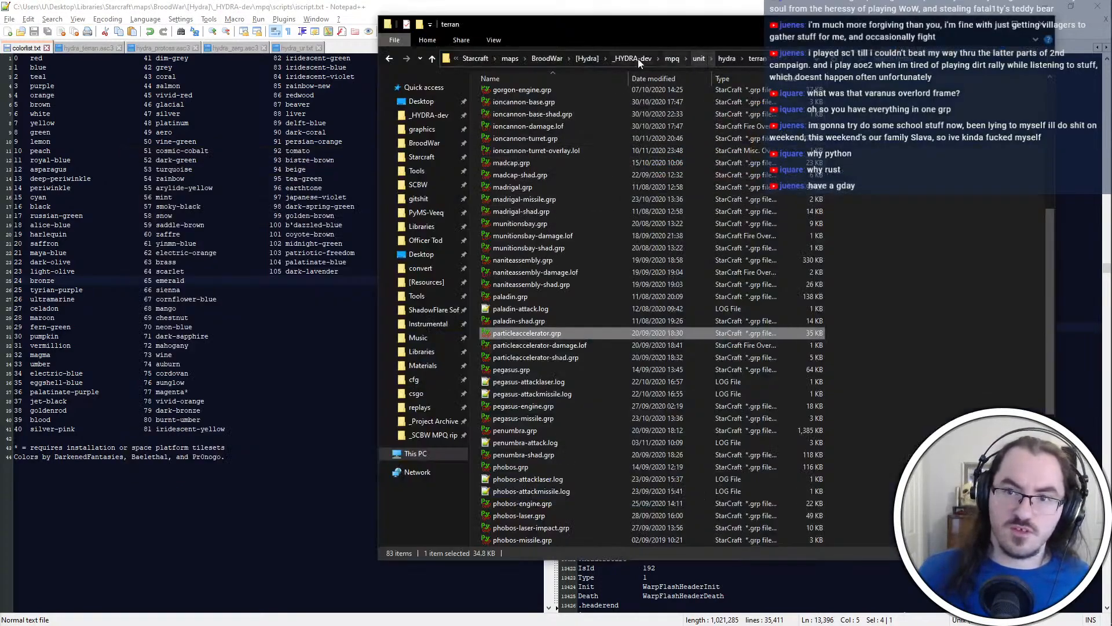
left_click(989, 24)
Review the invalid-frame entries for image IDs 1223 and 12 in IsDbg.log, and close the log
left_click(1020, 48)
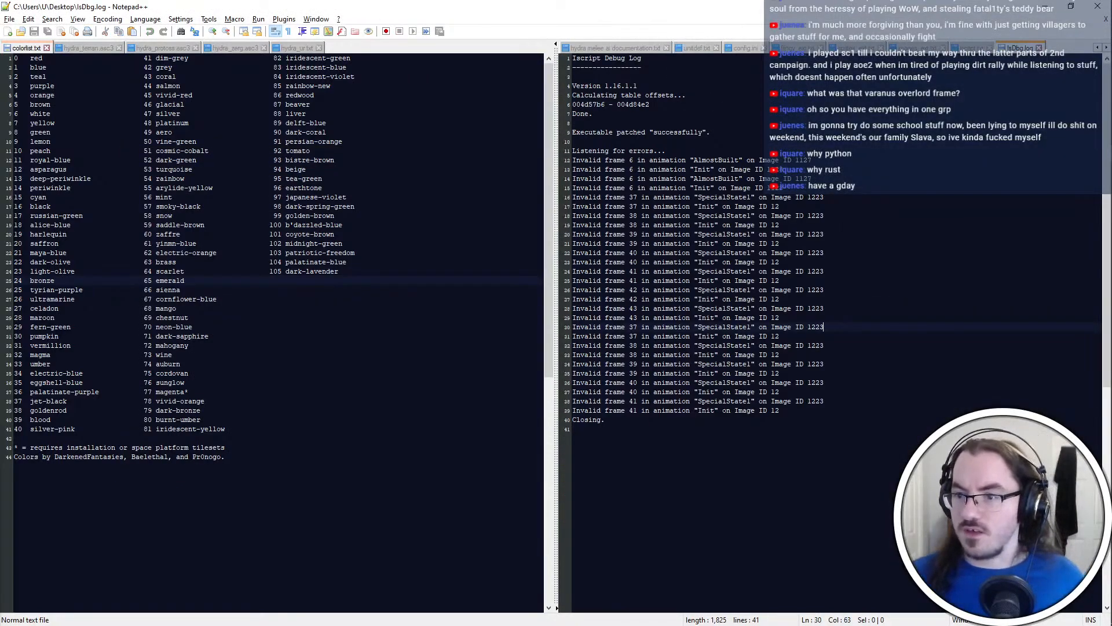
left_click_drag(834, 216, 834, 197)
left_click(834, 252)
left_click(834, 431)
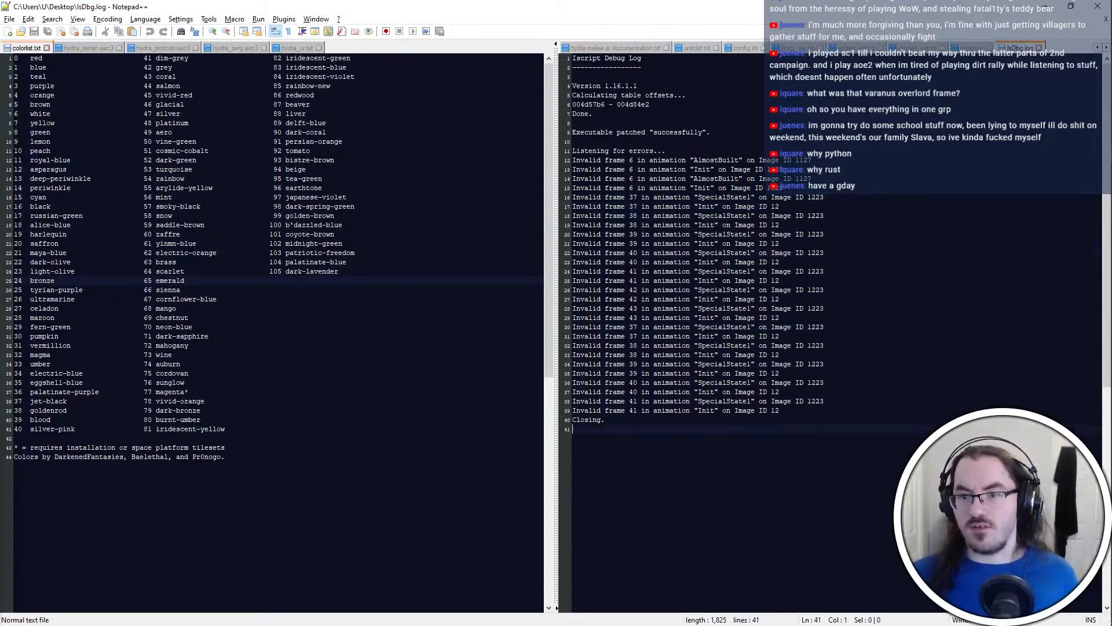
left_click(732, 141)
left_click(857, 327)
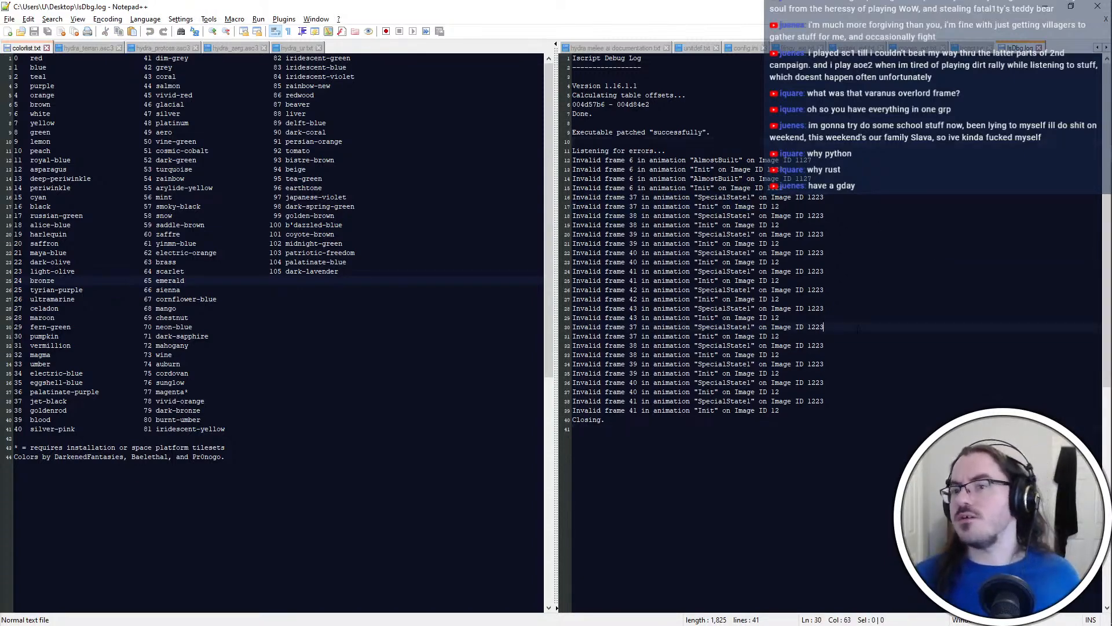
key("alt+Tab")
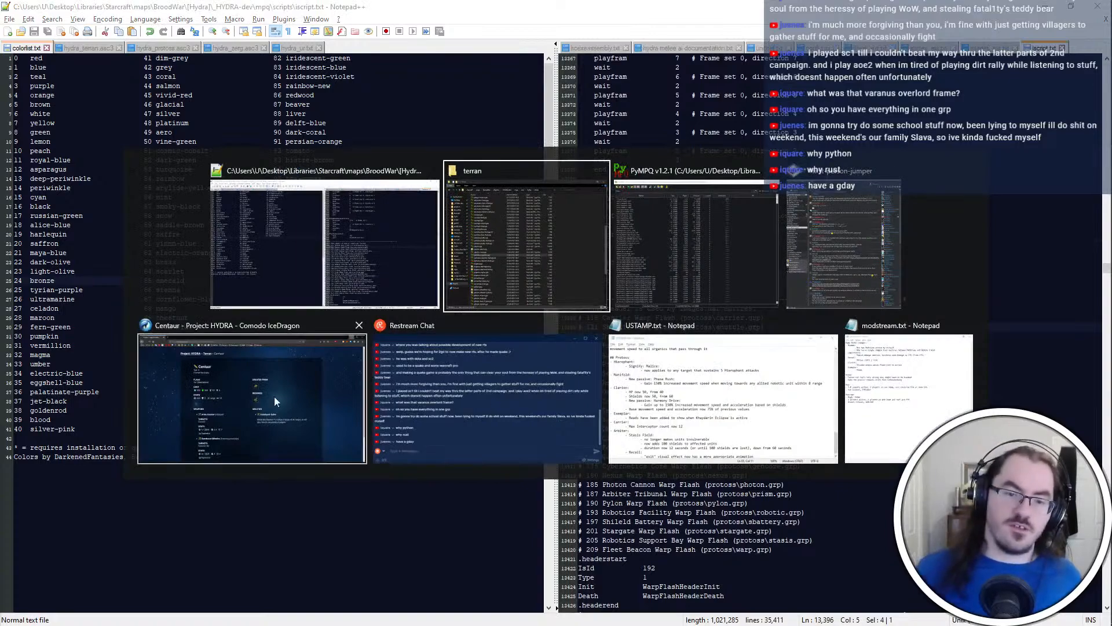
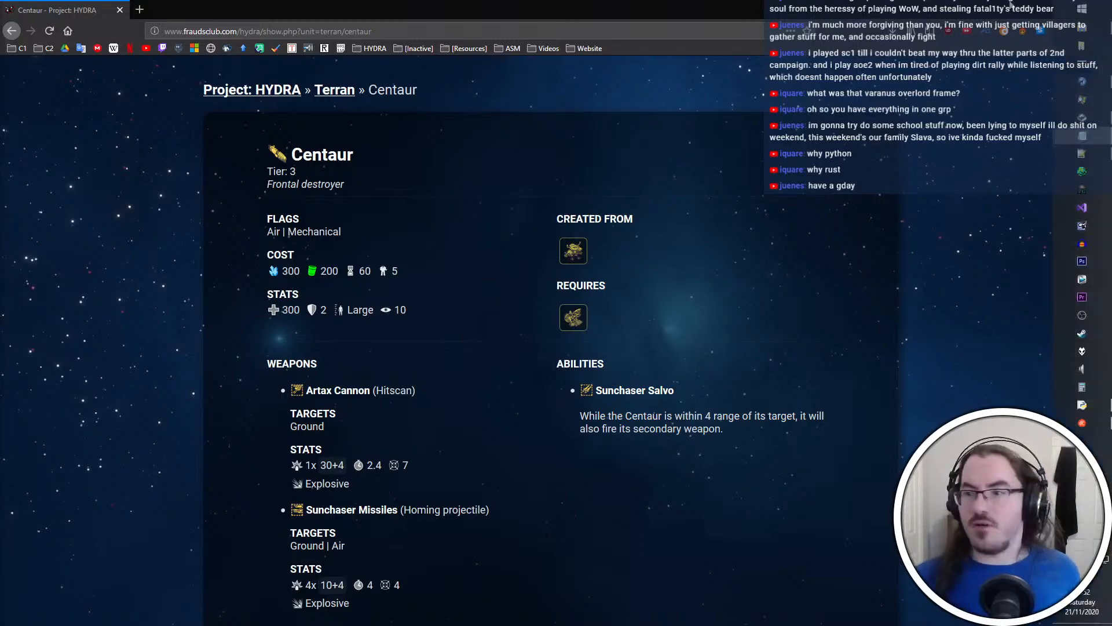
Put away the terran folder and PyMPQ windows, and check the game state change notes in modstream.txt
key("alt+Tab")
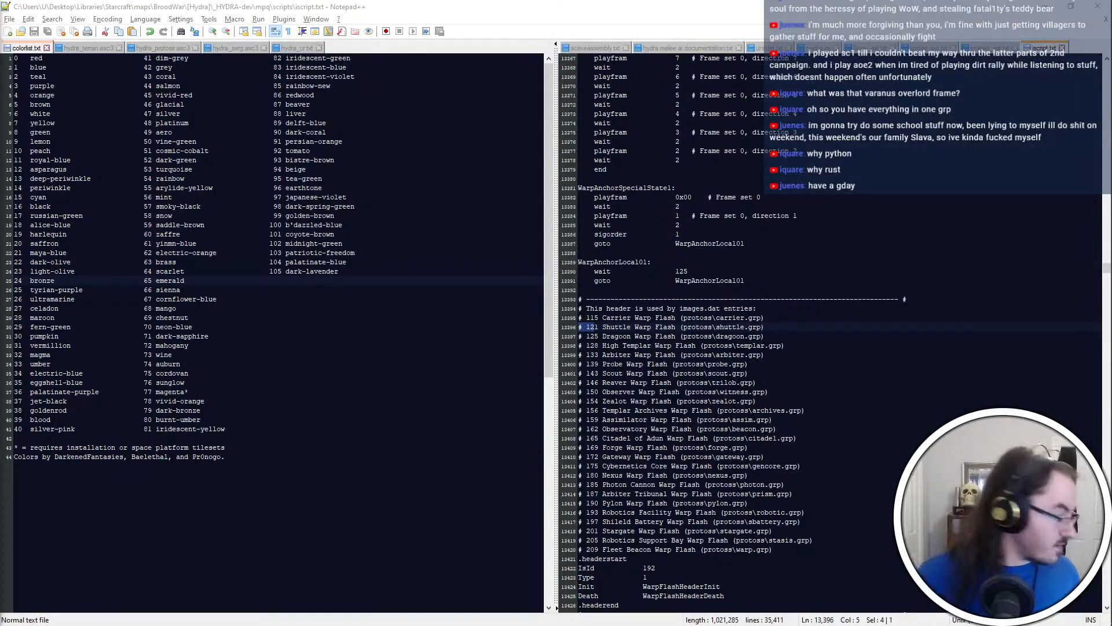
key("alt+Tab")
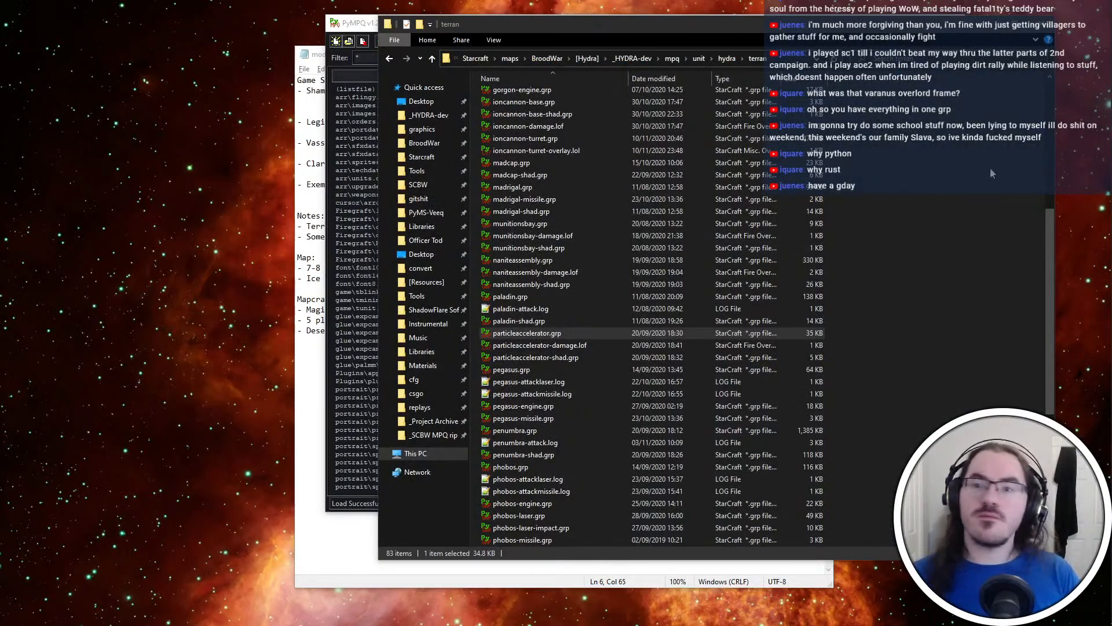
left_click(1015, 24)
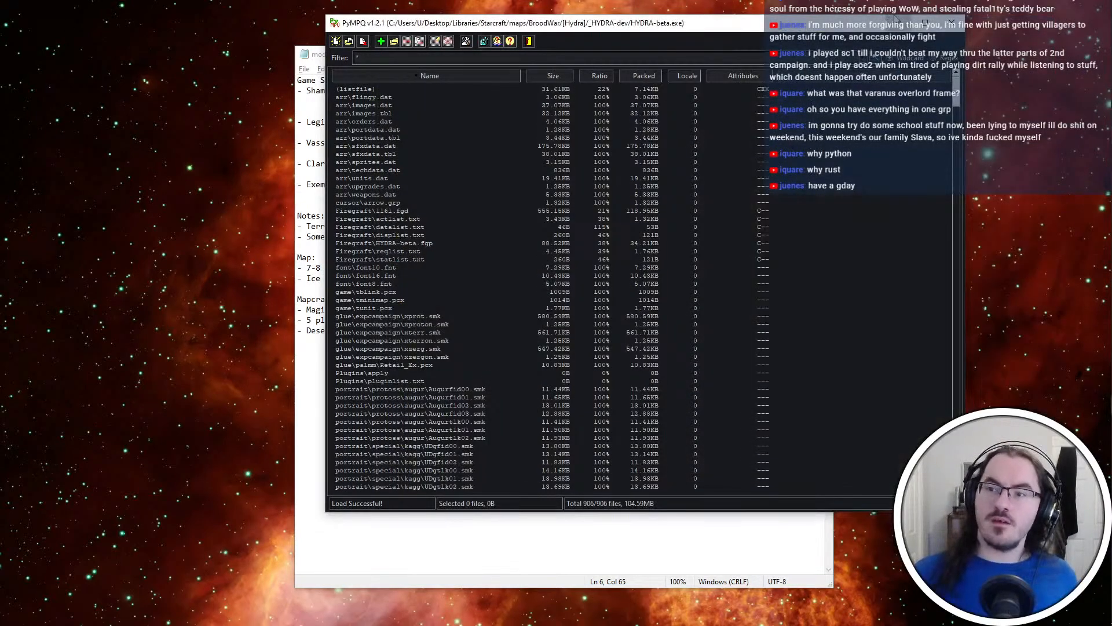
left_click(896, 20)
left_click(596, 349)
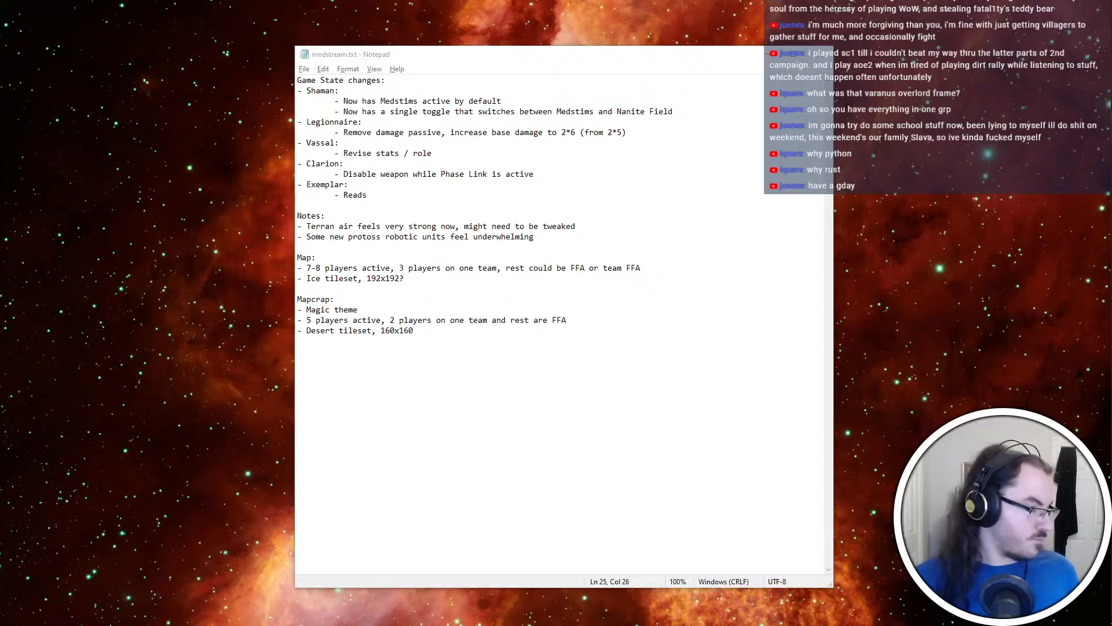
left_click(512, 392)
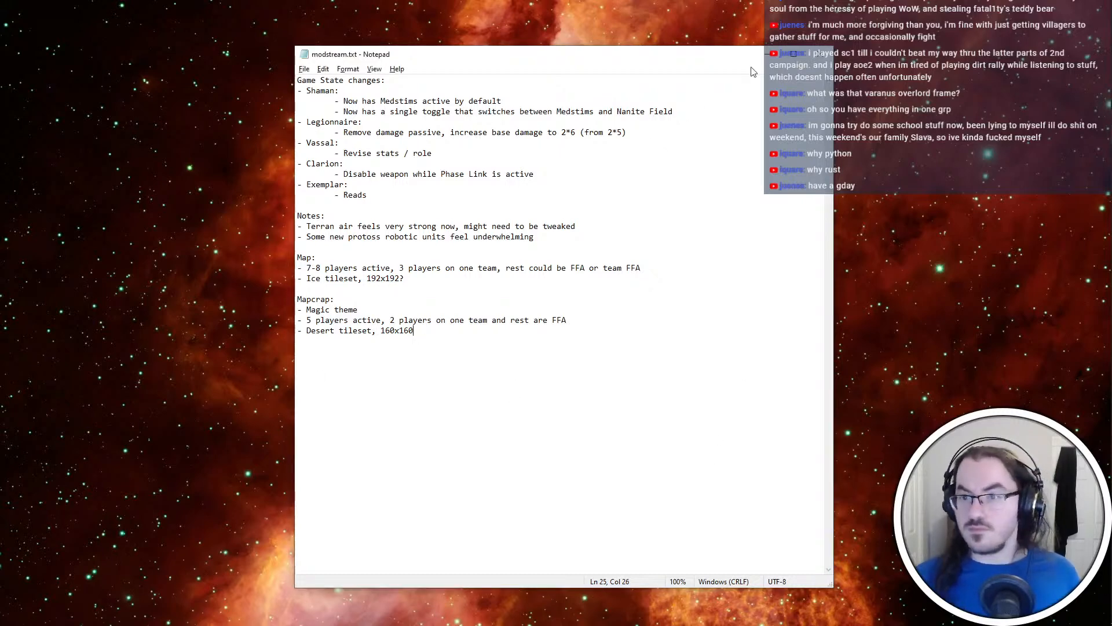
Find and launch Visual Studio Code with the techtrees project
key("alt+Tab")
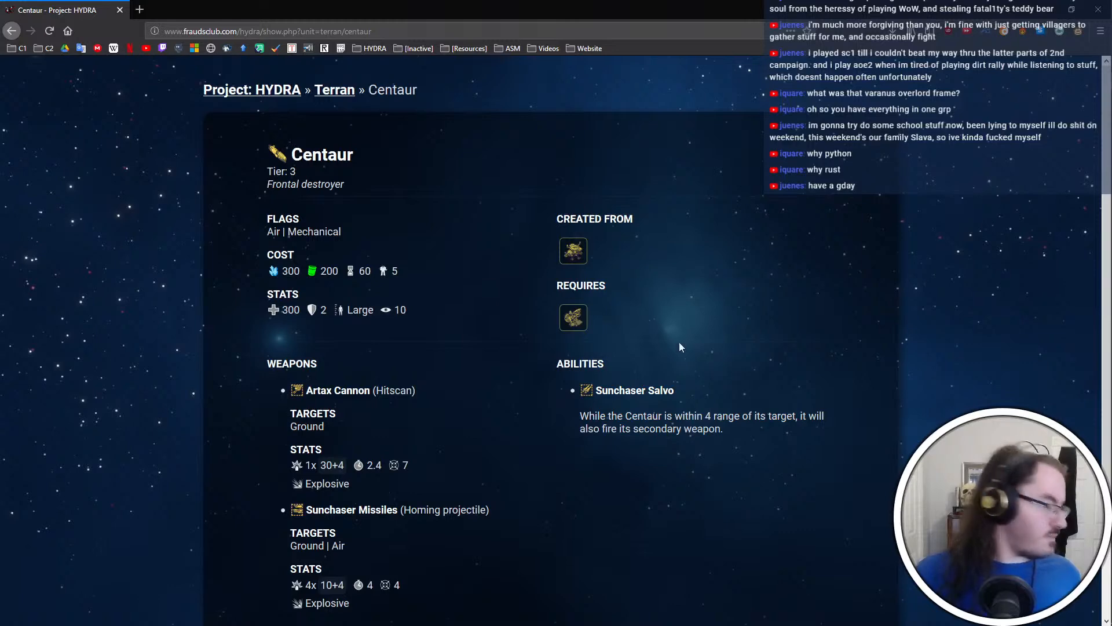
key("alt+Tab")
key("Escape")
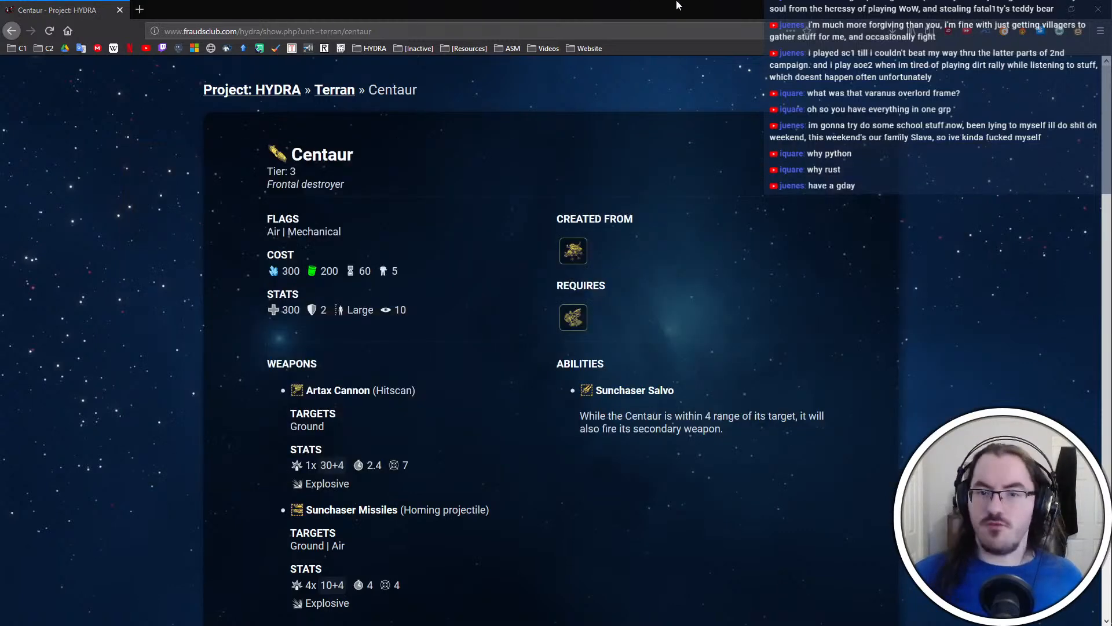
key("super")
type("codwe")
key("BackSpace")
key("BackSpace")
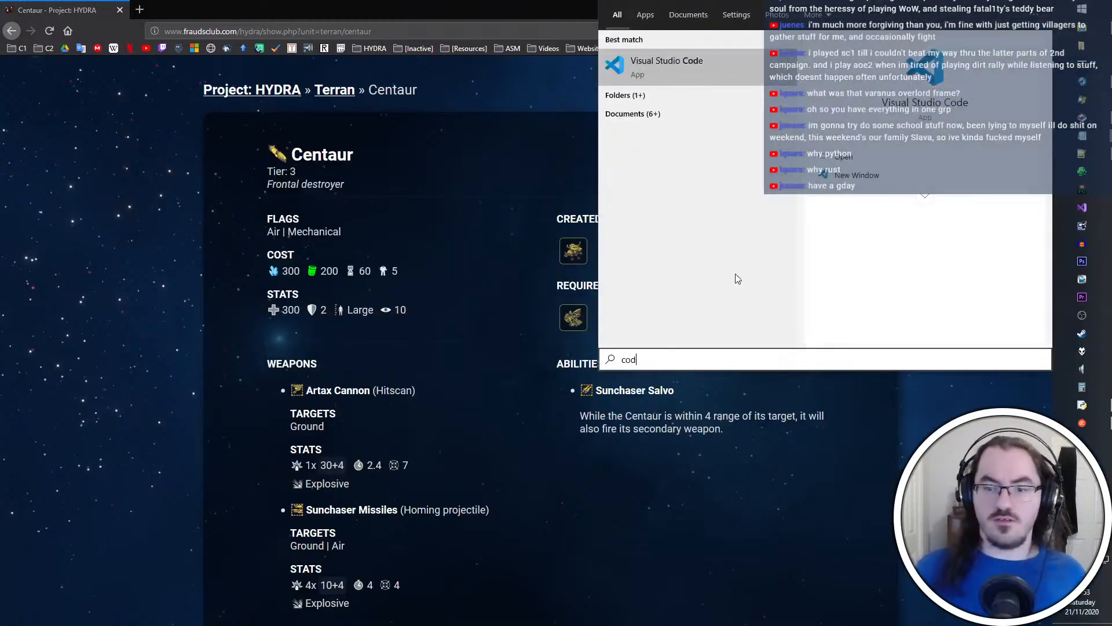
key("Return")
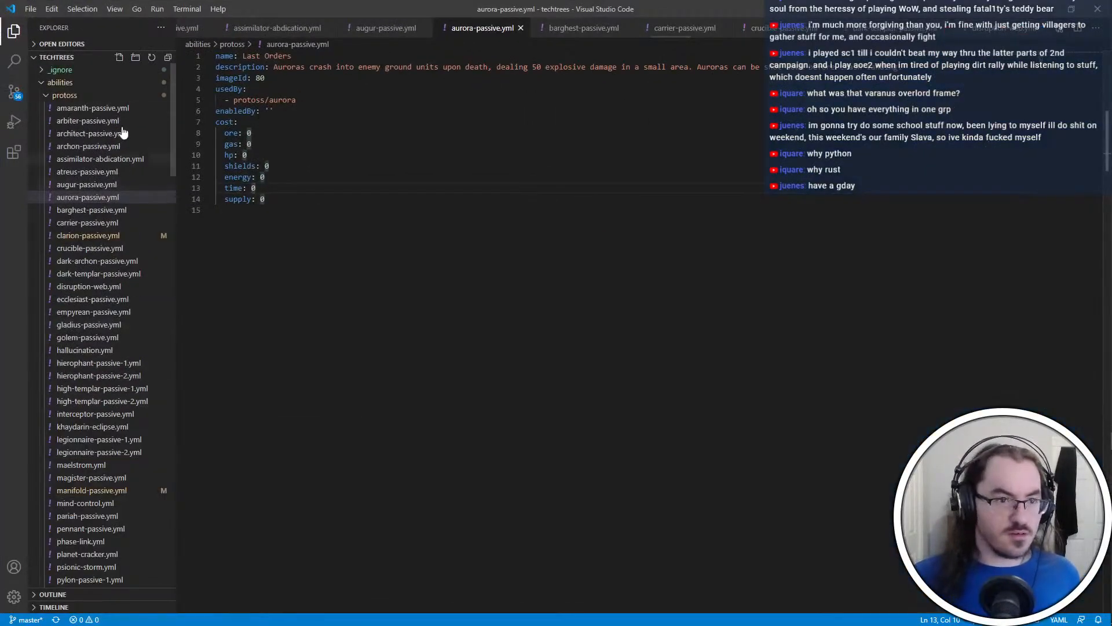
Collapse the unneeded race folders in the techtrees project and open cyprian.yml from the terran units folder
left_click(107, 95)
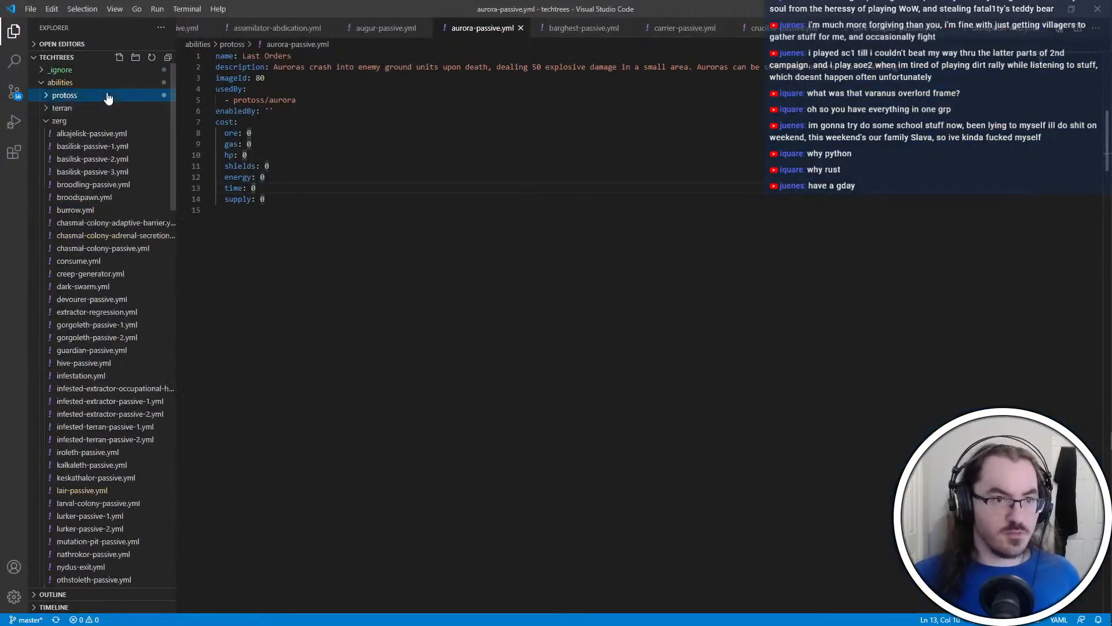
scroll(97, 96, "down", 4)
scroll(97, 96, "up", 3)
left_click(81, 94)
scroll(81, 104, "down", 3)
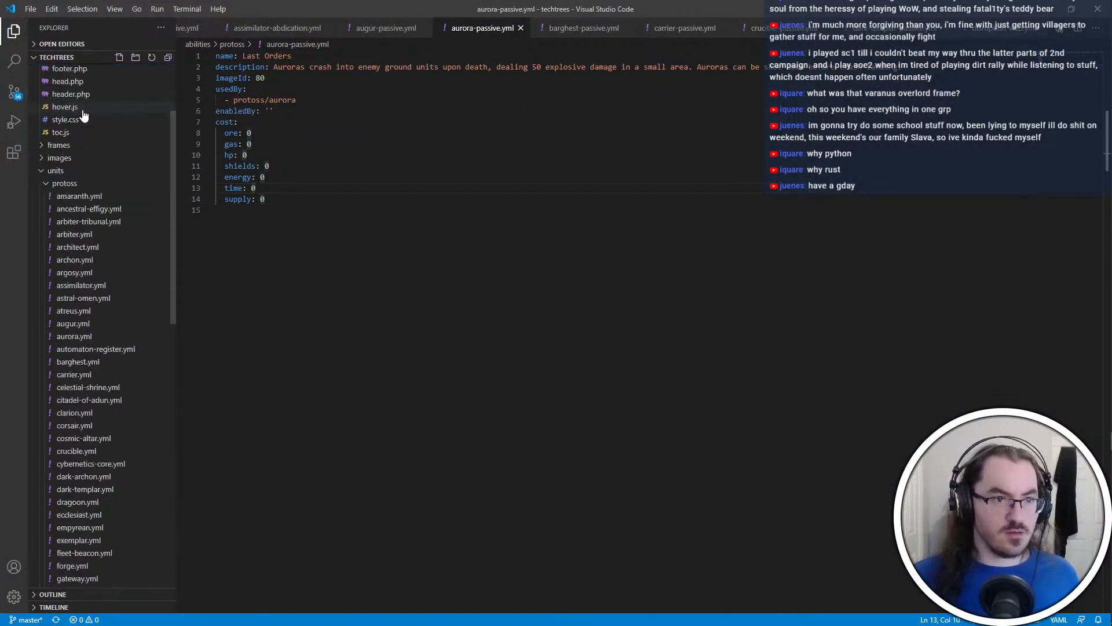
left_click(69, 185)
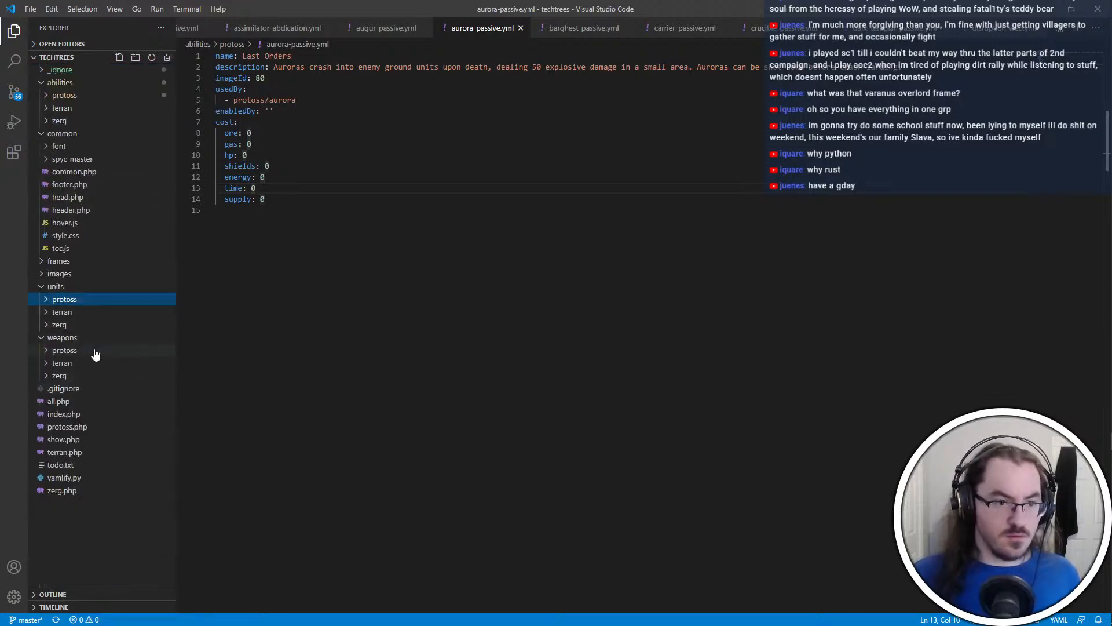
left_click(70, 313)
scroll(107, 362, "down", 5)
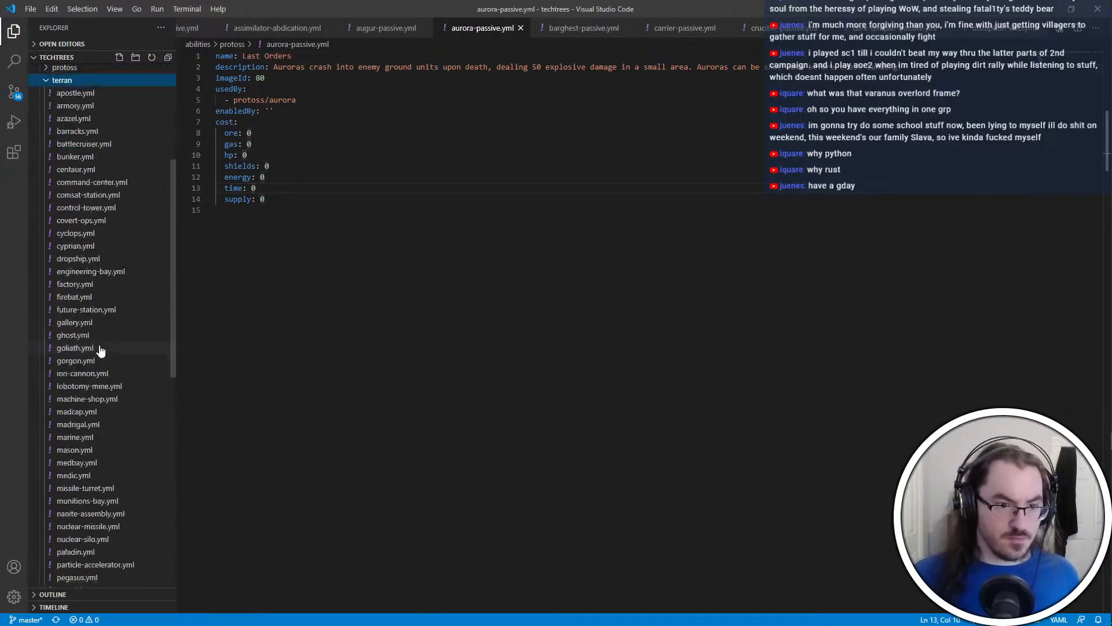
left_click(99, 305)
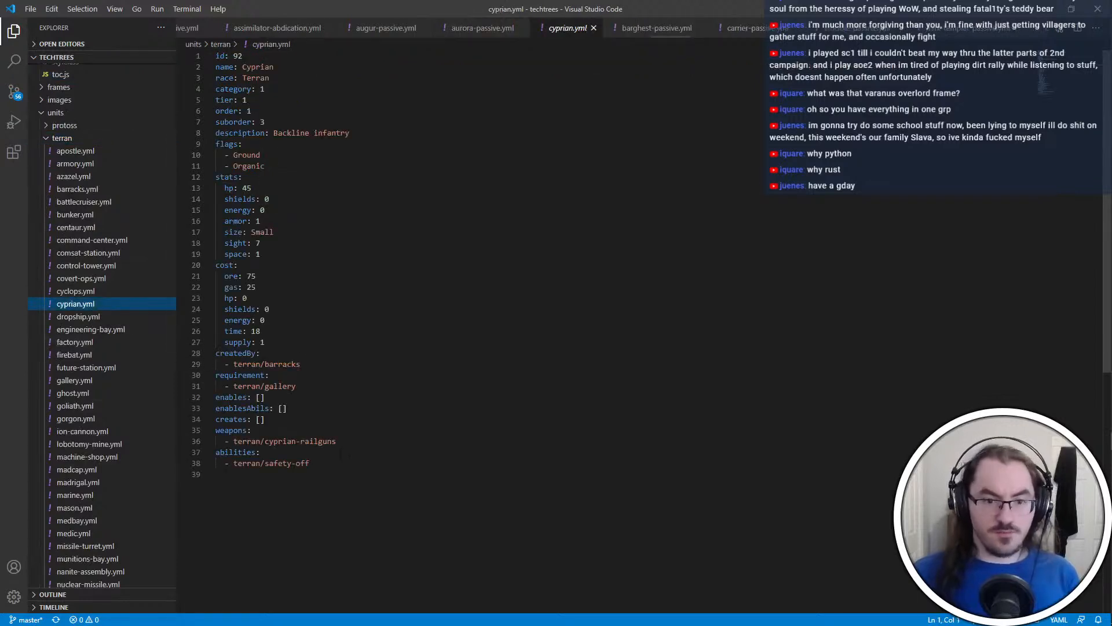
Remove the terran/safety-off entry from cyprian.yml, set abilities to an empty list [], and save the file
left_click_drag(215, 474, 262, 452)
key("BackSpace")
key("ctrl+s")
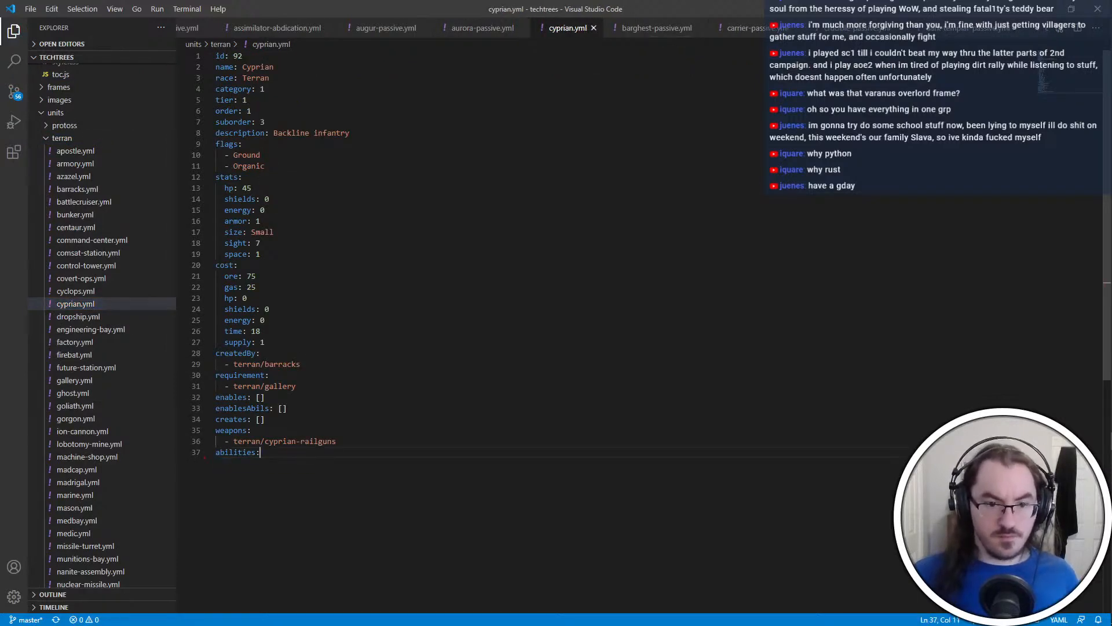
type("[]")
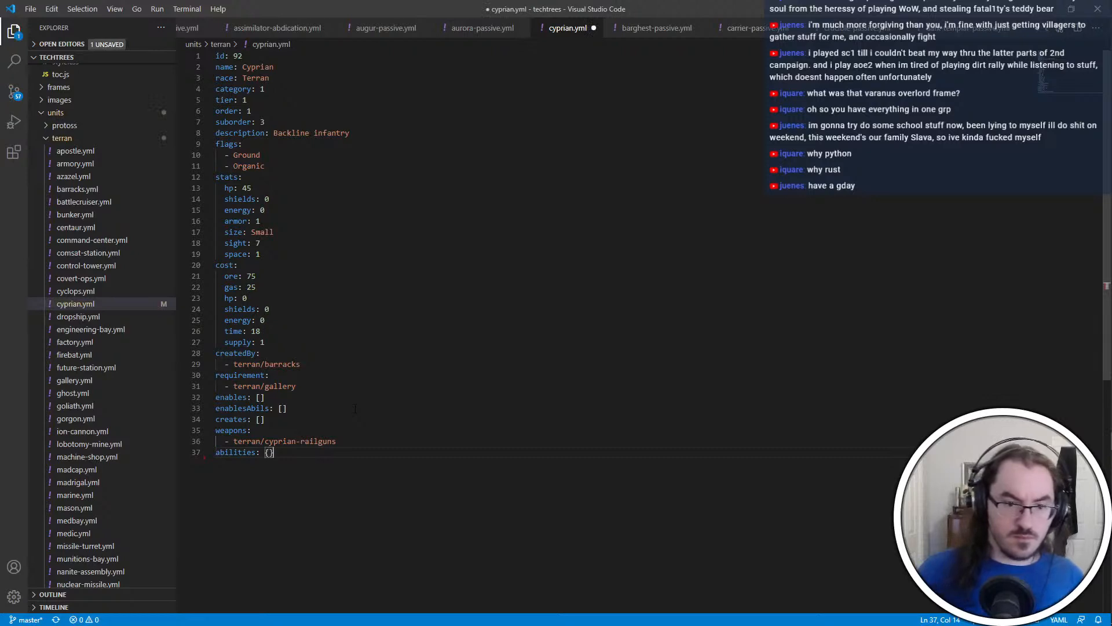
key("ctrl+s")
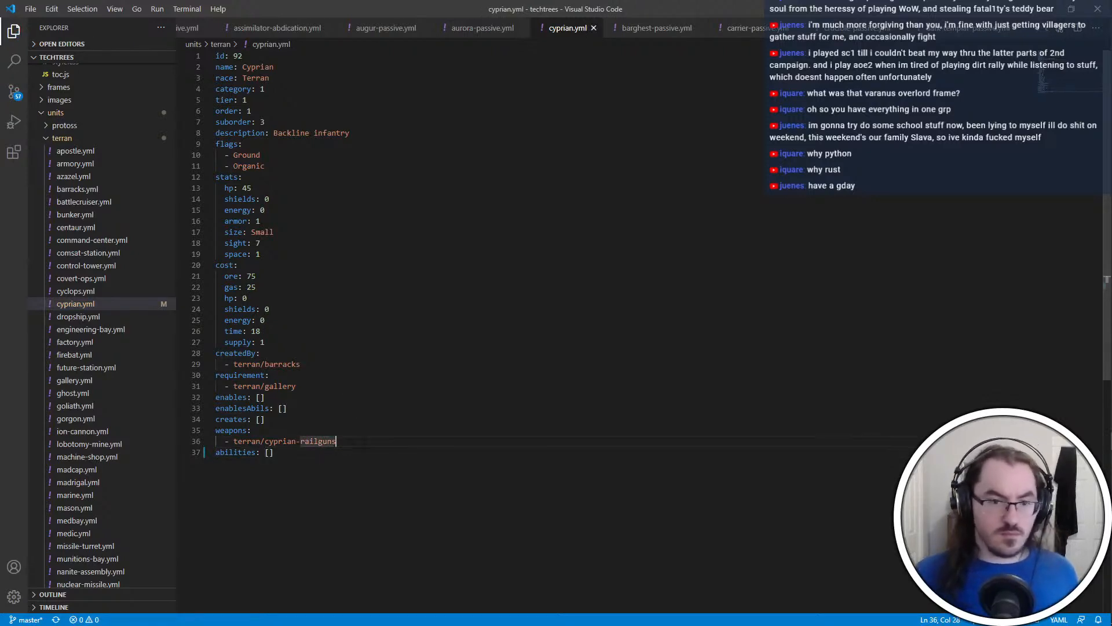
left_click(337, 441)
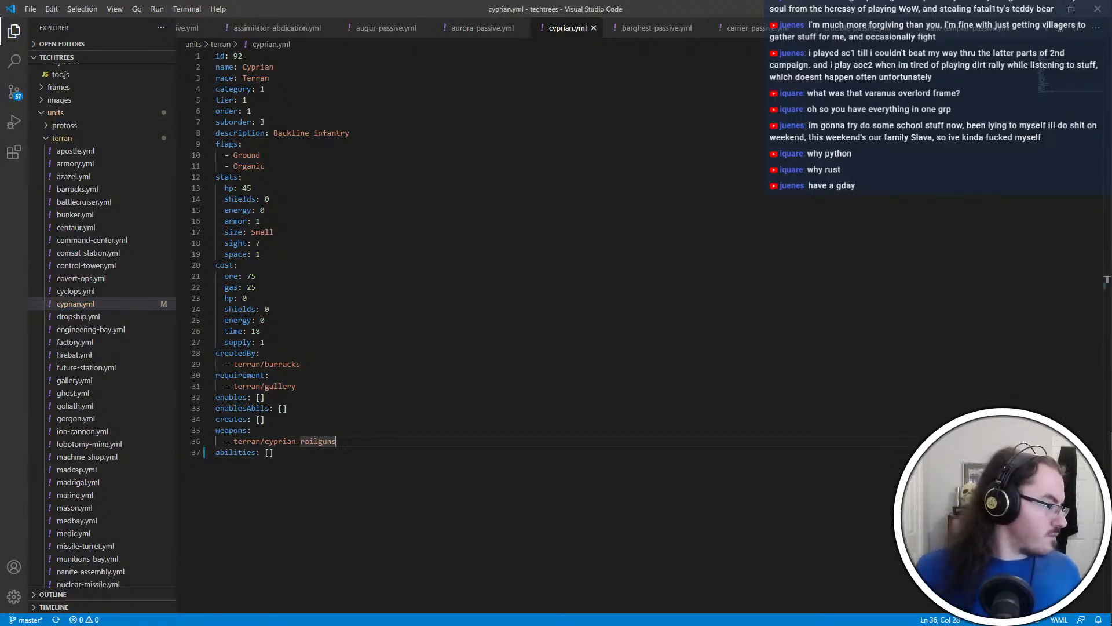
Open shaman.yml from the terran units, replace the terran/shaman-laser weapon entry with an empty list [], and save
scroll(95, 330, "down", 3)
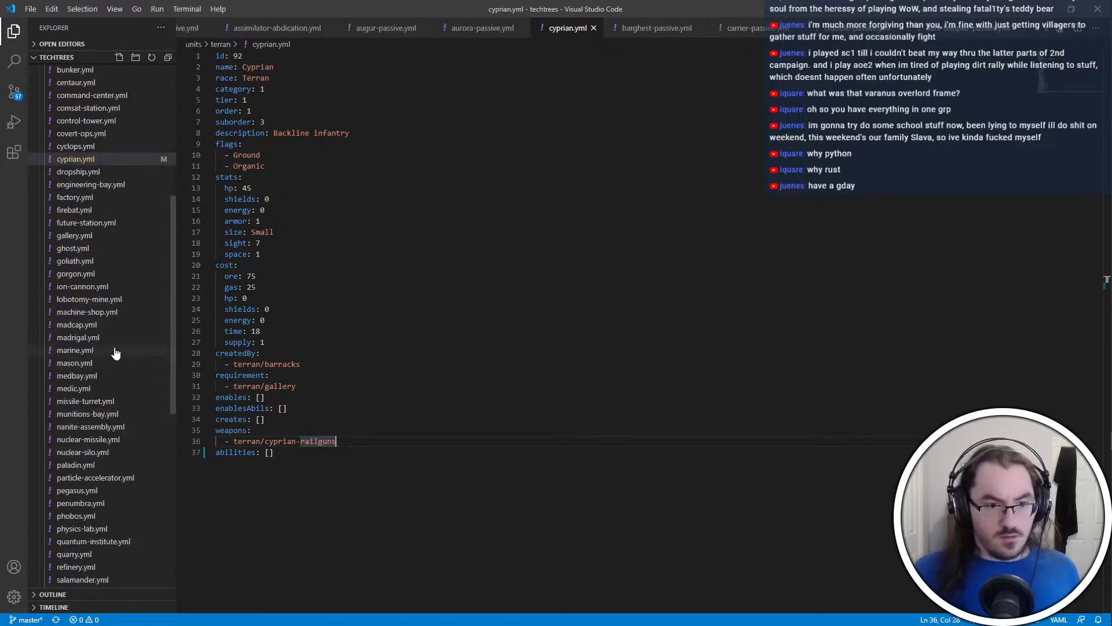
scroll(116, 353, "down", 2)
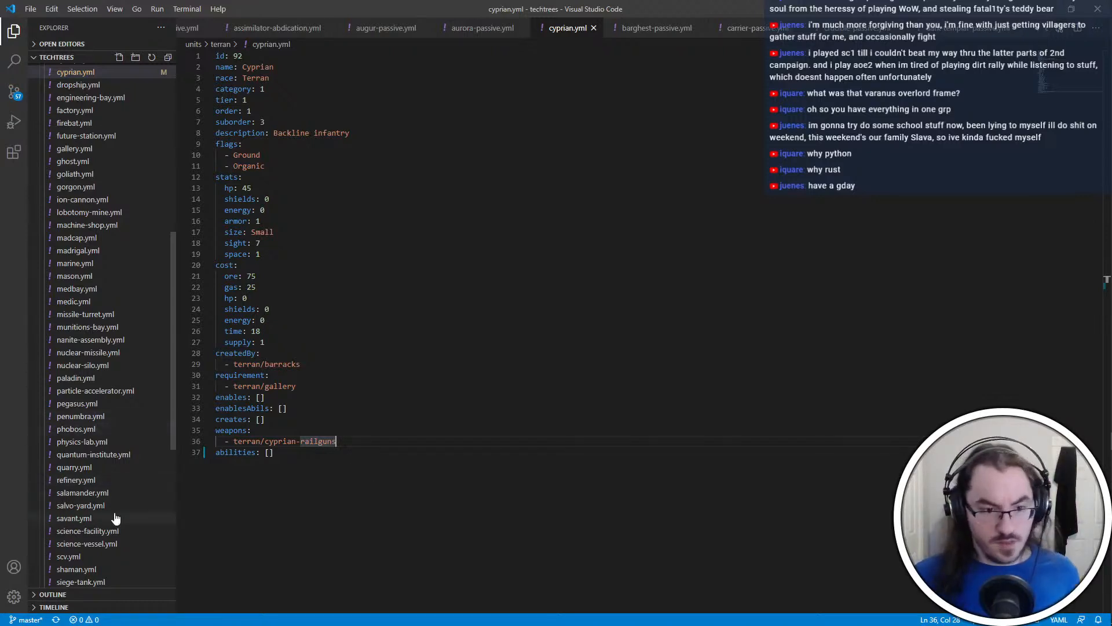
left_click(111, 570)
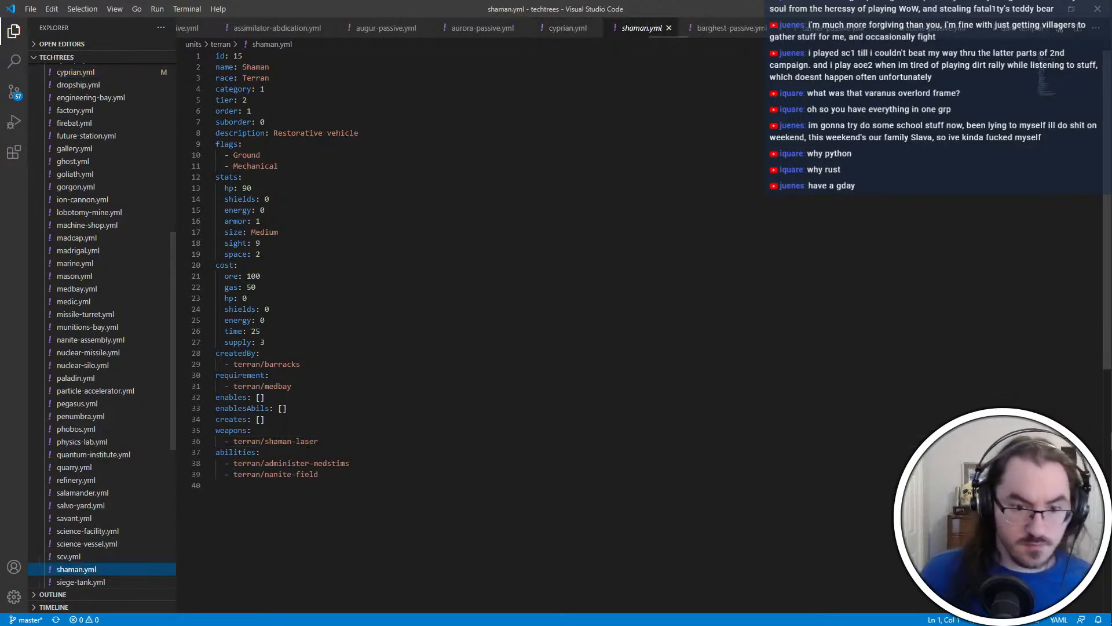
mouse_move(322, 441)
left_mouse_down()
mouse_move(297, 441)
mouse_move(334, 431)
left_mouse_up()
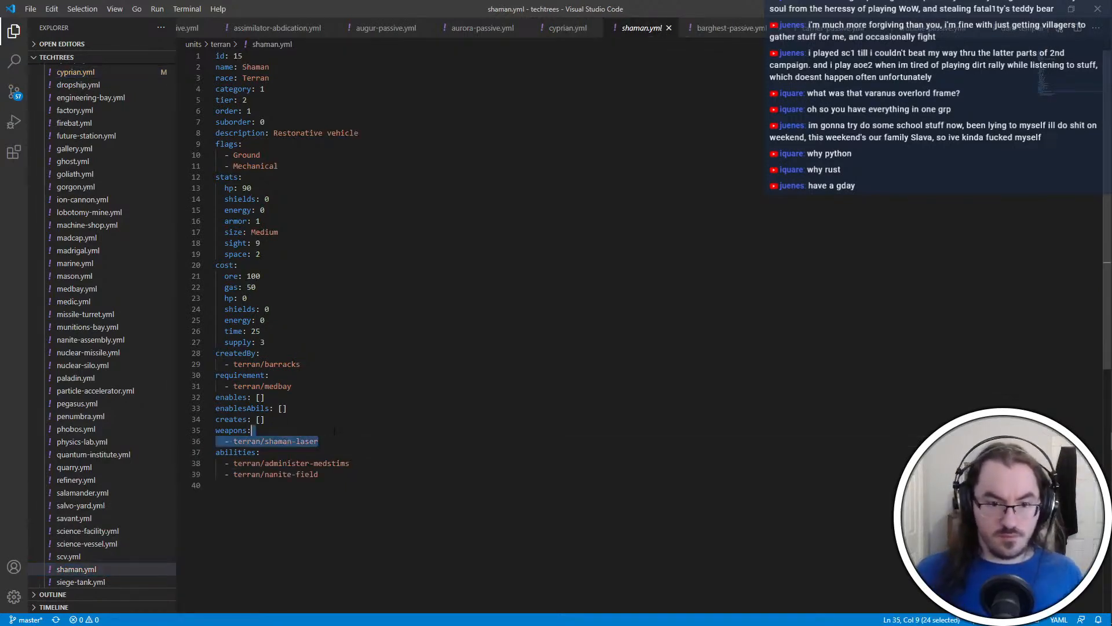
type("[]")
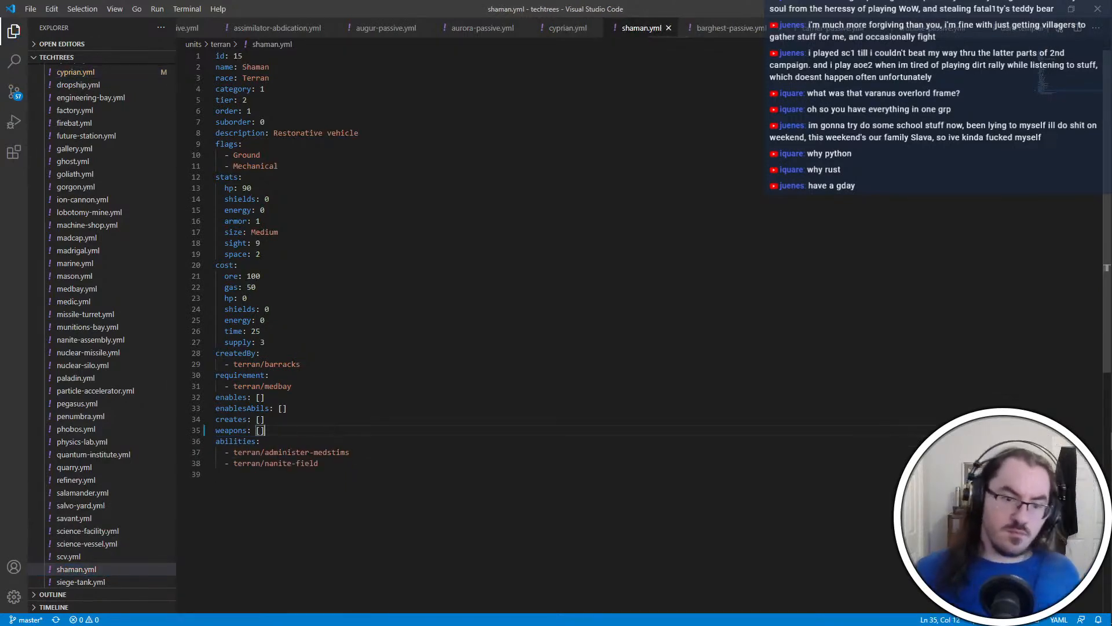
left_click(379, 472)
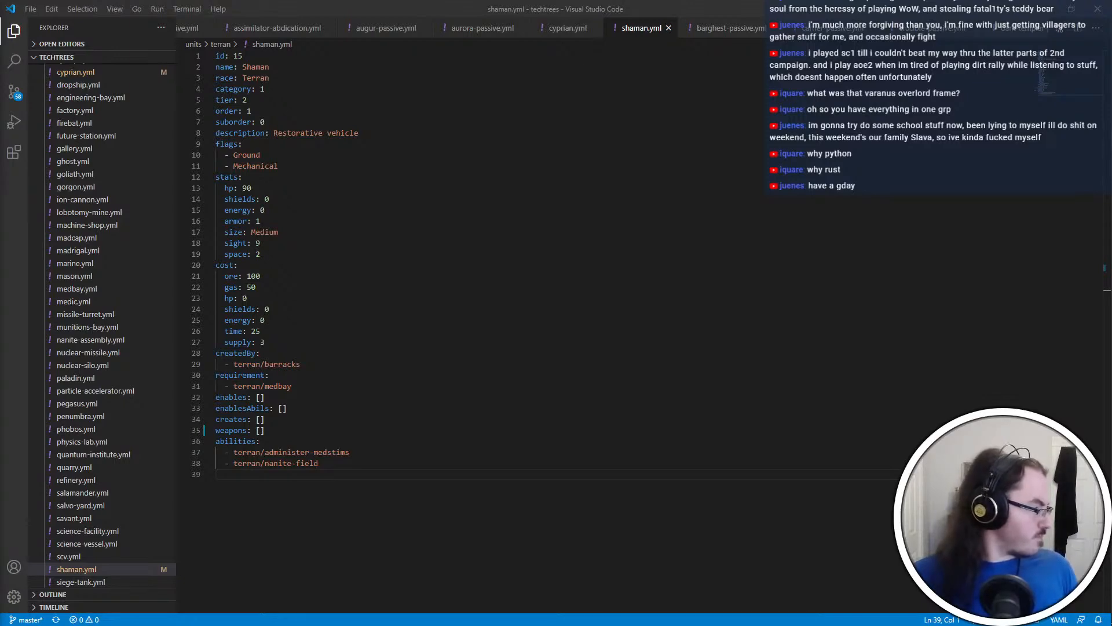
Open wyvern.yml from the terran units, set its hp stat to 200, and save the file
scroll(144, 526, "down", 10)
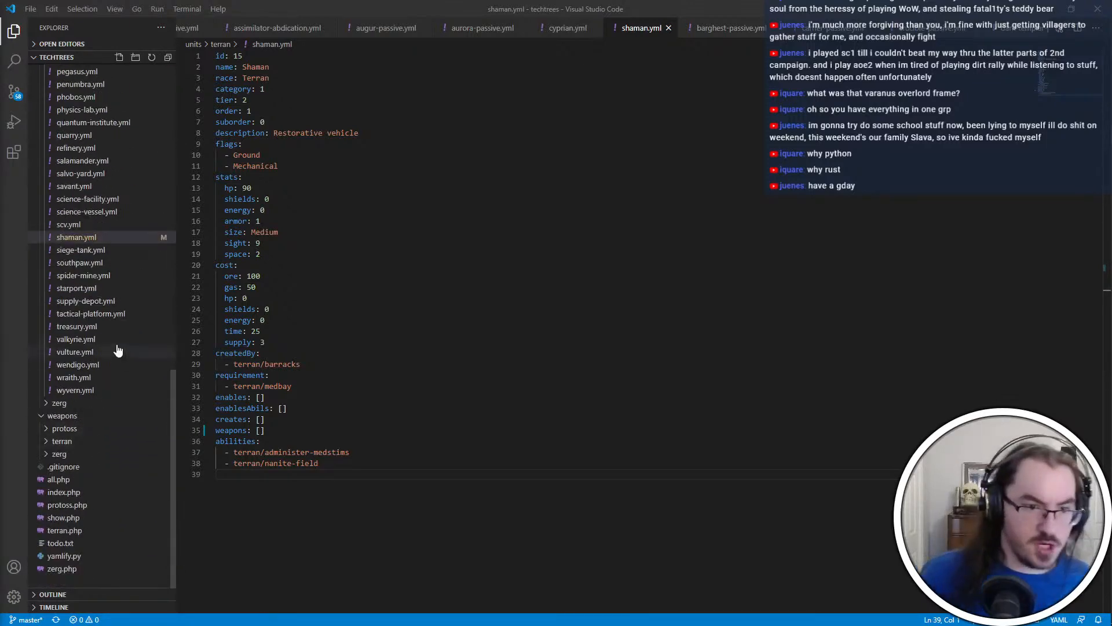
left_click(98, 390)
left_click(286, 190)
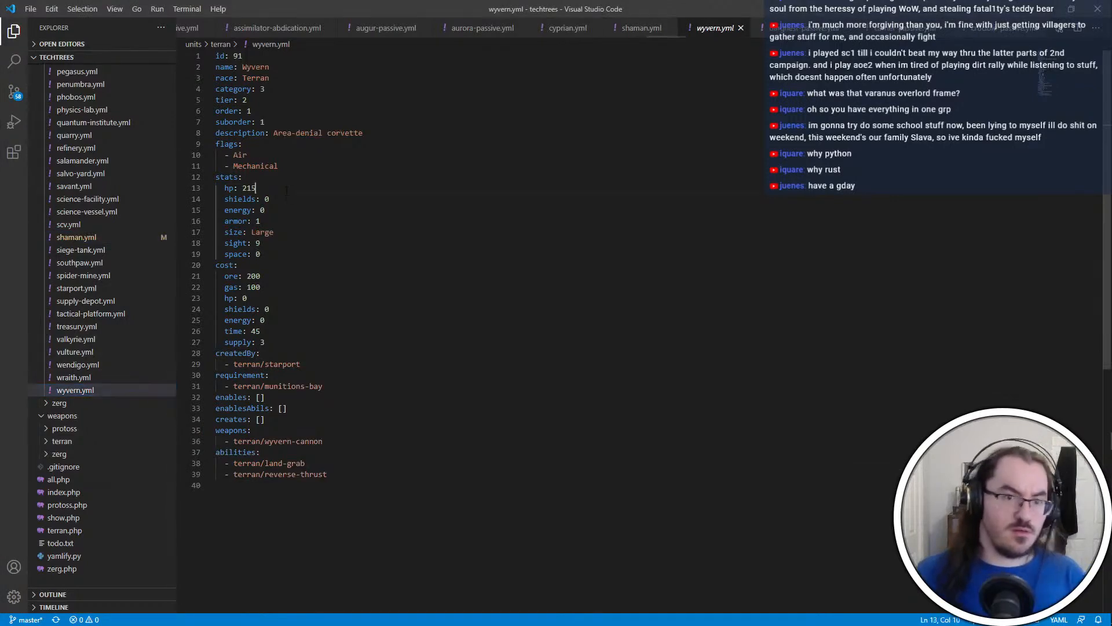
key("ctrl+shift+Left")
type("200")
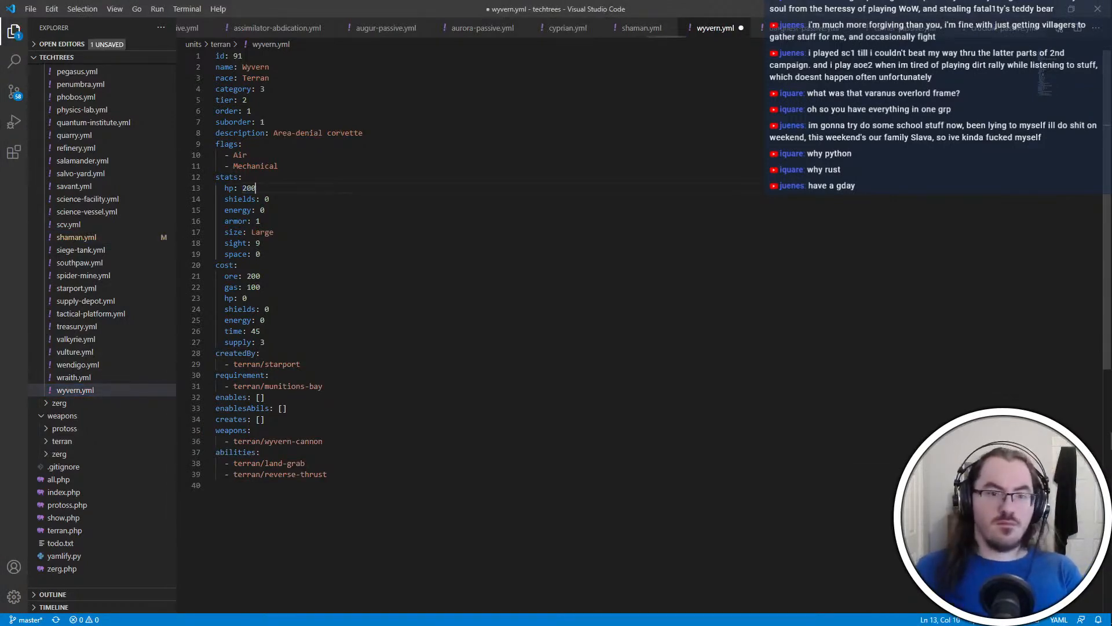
left_click(272, 320)
key("ctrl+s")
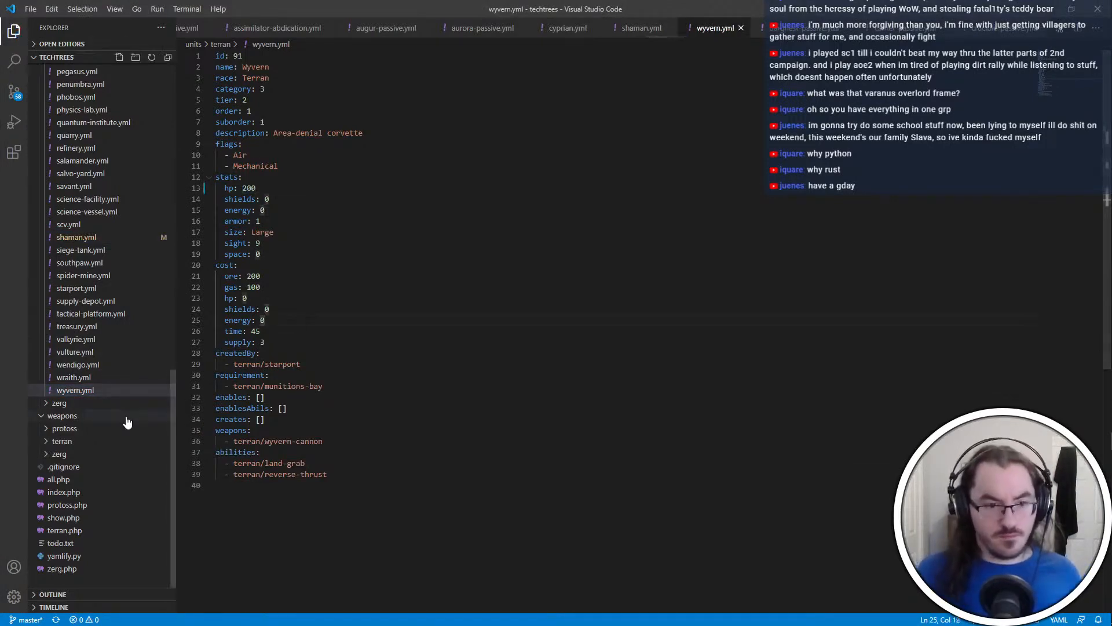
Open wyvern-cannon.yml from the terran weapons folder and review the weapon's damage, cooldown, range and area values
left_click(77, 444)
scroll(130, 545, "down", 10)
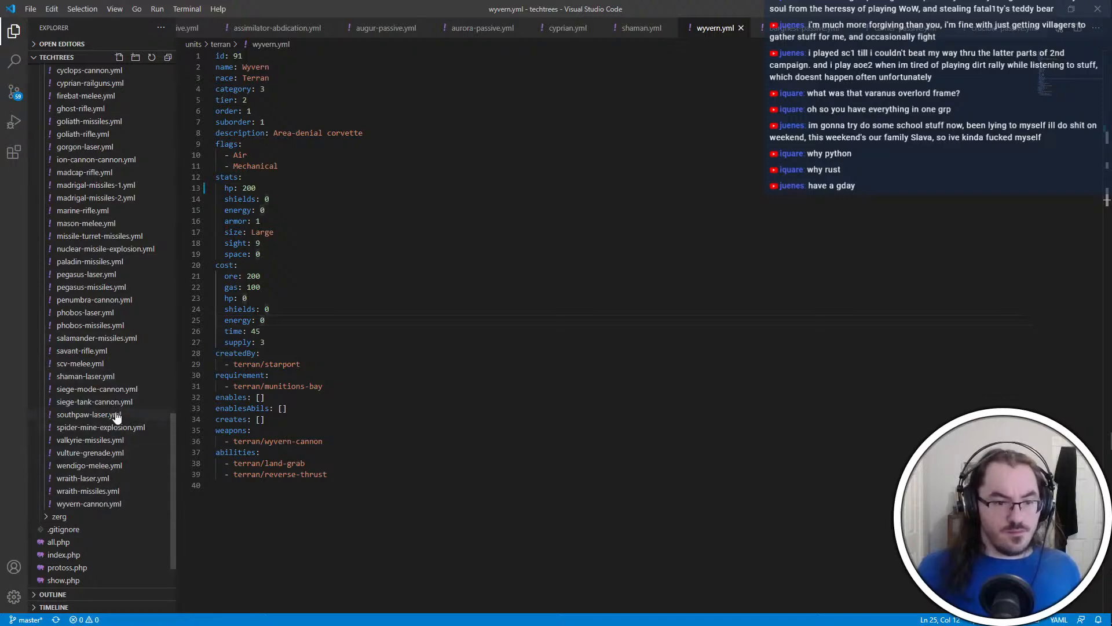
scroll(118, 405, "down", 1)
scroll(117, 308, "down", 1)
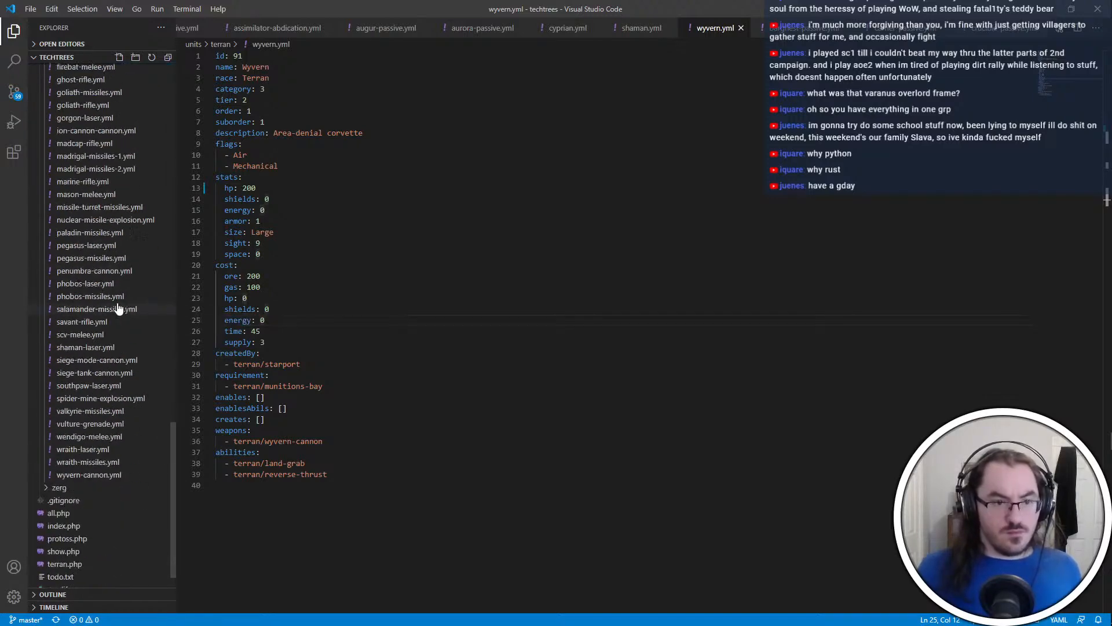
left_click(119, 476)
scroll(106, 465, "up", 3)
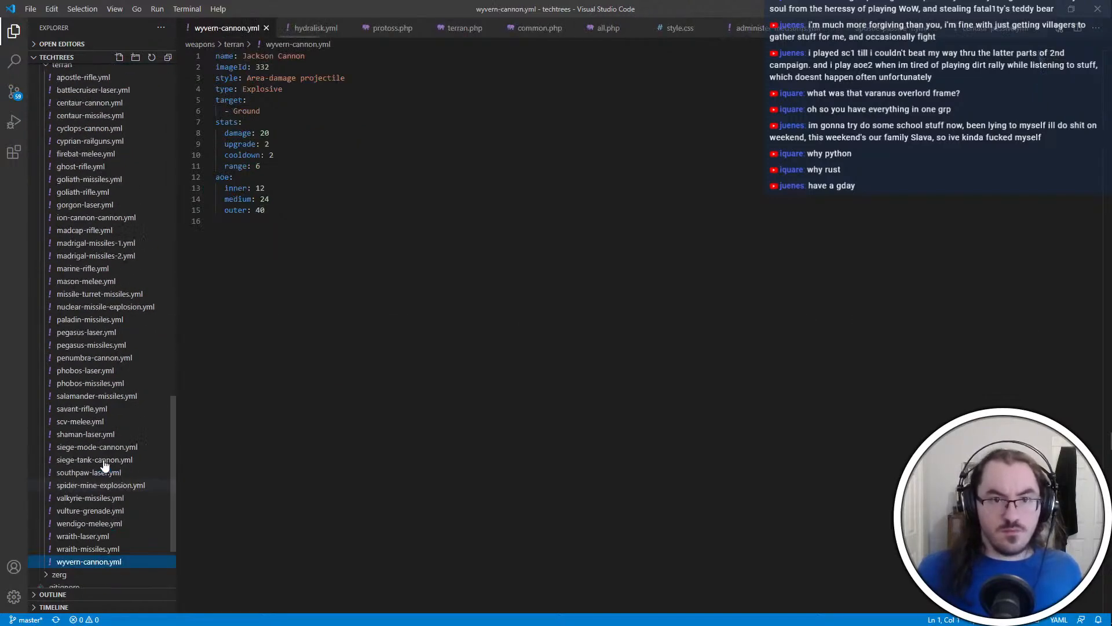
left_click(414, 210)
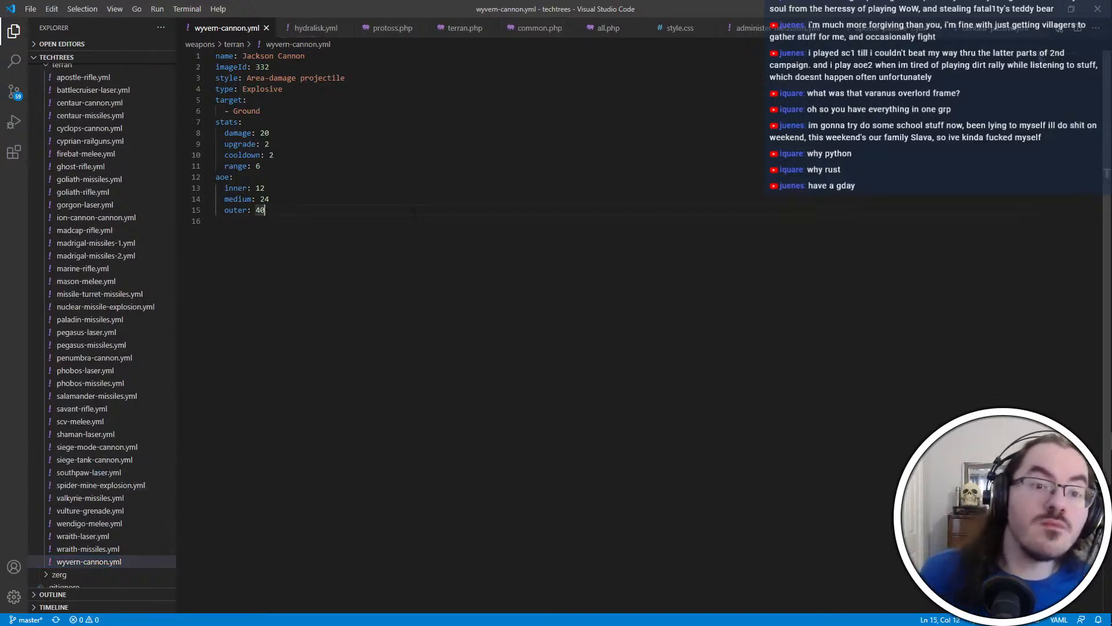
left_click(498, 245)
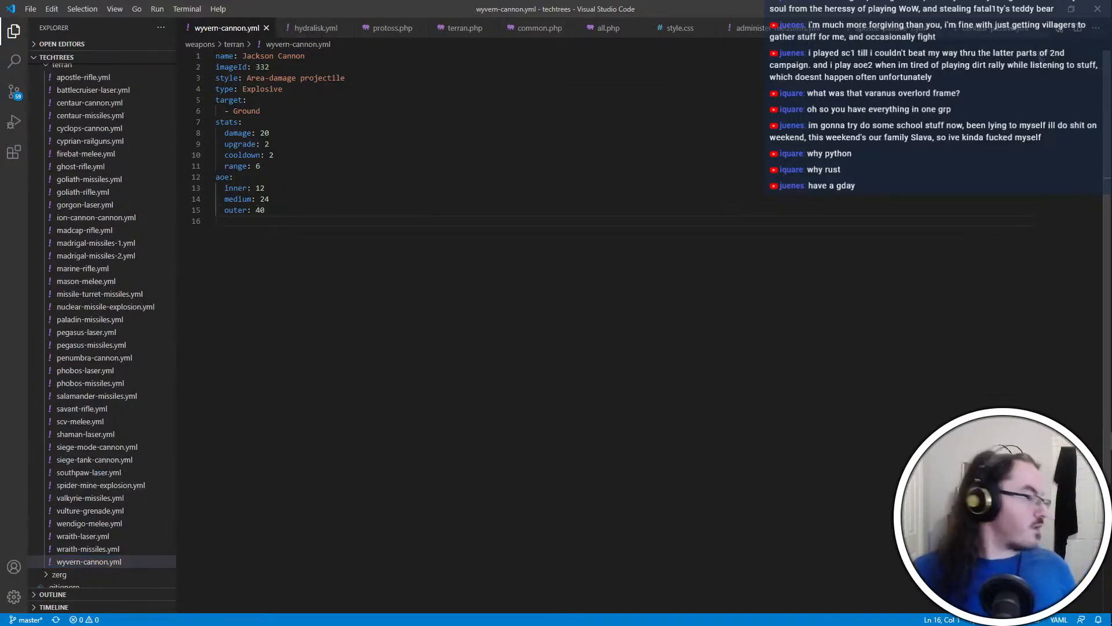
Switch to the Git client on the other desktop that shows the HYDRA-GPTP commit history
key("alt+Tab")
key("alt+Tab")
left_click(747, 279)
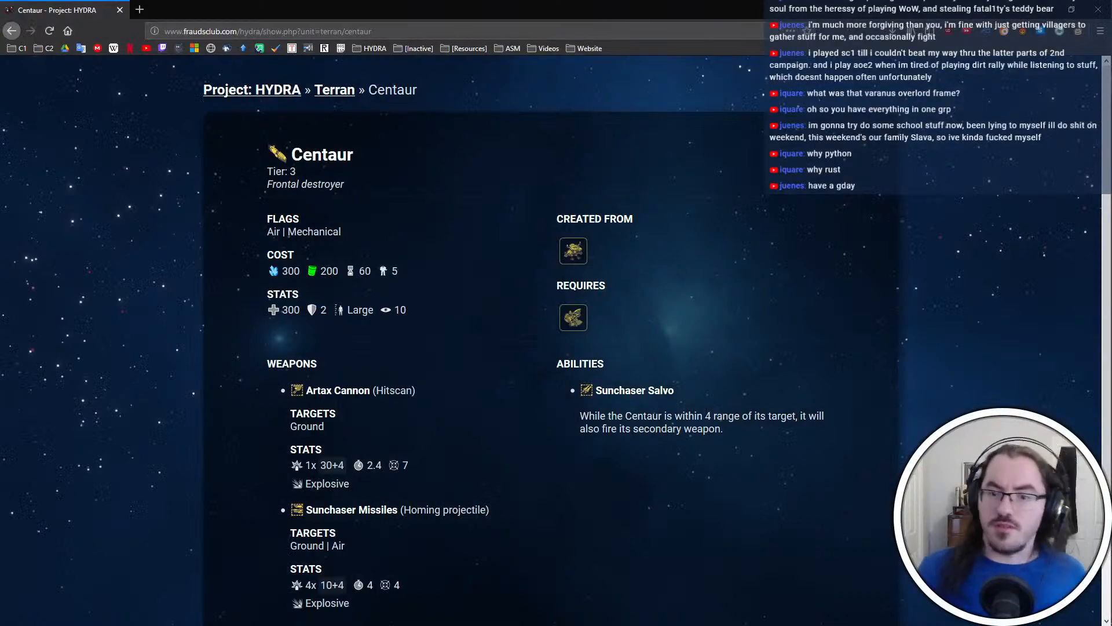
key("ctrl+super+Right")
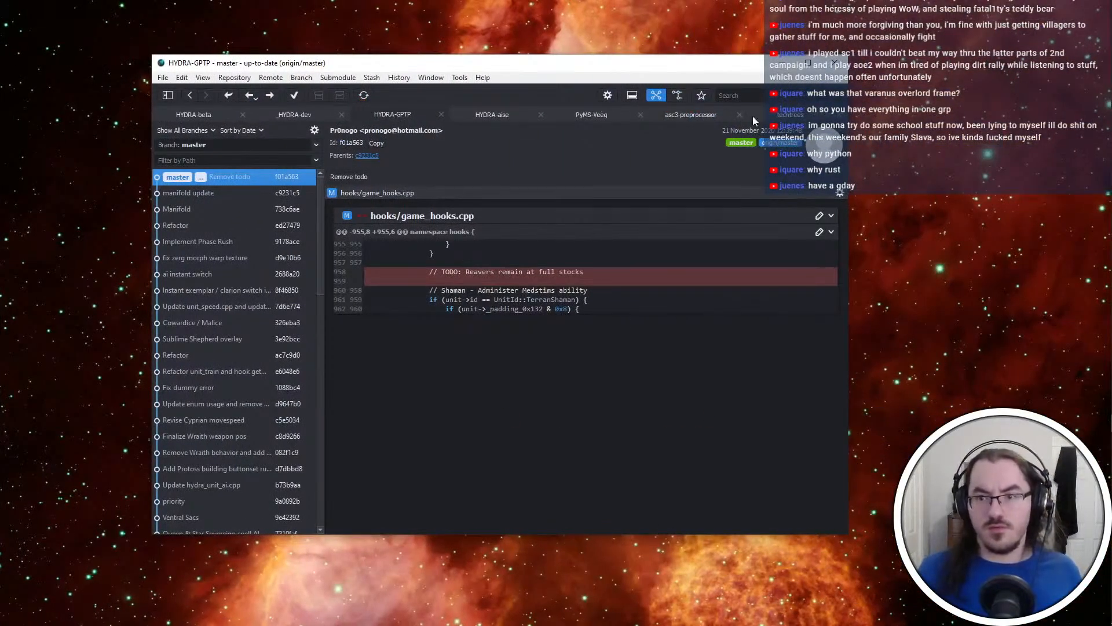
Commit the five changed techtrees files with the message "More changes for the upcoming patch" and push to origin
left_click(789, 116)
left_click(261, 179)
left_click(819, 141)
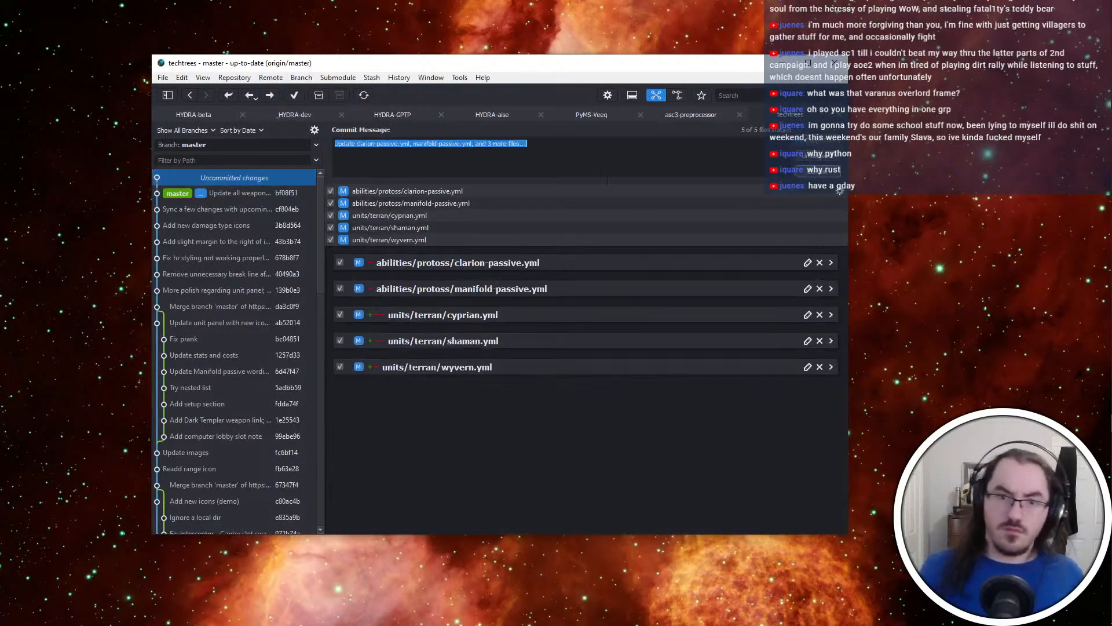
type("More changes for ")
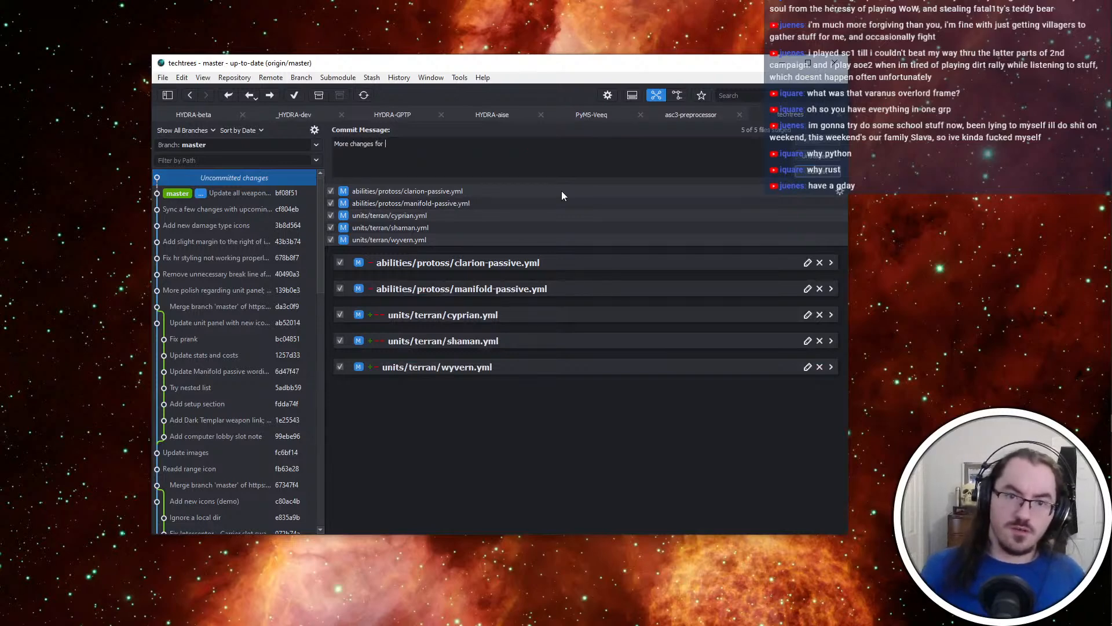
type("the upcoming p")
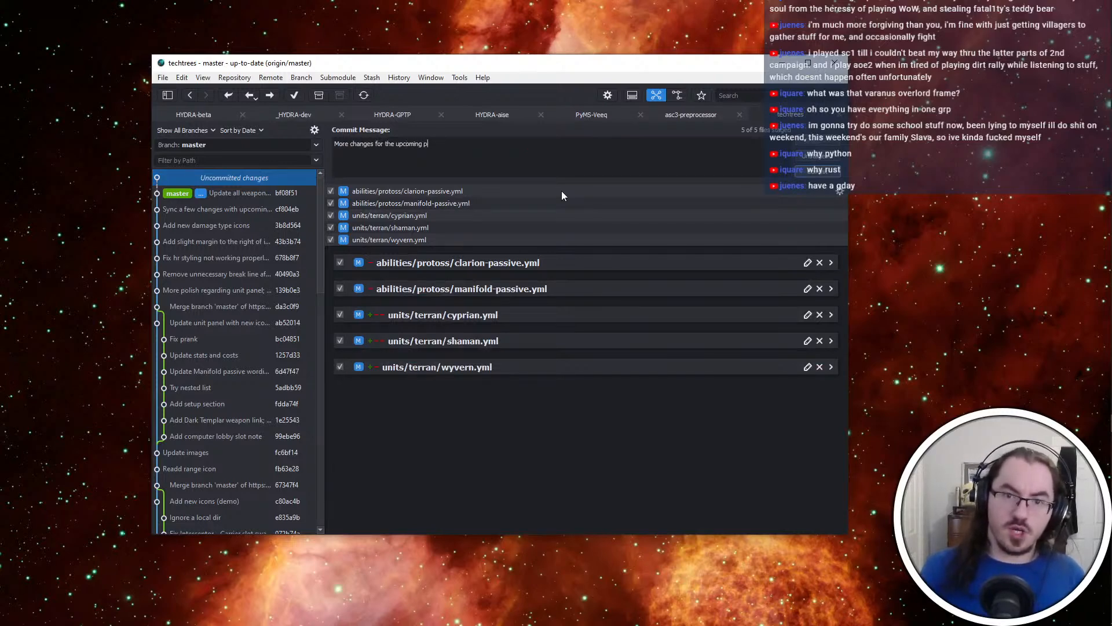
type("atch")
key("ctrl+Return")
left_click(270, 95)
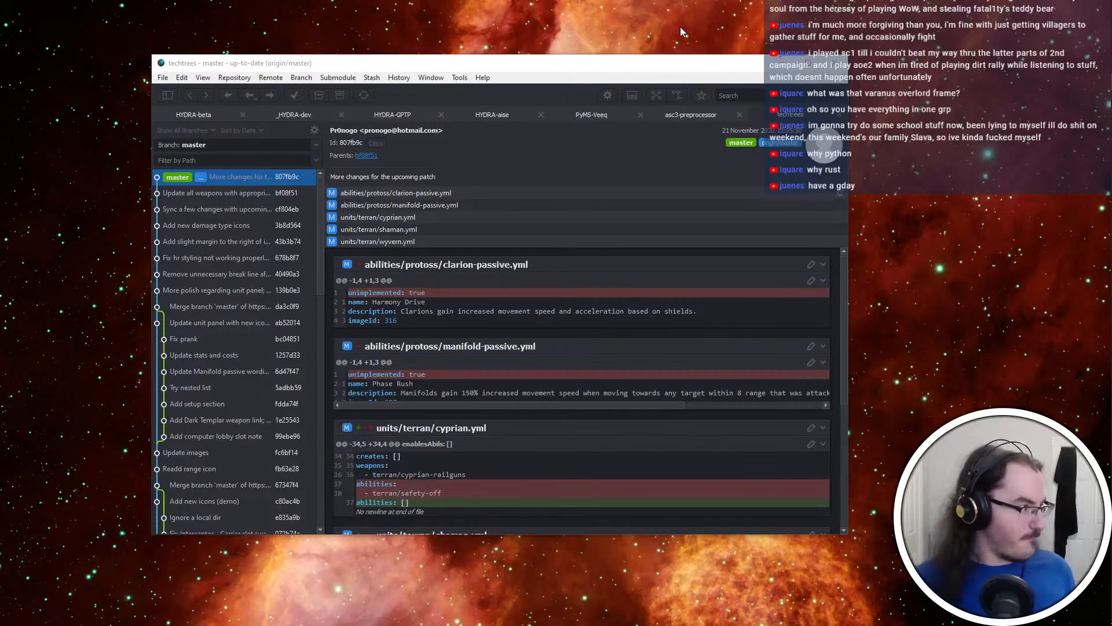
Open the recent GPTP project in Visual Studio 2019 and find "manifold" in unit_speed.cpp
key("alt+Tab")
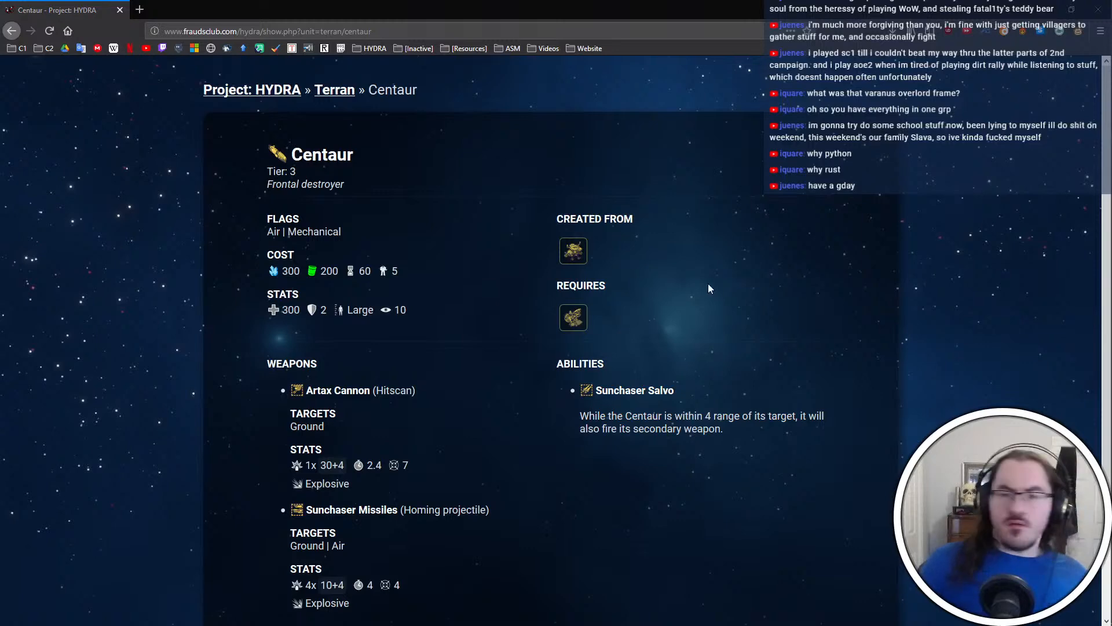
left_click(1081, 208)
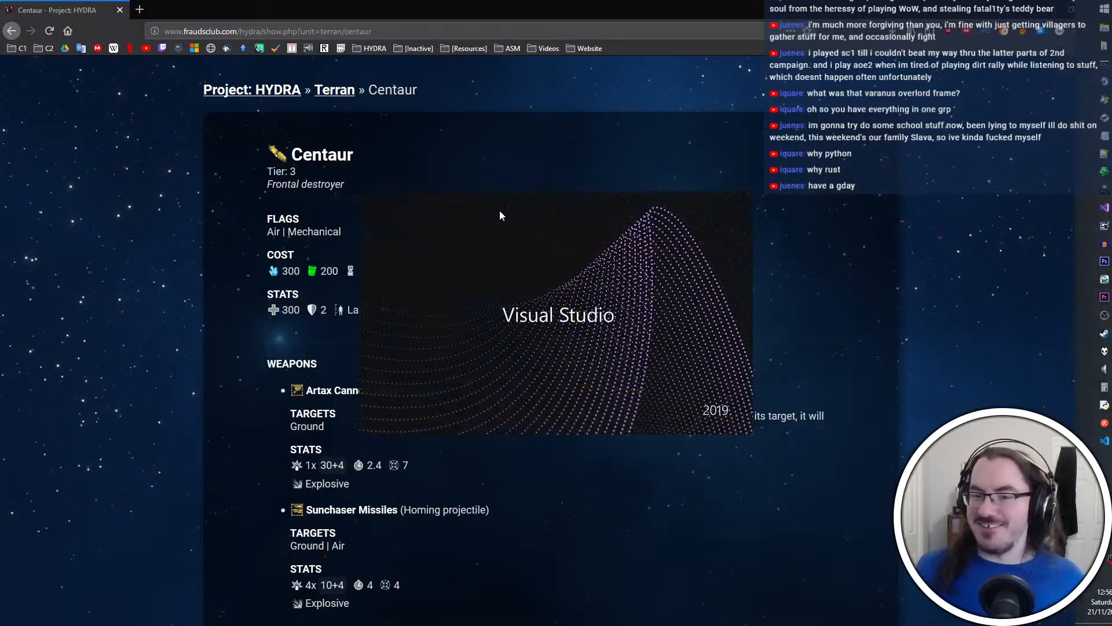
left_click(453, 251)
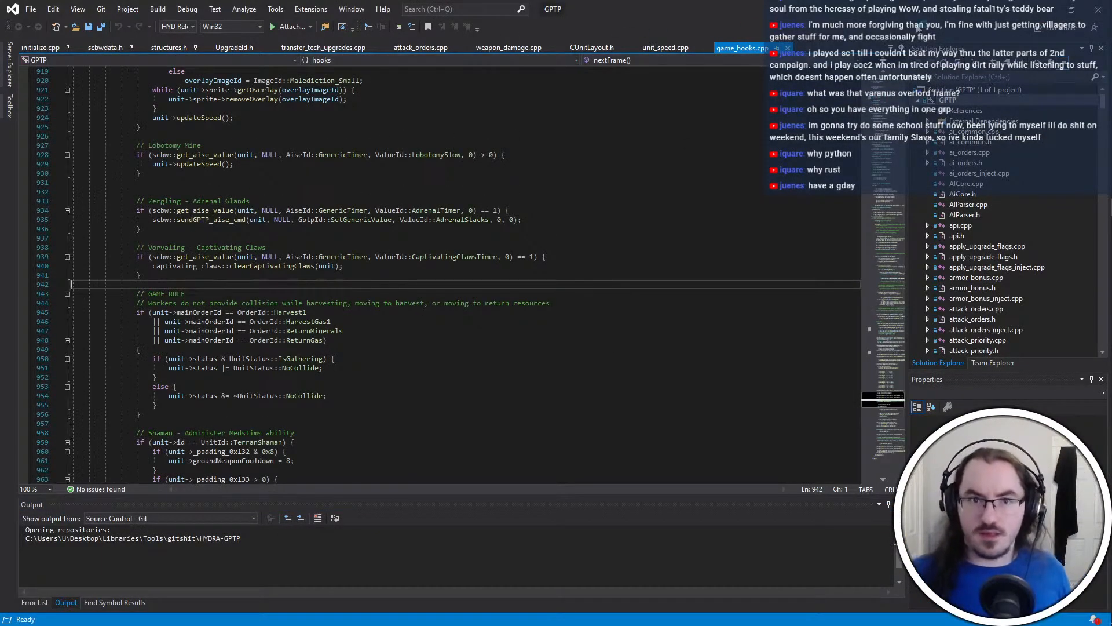
left_click(662, 48)
left_click(566, 348)
key("ctrl+f")
type("manifold")
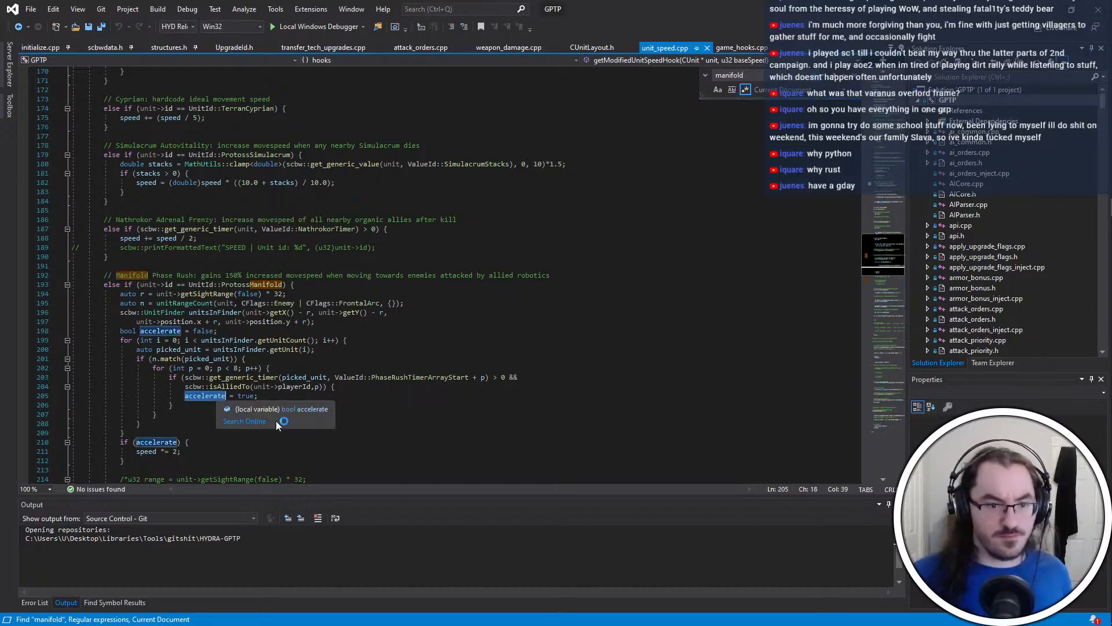
Replace the Manifold Phase Rush acceleration statement with "speed += speed / 2;" and save unit_speed.cpp
scroll(191, 417, "down", 1)
left_click(181, 425)
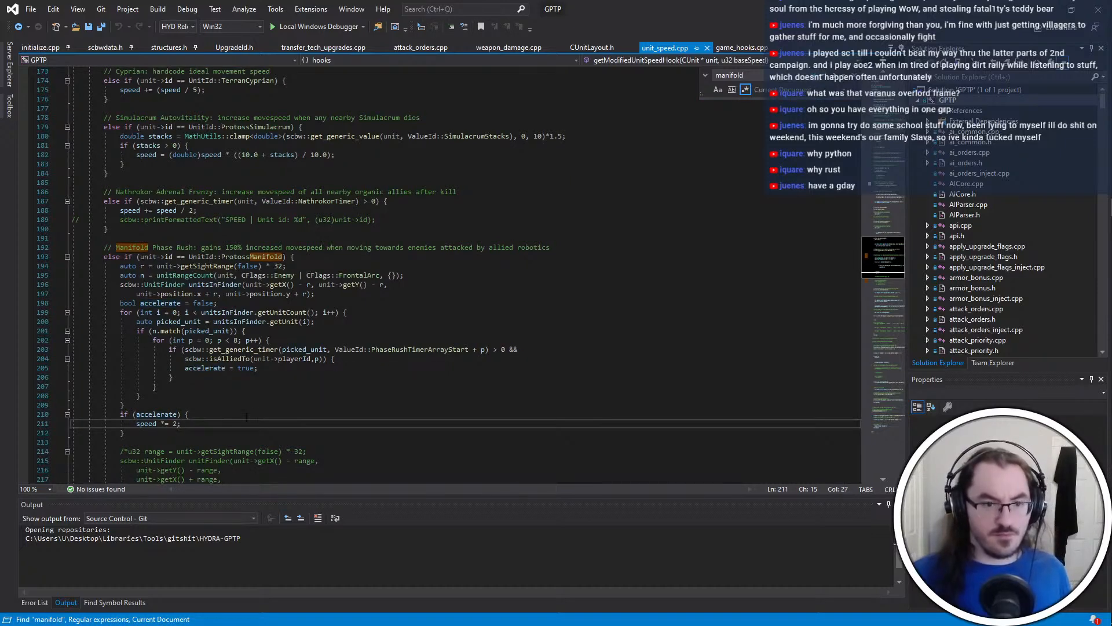
key("BackSpace")
key("BackSpace")
key("BackSpace")
key("BackSpace")
type("+=")
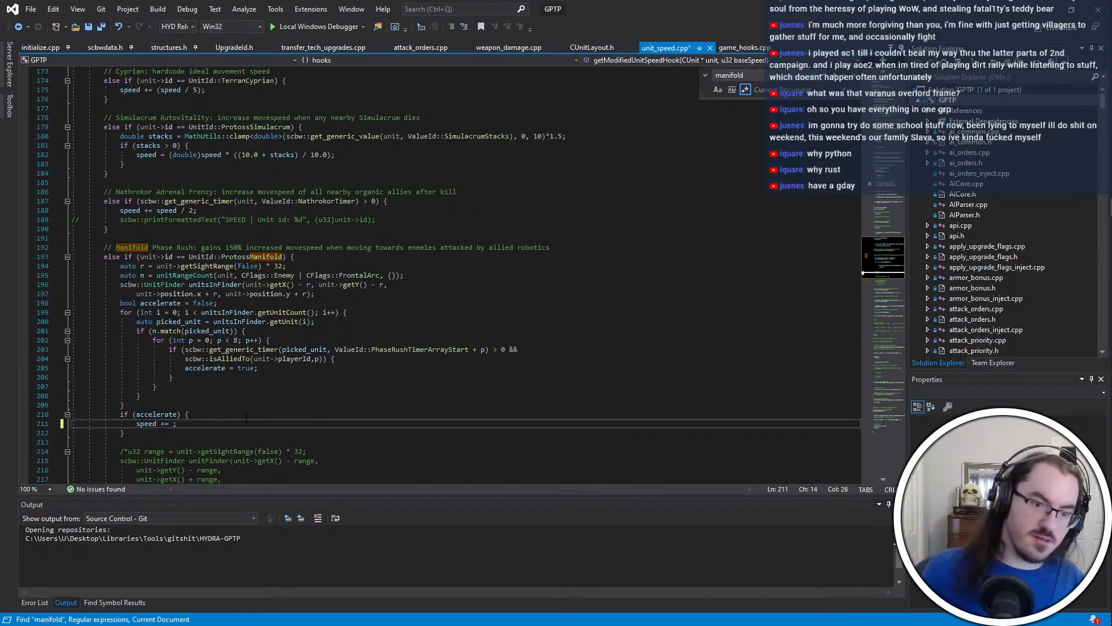
type(" speed * 2")
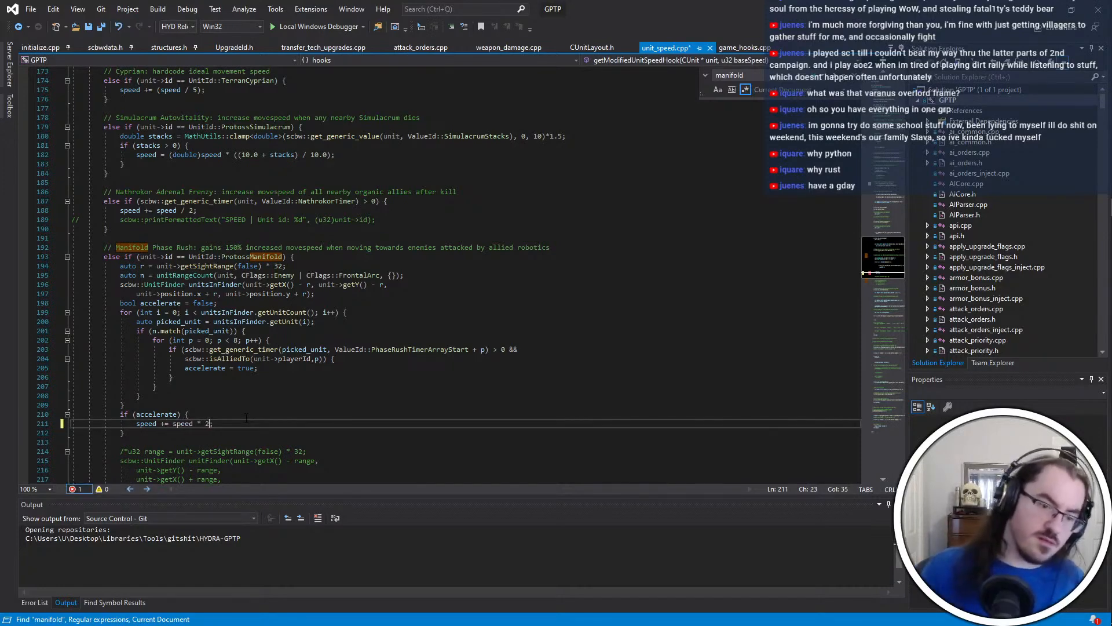
key("Left")
key("Left")
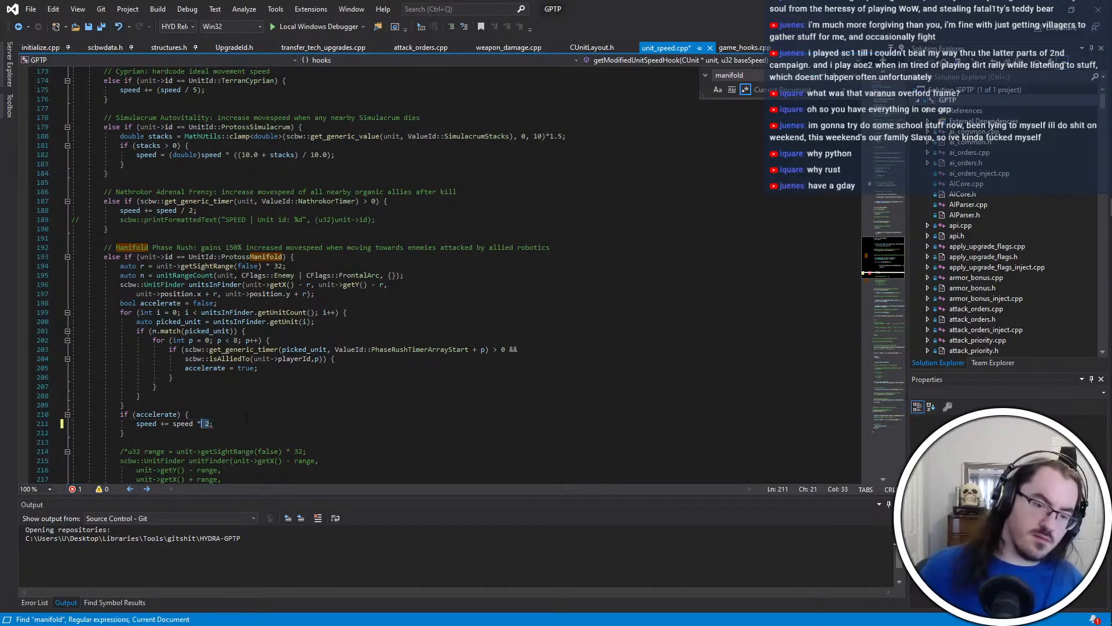
key("BackSpace")
type("/")
key("Right")
key("Right")
key("ctrl+s")
key("Down")
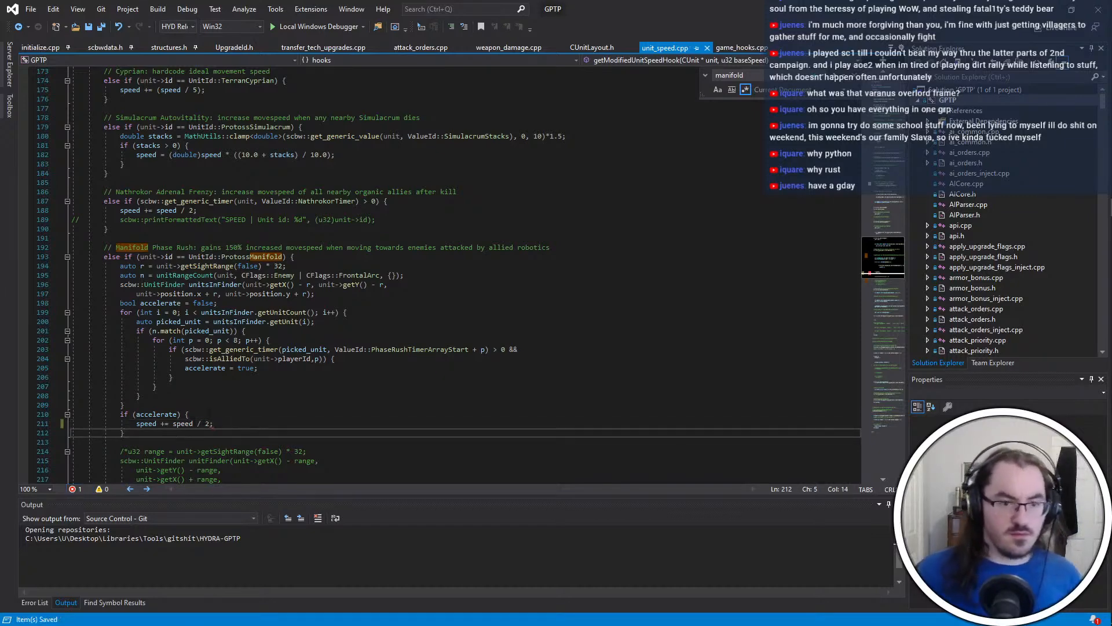
Restart Visual Studio, reopen the GPTP project and build it
left_click(298, 416)
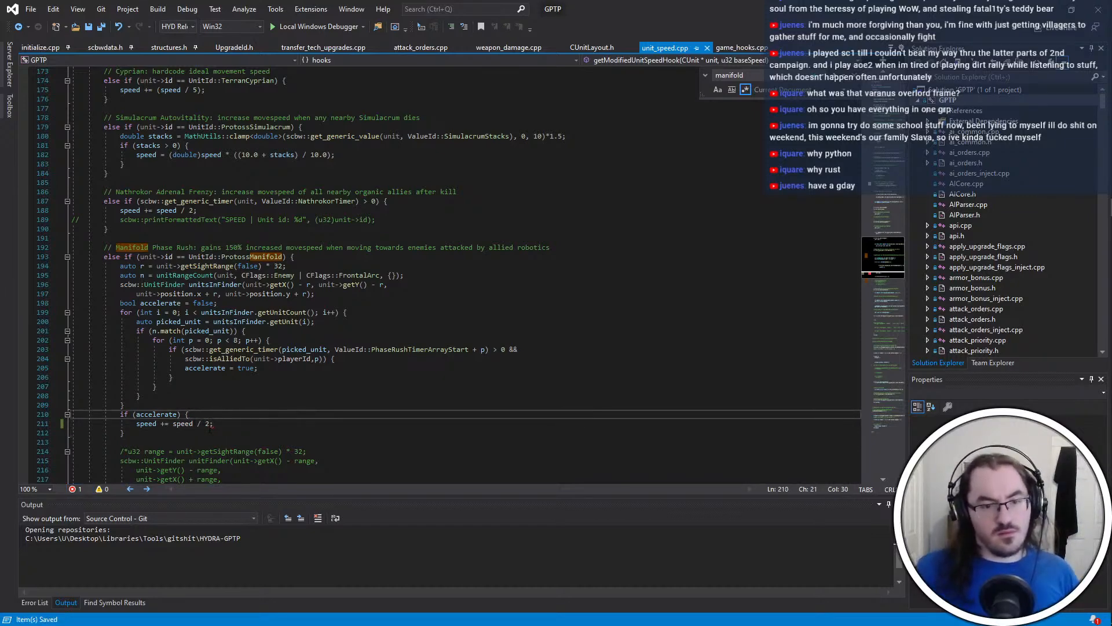
left_click(206, 425)
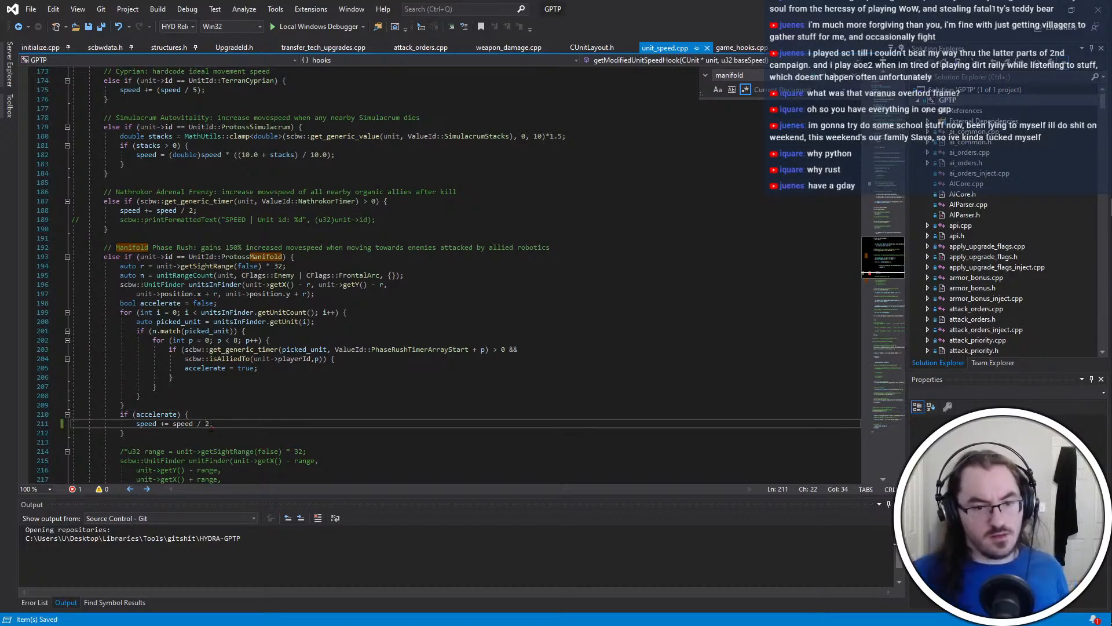
left_click(210, 442)
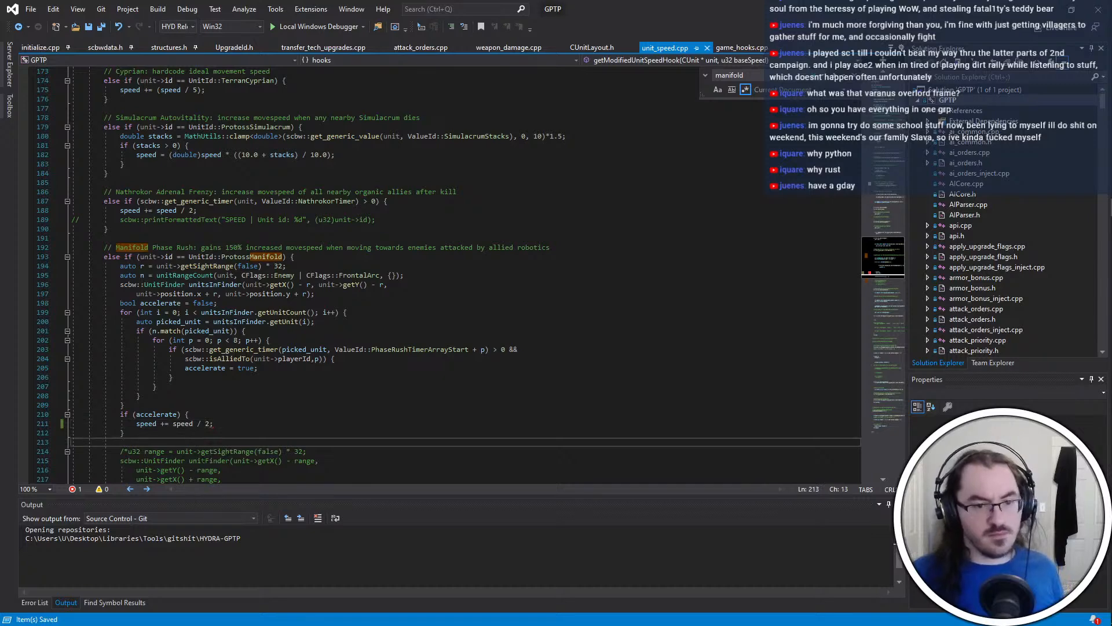
mouse_move(1111, 8)
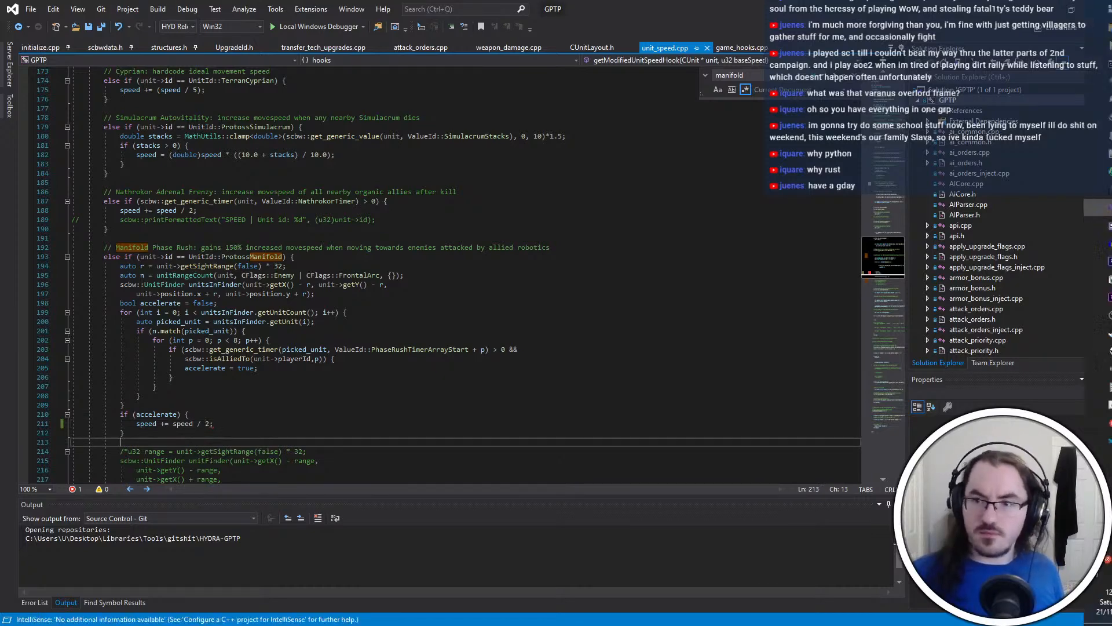
left_click(1105, 222)
middle_click(1103, 210)
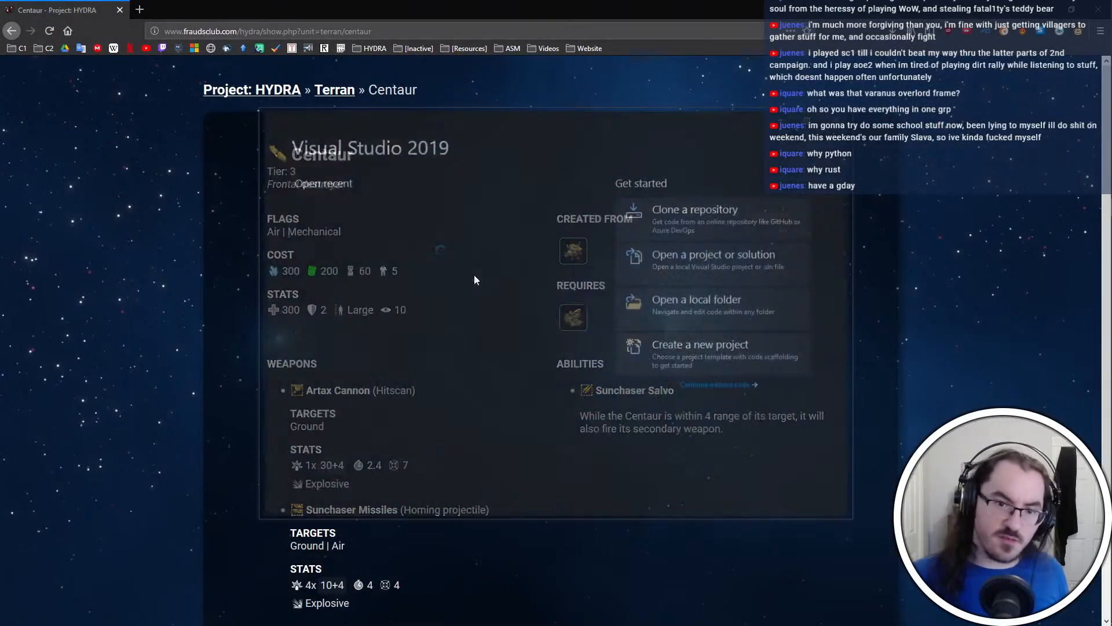
left_click(471, 274)
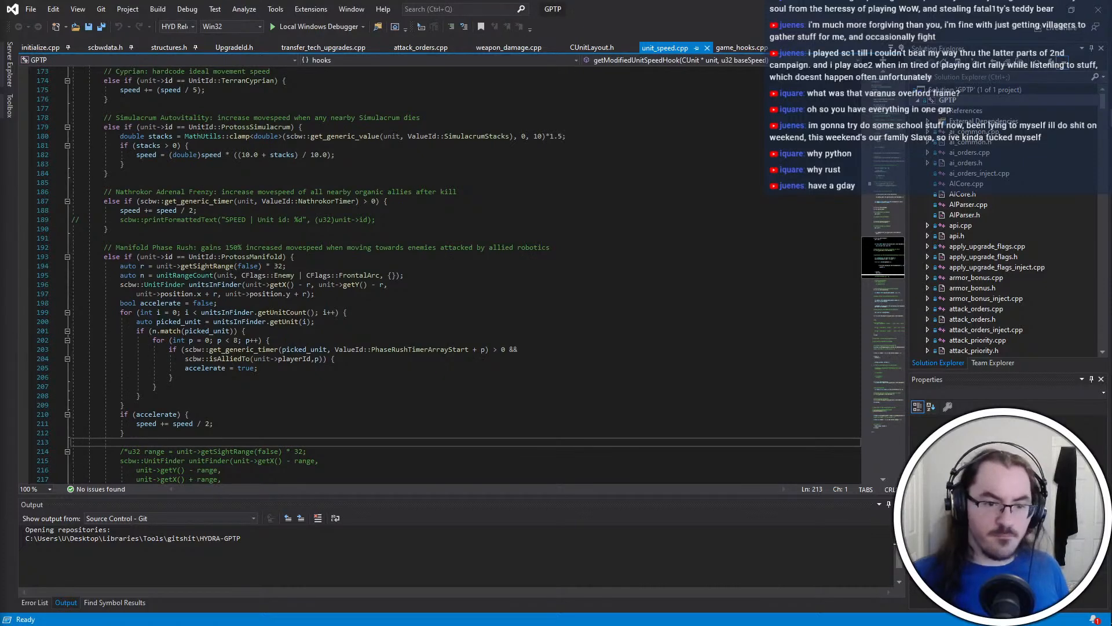
left_click(478, 396)
key("ctrl+shift+b")
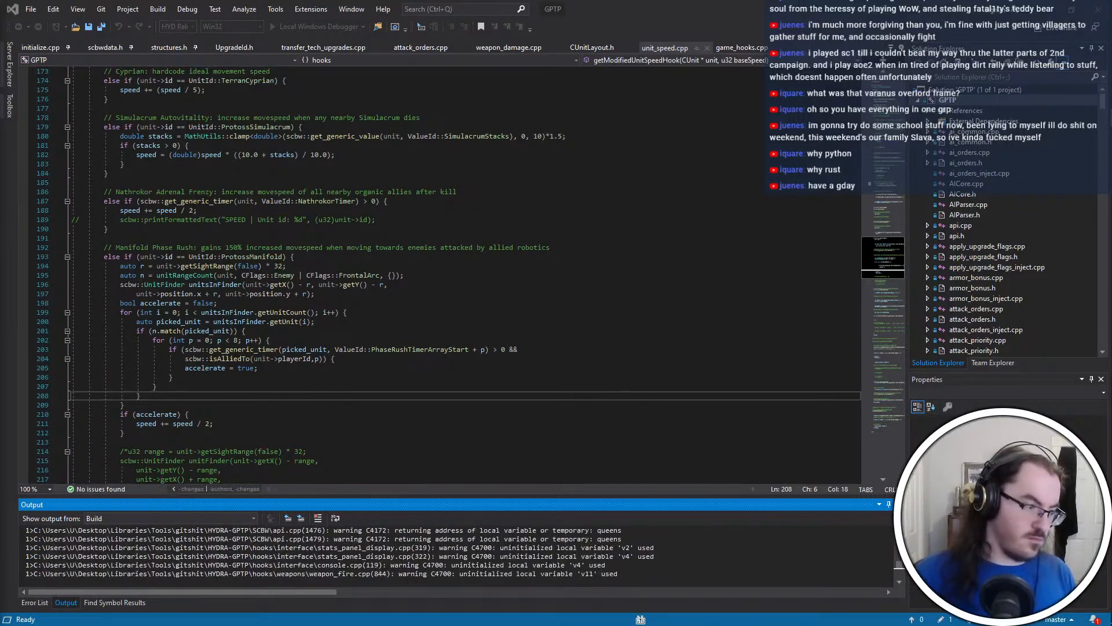
Switch to the Git client, commit the HYDRA-GPTP change as "Fix incorrect Manifold speed multiplier" and push it to origin
left_click(1044, 10)
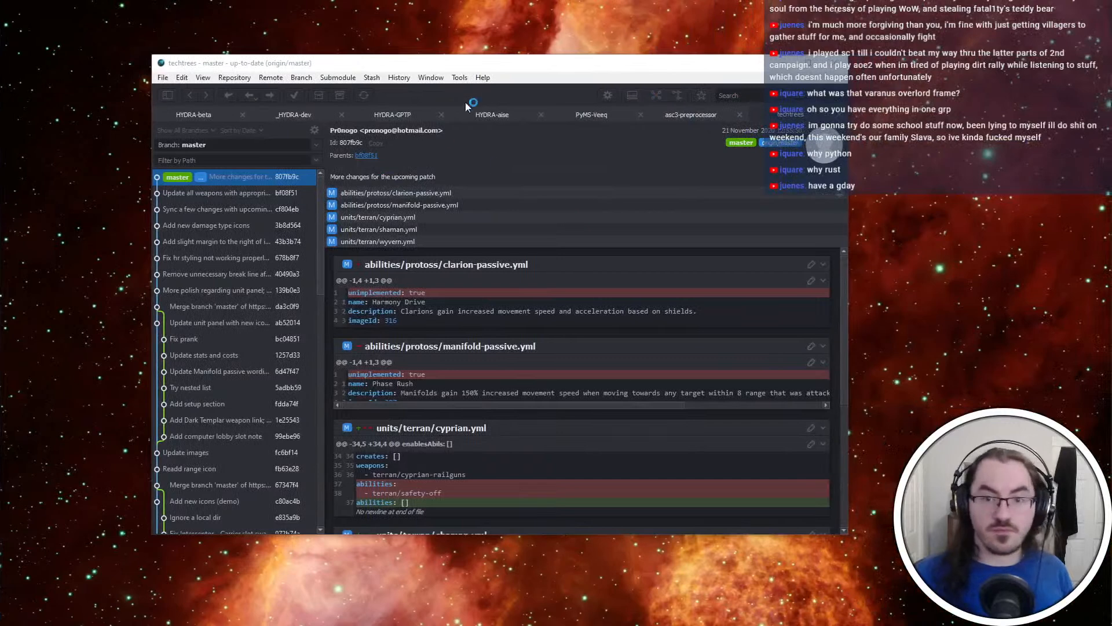
left_click(392, 114)
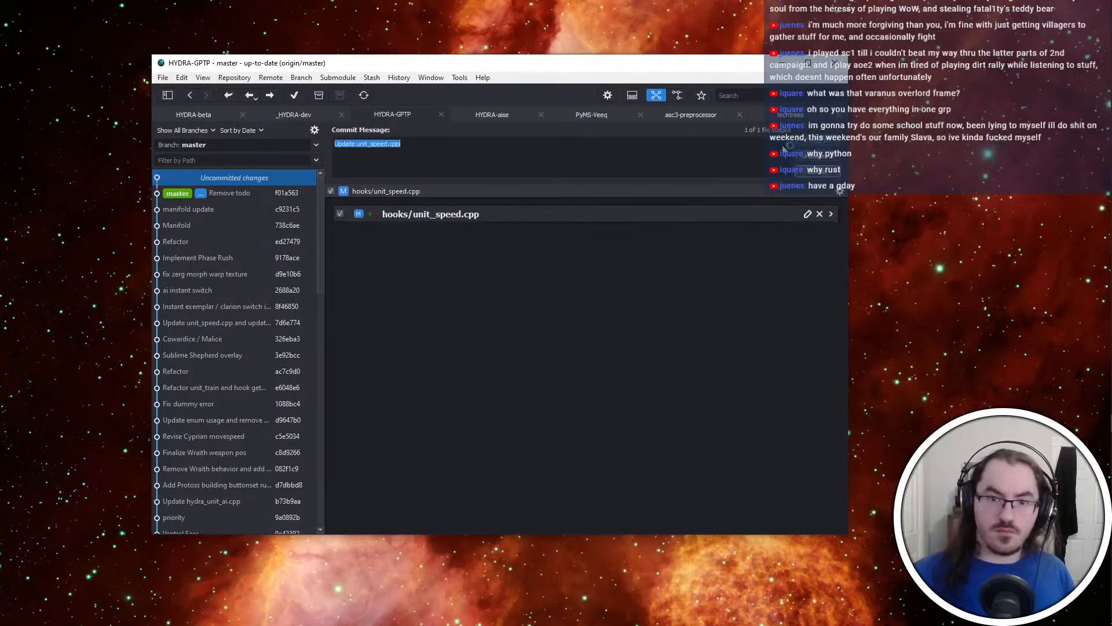
type("Fix Manifol")
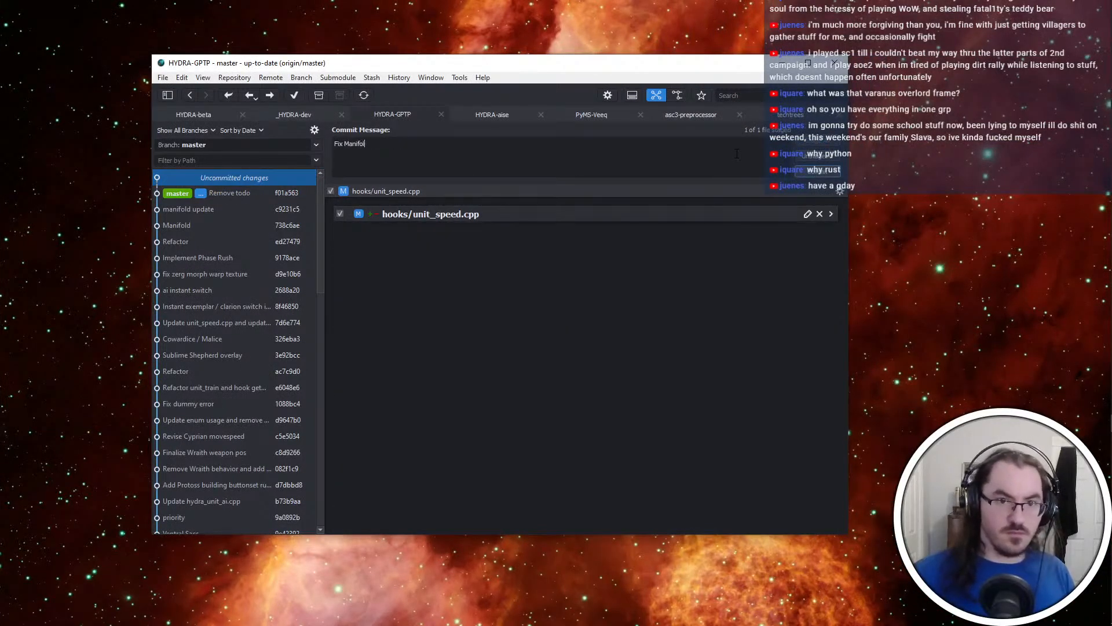
type("d")
key("BackSpace")
key("BackSpace")
key("BackSpace")
key("BackSpace")
key("BackSpace")
key("BackSpace")
key("BackSpace")
key("BackSpace")
key("BackSpace")
type("inco")
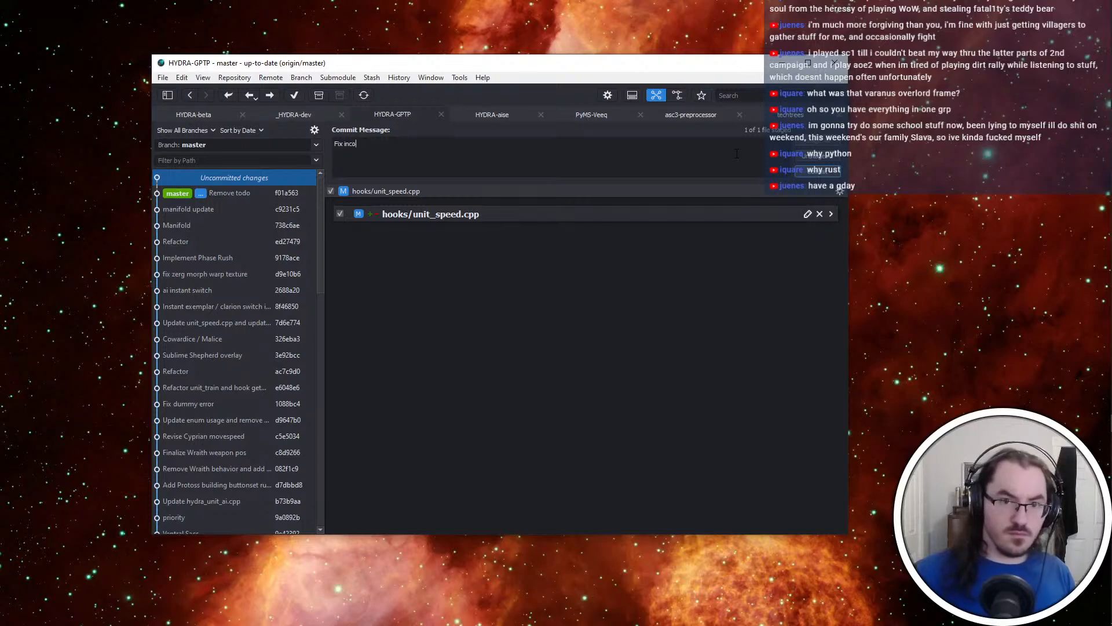
type("rrect Manifold speed multiplier")
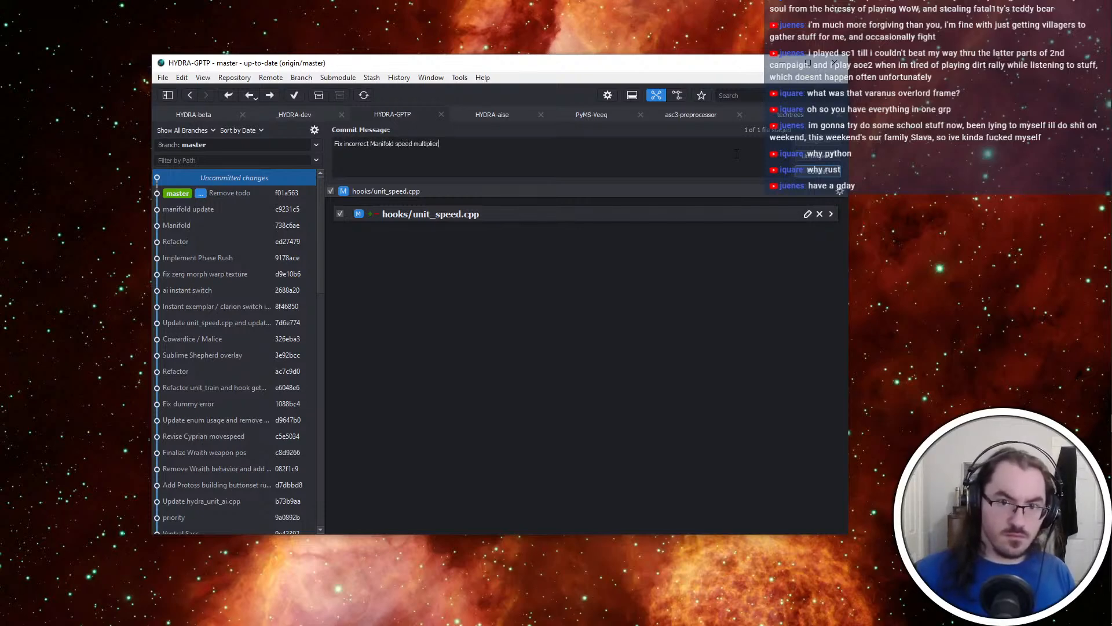
key("ctrl+Return")
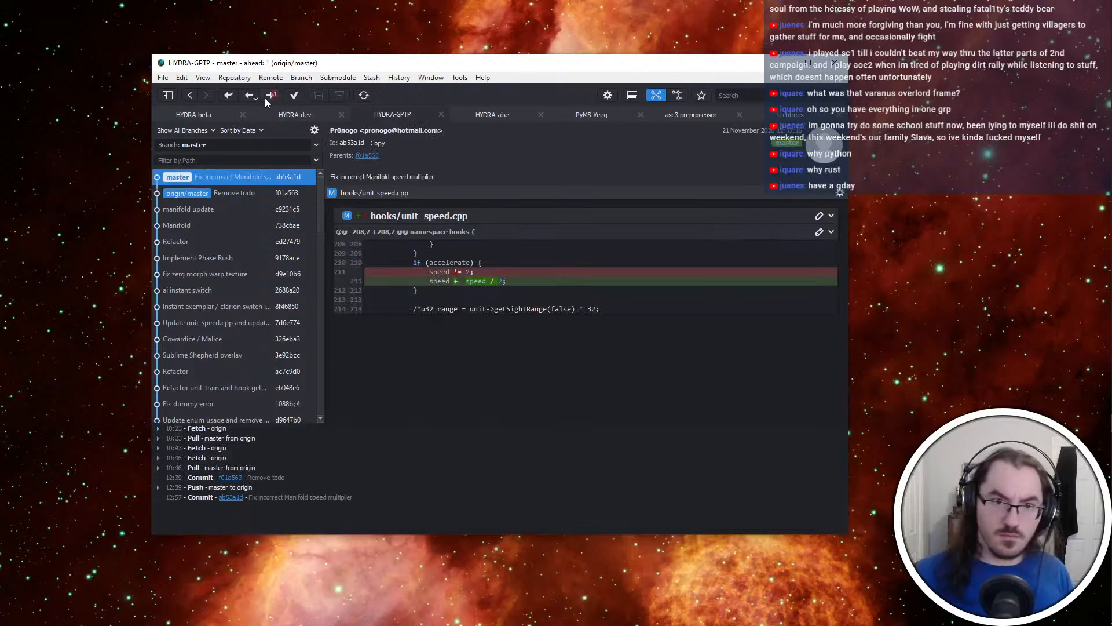
left_click(268, 96)
Return to Visual Studio to check the GPTP build output, and close the program
key("alt+Tab")
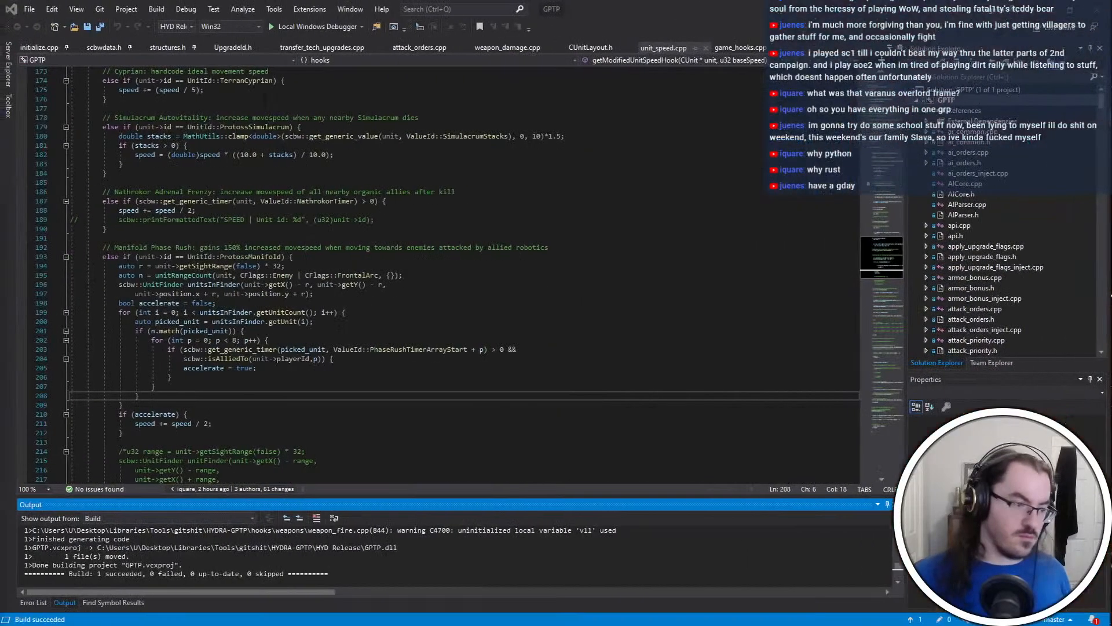
key("alt+Tab")
left_click(267, 272)
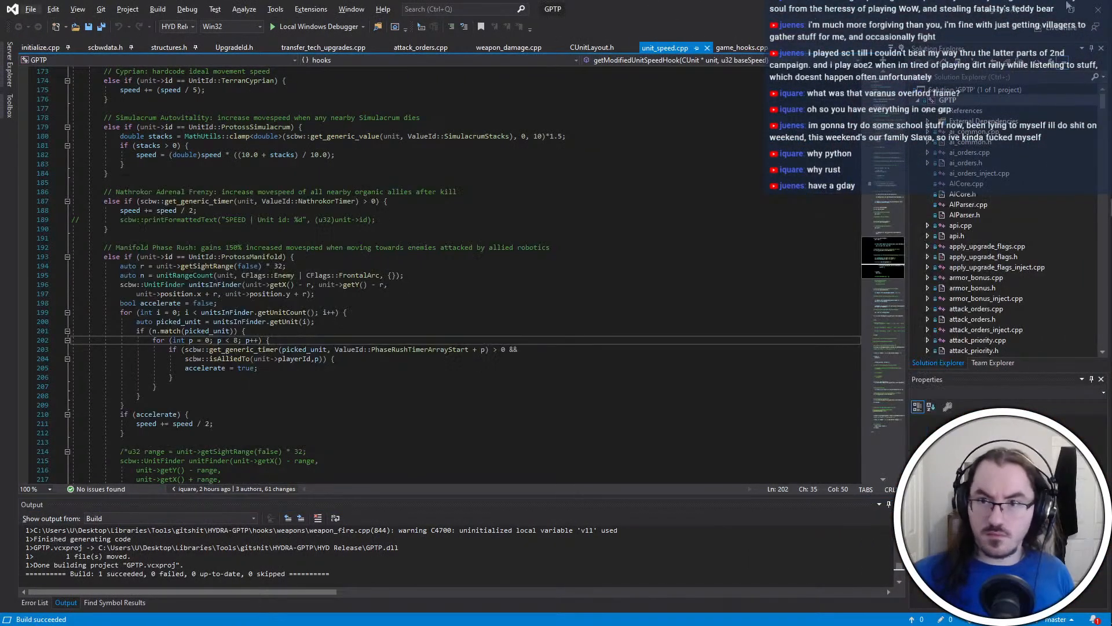
left_click(1097, 13)
Open HYDRA-beta.exe in Firegraft and replace its Project: HYDRA plugin with HYD-GPTP-Release.qdp
left_click(1102, 175)
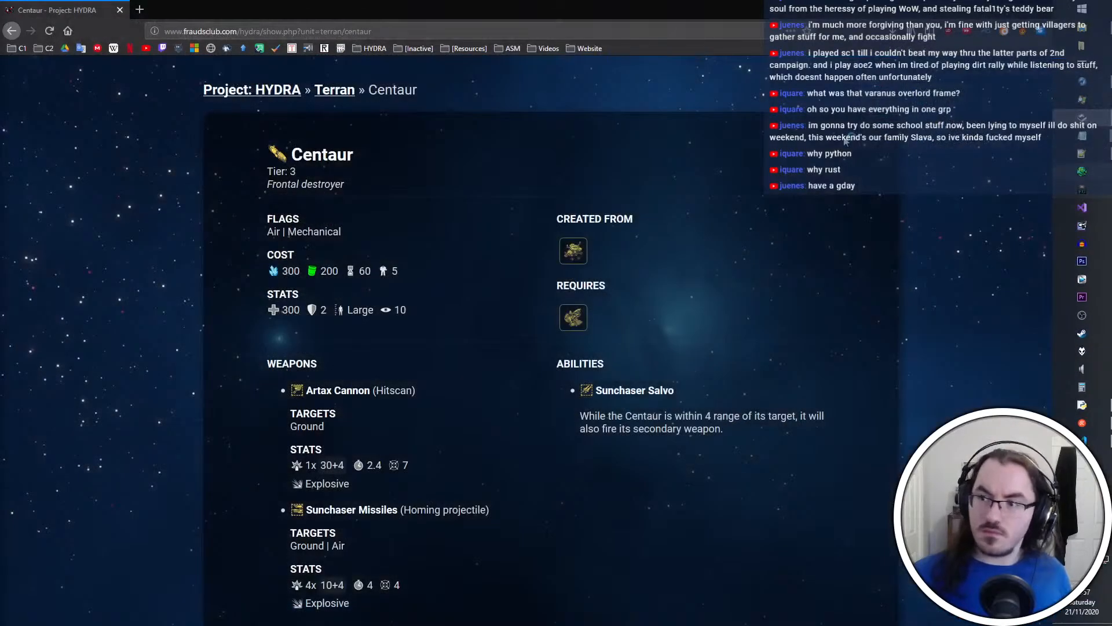
key("ctrl+o")
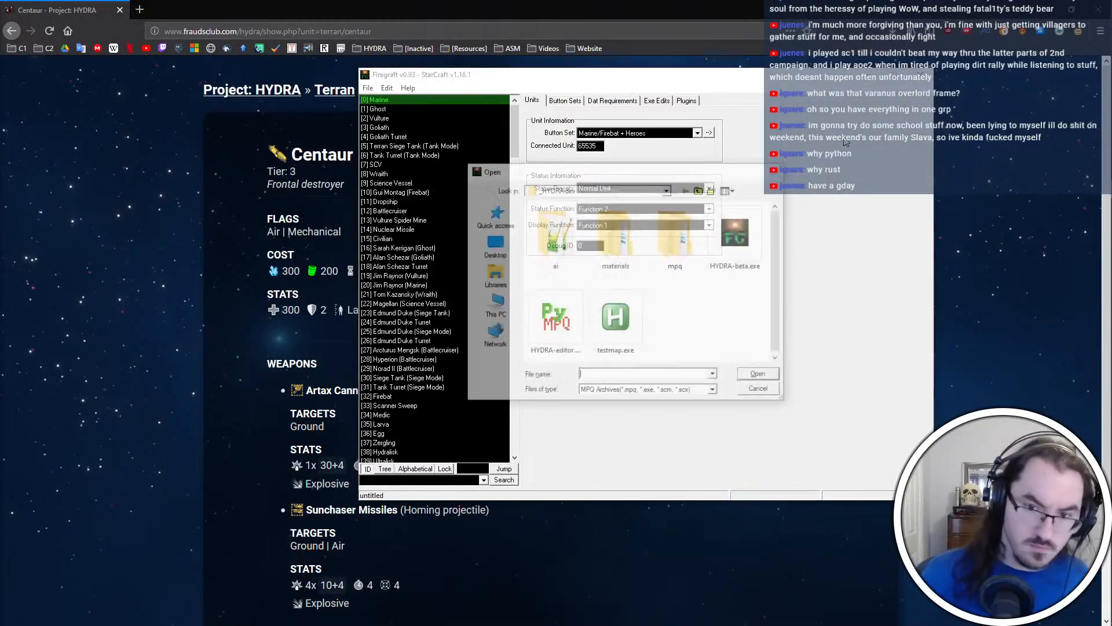
double_click(737, 233)
left_click(687, 101)
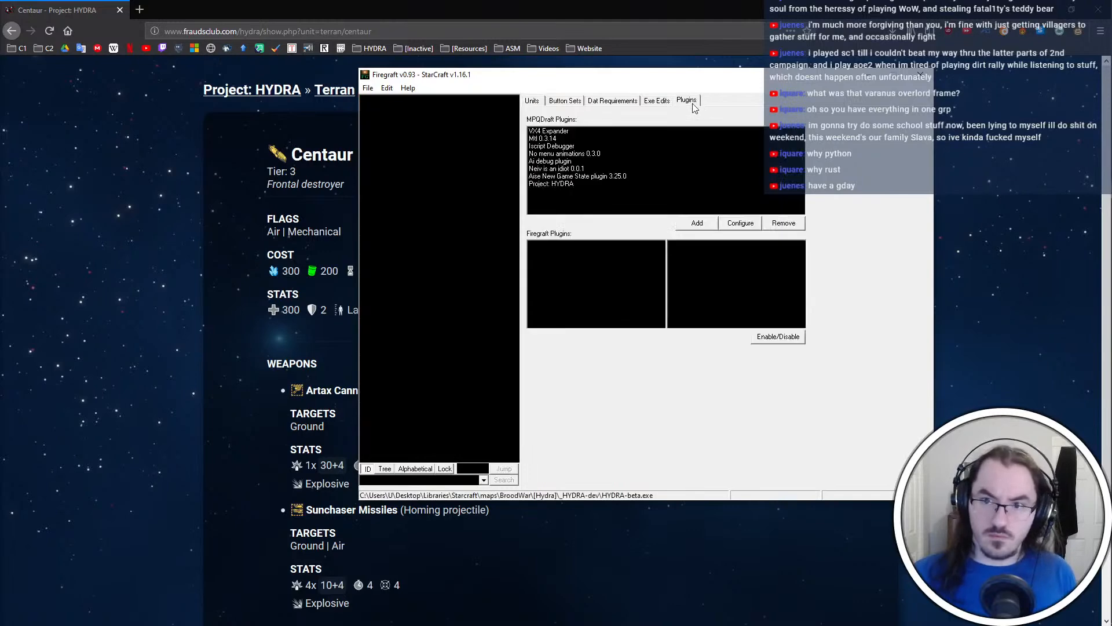
left_click(779, 184)
left_click(698, 223)
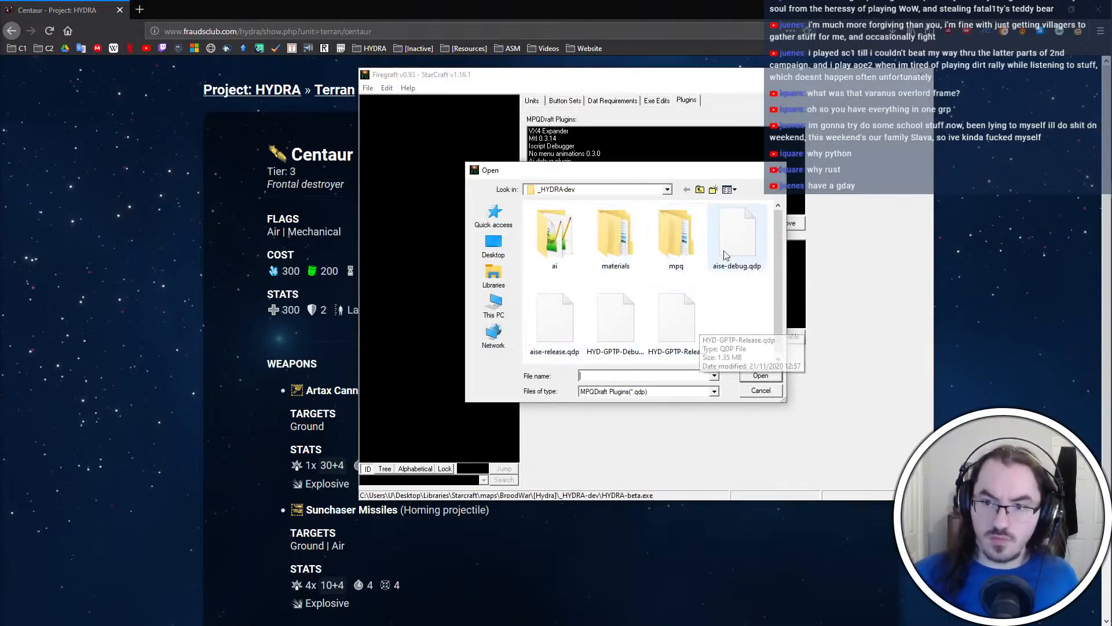
double_click(676, 319)
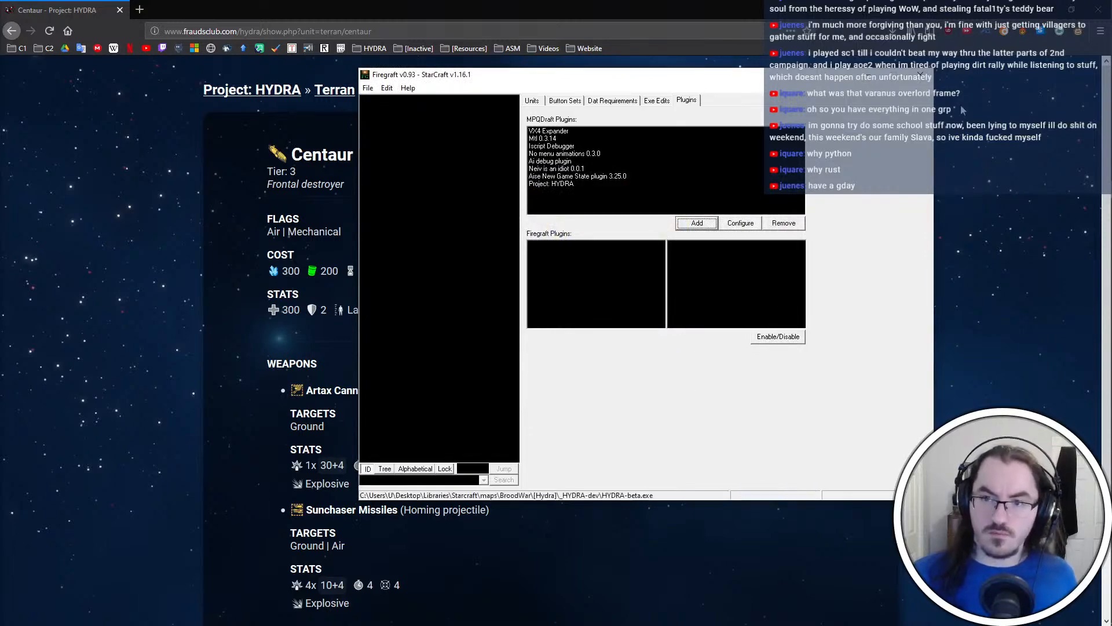
Switch to PyMPQ and bring the terran unit graphics folder in File Explorer to the front
key("alt+Tab")
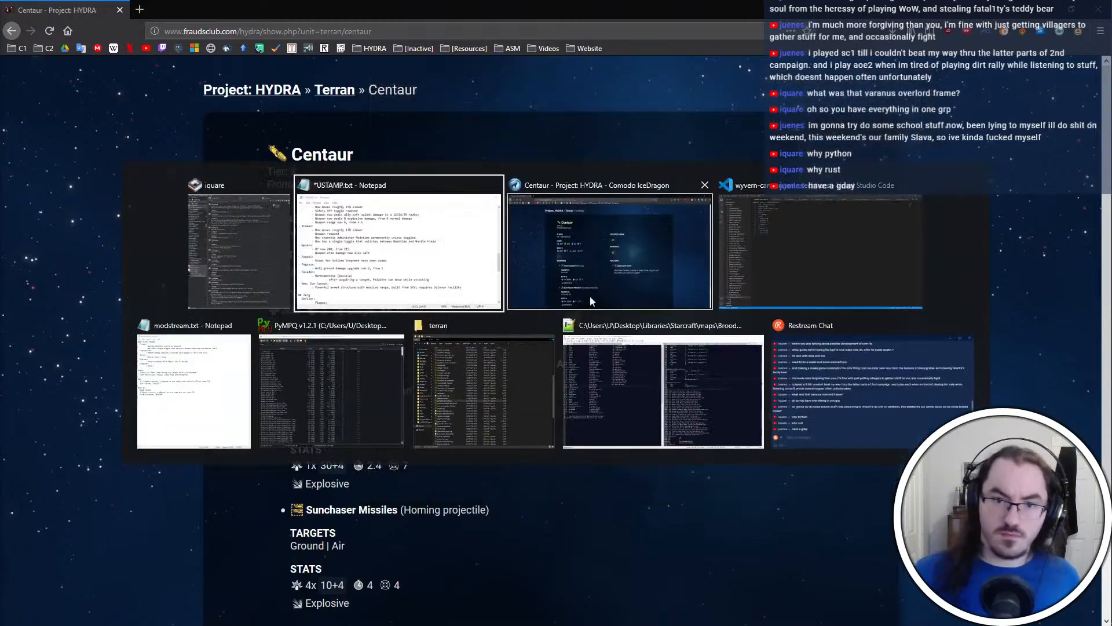
left_click(328, 381)
key("alt+Tab")
left_click(784, 331)
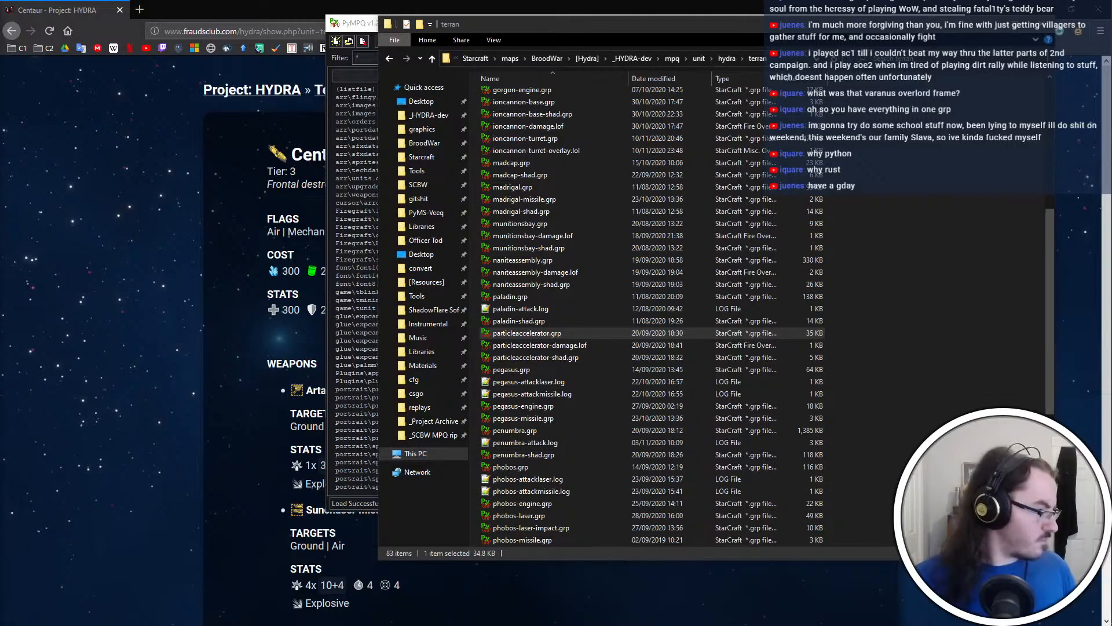
Minimize the File Explorer and PyMPQ windows to uncover the Centaur page in the browser
left_click(921, 233)
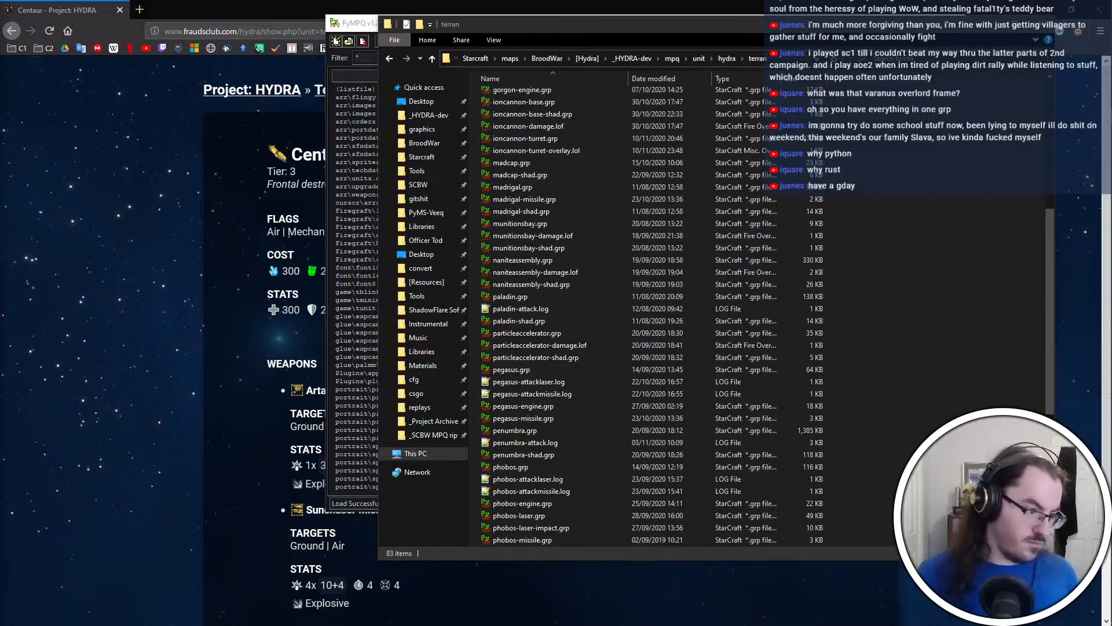
left_click(894, 337)
scroll(893, 338, "up", 8)
left_click(987, 26)
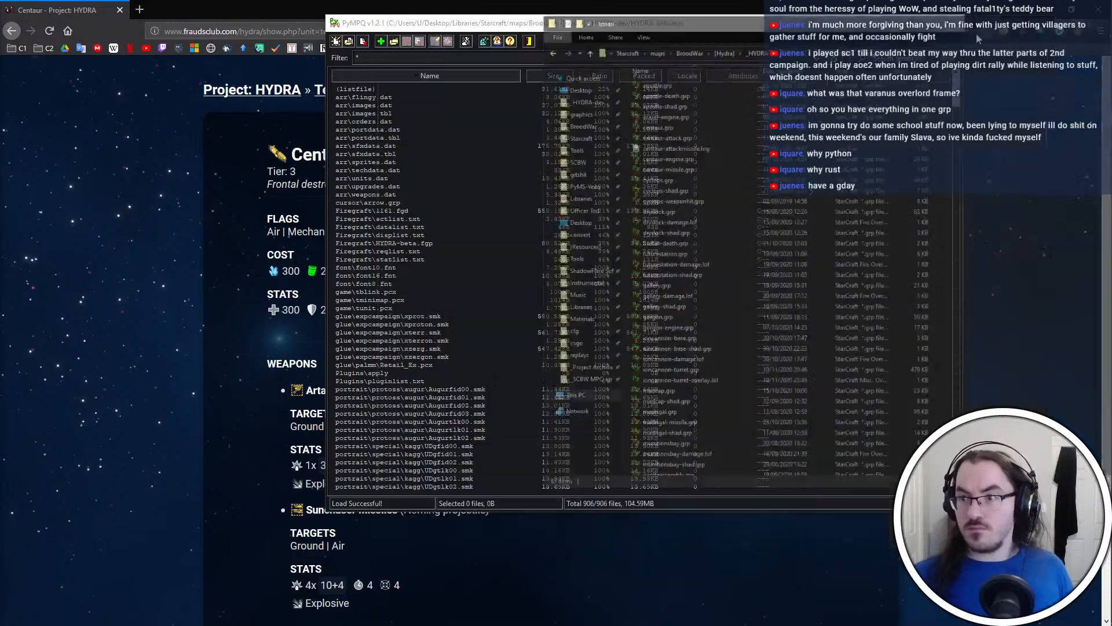
left_click(915, 27)
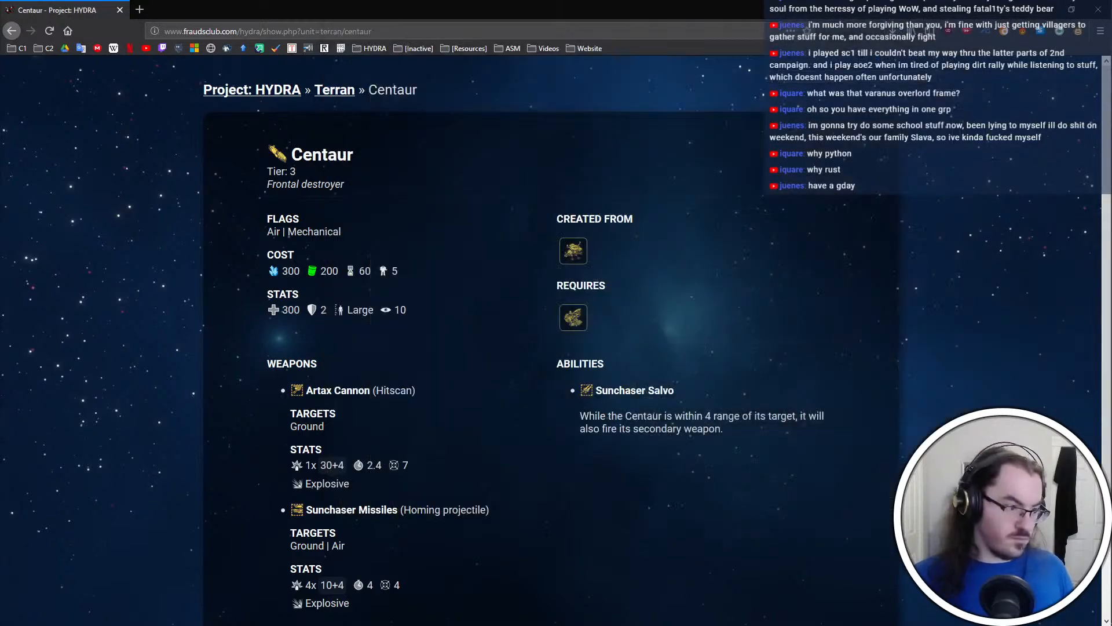
key("alt+Tab")
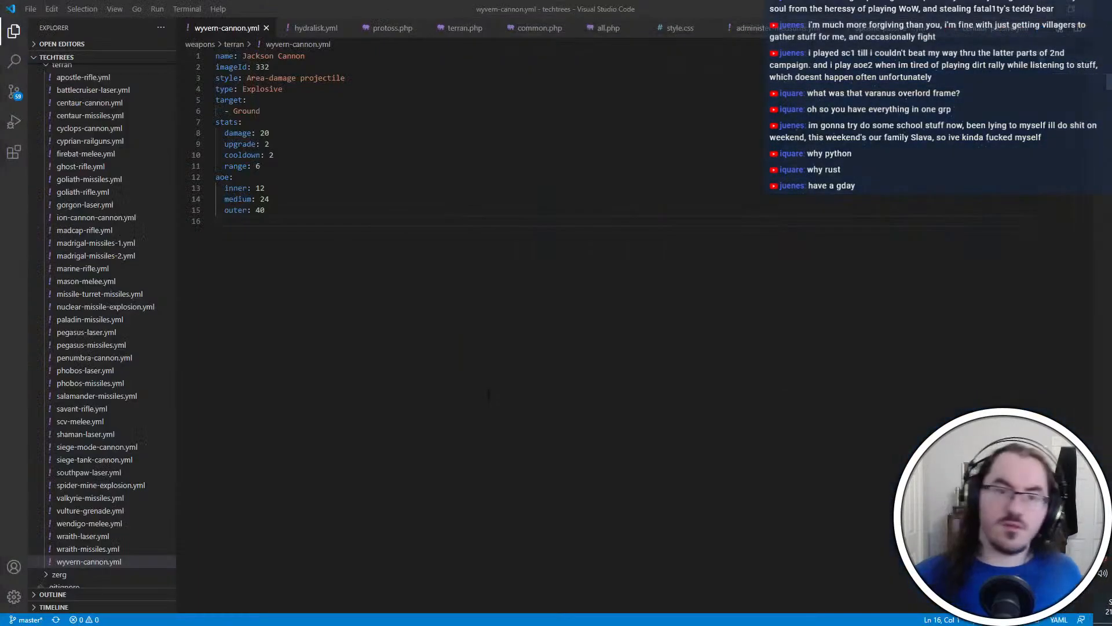
scroll(168, 524, "down", 5)
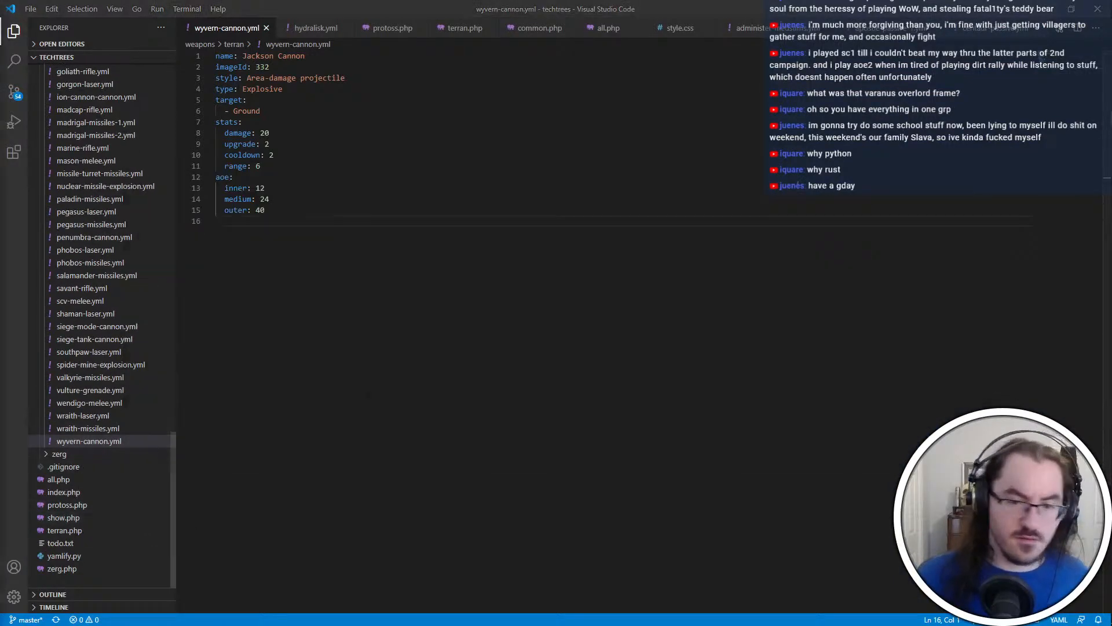
key("alt+Tab")
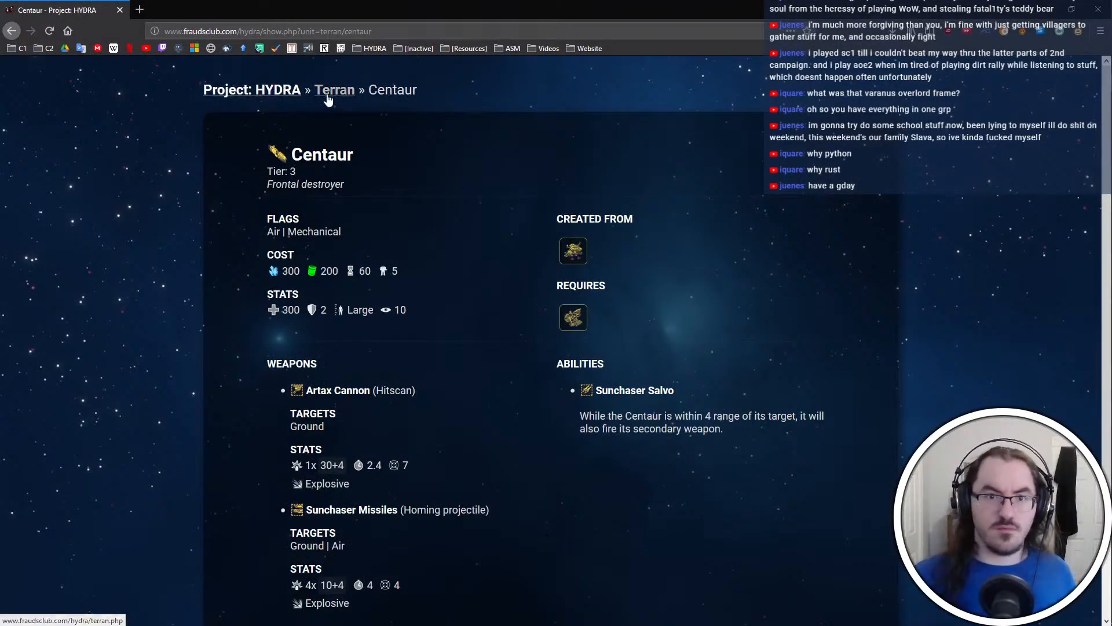
Go from the Centaur page to the Protoss techtree of Project: HYDRA and open the Vassal unit page
left_click(328, 99)
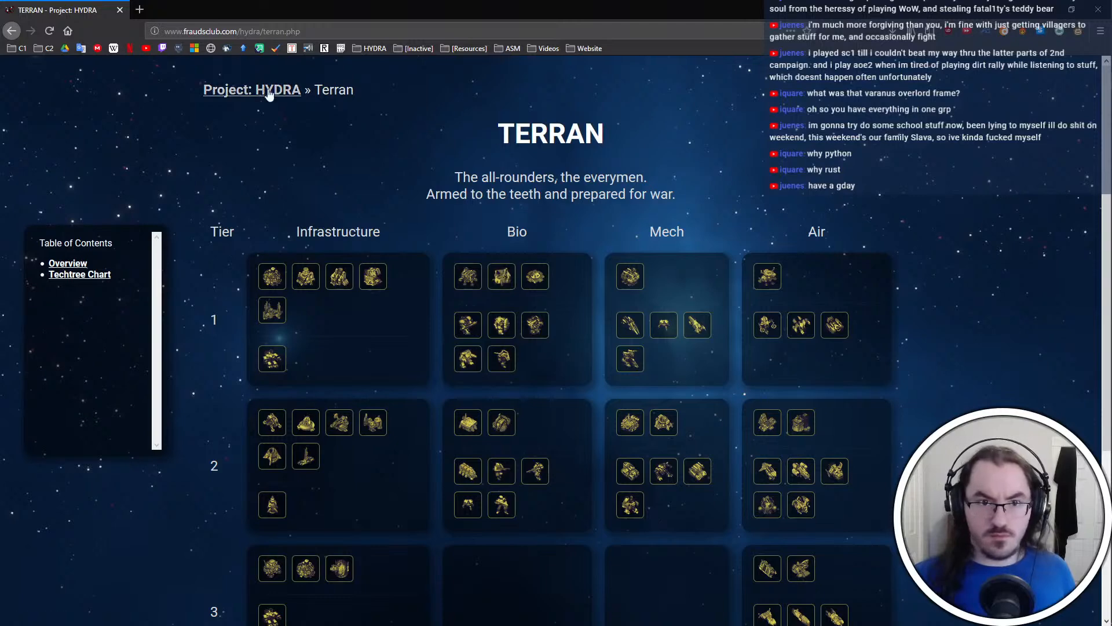
left_click(268, 94)
left_click(539, 426)
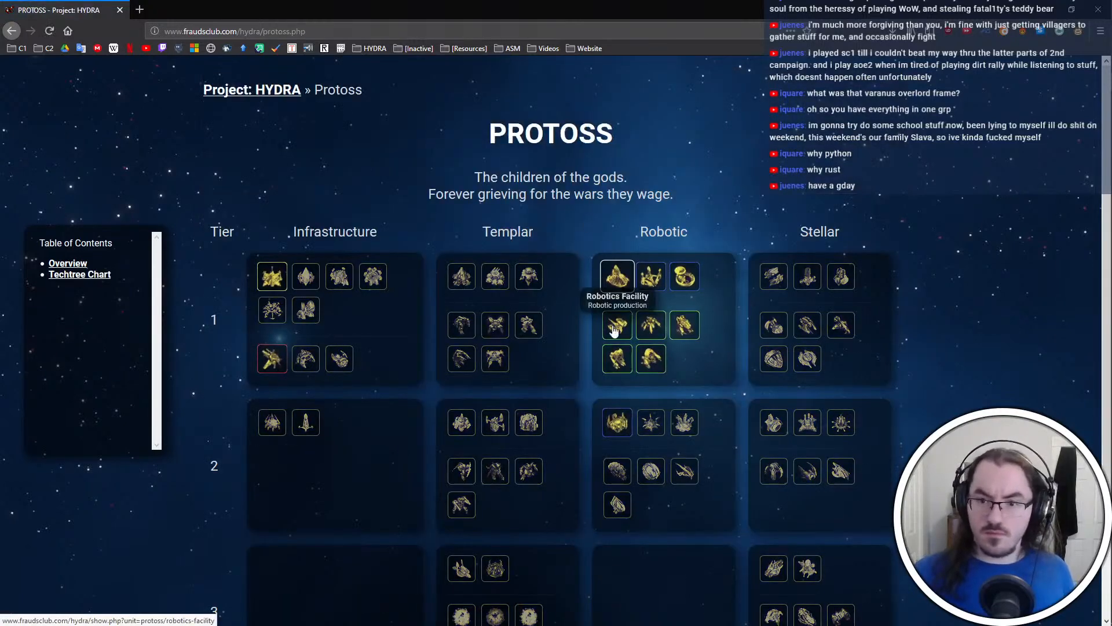
left_click(615, 327)
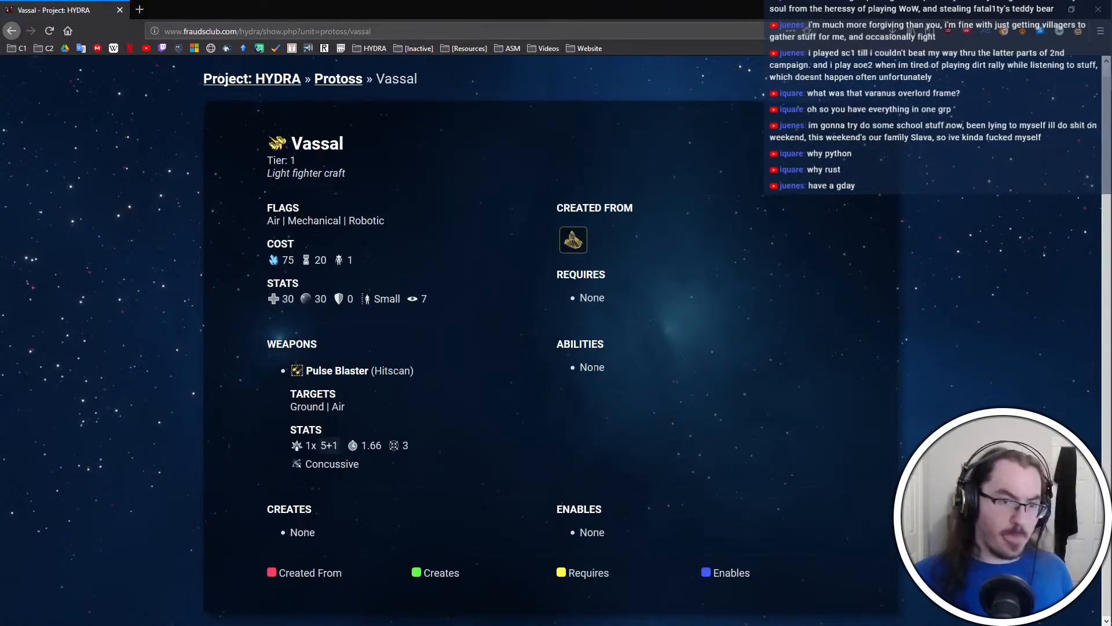
Open HYDRA-beta.exe in Firegraft and check the Vassal's stats in the browser
left_click(1095, 190)
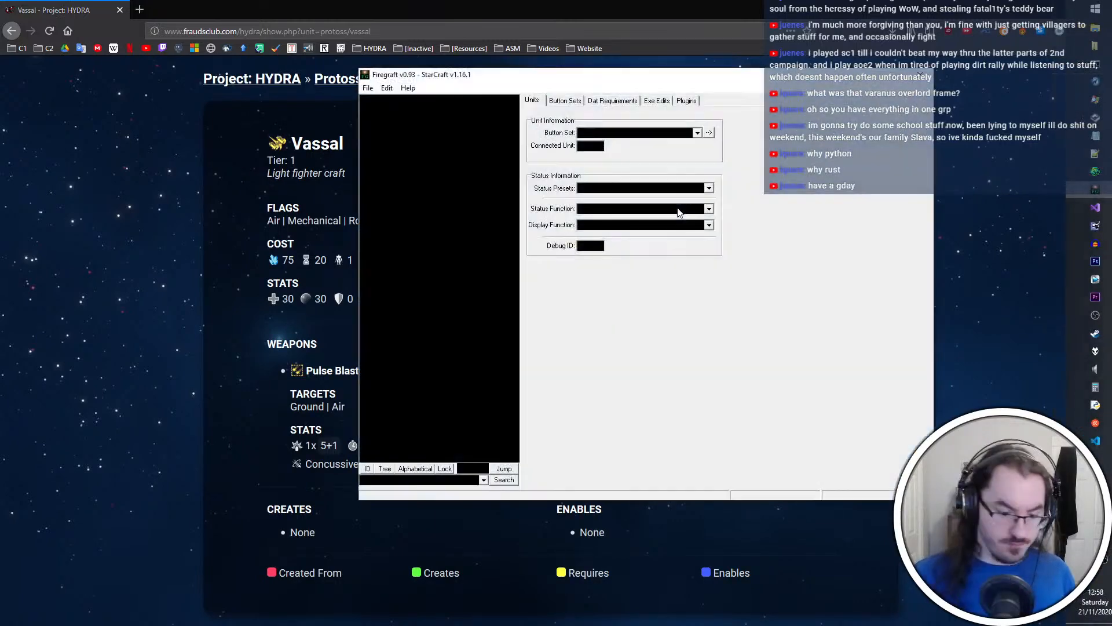
key("ctrl+o")
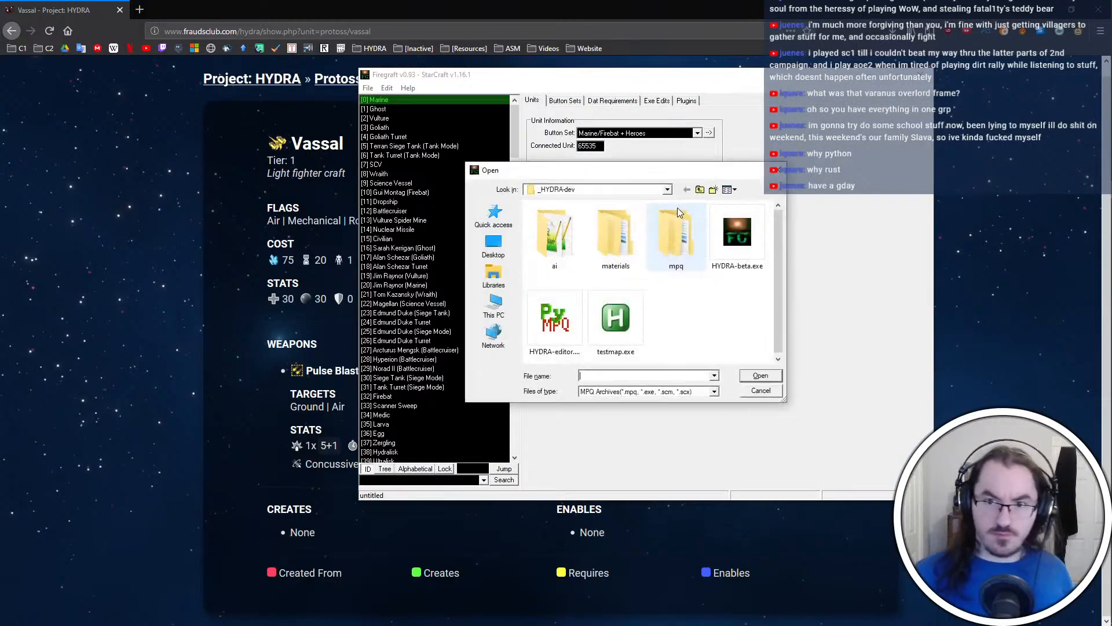
double_click(759, 227)
left_click(682, 4)
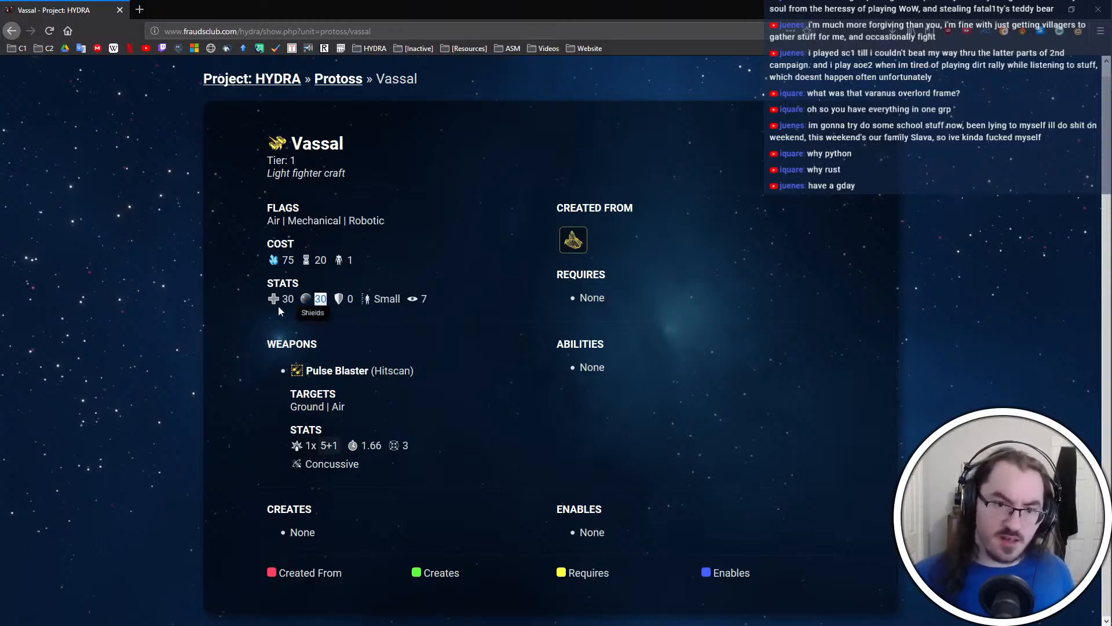
left_click(245, 409)
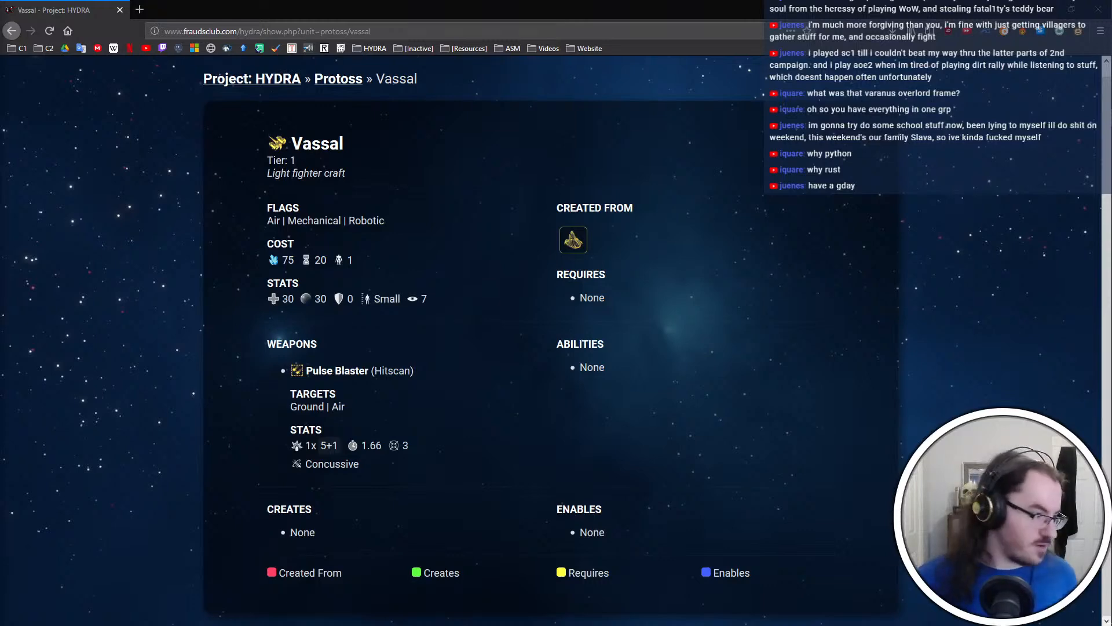
Return to Firegraft, search for "sha" and review the Heal, Restoration and Infantry Armor buttons in the Shaman button set
key("alt+Tab")
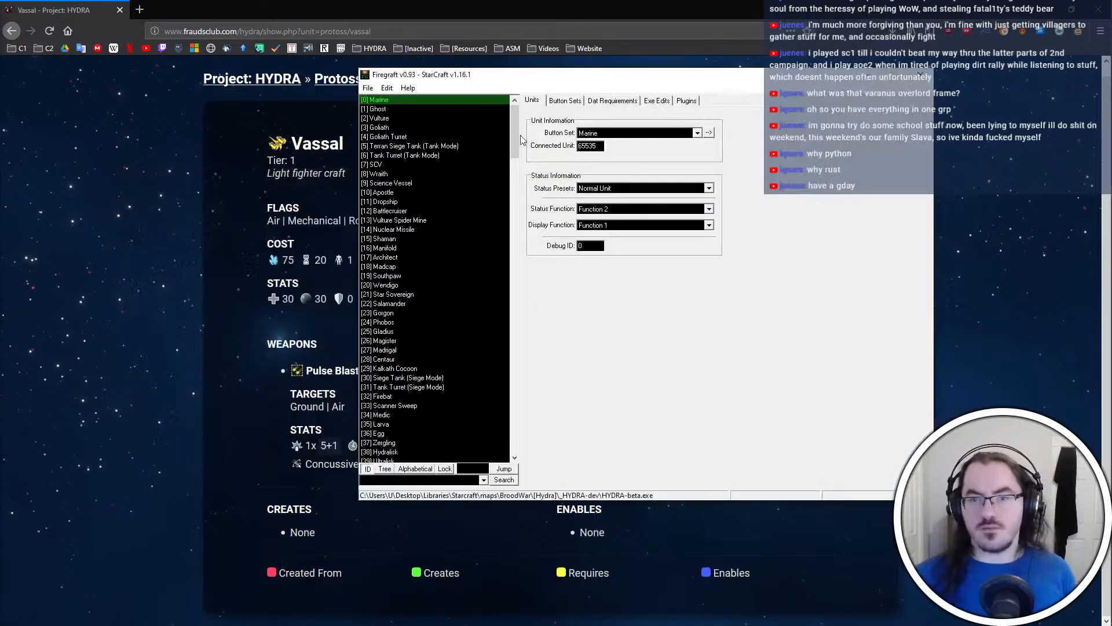
left_click(417, 479)
type("sha")
key("Return")
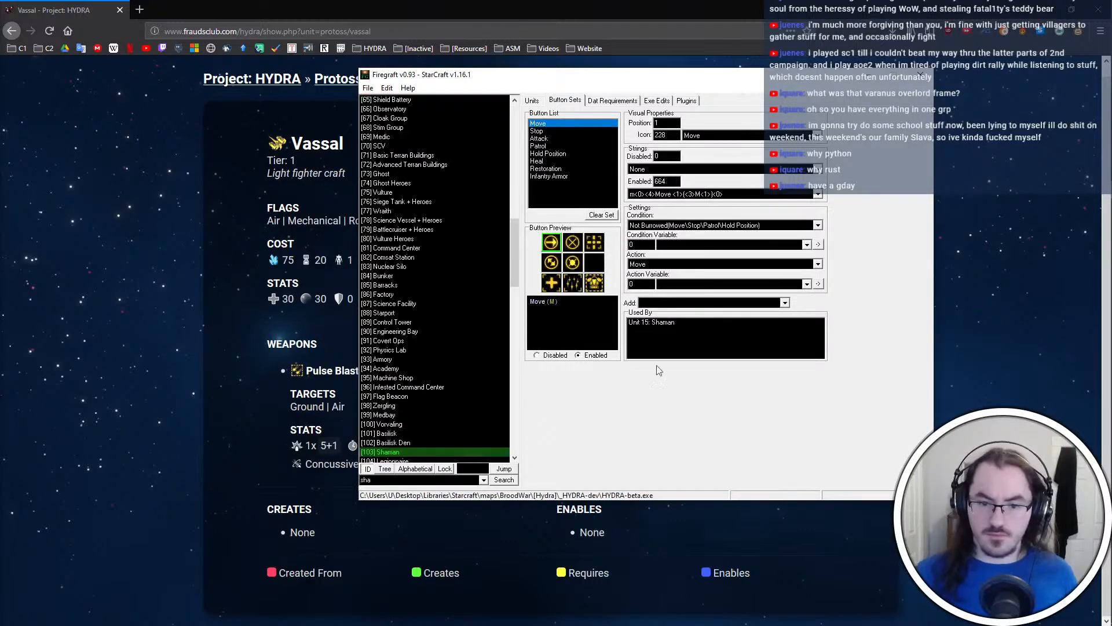
left_click(551, 282)
left_click(594, 282)
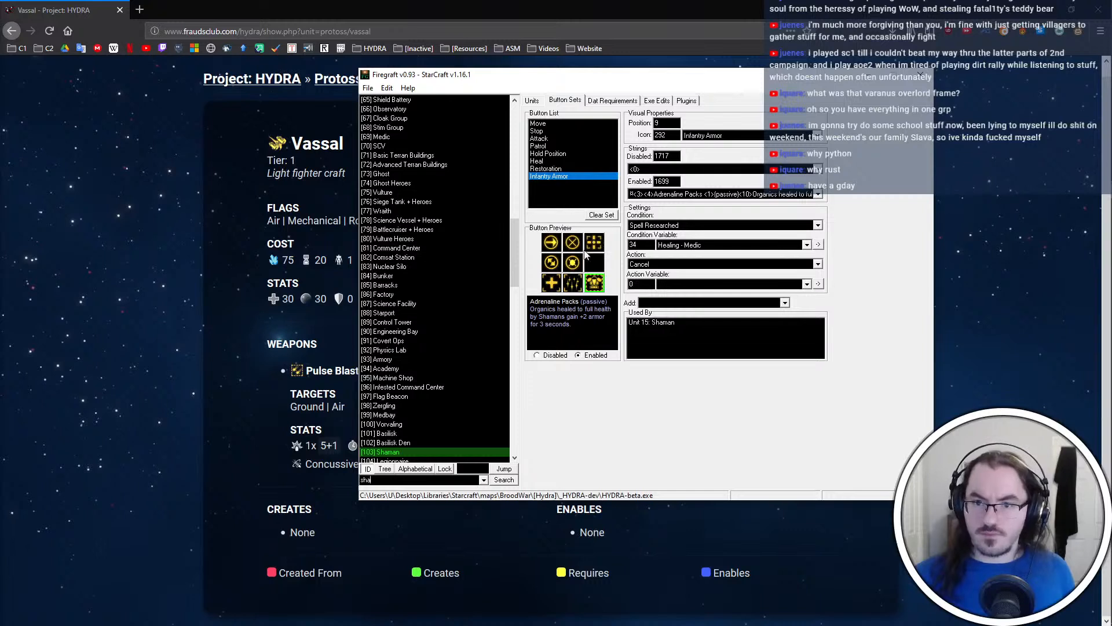
left_click(552, 284)
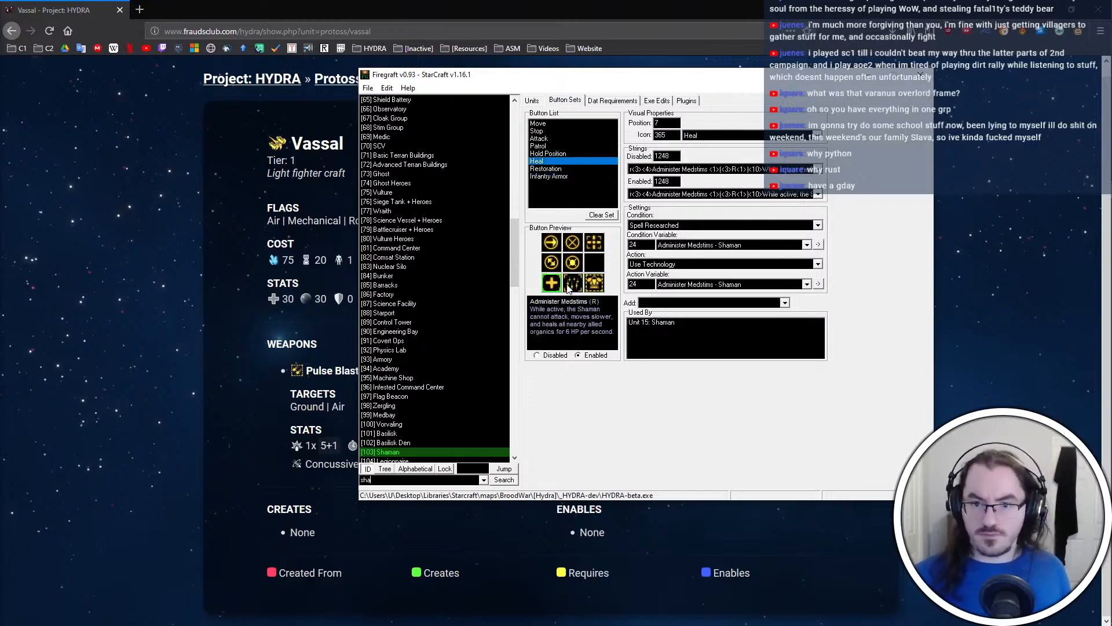
left_click(572, 283)
Delete the Heal button (Administer Medstims) from the Shaman button set
left_click(552, 283)
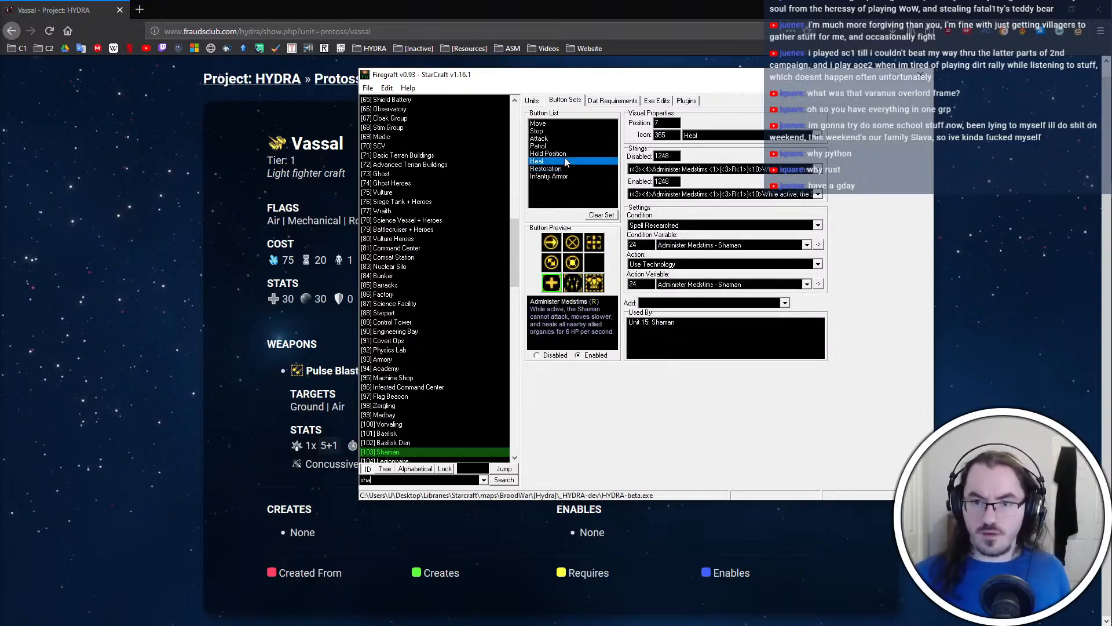
right_click(559, 162)
left_click(611, 226)
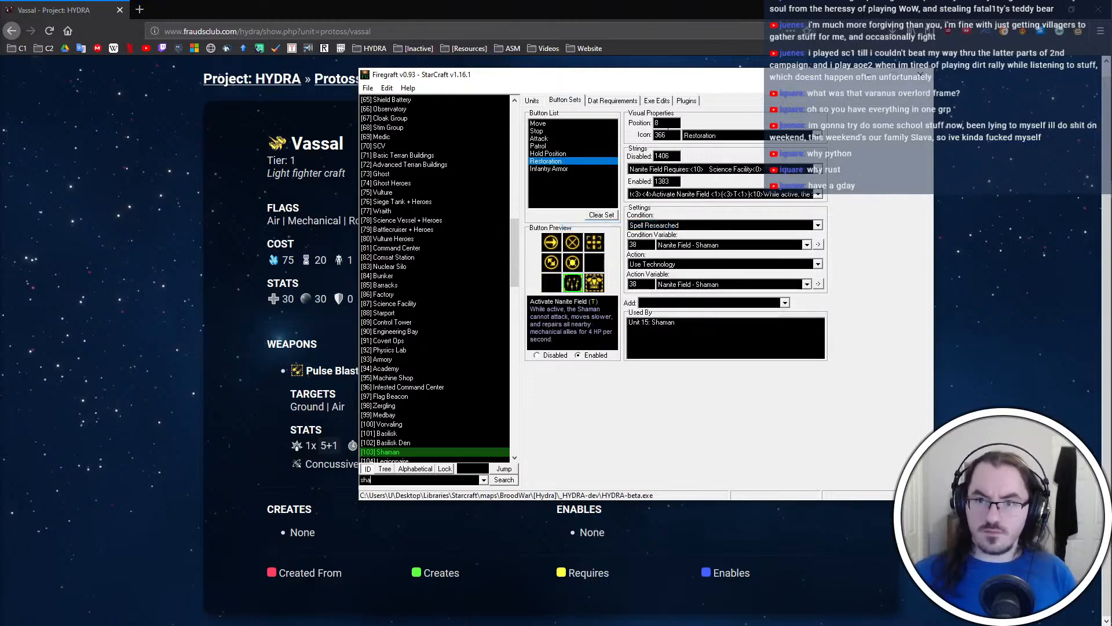
Move the Shaman's Restoration button to position 7 and its Infantry Armor button to position 8
left_click(595, 287)
left_click_drag(671, 123, 638, 126)
type("8")
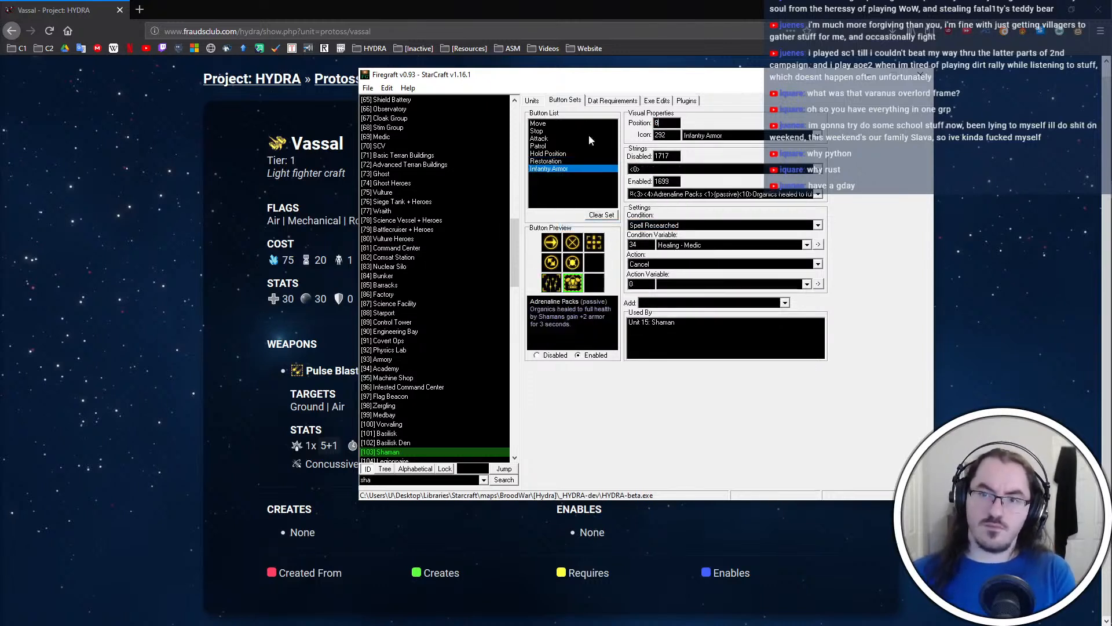
left_click(575, 160)
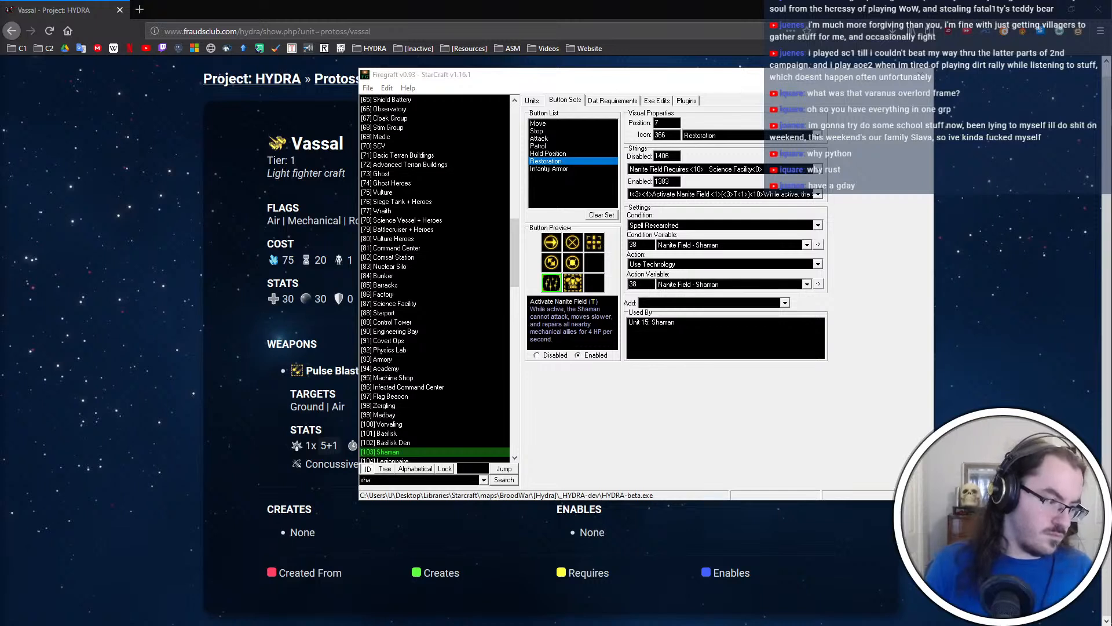
Save the Shaman button set changes to HYDRA-beta.exe and close Firegraft
left_click(753, 417)
key("ctrl+s")
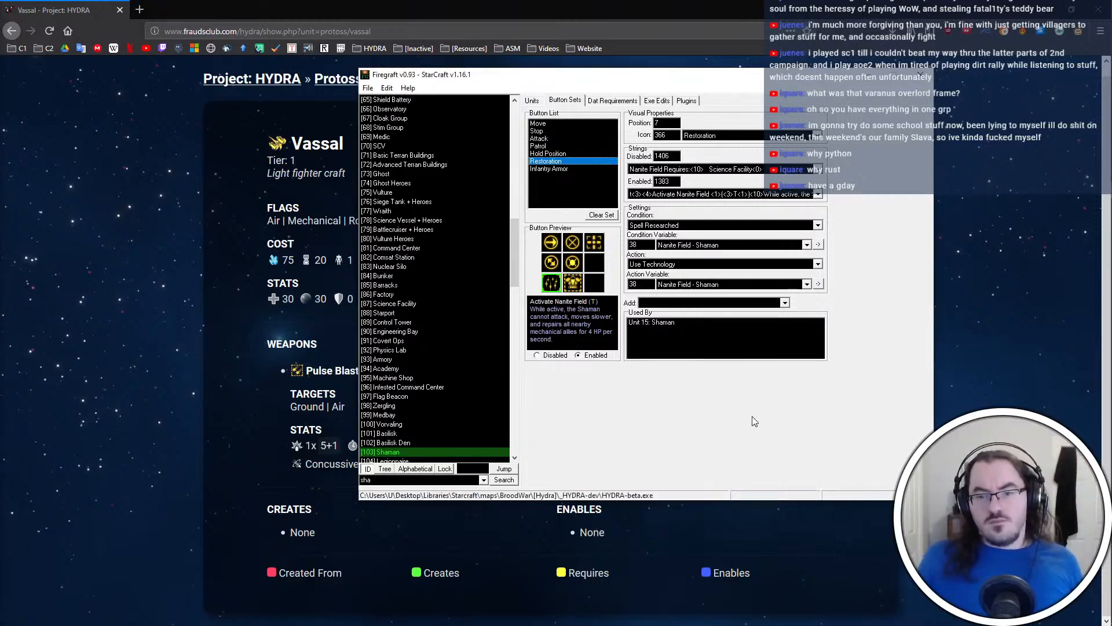
left_click(924, 74)
Switch to File Explorer, go to the rez folder inside mpq and open stat_txt.tbl in PyTBL
key("alt+Tab")
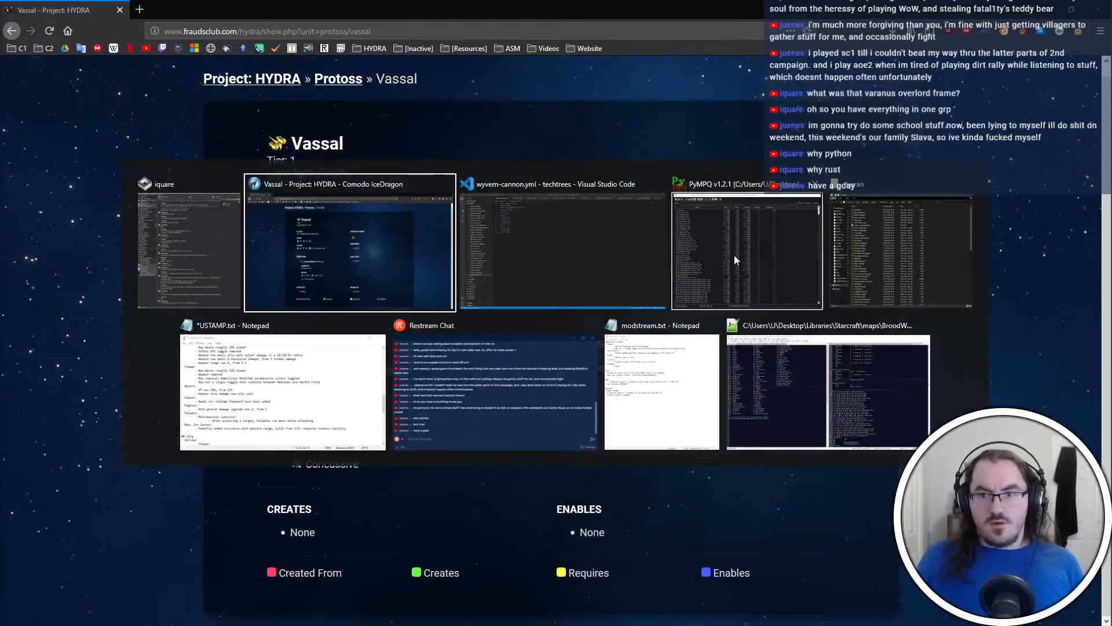
left_click(858, 277)
key("alt+Left")
key("alt+Left")
key("alt+Left")
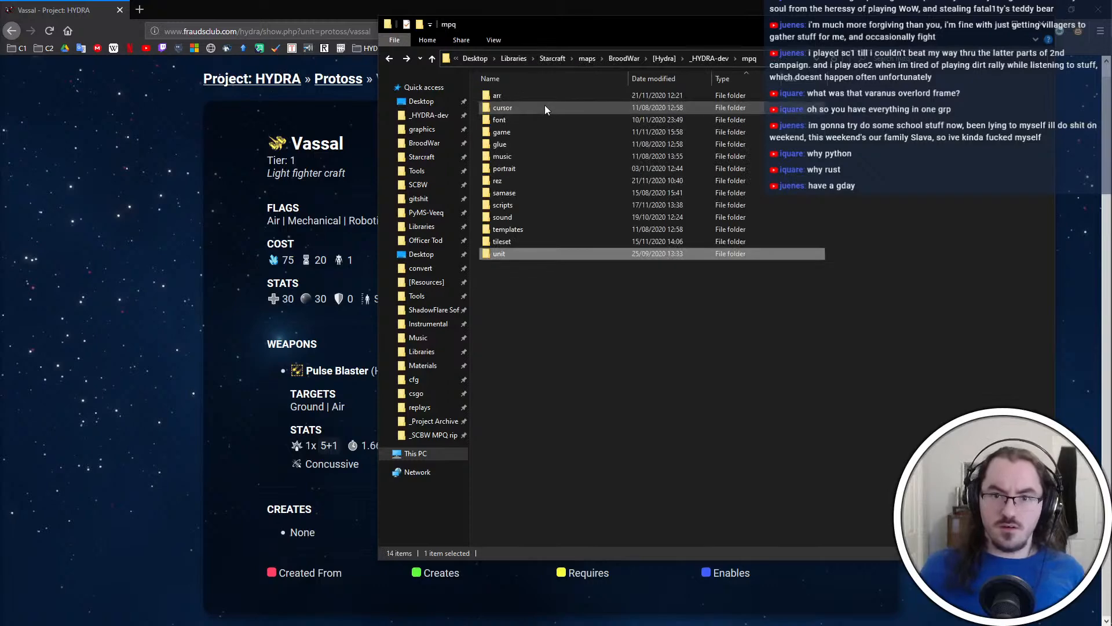
key("r")
key("Return")
key("s")
key("Return")
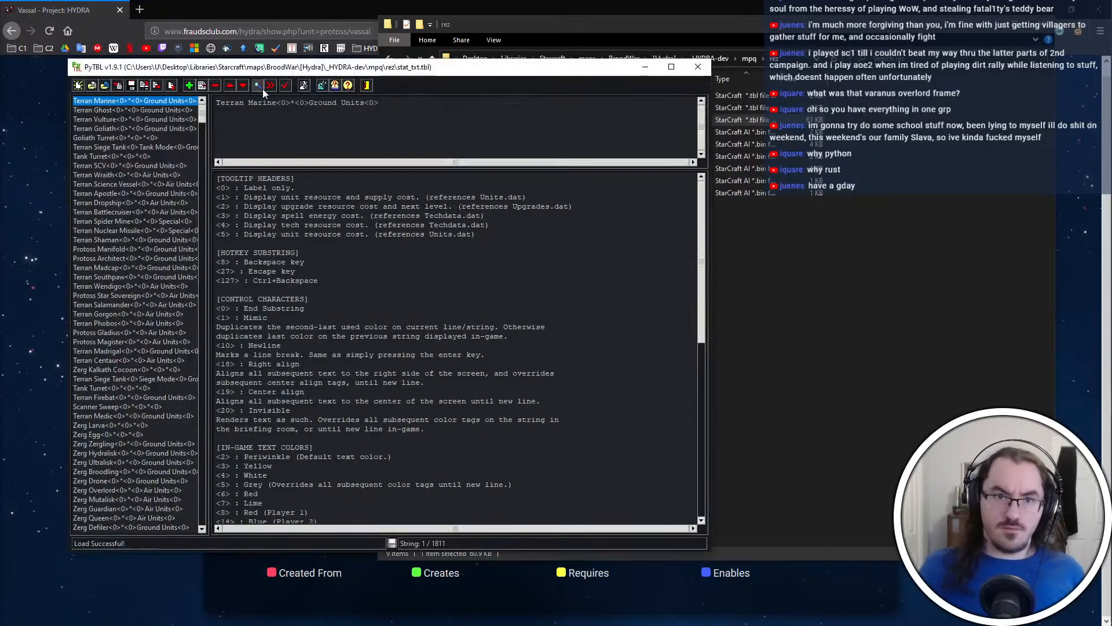
Find the "activate nanite field" tooltip string and delete its opening "While active, the Shaman cannot attack, moves slower, and"
left_click(263, 88)
type("activate nanite")
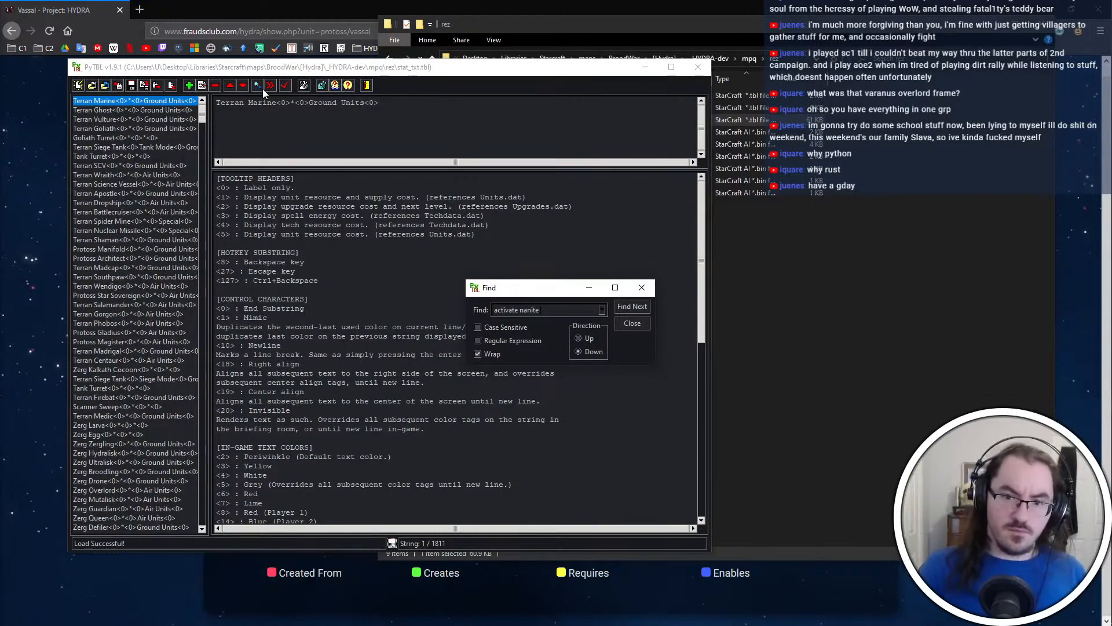
type(" field")
key("Return")
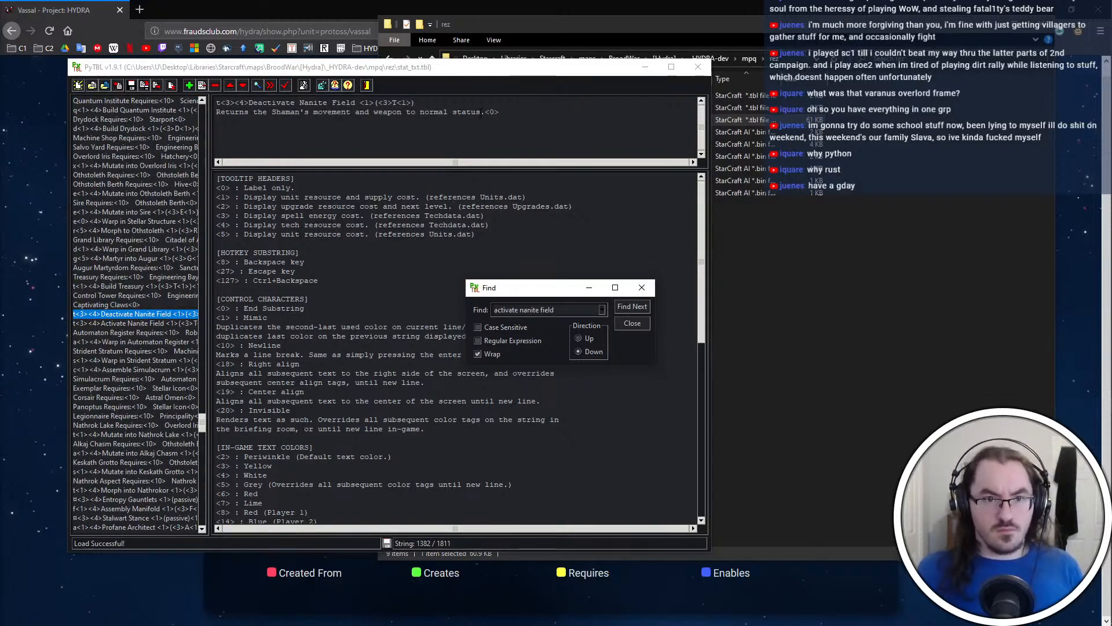
key("Return")
left_click_drag(217, 113, 482, 112)
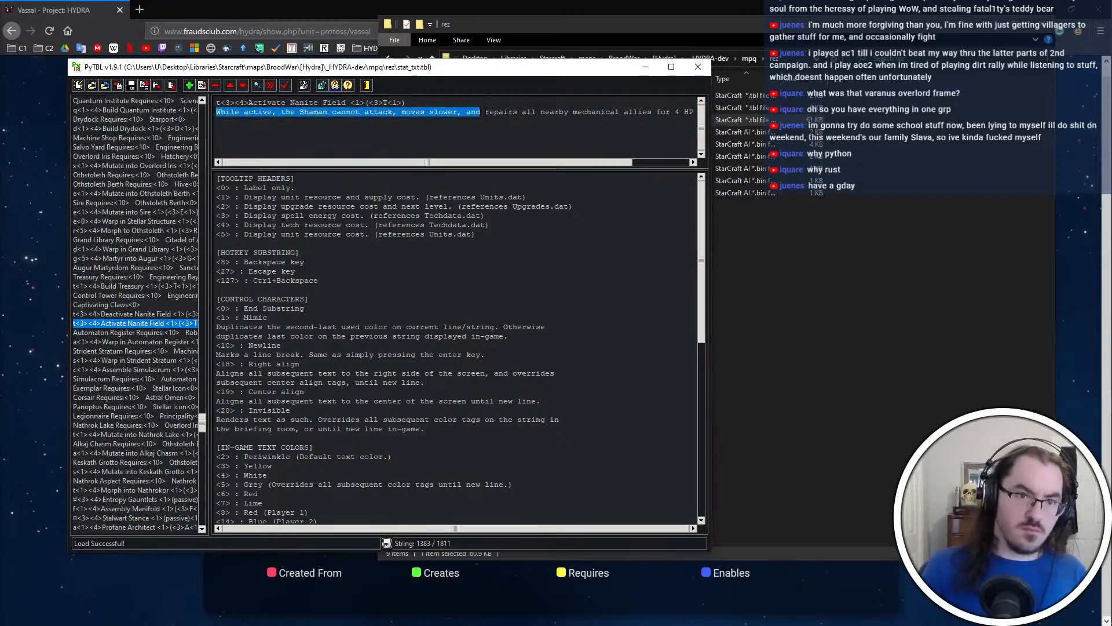
key("BackSpace")
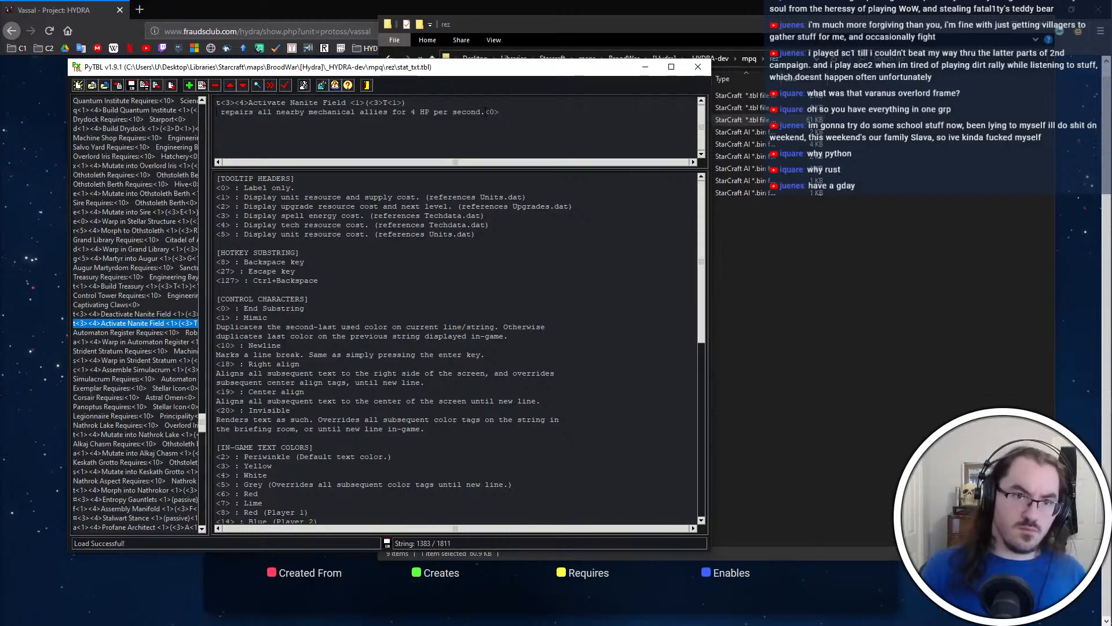
type("Deactivates")
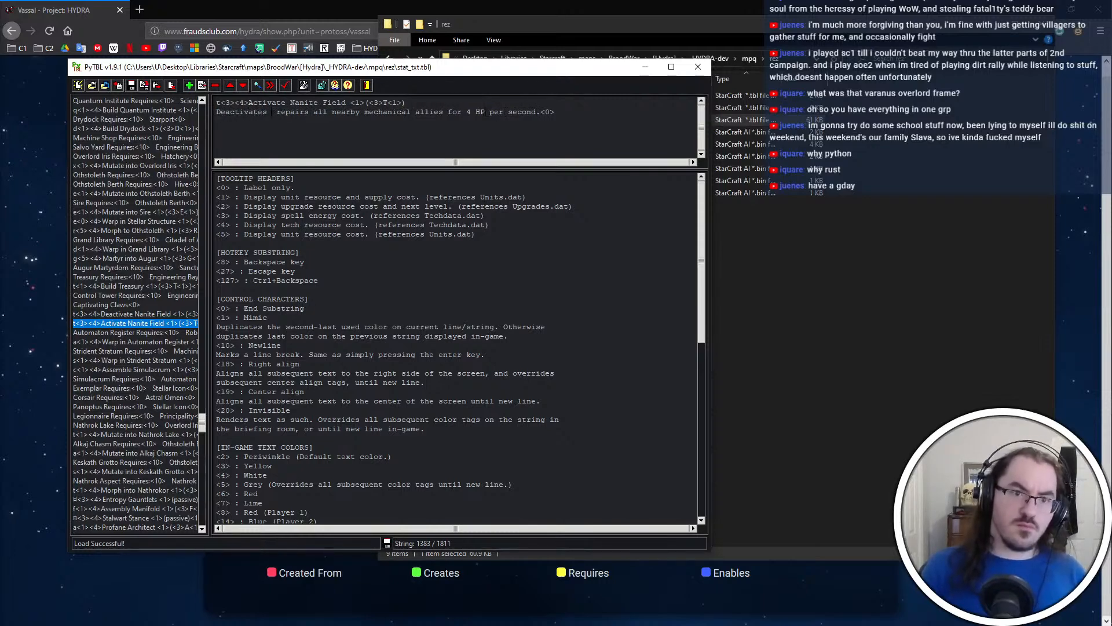
key("BackSpace")
key("BackSpace")
key("BackSpace")
key("BackSpace")
key("BackSpace")
key("BackSpace")
key("BackSpace")
key("BackSpace")
key("BackSpace")
key("BackSpace")
key("BackSpace")
key("BackSpace")
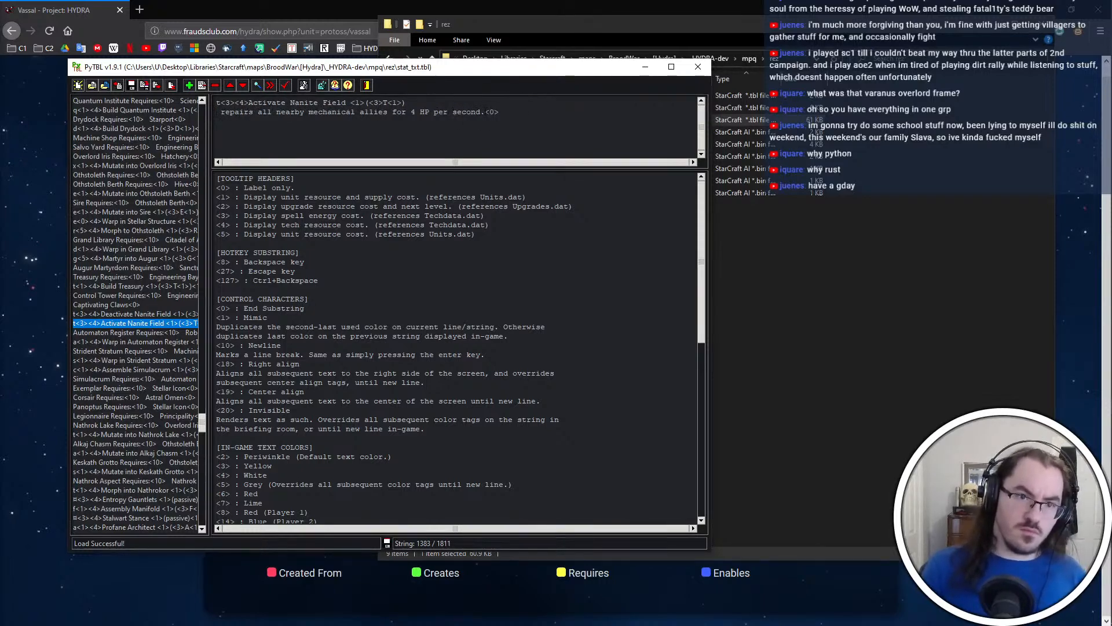
type("Allows")
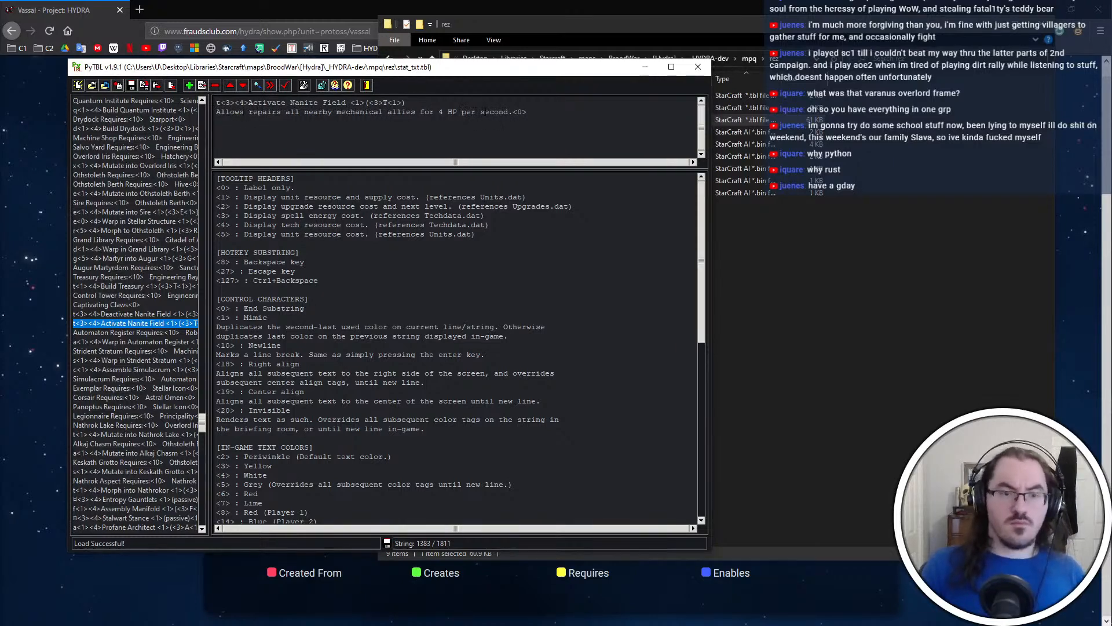
key("BackSpace")
key("BackSpace")
key("BackSpace")
key("BackSpace")
key("BackSpace")
key("BackSpace")
key("BackSpace")
key("Return")
Begin the Activate Nanite Field description with "While active, the Shaman" before "repairs all nearby mechanical allies"
type("While ac")
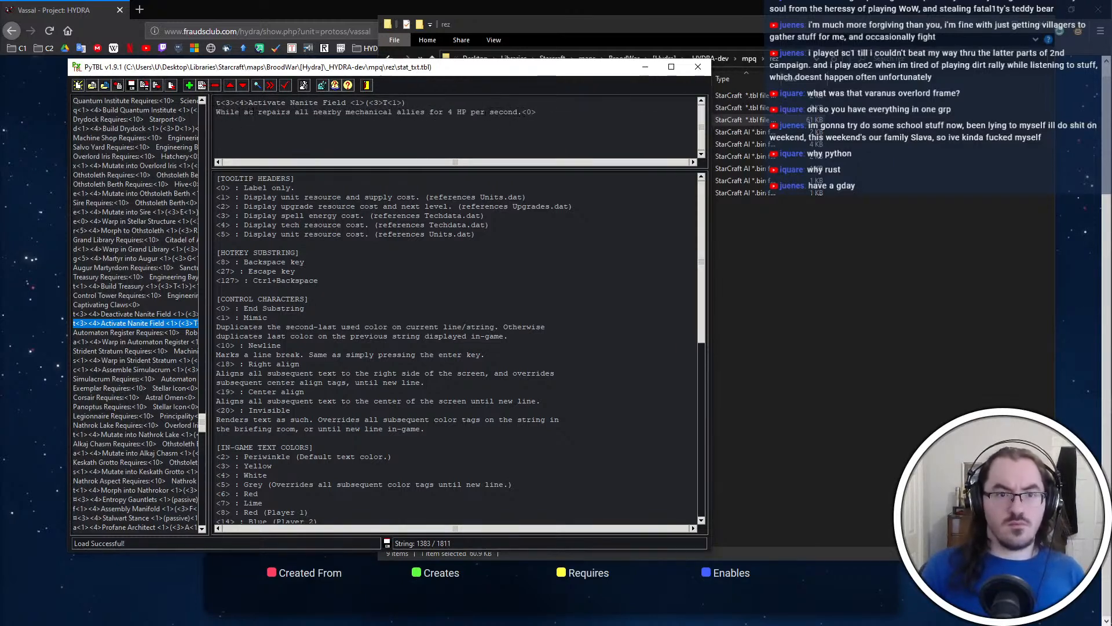
type("tive, the Shaman")
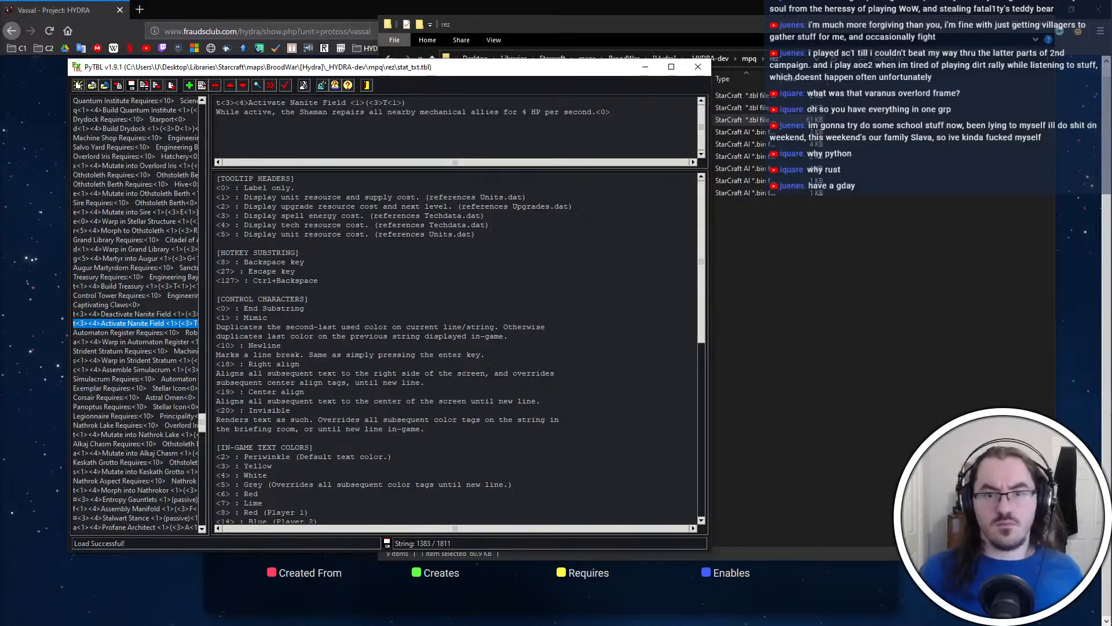
left_click(596, 113)
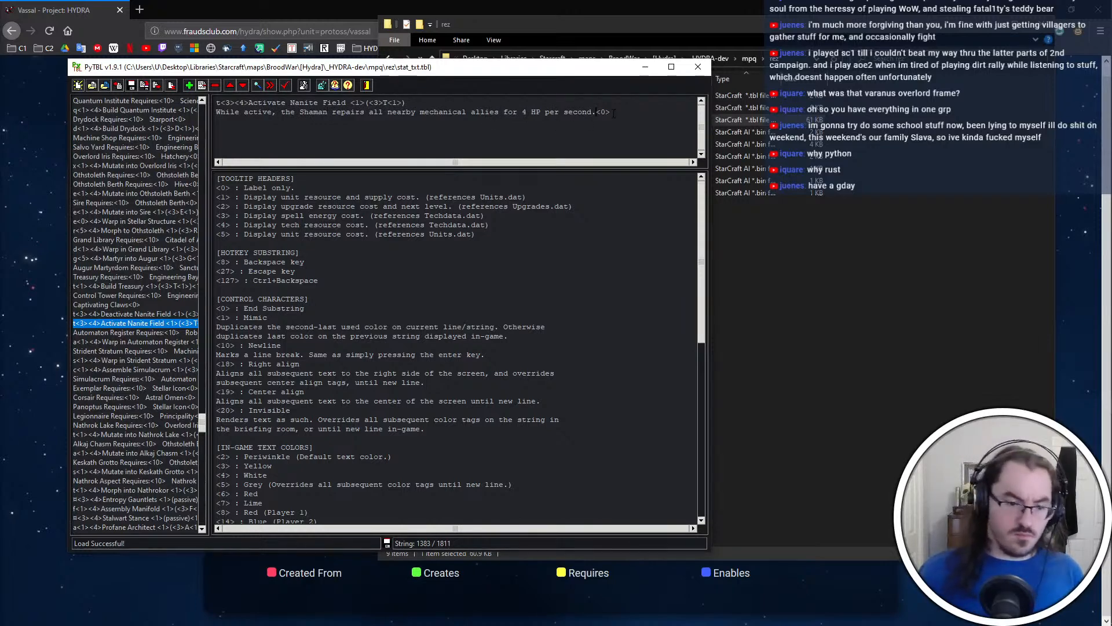
type("Thi")
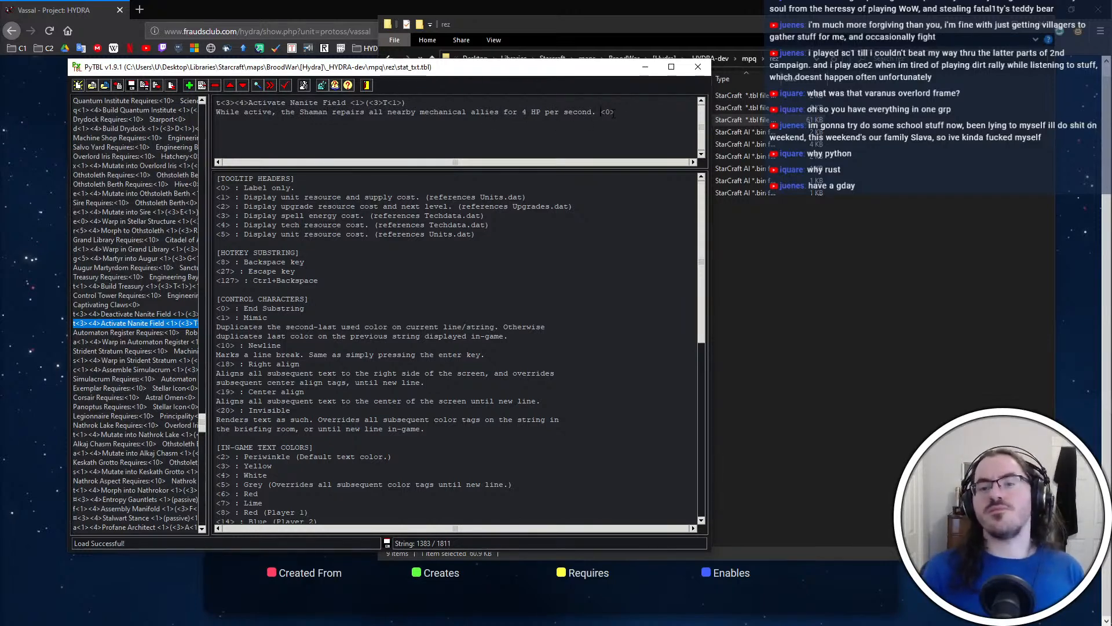
key("BackSpace")
key("BackSpace")
key("BackSpace")
key("BackSpace")
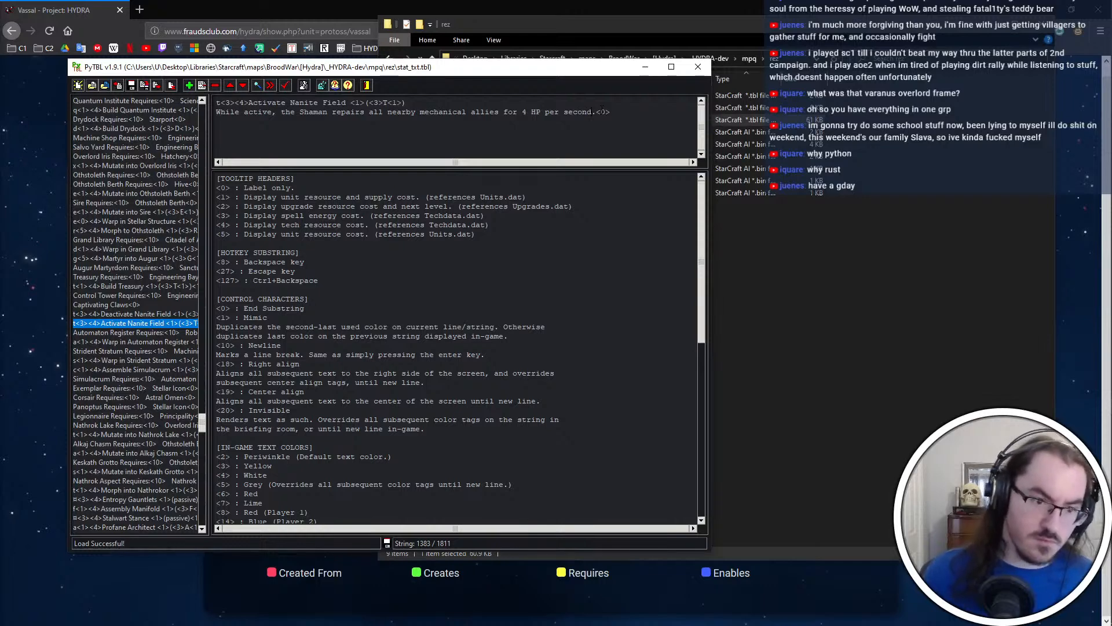
Save the string table and search it for "activate medstims"
key("ctrl+s")
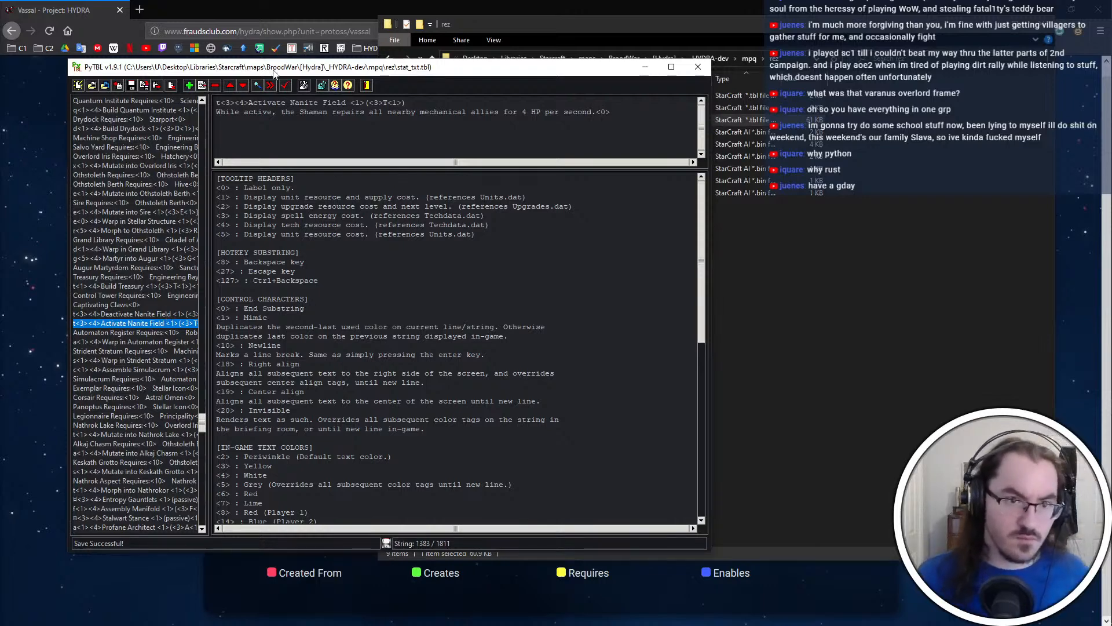
key("ctrl+f")
type("activate me")
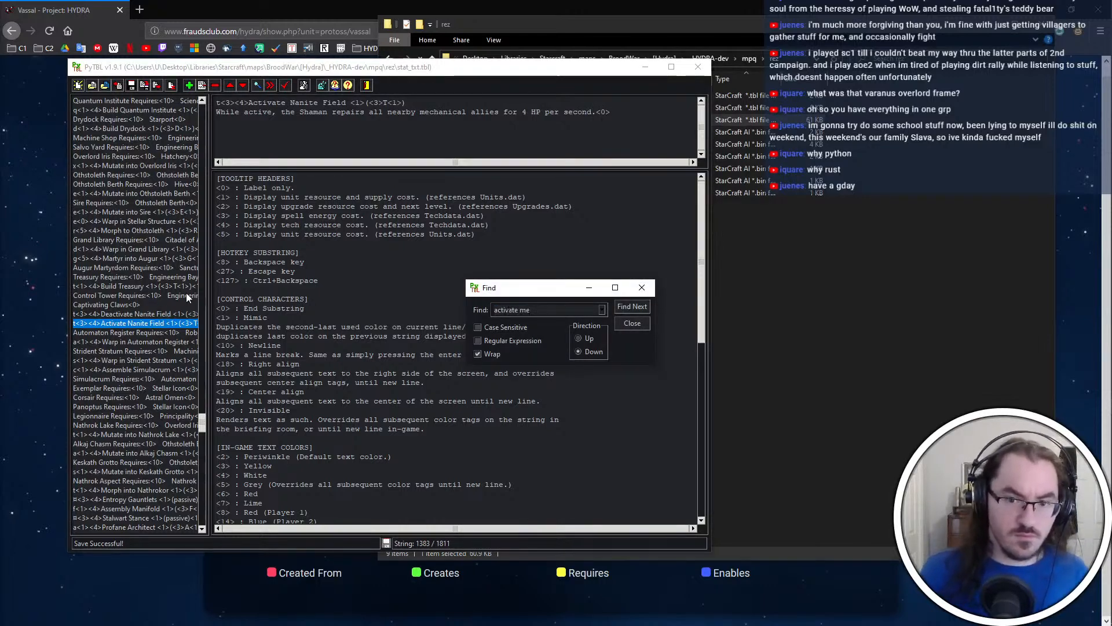
type("dstims")
key("Return")
key("Return")
key("Return")
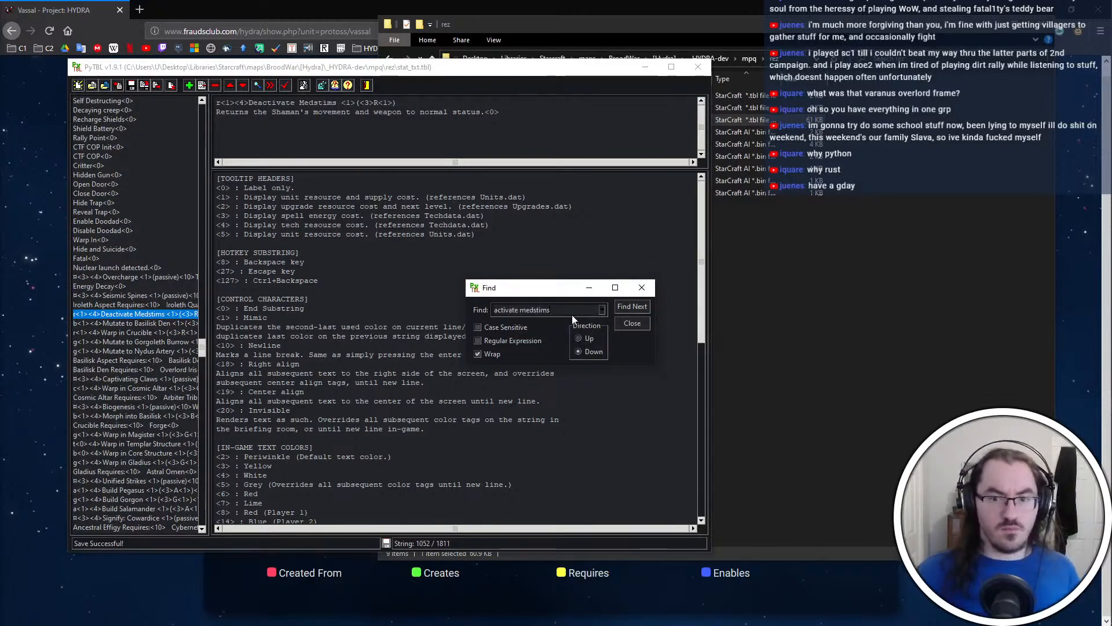
Find the Administer Medstims tooltip via "medstims", delete "cannot attack, moves slower, and" from its description, and close PyTBL
left_click_drag(572, 313, 485, 300)
type("medstims")
key("Return")
key("Return")
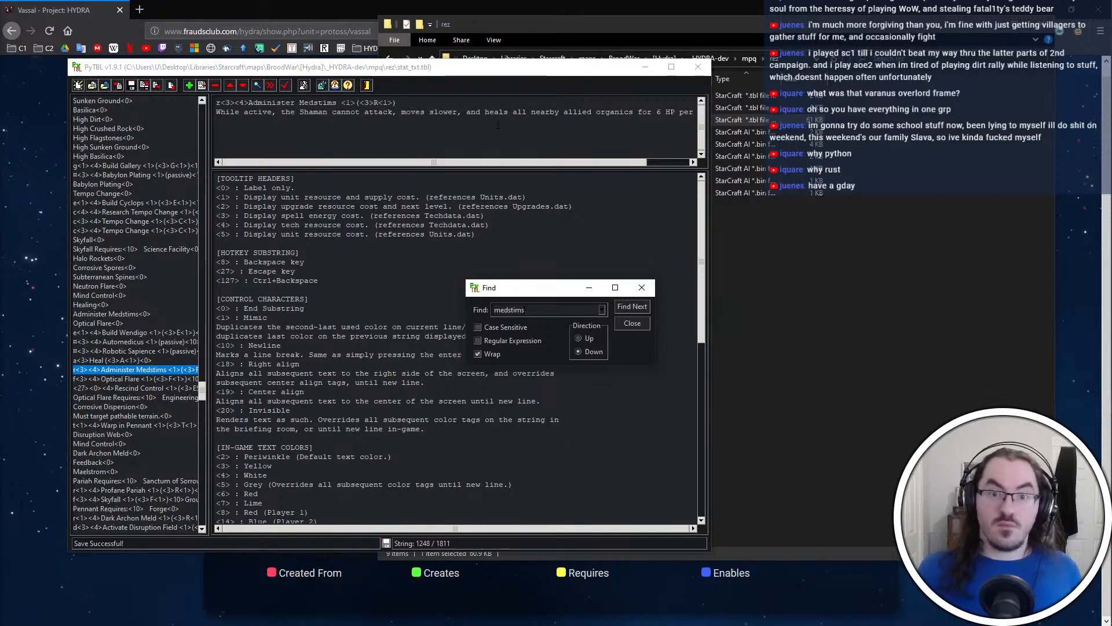
key("Escape")
left_click_drag(485, 111, 332, 111)
key("BackSpace")
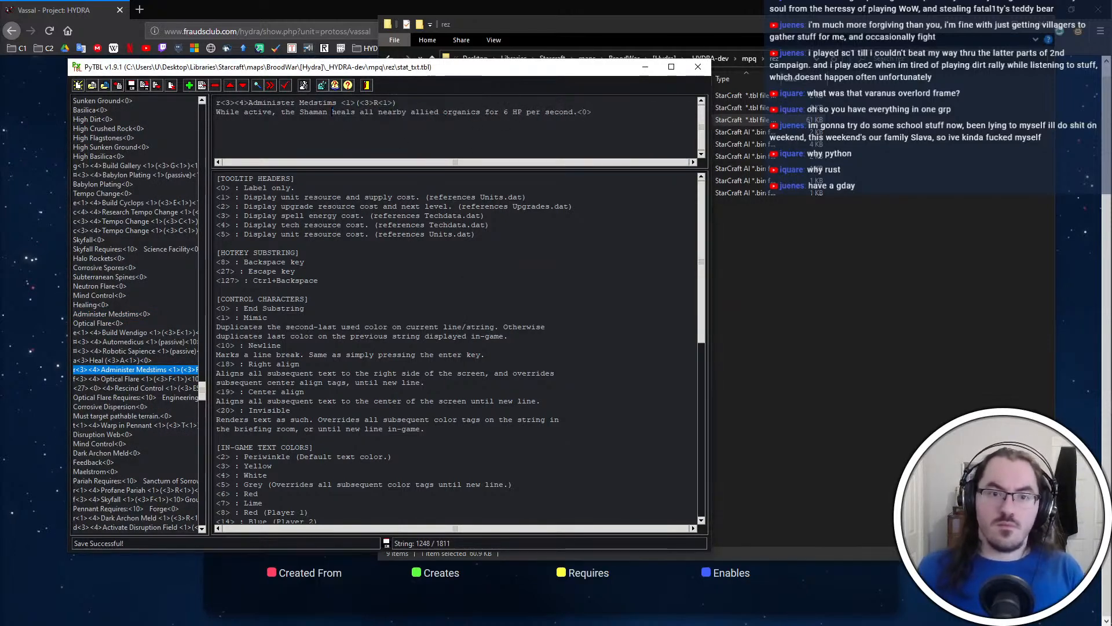
left_click(698, 67)
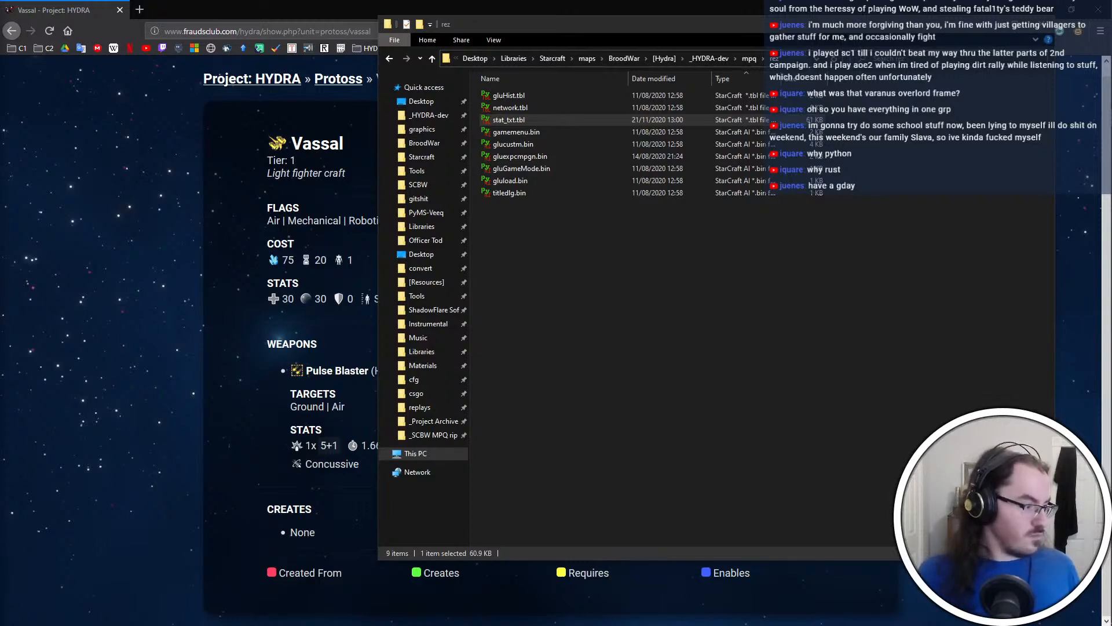
left_click(637, 371)
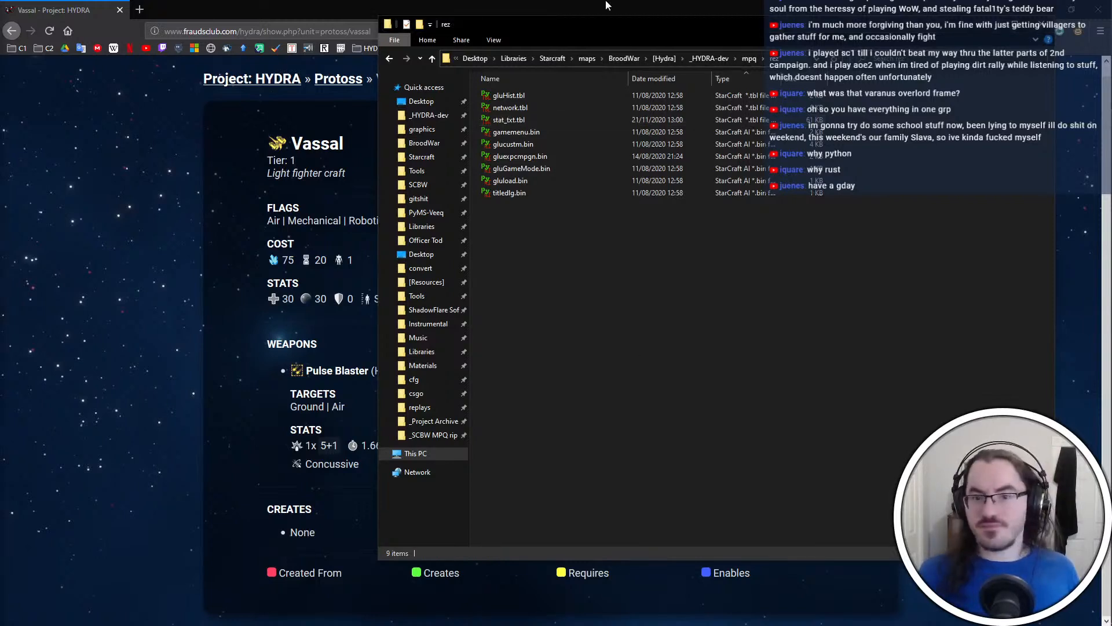
left_click(607, 1)
key("super+Down")
key("super+Down")
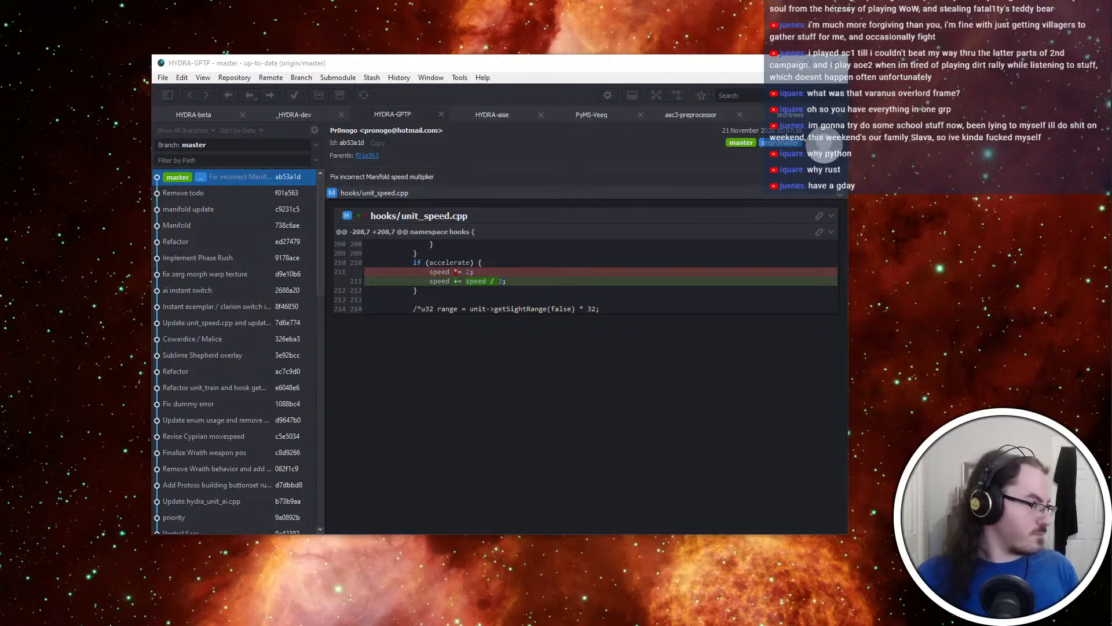
key("super+shift+Right")
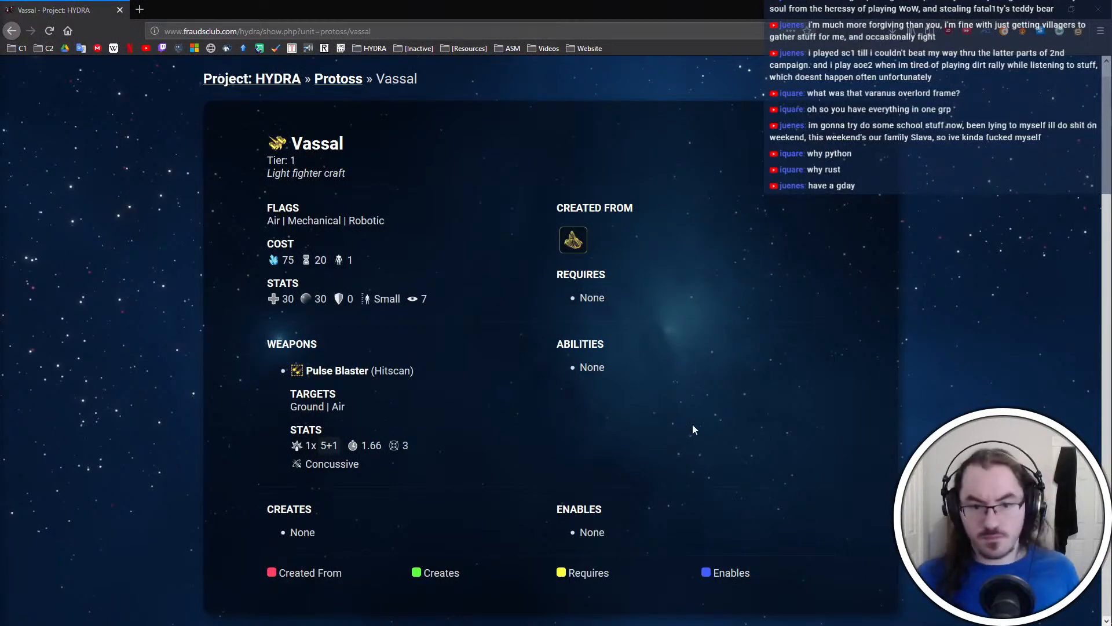
left_click(1090, 440)
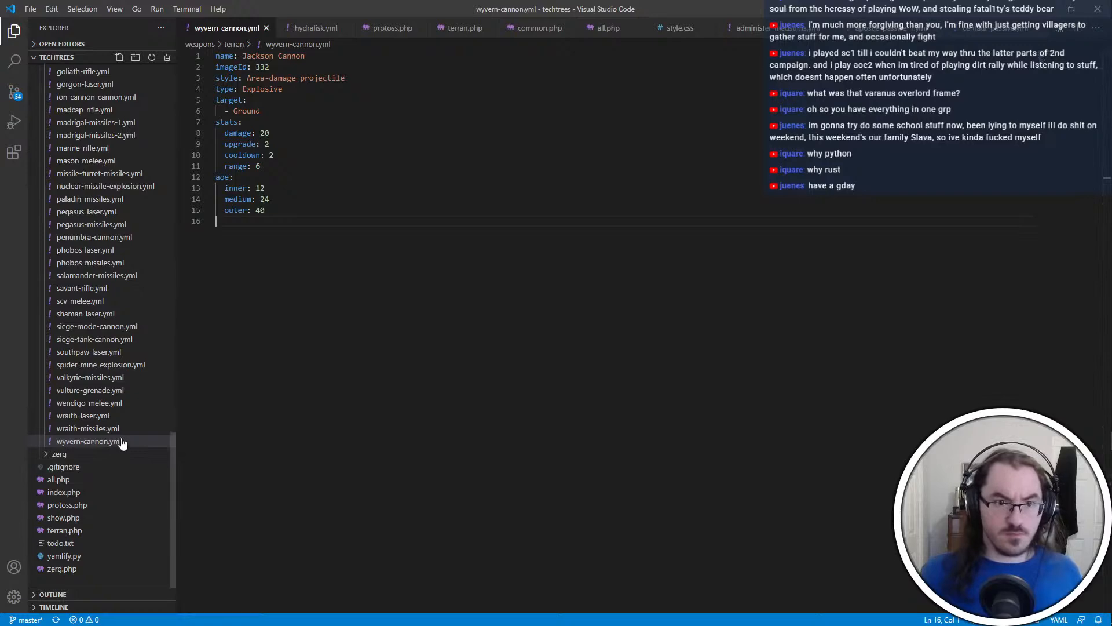
scroll(125, 440, "up", 10)
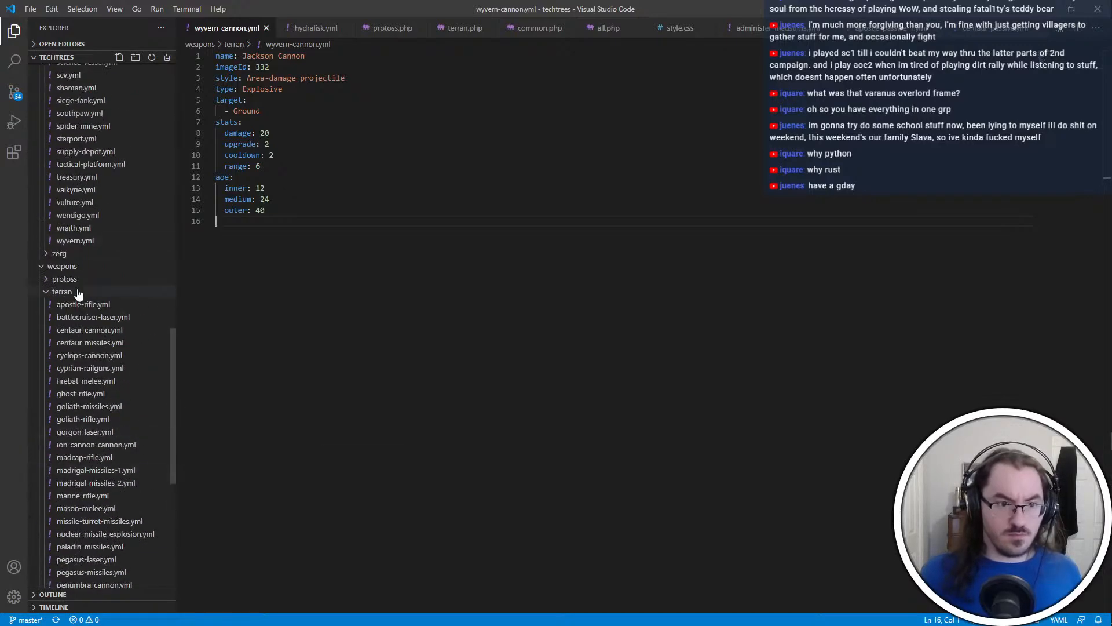
left_click(78, 292)
scroll(93, 347, "up", 20)
left_click(89, 240)
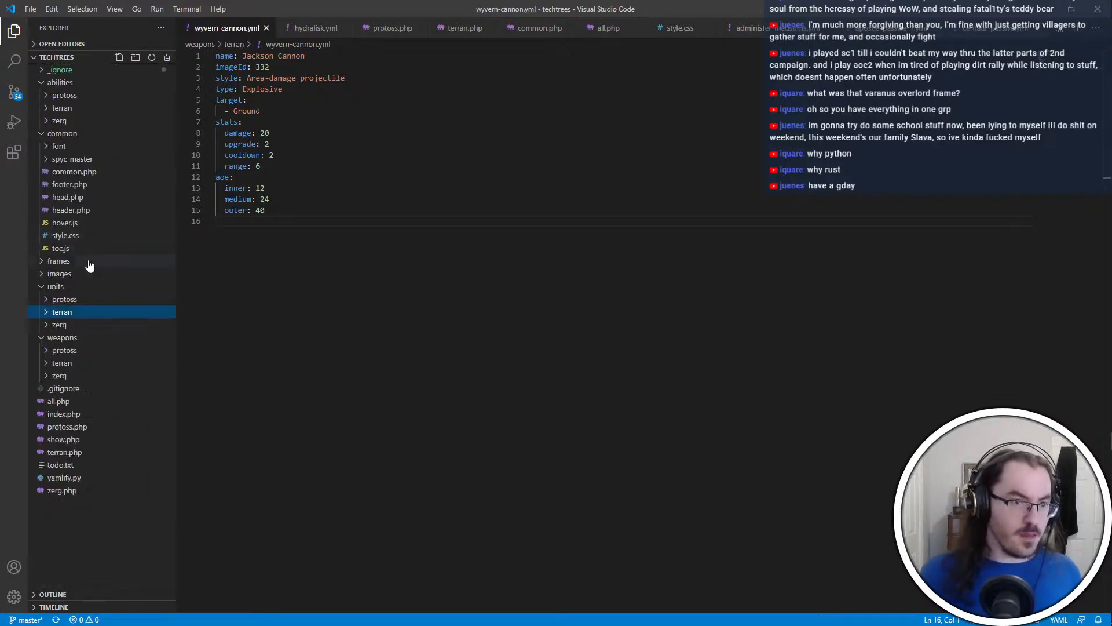
left_click(1044, 9)
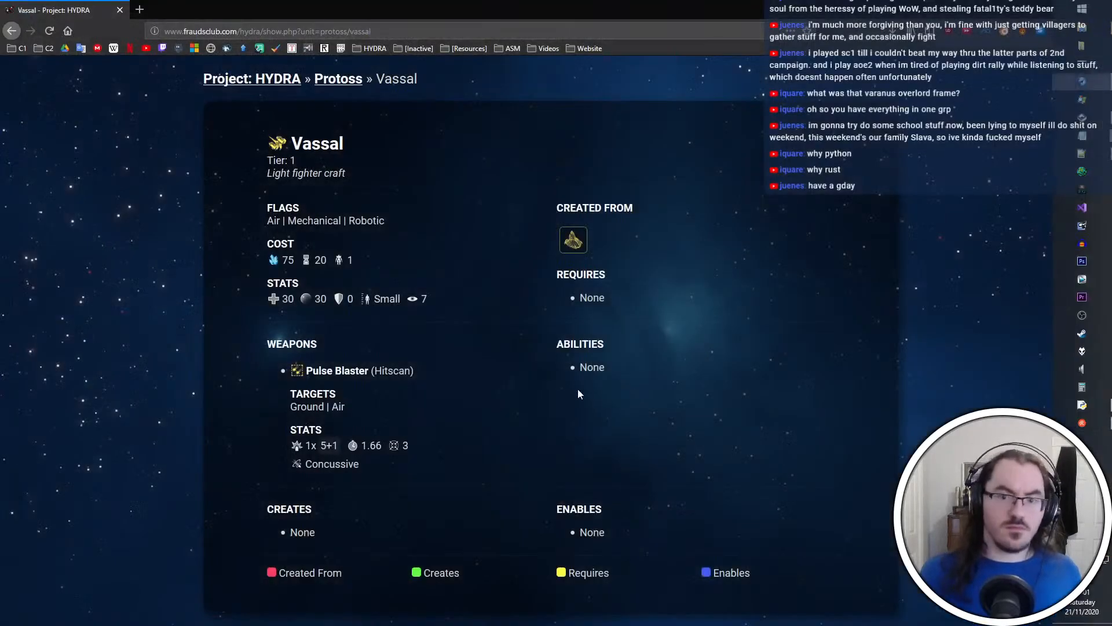
left_click(1041, 8)
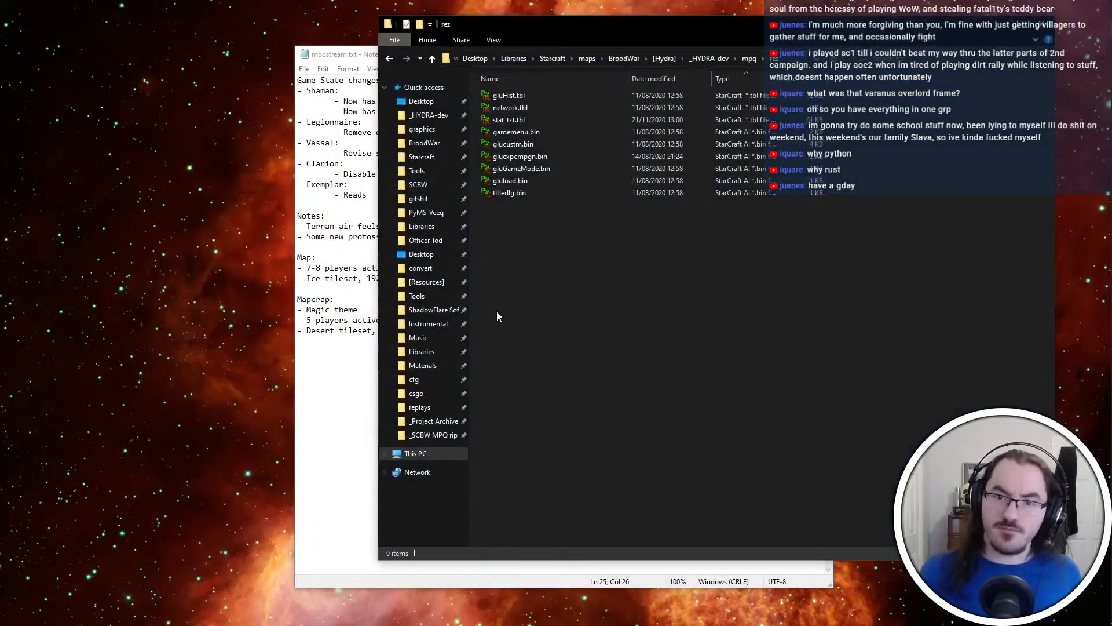
Launch Visual Studio Code and open vassal.yml from the protoss units folder of the techtrees project
key("alt+Tab")
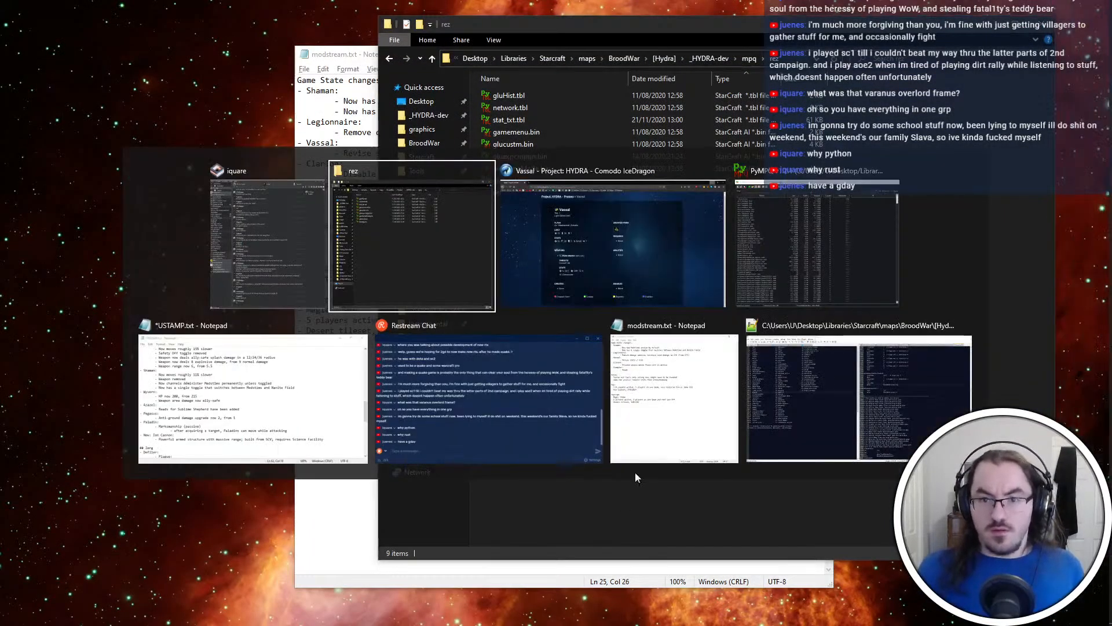
key("alt+Tab")
key("super")
type("code")
key("Return")
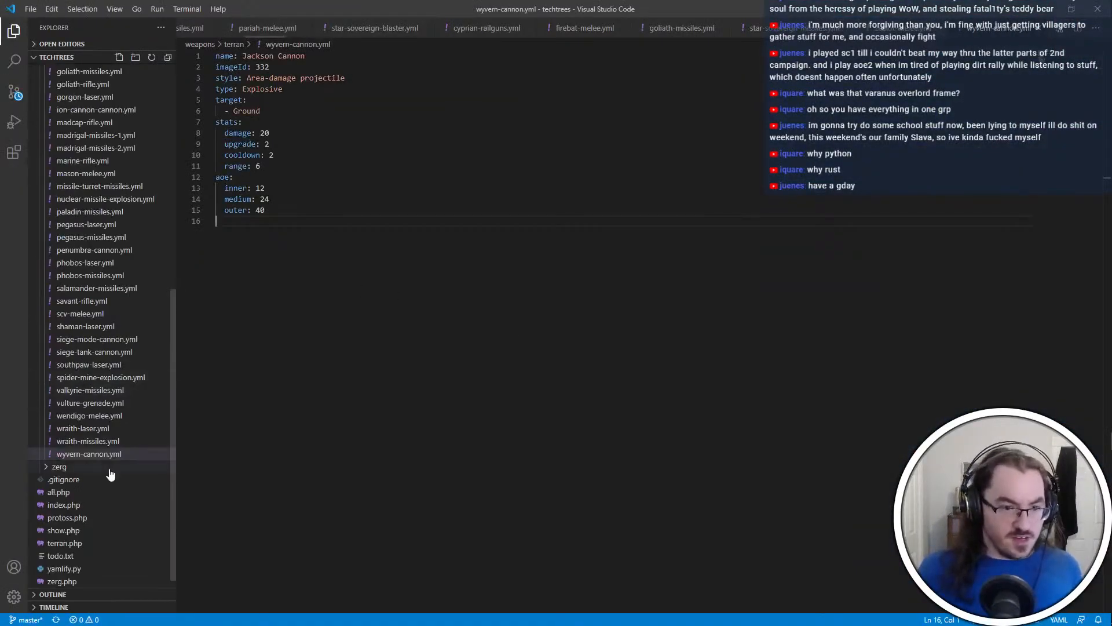
scroll(110, 474, "up", 10)
left_click(84, 364)
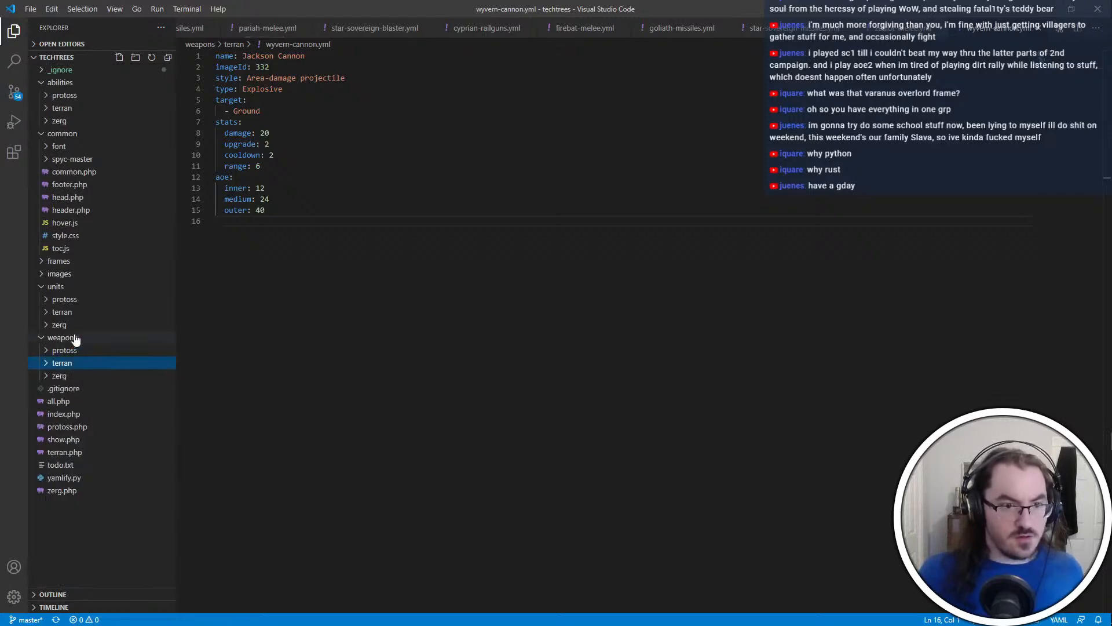
left_click(69, 300)
scroll(87, 438, "down", 8)
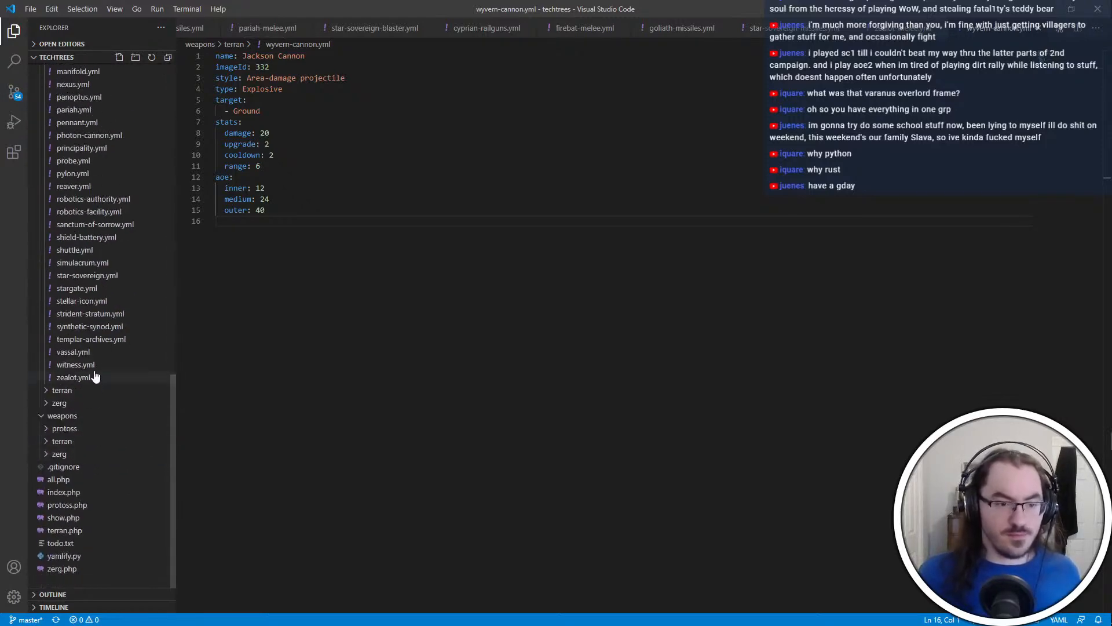
left_click(93, 352)
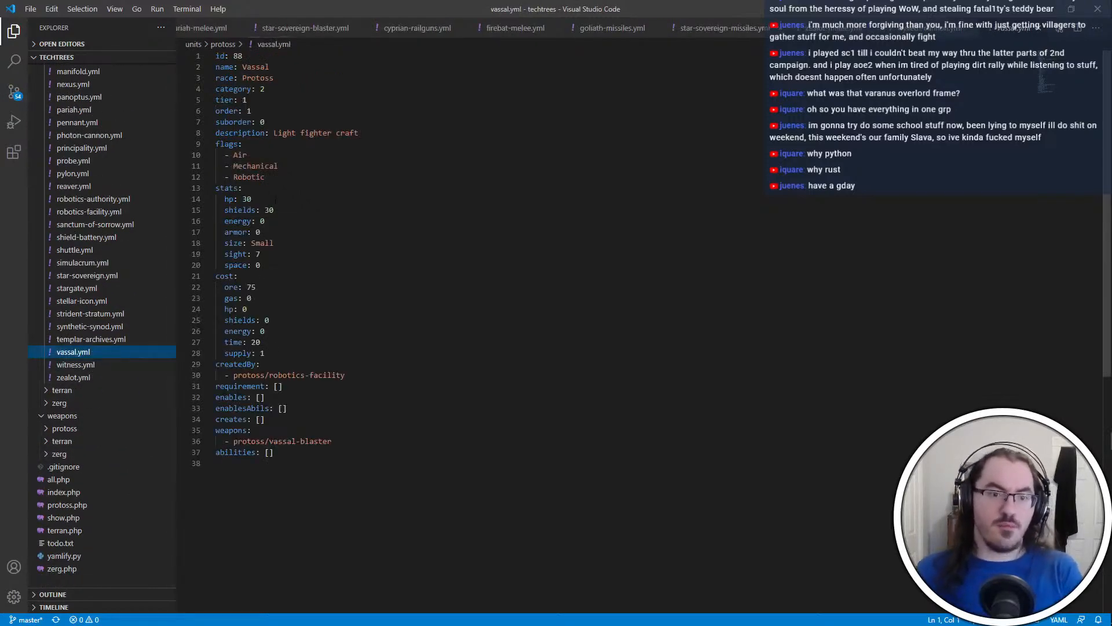
Set the Vassal's shields stat to 20
double_click(269, 210)
type("20")
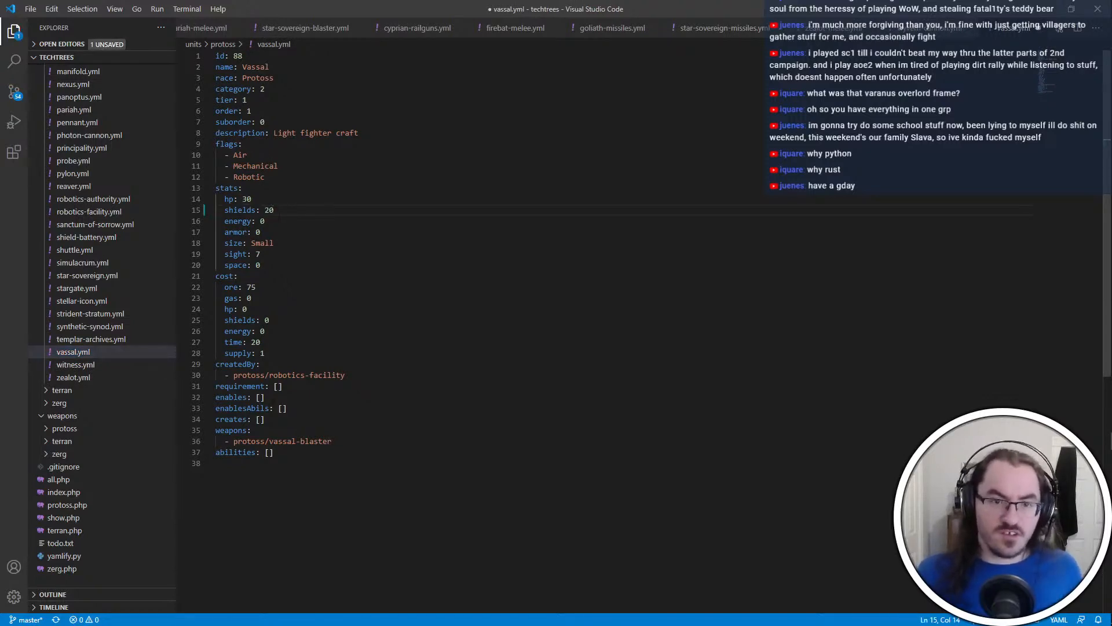
double_click(247, 198)
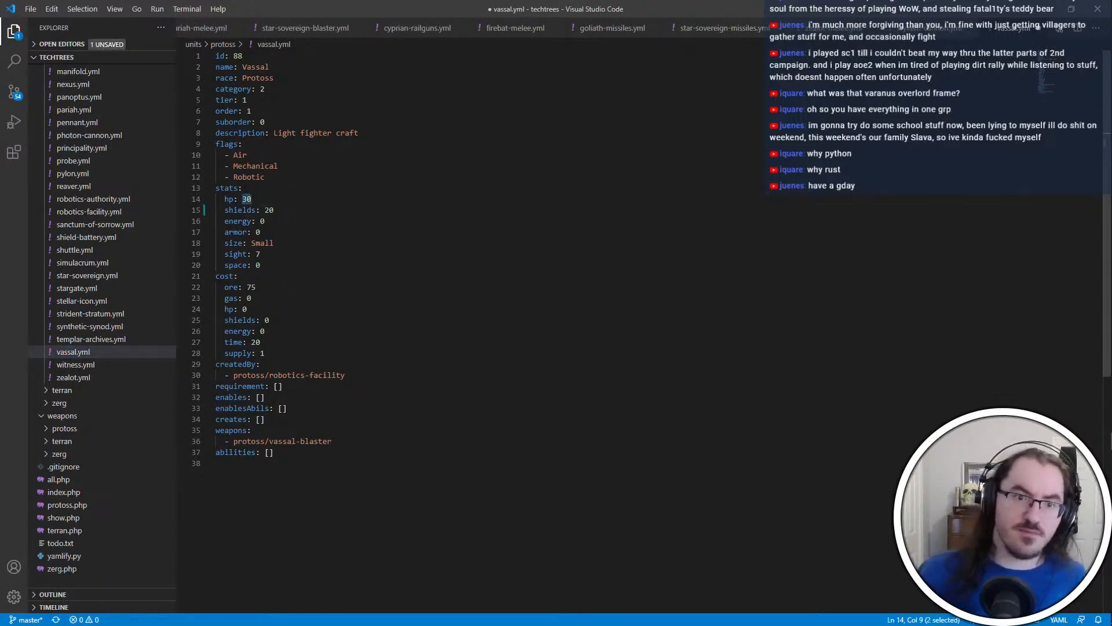
left_click(284, 155)
left_click(301, 464)
left_click(297, 297)
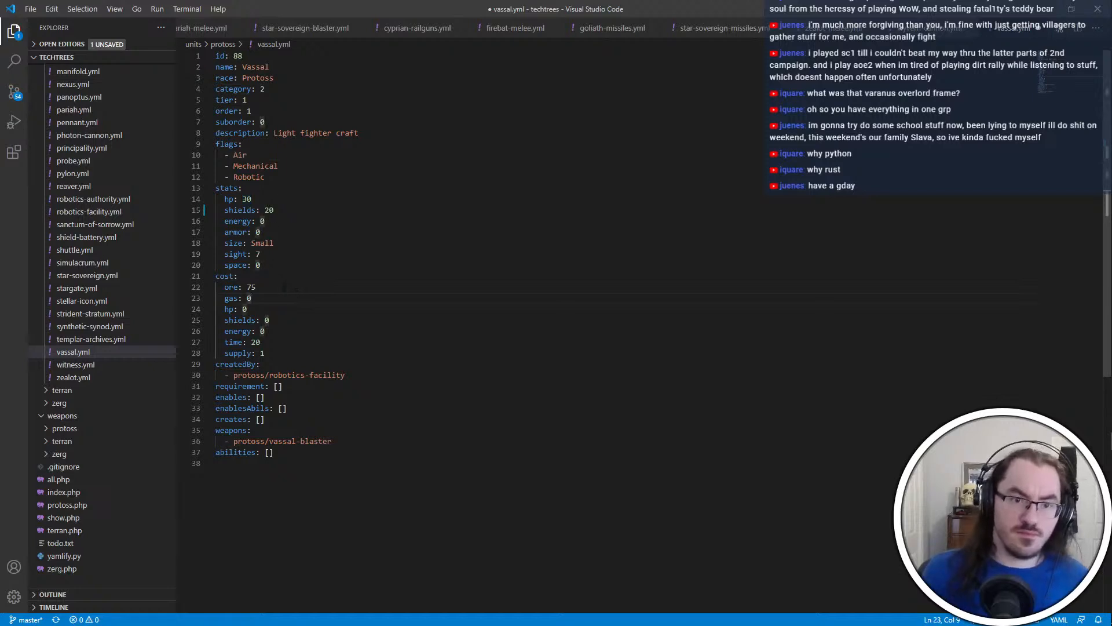
Set the Vassal's ore cost to 50 and save vassal.yml
double_click(251, 287)
type("50")
left_click(394, 320)
key("ctrl+s")
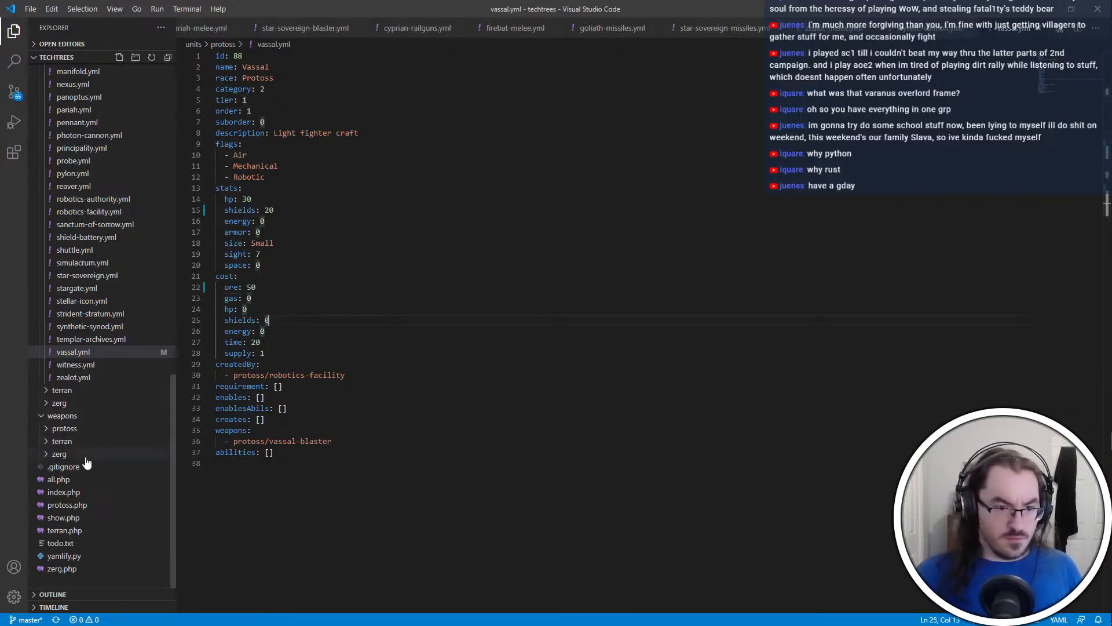
Open vassal-blaster.yml from the protoss weapons folder and select the decimals of its cooldown value
left_click(92, 432)
scroll(116, 524, "down", 5)
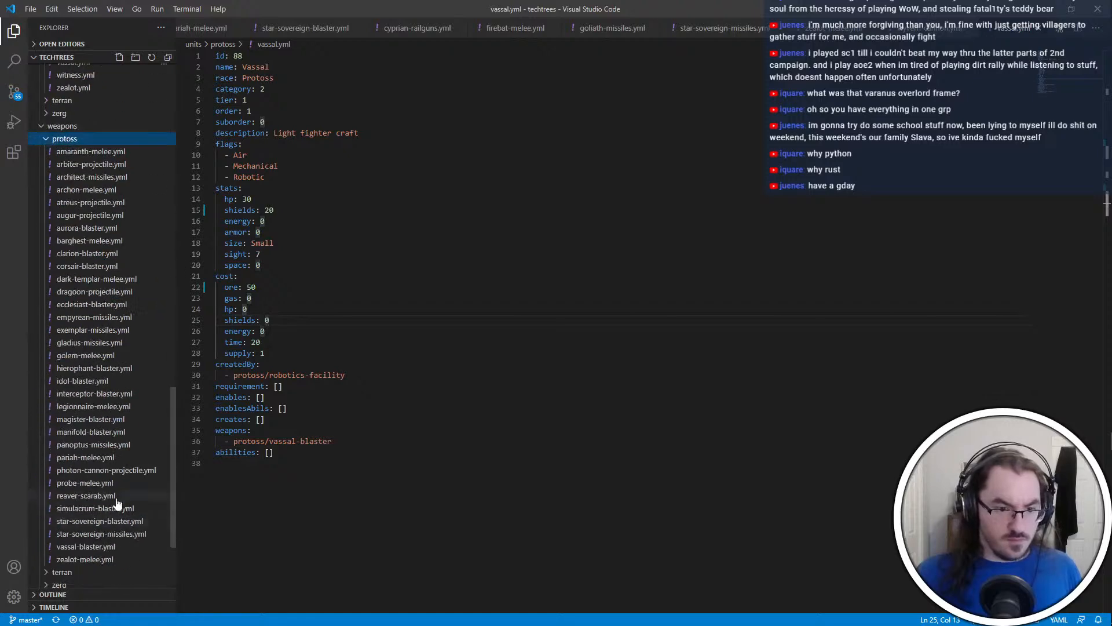
left_click(97, 549)
left_click_drag(287, 166, 279, 167)
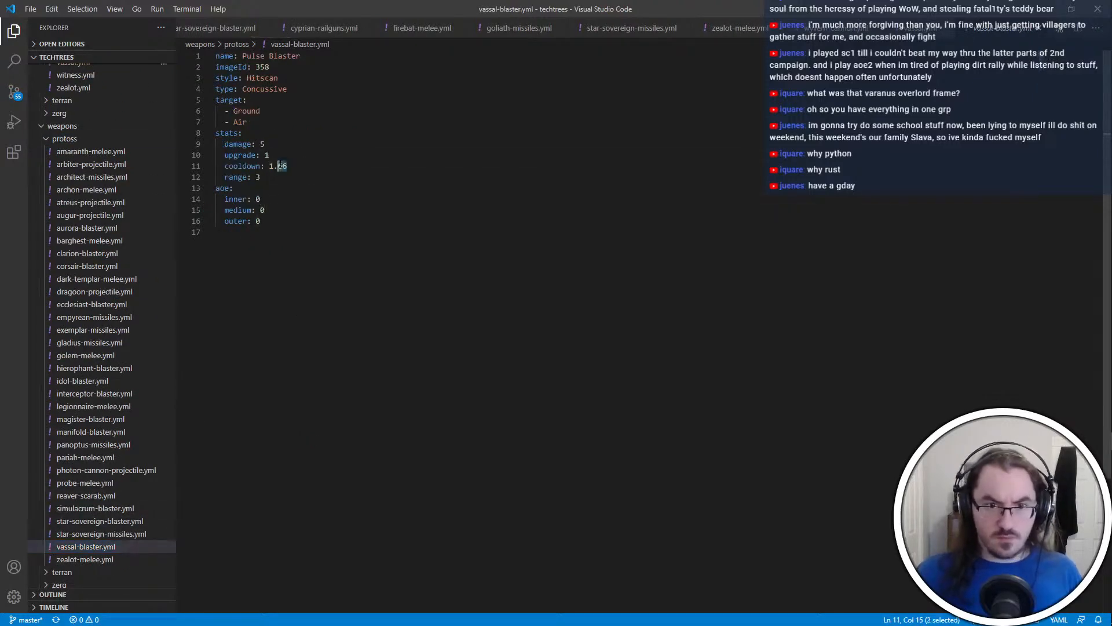
Switch to File Explorer, open units.dat from the arr folder inside mpq in PyDAT, and load weapons.dat there too
key("alt+Tab")
key("alt+Tab")
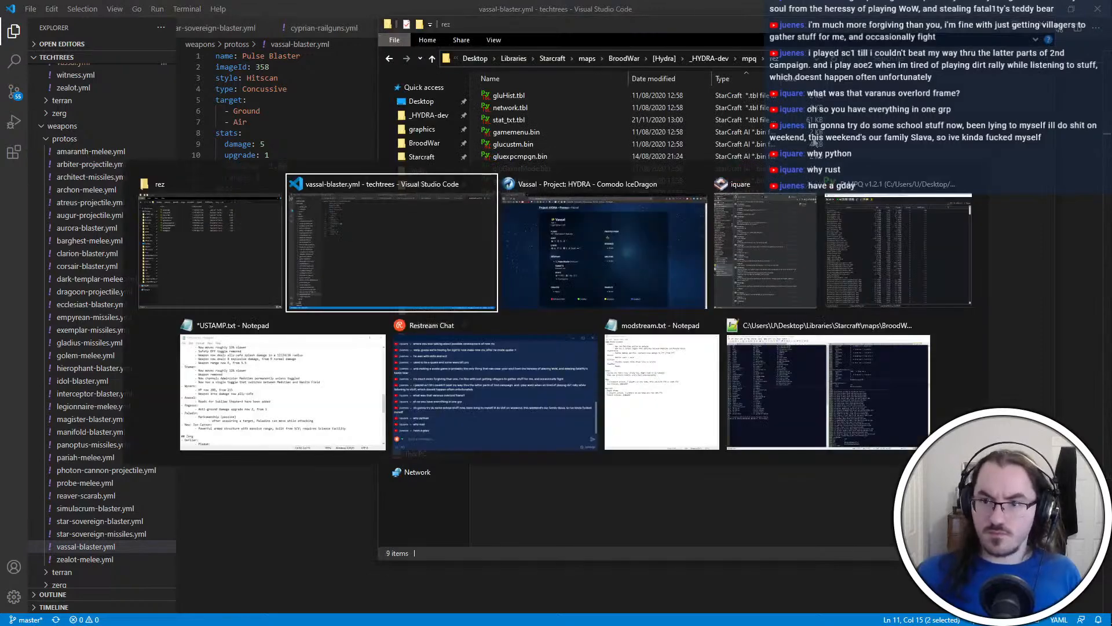
key("Escape")
left_click(748, 59)
double_click(544, 96)
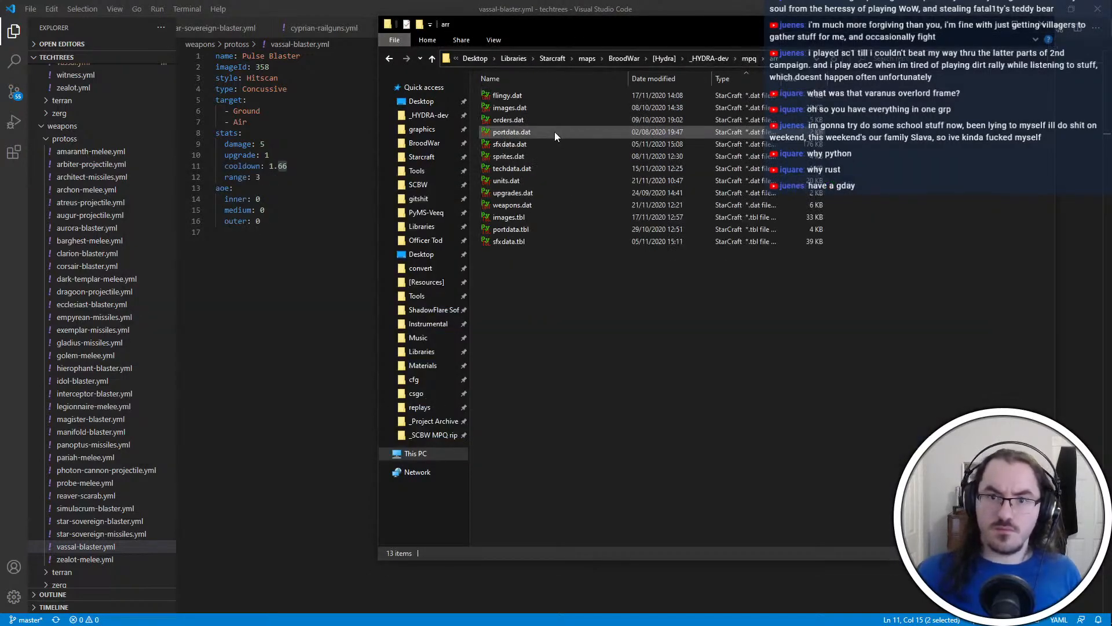
double_click(533, 181)
key("alt+Tab")
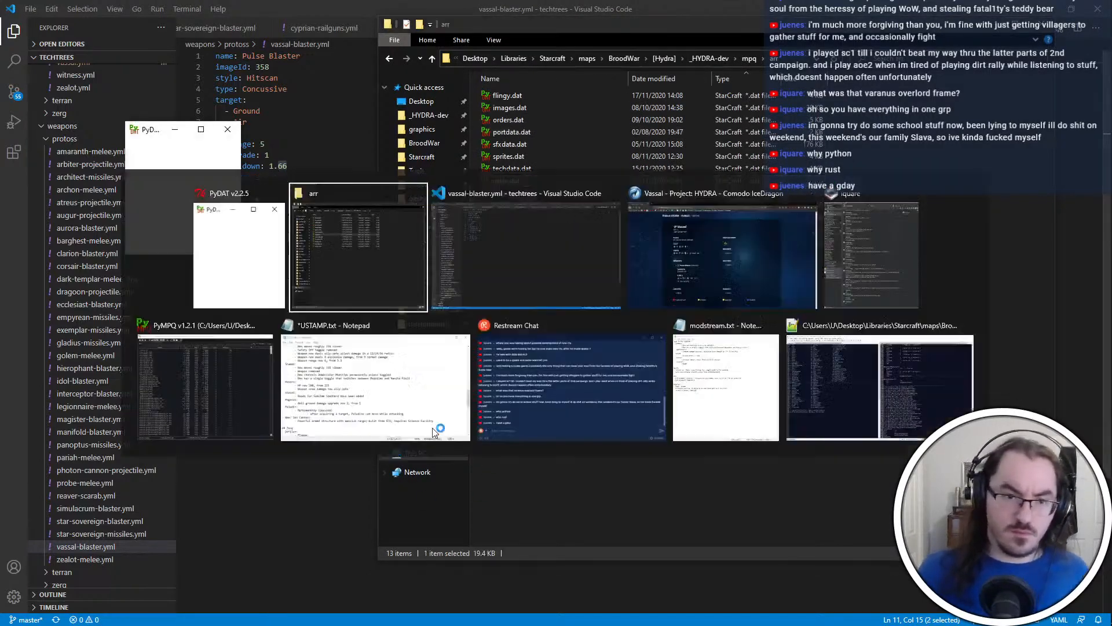
left_click(359, 388)
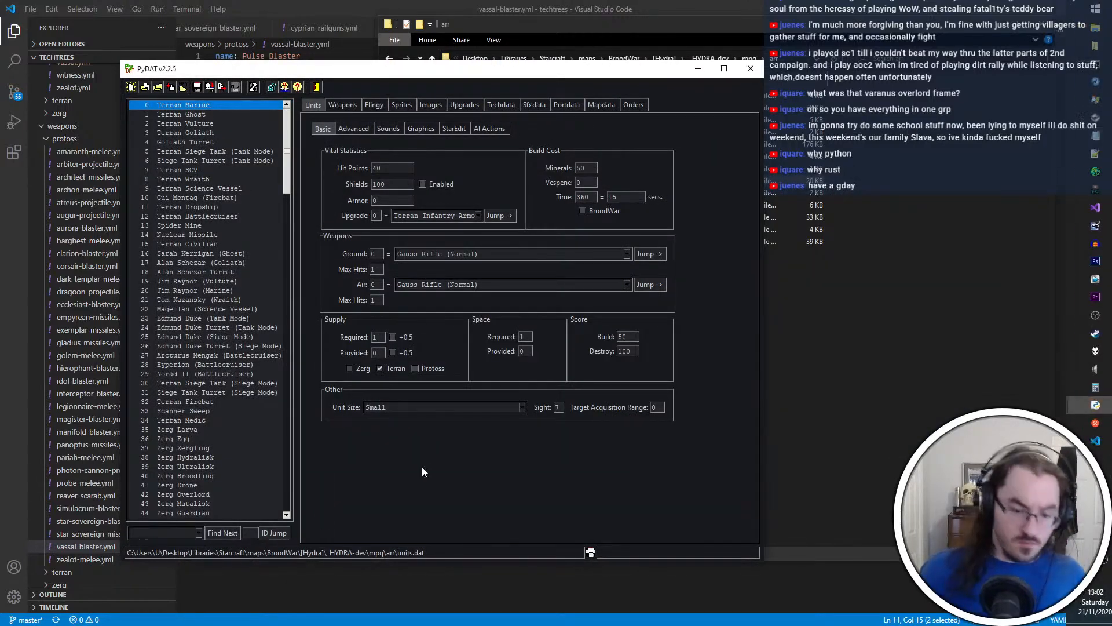
key("ctrl+o")
double_click(310, 234)
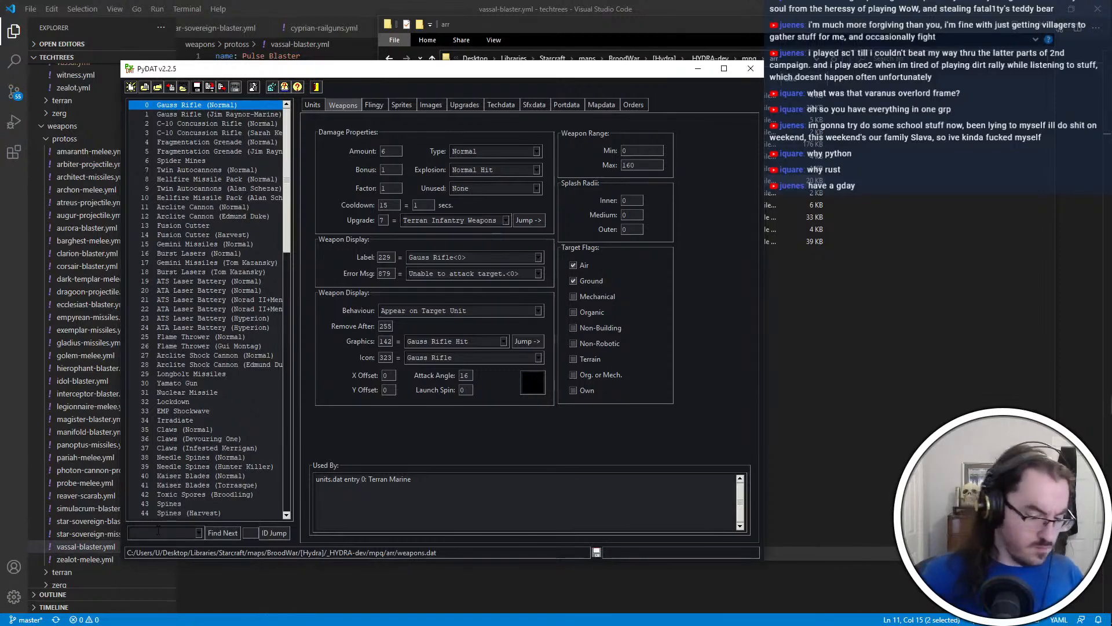
Switch to Notepad++, look up the "vassal" entry in config.ini, and return to PyDAT
key("alt+Tab")
left_click(752, 357)
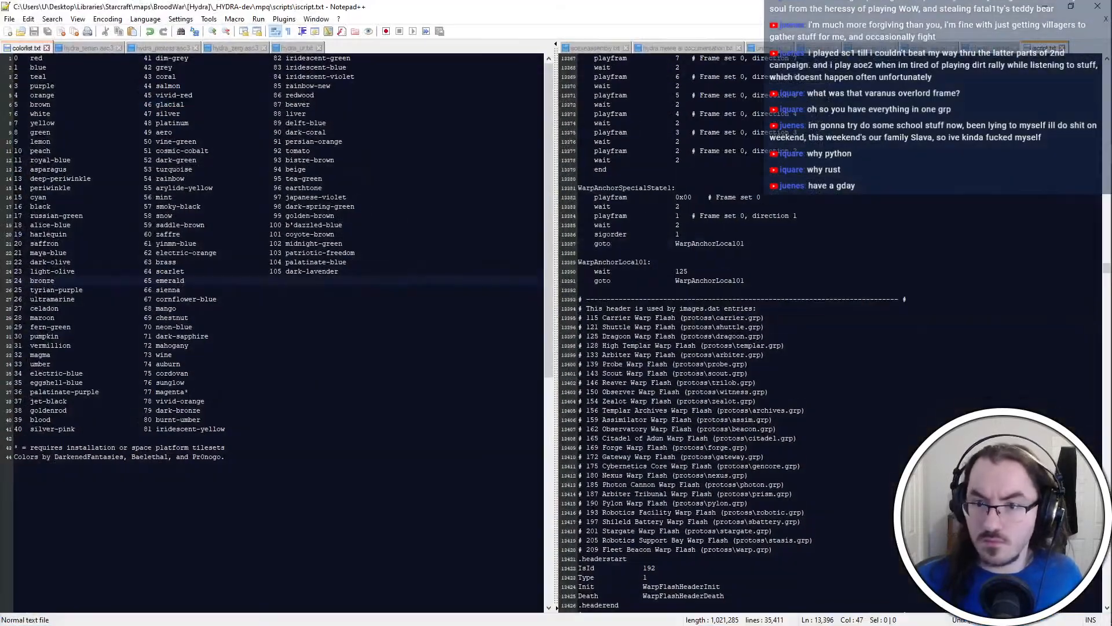
left_click(990, 48)
left_click(817, 48)
key("ctrl+f")
type("vassal")
key("Return")
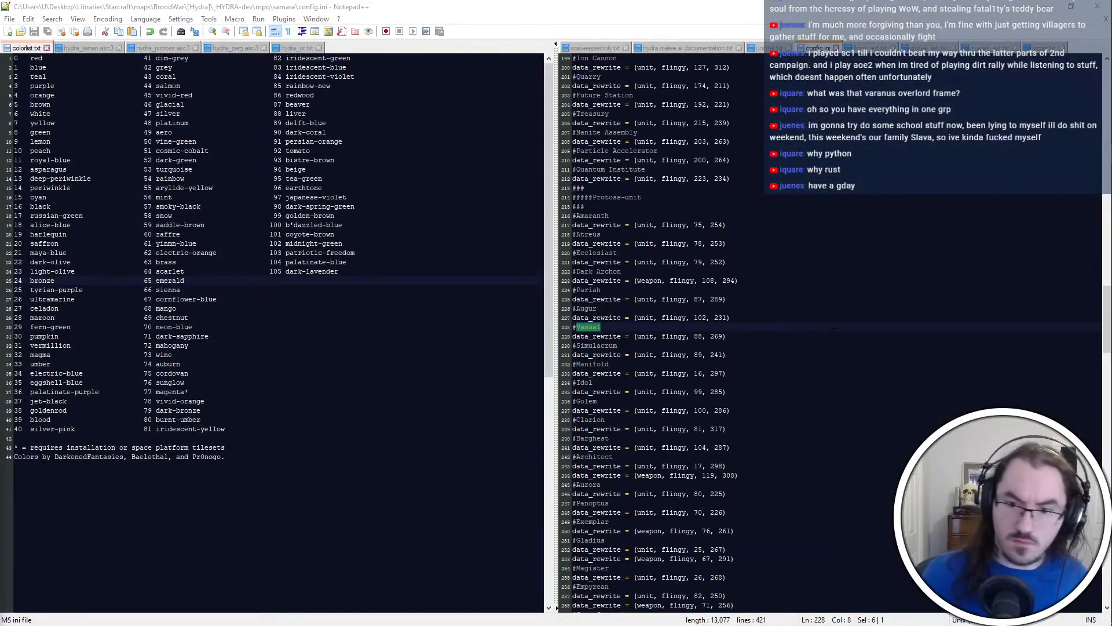
key("alt+Tab")
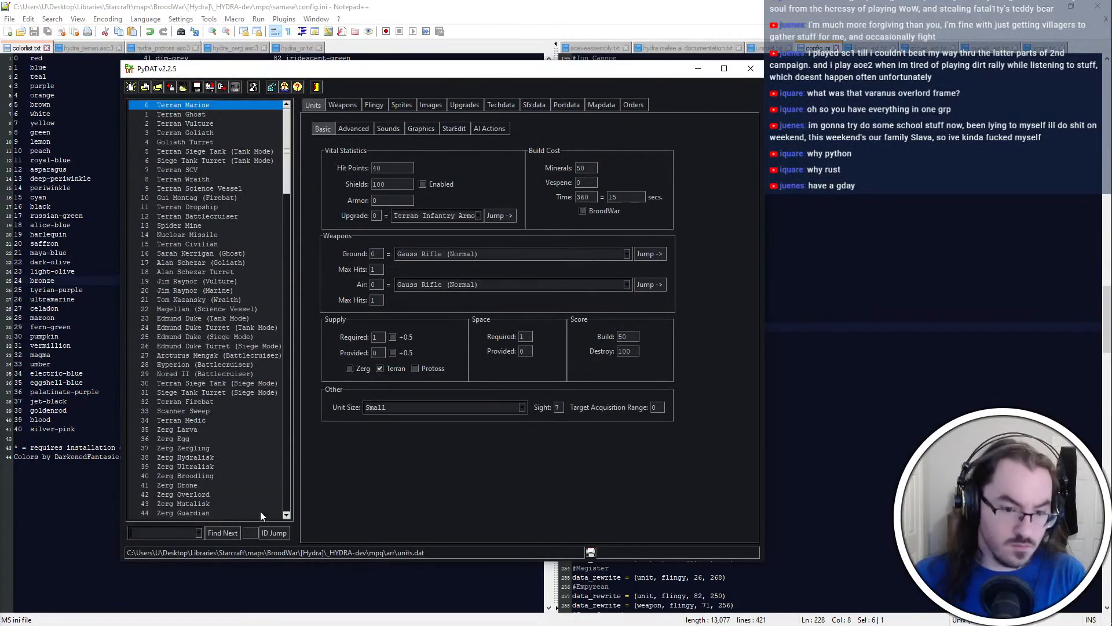
Jump to unit 88 in PyDAT's units data and inspect its ground weapon entry and basic stats
left_click(255, 531)
type("88")
key("Return")
left_click(649, 254)
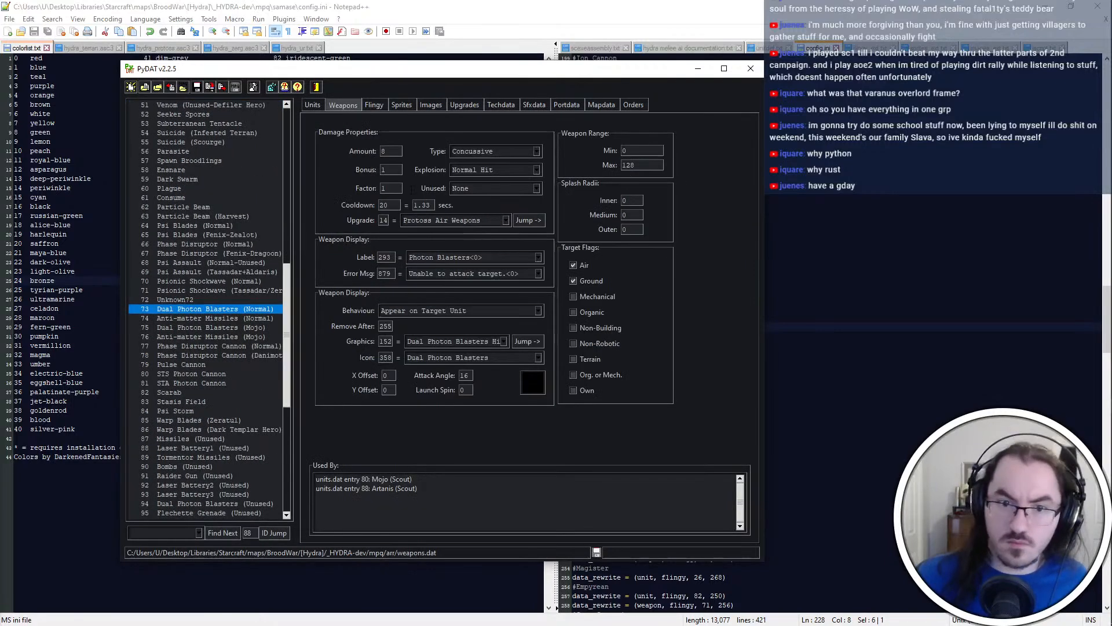
left_click(315, 105)
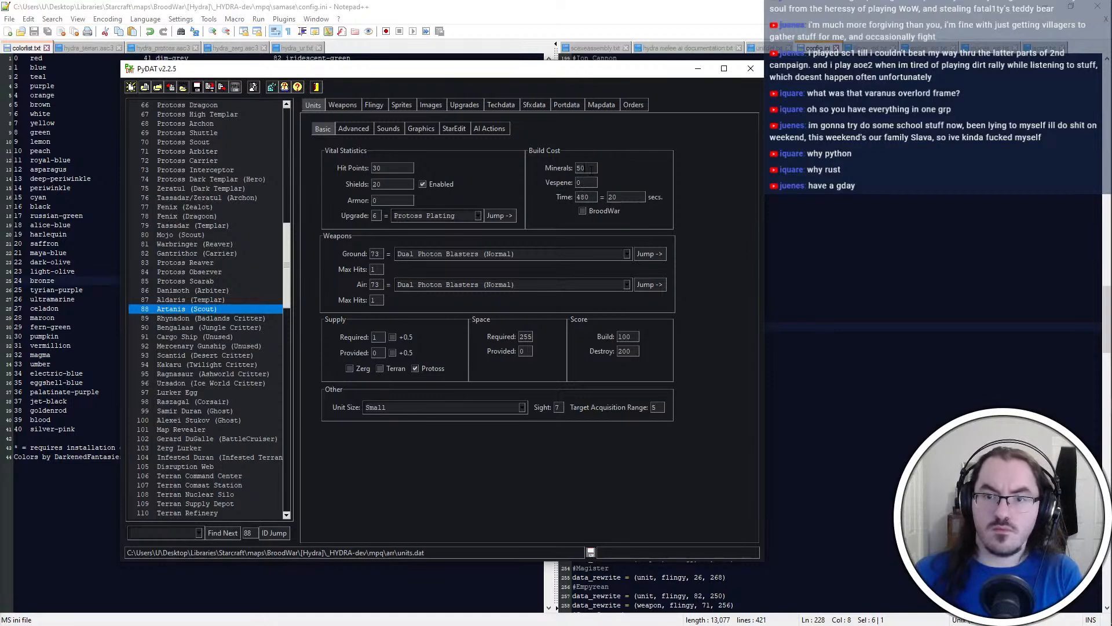
left_click(662, 256)
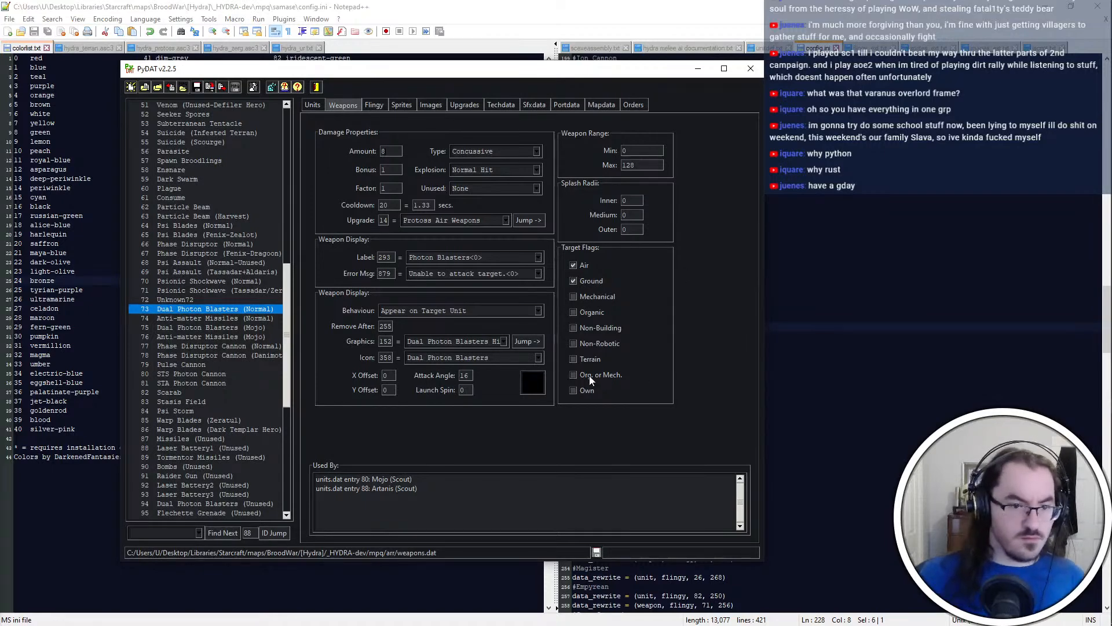
left_click(312, 106)
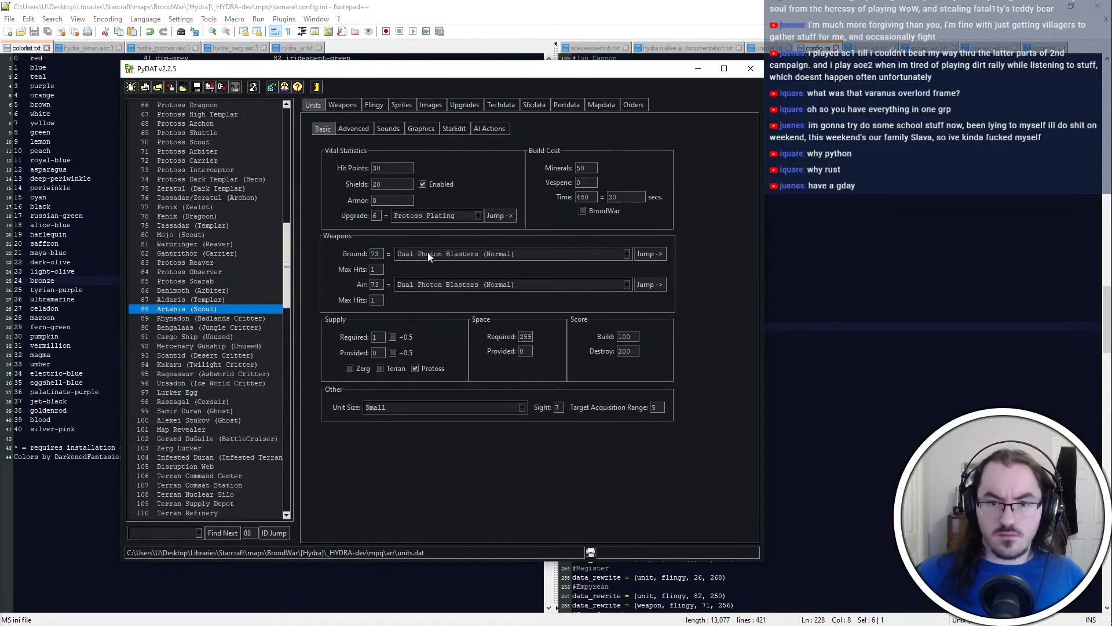
Check the Vassal's data_rewrite line in config.ini, and compare PyDAT's ground weapon entry with the Vassal web page
key("alt+Tab")
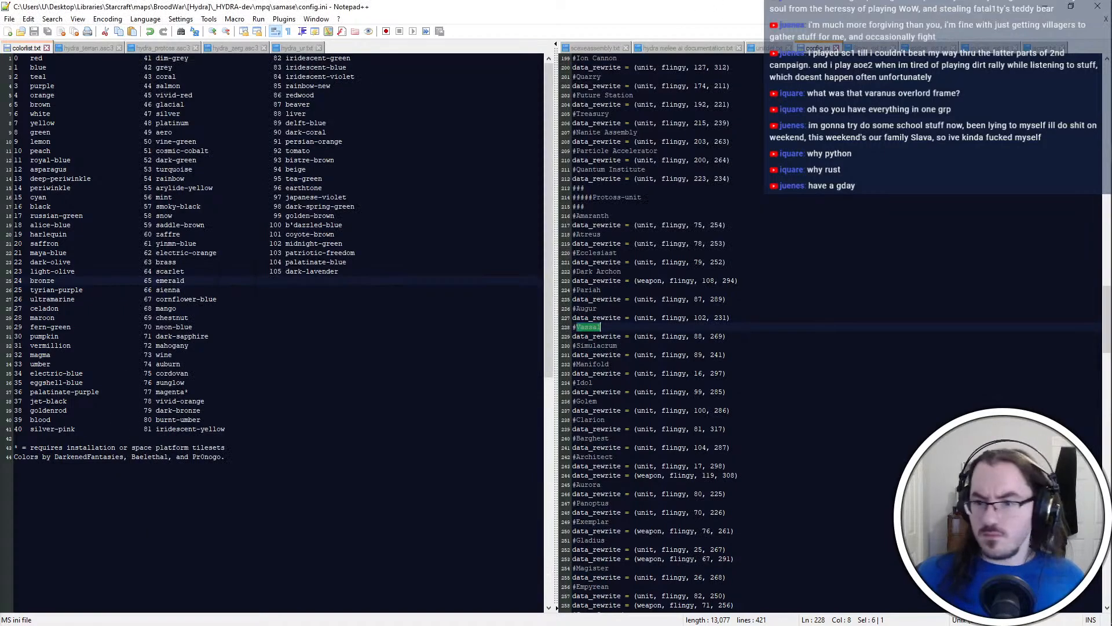
left_click(701, 336)
key("alt+Tab")
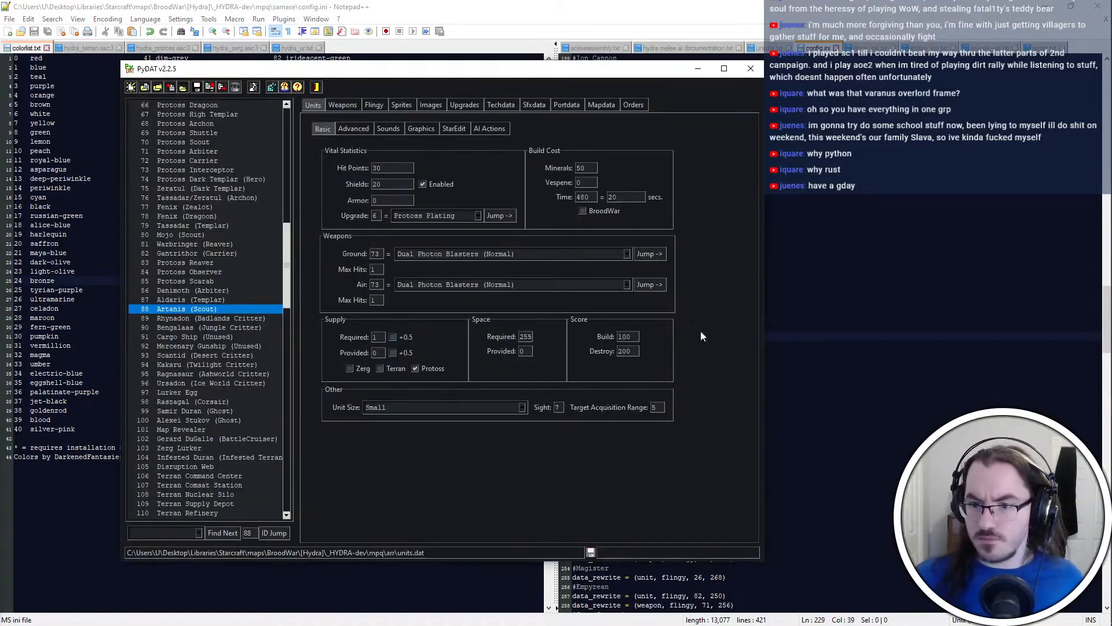
left_click(650, 256)
key("alt+Tab")
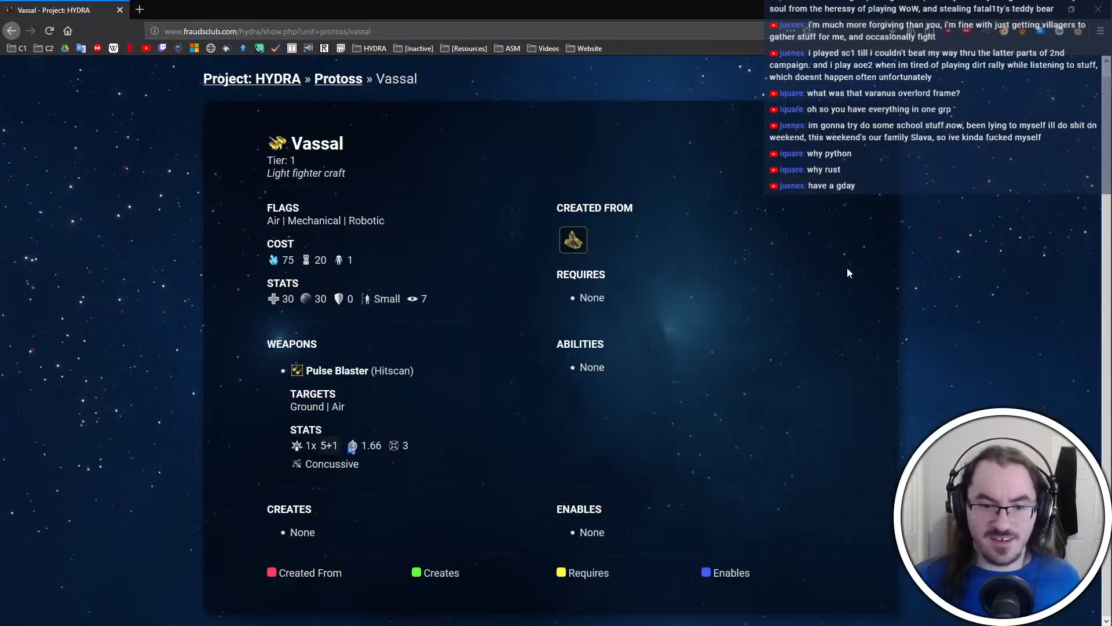
Switch to File Explorer, go back to the _HYDRA-dev folder, and launch HYDRA-beta.exe
mouse_move(1090, 154)
left_click(1090, 46)
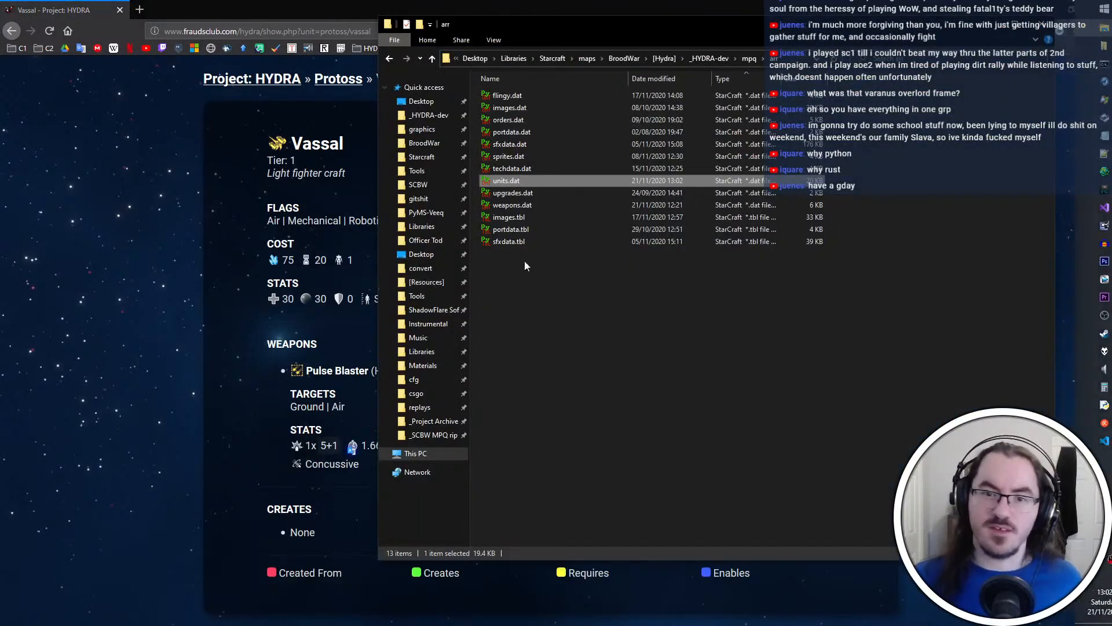
left_click(706, 58)
double_click(550, 132)
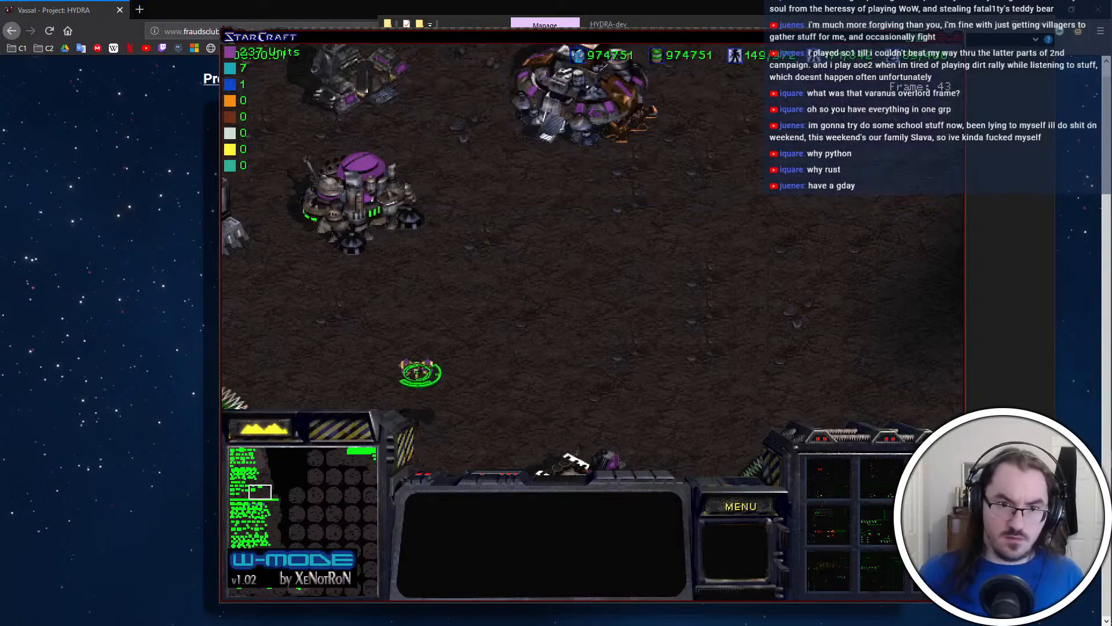
Try out the Vassal and the Terran Factory's unit production in the test map, and exit the game
left_click(417, 373)
left_click(590, 368)
left_click(589, 364)
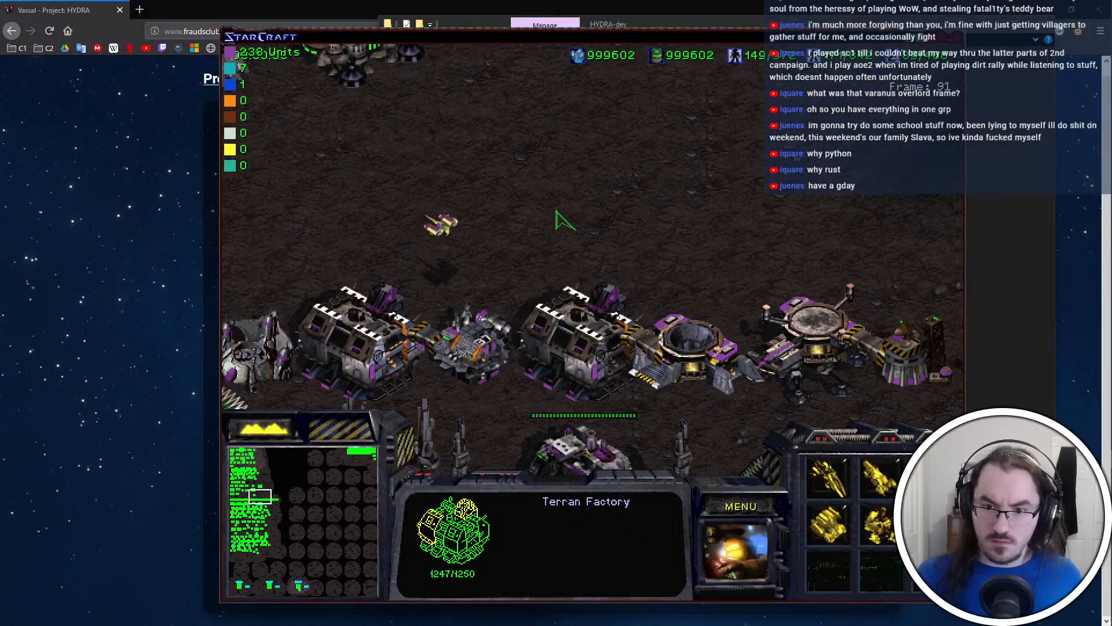
left_click(738, 532)
left_click(828, 524)
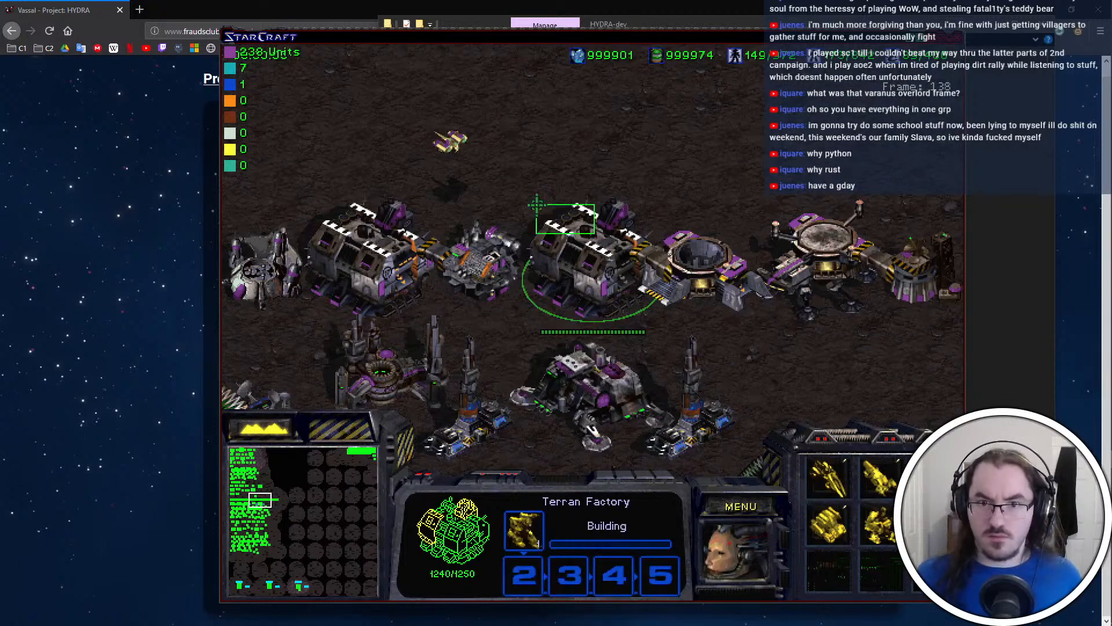
left_click_drag(536, 204, 438, 128)
right_click(606, 158)
key("F10")
key("e")
key("x")
key("x")
key("alt+Tab")
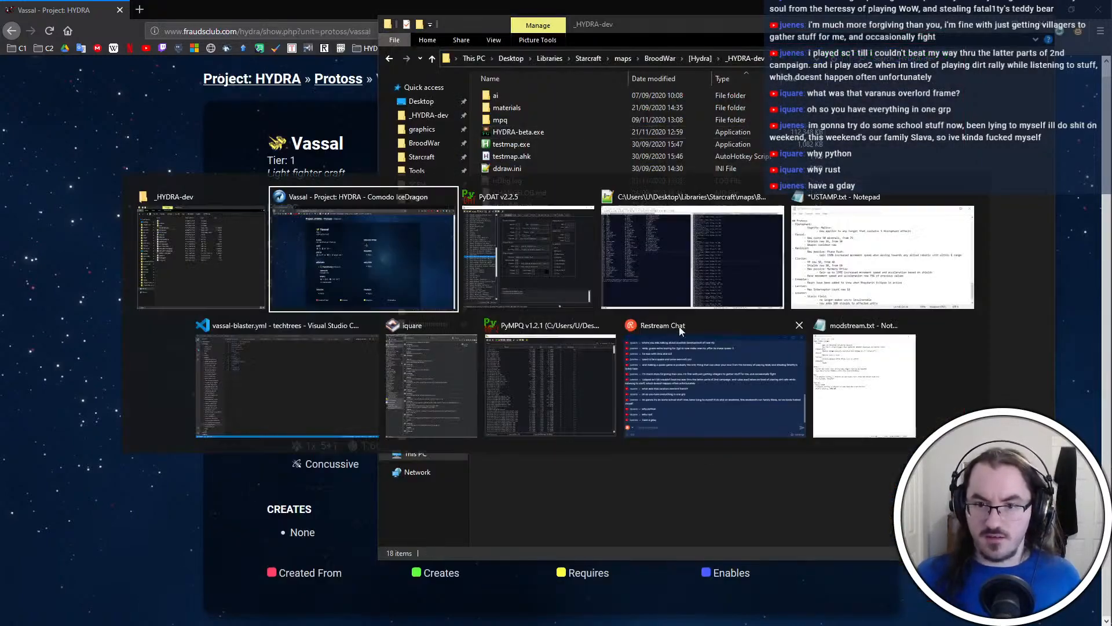
Browse to the HYDRA-beta folder inside gitshit in File Explorer and launch its HYDRA-beta.exe
left_click(744, 28)
left_click(449, 185)
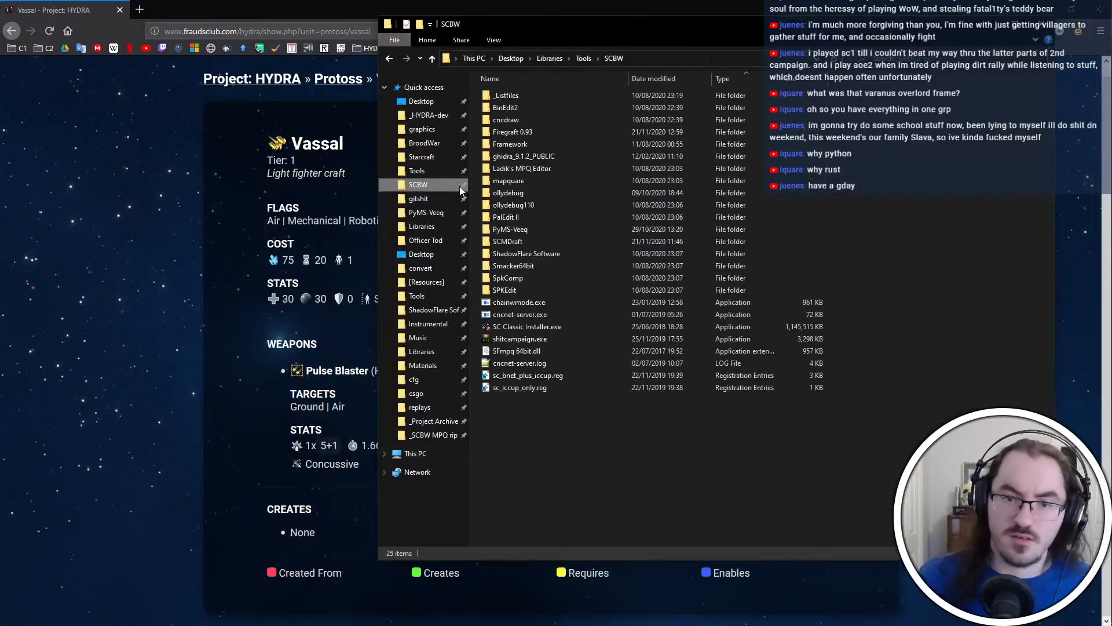
left_click(428, 212)
left_click(423, 198)
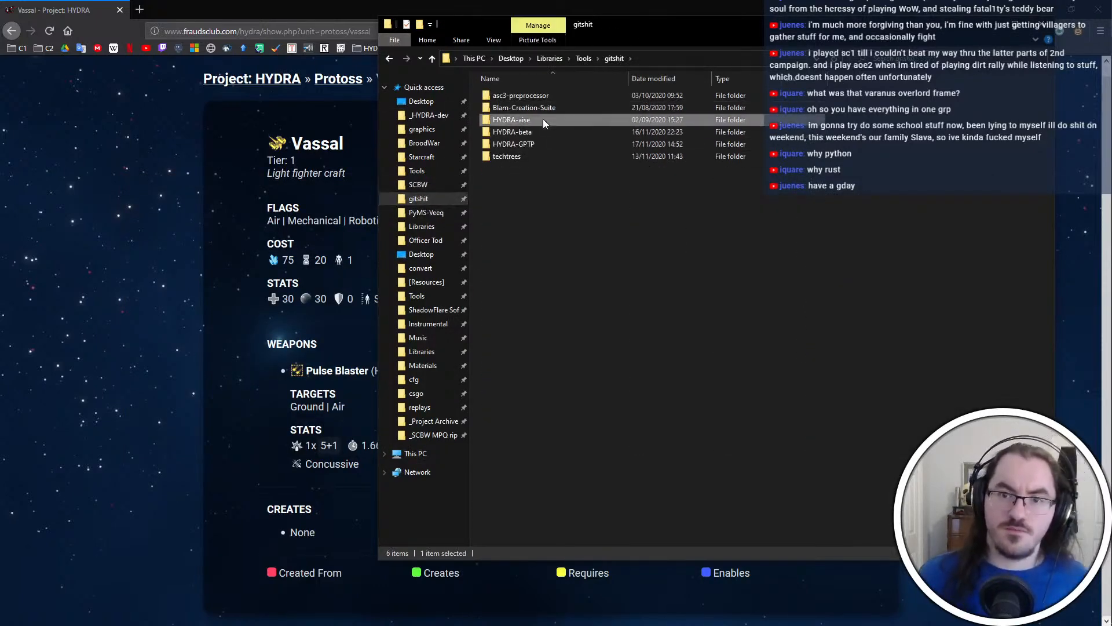
double_click(544, 119)
key("alt+Left")
left_click(554, 130)
double_click(554, 131)
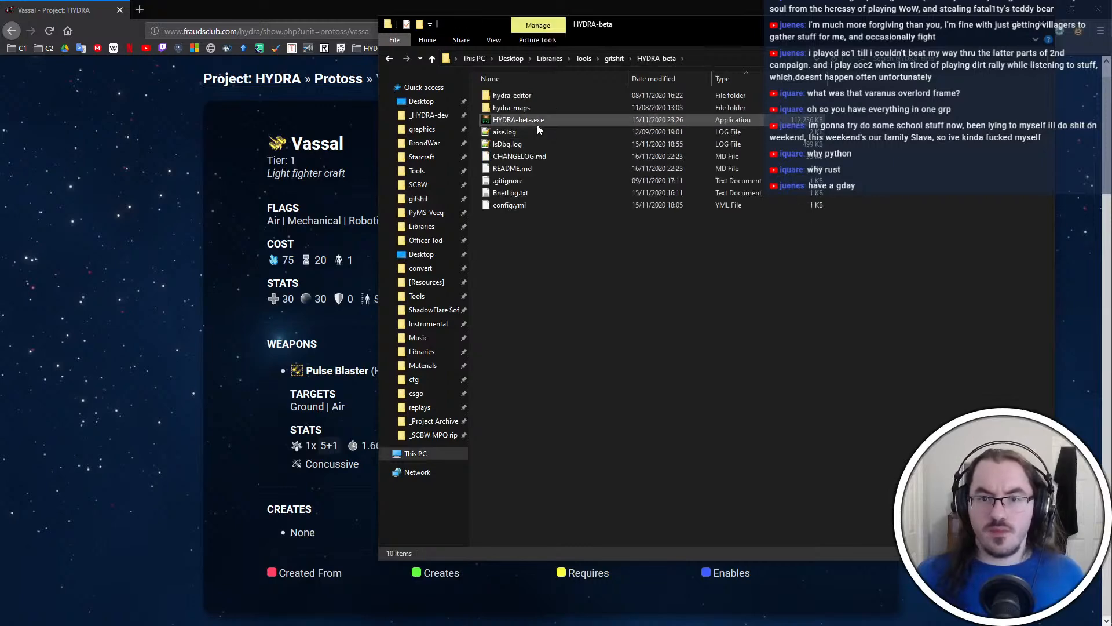
double_click(537, 123)
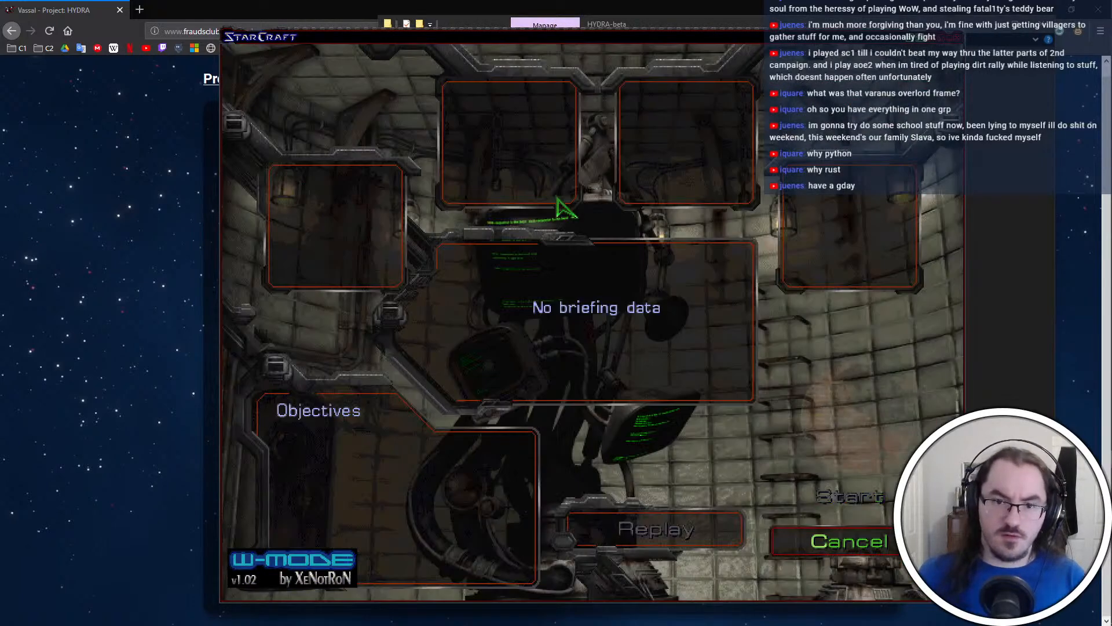
Spawn a Vassal through the game console, inspect its Photon Blasters information, and exit the program
type("vassl")
key("Return")
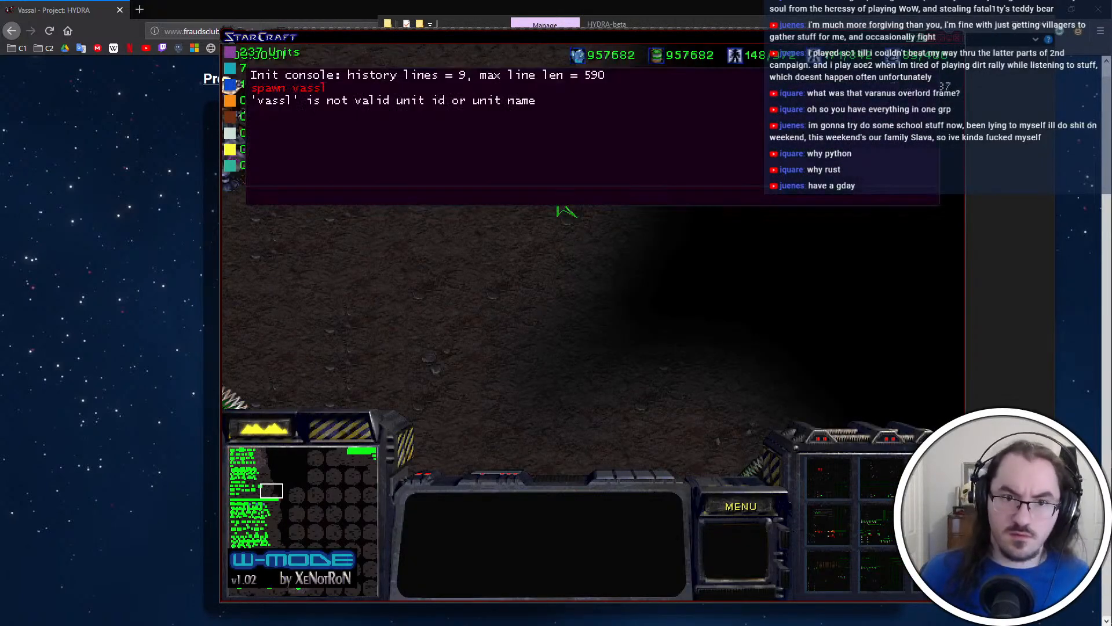
type("vassal")
key("Return")
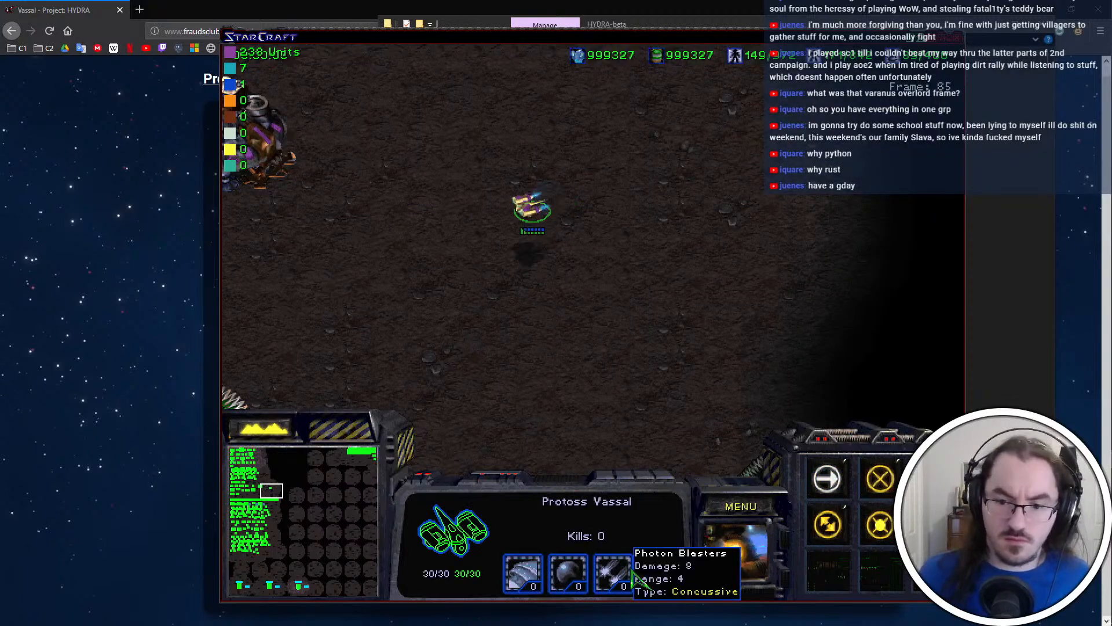
right_click(629, 442)
left_click(740, 509)
key("e")
key("x")
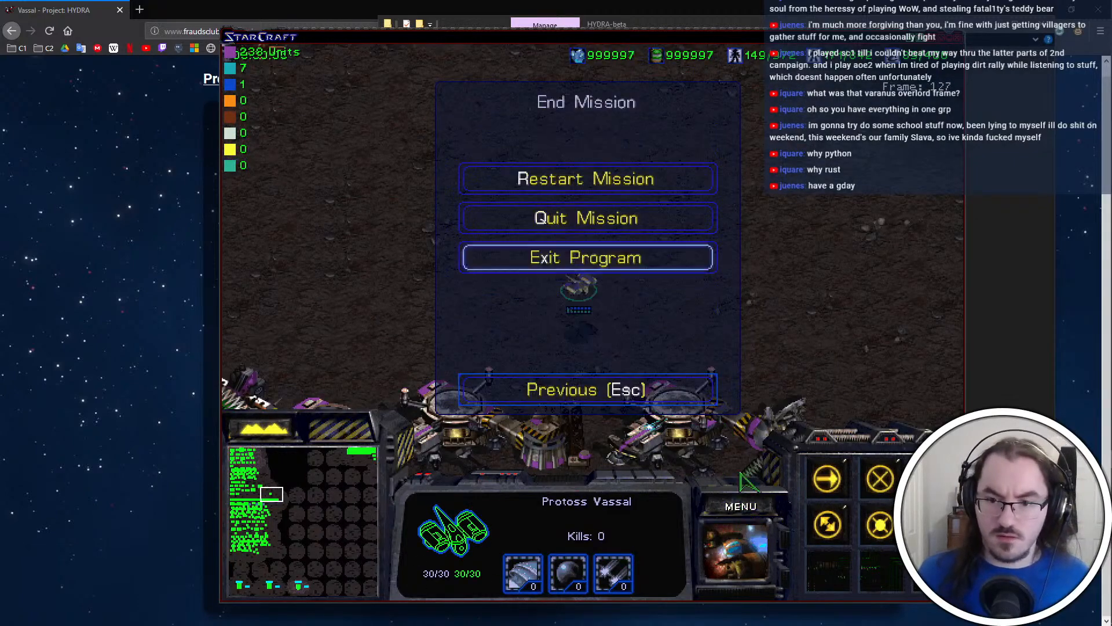
key("x")
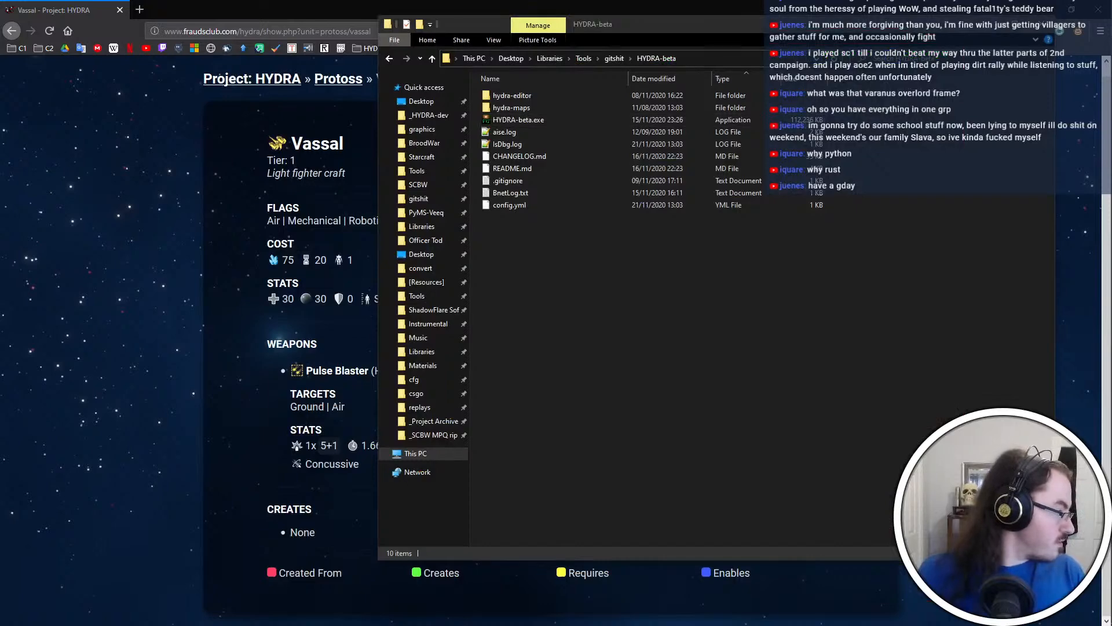
Switch to Visual Studio Code and save vassal-blaster.yml with its damage set to 8
left_click(589, 5)
key("alt+Tab")
key("alt+Tab")
key("alt+Tab")
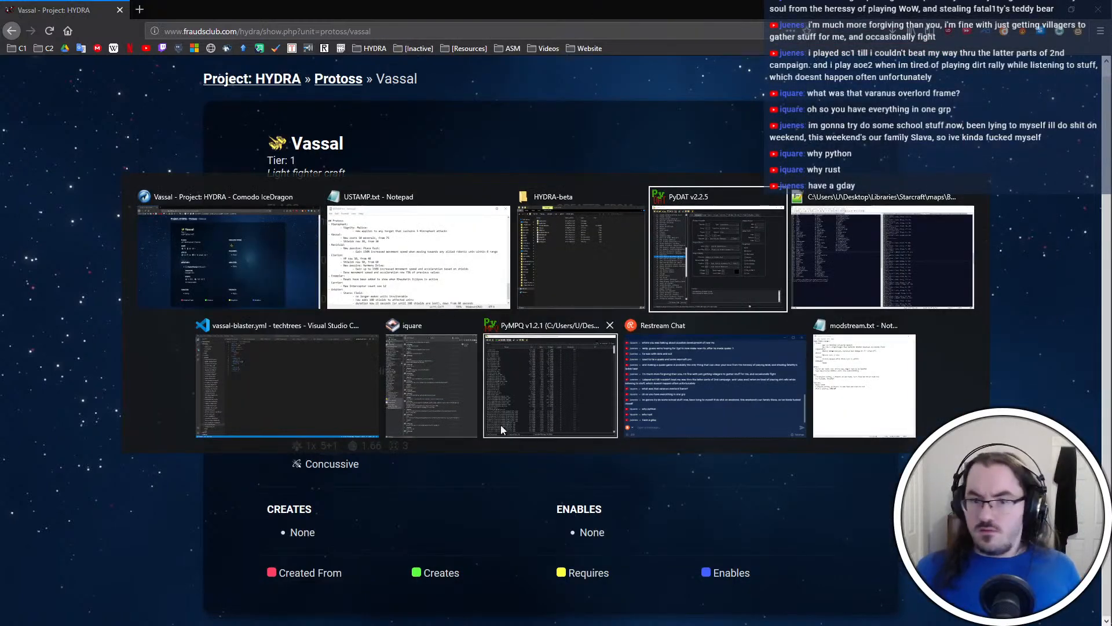
left_click(324, 394)
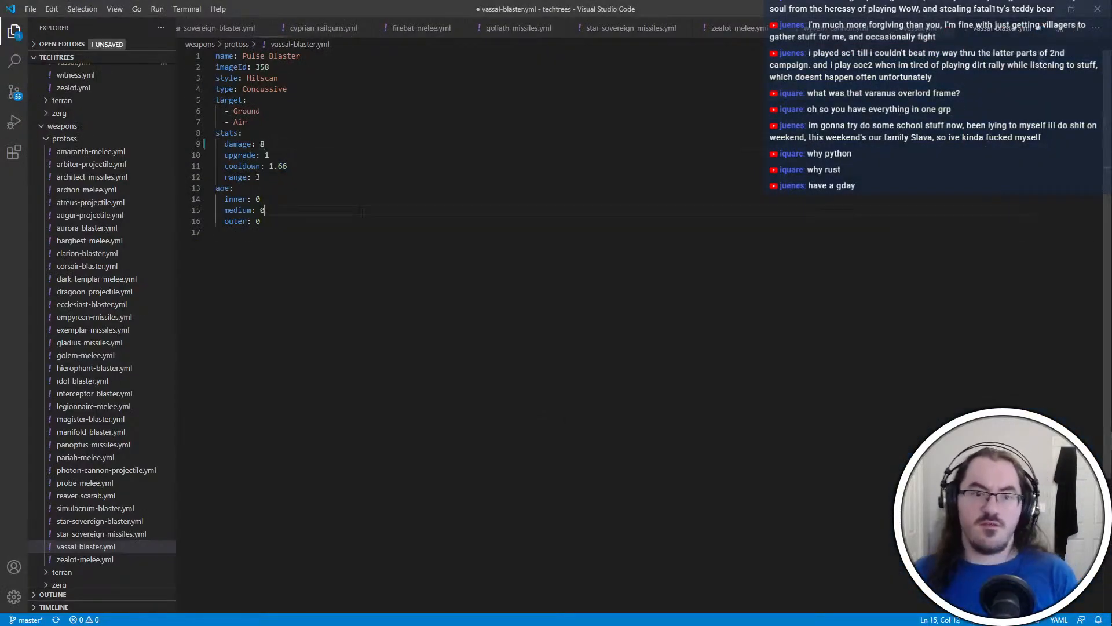
left_click(1071, 9)
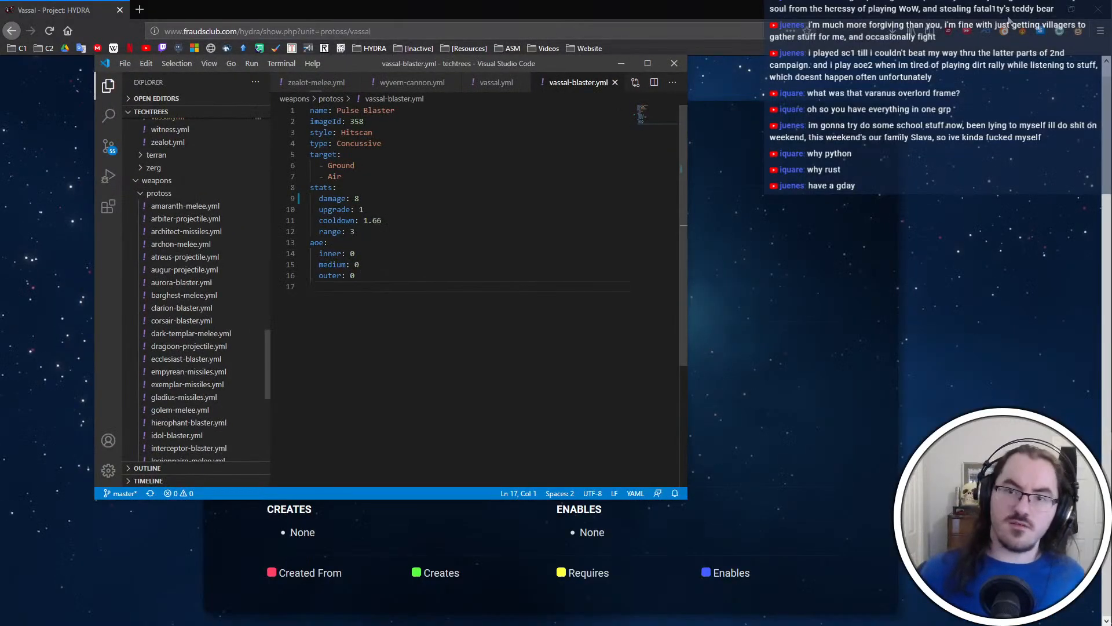
left_click(650, 59)
Switch to the Git client, commit the techtrees changes with the message "Revise Vassal stats", and push them to origin
key("ctrl+super+Right")
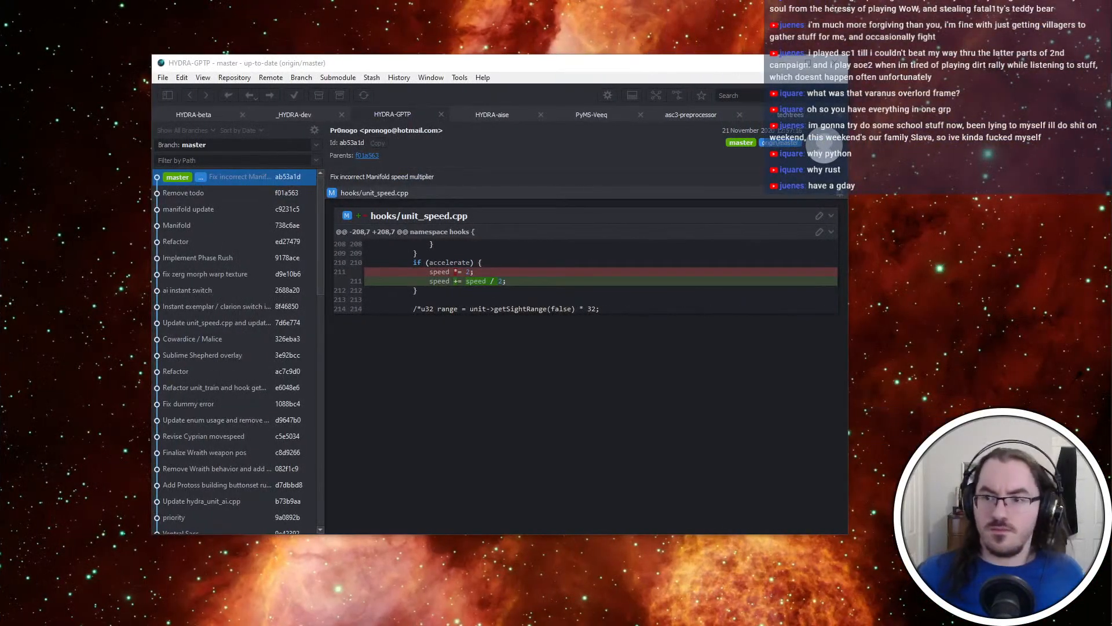
left_click(790, 115)
left_click(270, 177)
left_click(809, 141)
type("Re")
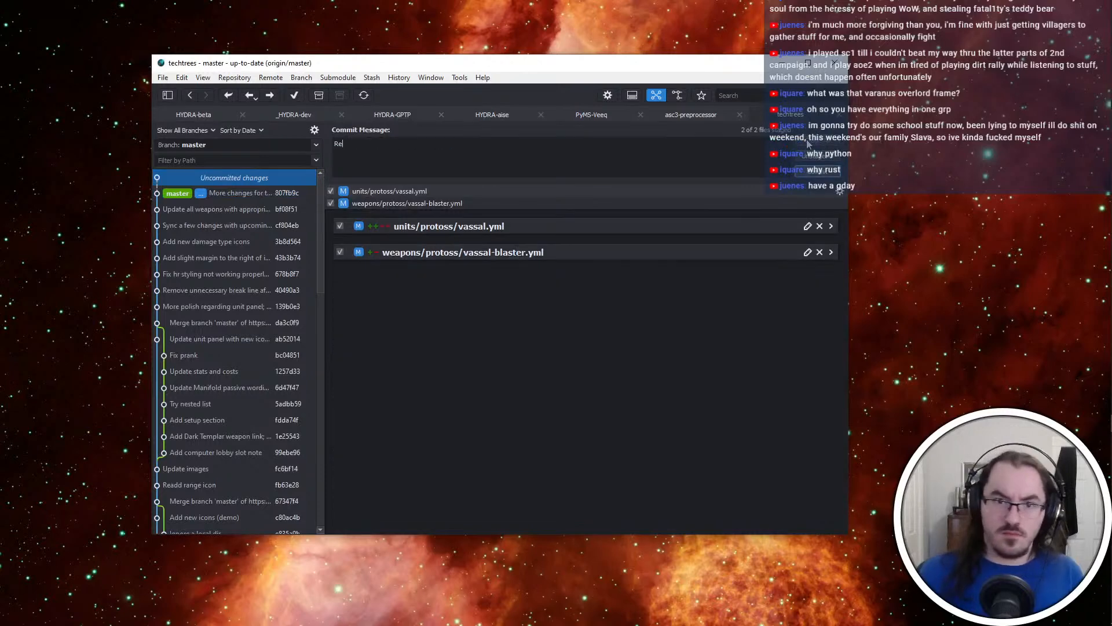
type("vise Vassal stats")
left_click(294, 96)
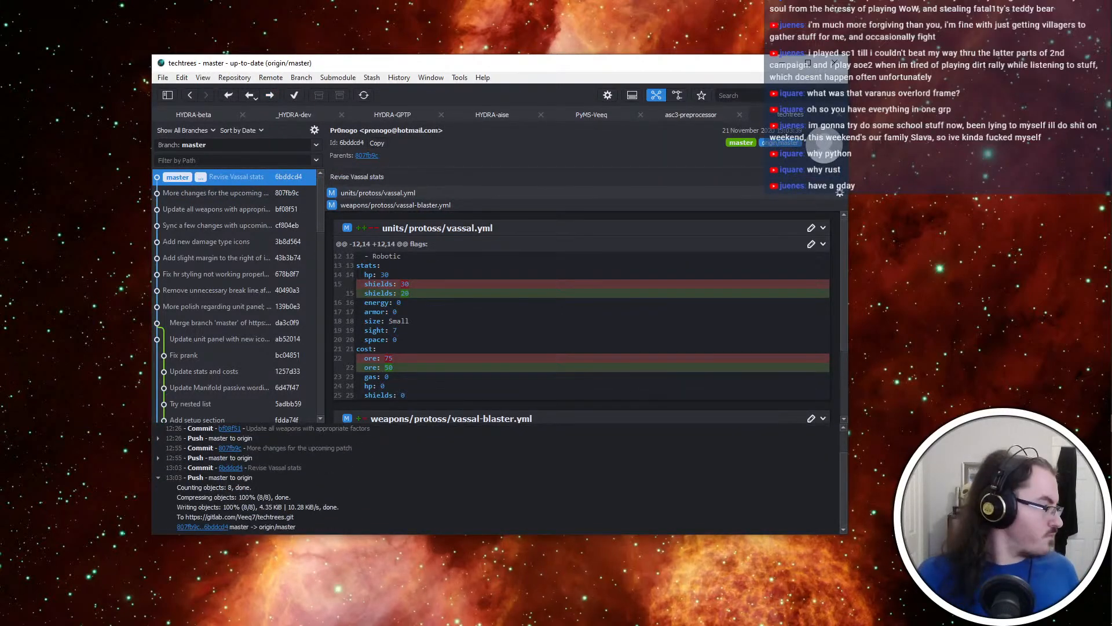
Open the HYDRA-GPTP repository in the Git client and pull its master branch from origin
key("alt+Tab")
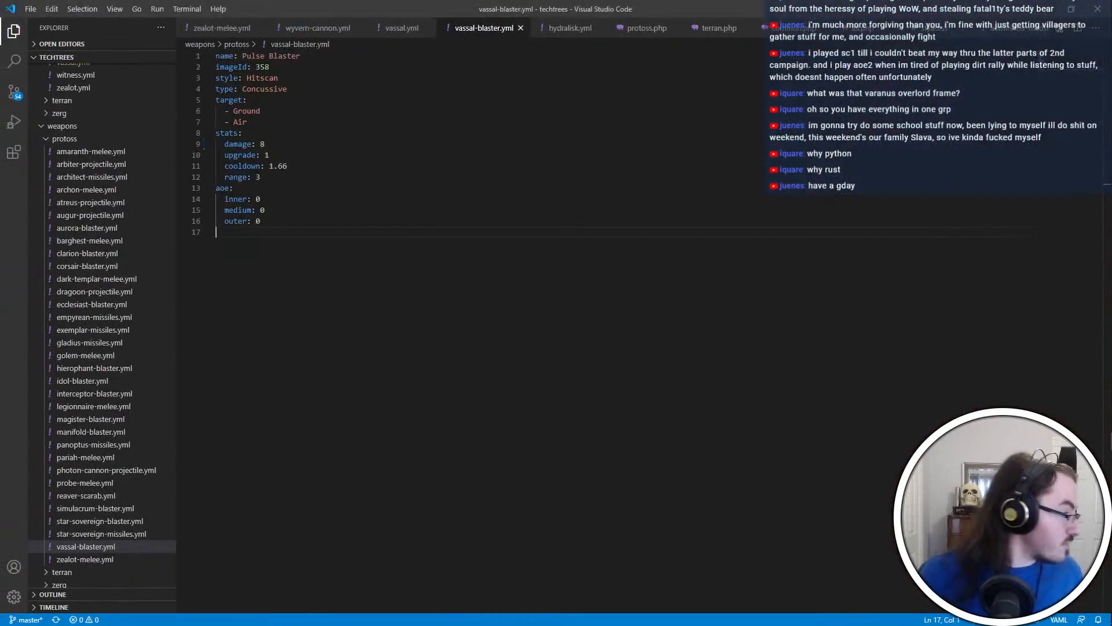
key("alt+Tab")
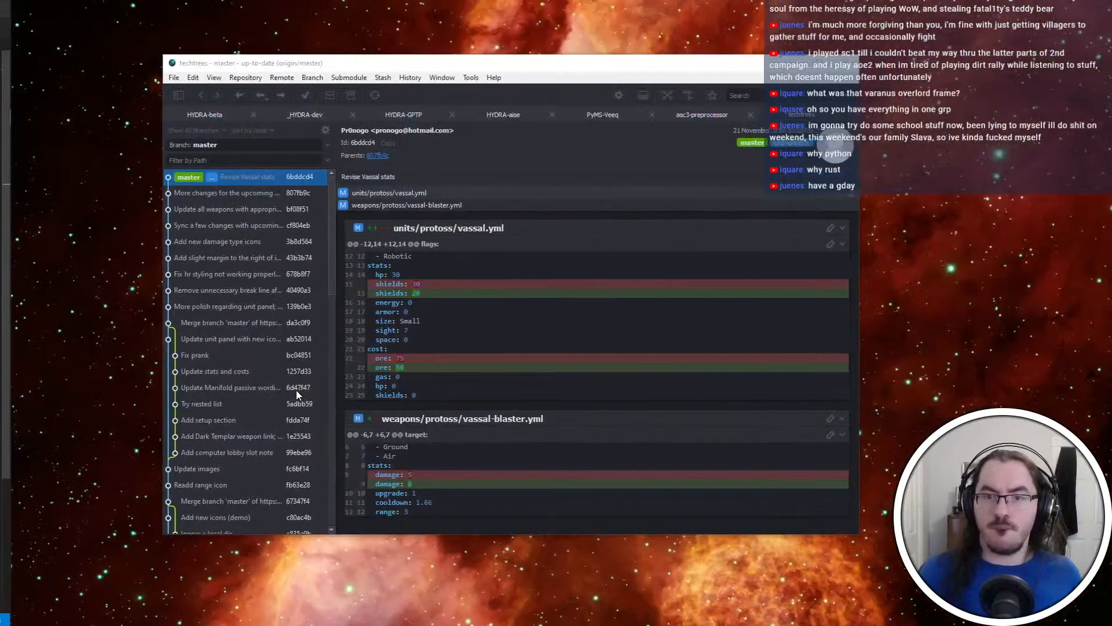
left_click(348, 113)
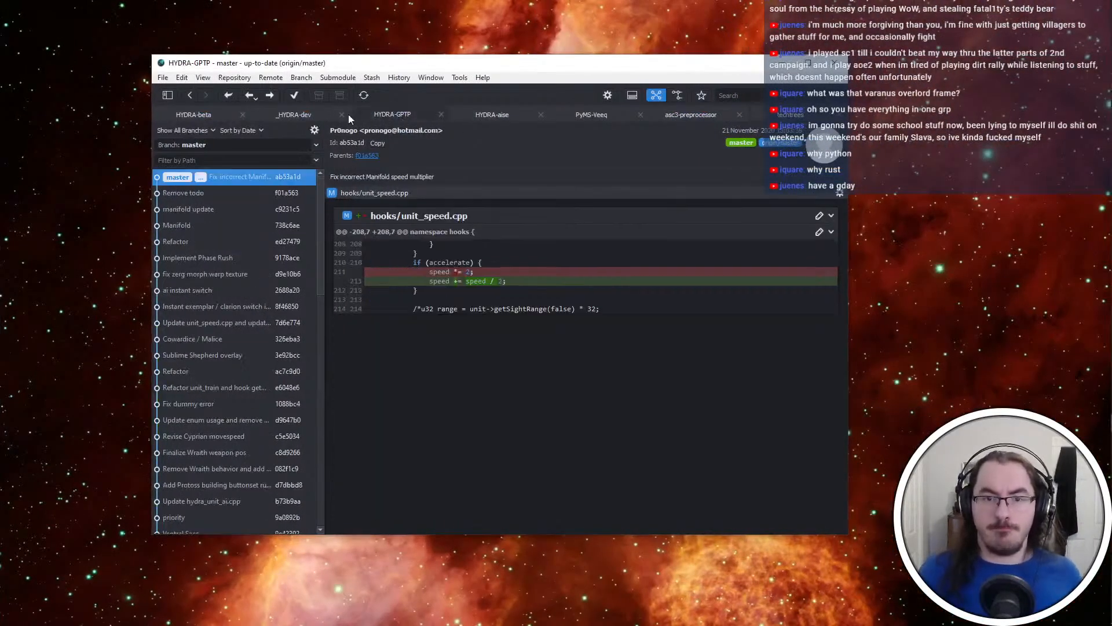
left_click(249, 96)
Switch to Visual Studio 2019, open the recent GPTP solution, and start building it
key("alt+Tab")
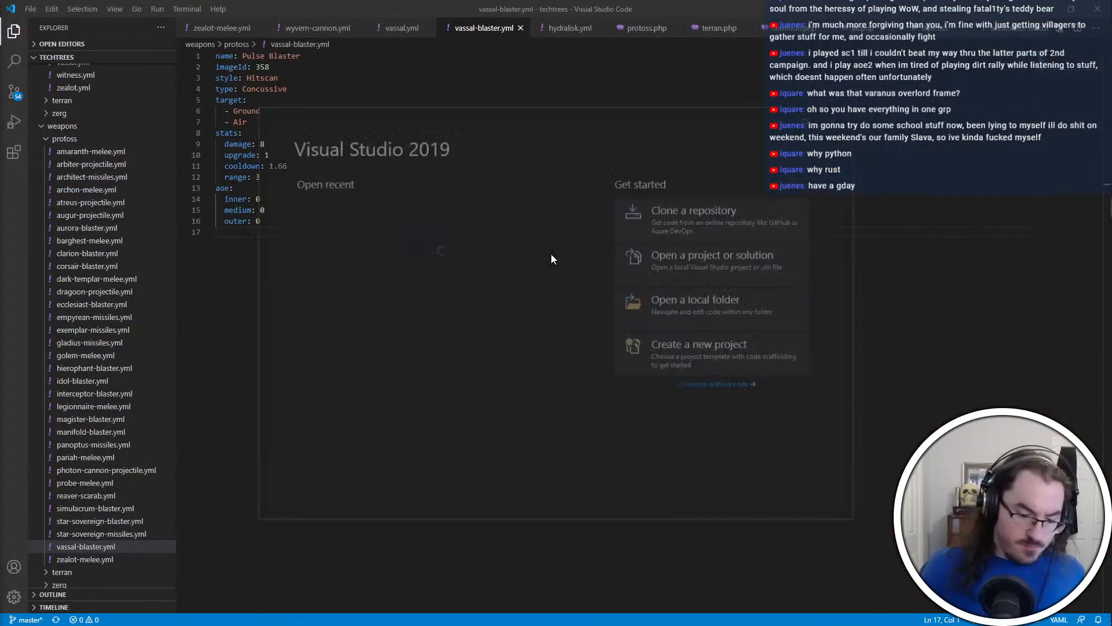
left_click(405, 257)
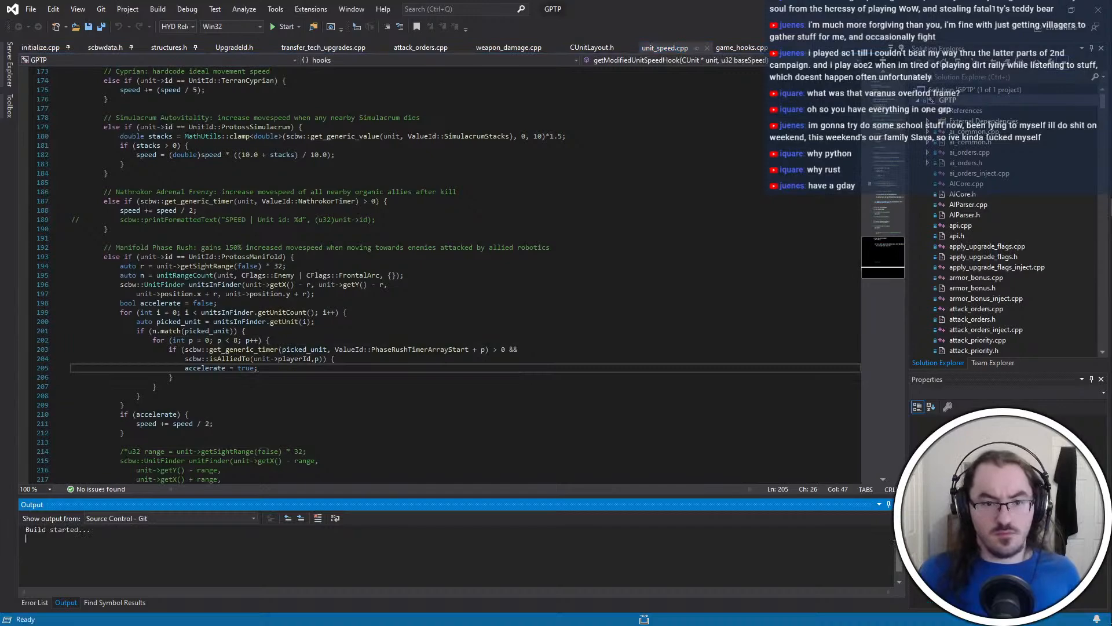
key("alt+Tab")
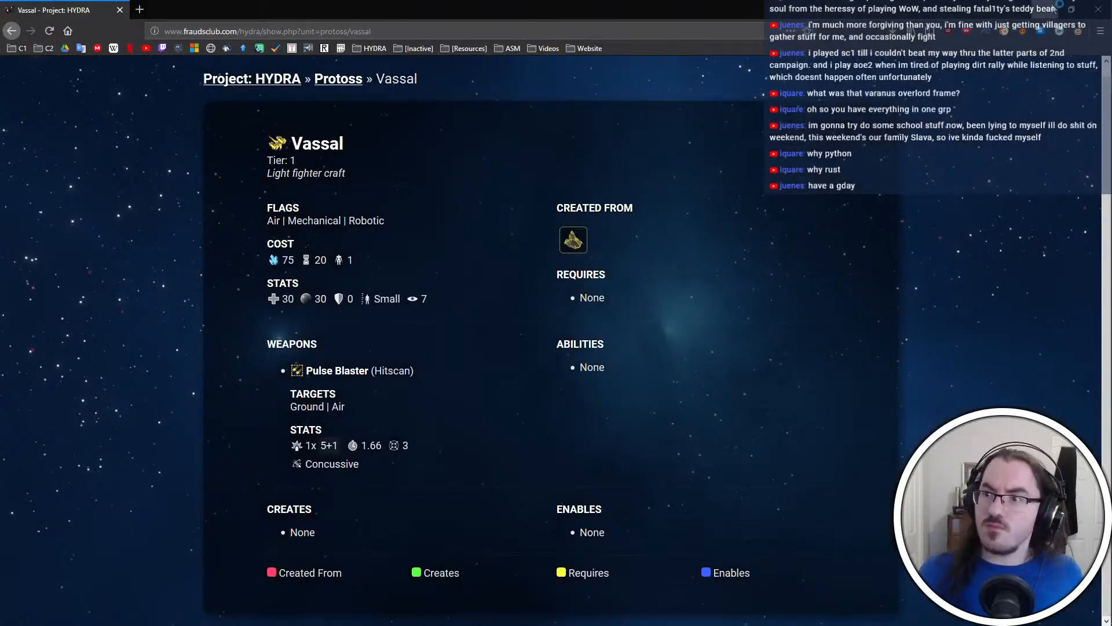
Launch Firegraft and open HYDRA-beta.exe from the _HYDRA-dev folder
left_click(1052, 6)
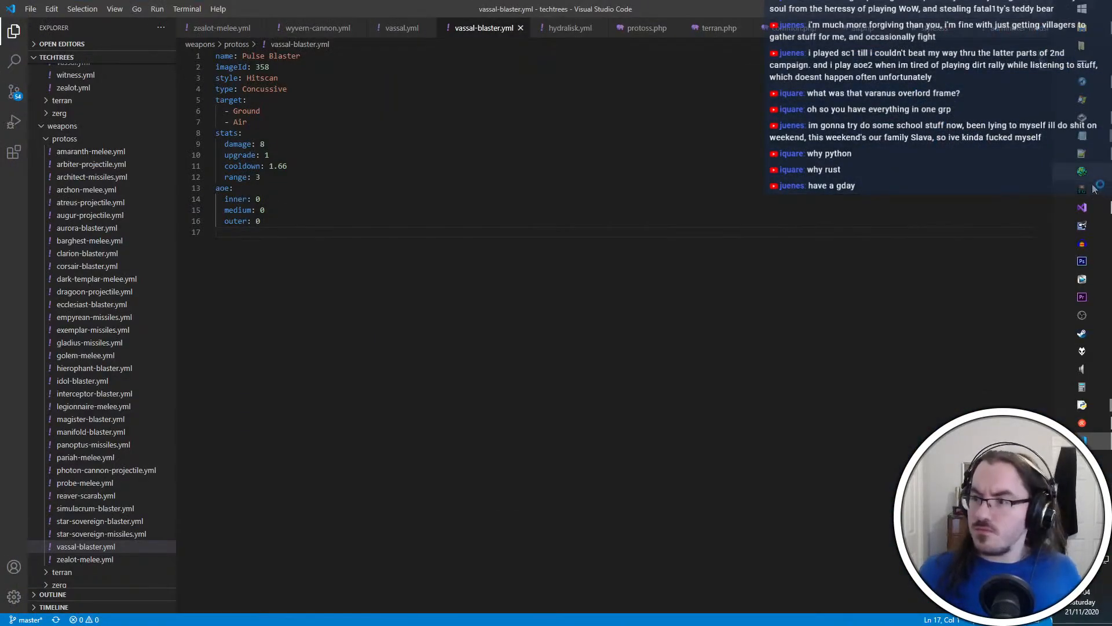
left_click(1094, 189)
key("ctrl+o")
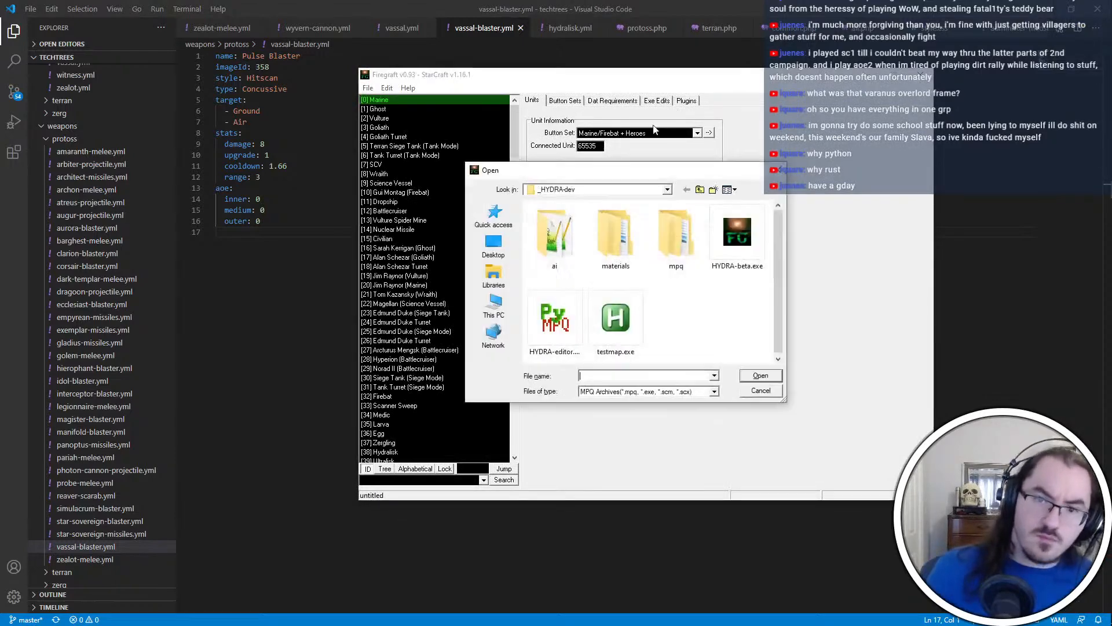
double_click(737, 225)
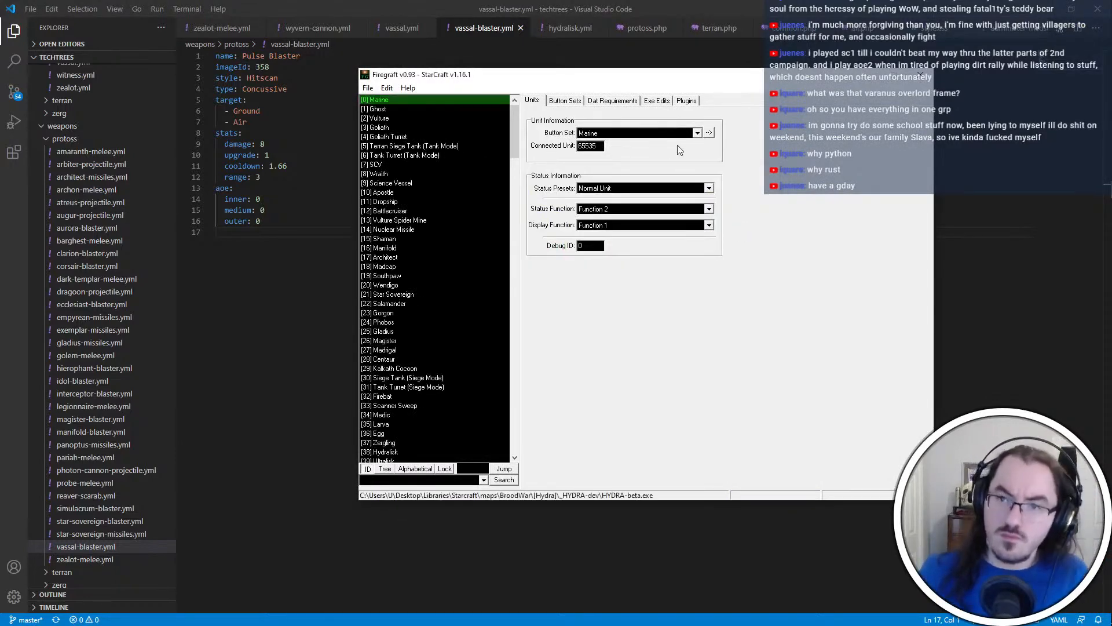
Remove the Project: HYDRA plugin from Firegraft's MPQDraft plugin list and open the file chooser for a replacement
left_click(686, 101)
left_click(774, 228)
left_click(699, 224)
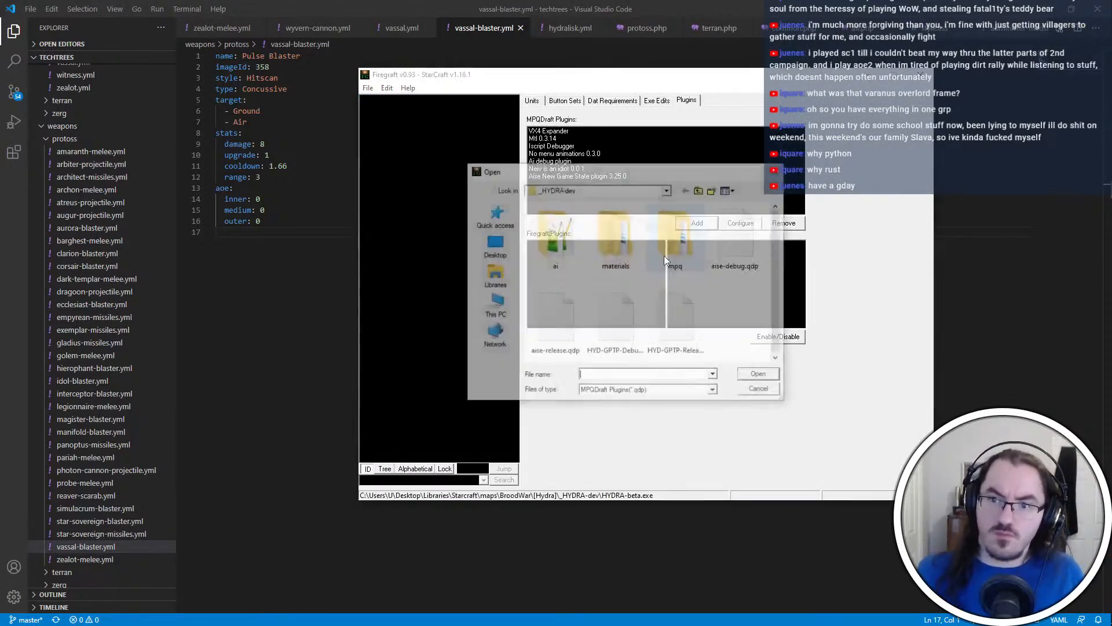
Switch to Visual Studio to check the GPTP build output, then bring up the HYDRA-beta folder in File Explorer
key("alt+Tab")
left_click(555, 303)
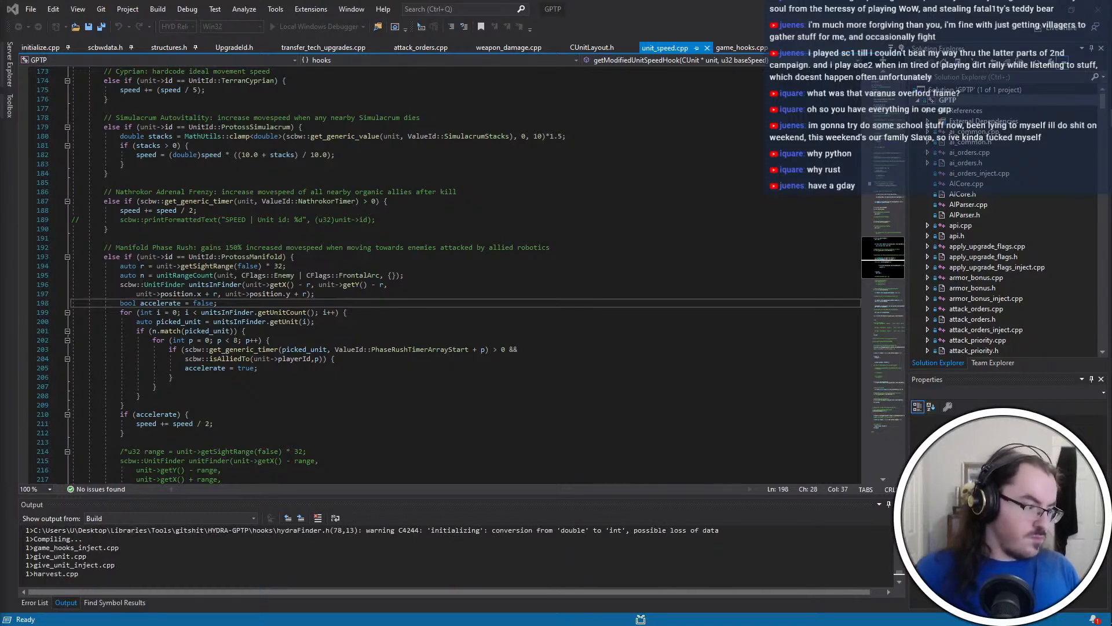
key("alt+Tab")
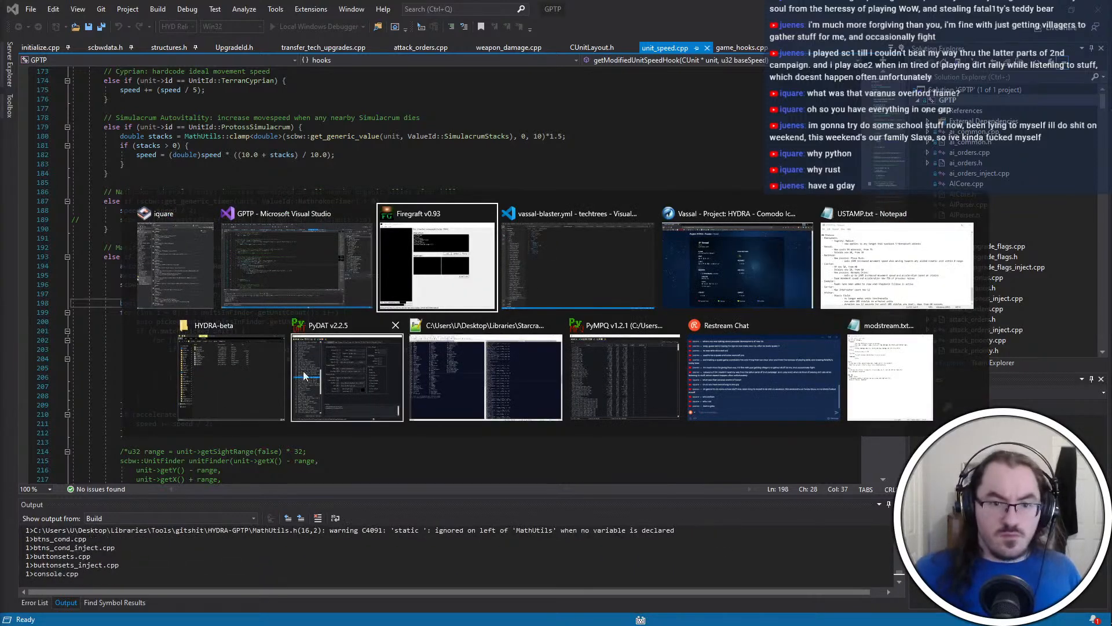
left_click(232, 376)
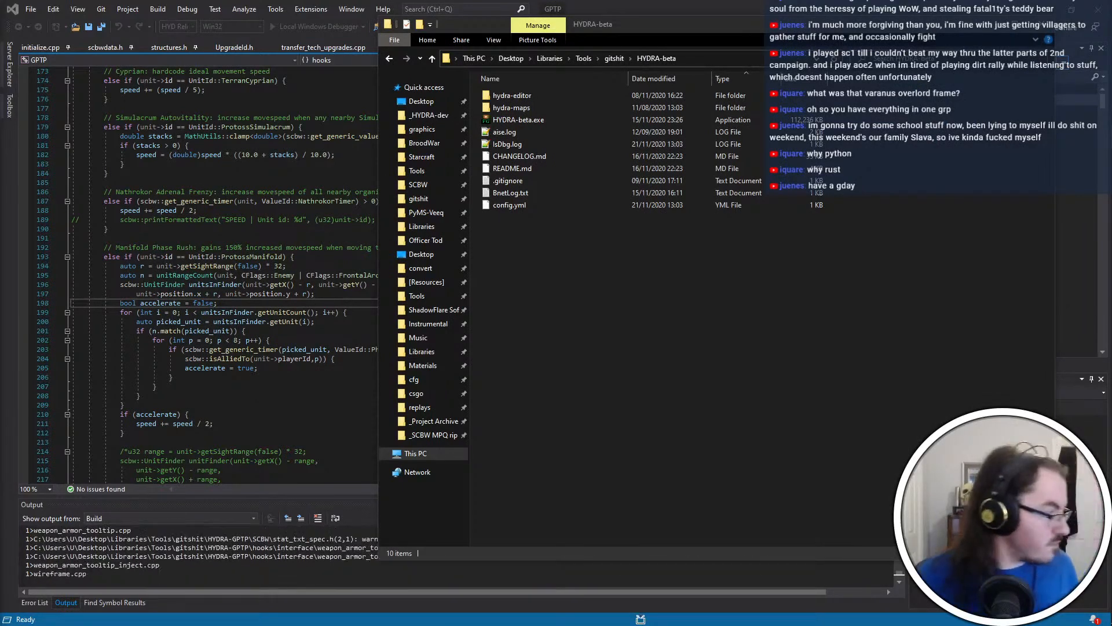
left_click(652, 314)
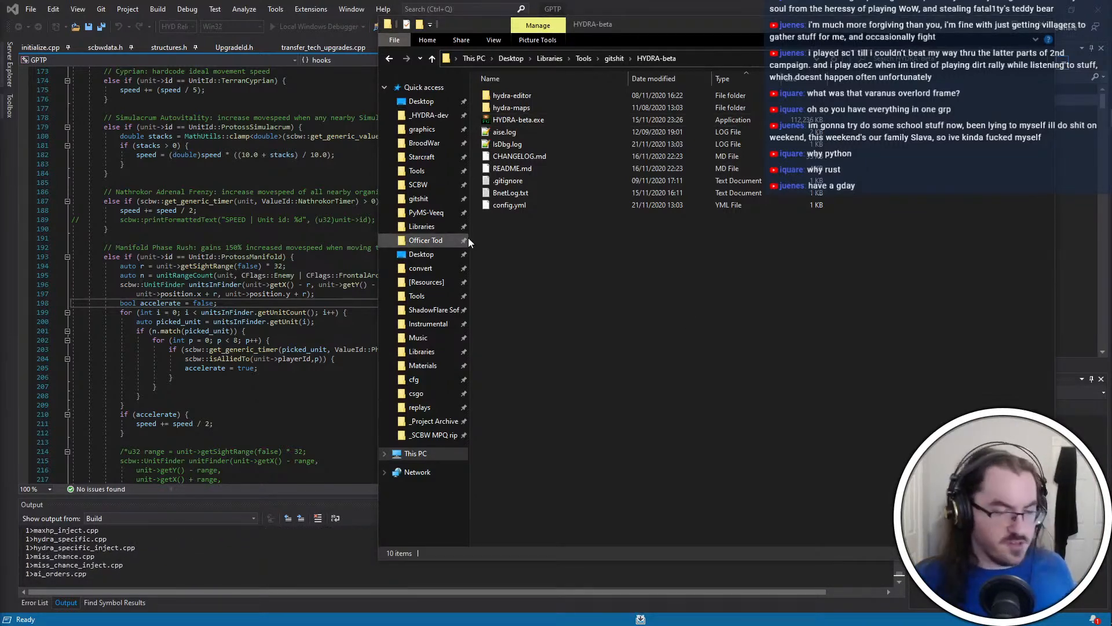
left_click(585, 274)
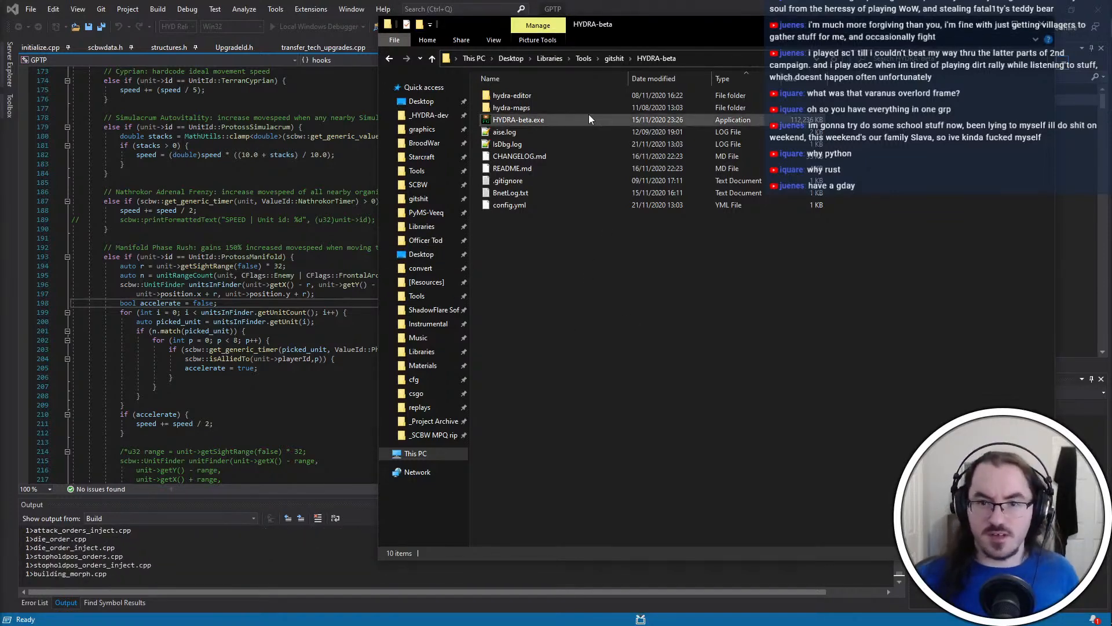
key("alt+Tab")
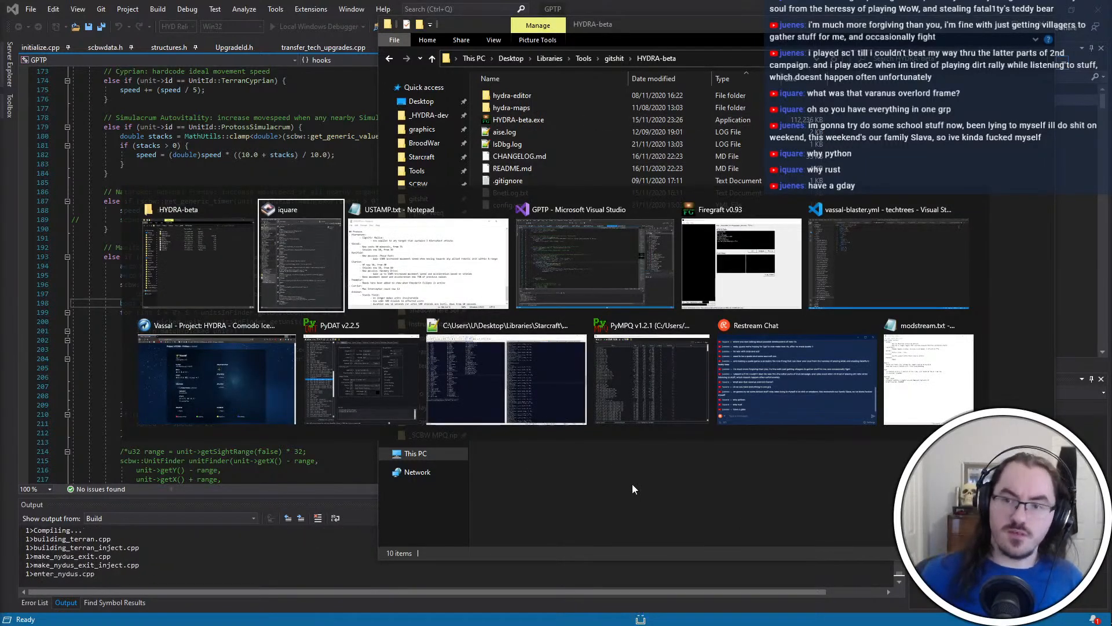
key("Escape")
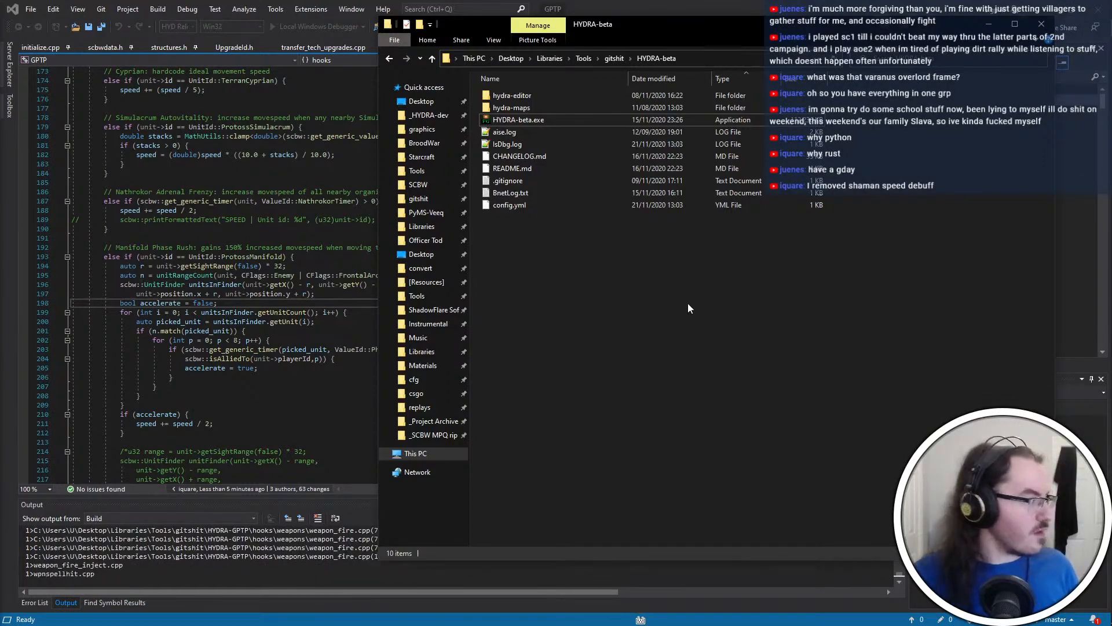
Return to Firegraft and add HYD-GPTP-Release.qdp from the _HYDRA-dev folder as an MPQDraft plugin
key("alt+Tab")
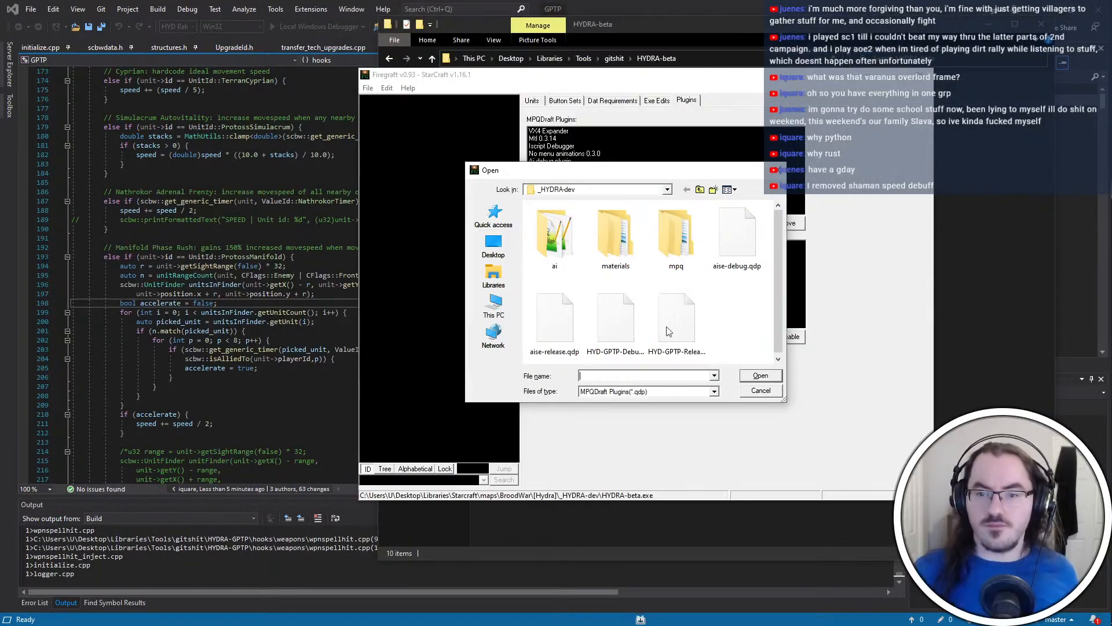
left_click(725, 328)
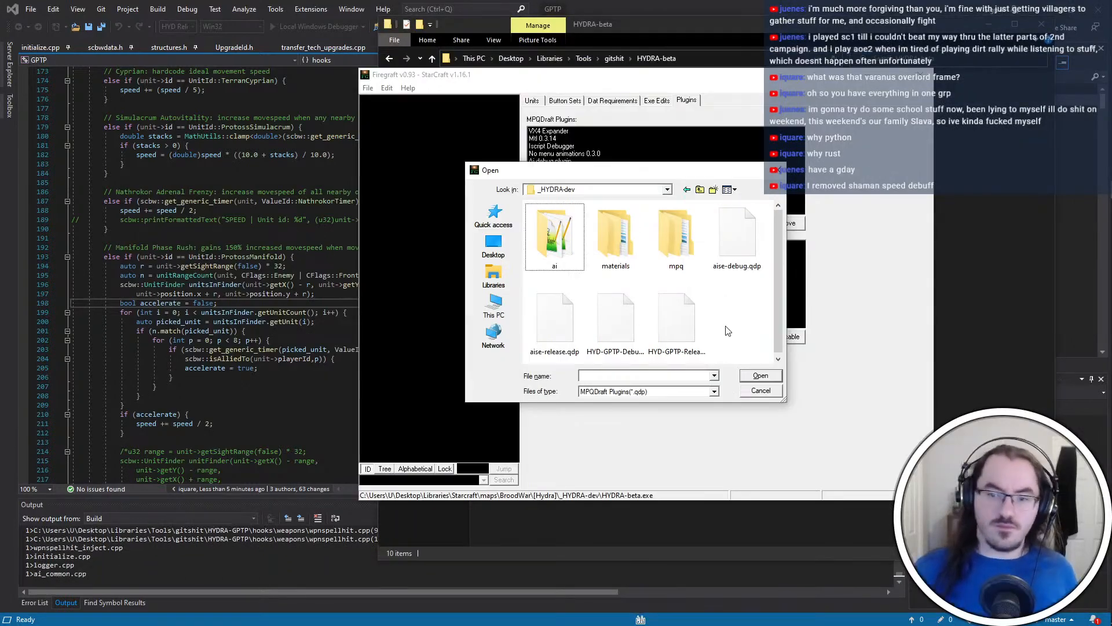
double_click(682, 335)
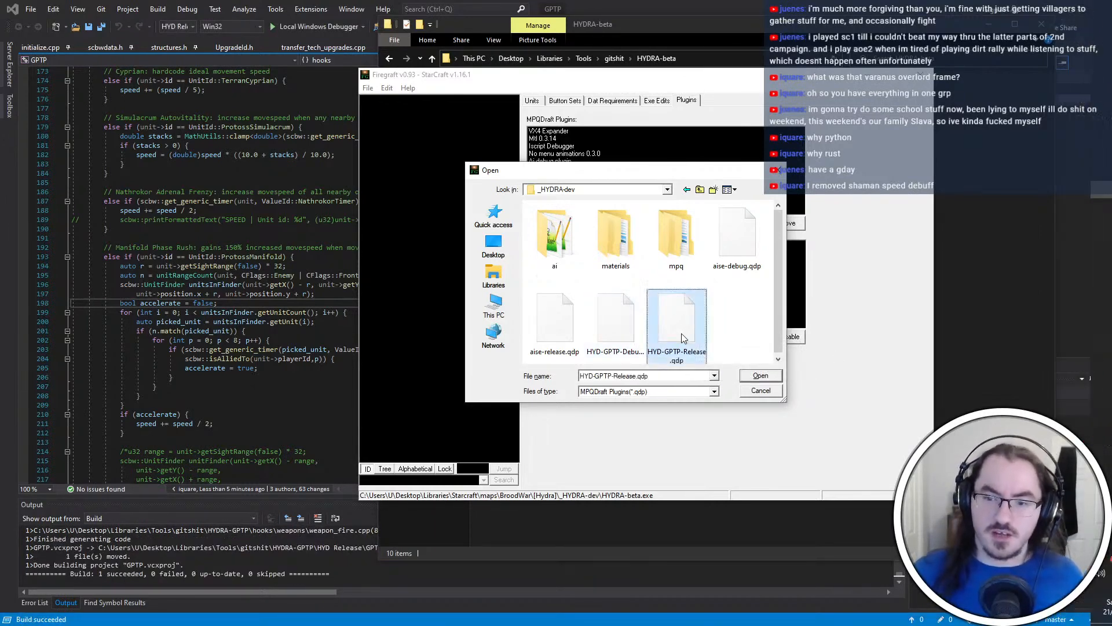
Switch to File Explorer and launch the modded StarCraft build from the _HYDRA-dev folder
key("alt+Tab")
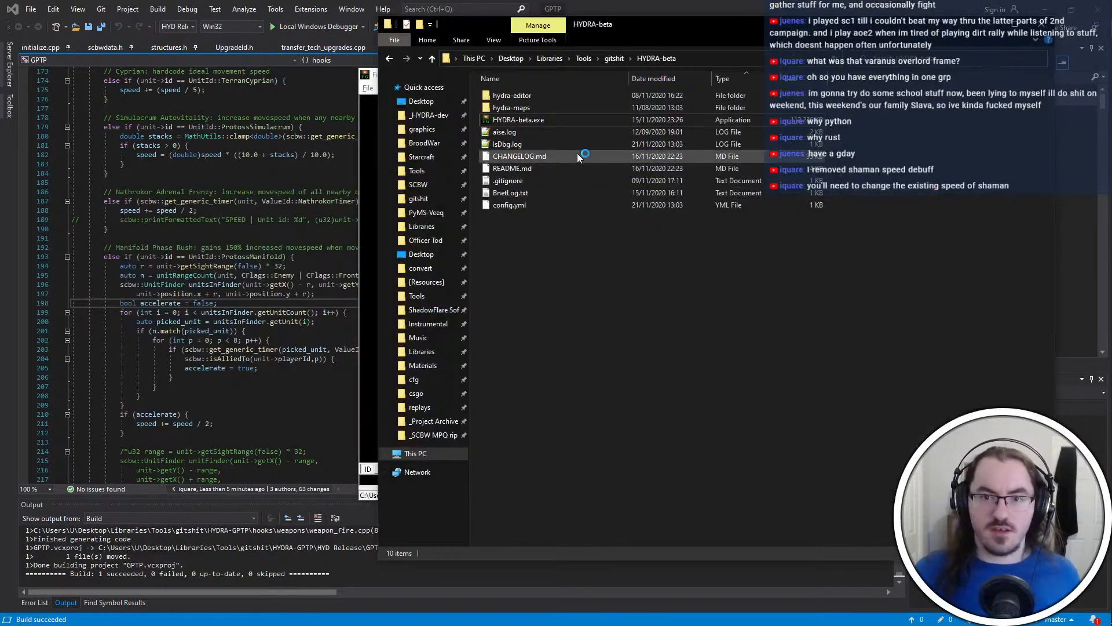
double_click(563, 119)
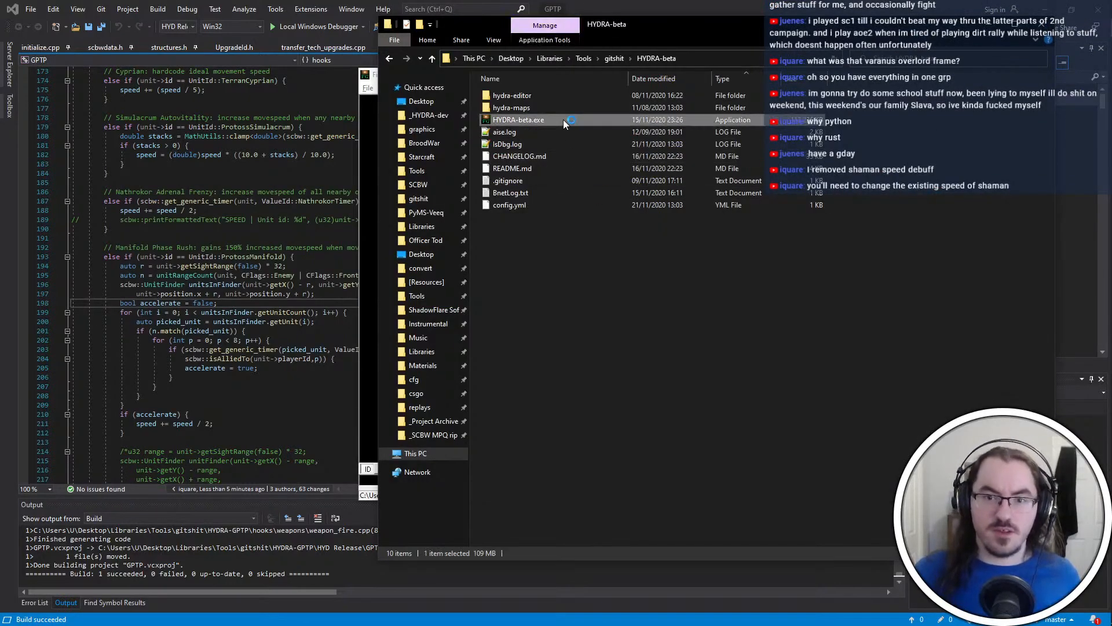
left_click(956, 39)
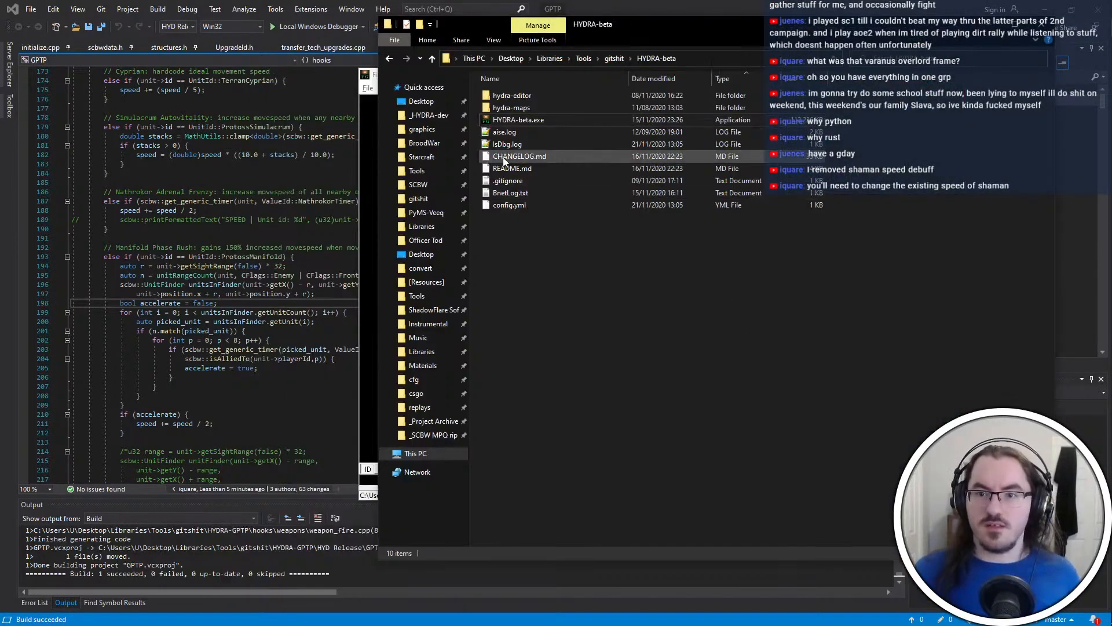
left_click(423, 120)
double_click(552, 129)
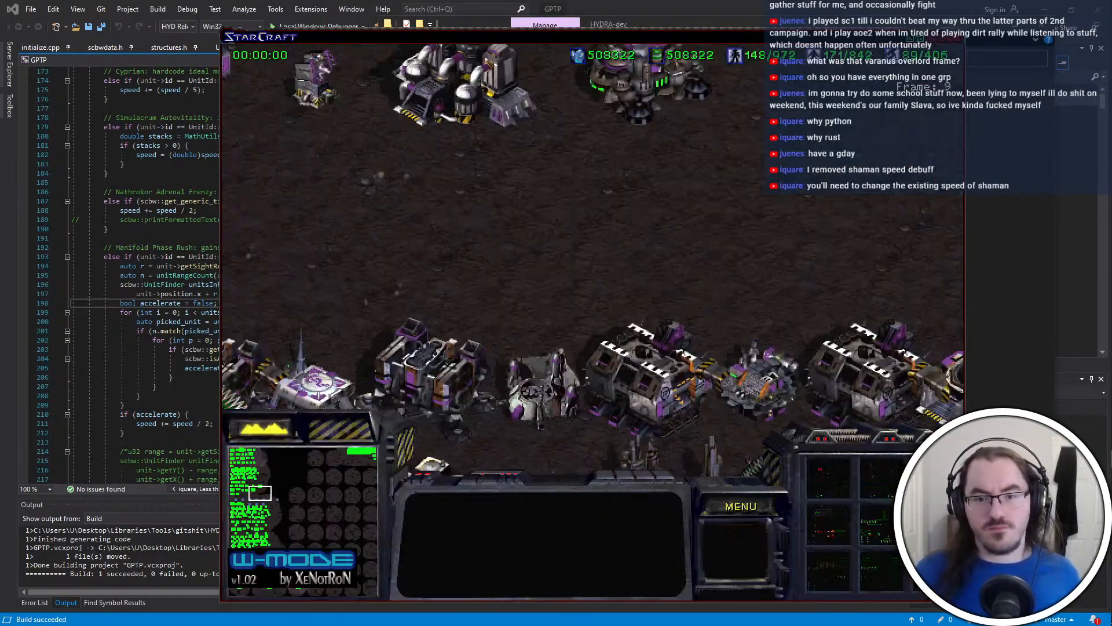
Select a Terran Shaman and order it back and forth across the Terran unit rows to check its movement speed
key("Up")
left_click(333, 273)
right_click(466, 275)
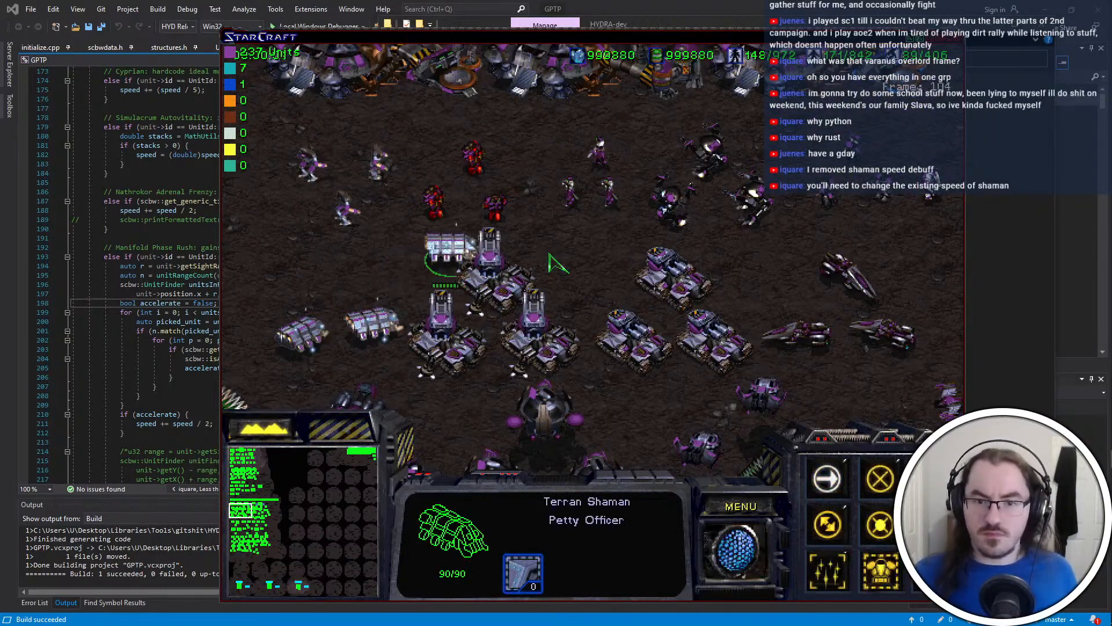
right_click(666, 275)
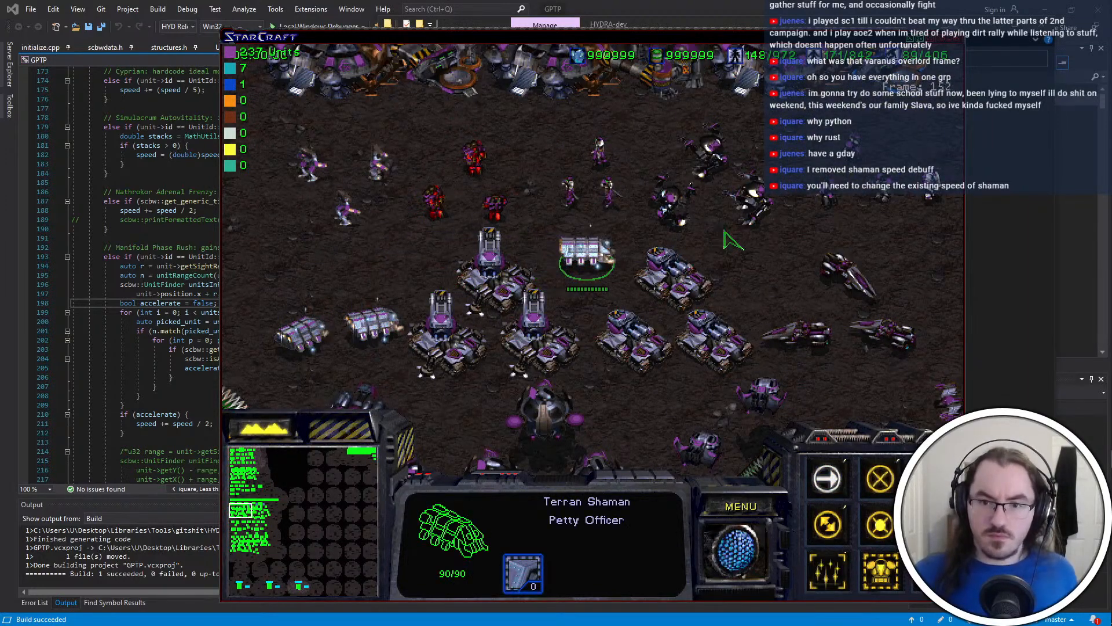
key("Right")
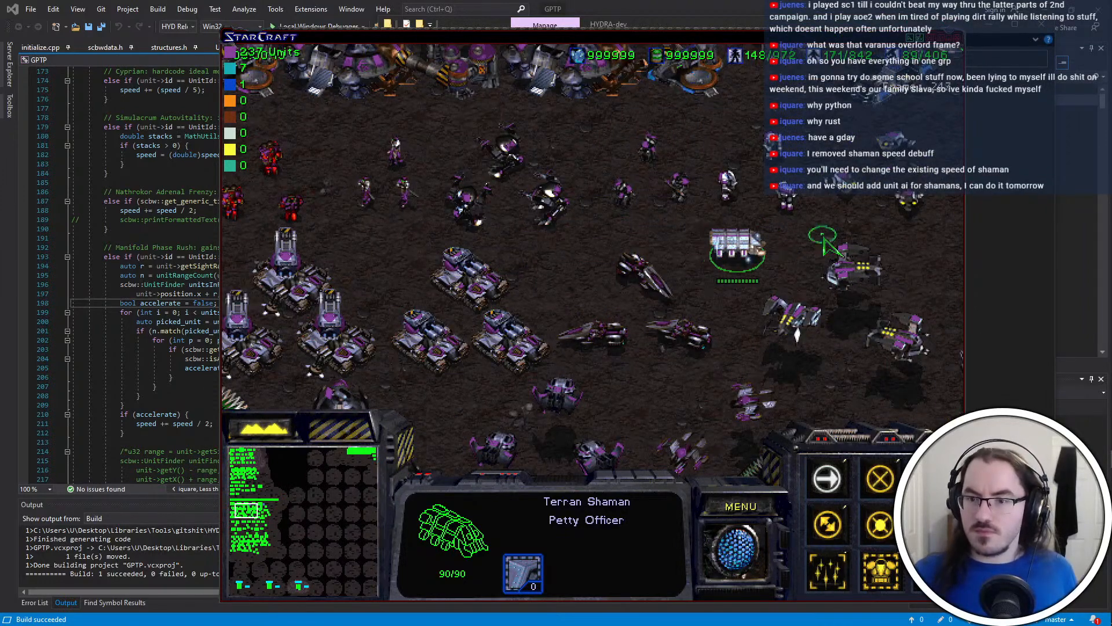
key("Right")
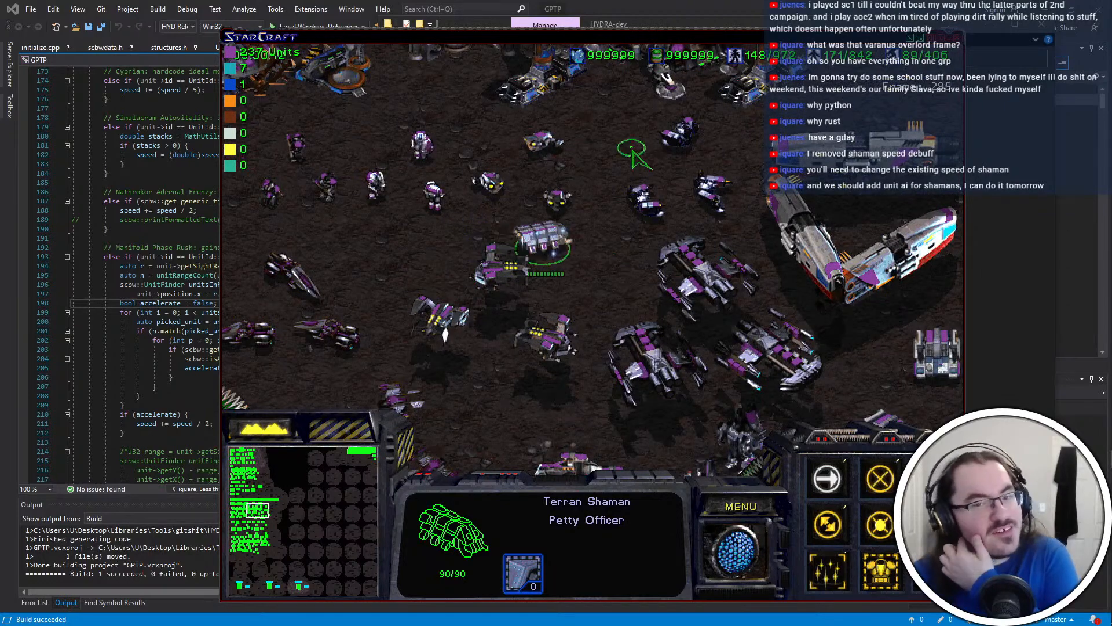
right_click(357, 277)
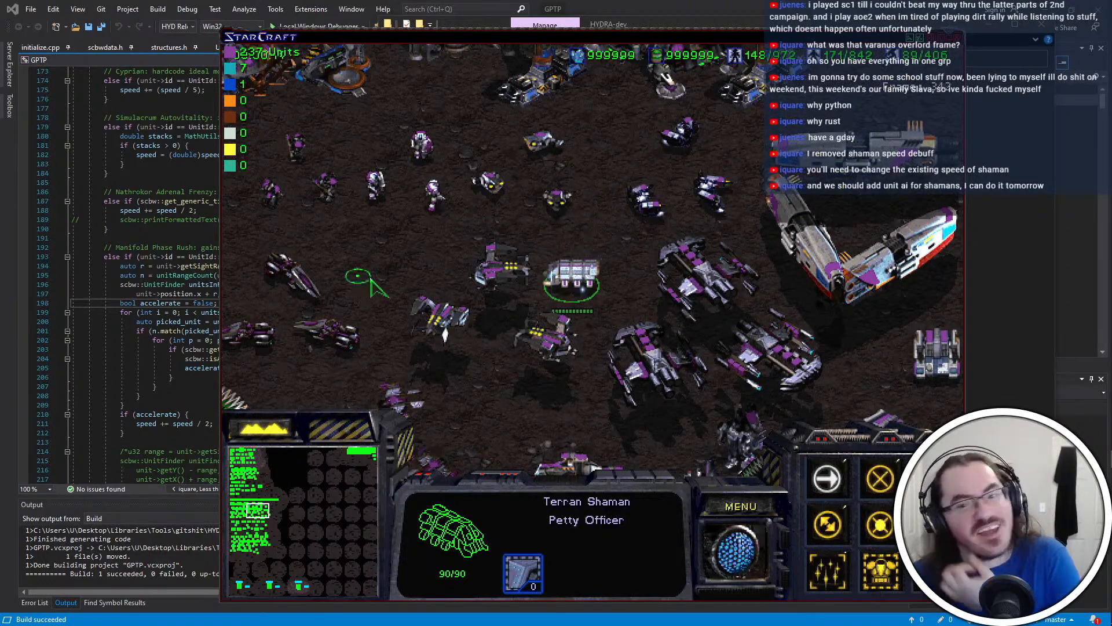
right_click(355, 239)
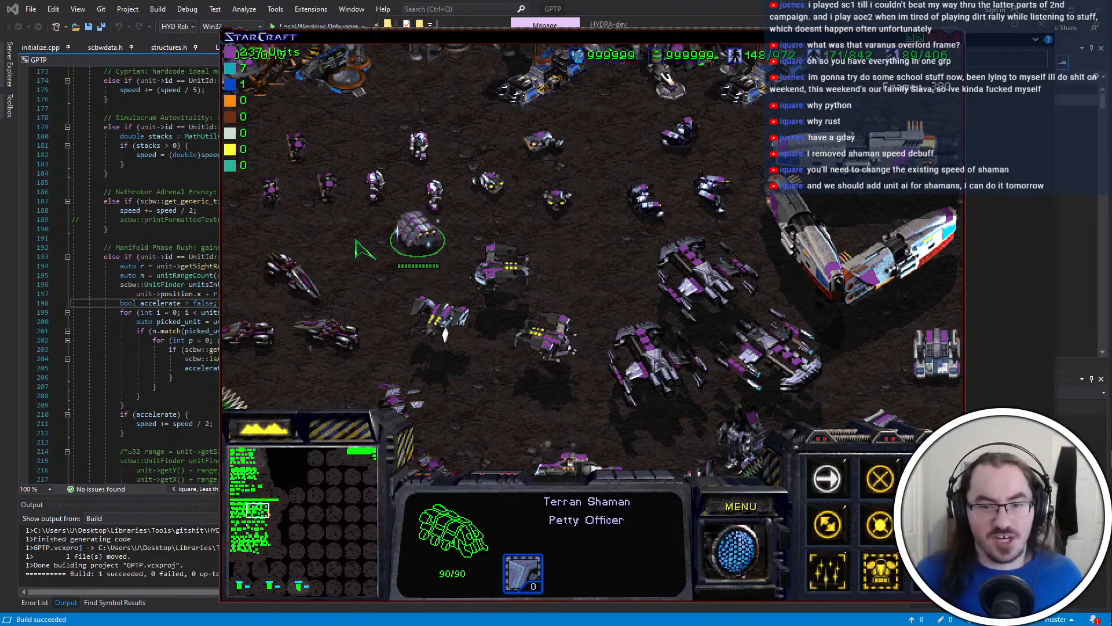
right_click(457, 277)
right_click(624, 284)
key("Left")
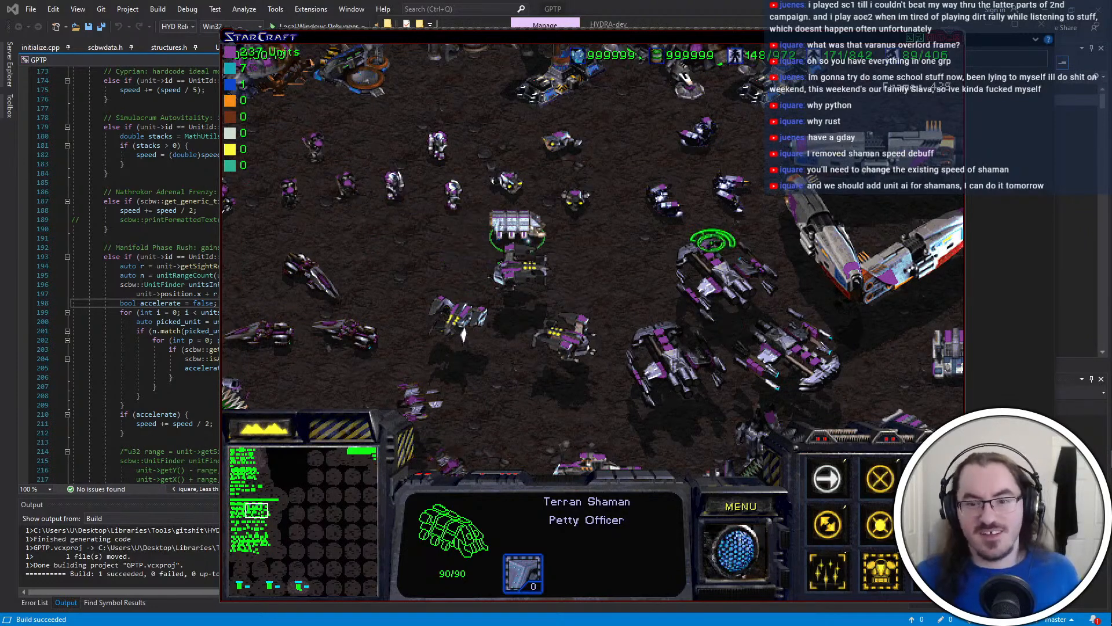
Activate the Shaman's ability and make a Battlecruiser attack the neighbouring Battlecruiser to create a damaged target
left_click(841, 583)
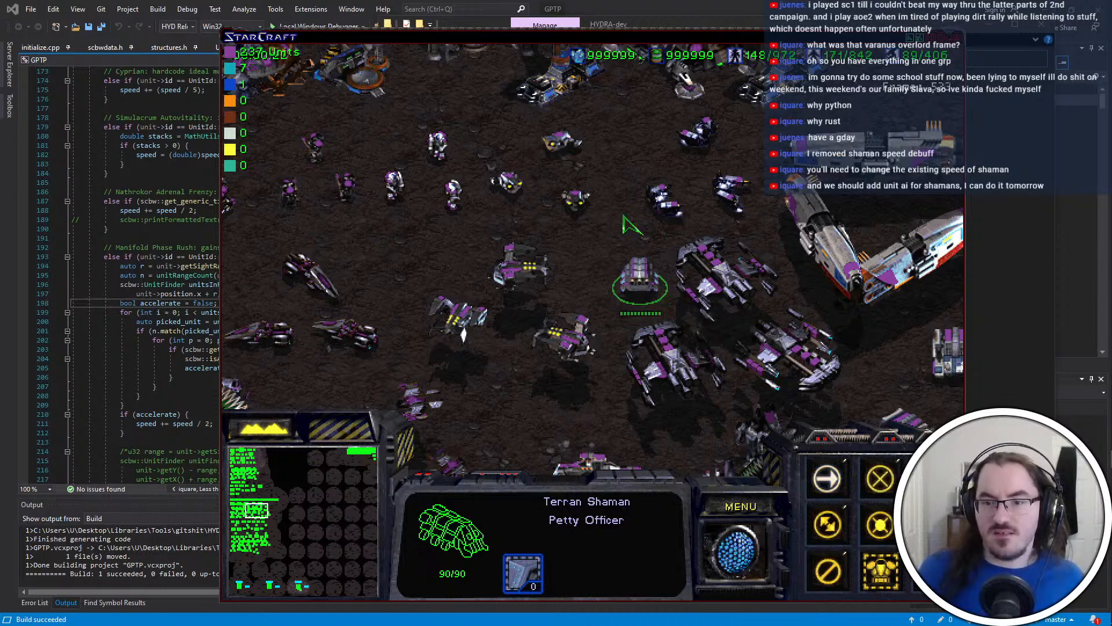
left_click(734, 267)
key("a")
left_click(678, 347)
left_click(632, 233)
left_click(714, 275)
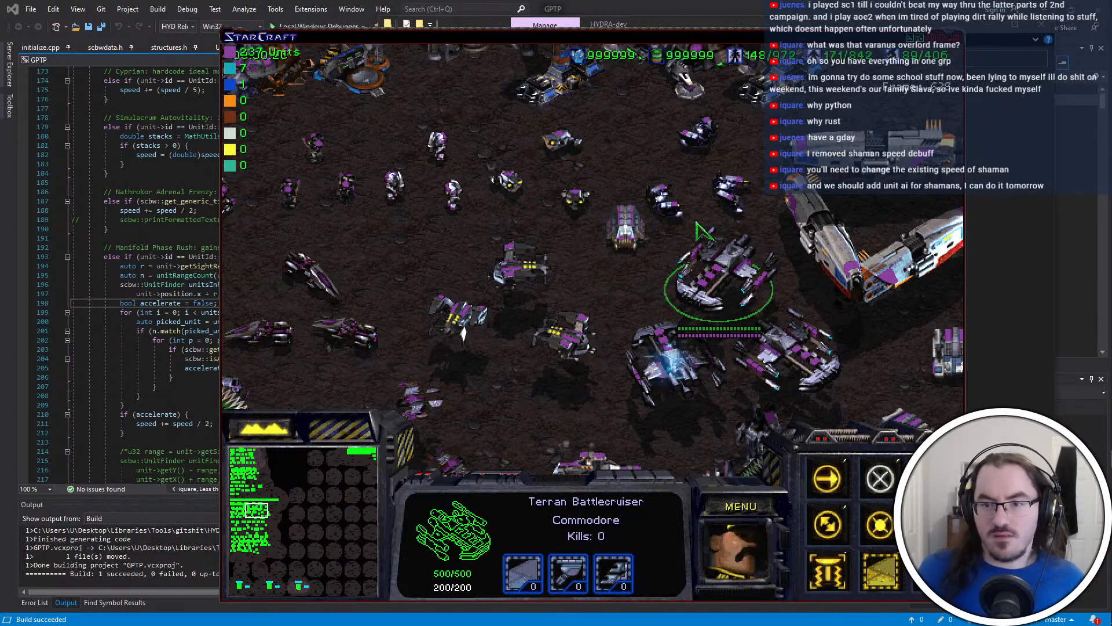
Reselect the Shaman, reactivate its ability and move it beside the damaged Battlecruiser to test the effect
right_click(635, 246)
left_click(627, 228)
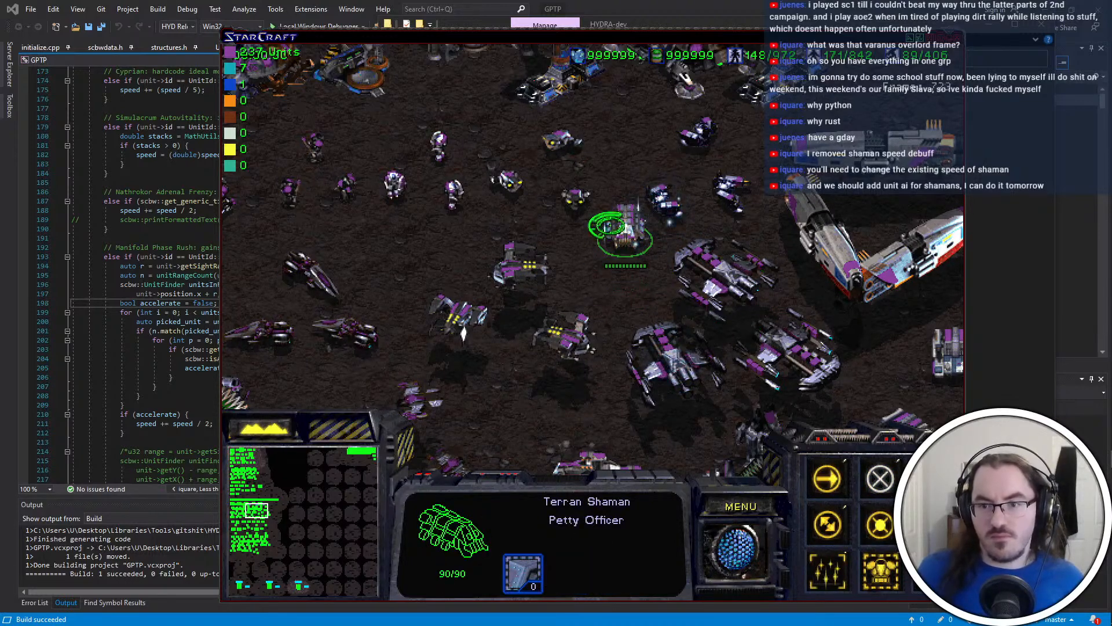
left_click(660, 200)
left_click(625, 236)
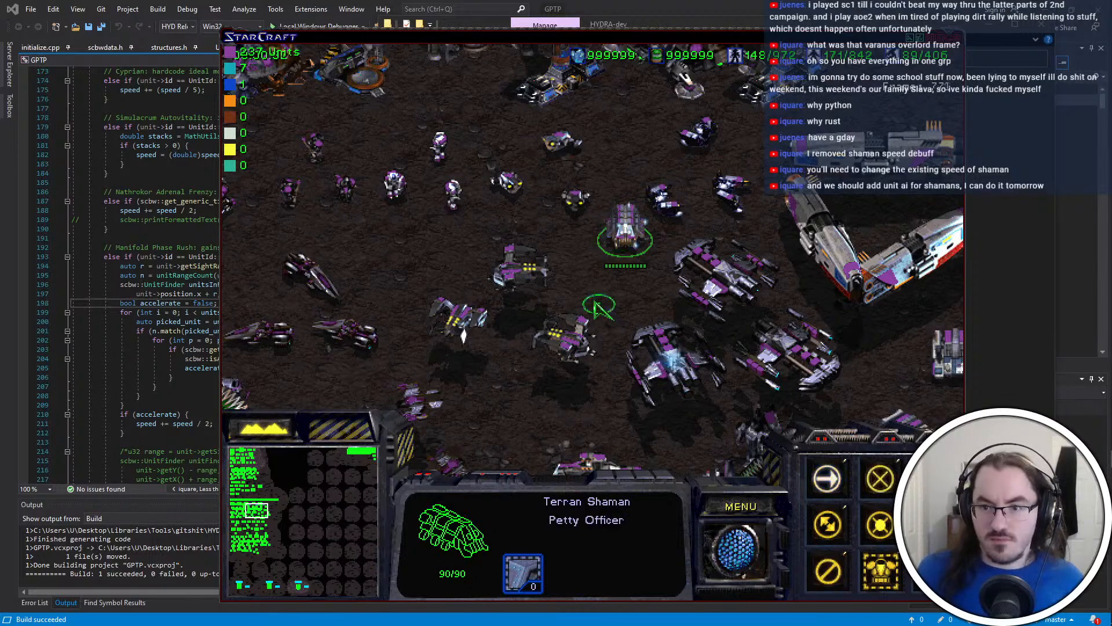
left_click(669, 322)
left_click(608, 307)
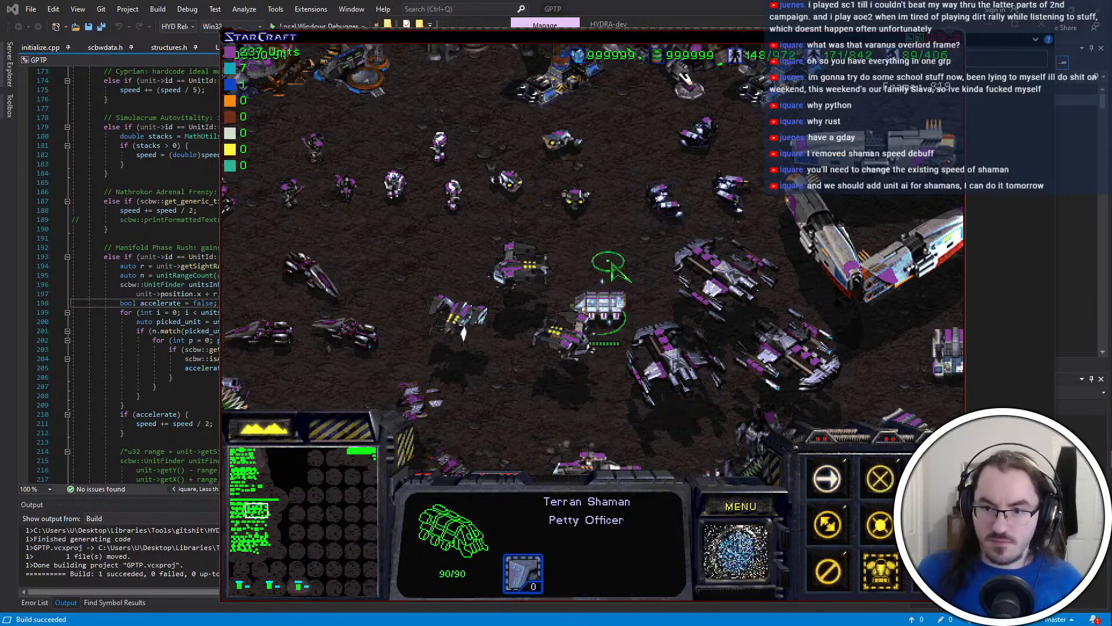
Move the Shaman past the large capital ships and down the open ground towards the Madrigals to observe its speed
right_click(643, 188)
right_click(791, 225)
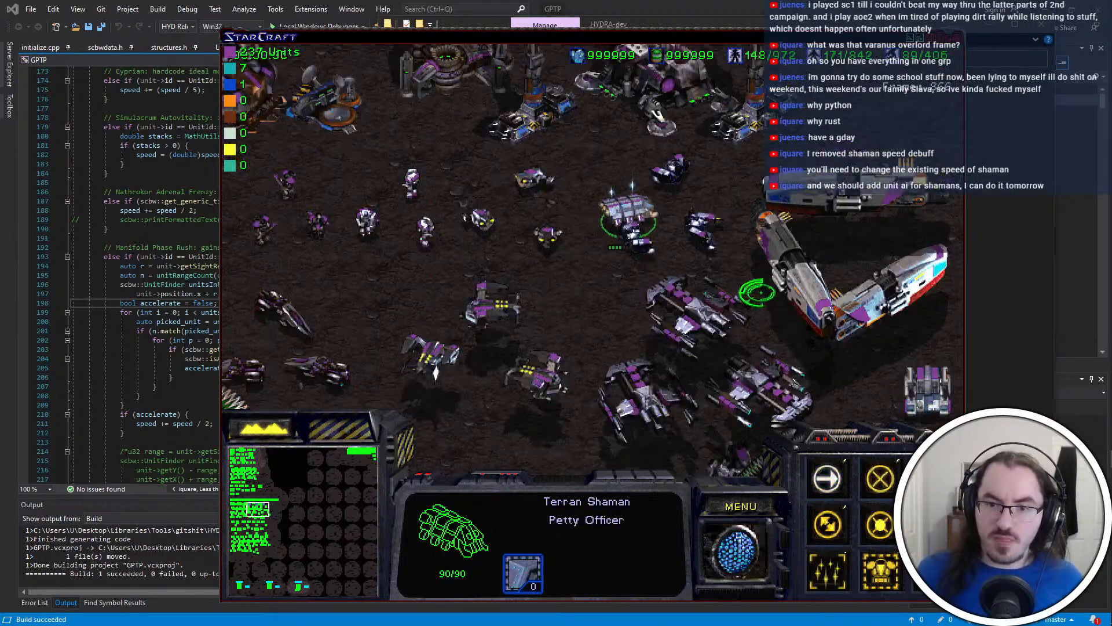
right_click(817, 209)
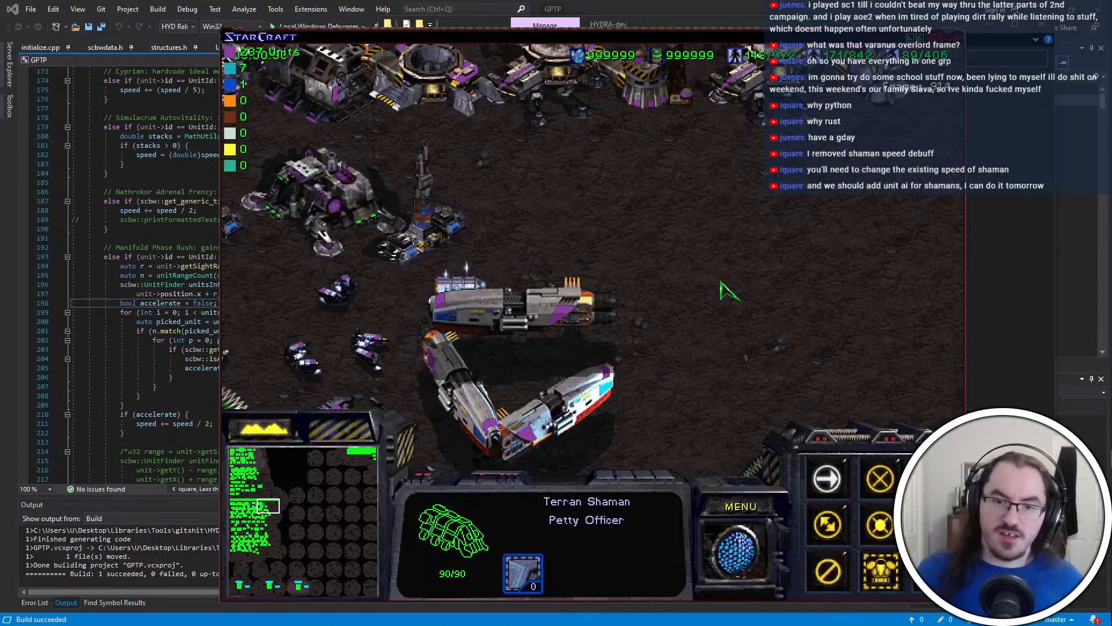
right_click(746, 244)
right_click(759, 290)
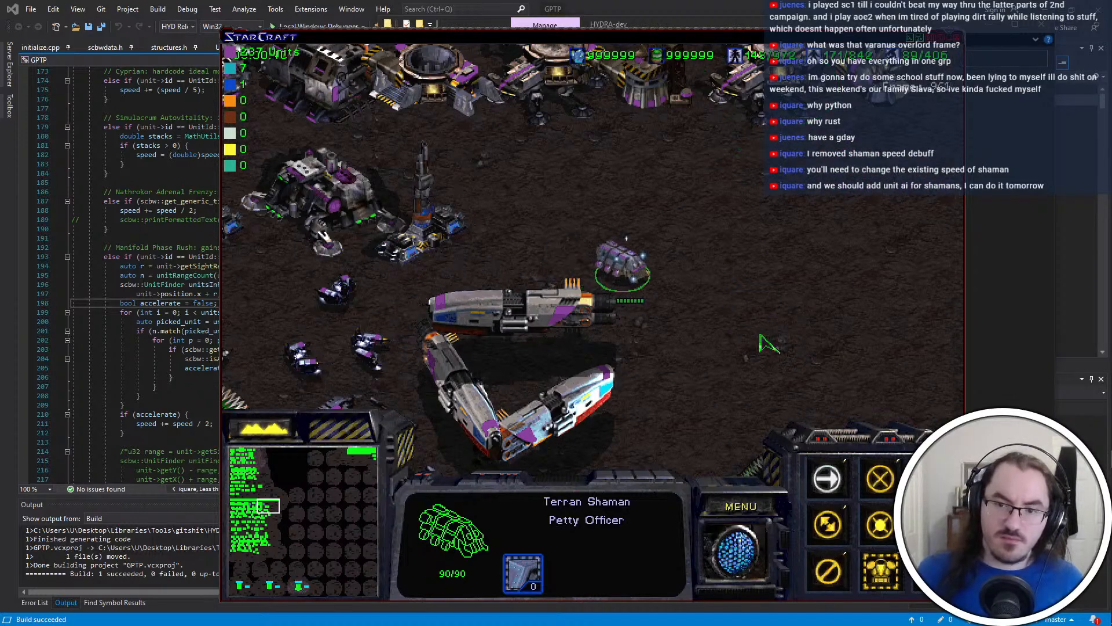
right_click(794, 391)
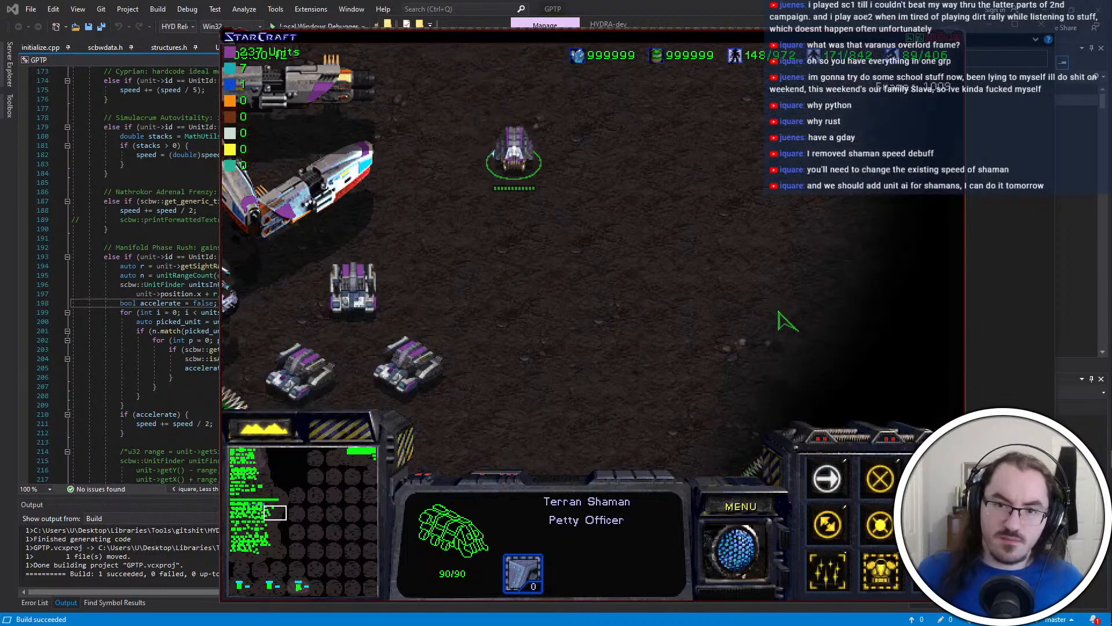
right_click(572, 346)
Make one Terran Madrigal attack the Madrigal beside it, then move the attacker away to open ground
key("Left")
key("Down")
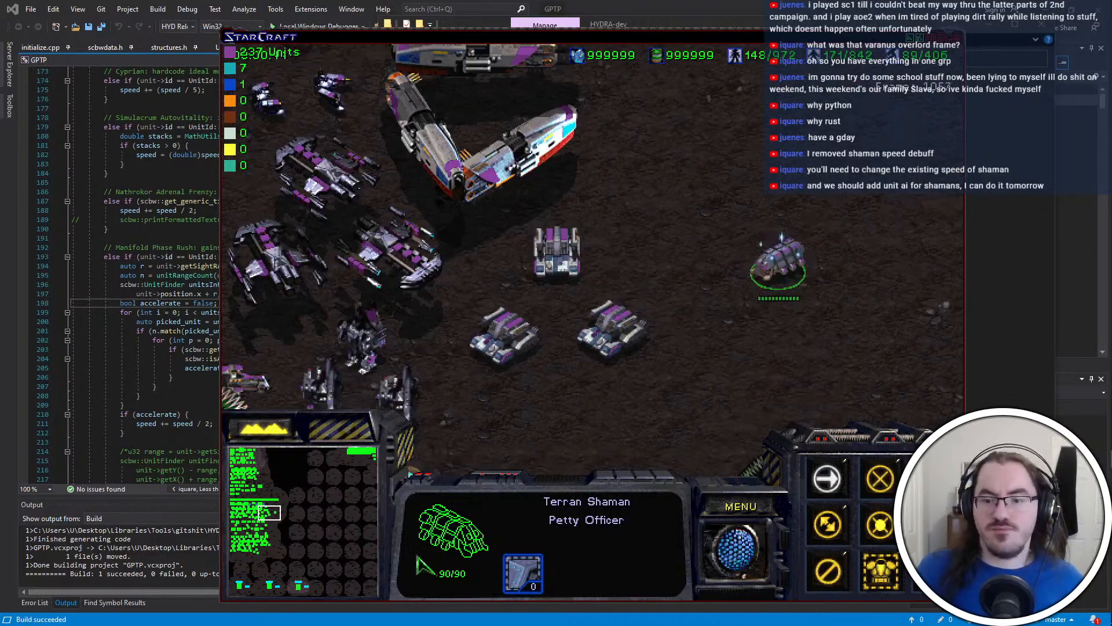
left_click(615, 329)
key("a")
left_click(556, 250)
right_click(706, 252)
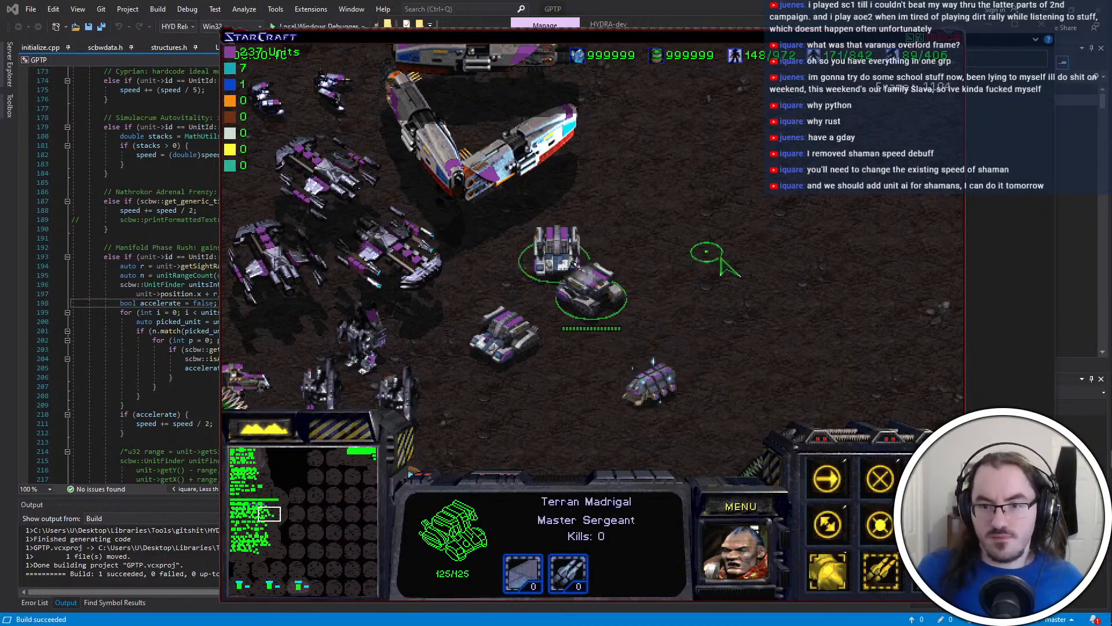
Reselect the Shaman and send it around the Madrigals, then down towards the Protoss buildings
left_click(648, 380)
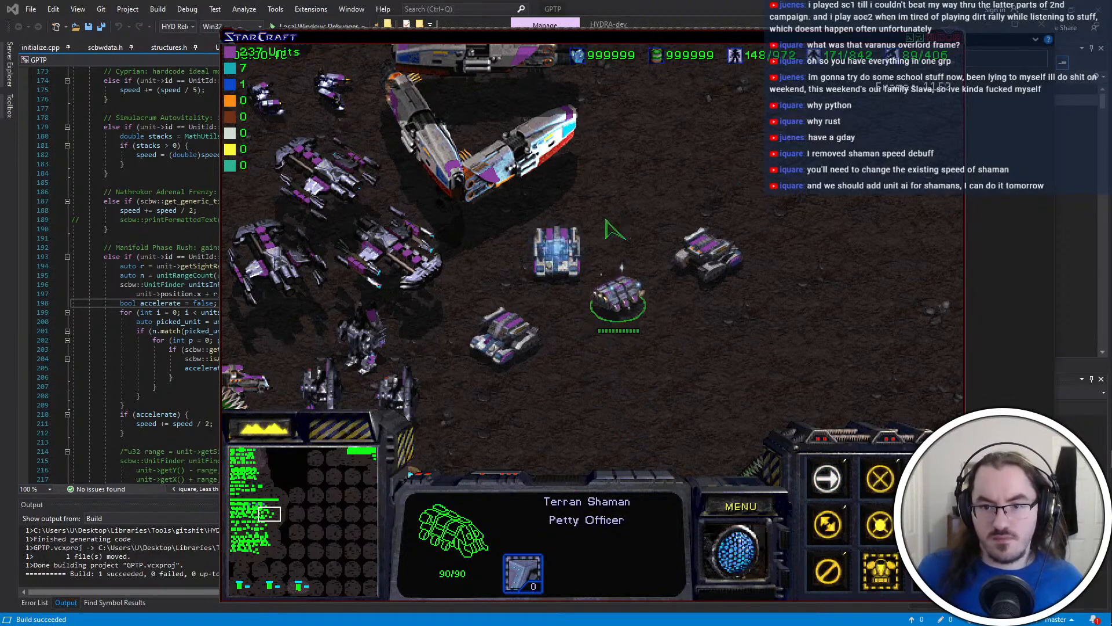
right_click(661, 377)
right_click(614, 351)
left_click(264, 520)
right_click(622, 260)
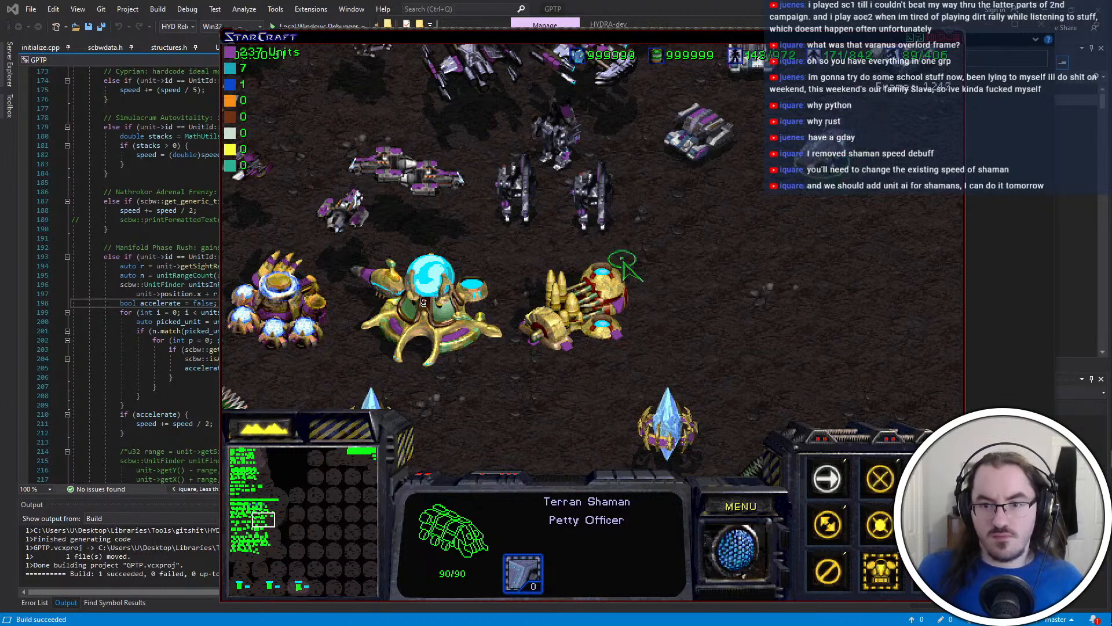
Move the Shaman across the open ground beside the Protoss buildings, deactivate its Nanite Field, and quit the game
right_click(711, 345)
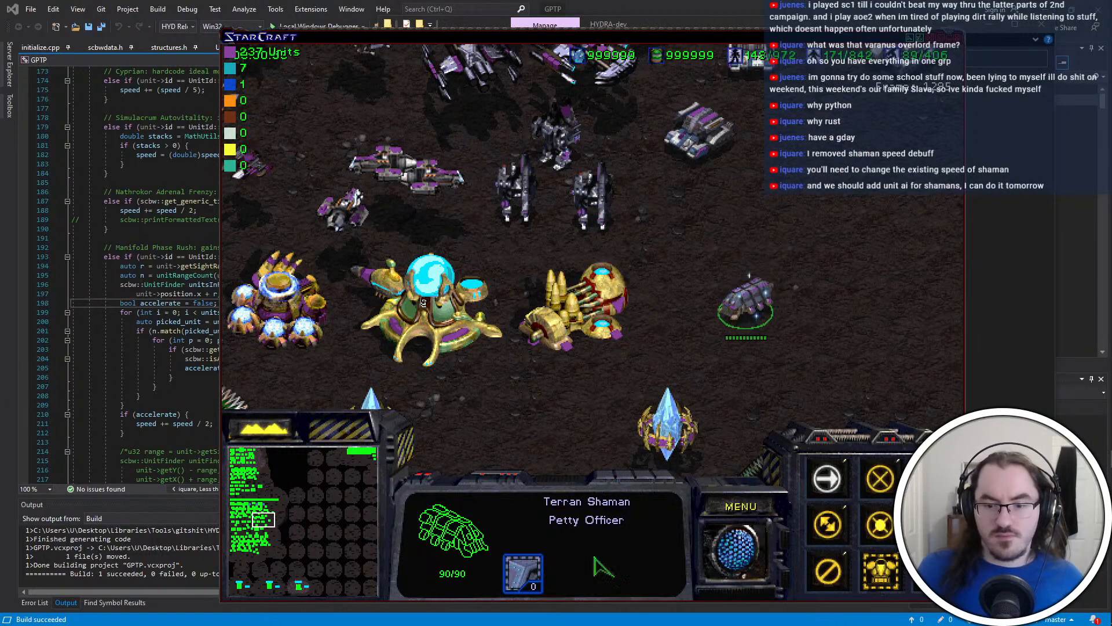
right_click(871, 325)
left_click(834, 577)
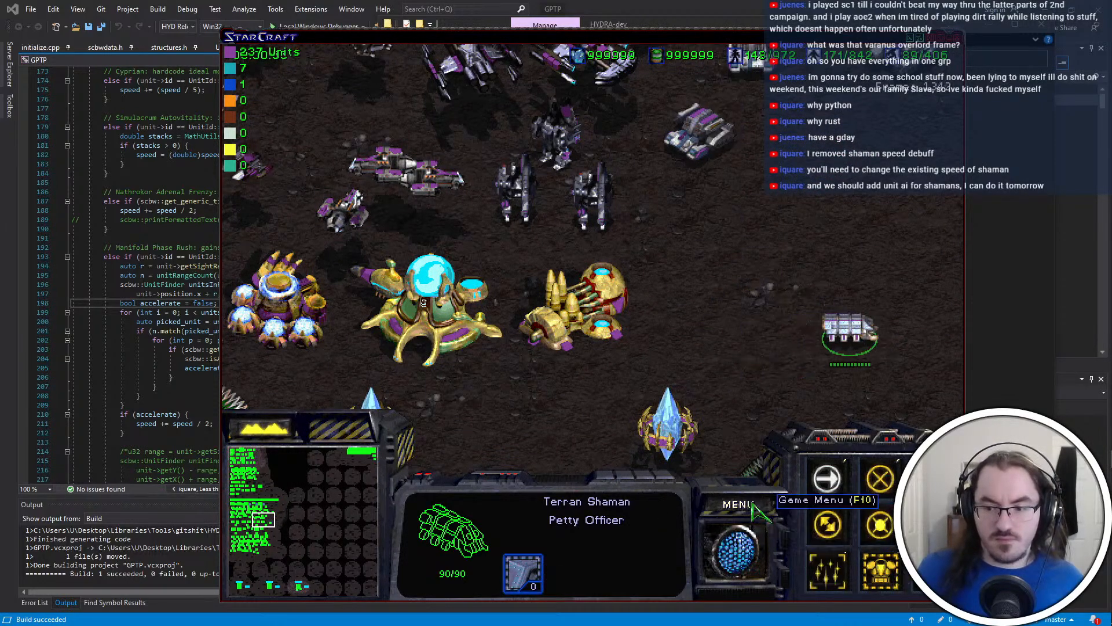
key("alt+F4")
left_click(705, 422)
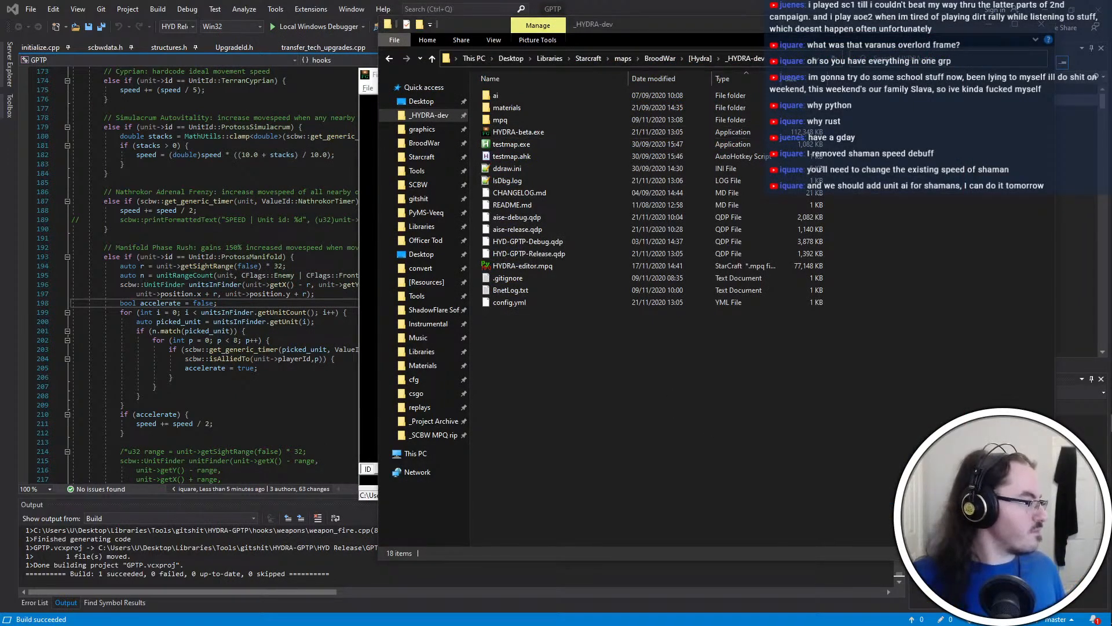
Close the Firegraft, Visual Studio and PyDAT windows that are no longer needed
left_click(772, 472)
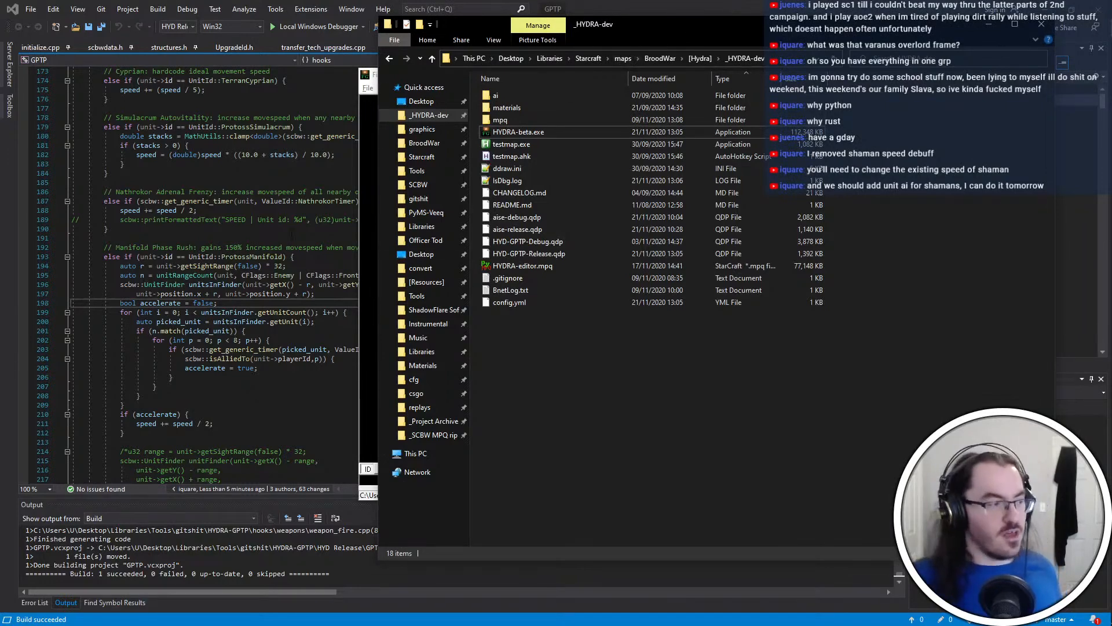
left_click(371, 491)
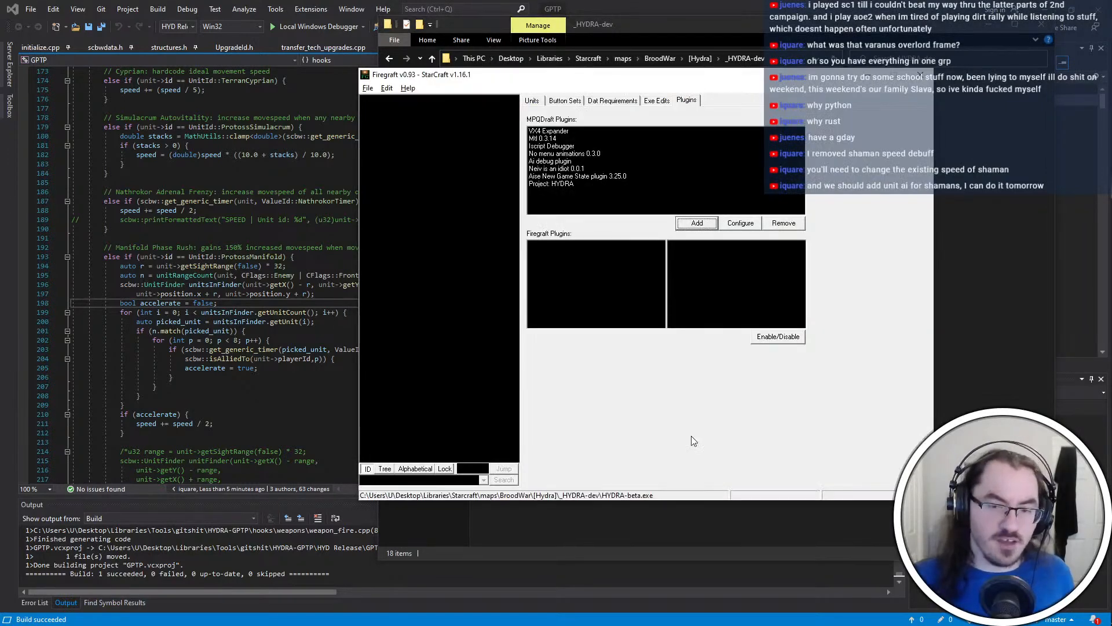
key("alt+Tab")
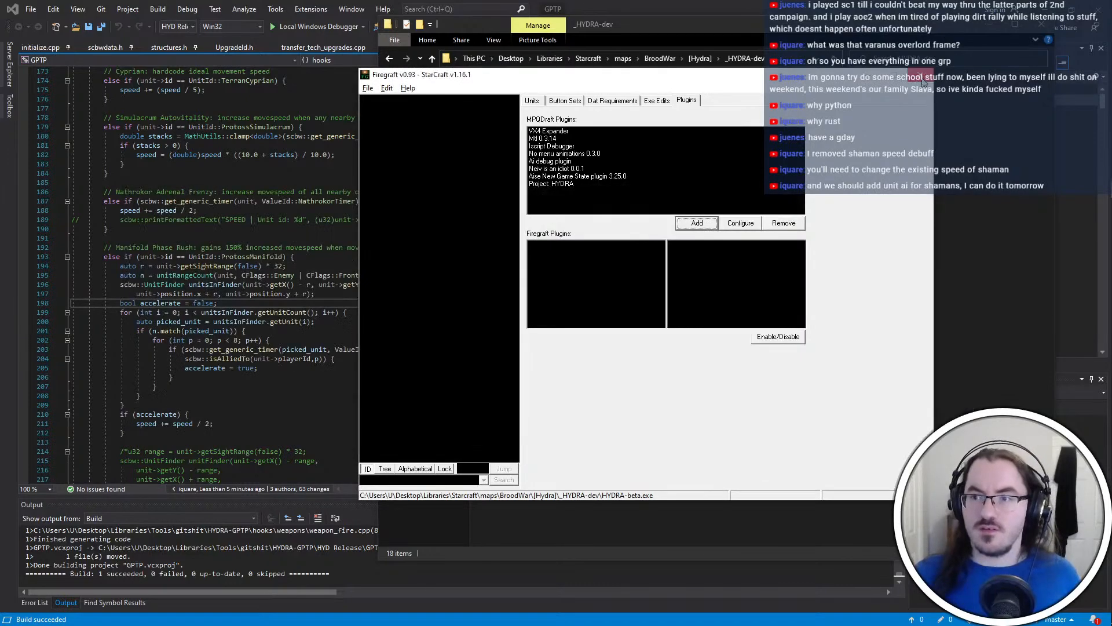
key("alt+Tab")
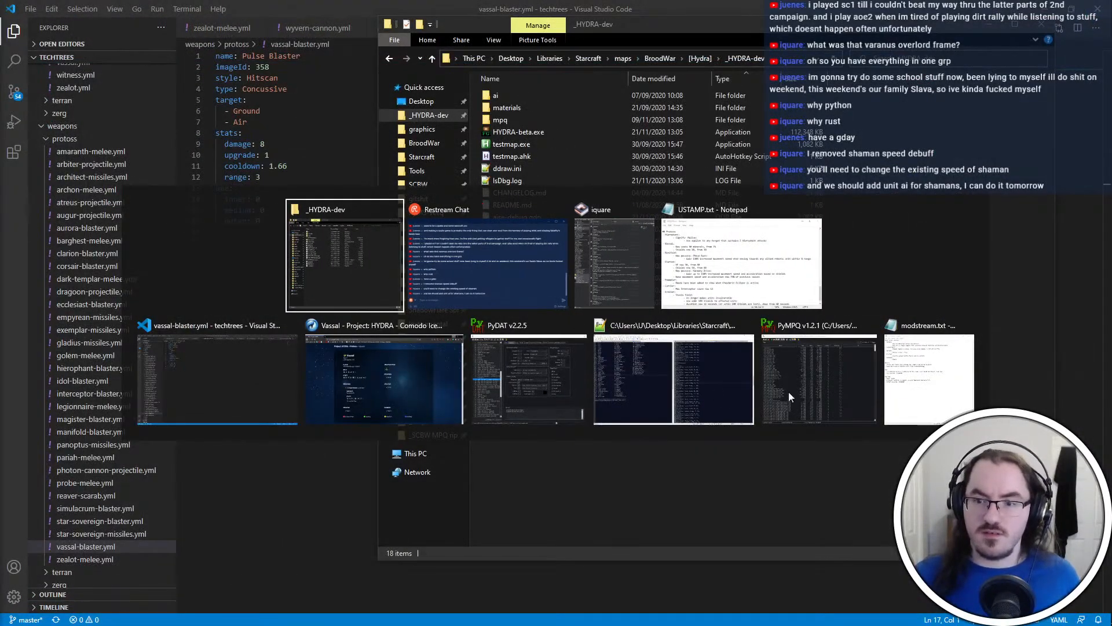
left_click(528, 380)
left_click(757, 75)
key("alt+Tab")
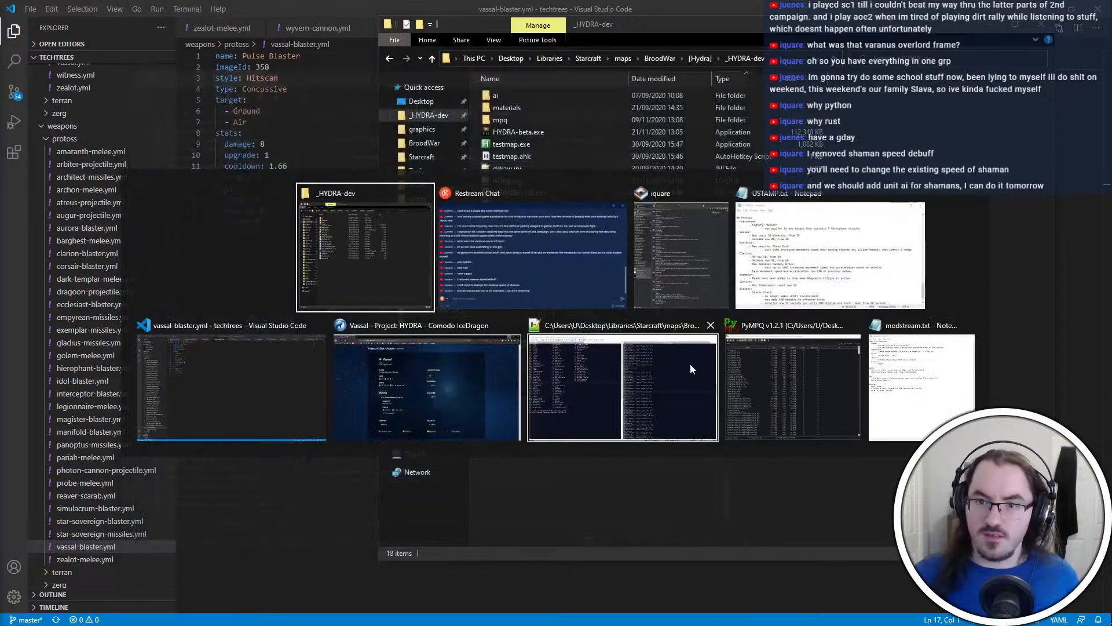
Open HYDRA-editor.mpq in PyMPQ and add the arr folder's flingy, images, orders, sprites, techdata, units, upgrades and weapons .dat files
left_click(743, 409)
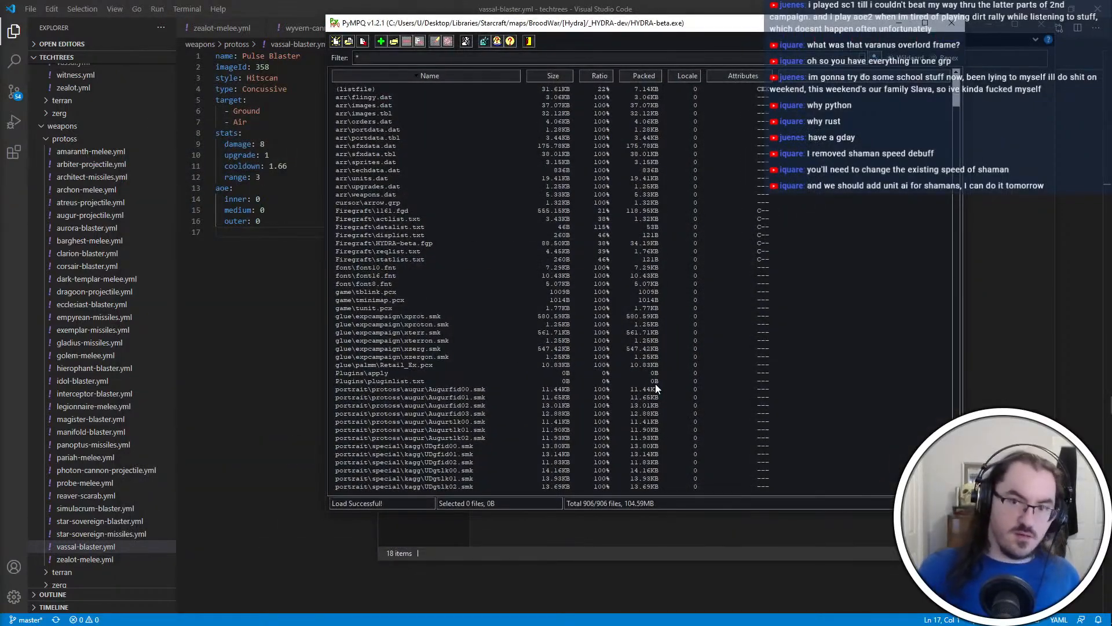
left_click(996, 232)
double_click(539, 267)
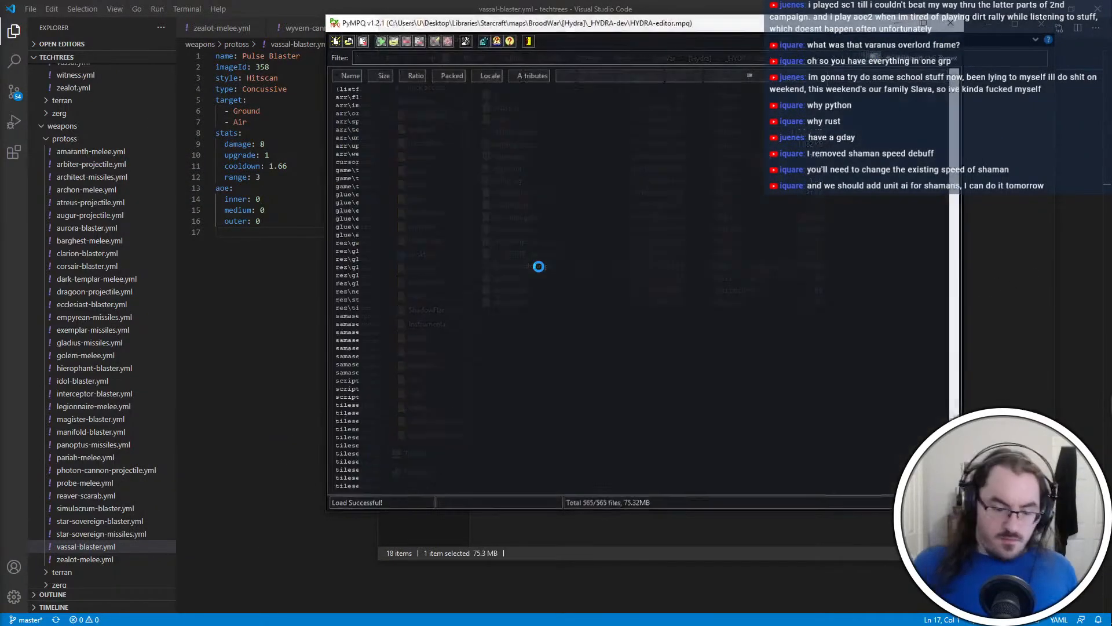
key("Insert")
left_click(516, 134)
key("ctrl+a")
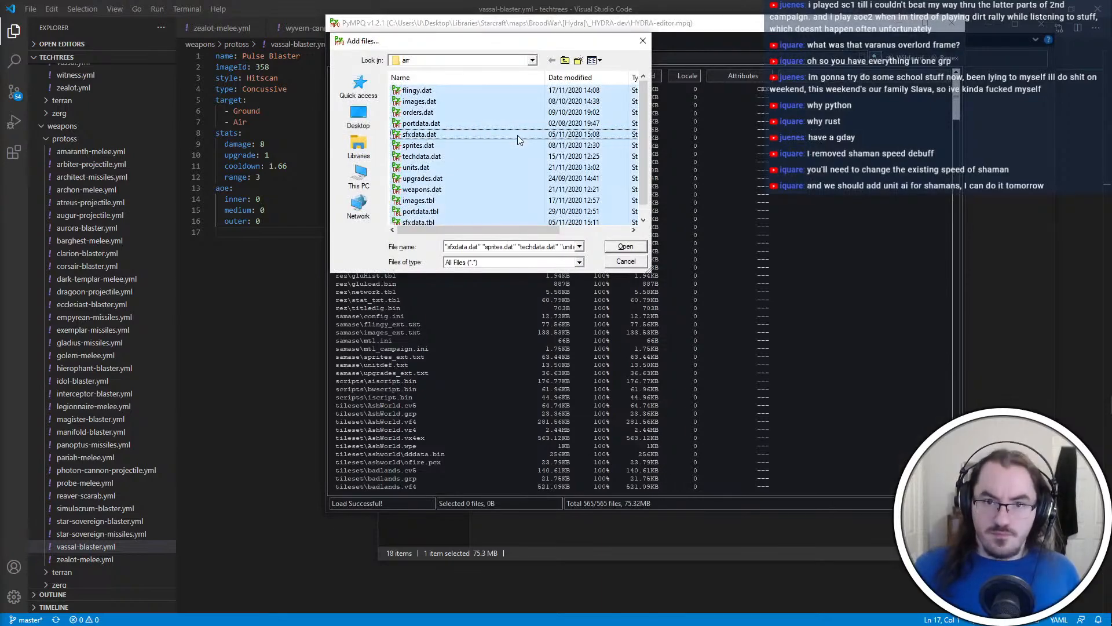
left_click(437, 92)
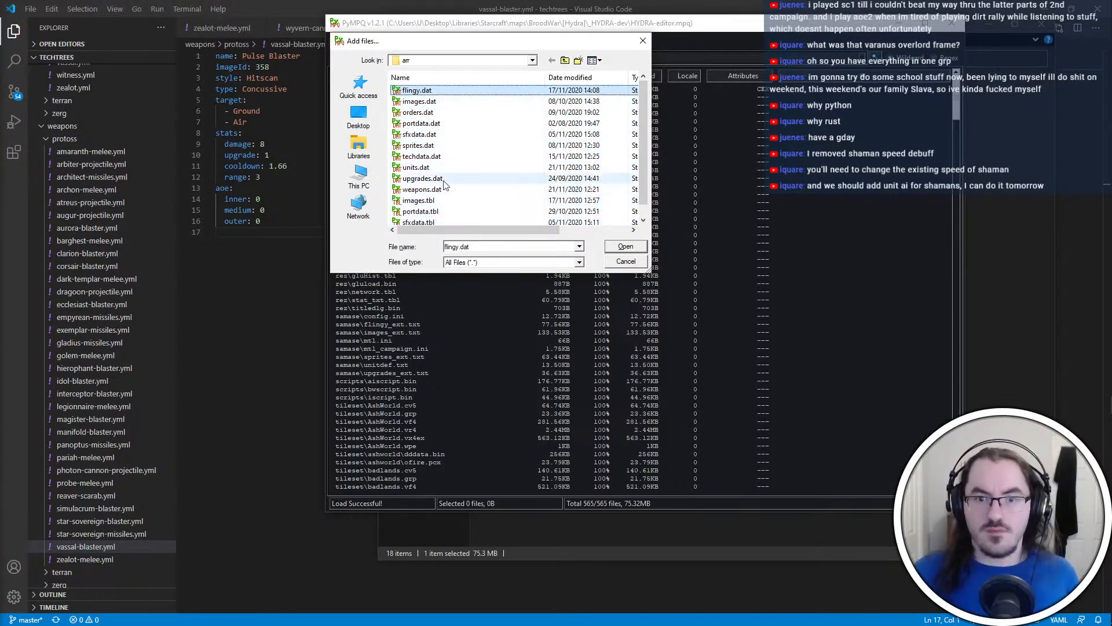
left_click(452, 189, "shift")
key("Return")
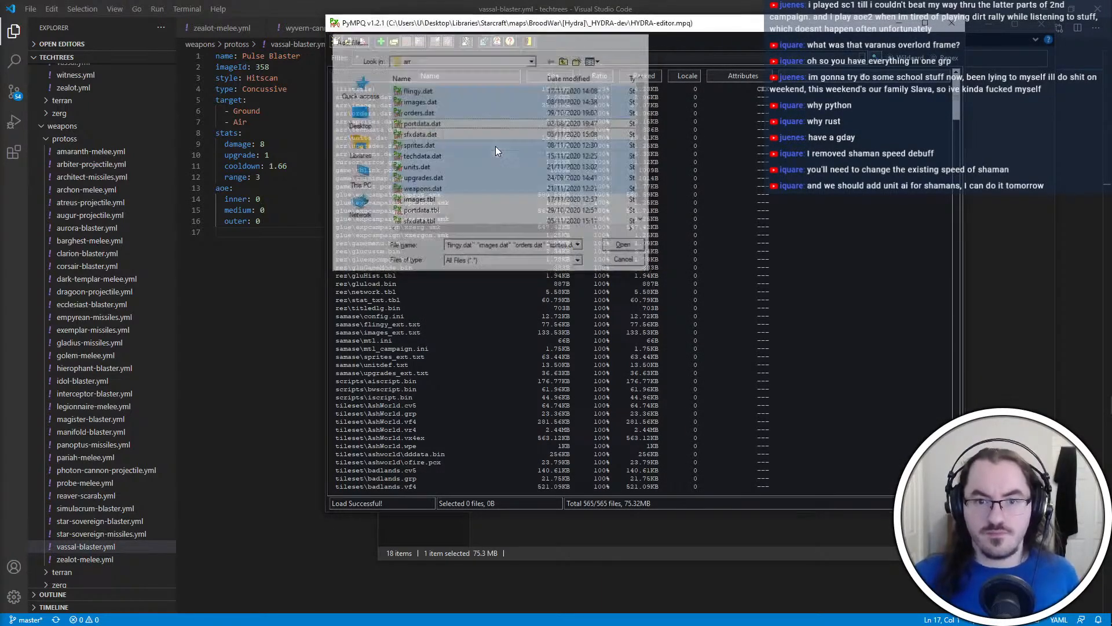
Add stat_txt.tbl from the rez folder to HYDRA-editor.mpq, and close the archive
key("Insert")
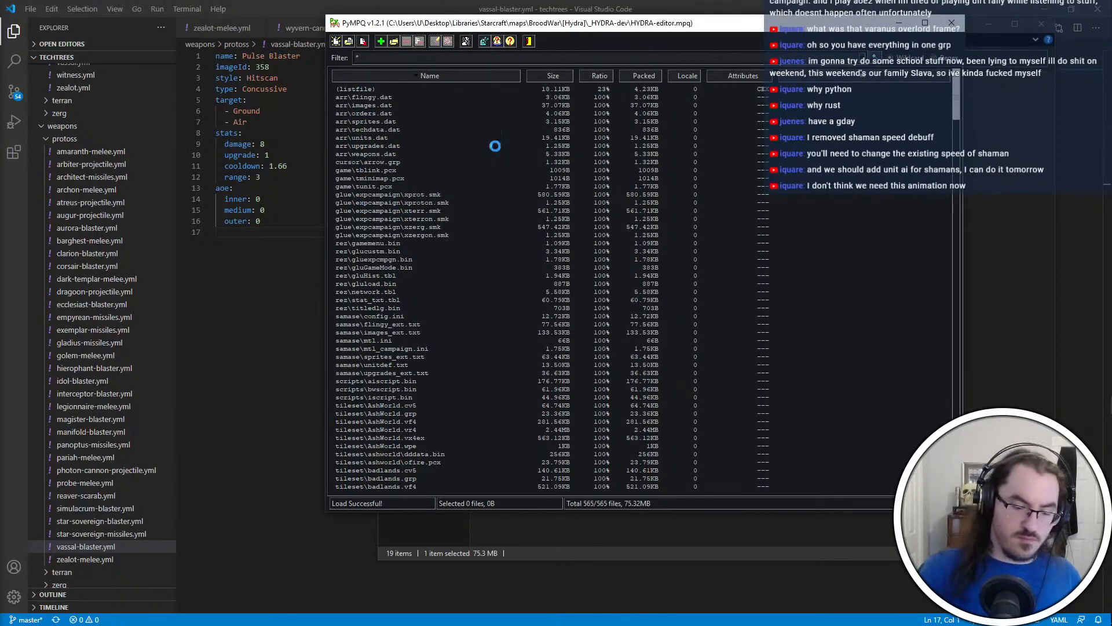
left_click(565, 60)
double_click(463, 142)
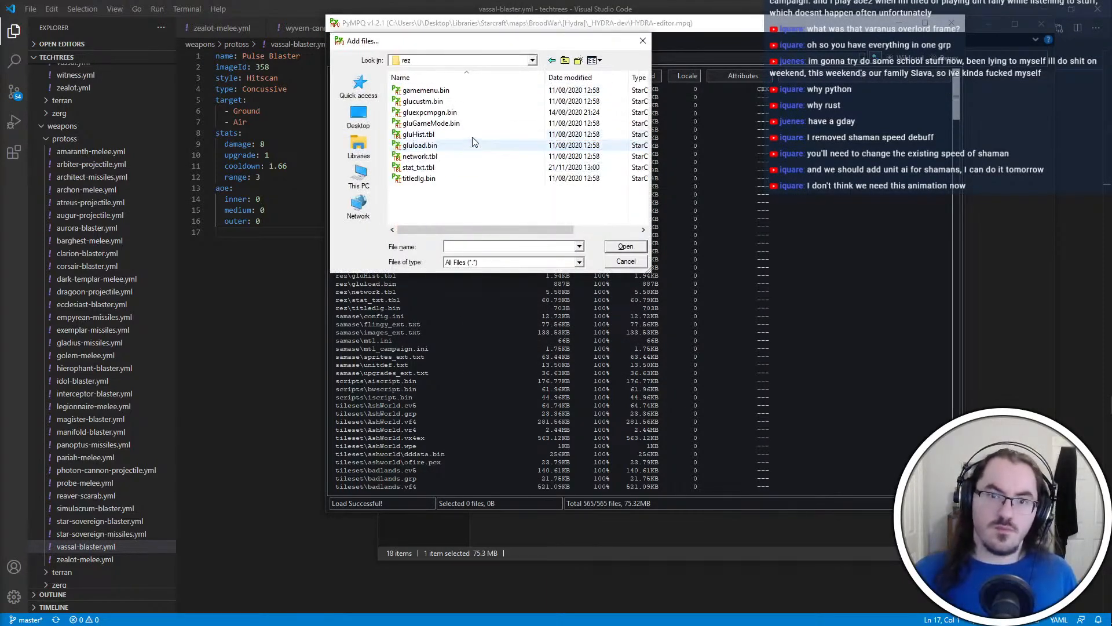
double_click(439, 167)
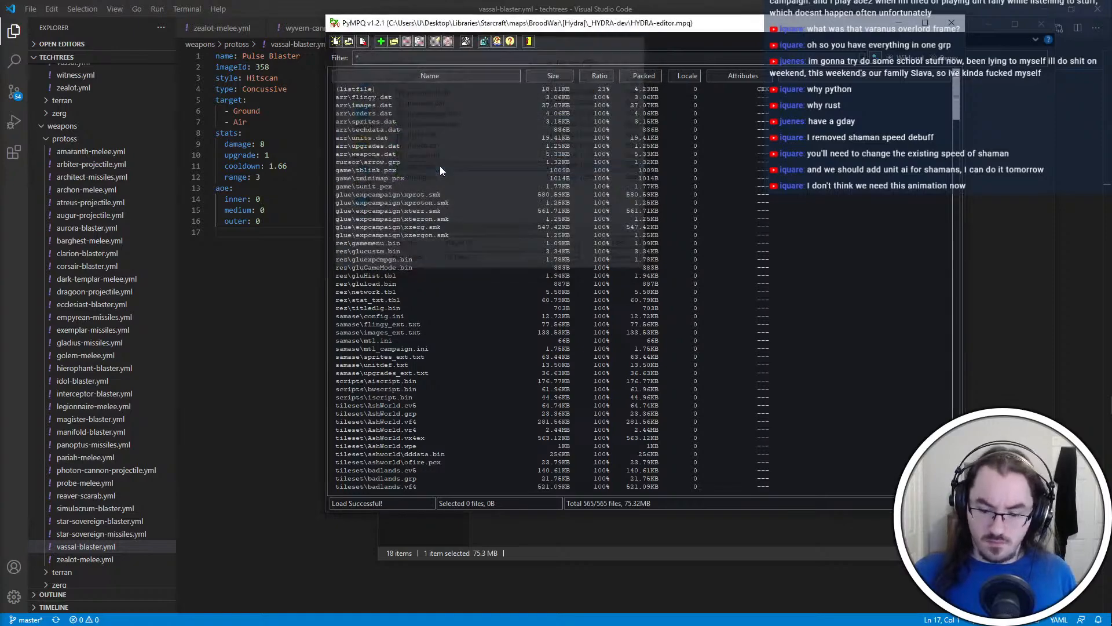
key("Return")
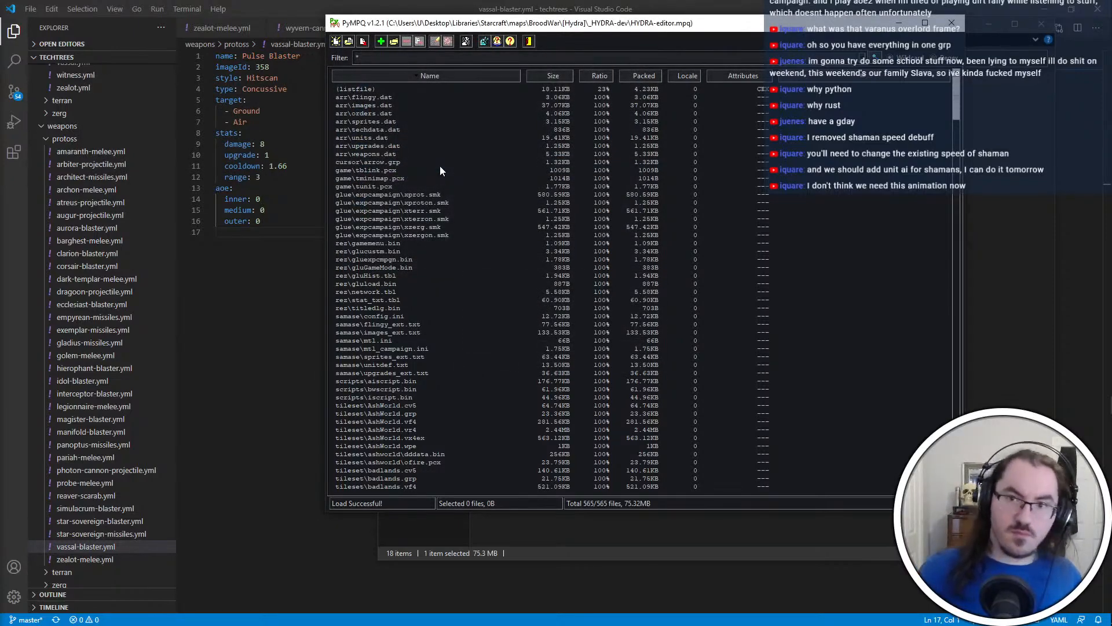
left_click(951, 24)
In the Git client, stage all _HYDRA-dev changes, commit them as "Release candidate for 21 Nov", and push master to origin
key("ctrl+super+Right")
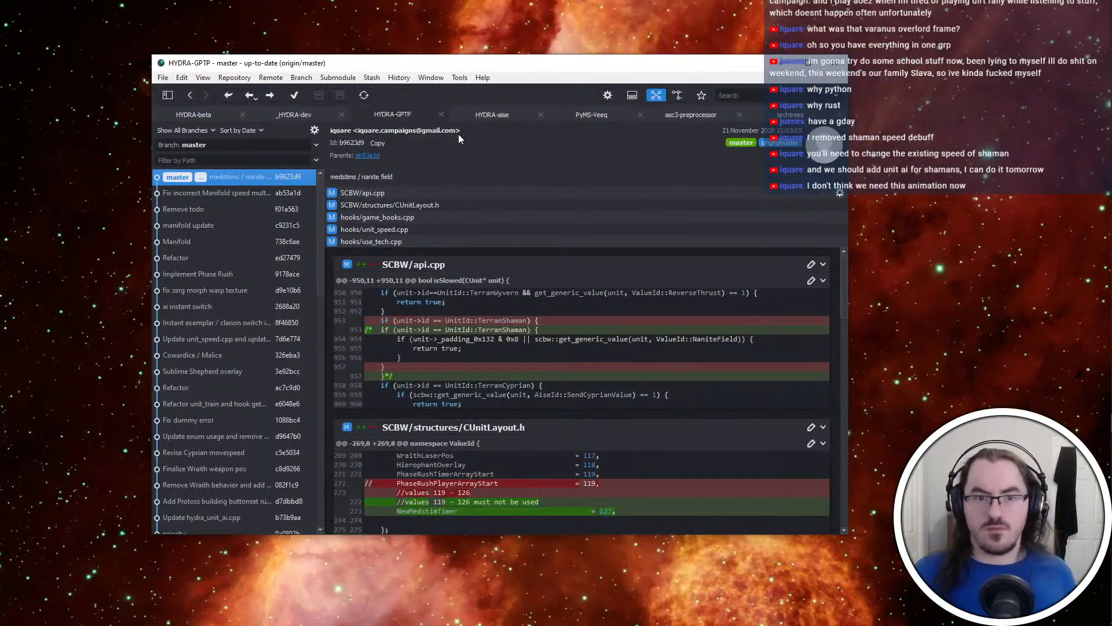
left_click(315, 119)
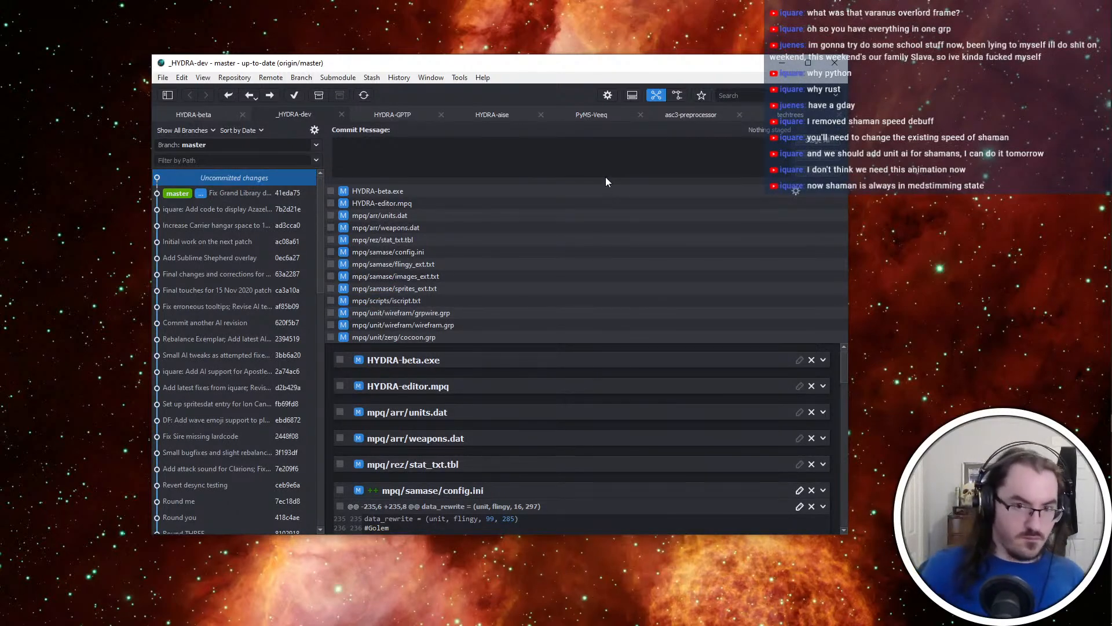
key("ctrl+shift+a")
type("Re")
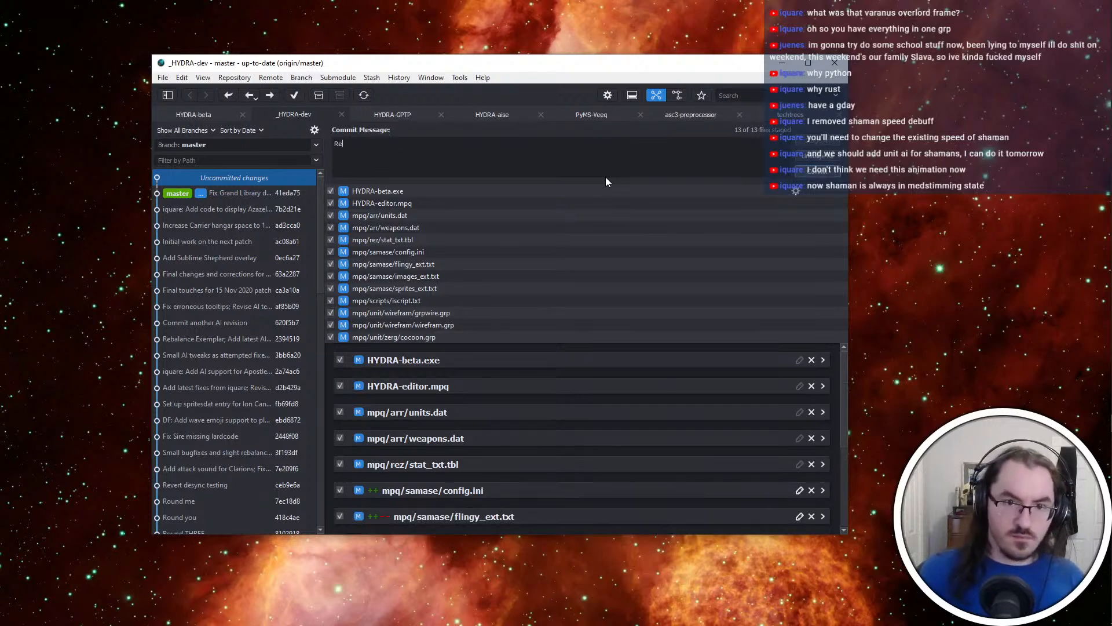
type("lease candidate for 21 Nov")
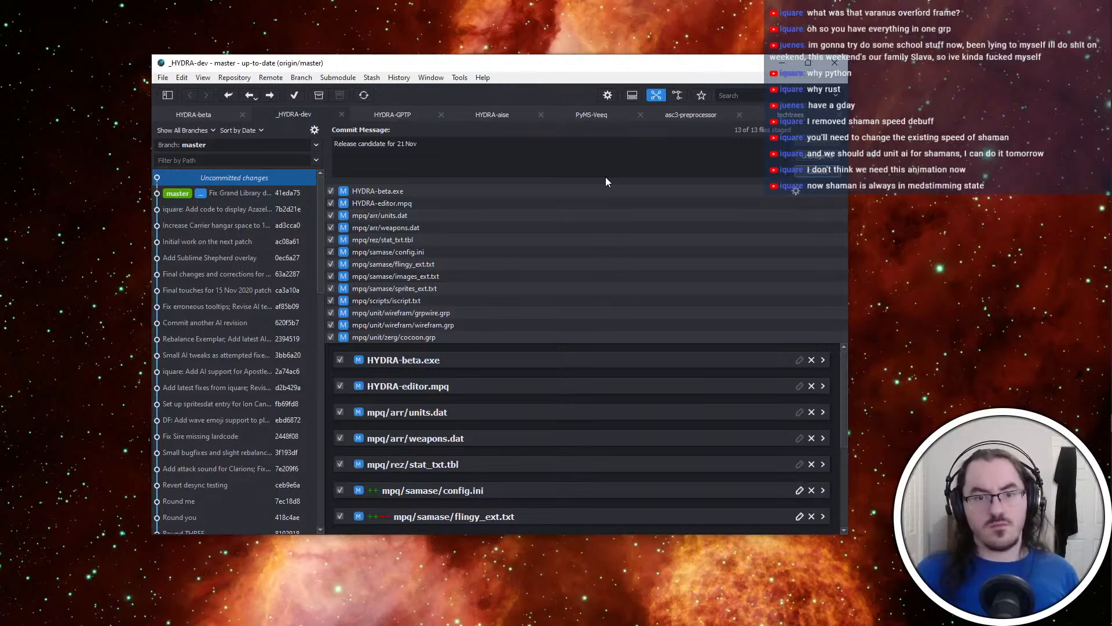
key("ctrl+Return")
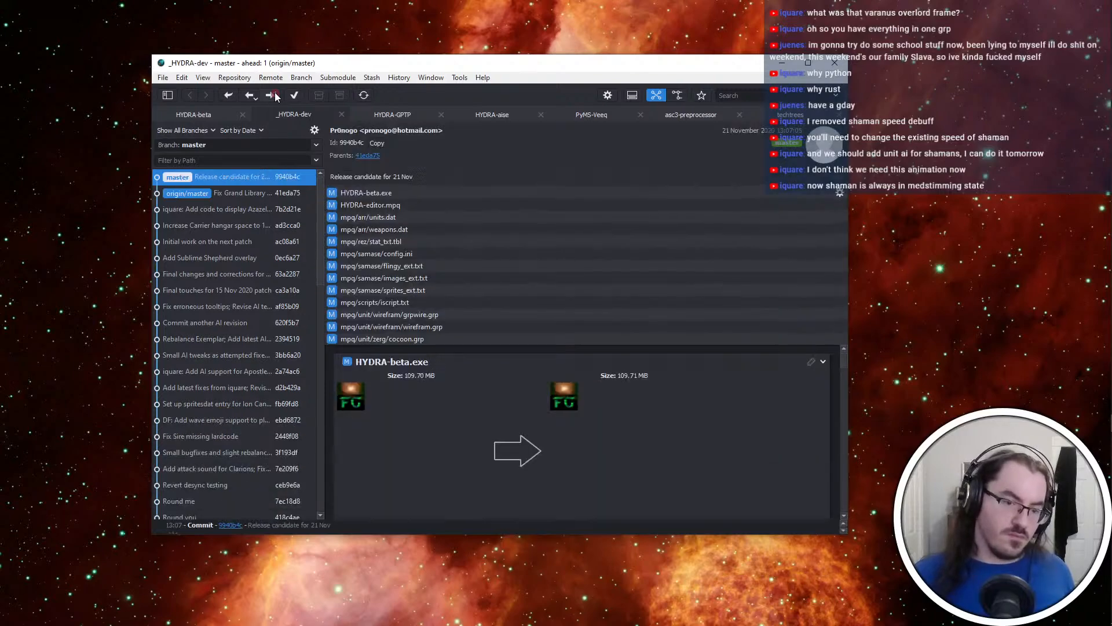
left_click(275, 96)
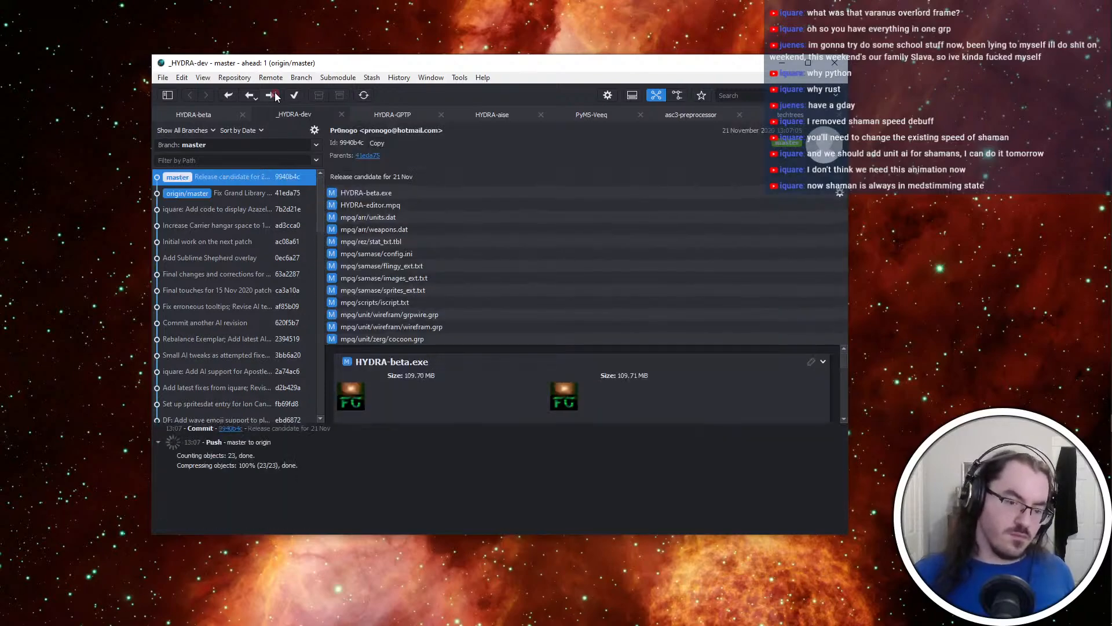
Return to the _HYDRA-dev folder and launch HYDRA-beta.exe for another in-game test
key("ctrl+super+Left")
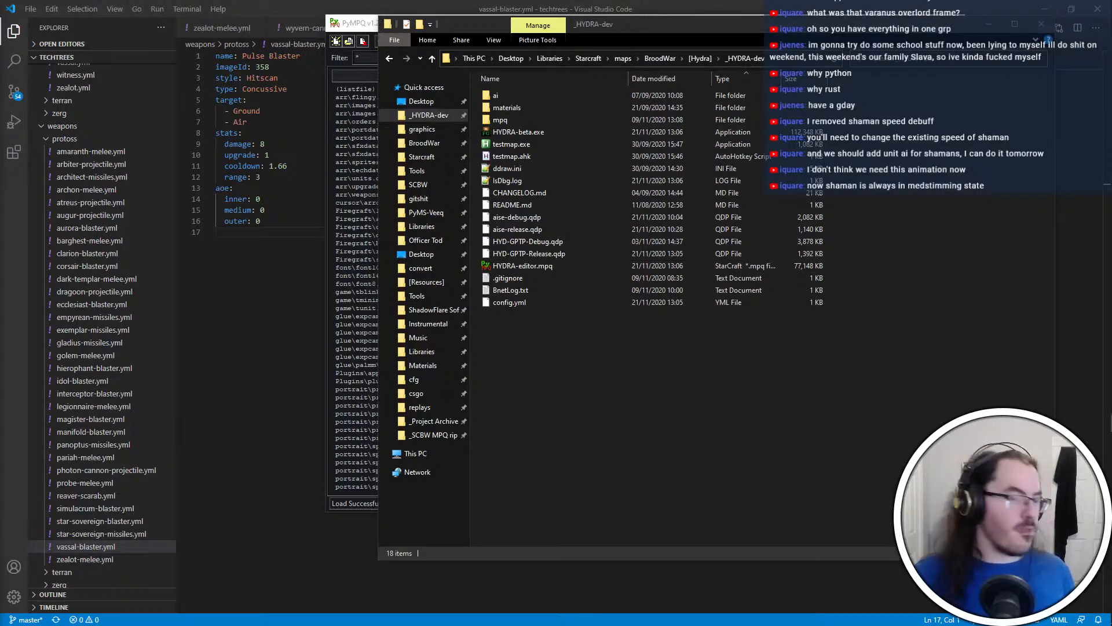
left_click(261, 342)
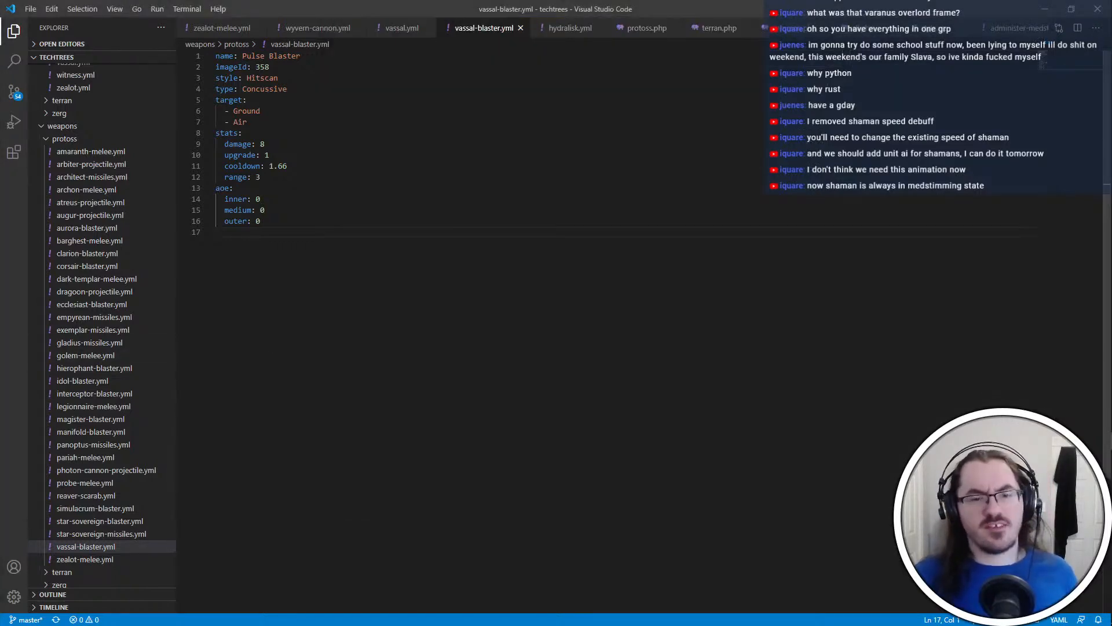
key("alt+Tab")
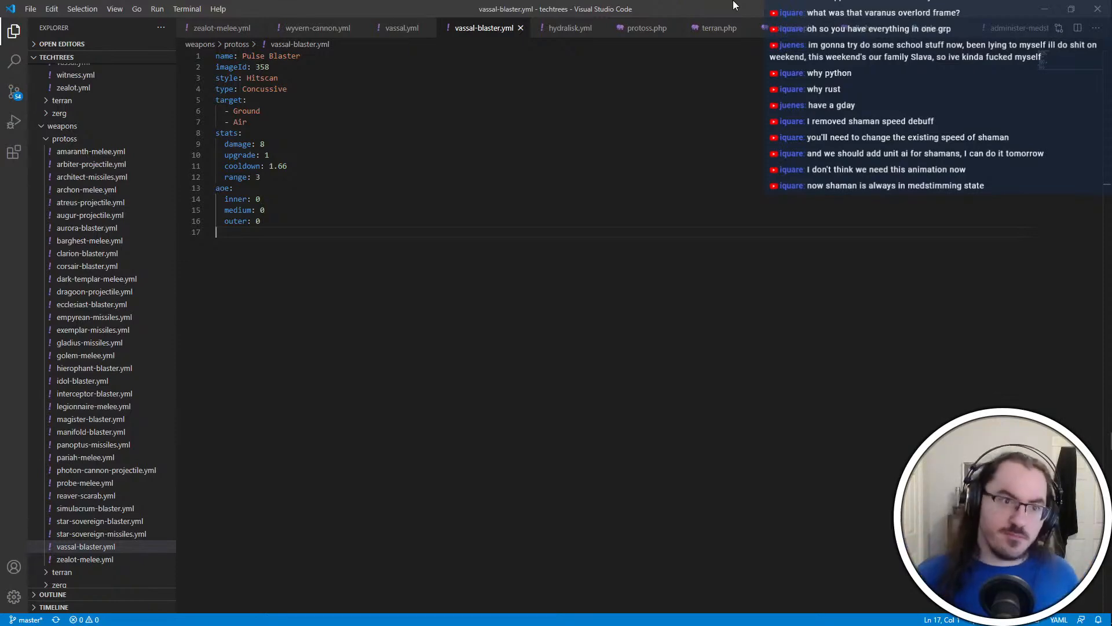
key("alt+Tab")
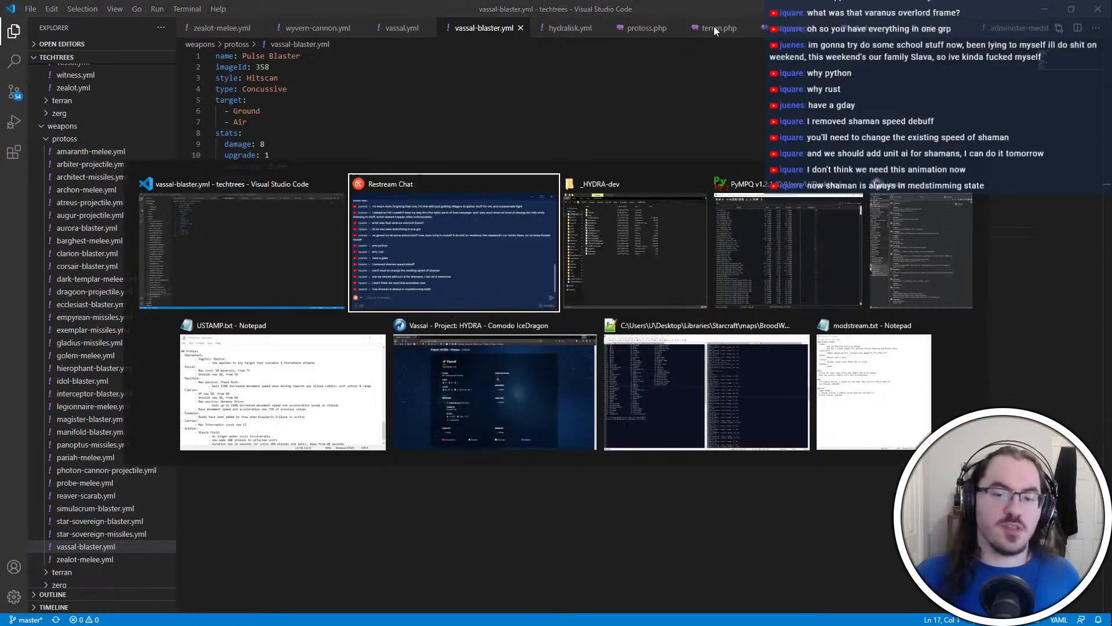
left_click(769, 290)
key("alt+Tab")
left_click(744, 275)
double_click(487, 132)
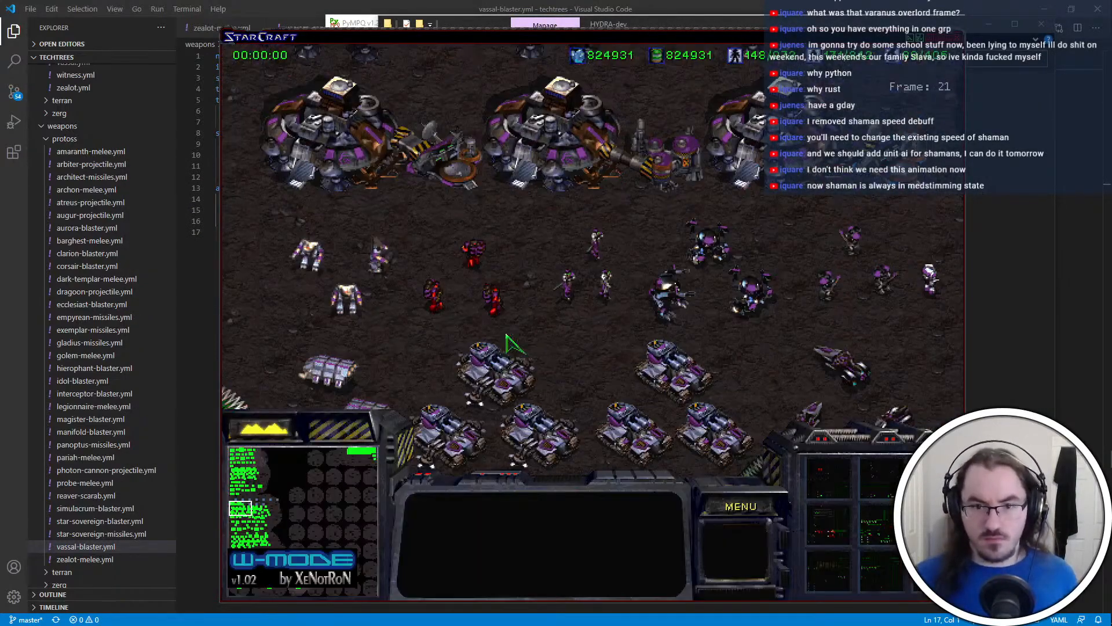
Activate and deactivate the Nanite Field on the Shaman near the tanks to check its animation, then exit the game
left_click(331, 370)
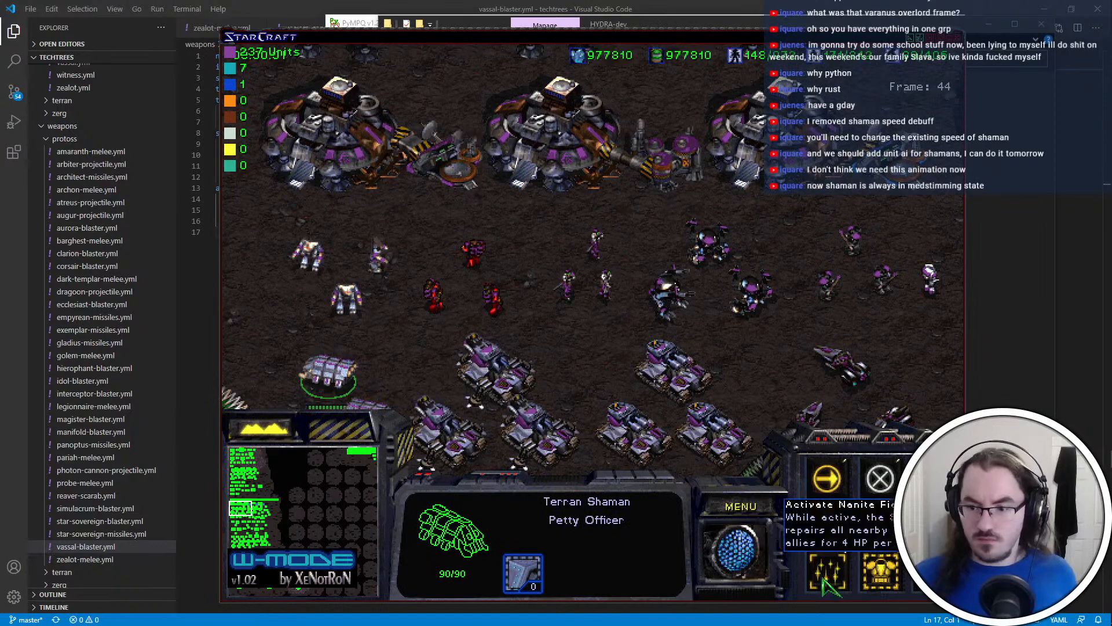
left_click(841, 578)
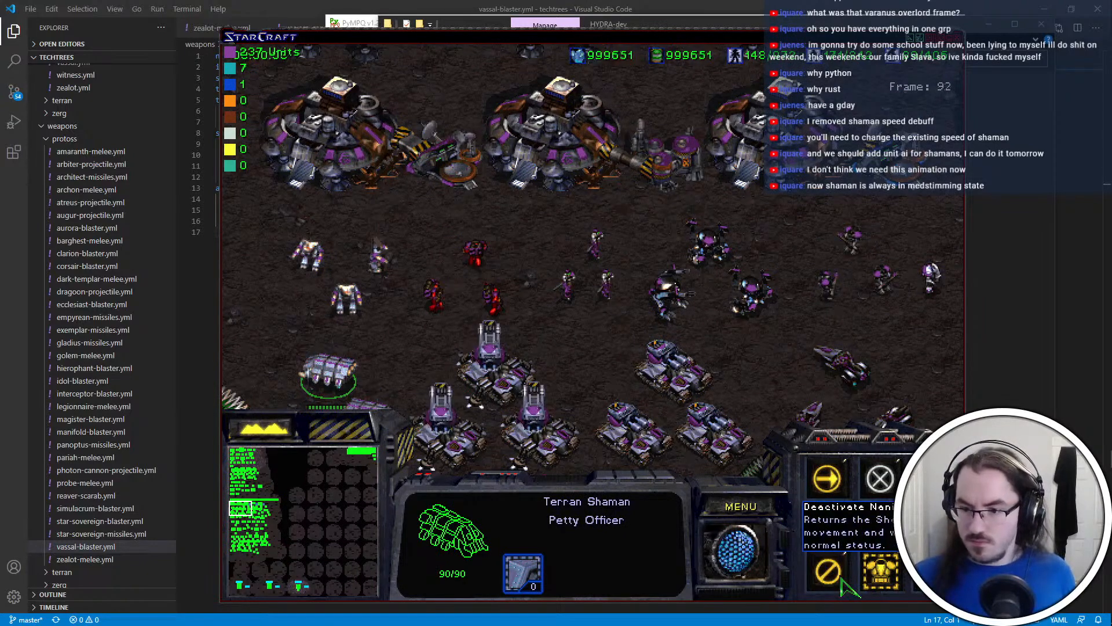
left_click(841, 579)
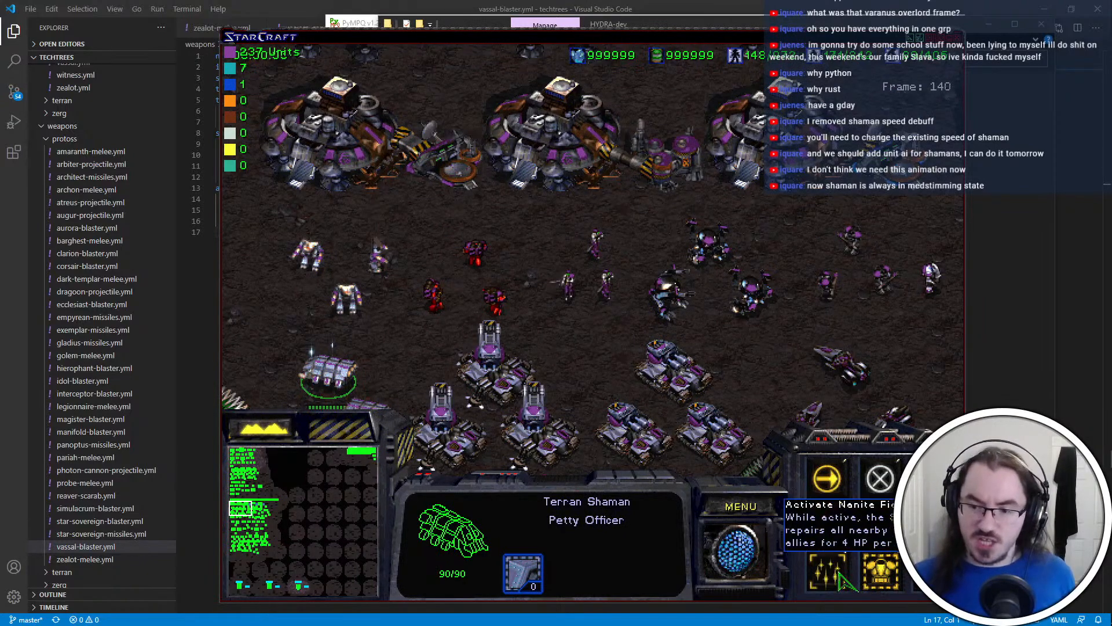
key("F10")
key("e")
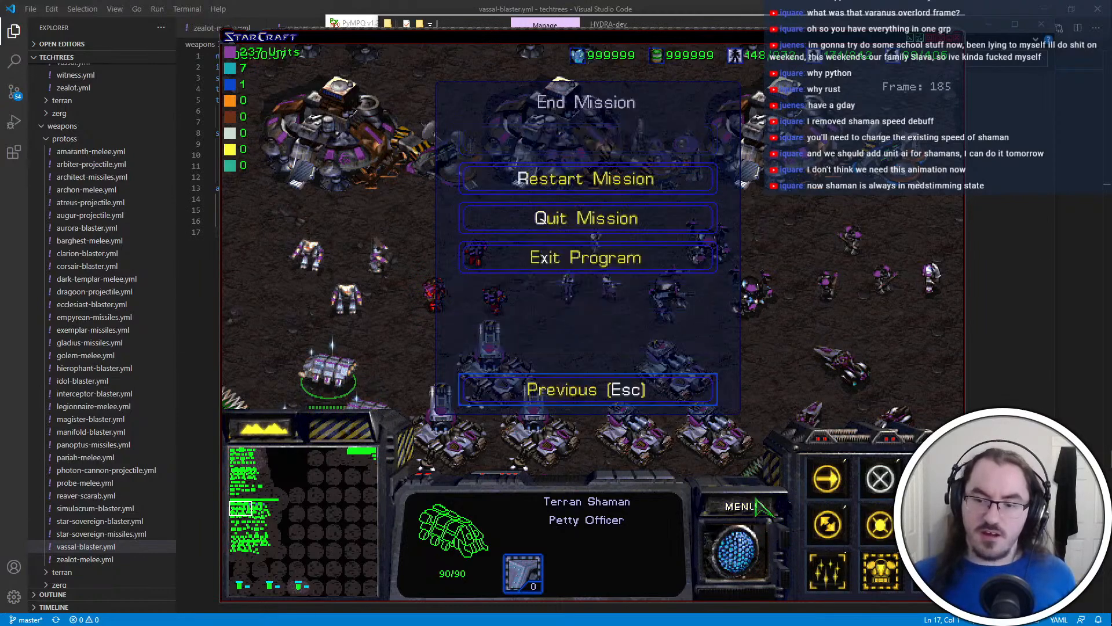
key("x")
key("x")
Open the GPTP solution in Visual Studio and open the buttonsets.h file from it
left_click(1108, 208)
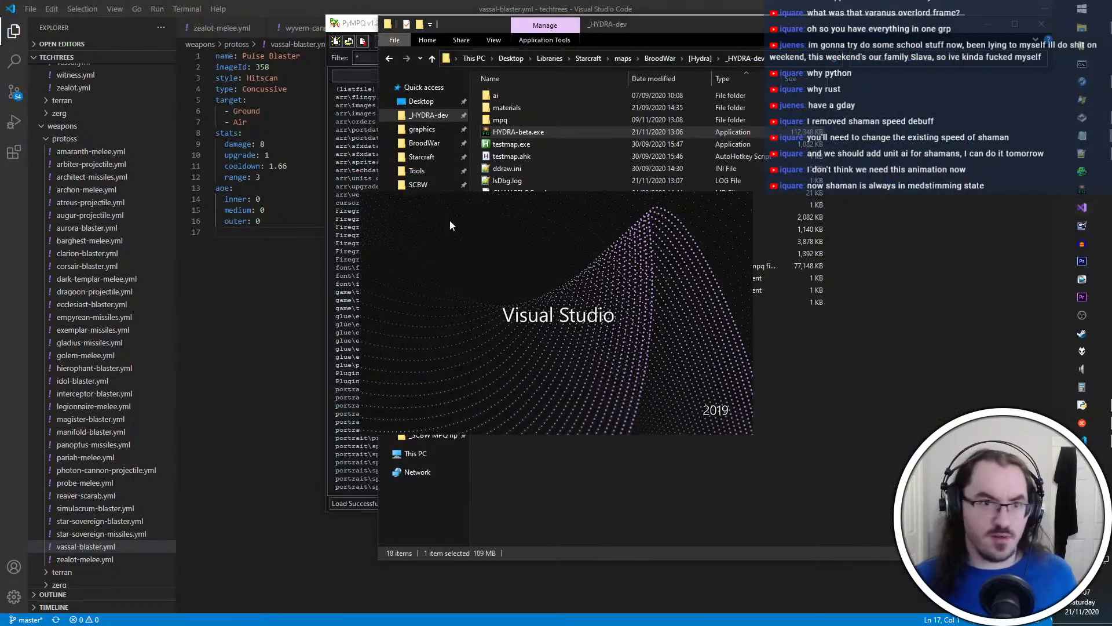
left_click(472, 270)
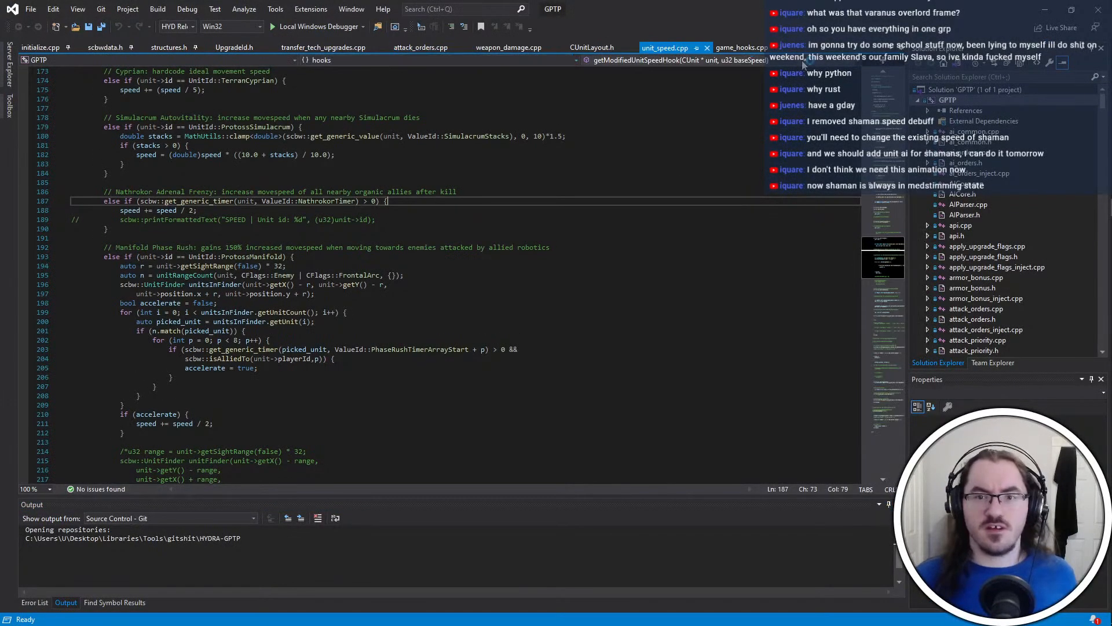
scroll(1000, 250, "down", 10)
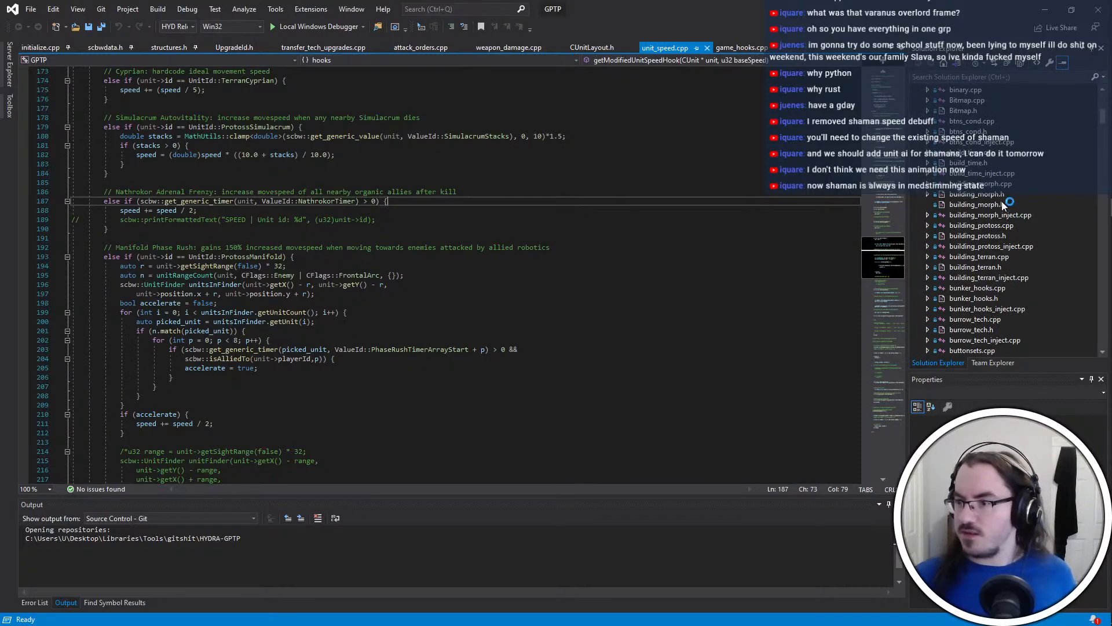
scroll(1011, 250, "down", 2)
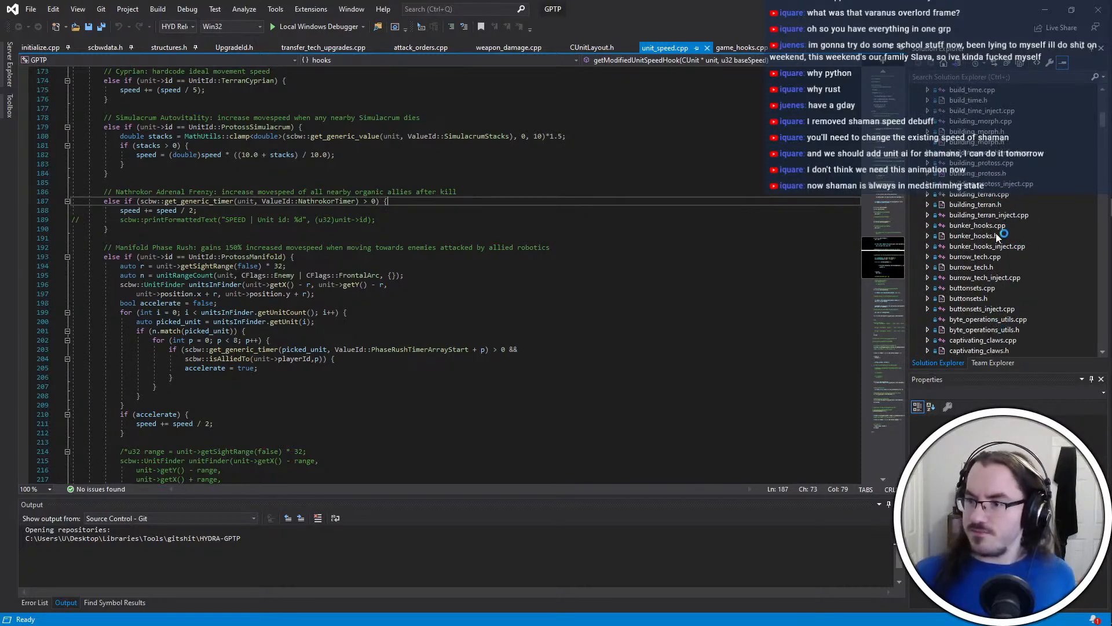
double_click(979, 298)
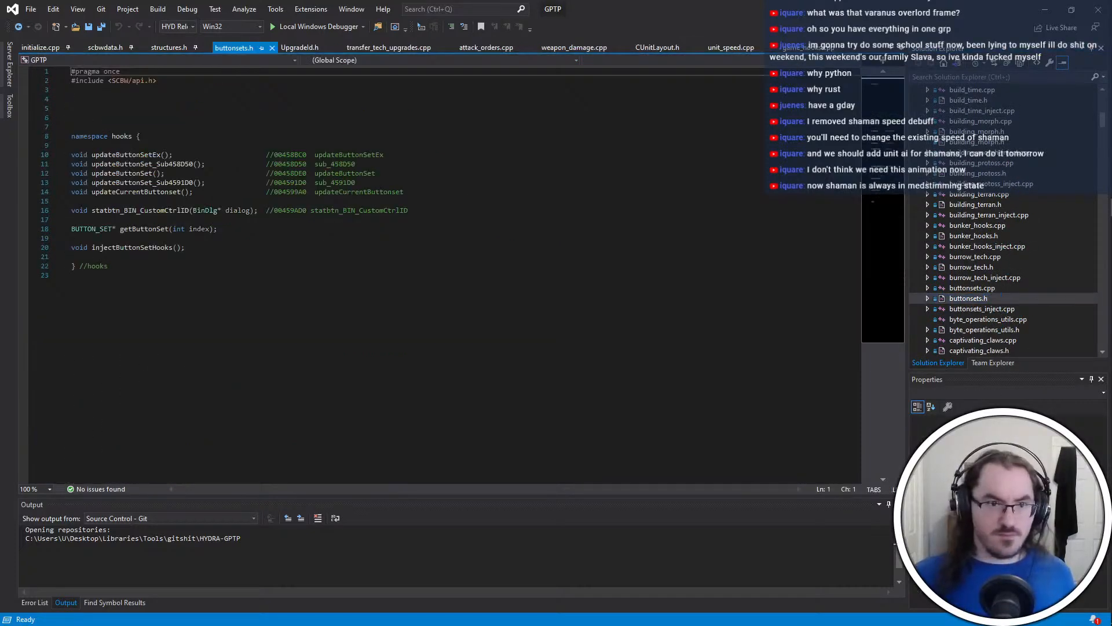
Open buttonsets.cpp and examine how the updateButtonSet function assigns button sets
double_click(995, 288)
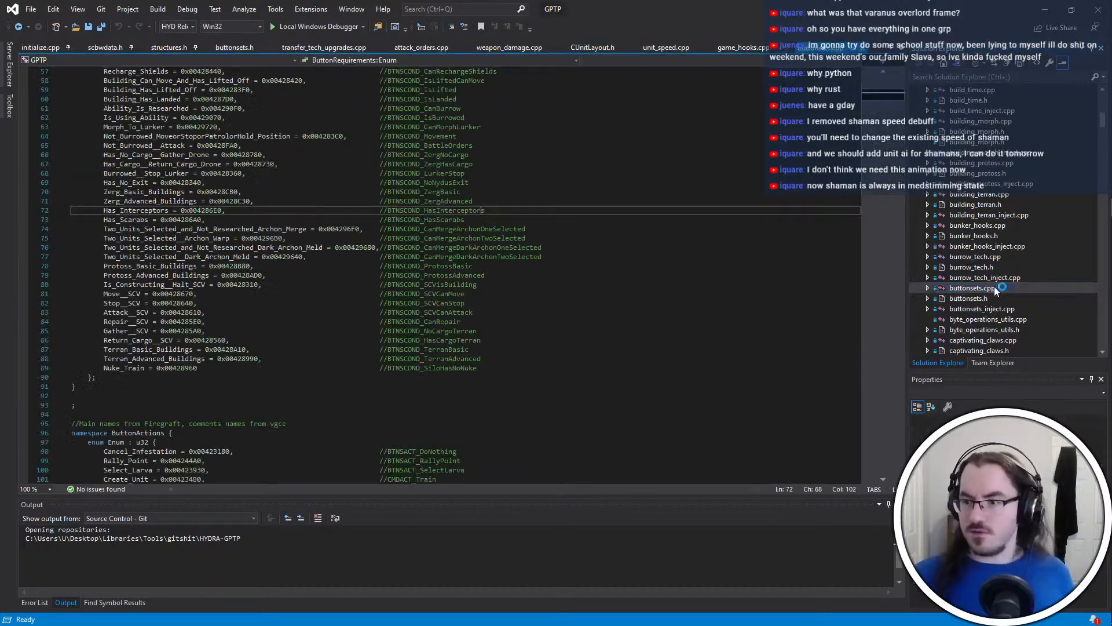
scroll(498, 350, "down", 8)
scroll(505, 379, "up", 20)
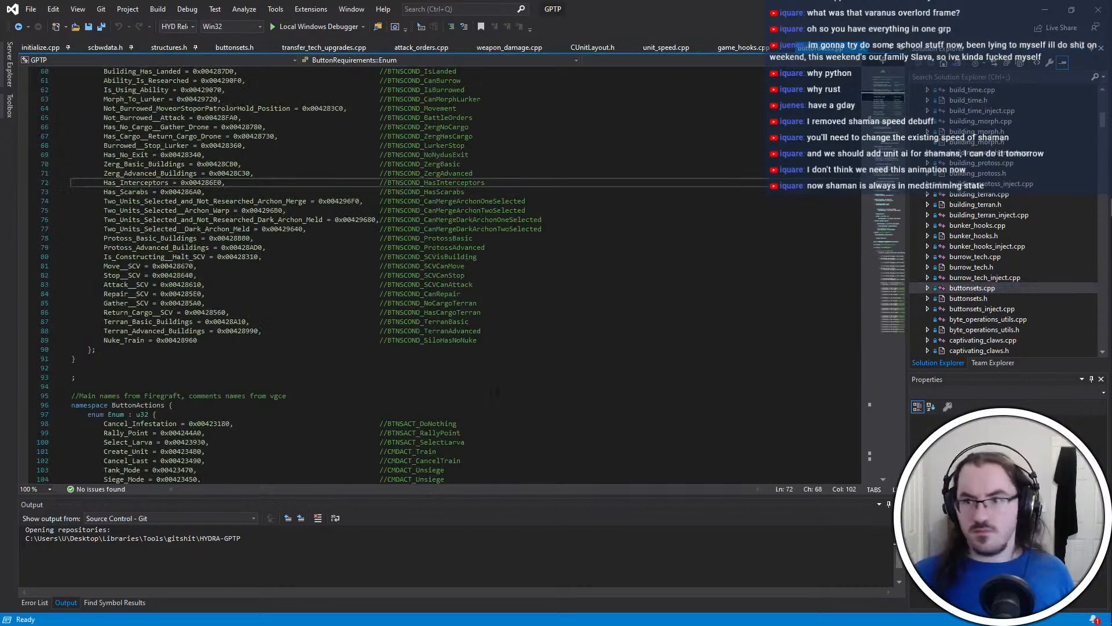
scroll(527, 413, "down", 20)
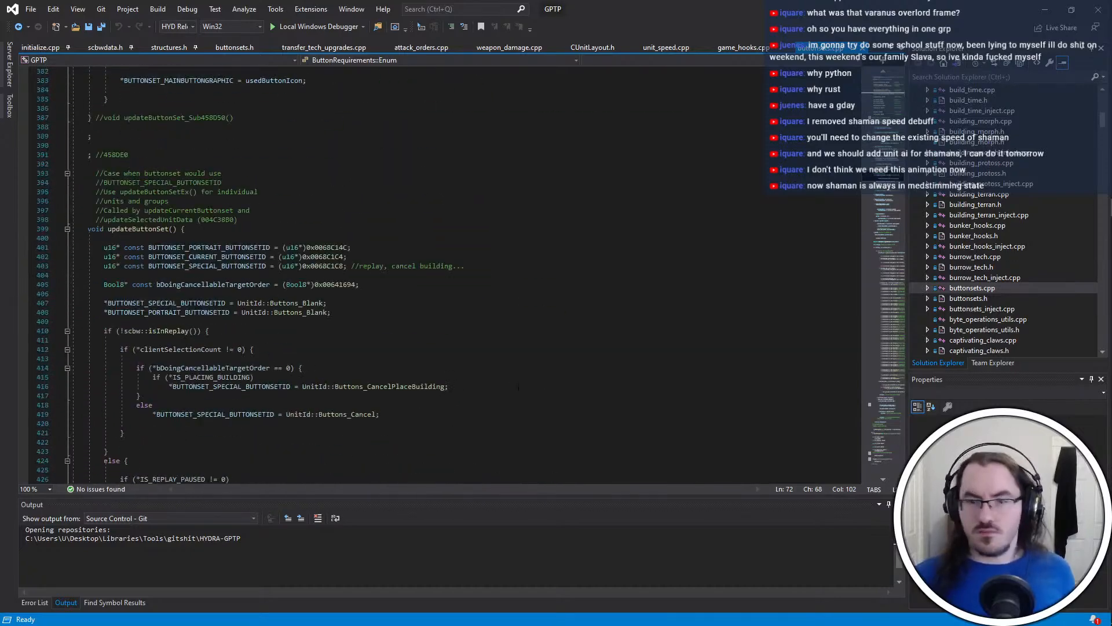
left_click(532, 184)
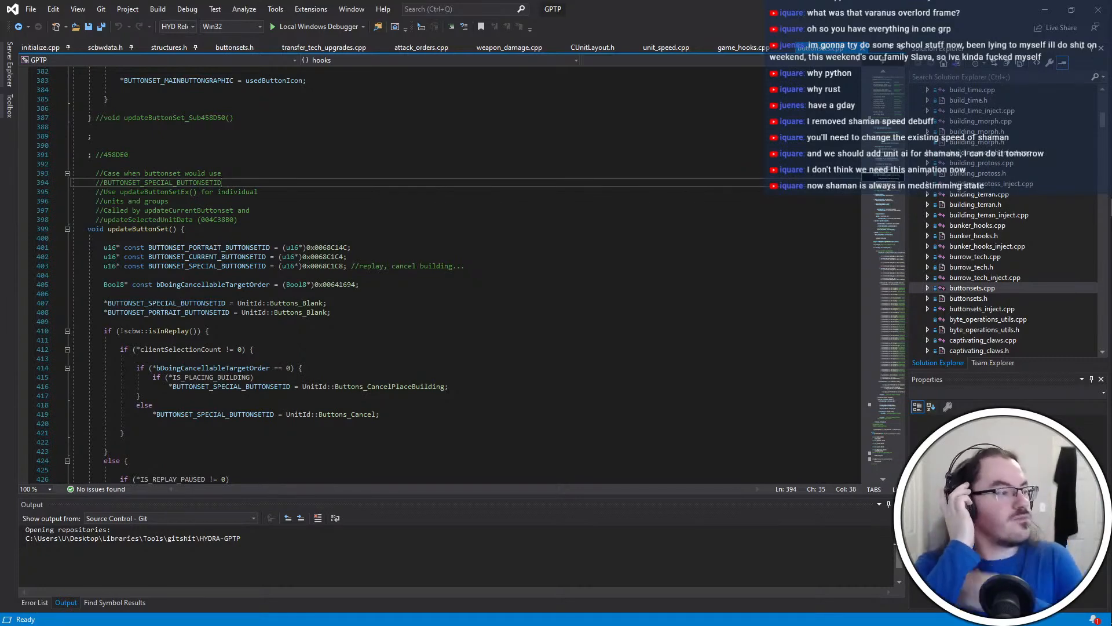
scroll(728, 312, "down", 3)
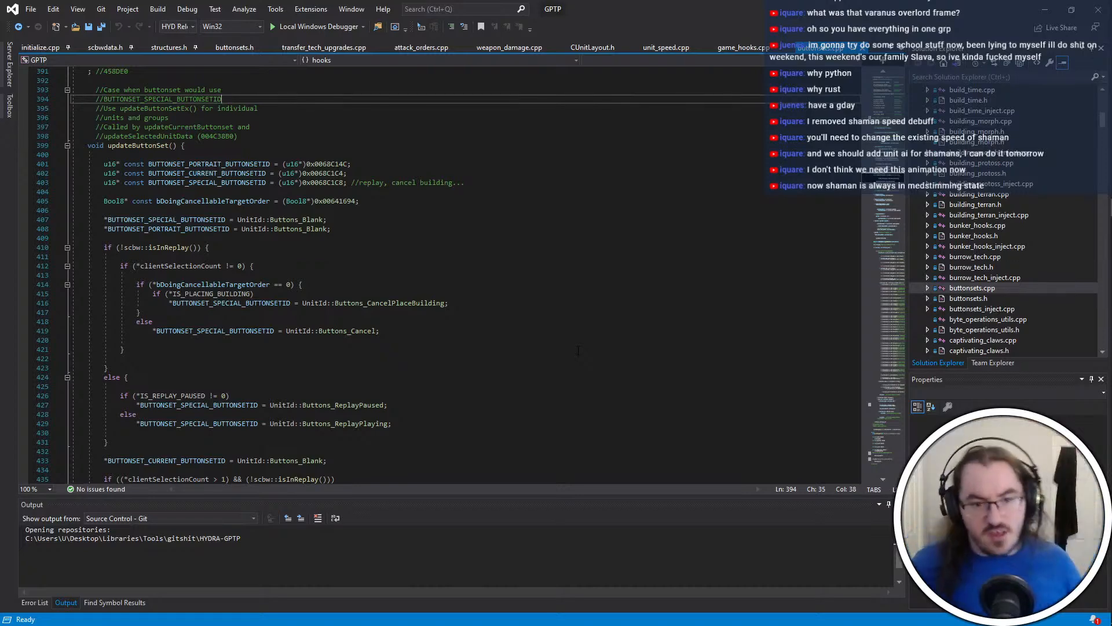
Return to the _HYDRA-dev folder and open stat_txt.tbl from mpq\rez in PyTBL
key("alt+Tab")
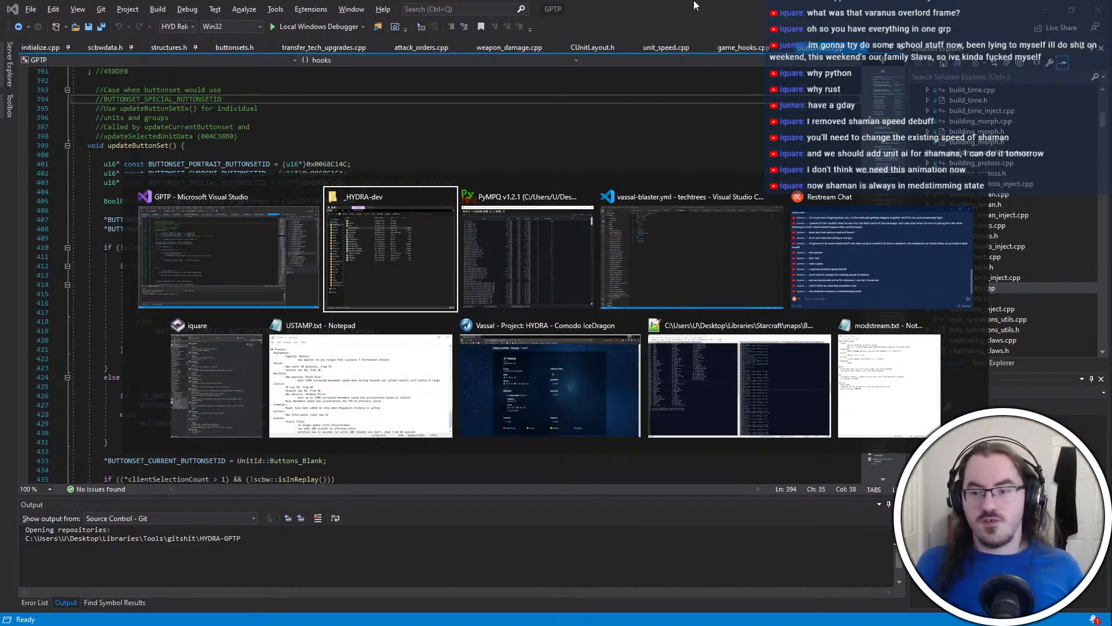
left_click(399, 278)
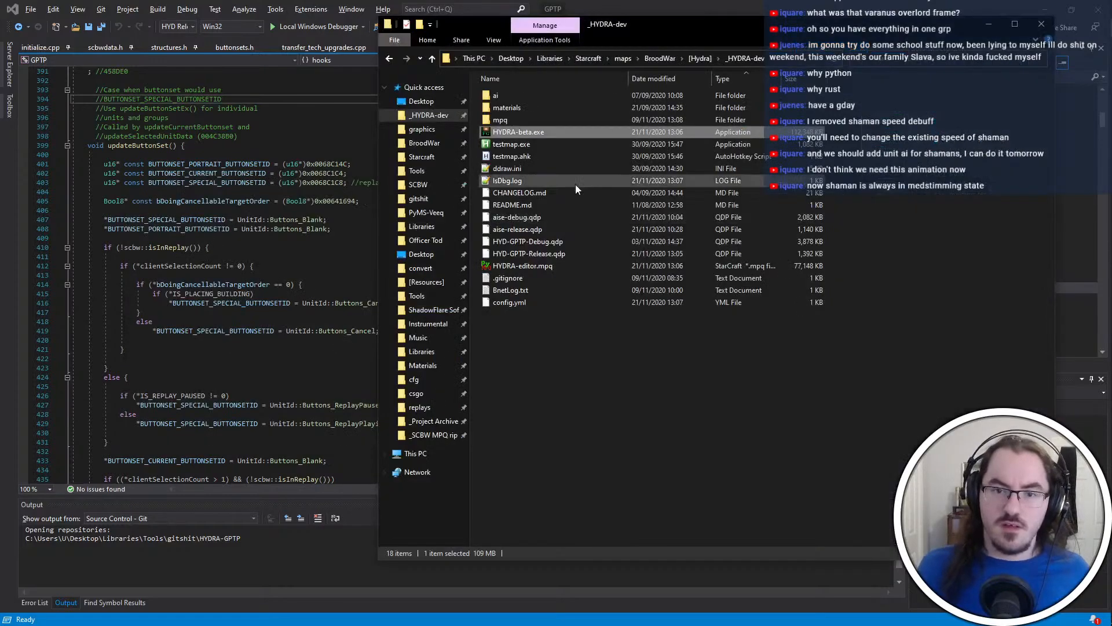
double_click(533, 118)
double_click(533, 118)
double_click(533, 120)
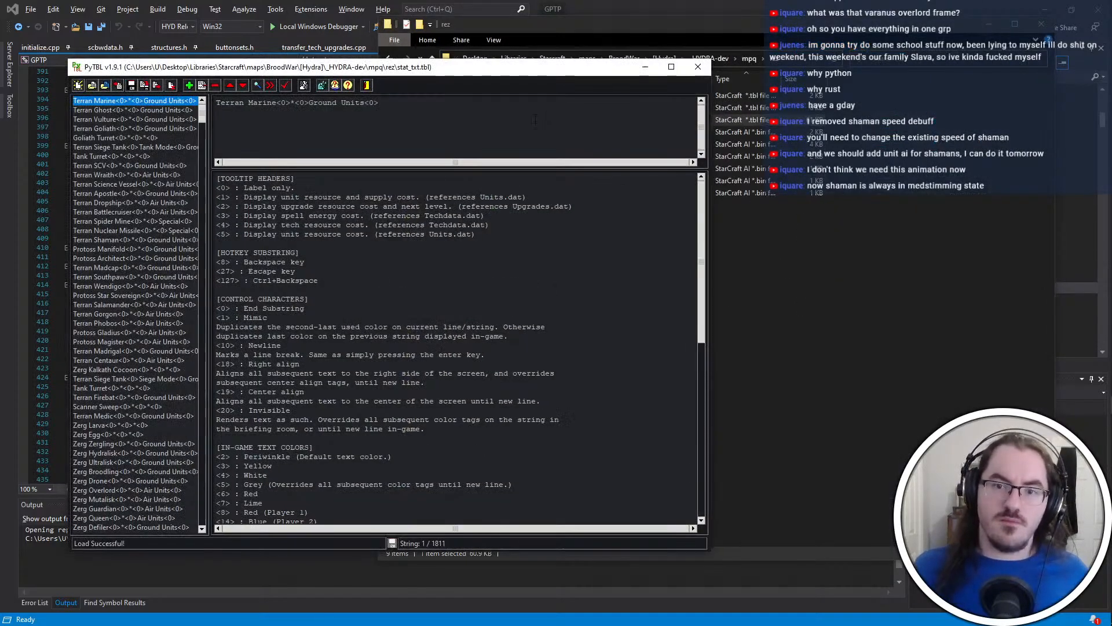
Search the string table for "administer medstims", go to the ability's tooltip string, and close the search
left_click(256, 85)
type("administe")
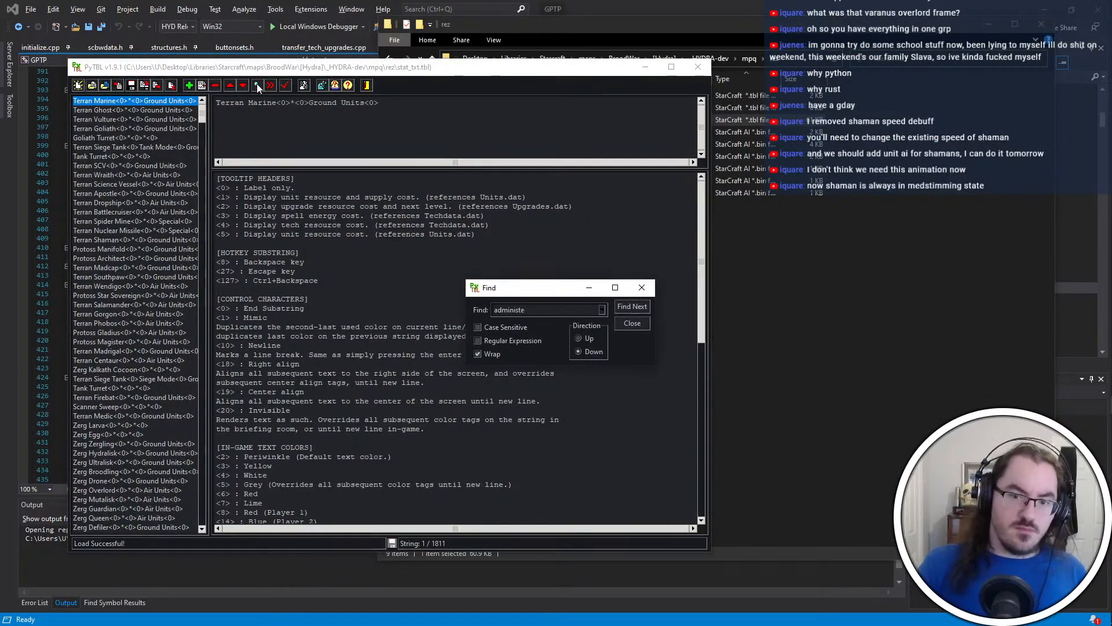
type("r medstims")
key("Return")
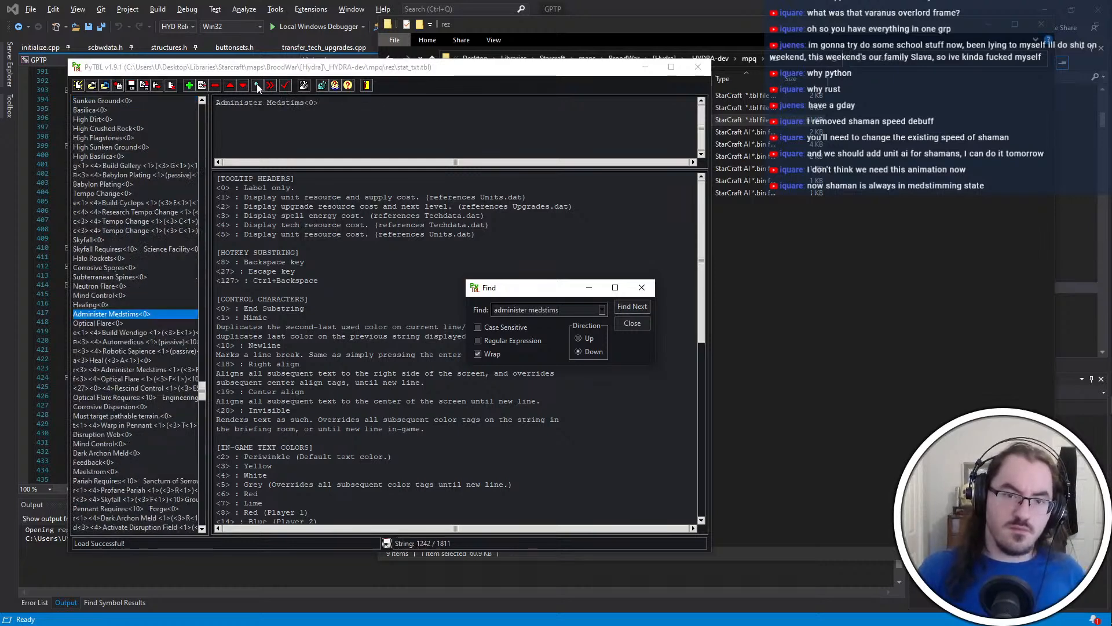
key("Return")
left_click(642, 287)
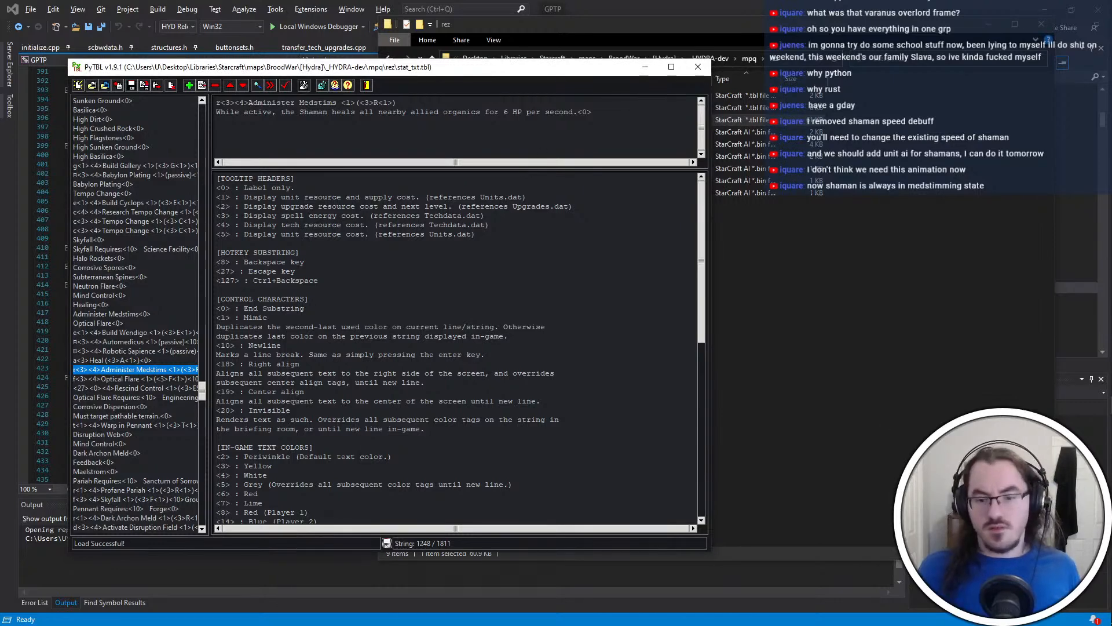
Add the note "1248 stringid" at the end of modstream.txt in Notepad, and close the PyTBL string table
left_click(906, 404)
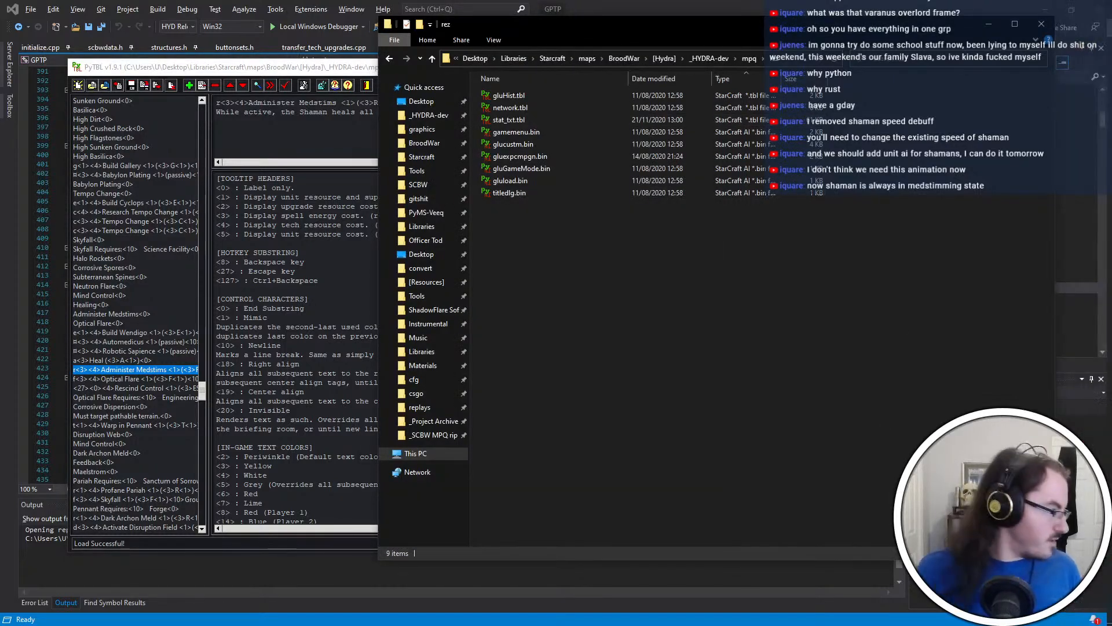
key("alt+Tab")
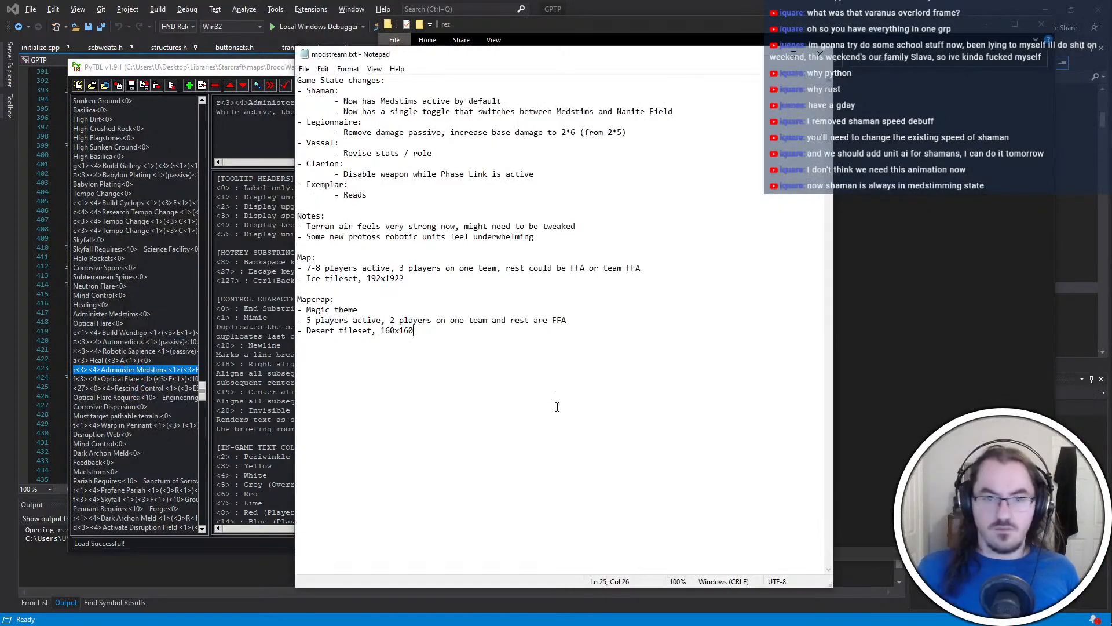
key("Return")
key("Return")
type("1248 str")
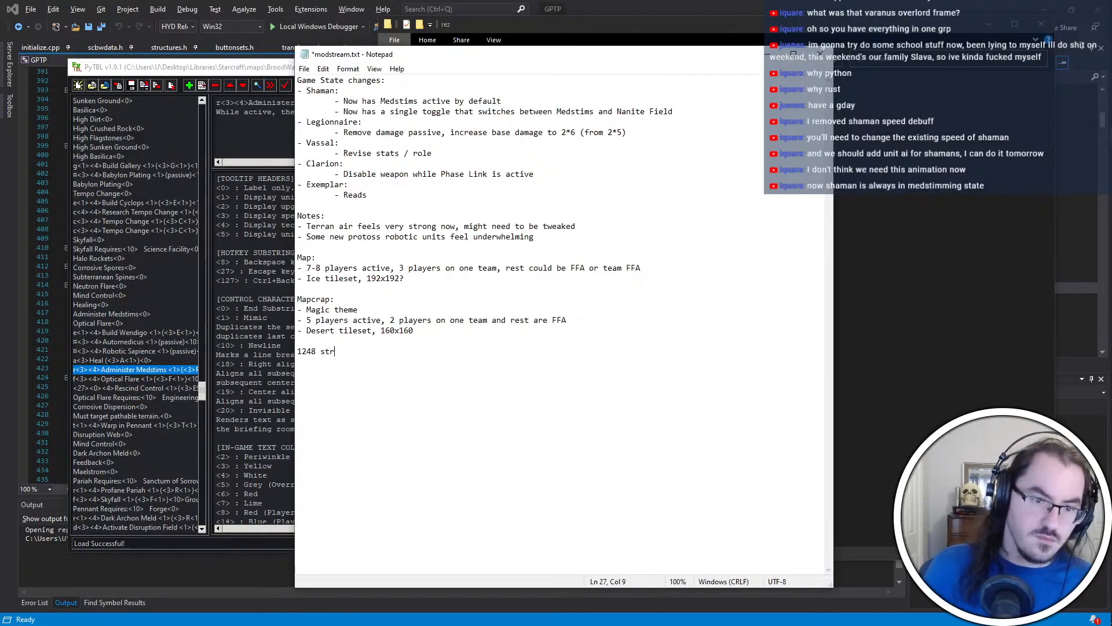
type("ingid")
key("Return")
key("alt+Tab")
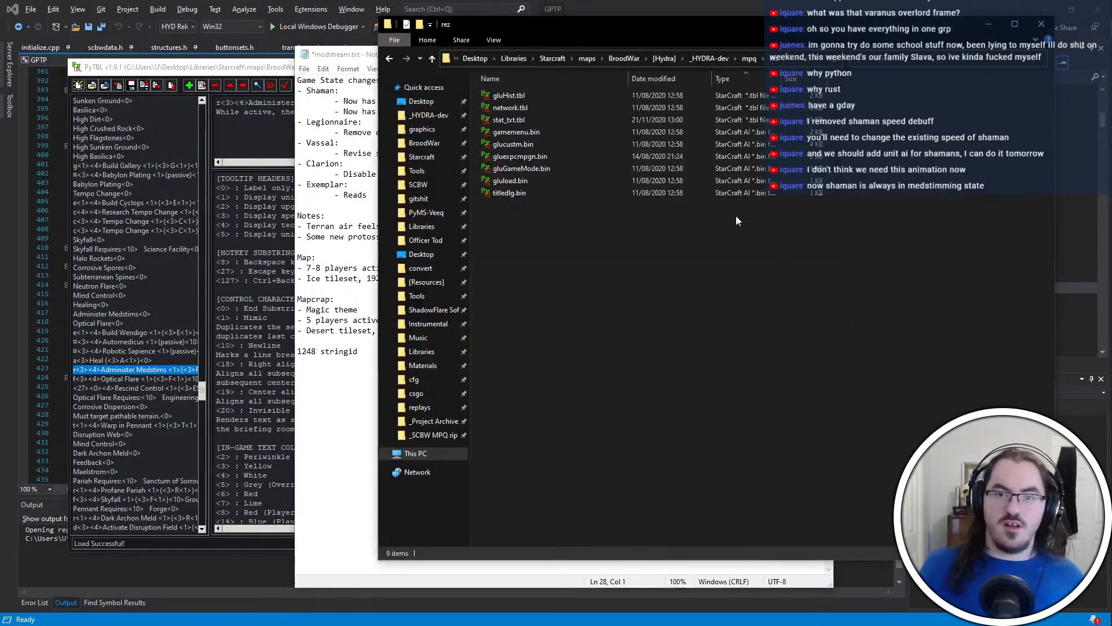
left_click(186, 67)
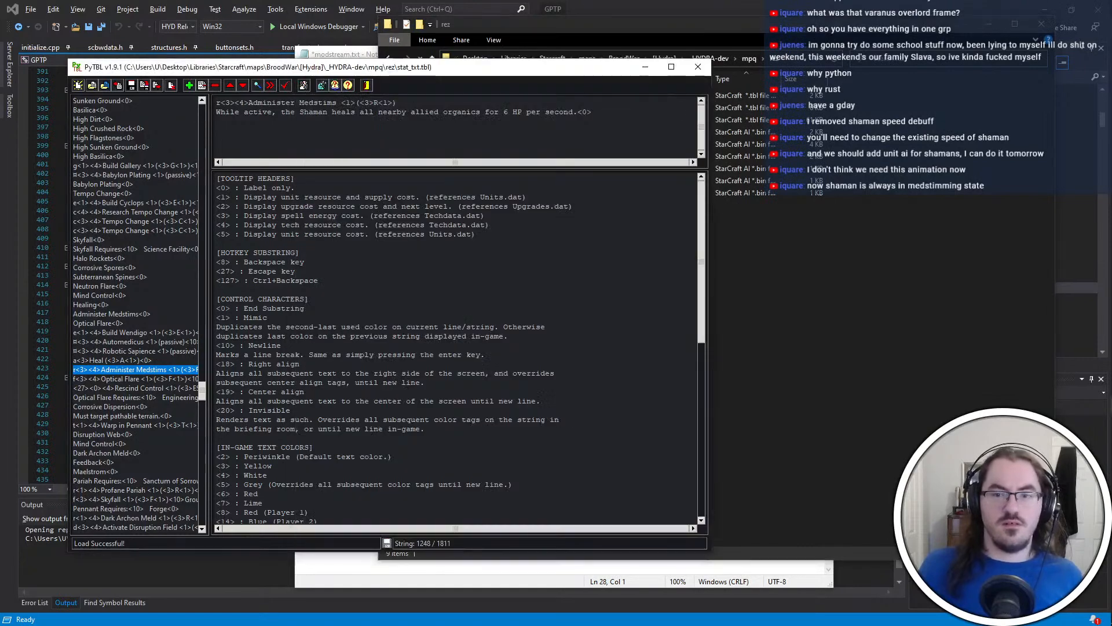
left_click(698, 67)
Open the _frames folder inside graphics\_cmdicons and select the Medstims cross icon, cmdicons0365.bmp
left_click(746, 58)
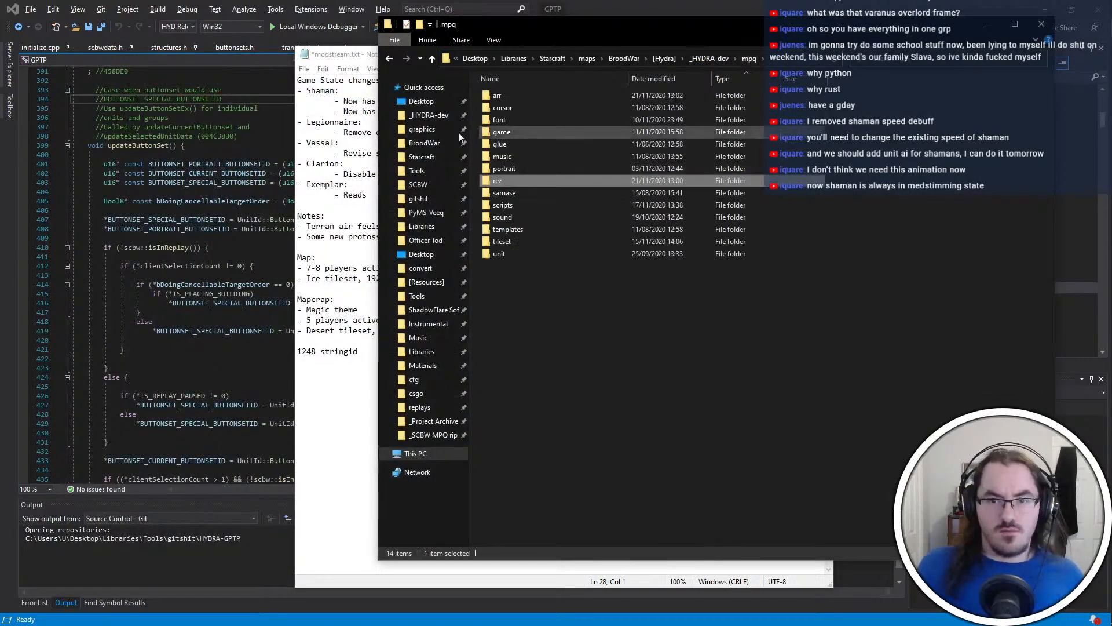
left_click(430, 118)
left_click(425, 131)
double_click(582, 93)
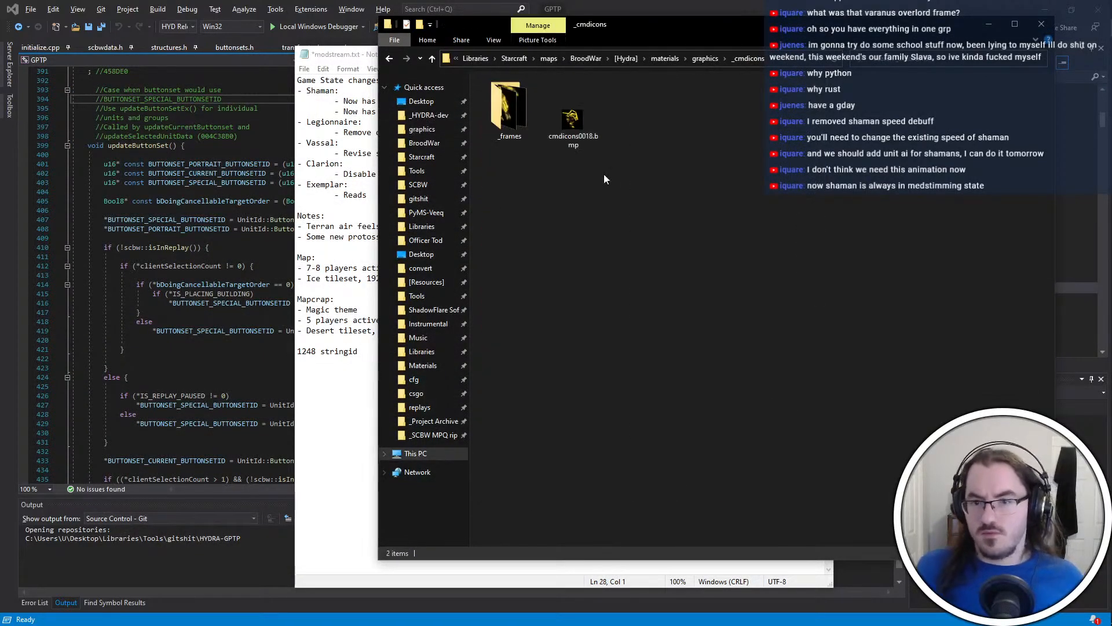
double_click(508, 107)
scroll(638, 279, "down", 15)
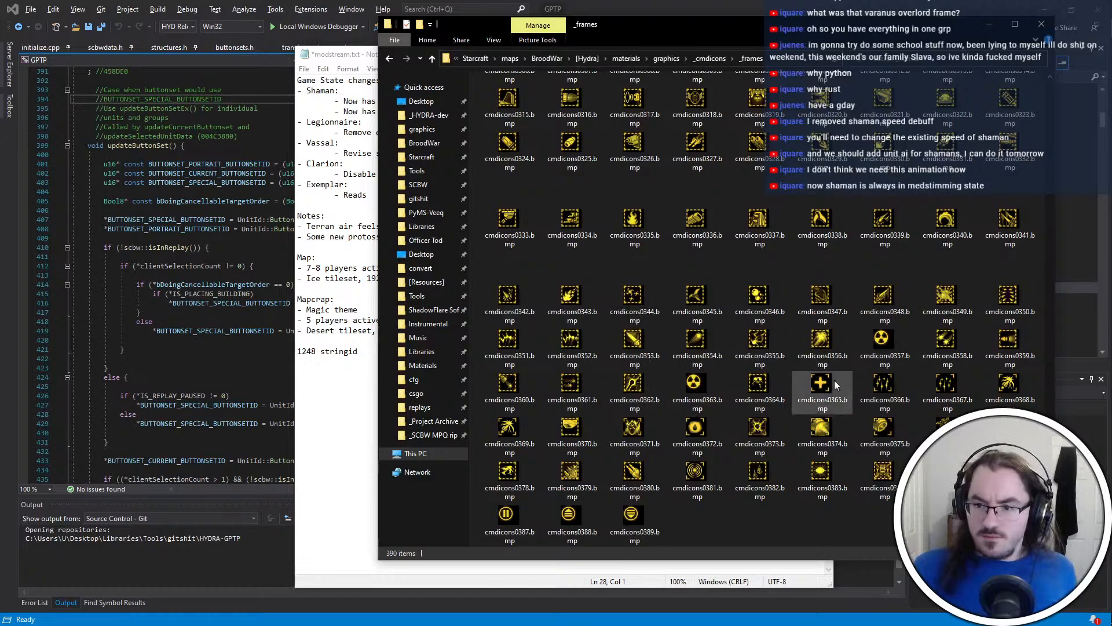
left_click(834, 380)
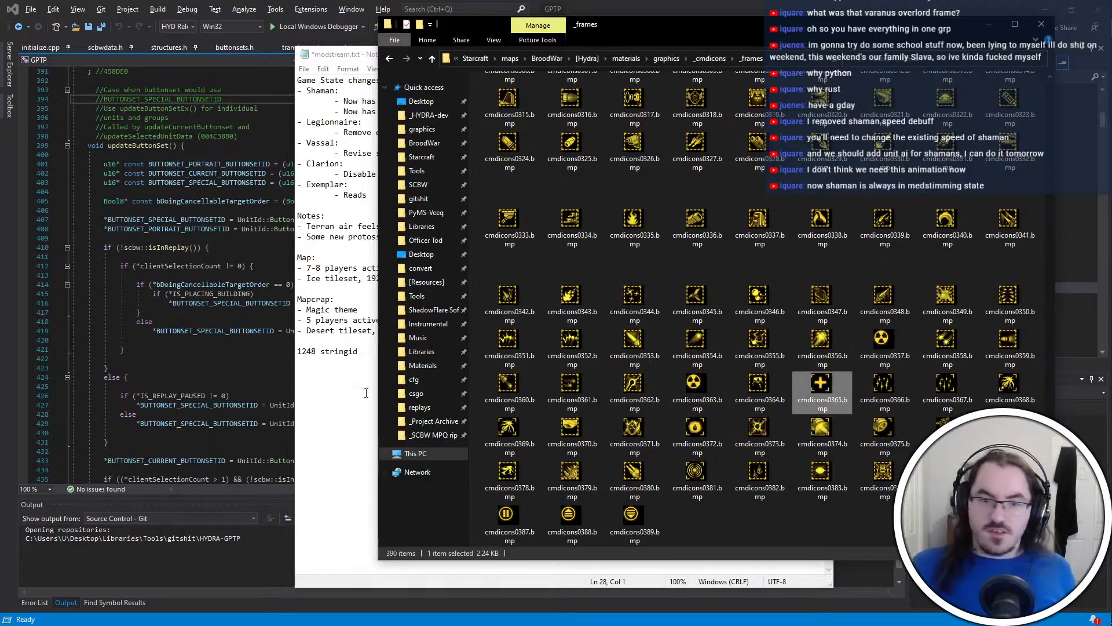
Add the line "365 iconid" below the string ID note in modstream.txt
left_click(366, 393)
type("365 icon")
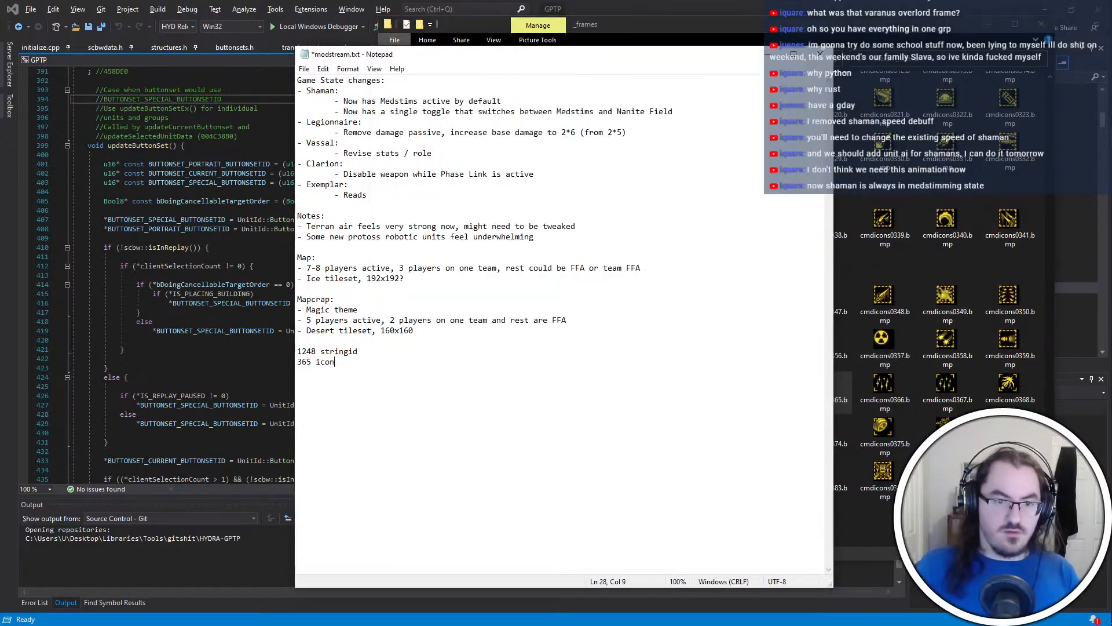
type("id")
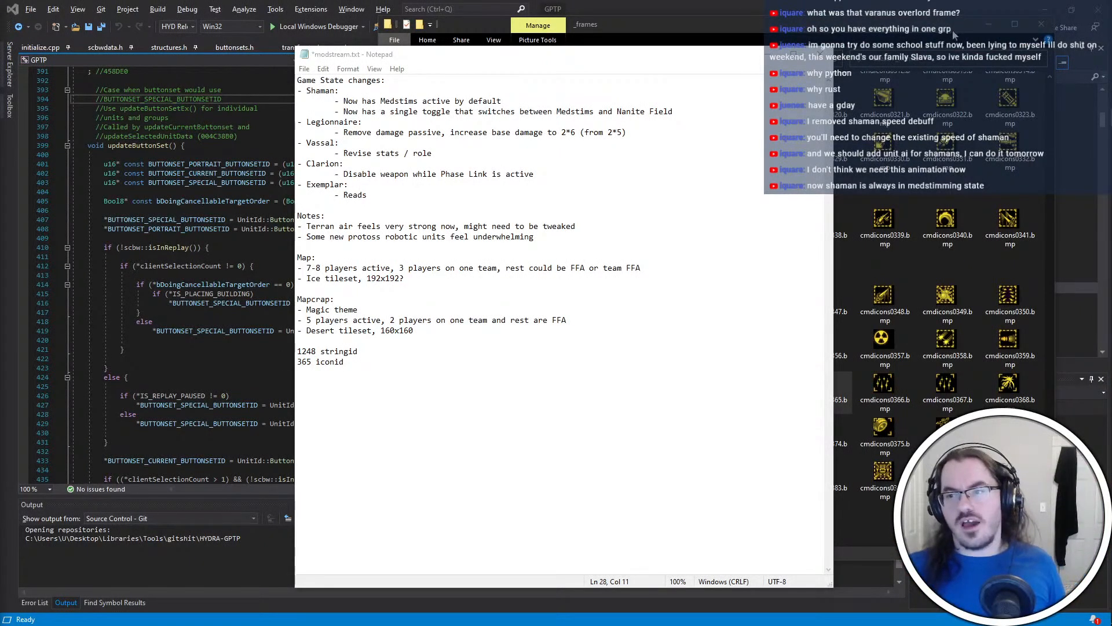
Return to Visual Studio, open CUnitLayout.h, and go to the button_toggle_on array below the ValueId enum
key("alt+Tab")
scroll(440, 301, "down", 6)
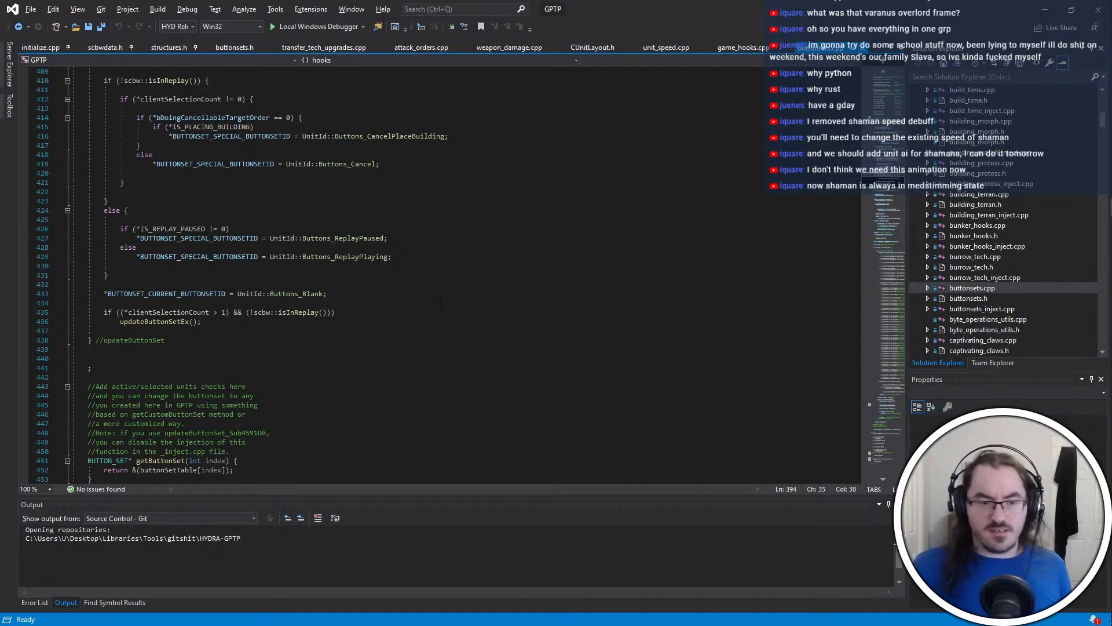
scroll(440, 302, "down", 6)
scroll(440, 302, "up", 12)
scroll(1037, 188, "up", 6)
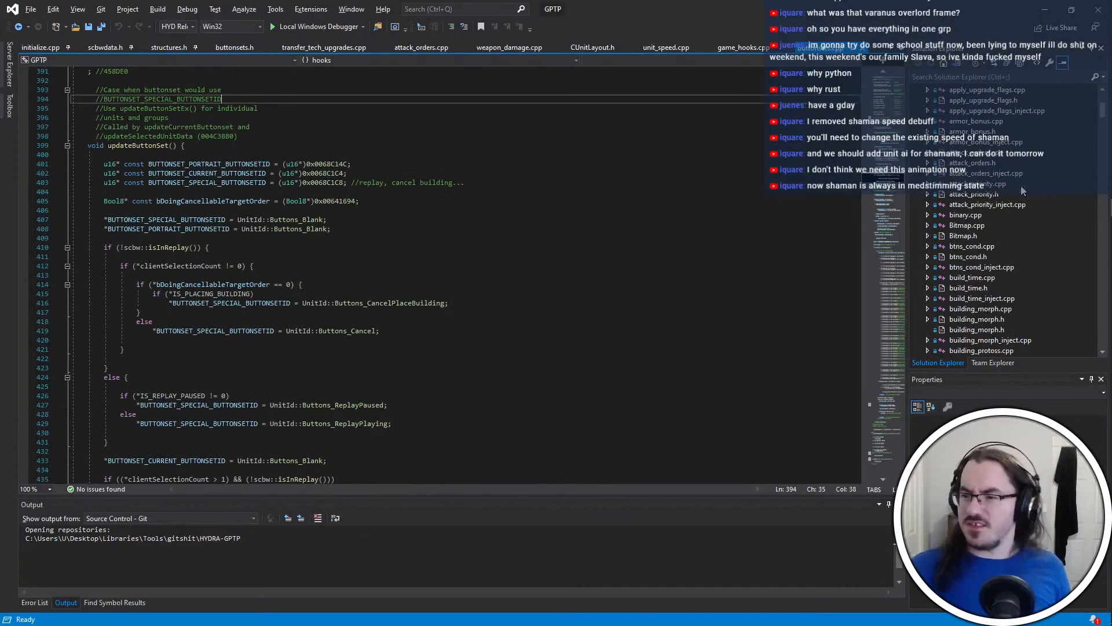
scroll(1022, 191, "down", 8)
scroll(988, 324, "down", 2)
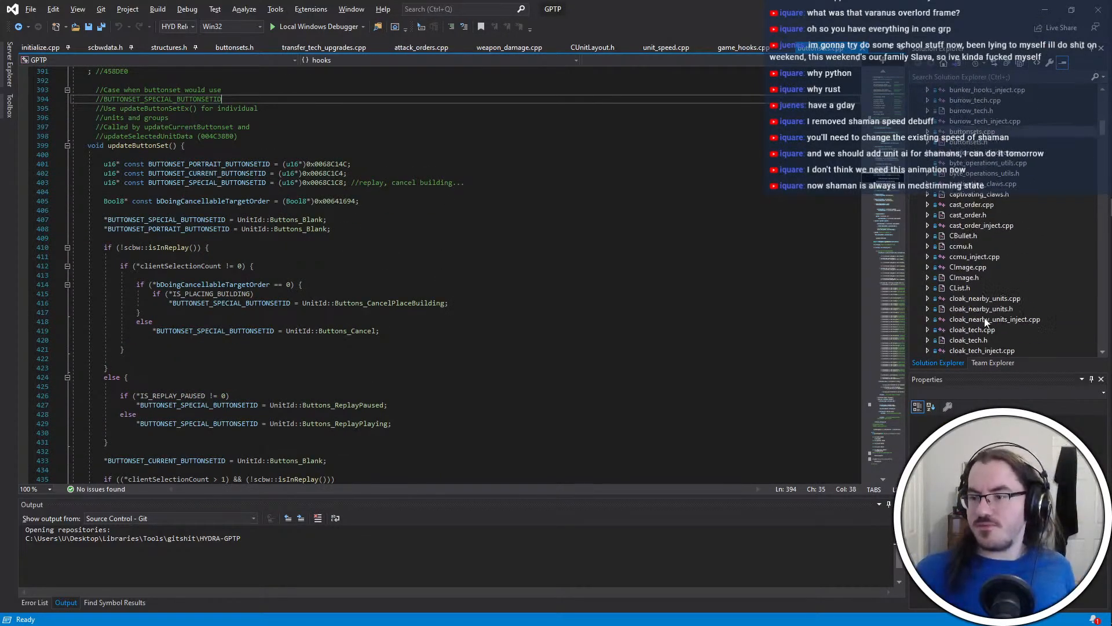
scroll(992, 296, "down", 10)
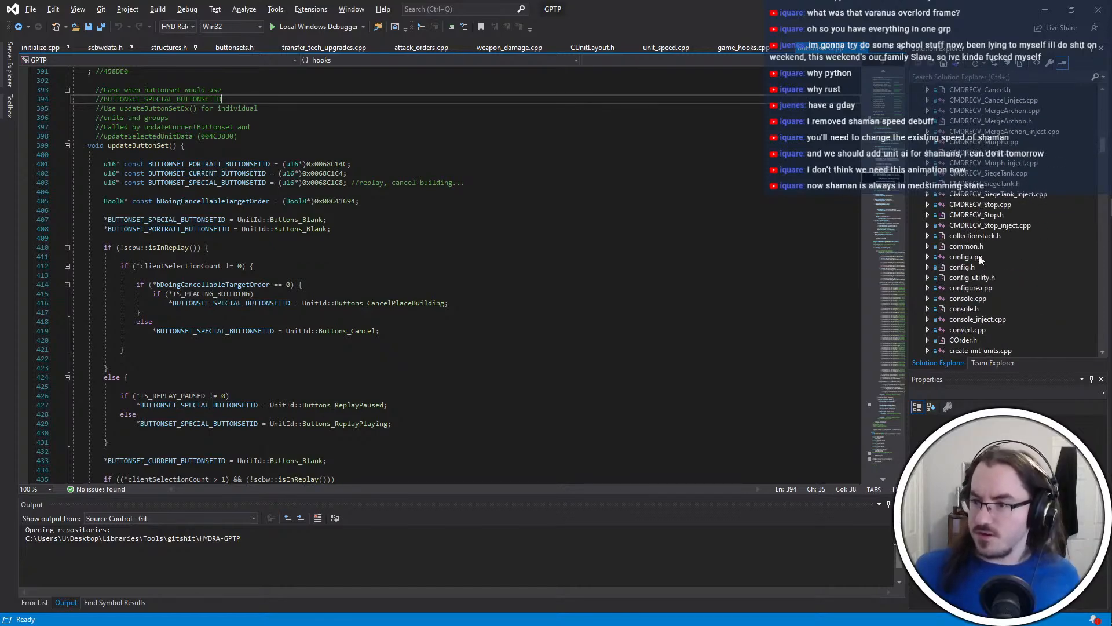
scroll(982, 244, "down", 5)
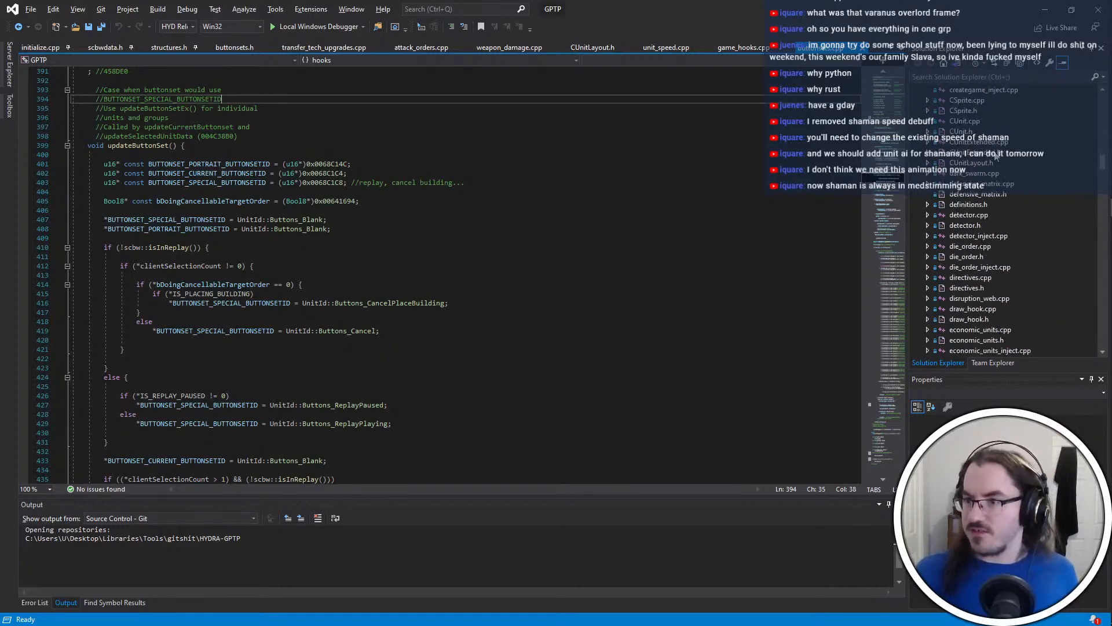
double_click(998, 161)
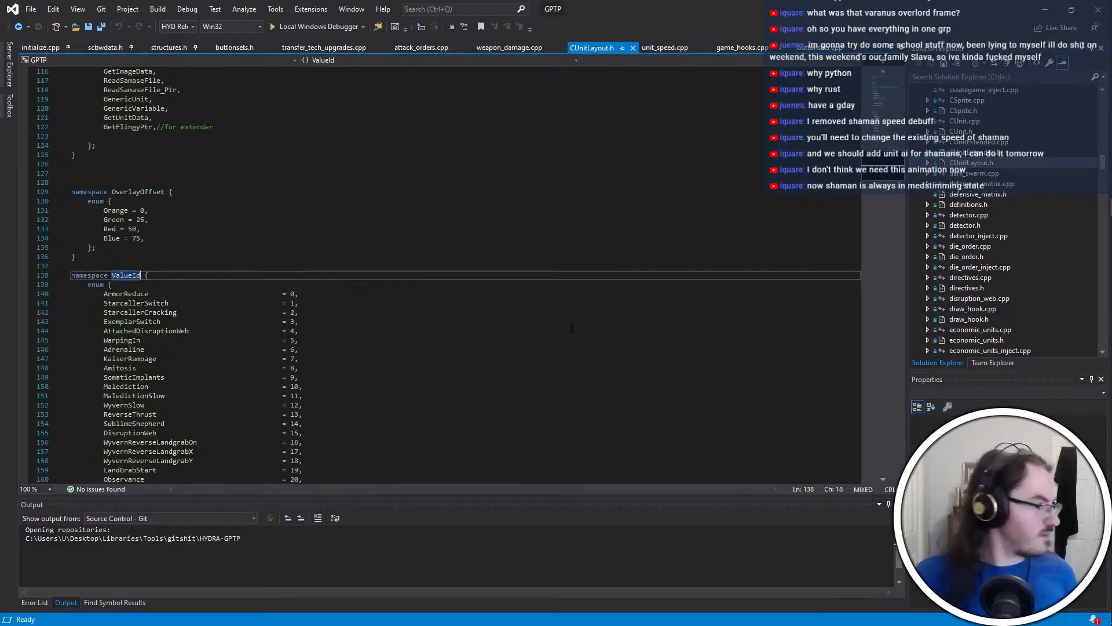
scroll(571, 328, "down", 20)
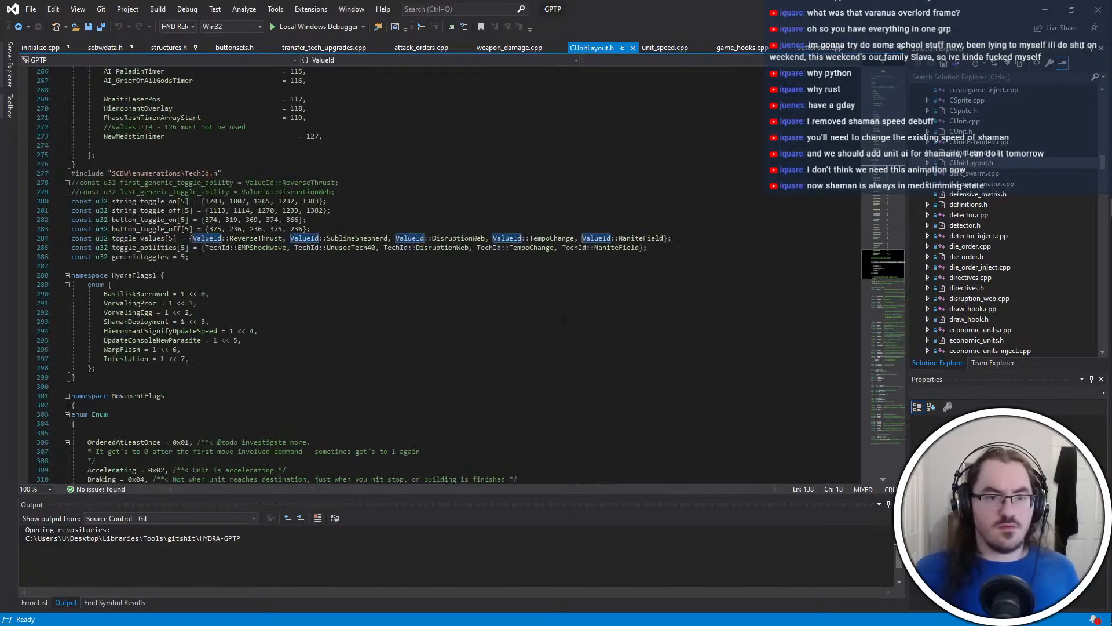
left_click(227, 220)
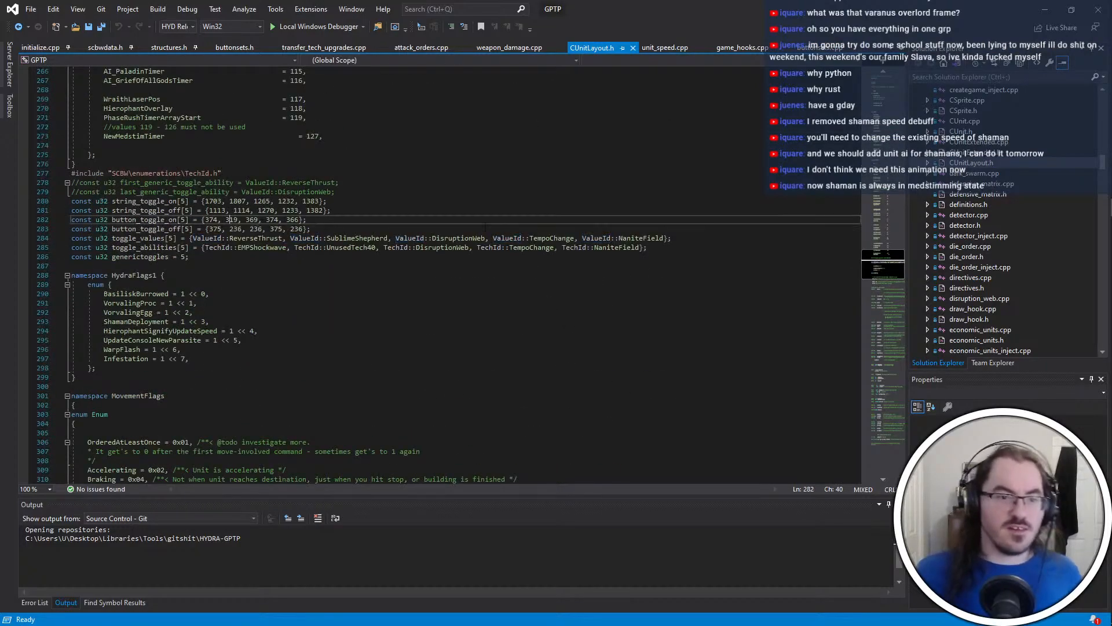
Set the last entry of the string_toggle_off array, the one for NaniteField, to the string ID 1248 noted in modstream.txt
left_click(320, 210)
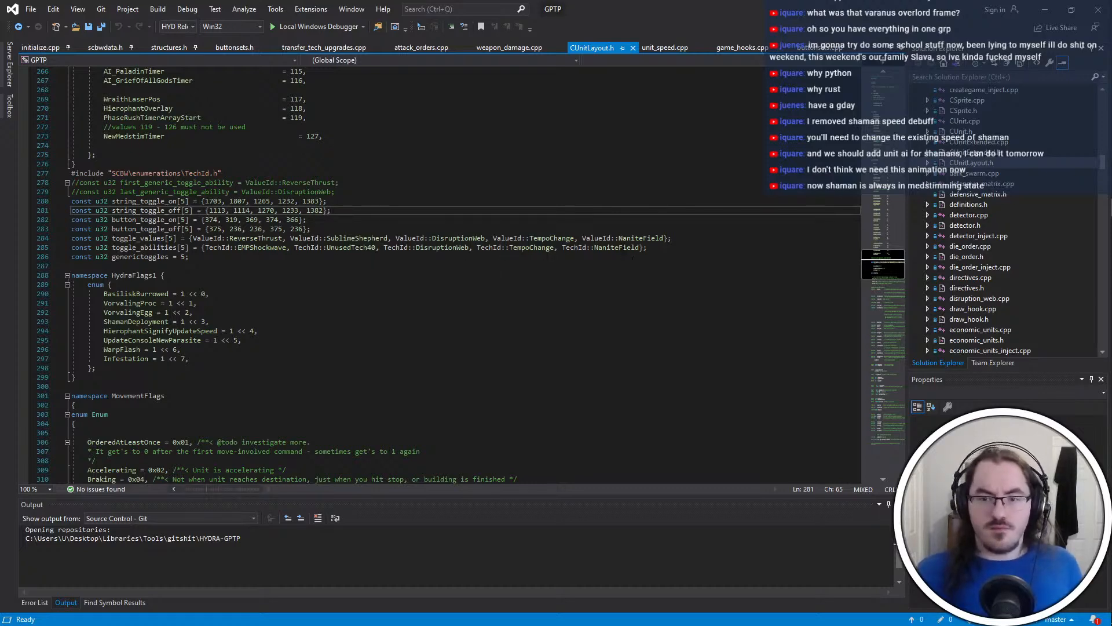
left_click(620, 248)
left_click(316, 210)
key("alt+Tab")
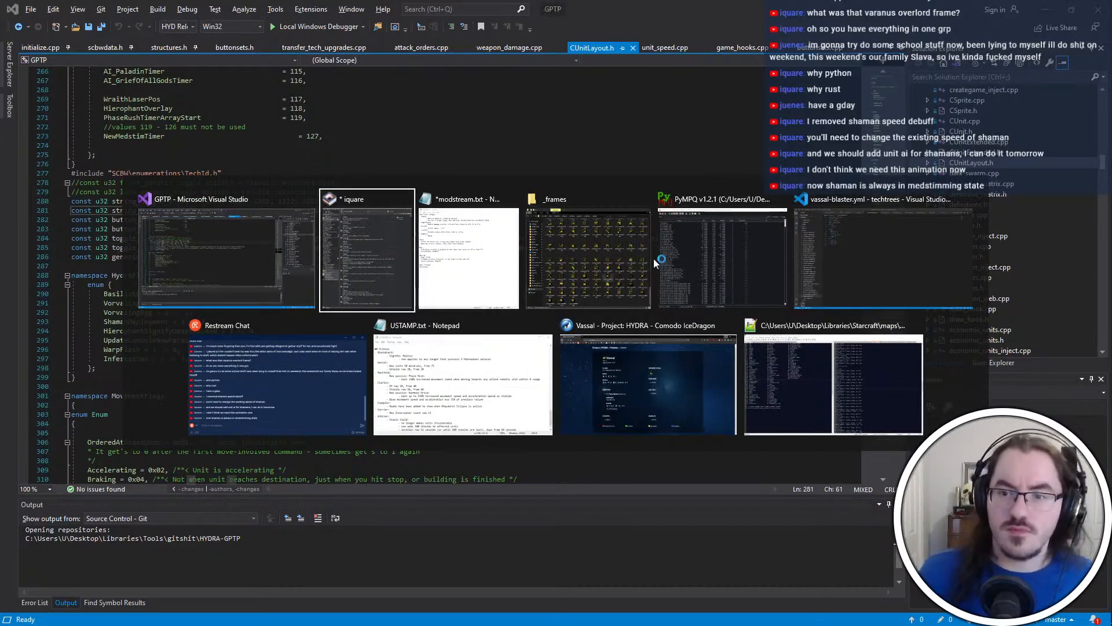
key("Escape")
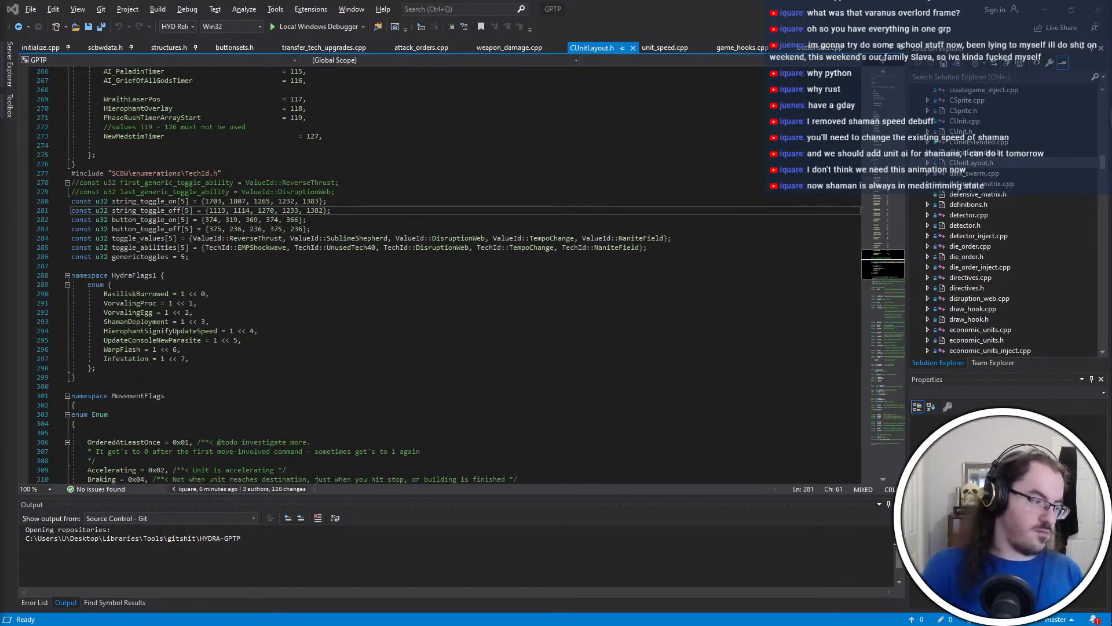
left_click(311, 220)
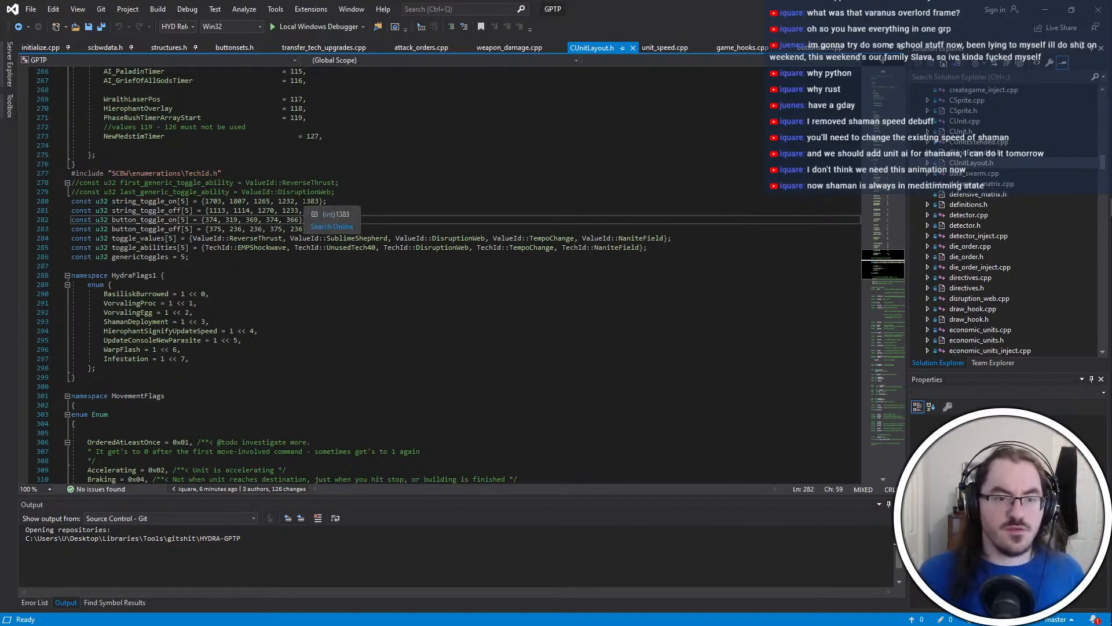
left_click(323, 210)
key("alt+Tab")
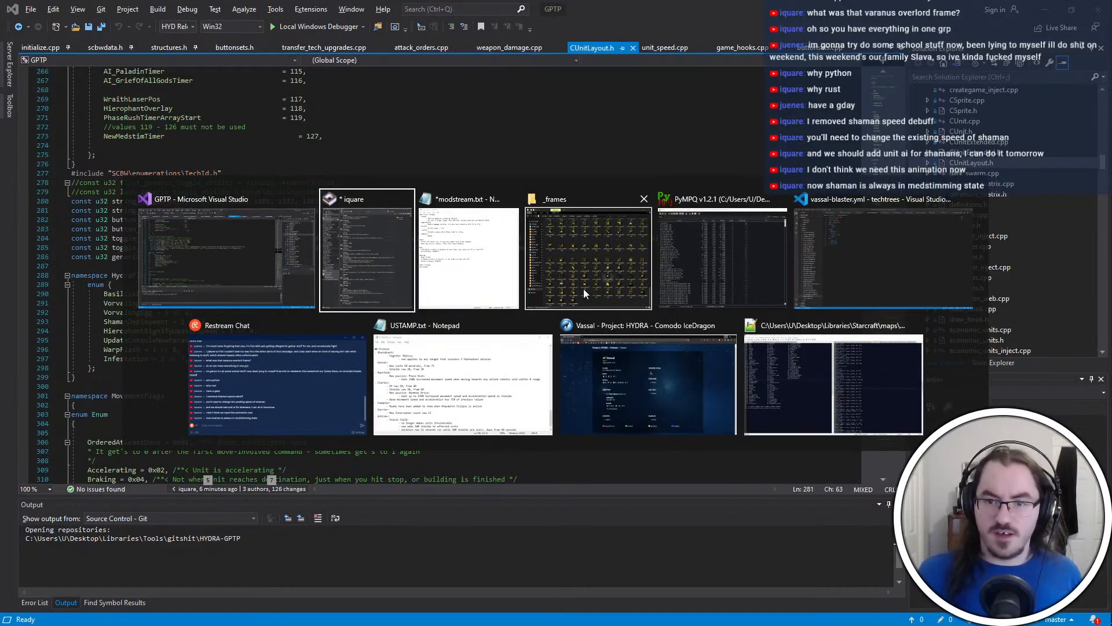
left_click(469, 258)
key("alt+Tab")
key("BackSpace")
key("BackSpace")
type("48};")
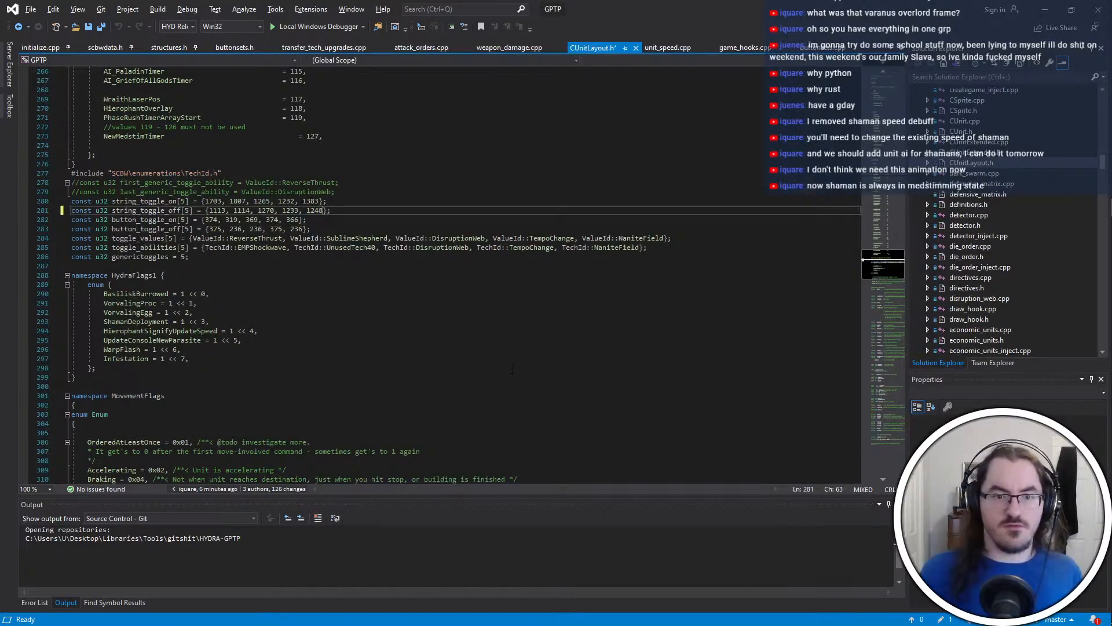
Set the last entry of the button_toggle_off array to the icon ID 365
key("Down")
key("Down")
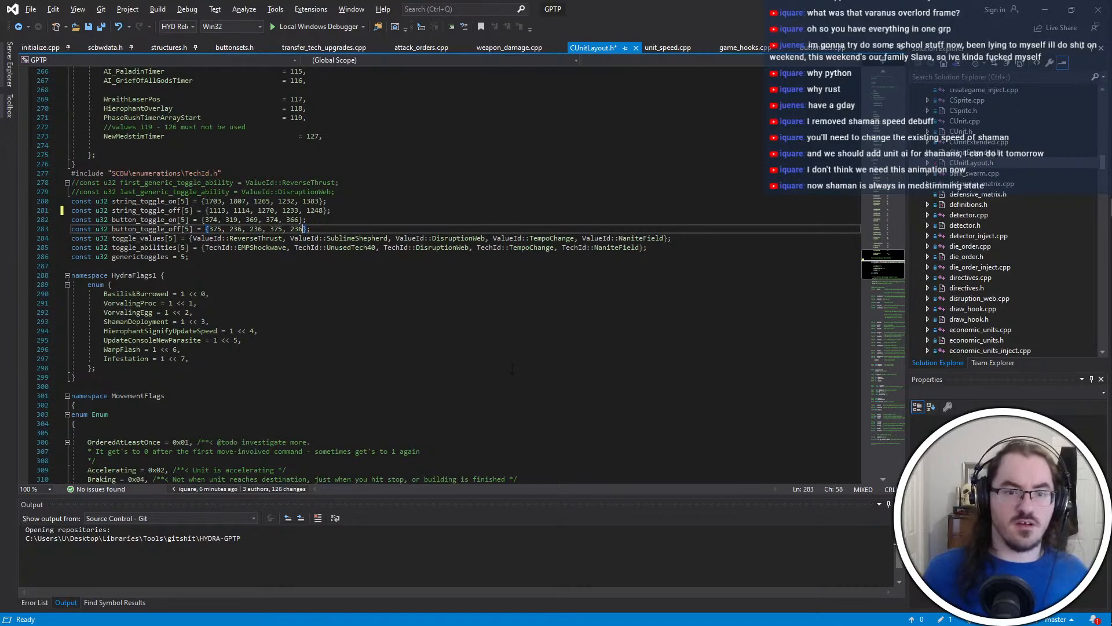
key("ctrl+shift+Left")
key("alt+Tab")
Save CUnitLayout.h and build the GPTP solution
key("alt+Tab")
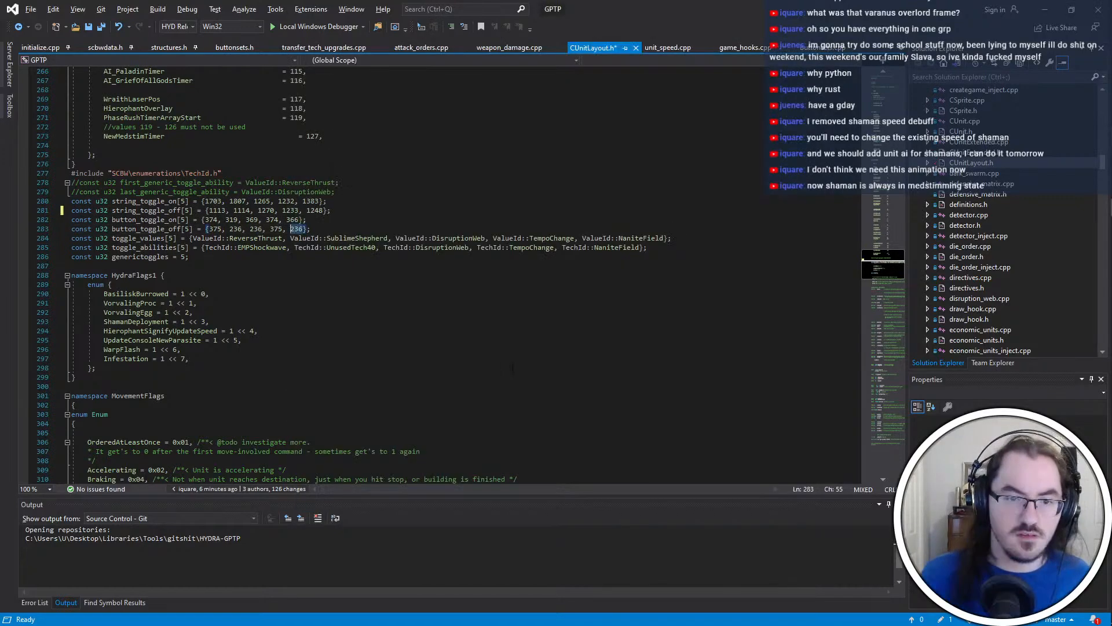
type("367")
key("ctrl+s")
key("ctrl+shift+b")
key("alt+Tab")
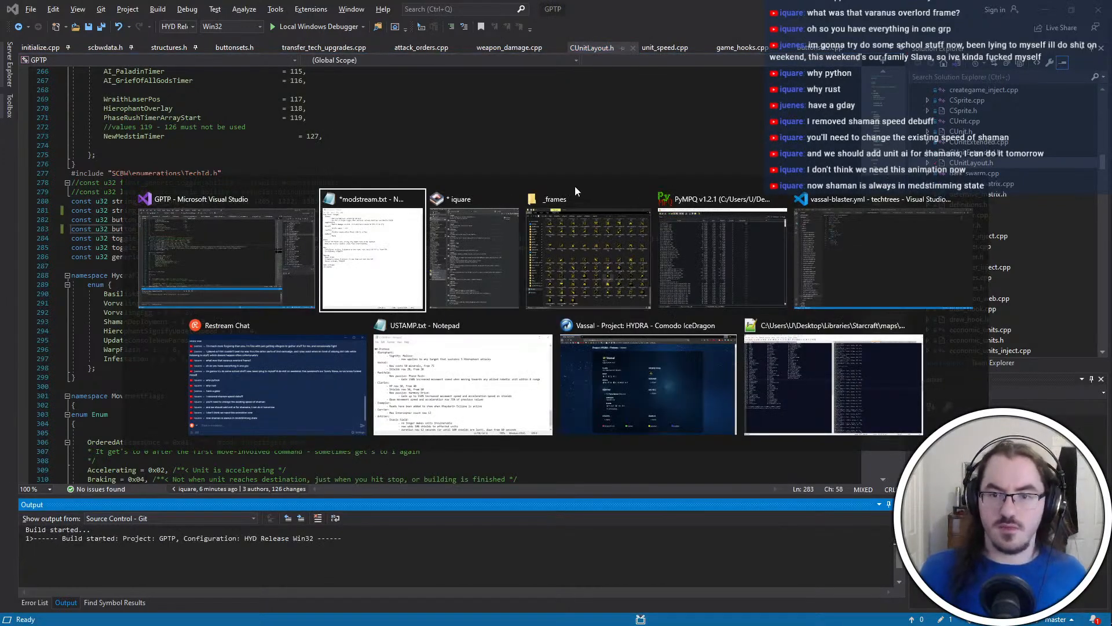
key("Escape")
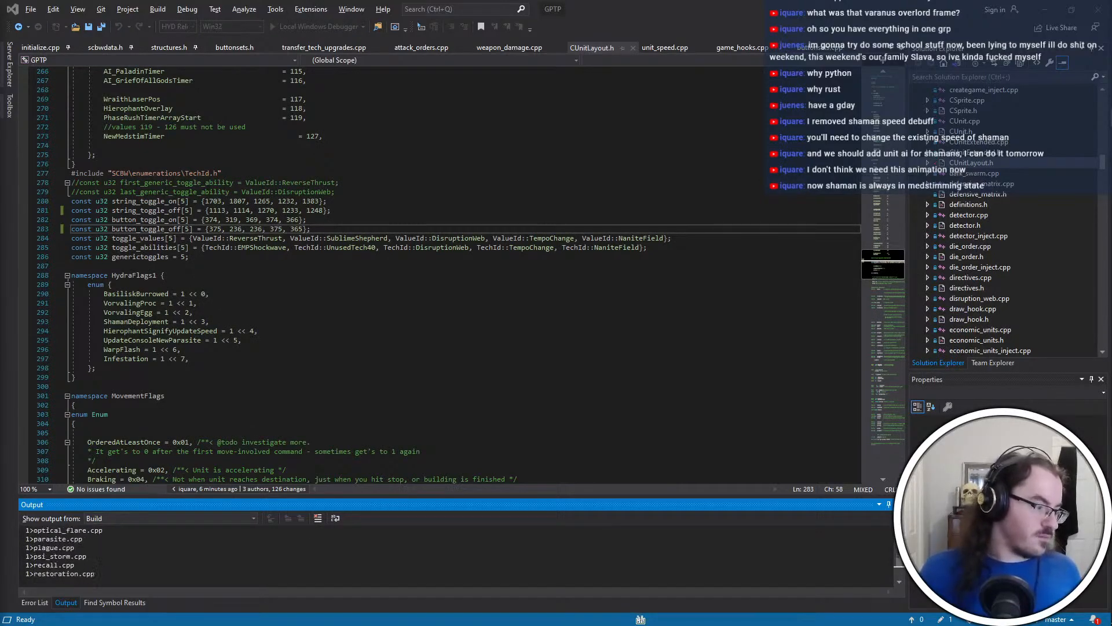
Switch to Firegraft and open HYDRA-beta.exe from the _HYDRA-dev folder
key("alt+Tab")
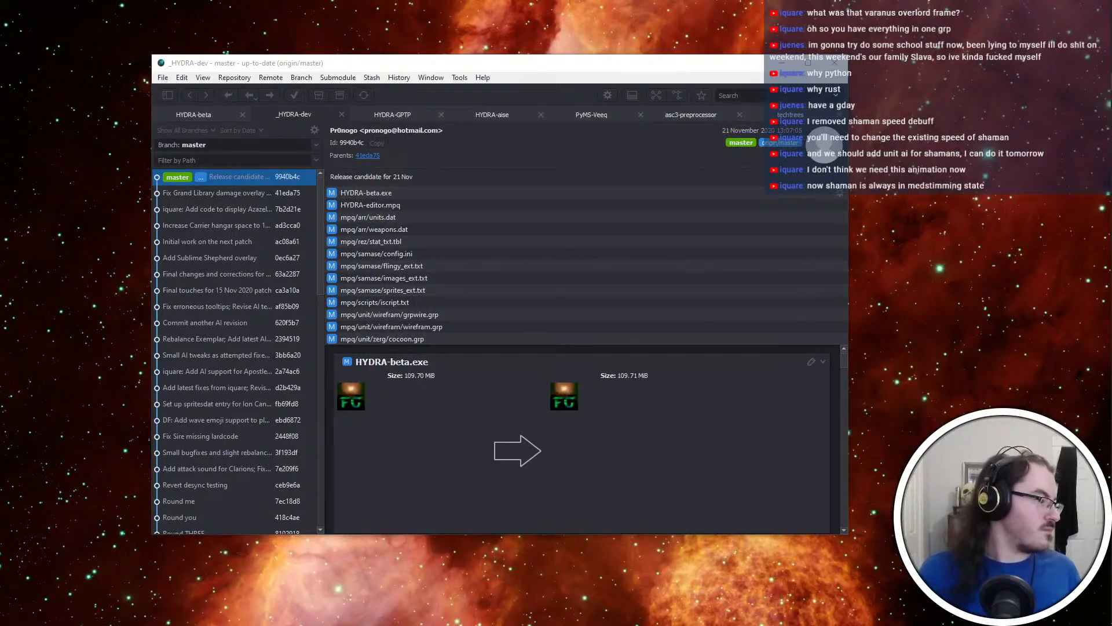
key("alt+Tab")
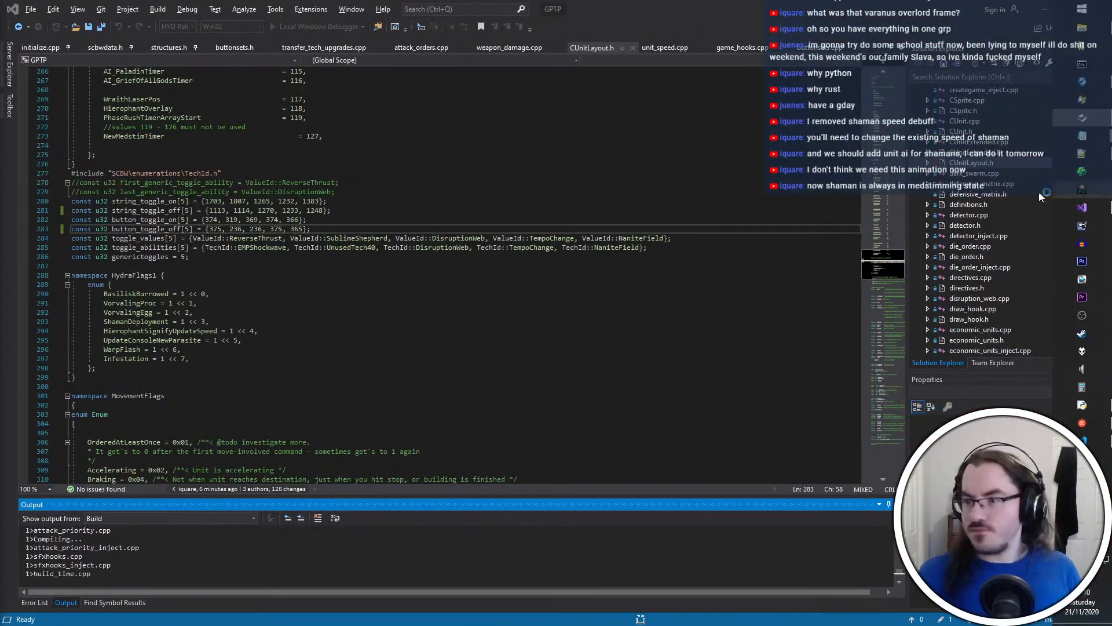
key("ctrl+o")
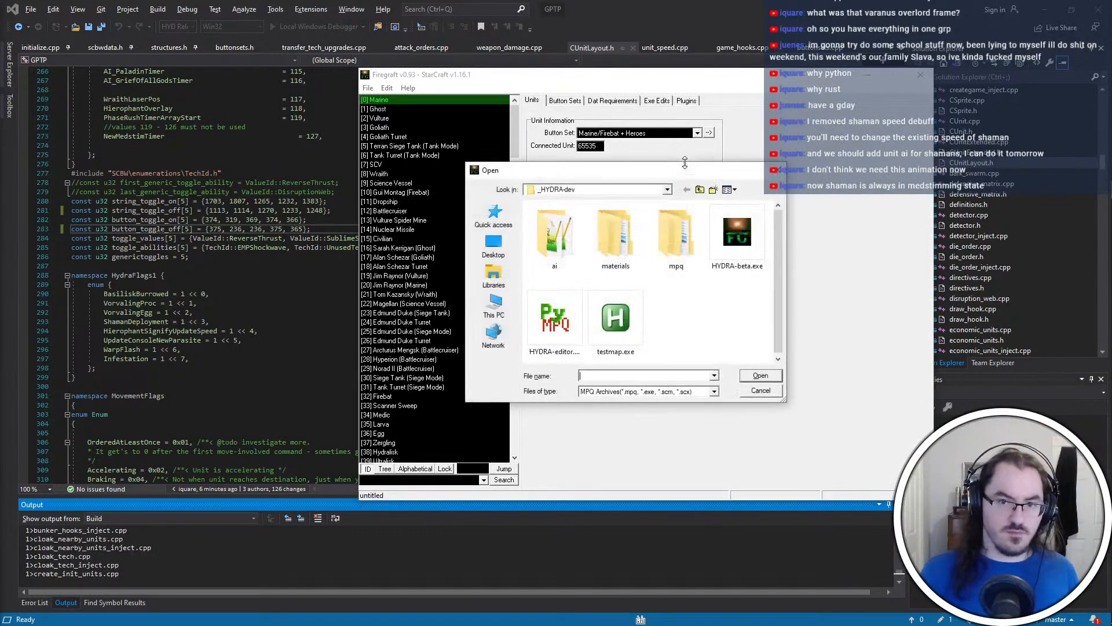
double_click(736, 232)
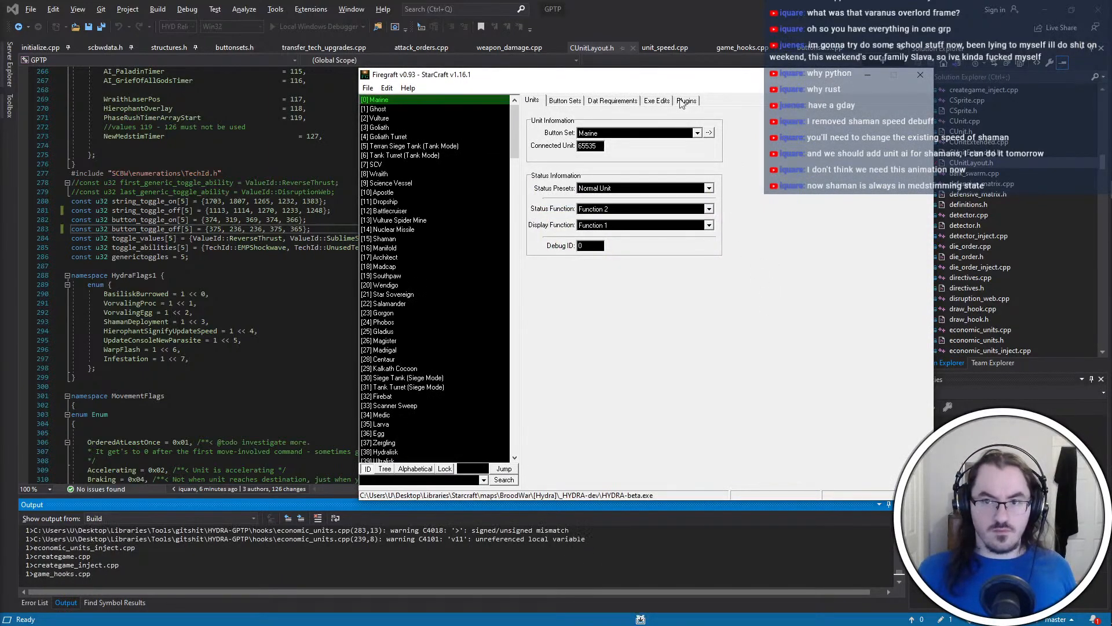
Remove the old GPTP plugin from the MPQDraft plugins and start adding a replacement .qdp file
left_click(682, 101)
left_click(605, 183)
left_click(779, 224)
left_click(698, 224)
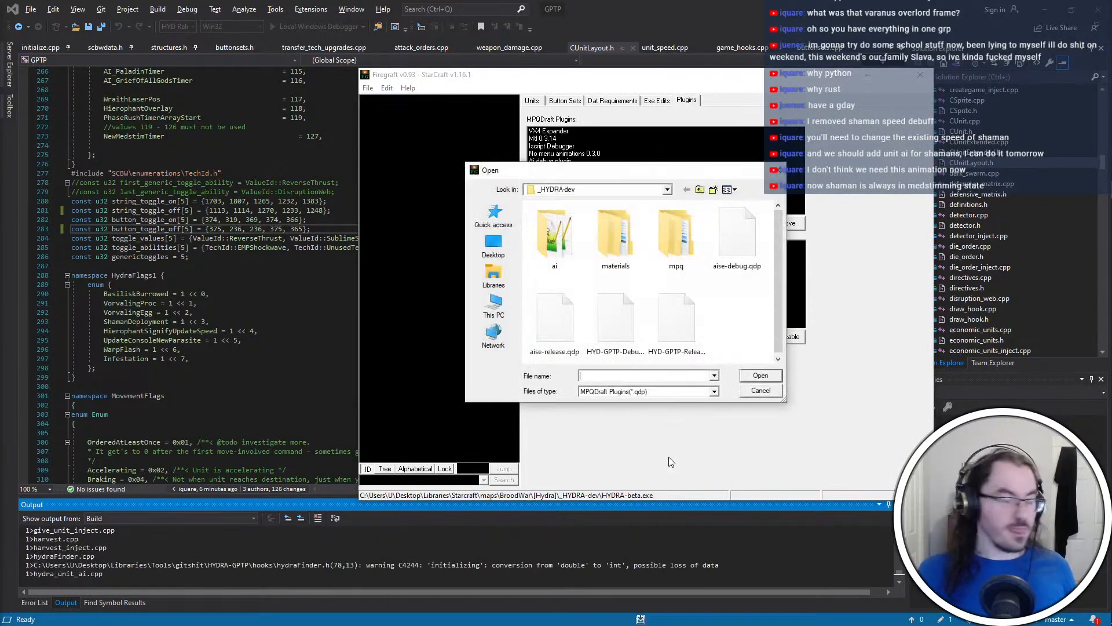
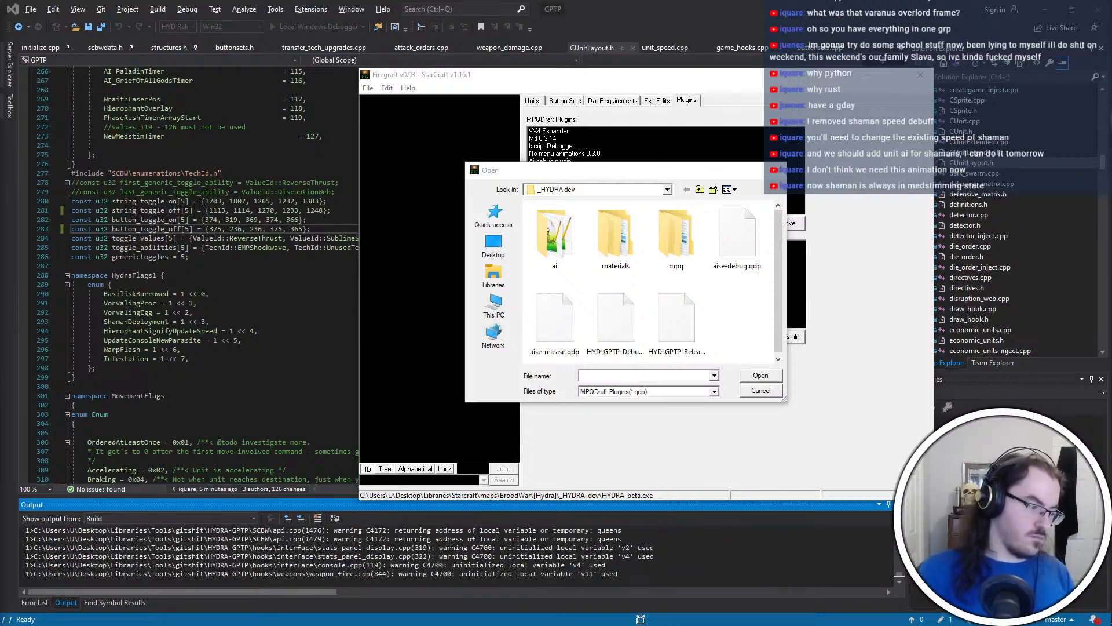
Add the HYD-GPTP-Release.qdp plugin from the _HYDRA-dev folder to the MPQDraft plugins of HYDRA-beta.exe
key("ctrl+super+Right")
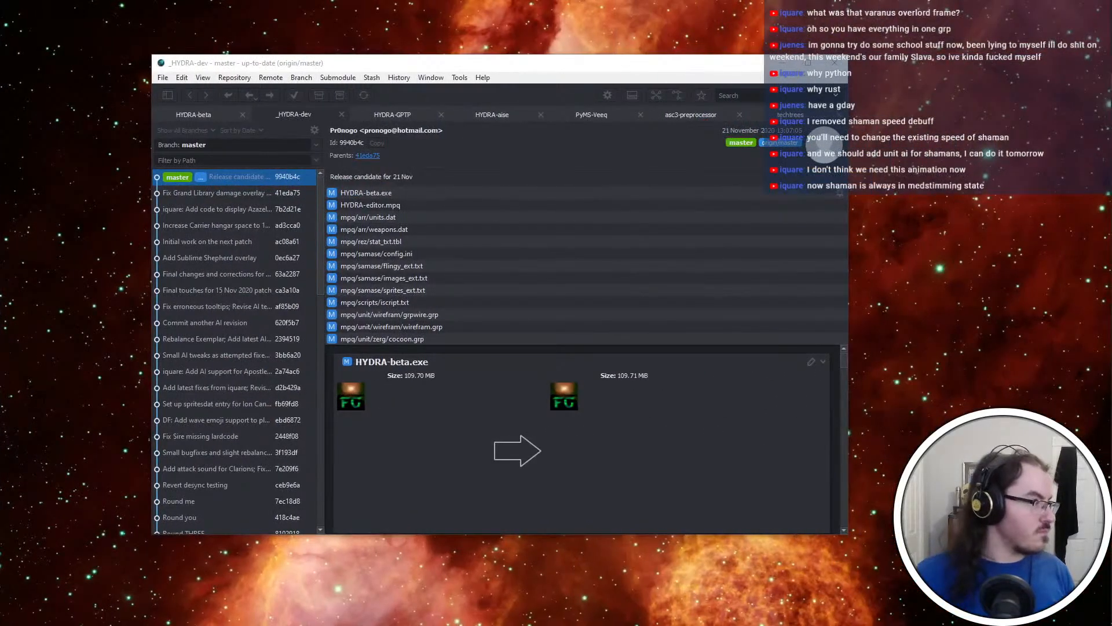
key("ctrl+super+Left")
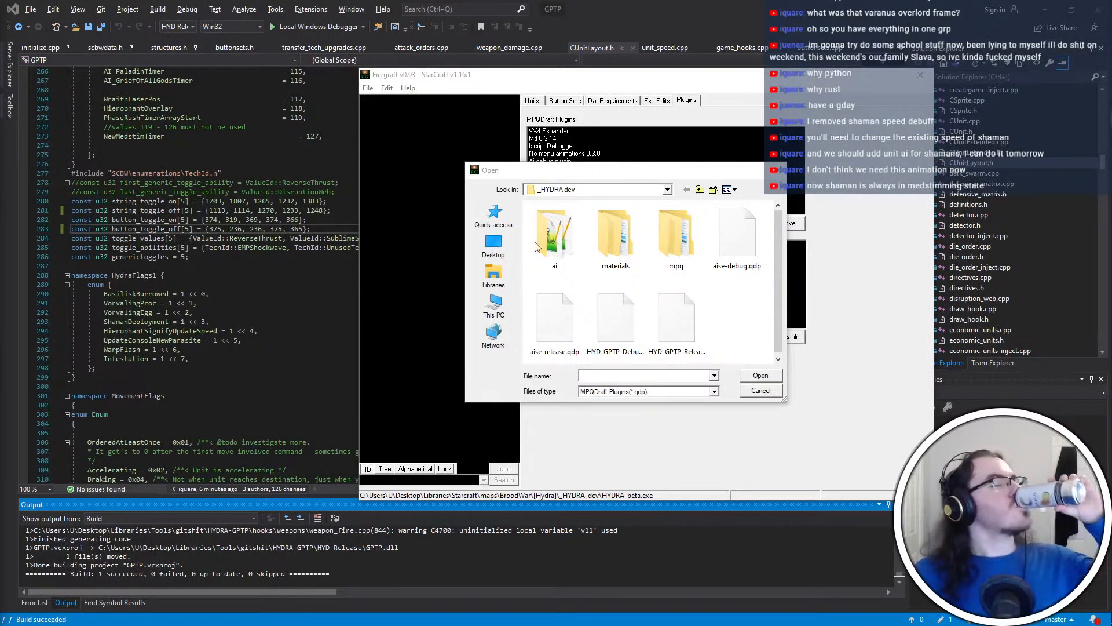
left_click(700, 340)
double_click(701, 340)
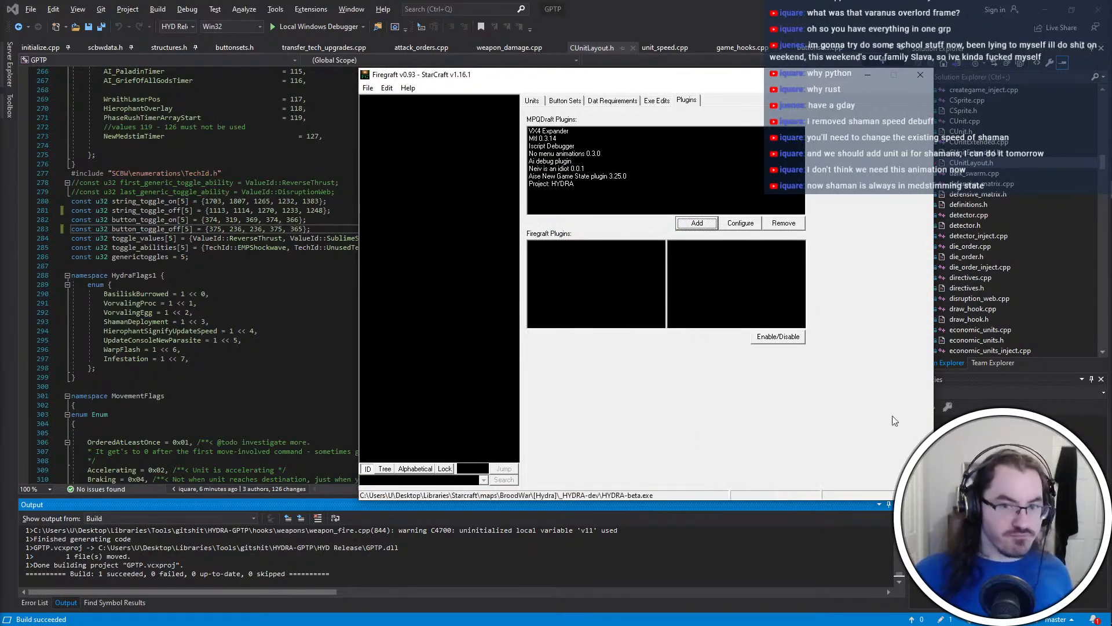
Delete the "1248 stringid" and "365 iconid" lines from modstream.txt in Notepad and save the file
left_click(1099, 9)
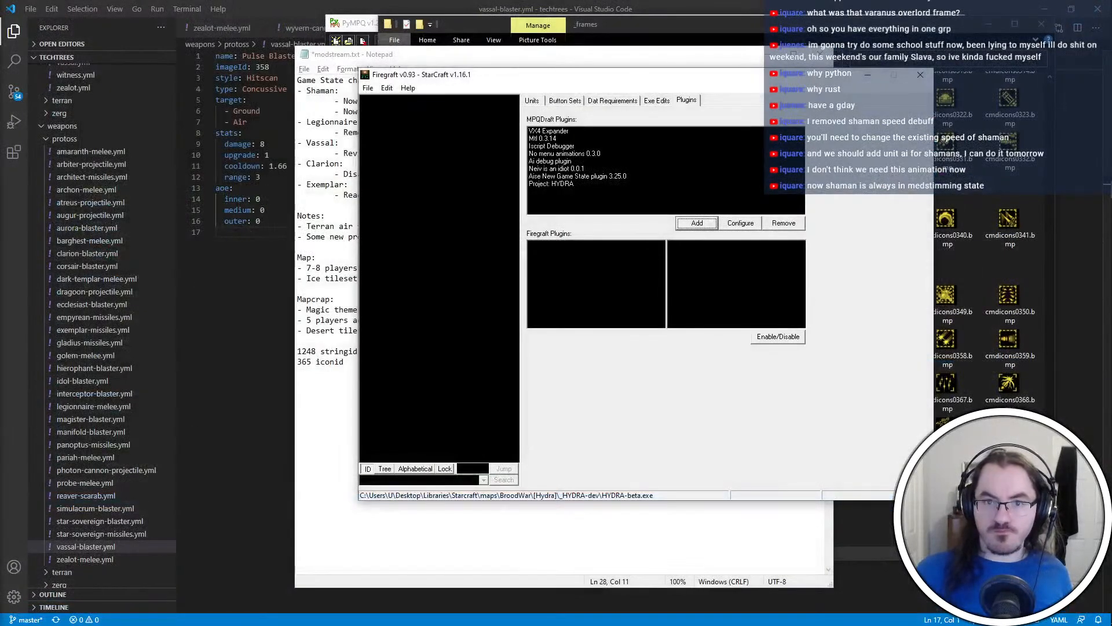
left_click(866, 501)
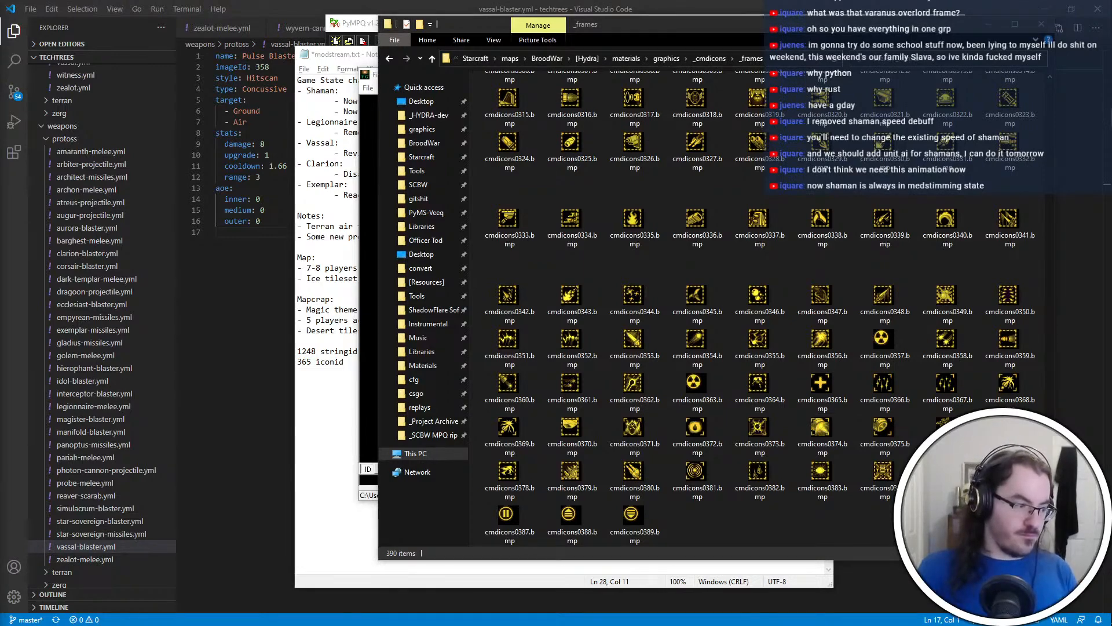
left_click(333, 414)
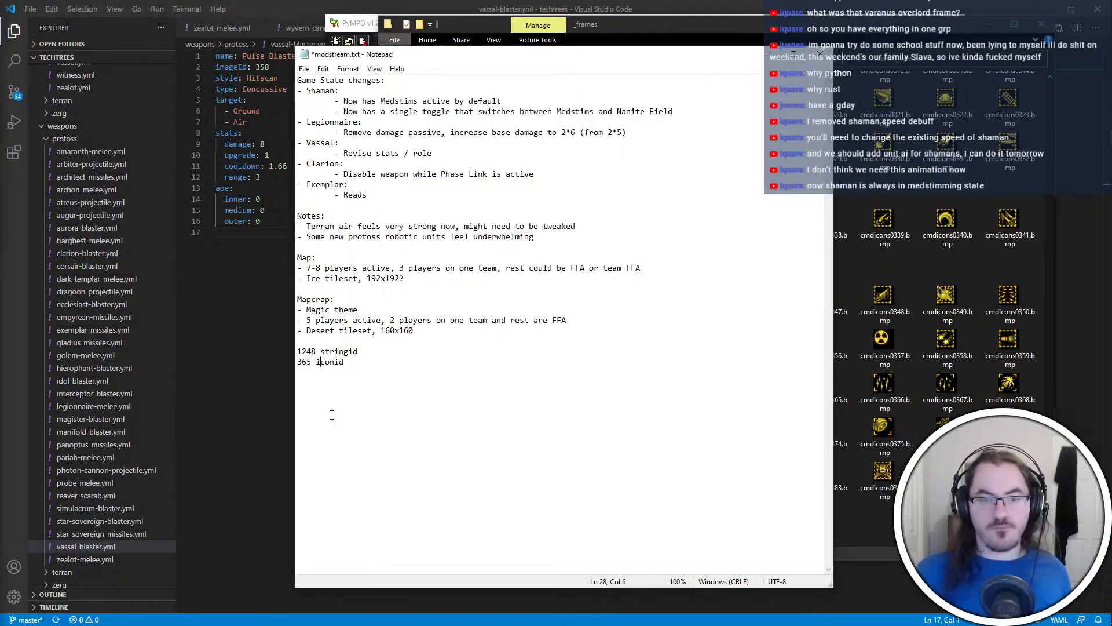
left_click_drag(406, 392, 435, 330)
key("BackSpace")
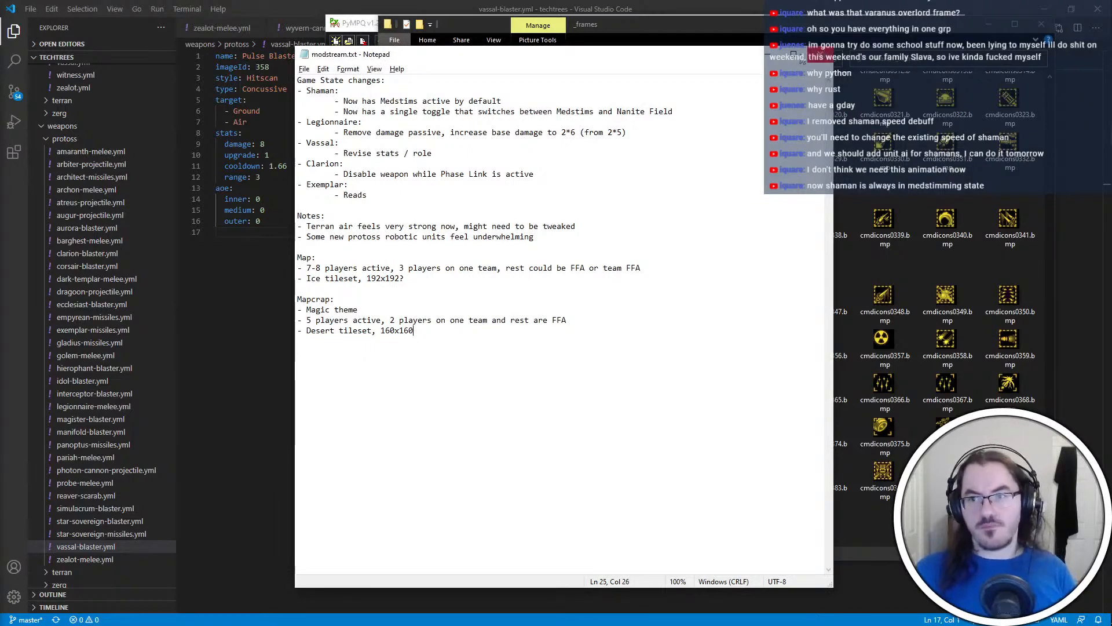
Clear away the covering windows and launch HYDRA-beta.exe from the [Hydra]\_HYDRA-dev folder in File Explorer
left_click(768, 54)
left_click(293, 336)
left_click(1045, 9)
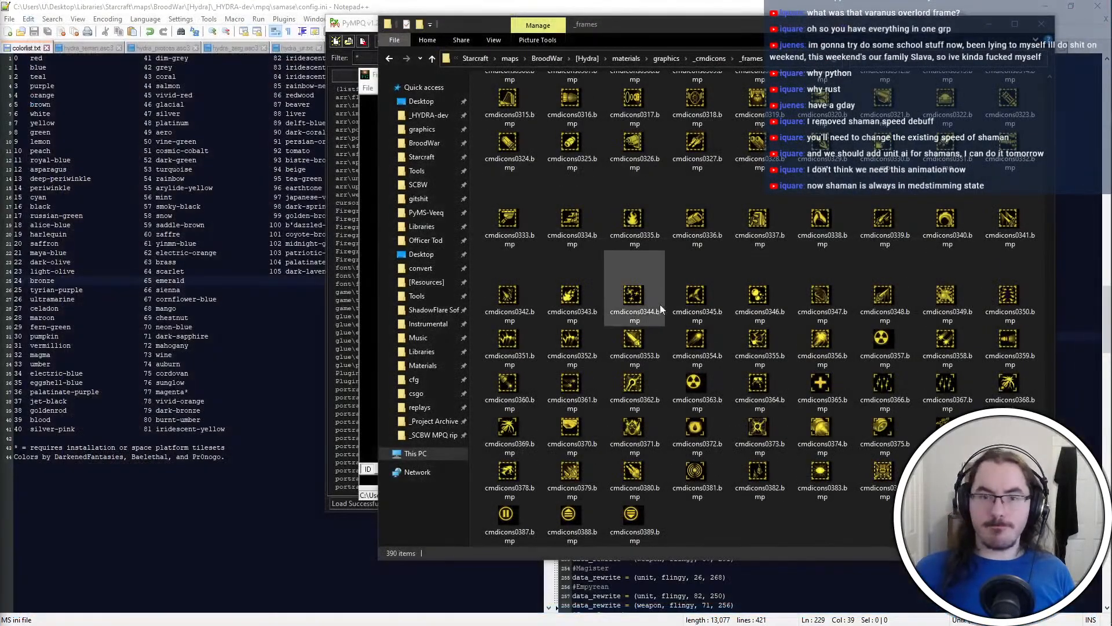
left_click(351, 210)
key("alt+Tab")
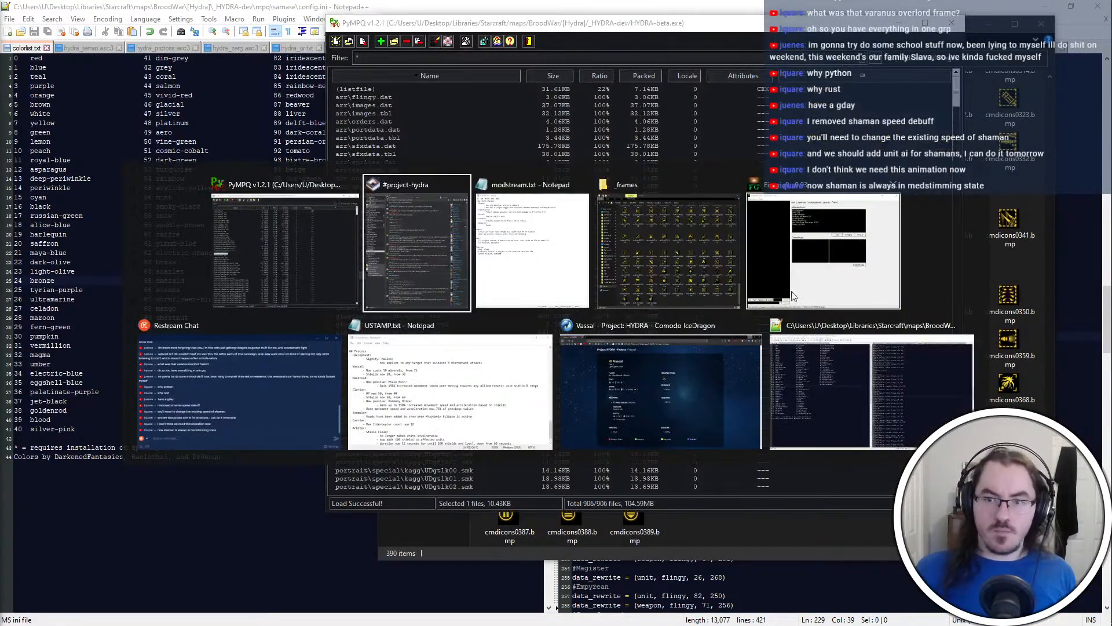
left_click(607, 260)
left_click(631, 58)
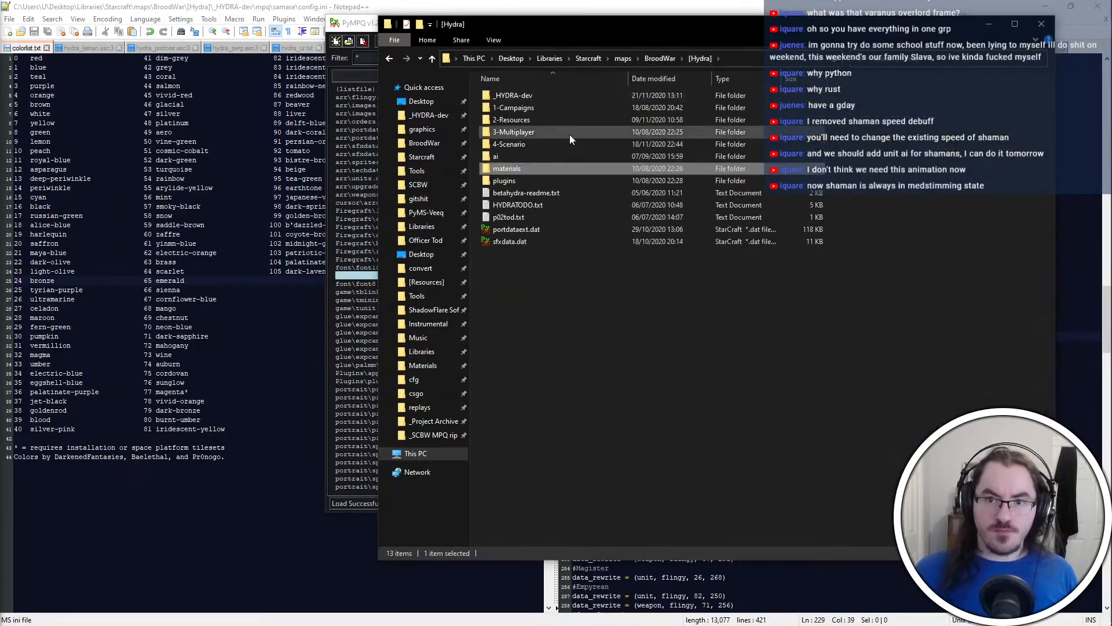
double_click(553, 93)
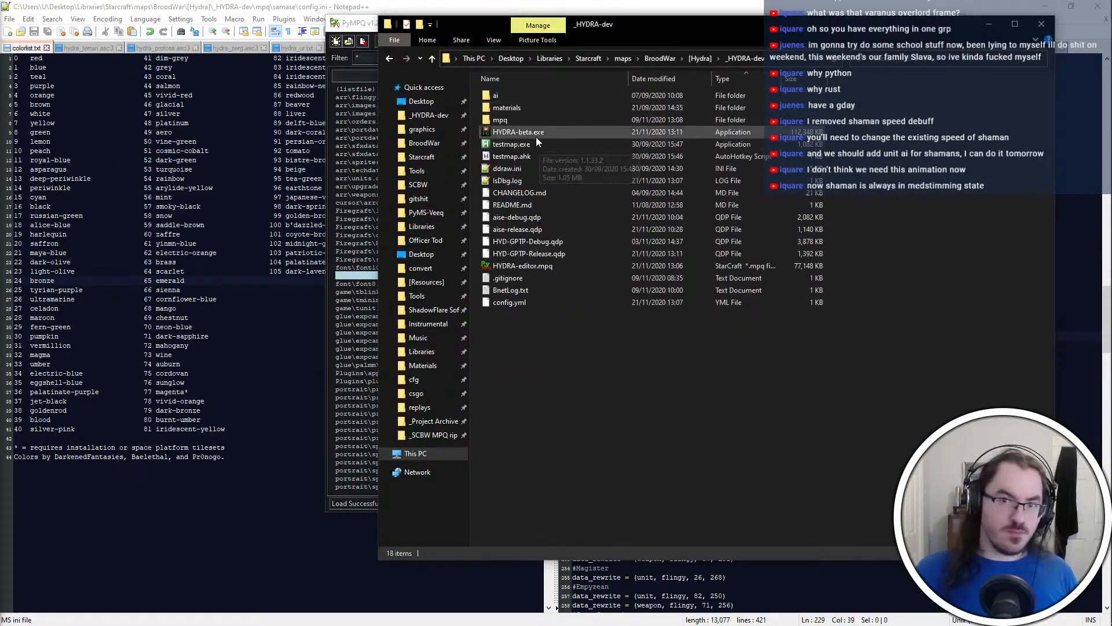
double_click(536, 137)
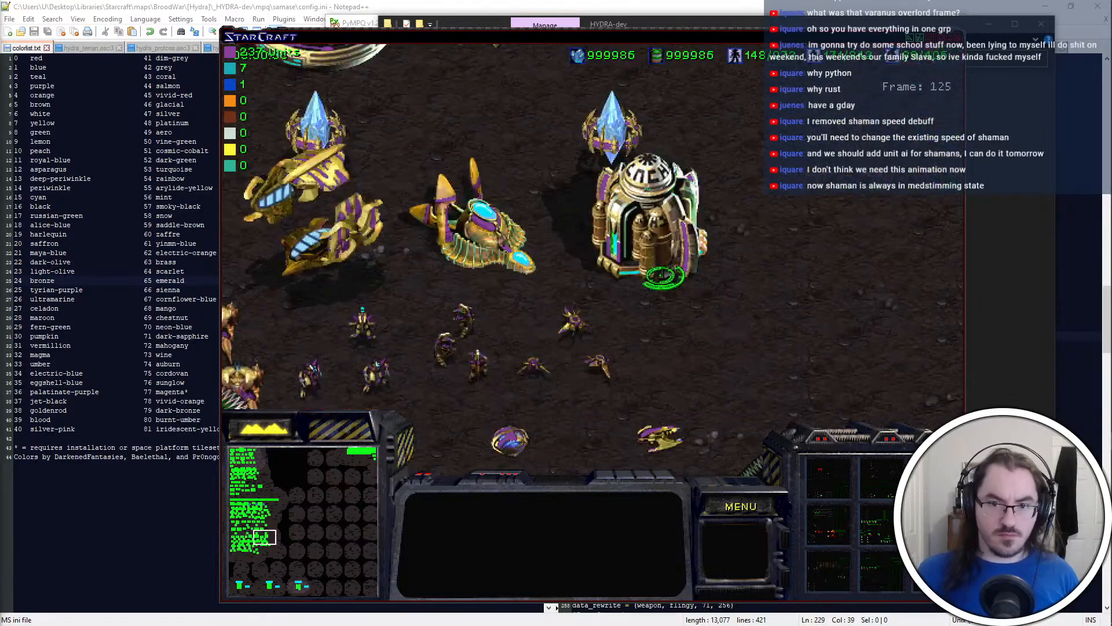
Select the Terran Salvo Yard and spawn a Valkyrie with the in-game console command "spawn valkyrie"
key("super")
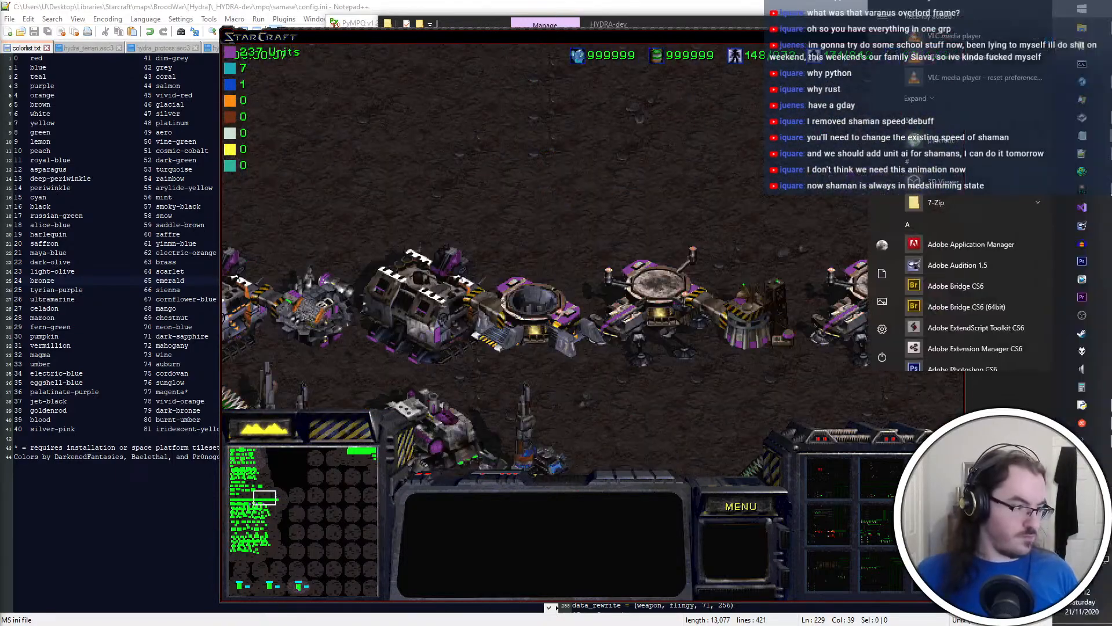
key("super")
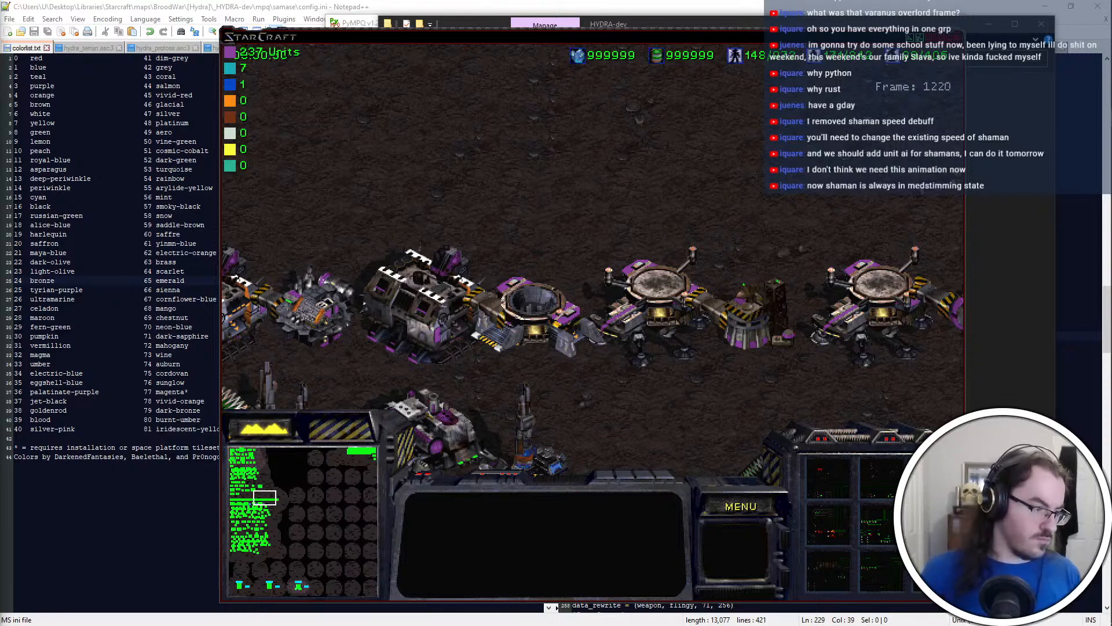
left_click(543, 278)
key("grave")
type("spawn va")
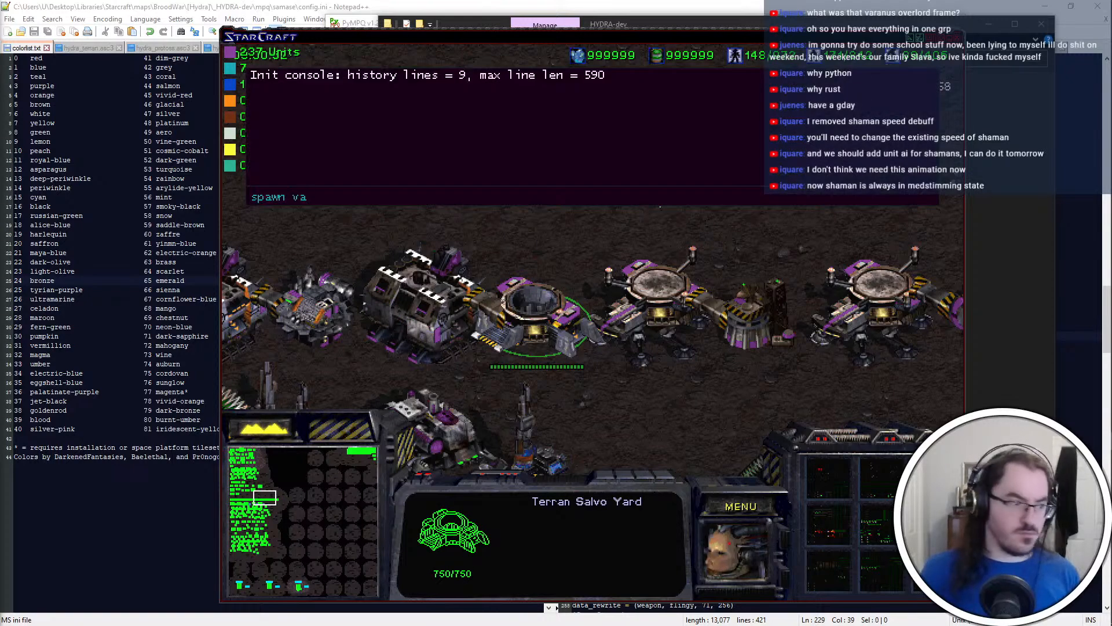
type("lkyrie")
key("Return")
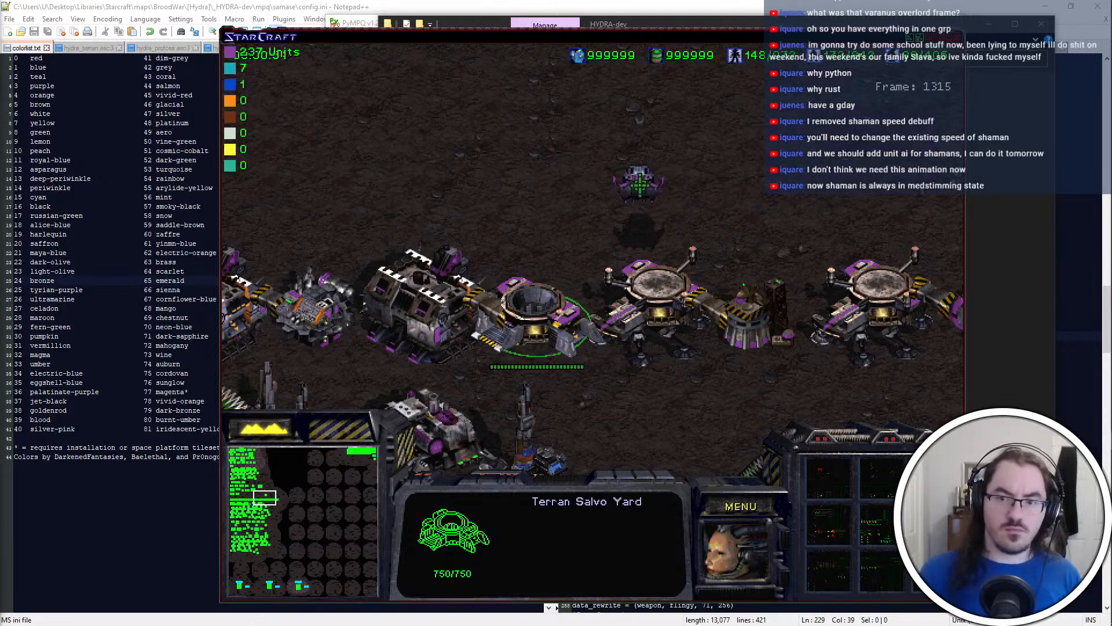
Move the spawned Valkyrie around the open ground and order it to attack the building beside the Salvo Yard
left_click(640, 184)
key("Up")
key("Down")
right_click(533, 148)
right_click(611, 263)
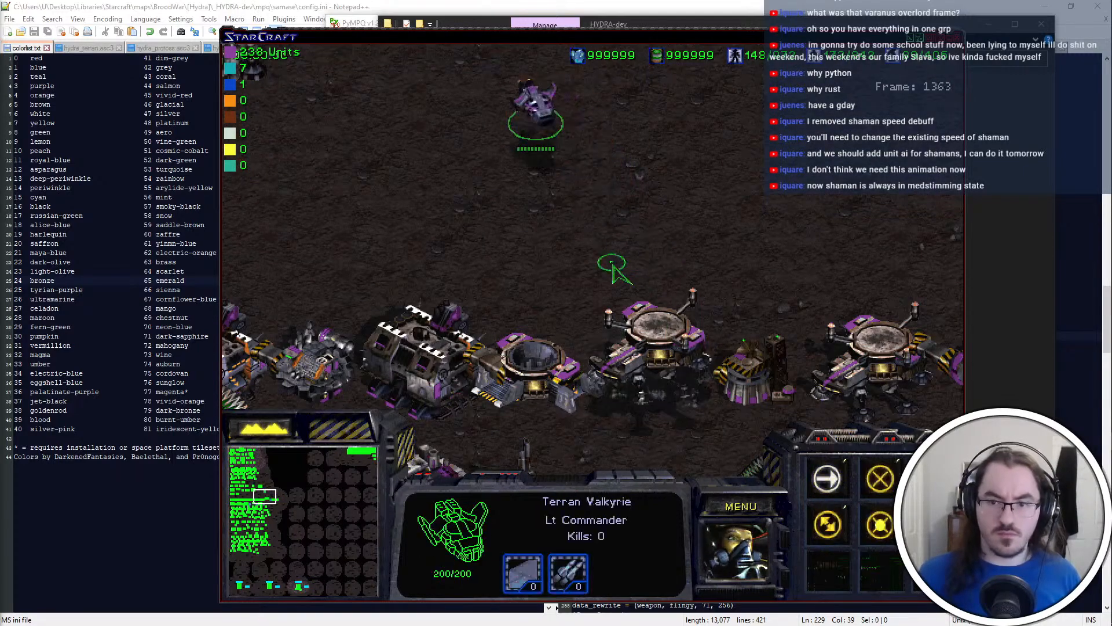
key("a")
left_click(657, 304)
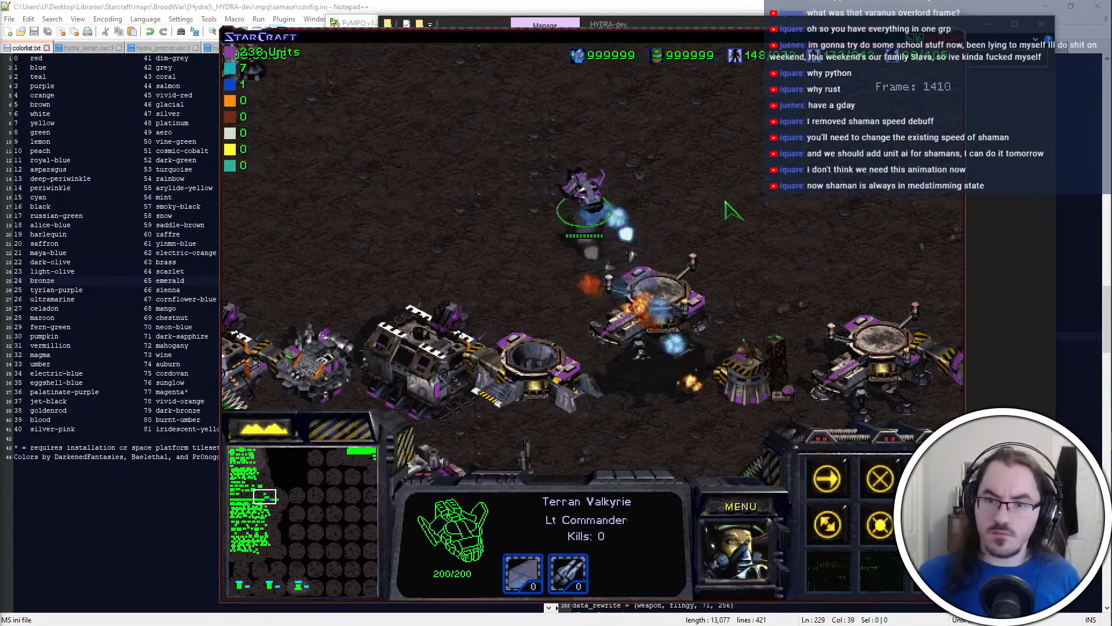
Reselect the Valkyrie and send it through further moves around the attacked building to observe its missiles
left_click(756, 370)
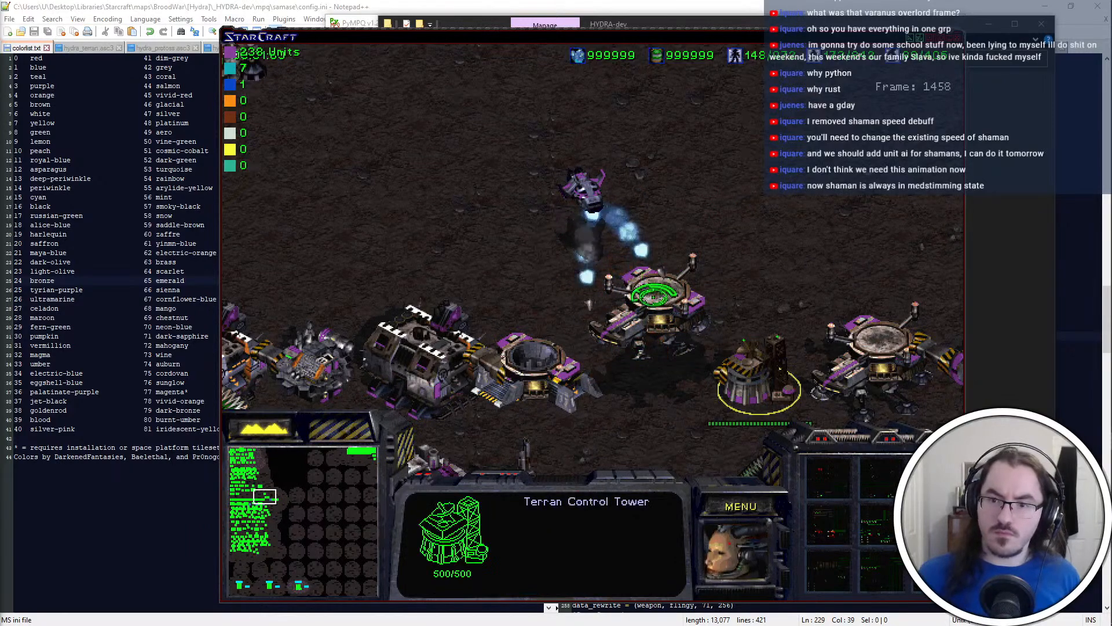
left_click_drag(668, 242, 563, 165)
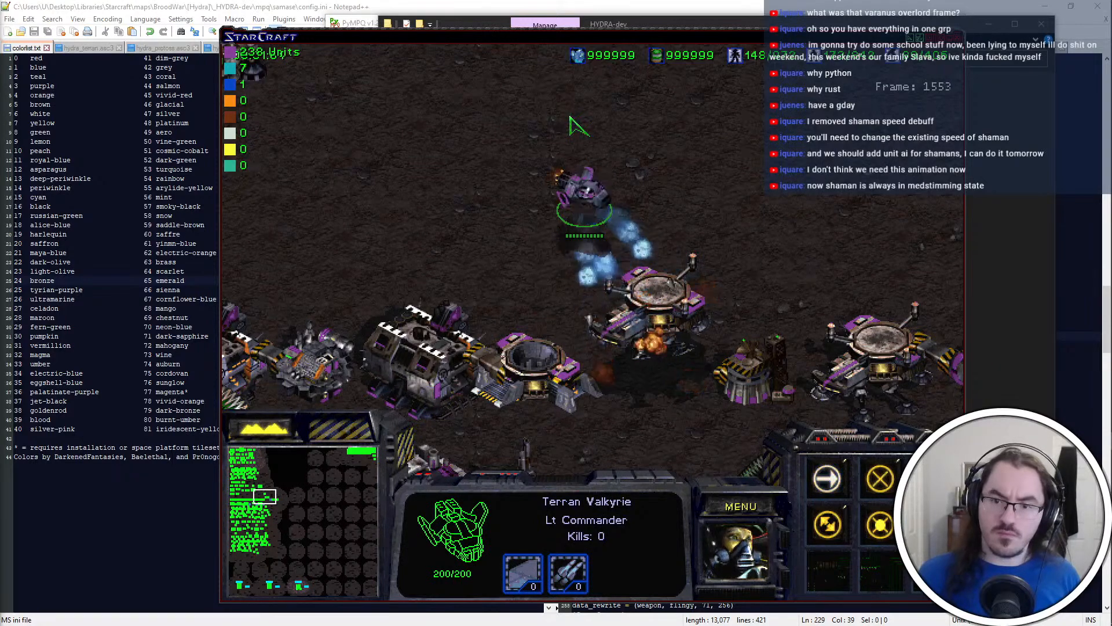
key("super")
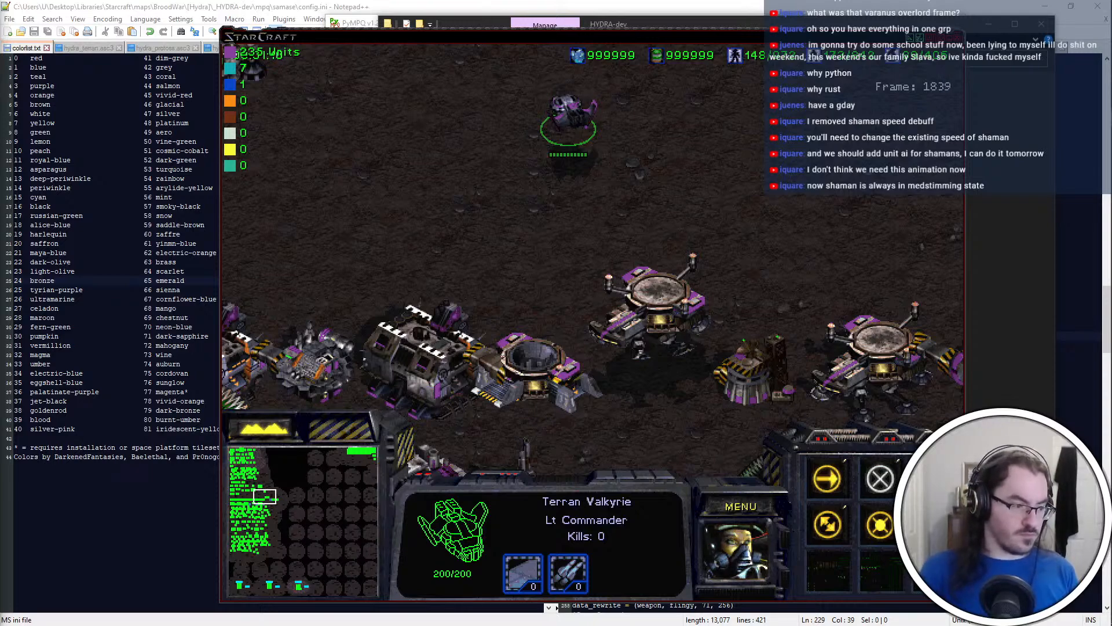
right_click(356, 147)
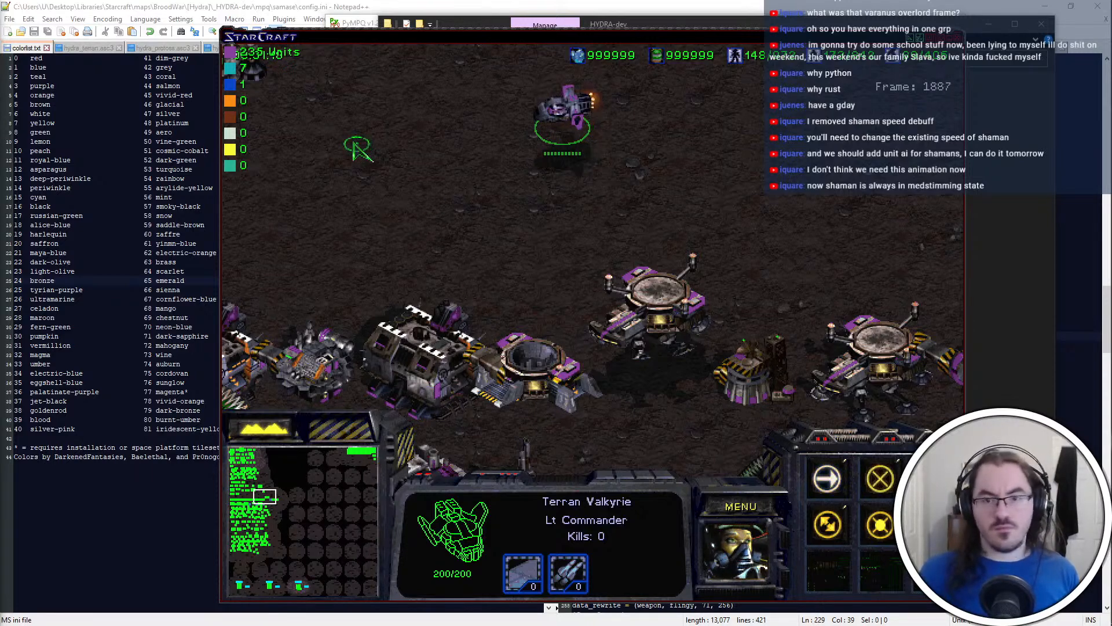
right_click(703, 394)
right_click(665, 336)
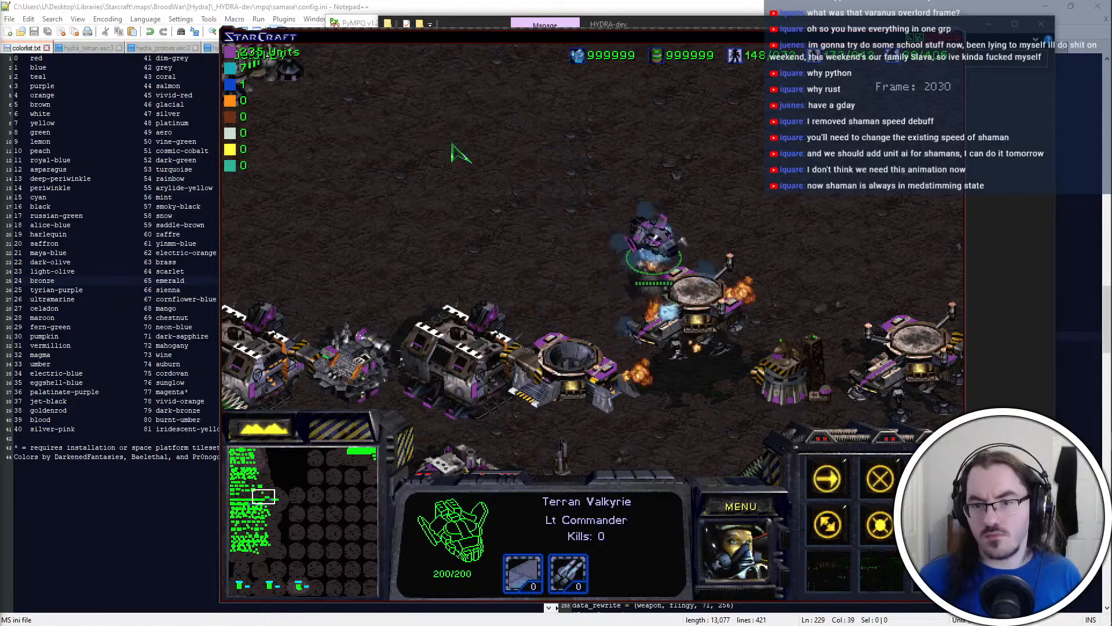
Switch to iscript.txt in Notepad++ and search it for "halo"
key("super")
left_click(753, 7)
key("ctrl+Tab")
key("ctrl+Tab")
key("ctrl+Tab")
key("ctrl+Tab")
key("ctrl+Tab")
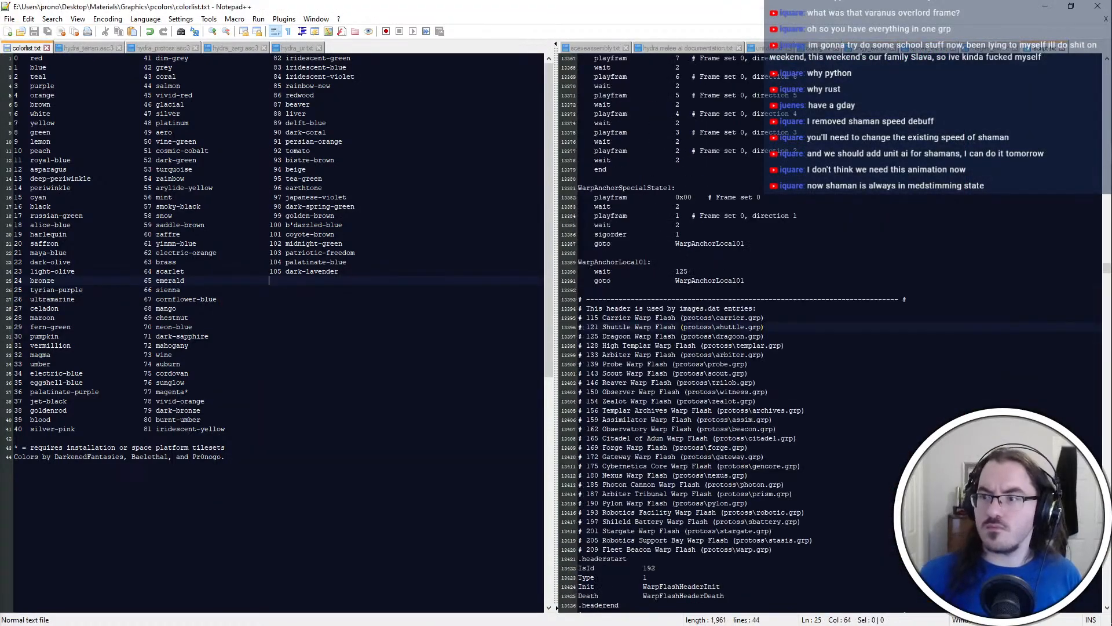
left_click(852, 299)
key("ctrl+f")
type("halo")
key("Return")
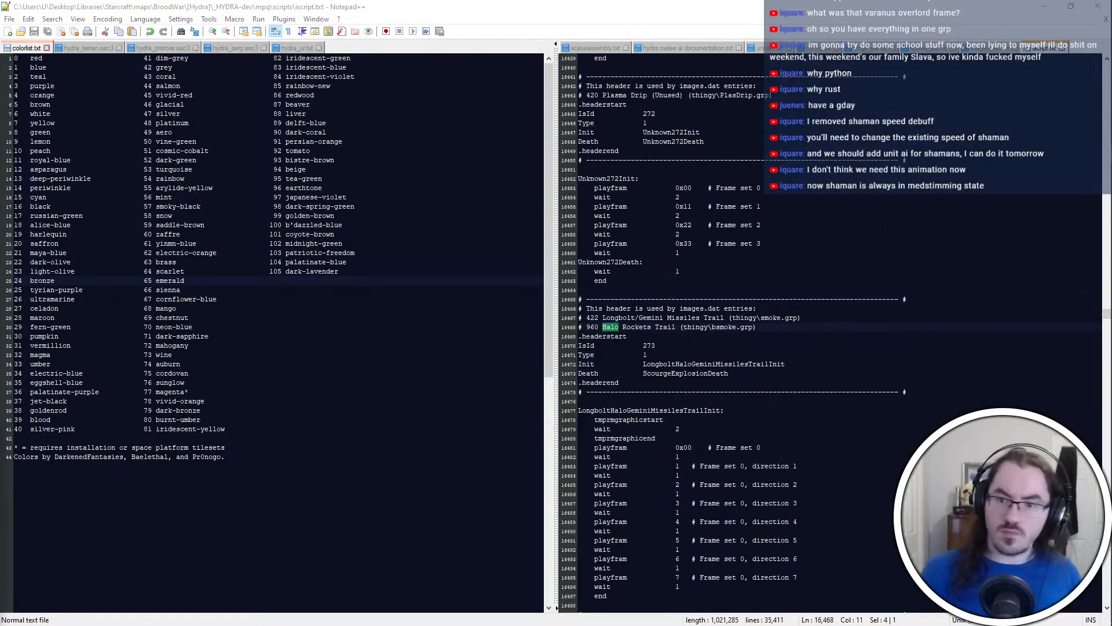
Examine the Halo Rockets Trail script and continue through the matches to the Halo Rockets header
scroll(753, 330, "down", 4)
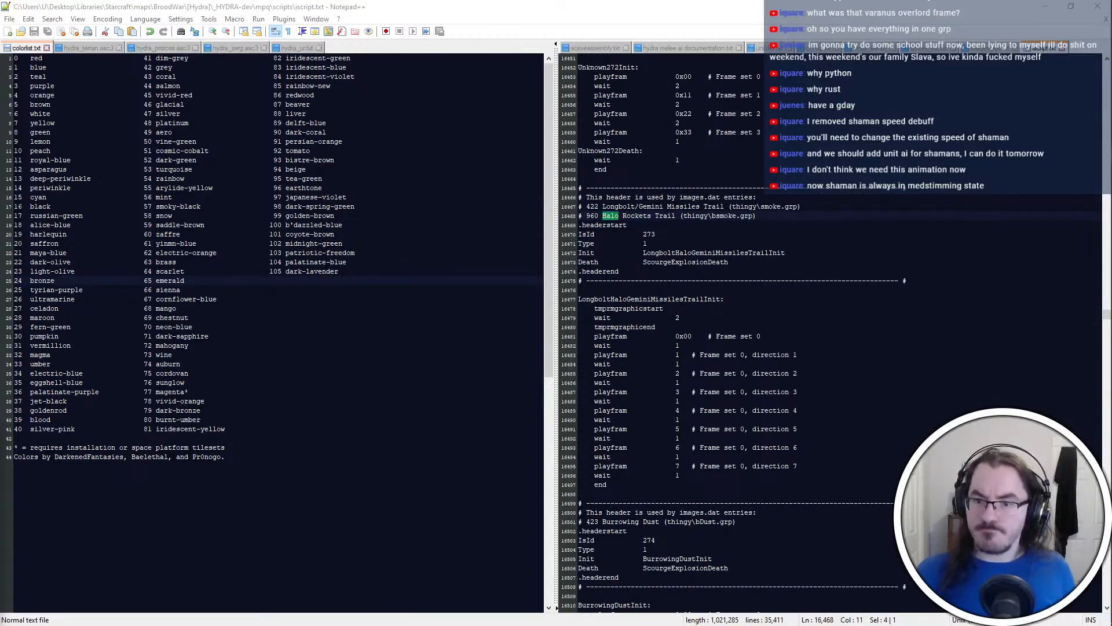
key("Return")
left_click(683, 420)
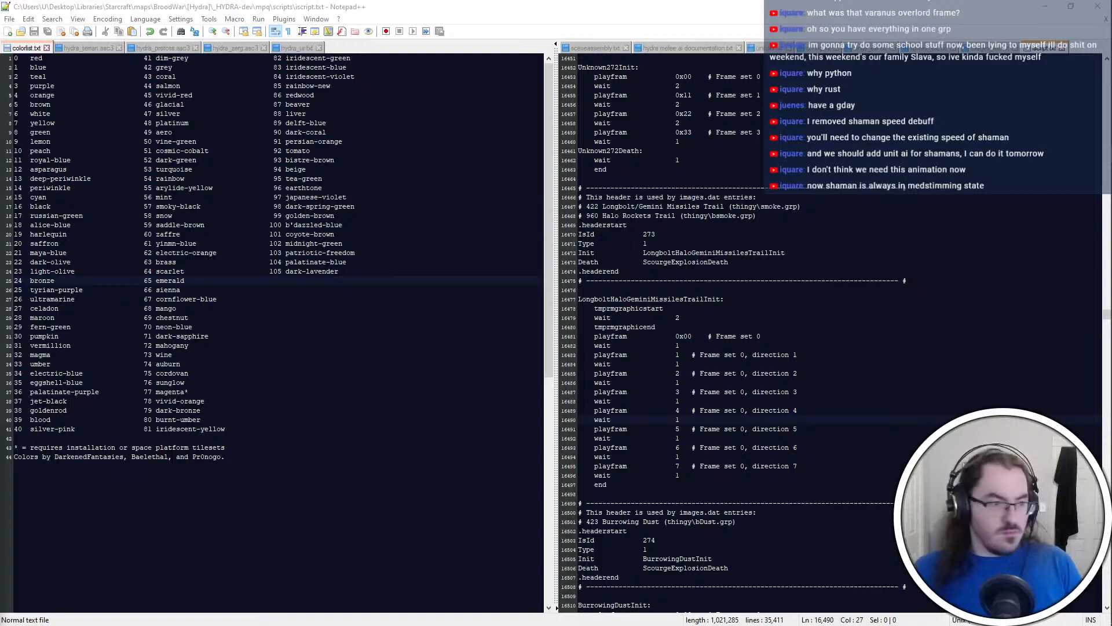
key("Return")
key("Return")
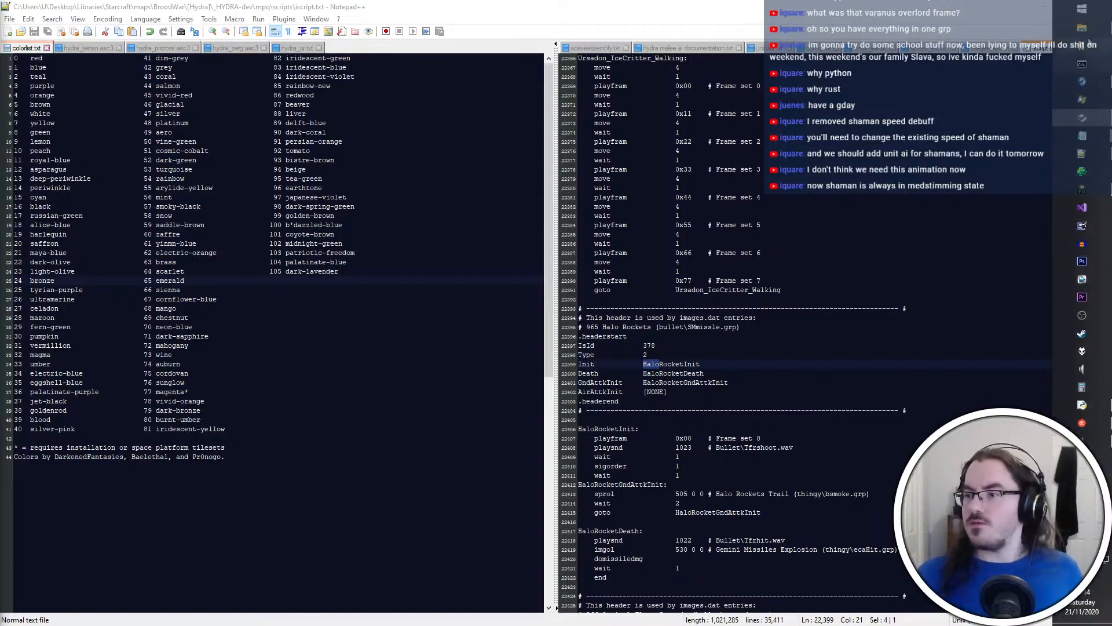
Return to StarCraft, test the Shaman's toggle between Administer Medstims and its other mode, and bring up the End Mission options
left_click(1083, 30)
double_click(613, 154)
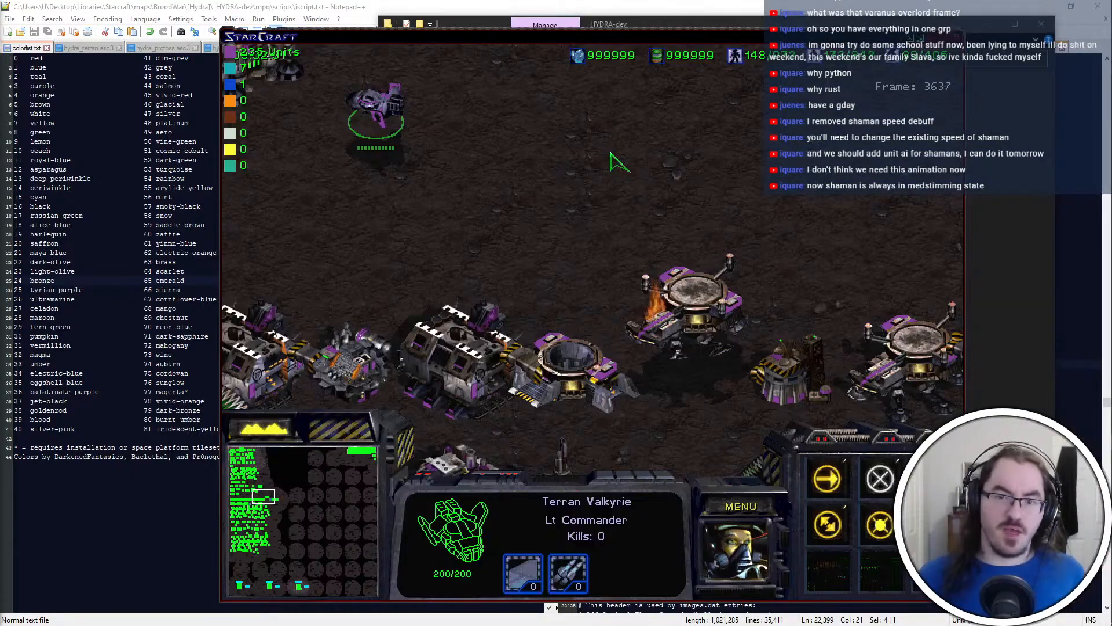
right_click(603, 150)
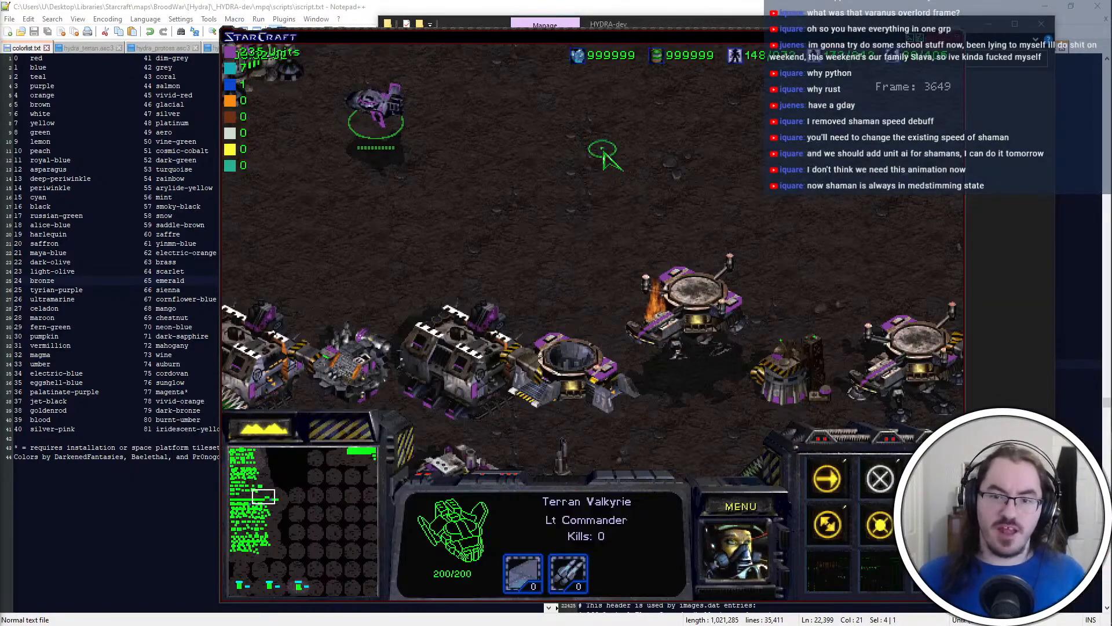
left_click_drag(271, 502, 242, 508)
left_click(374, 310)
left_click(832, 579)
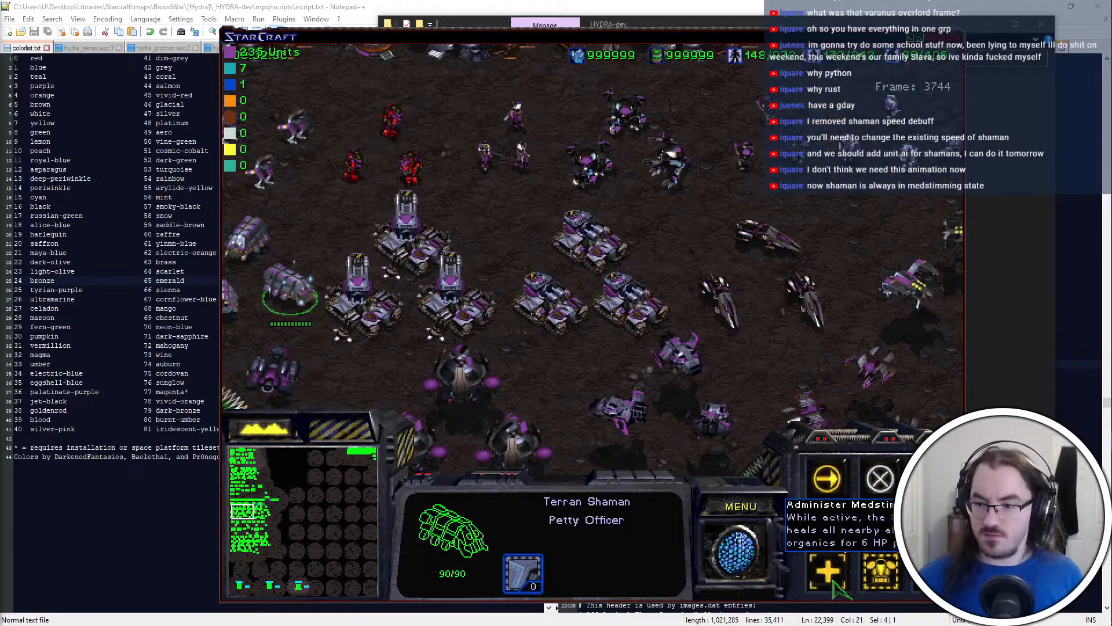
left_click(832, 581)
left_click(832, 581)
left_click(833, 581)
left_click(769, 498)
key("e")
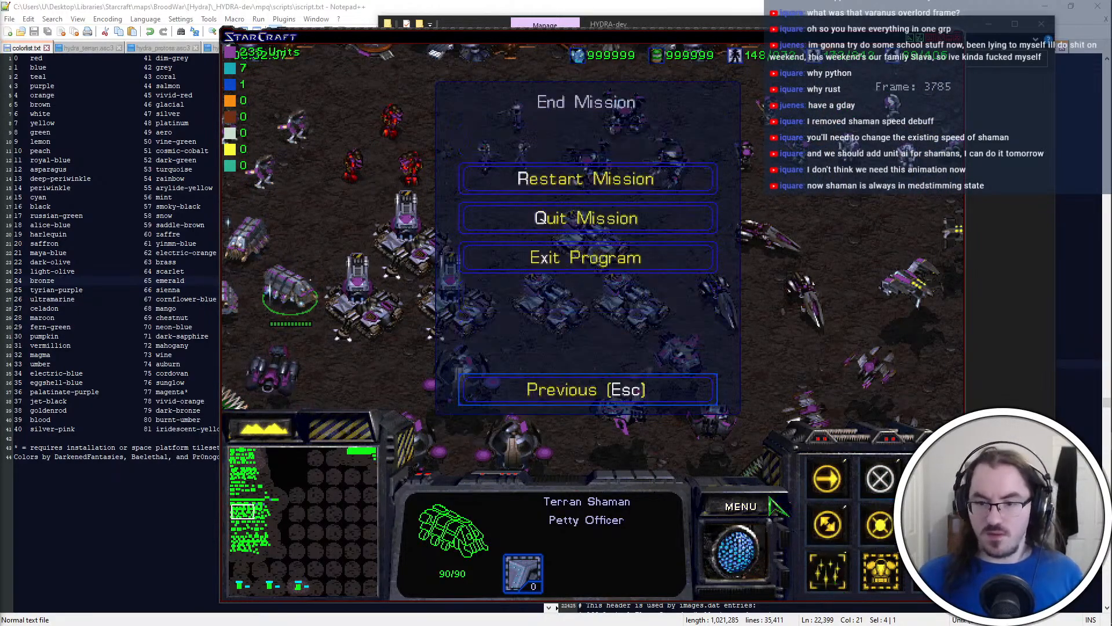
Switch to the _HYDRA-dev folder in File Explorer and open mpq\rez\stat_txt.tbl in PyTBL
key("alt+Tab")
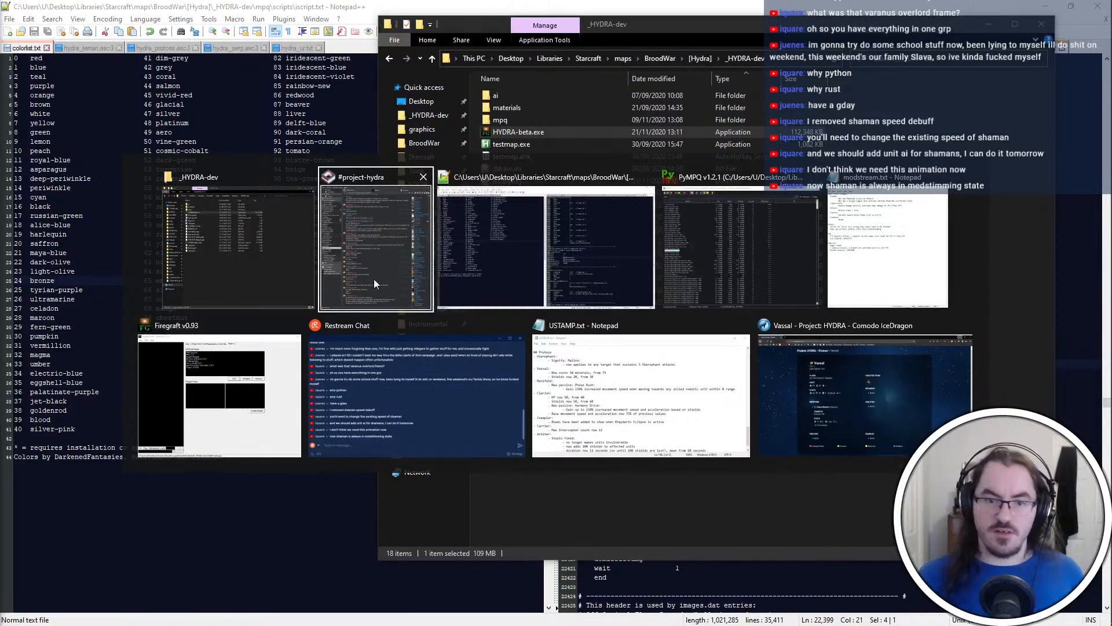
left_click(293, 325)
left_click(556, 243)
double_click(596, 124)
double_click(595, 124)
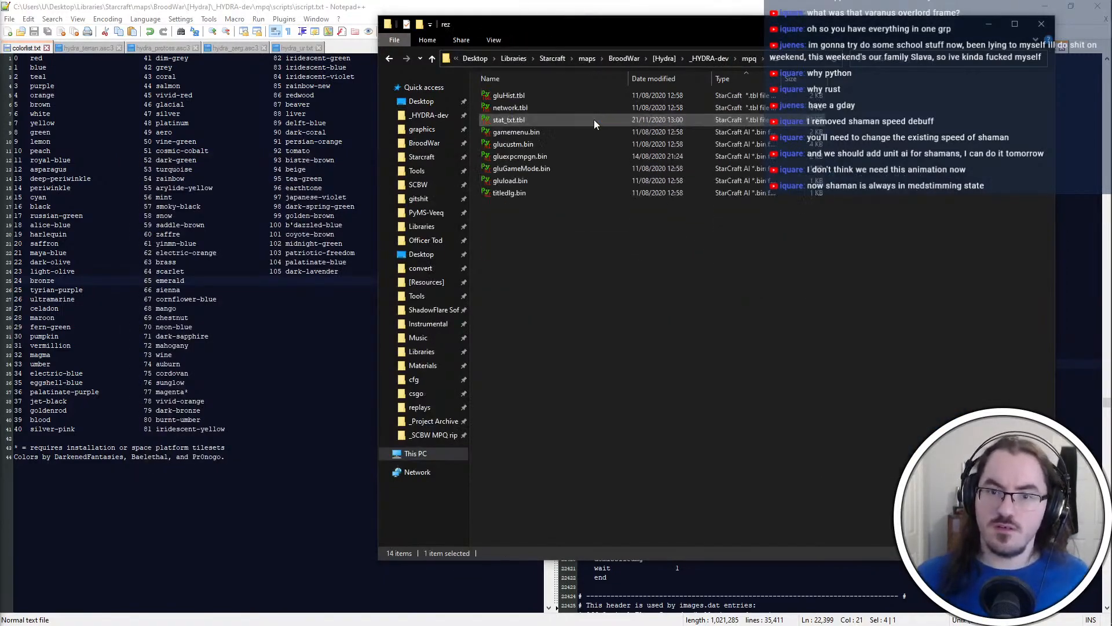
double_click(595, 124)
Search the string table for "administer medstim"
left_click(257, 86)
type("ad")
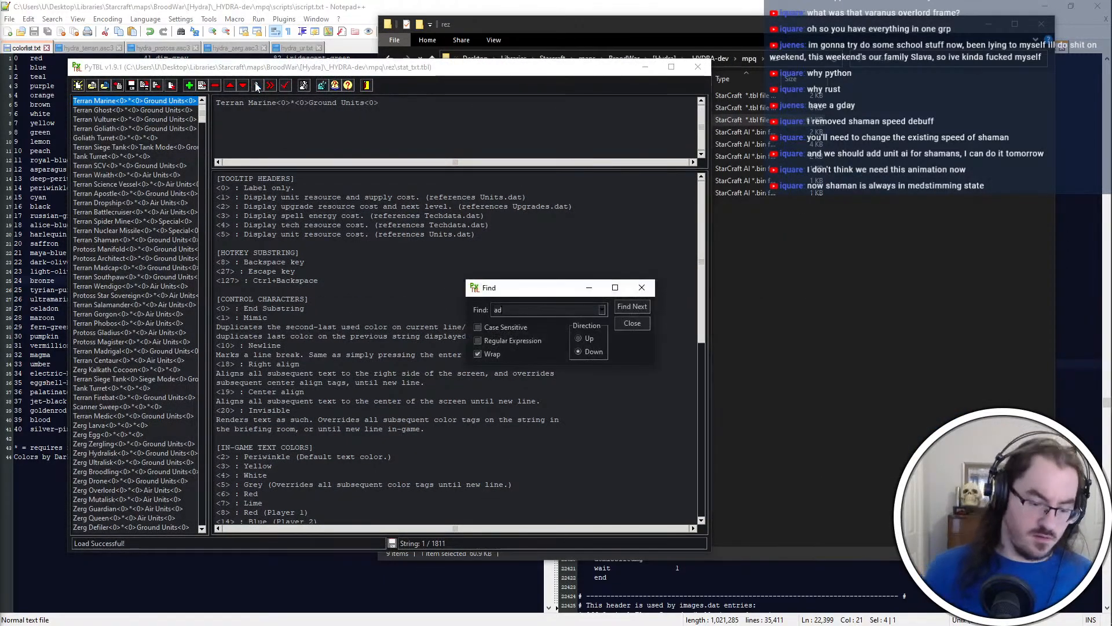
type("minister medstim")
key("Return")
key("Return")
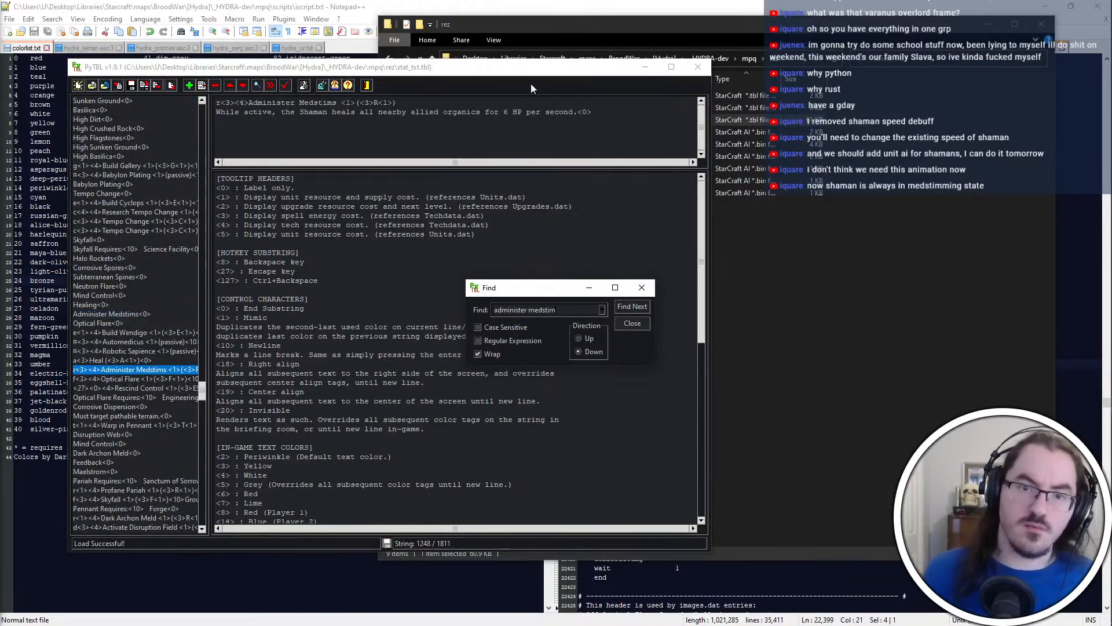
Change the Administer Medstims string's hotkey to T in both its leading key character and displayed letter, save the string table and close it
left_click(641, 287)
left_click_drag(379, 102, 374, 103)
type("T")
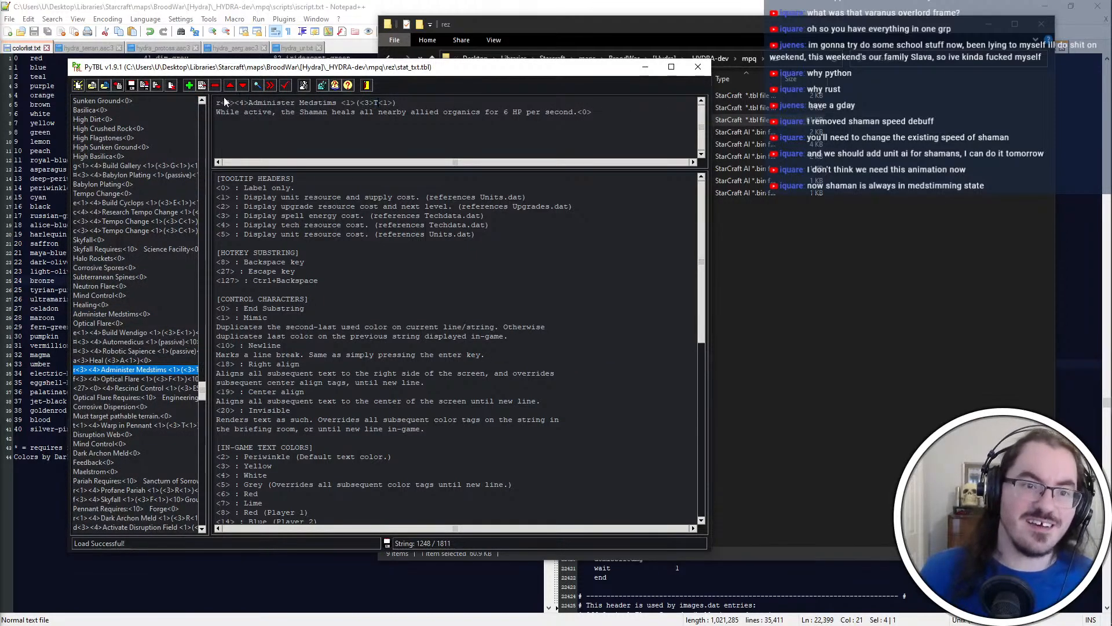
type("t")
key("ctrl+s")
key("ctrl+f")
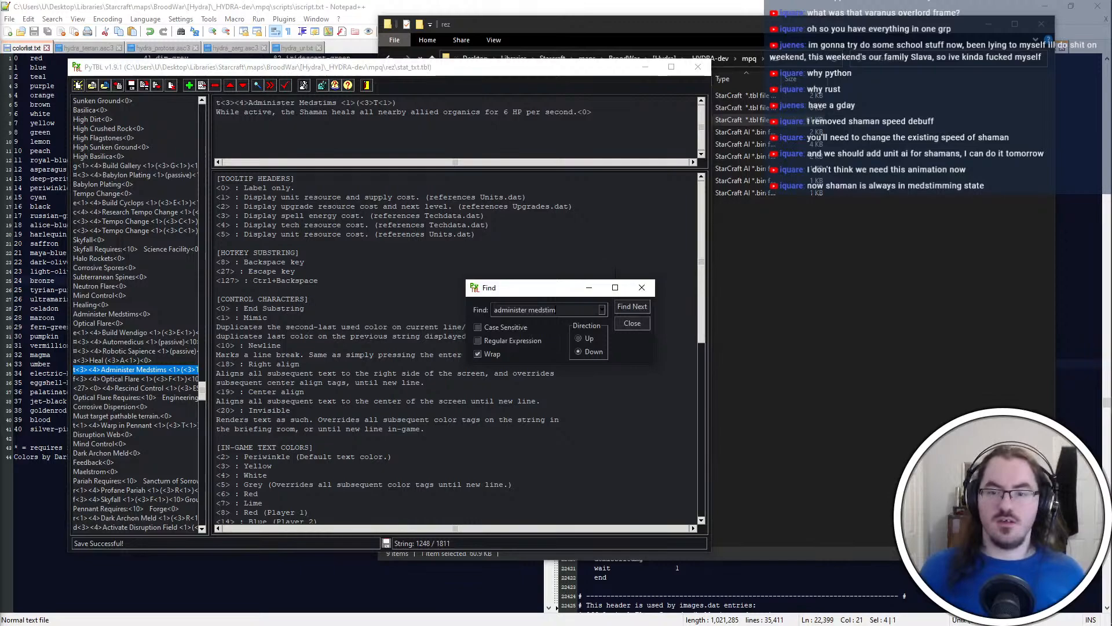
left_click(647, 292)
left_click(699, 68)
Minimize the rez folder and Notepad++ windows, leaving PyMPQ on the desktop
key("alt+Tab")
left_click(773, 278)
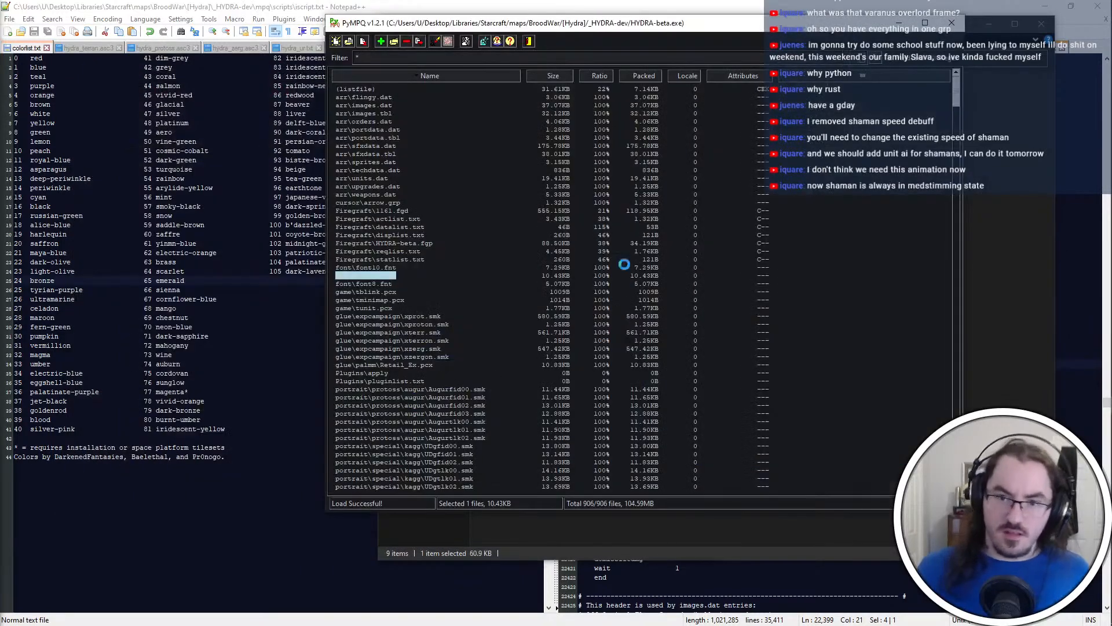
key("Return")
key("alt+Tab")
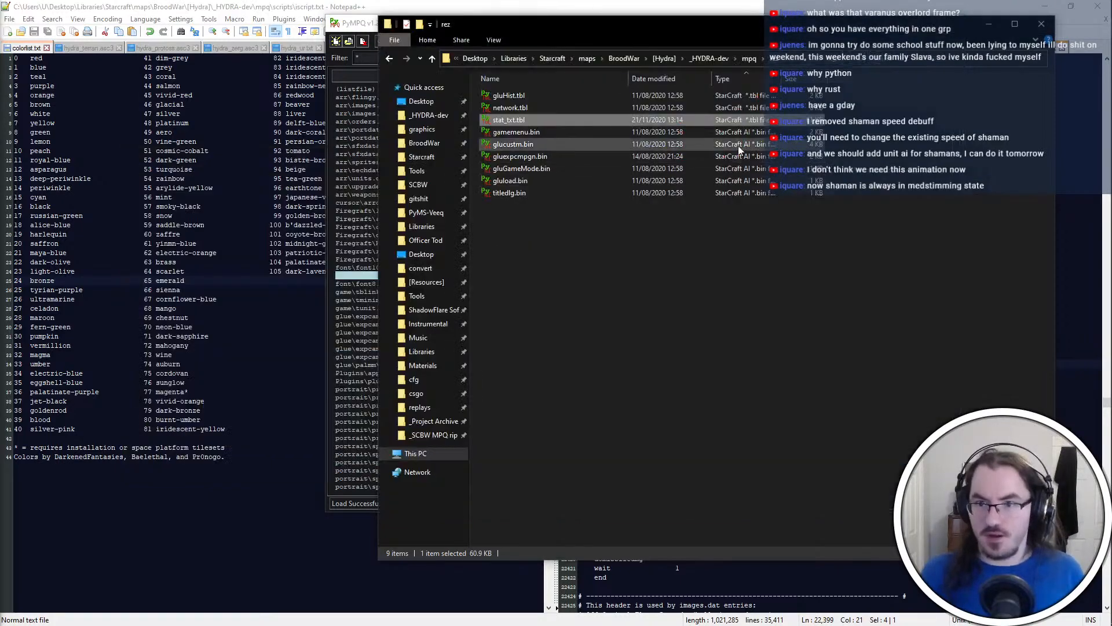
left_click(605, 244)
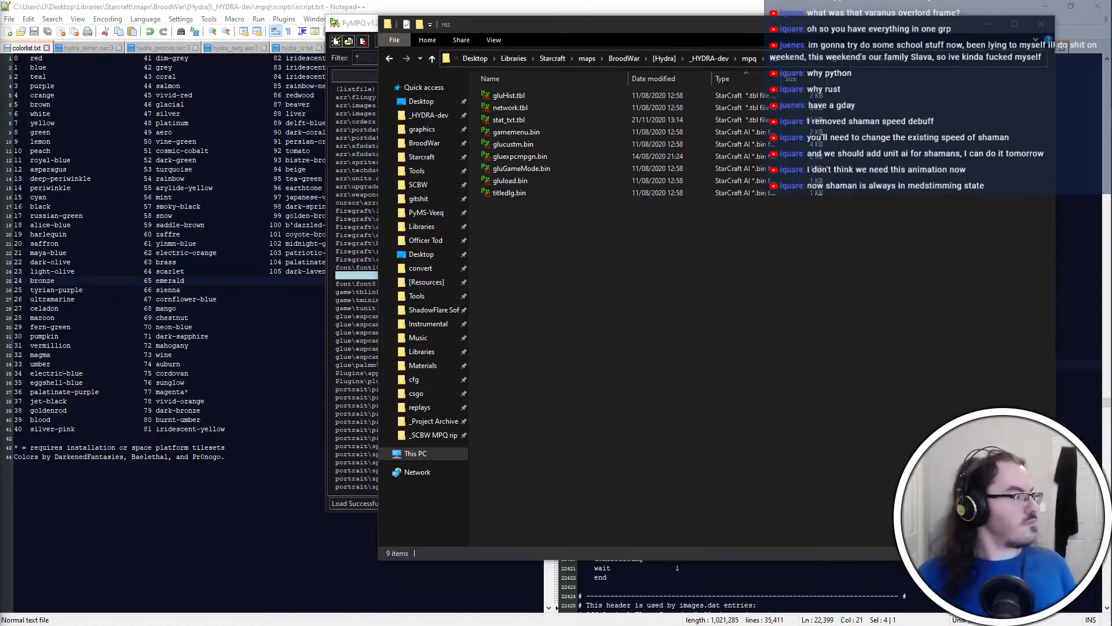
left_click(704, 492)
left_click(989, 24)
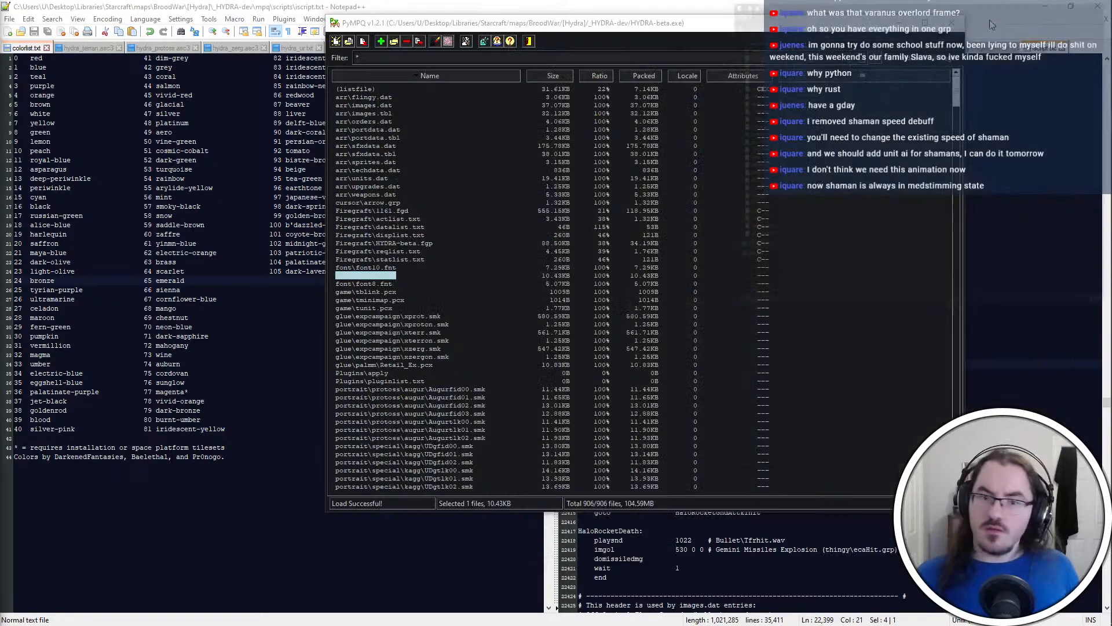
left_click(1043, 7)
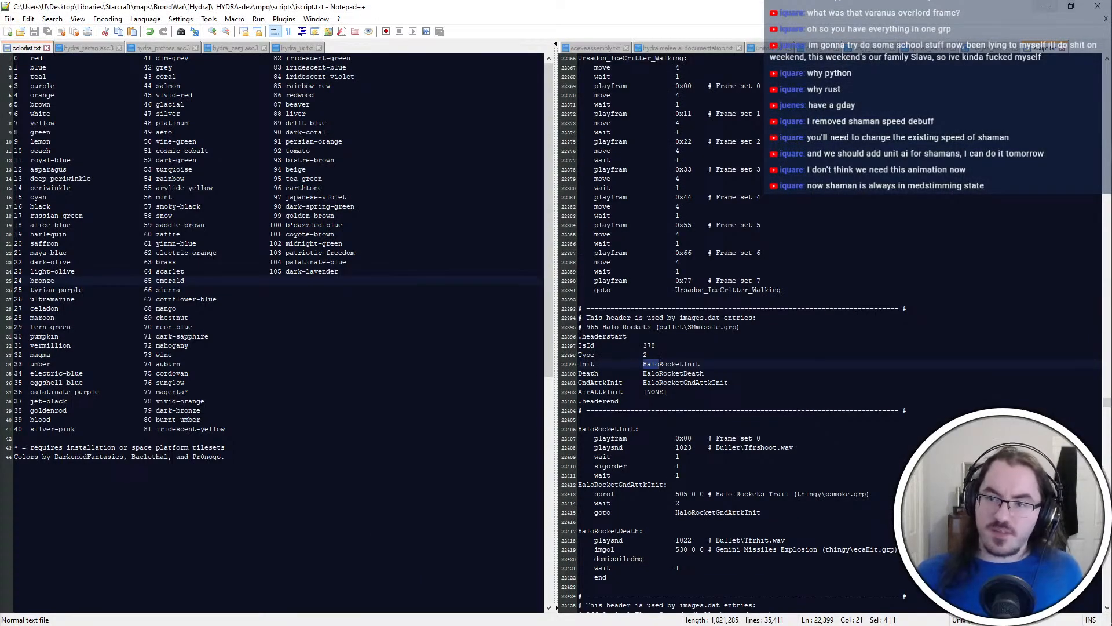
left_click(1043, 7)
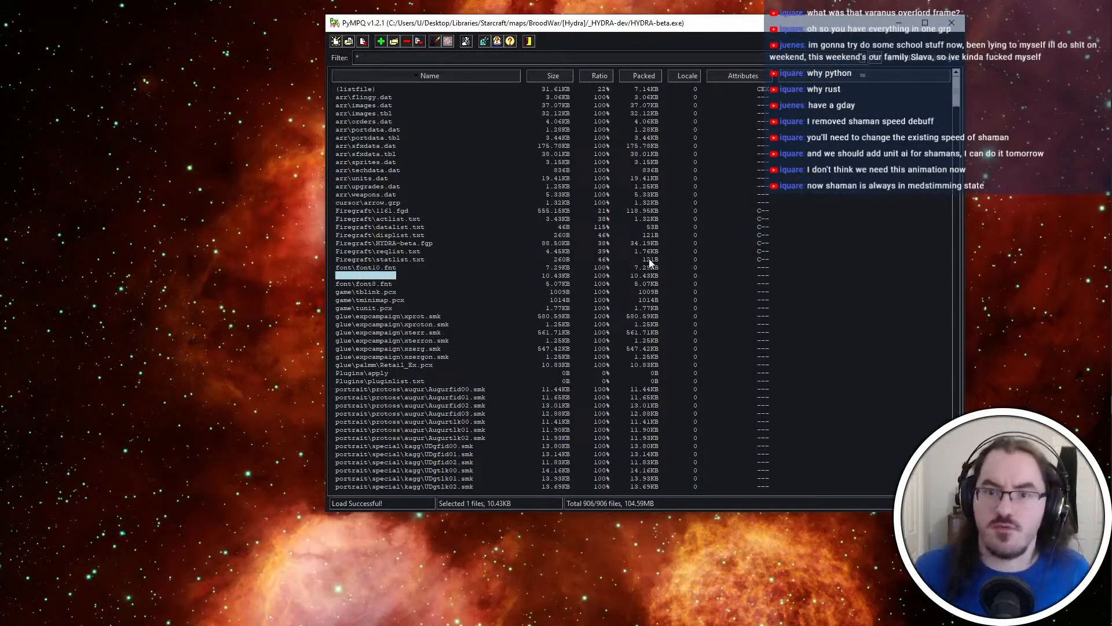
Switch to the Comodo IceDragon browser and go from the Vassal page to the Project: HYDRA home page
mouse_move(1111, 379)
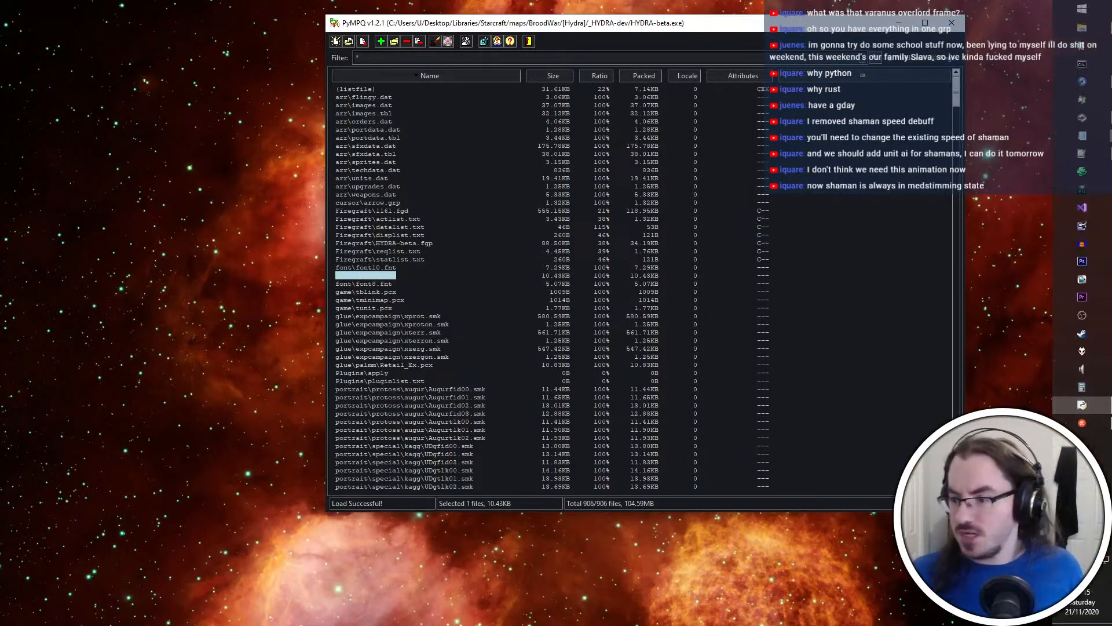
left_click(1083, 405)
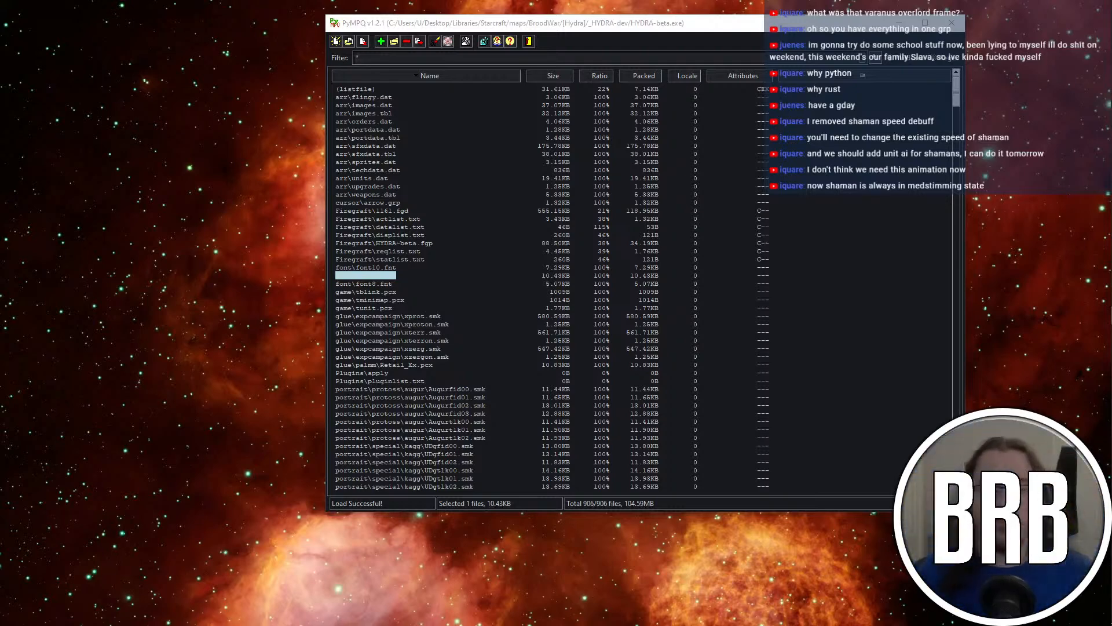
left_click(1087, 81)
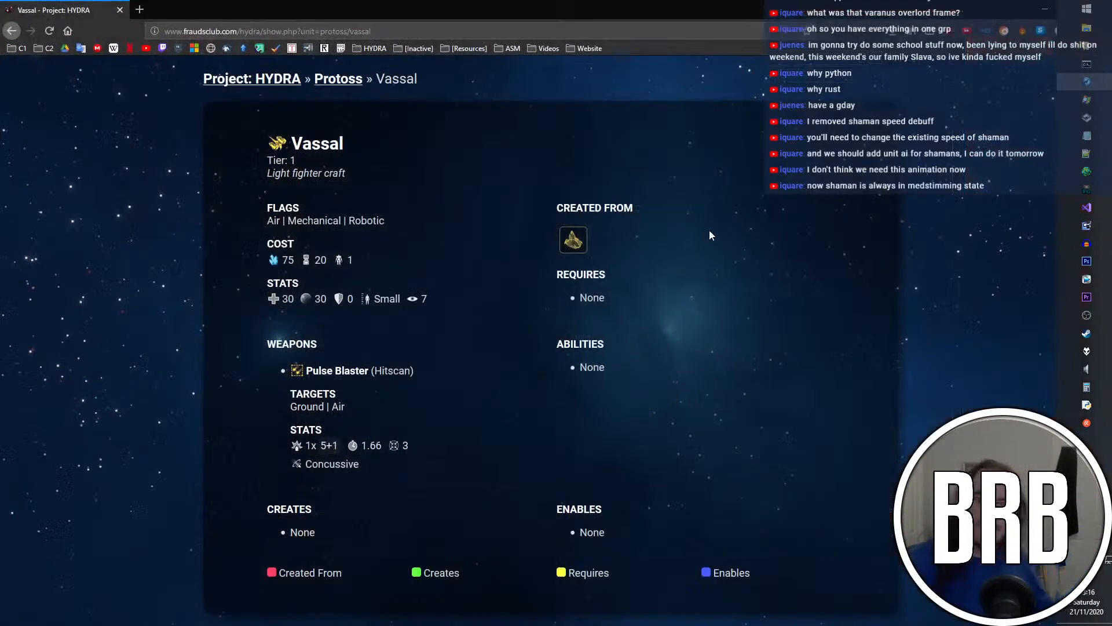
left_click(260, 74)
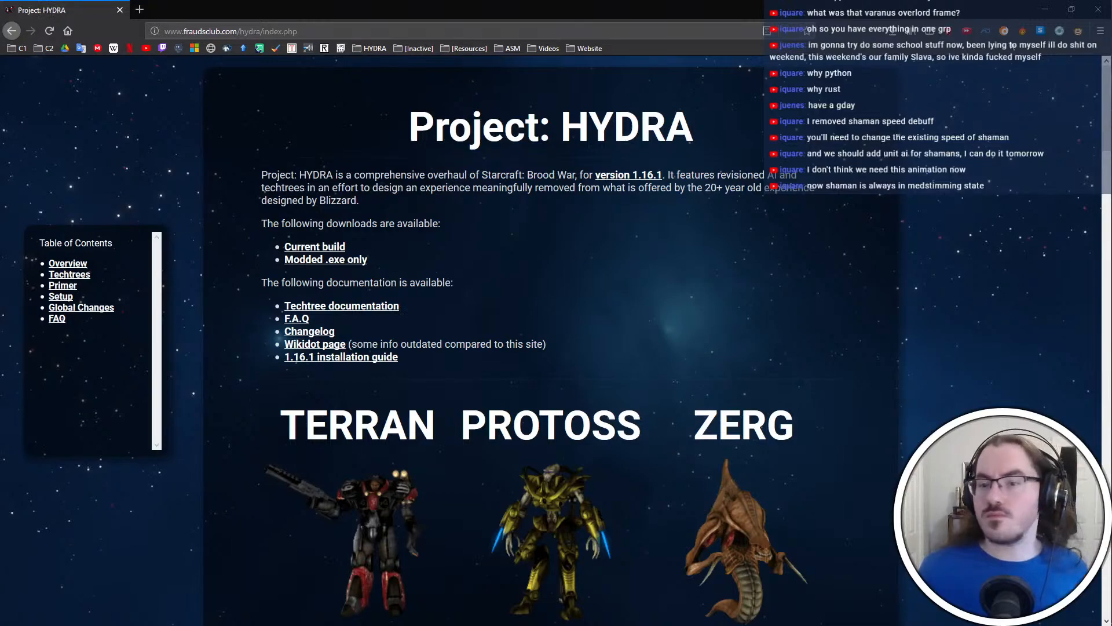
Minimize the browser, return to Notepad++ and create a new blank document alongside colorlist.txt
left_click(1045, 9)
key("alt+Tab")
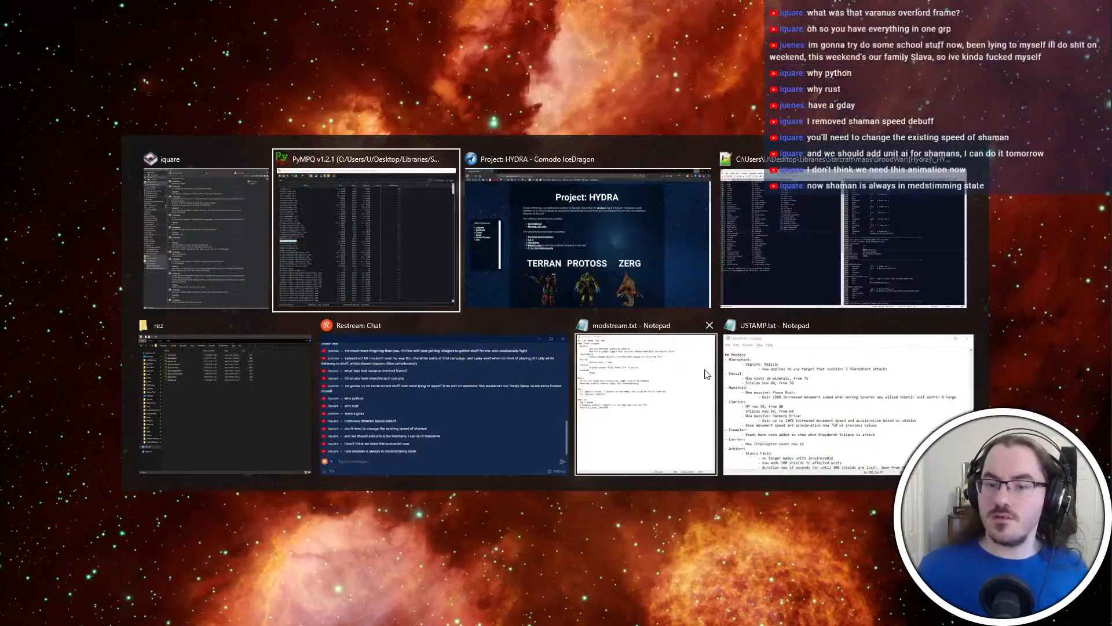
left_click(792, 245)
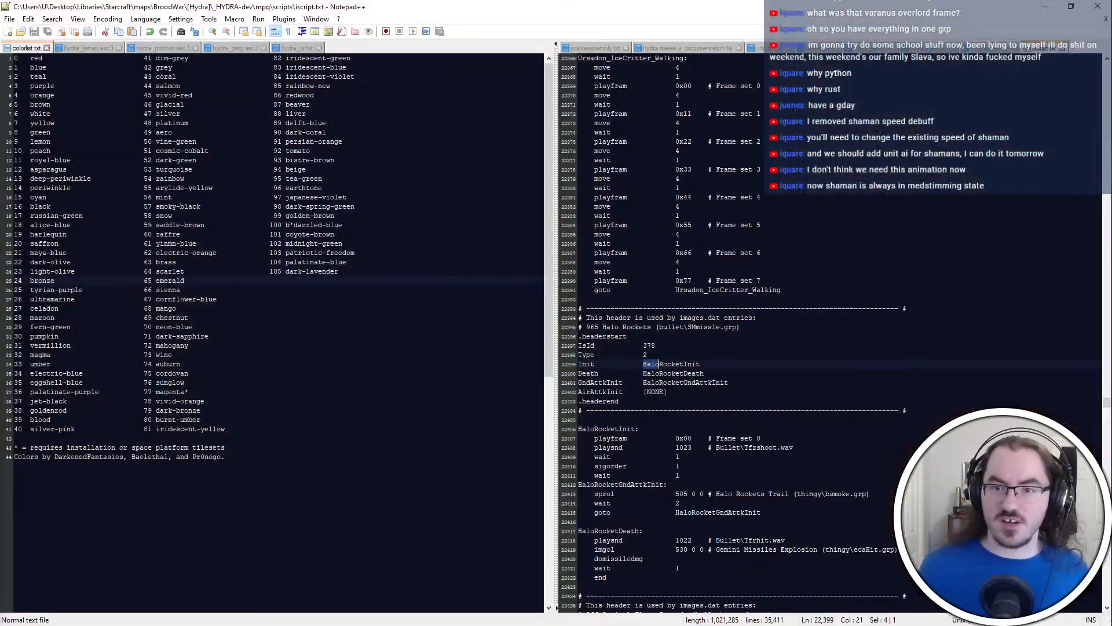
left_click(297, 49)
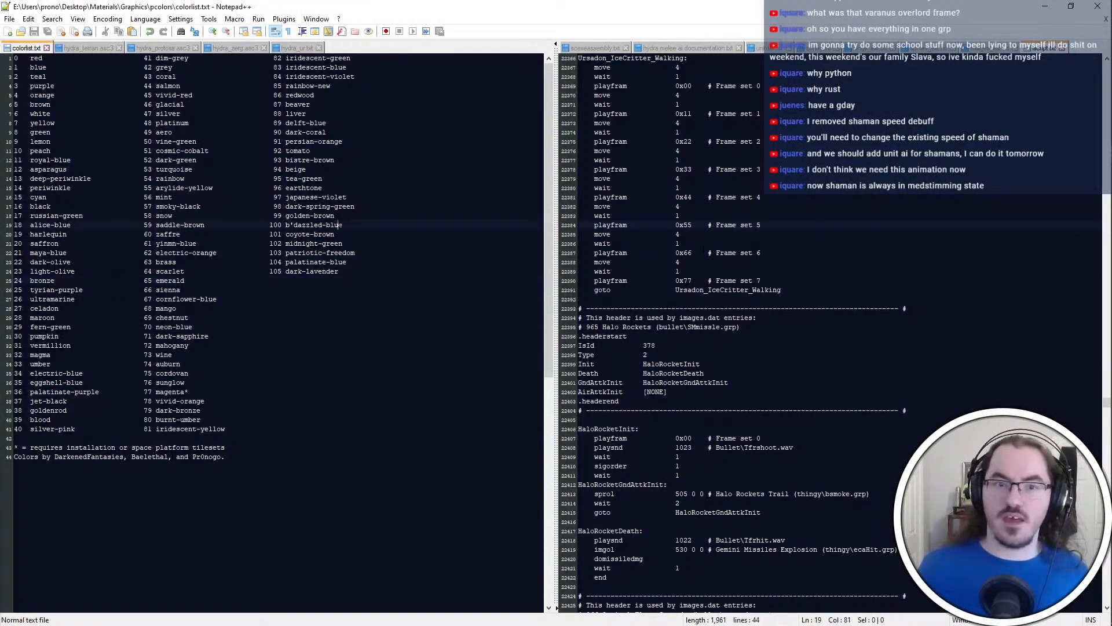
key("ctrl+n")
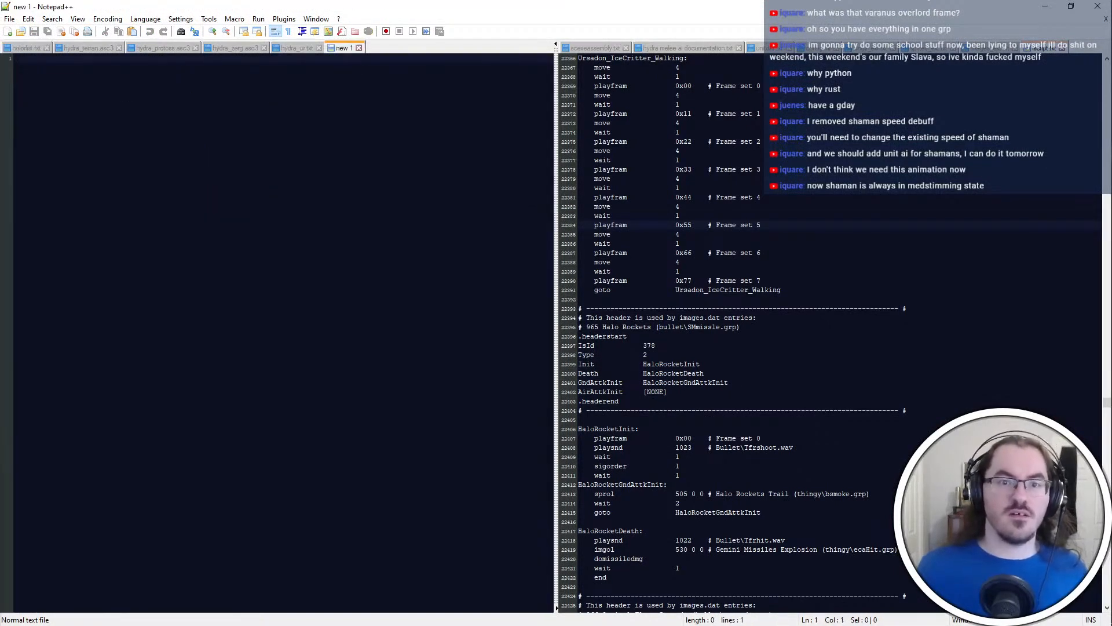
Switch to modstream.txt in Notepad and delete the Vassal entry with its "Revise stats / role" line
key("alt+Tab")
left_click(426, 401)
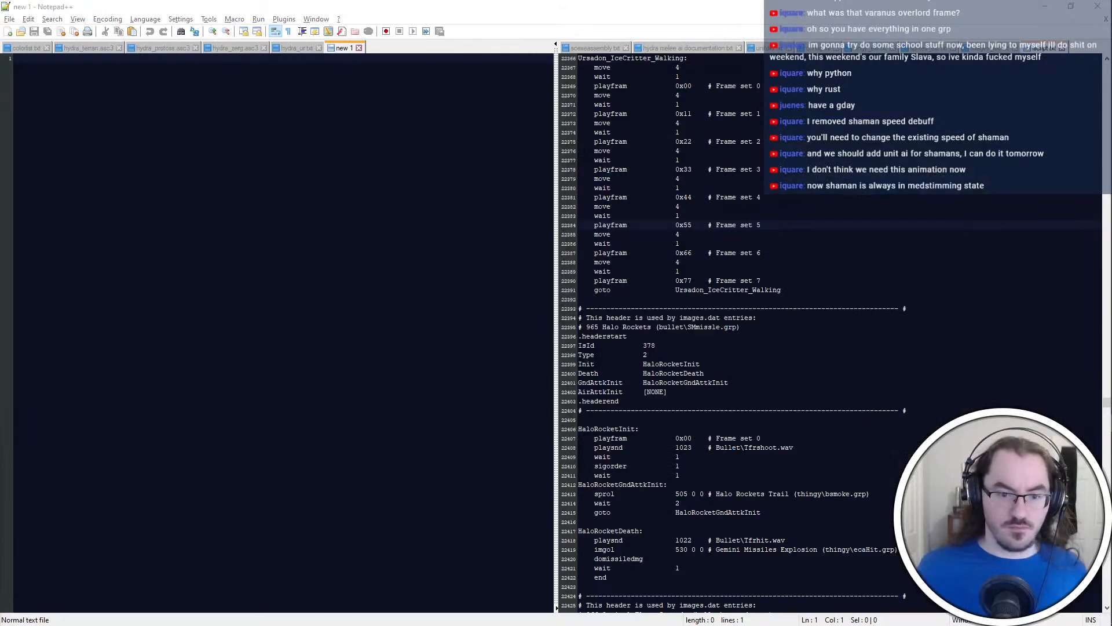
key("alt+Tab")
left_click(655, 423)
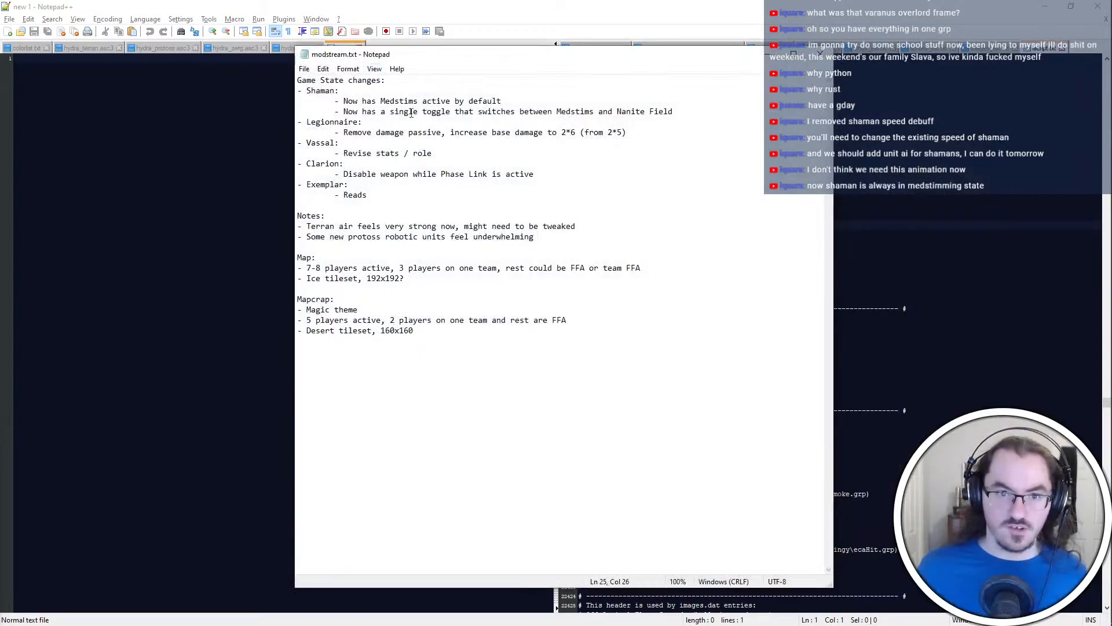
left_click_drag(510, 146, 692, 134)
left_click_drag(631, 164, 611, 158)
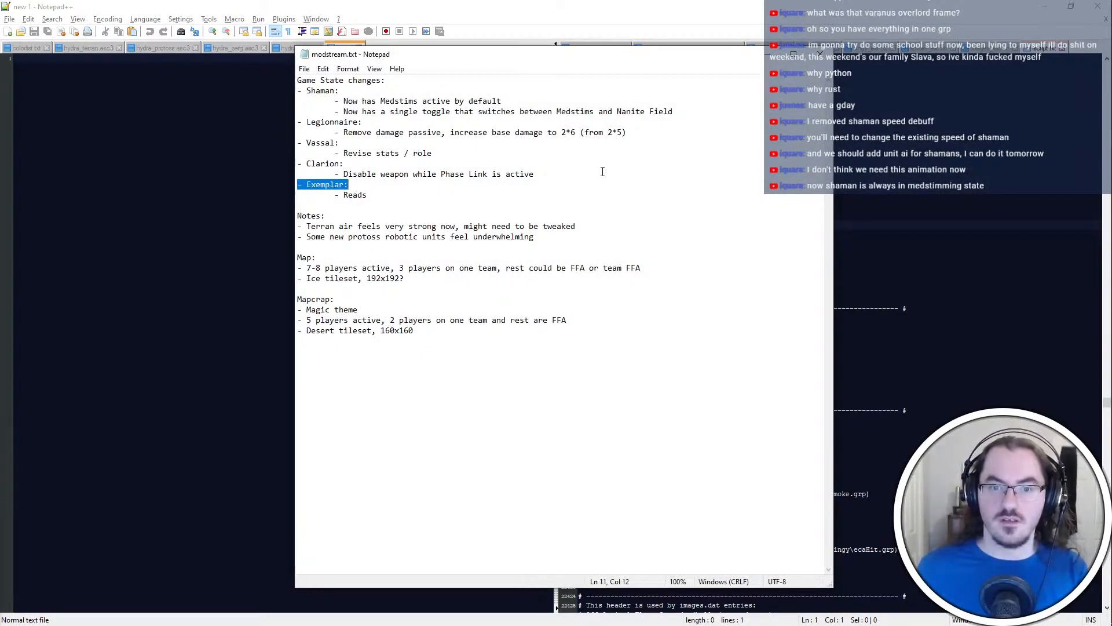
left_click(566, 151)
left_click(720, 132, "shift")
key("Delete")
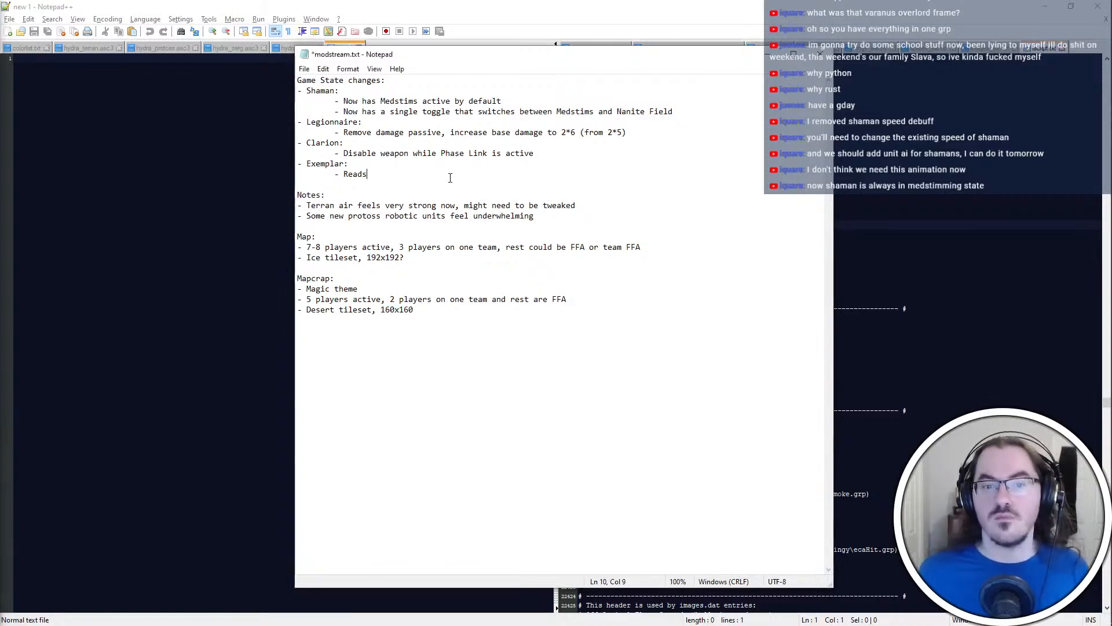
Delete the Shaman entry with its two Medstims lines from the Game State changes and save the notes
left_click(701, 122)
left_click_drag(700, 113, 522, 82)
key("BackSpace")
left_click(509, 192)
key("ctrl+s")
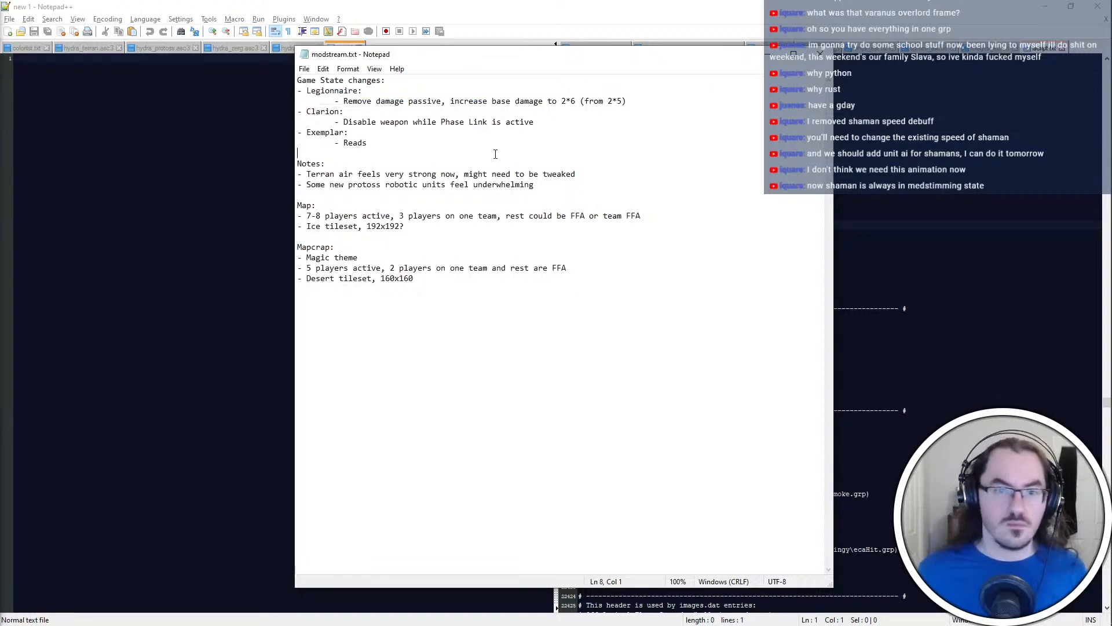
Switch to File Explorer, browse to gitshit\HYDRA-aise\src and open aiscript.rs in Notepad++
key("alt+Tab")
key("alt+Tab")
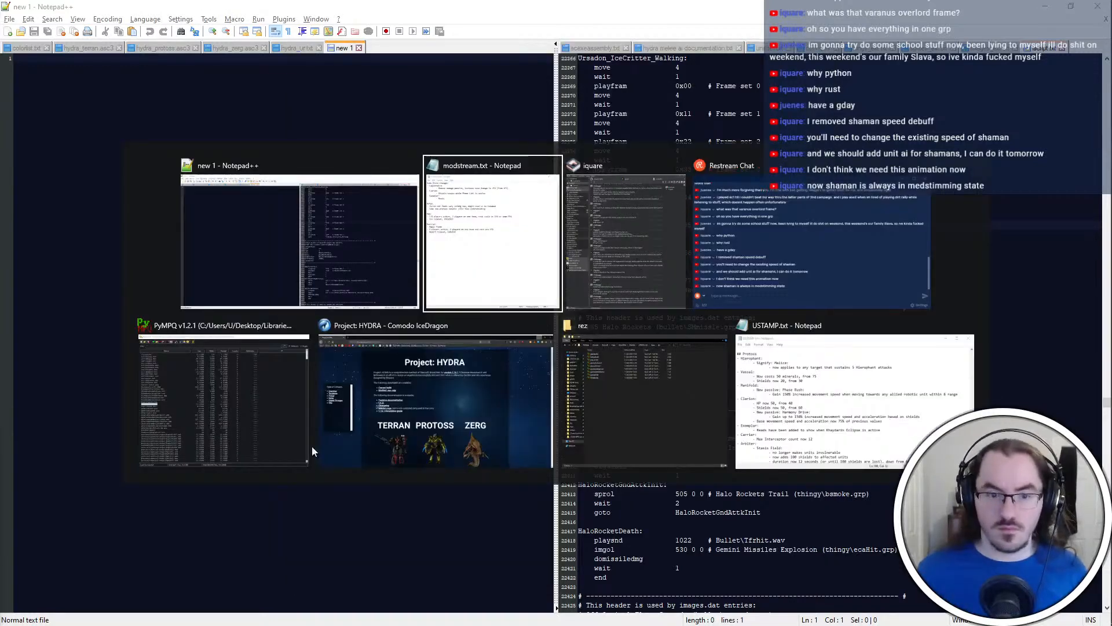
left_click(643, 393)
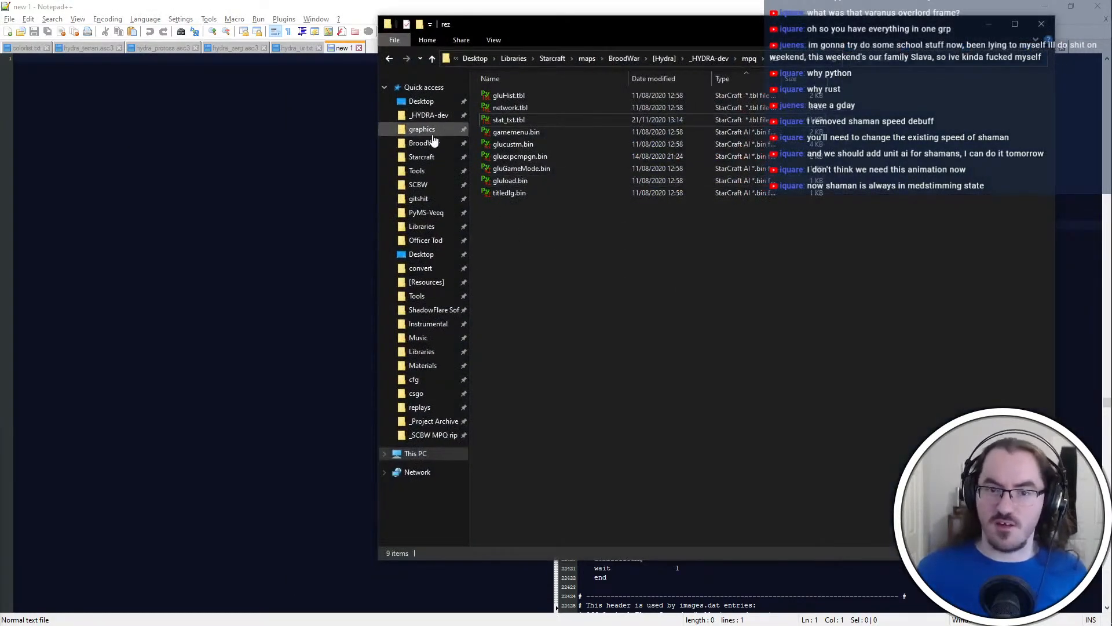
left_click(429, 132)
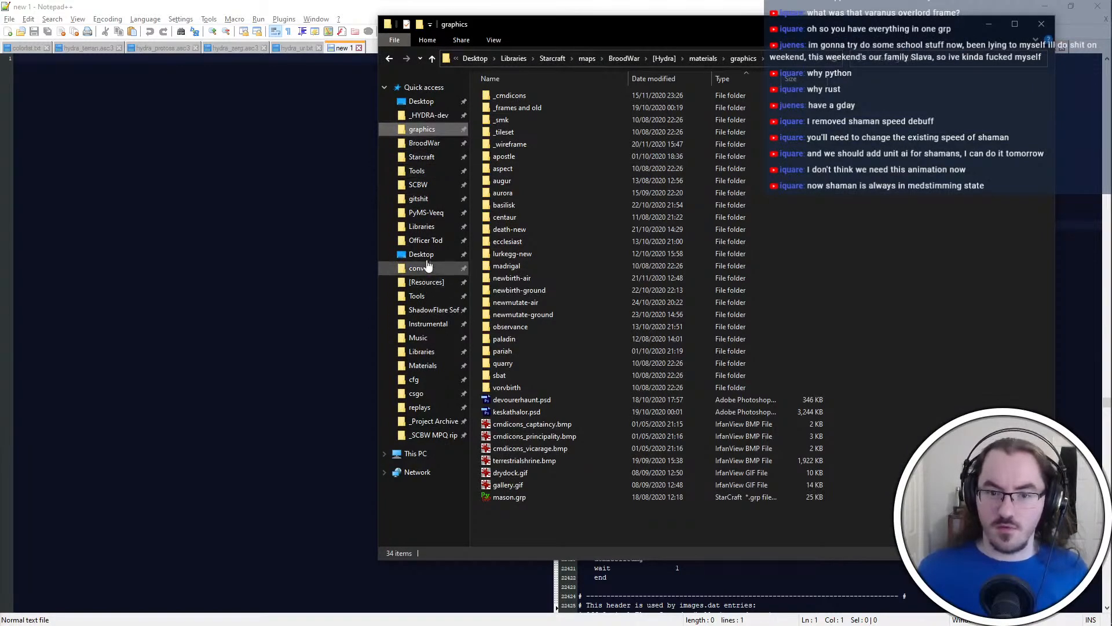
left_click(419, 199)
double_click(515, 120)
double_click(513, 120)
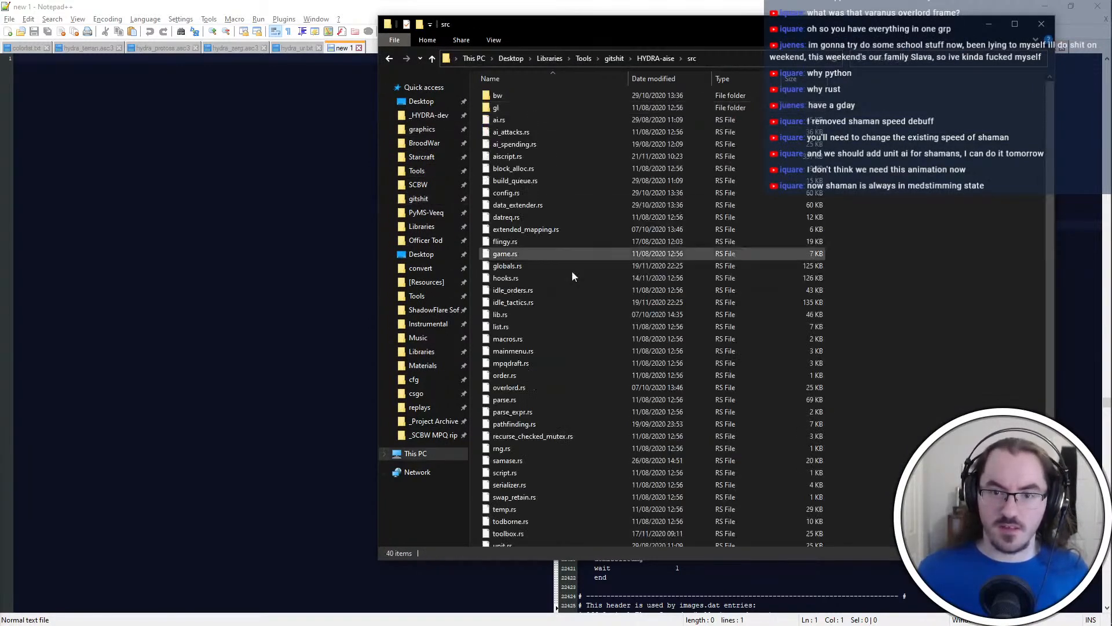
key("d")
key("d")
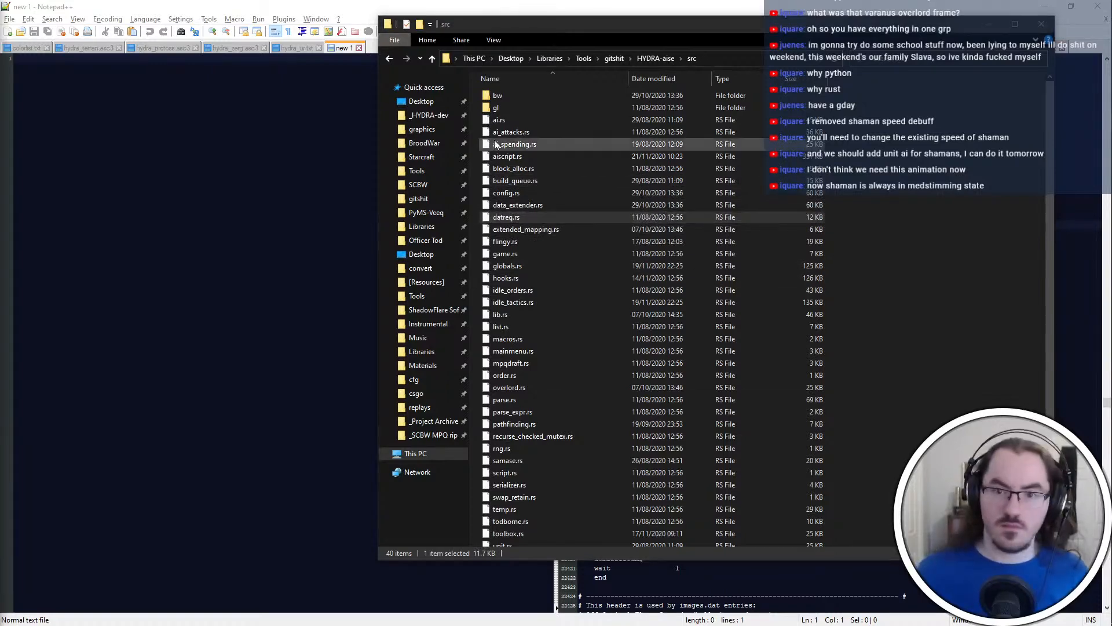
double_click(504, 156)
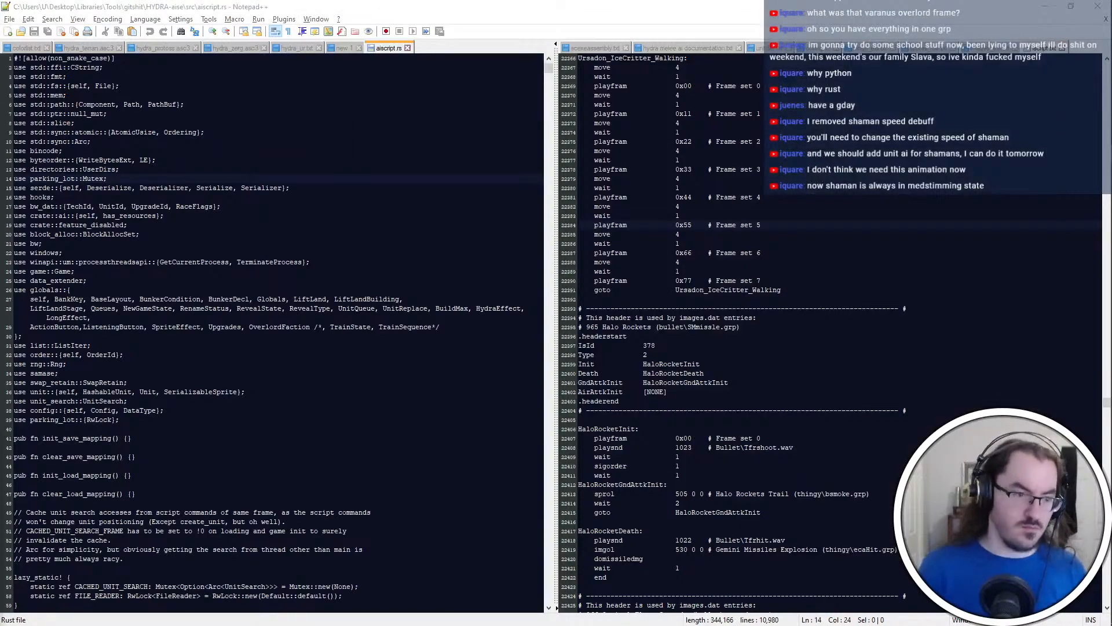
Find the do_weapon_damage function in aiscript.rs and examine how its GptpId opcodes are handled
key("Return")
scroll(272, 334, "down", 8)
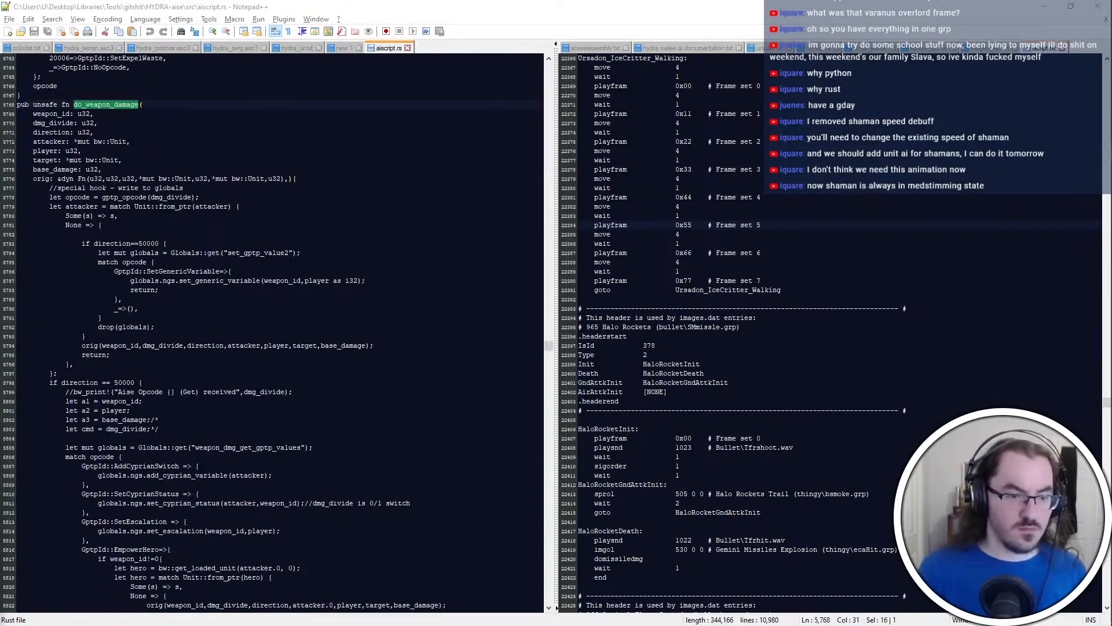
left_click(122, 160)
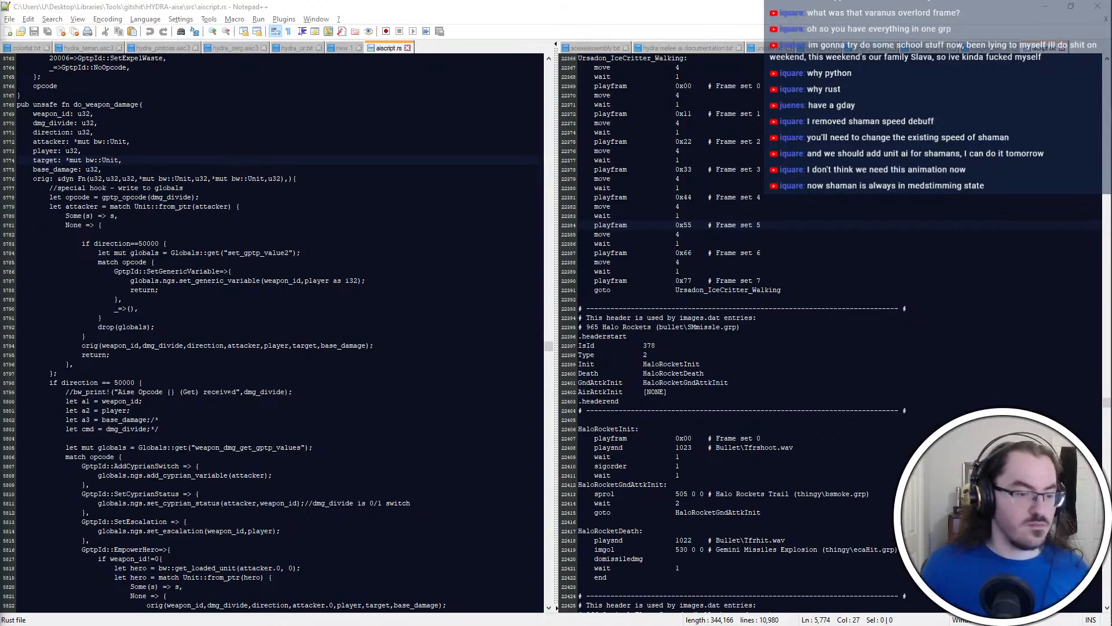
scroll(273, 332, "down", 1)
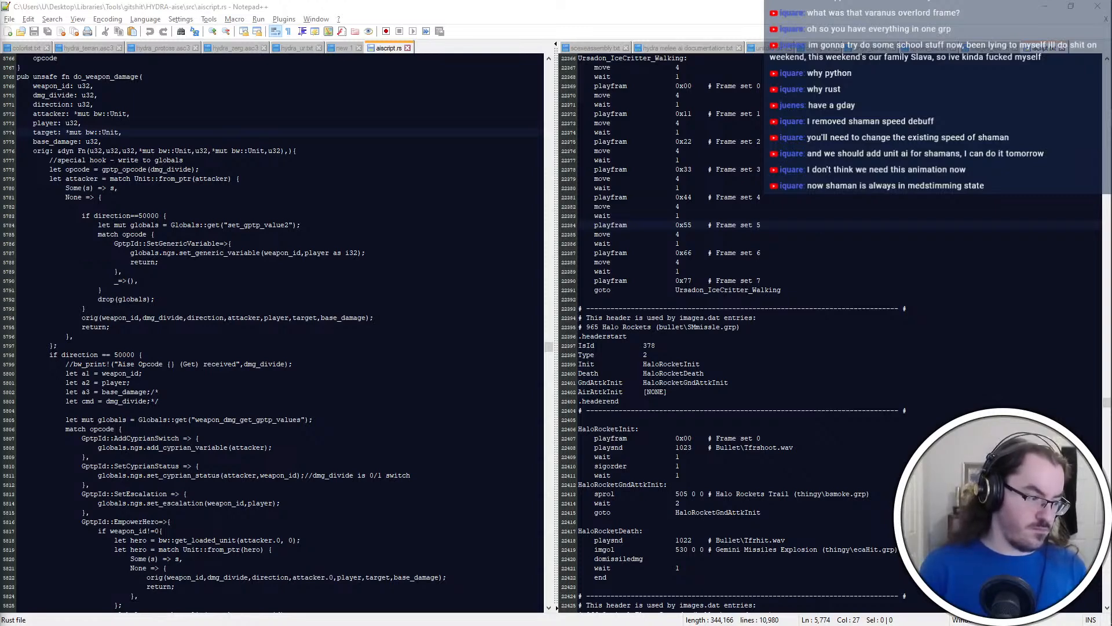
scroll(273, 330, "down", 6)
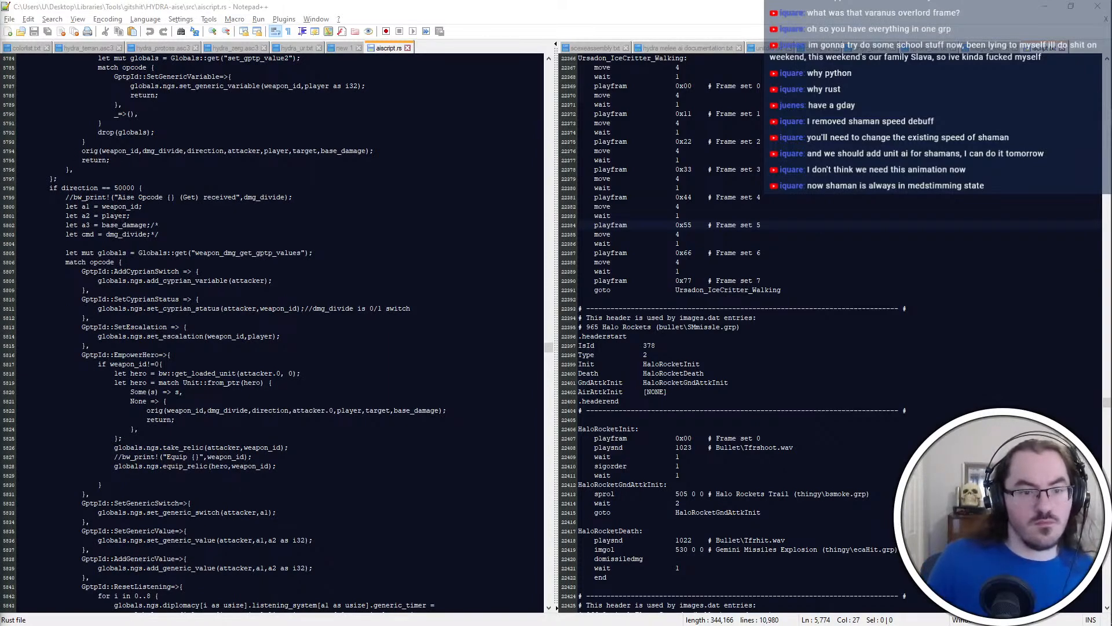
left_click(210, 122)
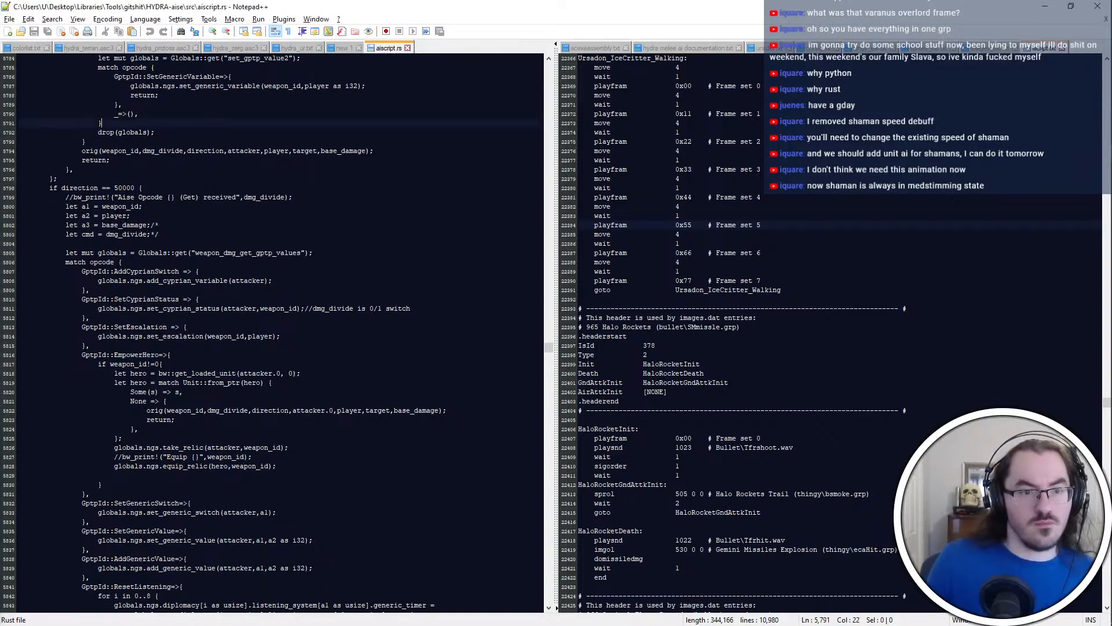
scroll(175, 182, "up", 3)
scroll(223, 327, "up", 1)
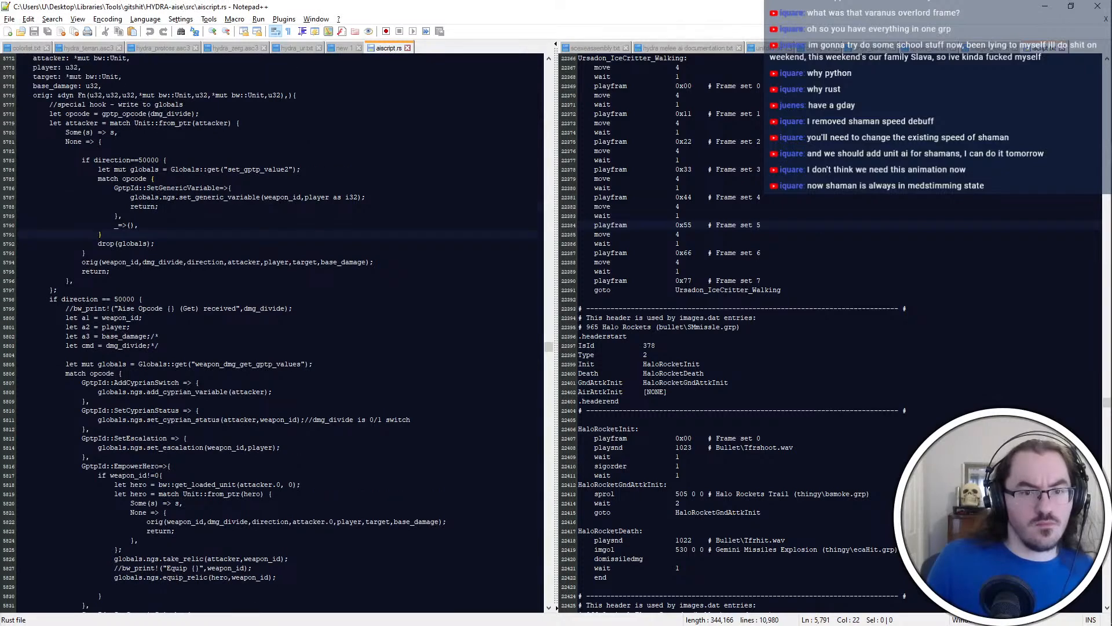
scroll(272, 333, "up", 1)
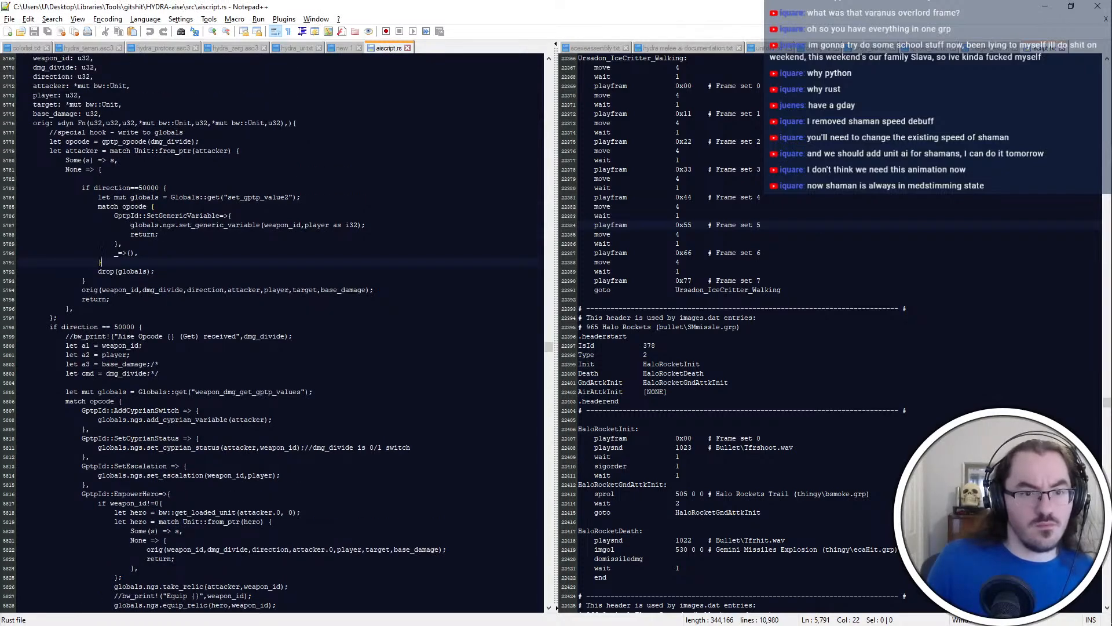
scroll(262, 333, "down", 1)
scroll(263, 333, "down", 11)
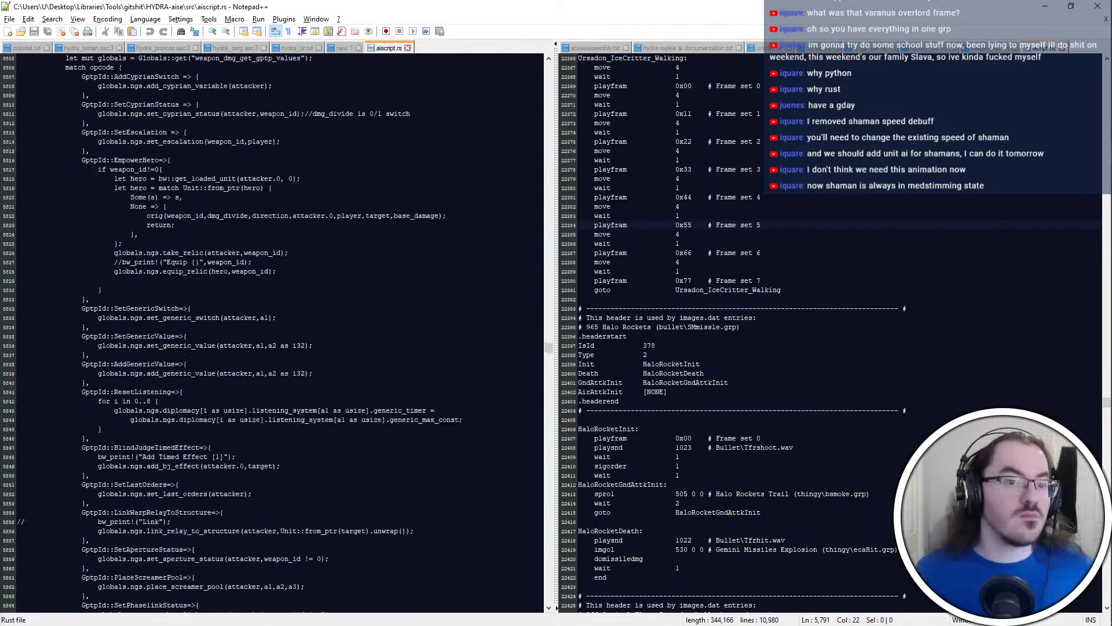
Examine the remaining GptpId opcode handlers in aiscript.rs, from EmpowerHero down to NoOpcode
scroll(248, 310, "down", 1)
scroll(248, 310, "down", 3)
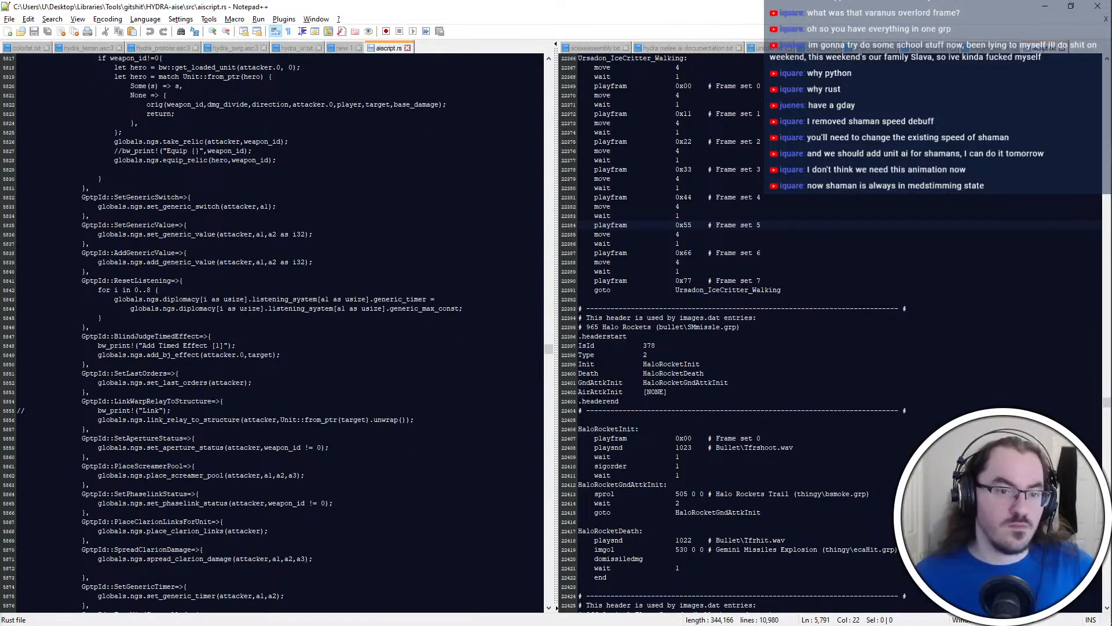
scroll(248, 310, "up", 5)
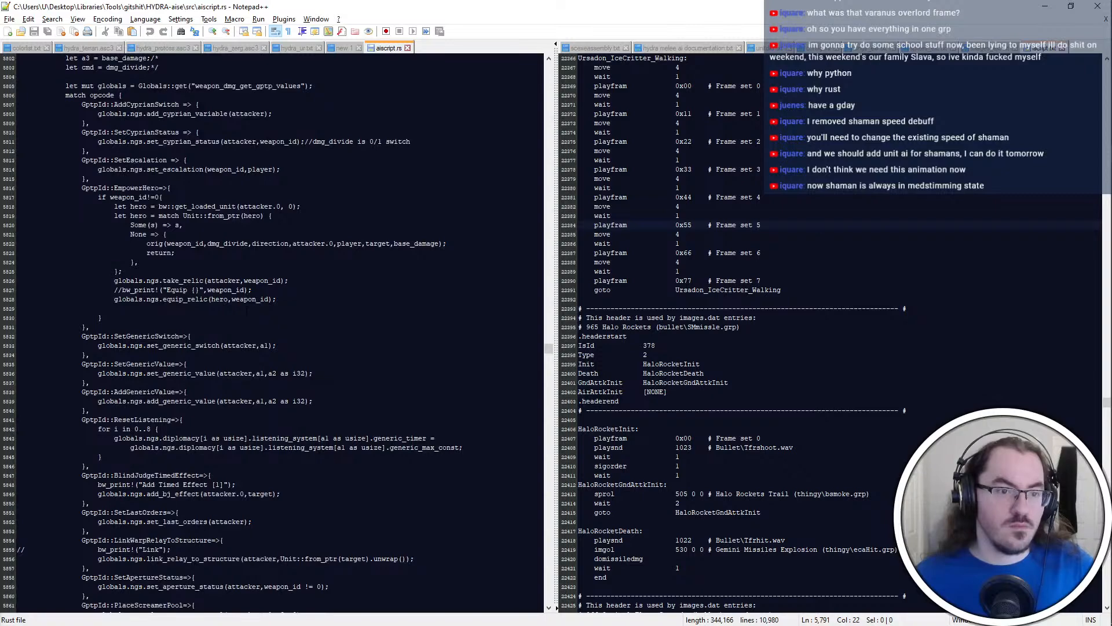
left_click(84, 355)
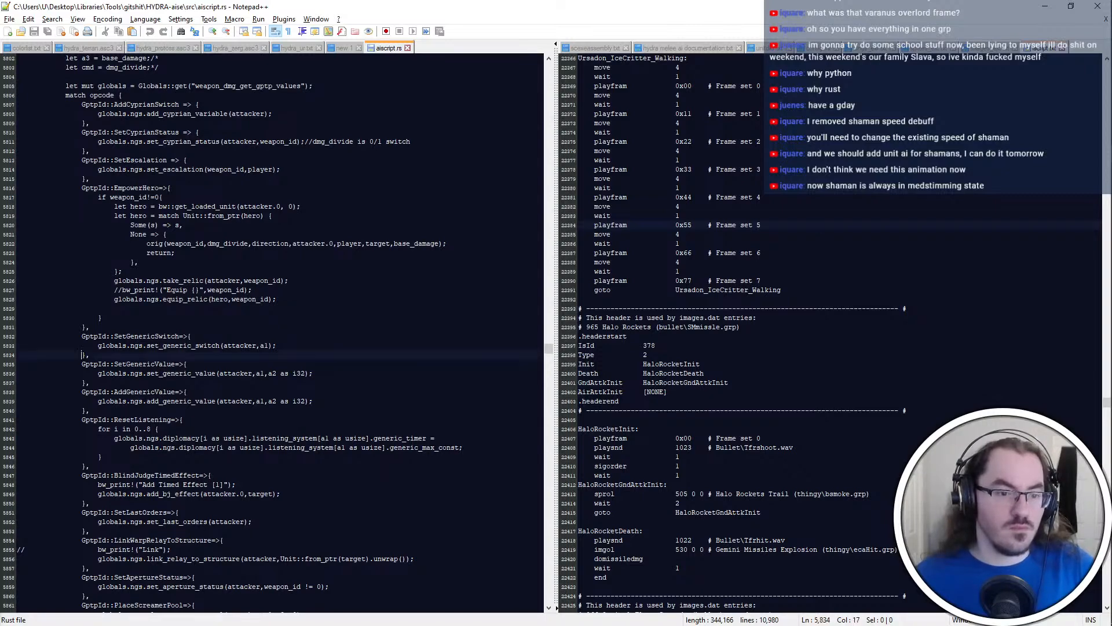
scroll(84, 355, "down", 6)
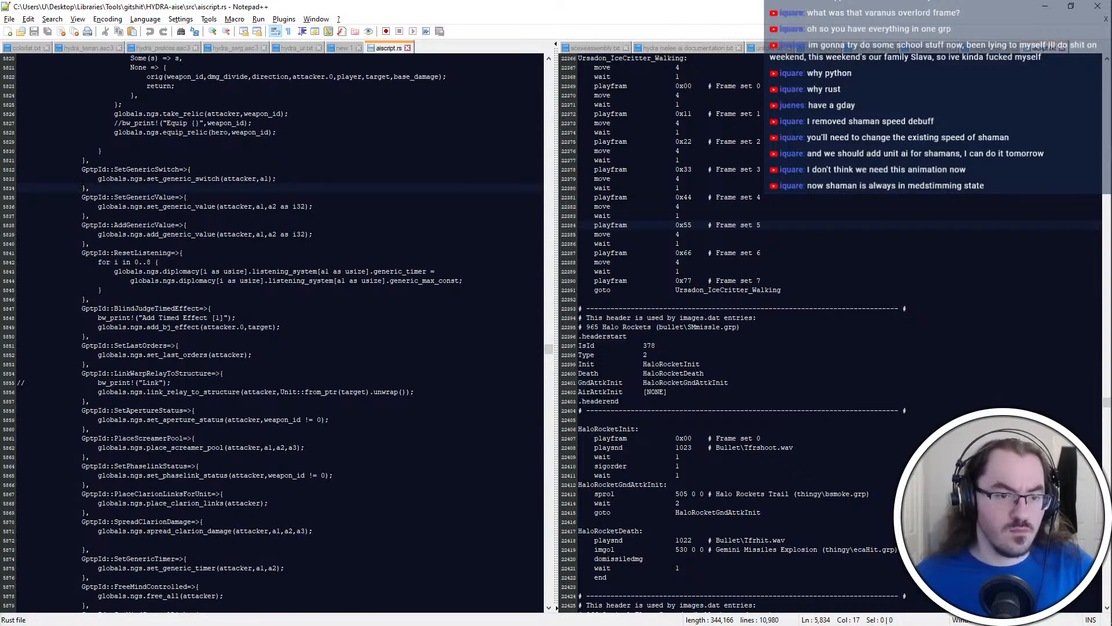
scroll(249, 327, "down", 1)
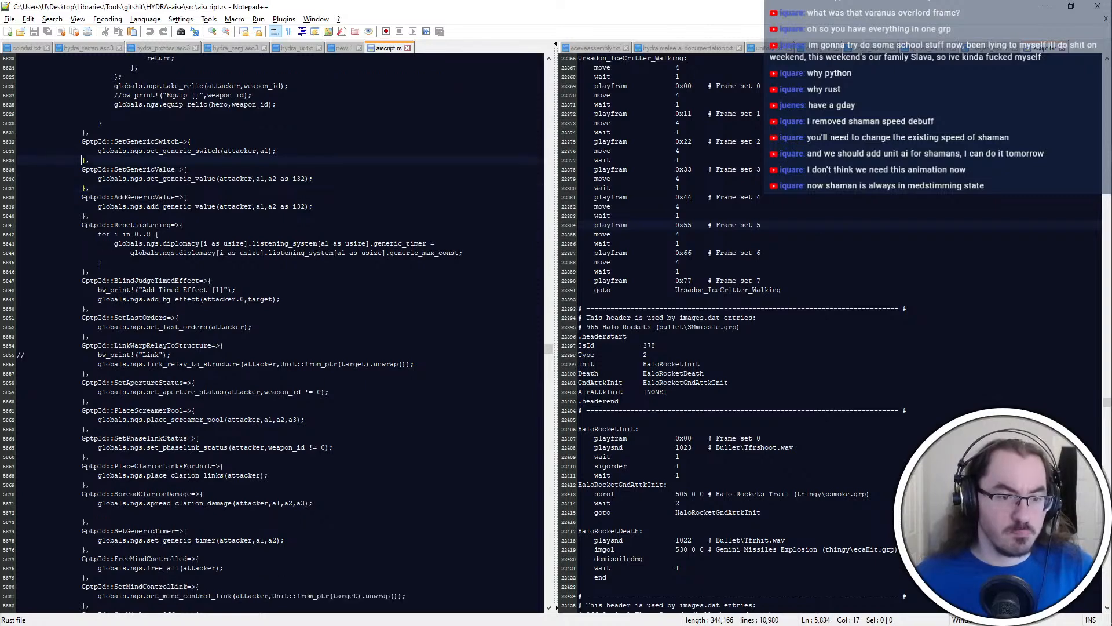
scroll(249, 327, "down", 3)
scroll(309, 332, "down", 1)
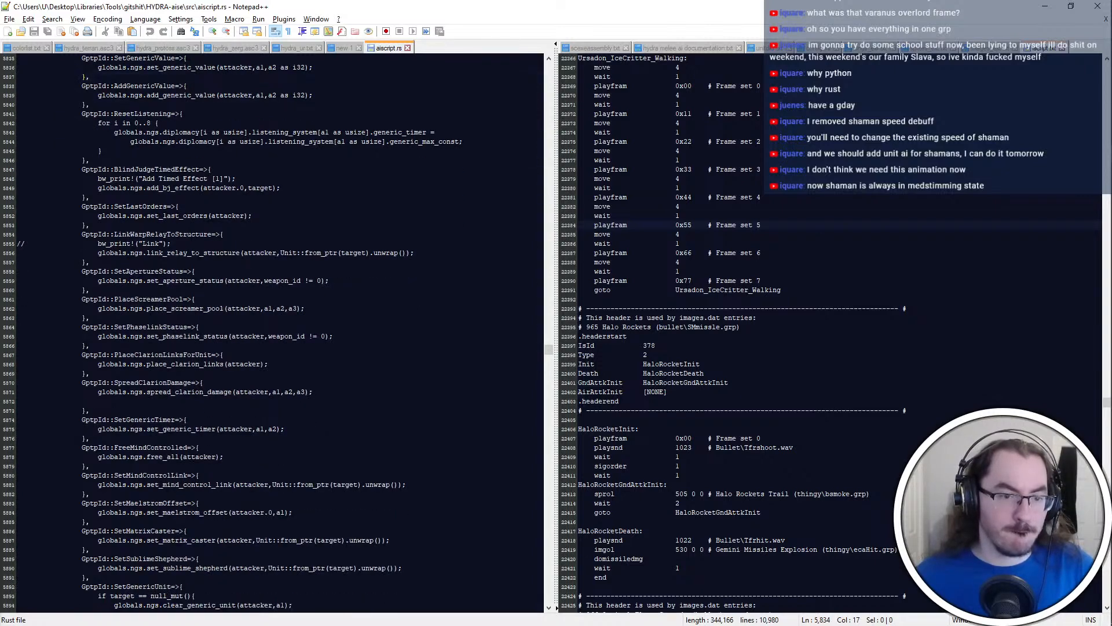
scroll(273, 331, "down", 3)
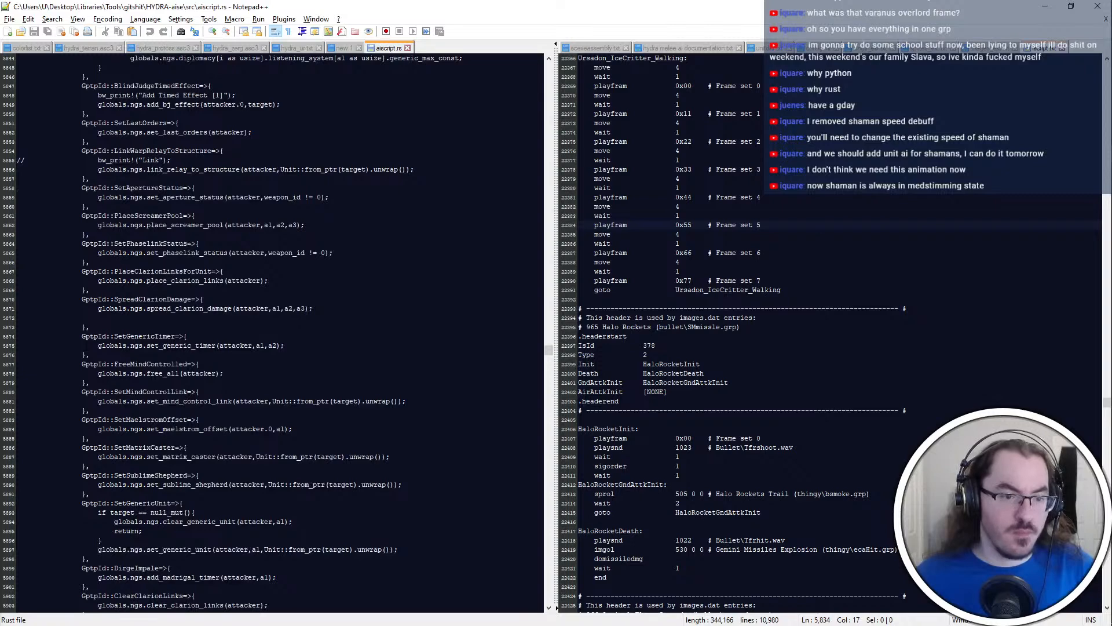
scroll(272, 333, "down", 1)
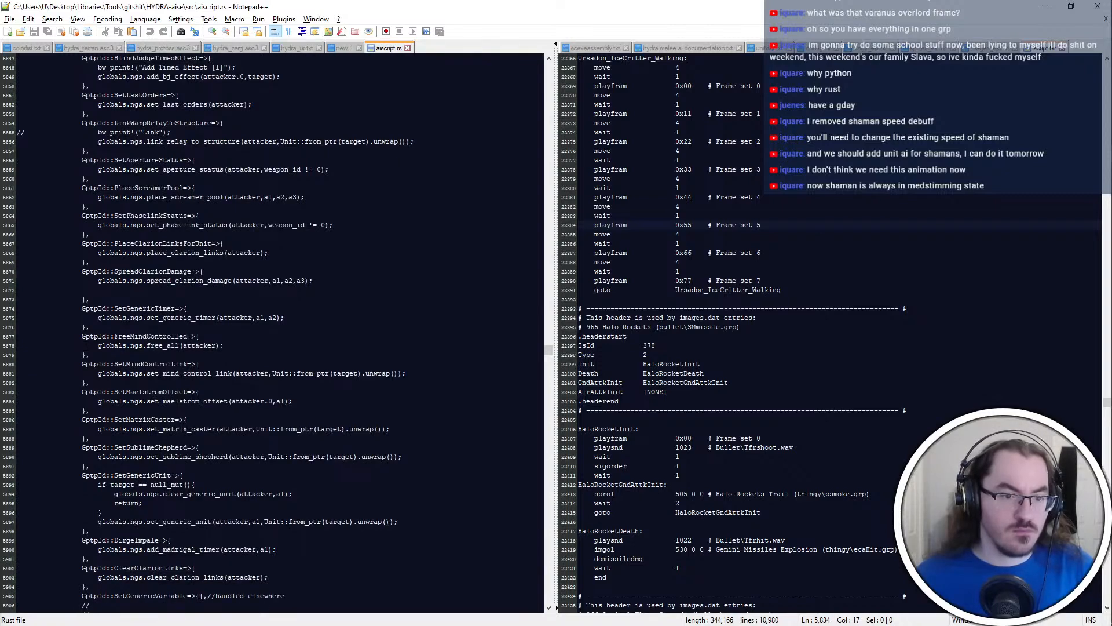
scroll(87, 346, "down", 5)
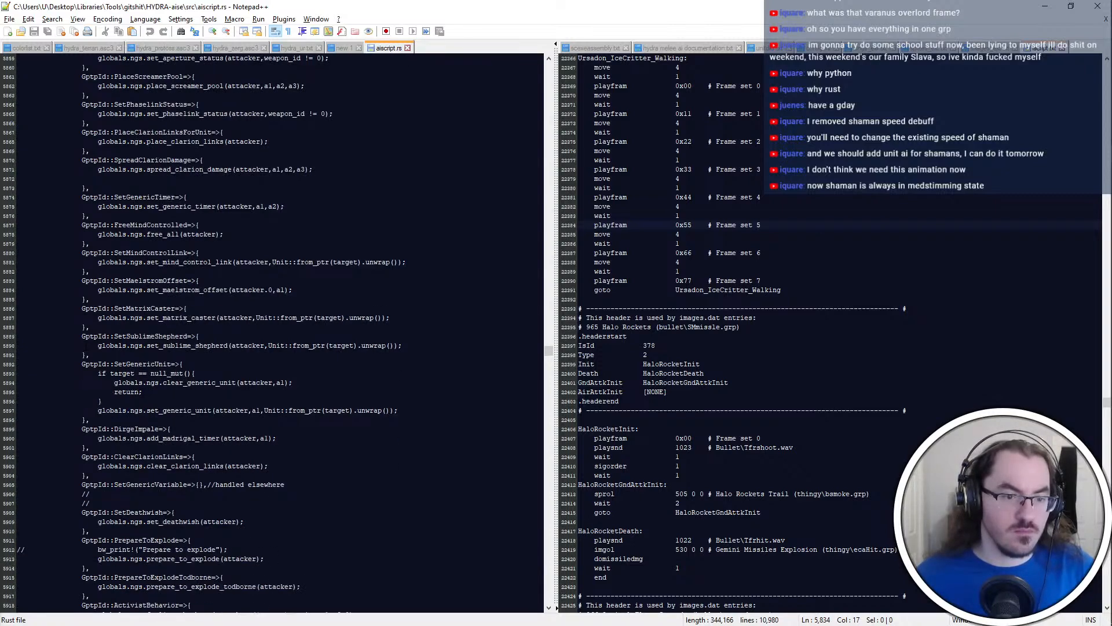
scroll(273, 330, "down", 3)
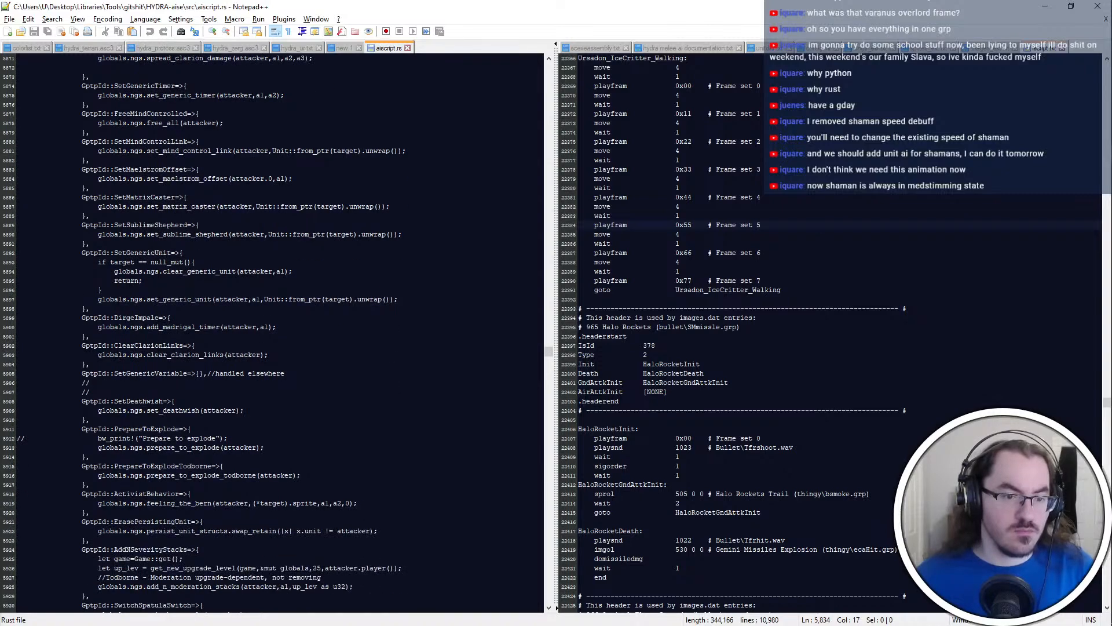
scroll(273, 333, "down", 1)
scroll(273, 333, "down", 3)
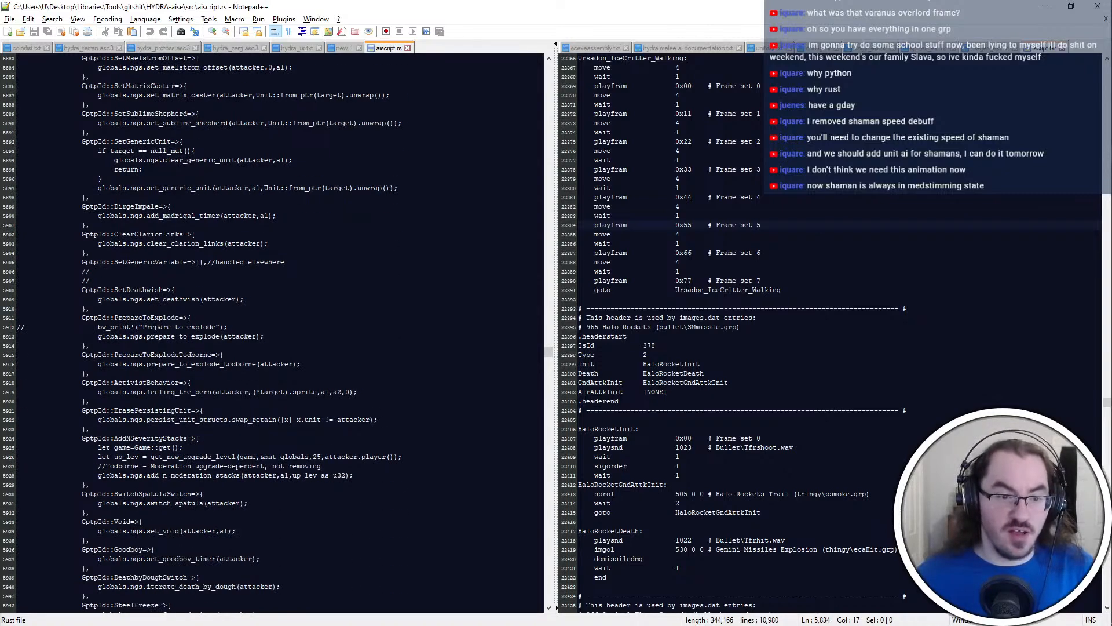
scroll(272, 333, "down", 2)
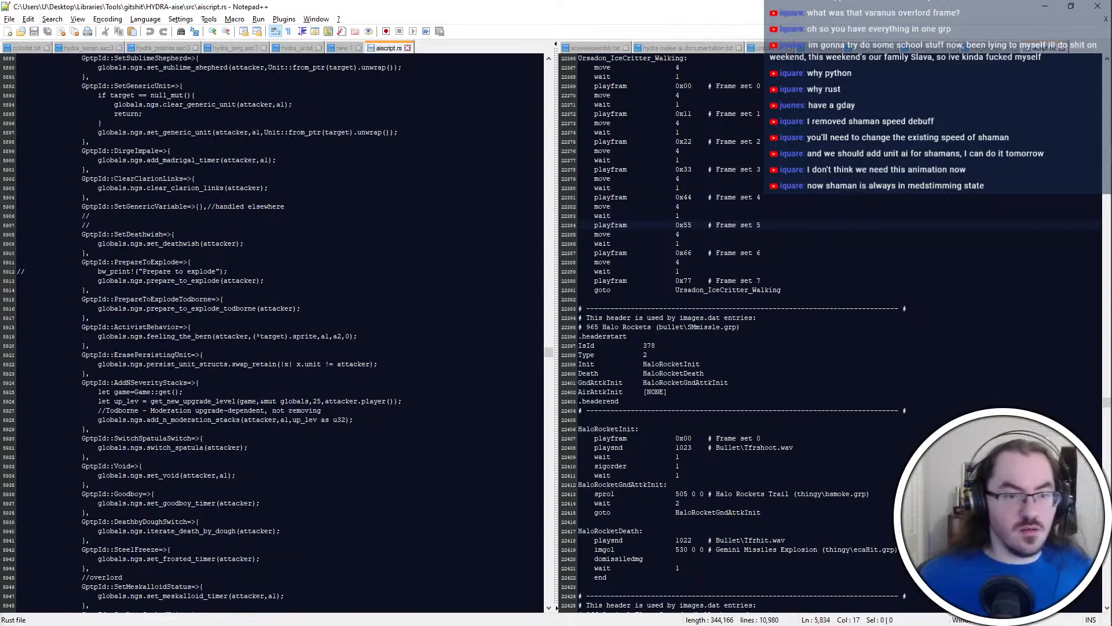
scroll(108, 364, "down", 1)
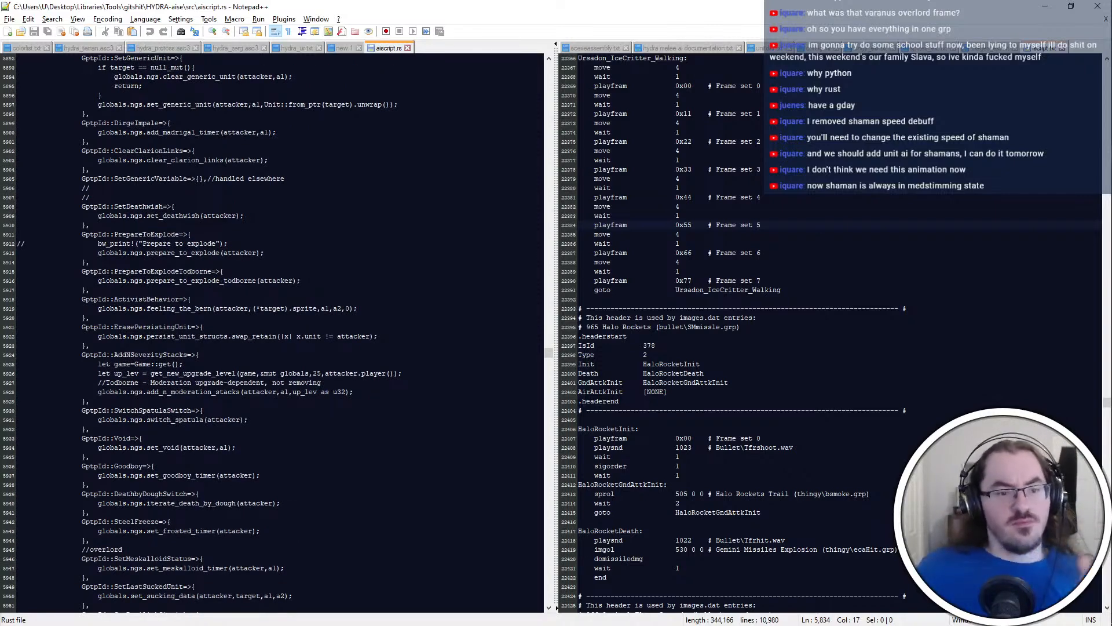
scroll(272, 333, "down", 4)
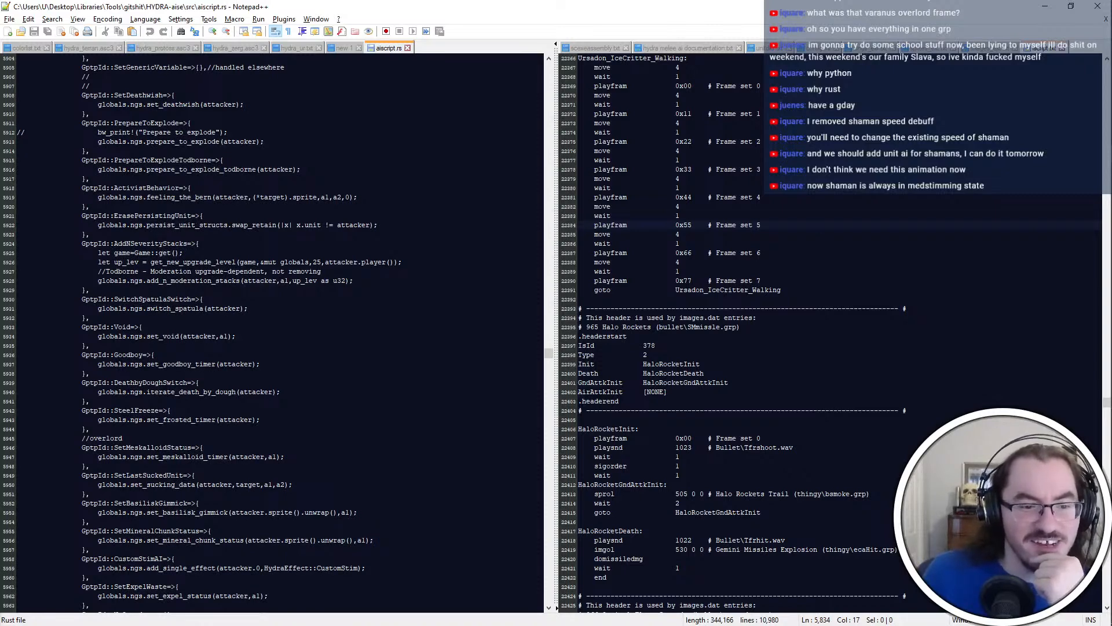
scroll(272, 333, "down", 2)
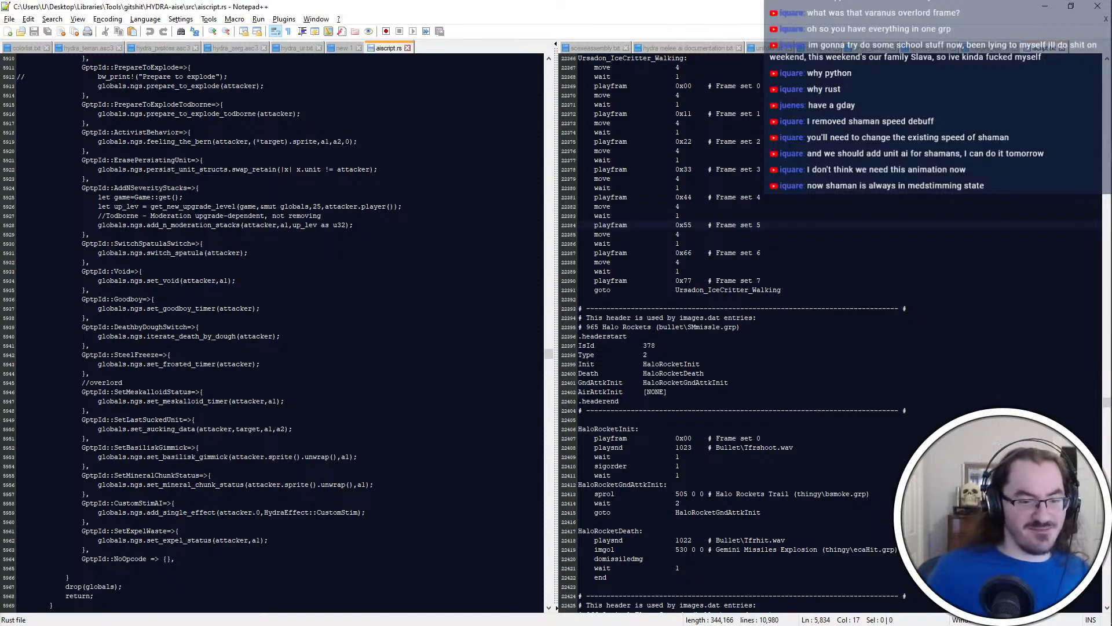
Search aiscript.rs for "legion" and examine the legionnaire case's bonus damage code
scroll(272, 333, "up", 20)
key("ctrl+f")
type("legion")
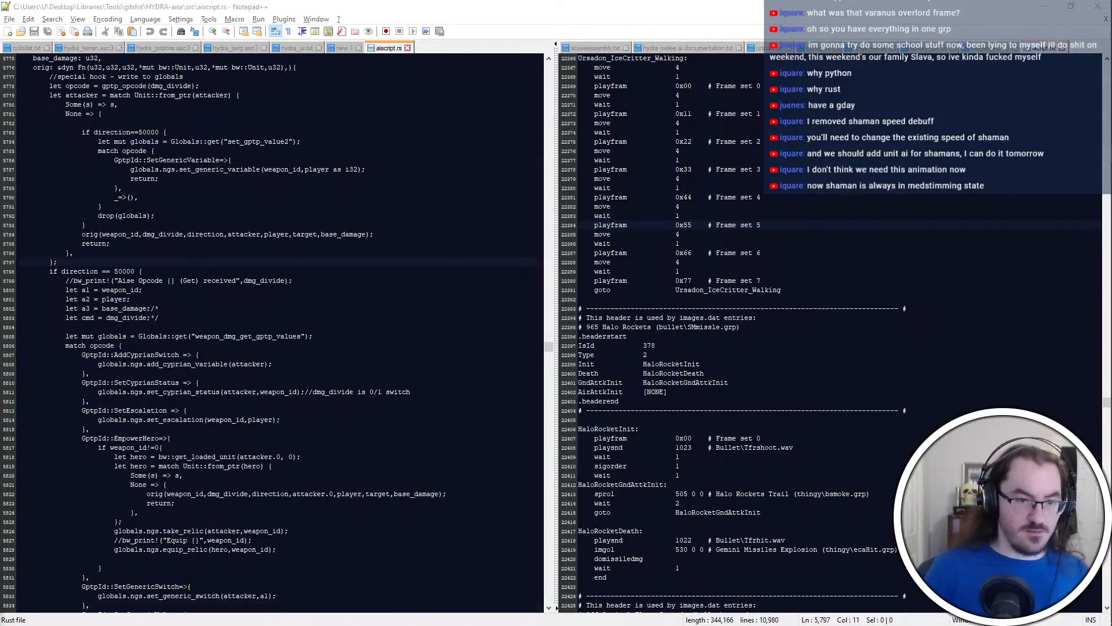
key("Return")
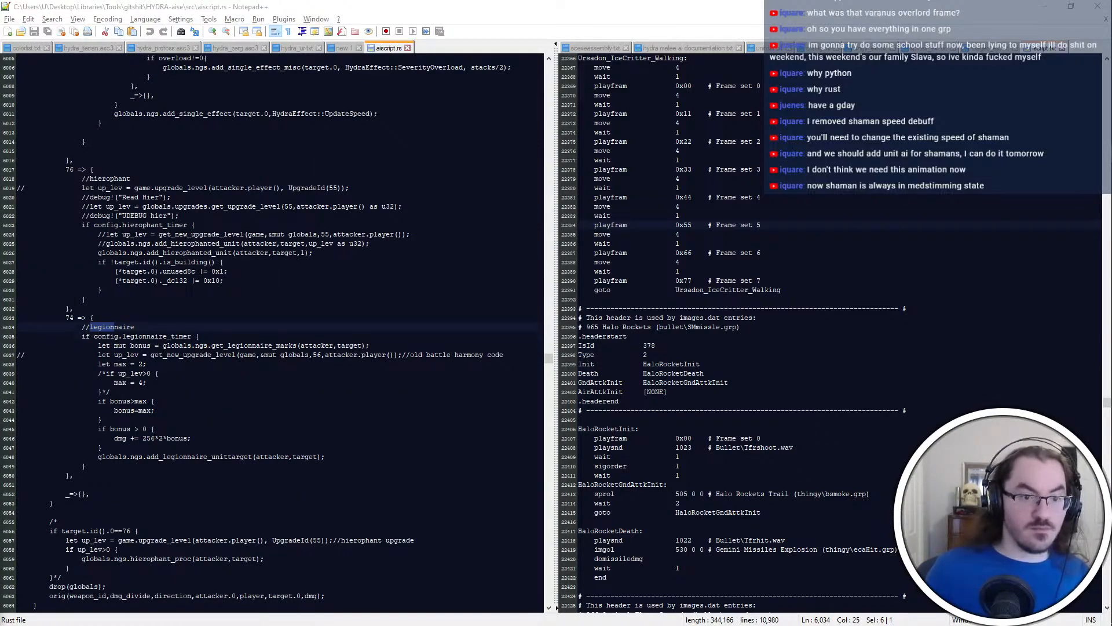
key("Return")
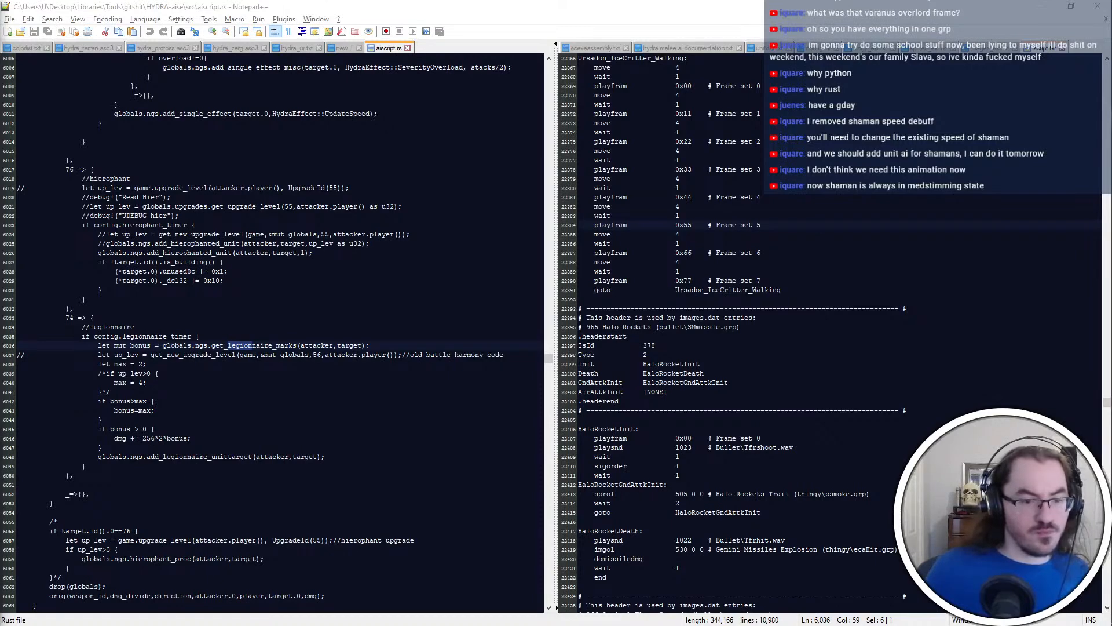
left_click(115, 437)
left_click_drag(152, 447, 18, 429)
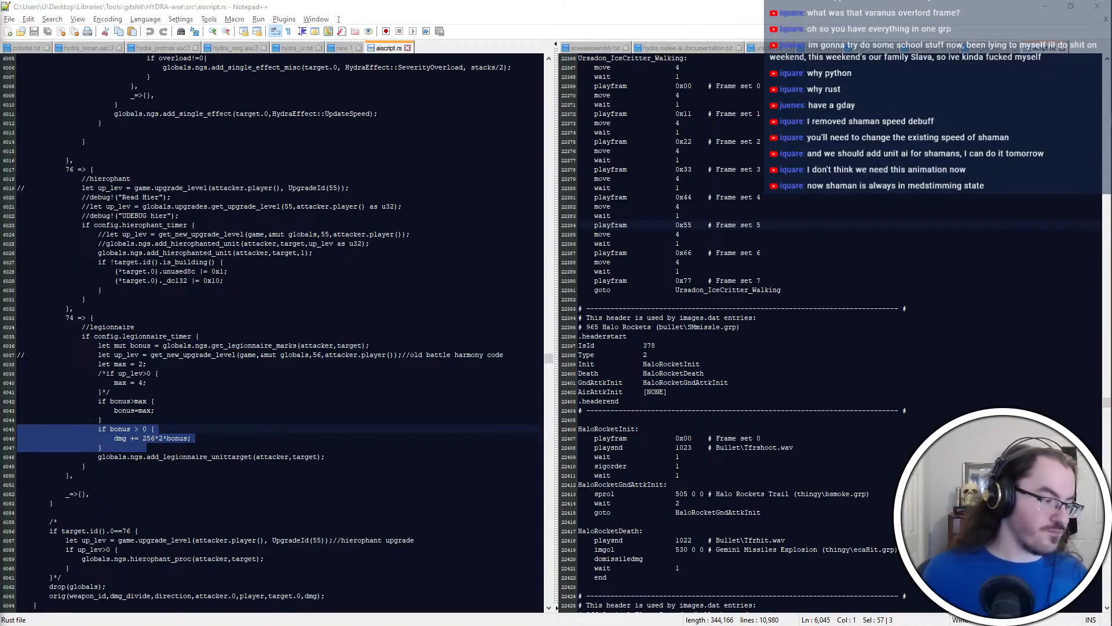
left_click(180, 438)
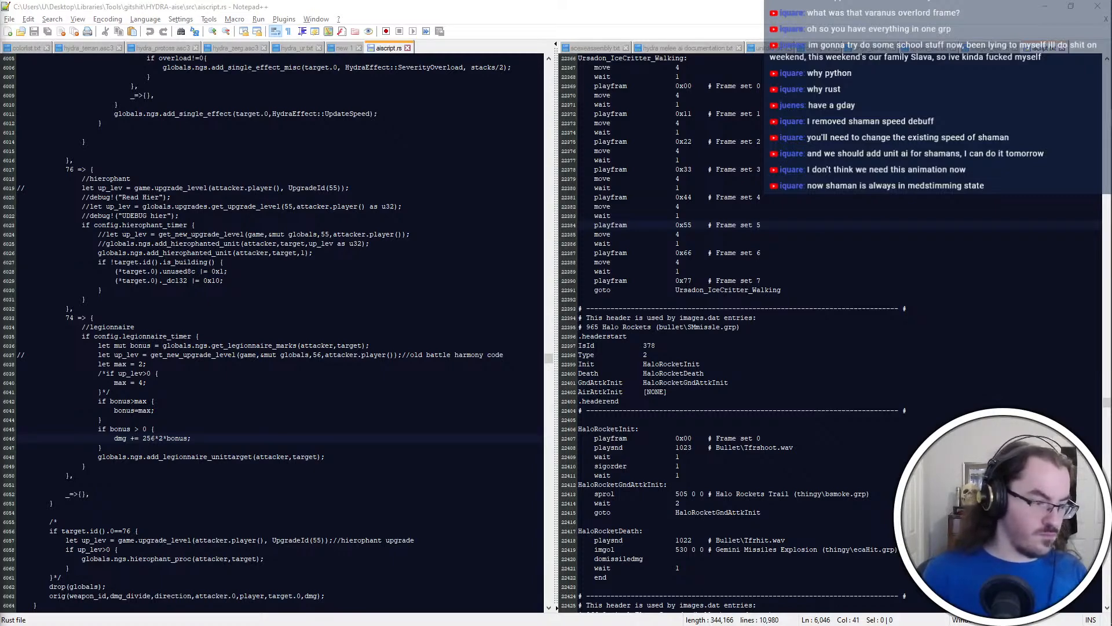
double_click(120, 438)
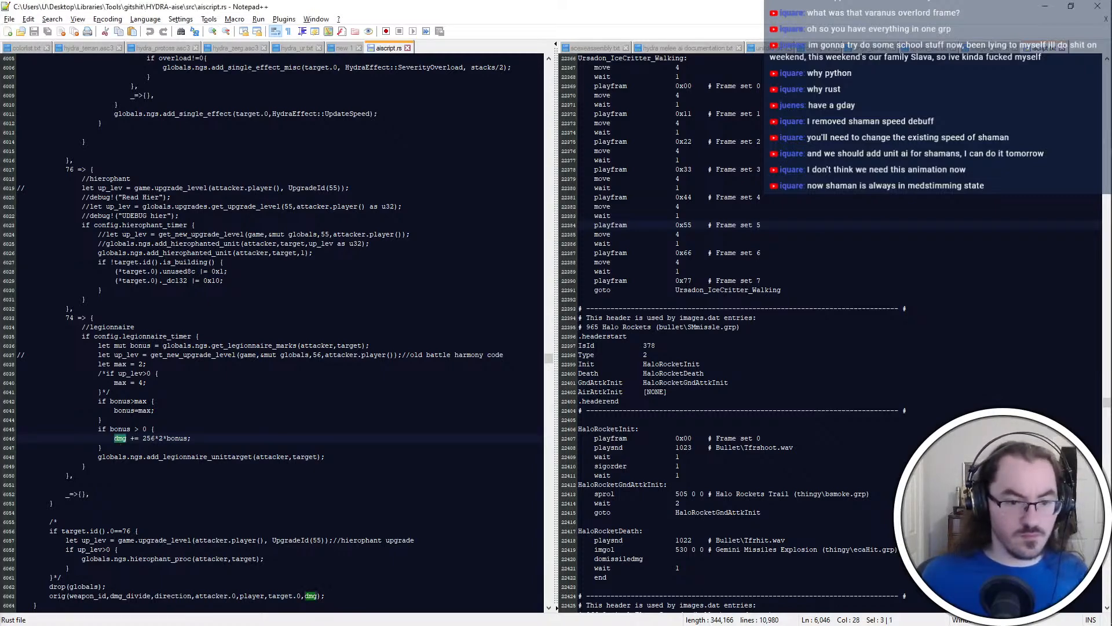
left_click_drag(183, 420, 116, 449)
left_click(124, 430)
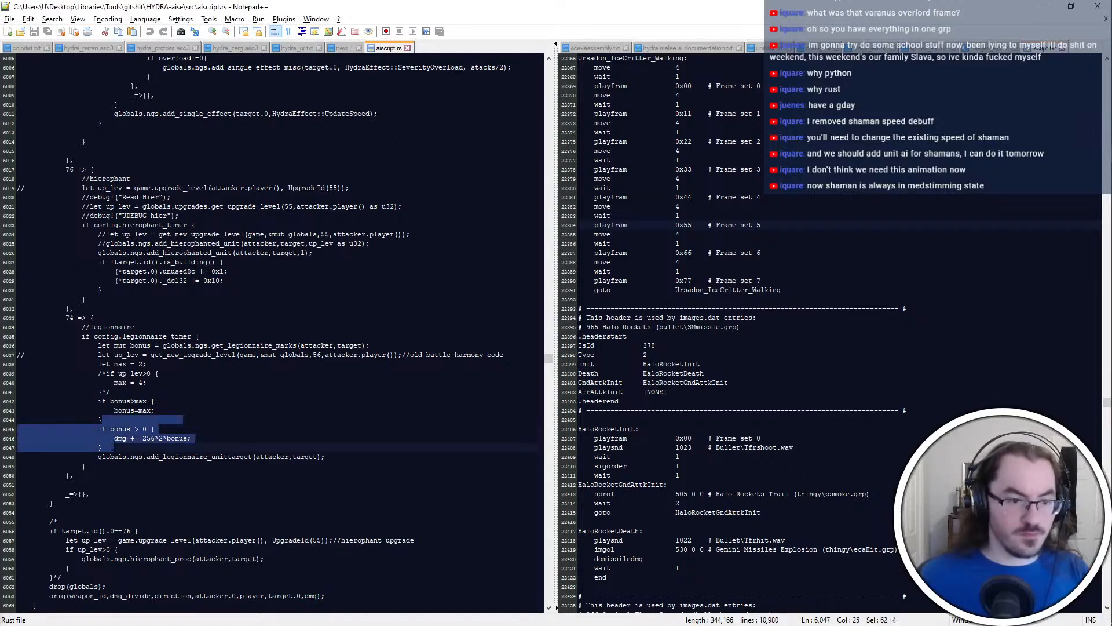
key("BackSpace")
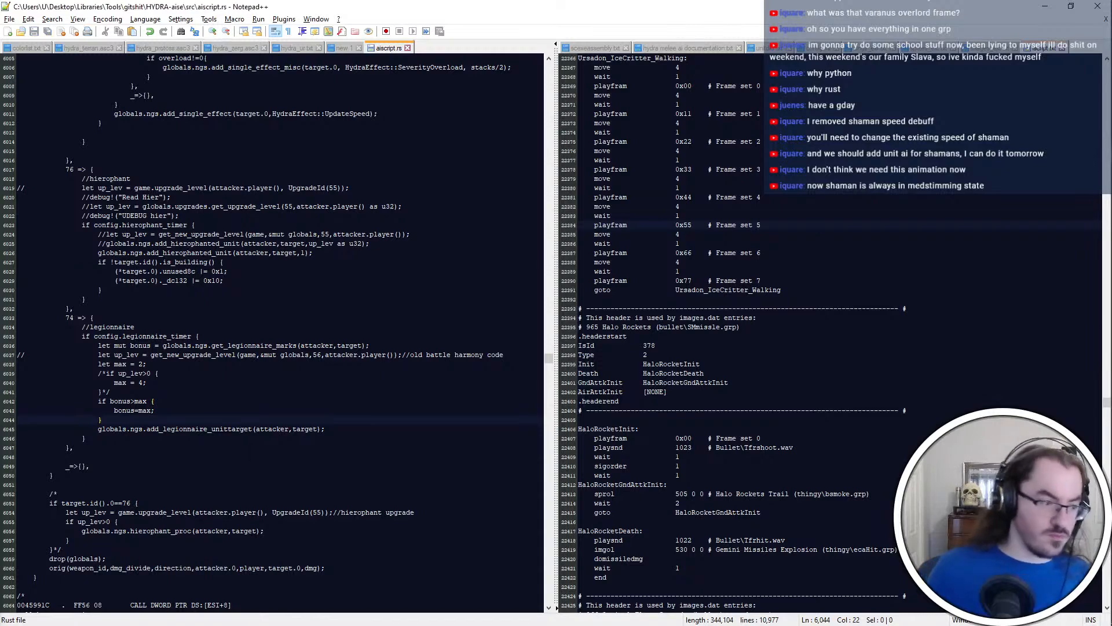
key("ctrl+z")
Comment out the legionnaire's "if bonus > 0" damage block with /* and */ and save aiscript.rs
left_click(178, 420)
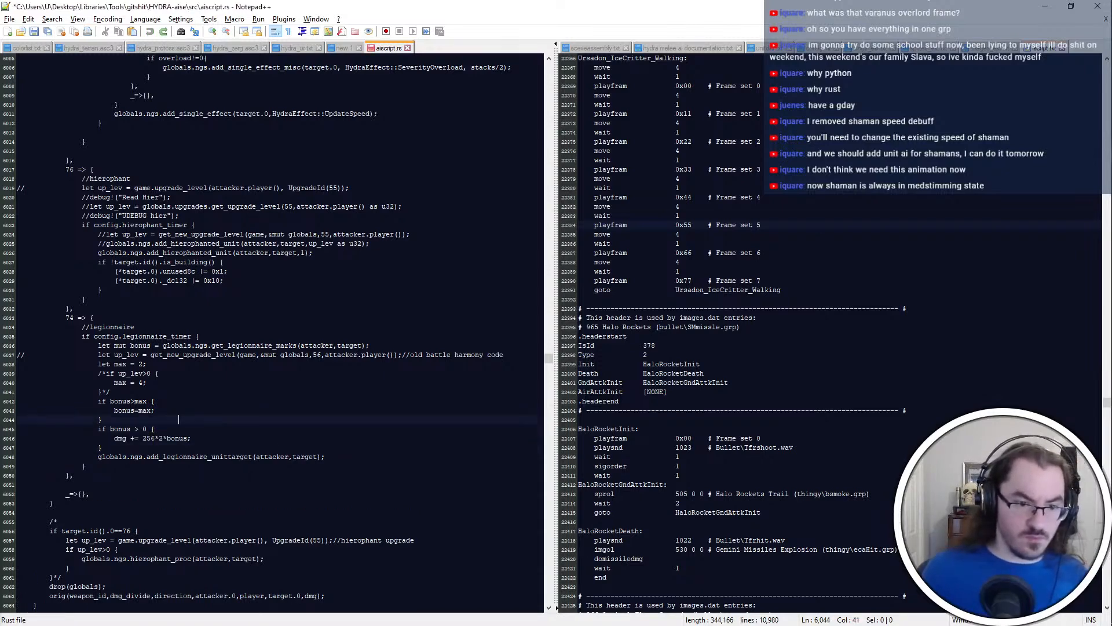
key("shift+Left")
key("shift+Left")
key("shift+Left")
key("shift+Left")
key("shift+Left")
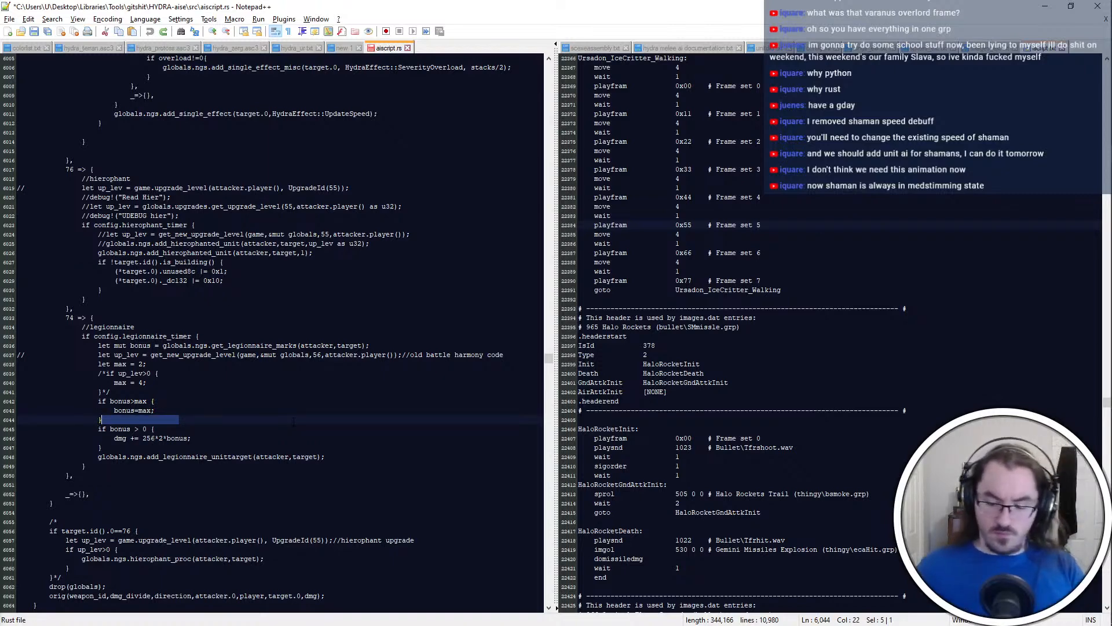
type("/*")
key("Down")
key("Down")
key("Down")
key("shift+Left")
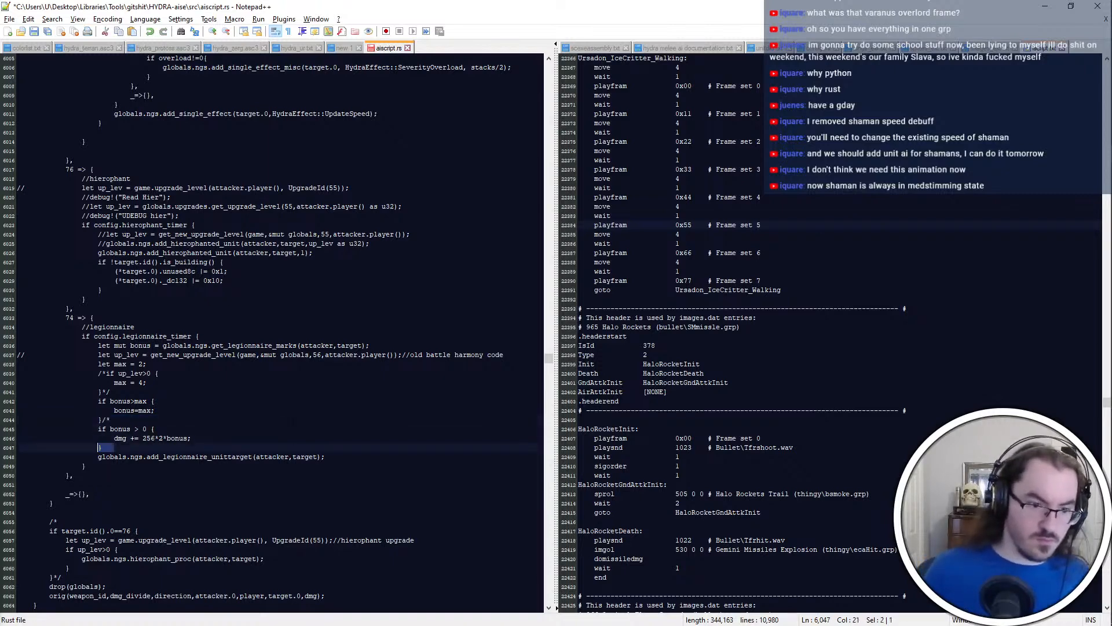
type("*/")
key("shift+Right")
key("shift+Right")
key("BackSpace")
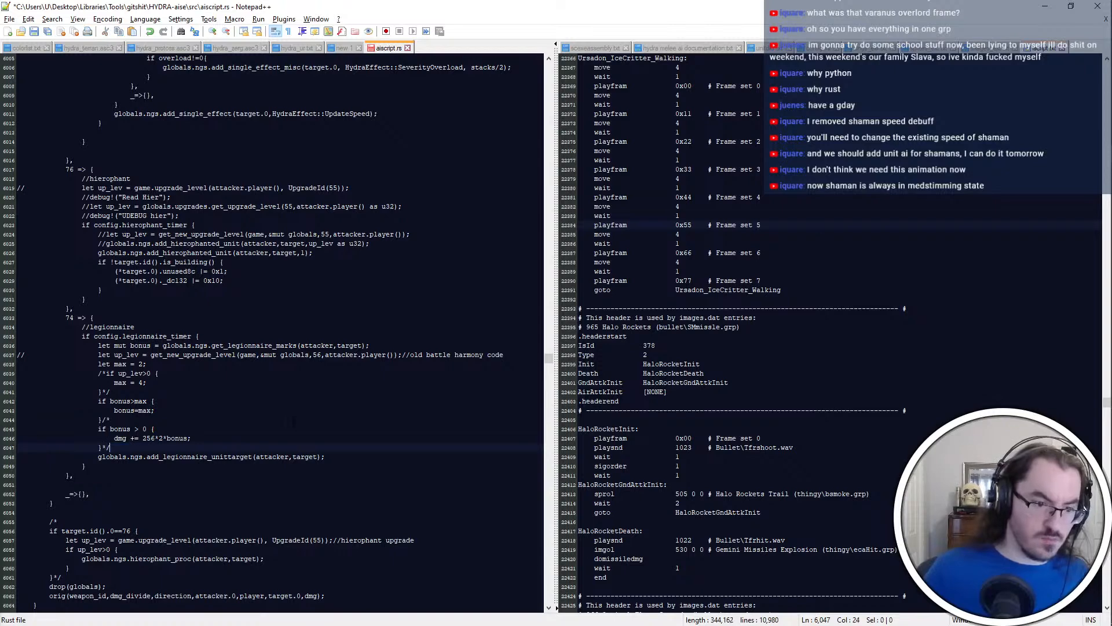
key("ctrl+s")
left_click(155, 429)
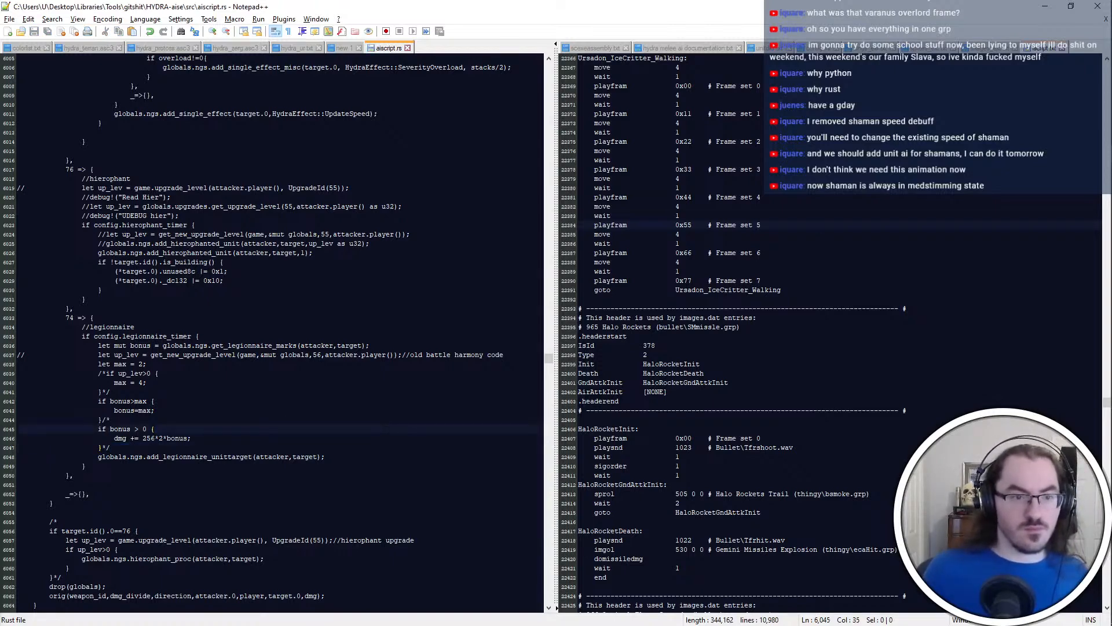
Switch to File Explorer, go up to the HYDRA-aise folder and run build_release_u.bat
key("alt+Tab")
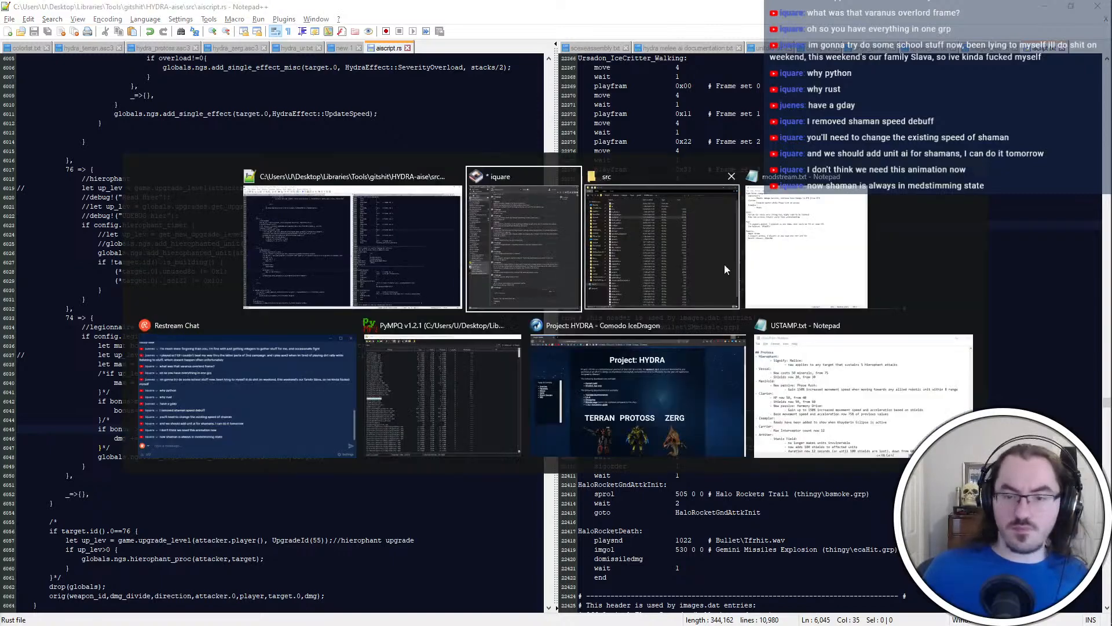
key("BackSpace")
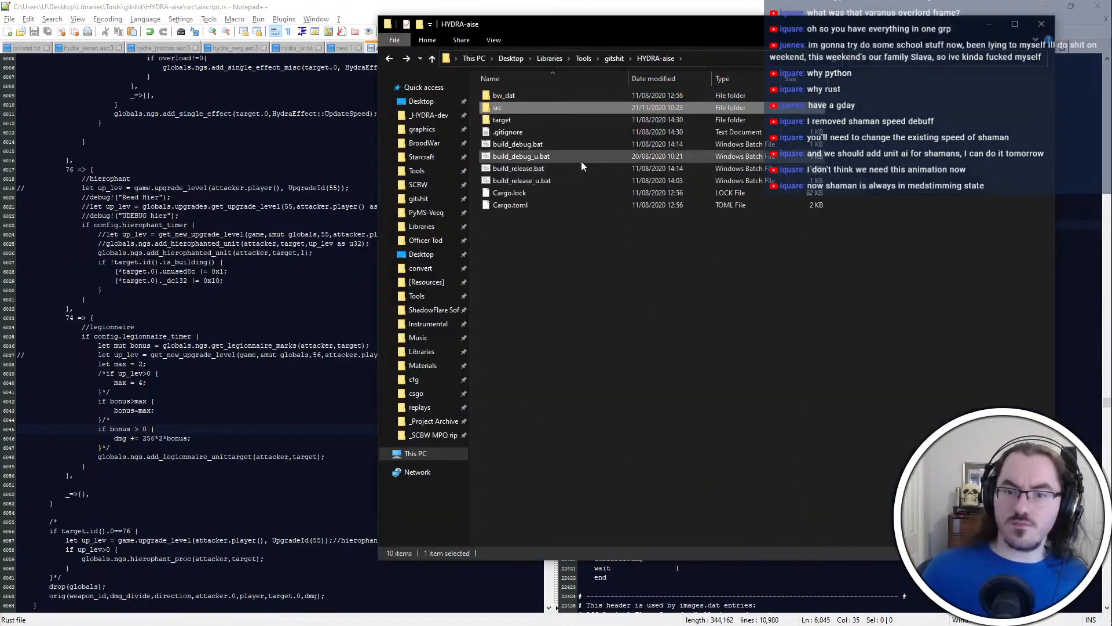
double_click(587, 180)
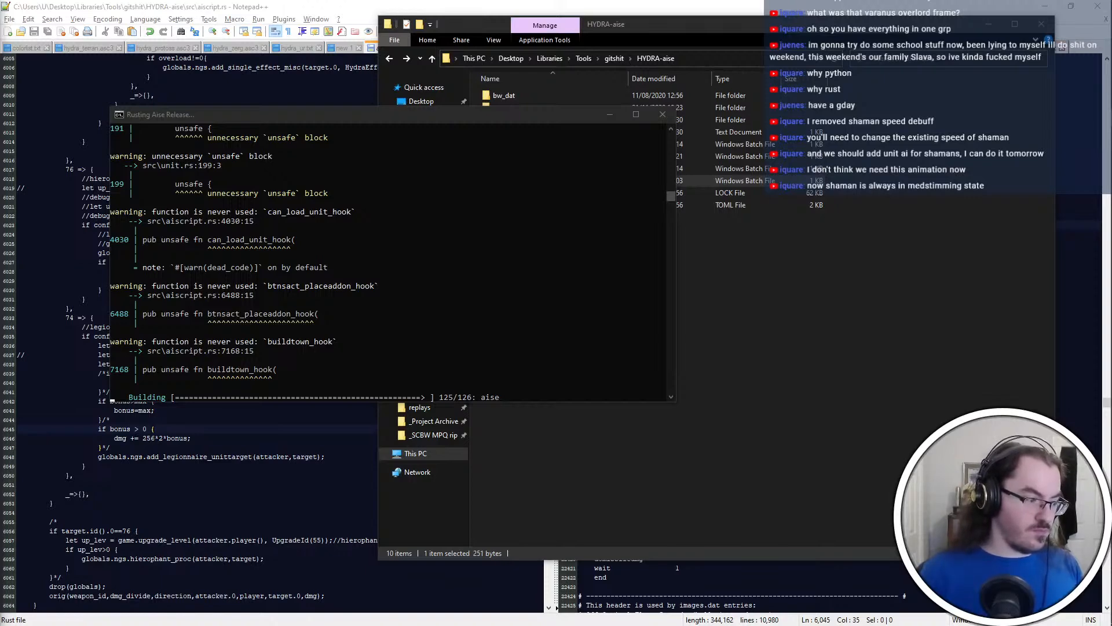
Launch Firegraft and open HYDRA-beta.exe from the _HYDRA-dev folder
key("super")
key("super")
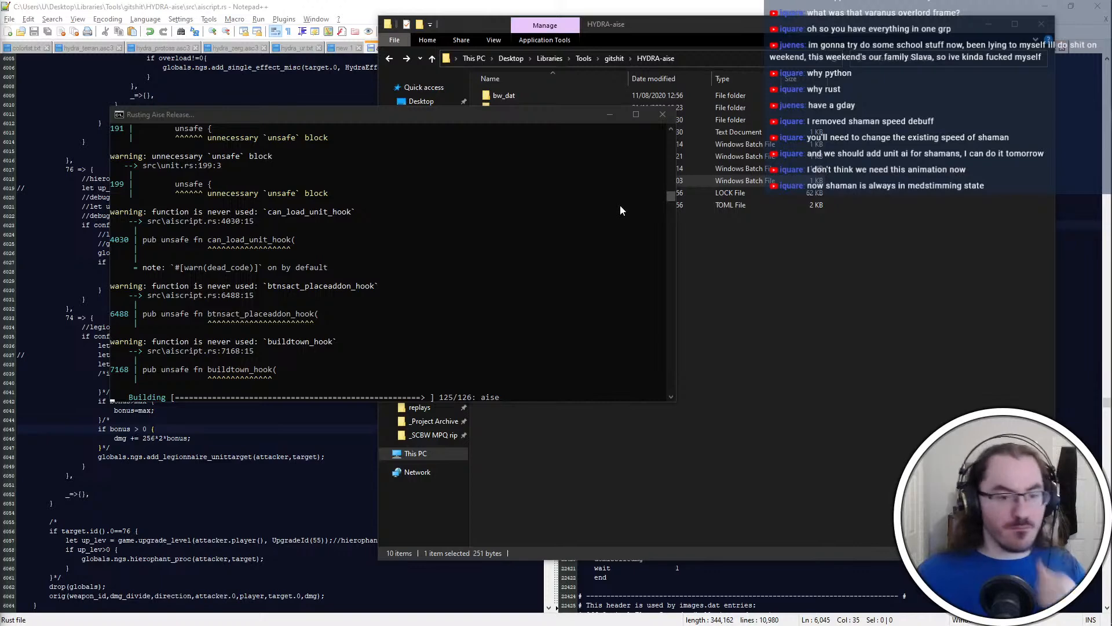
left_click(736, 273)
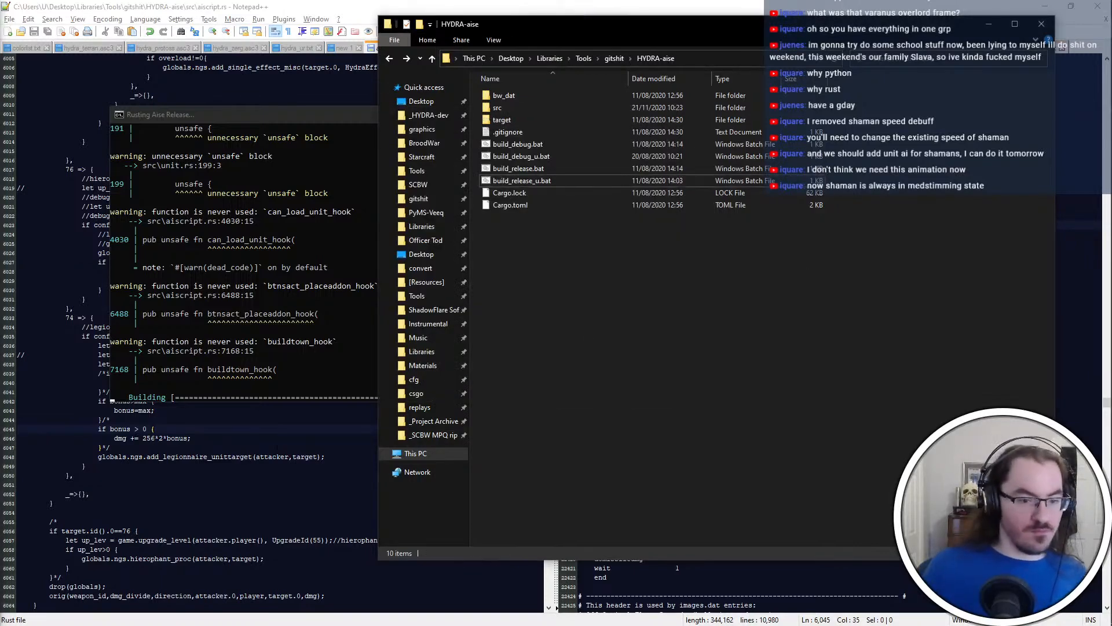
mouse_move(1092, 192)
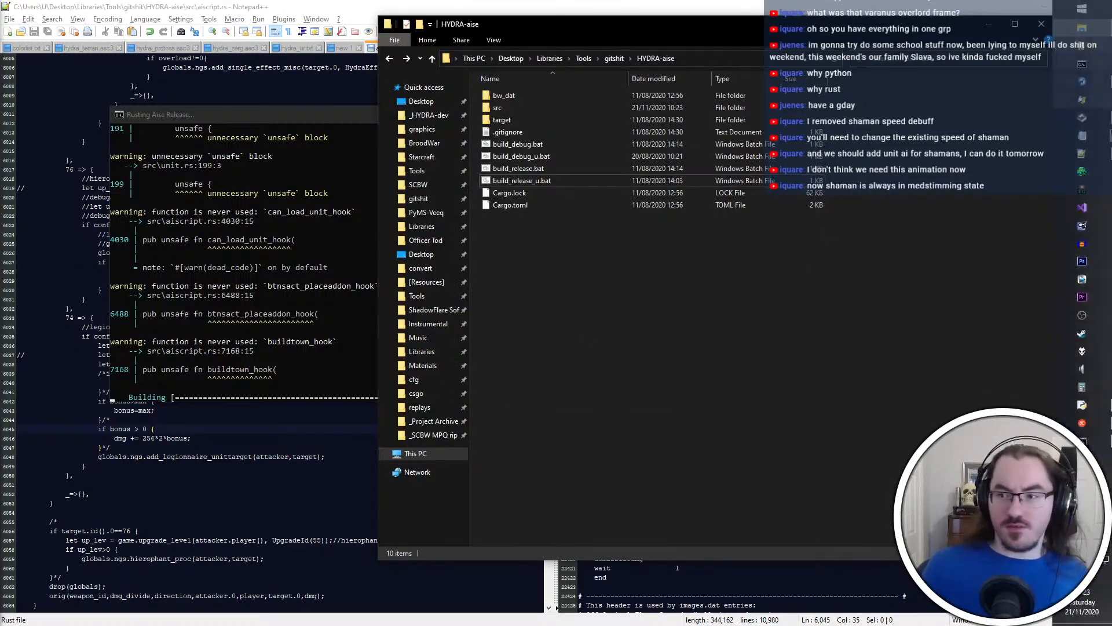
left_click(1091, 187)
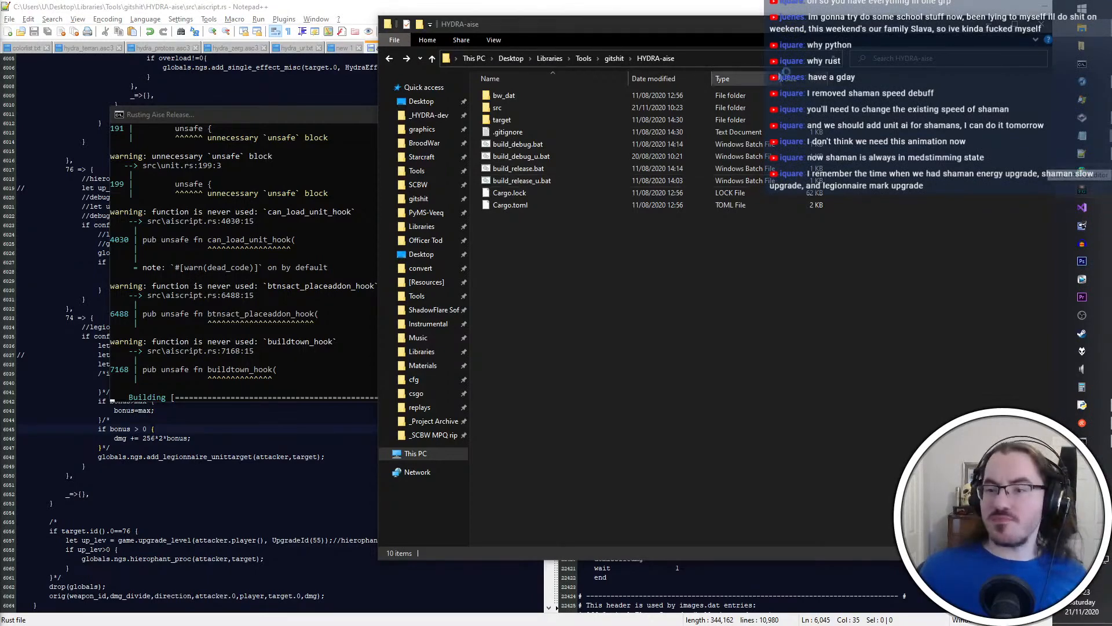
key("ctrl+o")
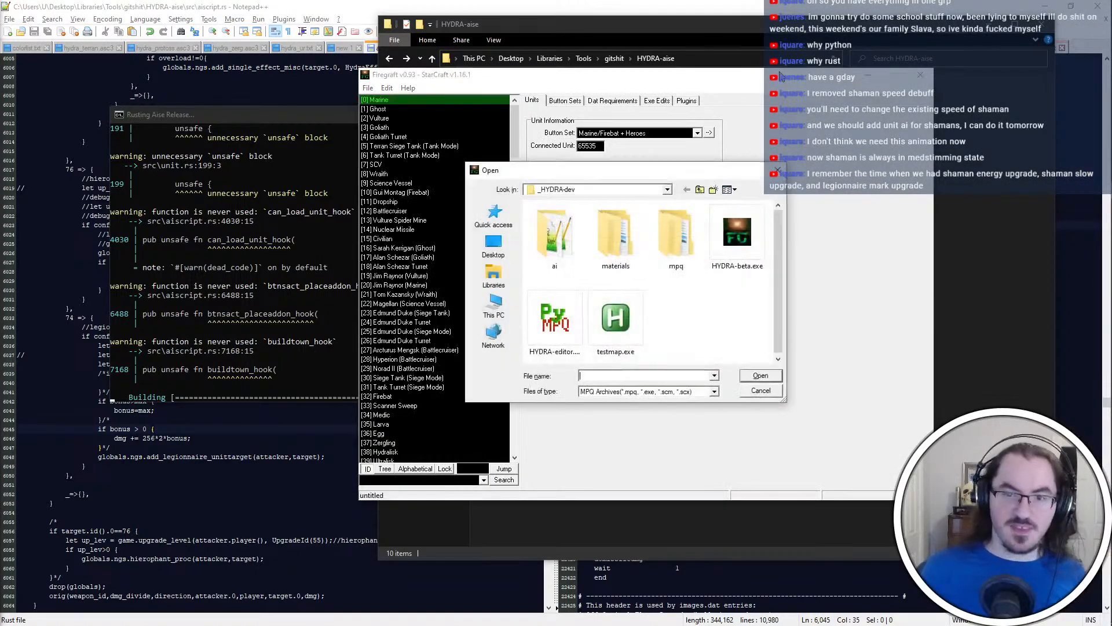
double_click(766, 244)
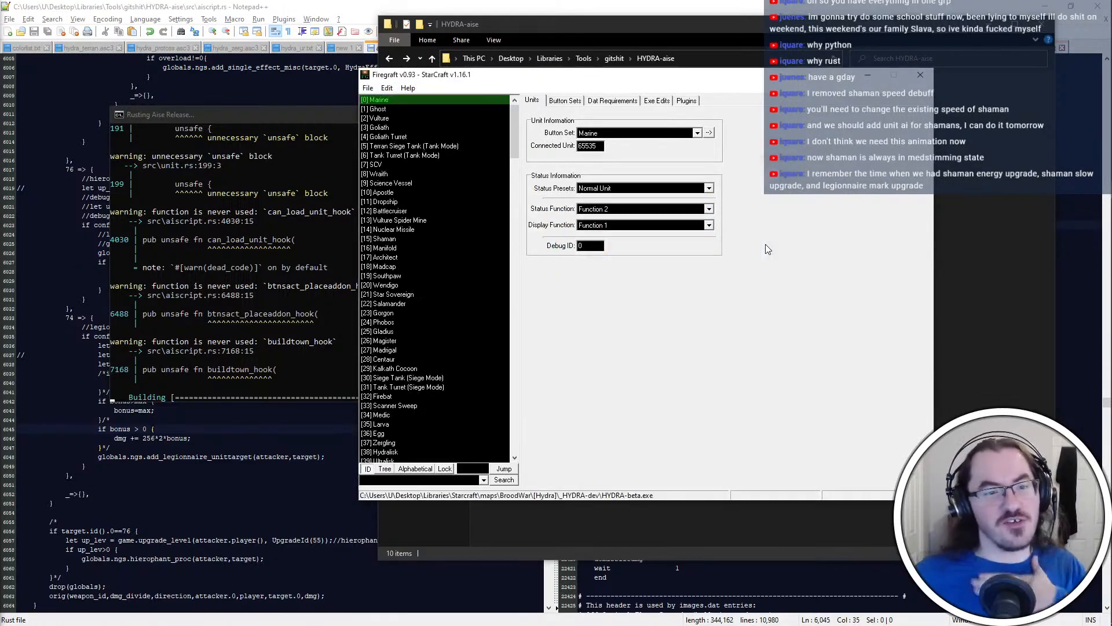
Remove Aise New Game State plugin 3.25.0 from the MPQDraft plugins and select aise-release.qdp as the plugin file to add
left_click(686, 101)
left_click(636, 176)
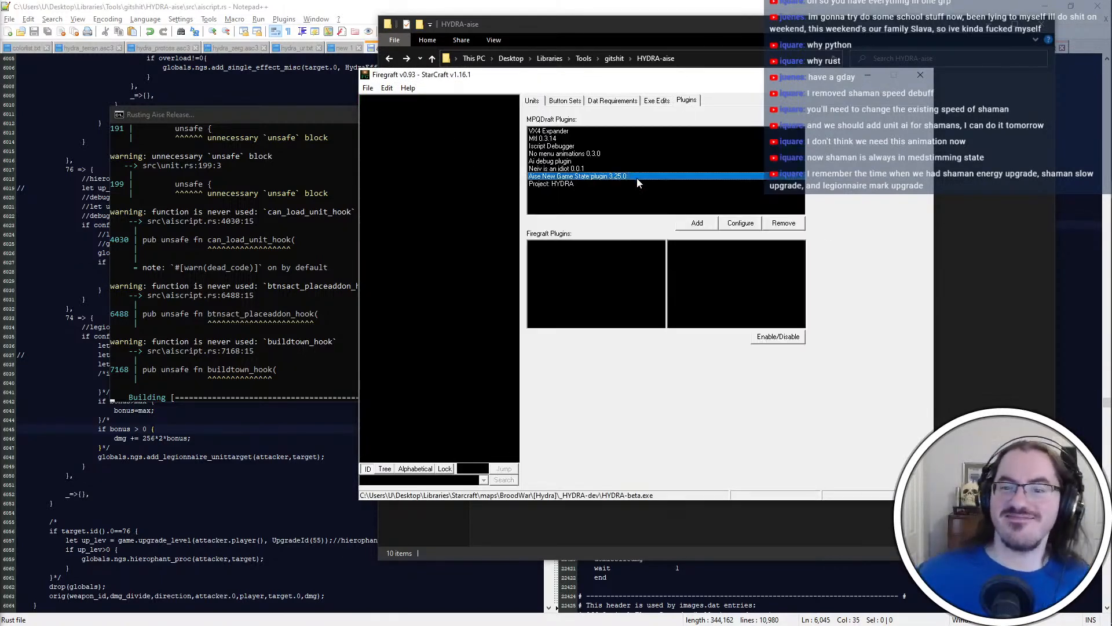
left_click(783, 223)
left_click(697, 223)
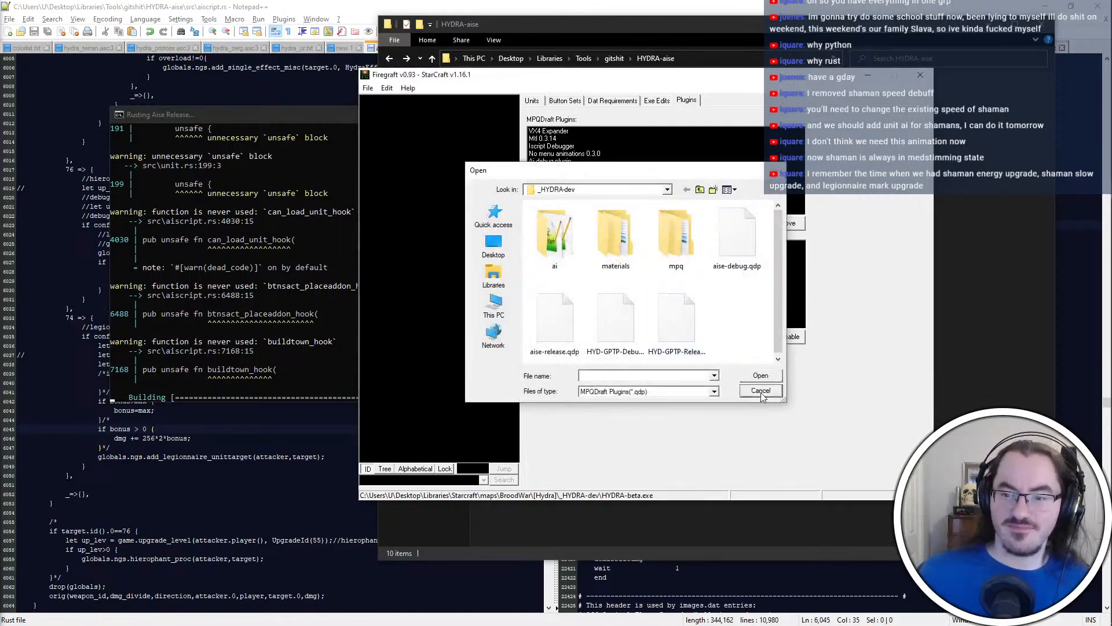
double_click(676, 319)
left_click(713, 225)
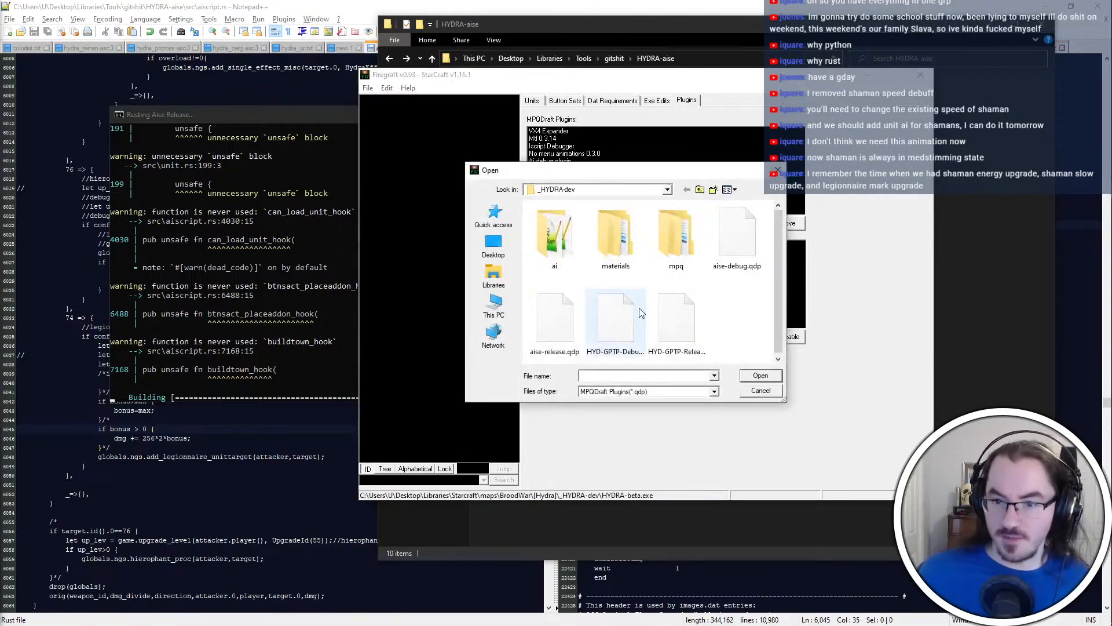
double_click(628, 315)
left_click(697, 223)
left_click(544, 333)
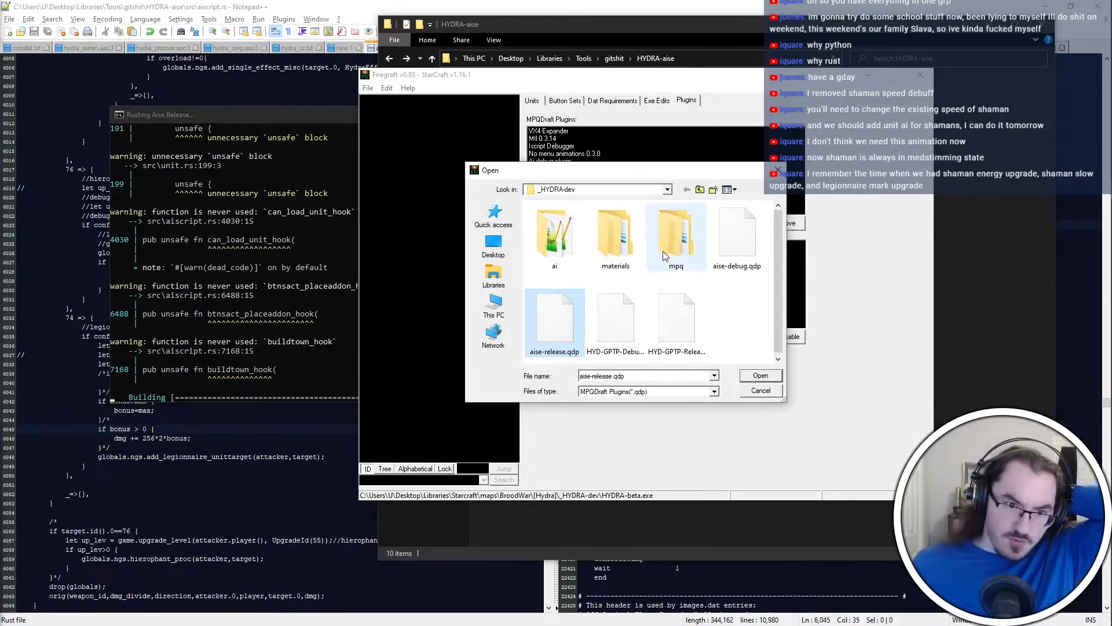
Switch to modstream.txt in Notepad, read the Game State changes list and minimize the notes
key("alt+Tab")
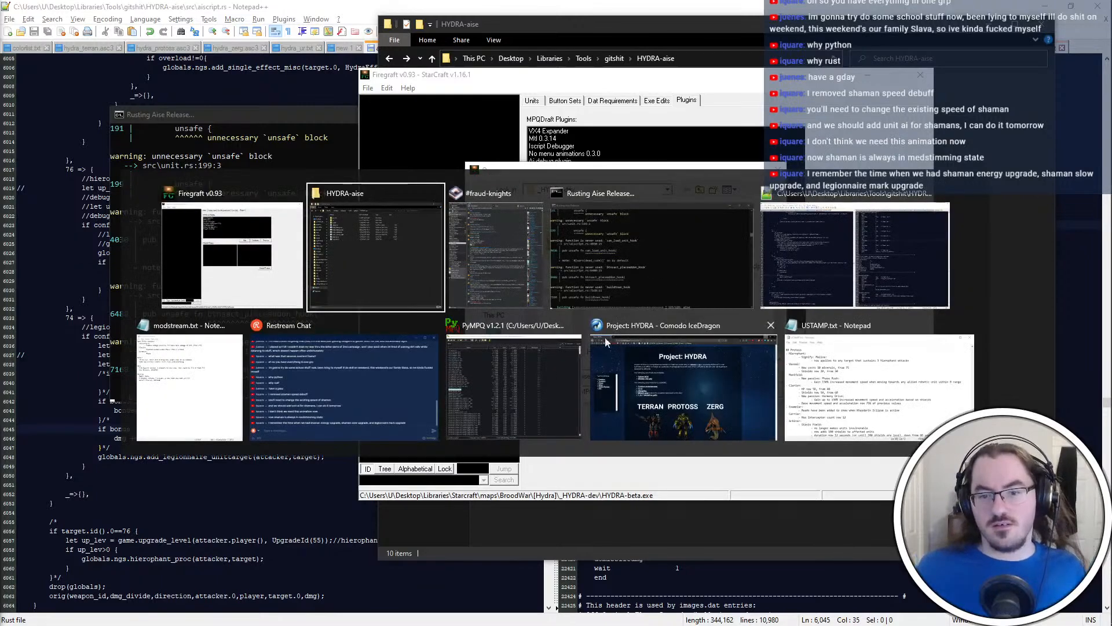
key("Escape")
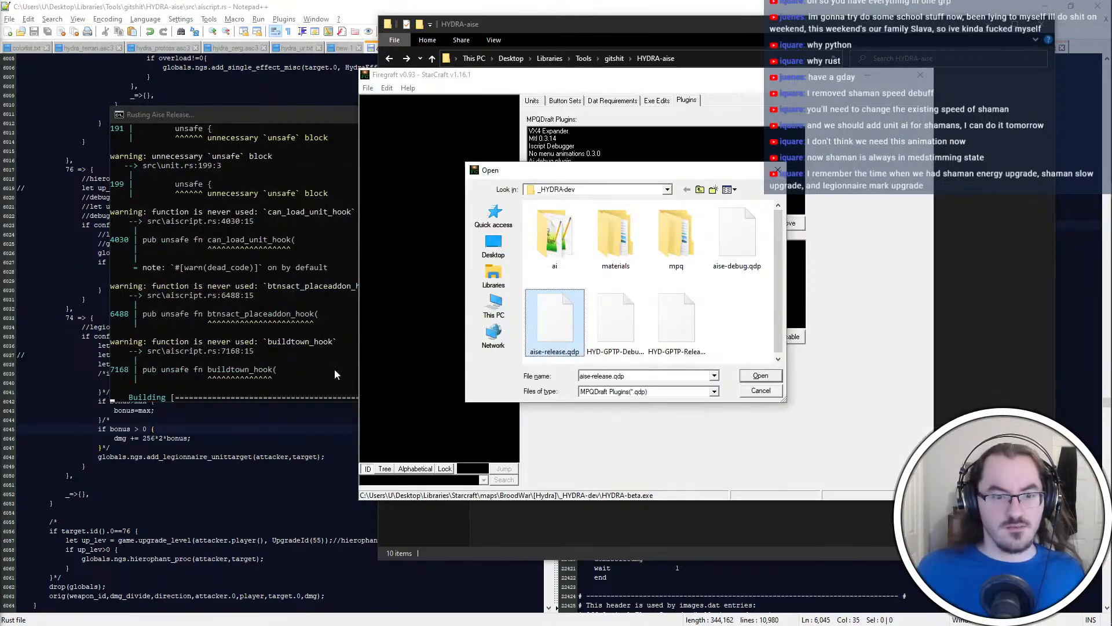
key("alt+Tab")
left_click(189, 400)
left_click(402, 150)
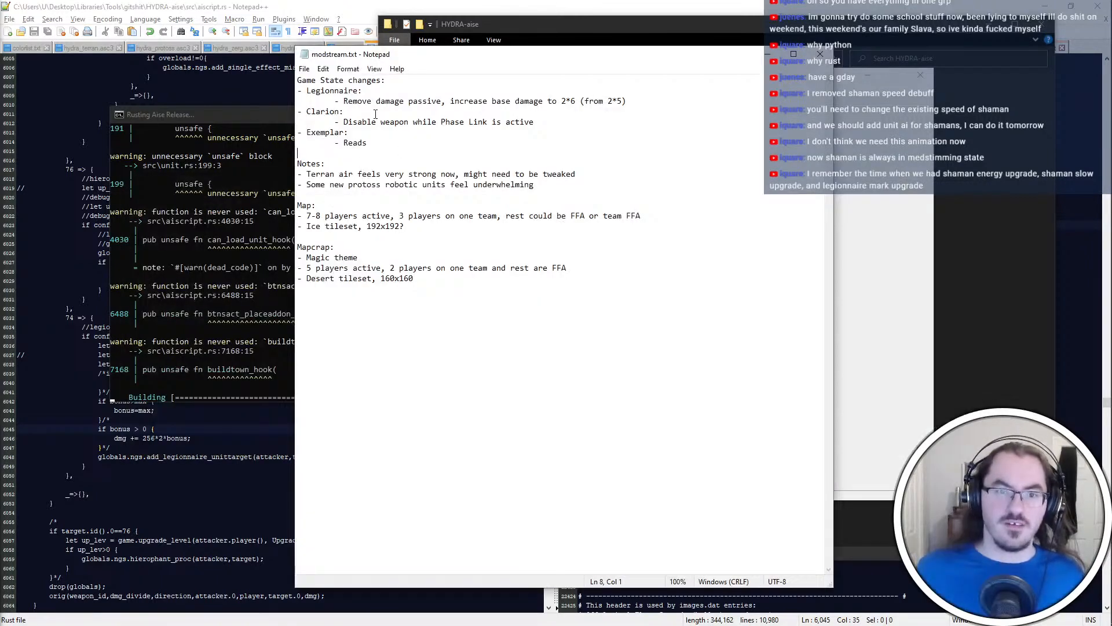
left_click(768, 54)
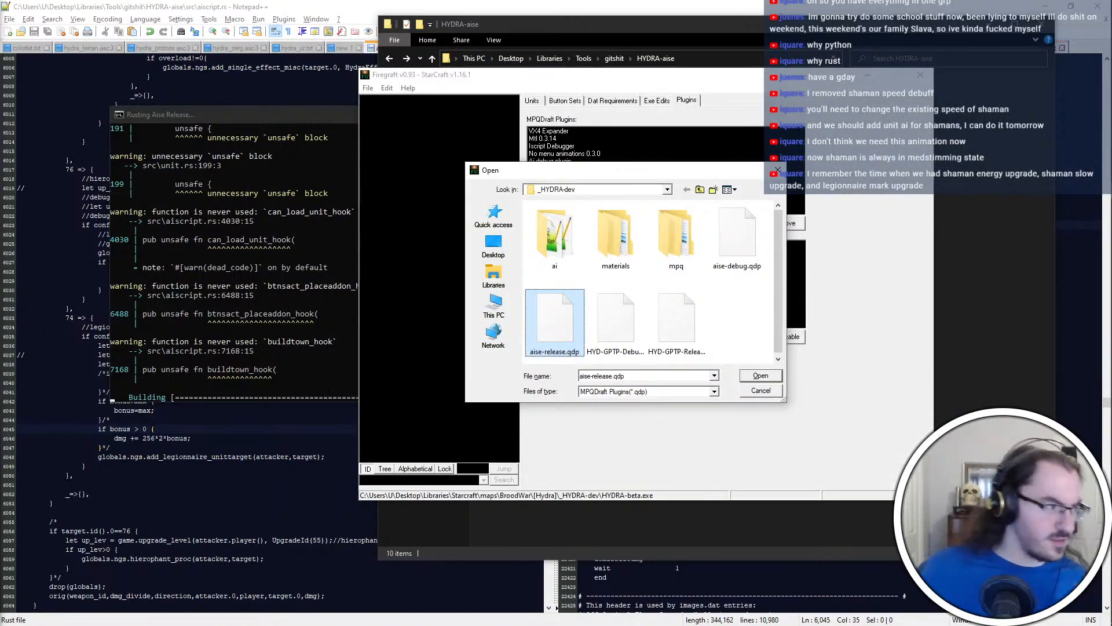
Examine the end of the aise release build's console output and close the console
left_click(297, 347)
scroll(297, 347, "up", 8)
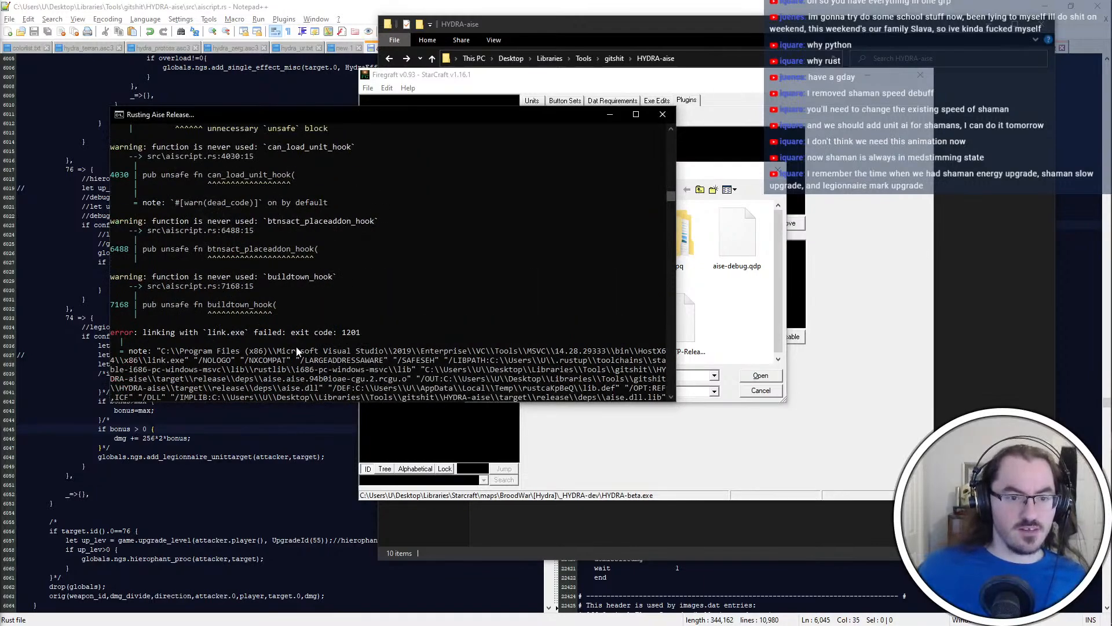
scroll(298, 329, "up", 1)
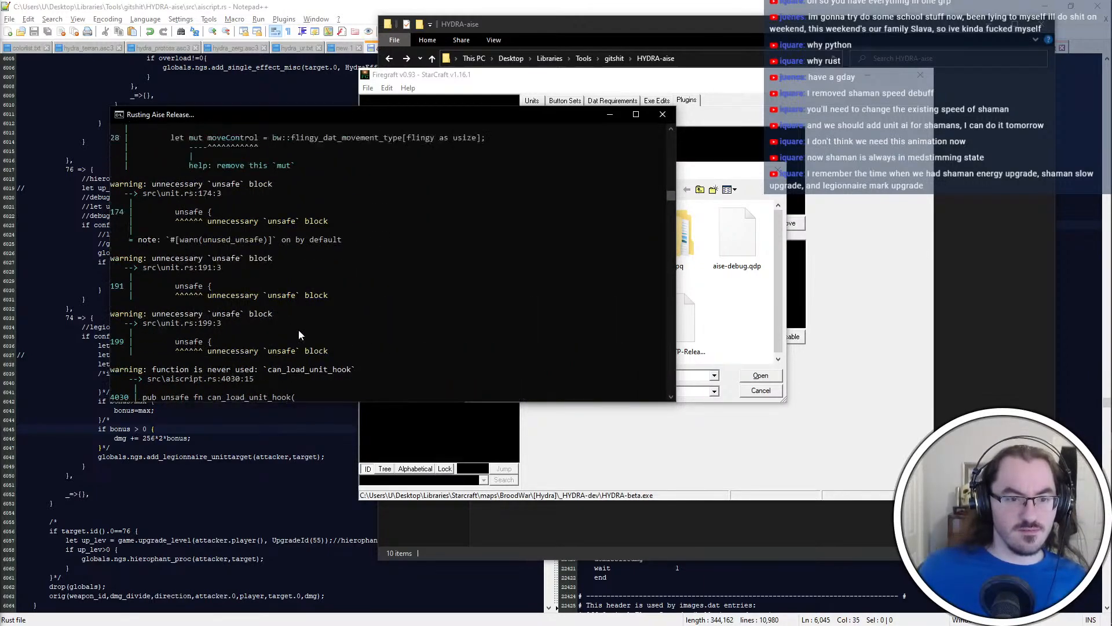
scroll(298, 329, "down", 9)
scroll(293, 332, "up", 6)
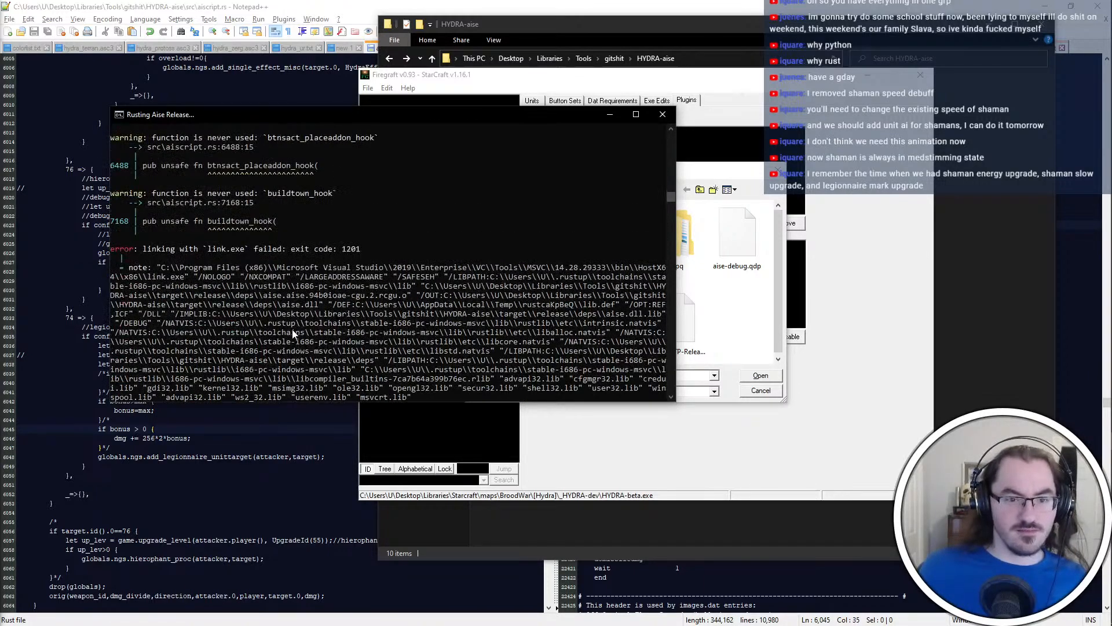
left_click(664, 114)
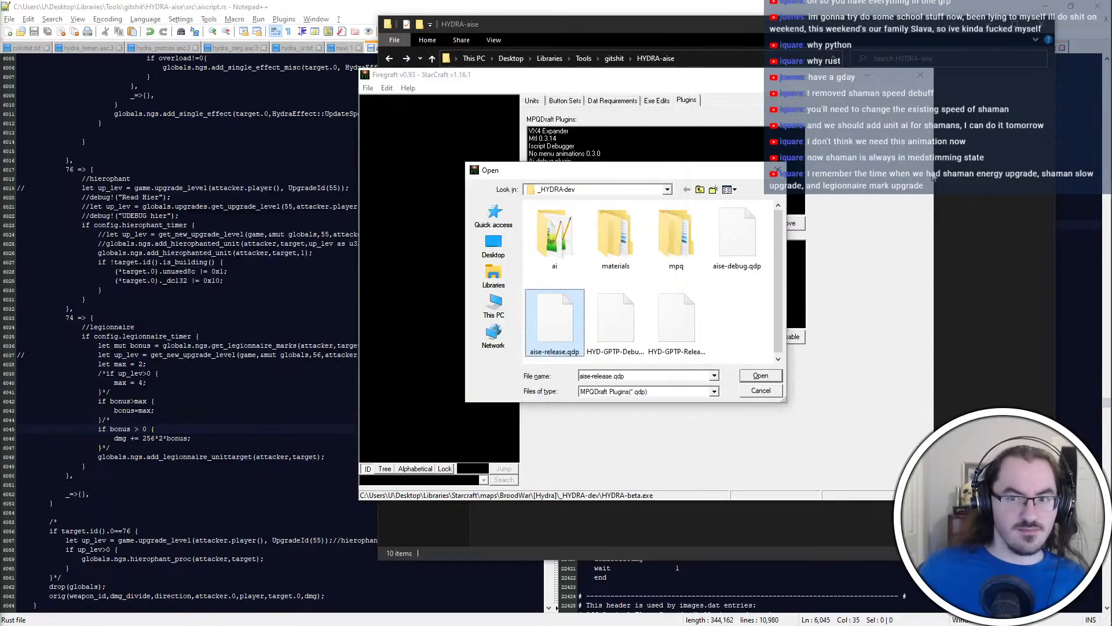
Try to run build_release_u.bat from the HYDRA-aise folder as administrator, and close its console
left_click(644, 29)
right_click(524, 183)
left_click(587, 227)
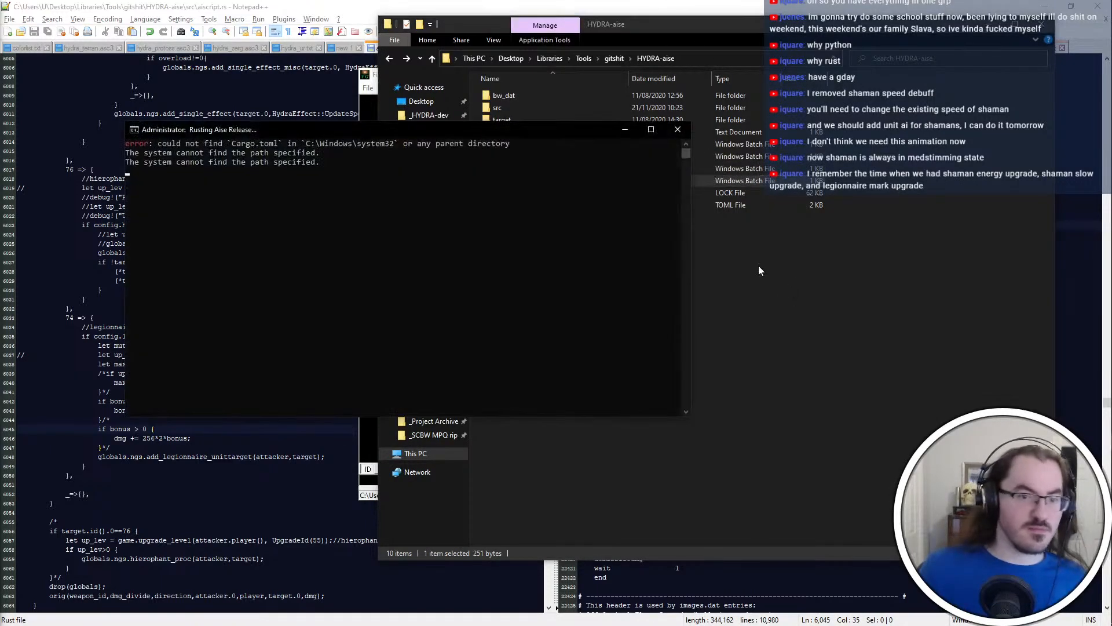
left_click(689, 134)
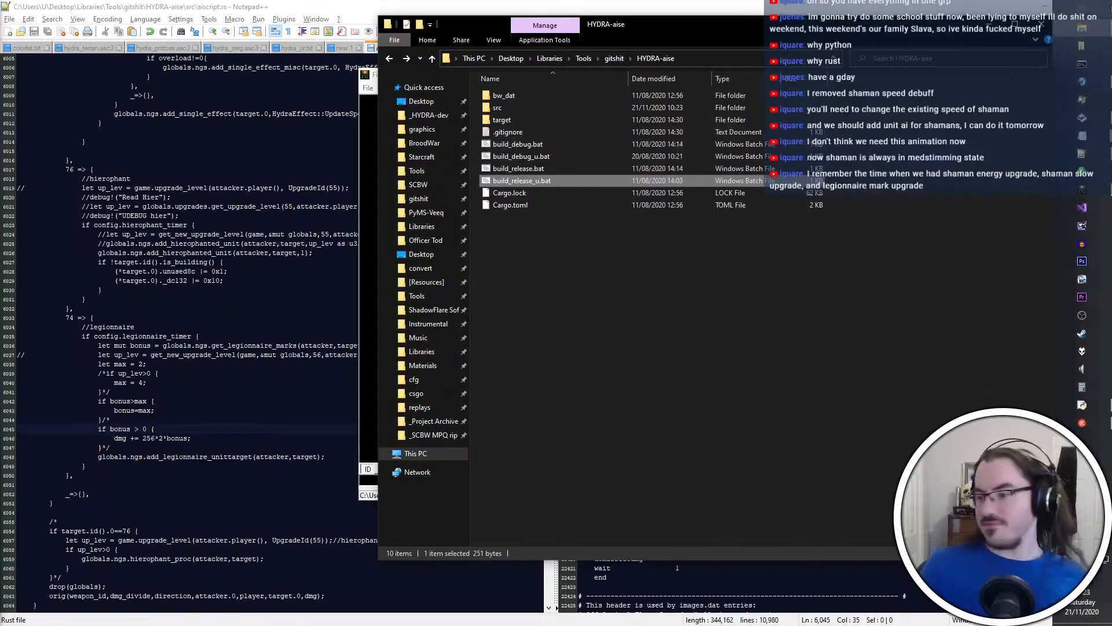
Run build_debug_u.bat and build_release_u.bat from the HYDRA-aise folder, moving the debug console out of the way
double_click(643, 157)
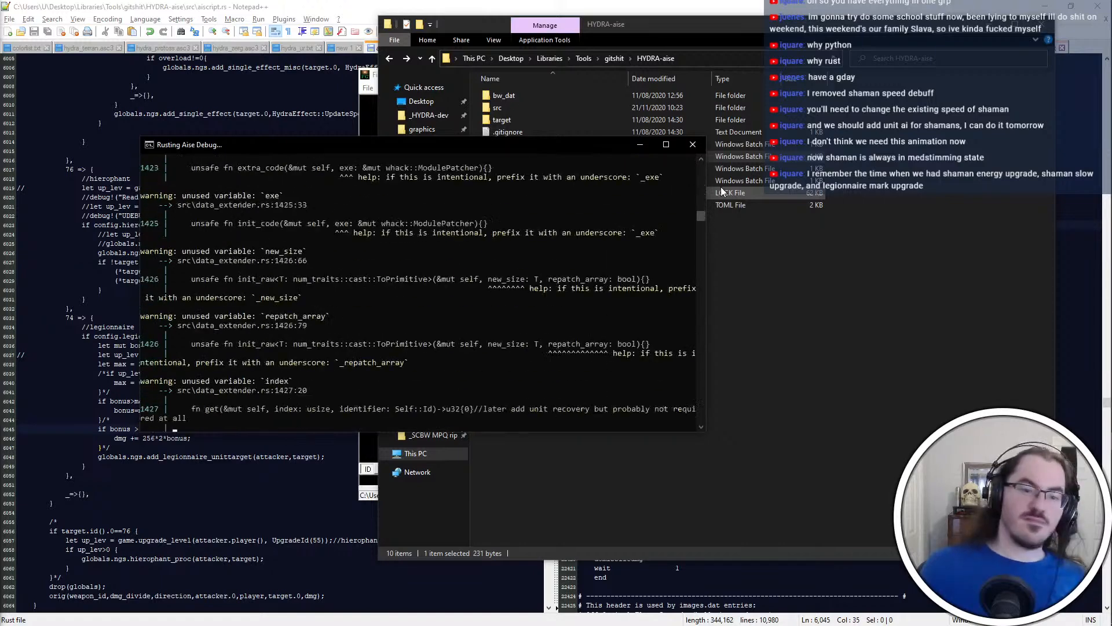
left_click(760, 182)
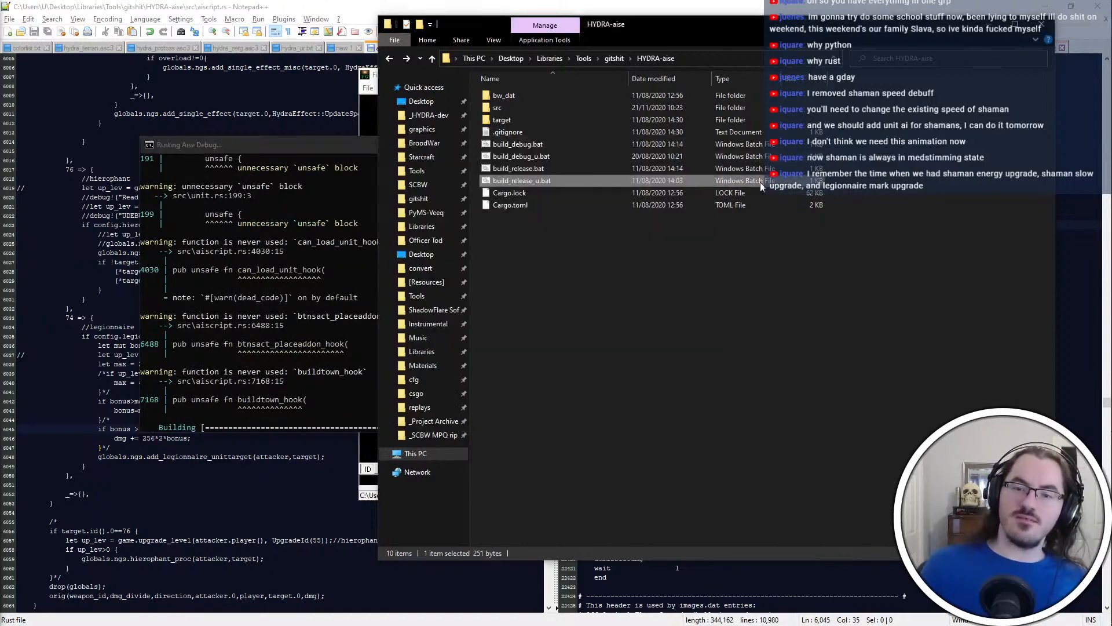
left_click_drag(365, 145, 252, 52)
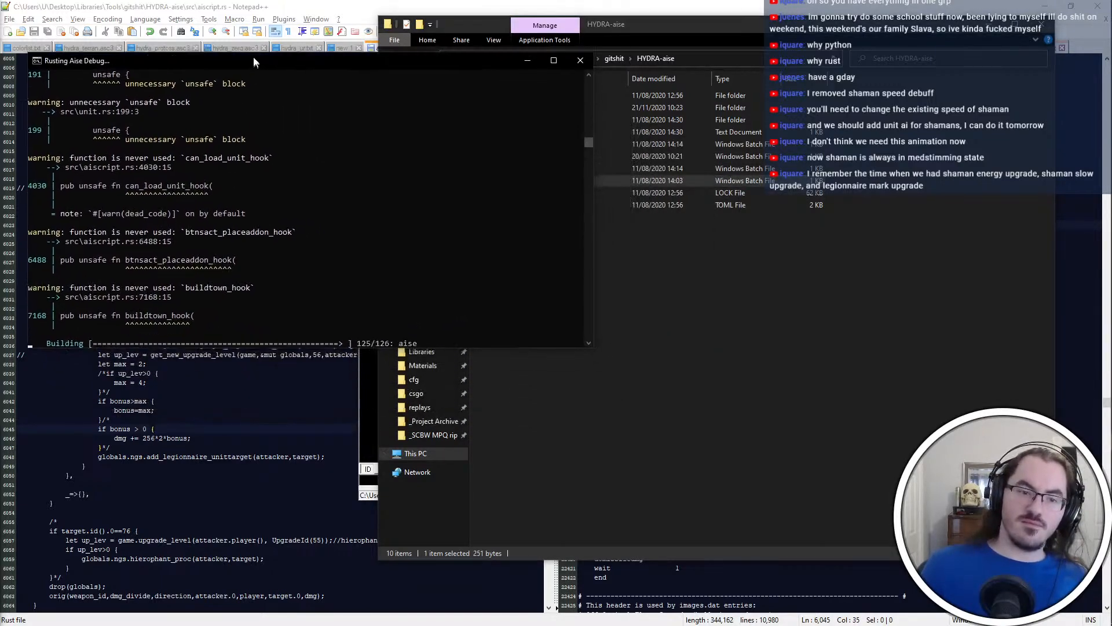
left_click(711, 304)
double_click(555, 180)
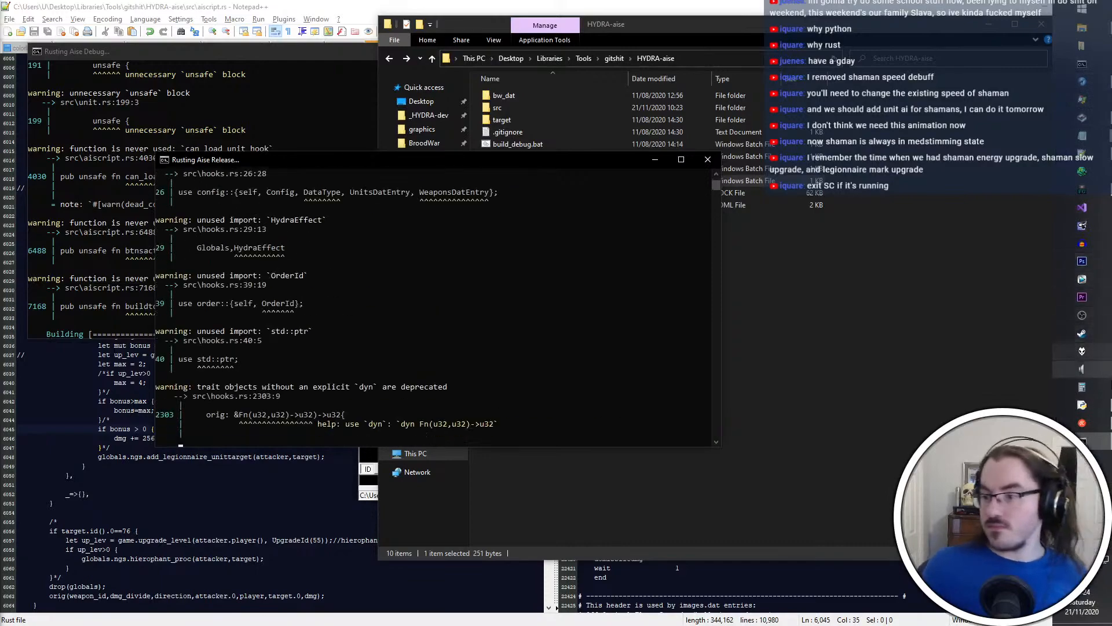
Close the open PyMPQ window while the release build runs
key("alt+Tab")
key("Escape")
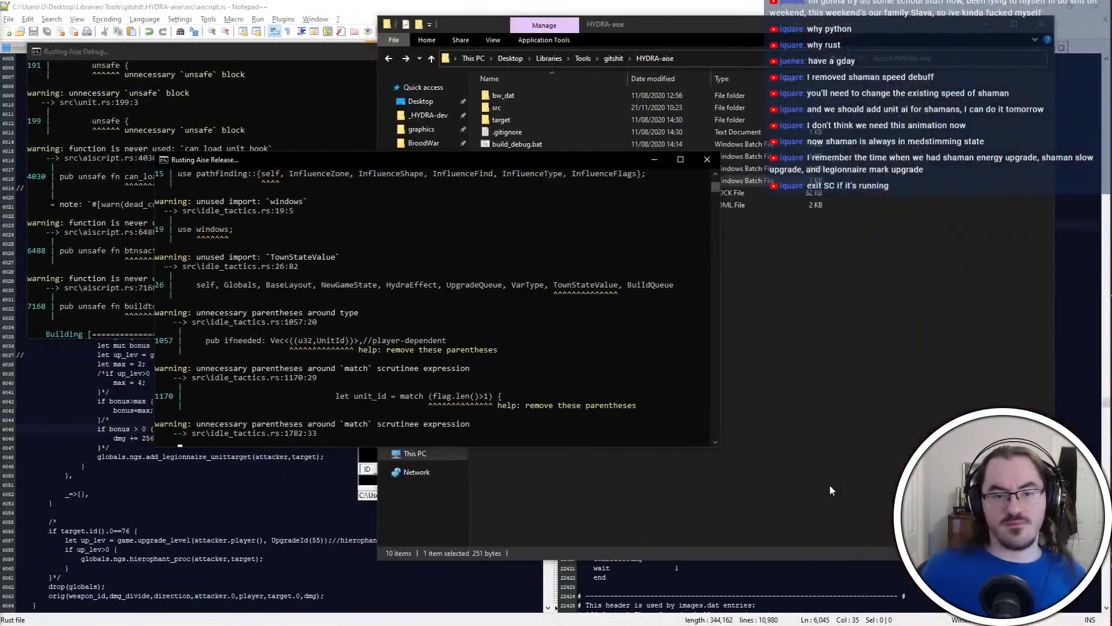
key("alt+Tab")
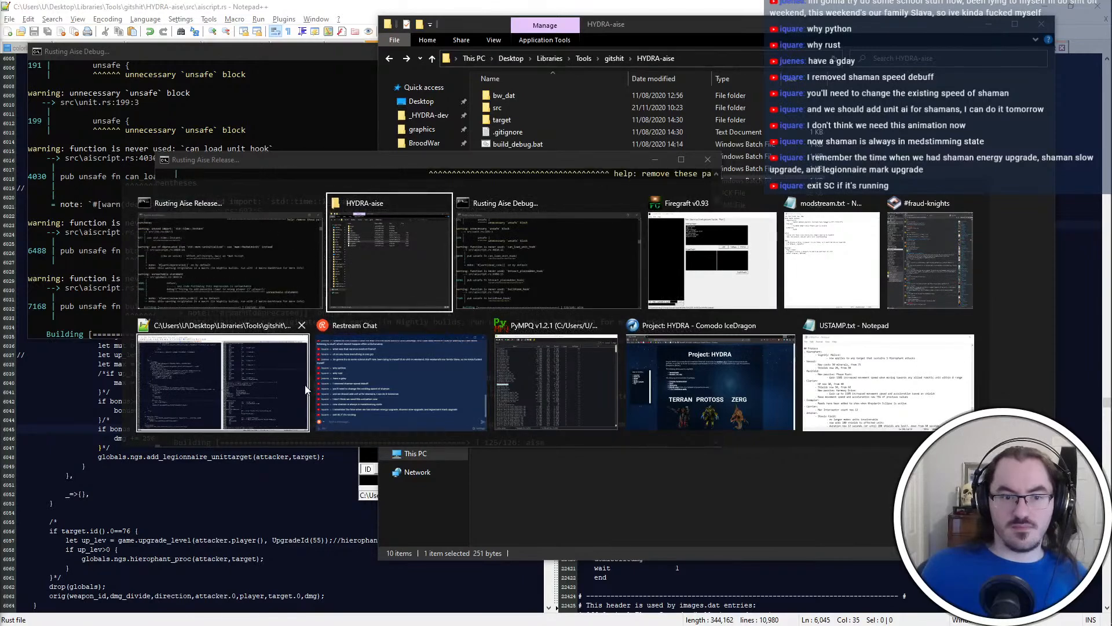
left_click(611, 325)
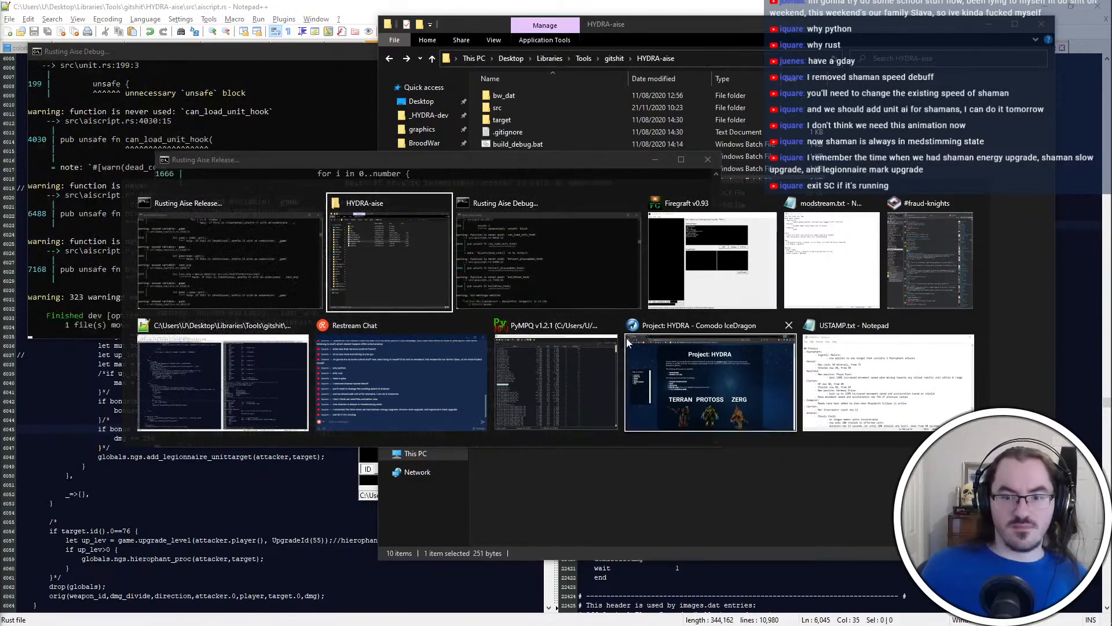
Move the release build's console aside and close the finished debug build's console
left_click(236, 258)
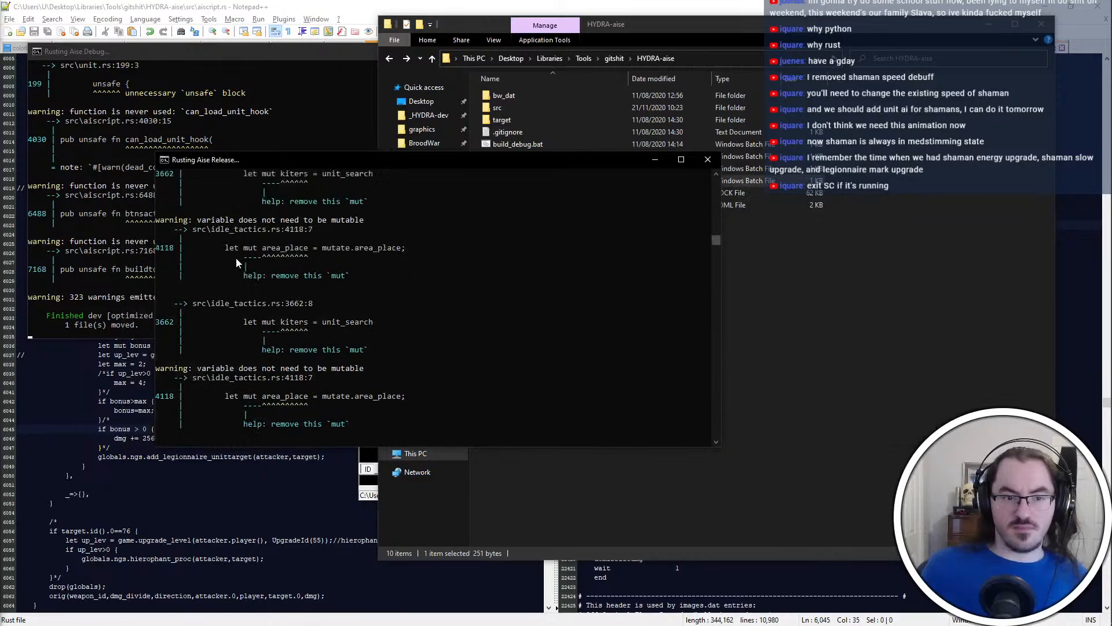
left_click(289, 91)
left_click(581, 51)
key("alt+Tab")
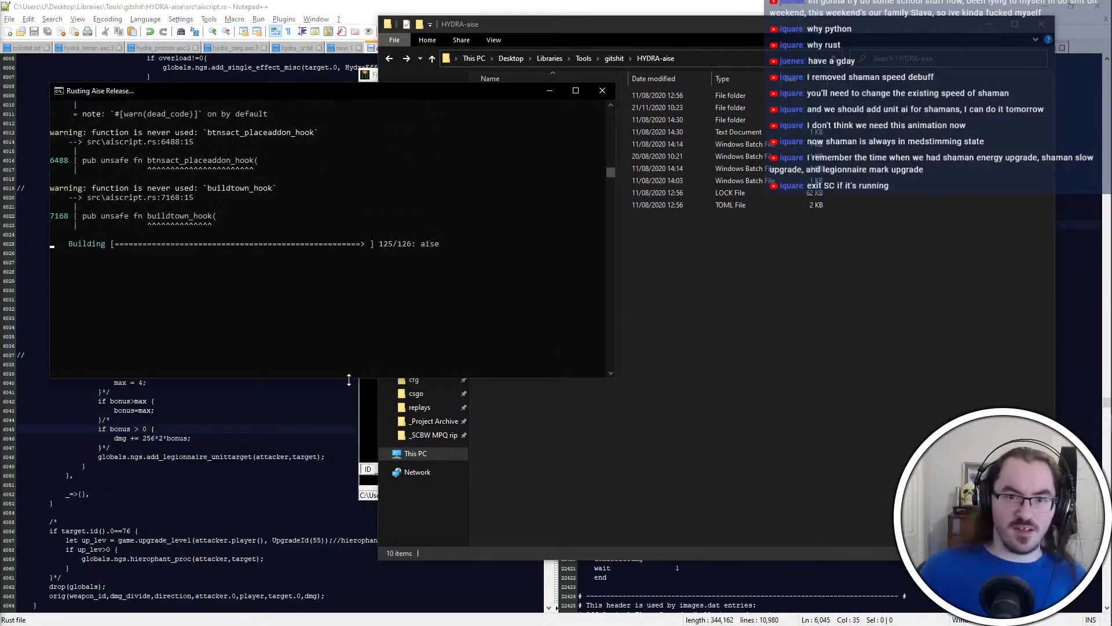
left_click(492, 501)
key("alt+Tab")
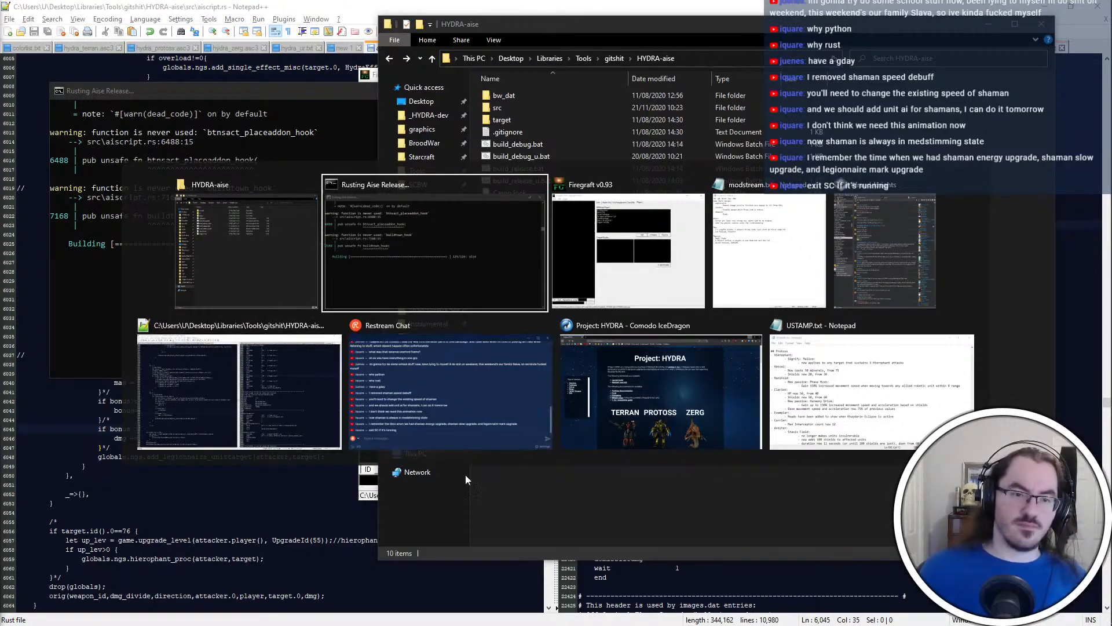
left_click(497, 481)
left_click(336, 521)
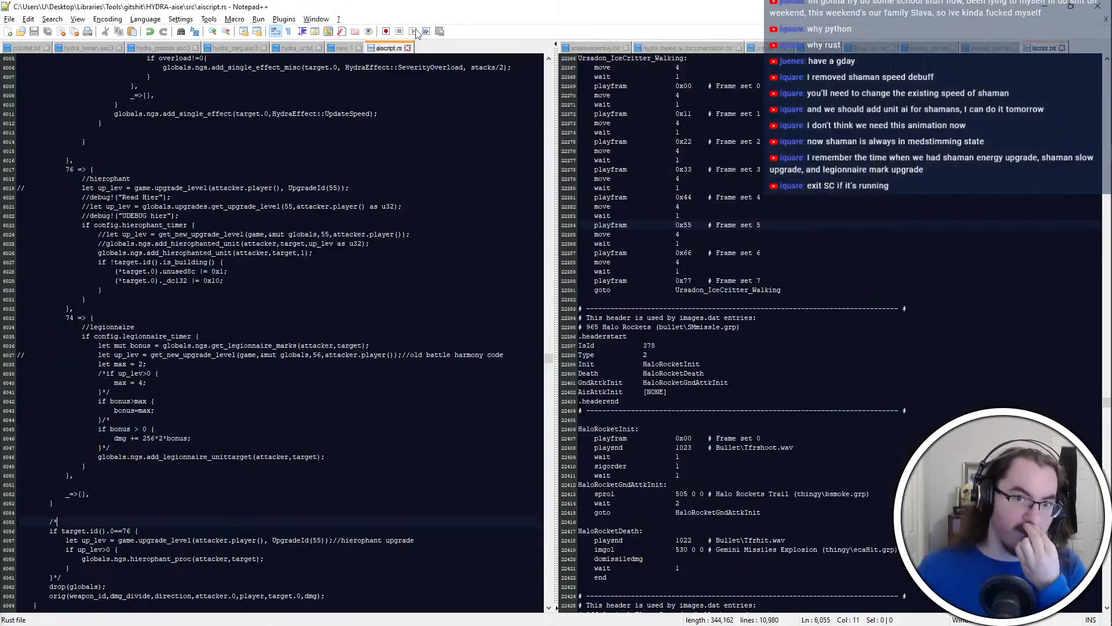
left_click(431, 216)
Switch back to Firegraft's plugin file dialog with aise-release.qdp selected
key("alt+Tab")
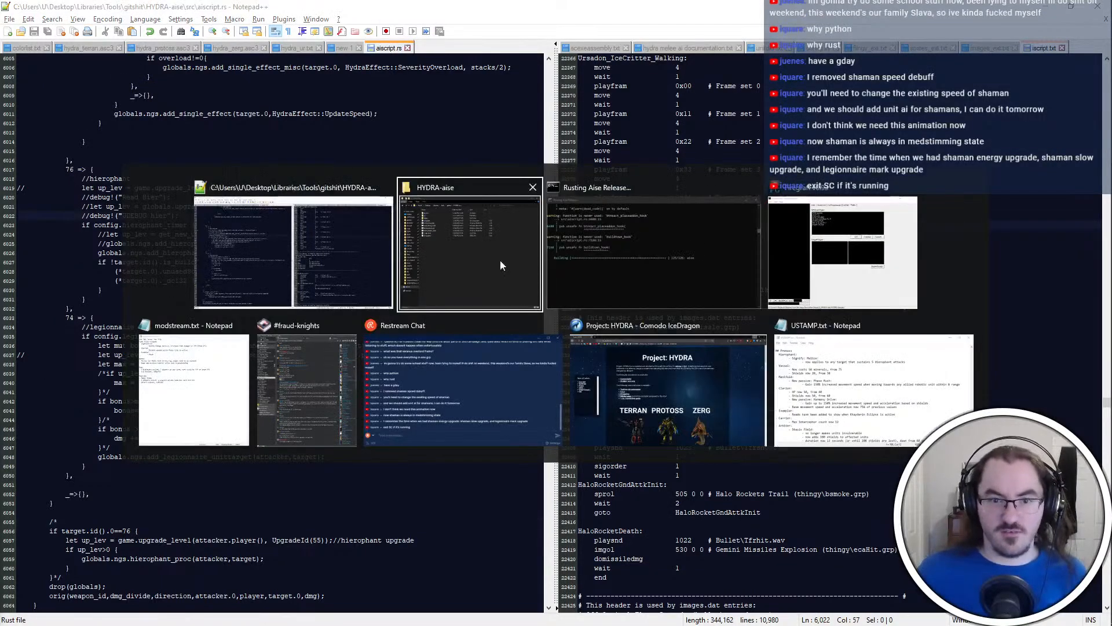
key("alt+Tab")
key("alt+Tab")
key("alt+Tab")
left_click(849, 241)
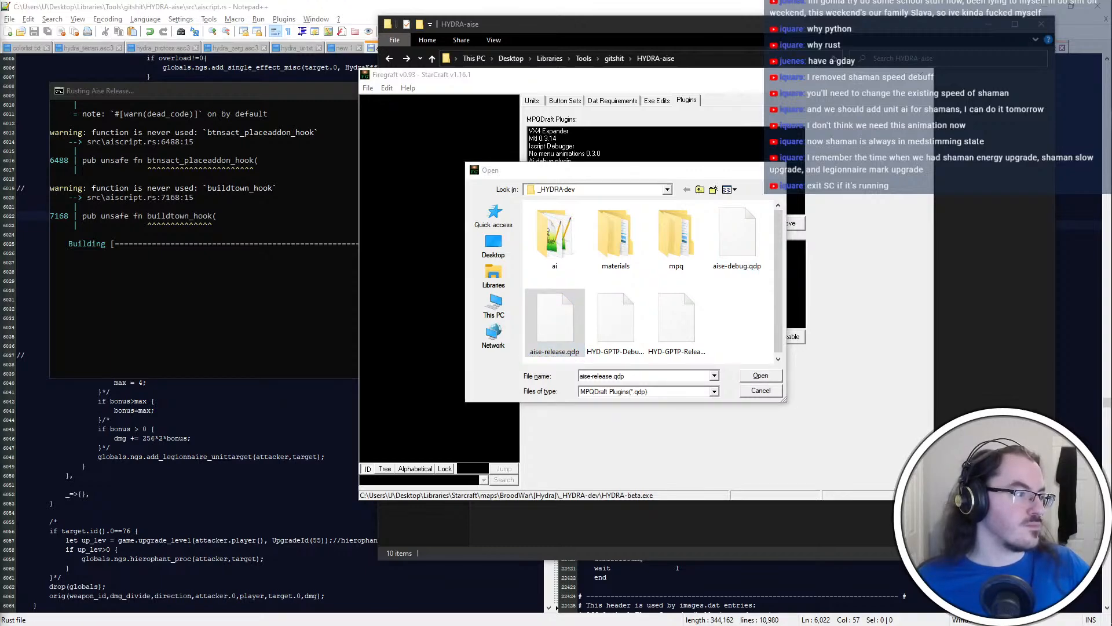
key("ctrl+super+Right")
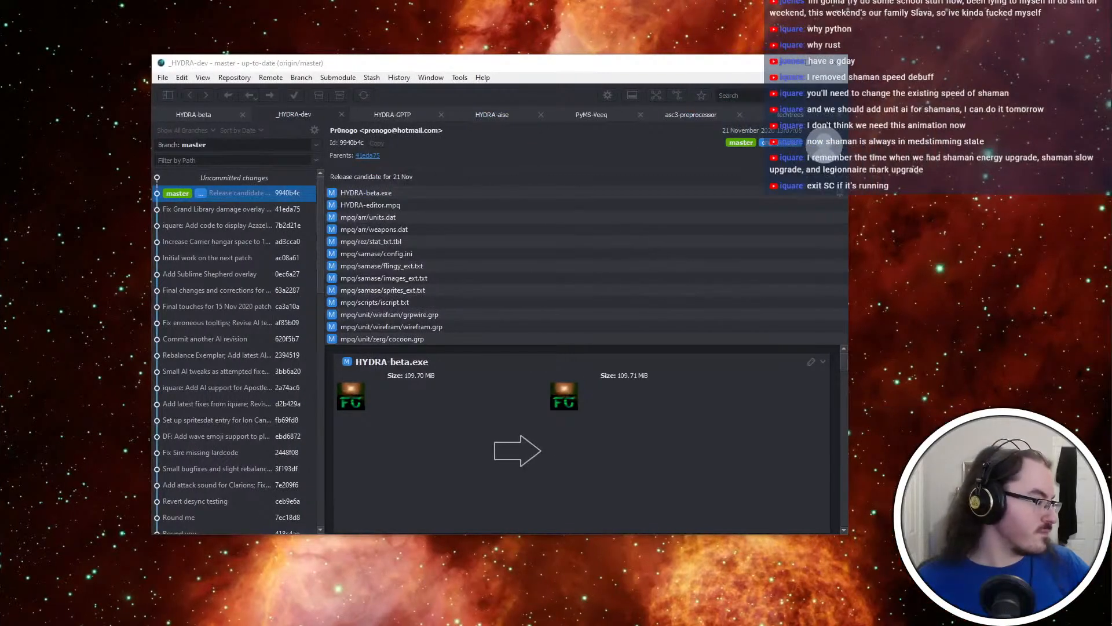
key("ctrl+super+Left")
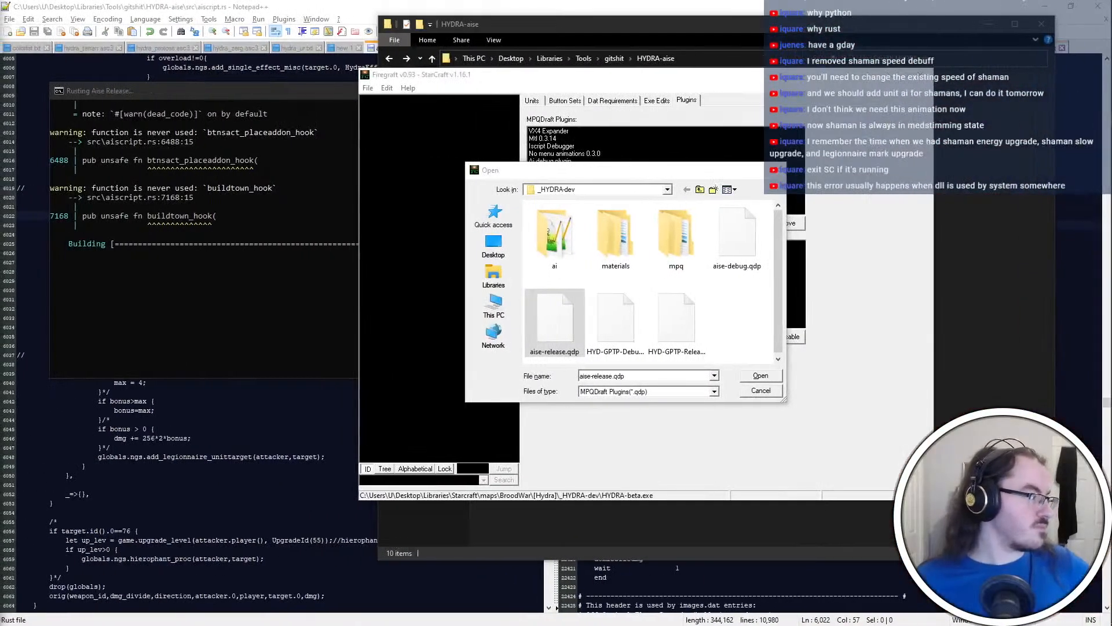
Check the release build's progress, then switch to Process Explorer and look through the running processes for anything using the aise DLL
left_click(325, 337)
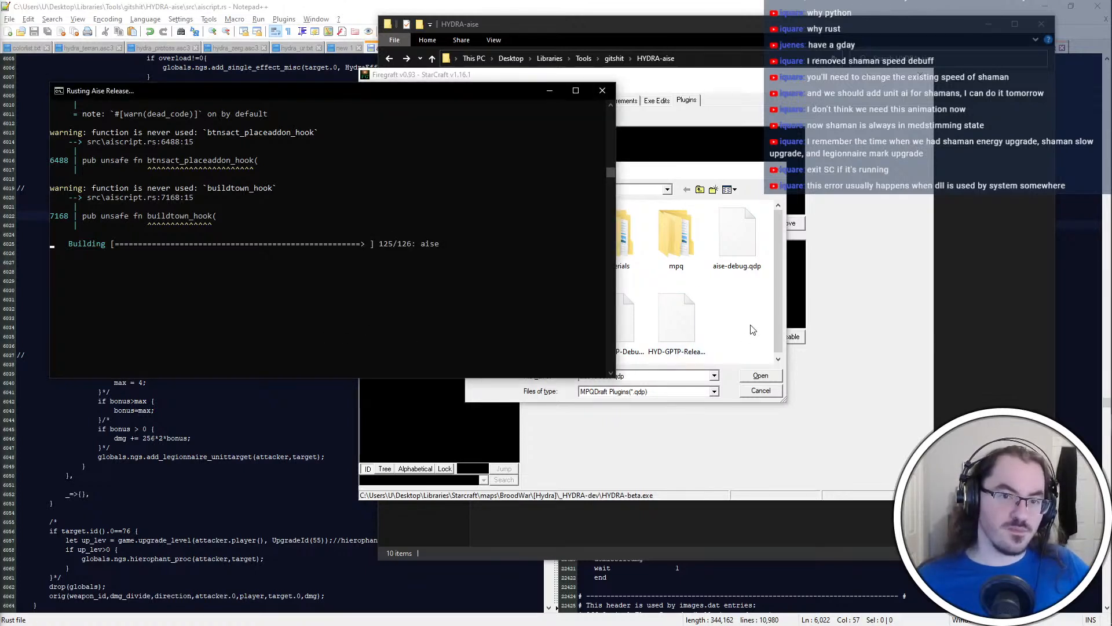
mouse_move(1110, 130)
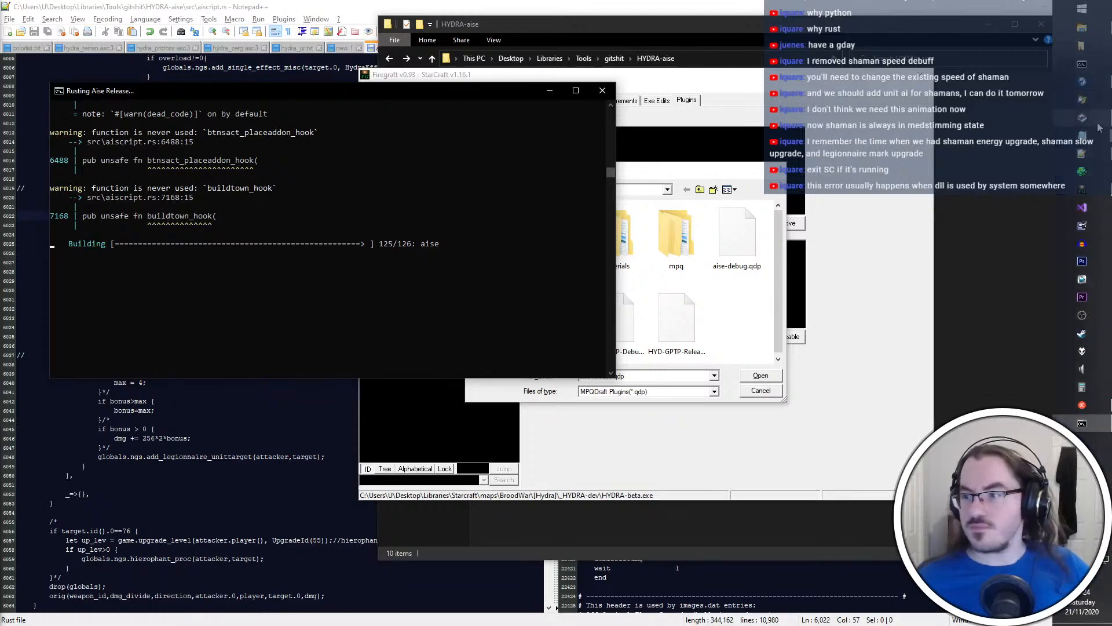
left_click(1082, 99)
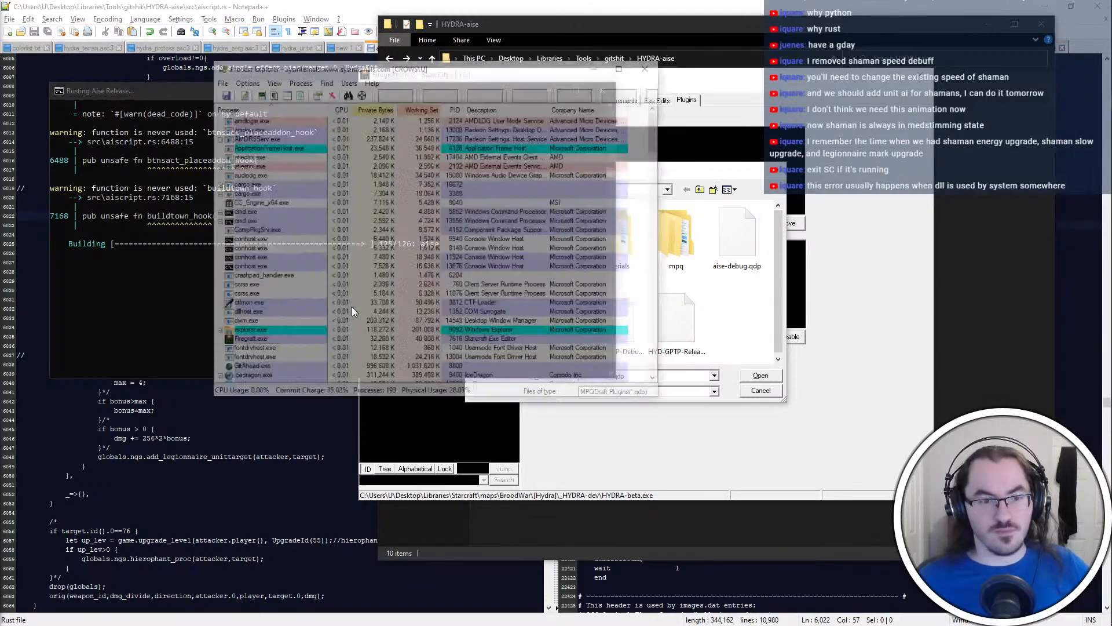
scroll(359, 313, "down", 9)
scroll(371, 318, "down", 6)
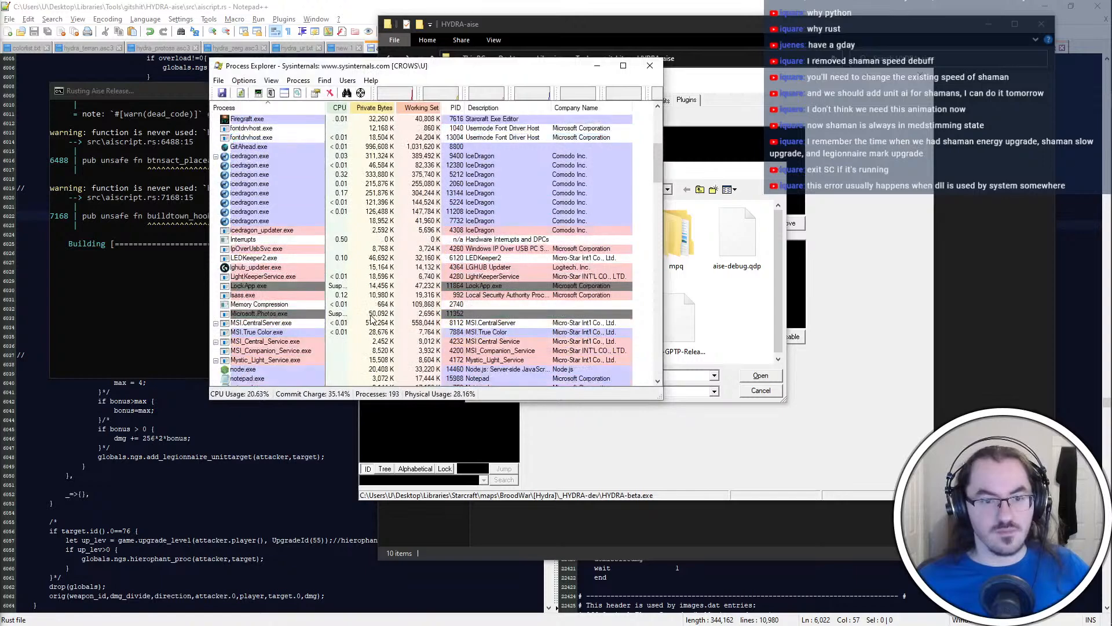
scroll(366, 319, "down", 5)
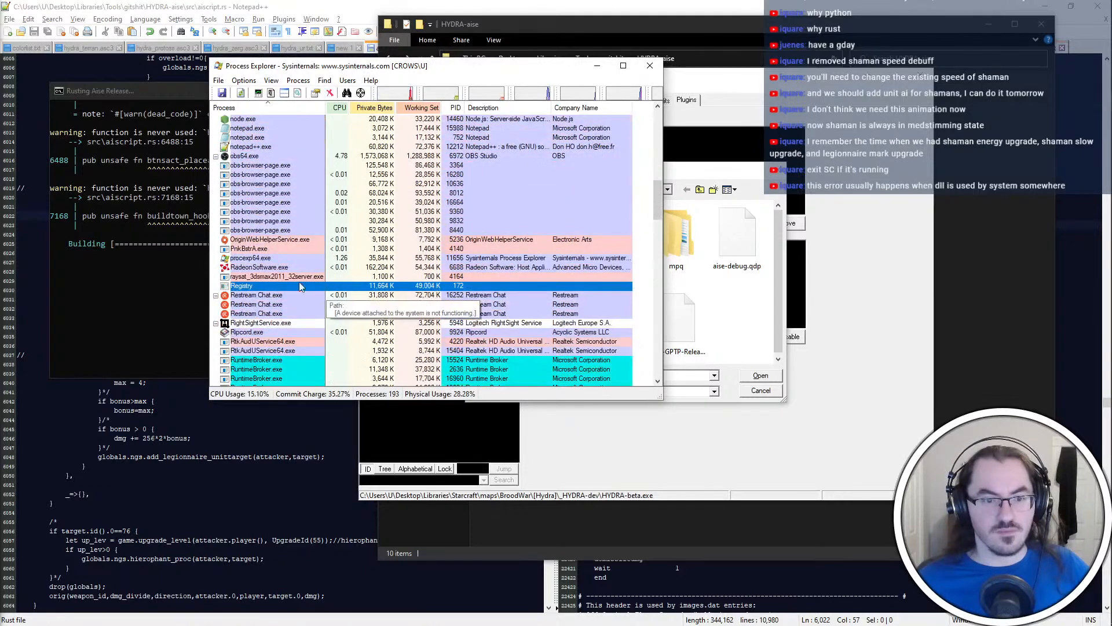
left_click(260, 230)
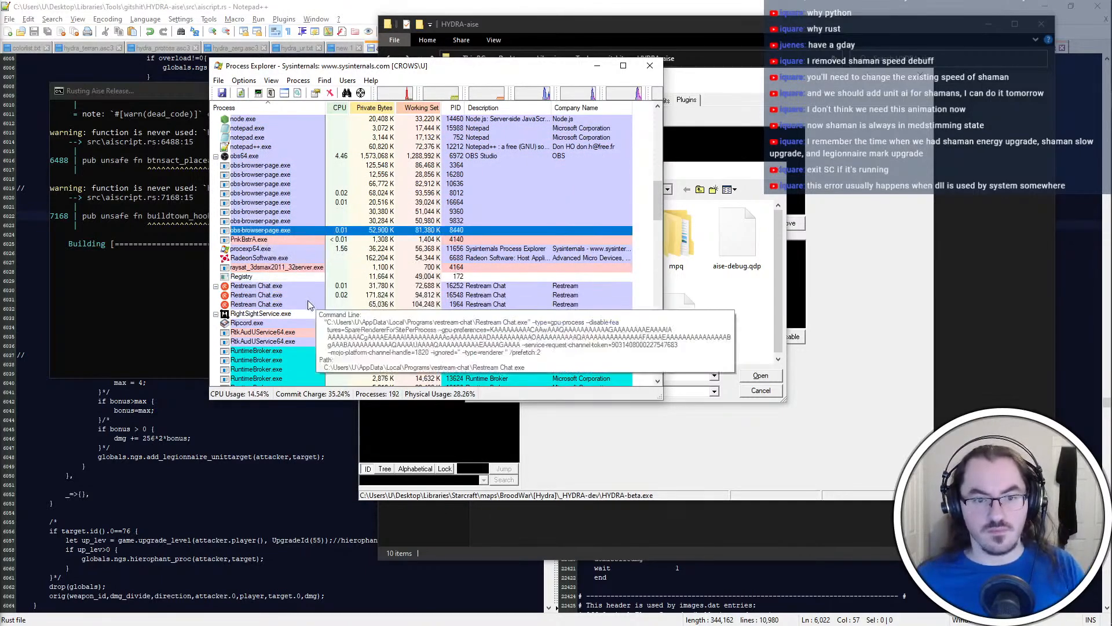
scroll(307, 308, "down", 3)
scroll(308, 312, "down", 7)
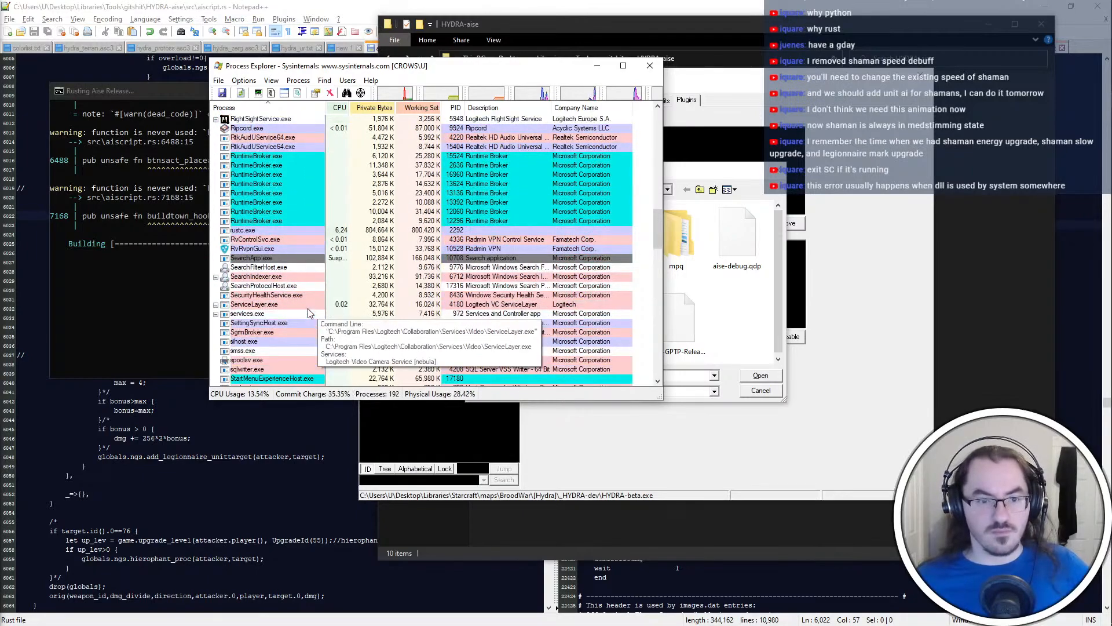
scroll(308, 313, "down", 8)
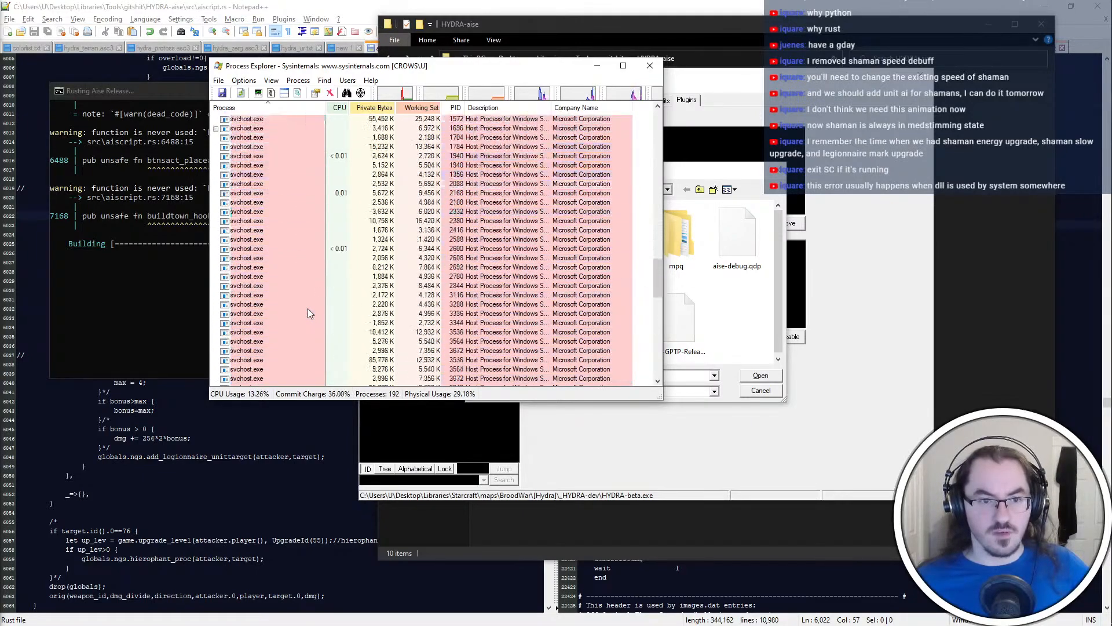
scroll(305, 298, "up", 15)
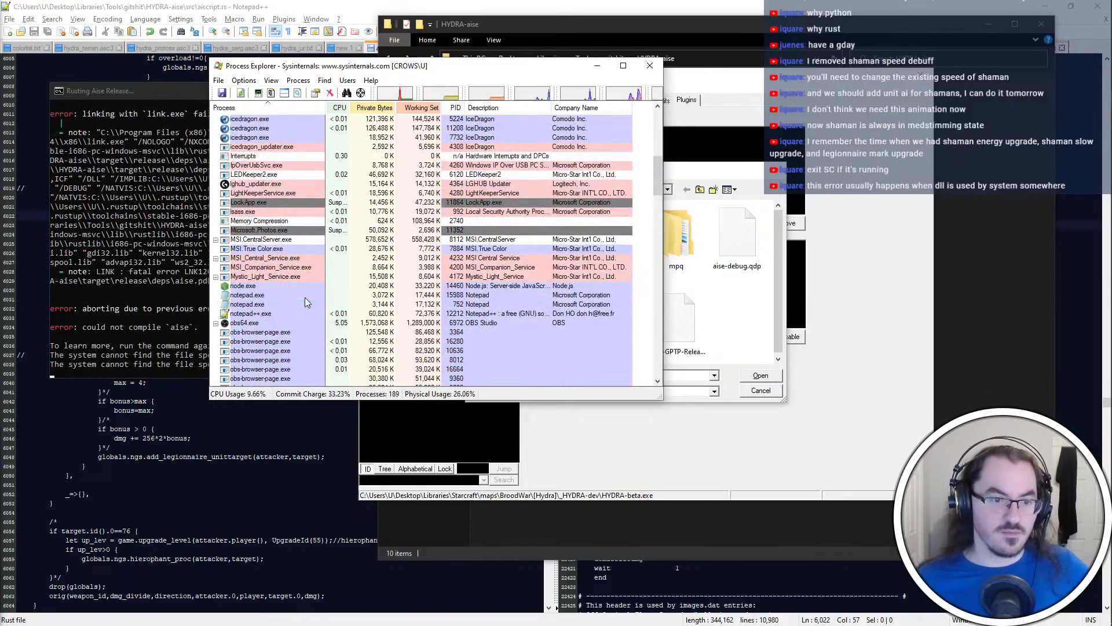
Bring the failed release build's console to the front and close it
left_click(126, 332)
left_click(602, 90)
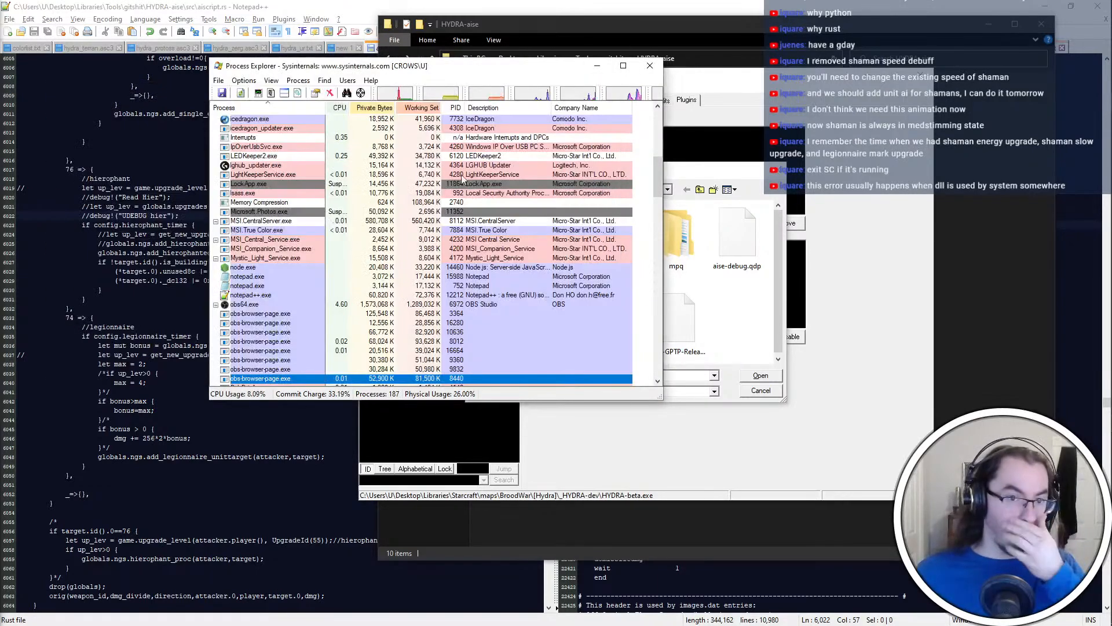
Examine the rest of Process Explorer's list down to its end, then return to the first processes to find what may lock the DLL
scroll(387, 189, "down", 1)
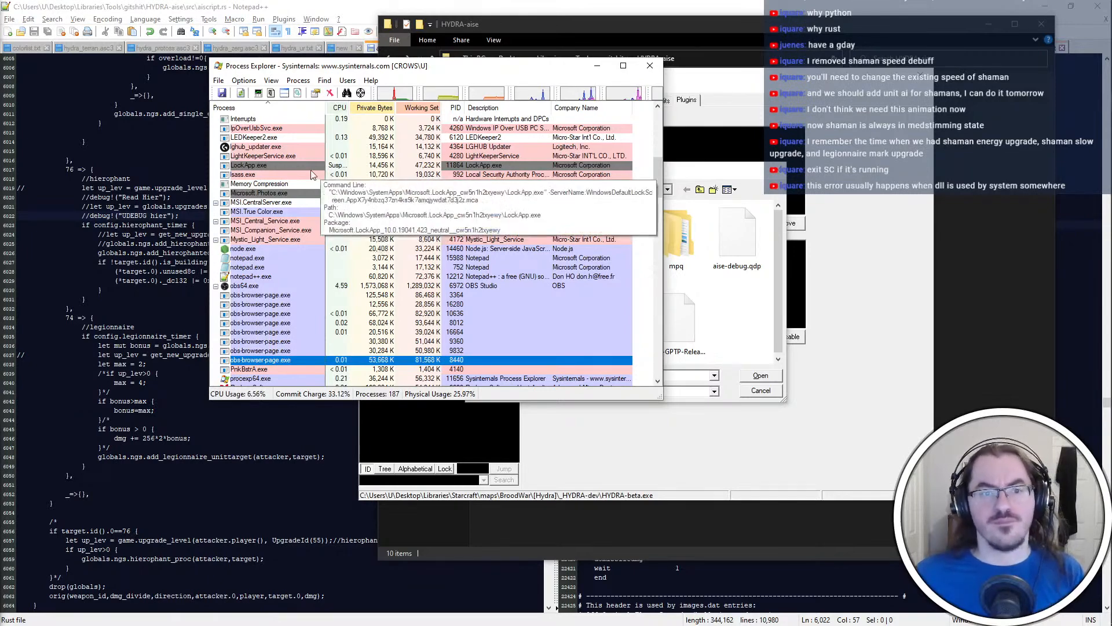
scroll(311, 174, "down", 2)
scroll(311, 173, "down", 5)
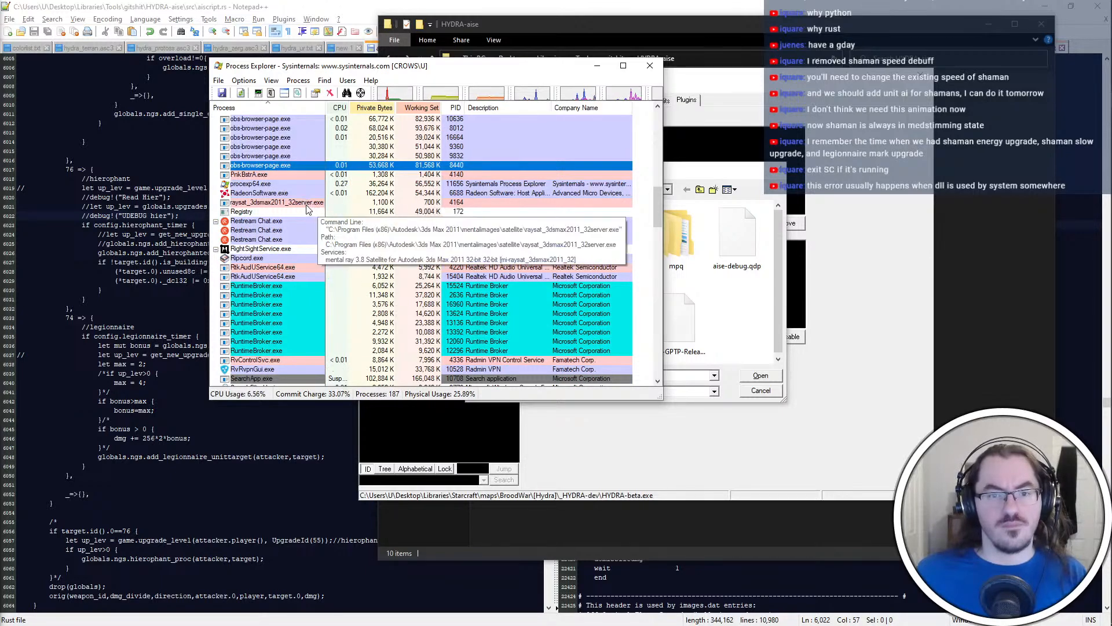
scroll(307, 210, "down", 2)
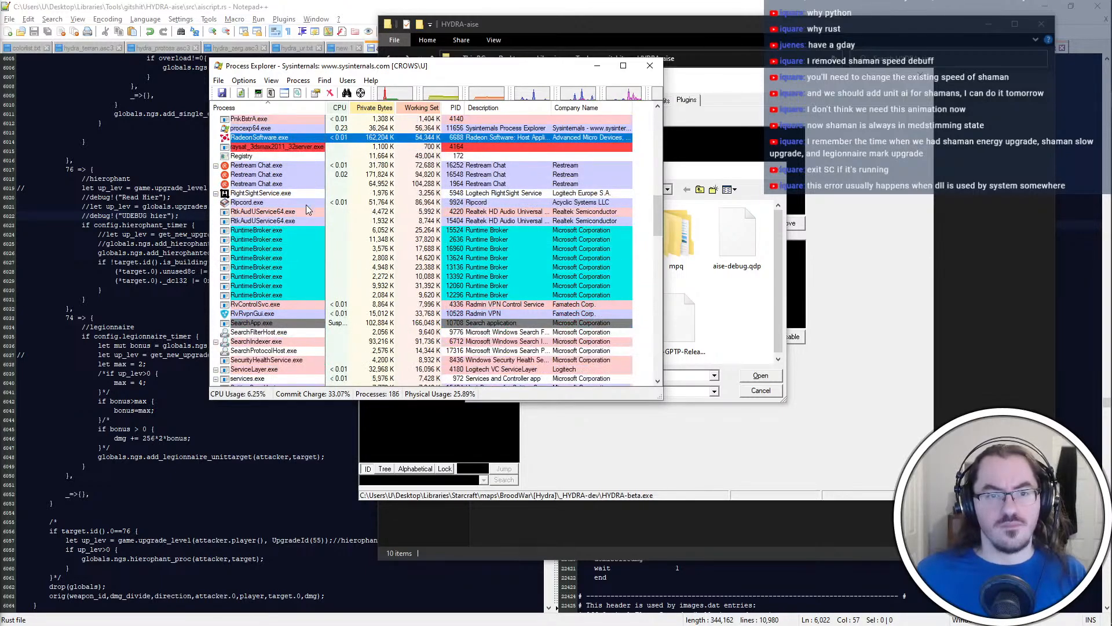
scroll(306, 204, "down", 2)
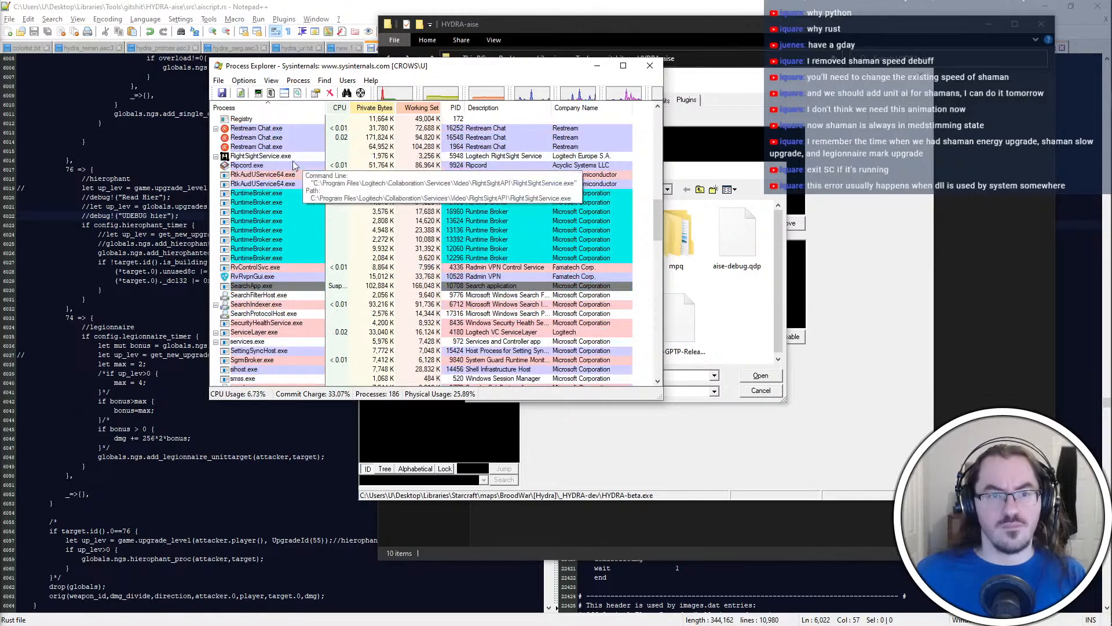
scroll(293, 161, "down", 5)
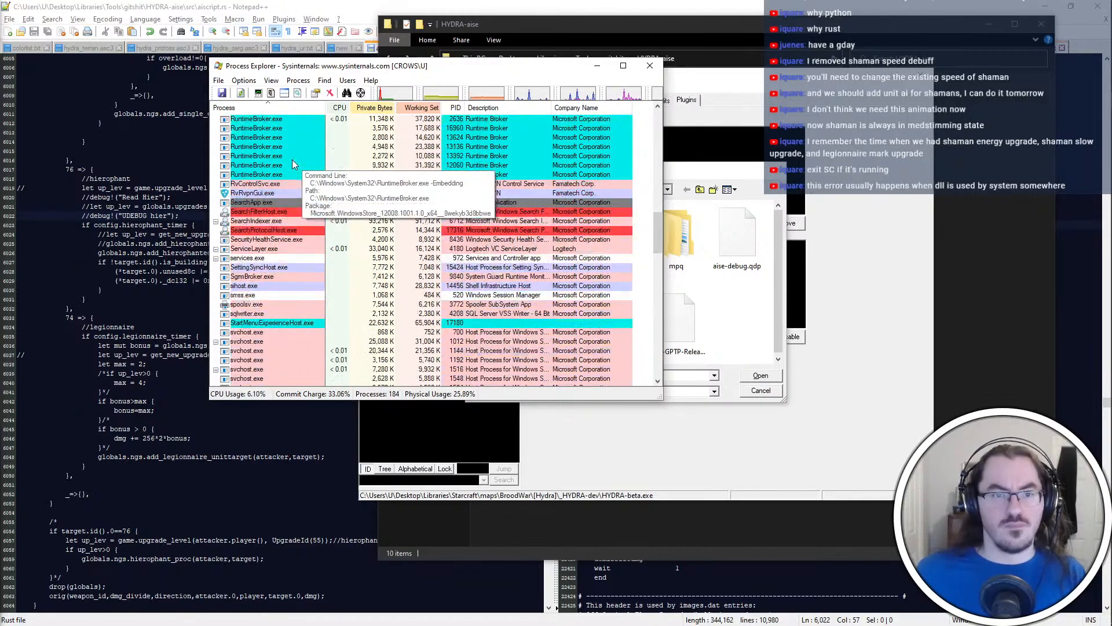
scroll(292, 162, "down", 1)
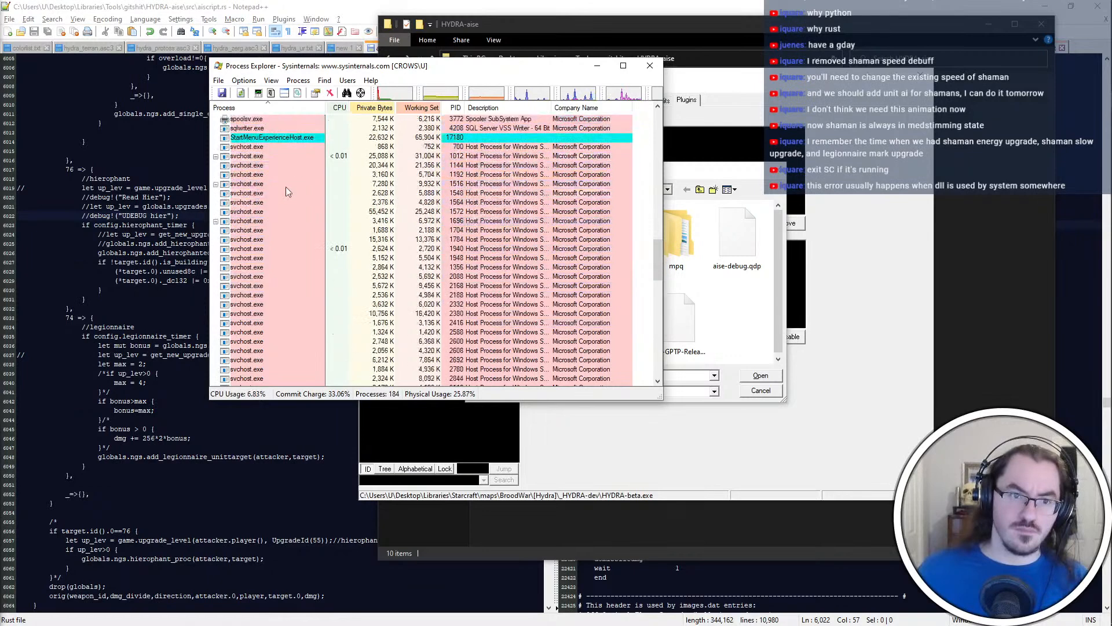
mouse_move(306, 229)
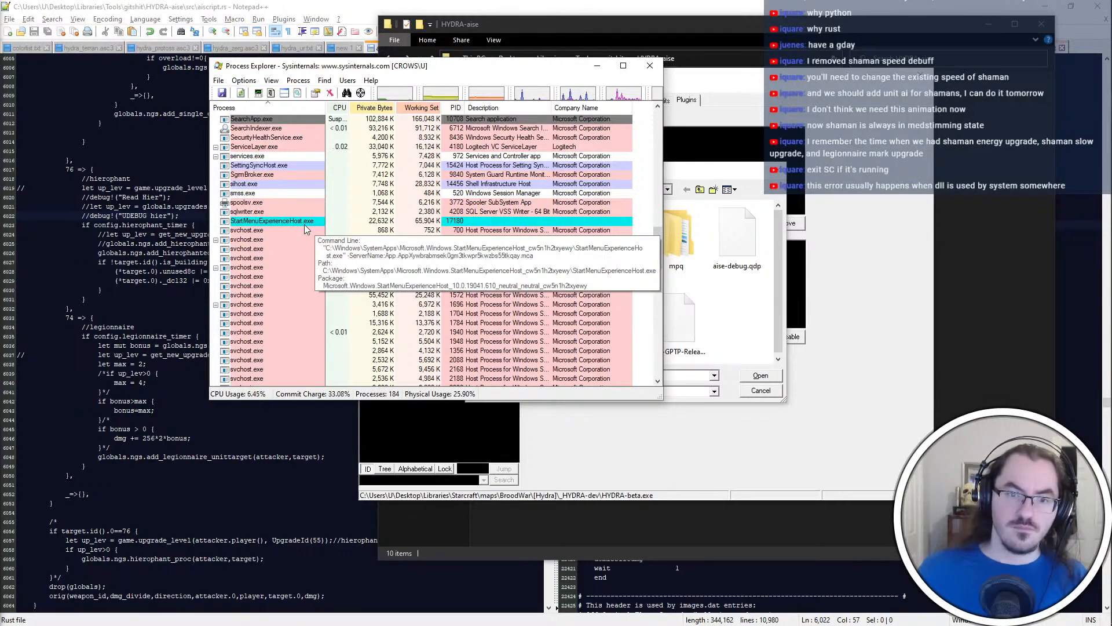
scroll(306, 228, "down", 5)
mouse_move(297, 248)
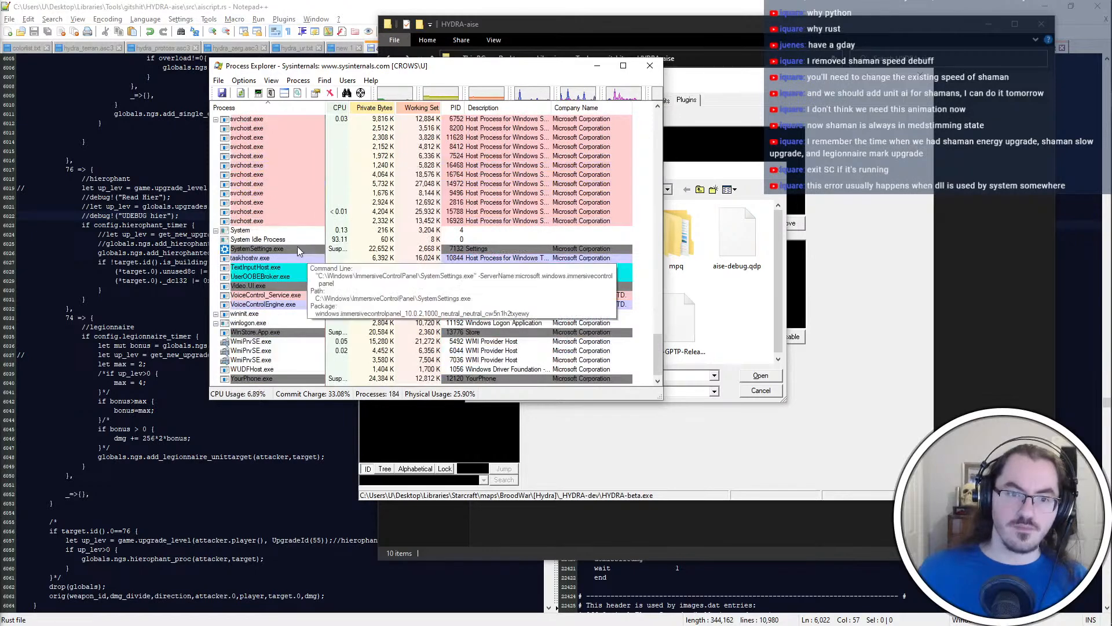
scroll(297, 248, "down", 1)
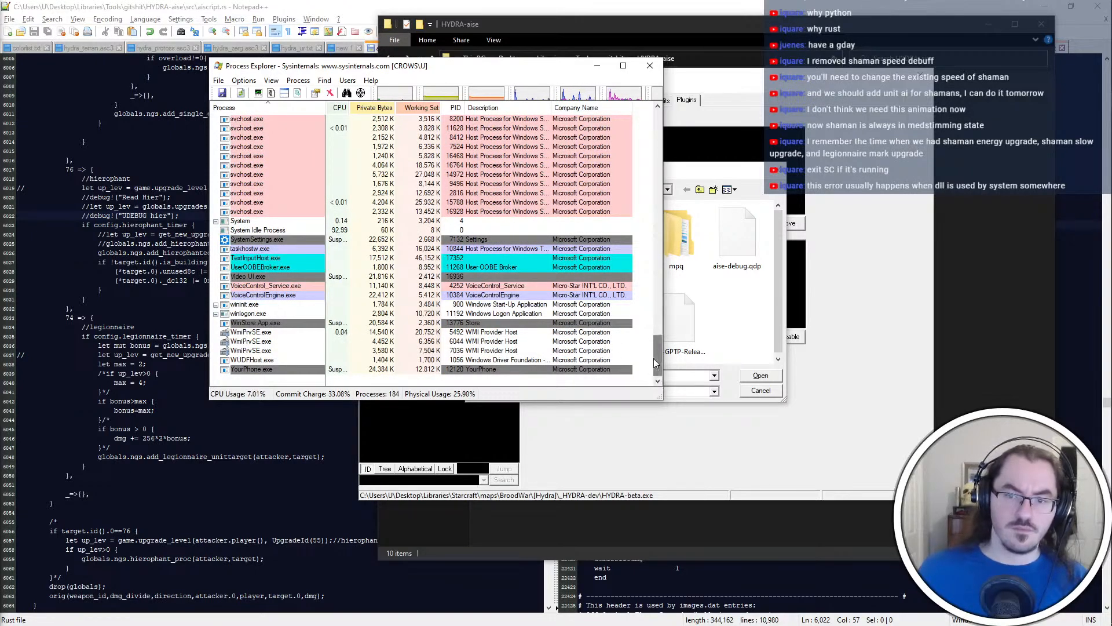
left_click_drag(656, 362, 658, 122)
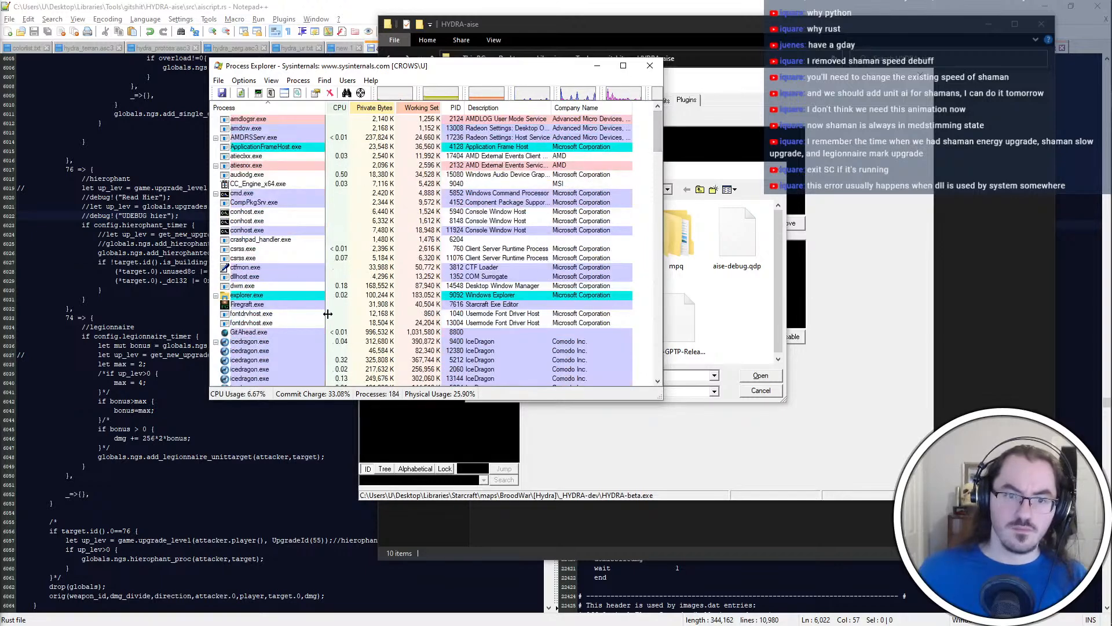
Cancel Firegraft's plugin file dialog and run build_release_u.bat again from the HYDRA-aise folder
left_click(746, 279)
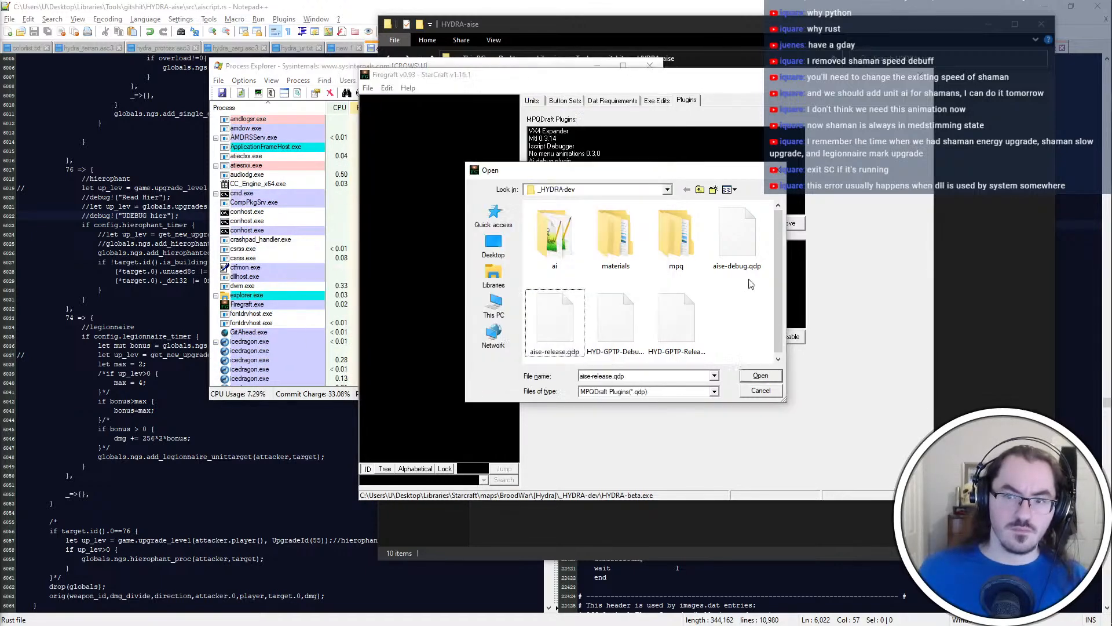
key("Escape")
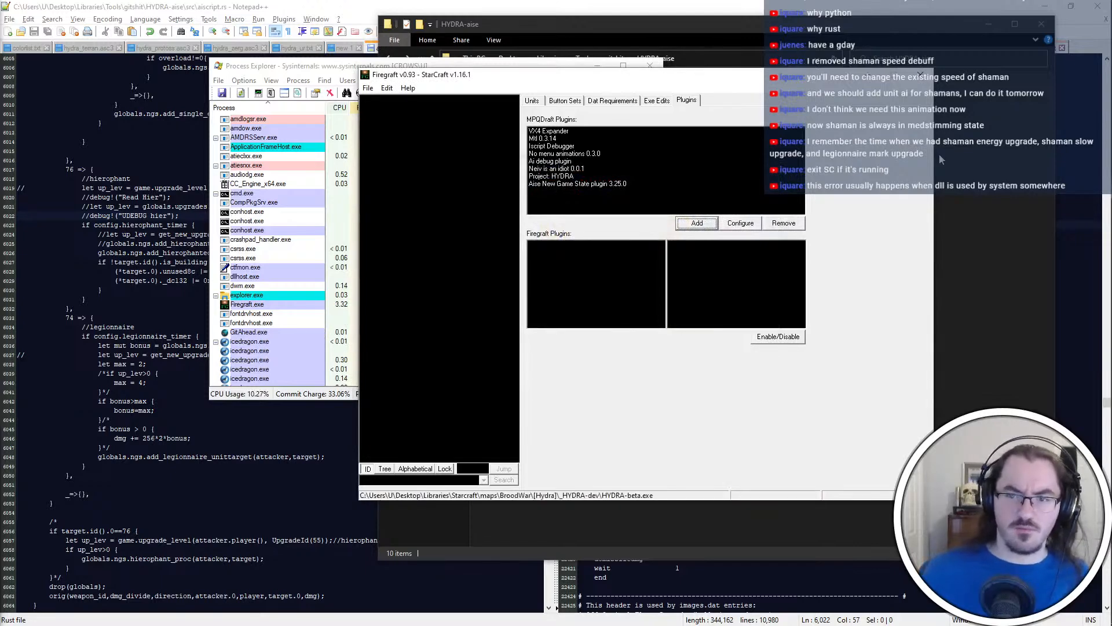
key("alt+Tab")
left_click(619, 269)
double_click(565, 180)
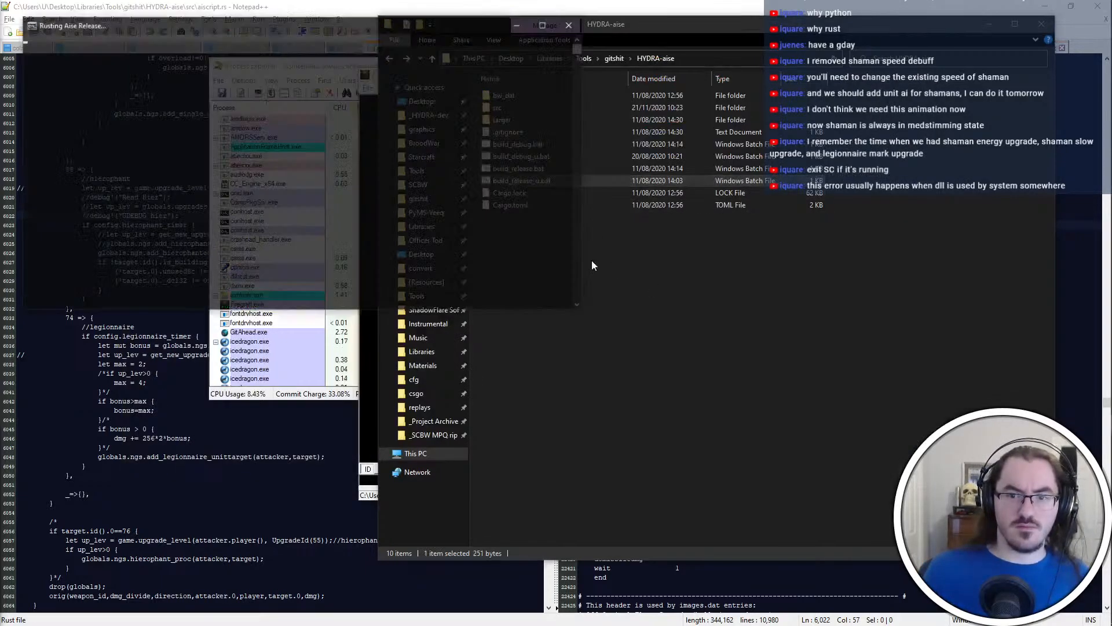
Close Firegraft while the release build runs and bring Process Explorer to the front
key("alt+Tab")
left_click(527, 341)
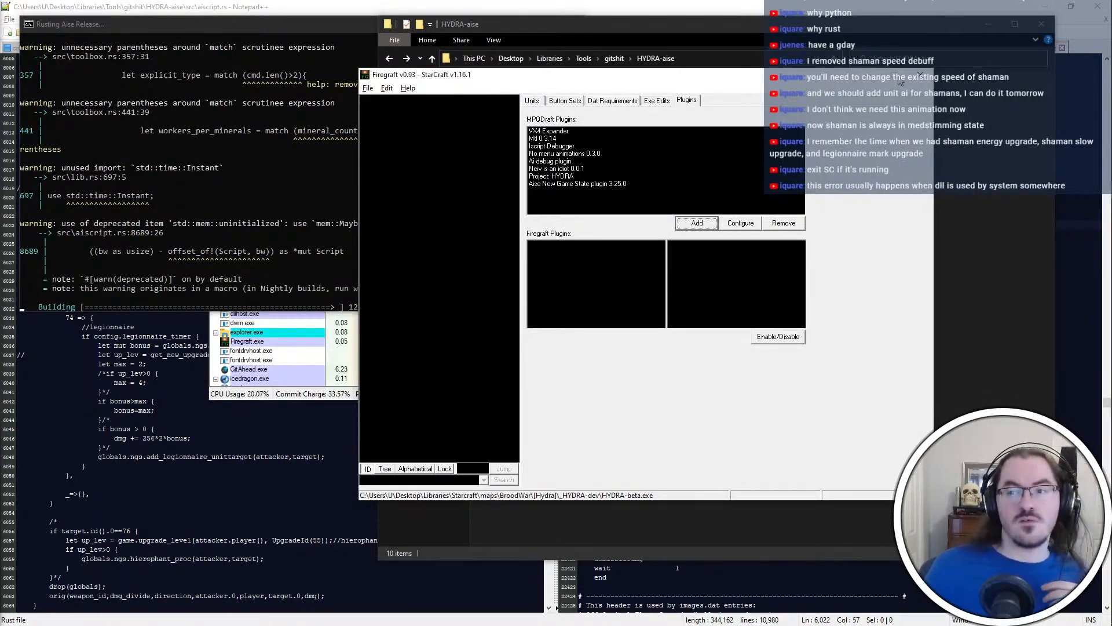
left_click(914, 76)
left_click(347, 397)
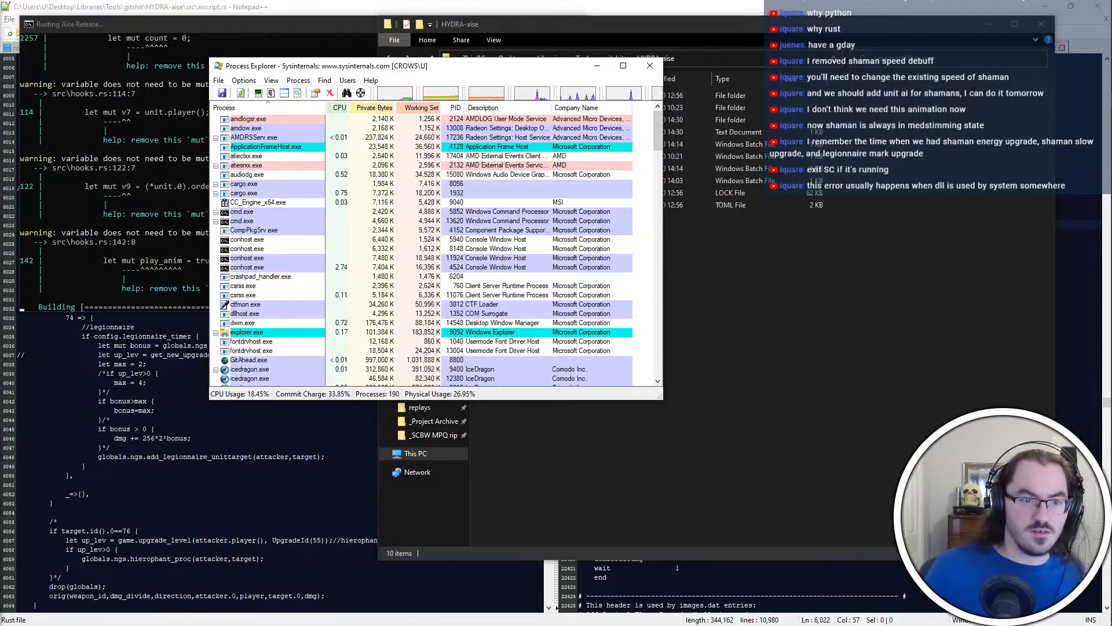
Open the _HYDRA-dev folder in File Explorer and bring the running release build's console to the front
left_click(232, 439)
key("alt+Tab")
key("alt+Tab")
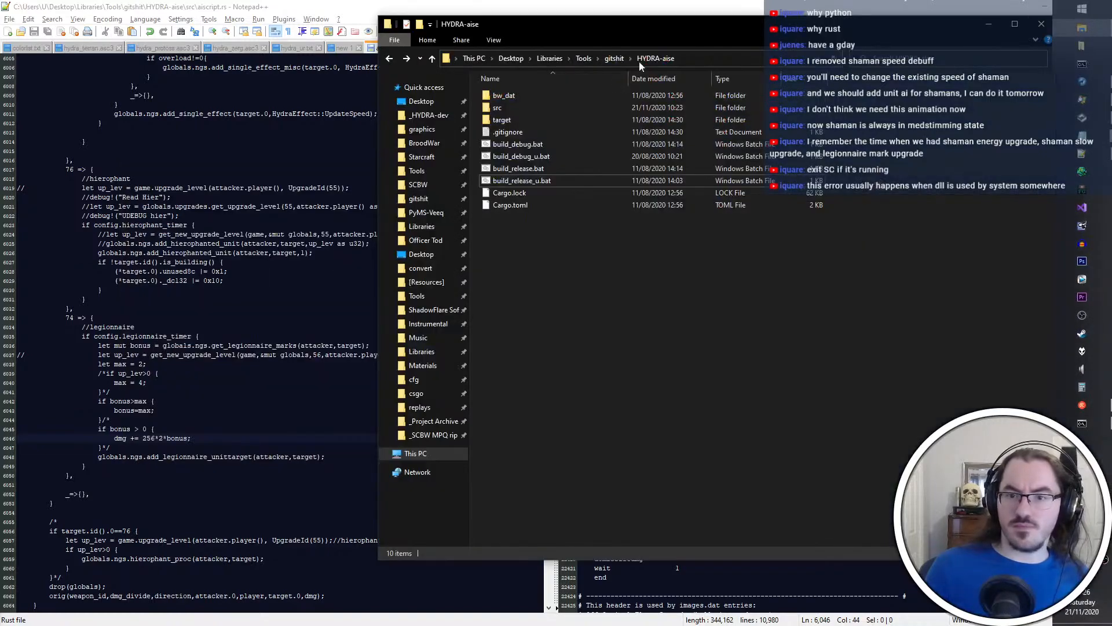
left_click(426, 129)
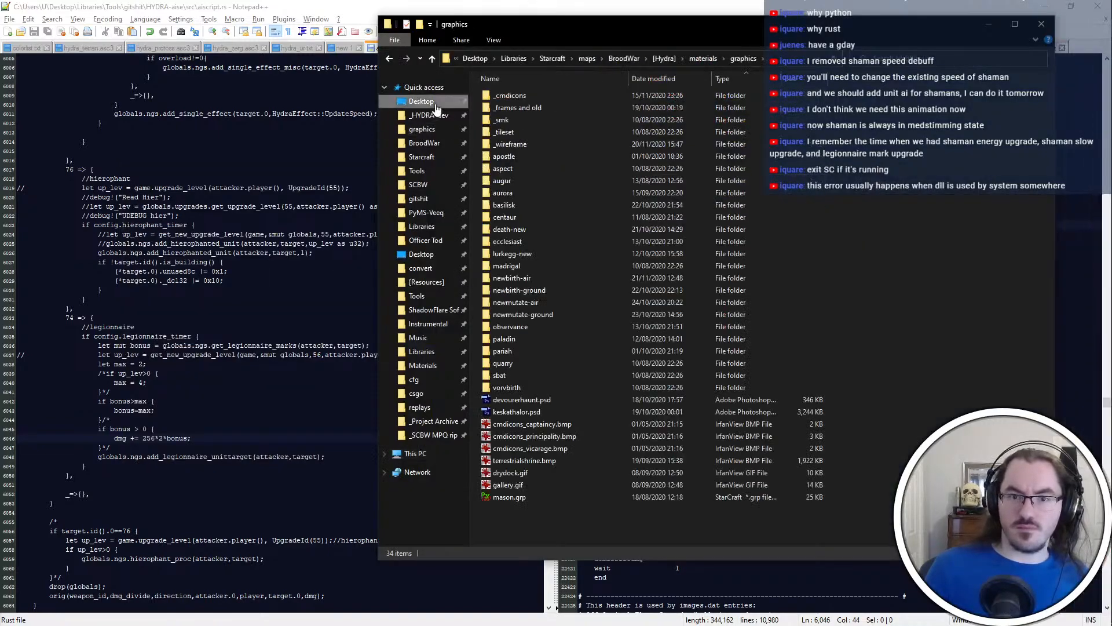
left_click(436, 115)
key("alt+Tab")
left_click(687, 265, "alt")
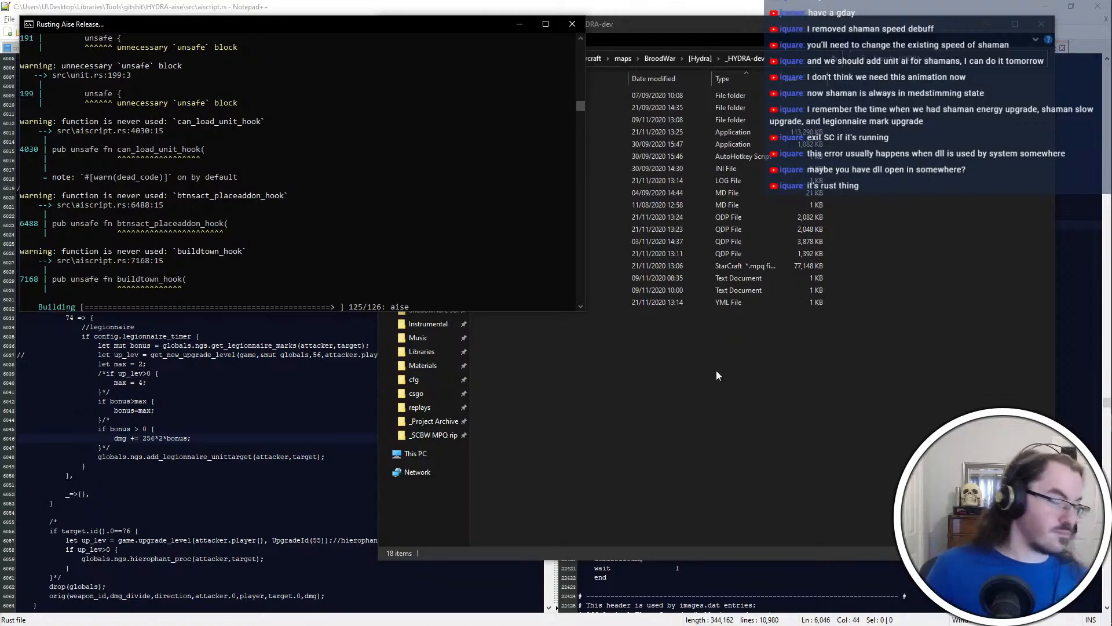
key("alt+Tab")
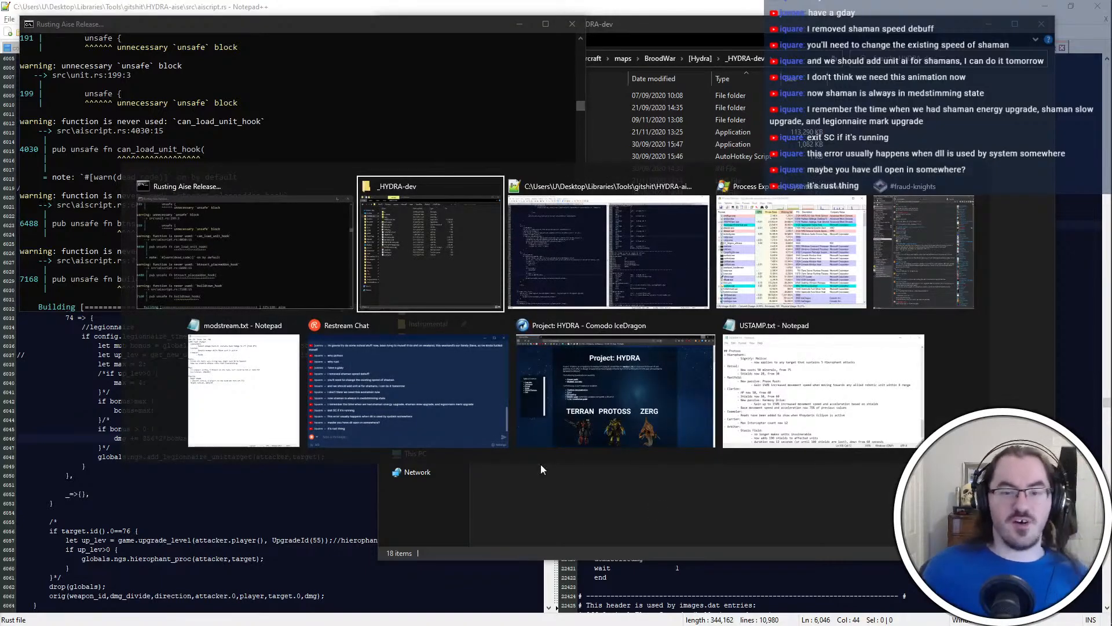
left_click(545, 440, "alt")
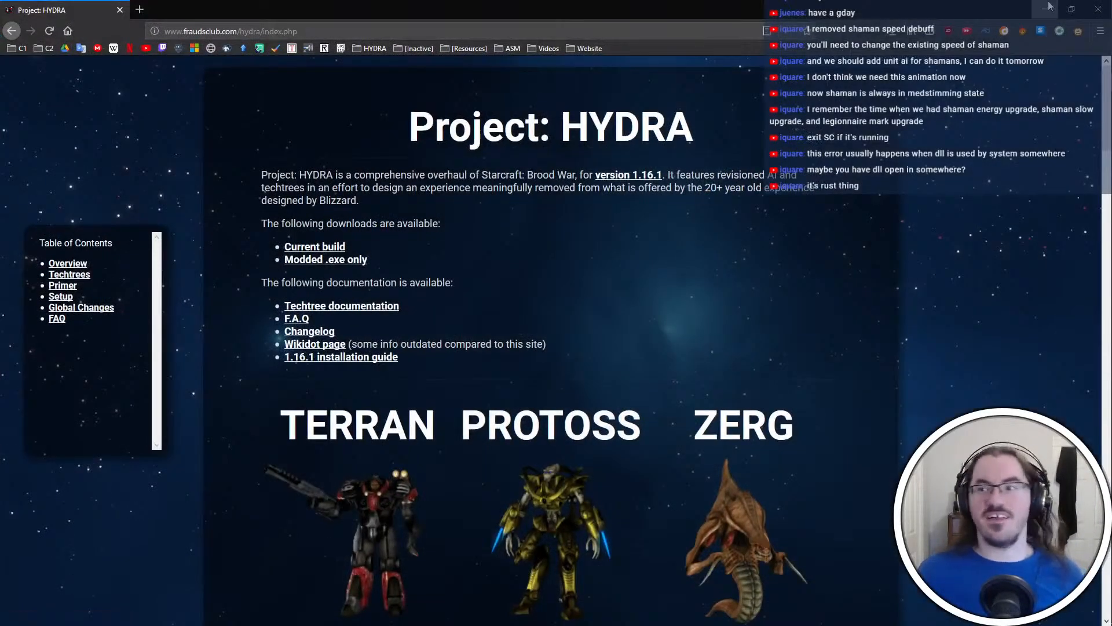
left_click(1049, 6)
key("alt+Tab")
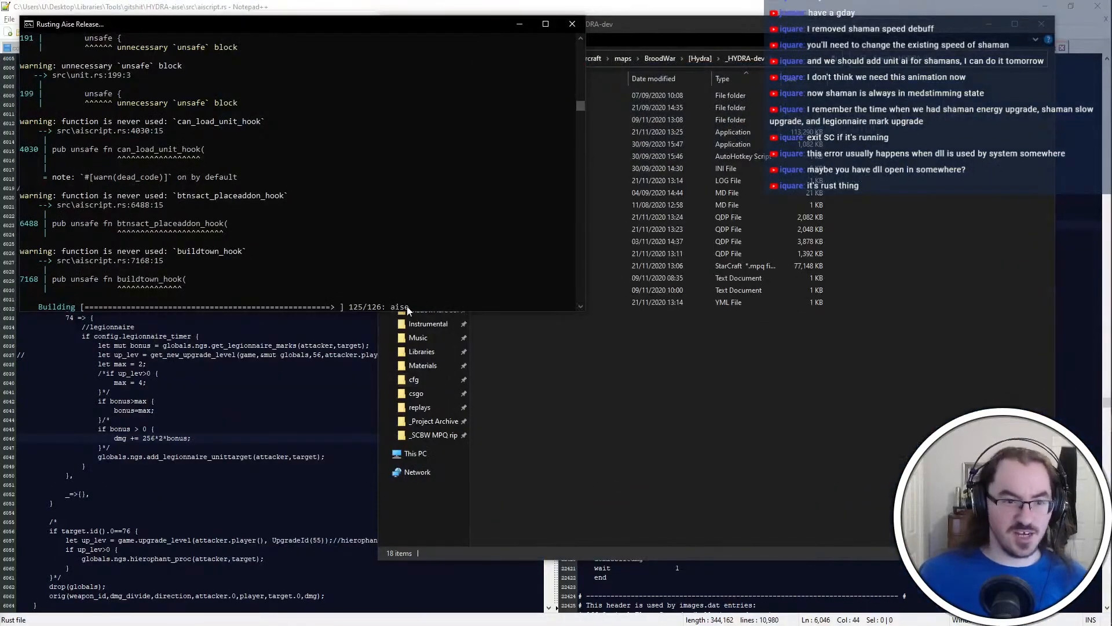
Return to Process Explorer and check the processes from crashpad_handler.exe to Memory Compression while the release build runs
key("alt+Tab")
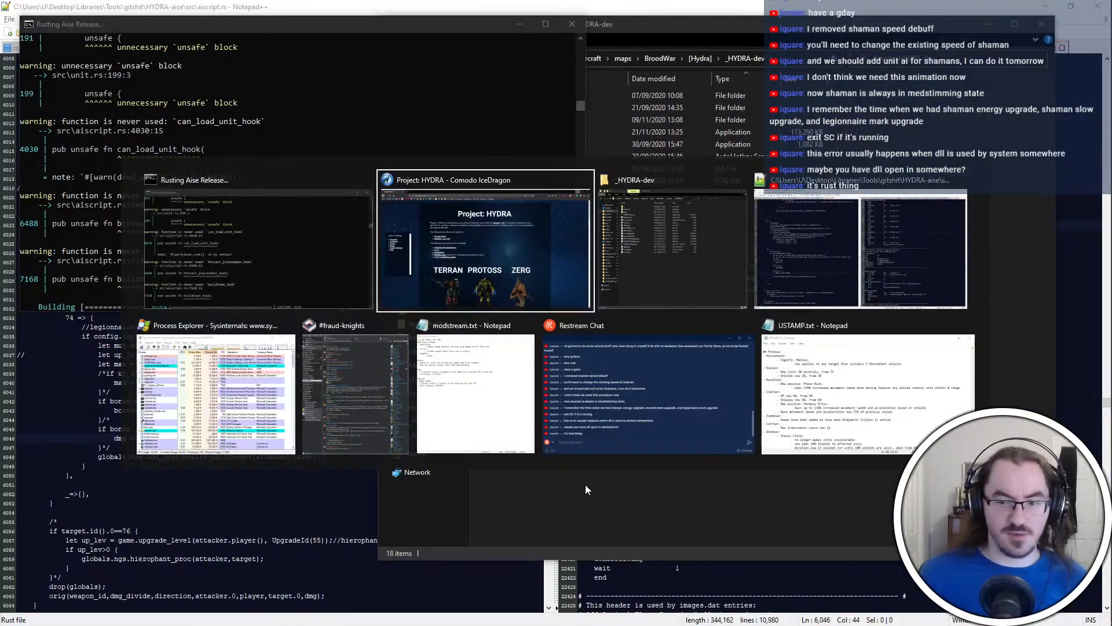
left_click(254, 427, "alt")
left_click(406, 277)
scroll(382, 278, "down", 5)
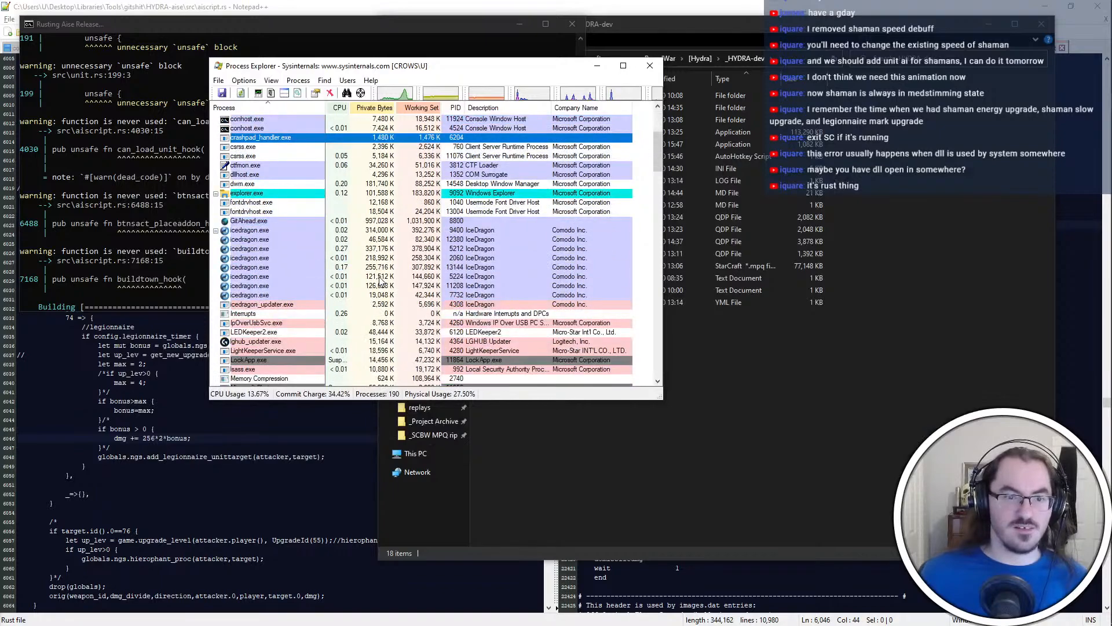
scroll(380, 281, "down", 1)
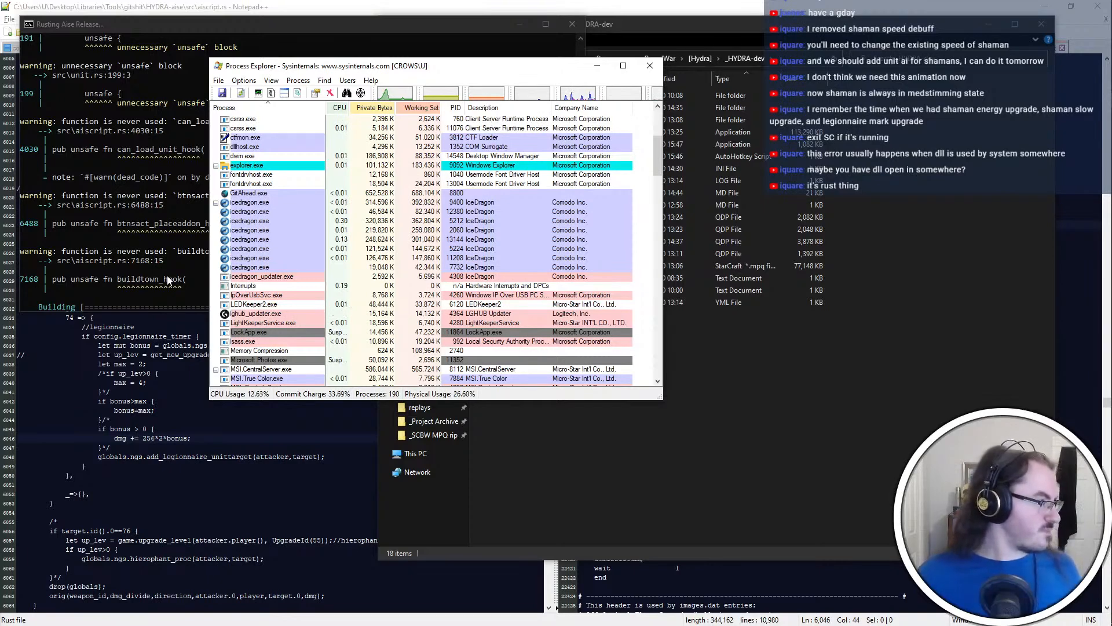
left_click(298, 359)
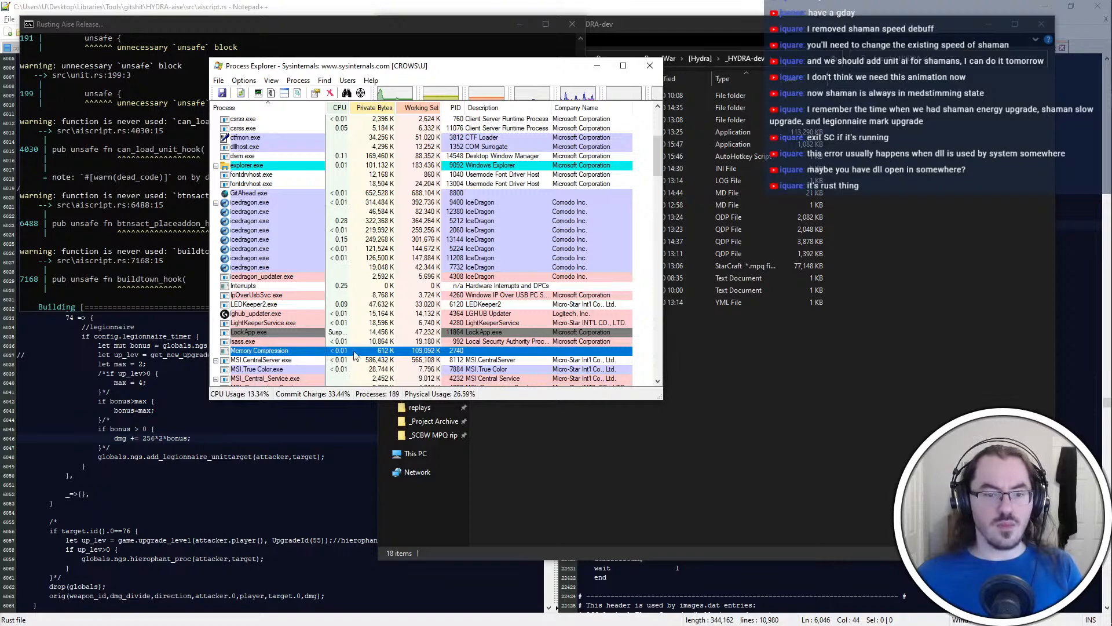
Check the running processes around the ghub_updater.exe and icedragon.exe entries and close Process Explorer
left_click(334, 316)
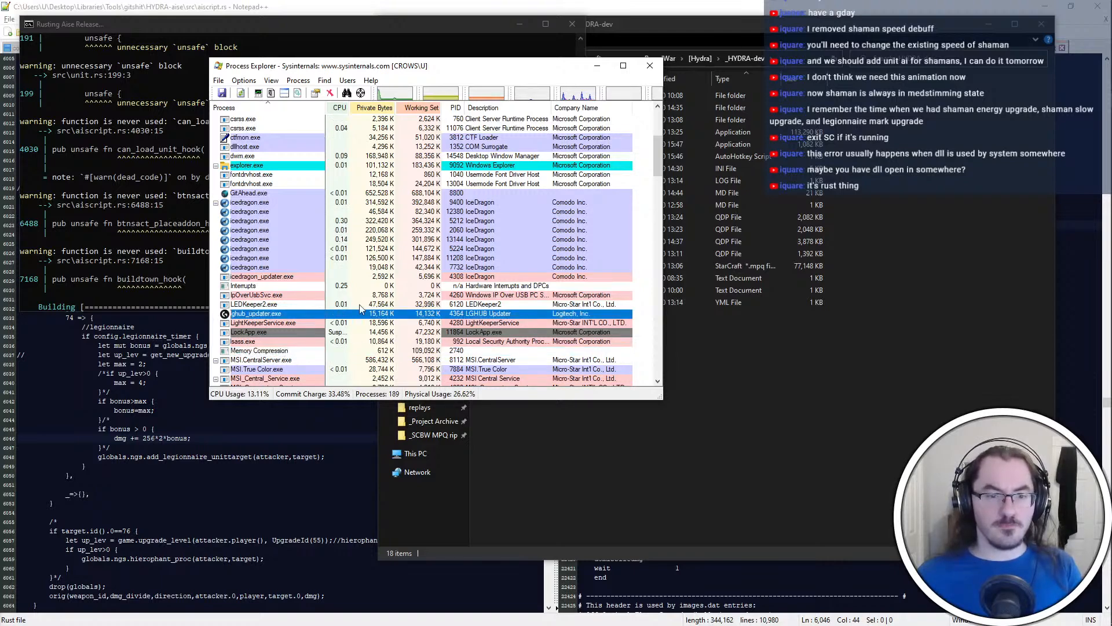
left_click(359, 304)
left_click(491, 240)
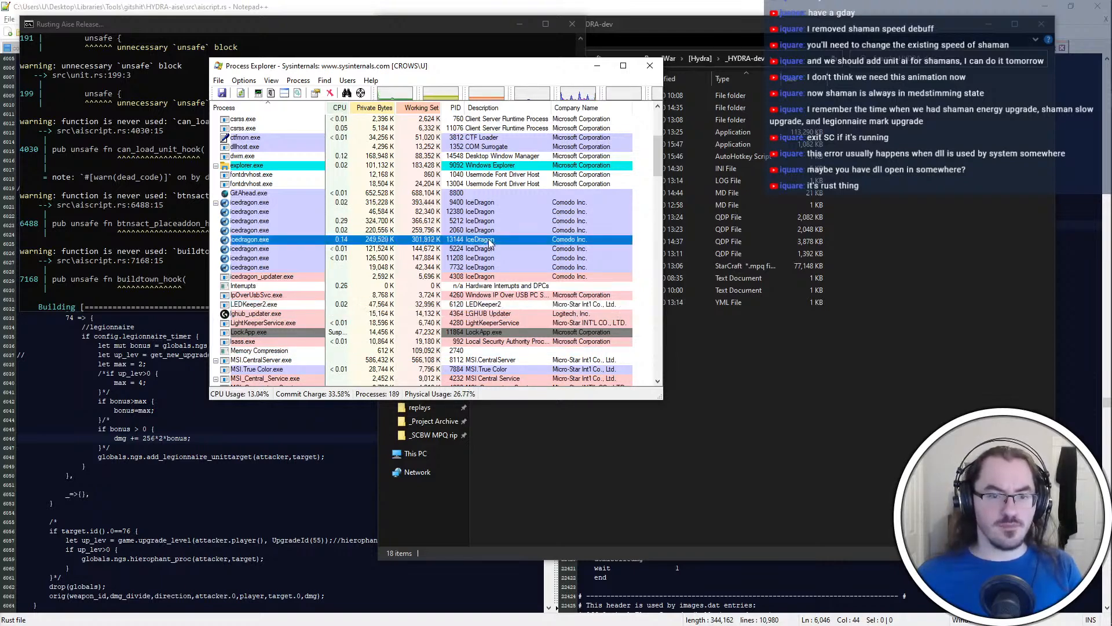
scroll(490, 243, "up", 1)
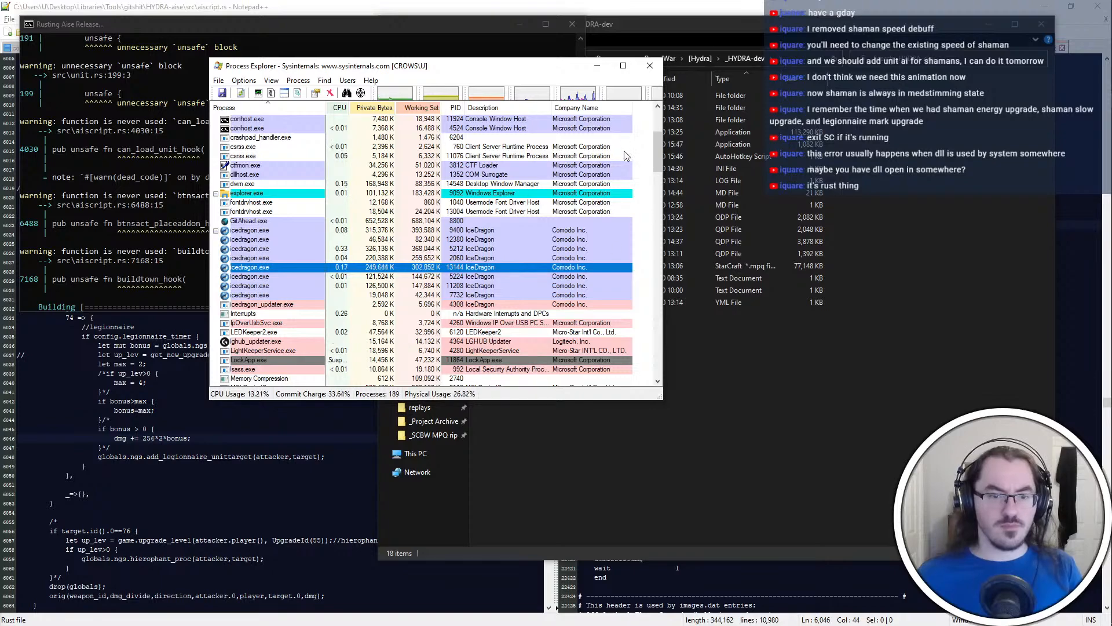
left_click(649, 65)
left_click(680, 349)
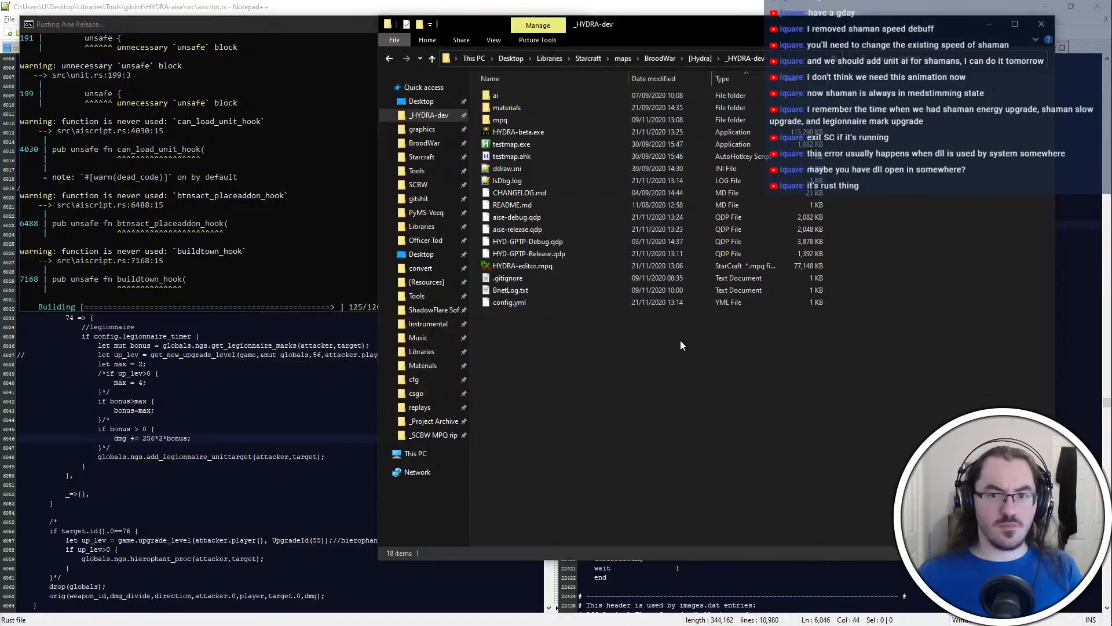
mouse_move(1107, 12)
left_click(1093, 82)
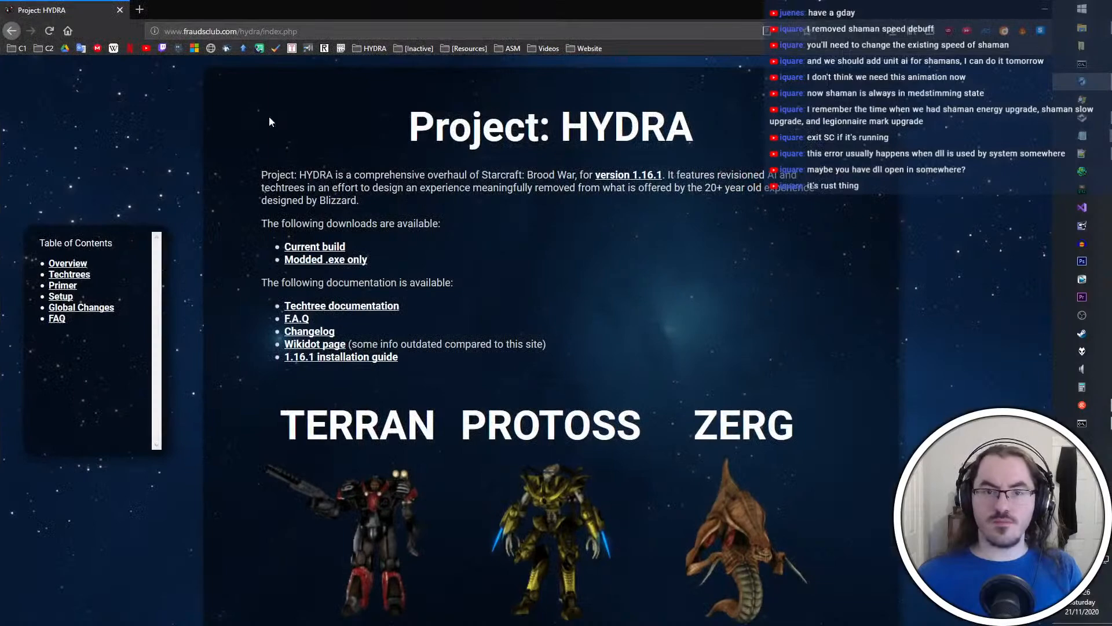
left_click(1039, 7)
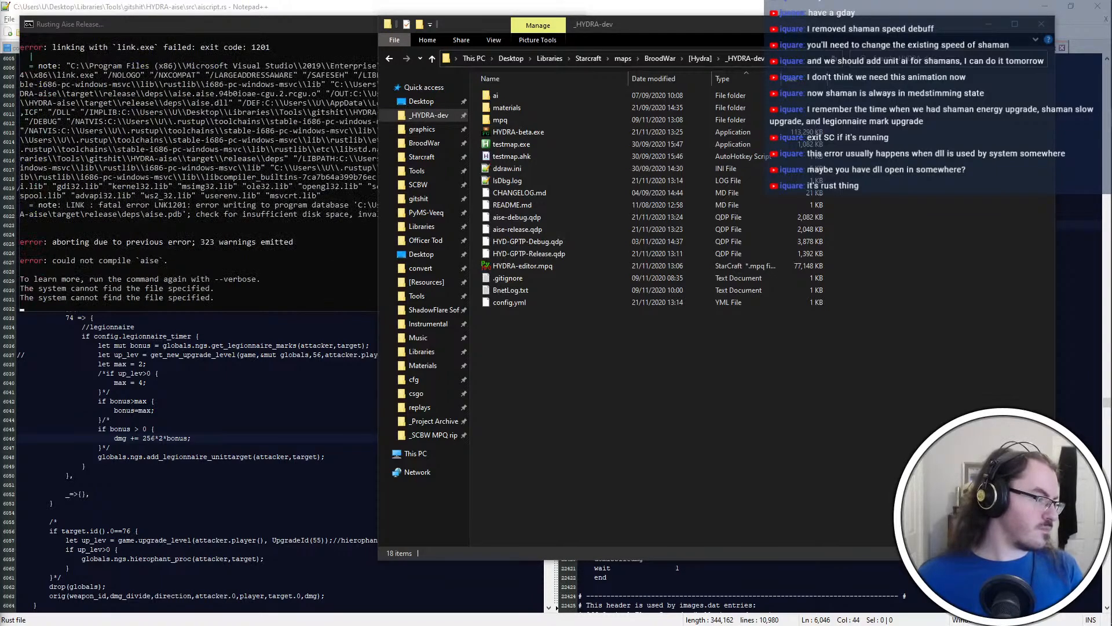
Enlarge the release build's console, read through the link.exe linking error, and close the console
left_click(86, 199)
scroll(87, 199, "up", 2)
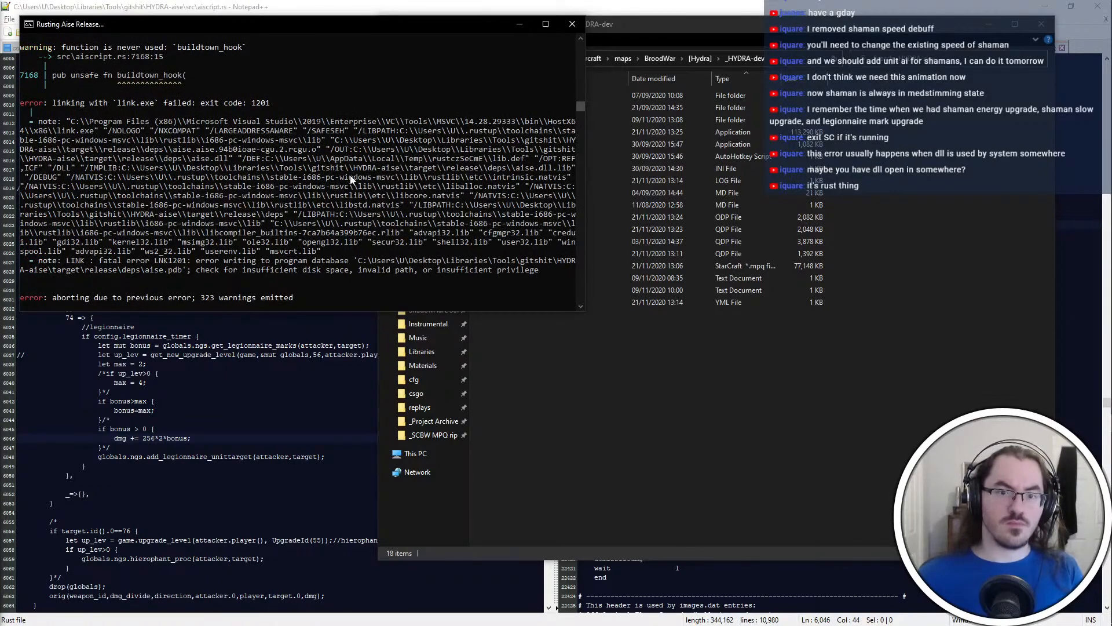
scroll(293, 184, "down", 1)
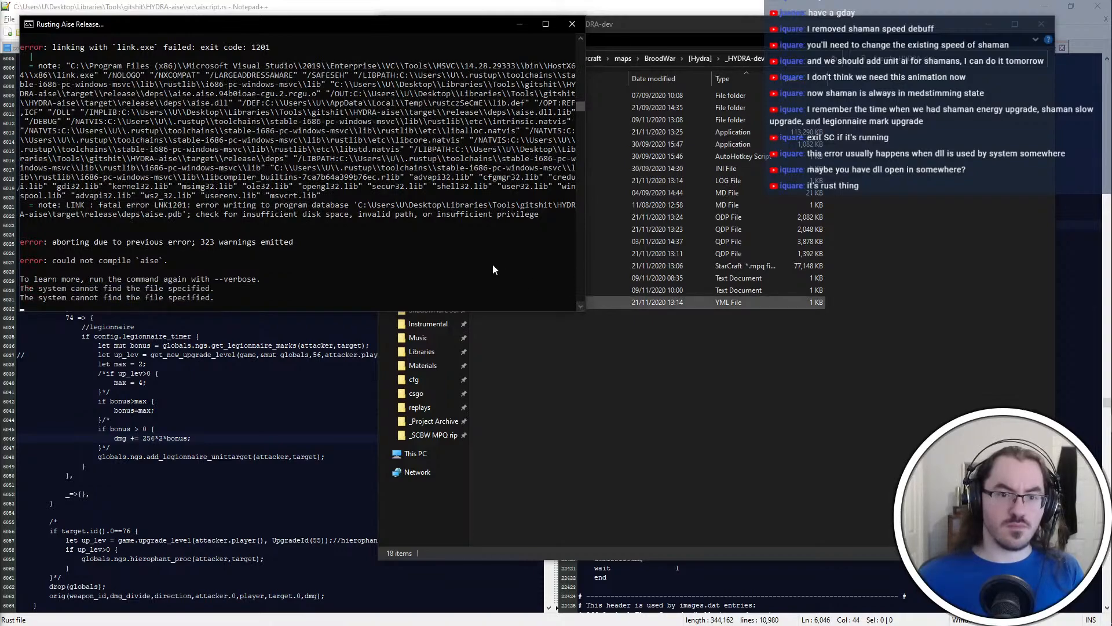
left_click_drag(581, 312, 760, 360)
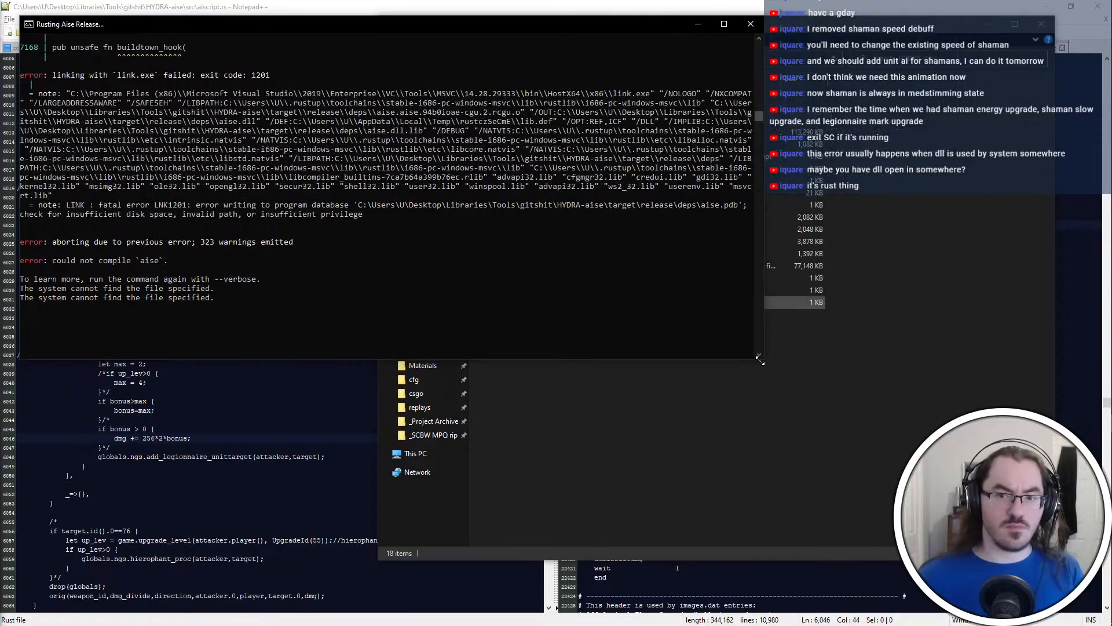
scroll(693, 280, "down", 1)
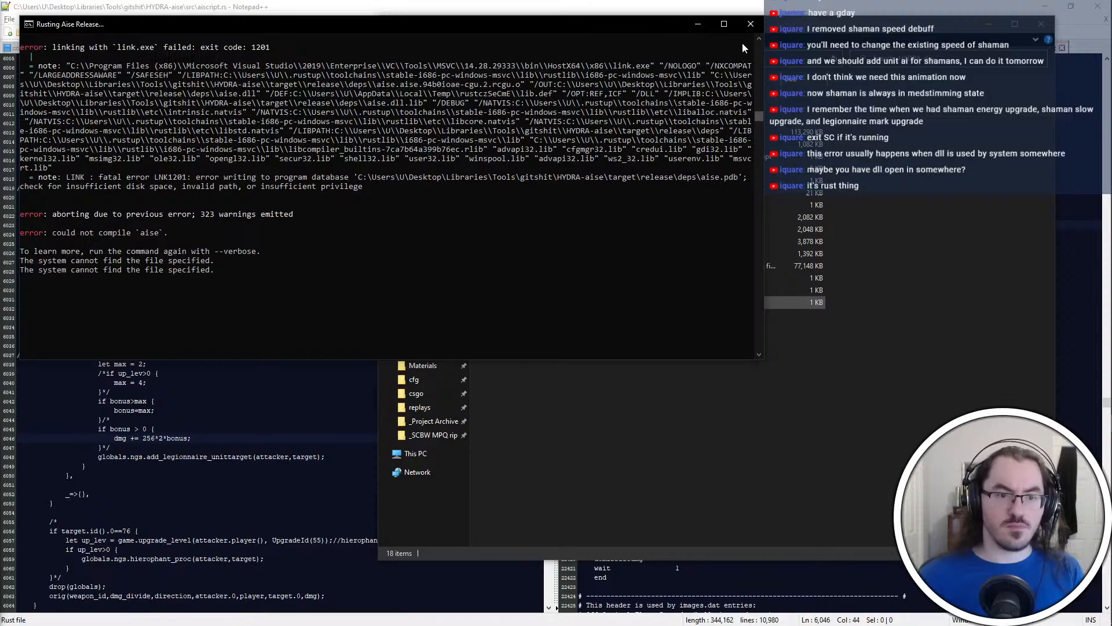
left_click(751, 28)
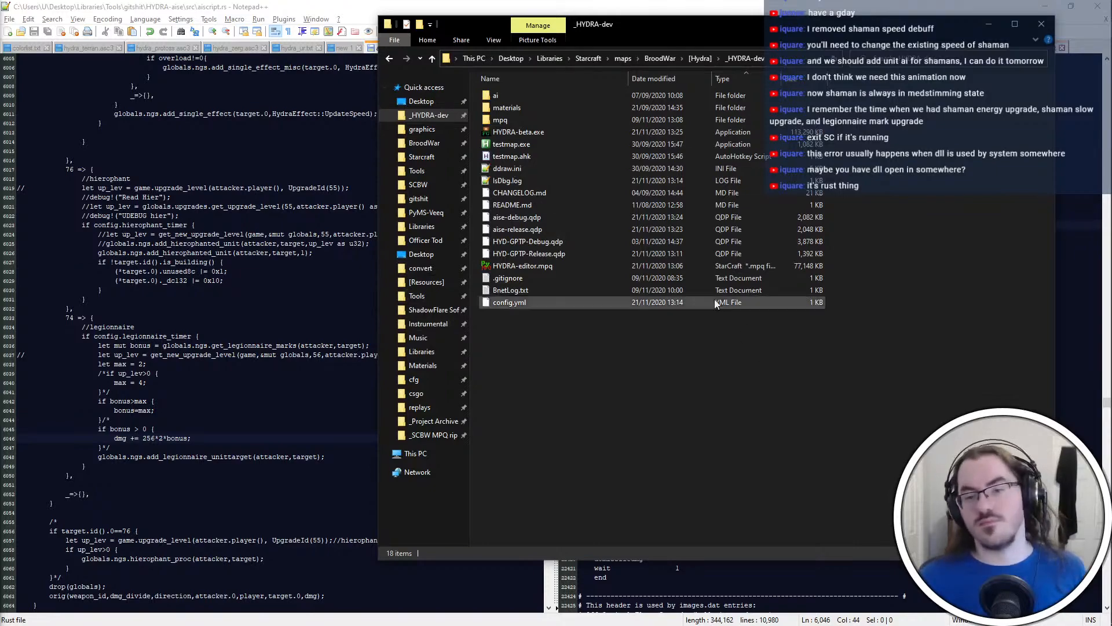
Switch to GitAhead and refresh the HYDRA-aise repository to show its uncommitted changes
key("alt+Tab")
key("ctrl+super+Right")
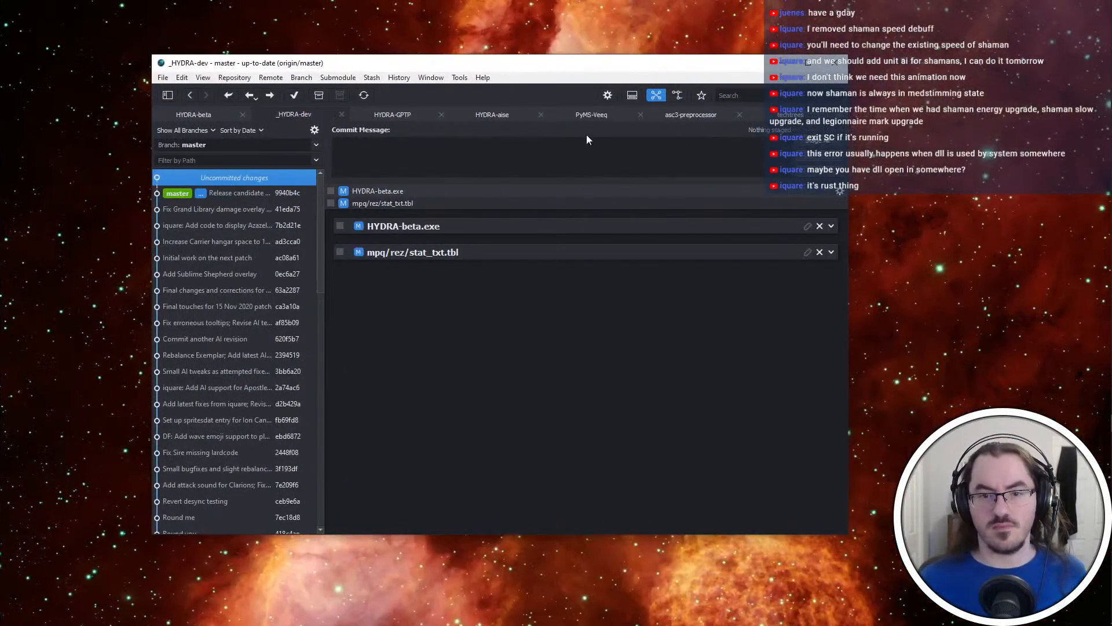
left_click(496, 117)
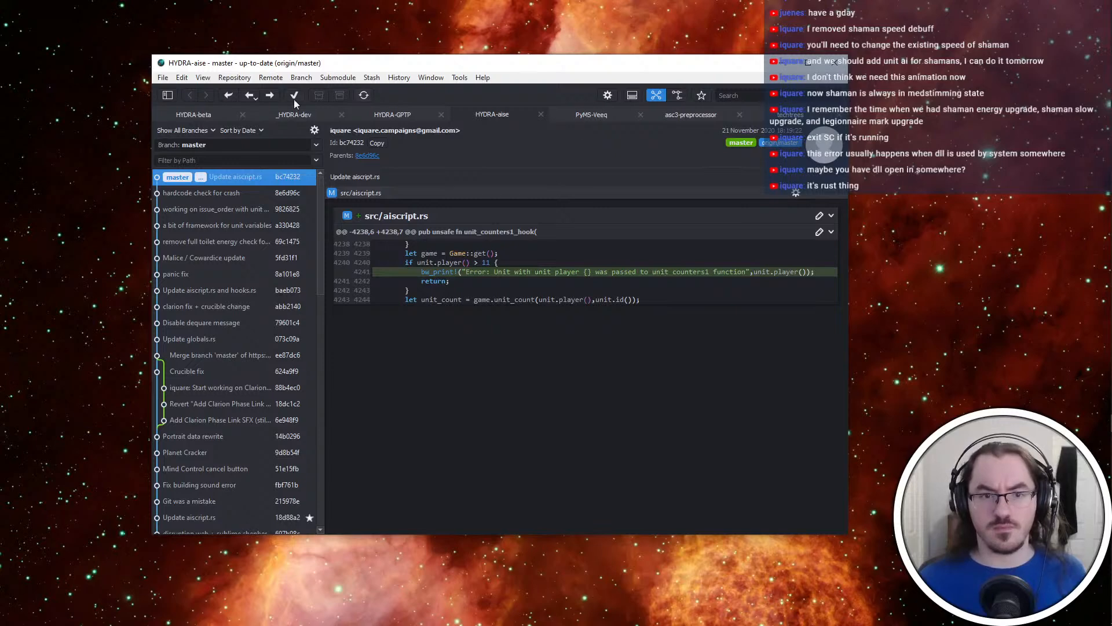
left_click(363, 95)
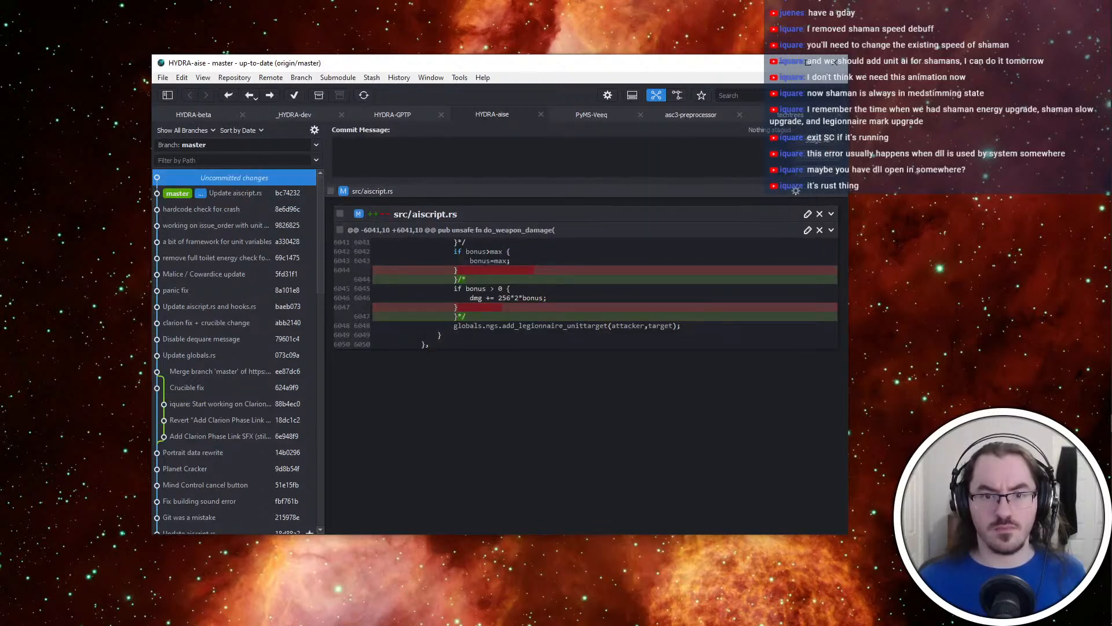
Commit the staged src/aiscript.rs with the message "Comment out damage bonus from Legionnaire marks" and push it to origin
left_click(816, 141)
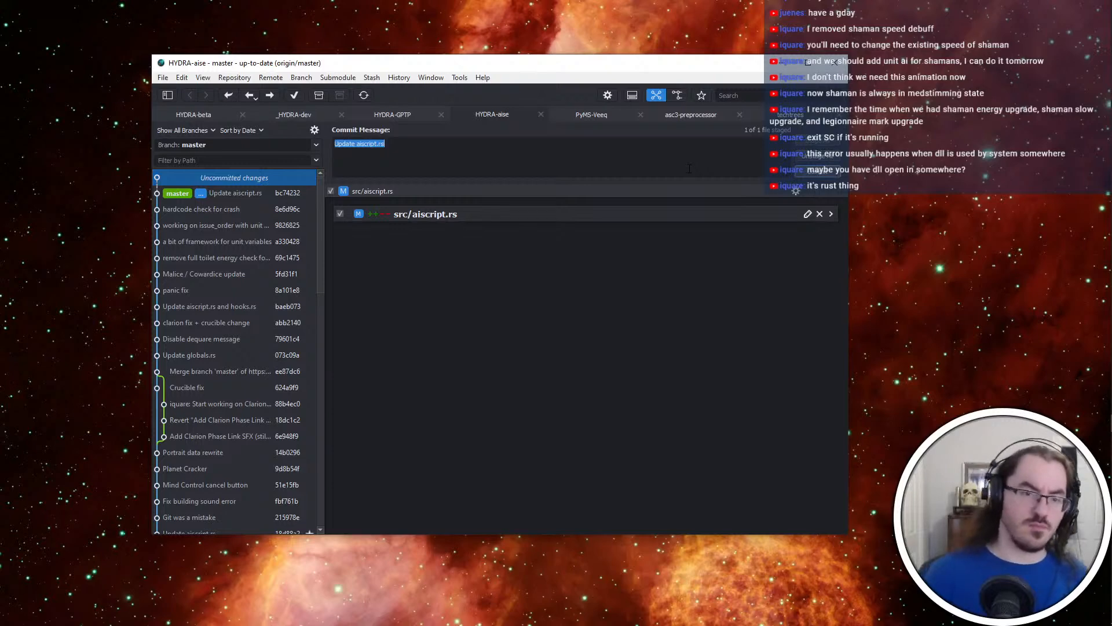
type("Comment out damage bonu")
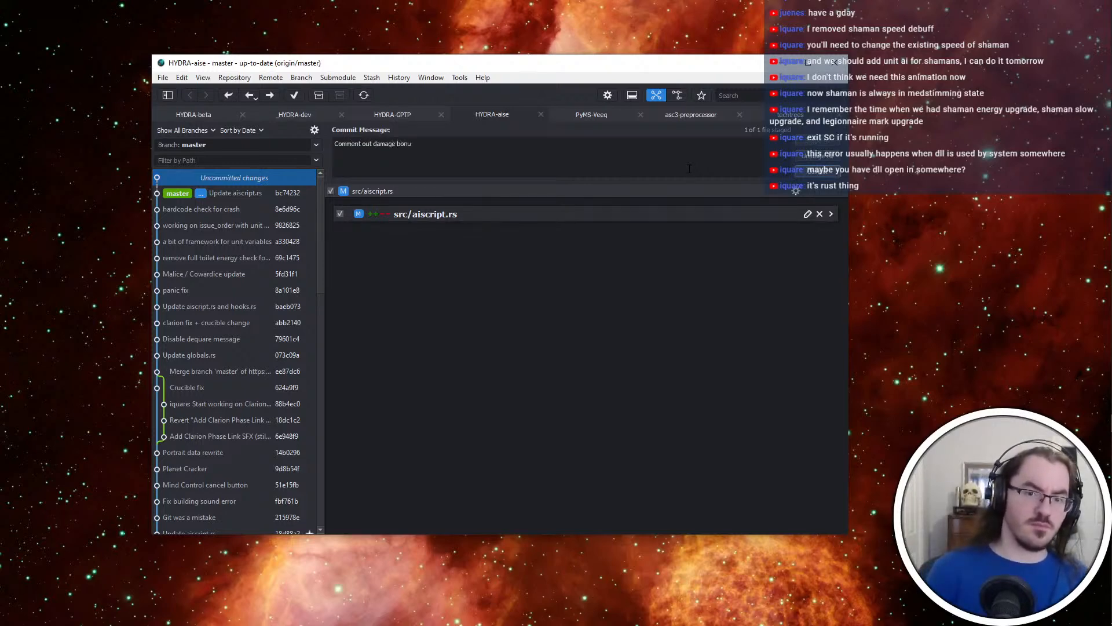
type("s from Legionnaire ")
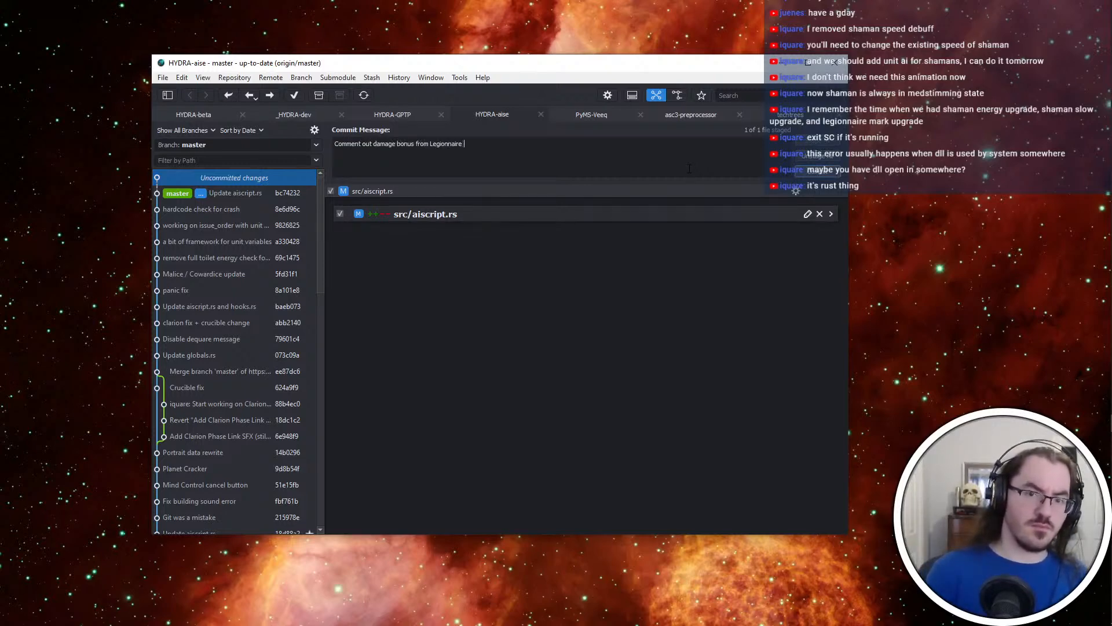
type("marks")
key("ctrl+Return")
left_click(270, 95)
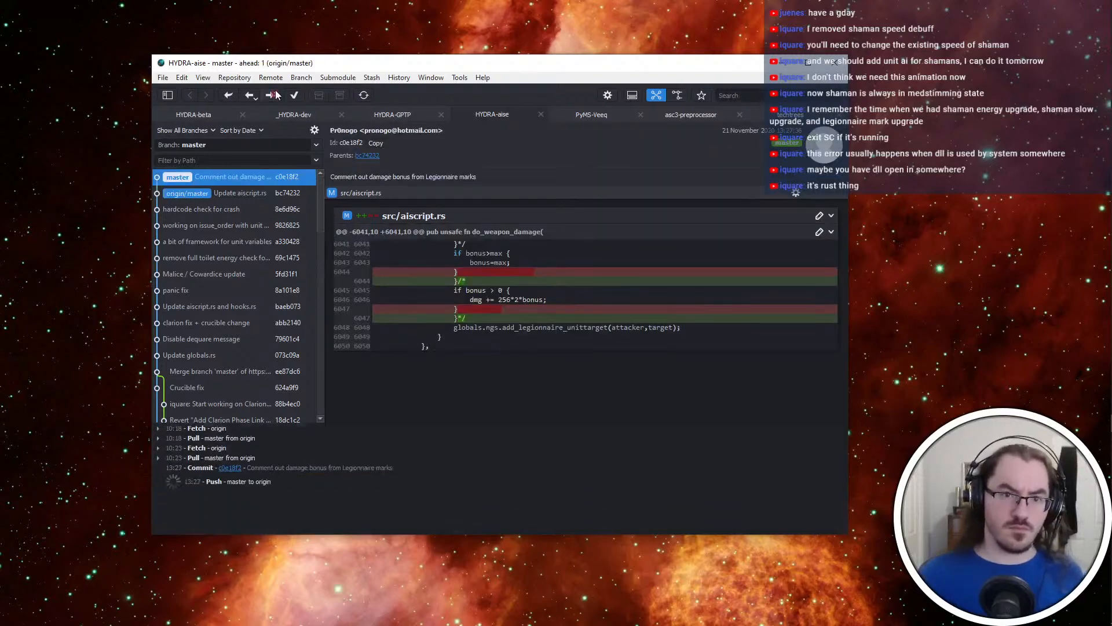
Return to the _HYDRA-dev folder in File Explorer and launch HYDRA-beta.exe
key("ctrl+super+Left")
left_click(631, 307)
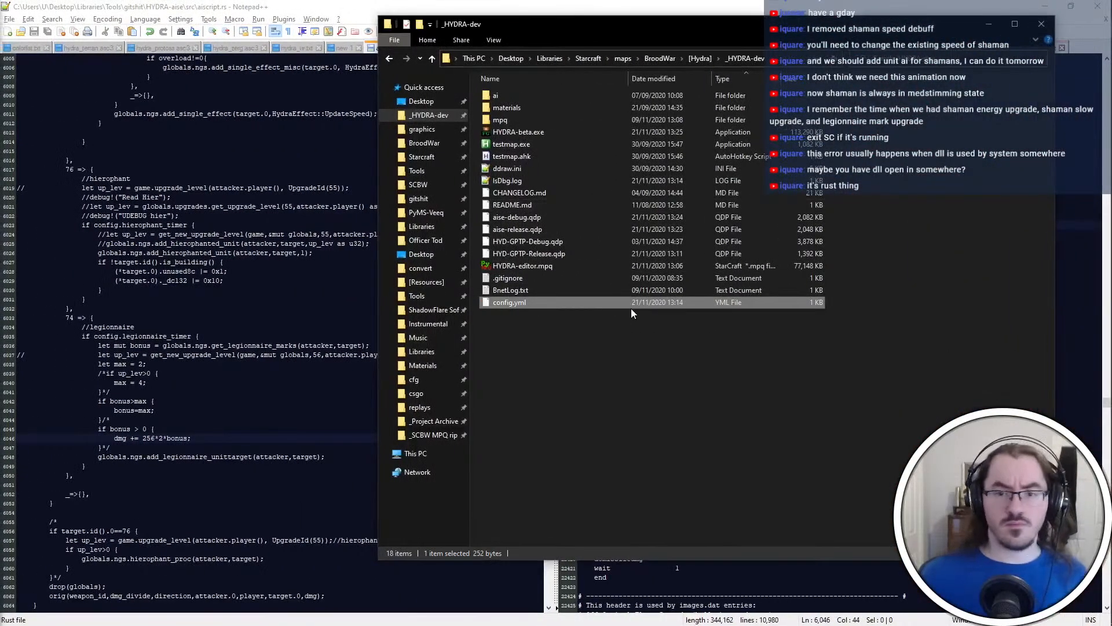
key("alt+Tab")
key("alt+Tab")
key("alt+Tab")
key("alt+Tab")
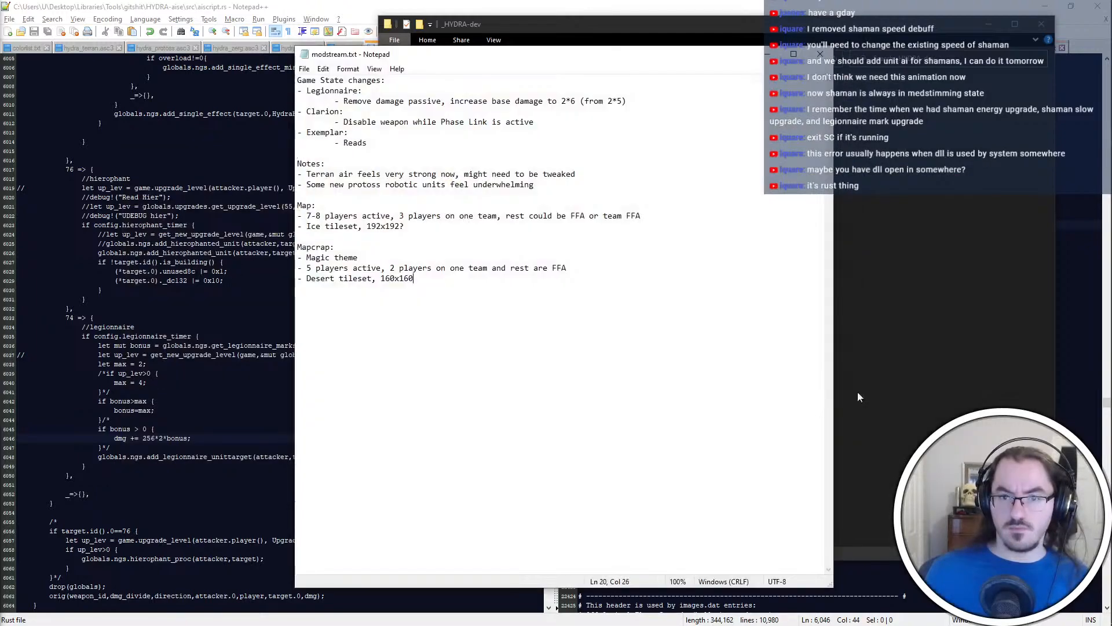
left_click(858, 397)
double_click(565, 131)
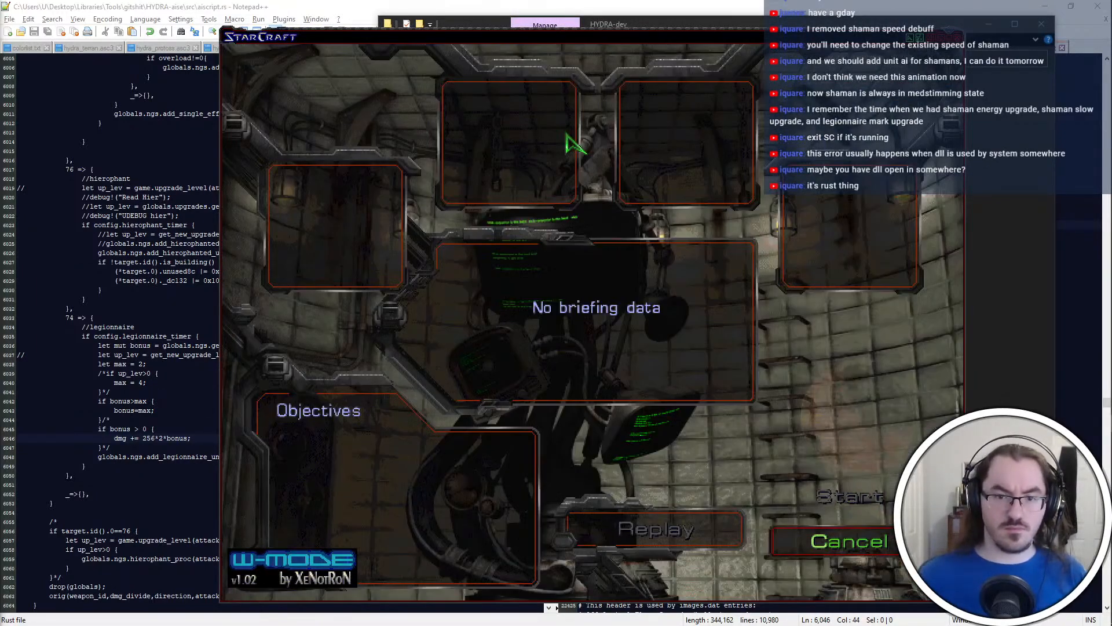
Spawn two Legionnaires with the console command "spawn legionnaire 2" and test their attack on the Terran Command Center
type("spawn legionnaire")
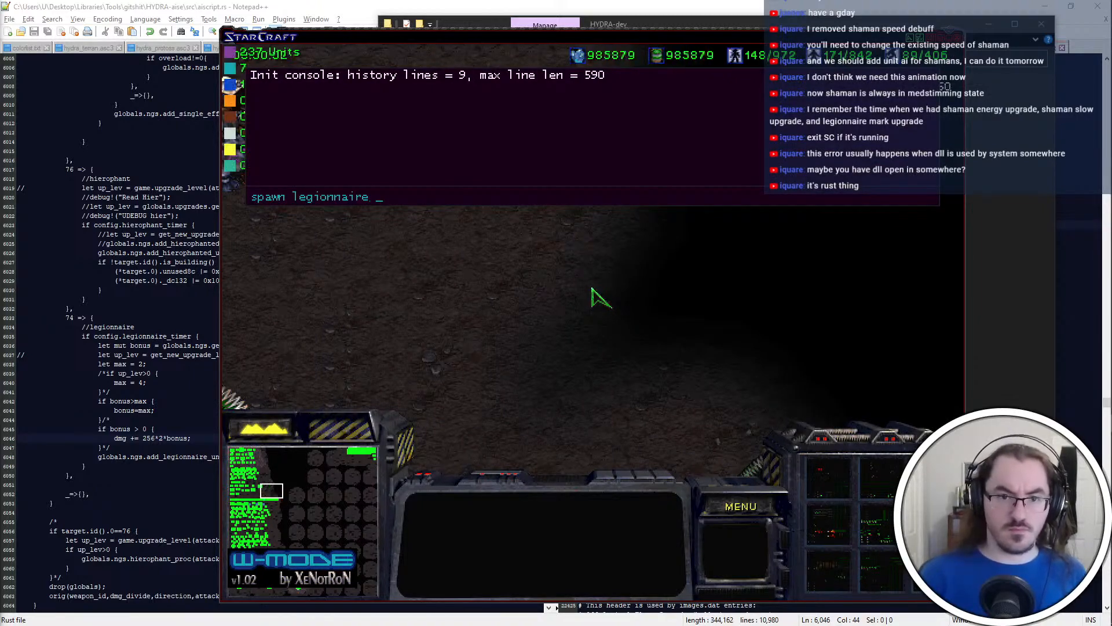
key("Return")
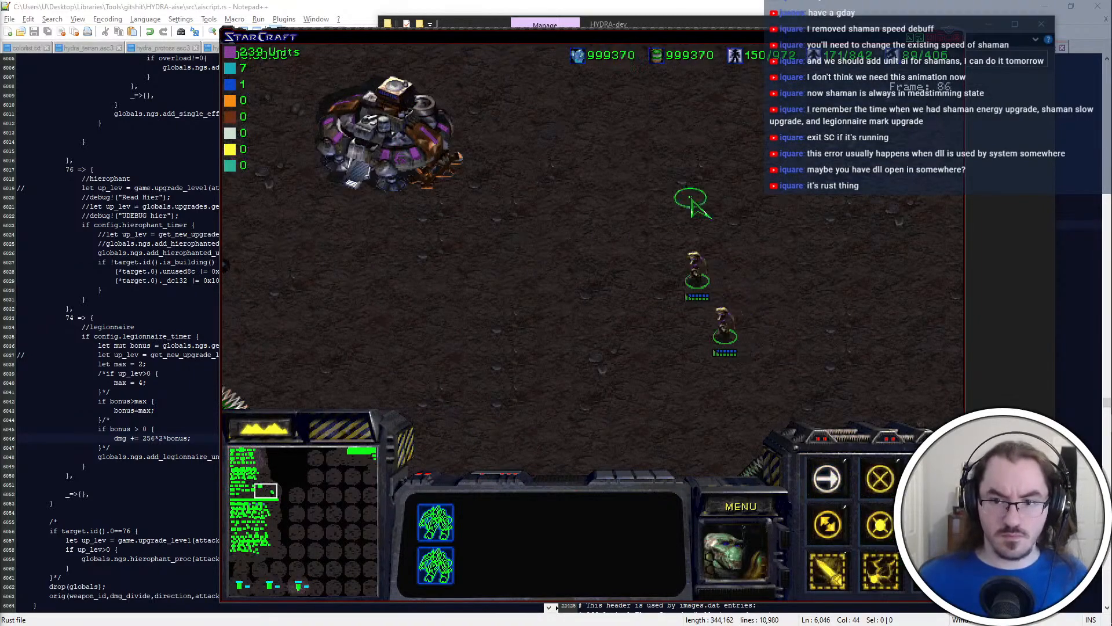
left_click(681, 198)
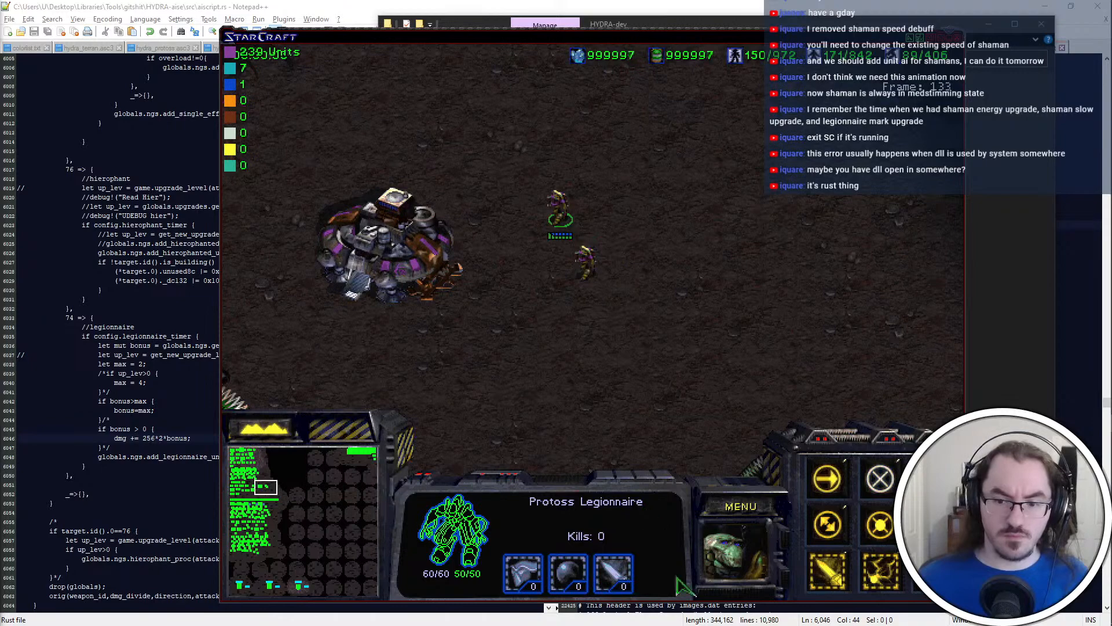
left_click_drag(623, 268, 570, 284)
key("a")
left_click(454, 266)
left_click(591, 261)
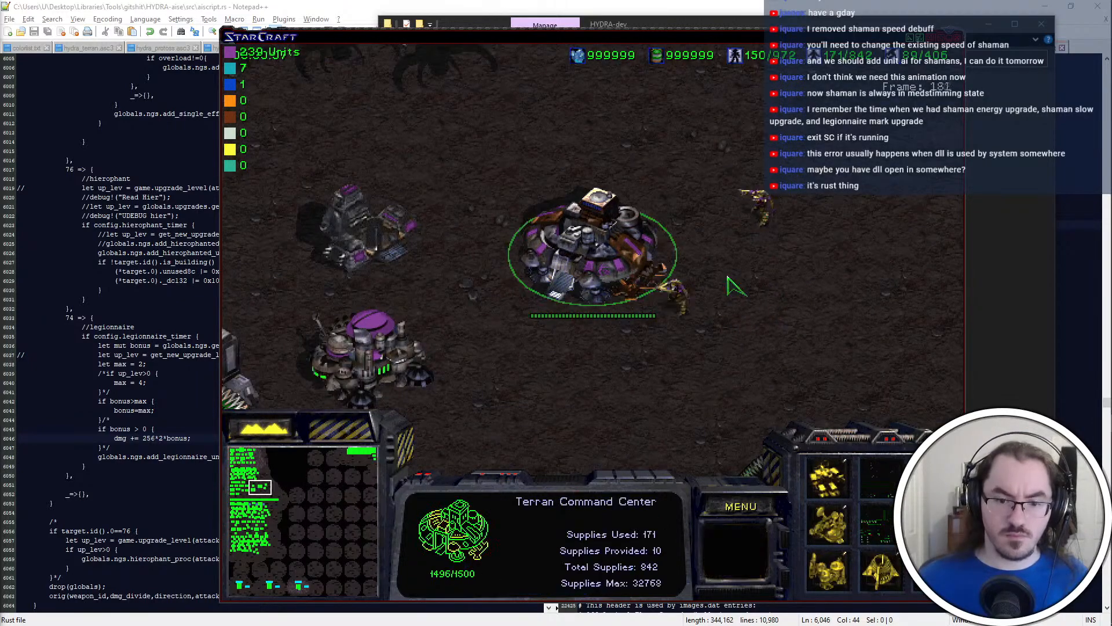
left_click_drag(747, 258, 645, 328)
right_click(779, 236)
Spawn a second Terran Command Center with the console command "spawn 6a" and reposition the Legionnaires
key("grave")
type("spawn 6a")
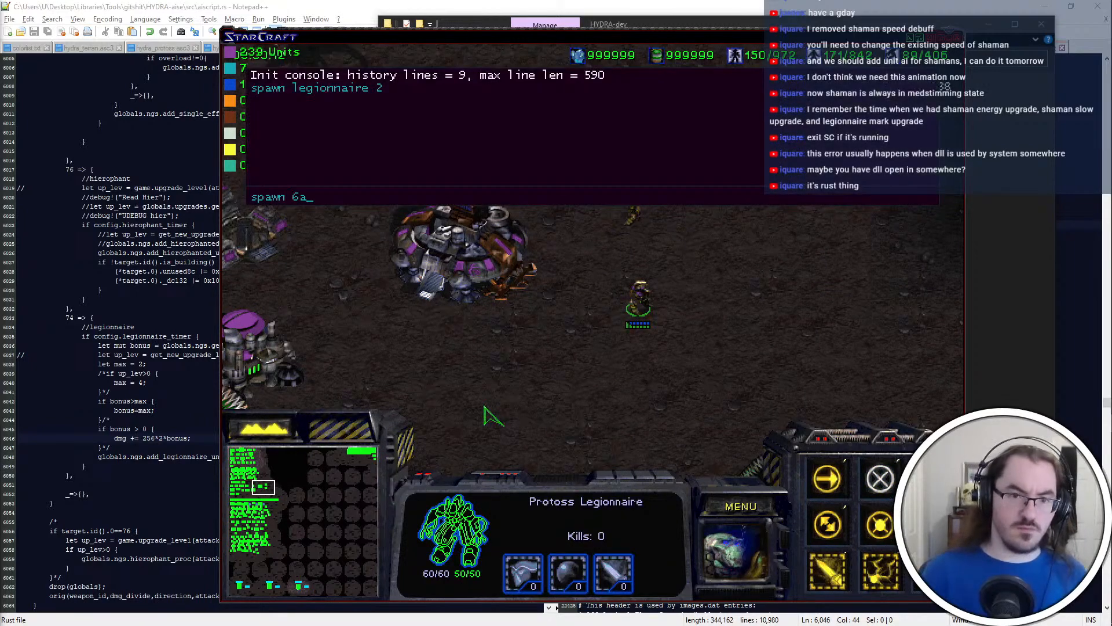
key("Return")
key("grave")
double_click(644, 296)
right_click(591, 393)
Order a Legionnaire to attack the first Command Center and inspect that building's hit points
left_click(454, 150)
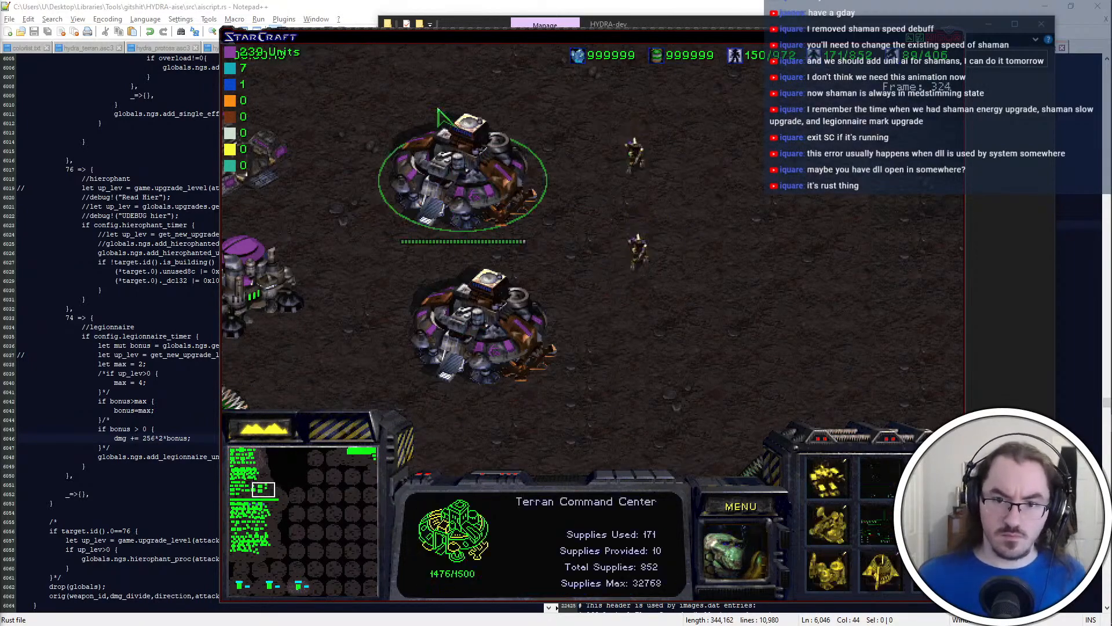
left_click_drag(663, 171, 592, 243)
key("a")
left_click(519, 205)
right_click(629, 250)
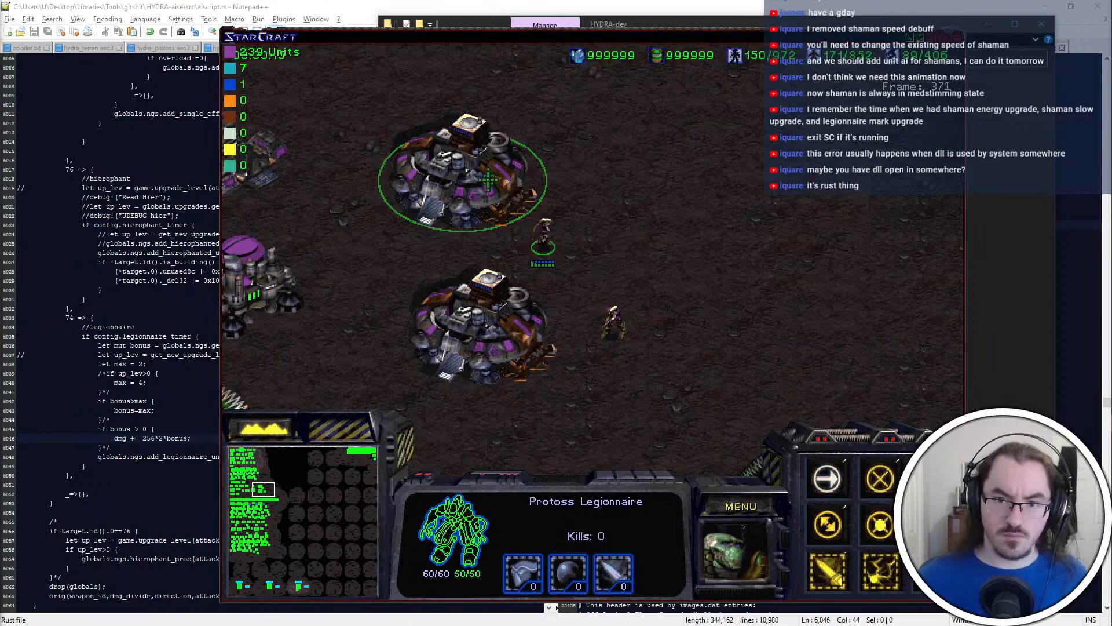
left_click(520, 217)
Select both Legionnaires, attack the newly spawned Command Center, and pull them back
left_click_drag(712, 178, 571, 356)
right_click(519, 388)
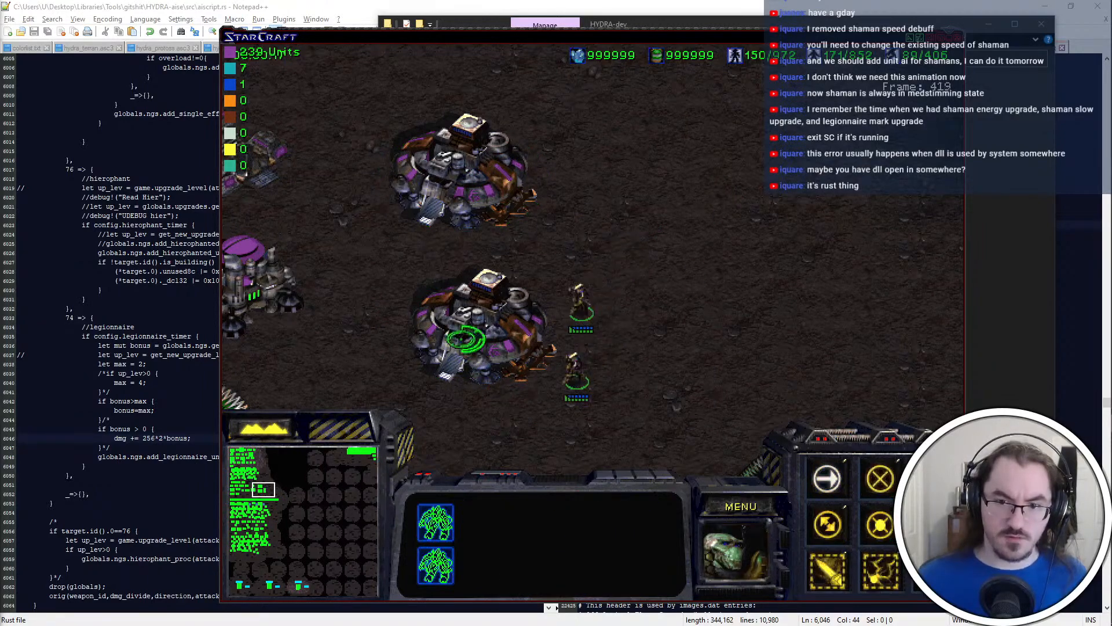
key("a")
left_click(536, 354)
right_click(745, 355)
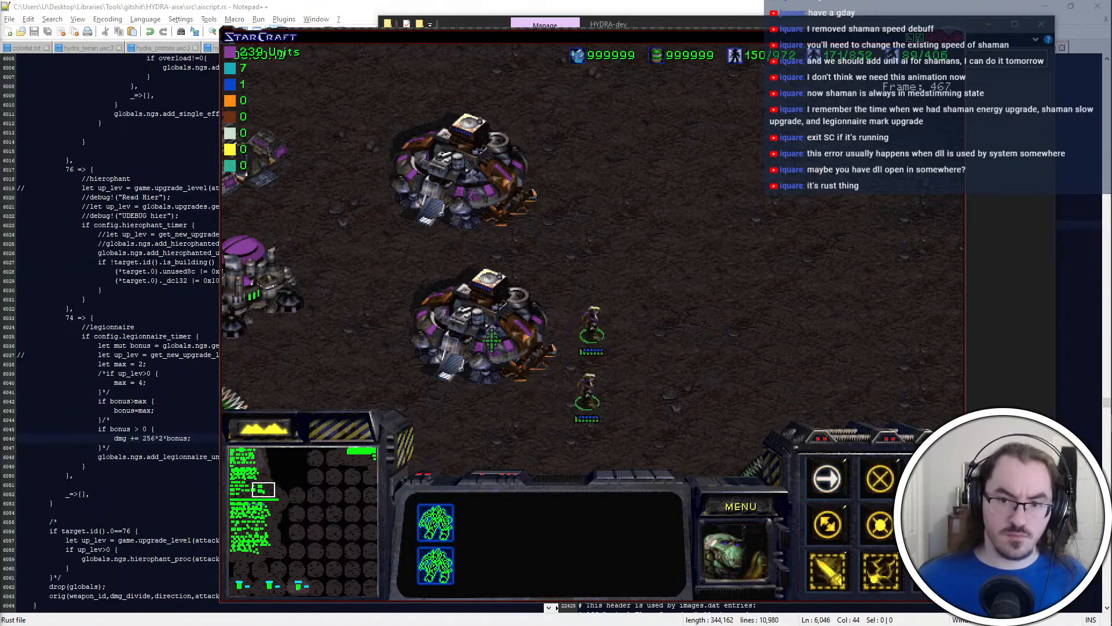
Inspect the hit points of both Command Centers and exit the game
left_click(469, 148)
left_click(487, 325)
left_click(741, 508)
key("e")
key("x")
key("x")
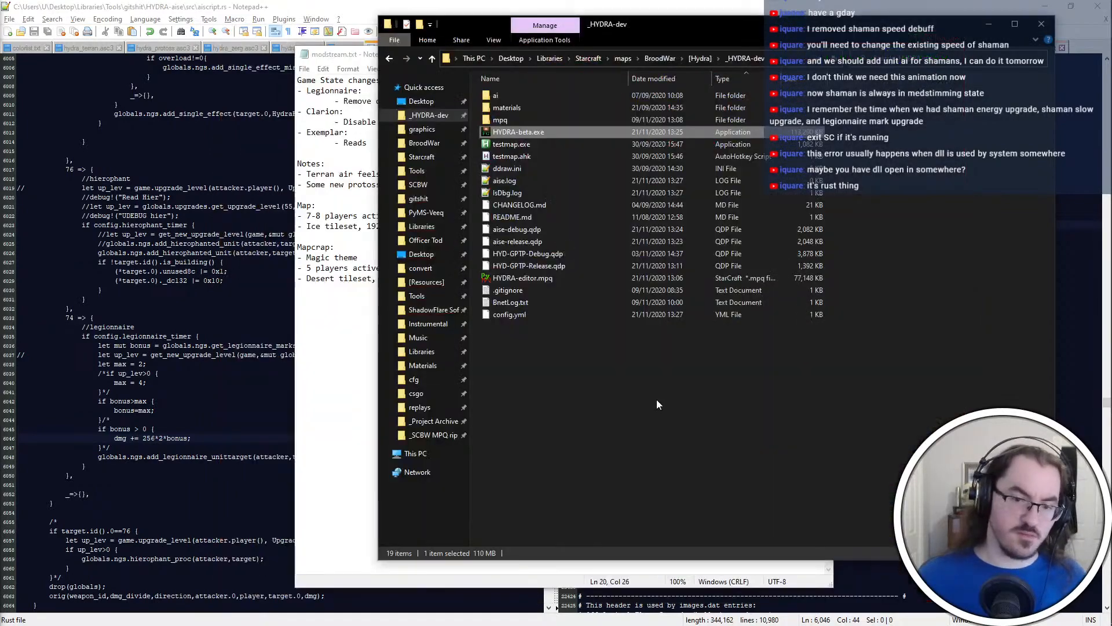
Try running build_release_u.bat from the HYDRA-aise folder as administrator
key("alt+Tab")
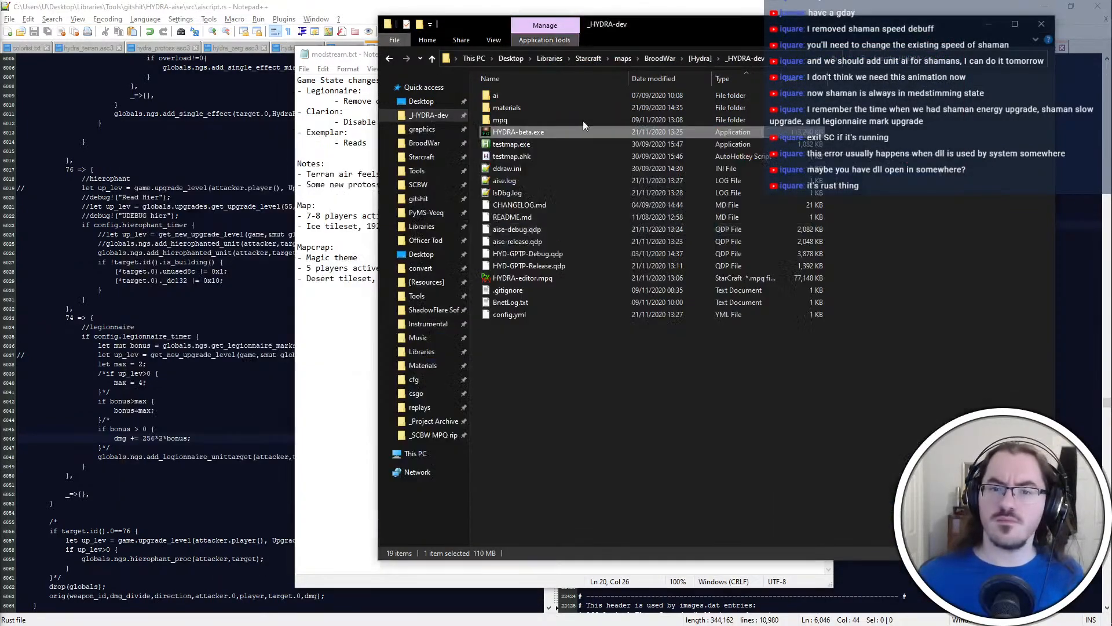
left_click(418, 198)
double_click(553, 128)
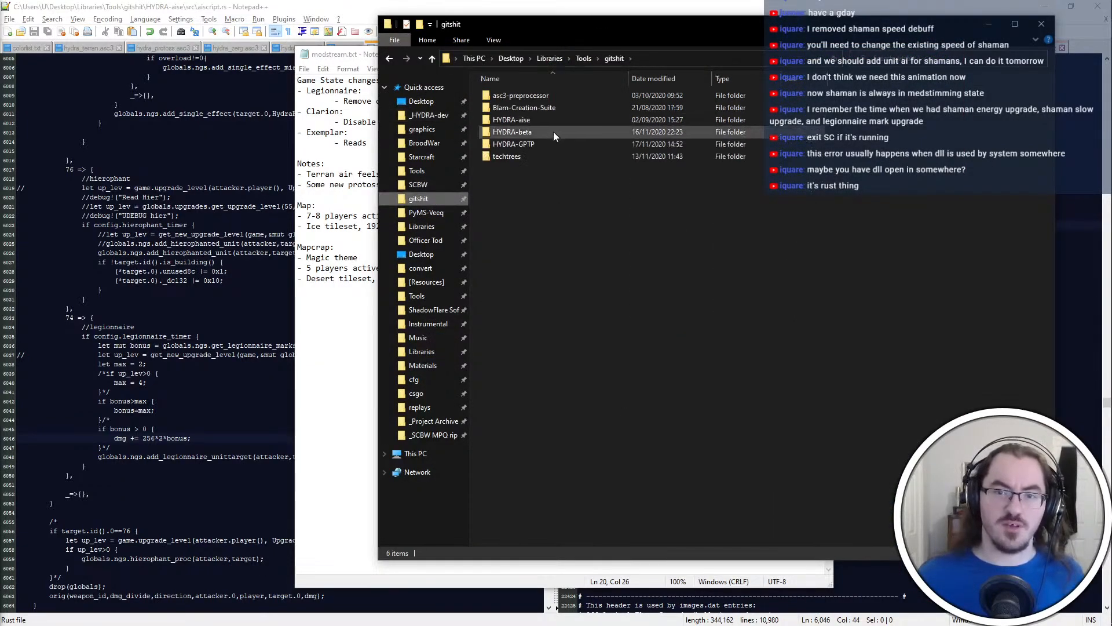
right_click(533, 180)
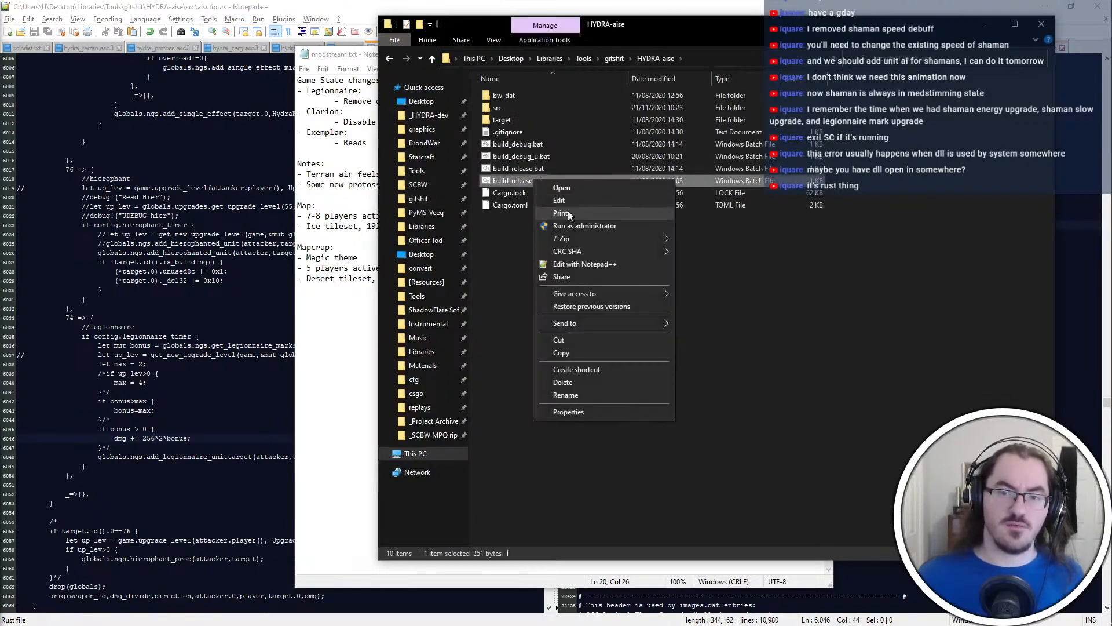
left_click(579, 226)
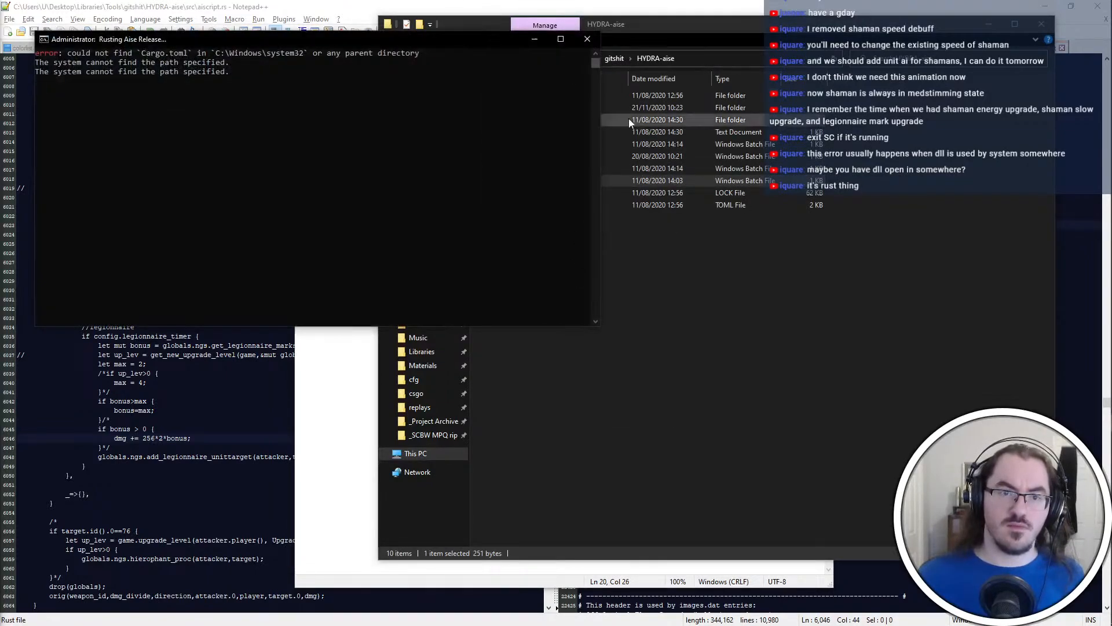
Close the administrator console, rerun build_release_u.bat with normal rights, and close aiscript.rs in the code editor
left_click(584, 39)
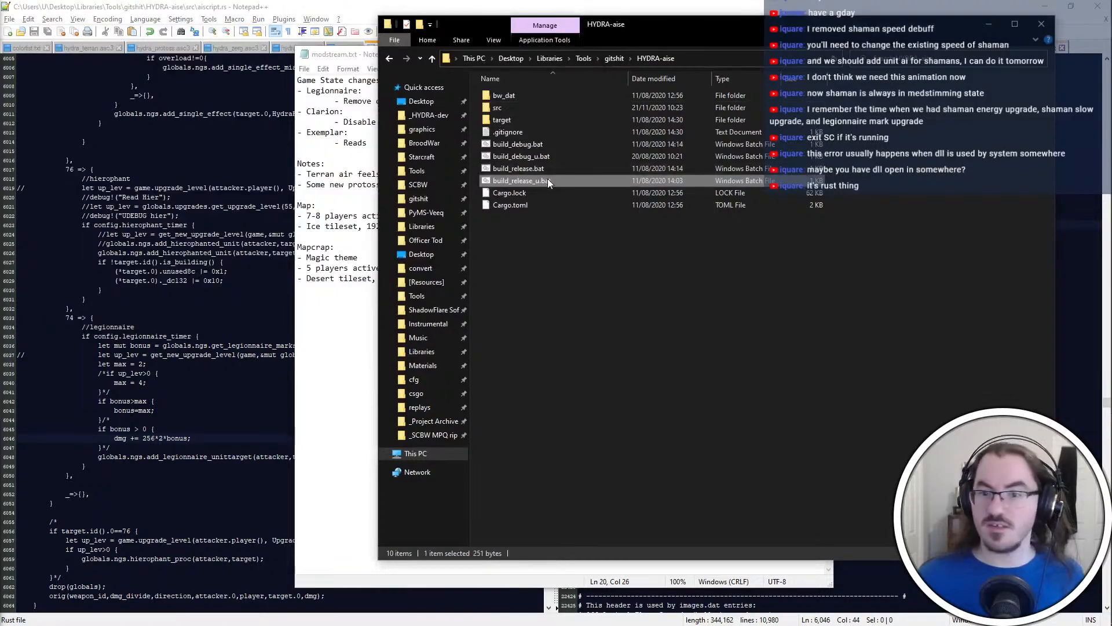
double_click(548, 180)
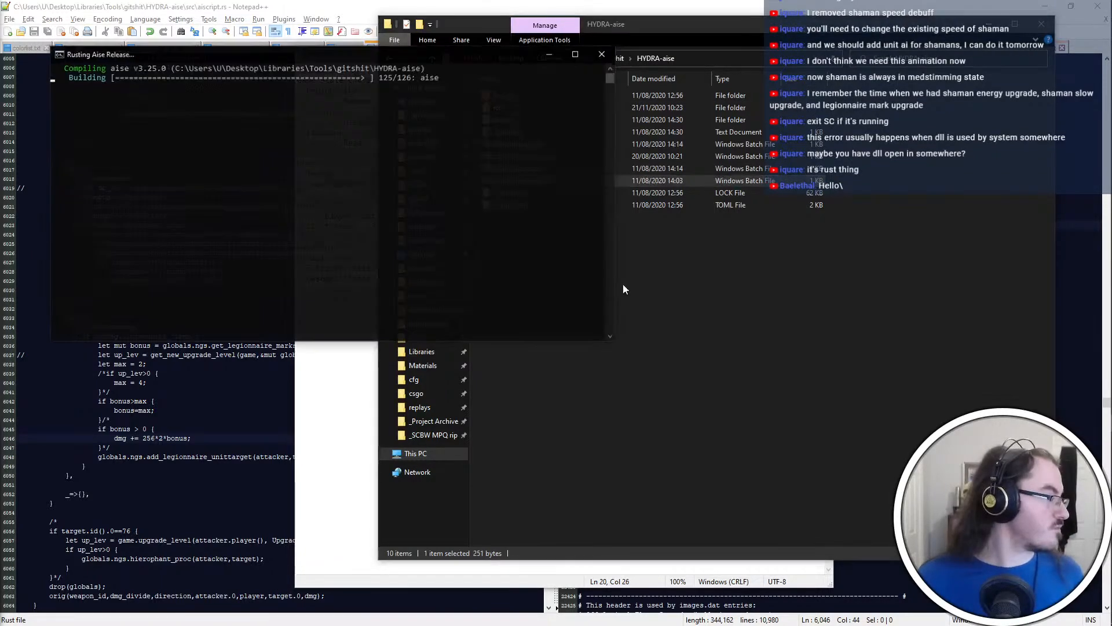
key("alt+Tab")
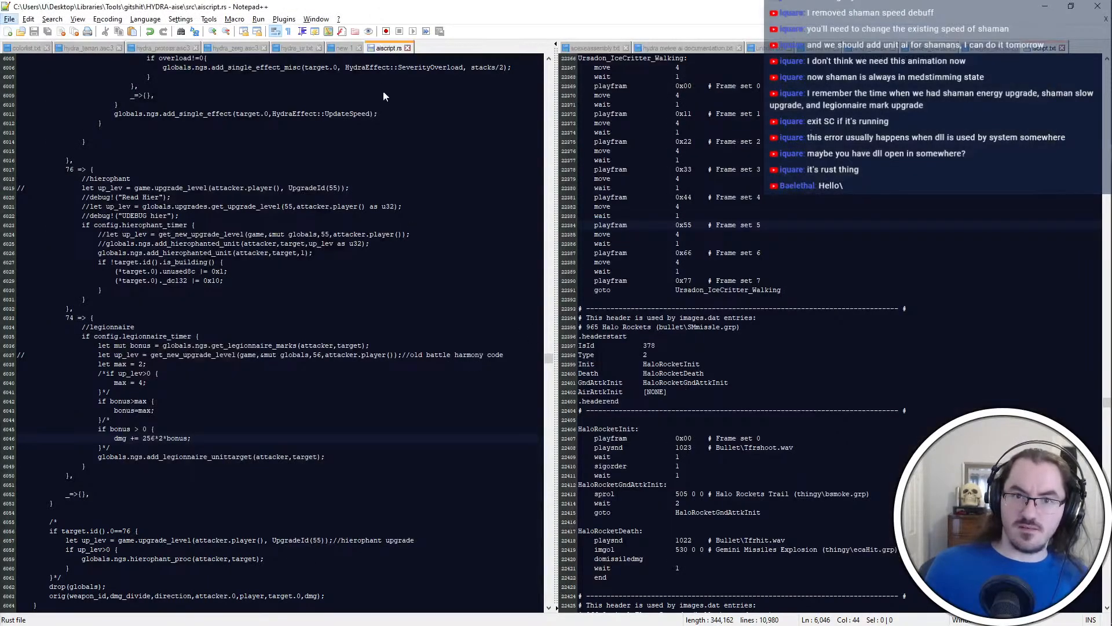
key("alt+Tab")
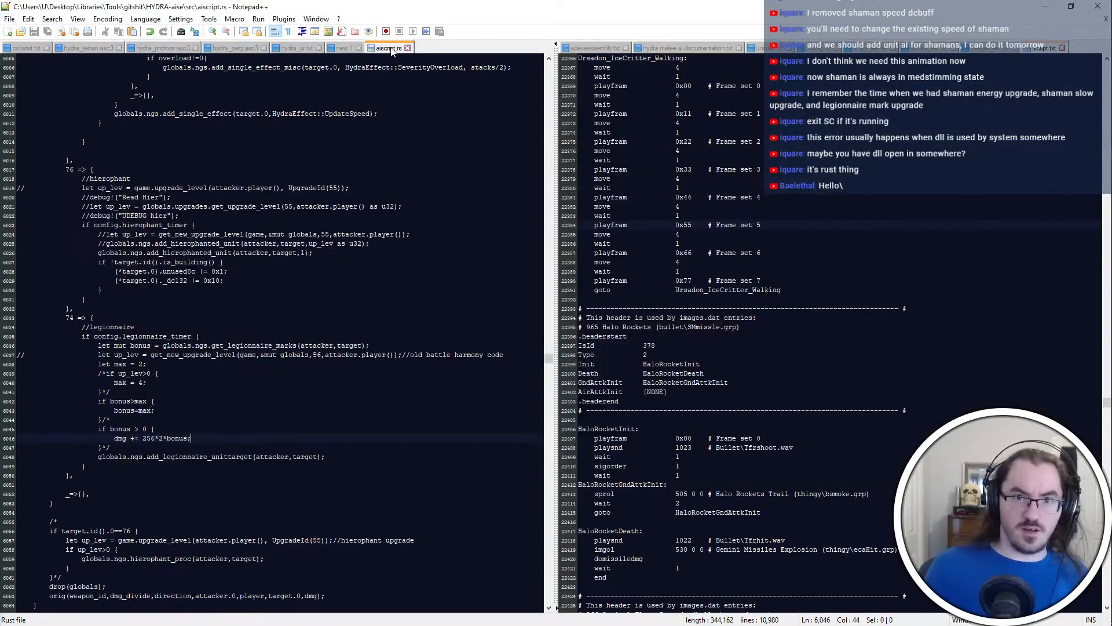
key("ctrl+w")
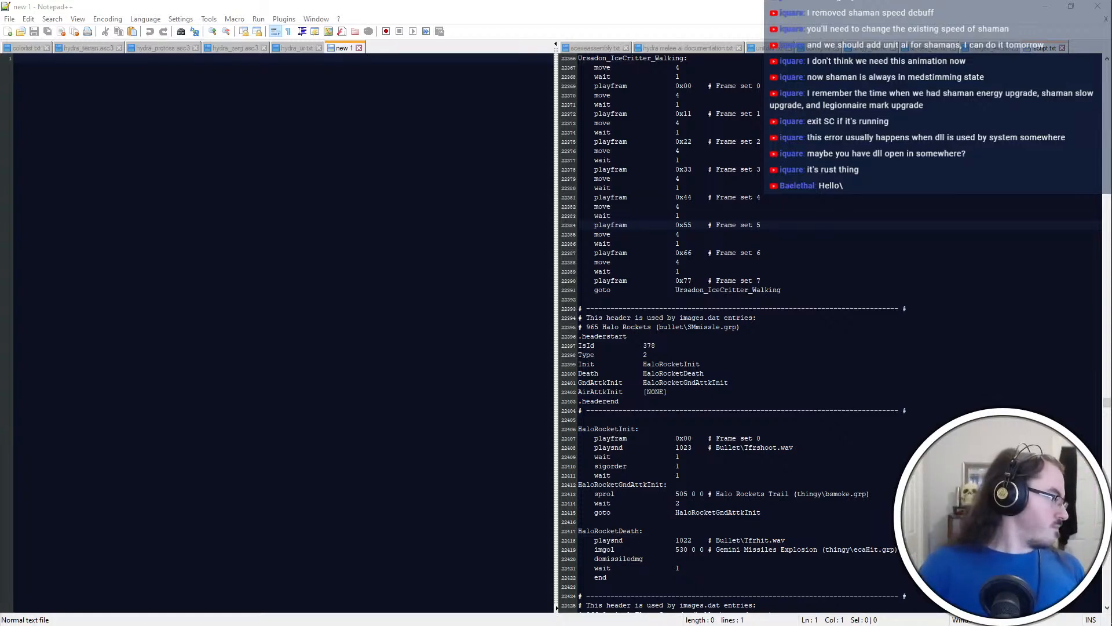
key("alt+Tab")
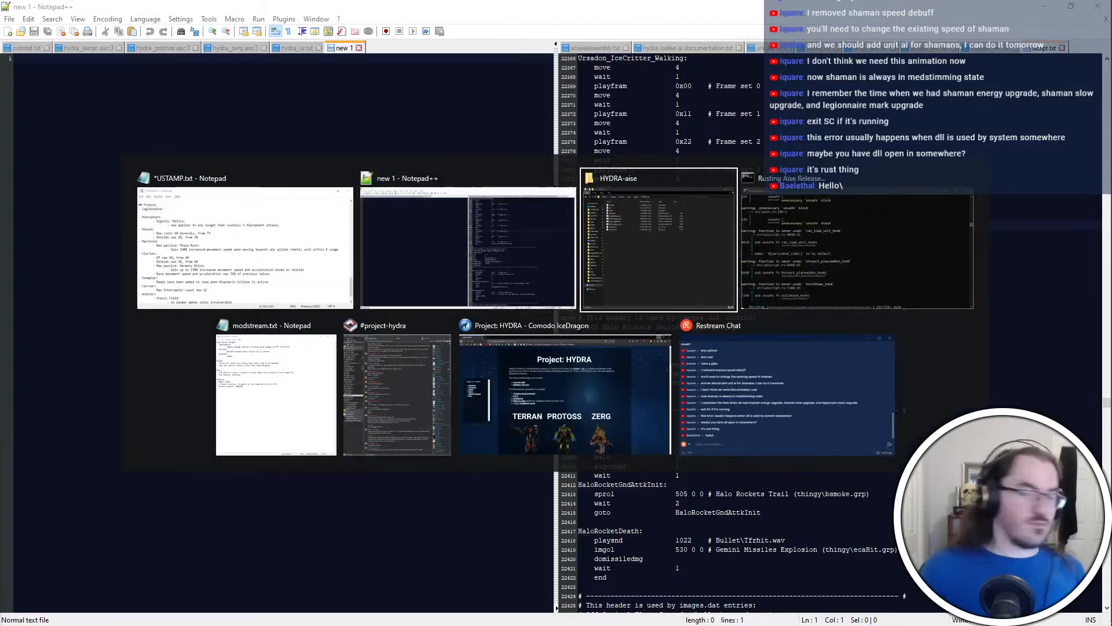
Open HYDRA-beta.exe in Firegraft and find the Legionnaire button set by searching for "legionn"
left_click(1082, 190)
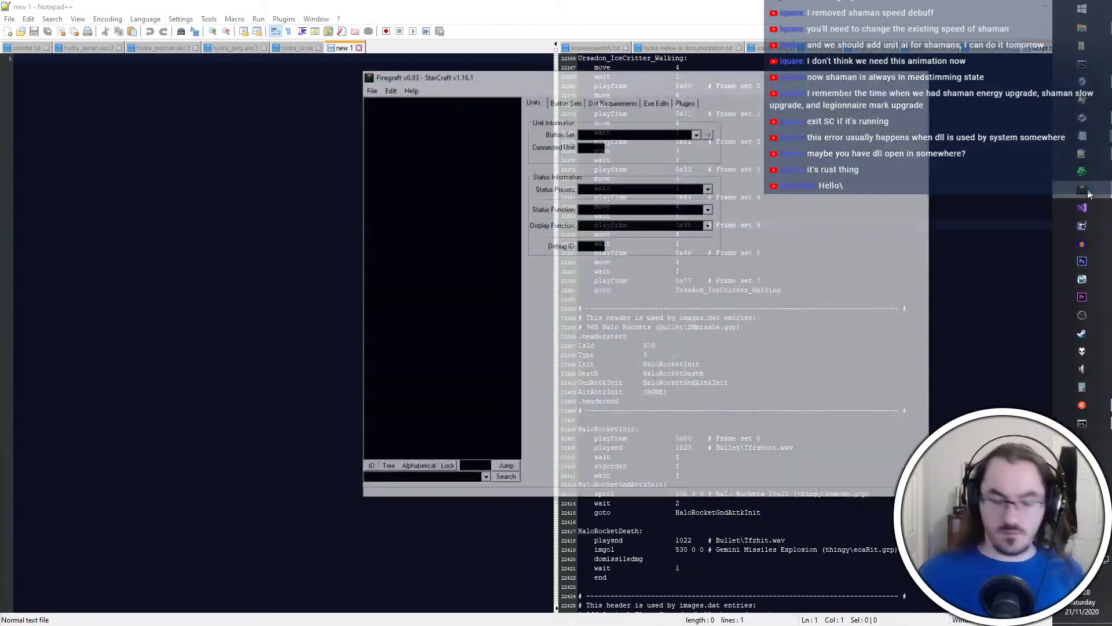
double_click(757, 262)
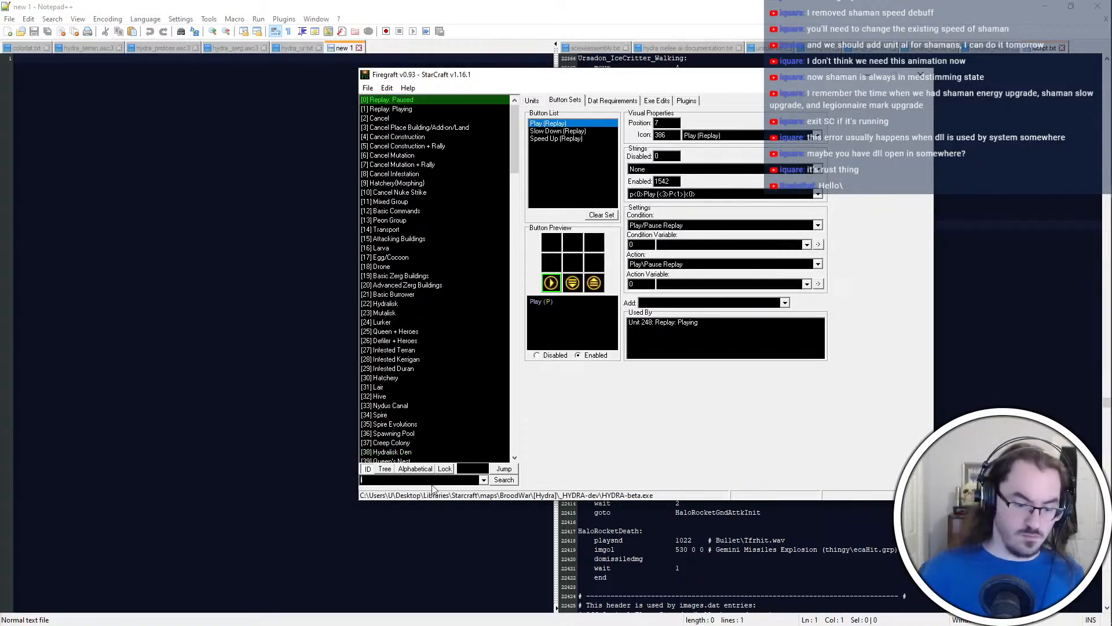
type("legionn")
key("Return")
Delete the Legionnaire's Unified Strikes button, set the Blade Vortex button's position to 7, and save HYDRA-beta.exe
left_click(553, 287)
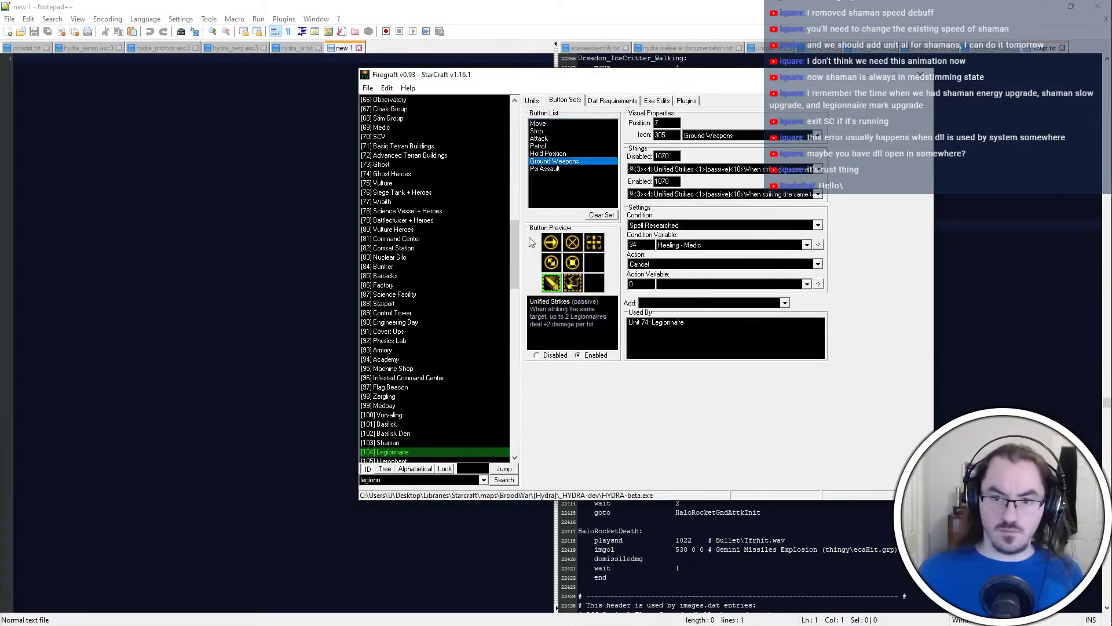
right_click(558, 160)
left_click(580, 224)
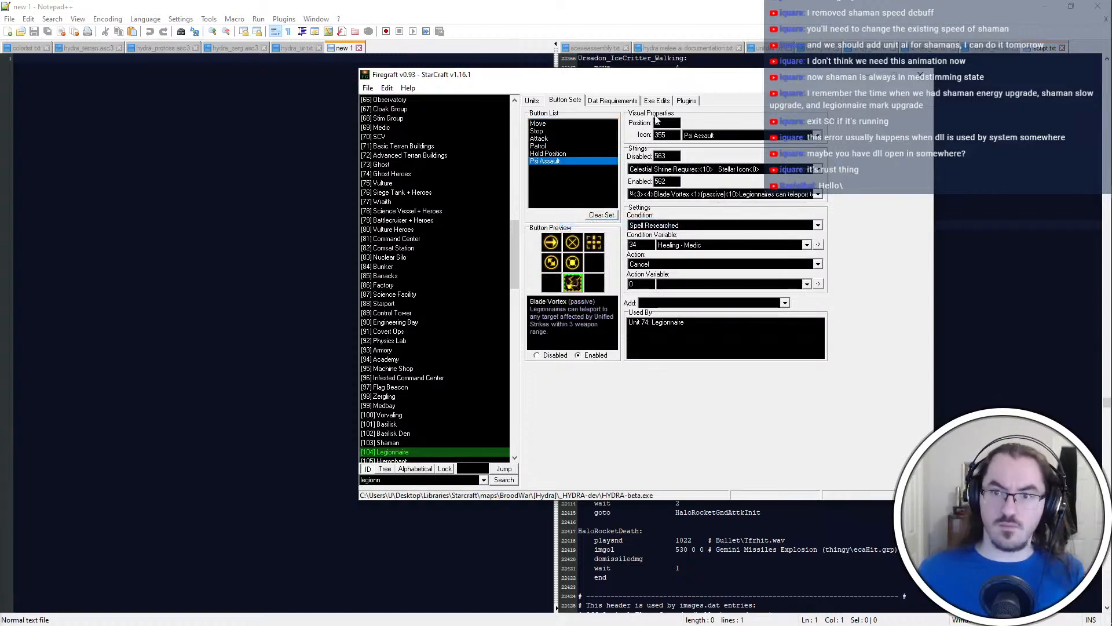
left_click_drag(659, 122, 628, 193)
type("7")
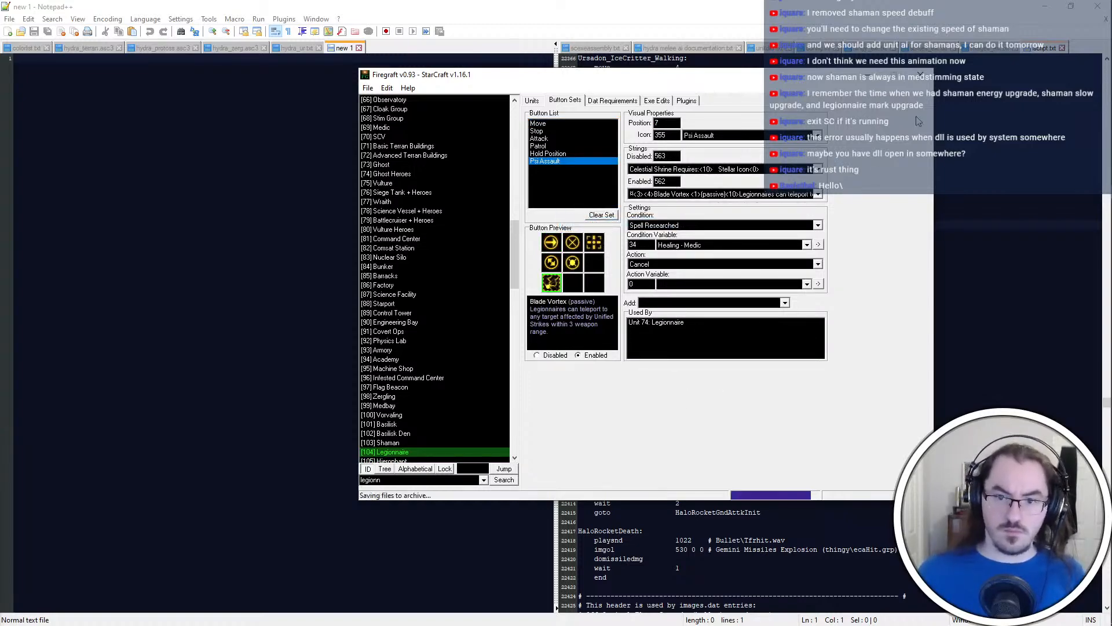
Check the plugin list of HYDRA-beta.exe and return to iscript.txt in Notepad++
left_click(687, 100)
key("alt+Tab")
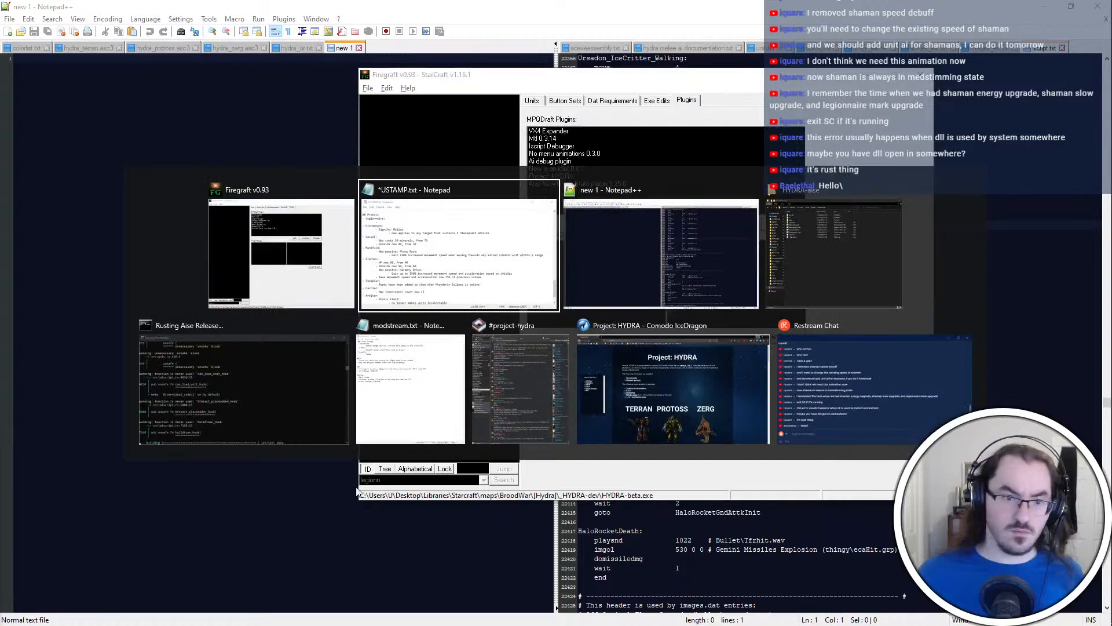
key("Escape")
key("alt+Tab")
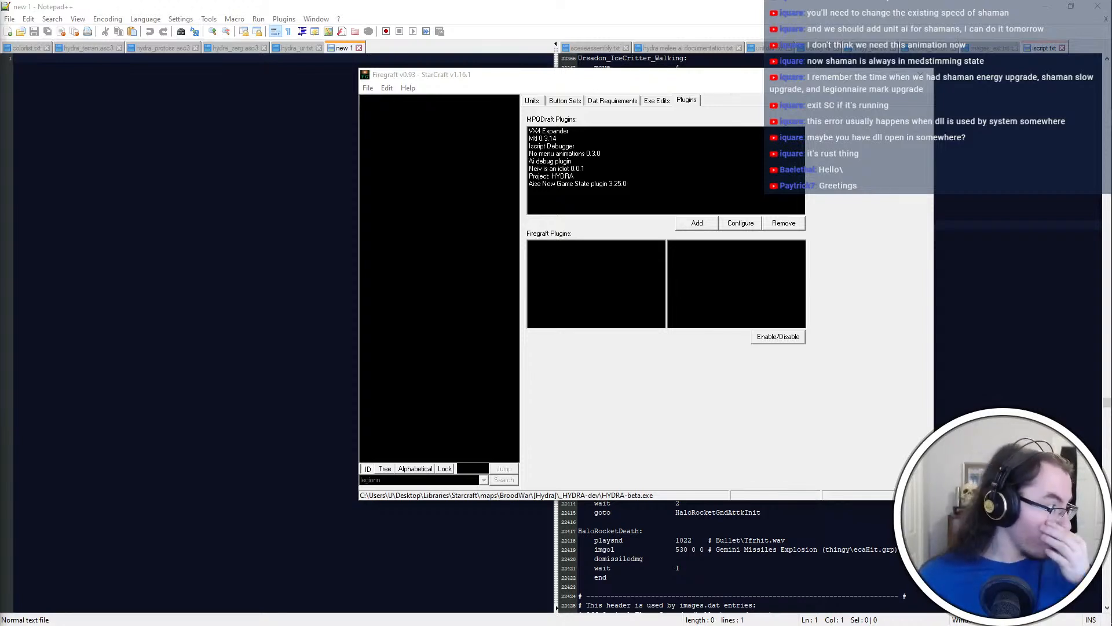
left_click(684, 418)
left_click(919, 75)
left_click(683, 271)
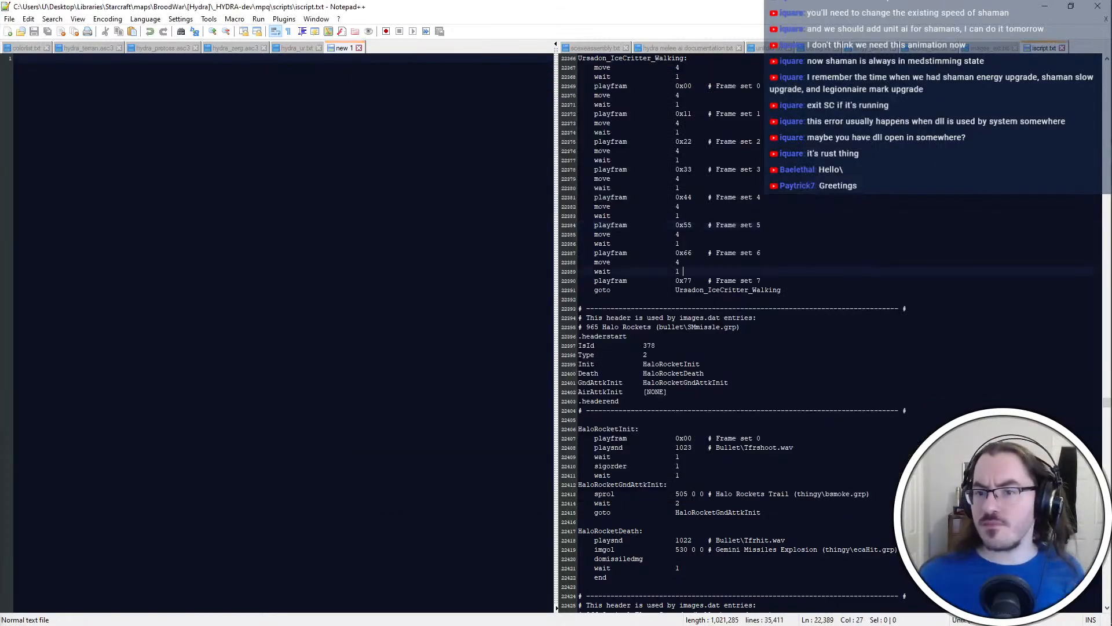
Switch to the Git client and stage the uncommitted CUnitLayout.h change in the HYDRA-GPTP repository
key("ctrl+super+Right")
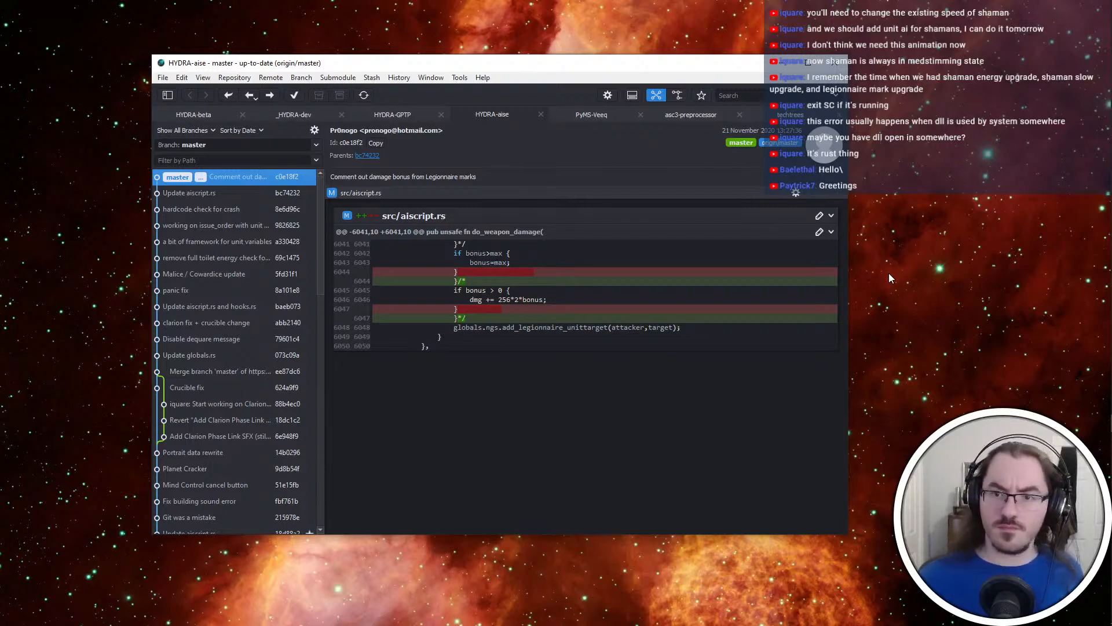
left_click(380, 111)
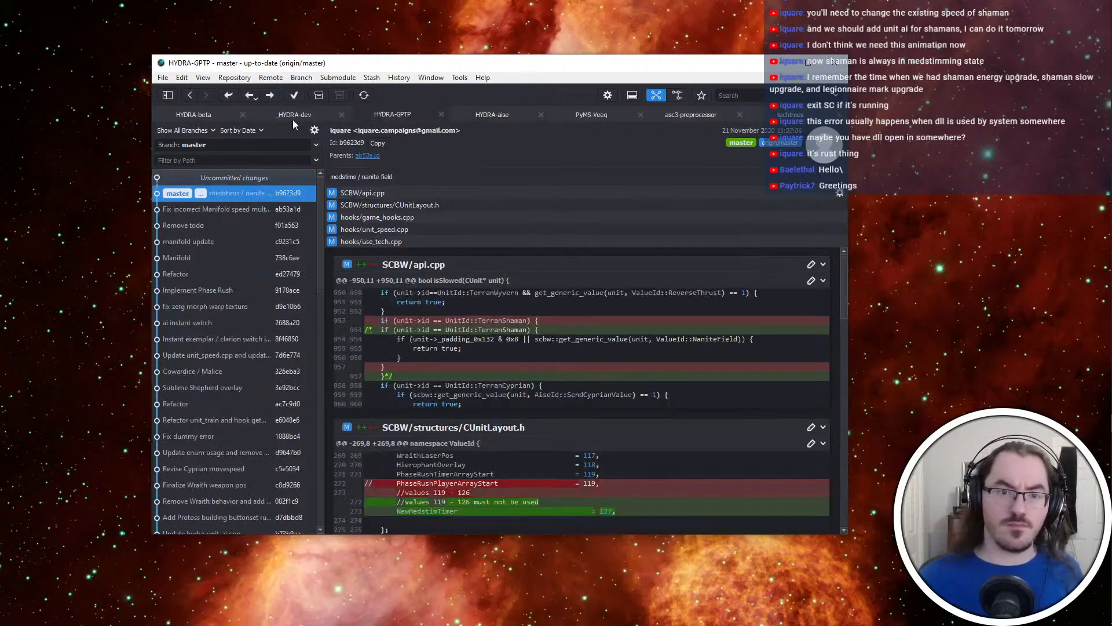
left_click(270, 182)
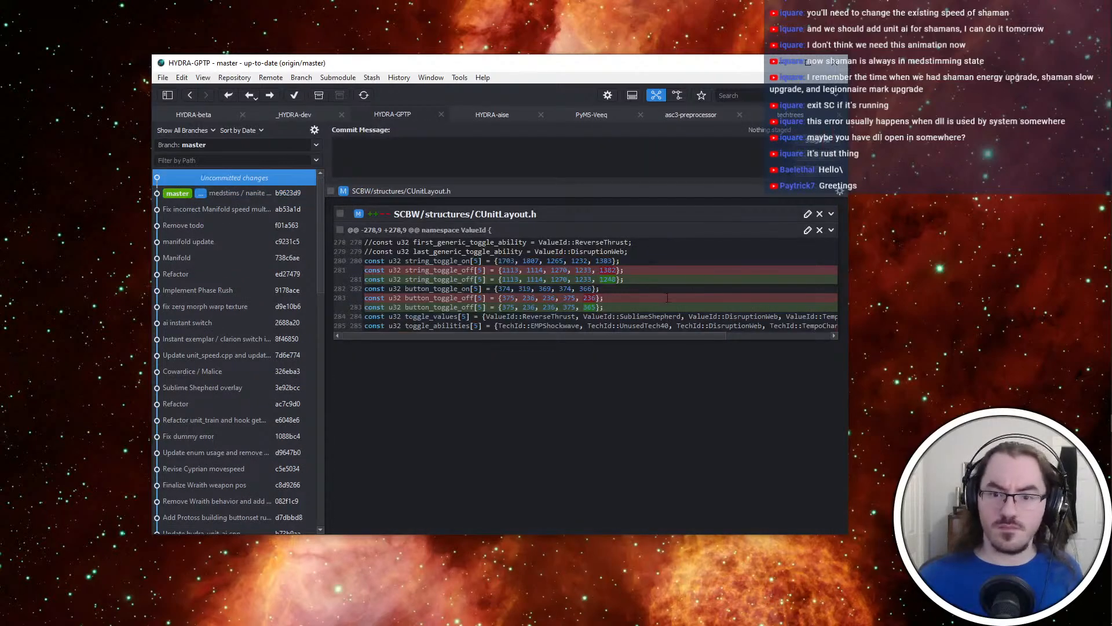
left_click(827, 145)
Commit the staged change with the message "Fix Administer Medstims icon and string" and push it to origin
type("Fix ")
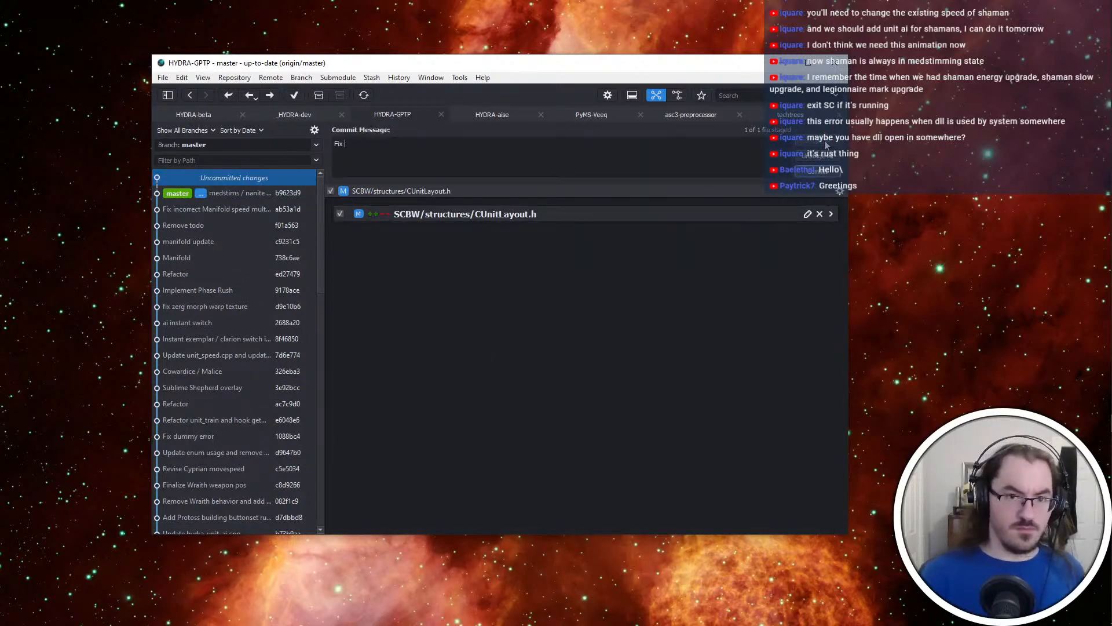
type("ico")
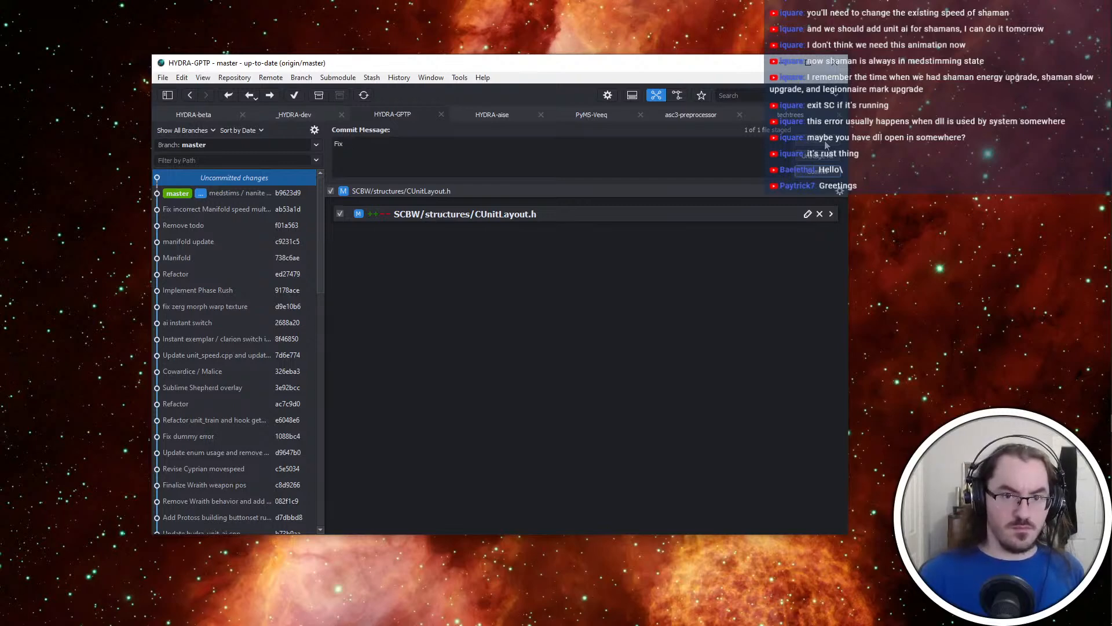
type("Administer")
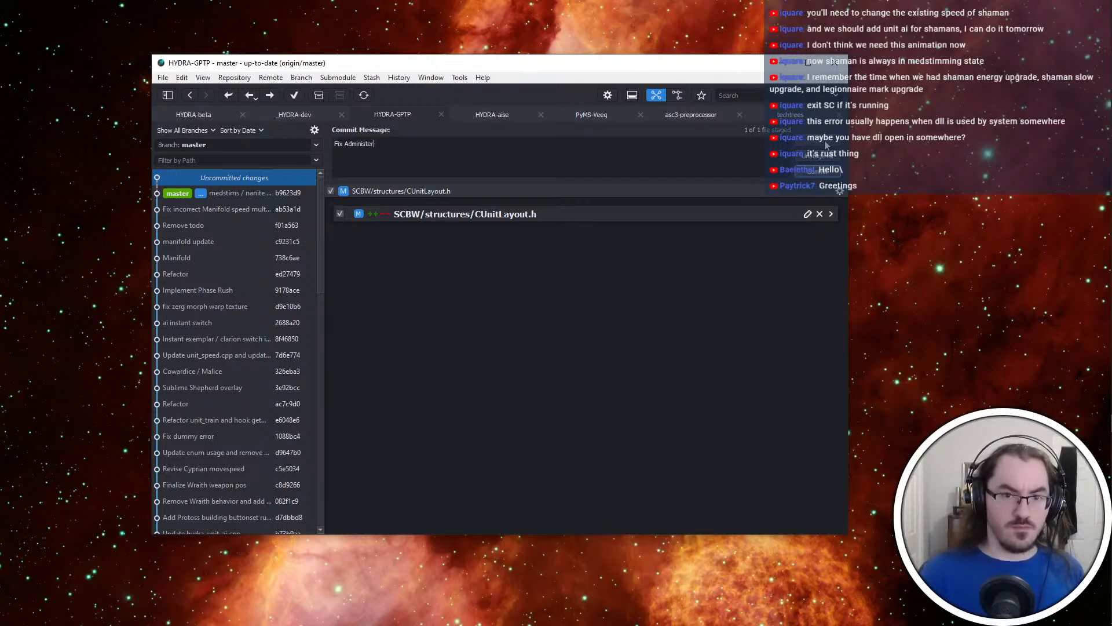
type(" Medstims icon and string")
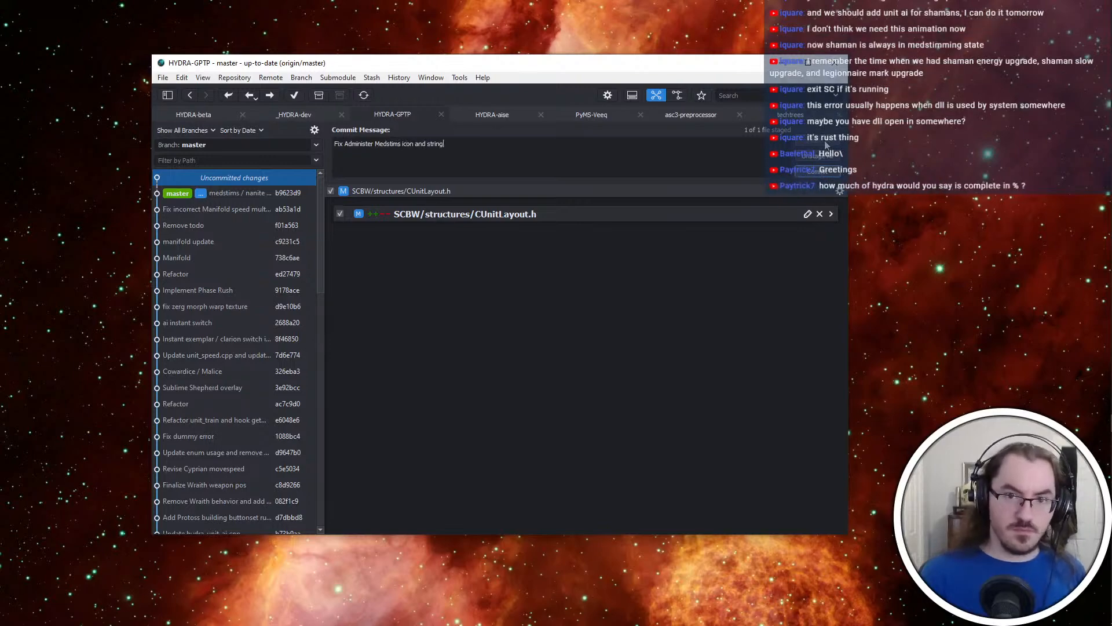
left_click(819, 171)
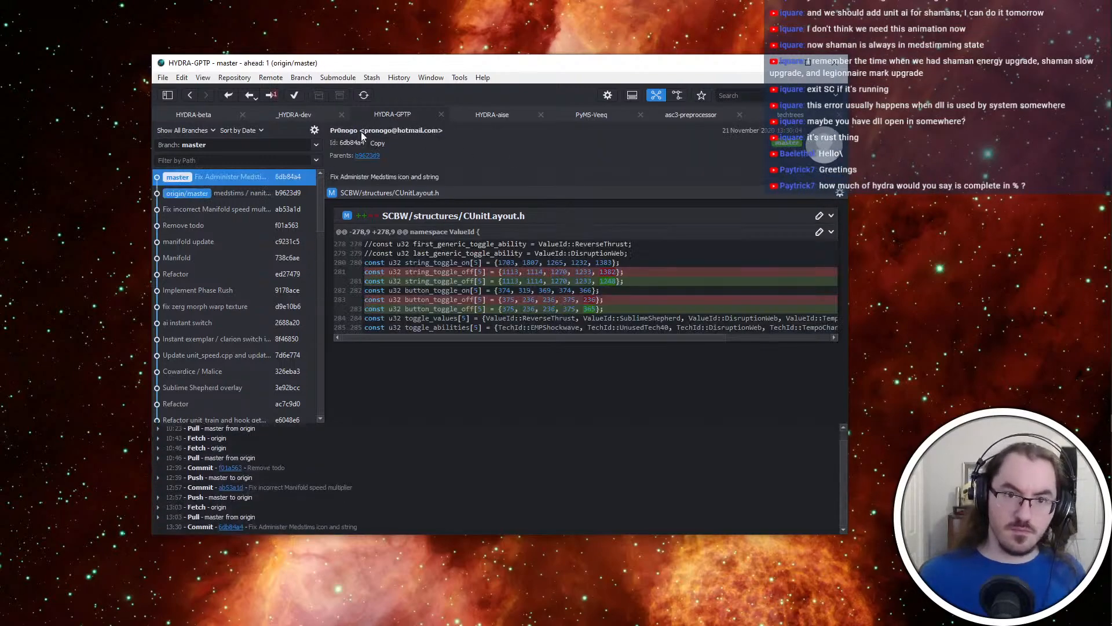
left_click(276, 95)
Stage the changes to HYDRA-beta.exe and stat_txt.tbl in the _HYDRA-dev repository
left_click(291, 116)
key("alt+Tab")
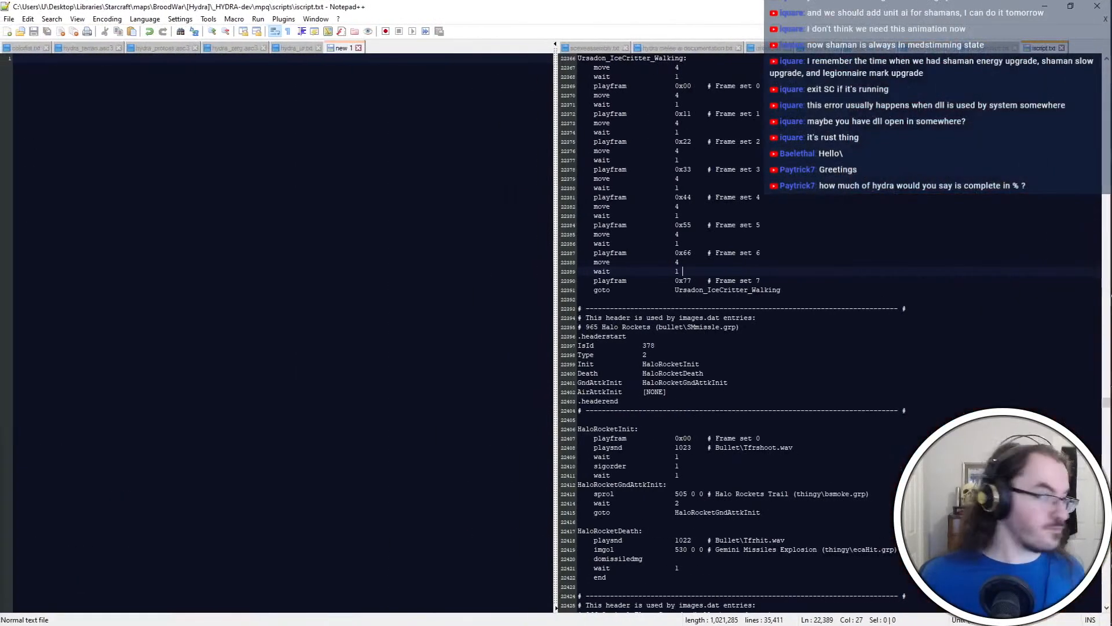
key("super+shift+Left")
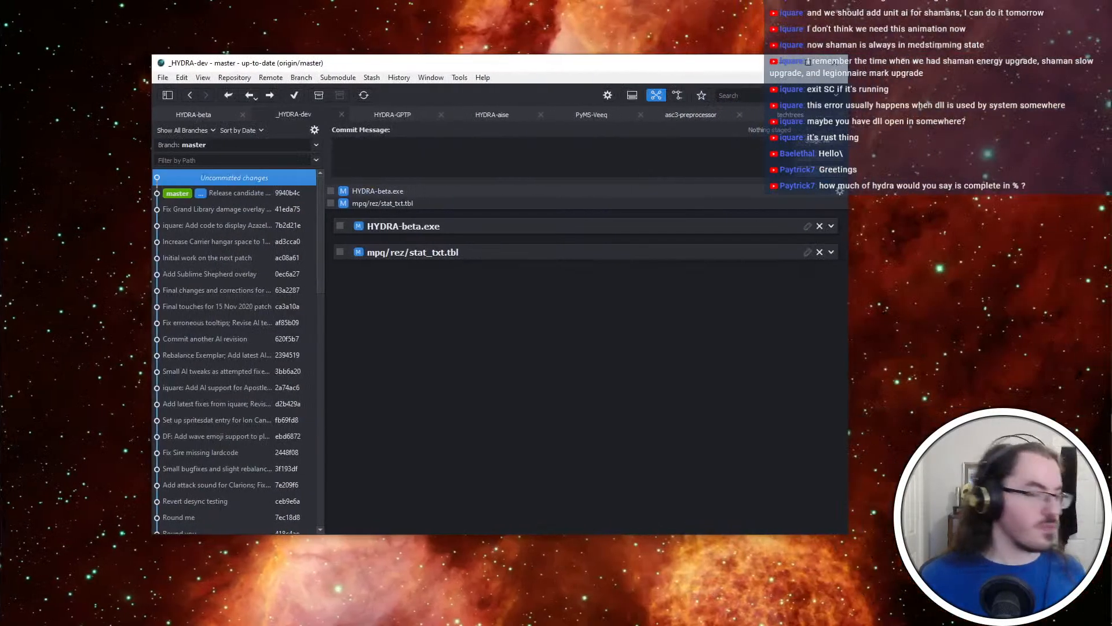
left_click(818, 141)
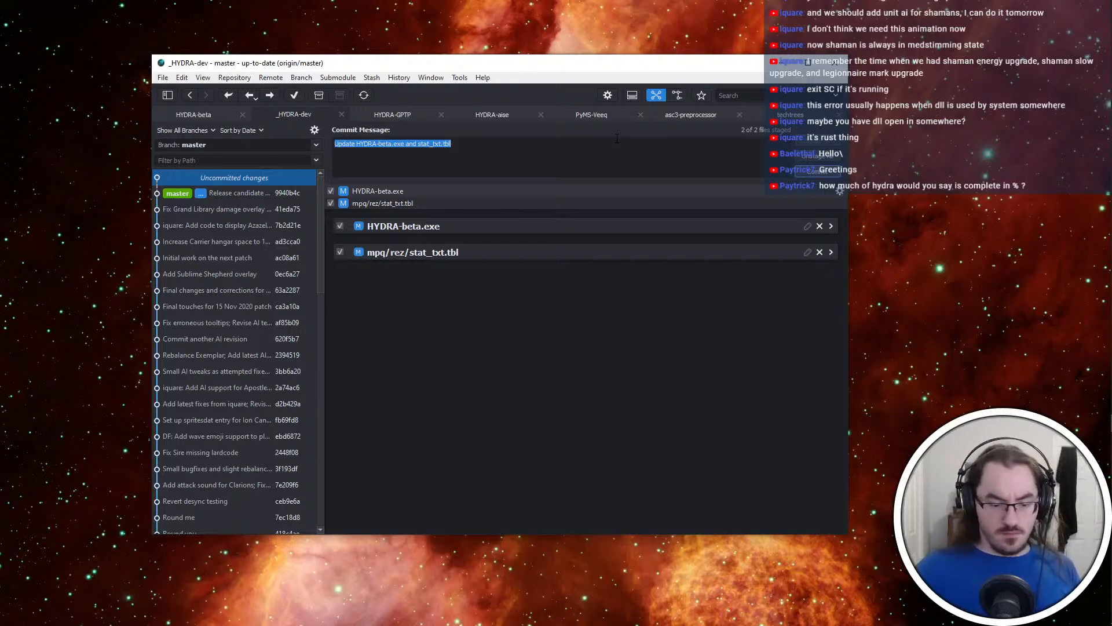
Return to the editing desktop and close the Rusting Aise Release console window
key("ctrl+super+Left")
key("alt+Tab")
key("alt+Tab")
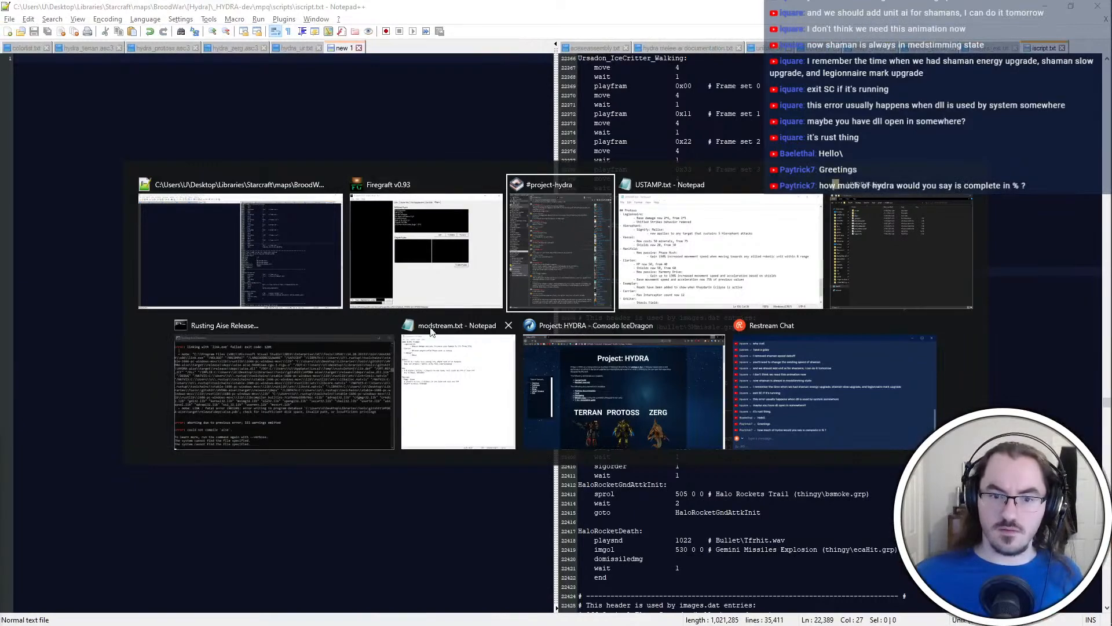
left_click(387, 325)
left_click(837, 270)
left_click(642, 3)
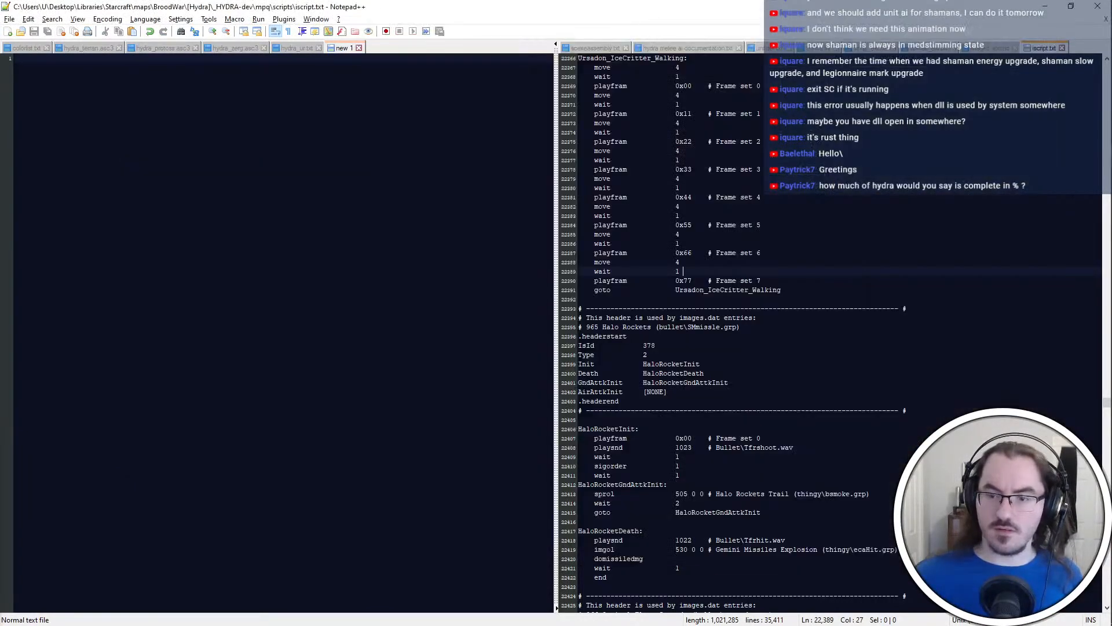
Look up the Legionnaire's unit ID in unitdef.txt by searching for "legionn"
left_click(763, 438)
left_click(346, 49)
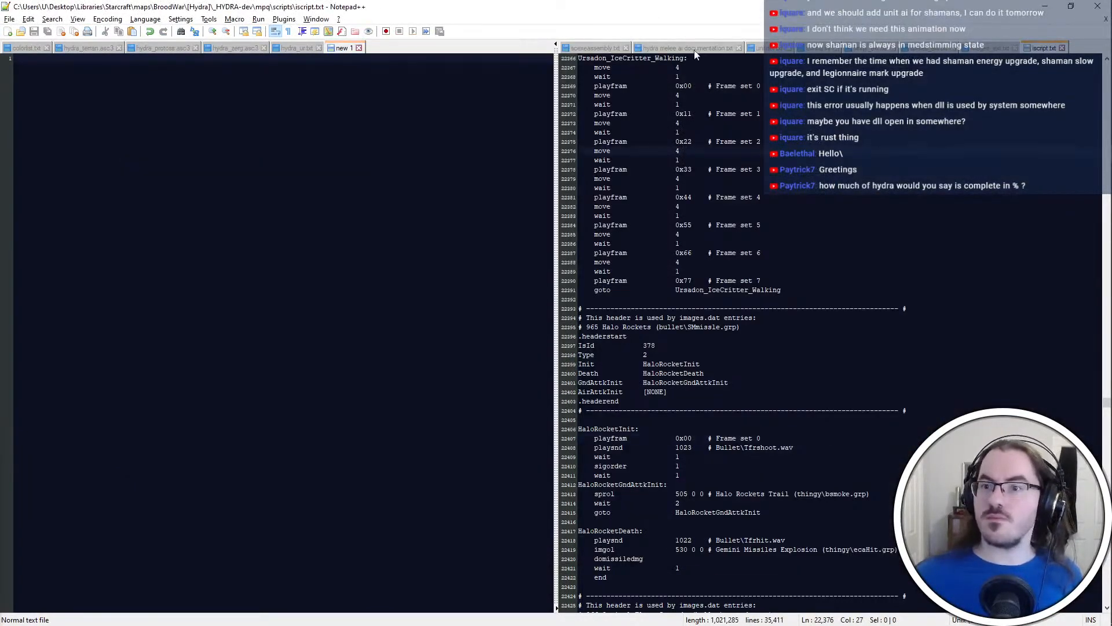
left_click(753, 48)
key("ctrl+f")
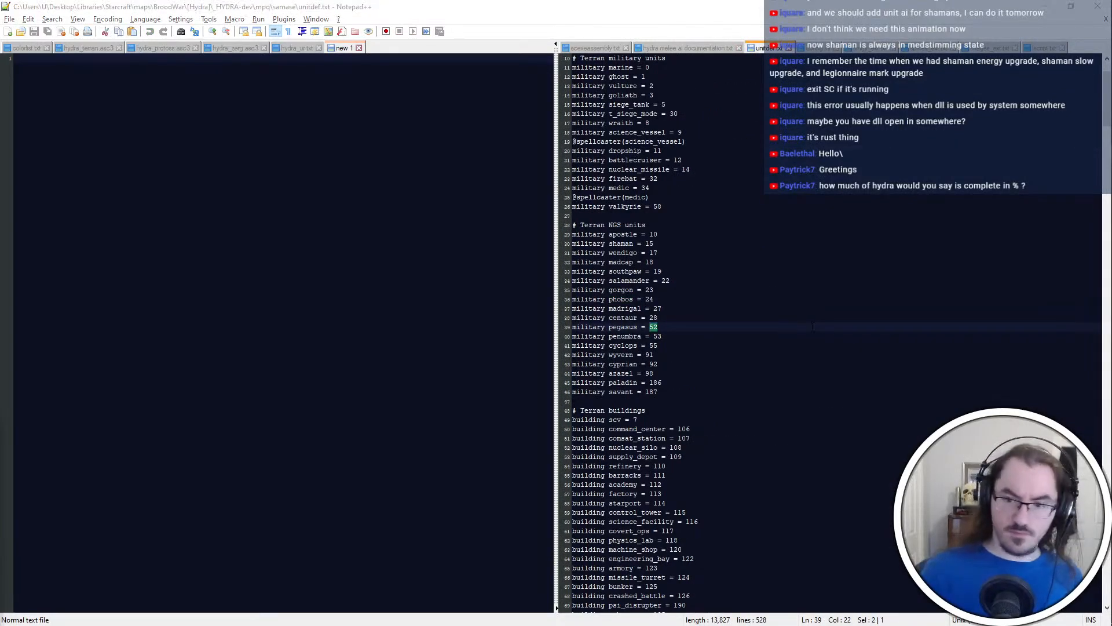
type("legionn")
key("Return")
key("Escape")
left_click(813, 327)
Switch to File Explorer and open units.dat from the mpq\arr folder of _HYDRA-dev in PyDAT
key("alt+Tab")
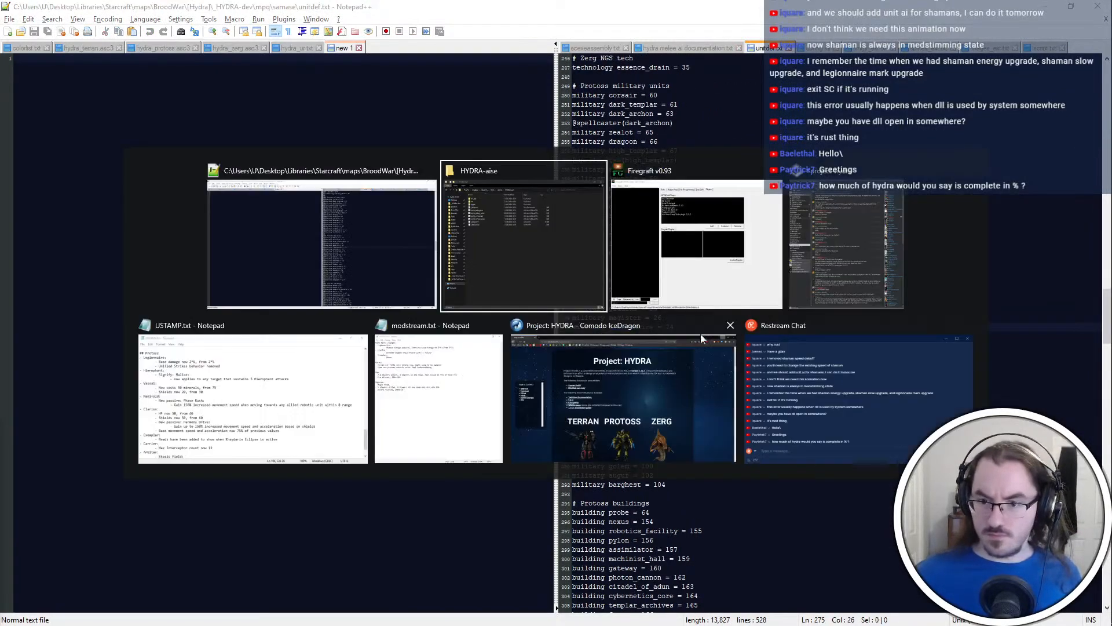
left_click(428, 115)
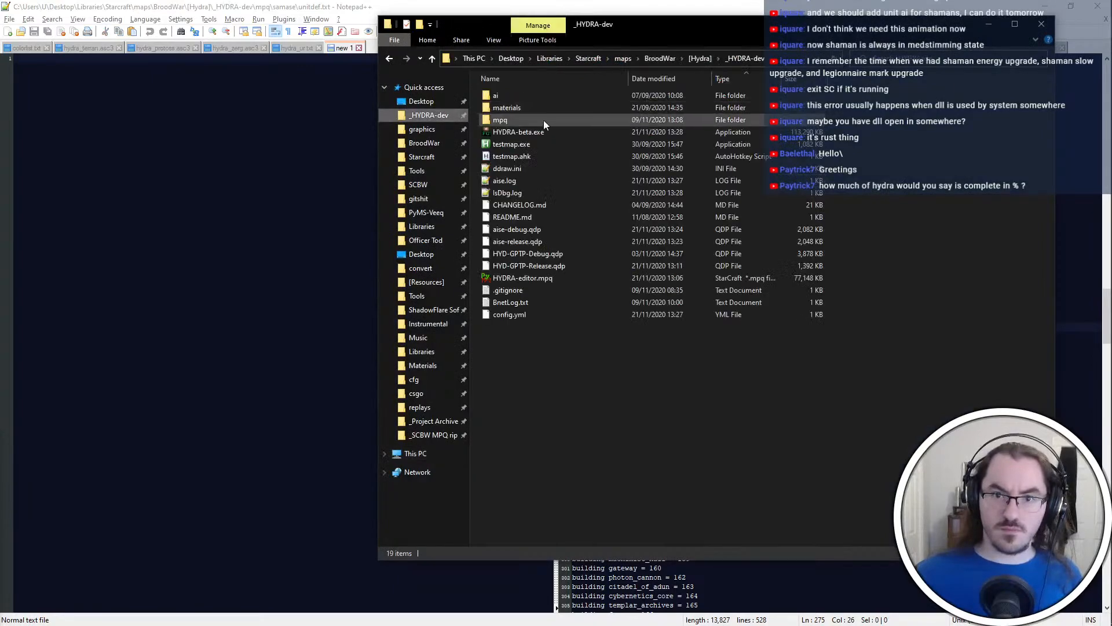
double_click(544, 120)
double_click(544, 120)
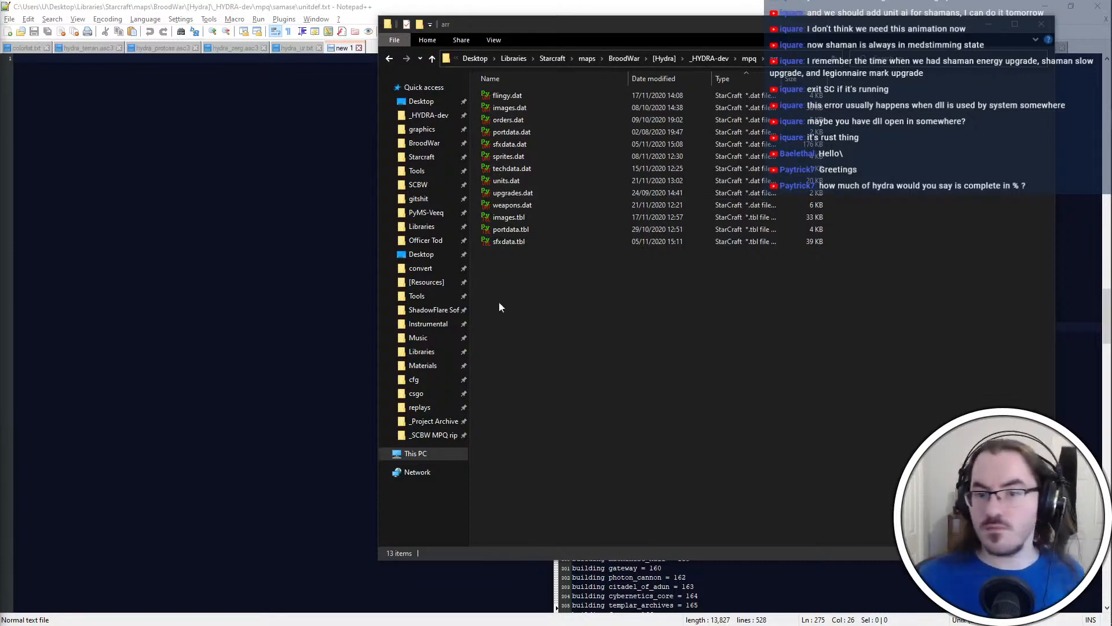
double_click(541, 184)
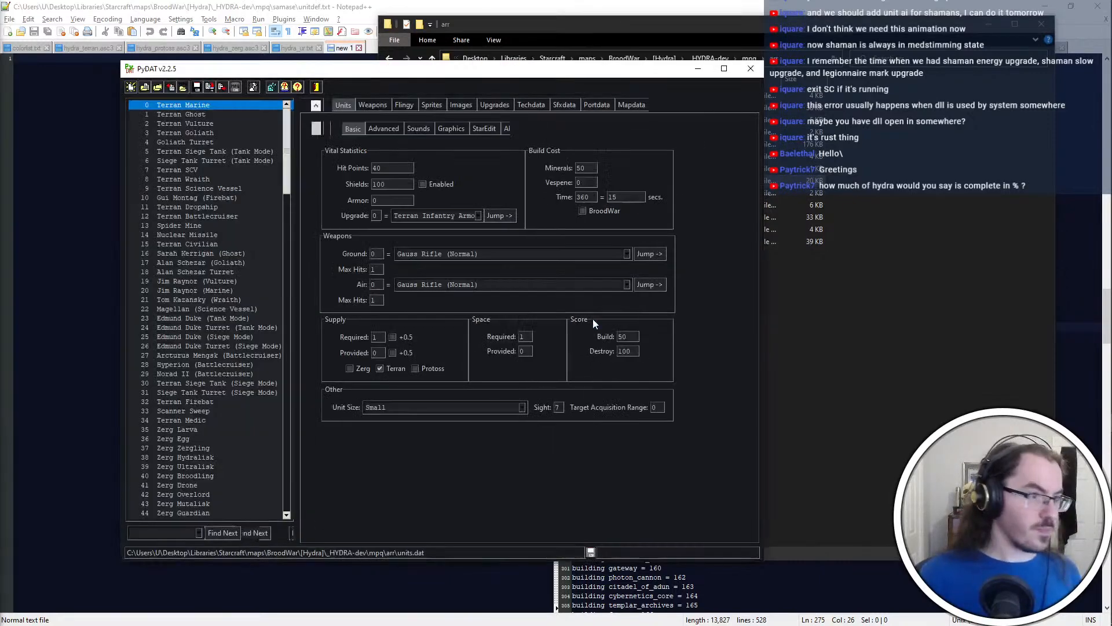
Go to the entry with unit ID 74 in the units data
key("ctrl+o")
double_click(318, 235)
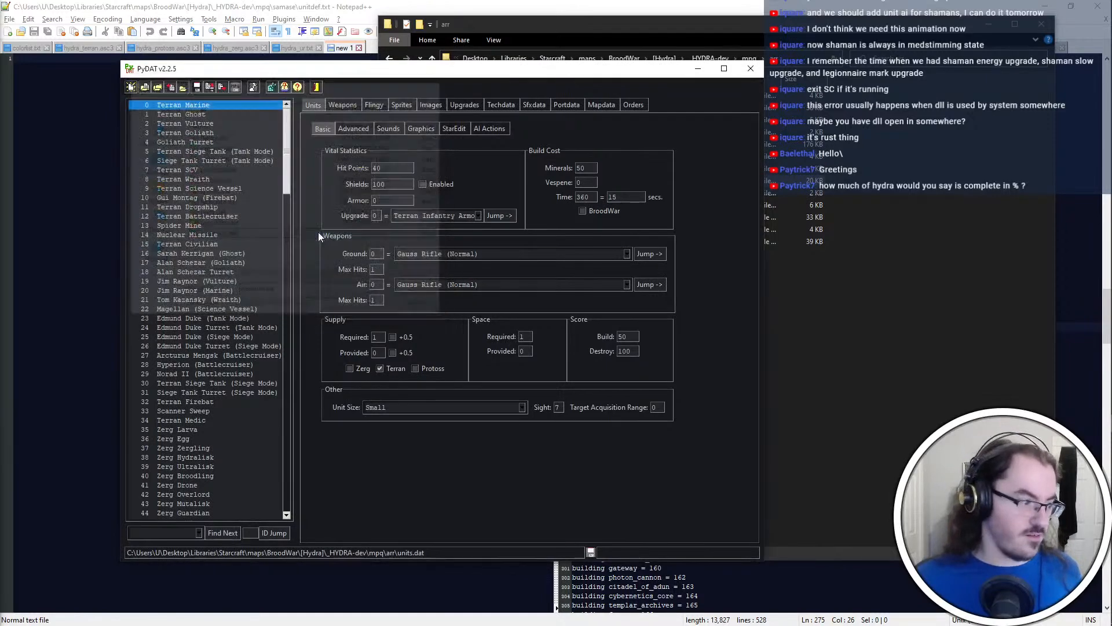
left_click(313, 104)
left_click(253, 533)
type("74")
key("Return")
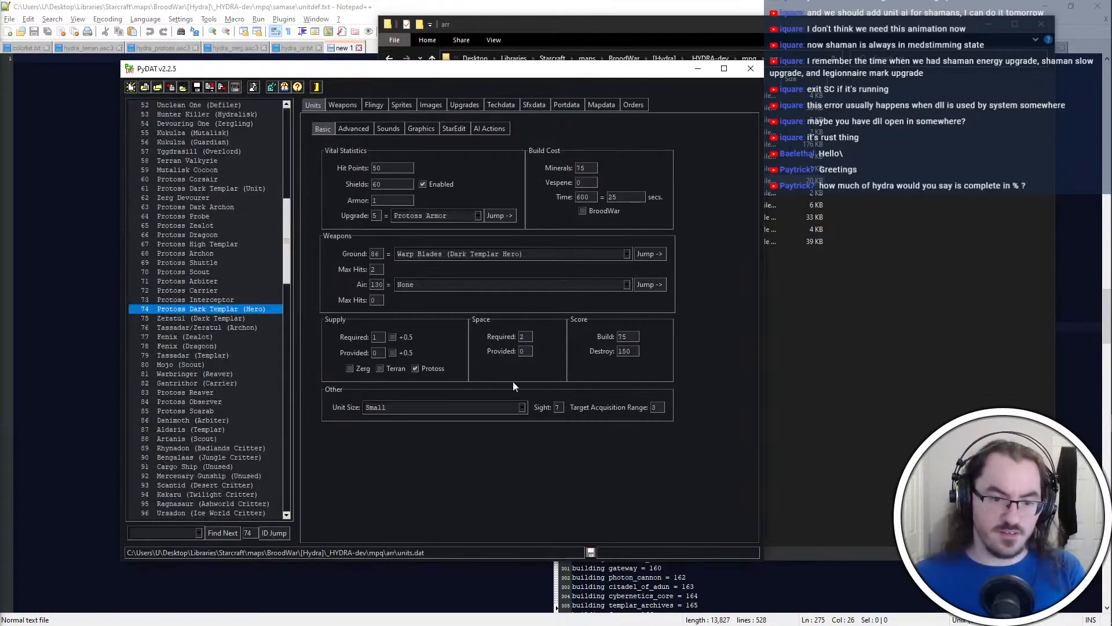
Go to the unit's ground weapon, set its damage amount to 6, save weapons.dat and close the data editor
left_click(650, 254)
left_click_drag(395, 151, 350, 150)
type("6")
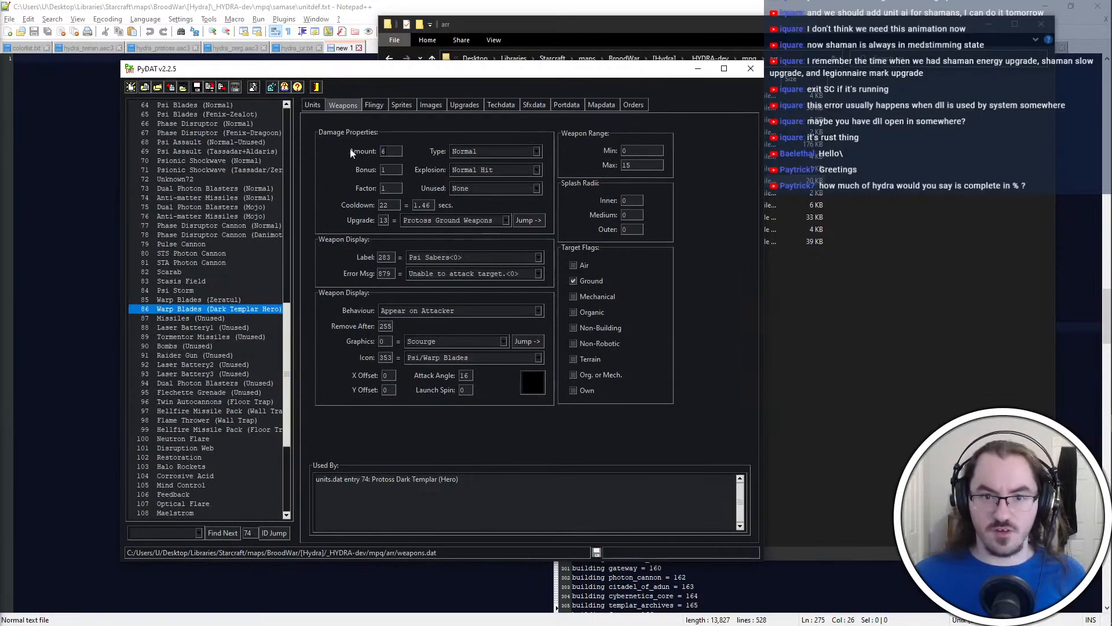
left_click(744, 73)
Launch Visual Studio Code with the techtrees project and close the extra cmd.exe console window
key("alt+Tab")
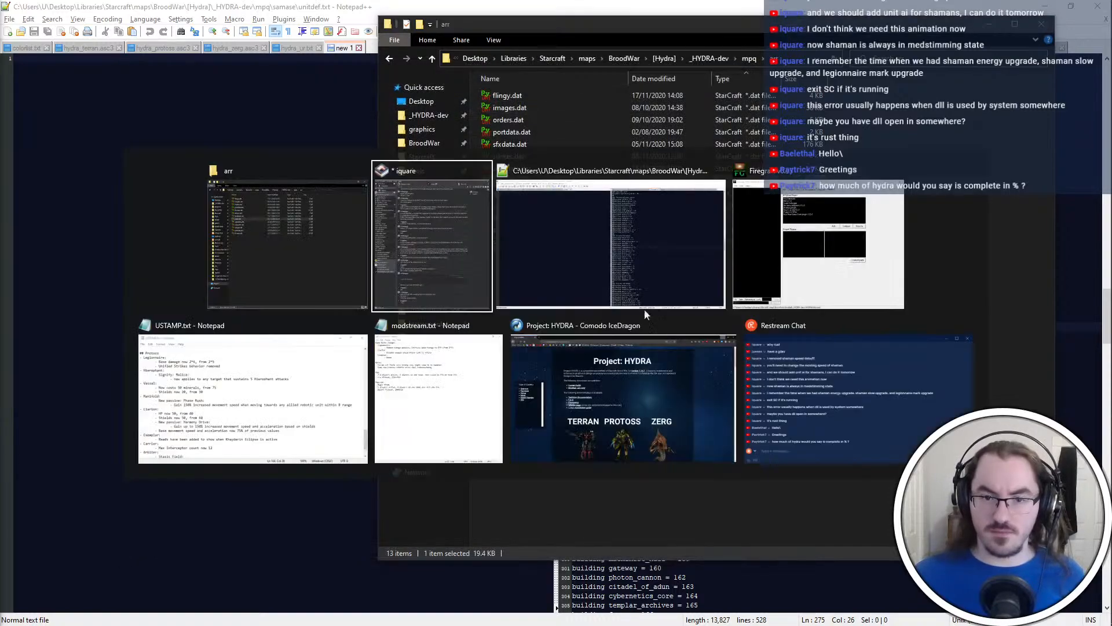
left_click(581, 265)
key("super")
type("cmd")
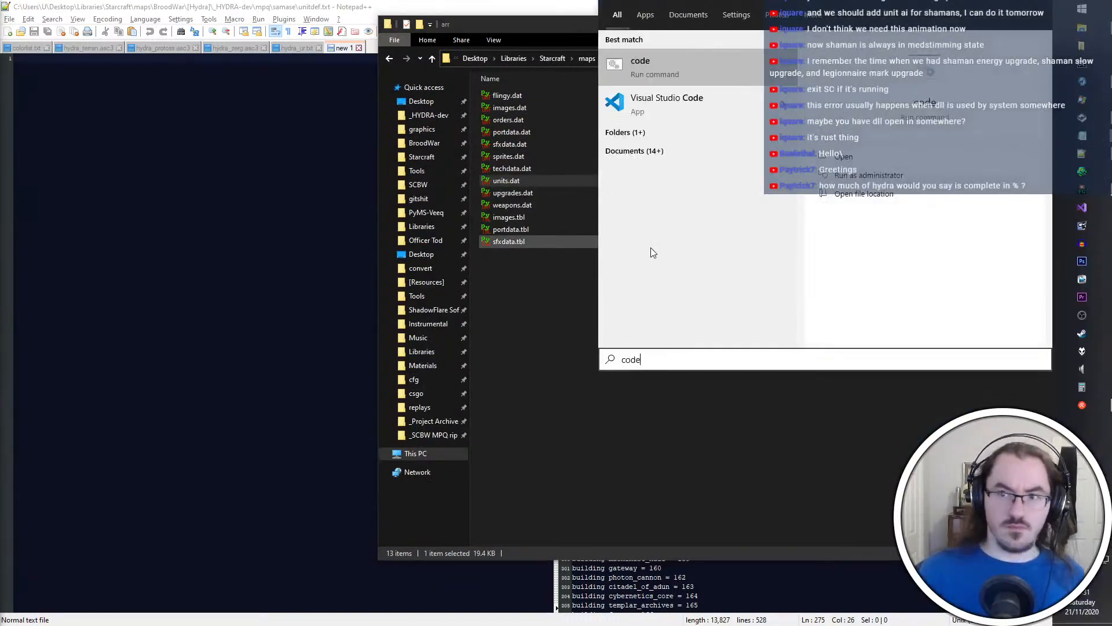
key("Return")
key("alt+Tab")
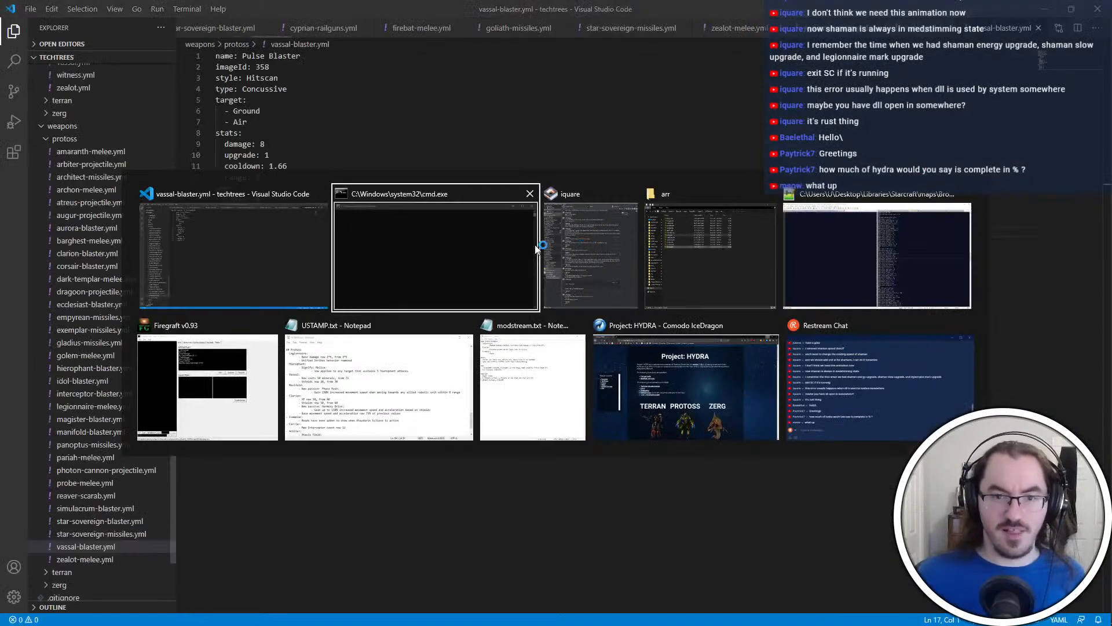
left_click(530, 193)
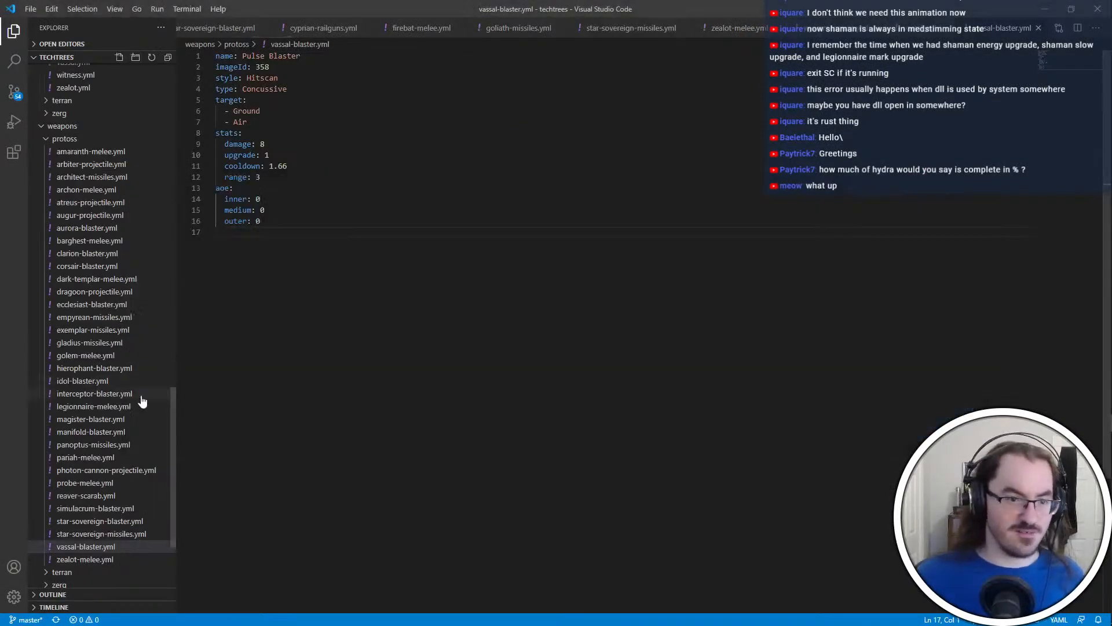
Set the damage in weapons/protoss/legionnaire-melee.yml to 6, save the file and close the code editor
scroll(126, 456, "down", 5)
scroll(114, 426, "up", 3)
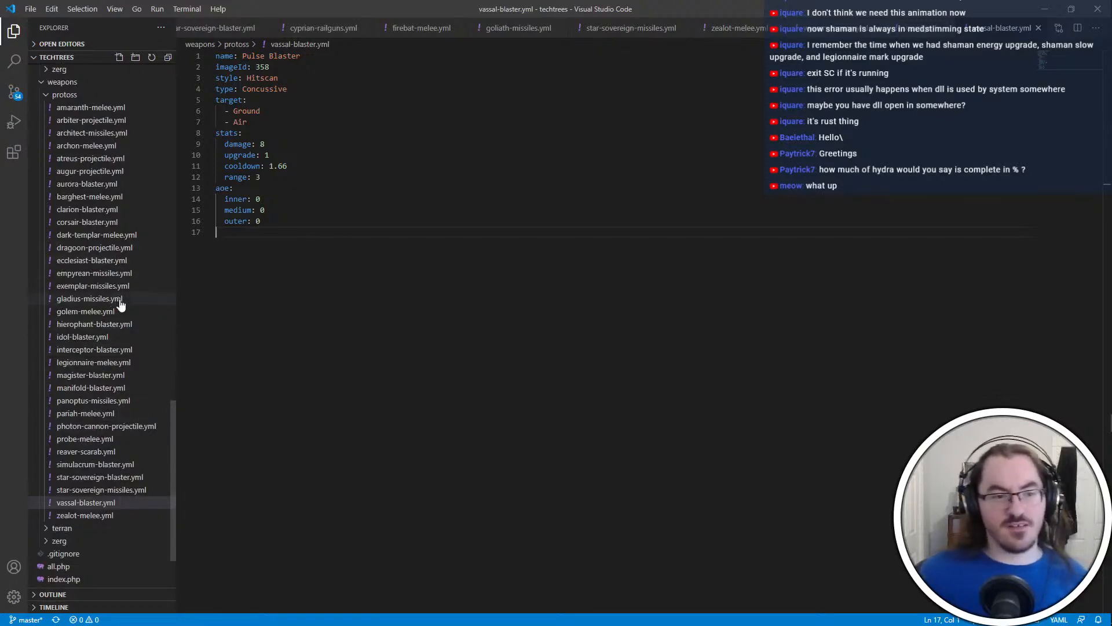
left_click(112, 363)
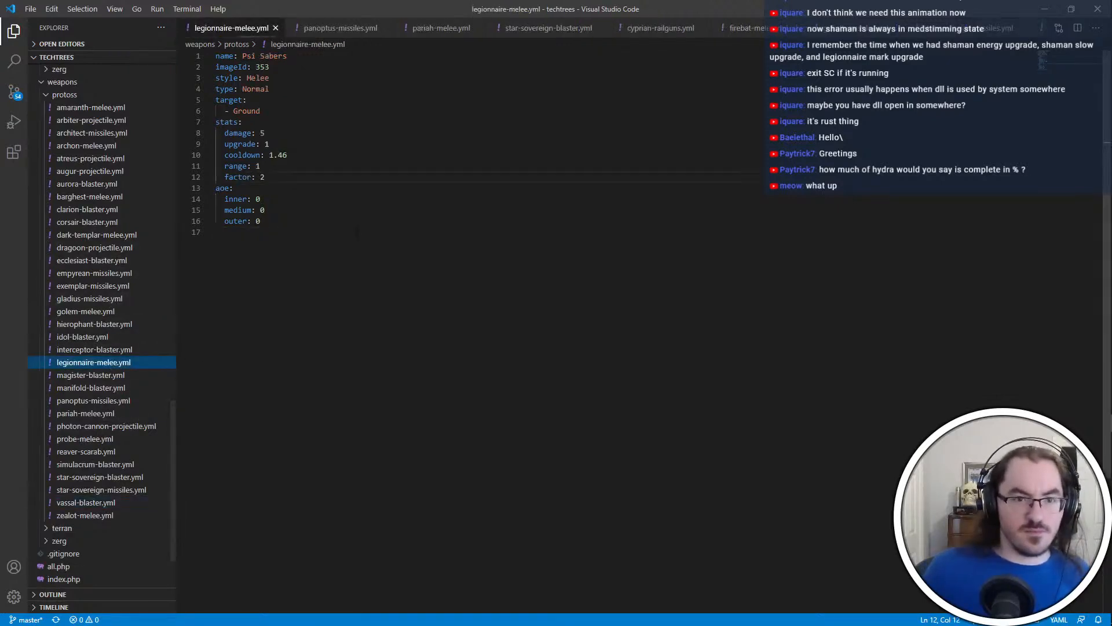
double_click(262, 133)
type("6")
key("ctrl+s")
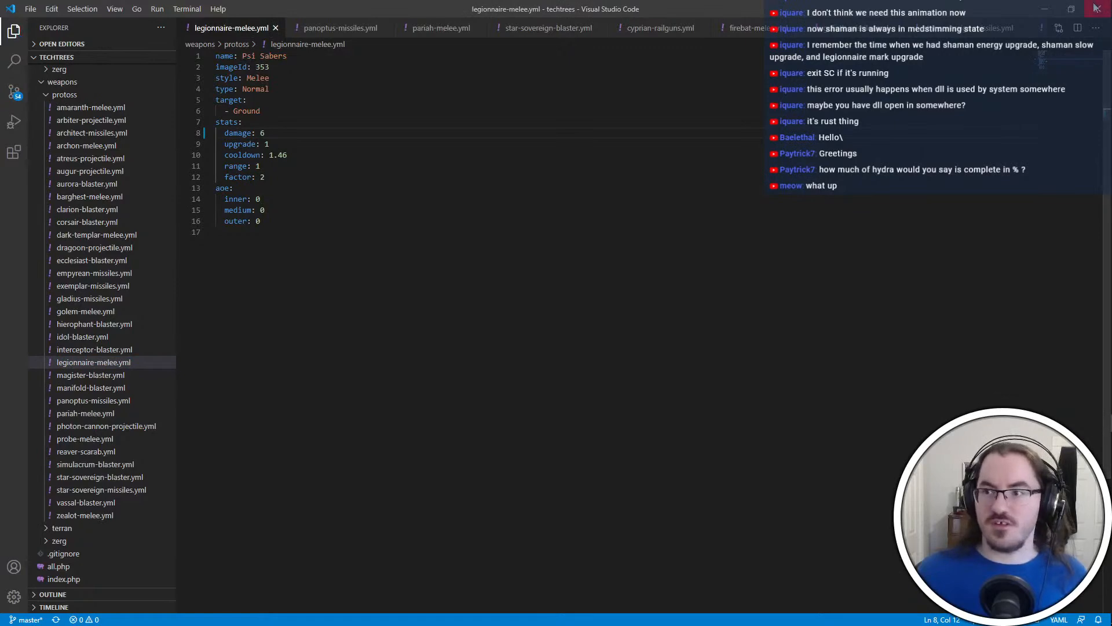
left_click(1095, 8)
Review the uncommitted changes of _HYDRA-dev in the Git client and return to the editing desktop
left_click(717, 322)
key("ctrl+super+Right")
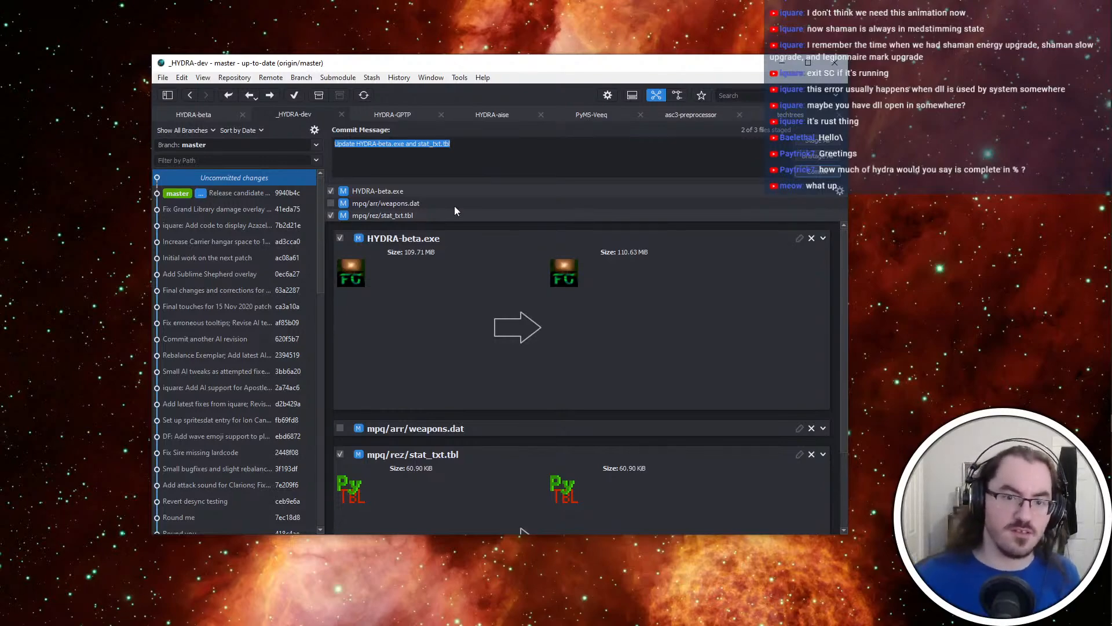
key("ctrl+super+Left")
key("alt+Tab")
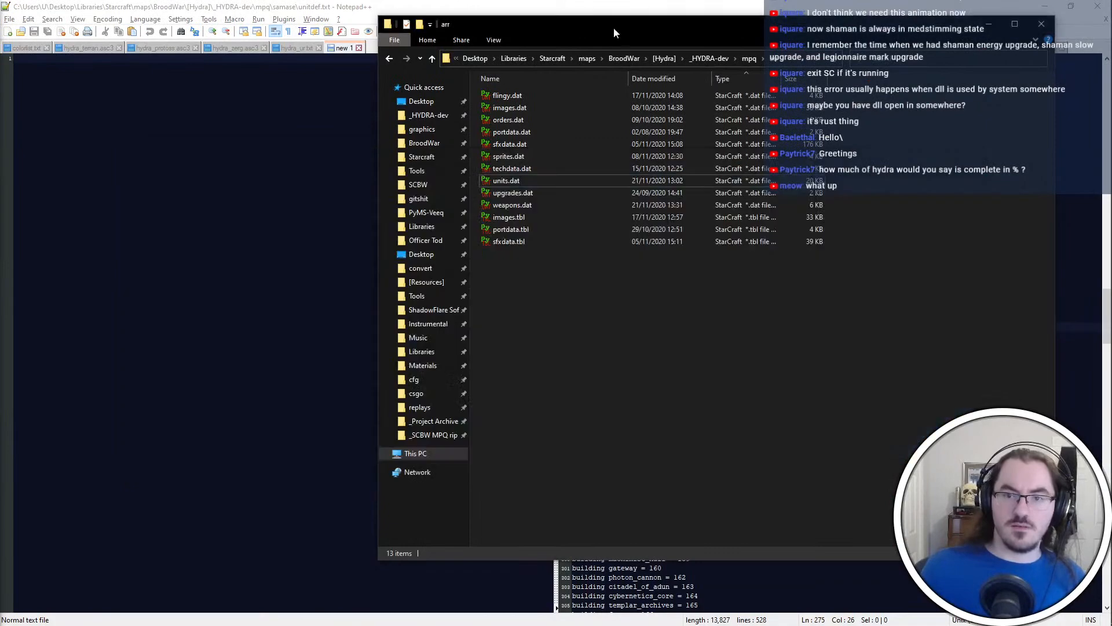
Go up to the _HYDRA-dev folder in File Explorer and open HYDRA-editor.mpq in PyMPQ
key("alt+Tab")
left_click(852, 224)
left_click(921, 73)
left_click(710, 59)
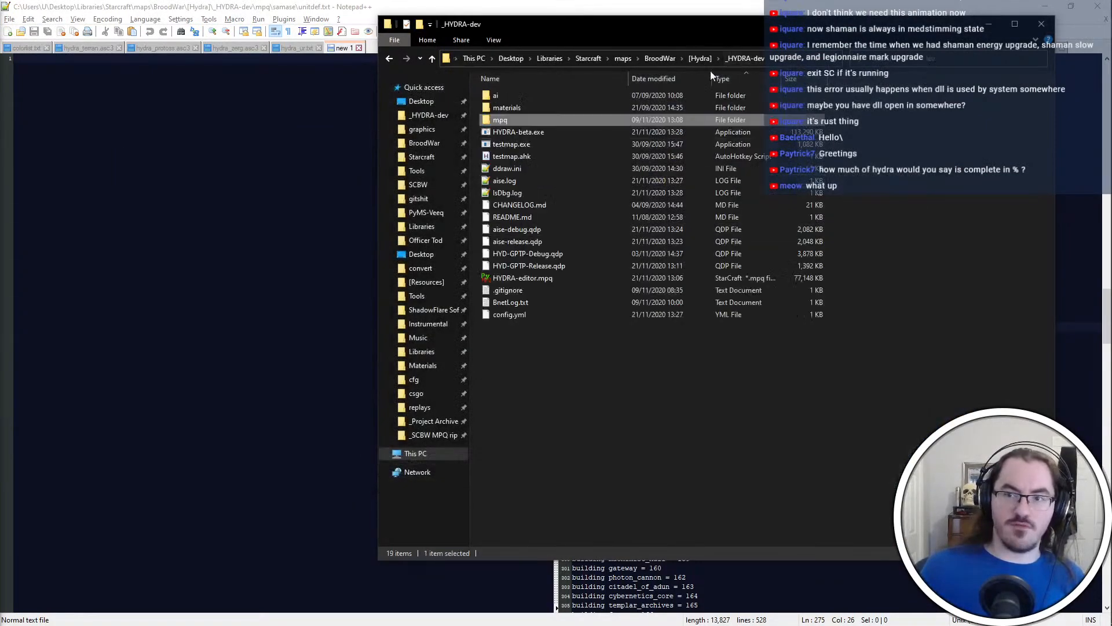
left_click(594, 168)
double_click(582, 278)
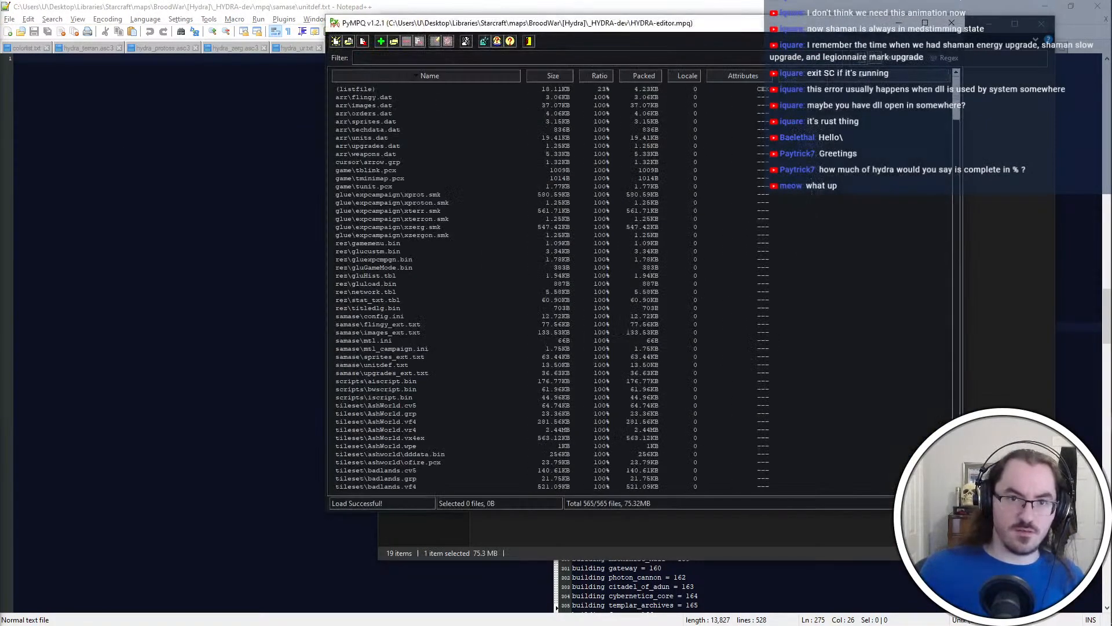
Add weapons.dat and stat_txt.tbl to the HYDRA-editor.mpq archive, using the rez\ folder prefix for stat_txt.tbl
double_click(477, 192)
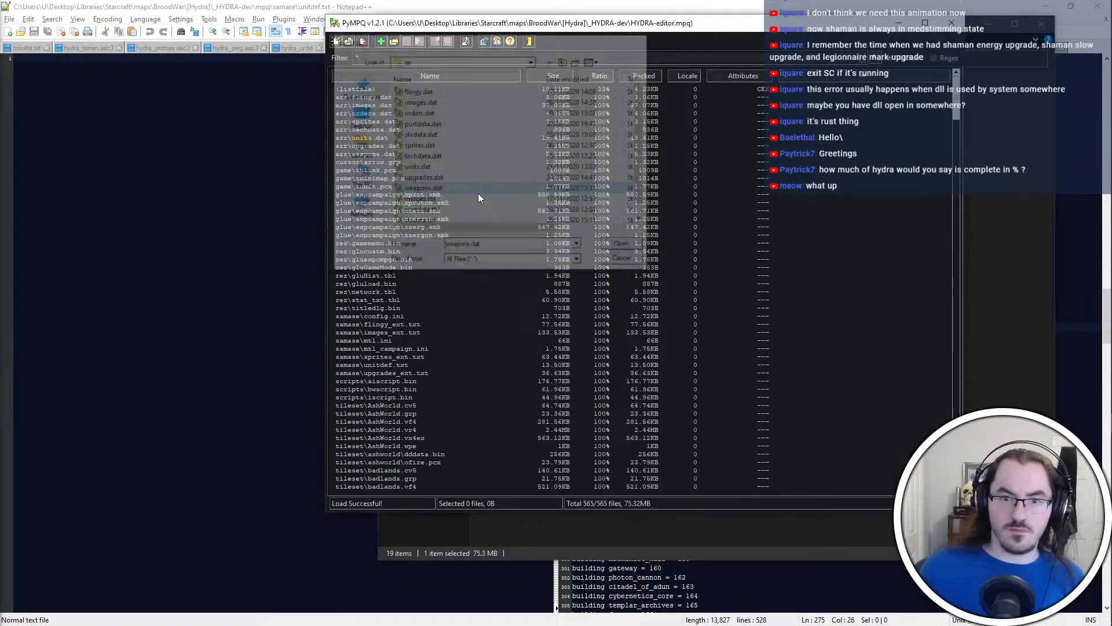
key("Return")
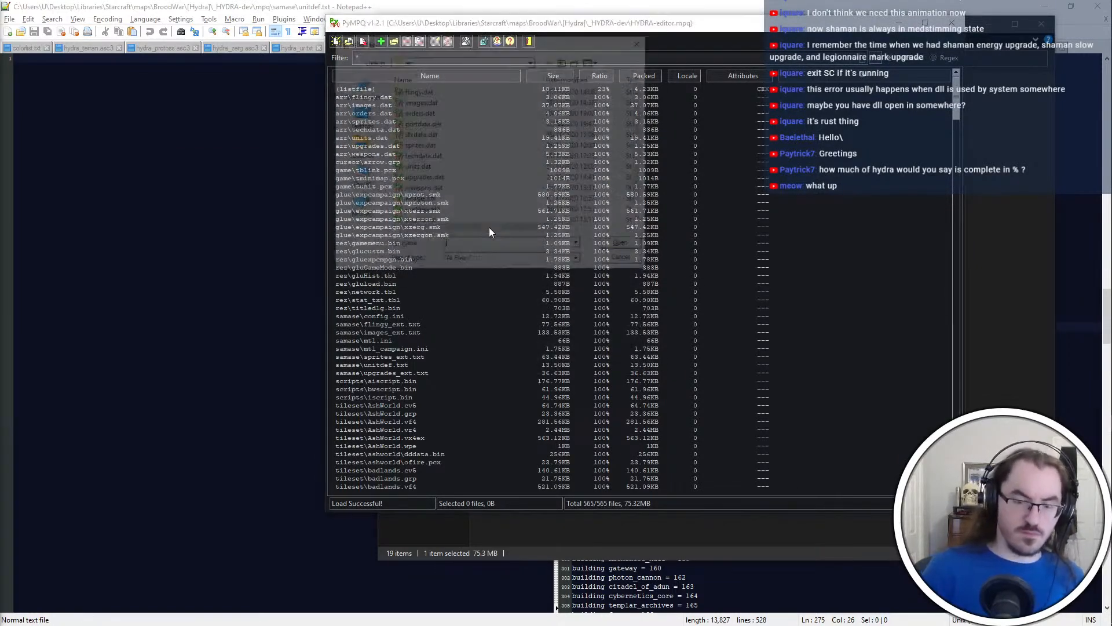
key("BackSpace")
double_click(521, 134)
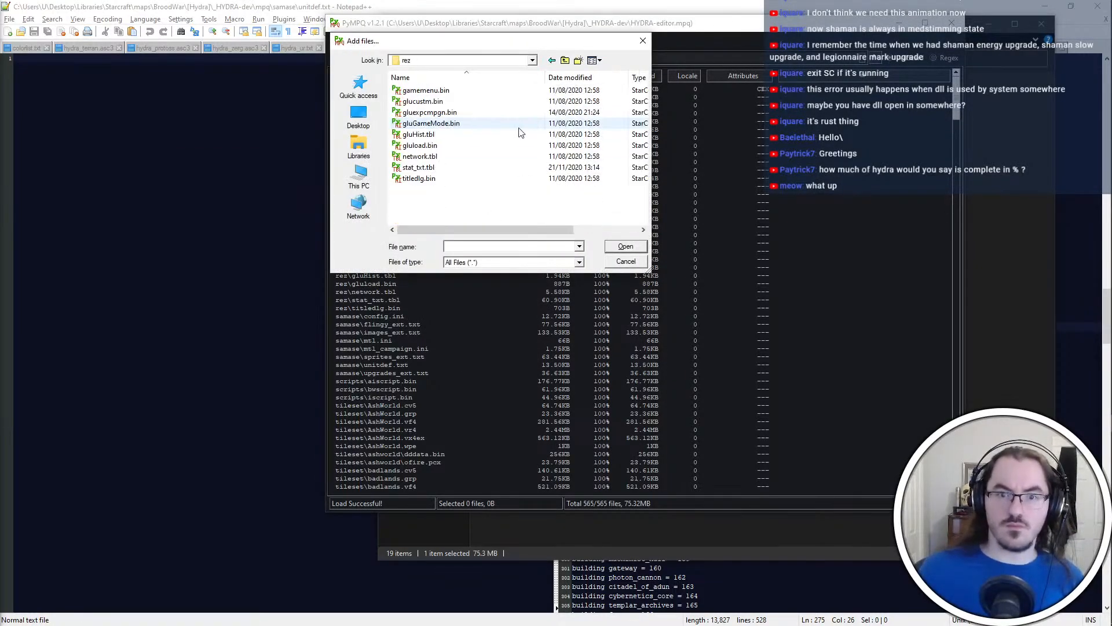
double_click(514, 167)
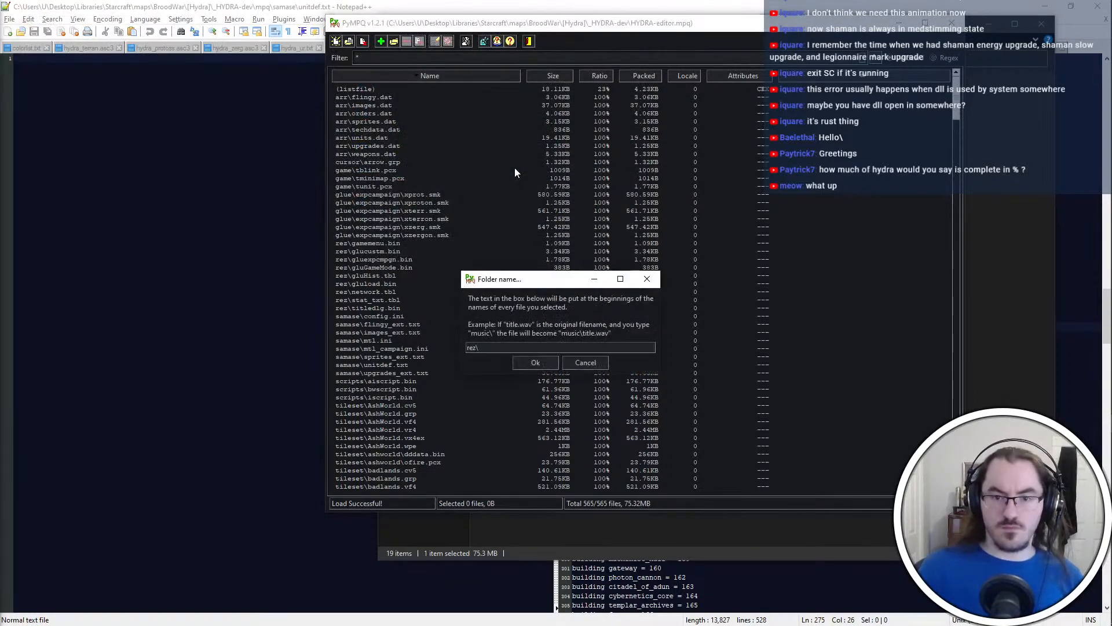
key("Return")
Open HYDRA-beta.exe as an archive, add the updated mod files to it and close PyMPQ
key("ctrl+o")
double_click(597, 116)
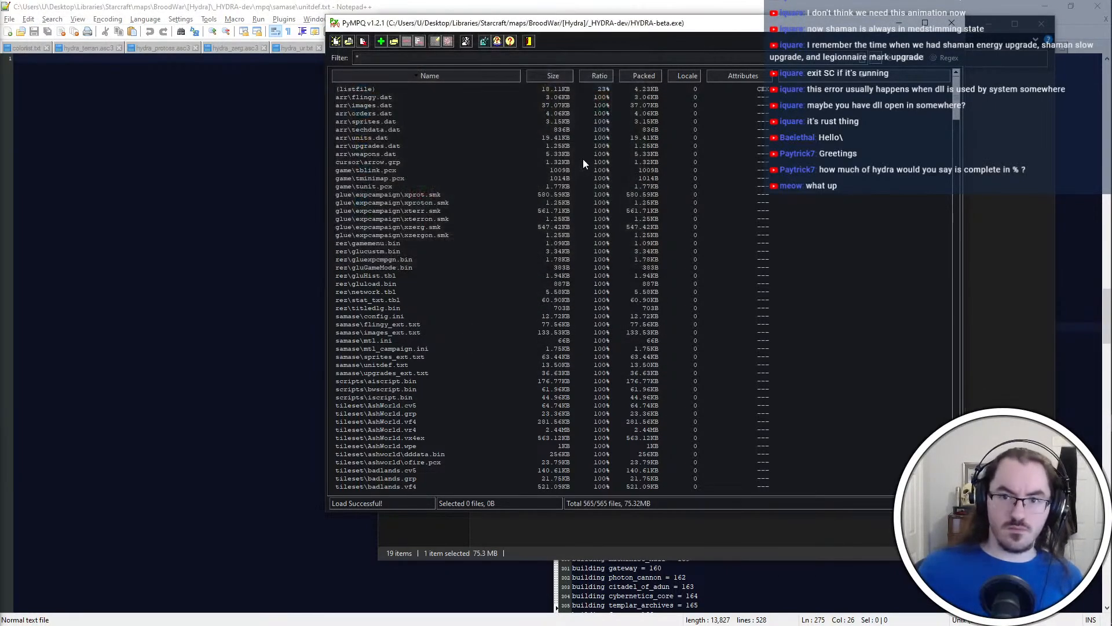
key("Insert")
key("Return")
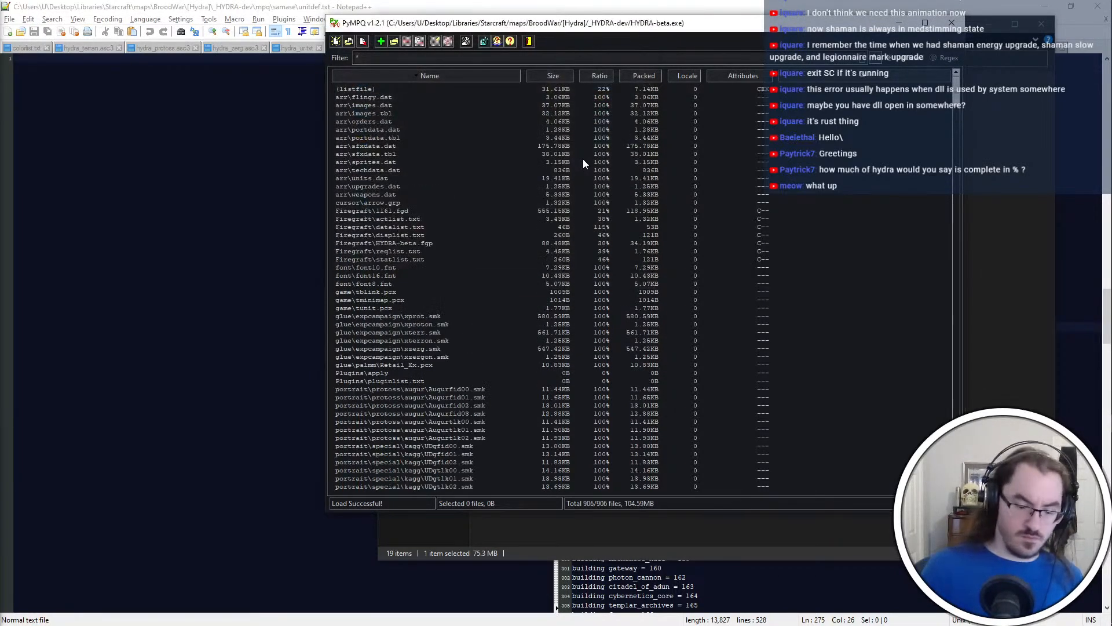
left_click(952, 23)
Refresh _HYDRA-dev's changes in the Git client, return to the editing desktop and minimize the unitdef.txt editor window
key("ctrl+super+Right")
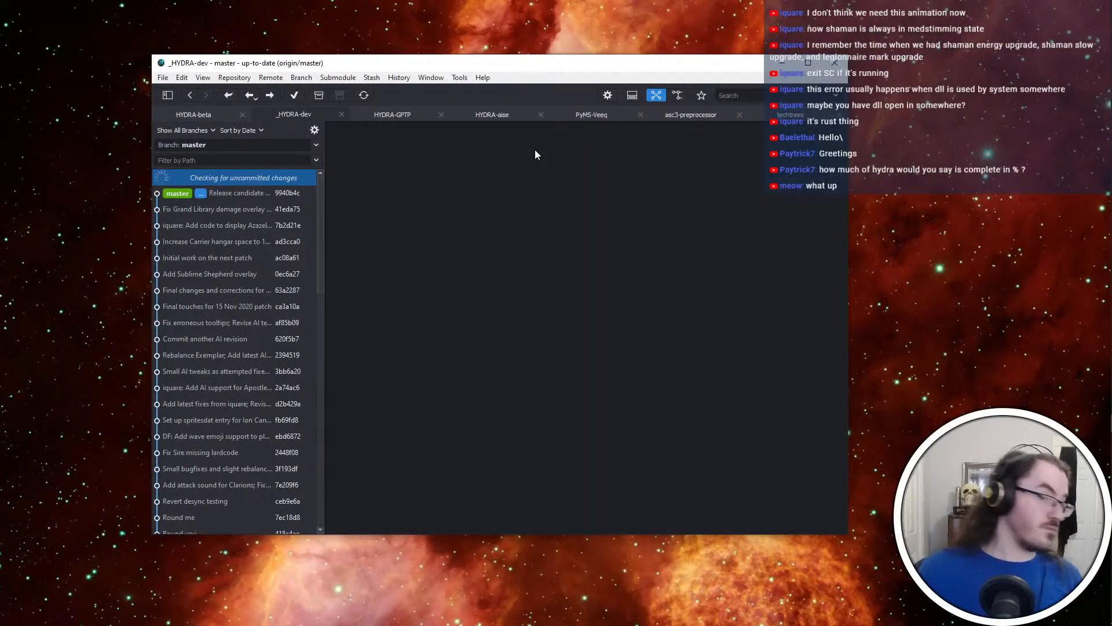
key("ctrl+super+Left")
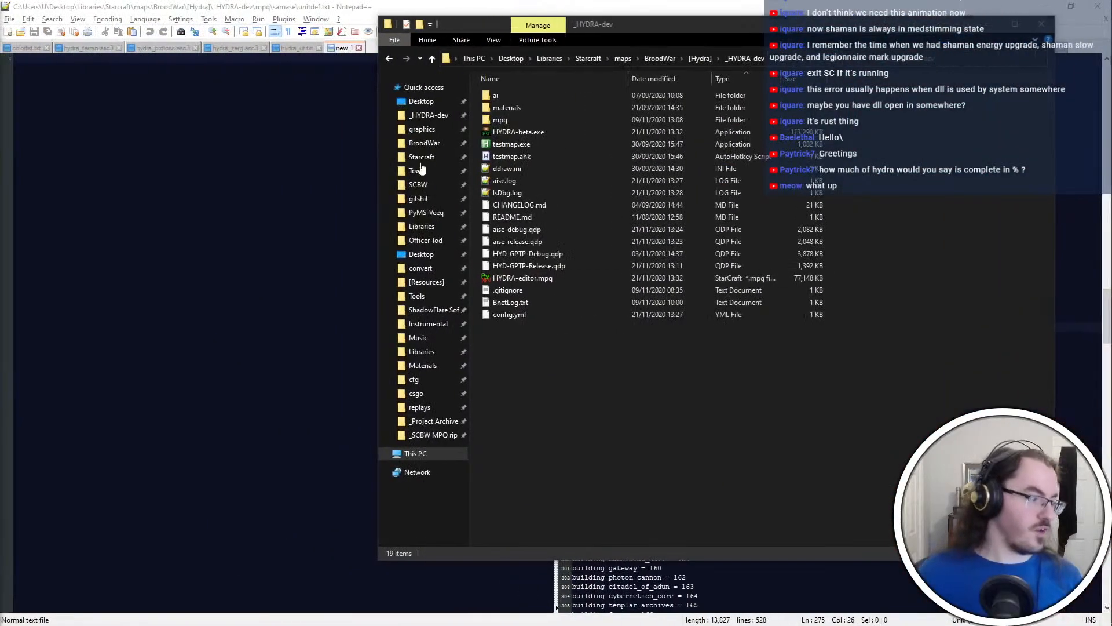
left_click(591, 346)
left_click(818, 4)
left_click(869, 150)
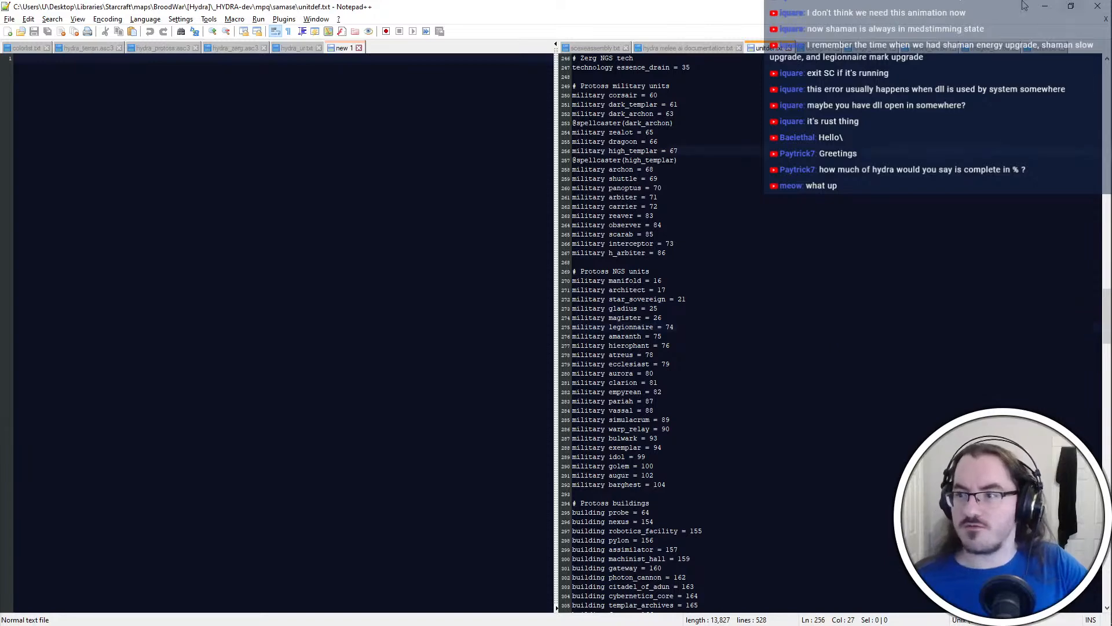
left_click(1045, 5)
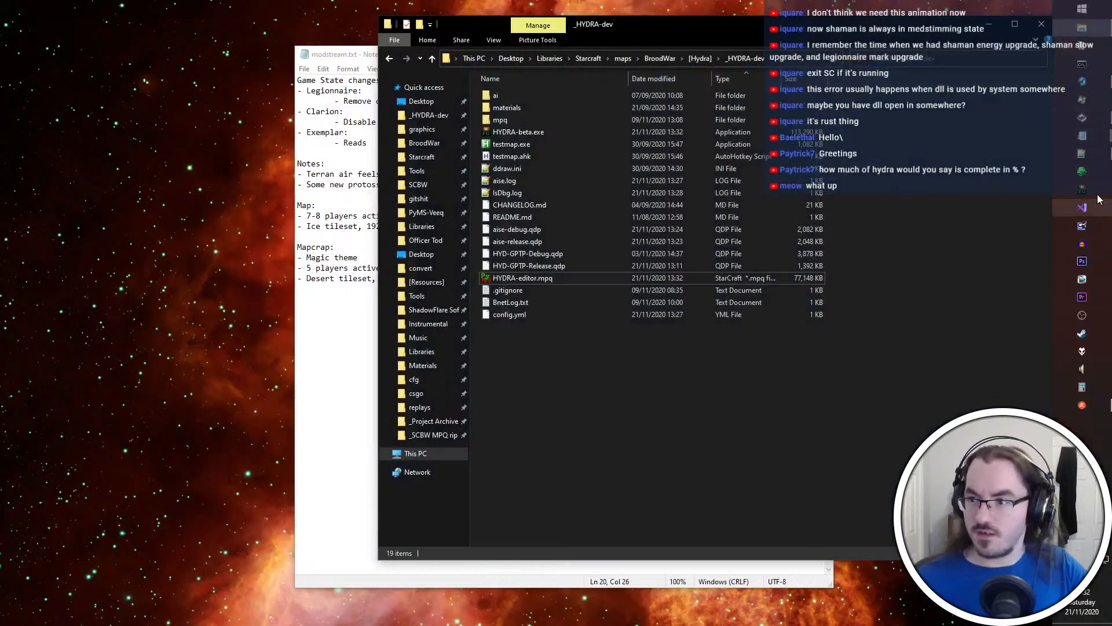
Open HYDRA-beta.exe in Firegraft and remove the Aise New Game State plugin 3.25.0 from its MPQDraft plugins
left_click(1098, 199)
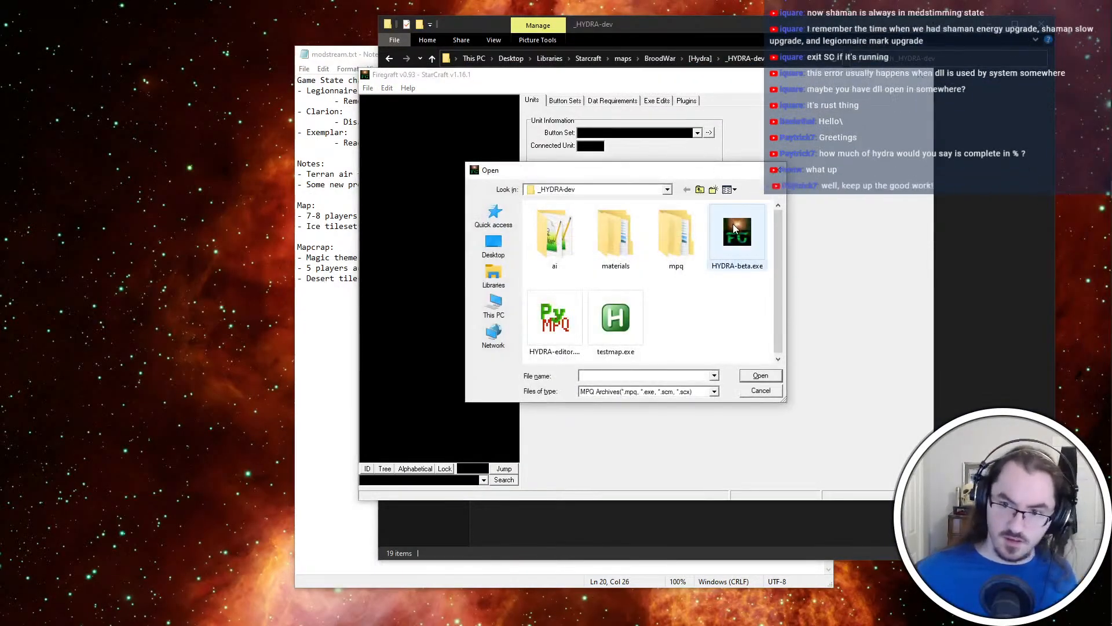
double_click(734, 228)
left_click(687, 100)
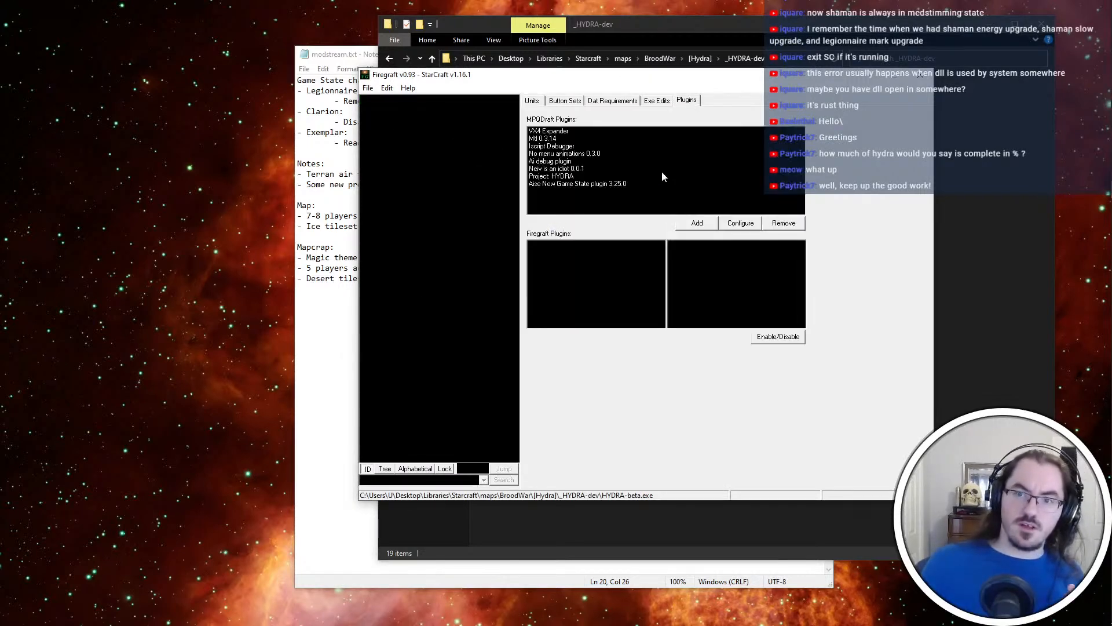
left_click(663, 176)
left_click(663, 184)
left_click(784, 223)
Start adding an MPQDraft plugin and bring up the file chooser on the _HYDRA-dev folder
left_click(698, 224)
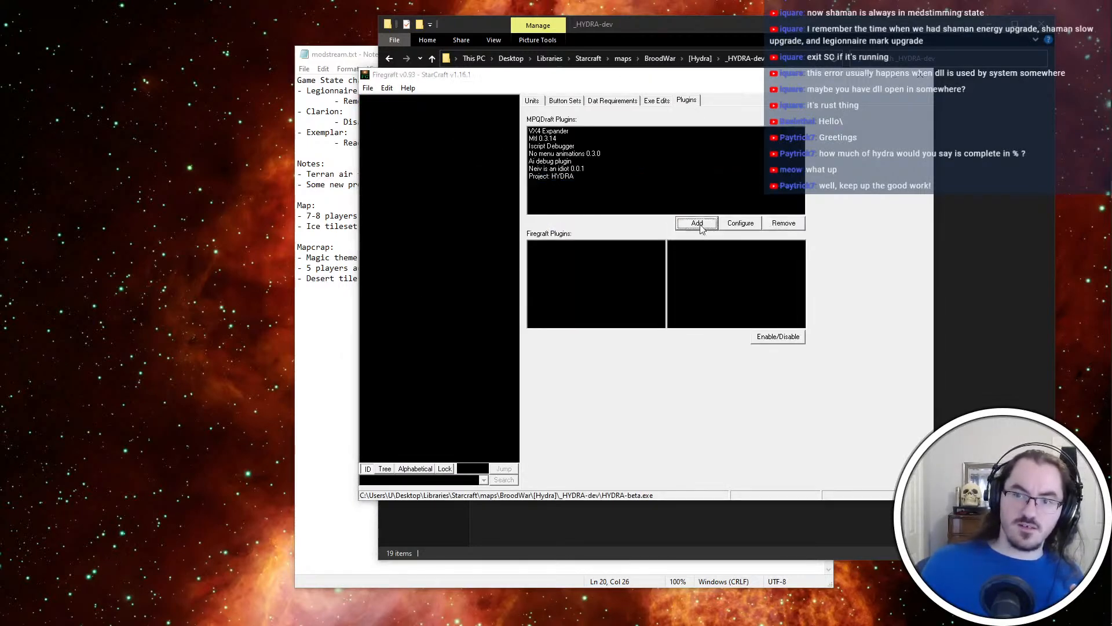
left_click(941, 294)
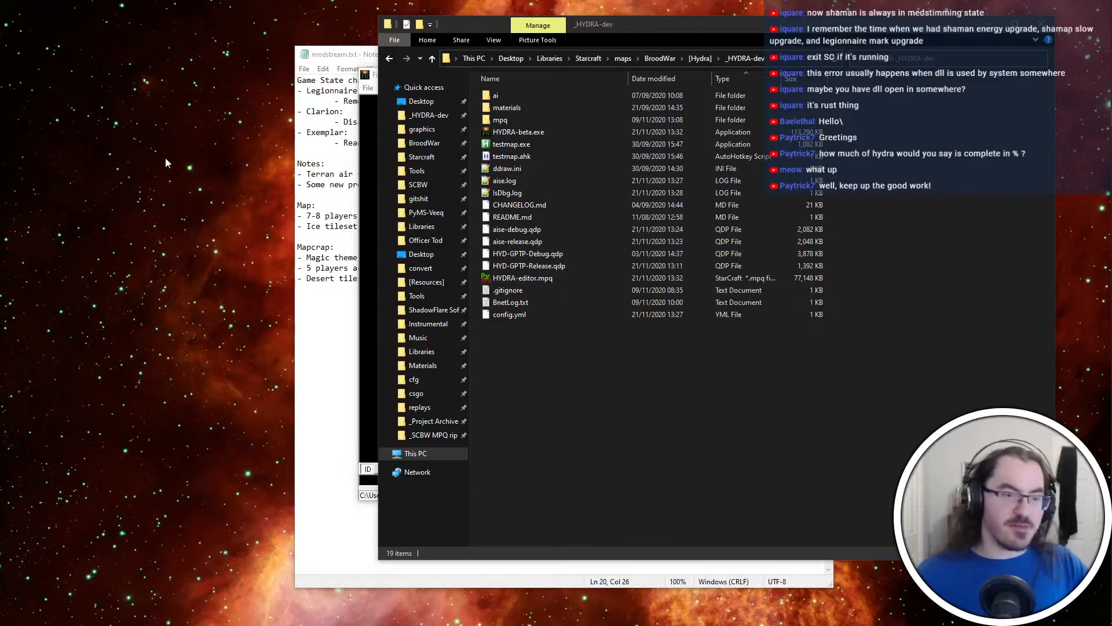
left_click(359, 85)
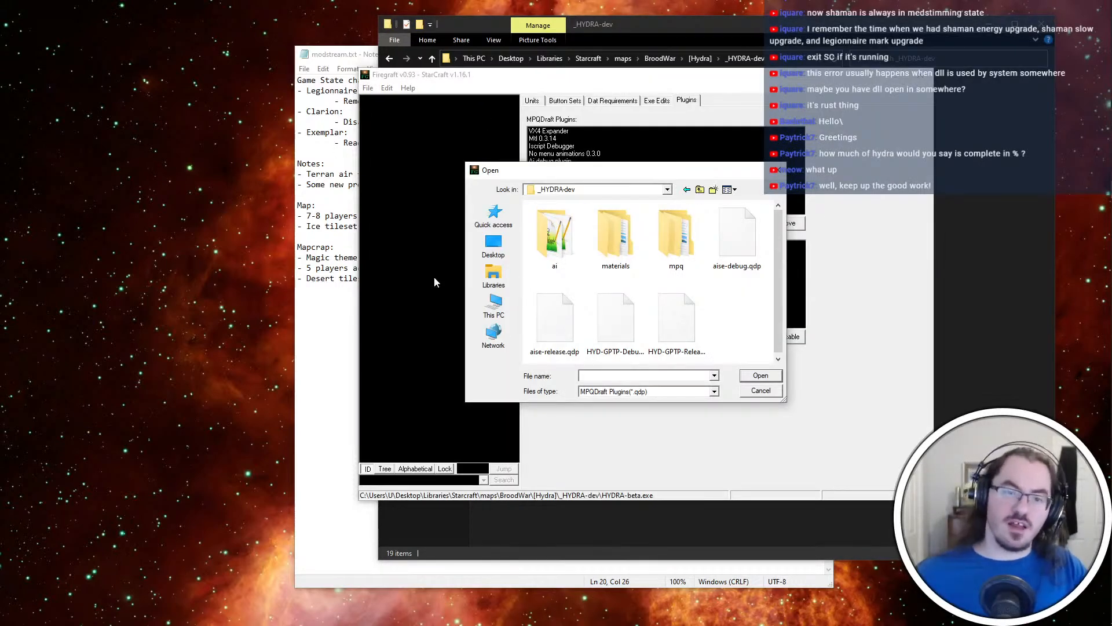
Delete the Legionnaire entry and its damage note from the Game State changes in modstream.txt
left_click(344, 296)
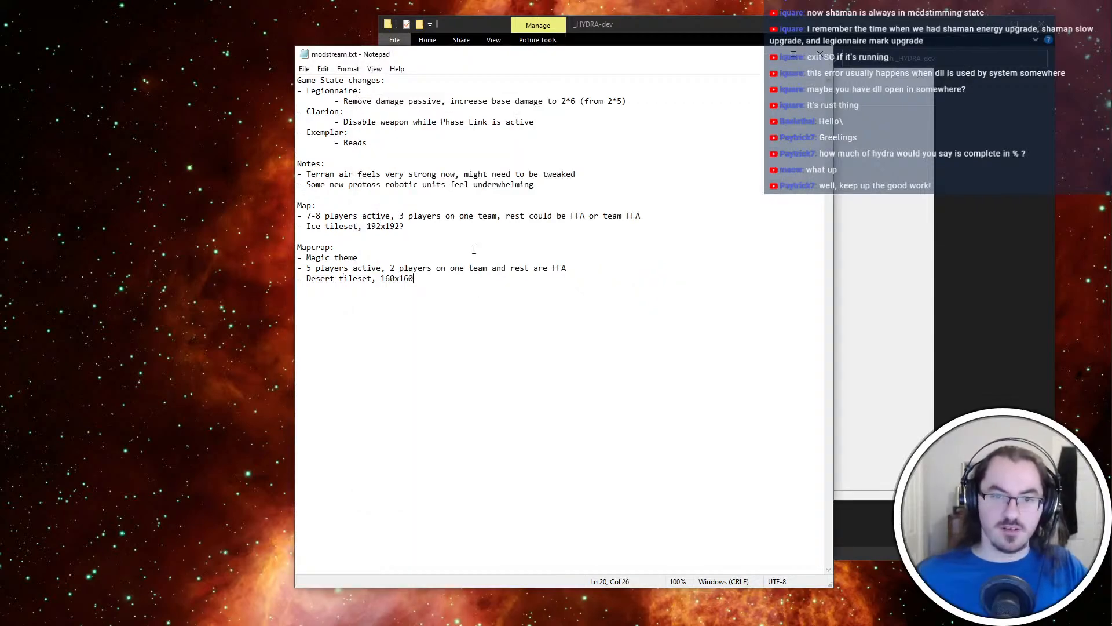
left_click(406, 123)
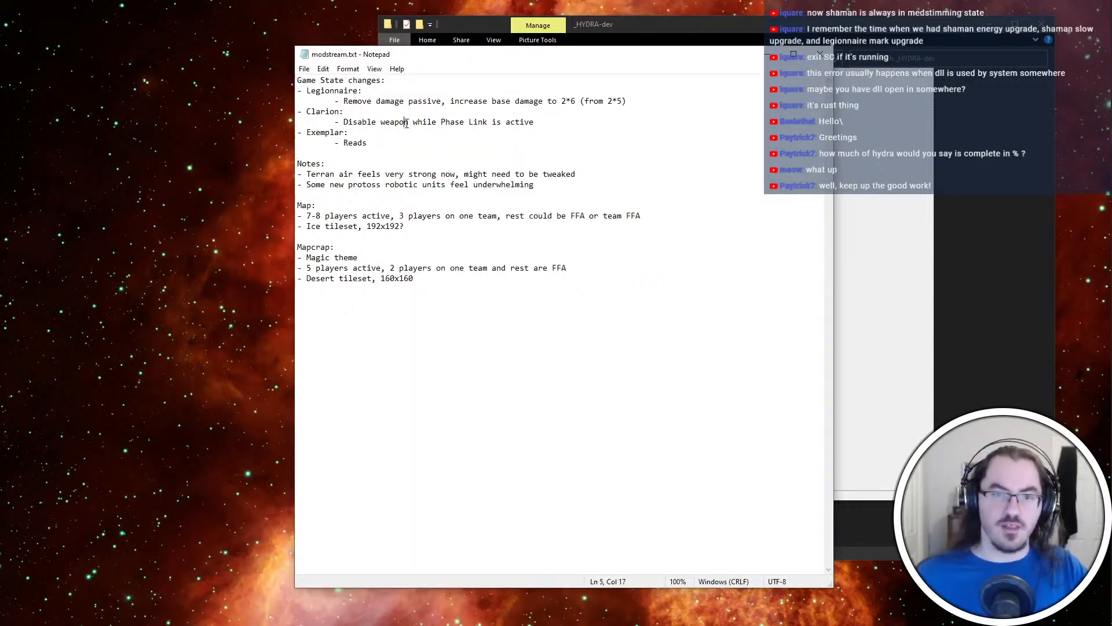
left_click(544, 114)
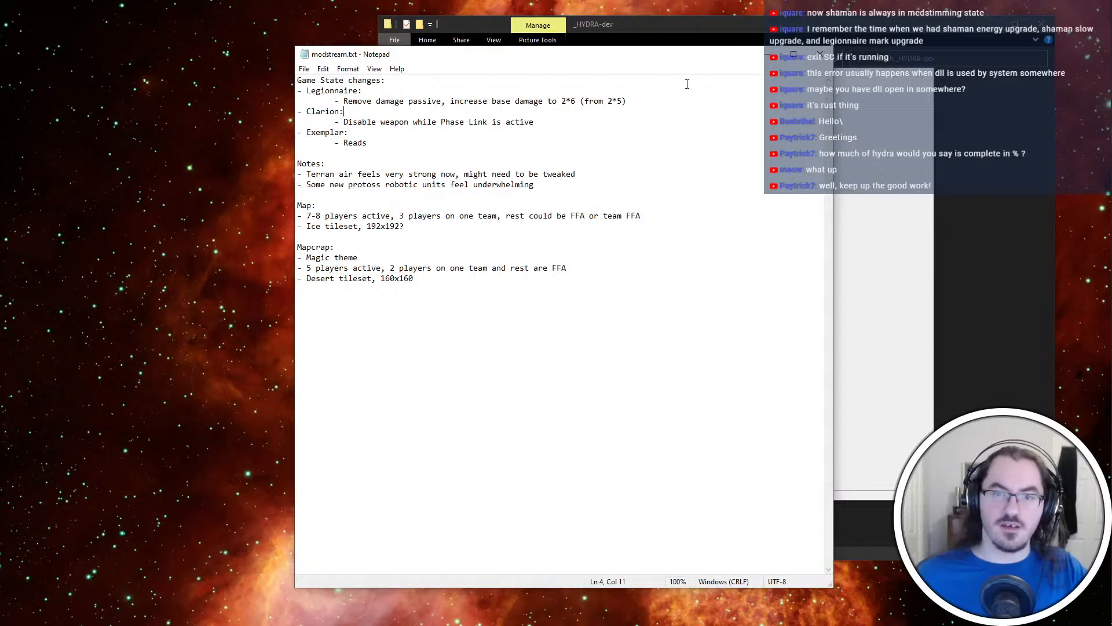
left_click_drag(687, 84, 687, 102)
key("Delete")
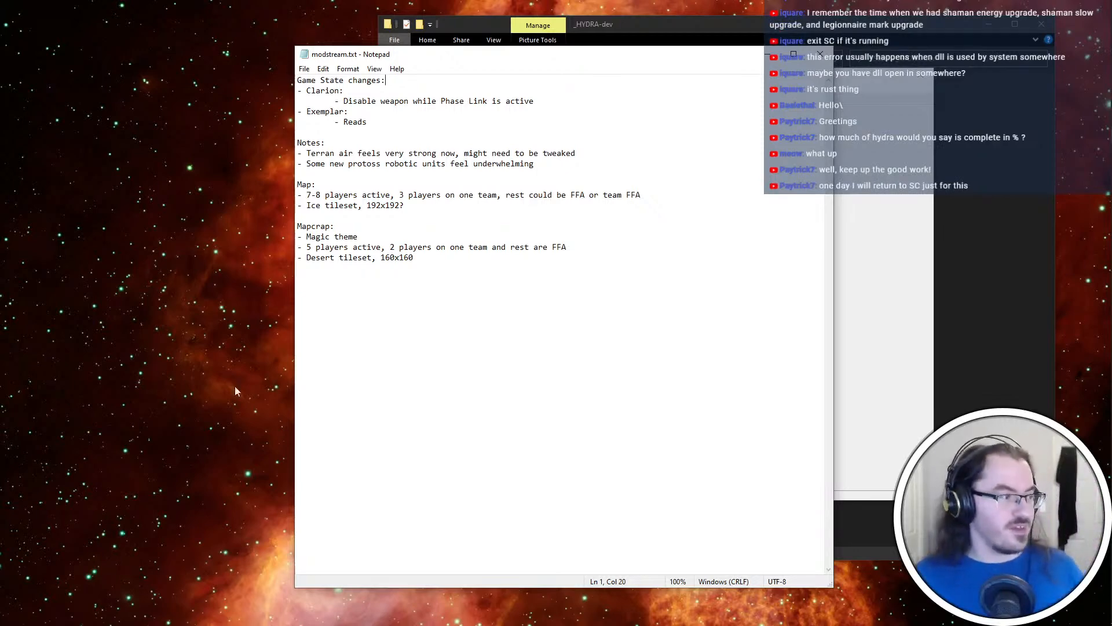
left_click(479, 217)
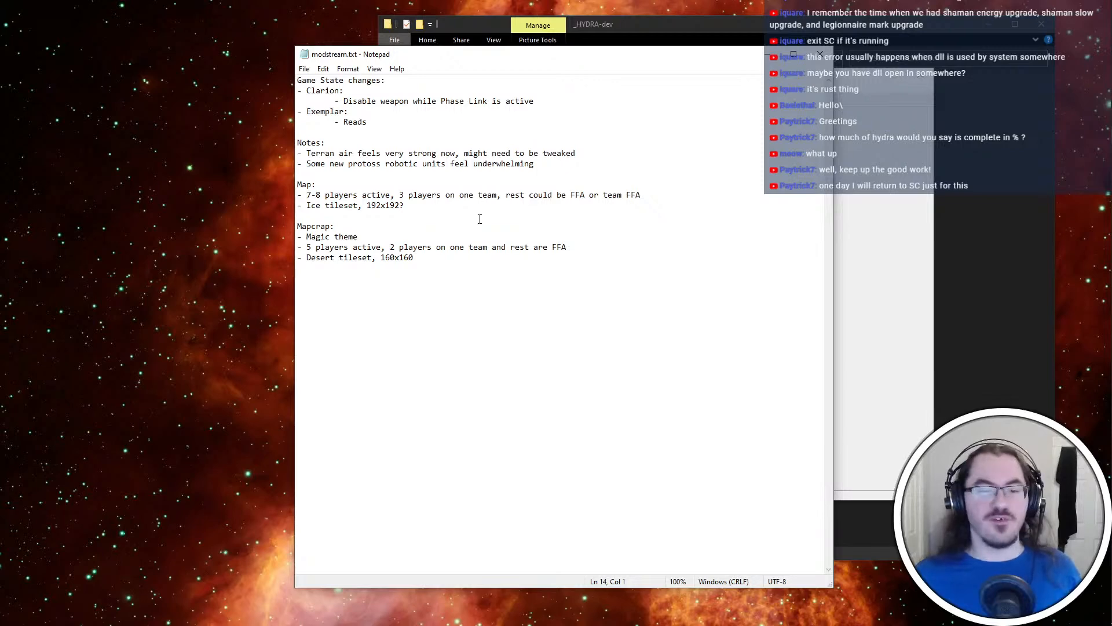
left_click(479, 165)
left_click(479, 172)
left_click(485, 132)
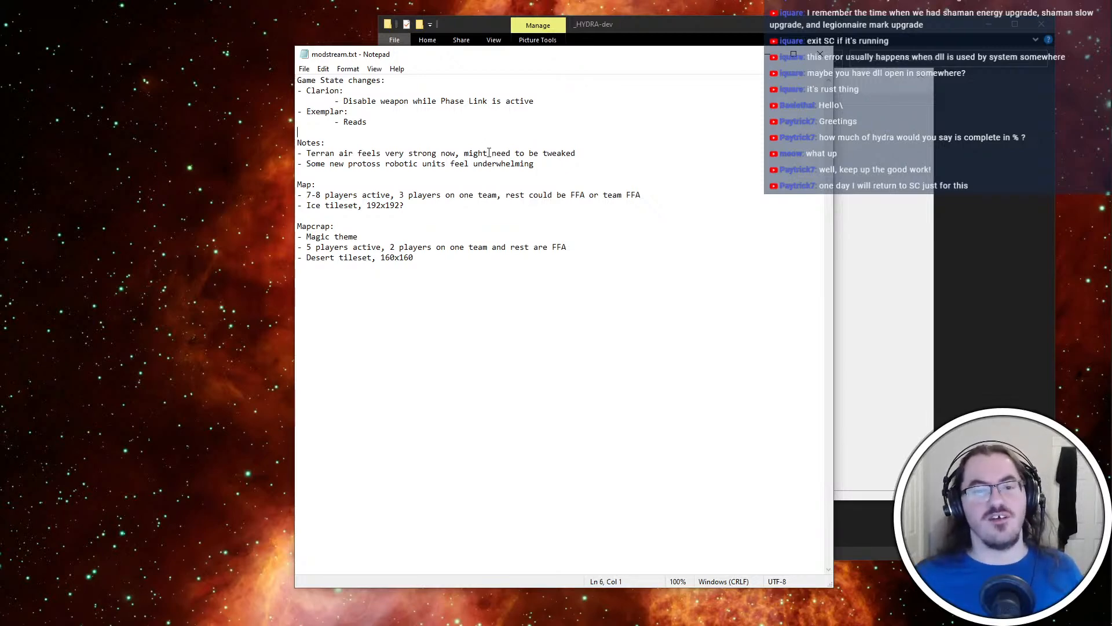
left_click(591, 104)
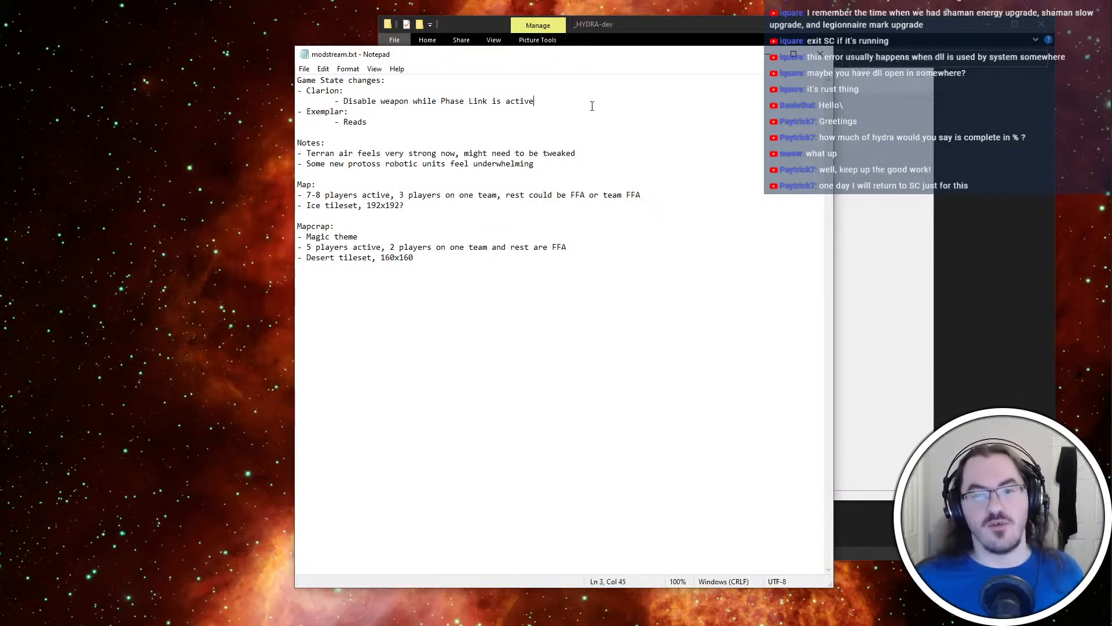
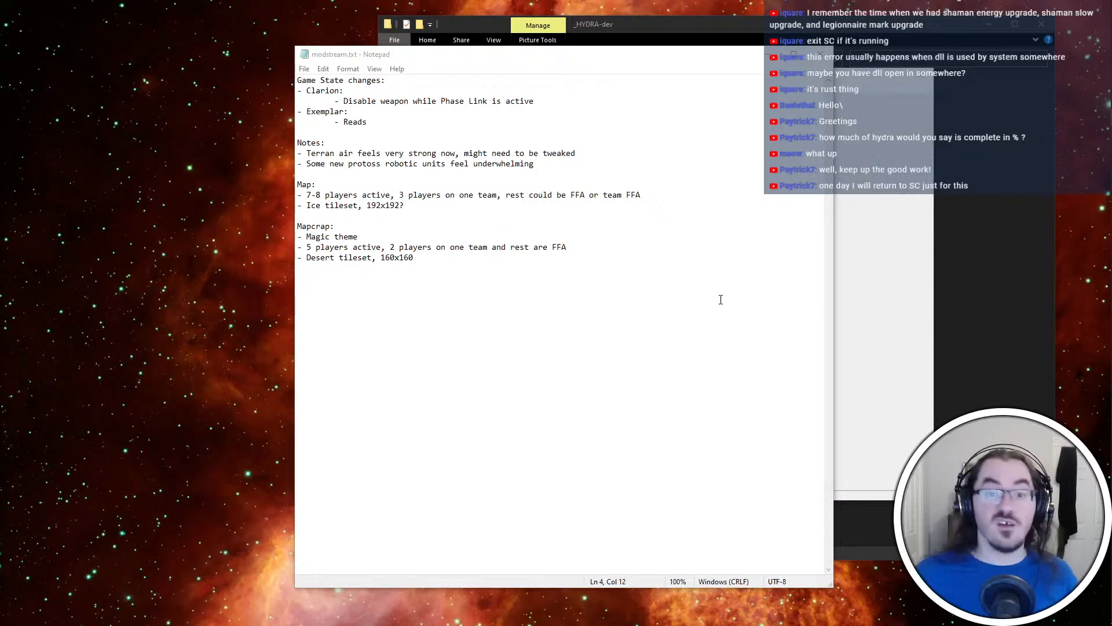
Launch the ScmDraft 2 map editor with the HYDRA profile
left_click(545, 483)
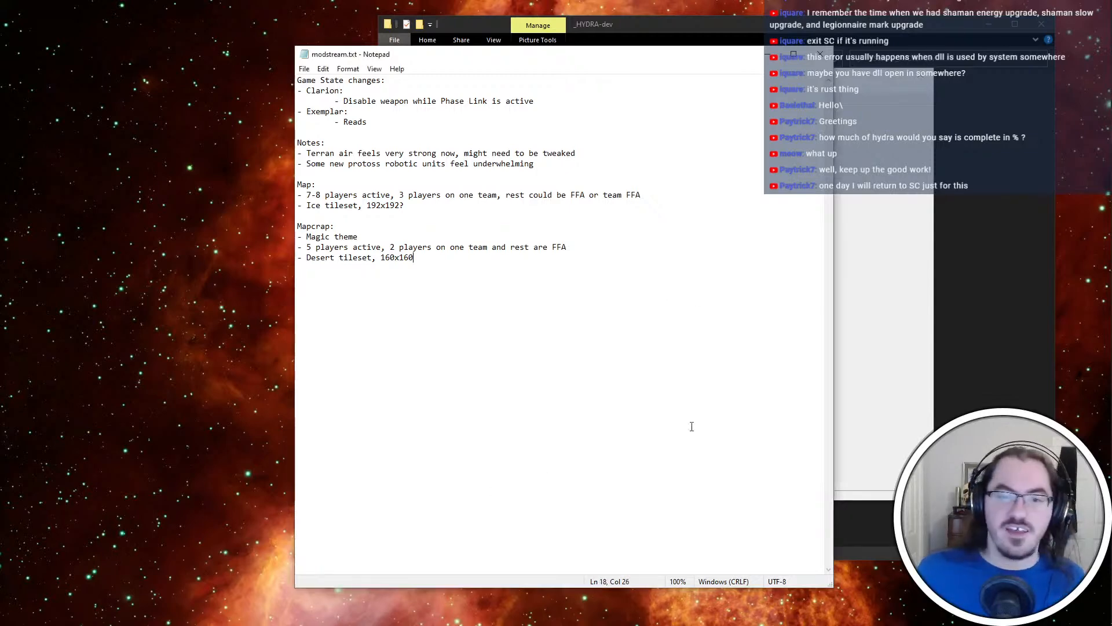
left_click(919, 283)
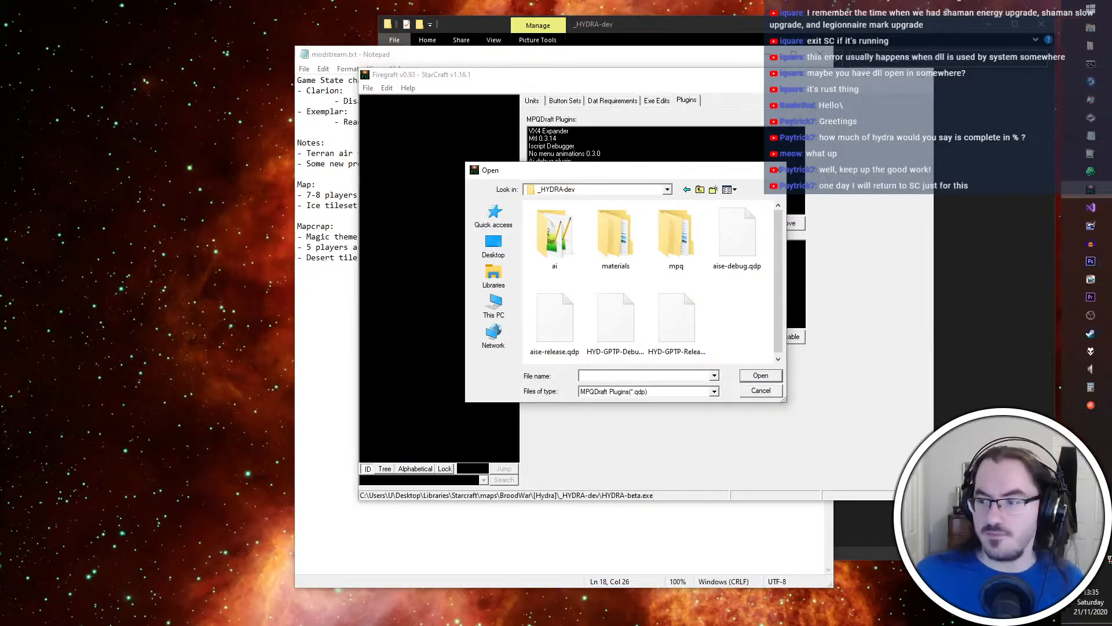
left_click(1082, 171)
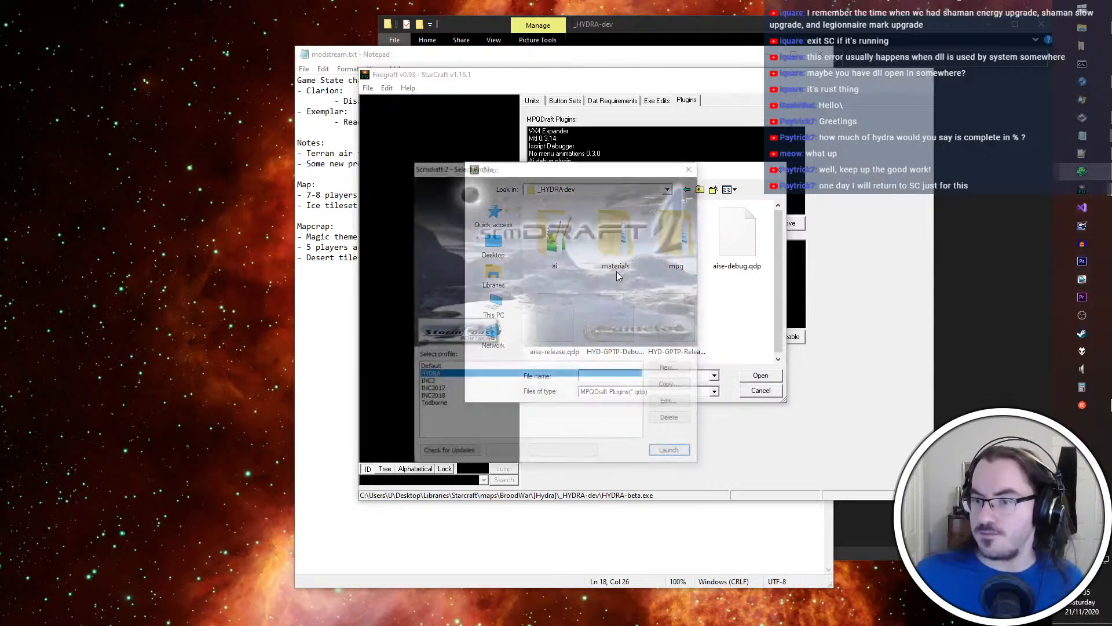
key("Return")
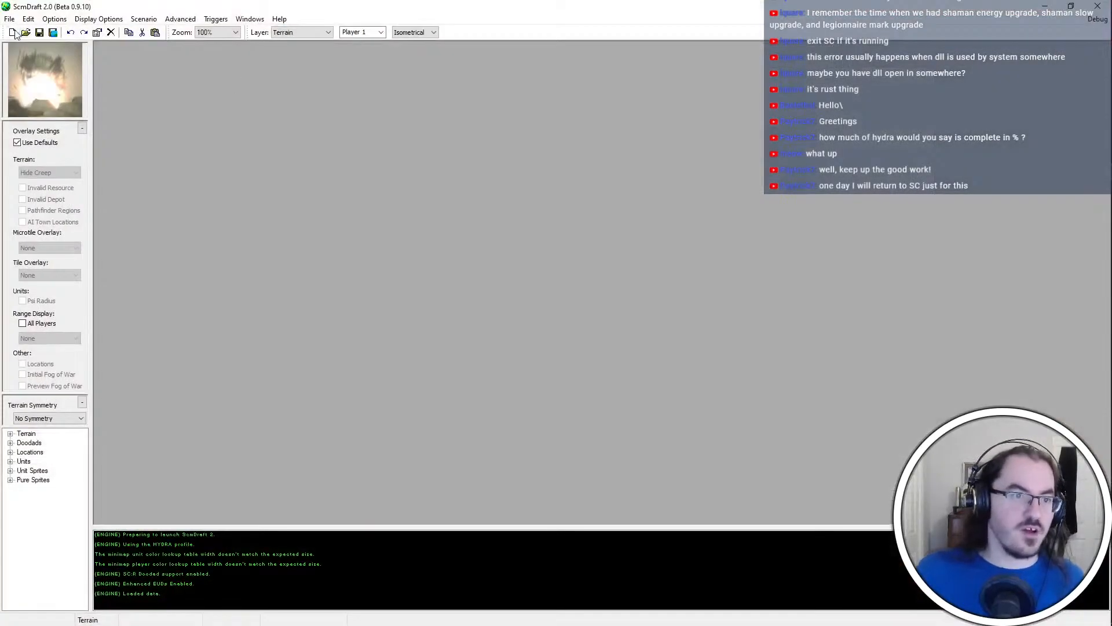
Create a new 160 by 160 map with the Desert World tileset and Dirt as its base terrain
left_click(13, 32)
double_click(524, 215)
type("160")
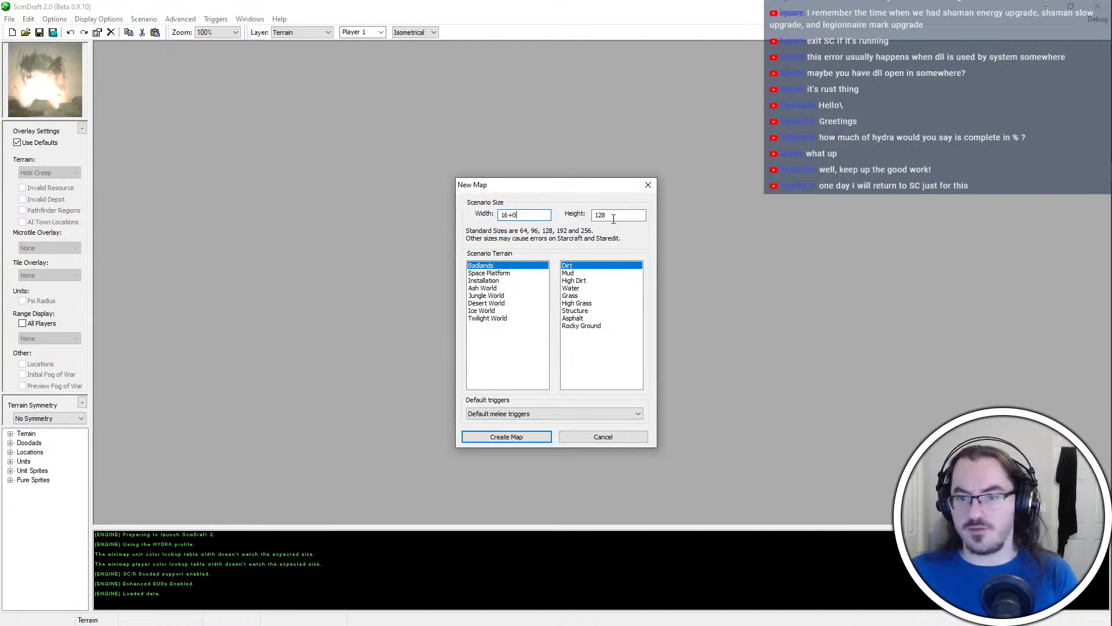
double_click(597, 215)
type("160")
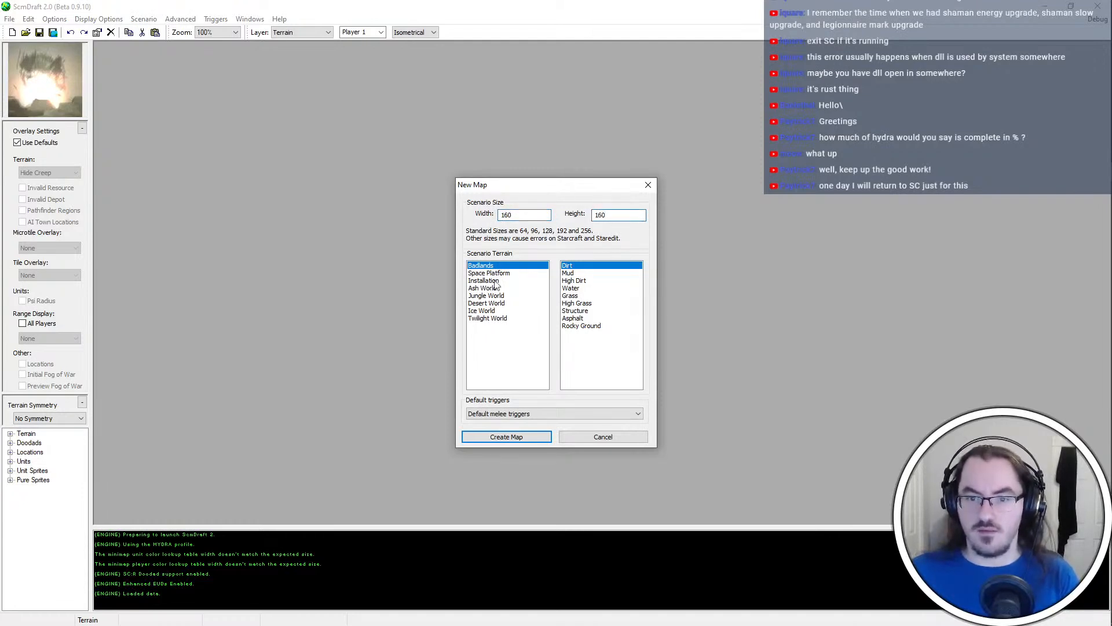
left_click(498, 296)
left_click(510, 311)
left_click(509, 303)
left_click(602, 280)
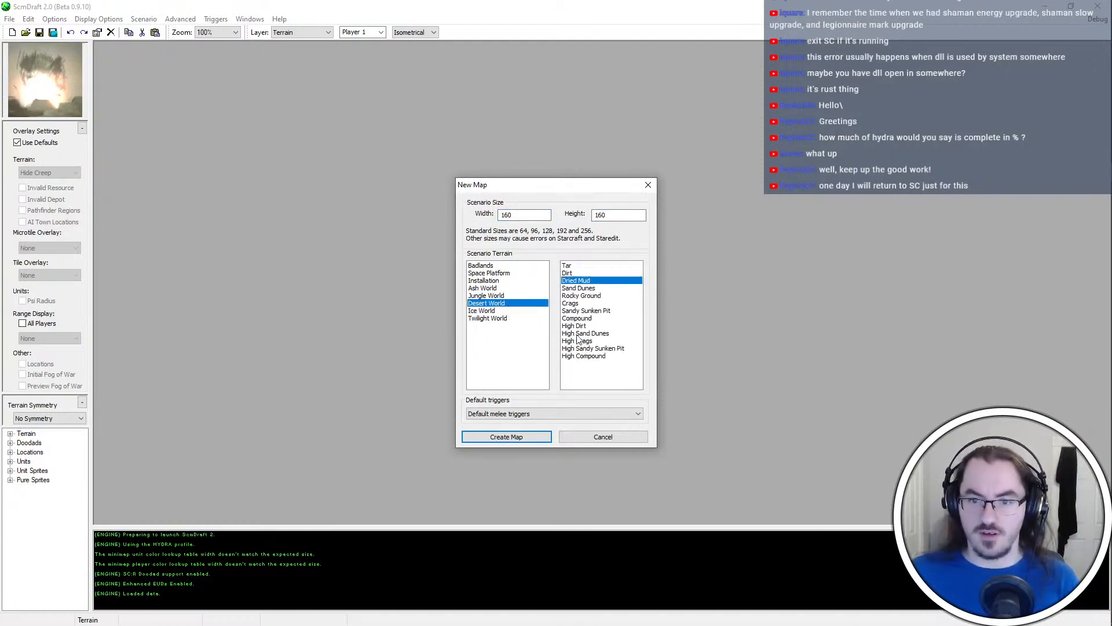
left_click(582, 272)
left_click(512, 437)
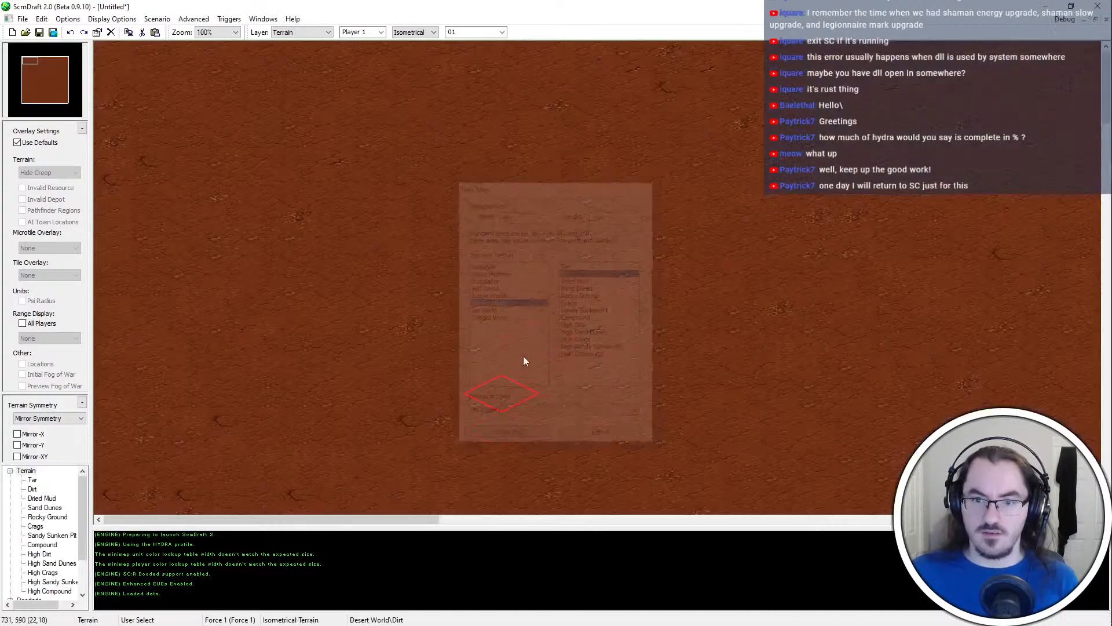
Check the map notes in modstream.txt, and clear the new map's title and description in its map settings
key("alt+Tab")
key("alt+Tab")
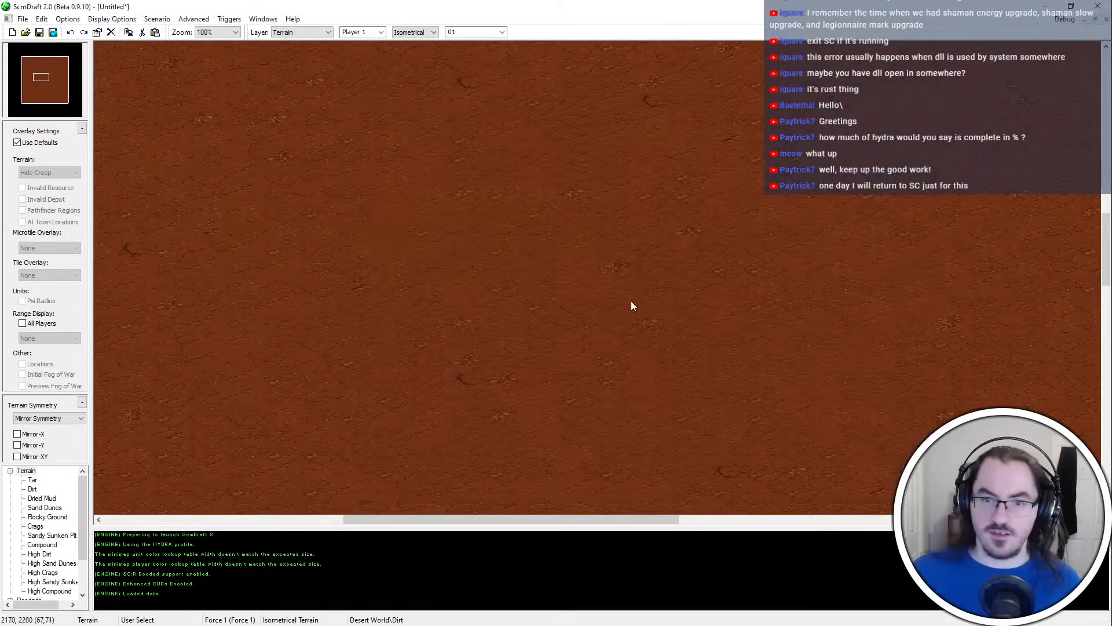
key("alt+Tab")
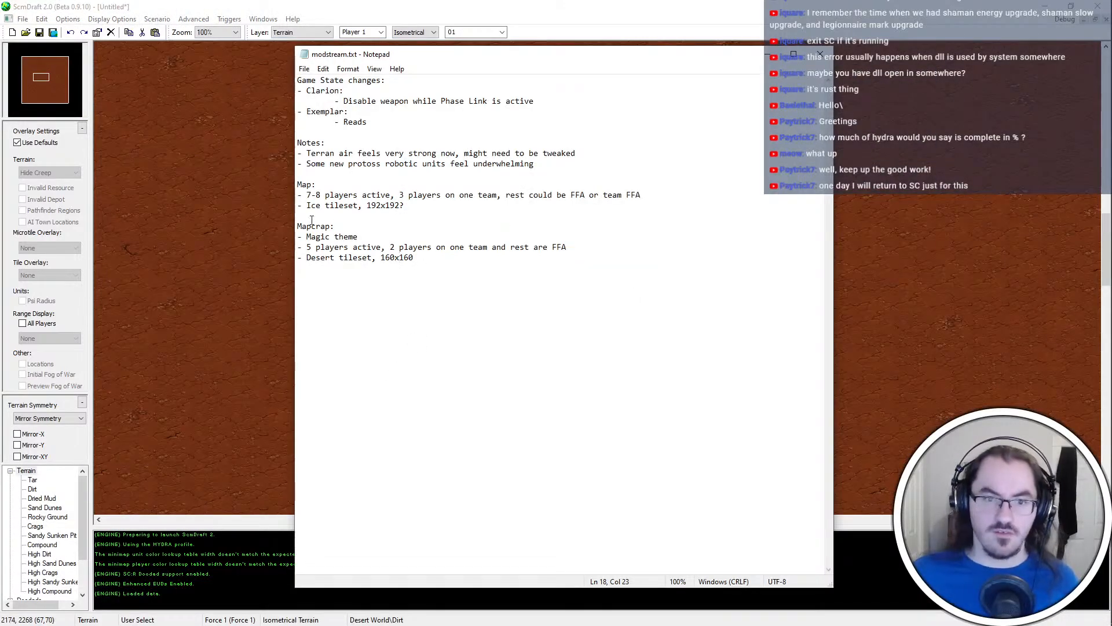
left_click(426, 2)
key("ctrl+m")
key("Tab")
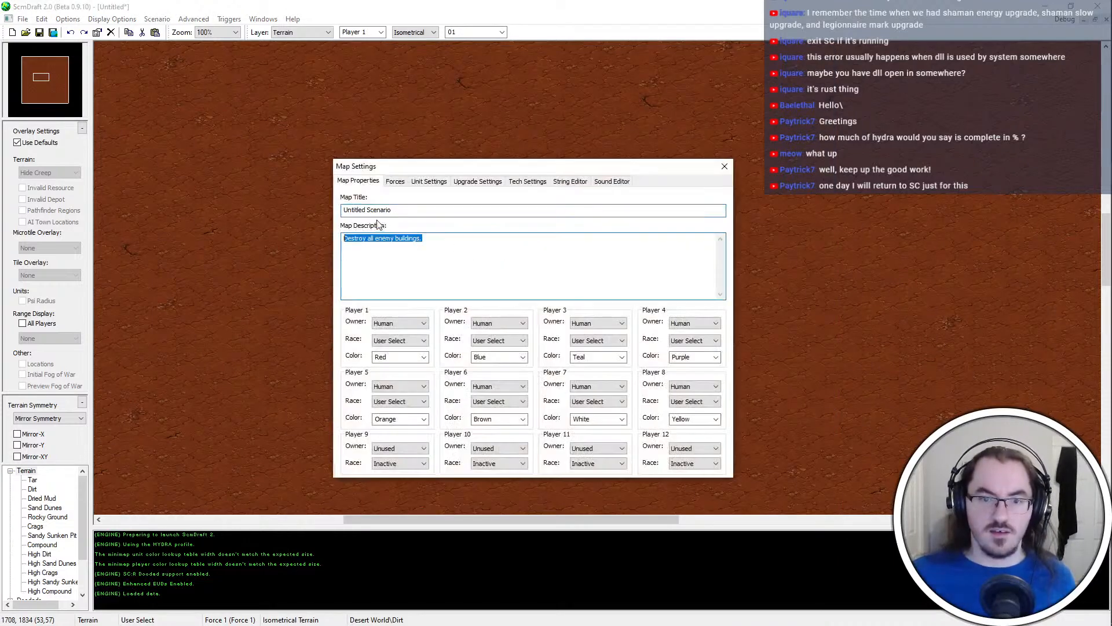
key("BackSpace")
key("shift+Tab")
key("BackSpace")
key("Tab")
Move Player 3 to Force 2, Player 4 to Force 3 and Players 5–8 to Force 4, and disable randomized start locations for Forces 1 and 2
left_click(401, 180)
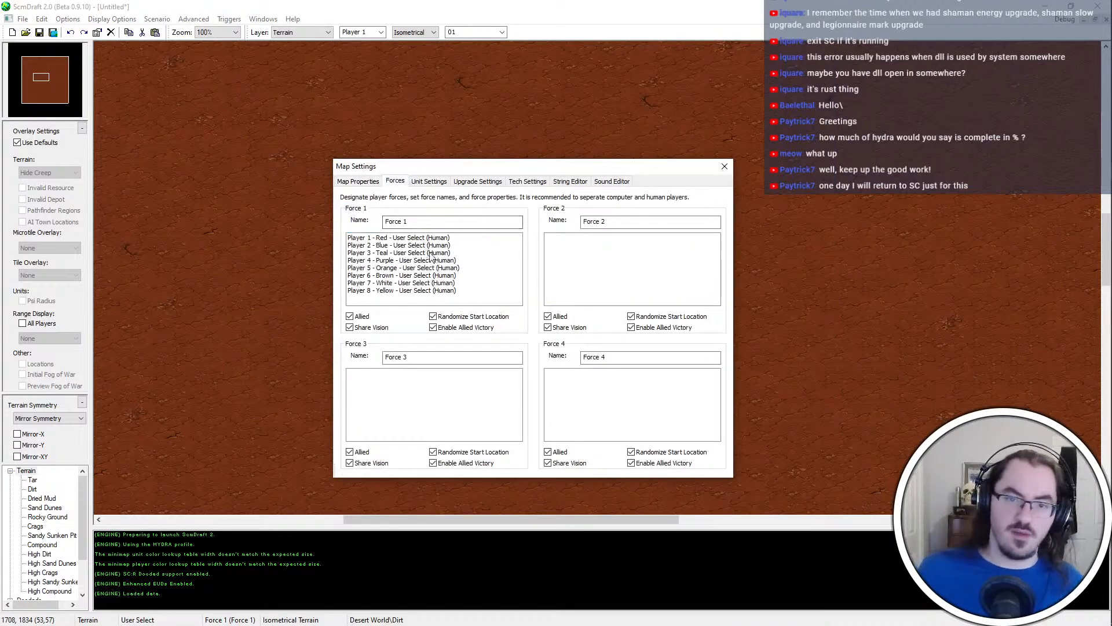
left_click_drag(428, 252, 565, 260)
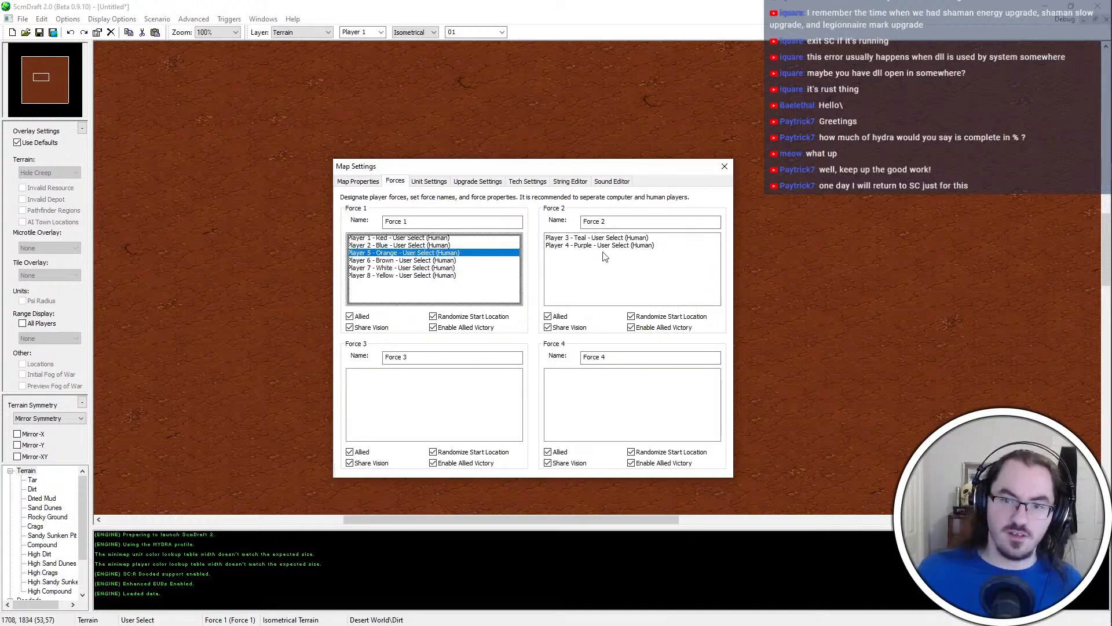
left_click_drag(472, 254, 579, 399)
left_click(576, 279)
left_click_drag(575, 280, 493, 382)
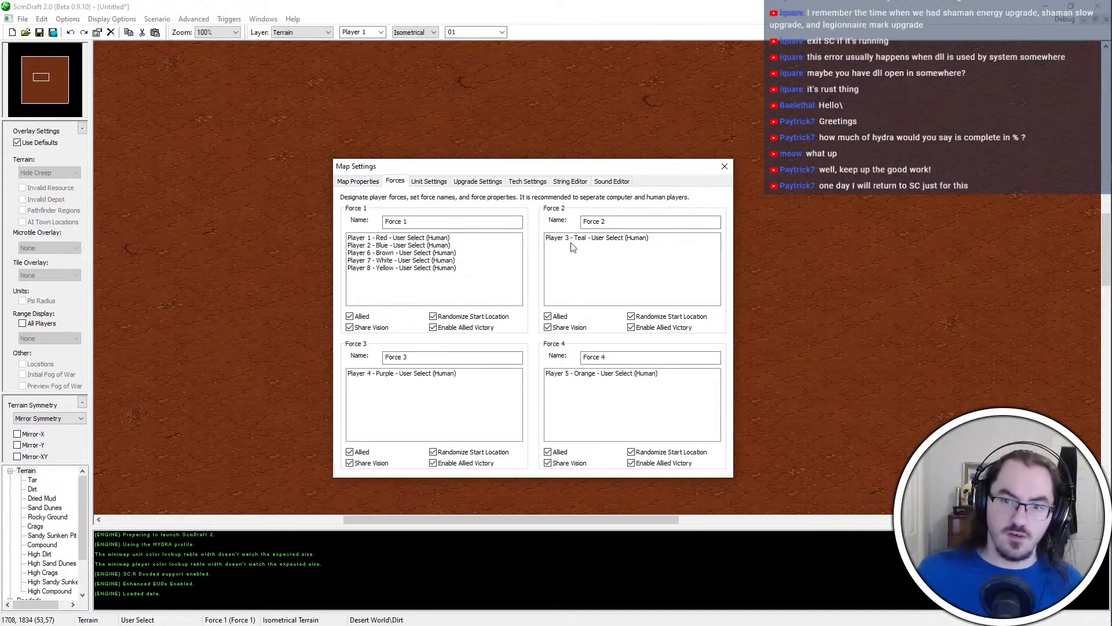
left_click(432, 253)
left_click_drag(430, 251, 576, 390)
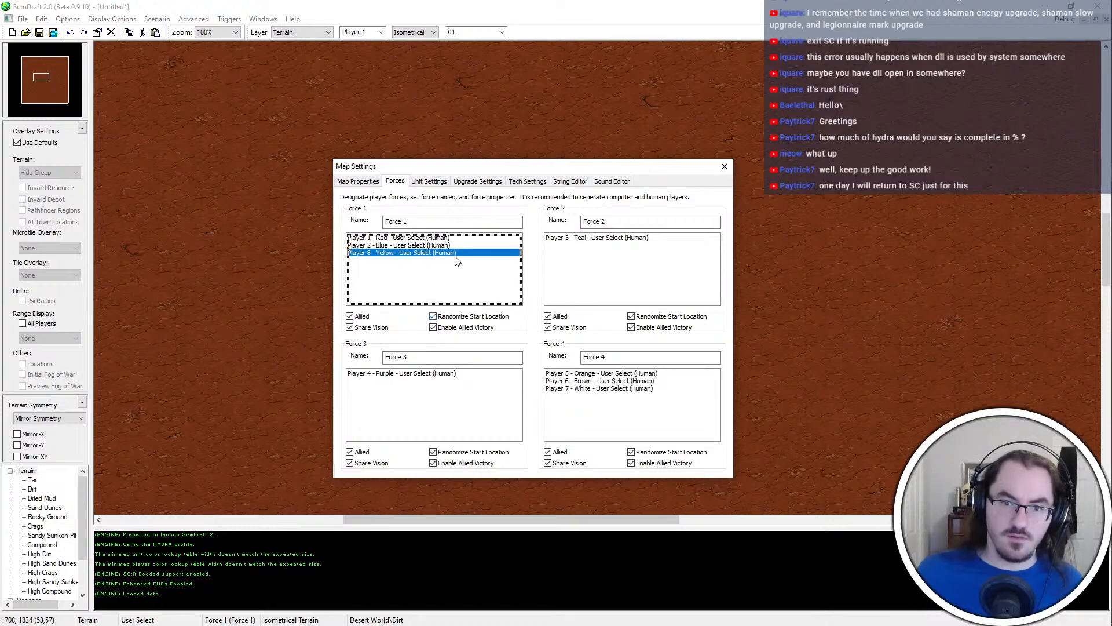
left_click_drag(456, 259, 631, 427)
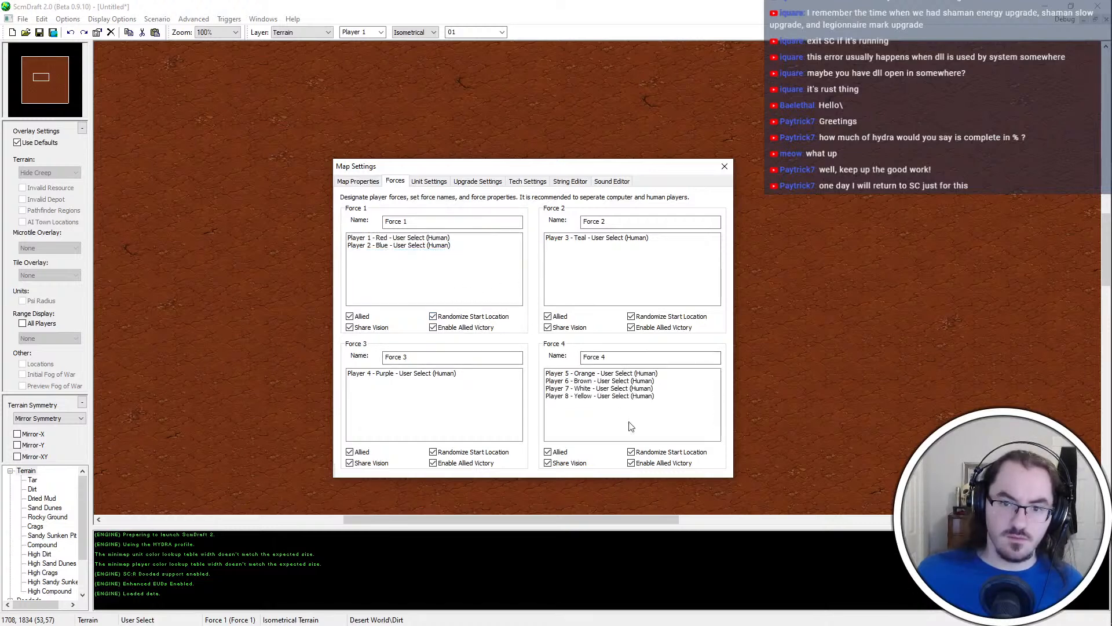
left_click(478, 318)
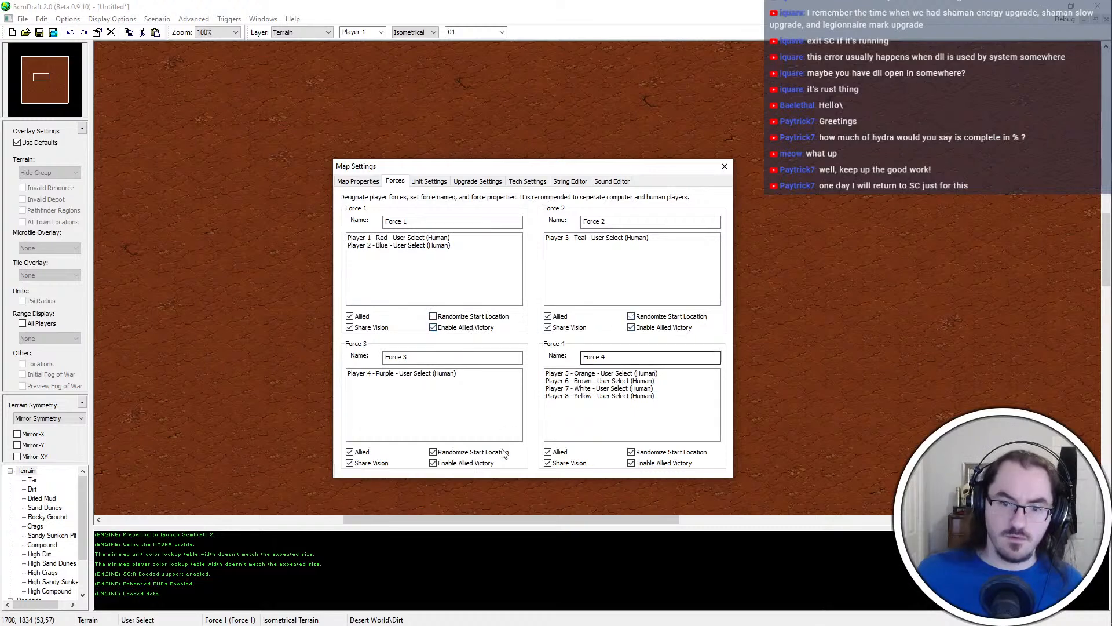
Set the owners of Players 3, 4 and 5 to Computer, keeping Players 1 and 2 as Human
left_click(370, 183)
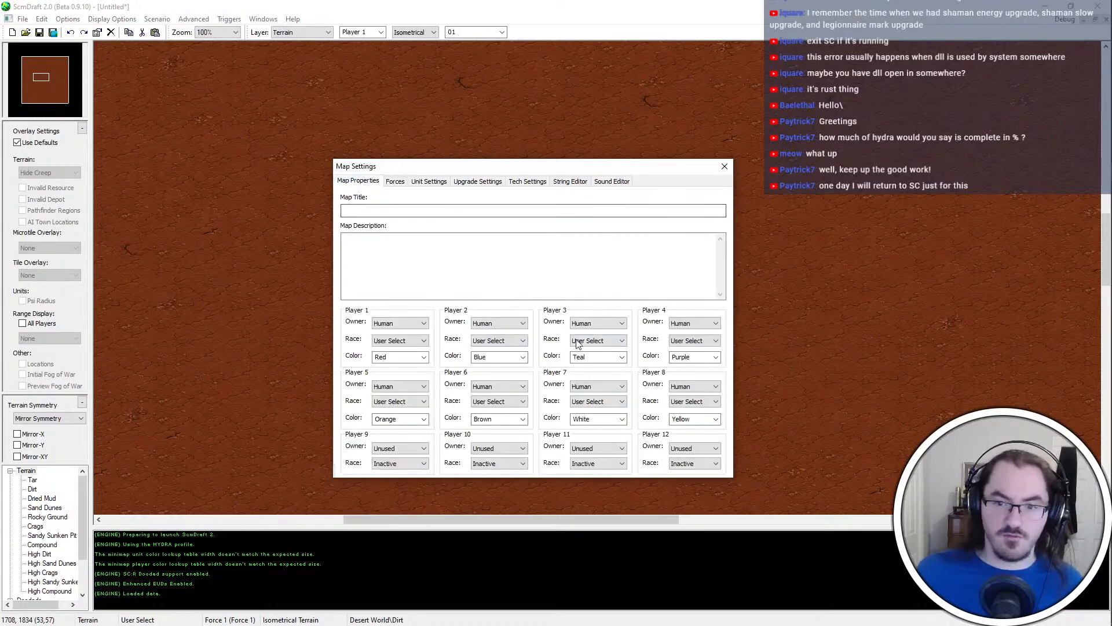
left_click(447, 213)
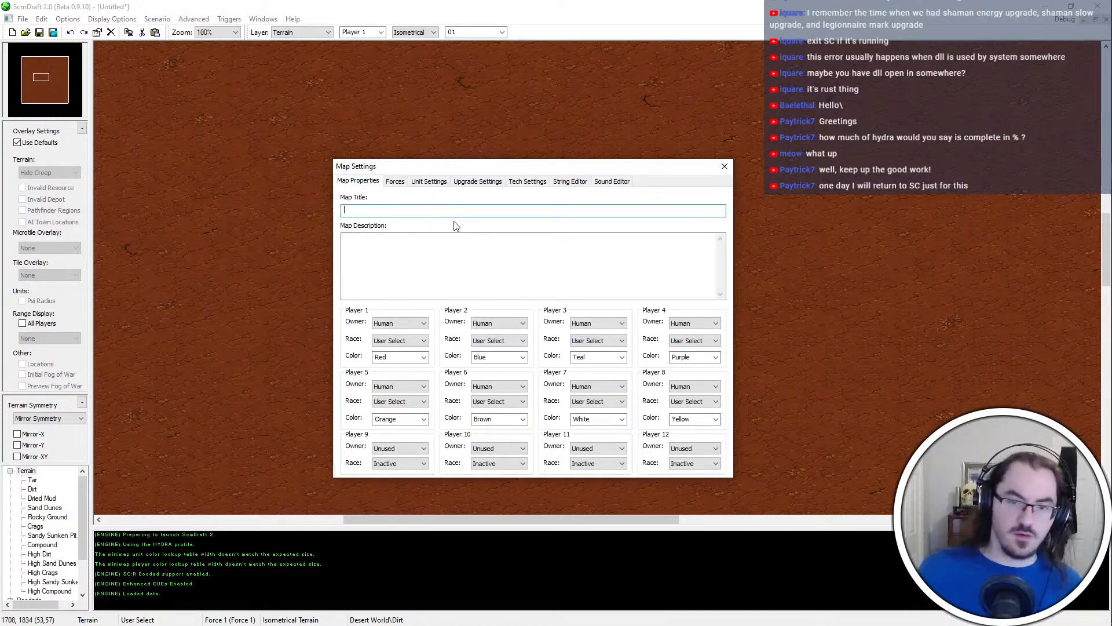
scroll(614, 323, "up", 1)
scroll(695, 323, "up", 1)
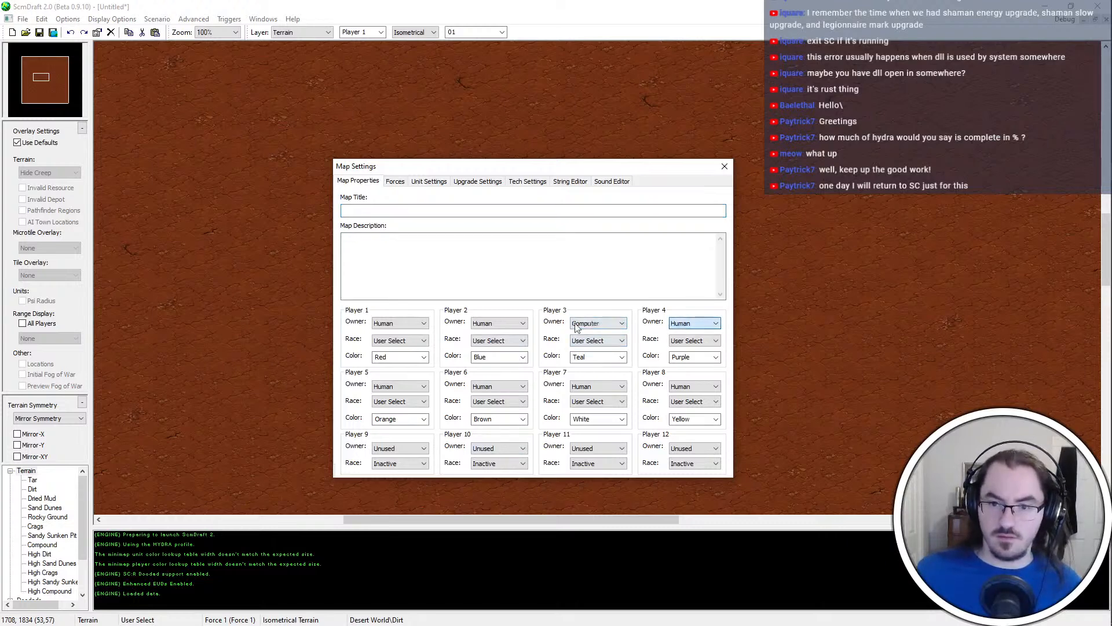
scroll(498, 324, "up", 1)
scroll(400, 387, "up", 1)
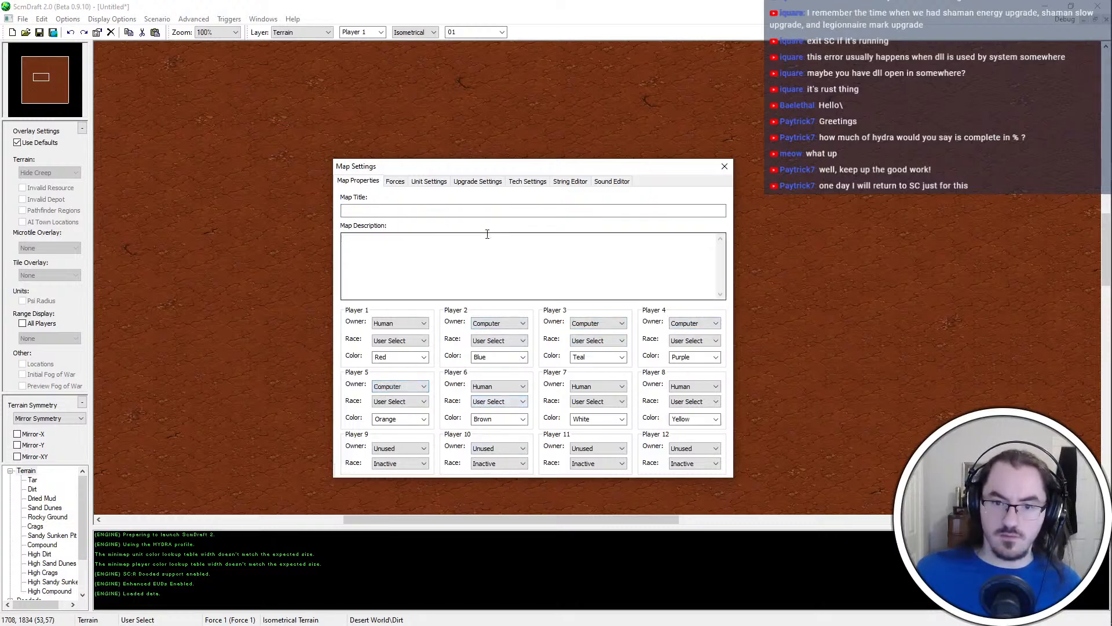
left_click(524, 323)
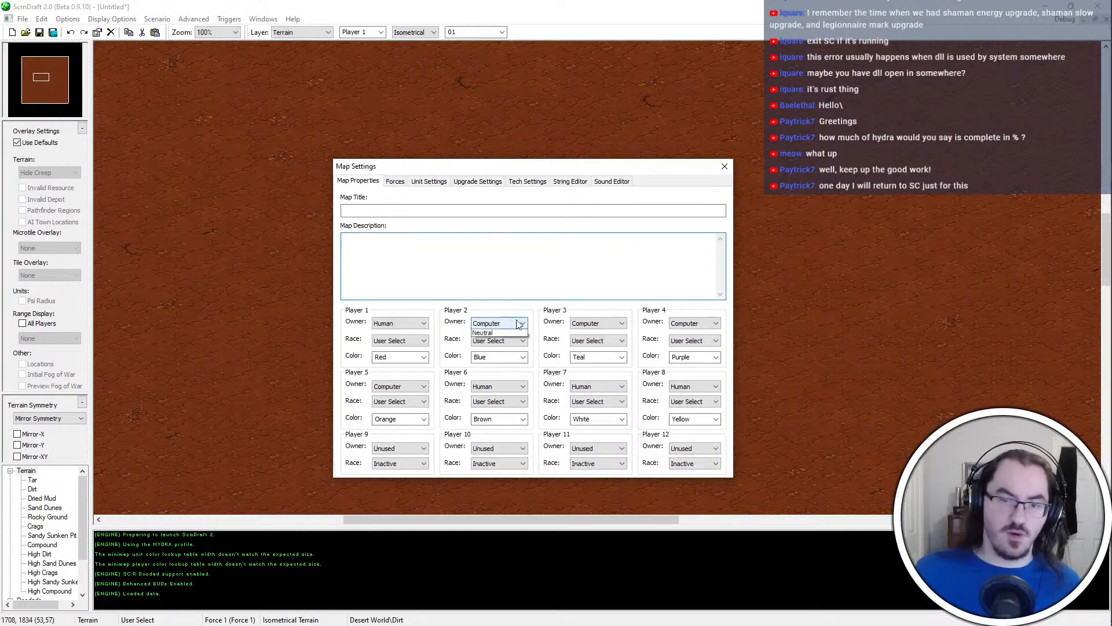
left_click(521, 324)
scroll(523, 326, "down", 1)
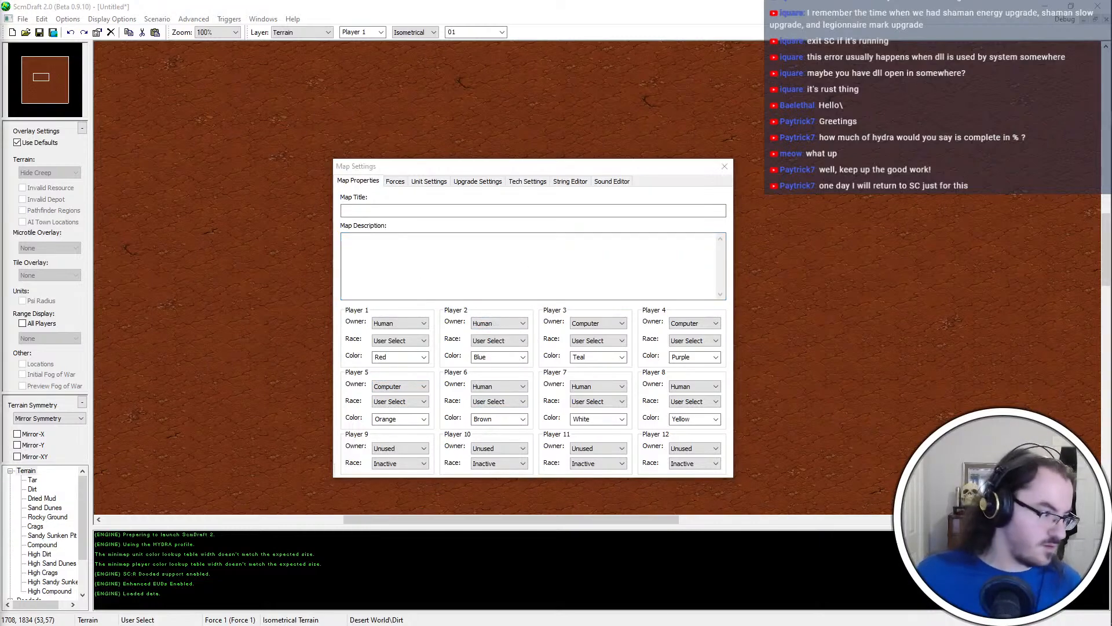
key("ctrl+super+Right")
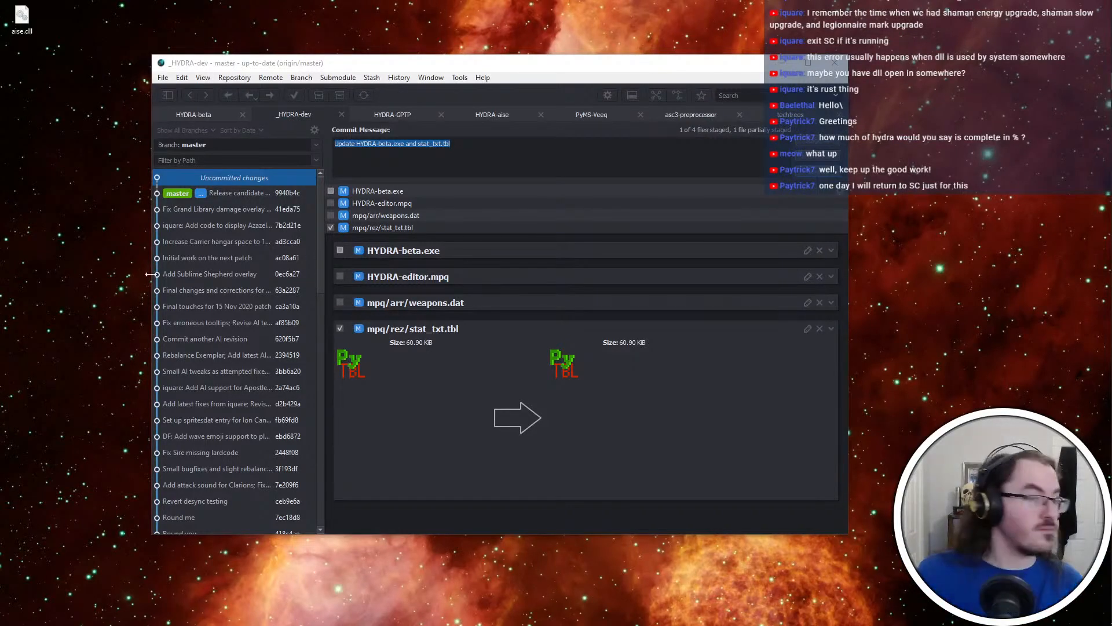
left_click(33, 16)
key("F2")
key("Right")
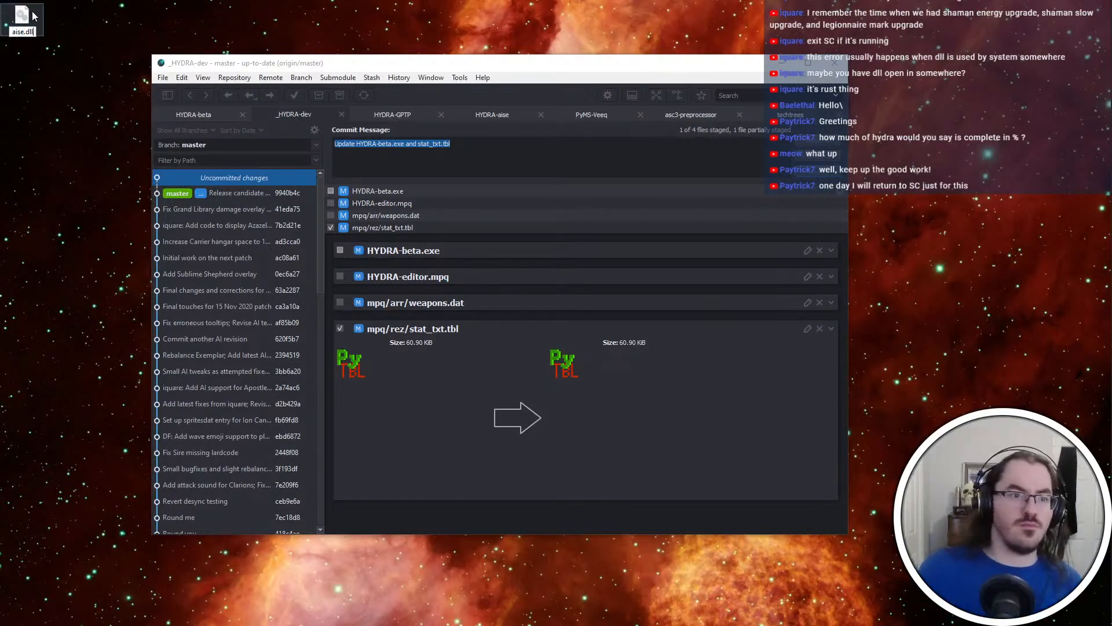
key("ctrl+a")
type("hyud")
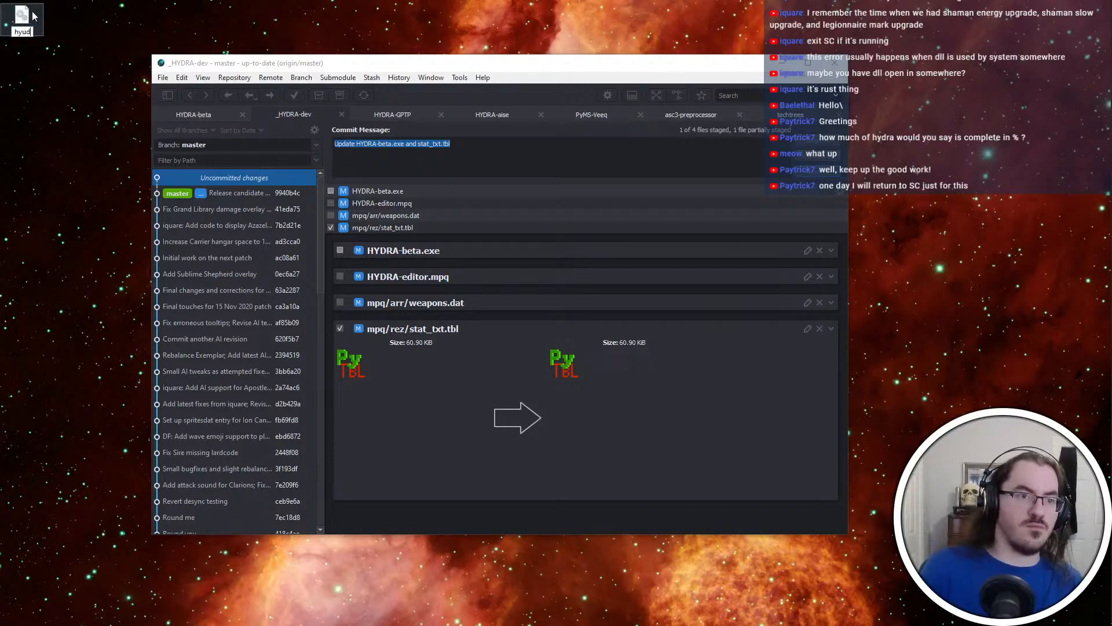
key("Escape")
key("alt+Tab")
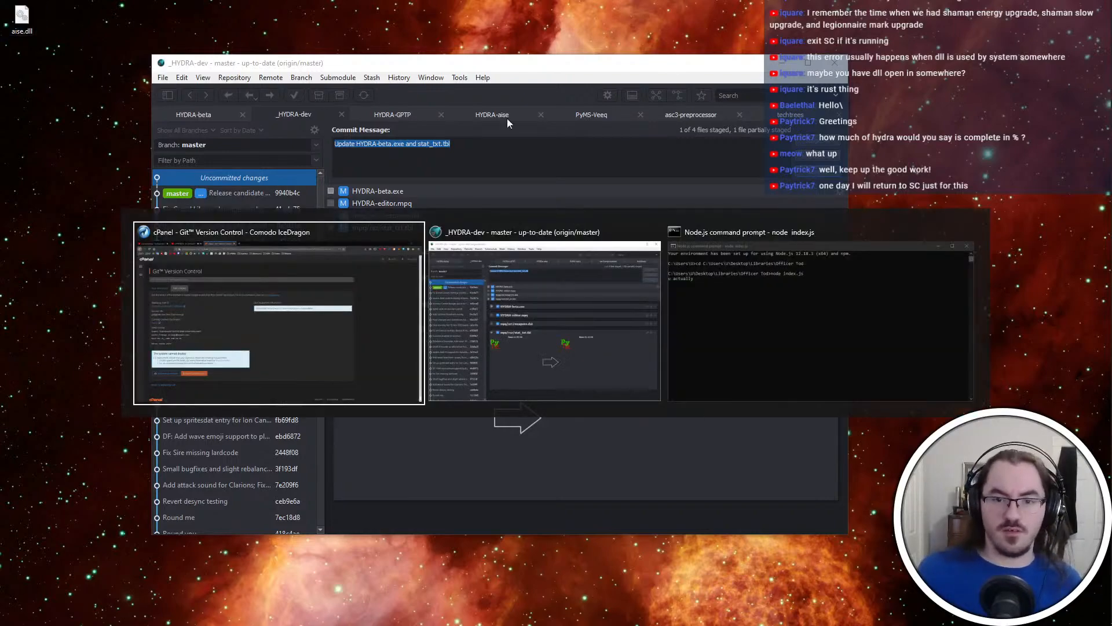
Switch to File Explorer and rename aise.dll in the Desktop folder to aise-release.qdp
key("alt+Tab")
key("alt+Tab")
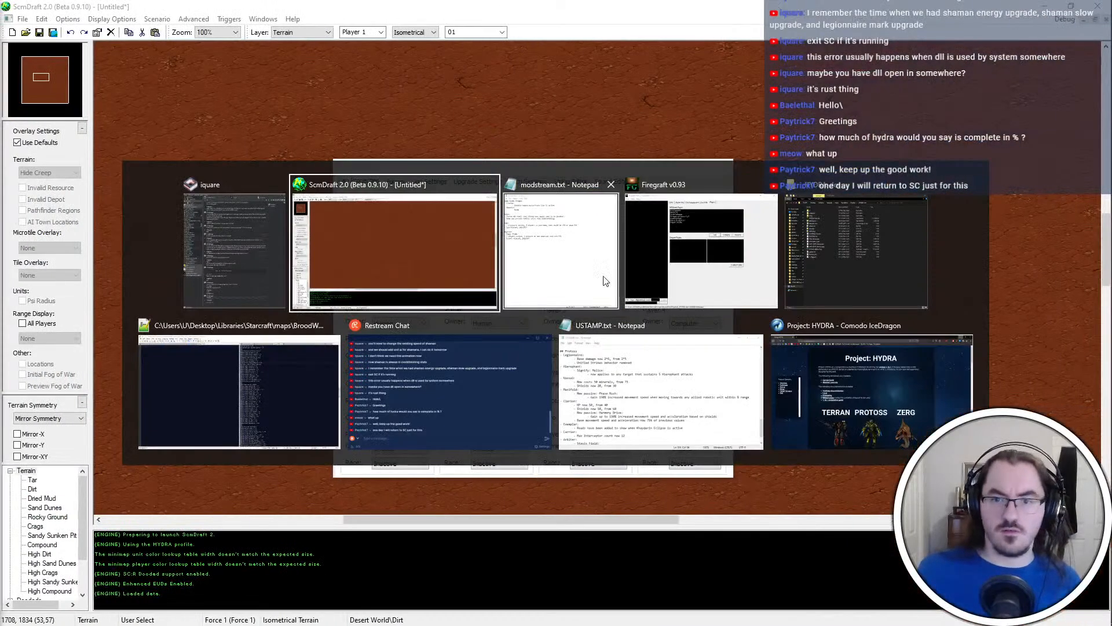
left_click(852, 280)
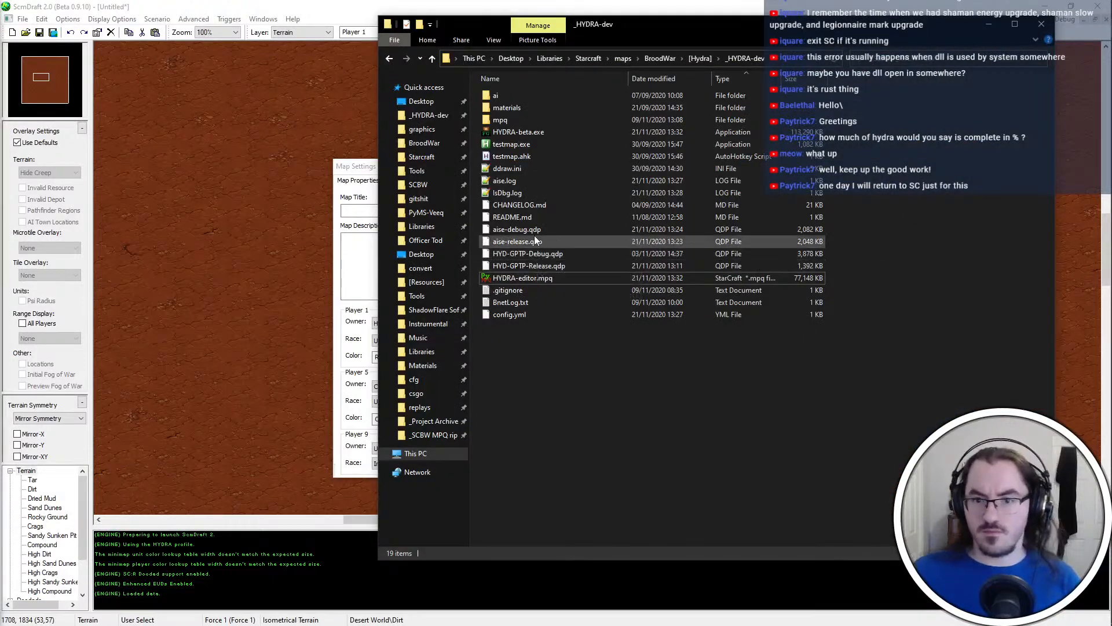
left_click(421, 101)
left_click(534, 120)
key("F2")
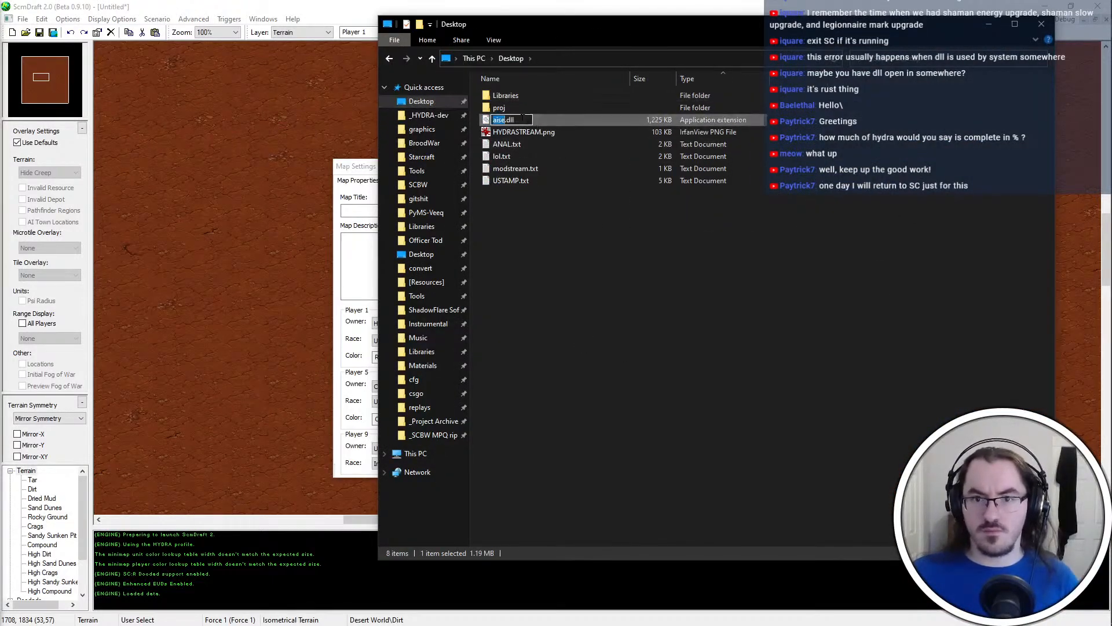
left_click_drag(522, 121, 461, 129)
type("aise-release")
type(".qdp")
key("Return")
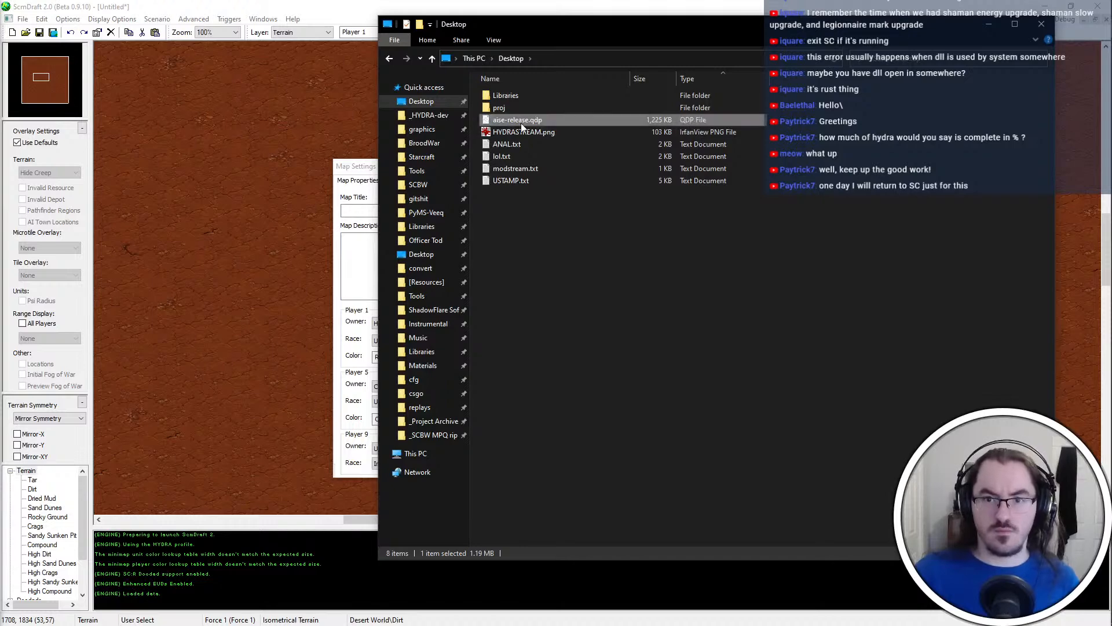
Move aise-release.qdp from the Desktop into the _HYDRA-dev folder, replacing the older copy
key("alt+Left")
key("ctrl+v")
key("Return")
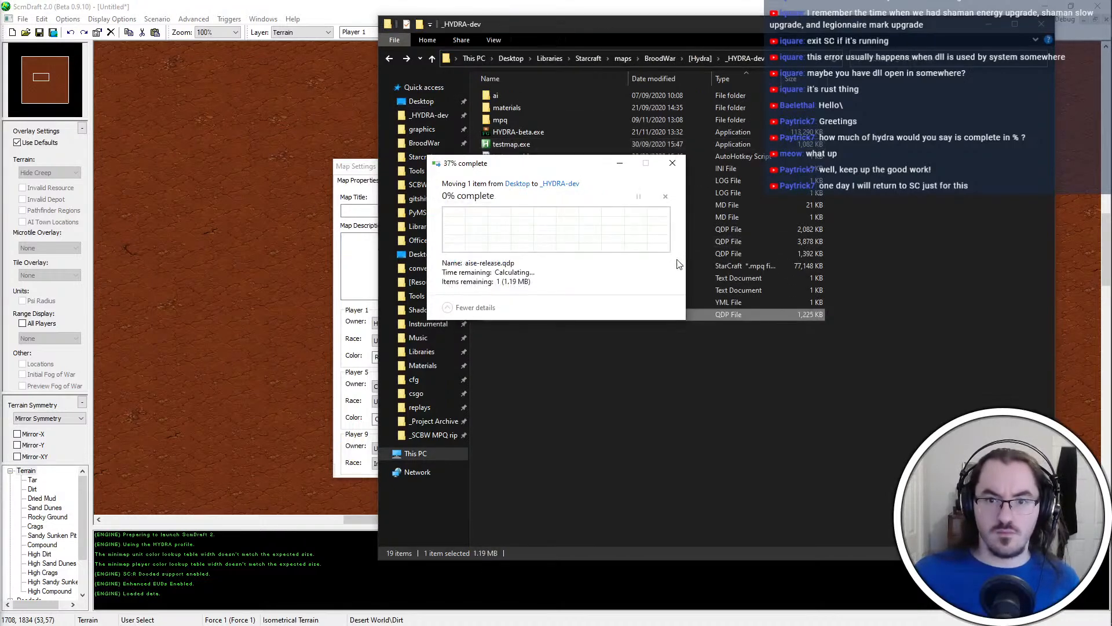
key("alt+Left")
key("alt+Right")
Switch to Firegraft, add aise-release.qdp to the MPQDraft plugins of HYDRA-beta.exe, and save and close the file
left_click(509, 4)
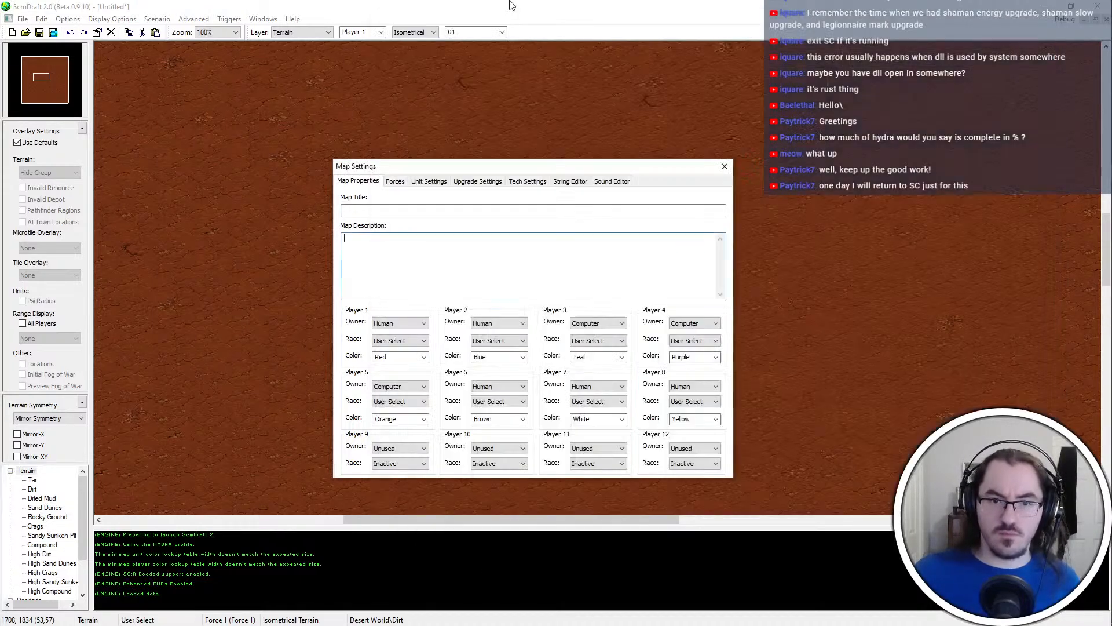
key("alt+Tab")
left_click(791, 249, "alt")
left_click(549, 324)
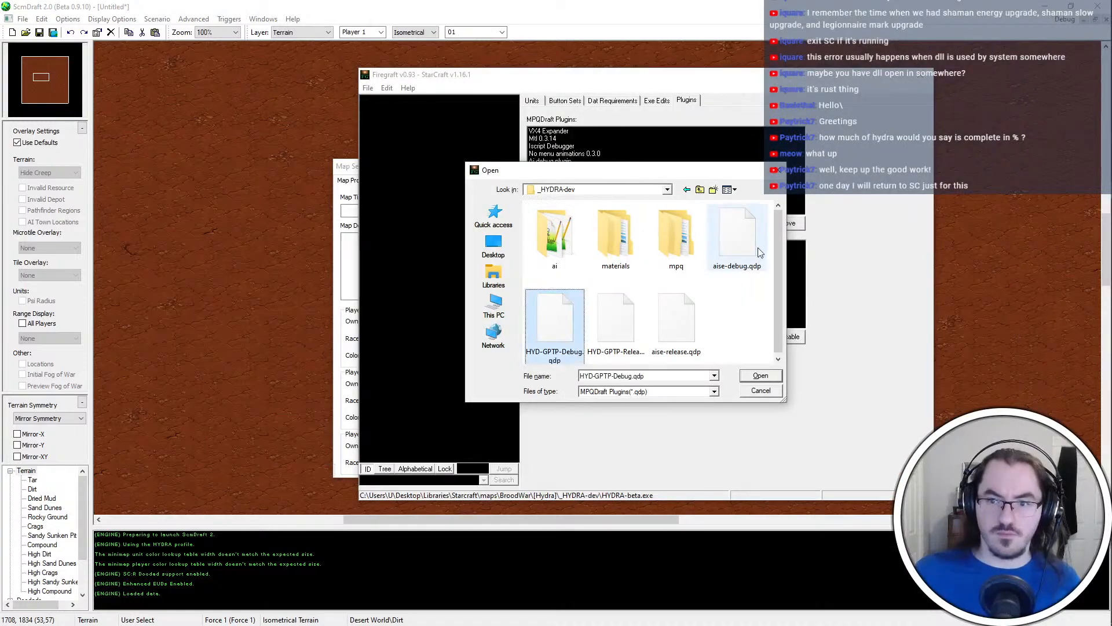
double_click(680, 322)
key("ctrl+s")
left_click(920, 76)
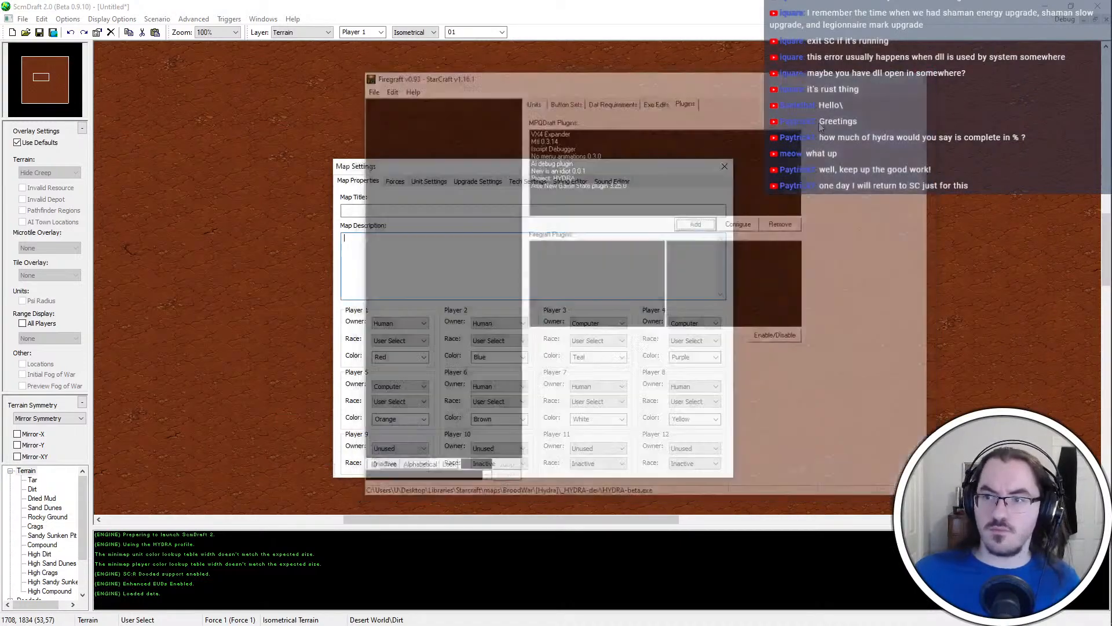
Switch to File Explorer, run HYDRA-beta.exe from the _HYDRA-dev folder, and spawn legionnaires with the console command "spawn legion"
key("alt+Tab")
double_click(550, 136)
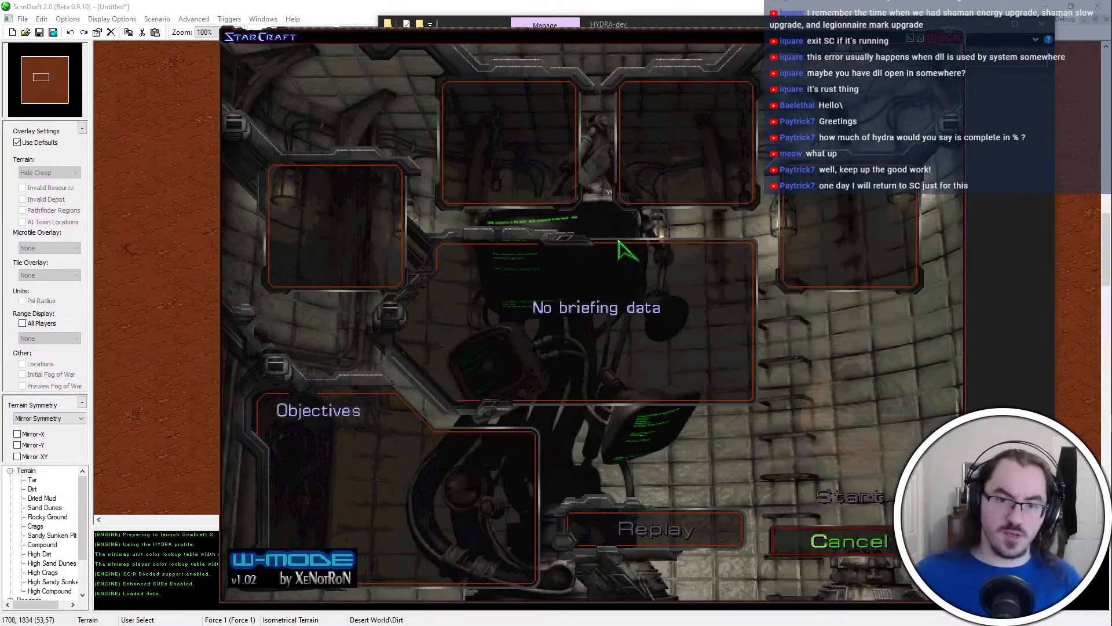
type("legion")
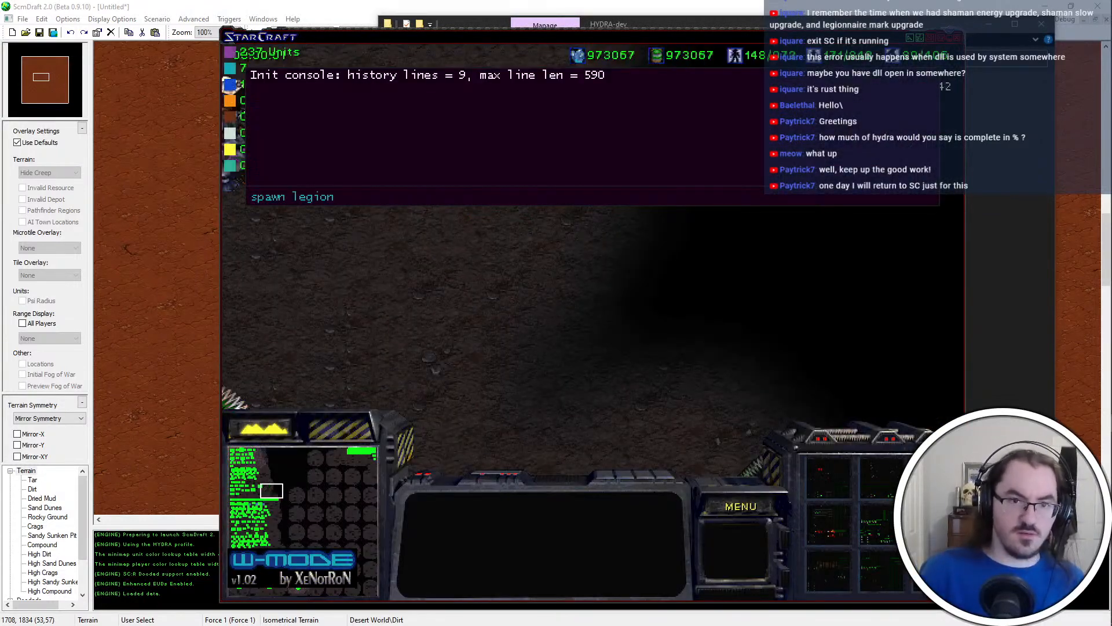
key("Return")
key("grave")
Order a legionnaire toward the command center and add another command center with the console command "spawn cc"
left_click_drag(606, 167, 483, 183)
right_click(410, 198)
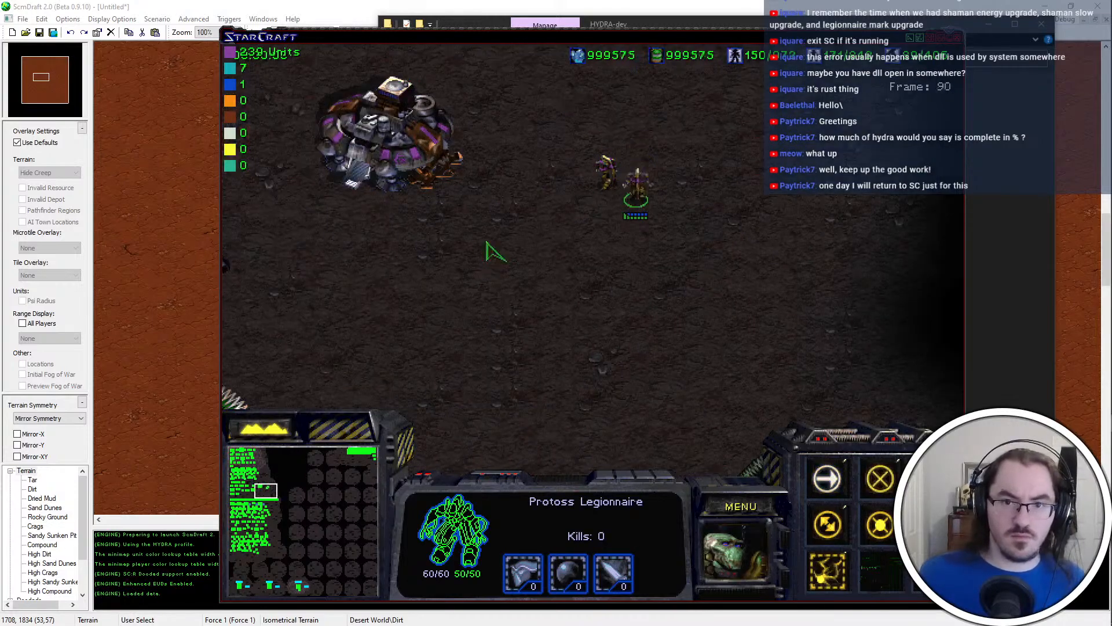
key("grave")
type("spawn cc")
key("Return")
key("grave")
Test the legionnaires by ordering them onto and away from the two command centers, then inspect the command centers
left_click_drag(616, 208, 535, 53)
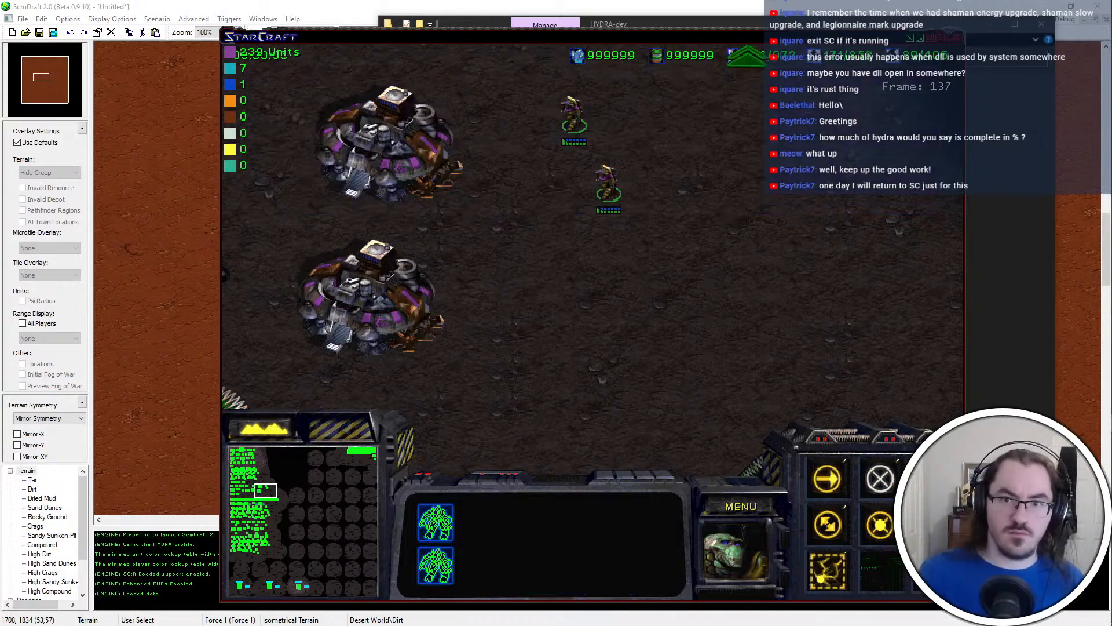
right_click(333, 186)
right_click(377, 160)
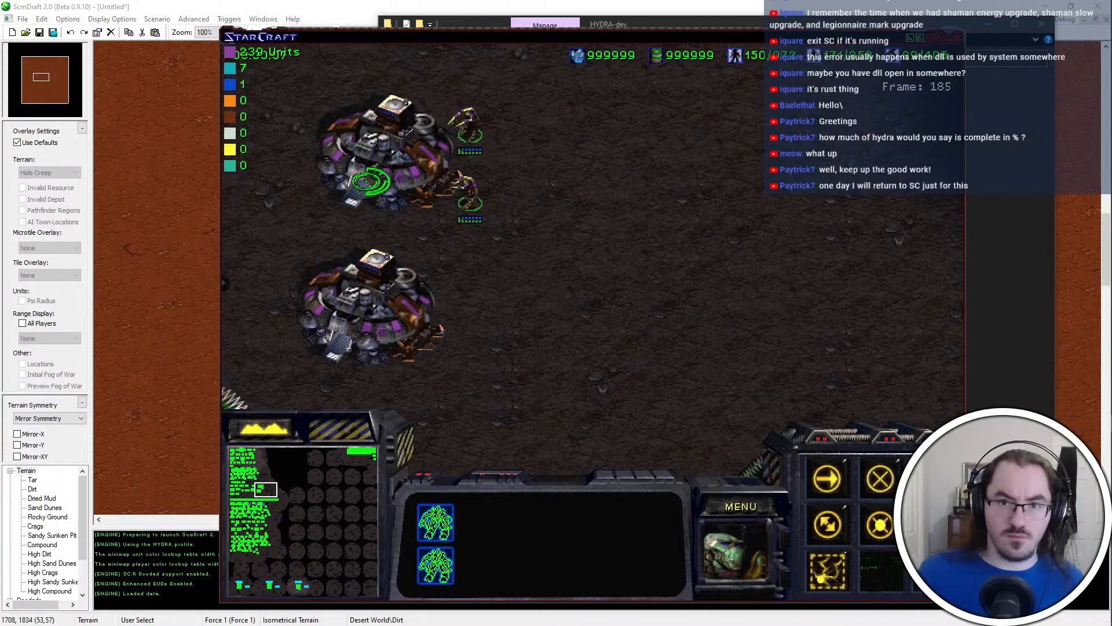
key("Left")
right_click(580, 315)
left_click(564, 206)
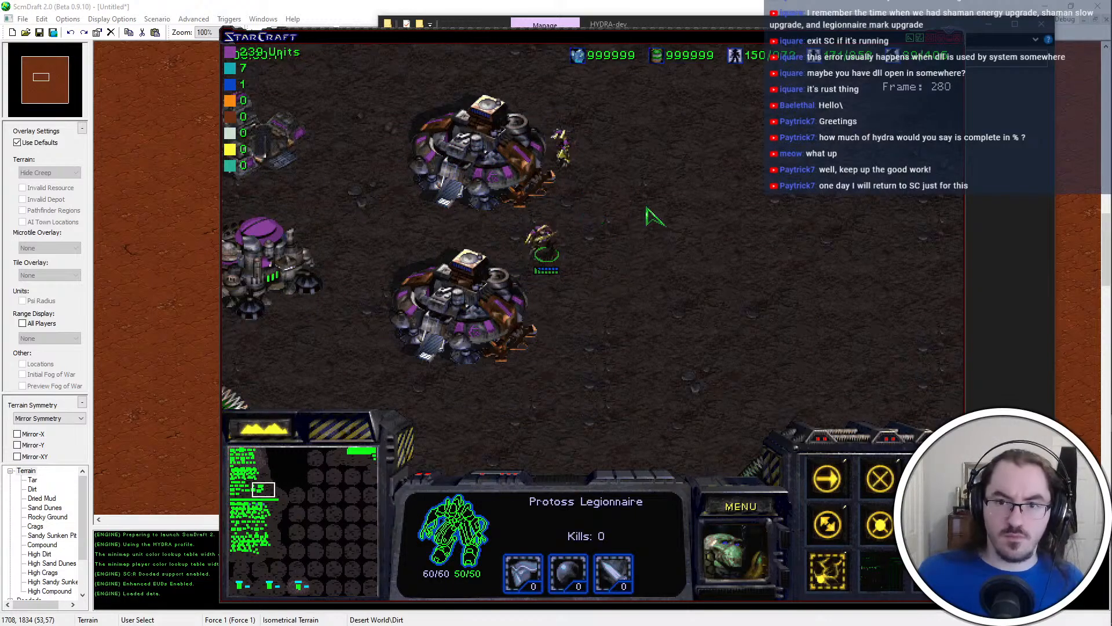
right_click(697, 169)
left_click(563, 154)
left_click(506, 175)
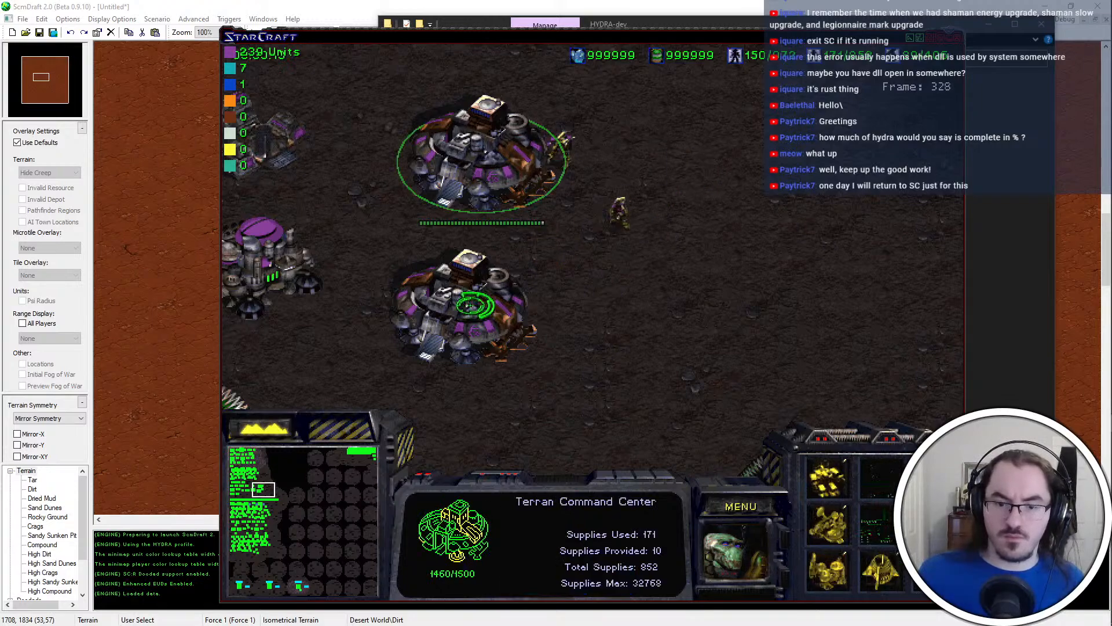
left_click(475, 304)
End the test mission and exit the game
key("F10")
key("e")
key("x")
key("x")
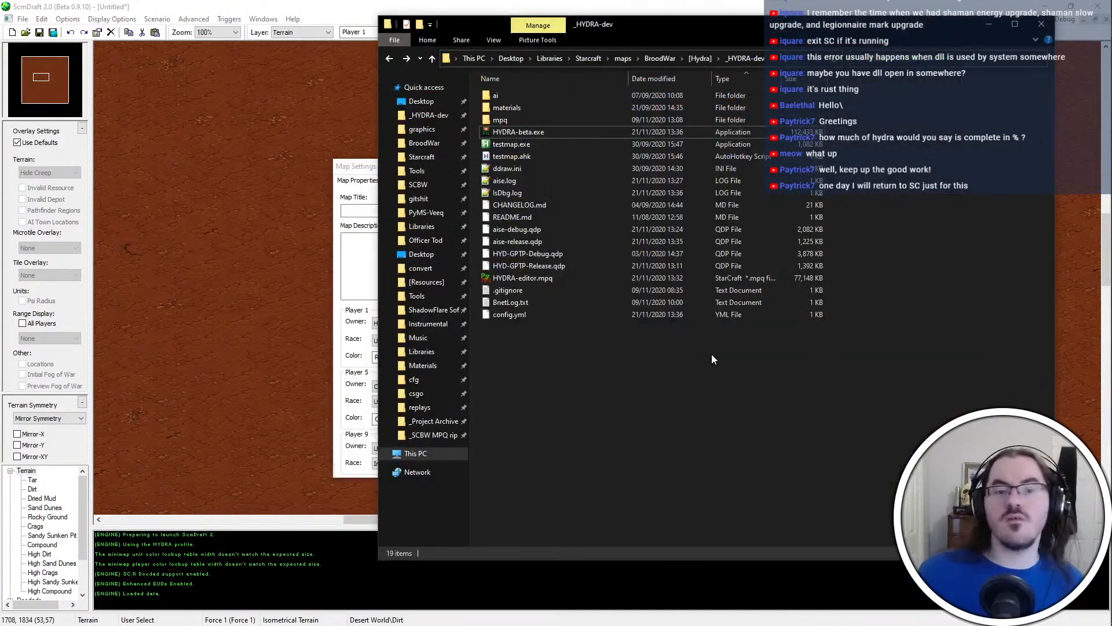
Switch to ScmDraft 2 and set the races of Player 3 to Terran, Player 4 to Zerg and Player 5 to Protoss
key("alt+Tab")
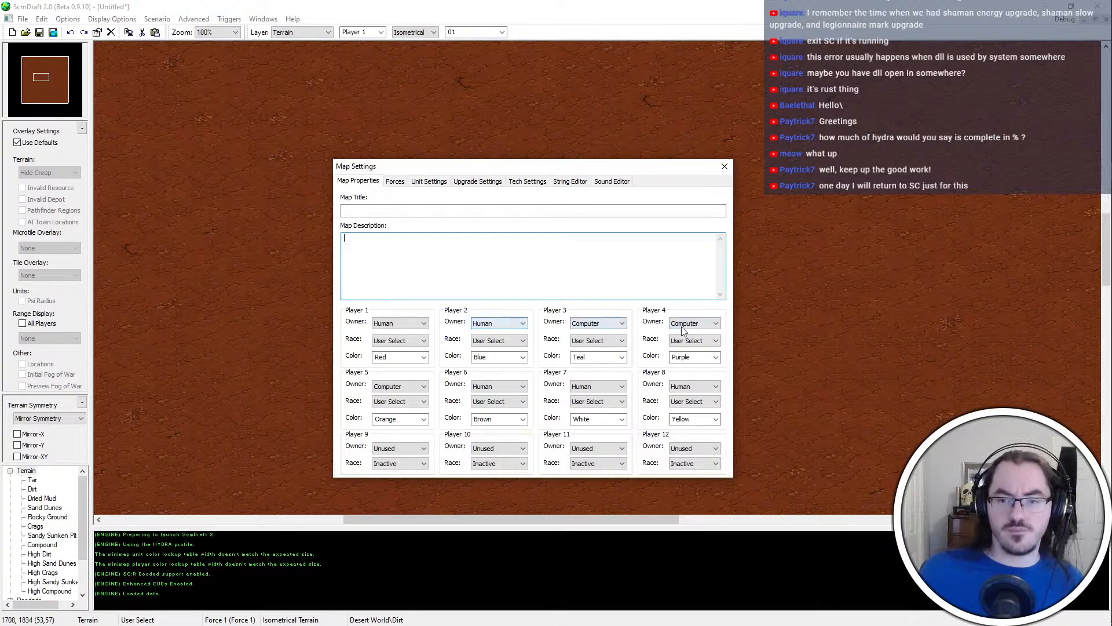
double_click(413, 339)
double_click(497, 340)
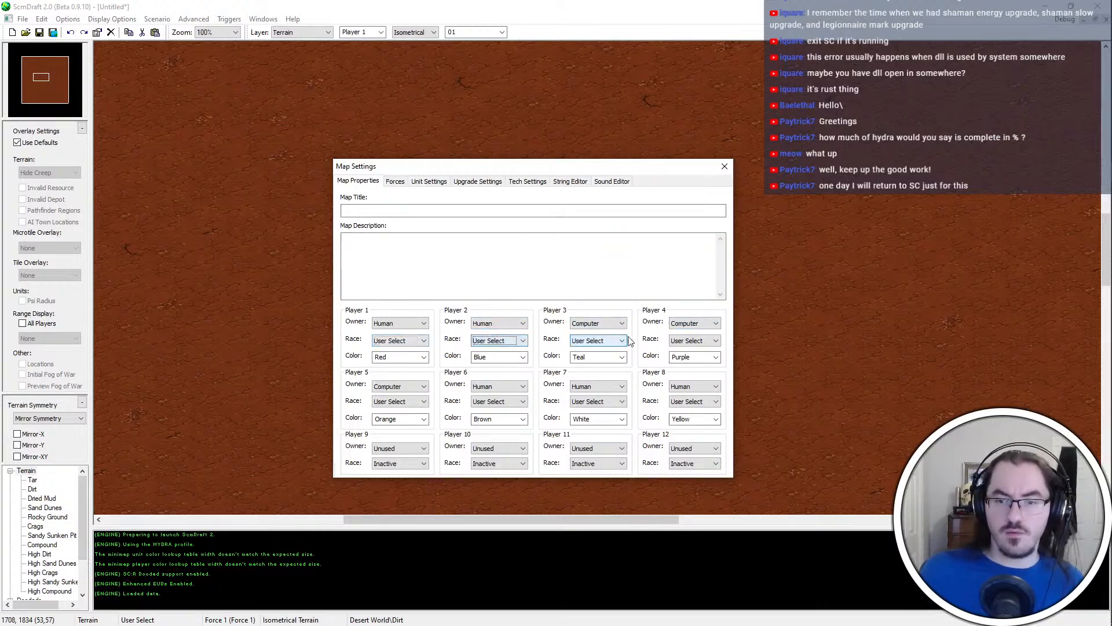
left_click(475, 287)
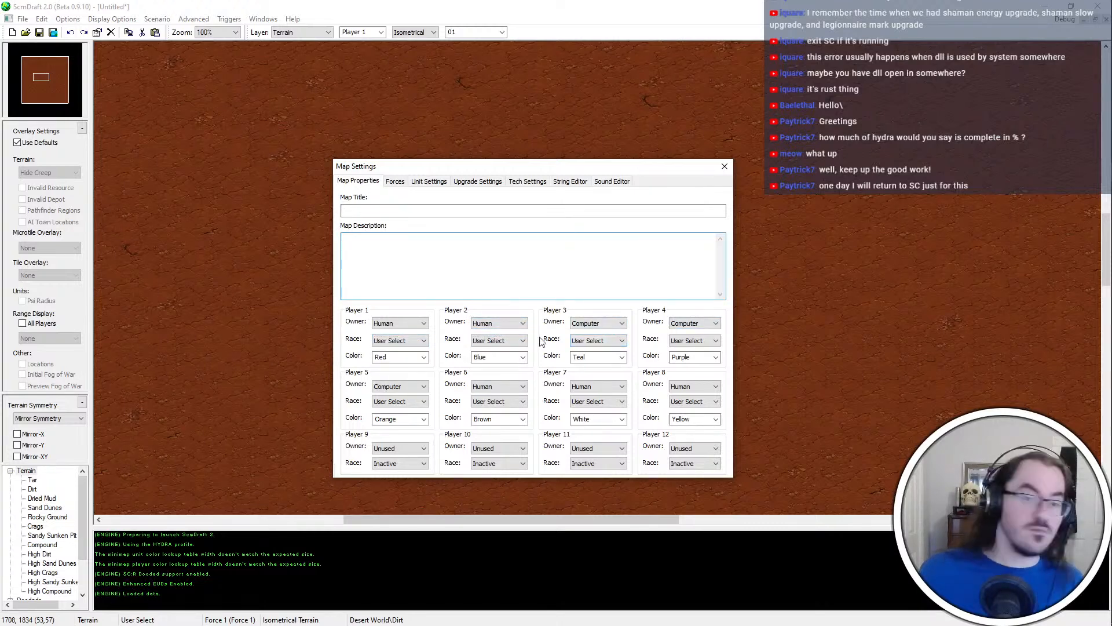
left_click(515, 340)
left_click(589, 341)
left_click(589, 340)
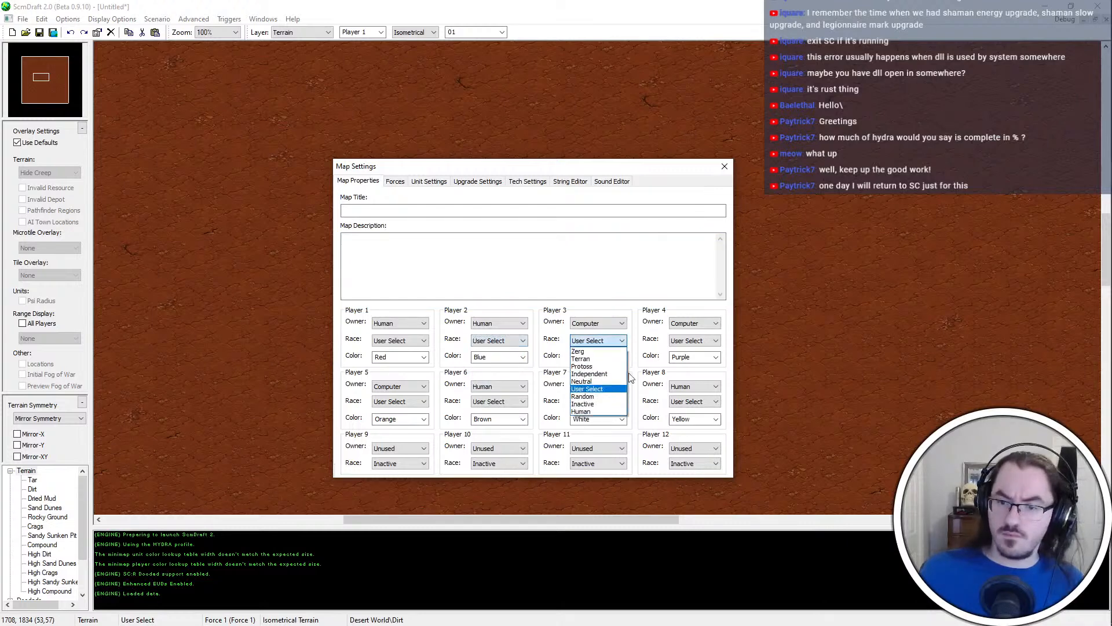
left_click(582, 358)
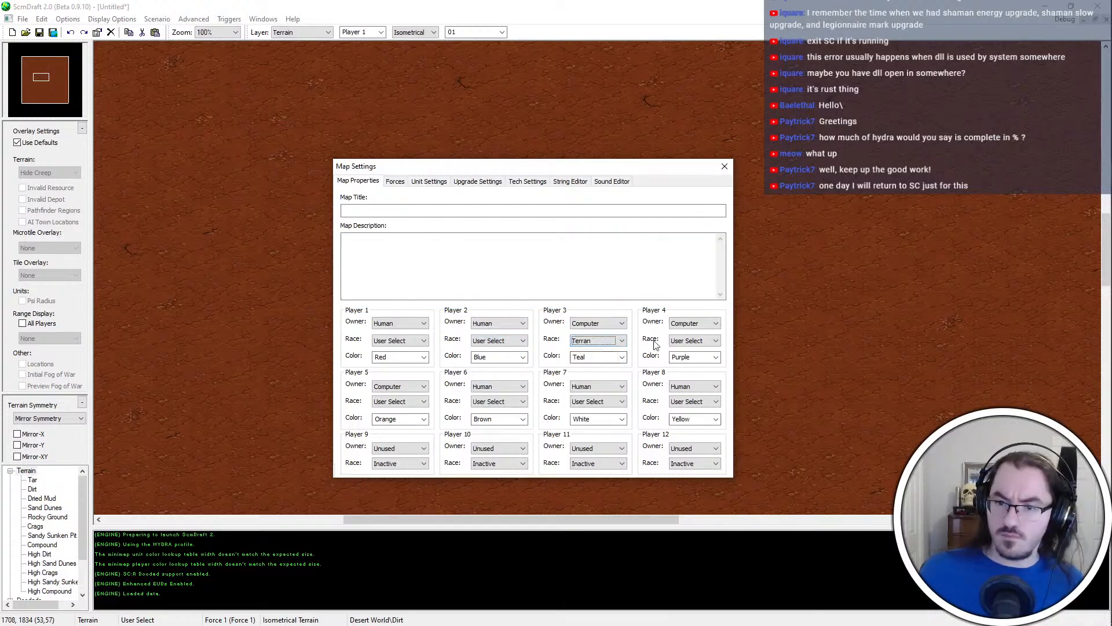
left_click(692, 342)
left_click(692, 355)
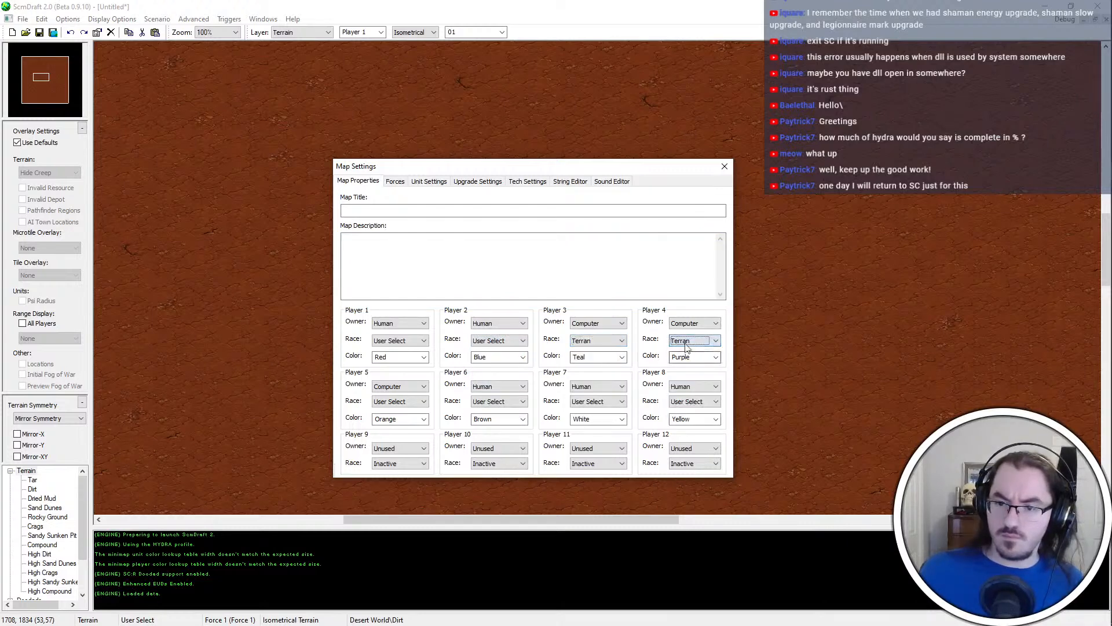
left_click(403, 401)
left_click(409, 425)
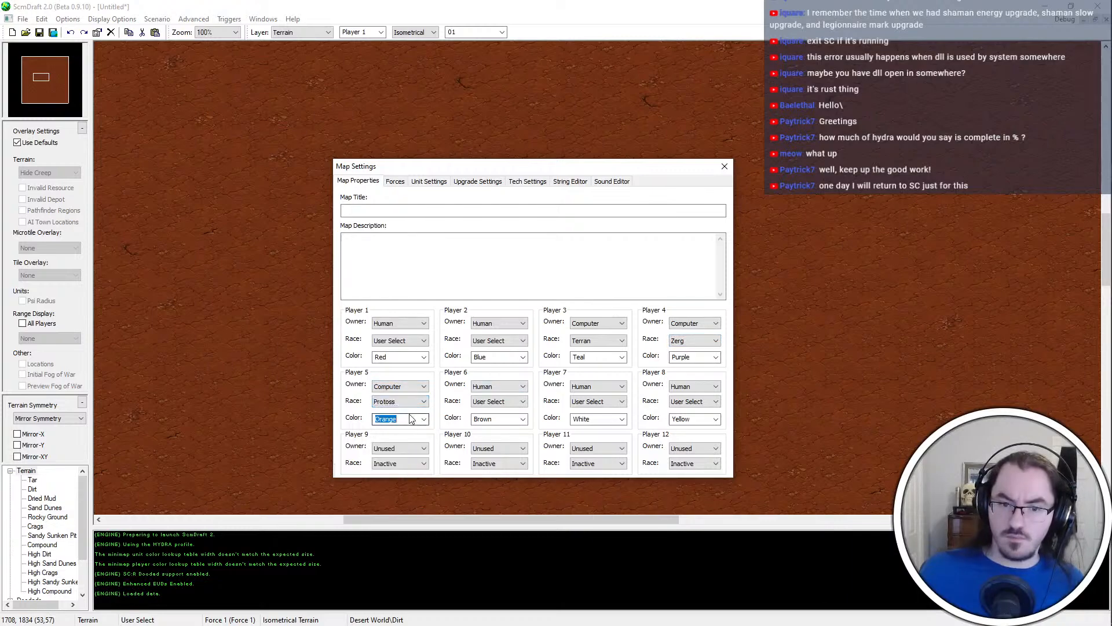
Look up delft-blue in colorlist.txt in Notepad++ and set Player 5's color to 89 in the ScmDraft map settings
key("alt+Tab")
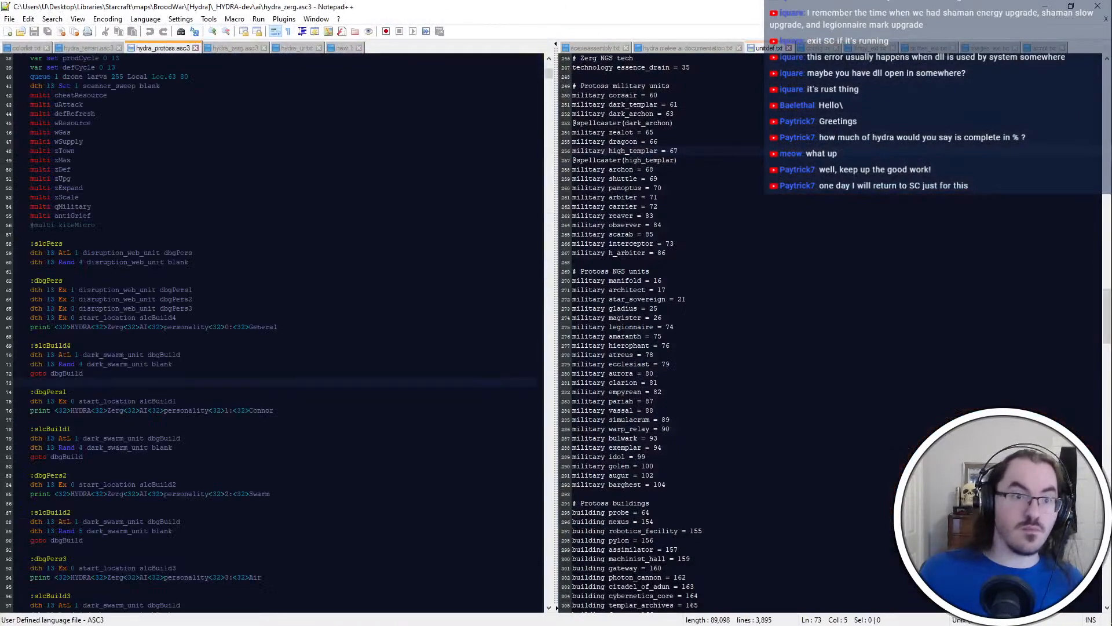
key("ctrl+Page_Up")
key("ctrl+Page_Up")
key("alt+Tab")
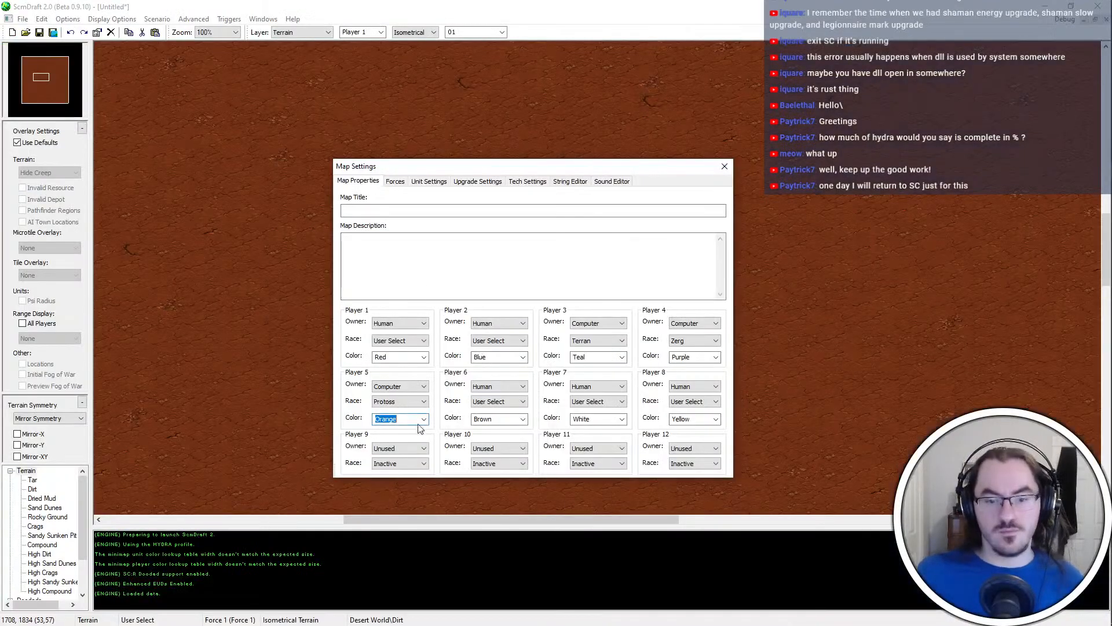
type("38")
Look up dark-lavender in the Notepad++ color list and set Player 4's color to 105 in ScmDraft
double_click(674, 356)
key("alt+Tab")
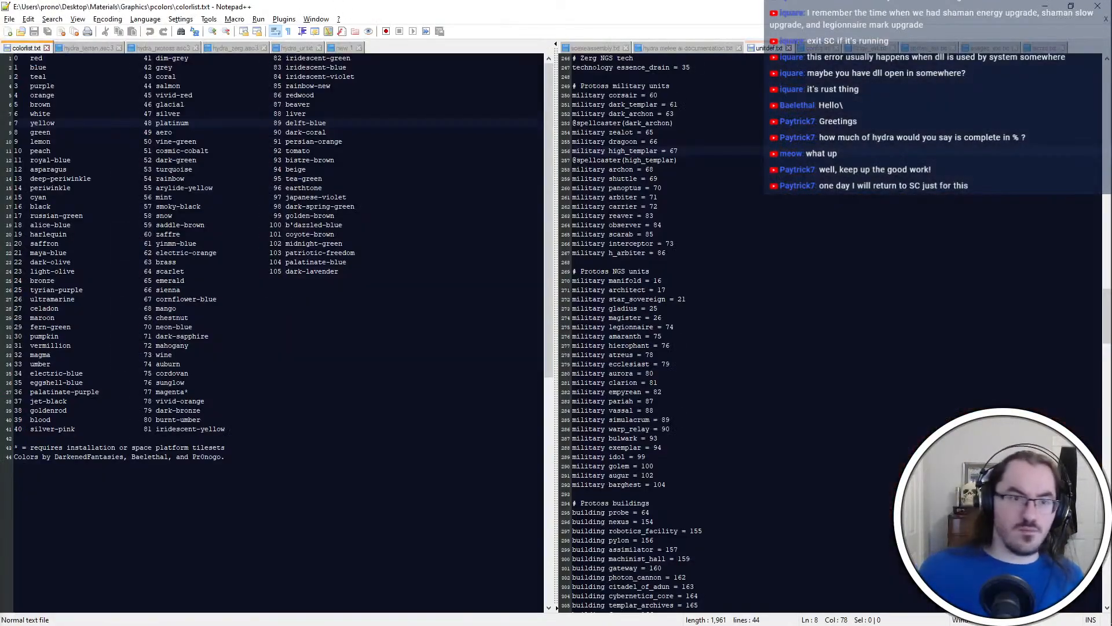
left_click(334, 234)
left_click(346, 197)
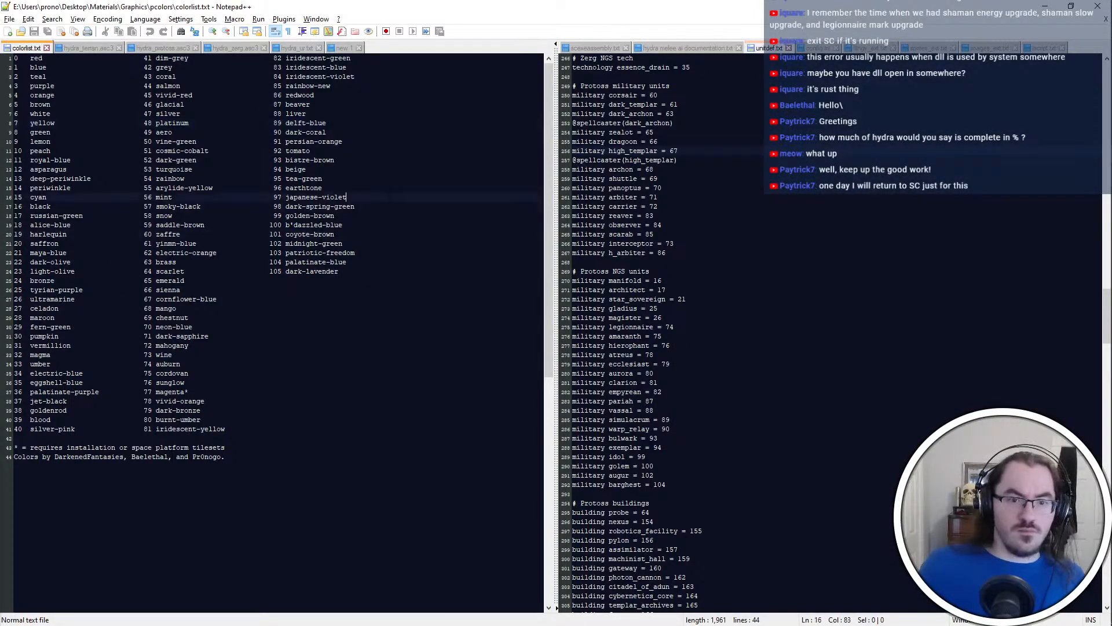
left_click(338, 271)
key("alt+Tab")
type("105")
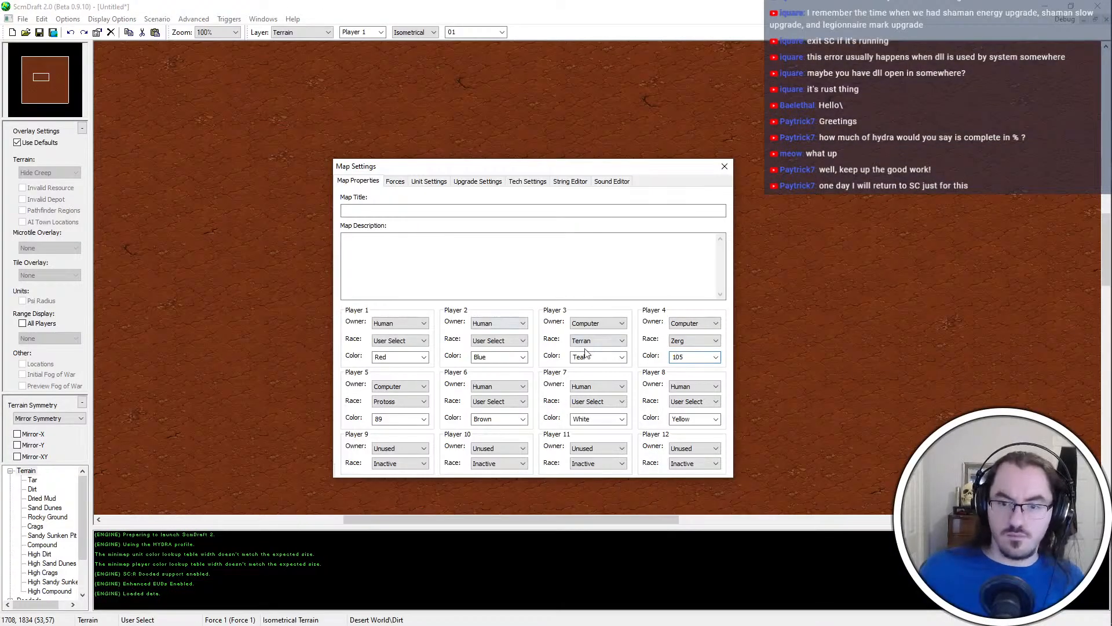
Look through the Notepad++ color list for Player 3's color and set it to 32 (magma) in ScmDraft
double_click(479, 356)
double_click(579, 356)
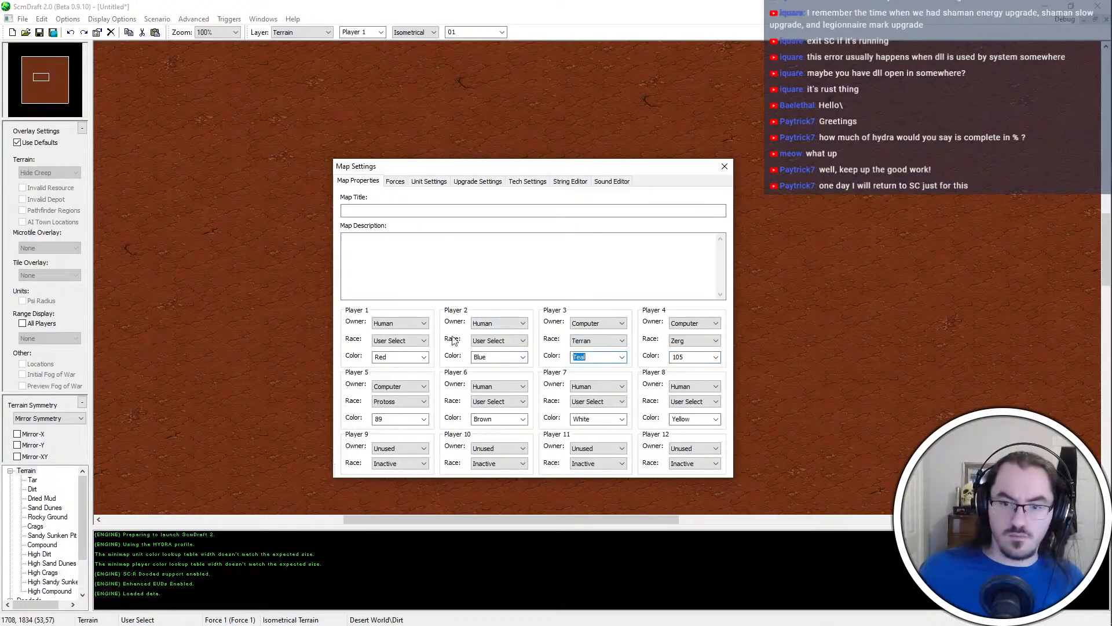
key("alt+Tab")
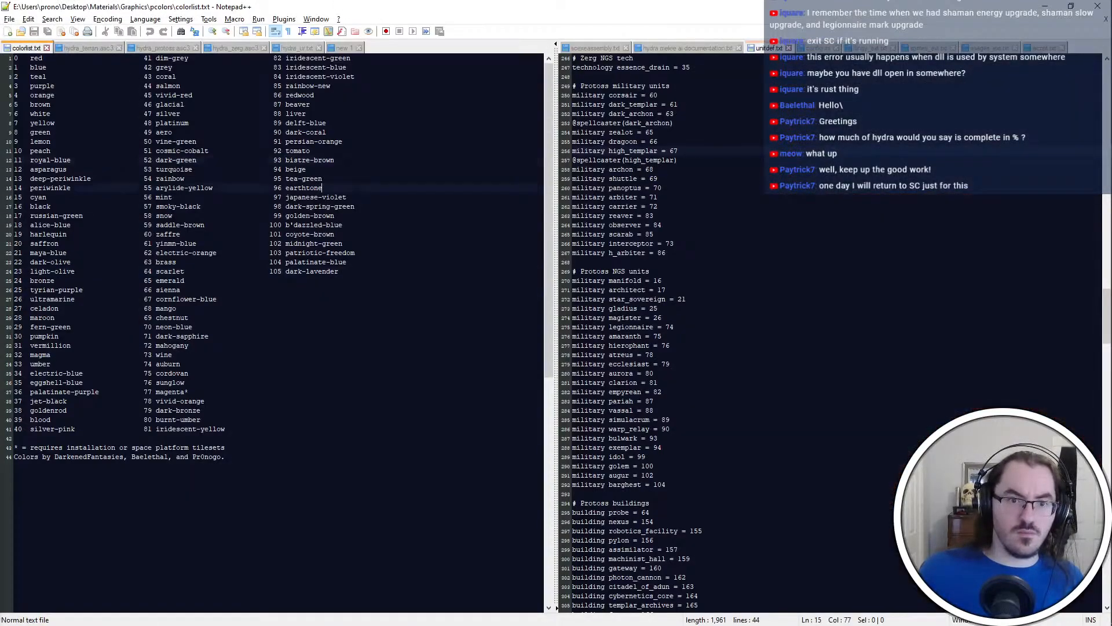
left_click(355, 97)
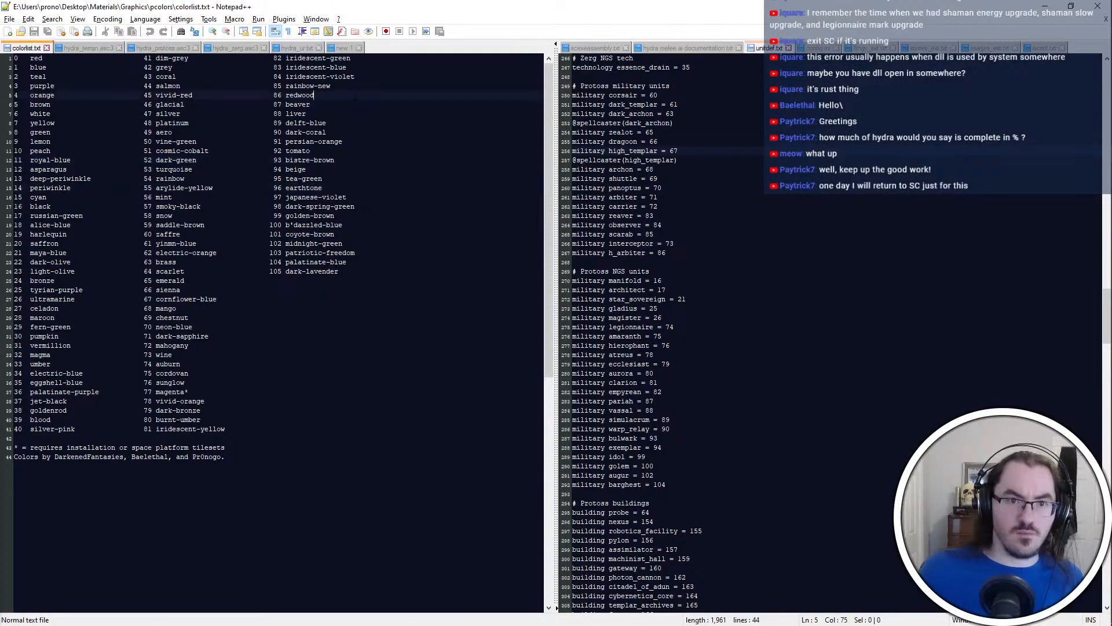
left_click(254, 355)
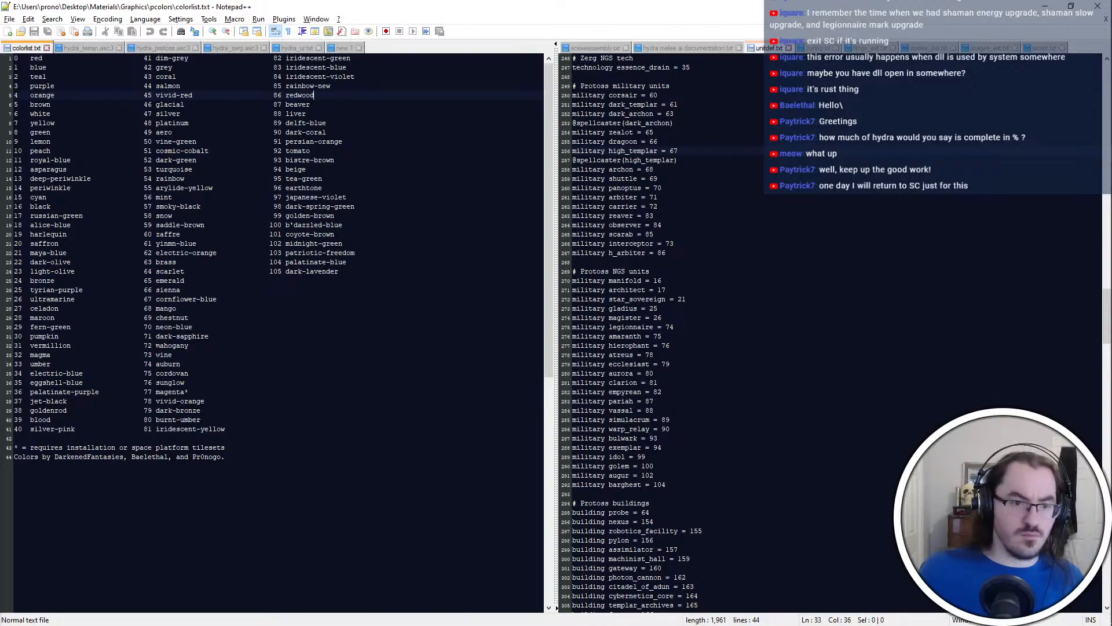
left_click(225, 317)
left_click(241, 326)
left_click(256, 346)
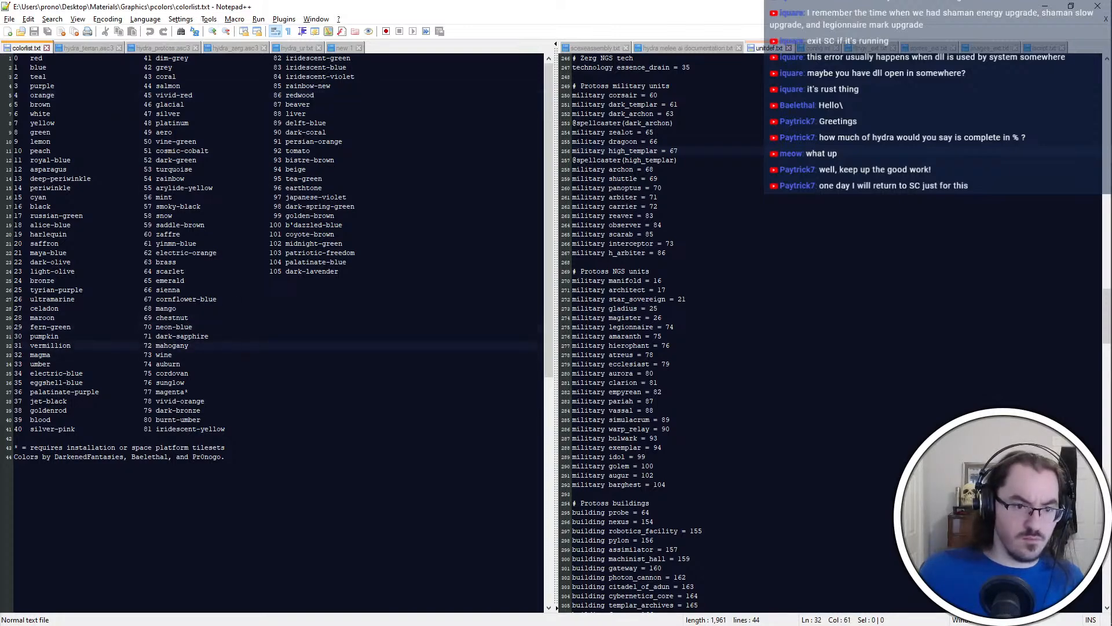
left_click(265, 372)
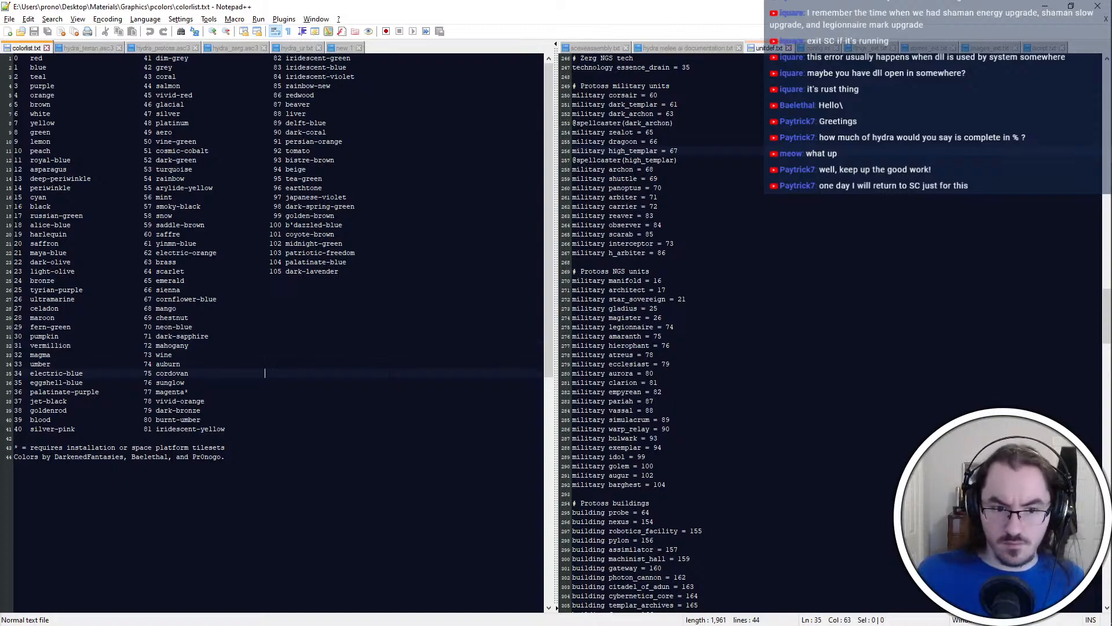
key("alt+Tab")
key("alt+Tab")
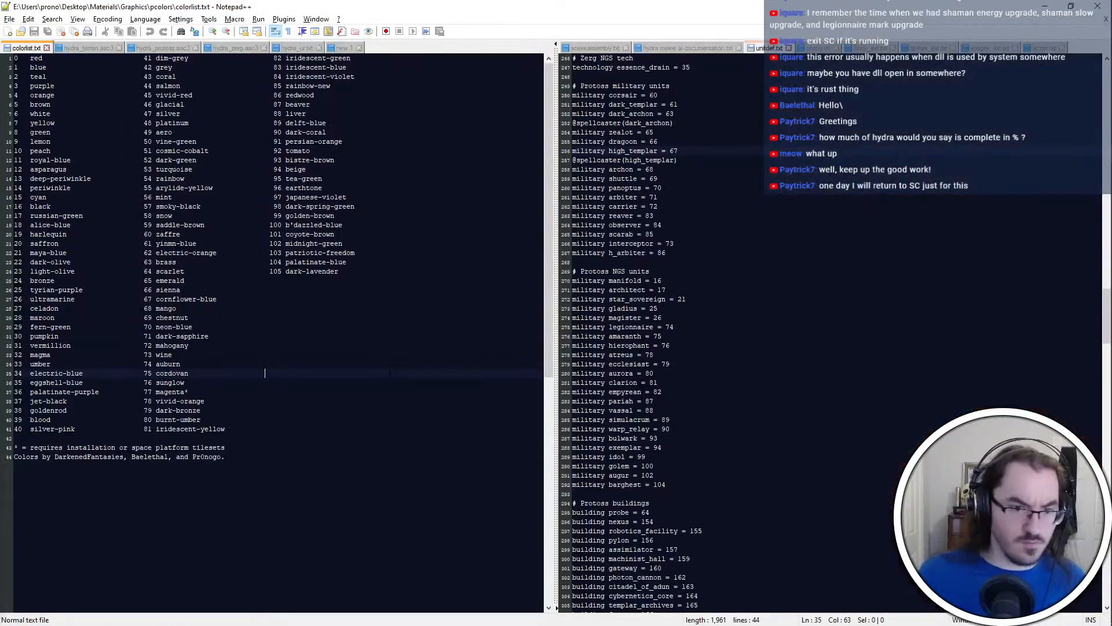
key("alt+Tab")
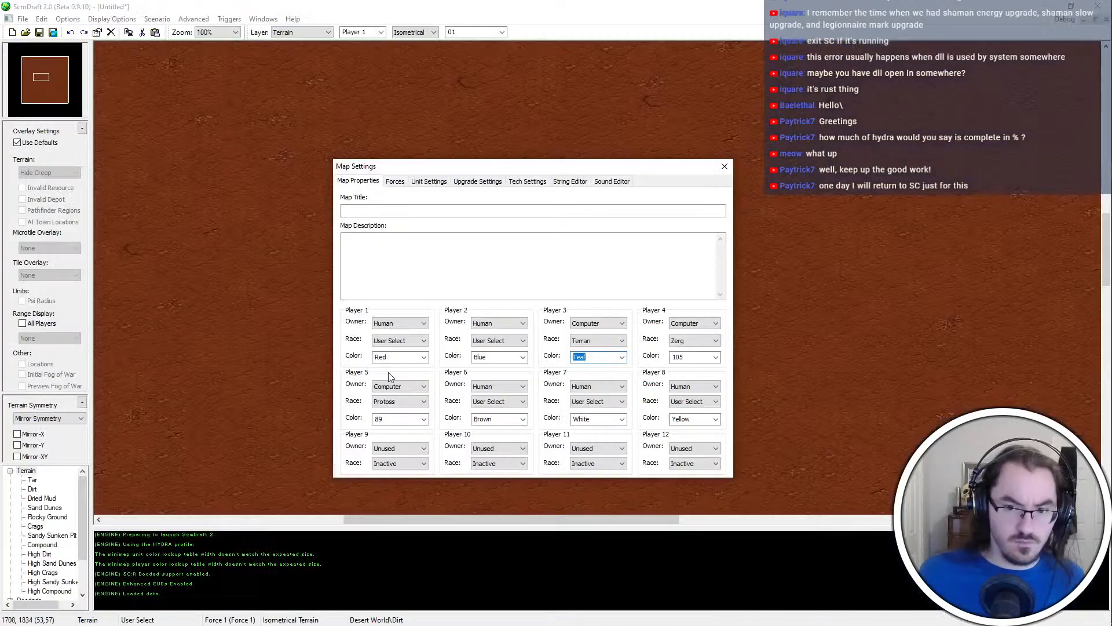
key("alt+Tab")
Pick a color for Player 1 from the Notepad++ color list and set it to 80 (burnt-umber) in ScmDraft
key("alt+Tab")
type("32")
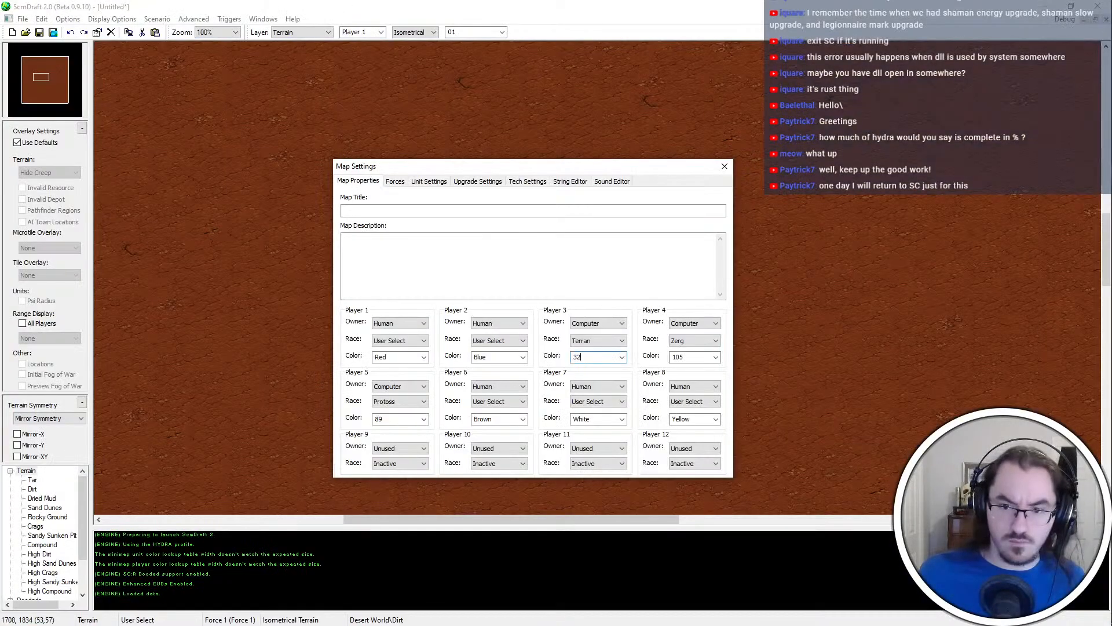
key("alt+Tab")
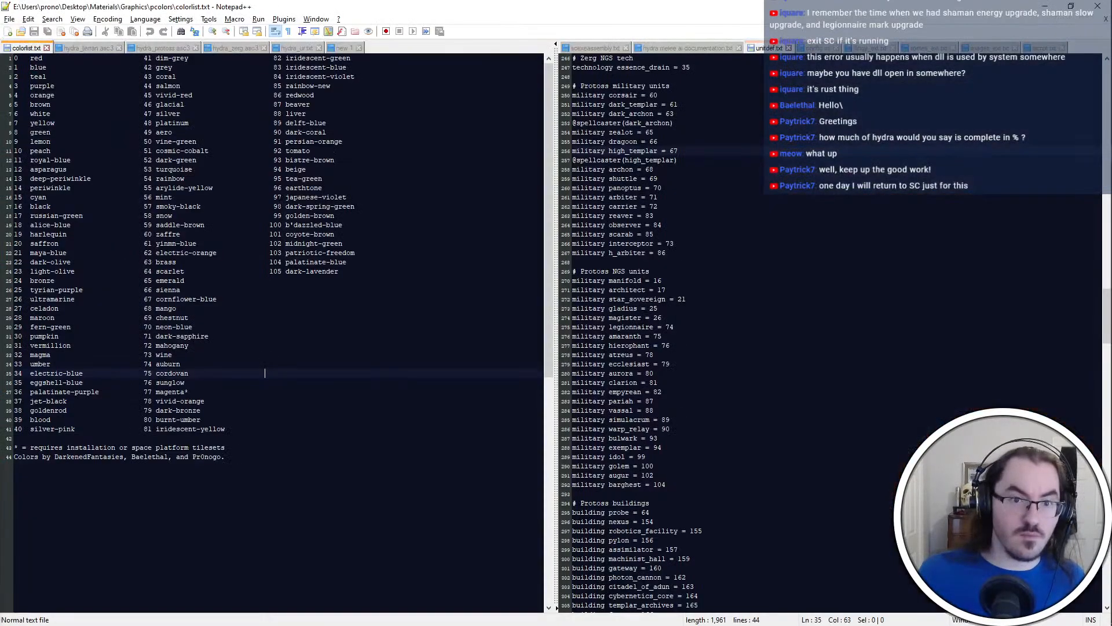
left_click(54, 151)
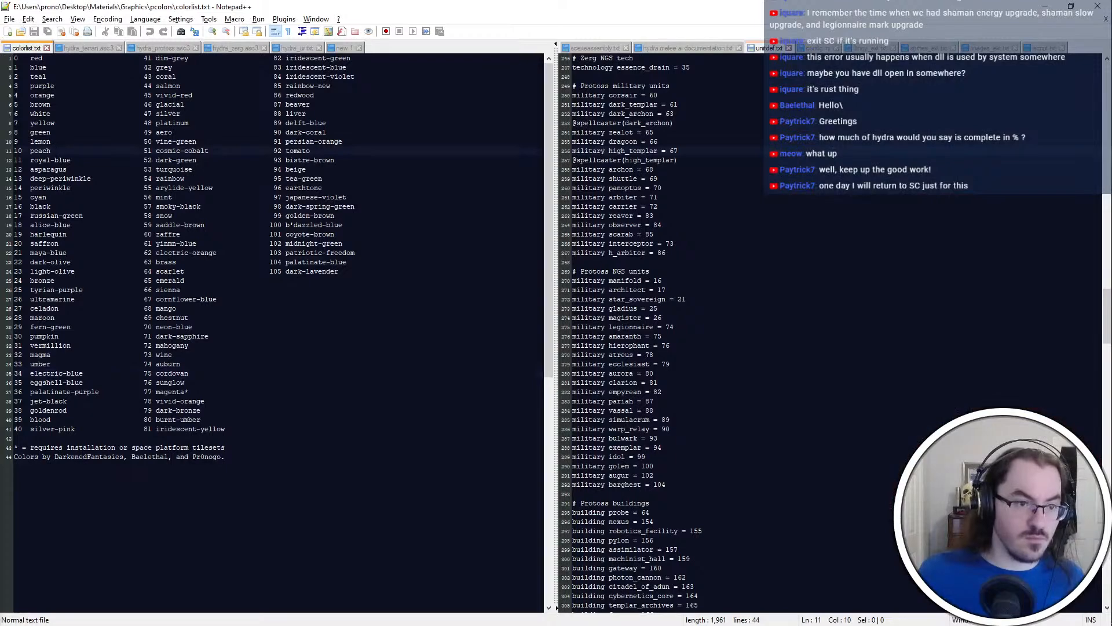
left_click(55, 290)
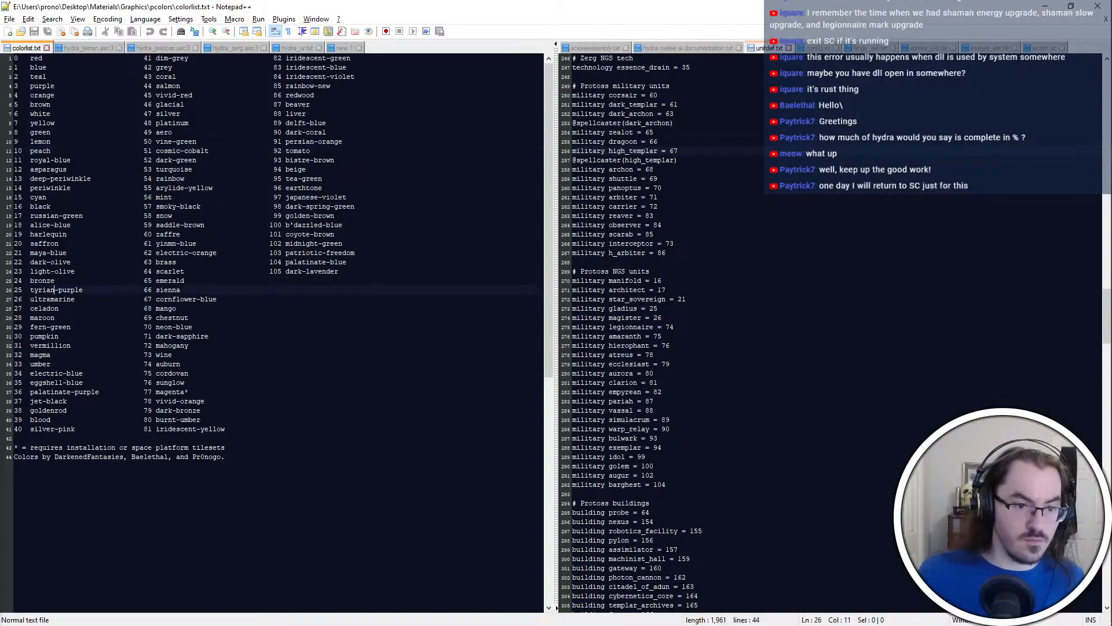
key("alt+Tab")
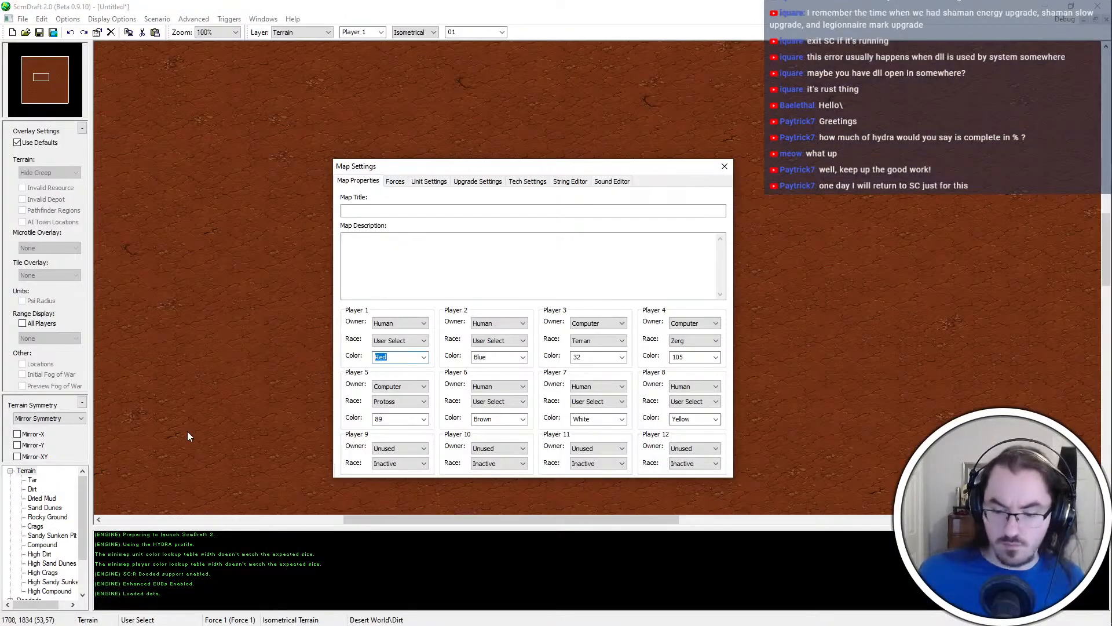
type("25")
Look up aero in the Notepad++ color list and set Player 2's color to 49 in ScmDraft
double_click(490, 357)
key("alt+Tab")
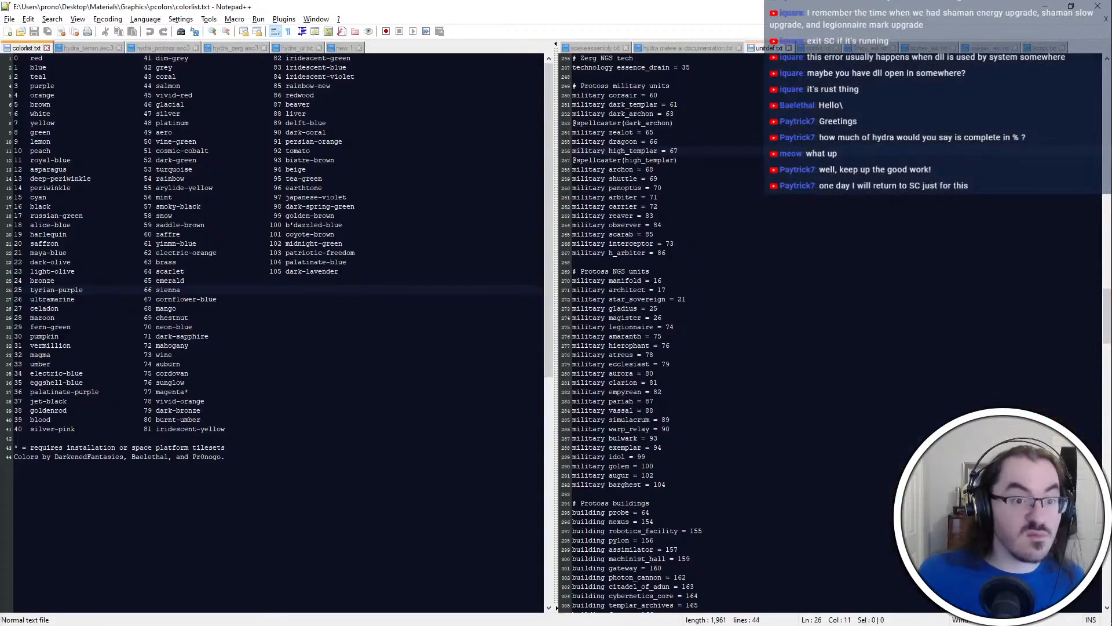
left_click(176, 132)
key("alt+Tab")
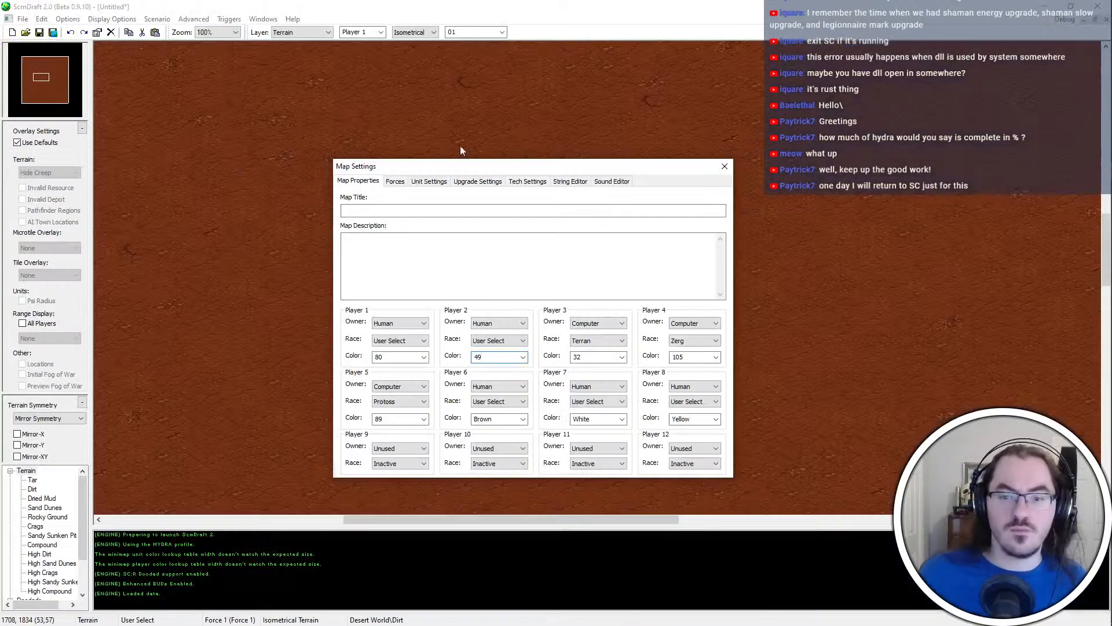
Clear the default names of all four forces in the map's force settings
left_click(395, 181)
left_click(431, 225)
key("ctrl+a")
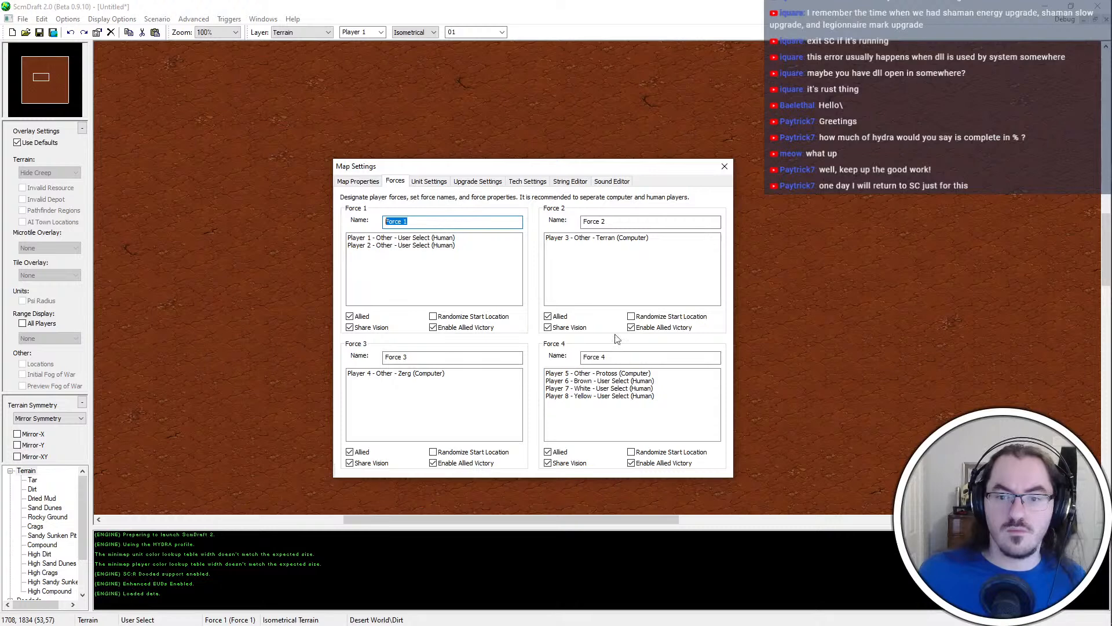
key("BackSpace")
left_click(614, 220)
key("ctrl+a")
key("BackSpace")
left_click(456, 354)
key("ctrl+a")
key("BackSpace")
left_click(614, 357)
key("ctrl+a")
key("BackSpace")
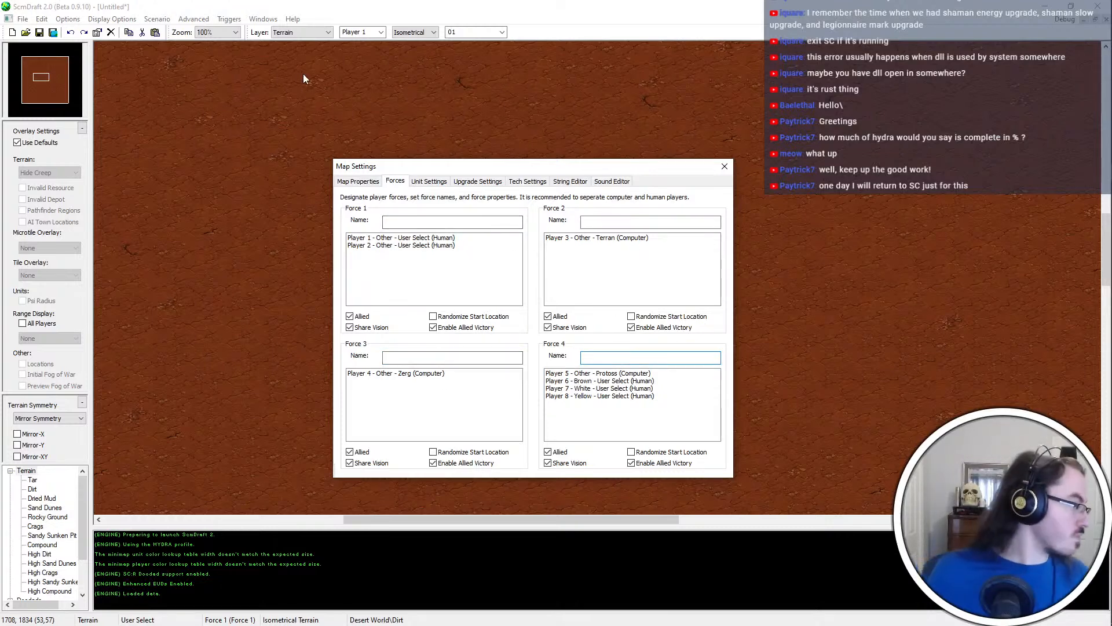
Name Force 4 "The Pr0toss"
type("P")
key("BackSpace")
type("The Pr0toss")
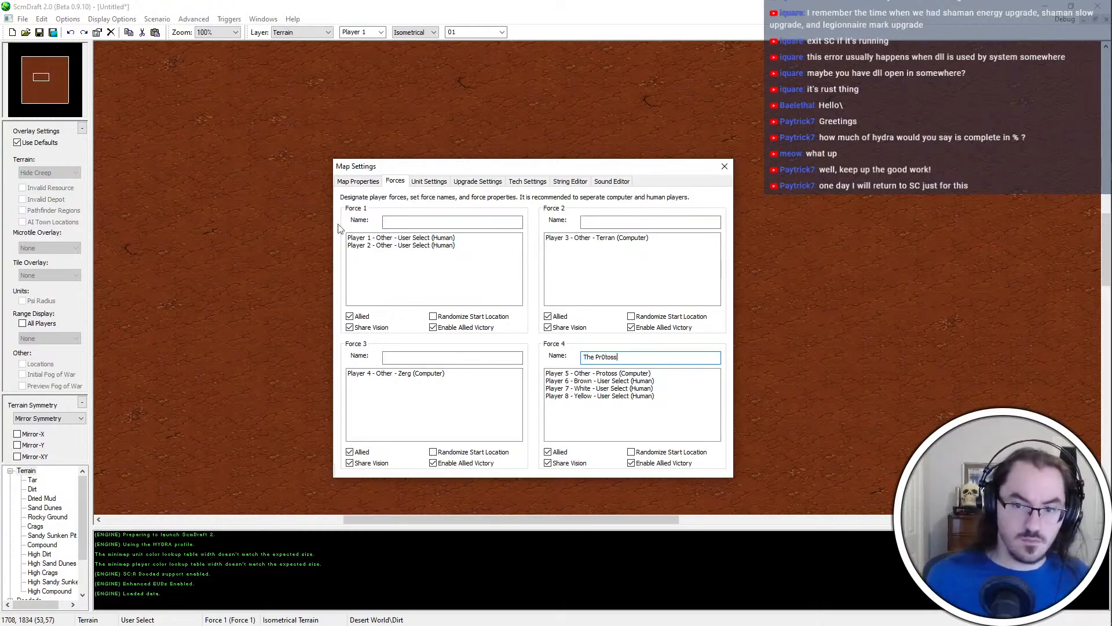
Name Force 2, the Terran computer player's force, "The Threerran"
left_click(467, 357)
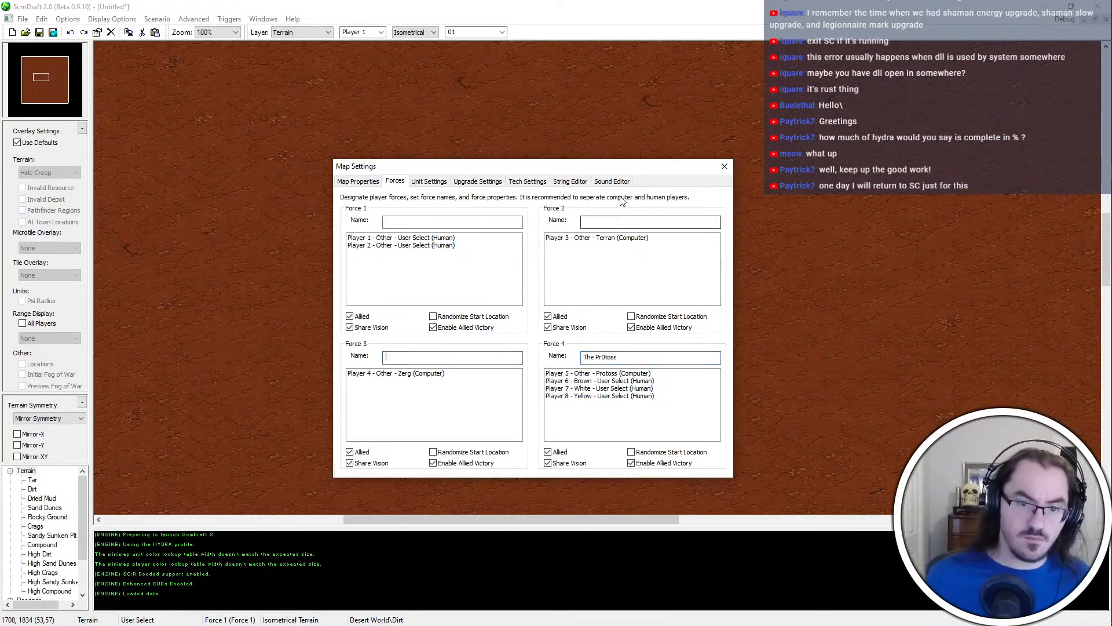
left_click(603, 222)
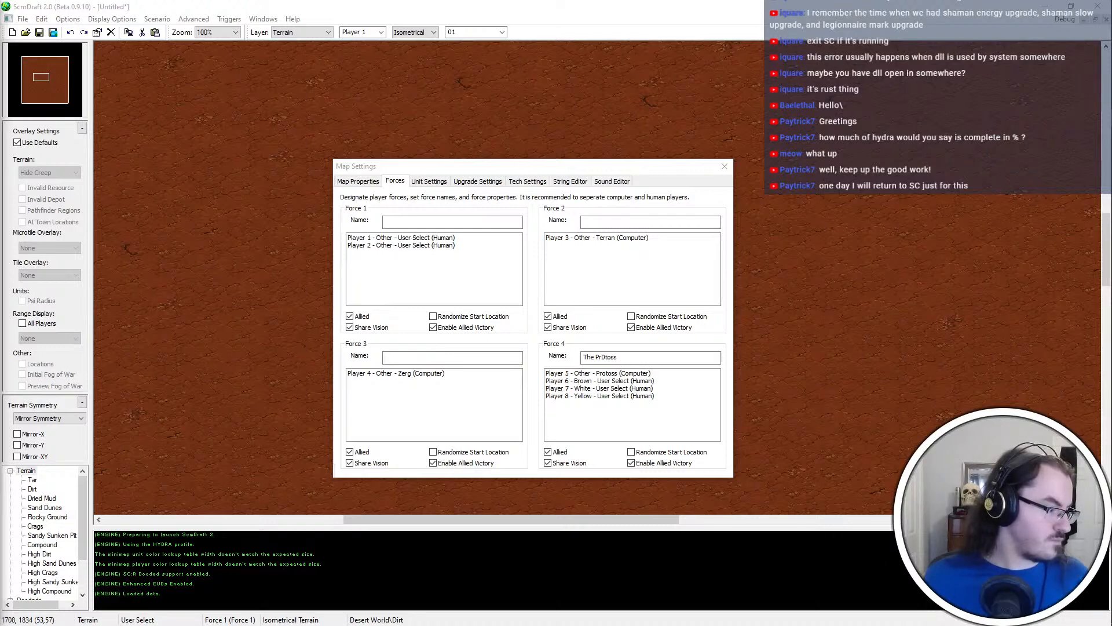
key("alt+Tab")
type("T")
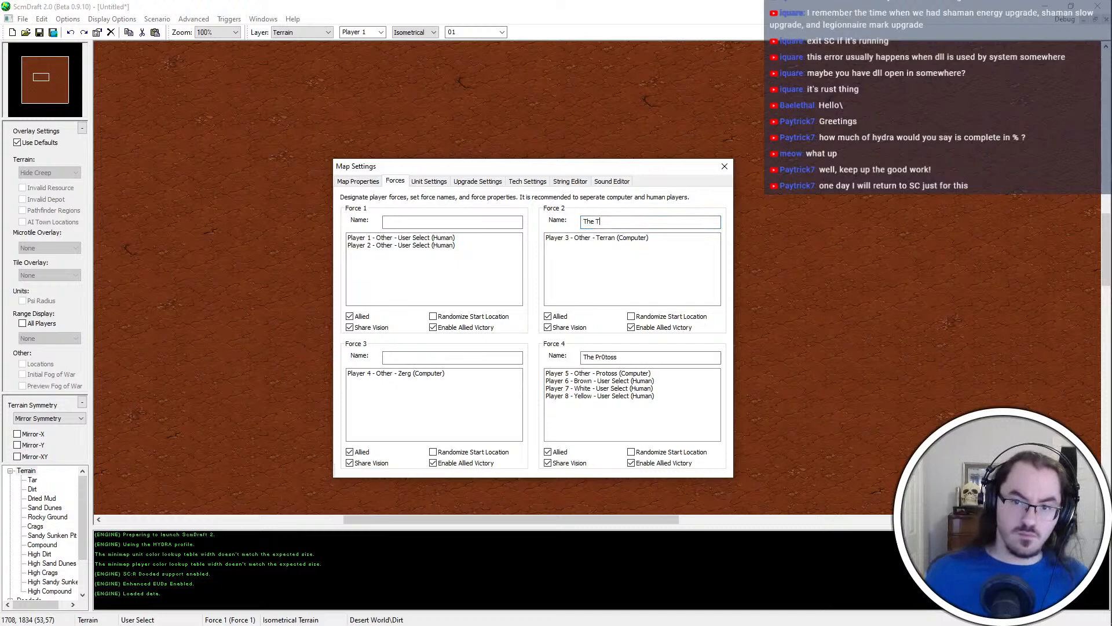
type("hreer")
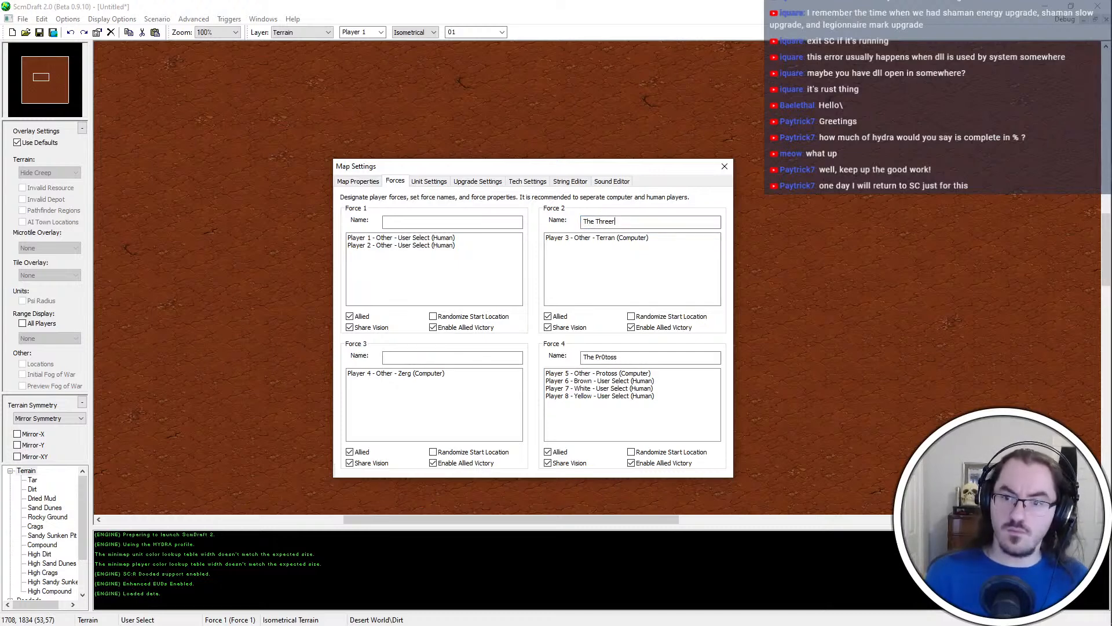
type("an")
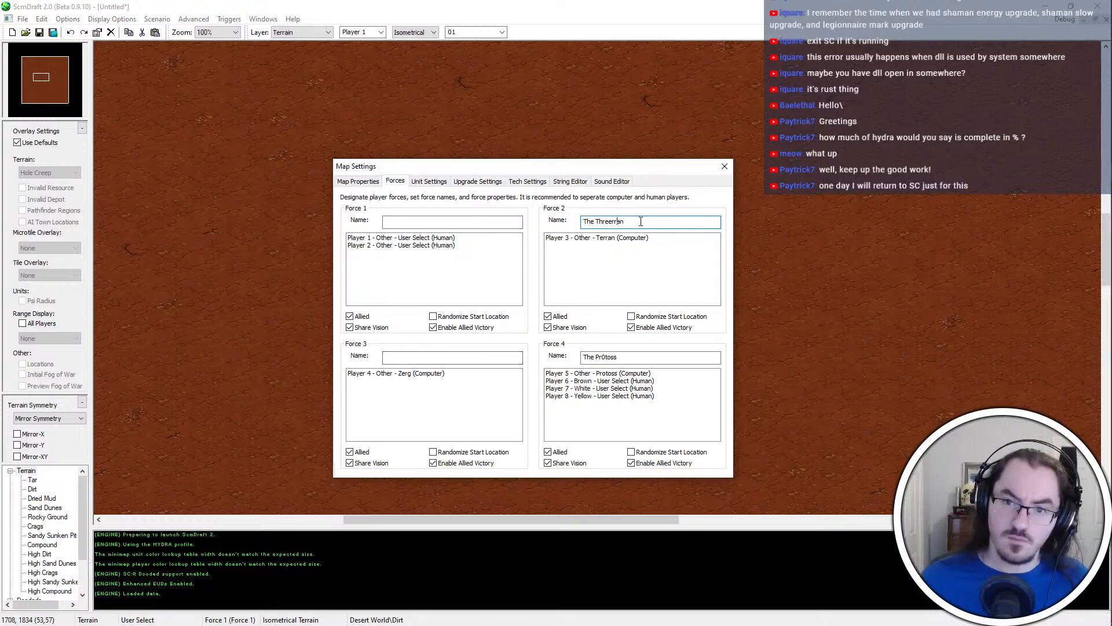
Name Force 3, the Zerg computer player's force, "The Veergq7"
left_click(487, 358)
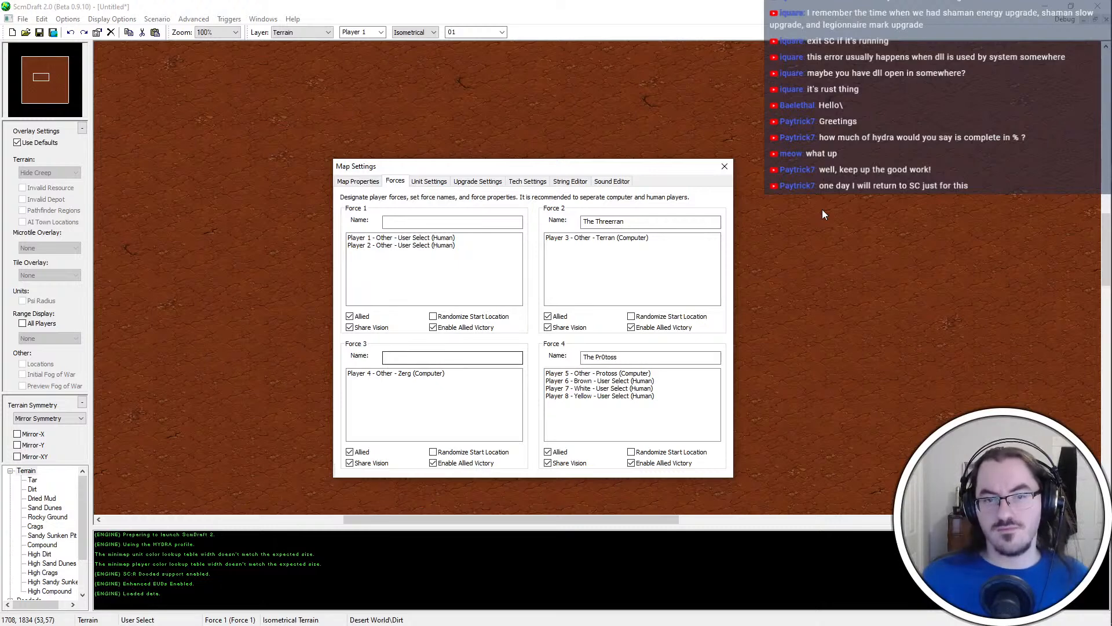
type("The ")
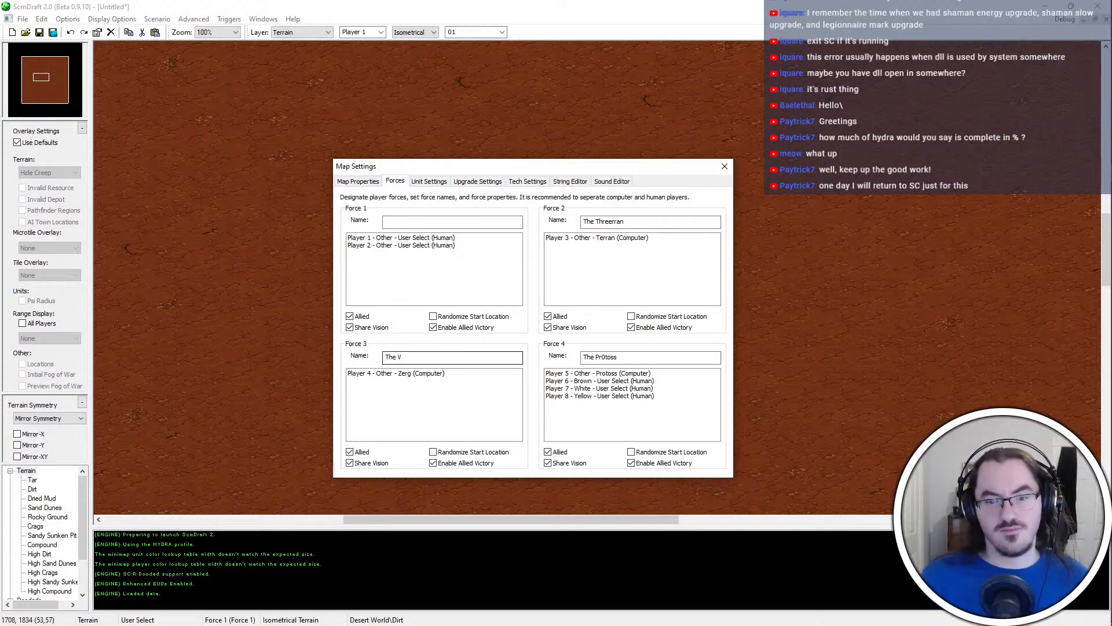
type("Veergq7")
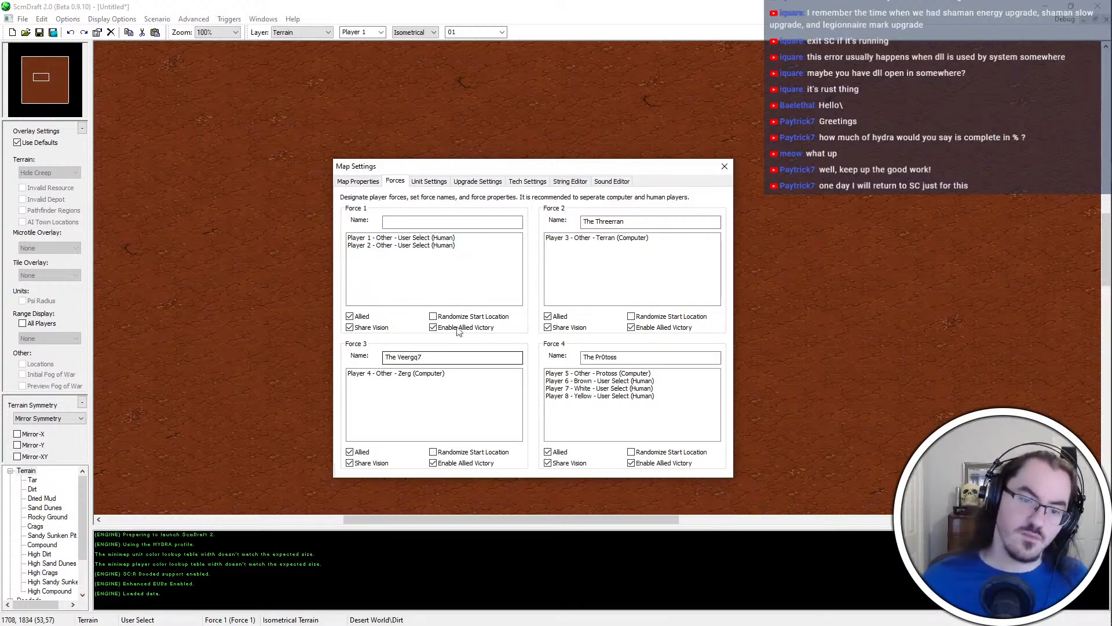
Name Force 1, which holds the two human players, "Ackmesk"
left_click(427, 218)
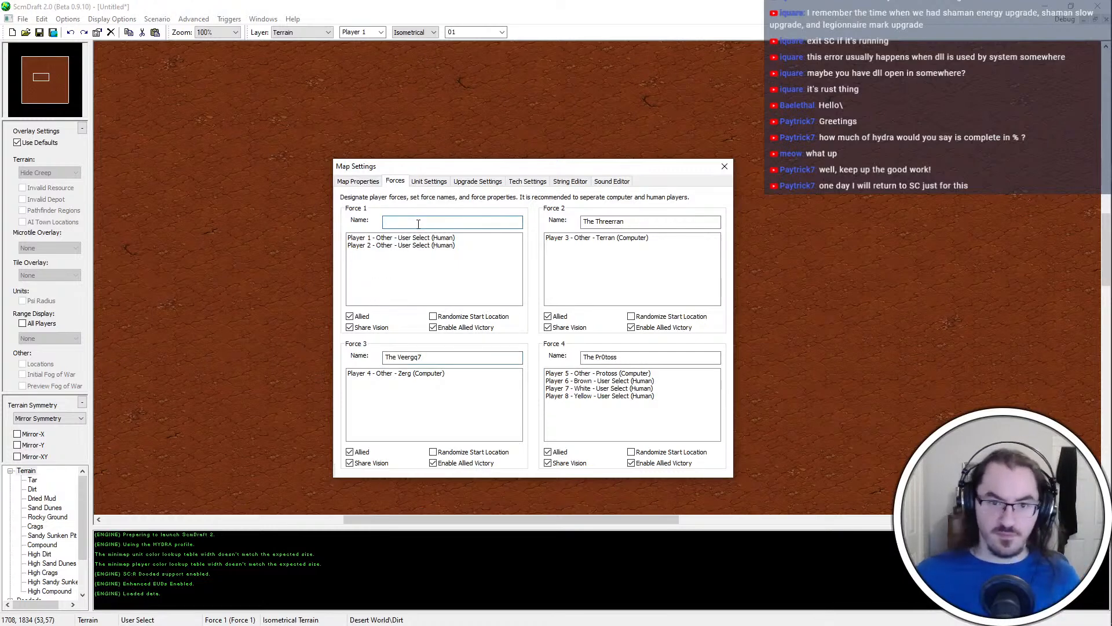
left_click(429, 181)
left_click(395, 181)
left_click(358, 181)
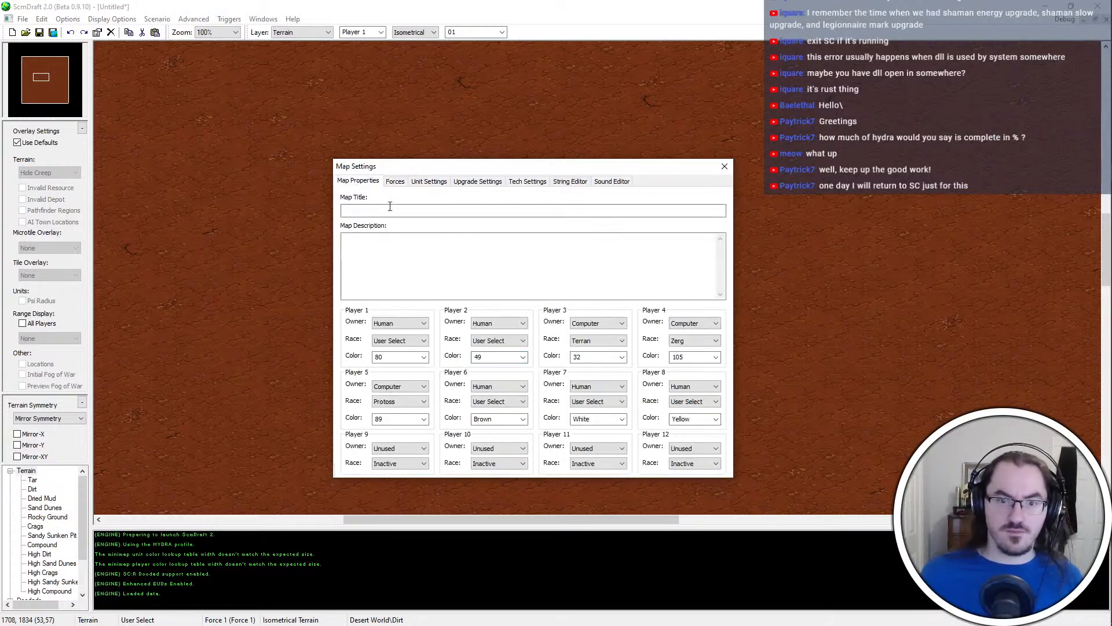
left_click(395, 180)
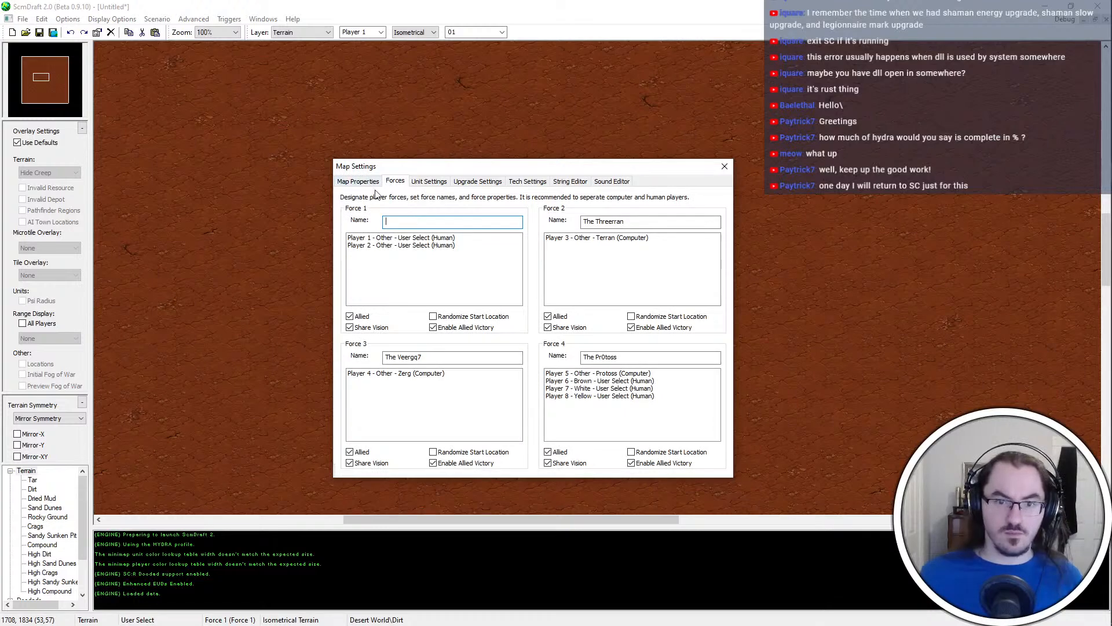
left_click(374, 182)
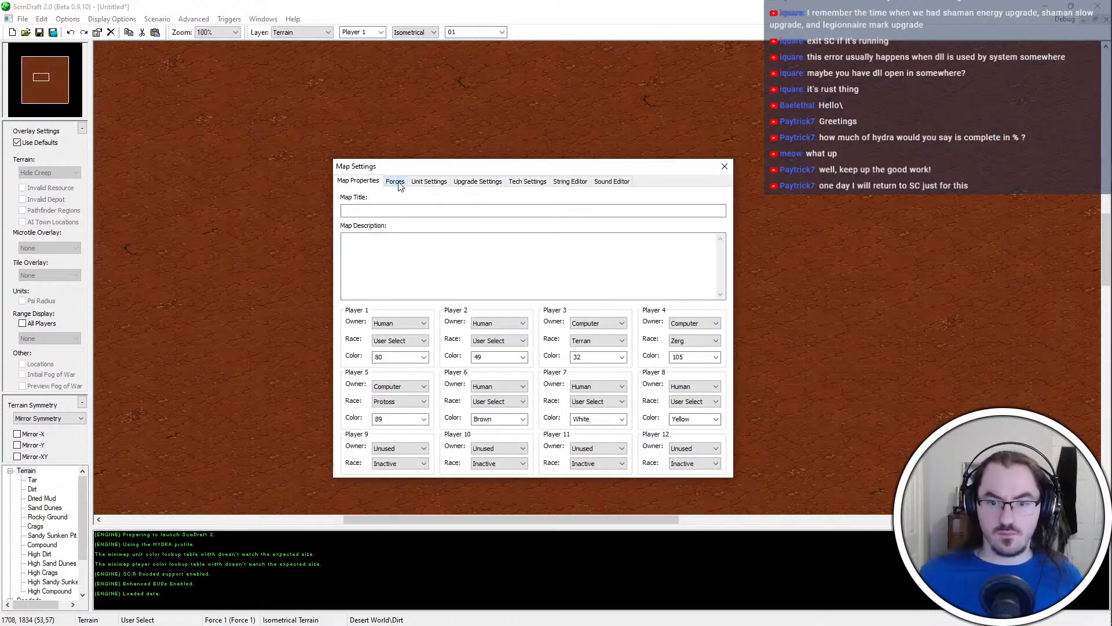
left_click(395, 181)
left_click(414, 225)
type("Ackmesk")
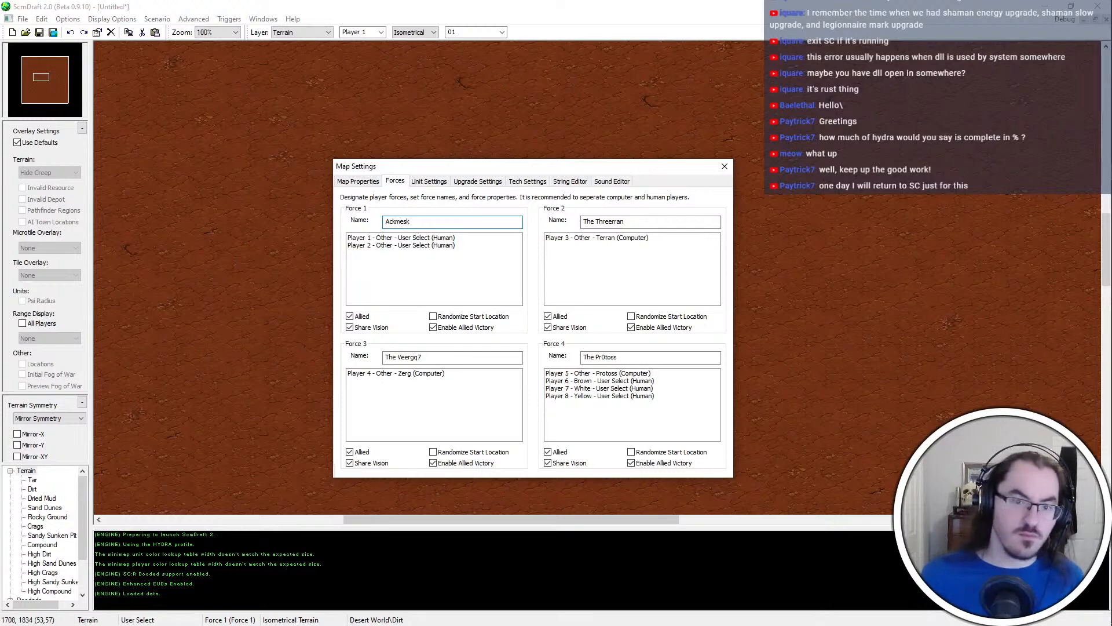
left_click(429, 180)
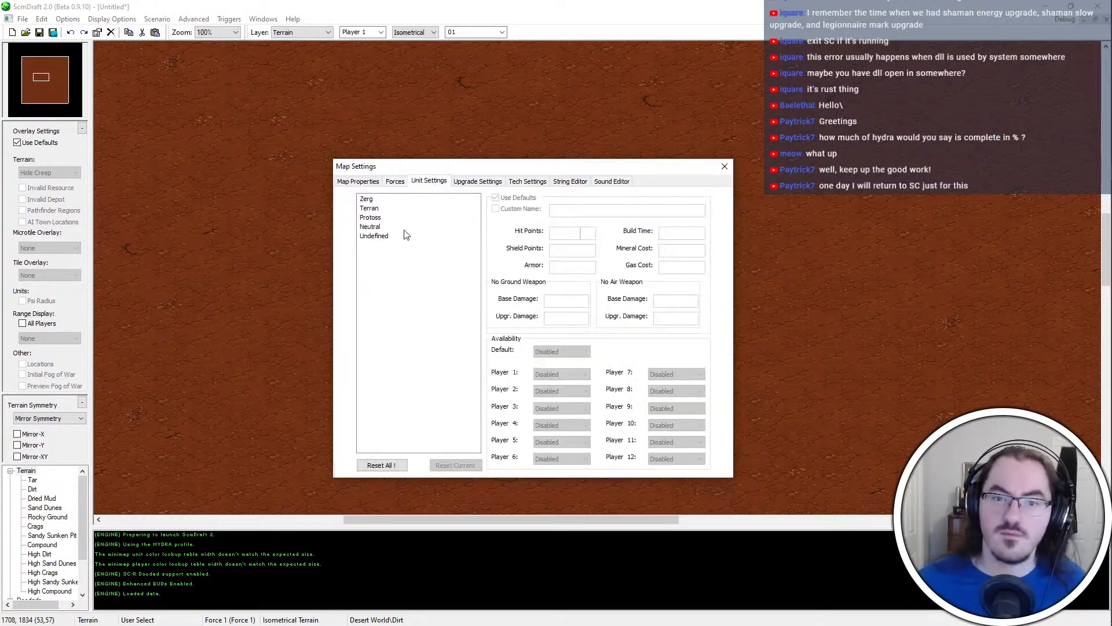
double_click(374, 210)
left_click(358, 181)
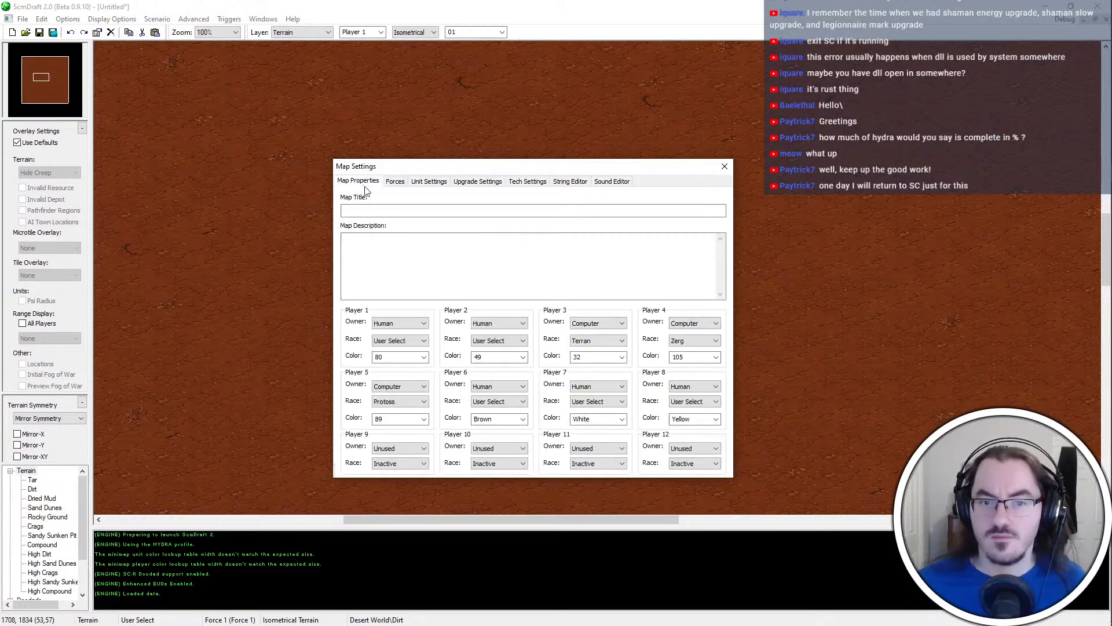
left_click(487, 209)
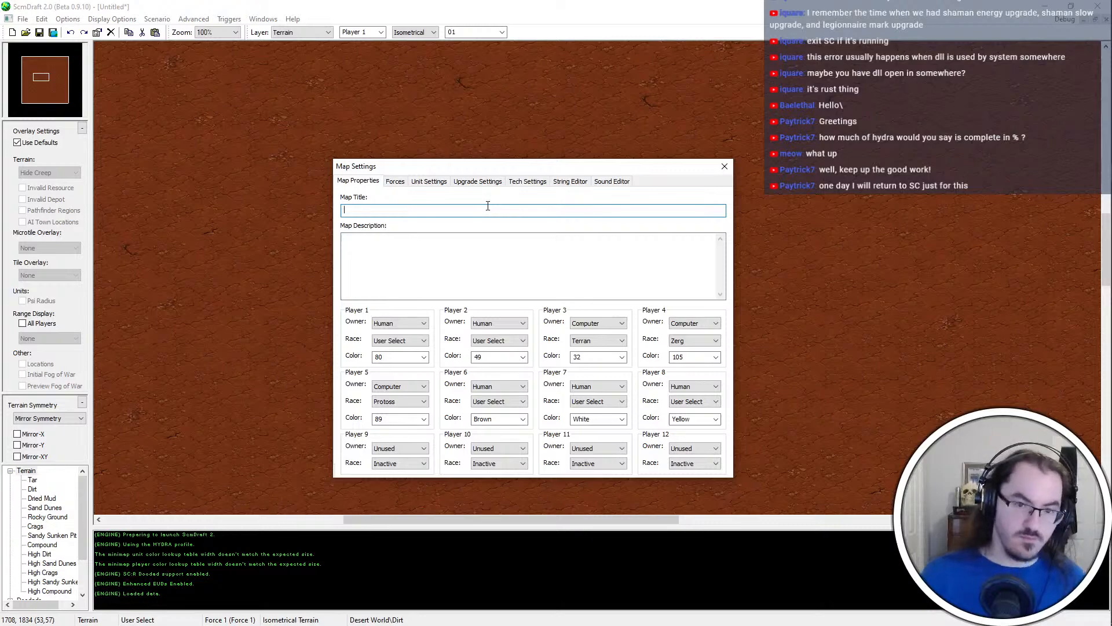
key("alt+Tab")
left_click(630, 233)
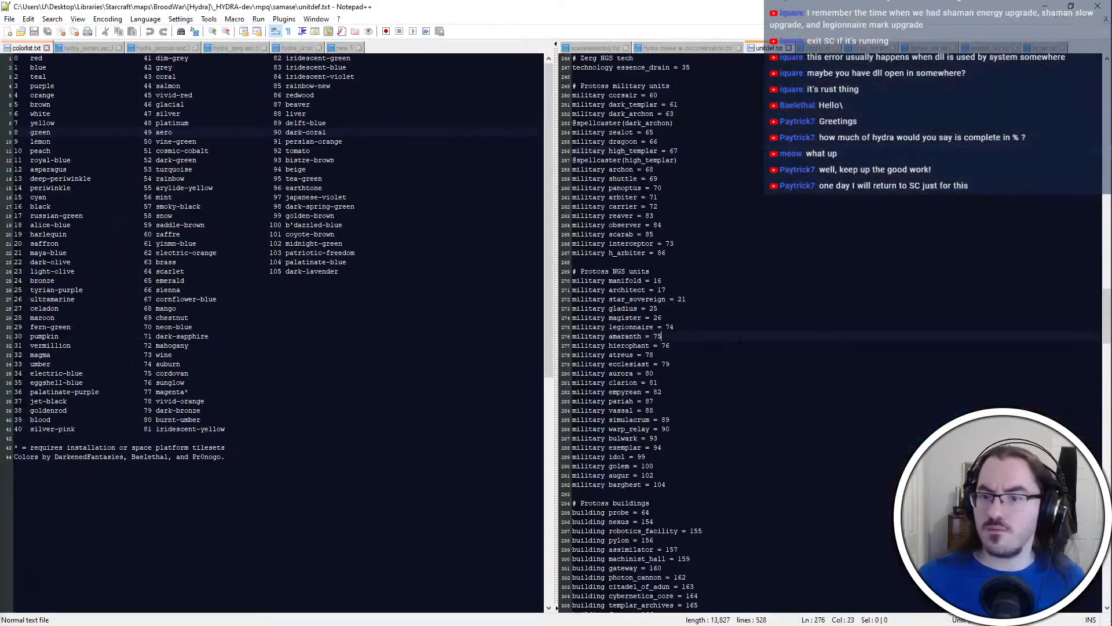
key("alt+Tab")
key("alt+Tab")
left_click(808, 365)
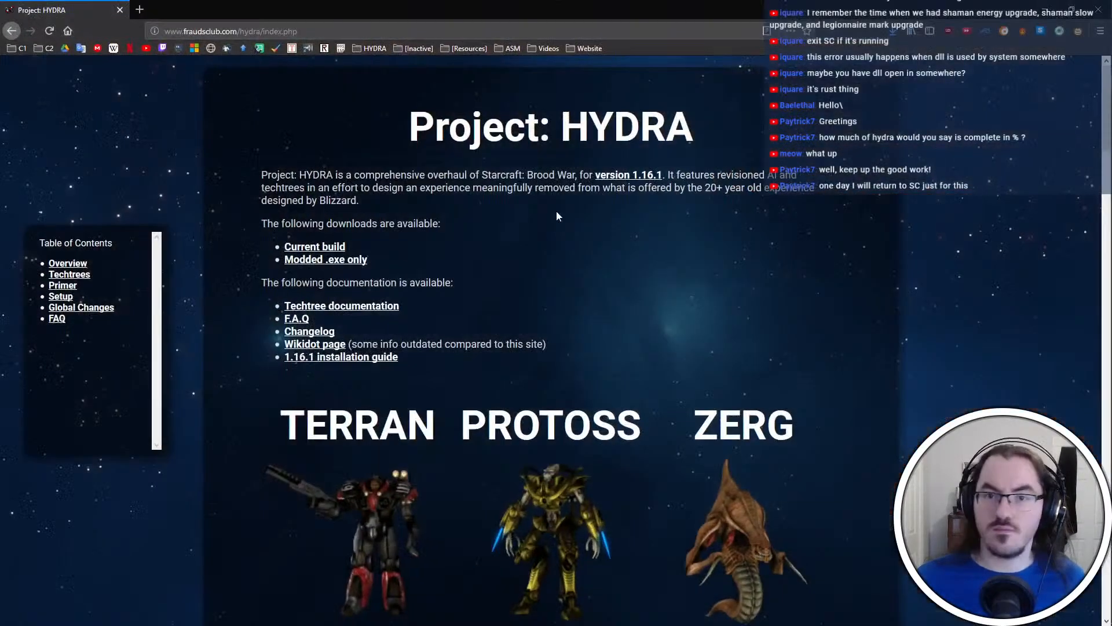
key("alt+Tab")
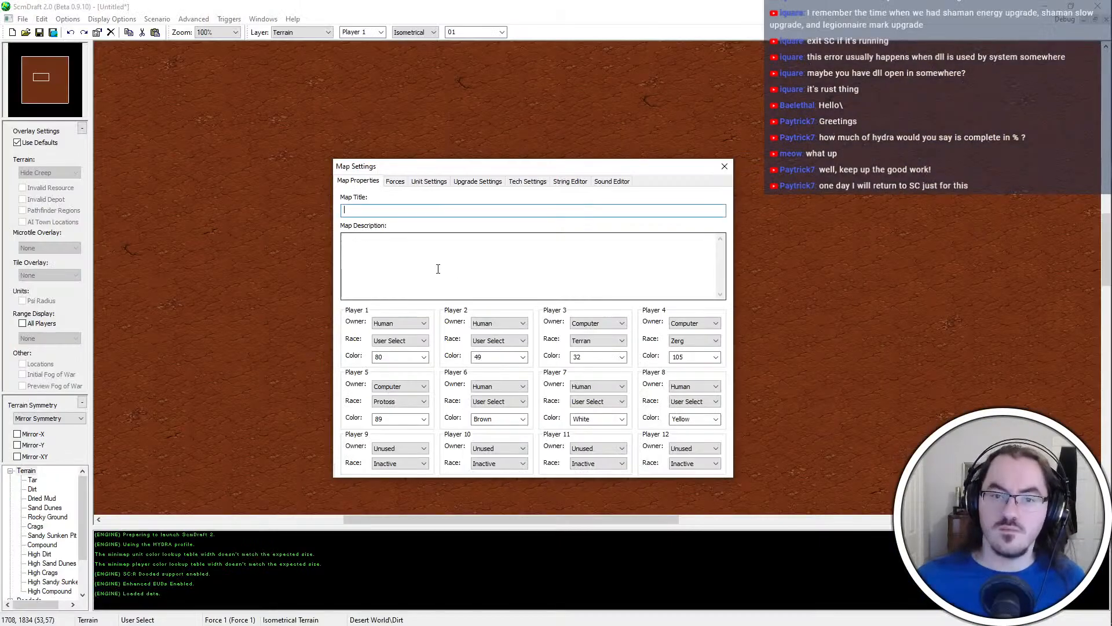
left_click(401, 212)
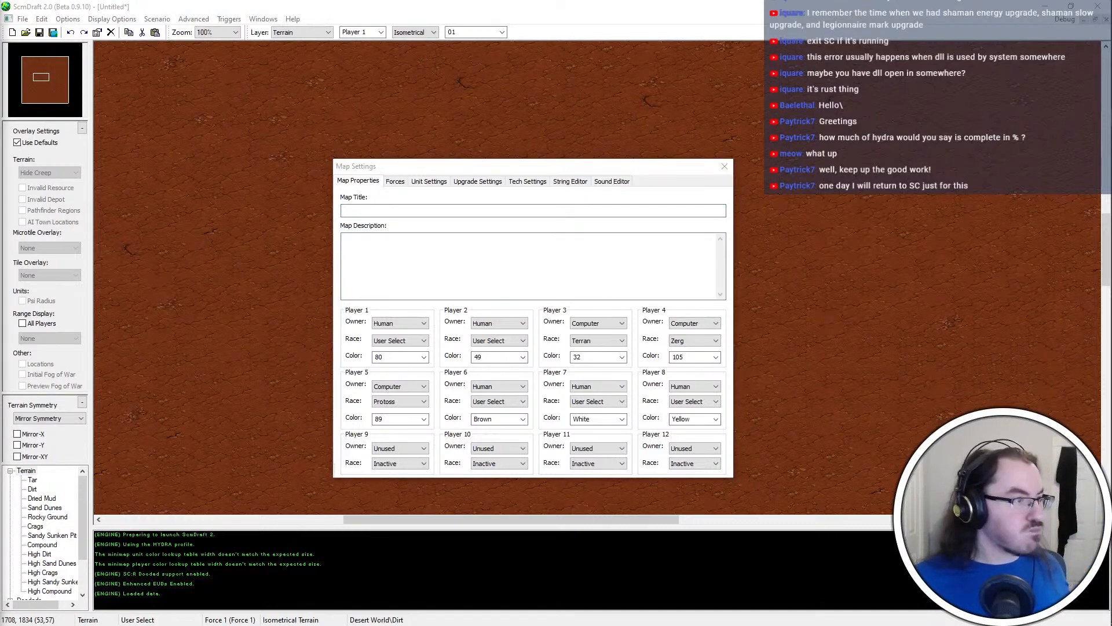
left_click(670, 271)
left_click(431, 213)
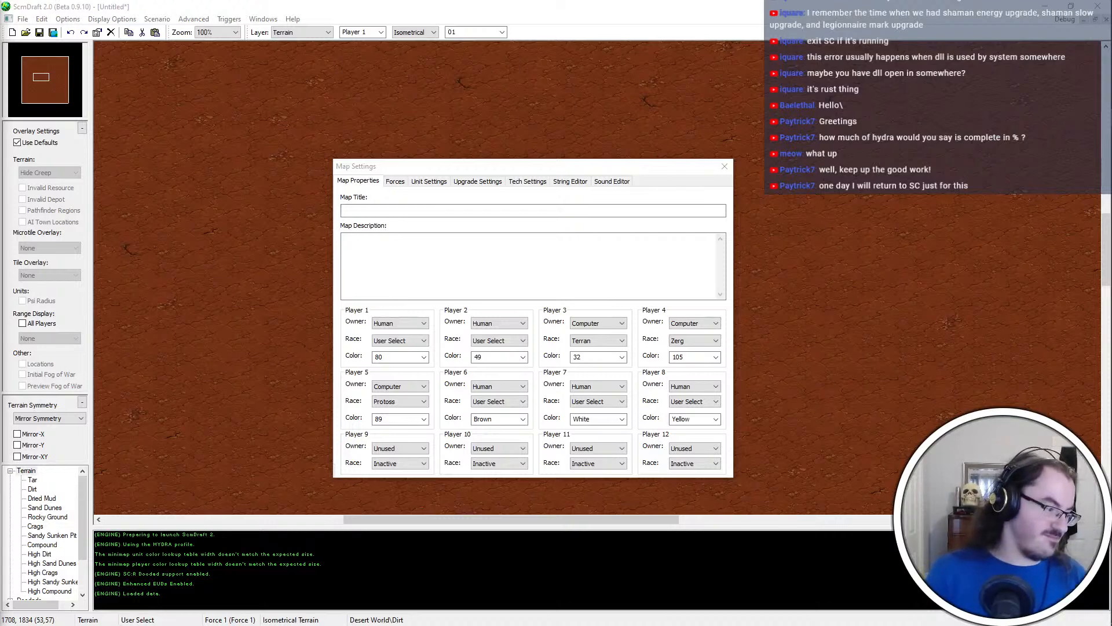
left_click(417, 212)
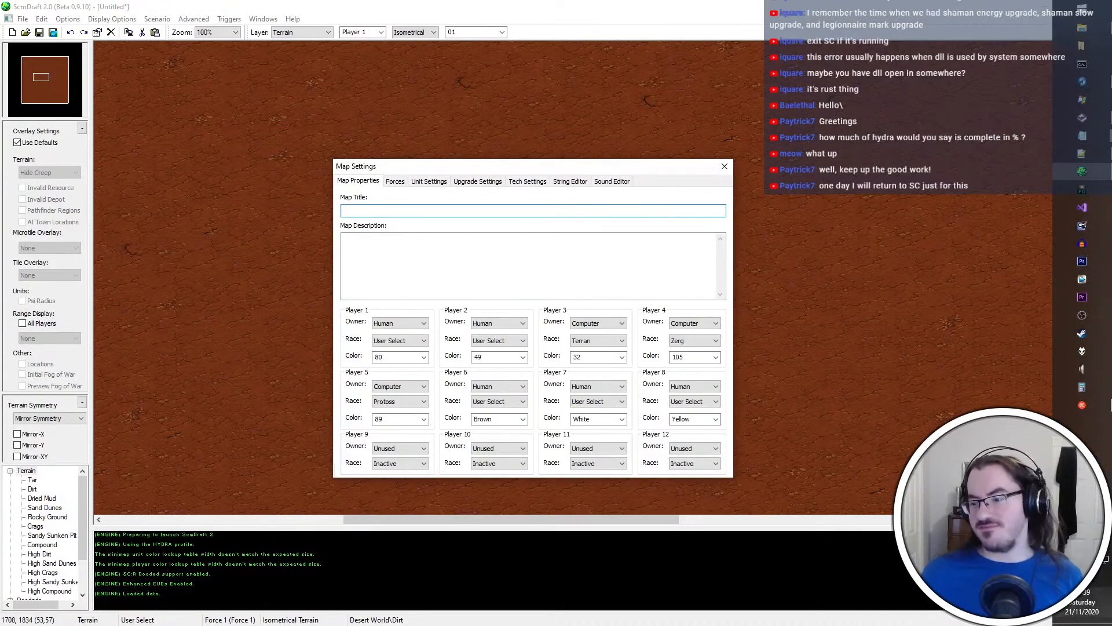
mouse_move(1103, 409)
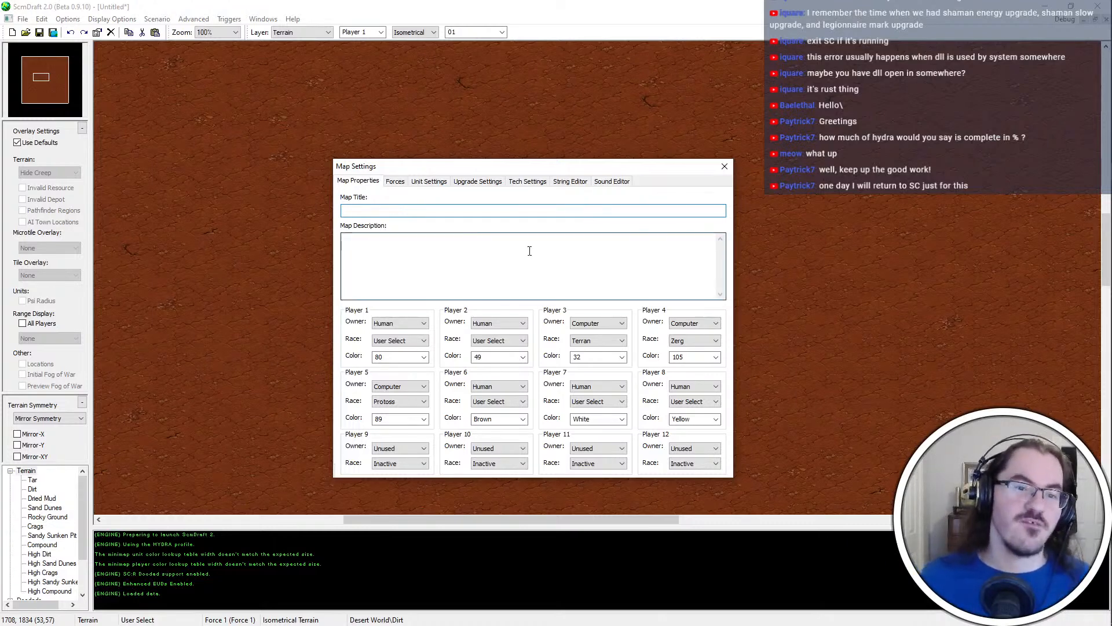
left_click(398, 182)
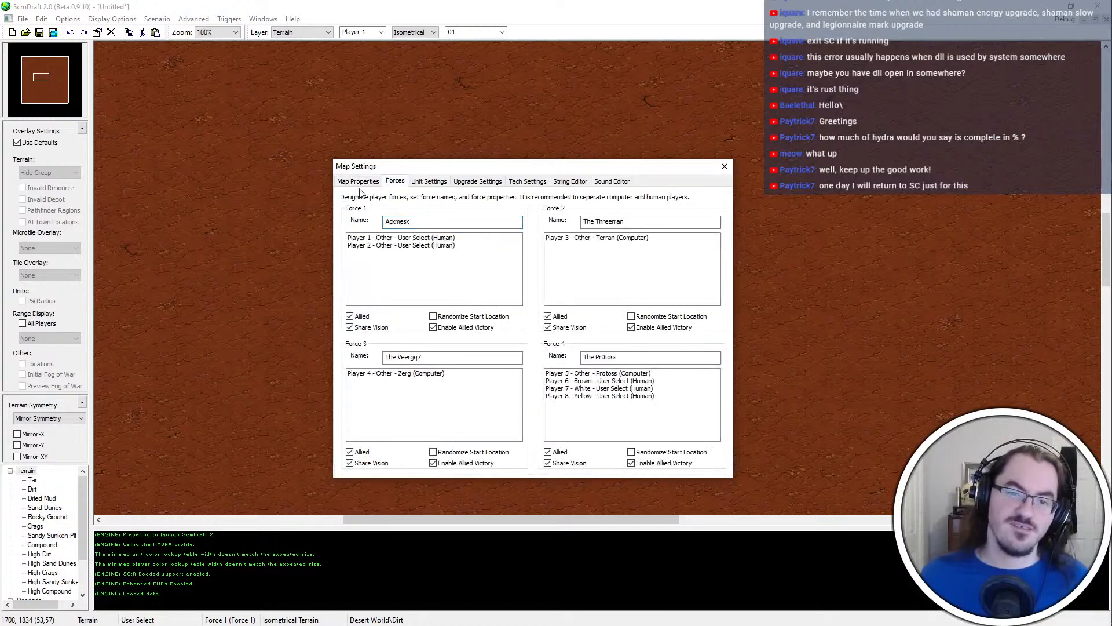
Title the map "Man Magic", enter the description "Oooh! Taste my rod," and close the map settings
left_click(360, 185)
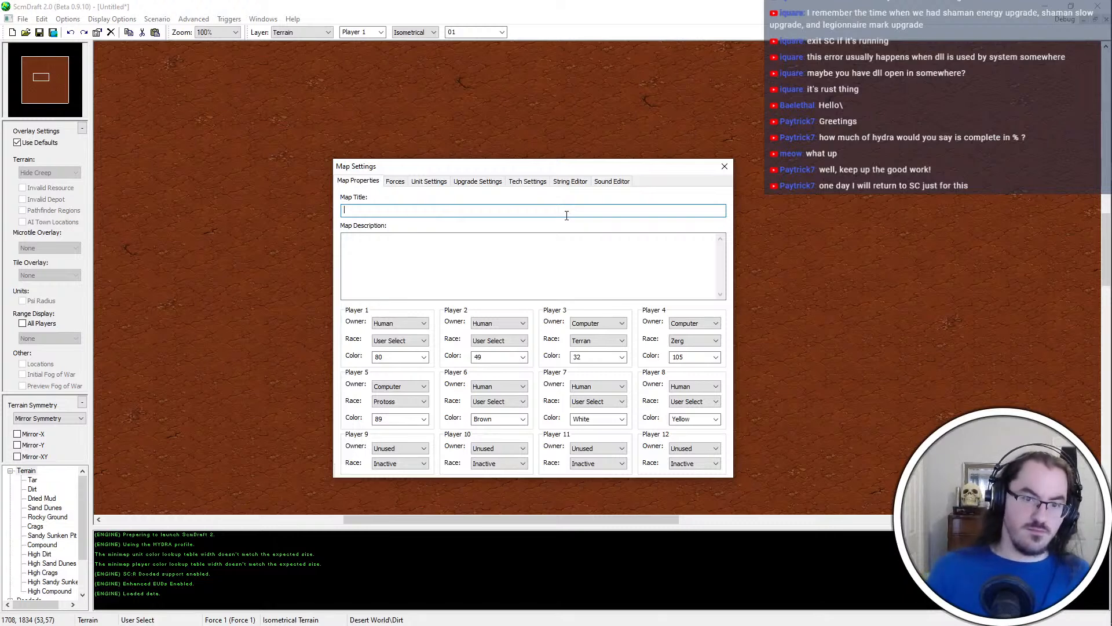
type("Mag")
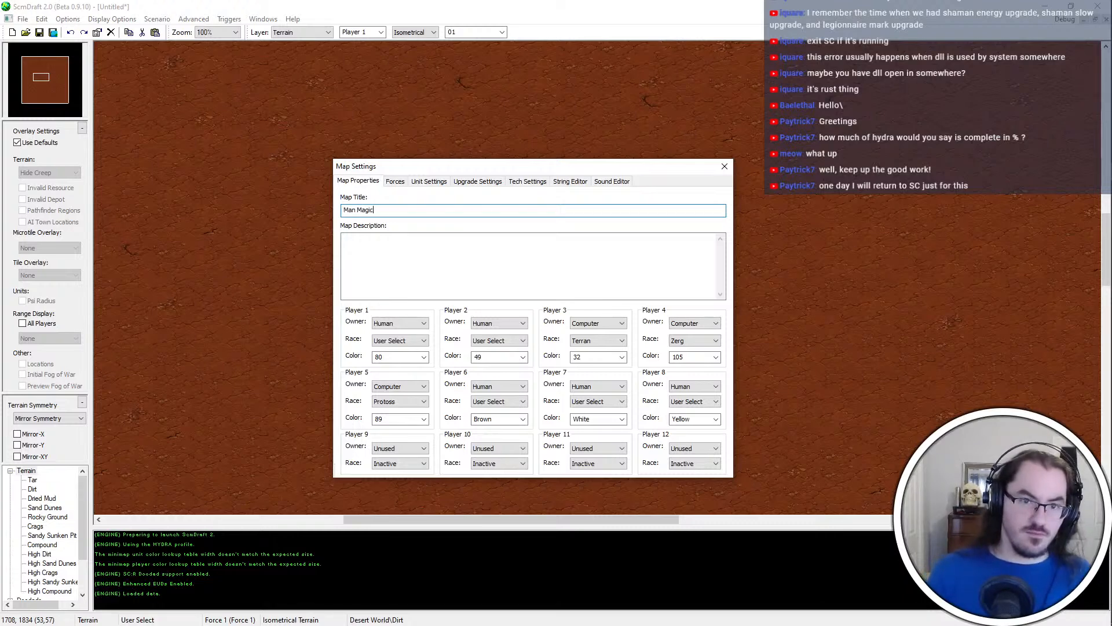
type("ic")
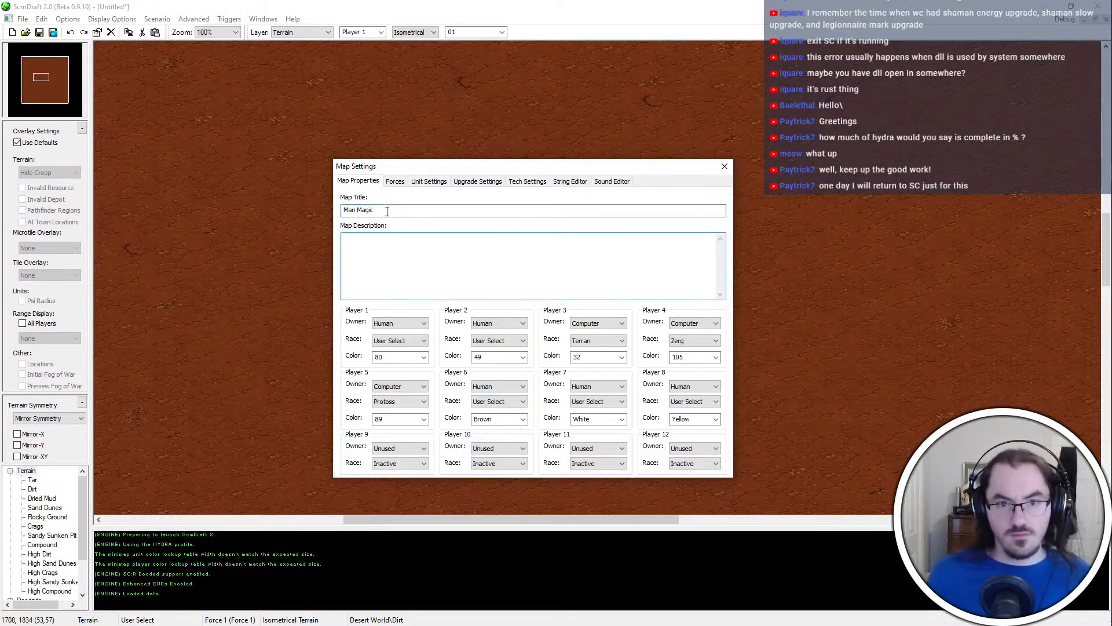
left_click(386, 183)
left_click(444, 258)
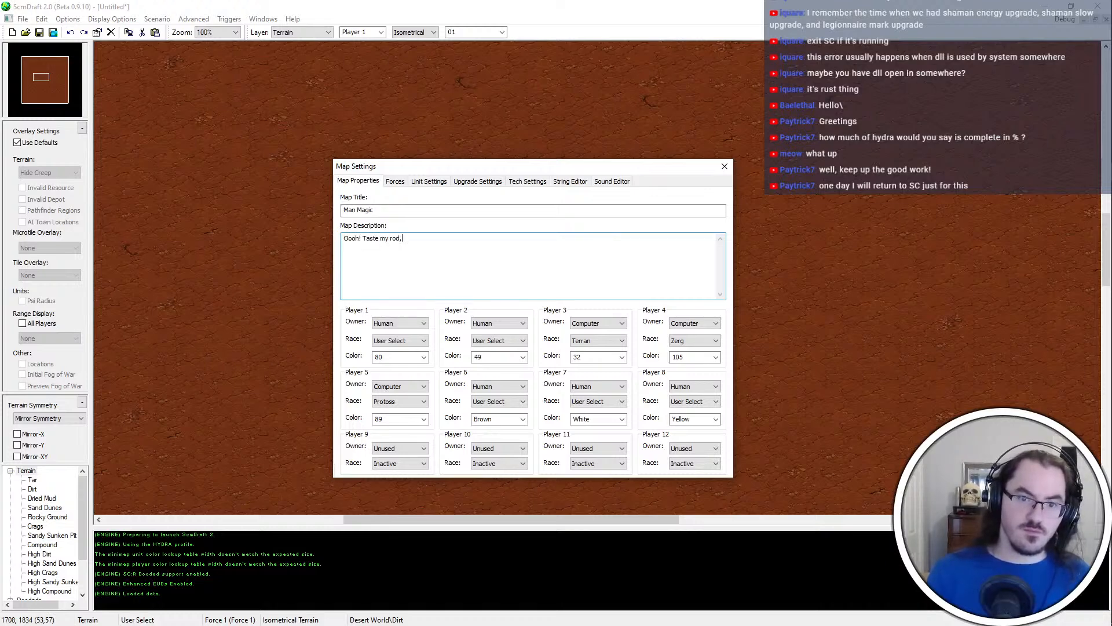
left_click(402, 182)
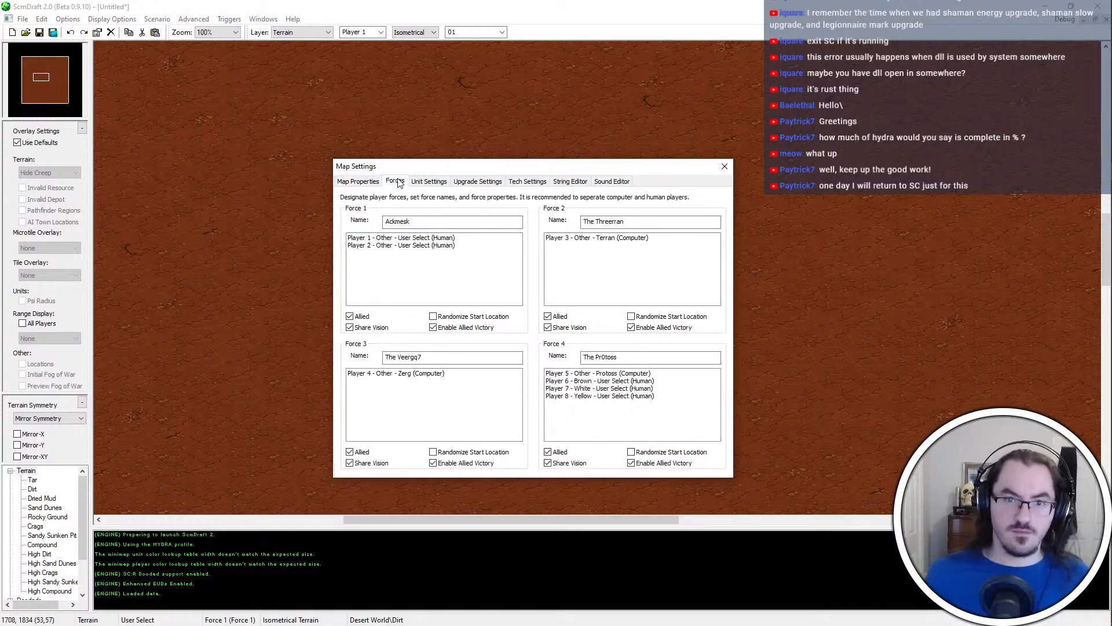
left_click(362, 182)
left_click(724, 169)
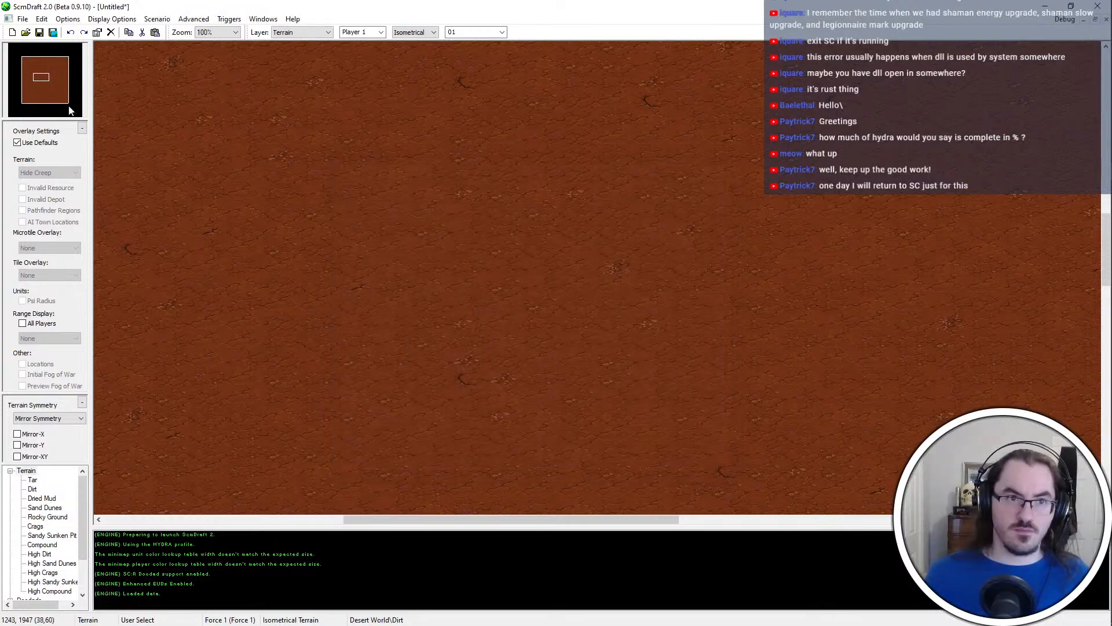
Start saving the map as a Starcraft Broodwar Map (*.scx), accepting the compatibility warning, and go to BroodWar\_Community\_Mapcrap\[Season 3]
left_click(40, 84)
key("ctrl+s")
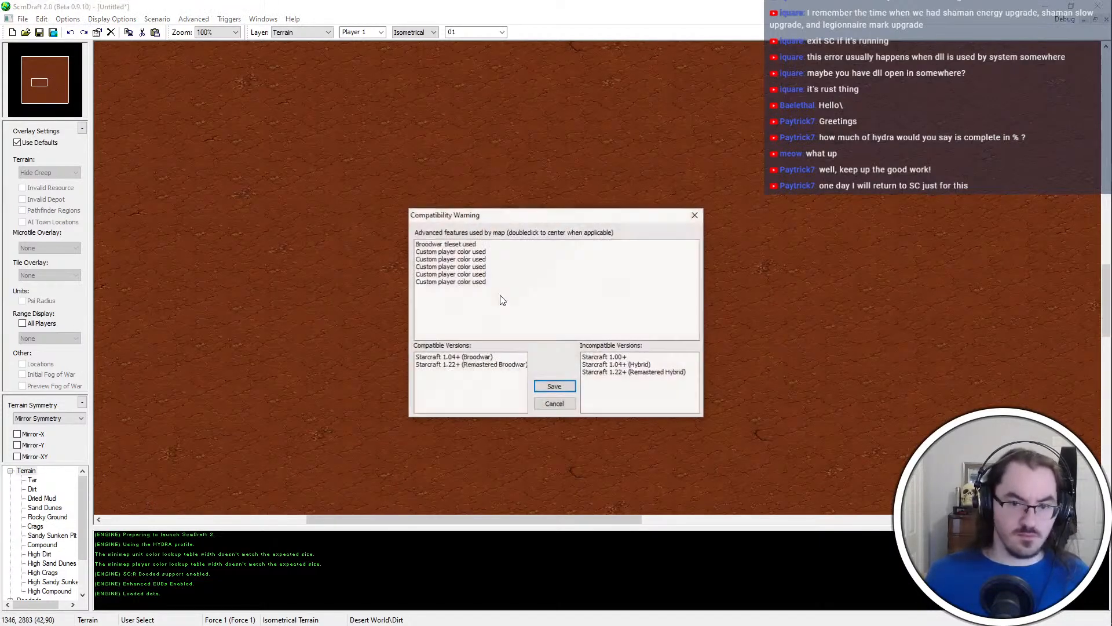
left_click(556, 386)
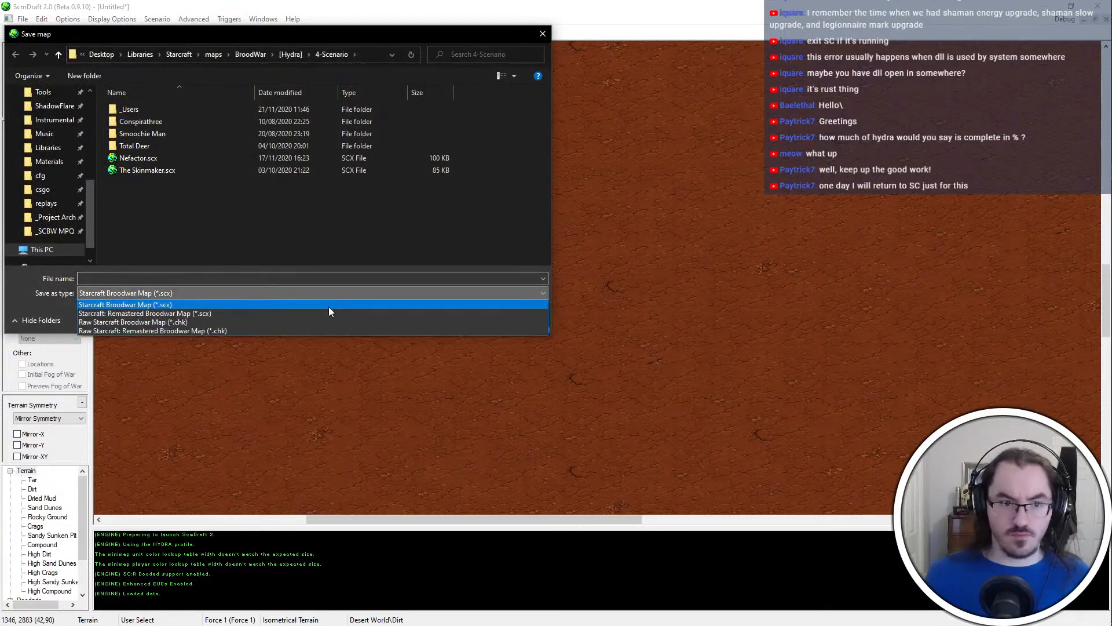
left_click(328, 305)
left_click(250, 54)
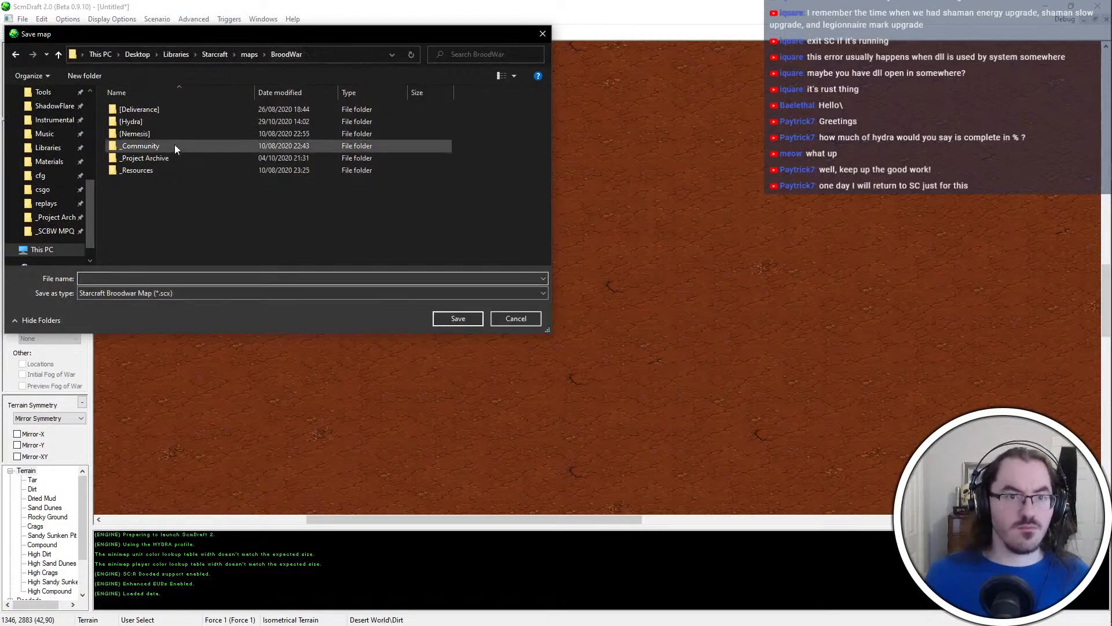
double_click(178, 142)
double_click(173, 119)
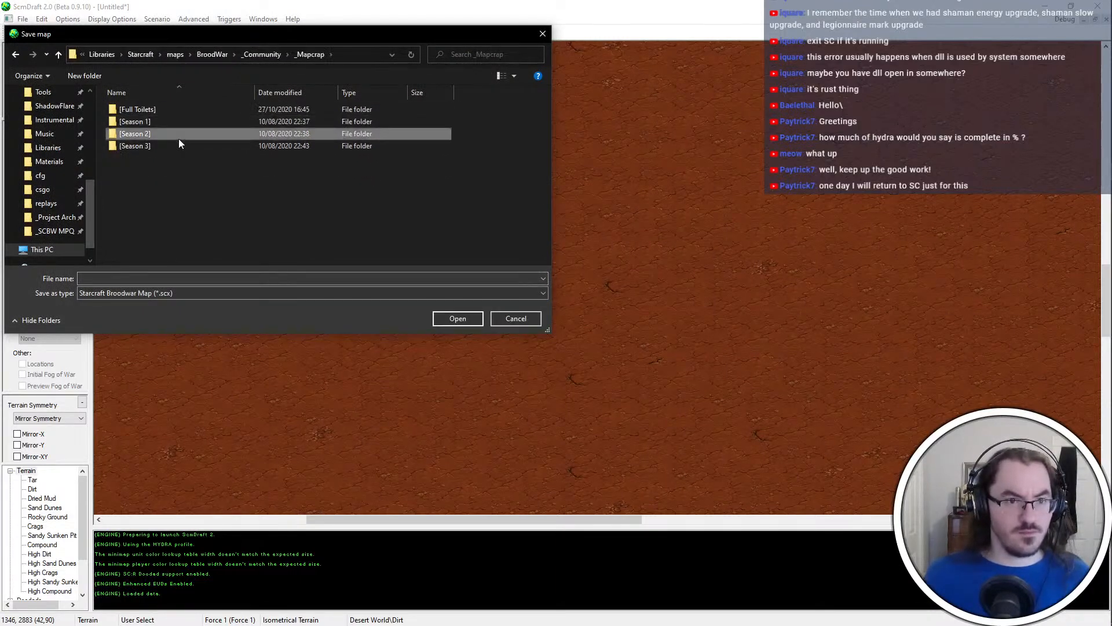
double_click(179, 137)
Create a folder named "S3E09" inside [Season 3] and open it
right_click(200, 261)
mouse_move(258, 433)
left_click(394, 438)
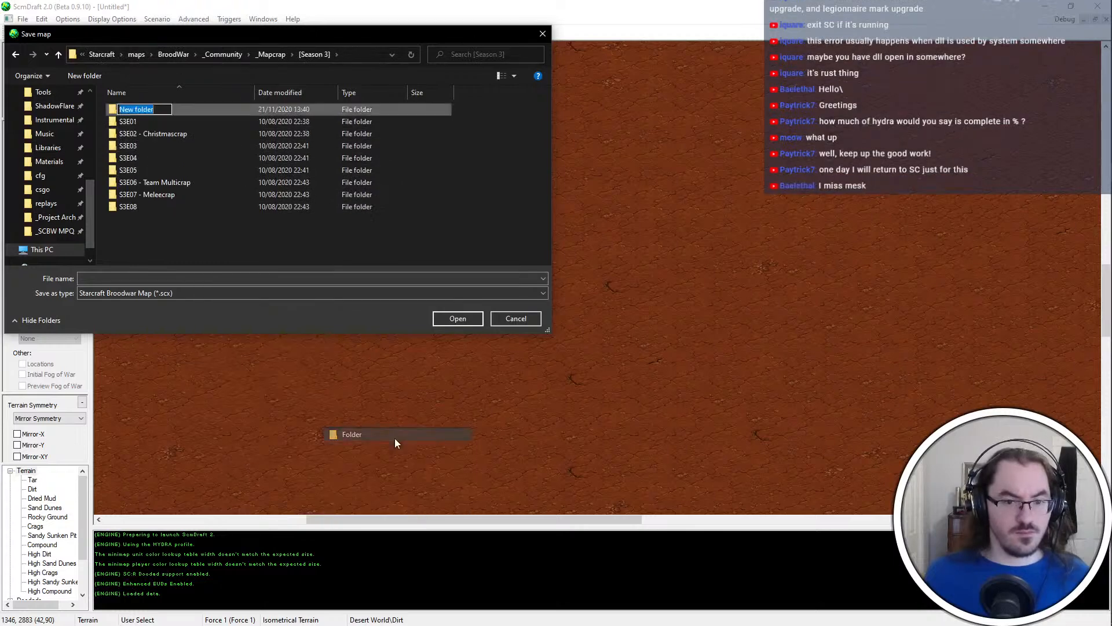
type("Se3")
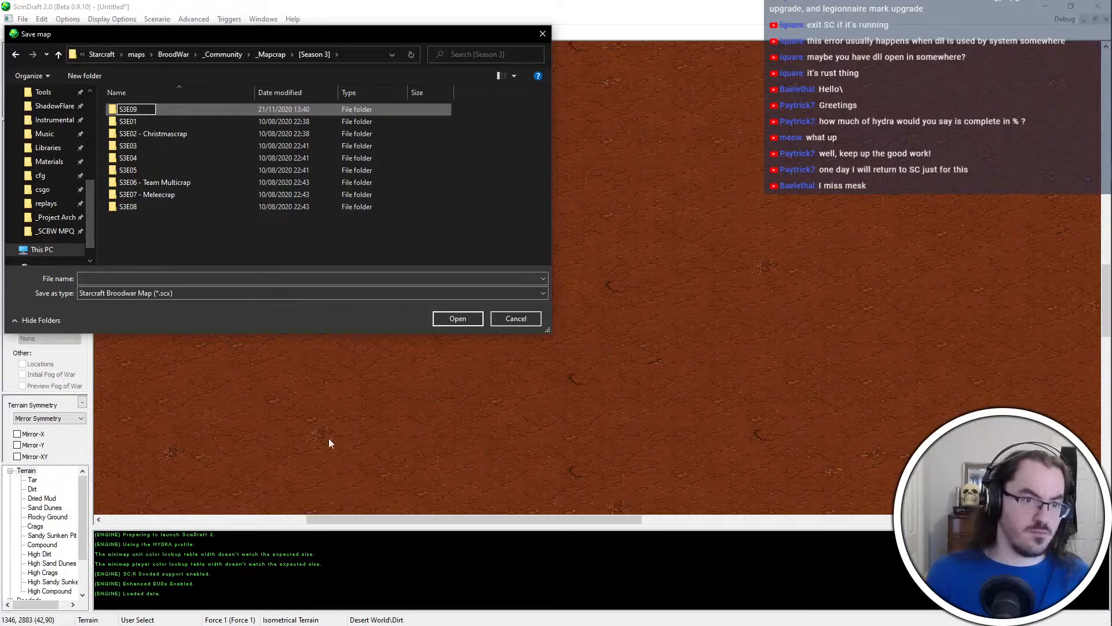
type("09")
key("Return")
key("Return")
Save the map in the S3E09 folder under the file name "Man Magic"
left_click(251, 278)
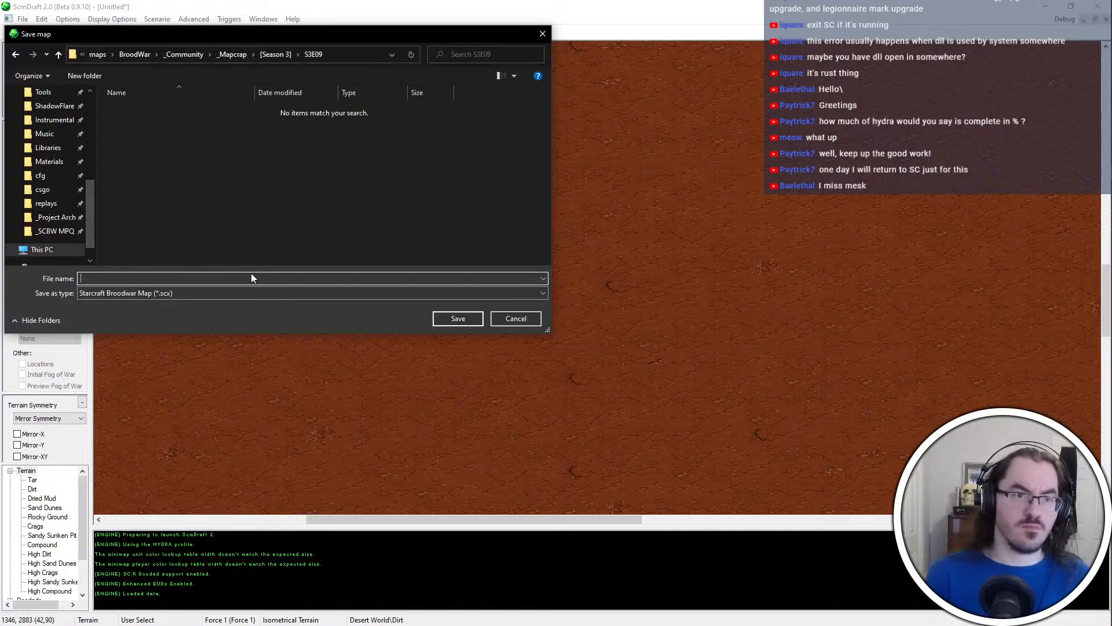
type("Man Magic")
key("Return")
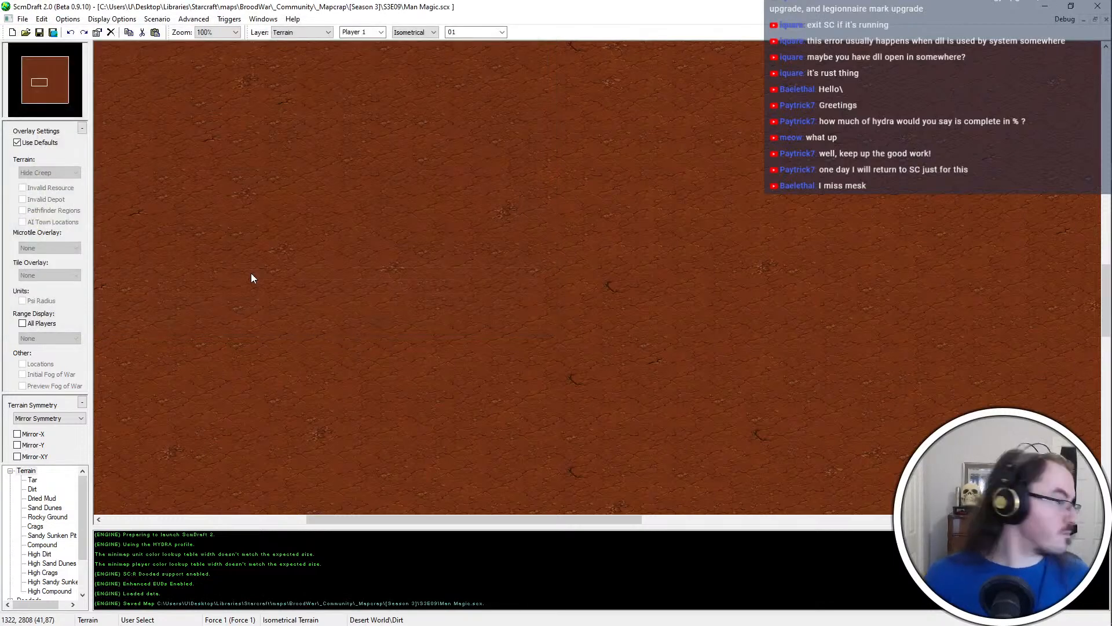
middle_click_drag(598, 502, 529, 380)
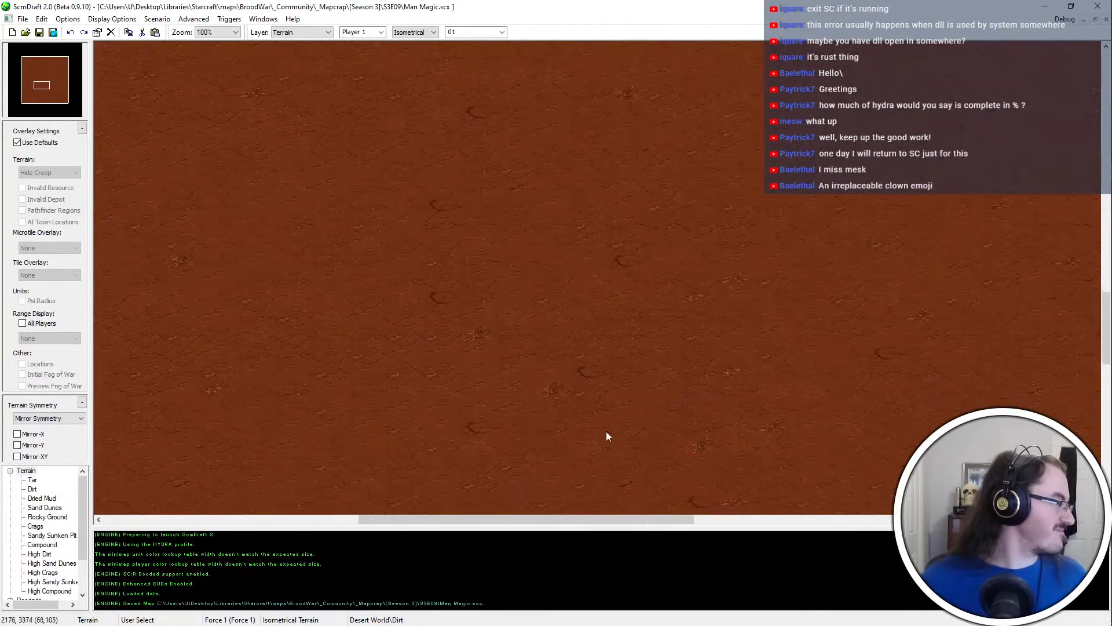
left_click(49, 98)
left_click_drag(49, 97, 42, 97)
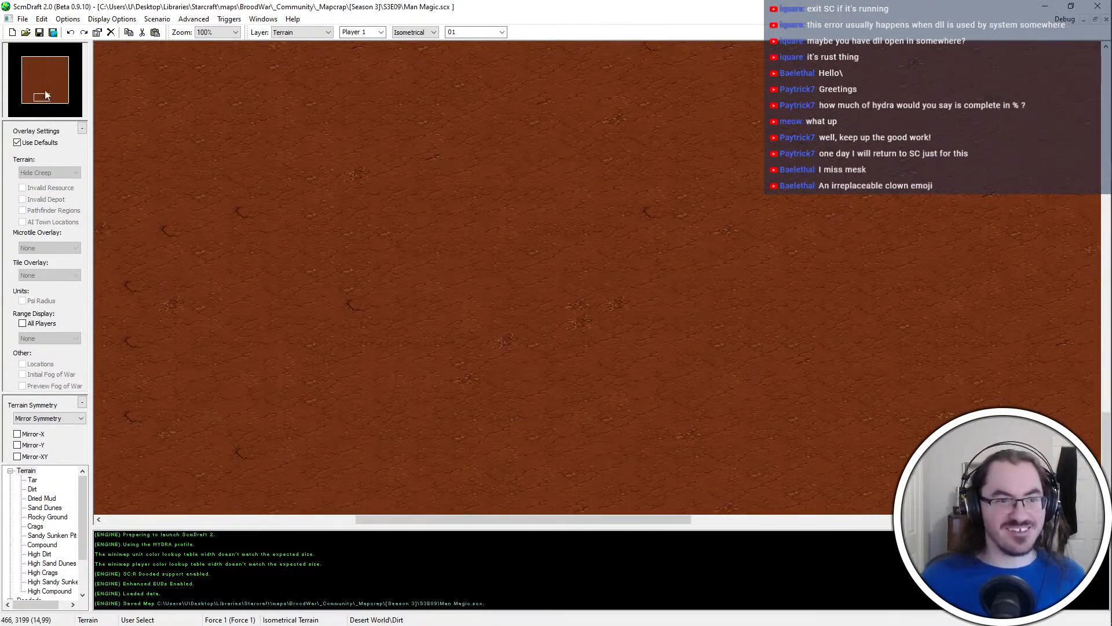
scroll(459, 287, "down", 3, "ctrl")
scroll(516, 172, "up", 1)
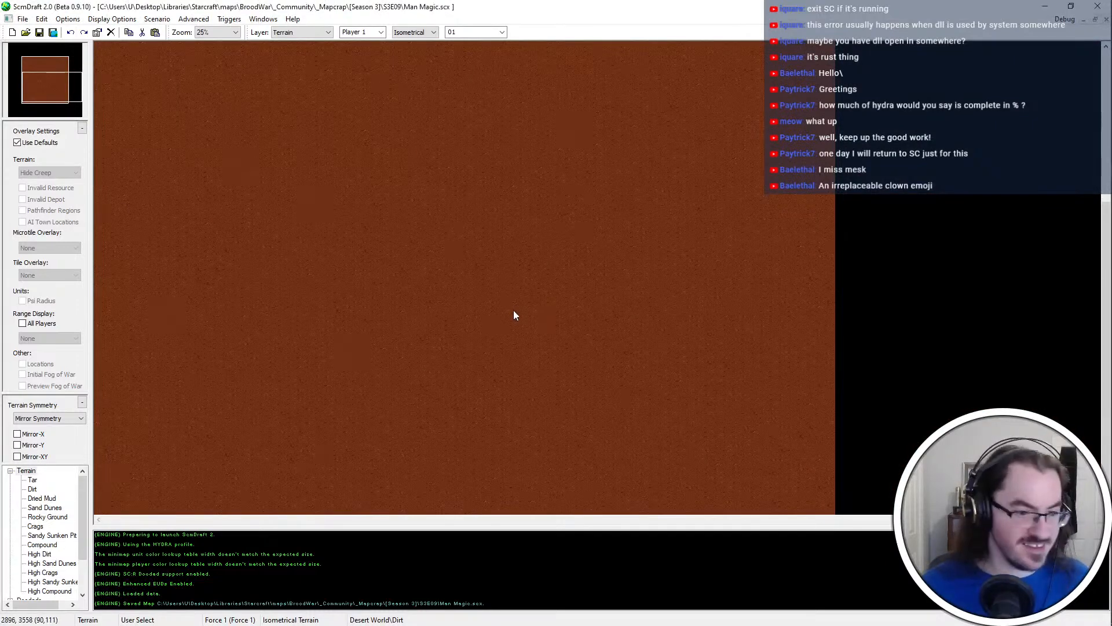
left_click(46, 498)
left_click(52, 516)
left_click(48, 565)
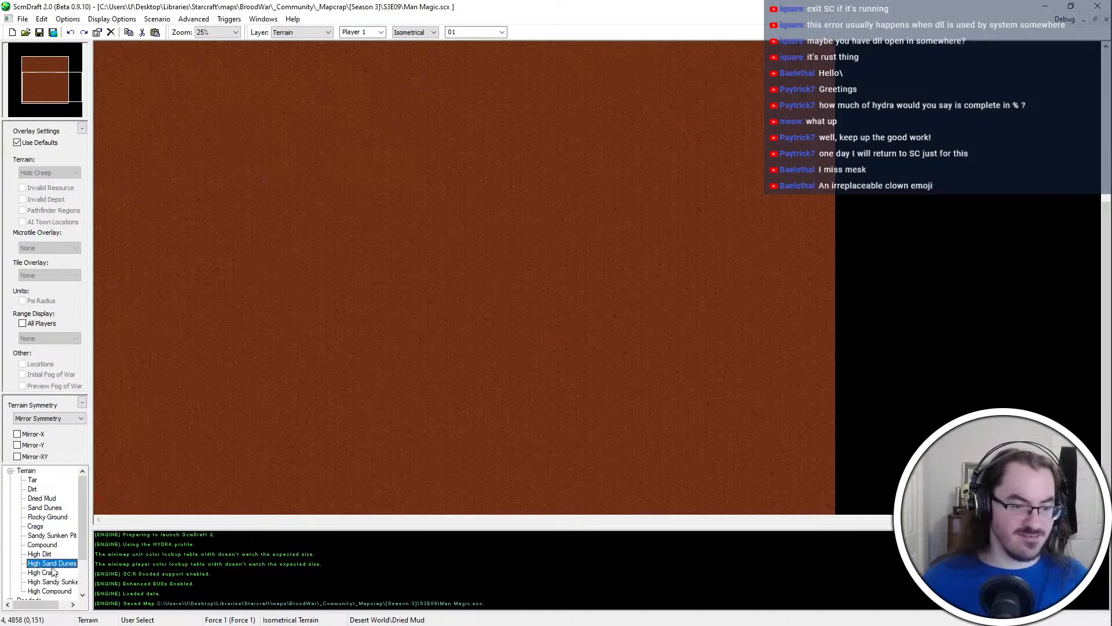
Switch to File Explorer and open the _Project Archive folder in a new window
mouse_move(1069, 46)
key("alt+Tab")
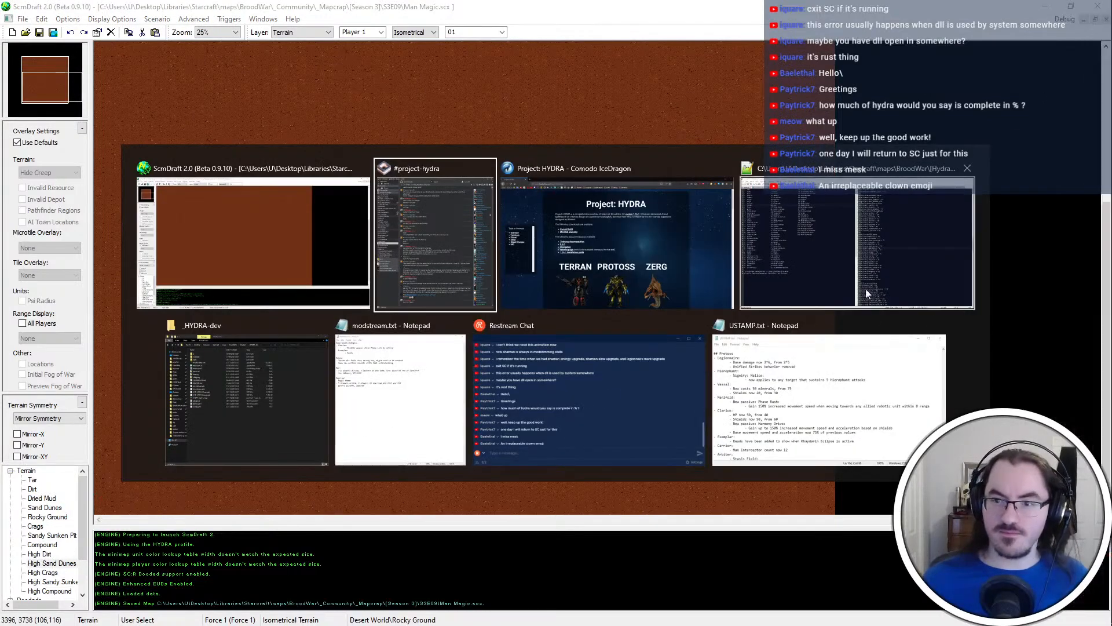
left_click(231, 405)
key("super+e")
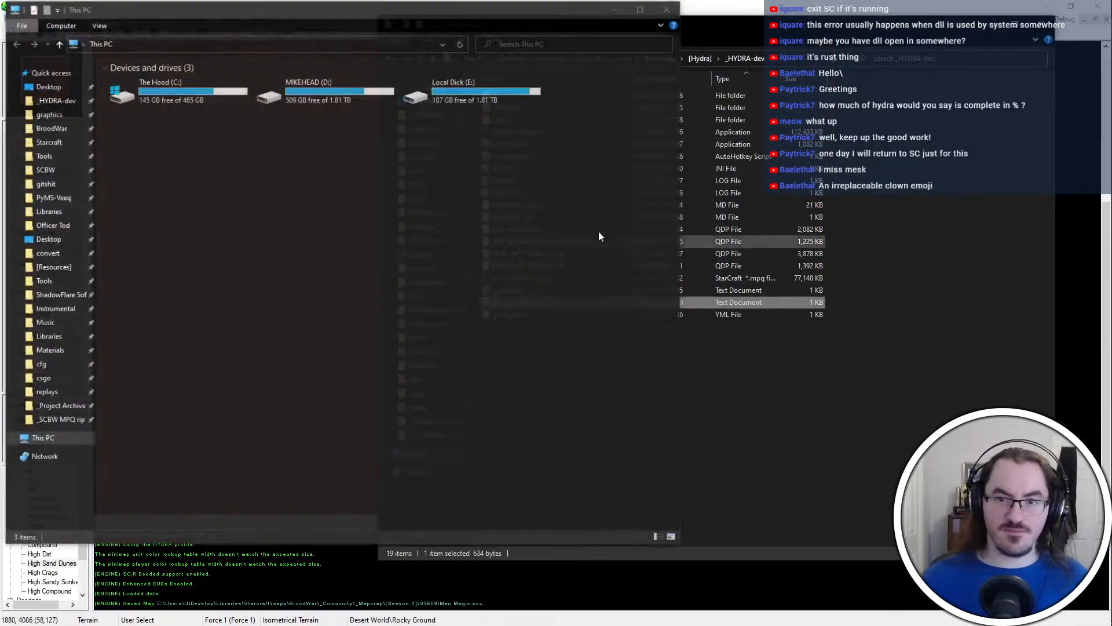
left_click(844, 463)
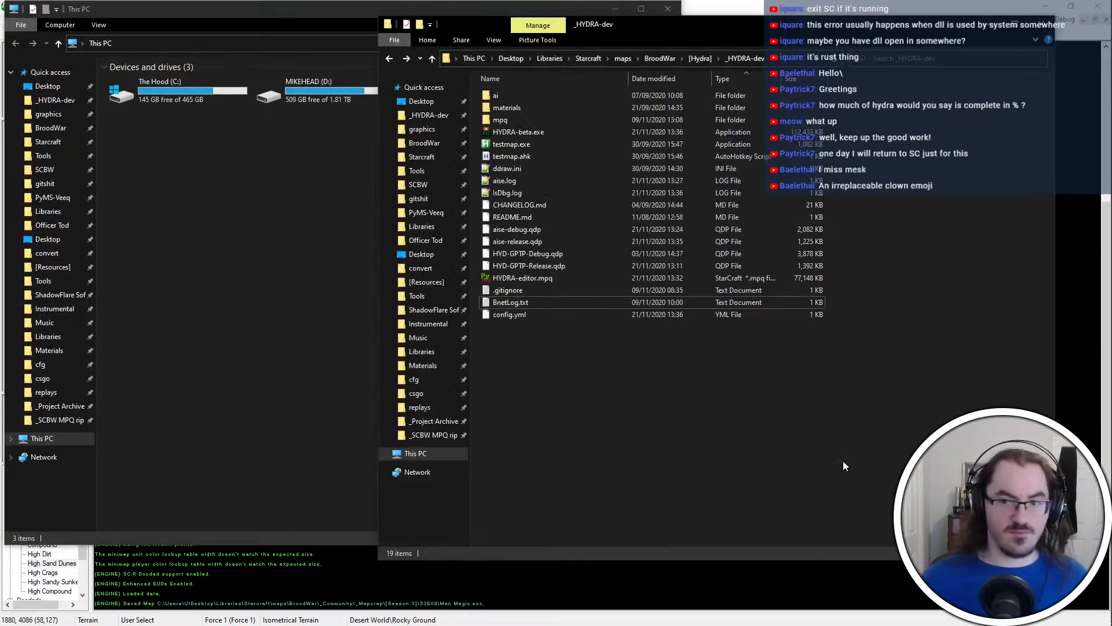
left_click(239, 320)
left_click(68, 256)
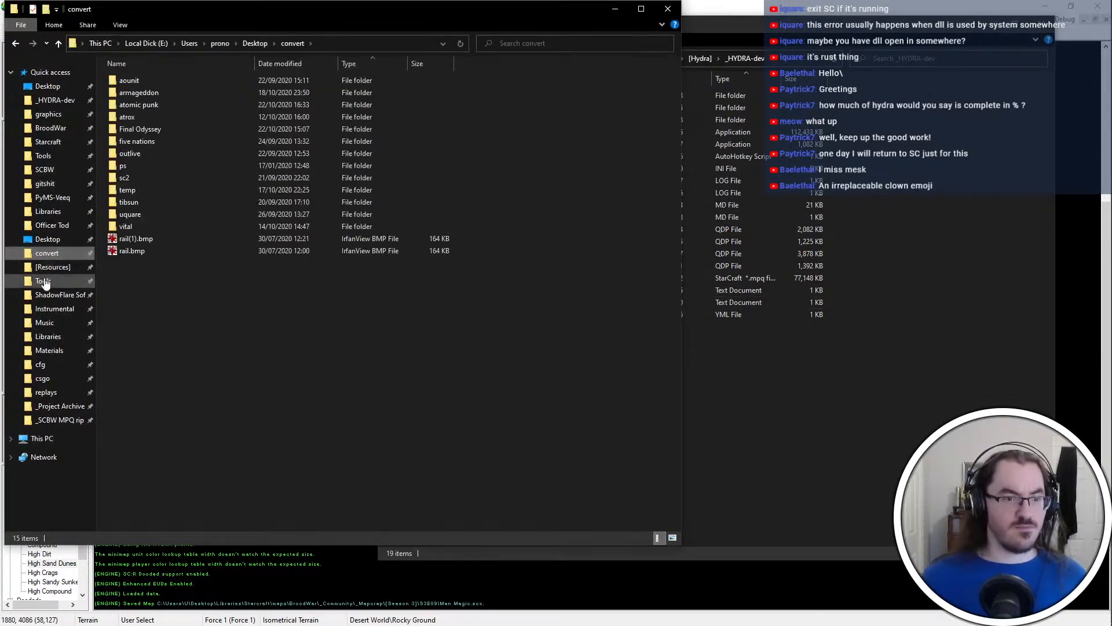
left_click(47, 392)
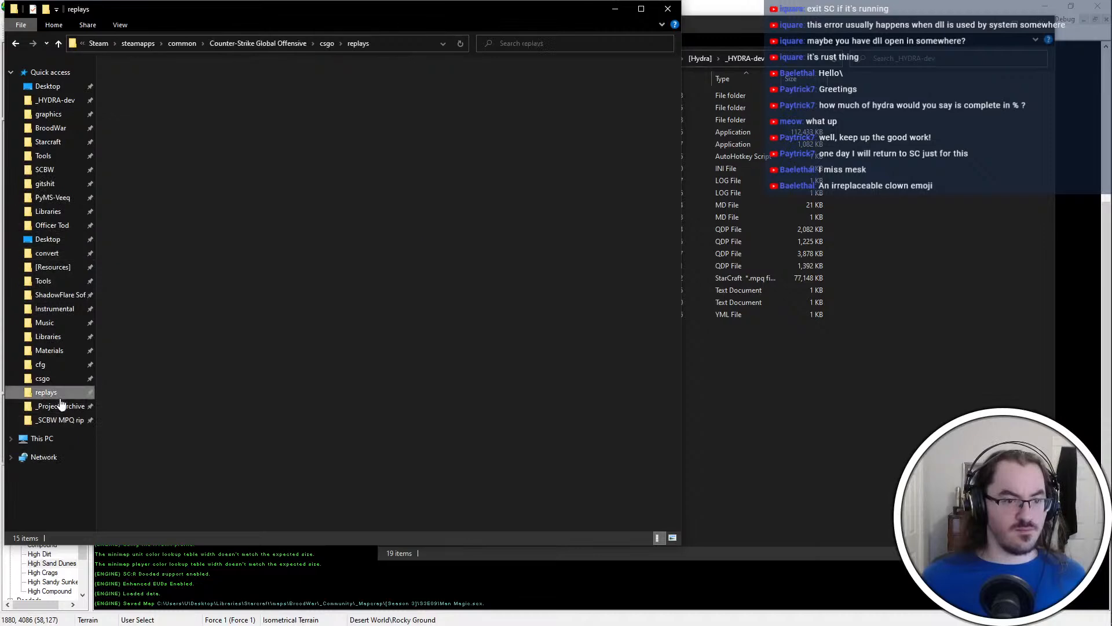
left_click(60, 406)
Look through the archived projects, including the _Abandoned and _Complete folders and Project Hydra
double_click(234, 116)
key("alt+Left")
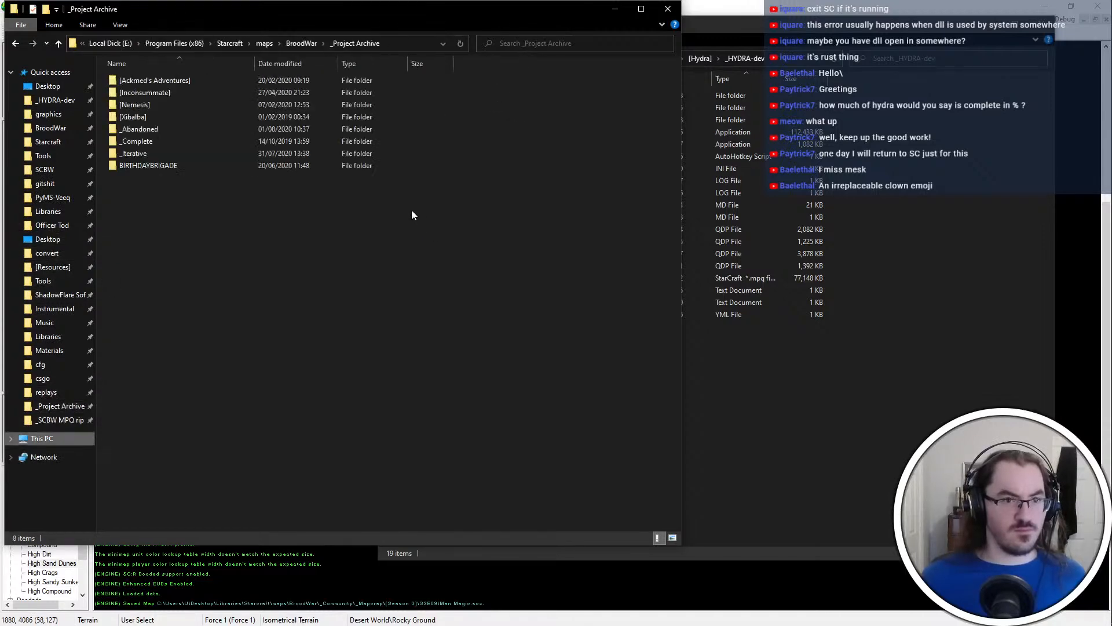
double_click(293, 131)
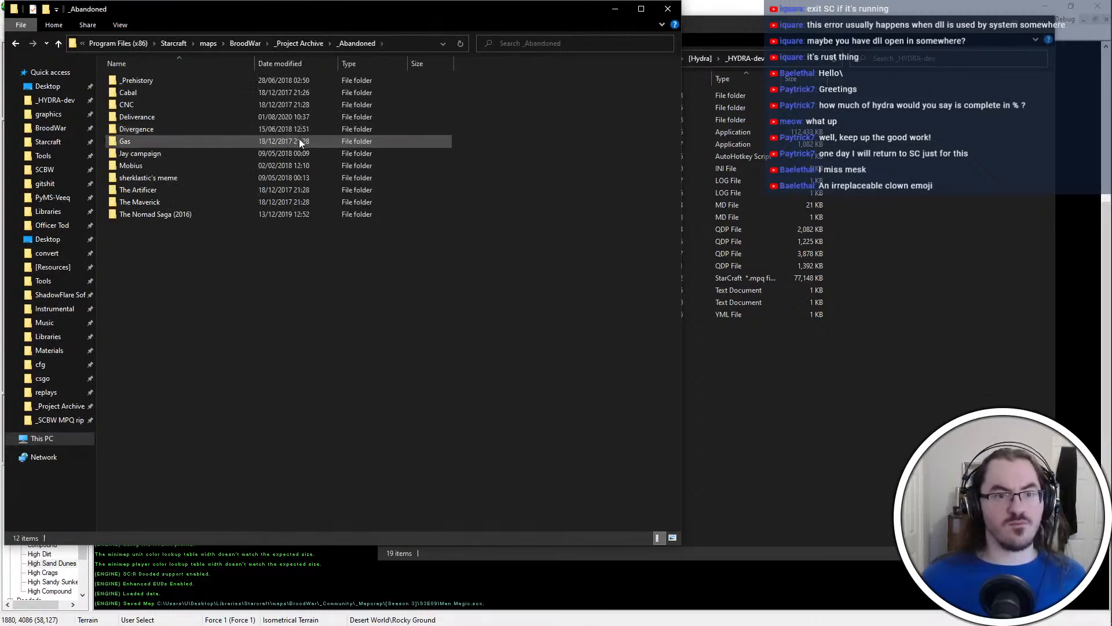
key("alt+Left")
double_click(293, 141)
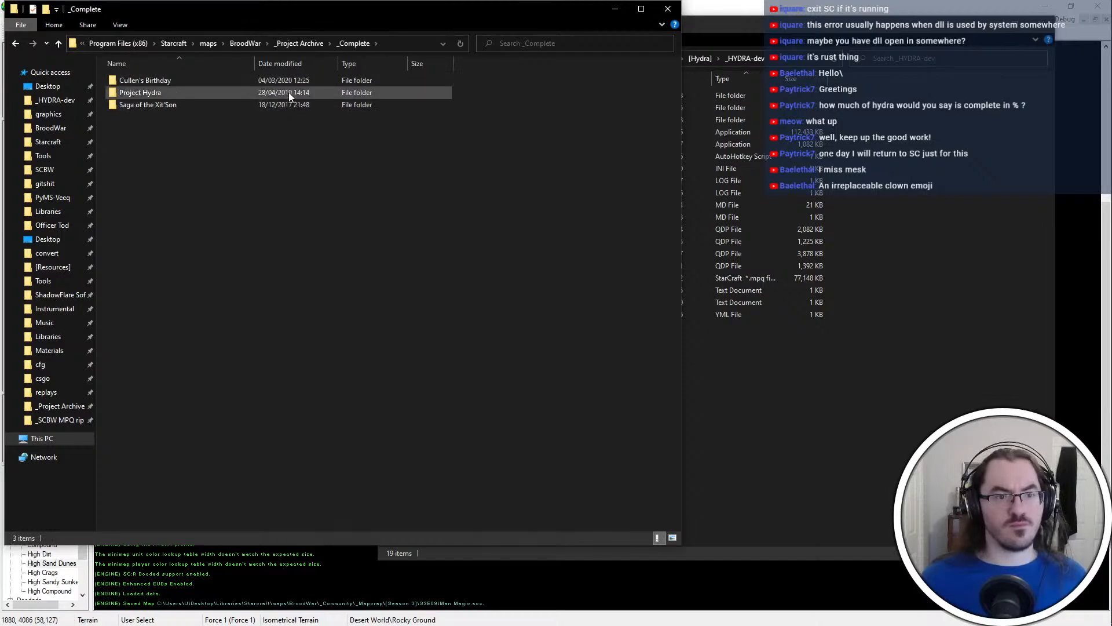
double_click(288, 92)
key("alt+Left")
Open the "2019, 2020 - Todborne" project's audio\map2 folder and look through its voice files
double_click(281, 79)
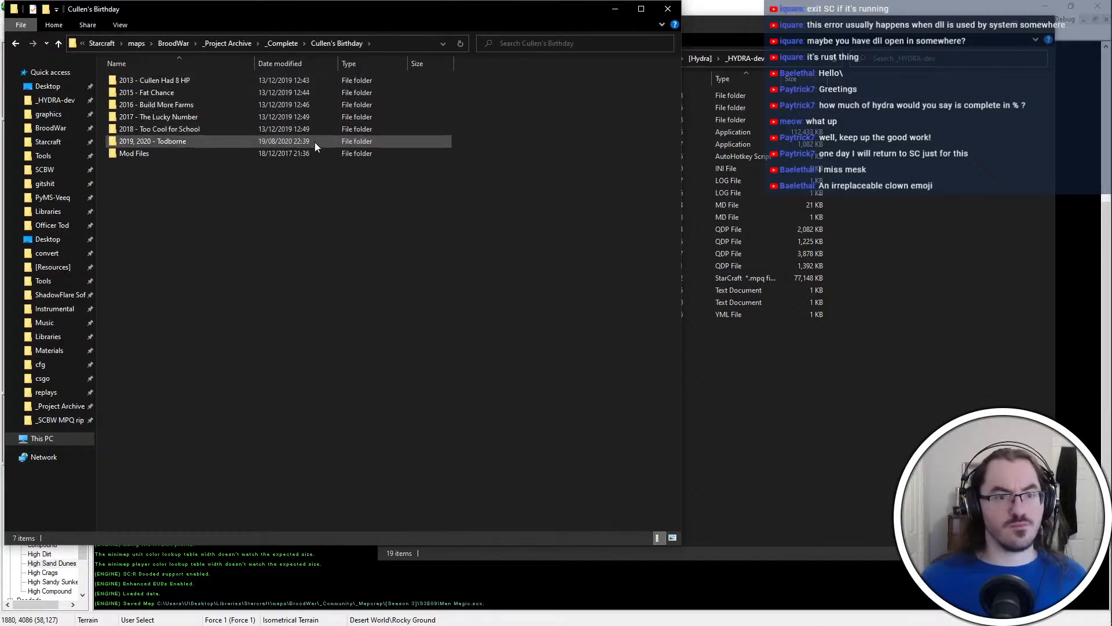
double_click(315, 141)
double_click(305, 105)
double_click(301, 106)
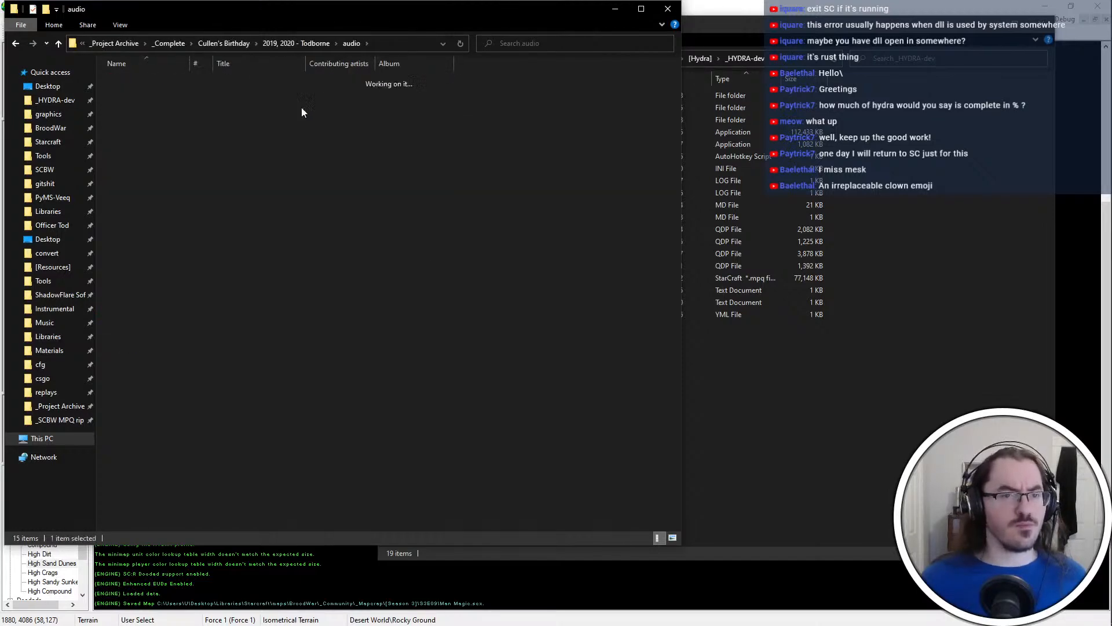
scroll(302, 110, "down", 15)
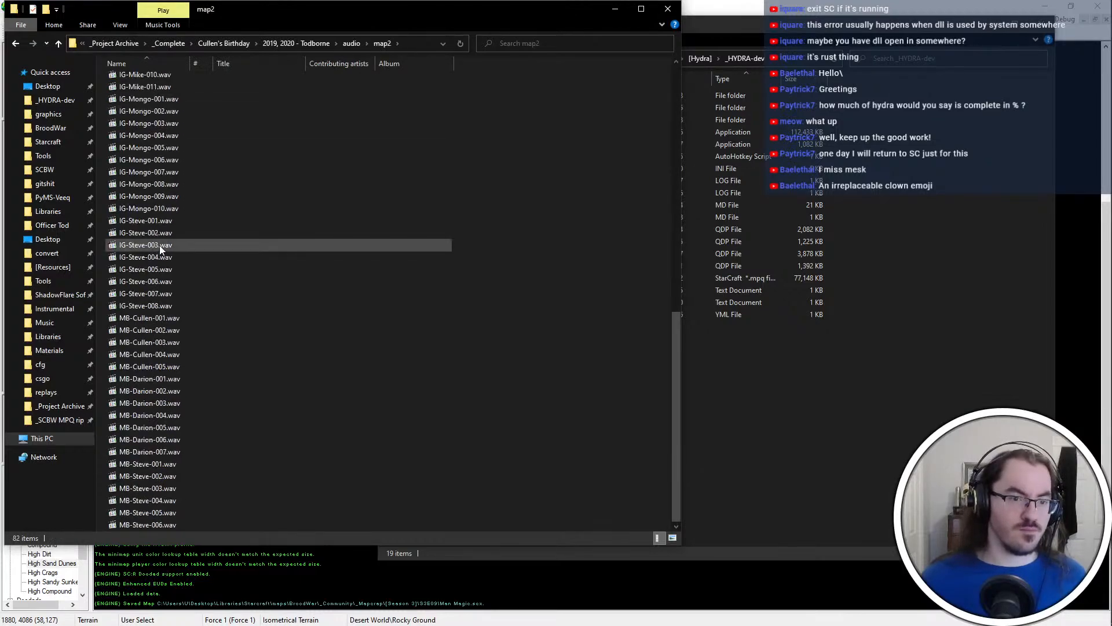
scroll(210, 370, "up", 7)
scroll(210, 370, "up", 8)
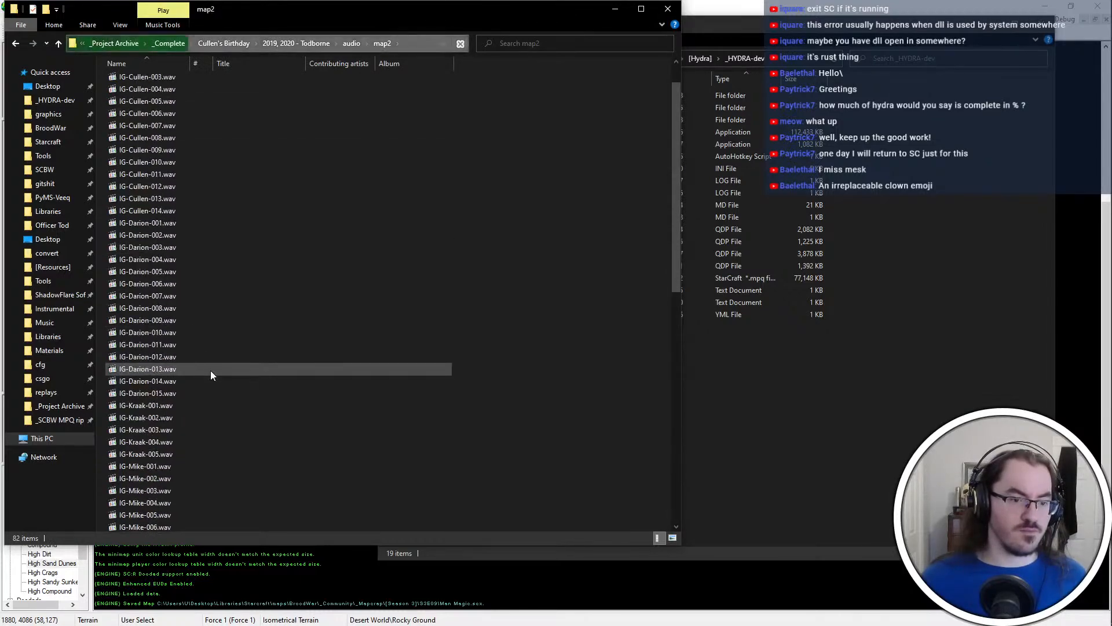
scroll(210, 354, "down", 15)
Check the map3 and map1 audio folders for voice files and return to the Todborne project folder
key("alt+Left")
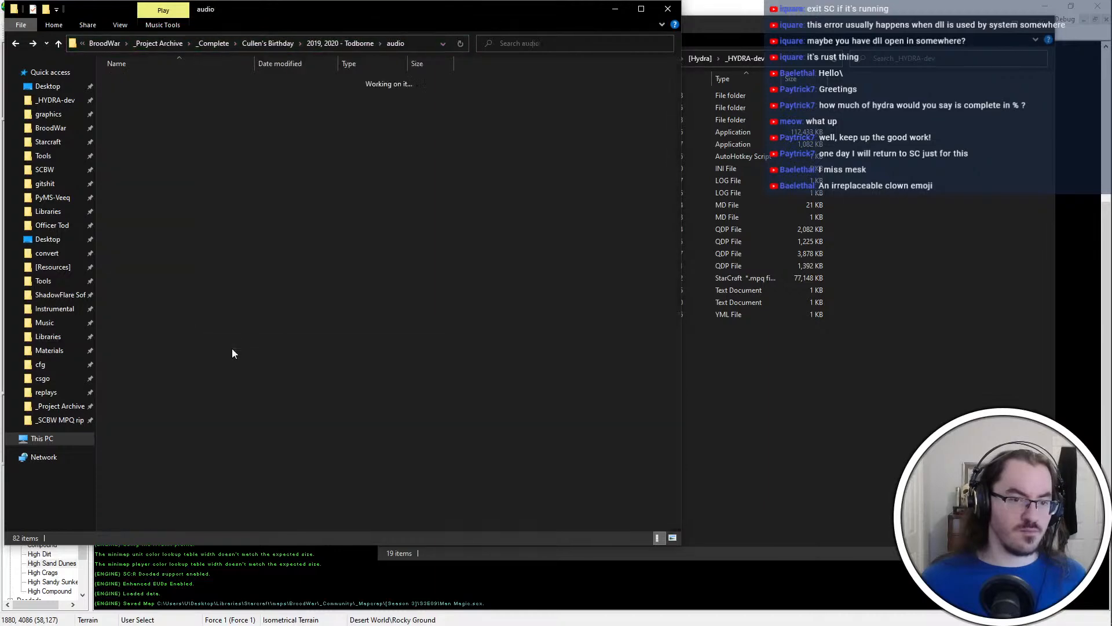
double_click(237, 118)
key("alt+Left")
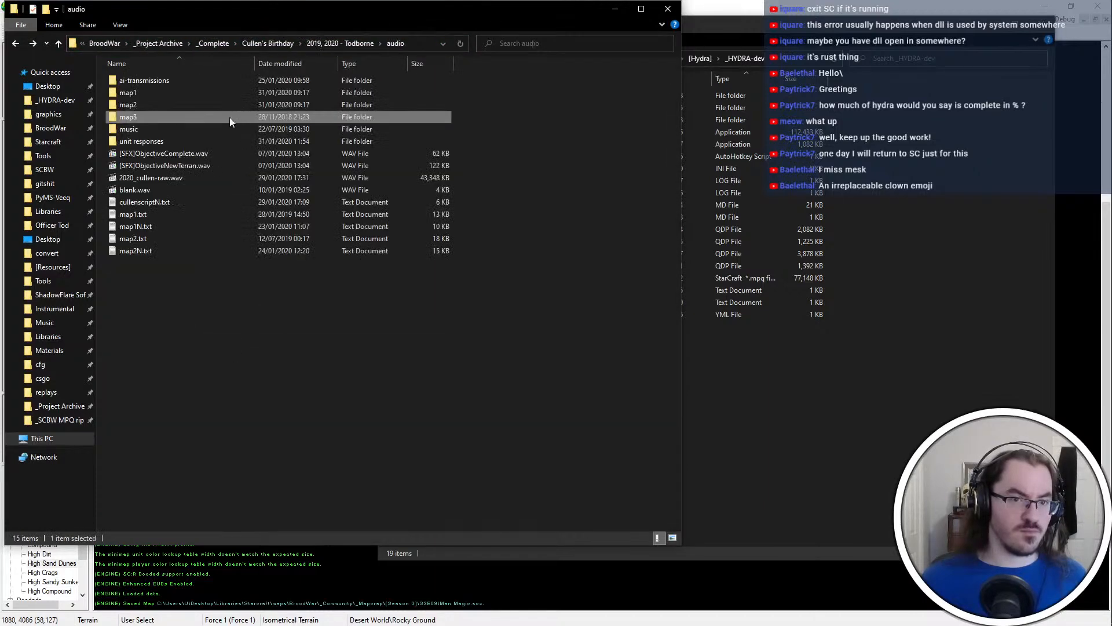
double_click(192, 95)
scroll(192, 95, "down", 20)
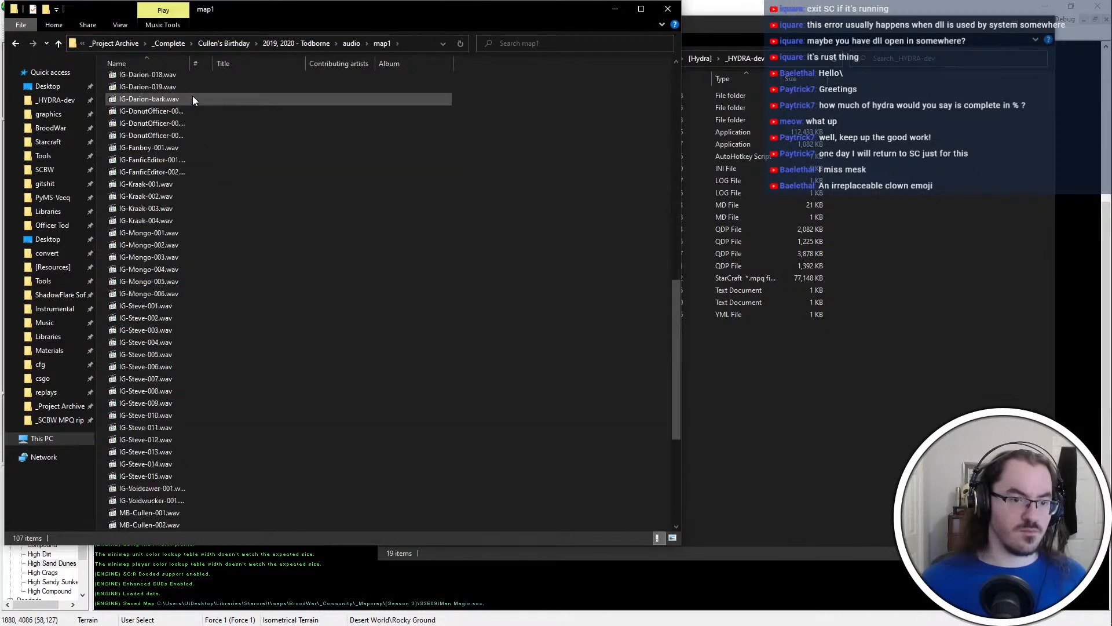
key("alt+Left")
key("alt+Left")
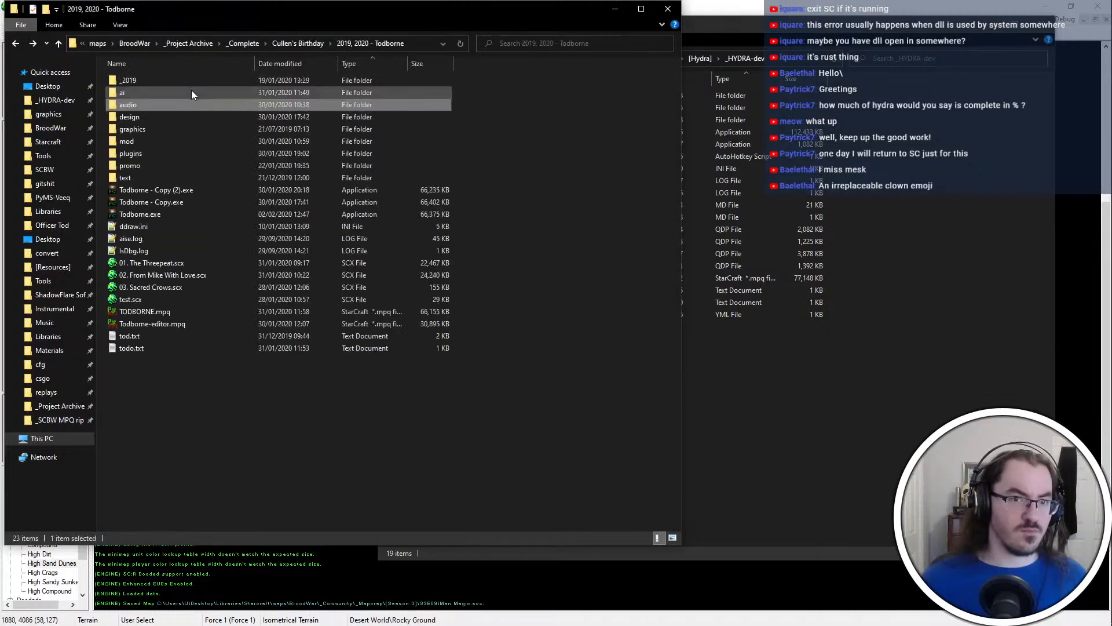
Open _2019\map2, play AI-AttackGeneral-Torpedus-001.wav in MPC-HC and raise the player's volume
double_click(169, 85)
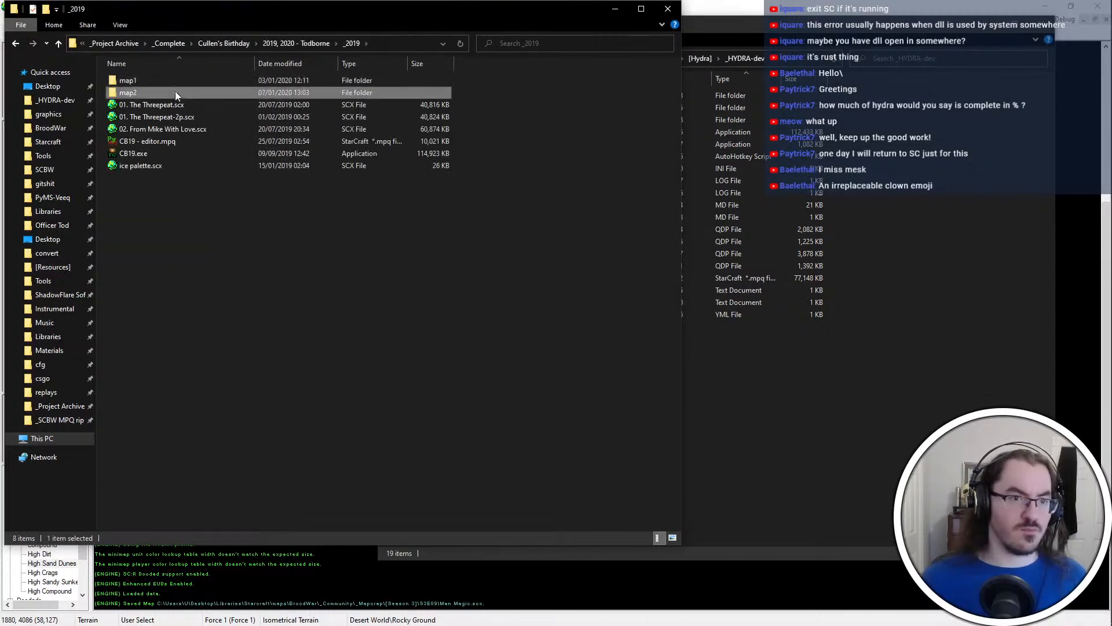
double_click(175, 91)
scroll(186, 104, "down", 5)
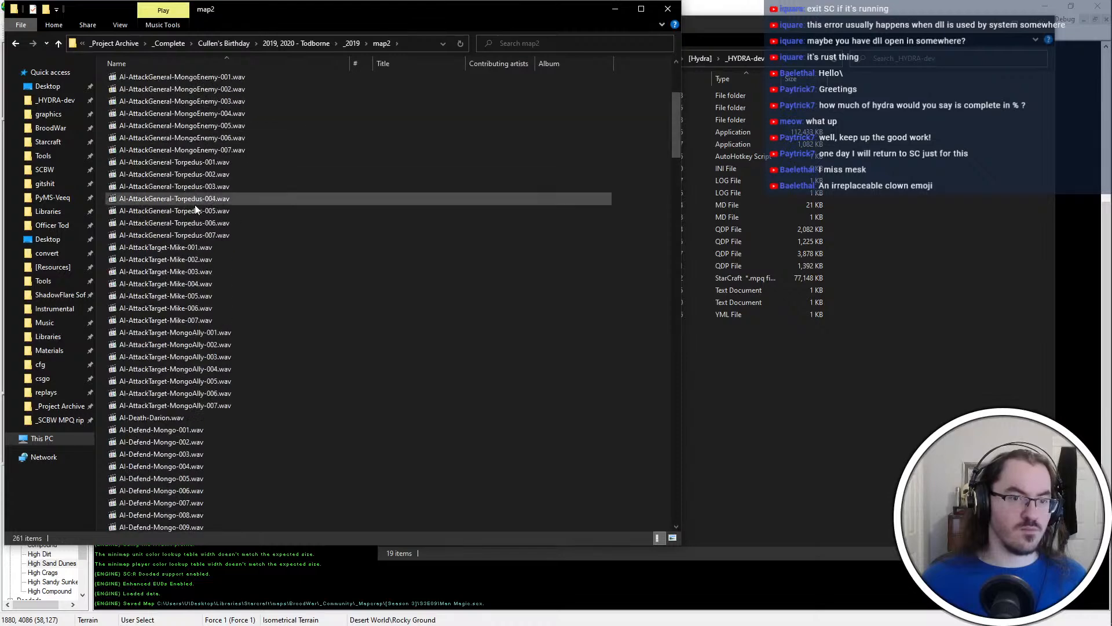
double_click(290, 164)
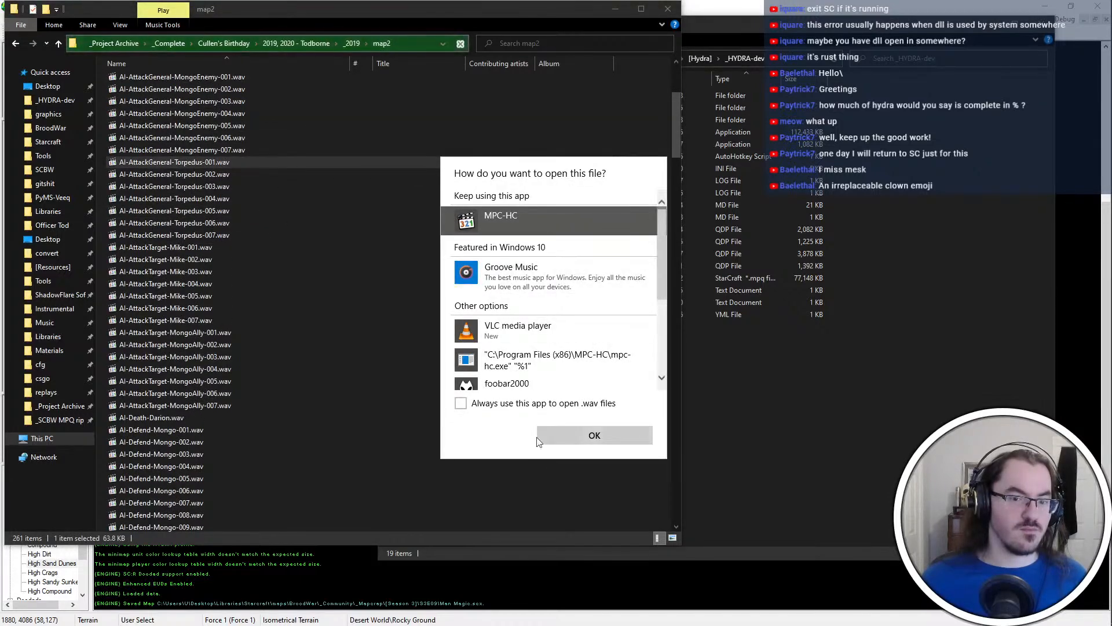
left_click(585, 435)
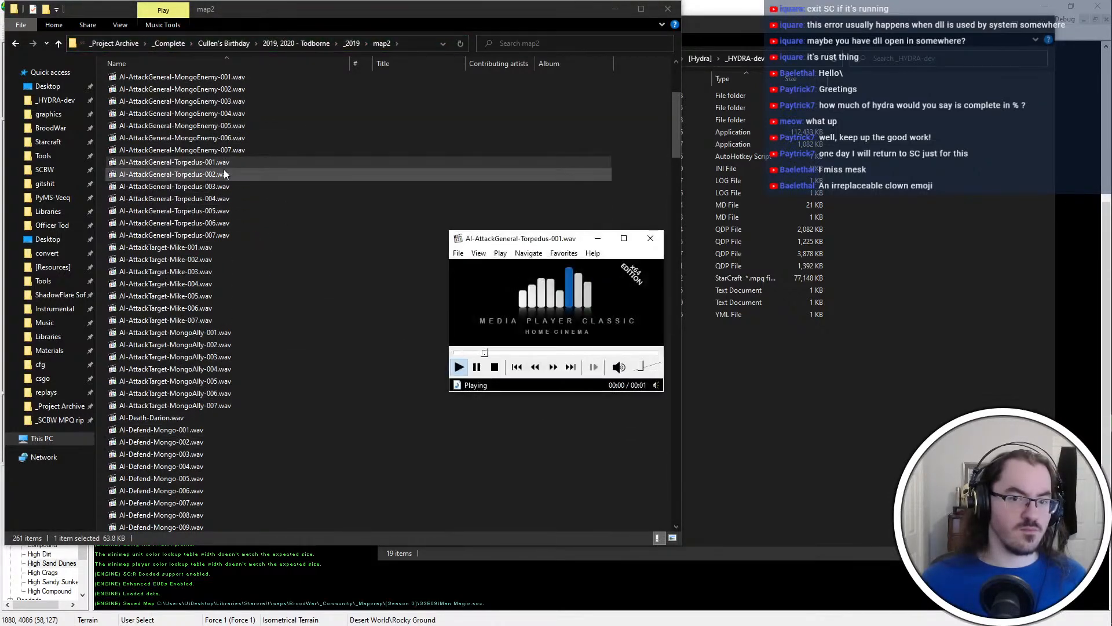
left_click_drag(642, 374, 648, 374)
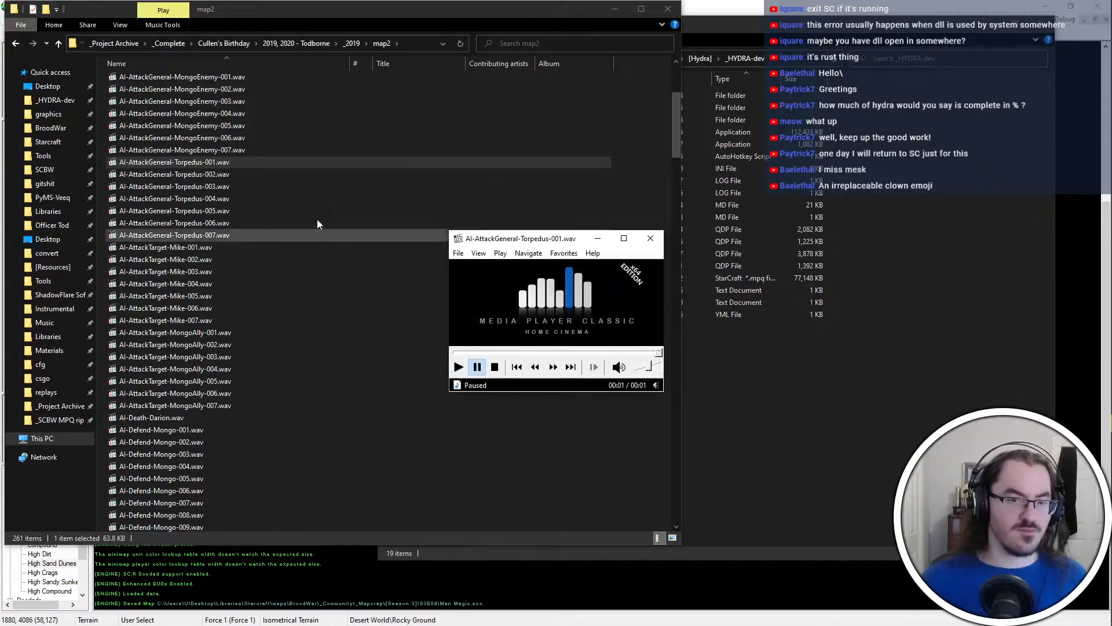
Play the voice clips AI-AttackGeneral-Torpedus-002.wav and AI-AttackGeneral-Torpedus-003.wav
left_click(288, 170)
double_click(288, 170)
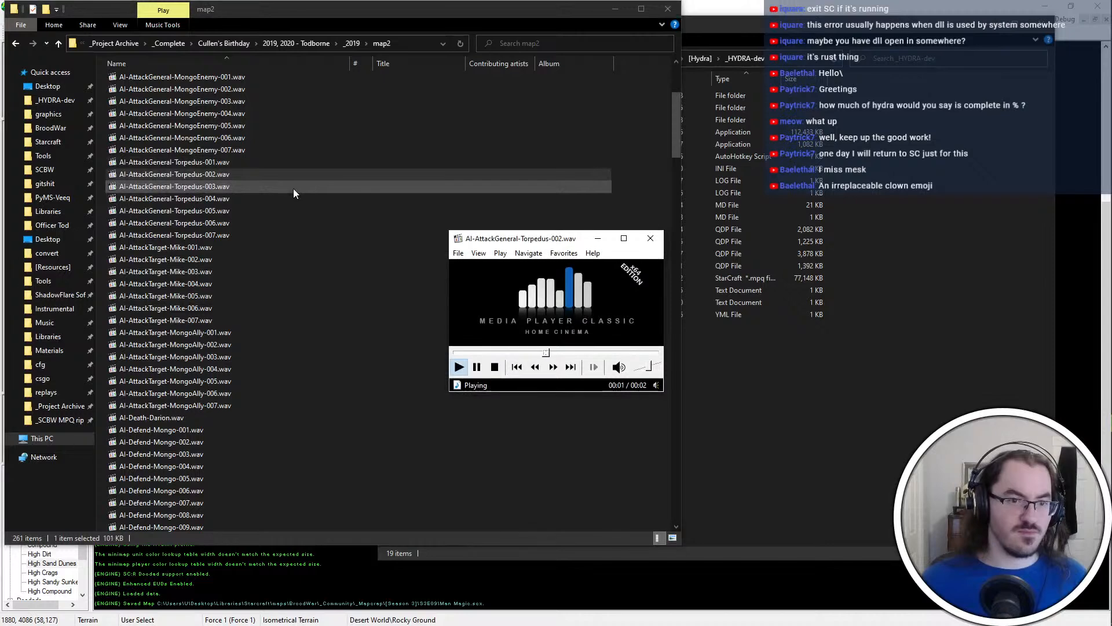
double_click(294, 189)
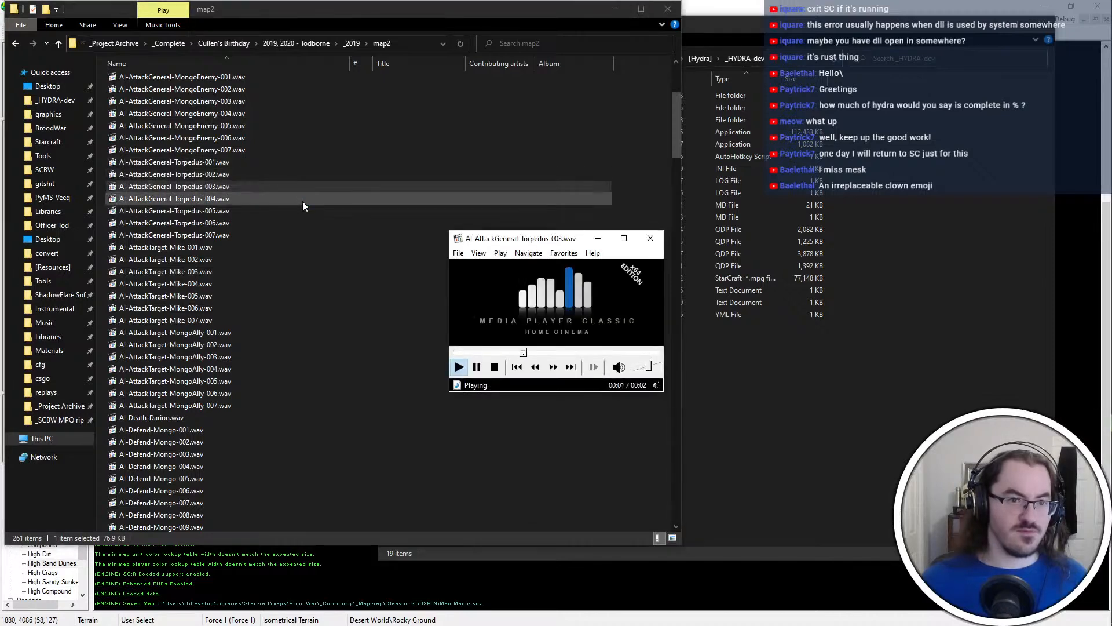
Play the voice clips AI-AttackGeneral-Torpedus-004.wav through AI-AttackGeneral-Torpedus-007.wav
double_click(302, 201)
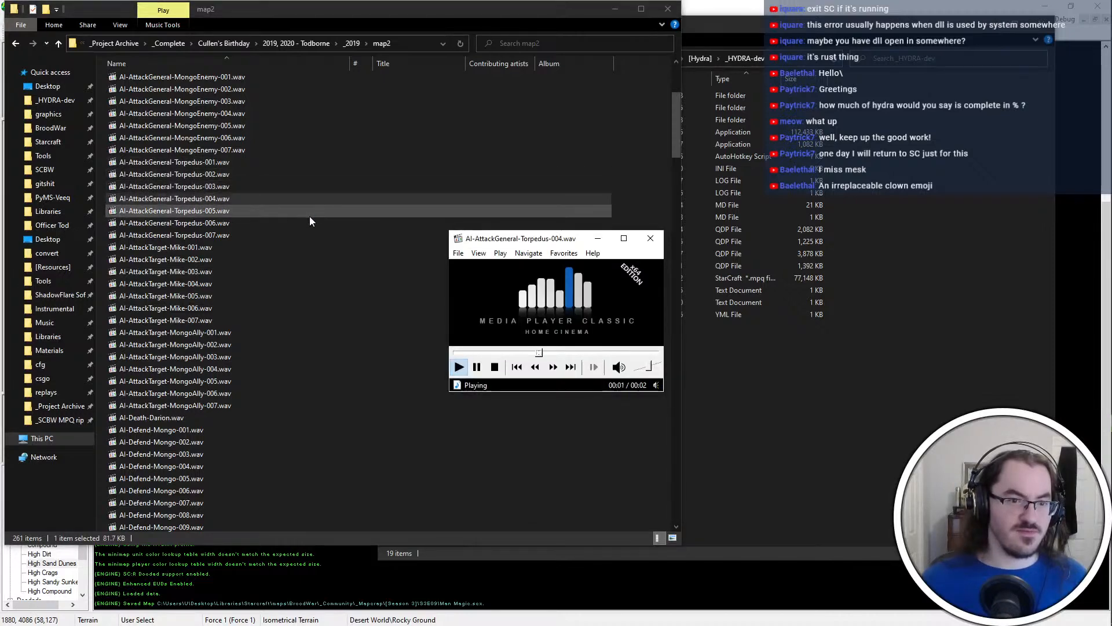
double_click(310, 214)
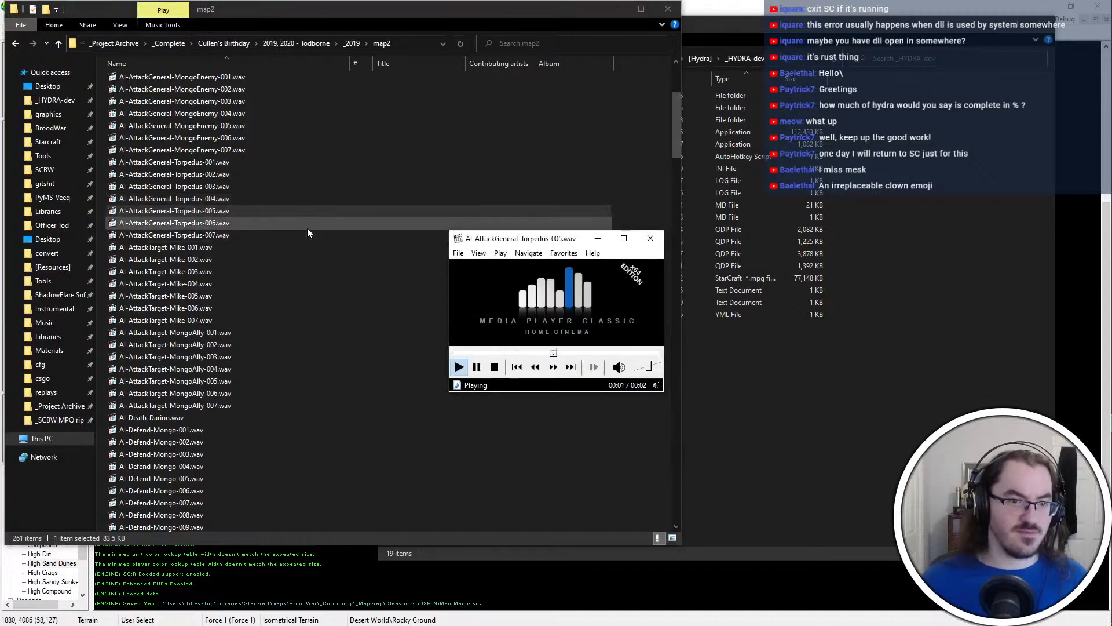
double_click(307, 227)
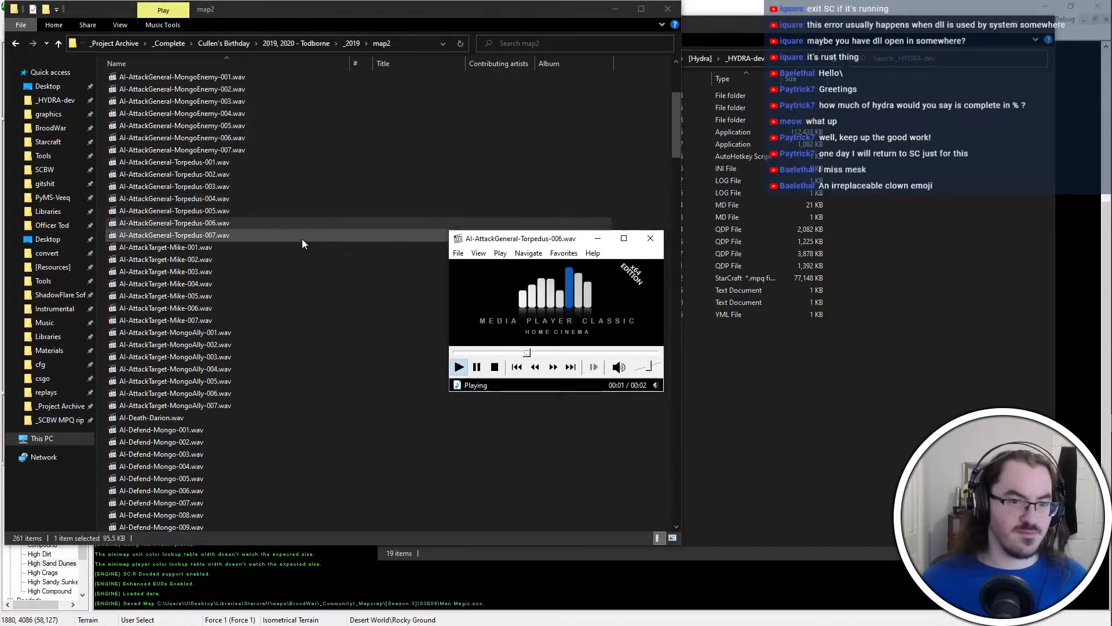
double_click(301, 235)
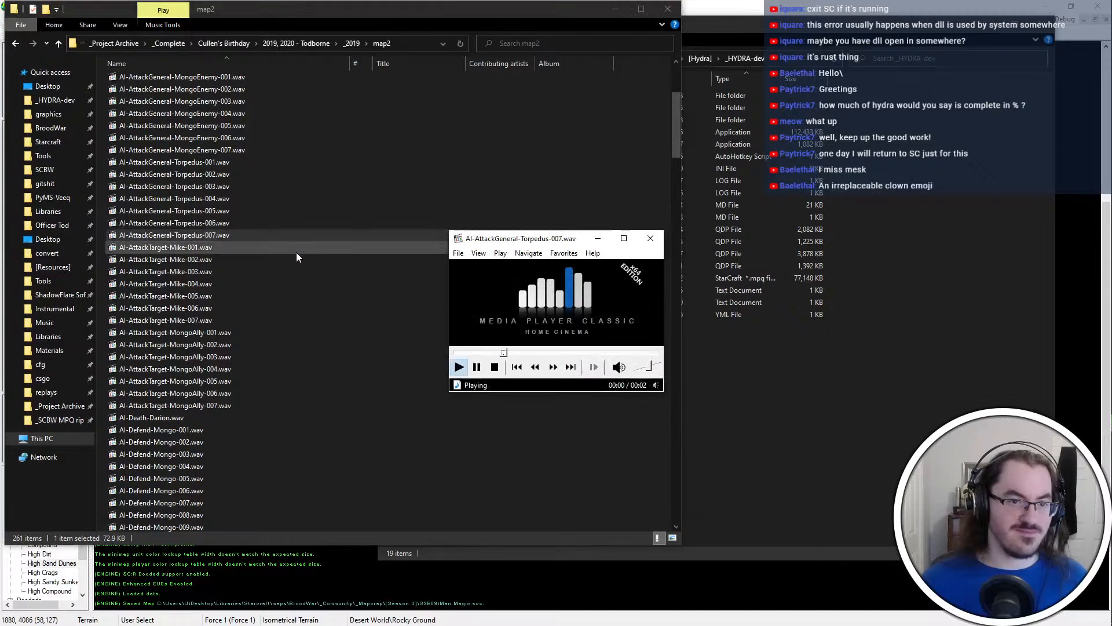
Find the IG-Torpedus clips in the map2 folder, play IG-Torpedus-001.wav through IG-Torpedus-005.wav and close the player
scroll(300, 249, "down", 8)
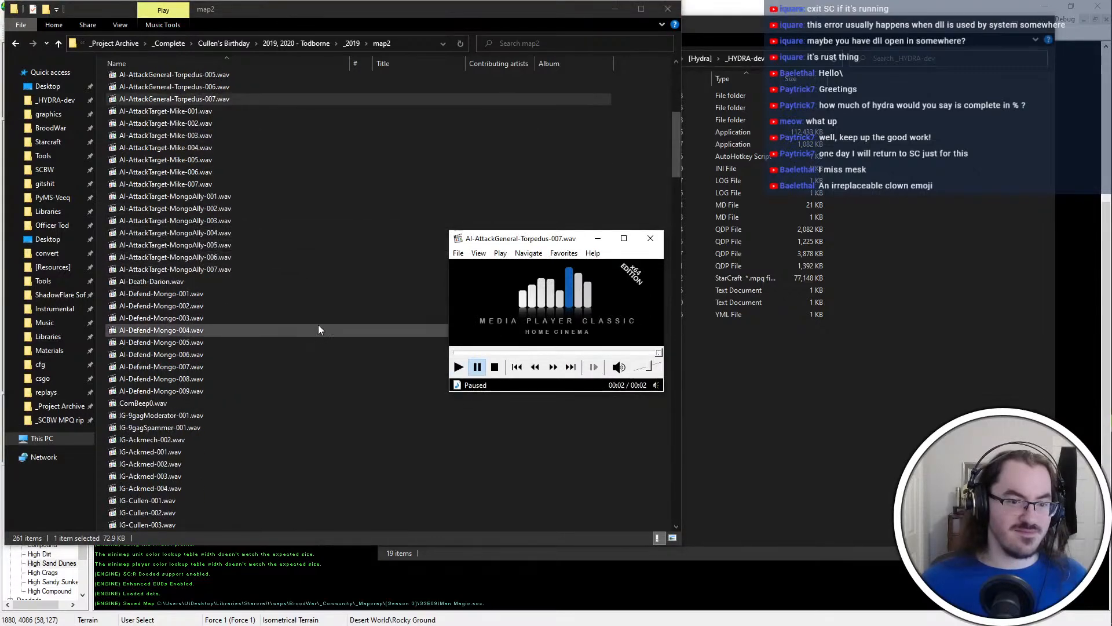
scroll(318, 328, "down", 15)
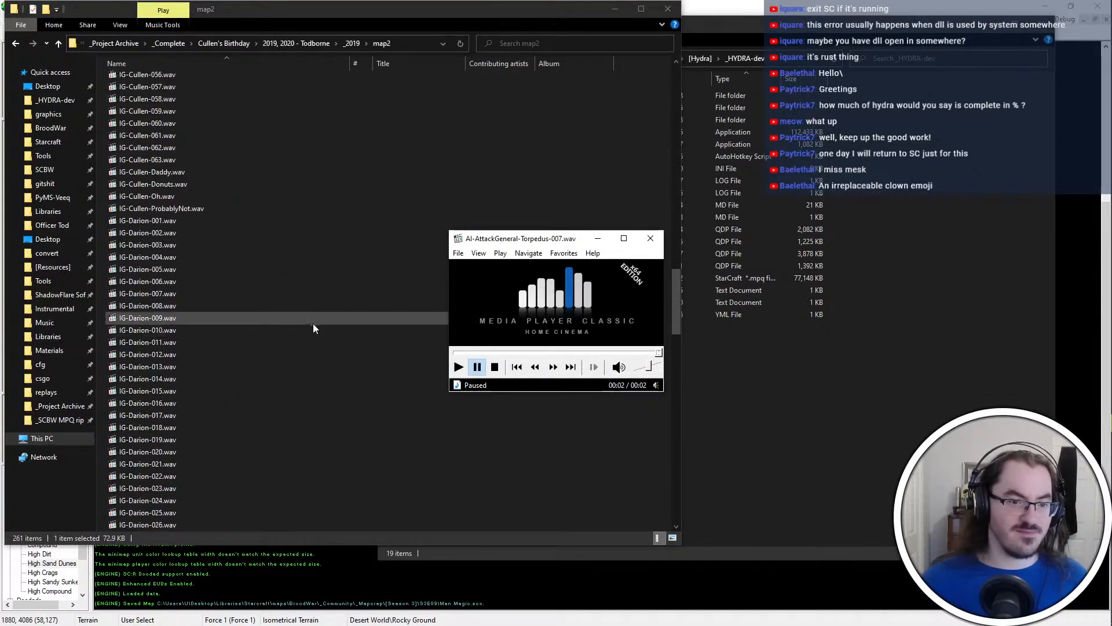
scroll(307, 316, "down", 20)
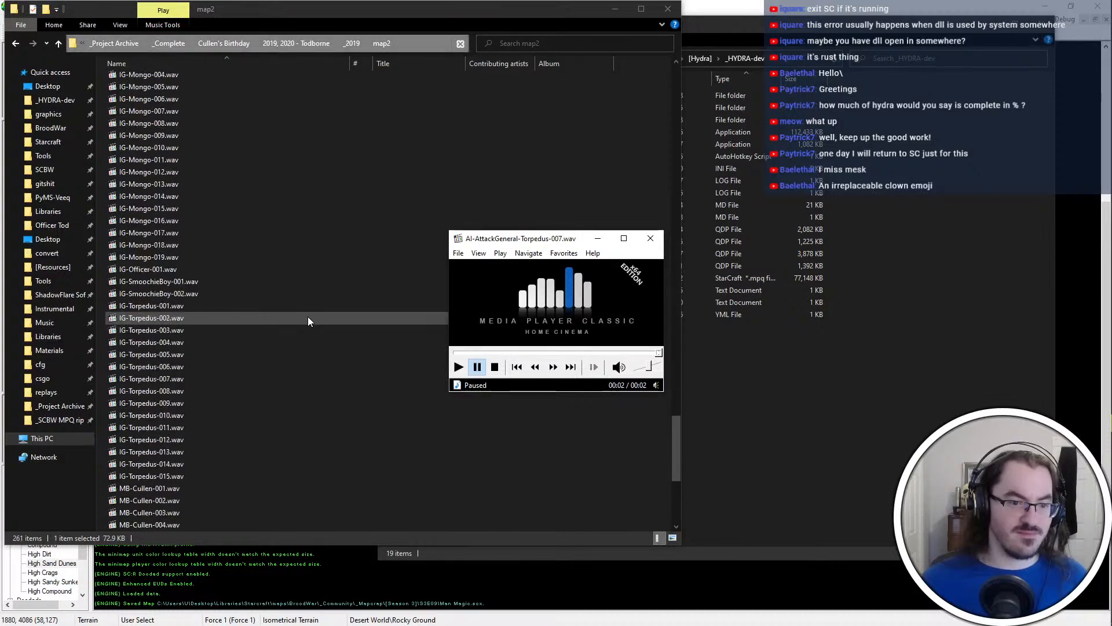
left_click(308, 318)
double_click(307, 317)
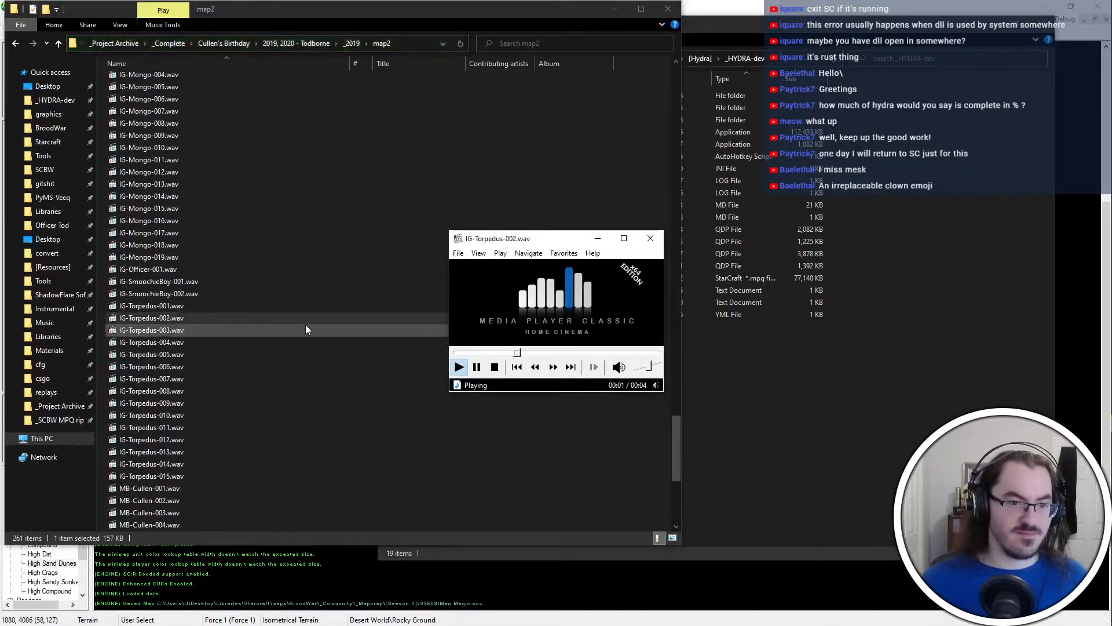
double_click(298, 317)
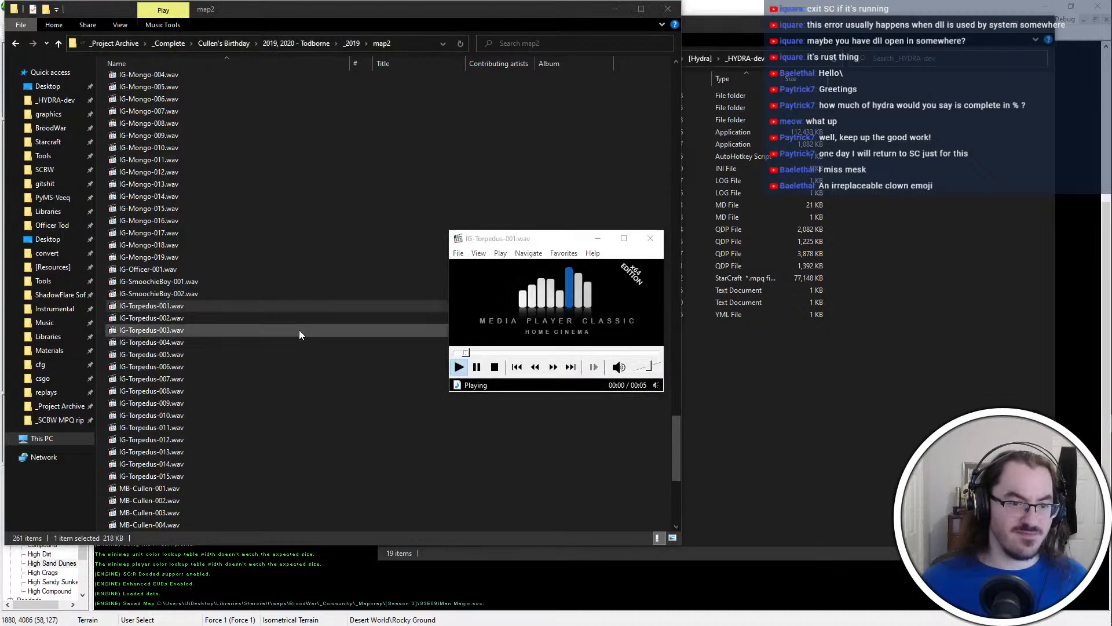
double_click(299, 329)
double_click(305, 339)
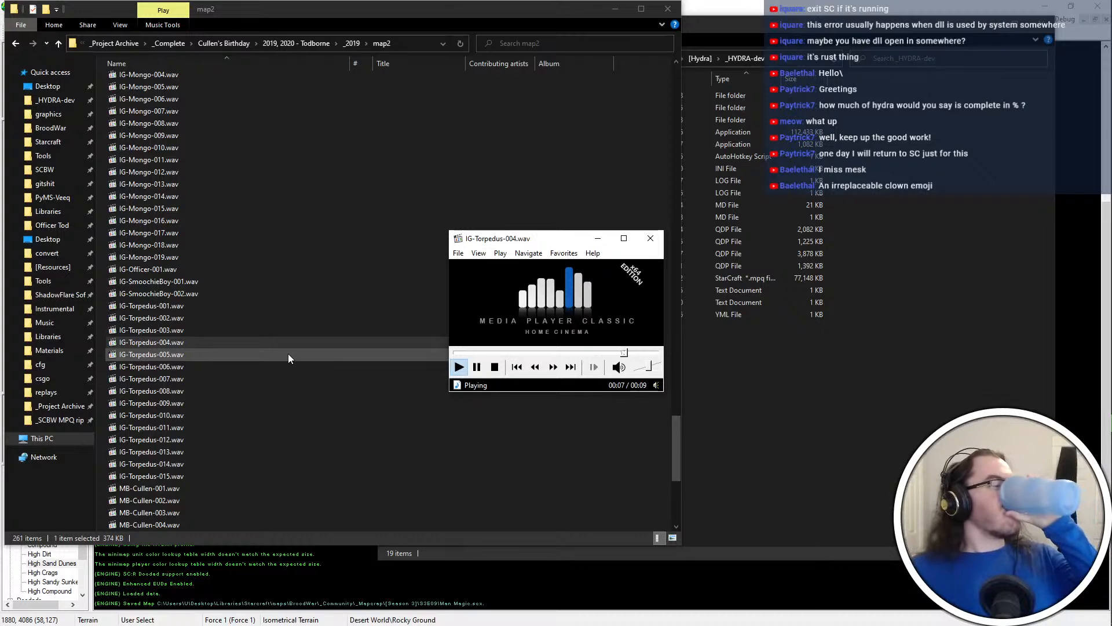
double_click(287, 353)
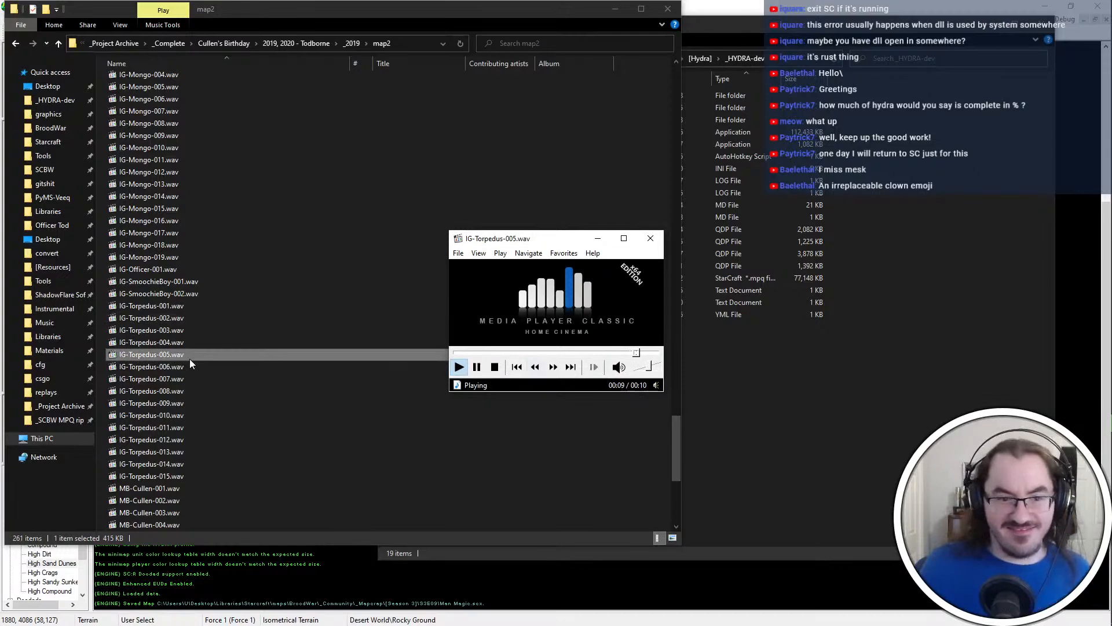
left_click(651, 238)
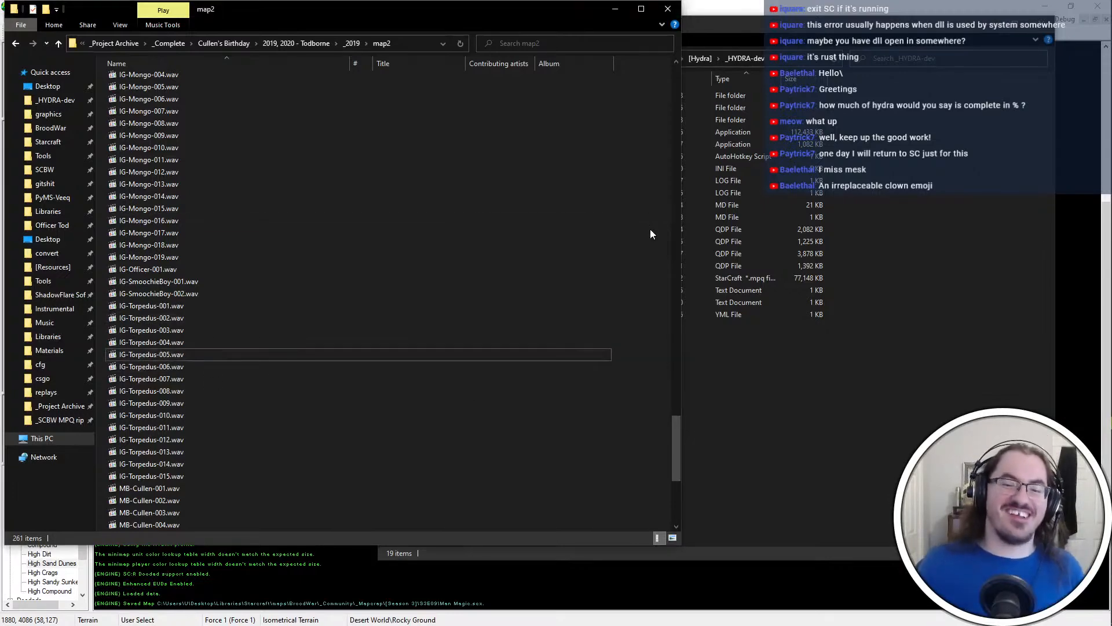
Switch to Notepad++ and bring up the blank "new 1" document
left_click(653, 302)
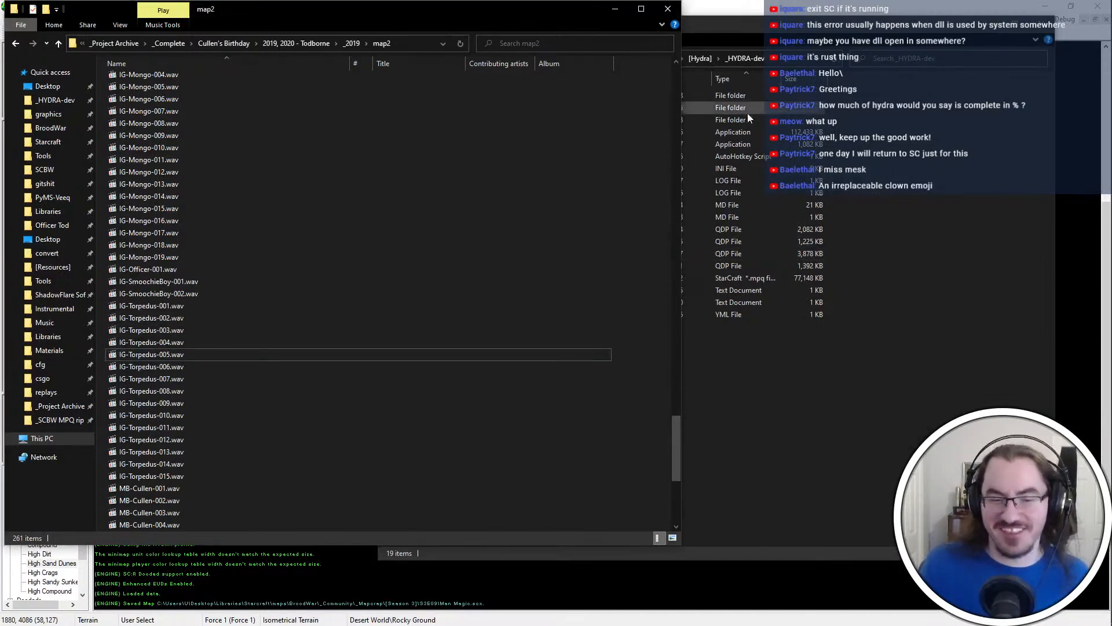
key("alt+Tab")
left_click(263, 408)
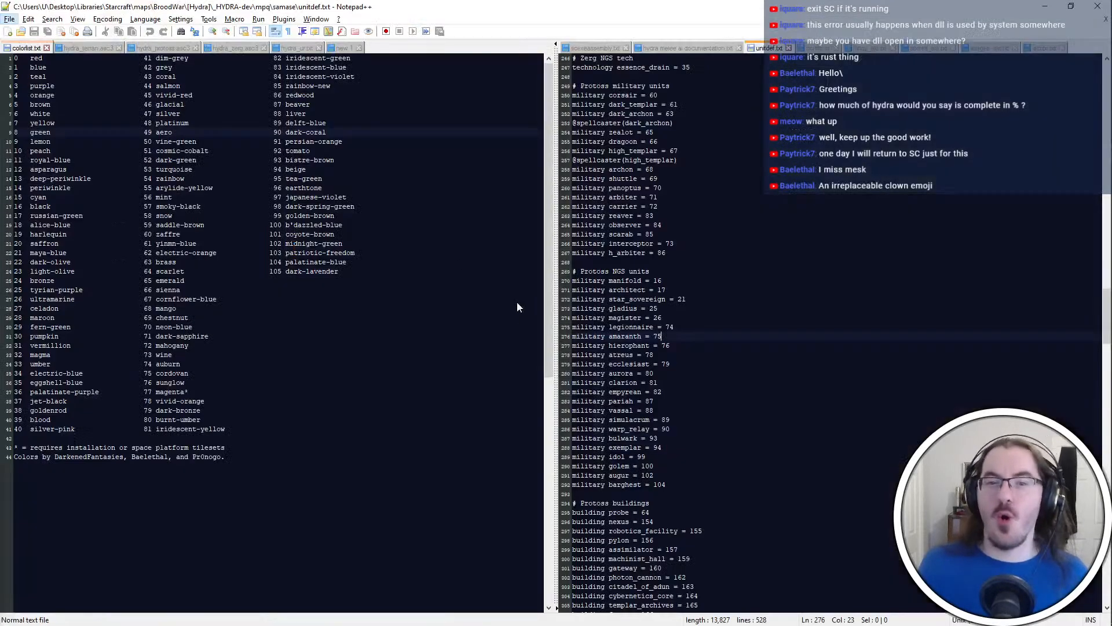
left_click(342, 49)
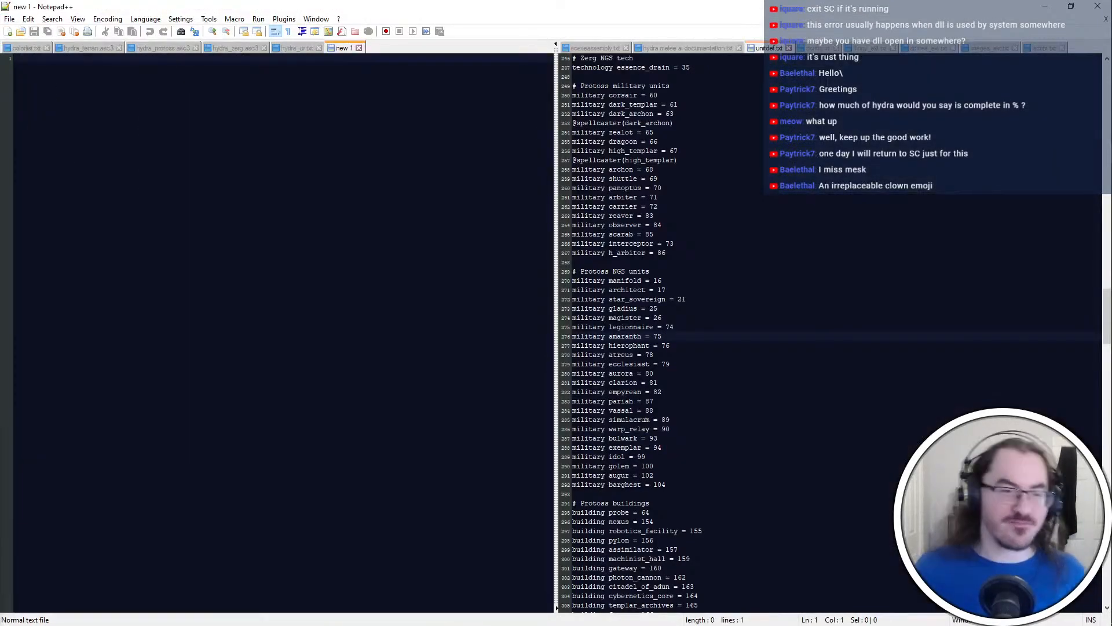
Return to the map2 folder, play IG-Torpedus-006.wav through IG-Torpedus-009.wav, and switch to the Man Magic map in ScmDraft
key("alt+Tab")
double_click(283, 369)
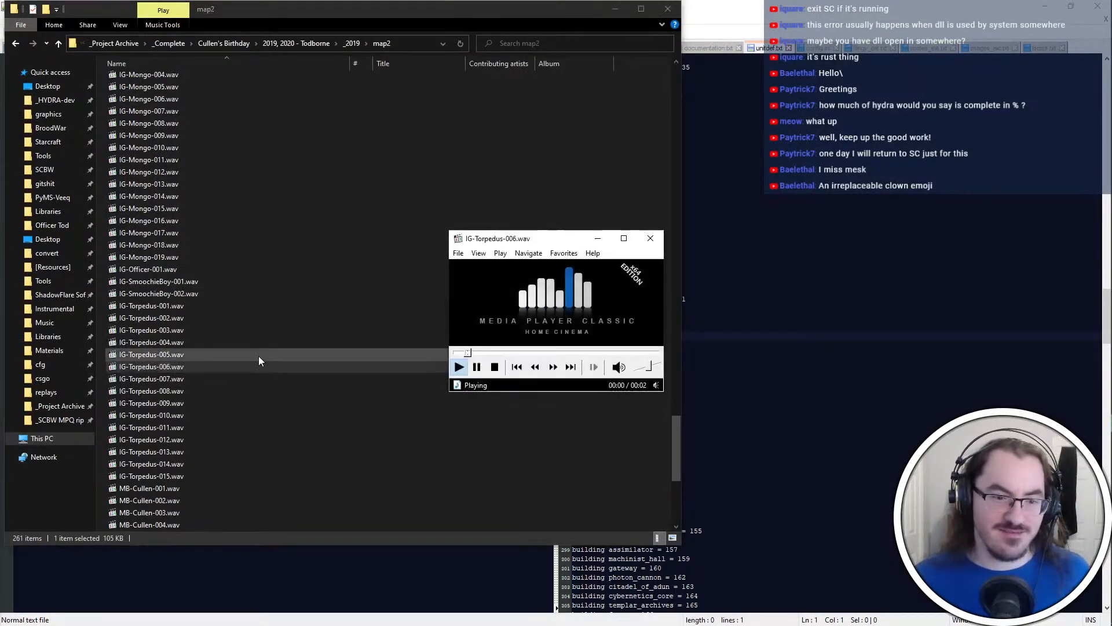
double_click(265, 378)
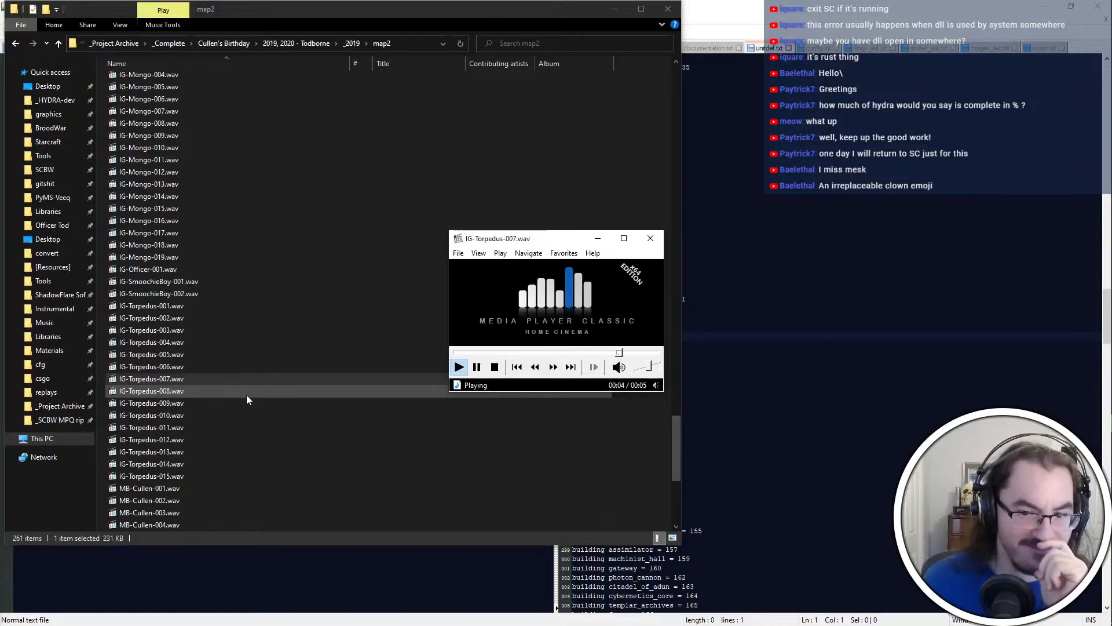
double_click(248, 390)
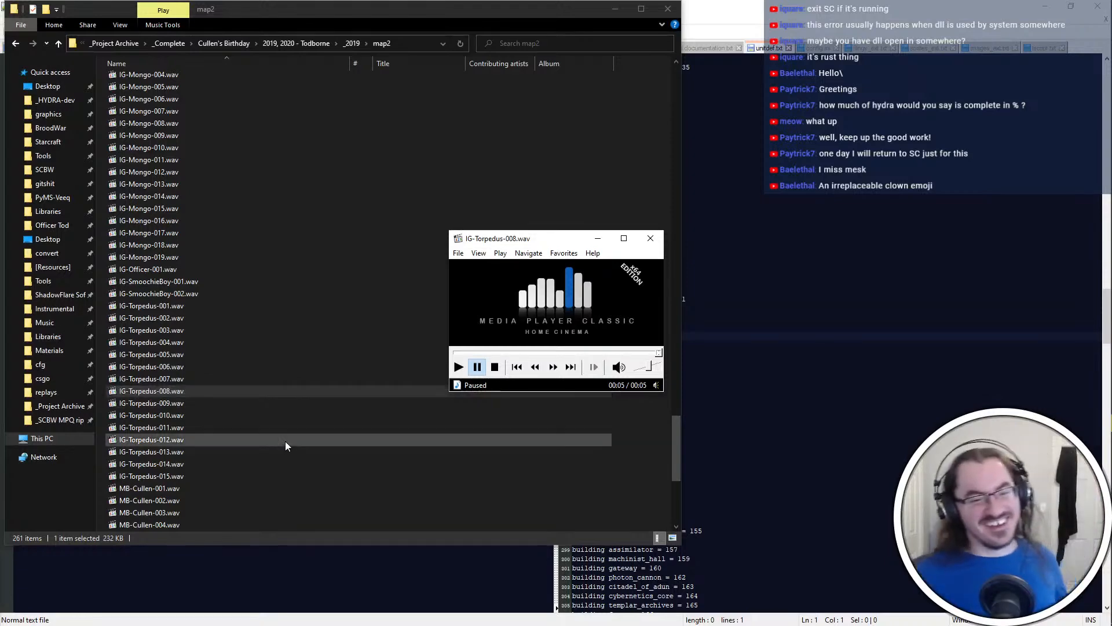
left_click(270, 402)
double_click(271, 403)
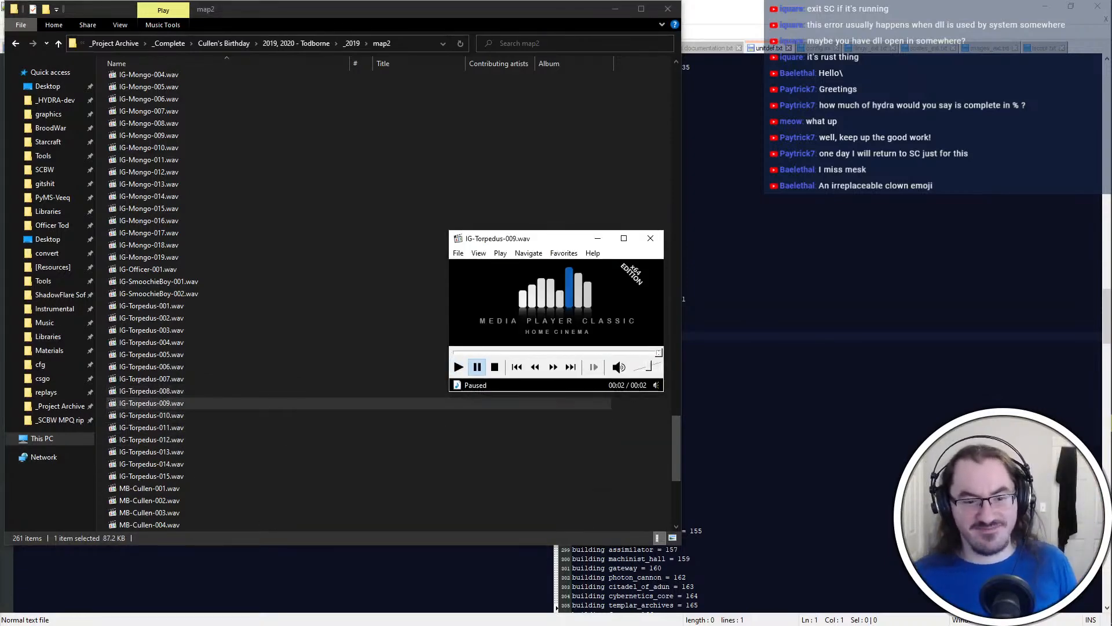
left_click(268, 579)
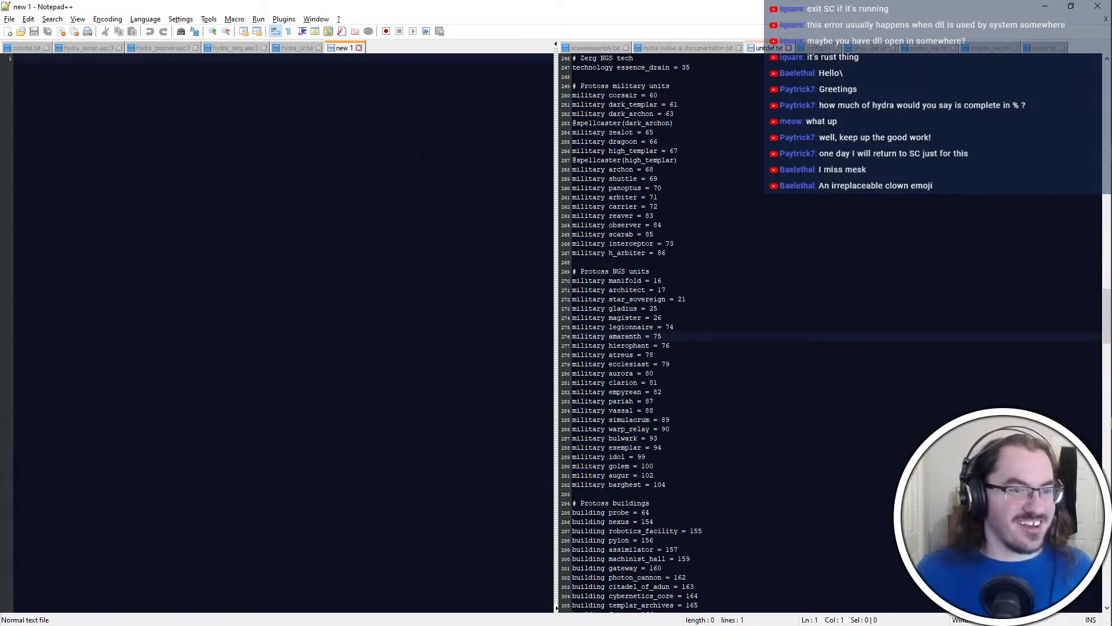
key("alt+Tab")
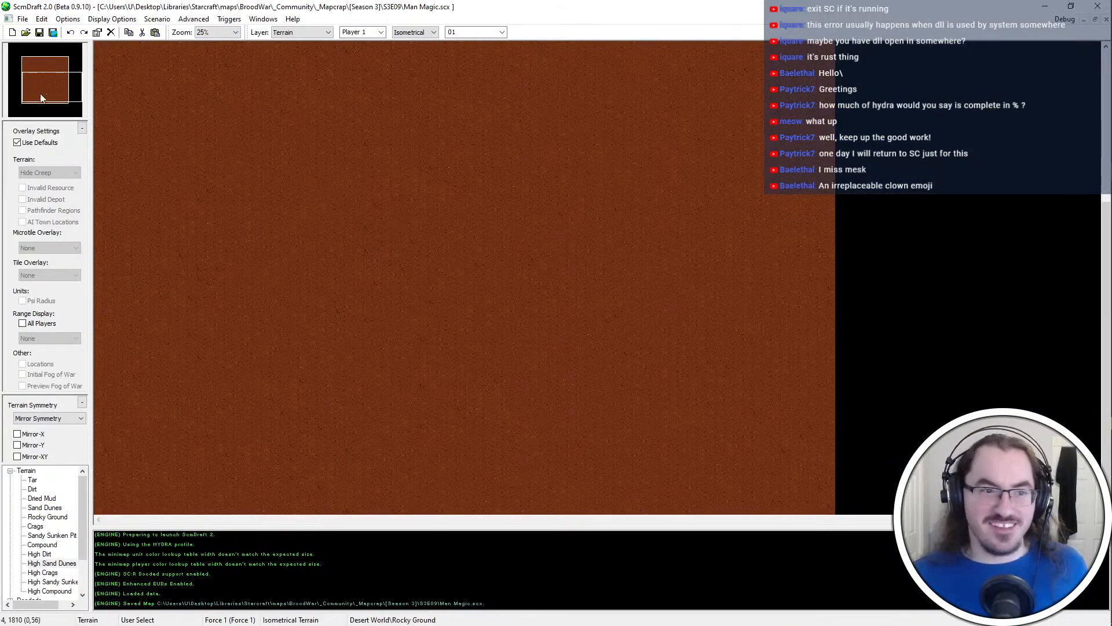
Paint a small L-shaped patch of Compound terrain just southwest of the map's centre
left_click(44, 534)
left_click(48, 499)
left_click(46, 555)
left_click(43, 582)
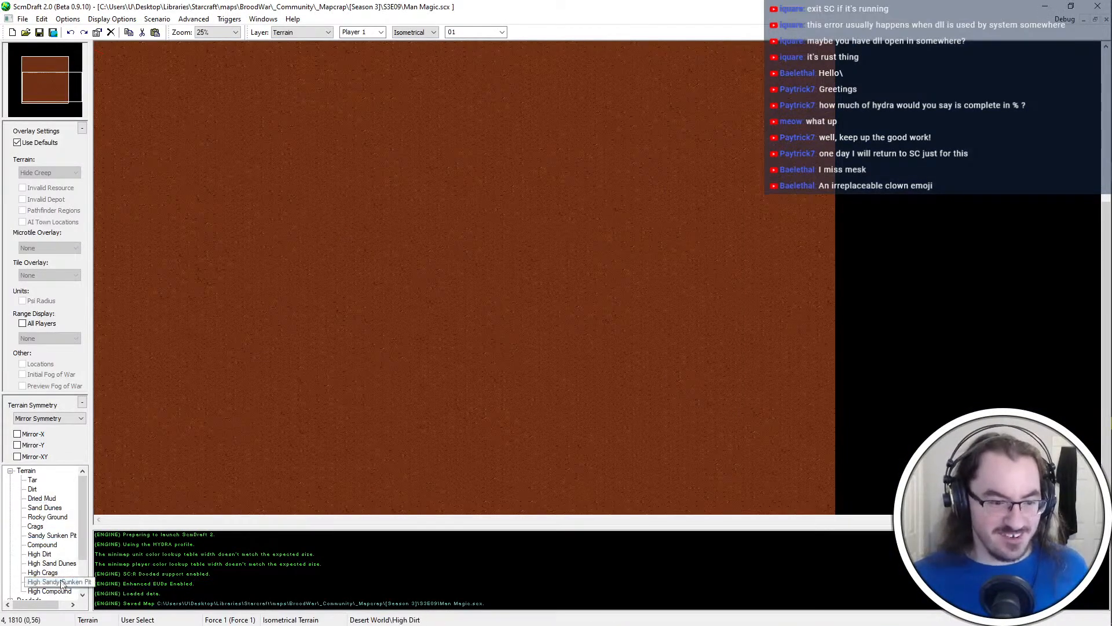
left_click(54, 543)
scroll(185, 139, "up", 2, "ctrl")
left_click(30, 94)
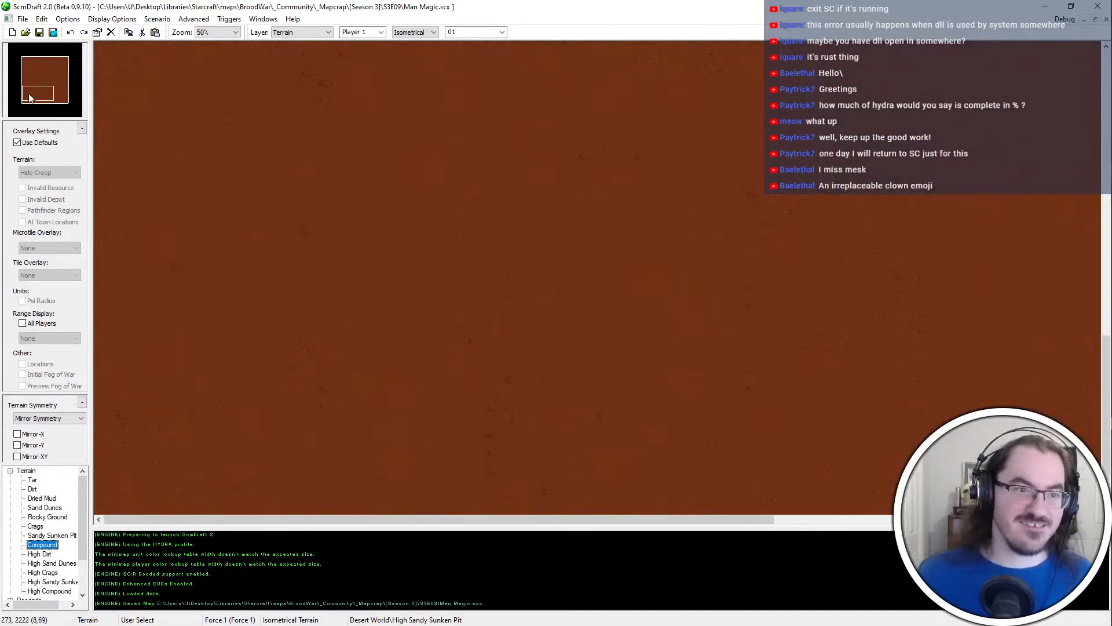
scroll(318, 245, "up", 1, "ctrl")
left_click_drag(33, 87, 43, 79)
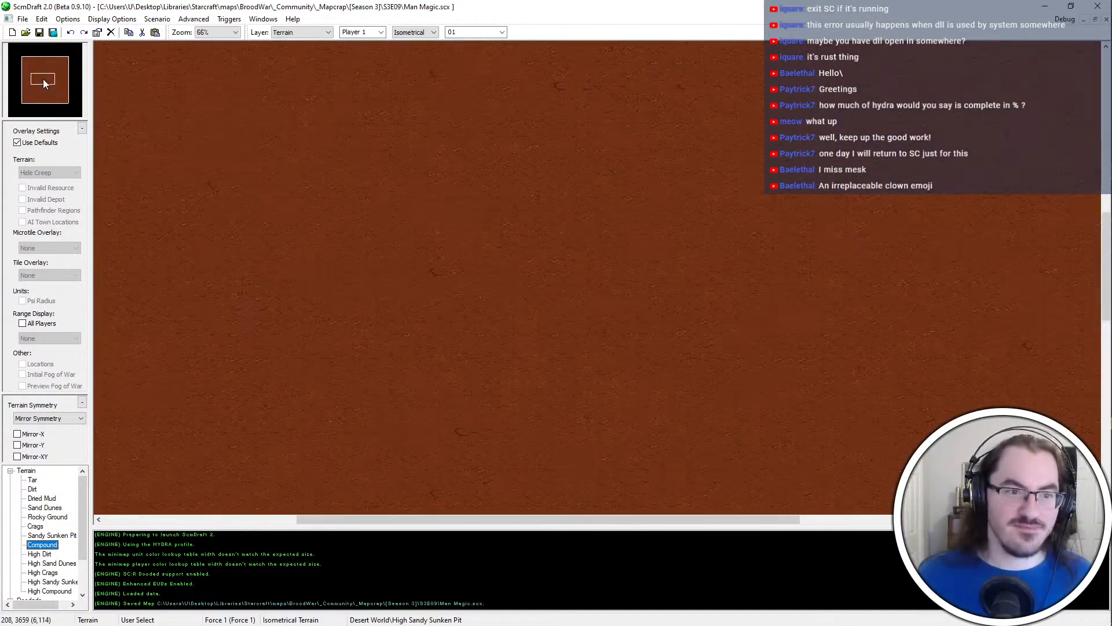
mouse_move(553, 394)
left_mouse_down()
mouse_move(585, 387)
mouse_move(637, 418)
left_mouse_up()
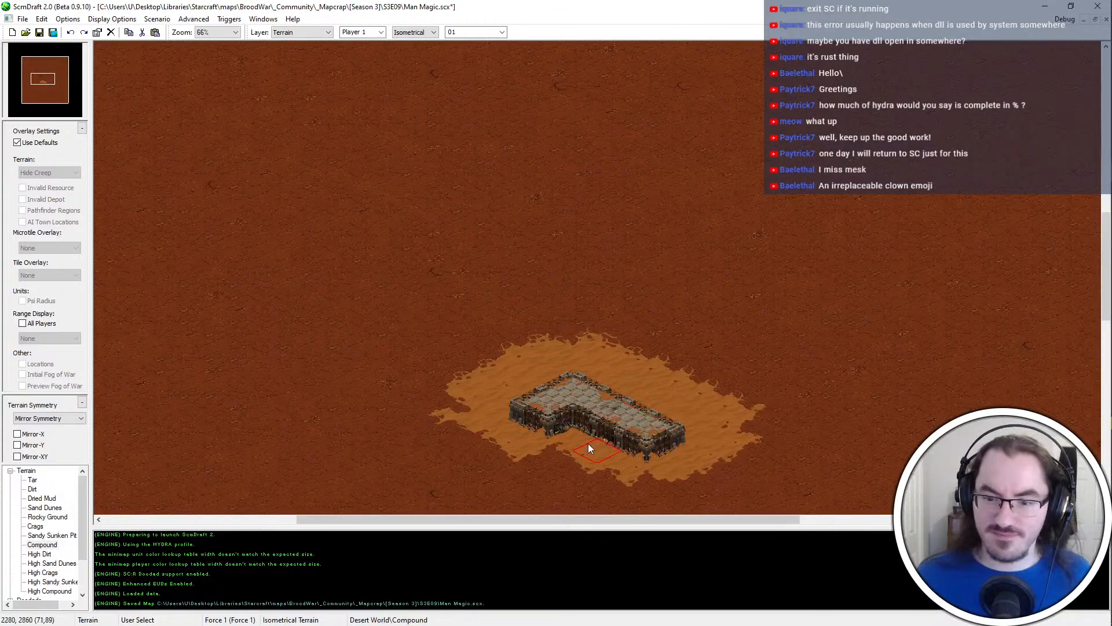
Paint a large High Dirt plateau over the middle of the map with a size 10 brush
scroll(667, 317, "down", 3, "ctrl")
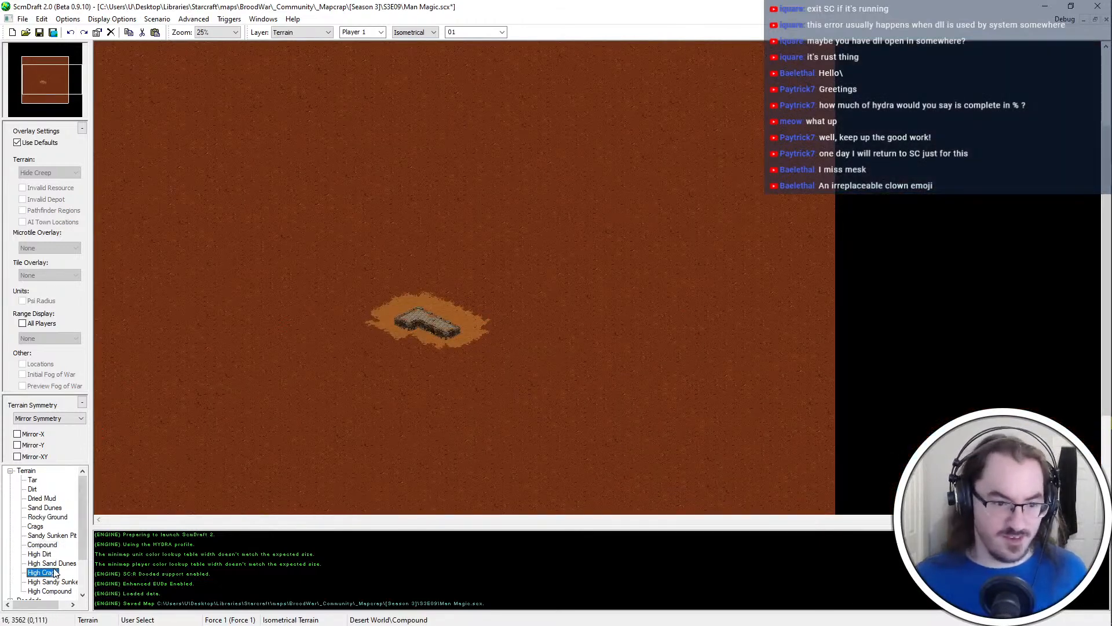
left_click(39, 553)
scroll(466, 35, "down", 6)
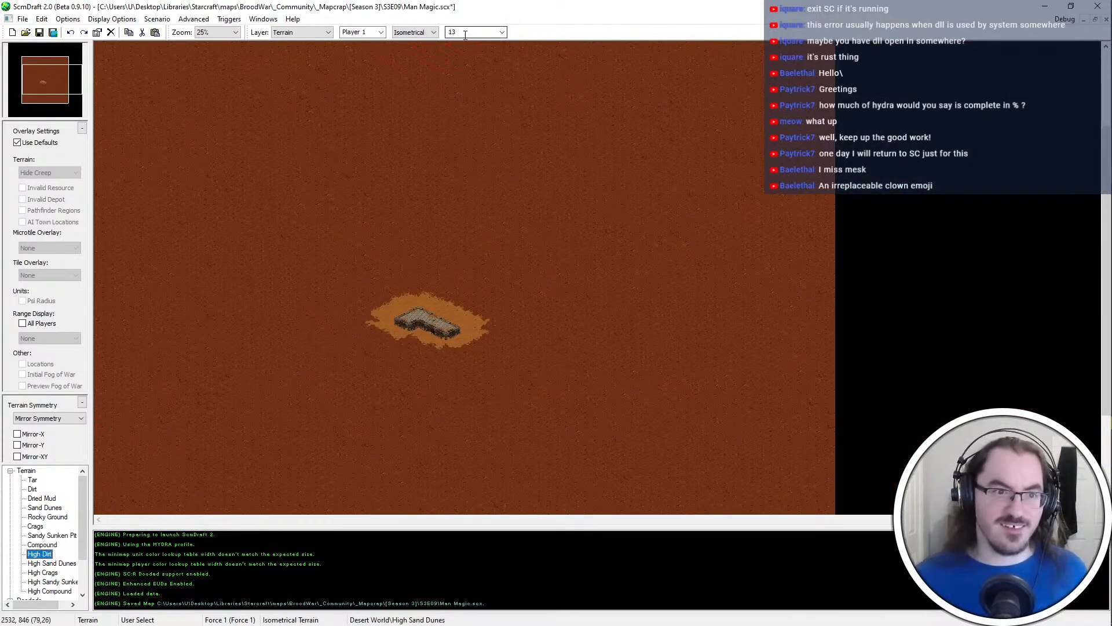
scroll(507, 36, "up", 1)
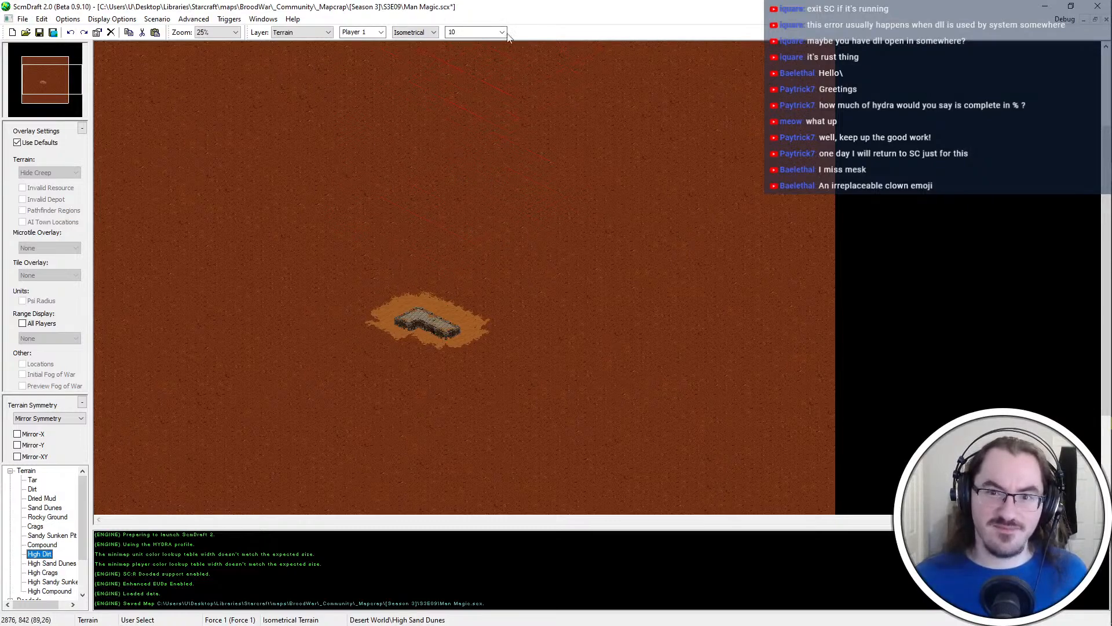
mouse_move(479, 238)
left_mouse_down()
mouse_move(384, 253)
mouse_move(412, 377)
mouse_move(482, 271)
mouse_move(368, 227)
left_mouse_up()
scroll(385, 134, "up", 1)
scroll(553, 209, "up", 1, "ctrl")
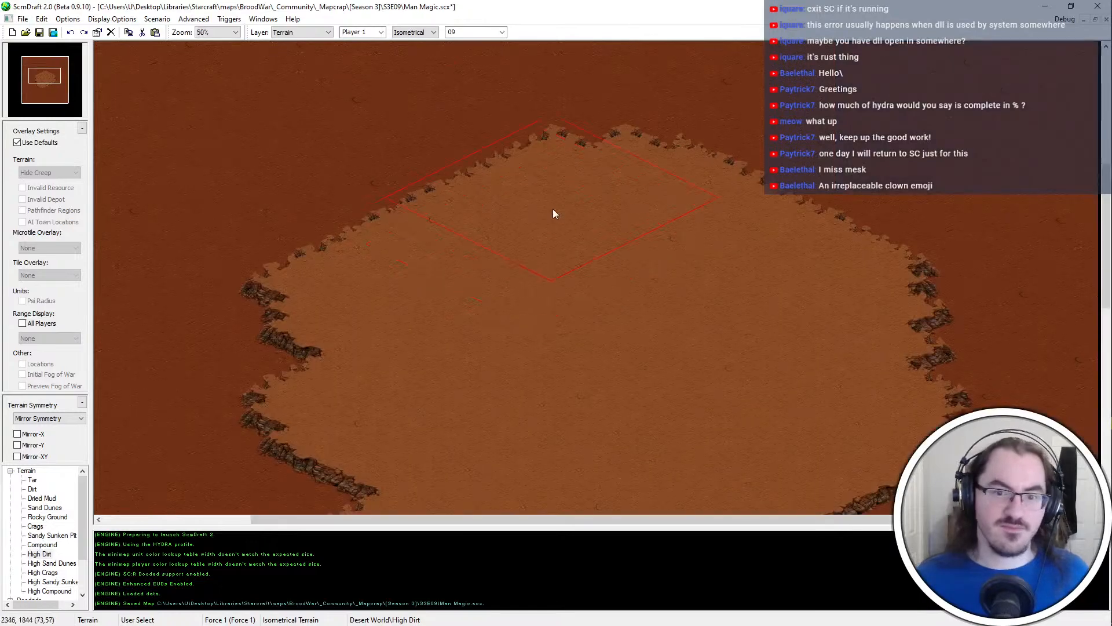
Reduce the brush to size 1 and shape a pointed ledge on the plateau's western edge with High Dirt and Dirt
scroll(552, 209, "down", 1)
scroll(475, 33, "up", 1)
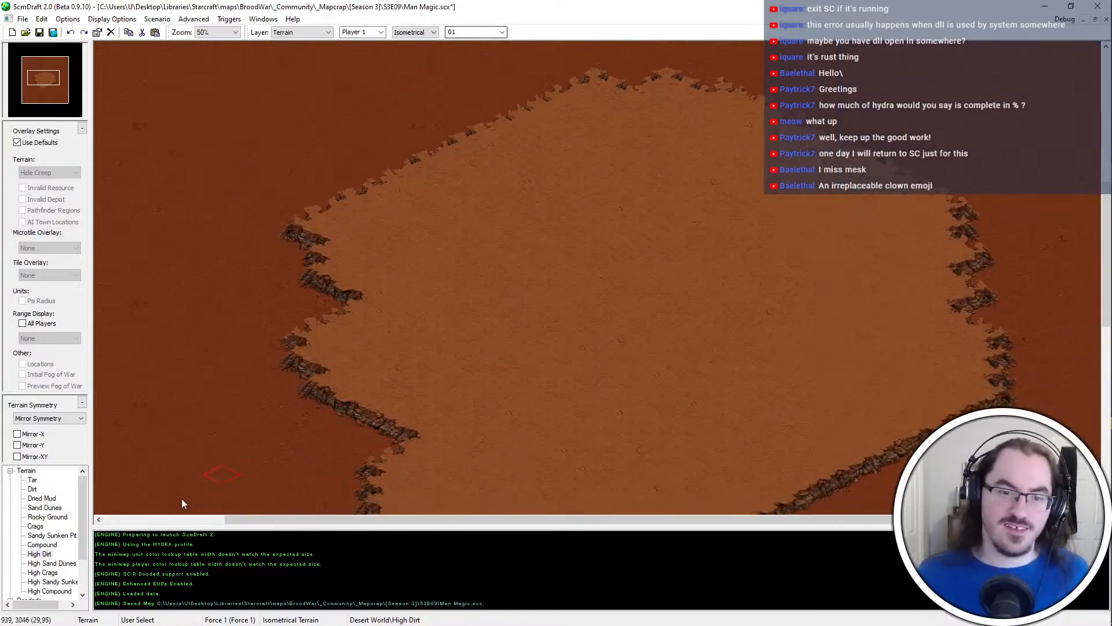
scroll(368, 385, "up", 2, "ctrl")
key("Left")
key("Left")
key("Left")
key("Left")
key("Left")
key("Up")
key("Up")
key("Up")
key("Up")
scroll(683, 243, "down", 1, "ctrl")
mouse_move(617, 212)
left_mouse_down()
mouse_move(597, 235)
mouse_move(644, 295)
mouse_move(525, 243)
mouse_move(631, 296)
left_mouse_up()
middle_click_drag(699, 378, 570, 307)
left_click_drag(539, 310, 577, 389)
mouse_move(418, 328)
left_mouse_down()
mouse_move(450, 355)
mouse_move(496, 299)
mouse_move(463, 371)
left_mouse_up()
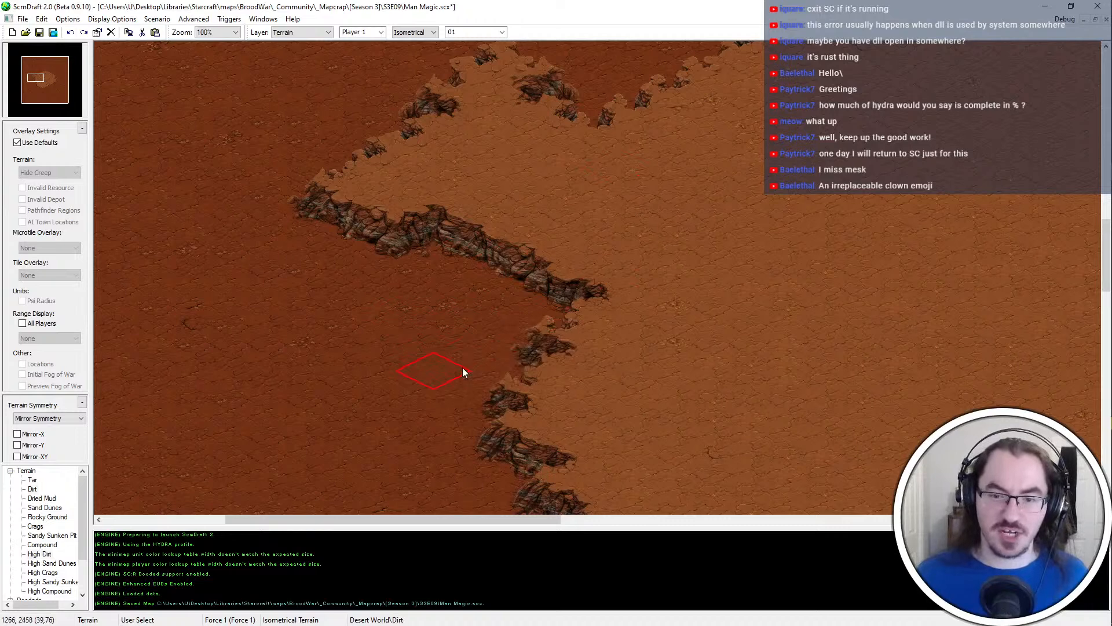
Split the tip of the western ledge into jagged cliff spurs using small High Dirt and Dirt touches
left_click(364, 252)
left_click(371, 297)
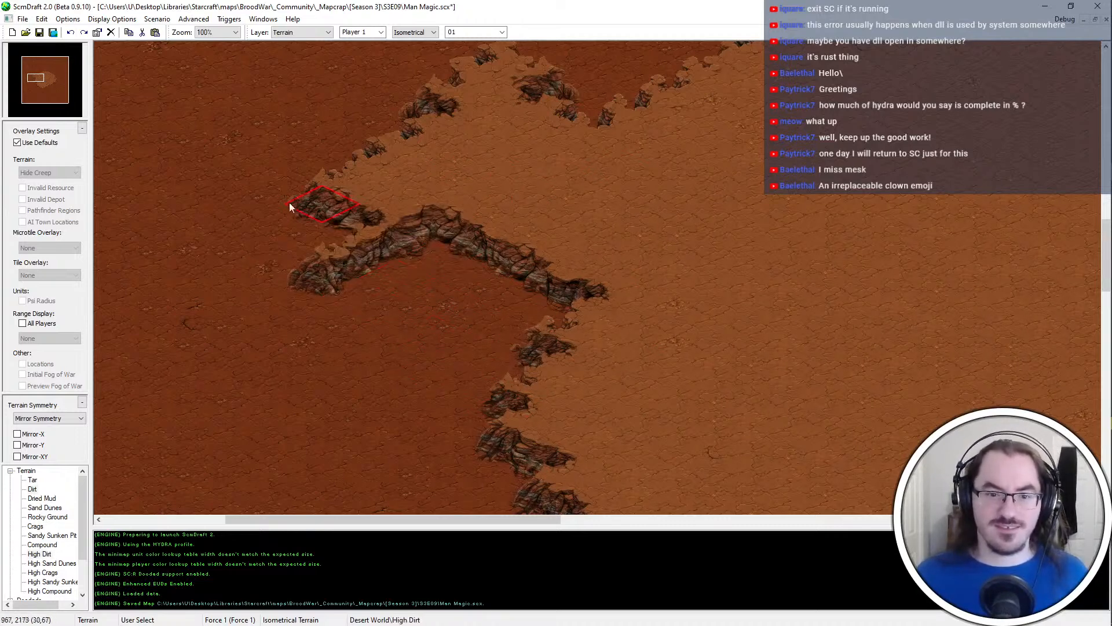
left_click(312, 186)
middle_click_drag(324, 195, 224, 96)
left_click(333, 306)
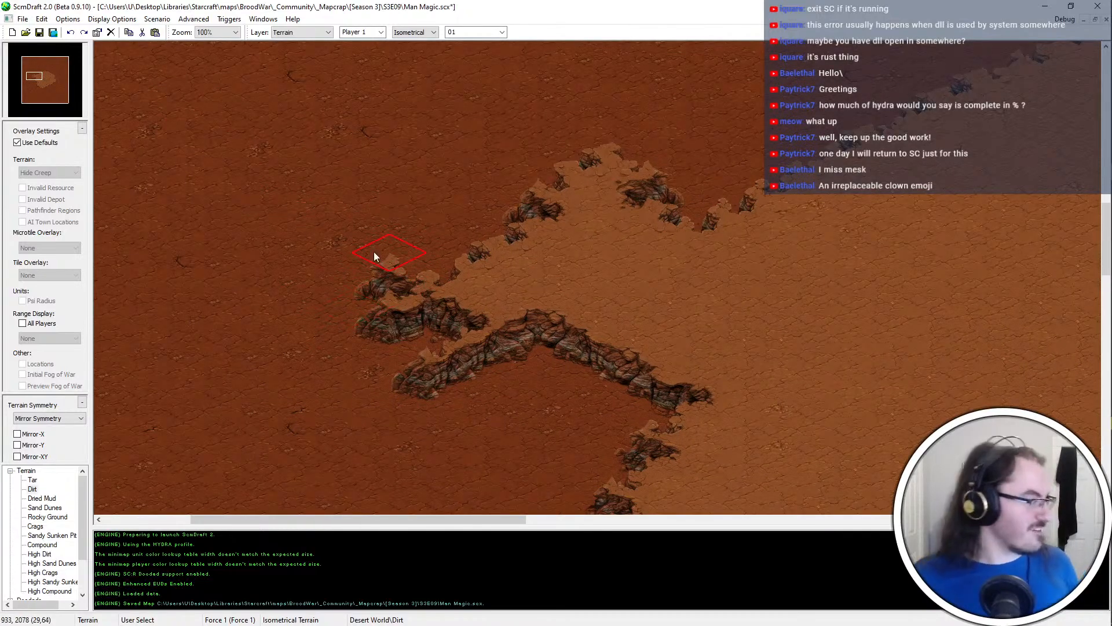
Extend the northern rim of the western ledge with High Dirt, filling the notch where it meets the main plateau
right_click(575, 272)
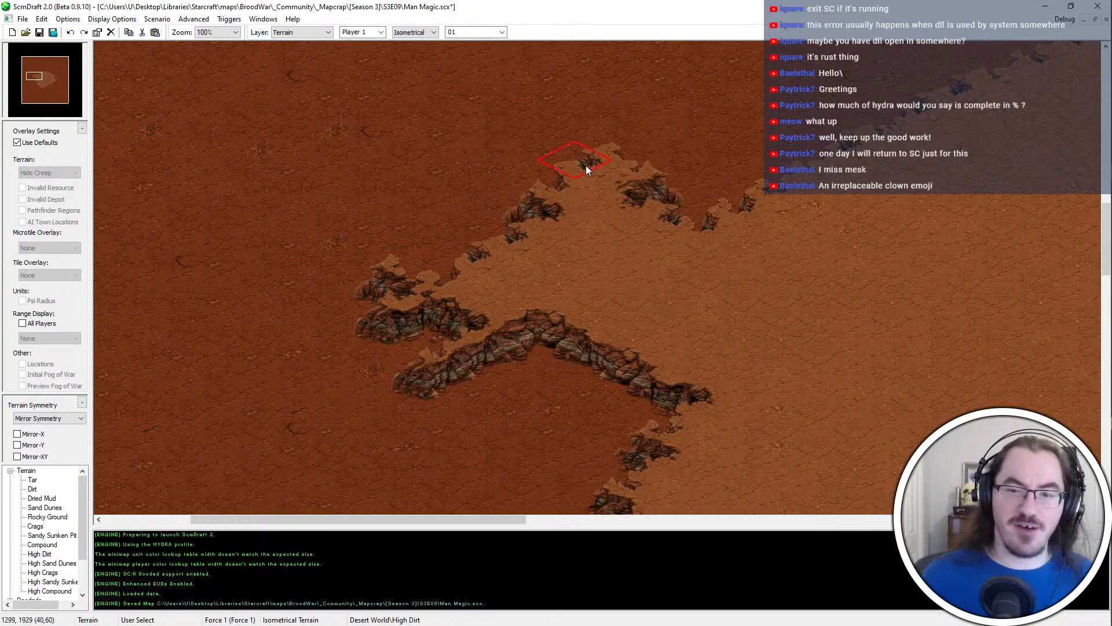
left_click(585, 165)
middle_click_drag(600, 148, 522, 200)
left_click(589, 235)
middle_click_drag(677, 281, 599, 324)
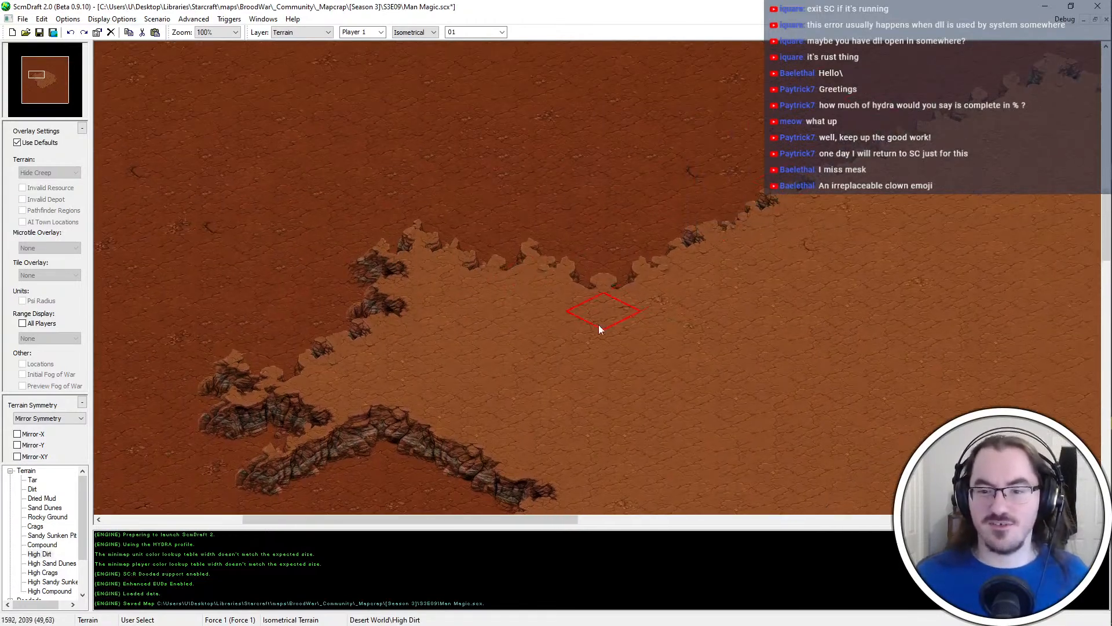
Touch up the dip in the northern rim between the western ledge and the main plateau with a spot of High Dirt
left_click(606, 271)
scroll(590, 300, "down", 3, "ctrl")
middle_click_drag(405, 463, 285, 415)
scroll(285, 414, "up", 2, "ctrl")
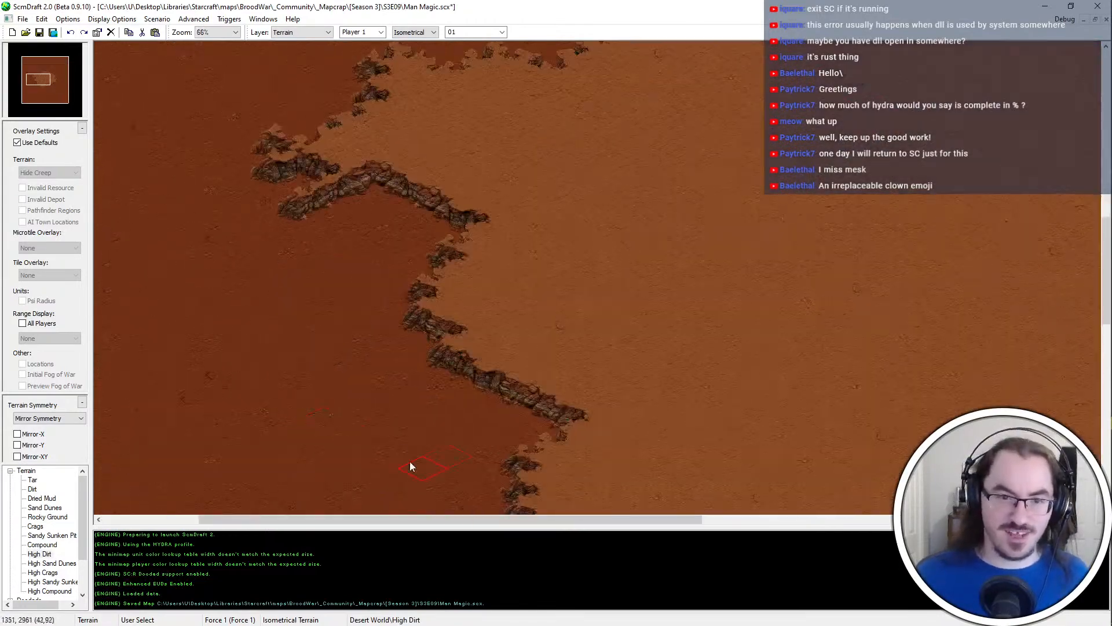
Paint a Tar chasm reaching in from the map's western edge and extend it eastward toward the tip of the plateau's ledge
middle_click_drag(410, 464, 184, 400)
middle_click_drag(178, 172, 177, 78)
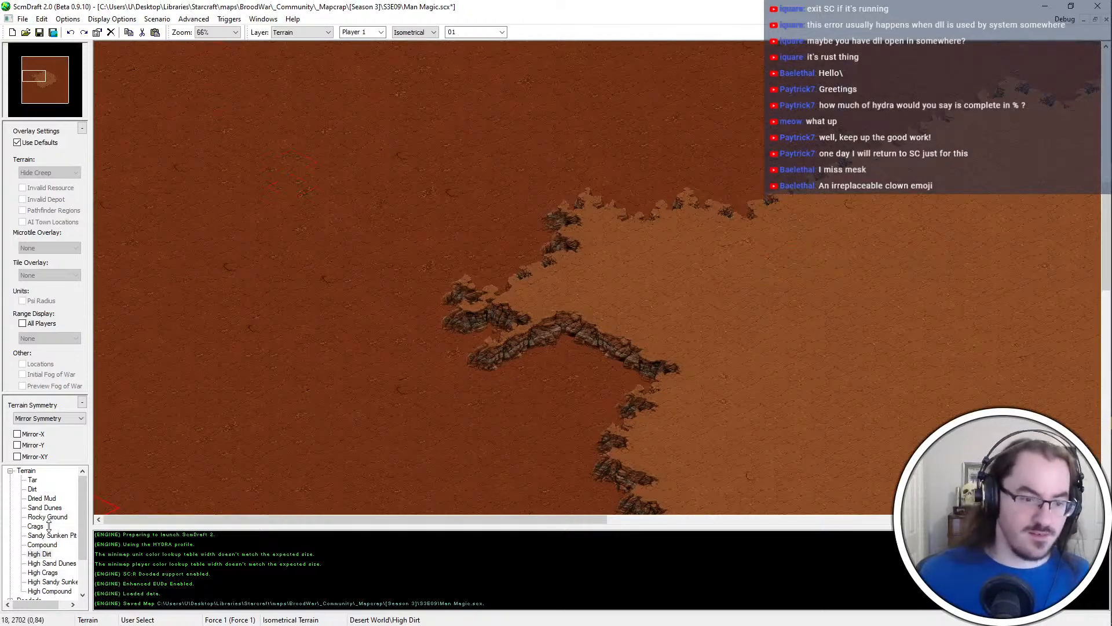
left_click(33, 480)
left_click(246, 212)
mouse_move(245, 212)
left_mouse_down()
mouse_move(131, 248)
mouse_move(151, 174)
mouse_move(109, 162)
mouse_move(110, 110)
left_mouse_up()
right_click(254, 125)
mouse_move(174, 134)
left_mouse_down()
mouse_move(131, 152)
mouse_move(112, 104)
mouse_move(152, 181)
mouse_move(186, 176)
mouse_move(221, 214)
left_mouse_up()
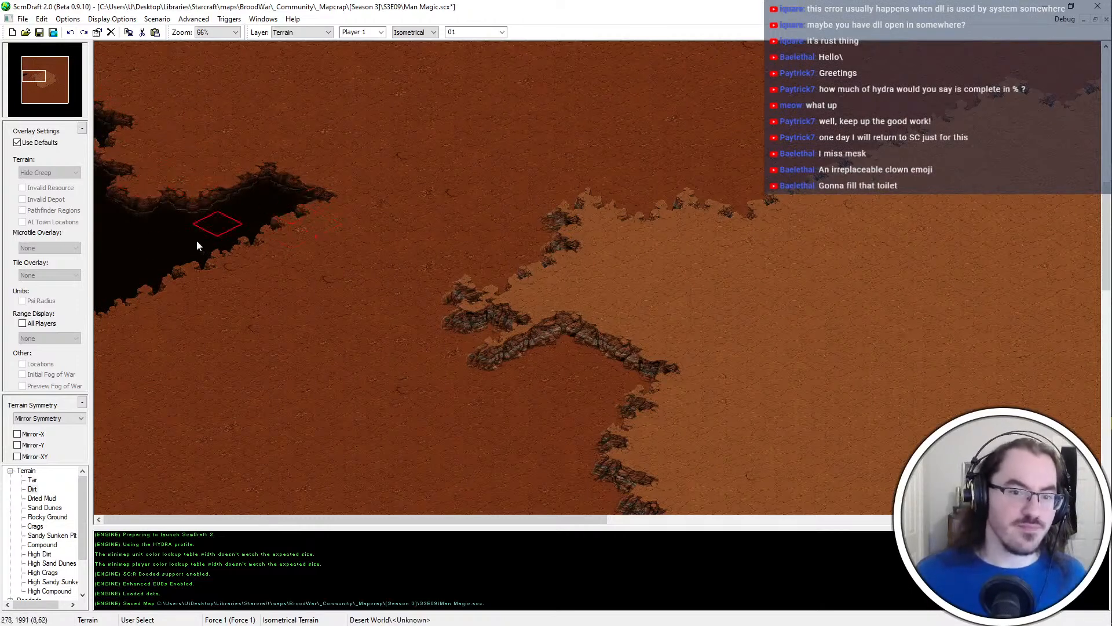
right_click(168, 247)
left_click_drag(174, 246, 283, 211)
left_click(301, 203)
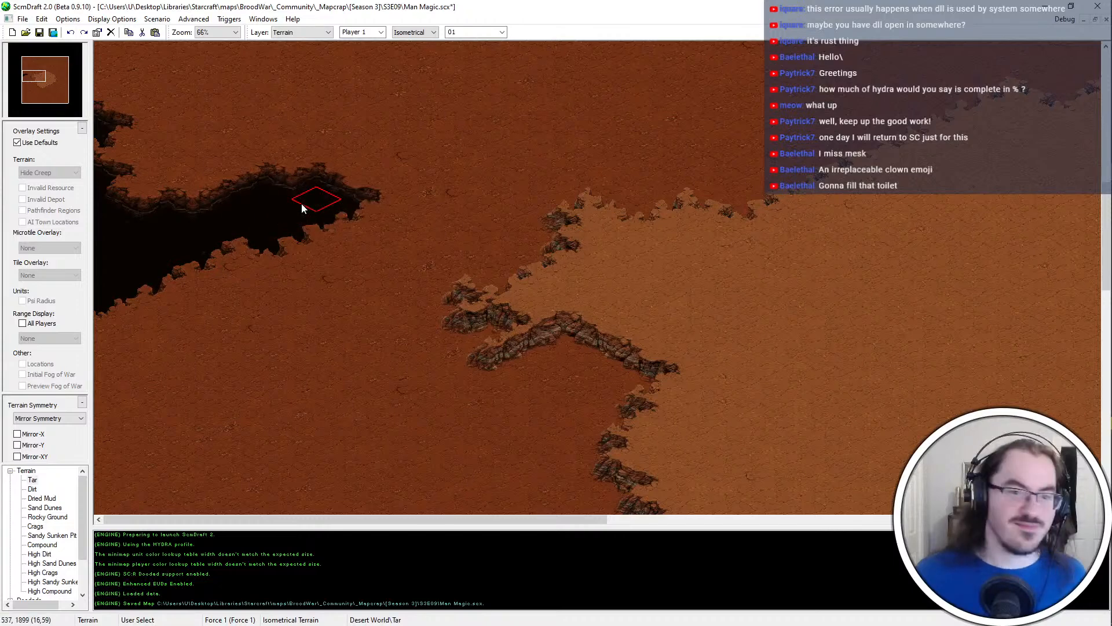
left_click(298, 241)
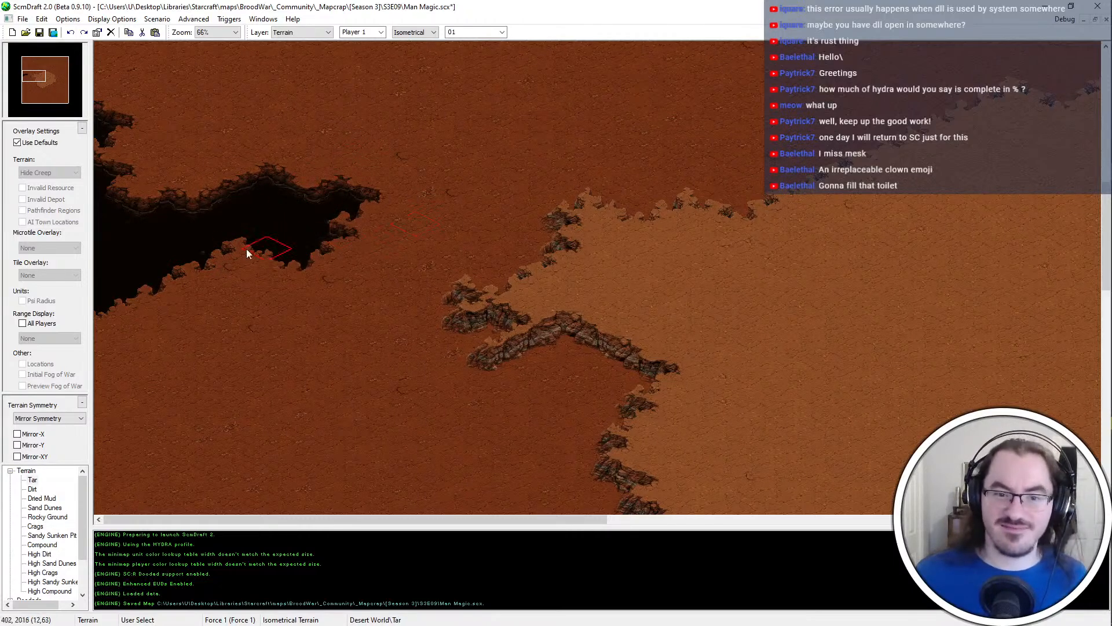
Break up the chasm's southern bank into jagged spurs with small alternating Tar and Dirt touches down to the map edge
left_click(226, 274)
right_click(255, 234)
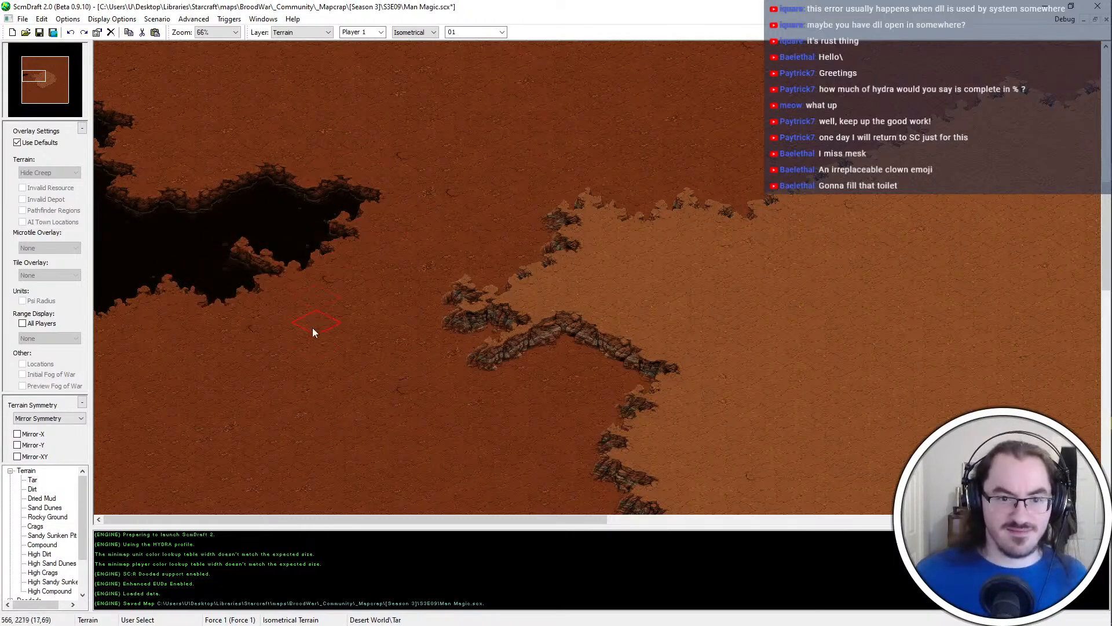
left_click(246, 253)
right_click(211, 244)
left_click(219, 260)
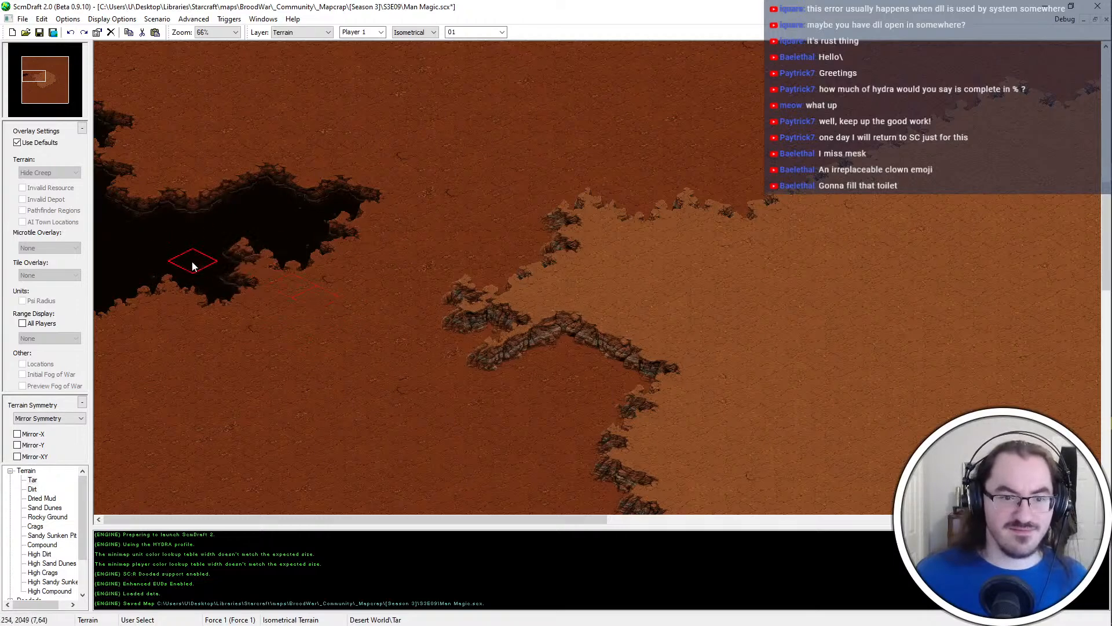
right_click(161, 275)
left_click(139, 306)
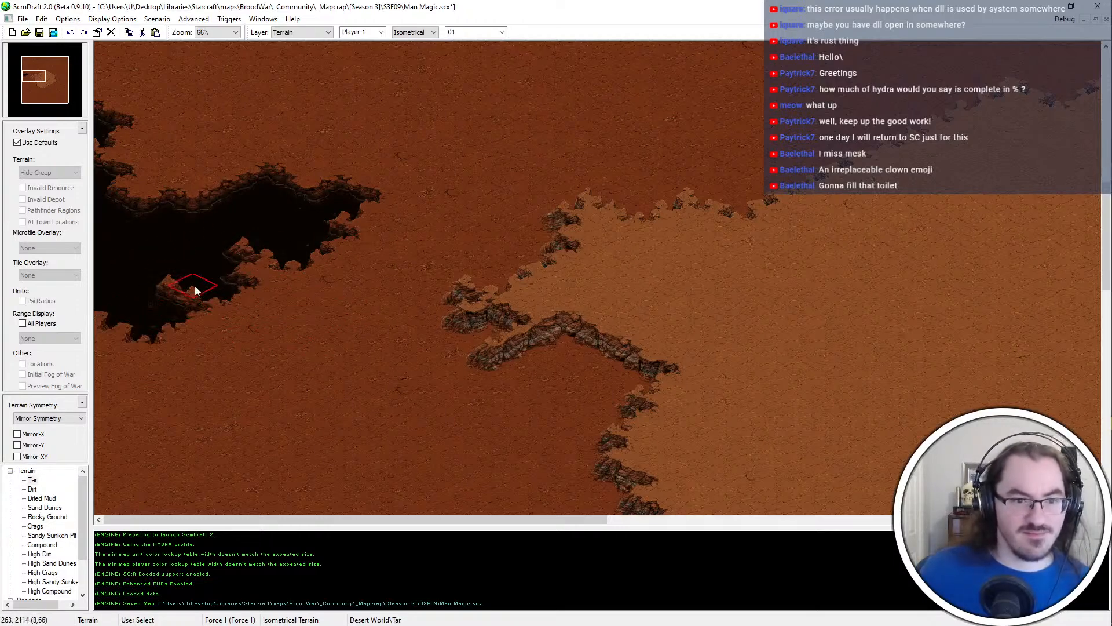
left_click(168, 291)
left_click(132, 328)
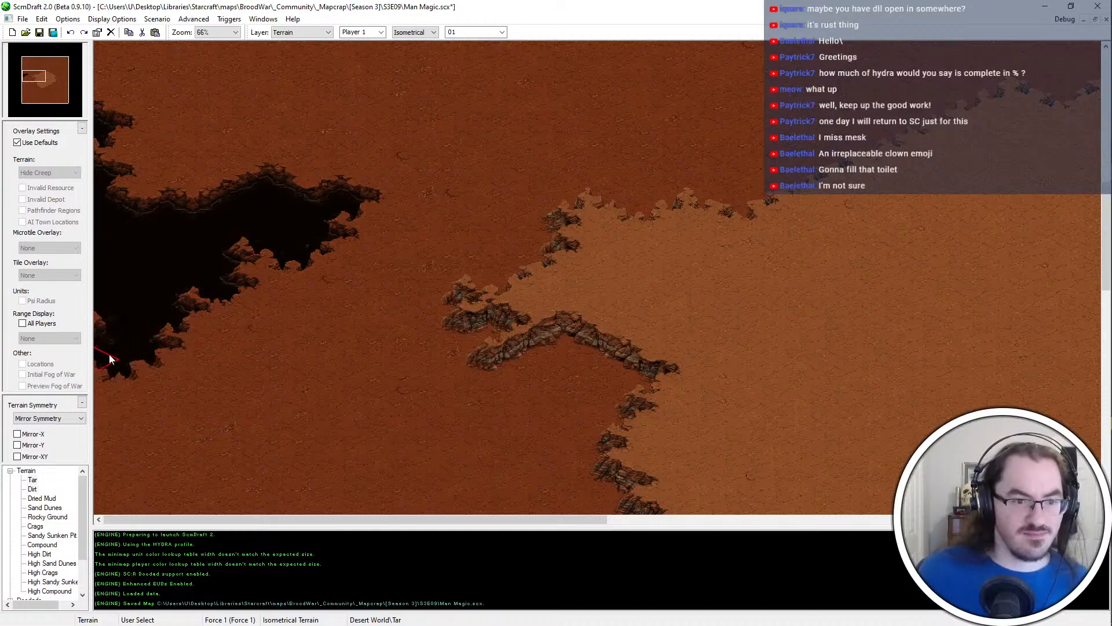
left_click(107, 358)
left_click_drag(89, 376, 88, 377)
left_click(105, 391)
right_click(141, 389)
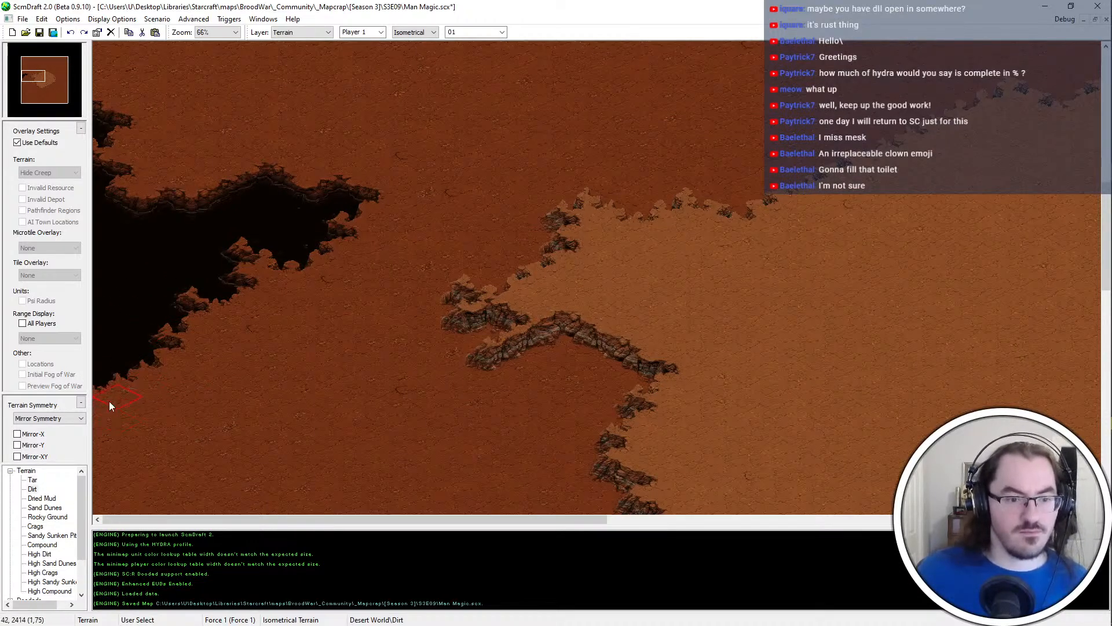
Rework the chasm's southwestern end at the map edge with Tar and Dirt touches, and save the map
scroll(102, 346, "down", 3)
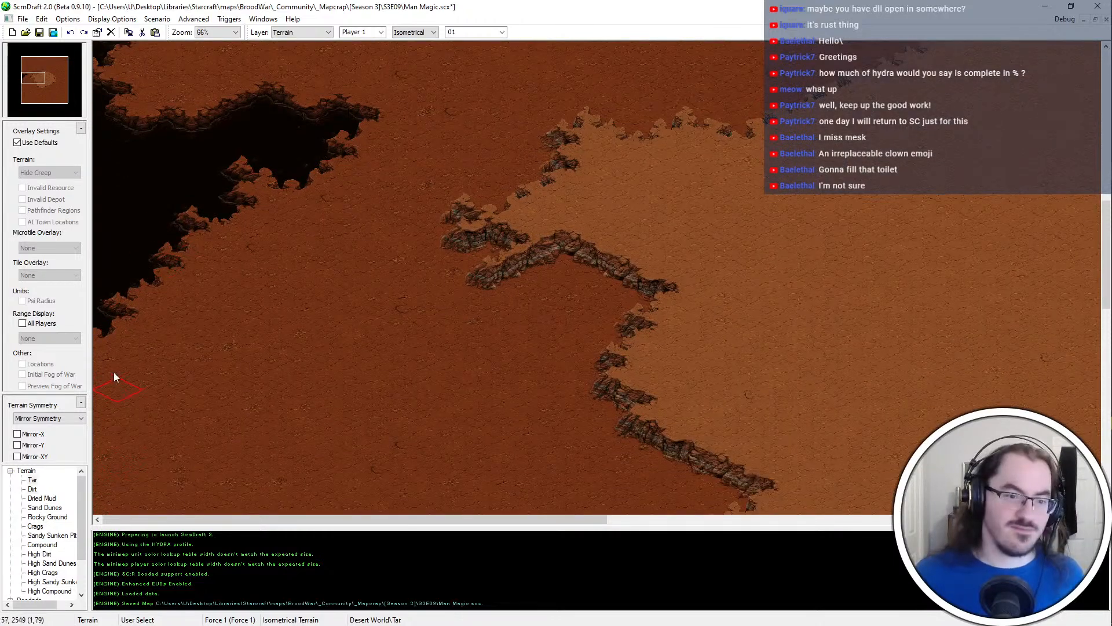
left_click(115, 372)
left_click(108, 380)
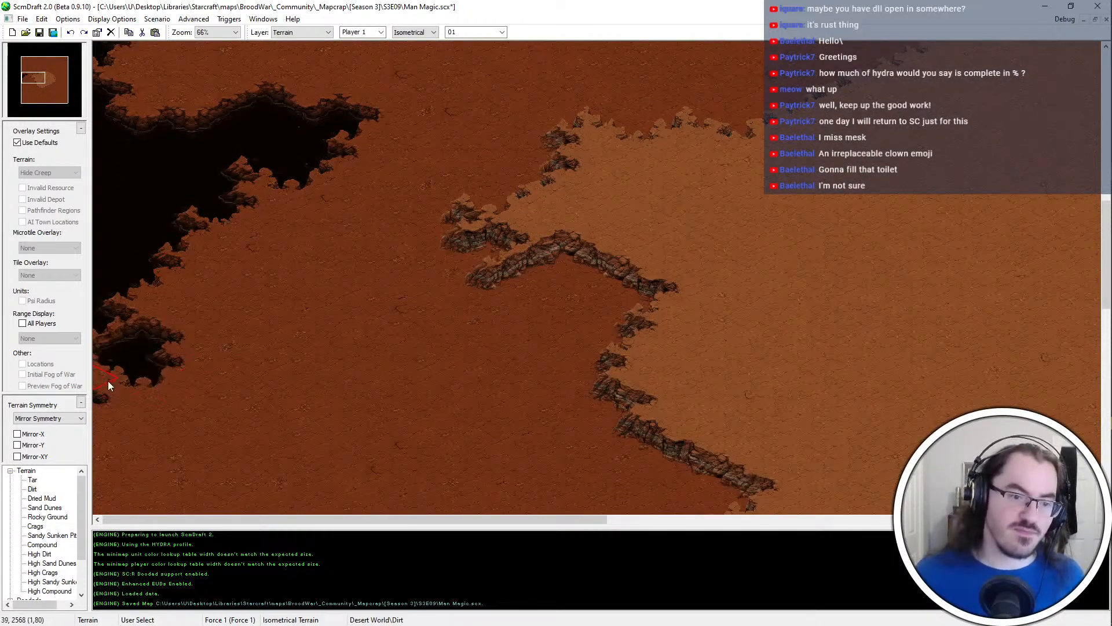
left_click(96, 407)
scroll(97, 407, "down", 4)
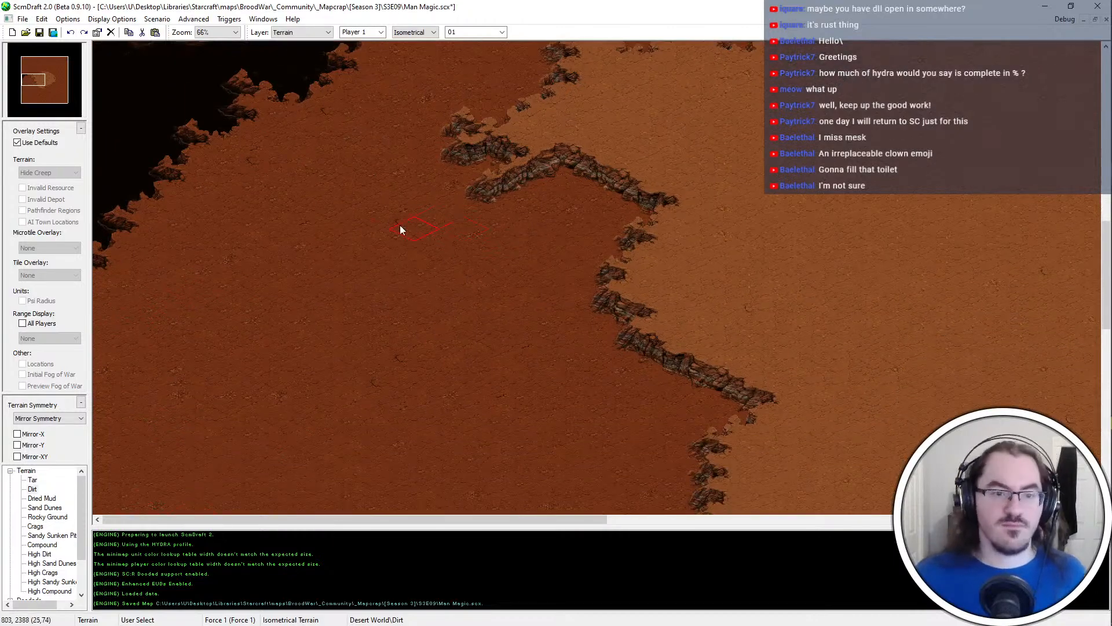
scroll(232, 203, "down", 4)
key("ctrl+s")
Paint a second Tar chasm farther south on the western map edge, slanting northeast toward the plateau and leaving a Dirt inlet
scroll(240, 237, "down", 2, "ctrl")
scroll(255, 278, "up", 2, "ctrl")
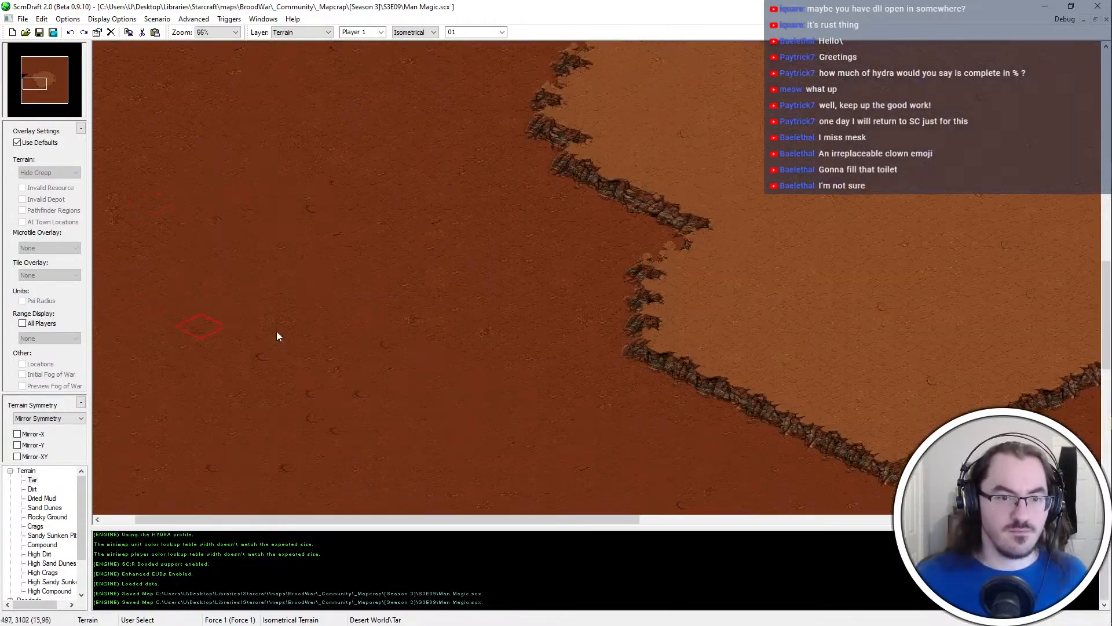
scroll(232, 272, "down", 4)
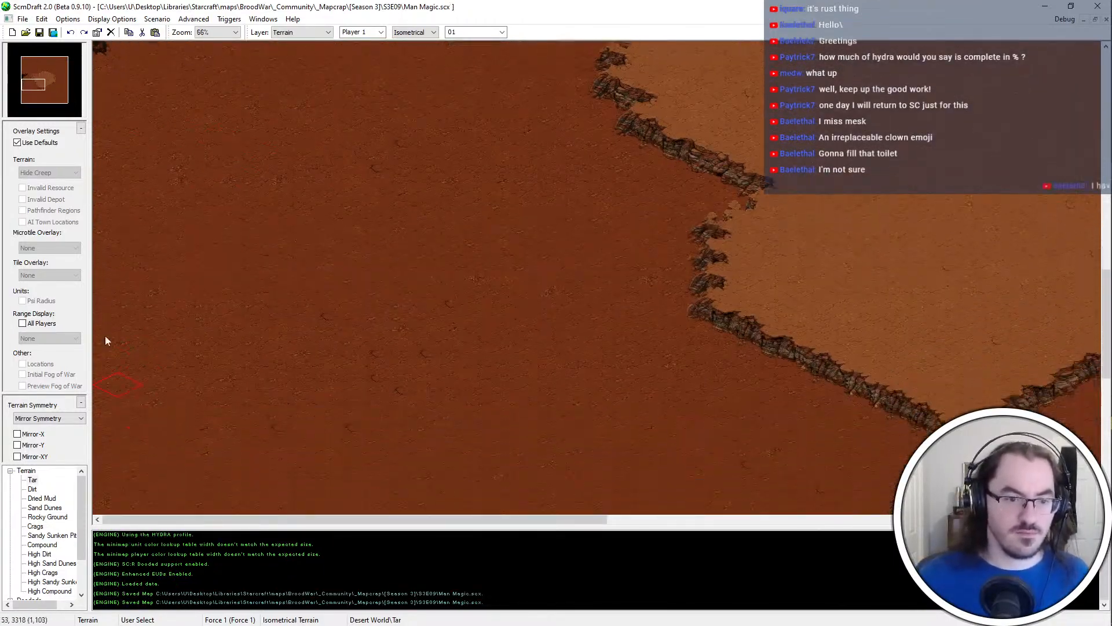
mouse_move(403, 286)
left_mouse_down()
mouse_move(349, 308)
mouse_move(317, 380)
mouse_move(270, 436)
mouse_move(241, 425)
mouse_move(238, 400)
mouse_move(100, 423)
mouse_move(154, 444)
left_mouse_up()
left_click(143, 383)
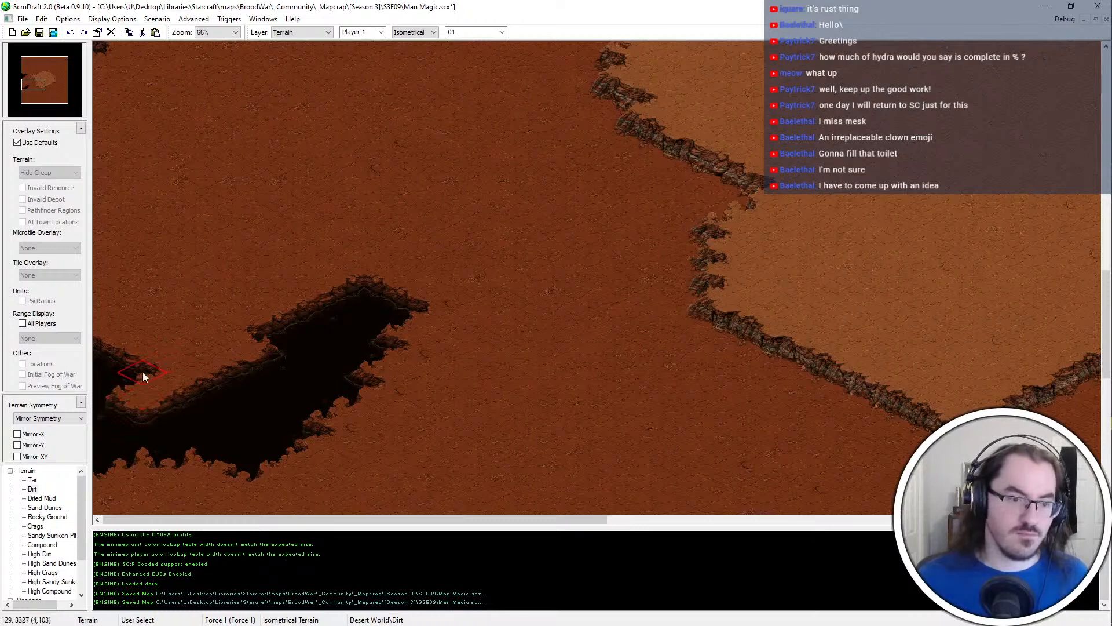
Roughen the southern chasm's eastern banks and widen its northern end with small Tar and Dirt touches
mouse_move(326, 433)
left_mouse_down()
mouse_move(249, 442)
mouse_move(310, 422)
mouse_move(298, 407)
mouse_move(345, 379)
left_mouse_up()
left_click(275, 415)
left_click(33, 480)
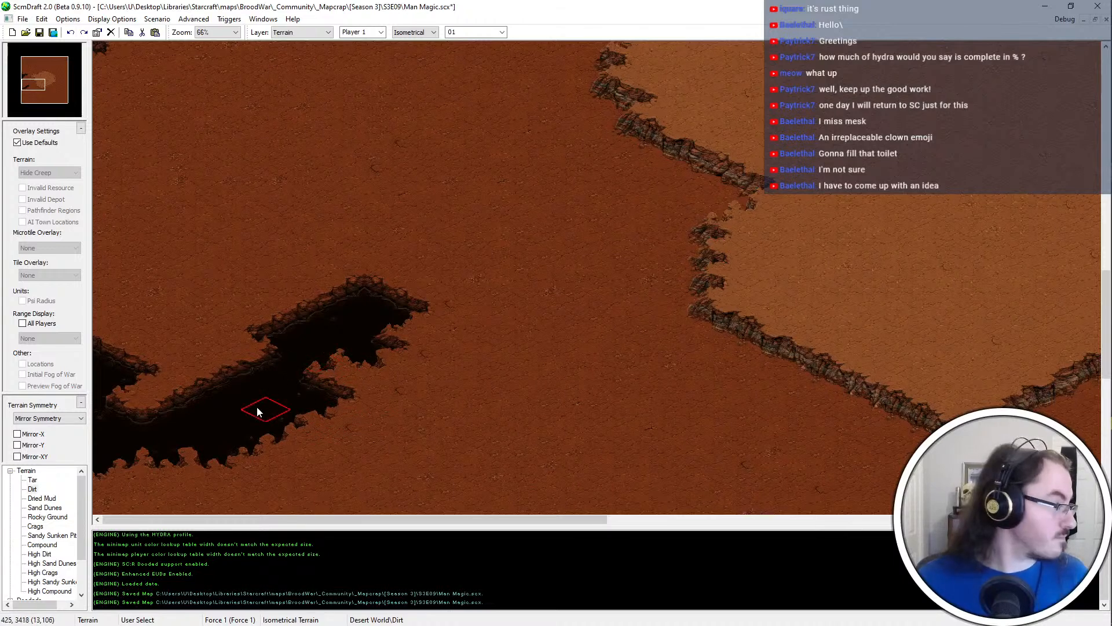
mouse_move(266, 405)
left_mouse_down()
mouse_move(367, 267)
mouse_move(344, 300)
left_mouse_up()
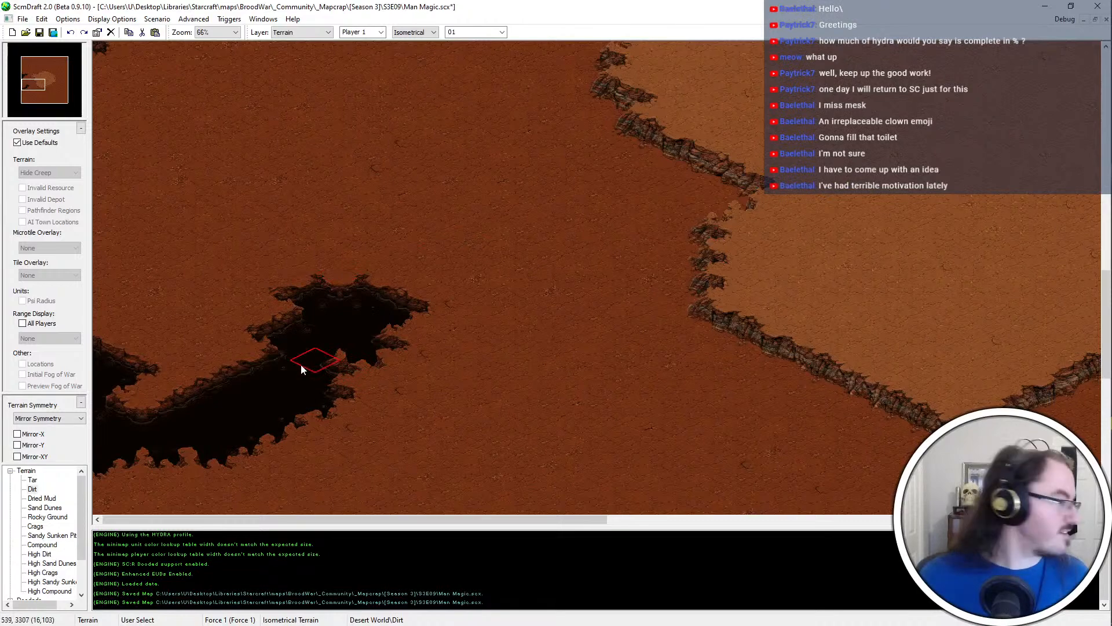
scroll(311, 411, "up", 1, "ctrl")
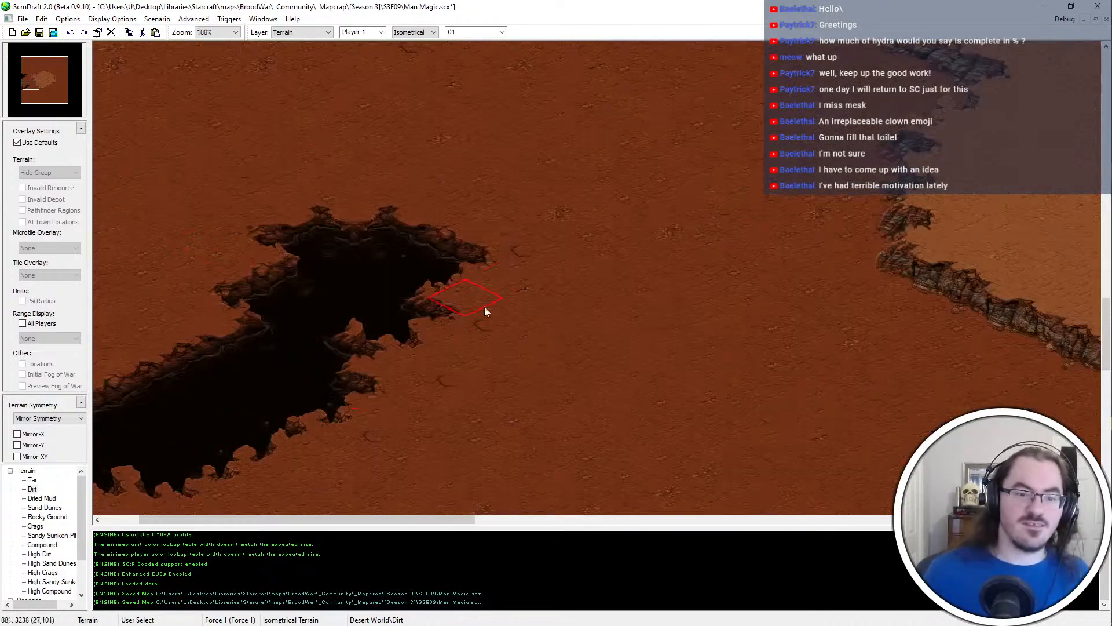
middle_click_drag(484, 307, 45, 409)
scroll(253, 279, "up", 1)
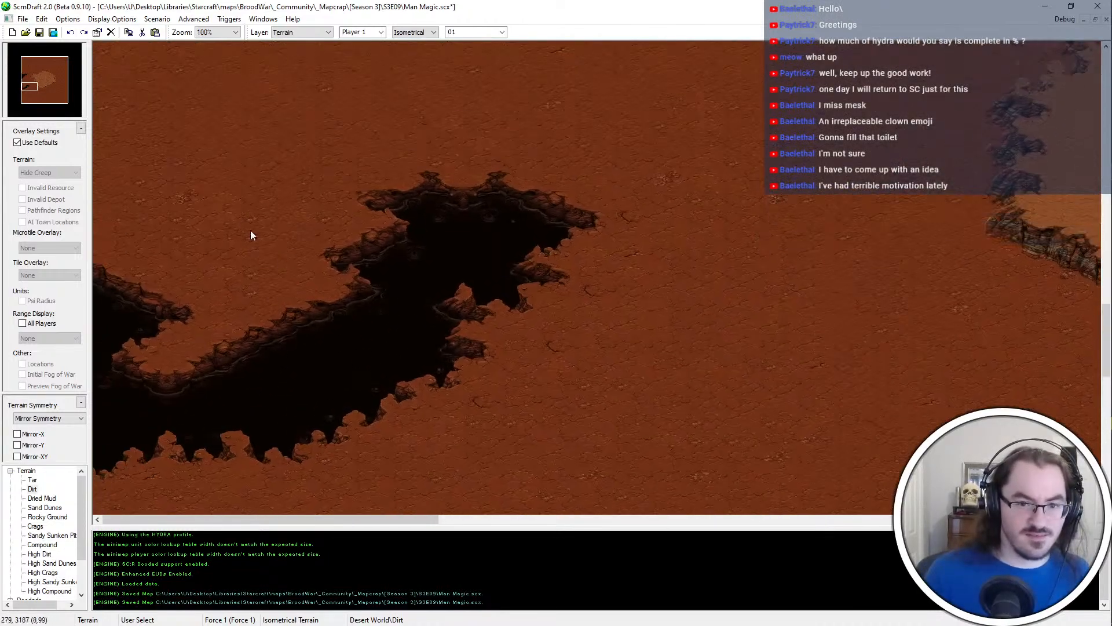
Place the Bridges #2 doodad across the middle of the southern Tar chasm
scroll(23, 556, "down", 5)
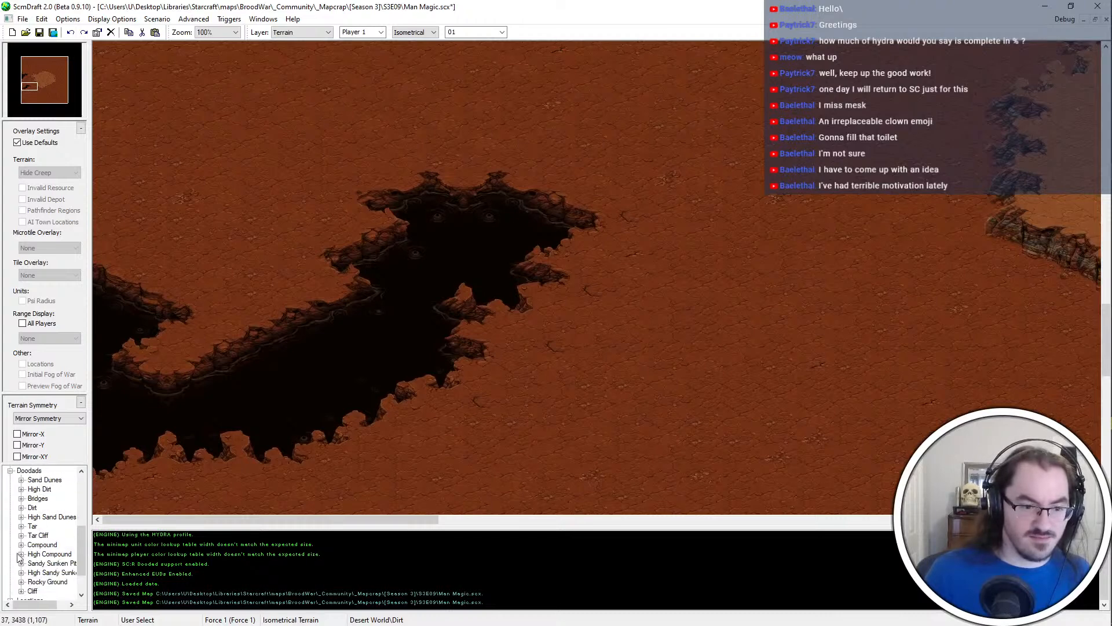
left_click(20, 508)
left_click(48, 489)
key("Down")
key("Down")
key("Down")
key("Down")
key("Down")
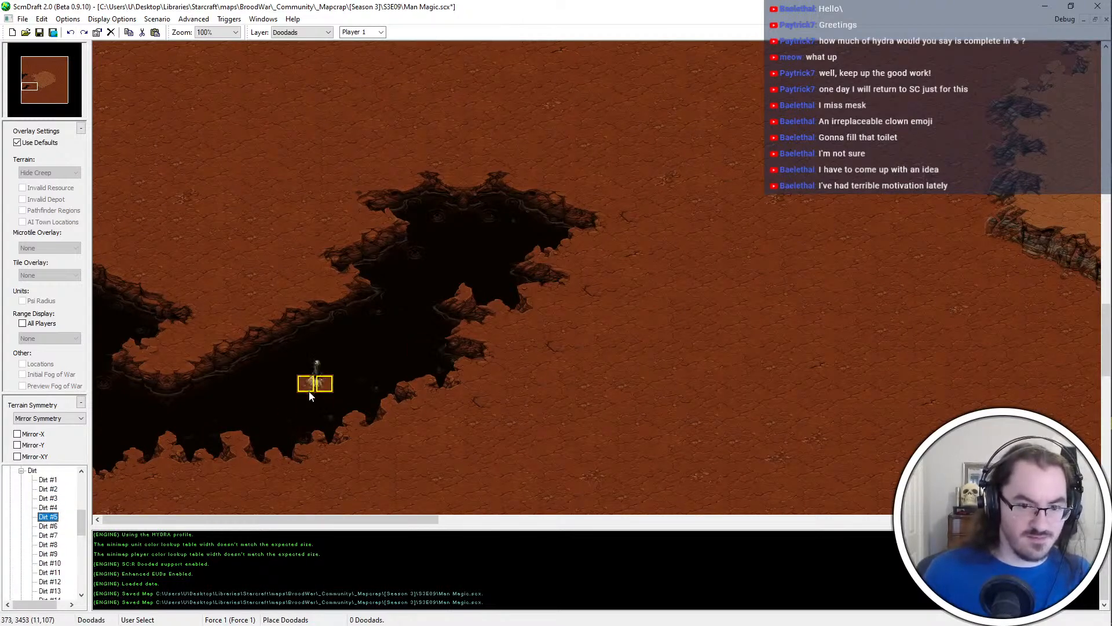
scroll(36, 500, "up", 5)
scroll(27, 587, "down", 2)
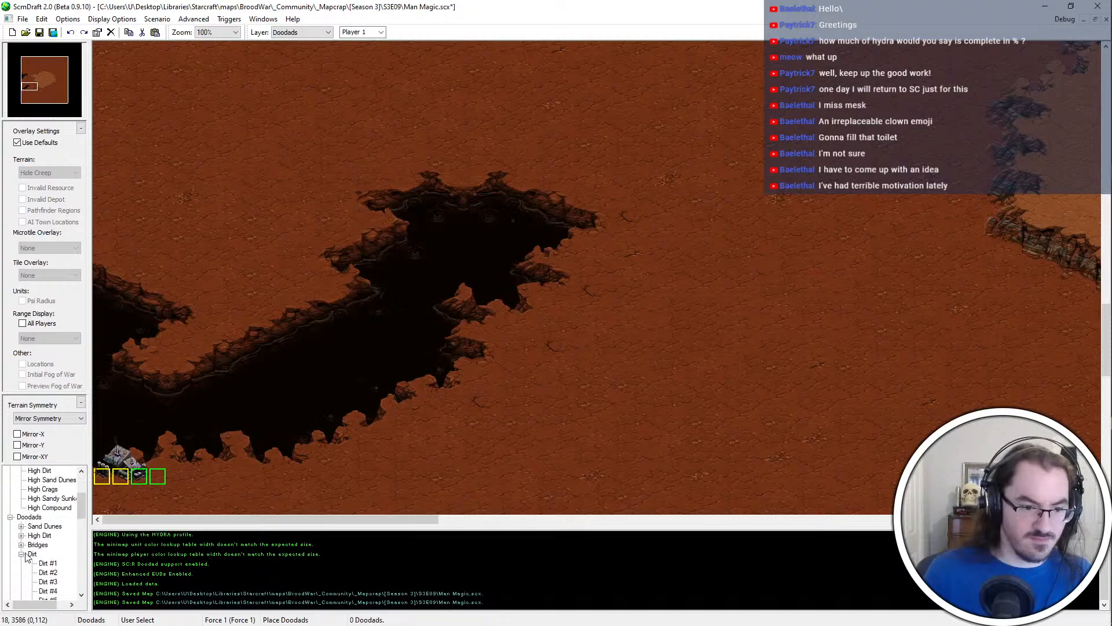
left_click(22, 545)
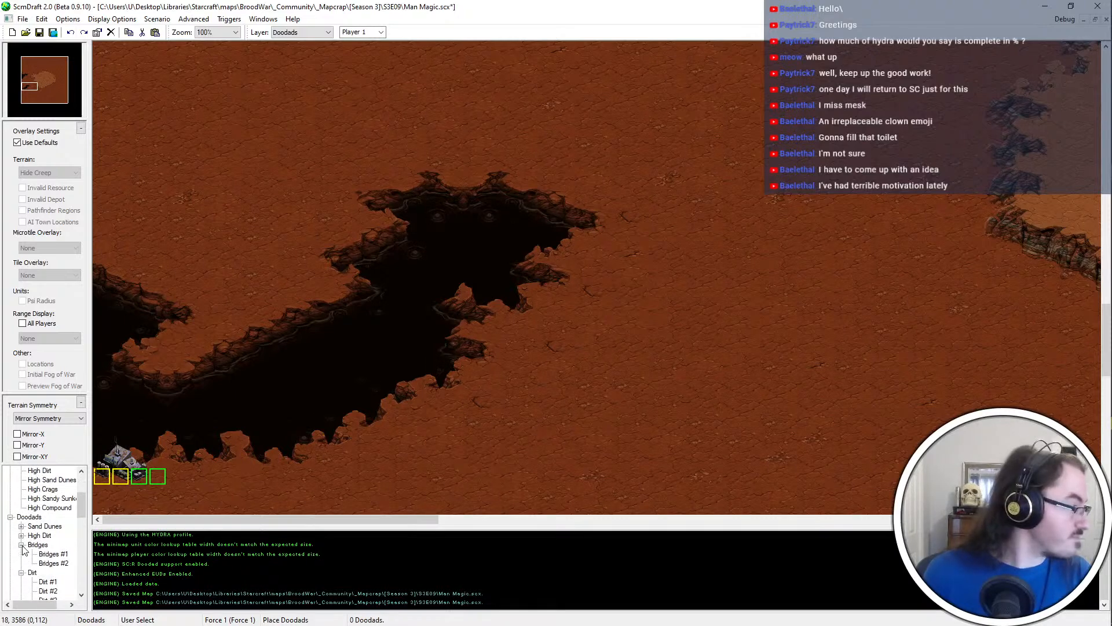
left_click(53, 563)
left_click(322, 366)
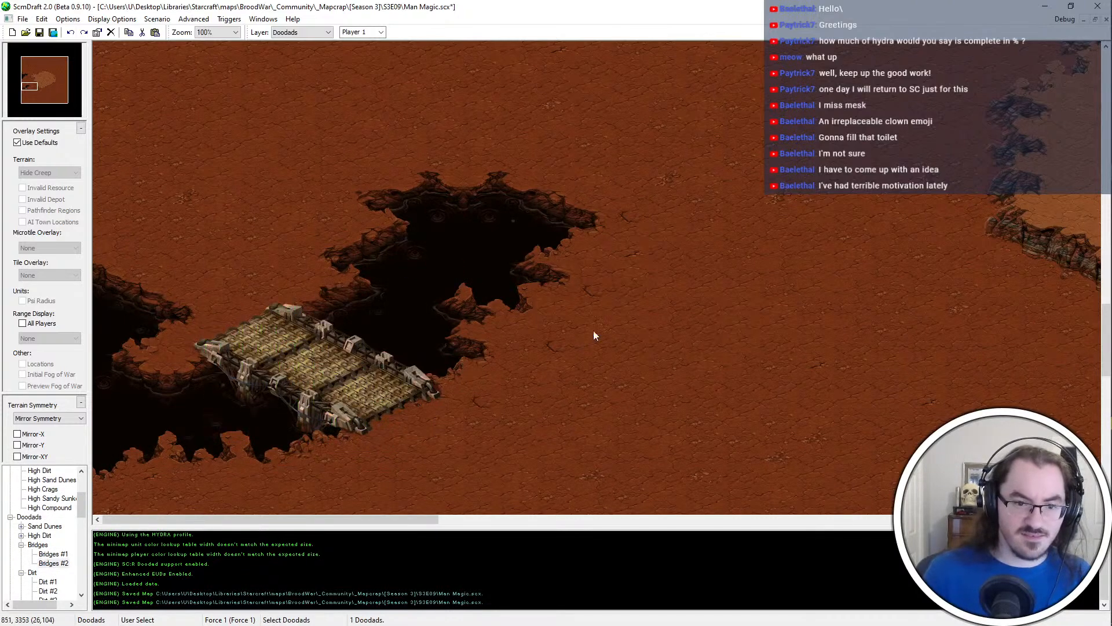
Return to terrain painting and reshape the small western branch of the chasm beside the bridge with Dirt and Tar
scroll(430, 268, "down", 1)
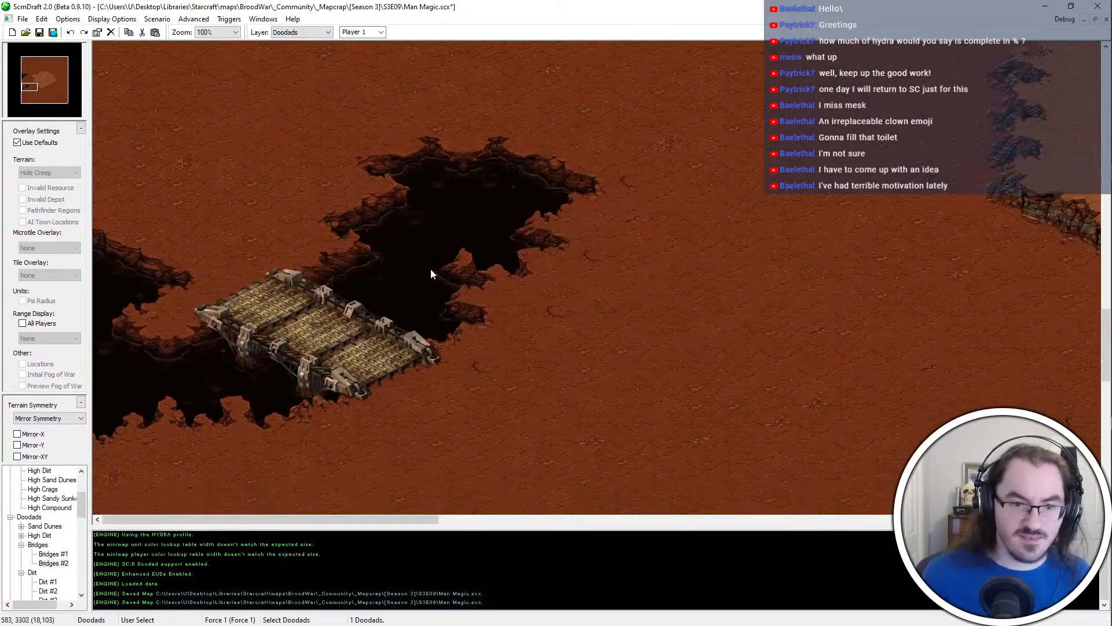
left_click(294, 336)
key("ctrl+t")
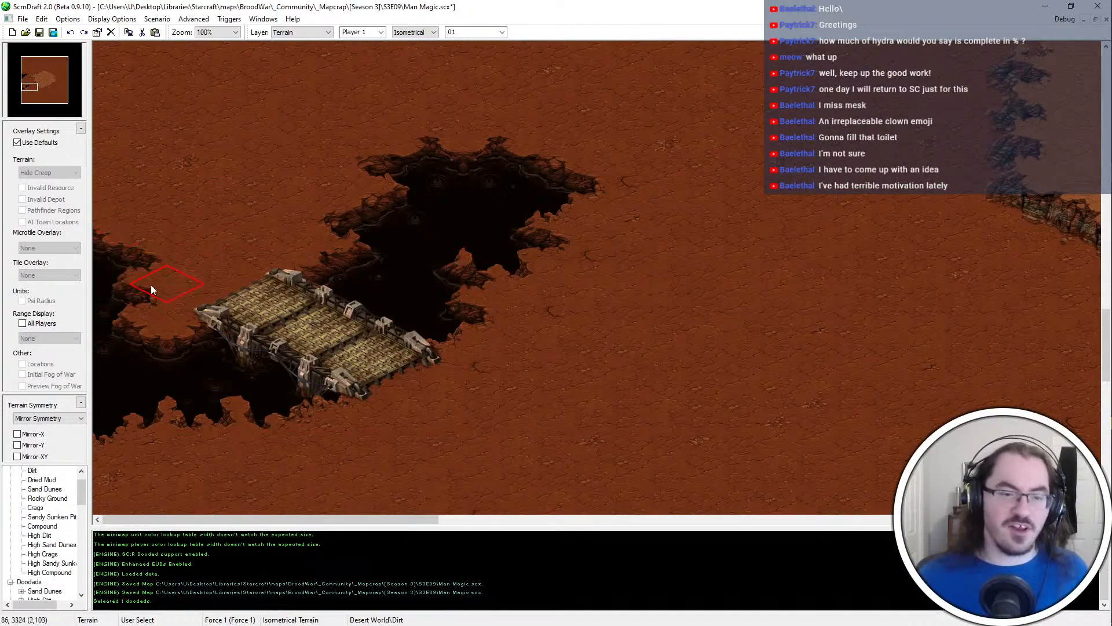
left_click(150, 266)
right_click(431, 222)
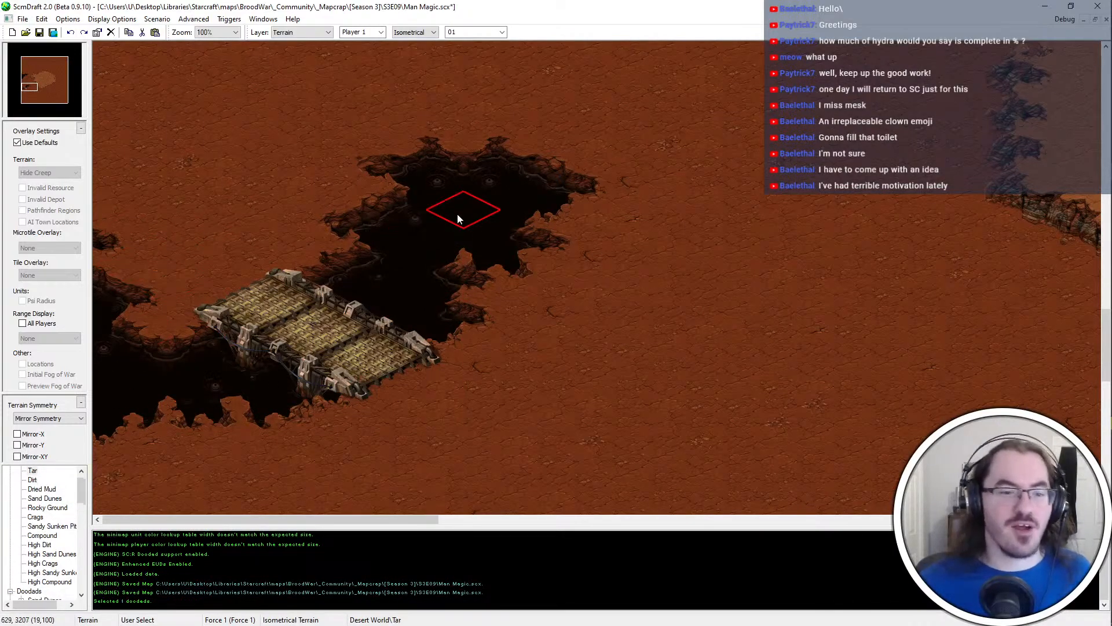
left_click(110, 322)
left_click(110, 321)
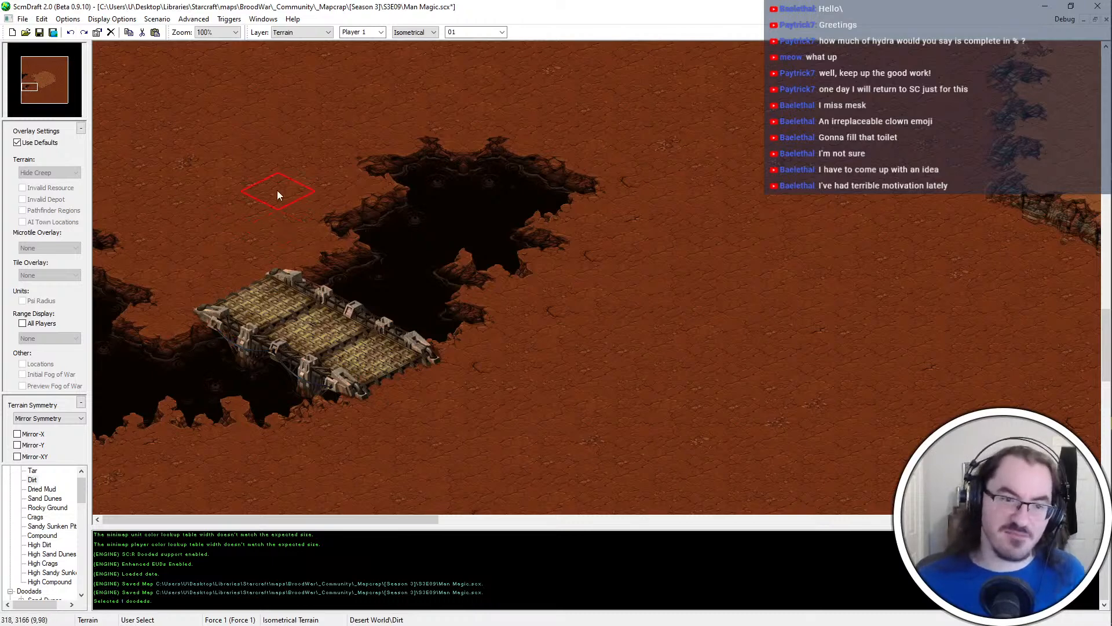
Extend a ragged Tar arm eastward from the chasm's northern end, shaping its banks with Tar and Dirt touches
left_click(503, 168)
left_click(459, 131)
middle_click_drag(578, 145, 396, 274)
right_click(297, 325)
left_click(417, 329)
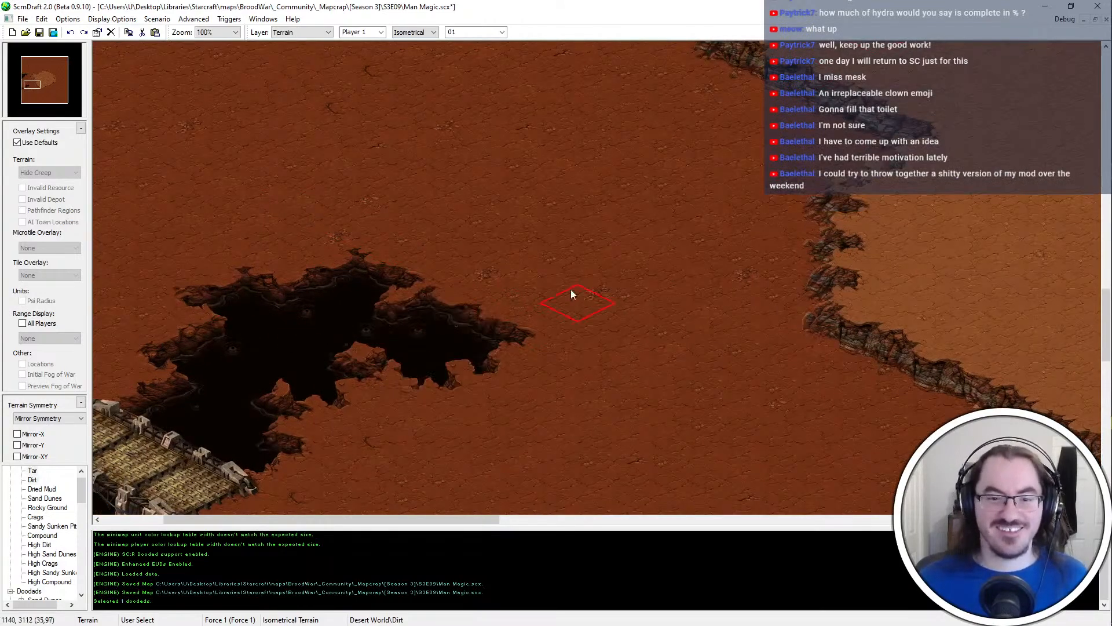
right_click(570, 289)
left_click(481, 331)
Add a wide Tar lobe with jagged banks just east of the chasm's eastern arm
scroll(490, 284, "down", 1)
right_click(324, 327)
mouse_move(570, 376)
middle_mouse_down()
mouse_move(569, 360)
mouse_move(515, 337)
middle_mouse_up()
scroll(510, 298, "up", 2)
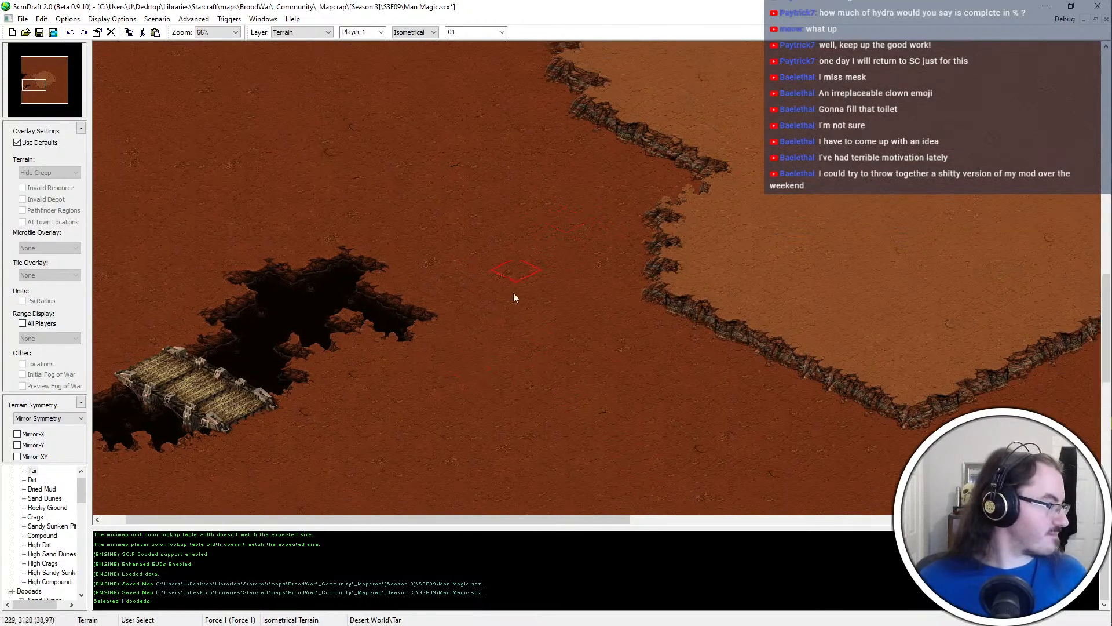
left_click(454, 329)
left_click(455, 357)
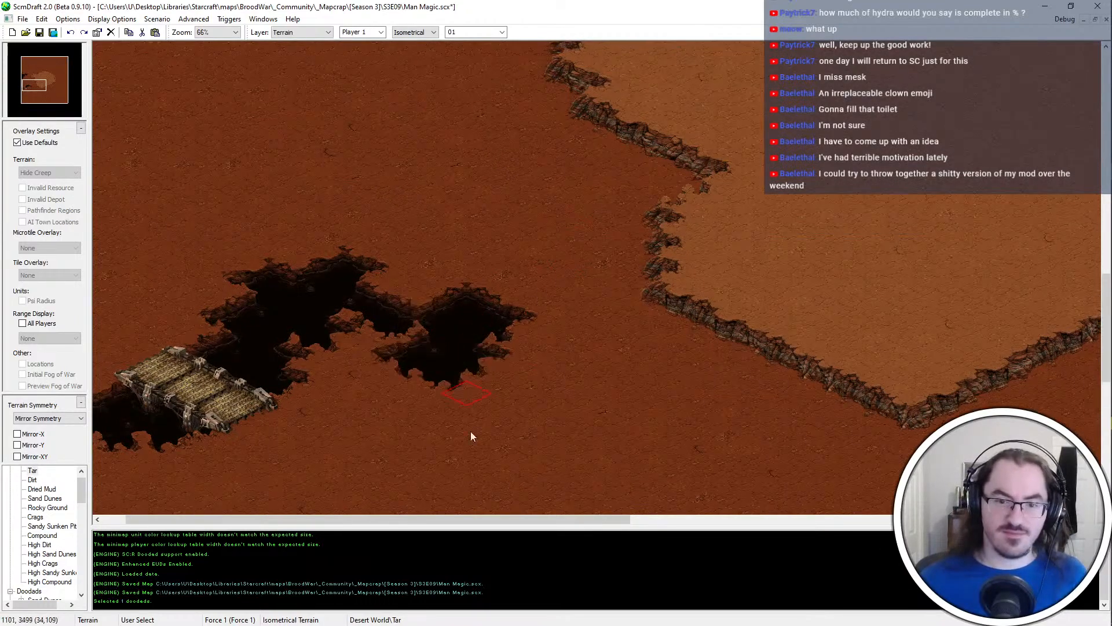
left_click(492, 333)
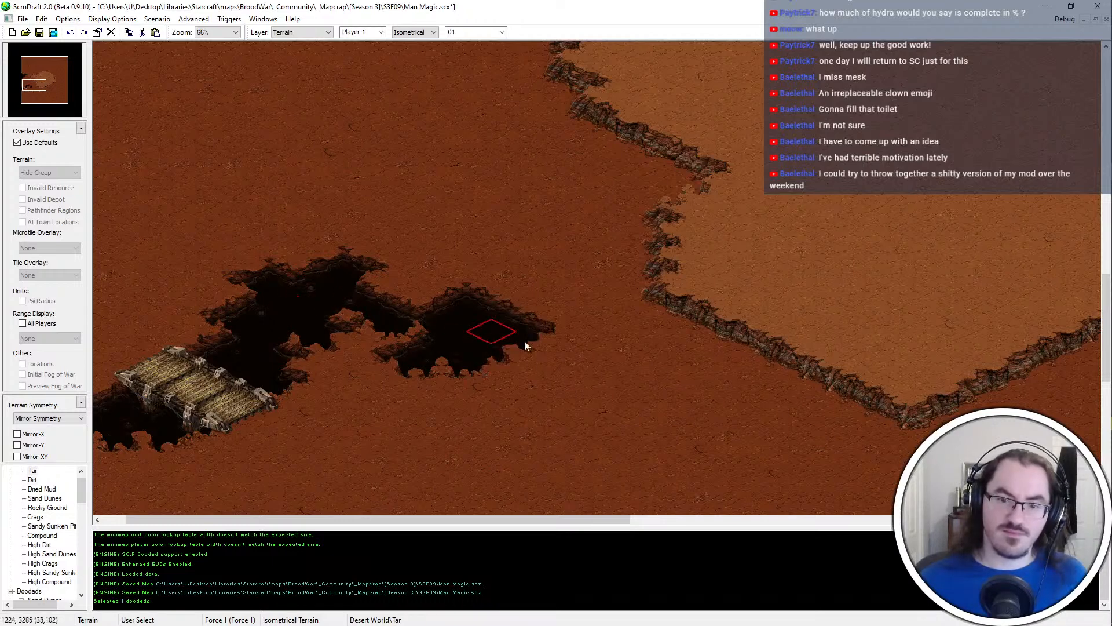
Continue the Tar chasm southeast along the foot of the plateau's southwestern cliff, ending in a small southern lobe
mouse_move(525, 345)
left_mouse_down()
mouse_move(541, 315)
mouse_move(644, 340)
mouse_move(589, 346)
mouse_move(622, 343)
left_mouse_up()
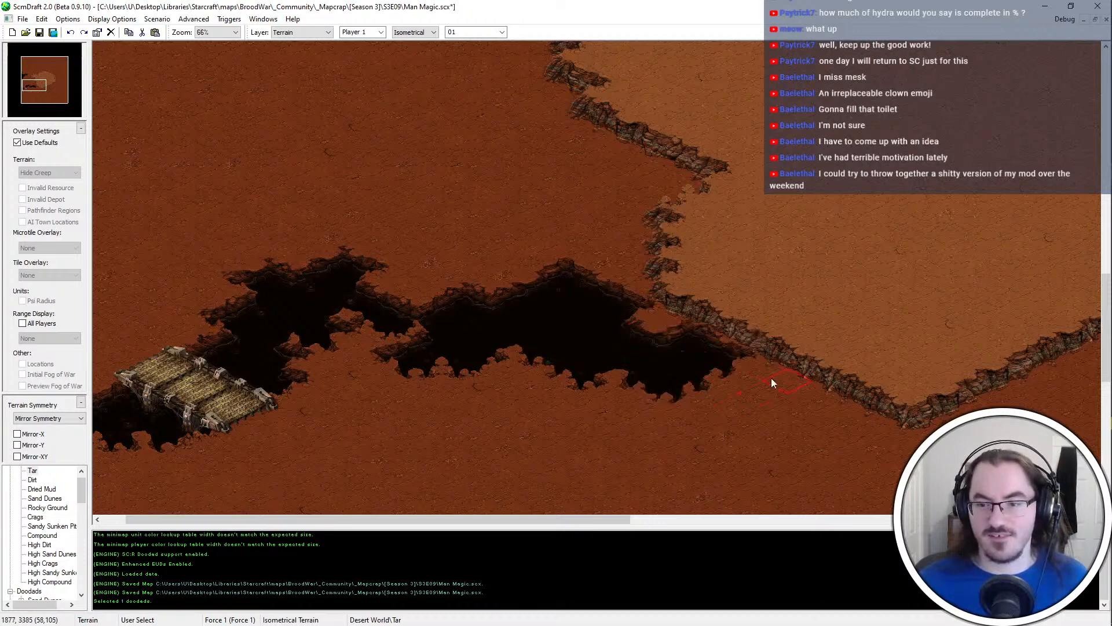
mouse_move(709, 328)
left_mouse_down()
mouse_move(707, 360)
mouse_move(783, 433)
mouse_move(739, 421)
left_mouse_up()
left_click(658, 367)
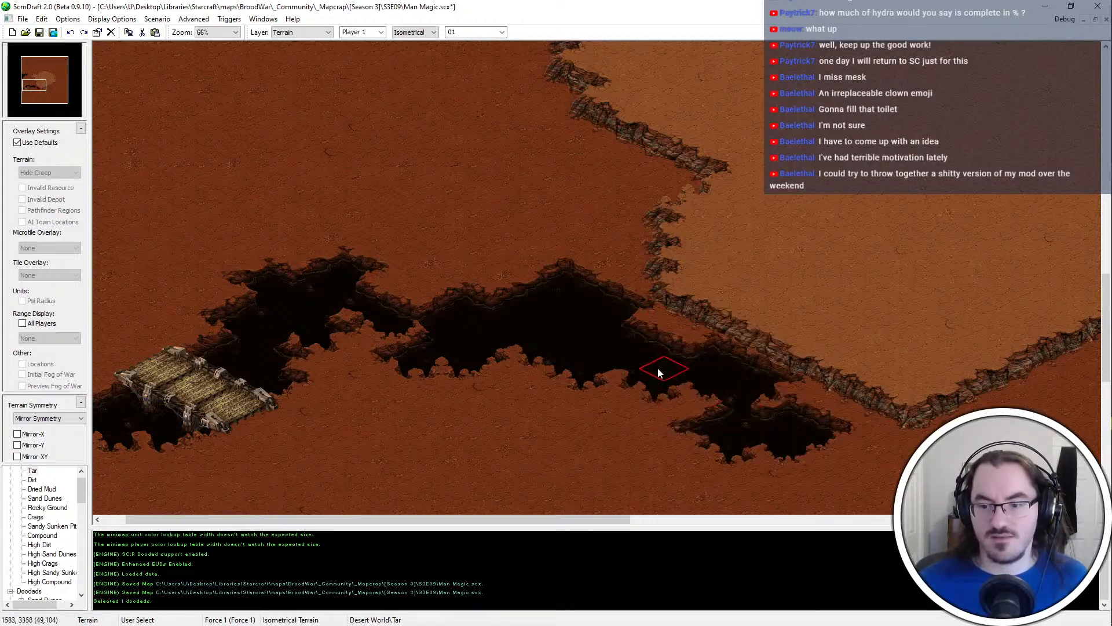
Touch up the banks of the Tar chasm's small southern lobe with Tar and Dirt
middle_click_drag(732, 404, 802, 439)
right_click(842, 440)
left_click(663, 416)
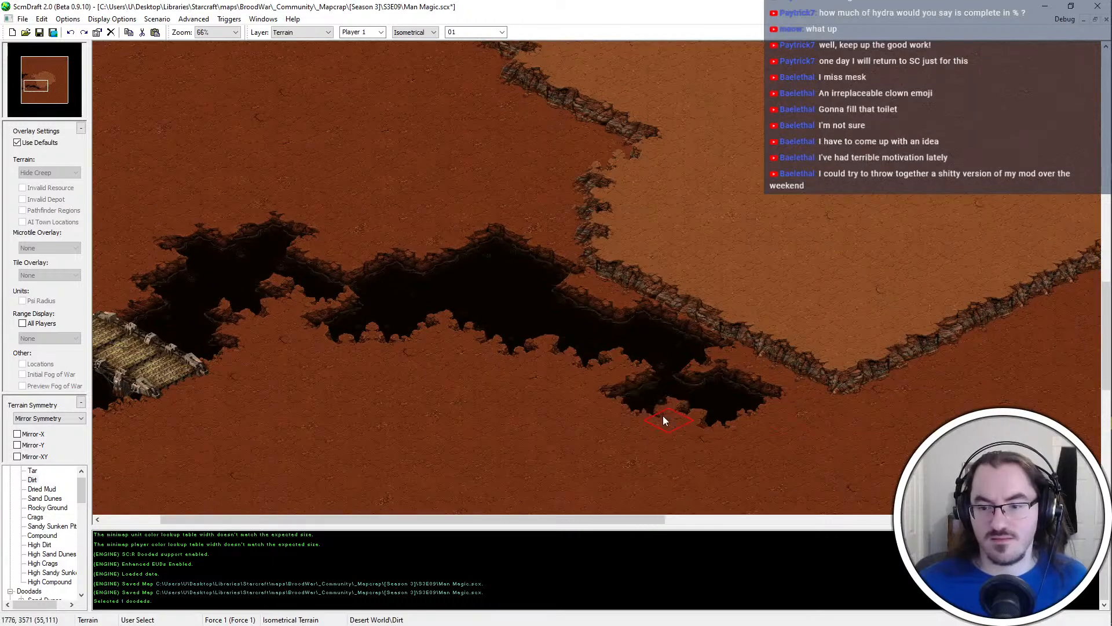
Break up the plateau's straight southwestern cliff above the chasm with alternating Dirt notches and High Dirt patches
right_click(774, 238)
right_click(808, 395)
left_click_drag(716, 331, 766, 348)
right_click(818, 321)
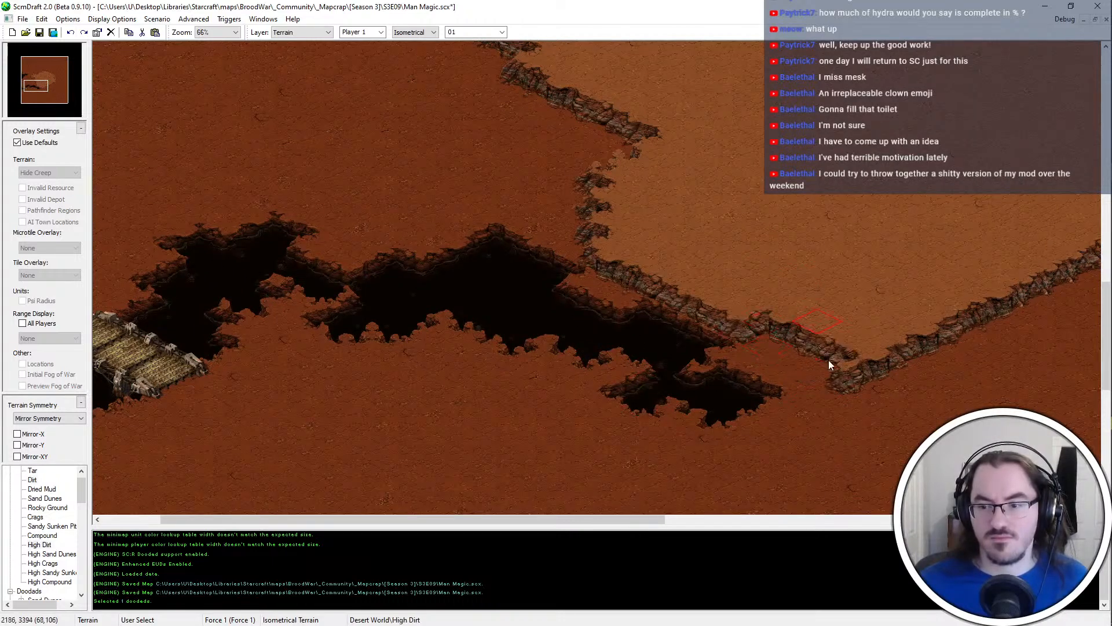
left_click(829, 360)
right_click(842, 378)
left_click(682, 294)
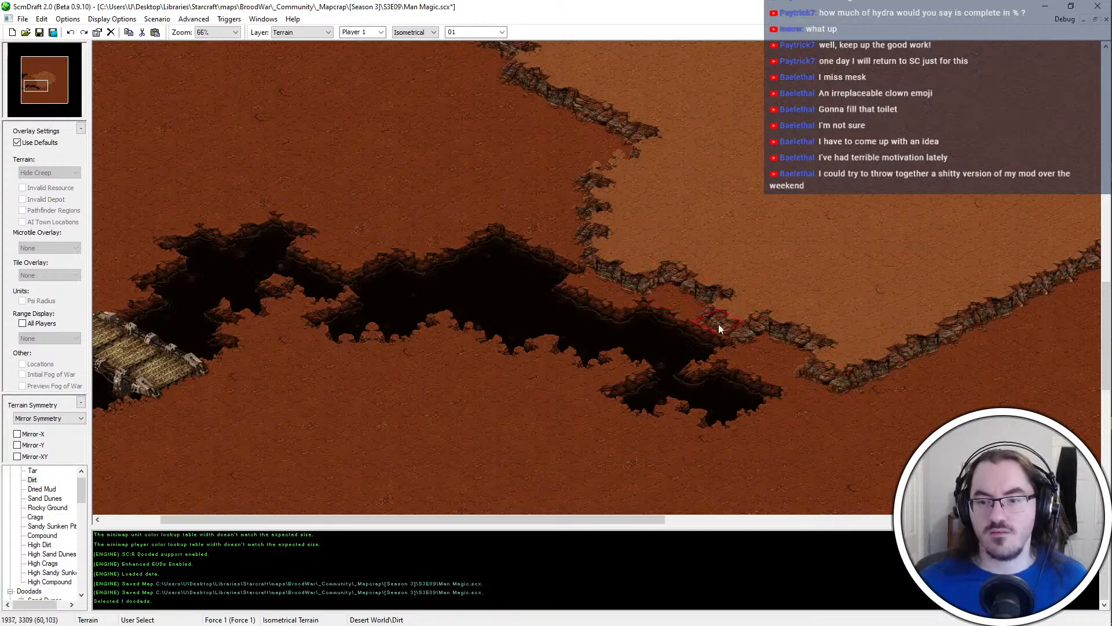
right_click(768, 280)
left_click(718, 301)
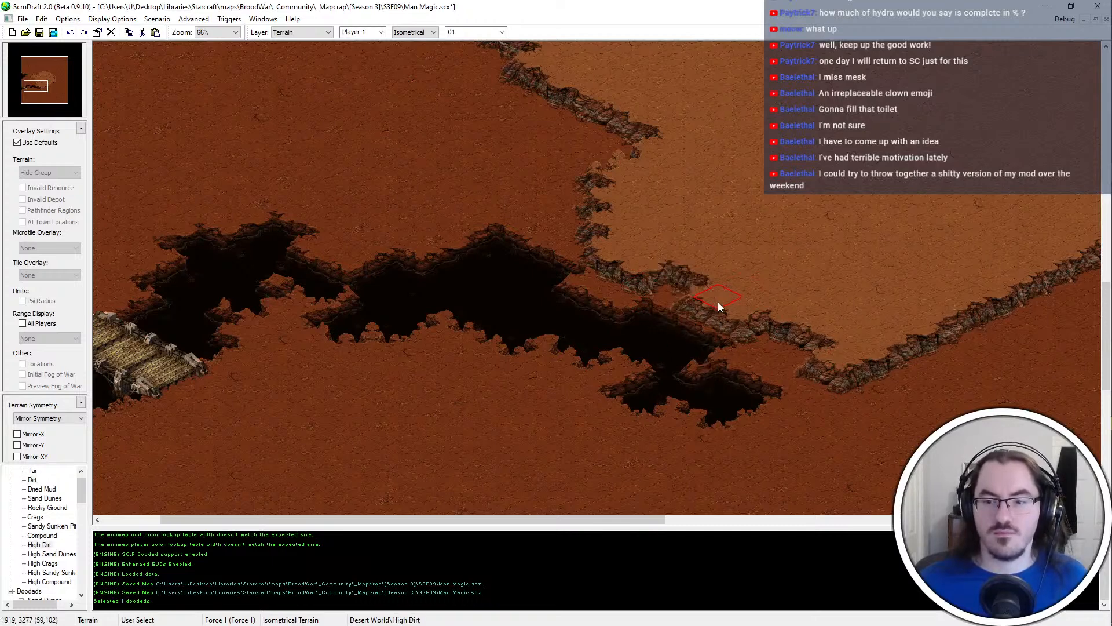
Extend the chasm's upper bank with a Tar patch toward the foot of the plateau's western cliff corner
right_click(501, 288)
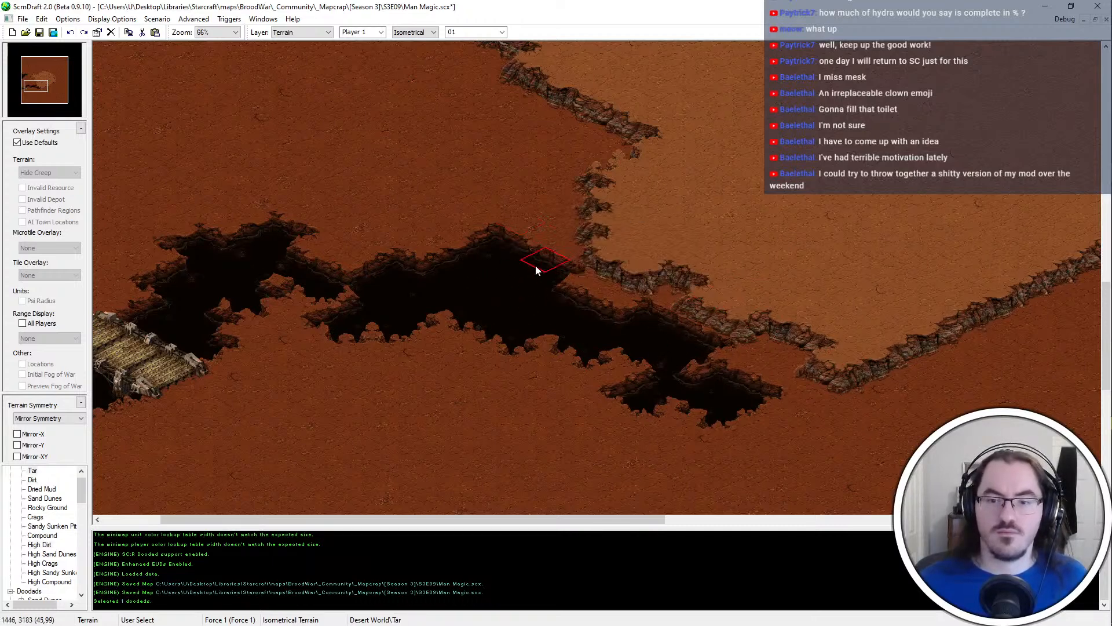
left_click(536, 267)
right_click(537, 225)
Push the plateau's western edge outward with High Dirt, forming a jagged spur north of the chasm
right_click(574, 210)
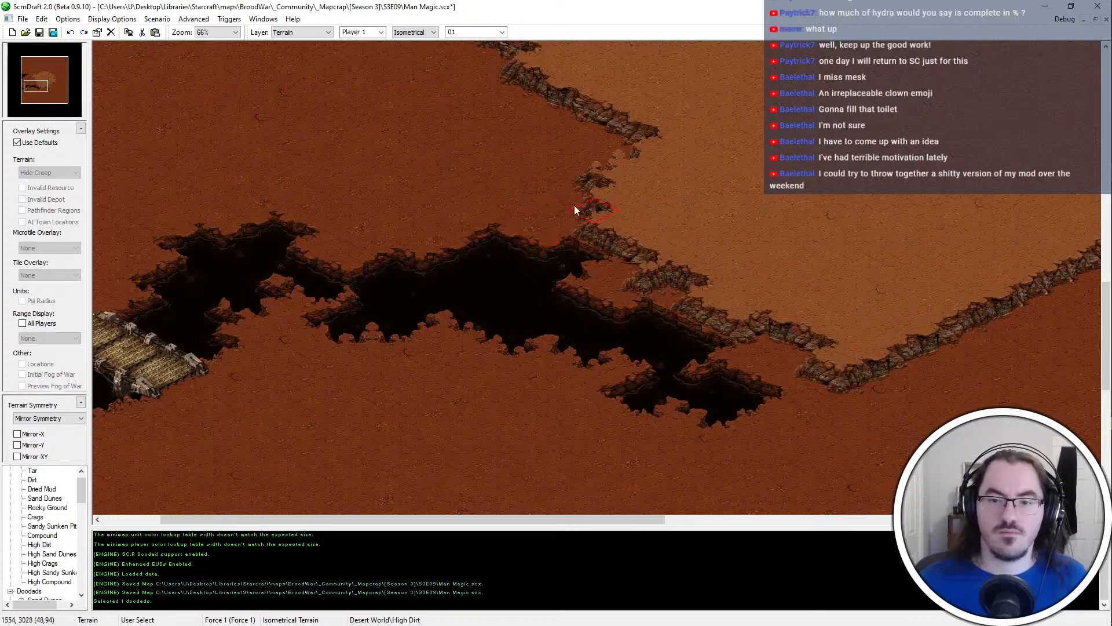
middle_click_drag(446, 284, 599, 6)
middle_click_drag(562, 246, 453, 203)
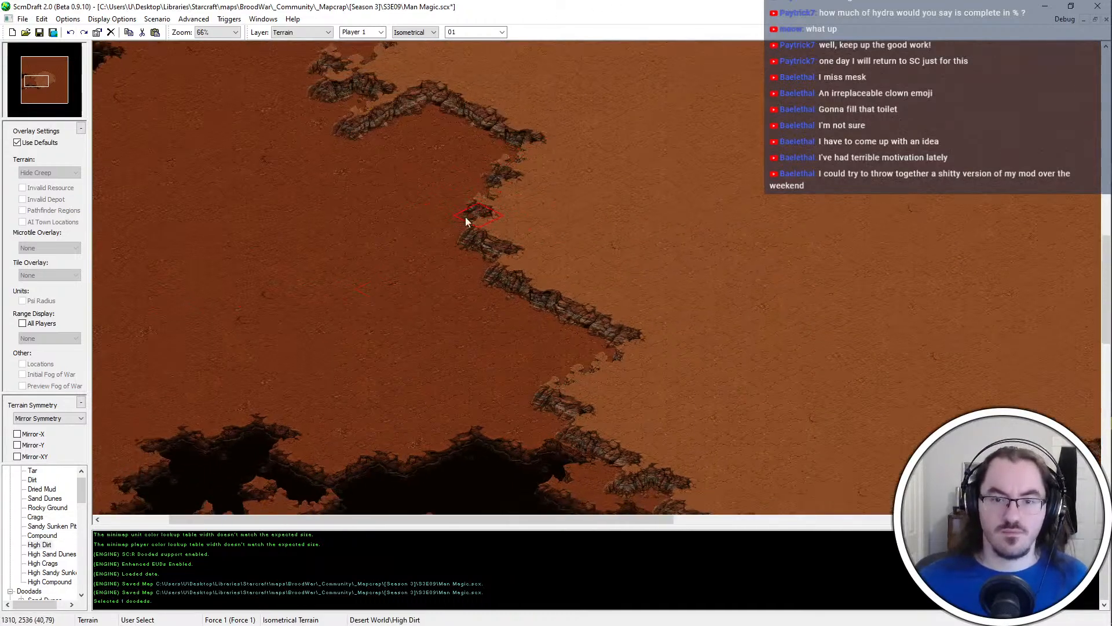
mouse_move(427, 248)
left_mouse_down()
mouse_move(444, 270)
mouse_move(475, 243)
left_mouse_up()
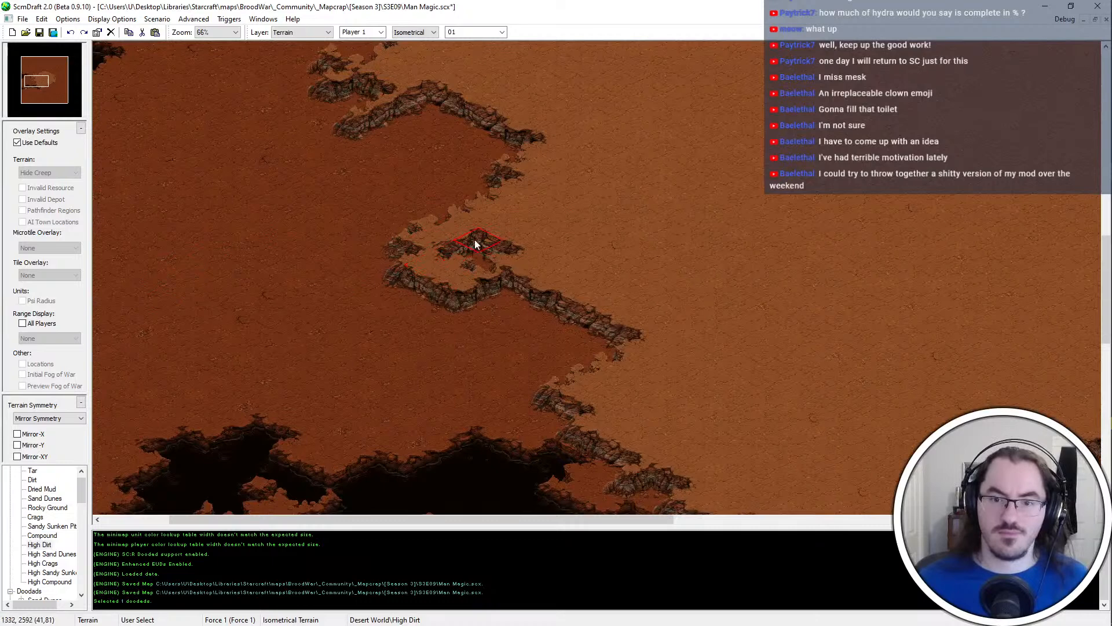
left_click(408, 206)
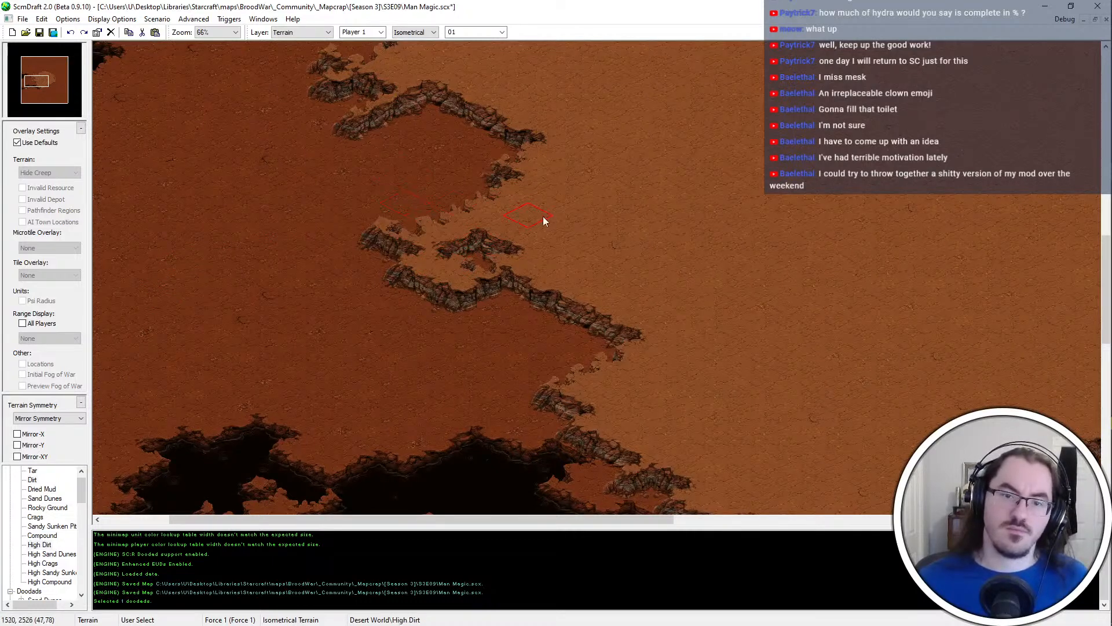
left_click(482, 198)
key("ctrl+z")
left_click(462, 202)
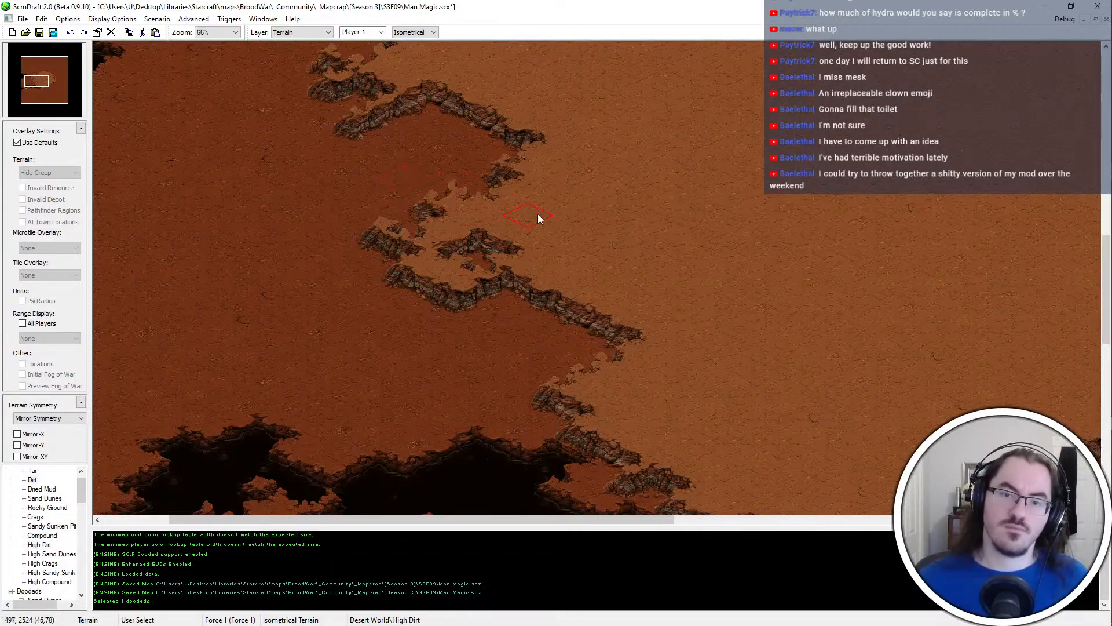
left_click(524, 172)
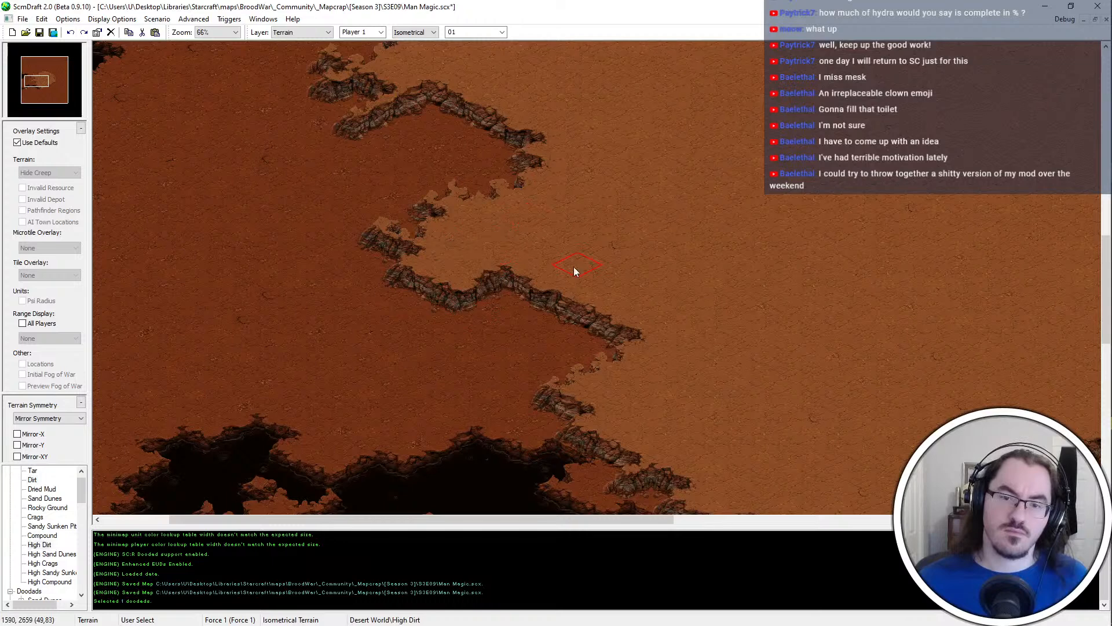
Carve Dirt notches into the plateau cliff along the southern side of the new western spur
middle_click_drag(570, 268, 680, 346)
left_click(553, 353)
right_click(609, 400)
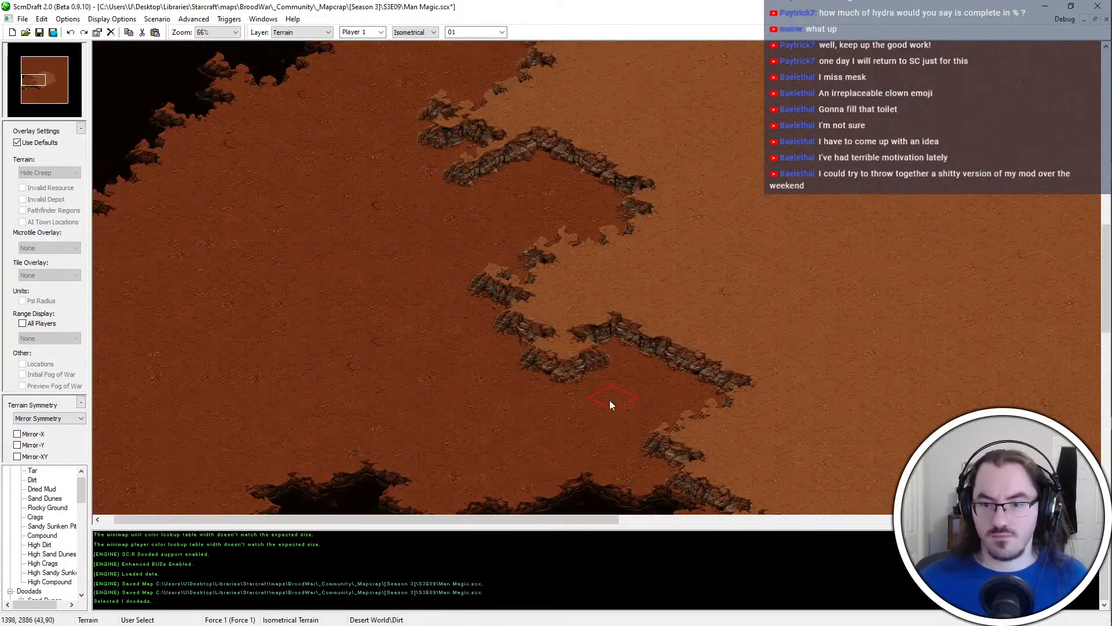
left_click(610, 346)
middle_click_drag(560, 492, 582, 452)
middle_click_drag(673, 243, 727, 426)
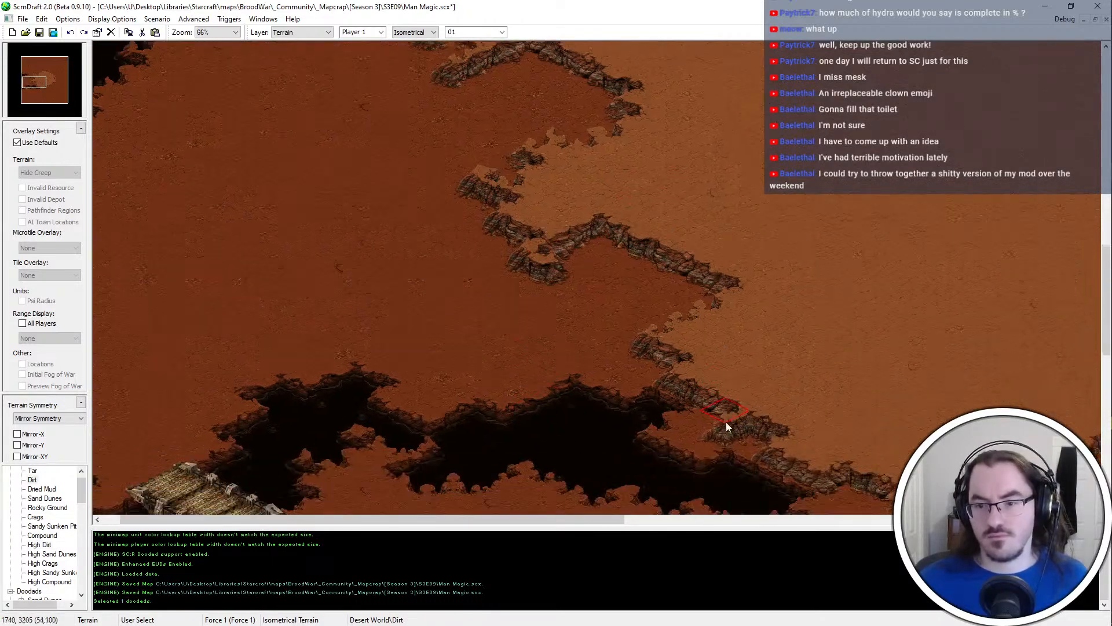
left_click(639, 325)
Build the cliff edge between the spur and the chasm out with High Dirt, and save the map
right_click(684, 209)
left_click(623, 271)
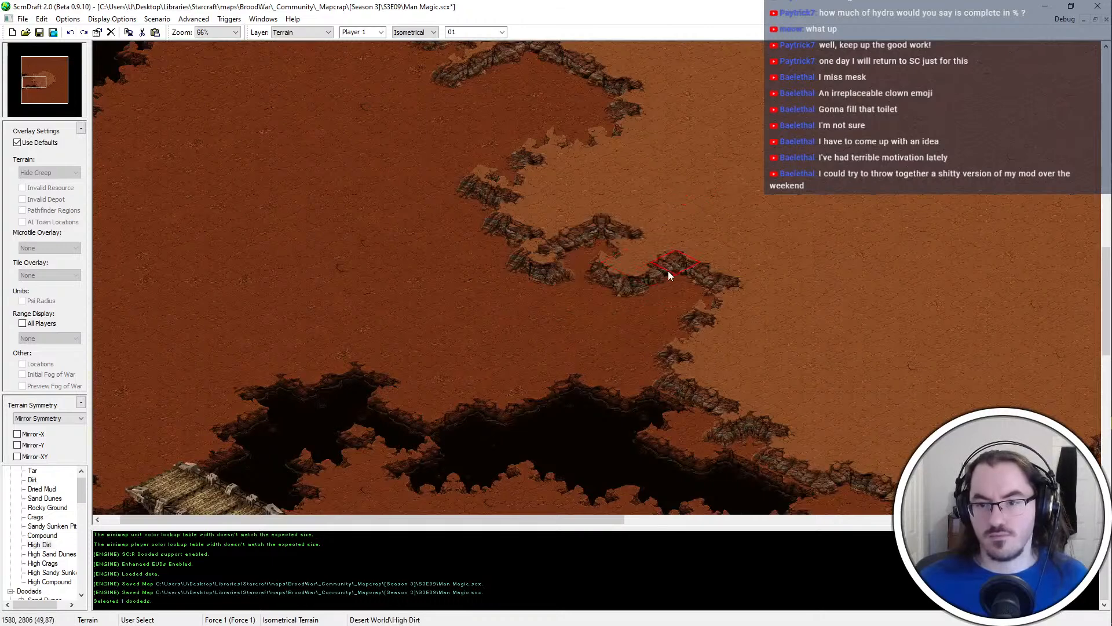
key("ctrl+z")
left_click(687, 273)
left_click(655, 260)
right_click(668, 313)
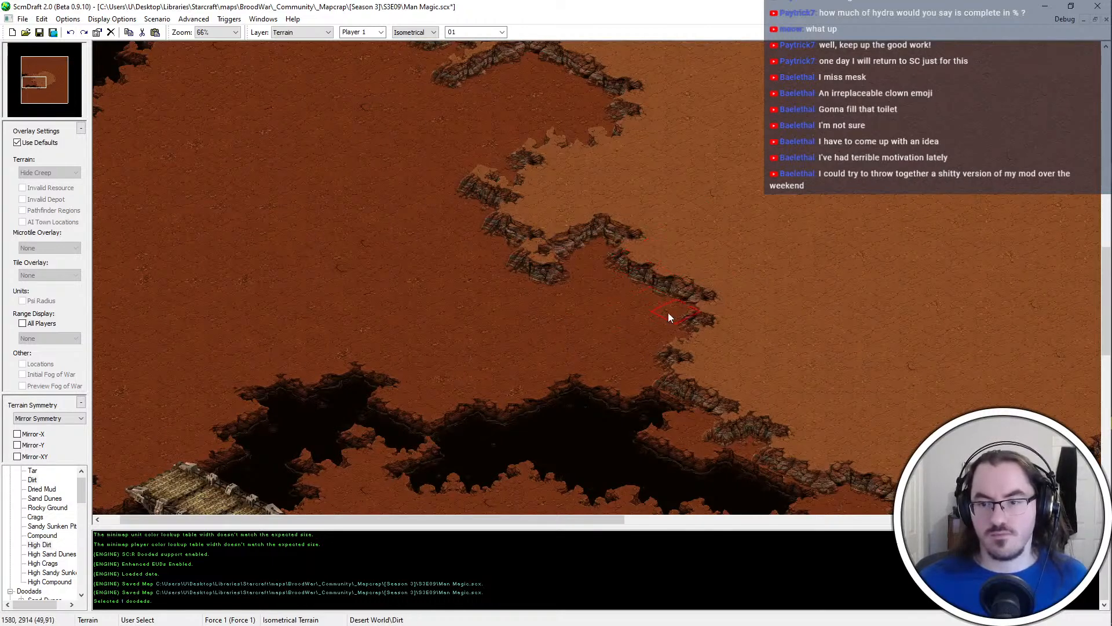
left_click(692, 314)
key("ctrl+z")
key("ctrl+s")
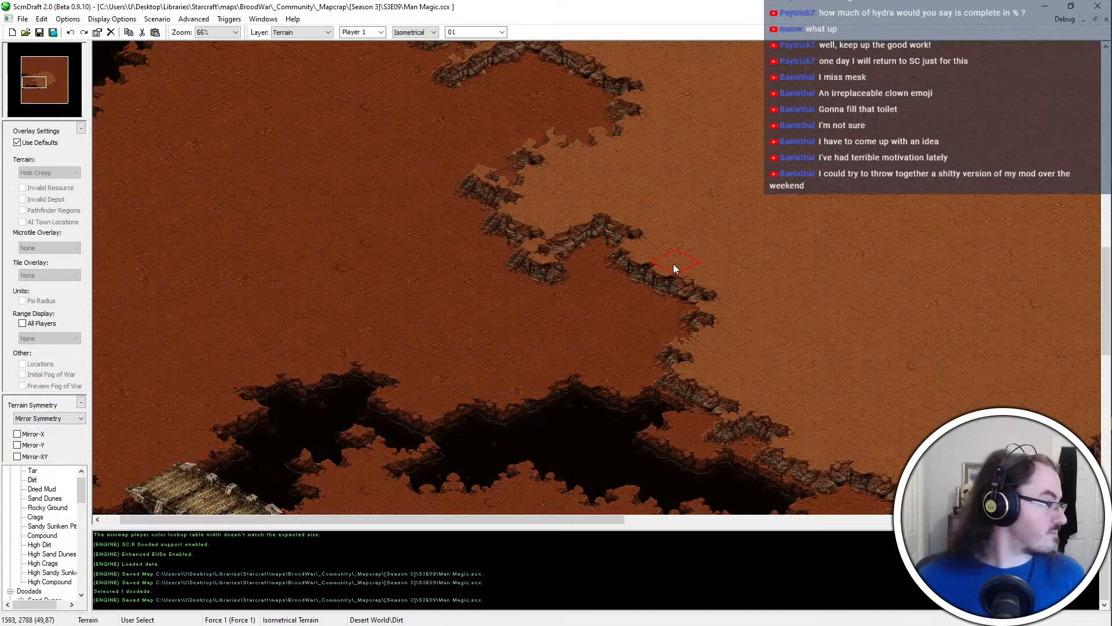
Open the user-defined brush palette and load the HYDRA-desert.scmdbrh collection from the _HYDRA-dev materials\brush folder
scroll(673, 263, "up", 2)
scroll(509, 255, "down", 1)
left_click(263, 19)
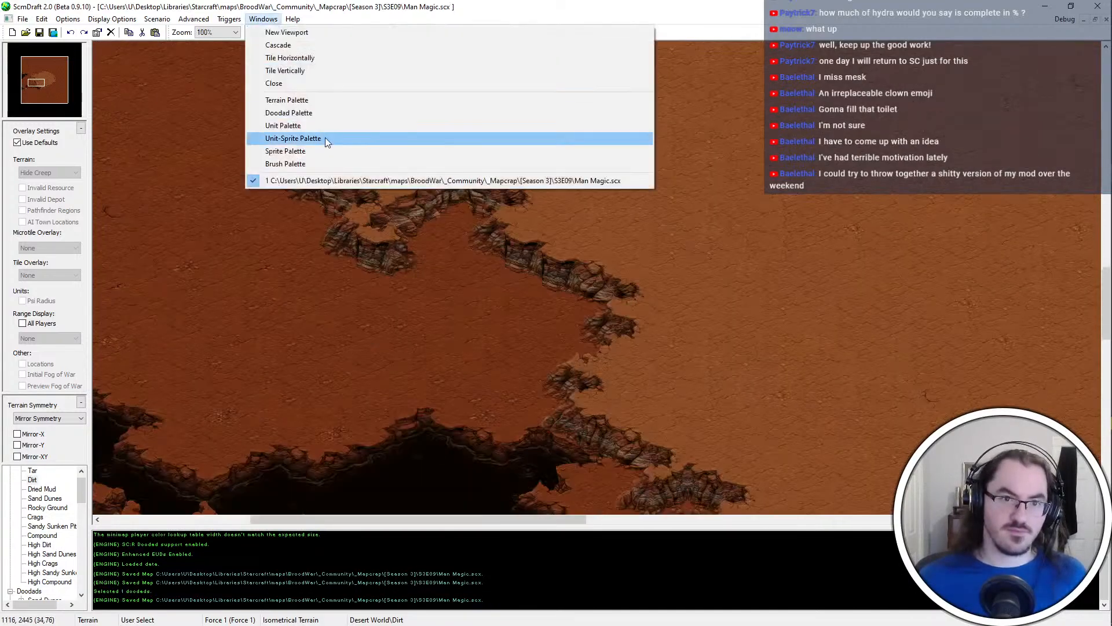
left_click(333, 163)
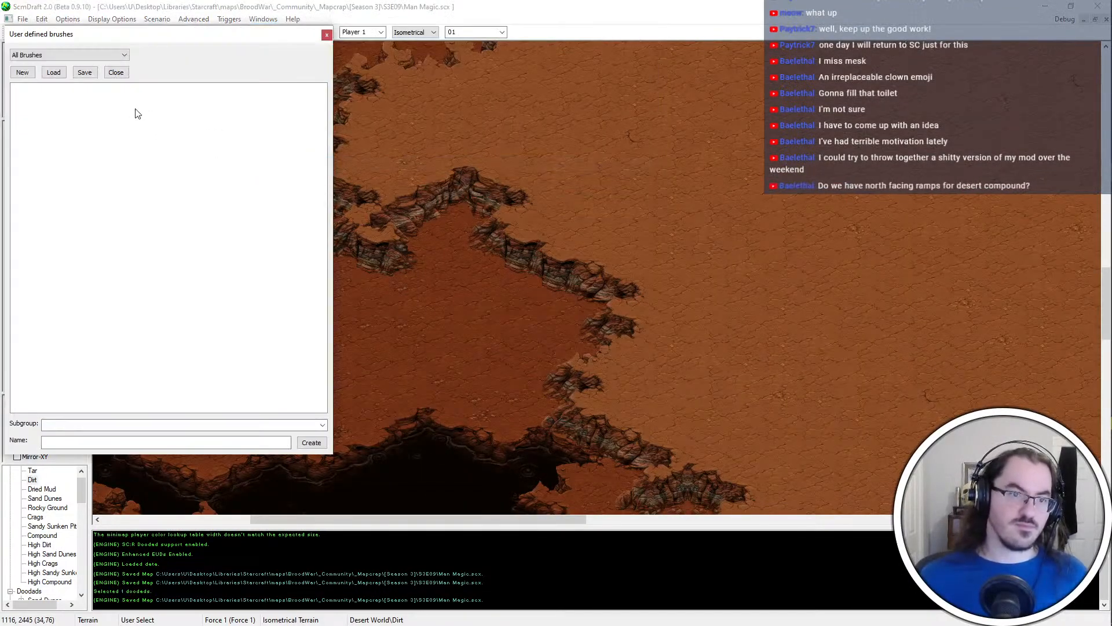
left_click(54, 72)
scroll(72, 145, "up", 5)
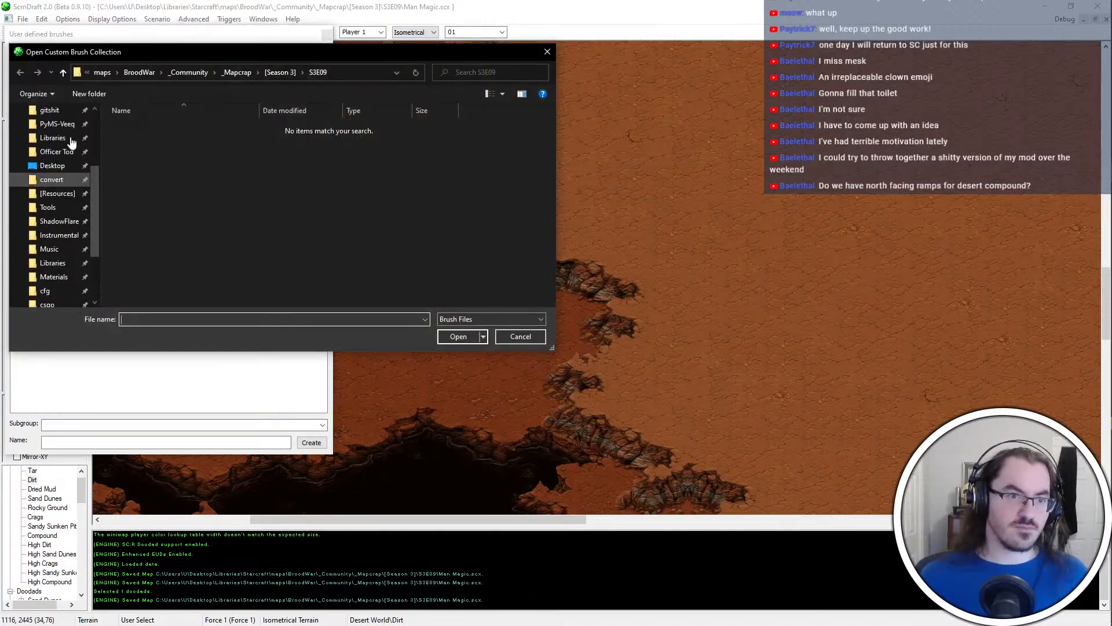
left_click(72, 145)
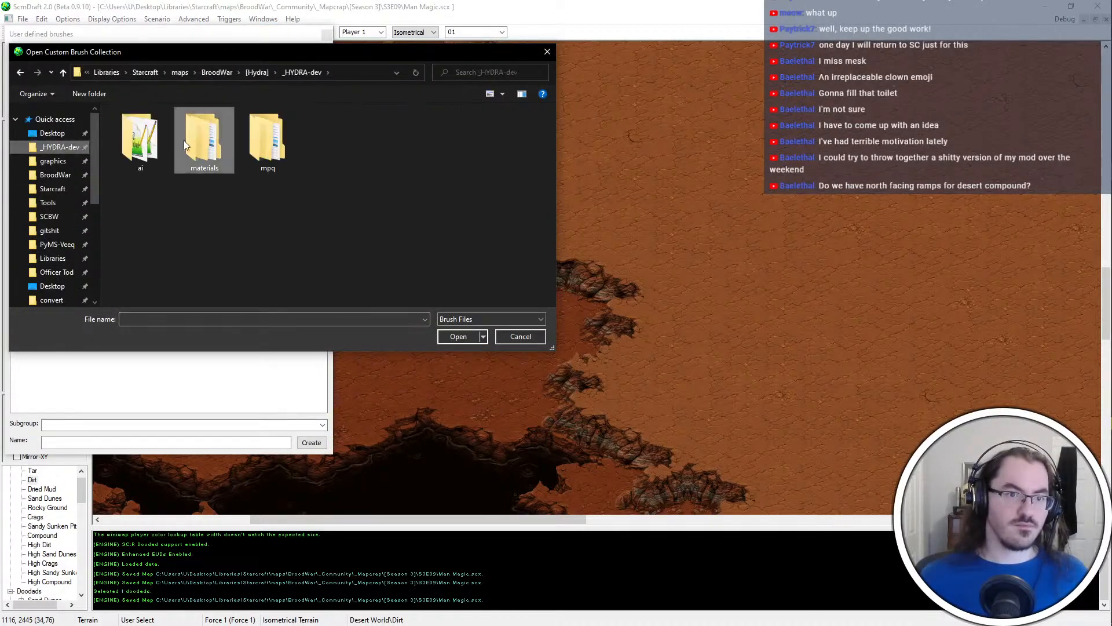
double_click(183, 140)
double_click(165, 129)
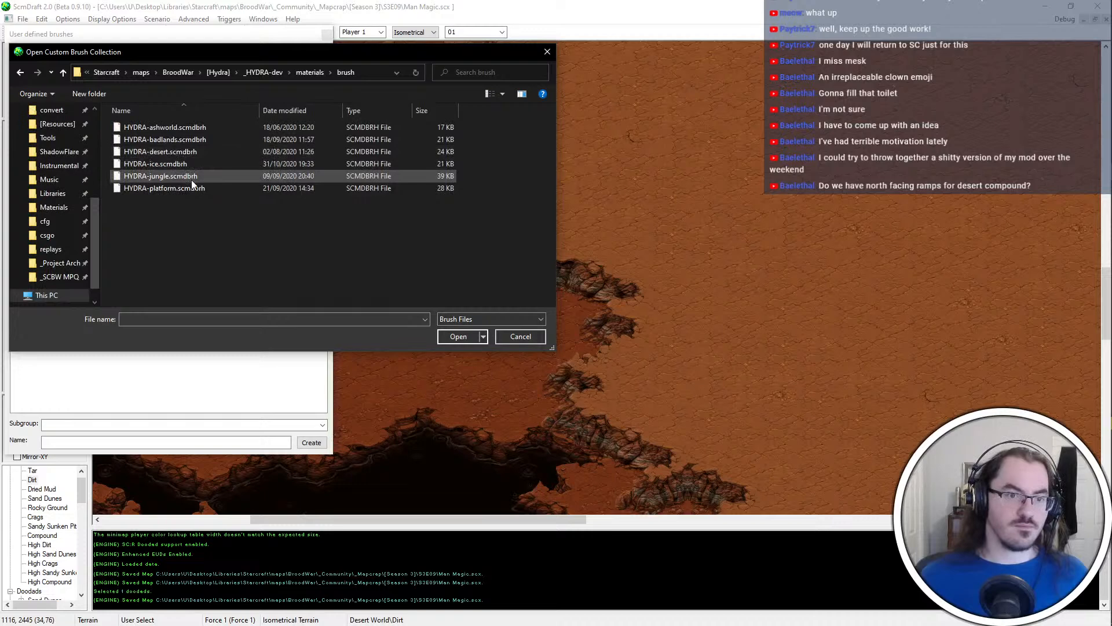
left_click(183, 141)
double_click(182, 152)
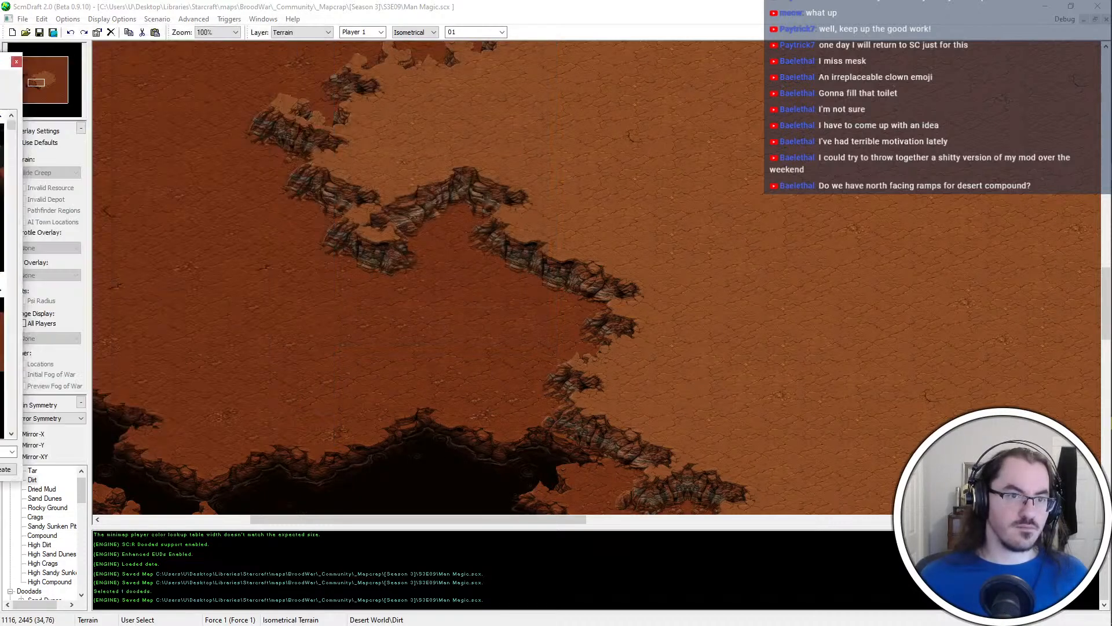
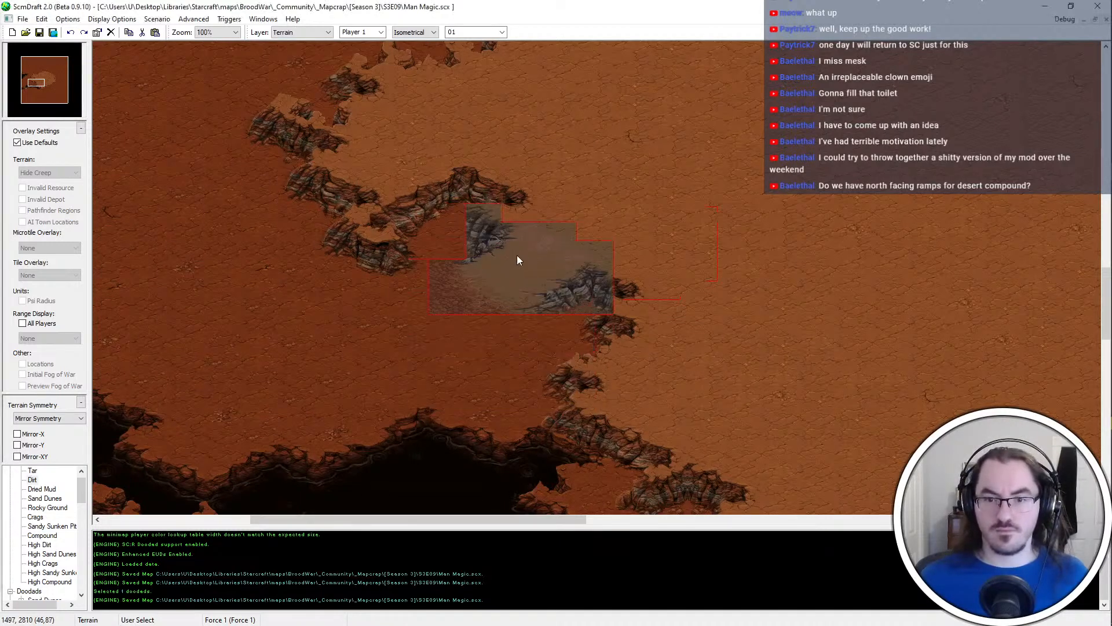
Reshape the plateau cliff between the western spur and the chasm with High Dirt and Dirt, making room for a ramp
left_click(516, 255)
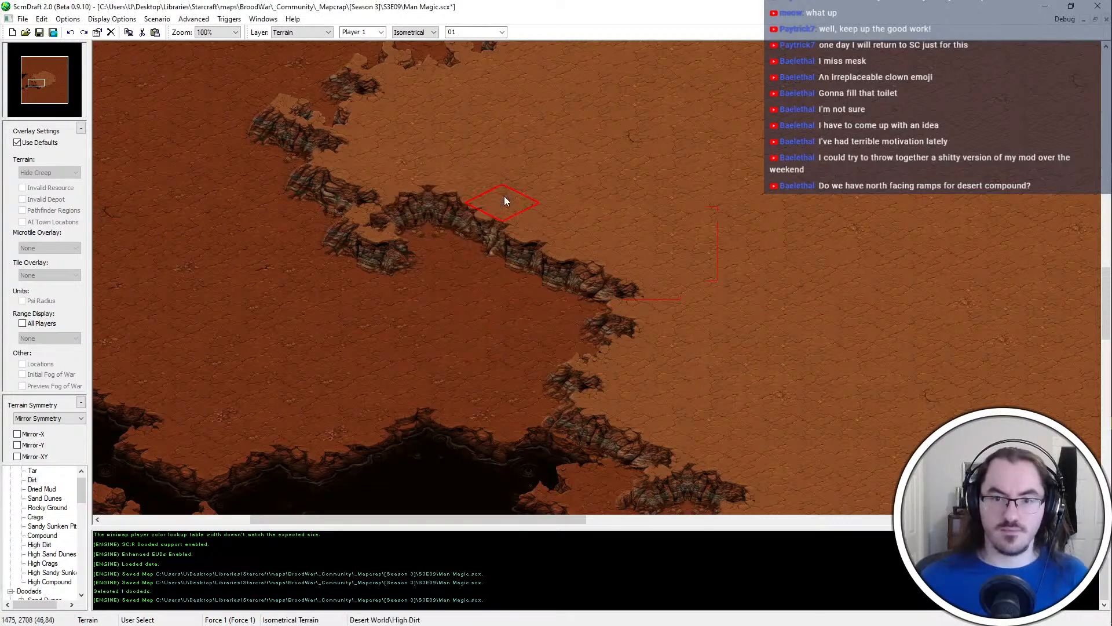
key("Up")
key("Right")
left_click(451, 237)
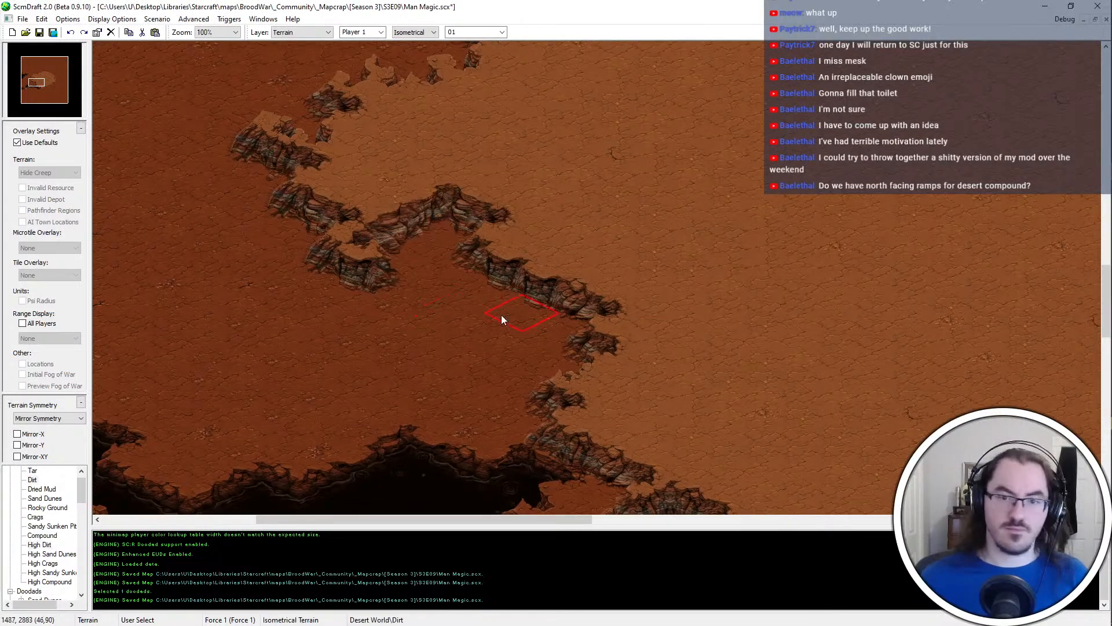
left_click_drag(501, 315, 524, 369)
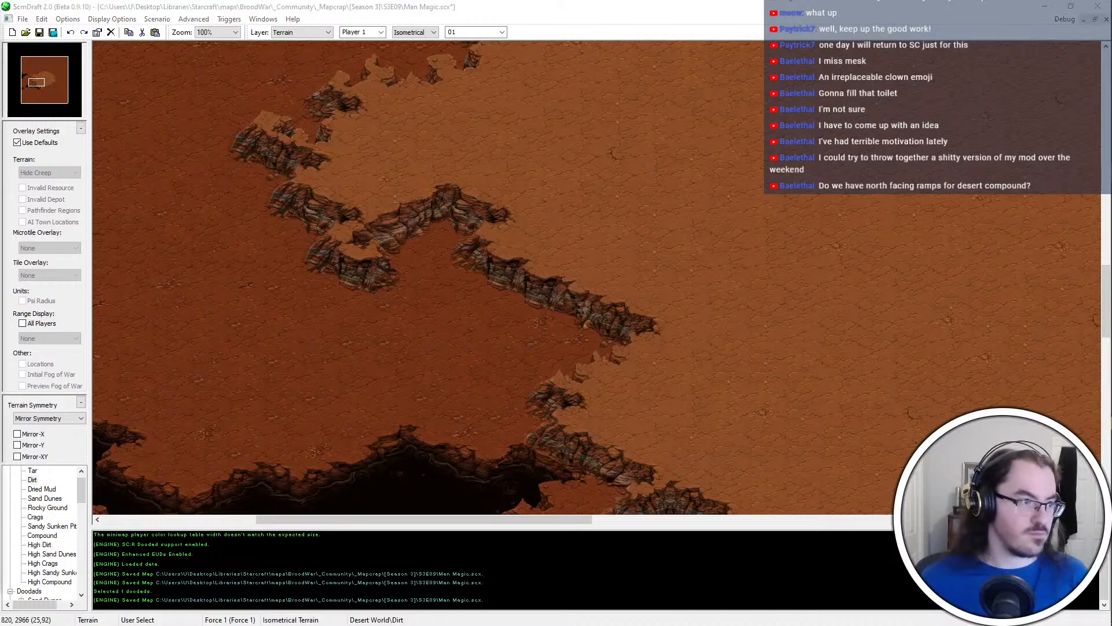
Place the ramp brush in the cliff gap southeast of the western spur, sloping from the plateau to the dirt
key("ctrl+v")
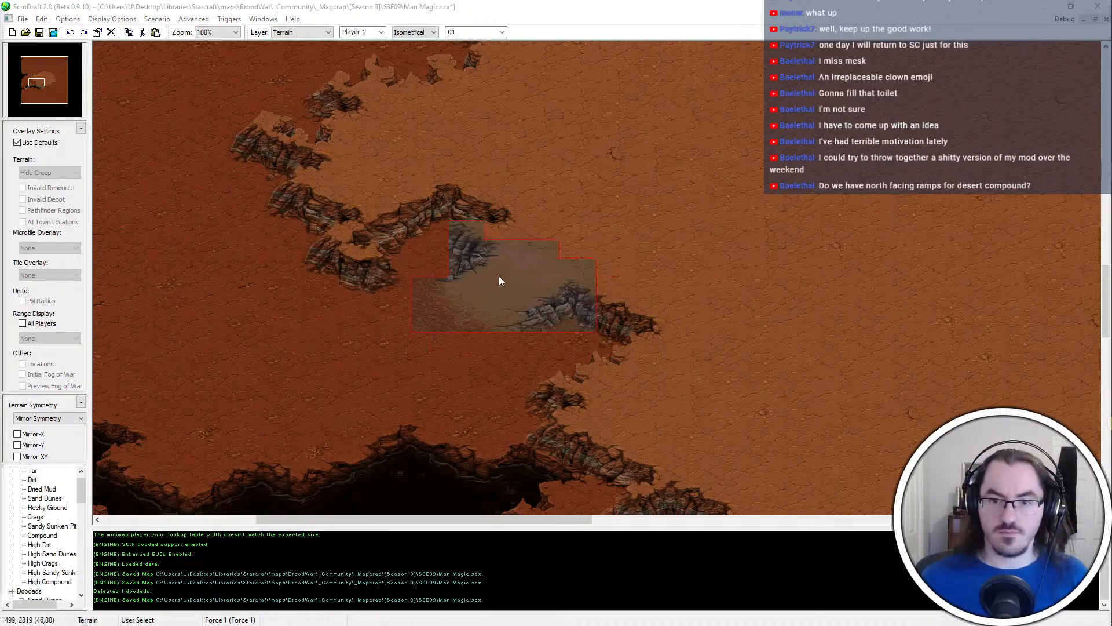
left_click(500, 276)
key("Escape")
key("ctrl+v")
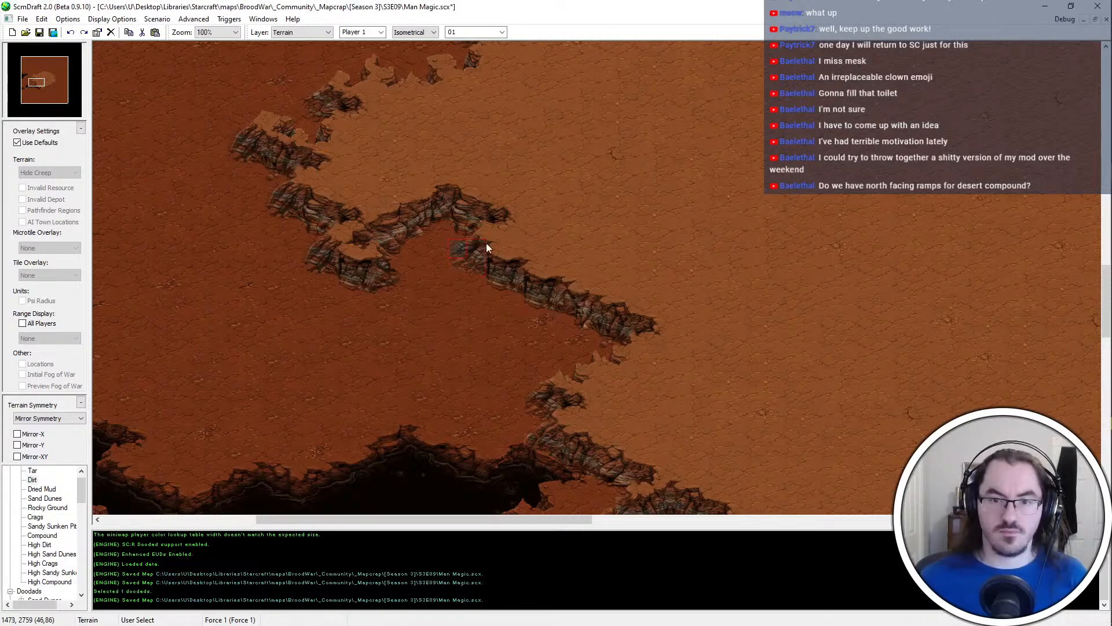
left_click(472, 255)
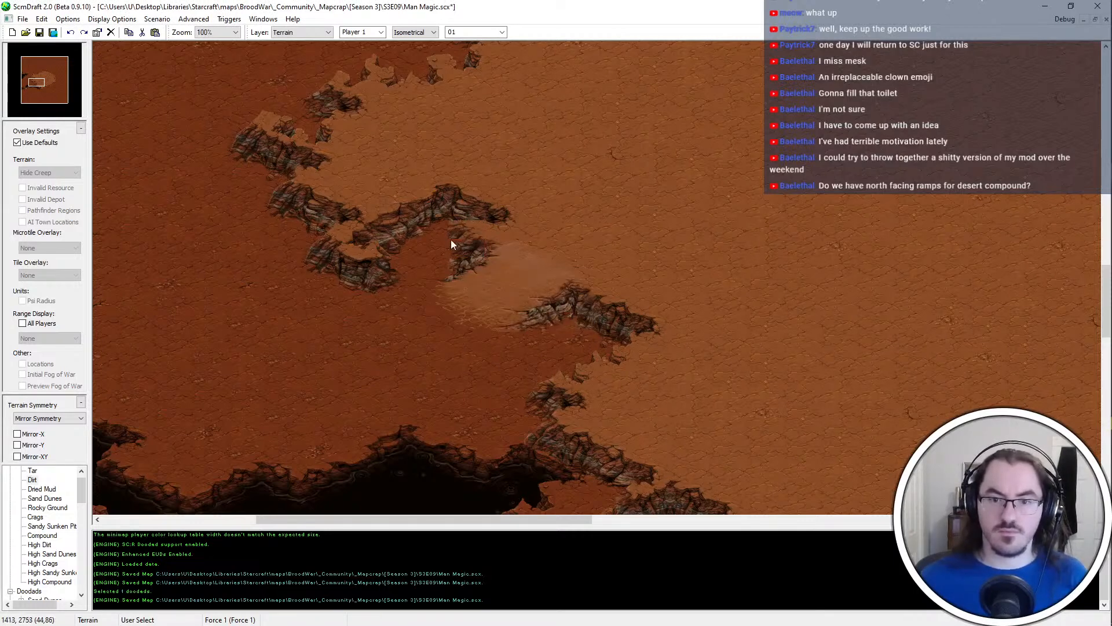
Rework the tiles of the placed ramp, clearing the leftover cliff piece at its northwestern corner
left_click_drag(601, 329, 587, 326)
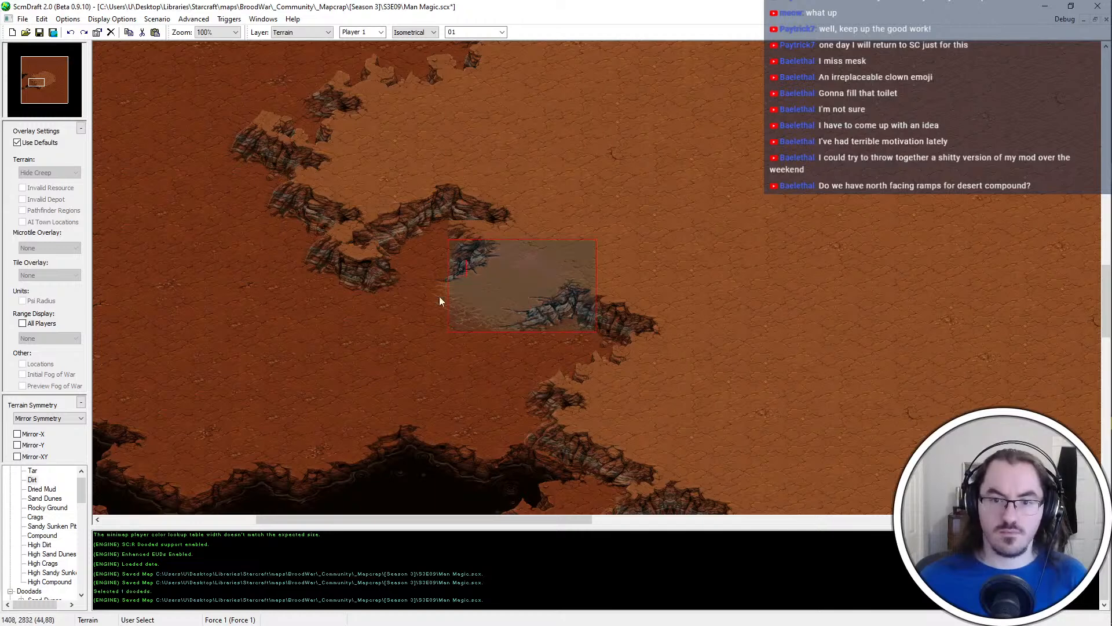
key("ctrl+c")
key("ctrl+v")
key("ctrl+z")
key("ctrl+z")
left_click(505, 292)
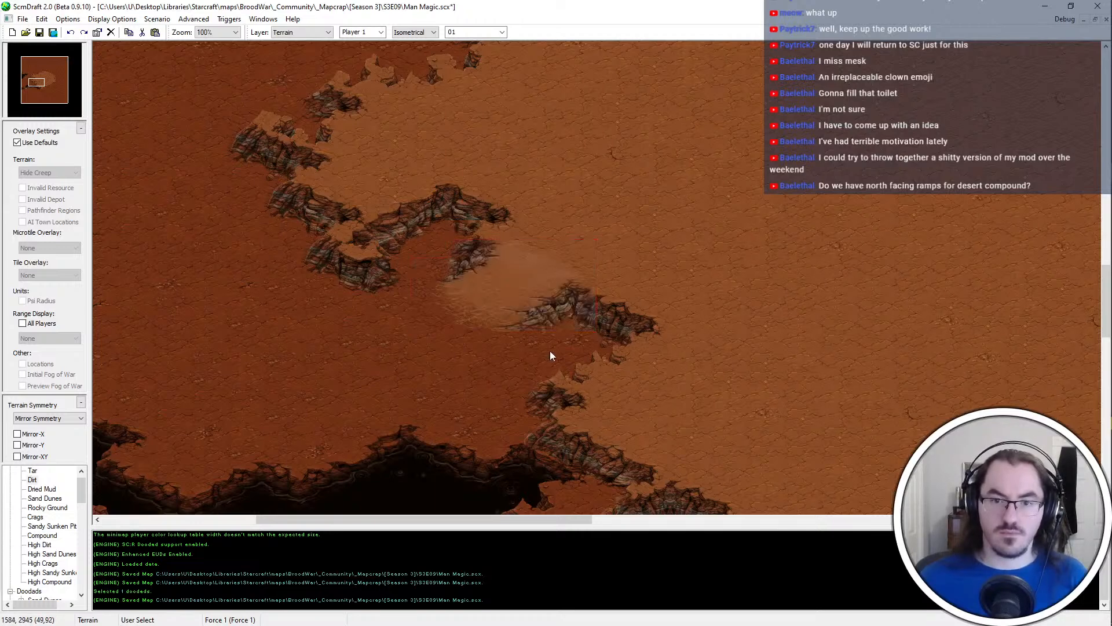
Examine the plateau's western cliff edge around and north of the new ramp
middle_click_drag(535, 287, 351, 234)
left_click_drag(309, 220, 346, 231)
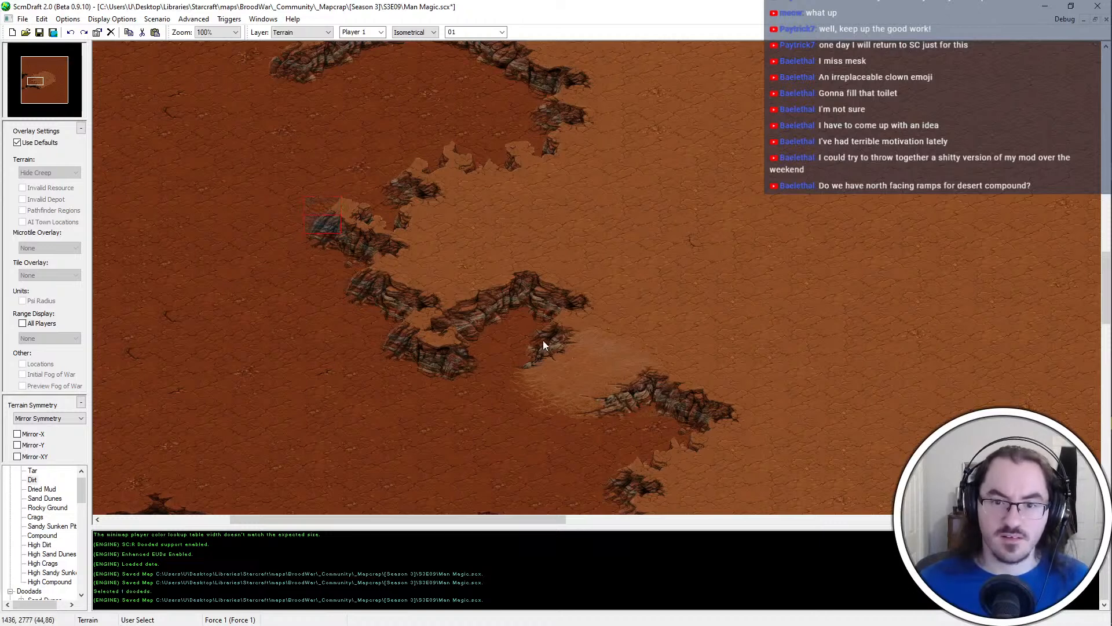
key("ctrl+z")
key("ctrl+z")
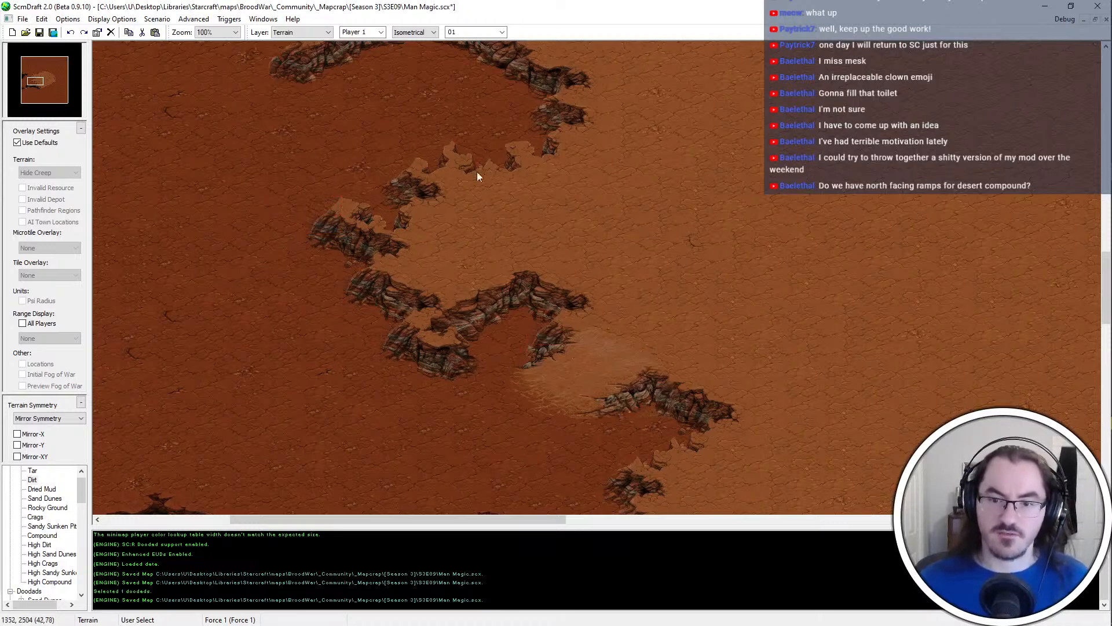
key("Up")
key("Up")
key("Up")
key("Up")
key("Left")
key("Left")
key("Left")
key("Left")
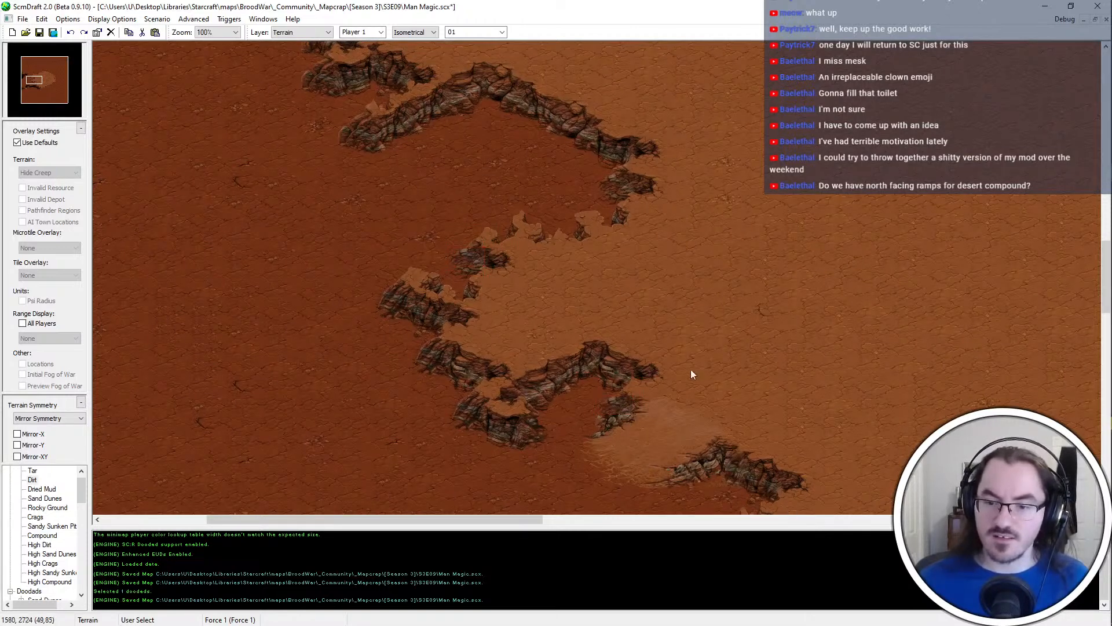
key("Down")
key("Down")
key("Right")
key("Right")
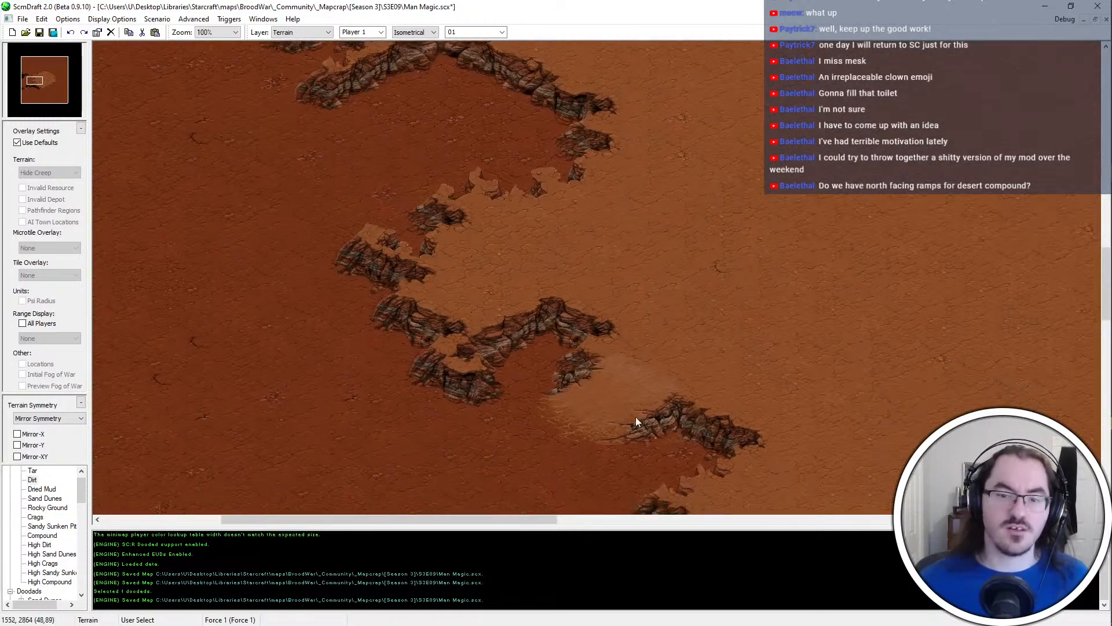
Place the same ramp brush in the northern bay's cliff and patch the joint tile beneath its eastern cliff
key("Up")
key("Up")
key("Up")
key("Up")
key("Left")
key("Left")
middle_click_drag(273, 183, 290, 209)
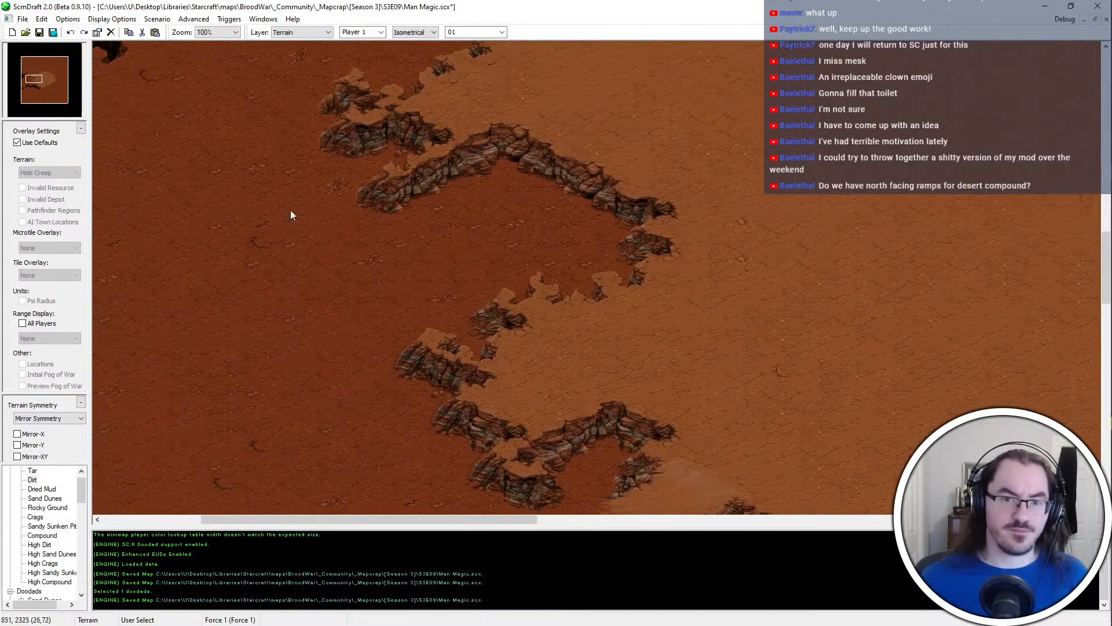
middle_click_drag(577, 257, 611, 309)
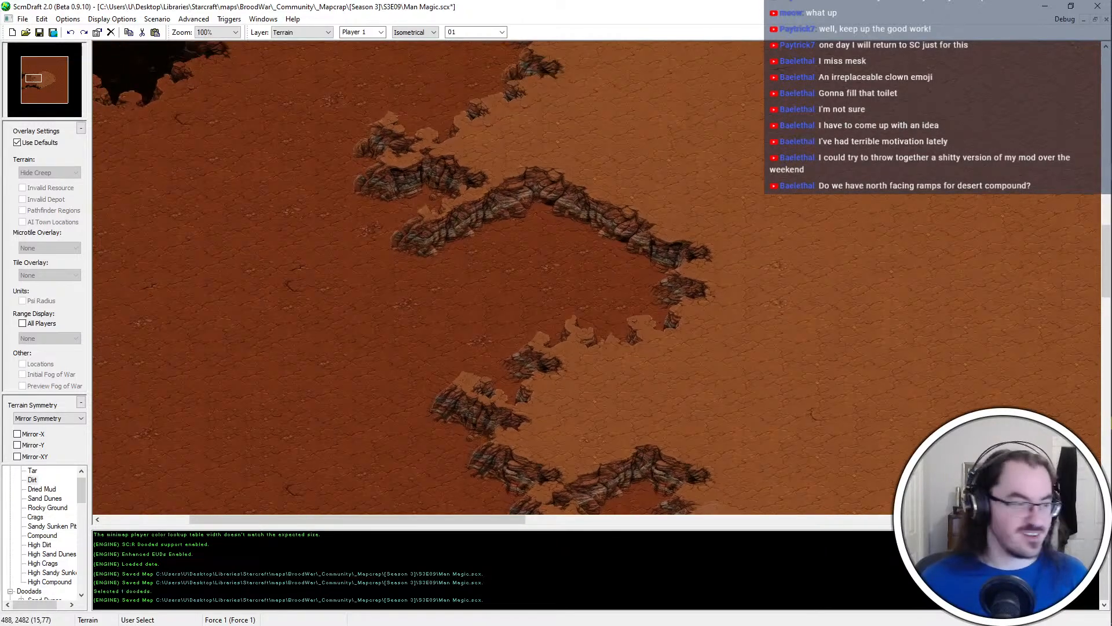
middle_click_drag(665, 349, 631, 315)
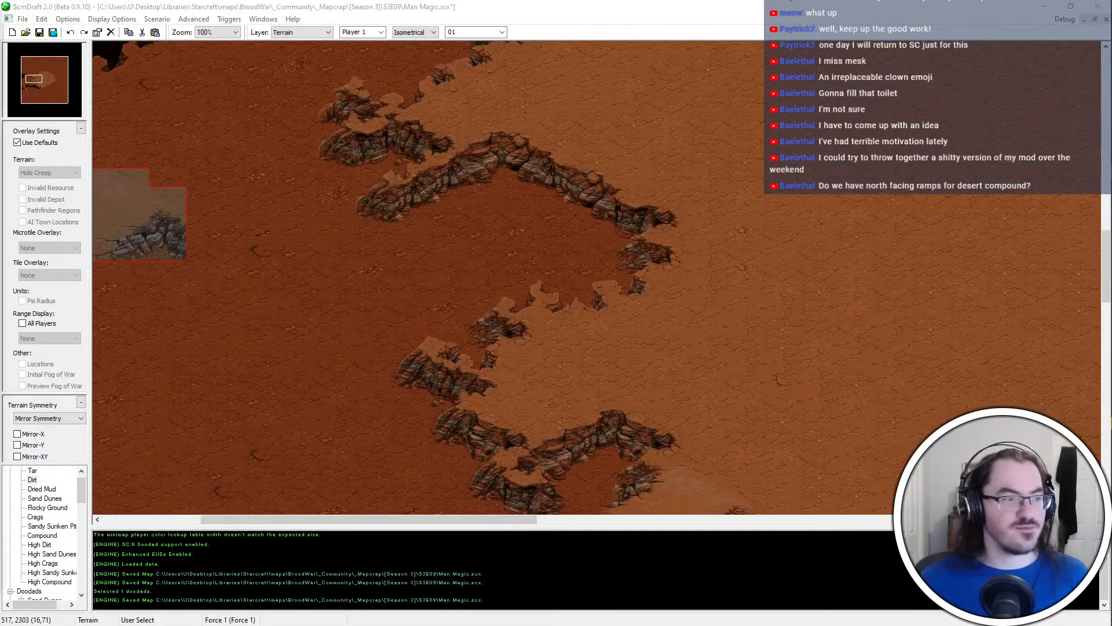
right_click(556, 191)
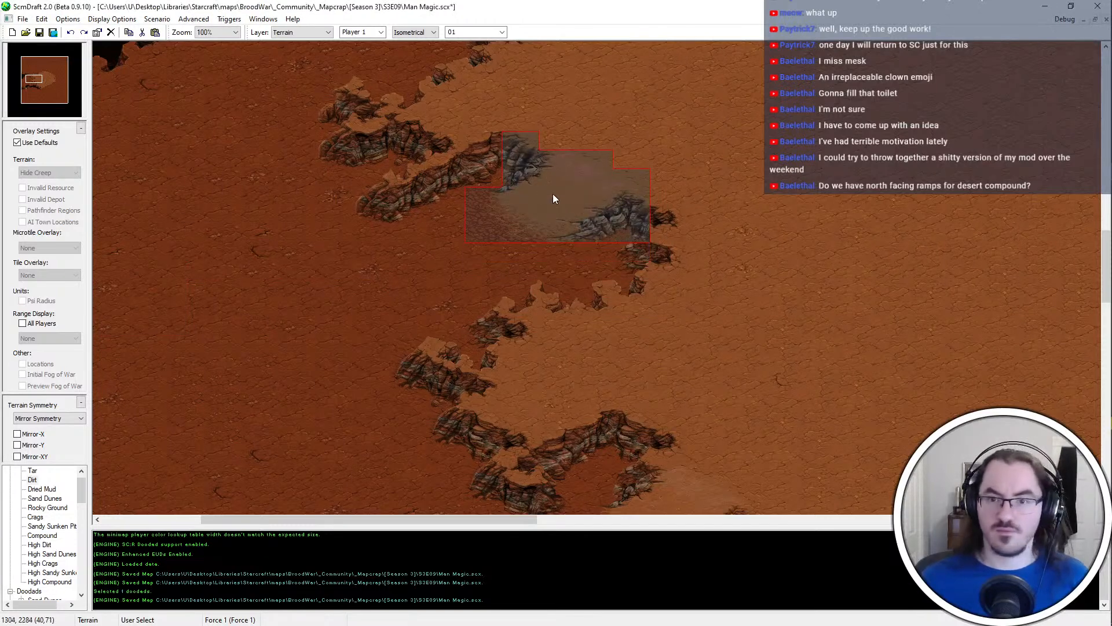
right_click(552, 194)
left_click(637, 237)
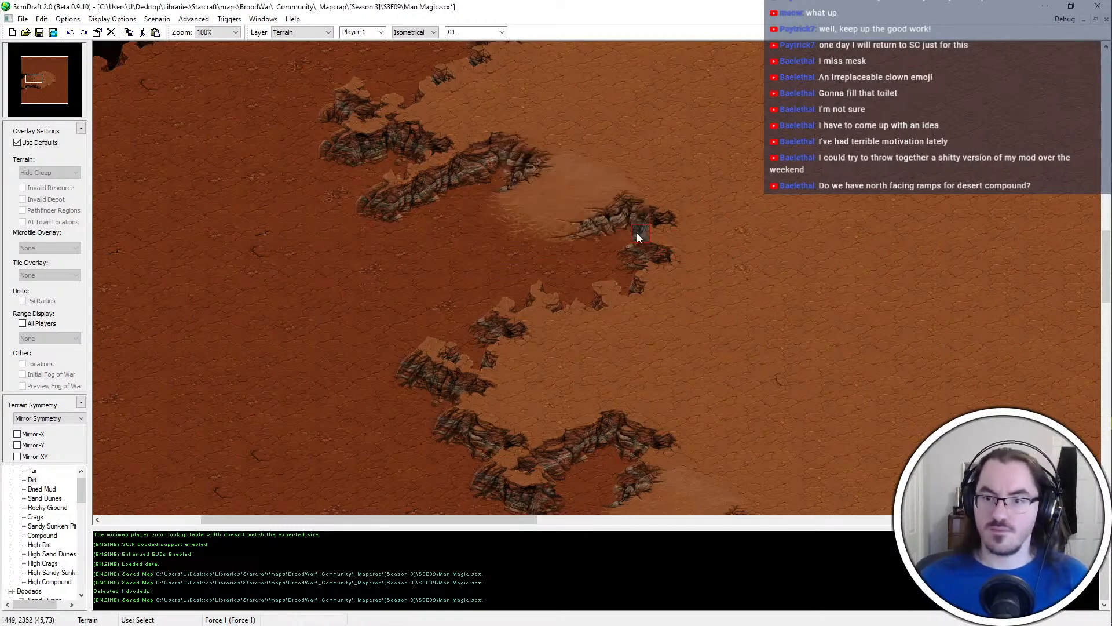
Carve the cliff back with Dirt just south of the southern ramp's eastern cliff
scroll(640, 318, "down", 1)
middle_click_drag(640, 317, 672, 345)
middle_click_drag(549, 166, 679, 397)
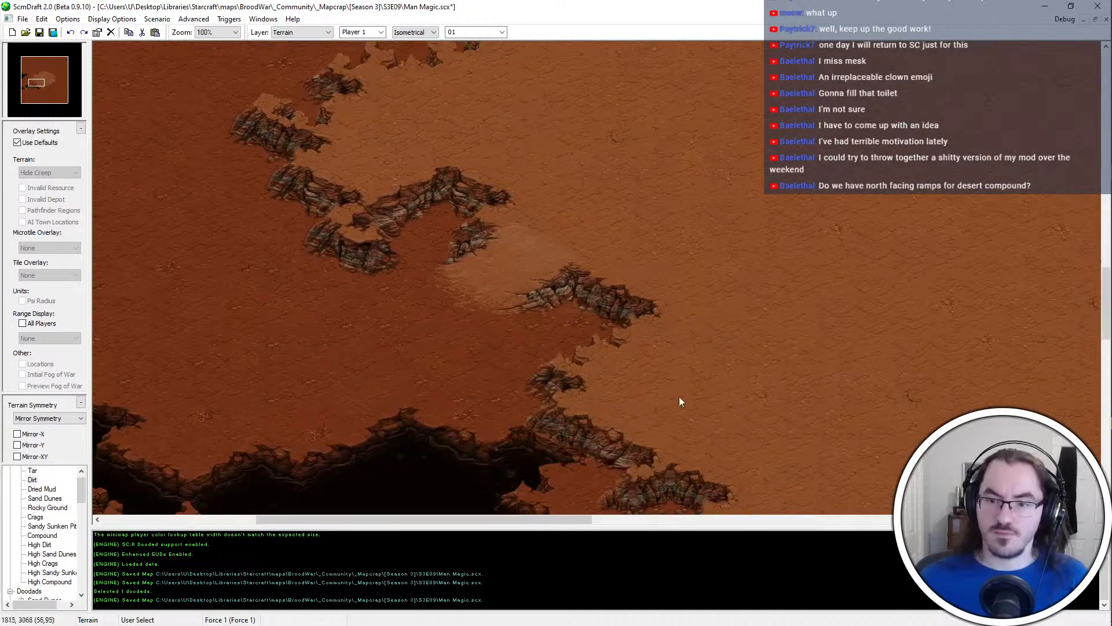
mouse_move(669, 354)
middle_mouse_down()
mouse_move(670, 108)
mouse_move(759, 434)
middle_mouse_up()
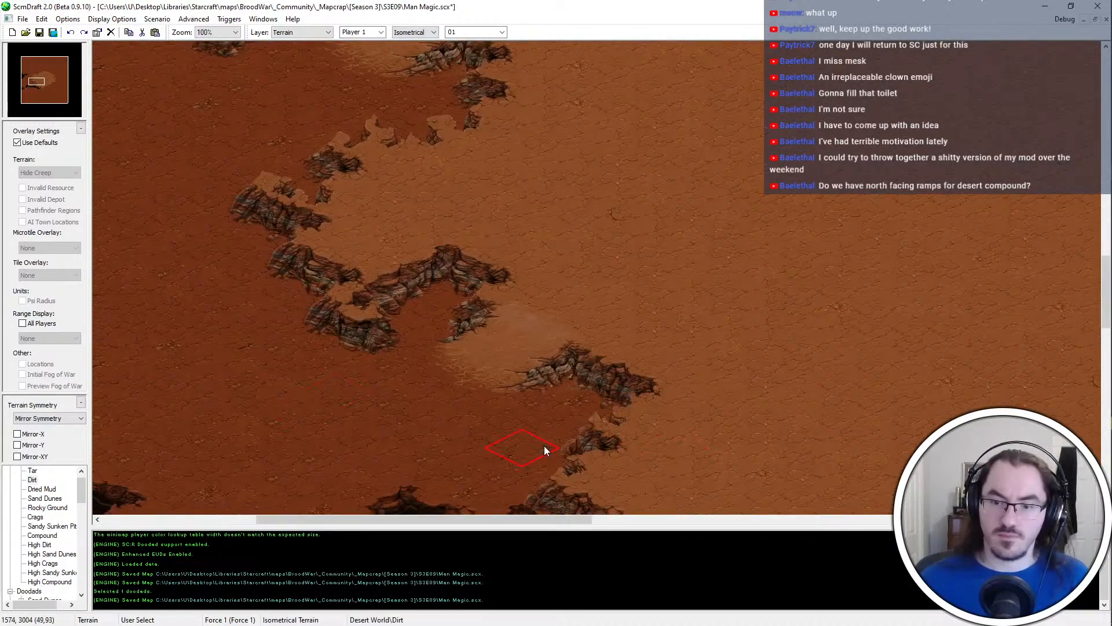
left_click(557, 445)
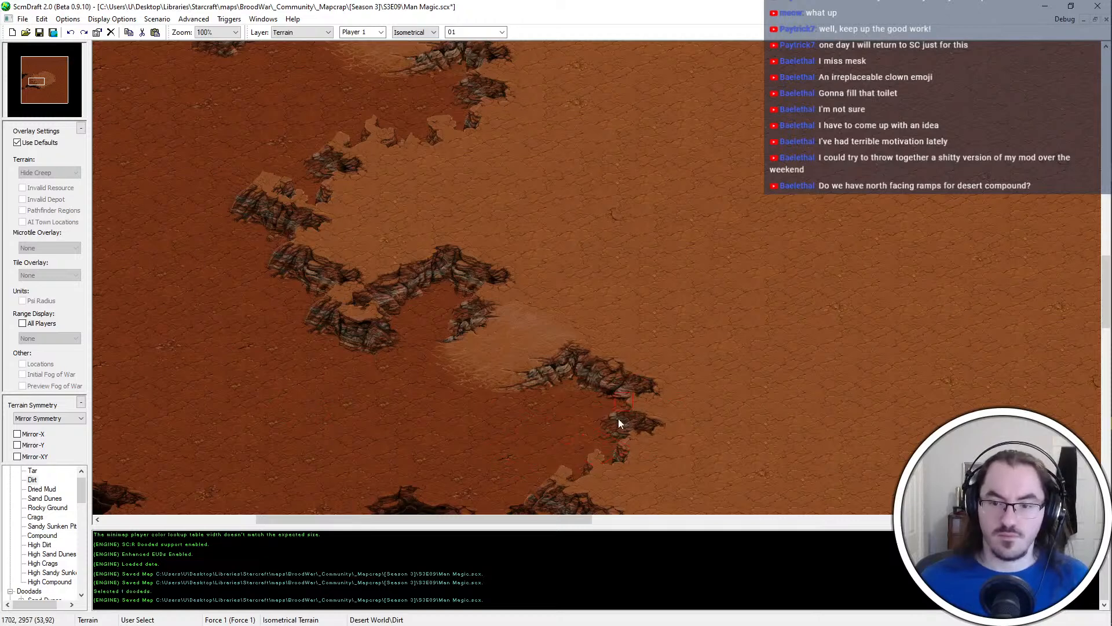
Try to match the joint beneath the southern ramp's eastern cliff to the northern ramp's joint, using a copied cliff tile
middle_click_drag(618, 418, 519, 152)
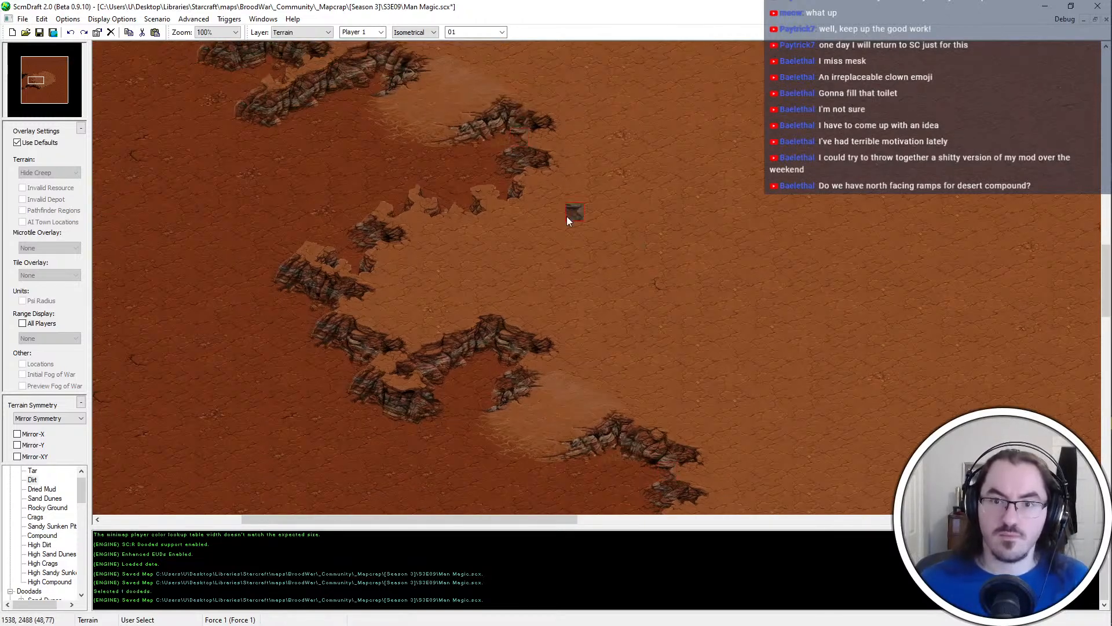
middle_click_drag(566, 217, 610, 356)
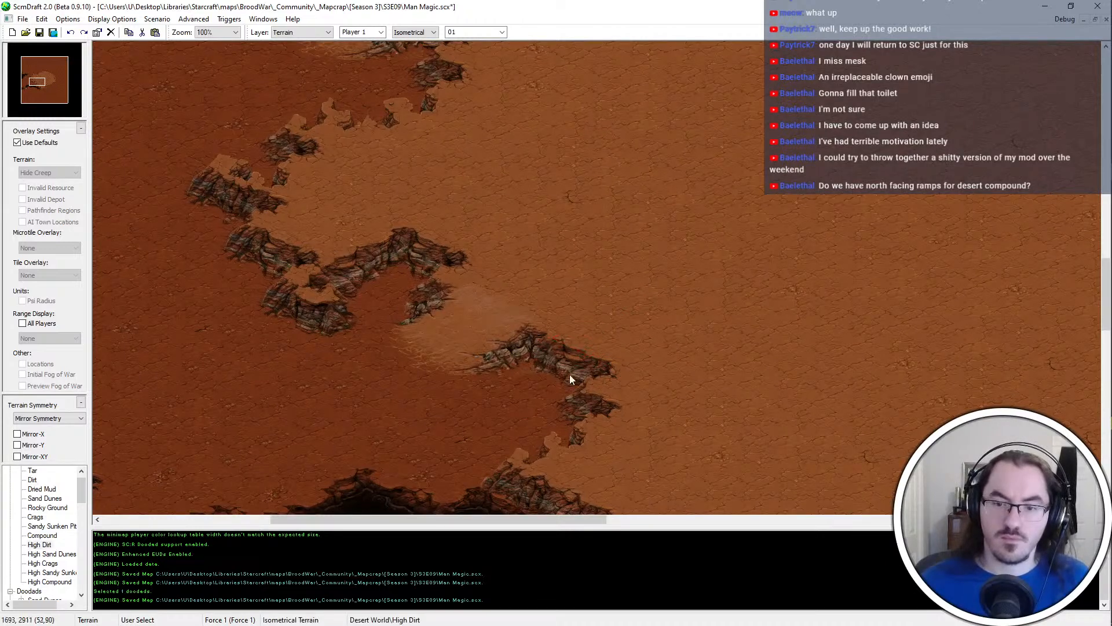
middle_click_drag(583, 390, 534, 81)
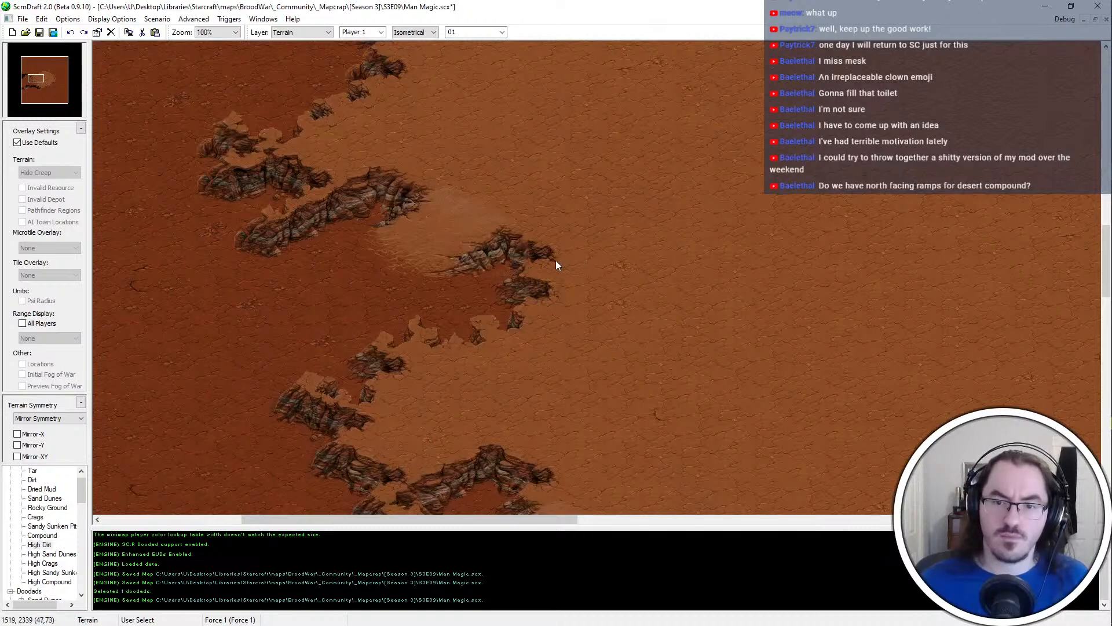
mouse_move(548, 256)
middle_mouse_down()
mouse_move(596, 327)
mouse_move(558, 423)
mouse_move(534, 137)
mouse_move(462, 114)
middle_mouse_up()
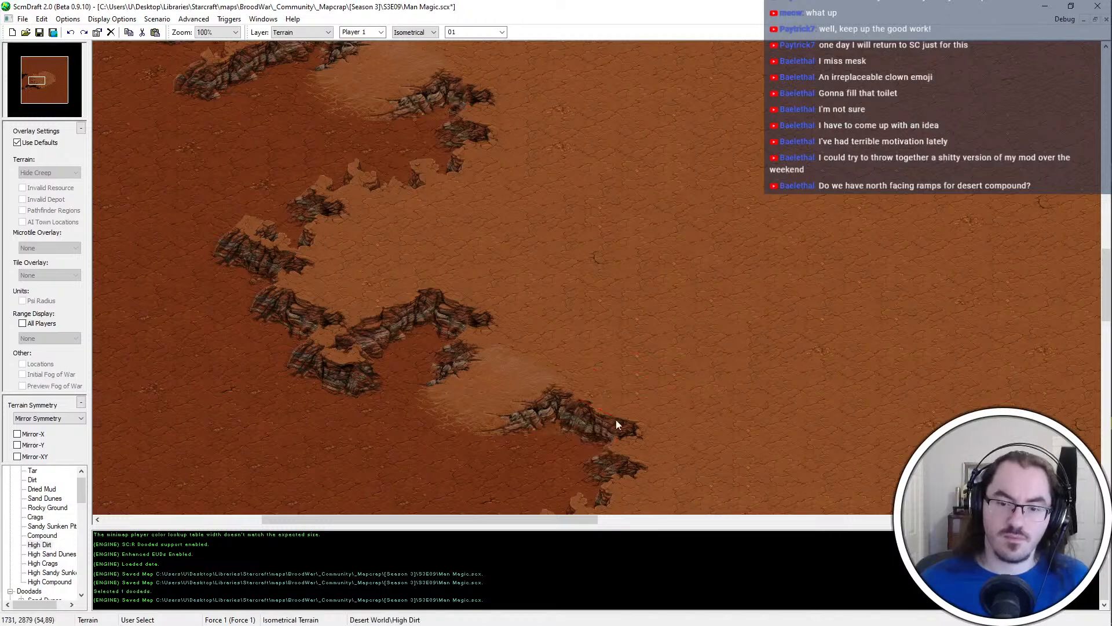
left_click(628, 387)
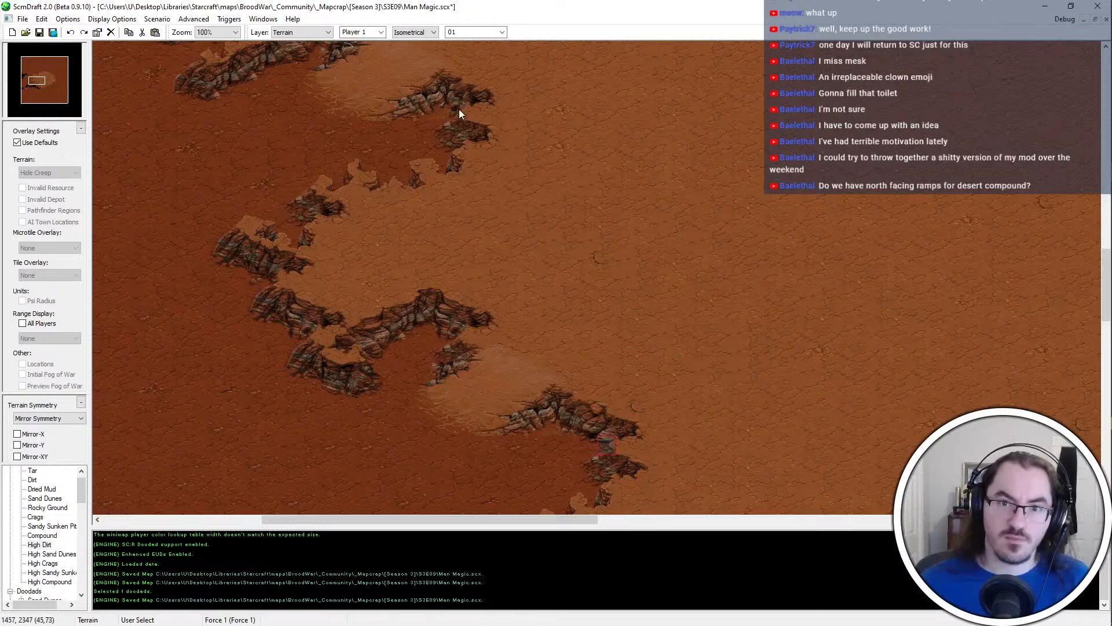
middle_click_drag(506, 204, 522, 238)
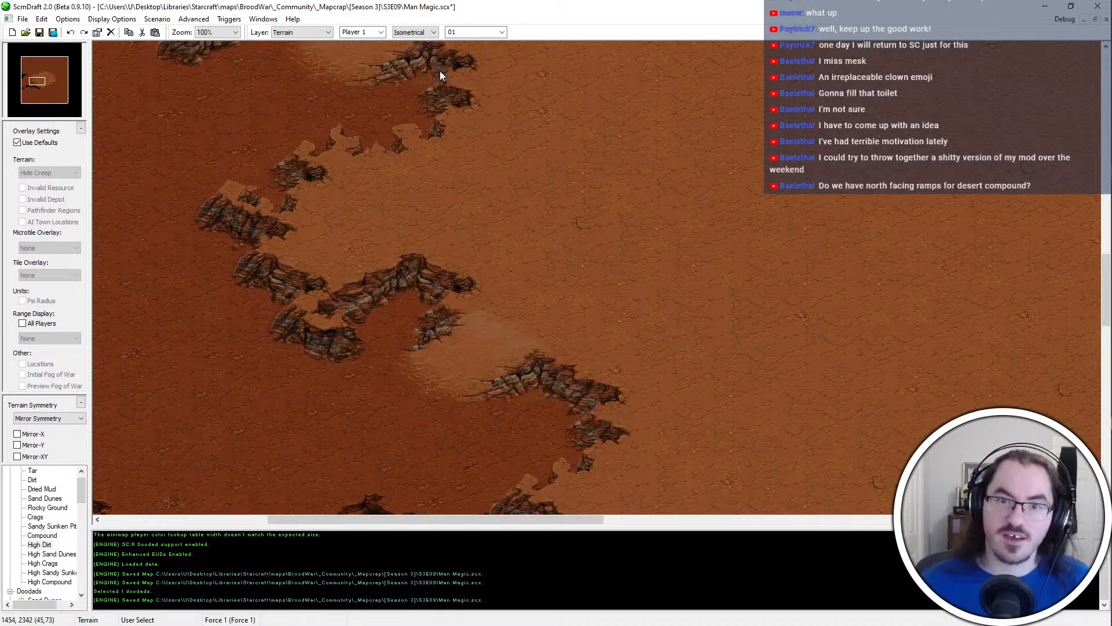
Extend the cliff westward with High Dirt just south of the southern ramp, and save the map
left_click(565, 457)
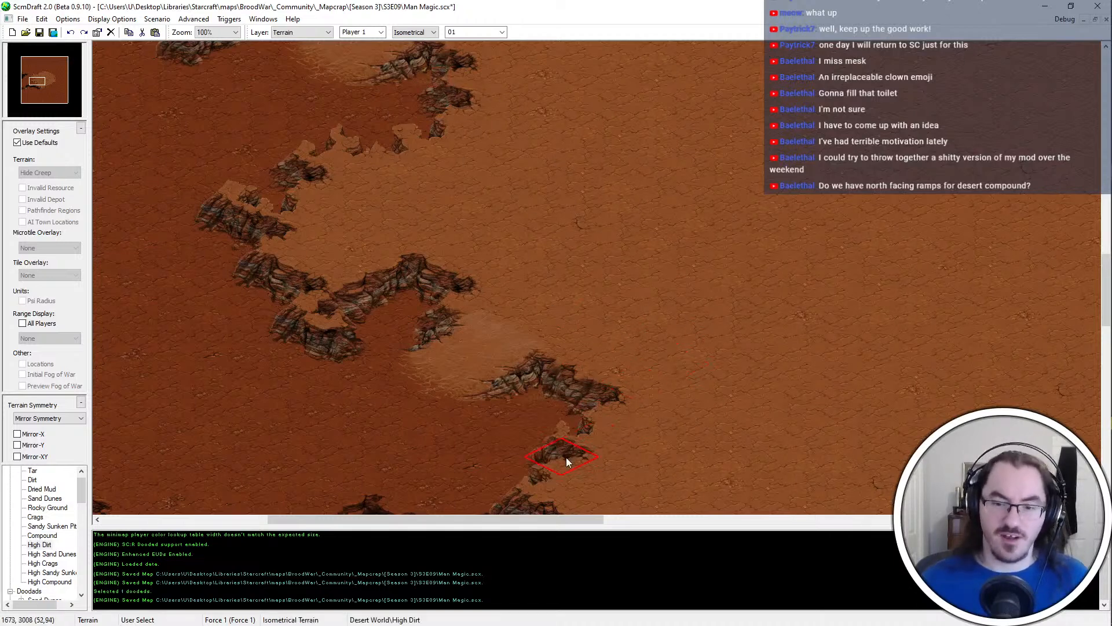
key("Down")
key("Right")
key("Down")
key("Right")
key("ctrl+s")
Touch up the cliff edge between the southern ramp and the chasm with Dirt, and save the map
scroll(494, 366, "down", 1, "ctrl")
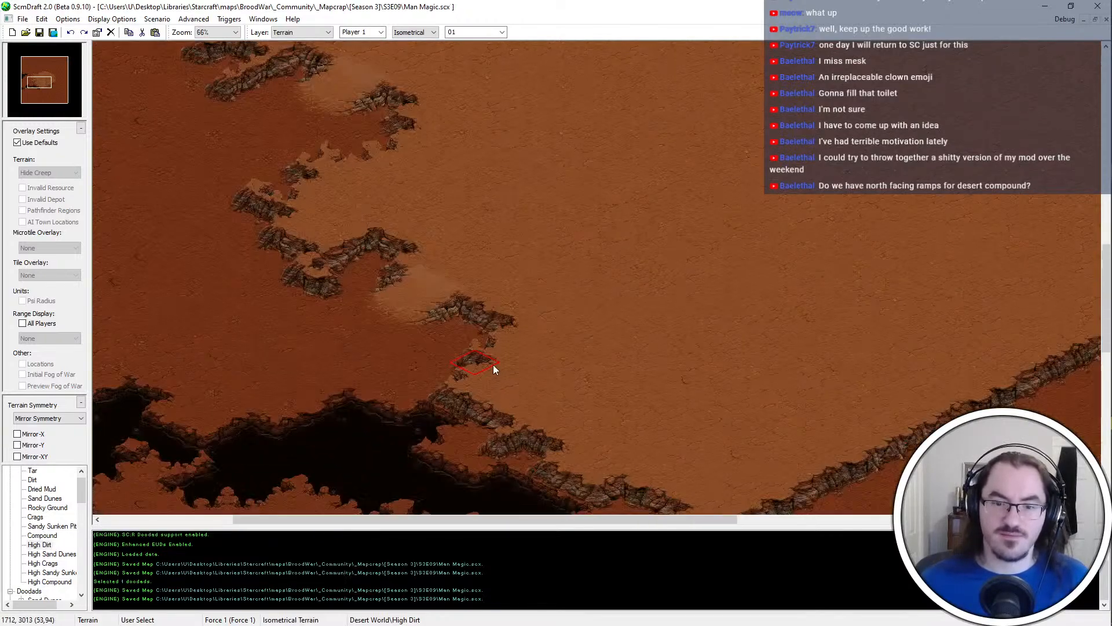
key("Down")
key("Right")
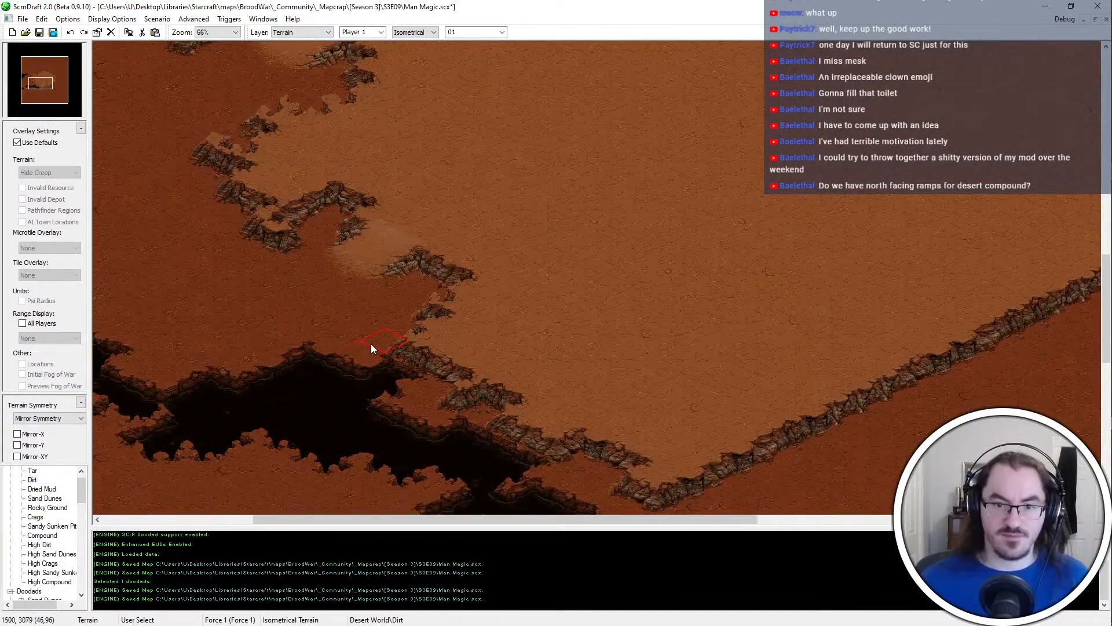
key("Left")
key("Up")
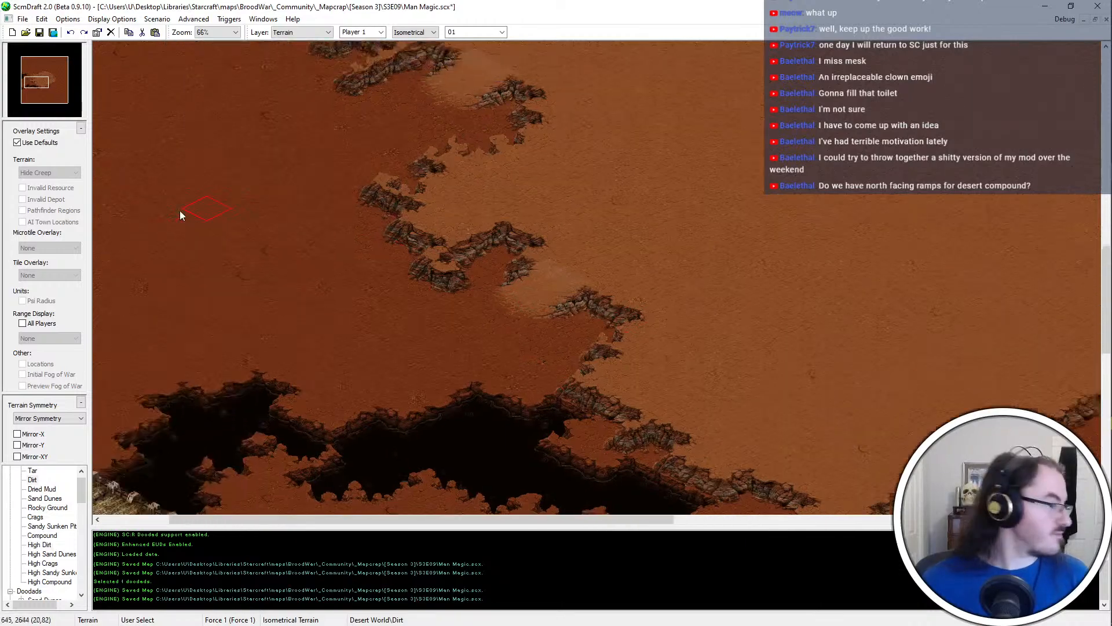
key("ctrl+s")
Review the whole plateau outline and both ramps from an overview of the map
key("Right")
key("Up")
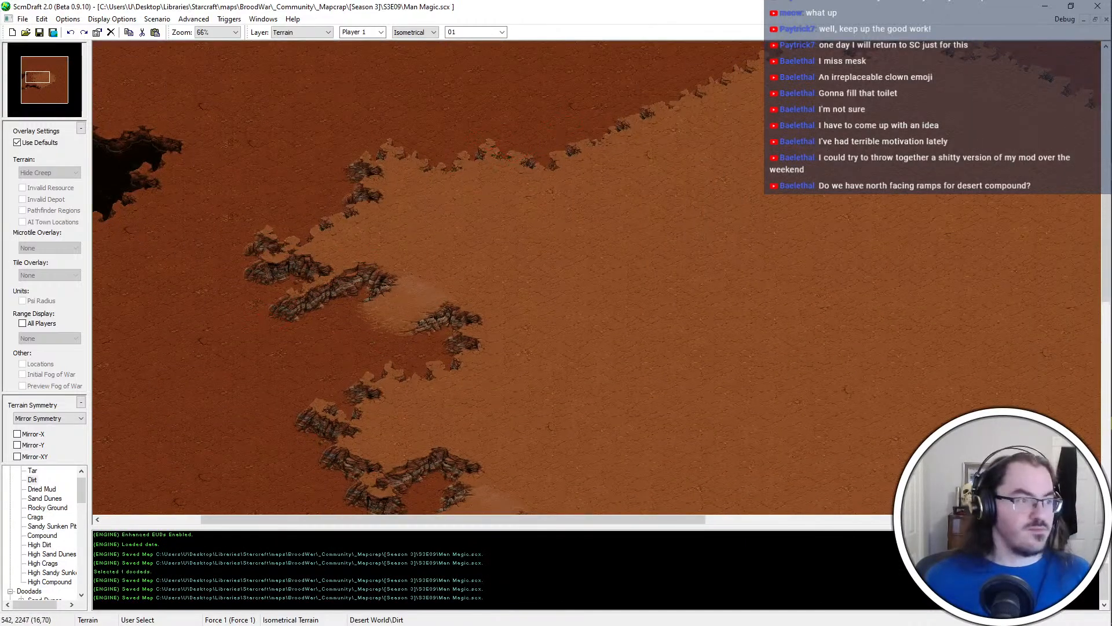
key("Left")
key("Up")
right_click(655, 283)
key("Right")
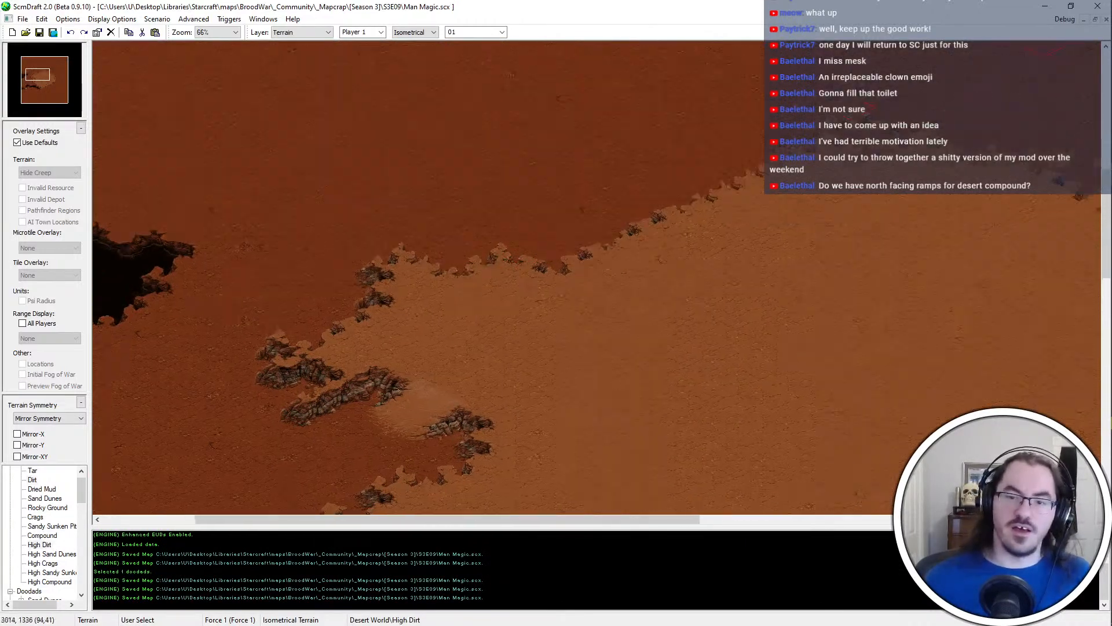
scroll(666, 274, "down", 2)
key("Down")
key("Down")
key("Down")
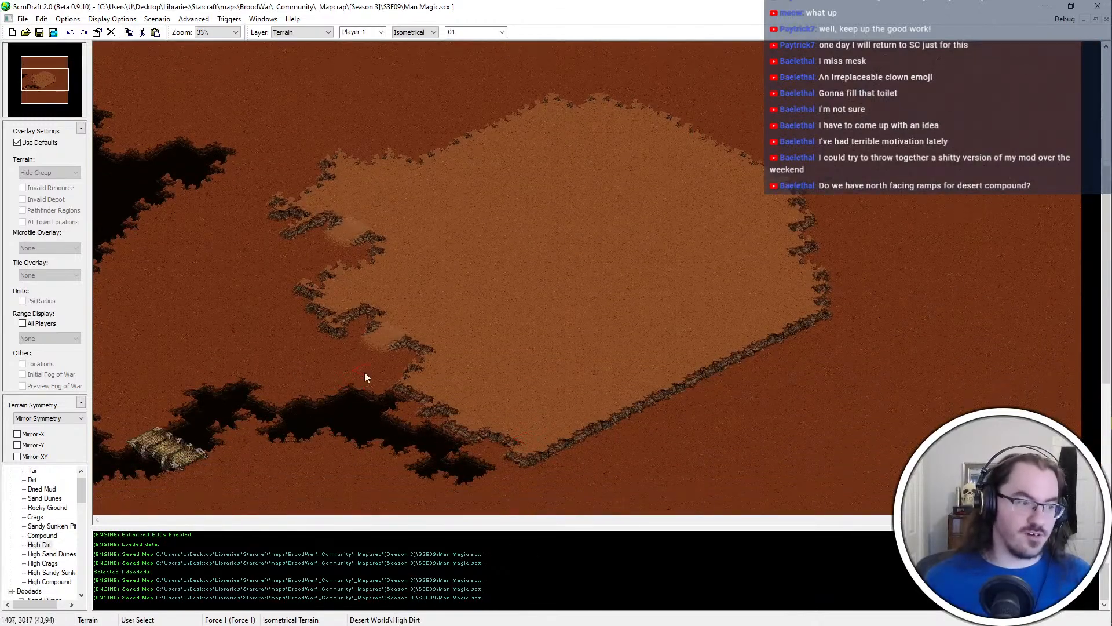
scroll(364, 371, "up", 1)
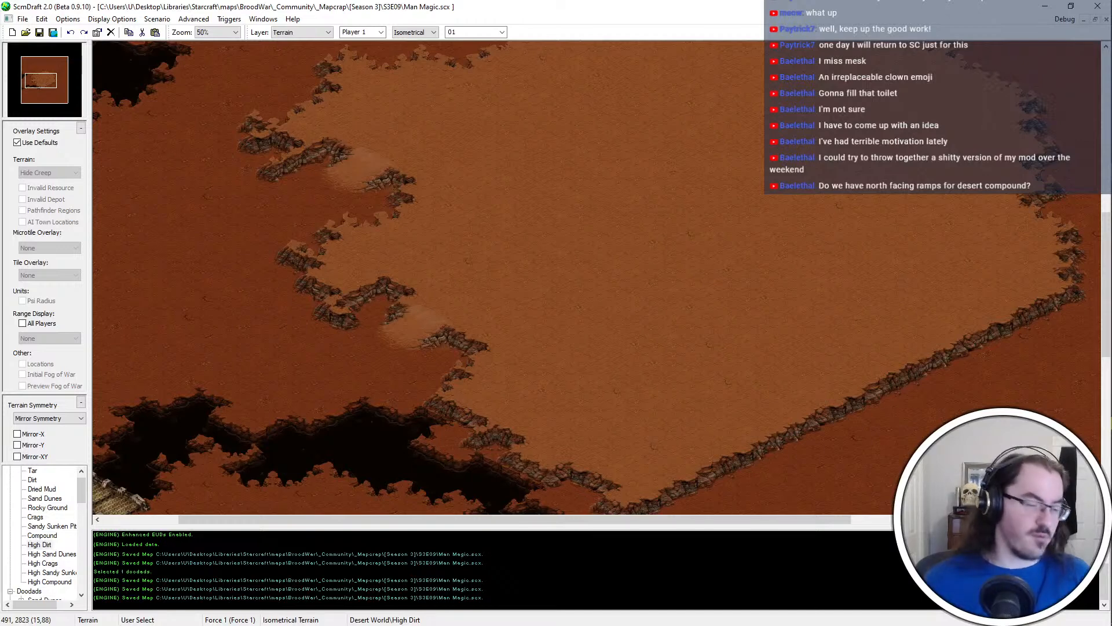
Inspect the two western ramps and the cliffs around them up close
scroll(280, 265, "up", 1)
key("Left")
key("Up")
key("Left")
key("Up")
key("Left")
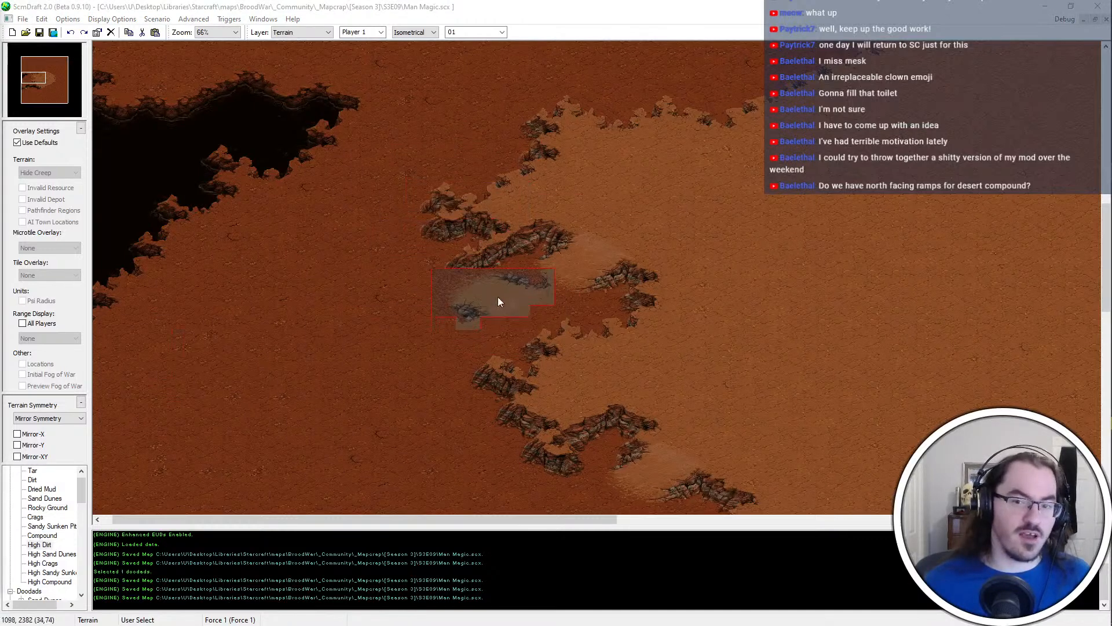
key("Right")
key("Up")
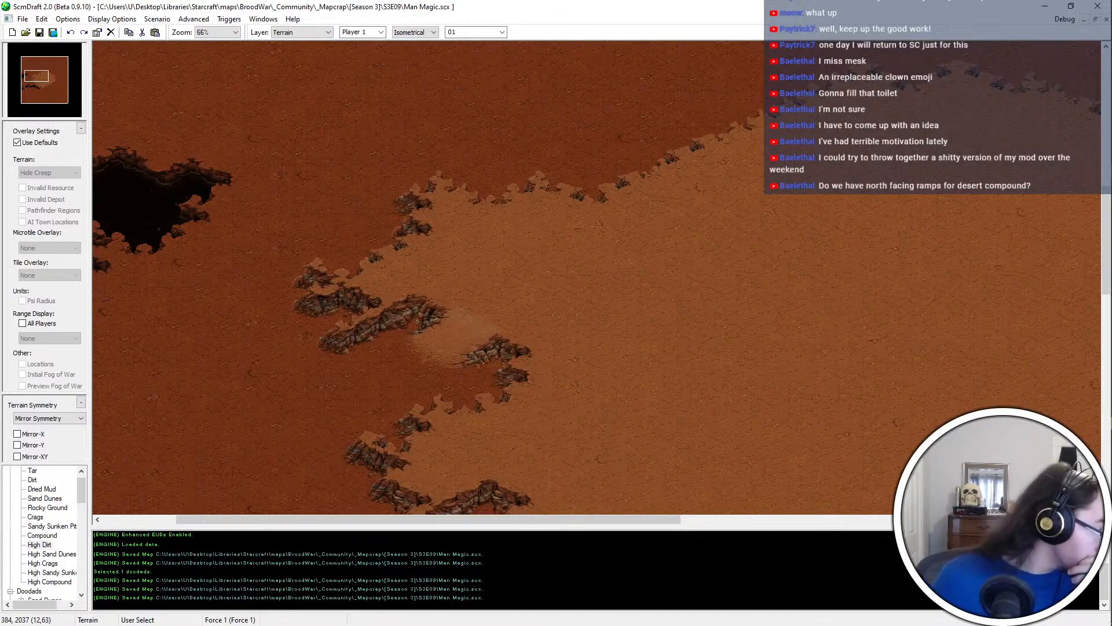
key("Left")
key("Down")
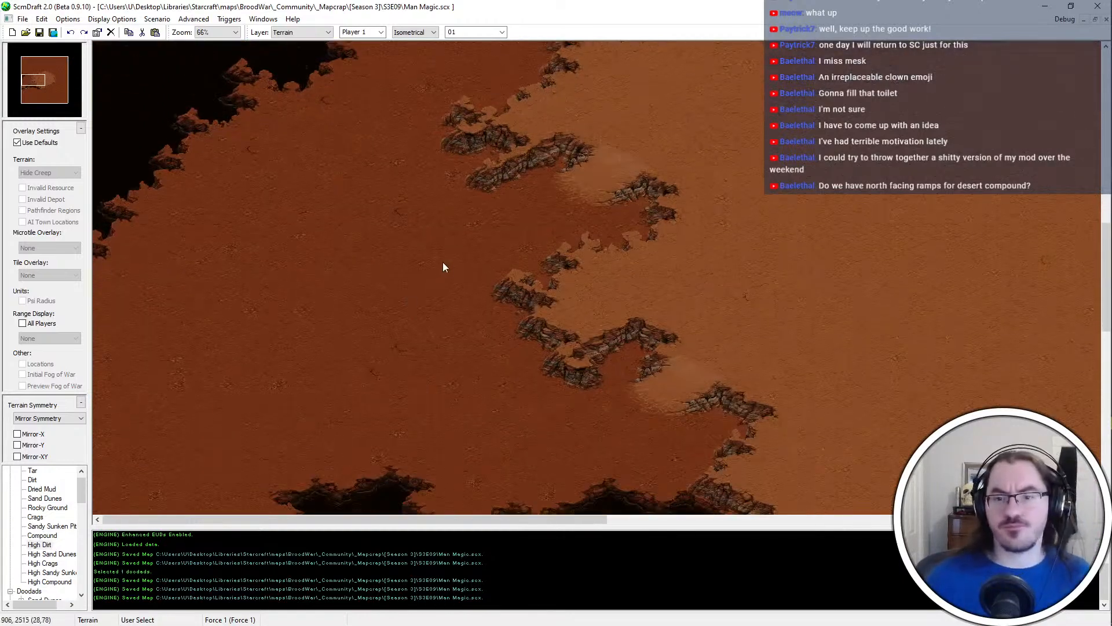
key("Down")
key("Up")
key("Right")
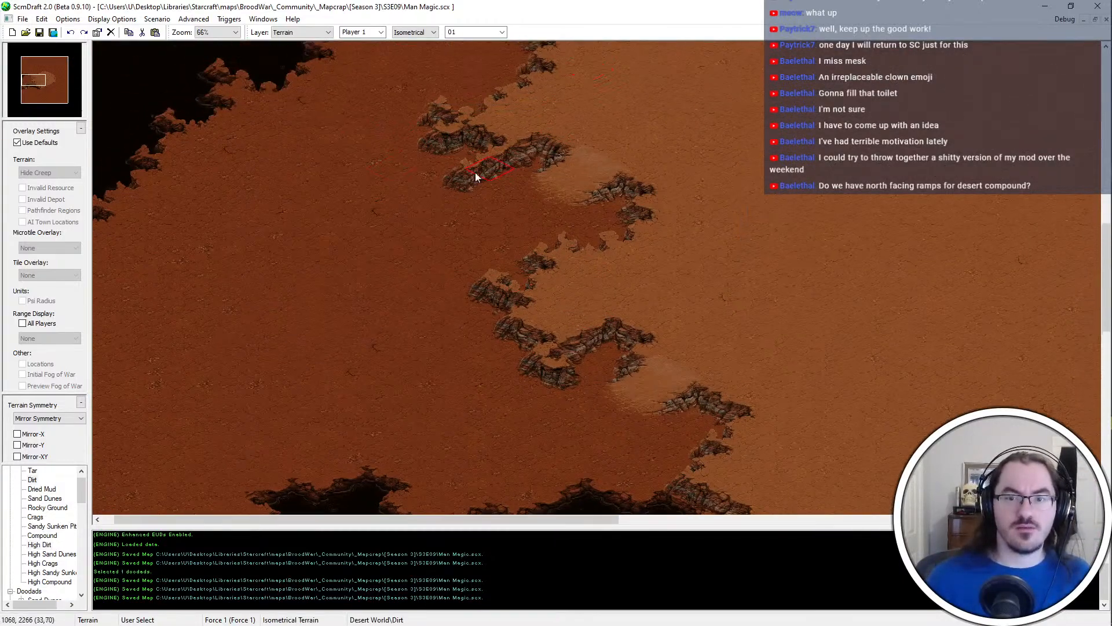
Carve into the cliff northwest of the northern ramp with Dirt, leaving a small detached outcrop in front of it
scroll(446, 185, "up", 3, "ctrl")
key("Up")
key("Up")
key("Up")
key("Left")
key("Left")
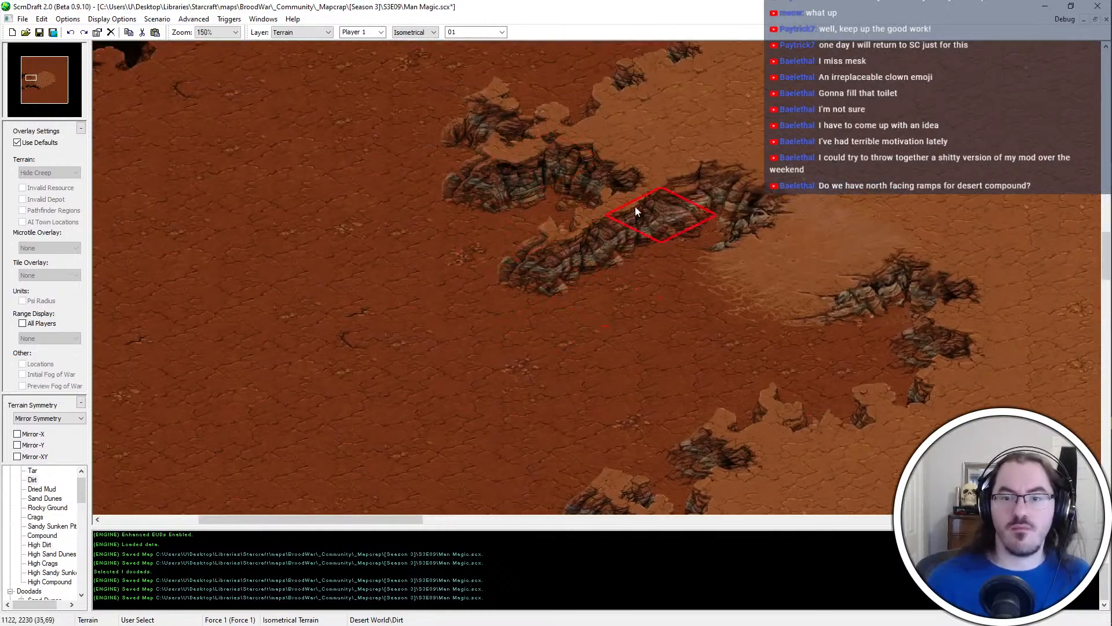
left_click(599, 189)
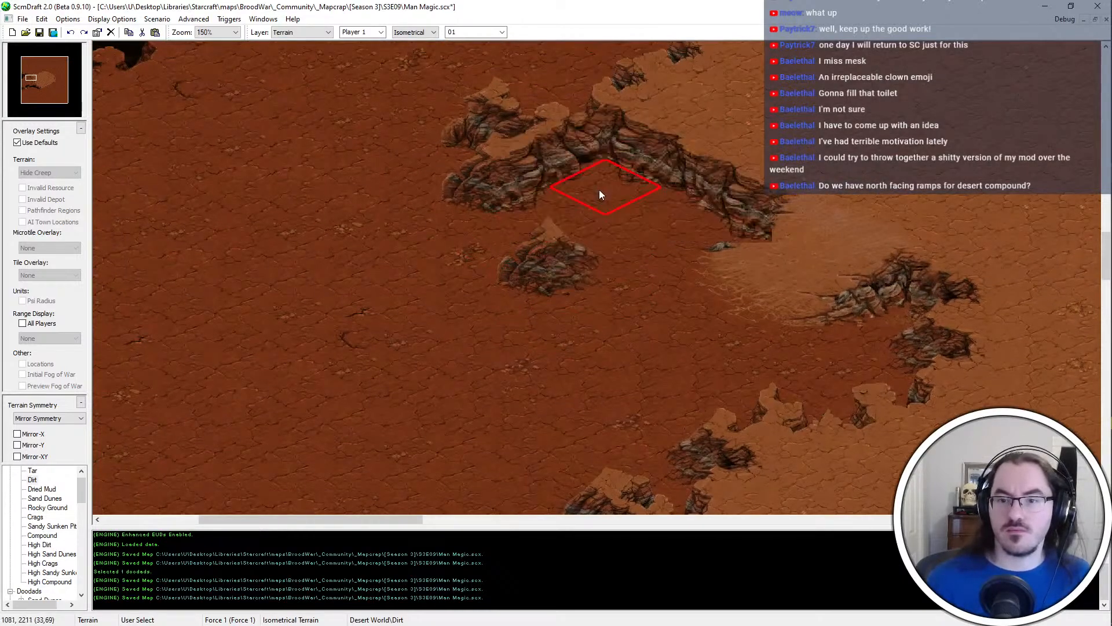
middle_click(758, 108)
left_click(652, 144)
key("ctrl+z")
key("ctrl+z")
Patch the cliff tiles where the reshaped cliff meets the northern ramp's western edge, and save the map
left_click_drag(767, 177, 719, 263, "shift")
key("ctrl+y")
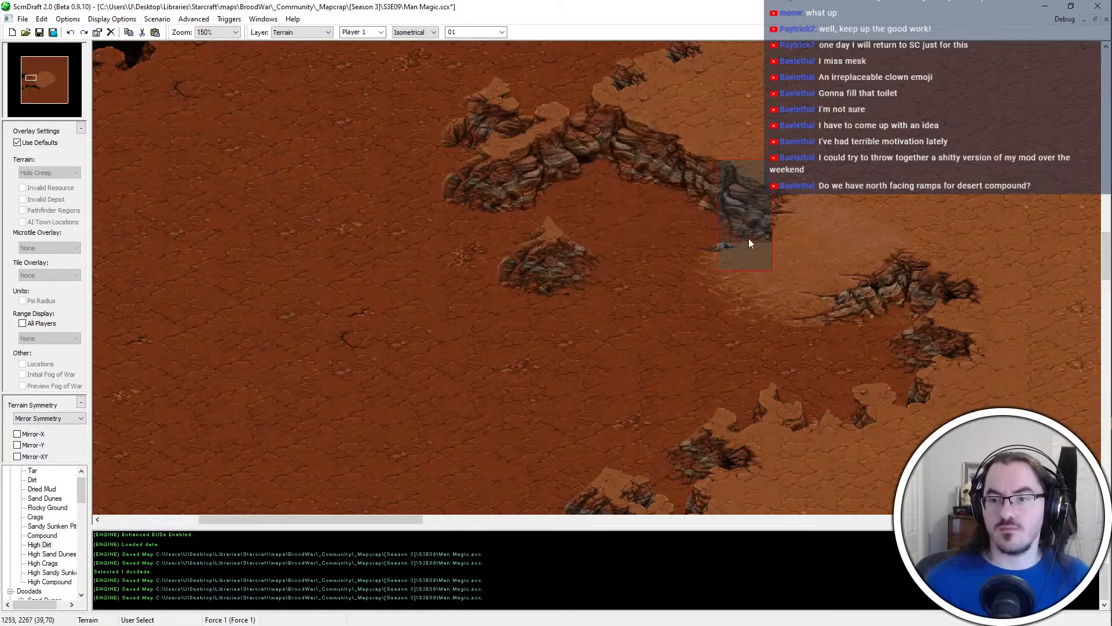
key("ctrl+y")
left_click(749, 213)
key("Escape")
middle_click(625, 330)
key("ctrl+s")
Extend the plateau's northwestern edge outward with High Dirt, and save the map
scroll(554, 291, "down", 3, "ctrl")
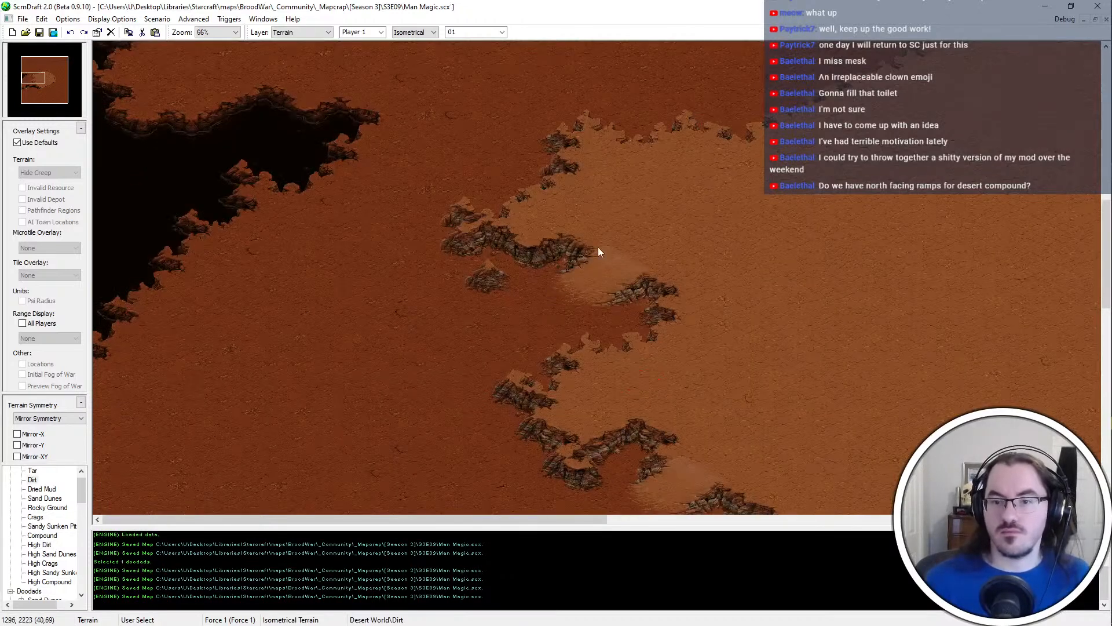
middle_click(622, 195)
scroll(600, 262, "down", 1, "ctrl")
scroll(600, 262, "down", 4)
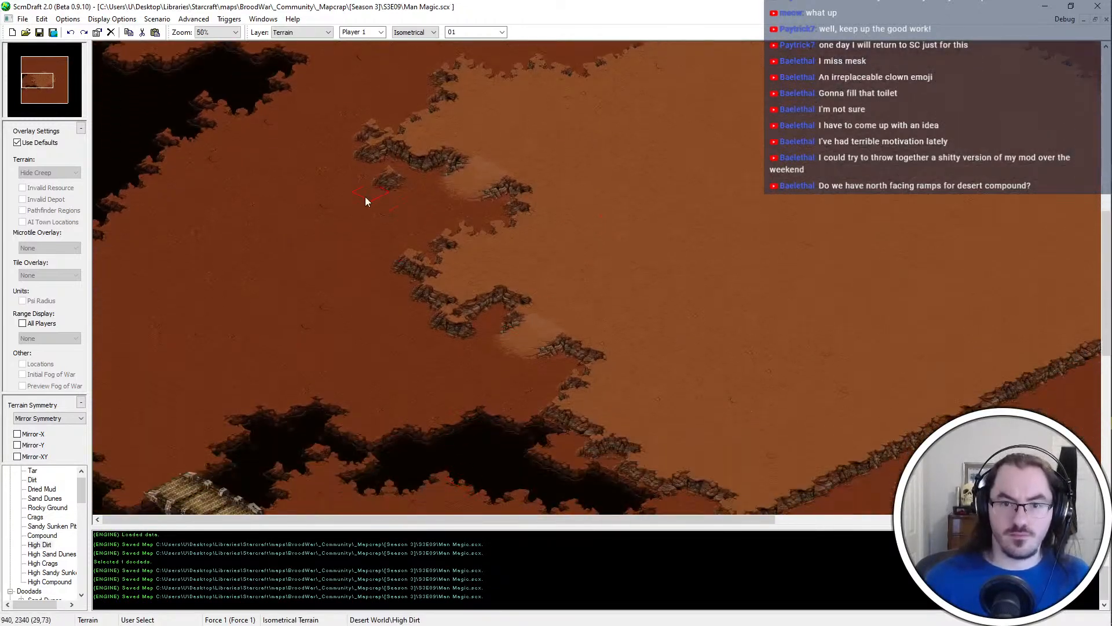
scroll(762, 214, "right", 4, "shift")
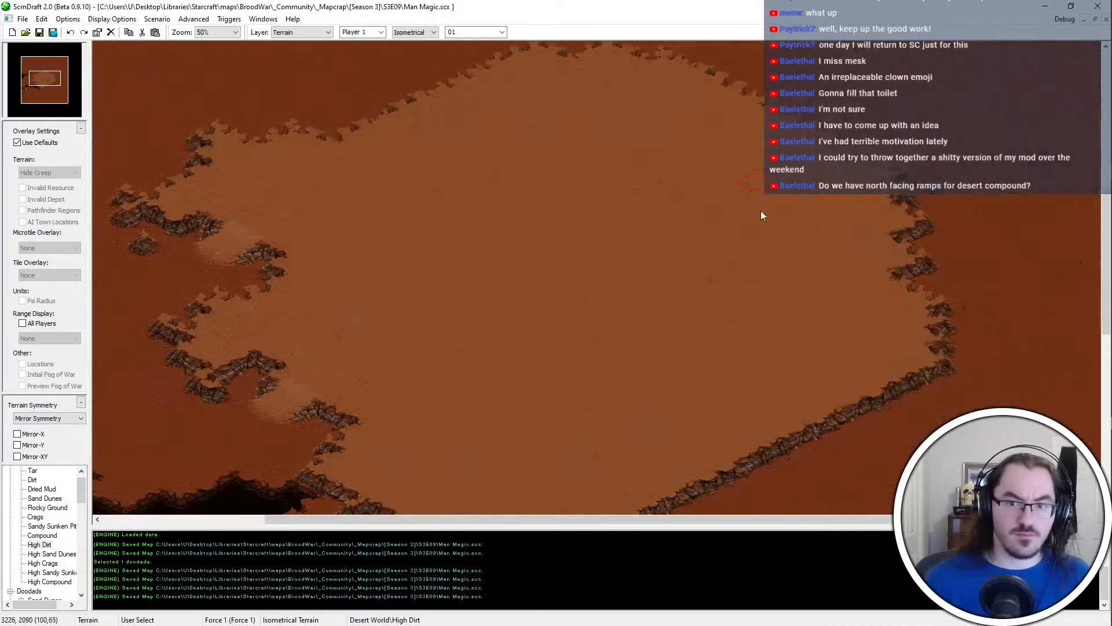
scroll(521, 263, "up", 3)
scroll(492, 137, "up", 3)
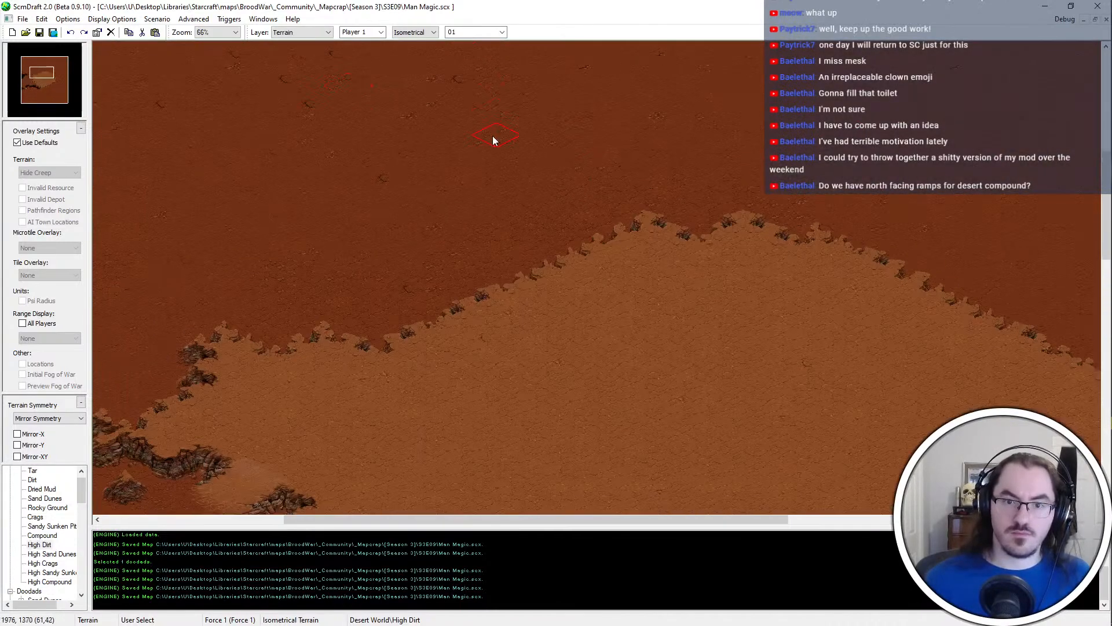
scroll(530, 273, "up", 1, "ctrl")
mouse_move(479, 273)
left_mouse_down()
mouse_move(464, 369)
mouse_move(404, 348)
left_mouse_up()
mouse_move(482, 336)
left_mouse_down()
mouse_move(643, 247)
mouse_move(691, 285)
mouse_move(641, 313)
mouse_move(778, 290)
left_mouse_up()
scroll(579, 255, "down", 3, "ctrl")
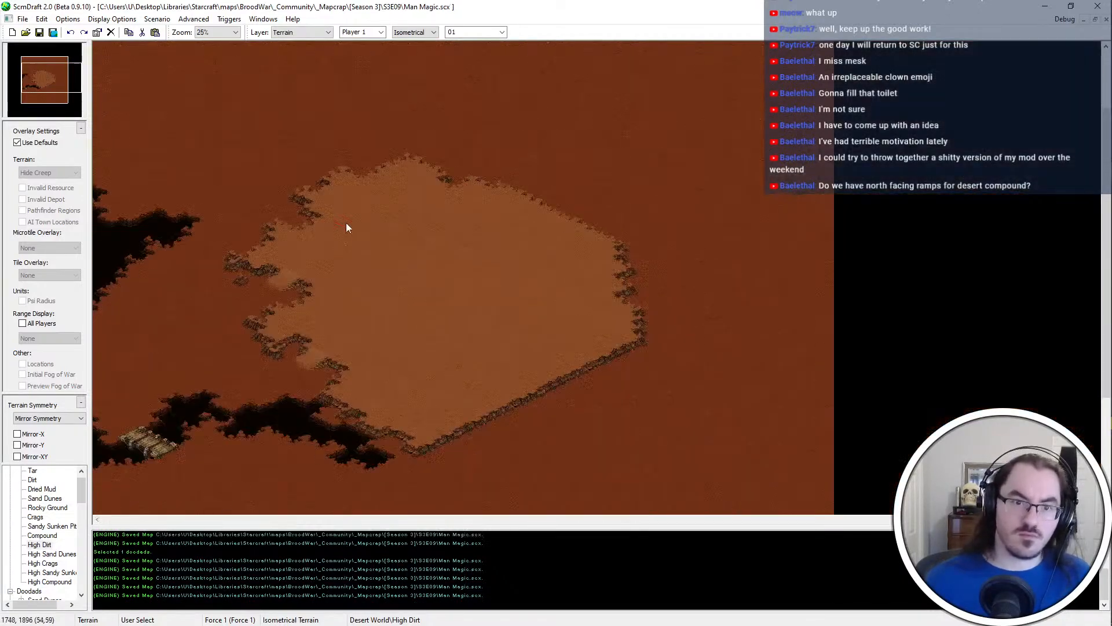
Extend the chasm's southeastern tip southward with Tar, and trim its eastern edge with Dirt
scroll(302, 350, "down", 3)
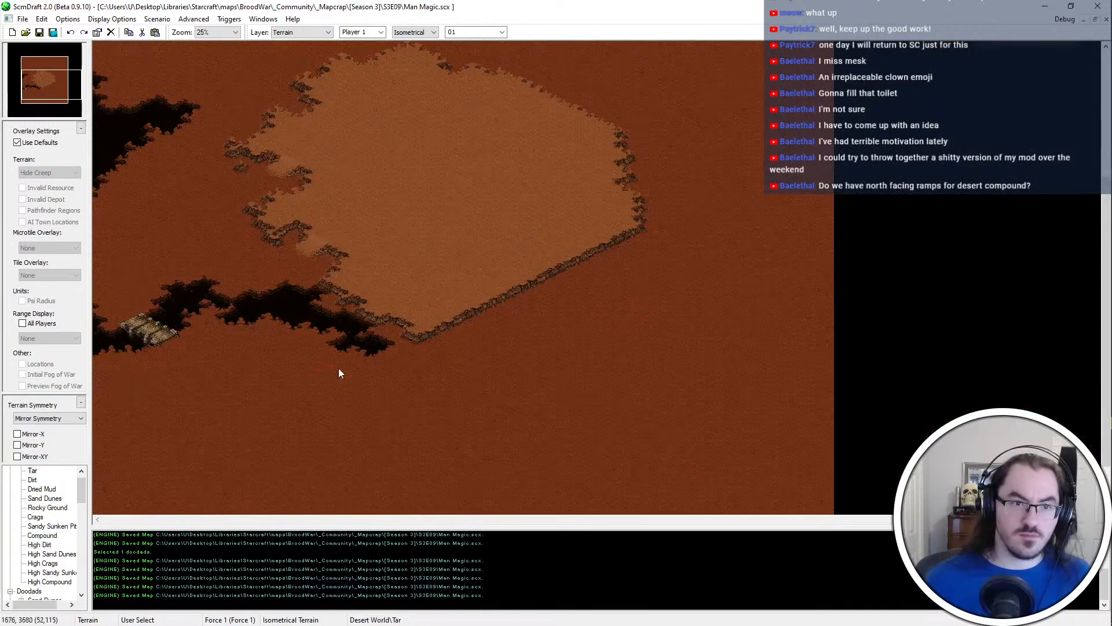
scroll(338, 367, "up", 2, "ctrl")
left_click(568, 302)
scroll(596, 351, "up", 1, "ctrl")
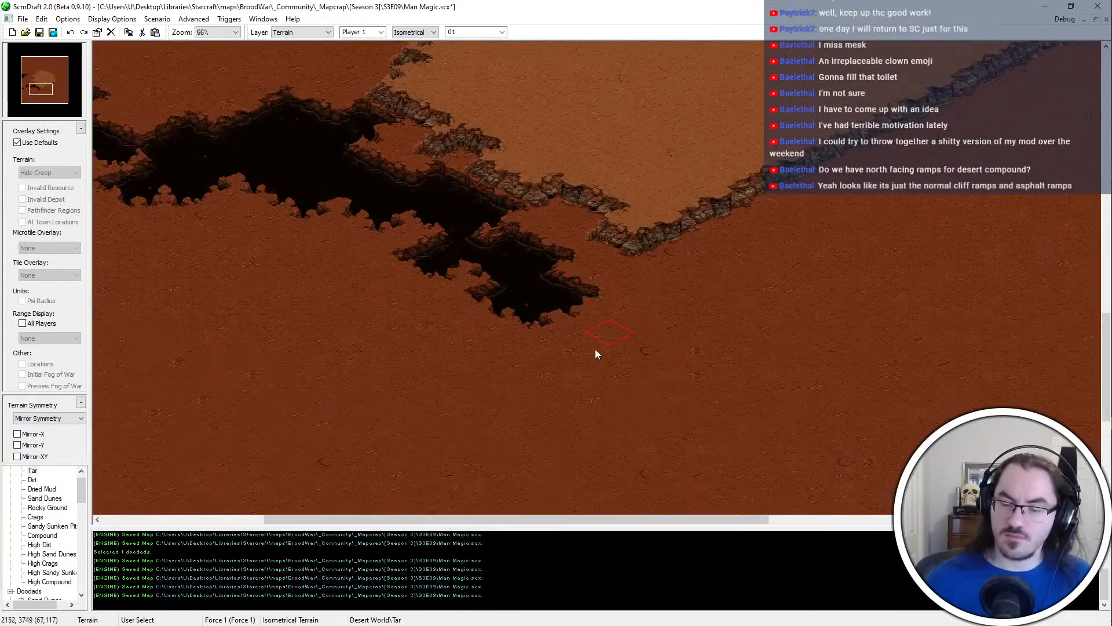
left_click(571, 288)
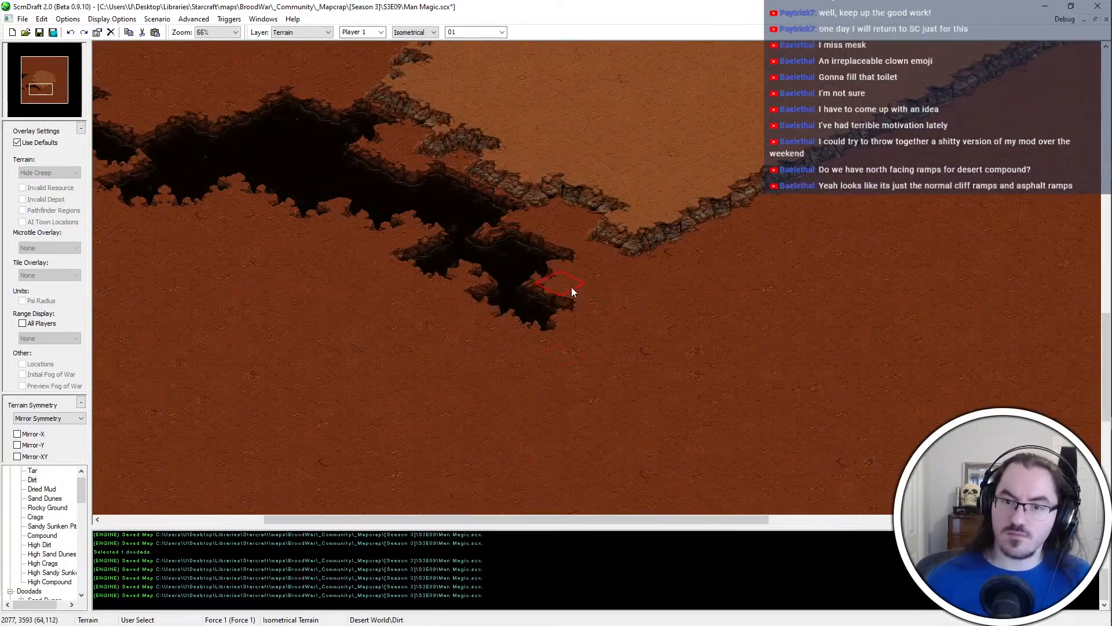
left_click(541, 246)
Clean up the plateau's southern corner with Dirt, and place a southwest-facing ramp there
left_click(602, 233)
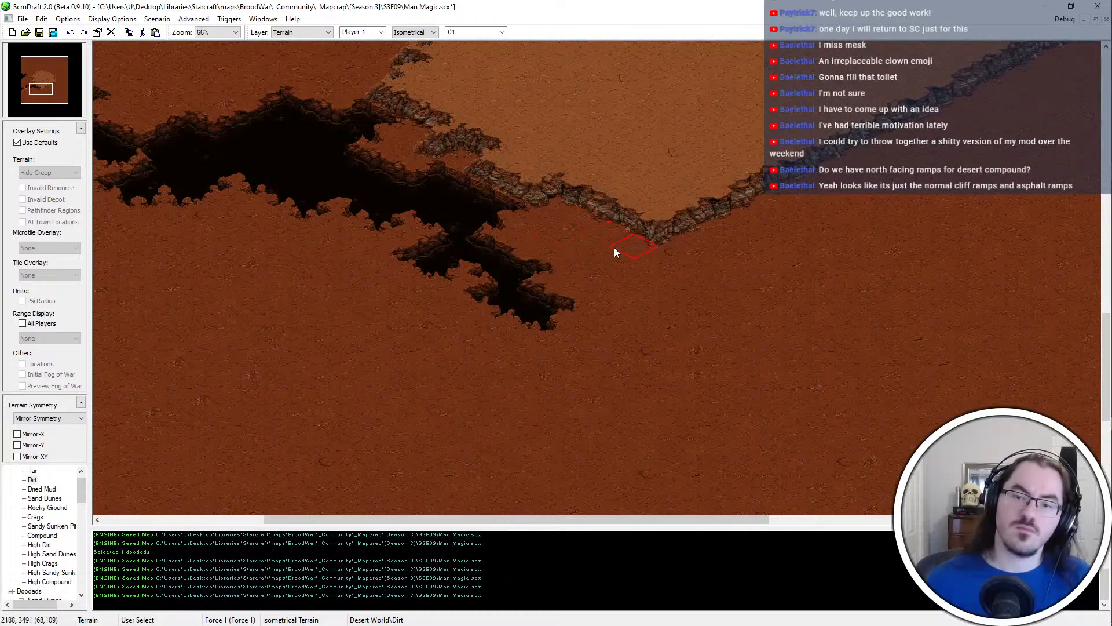
scroll(642, 232, "up", 1, "ctrl")
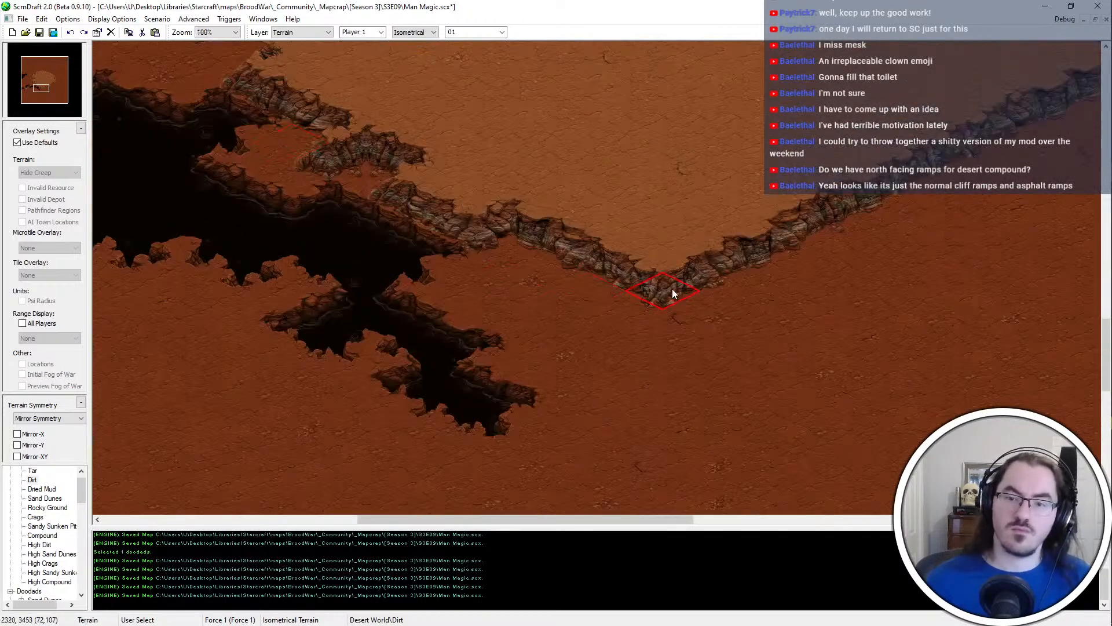
left_click_drag(707, 277, 733, 262)
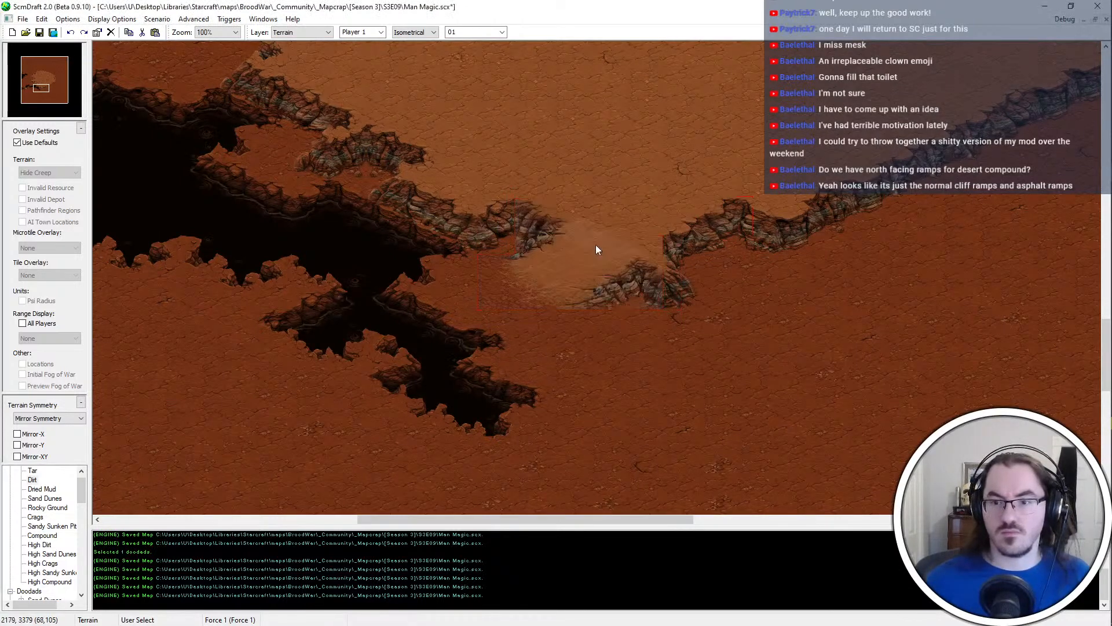
left_click(645, 245)
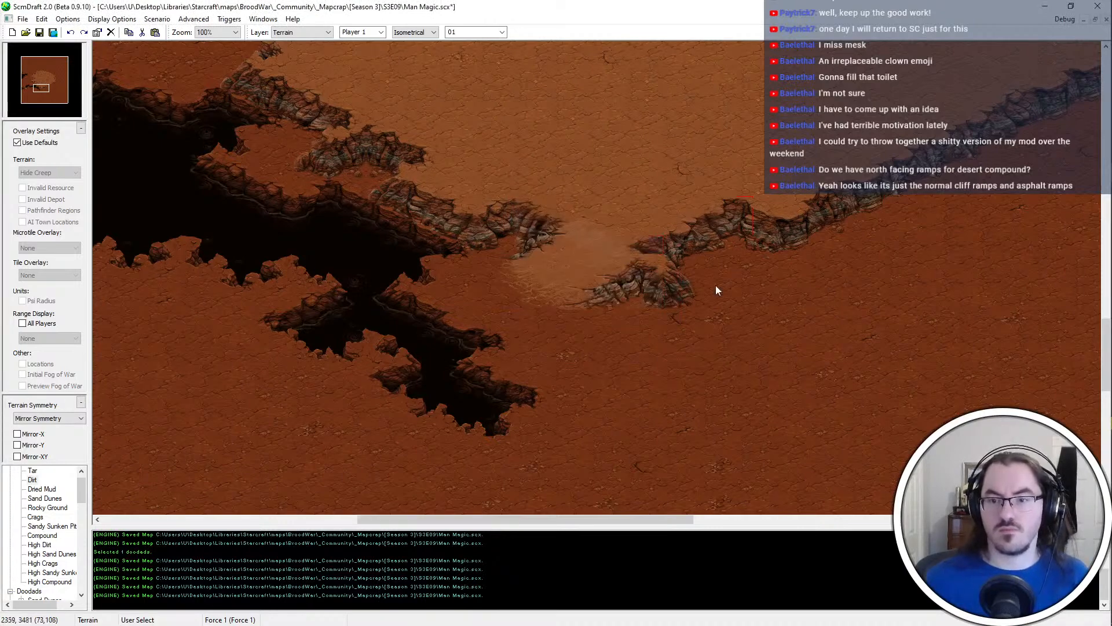
middle_click_drag(702, 180, 589, 285)
scroll(589, 284, "up", 1)
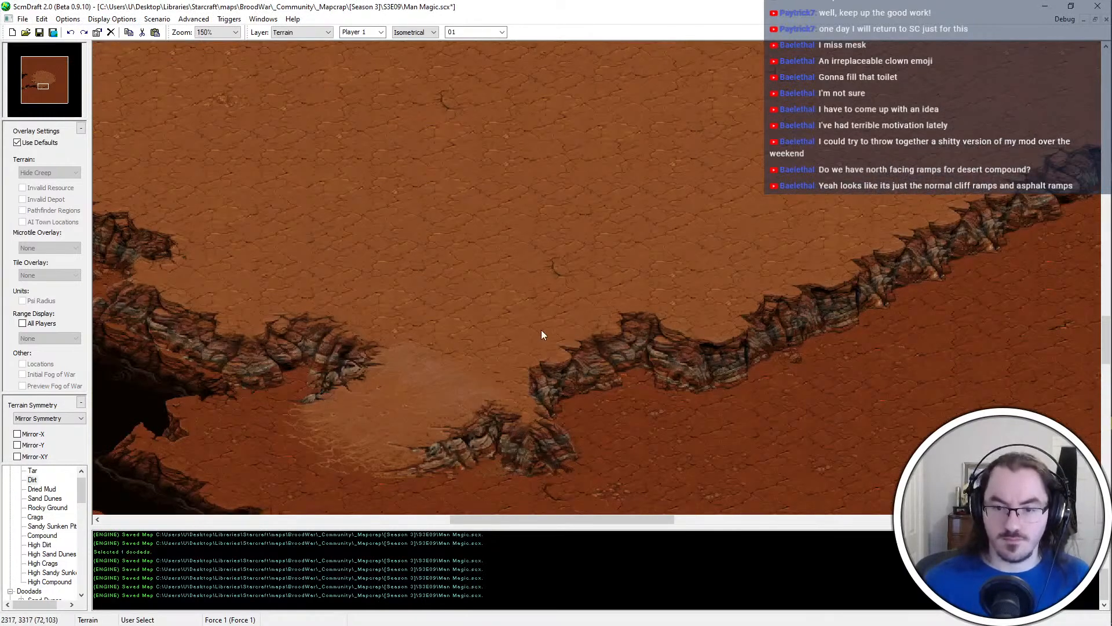
Try to extend the cliff east of the southern-corner ramp with High Dirt and a pasted cliff tile
left_click(623, 399)
middle_click_drag(734, 479, 682, 427)
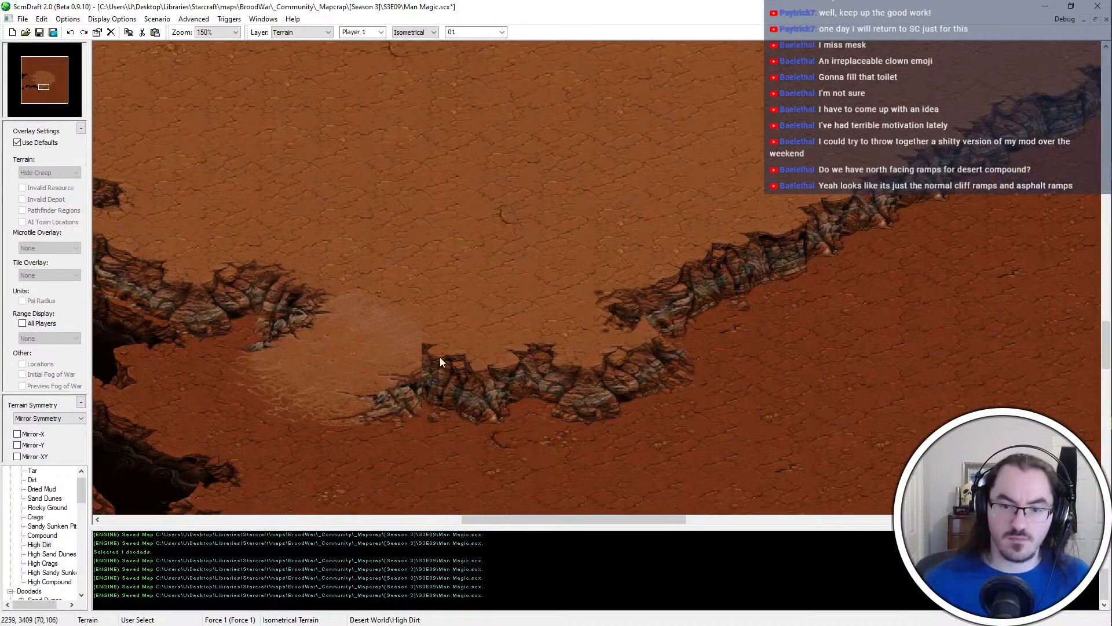
key("ctrl+v")
key("ctrl+z")
key("ctrl+z")
Reshape the cliff east of the southern-corner ramp into a short overlapping ledge with a blended joint, and save the map
key("ctrl+z")
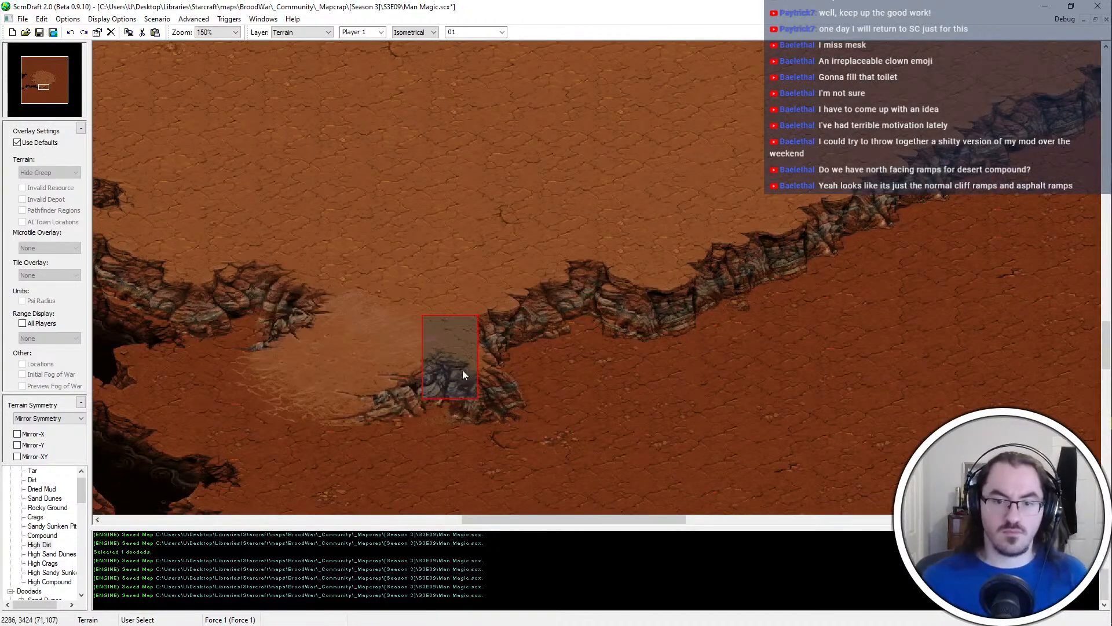
key("ctrl+z")
key("ctrl+z")
key("ctrl+z")
key("ctrl+z")
key("ctrl+z")
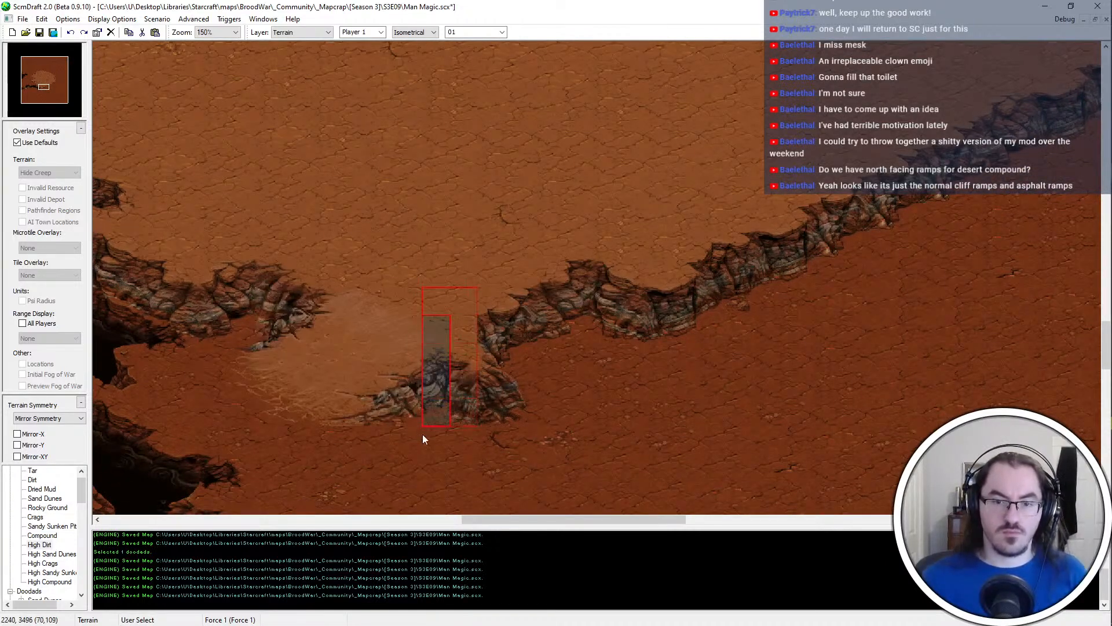
key("ctrl+z")
key("Escape")
middle_click_drag(677, 469, 626, 427)
key("ctrl+z")
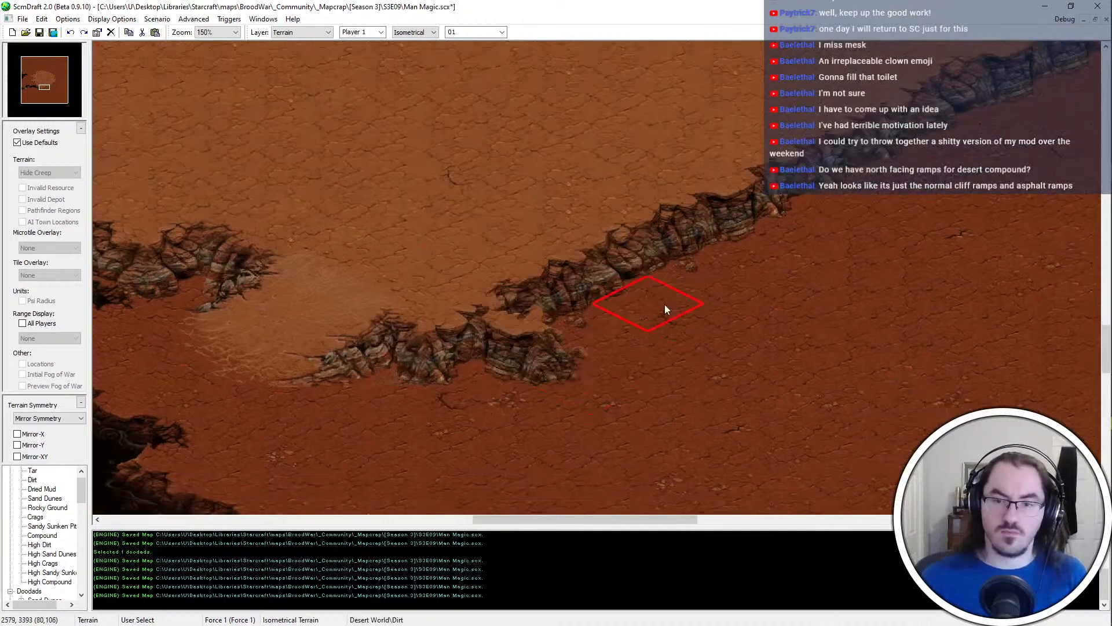
scroll(521, 257, "down", 2)
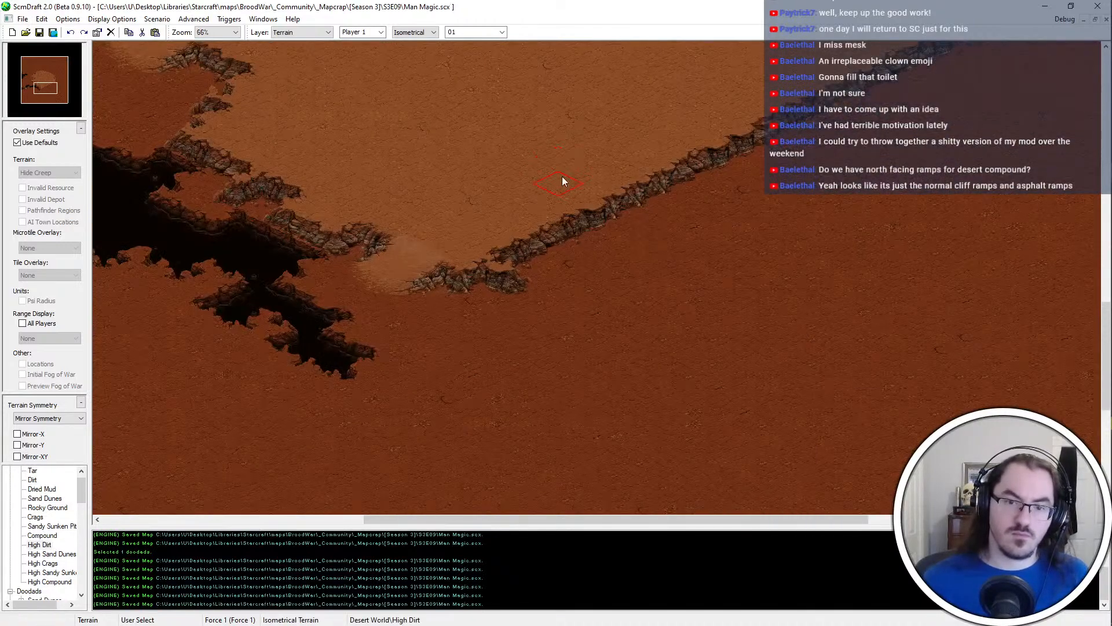
Lengthen the chasm's southeastern tail southward with Tar, break up its outline with Dirt, and save the map
scroll(342, 323, "up", 1)
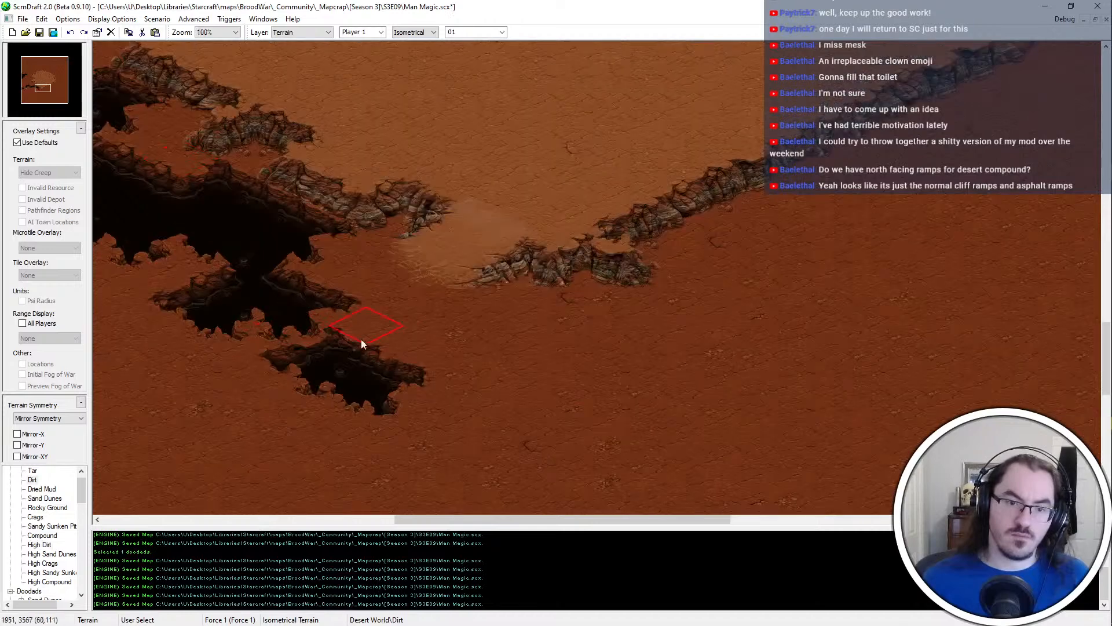
right_click(201, 216)
left_click_drag(377, 432, 336, 446)
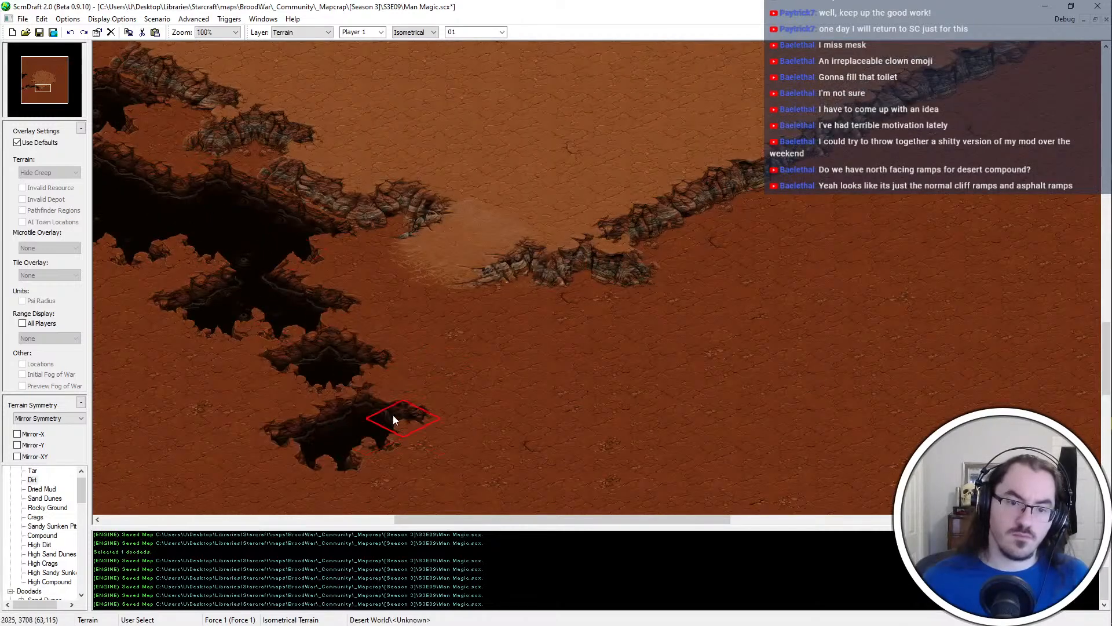
key("Left")
key("Down")
left_click(364, 384)
key("Down")
key("Left")
right_click(186, 87)
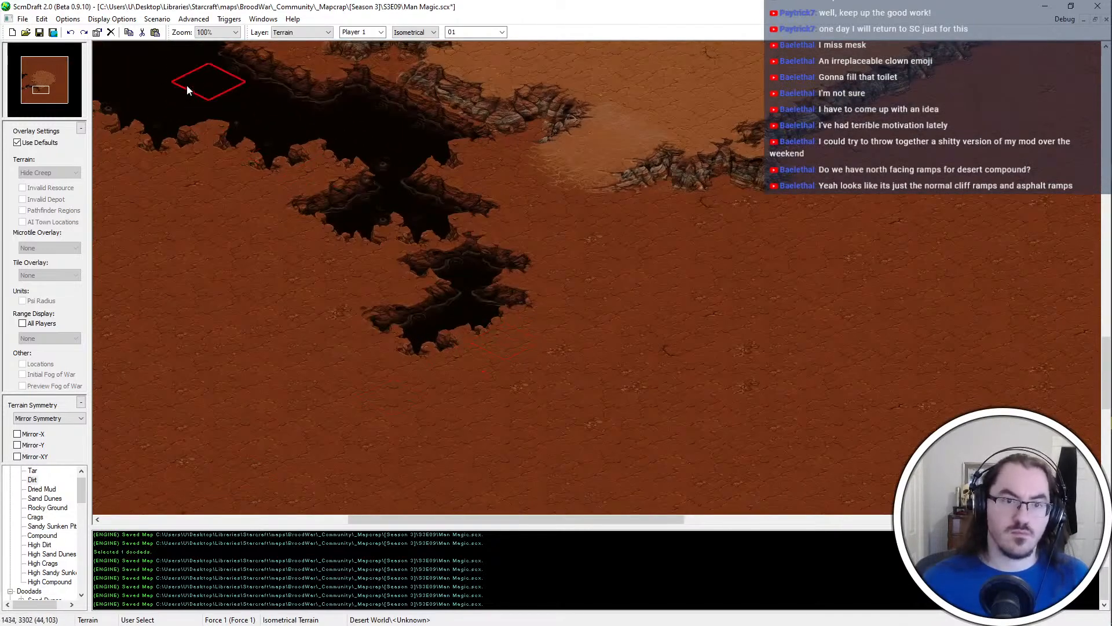
key("Left")
key("Down")
scroll(607, 346, "down", 1)
key("Down")
key("ctrl+s")
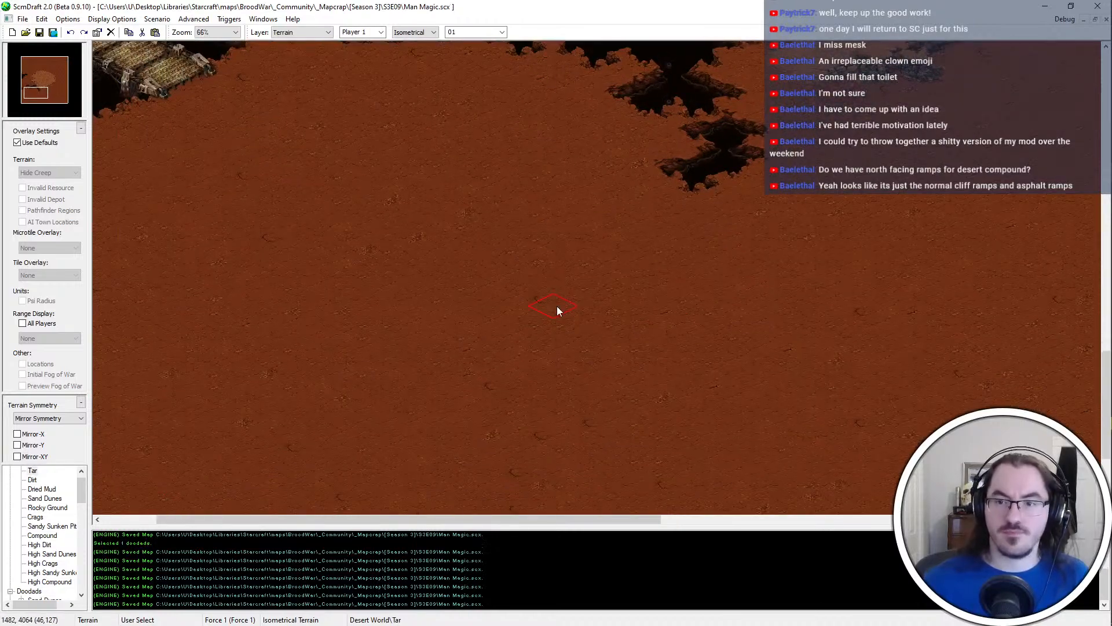
Bridge the gap between the chasm and its southern tail with Tar, and trim the eastern edge with Dirt
key("Up")
key("Right")
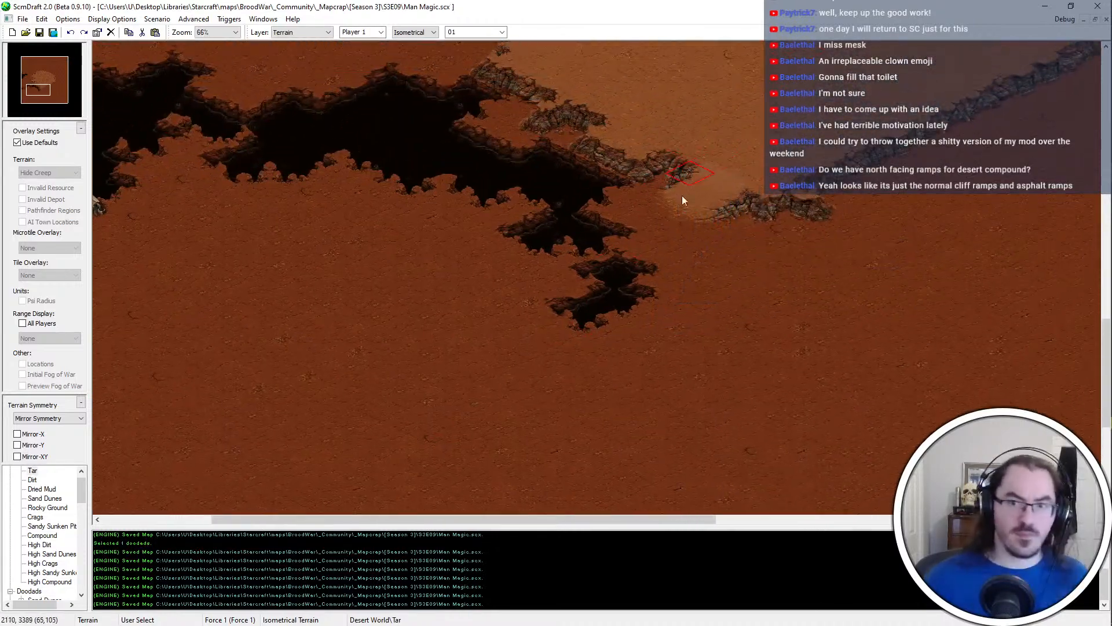
key("Left")
key("Down")
scroll(538, 251, "down", 1)
key("Right")
key("Down")
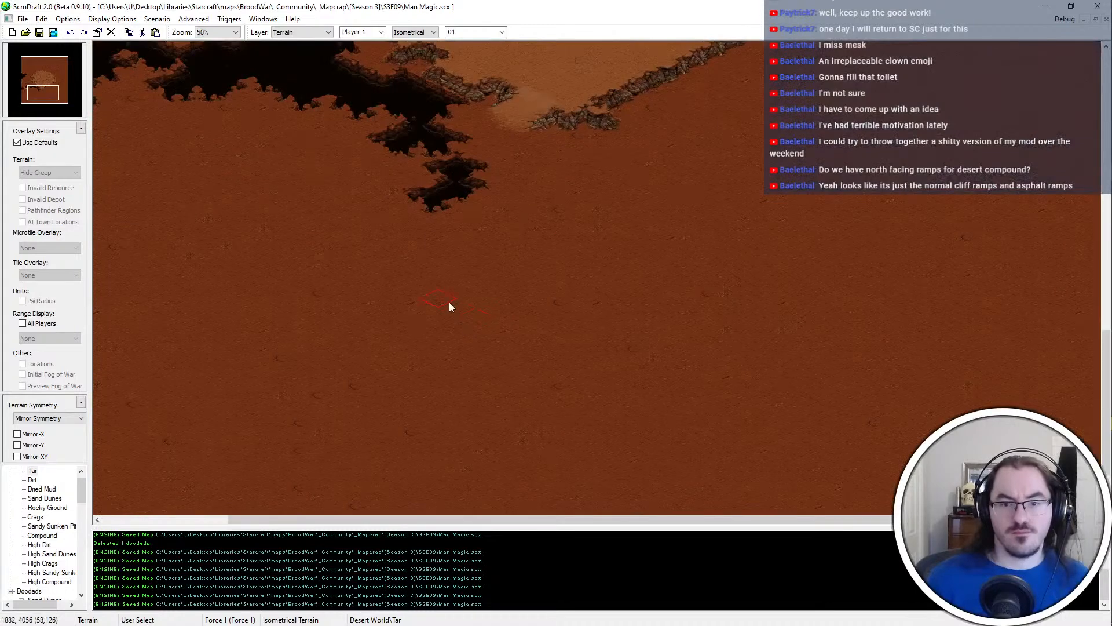
mouse_move(415, 161)
left_mouse_down()
mouse_move(418, 145)
mouse_move(433, 152)
left_mouse_up()
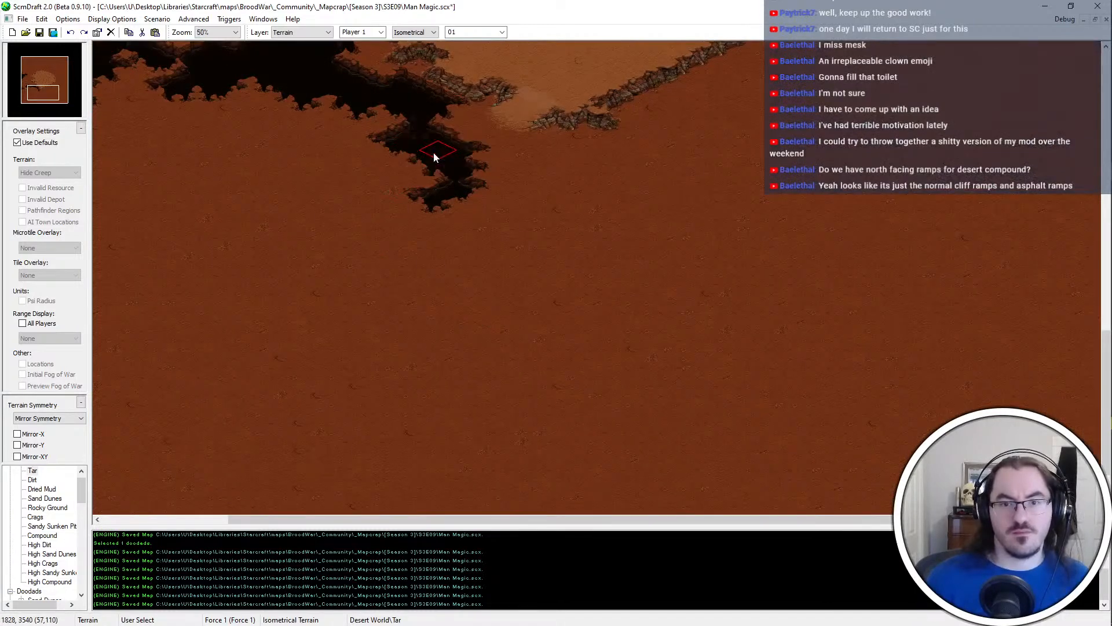
right_click(512, 155)
left_click(468, 150)
left_click(478, 167)
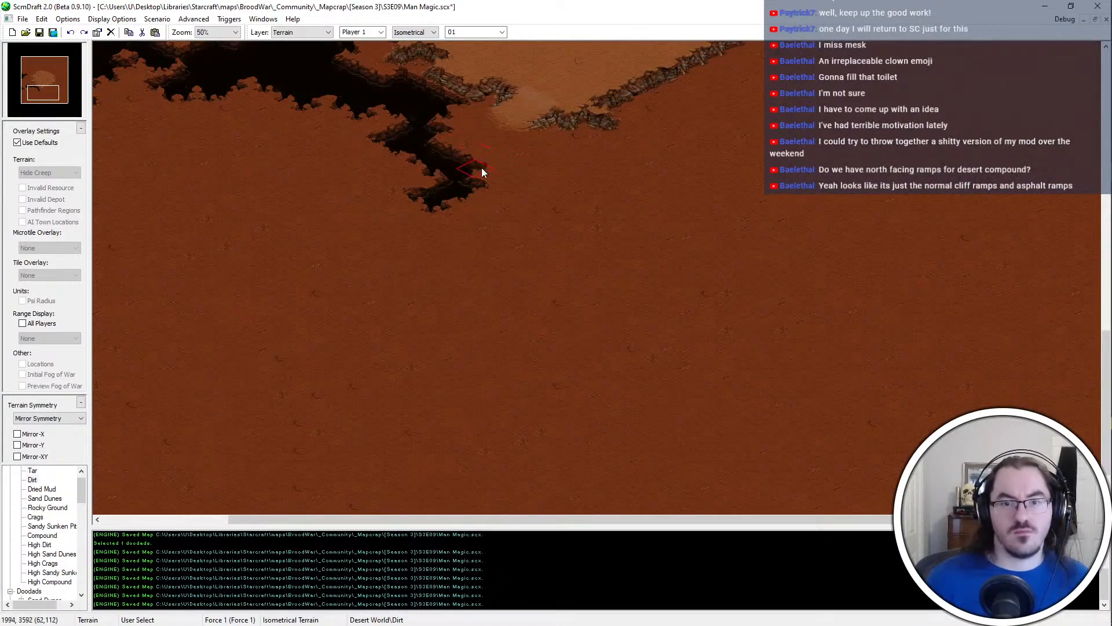
left_click(482, 168)
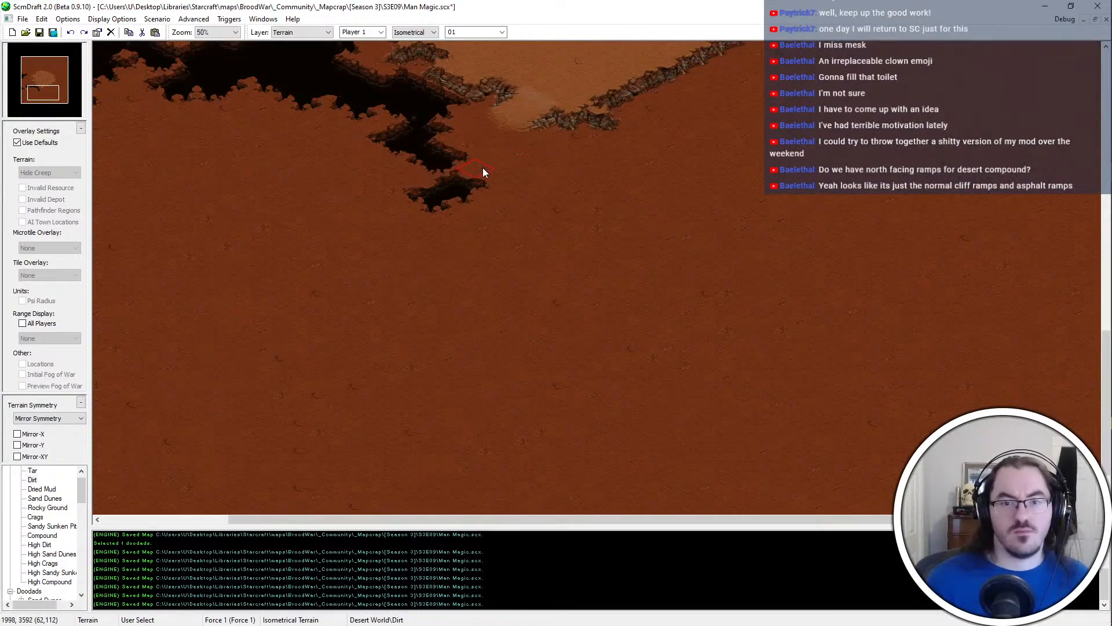
Fill in the western side of the chasm's southern tail with Tar
right_click(277, 71)
scroll(272, 66, "up", 1)
left_click(414, 178)
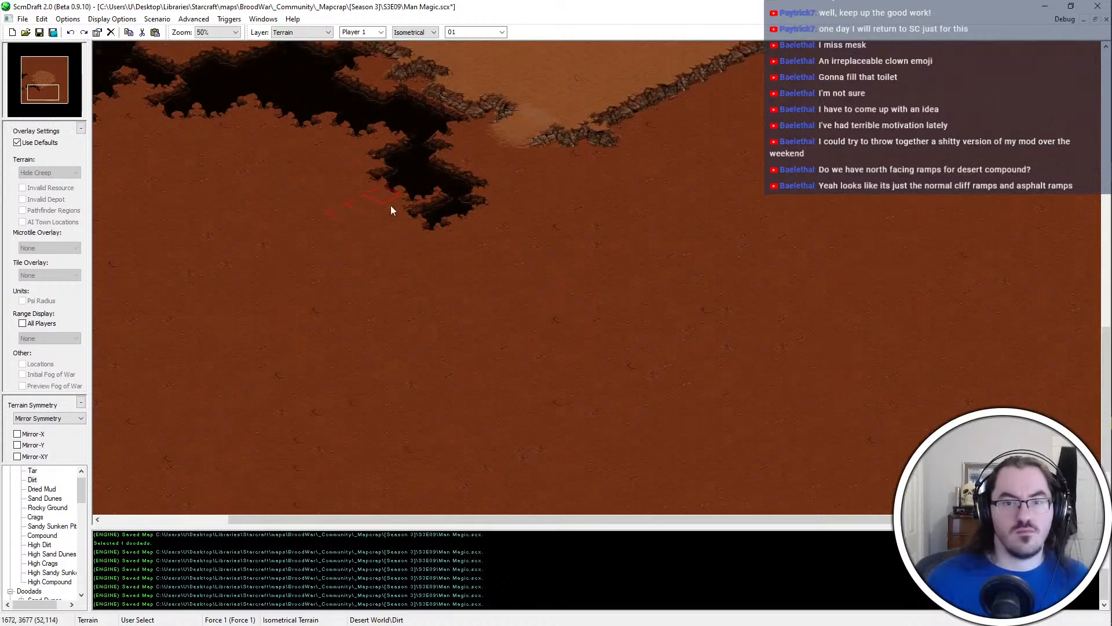
Extend the lower end of the chasm's southern tail southwest and southeast with Tar, trim its bottom edge with Dirt, and save the map
left_click(428, 242)
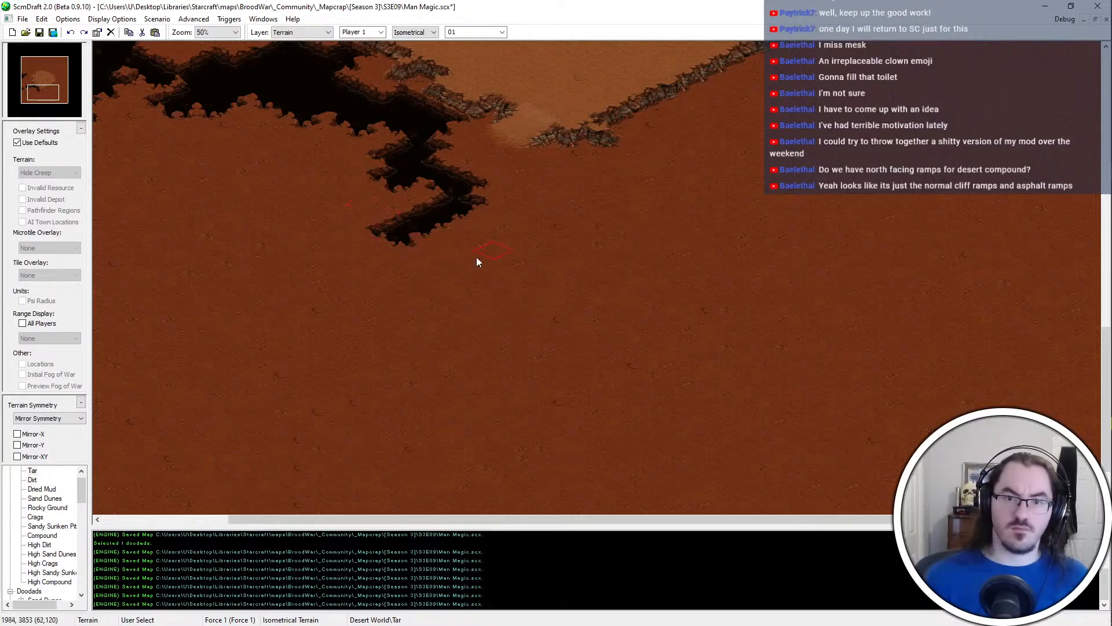
mouse_move(476, 256)
left_mouse_down()
mouse_move(472, 233)
mouse_move(455, 255)
left_mouse_up()
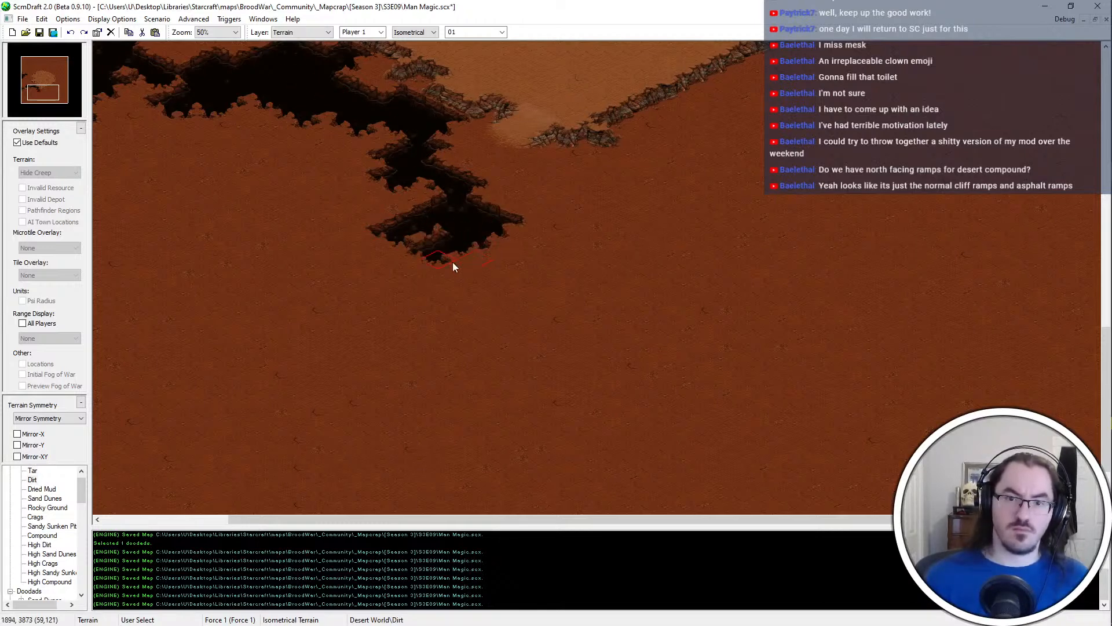
left_click(454, 261)
right_click(324, 92)
key("ctrl+s")
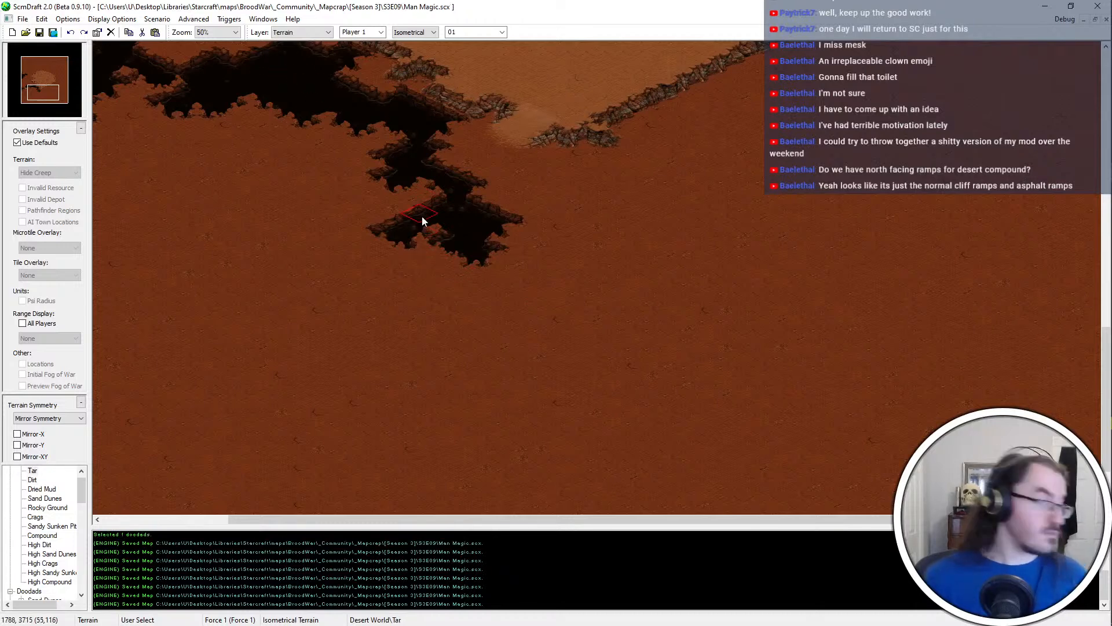
Examine the layout of the plateau ramps, the chasm with its bridge, and the open ground south of the chasm
key("Left")
key("Left")
key("Left")
key("Left")
key("Left")
key("Left")
key("Left")
key("Left")
key("Left")
key("Left")
key("Down")
key("Down")
key("Down")
key("Down")
key("Down")
key("Down")
key("Down")
key("Down")
key("Down")
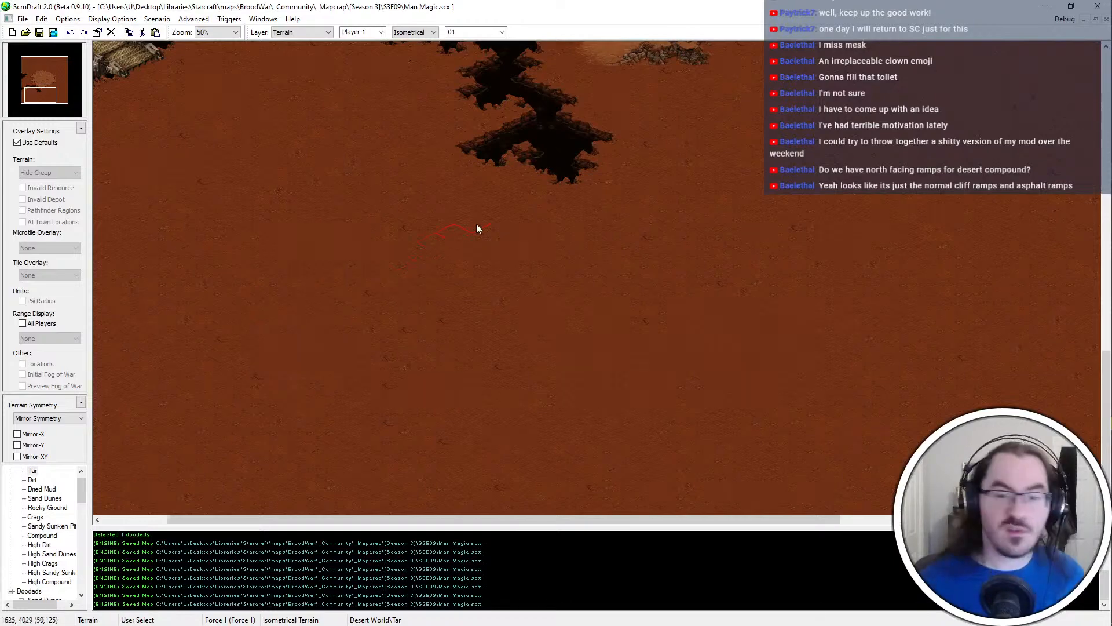
middle_click_drag(476, 224, 695, 3)
scroll(484, 301, "down", 1)
key("ctrl+s")
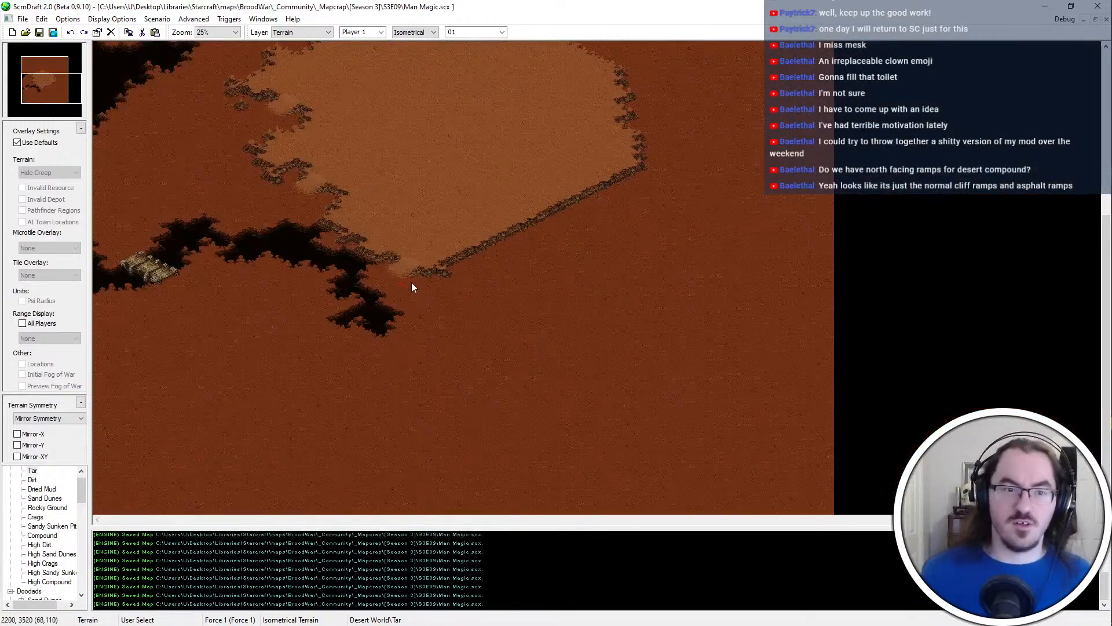
scroll(223, 102, "up", 3)
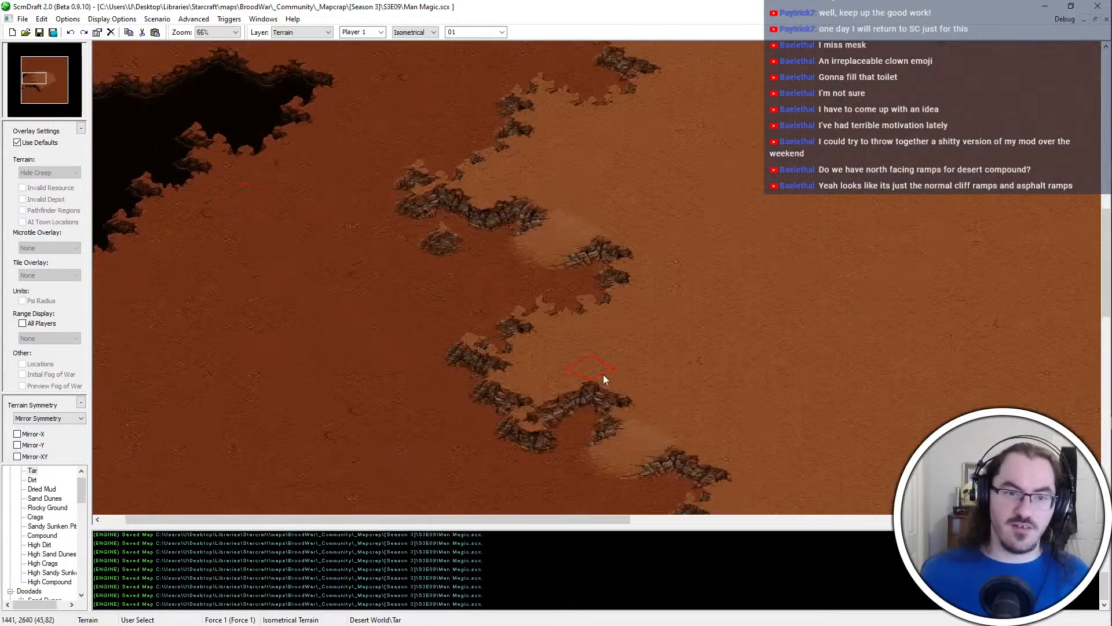
middle_click_drag(604, 380, 405, 35)
scroll(135, 107, "down", 2)
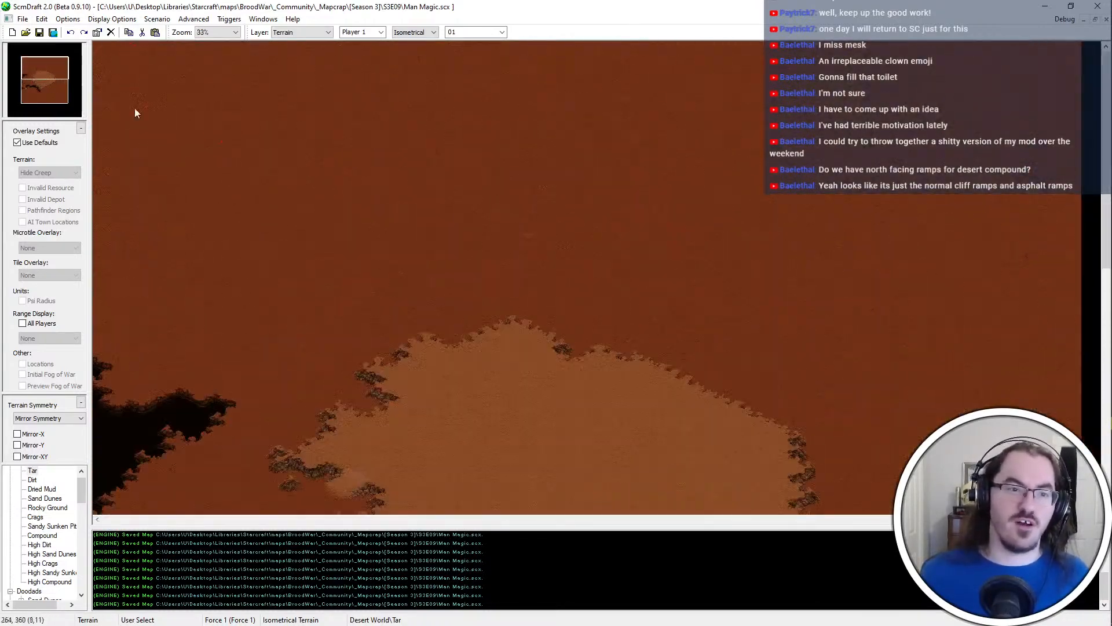
left_click_drag(65, 81, 56, 153)
scroll(280, 261, "up", 1)
middle_click_drag(530, 308, 470, 116)
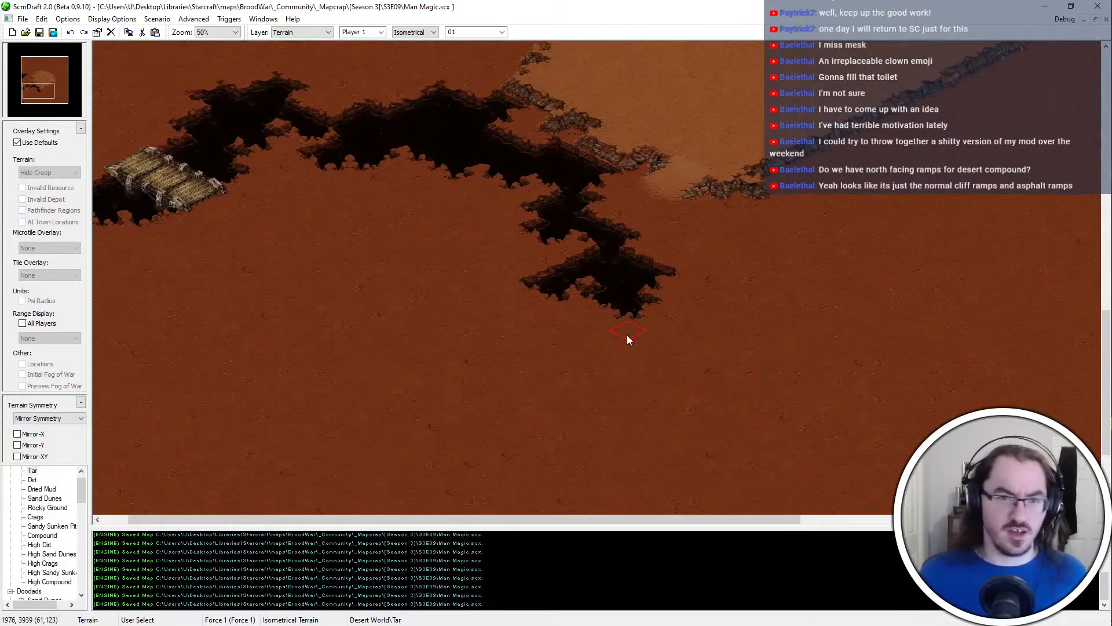
middle_click_drag(626, 335, 612, 71)
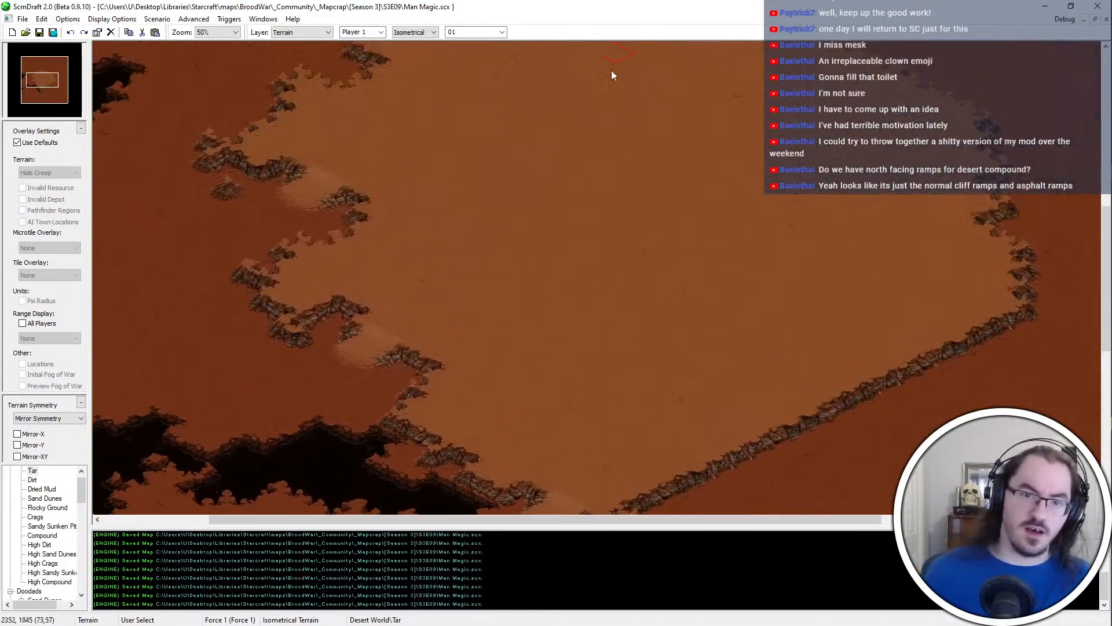
middle_click_drag(440, 239, 259, 578)
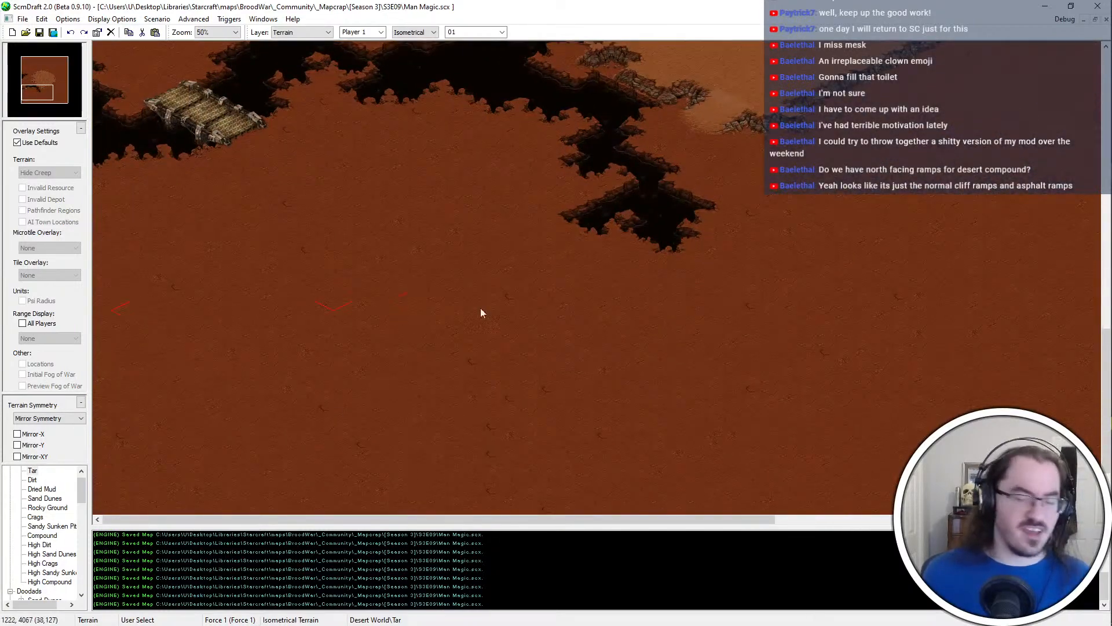
middle_click_drag(480, 313, 442, 250)
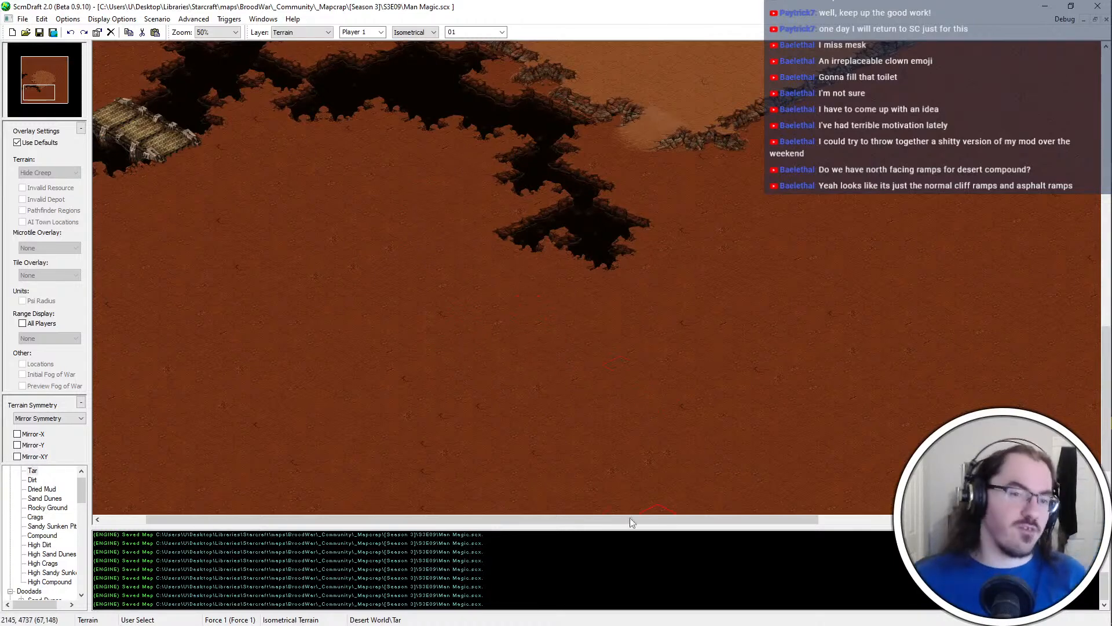
key("Up")
key("Up")
key("Right")
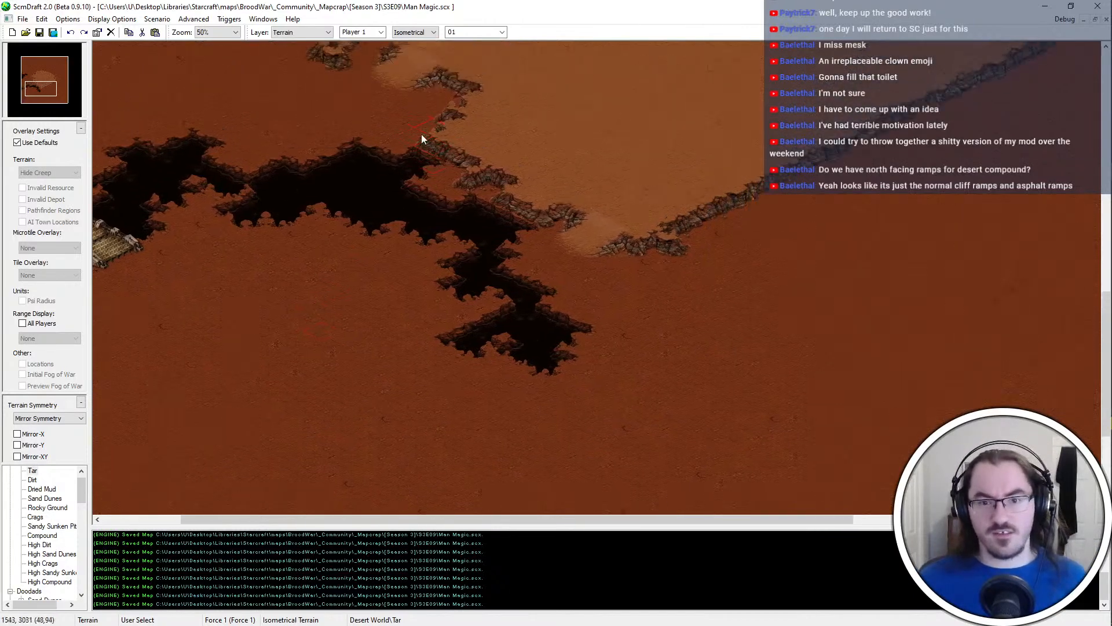
middle_click_drag(370, 183, 409, 7)
middle_click_drag(385, 242, 326, 151)
middle_click_drag(200, 320, 139, 286)
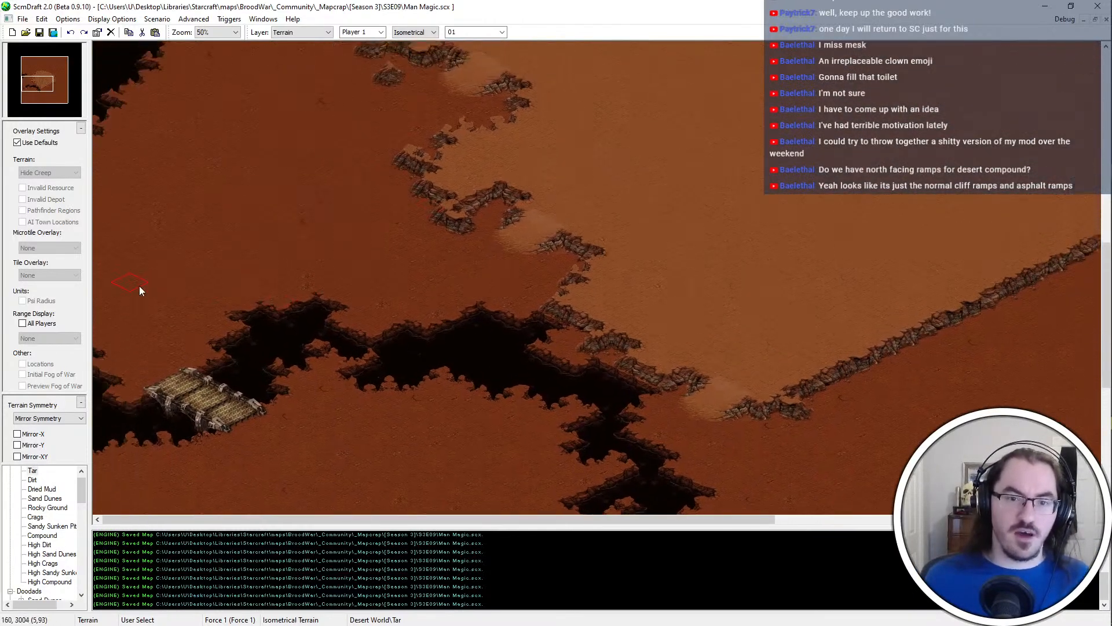
middle_click_drag(252, 255, 283, 353)
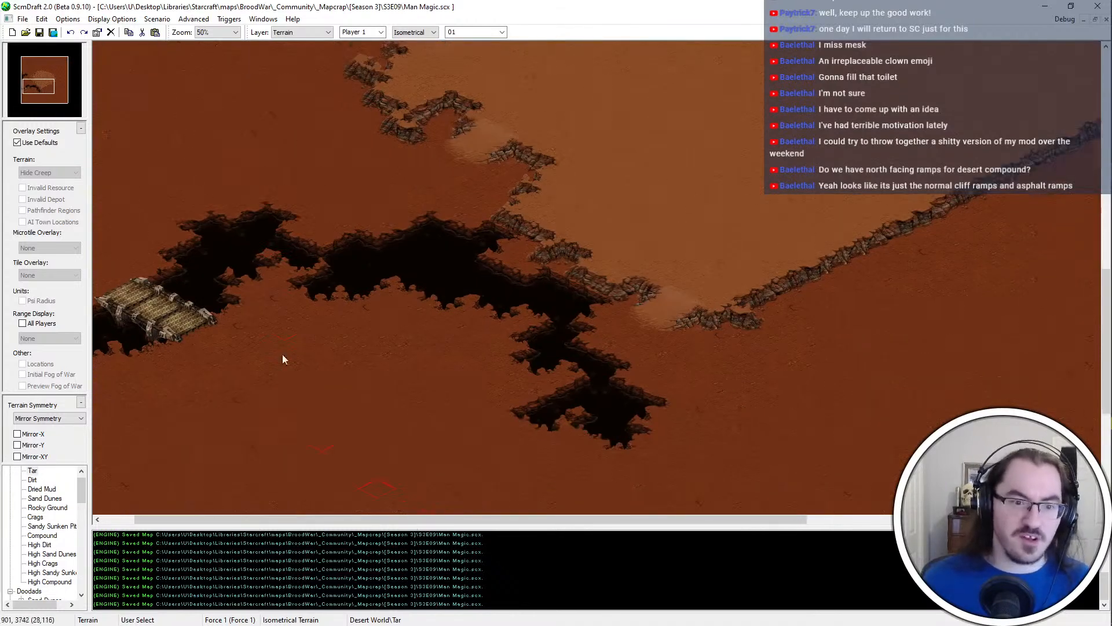
middle_click_drag(530, 339, 290, 298)
Trim the chasm's lower edge at the western map border below the bridge with Dirt, and save the map
middle_click_drag(13, 272, 46, 530)
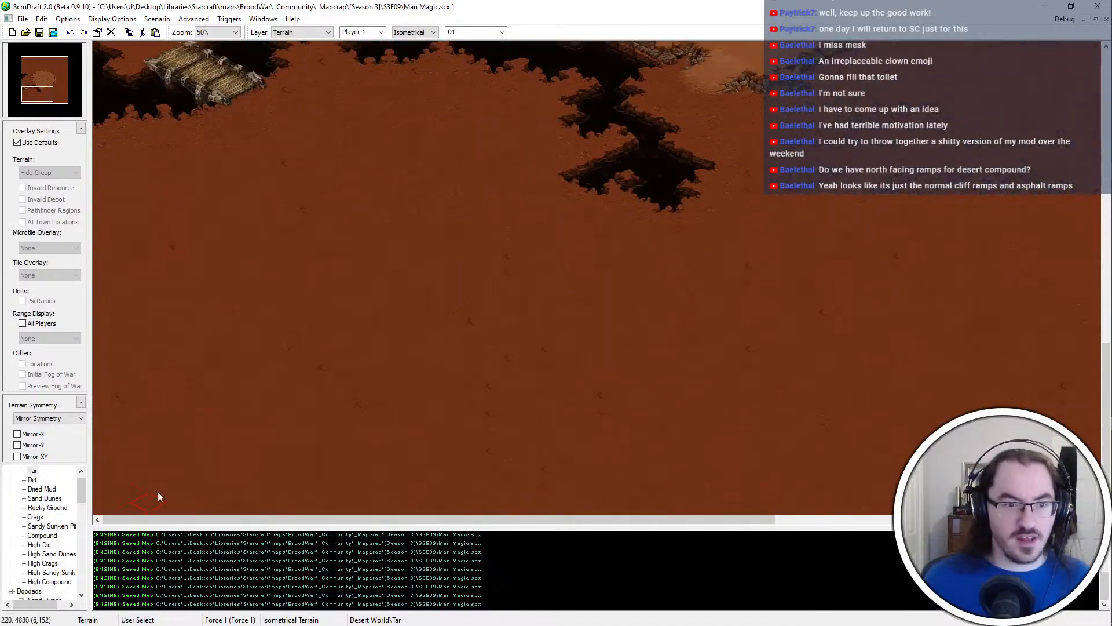
middle_click_drag(551, 206, 498, 125)
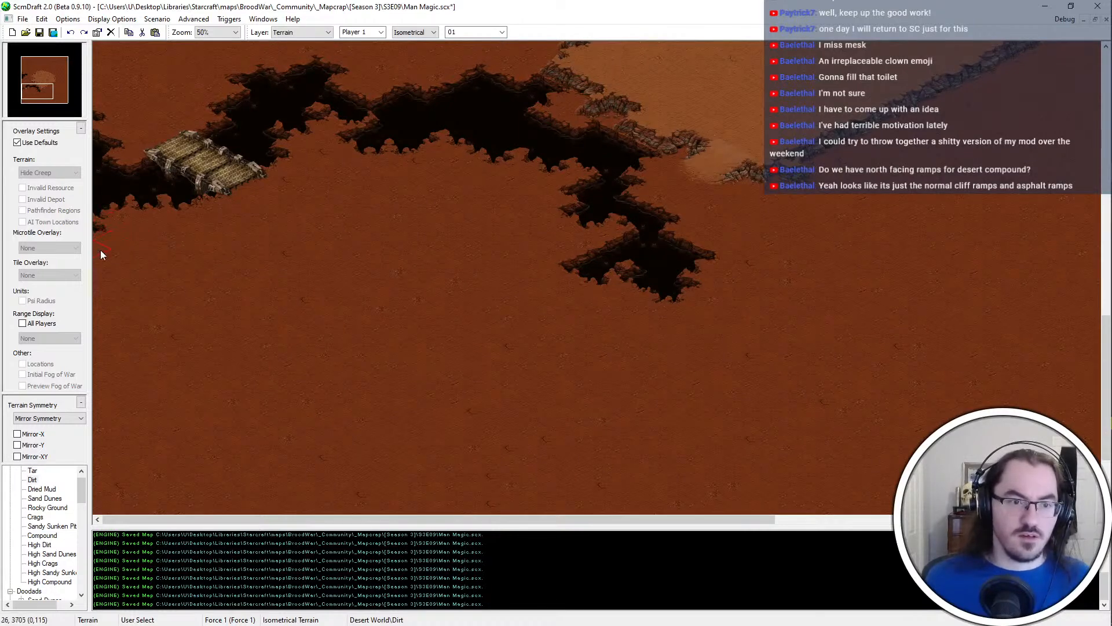
key("ctrl+s")
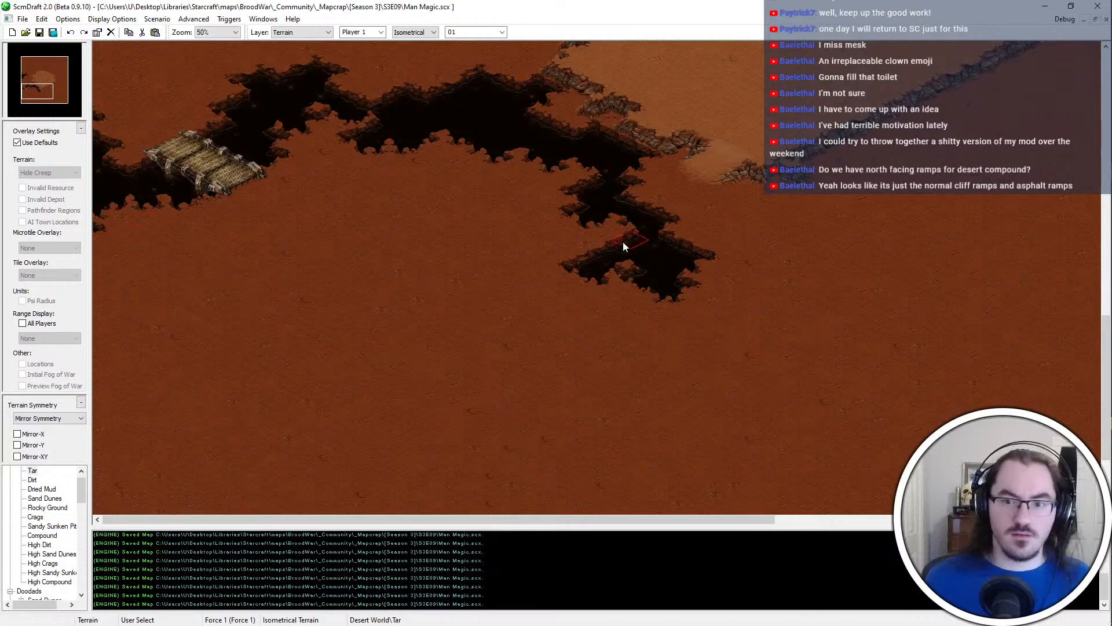
Widen the middle of the chasm's southern tail along its eastern side with Tar
scroll(623, 242, "up", 1, "ctrl")
left_click(639, 228)
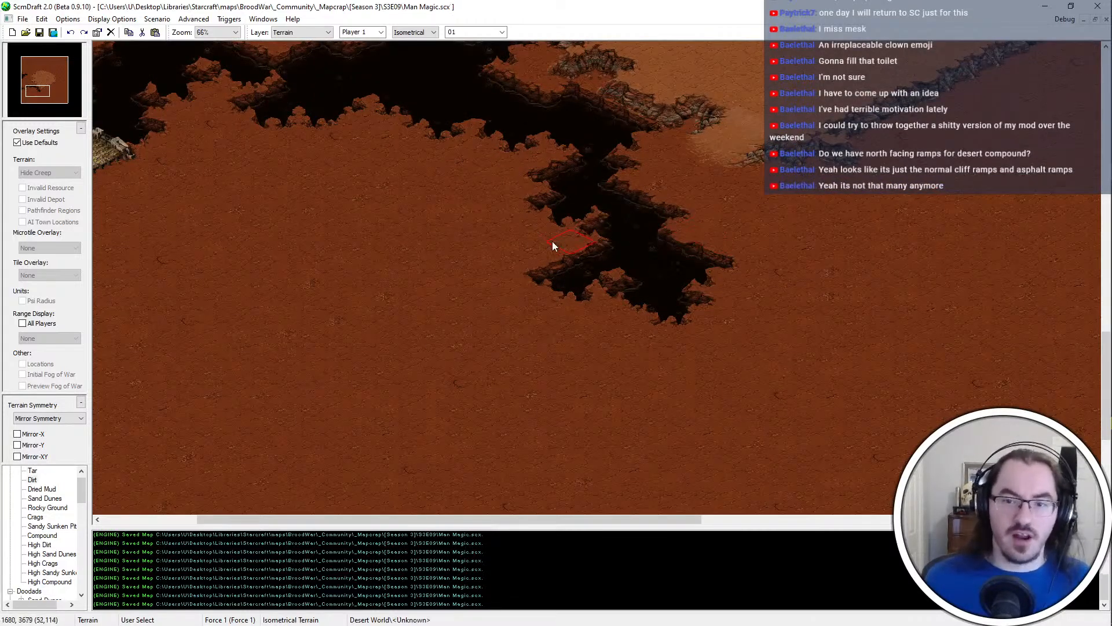
middle_click_drag(647, 291, 566, 244)
scroll(545, 287, "down", 2)
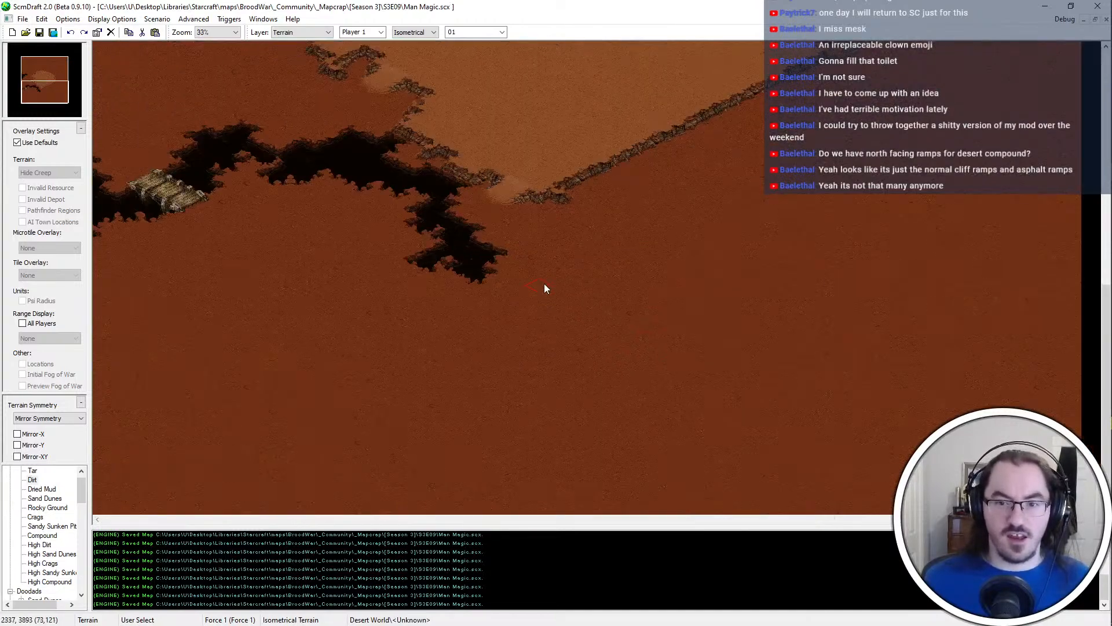
scroll(404, 113, "up", 1)
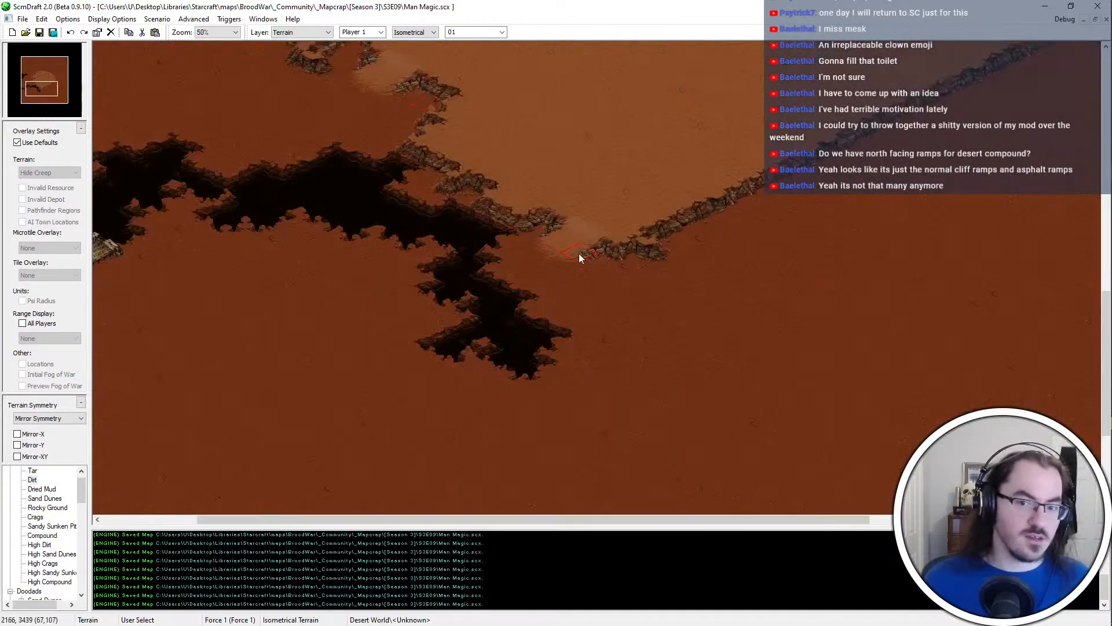
scroll(551, 267, "up", 1)
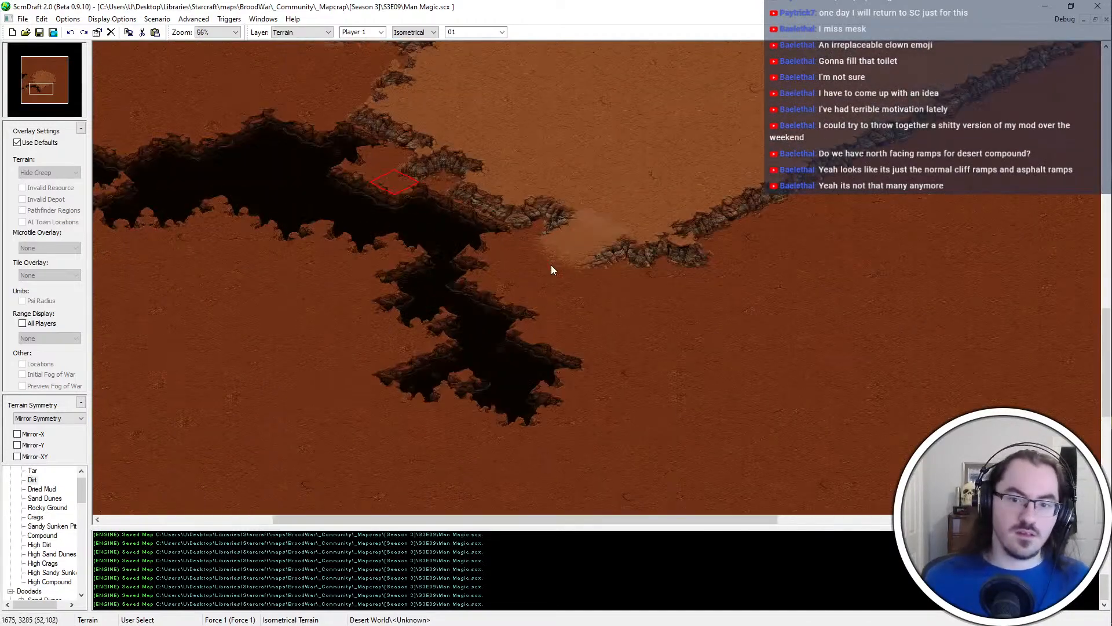
left_click(463, 307)
left_click(500, 319)
left_click(516, 329)
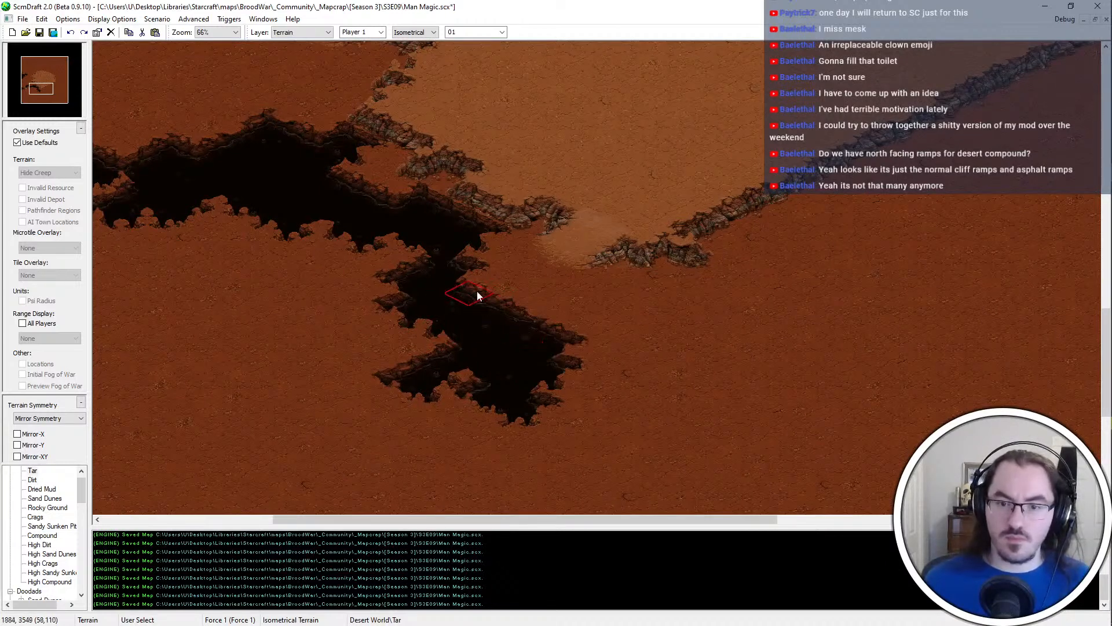
Remove the western spur from the lower part of the southern tail with Dirt
right_click(445, 345)
left_click(431, 355)
left_click(423, 368)
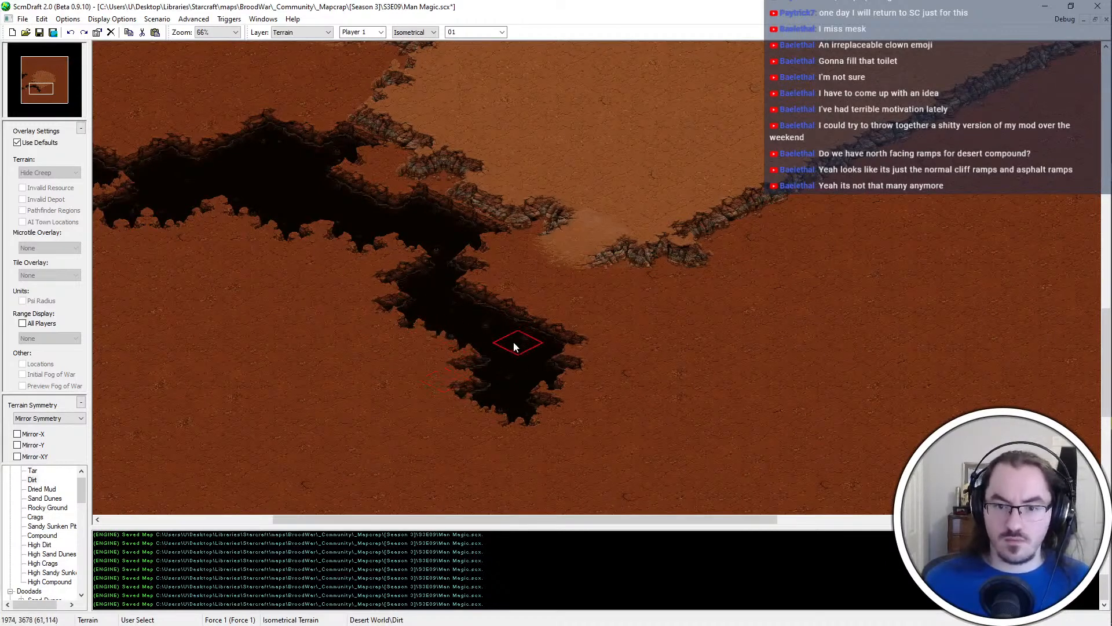
left_click(453, 368)
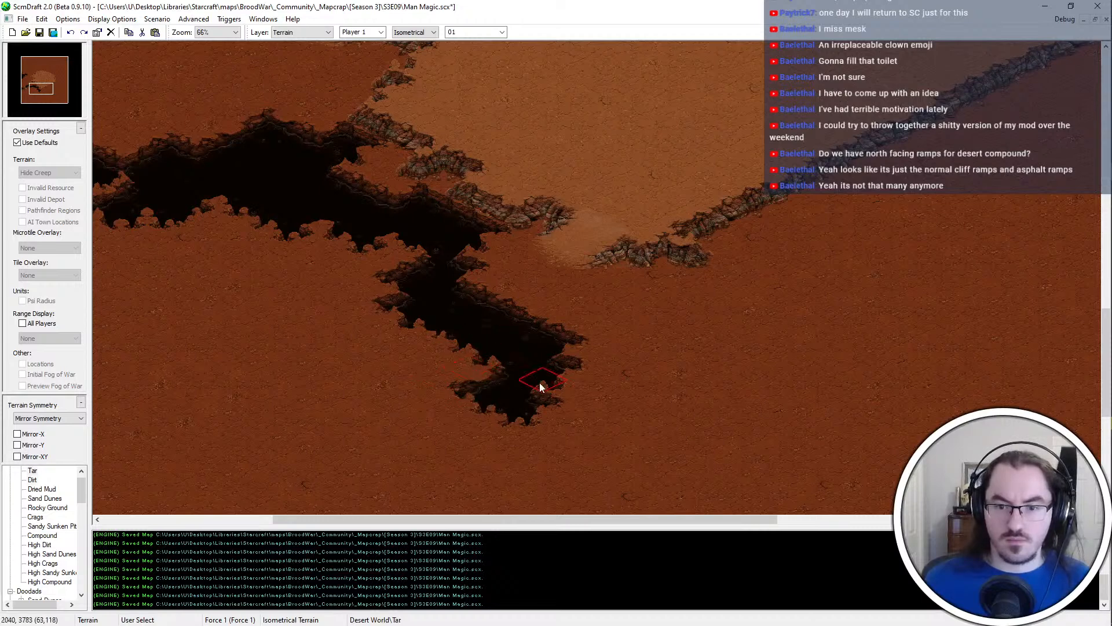
right_click(457, 389)
left_click(460, 389)
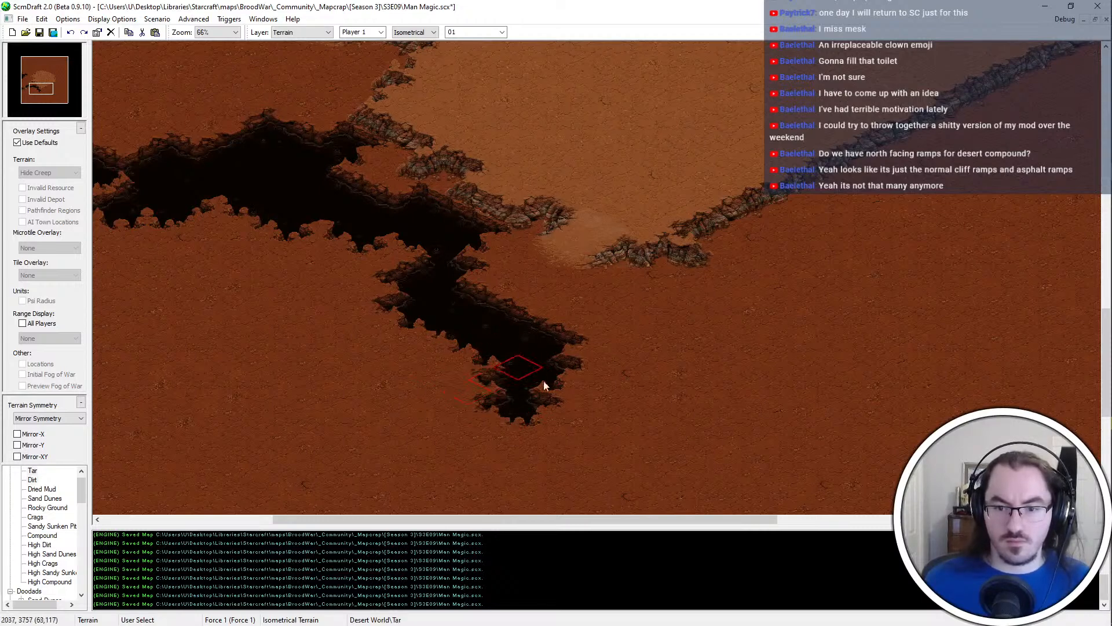
Extend the southern tail's lower end and eastern edge with Tar, trimming its eastern tip with Dirt
left_click(529, 422)
left_click(574, 397)
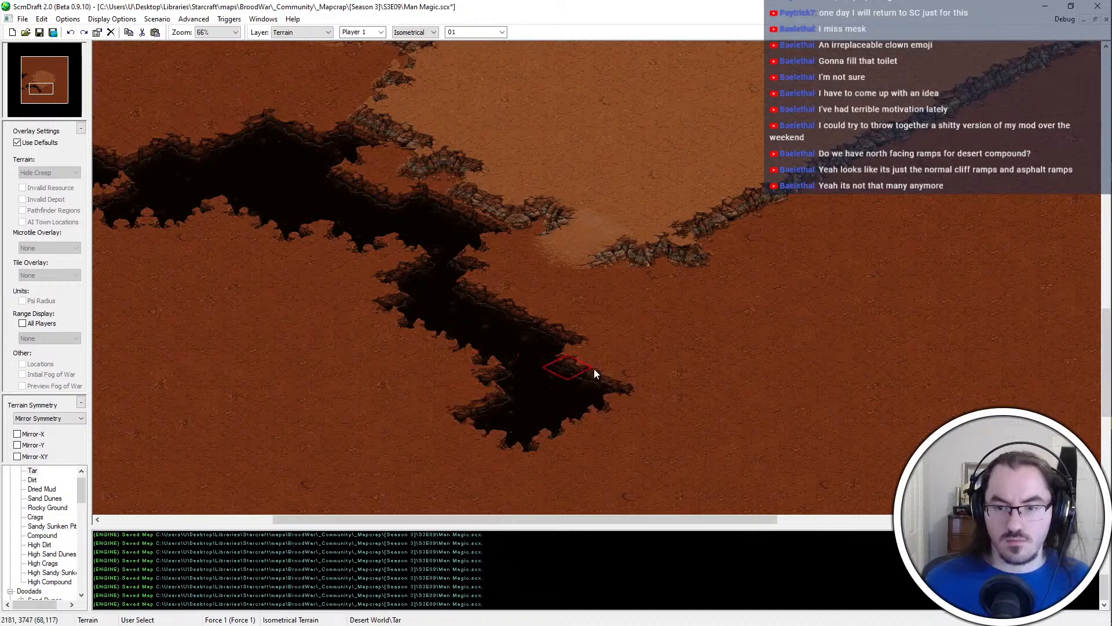
right_click(621, 378)
left_click(621, 378)
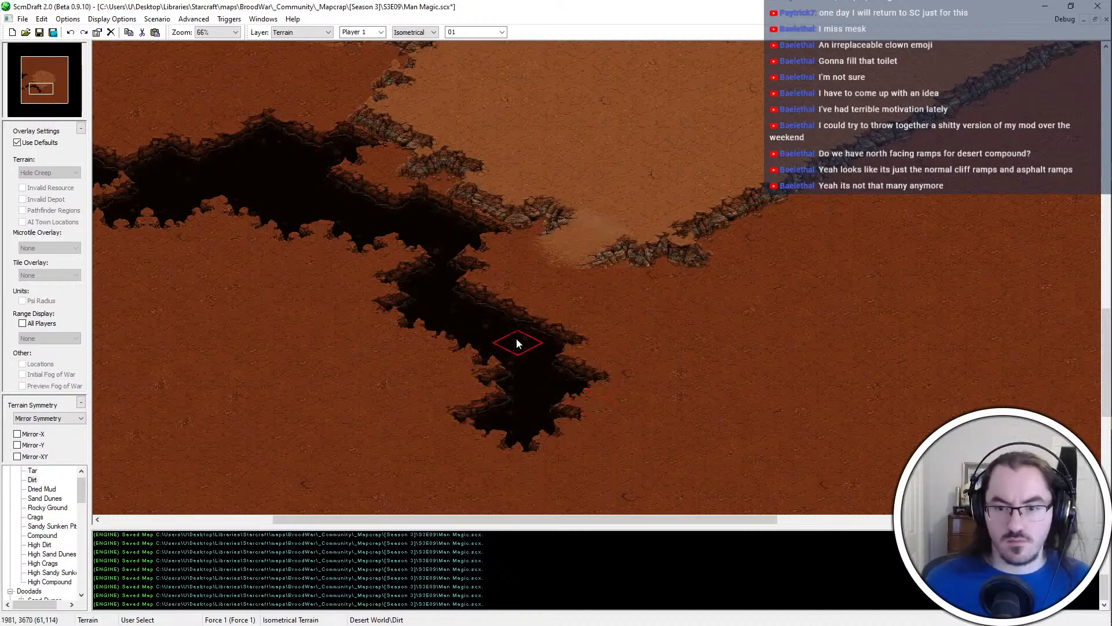
left_click(579, 341)
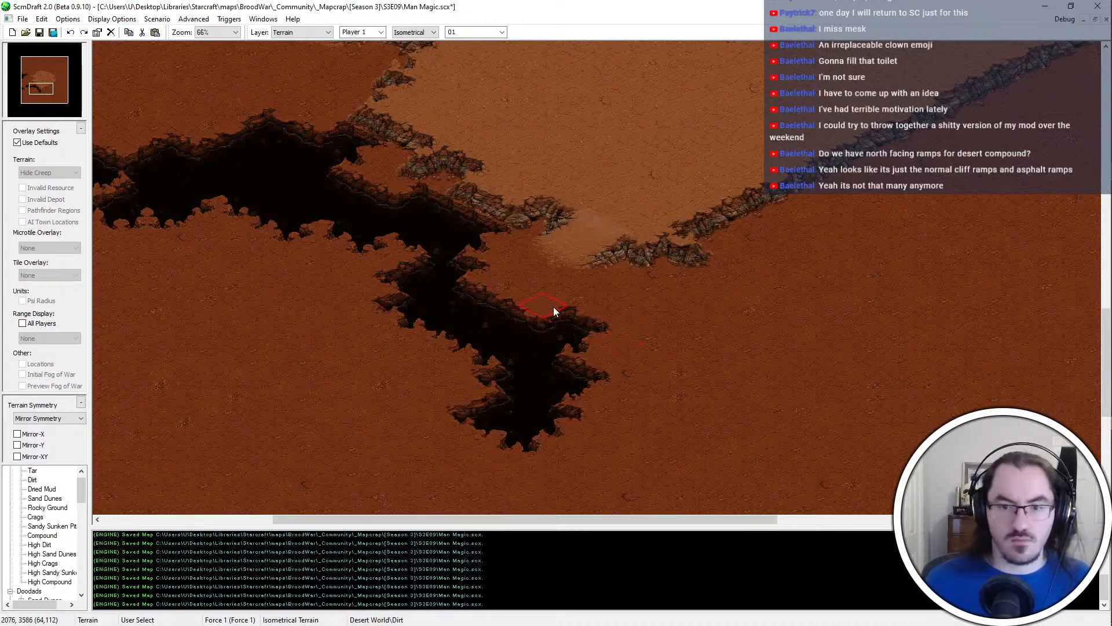
Place the Bridges #1 doodad across the middle of the chasm's southern tail
scroll(33, 470, "down", 5)
left_click(54, 498)
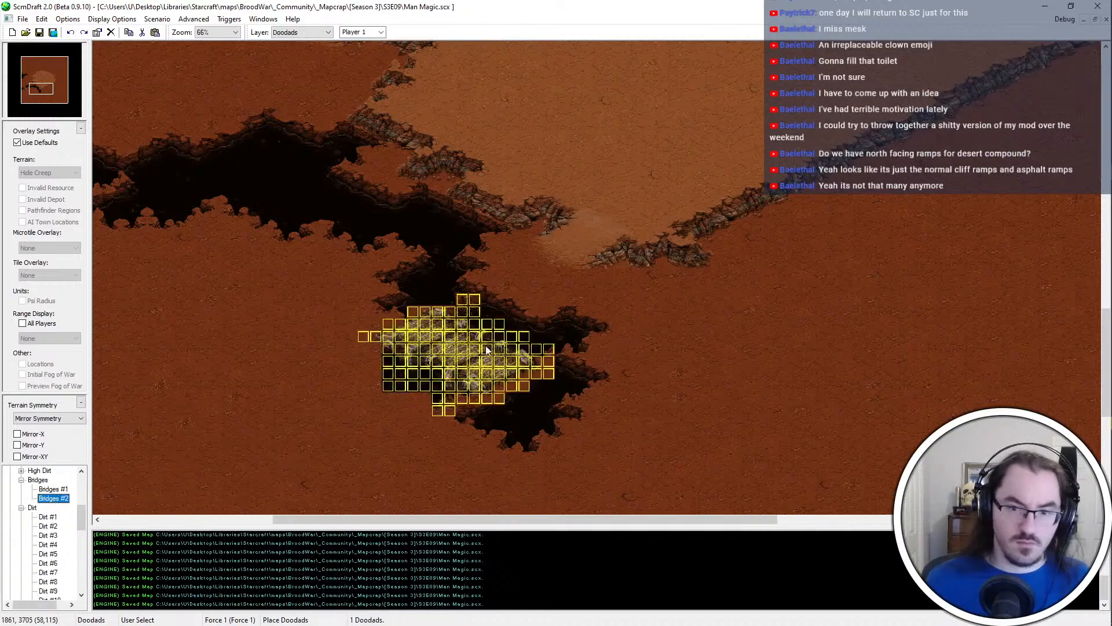
key("Up")
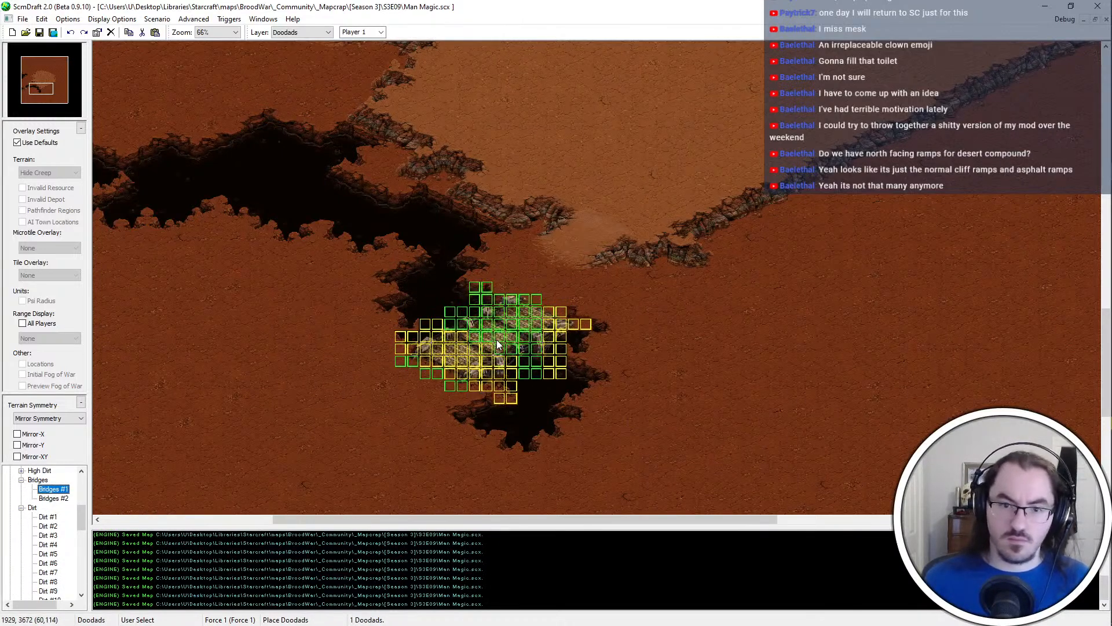
scroll(496, 339, "up", 1)
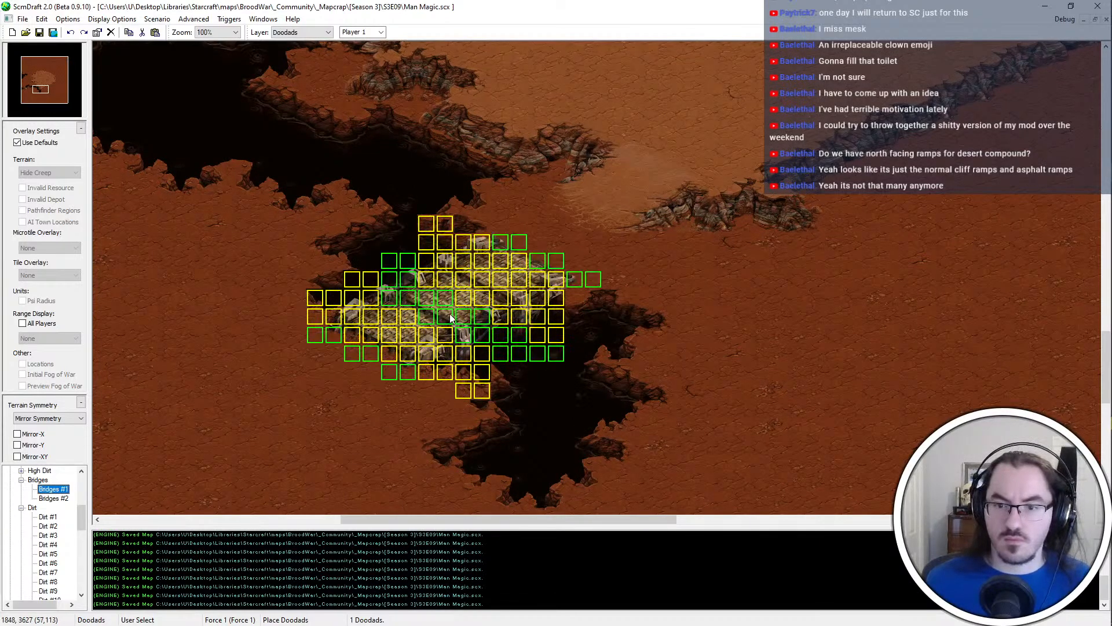
left_click(450, 314)
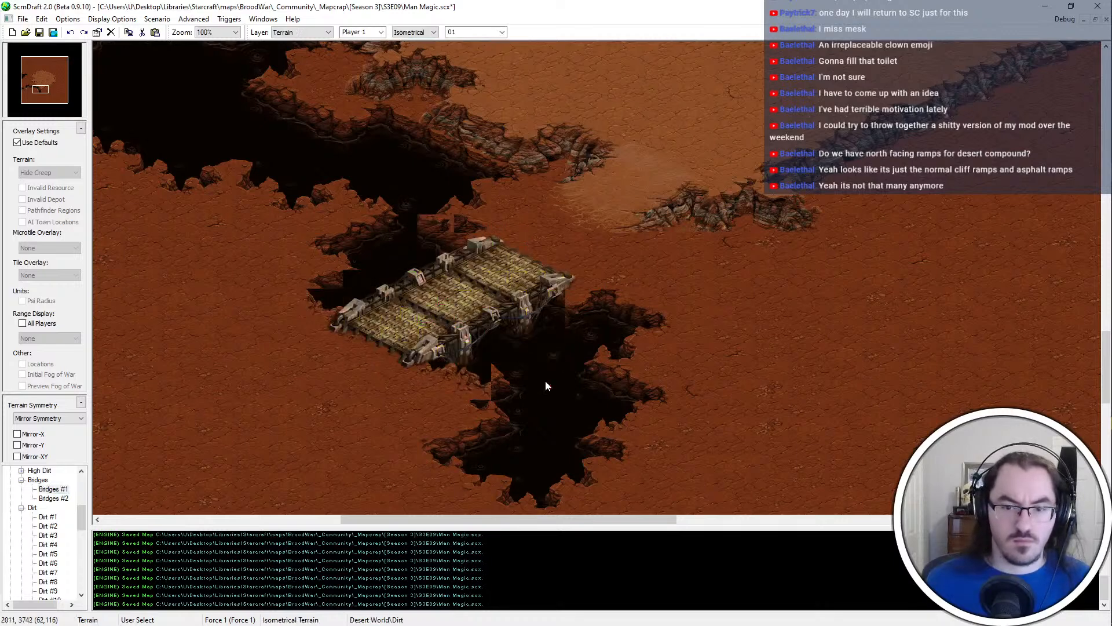
Extend the chasm edge west of the new bridge with Tar, and try trimming the bank south of the bridge with Dirt
key("ctrl+t")
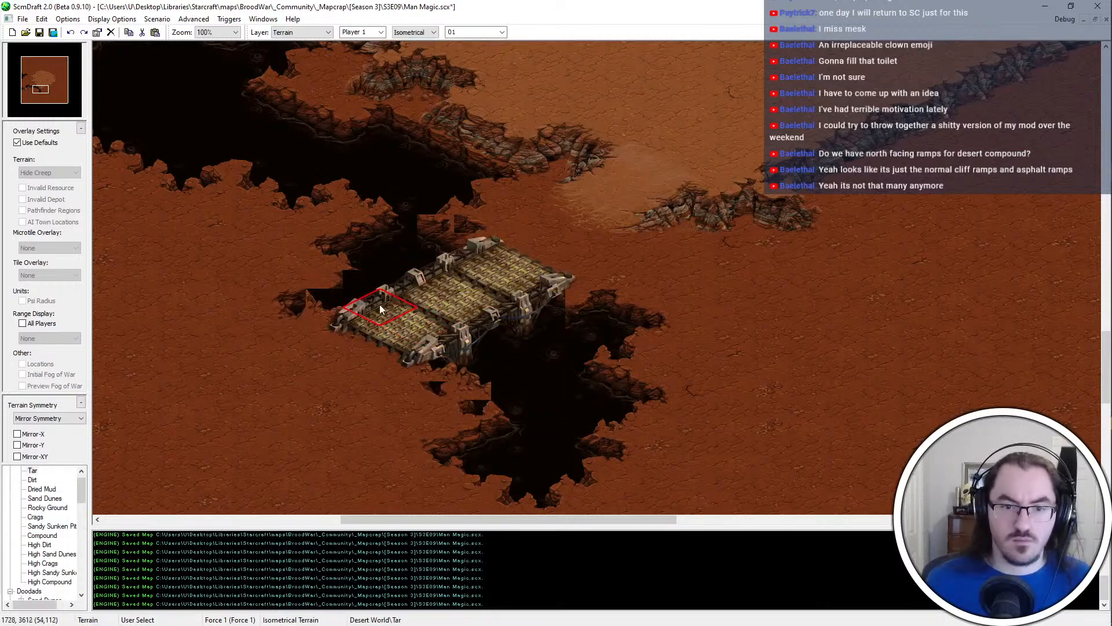
left_click_drag(456, 395, 473, 402)
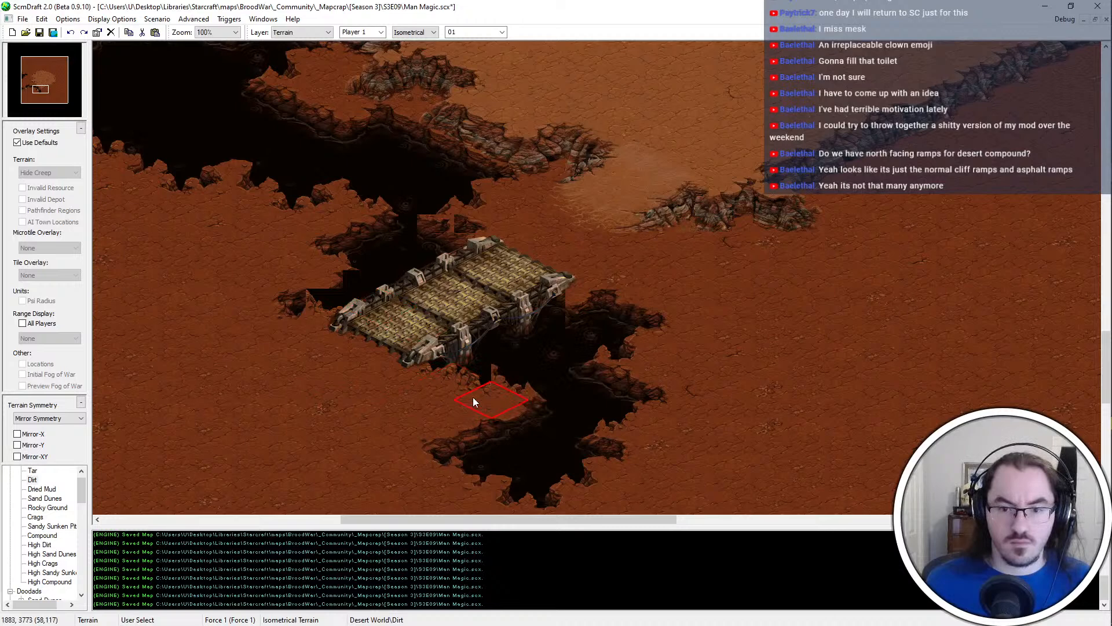
key("ctrl+z")
Move the bridge doodad on the chasm's southern tail one tile south
key("ctrl+d")
left_click(451, 291)
key("ctrl+x")
key("ctrl+v")
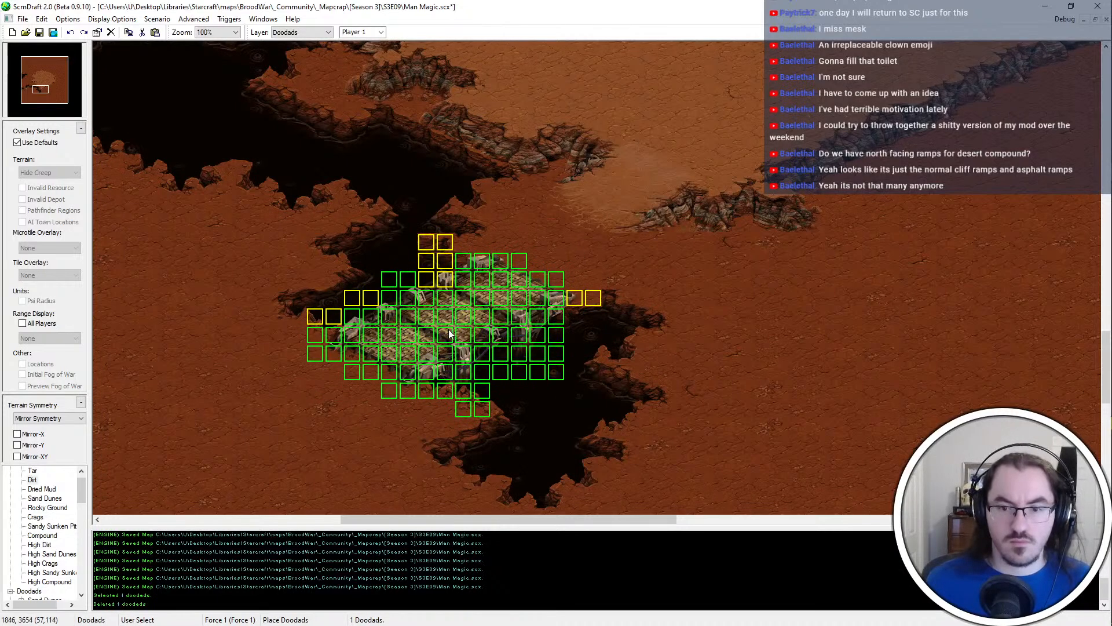
left_click(455, 323)
Paint Dirt beside the bridge's northern end, then reconnect the main chasm to the tail north of the bridge with Tar
key("ctrl+t")
left_click(571, 297)
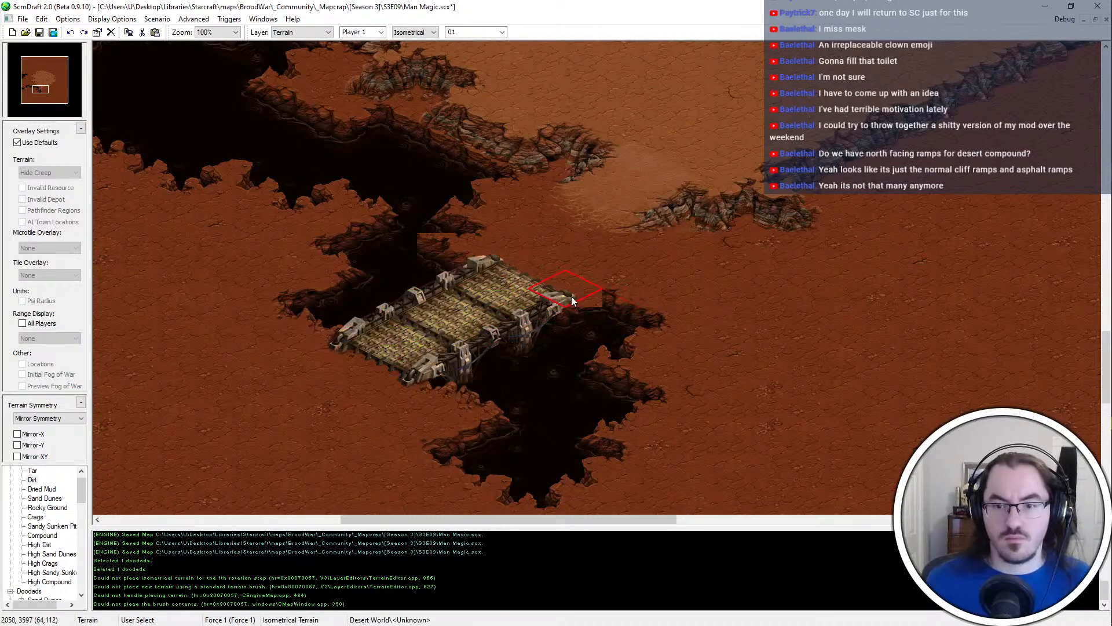
left_click(571, 297)
left_click(460, 238)
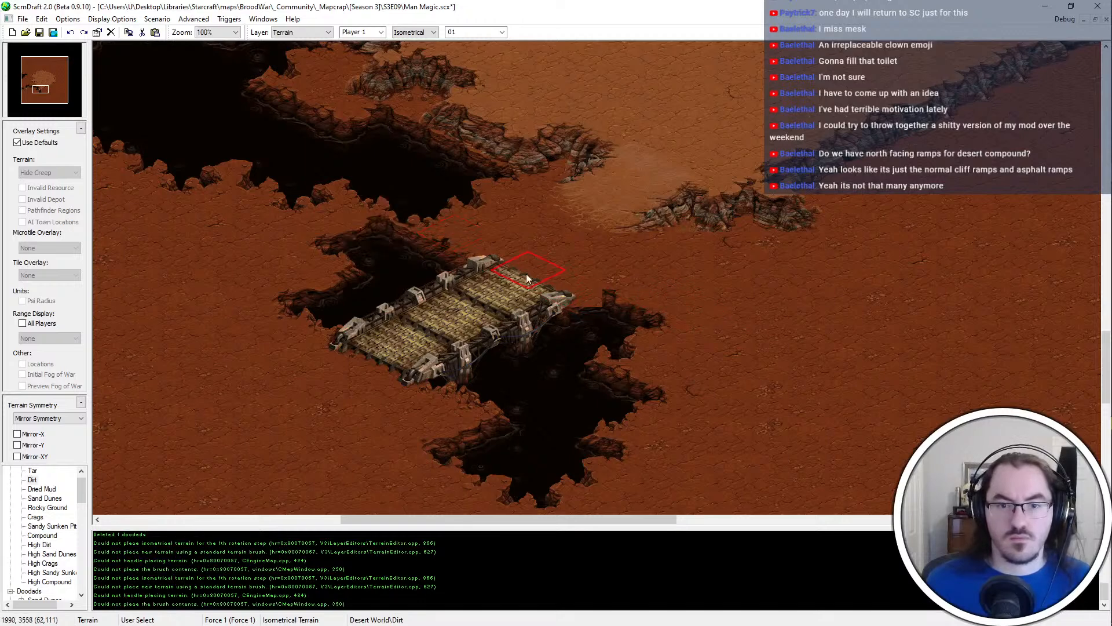
middle_click(311, 167)
left_click(389, 191)
left_click(350, 225)
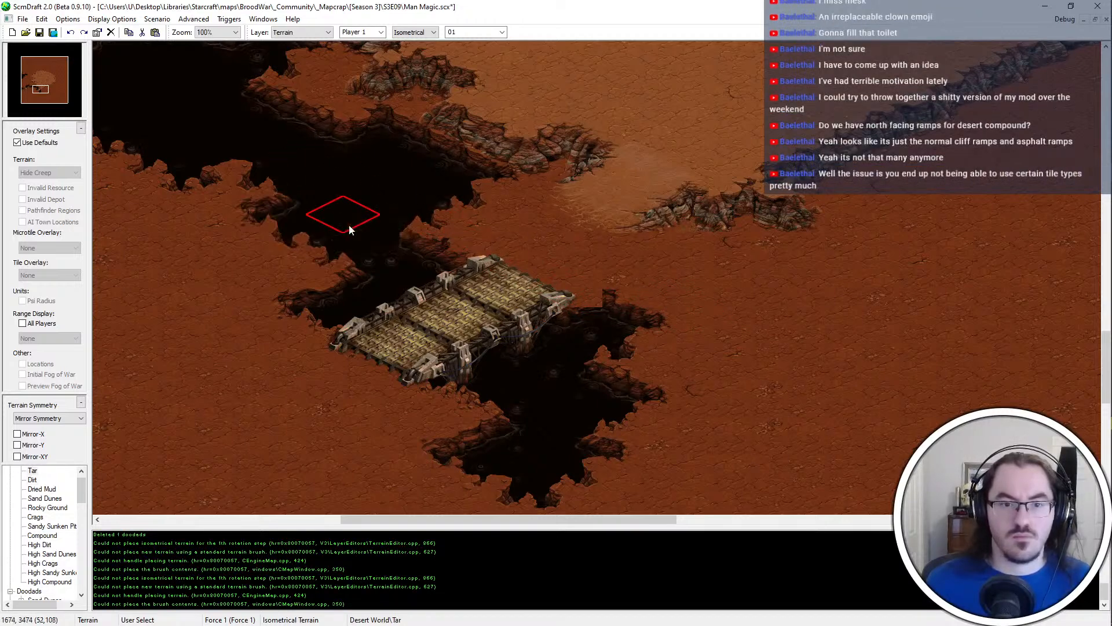
left_click(325, 253)
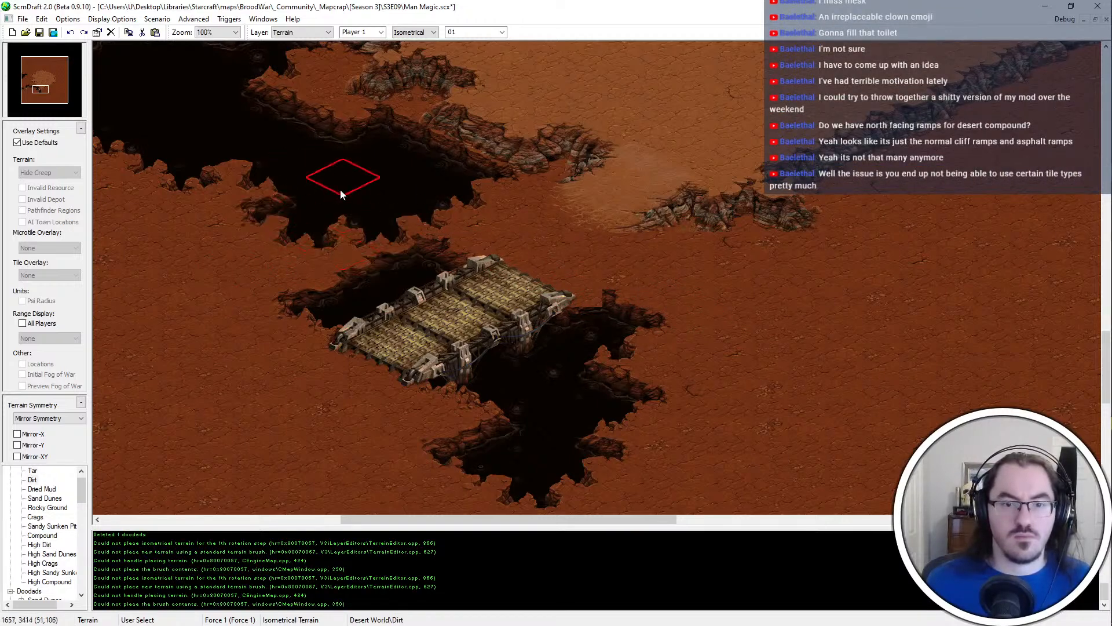
middle_click(340, 187)
left_click(390, 213)
left_click(468, 231)
key("ctrl+z")
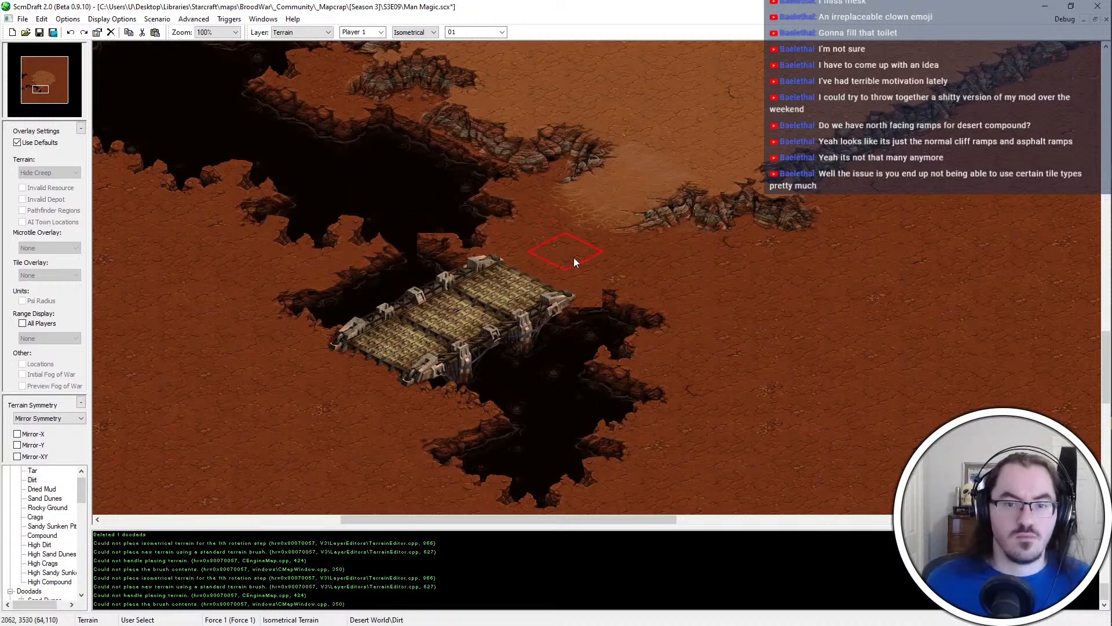
key("ctrl+z")
key("ctrl+z")
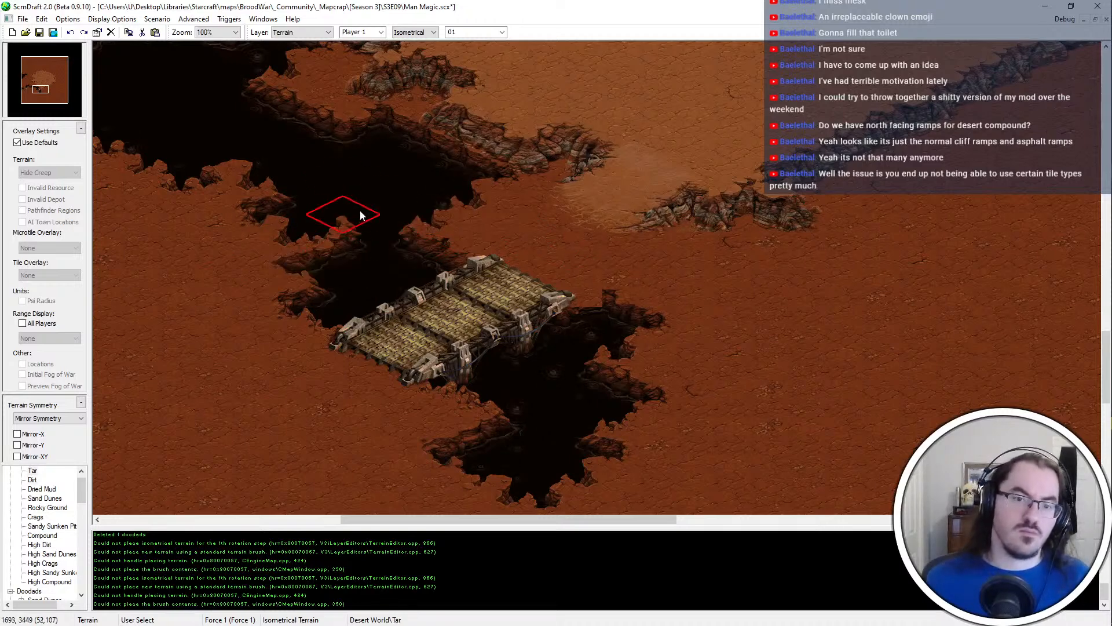
Trim the western spur just north of the bridge and the chasm's eastern bank above it with Dirt
left_click(336, 257)
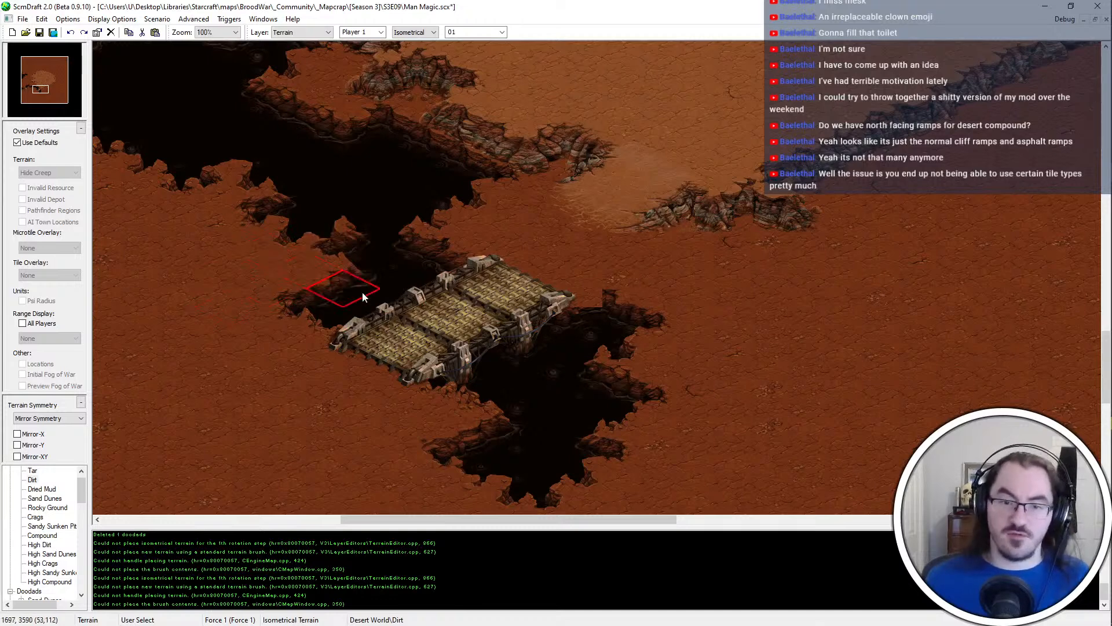
middle_click_drag(393, 195, 436, 238)
middle_click(350, 213)
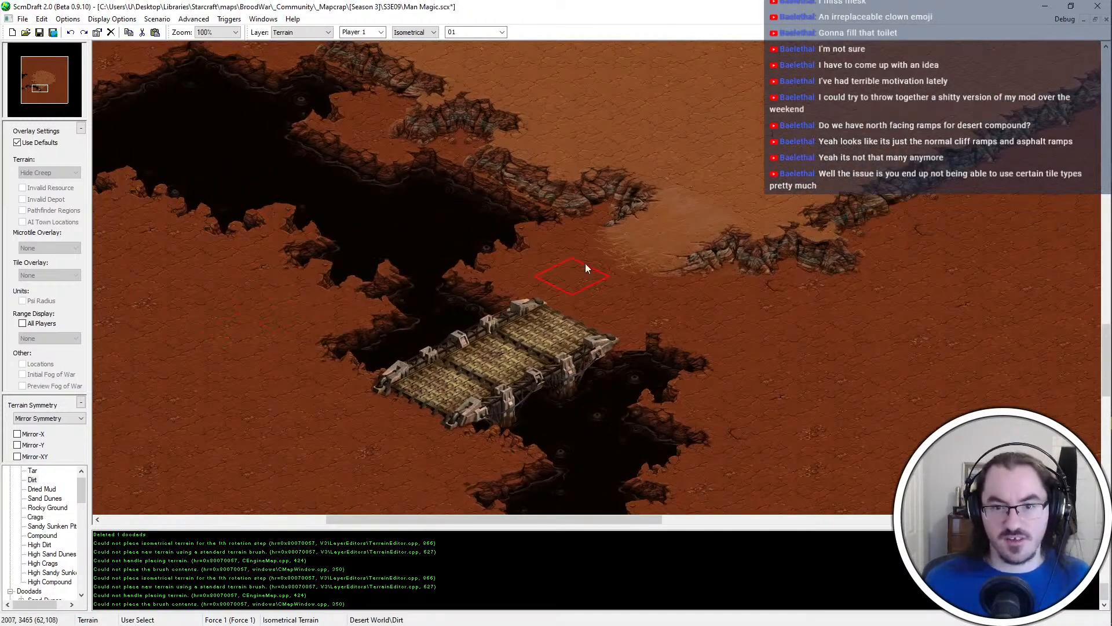
left_click(522, 217)
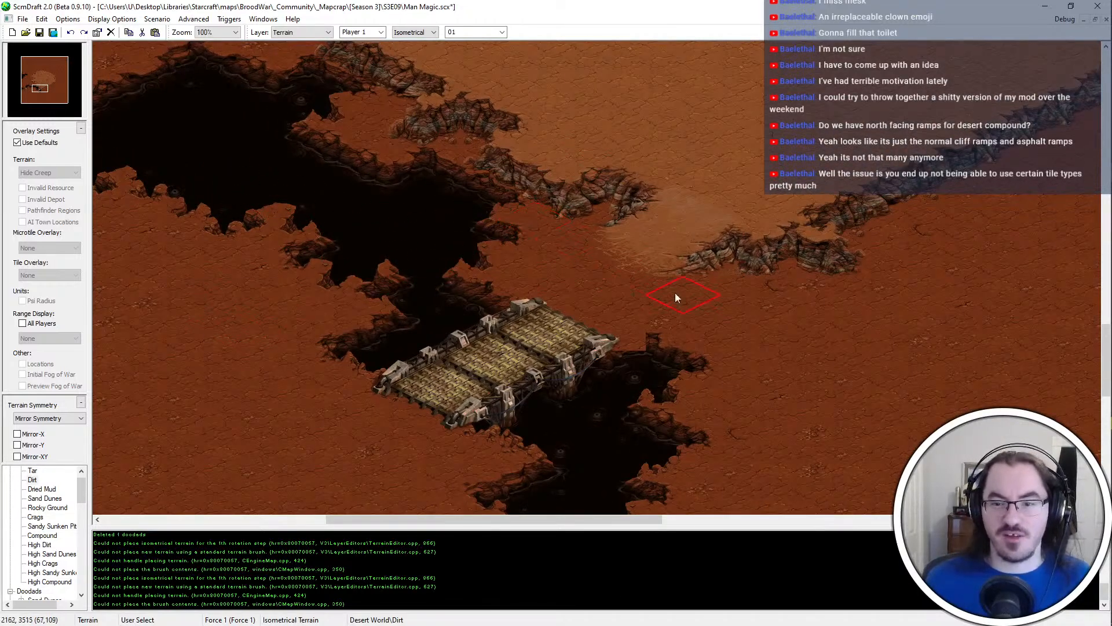
Remove the spur east of the bridge with Dirt, and extend the tail's eastern tip with Tar
left_click(658, 344)
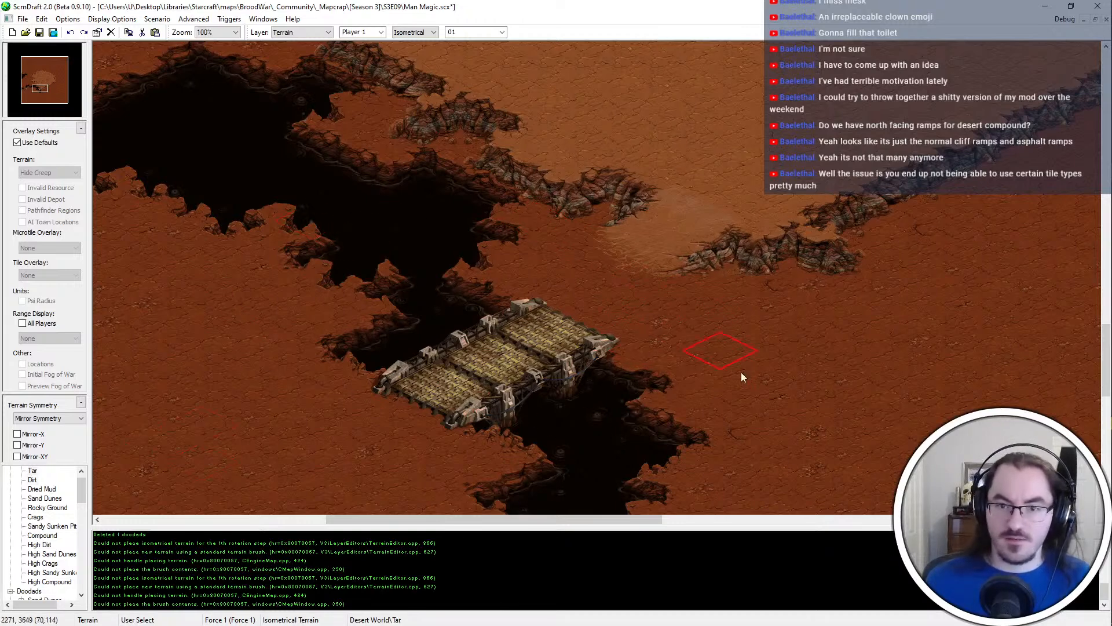
left_click(716, 410)
middle_click(846, 381)
left_click(769, 431)
left_click(765, 404)
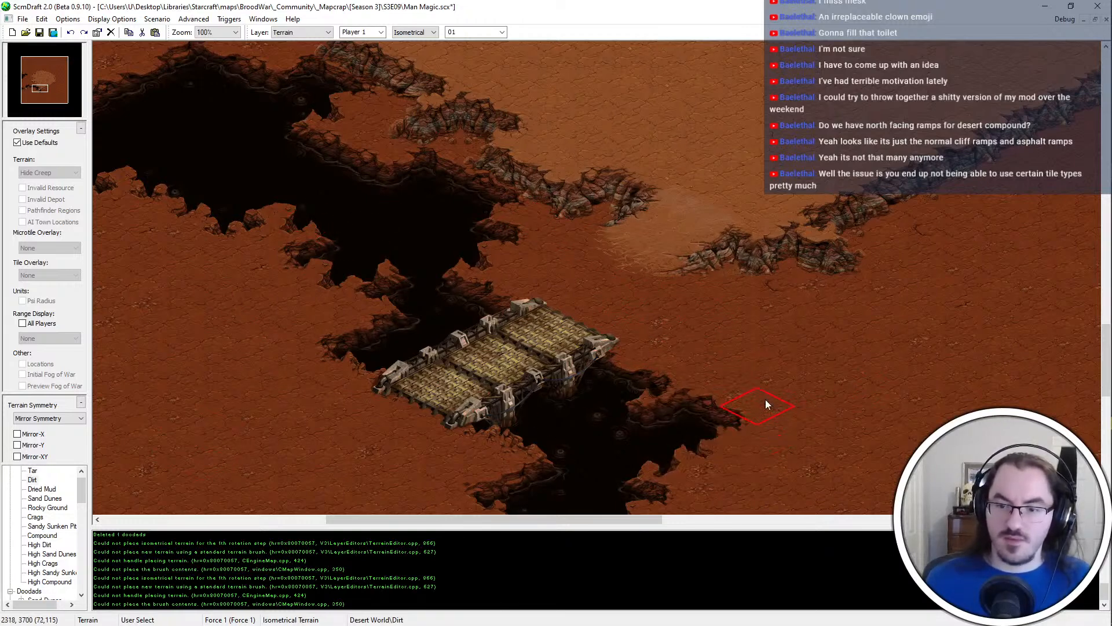
Reshape the south bank of the chasm's middle section into an irregular edge with Dirt and Tar, and save the map
middle_click_drag(513, 199, 809, 356)
middle_click(476, 306)
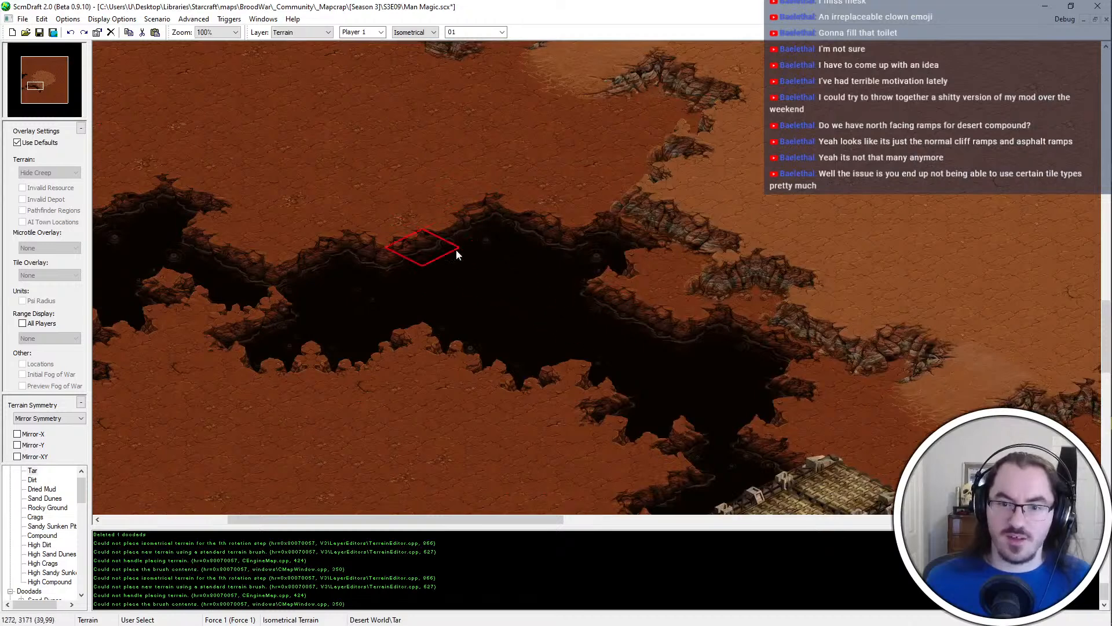
left_click(466, 325)
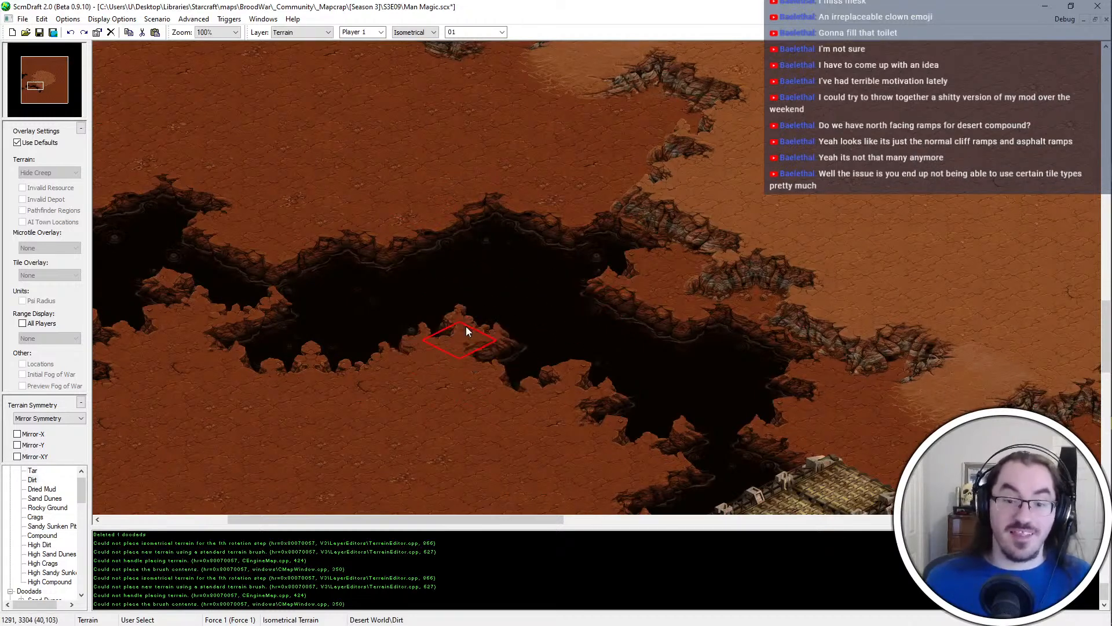
middle_click(525, 307)
middle_click_drag(430, 418, 448, 401)
middle_click(452, 401)
left_click(403, 322)
middle_click(474, 273)
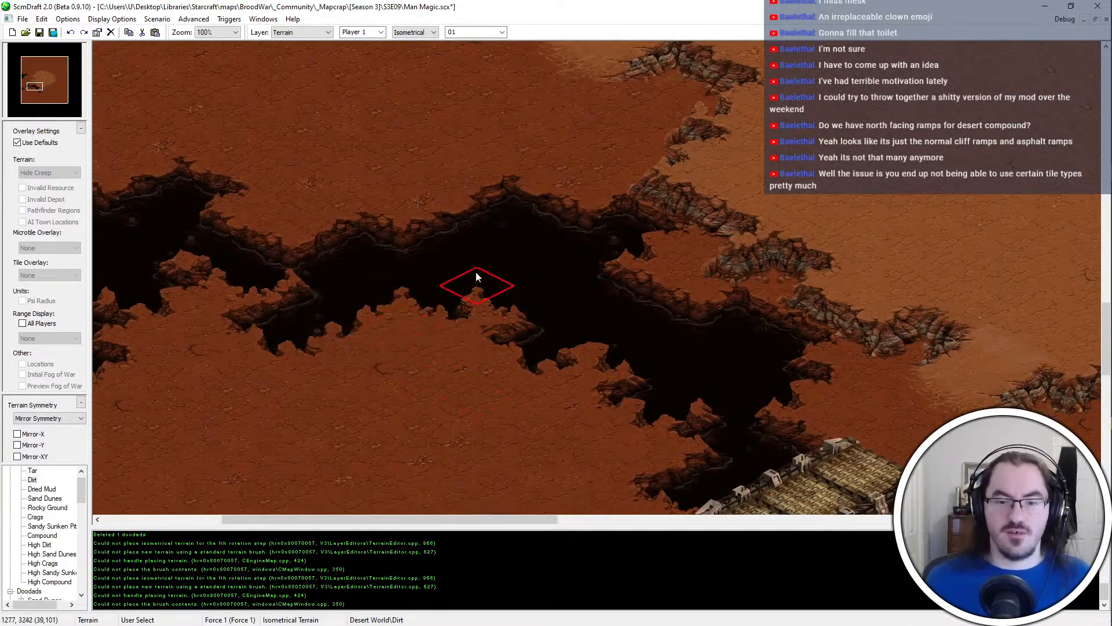
left_click(406, 304)
key("ctrl+s")
Reshape the middle section's north bank by adding a northern Tar spur on its western side, and save the map
scroll(407, 299, "down", 1, "ctrl")
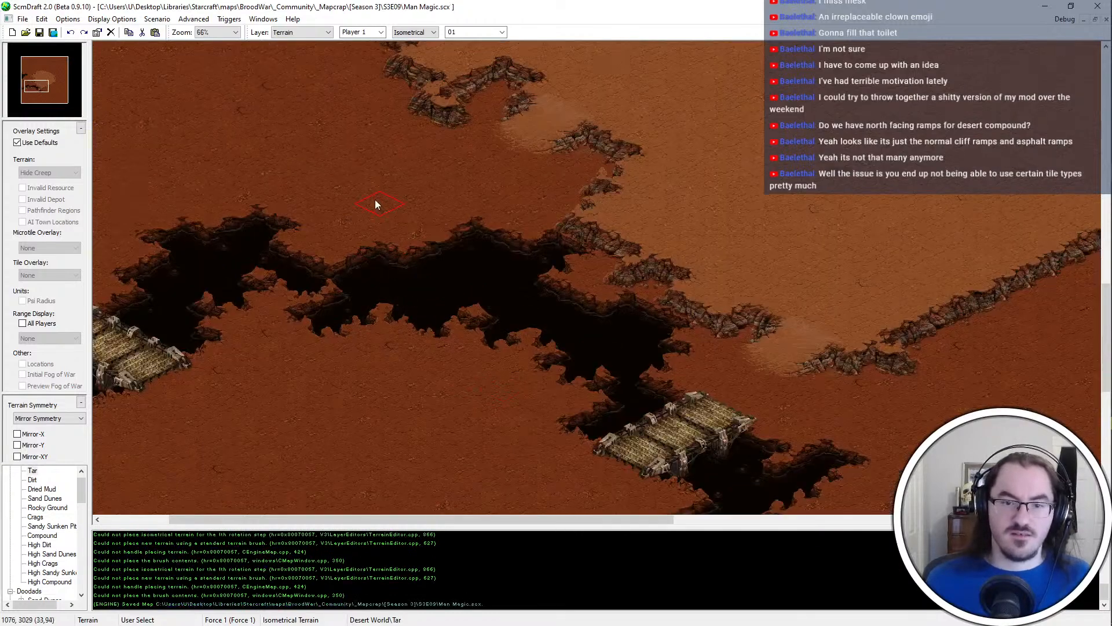
scroll(391, 249, "up", 1, "ctrl")
left_click(399, 264)
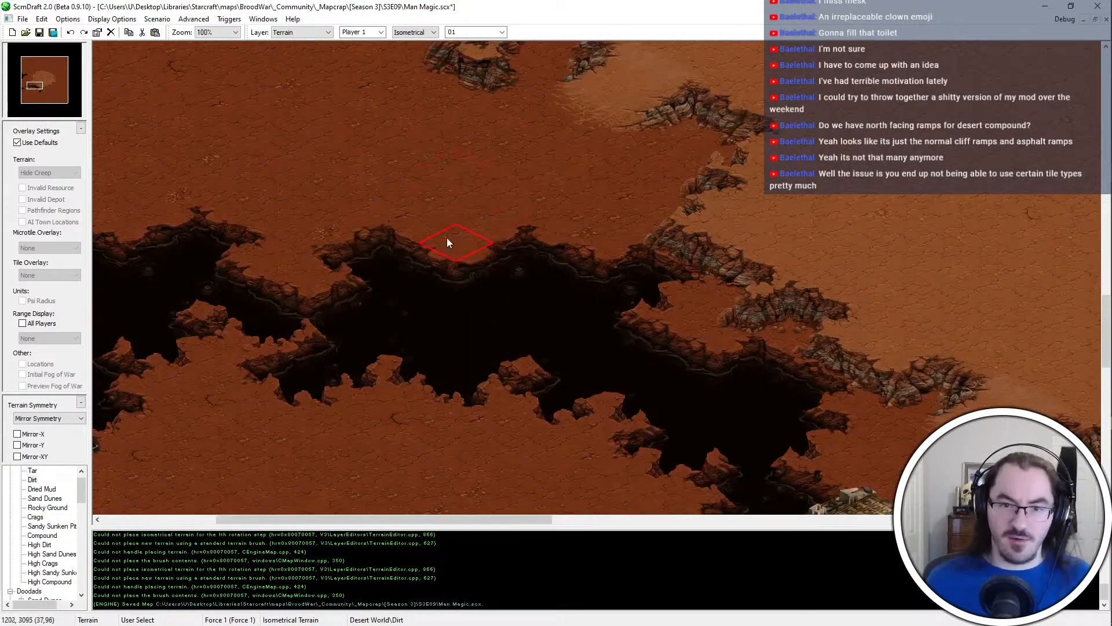
key("ctrl+s")
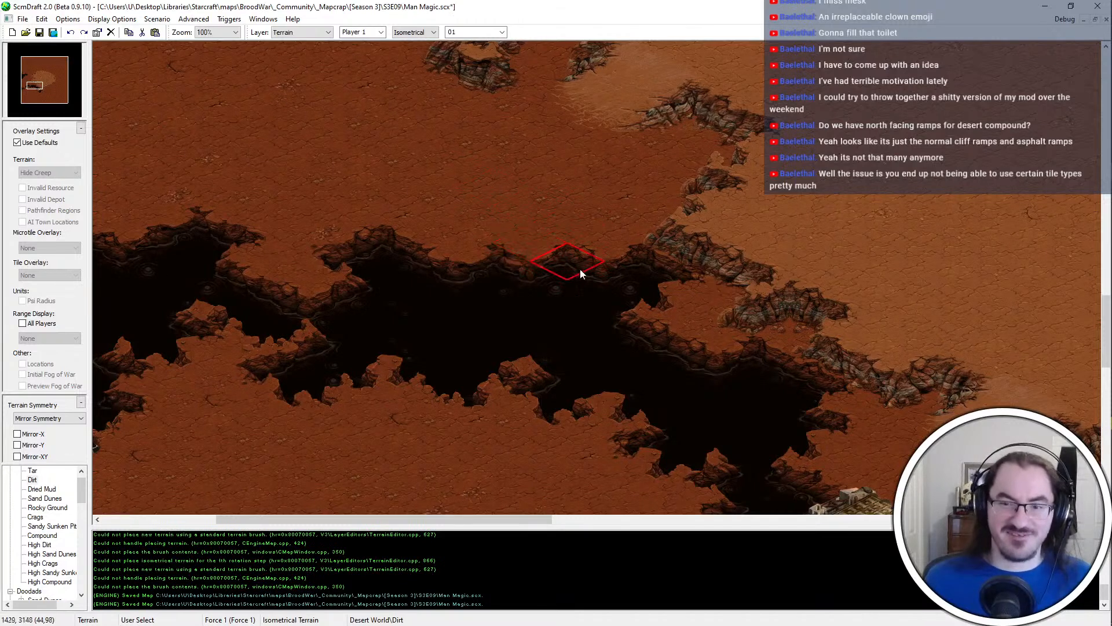
Extend the north bank near the plateau cliff with Tar, and undo the last terrain stroke
left_click(576, 256)
middle_click(481, 304)
left_click(572, 296)
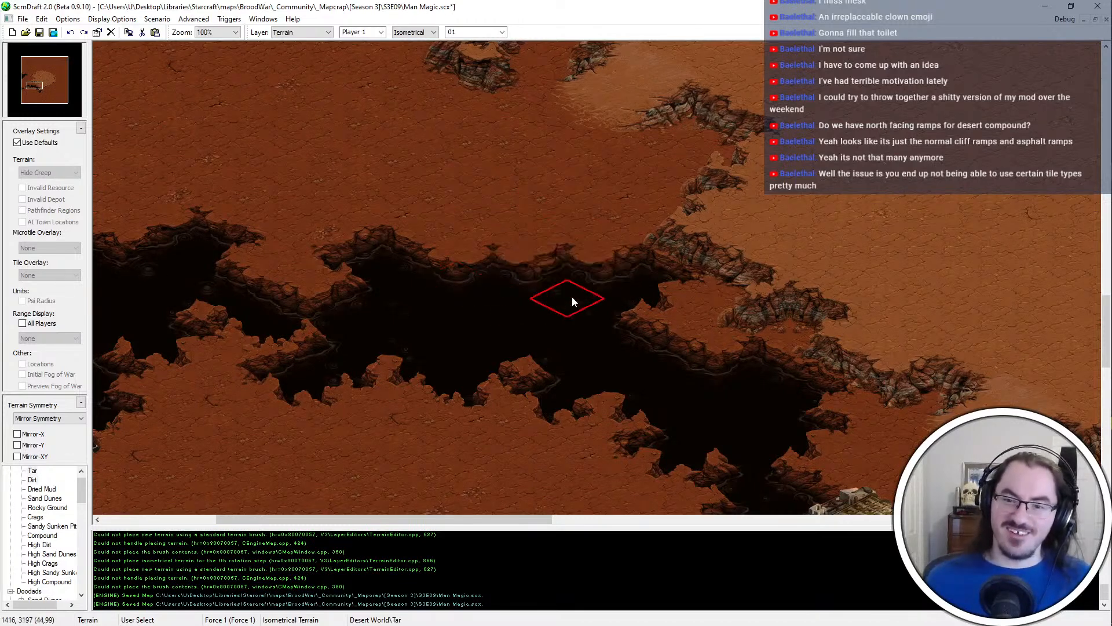
left_click(587, 288)
left_click(603, 234)
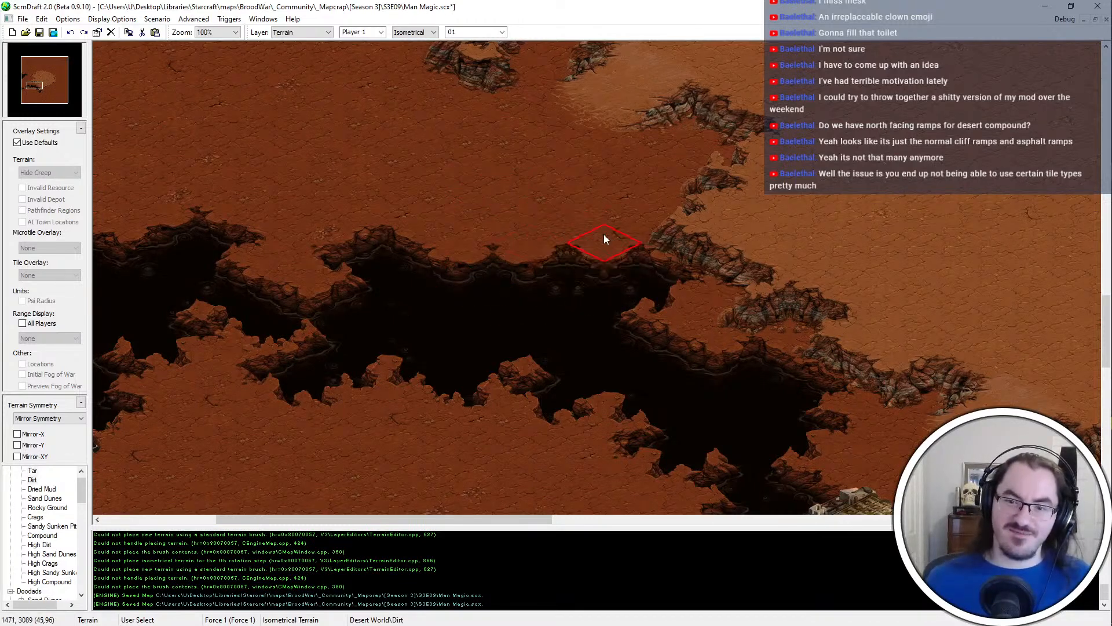
key("ctrl+z")
Cut a Dirt wedge into the middle of the north bank, touch up its eastern side, and save the map
left_click(464, 271)
middle_click(575, 305)
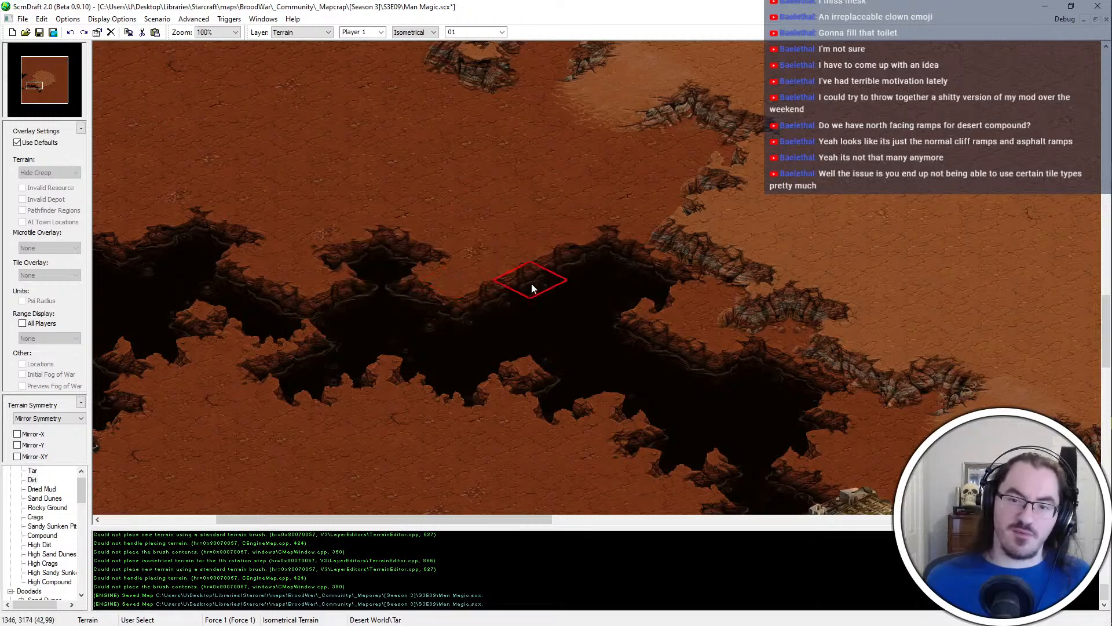
left_click(528, 282)
middle_click(524, 214)
left_click(537, 265)
key("ctrl+s")
scroll(539, 274, "down", 1, "ctrl")
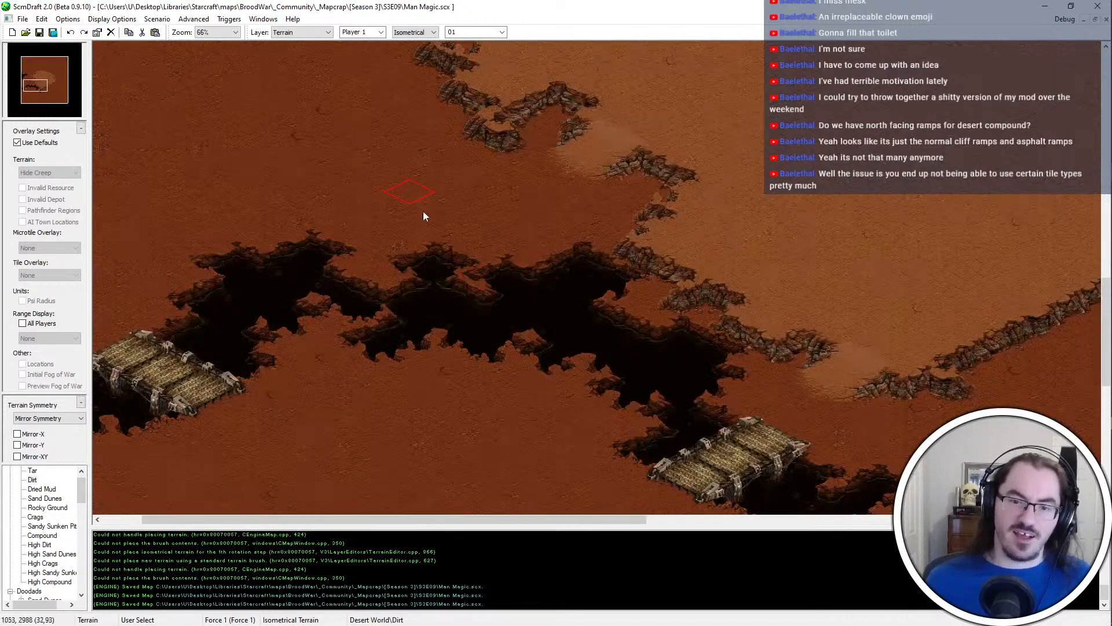
Widen the narrow channel between the chasm's western and middle sections with Tar, and save the map
middle_click(422, 303)
left_click(361, 288)
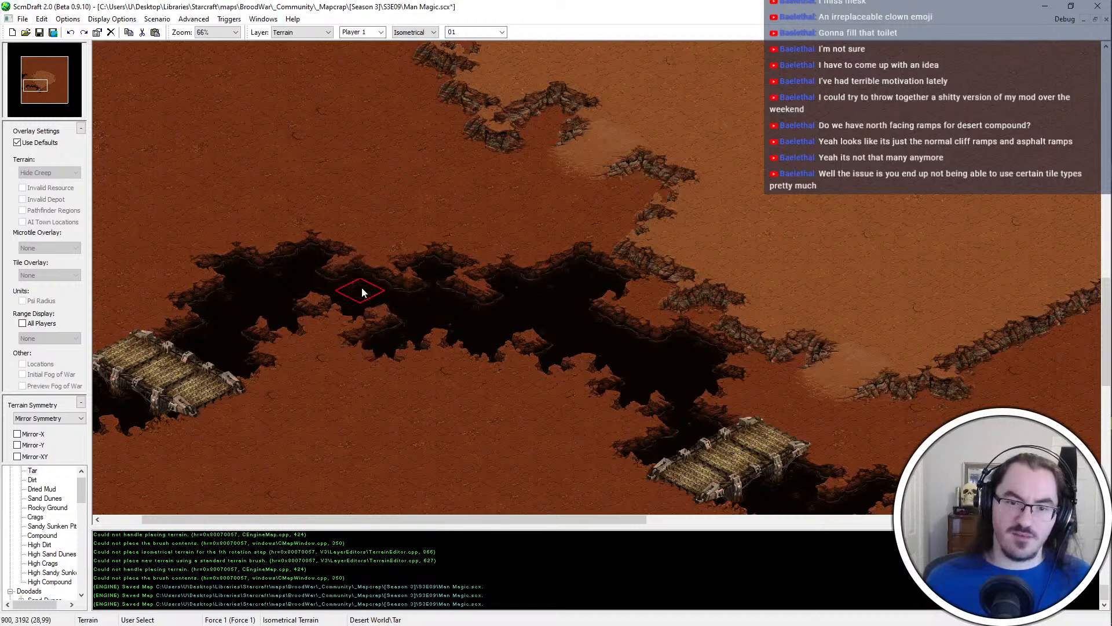
key("ctrl+s")
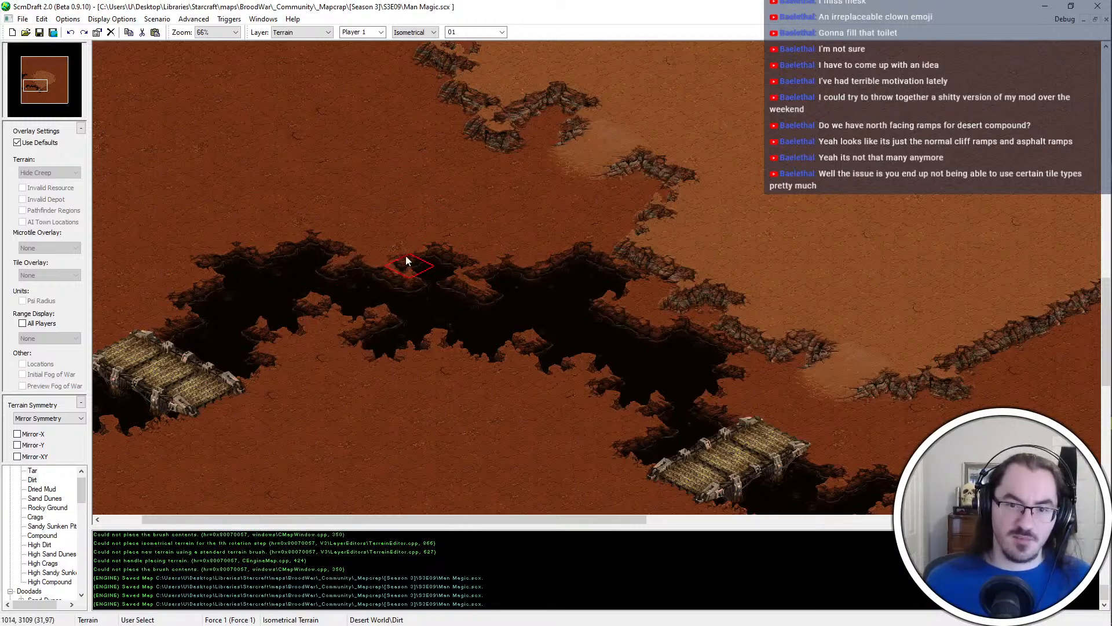
Extend the chasm's north bank northeast of the western bridge with Tar
key("Right")
key("Down")
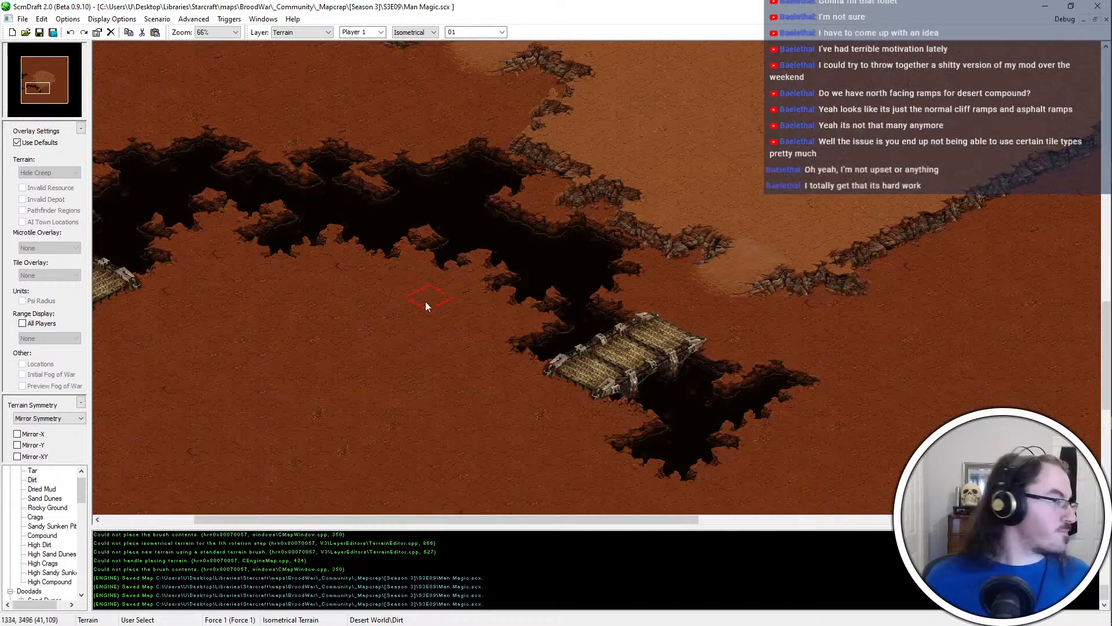
key("Right")
key("Down")
middle_click_drag(556, 426, 151, 68)
scroll(329, 273, "up", 1, "ctrl")
middle_click_drag(513, 352, 114, 400)
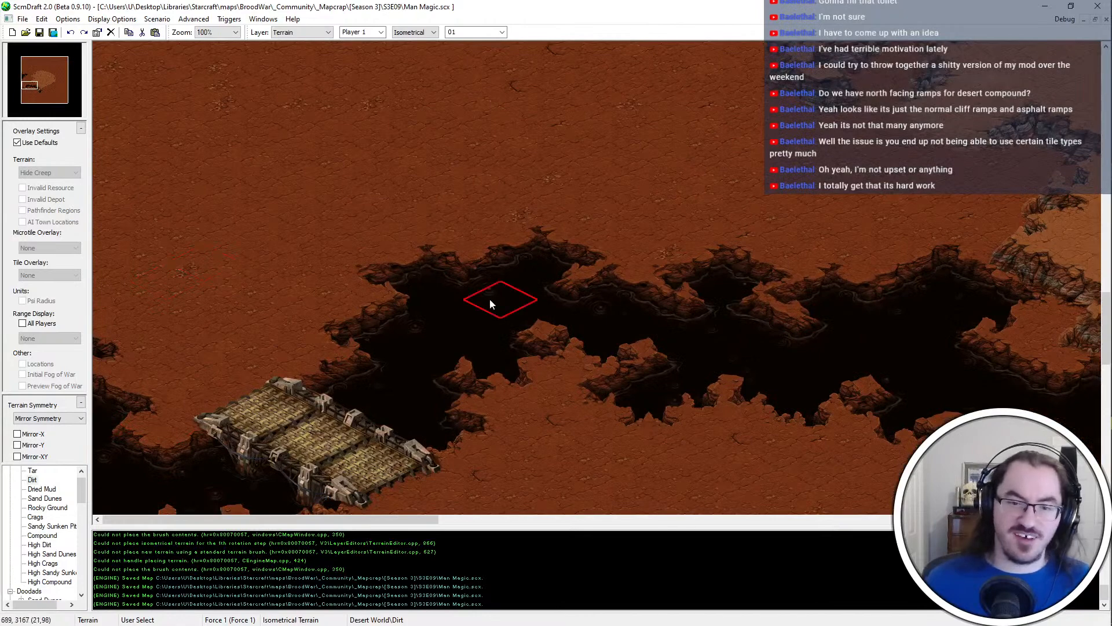
left_click(448, 300)
key("ctrl+z")
left_click(446, 265)
key("Down")
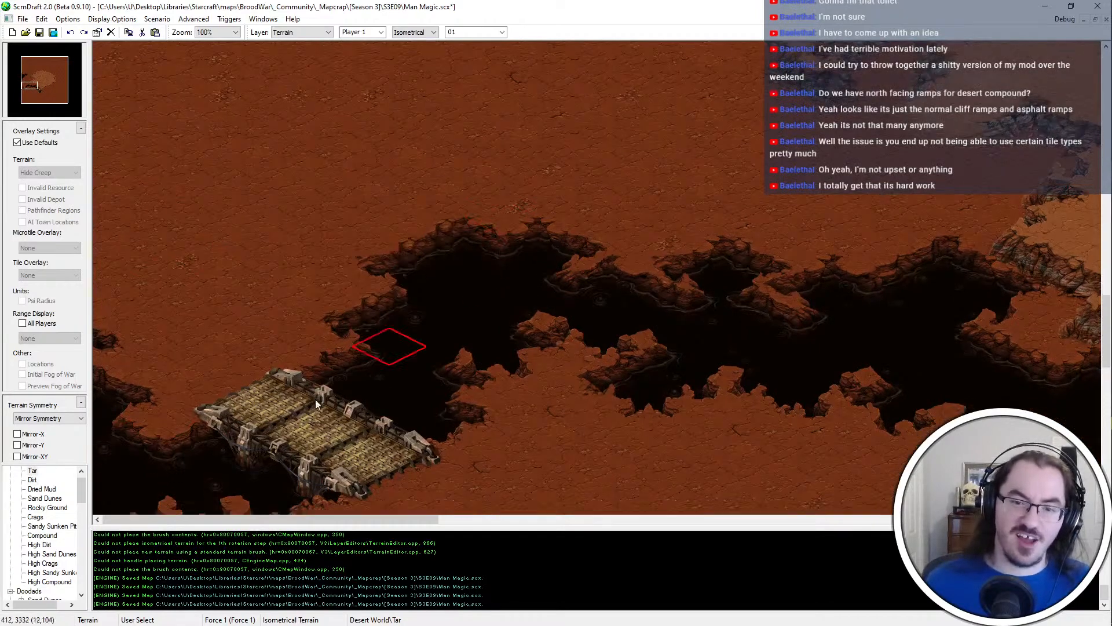
key("Up")
key("Down")
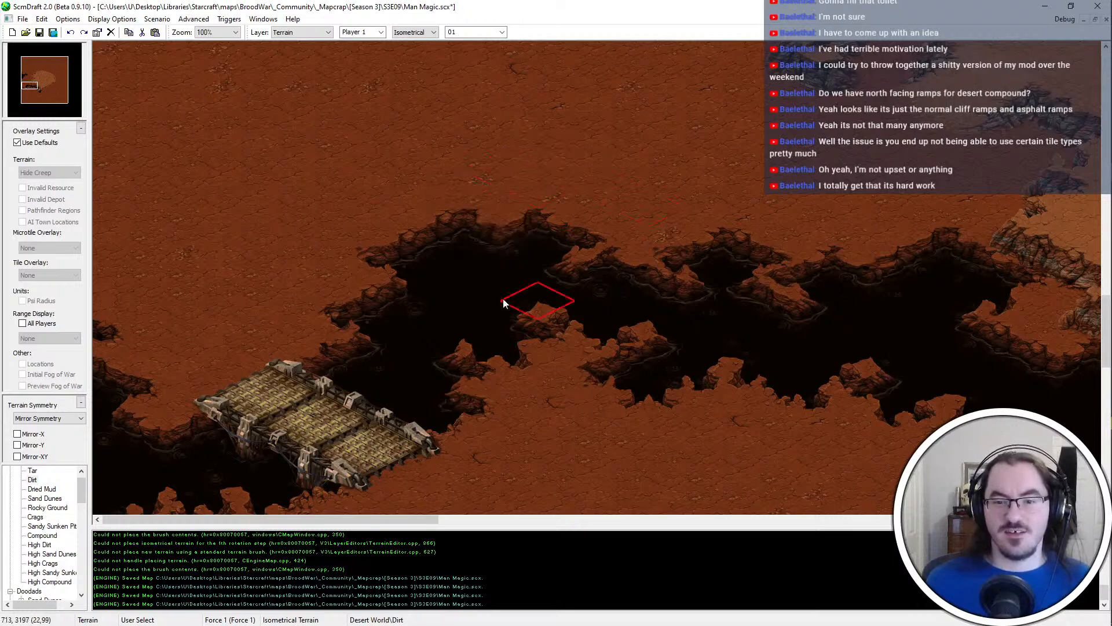
Rework the northern spur above the western bridge, trimming it with Dirt, and save the map
left_click(443, 237)
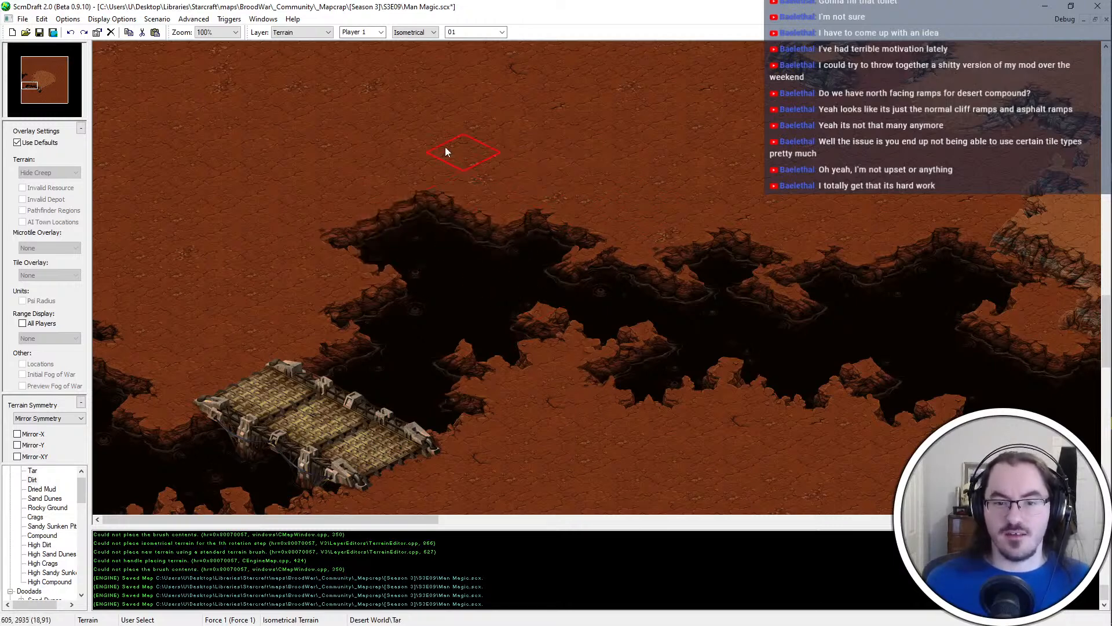
left_click(455, 213)
left_click(381, 224)
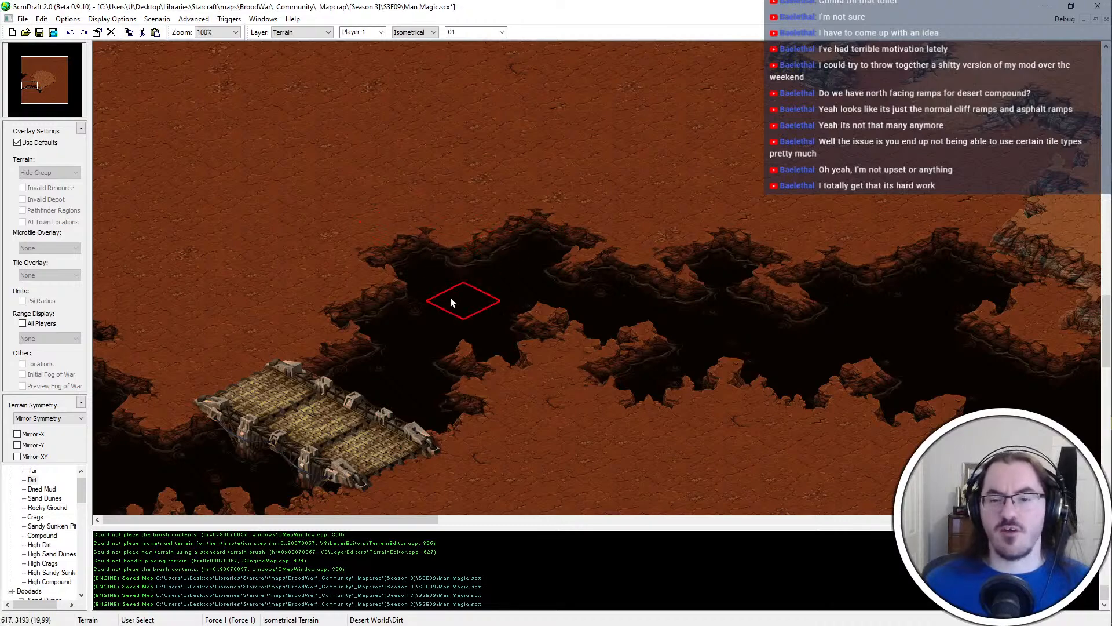
key("Up")
key("ctrl+s")
Examine the chasm with its bridges, the central plateau's outline and the open ground southeast of the plateau
scroll(497, 301, "down", 1, "ctrl")
mouse_move(273, 143)
middle_mouse_down()
mouse_move(766, 571)
mouse_move(633, 301)
middle_mouse_up()
scroll(592, 297, "up", 1, "ctrl")
scroll(689, 367, "down", 1, "ctrl")
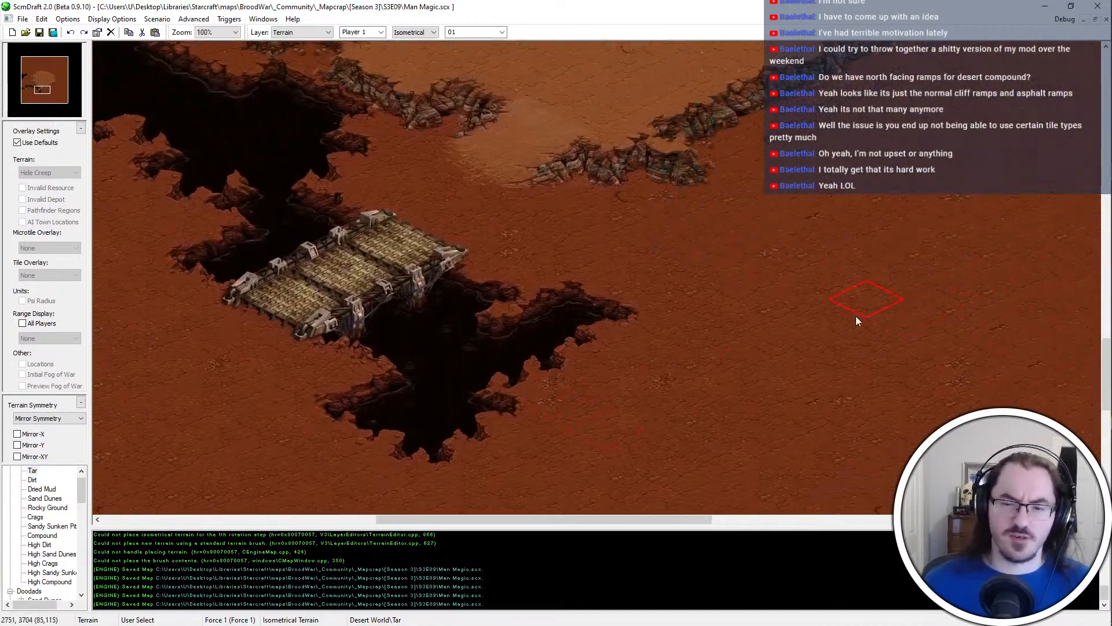
scroll(657, 346, "down", 1, "ctrl")
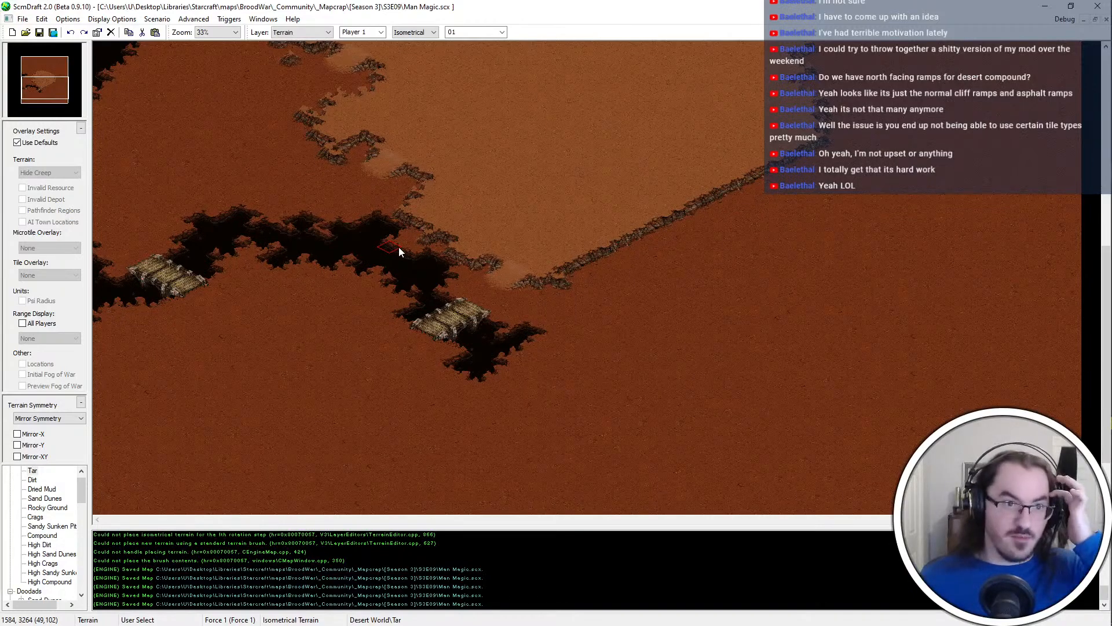
scroll(642, 189, "up", 5)
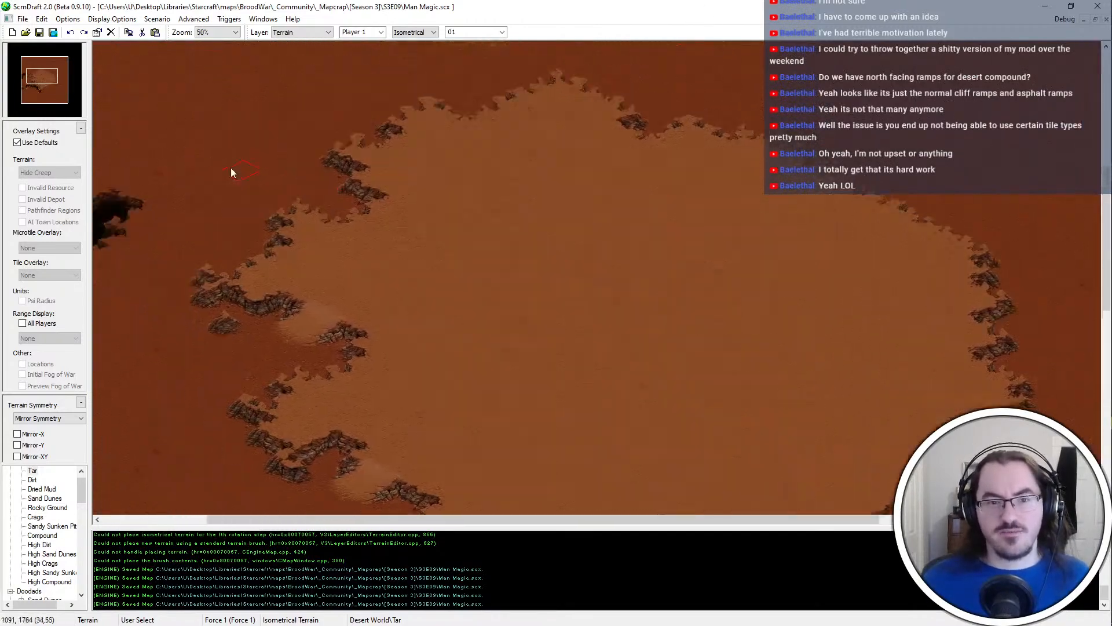
scroll(231, 172, "up", 1, "ctrl")
scroll(231, 168, "down", 2, "ctrl")
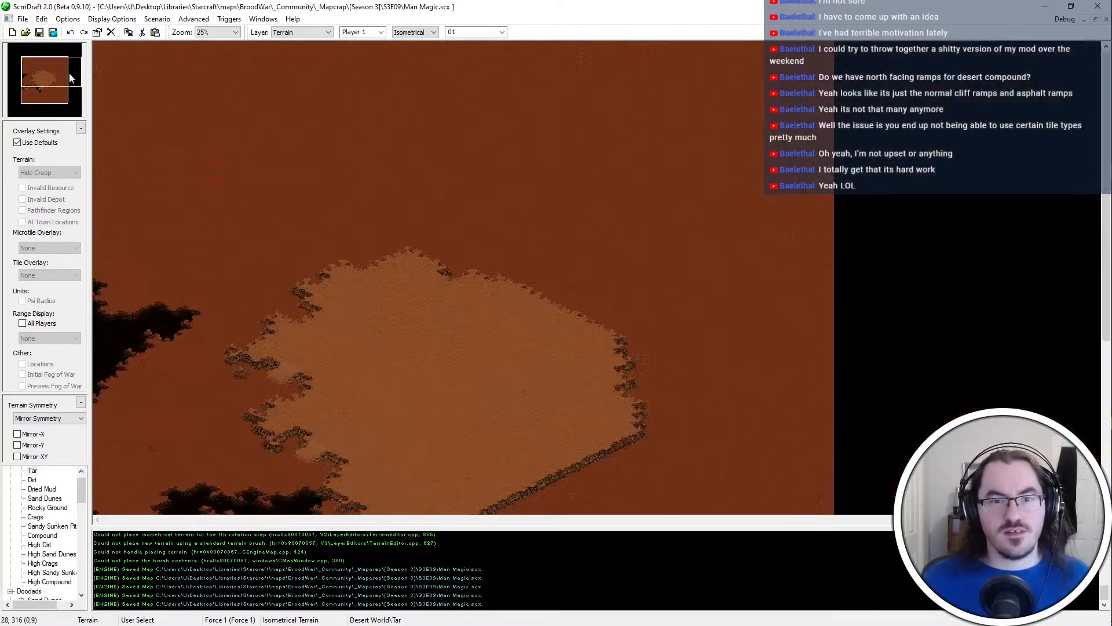
left_click_drag(28, 77, 48, 95)
scroll(732, 318, "up", 2, "ctrl")
scroll(993, 270, "up", 1, "ctrl")
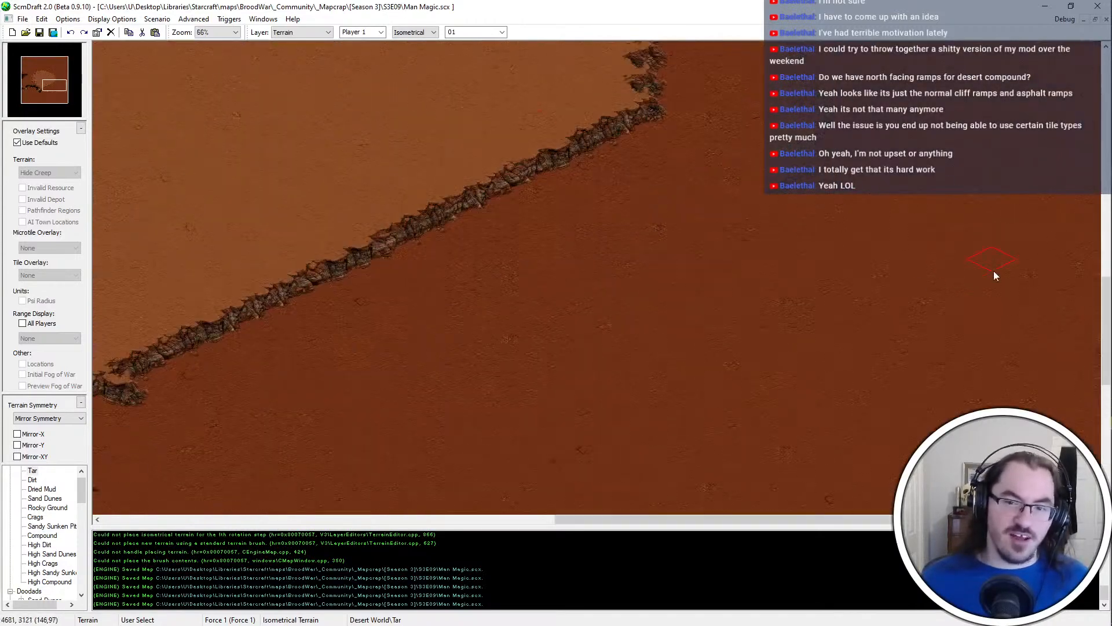
Extend the plateau's southern tip southeast with High Dirt and cut a notch into its southwest edge with Dirt
middle_click_drag(410, 489, 488, 305)
middle_click_drag(648, 123, 601, 189)
left_click(561, 268)
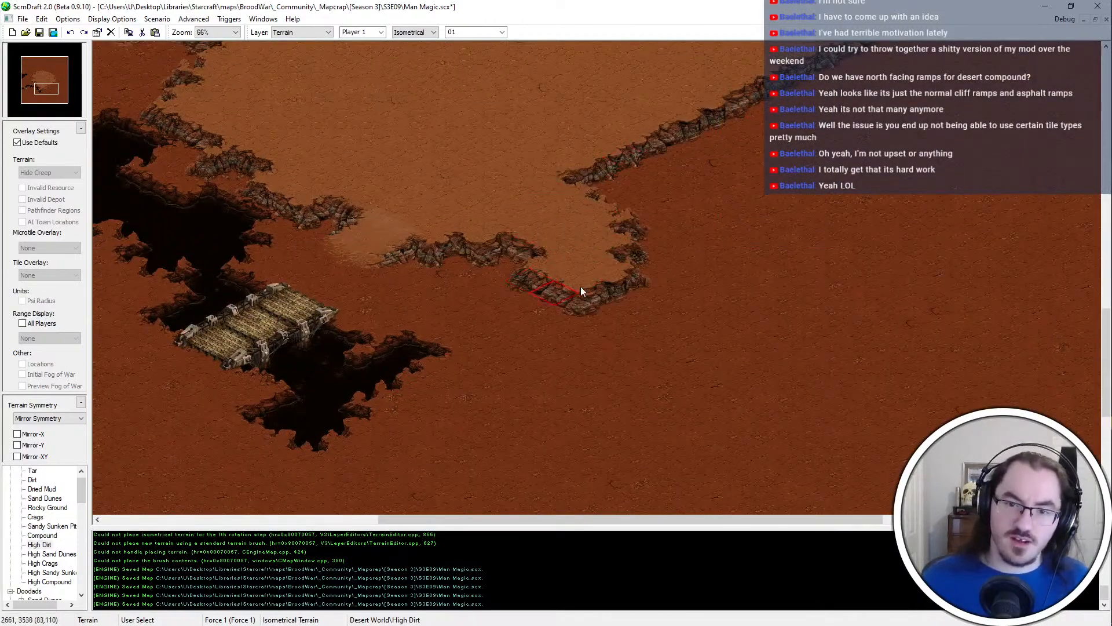
mouse_move(583, 226)
left_mouse_down()
mouse_move(686, 255)
mouse_move(683, 333)
left_mouse_up()
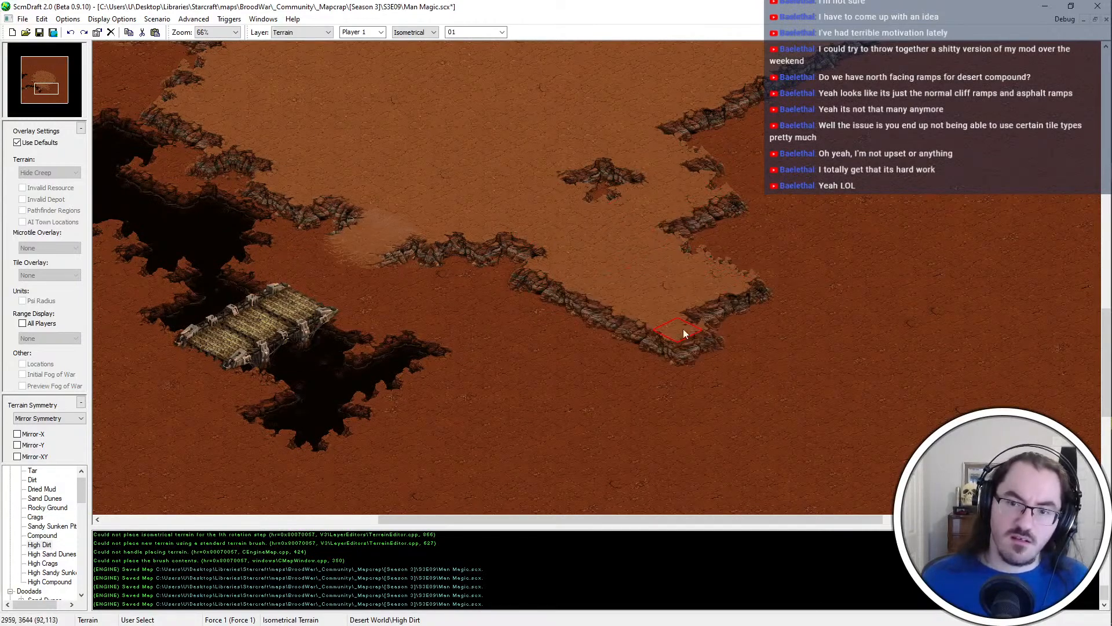
left_click_drag(676, 286, 414, 384)
Extend the chasm southward from the bridge southwest of the plateau with Tar, bending the channel southwest
left_click_drag(313, 380, 384, 431)
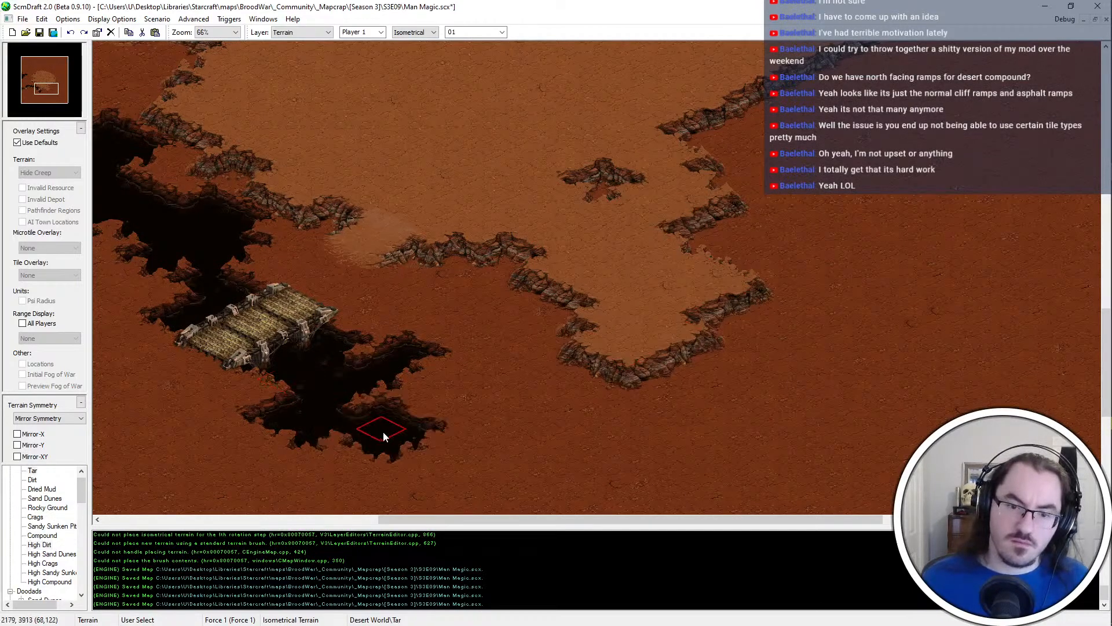
middle_click_drag(363, 441, 501, 337)
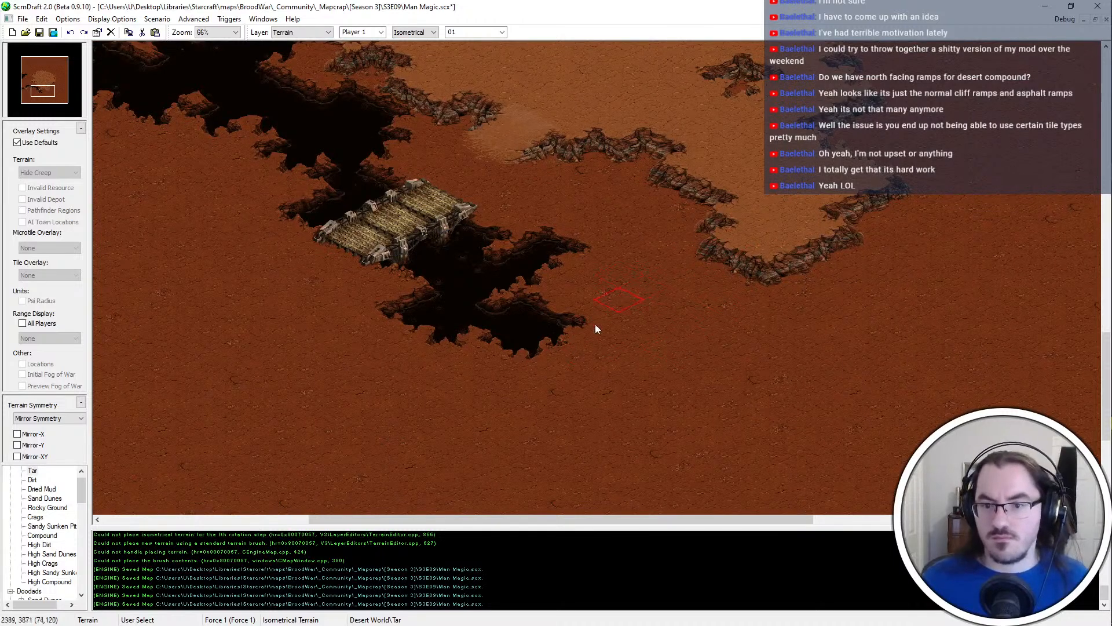
mouse_move(544, 391)
left_mouse_down()
mouse_move(482, 419)
mouse_move(477, 466)
left_mouse_up()
mouse_move(464, 480)
middle_mouse_down()
mouse_move(566, 444)
mouse_move(560, 427)
middle_mouse_up()
mouse_move(686, 300)
left_mouse_down()
mouse_move(661, 298)
mouse_move(658, 332)
mouse_move(696, 310)
left_mouse_up()
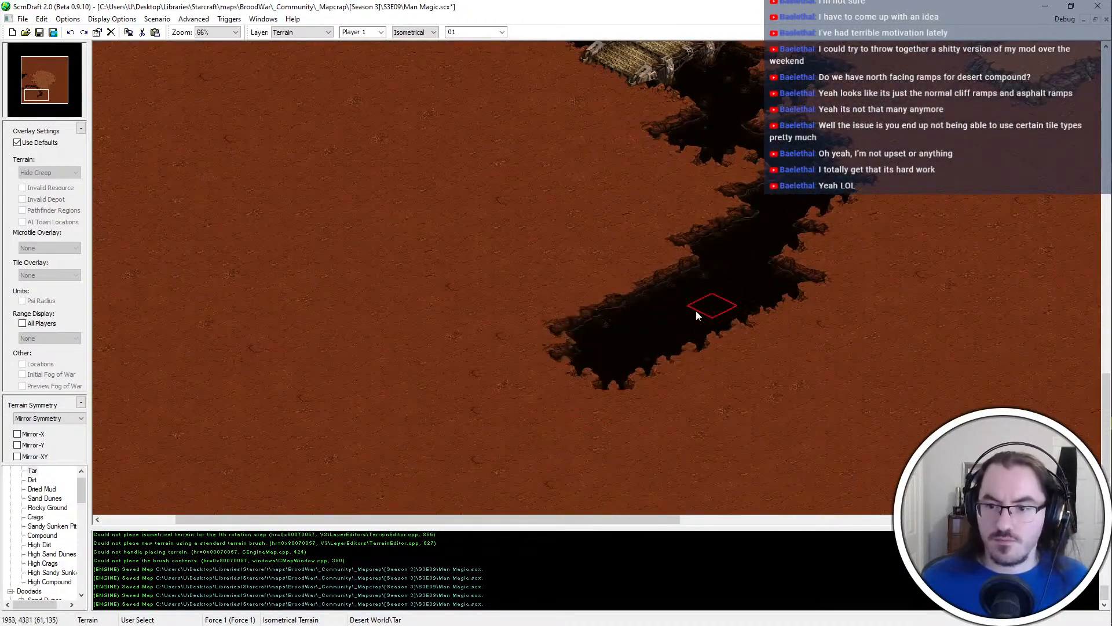
Continue the chasm farther south with Tar and paint a branch running west from it
mouse_move(544, 401)
left_mouse_down()
mouse_move(567, 409)
mouse_move(562, 451)
left_mouse_up()
middle_click_drag(493, 482, 560, 442)
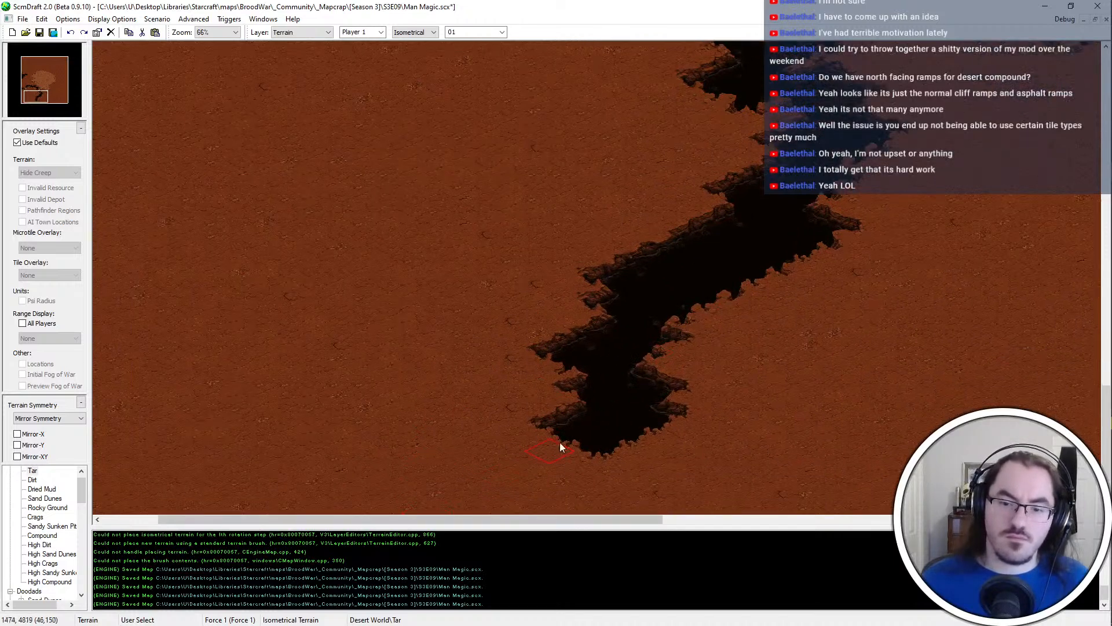
middle_click_drag(601, 401, 512, 343)
middle_click_drag(814, 624, 831, 624)
mouse_move(429, 402)
left_mouse_down()
mouse_move(394, 386)
mouse_move(294, 423)
mouse_move(470, 461)
mouse_move(509, 511)
mouse_move(415, 492)
left_mouse_up()
Trim the tip and underside of the chasm's new western branch with Dirt
right_click(336, 447)
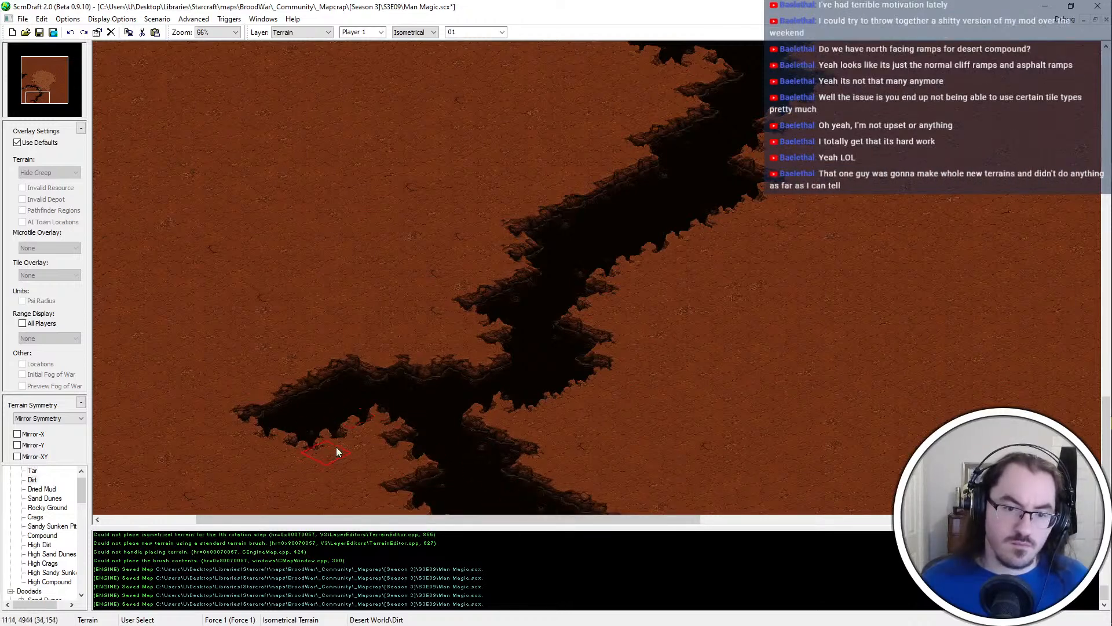
left_click_drag(258, 423, 314, 404)
right_click(434, 409)
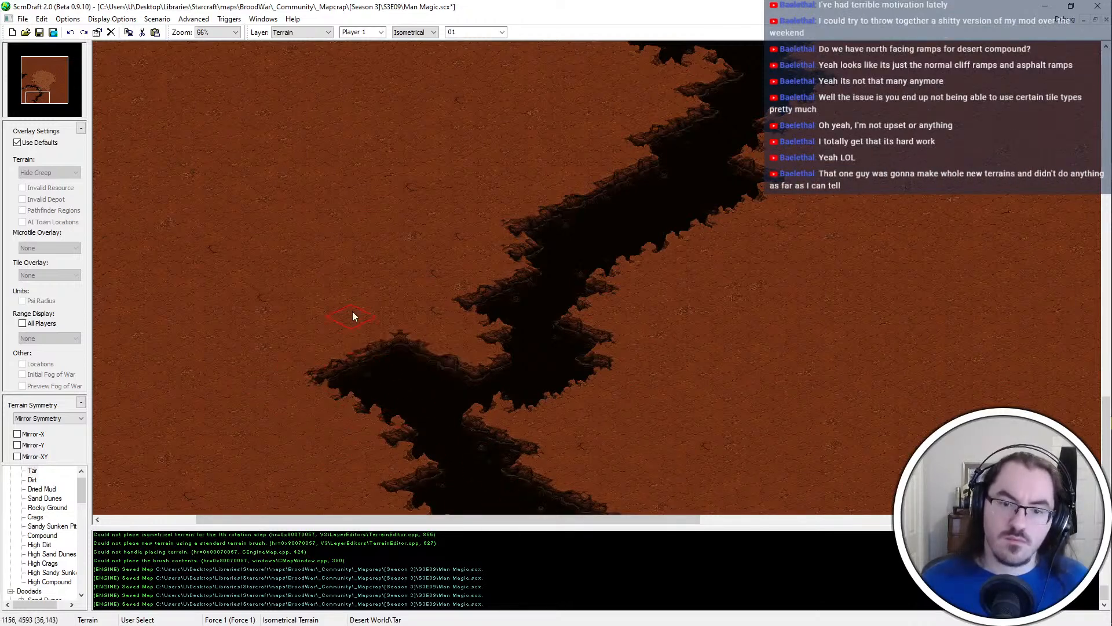
left_click_drag(320, 354, 376, 356)
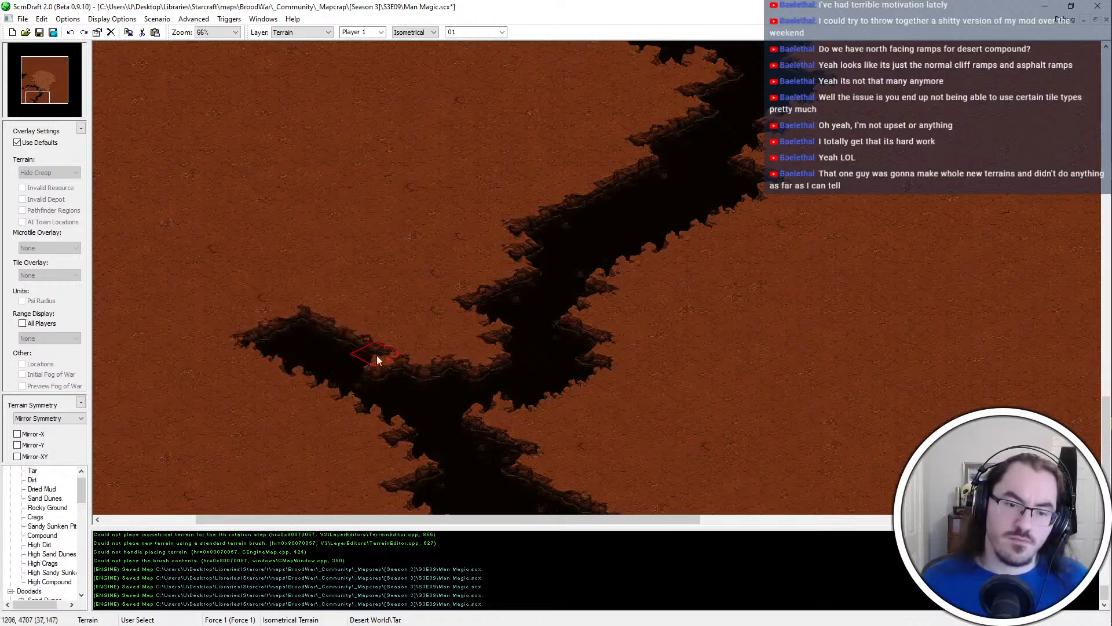
key("Left")
key("Left")
key("Left")
key("Left")
key("Left")
key("Left")
key("Left")
key("Left")
key("ctrl+z")
Extend the western branch northwest with Tar and trim the north edge behind its tip with Dirt
key("Left")
key("Left")
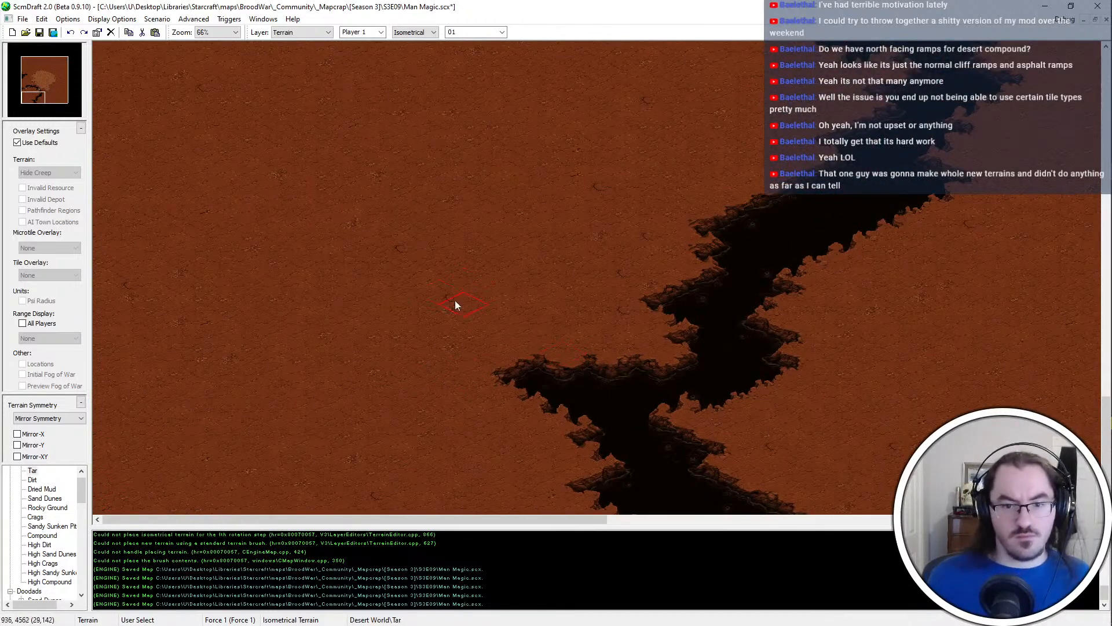
left_click_drag(455, 305, 538, 354)
right_click(588, 269)
left_click_drag(516, 306, 544, 325)
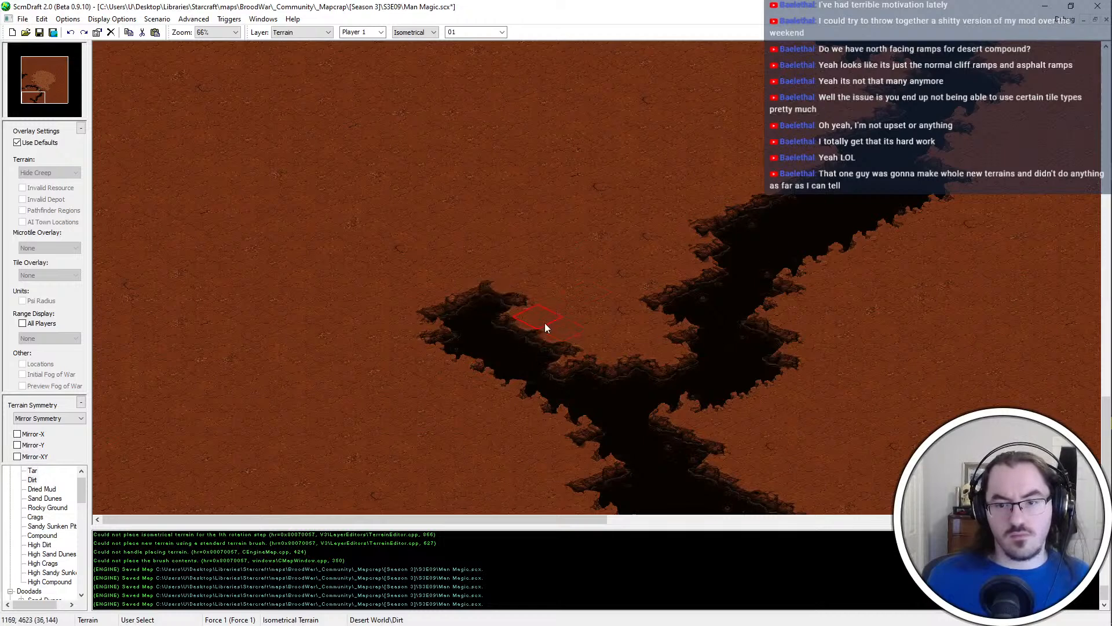
Carry the southern chasm branch west to the map edge with Tar and reshape its north bank with Dirt and Tar
right_click(620, 400)
mouse_move(347, 302)
left_mouse_down()
mouse_move(402, 333)
mouse_move(304, 379)
mouse_move(273, 355)
mouse_move(221, 403)
mouse_move(122, 371)
mouse_move(128, 394)
mouse_move(149, 360)
left_mouse_up()
left_click_drag(229, 331, 104, 267)
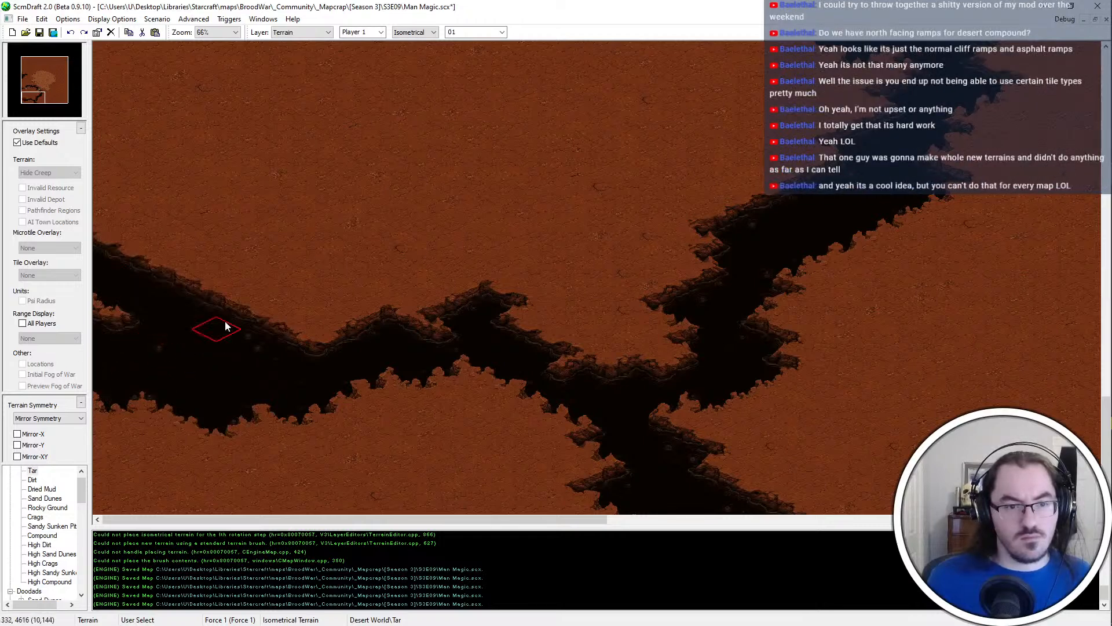
mouse_move(355, 399)
left_mouse_down()
mouse_move(248, 318)
mouse_move(345, 328)
mouse_move(183, 266)
mouse_move(134, 262)
left_mouse_up()
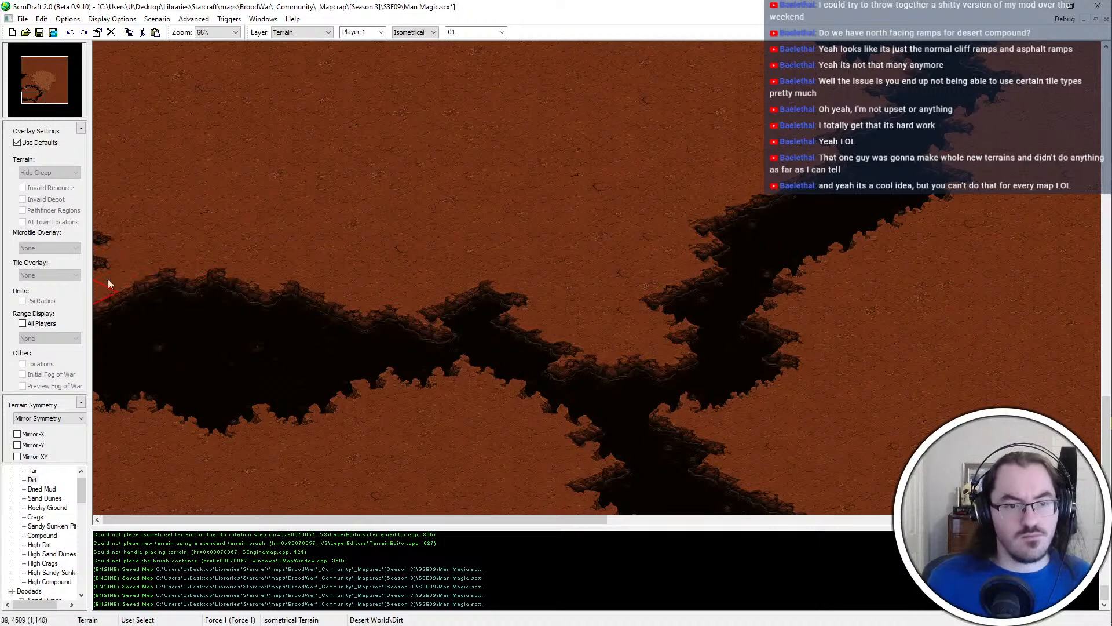
middle_click(235, 353)
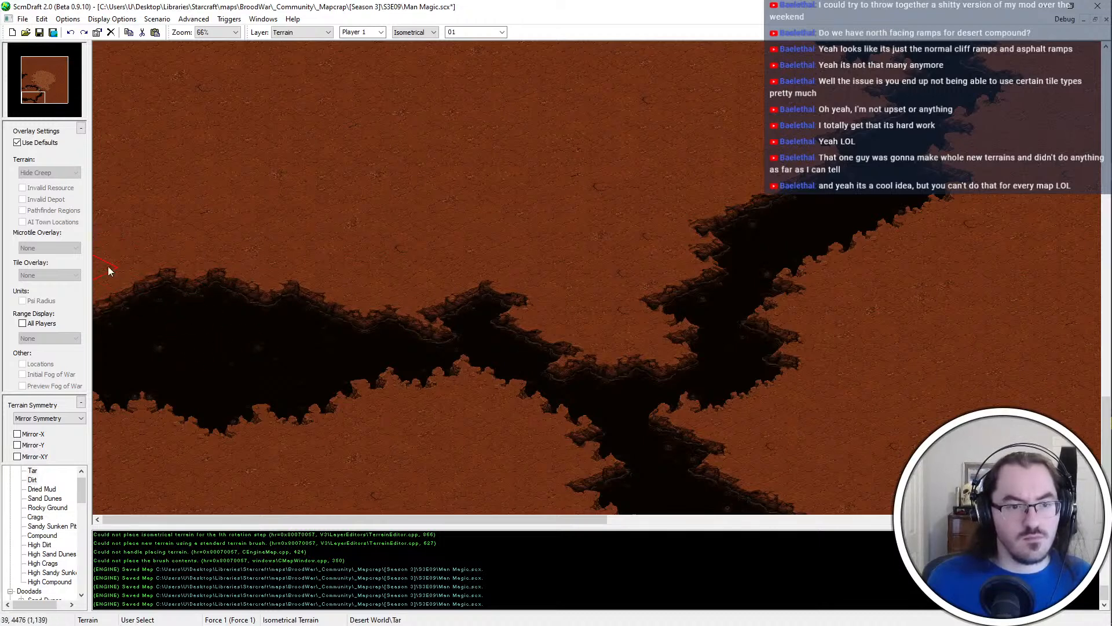
left_click(108, 267)
middle_click(144, 243)
left_click(108, 264)
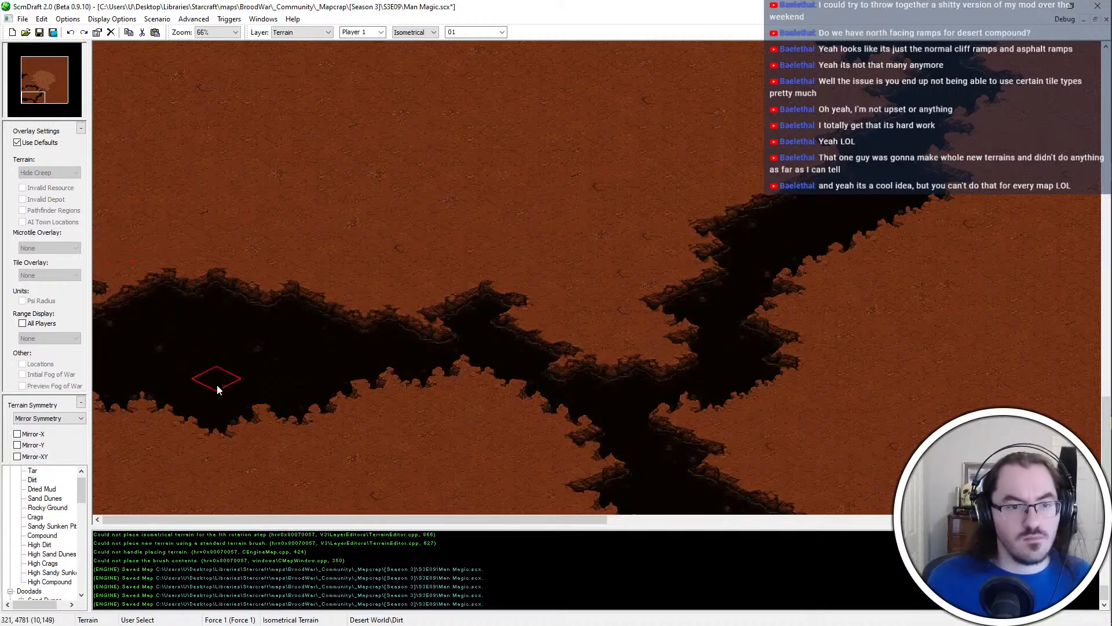
Narrow the western branch from the south with Dirt, push its north bank outward with Tar, and save the map
mouse_move(257, 354)
left_mouse_down()
mouse_move(203, 338)
mouse_move(327, 377)
mouse_move(165, 384)
mouse_move(260, 369)
mouse_move(108, 380)
mouse_move(216, 318)
mouse_move(96, 332)
left_mouse_up()
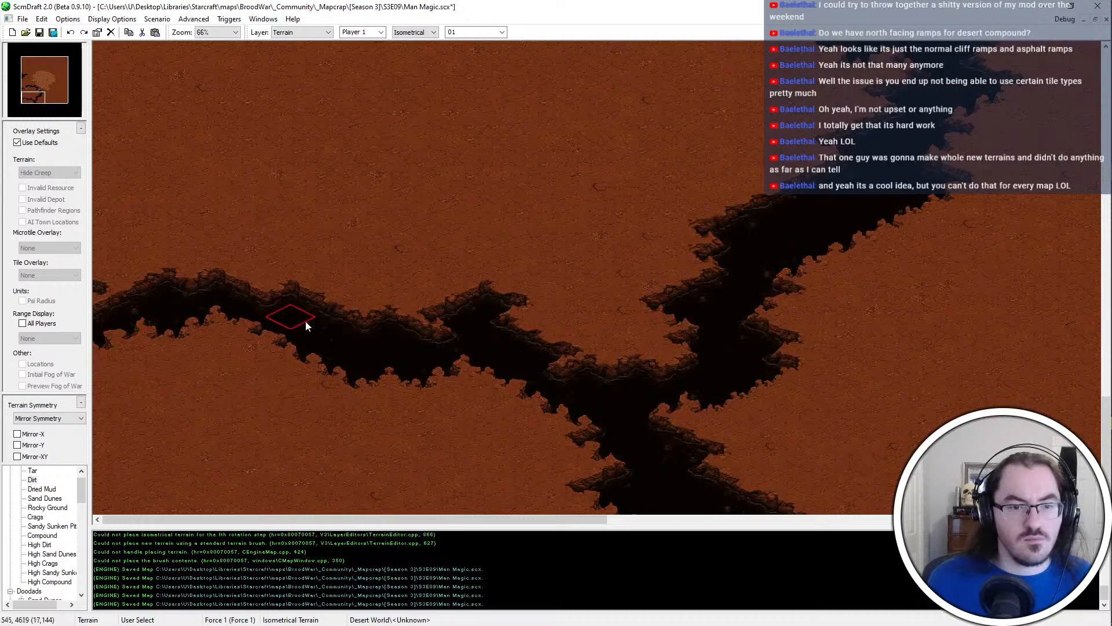
mouse_move(329, 328)
left_mouse_down()
mouse_move(322, 297)
mouse_move(356, 311)
mouse_move(330, 319)
left_mouse_up()
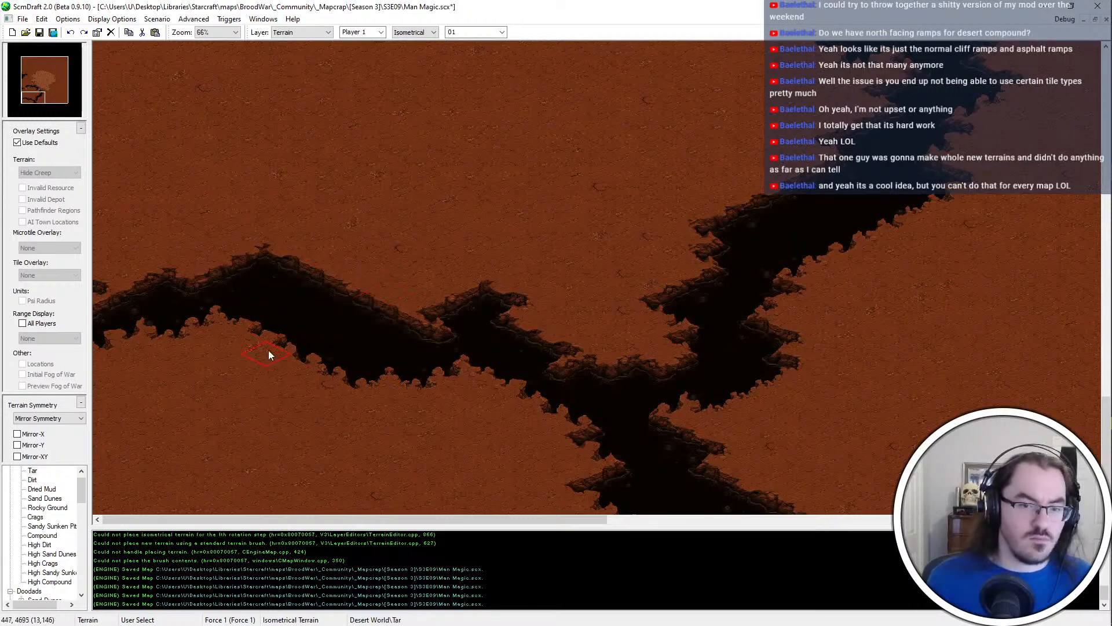
key("ctrl+s")
Place a Bridges #2 doodad across the chasm's diagonal channel northeast of the southern junction
key("Right")
key("Right")
key("Right")
key("Right")
key("Right")
key("Right")
key("Right")
key("Right")
key("Right")
key("Right")
key("Right")
key("Up")
key("Up")
key("Up")
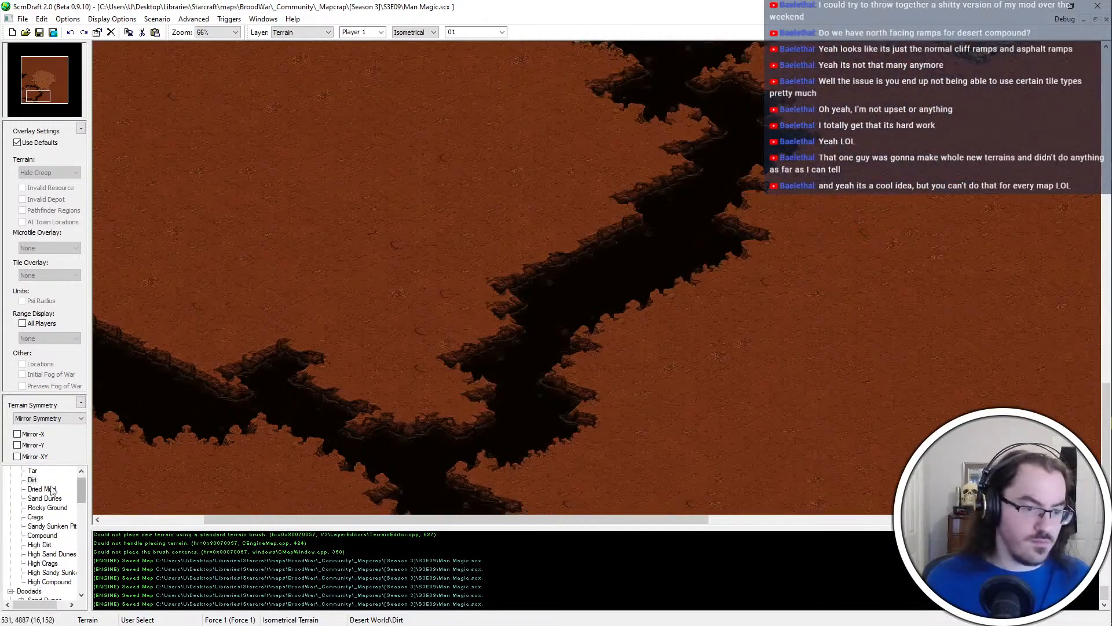
scroll(61, 499, "up", 1)
scroll(60, 526, "down", 5)
left_click(53, 508)
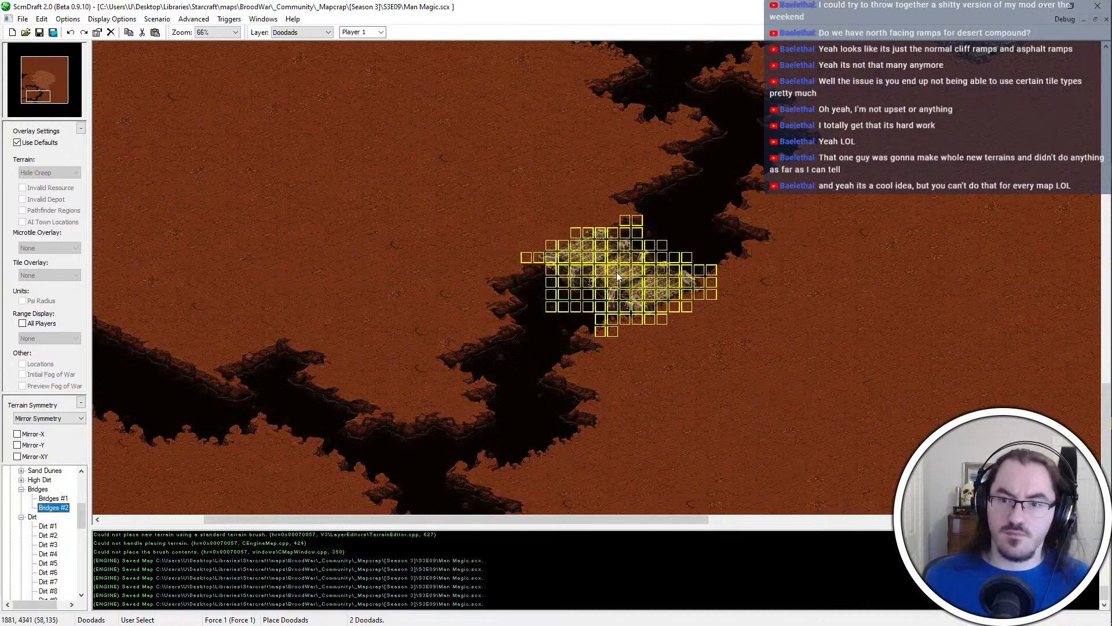
left_click(632, 272)
Place a Bridges #1 doodad across the chasm's western branch and save the map
key("Left")
key("Down")
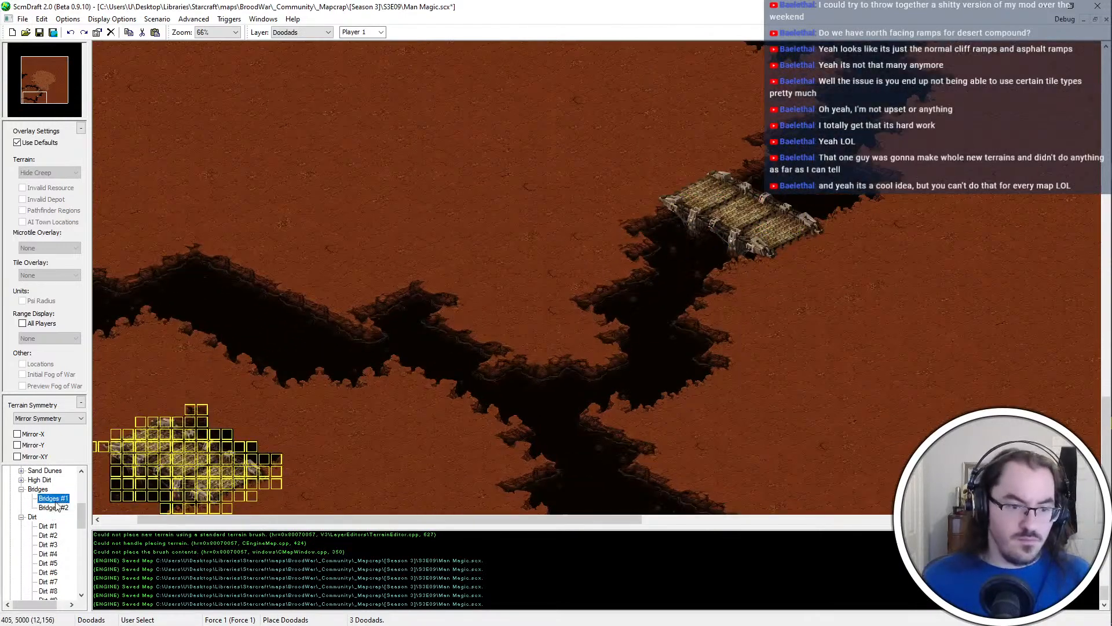
left_click(243, 313)
right_click(594, 401)
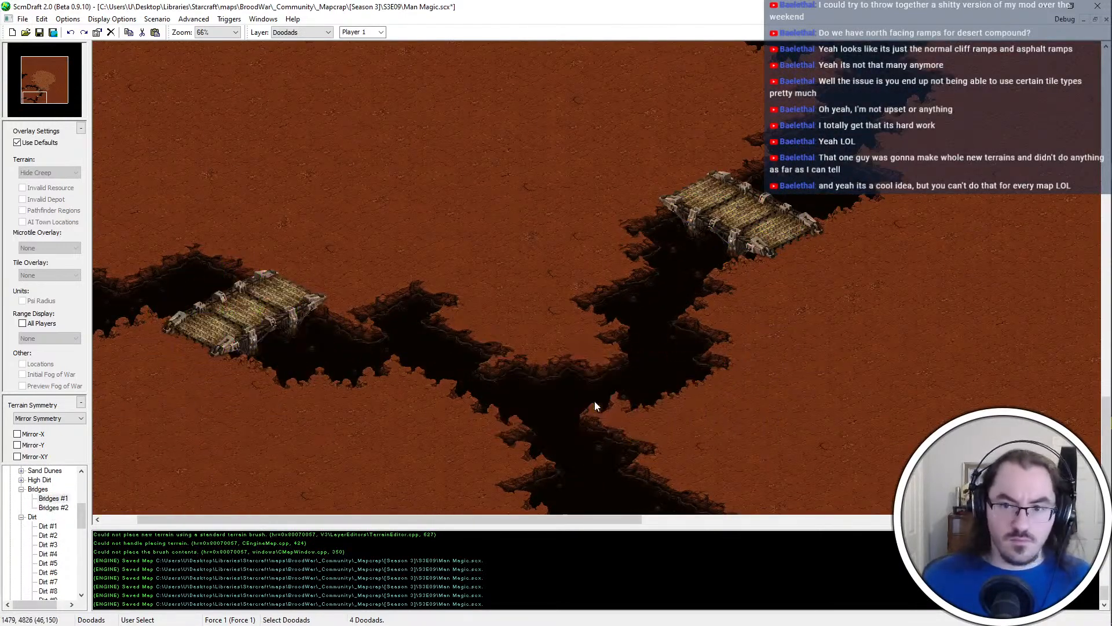
key("ctrl+s")
Fill the channel running south from the chasm's junction with Dirt and expand the north bank at the bend with Tar
key("Up")
key("Right")
scroll(338, 310, "down", 2, "ctrl")
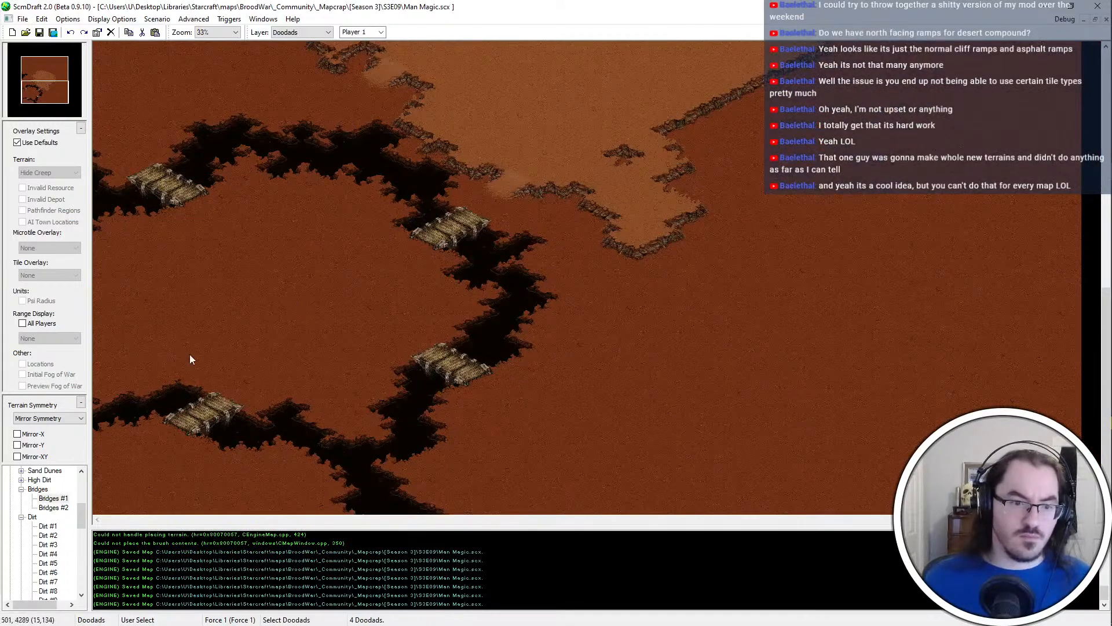
scroll(190, 353, "up", 1, "ctrl")
key("Left")
key("Down")
scroll(347, 399, "up", 1, "ctrl")
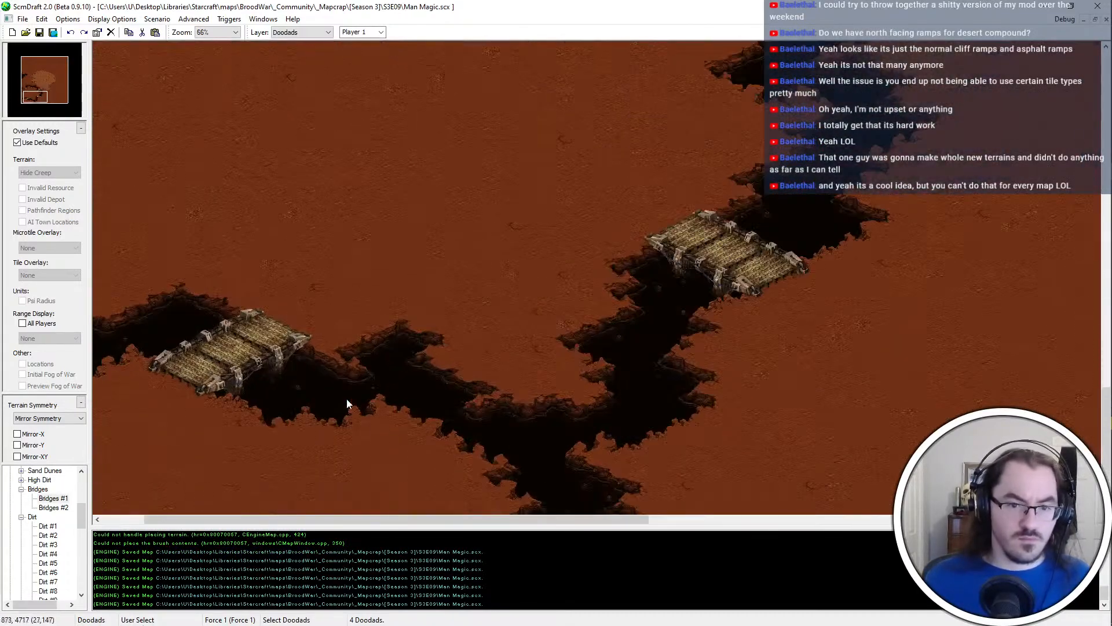
key("Down")
key("Left")
key("ctrl+t")
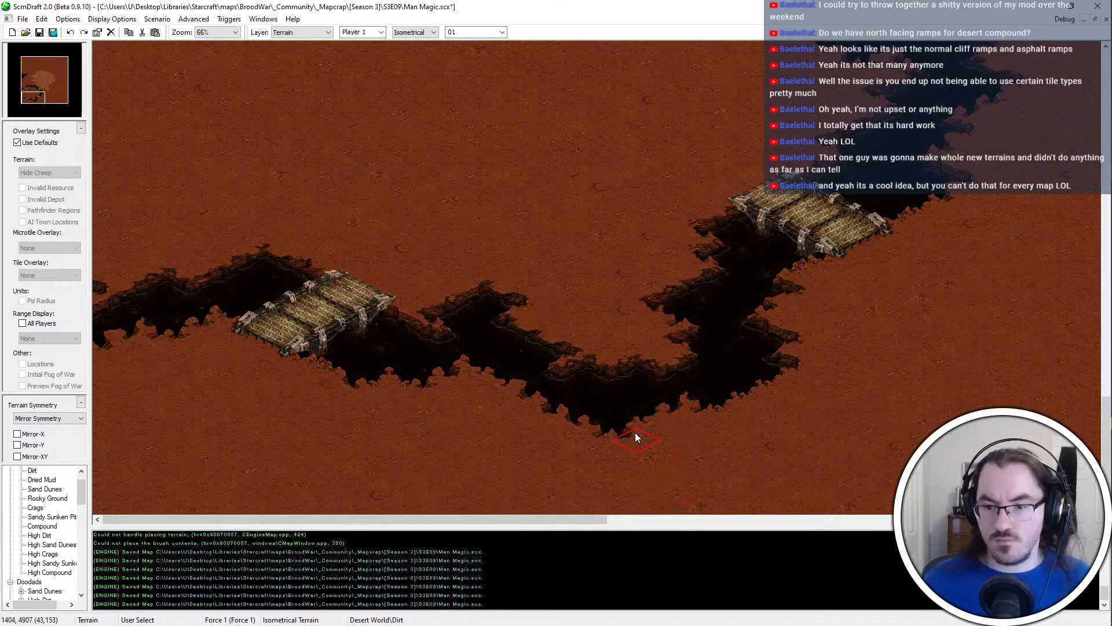
left_click(622, 358)
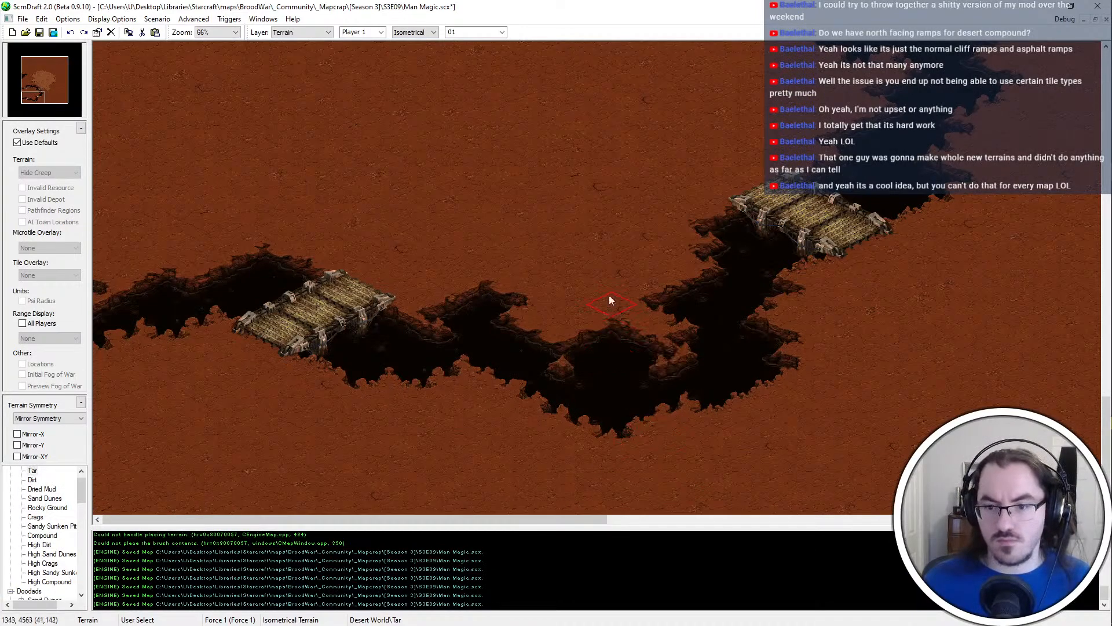
left_click(640, 341)
key("ctrl+z")
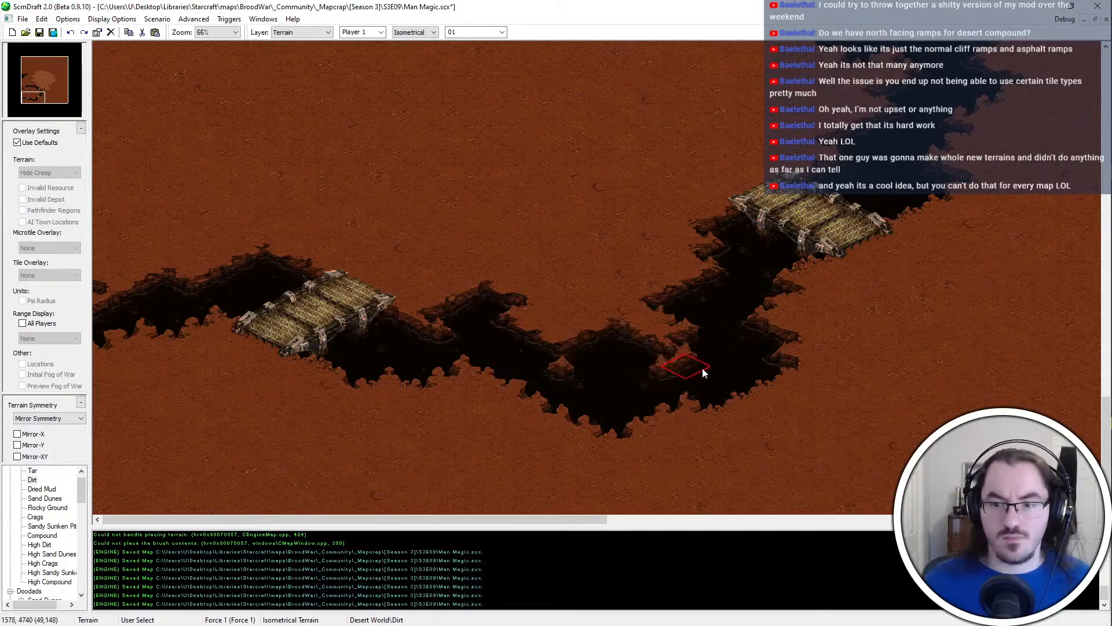
Refine the banks around the chasm's southern bend, save the map, and check the overall layout
left_click(665, 357)
left_click(718, 352)
left_click_drag(521, 519, 600, 520)
left_click(626, 319)
key("ctrl+z")
middle_click_drag(625, 44, 522, 244)
key("ctrl+s")
scroll(498, 244, "down", 3, "ctrl")
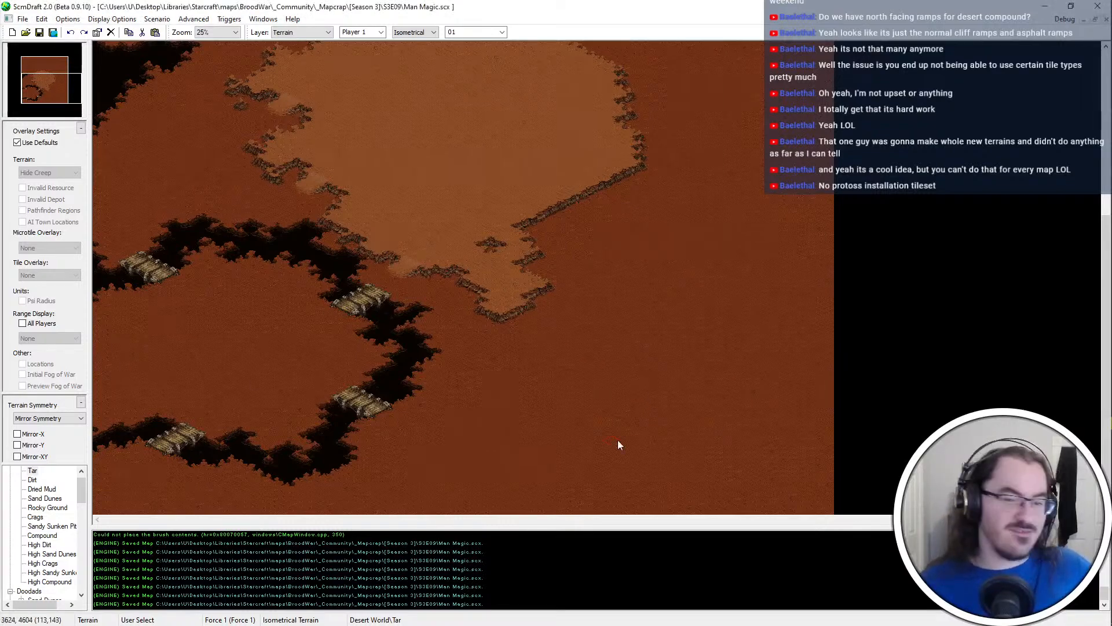
scroll(617, 440, "up", 5)
scroll(380, 118, "up", 5)
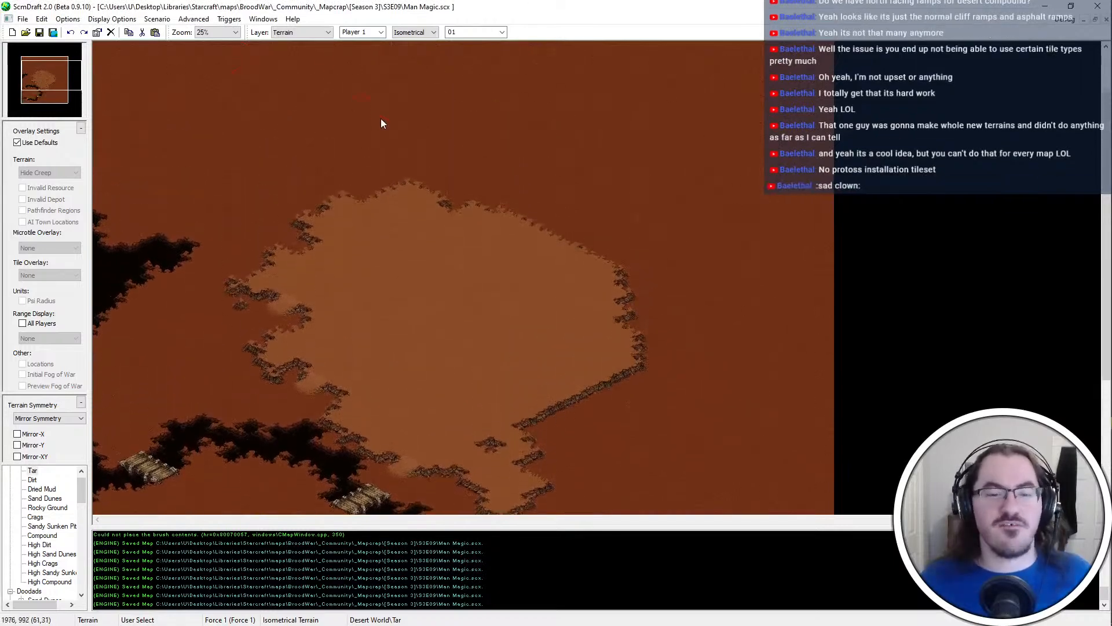
Switch to the Git client and stage all four changed files in the _HYDRA-dev repository
key("alt+Tab")
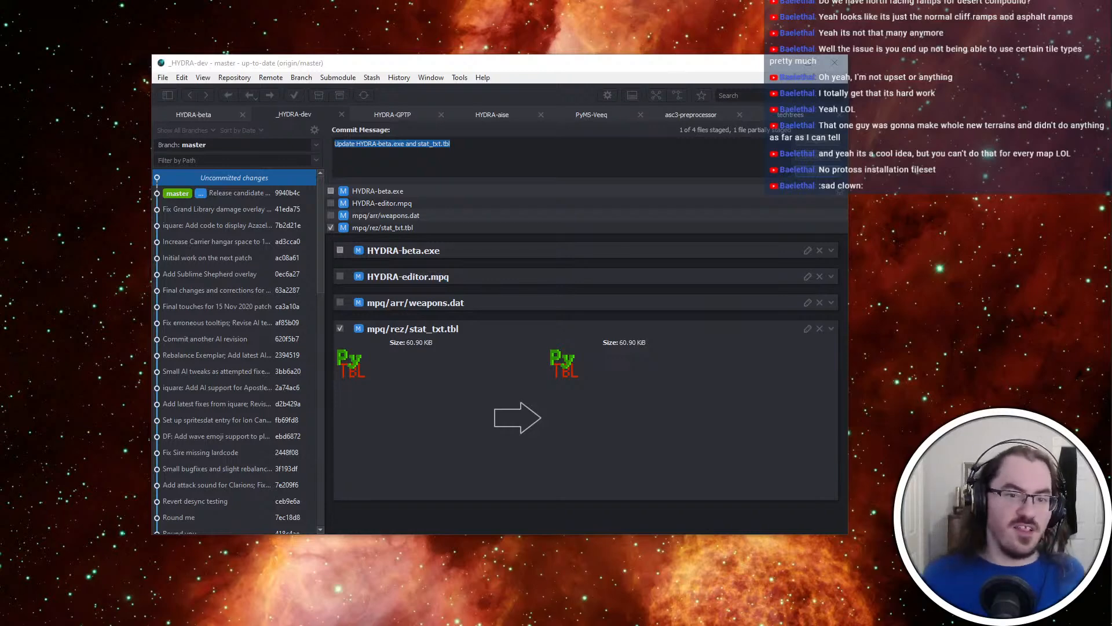
left_click(816, 138)
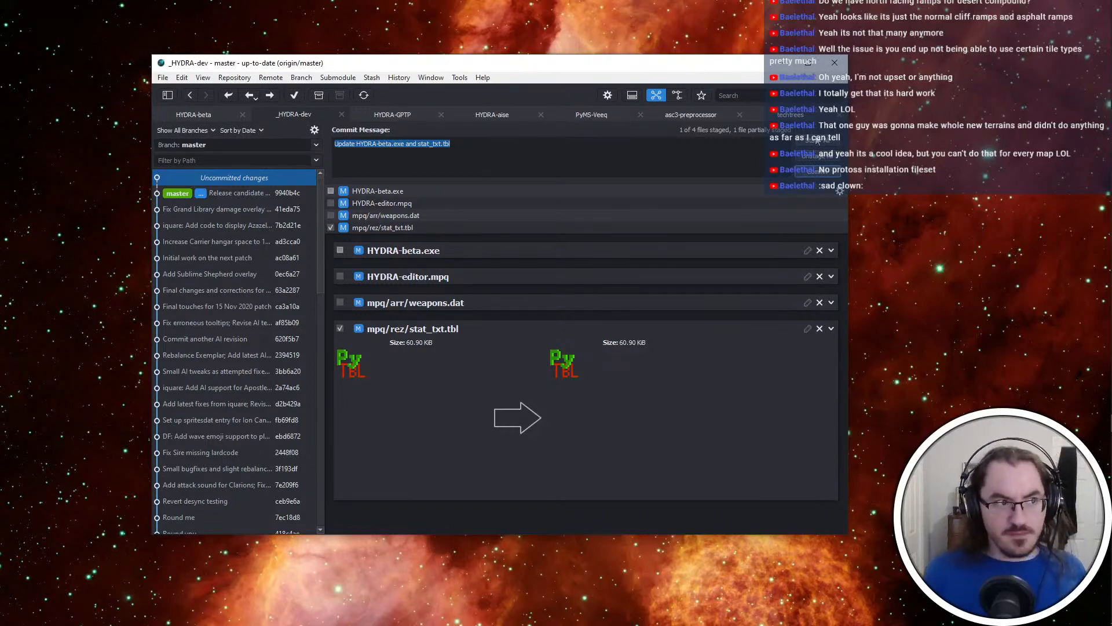
left_click(817, 141)
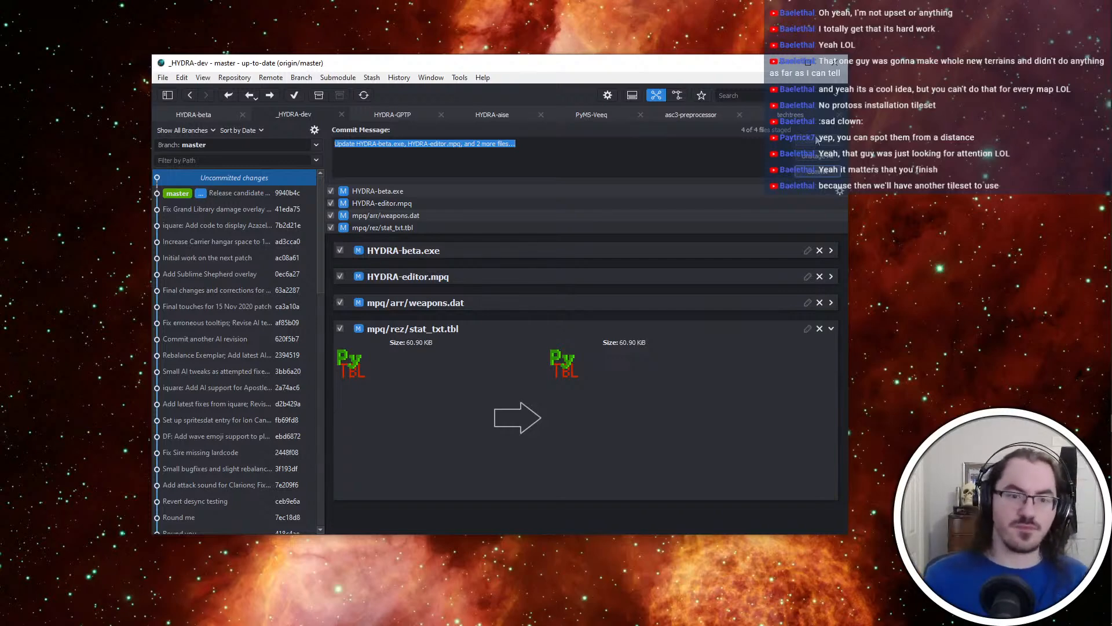
Commit the staged _HYDRA-dev changes with the message "Remove Legionnaire Unified Strikes passive and increase base damage"
type("Remove Legion")
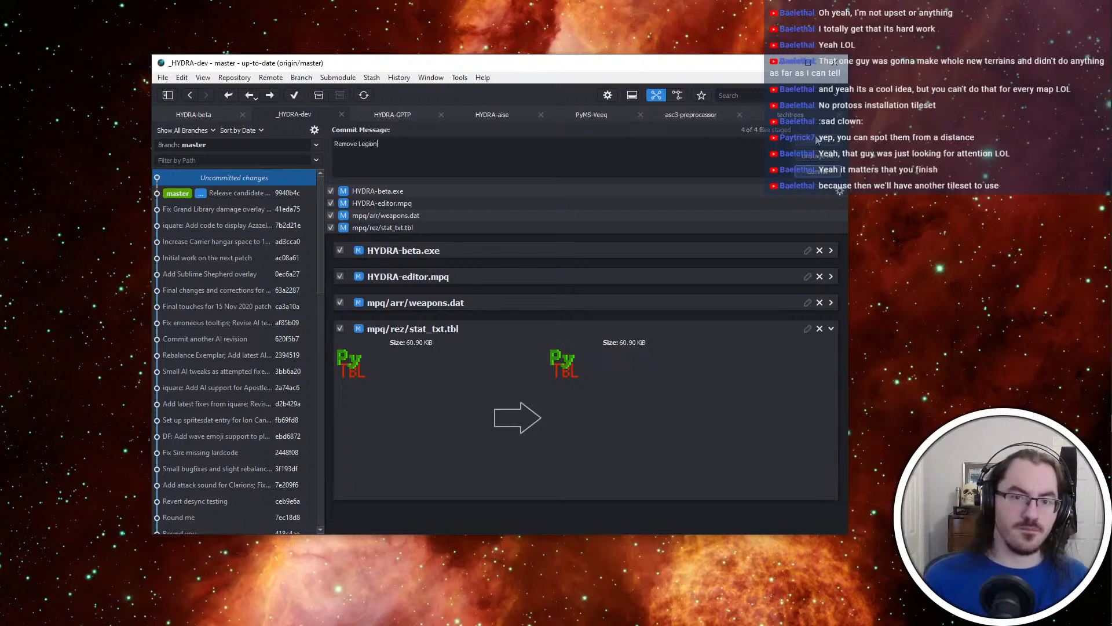
type("naire ")
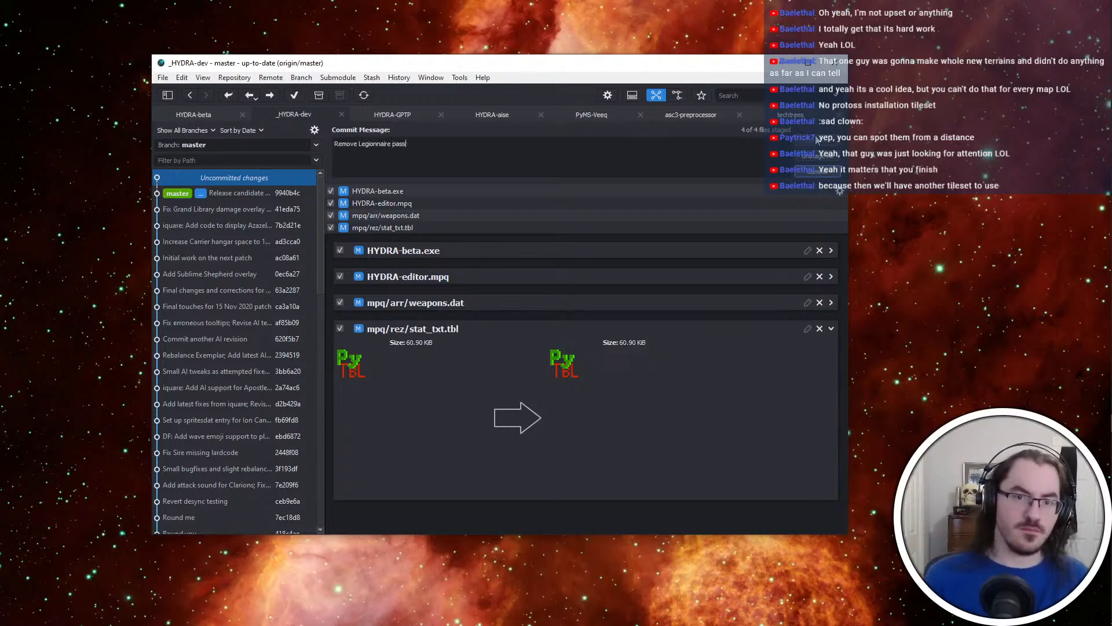
type("Unified Strikes")
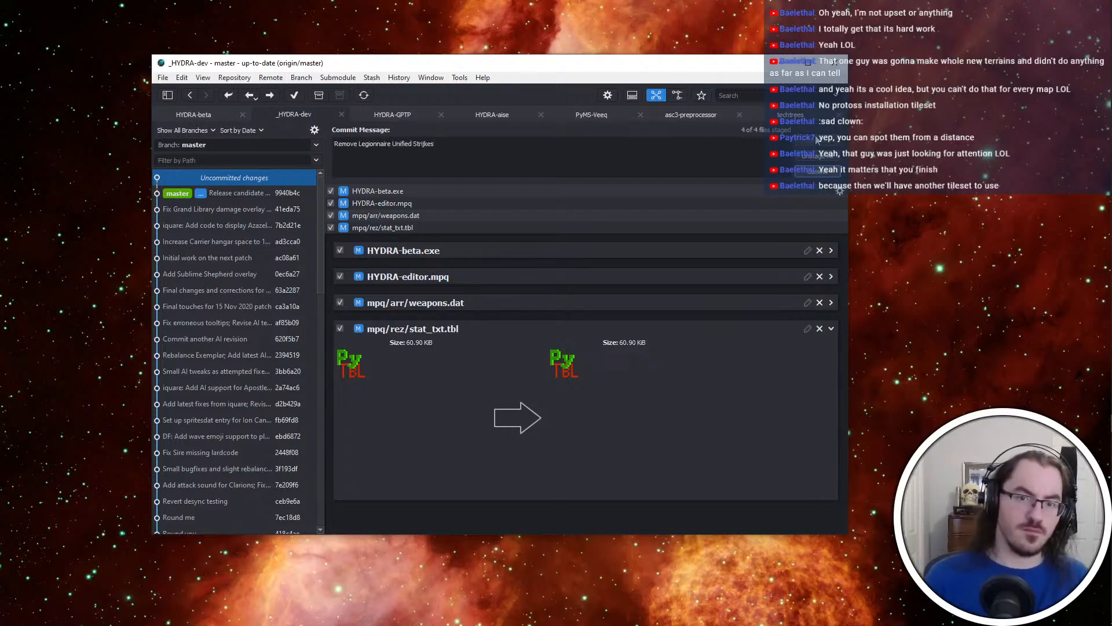
type(" passive and inc")
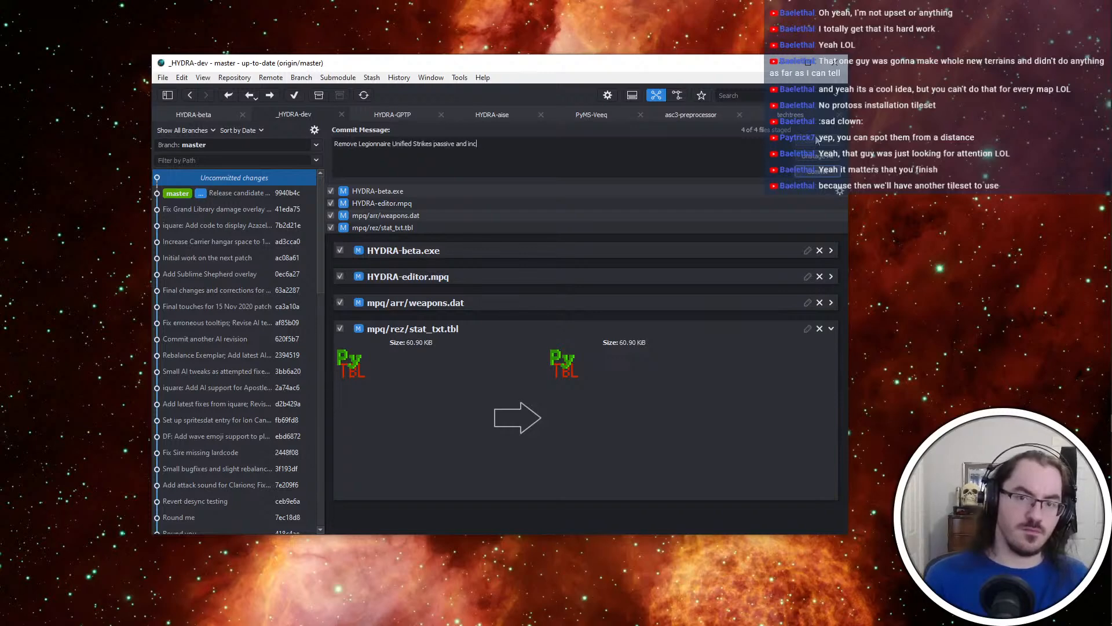
type("rease base damage")
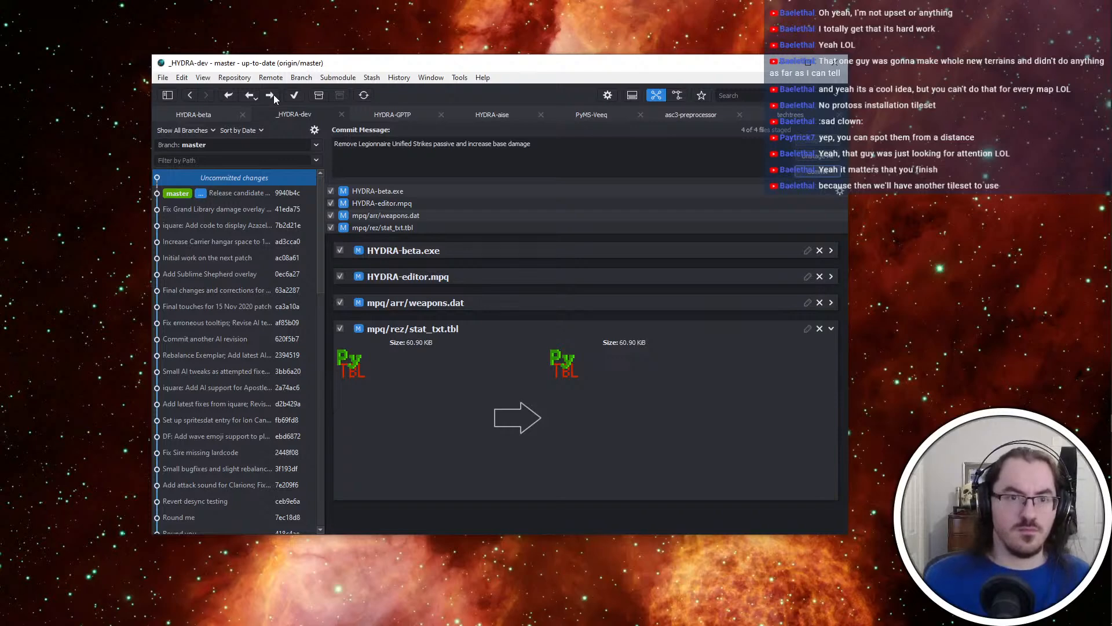
key("ctrl+Return")
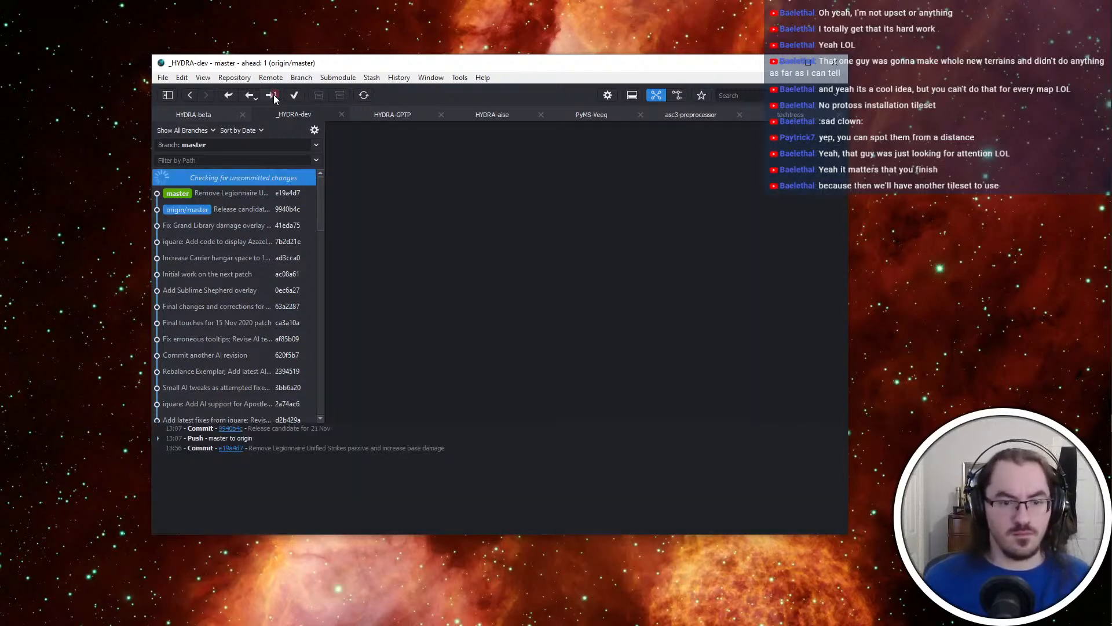
Open the techtrees repository's uncommitted changes and switch to its project in Visual Studio Code
left_click(776, 115)
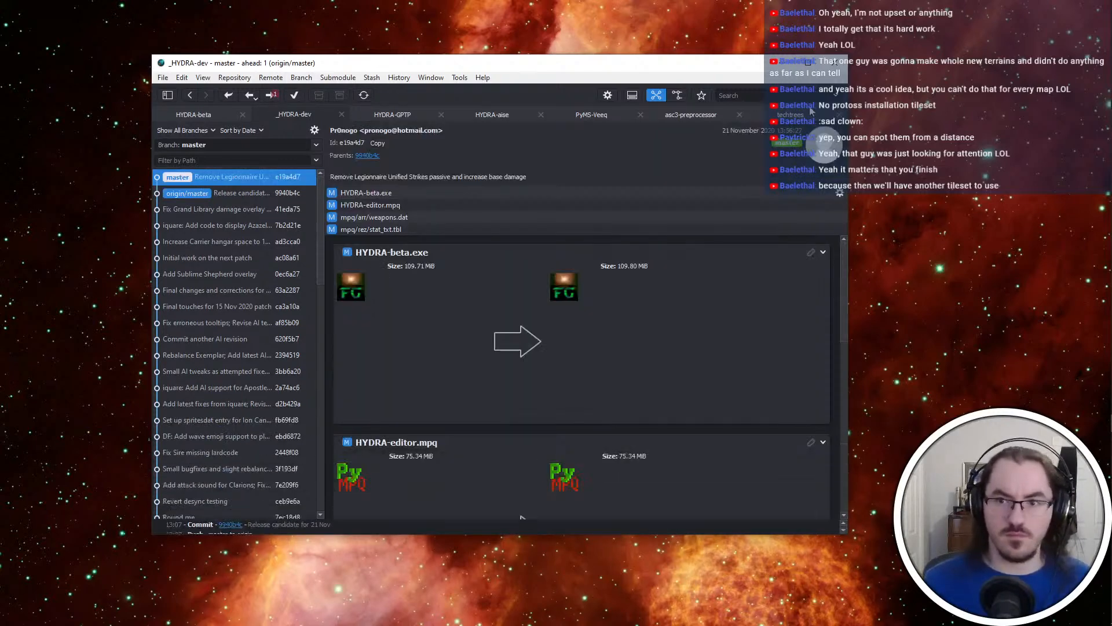
left_click(272, 183)
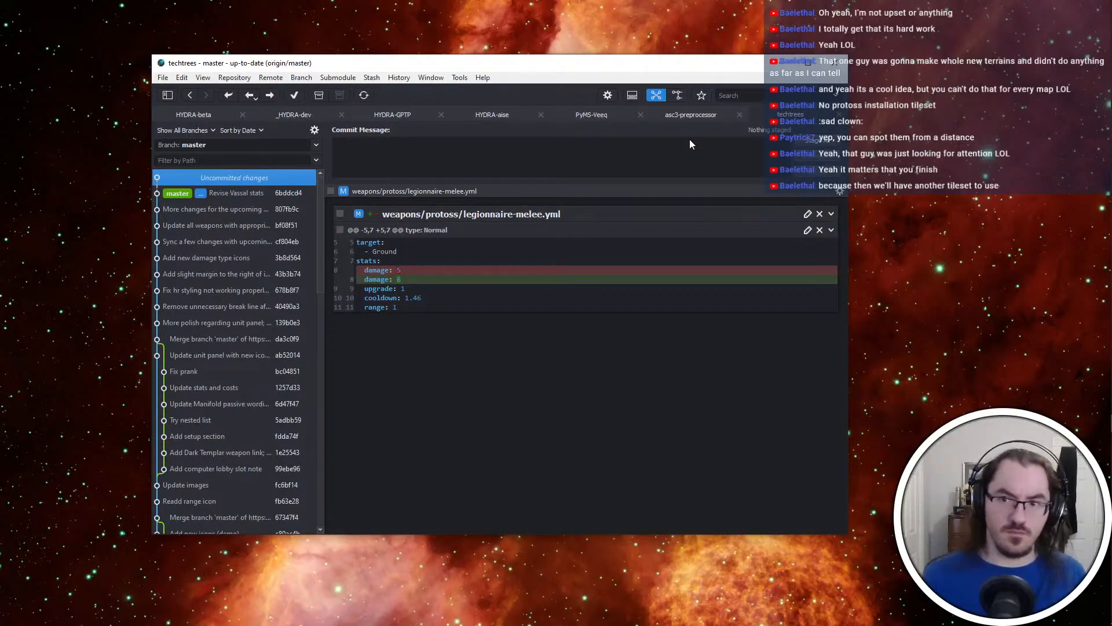
key("ctrl+super+Left")
key("super")
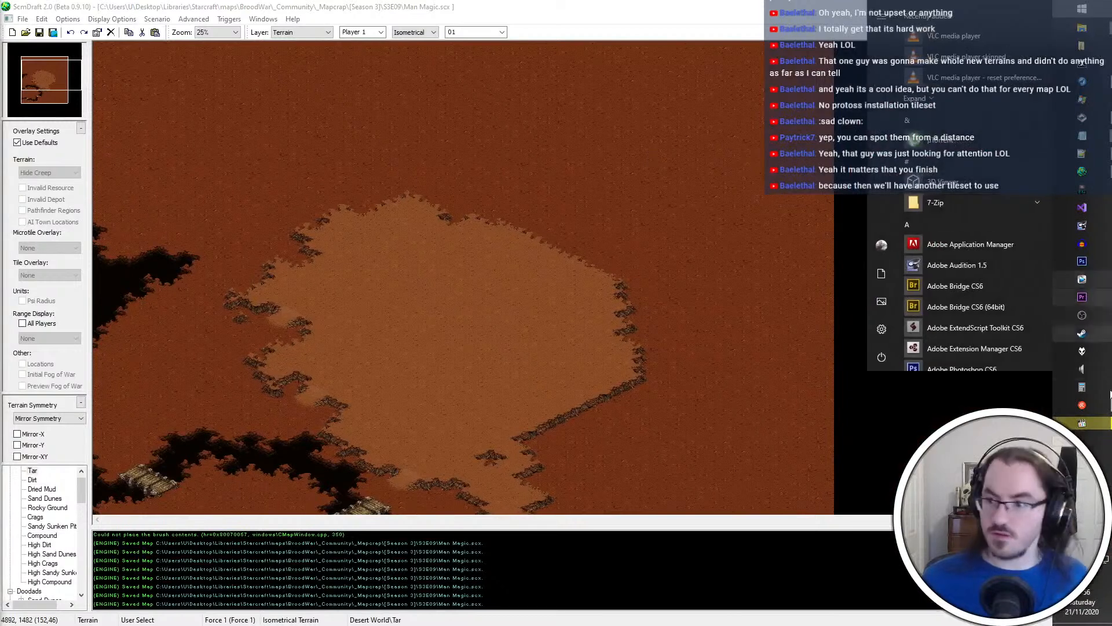
type("code")
key("Return")
key("alt+Tab")
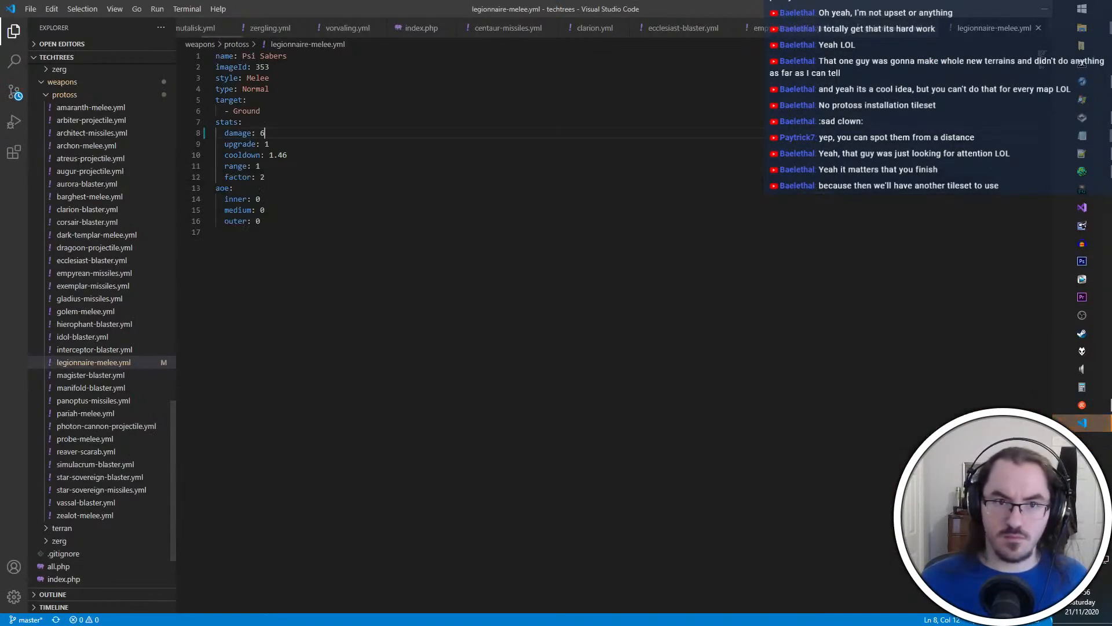
Remove protoss/legionnaire-passive-1 from the abilities list in units/protoss/legionnaire.yml and save the file
scroll(98, 458, "up", 5)
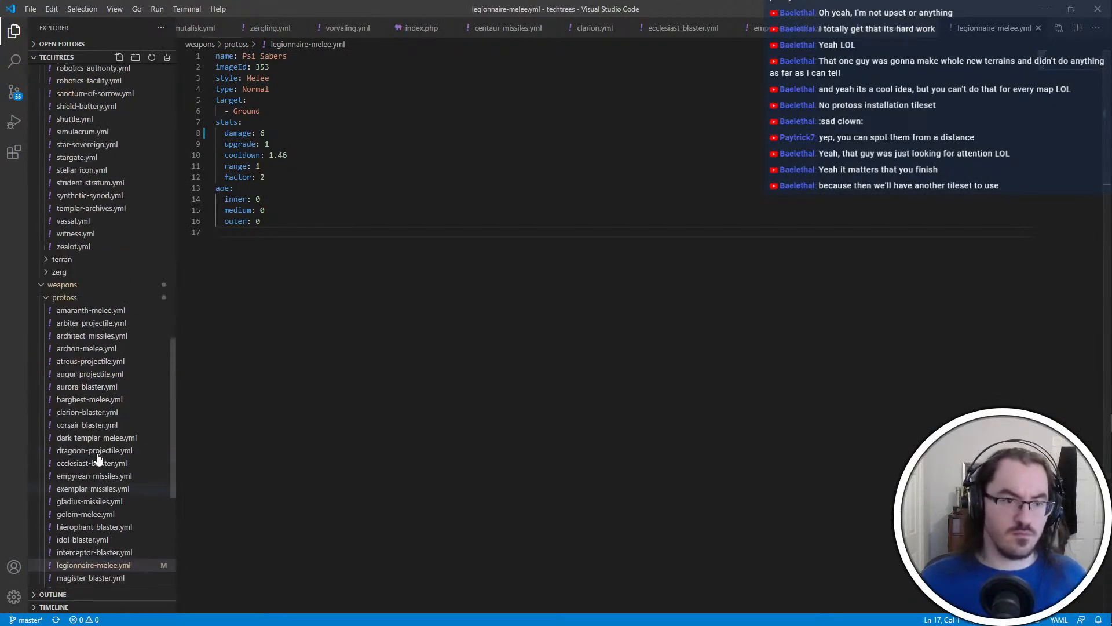
scroll(98, 458, "up", 10)
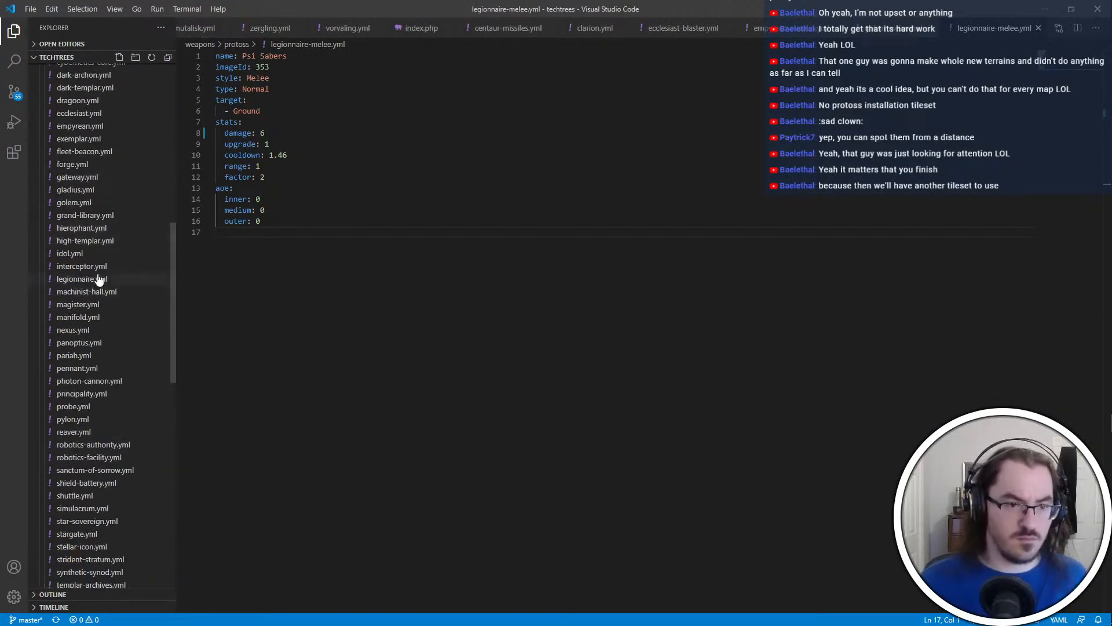
left_click(99, 279)
left_click(380, 466)
key("shift+Up")
key("BackSpace")
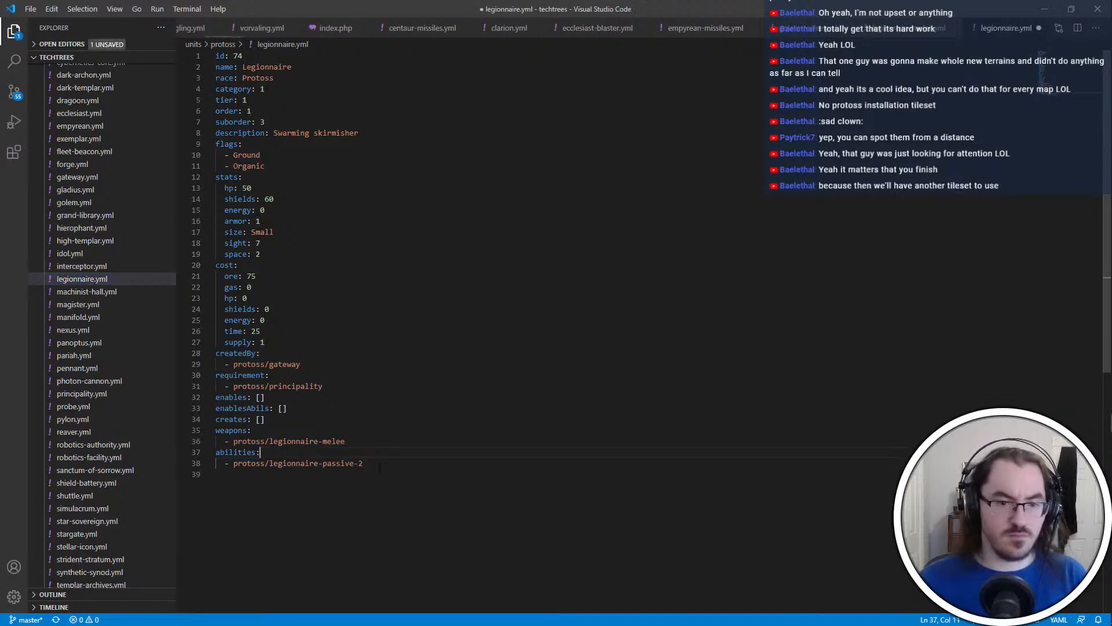
left_click(379, 466)
key("ctrl+s")
In abilities/protoss/legionnaire-passive-2.yml, replace "affected by Unified Strikes" in the description with "attacked by another Legionnaire"
scroll(93, 350, "up", 13)
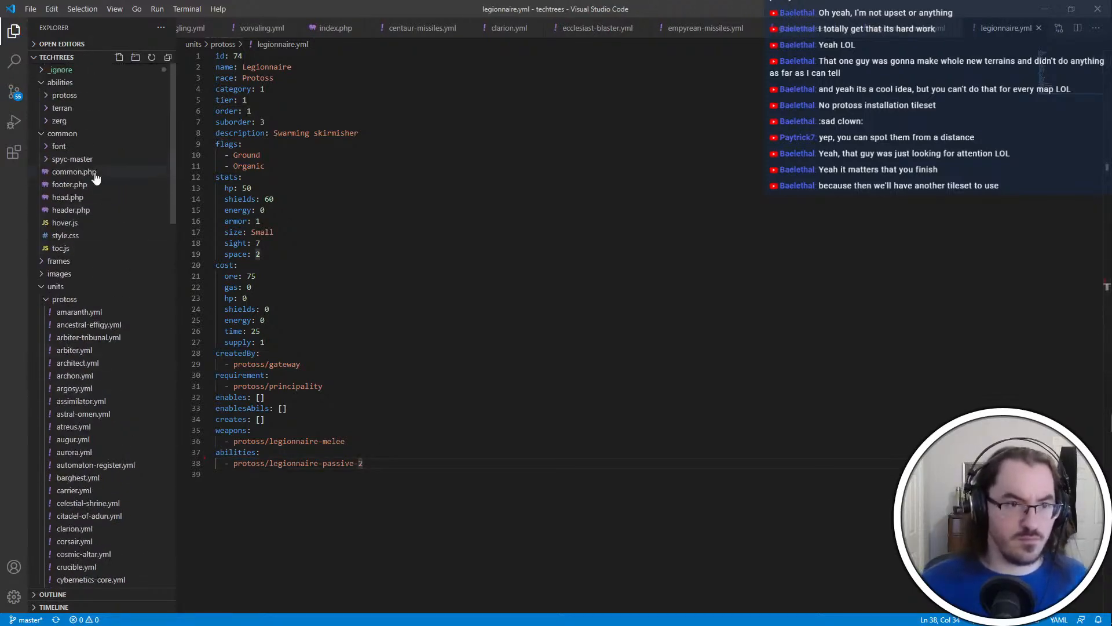
left_click(77, 97)
scroll(123, 290, "down", 4)
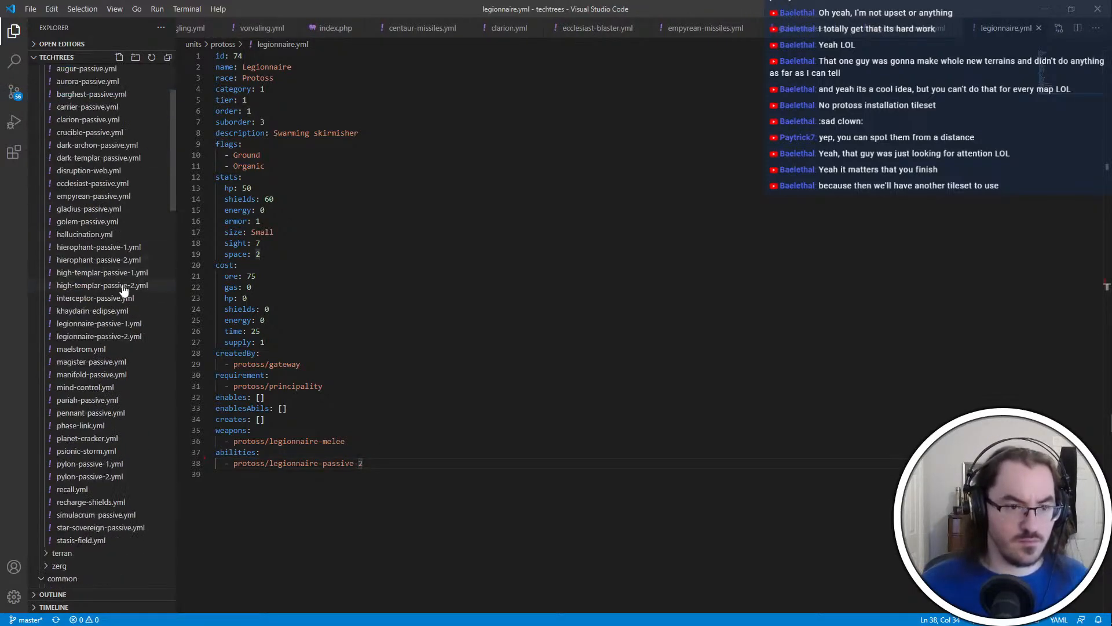
left_click(137, 337)
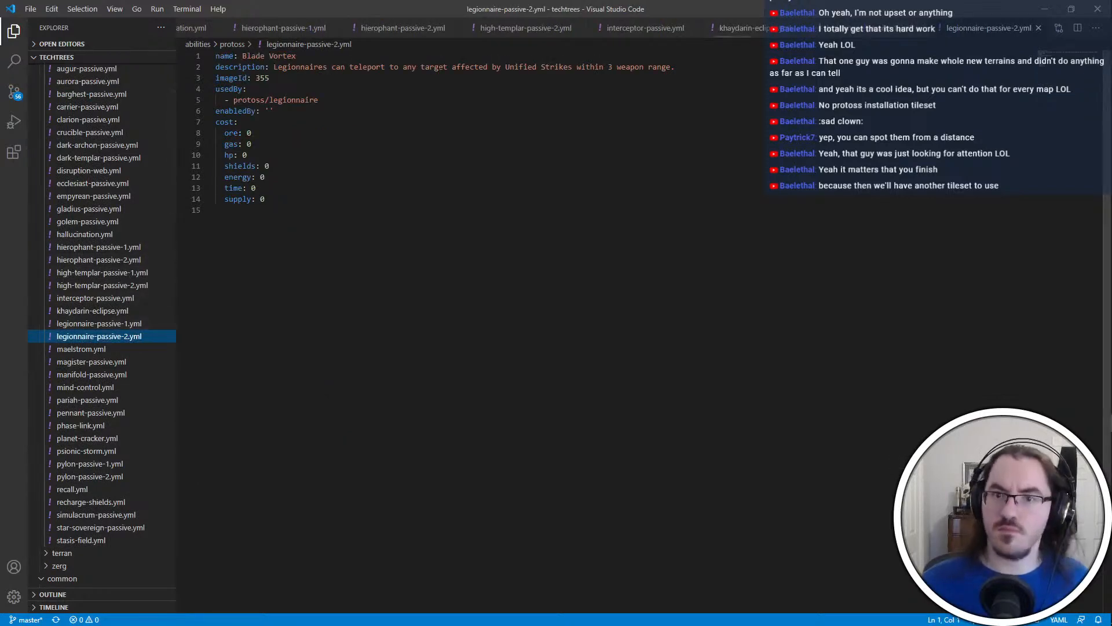
left_click_drag(573, 67, 451, 67)
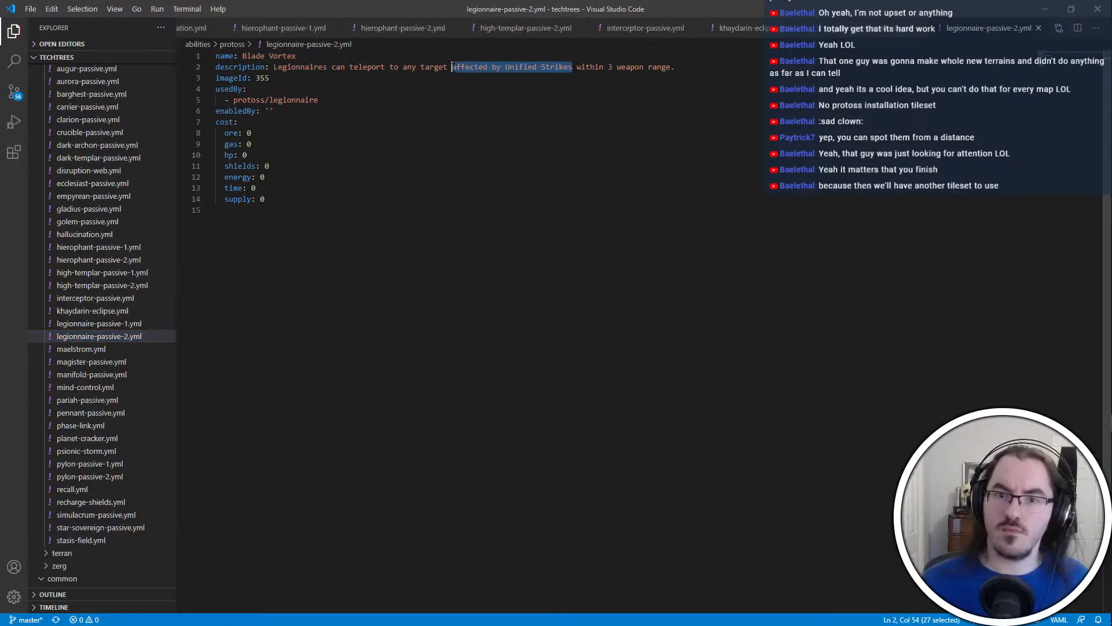
key("BackSpace")
key("BackSpace")
key("BackSpace")
key("BackSpace")
key("BackSpace")
key("BackSpace")
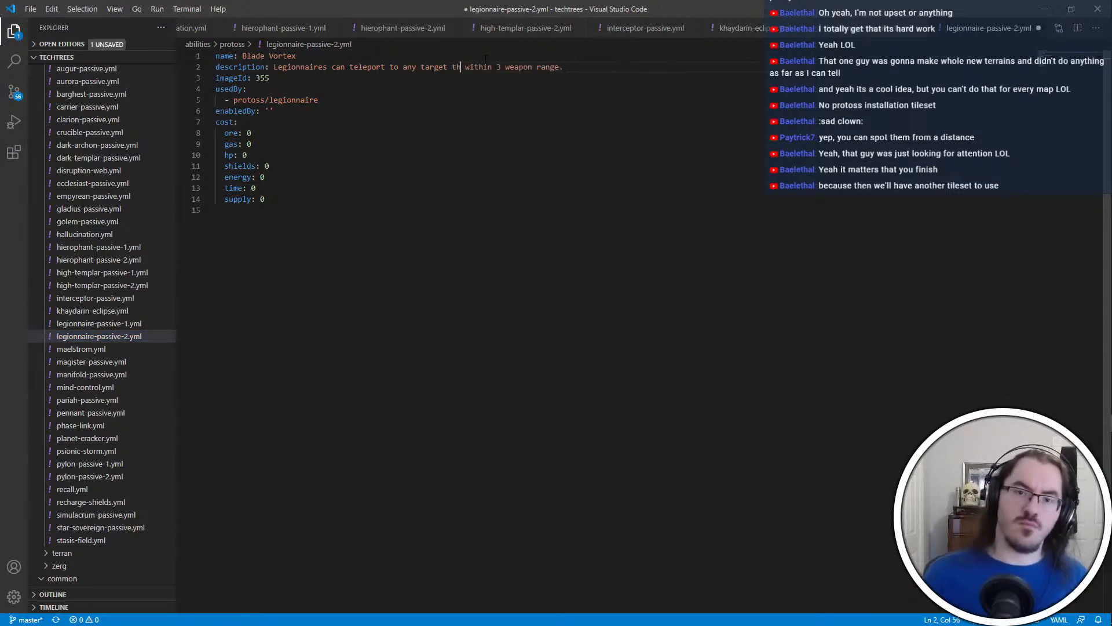
type("rget attac")
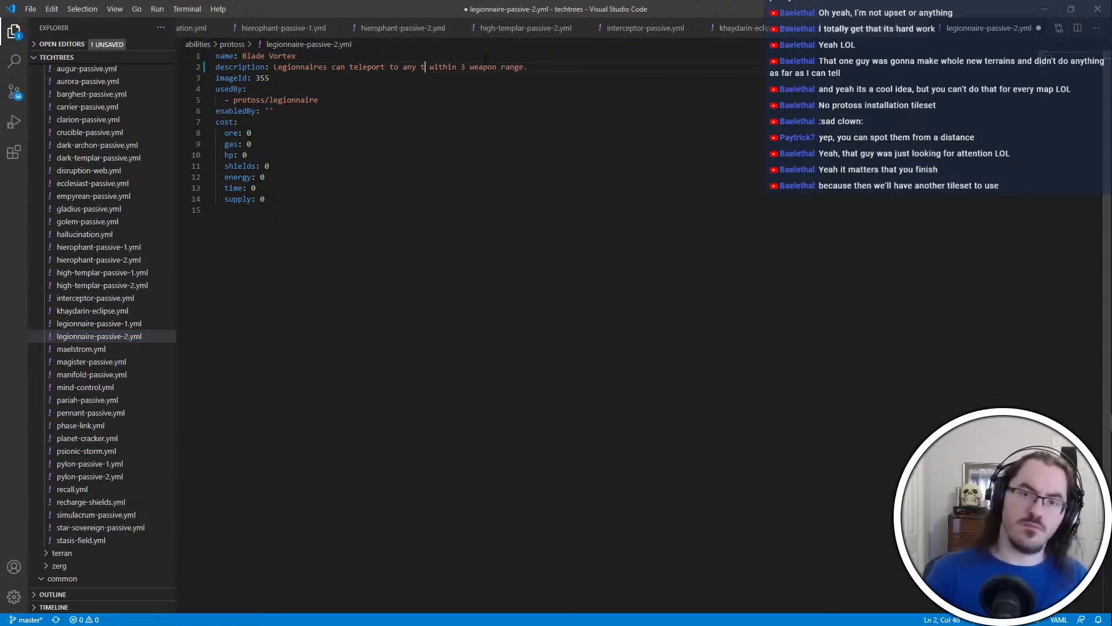
type("ked by another L")
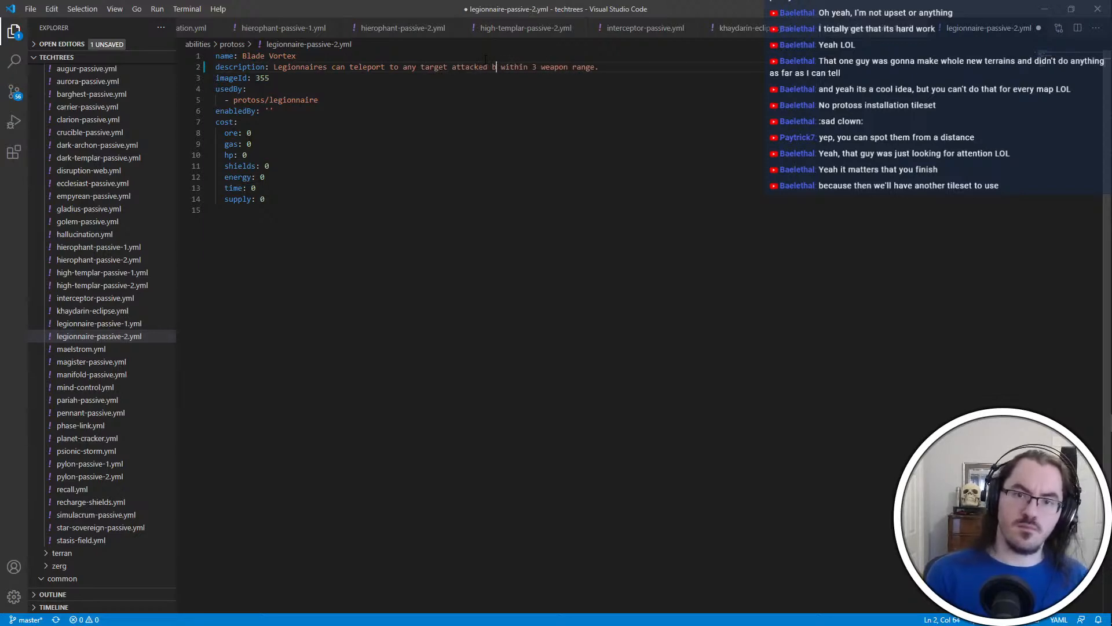
type("egionnaire")
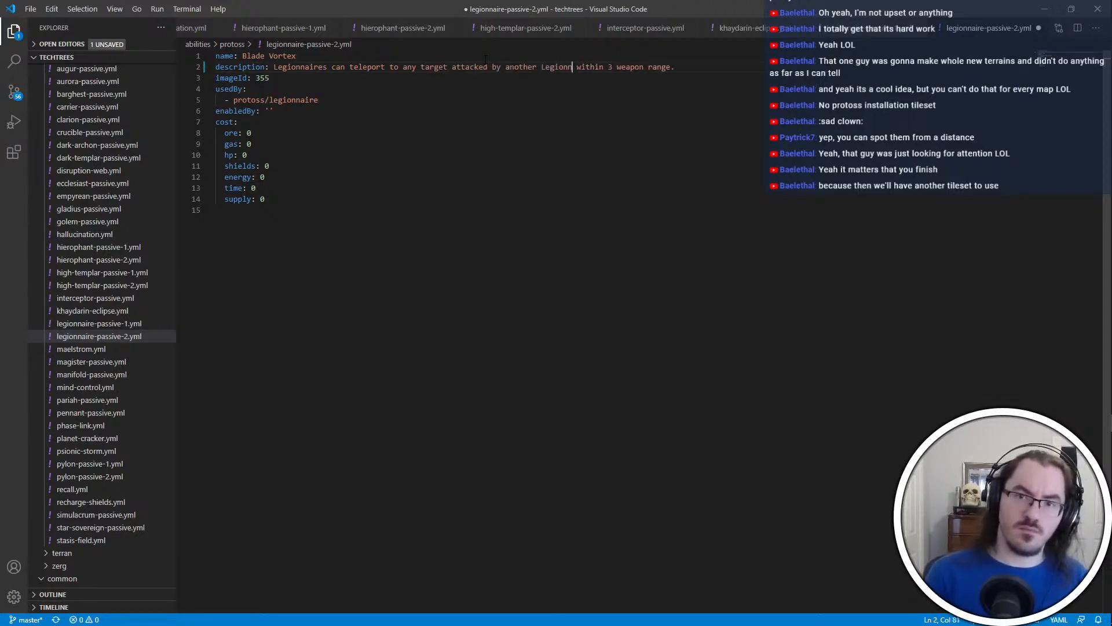
Reword the Blade Vortex description's ending as "within 3 weapon range that was attacked by another Legionnaire within the last"
key("ctrl+shift+Left")
key("ctrl+shift+Left")
key("ctrl+shift+Left")
key("ctrl+shift+Left")
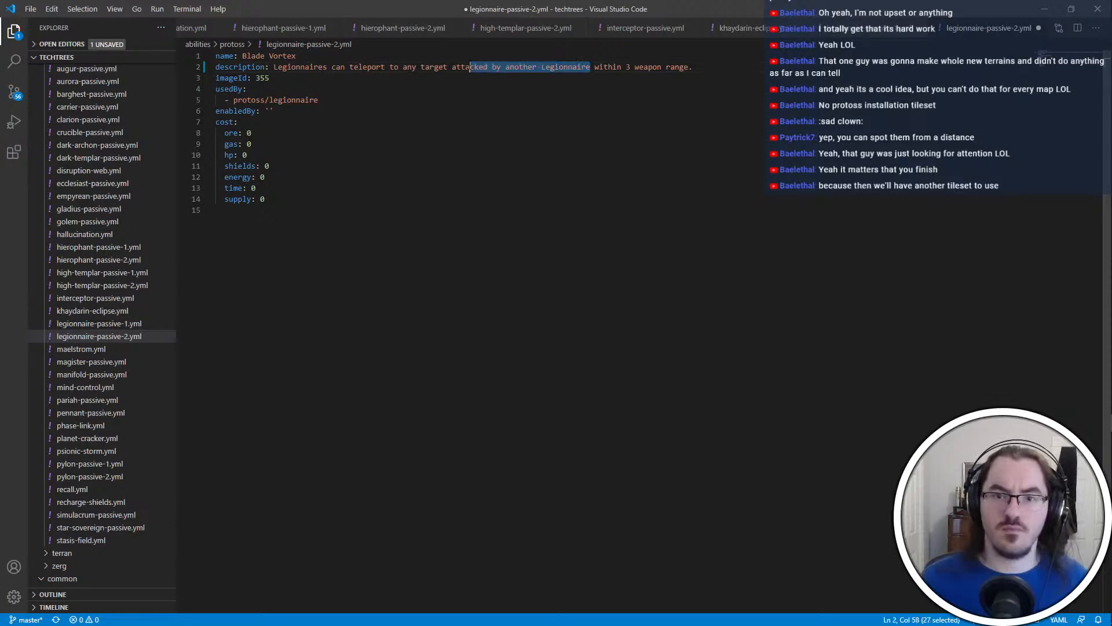
key("BackSpace")
key("BackSpace")
key("ctrl+Right")
key("ctrl+Right")
key("ctrl+Right")
key("ctrl+Right")
type("that was attacked by another Legionnaire")
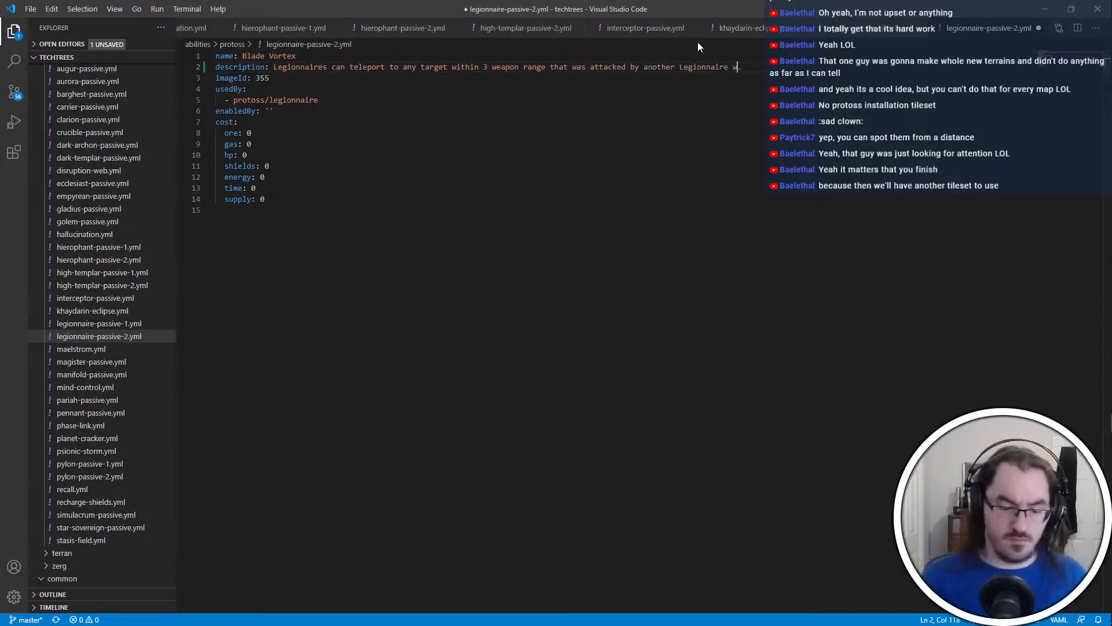
type(" within the last")
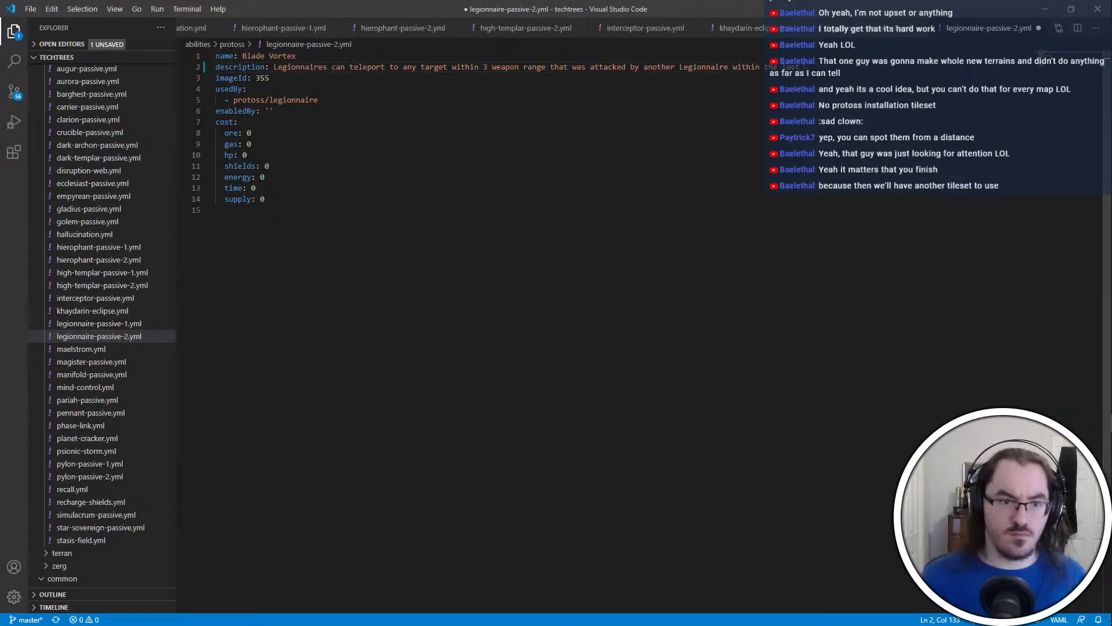
Check the Unified Strikes description in legionnaire-passive-1.yml, then complete the Blade Vortex description with "2 seconds" and save it
left_click(124, 327)
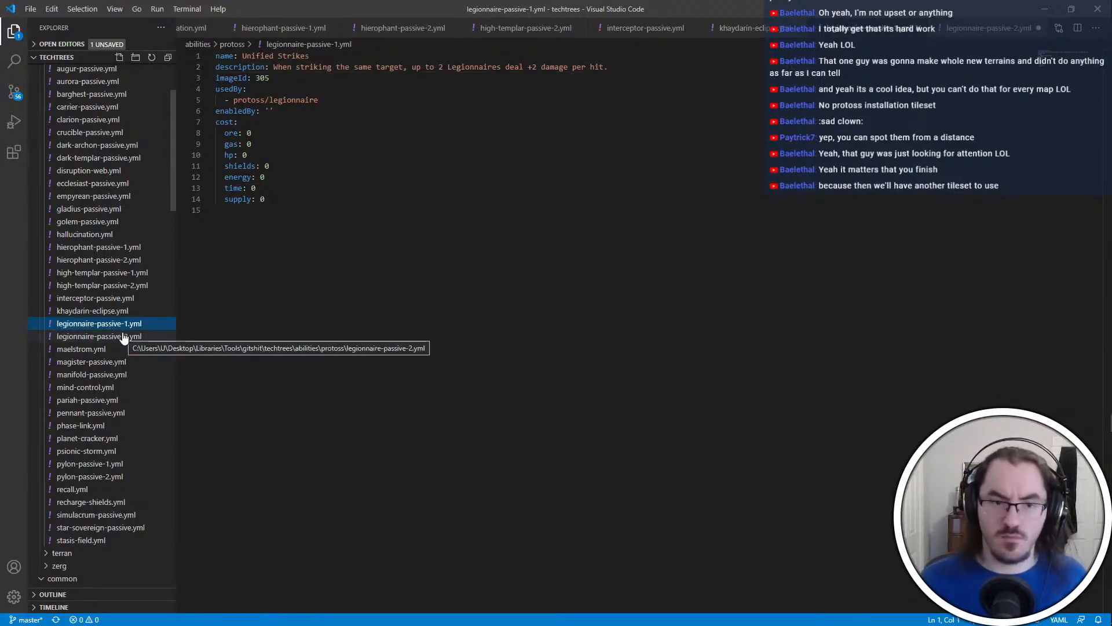
left_click(124, 337)
type("2 ")
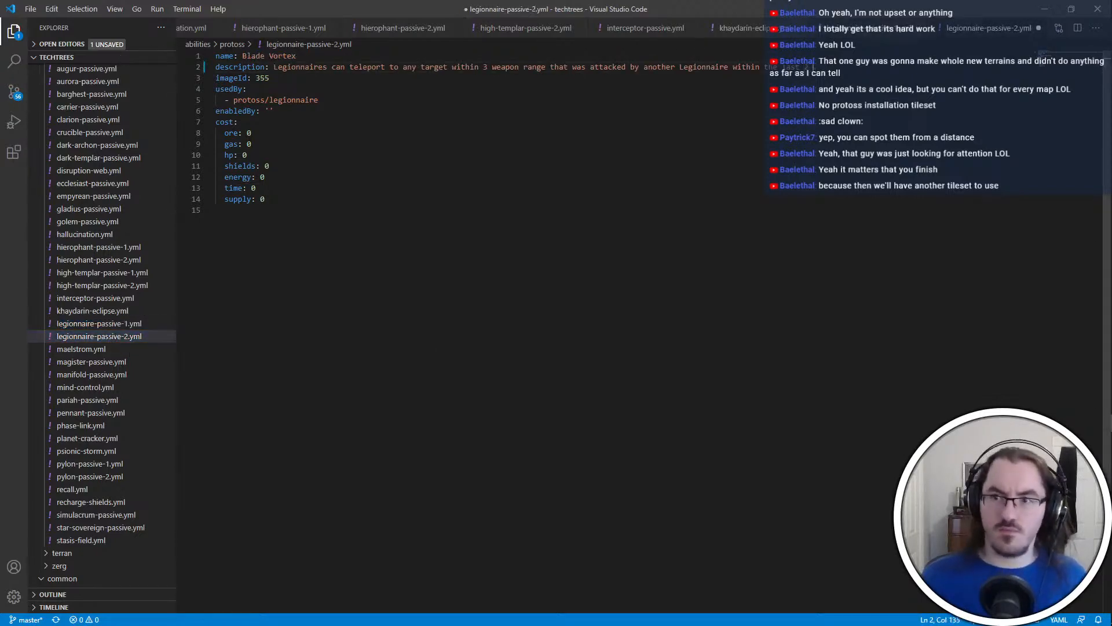
type("seconds")
key("ctrl+s")
left_click(238, 122)
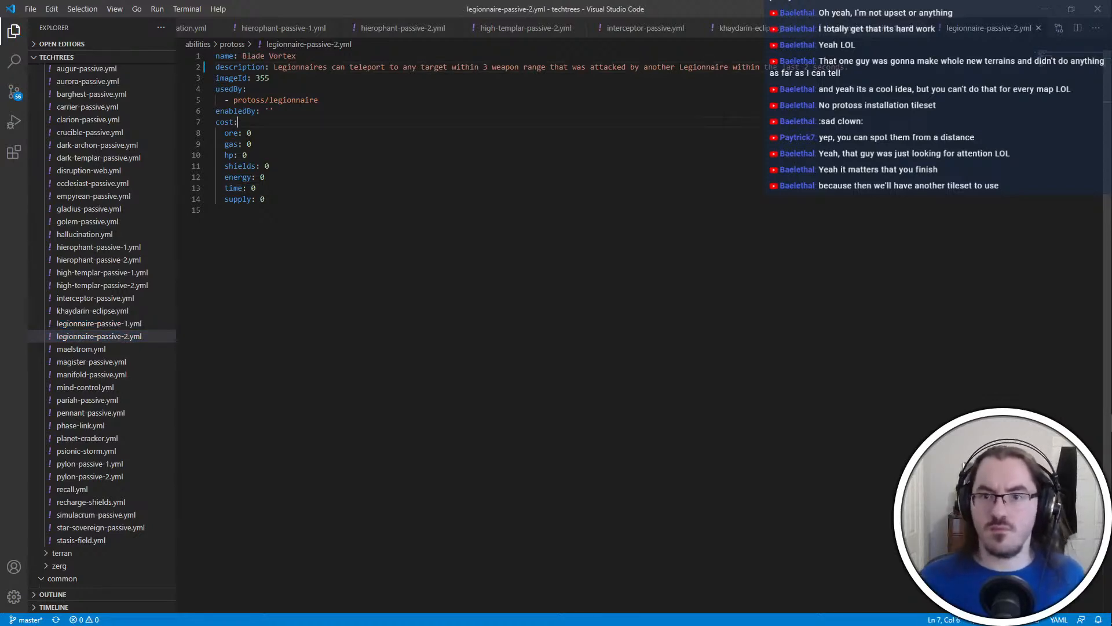
Change "another Legionnaire" to "an allied Legionnaire" in the Blade Vortex description and save the file
left_click(639, 67)
left_click(710, 68)
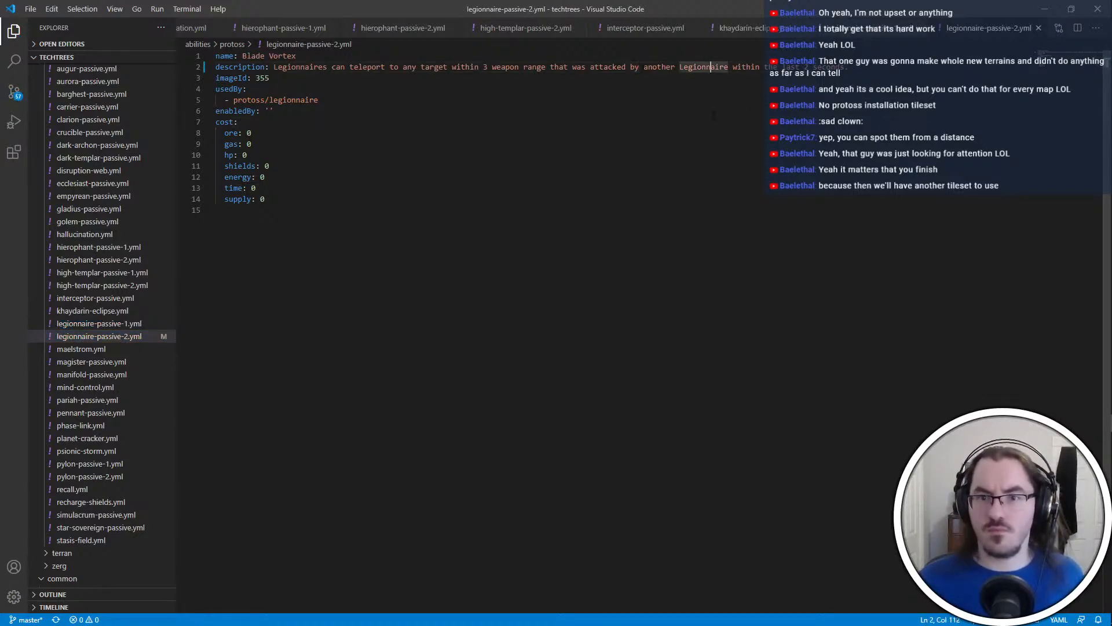
left_click(273, 110)
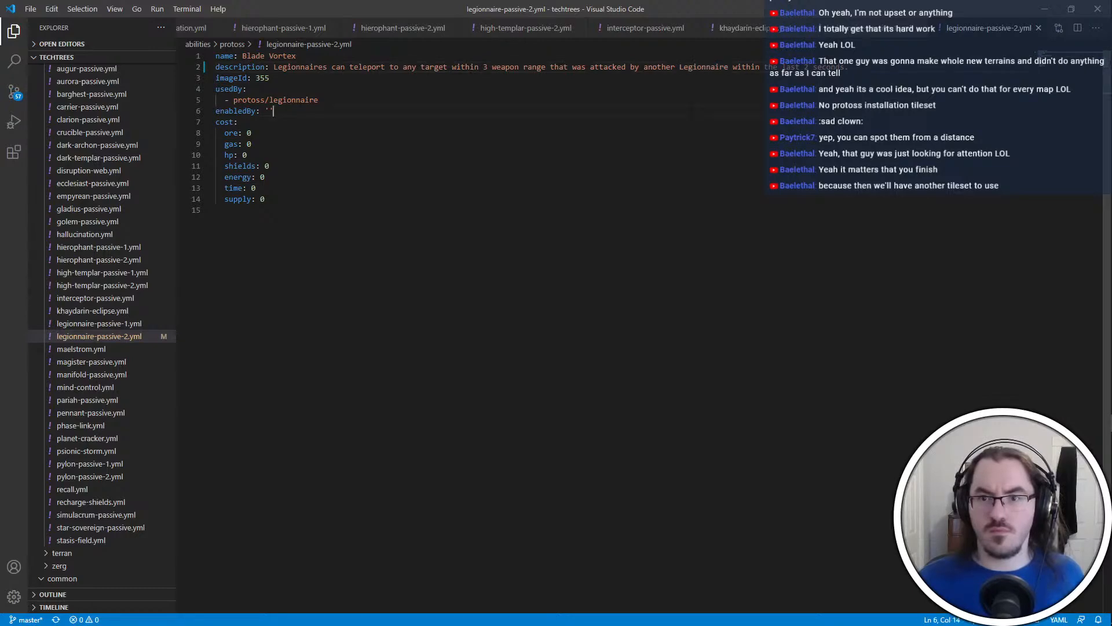
left_click_drag(680, 67, 657, 67)
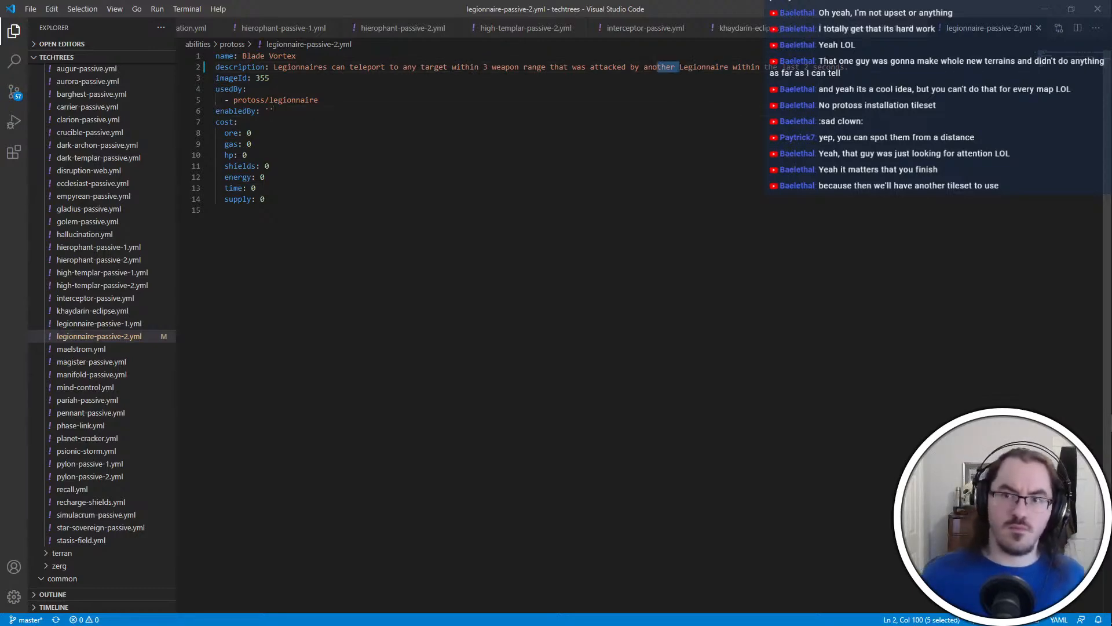
key("BackSpace")
key("BackSpace")
type("allied")
key("Down")
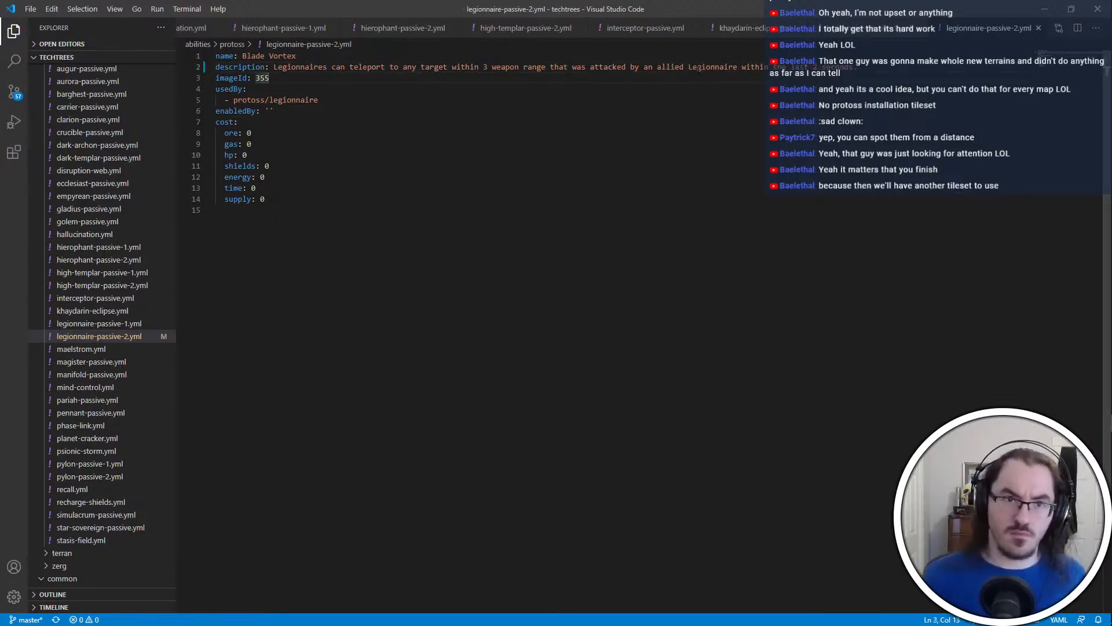
Commit the three techtrees files in the Git client as "Revise Legionnaire", push to origin, and return to Visual Studio Code
key("alt+Tab")
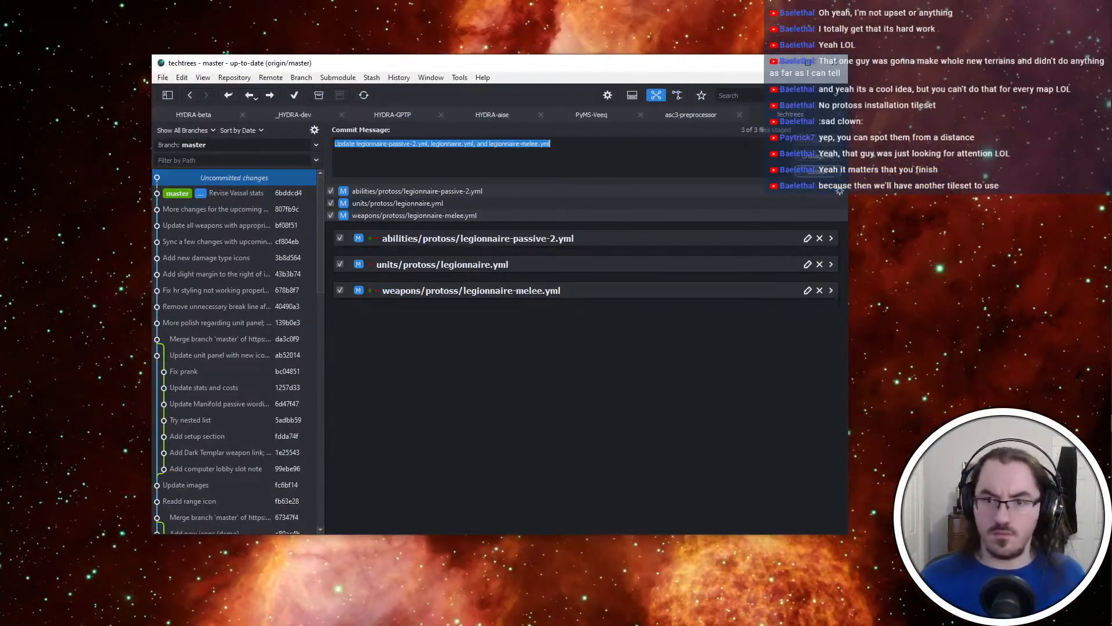
type("Revise Legionnaire")
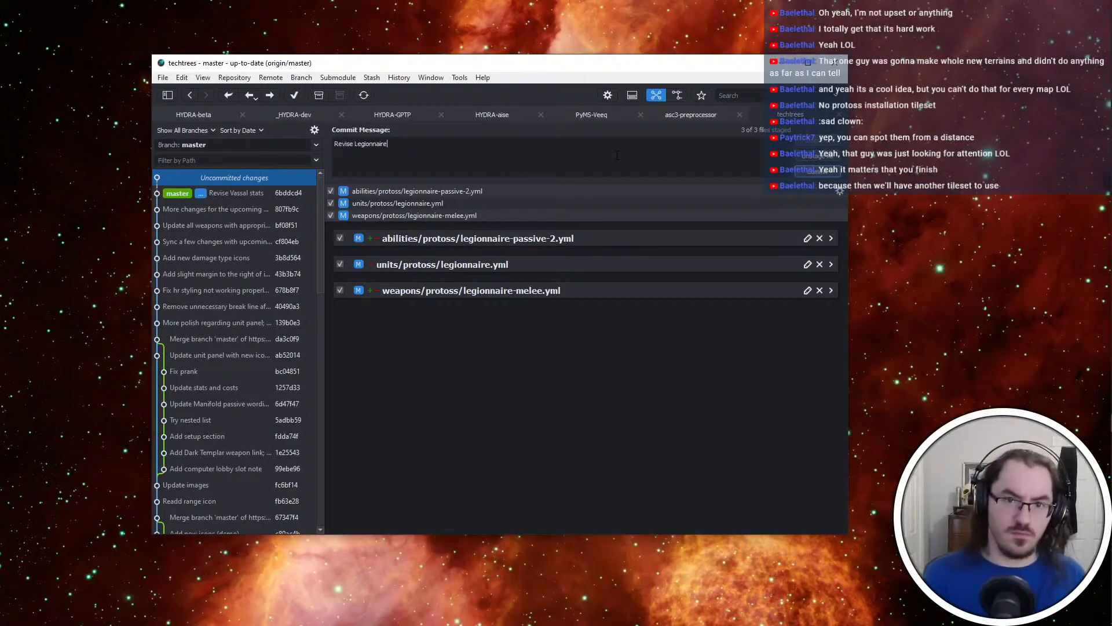
key("ctrl+Return")
left_click(273, 95)
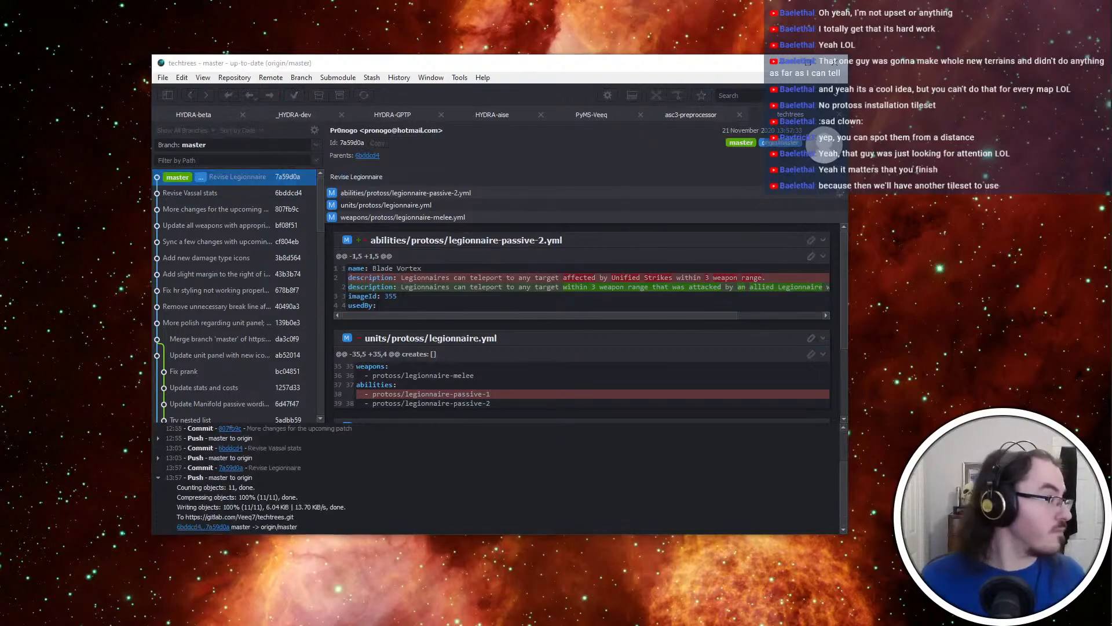
key("alt+Tab")
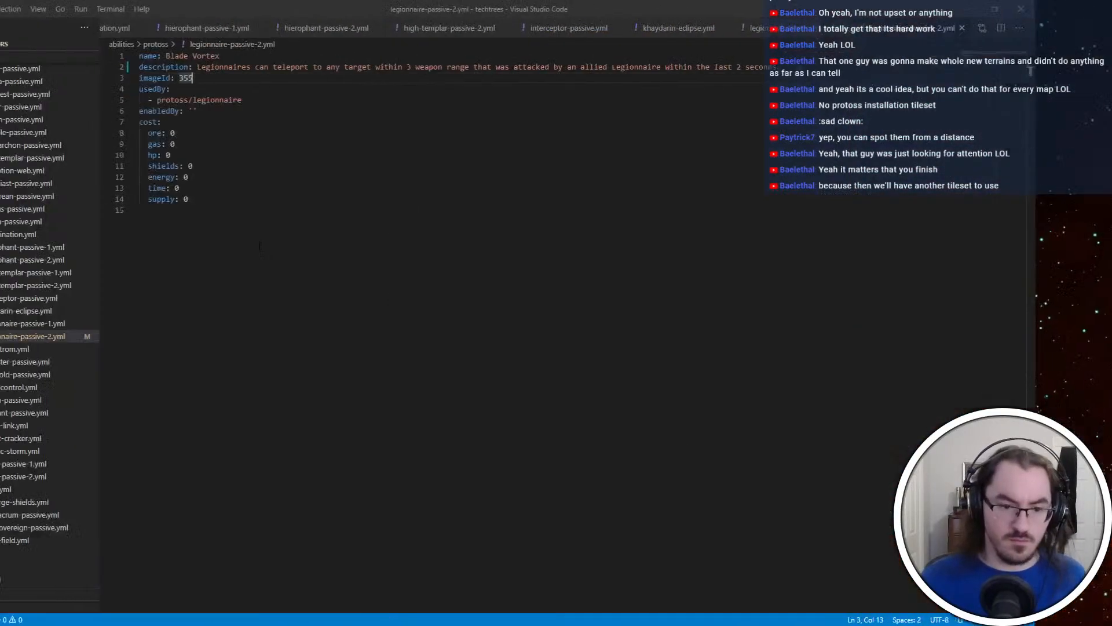
Return to the Man Magic map in ScmDraft
key("alt+Tab")
left_click(859, 247)
key("alt+Tab")
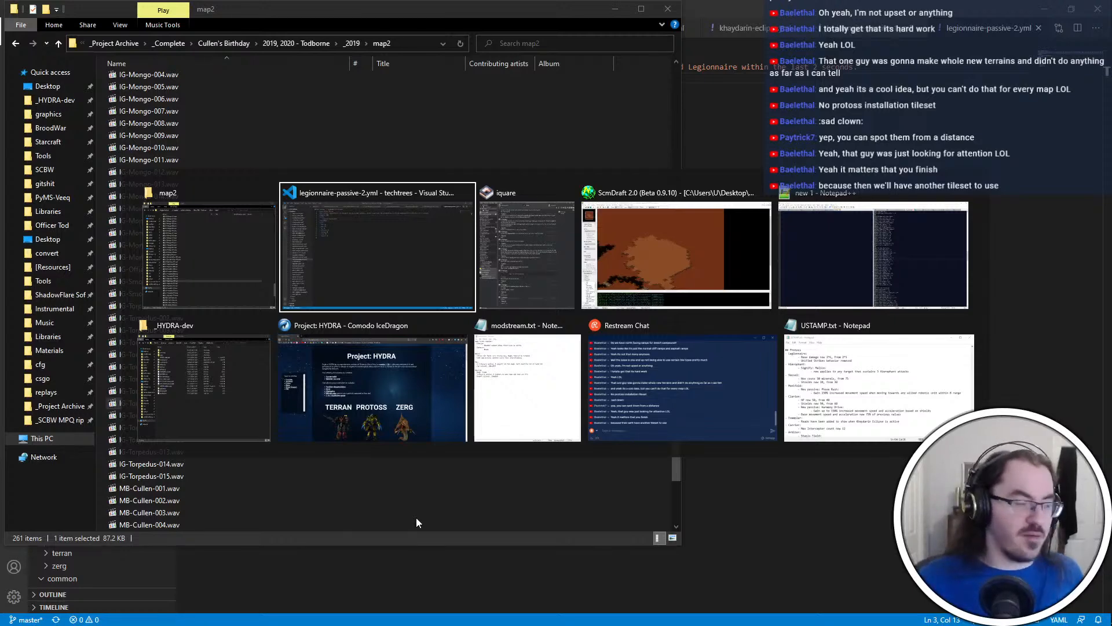
left_click(637, 249)
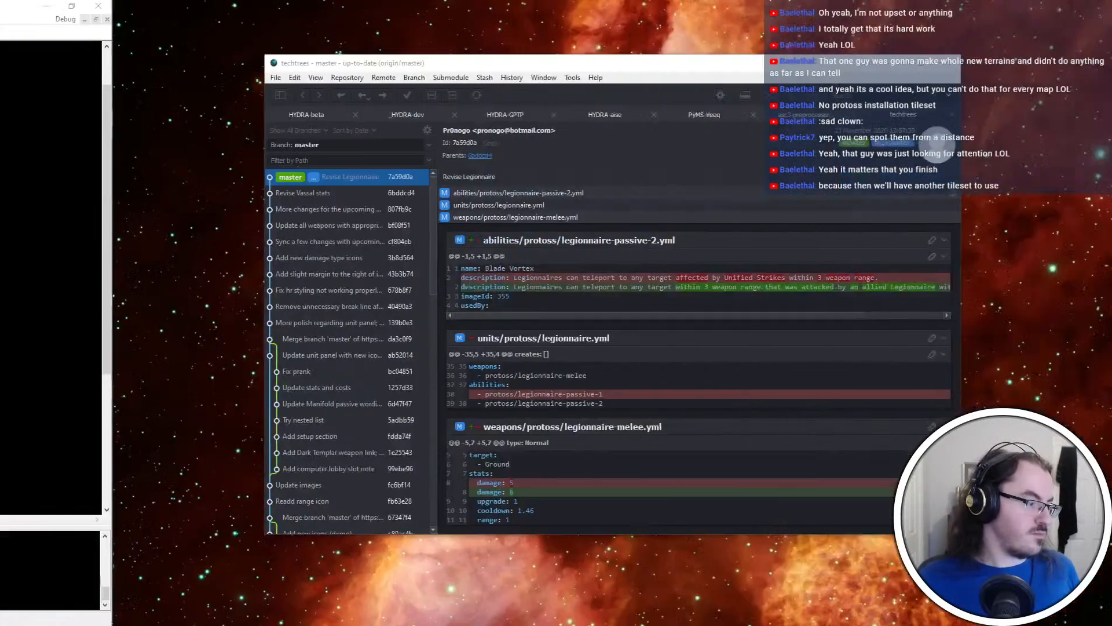
key("alt+Tab")
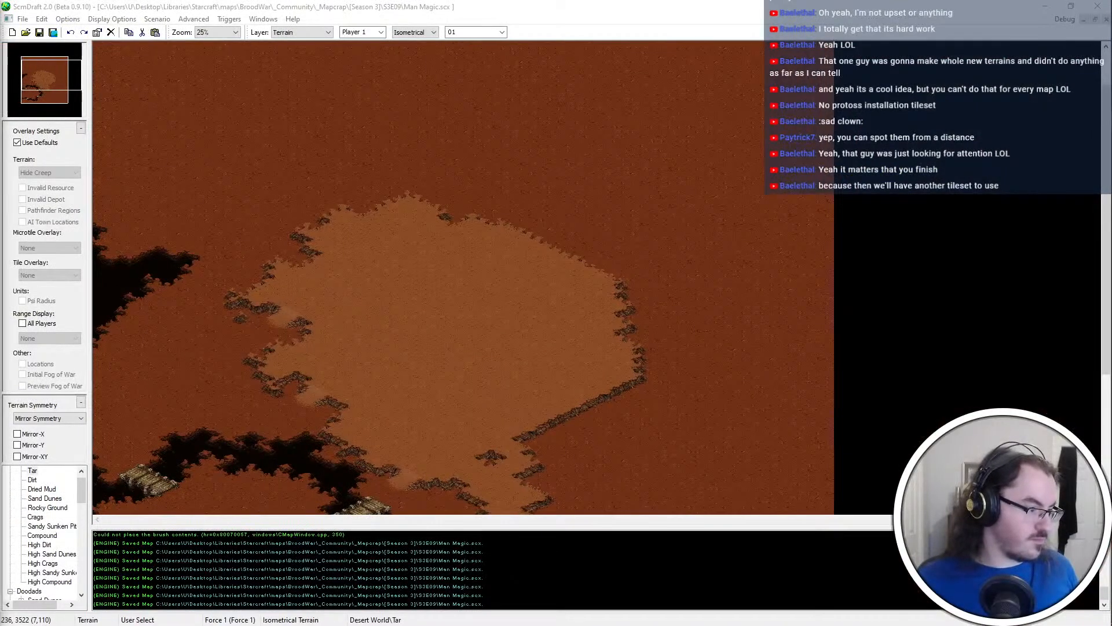
Undo the last terrain strokes and rework the tar and dirt shoreline at the chasm's southern bend between the two lower bridges
scroll(513, 310, "down", 3)
scroll(513, 311, "down", 4)
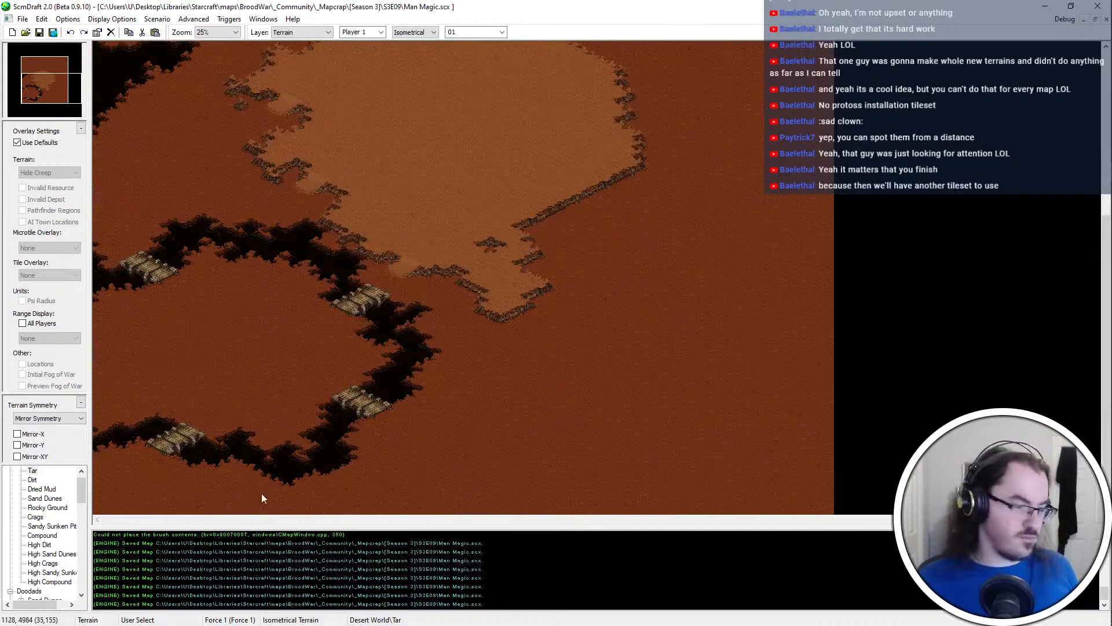
scroll(272, 491, "up", 1, "ctrl")
scroll(275, 490, "down", 1)
scroll(405, 449, "left", 2)
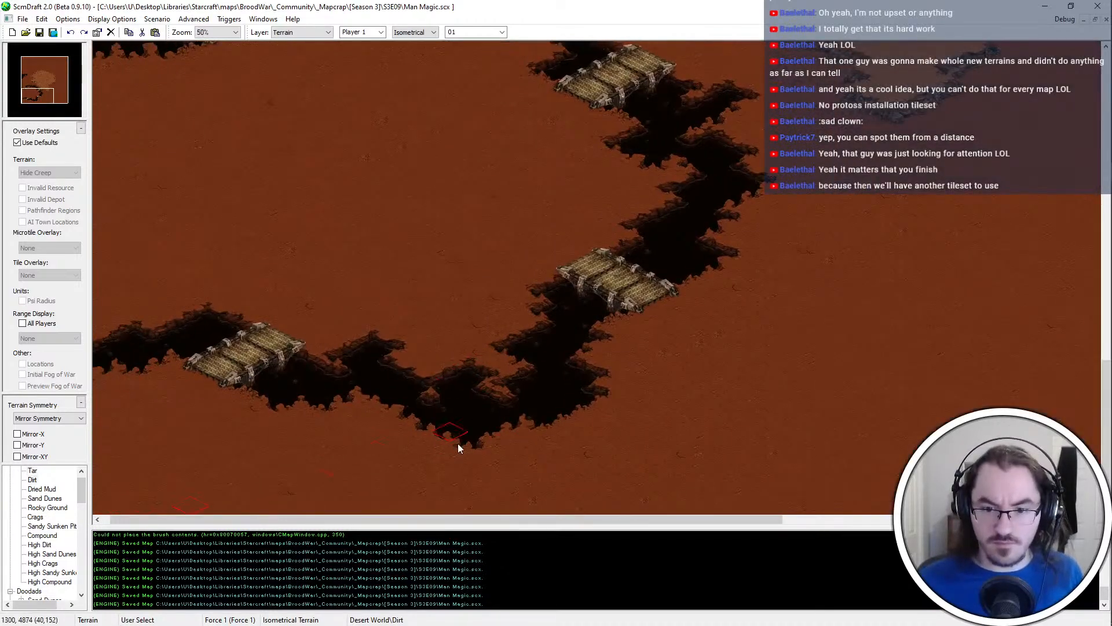
key("ctrl+z")
key("ctrl+z")
scroll(460, 434, "up", 2, "ctrl")
left_click(557, 440)
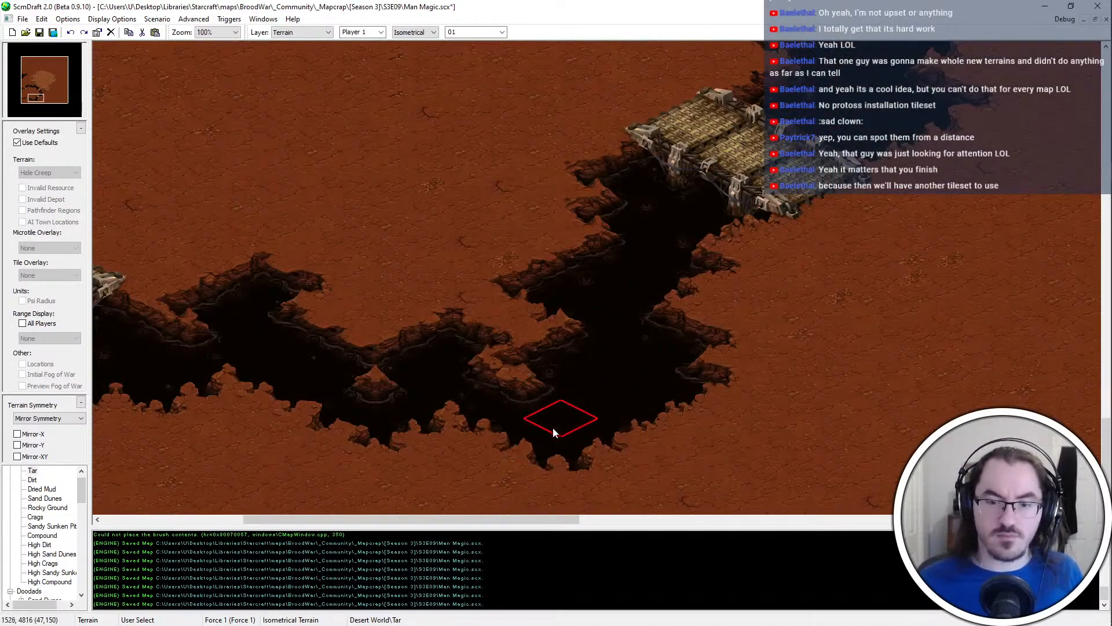
left_click(488, 449)
middle_click_drag(607, 433, 563, 363)
key("Down")
left_click(481, 387)
Extend the southern bend's tar eastward, fill the dirt notch beside it with tar, and save the map
middle_click_drag(630, 380, 805, 341)
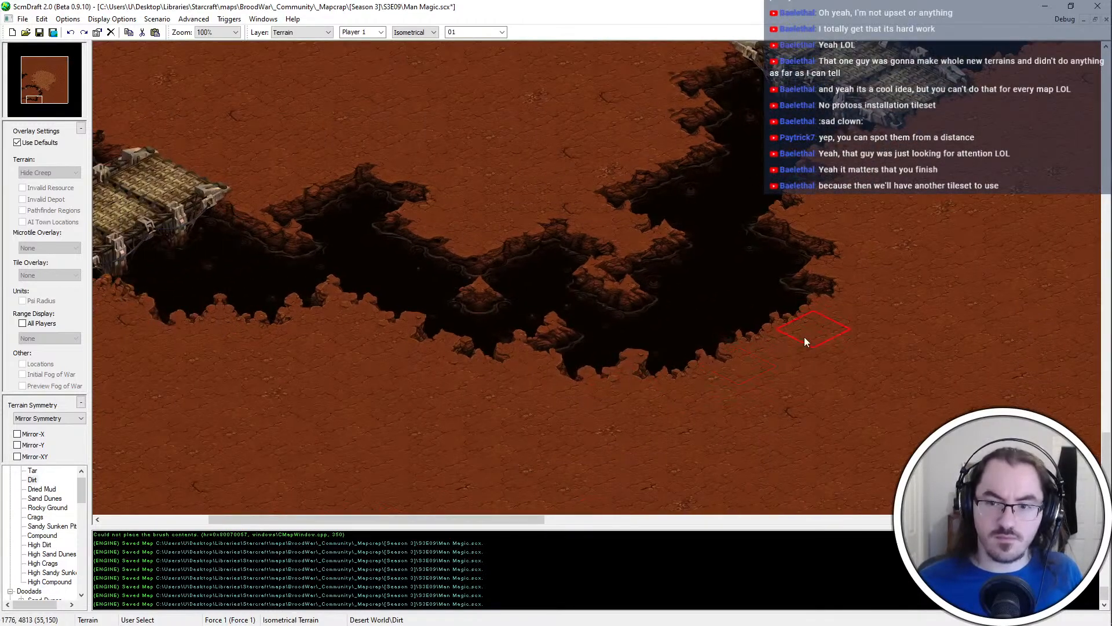
left_click(813, 343)
left_click(753, 336)
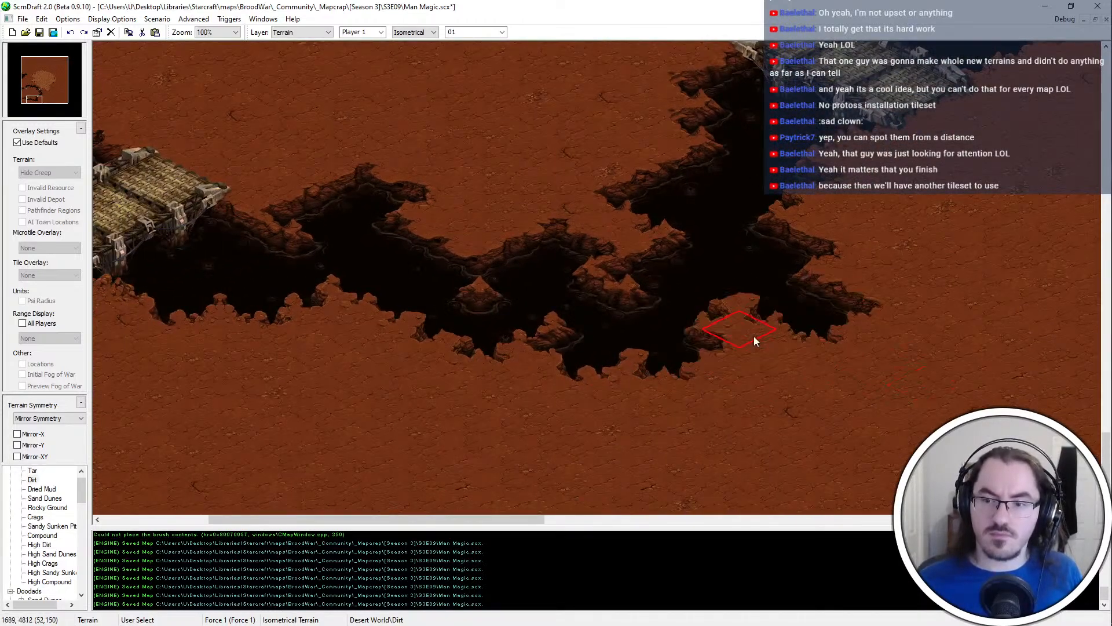
key("Up")
left_click(782, 302)
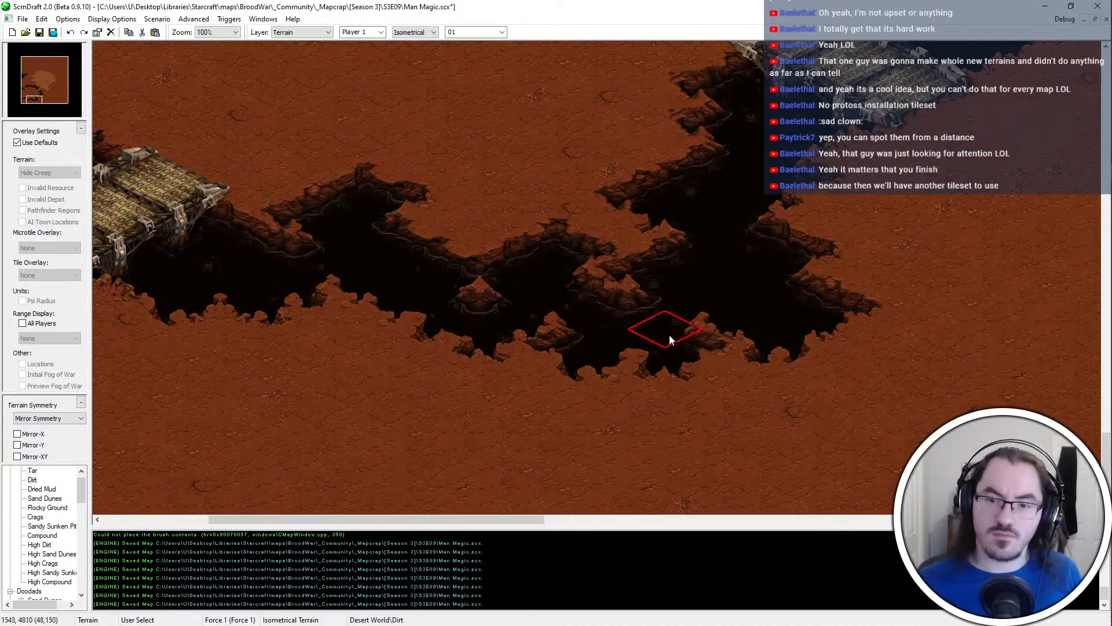
scroll(669, 334, "down", 1, "ctrl")
key("ctrl+s")
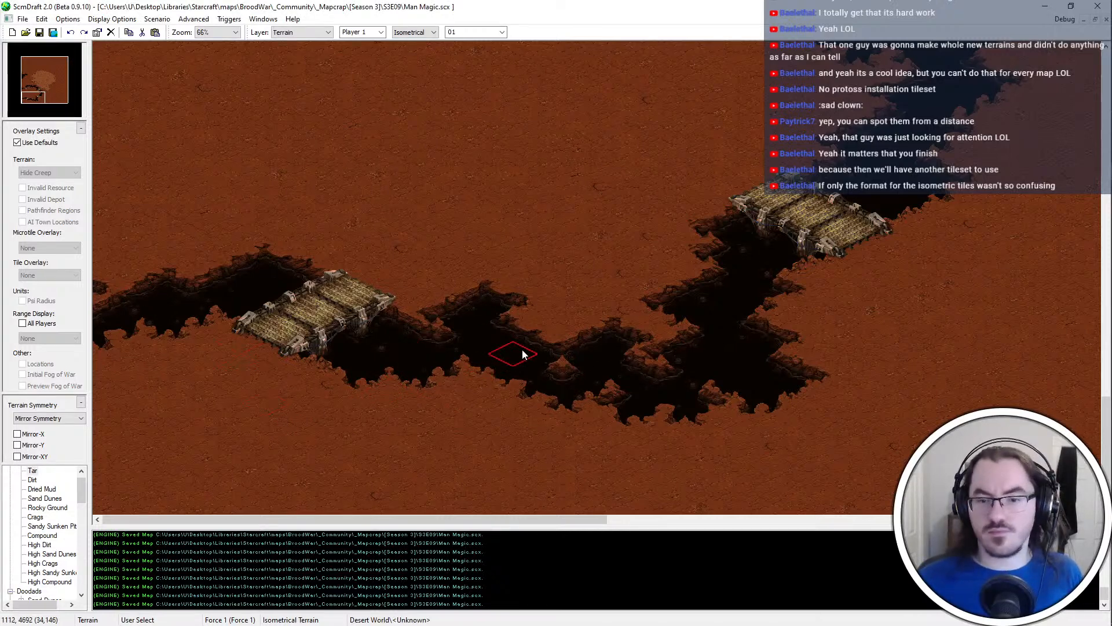
Examine the shape of the tar chasm around the central dirt area, from the northern edge back to the southern bend
scroll(158, 235, "up", 2)
scroll(158, 235, "up", 6)
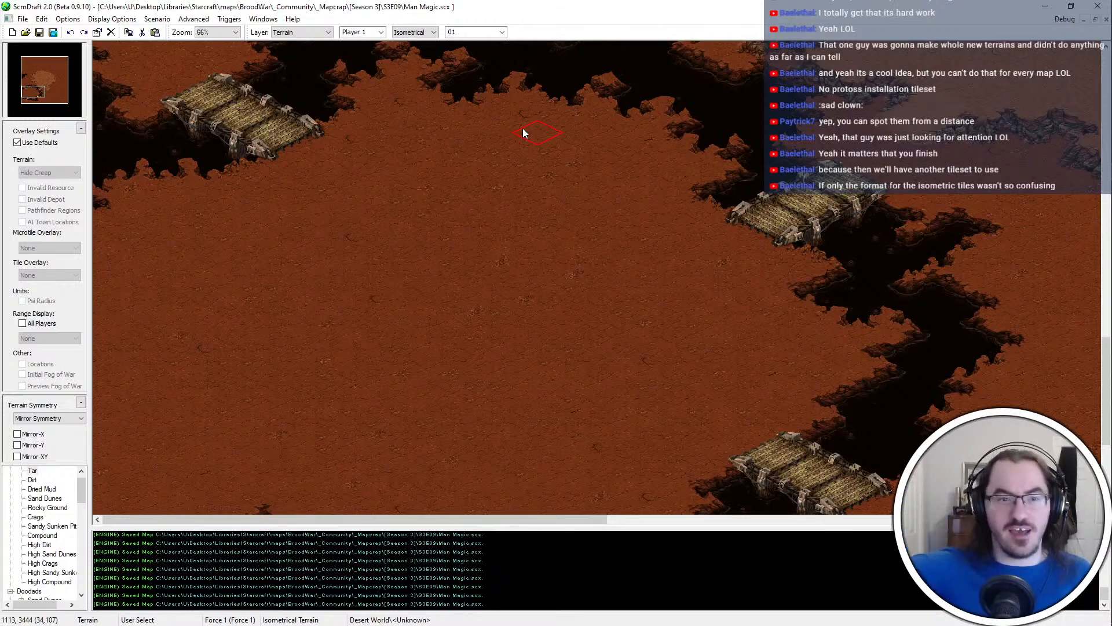
key("Right")
key("Up")
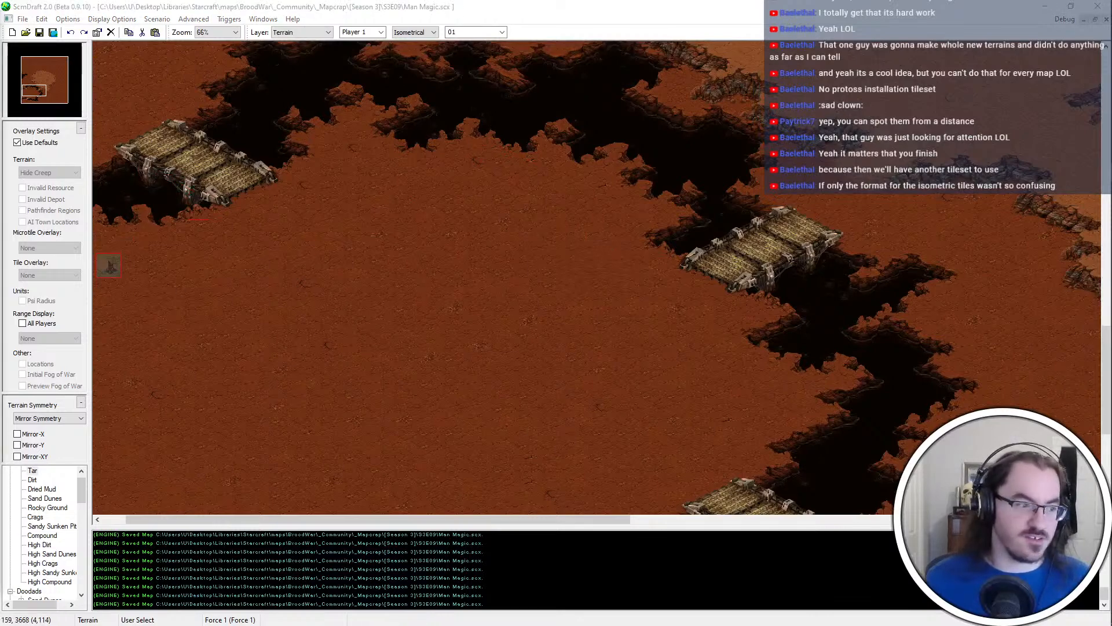
left_click(477, 311)
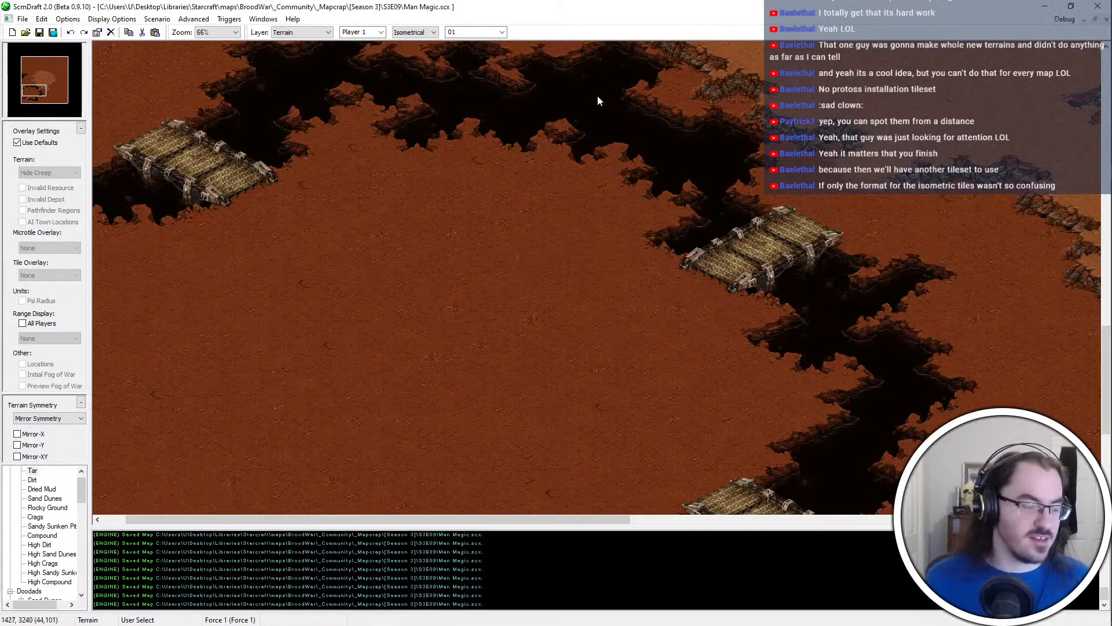
key("Left")
key("Down")
key("Down")
key("Down")
key("Down")
key("Down")
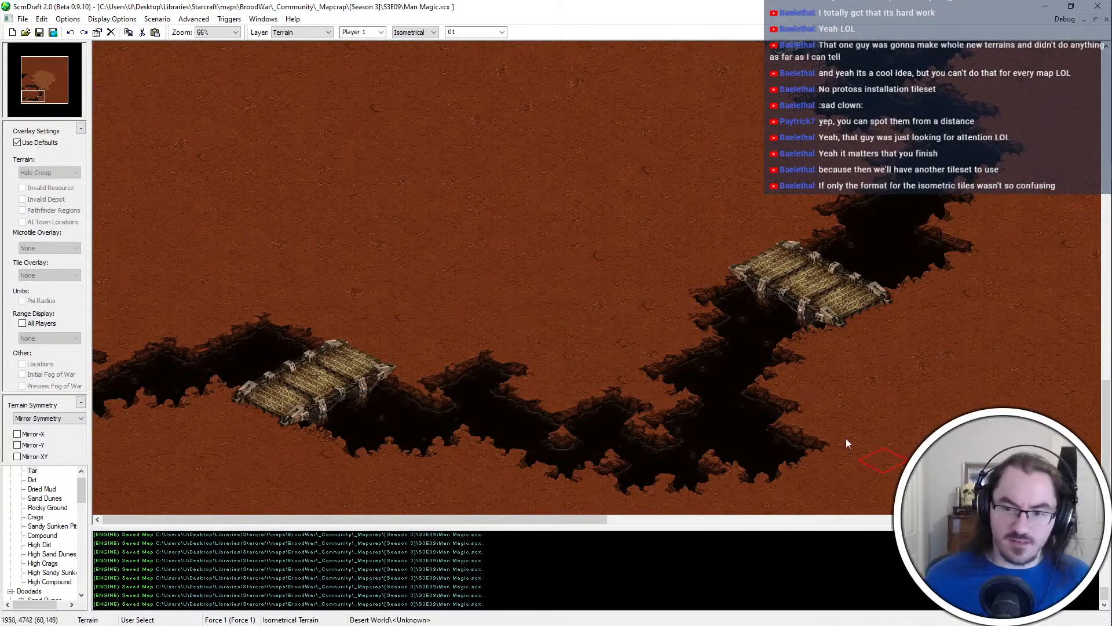
Try tar on the dirt north of the southern bend, and widen the chasm just below the southeastern bridge
left_click(728, 336)
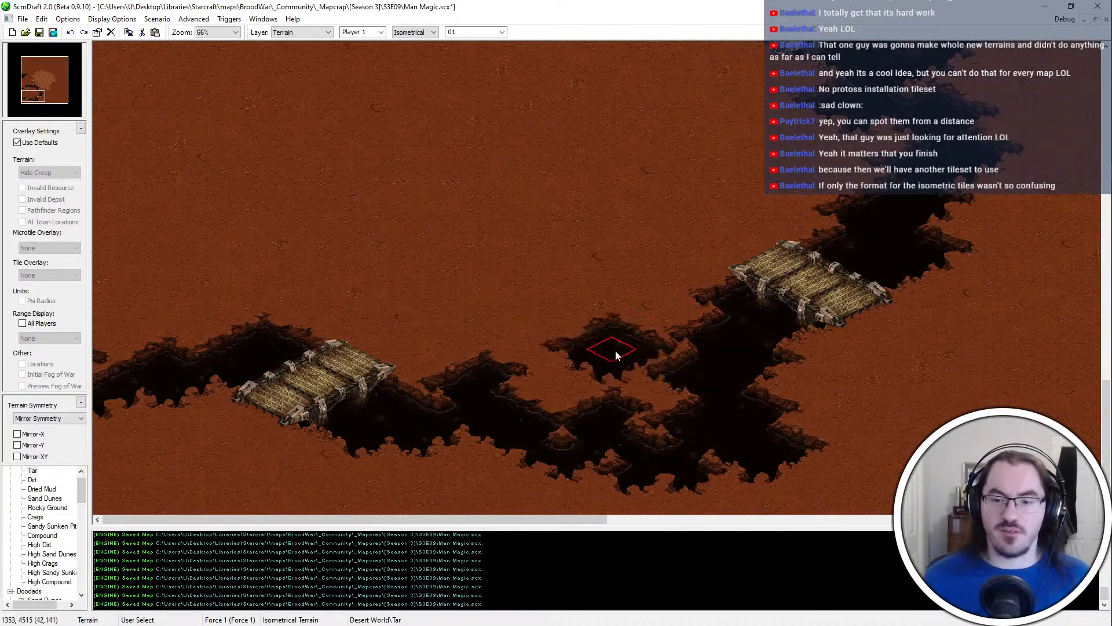
left_click(671, 363)
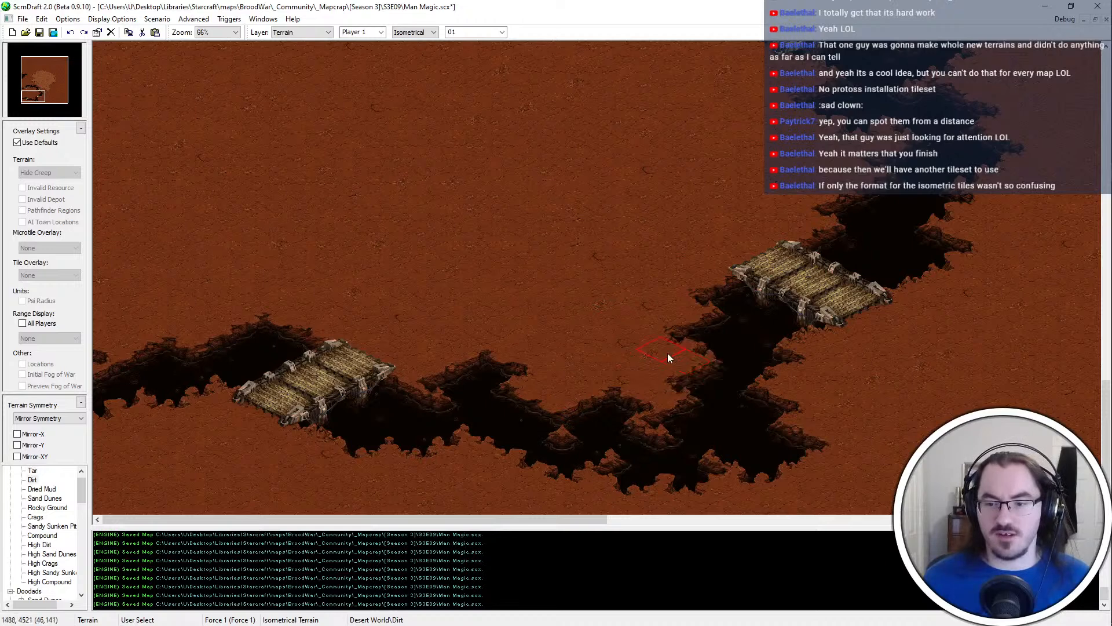
left_click(754, 387)
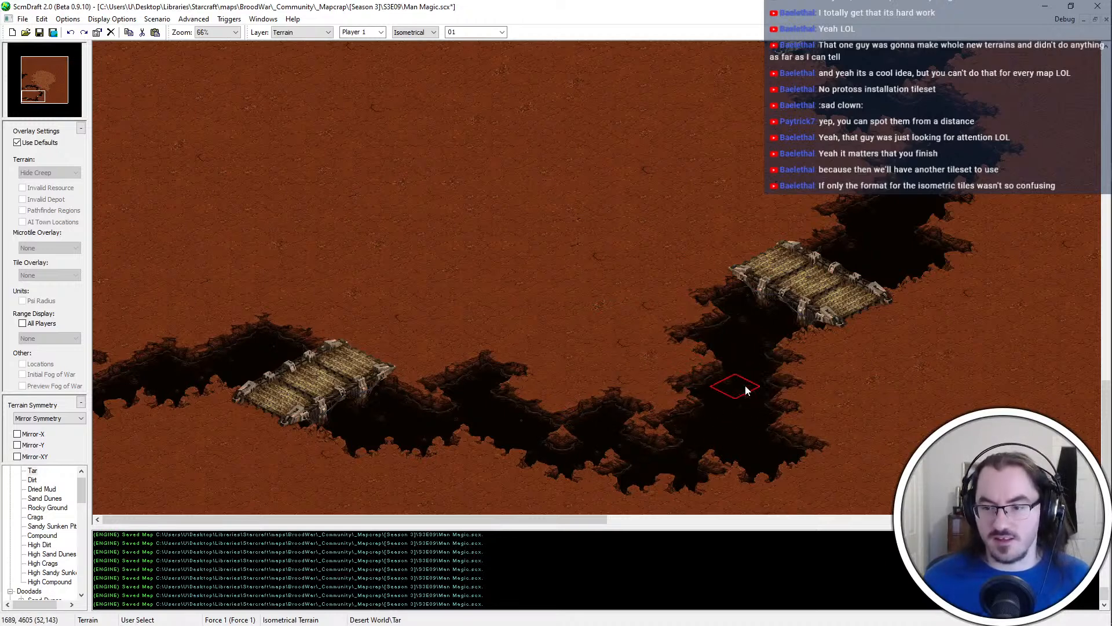
Paint a tar spur eastward from the chasm below the southeastern bridge and save the map
left_click(764, 396)
left_click(812, 391)
left_click(857, 387)
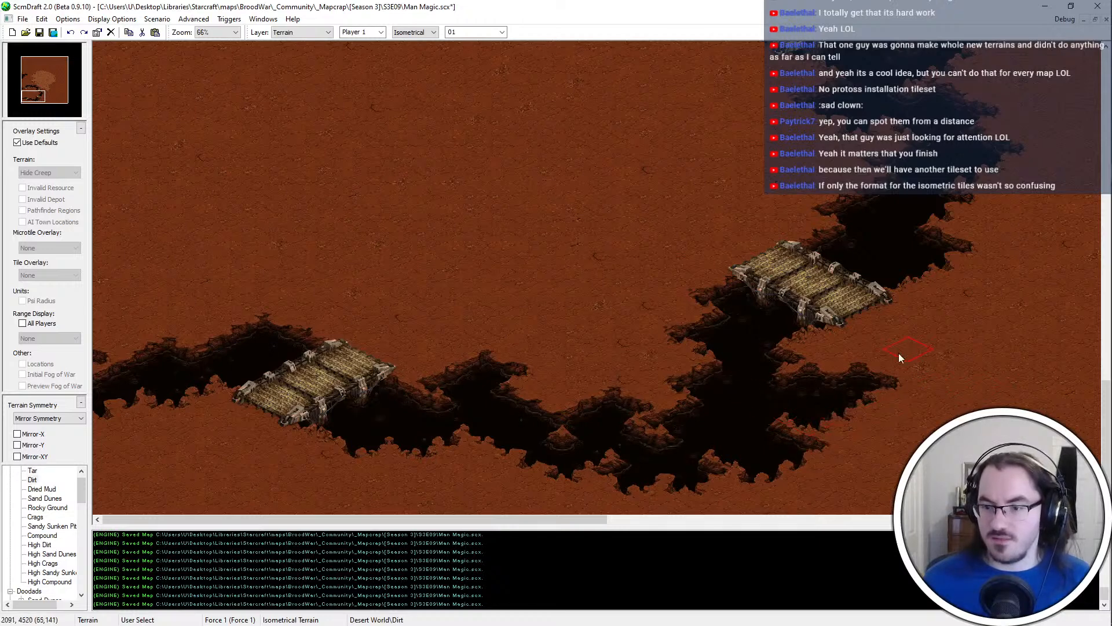
left_click(845, 360)
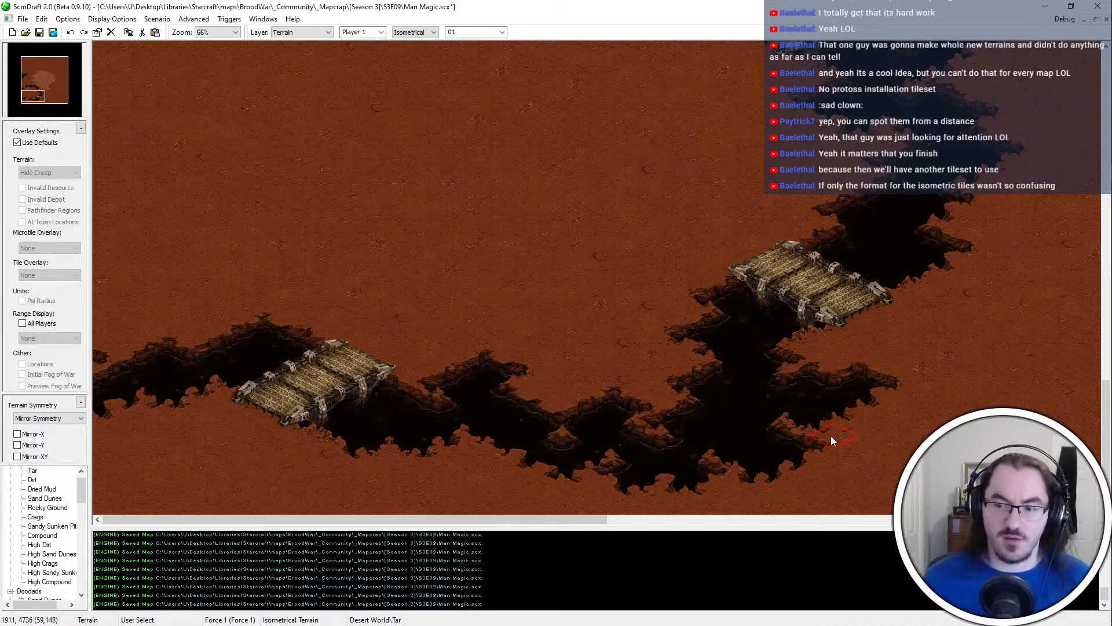
middle_click_drag(811, 405, 596, 352)
middle_click_drag(770, 100, 660, 320)
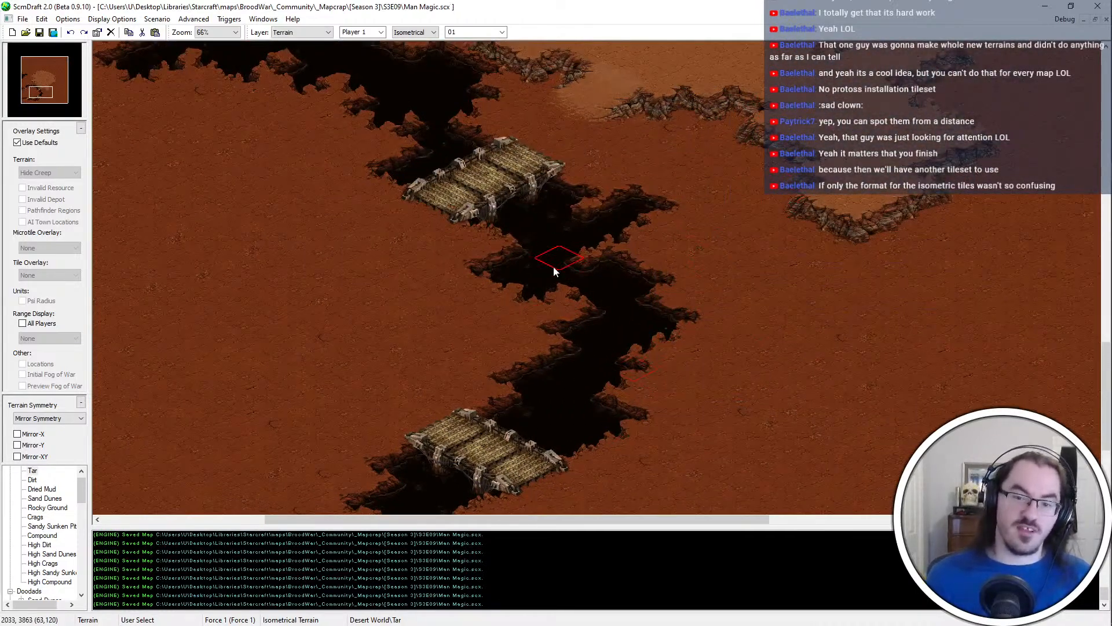
Switch to the Doodads layer and preview the Tar doodads through Tar #7 over the northern chasm
middle_click_drag(411, 78, 632, 193)
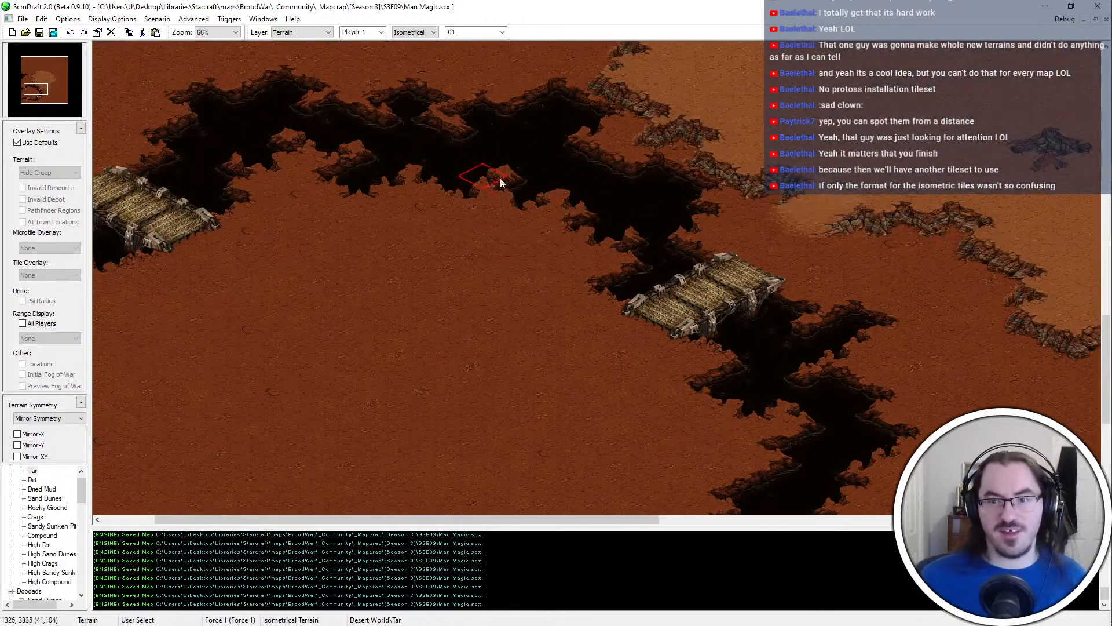
key("d")
left_click(20, 489)
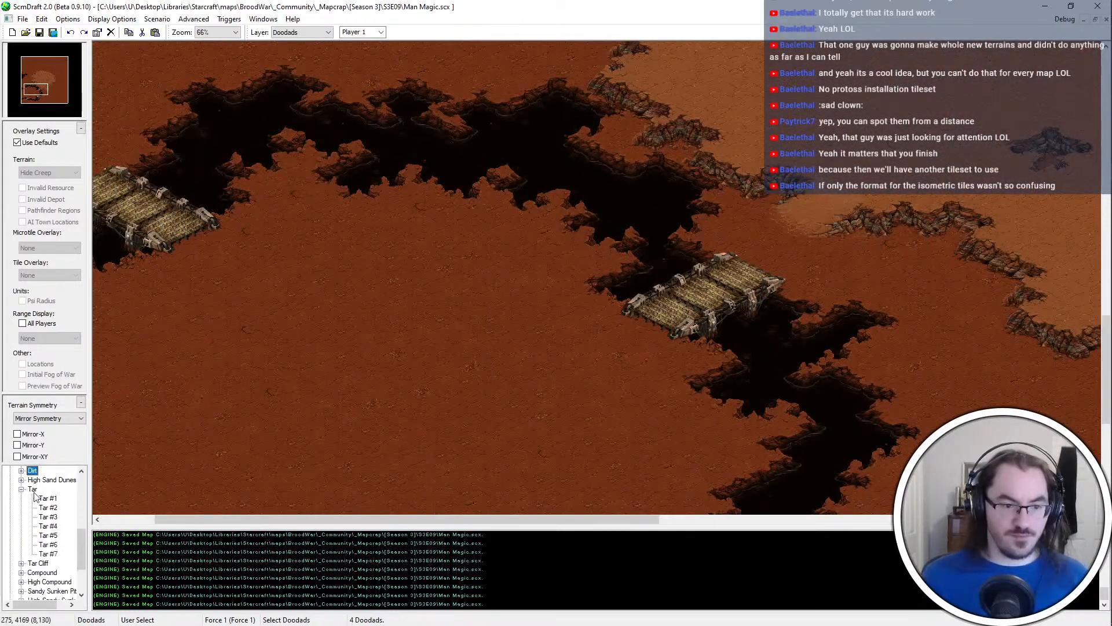
left_click(49, 498)
key("Down")
key("Down")
key("Down")
key("Down")
key("Down")
key("Down")
key("Down")
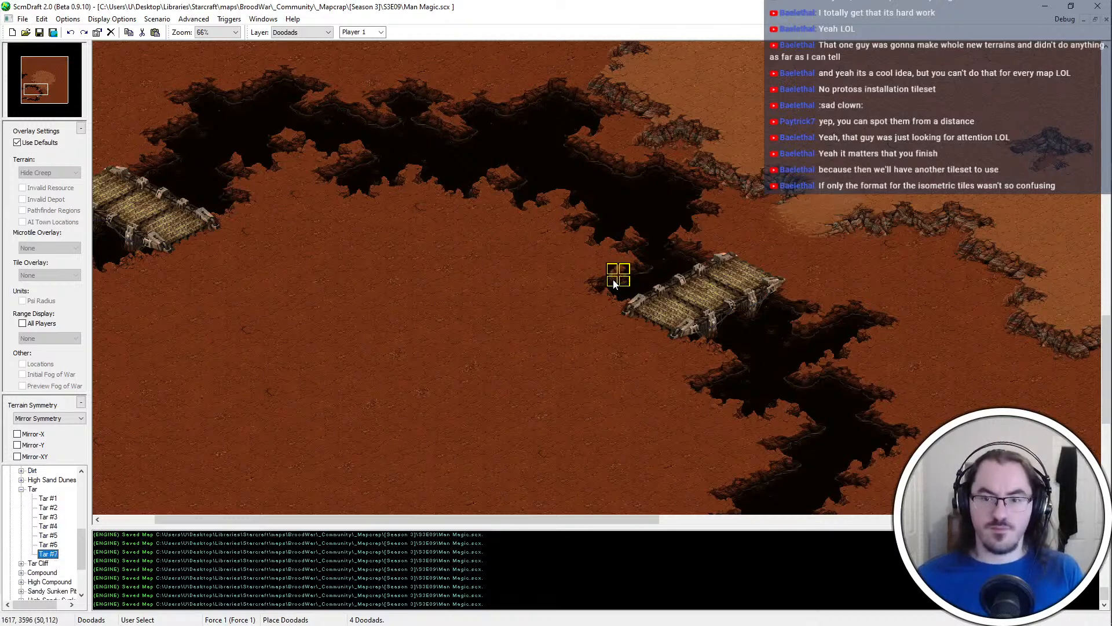
Place the Tar Cliff #8 doodad on the chasm's cliff edge northwest of the northeastern bridge
key("Right")
key("Down")
key("Down")
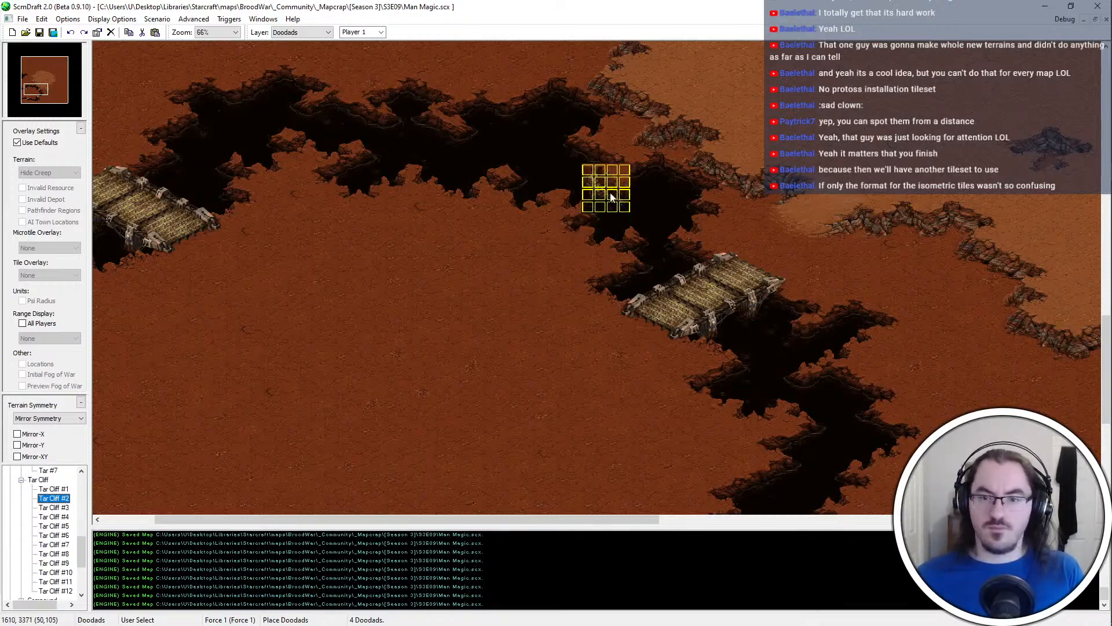
key("Down")
key("Down")
key("Down")
key("Down")
key("Down")
key("Down")
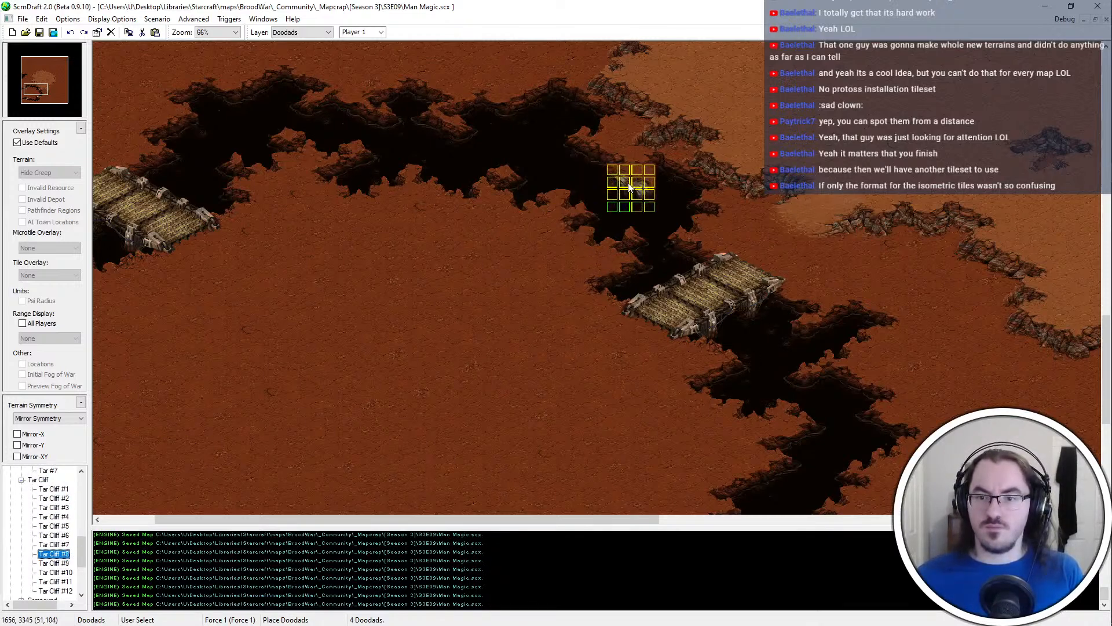
left_click(613, 164)
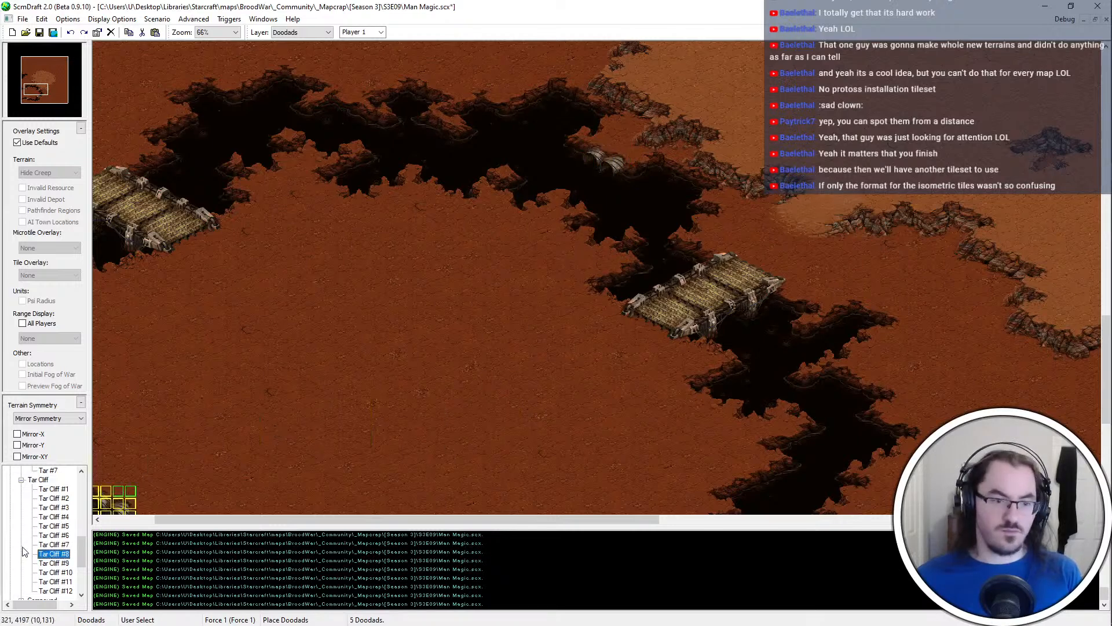
Place a different Tar Cliff doodad on the northern chasm edge, northeast of the northwestern bridge
key("Up")
middle_click_drag(720, 283, 537, 167)
key("Up")
key("Up")
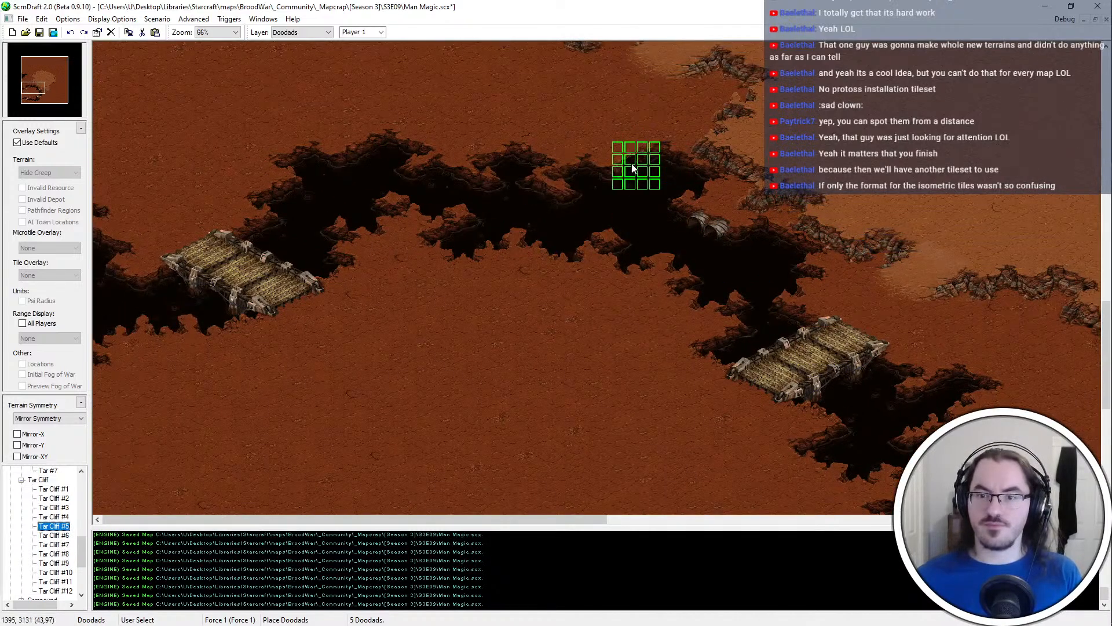
left_click(371, 157)
key("Up")
key("Up")
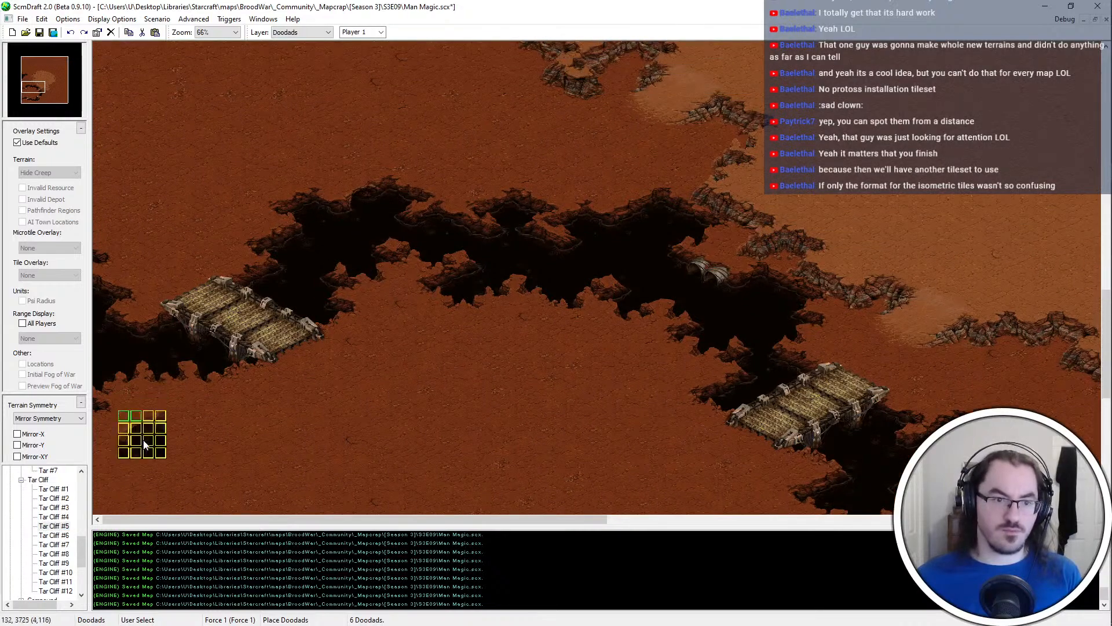
Try Tar Cliff doodads along the southern chasm, and place one on the cliff edge just west of the southwestern bridge
key("Down")
key("Down")
key("Down")
key("Down")
key("Down")
key("Down")
key("Down")
key("Down")
key("Down")
key("Down")
key("Down")
key("Down")
key("Down")
key("Down")
key("Down")
key("Down")
key("Down")
key("Down")
key("Down")
key("Down")
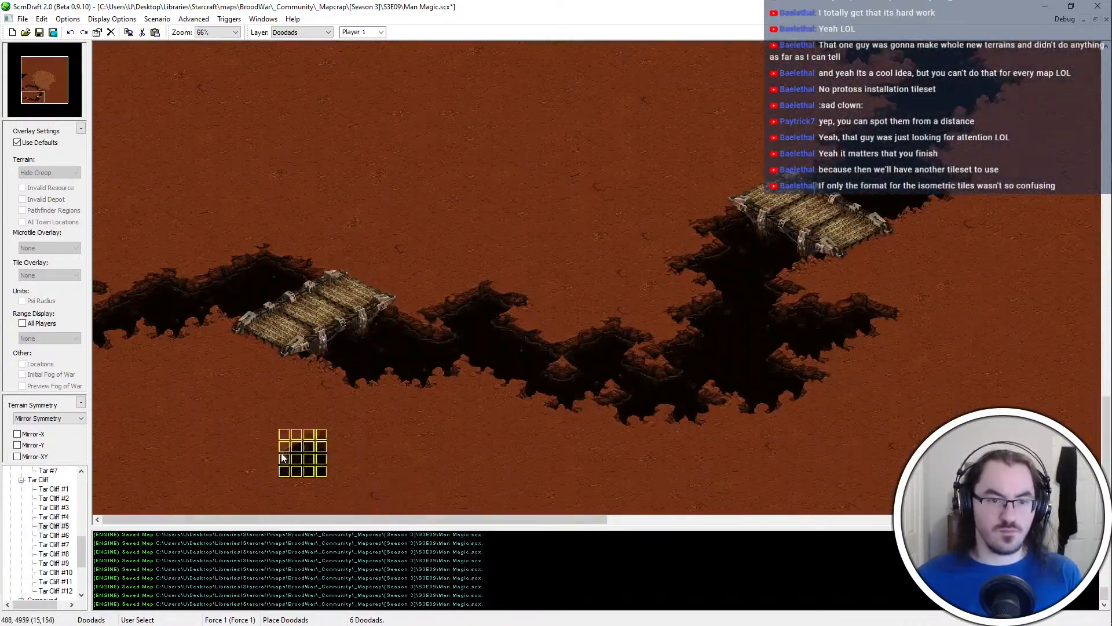
left_click(24, 588)
key("Down")
key("Down")
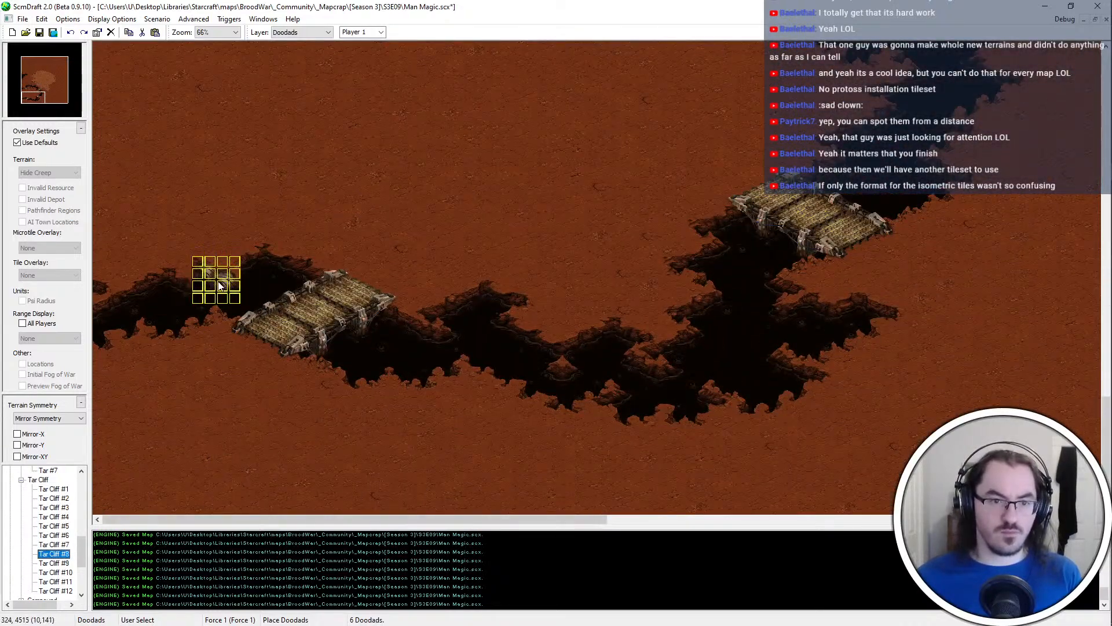
key("Down")
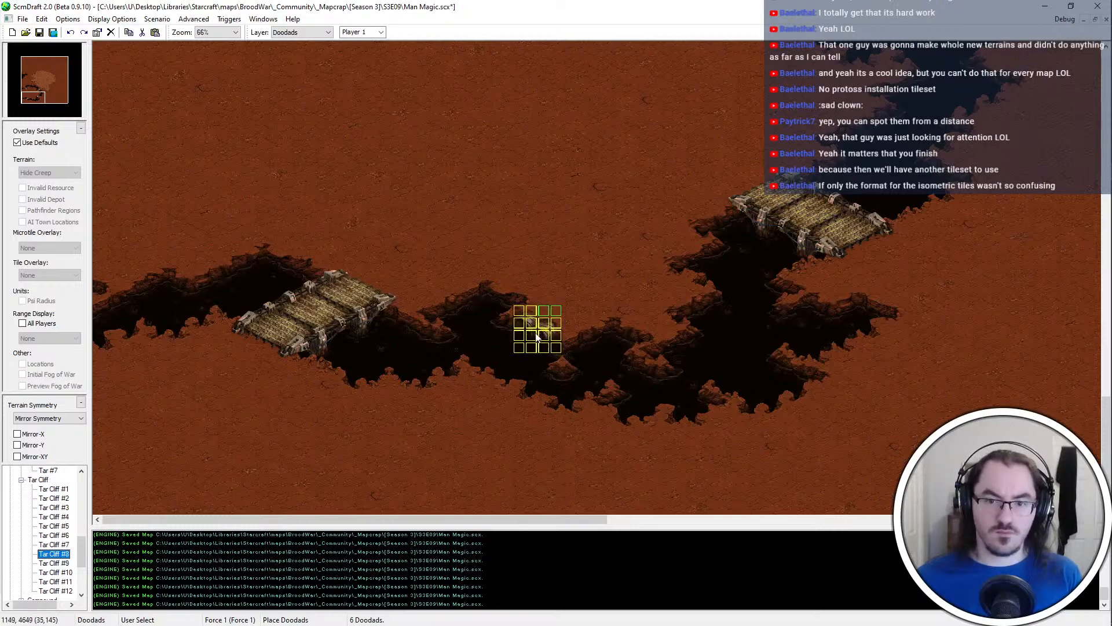
scroll(537, 342, "up", 3, "ctrl")
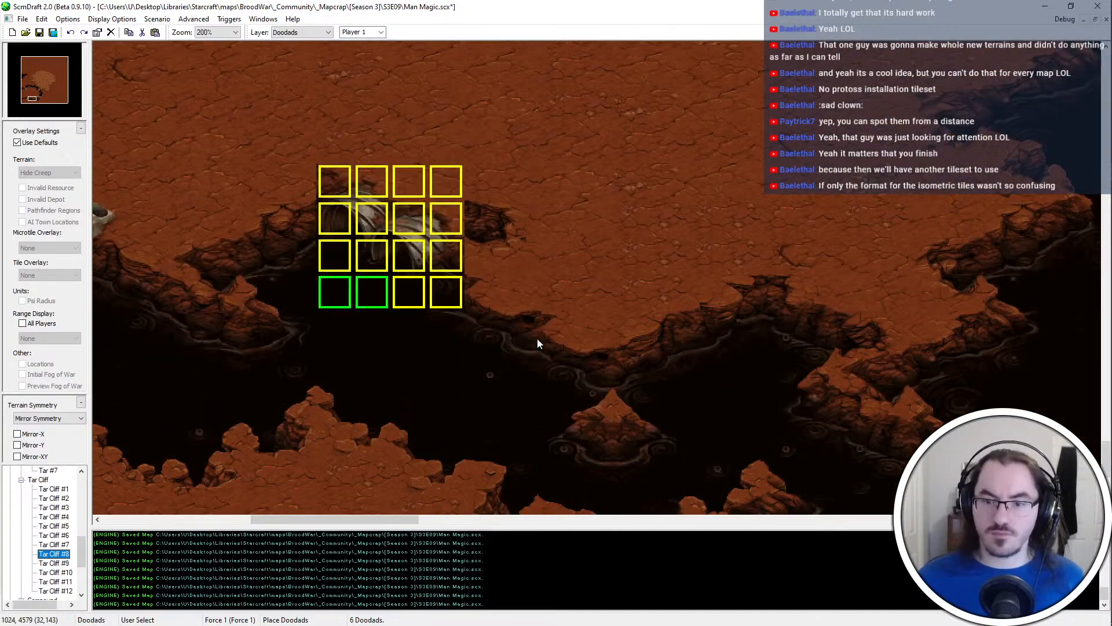
scroll(730, 324, "down", 1, "ctrl")
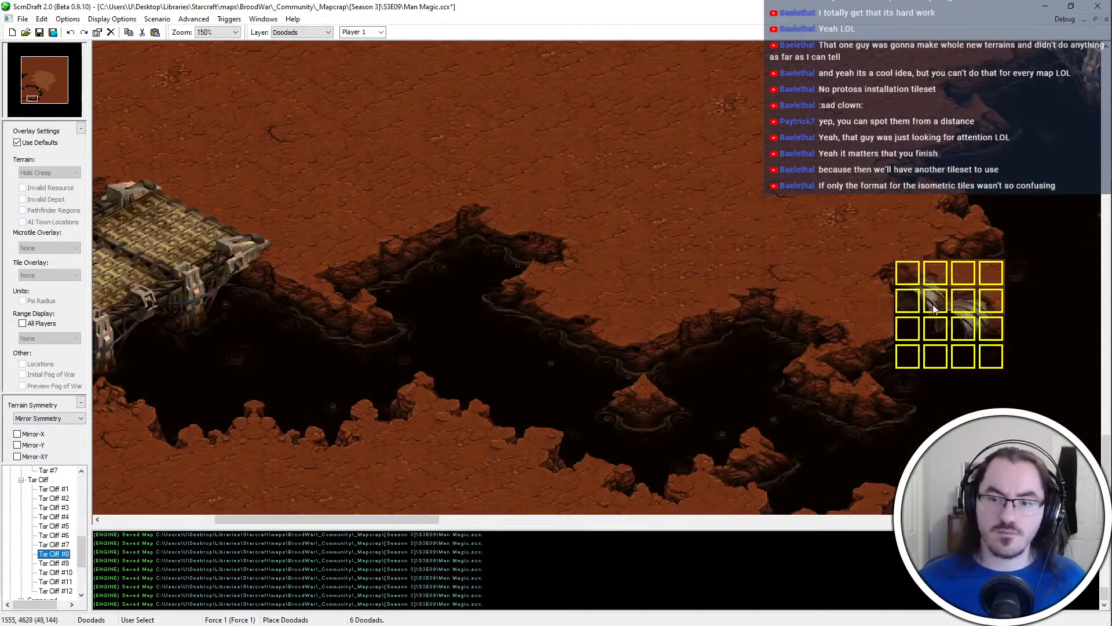
middle_click_drag(756, 342, 454, 283)
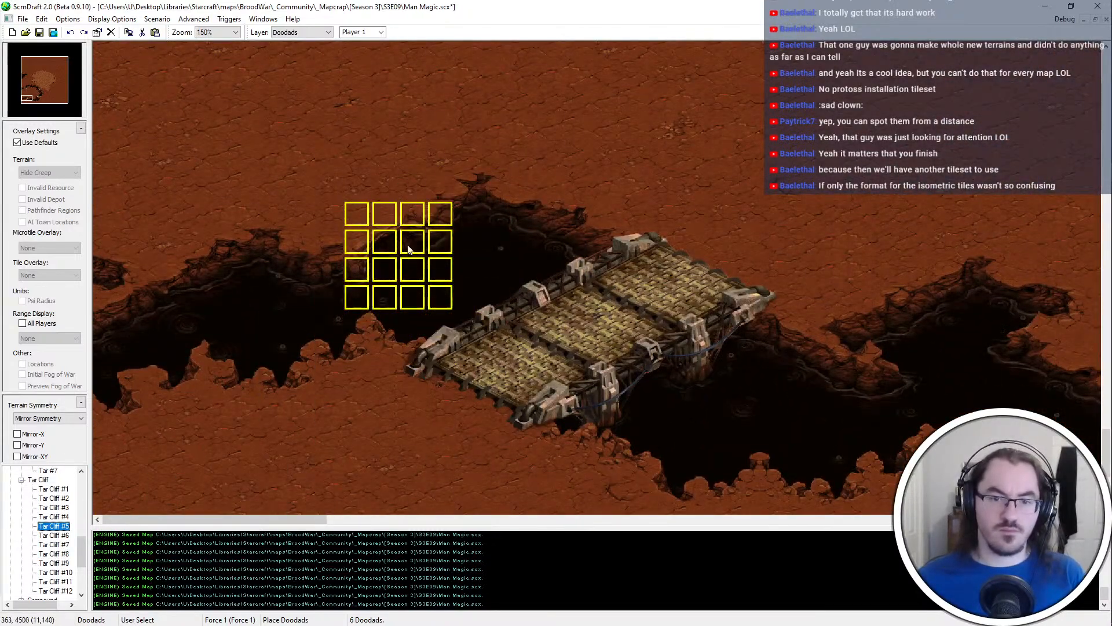
key("Down")
left_click(379, 255)
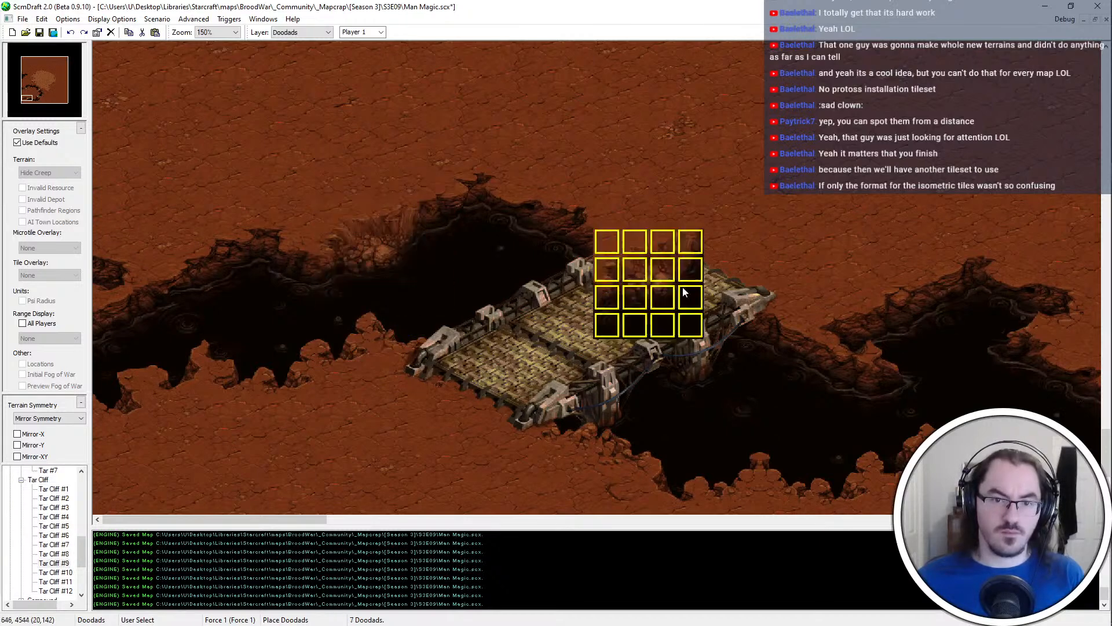
Leave doodad placement and examine the chasm and its bridges from the southwest to the northeast
key("Escape")
scroll(525, 244, "down", 1, "ctrl")
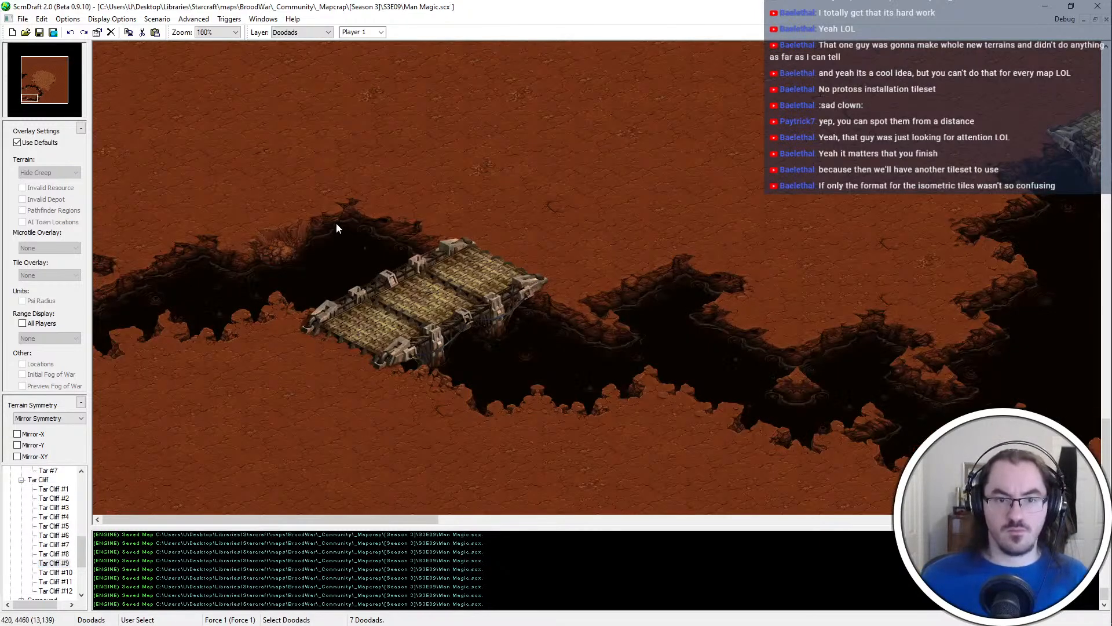
scroll(680, 237, "down", 1, "ctrl")
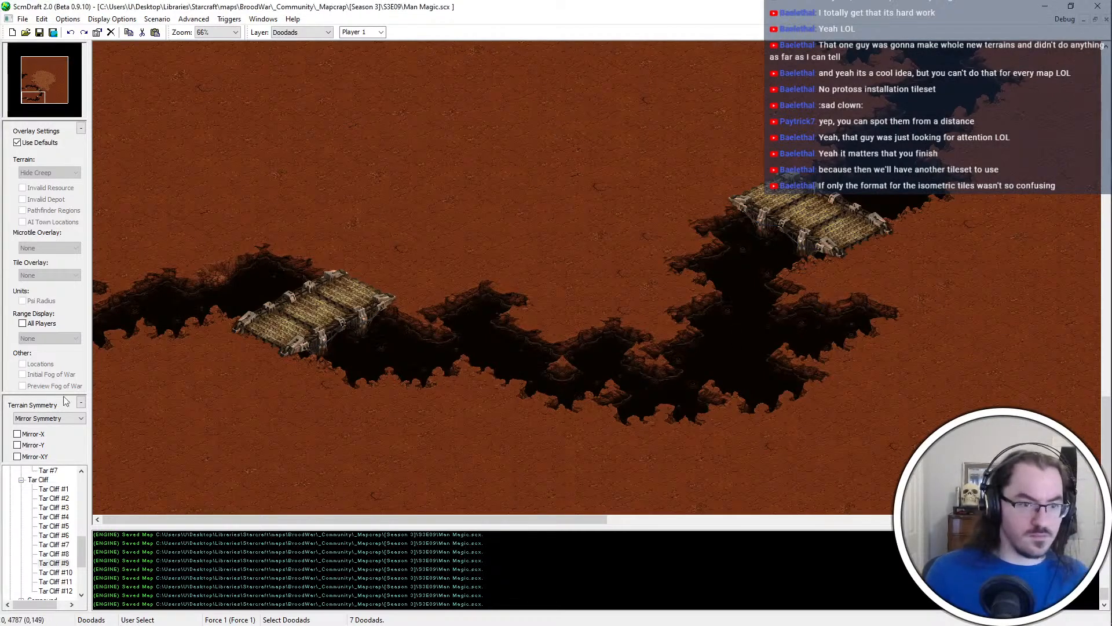
left_click(53, 498)
right_click(504, 389)
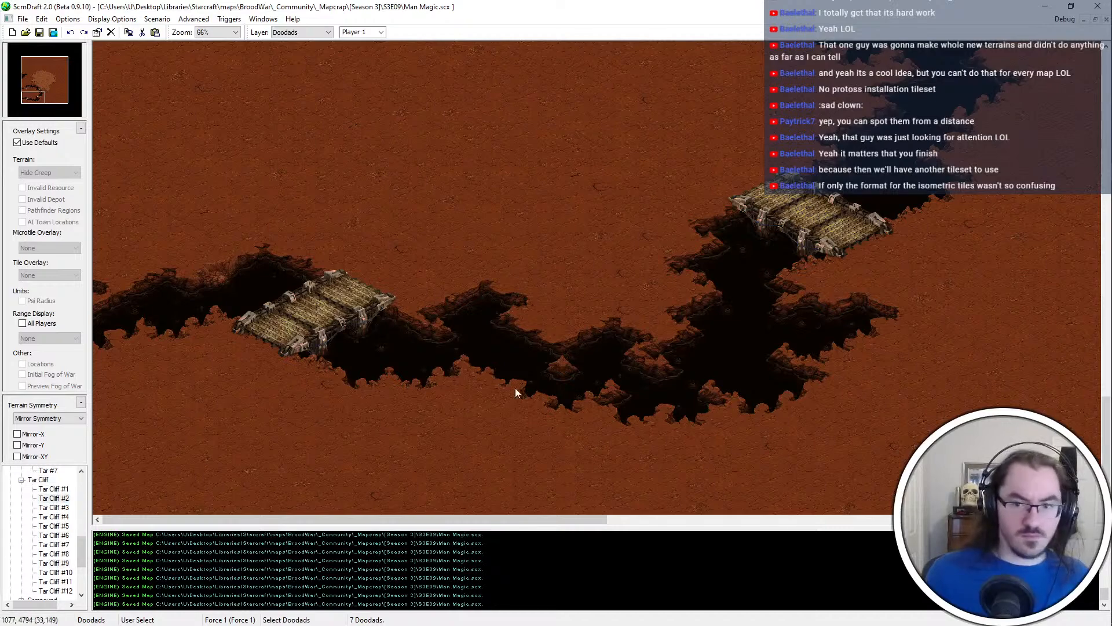
key("Up")
key("Right")
key("Up")
key("Right")
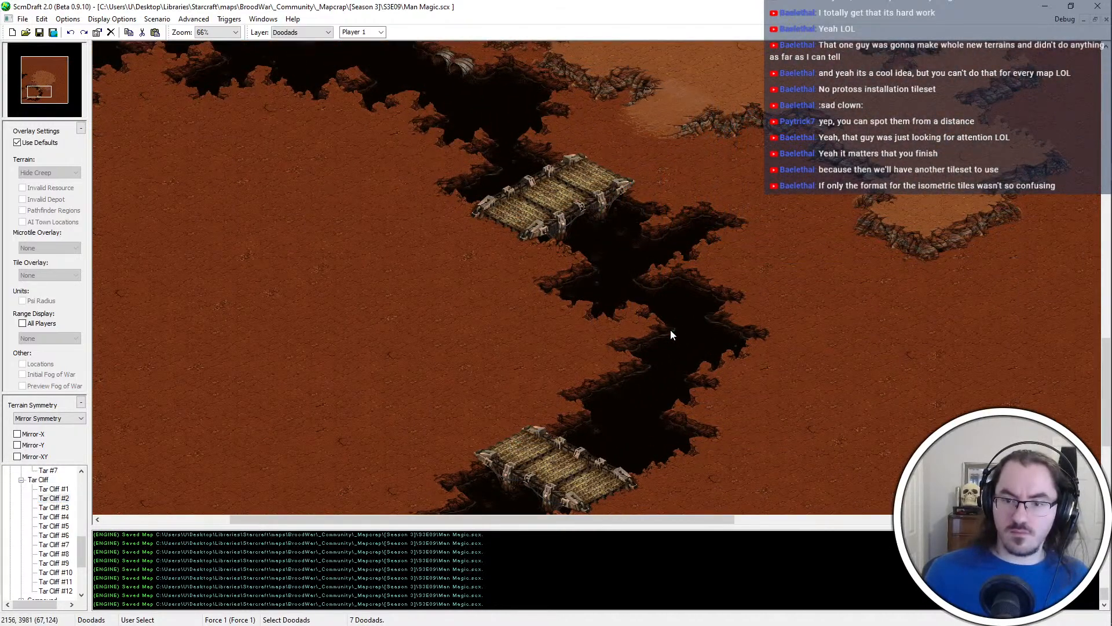
scroll(672, 401, "up", 1)
scroll(428, 385, "down", 3)
Switch to the Terrain layer and paint a Compound platform at the map's western edge, on the dirt enclosed by the chasm
key("t")
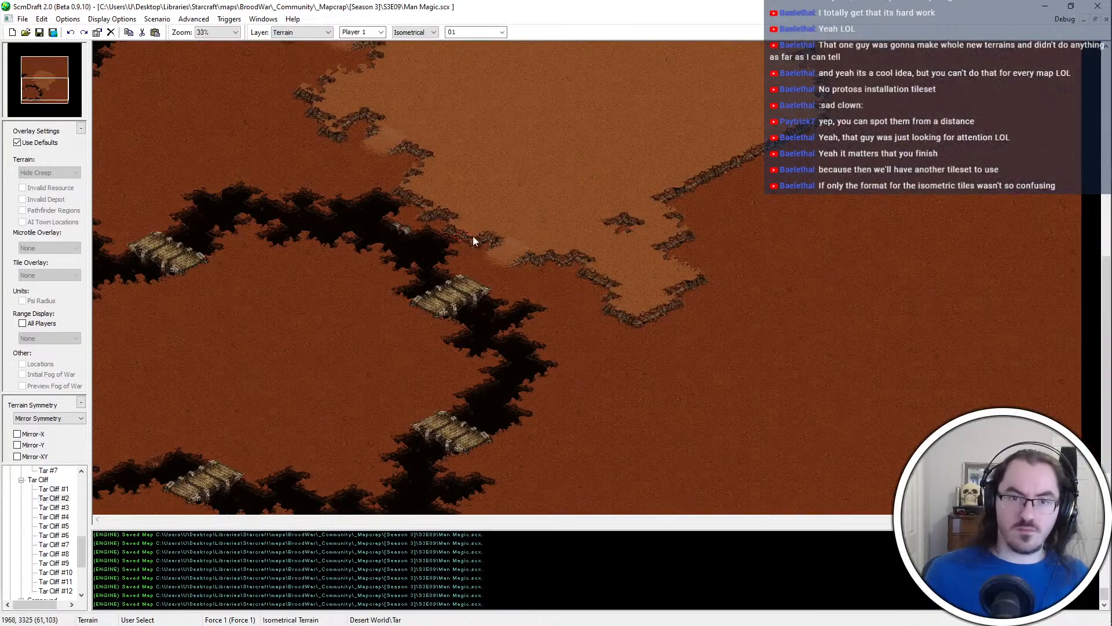
scroll(430, 352, "up", 2)
key("Left")
key("Down")
key("Up")
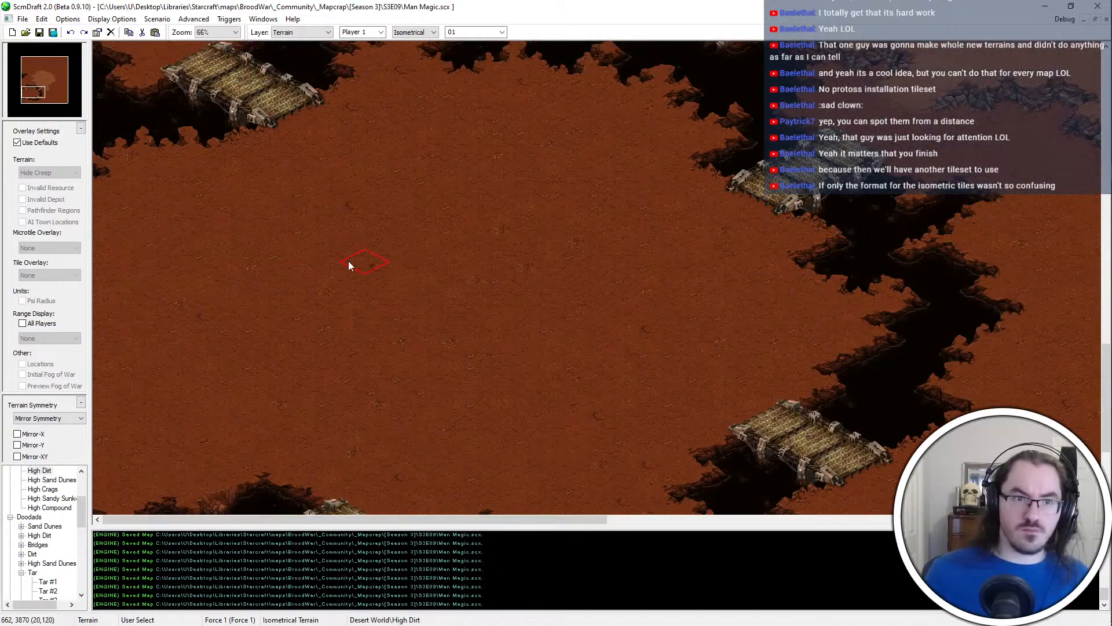
key("Down")
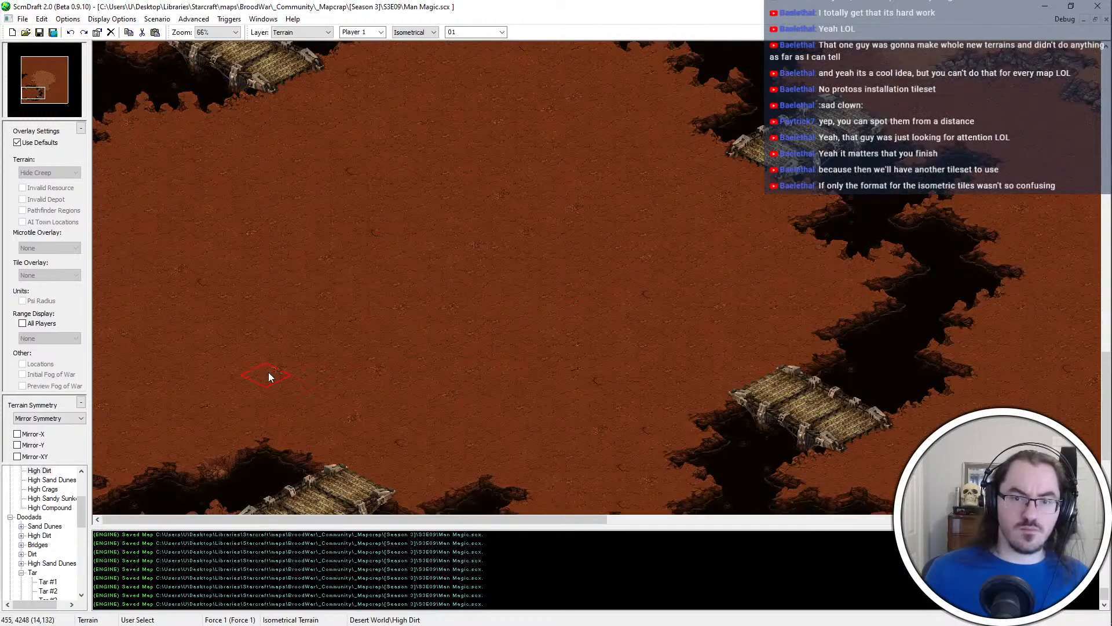
key("Up")
scroll(44, 513, "up", 3)
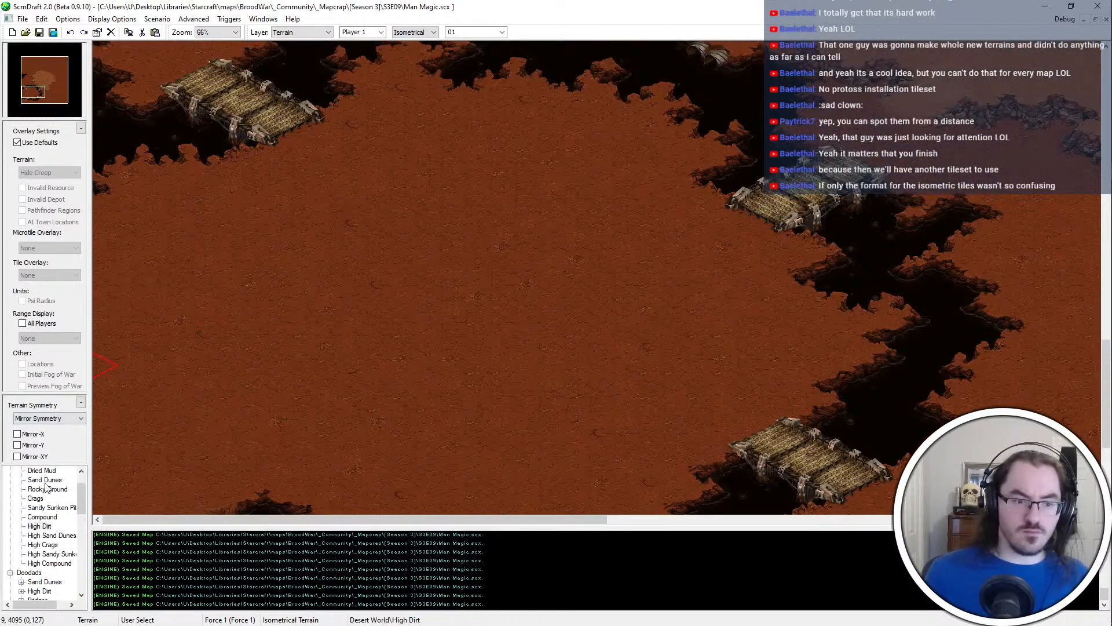
left_click(46, 545)
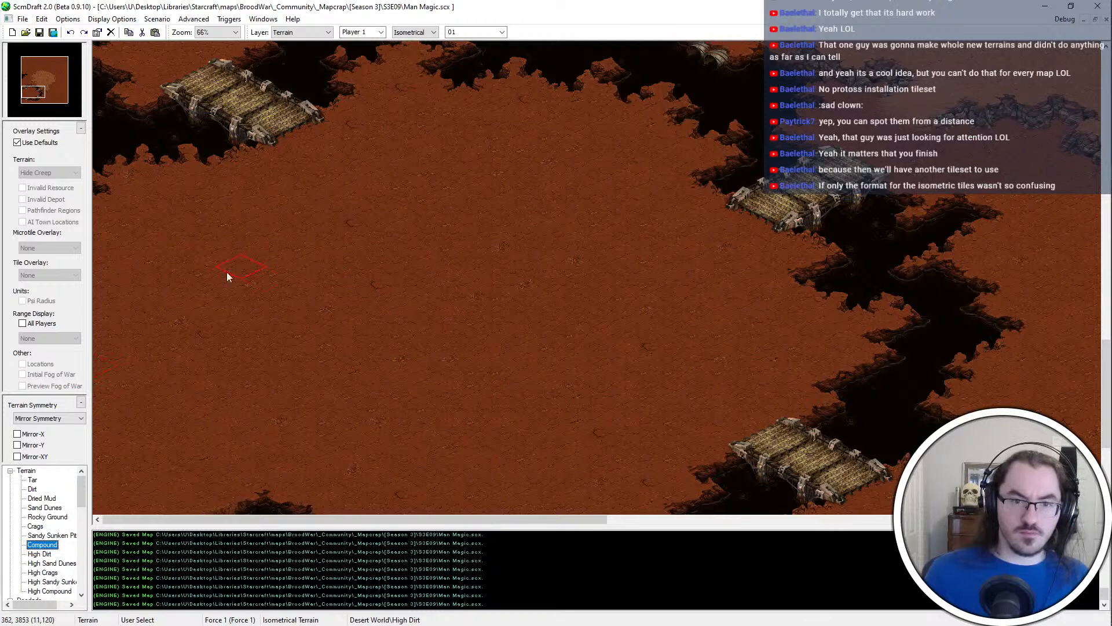
left_click(206, 291)
left_click(160, 329)
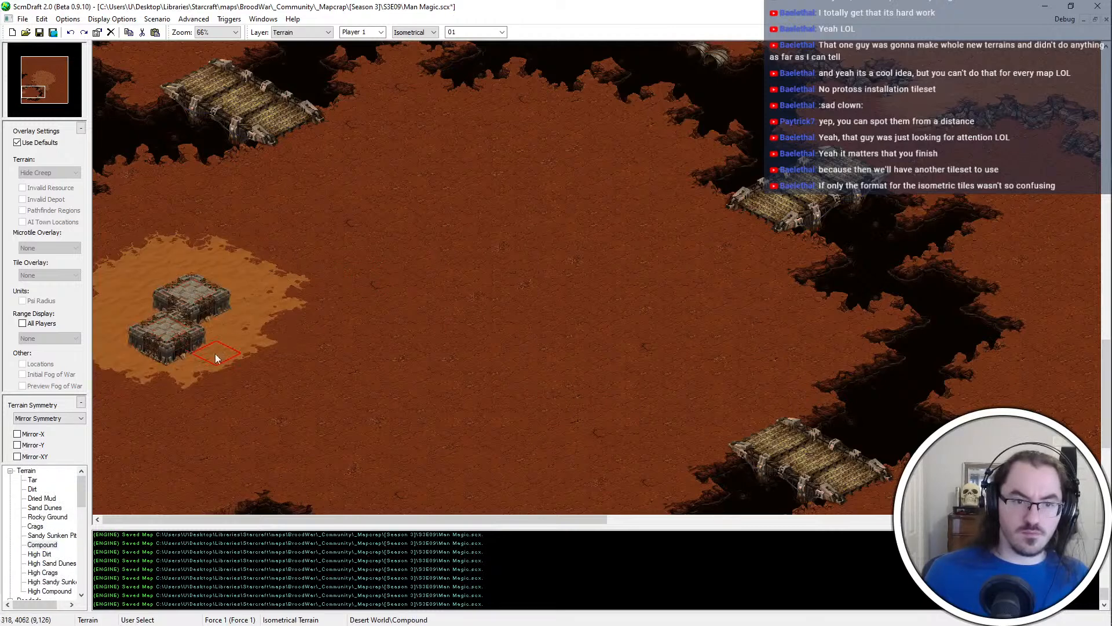
left_click(204, 364)
left_click(118, 307)
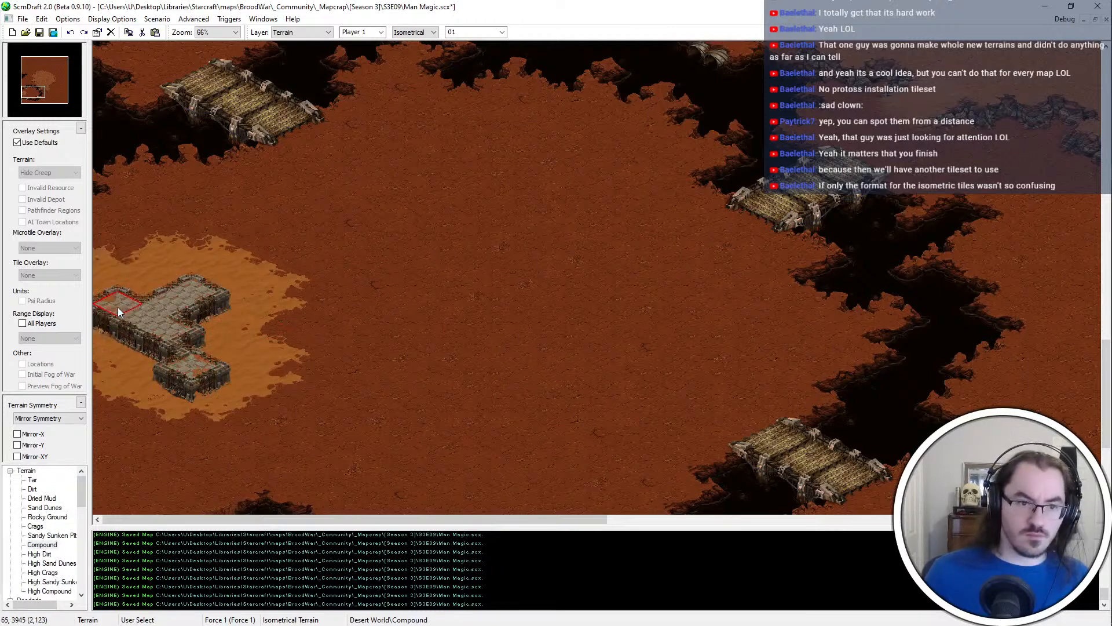
left_click(120, 377)
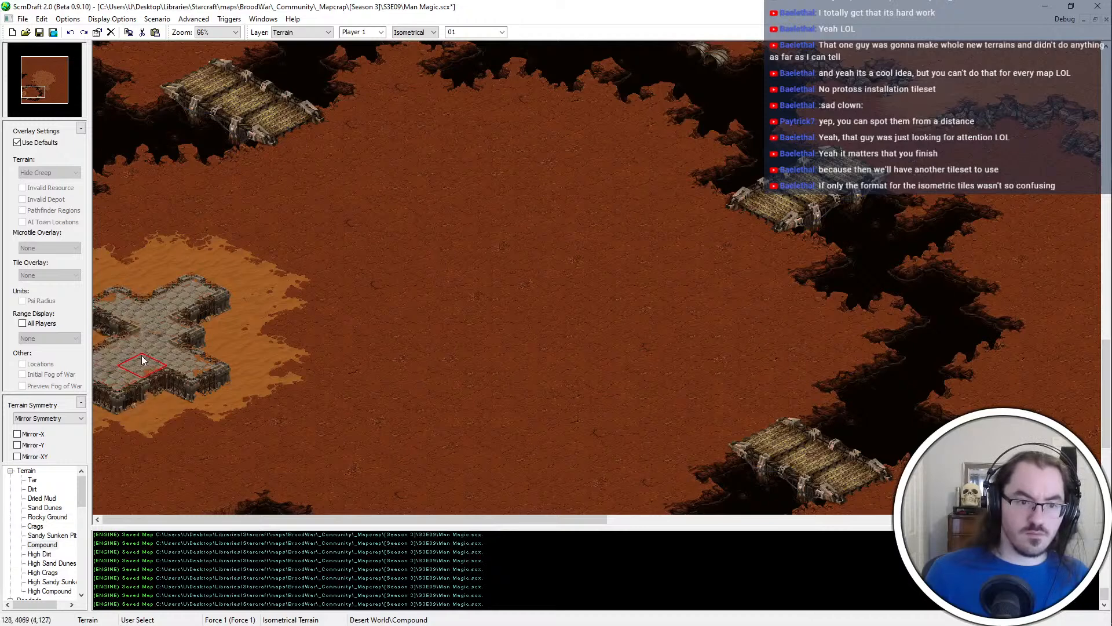
Undo the last Compound stroke and repaint the western interior of the platform with Compound
scroll(141, 360, "up", 1, "ctrl")
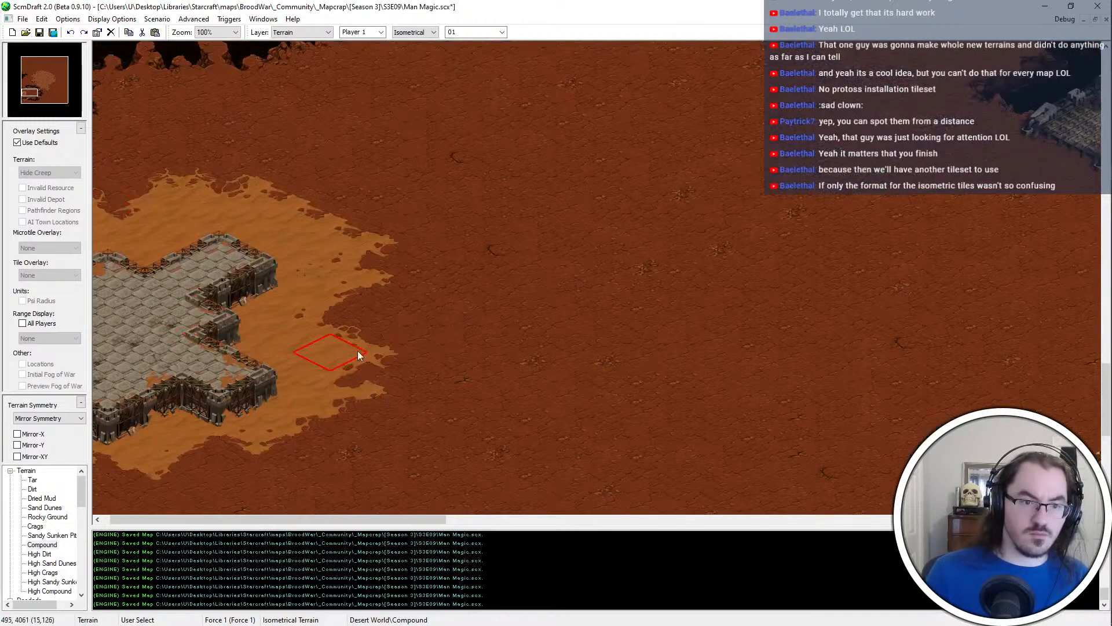
scroll(357, 350, "down", 1)
key("ctrl+z")
left_click(139, 298)
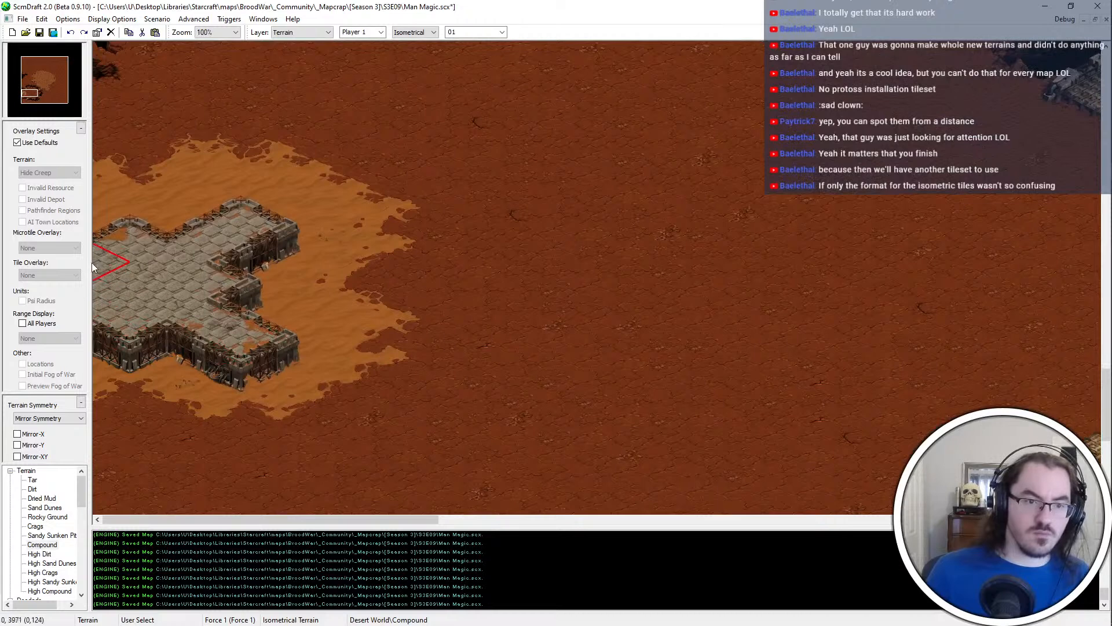
scroll(145, 176, "up", 1)
scroll(146, 180, "up", 2)
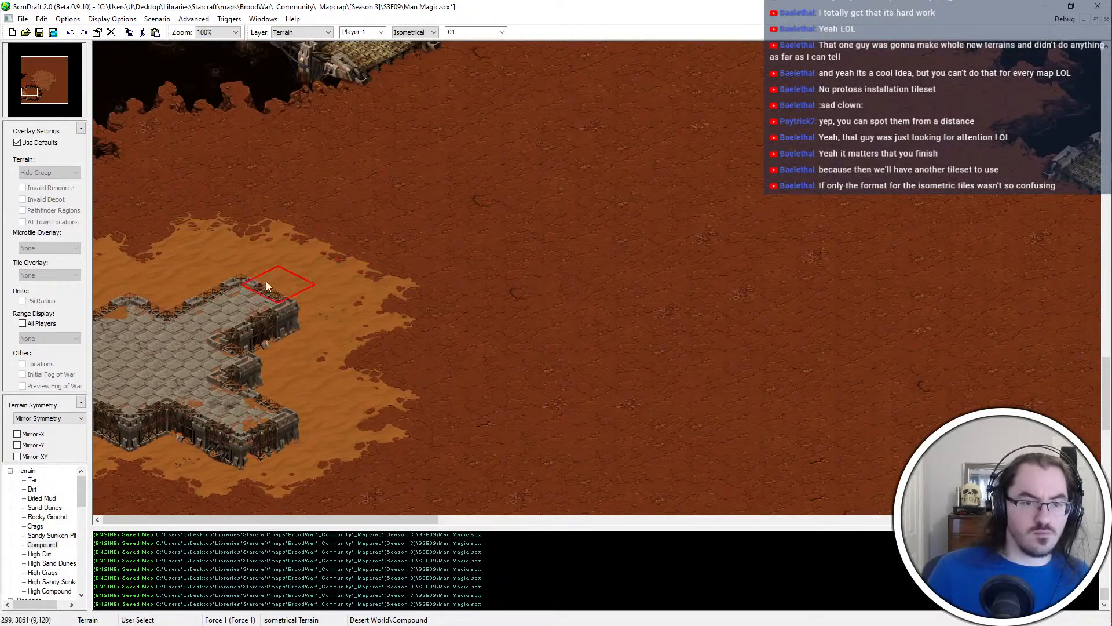
Sample the Sand Dunes terrain beside the platform and use it to carve the platform's eastern side into three prongs
right_click(335, 297)
left_click(331, 302)
left_click(310, 422)
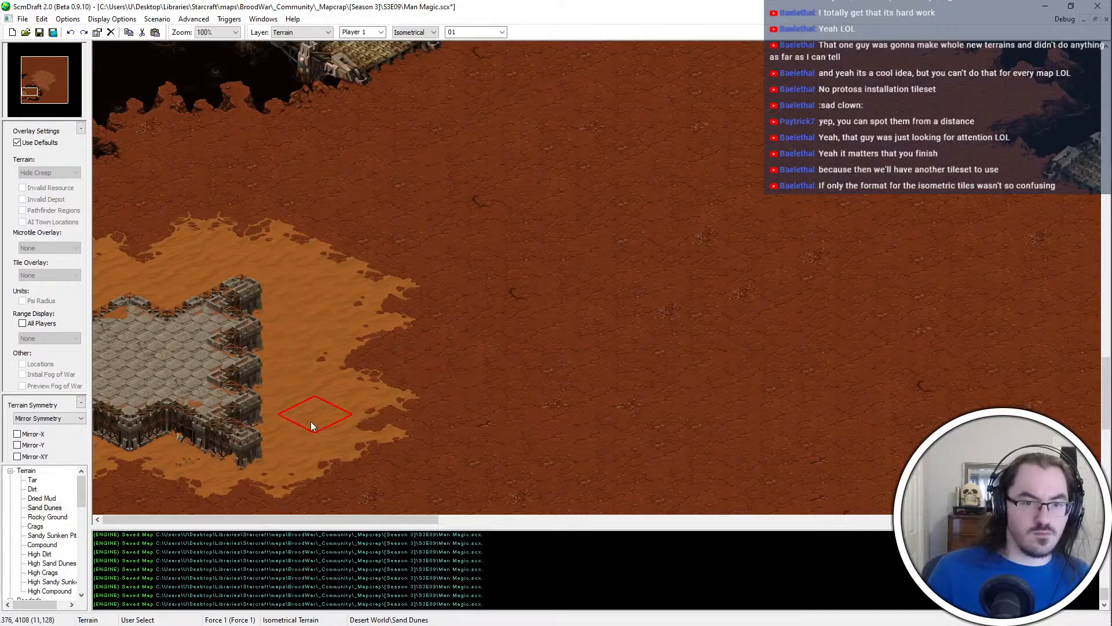
left_click(287, 394)
left_click(289, 322)
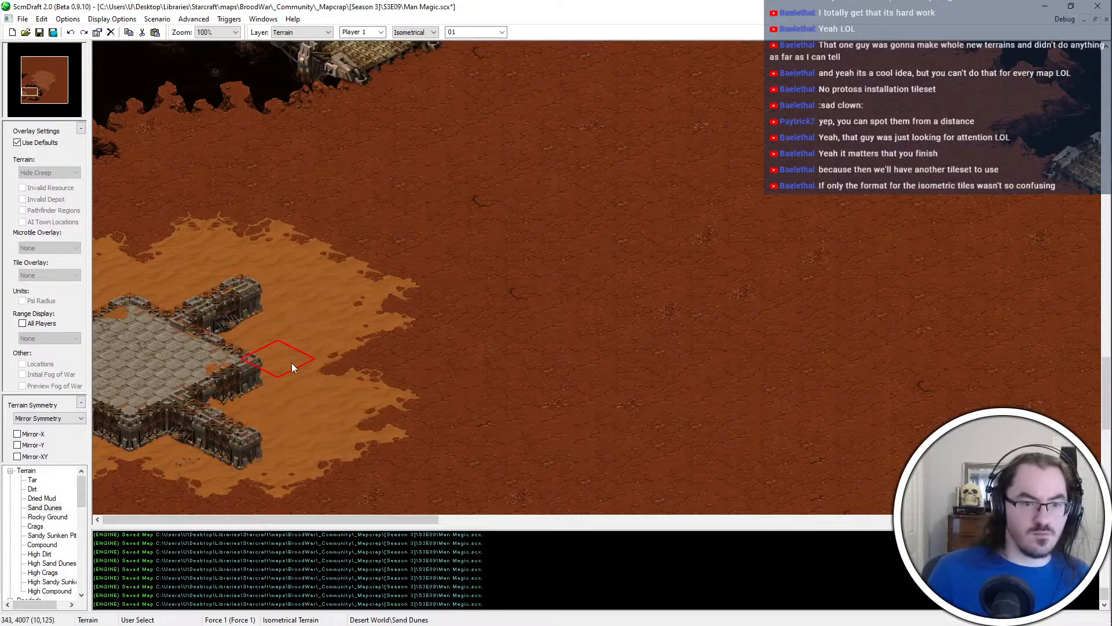
Try shortening the platform's northern and southern prongs with Sand Dunes, and undo both strokes
left_click(255, 307)
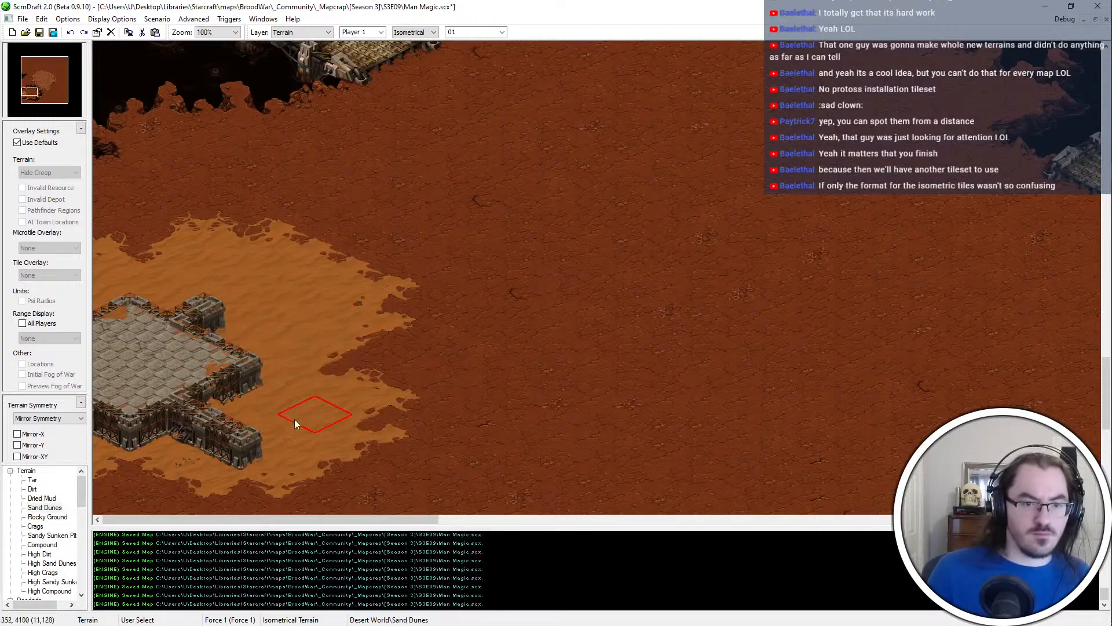
left_click(279, 423)
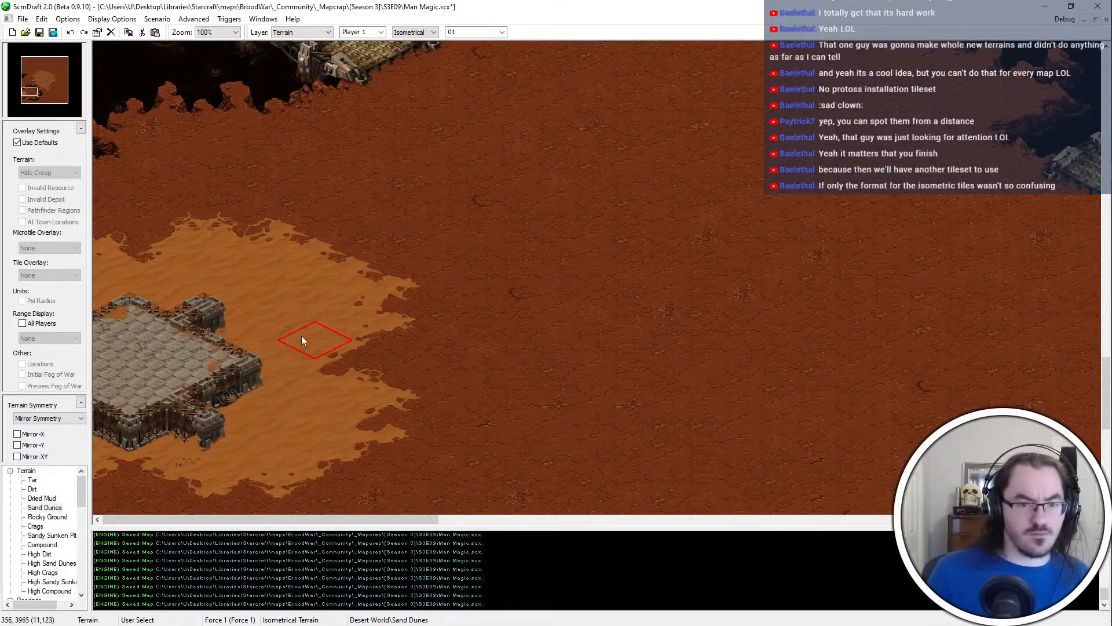
key("ctrl+z")
key("ctrl+z")
Switch terrain editing to Tileset Indexed, place a block of compound wall tiles on the dirt east of the platform, and close the tile palette
scroll(303, 313, "down", 1, "ctrl")
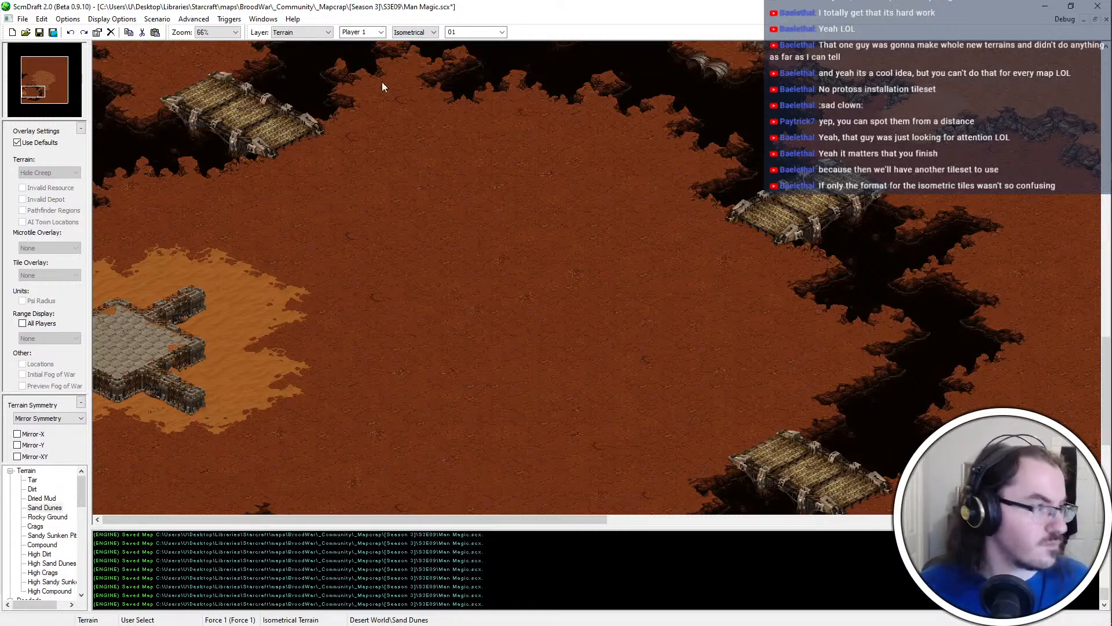
left_click(415, 31)
left_click(411, 46)
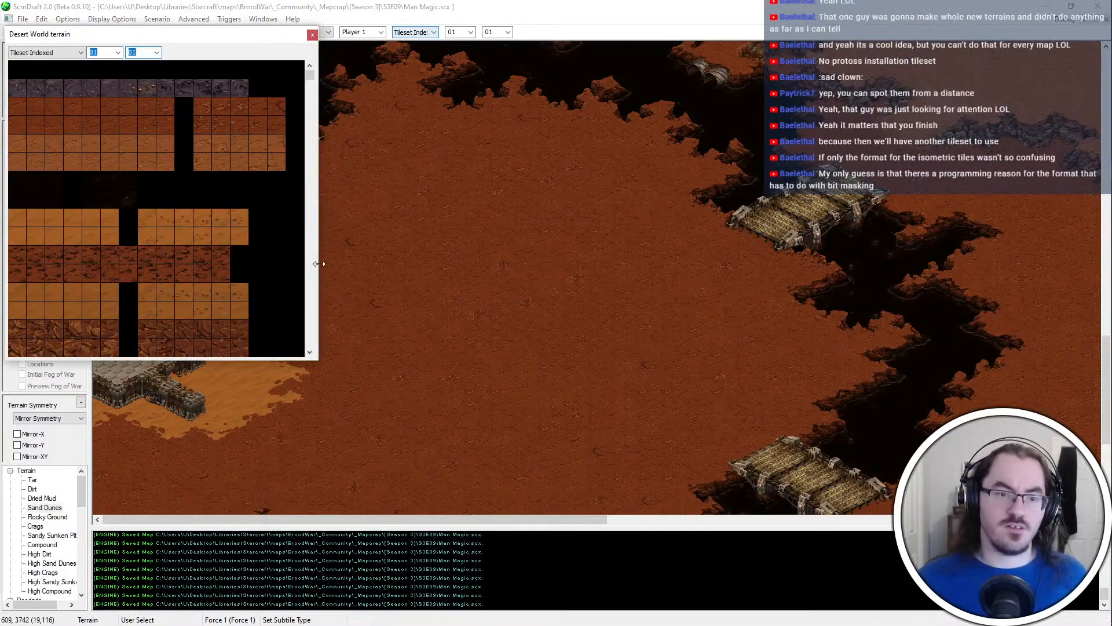
left_click_drag(311, 77, 286, 291)
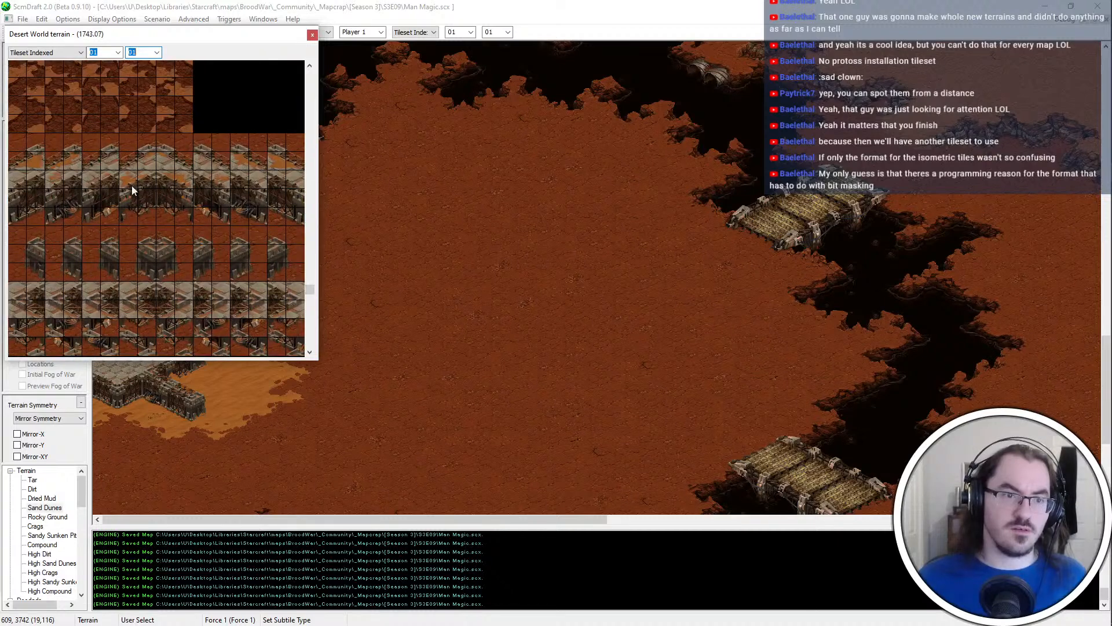
scroll(130, 187, "down", 1)
left_click_drag(18, 88, 293, 141)
scroll(276, 278, "down", 2)
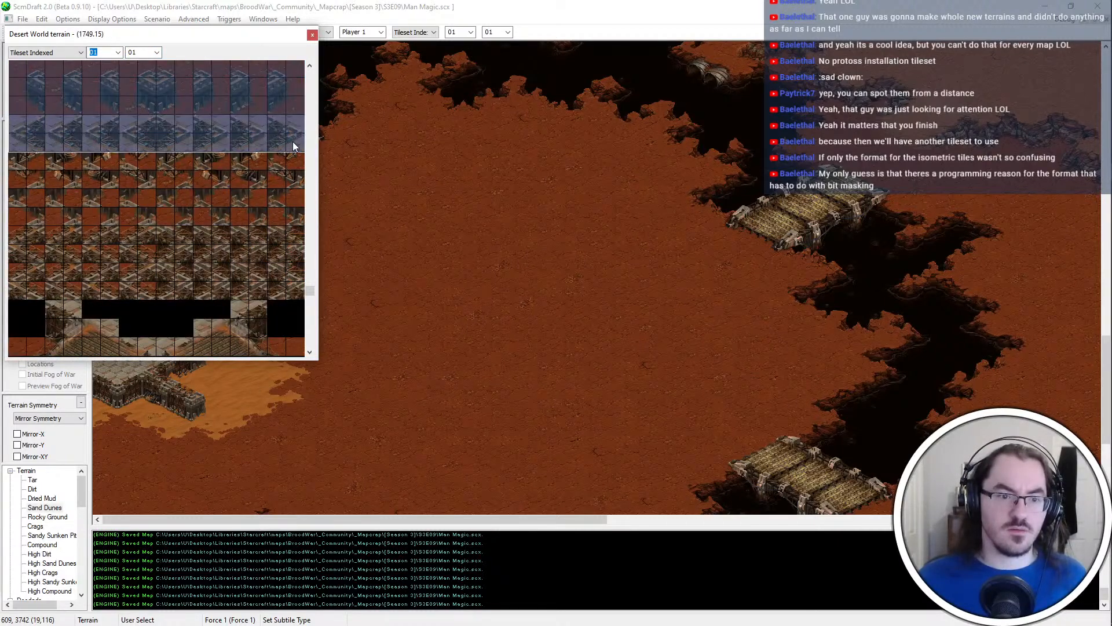
left_click(312, 34)
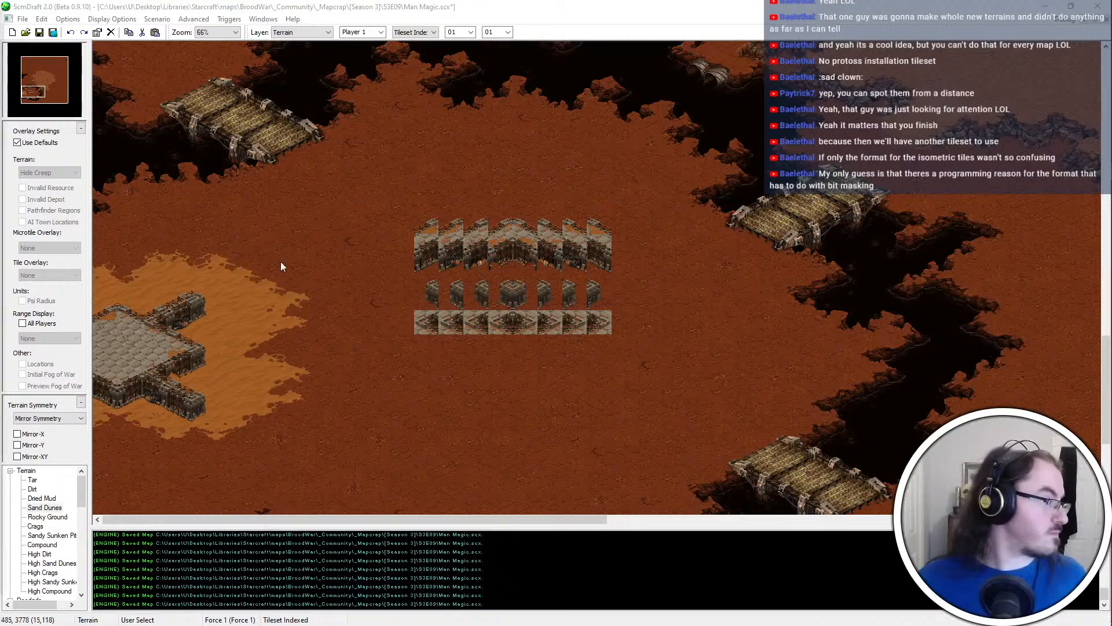
scroll(280, 262, "up", 2)
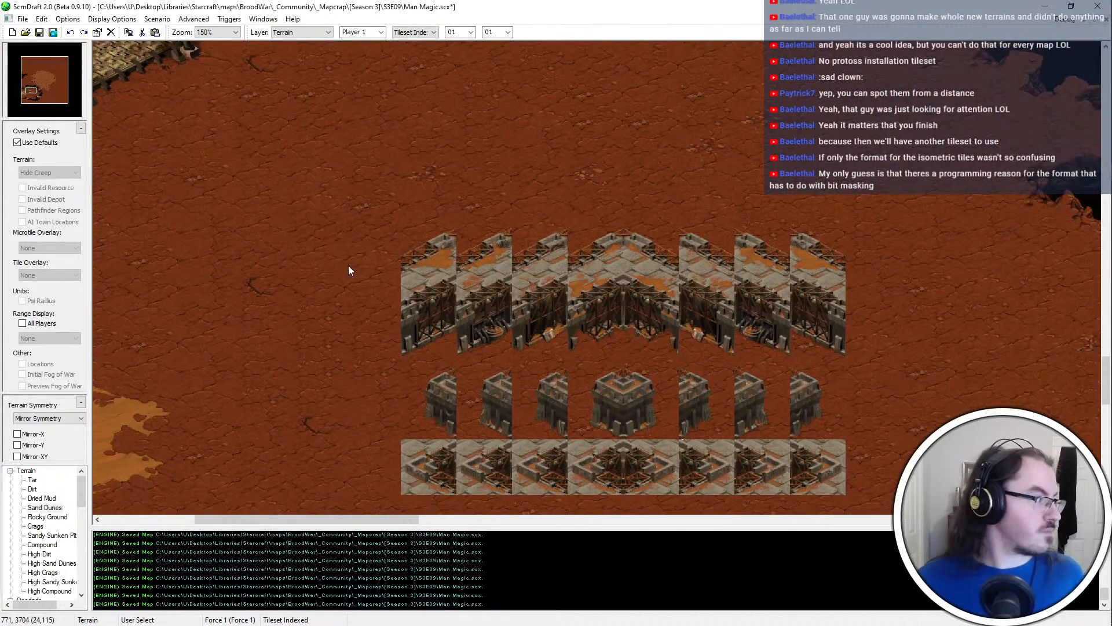
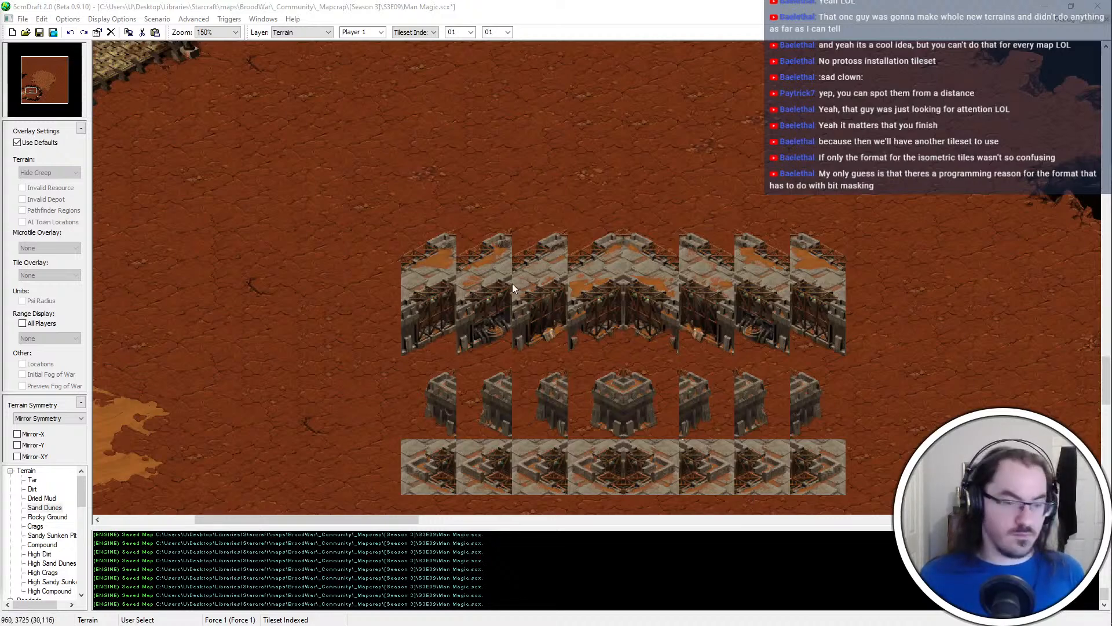
Copy the westernmost upper-edge segment of the compound wall tile block into the brush palette
middle_click_drag(498, 284, 472, 258)
key("ctrl+v")
right_click(423, 204)
left_click_drag(425, 202, 372, 258)
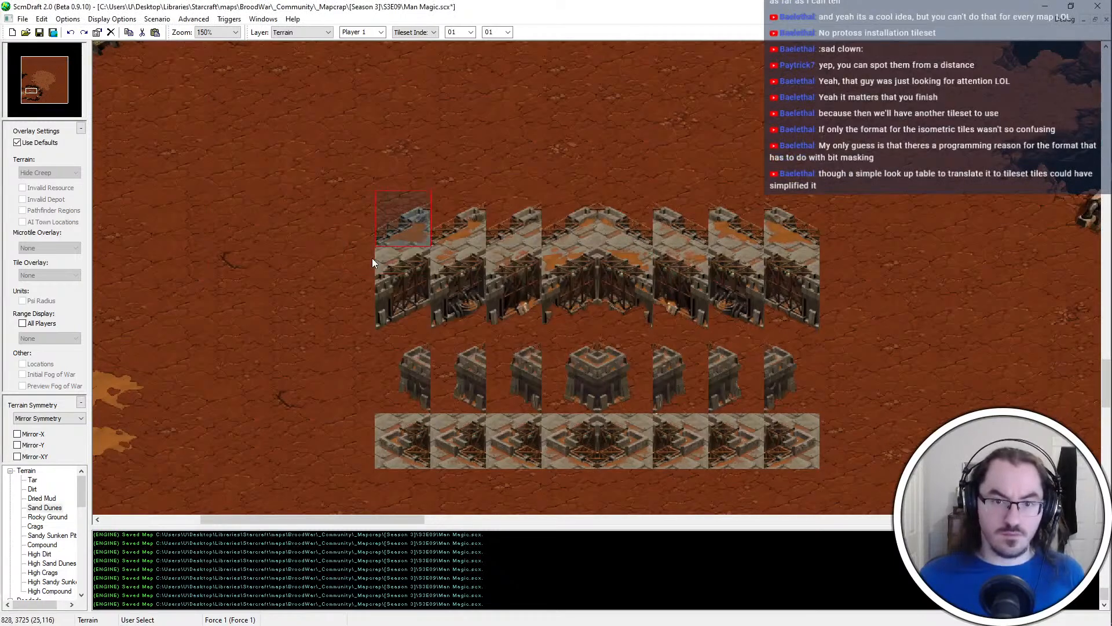
key("ctrl+c")
key("ctrl+v")
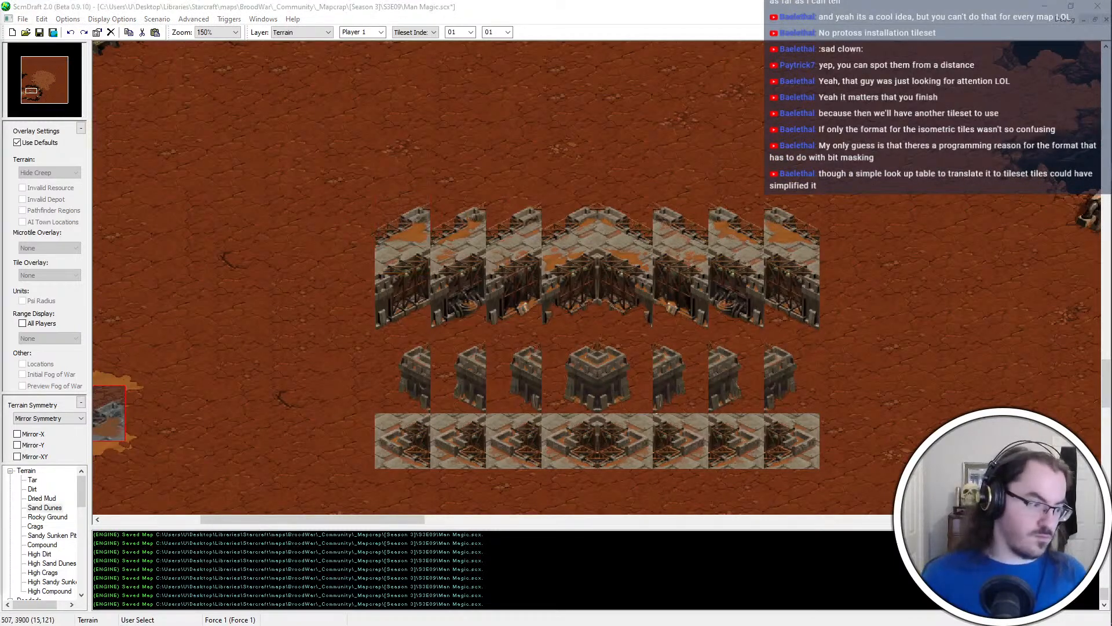
right_click(615, 189)
Copy the second and third upper-edge segments from the west of the wall tile block into the brush palette
left_click_drag(471, 194, 442, 243)
key("ctrl+c")
key("ctrl+v")
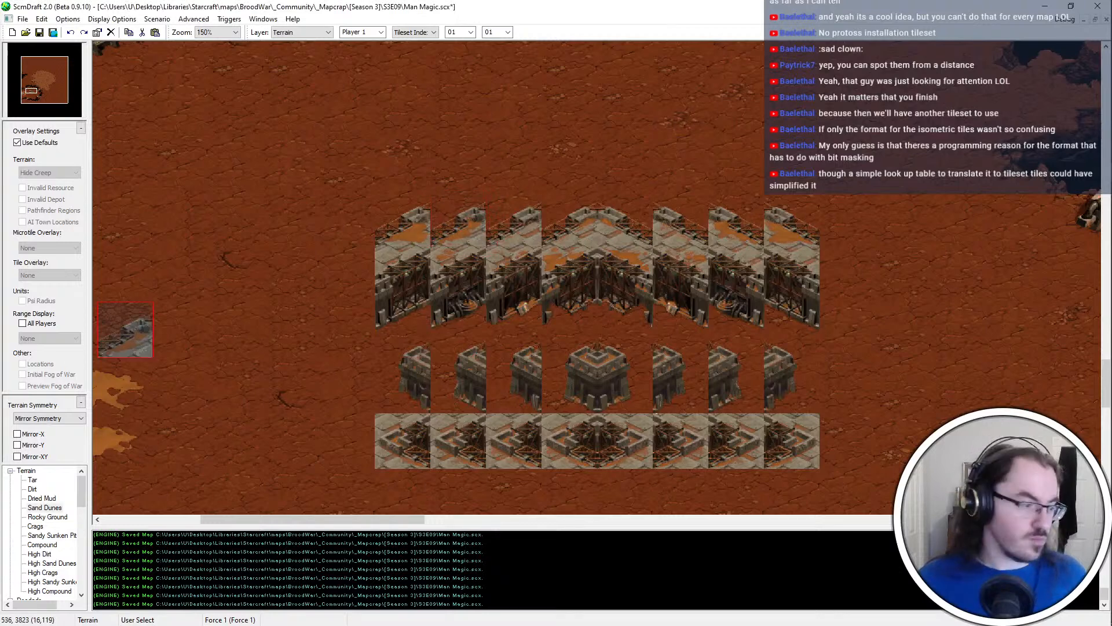
right_click(441, 219)
left_click_drag(502, 235, 526, 204)
key("ctrl+c")
key("ctrl+v")
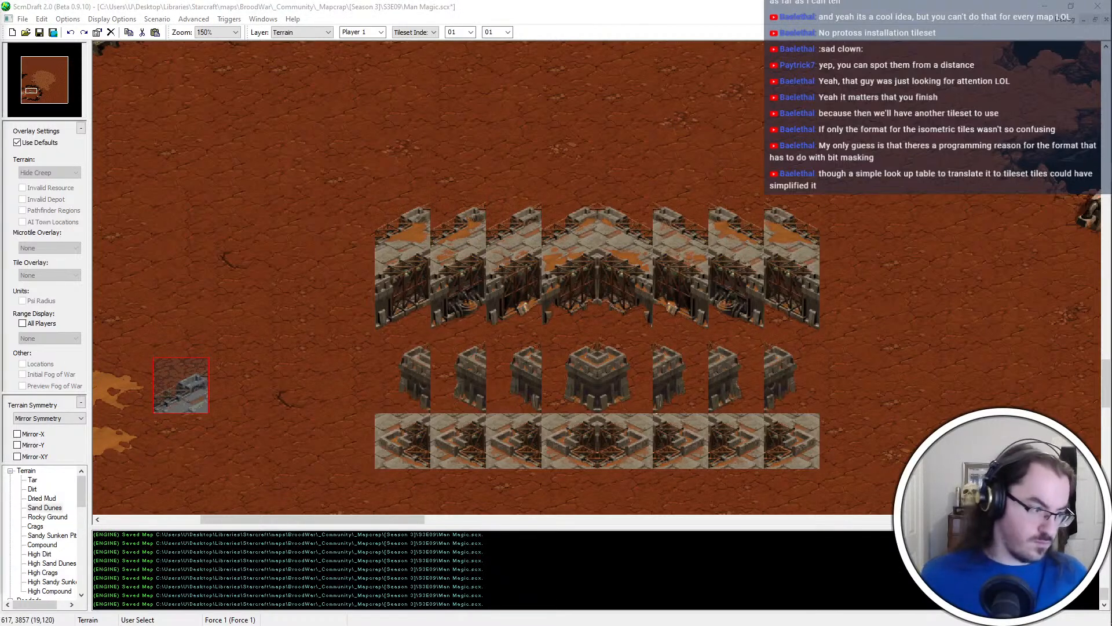
right_click(647, 208)
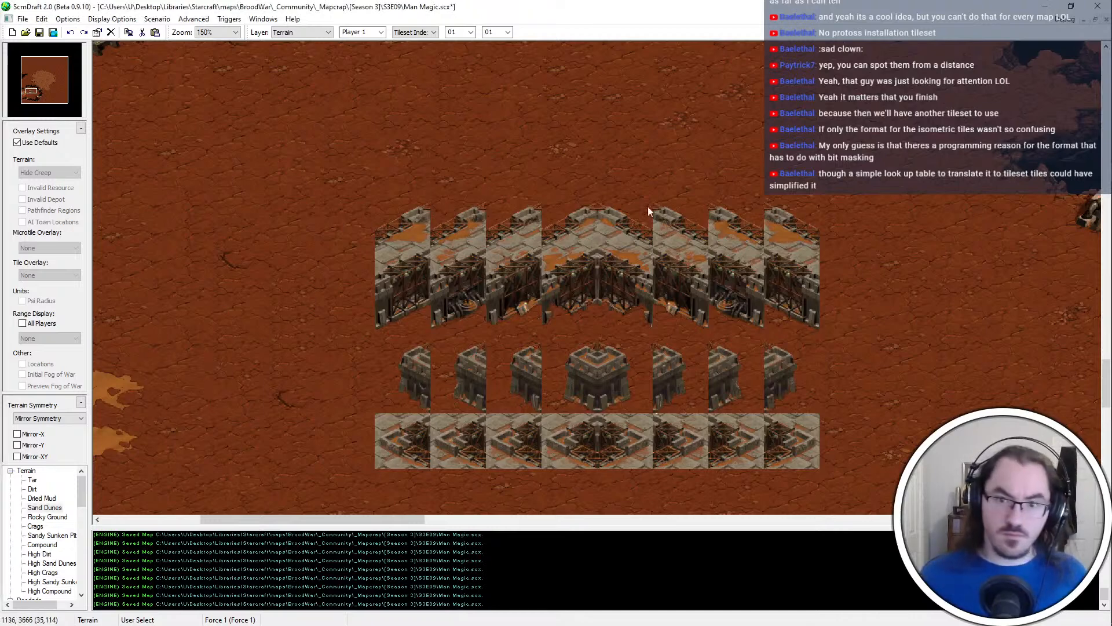
Copy the upper-edge segments from the centre of the wall tile block toward the east into the brush palette
left_click_drag(554, 236, 591, 210)
key("ctrl+c")
key("ctrl+v")
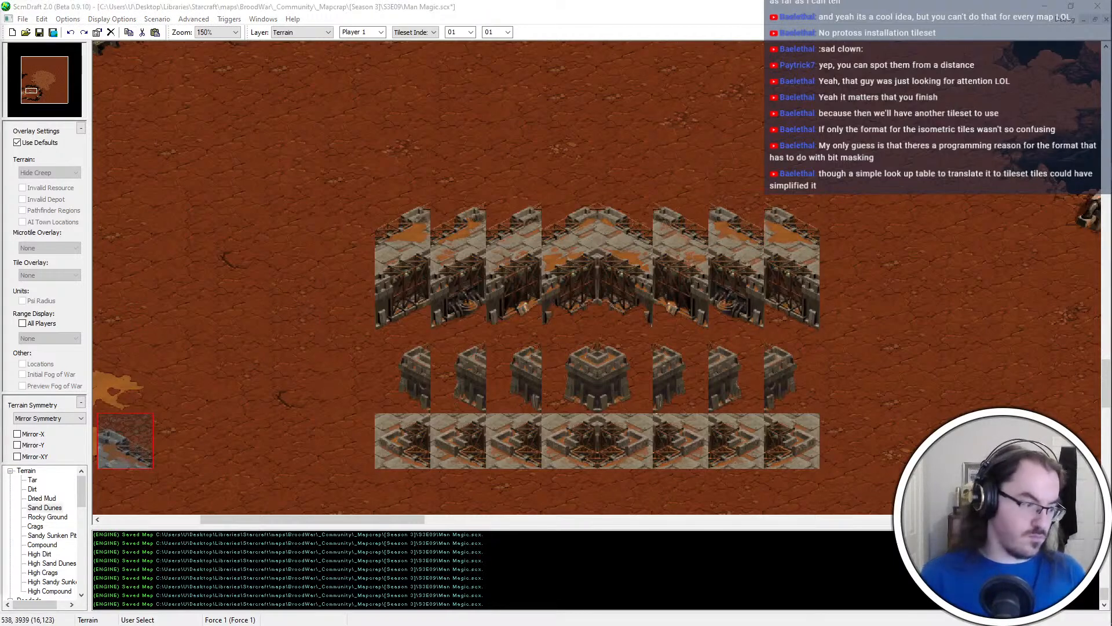
right_click(702, 227)
left_click_drag(644, 255, 703, 204)
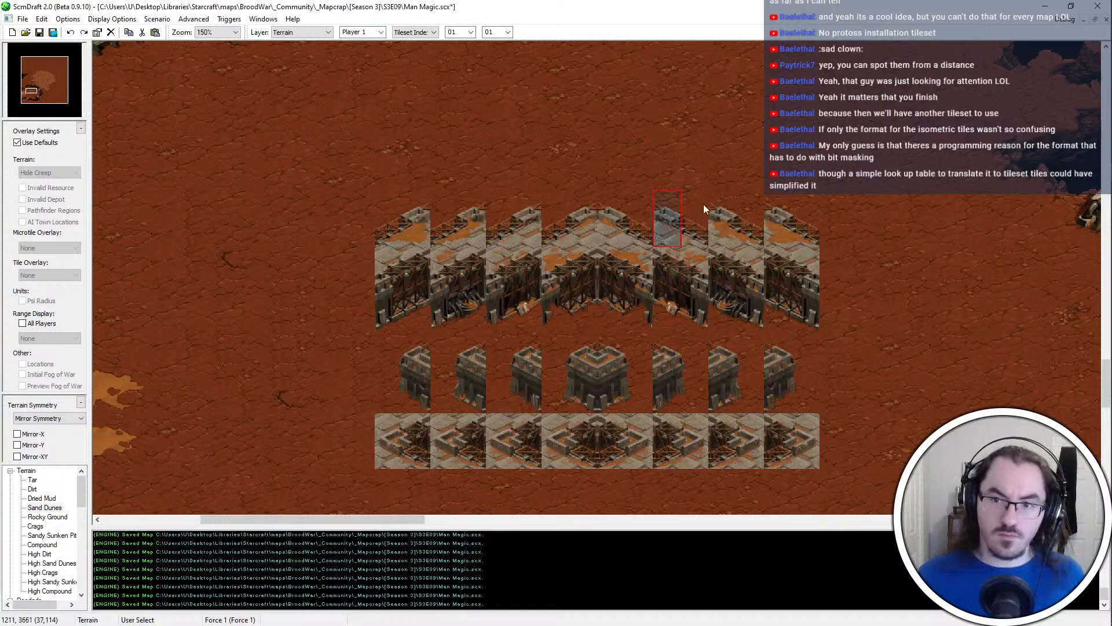
key("ctrl+c")
key("ctrl+v")
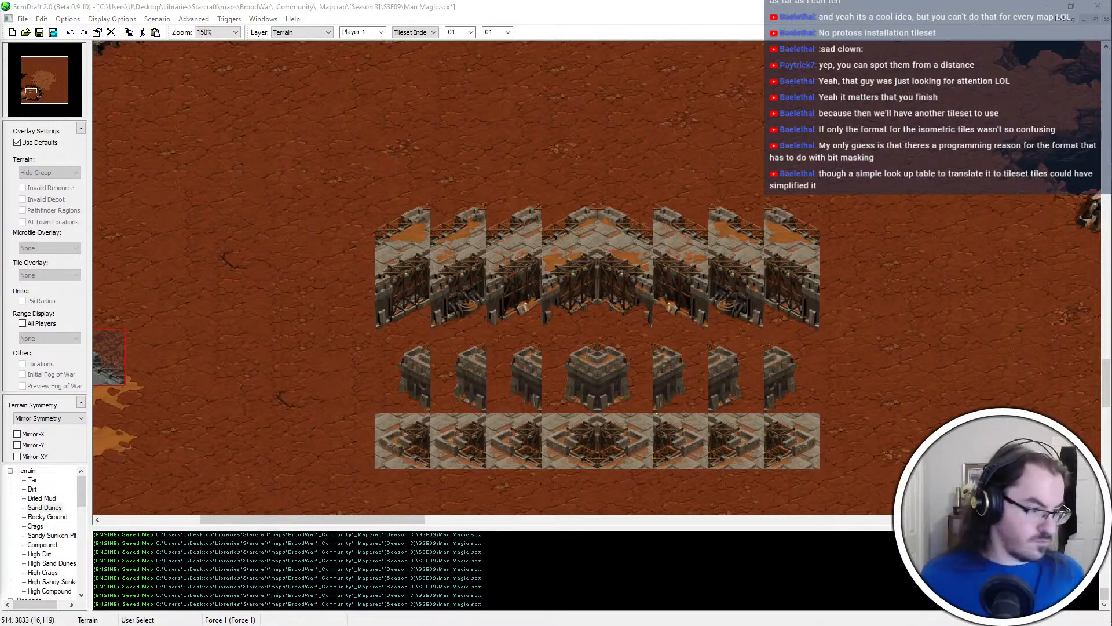
right_click(626, 232)
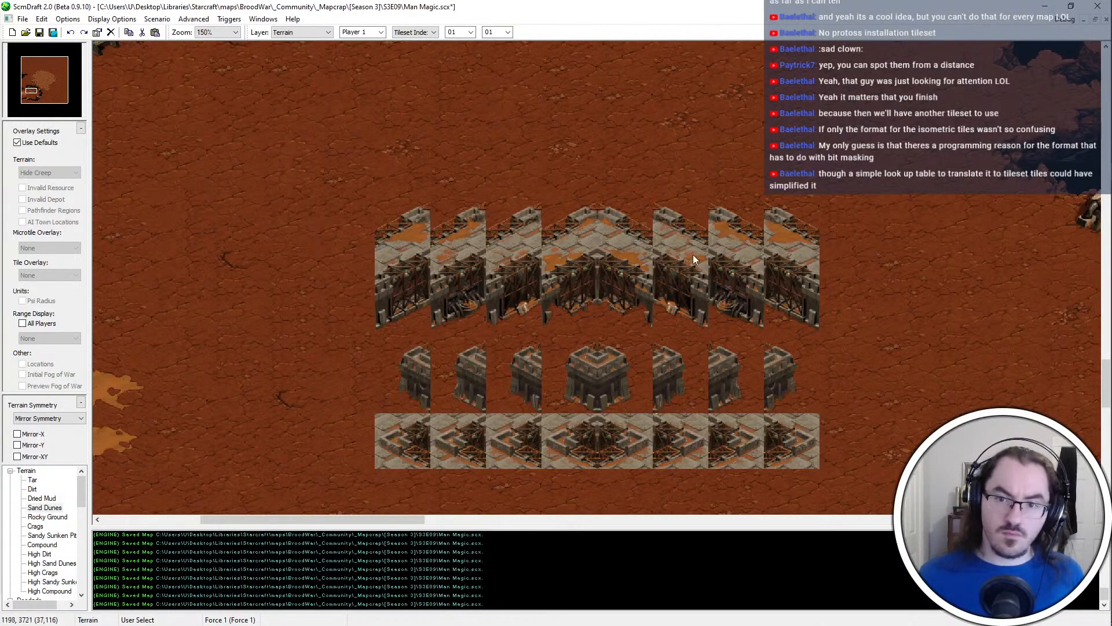
Copy the two tall wall-face segments directly east of the block's centre into the brush palette, one at a time
left_click_drag(650, 249, 609, 329)
key("ctrl+c")
key("ctrl+v")
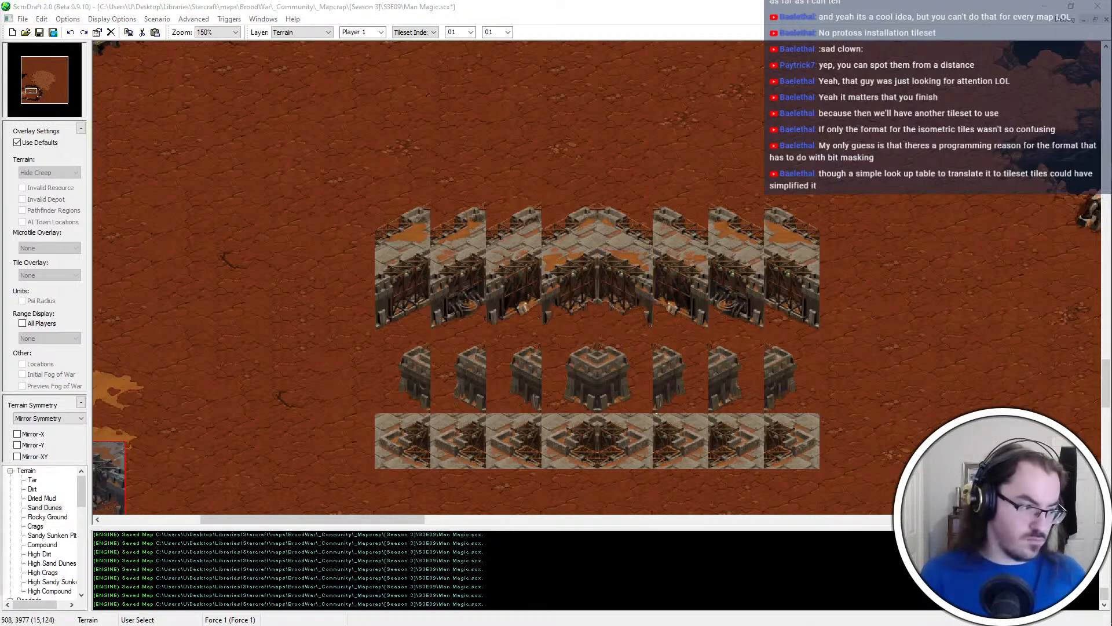
right_click(738, 283)
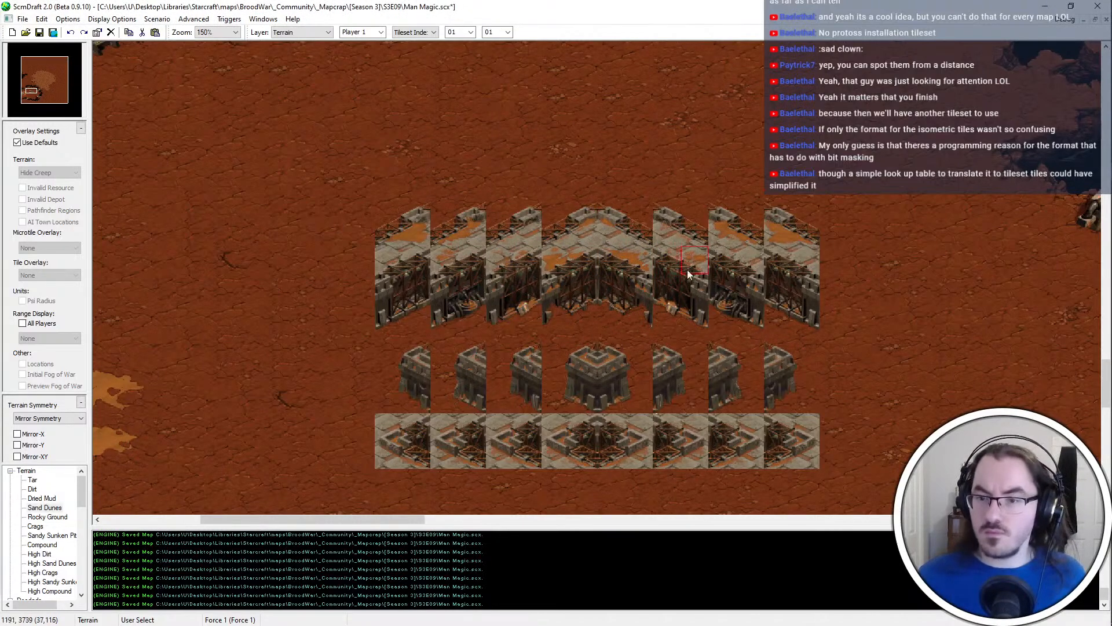
key("ctrl+v")
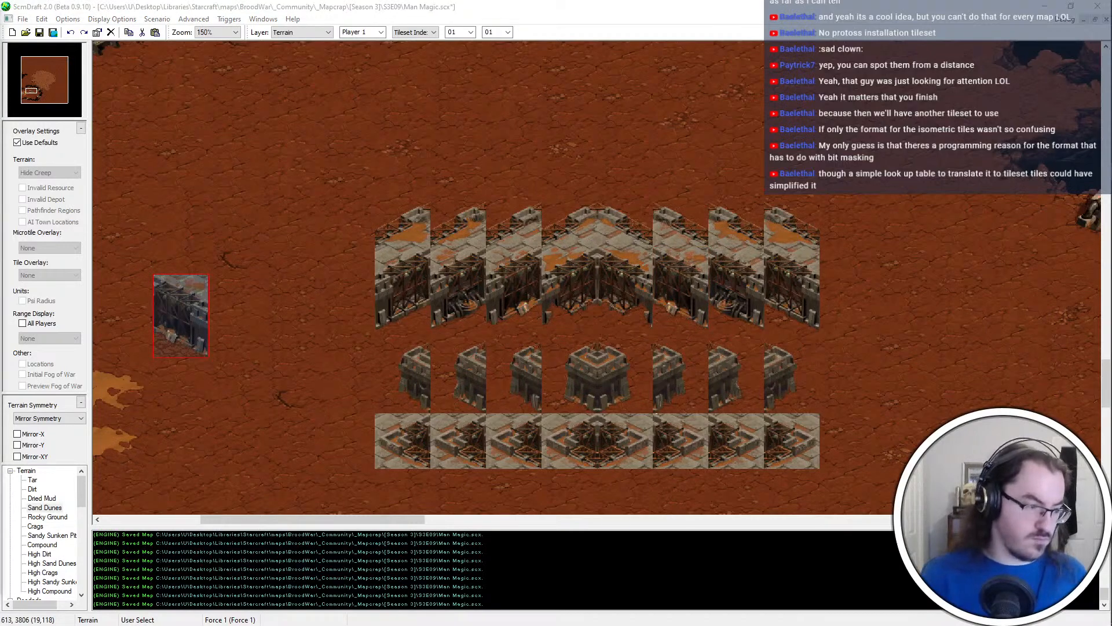
right_click(767, 294)
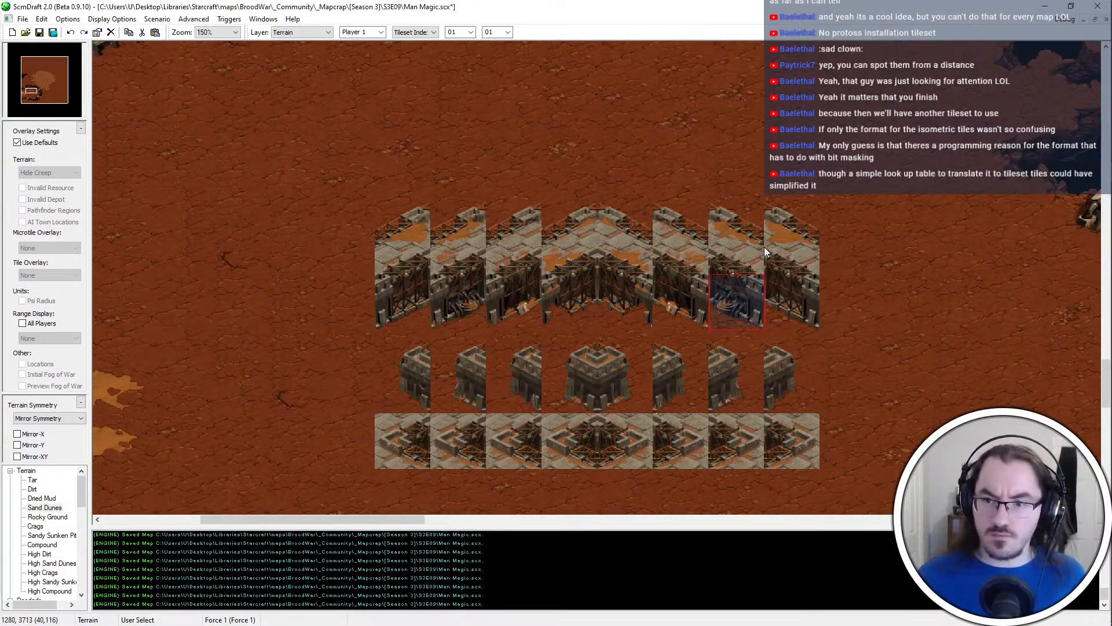
Copy the two easternmost tall wall-face segments into the brush palette, one at a time
key("ctrl+v")
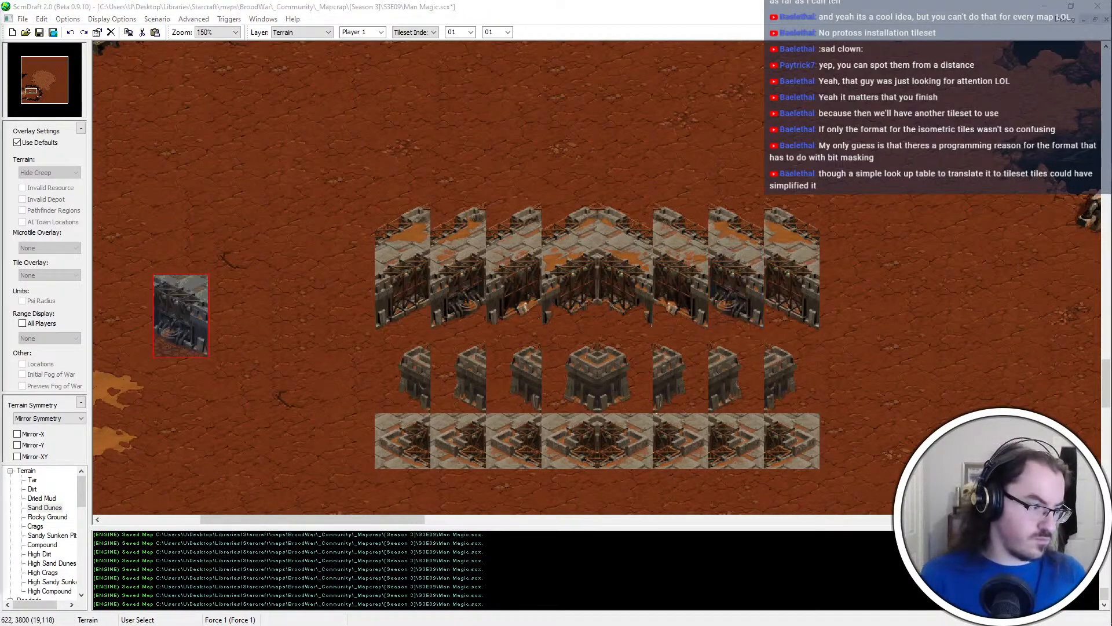
right_click(809, 257)
left_click_drag(807, 256, 761, 329)
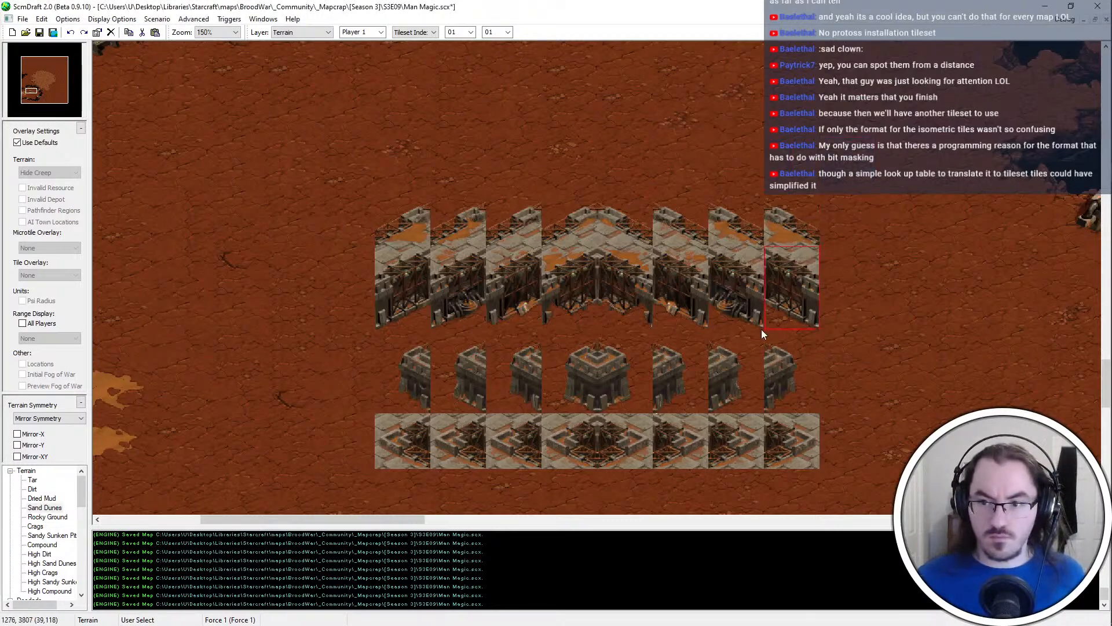
key("ctrl+v")
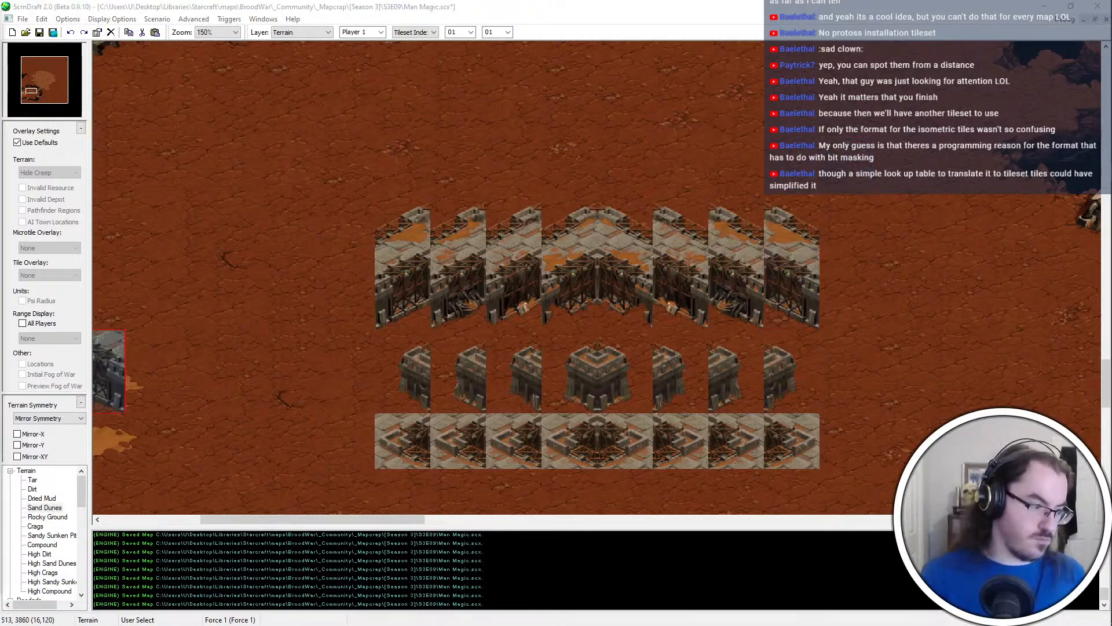
right_click(773, 208)
Copy the two tall wall-face segments directly west of the block's centre into the brush palette, one at a time
left_click_drag(592, 256, 544, 334)
key("ctrl+c")
key("ctrl+v")
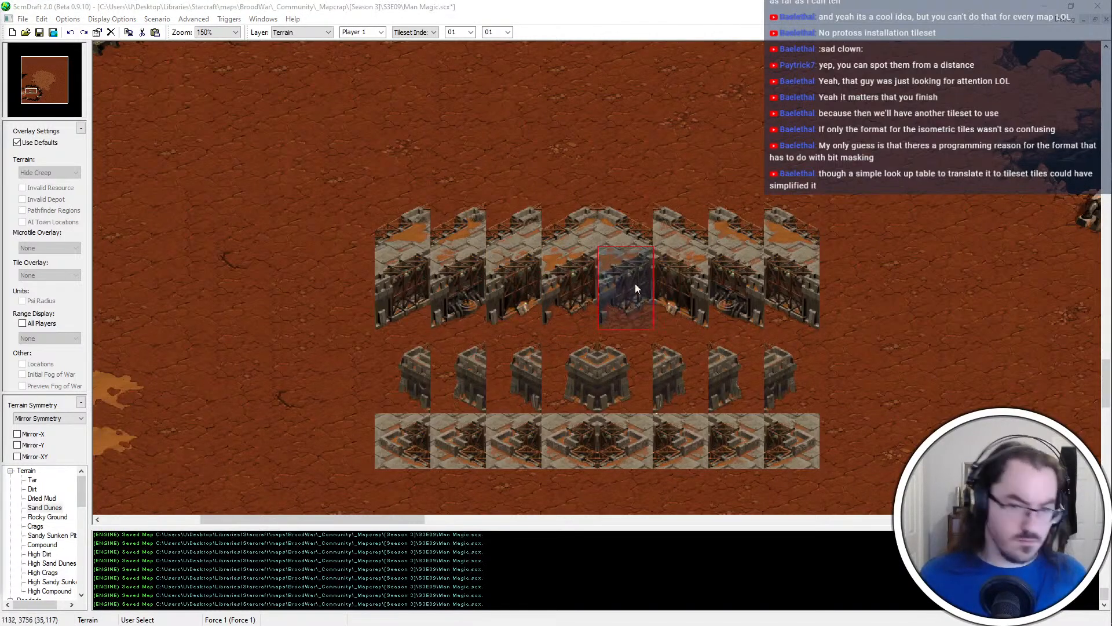
right_click(609, 272)
left_click_drag(539, 249, 497, 327)
key("ctrl+c")
key("ctrl+v")
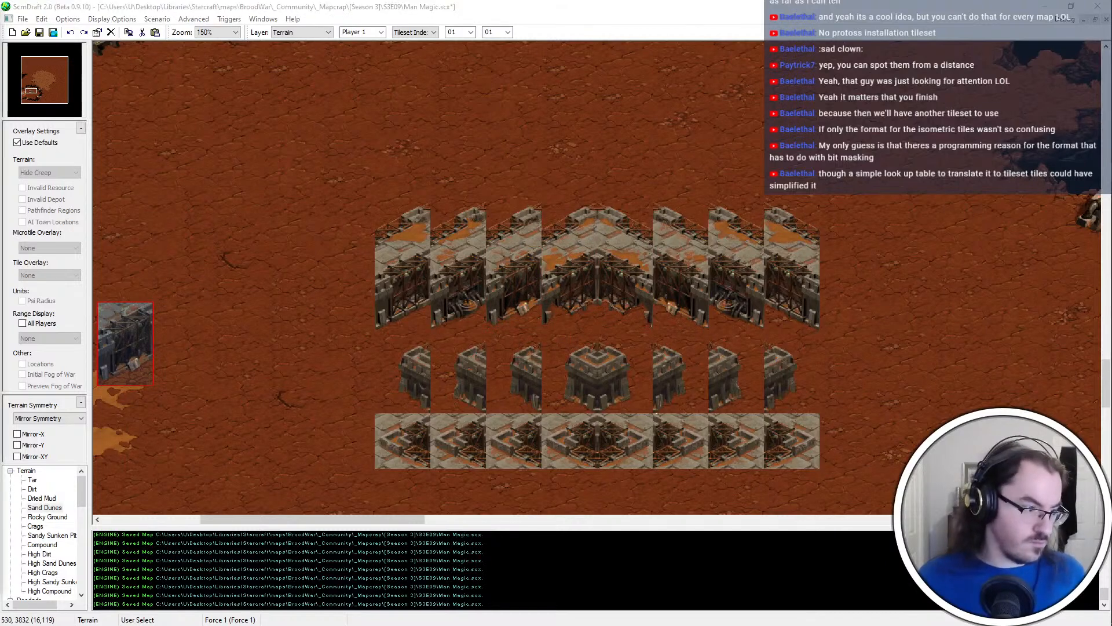
right_click(536, 288)
Copy the two westernmost tall wall-face segments into the brush palette, one at a time
left_click_drag(482, 250, 438, 324)
key("ctrl+c")
key("ctrl+v")
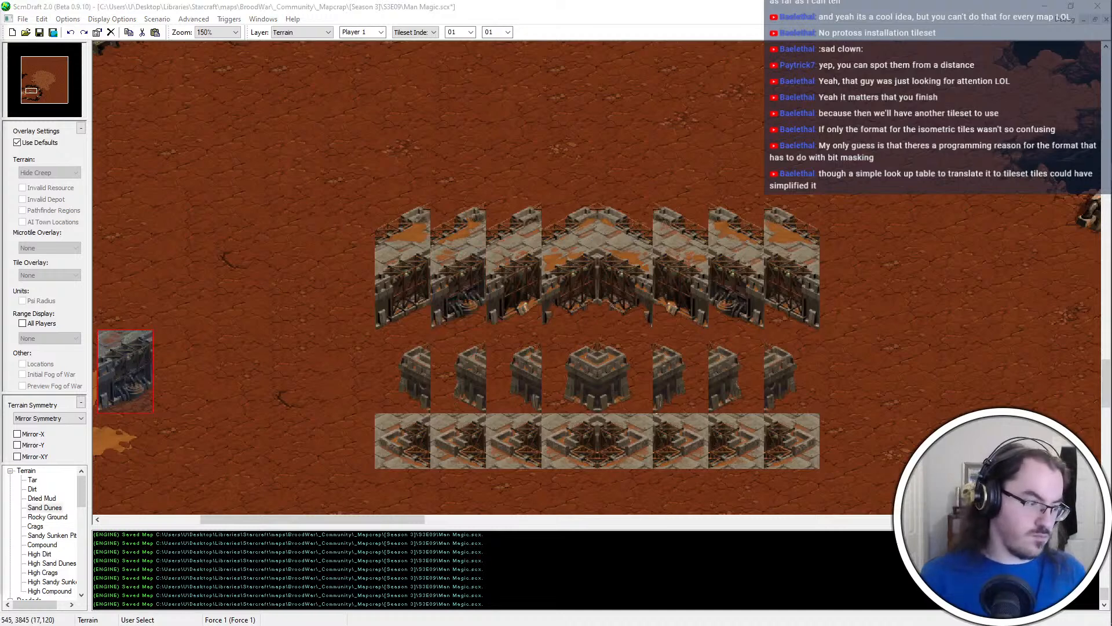
right_click(488, 204)
left_click_drag(422, 262, 375, 318)
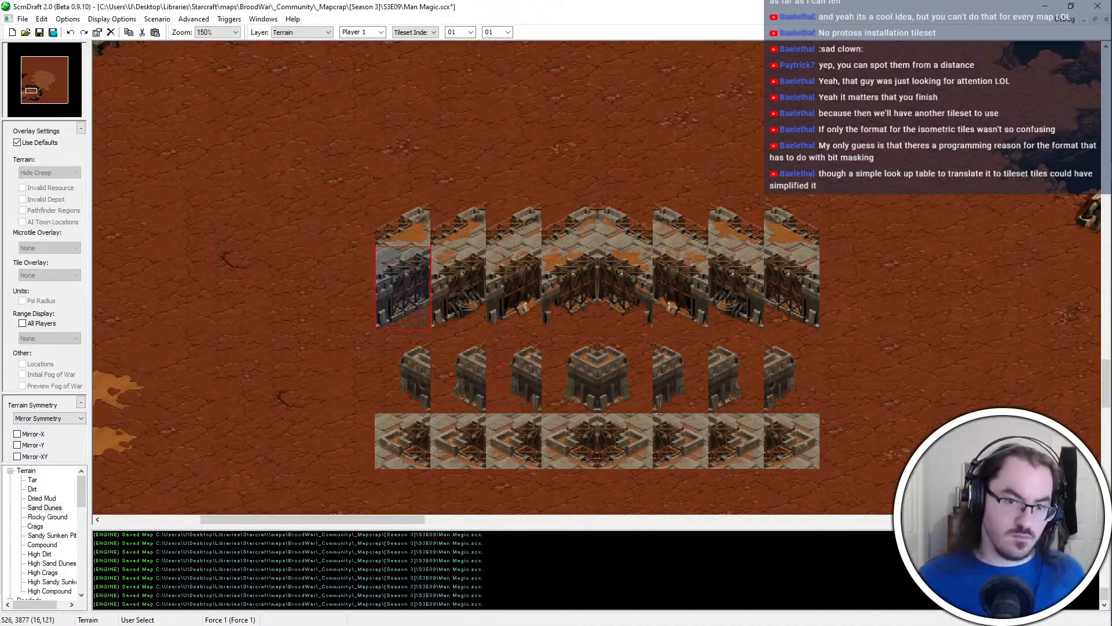
key("ctrl+c")
key("ctrl+v")
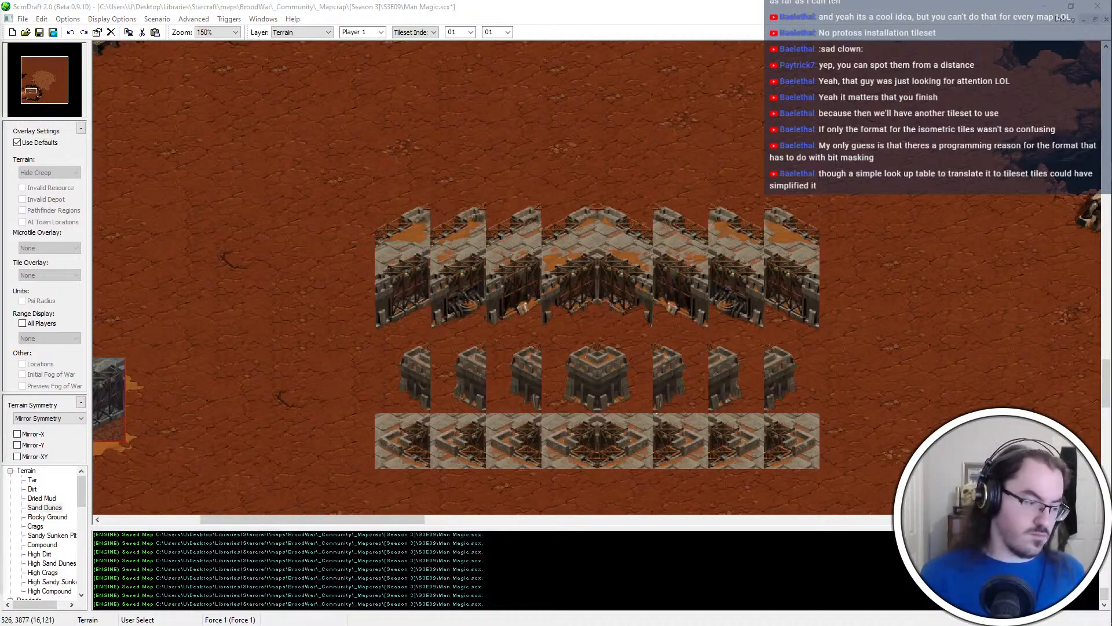
right_click(230, 380)
Copy the west-side halves of the small towers beneath the wall faces into the brush palette
key("ctrl+c")
key("ctrl+v")
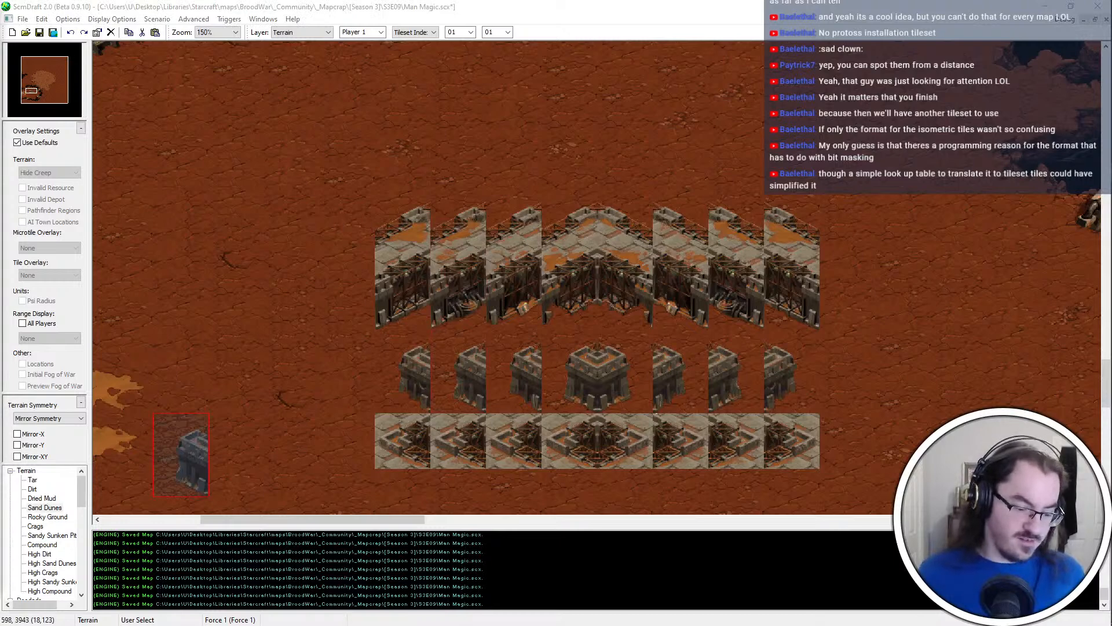
left_click(674, 316)
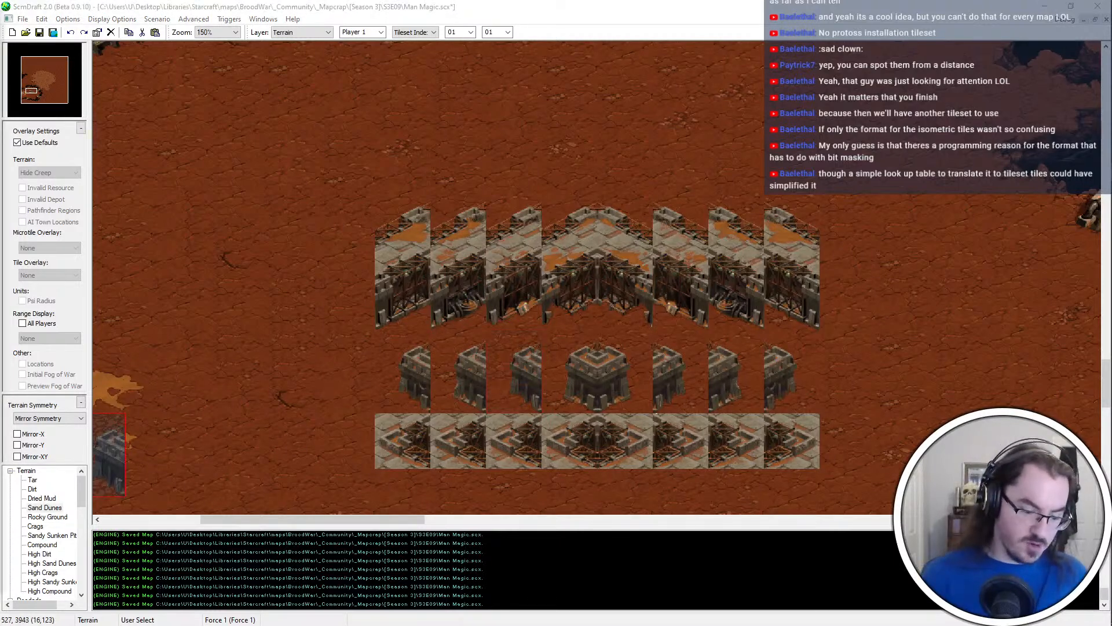
right_click(545, 339)
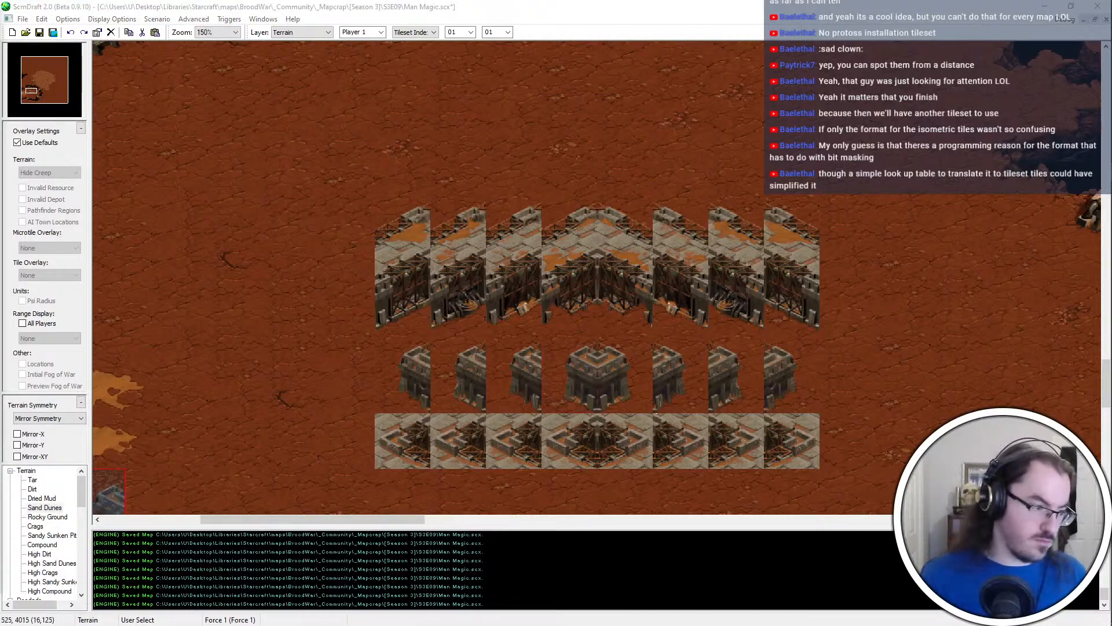
Copy the east half of the central tower and the tower halves east of it into the brush palette
left_click_drag(598, 412, 599, 411)
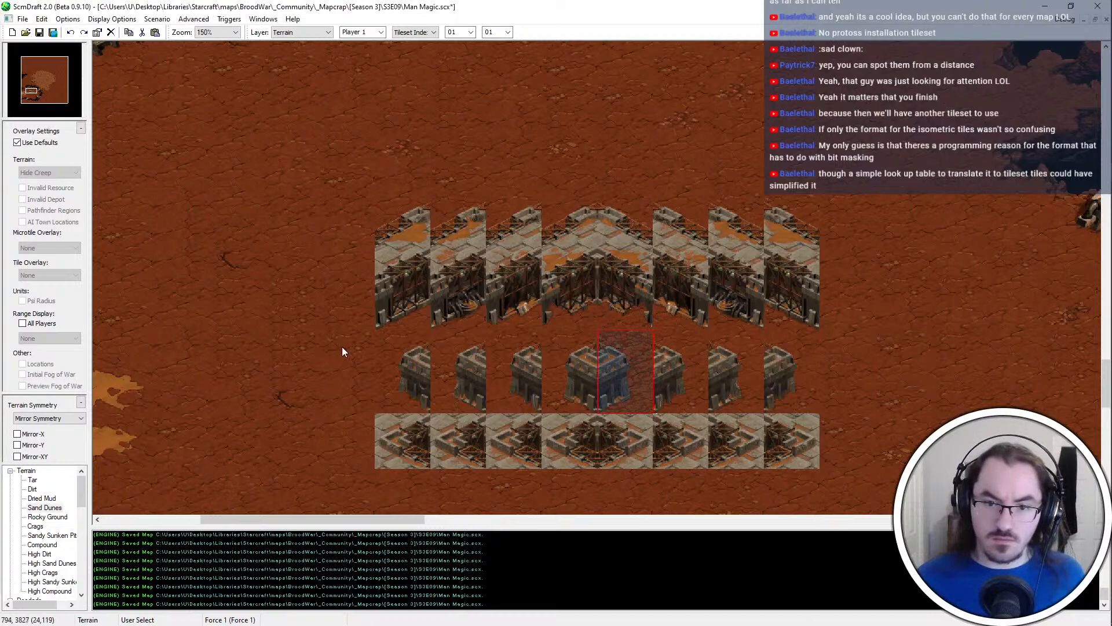
key("ctrl+v")
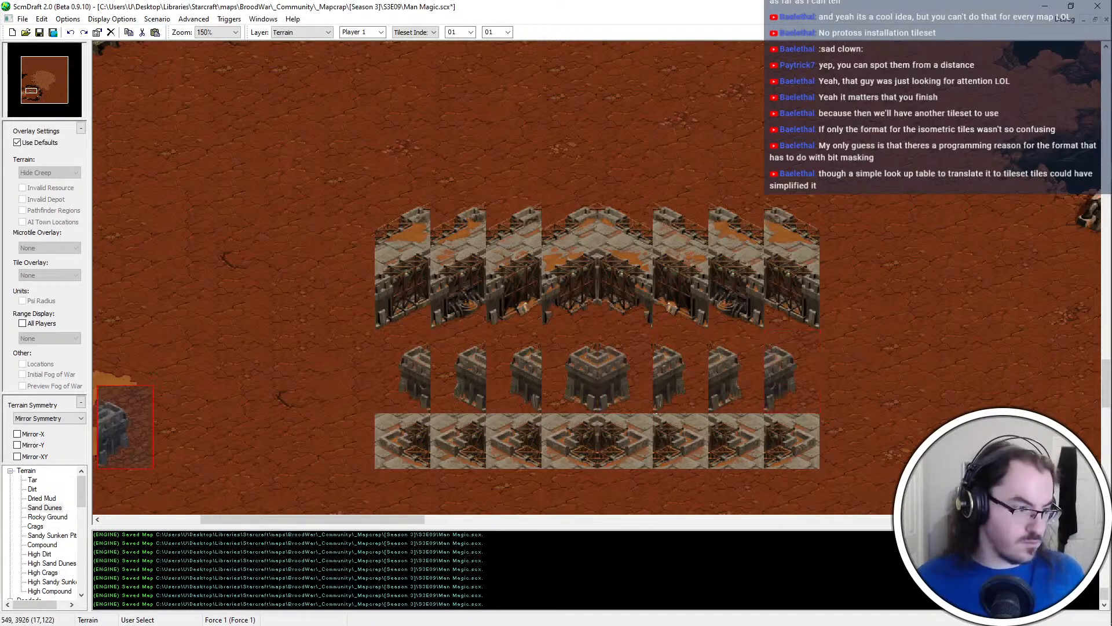
right_click(772, 332)
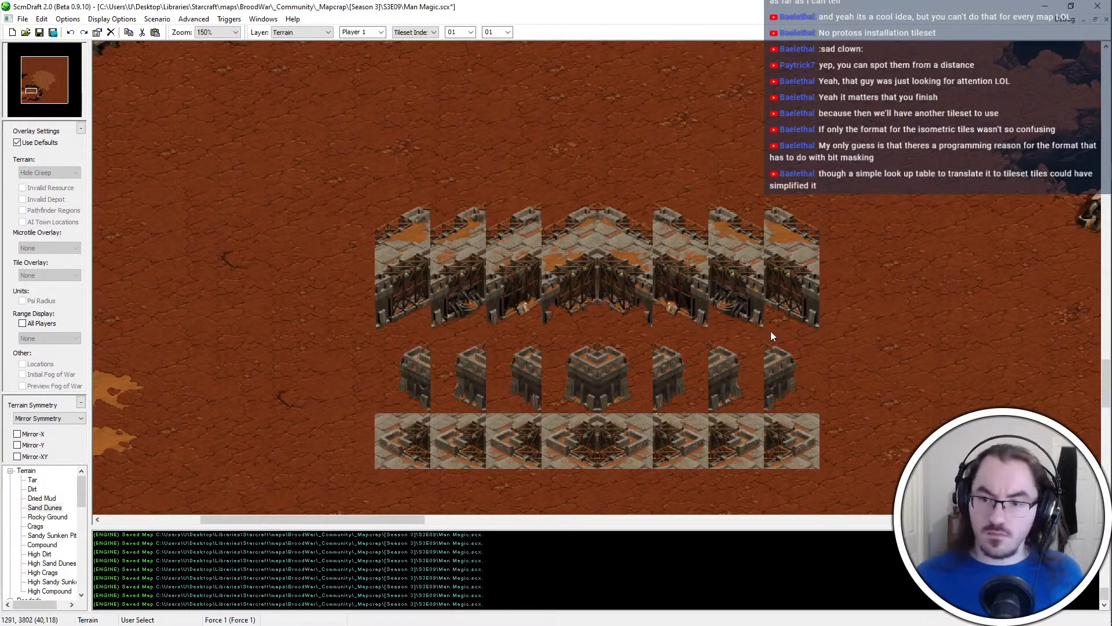
key("ctrl+c")
key("ctrl+v")
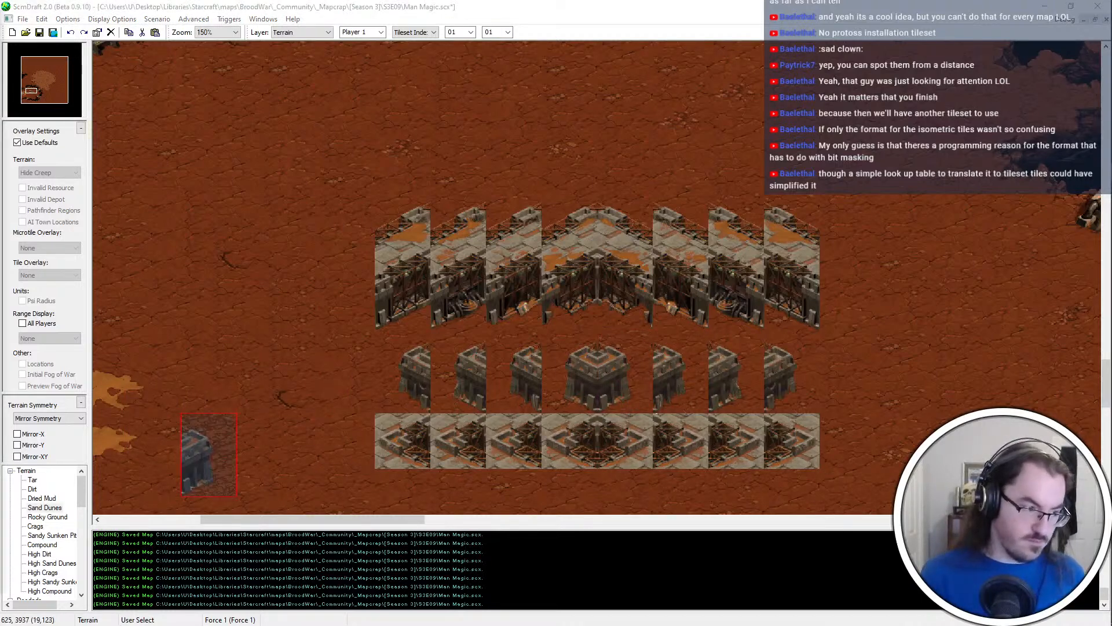
right_click(481, 447)
Copy the westernmost 2-by-2 segment of the paved row below the towers into the brush palette
left_click_drag(391, 427, 418, 454)
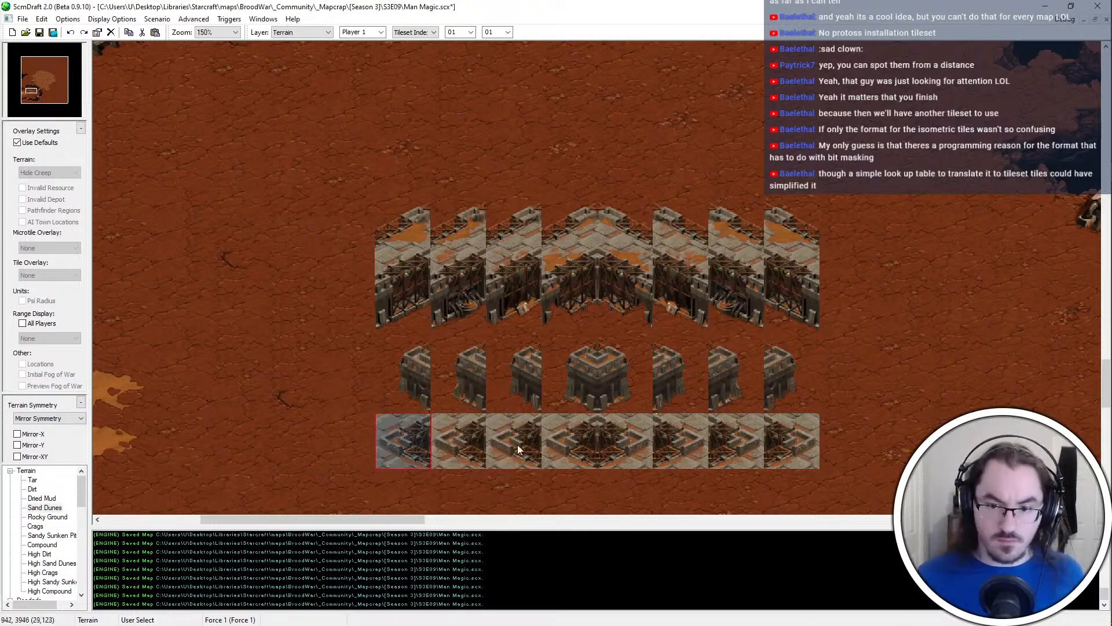
key("ctrl+c")
key("ctrl+v")
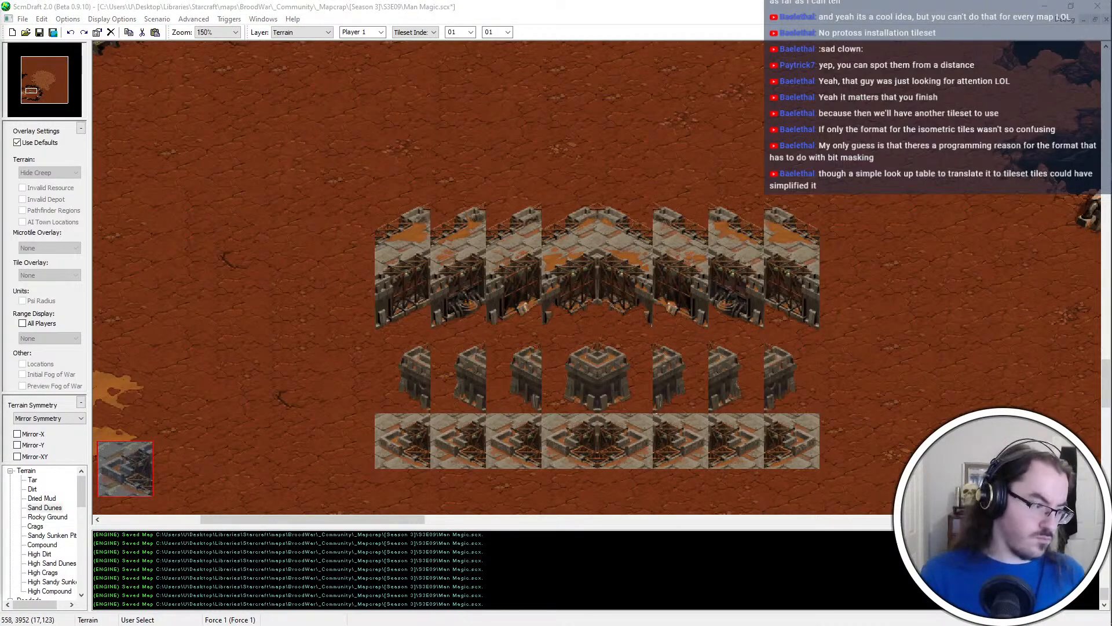
right_click(658, 441)
Copy the segment just east of centre and the easternmost segment of the paved row into the brush palette
left_click_drag(645, 416, 602, 463)
left_click_drag(821, 415, 762, 464)
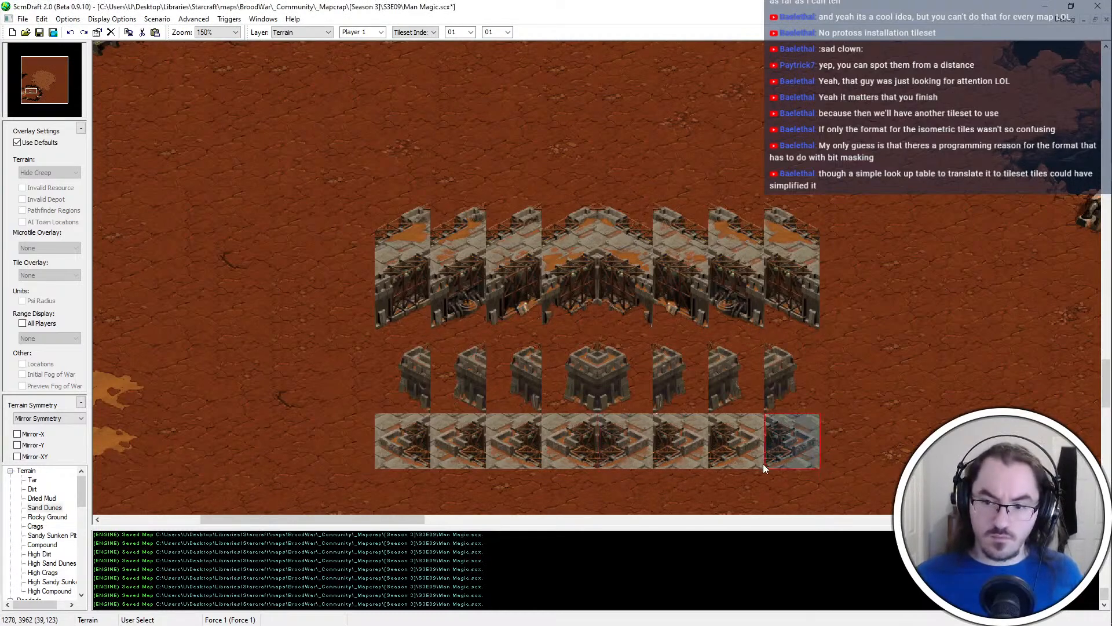
key("ctrl+c")
key("ctrl+v")
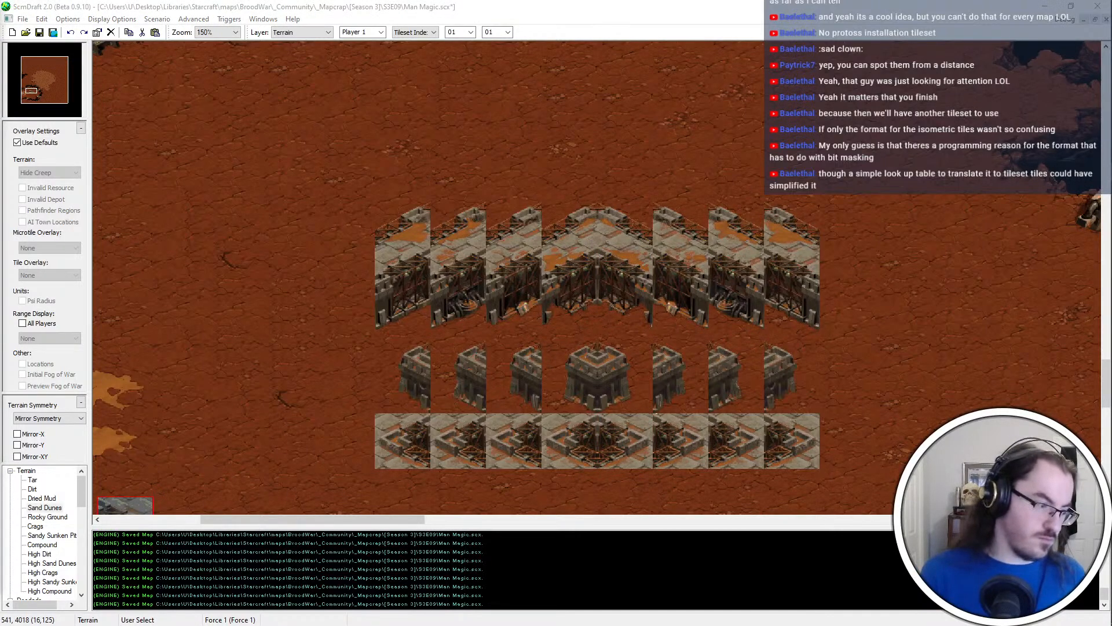
right_click(606, 123)
Undo the placement of the wall tile block on the dirt and save the brush palette to a brush file
key("ctrl+z")
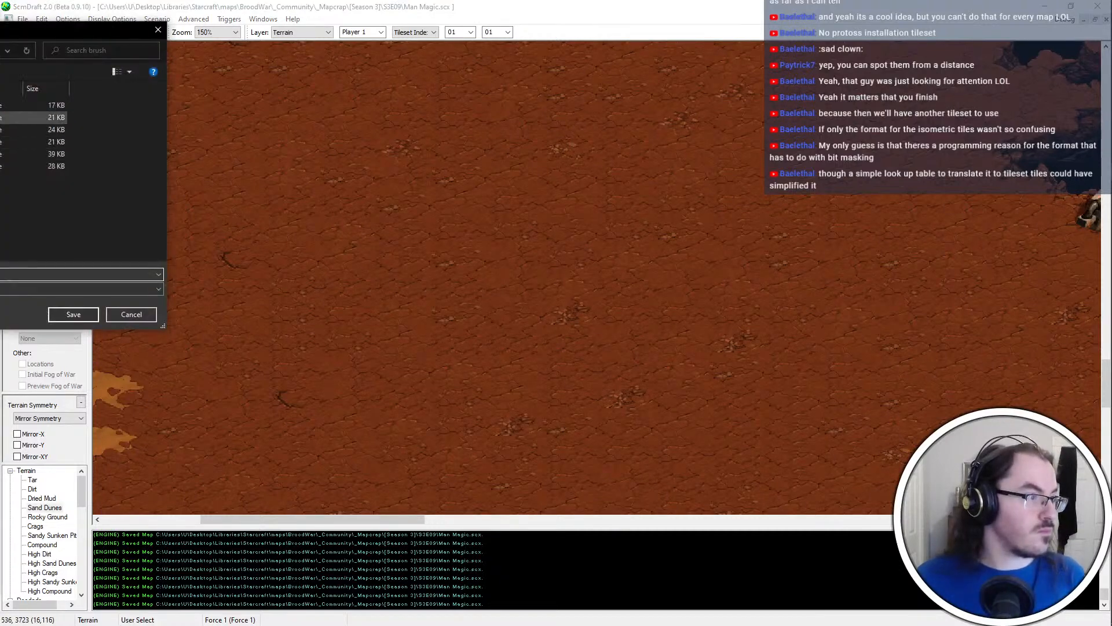
double_click(33, 129)
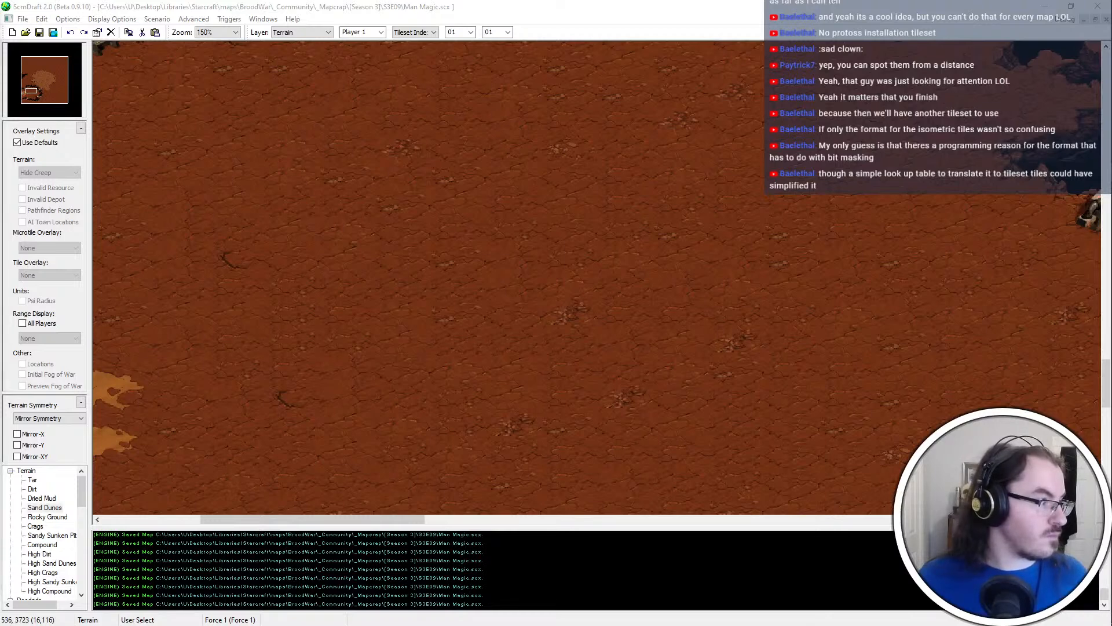
Place the compound wall tile block with the lighter ground background on the empty dirt
key("ctrl+v")
left_click(651, 235)
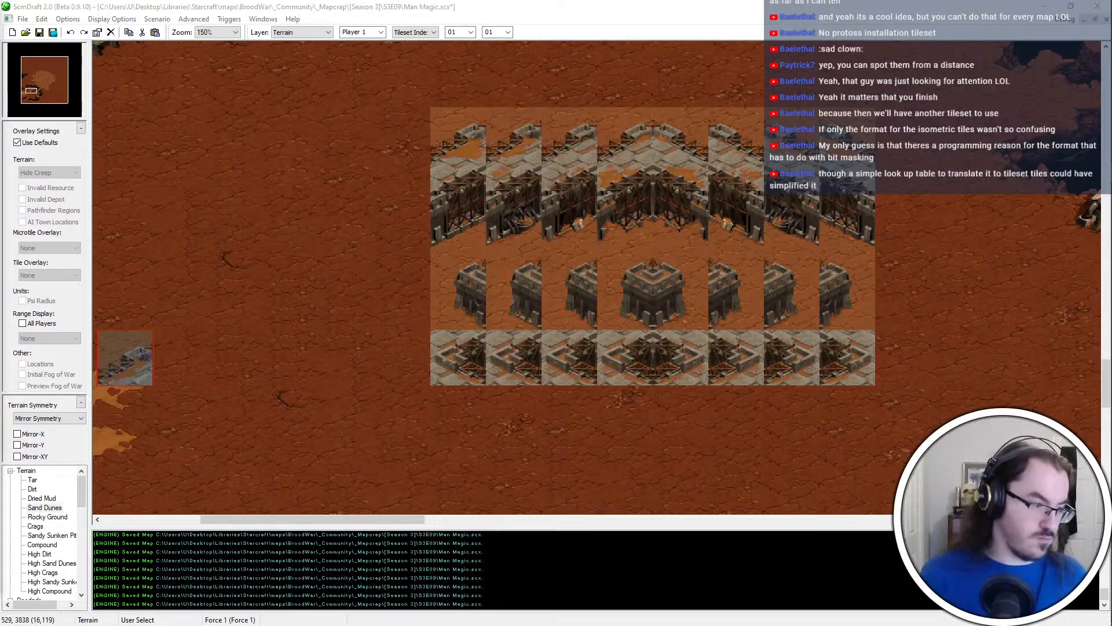
Copy the western half of the central inner corner in the tall wall row into the brush palette
right_click(534, 148)
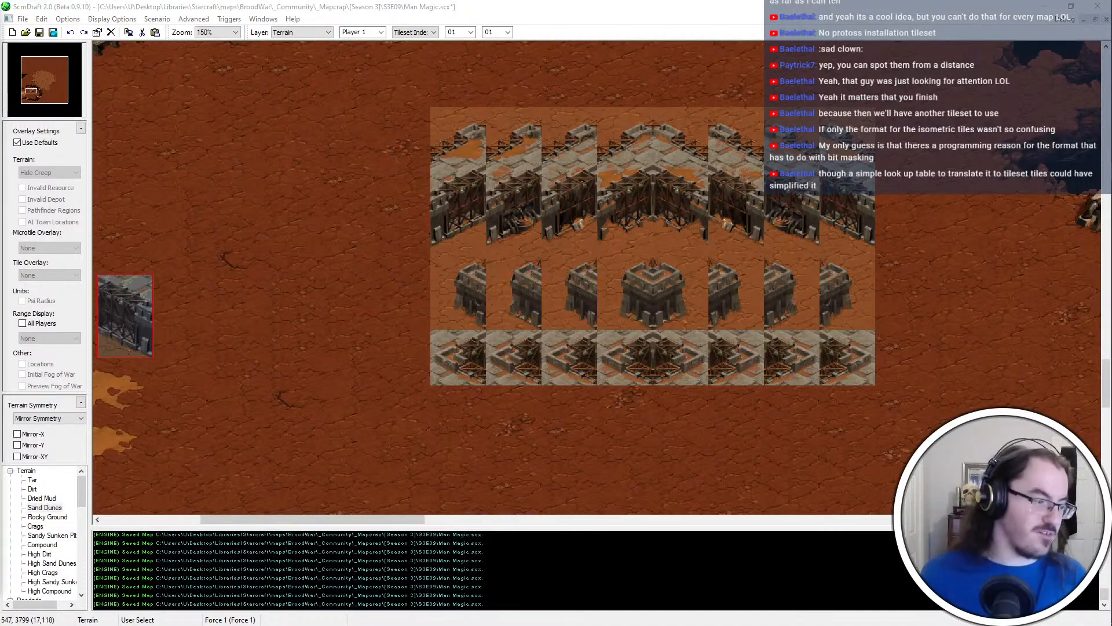
right_click(486, 277)
left_click_drag(635, 194, 613, 236)
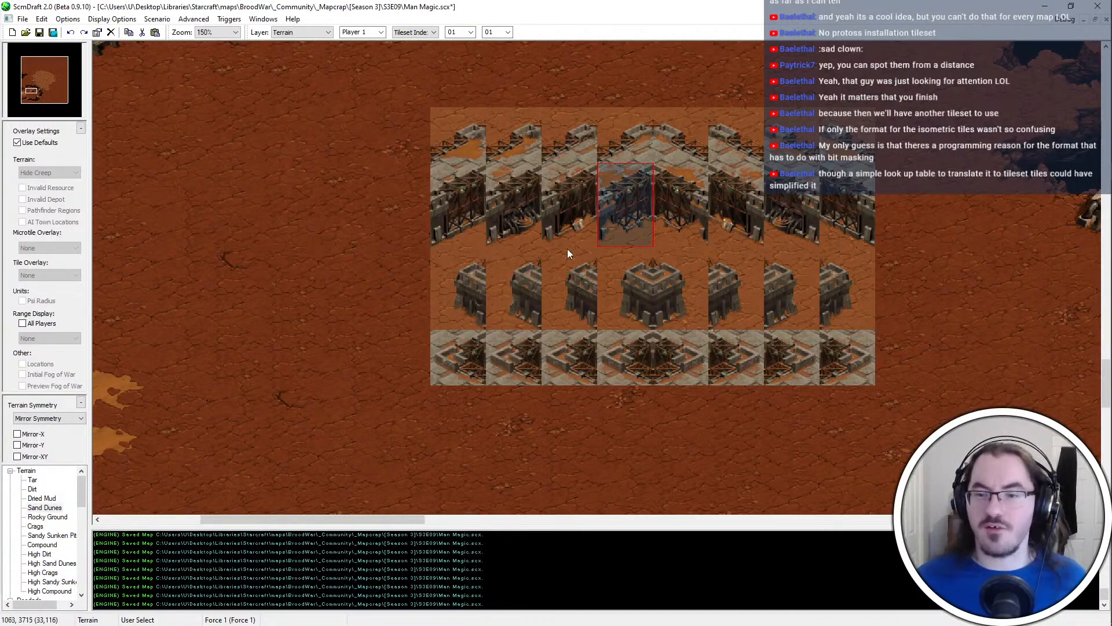
key("ctrl+c")
key("ctrl+v")
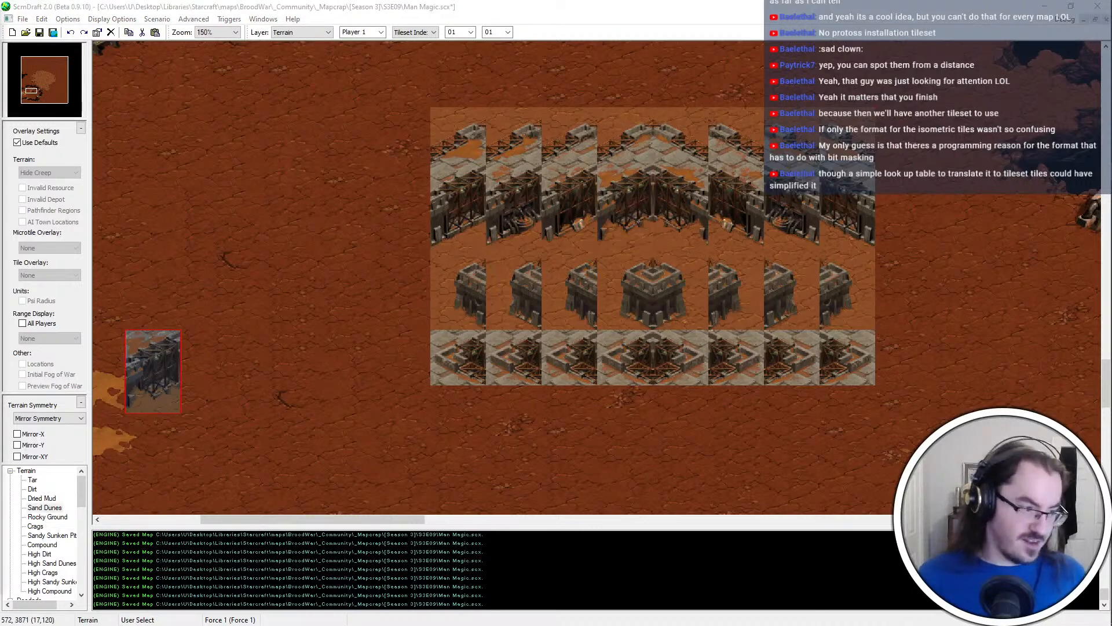
Copy the tall wall segment just west of the central corner into the brush palette
right_click(592, 200)
left_click_drag(585, 166, 551, 239)
key("ctrl+c")
key("ctrl+v")
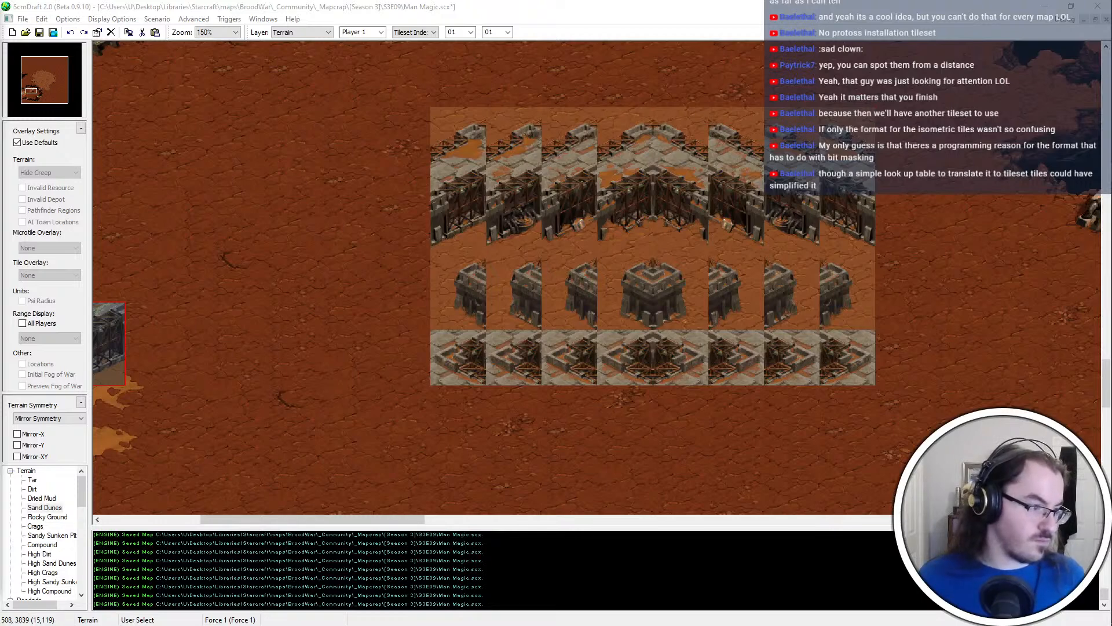
Copy the westernmost paved segment and the westernmost tower segment into the brush palette
right_click(387, 360)
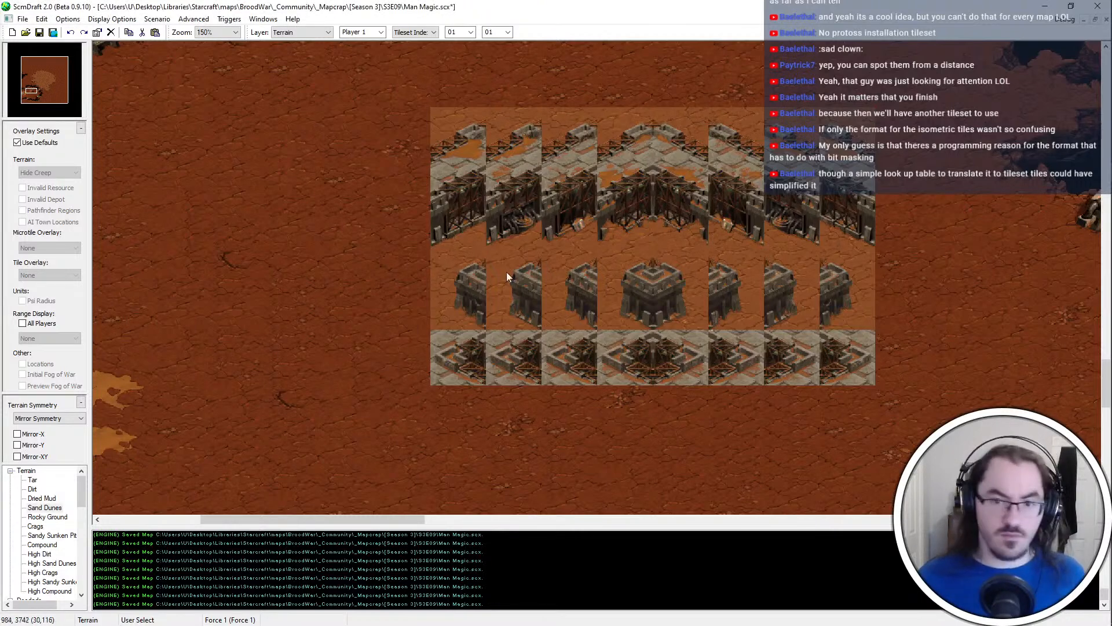
left_click_drag(480, 337, 435, 381)
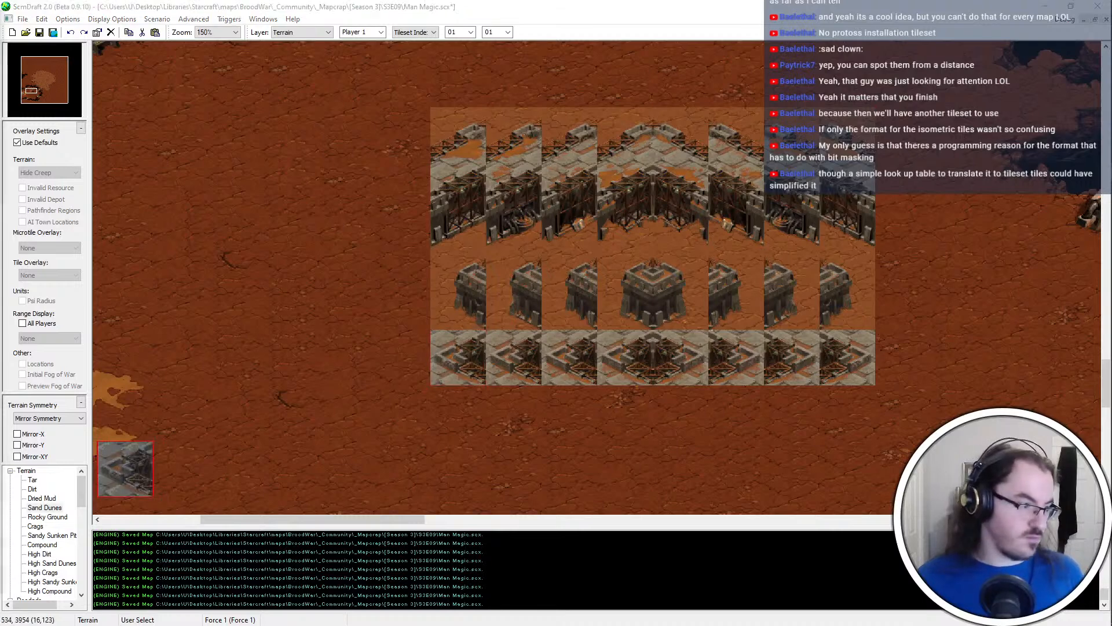
right_click(561, 320)
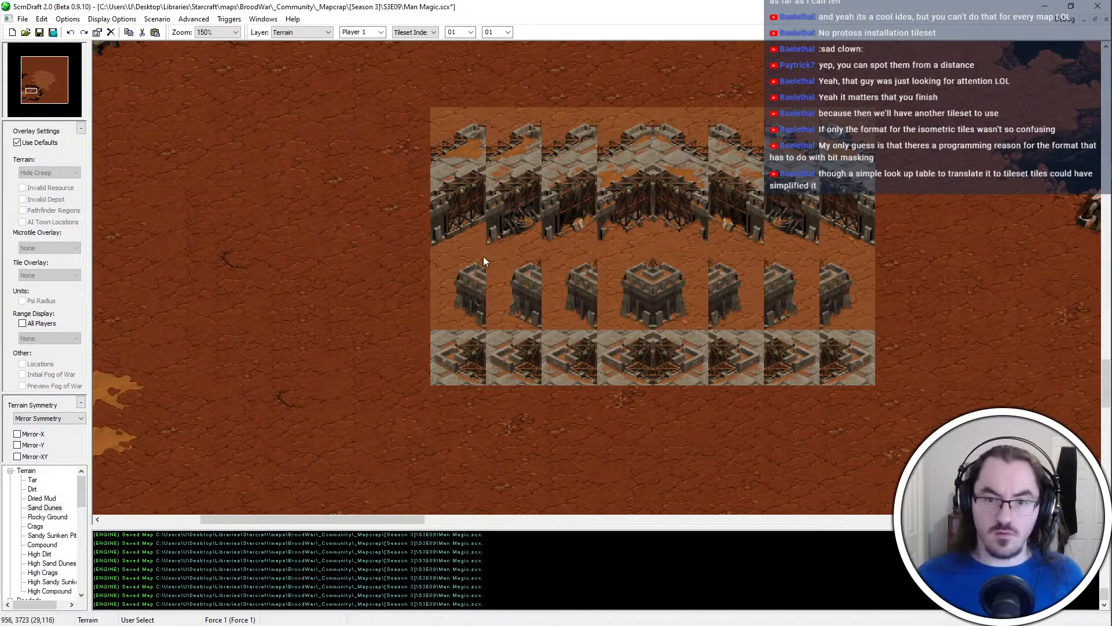
left_click_drag(482, 257, 432, 322)
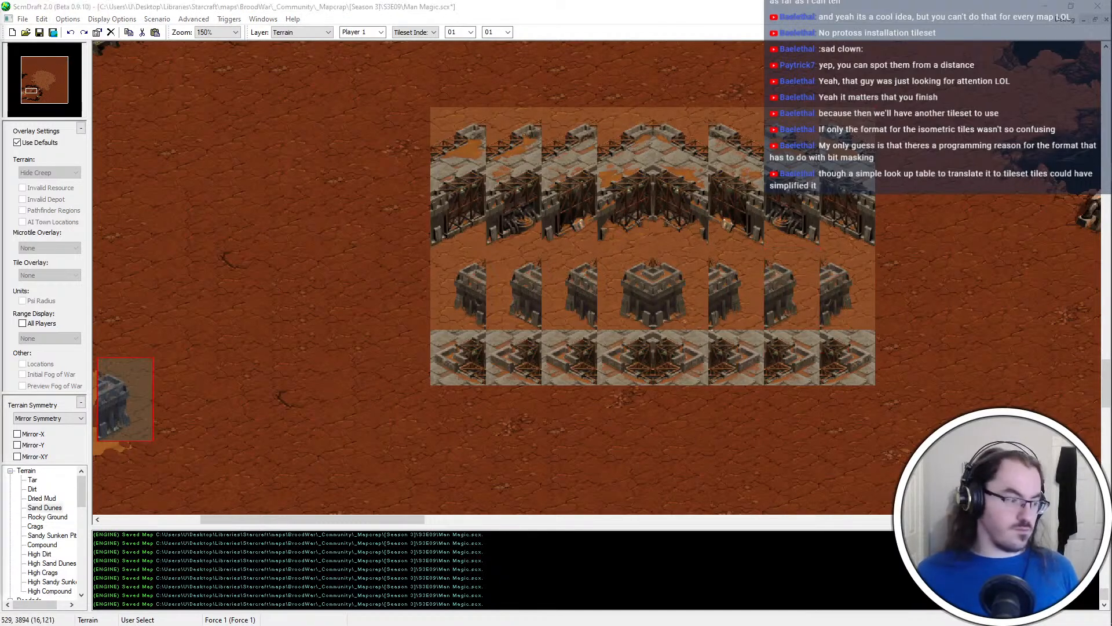
Place the tower segment with open dirt on its east side in the brush palette and select the westernmost paved segment for copying
right_click(740, 267)
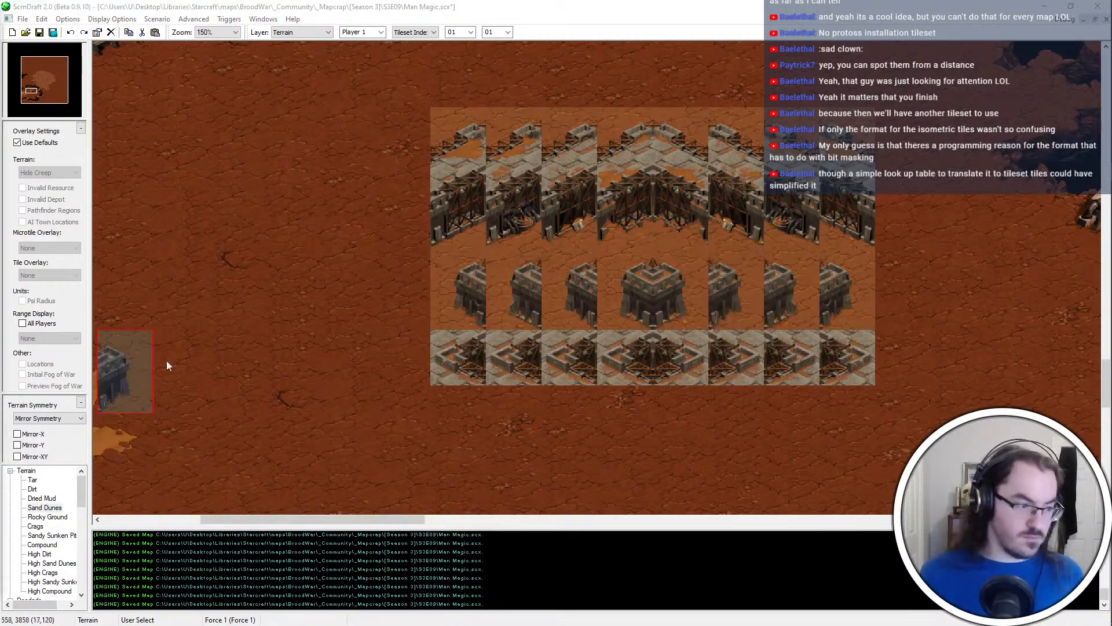
right_click(716, 242)
key("ctrl+v")
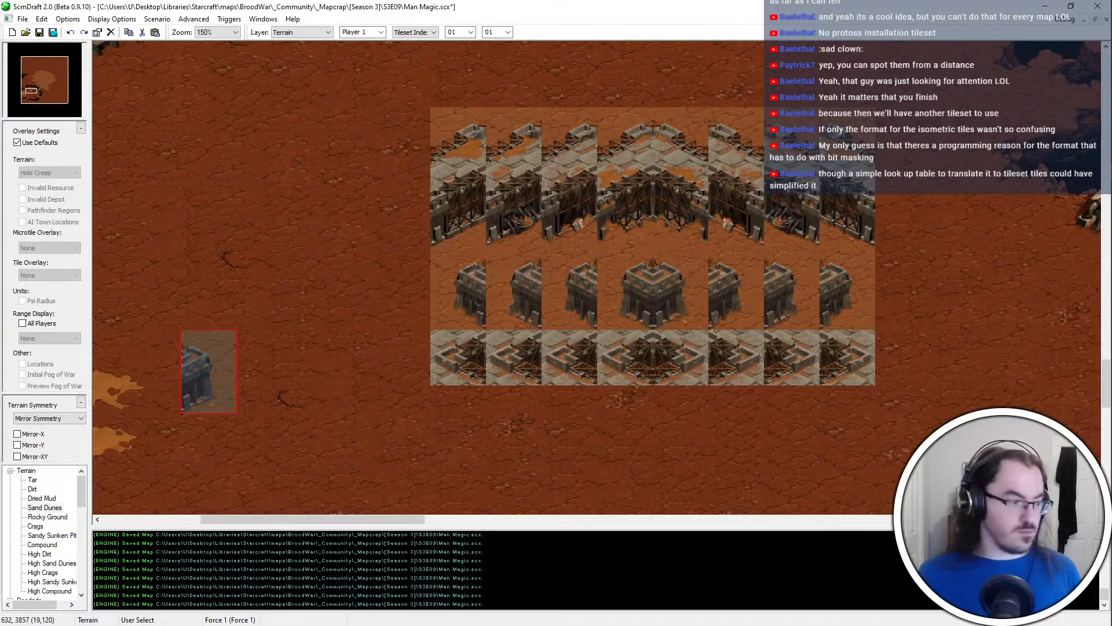
left_click(436, 352)
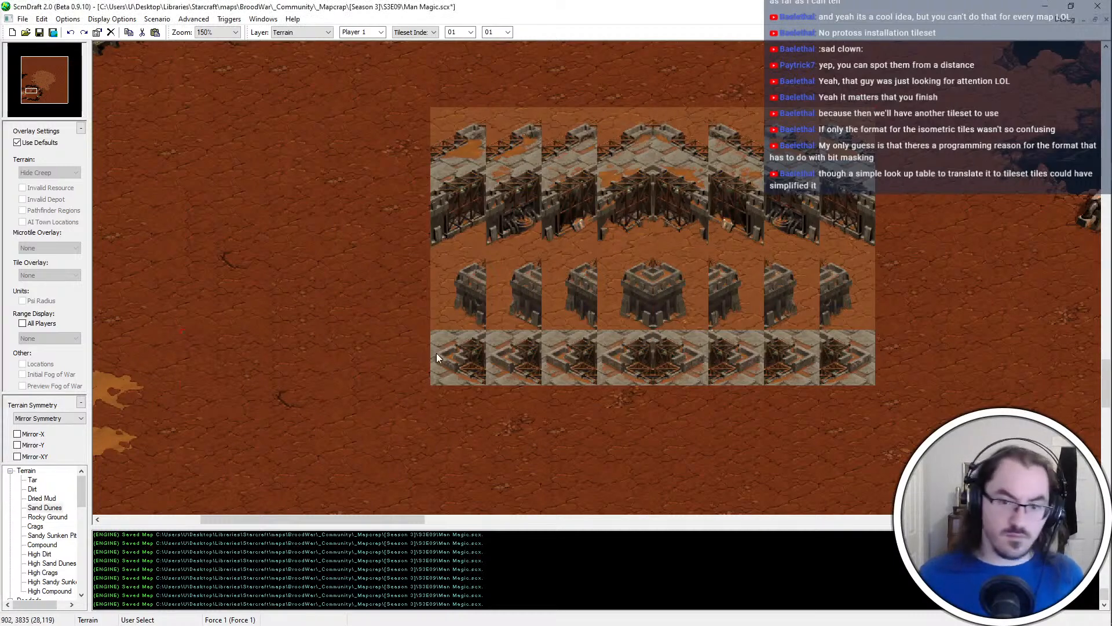
left_click_drag(431, 383, 484, 333, "shift")
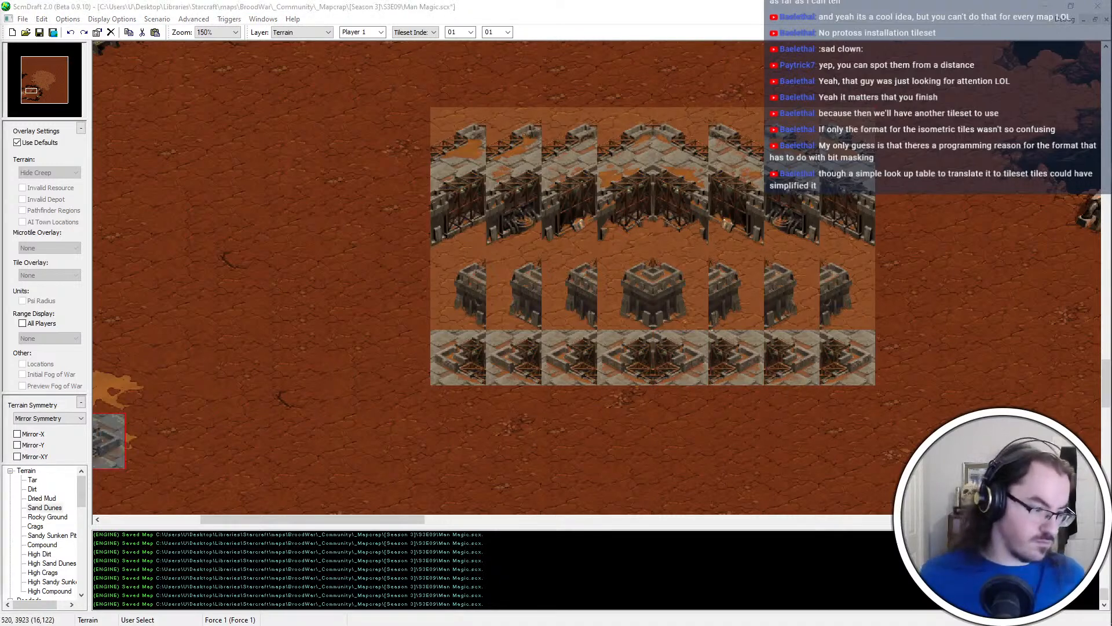
Undo the placement of the wall tile block on the dirt and save the brush palette to a brush file
key("ctrl+z")
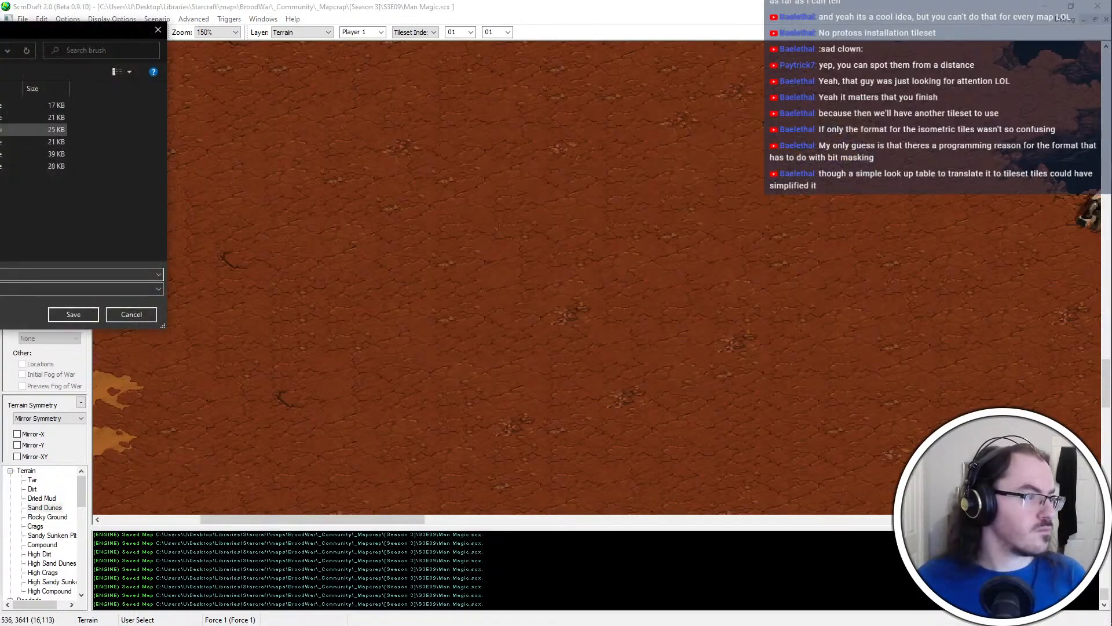
middle_click_drag(208, 286, 143, 330)
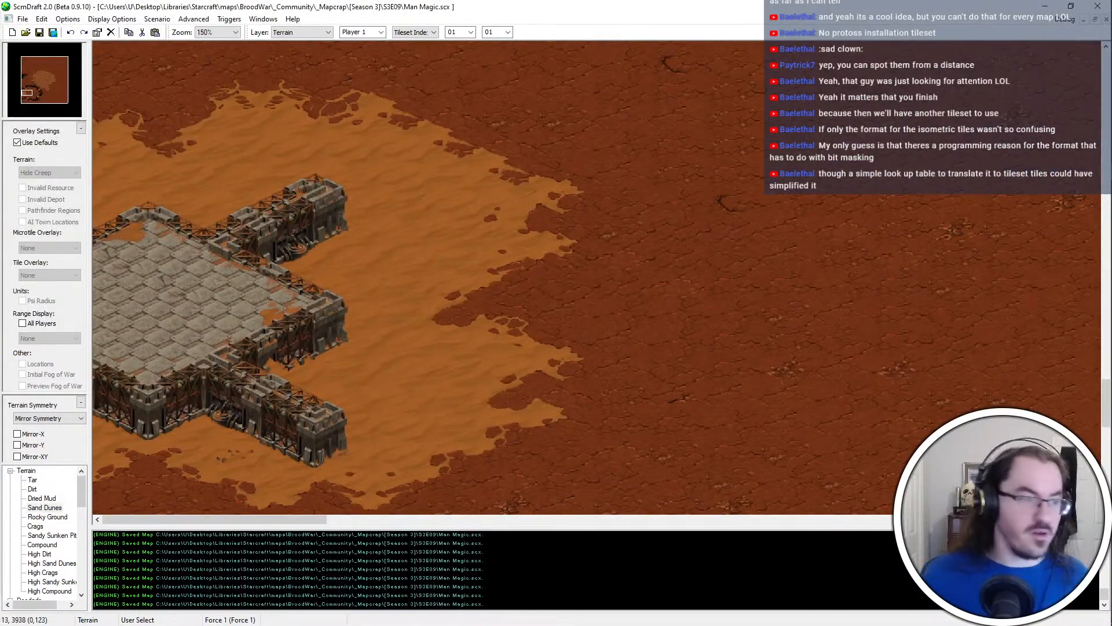
key("ctrl+s")
Place the tower end segment with dirt ground at the eastern tips of the compound's north, south and middle arms
left_click(339, 217)
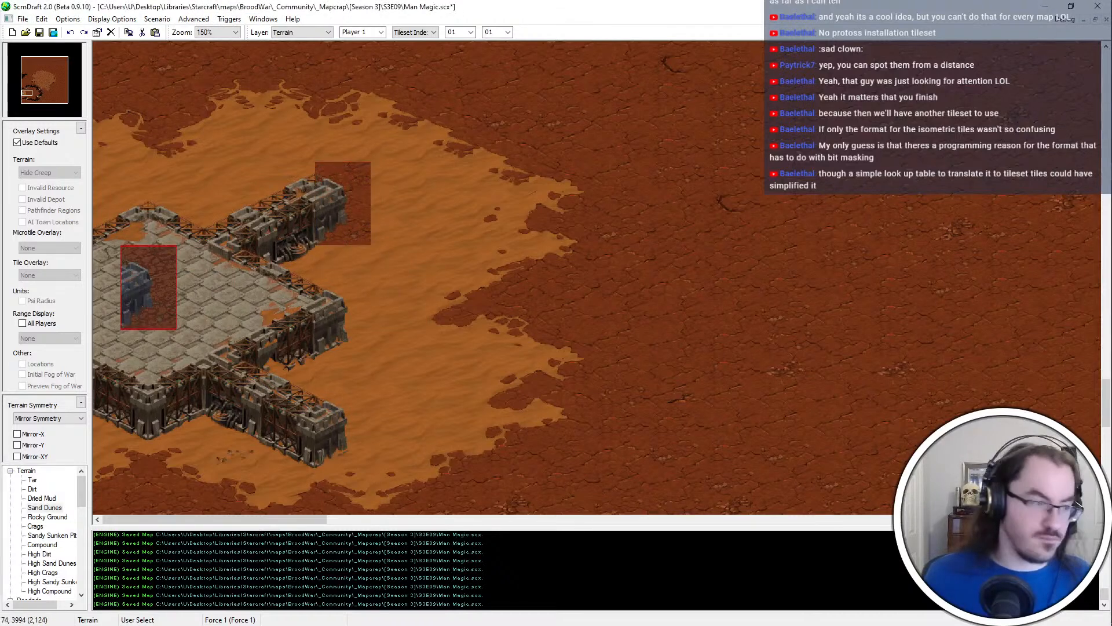
left_click(350, 430)
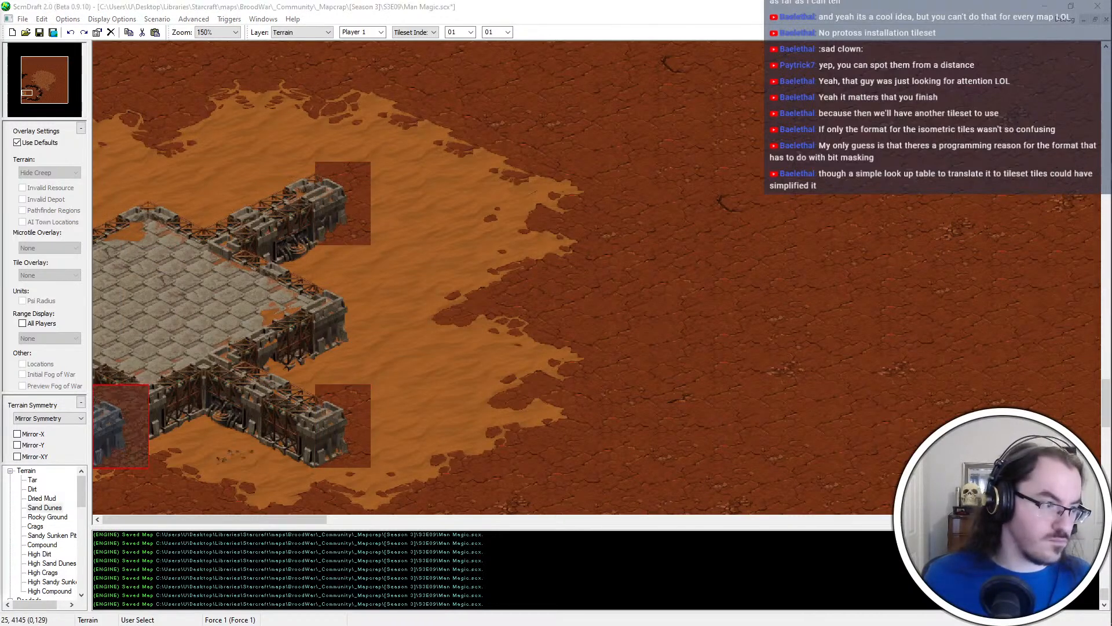
left_click(353, 315)
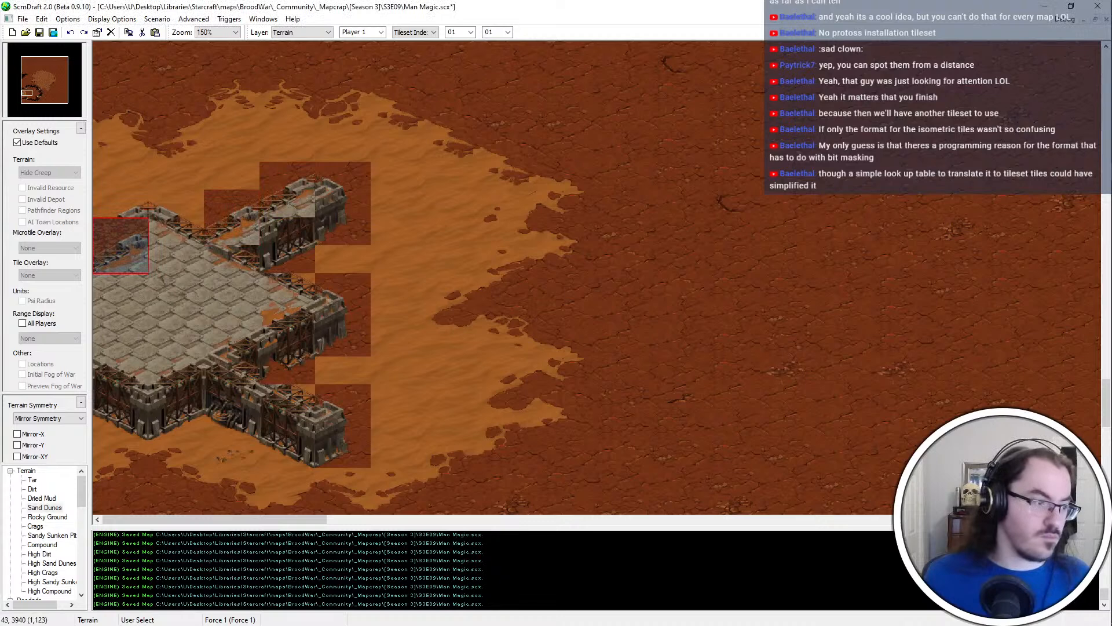
left_click(213, 309)
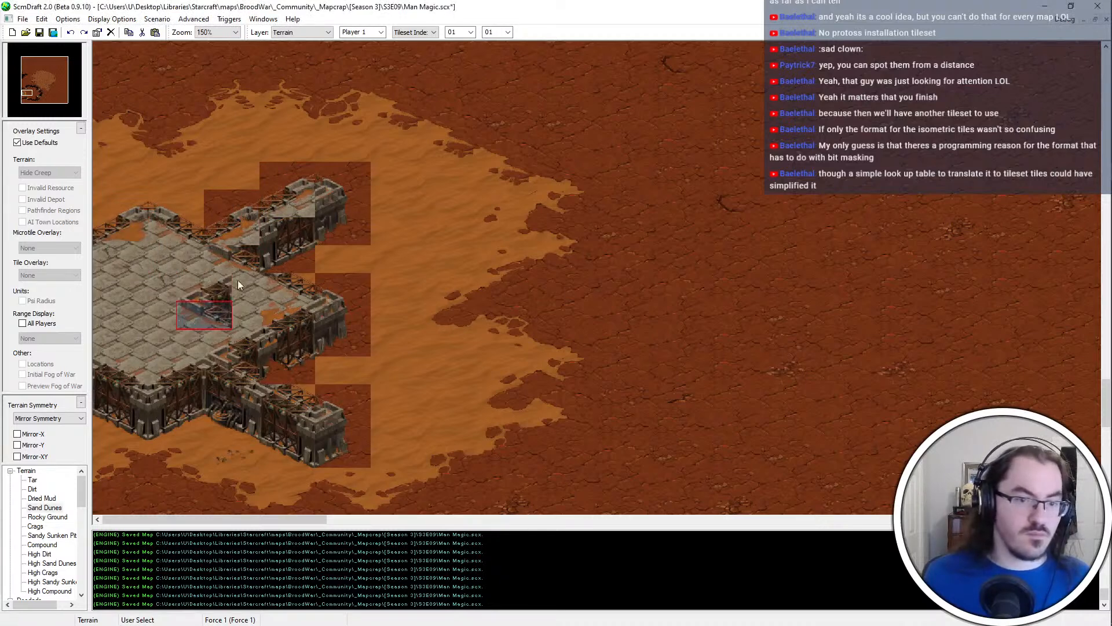
key("ctrl+z")
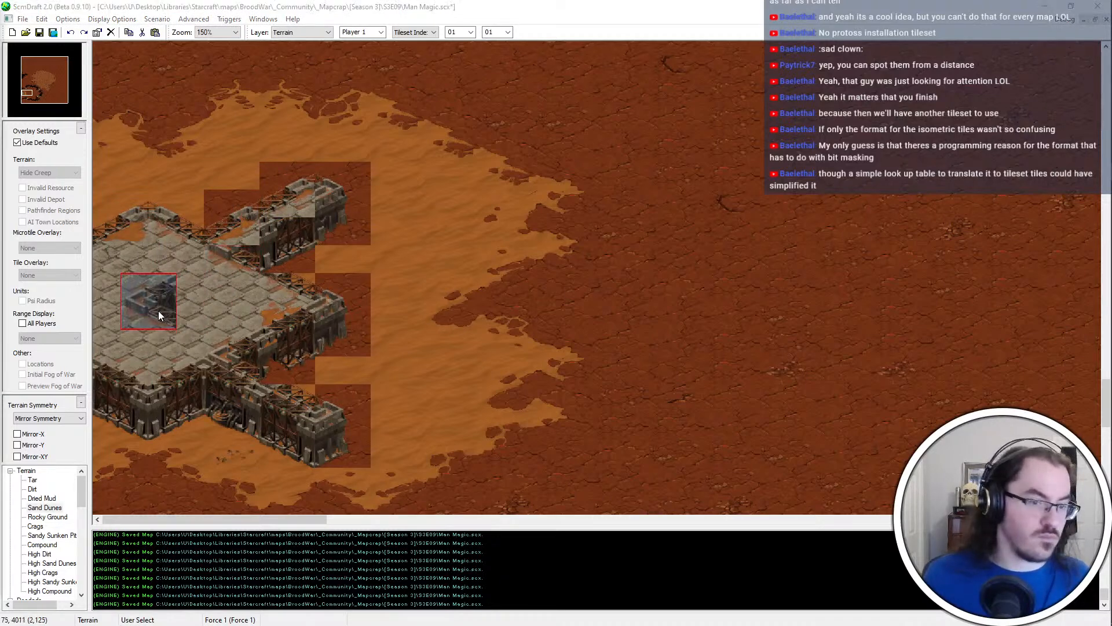
left_click(158, 311)
key("Escape")
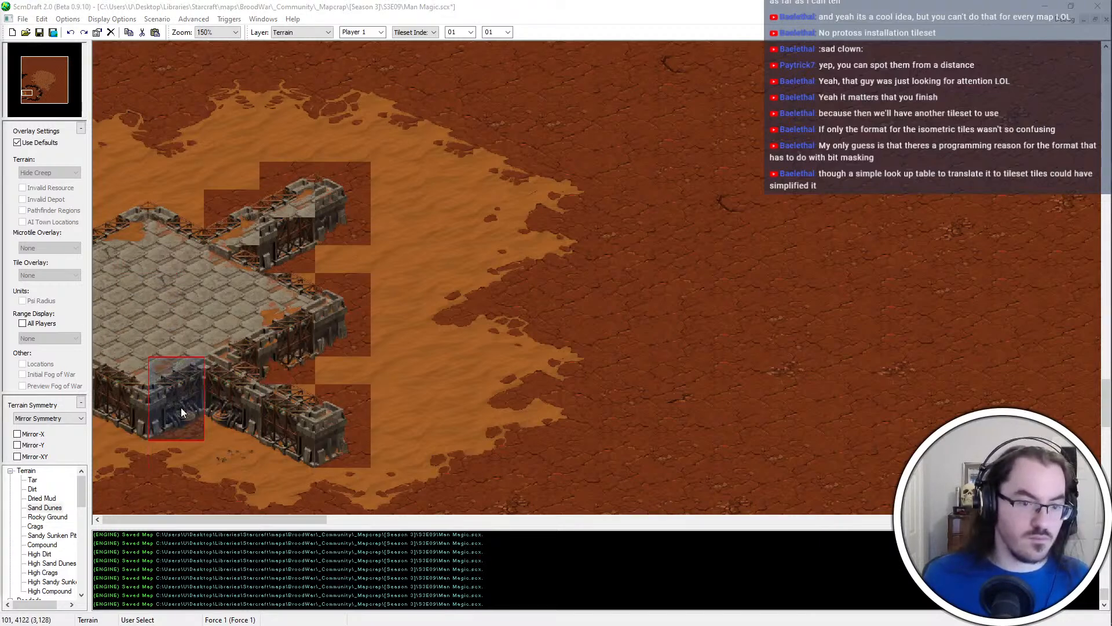
Place dirt-ground wall segments along the compound's southern wall and southeast arm, and along its northern edge and northeast arm
left_click(180, 406)
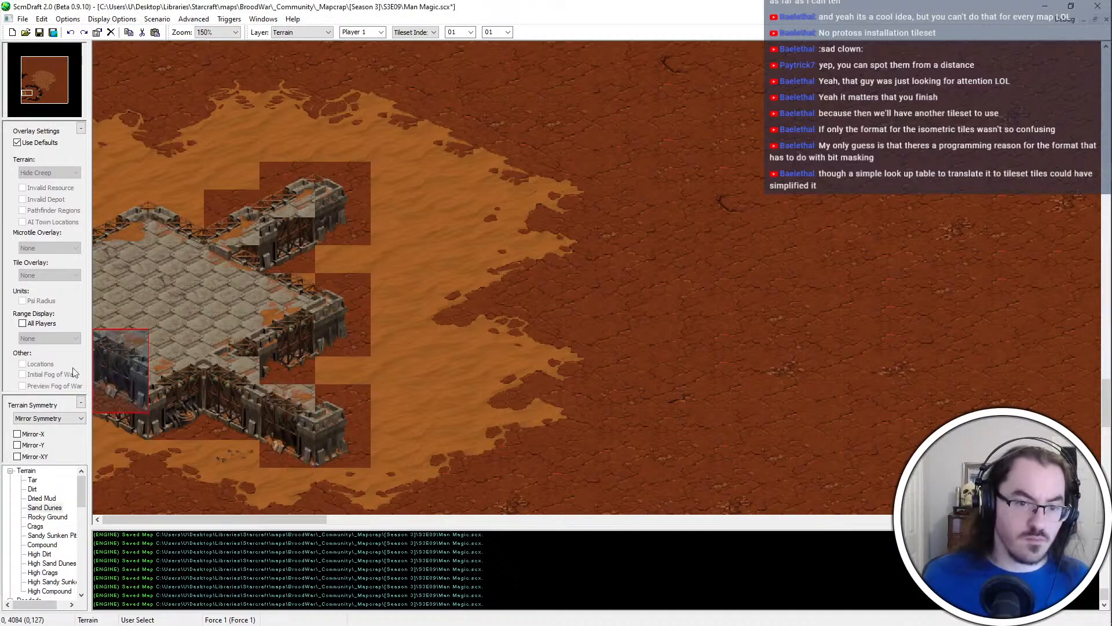
left_click(287, 391)
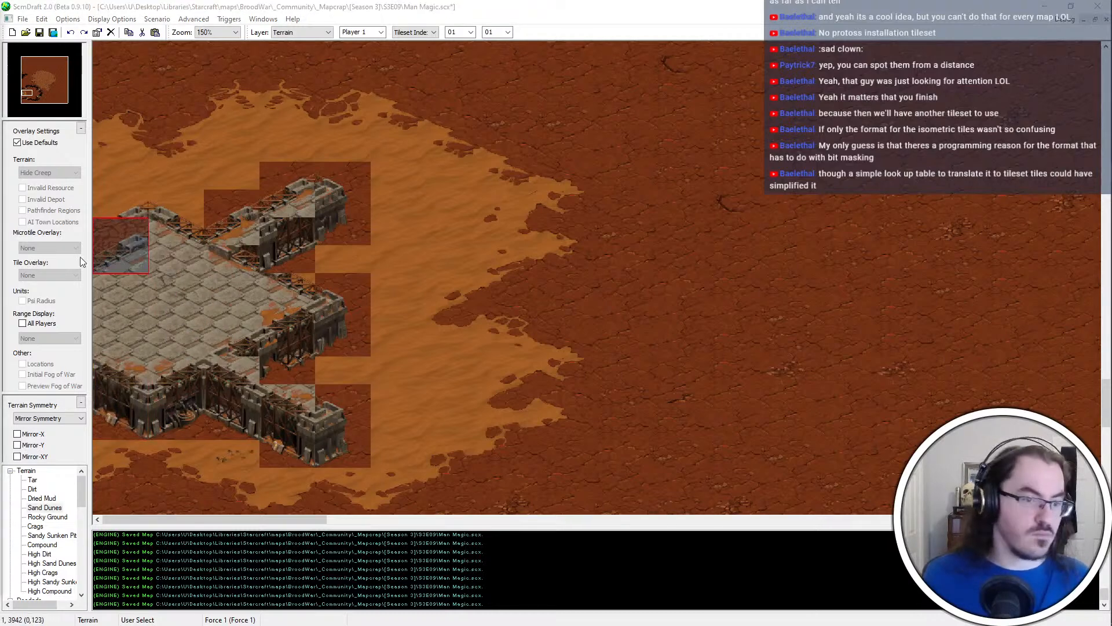
left_click(183, 227)
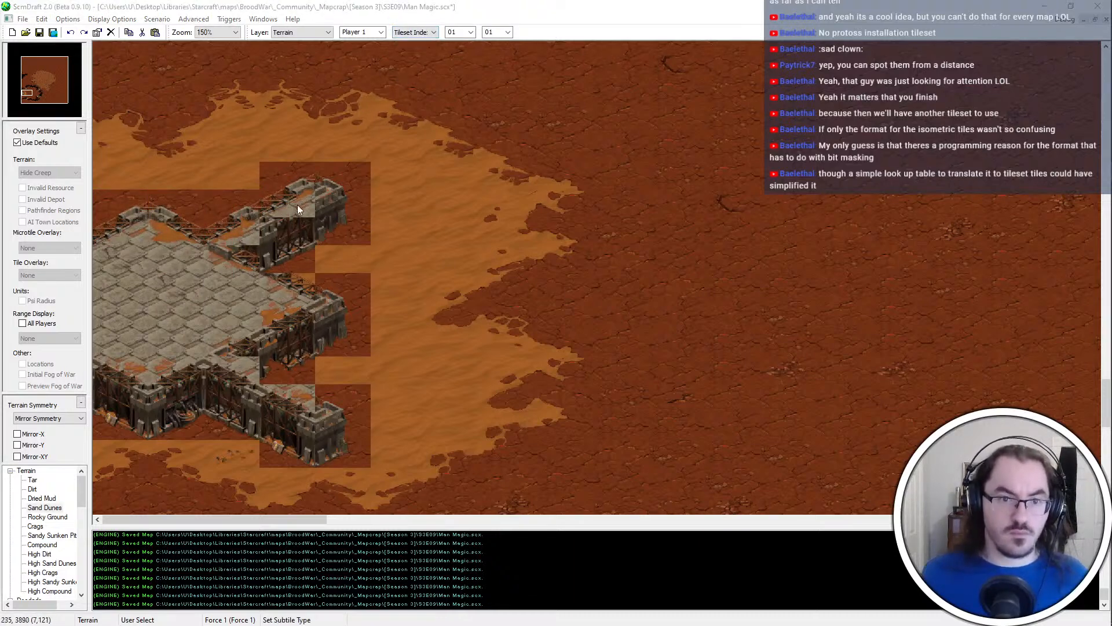
left_click(299, 236)
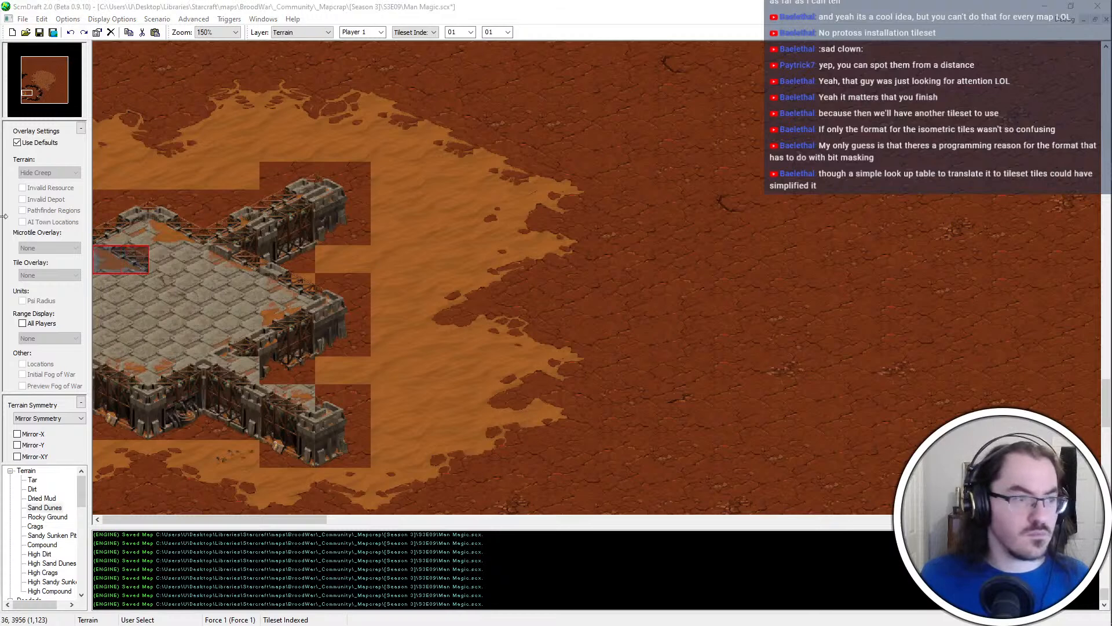
right_click(253, 323)
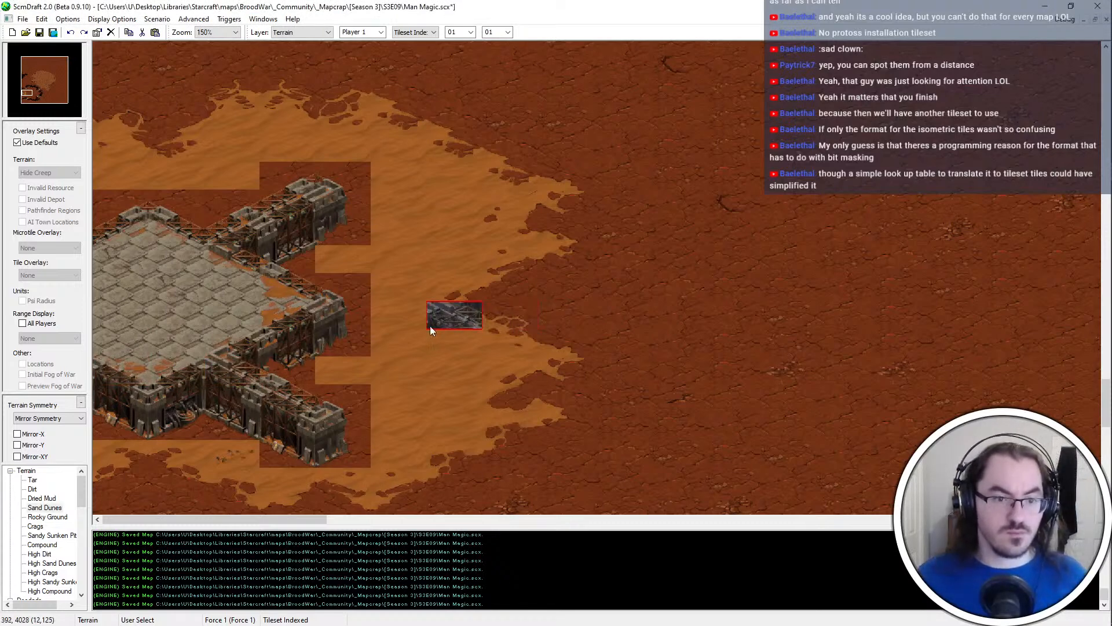
Paint Dirt with a 2-by-1 rectangular terrain brush over the sand immediately east and south of the compound
scroll(376, 328, "down", 1)
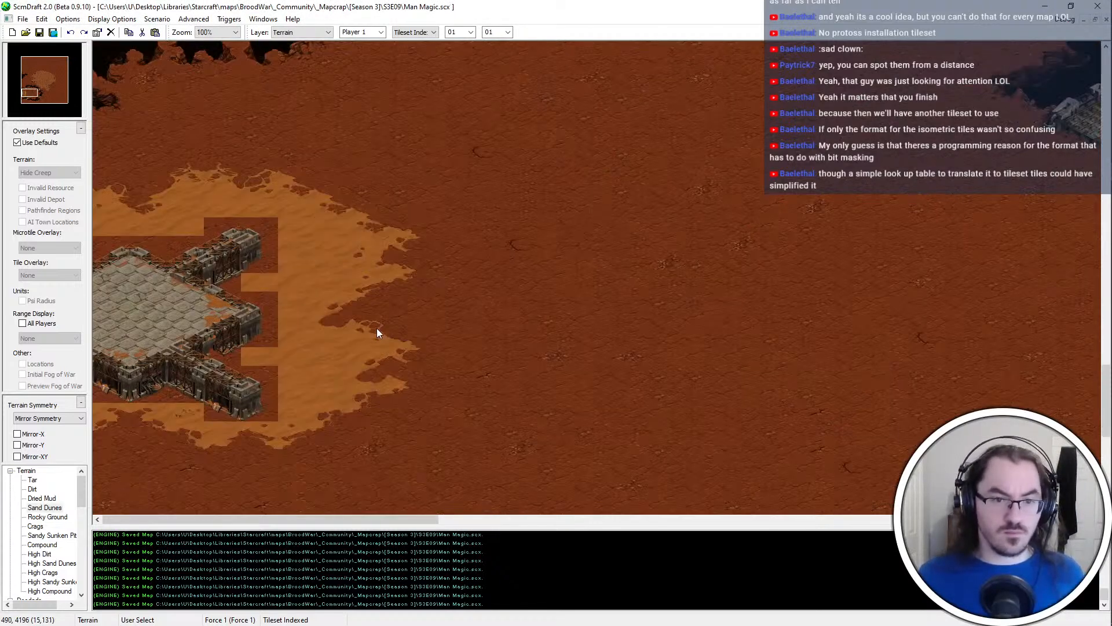
scroll(421, 32, "up", 1)
scroll(464, 30, "down", 1)
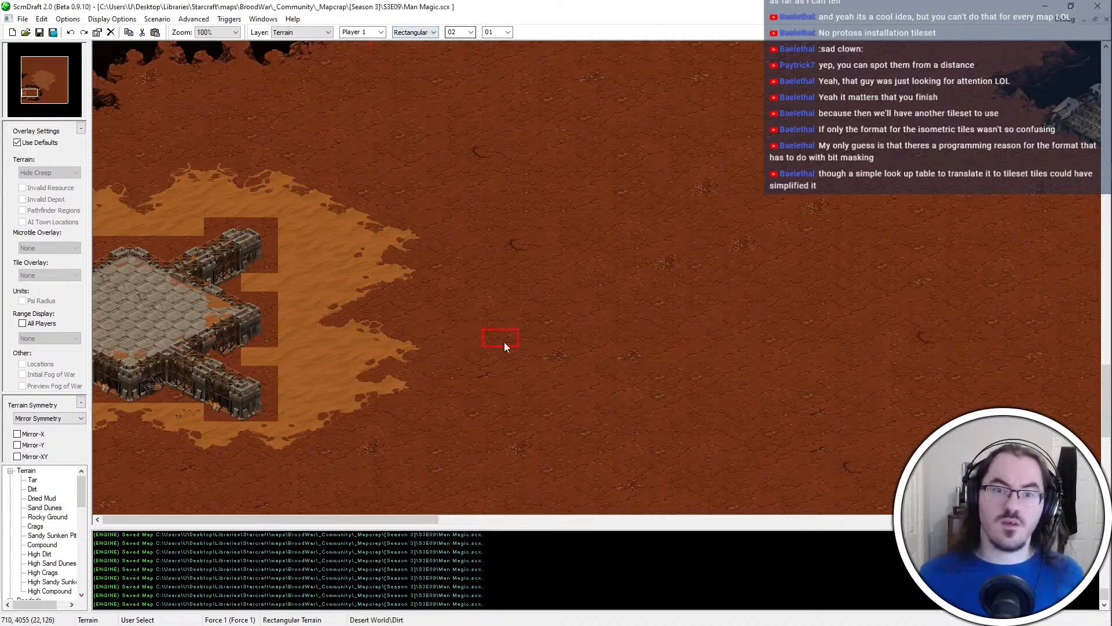
left_click_drag(298, 179, 293, 419)
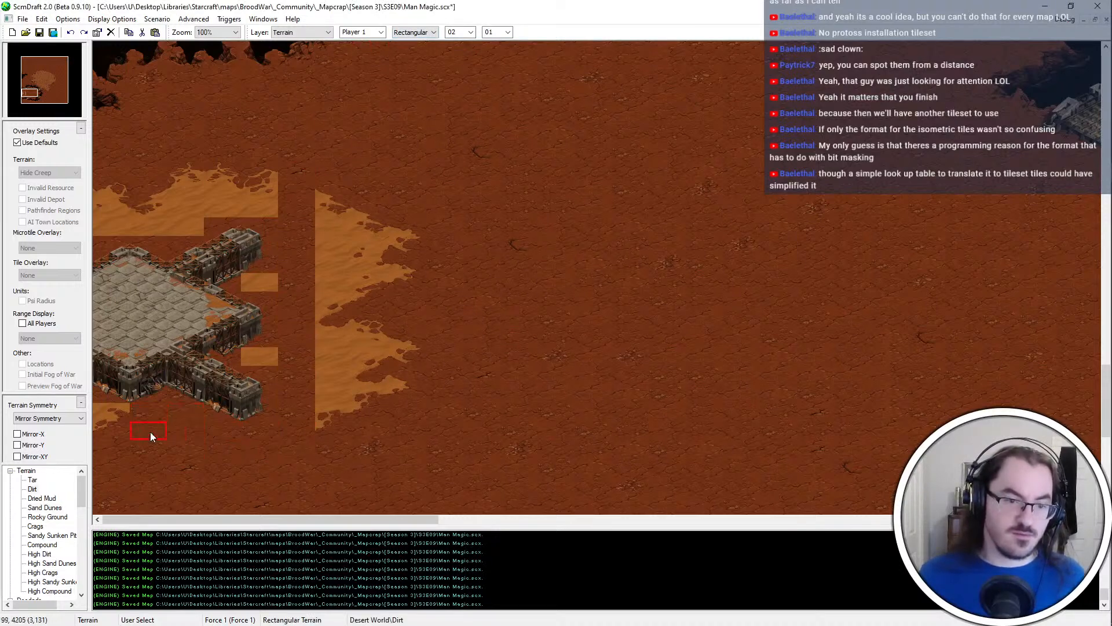
left_click_drag(150, 435, 107, 422)
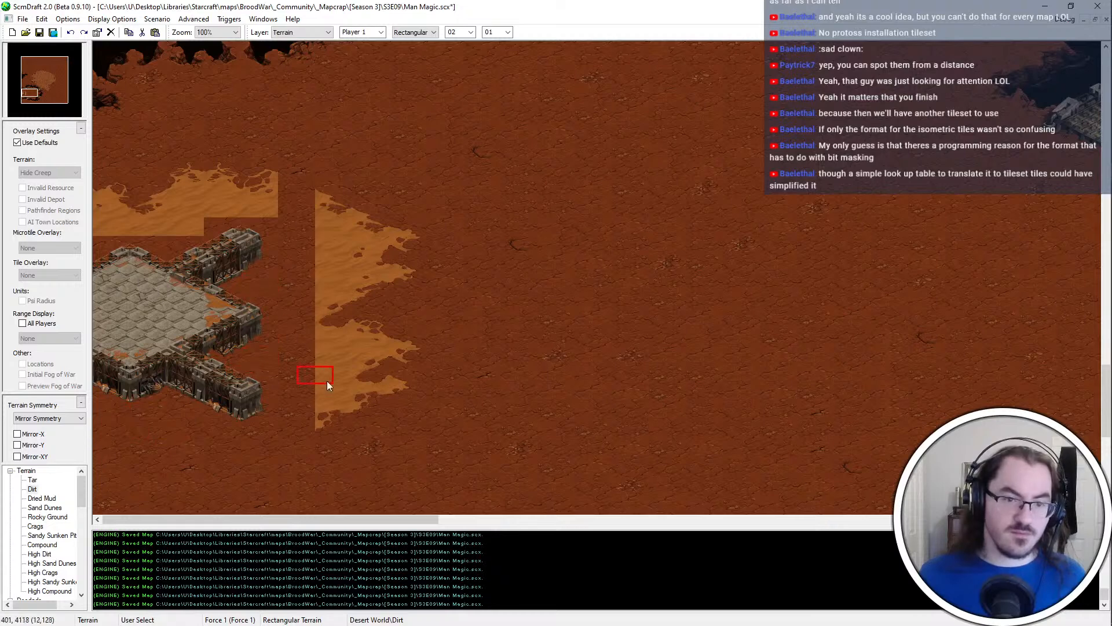
Paint Dirt over the remaining sand patches farther east and north of the compound
left_click_drag(325, 186, 335, 280)
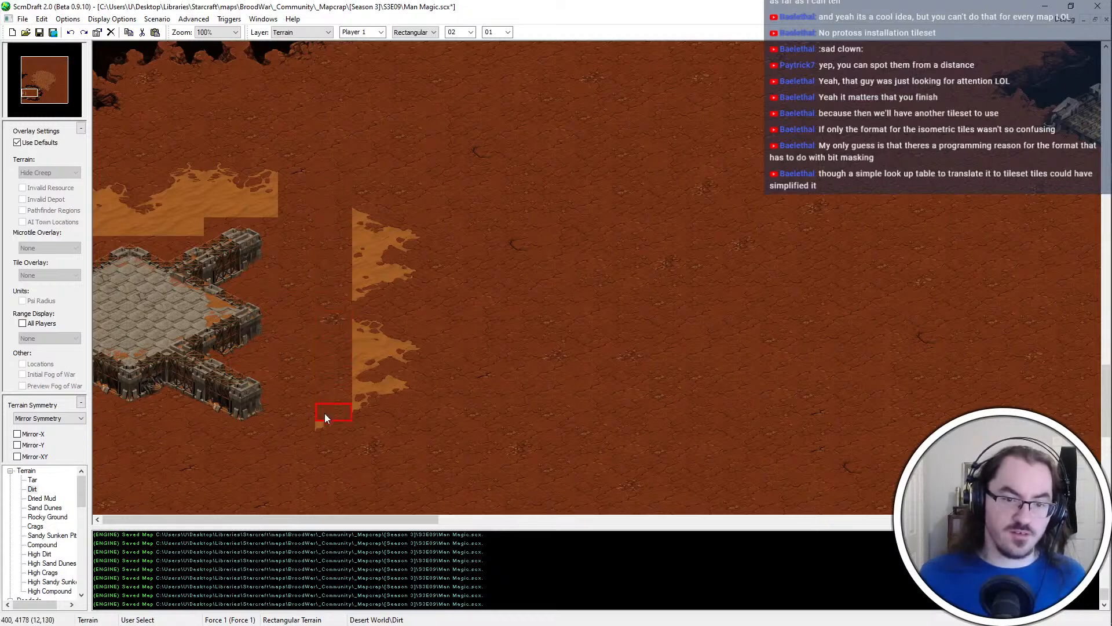
left_click_drag(363, 412, 363, 396)
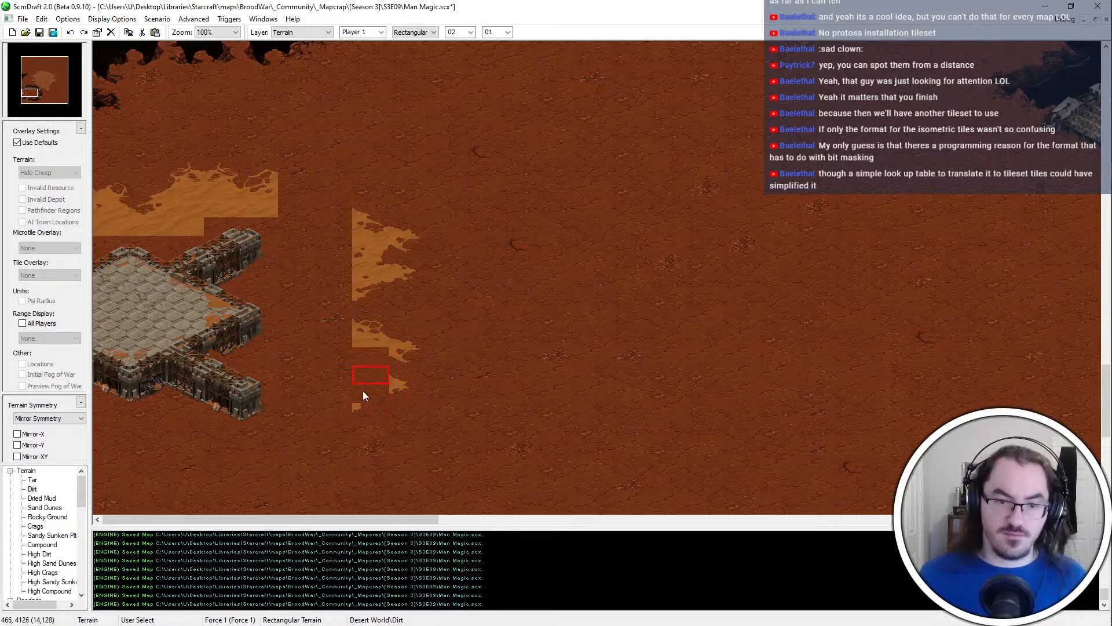
mouse_move(392, 336)
left_mouse_down()
mouse_move(409, 336)
mouse_move(372, 212)
mouse_move(373, 338)
left_mouse_up()
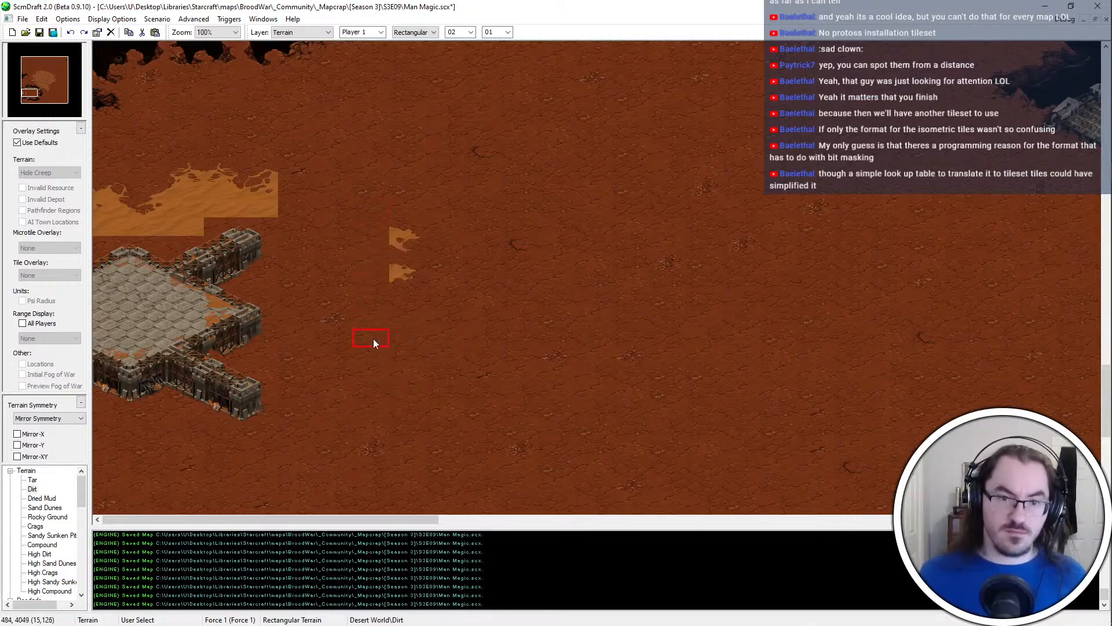
left_click_drag(227, 180, 257, 178)
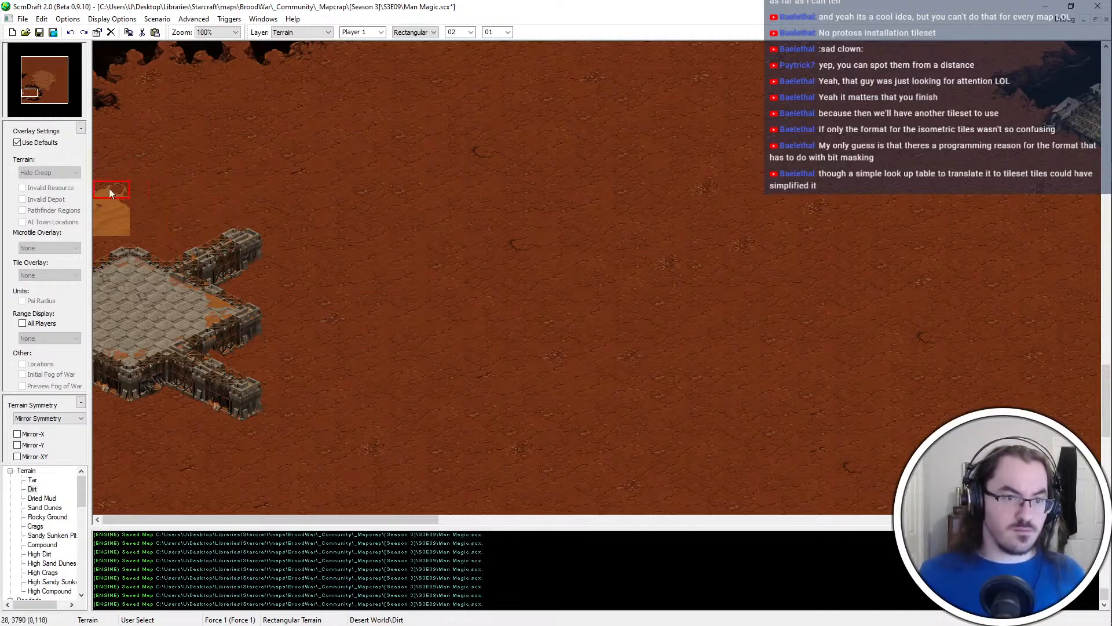
scroll(226, 226, "down", 1)
scroll(221, 246, "down", 1)
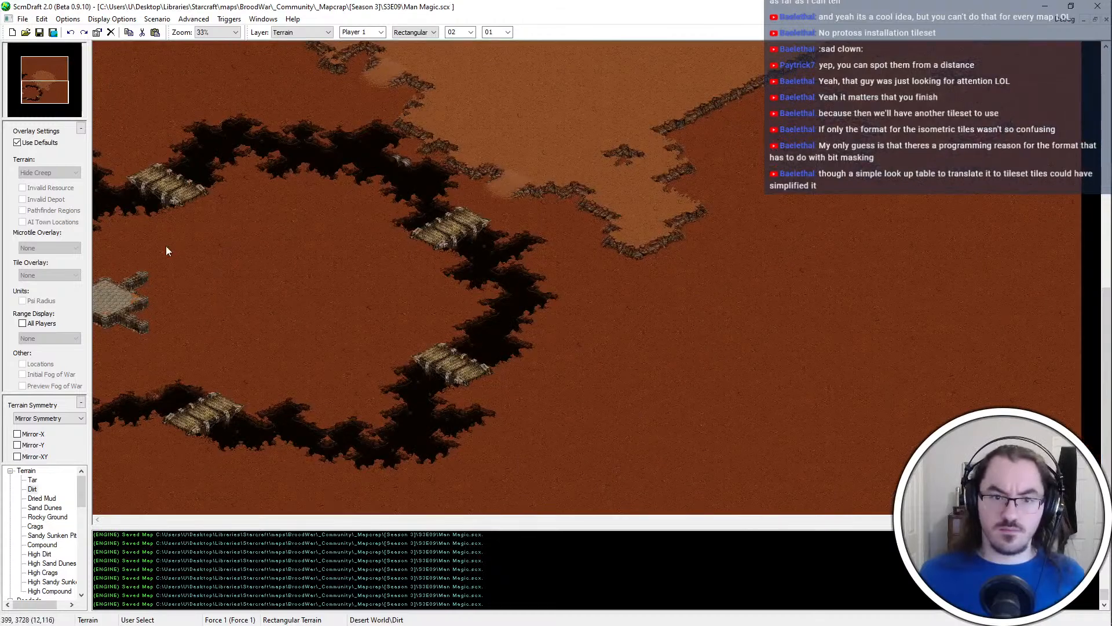
scroll(38, 563, "down", 8)
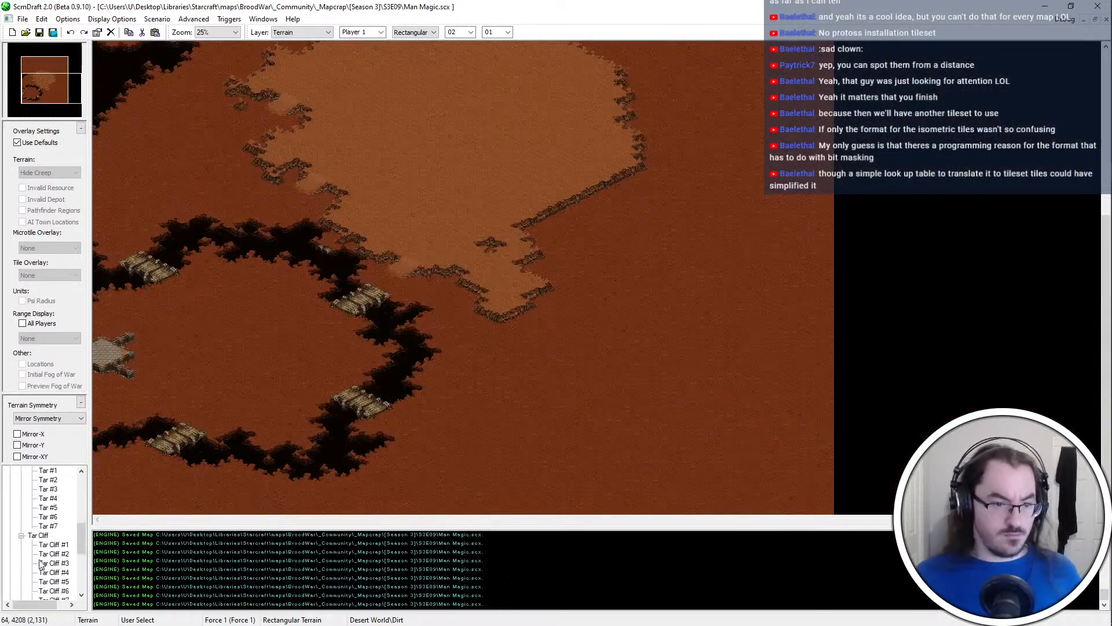
Place a neutral Start Location unit for Player 4 on the dirt inside the western chasm ring, east of the compound
left_click(20, 533)
scroll(19, 536, "up", 4)
scroll(19, 537, "up", 1)
left_click(10, 517)
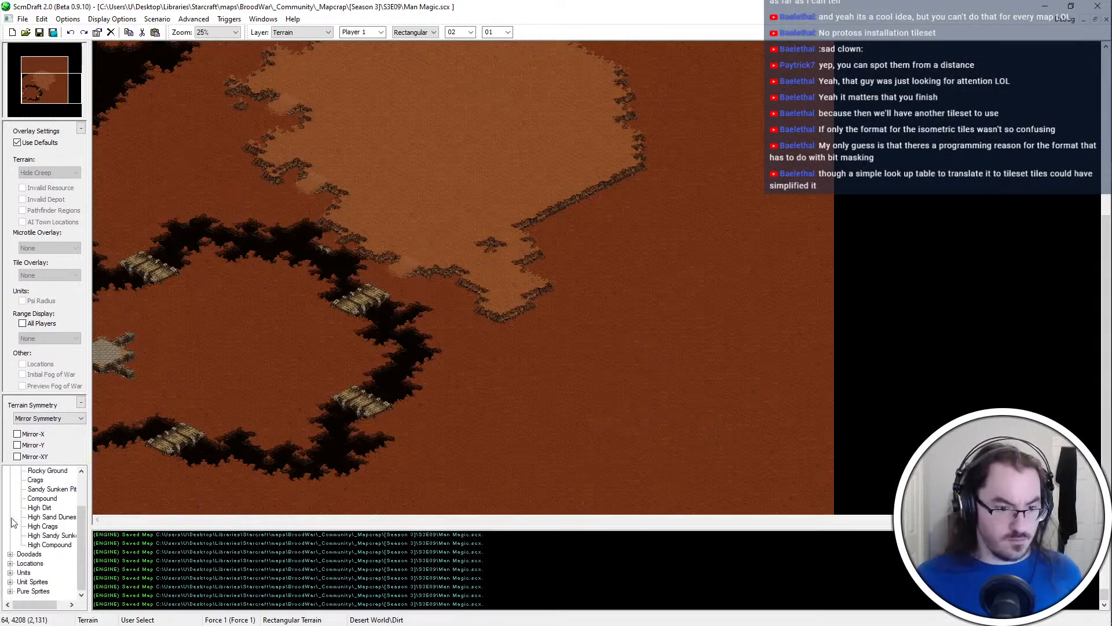
left_click(10, 574)
left_click(21, 582)
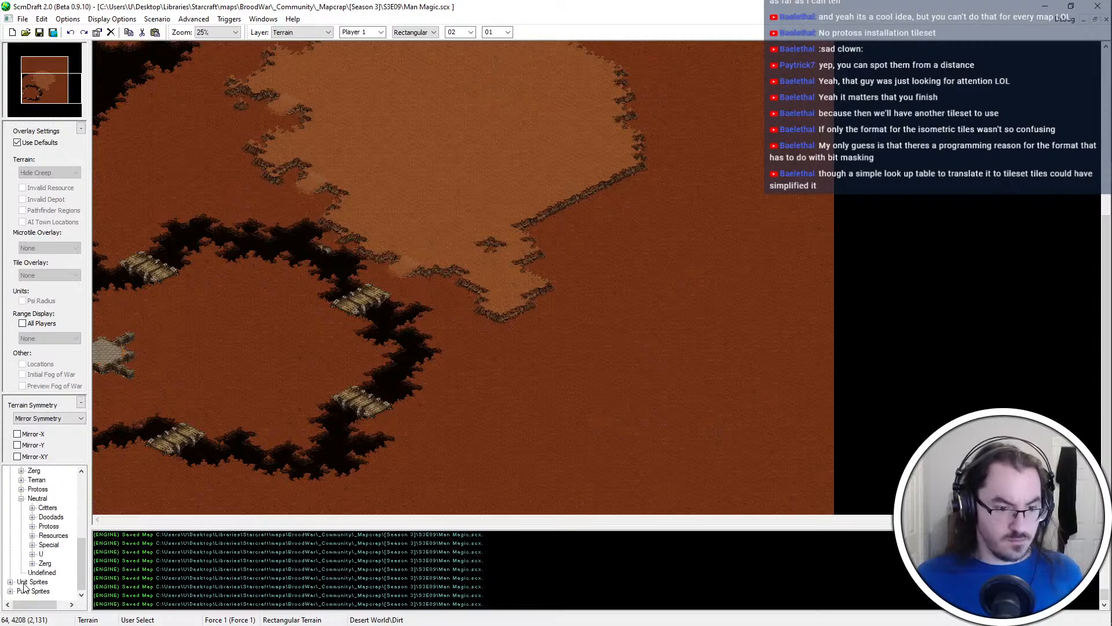
left_click(33, 554)
left_click(53, 563)
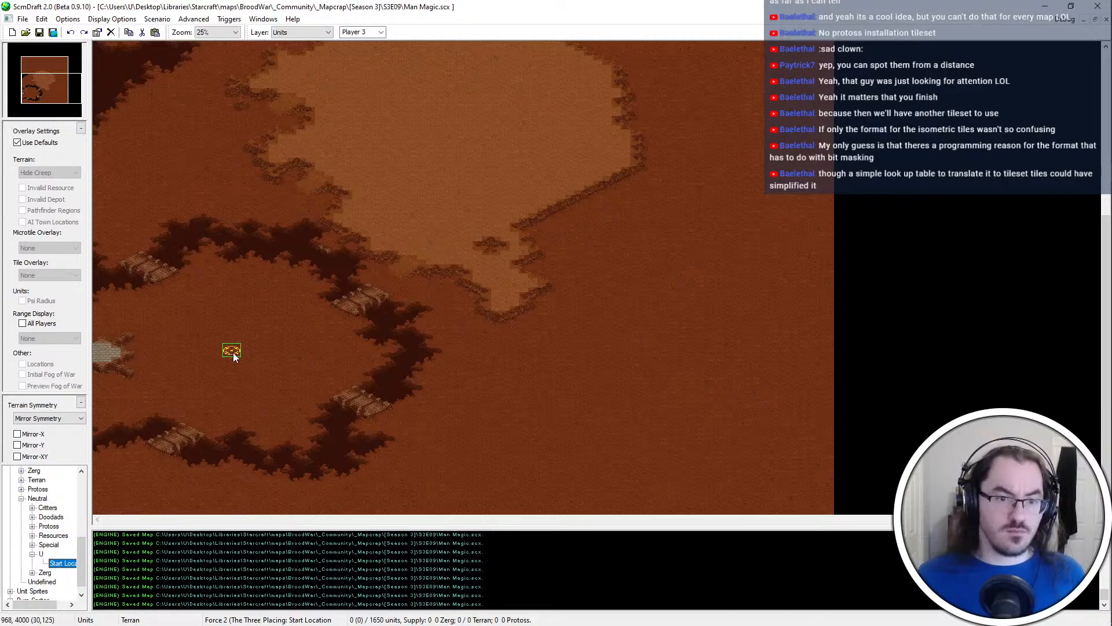
key("4")
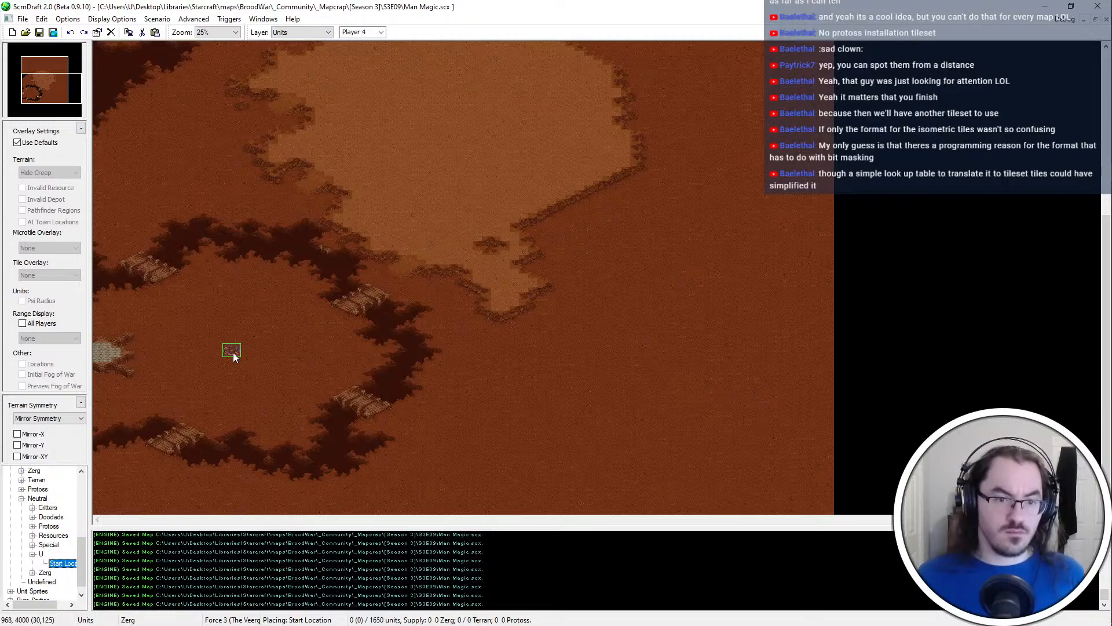
left_click(233, 353)
Place the Player 3 start location on the northern dirt and the Player 5 start location near the map's eastern edge
left_click(44, 65)
key("3")
left_click(439, 116)
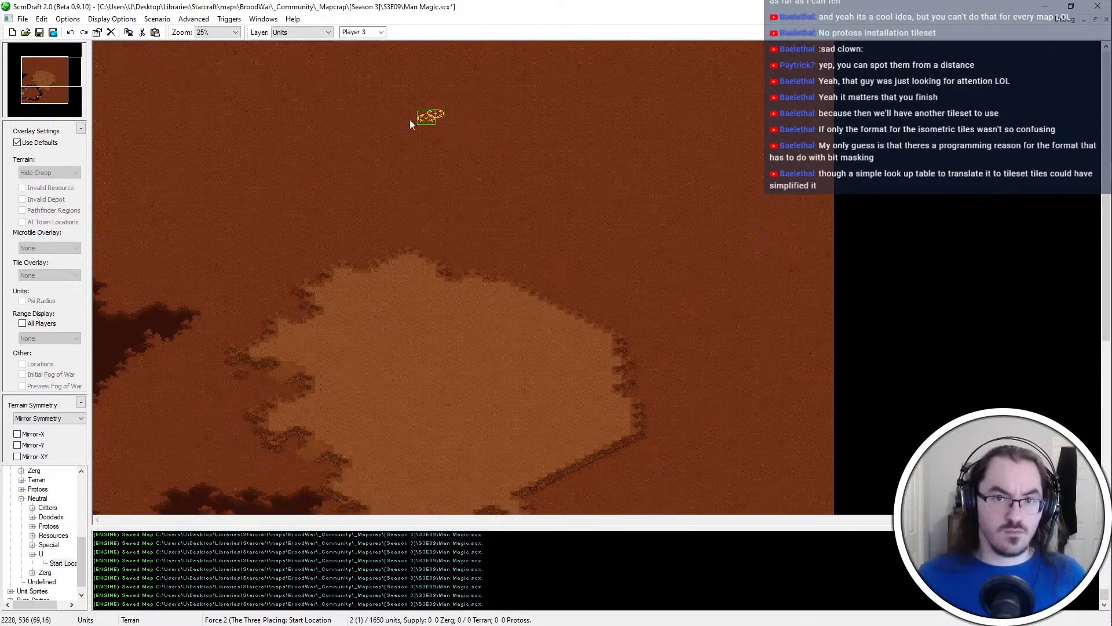
key("5")
left_click(60, 94)
left_click(779, 273)
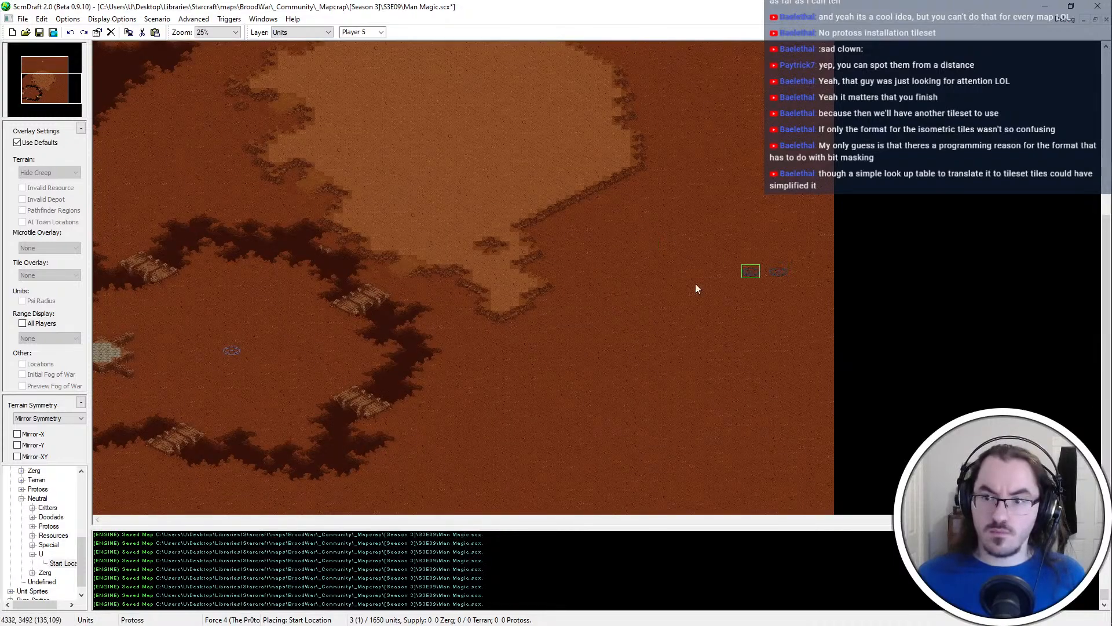
Place the Player 1 and Player 2 start locations on the central sand plateau and save the map
left_click(50, 82)
key("1")
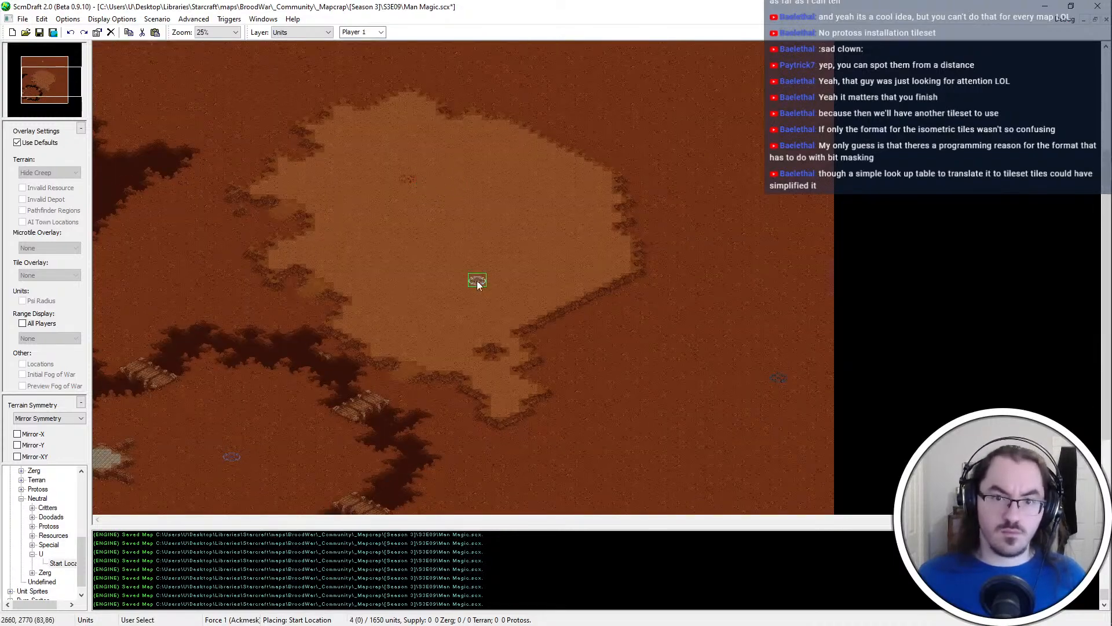
left_click(458, 266)
key("Escape")
key("ctrl+s")
scroll(526, 381, "up", 3, "ctrl")
key("2")
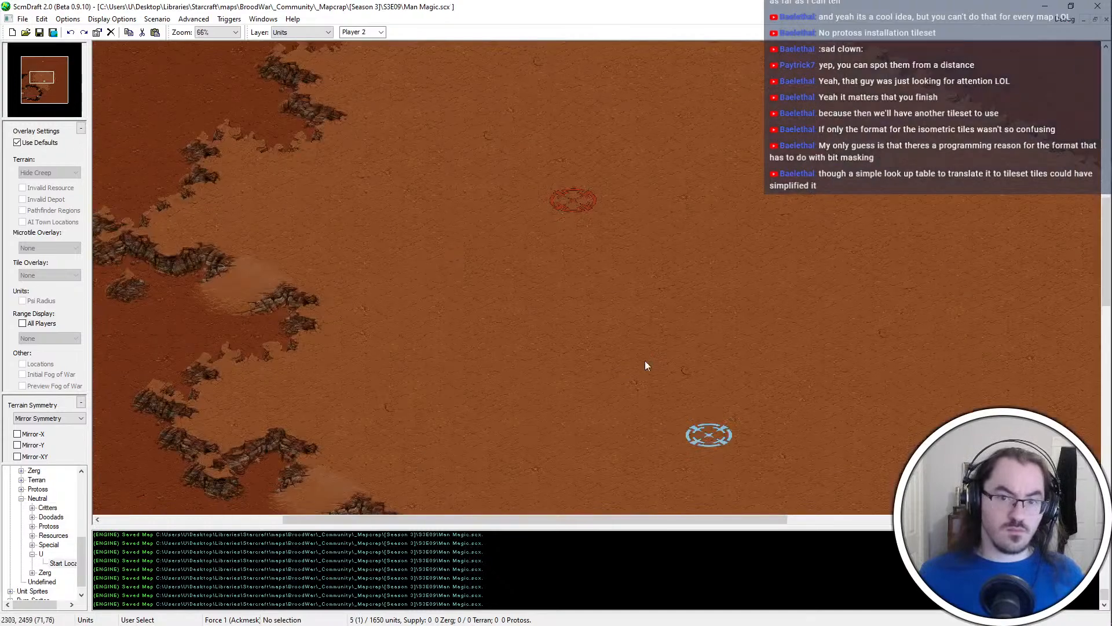
middle_click_drag(910, 412, 817, 355)
Open the map settings, then switch to Notepad++ and look up the numbers of the black player colors in colorlist.txt
key("ctrl+p")
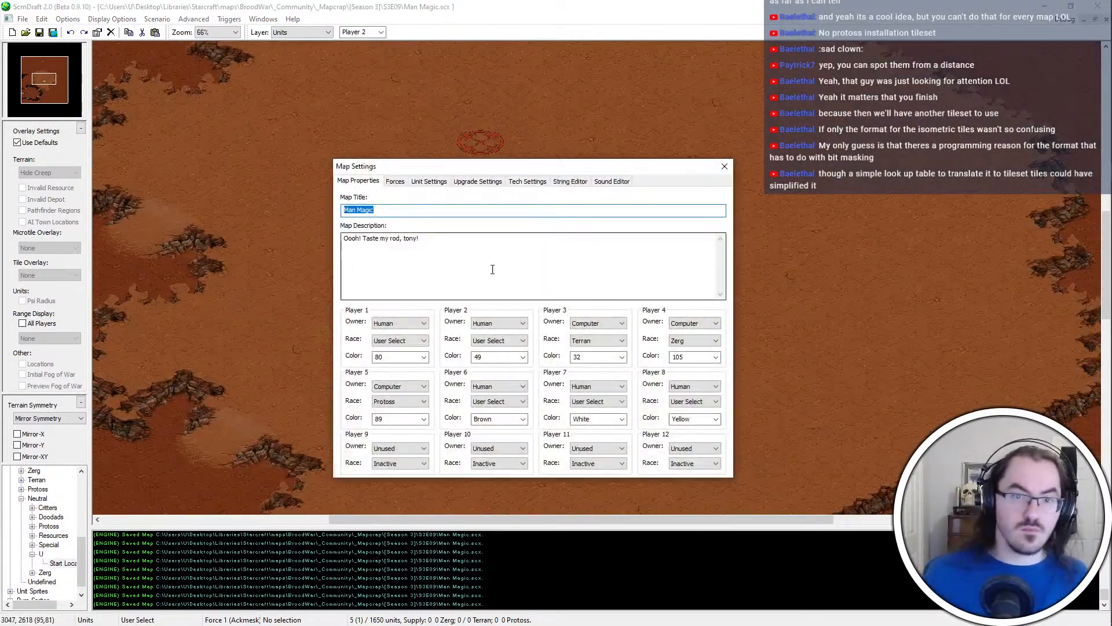
key("alt+Tab")
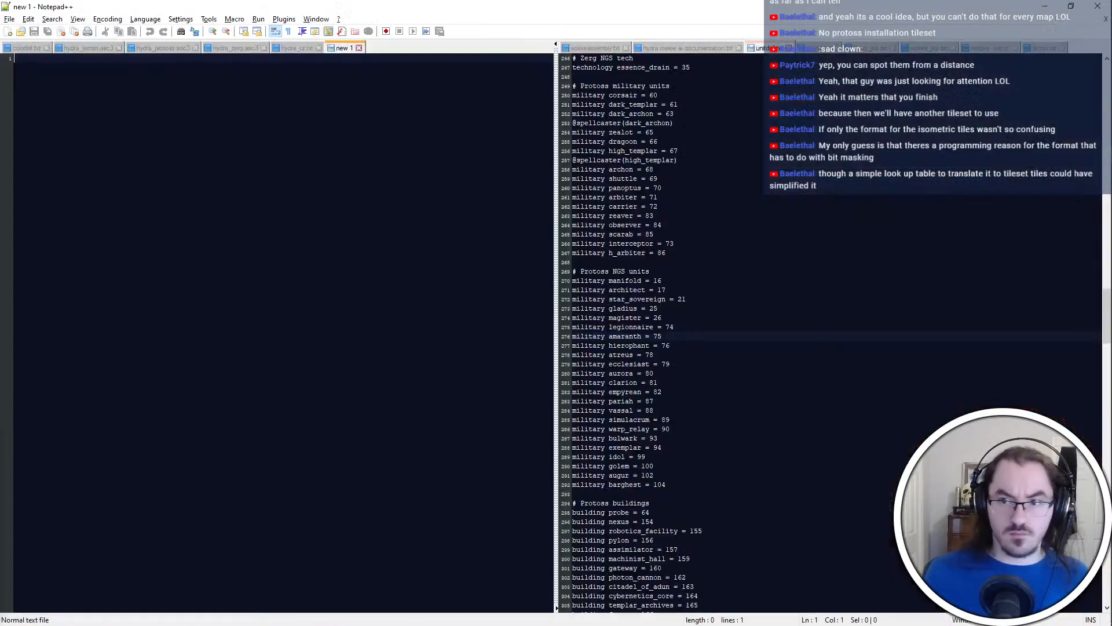
key("ctrl+Page_Up")
key("ctrl+Page_Up")
key("ctrl+Page_Up")
key("ctrl+Page_Up")
key("ctrl+Page_Up")
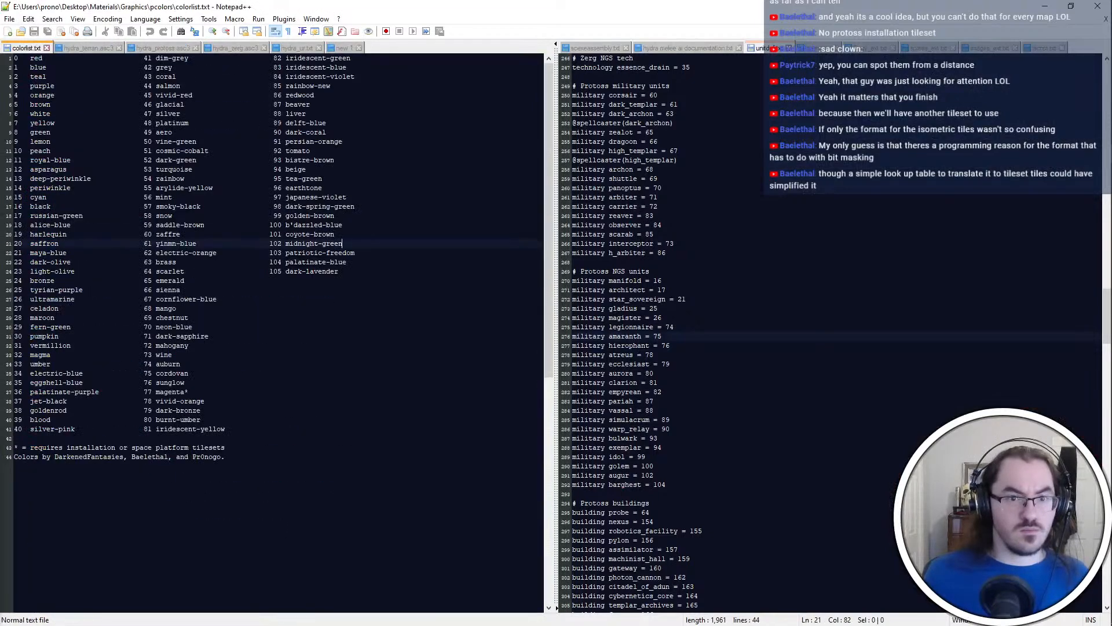
left_click(254, 280)
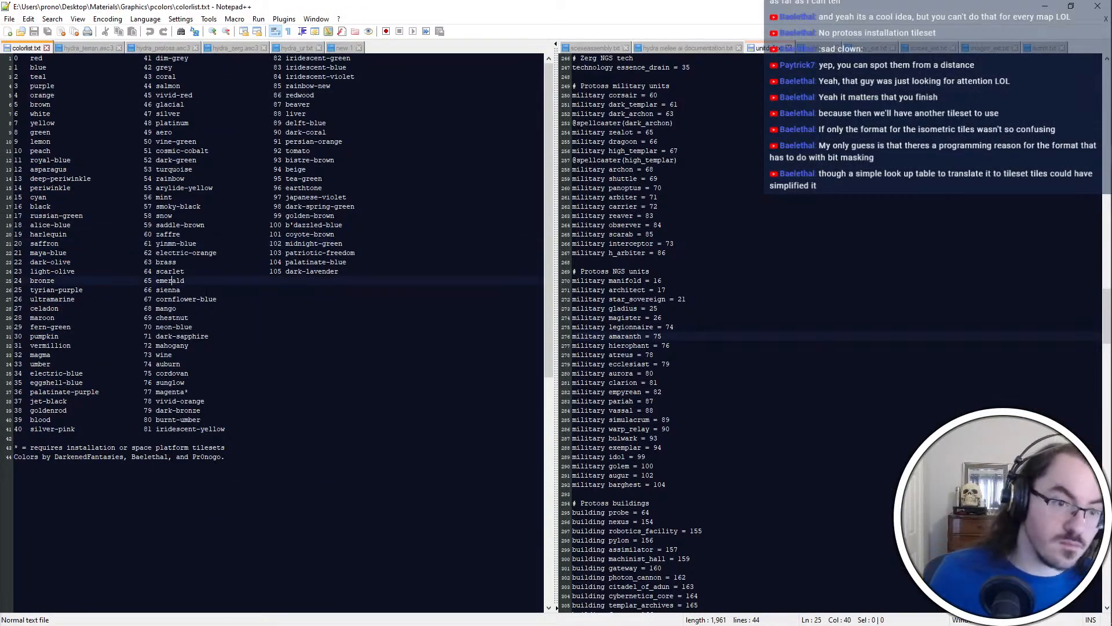
left_click(278, 225)
left_click(224, 327)
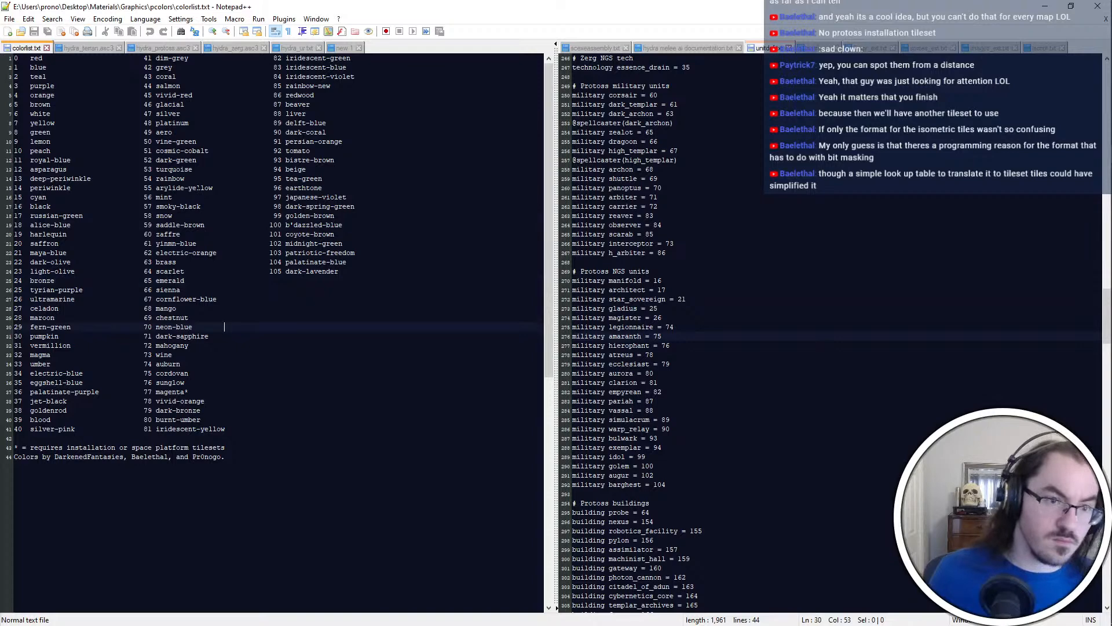
double_click(197, 208)
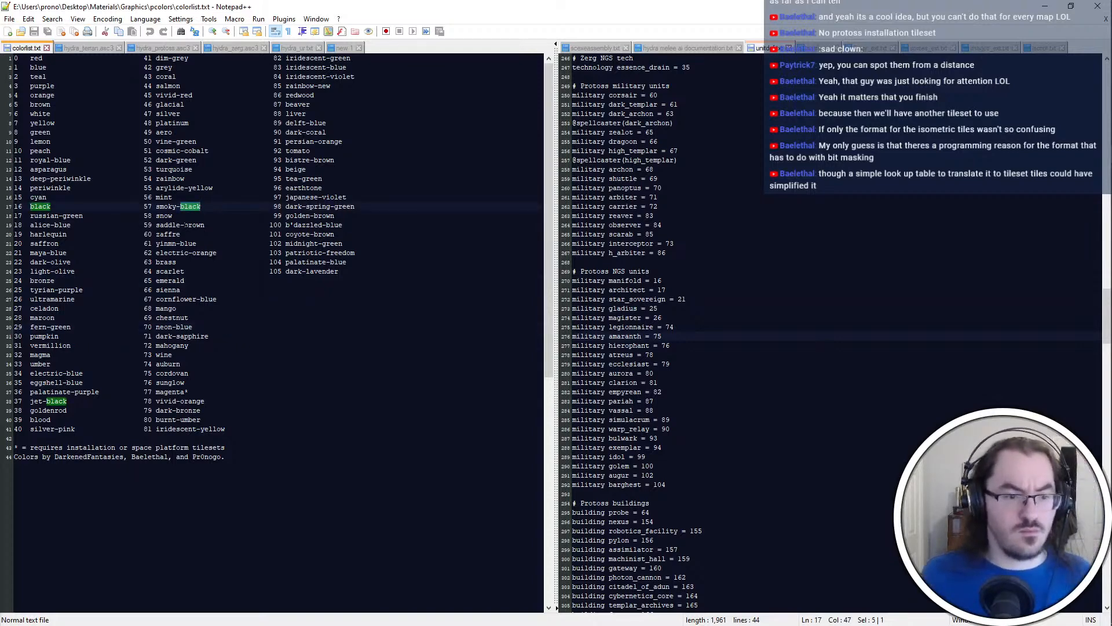
left_click(269, 309)
Return to ScmDraft and set Player 2's color to 37 in the map properties
key("alt+Tab")
double_click(506, 359)
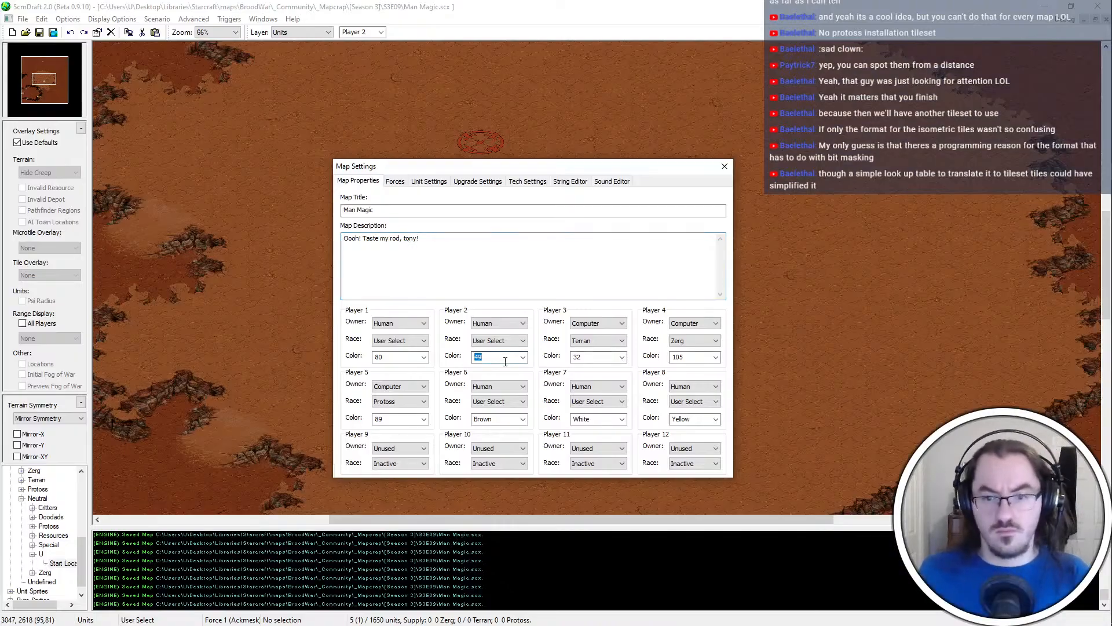
type("57")
key("Return")
middle_click_drag(512, 353, 635, 540)
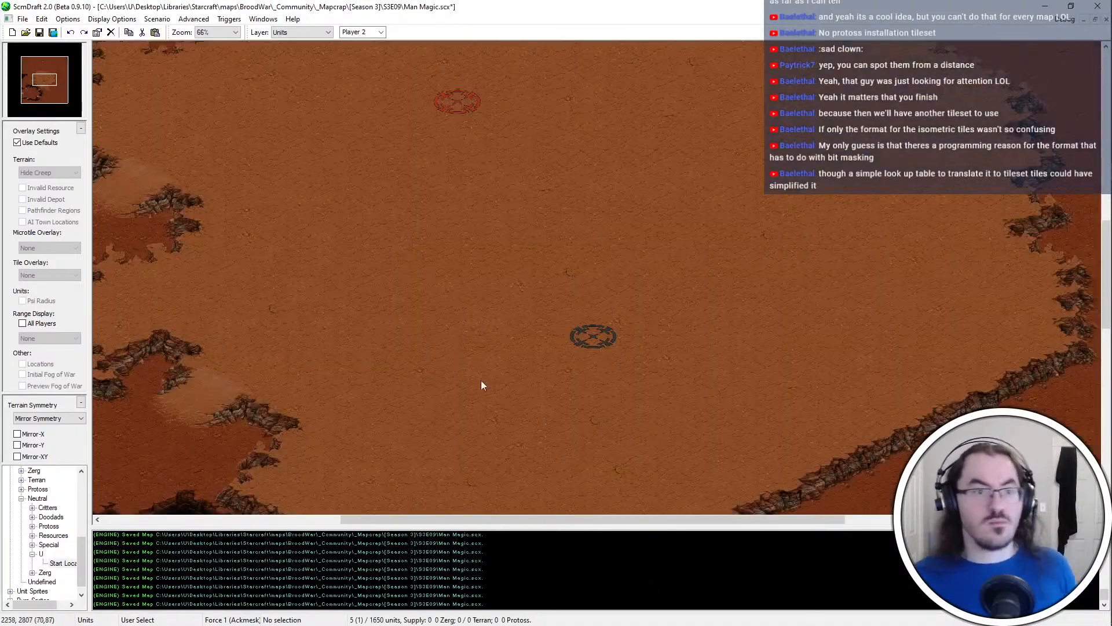
View the eastern start location, then switch to Notepad++ and look through the blue shades in colorlist.txt
left_click(67, 85)
key("alt+Tab")
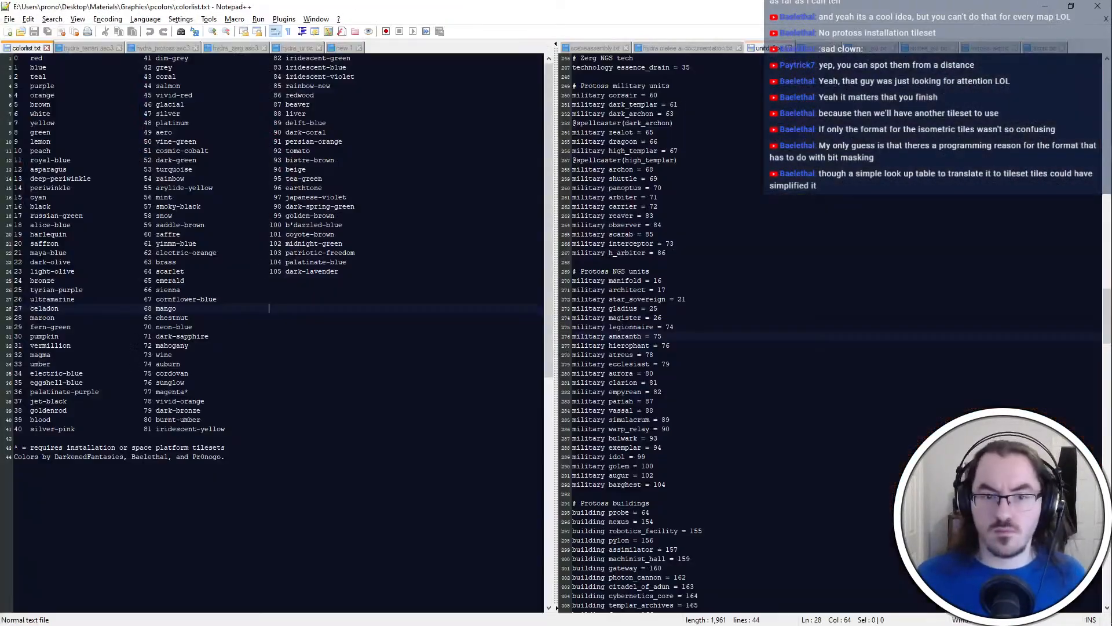
left_click(343, 253)
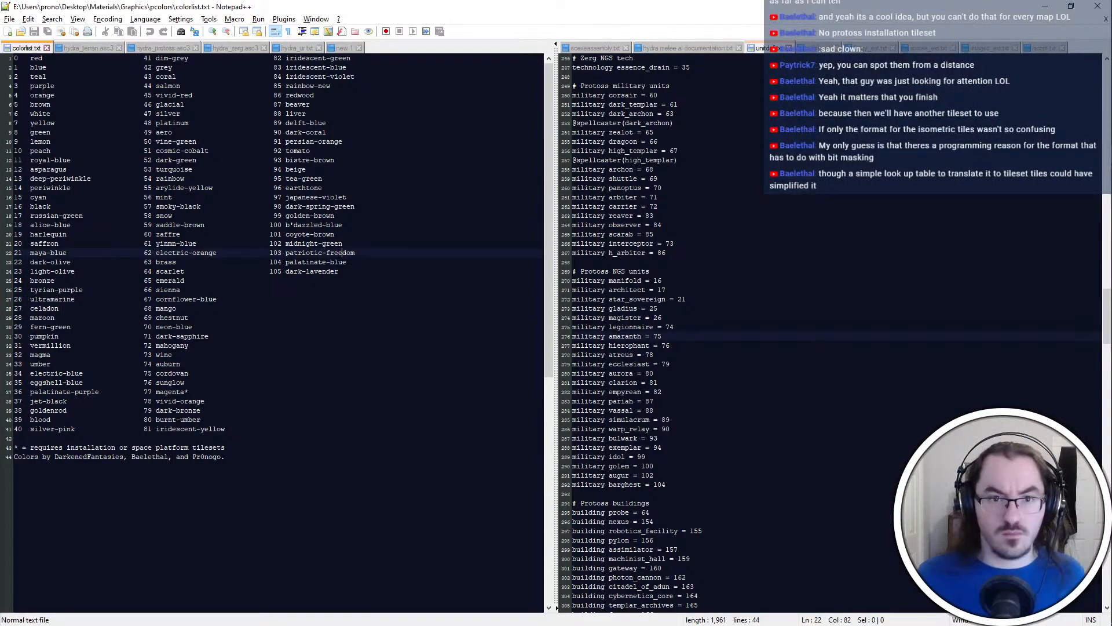
double_click(316, 113)
left_click(348, 132)
double_click(350, 125)
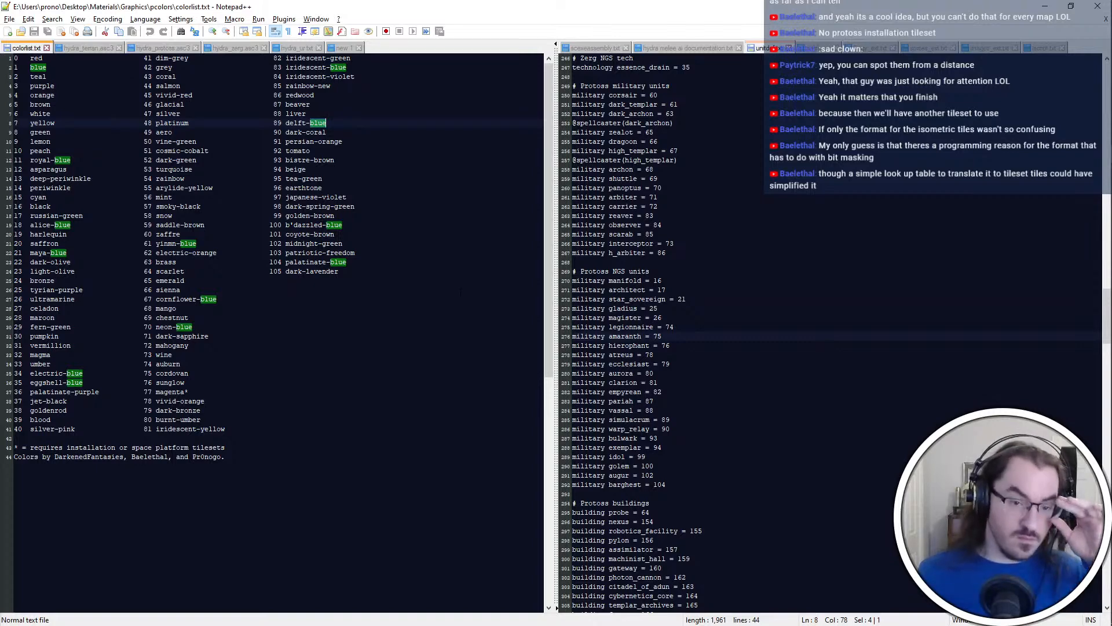
Return to ScmDraft, set Player 5's color to 100 in the map properties, and save the map
key("alt+Tab")
key("ctrl+m")
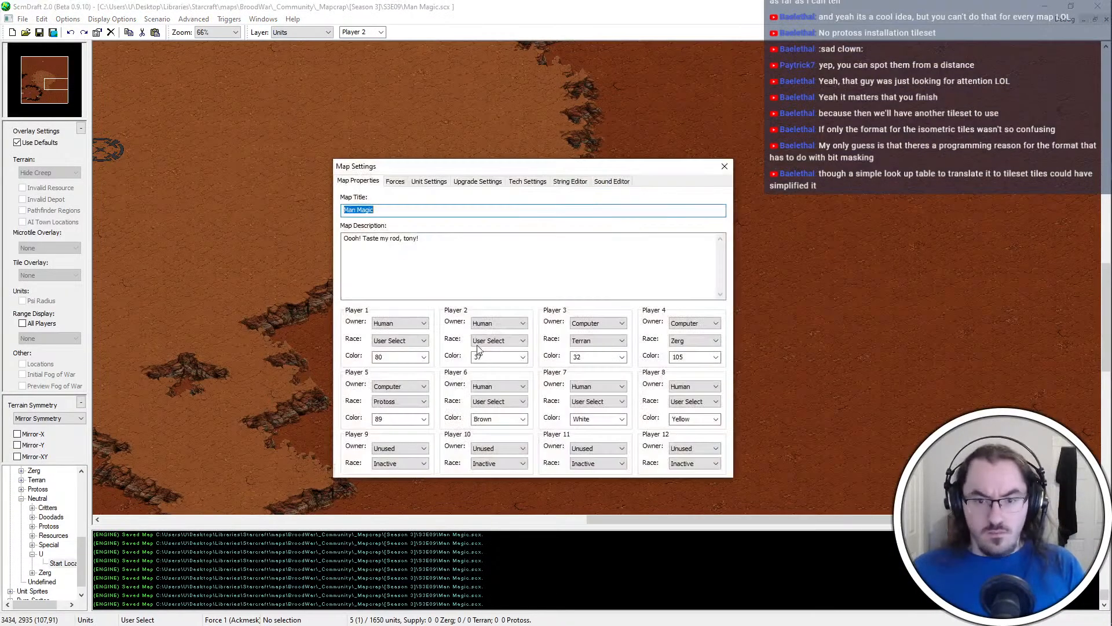
double_click(400, 420)
type("103")
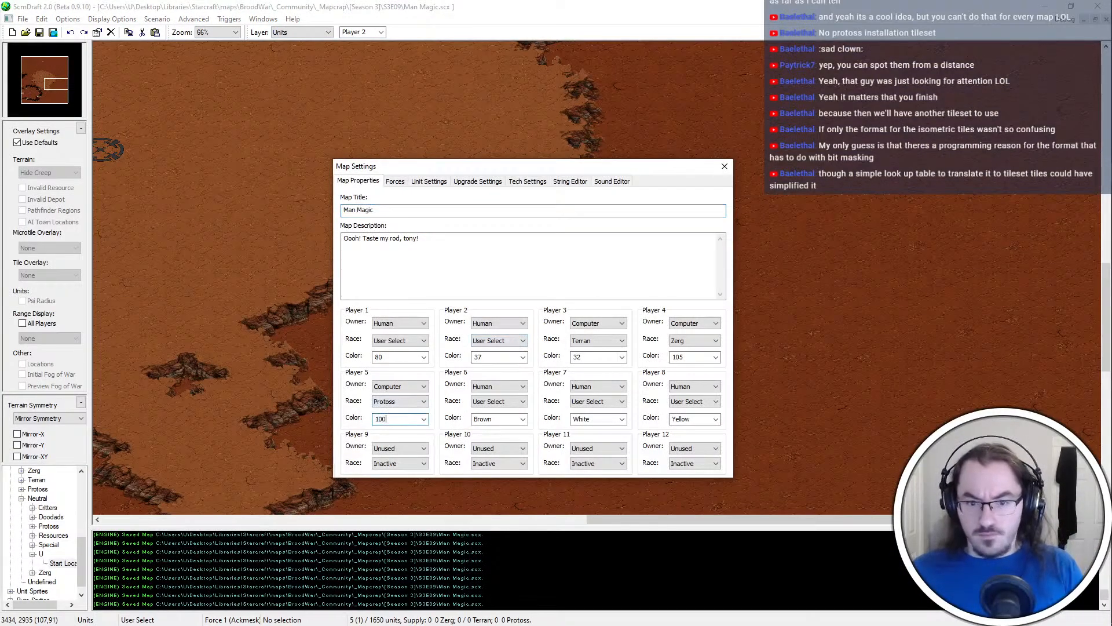
key("Escape")
key("f")
key("u")
scroll(552, 307, "down", 2, "ctrl")
key("ctrl+s")
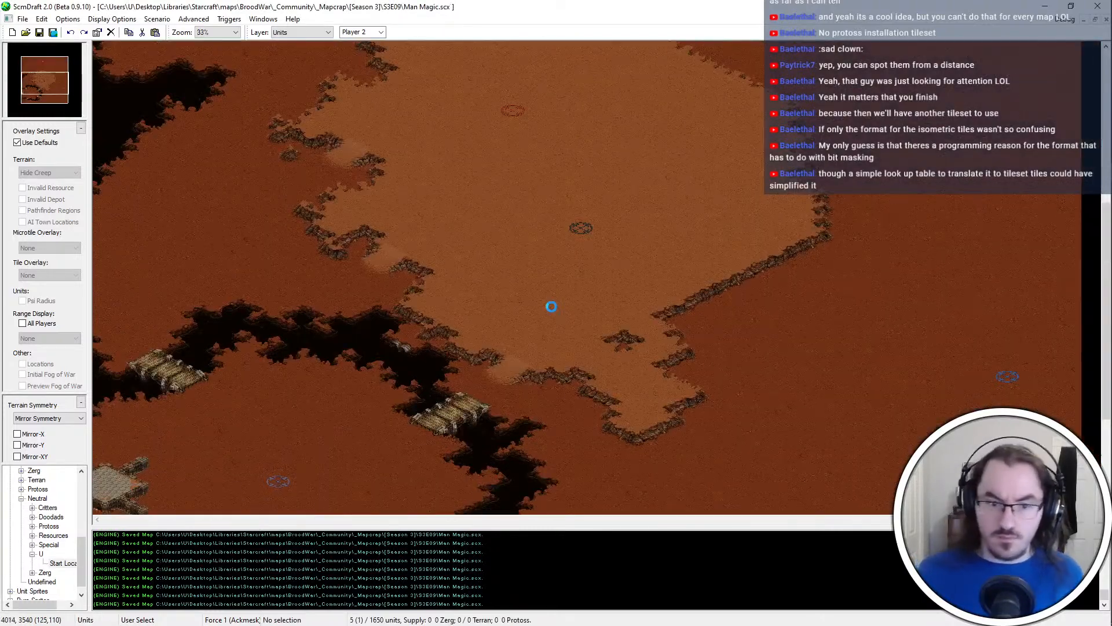
Review the force assignments and the player properties in the map settings, including a glance at the color list in Notepad++
key("ctrl+m")
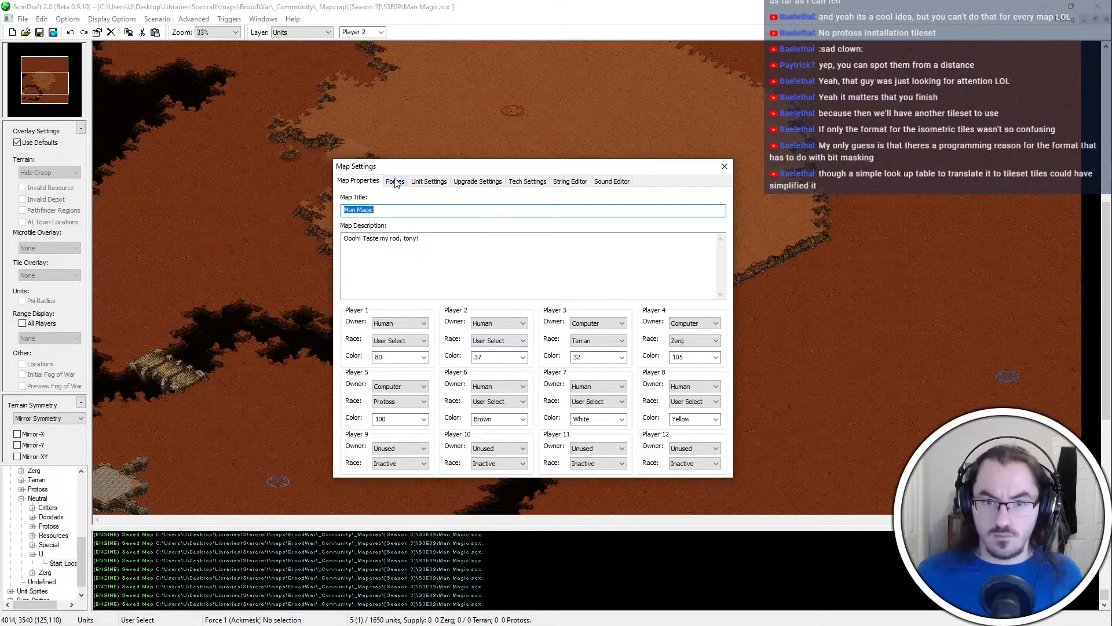
key("alt+Tab")
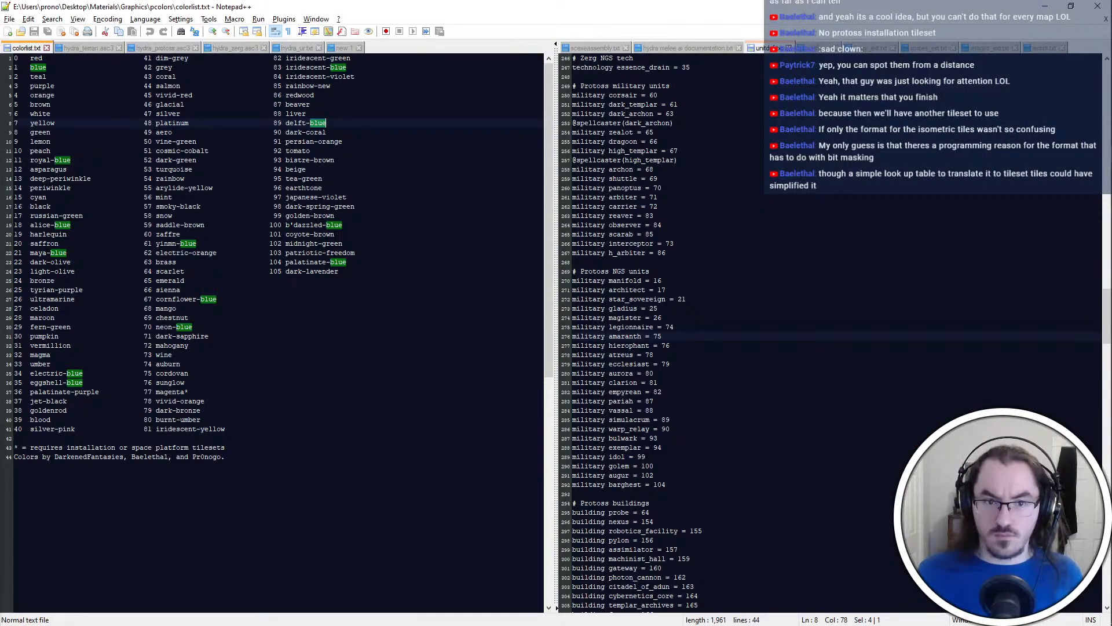
key("alt+Tab")
left_click(396, 182)
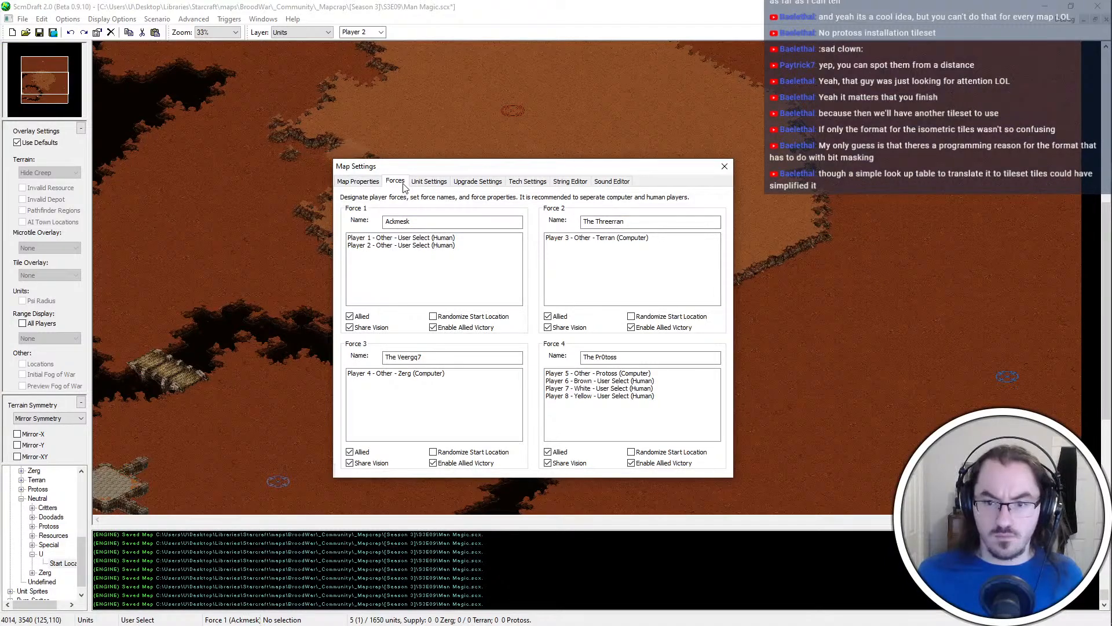
left_click(370, 184)
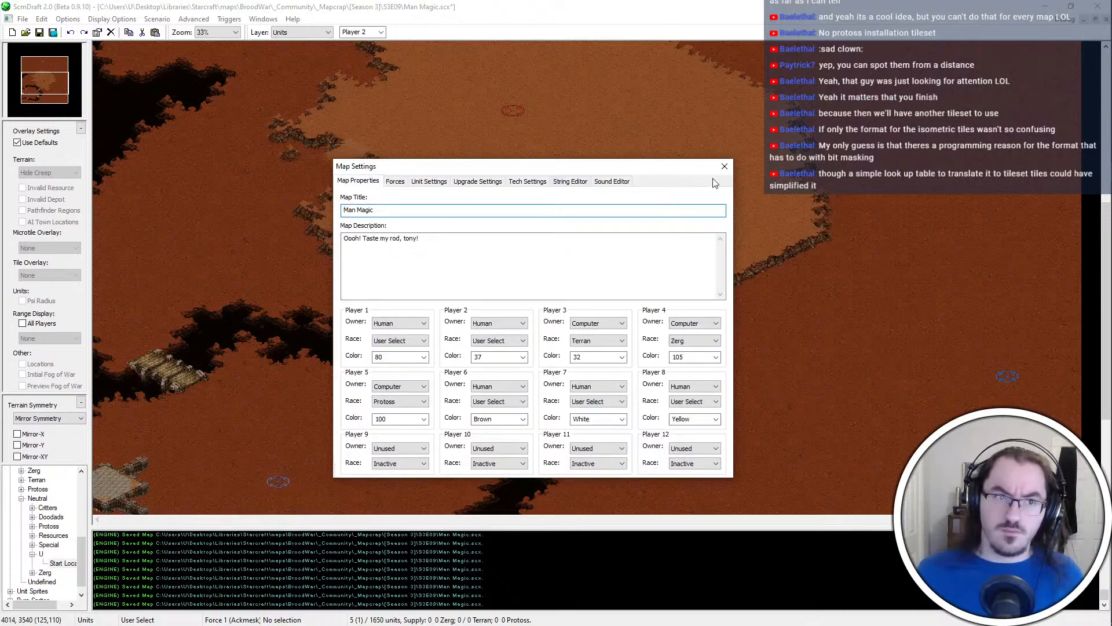
left_click(725, 167)
Move Player 4's start location west, closer to the compound's eastern arms
left_click(56, 60)
left_click_drag(54, 54, 50, 90)
scroll(193, 343, "up", 4)
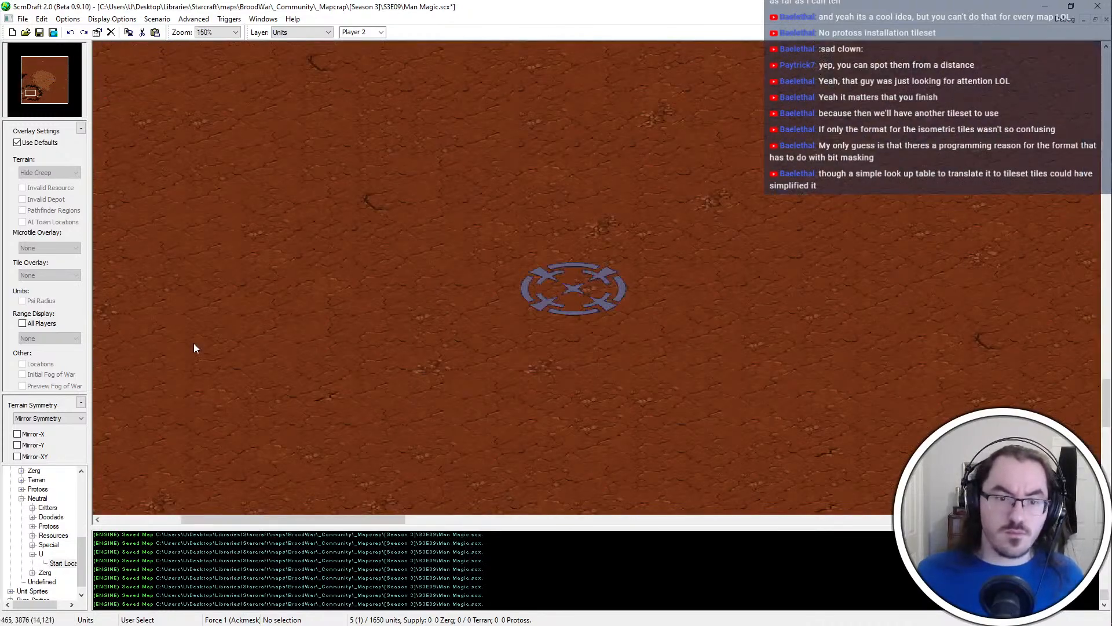
scroll(197, 336, "down", 5)
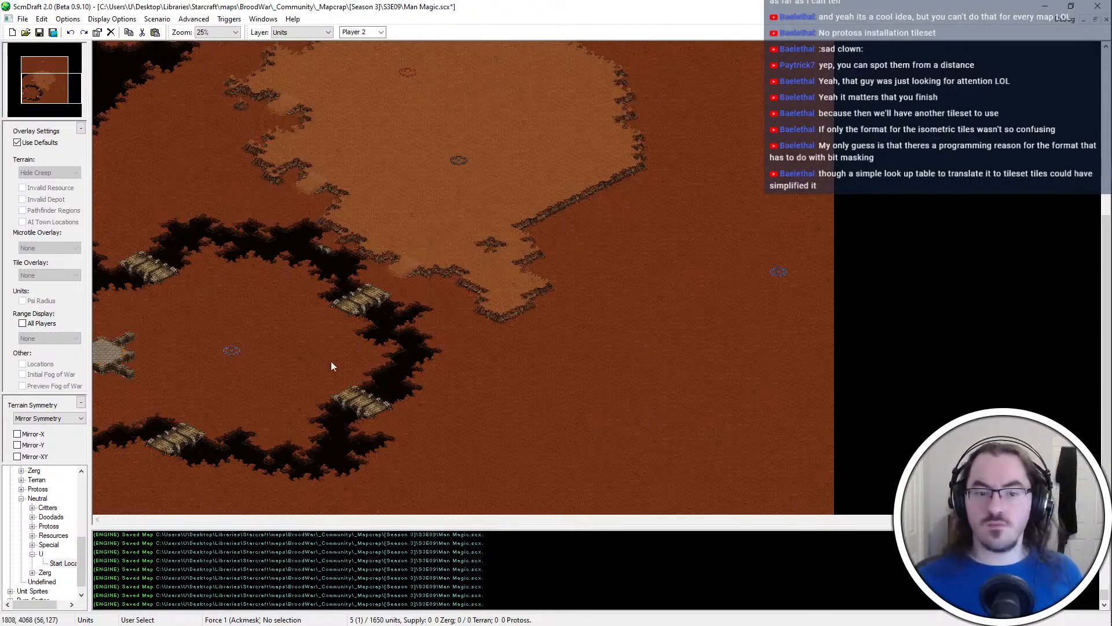
scroll(331, 361, "up", 3, "ctrl")
left_click(434, 285)
left_click(27, 92)
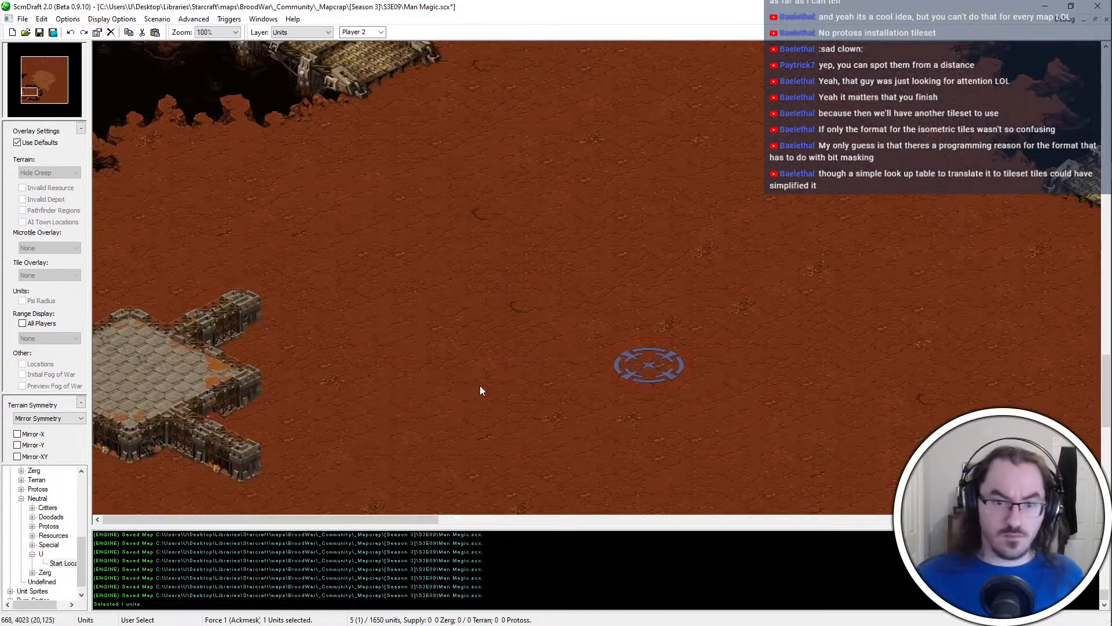
key("ctrl+x")
key("ctrl+v")
left_click(436, 375)
scroll(278, 362, "up", 1, "ctrl")
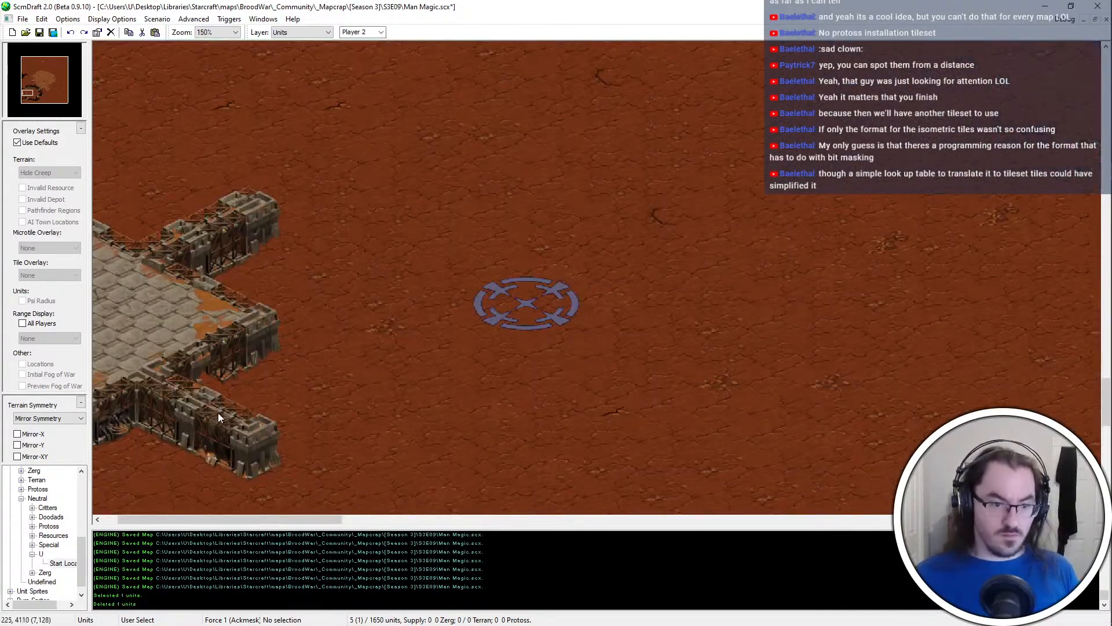
Place three neutral mineral fields in a column beside the compound's eastern arms, west of the start location
left_click(32, 535)
left_click(53, 554)
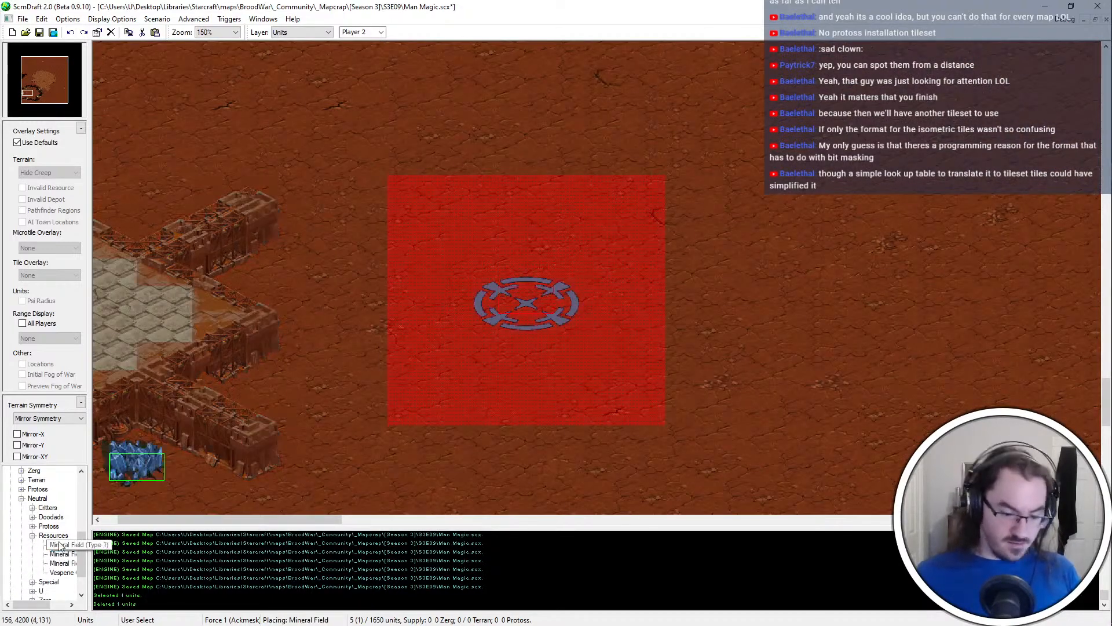
left_click(60, 545)
left_click(336, 242)
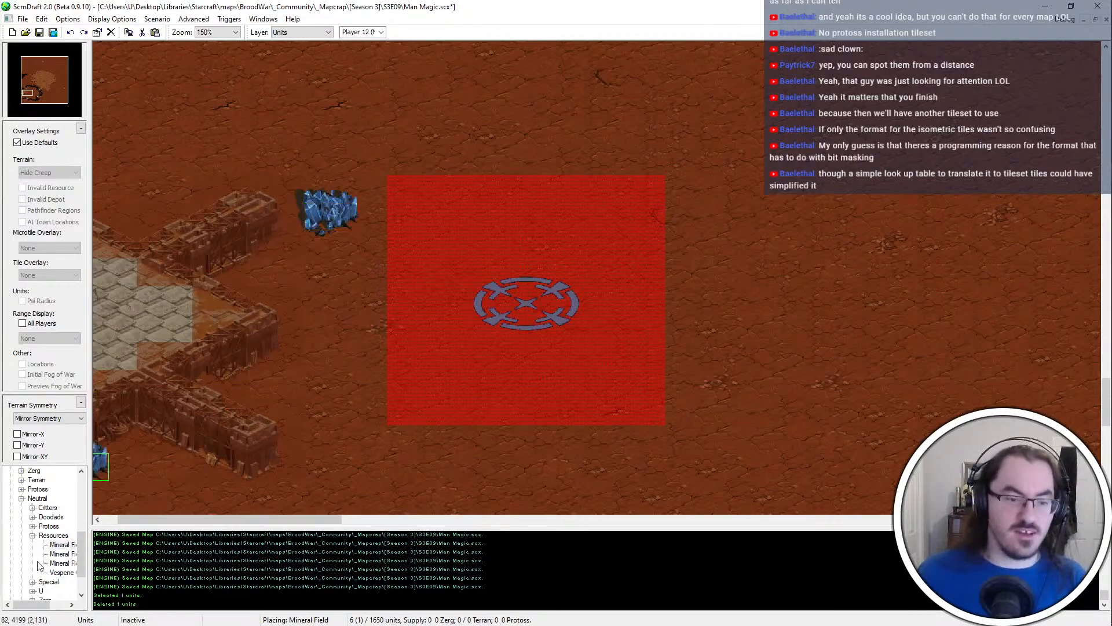
left_click(61, 553)
left_click(308, 272)
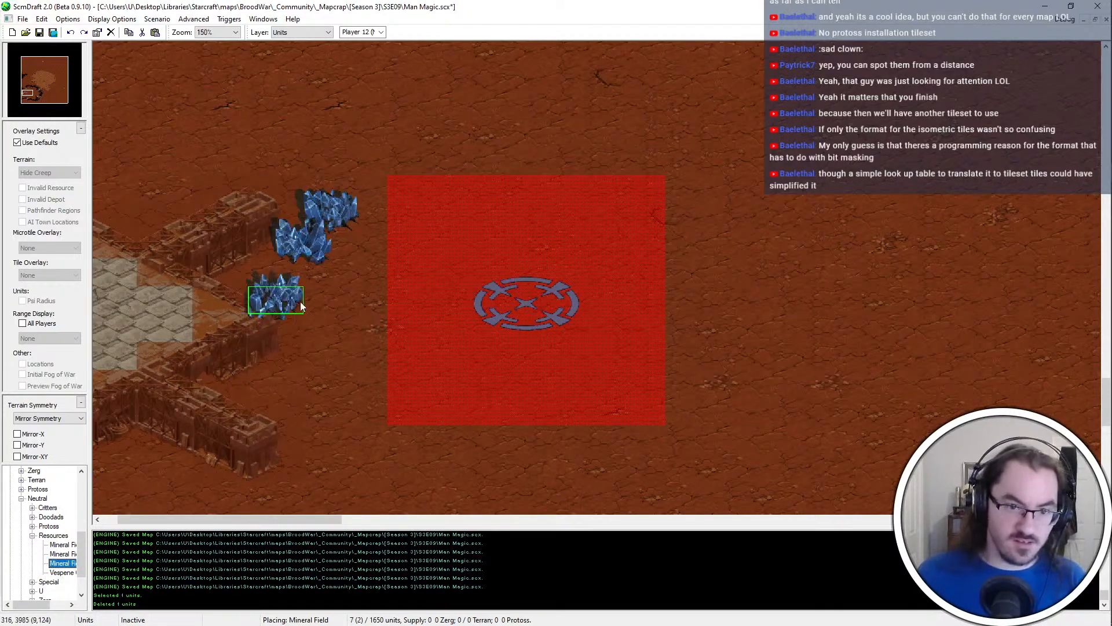
left_click(303, 297)
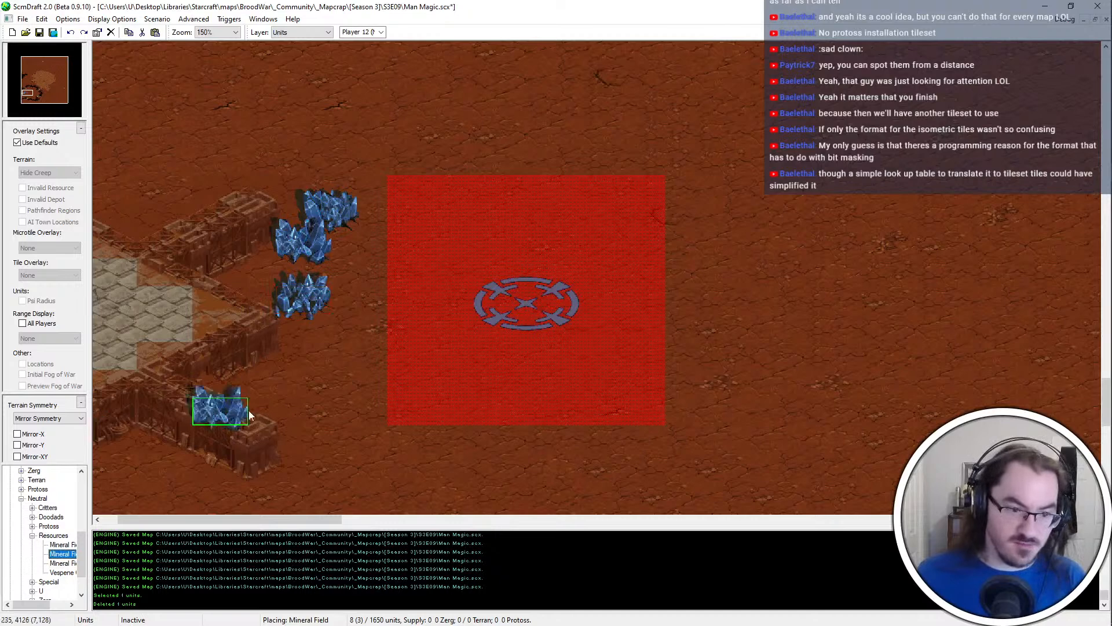
Undo the misplaced resource and add two more mineral fields below the existing three
left_click(336, 349)
key("ctrl+z")
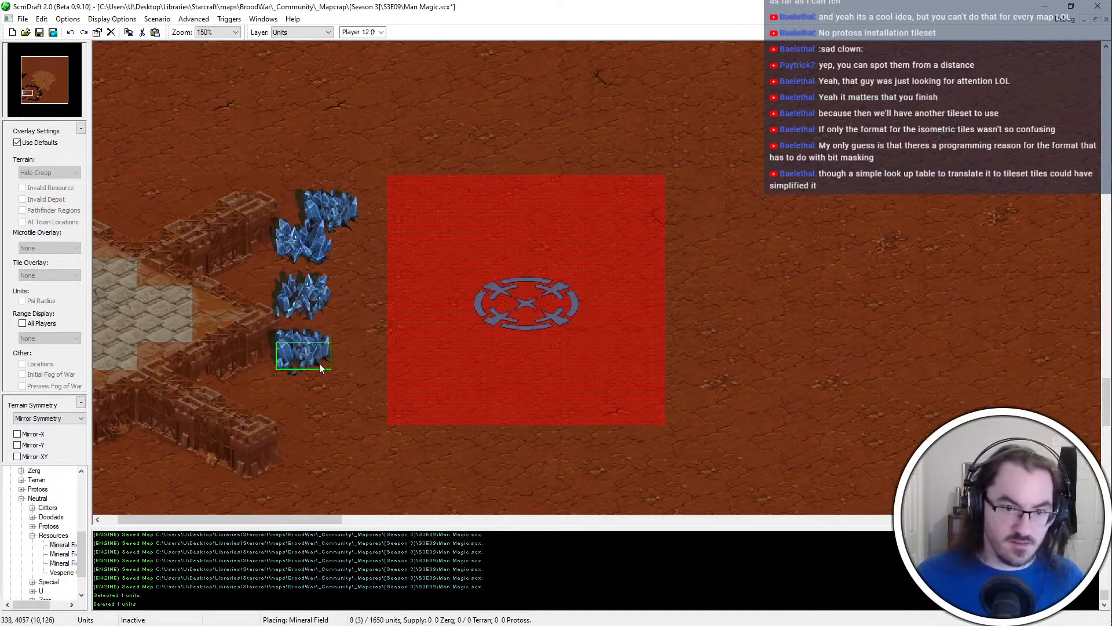
left_click(319, 364)
left_click(62, 556)
left_click(342, 334)
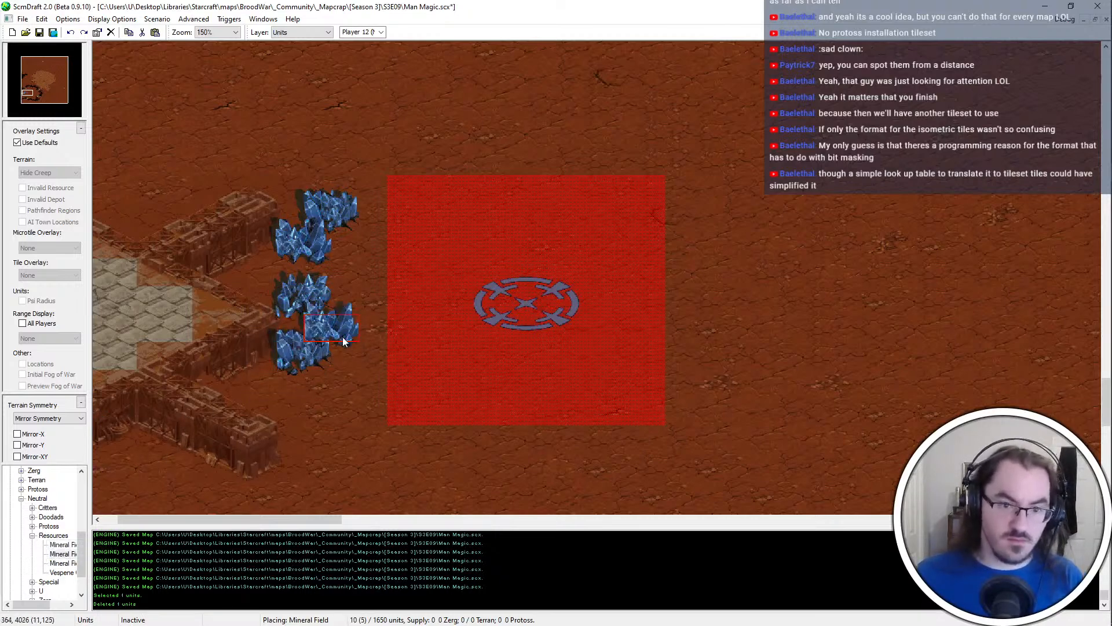
Extend the mineral line south with two more fields beside the compound's southeastern arm
left_click(286, 407)
key("Escape")
left_click(314, 304)
left_click(311, 297)
key("ctrl+c")
key("ctrl+v")
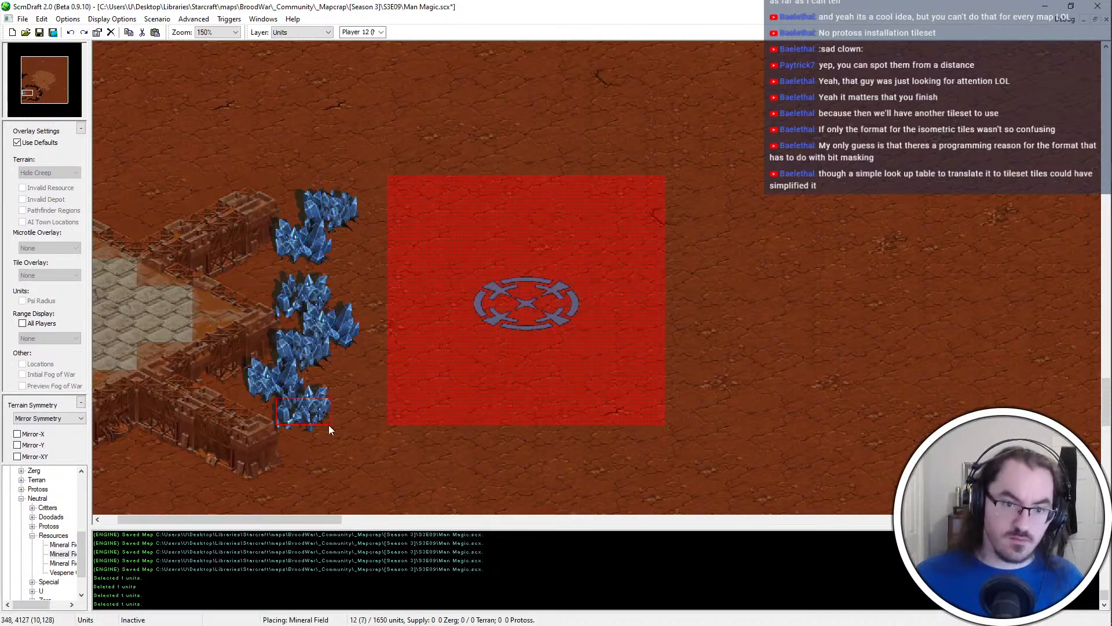
left_click(328, 425)
left_click(328, 329)
left_click(314, 348)
left_click_drag(419, 176, 253, 526)
left_click(432, 407)
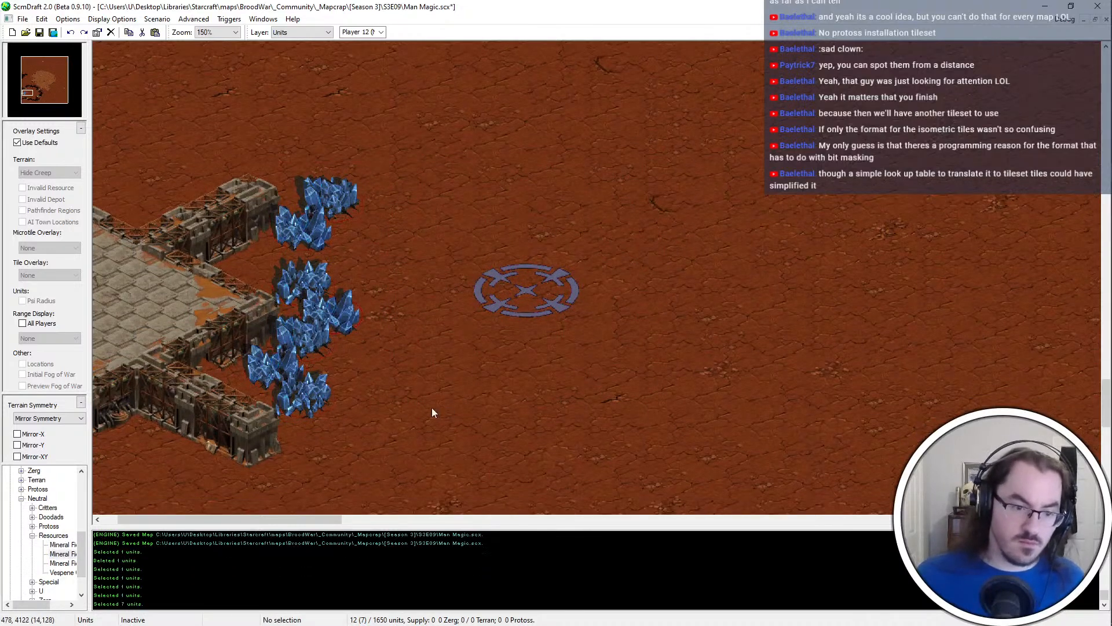
Duplicate a mineral field twice to curve the southern end of the mineral line toward the southeast
left_click(324, 258)
left_click(325, 393)
key("ctrl+c")
key("ctrl+v")
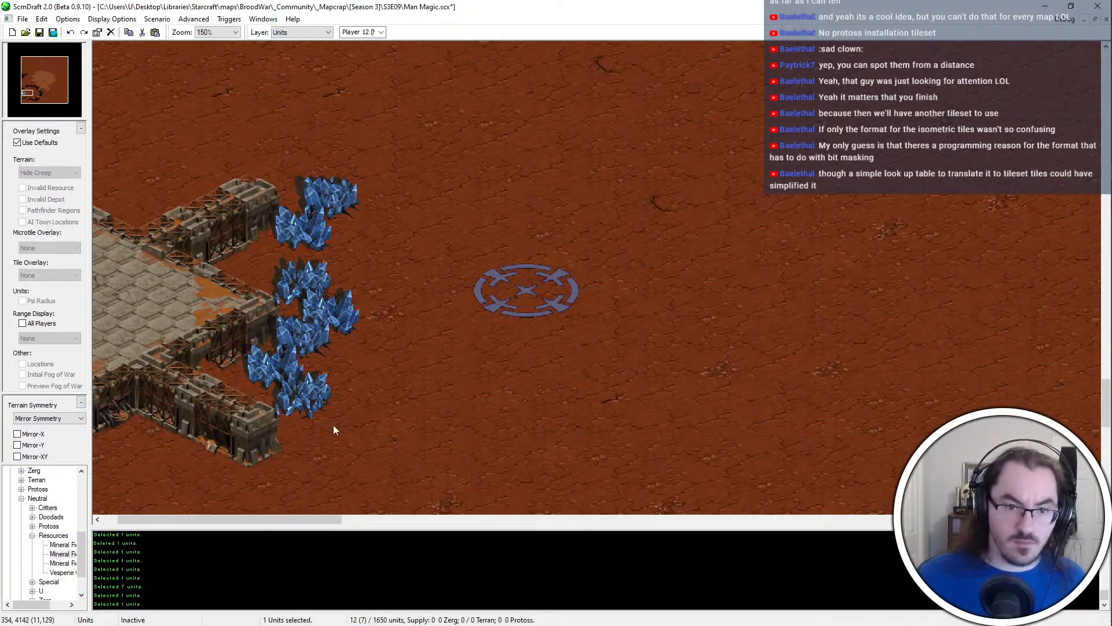
left_click(332, 425)
key("ctrl+z")
left_click(311, 349)
key("ctrl+c")
key("ctrl+v")
left_click(339, 425)
key("ctrl+v")
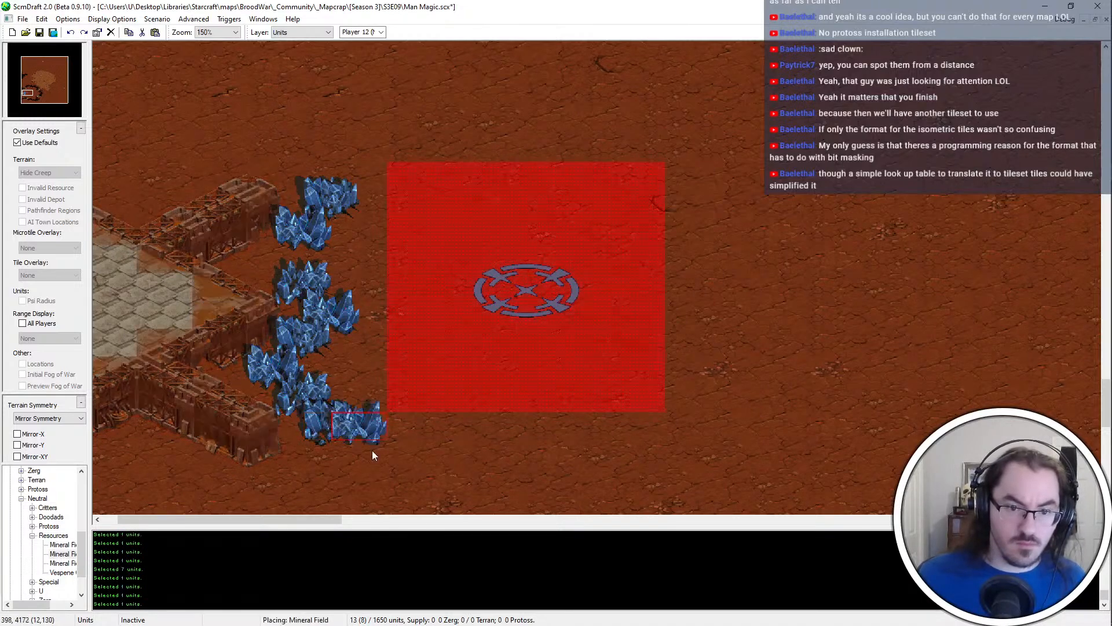
left_click(351, 445)
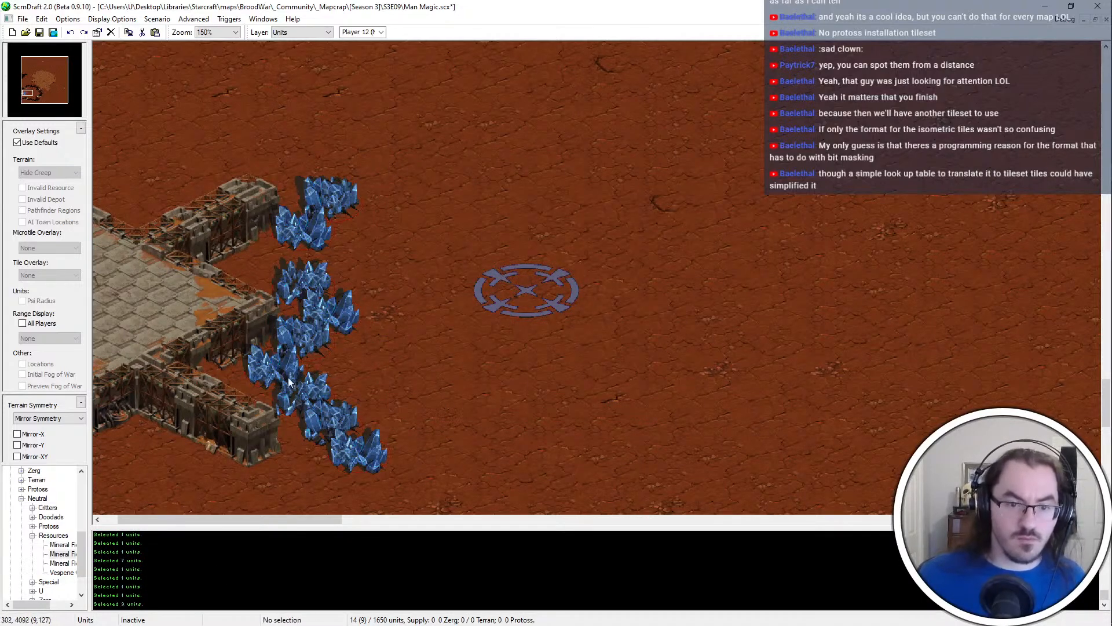
Move the start location slightly west, closer to the mineral line
left_click_drag(506, 290, 502, 294)
key("ctrl+x")
key("ctrl+v")
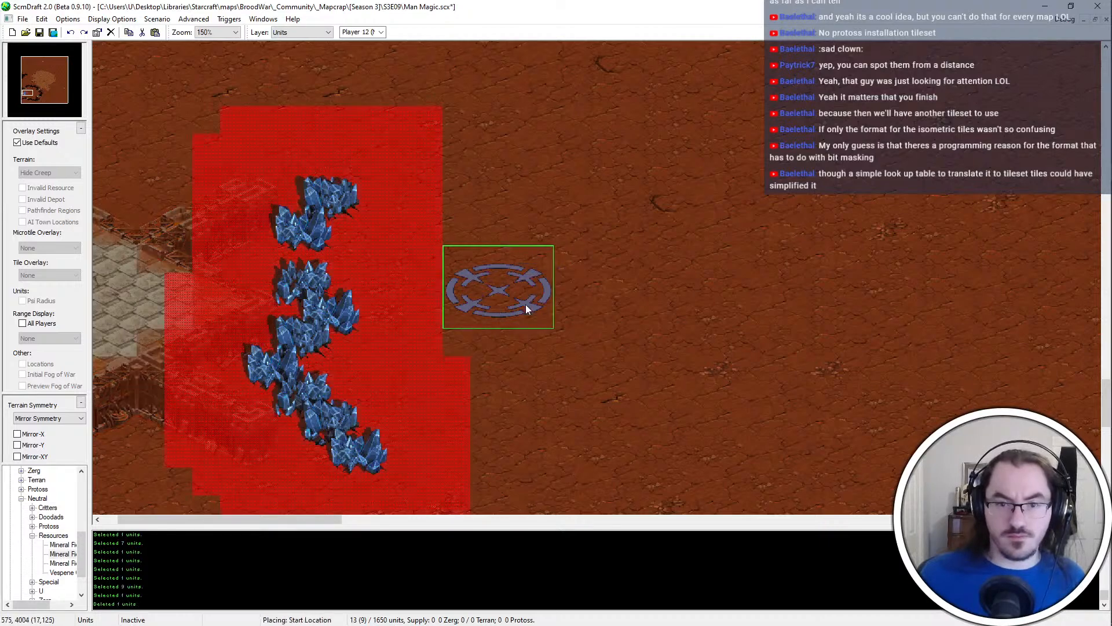
left_click(527, 324)
Place a vespene geyser directly south of the start location and save the map
scroll(530, 387, "down", 1, "ctrl")
left_click(62, 573)
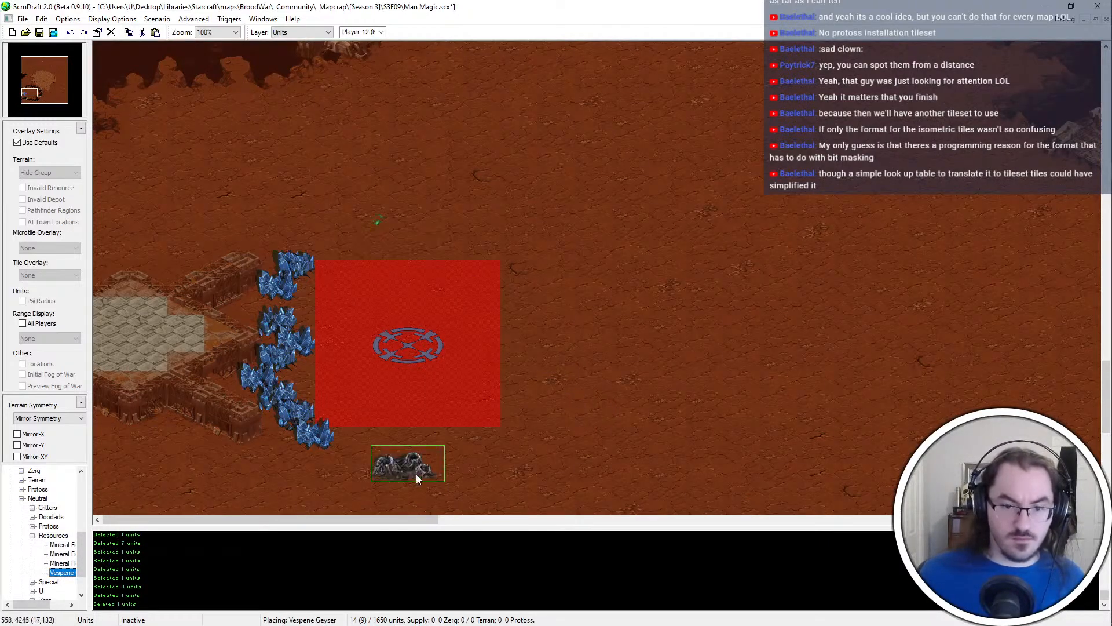
left_click(422, 451)
scroll(423, 443, "down", 3)
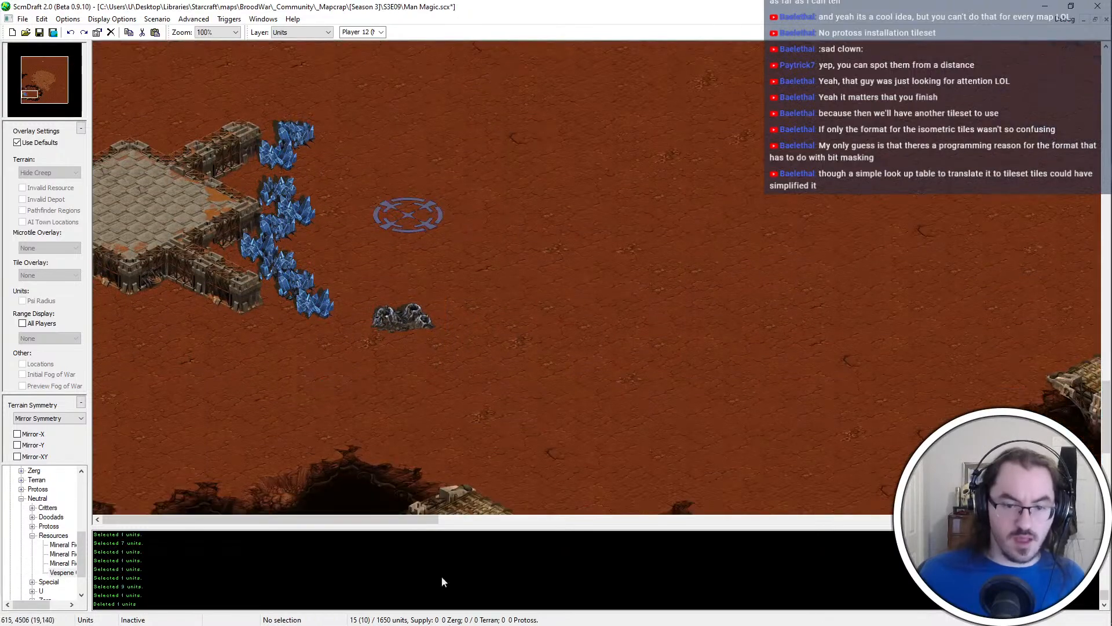
left_click(497, 310)
scroll(201, 394, "down", 2, "ctrl")
scroll(215, 409, "up", 3, "ctrl")
scroll(214, 409, "down", 3, "ctrl")
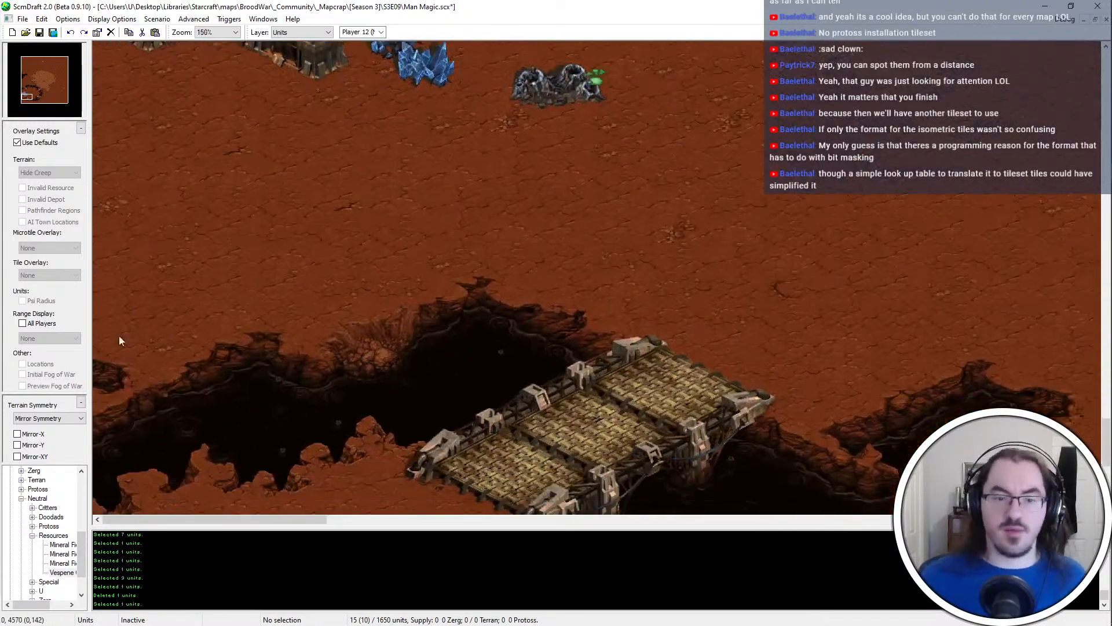
scroll(366, 132, "up", 6)
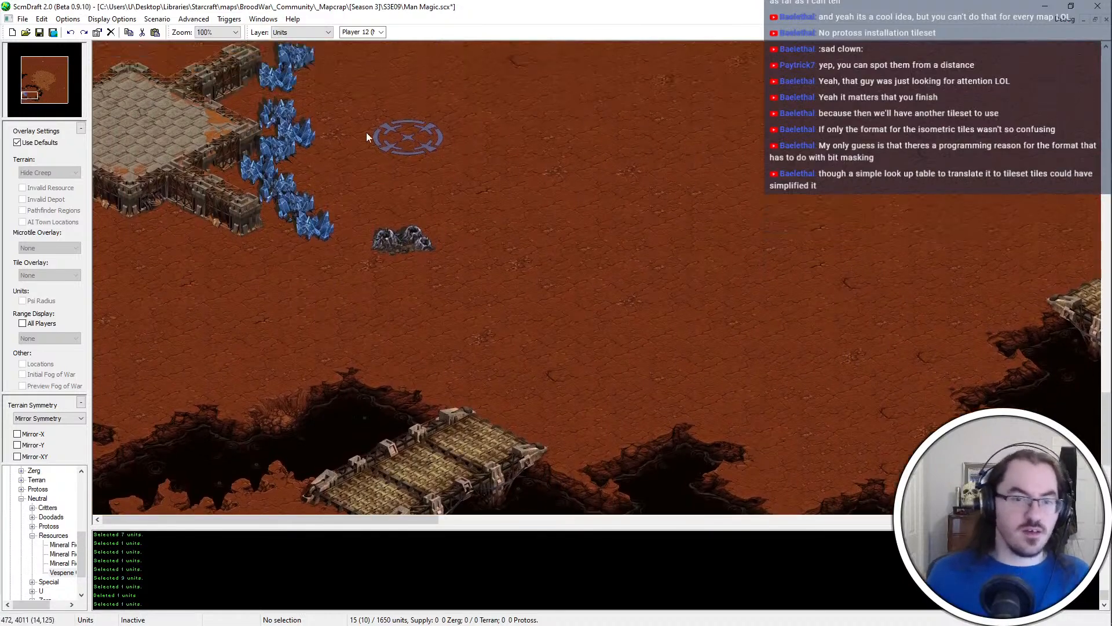
left_click_drag(362, 241, 234, 458)
left_click(471, 416)
scroll(315, 503, "down", 3)
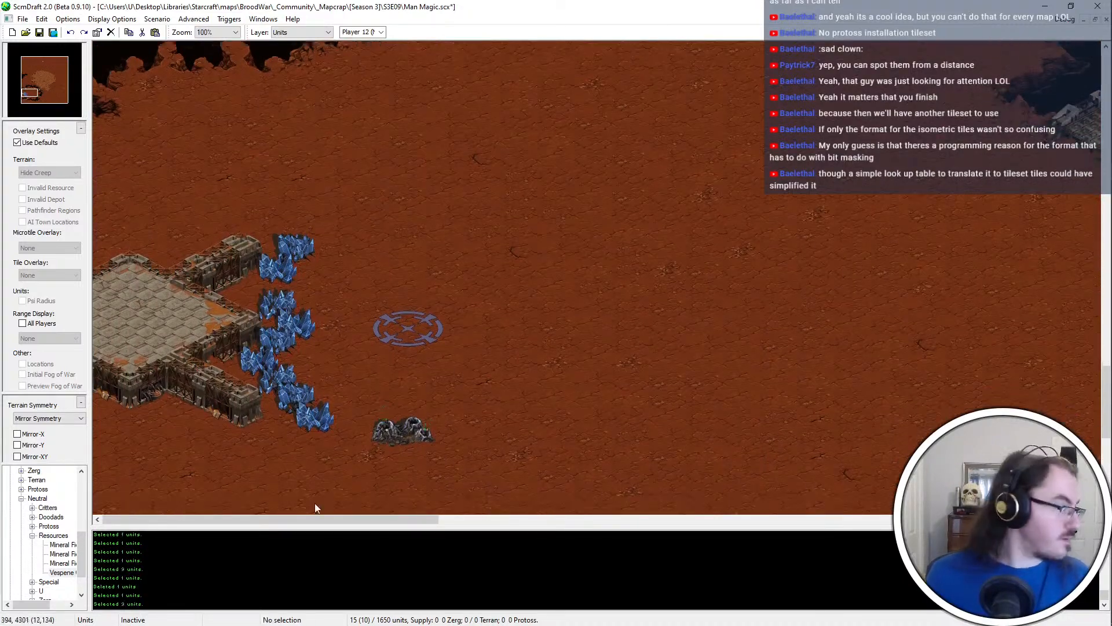
key("ctrl+s")
On the terrain layer, place a small compound block at the canyon's northern rim between the two bridges
left_click_drag(244, 189, 371, 401)
scroll(191, 496, "down", 10)
middle_click_drag(204, 604, 561, 232)
key("t")
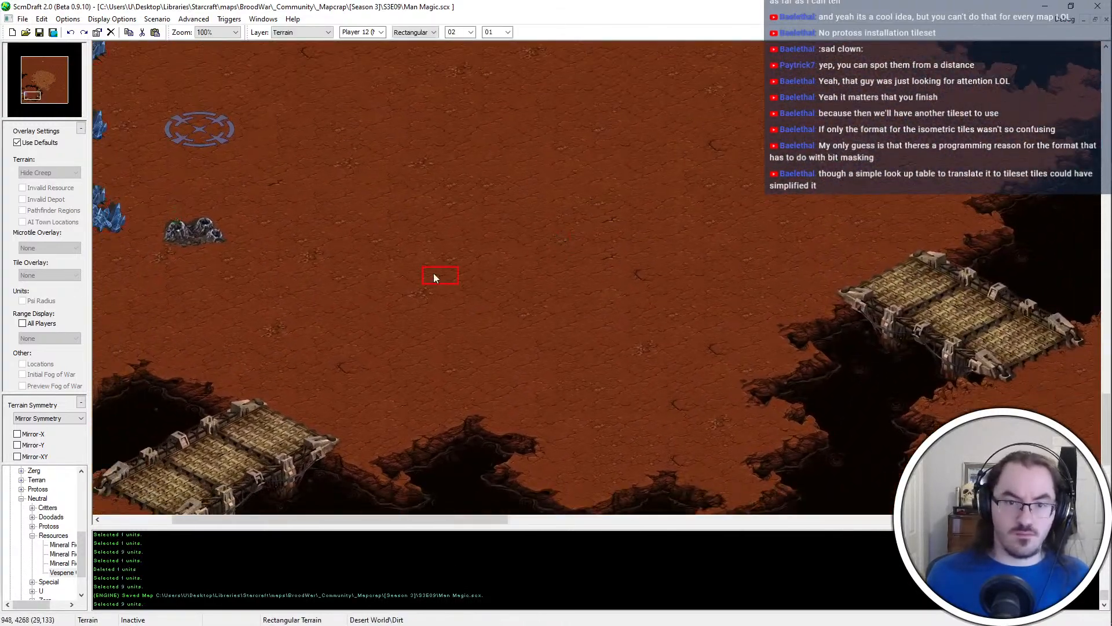
key("Left")
key("Up")
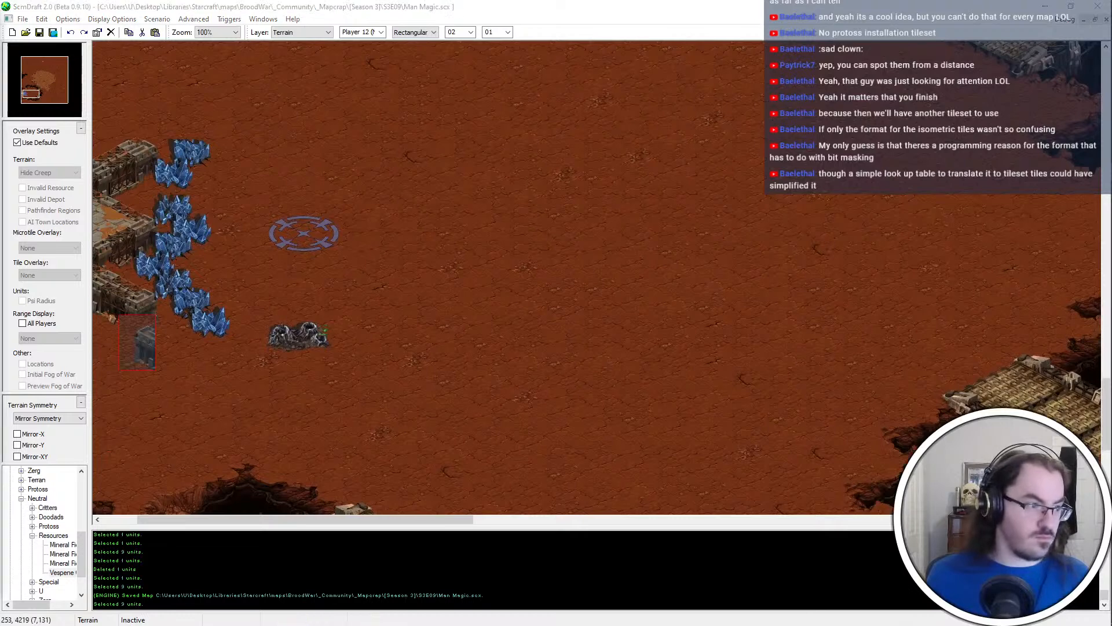
key("Right")
key("Down")
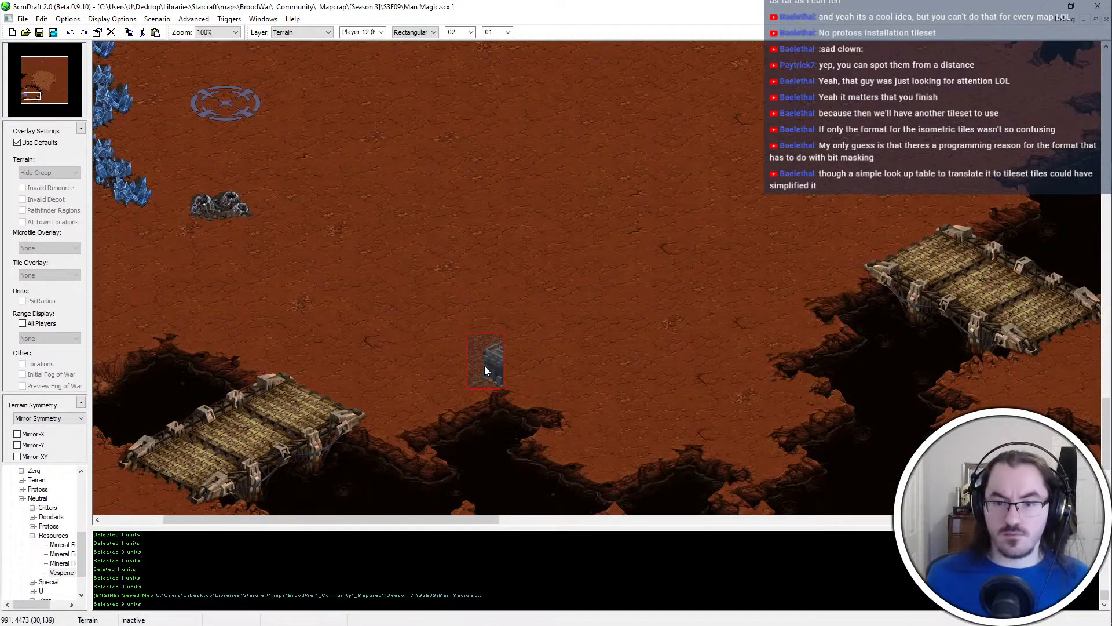
left_click(517, 366)
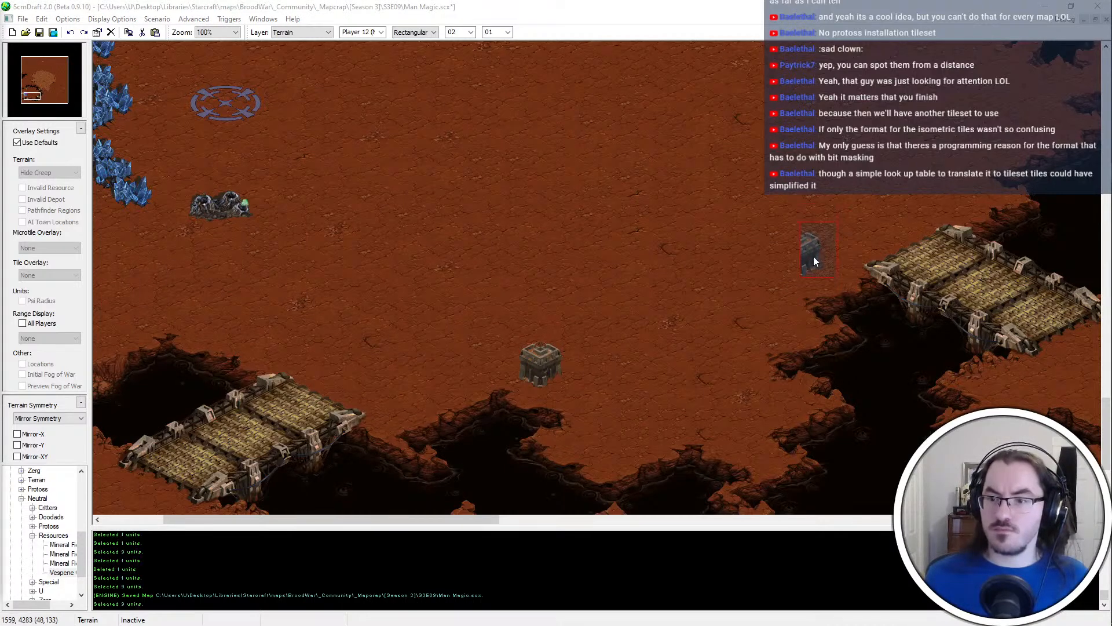
Lay compound wall tiles just west of the eastern bridge to form the platform's southeastern corner
left_click(813, 256)
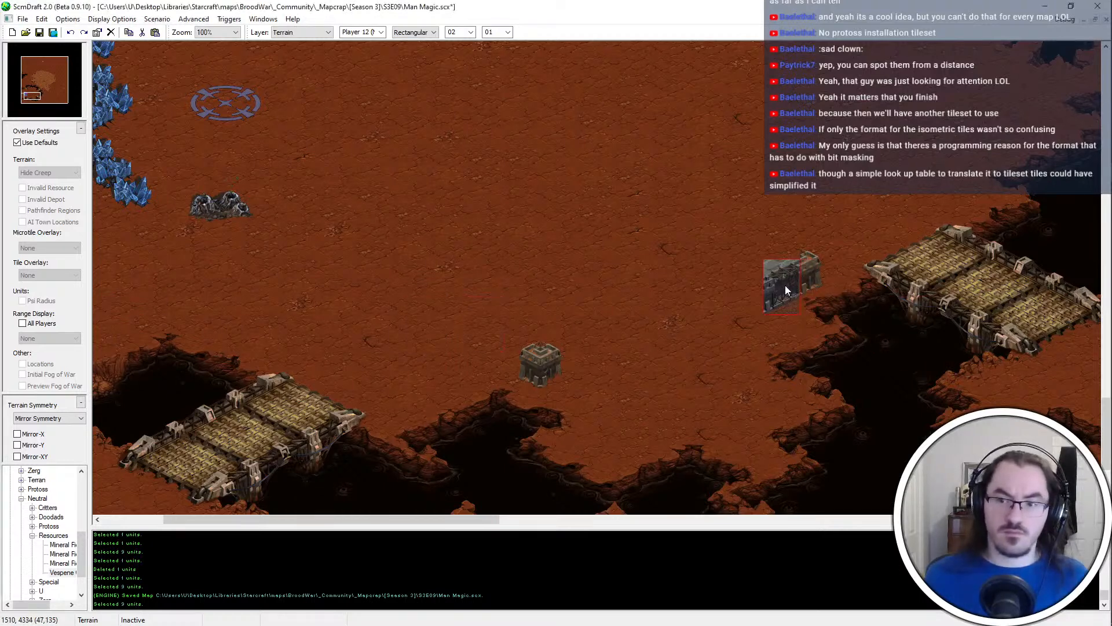
left_click(785, 290)
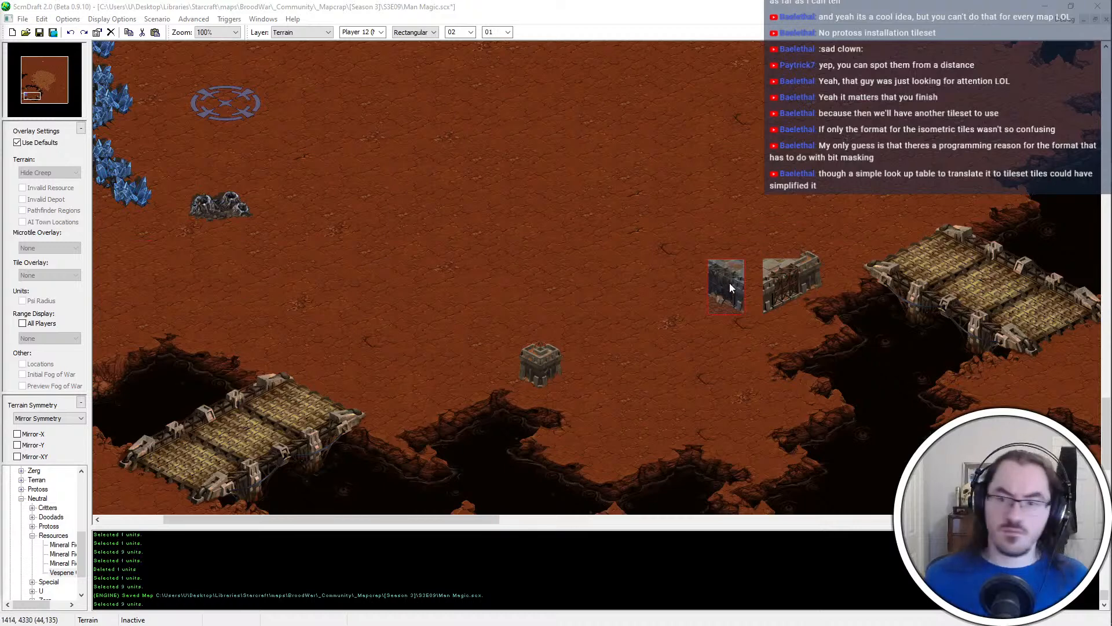
left_click(735, 282)
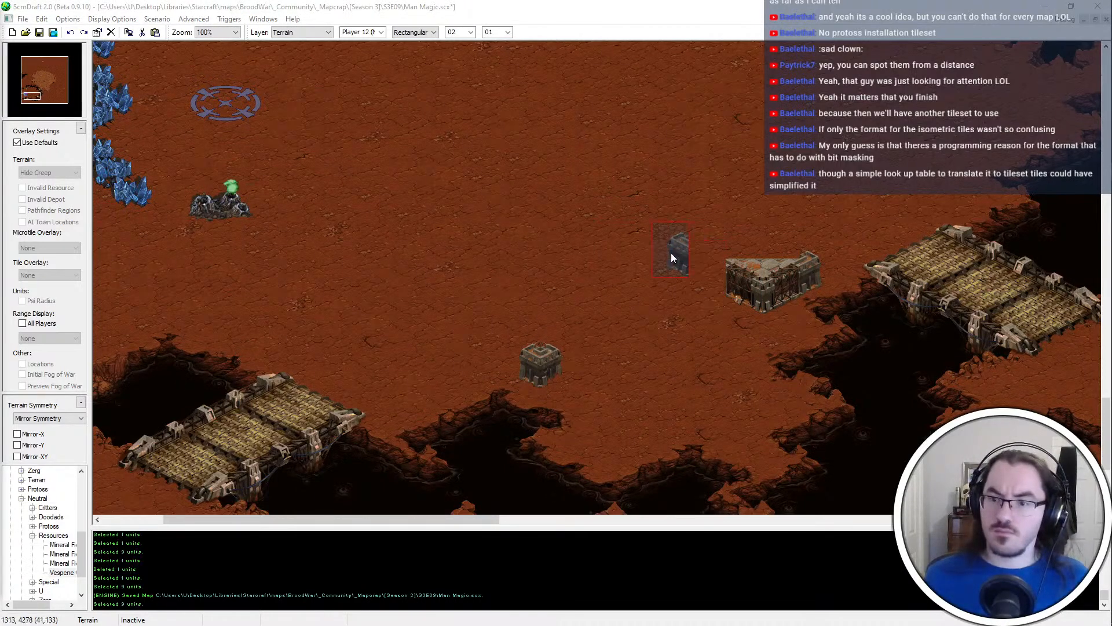
Add the platform's western wall corner and its northern and northeastern edge tiles
left_click(642, 237)
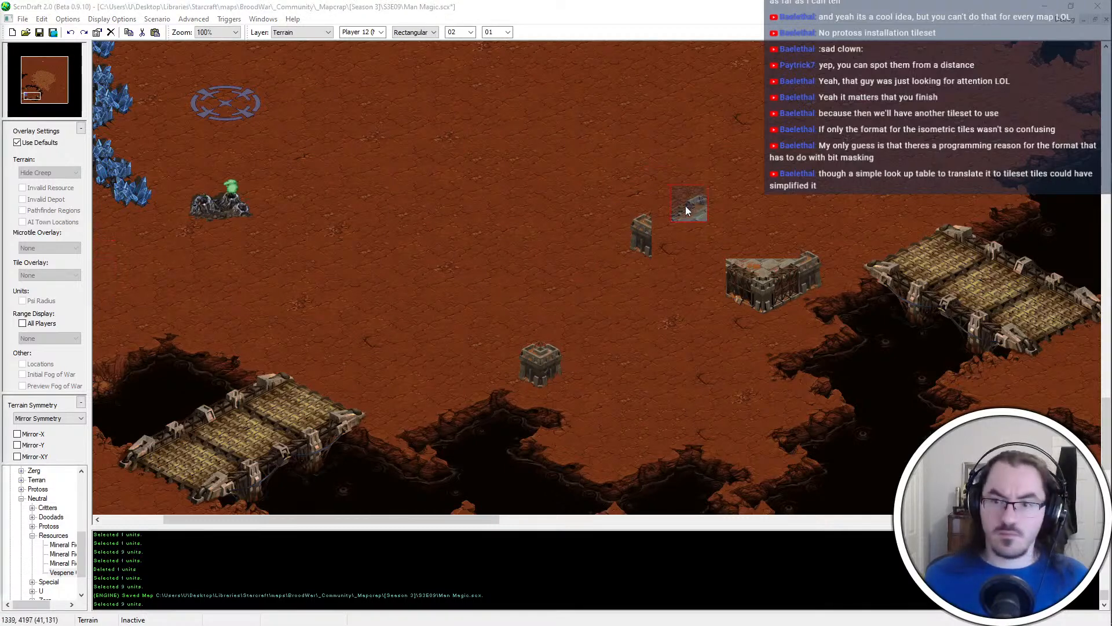
left_click(668, 208)
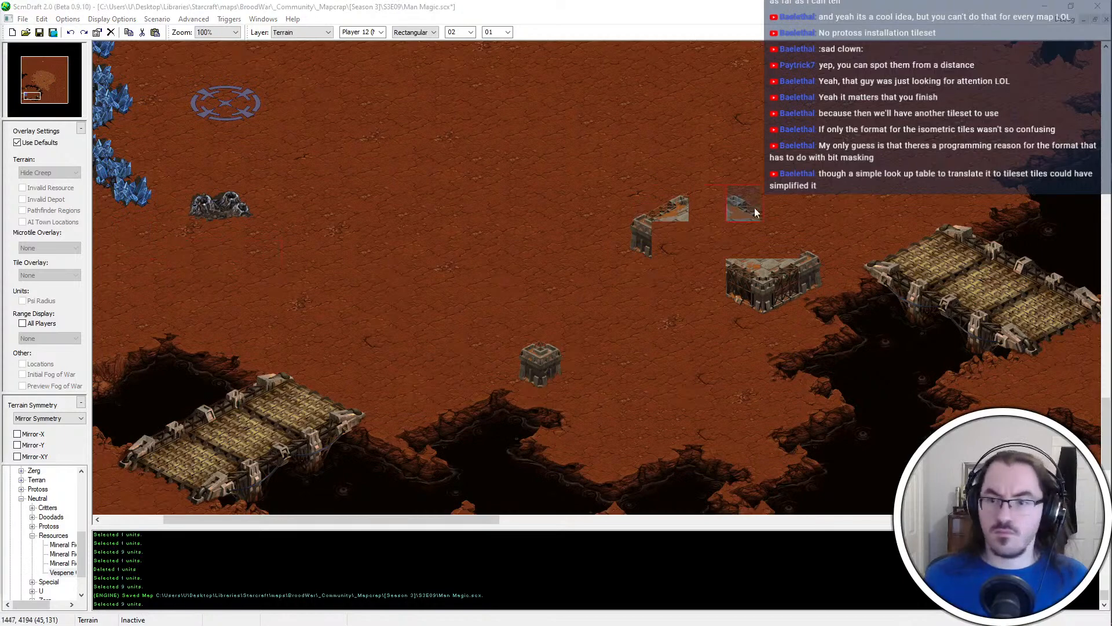
left_click(782, 246)
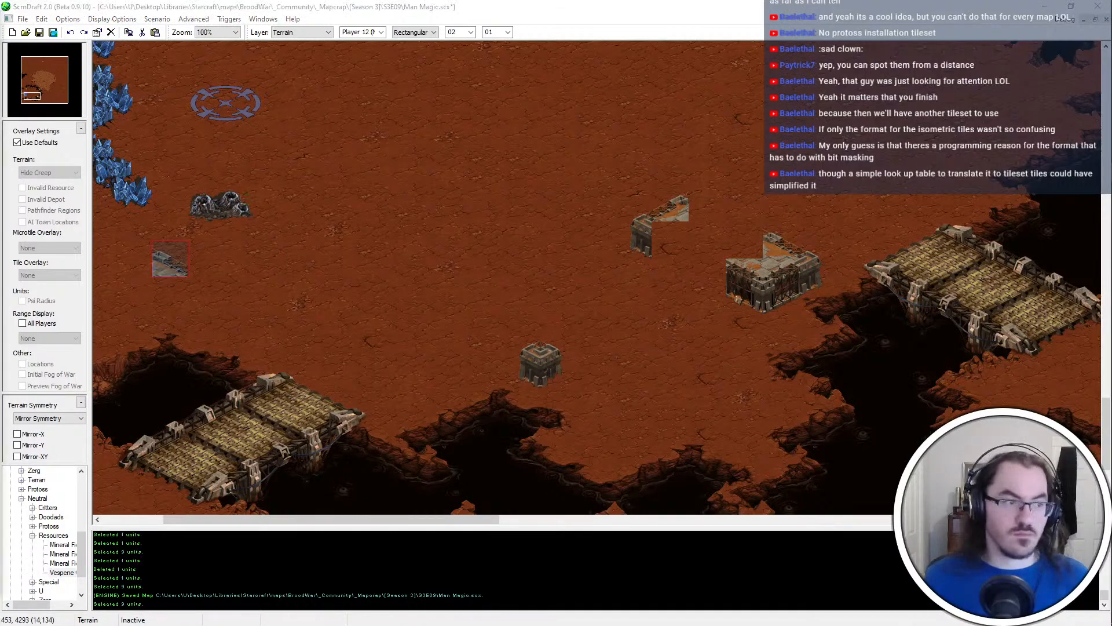
left_click(743, 228)
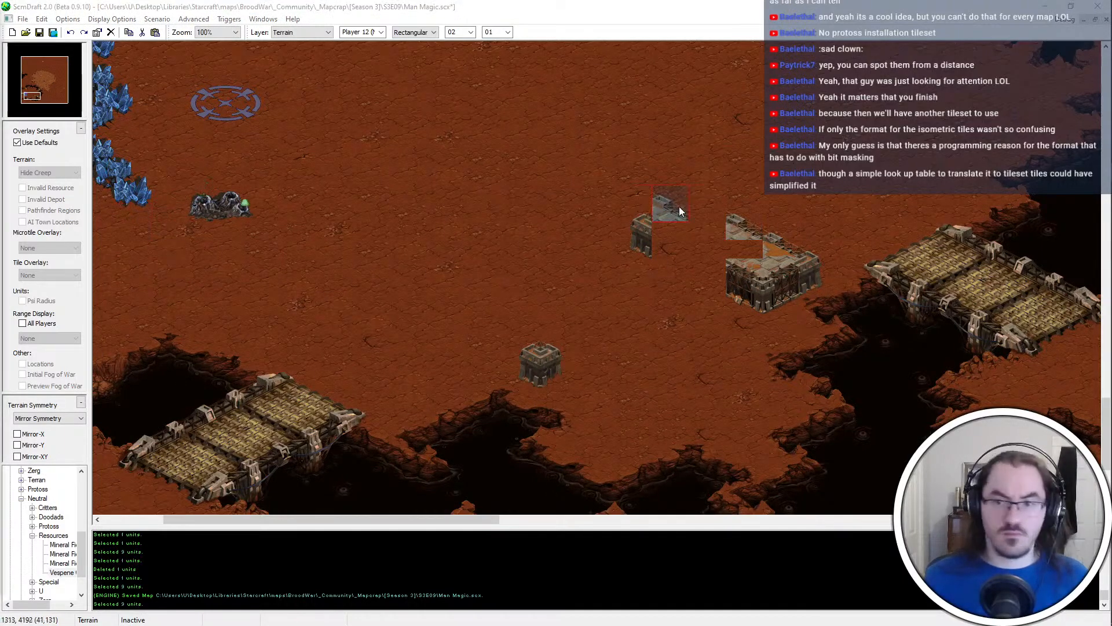
left_click(679, 207)
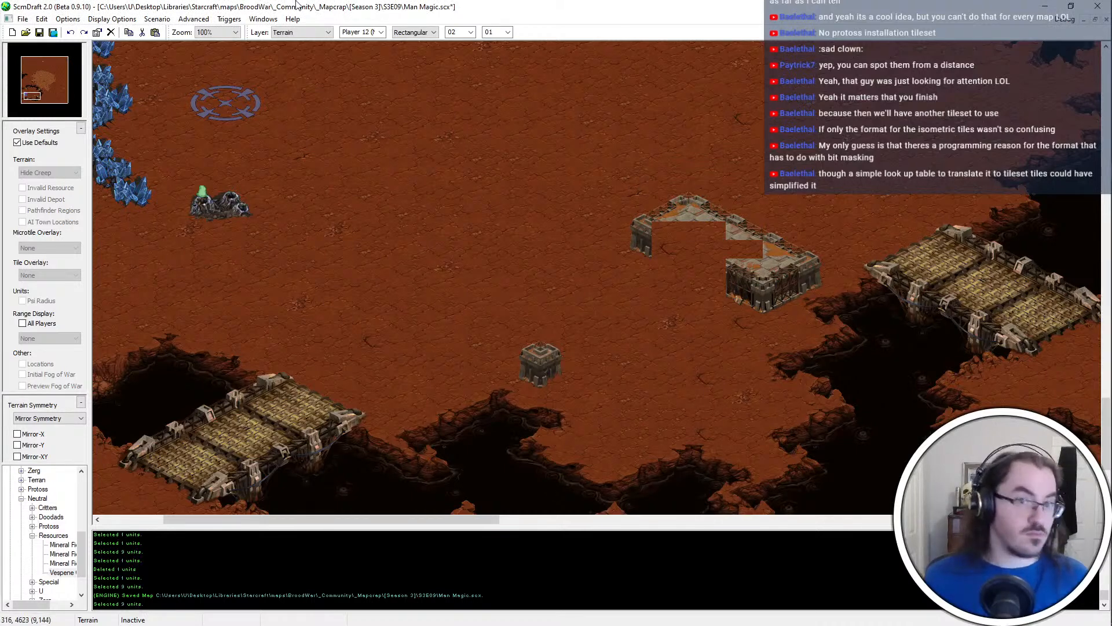
Using Tileset Indexed mode, add a southwest-facing ramp to the platform, recopying it without the black filler tiles
left_click(427, 33)
left_click(427, 53)
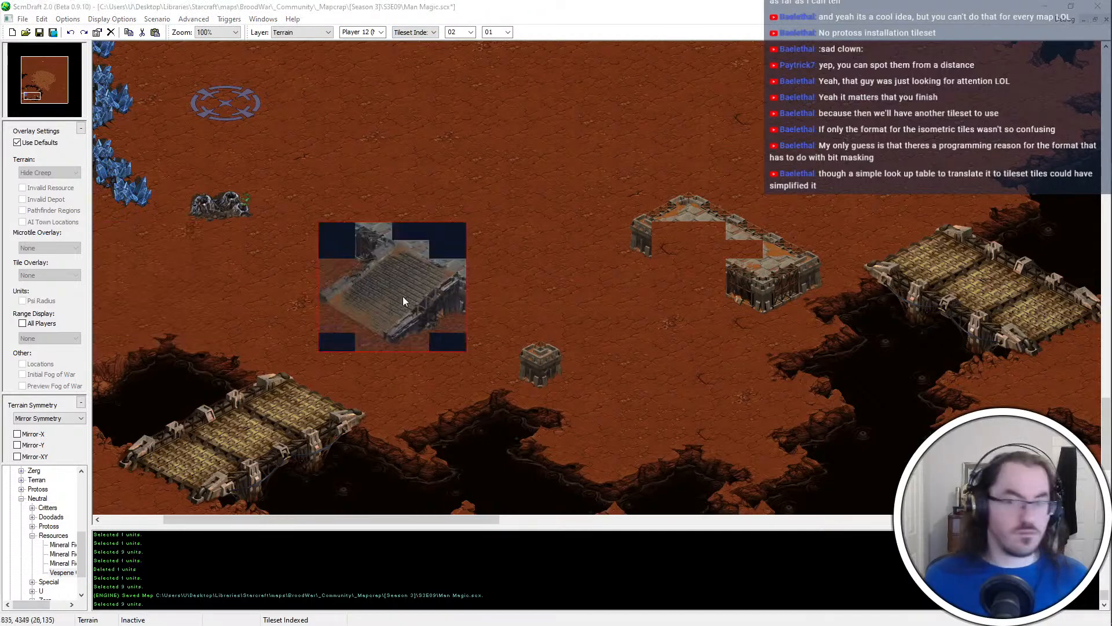
left_click(692, 288)
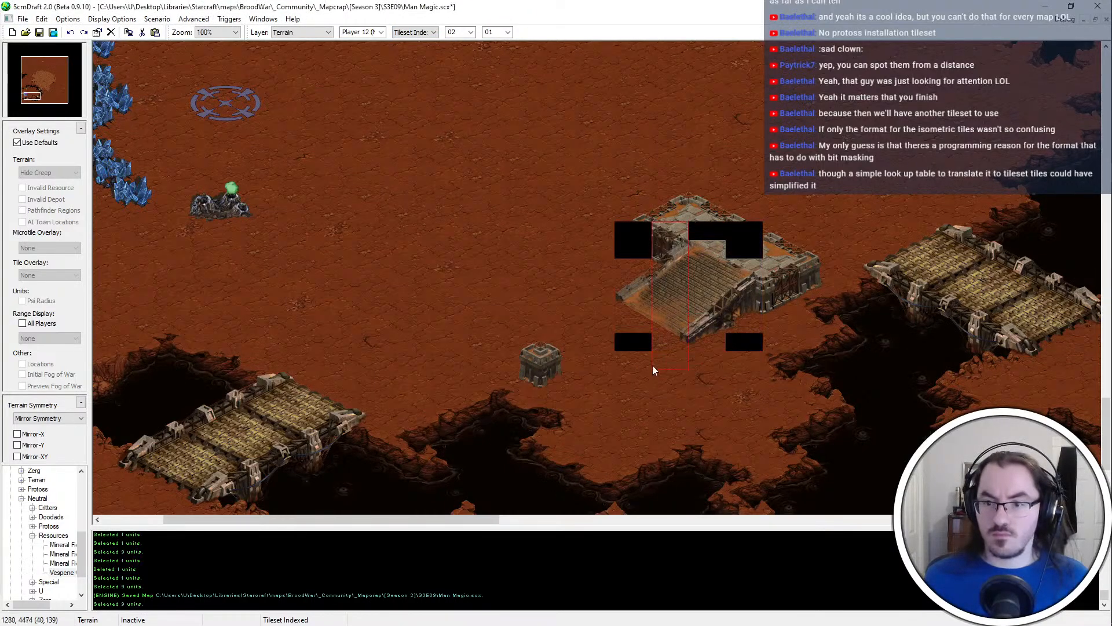
left_click_drag(609, 335, 611, 336, "shift")
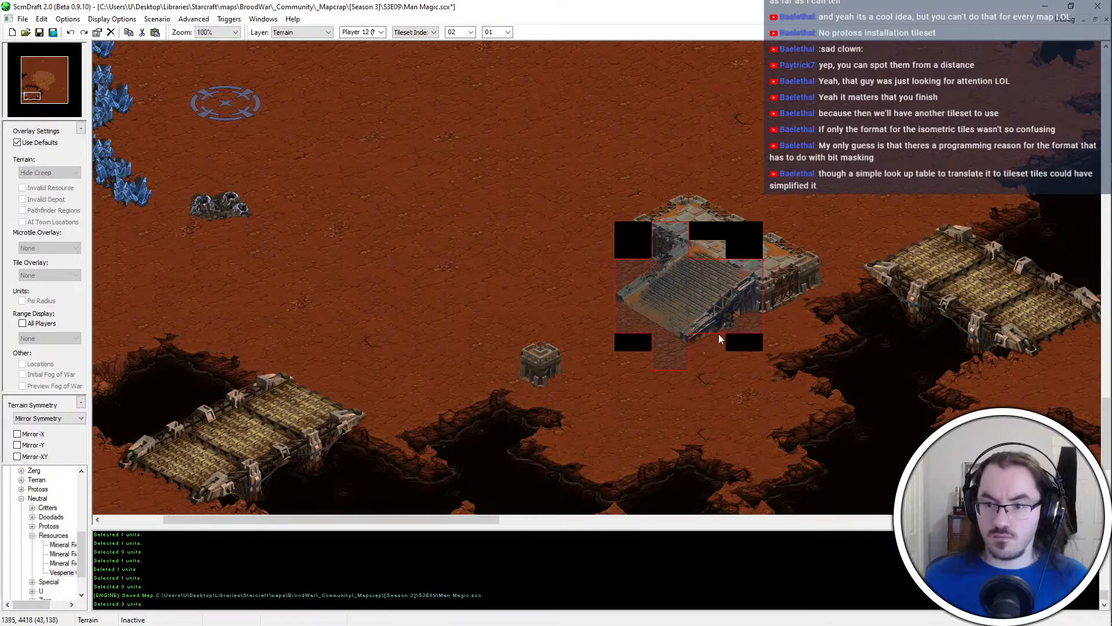
left_click(706, 253, "shift")
key("ctrl+c")
key("ctrl+z")
key("ctrl+v")
left_click(686, 287)
Shift the small compound block slightly west along the canyon rim, covering the original with dirt in Rectangular terrain mode
middle_click_drag(700, 137, 657, 163)
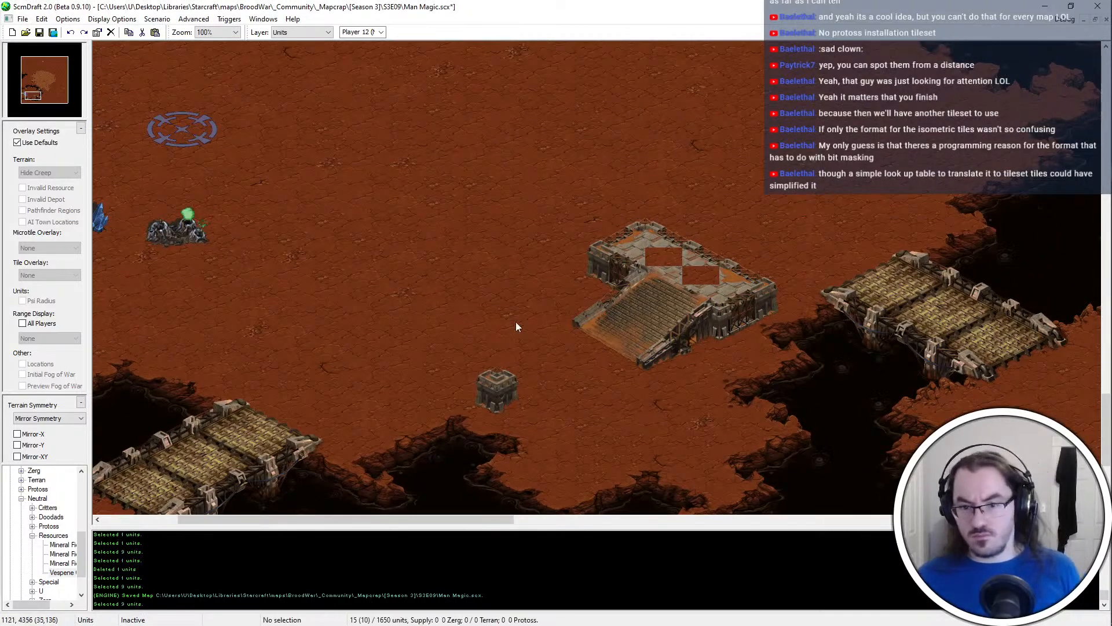
key("ctrl+c")
key("ctrl+v")
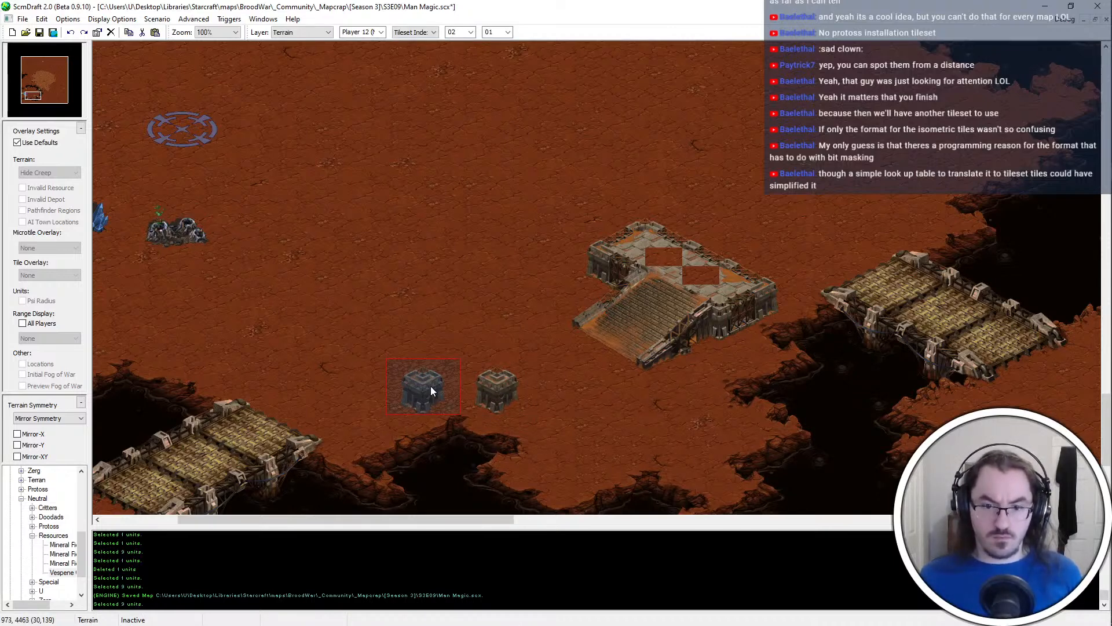
left_click(426, 36)
scroll(426, 36, "up", 2)
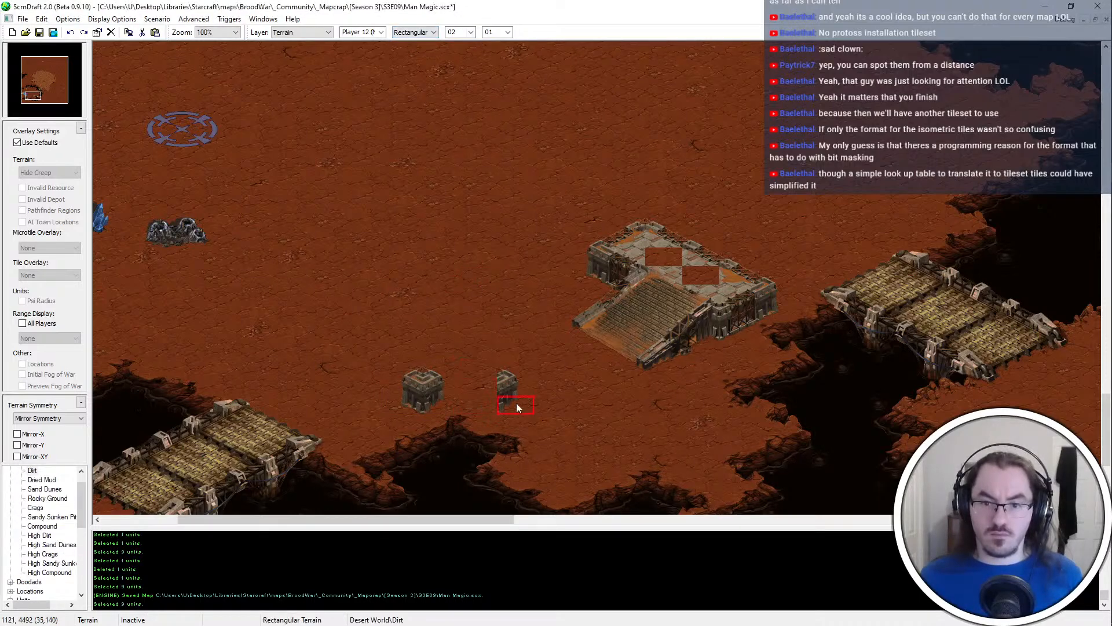
left_click_drag(516, 402, 516, 375)
Fill the two dirt gaps in the platform's floor with Compound terrain and save the map
key("Left")
key("Down")
key("u")
key("t")
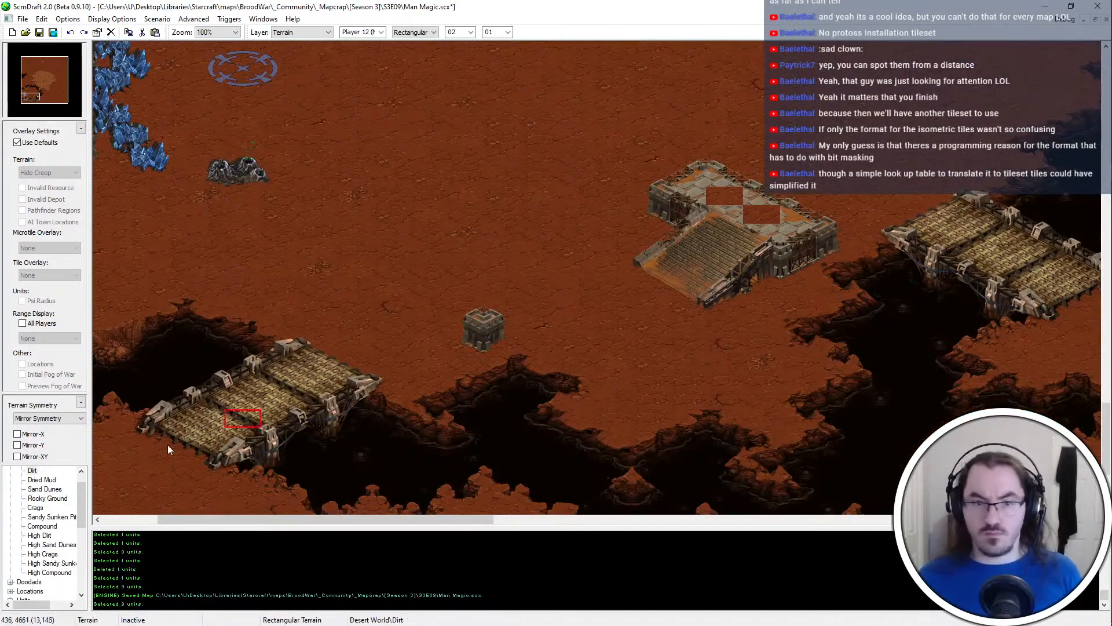
key("Up")
key("Left")
right_click(134, 241)
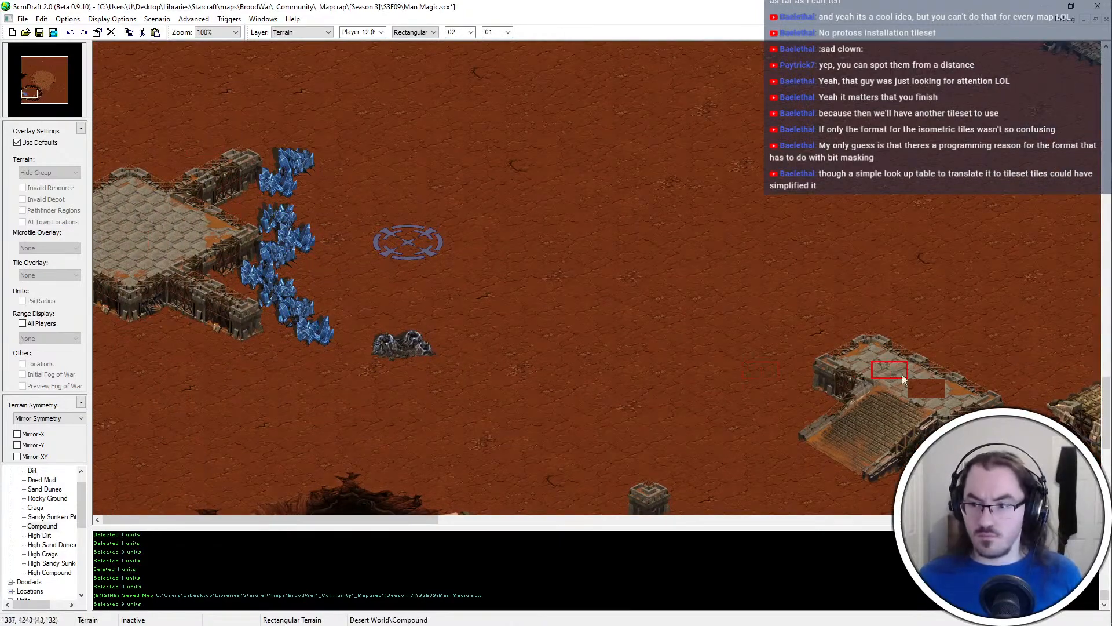
key("Right")
key("Down")
key("ctrl+s")
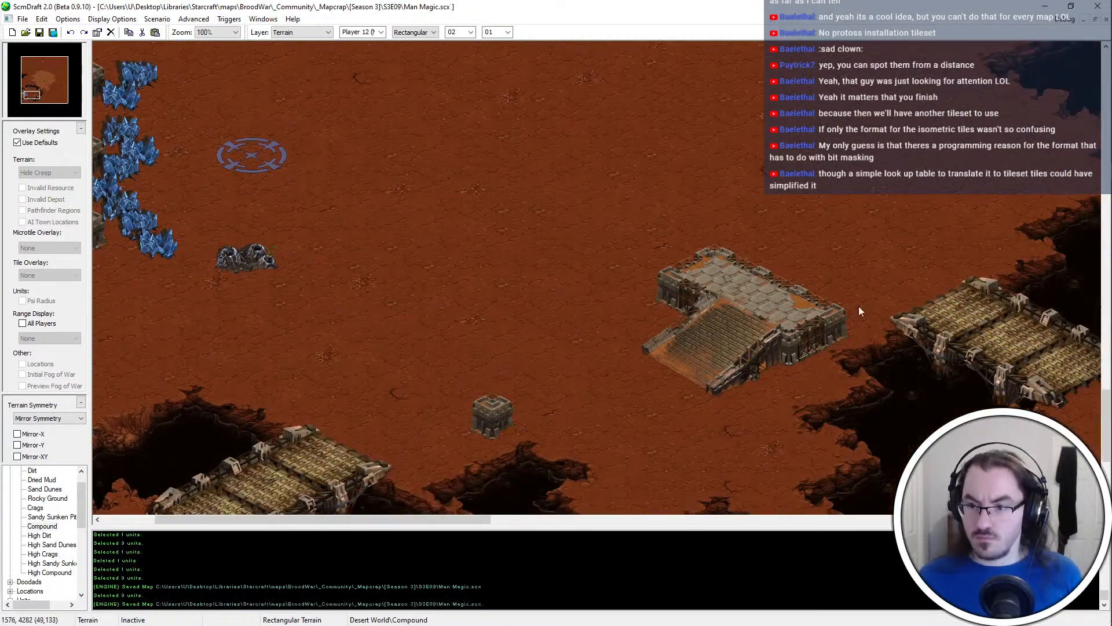
Copy the platform's ramp together with its western wall corner and place it slightly to the northwest
left_click_drag(829, 342, 827, 341, "shift")
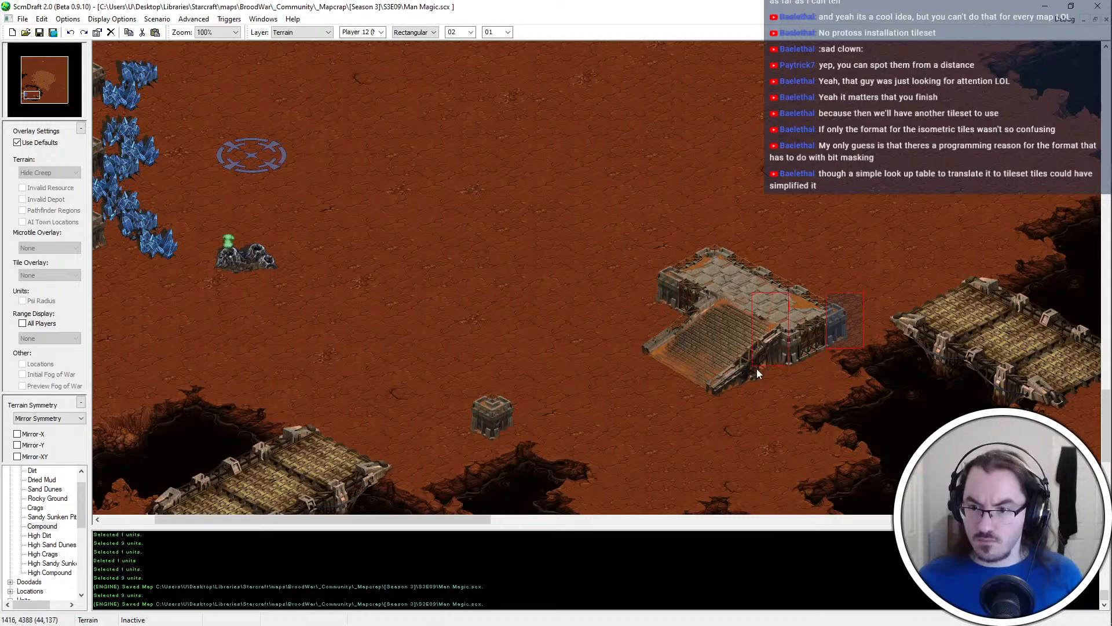
key("ctrl+c")
key("ctrl+v")
left_click_drag(736, 280, 717, 398, "shift")
left_click_drag(705, 397, 690, 287, "shift")
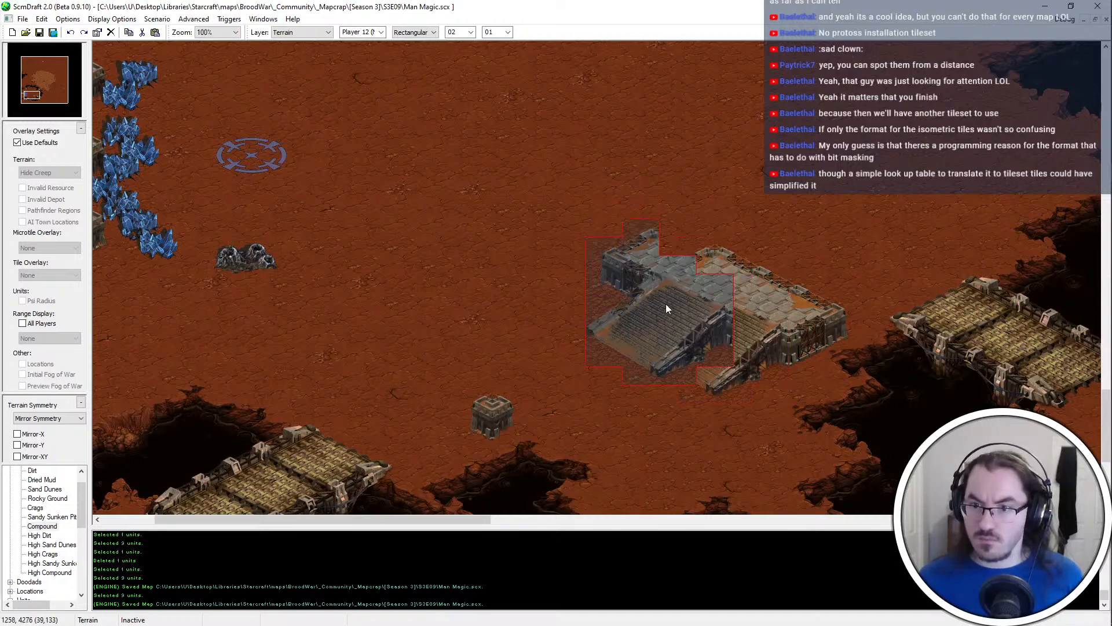
left_click(685, 298)
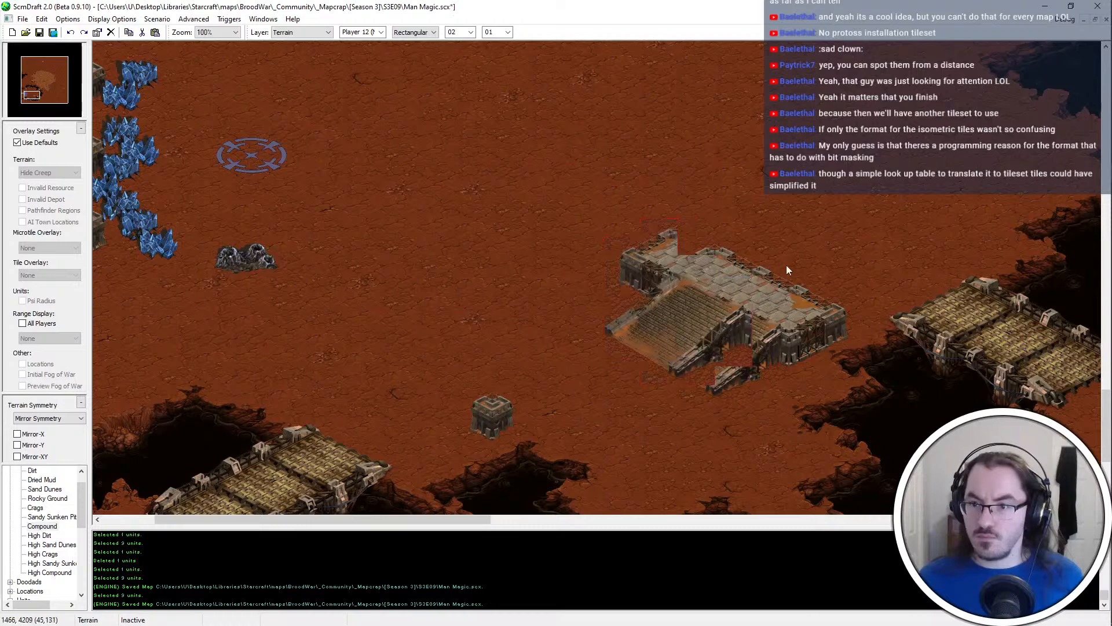
Continue the platform's northern edge tiles up to the relocated western corner
mouse_move(794, 264)
left_mouse_down()
mouse_move(745, 289)
mouse_move(721, 245)
left_mouse_up()
key("Left")
key("Up")
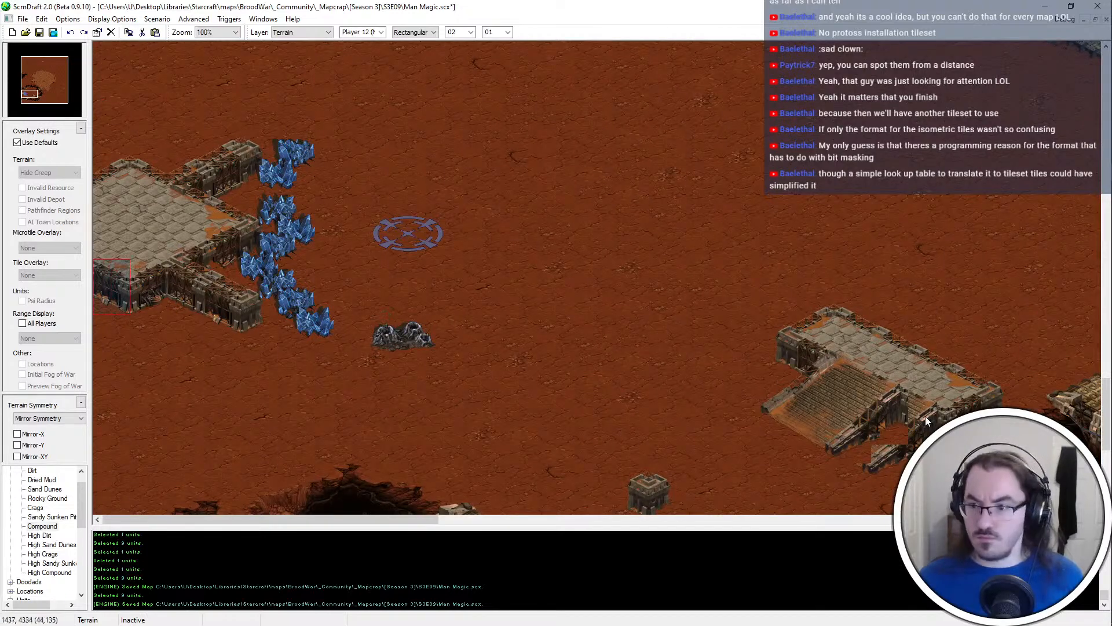
Patch the southern wall beside the ramp, replace the leftover ramp pieces with dirt, and save the map
key("Down")
key("Right")
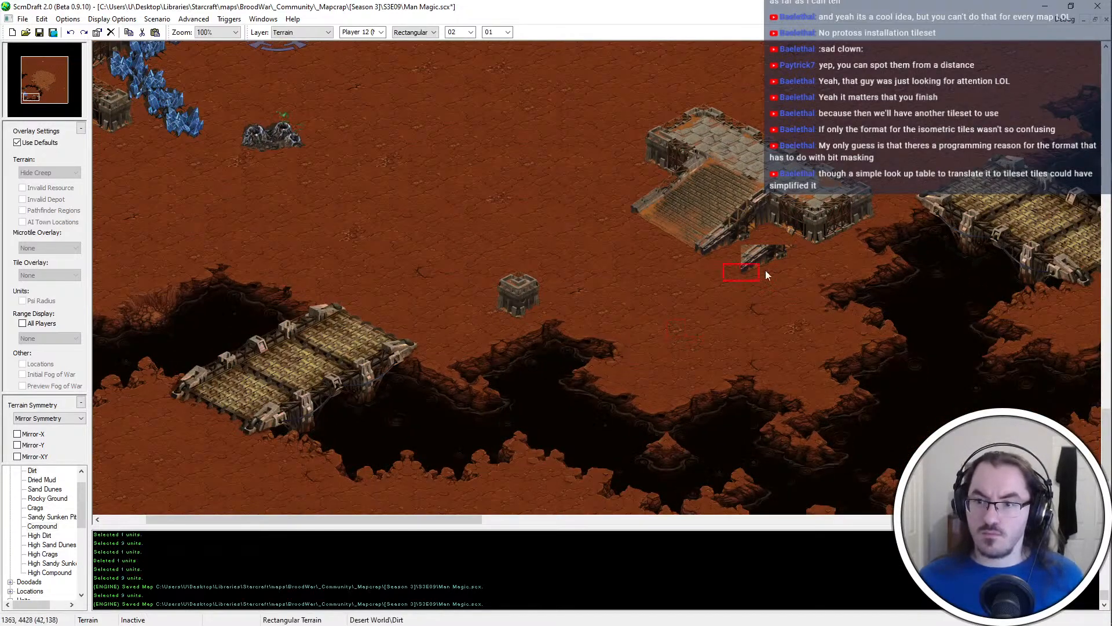
middle_click_drag(645, 350, 697, 316)
key("ctrl+s")
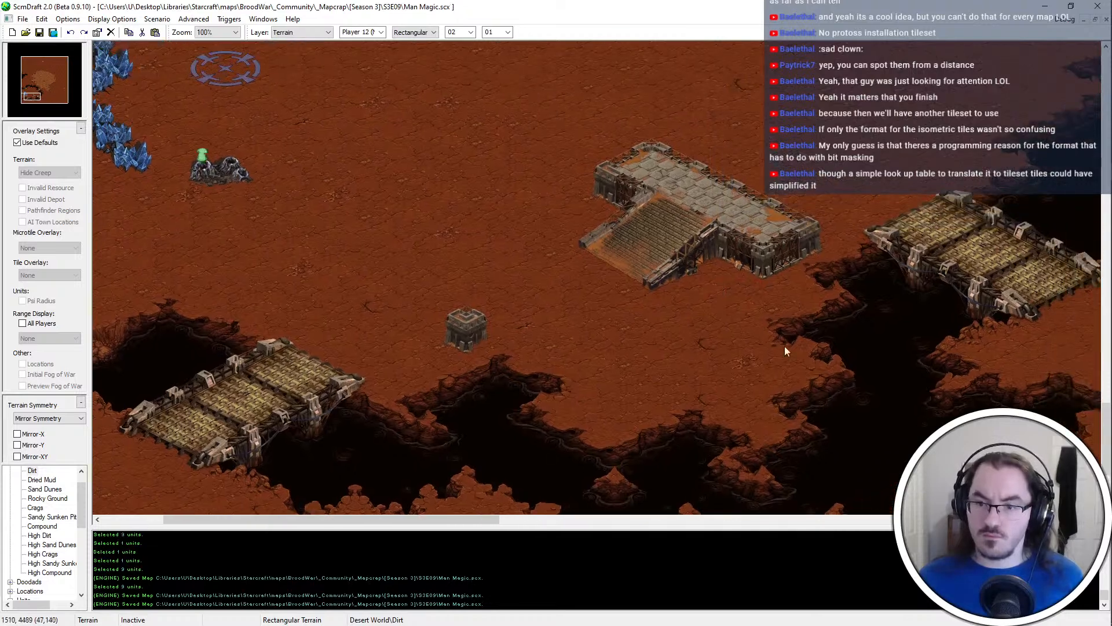
On the units layer, copy six mineral fields from the western base and place them south of the new platform
middle_click_drag(752, 343, 683, 273)
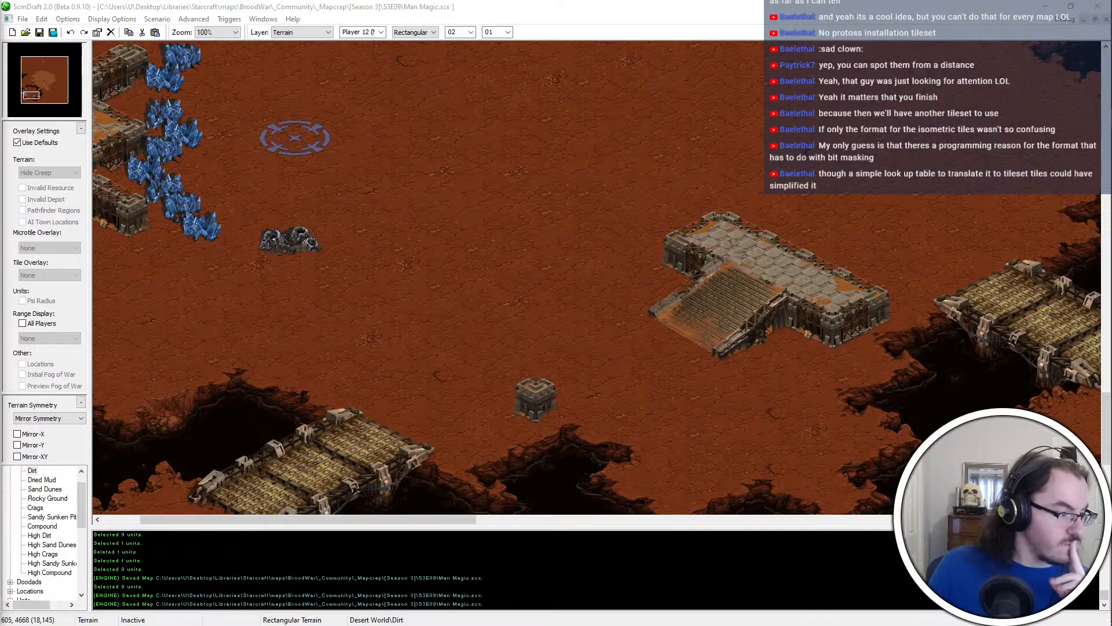
middle_click_drag(648, 283, 587, 344)
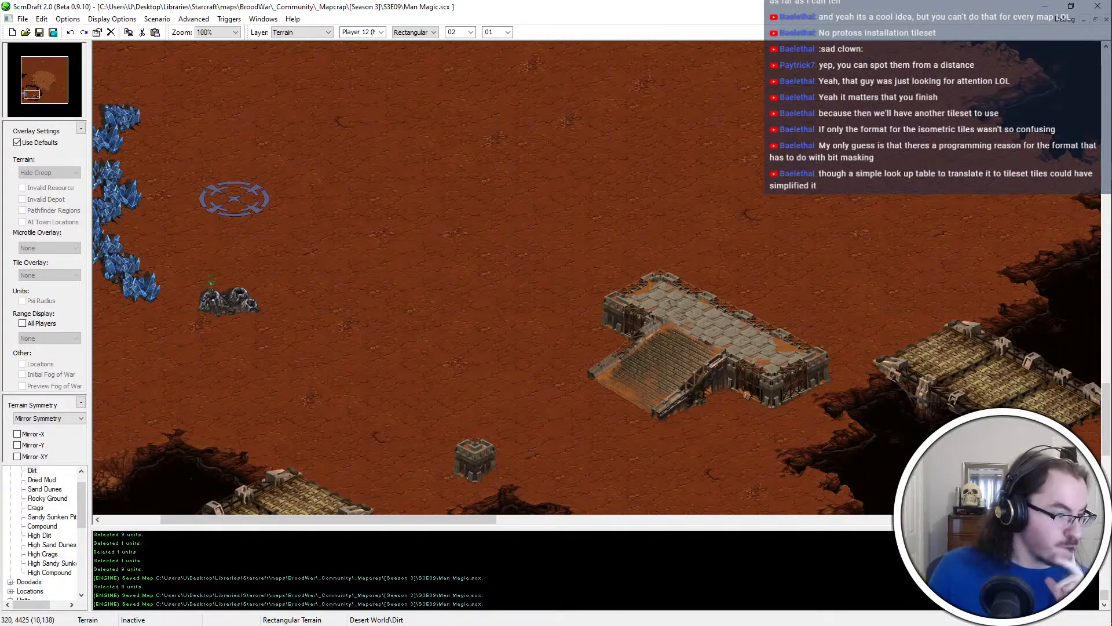
middle_click_drag(734, 408, 445, 273)
key("u")
left_click_drag(148, 251, 290, 125)
key("ctrl+c")
middle_click_drag(677, 499, 1065, 625)
key("ctrl+v")
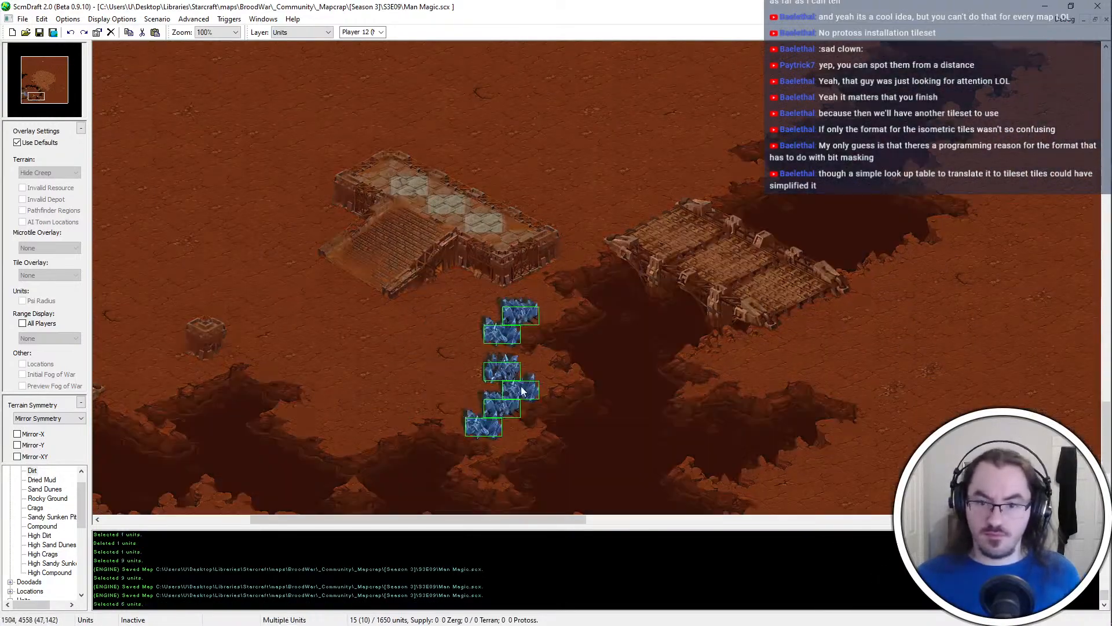
left_click(484, 355)
right_click(466, 347)
Move the two northernmost copied mineral fields slightly south, just below the platform's southeastern corner
scroll(463, 346, "up", 1)
left_click_drag(514, 233, 425, 273)
key("ctrl+x")
key("ctrl+v")
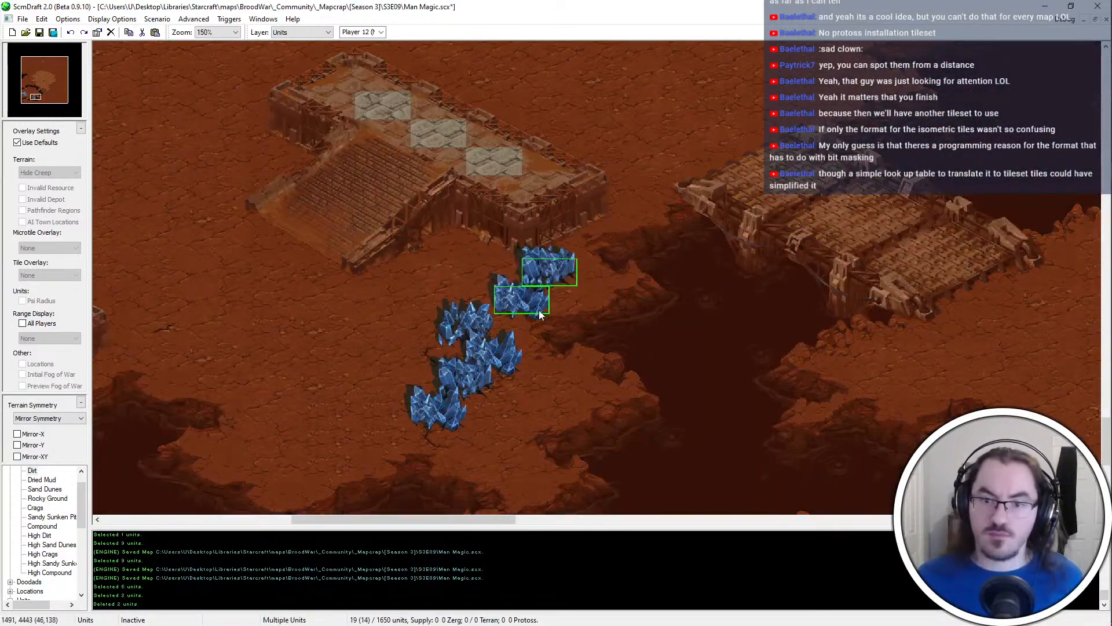
left_click(539, 332)
right_click(538, 333)
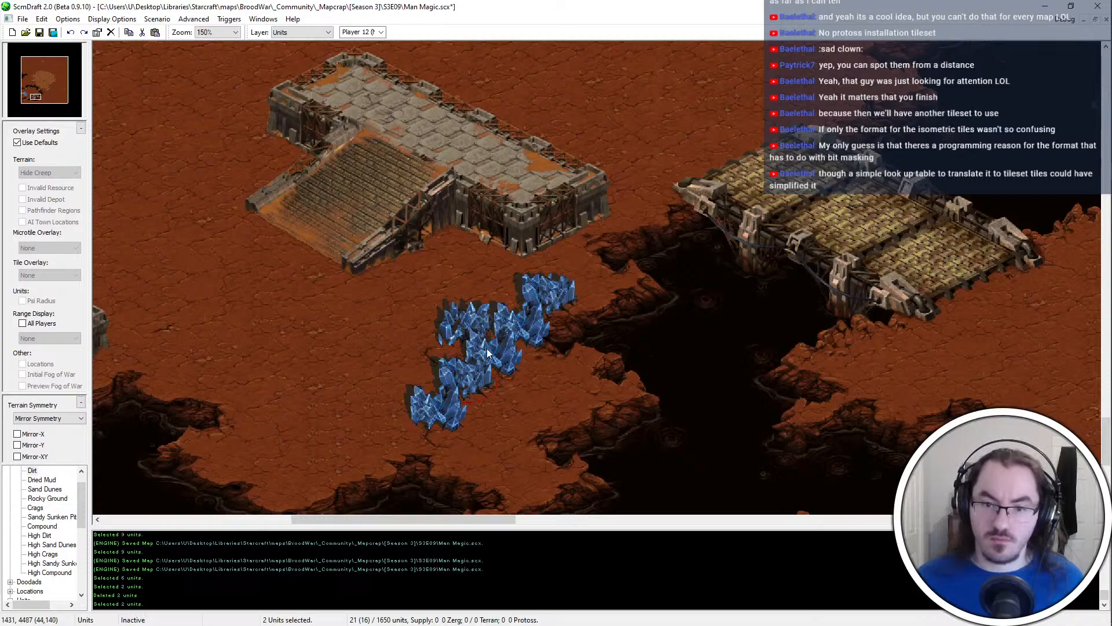
Move the three middle mineral fields southeast toward the canyon rim
left_click_drag(487, 348, 464, 329)
key("ctrl+x")
key("ctrl+v")
left_click(572, 428)
right_click(570, 427)
Reposition two of the moved mineral fields individually so the three form a diagonal row along the canyon rim
left_click(559, 432)
key("ctrl+x")
key("ctrl+v")
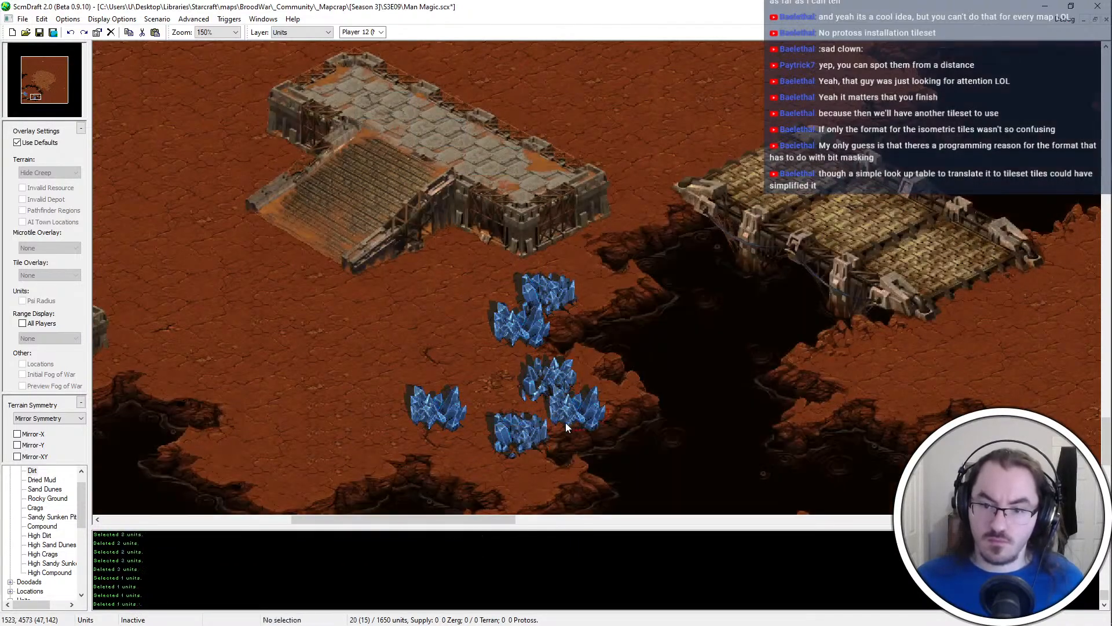
left_click(563, 424)
right_click(562, 423)
left_click(548, 366)
key("ctrl+x")
key("ctrl+v")
left_click(576, 390)
middle_click_drag(574, 394, 488, 472)
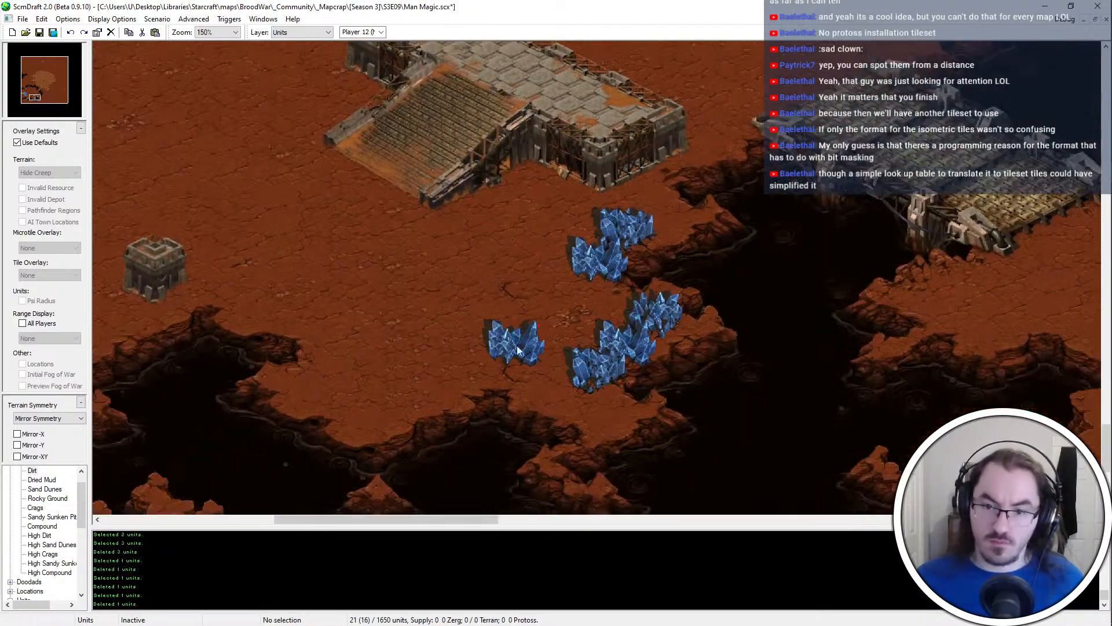
Move the remaining western mineral field to the southwestern end of the diagonal row
left_click(516, 346)
key("ctrl+x")
key("ctrl+v")
left_click(571, 397)
right_click(571, 397)
Try adding a duplicate mineral field just west of the southern diagonal row
left_click(603, 226)
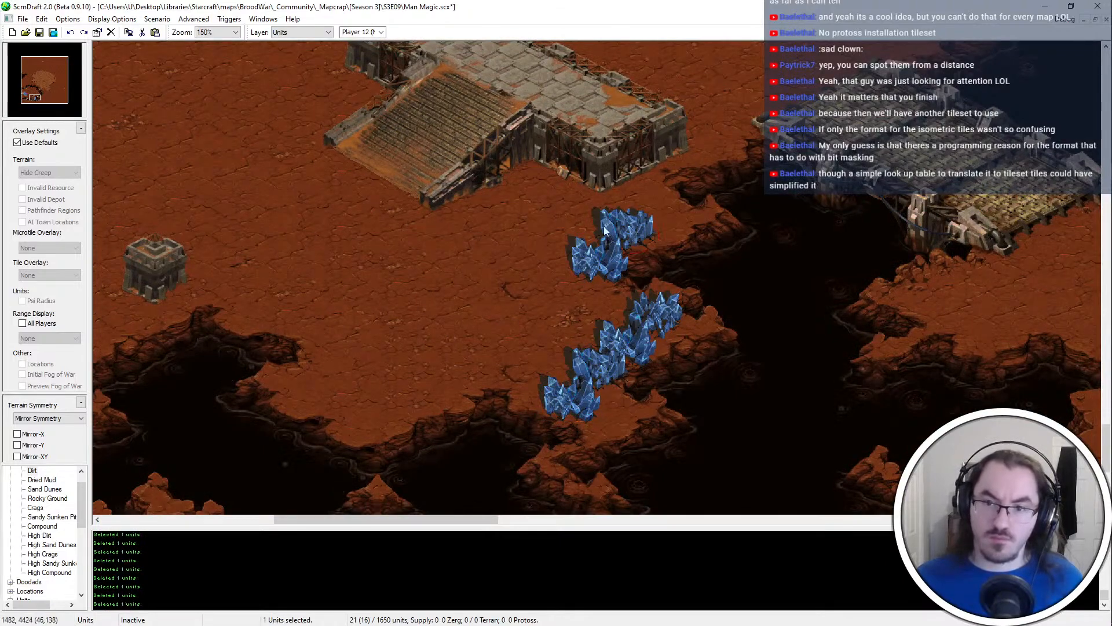
key("ctrl+c")
key("ctrl+v")
left_click(534, 388)
right_click(534, 387)
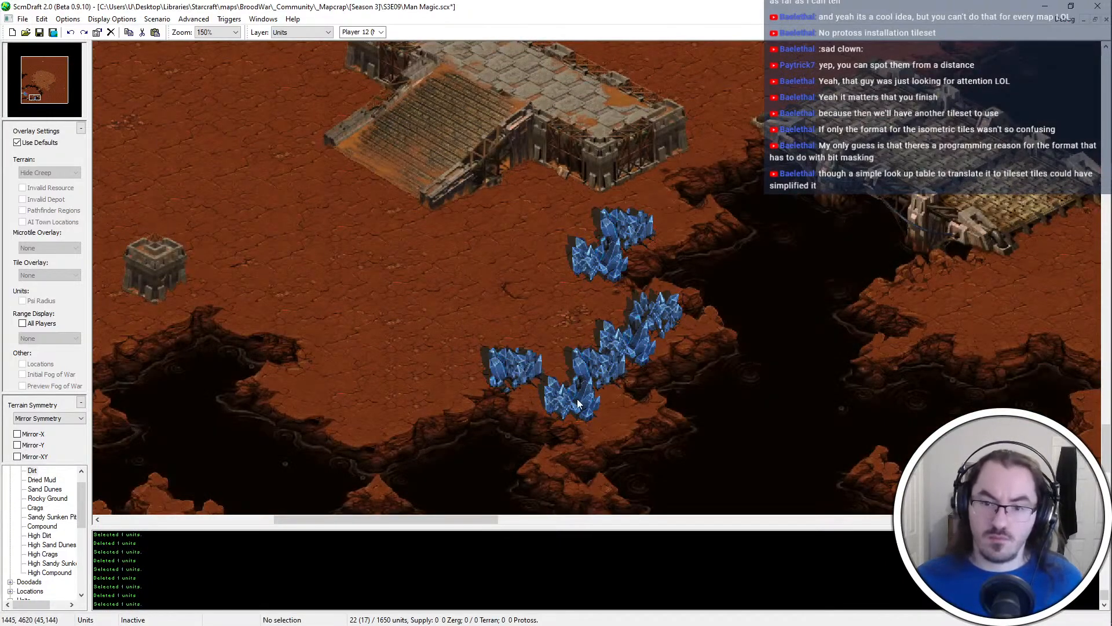
key("ctrl+z")
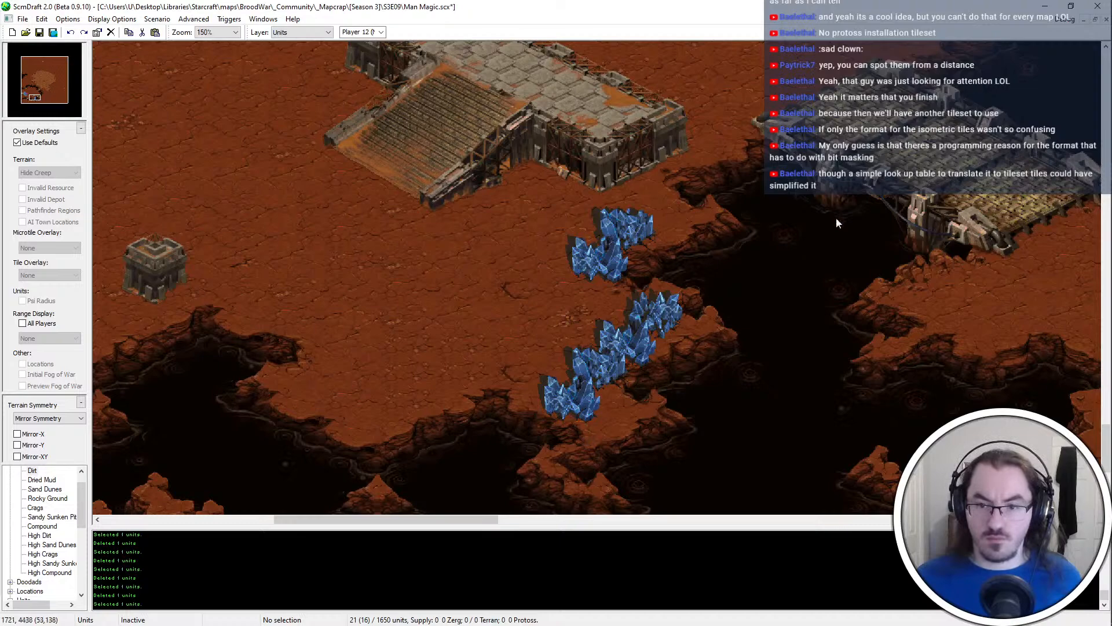
key("Down")
key("Up")
key("Left")
key("ctrl+v")
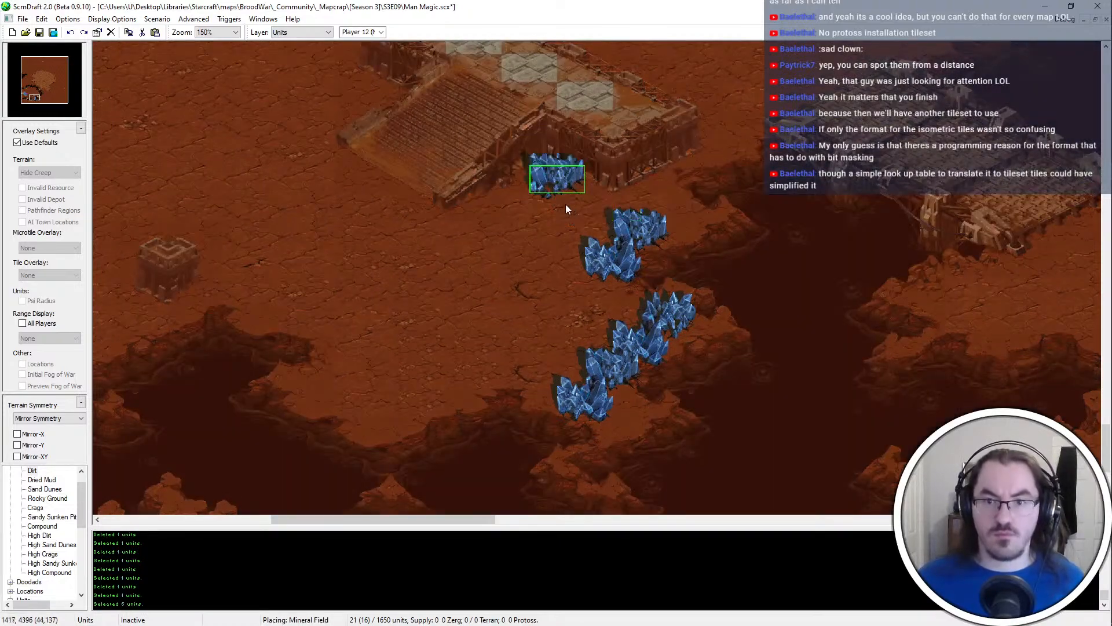
key("Down")
key("Left")
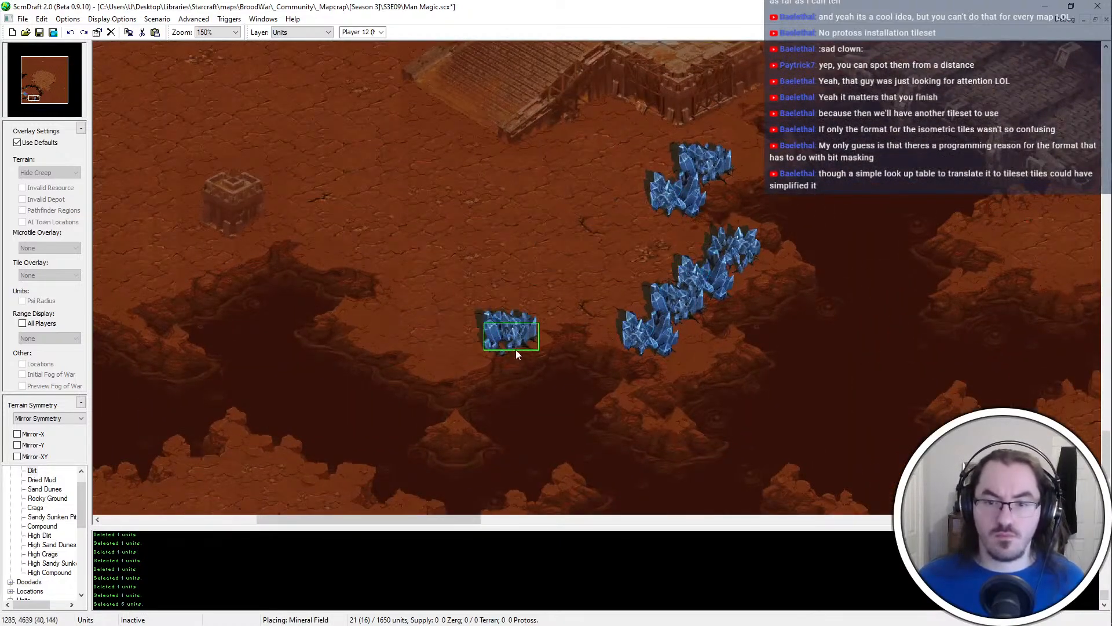
key("Up")
key("Left")
key("Up")
key("Left")
key("Escape")
Add a mineral field in the gap between the northern pair and the southern diagonal row
left_click(585, 203)
key("ctrl+v")
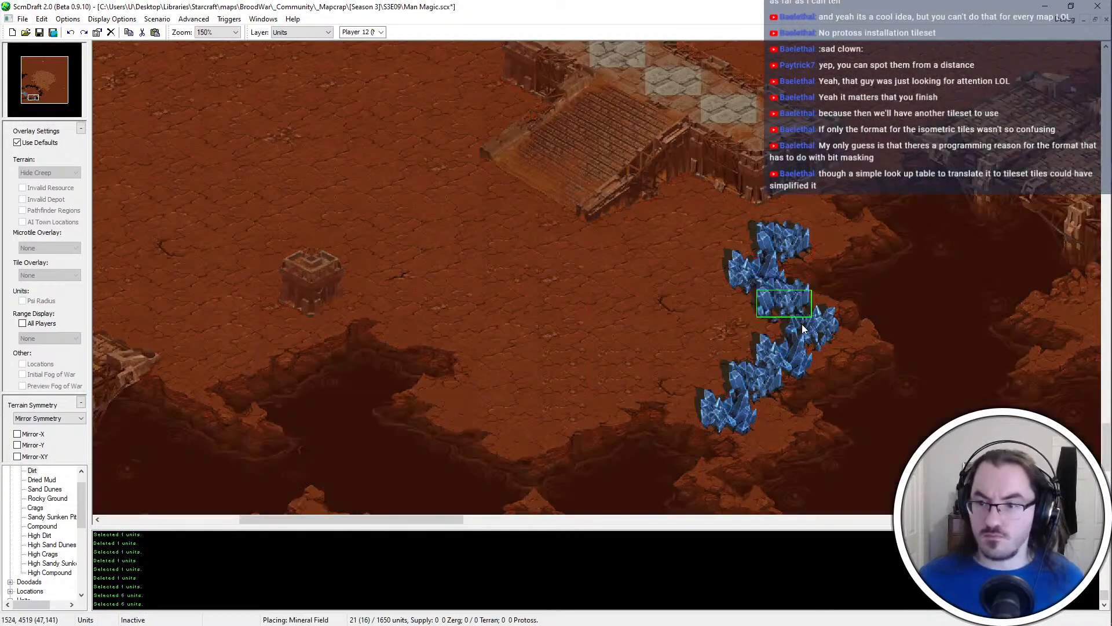
left_click(802, 328)
key("Escape")
Try shifting the northernmost mineral field slightly west
left_click(796, 251)
key("ctrl+x")
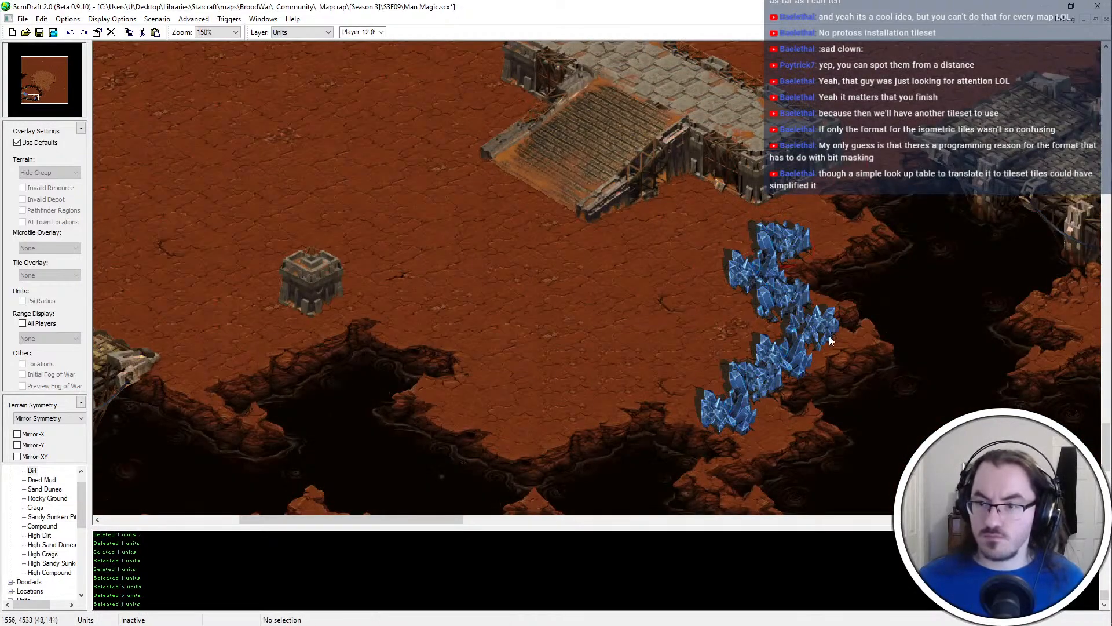
key("ctrl+v")
left_click(760, 246)
key("Escape")
Replace the default overlays with AI Town Locations and add a mineral field northwest of the line, below the platform wall
left_click(40, 142)
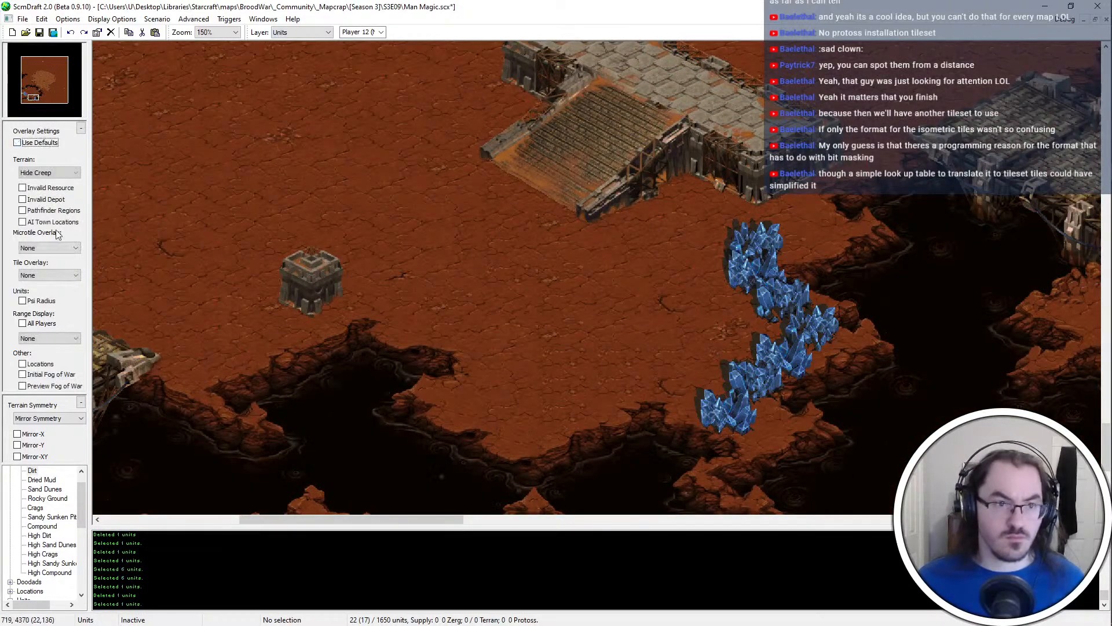
left_click(49, 222)
left_click_drag(749, 260, 695, 498)
key("ctrl+v")
left_click(730, 227)
key("Escape")
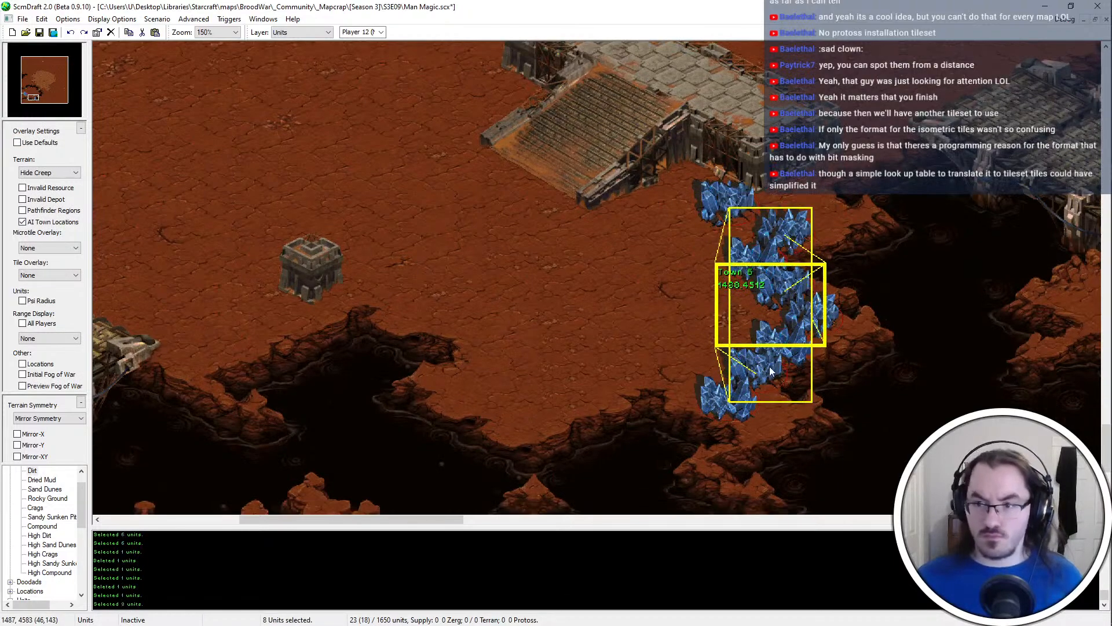
Try placing a copy of the western base's vespene geyser west of the new mineral line
left_click(700, 308)
key("Left")
key("Left")
key("Left")
key("Left")
key("Left")
key("Left")
key("Up")
key("Up")
key("Up")
key("Up")
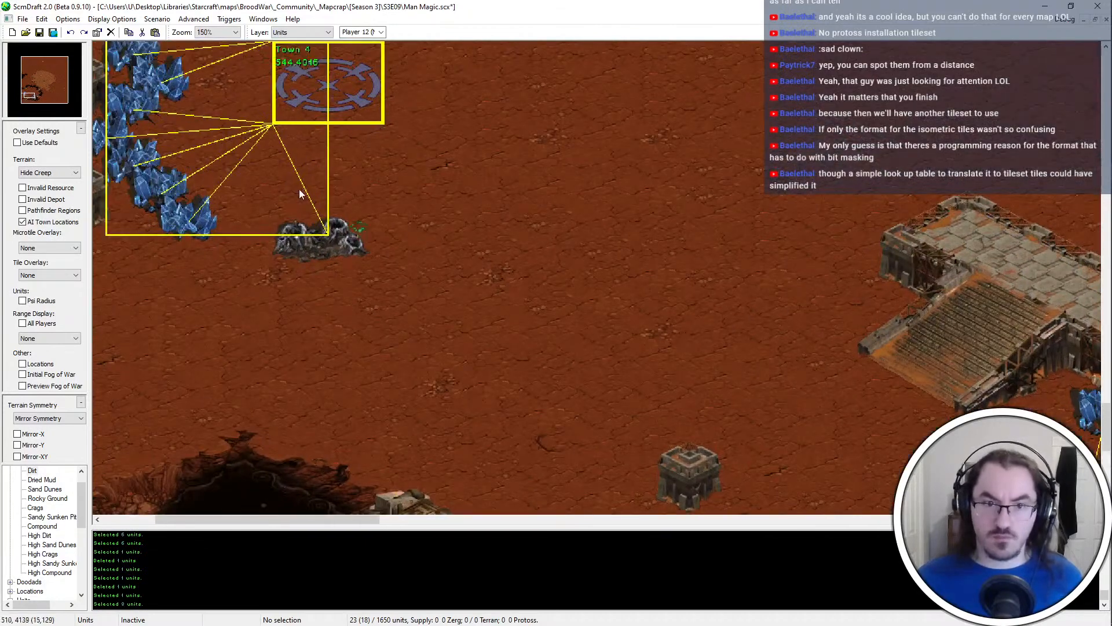
left_click_drag(299, 188, 688, 303)
key("Right")
key("Right")
key("Right")
key("Down")
key("Down")
key("ctrl+v")
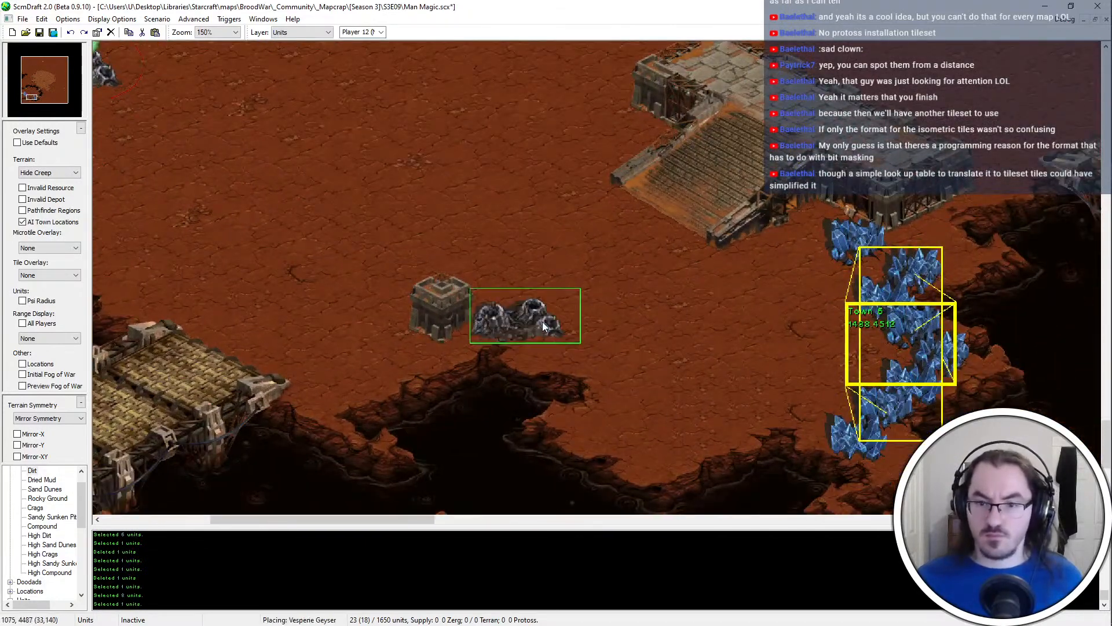
left_click(506, 239)
key("Right")
key("Up")
key("ctrl+z")
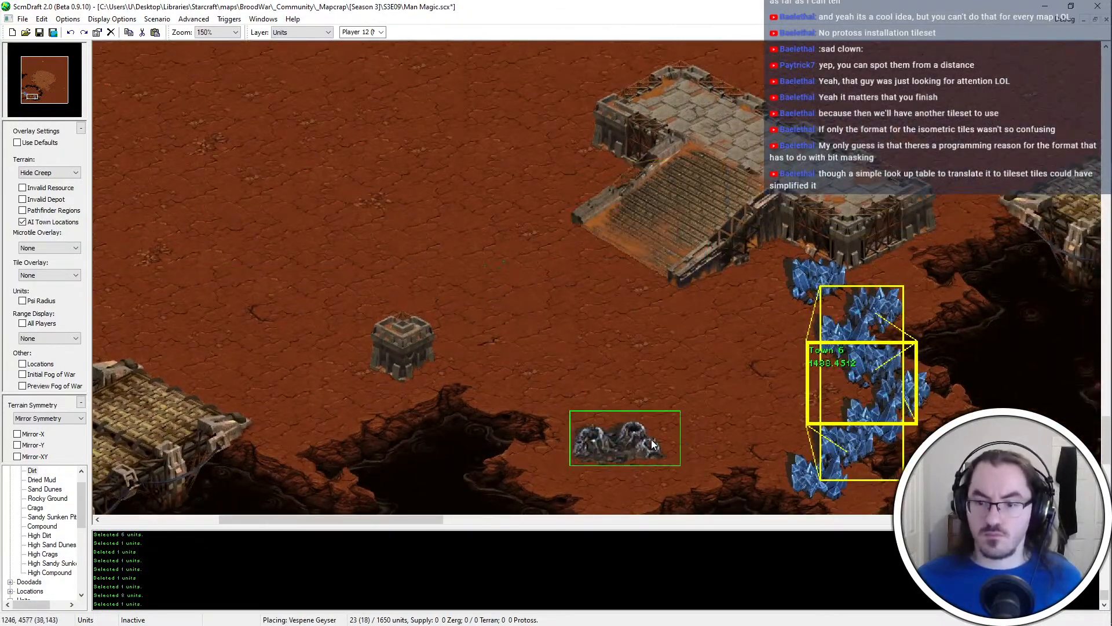
key("Escape")
Add another mineral field at the line's northwestern end, between the ramp and the platform's southern wall
scroll(718, 300, "down", 2, "ctrl")
scroll(691, 303, "up", 1, "ctrl")
left_click(677, 291)
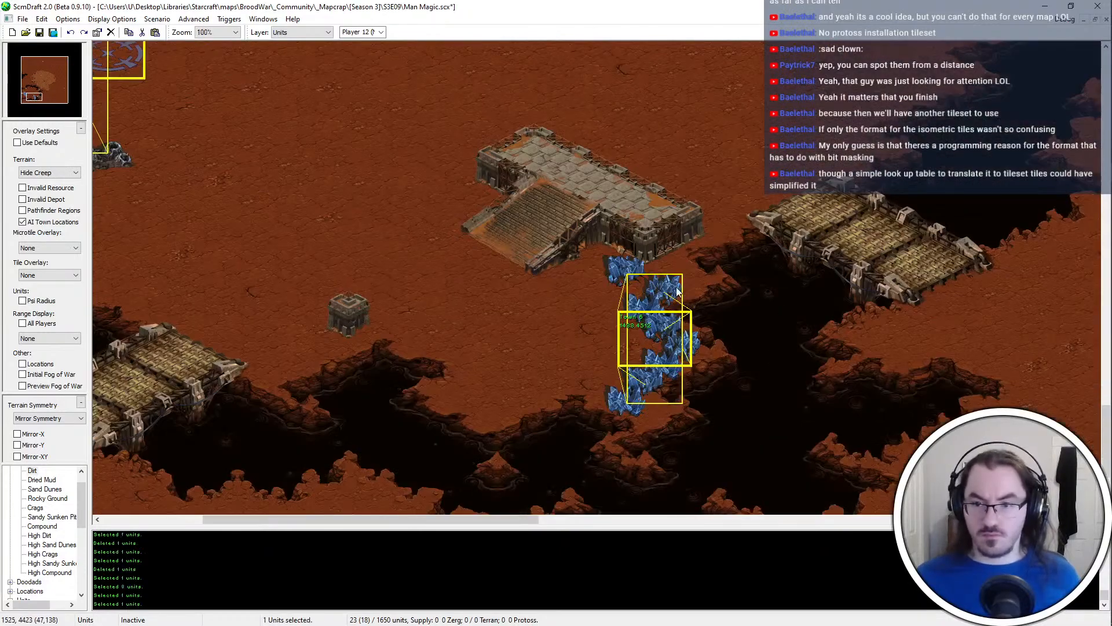
left_click(610, 261)
key("Escape")
Turn on the Invalid Depot overlay around the new mineral line
key("Right")
key("Up")
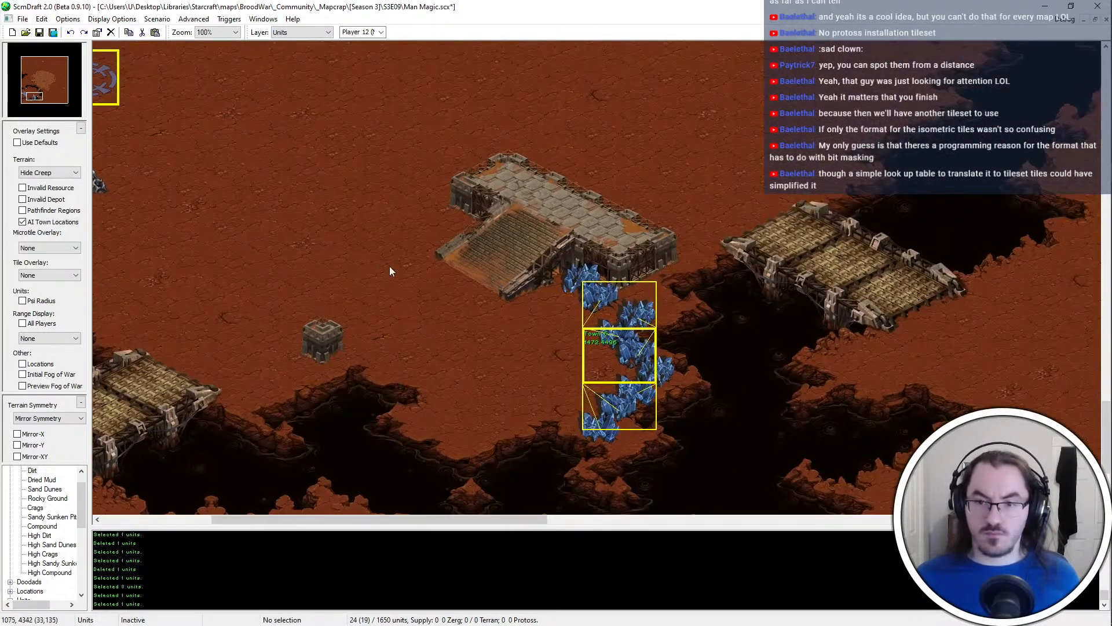
left_click(625, 335)
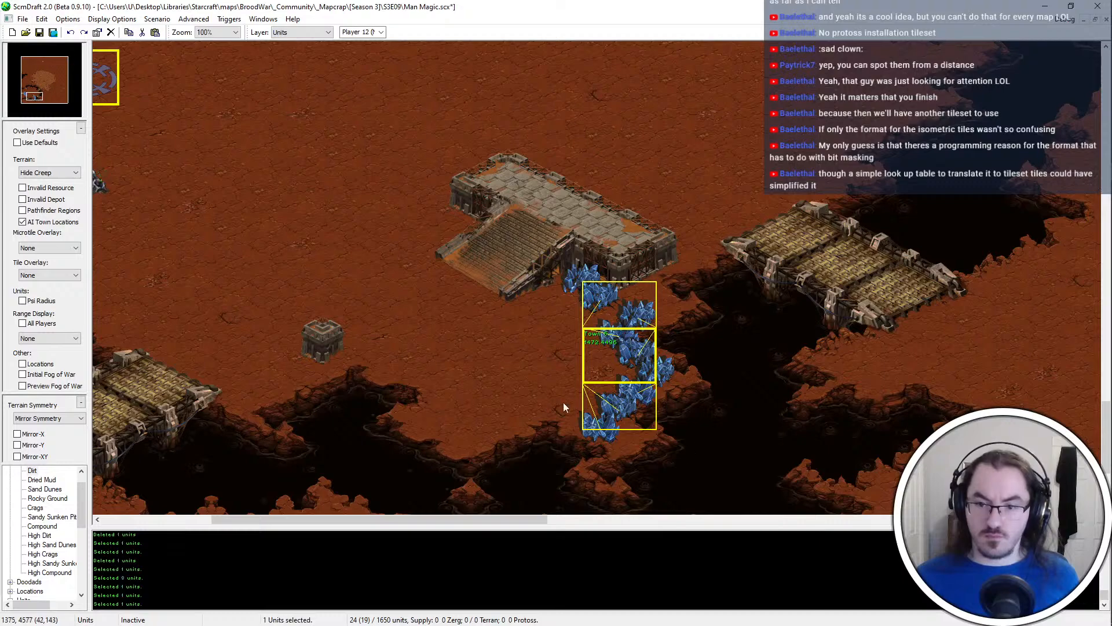
left_click(58, 201)
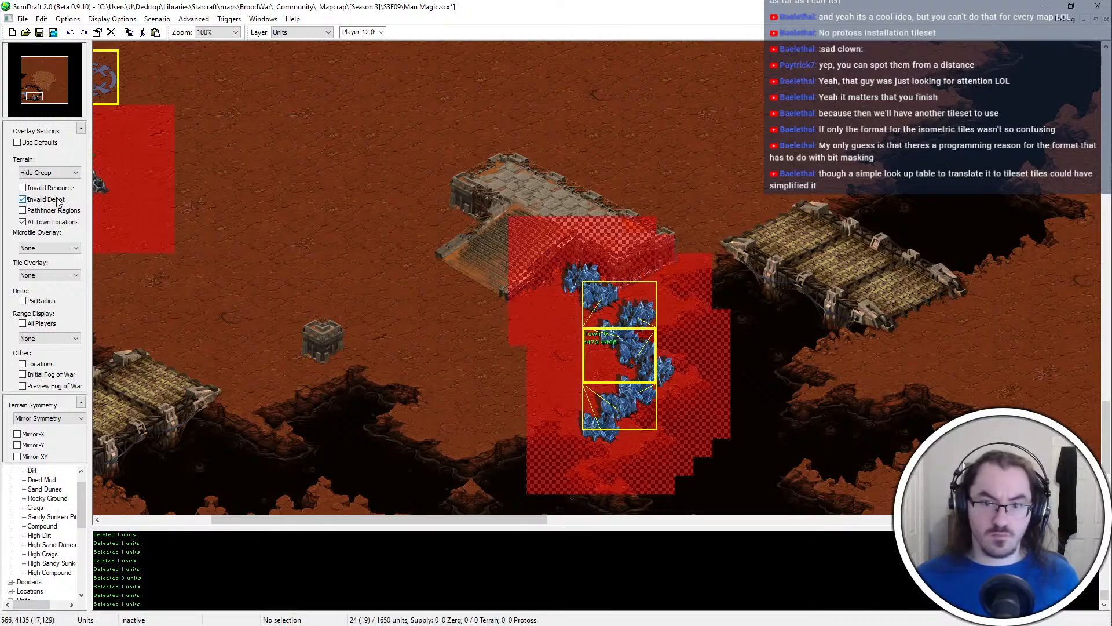
Turn off the Invalid Depot overlay and save the map
left_click(58, 200)
key("Left")
key("ctrl+s")
key("Left")
middle_click_drag(214, 147, 271, 135)
left_click(393, 214)
key("Escape")
Select the western base's start location and switch the active player to Player 4
scroll(44, 547, "down", 2)
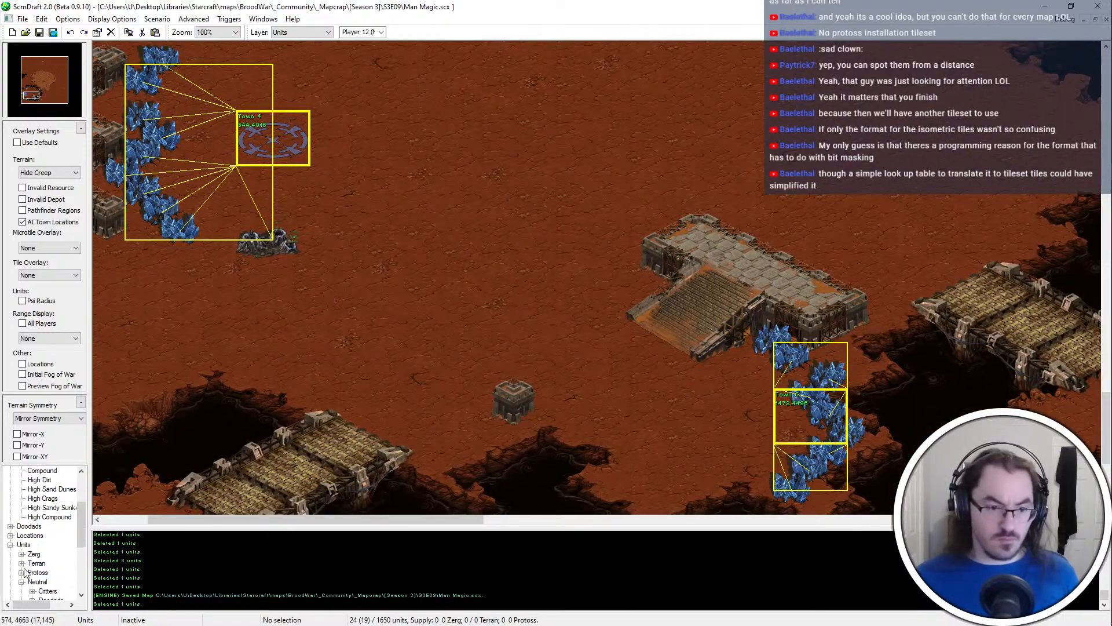
left_click(21, 563)
left_click(33, 563)
double_click(259, 139)
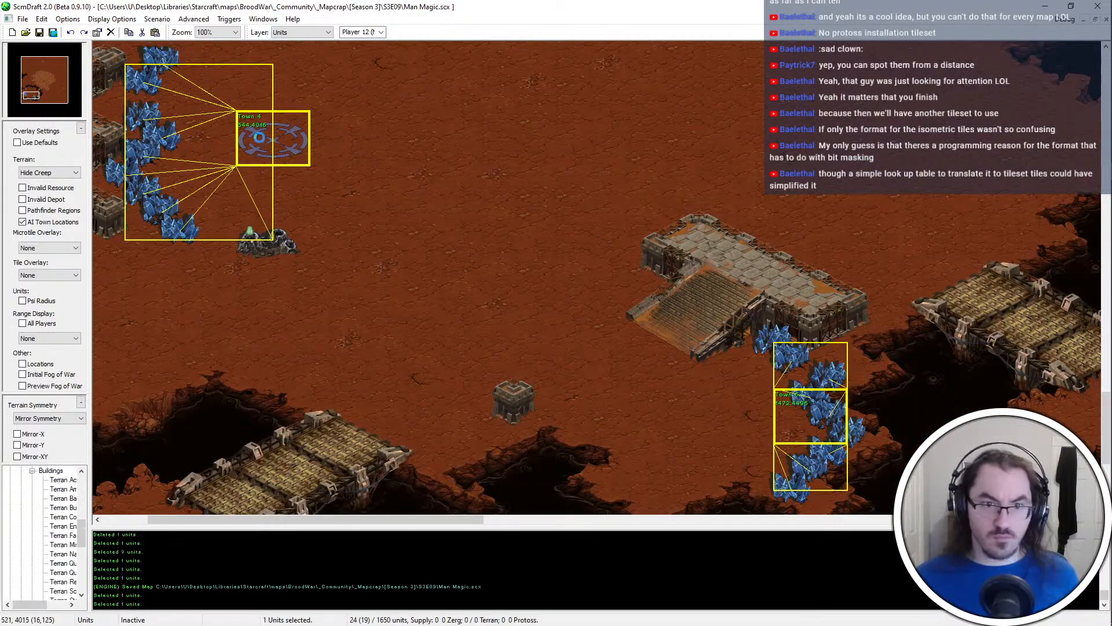
key("Escape")
key("Escape")
key("4")
scroll(48, 502, "up", 3)
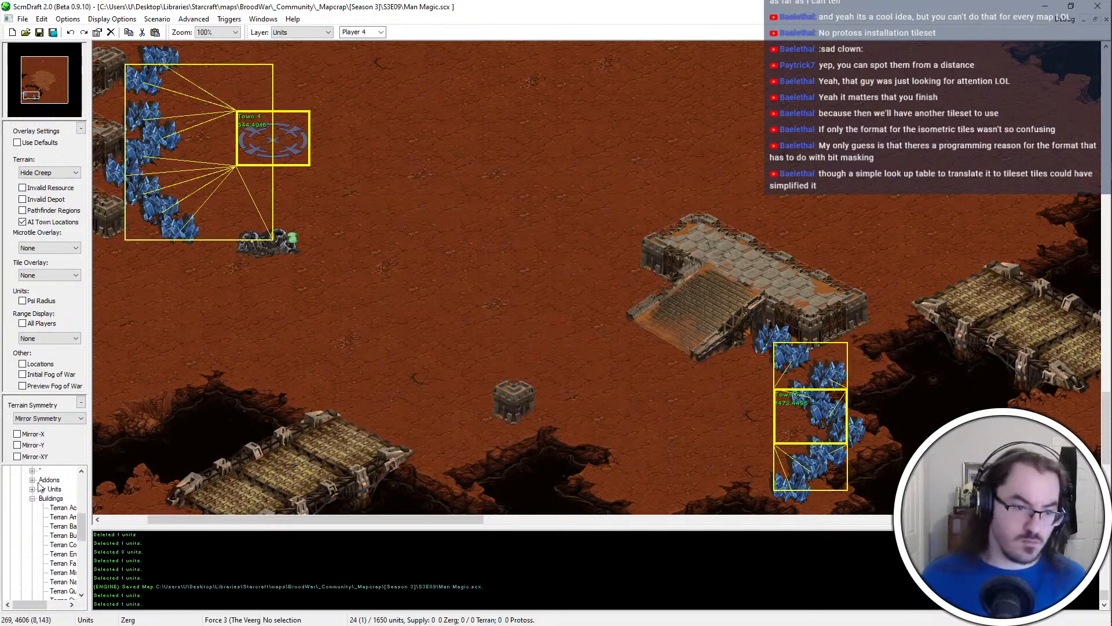
Place a Zerg Hatchery for Player 4 directly on the western base's start location
left_click(22, 517)
left_click(22, 508)
left_click(32, 535)
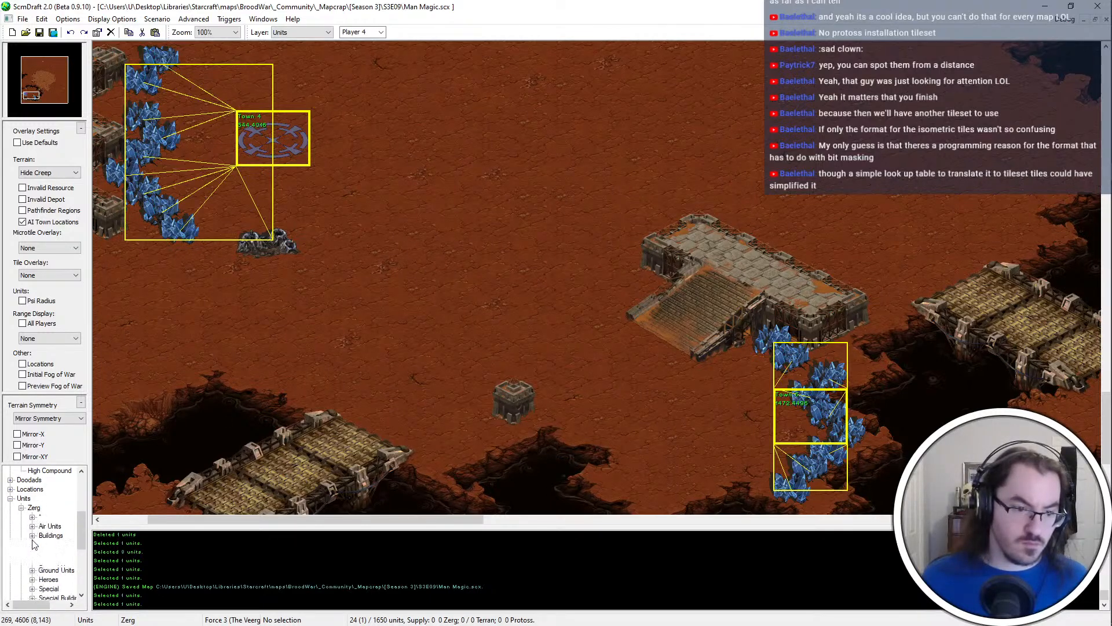
left_click(62, 572)
left_click(285, 159)
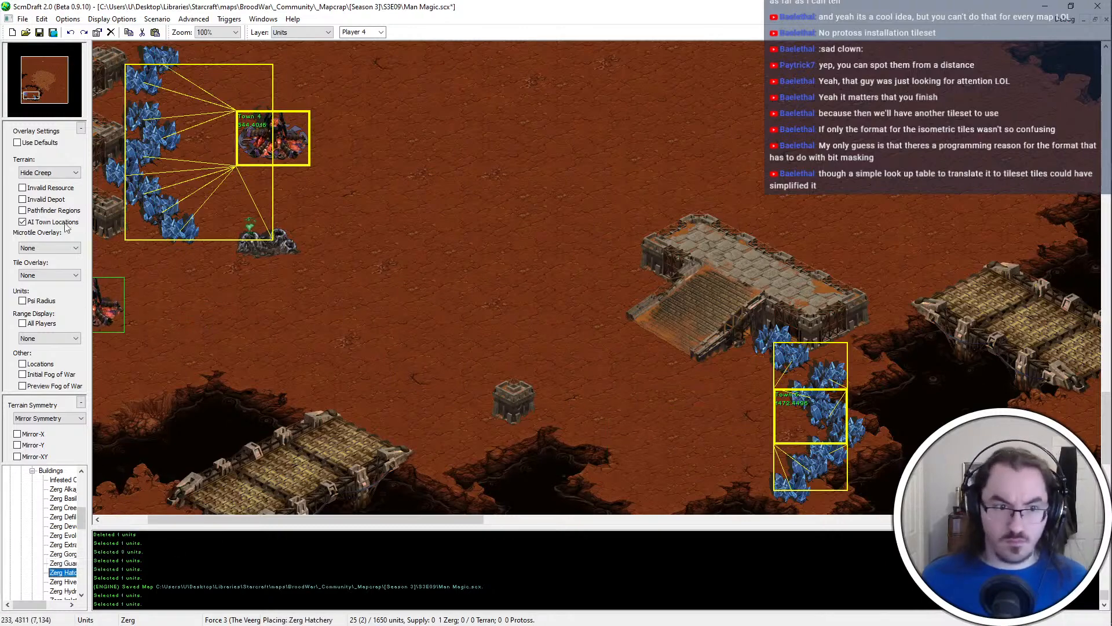
left_click(51, 200)
left_click(51, 200)
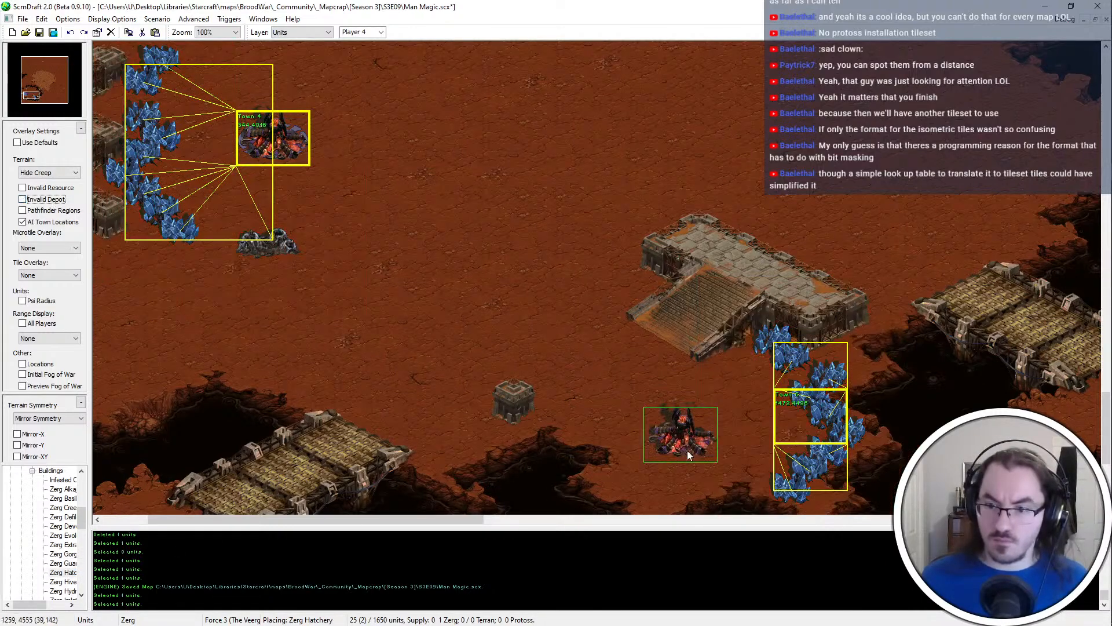
Place a Zerg Overlord for Player 4 just above the Hatchery's northwest corner
mouse_move(466, 251)
right_mouse_down()
mouse_move(415, 236)
mouse_move(335, 172)
right_mouse_up()
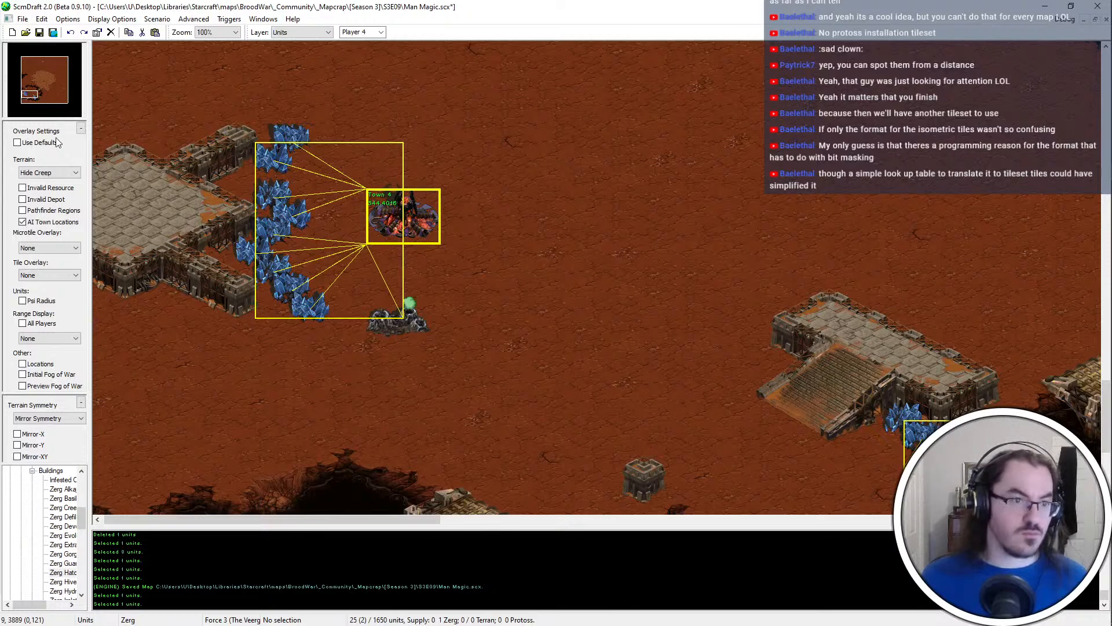
right_click_drag(494, 302, 488, 267)
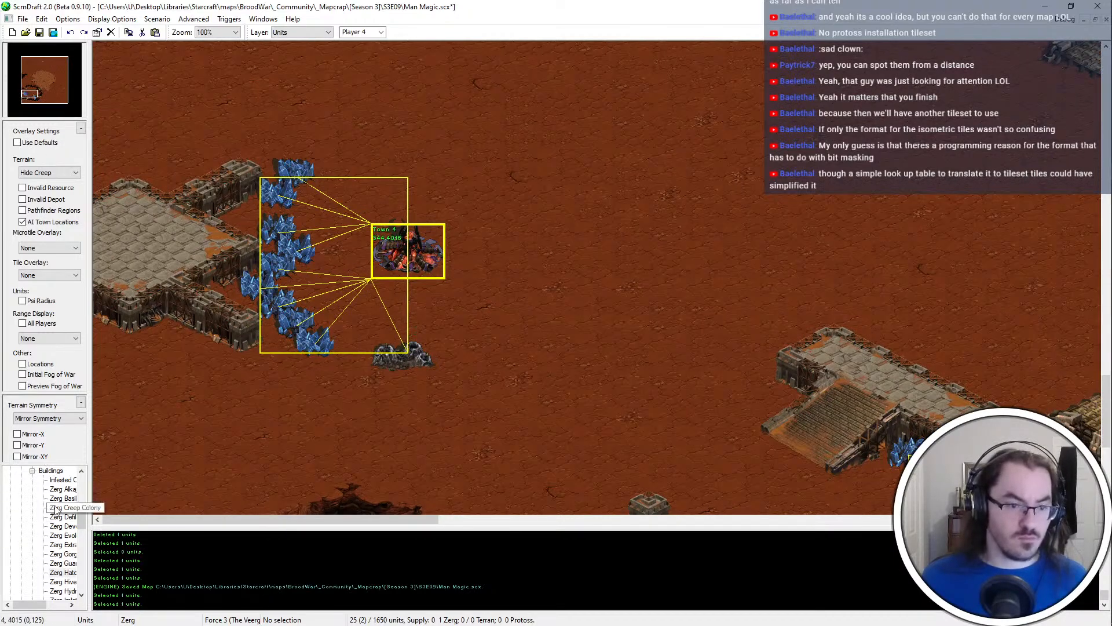
double_click(43, 470)
scroll(36, 503, "up", 2)
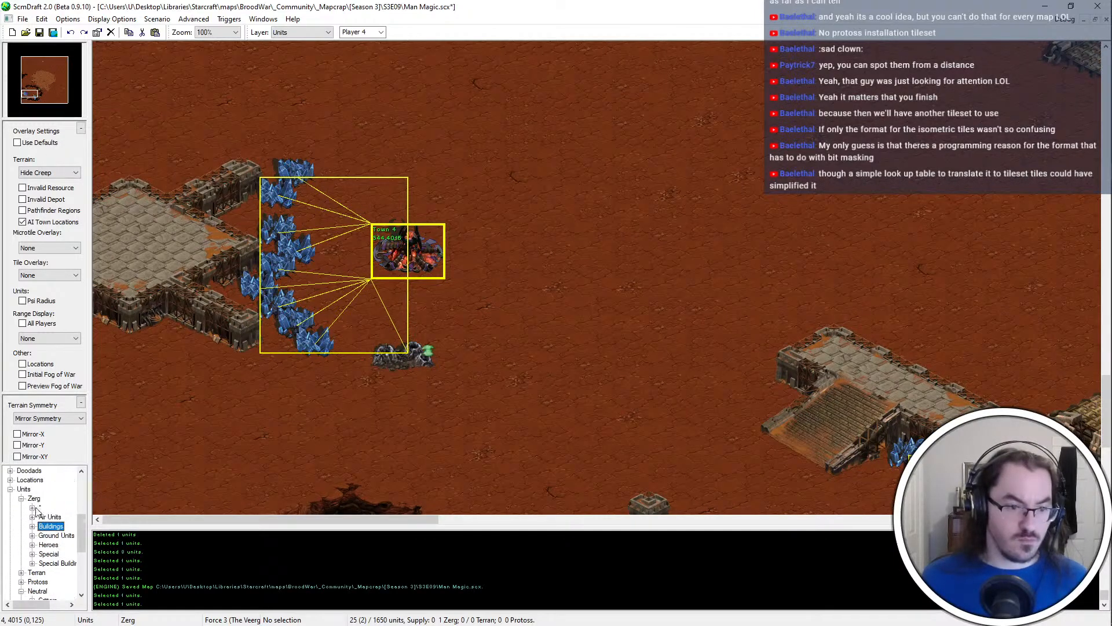
left_click(32, 516)
left_click(63, 572)
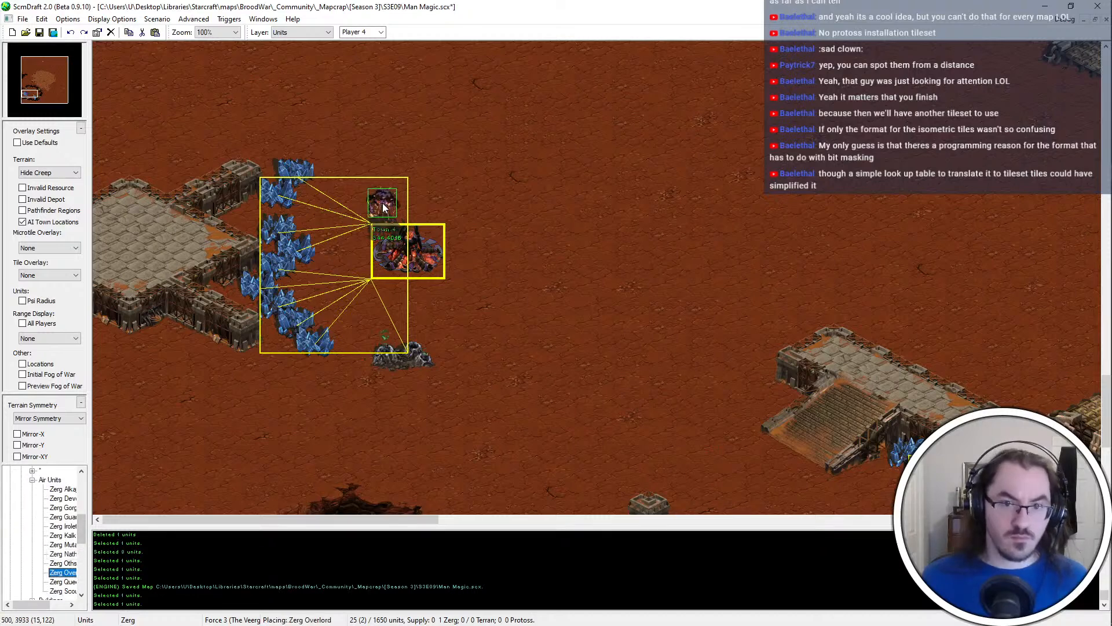
left_click(382, 203)
right_click(566, 352)
Place six Zerg Drones for Player 4 between the western mineral line and the Hatchery
left_click(32, 480)
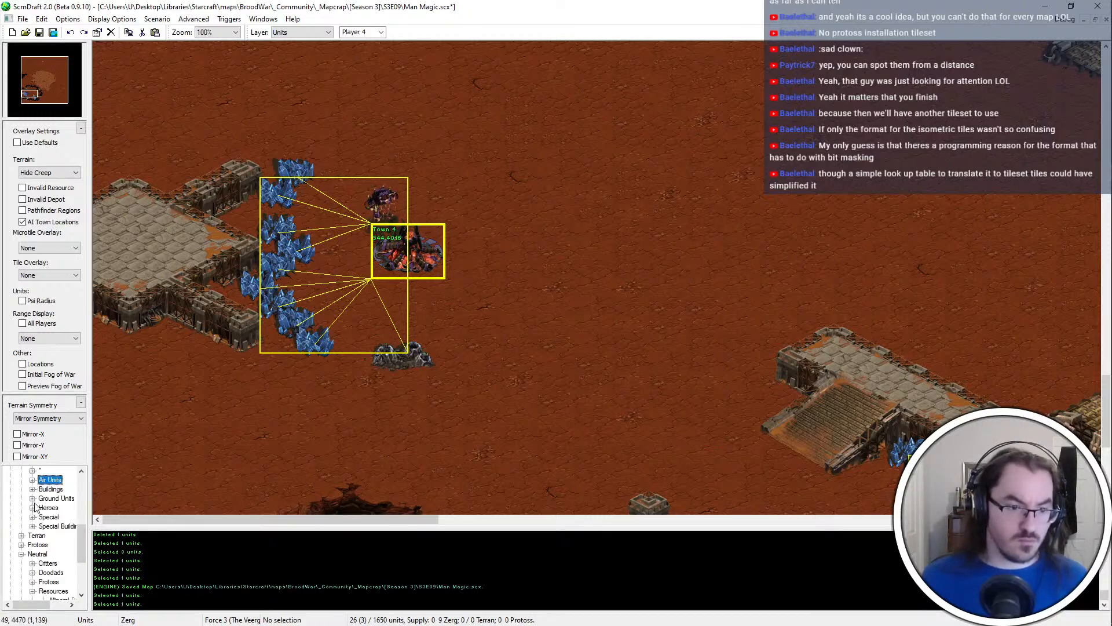
left_click(32, 499)
left_click(62, 535)
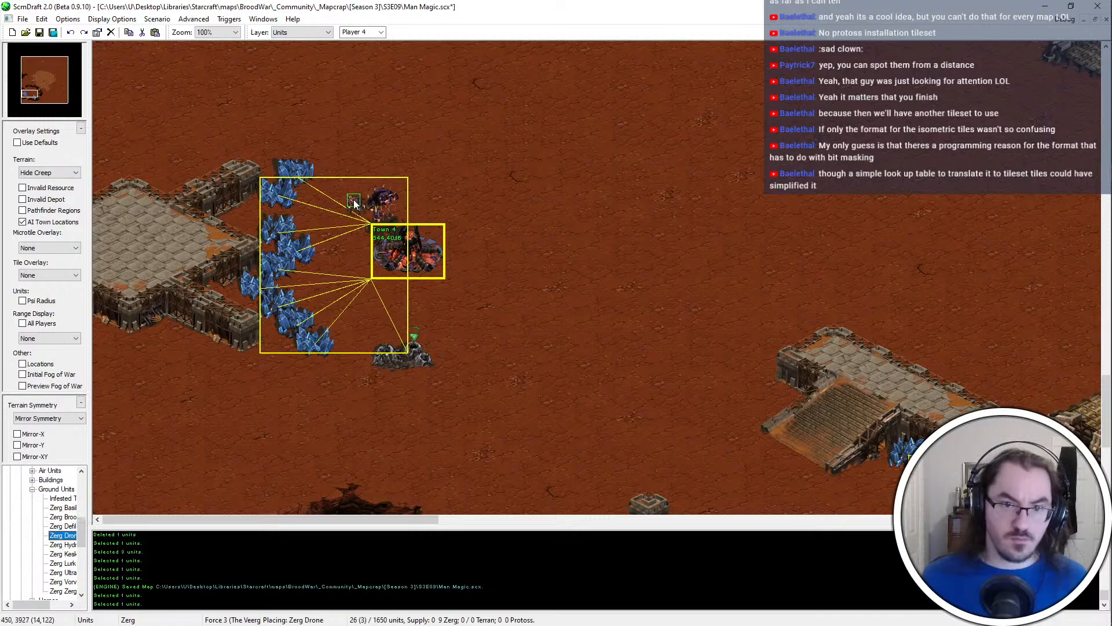
left_click(353, 201)
left_click(334, 218)
left_click(361, 230)
left_click(345, 257)
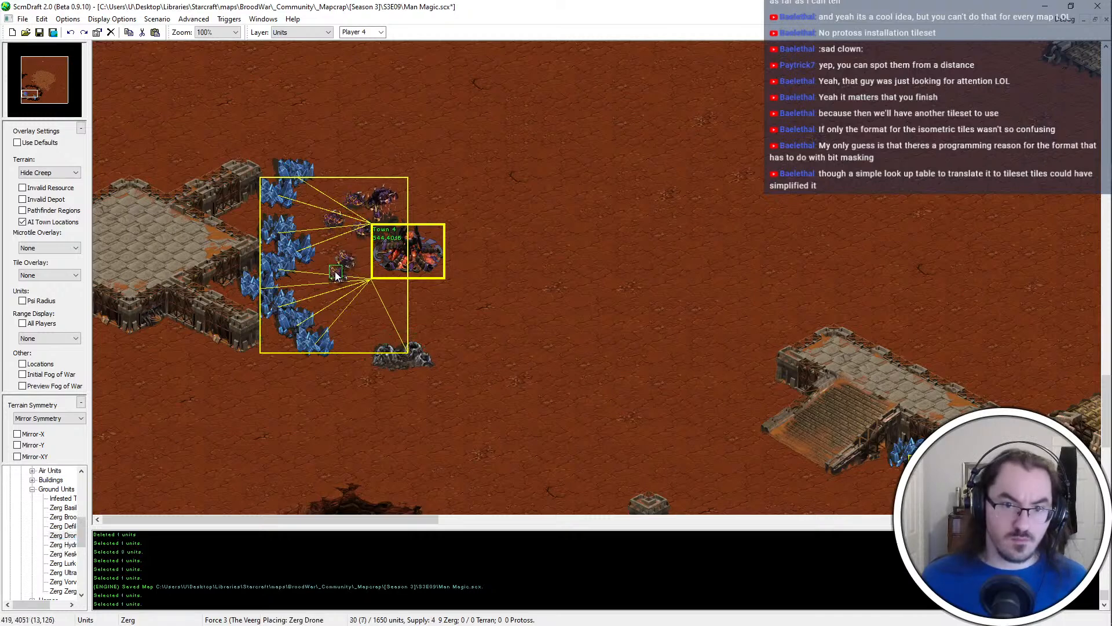
left_click(363, 273)
left_click(335, 279)
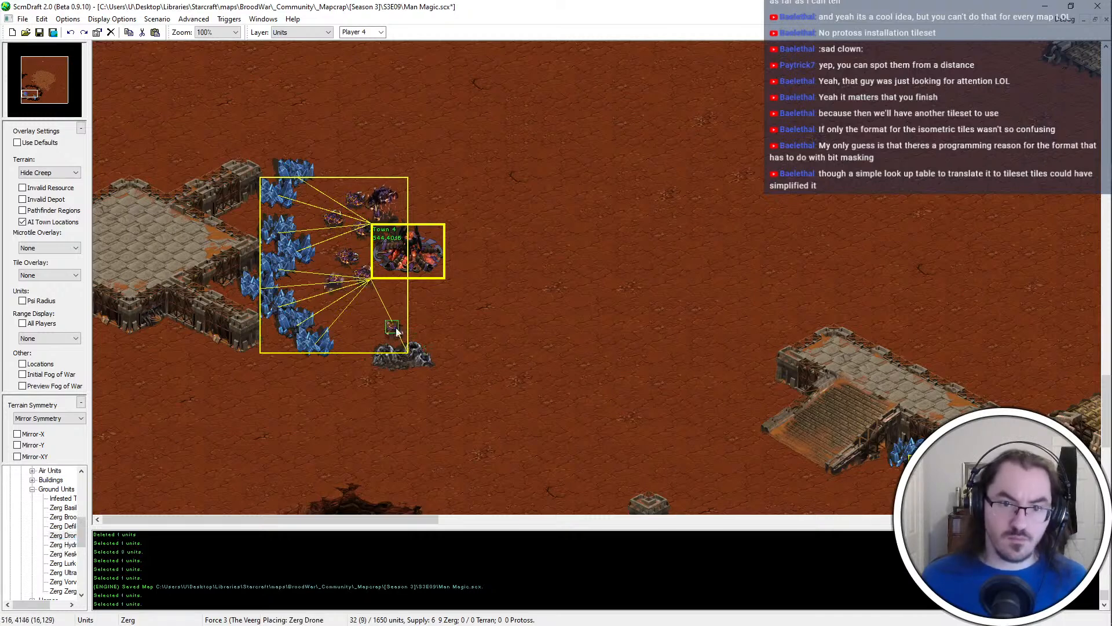
key("Escape")
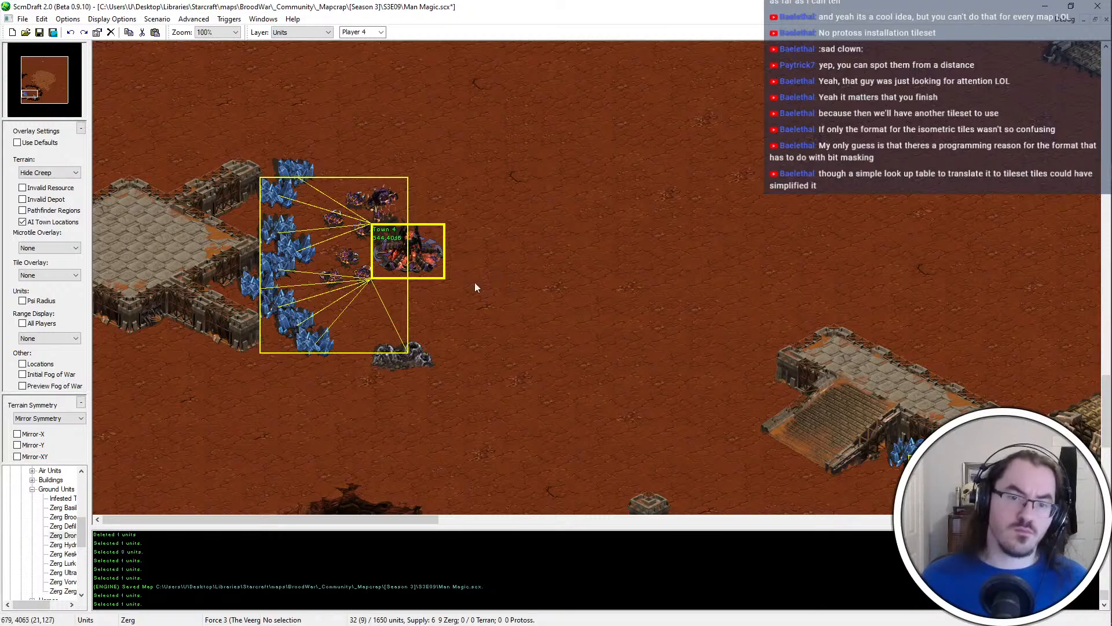
Save the map with Player 4's Hatchery, Overlord and Drones in place
left_click(32, 488)
middle_click_drag(508, 351, 664, 455)
key("ctrl+s")
left_click(510, 330)
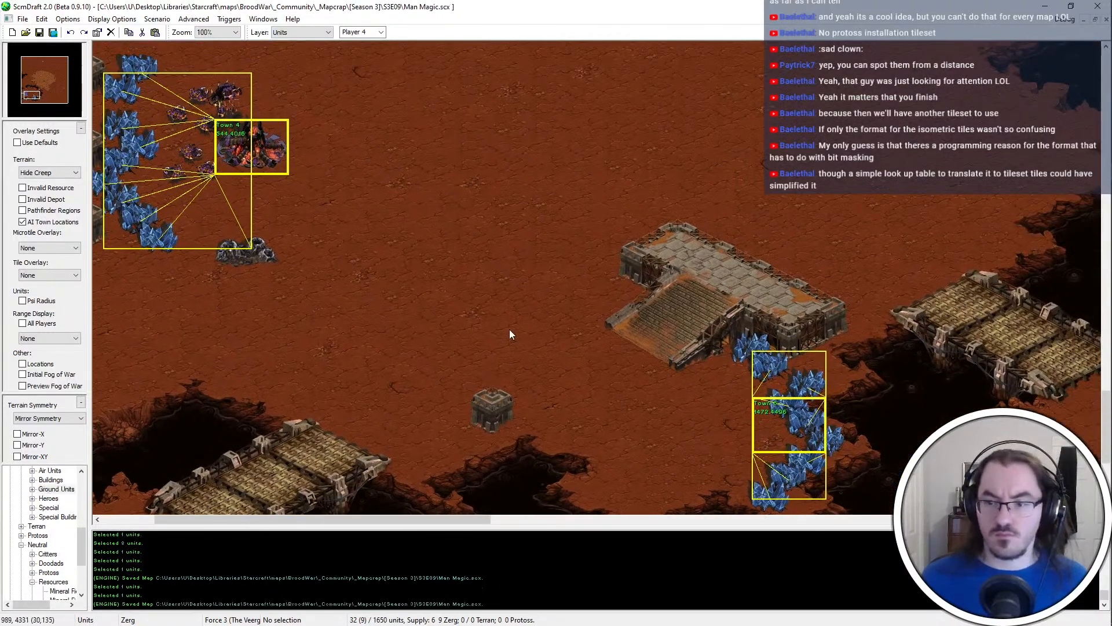
middle_click_drag(510, 330, 320, 147)
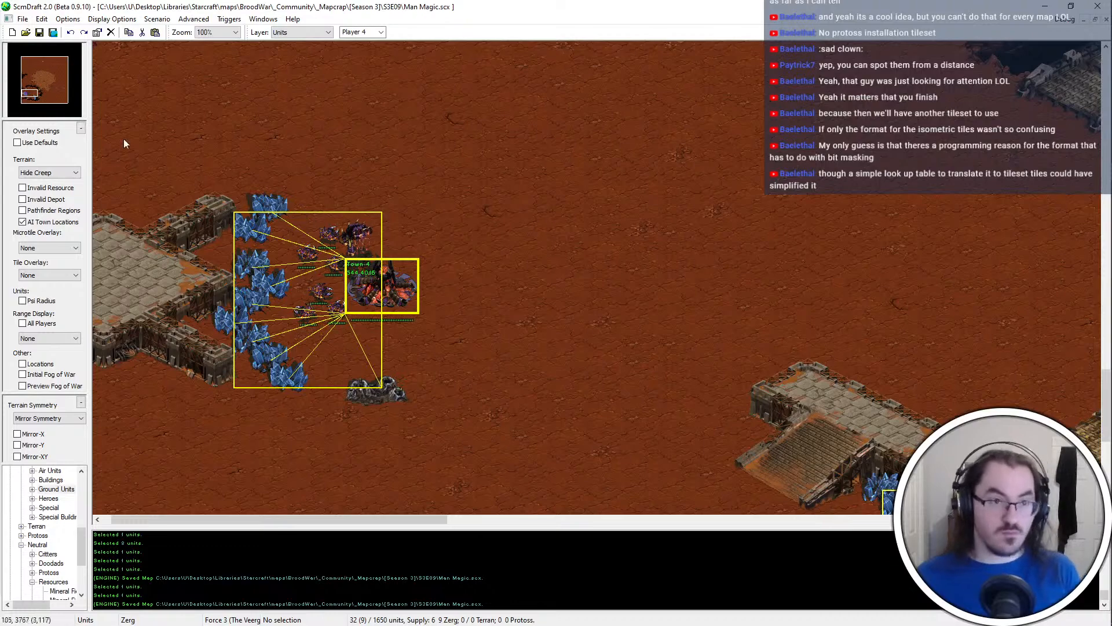
Add a location around each of the two start locations on the central light-dirt area
left_click(47, 78)
scroll(511, 283, "down", 1, "ctrl")
key("l")
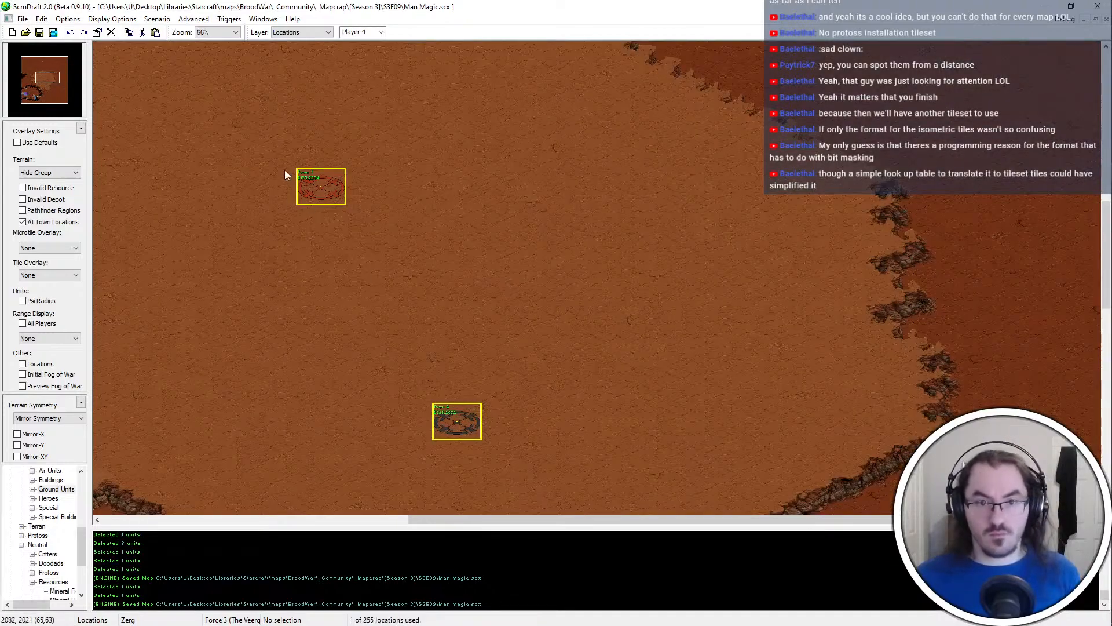
left_click_drag(338, 213, 358, 220)
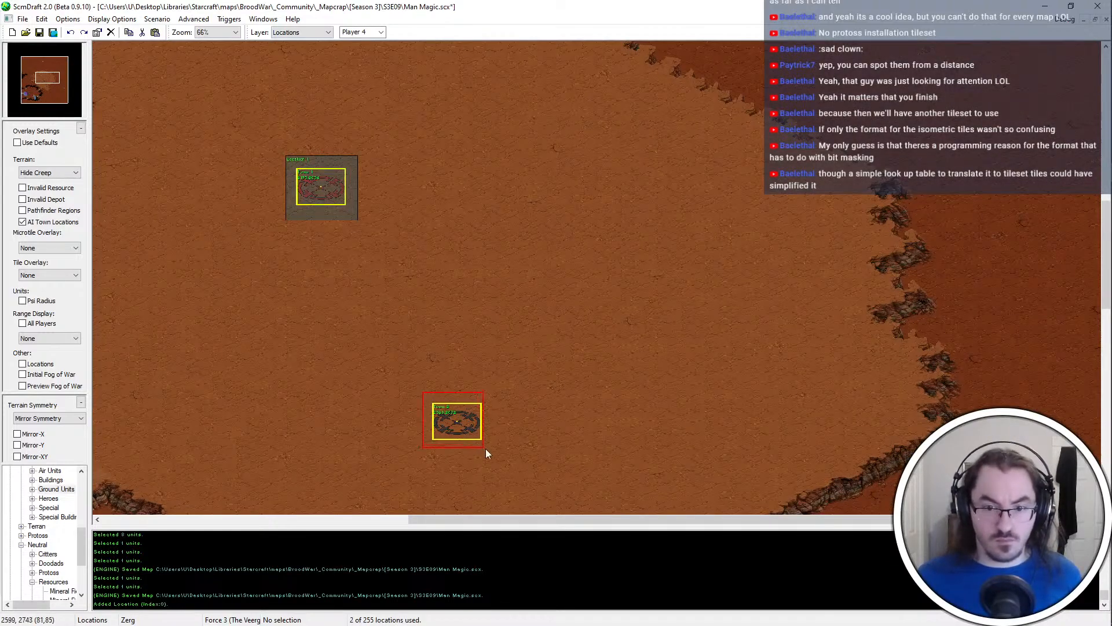
left_click_drag(486, 448, 485, 448)
Add locations around the northern start location, the western Hatchery and the eastern start location
left_click(24, 94)
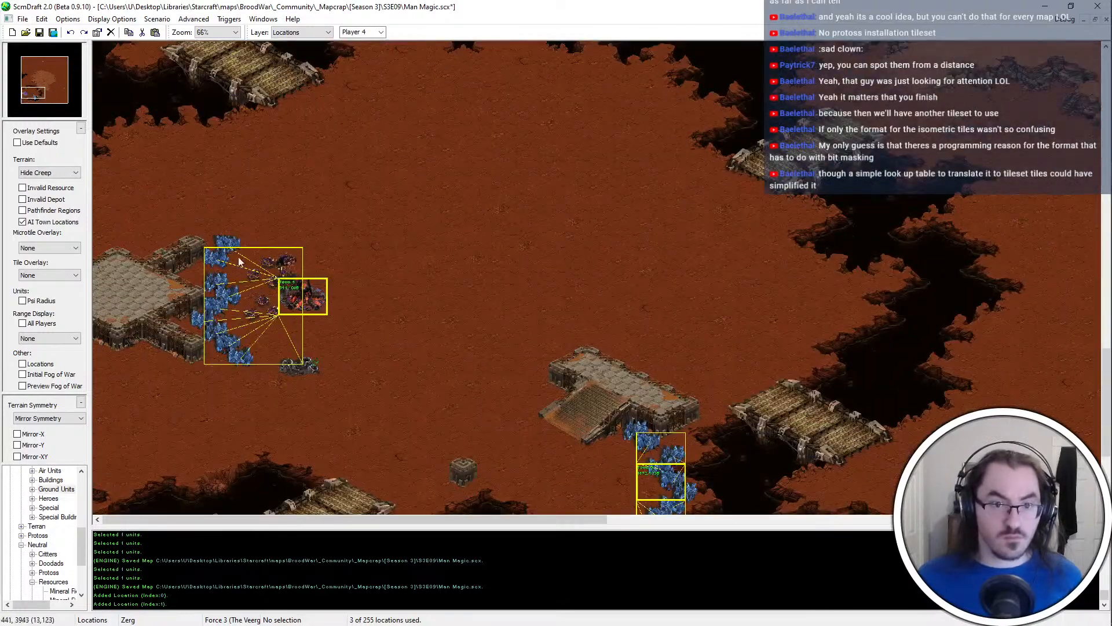
left_click_drag(40, 91, 40, 46)
scroll(730, 226, "up", 3)
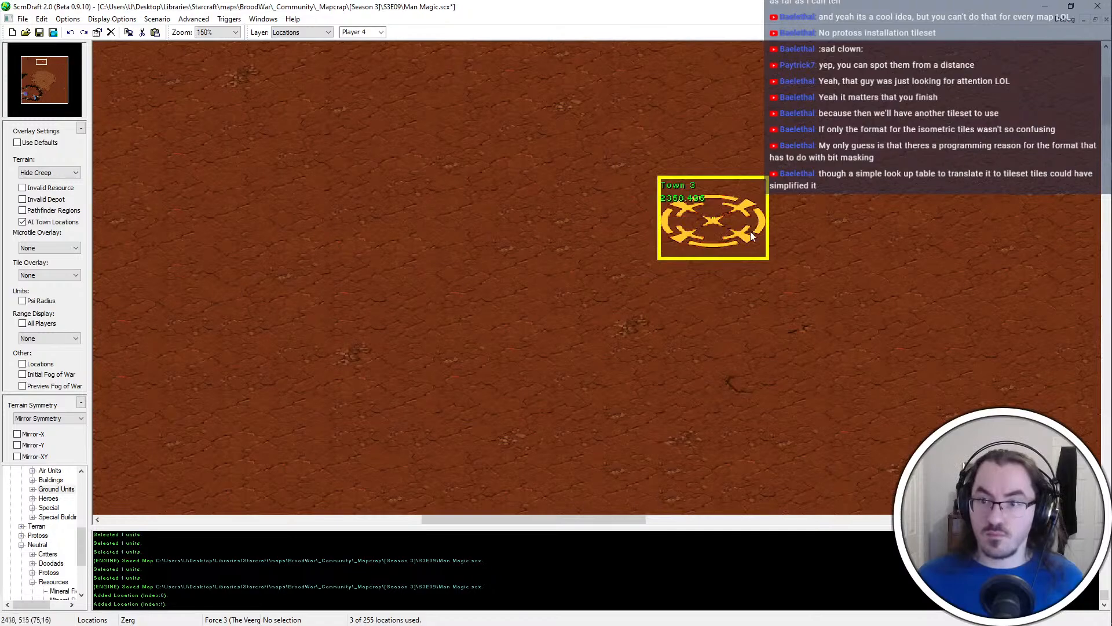
left_click_drag(789, 285, 789, 285)
left_click(23, 93)
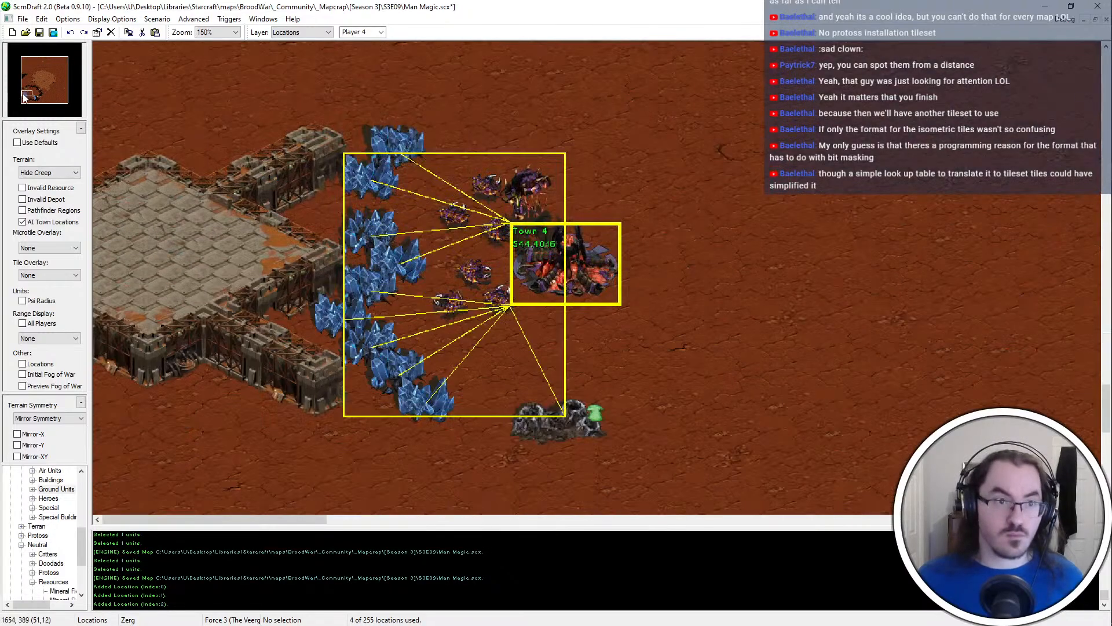
left_click_drag(479, 202, 644, 315)
left_click_drag(81, 91, 79, 86)
left_click_drag(843, 487, 843, 488)
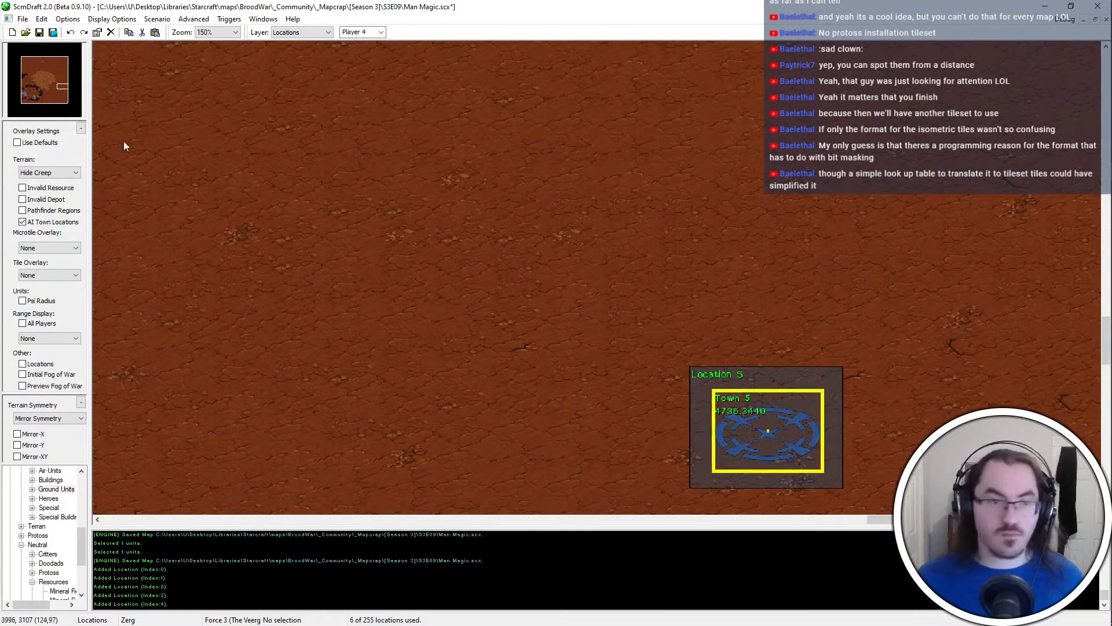
scroll(534, 217, "down", 4)
scroll(268, 173, "up", 2)
key("u")
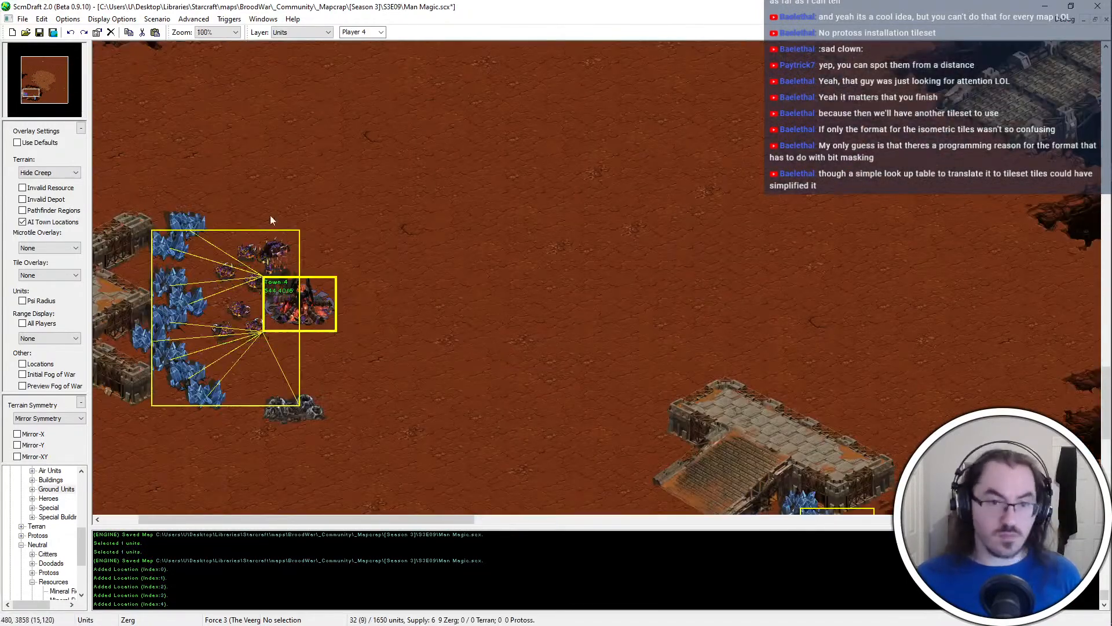
key("Left")
key("Down")
key("Down")
key("Down")
key("Down")
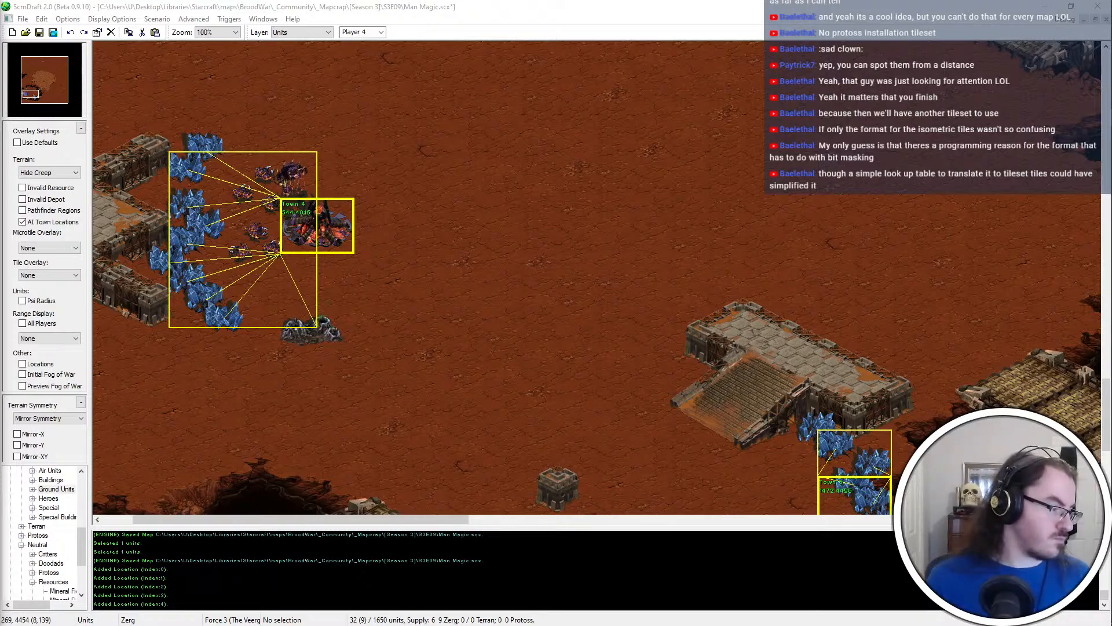
key("ctrl+super+Right")
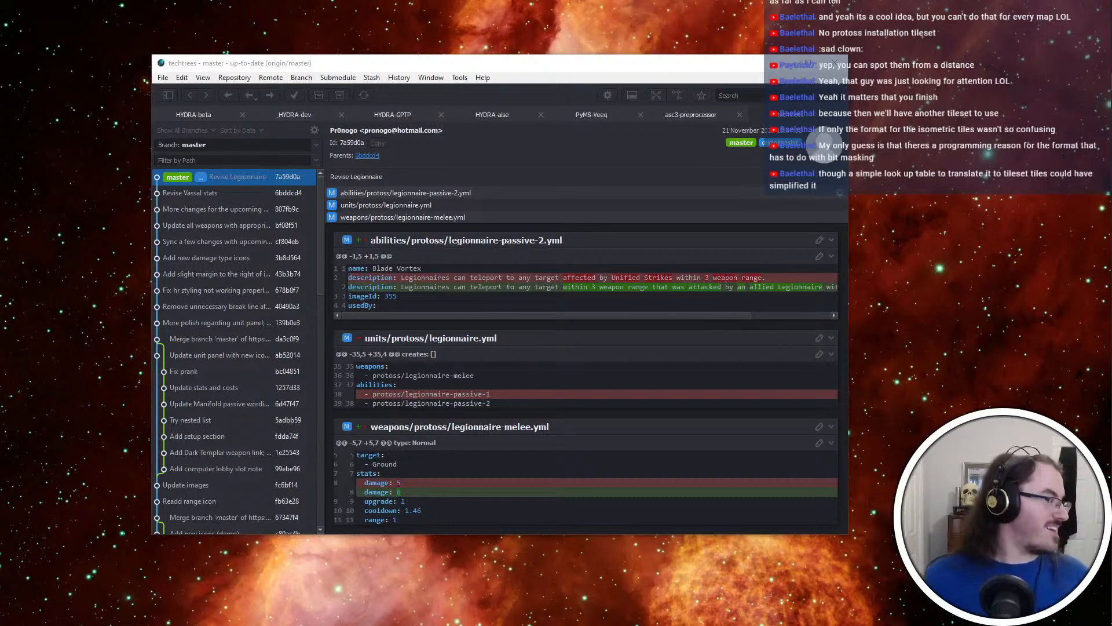
key("super+shift+Right")
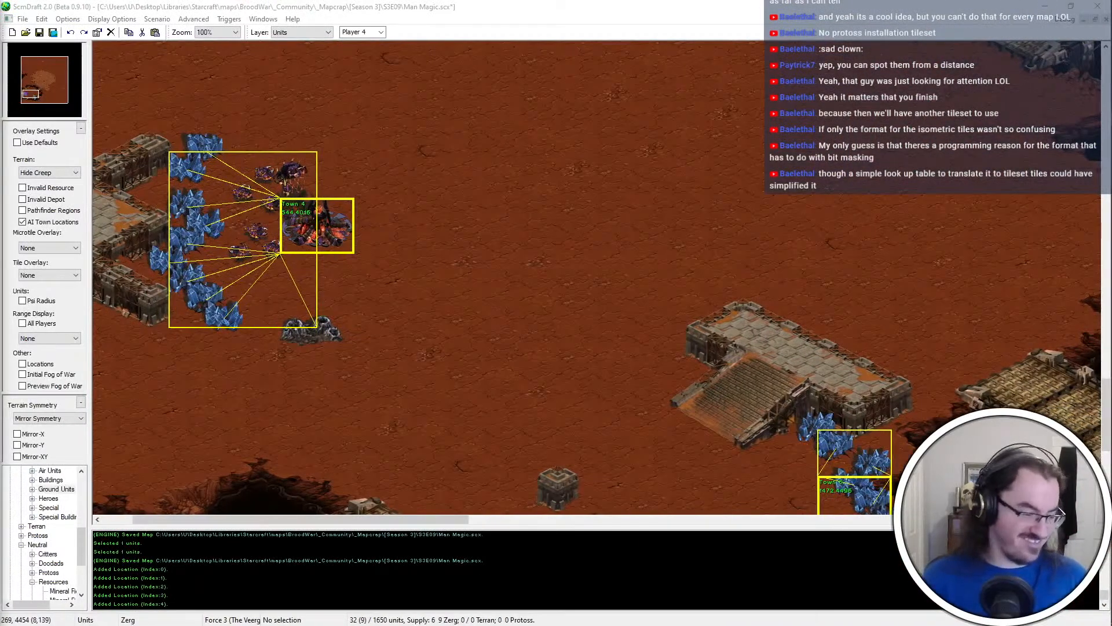
left_click(1027, 209)
middle_click_drag(1027, 209, 509, 35)
scroll(395, 151, "down", 3, "ctrl")
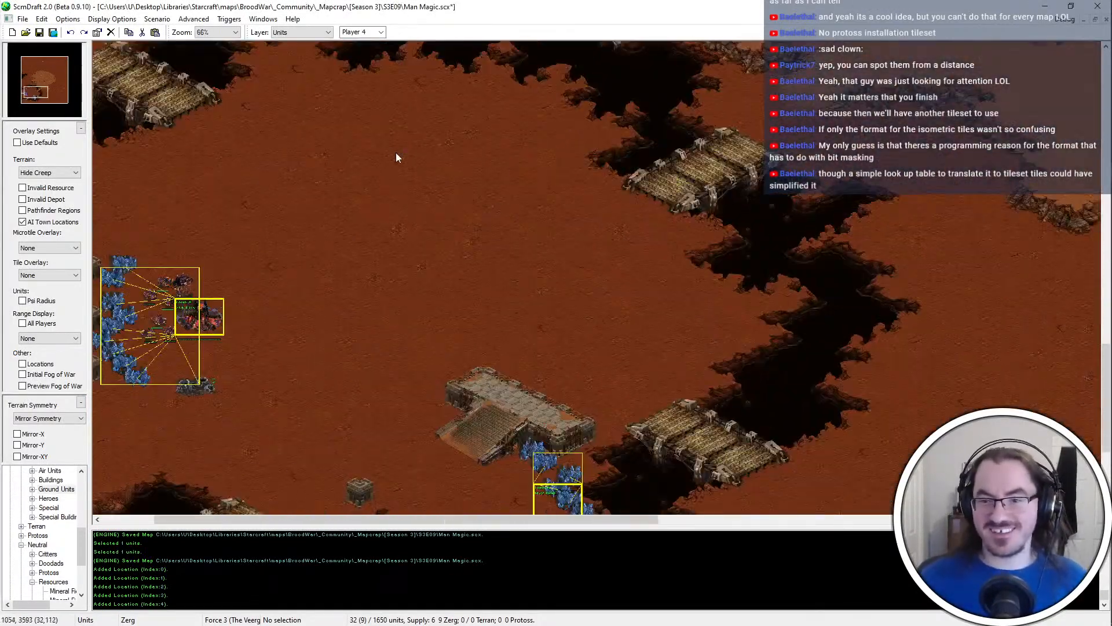
scroll(321, 432, "up", 1, "ctrl")
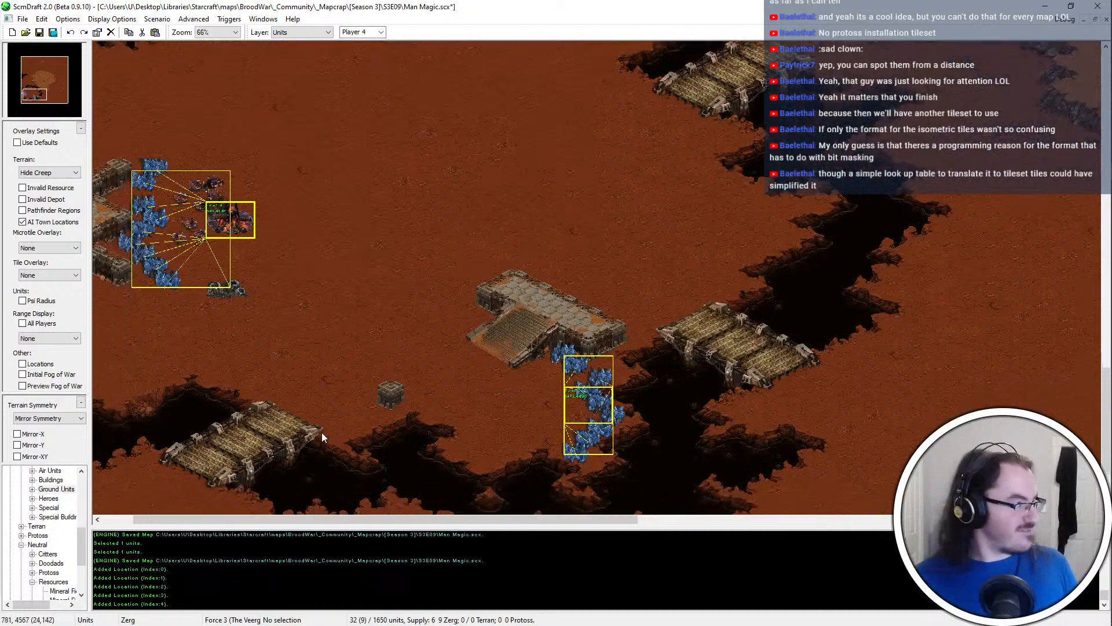
Build a small raised compound platform from rectangular terrain tiles on the dirt northeast of the western Hatchery, then save the map
middle_click_drag(510, 311, 575, 286)
scroll(422, 352, "up", 2, "ctrl")
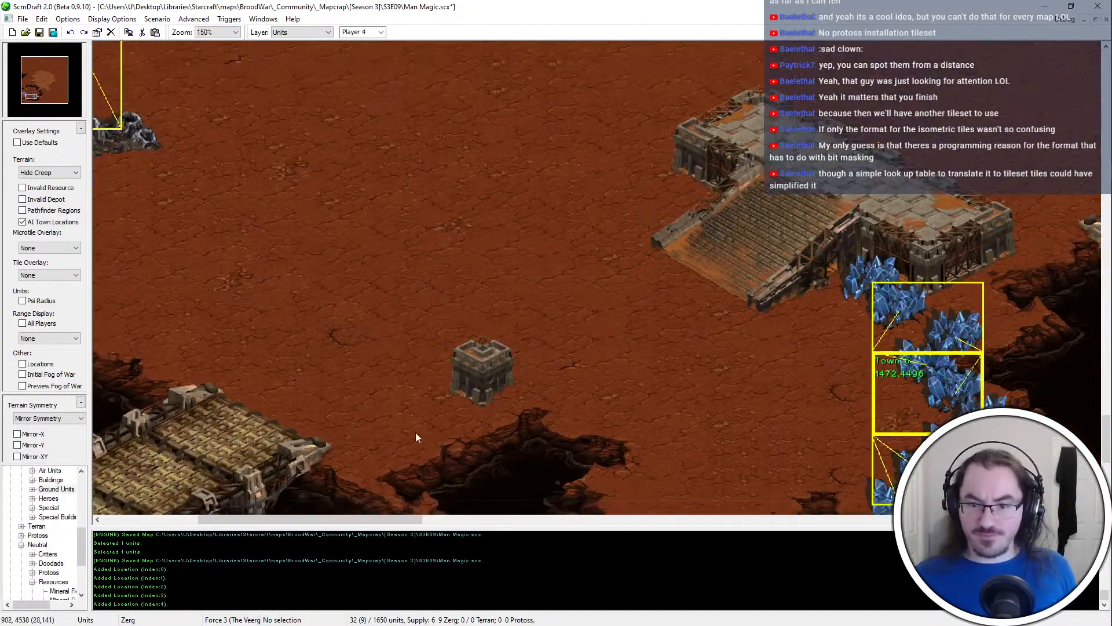
middle_click_drag(415, 64, 530, 263)
scroll(528, 265, "down", 1, "ctrl")
key("t")
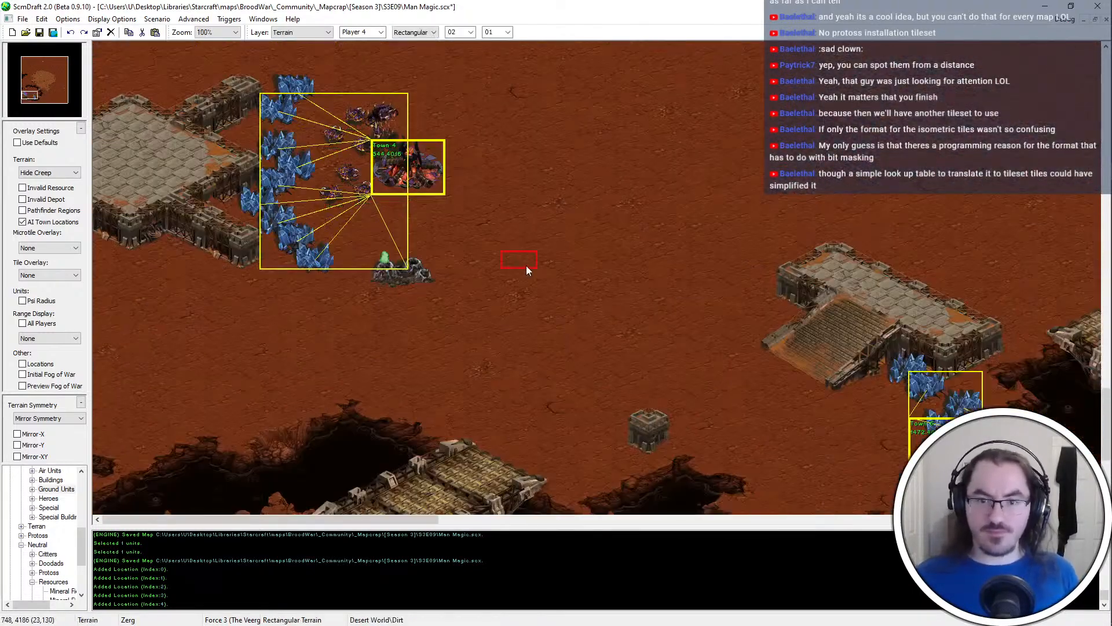
middle_click_drag(718, 205, 641, 258)
middle_click_drag(385, 53, 333, 278)
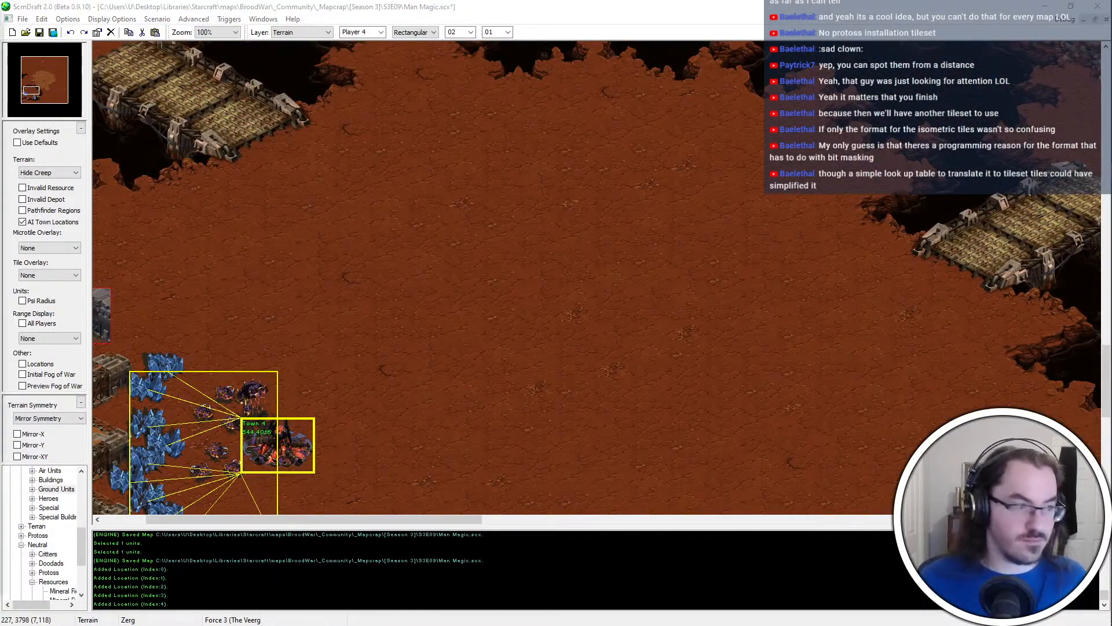
middle_click_drag(388, 157, 458, 226)
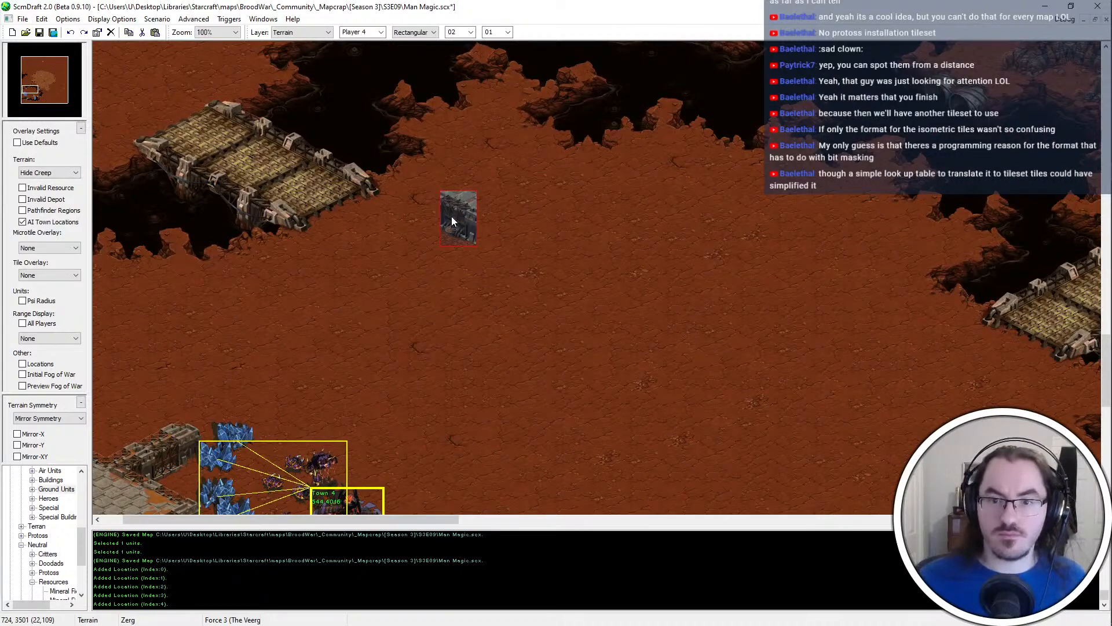
left_click(452, 220)
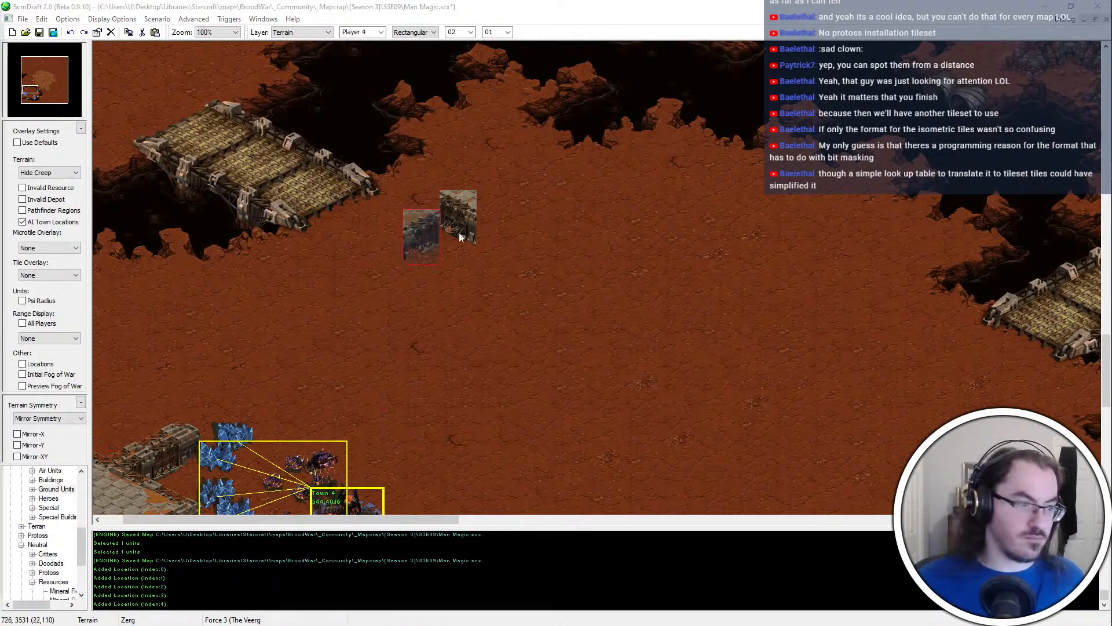
left_click(495, 215)
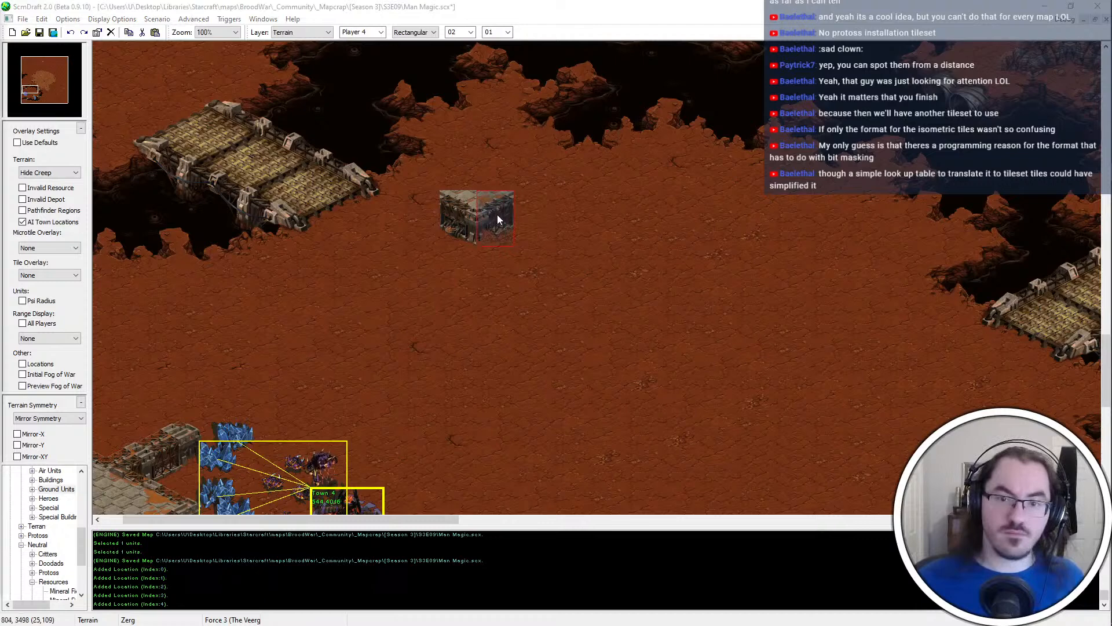
left_click(530, 206)
left_click(493, 177)
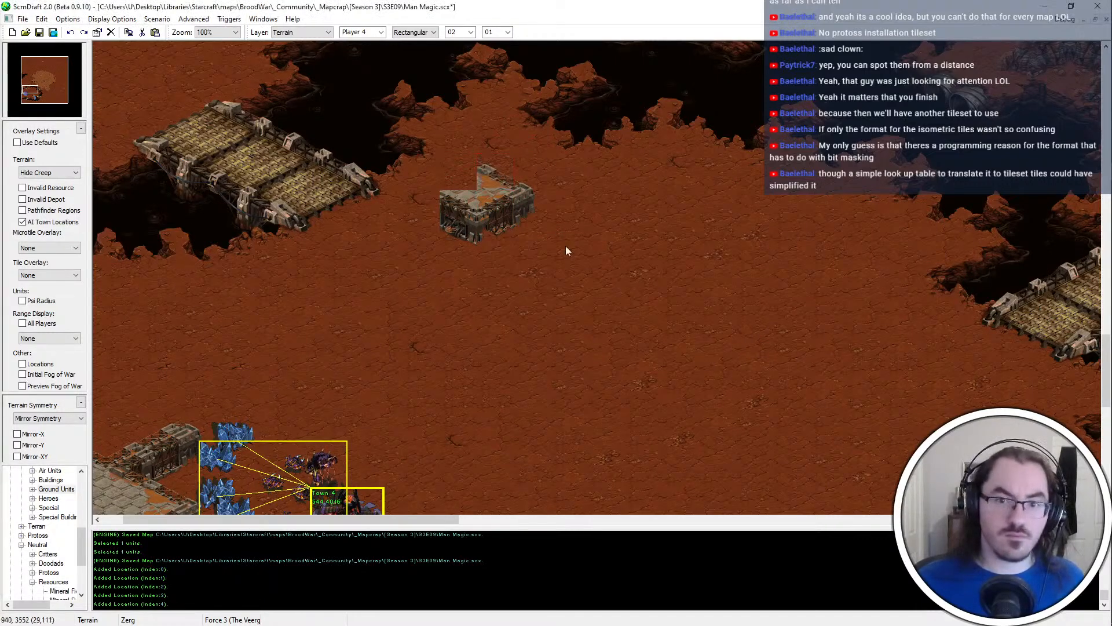
left_click(459, 189)
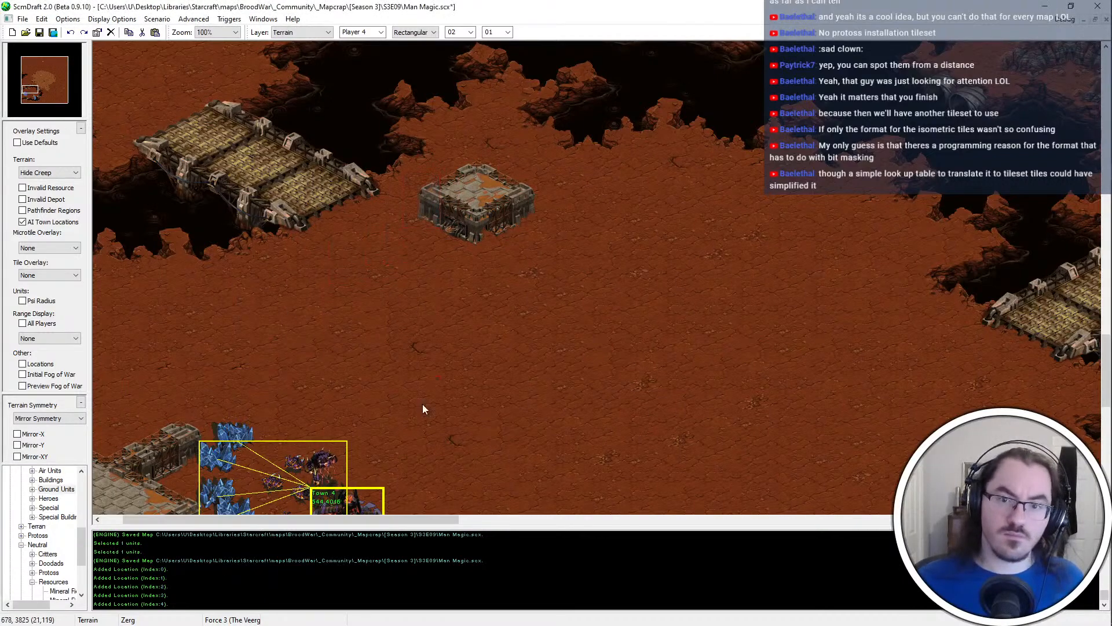
key("ctrl+s")
Paste a copied mineral line onto the open dirt east of the small compound platform
middle_click_drag(425, 409, 704, 394)
middle_click_drag(324, 139, 226, 101)
middle_click_drag(547, 223, 484, 167)
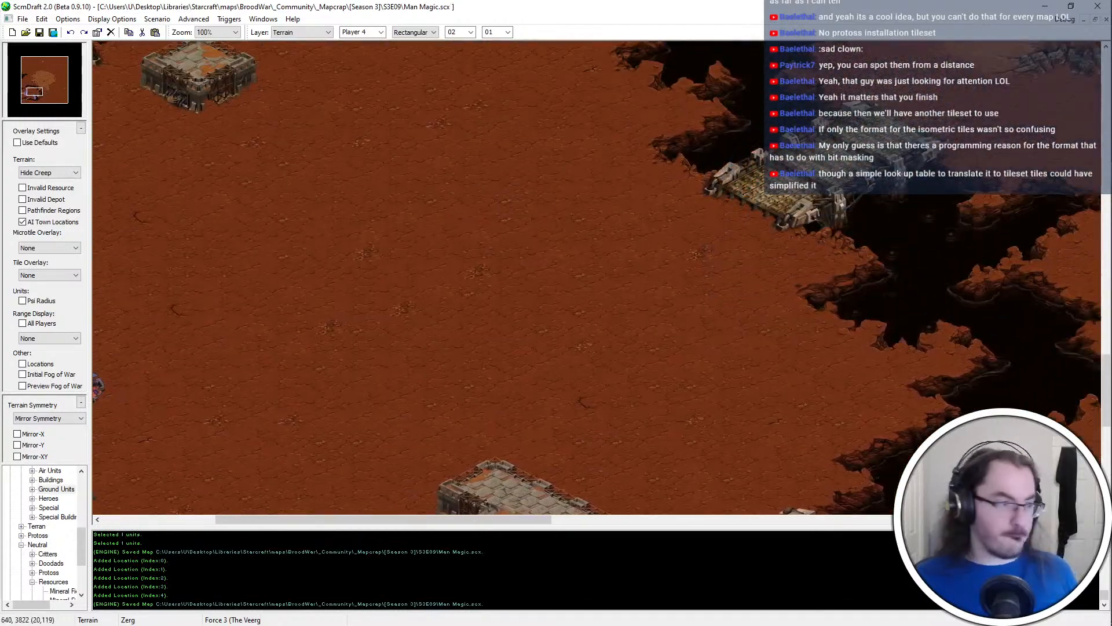
middle_click_drag(770, 87, 718, 4)
key("ctrl+v")
left_click(549, 225)
Move the two uppermost mineral fields of the pasted line north to the edge of the tar chasm
middle_click_drag(563, 173, 530, 124)
left_click_drag(531, 124, 483, 186)
key("ctrl+x")
key("ctrl+v")
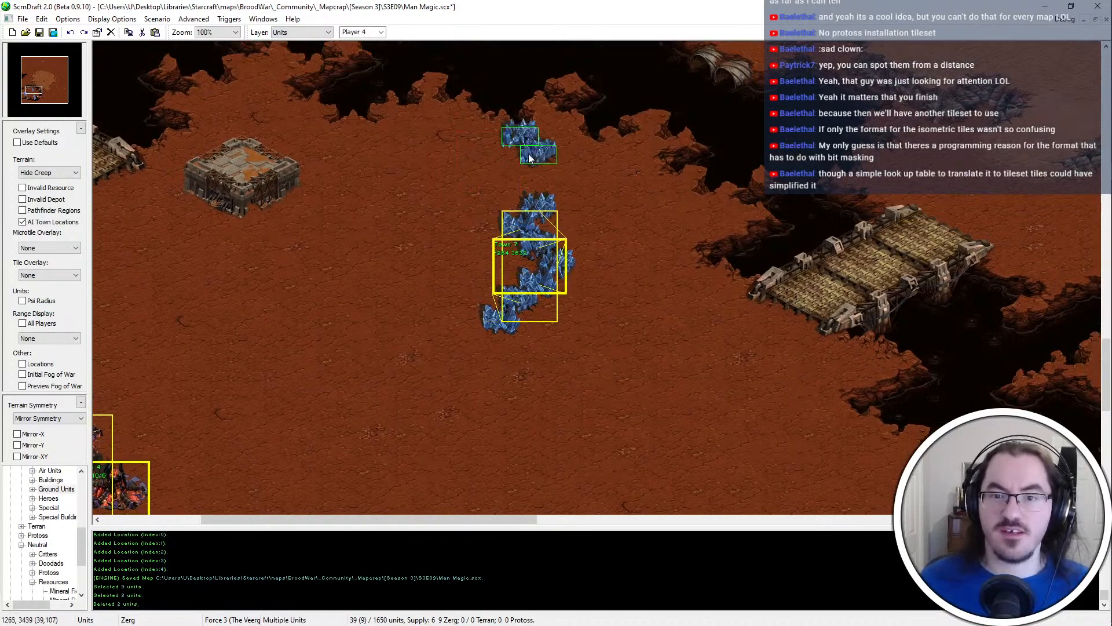
middle_click_drag(547, 165, 398, 239)
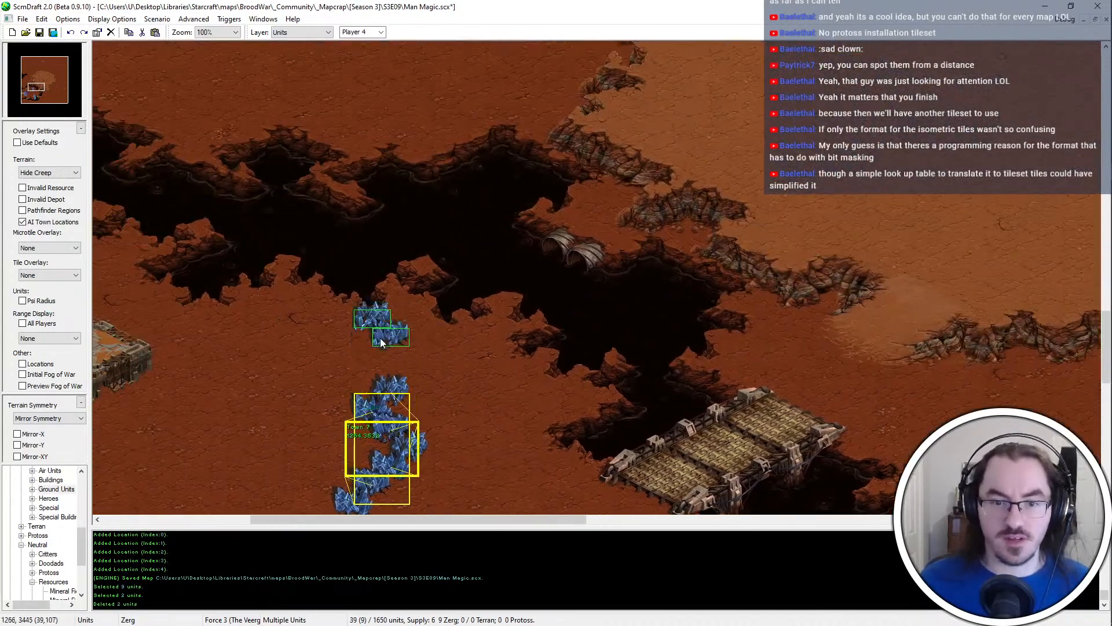
left_click(374, 333)
Move two more mineral fields to the northern dirt edge and the next four to the line's eastern side
left_click_drag(449, 394, 367, 425)
left_click_drag(419, 374, 364, 420)
key("ctrl+x")
key("ctrl+v")
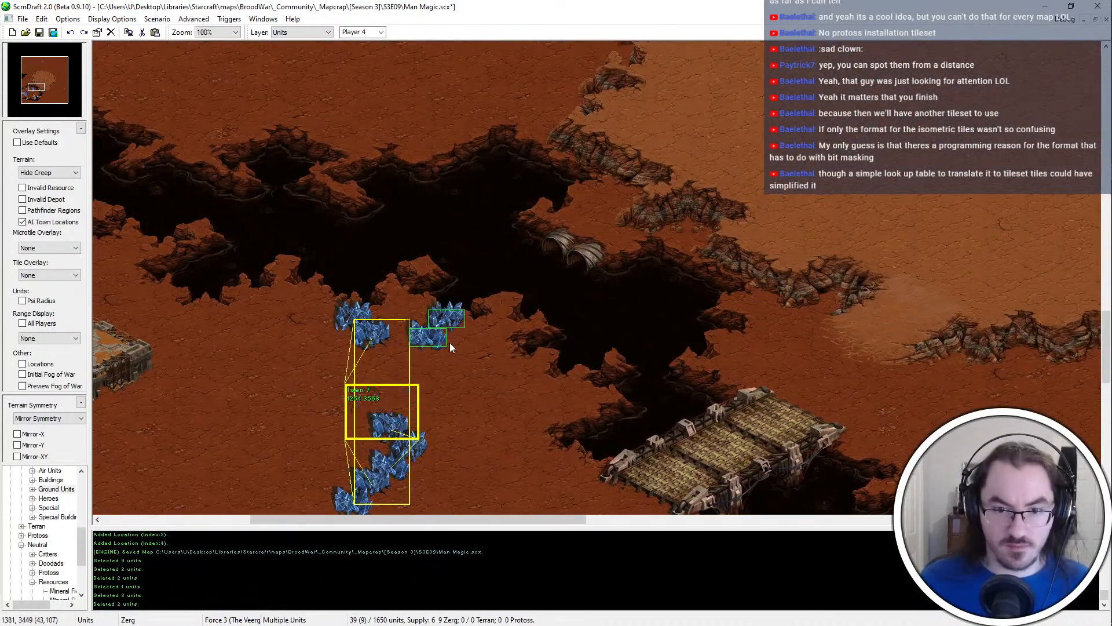
left_click(449, 343)
left_click_drag(436, 420, 348, 493)
key("ctrl+x")
key("ctrl+v")
left_click(496, 377)
Reposition the two middle mineral fields individually along the northern dirt edge
left_click_drag(452, 302, 424, 337)
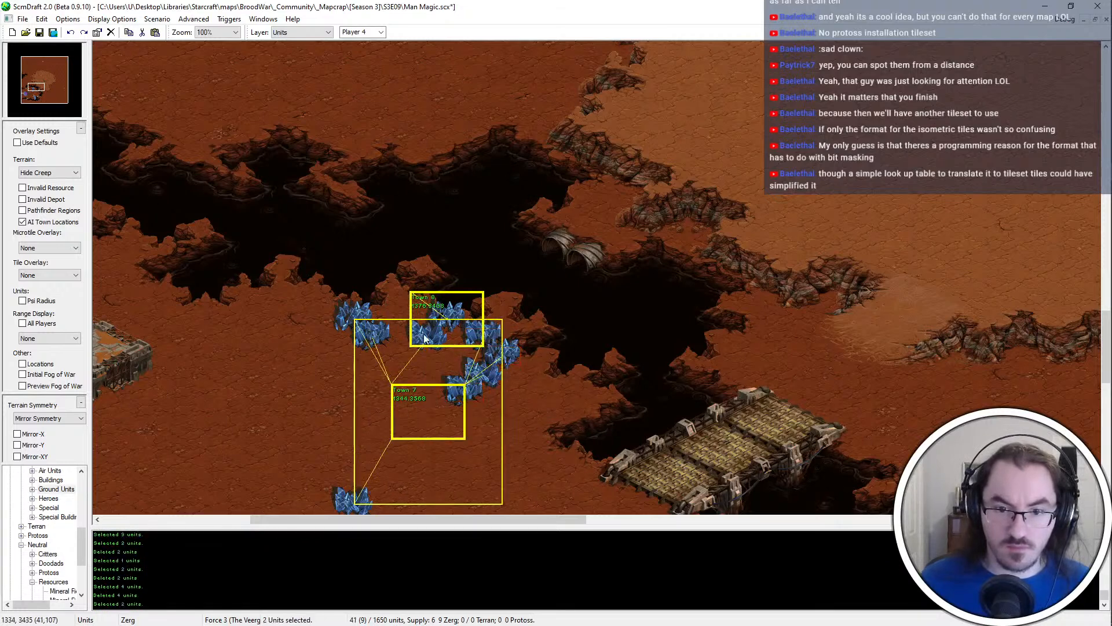
key("ctrl+x")
key("ctrl+v")
left_click(423, 337)
middle_click_drag(418, 344, 427, 318)
left_click(415, 303)
key("ctrl+x")
key("ctrl+v")
left_click(399, 292)
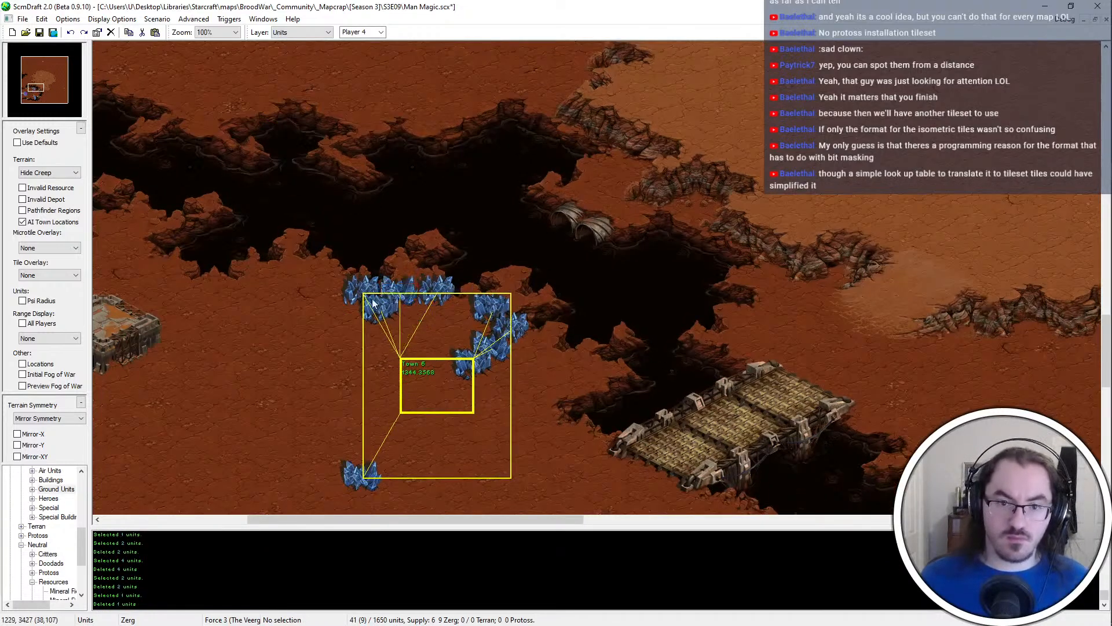
Remove the middle mineral field on the northern edge and shift the adjoining western group further west
left_click(440, 289)
key("ctrl+x")
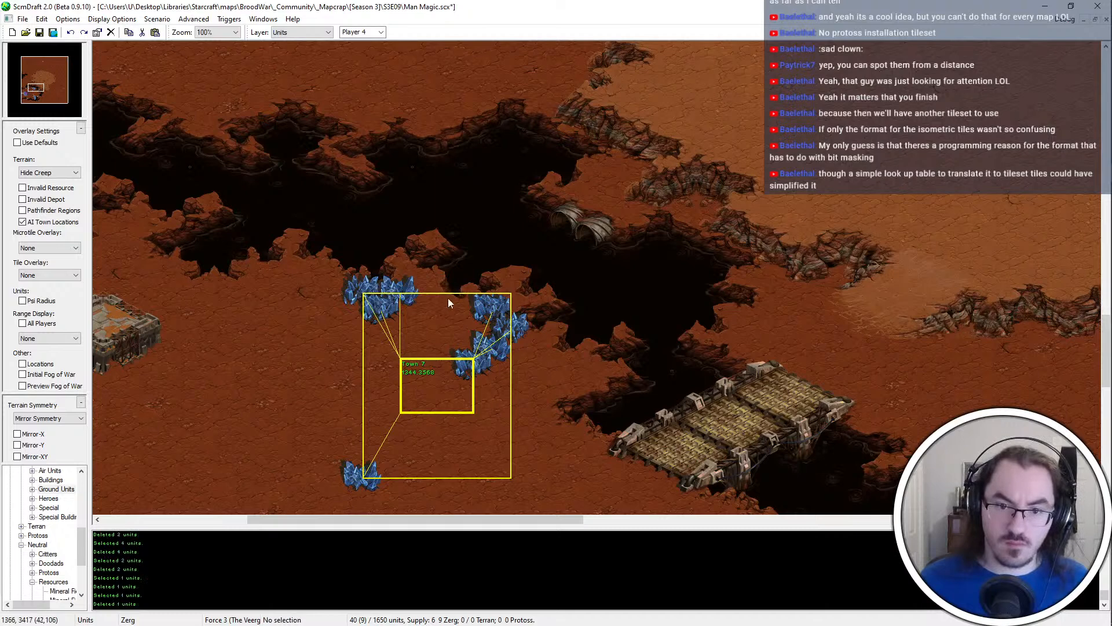
left_click_drag(437, 297, 337, 348)
key("ctrl+x")
key("ctrl+v")
left_click(343, 317)
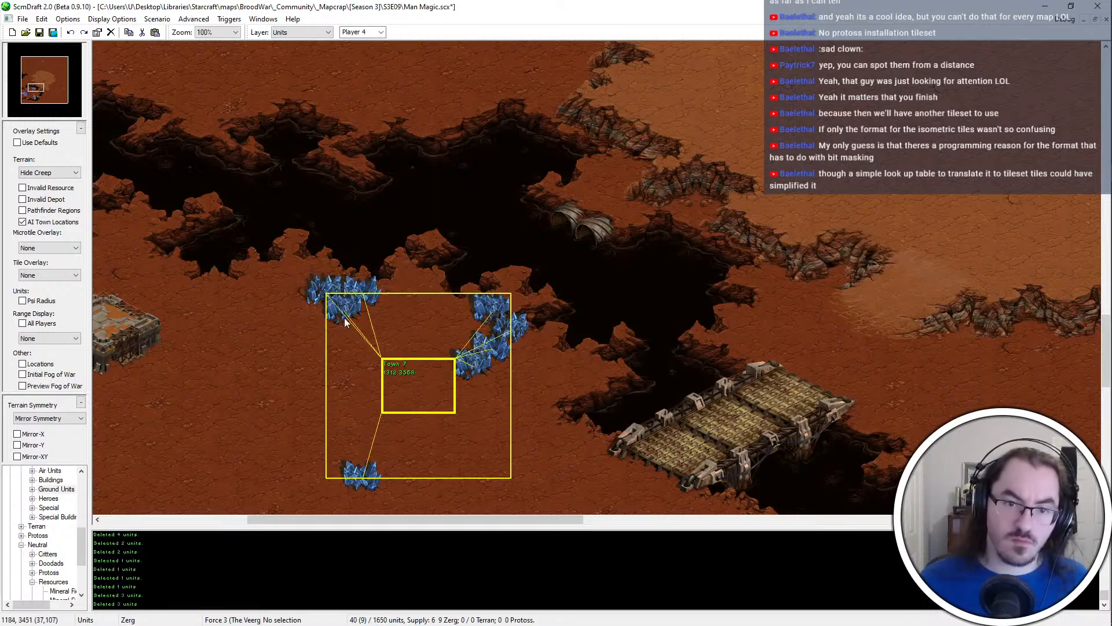
Copy a mineral field into the northern gap and rearrange the upper eastern fields to sit just beside it
left_click(344, 318)
key("ctrl+c")
key("ctrl+v")
left_click(426, 297)
left_click(499, 310)
key("ctrl+x")
left_click(511, 324)
Reposition the two remaining eastern mineral fields so the line runs diagonally southeast along the chasm
key("ctrl+x")
key("ctrl+v")
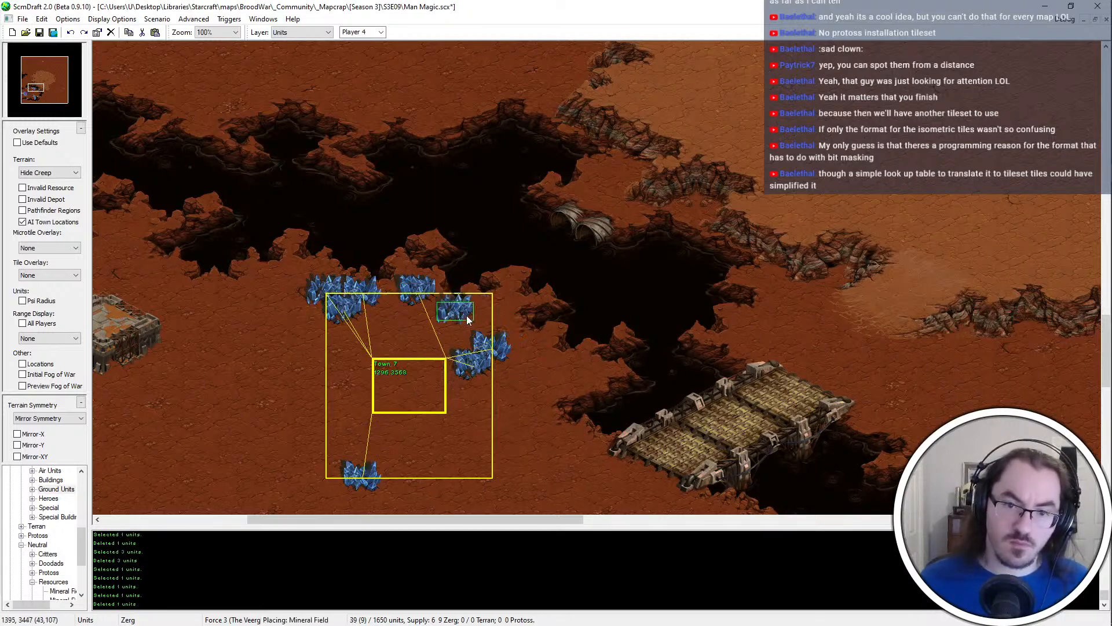
left_click(467, 315)
left_click(503, 350)
key("ctrl+x")
key("ctrl+v")
left_click(490, 333)
left_click(476, 361)
Move the isolated southern mineral field to the southeastern end of the diagonal mineral line
key("ctrl+x")
key("ctrl+v")
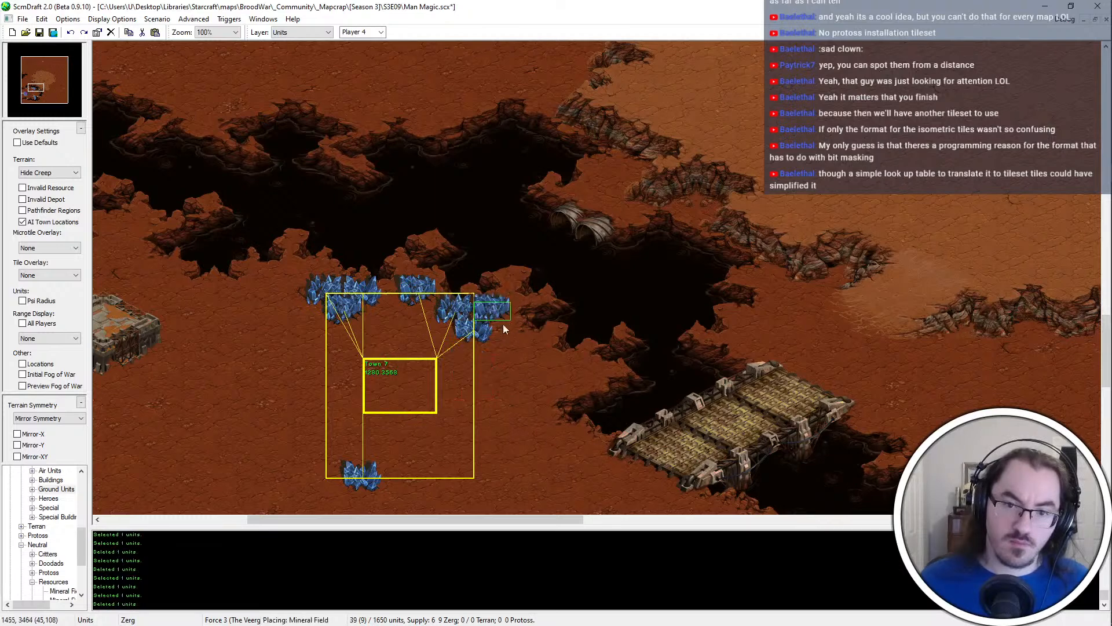
left_click(530, 365)
right_click(529, 368)
left_click(364, 472)
Add two copied mineral fields at the southeastern end of the line, near the bridge
key("ctrl+x")
key("ctrl+v")
left_click(522, 368)
right_click(512, 354)
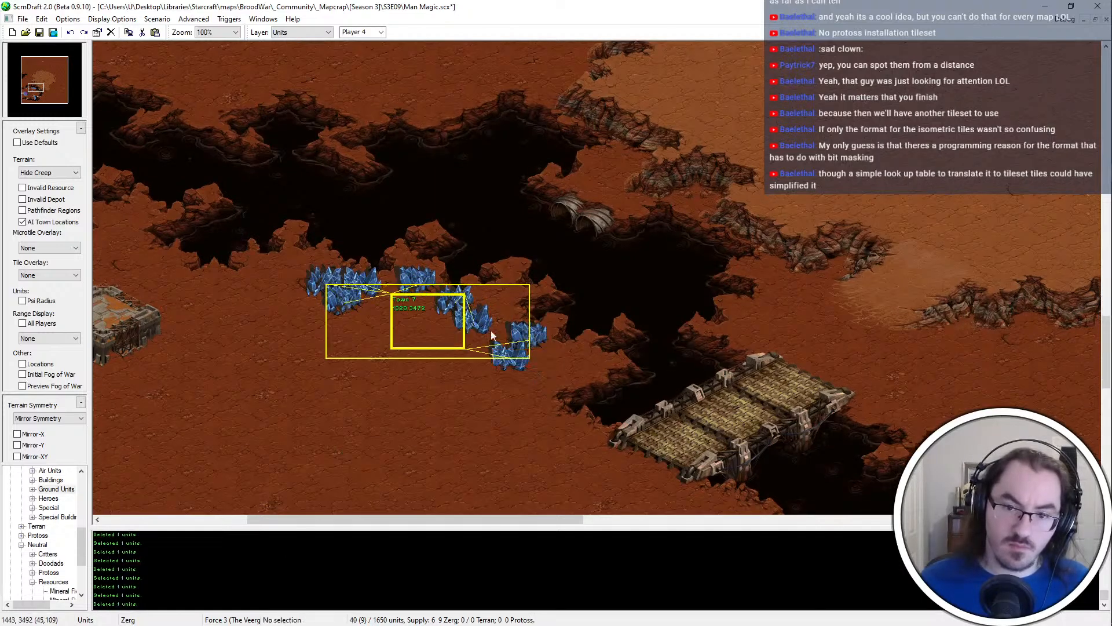
left_click(464, 302)
left_click(515, 350)
key("ctrl+x")
left_click(463, 300)
key("ctrl+c")
key("ctrl+v")
left_click(499, 349)
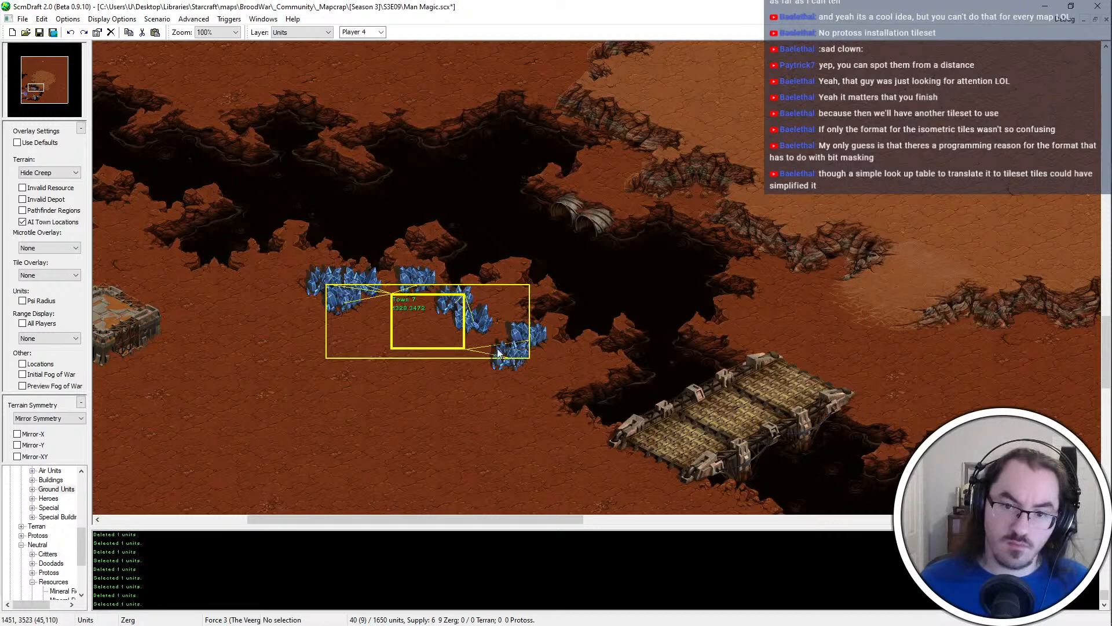
left_click(563, 371)
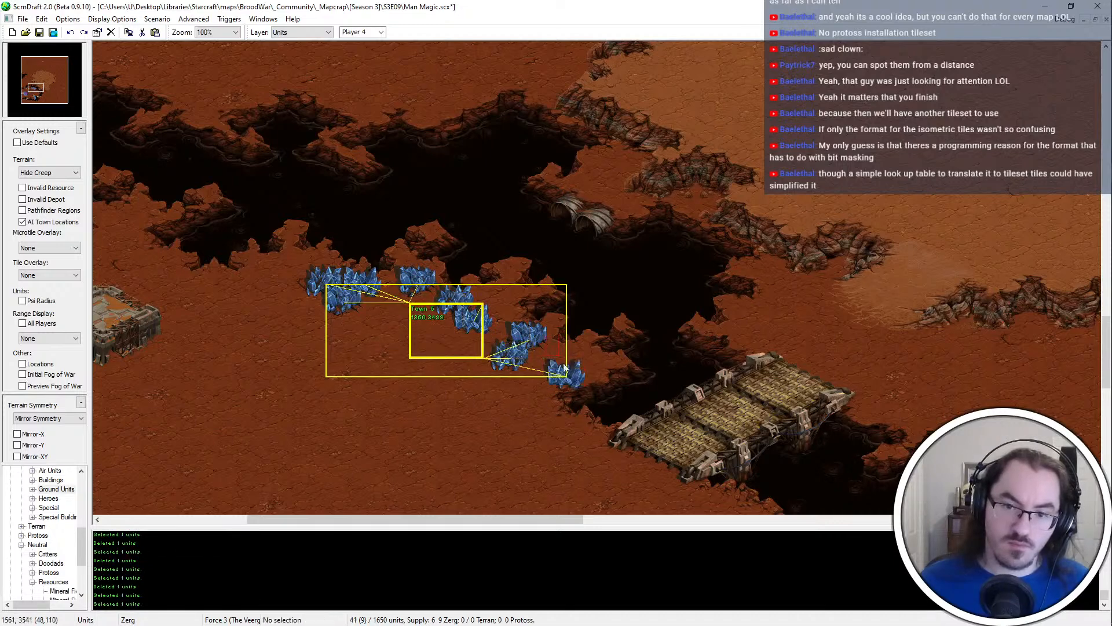
left_click(540, 342)
key("ctrl+c")
key("ctrl+v")
left_click(557, 399)
right_click(558, 397)
Show the invalid depot overlay and examine the blocked areas around the new mineral line
left_click_drag(687, 260, 301, 402)
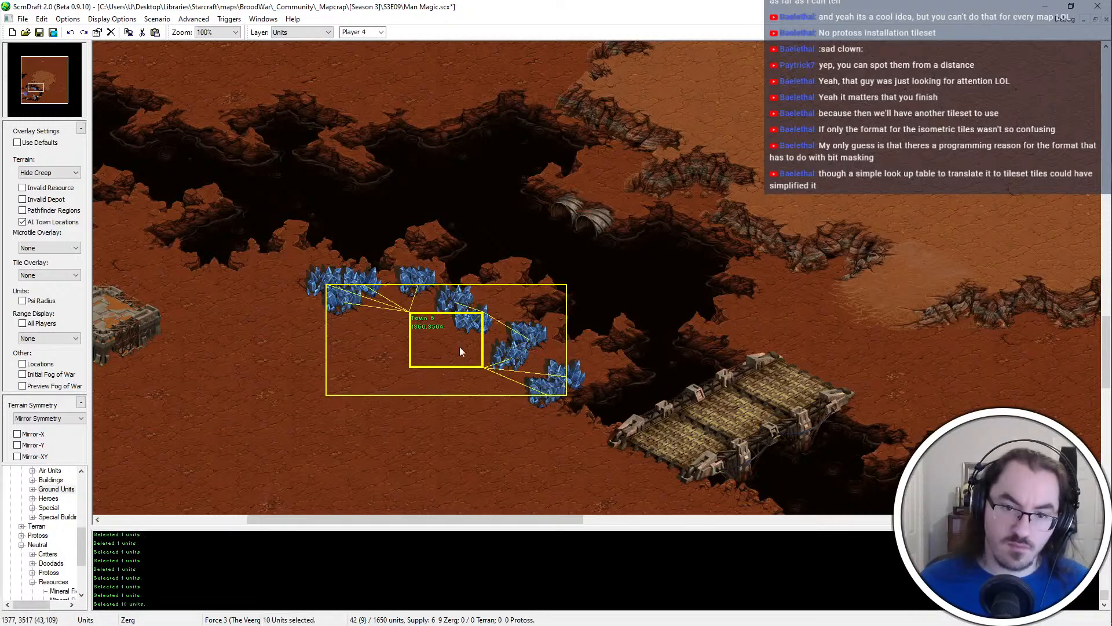
left_click(460, 347)
left_click(55, 200)
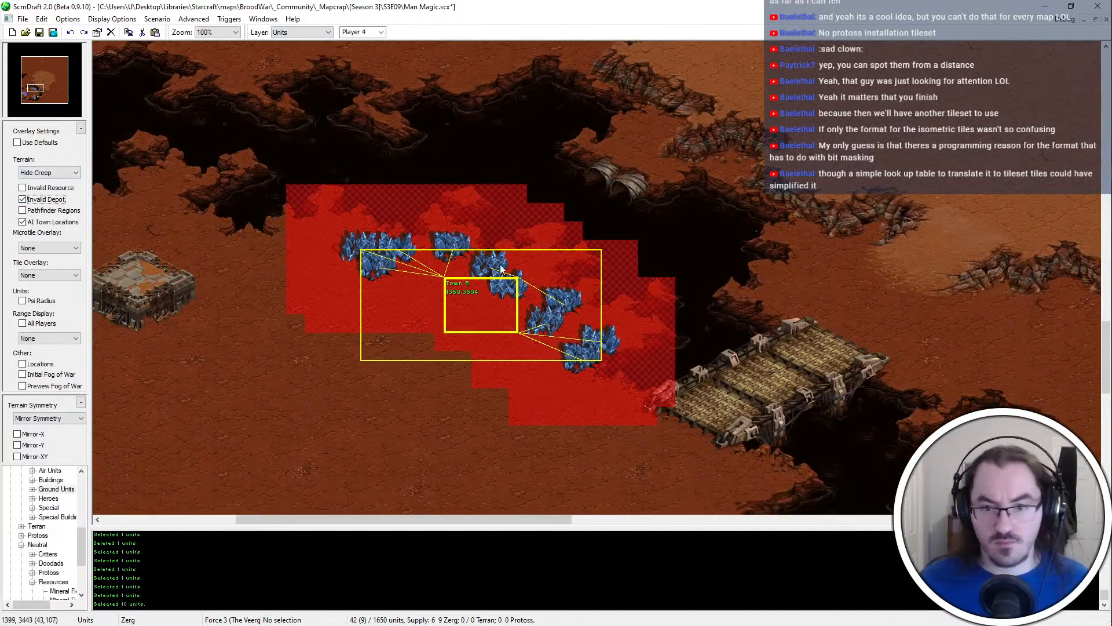
left_click_drag(501, 269, 371, 295)
left_click(357, 249)
middle_click_drag(463, 338, 413, 466)
Copy the western Hatchery's vespene geyser to the west of the new mineral line and hide the invalid depot overlay
left_click_drag(927, 45, 618, 288)
middle_click_drag(617, 287, 722, 85)
left_click(457, 346)
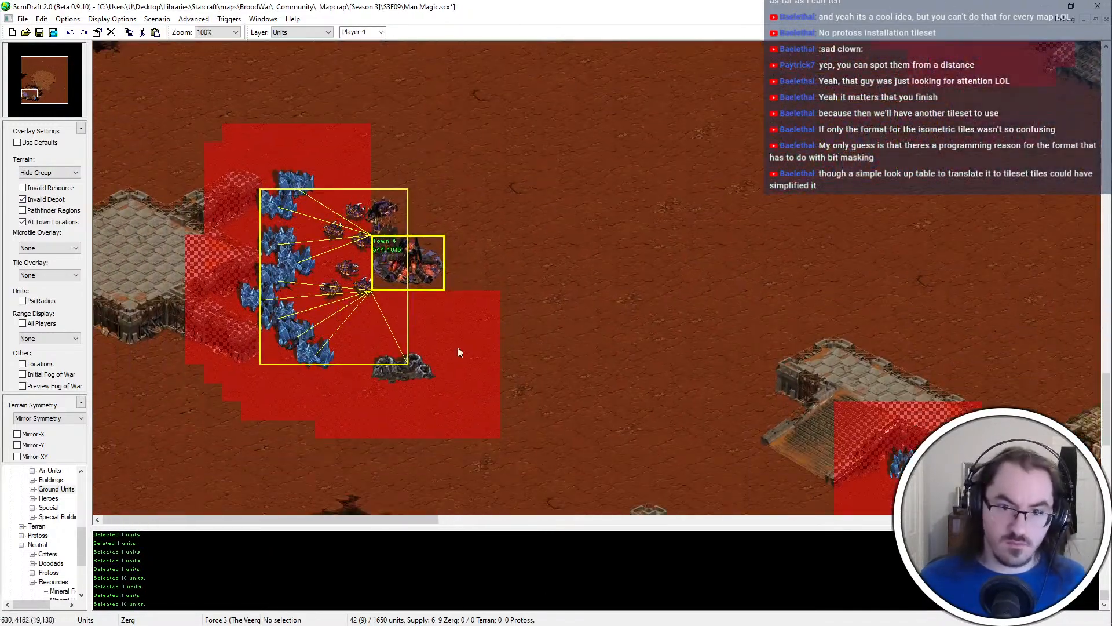
left_click(386, 211)
middle_click_drag(400, 196, 172, 509)
key("ctrl+v")
left_click(450, 295)
middle_click_drag(625, 416, 598, 389)
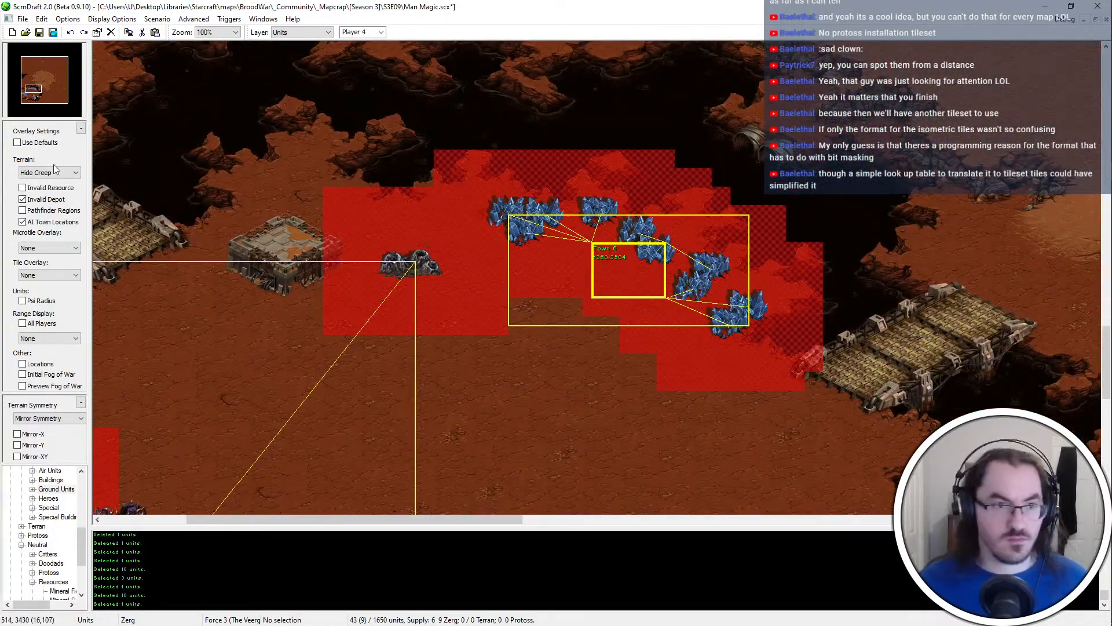
middle_click_drag(197, 289, 274, 245)
left_click(50, 201)
Paint an isometric tar pit on the dirt between the western Hatchery and the small compound platform
middle_click_drag(293, 468, 380, 419)
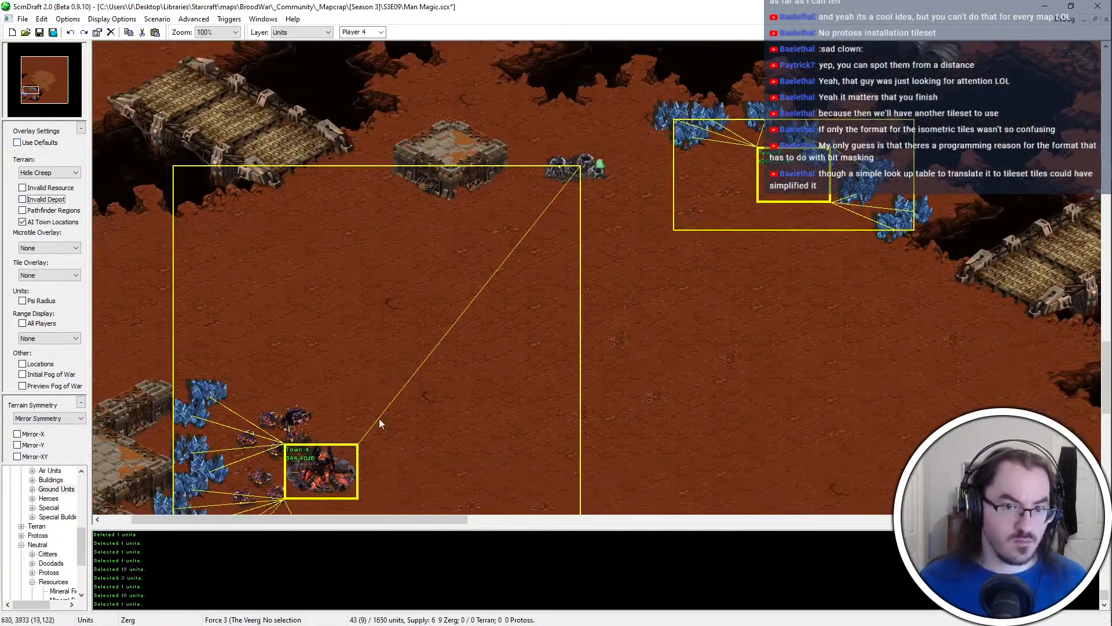
middle_click_drag(304, 383, 373, 339)
key("t")
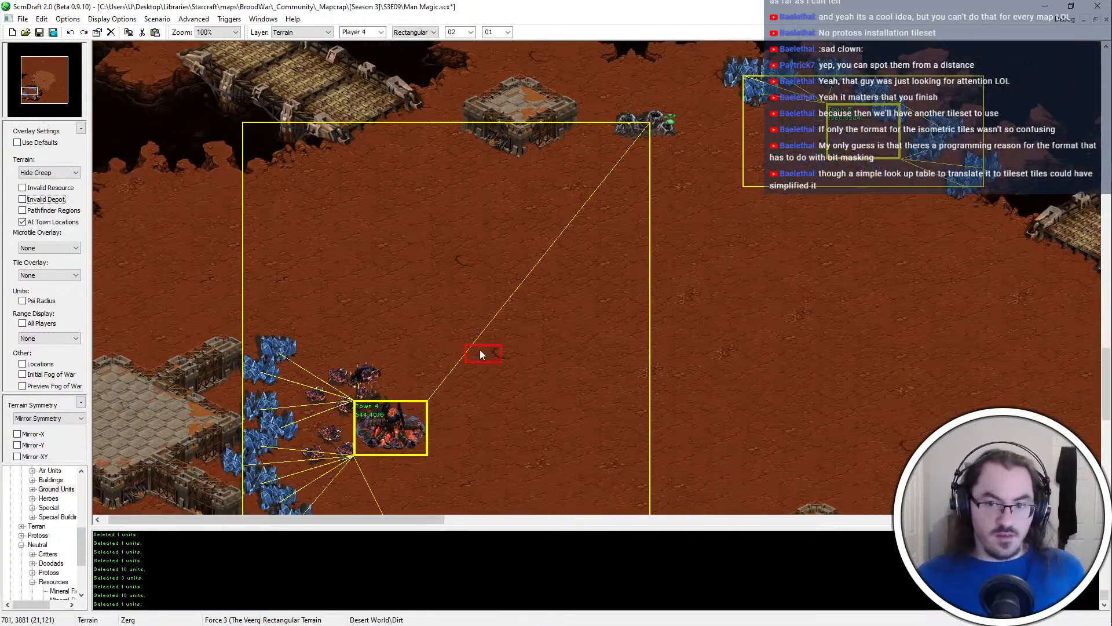
middle_click_drag(480, 349, 498, 402)
left_click(421, 33)
left_click(420, 42)
scroll(471, 106, "down", 1, "ctrl")
middle_click_drag(613, 145, 530, 187)
right_click(618, 101)
left_click(422, 288)
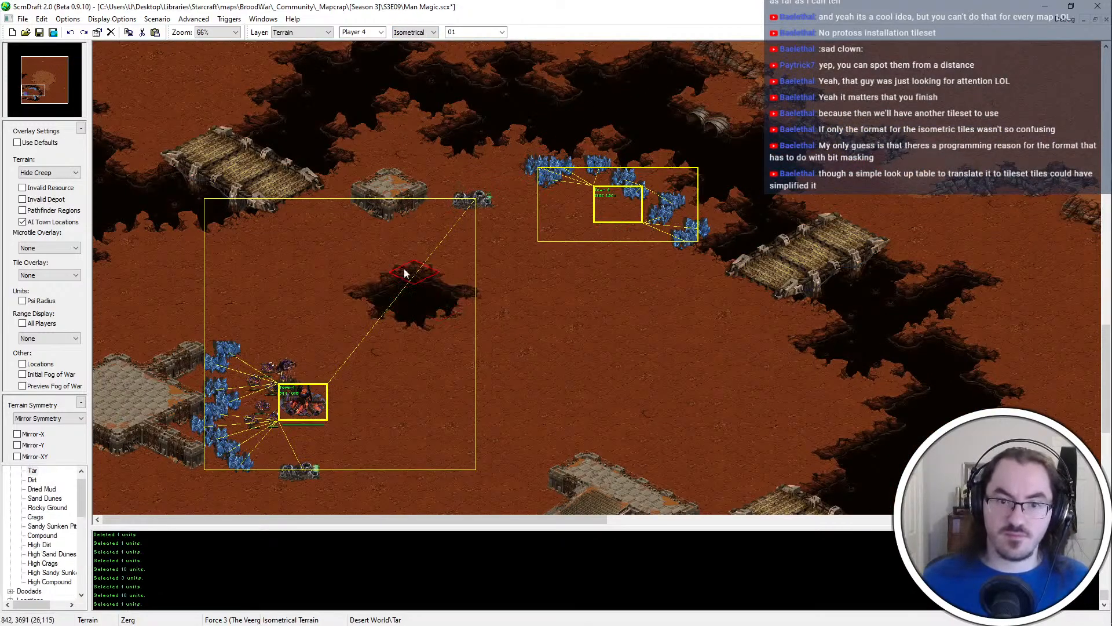
scroll(400, 265, "up", 1, "ctrl")
left_click_drag(364, 307, 547, 391)
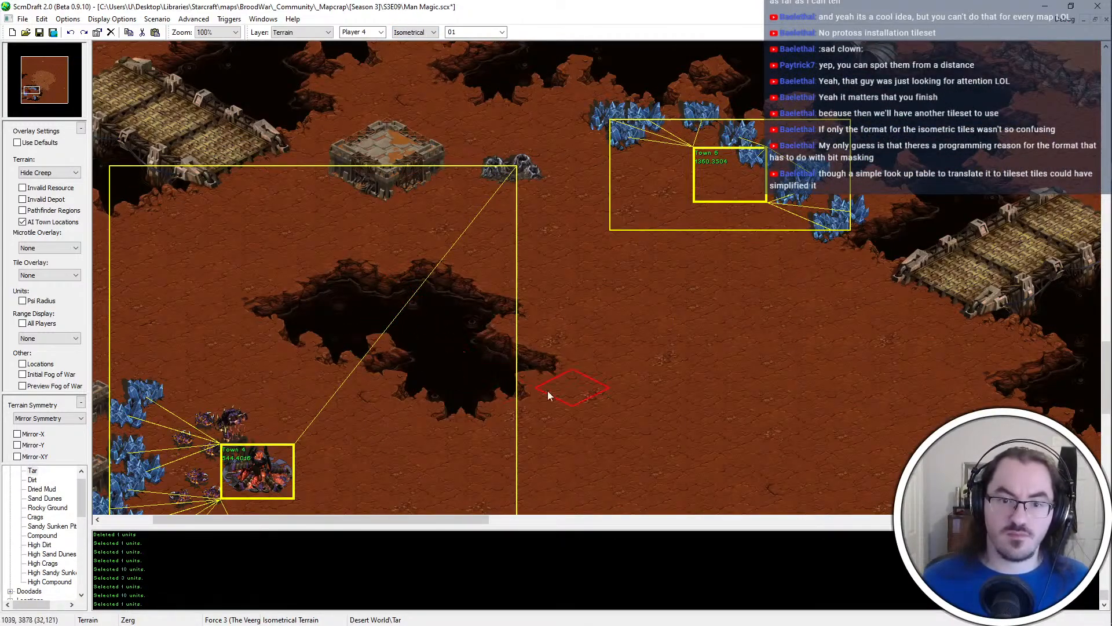
Try extra tar patches around the pit, undoing the eastern and northern ones and extending the pit westward
left_click(569, 283)
key("ctrl+z")
left_click(342, 241)
key("ctrl+z")
left_click(313, 280)
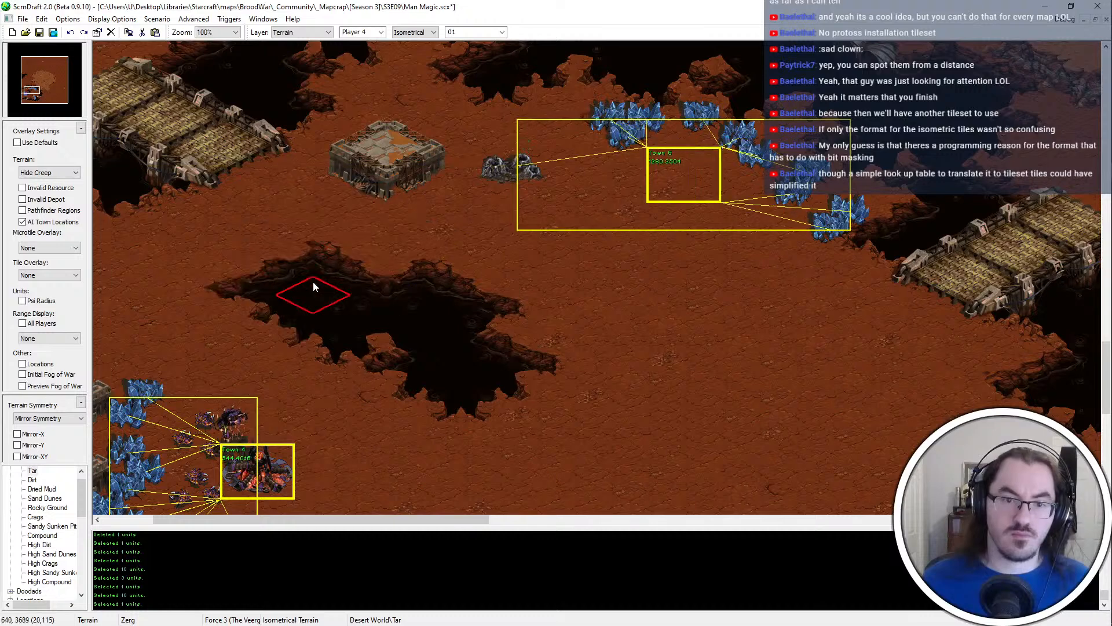
Paint dirt over the whole tar pit northeast of the western Hatchery
right_click(509, 347)
mouse_move(378, 290)
left_mouse_down()
mouse_move(484, 321)
mouse_move(407, 304)
left_mouse_up()
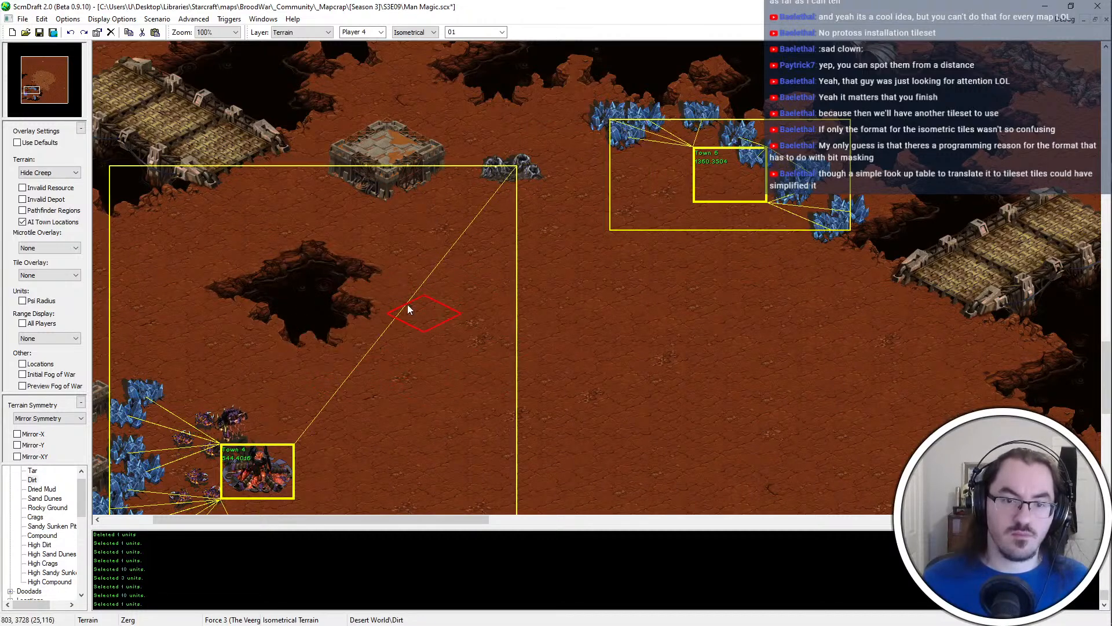
left_click(308, 301)
key("Left")
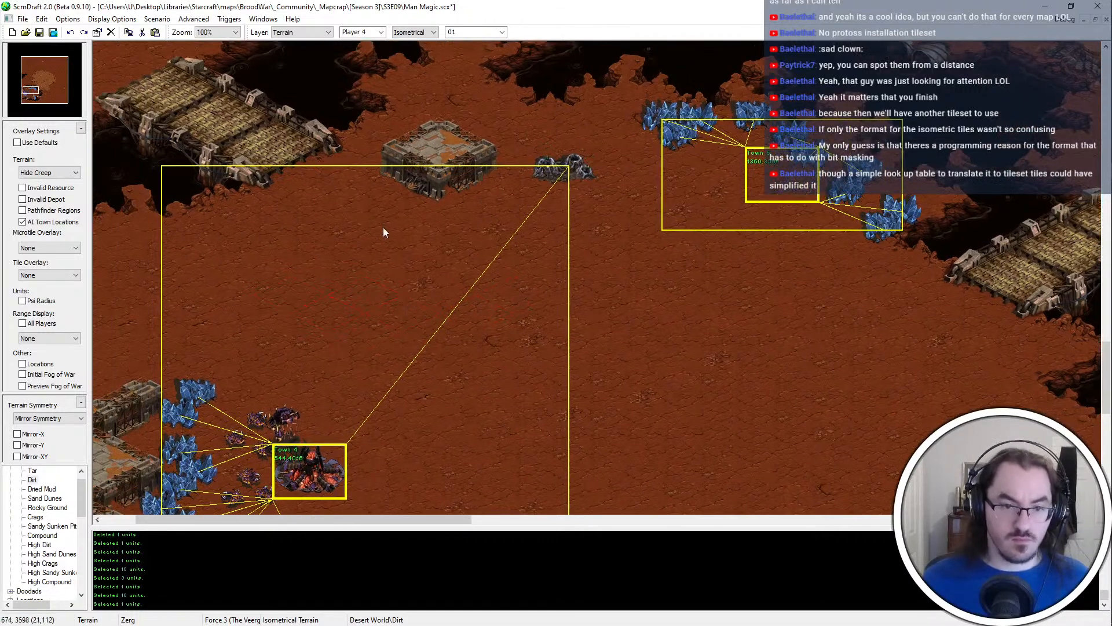
middle_click_drag(475, 281, 574, 324)
scroll(51, 533, "down", 2)
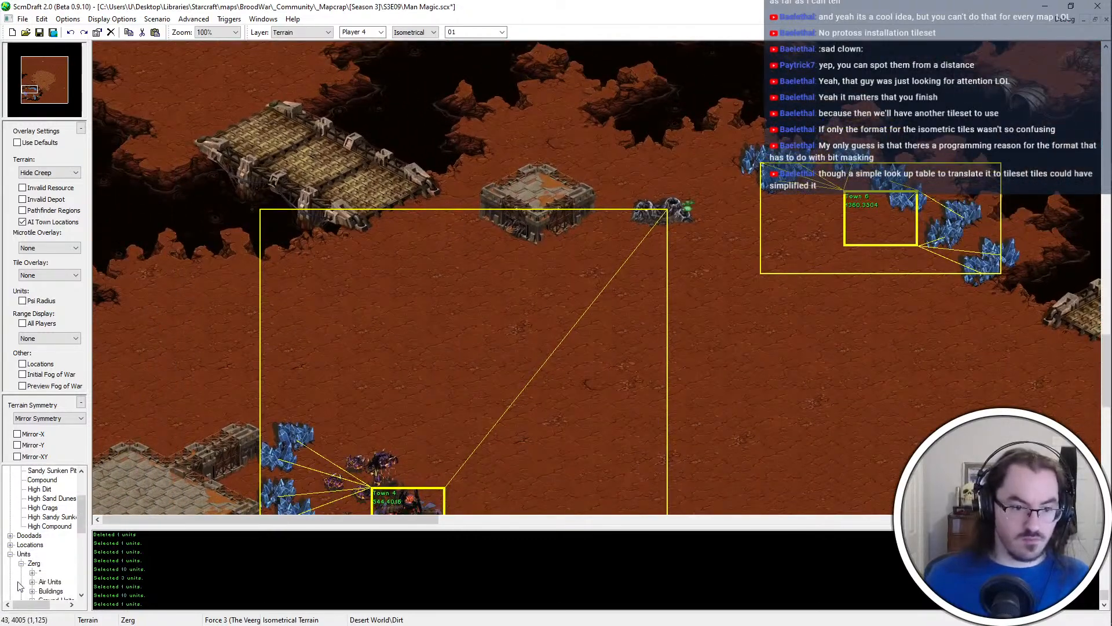
left_click(11, 535)
key("Down")
Cut Player 4's start location from the western Hatchery and try placing it beside the southern end of the mineral line
key("u")
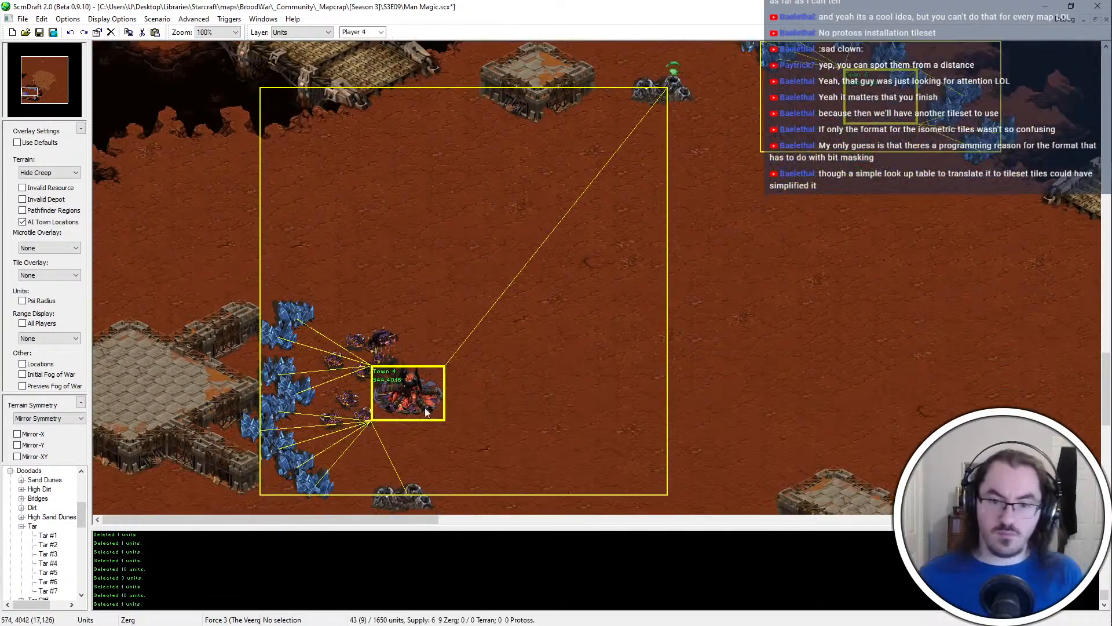
left_click(424, 402)
key("ctrl+x")
key("ctrl+v")
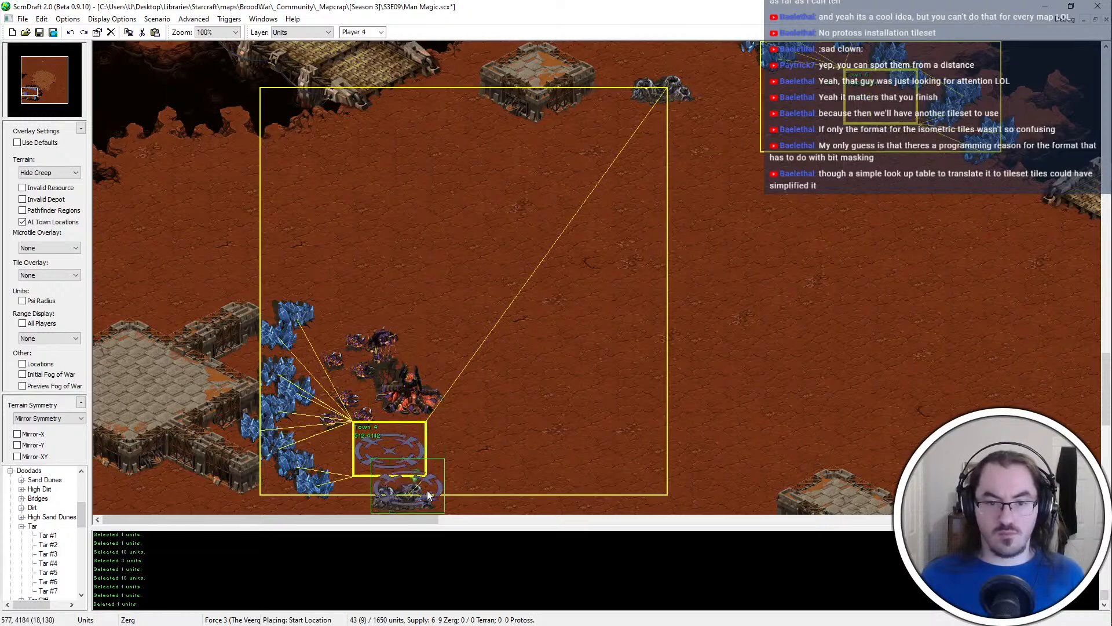
left_click(313, 425)
key("ctrl+z")
left_click(345, 445)
left_click(347, 468)
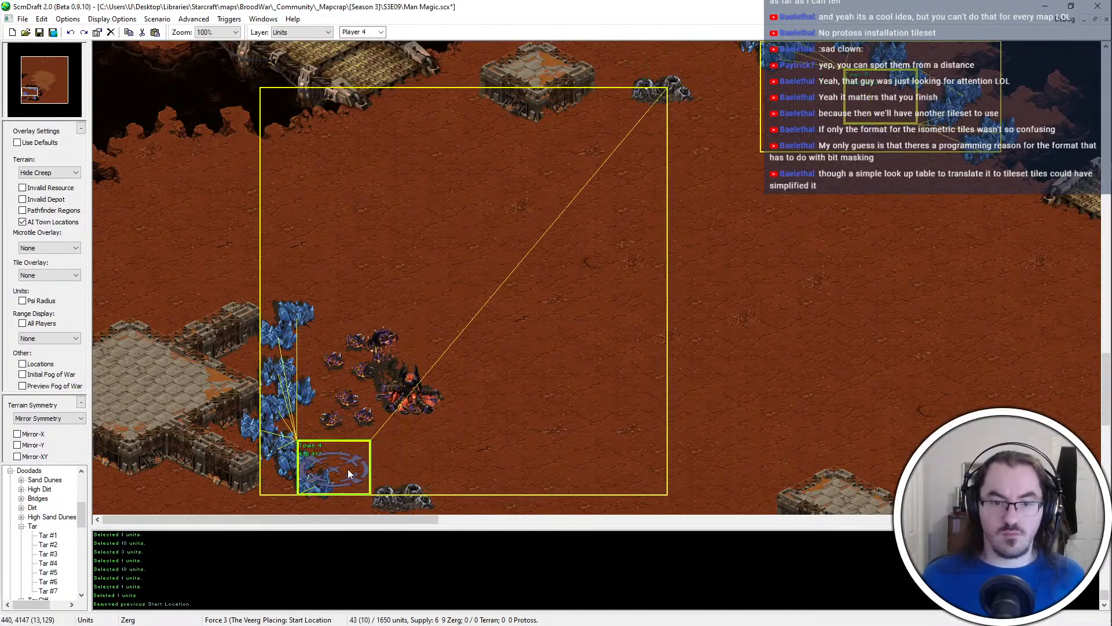
Place Player 4's start location on the dirt just south of the mineral line, southwest of the geyser, and save the map
left_click(356, 468)
middle_click_drag(382, 355, 377, 441)
left_click(339, 424)
left_click(345, 455)
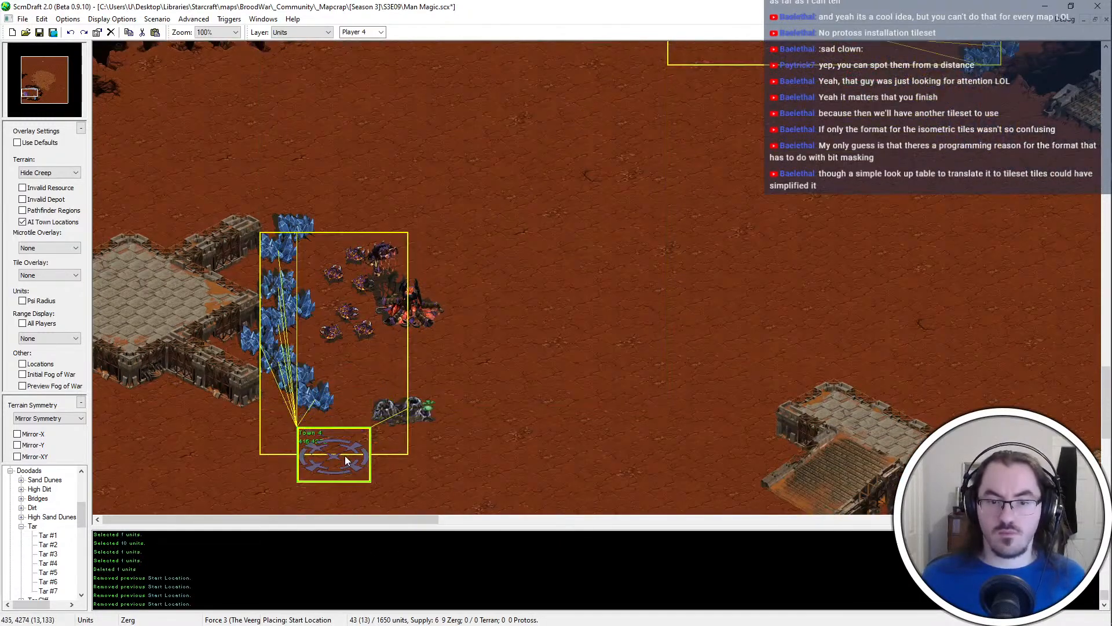
middle_click_drag(417, 364, 452, 328)
right_click(490, 296)
middle_click_drag(502, 277, 468, 373)
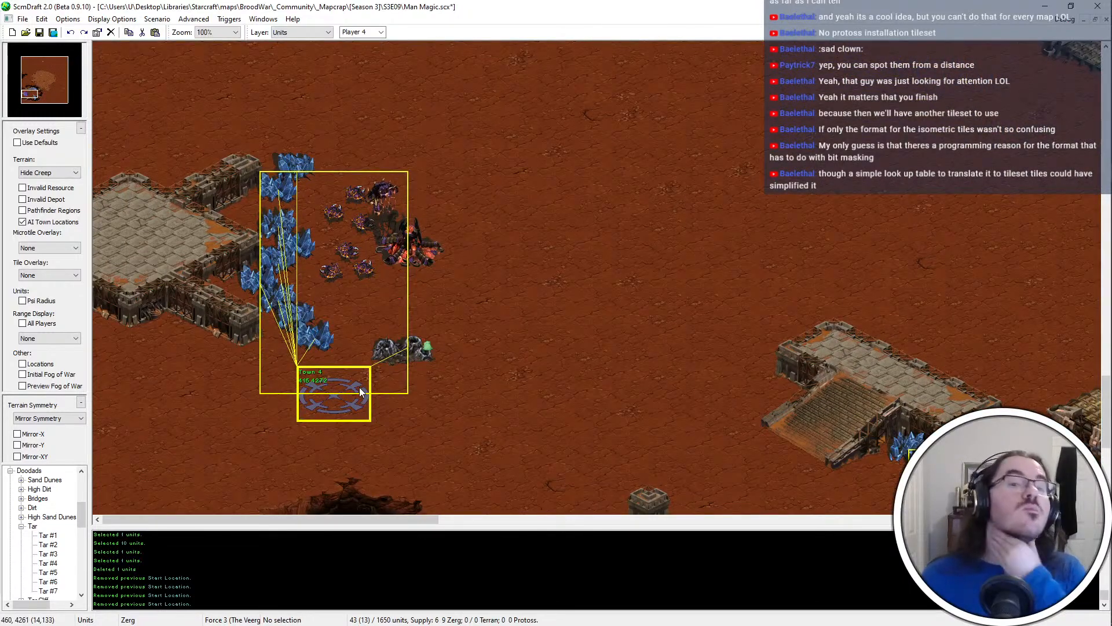
middle_click_drag(359, 387, 536, 188)
key("ctrl+s")
Switch terrain editing to Tileset Indexed mode and paste the grid of rocky edge tiles onto the high dirt west of Town 2
middle_click_drag(608, 227, 478, 623)
middle_click_drag(672, 275, 600, 131)
mouse_move(607, 282)
middle_mouse_down()
mouse_move(641, 239)
mouse_move(717, 56)
mouse_move(614, 196)
mouse_move(293, 301)
mouse_move(534, 318)
mouse_move(340, 484)
middle_mouse_up()
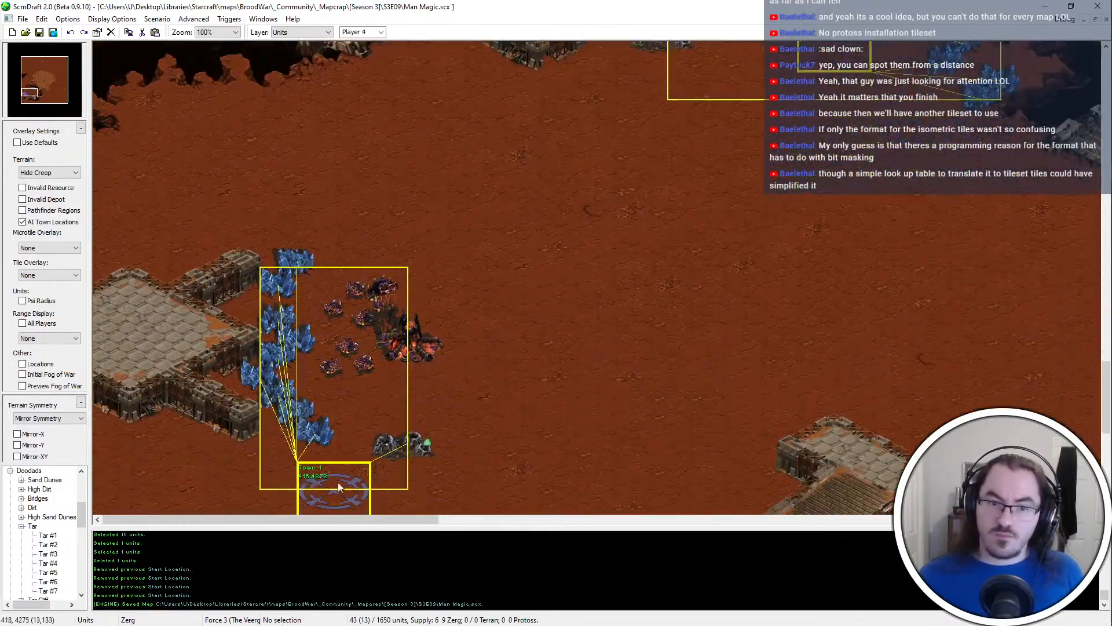
middle_click_drag(347, 313, 382, 274)
middle_click_drag(488, 250, 625, 46)
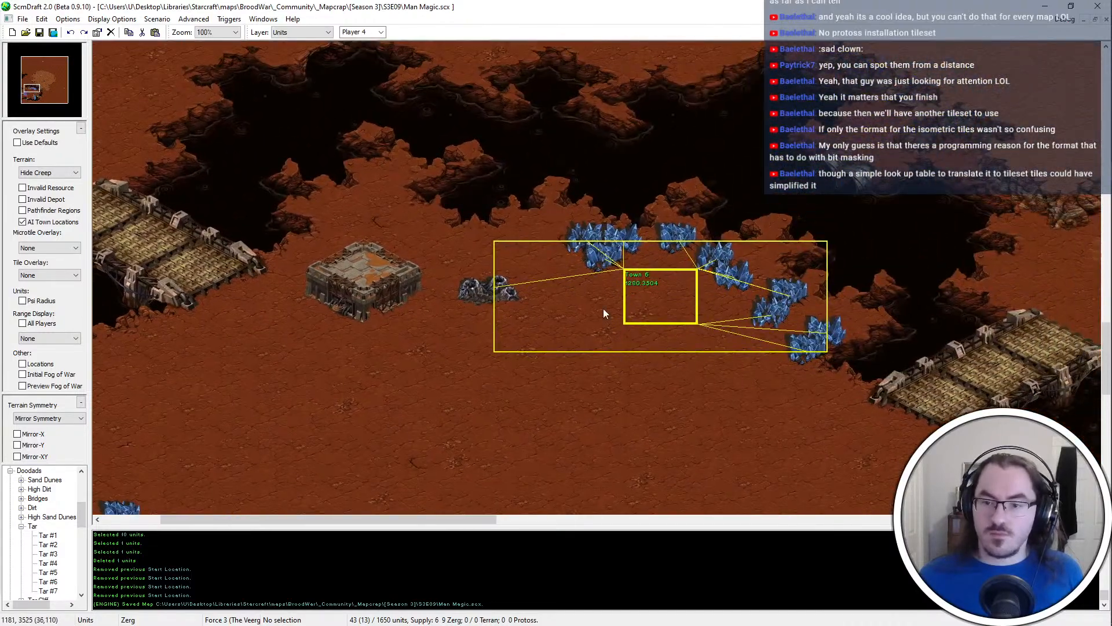
middle_click_drag(603, 313, 575, 339)
scroll(47, 521, "up", 3)
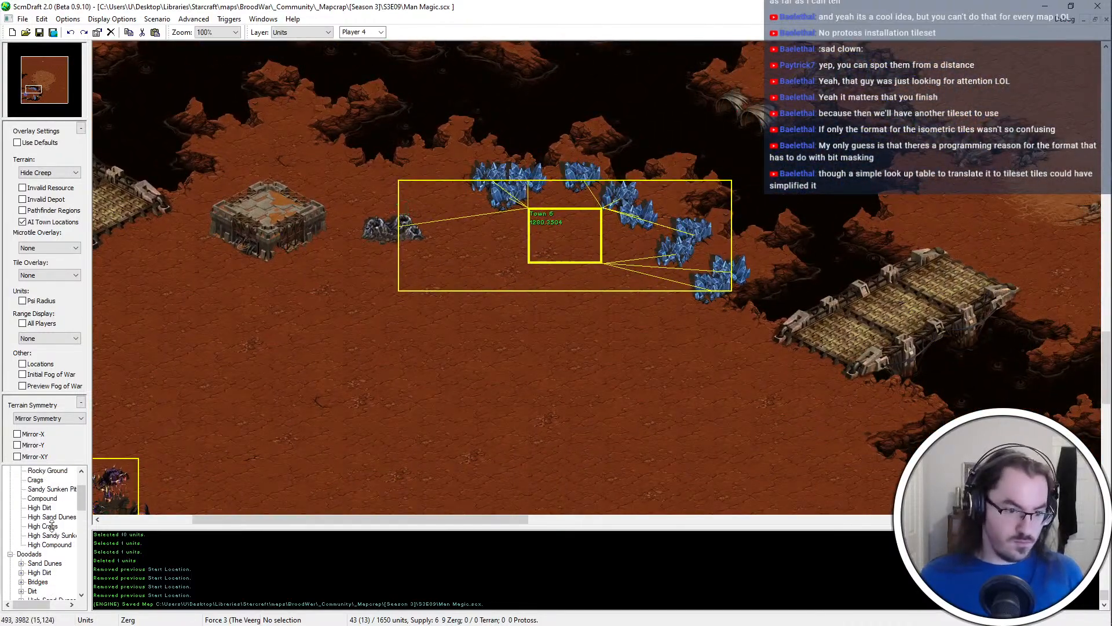
left_click(47, 498)
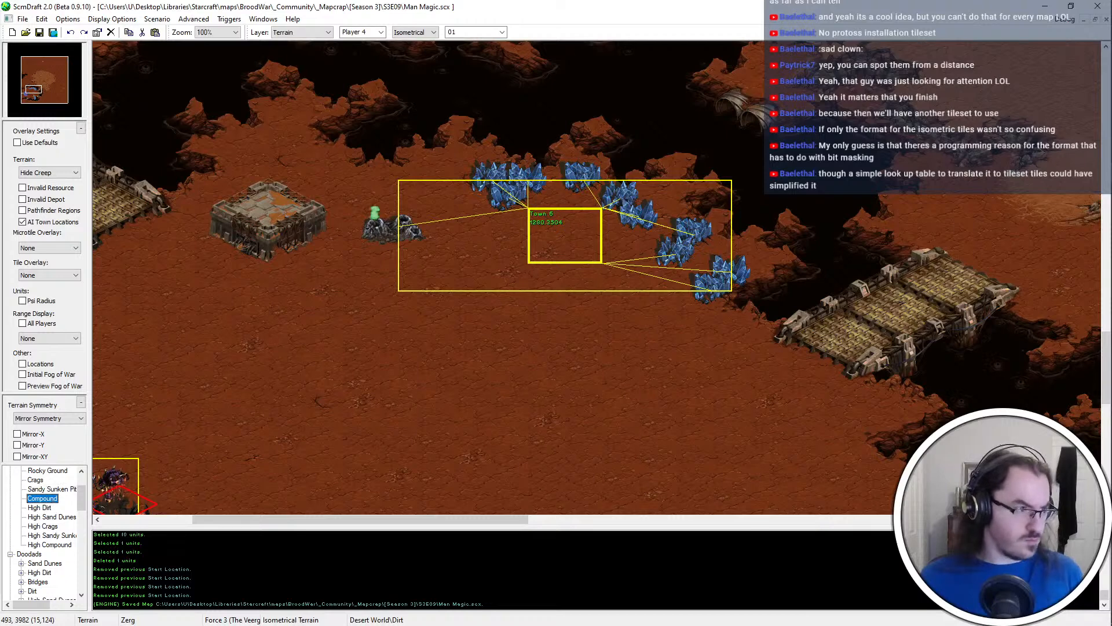
scroll(426, 32, "down", 3)
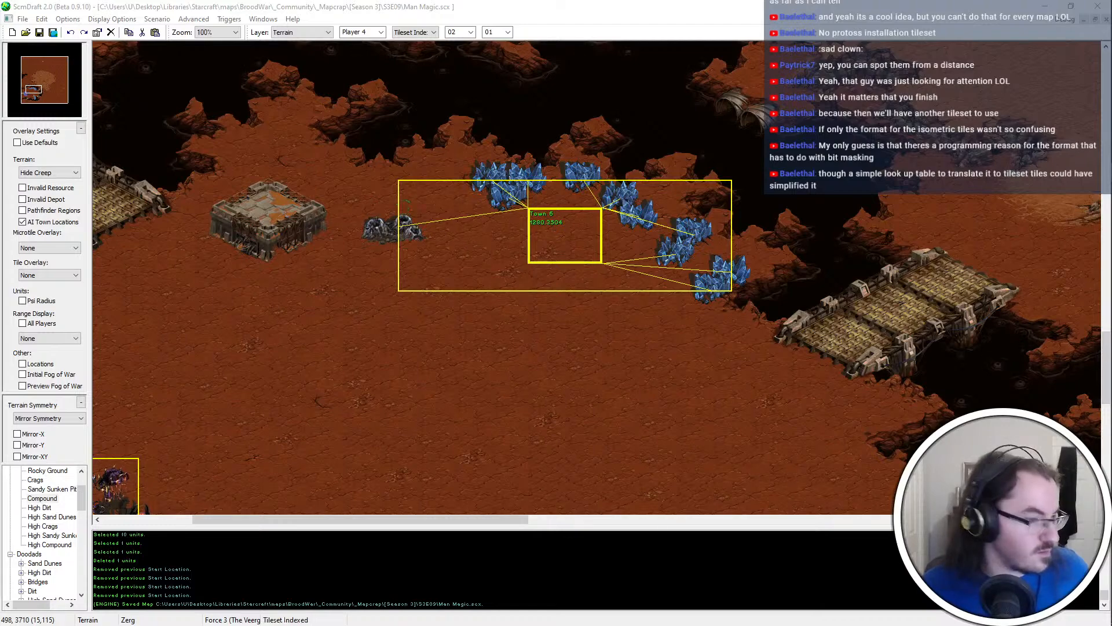
mouse_move(559, 339)
middle_mouse_down()
mouse_move(548, 459)
mouse_move(695, 278)
mouse_move(658, 110)
middle_mouse_up()
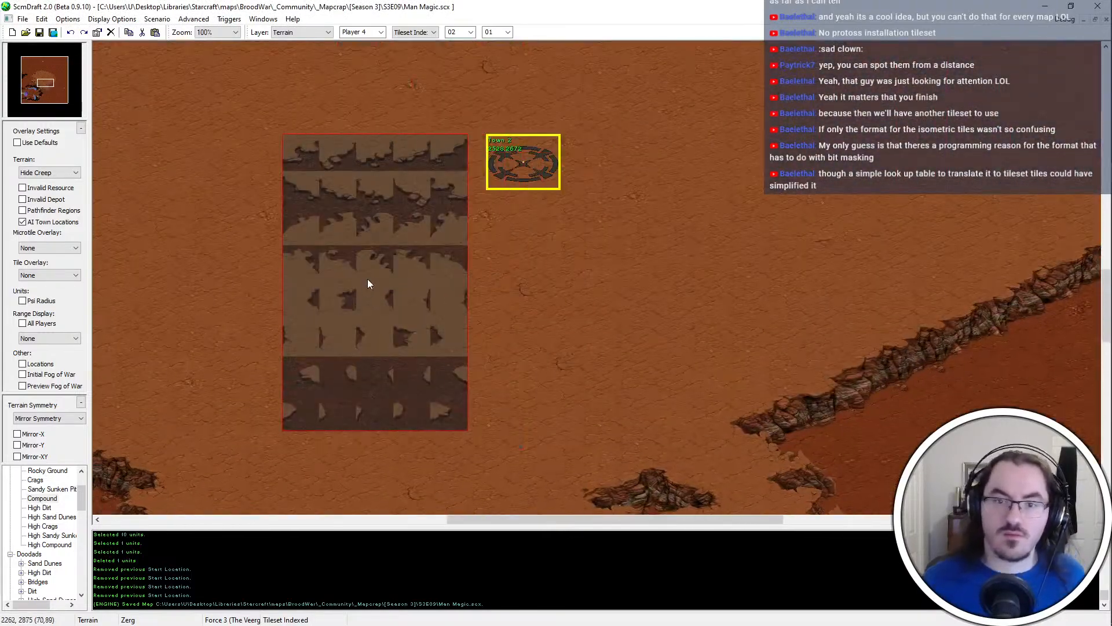
scroll(322, 162, "up", 1)
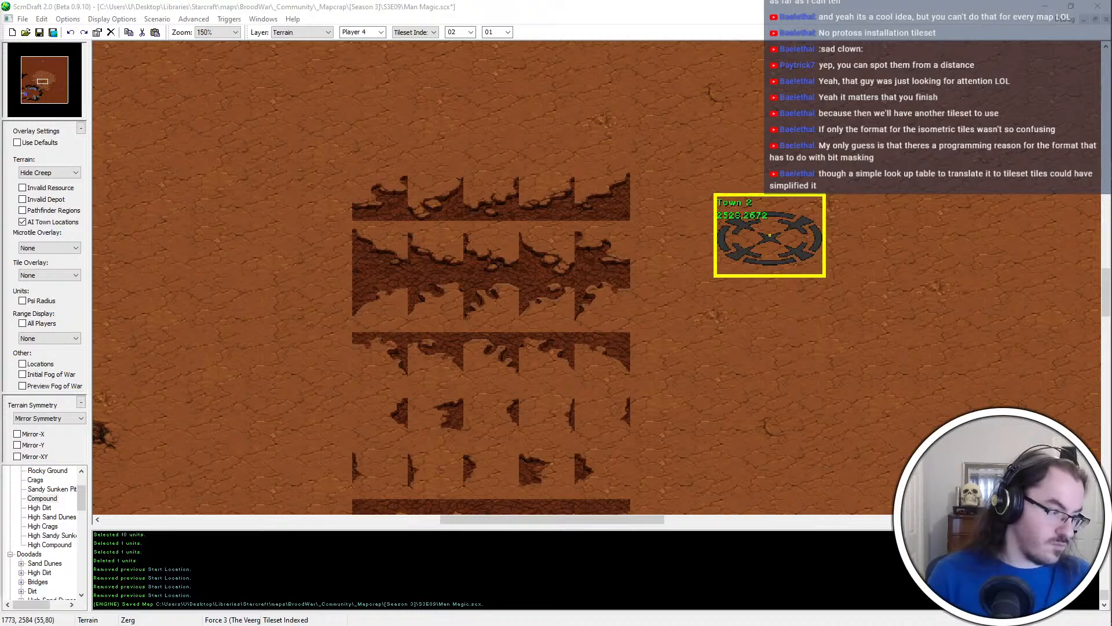
Copy the two-by-two rocky edge blocks one at a time from the first two rows of the pasted tile grid
left_click_drag(409, 169, 345, 228)
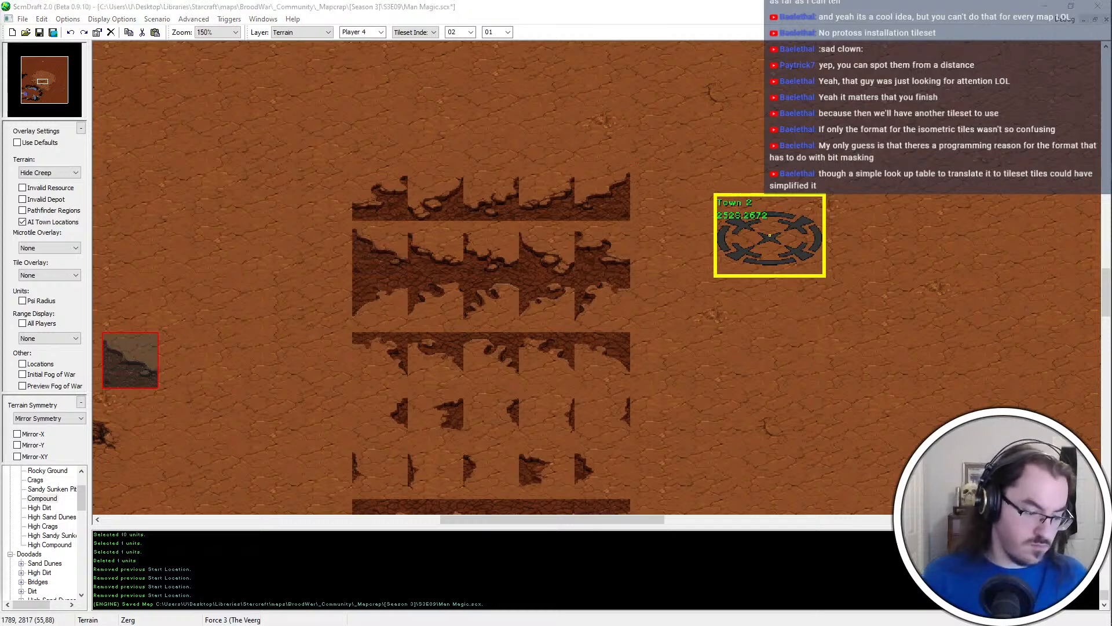
left_click(482, 178)
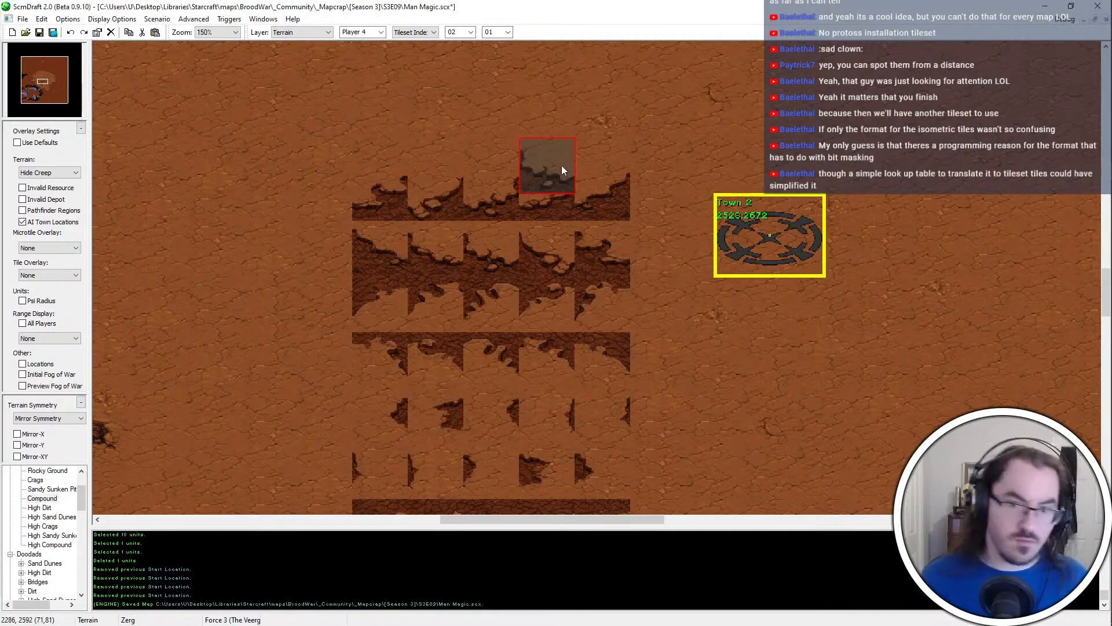
right_click(569, 224)
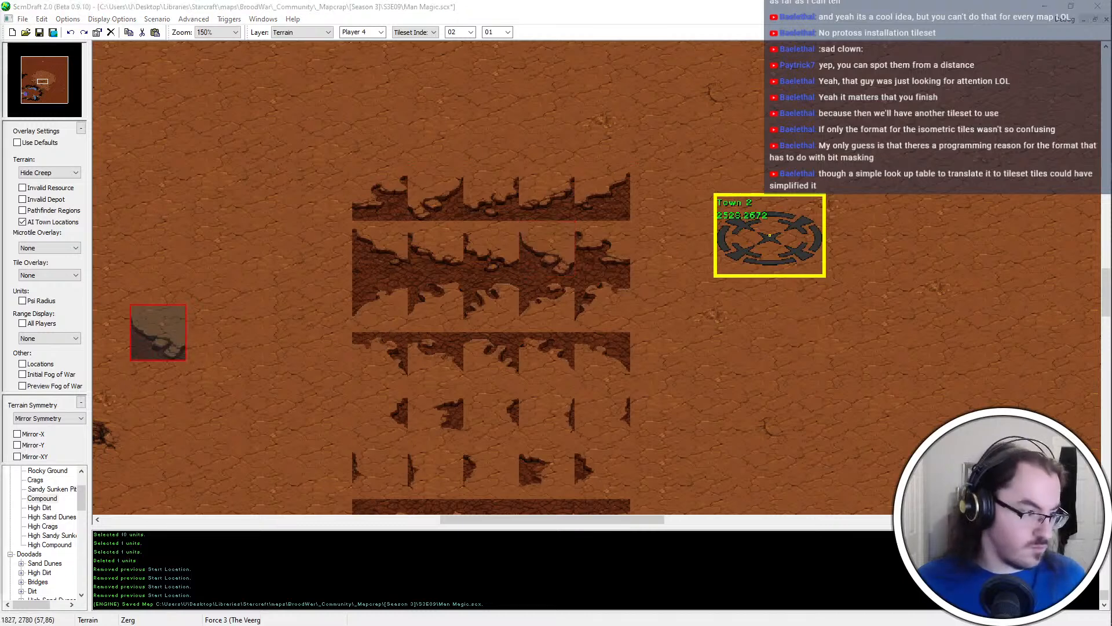
right_click(743, 207)
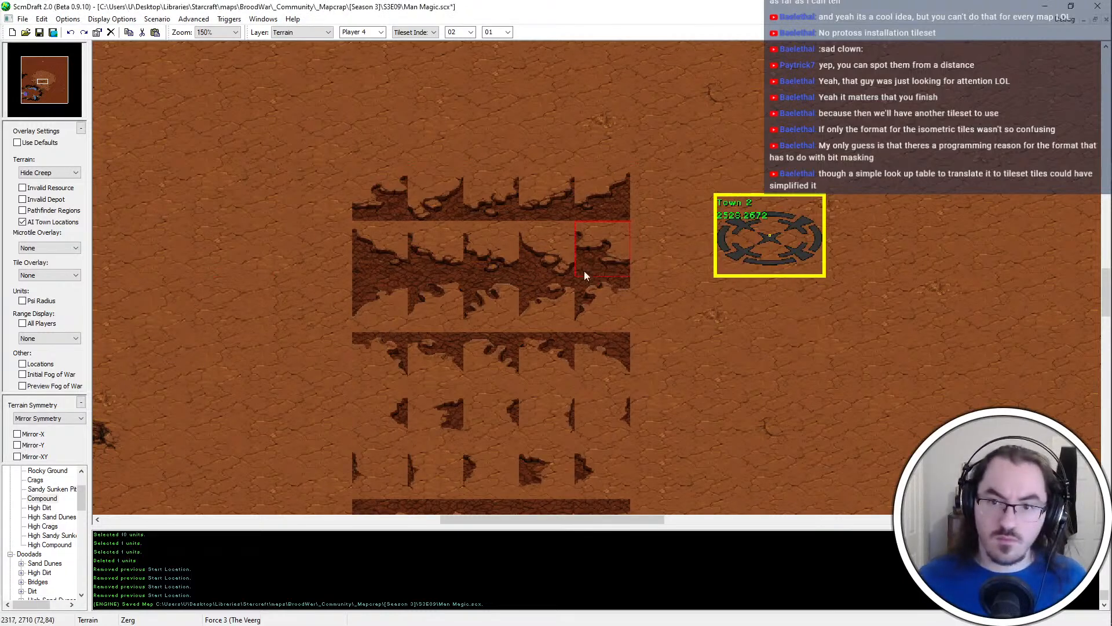
left_click_drag(584, 270, 585, 268)
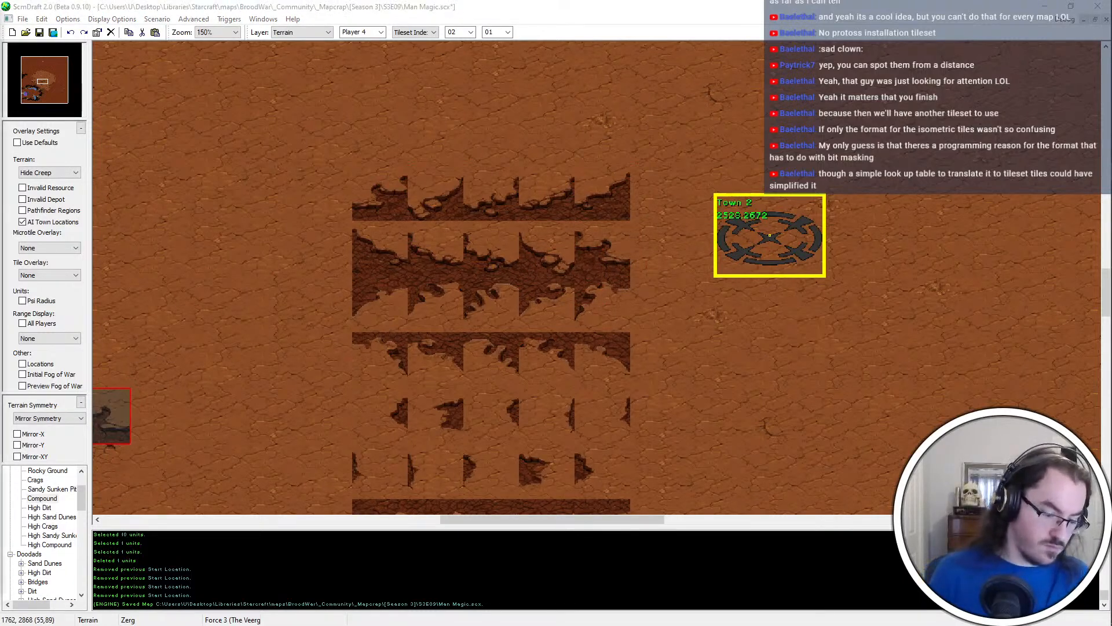
Copy the two-by-two blocks from the fourth row of the tile grid one at a time, clearing each pending paste
right_click(558, 179)
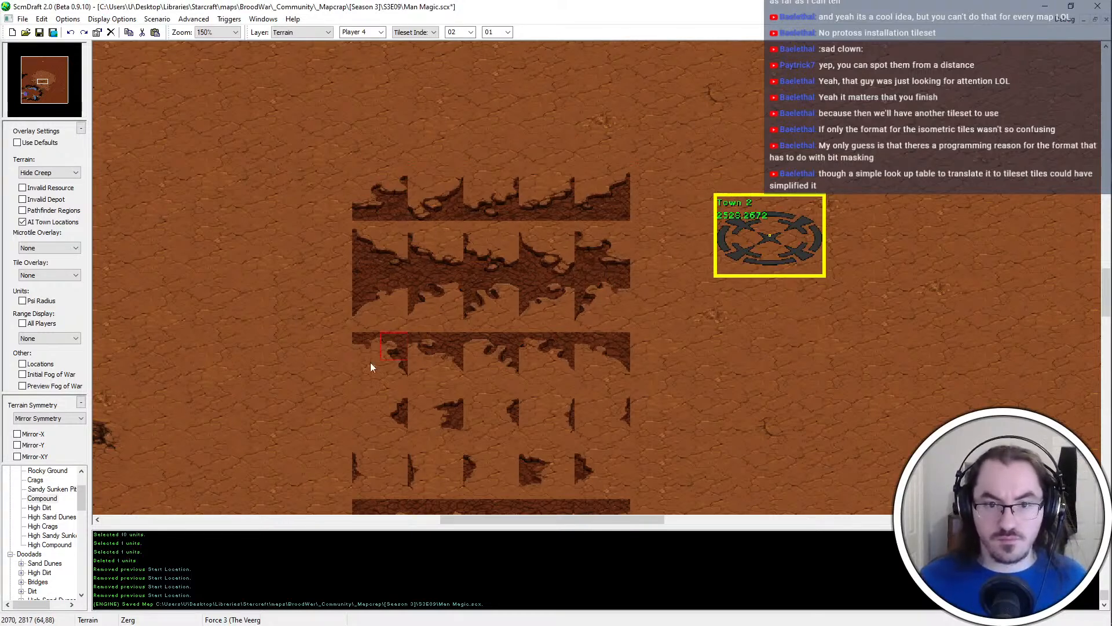
left_click_drag(371, 362, 369, 367)
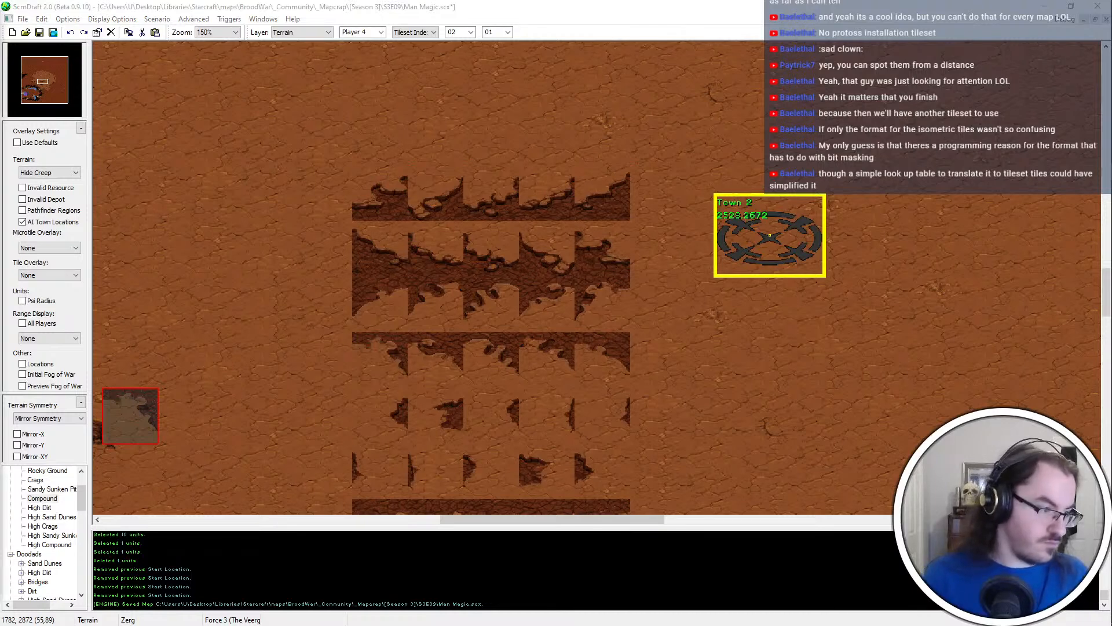
right_click(691, 233)
left_click_drag(420, 373, 419, 375)
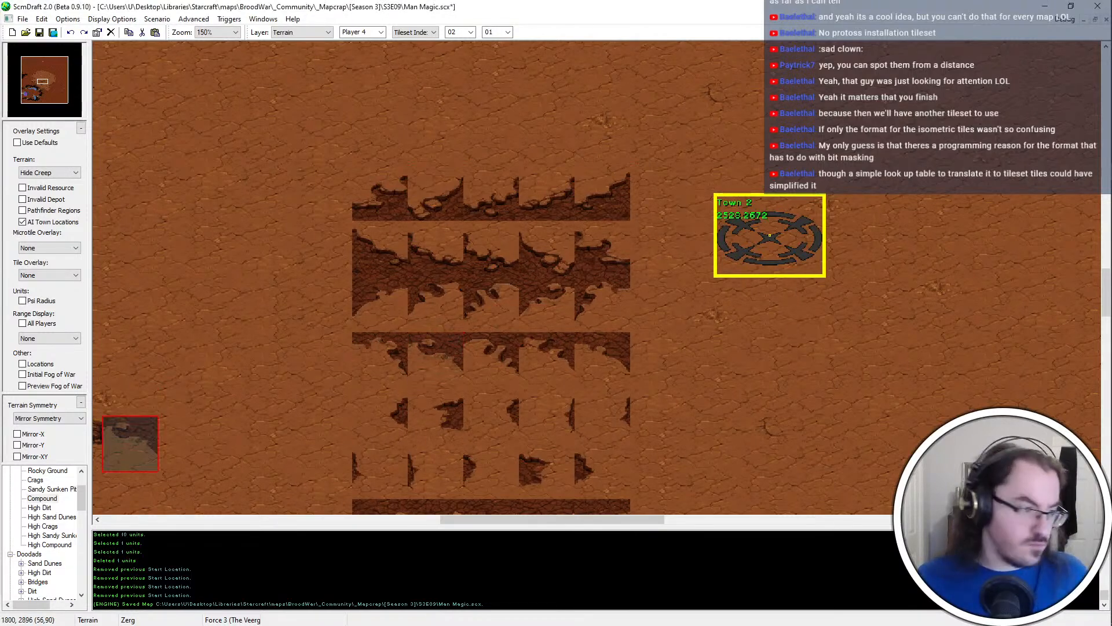
right_click(497, 238)
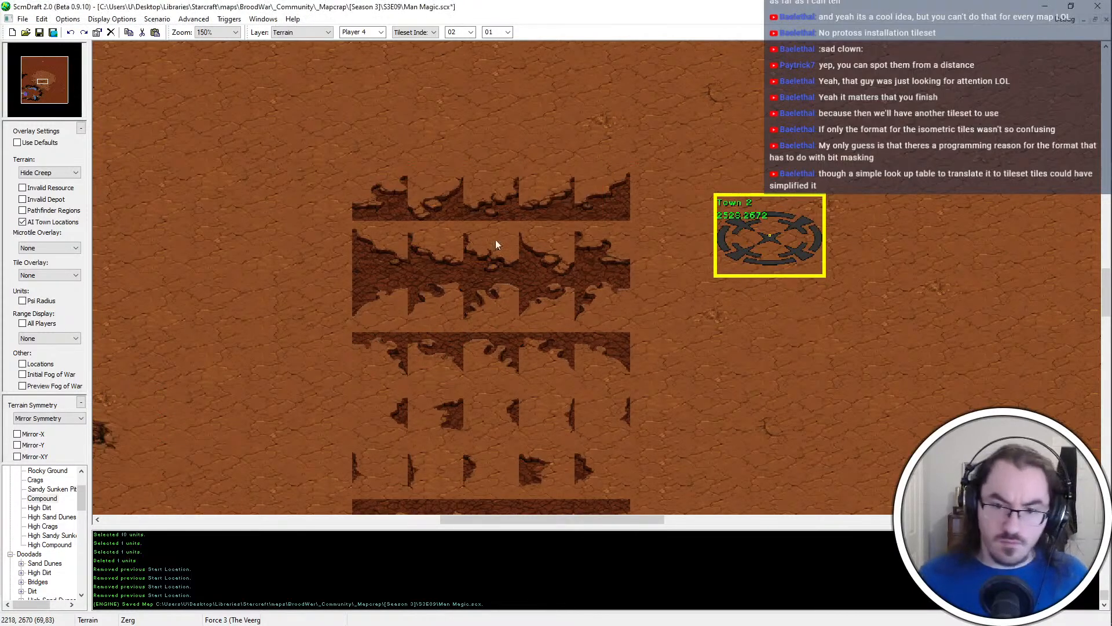
left_click_drag(484, 373, 483, 376)
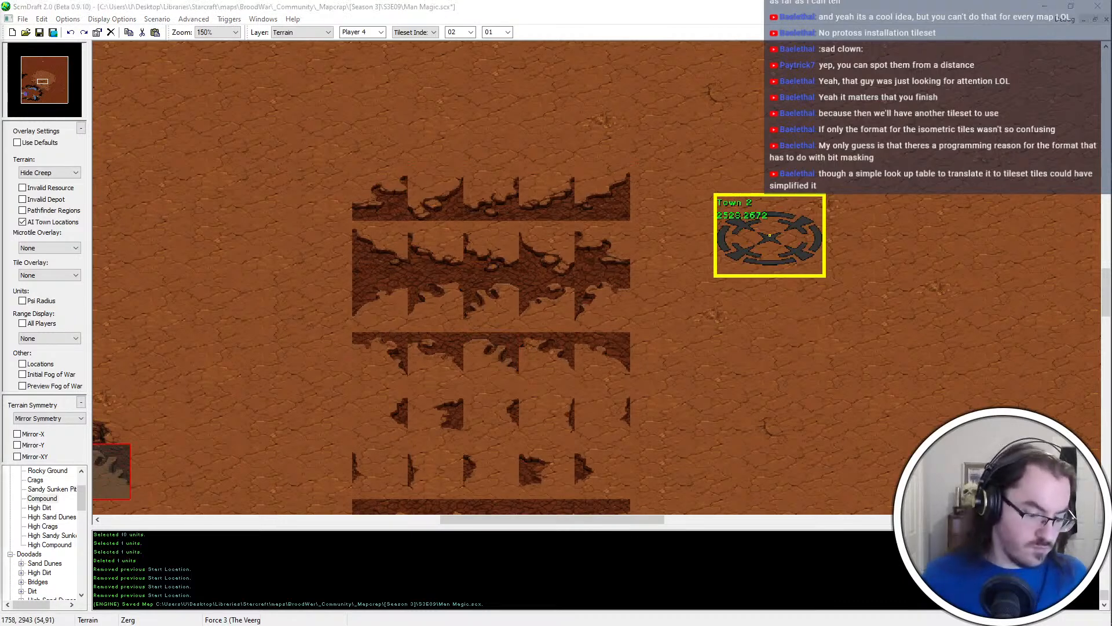
right_click(486, 273)
left_click_drag(524, 382, 524, 381)
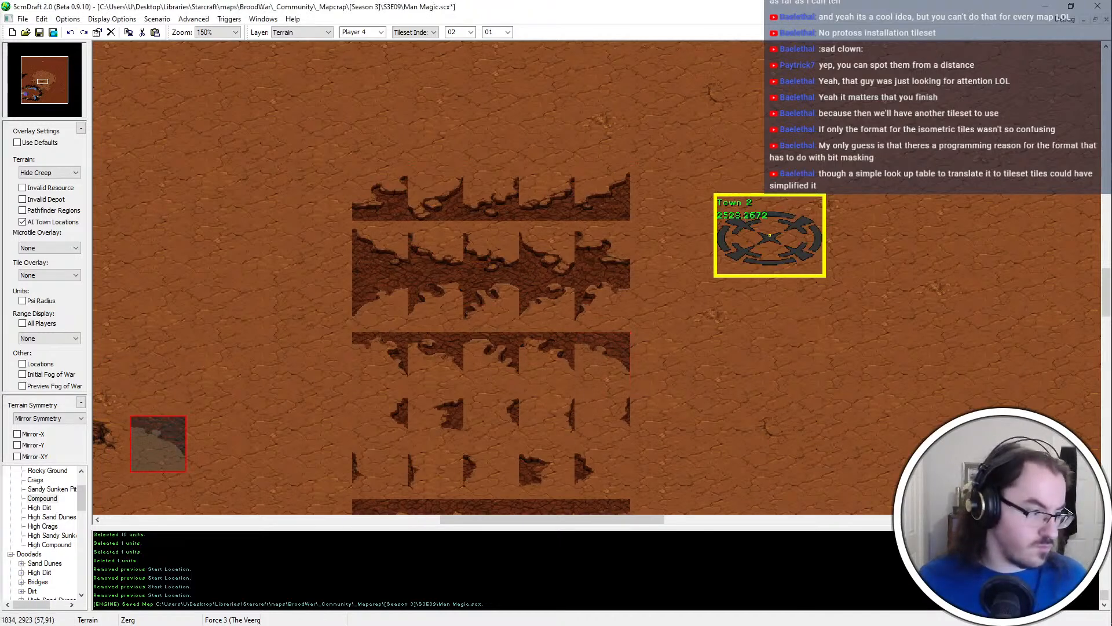
right_click(556, 122)
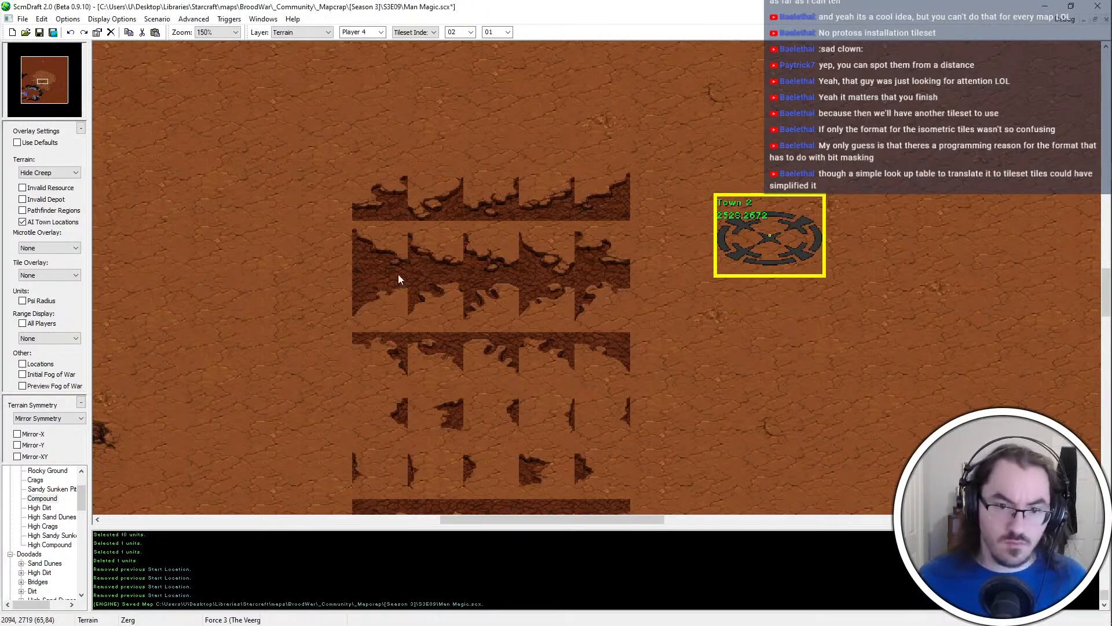
Copy the two-by-two blocks of the tile grid's third row and of the small edge pieces in its fifth and sixth rows
left_click_drag(398, 280, 354, 331)
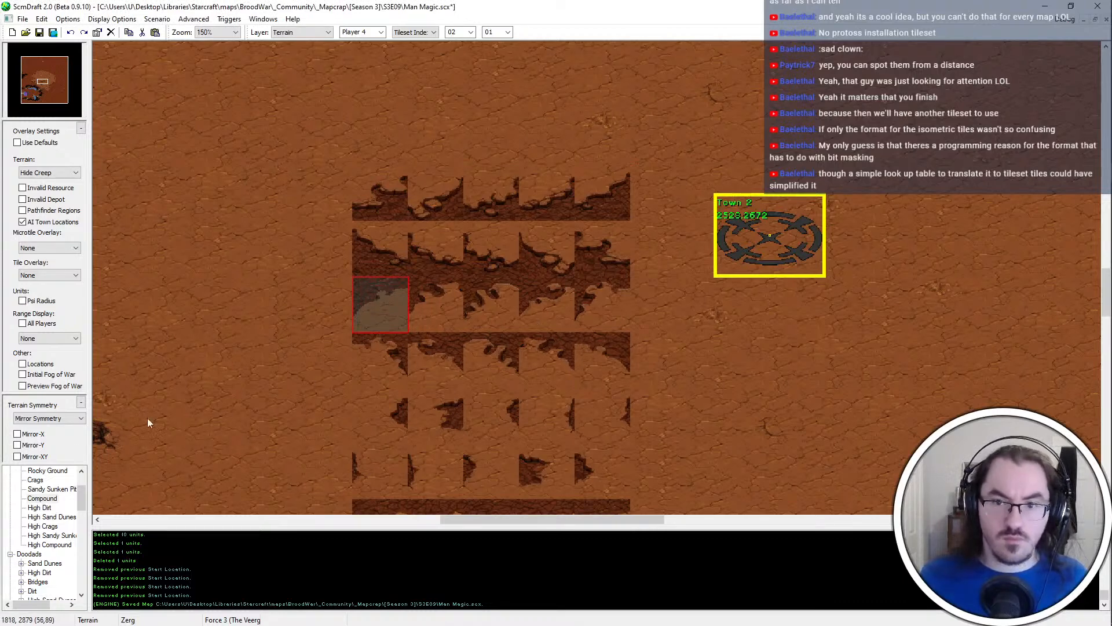
key("ctrl+c")
key("ctrl+v")
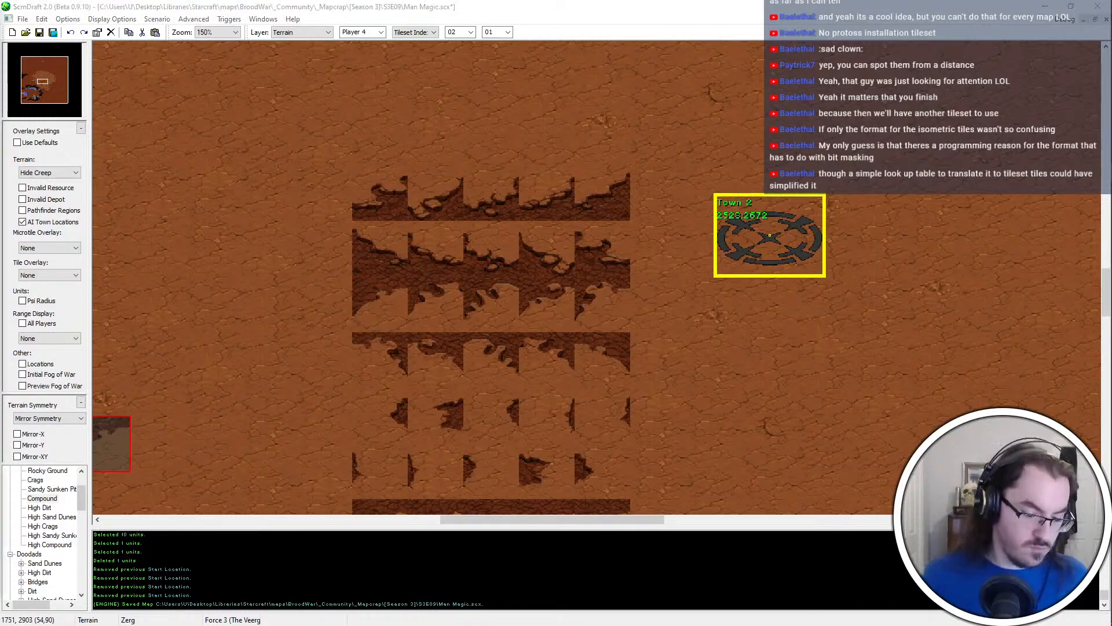
right_click(480, 322)
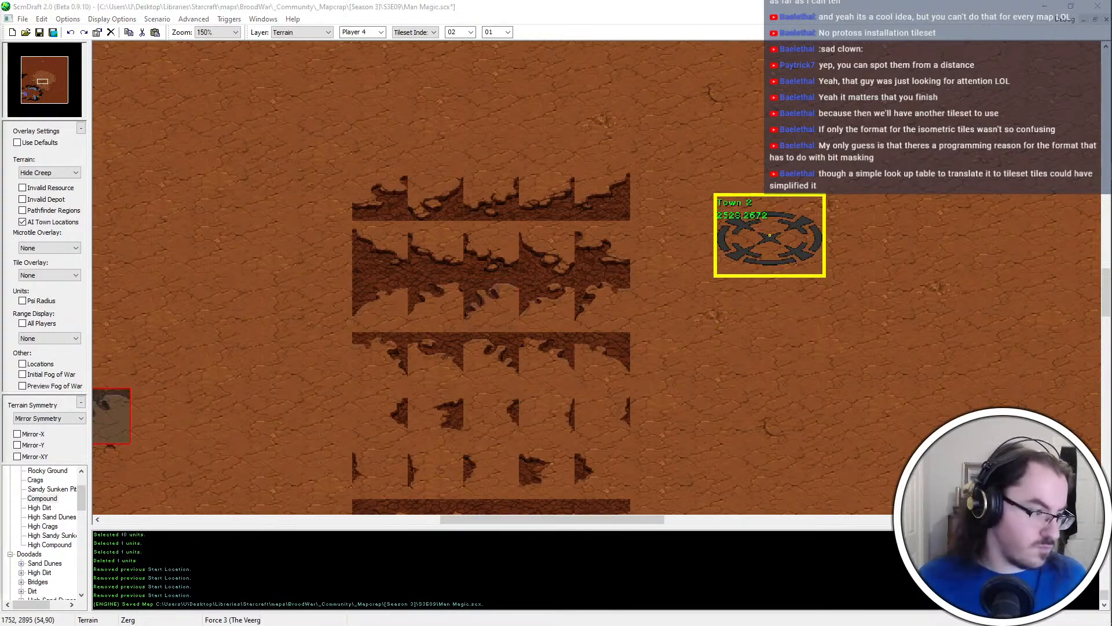
right_click(541, 305)
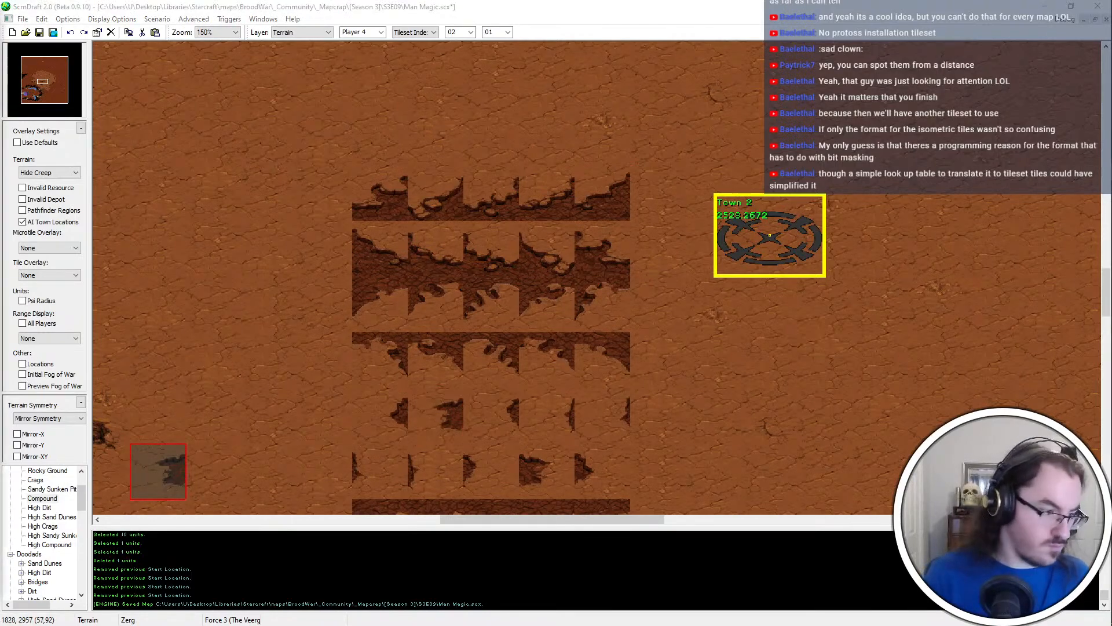
right_click(505, 405)
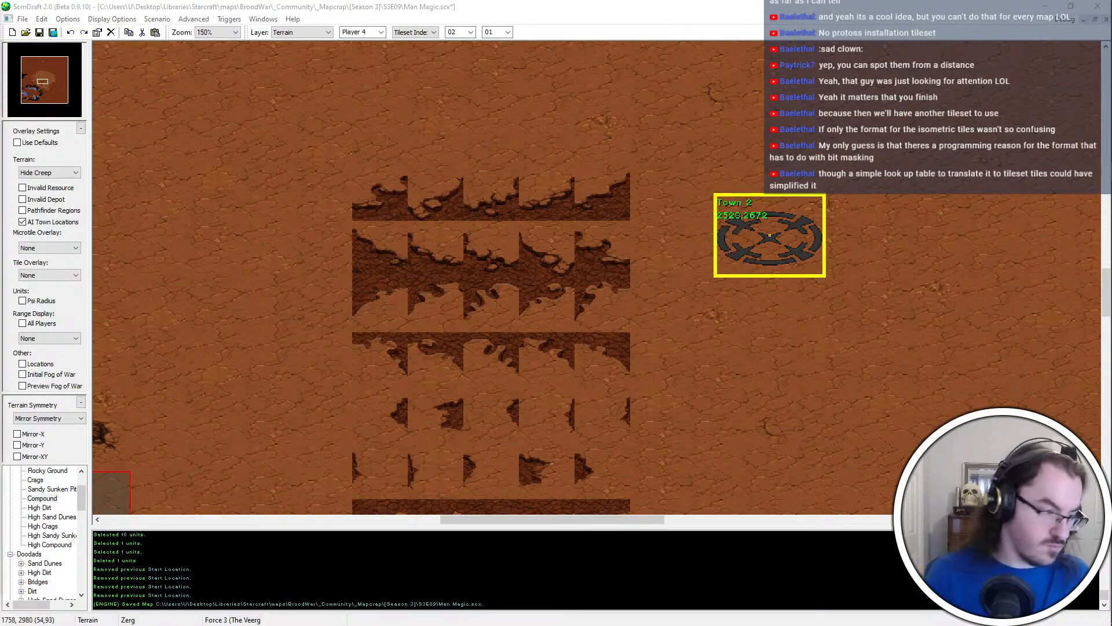
Copy two-by-two blocks from the two dark rock rows at the southern end of the tile grid
scroll(492, 446, "down", 1)
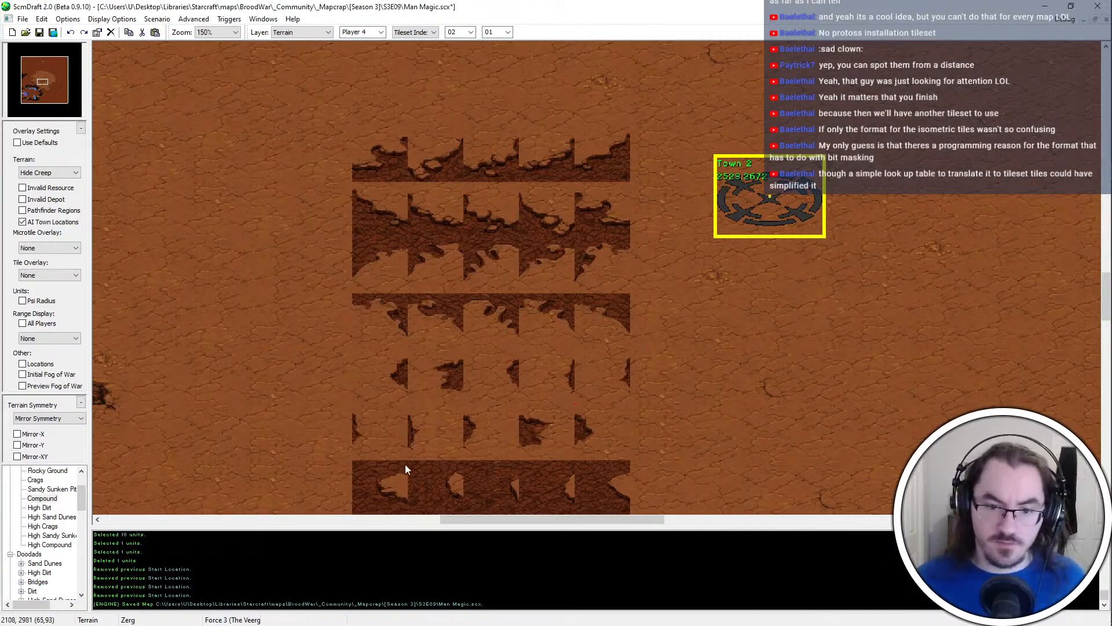
scroll(405, 464, "down", 3)
scroll(351, 458, "down", 2)
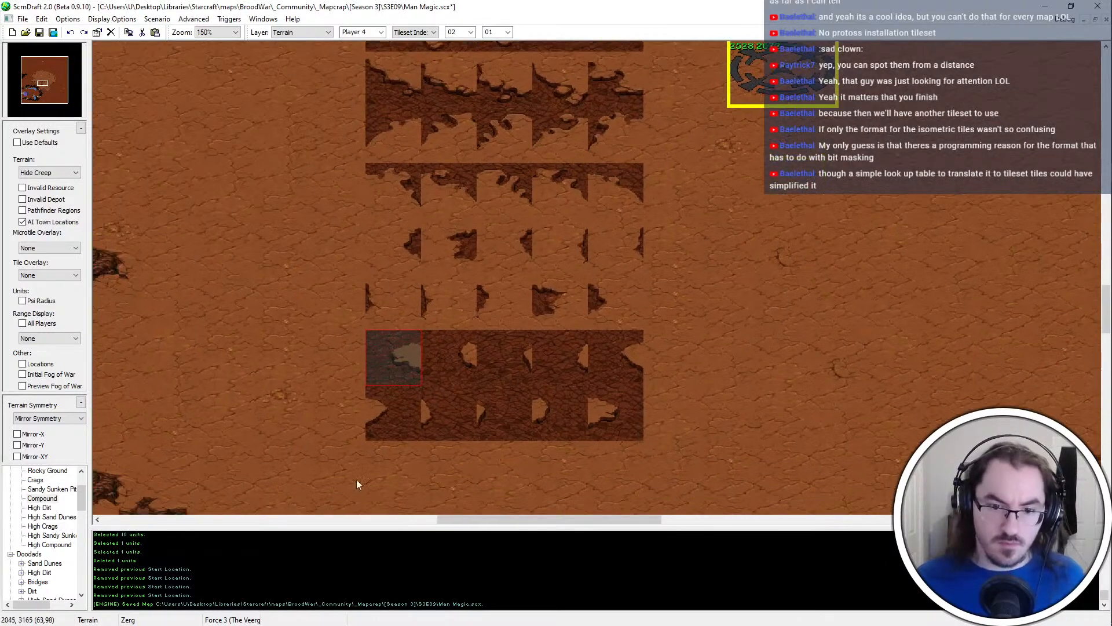
scroll(328, 445, "down", 2)
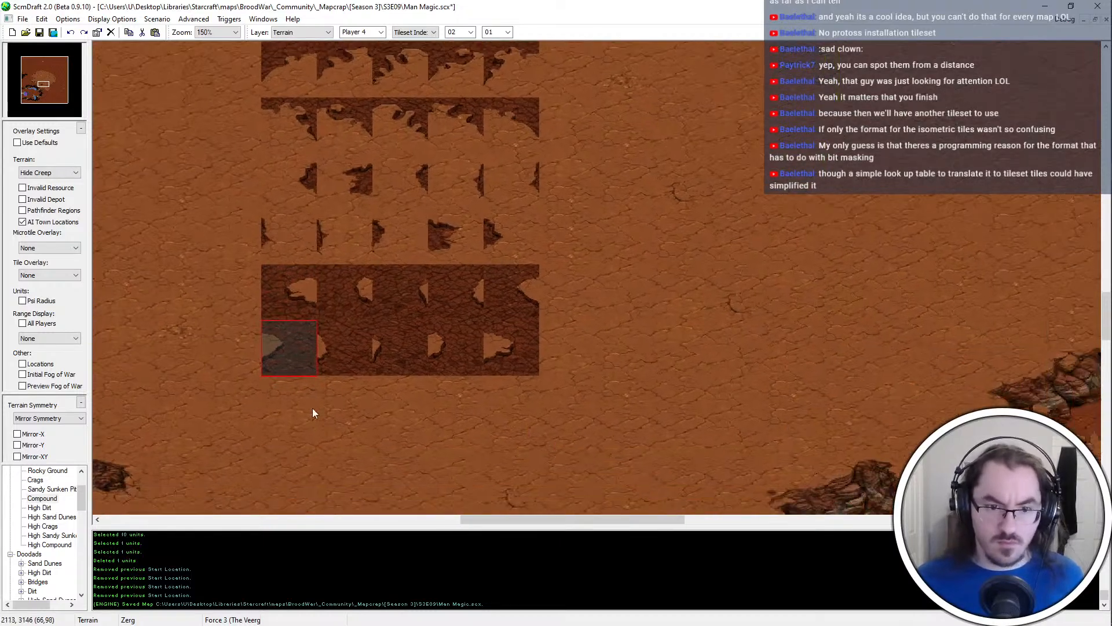
middle_click_drag(313, 408, 351, 448)
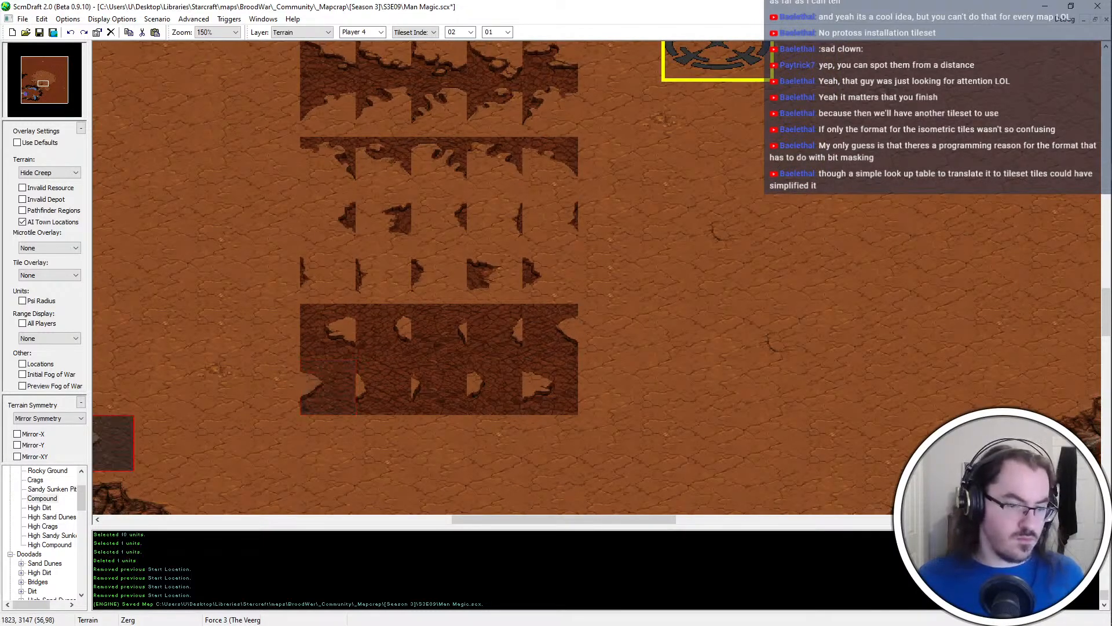
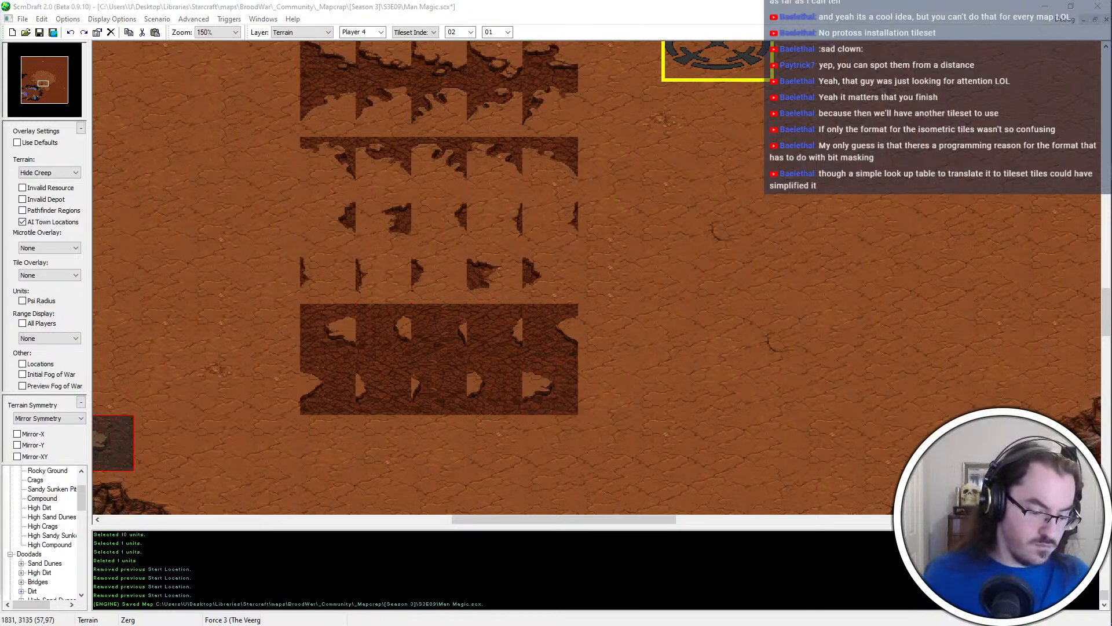
Undo the tile sample blocks on the dirt plateau and save the map and a terrain brush
middle_click_drag(317, 472, 355, 379)
key("ctrl+z")
key("ctrl+s")
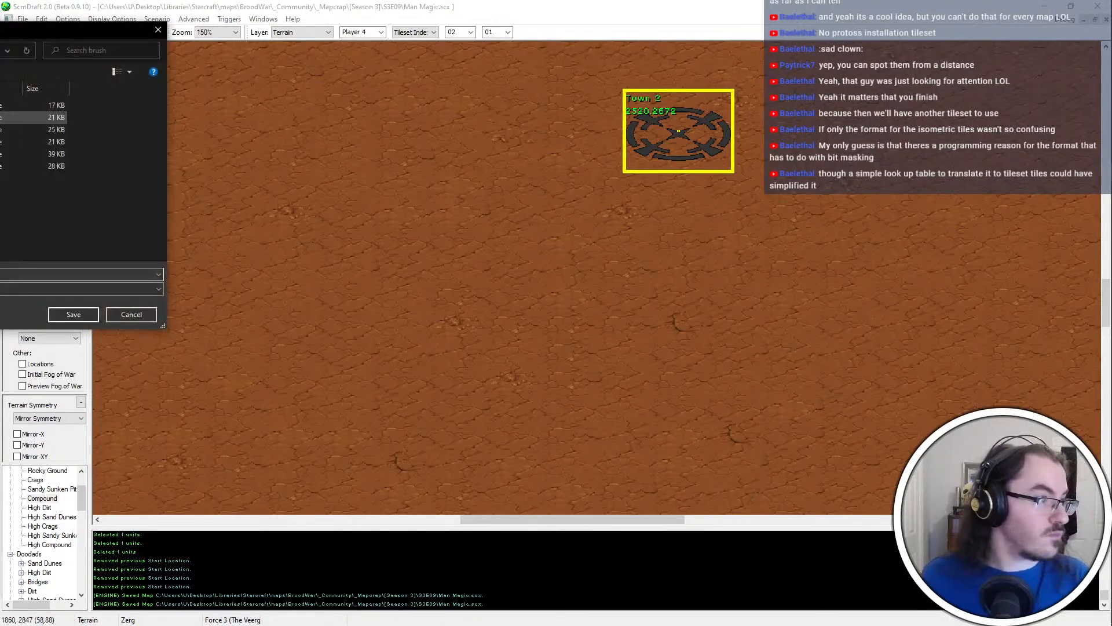
left_click(33, 130)
key("Return")
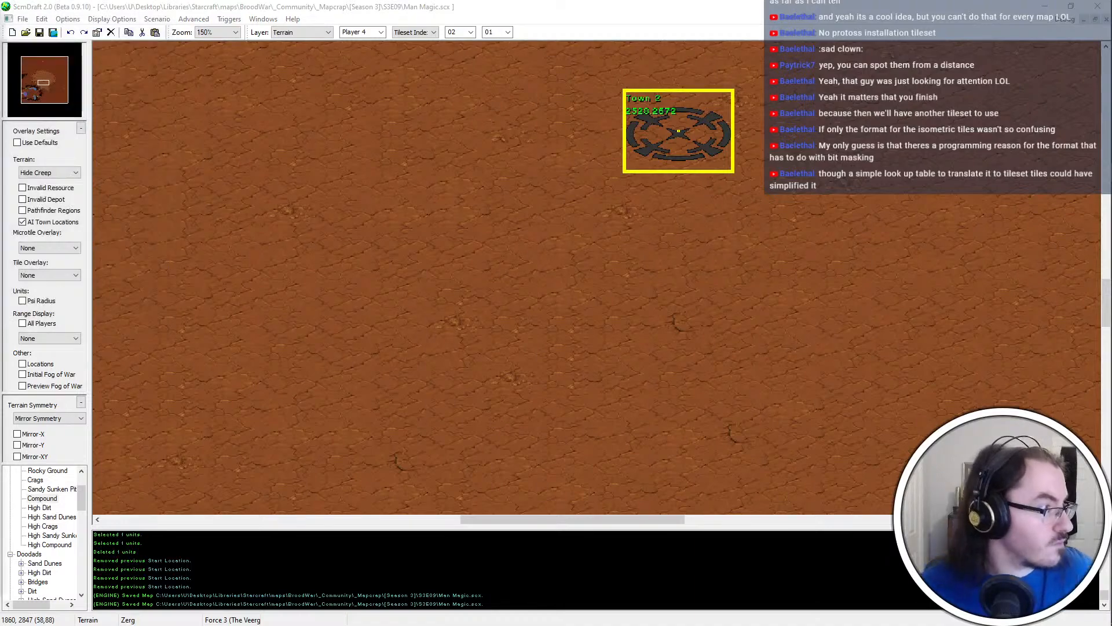
Switch the terrain placement mode to Isometrical
middle_click_drag(197, 285, 26, 544)
left_click(42, 500)
left_click(48, 535)
scroll(418, 224, "down", 2, "ctrl")
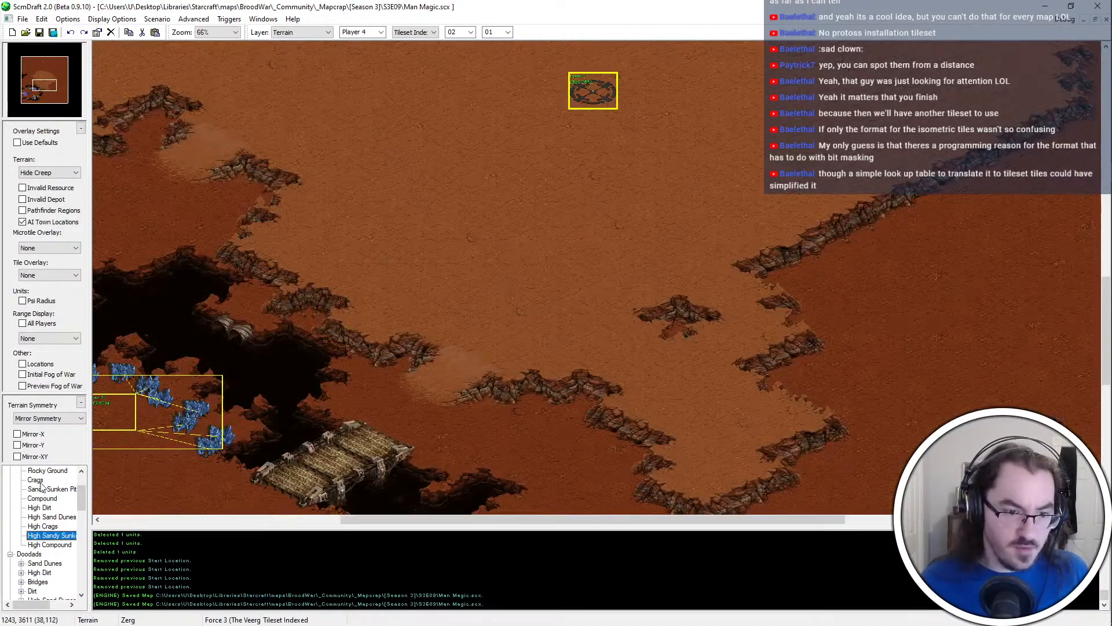
scroll(41, 482, "up", 2)
left_click(50, 499)
middle_click_drag(408, 316, 250, 410)
left_click(418, 33)
left_click(418, 42)
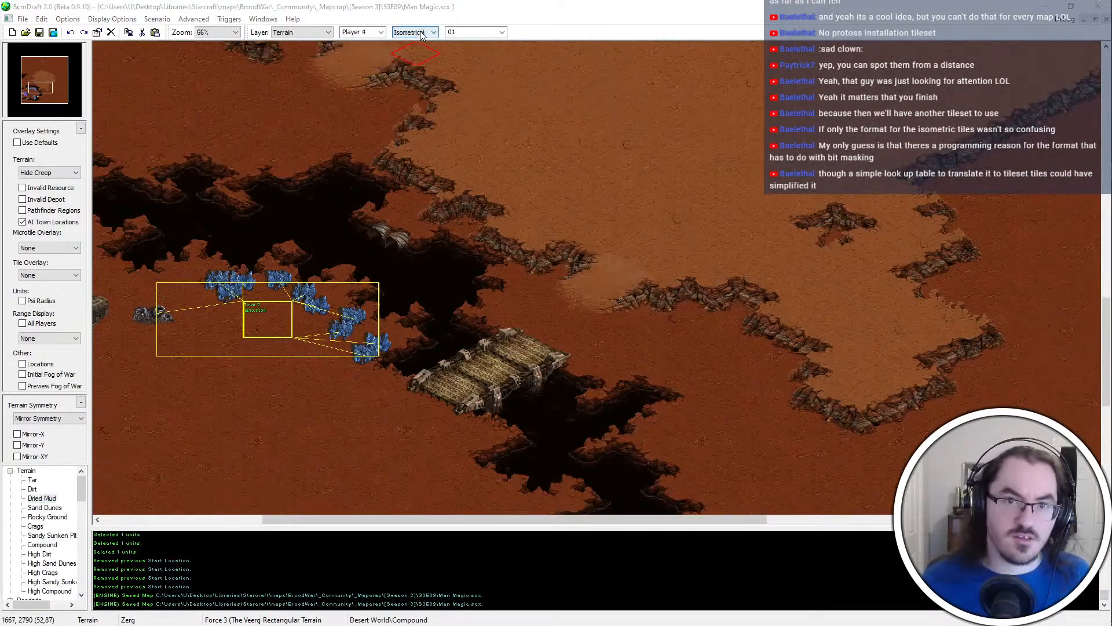
Paint a small Dried Mud patch on the ground south of Town 6, repainting it for another tile variation
left_click(36, 508)
left_click(36, 497)
scroll(135, 415, "up", 1, "ctrl")
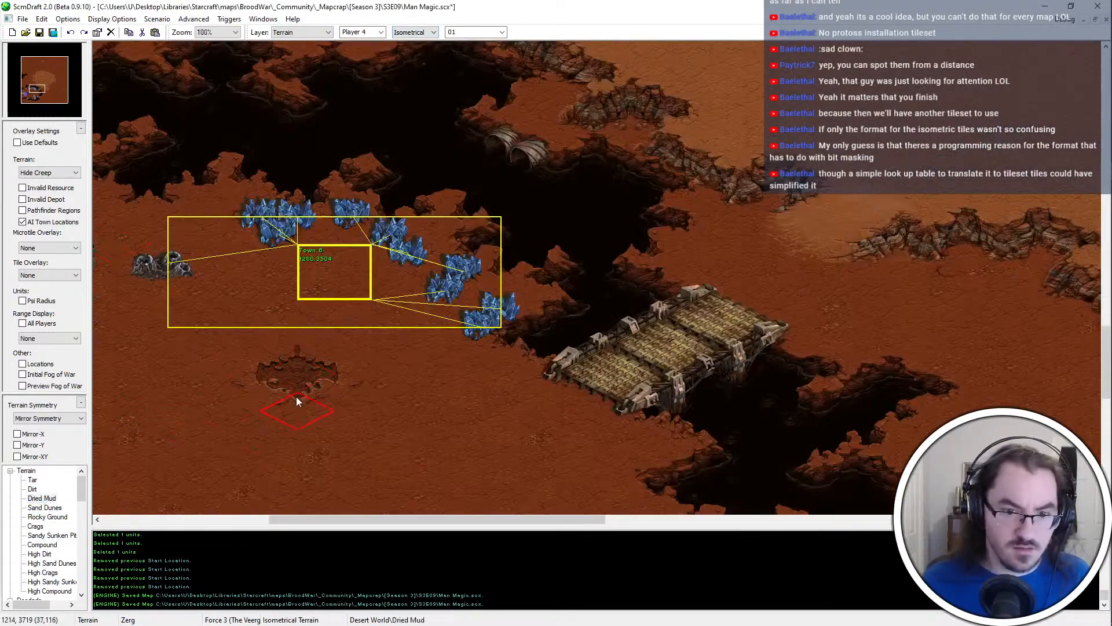
middle_click_drag(297, 396, 280, 336)
left_click(377, 336)
scroll(376, 335, "up", 1, "ctrl")
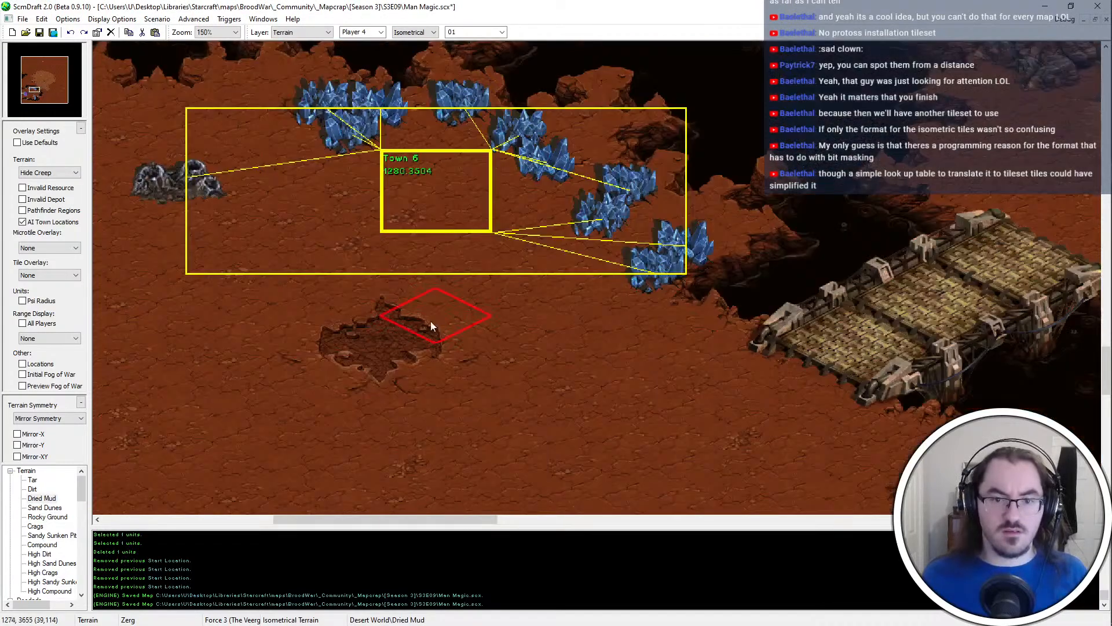
key("ctrl+z")
left_click(382, 352)
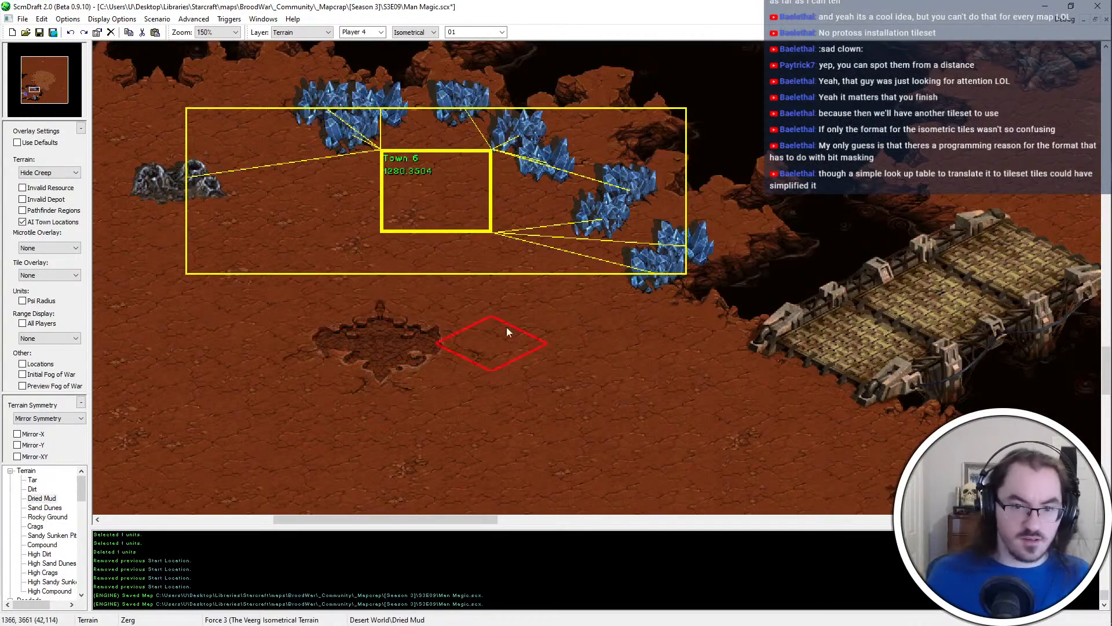
left_click(367, 339)
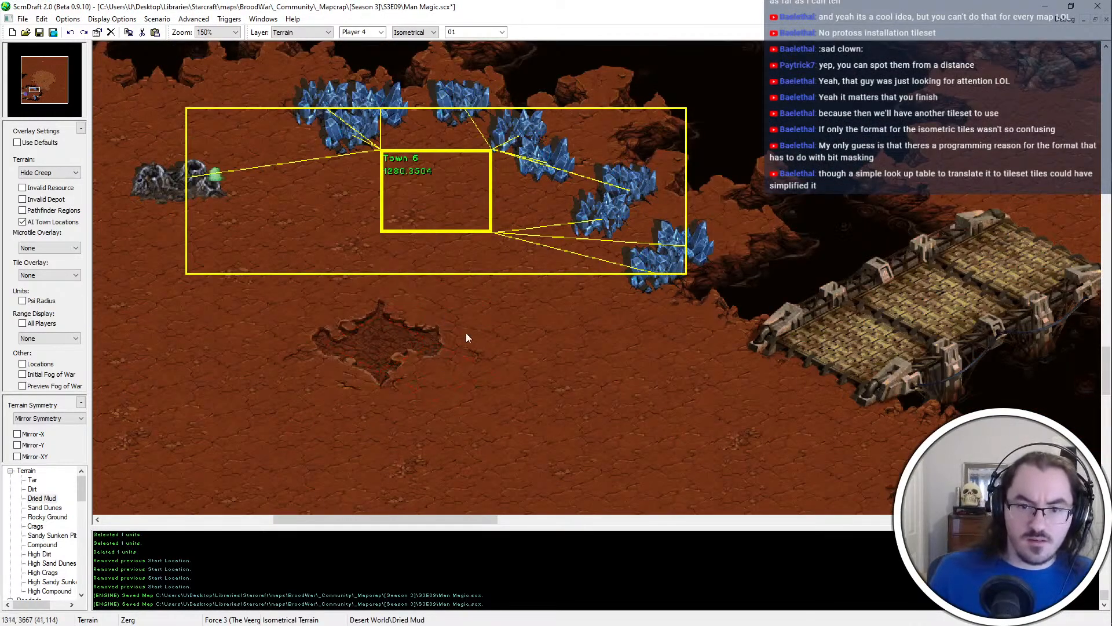
Pick up the mud patch's tiles as a cross-shaped stamp and undo the original patch
left_click_drag(466, 332, 354, 368, "shift")
left_click_drag(279, 322, 408, 360, "shift")
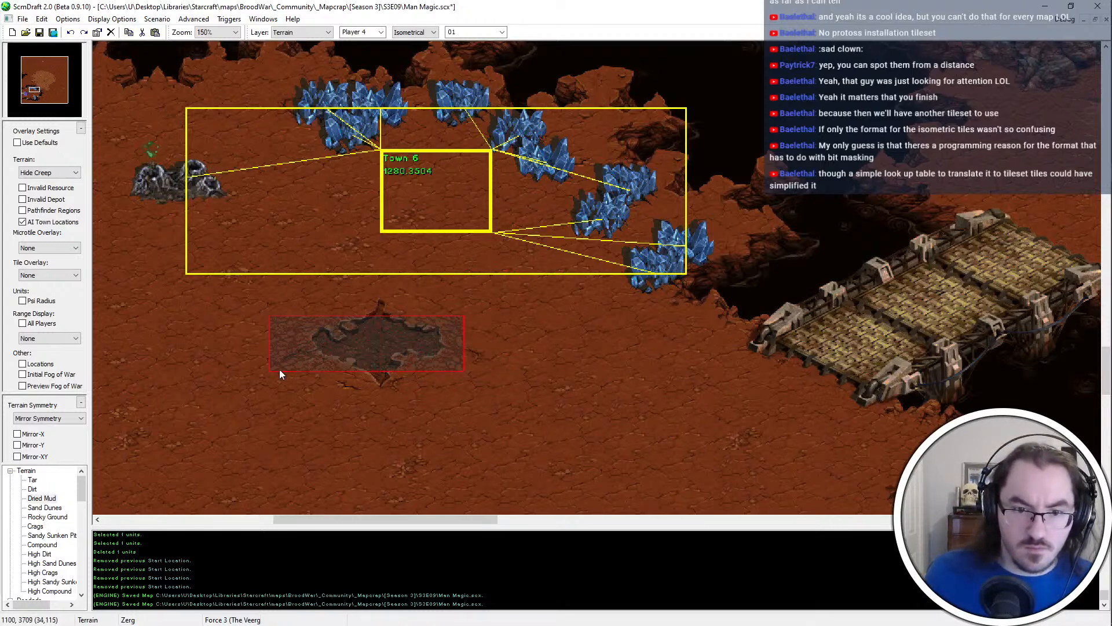
left_click_drag(402, 318, 330, 398, "shift")
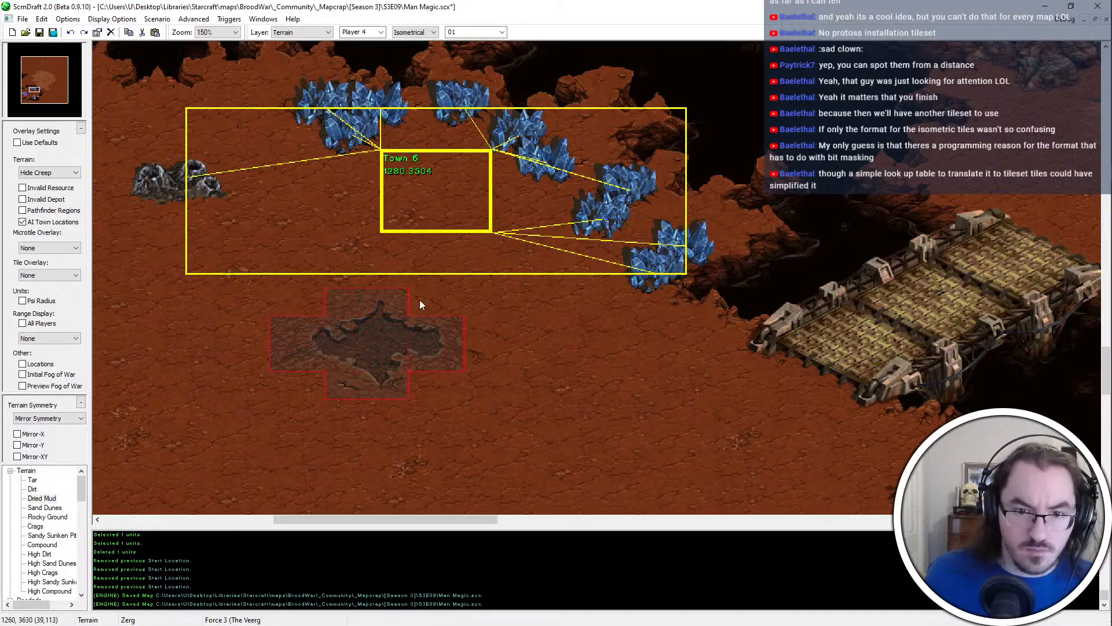
left_click_drag(486, 325, 455, 365, "shift")
left_click_drag(432, 296, 401, 384, "shift")
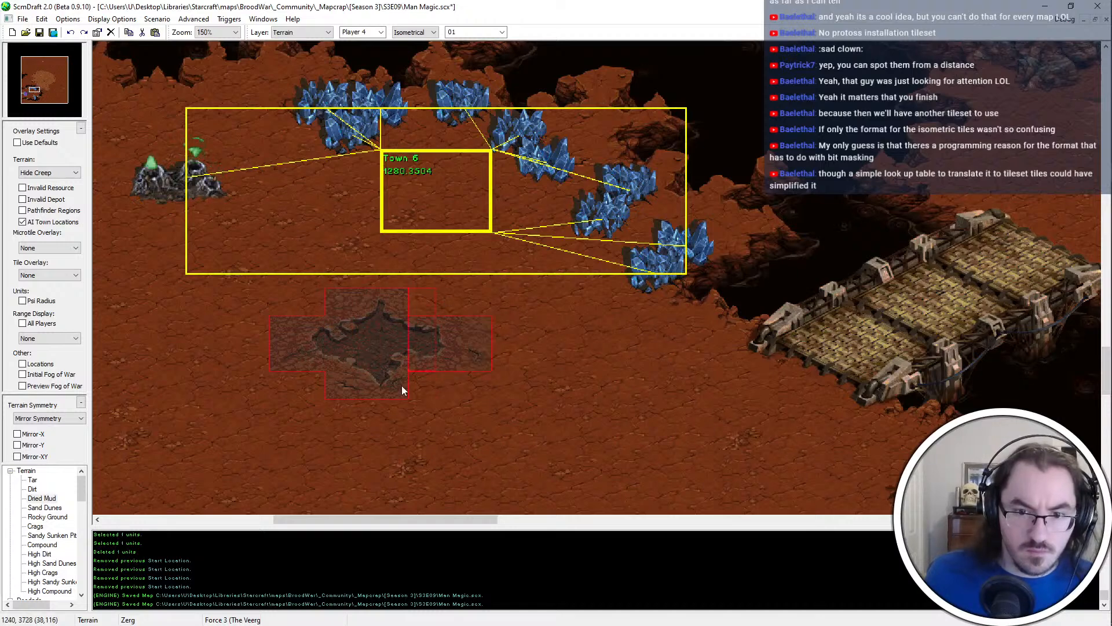
key("ctrl+z")
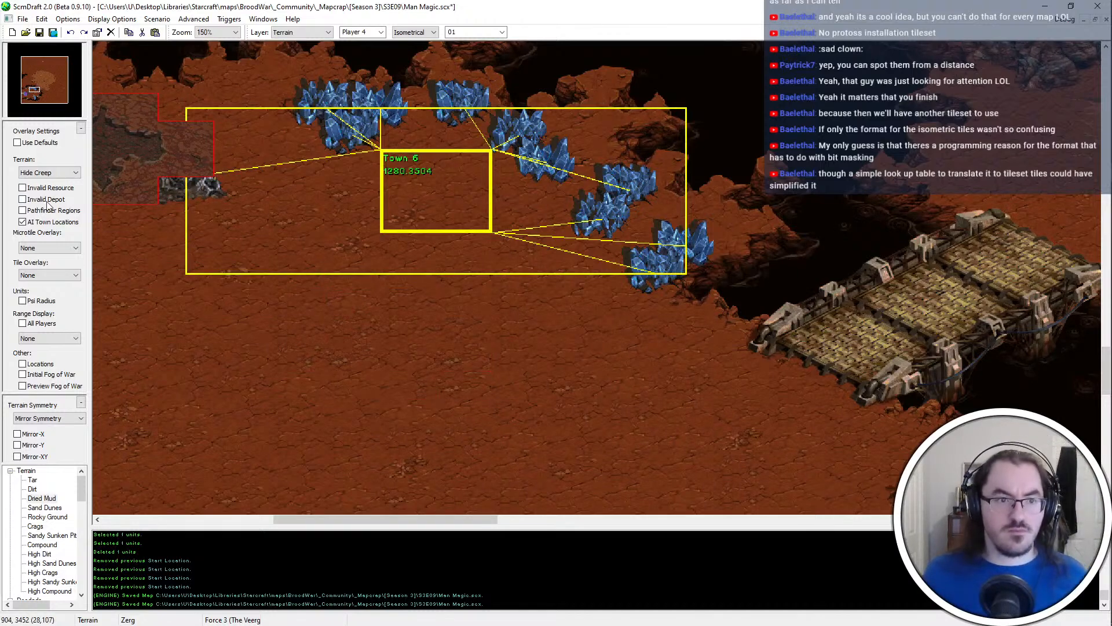
Show the invalid depot overlay and stamp the mud patch at Town 6's southern edge and by the burning structure north of Town 4
left_click(47, 201)
middle_click_drag(632, 289, 139, 501)
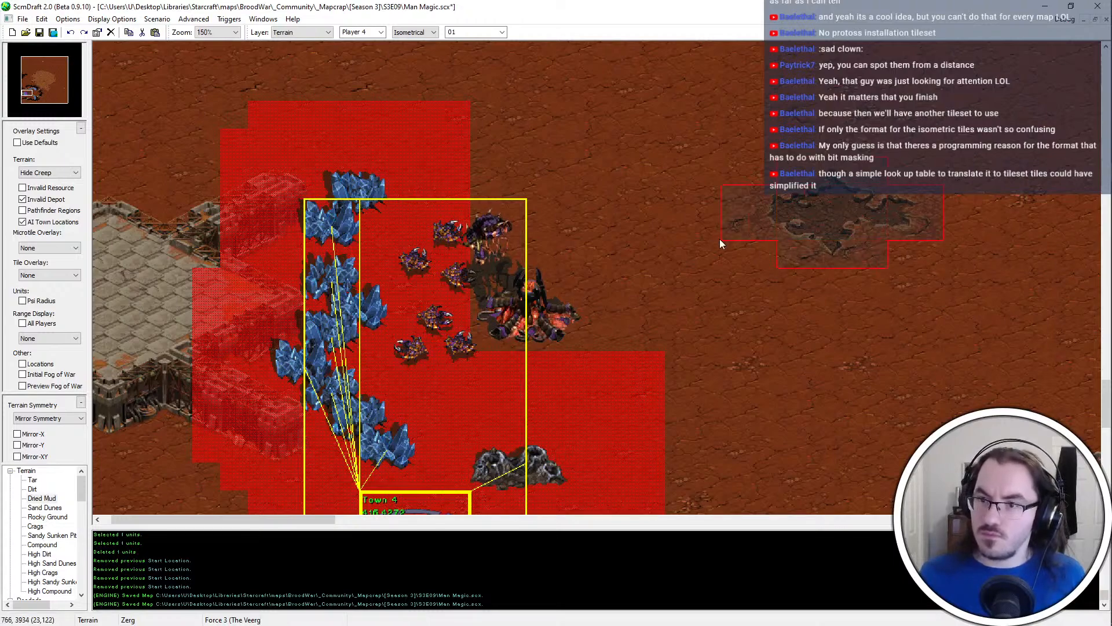
left_click(528, 325)
middle_click_drag(611, 360, 492, 289)
Paint another Dried Mud patch on open ground east of Town 4, pick up its tiles as a stamp, and undo the original
left_click(446, 154)
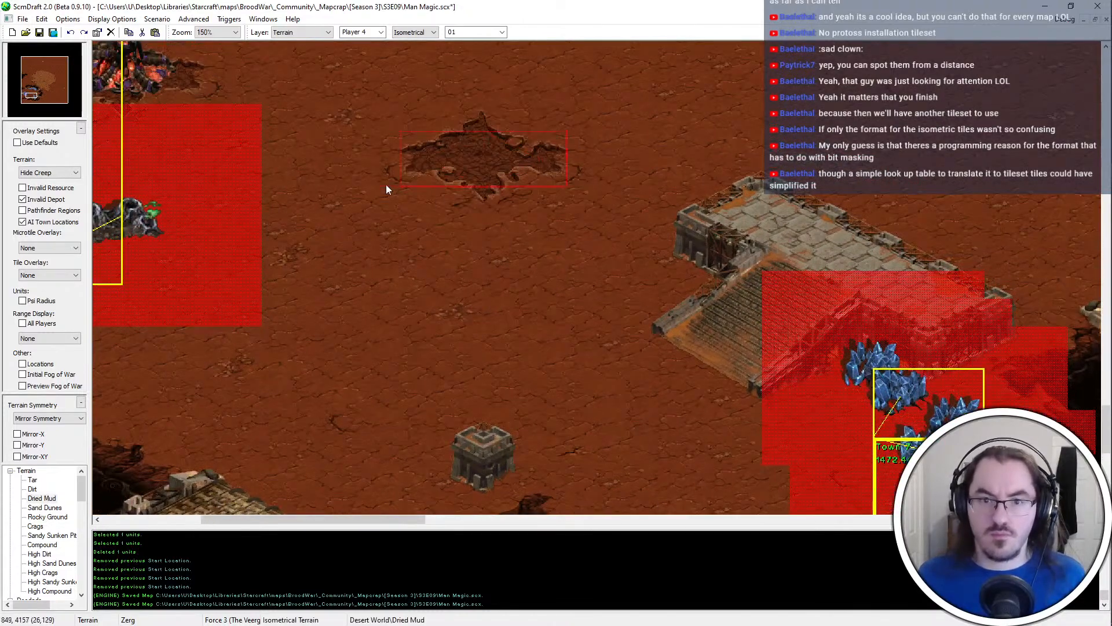
key("ctrl+z")
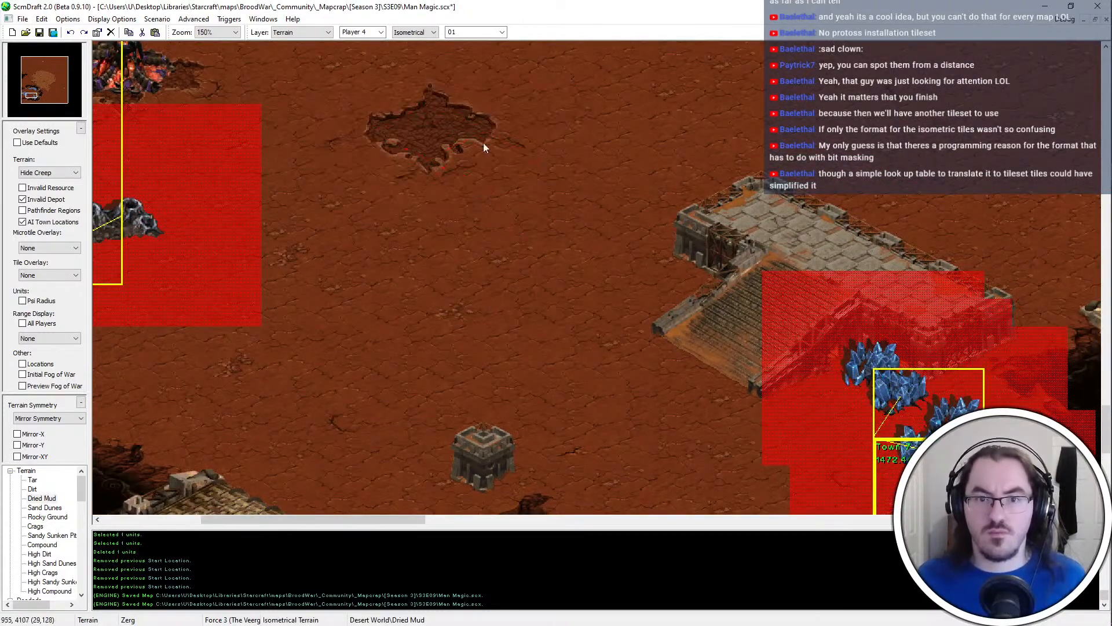
right_click(346, 162)
mouse_move(346, 162)
left_mouse_down()
mouse_move(346, 116)
mouse_move(526, 115)
mouse_move(394, 181)
left_mouse_up()
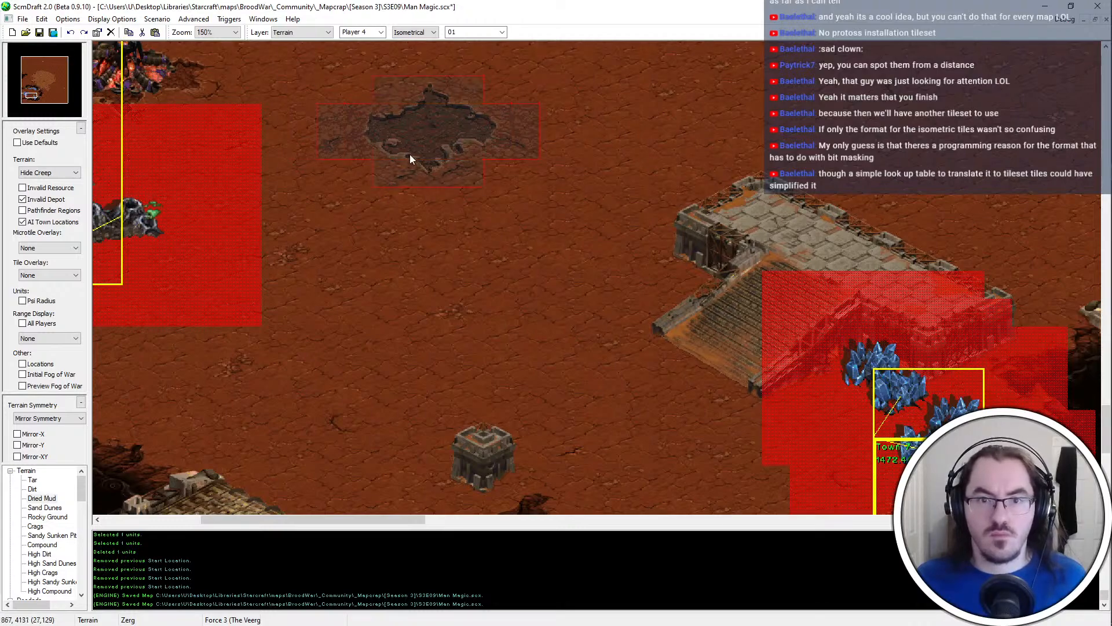
key("ctrl+z")
Stamp the copied mud patch just west of Town 7, beside the chasm edge, and save the map
middle_click_drag(584, 303, 597, 530)
key("ctrl+v")
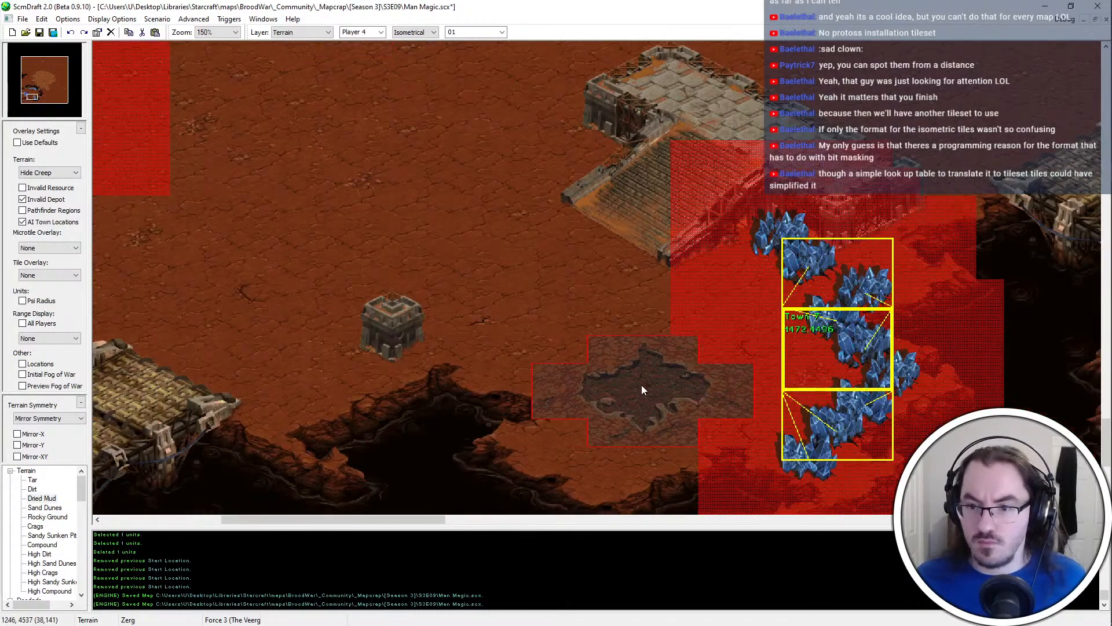
left_click(641, 384)
key("ctrl+s")
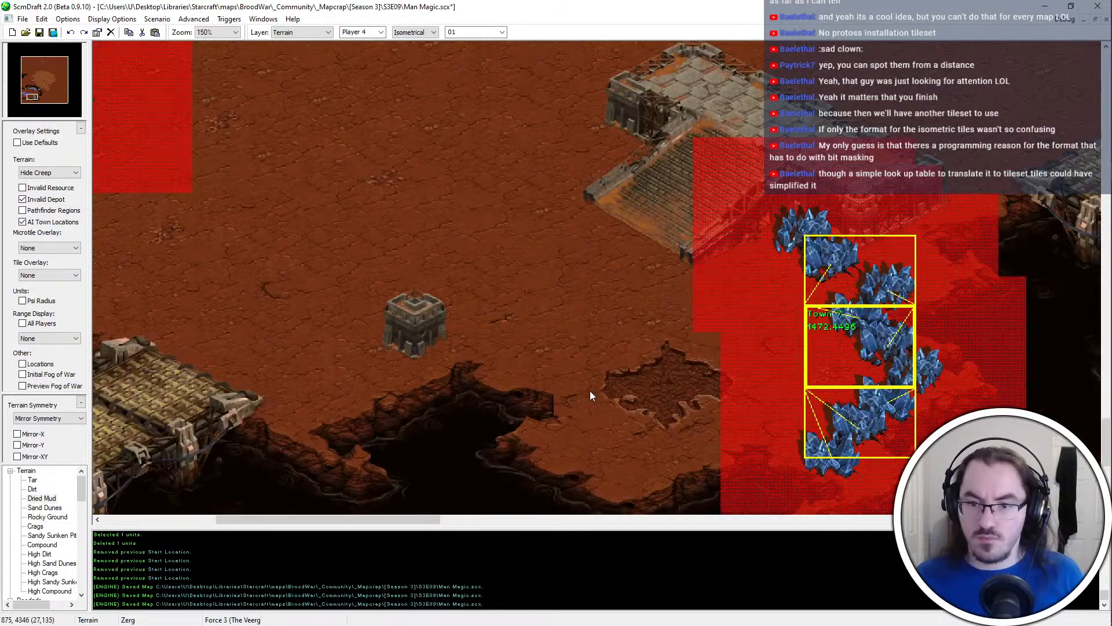
key("ctrl+z")
key("ctrl+y")
middle_click_drag(526, 404, 465, 365)
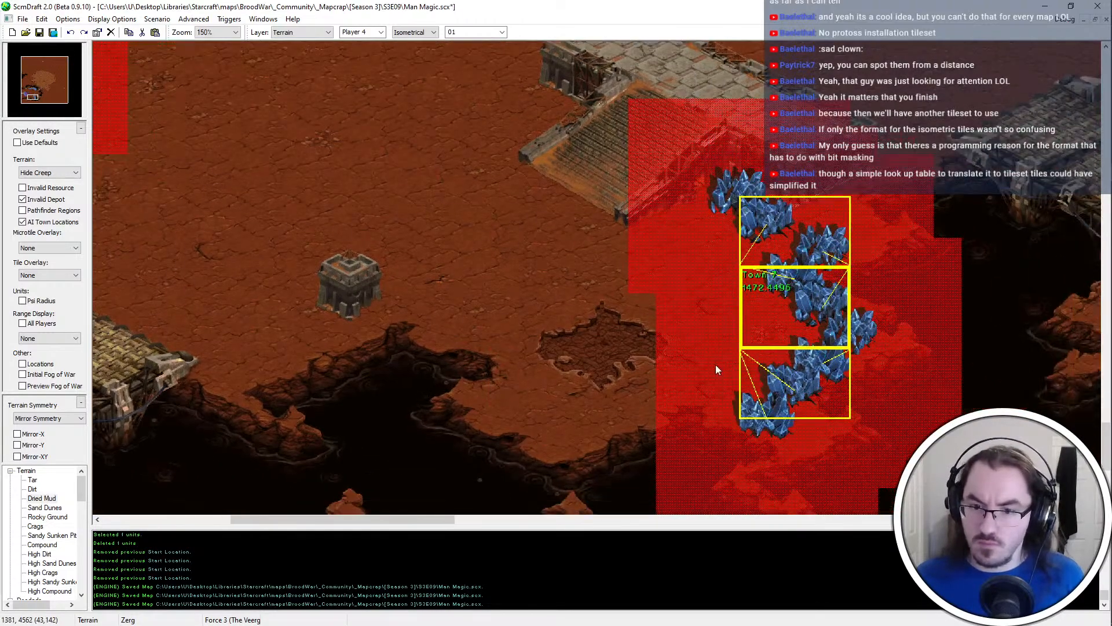
key("ctrl+s")
Survey the chasm-ringed bases, the central plateau and the northern part of the map
scroll(655, 310, "down", 1, "ctrl")
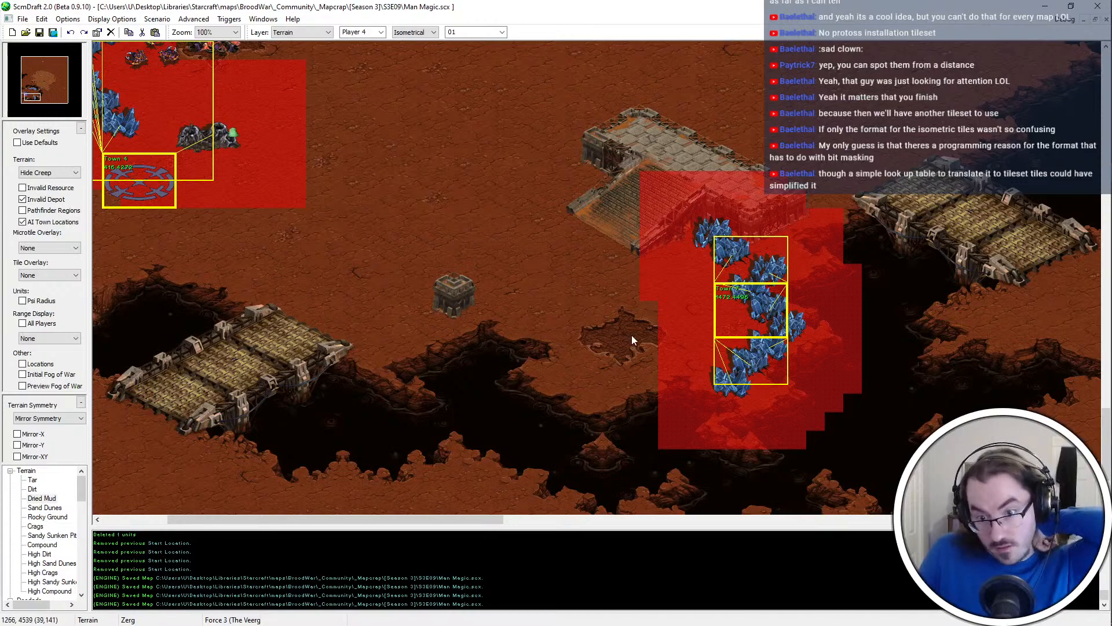
middle_click_drag(631, 335, 690, 5)
scroll(231, 366, "down", 3, "ctrl")
scroll(231, 366, "down", 1, "ctrl")
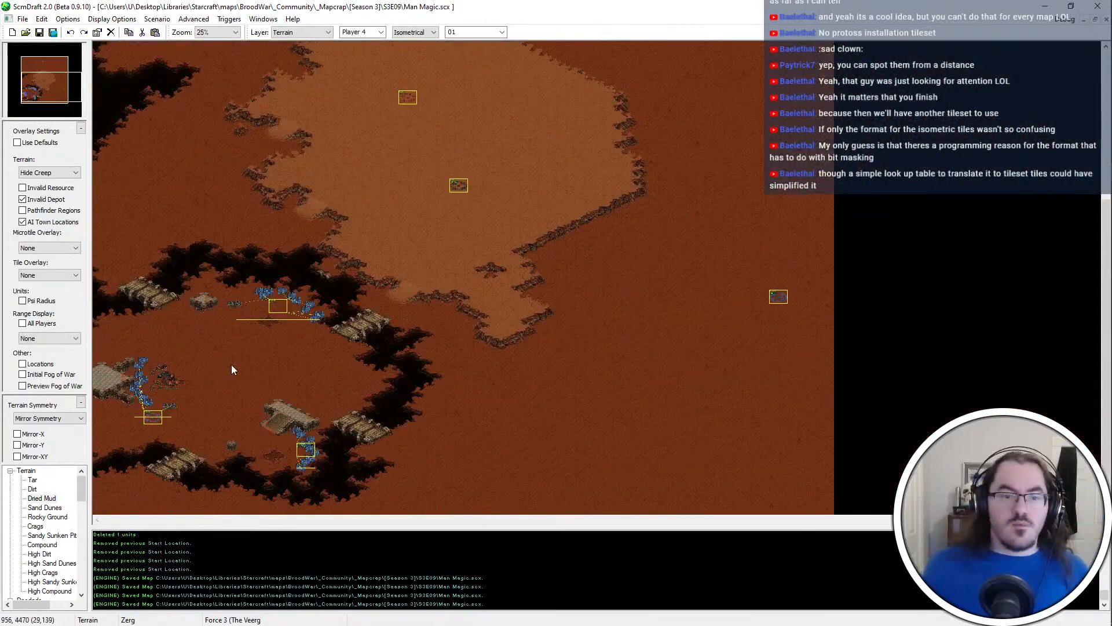
scroll(231, 365, "up", 3, "ctrl")
middle_click_drag(470, 505, 518, 261)
middle_click_drag(703, 338, 494, 442)
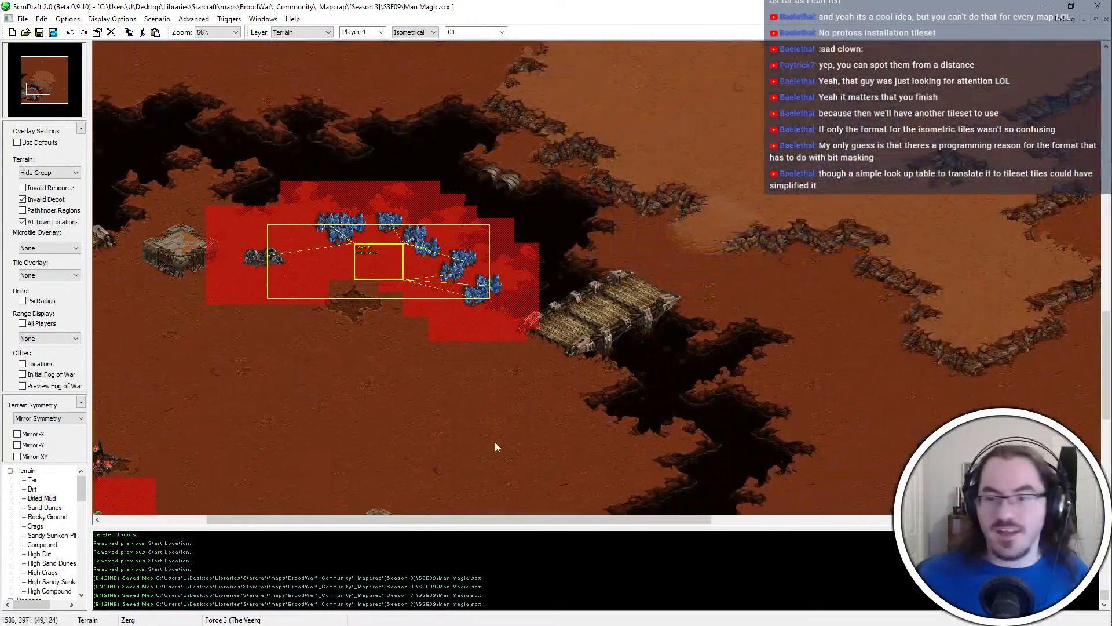
scroll(478, 508, "down", 2, "ctrl")
middle_click_drag(502, 267, 500, 318)
left_click_drag(62, 70, 24, 47)
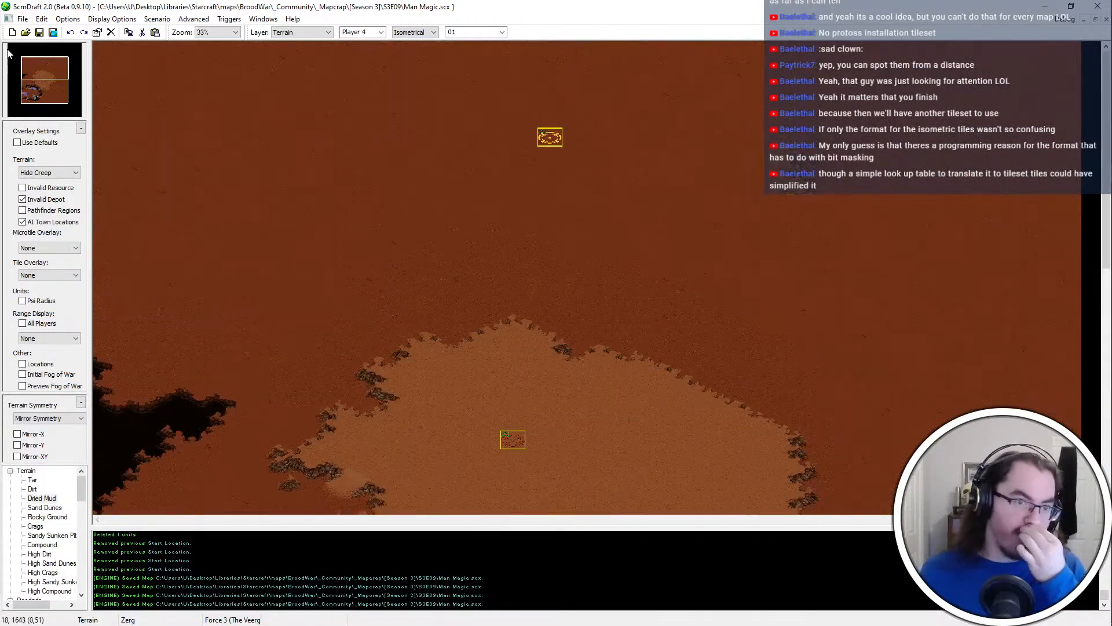
left_click(36, 536)
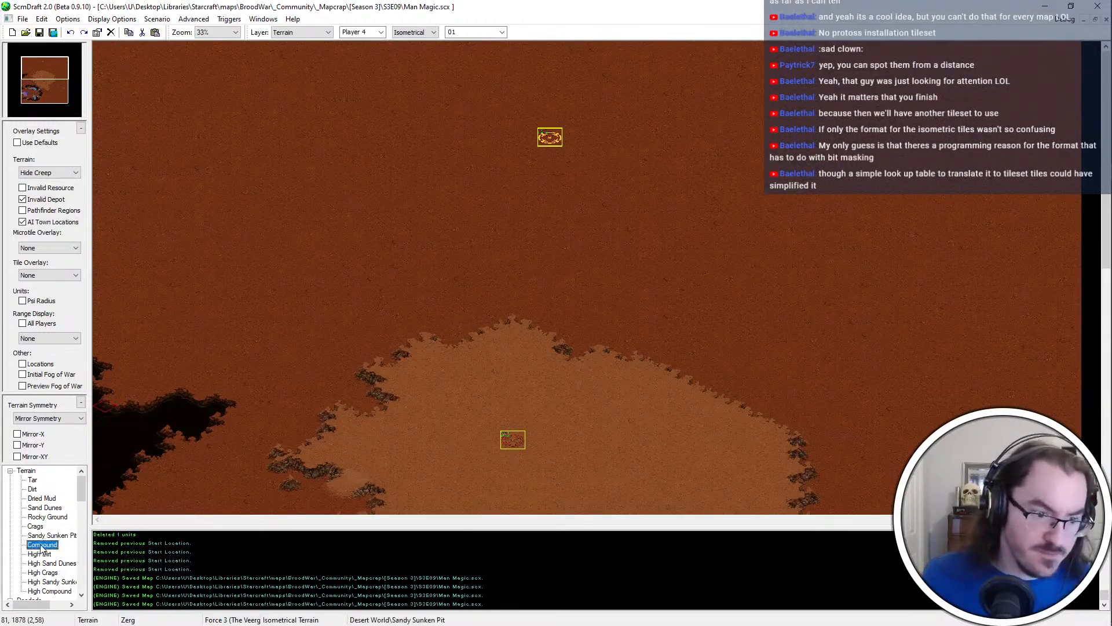
mouse_move(244, 113)
left_mouse_down()
mouse_move(357, 69)
mouse_move(812, 87)
left_mouse_up()
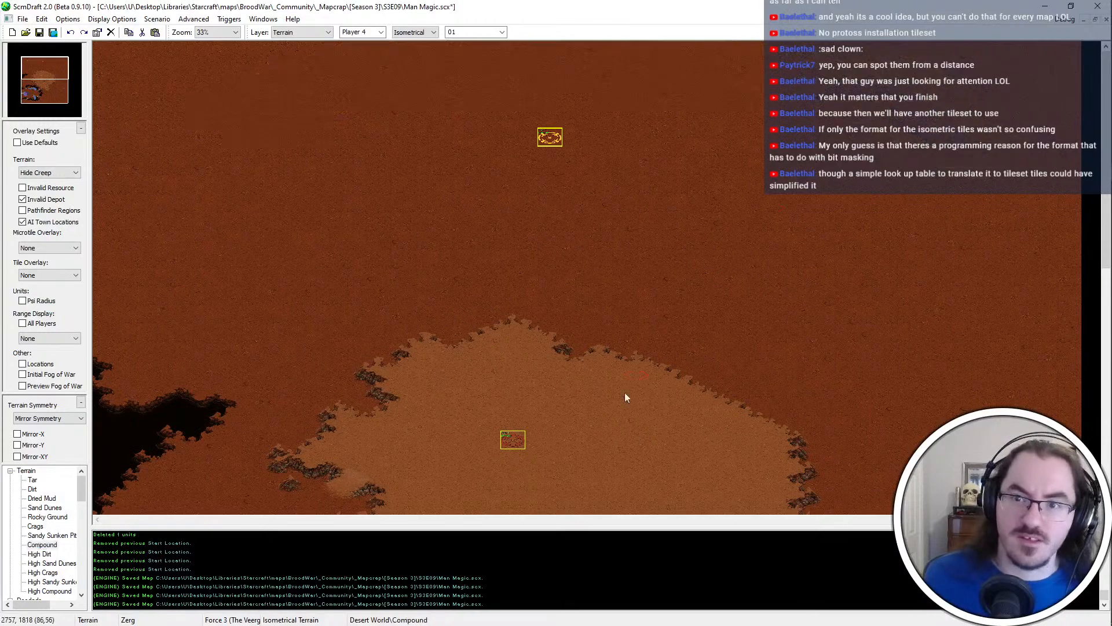
key("ctrl+z")
Paint Sand Dunes across the northern part of the map with brush size 05, keeping a dirt band around the central plateau
left_click(45, 507)
mouse_move(254, 139)
left_mouse_down()
mouse_move(297, 155)
mouse_move(353, 152)
mouse_move(370, 64)
mouse_move(939, 80)
mouse_move(834, 121)
mouse_move(369, 43)
left_mouse_up()
left_click(501, 32)
left_click(475, 75)
mouse_move(110, 165)
left_mouse_down()
mouse_move(101, 79)
mouse_move(869, 98)
mouse_move(650, 211)
mouse_move(918, 226)
mouse_move(822, 209)
mouse_move(984, 405)
mouse_move(1037, 116)
mouse_move(962, 4)
left_mouse_up()
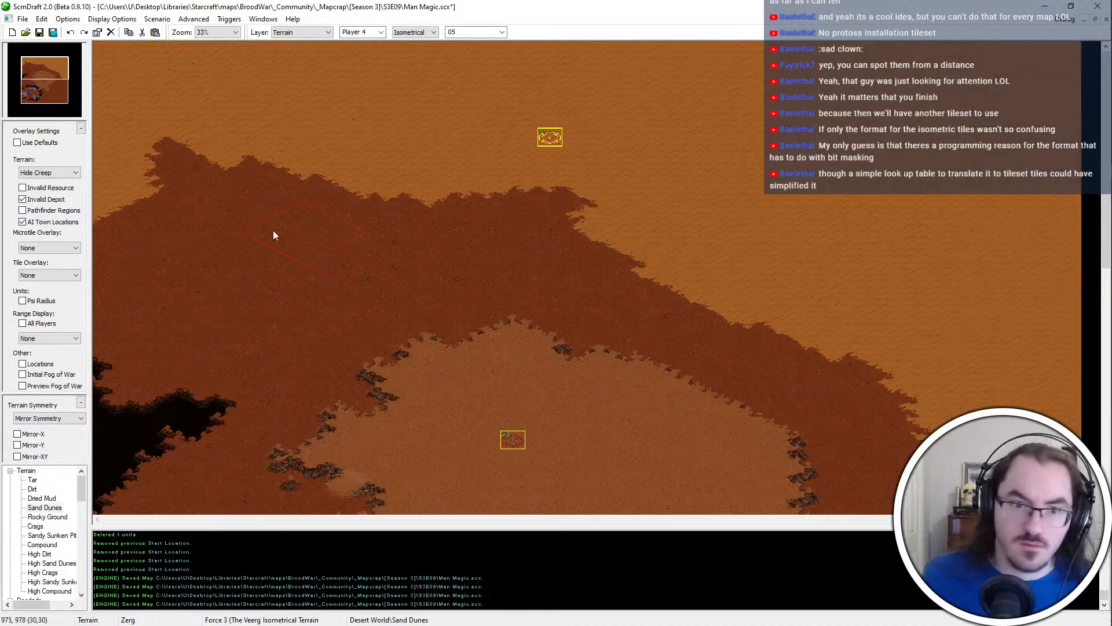
mouse_move(272, 230)
left_mouse_down()
mouse_move(133, 249)
mouse_move(336, 203)
mouse_move(362, 179)
left_mouse_up()
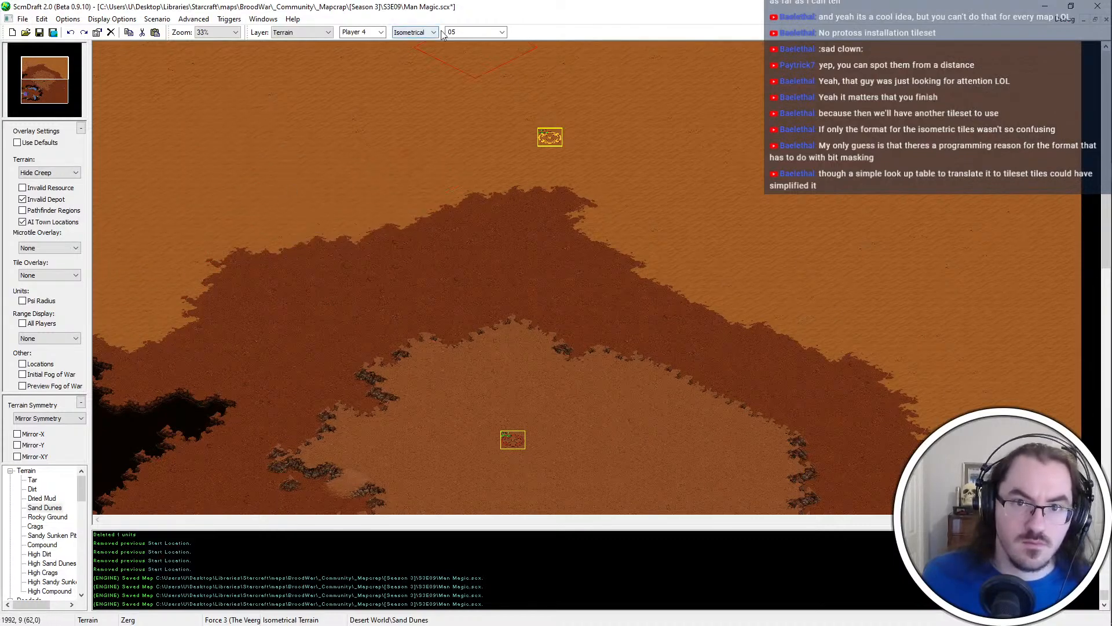
Set the terrain brush size back to 01 and save the map
scroll(463, 32, "up", 4)
scroll(568, 347, "down", 7)
key("ctrl+s")
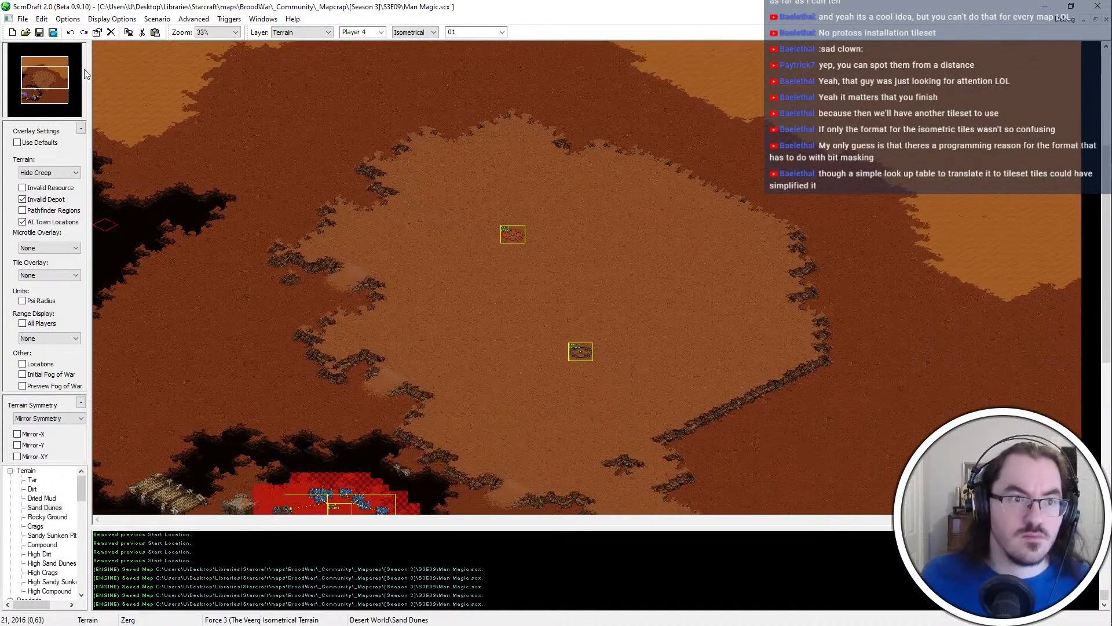
Fill the small cliff hole in the southern part of the plateau with High Dirt
left_click(46, 85)
scroll(823, 331, "up", 2, "ctrl")
scroll(520, 246, "down", 2, "ctrl")
middle_click(520, 247)
scroll(712, 272, "up", 2, "ctrl")
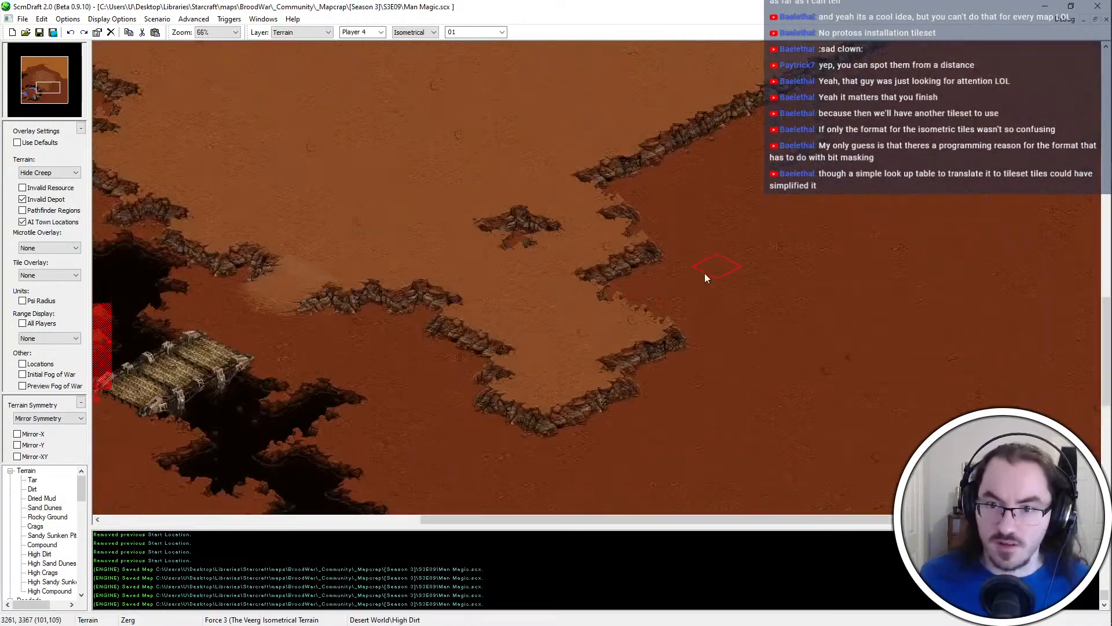
left_click(518, 224)
Extend the plateau's southern tip eastward with a broad lobe of High Dirt
scroll(600, 281, "down", 2, "ctrl")
scroll(689, 221, "up", 3, "ctrl")
scroll(682, 230, "down", 2, "ctrl")
scroll(645, 269, "down", 1, "ctrl")
scroll(634, 421, "up", 3, "ctrl")
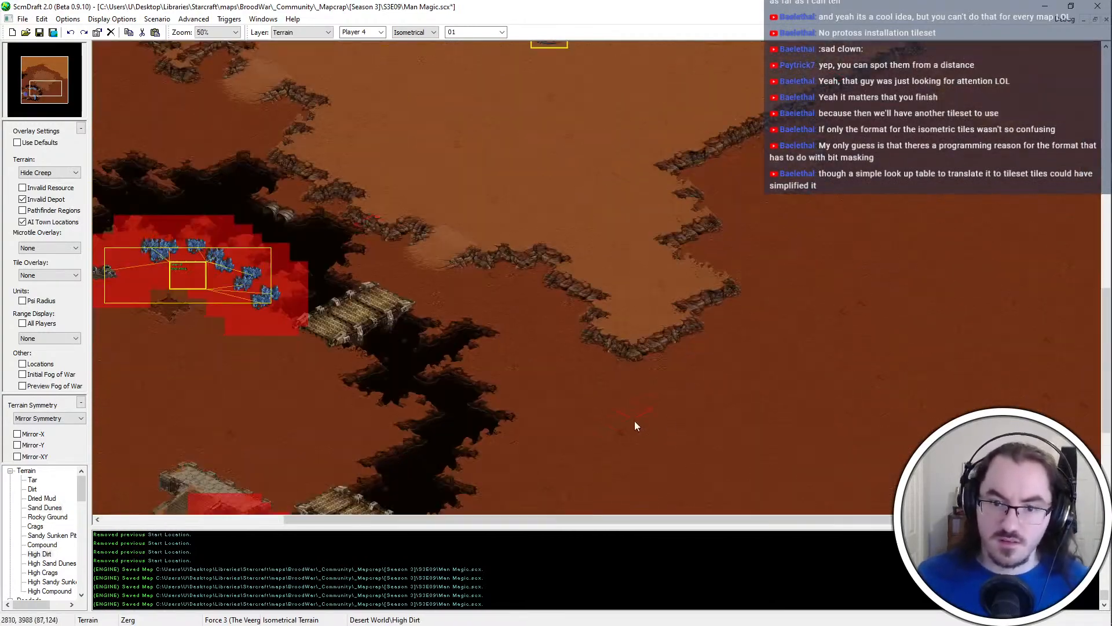
scroll(637, 228, "down", 1, "ctrl")
scroll(675, 191, "up", 1, "ctrl")
scroll(614, 191, "down", 1, "ctrl")
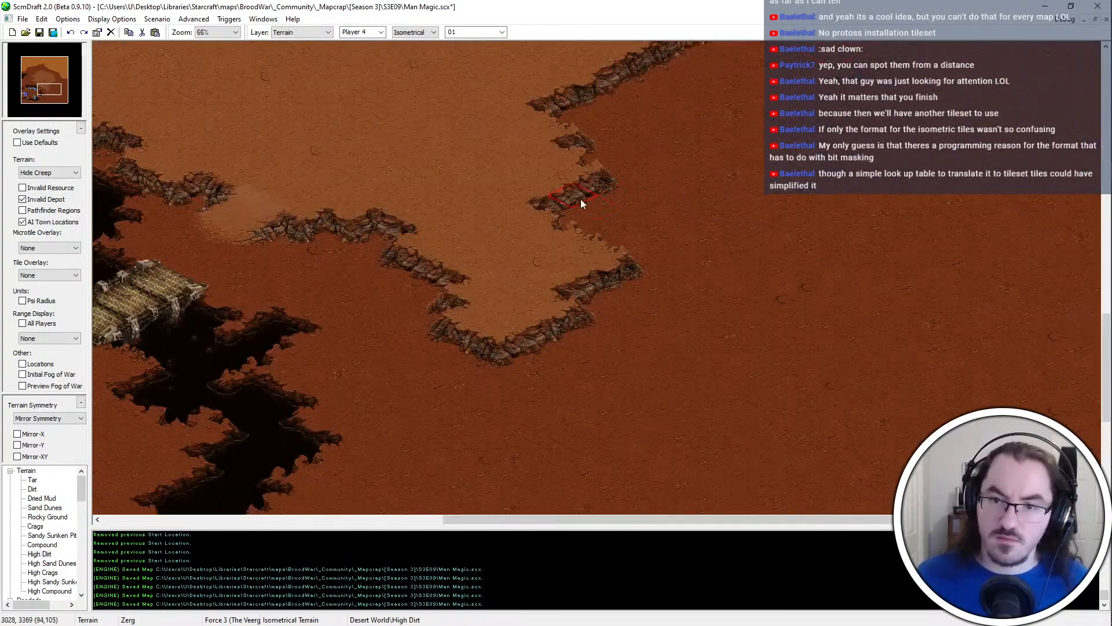
scroll(580, 201, "up", 1, "ctrl")
scroll(409, 265, "down", 1, "ctrl")
mouse_move(544, 295)
left_mouse_down()
mouse_move(595, 300)
mouse_move(701, 277)
mouse_move(724, 325)
left_mouse_up()
left_click_drag(839, 268, 870, 255)
key("ctrl+z")
mouse_move(748, 314)
left_mouse_down()
mouse_move(705, 300)
mouse_move(554, 328)
mouse_move(524, 346)
left_mouse_up()
middle_click_drag(762, 237, 715, 283)
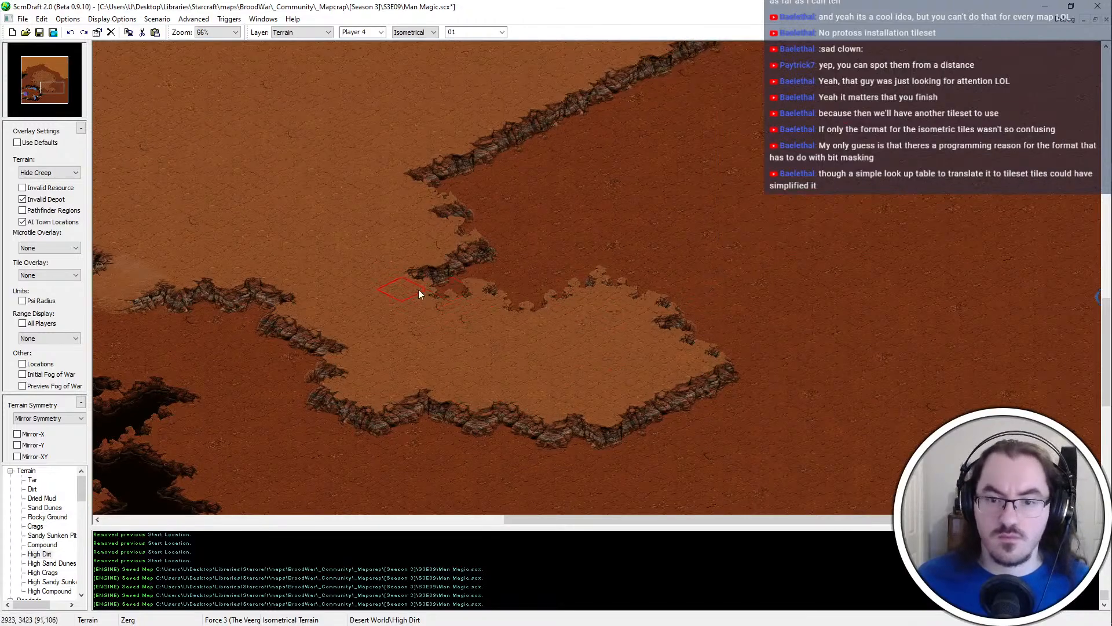
middle_click_drag(422, 290, 529, 245)
Widen the plateau's eastern edge with High Dirt, pushing the cliff outward north of the southern lobe
key("Right")
key("Up")
key("Up")
key("Up")
key("Up")
mouse_move(453, 185)
left_mouse_down()
mouse_move(558, 61)
mouse_move(586, 5)
left_mouse_up()
key("ctrl+z")
key("Left")
mouse_move(605, 202)
left_mouse_down()
mouse_move(569, 297)
mouse_move(679, 256)
mouse_move(684, 301)
left_mouse_up()
Reshape the cliff along the western side of the plateau's eastern inlet, alternating Dirt and High Dirt to stagger its edge
left_click_drag(570, 346, 612, 335)
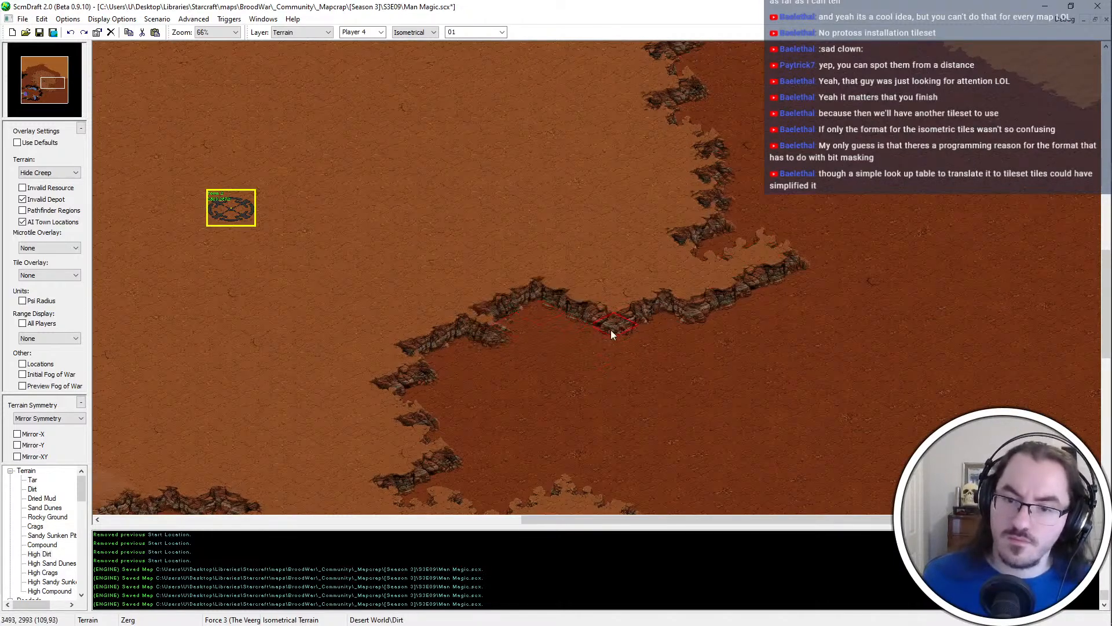
mouse_move(511, 298)
left_mouse_down()
mouse_move(520, 335)
mouse_move(481, 324)
mouse_move(483, 310)
left_mouse_up()
left_click_drag(408, 305, 461, 326)
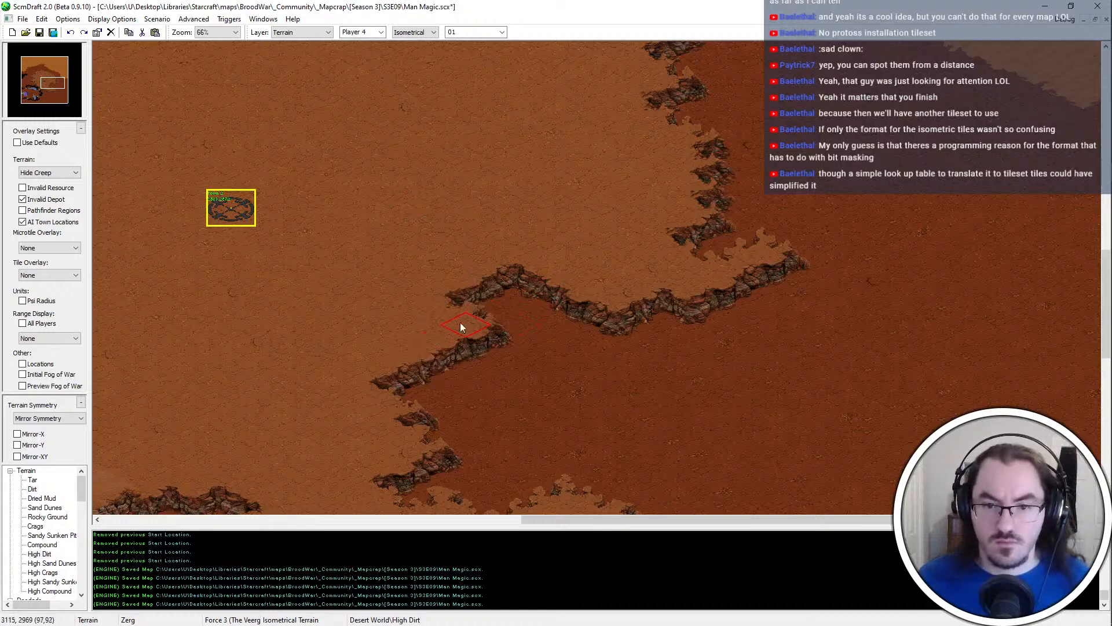
right_click(541, 398)
left_click_drag(541, 399, 467, 361)
right_click(415, 334)
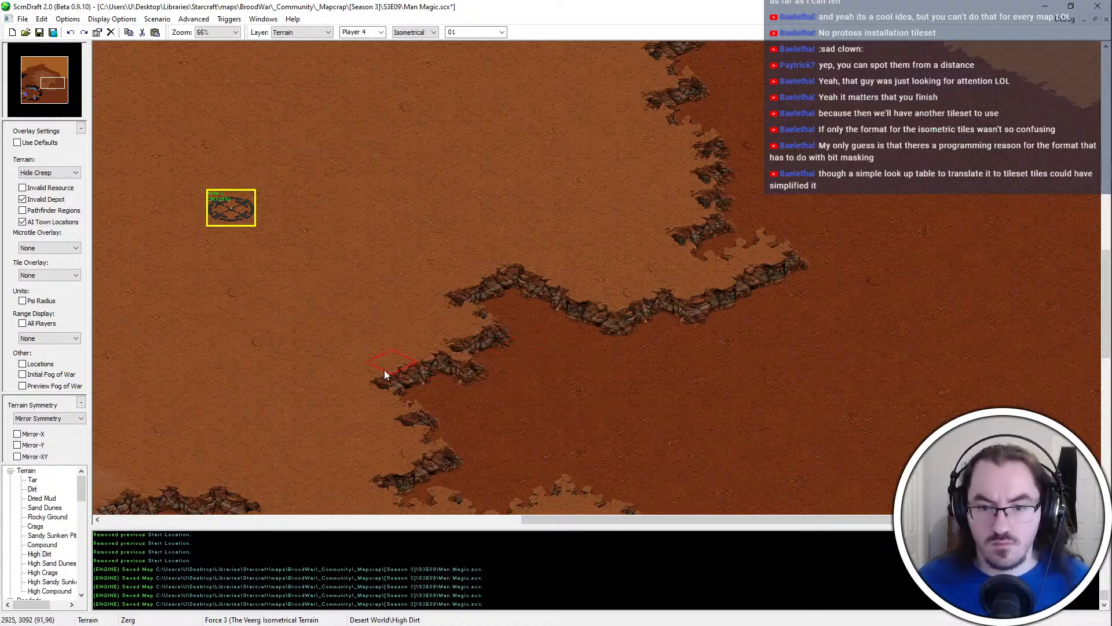
left_click_drag(384, 369, 427, 387)
left_click_drag(503, 429, 440, 408)
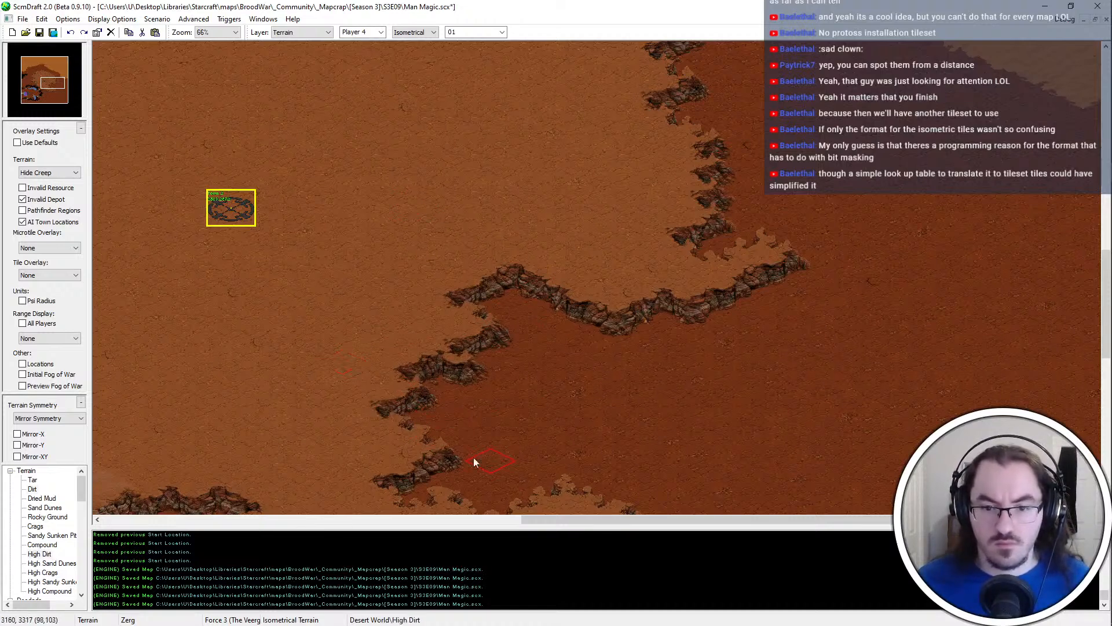
middle_click_drag(570, 423, 502, 300)
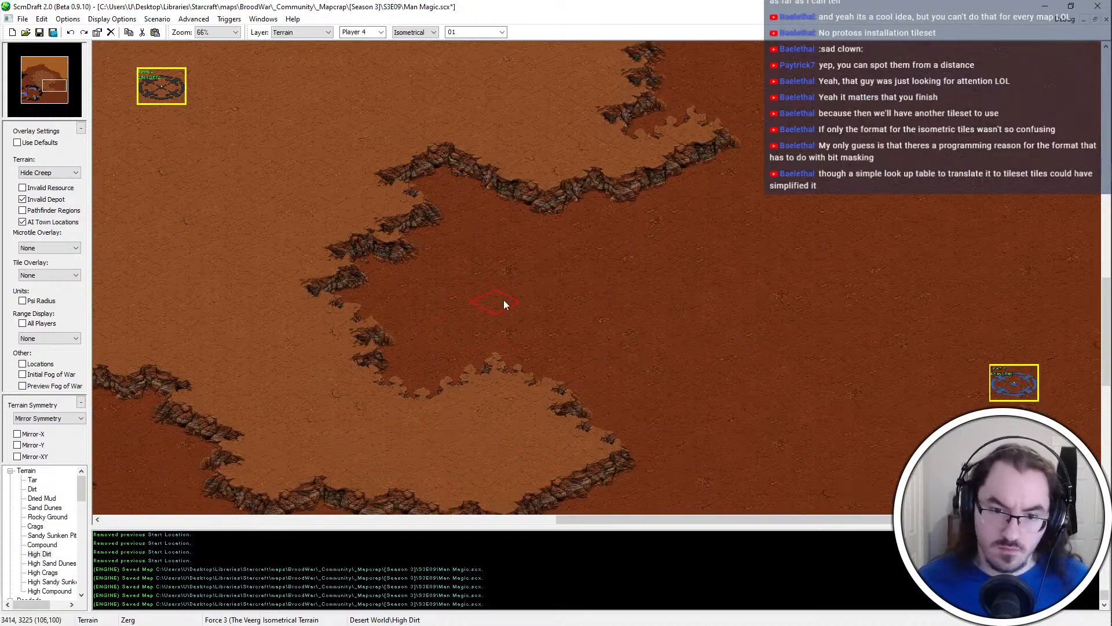
Refine the inner corner where the inlet meets the southern lobe's northern edge with small High Dirt touches
right_click(503, 300)
left_click(389, 381)
right_click(399, 401)
middle_click_drag(506, 372, 505, 290)
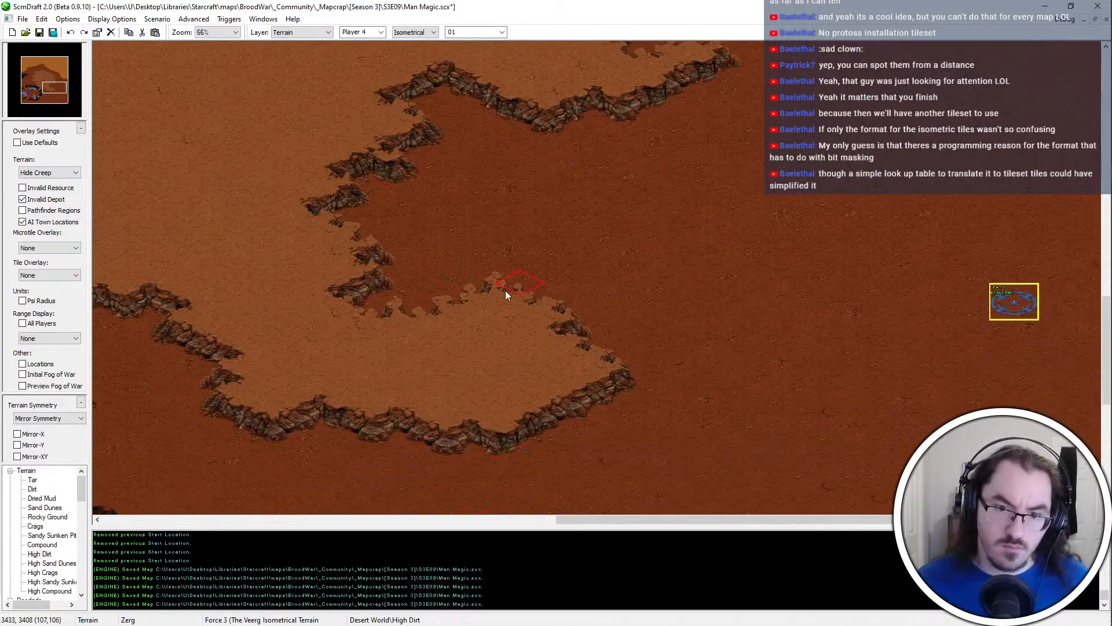
Trim the outer tip of the southern lobe's southwestern corner with Dirt
middle_click_drag(274, 351, 595, 278)
left_click(544, 352)
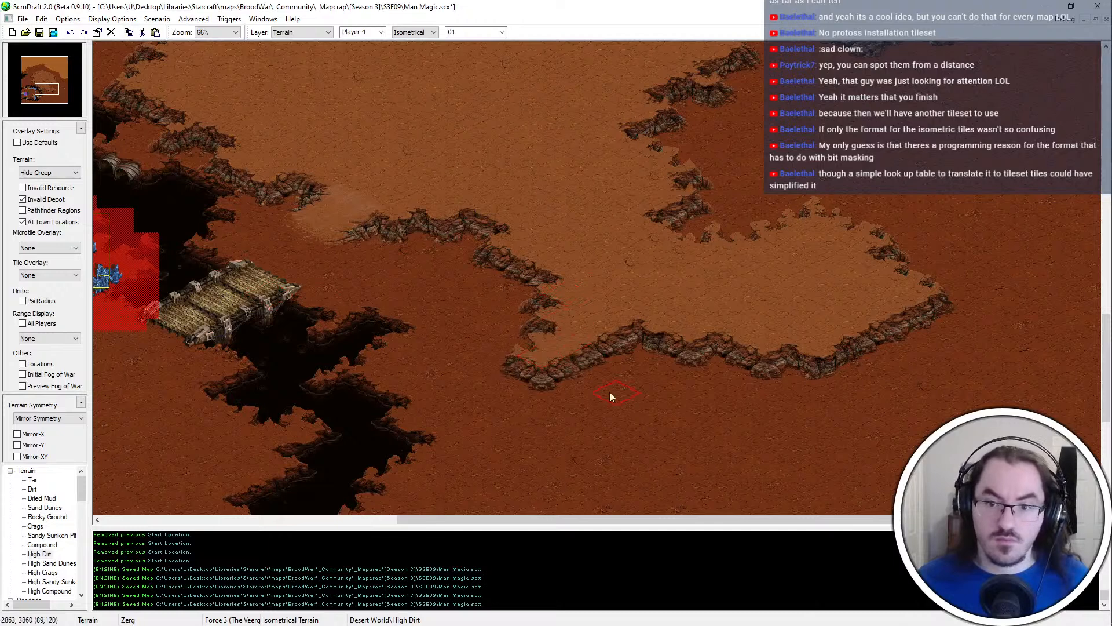
right_click(610, 391)
left_click(541, 378)
right_click(611, 293)
Roughen the southern lobe's western cliff with small Dirt and High Dirt notches
right_click(510, 308)
left_click(514, 298)
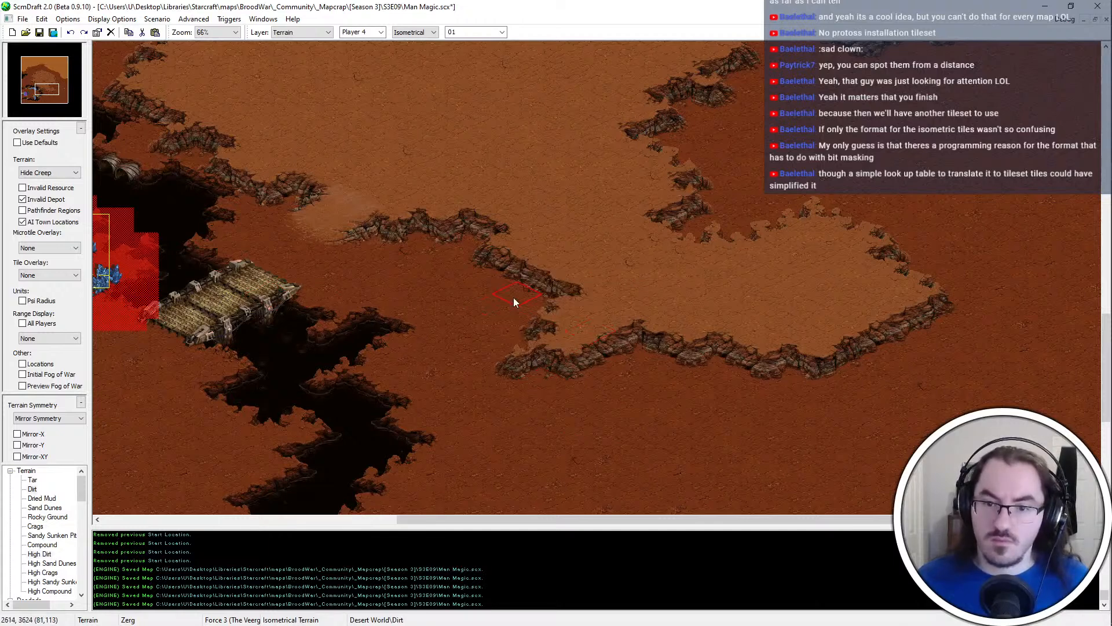
right_click(531, 258)
left_click(524, 267)
right_click(475, 318)
left_click(523, 300)
right_click(582, 255)
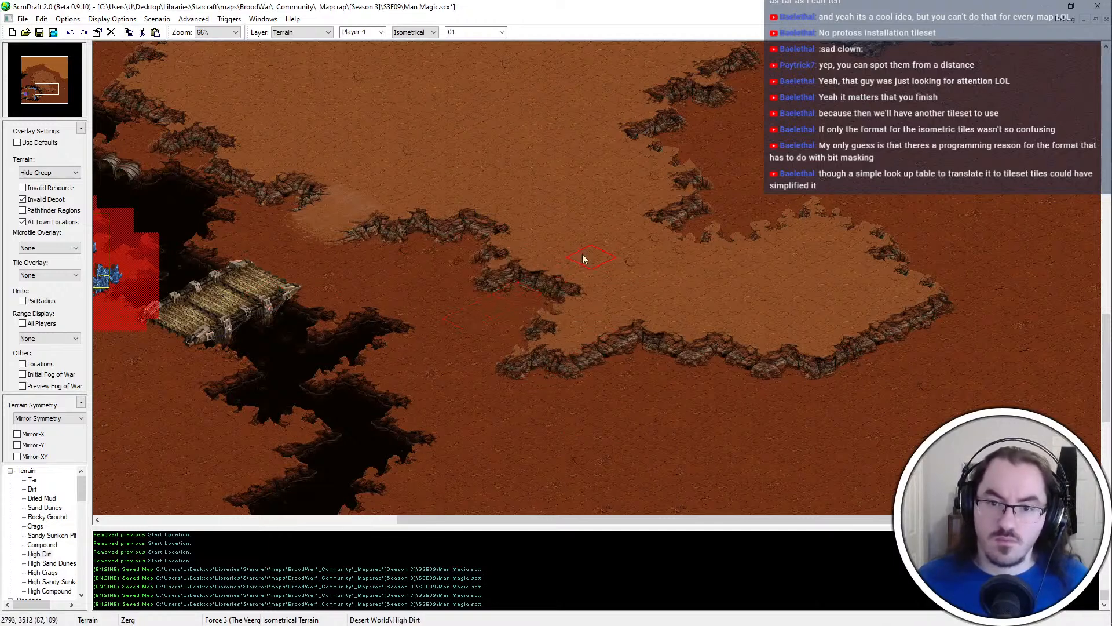
Fill the dip in the lobe's southern edge near its southwestern corner with High Dirt and save the map
mouse_move(821, 405)
middle_mouse_down()
mouse_move(781, 376)
mouse_move(788, 335)
middle_mouse_up()
left_click(541, 266)
left_click(479, 239)
middle_click_drag(515, 307, 509, 308)
left_click(510, 309)
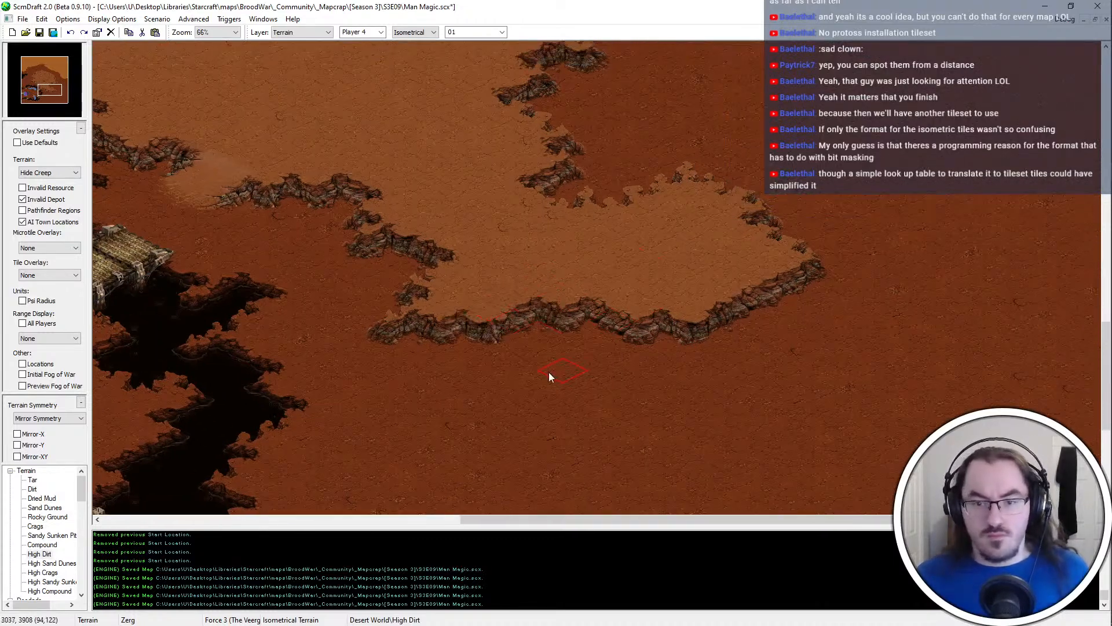
right_click(548, 372)
right_click(647, 260)
middle_click_drag(1014, 204, 897, 224)
middle_click_drag(869, 55, 769, 188)
key("ctrl+s")
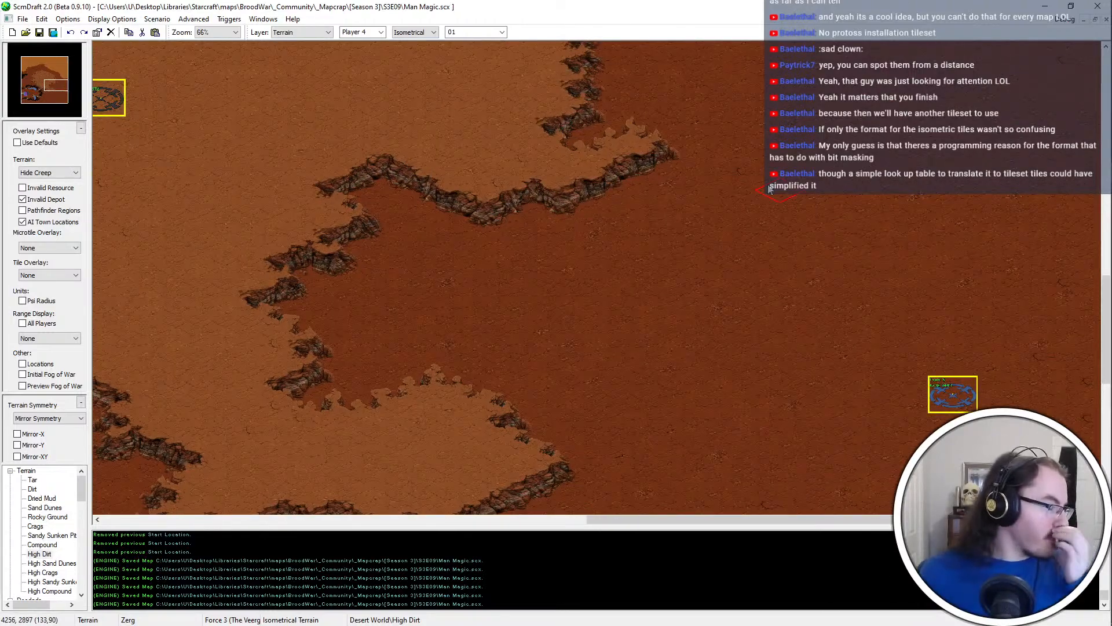
Place a ramp on the cliff at the inlet's northwestern corner, comparing the terrain with and without it
middle_click_drag(428, 106, 445, 129)
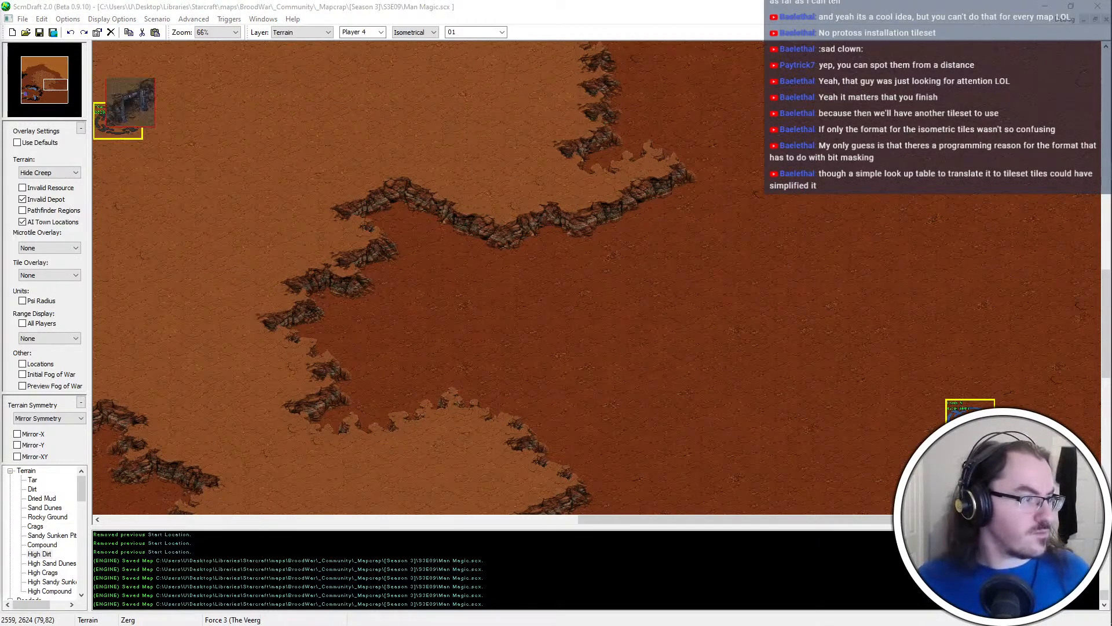
left_click(446, 214)
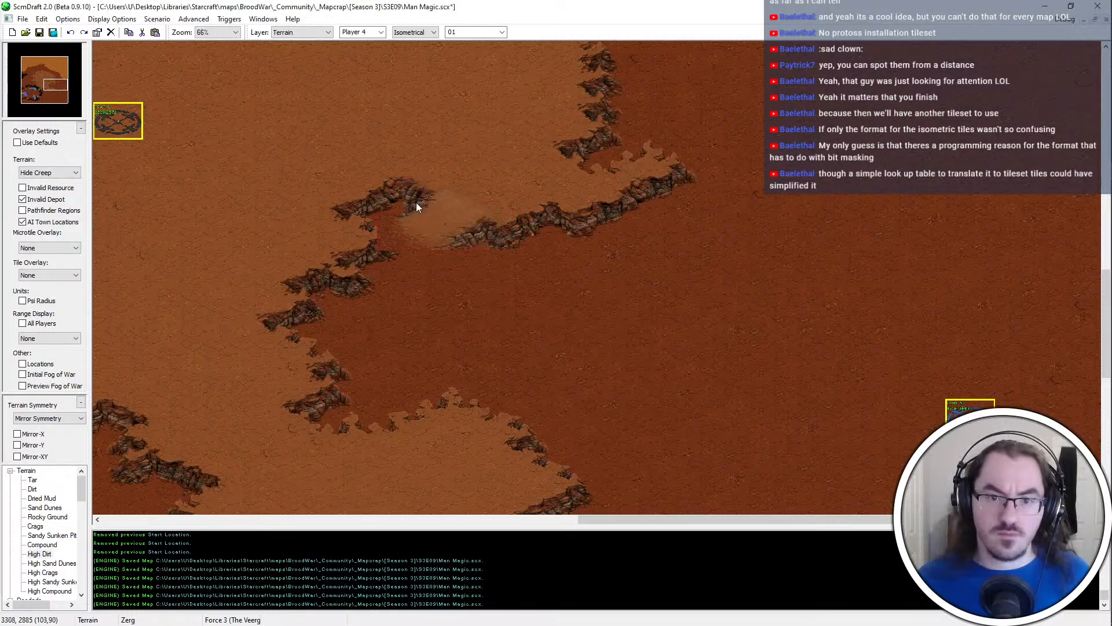
scroll(412, 203, "up", 1)
key("ctrl+z")
key("ctrl+y")
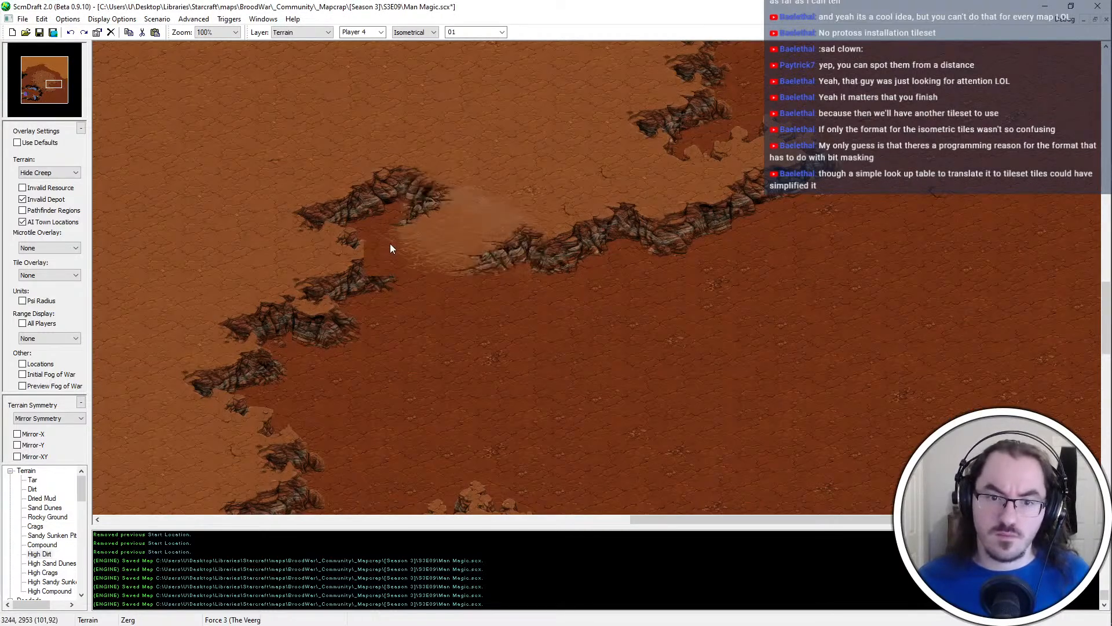
key("ctrl+z")
key("ctrl+y")
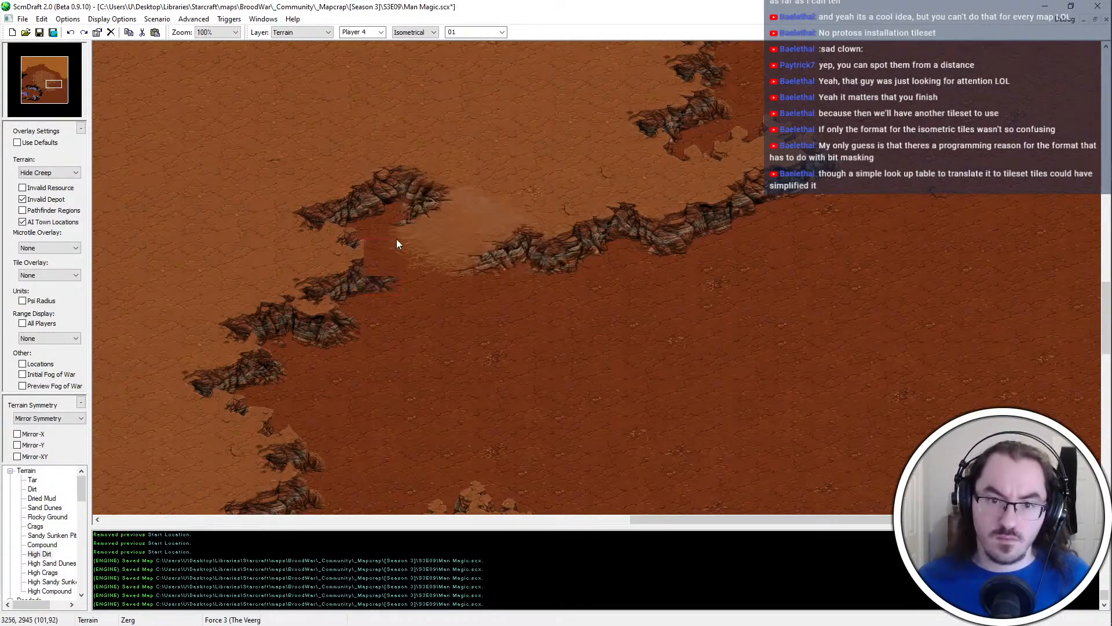
scroll(665, 221, "down", 1)
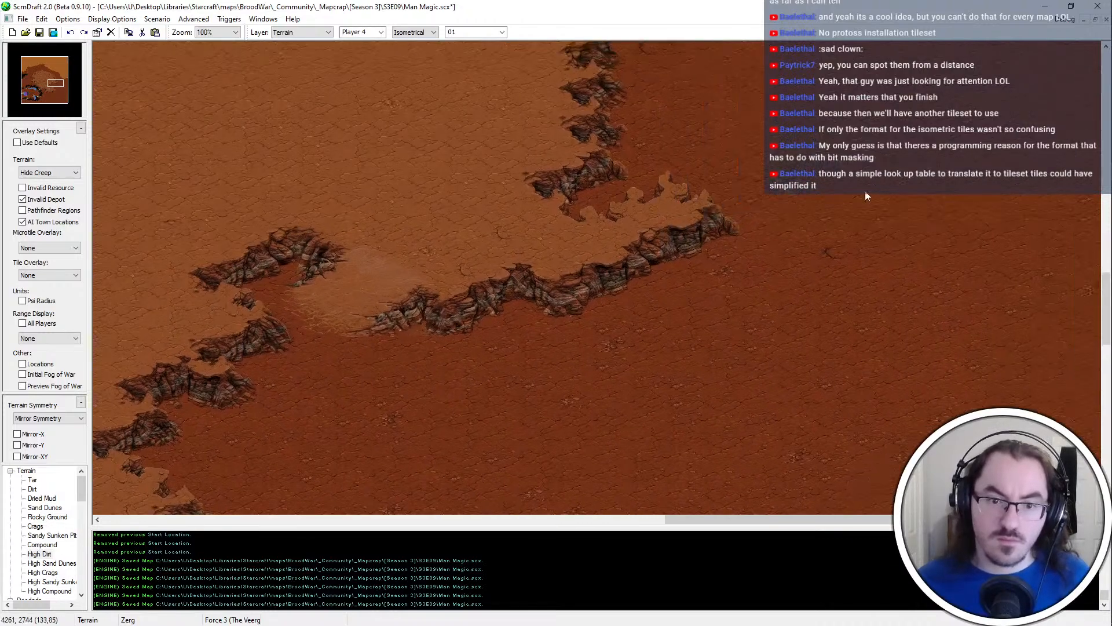
Extend the plateau's eastern spur farther east with High Dirt and save the map
middle_click_drag(869, 190, 885, 172)
mouse_move(574, 244)
left_mouse_down()
mouse_move(621, 253)
mouse_move(661, 297)
mouse_move(726, 305)
mouse_move(651, 272)
mouse_move(653, 259)
left_mouse_up()
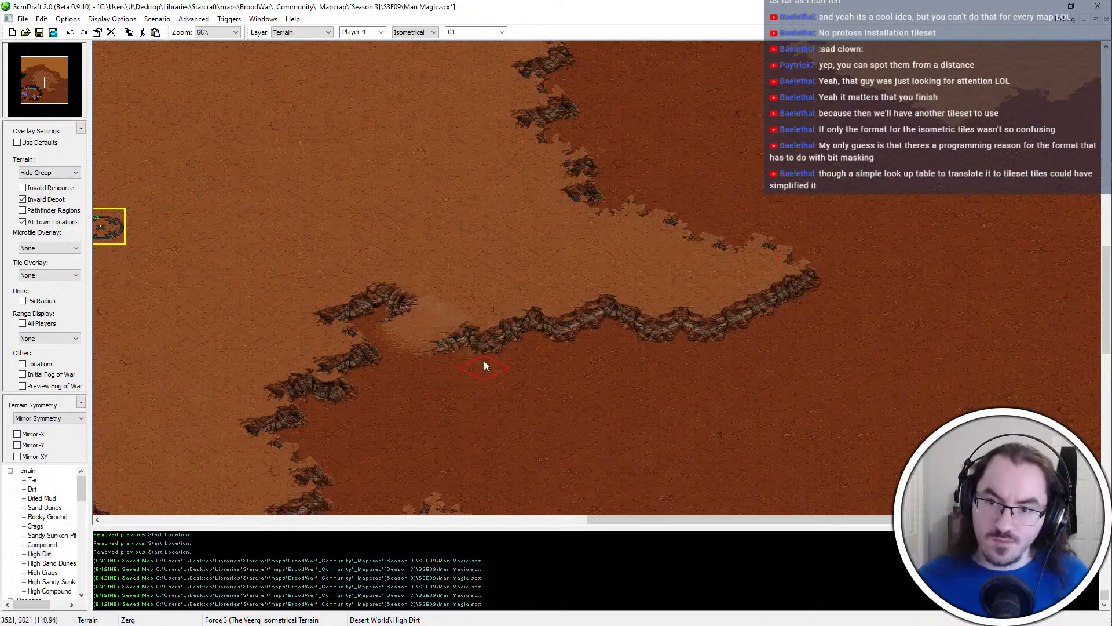
middle_click_drag(820, 350, 767, 246)
key("ctrl+s")
Spread Sand Dunes over the low dirt north of the eastern spur and save the map
scroll(748, 199, "down", 1)
scroll(1006, 287, "up", 1)
middle_click_drag(1014, 64, 887, 279)
mouse_move(939, 359)
left_mouse_down()
mouse_move(838, 343)
mouse_move(814, 311)
mouse_move(732, 285)
mouse_move(681, 169)
mouse_move(731, 189)
mouse_move(676, 137)
mouse_move(1091, 375)
left_mouse_up()
scroll(724, 258, "down", 3)
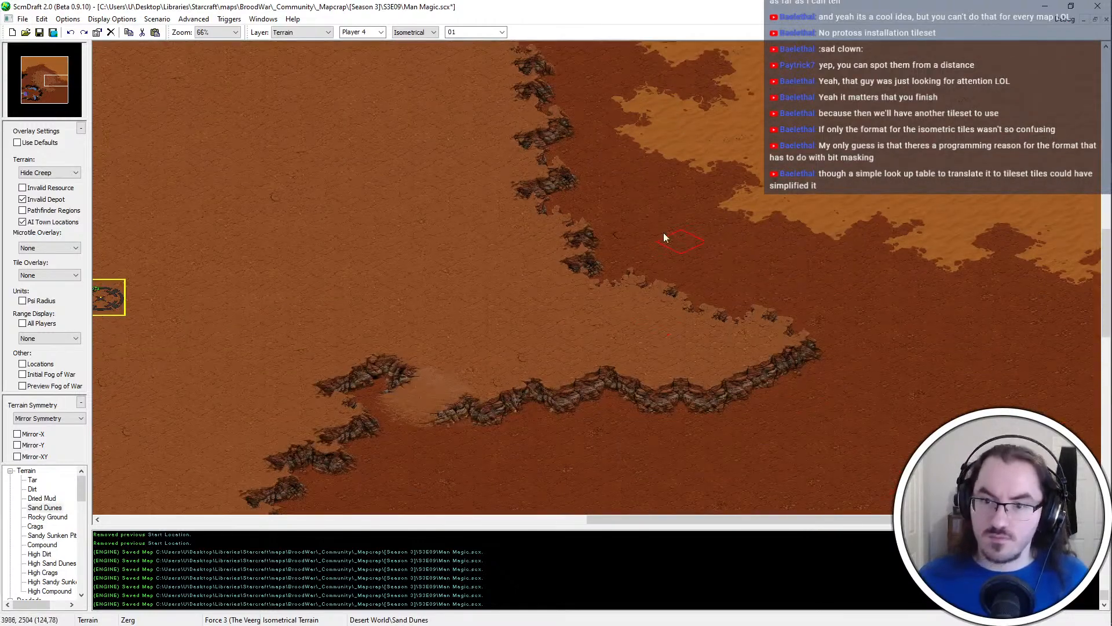
middle_click_drag(541, 296, 1100, 41)
key("ctrl+s")
left_click(713, 292)
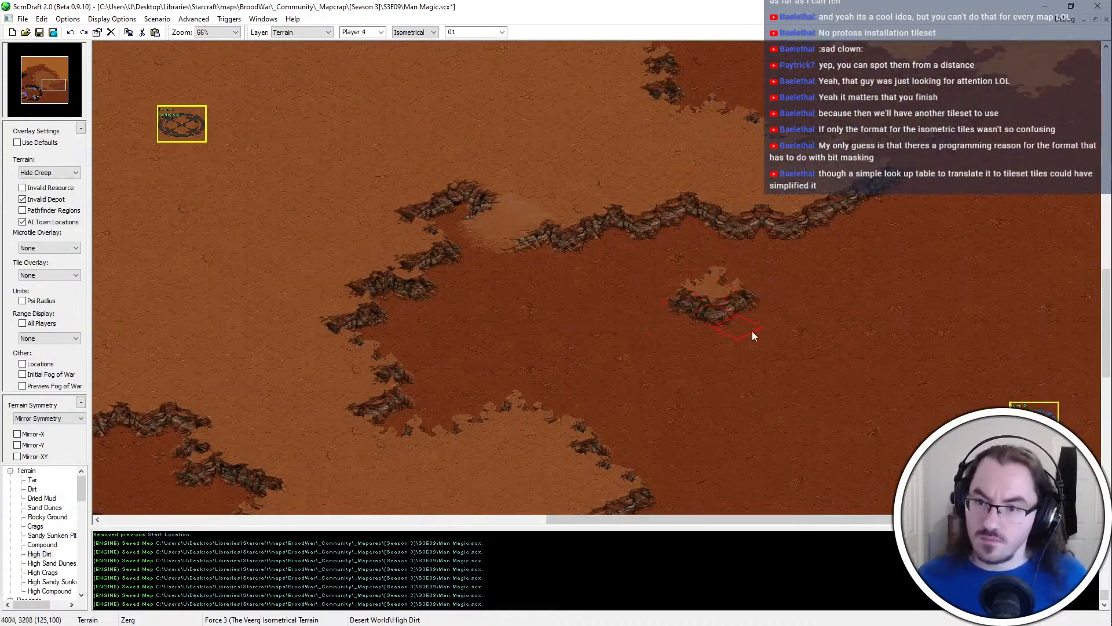
key("ctrl+z")
left_click(682, 250)
key("ctrl+z")
Add small High Dirt outcrops just below the eastern spur's southern cliff, east of the ramp
left_click(649, 256)
key("ctrl+z")
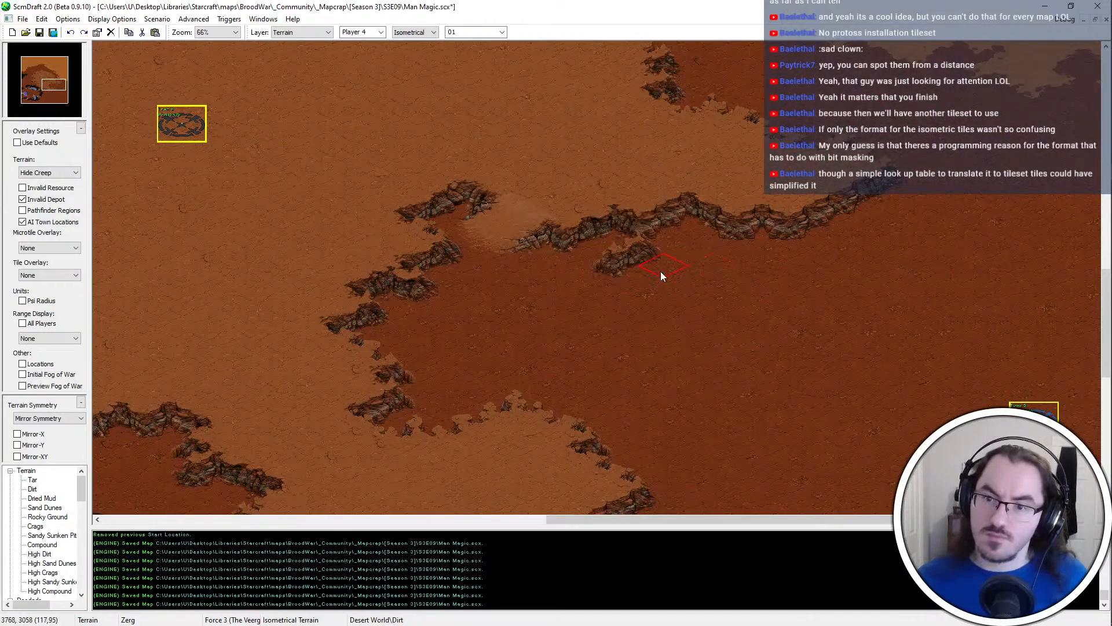
left_click(707, 249)
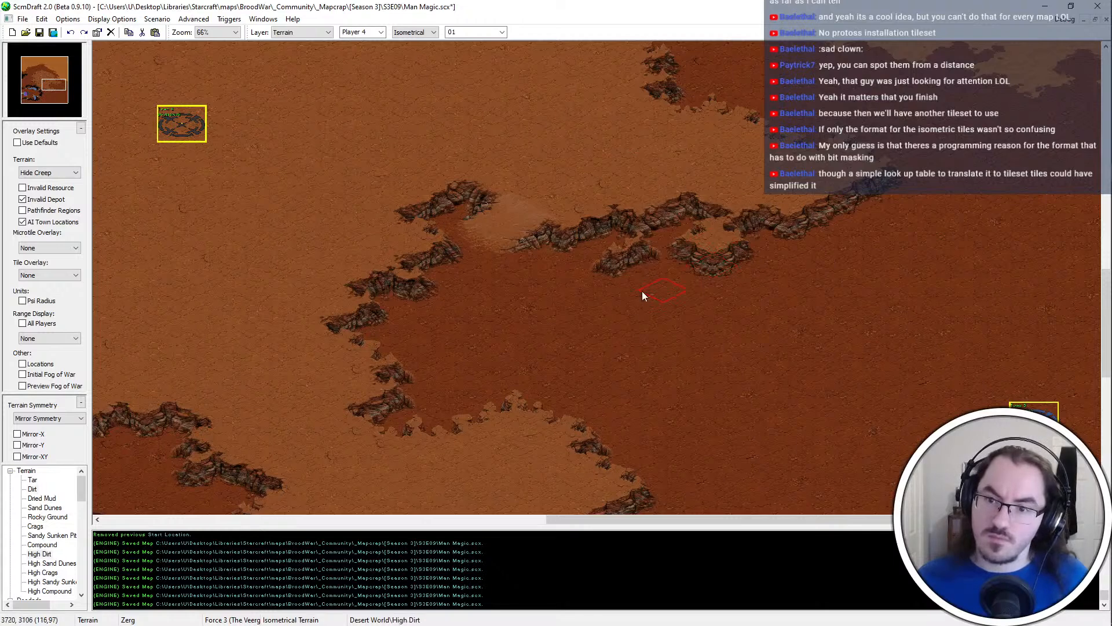
scroll(638, 304, "up", 1)
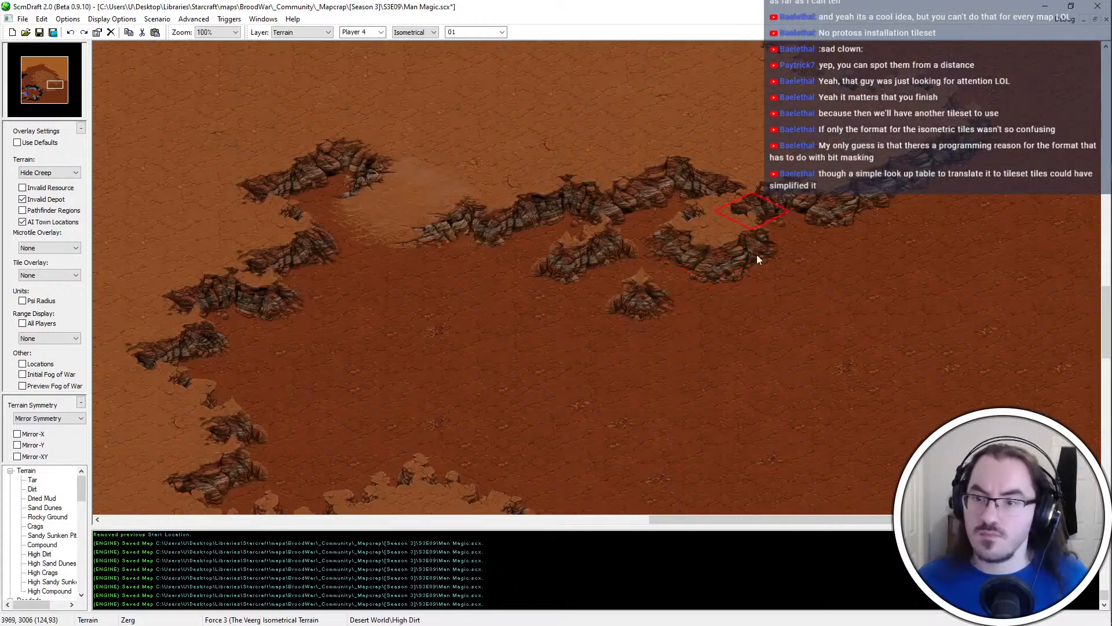
Trim and reposition the small outcrops below the spur with Dirt and High Dirt, and save the map
left_click(706, 264)
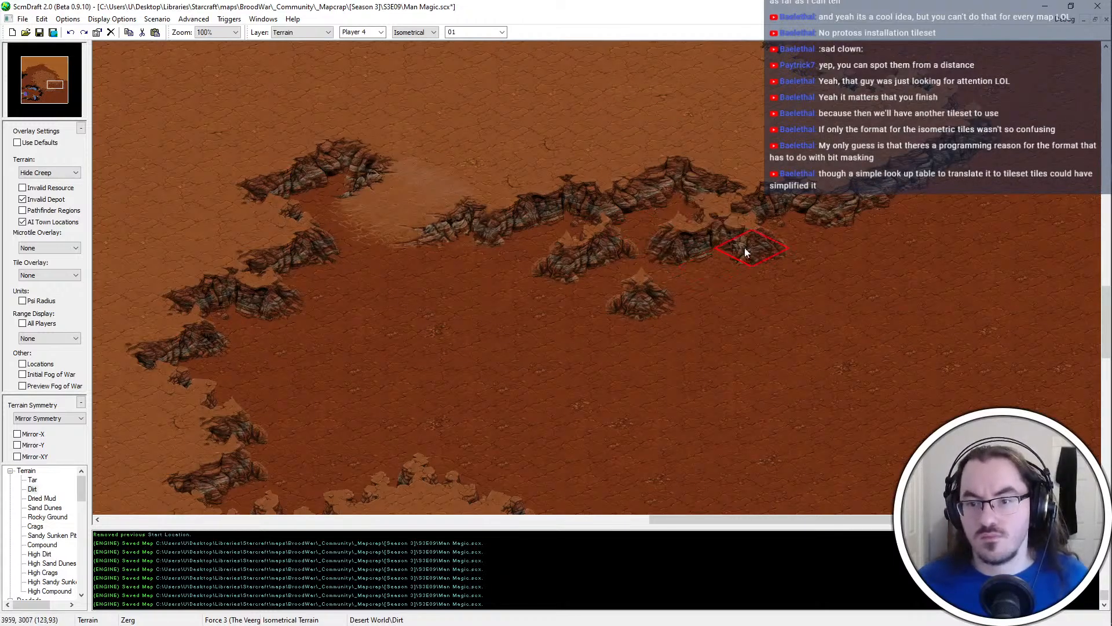
left_click(651, 246)
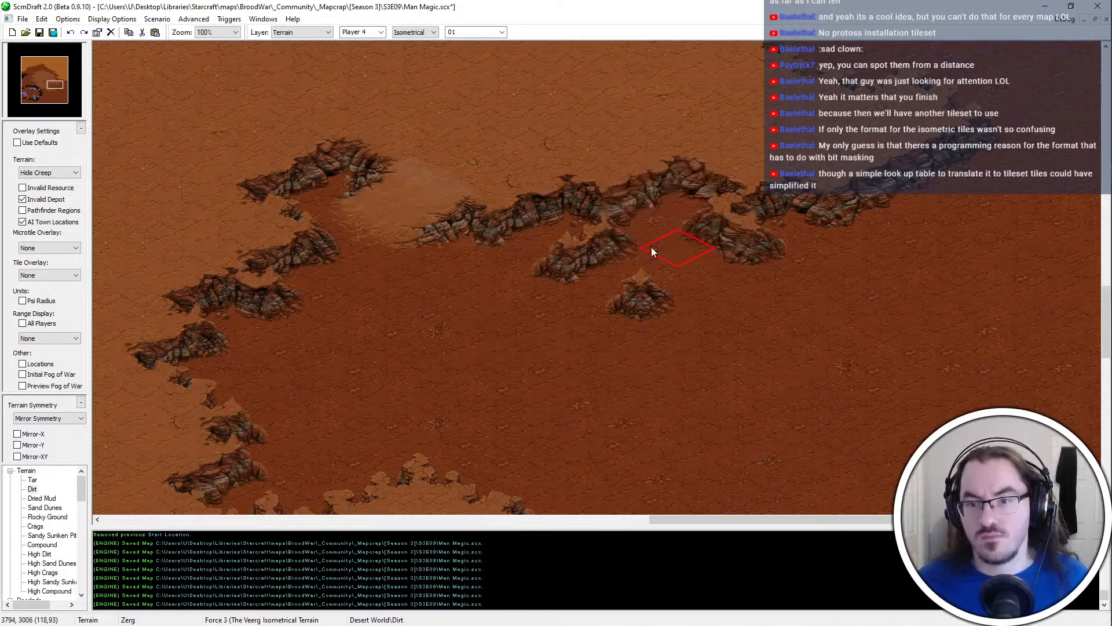
left_click(678, 277)
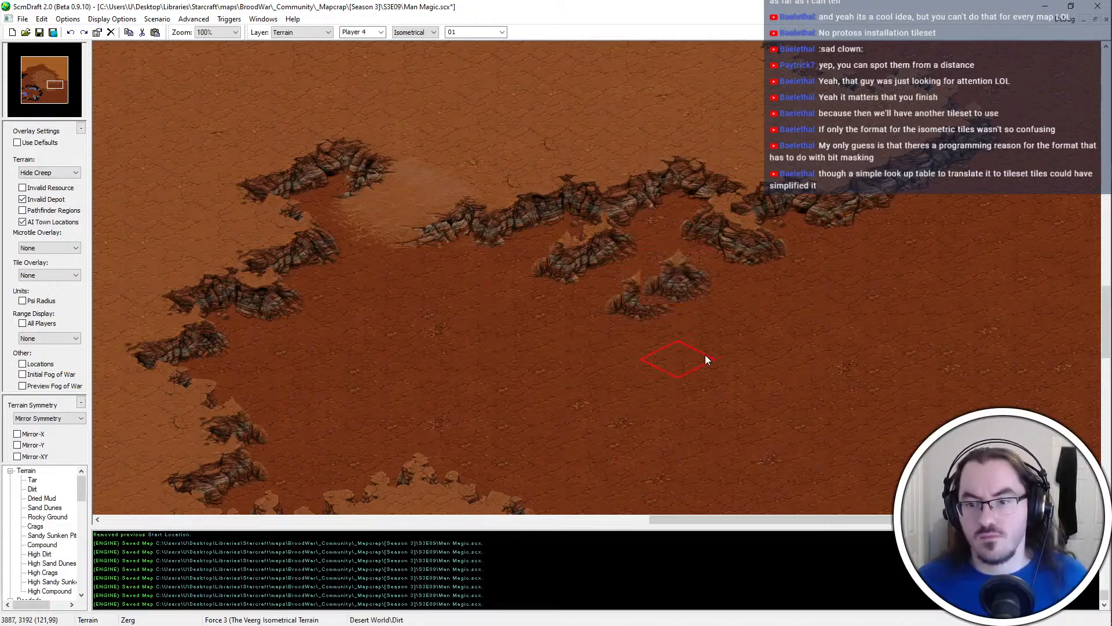
left_click_drag(610, 317, 645, 302)
left_click(669, 271)
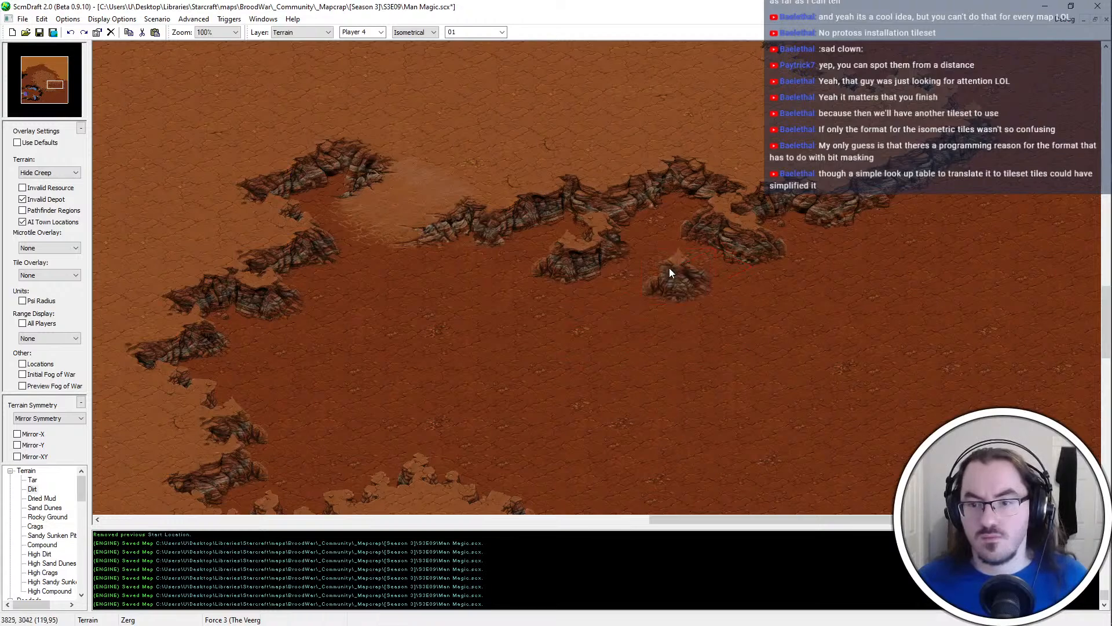
key("ctrl+s")
scroll(692, 149, "down", 1, "ctrl")
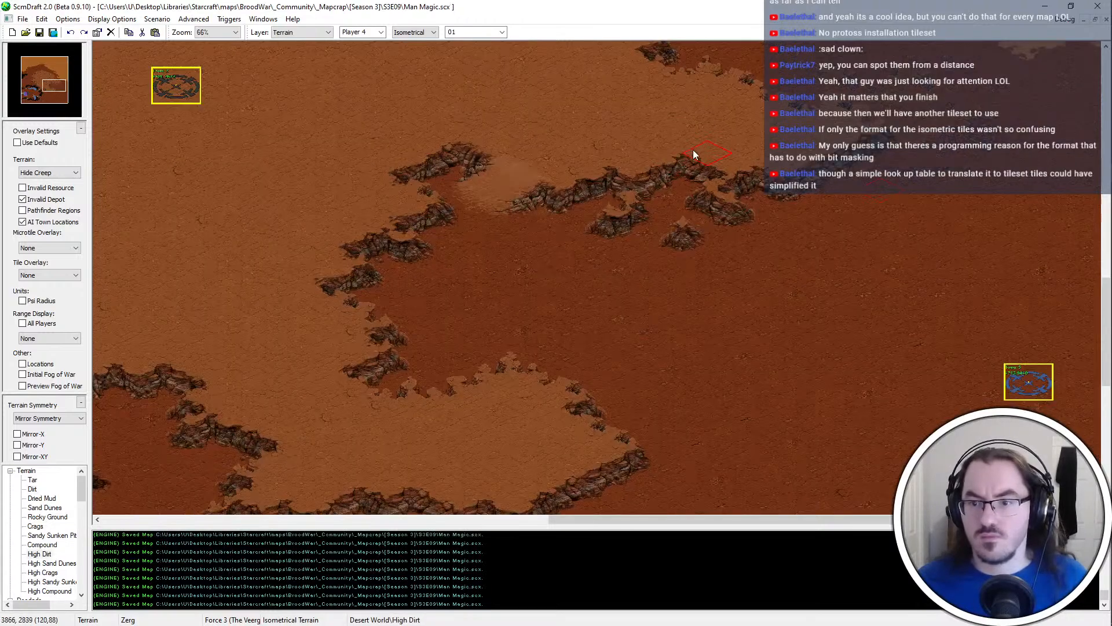
Carve the southern lobe's northeastern edge into a stepped cliff using High Dirt and Dirt, and save the map
middle_click_drag(797, 389, 782, 375)
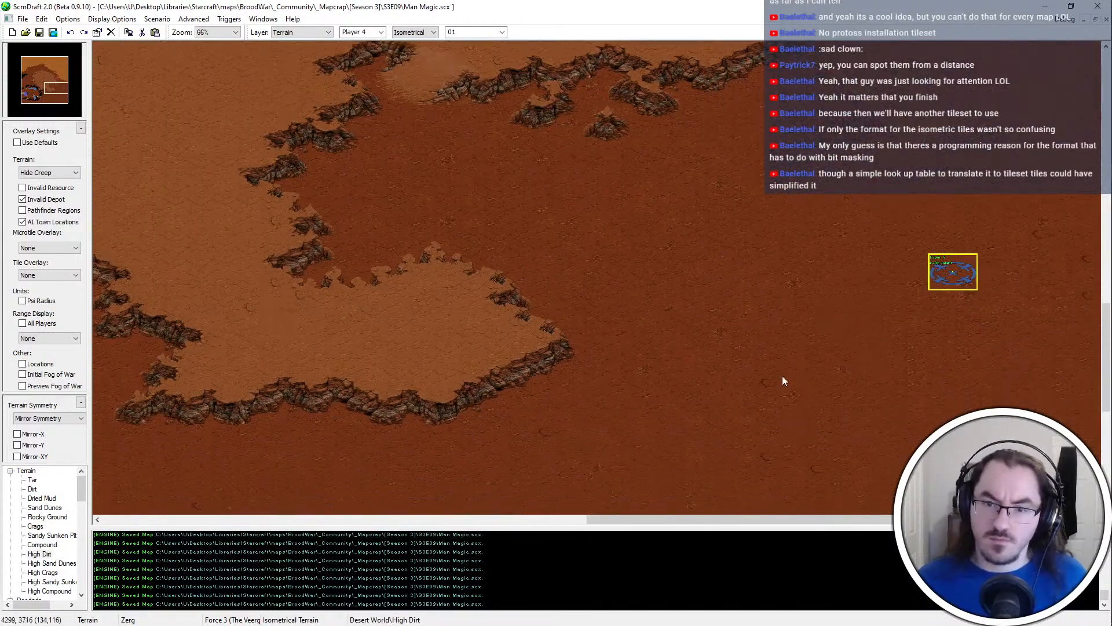
left_click(534, 288)
left_click(485, 289)
left_click(505, 281)
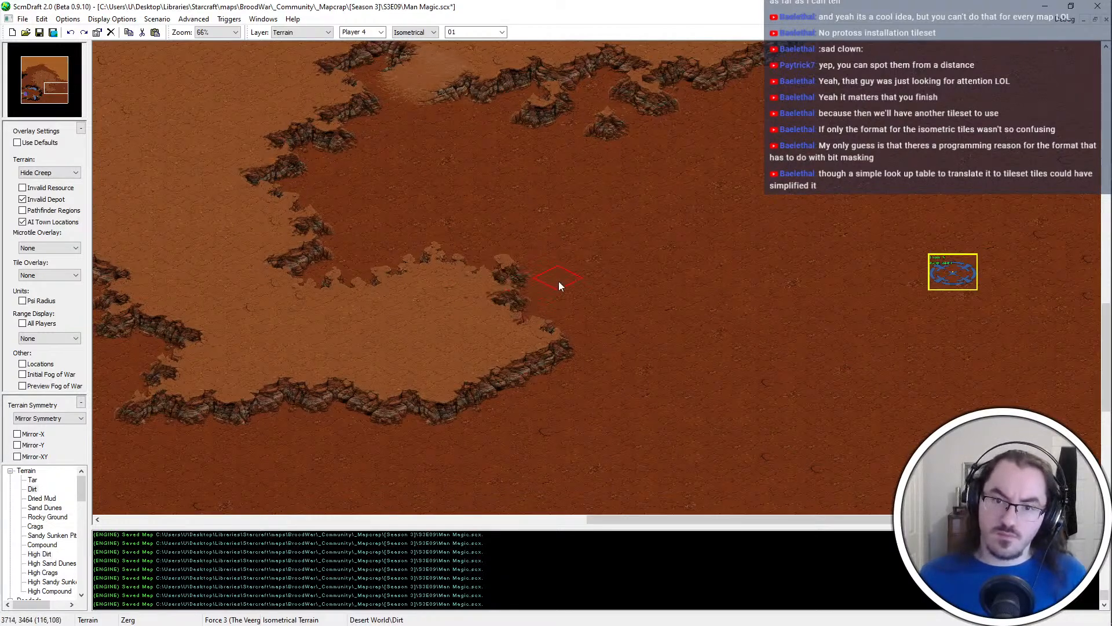
right_click(413, 304)
left_click(530, 316)
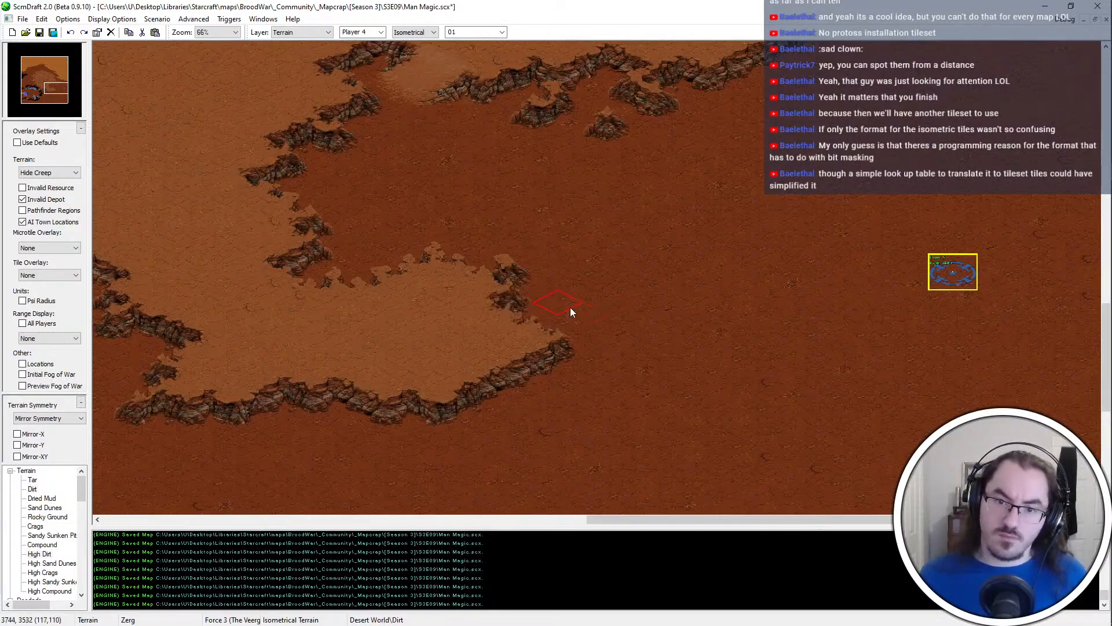
right_click(411, 342)
middle_click_drag(411, 342, 566, 235)
key("ctrl+s")
Round out the southern lobe's pointed eastern tip with High Dirt
middle_click_drag(506, 310, 550, 355)
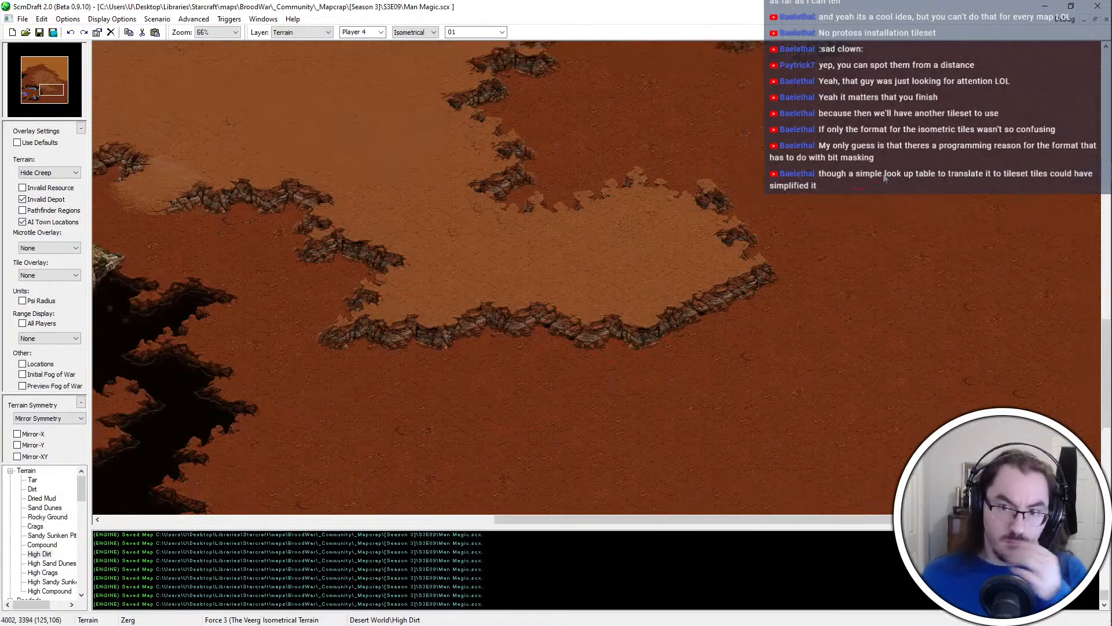
middle_click_drag(792, 267, 690, 289)
left_click(582, 354)
left_click(608, 367)
left_click(644, 346)
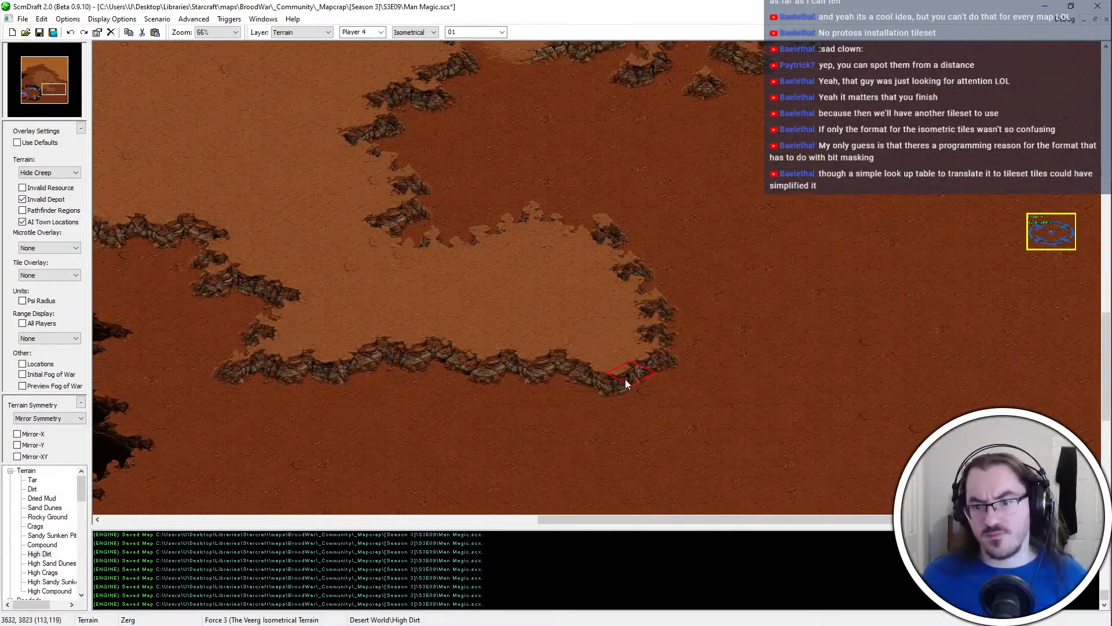
left_click(681, 348)
Bulge the lobe's southern edge farther south near its eastern end with High Dirt, undo the last stroke, and save the map
mouse_move(549, 507)
middle_mouse_down()
mouse_move(647, 407)
mouse_move(605, 261)
middle_mouse_up()
left_click(640, 296)
left_click_drag(623, 299, 621, 260)
key("ctrl+z")
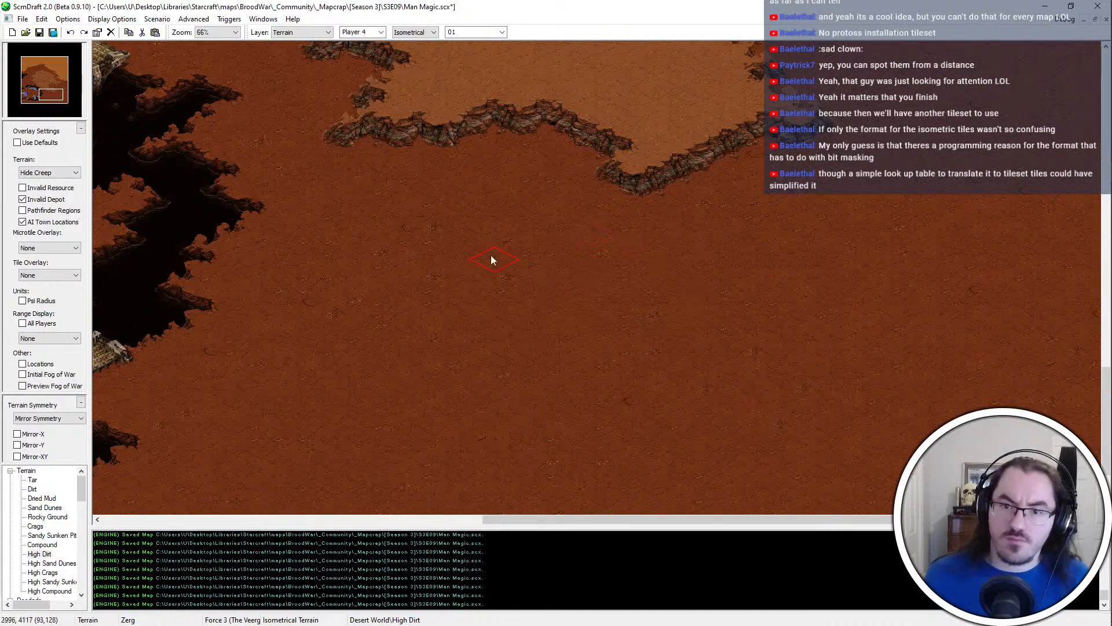
middle_click_drag(300, 496, 478, 357)
middle_click_drag(672, 127, 500, 282)
key("ctrl+s")
scroll(578, 193, "down", 2, "ctrl")
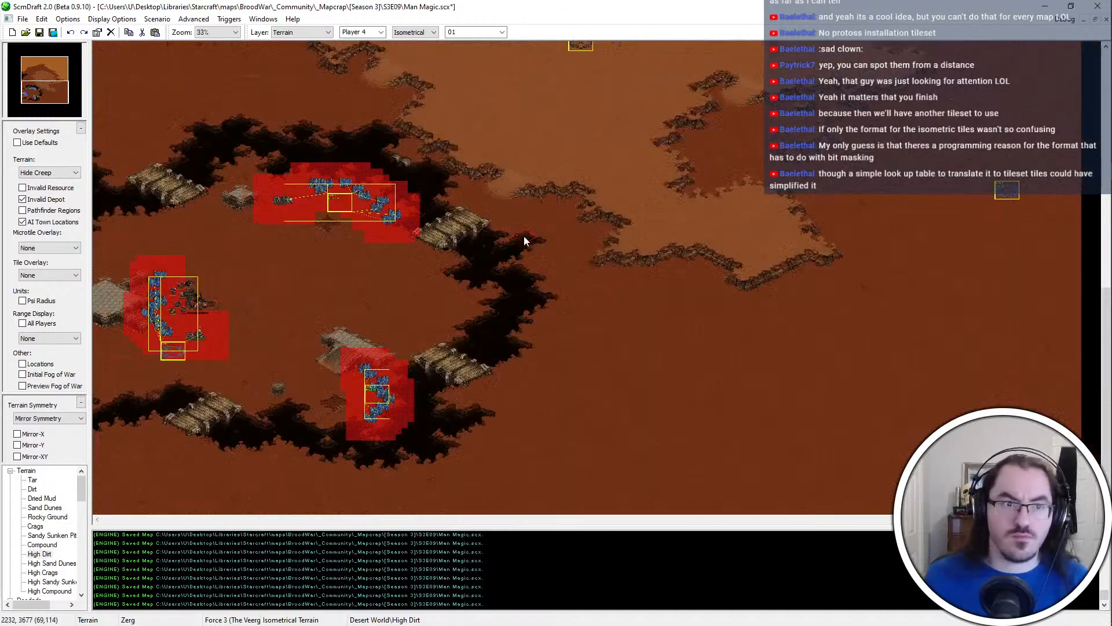
scroll(718, 43, "up", 12)
scroll(718, 43, "up", 1)
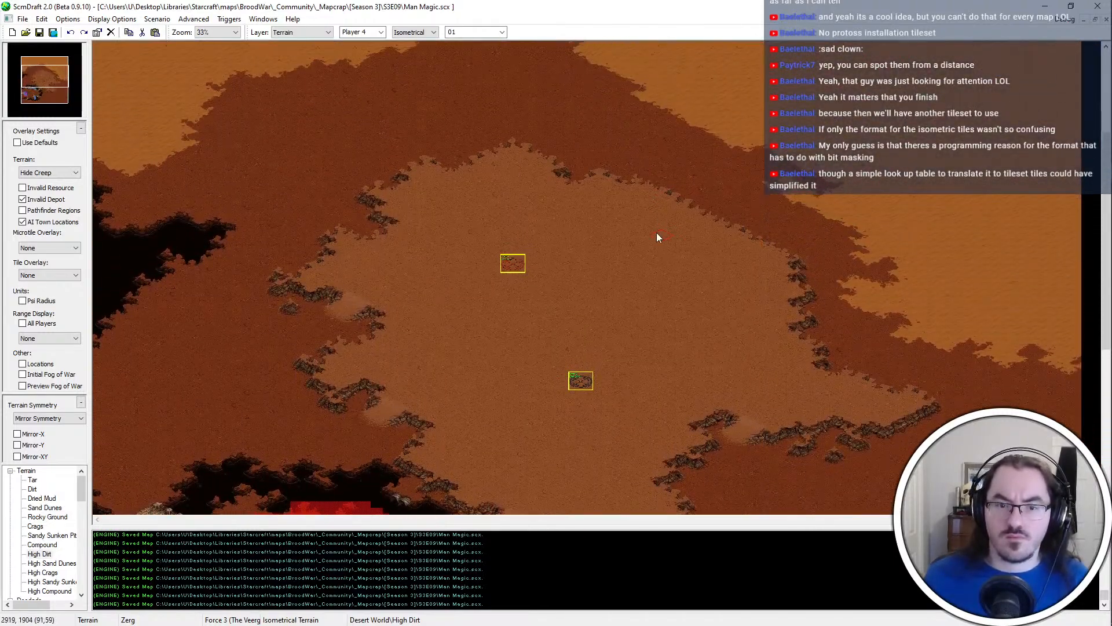
scroll(477, 332, "down", 5)
scroll(821, 488, "down", 7)
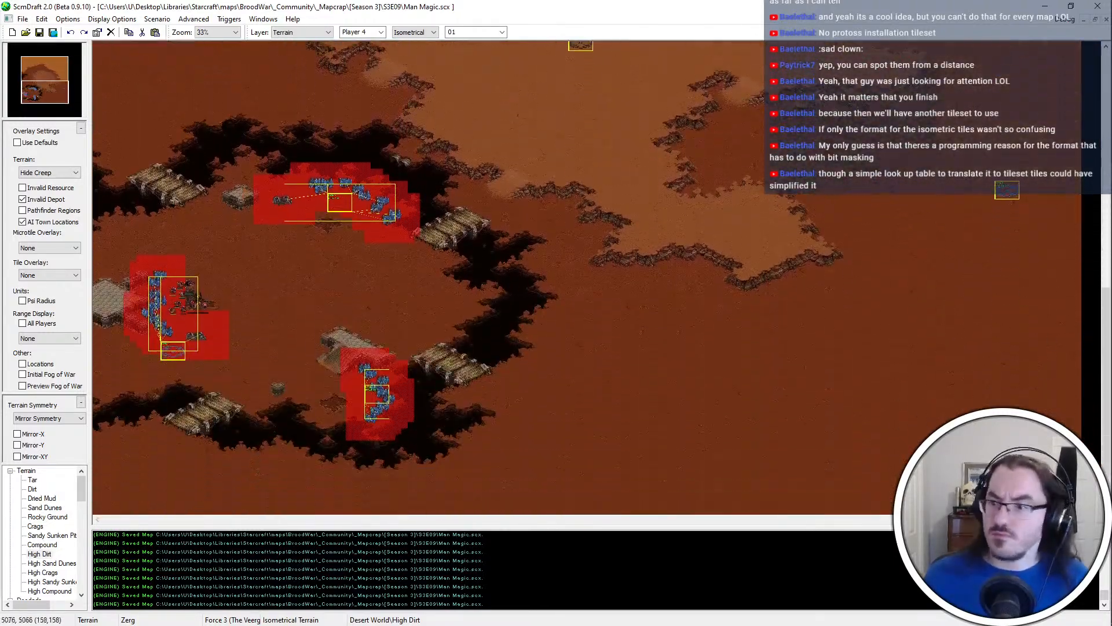
scroll(790, 362, "up", 1, "ctrl")
scroll(749, 357, "down", 3)
left_click_drag(457, 520, 124, 518)
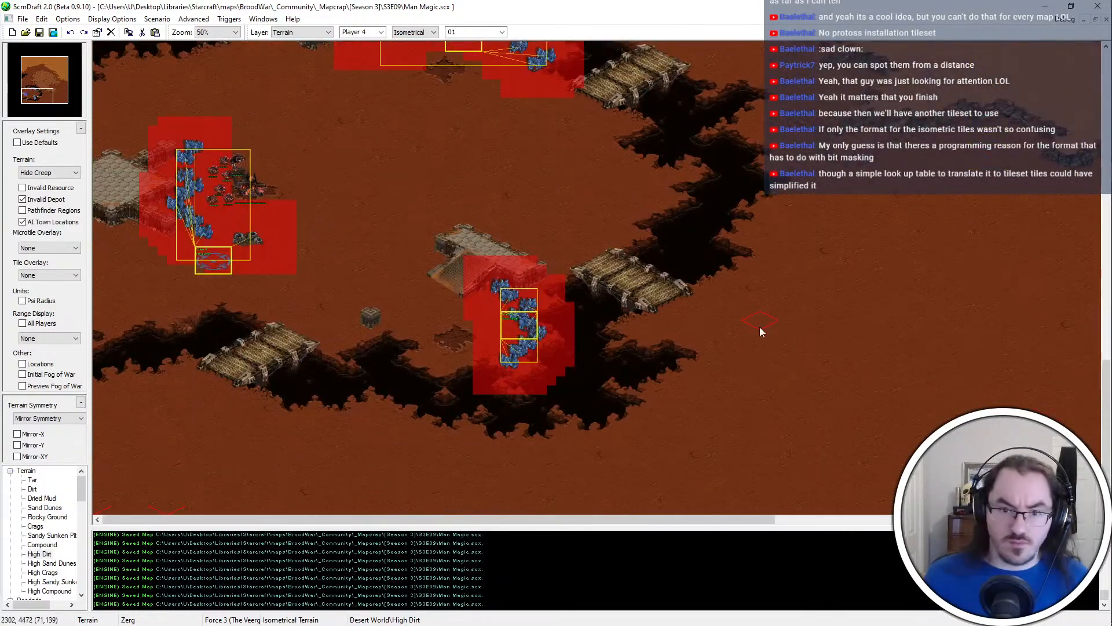
Add a Tar spur on the northern edge of the pit northwest of the plateau, trim it with Dirt, and save the map
right_click(680, 235)
mouse_move(693, 270)
middle_mouse_down()
mouse_move(695, 157)
mouse_move(786, 107)
mouse_move(916, 154)
middle_mouse_up()
scroll(912, 154, "down", 2, "ctrl")
scroll(524, 70, "up", 3)
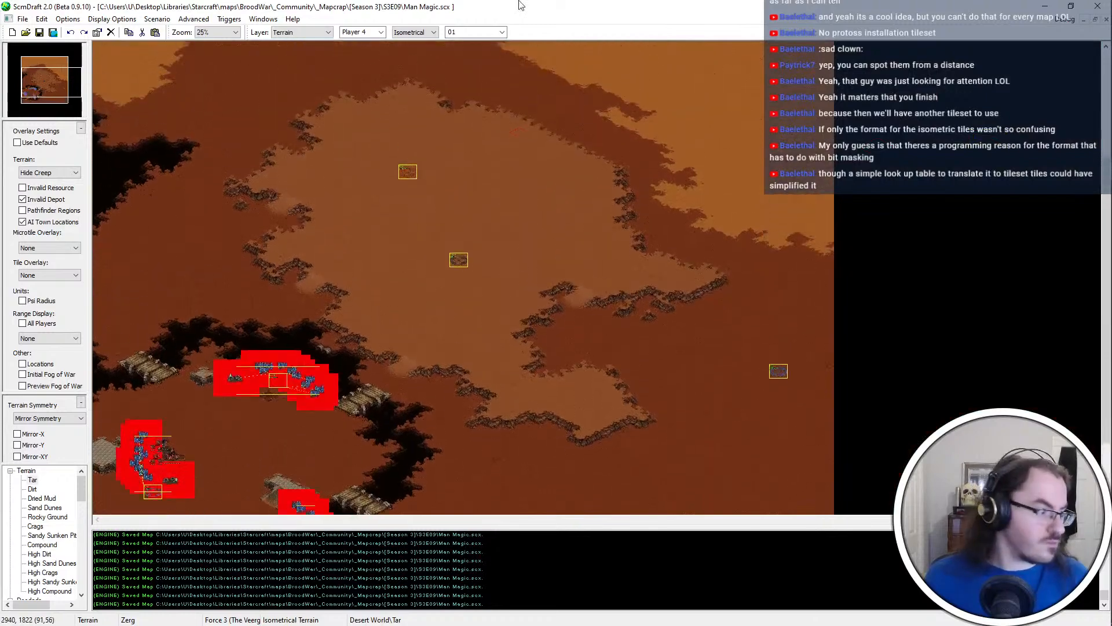
scroll(255, 102, "up", 1, "ctrl")
middle_click_drag(255, 102, 444, 208)
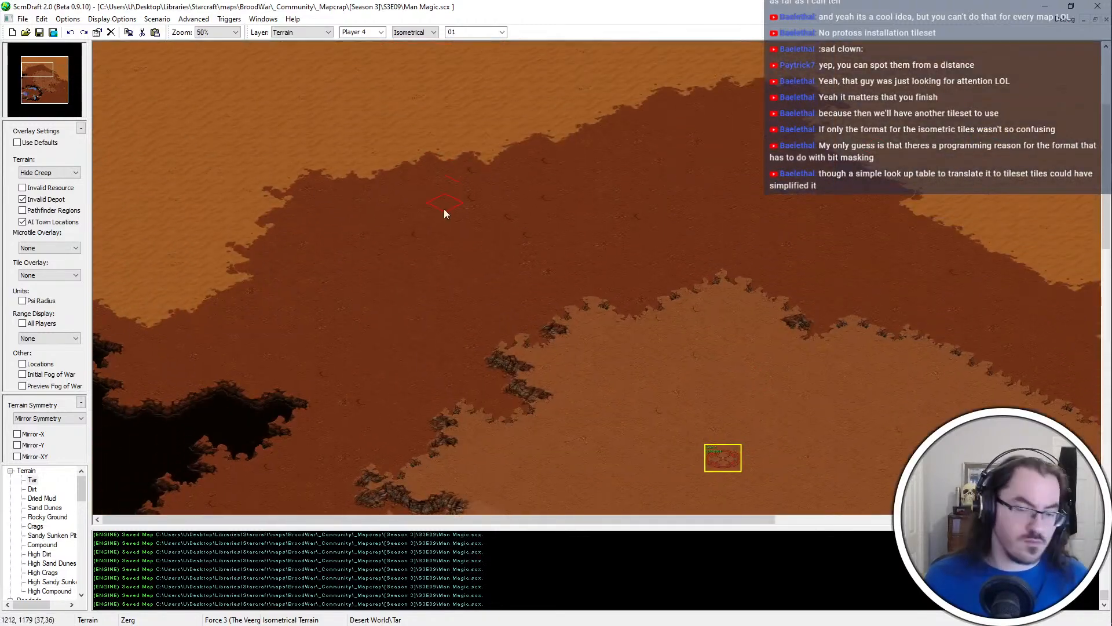
left_click(235, 372)
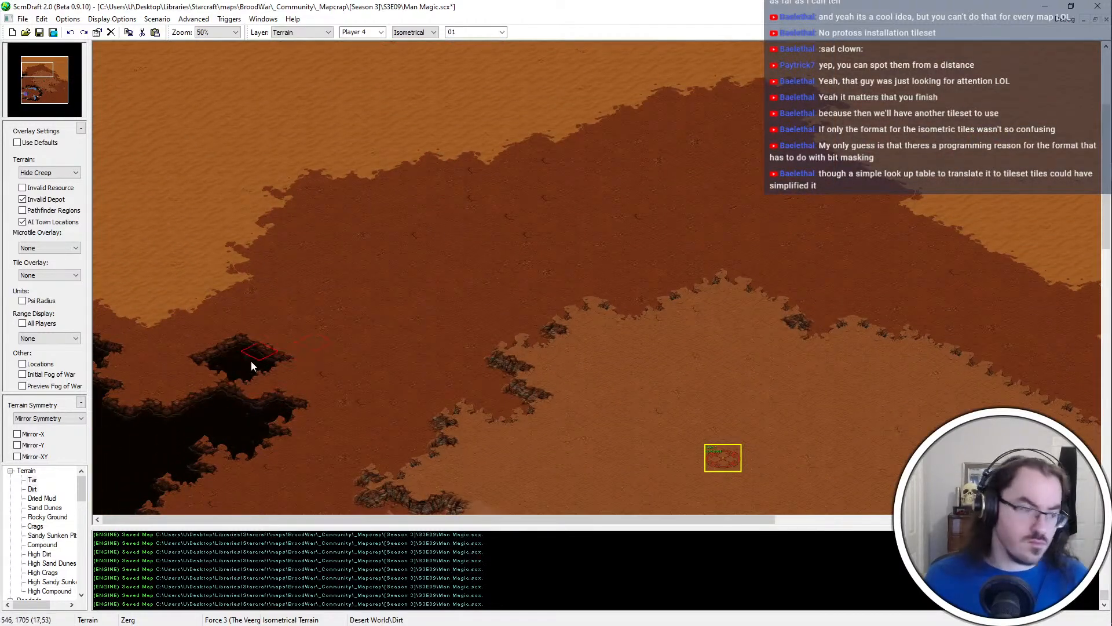
left_click(220, 370)
right_click(221, 334)
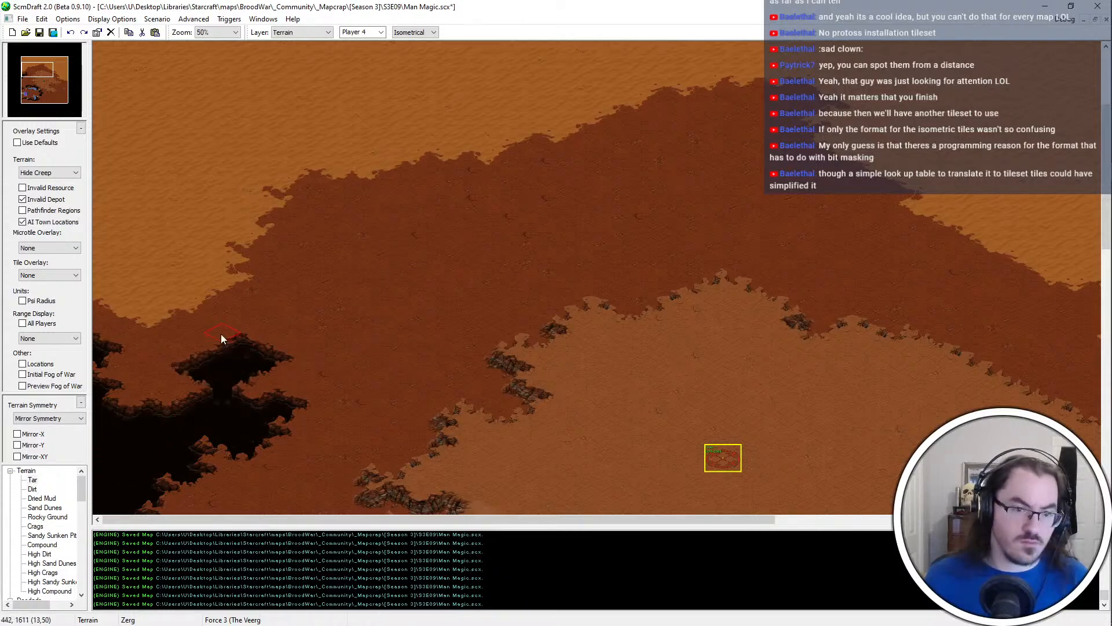
left_click(221, 333)
left_click(200, 375)
key("ctrl+s")
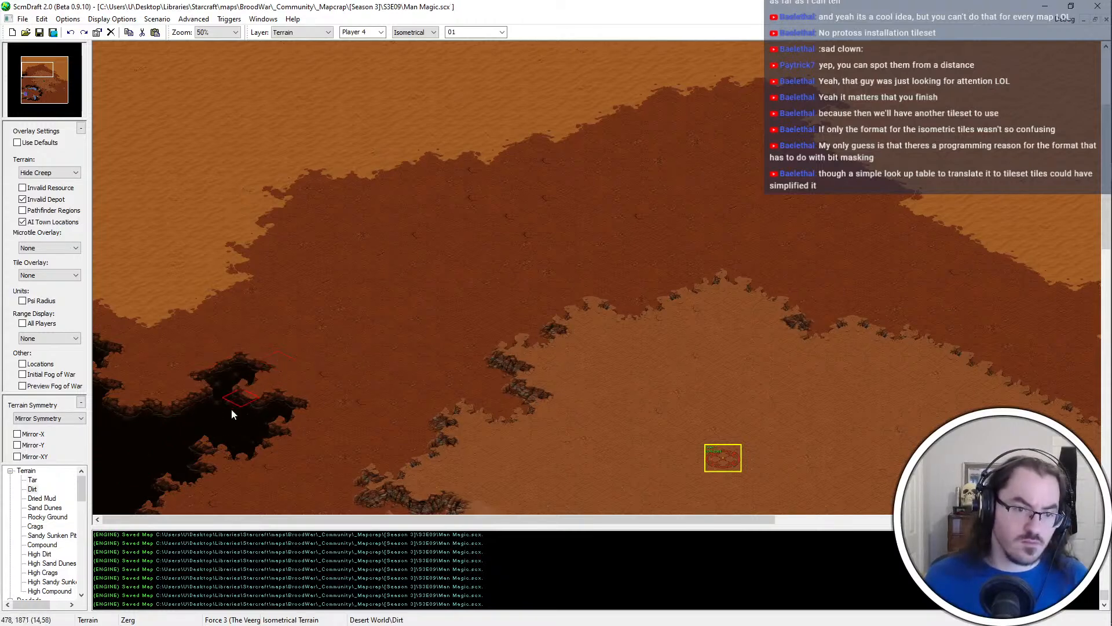
scroll(186, 365, "up", 2)
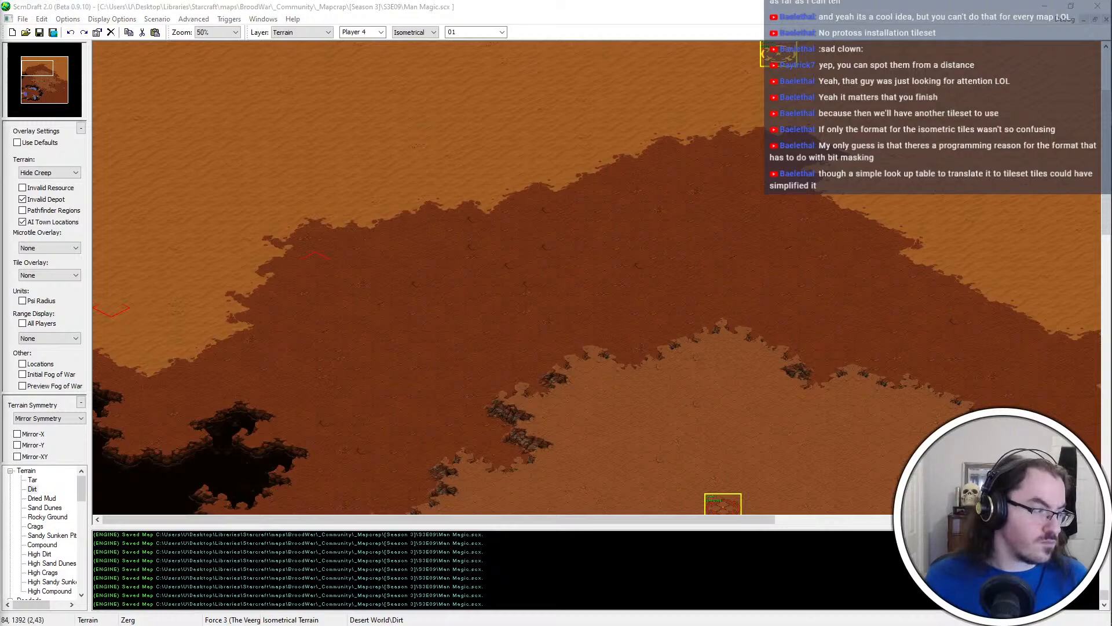
key("ctrl+super+Right")
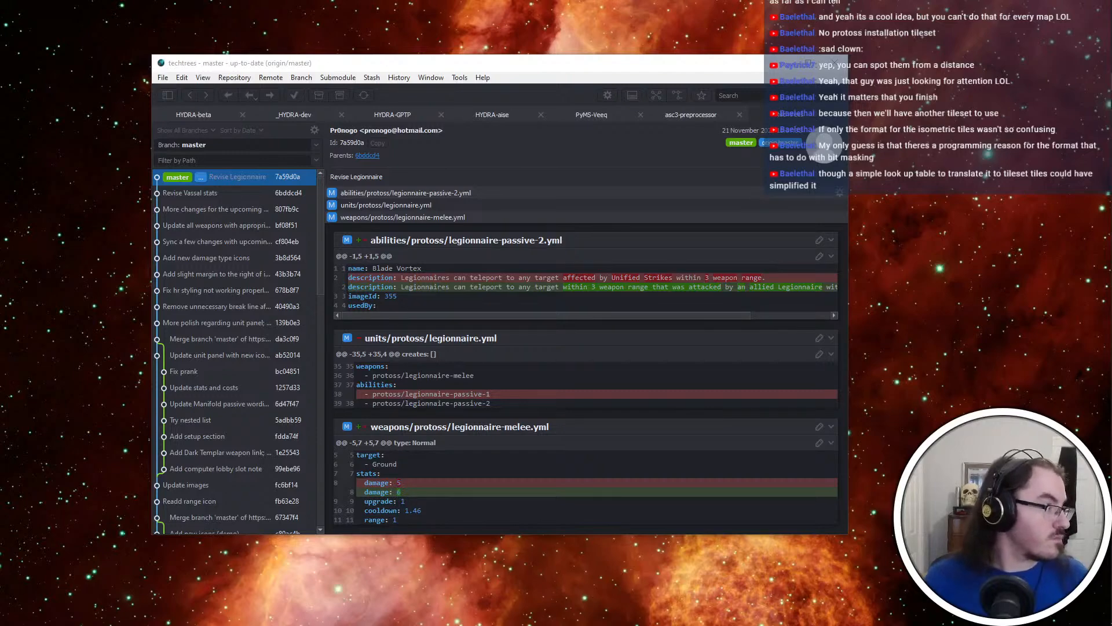
key("ctrl+super+Left")
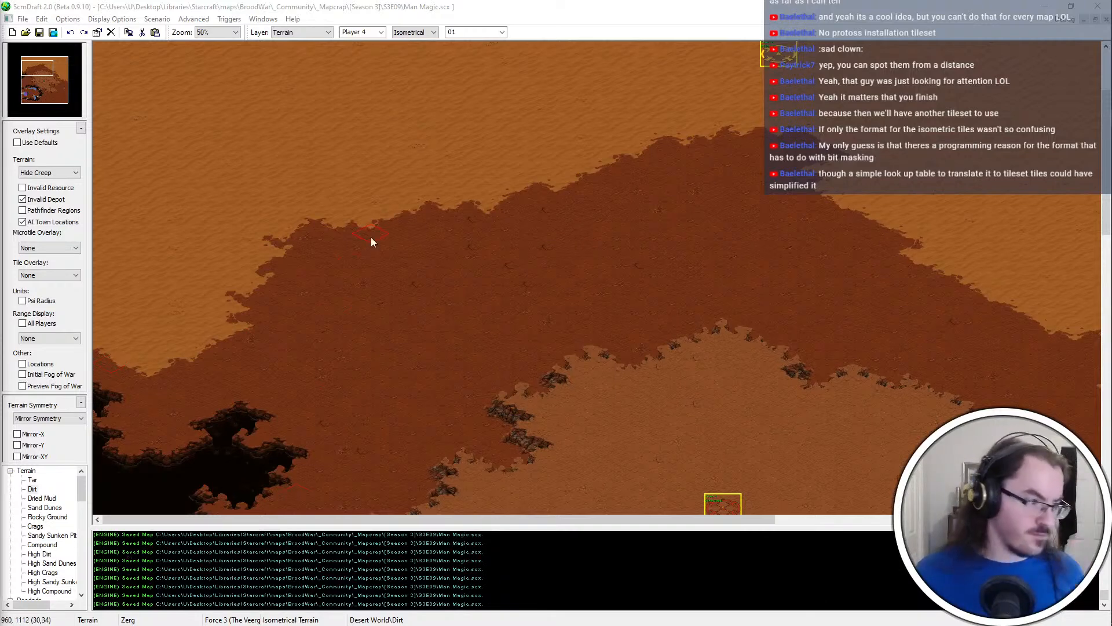
middle_click_drag(752, 489, 538, 317)
middle_click_drag(689, 308, 494, 360)
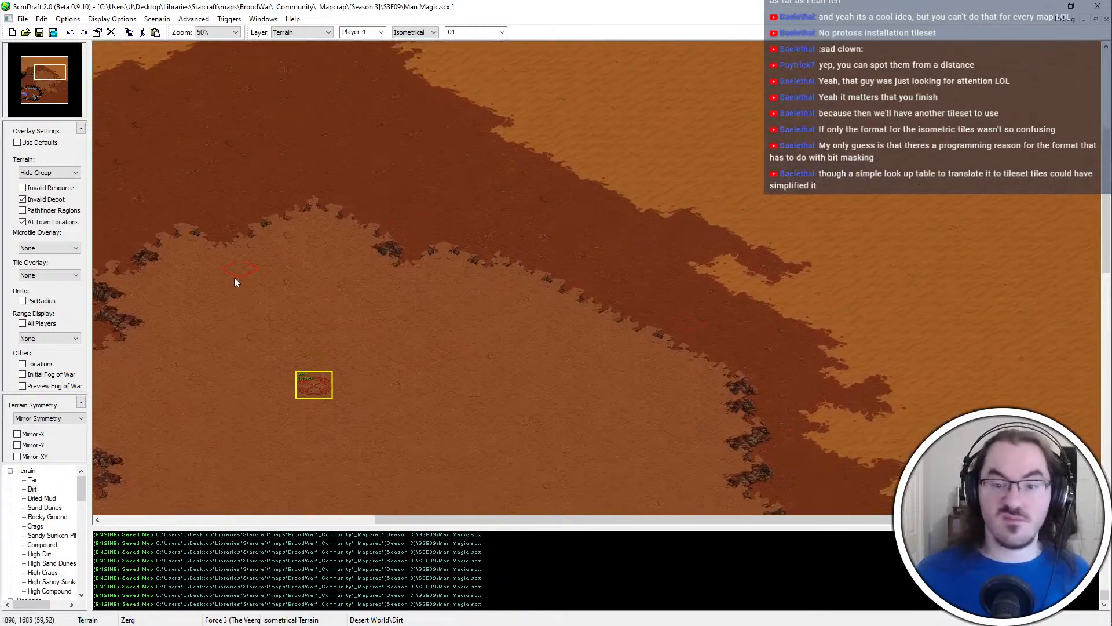
middle_click_drag(293, 492, 325, 384)
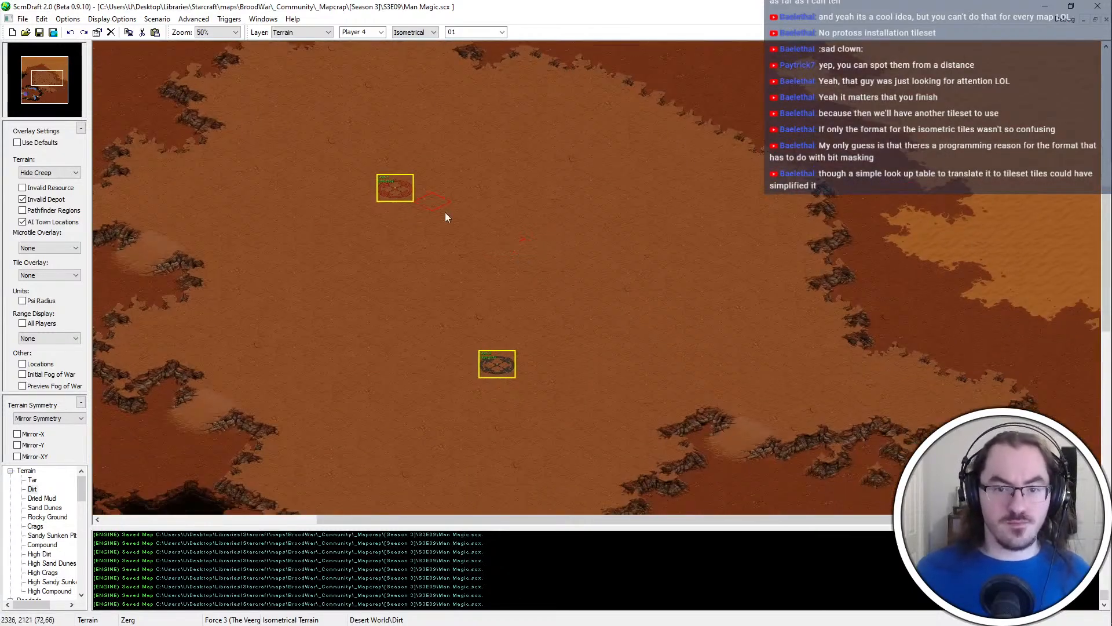
middle_click_drag(508, 402, 467, 329)
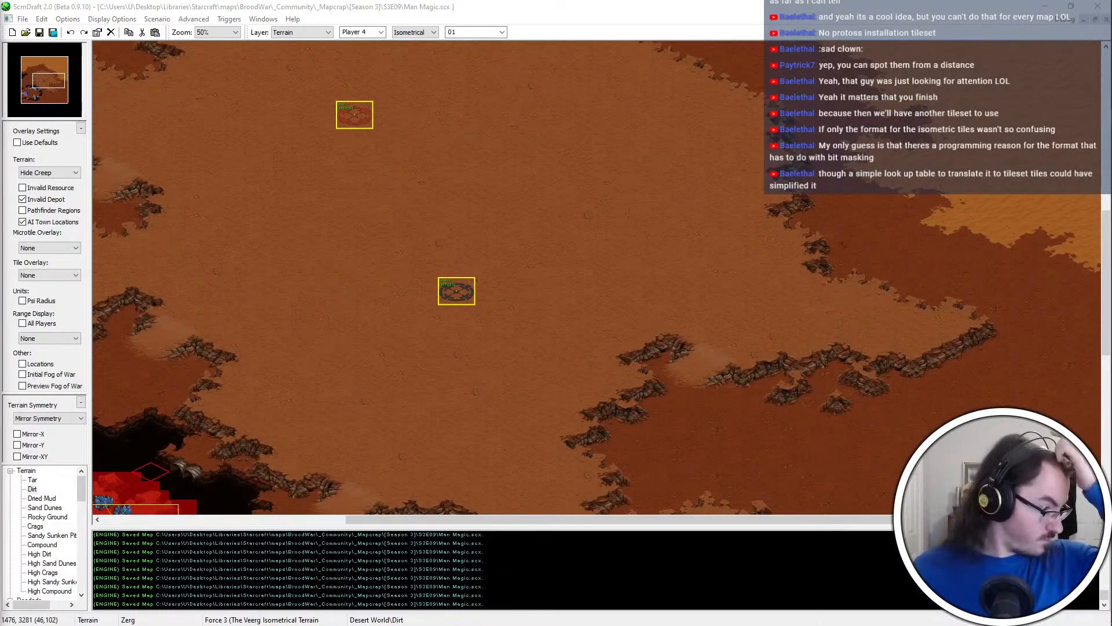
middle_click_drag(411, 384, 290, 115)
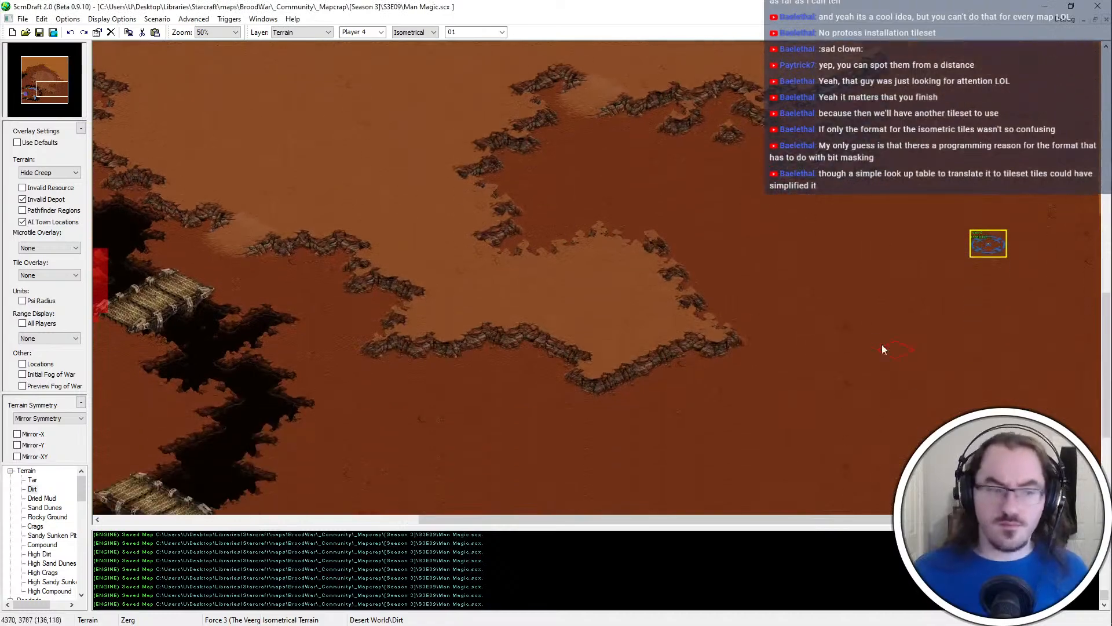
Extend the southern lobe's bottom corner with a small High Dirt ledge
middle_click_drag(1018, 125, 1013, 157)
scroll(965, 219, "up", 1, "ctrl")
mouse_move(690, 480)
middle_mouse_down()
mouse_move(771, 280)
mouse_move(720, 312)
mouse_move(777, 341)
middle_mouse_up()
scroll(724, 408, "up", 1, "ctrl")
right_click(476, 182)
left_click(480, 273)
right_click(608, 318)
left_click(512, 282)
right_click(463, 173)
Extend the southern lobe's eastern tip with High Dirt, trim the excess with Dirt, and save the map
left_click(661, 193)
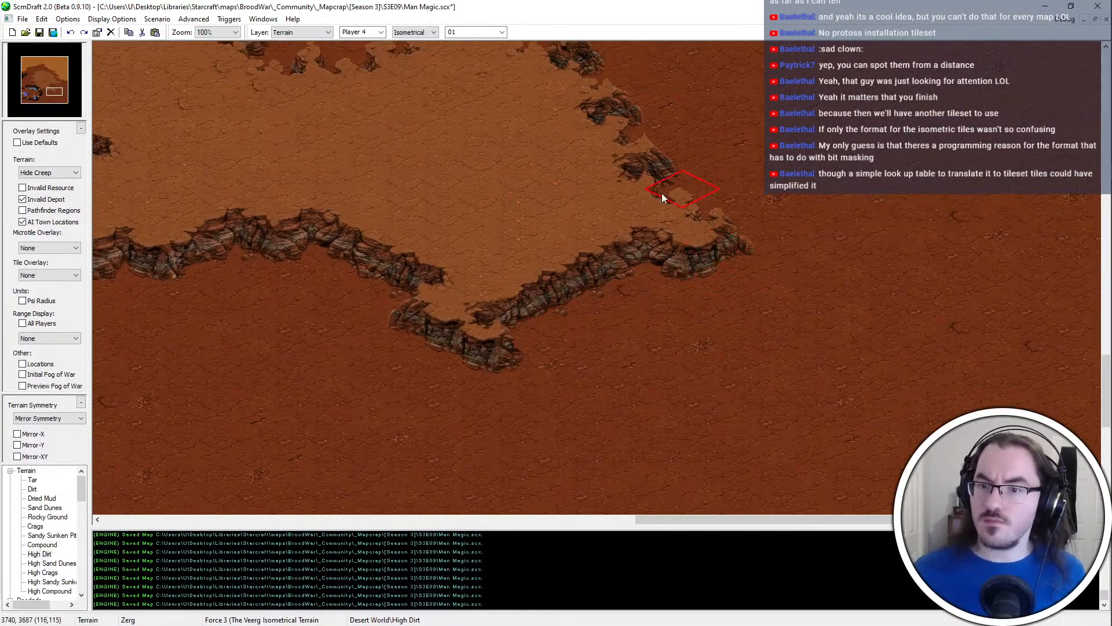
left_click(663, 199)
mouse_move(737, 155)
middle_mouse_down()
mouse_move(676, 204)
mouse_move(565, 328)
middle_mouse_up()
left_click(579, 332)
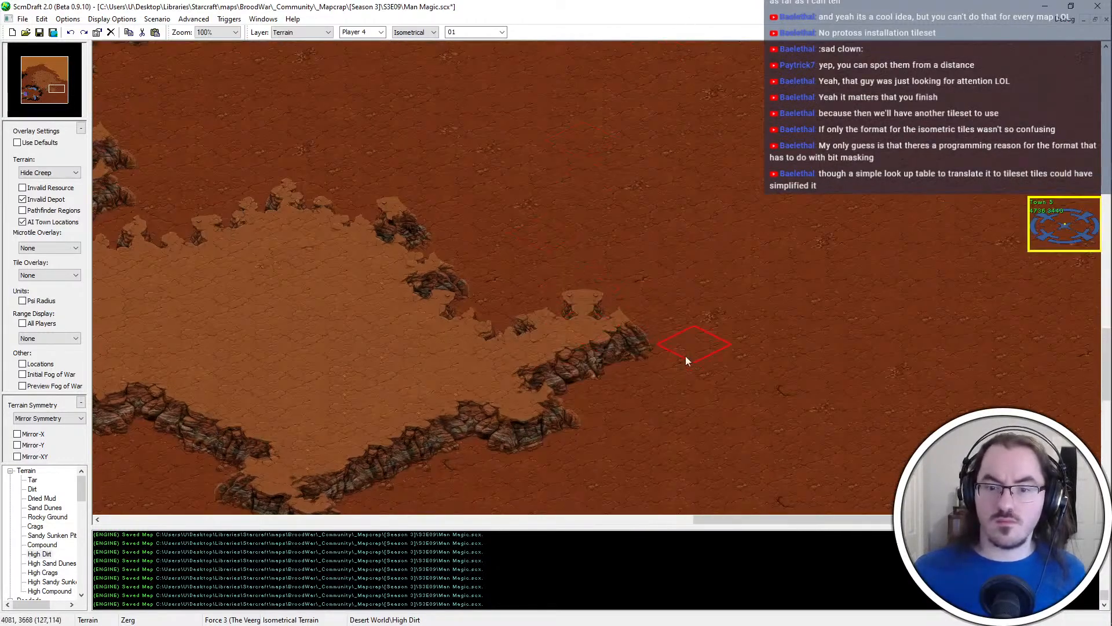
right_click(686, 355)
left_click_drag(556, 304, 651, 319)
right_click(451, 359)
scroll(457, 355, "down", 1, "ctrl")
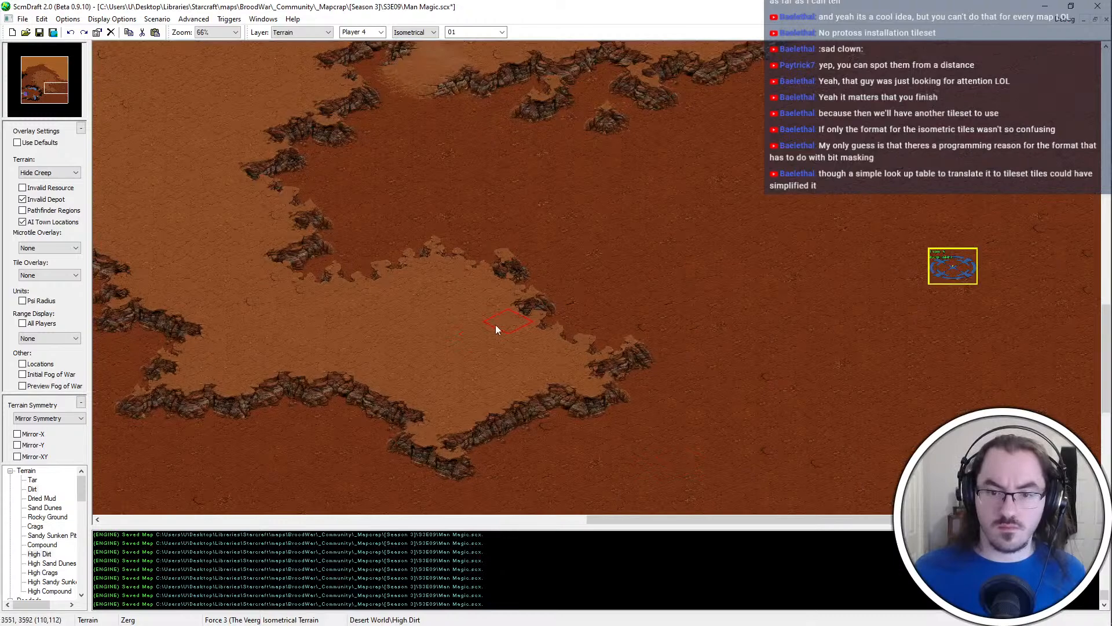
key("ctrl+s")
Try a small High Dirt outcrop just below the southern lobe's southern edge
middle_click_drag(184, 360, 460, 284)
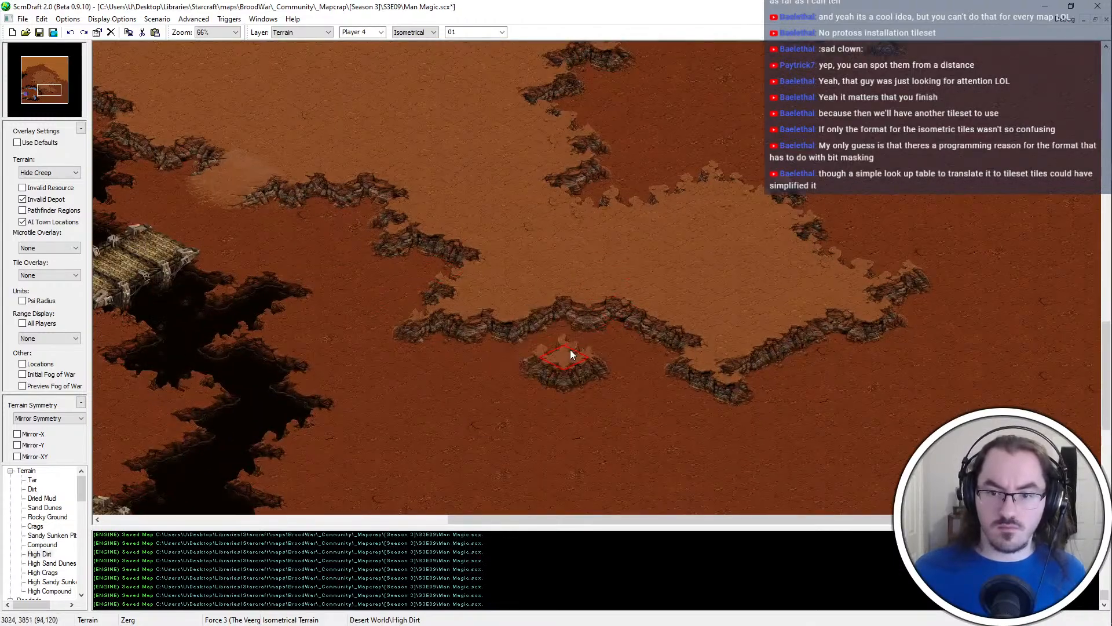
scroll(447, 503, "down", 2, "ctrl")
scroll(583, 410, "down", 1)
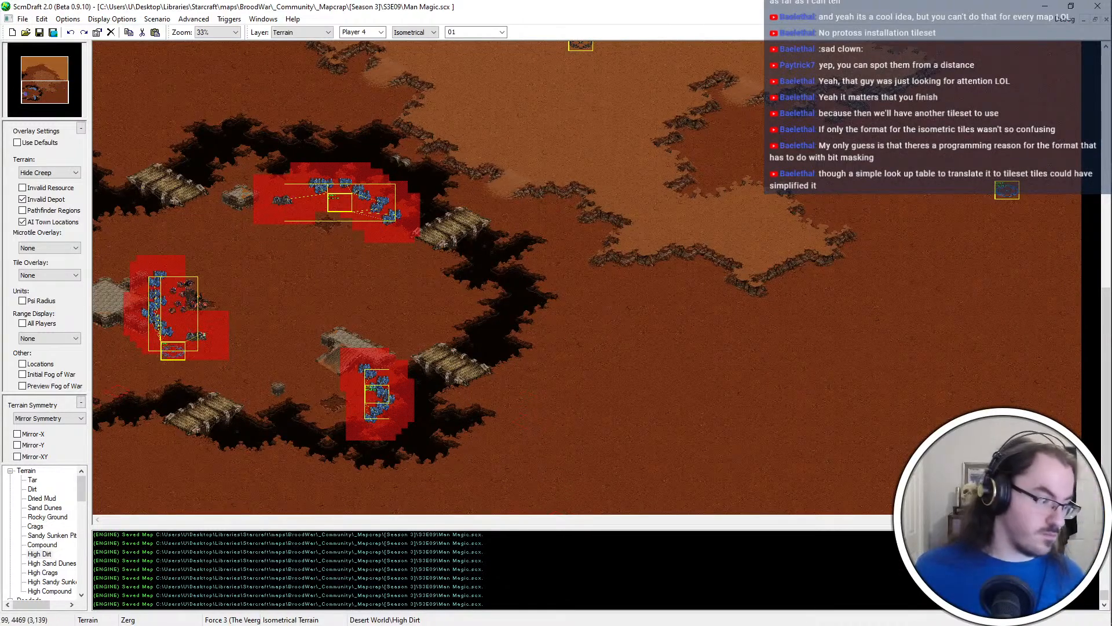
Sample Tar from the pit around the southwestern base and turn off the Invalid Depot overlay
scroll(458, 441, "up", 1, "ctrl")
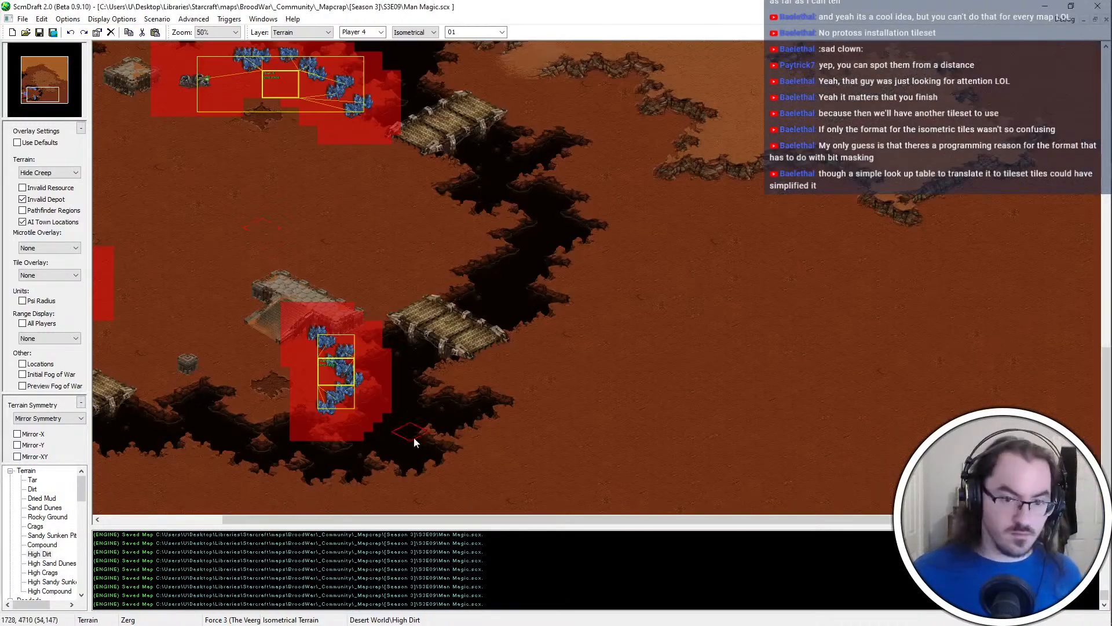
middle_click_drag(572, 398, 183, 511)
right_click(695, 252)
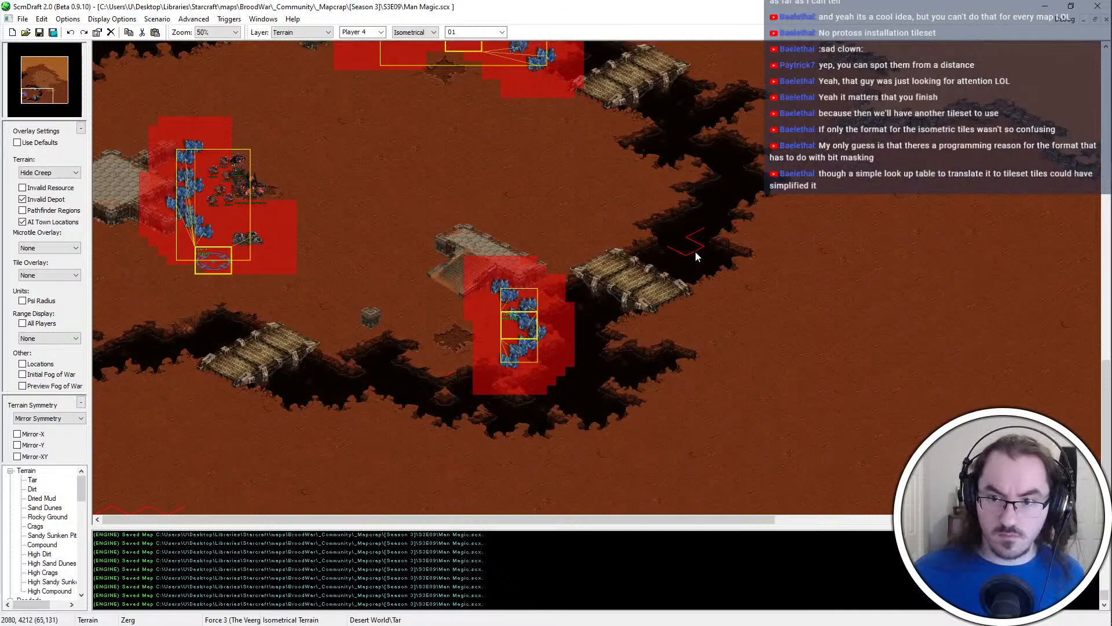
scroll(616, 392, "up", 1, "ctrl")
middle_click_drag(625, 452, 191, 505)
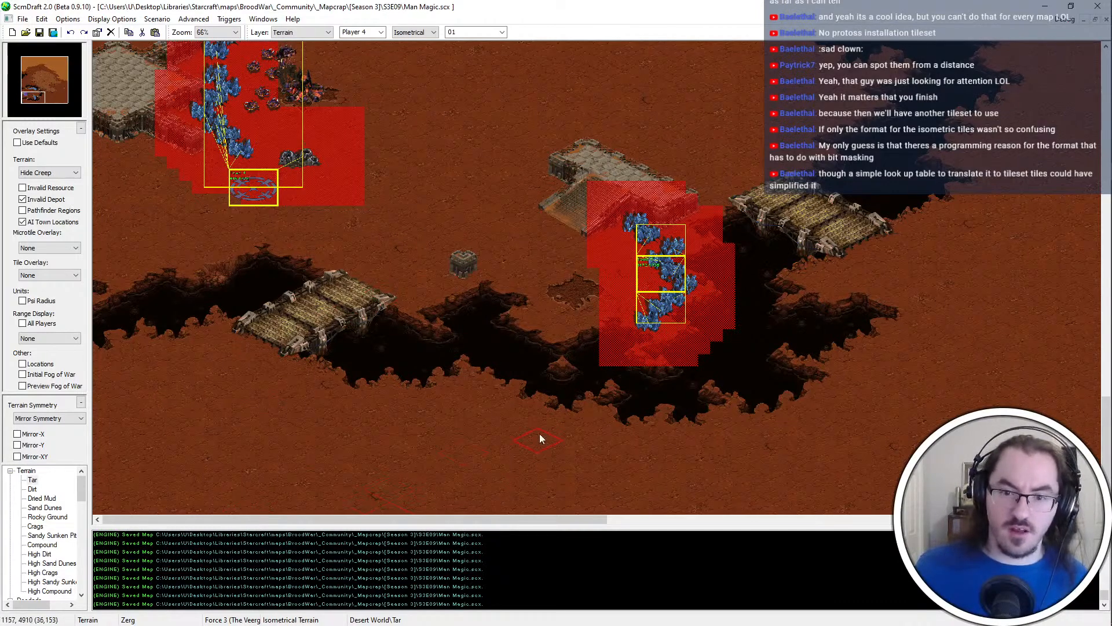
middle_click_drag(540, 434, 608, 331)
mouse_move(547, 256)
left_mouse_down("shift")
mouse_move(695, 485)
mouse_move(686, 480)
left_mouse_up("shift")
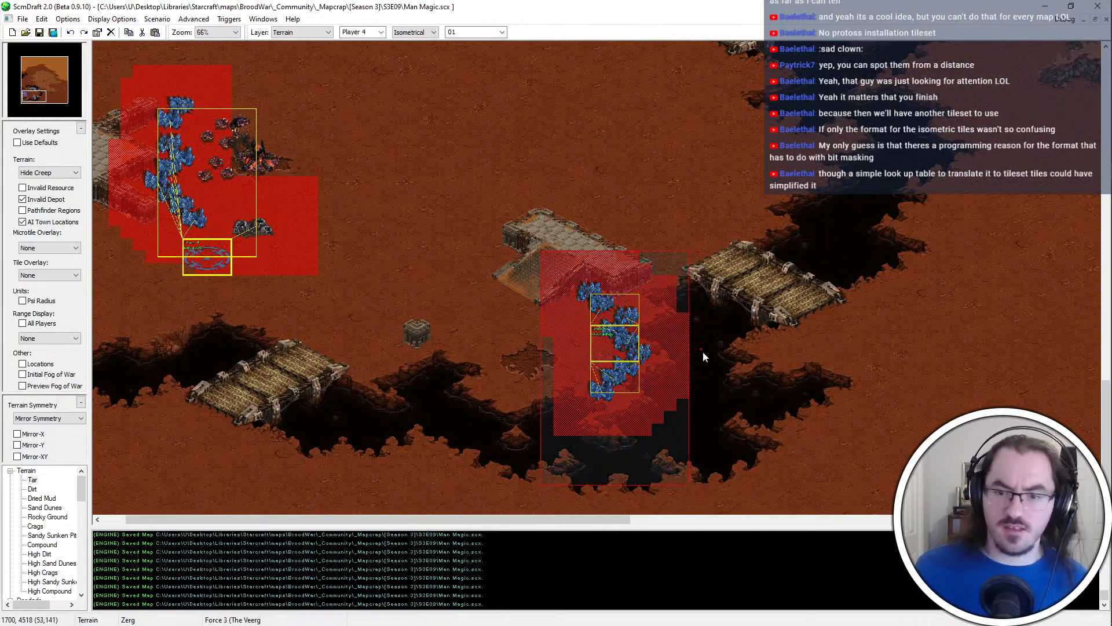
left_click(703, 351, "shift")
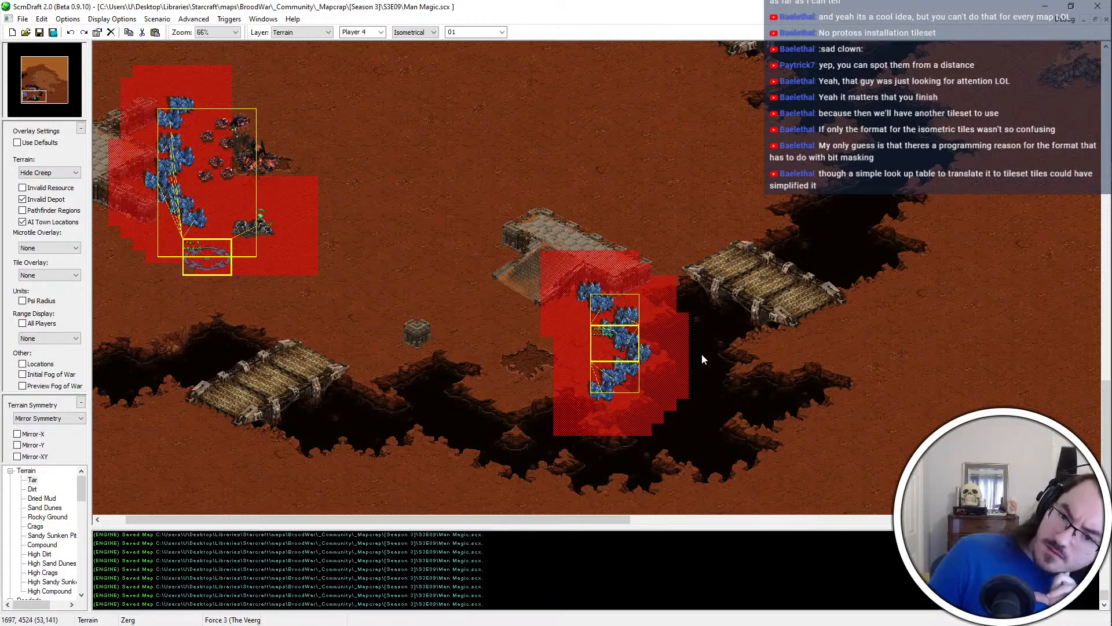
middle_click_drag(702, 355, 650, 286)
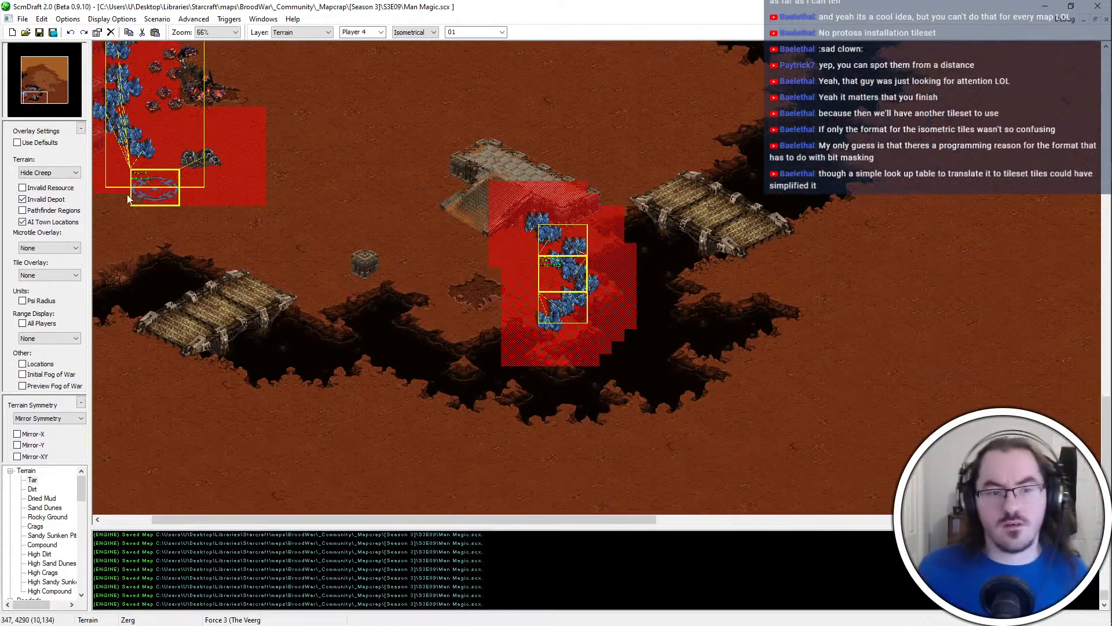
left_click(56, 201)
Examine the tar pit and the open ground along the southwestern base's southern edge
scroll(648, 376, "up", 1)
middle_click_drag(648, 376, 1044, 260)
middle_click_drag(504, 275, 125, 272)
middle_click_drag(583, 352, 655, 350)
middle_click_drag(491, 293, 541, 319)
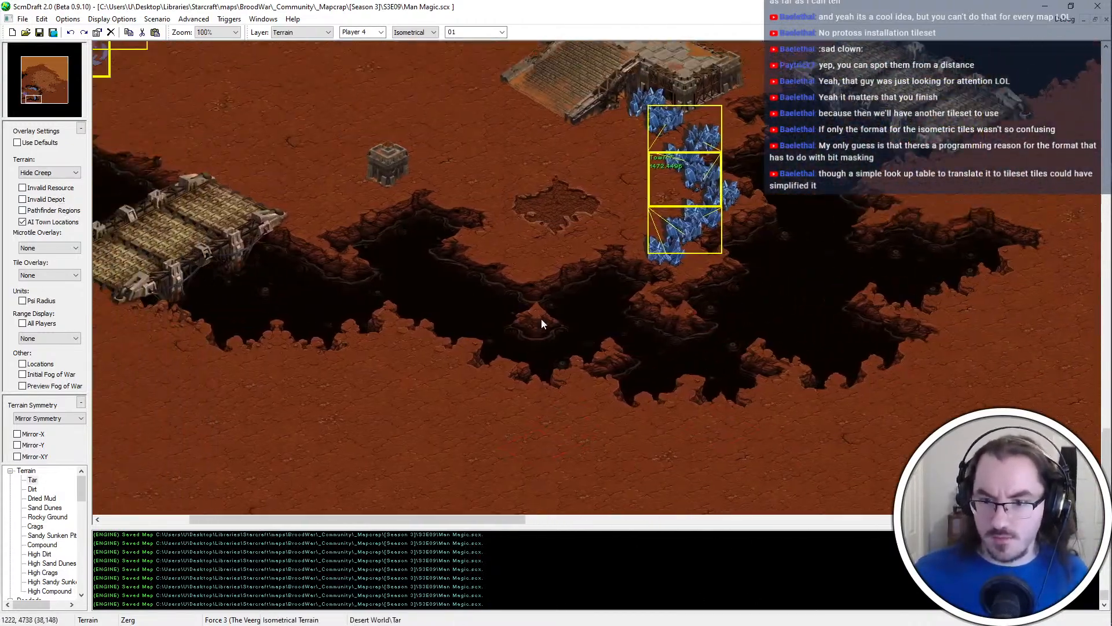
scroll(541, 319, "down", 2)
left_click_drag(691, 361, 180, 503, "shift")
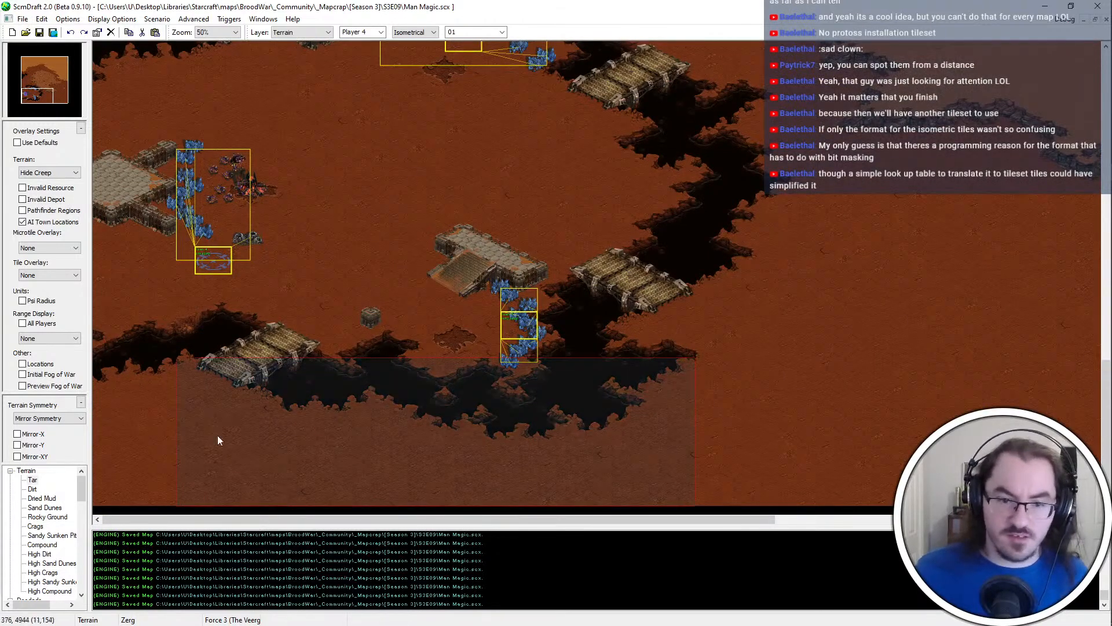
left_click_drag(266, 143, 116, 297, "shift")
left_click(742, 316, "shift")
middle_click_drag(742, 316, 124, 622)
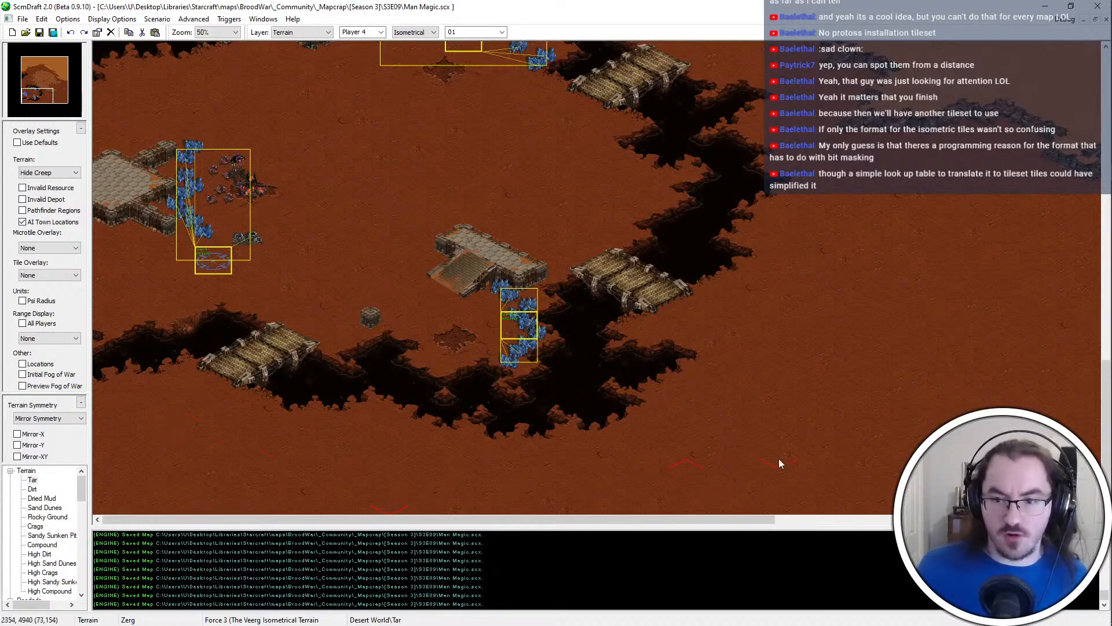
Build a small High Dirt plateau southeast of the base's lower eastern bridge, undo one extra stroke, and widen it eastward
left_click_drag(718, 520, 877, 519)
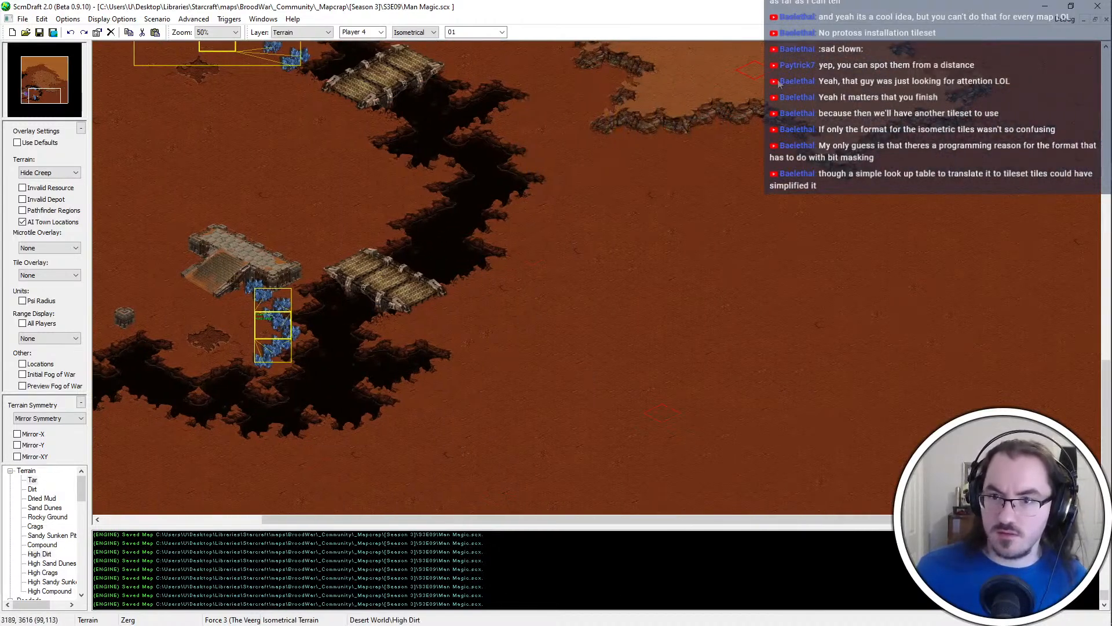
left_click_drag(524, 397, 549, 365)
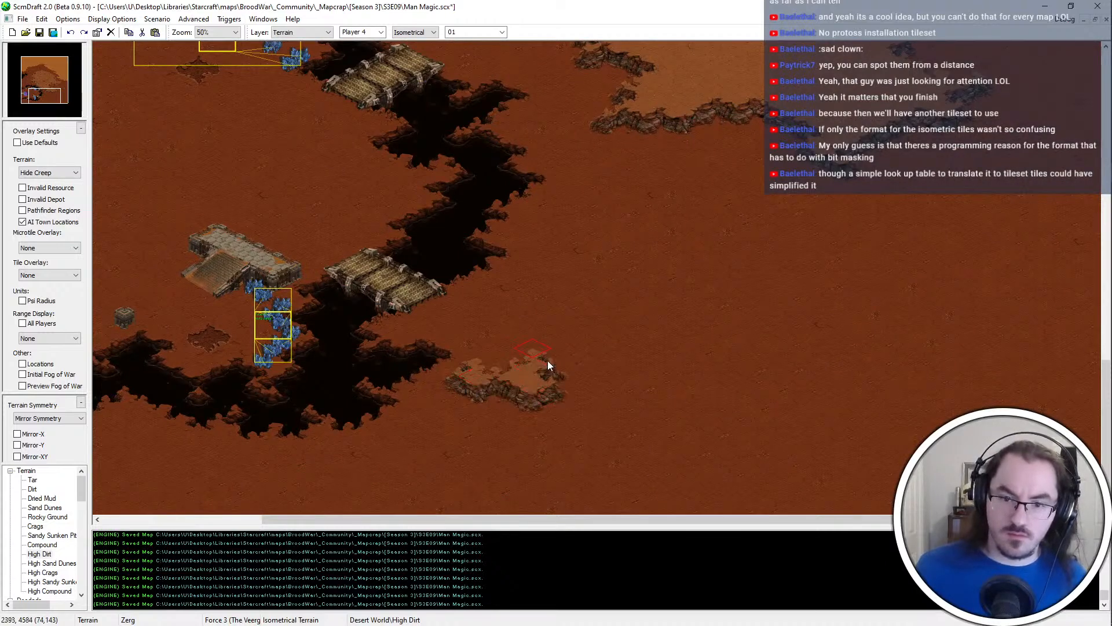
left_click(460, 422)
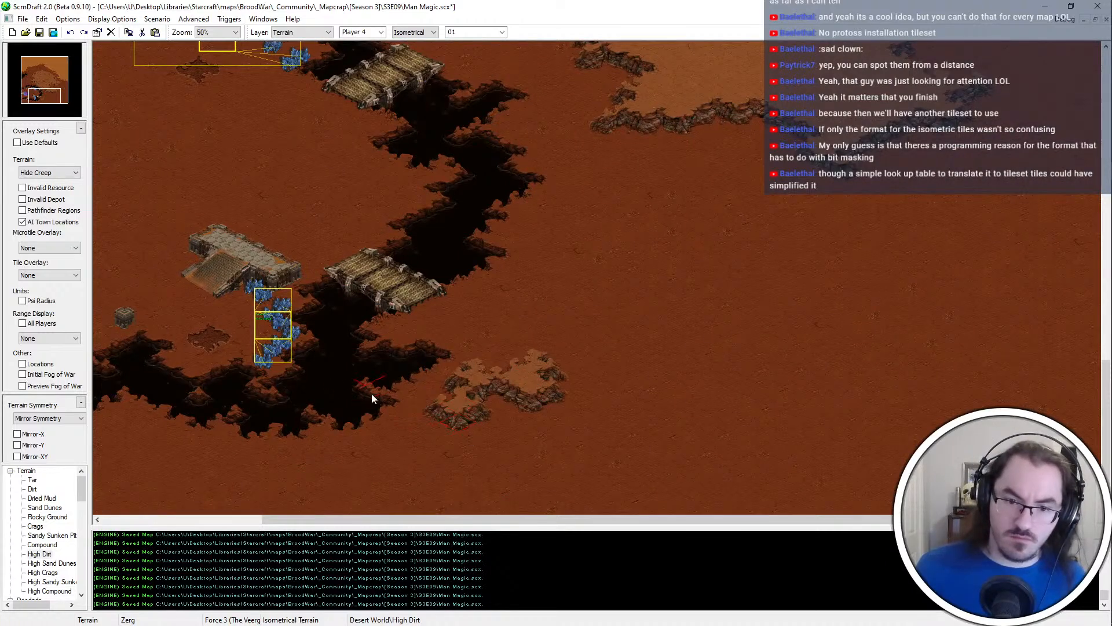
left_click(395, 437)
key("ctrl+z")
key("Right")
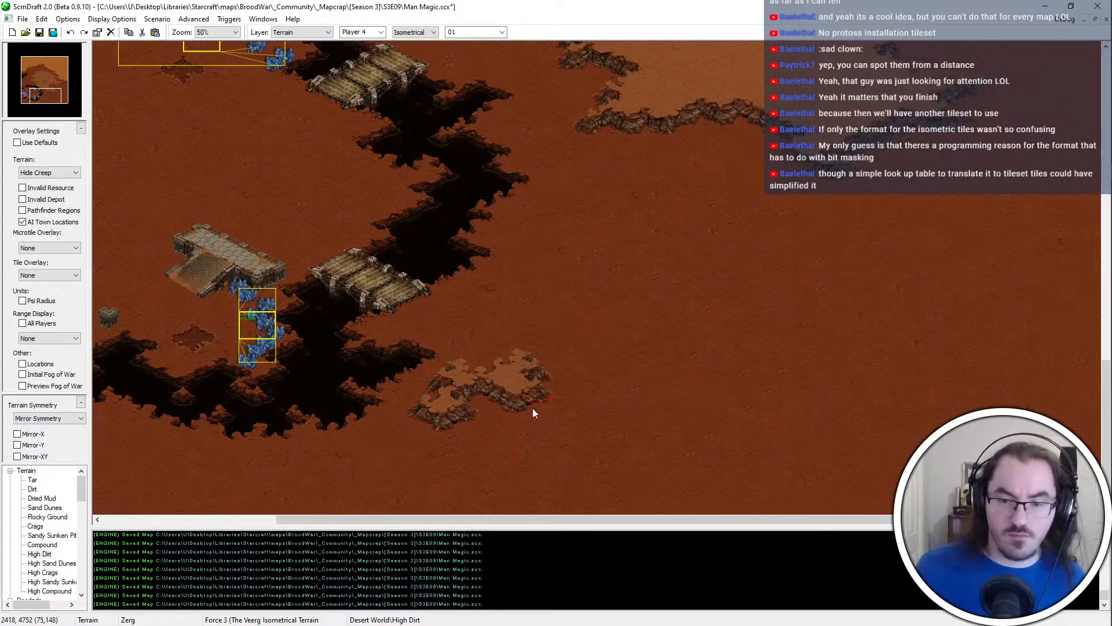
mouse_move(533, 400)
left_mouse_down()
mouse_move(582, 384)
mouse_move(612, 400)
left_mouse_up()
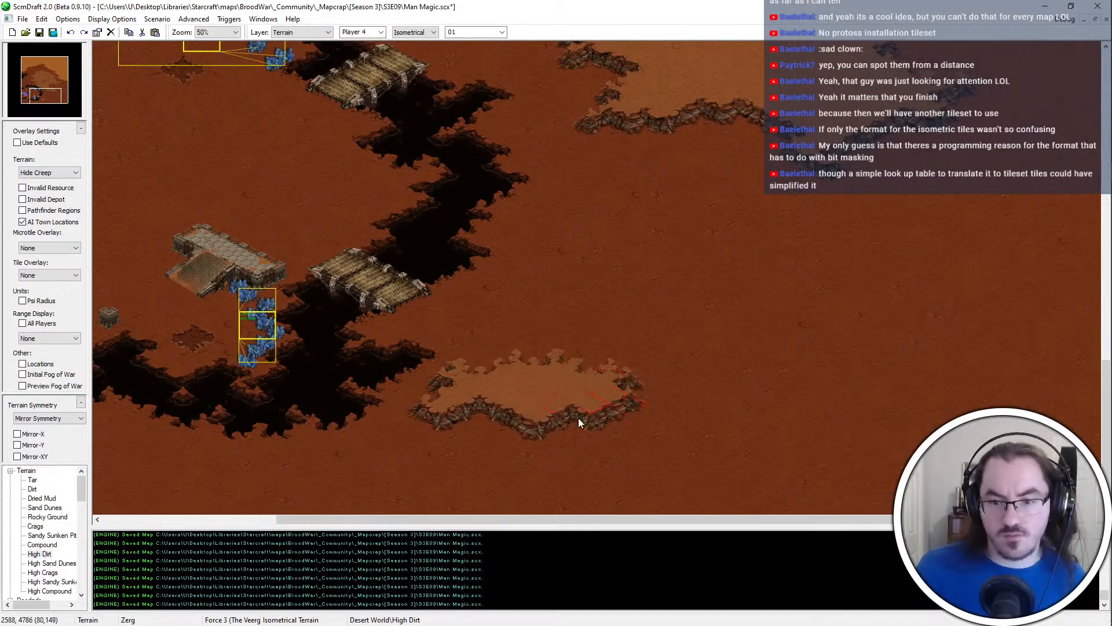
Place a ramp on the southeastern edge of the High Dirt southern lobe and save the map
key("Right")
key("Up")
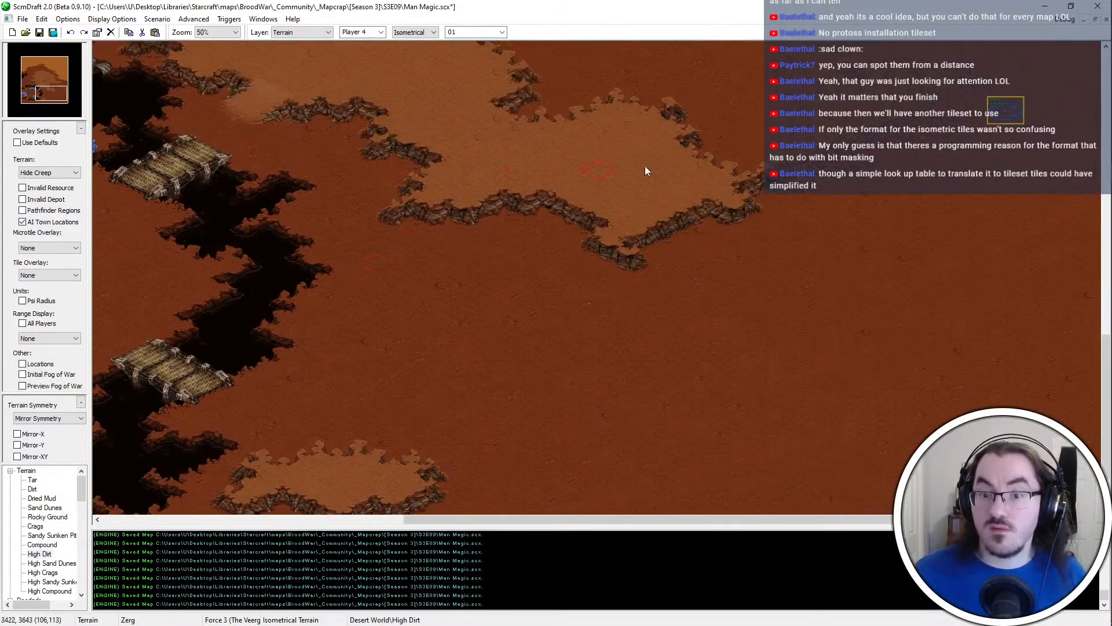
key("Right")
key("Up")
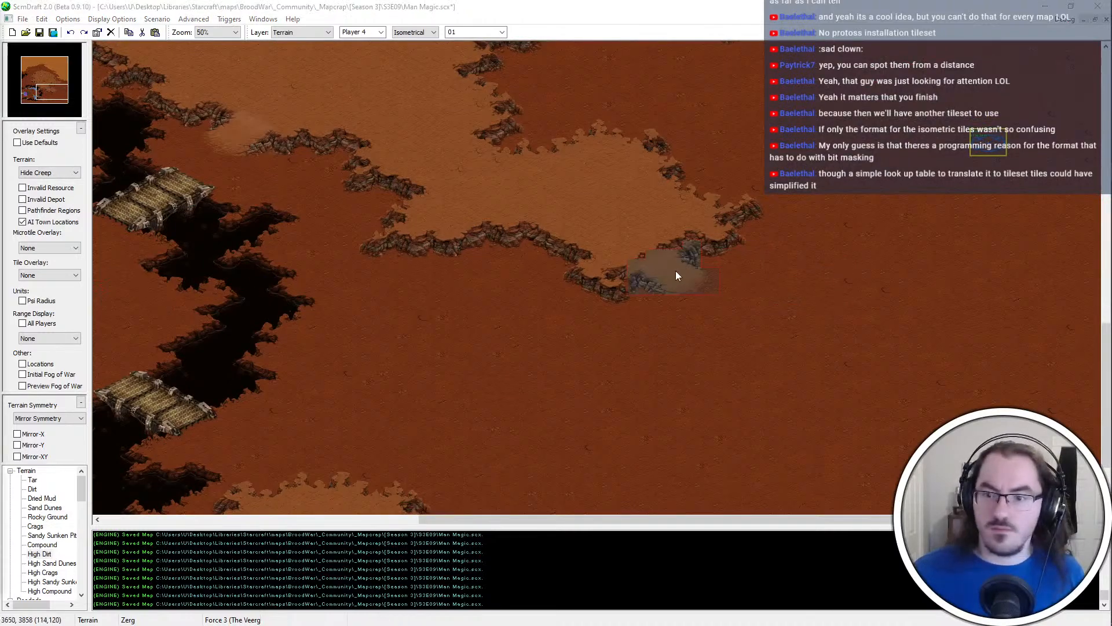
left_click(669, 265)
scroll(652, 256, "up", 3)
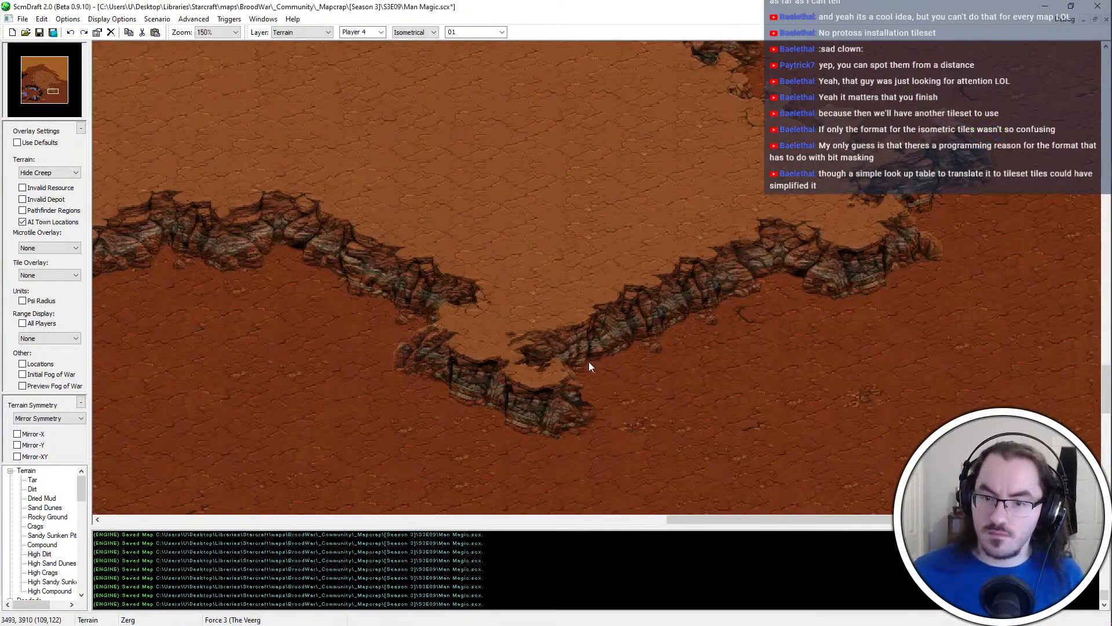
scroll(565, 384, "down", 3)
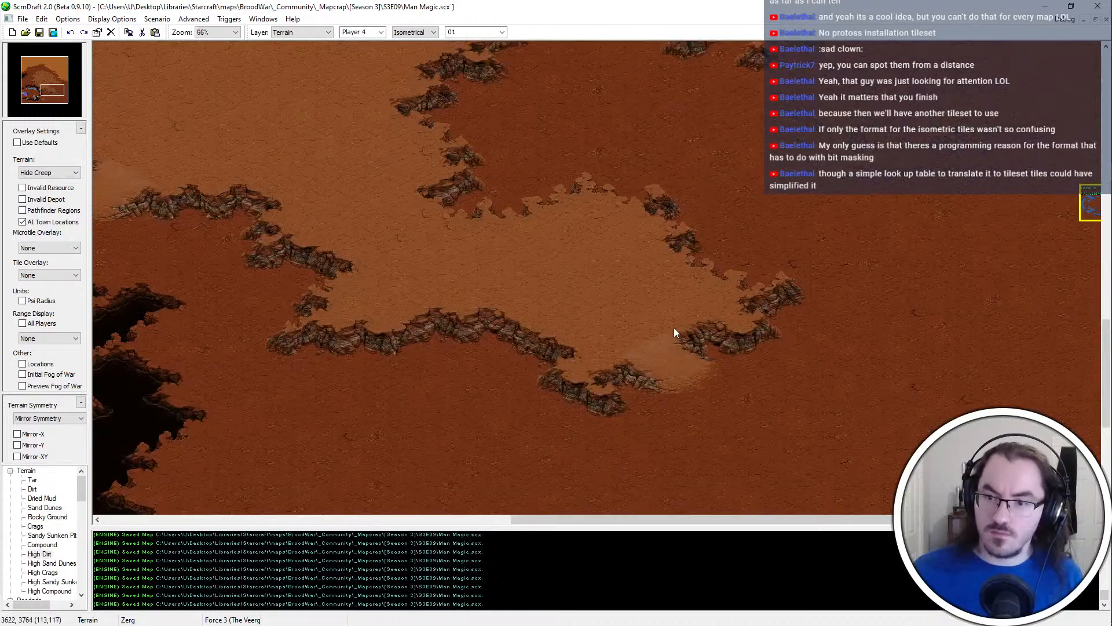
Try a small High Dirt patch against the western side of the southern lobe's southernmost tip
middle_click_drag(676, 291, 542, 492)
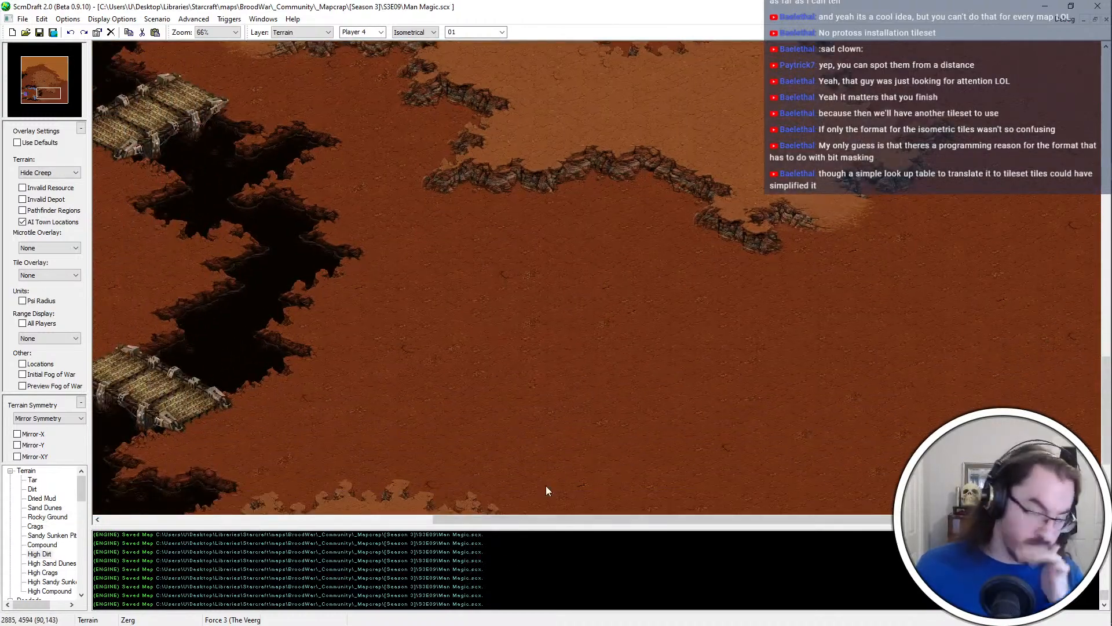
scroll(599, 406, "up", 1)
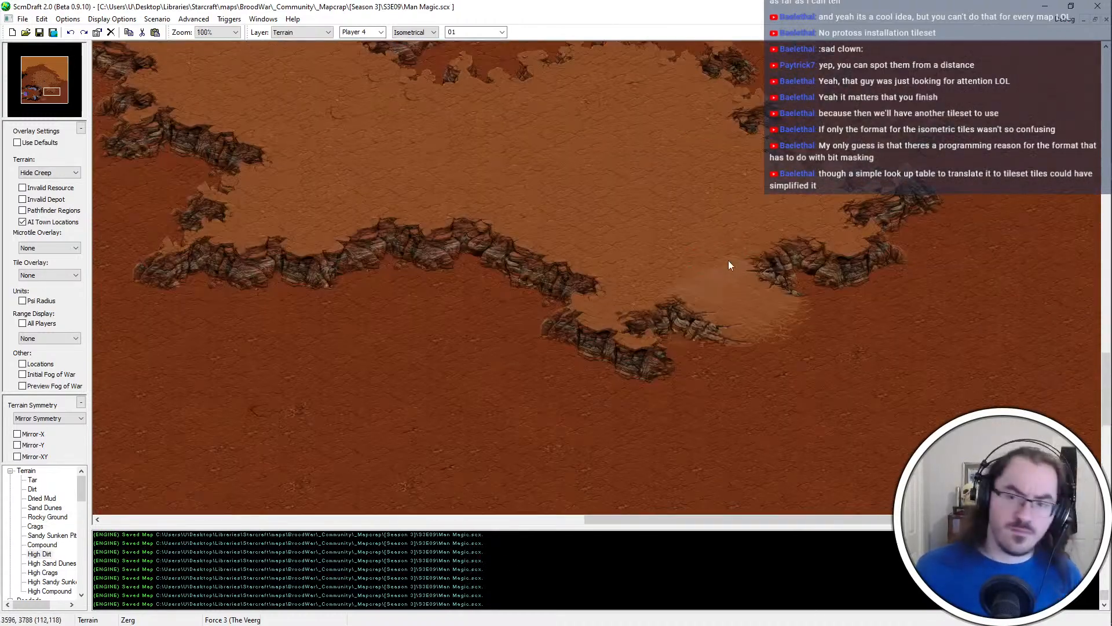
left_click(504, 327)
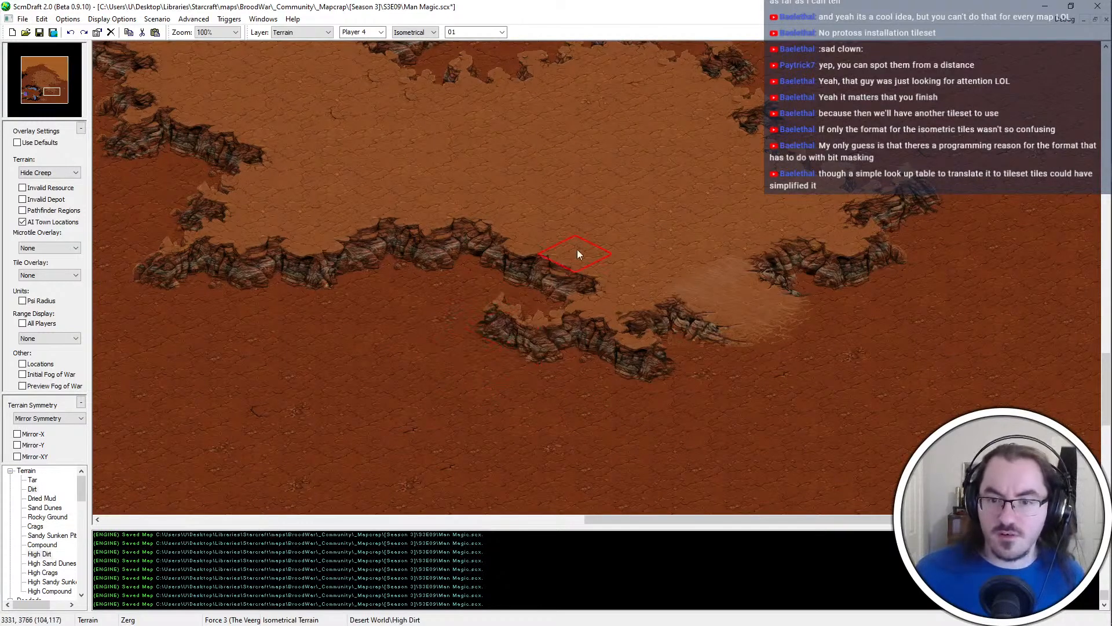
scroll(577, 250, "down", 1)
left_click(500, 295)
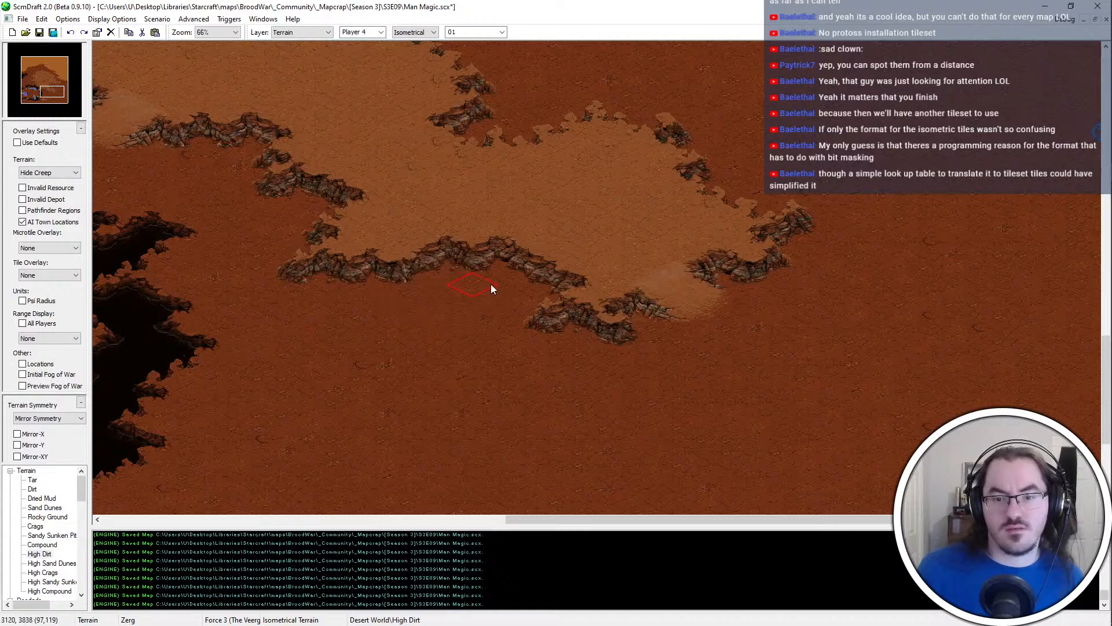
Paint a small High Dirt outcrop just south of the lobe's southern cliff, trimming it with Dirt and extending it westward
left_click(492, 287)
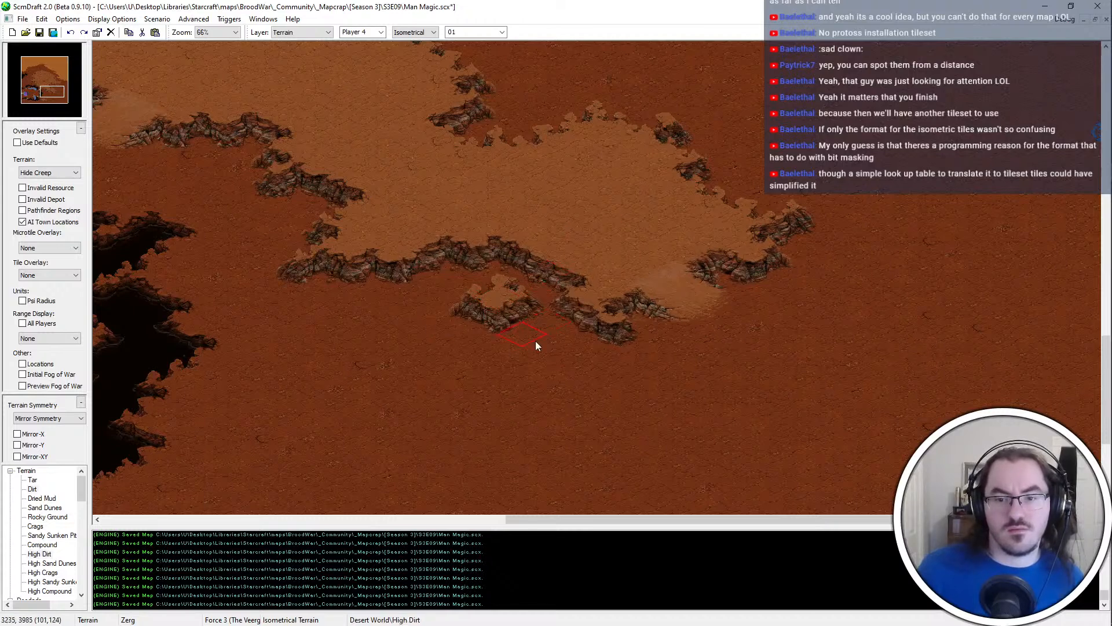
left_click(475, 318)
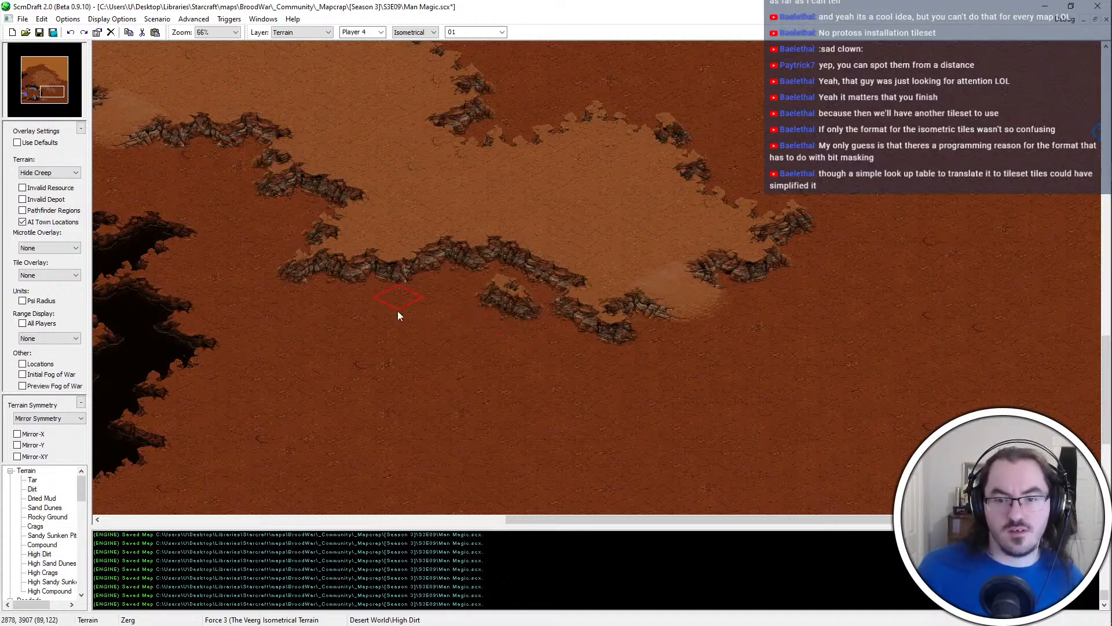
left_click(454, 294)
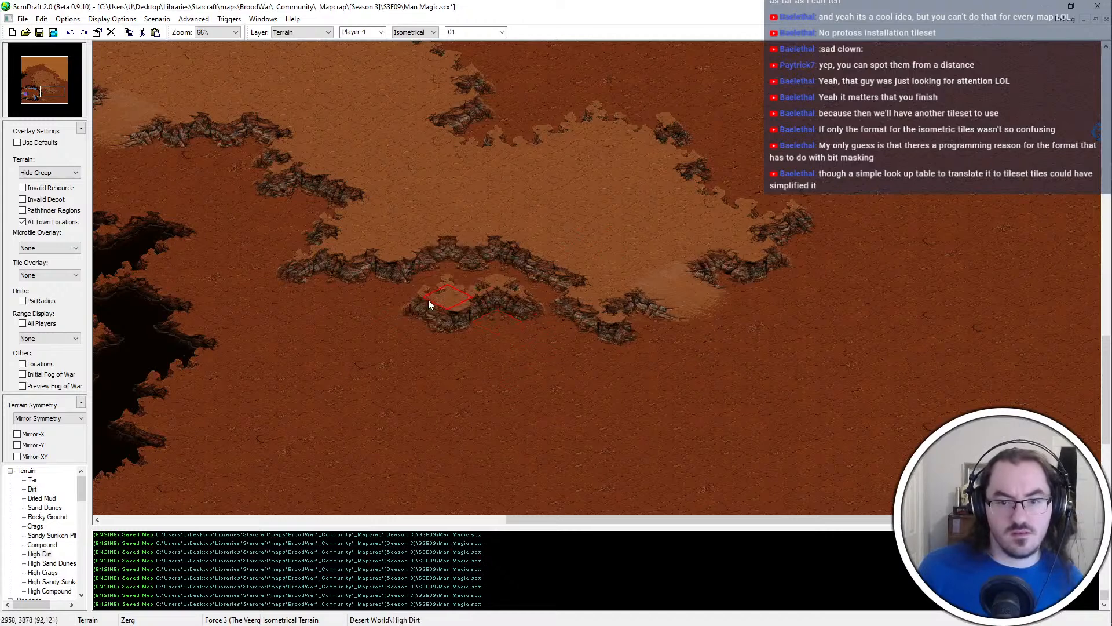
key("ctrl+z")
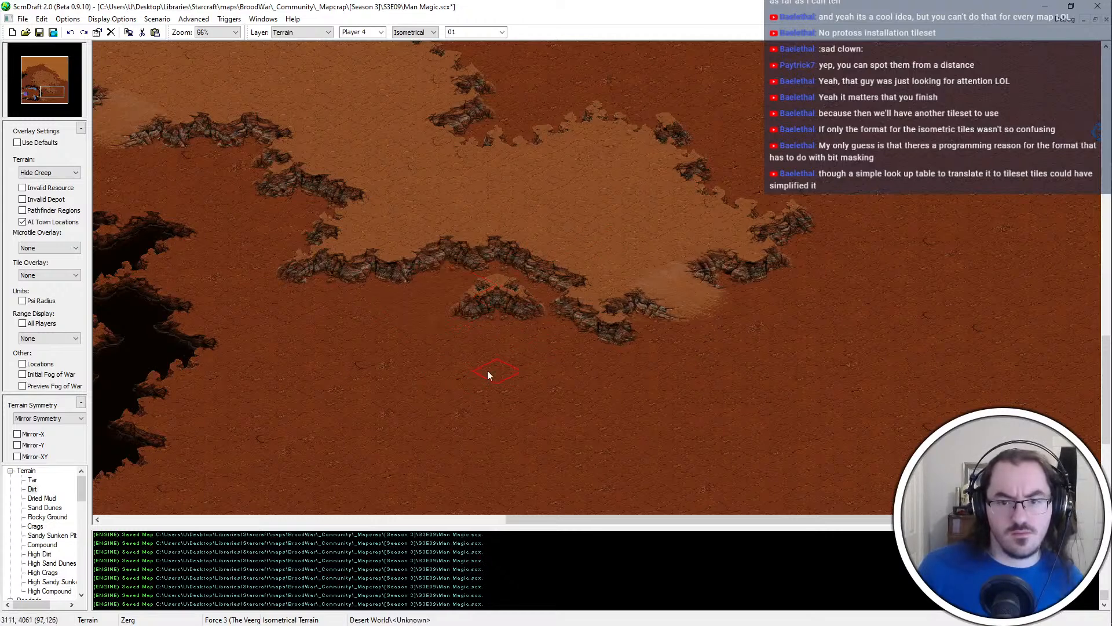
left_click(456, 297)
left_click(502, 321)
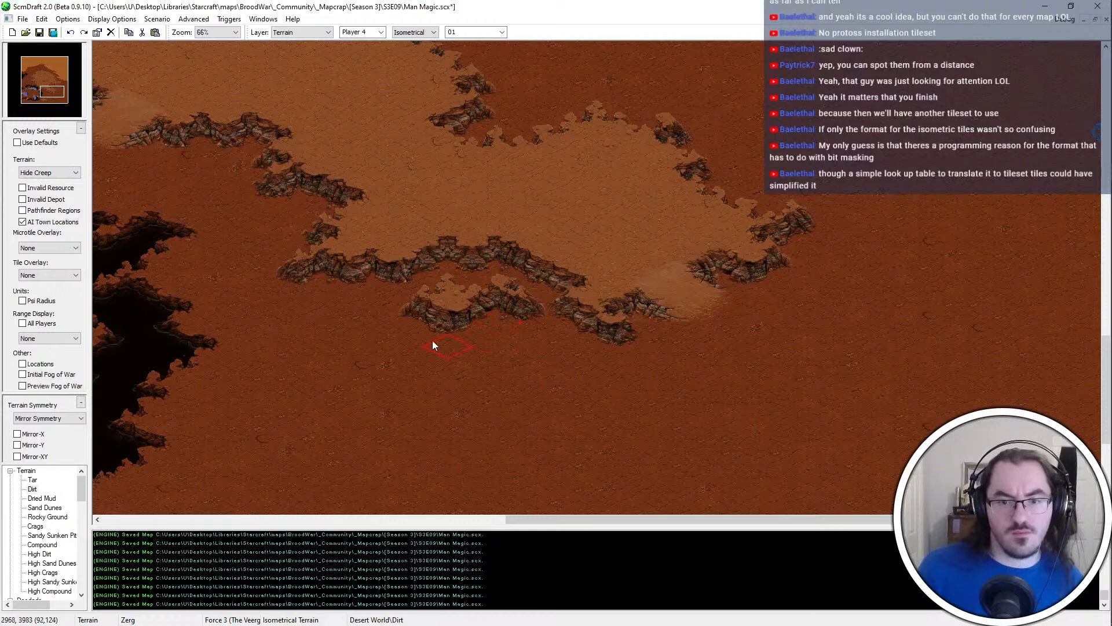
Extend the lobe's southern edge with High Dirt above the new outcrop and save the map
left_click(447, 247)
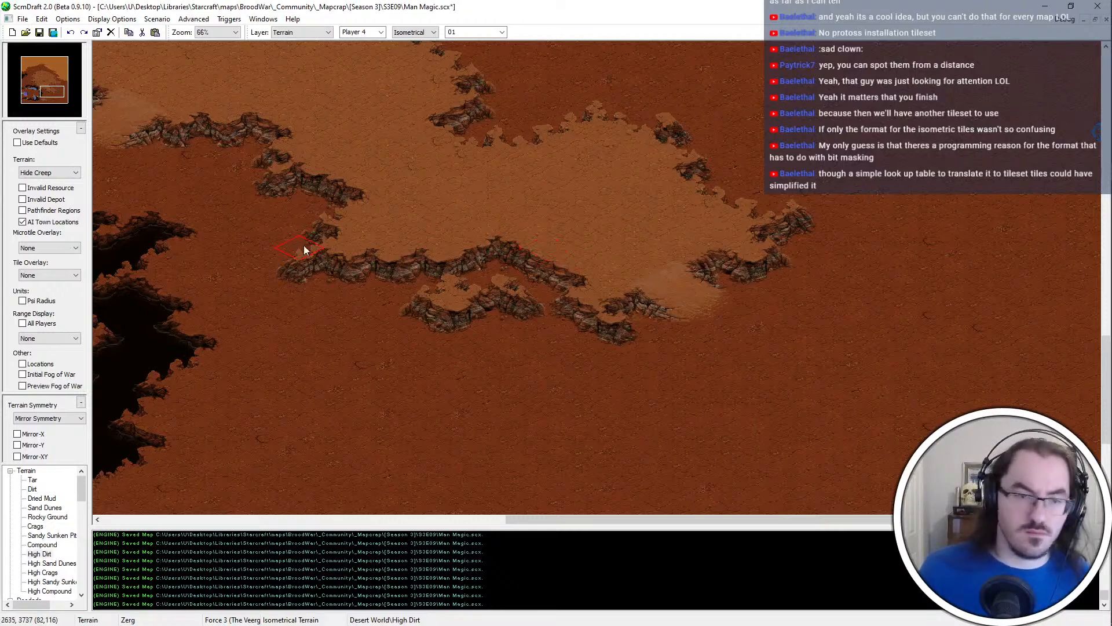
middle_click_drag(384, 297, 229, 207)
key("ctrl+s")
Examine the tar chasm beside the southwestern base and the open Dirt east of its lower bridge
middle_click_drag(416, 376, 261, 432)
right_click(545, 282)
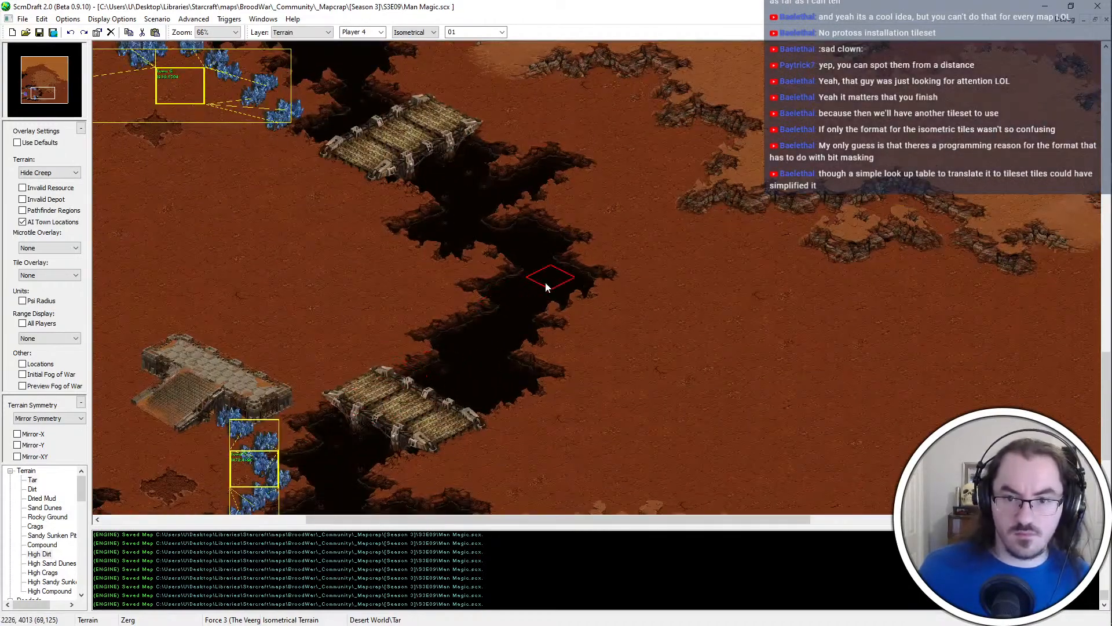
mouse_move(545, 282)
middle_mouse_down()
mouse_move(358, 410)
mouse_move(370, 367)
mouse_move(858, 482)
mouse_move(593, 355)
middle_mouse_up()
scroll(592, 356, "down", 1)
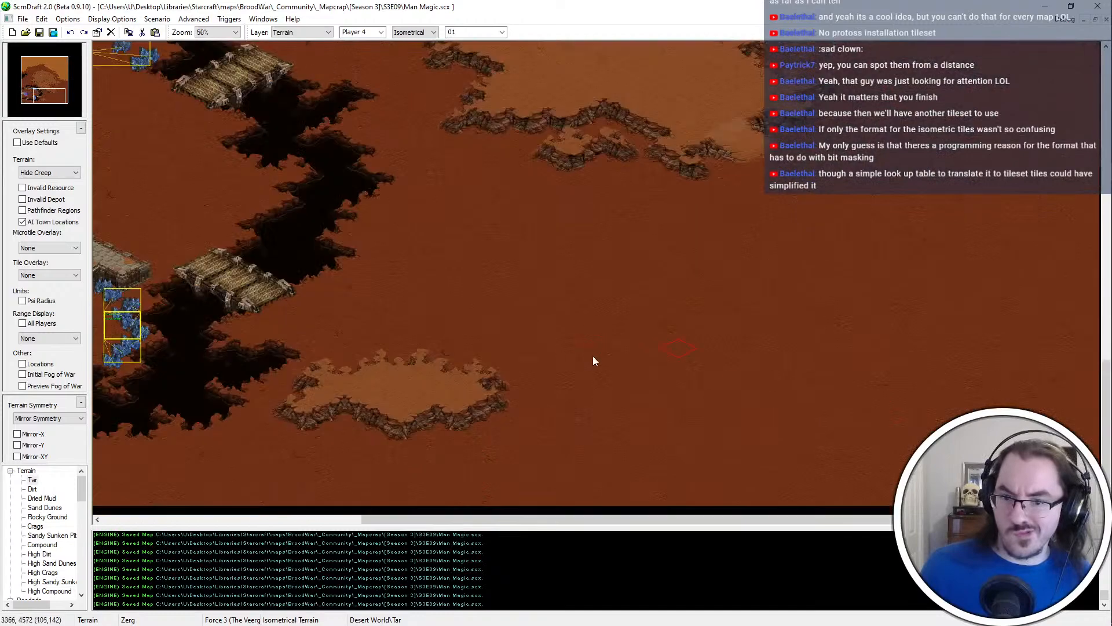
Carve a small Dirt hollow inside the lobe's northeastern rim, refill its western part with High Dirt, and save the map
right_click(408, 415)
middle_click_drag(917, 99, 877, 224)
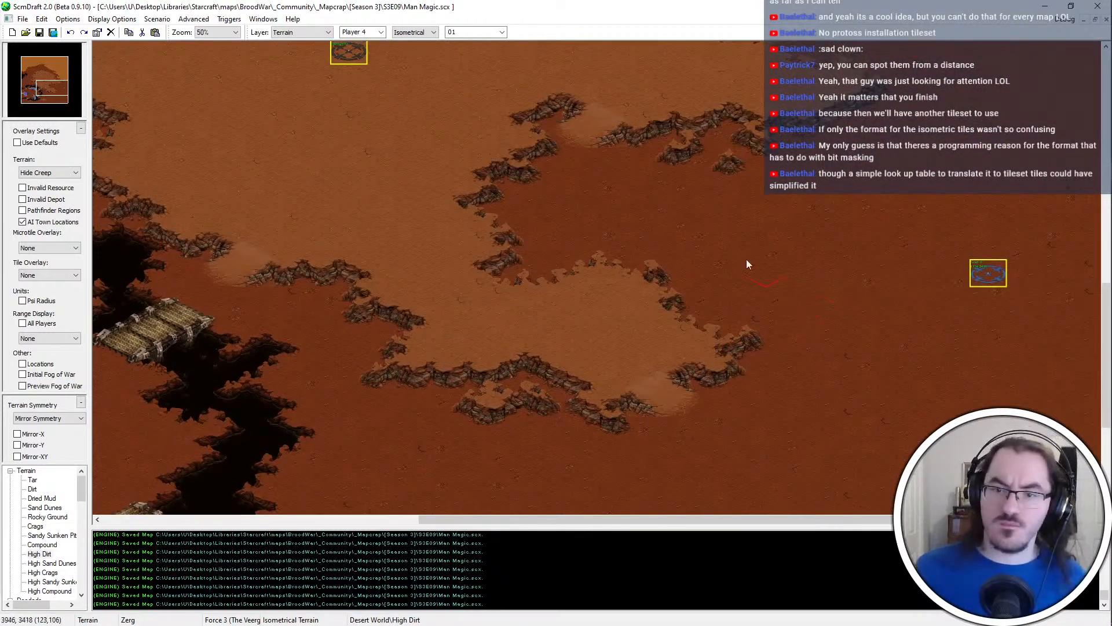
scroll(683, 174, "up", 1)
mouse_move(707, 217)
middle_mouse_down()
mouse_move(807, 447)
mouse_move(533, 290)
middle_mouse_up()
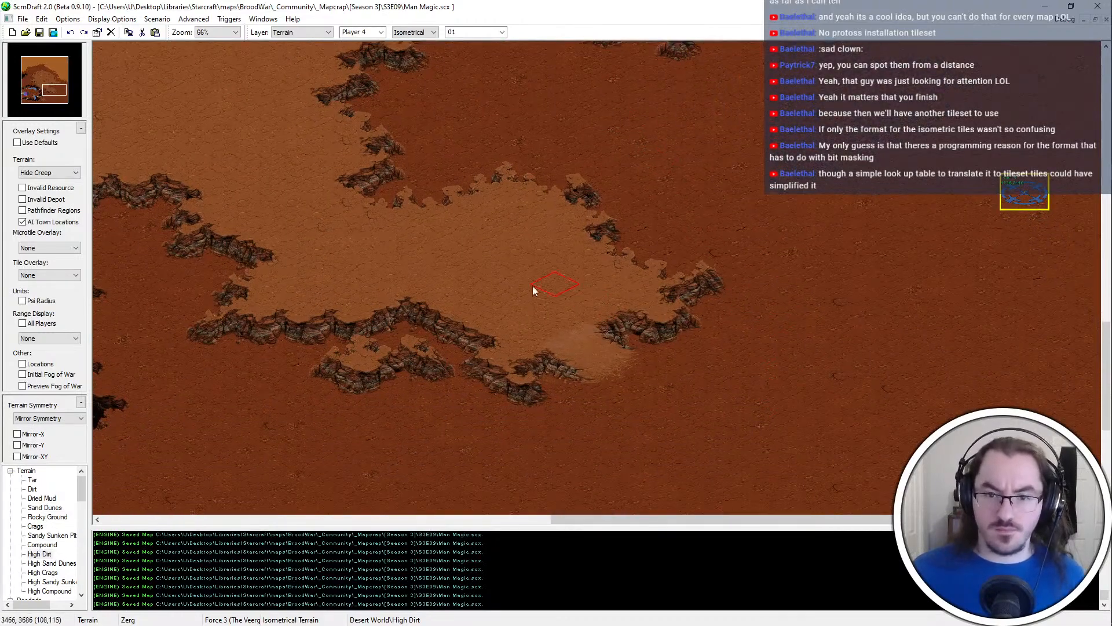
scroll(530, 248, "up", 1)
left_click(583, 345)
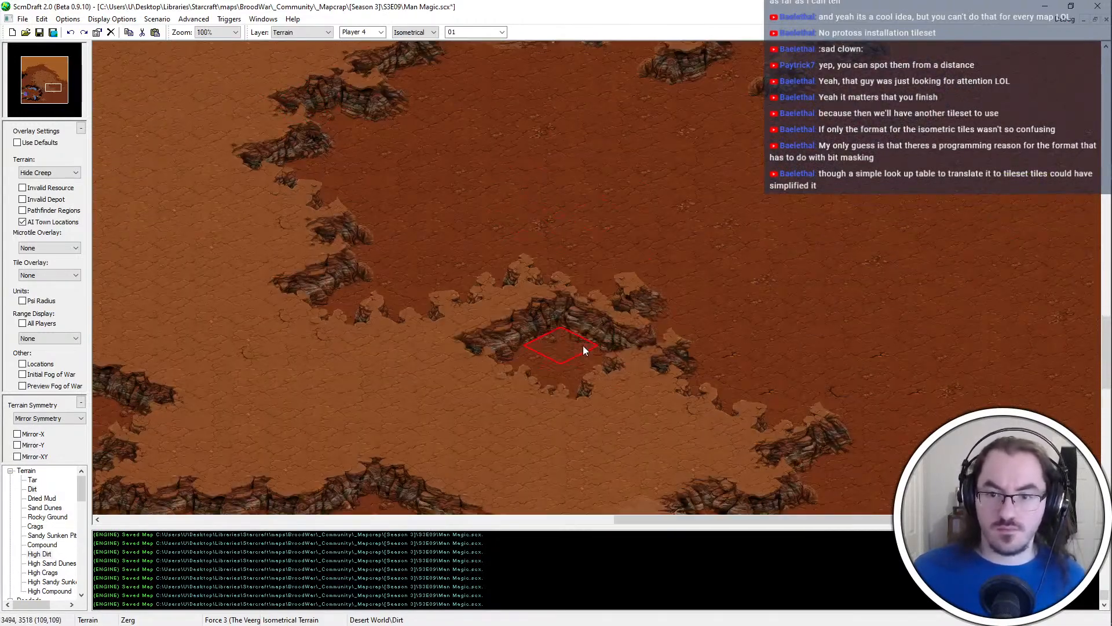
left_click(537, 327)
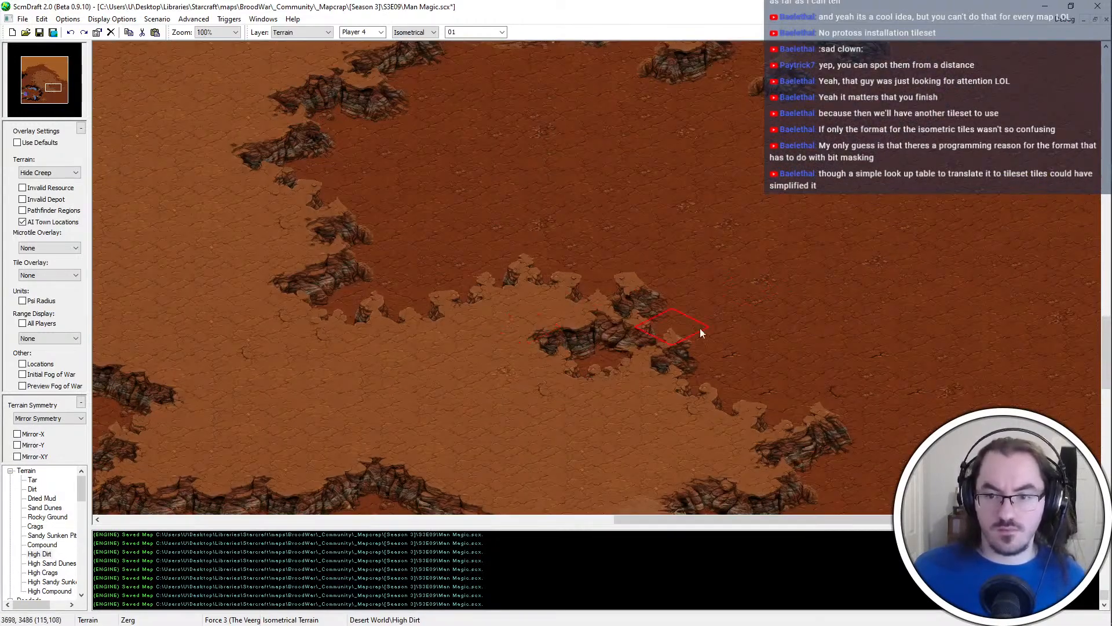
middle_click_drag(729, 297, 714, 33)
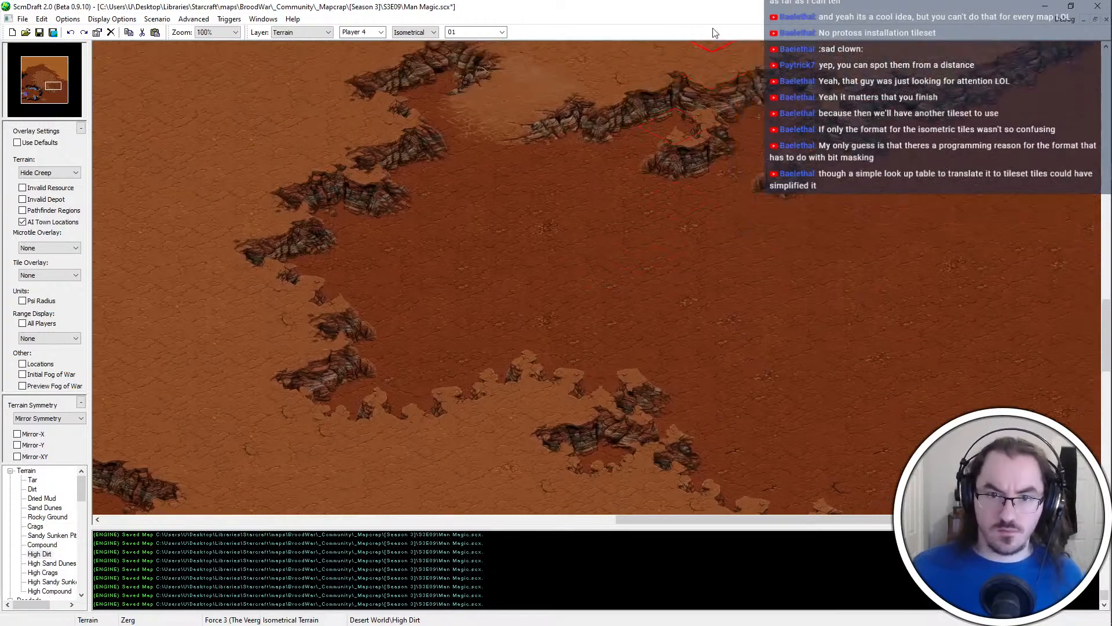
scroll(569, 356, "down", 4)
key("ctrl+s")
Copy the southwestern start base's mineral fields and vespene geyser onto the open Dirt basin north of the southern lobe
key("u")
scroll(260, 478, "up", 3)
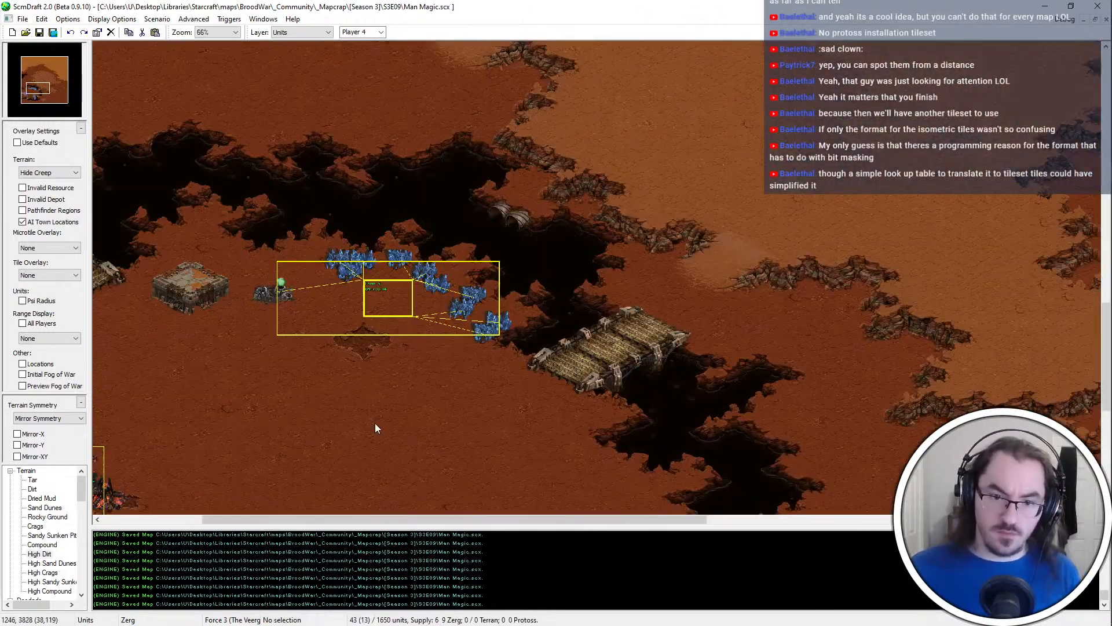
middle_click_drag(374, 423, 524, 326)
left_click_drag(191, 340, 98, 508)
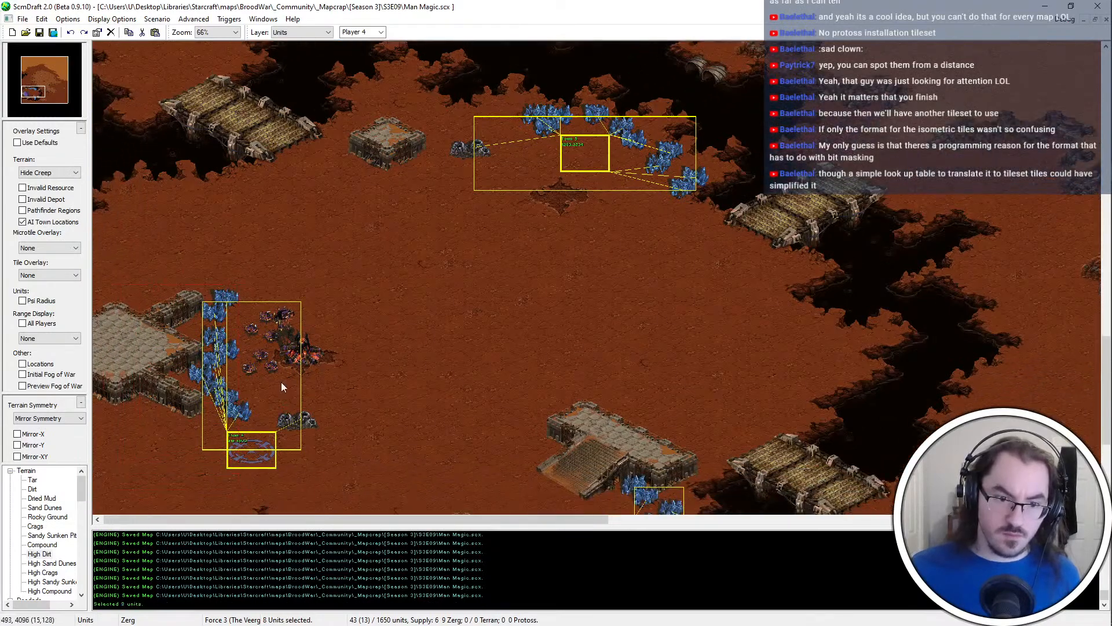
left_click(242, 409, "shift")
left_click(306, 421, "shift")
middle_click_drag(307, 422, 638, 278)
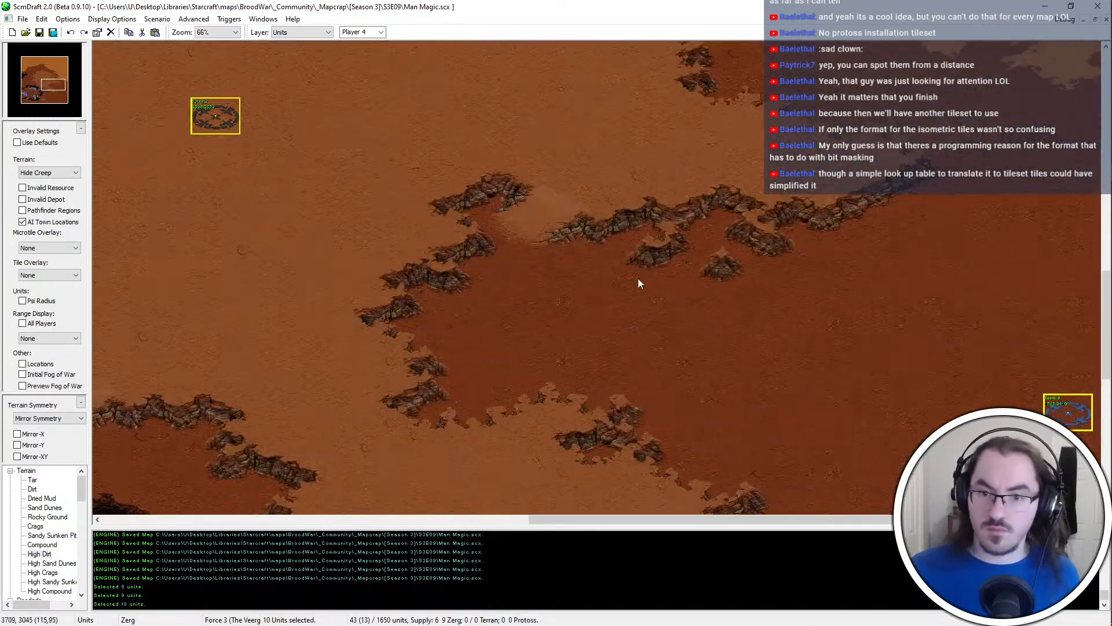
key("ctrl+v")
left_click(612, 297)
Move the pasted line of mineral fields as a group toward the basin's western cliffs
scroll(541, 308, "up", 2)
left_click_drag(654, 108, 480, 450)
key("ctrl+x")
key("ctrl+v")
left_click(445, 363)
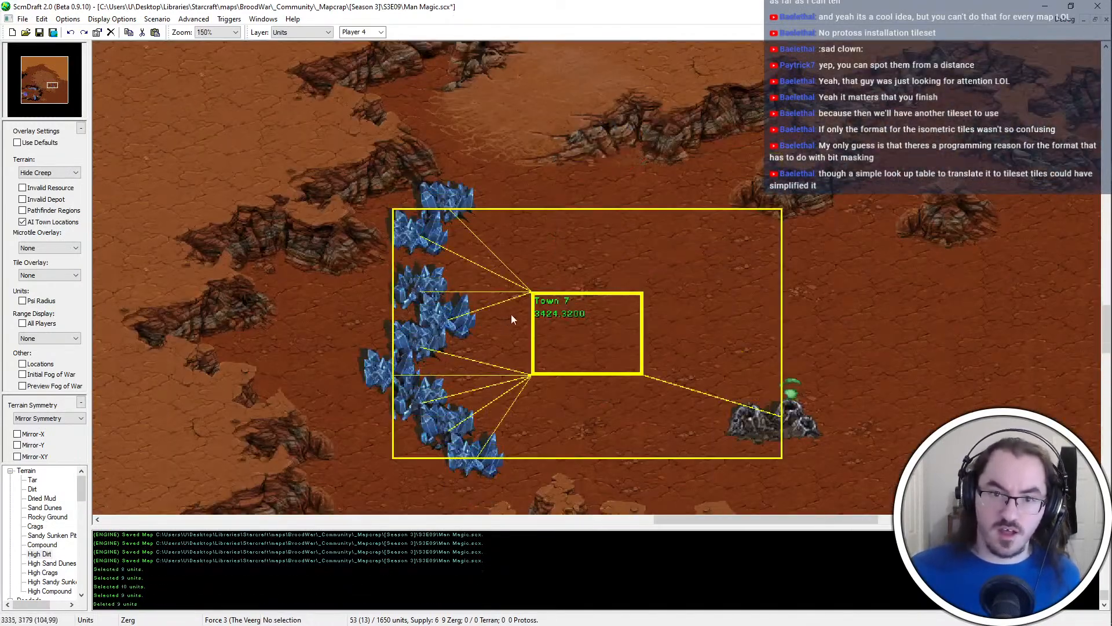
Shift the two northernmost mineral fields slightly north and the next three slightly west
middle_click_drag(511, 314, 536, 288)
left_click_drag(525, 137, 436, 219)
key("ctrl+x")
key("ctrl+v")
left_click(464, 178)
left_click_drag(480, 257, 443, 320)
key("ctrl+x")
key("ctrl+v")
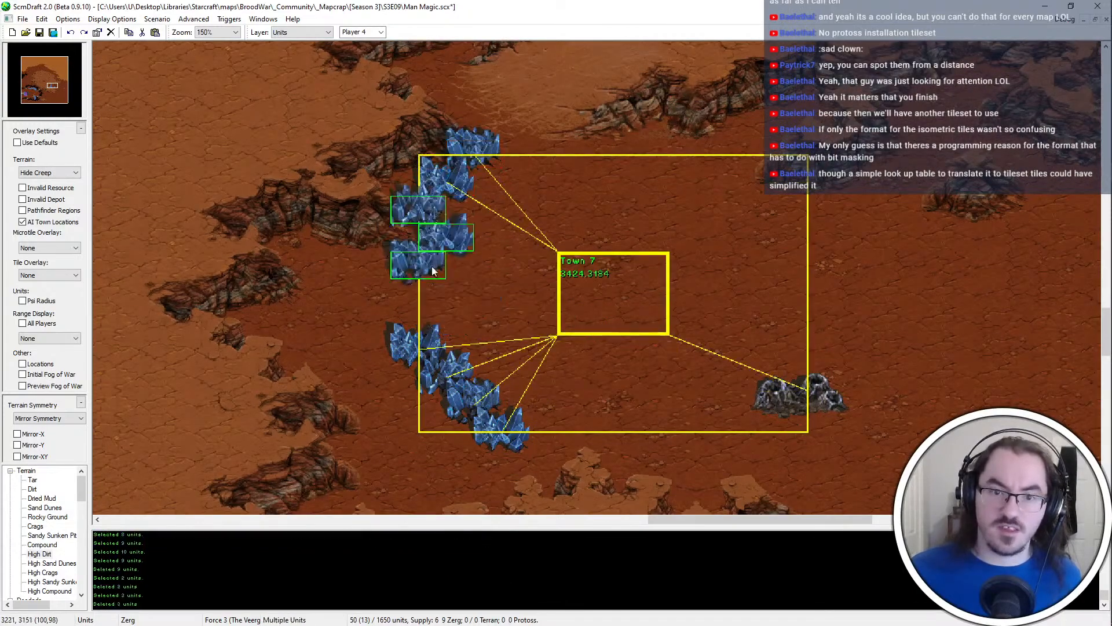
left_click(432, 287)
Move the fourth and fifth mineral fields farther west beside the cliff, placing the fifth again after undoing its first position
left_click(447, 268)
key("ctrl+x")
key("ctrl+v")
left_click(384, 275)
left_click(439, 287)
key("ctrl+x")
key("ctrl+v")
left_click(386, 301)
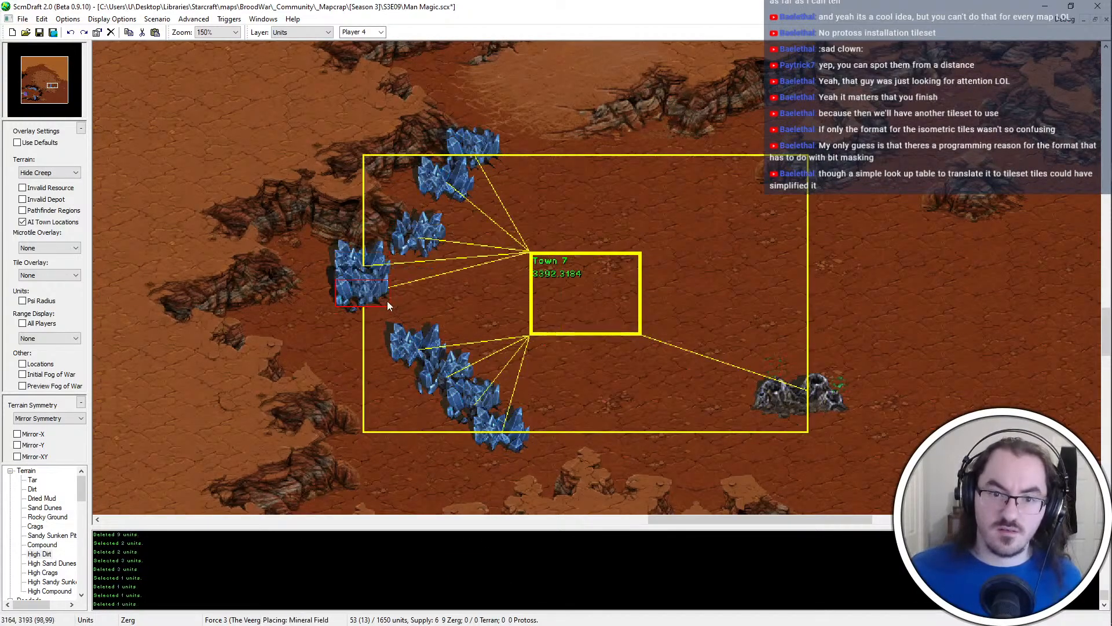
key("ctrl+z")
left_click(399, 298)
right_click(400, 298)
Move the sixth mineral field west into the gap between the cliffs, adjusting its first placement farther west
left_click(434, 367)
left_click(420, 348)
key("ctrl+x")
key("ctrl+v")
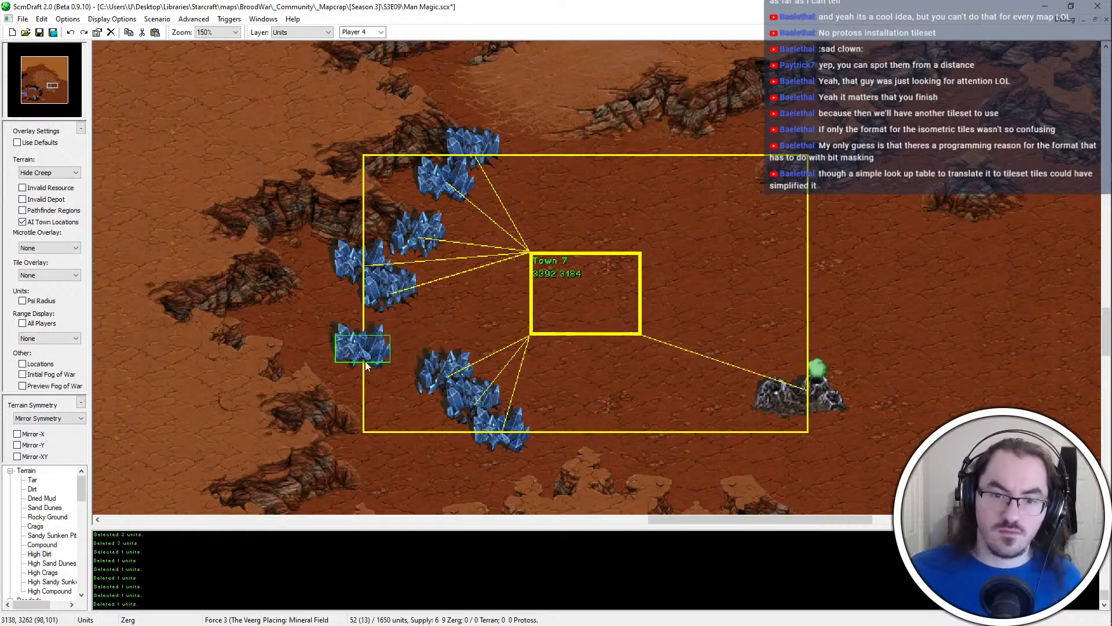
left_click(345, 358)
right_click(348, 357)
key("ctrl+z")
key("ctrl+v")
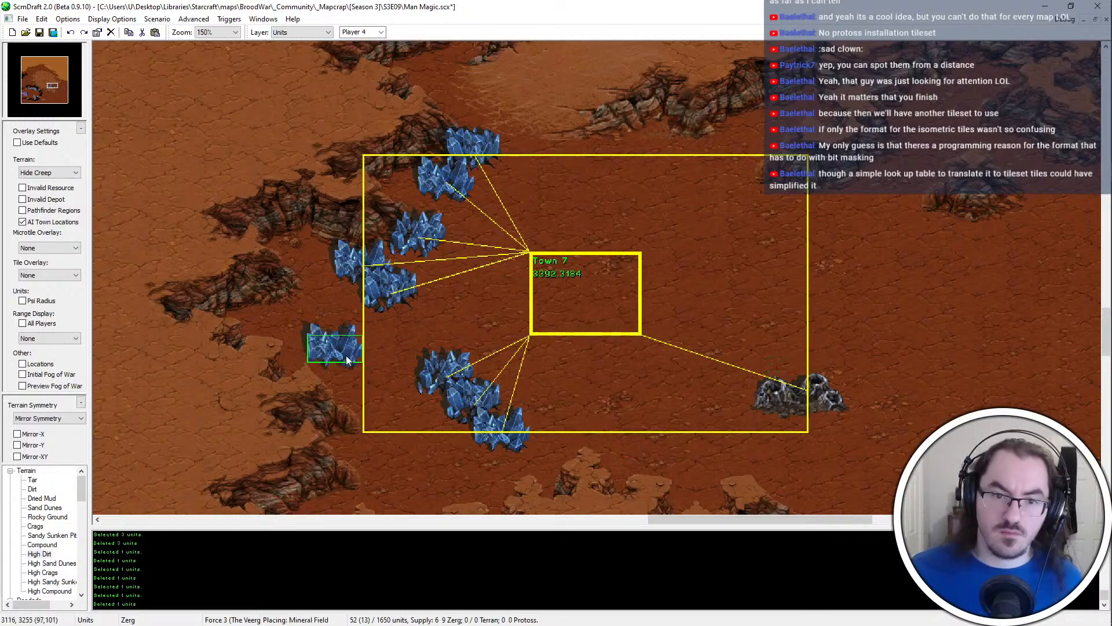
left_click(346, 356)
right_click(347, 356)
Delete the seventh mineral field and replace the westernmost one with a fresh copy in the cliff gap
left_click(439, 378)
key("Delete")
left_click(345, 351)
key("Delete")
left_click(390, 294)
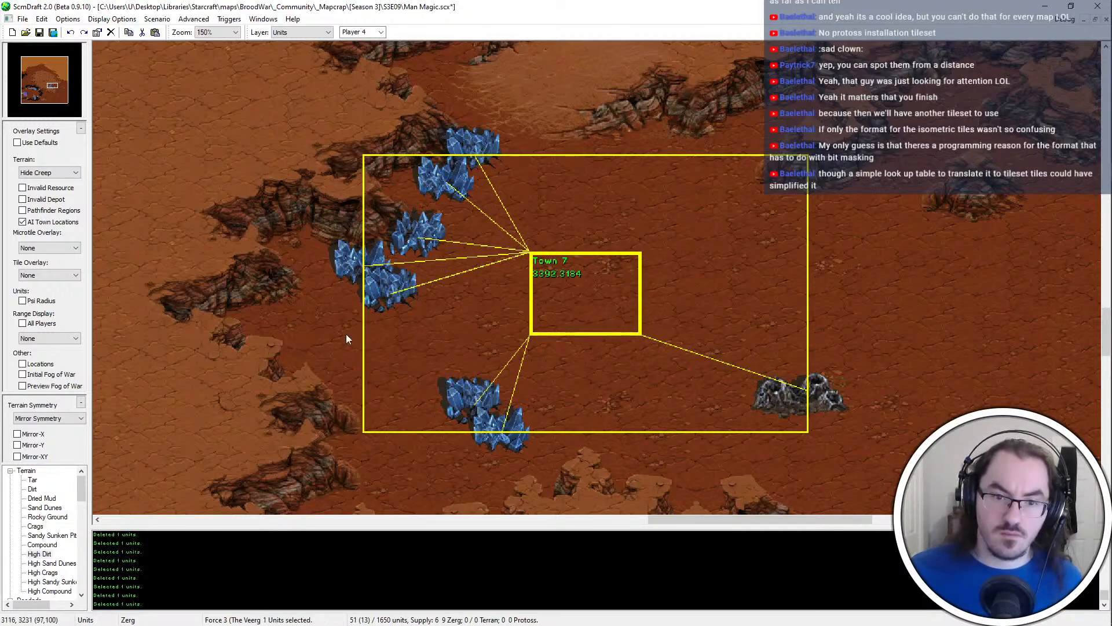
key("ctrl+v")
left_click(348, 351)
Move the next lower mineral field to directly southeast of the westernmost one
right_click(432, 389)
left_click(460, 390)
key("ctrl+x")
key("ctrl+v")
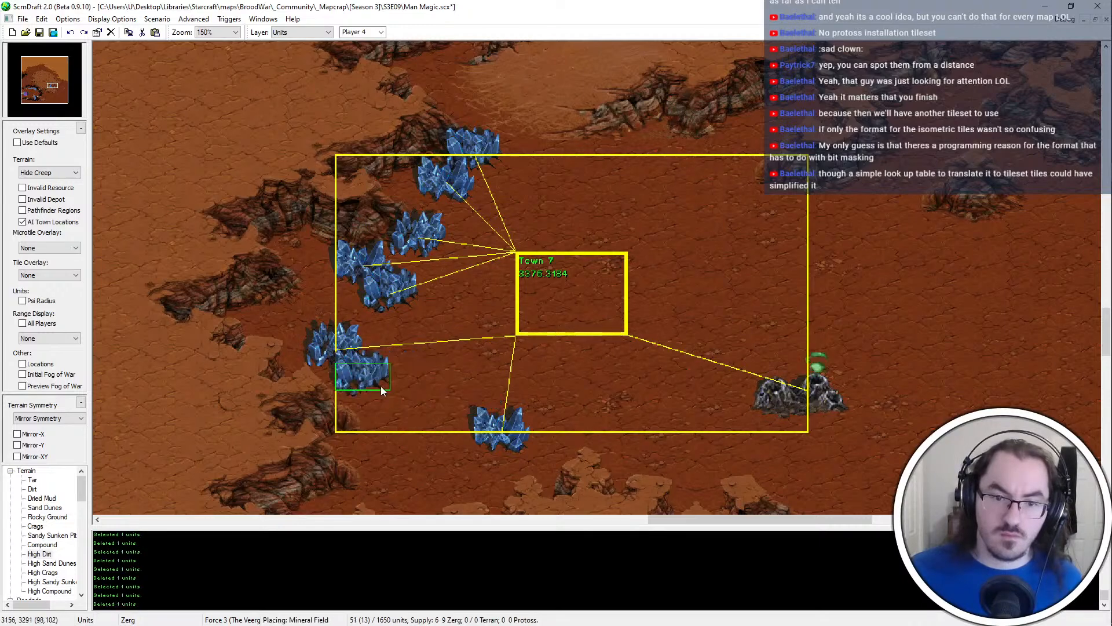
left_click(381, 387)
right_click(379, 384)
Add a mineral field at the southern end of the relocated line and delete the stray southernmost one
left_click(362, 271)
key("ctrl+v")
left_click(406, 417)
right_click(408, 419)
left_click(502, 437)
key("Delete")
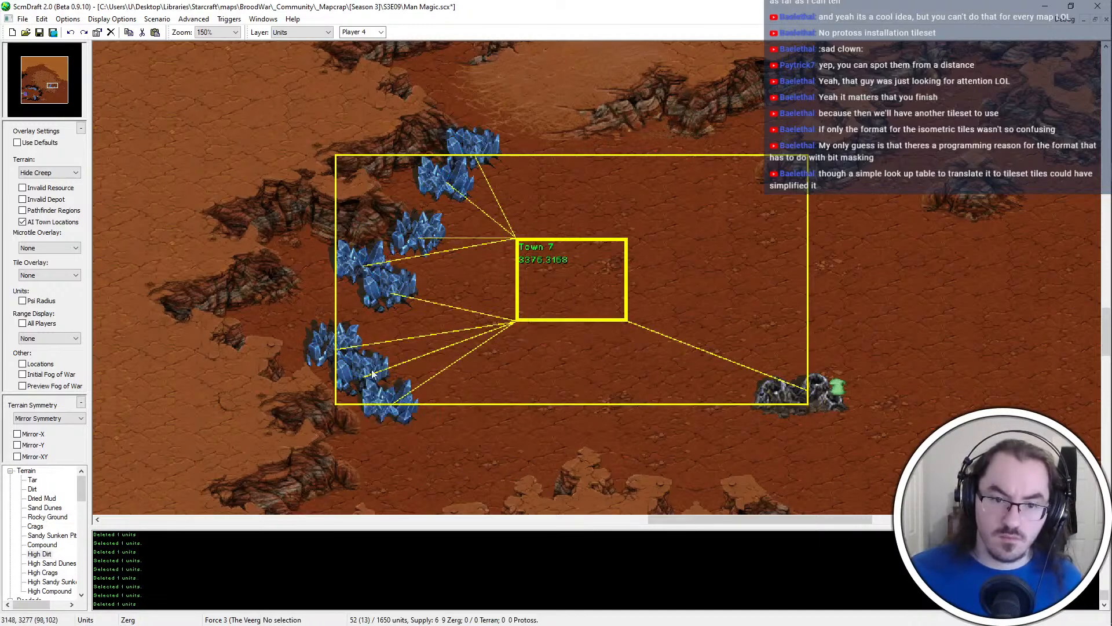
Extend the southern end of the mineral line with one more mineral field to the southeast
left_click(338, 342)
key("ctrl+v")
right_click(640, 320)
left_click_drag(529, 115, 355, 420)
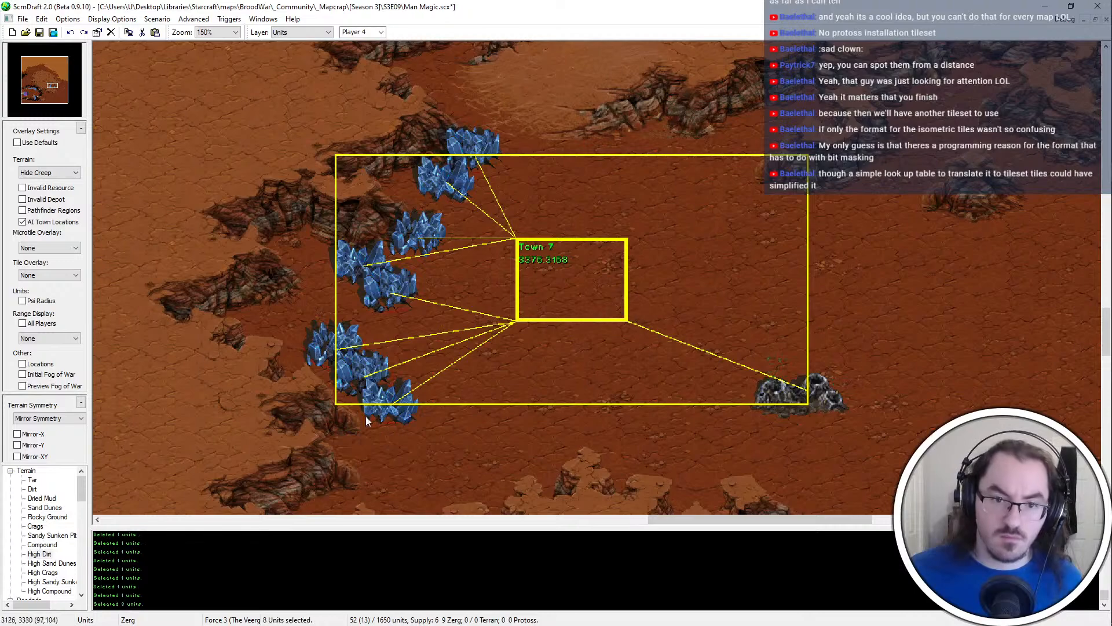
key("ctrl+v")
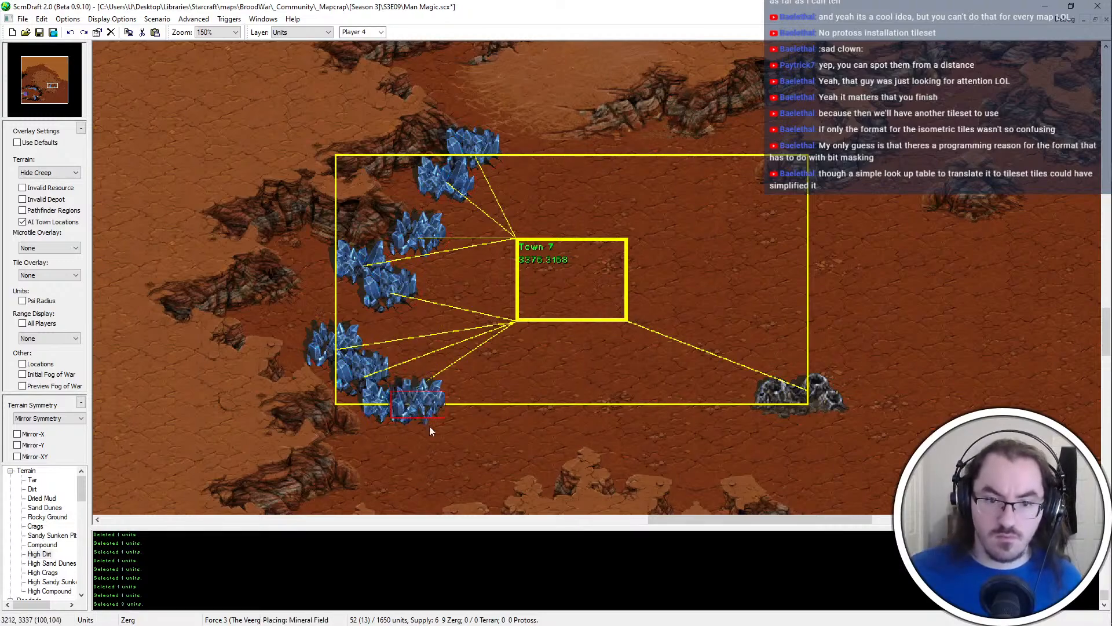
left_click(429, 437)
right_click(435, 434)
Move the vespene geyser north, to the northeast of the Town 7 base location
left_click(783, 401)
key("ctrl+x")
key("ctrl+v")
left_click(811, 241)
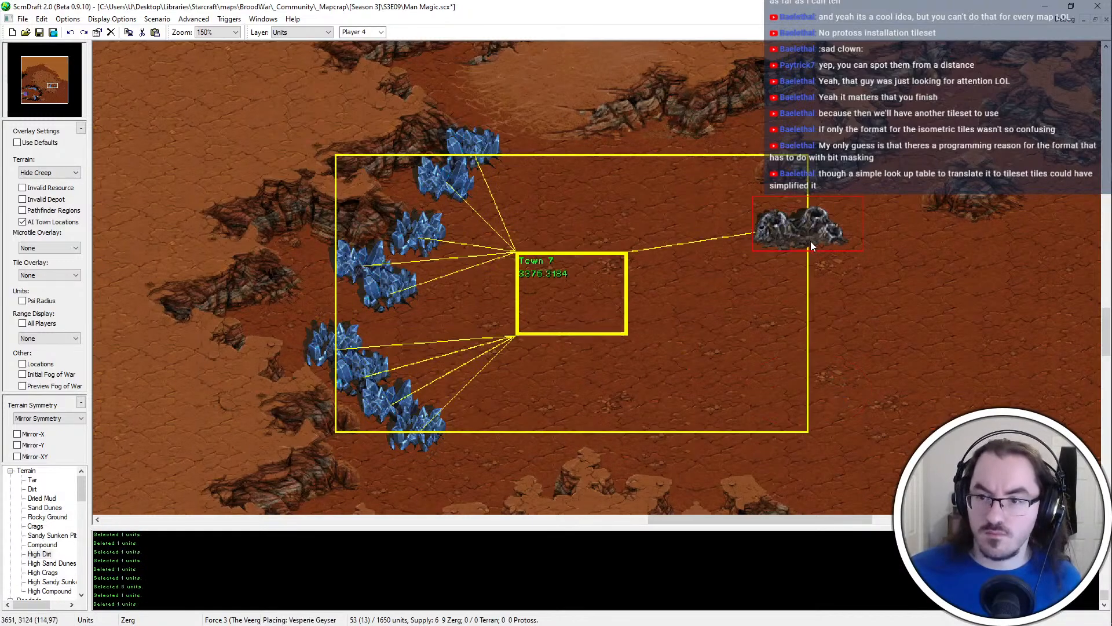
Move the vespene geyser to the southeast of the Town 7 base location
right_click(811, 241)
key("ctrl+z")
key("ctrl+v")
left_click(618, 337)
key("ctrl+z")
key("ctrl+v")
left_click(631, 337)
right_click(630, 337)
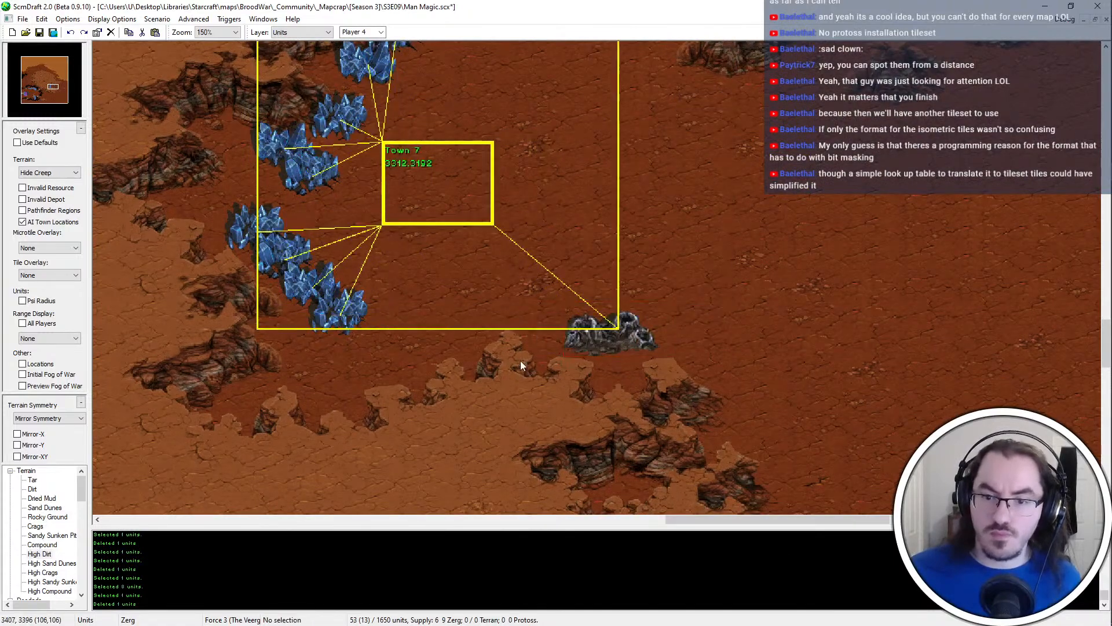
Preview the invalid depot and building placeability overlays over the terrain around the base
left_click(46, 199)
left_click(47, 199)
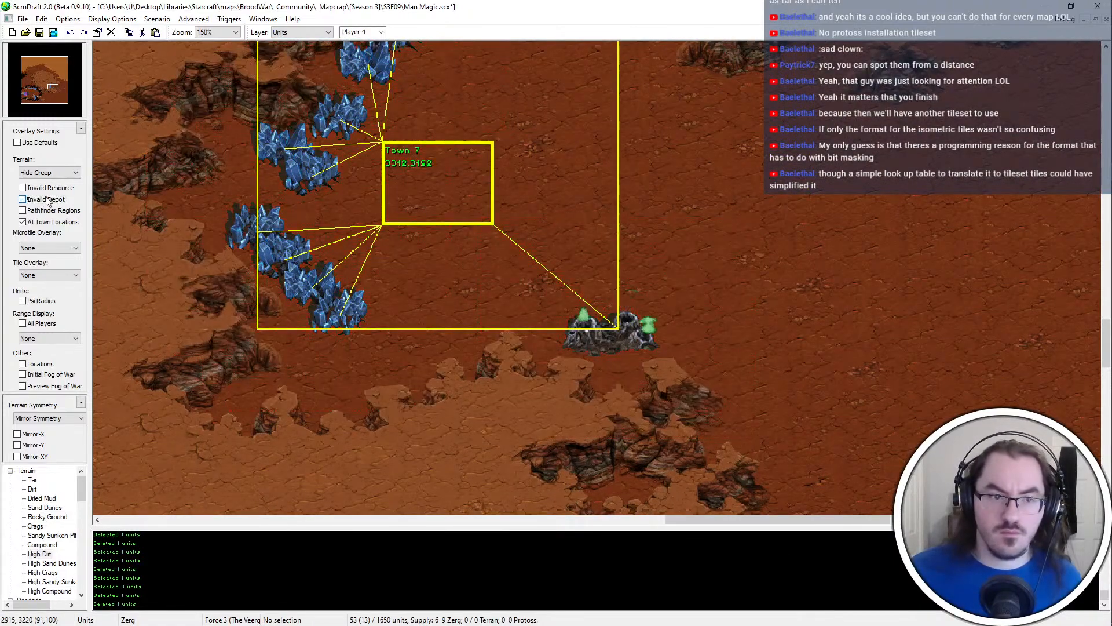
scroll(57, 277, "down", 1)
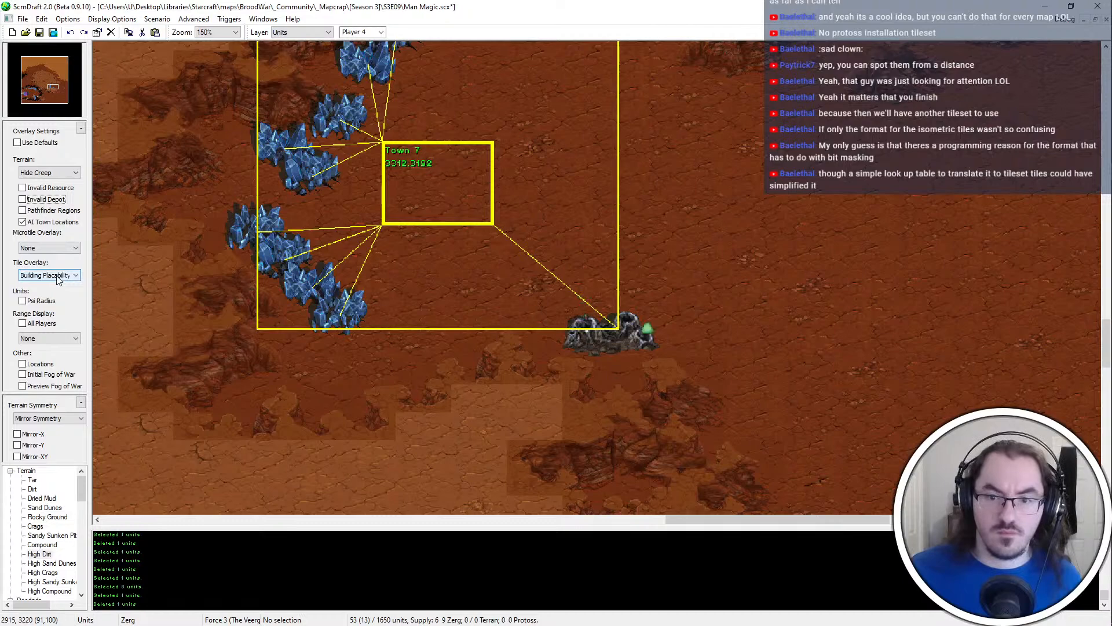
scroll(58, 280, "up", 1)
Show the Invalid Depot overlay for the area around the Town 7 resources
key("Up")
key("Up")
key("Up")
key("Up")
key("Up")
key("Left")
key("Left")
key("Left")
key("t")
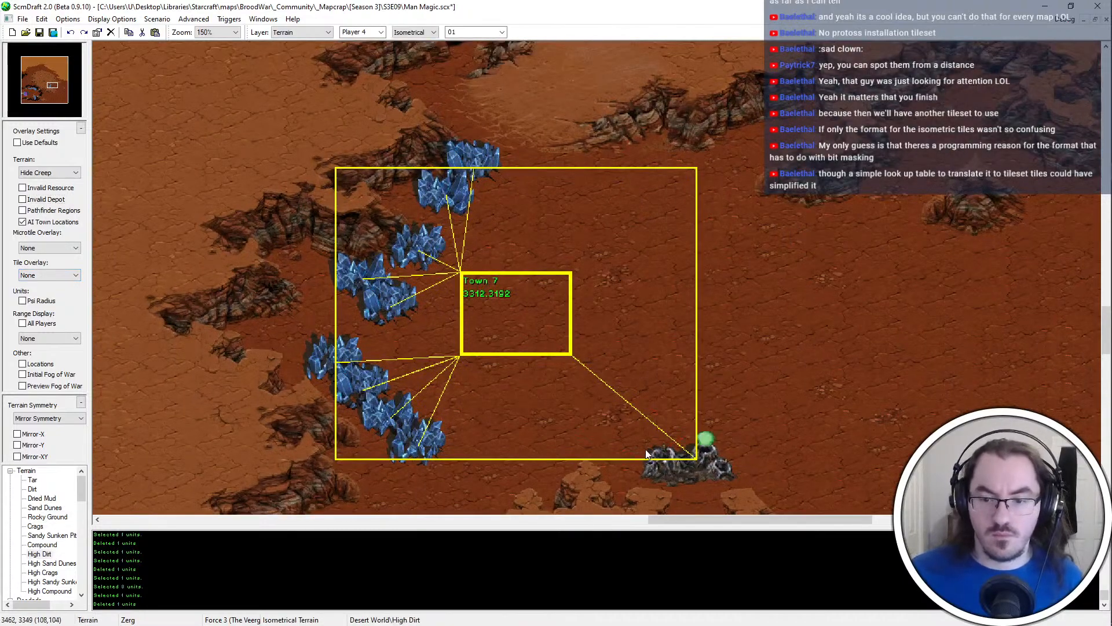
key("Down")
key("Down")
key("Down")
key("Down")
key("Down")
key("Up")
key("Up")
key("Up")
key("Right")
key("Right")
key("Right")
key("u")
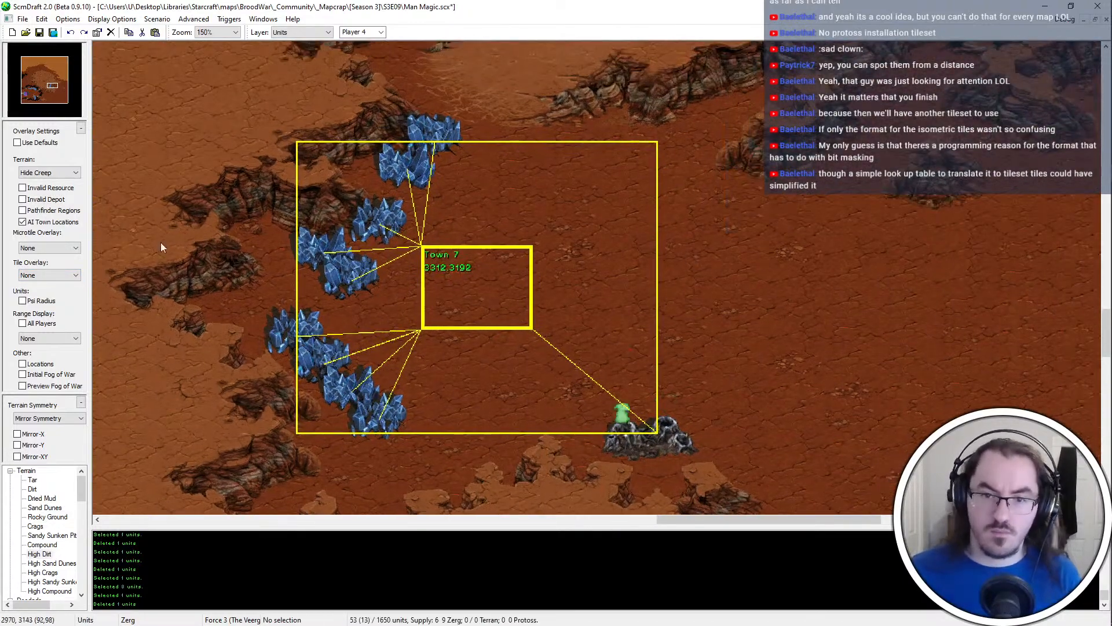
left_click(22, 199)
key("Up")
key("Right")
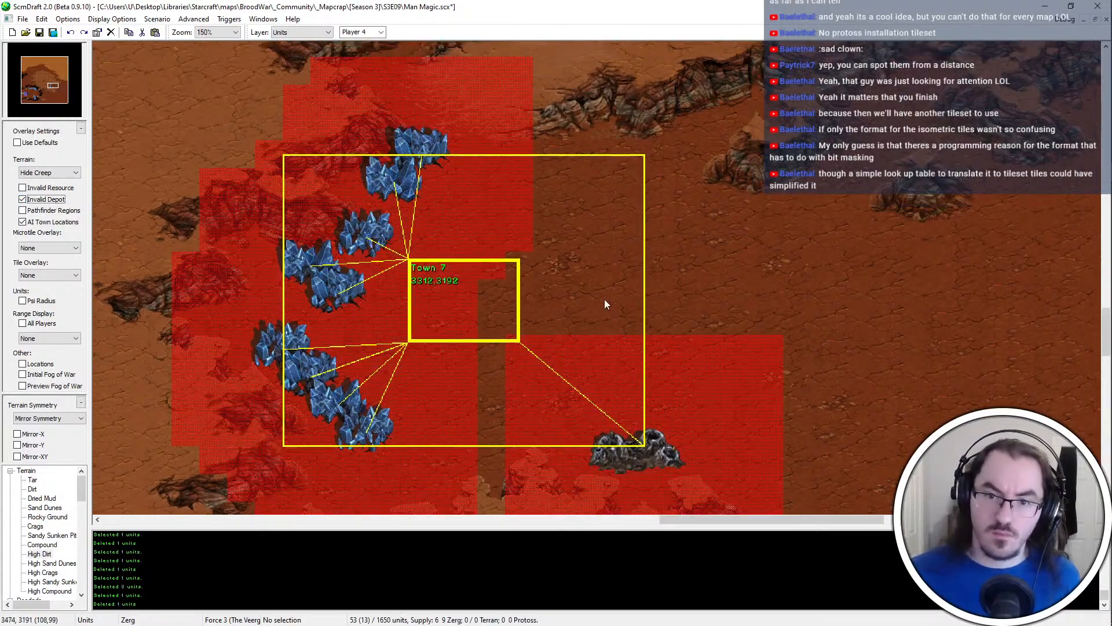
Paint a small Dried Mud patch on the open dirt east of the new base
scroll(537, 240, "down", 1)
left_click(36, 526)
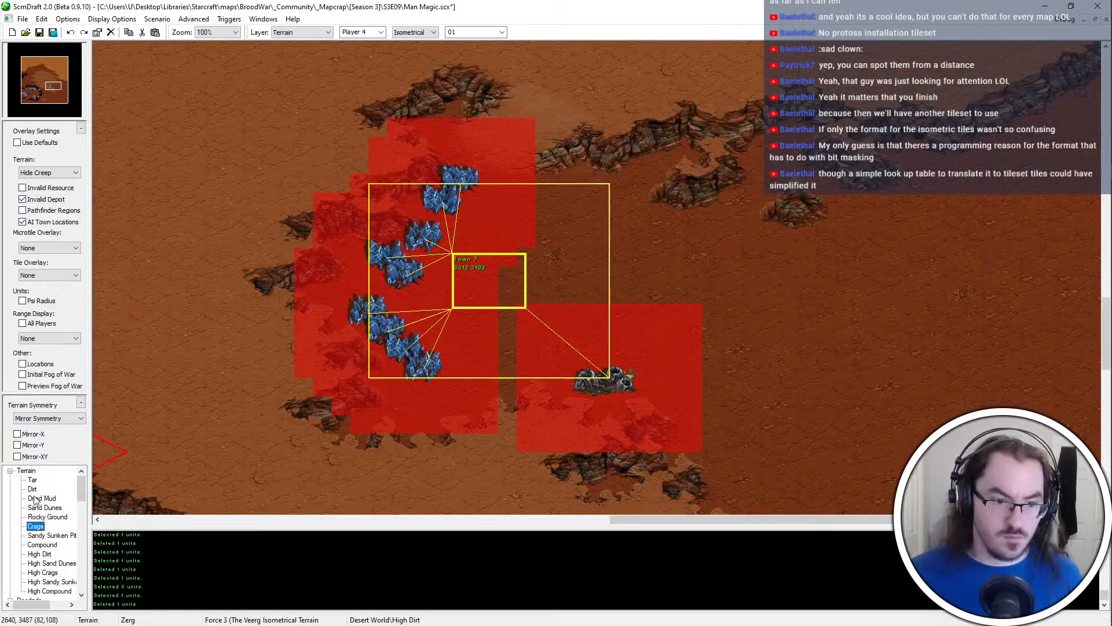
left_click(34, 498)
scroll(936, 335, "up", 1)
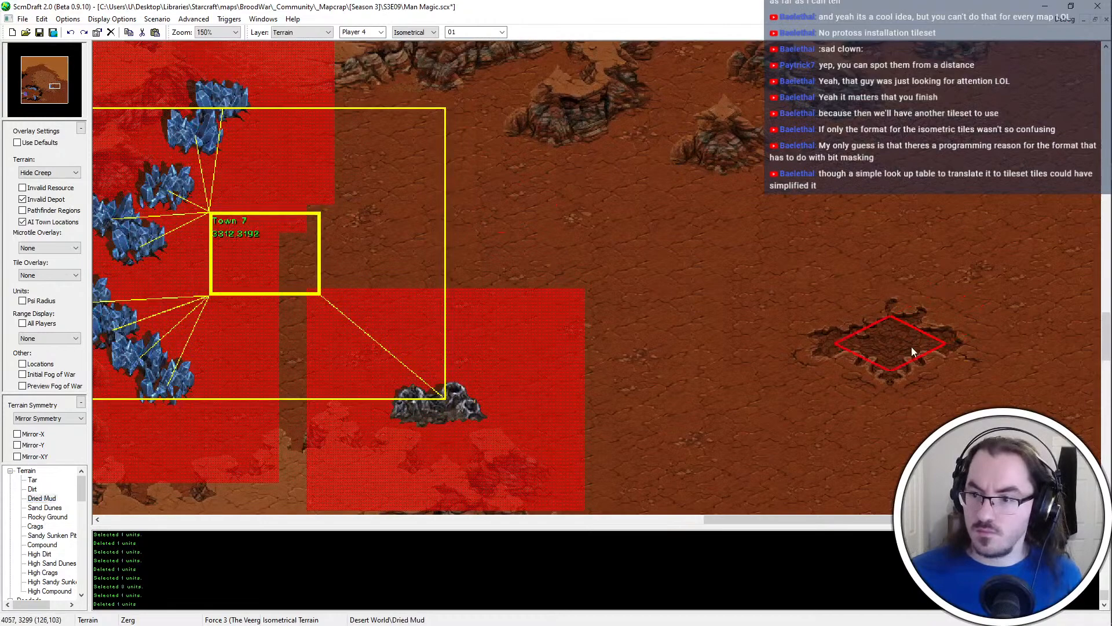
left_click(911, 347)
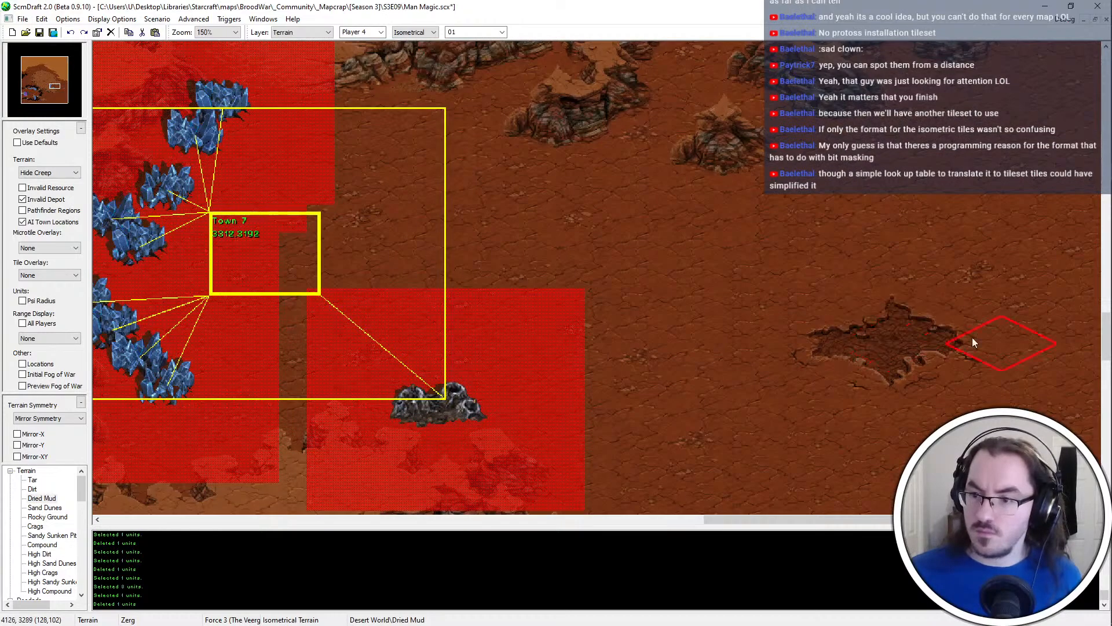
mouse_move(976, 337)
left_mouse_down("shift")
mouse_move(886, 381)
mouse_move(783, 367)
left_mouse_up("shift")
Copy the Dried Mud patch, undo the original, paste it at the eastern edge of the Town 7 location, and save the map
left_click_drag(847, 303, 941, 396, "shift")
key("ctrl+c")
key("ctrl+z")
key("ctrl+v")
left_click(356, 262)
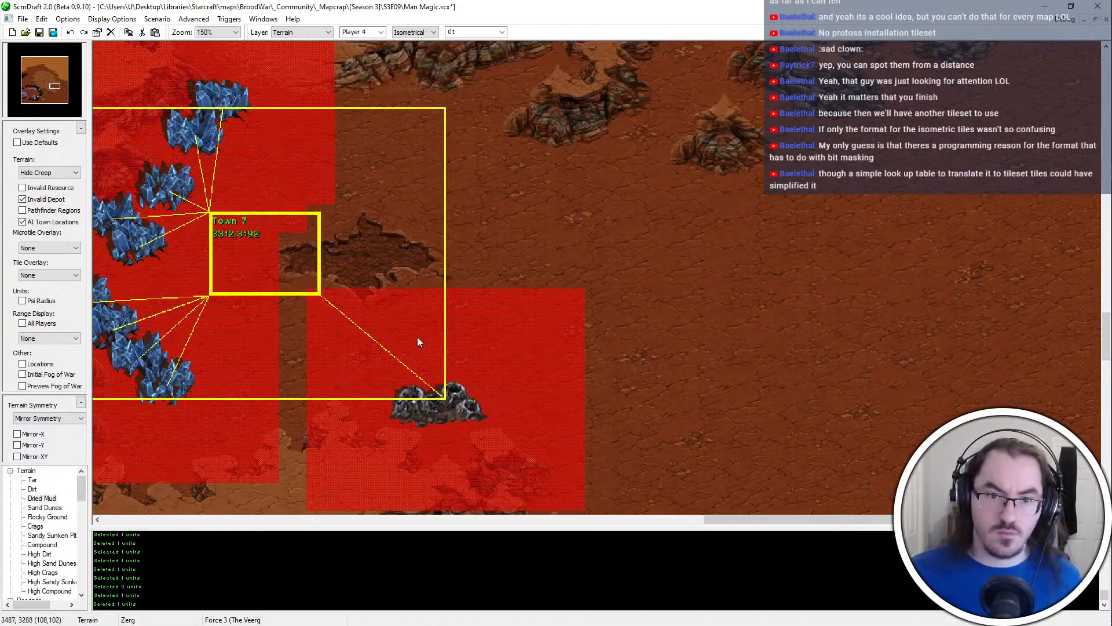
scroll(409, 326, "down", 1, "ctrl")
key("ctrl+s")
Move the two southernmost mineral fields of the base slightly to the east
key("u")
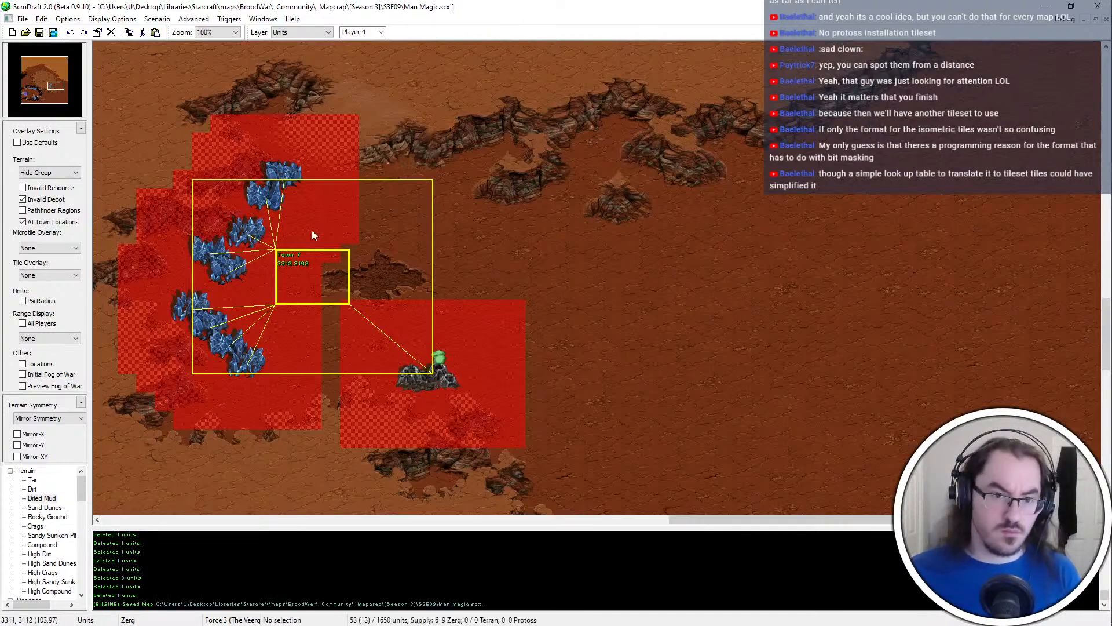
left_click(228, 344)
left_click_drag(254, 360, 271, 364, "shift")
key("Left")
key("Down")
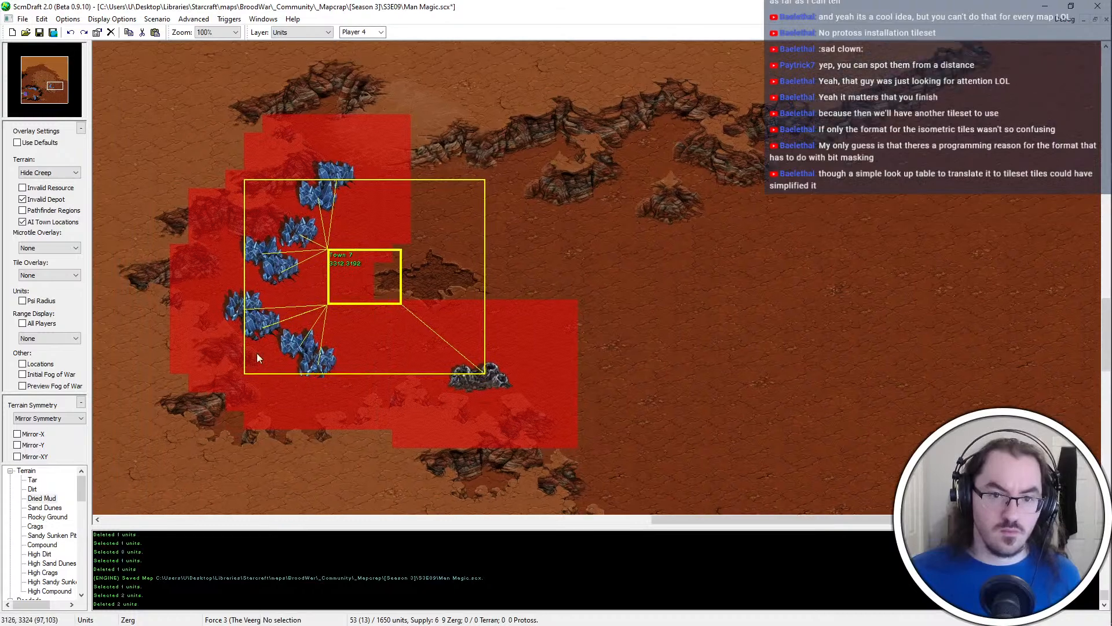
Shift the upper two mineral fields of the southern mineral group east to line up with the two below
scroll(256, 353, "up", 1, "ctrl")
left_click(271, 307)
left_click(247, 291, "shift")
key("ctrl+x")
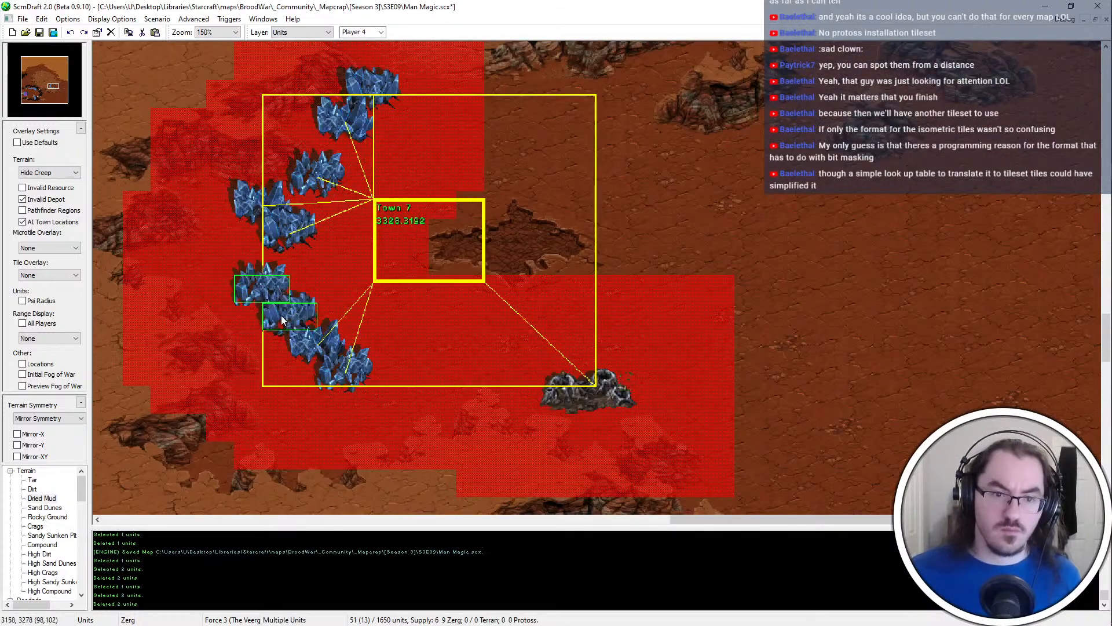
left_click(279, 308)
left_click(288, 319)
key("Delete")
Move the two southernmost mineral fields down about one tile, leaving a gap in the line, and save the map
left_click(316, 343)
key("ctrl+x")
left_click(303, 329)
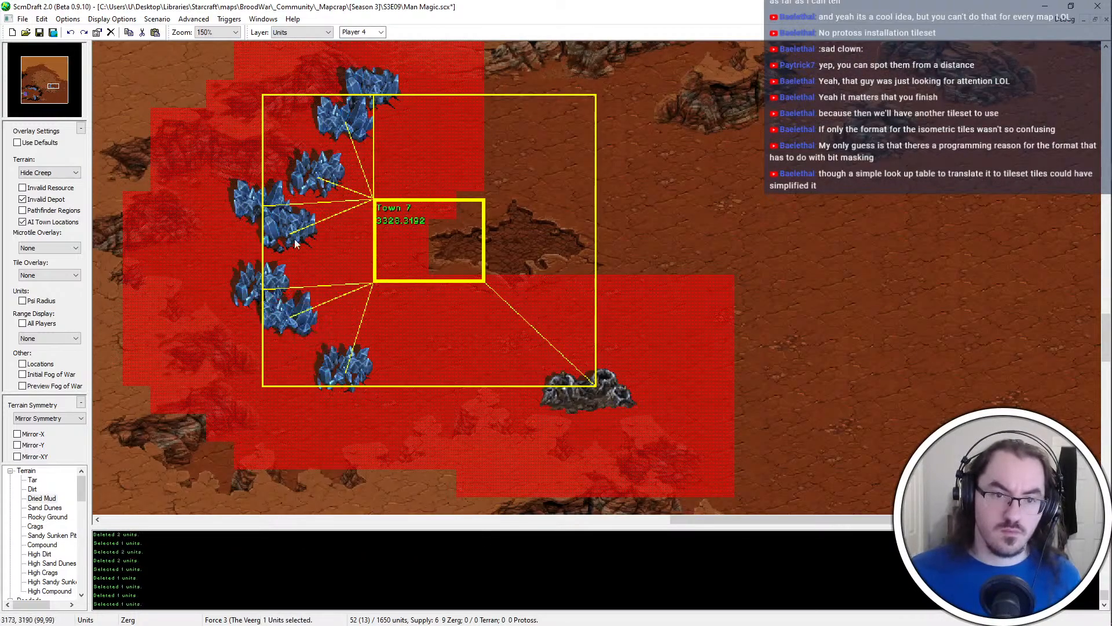
left_click(332, 357)
left_click(339, 351)
left_click(370, 381, "shift")
key("ctrl+x")
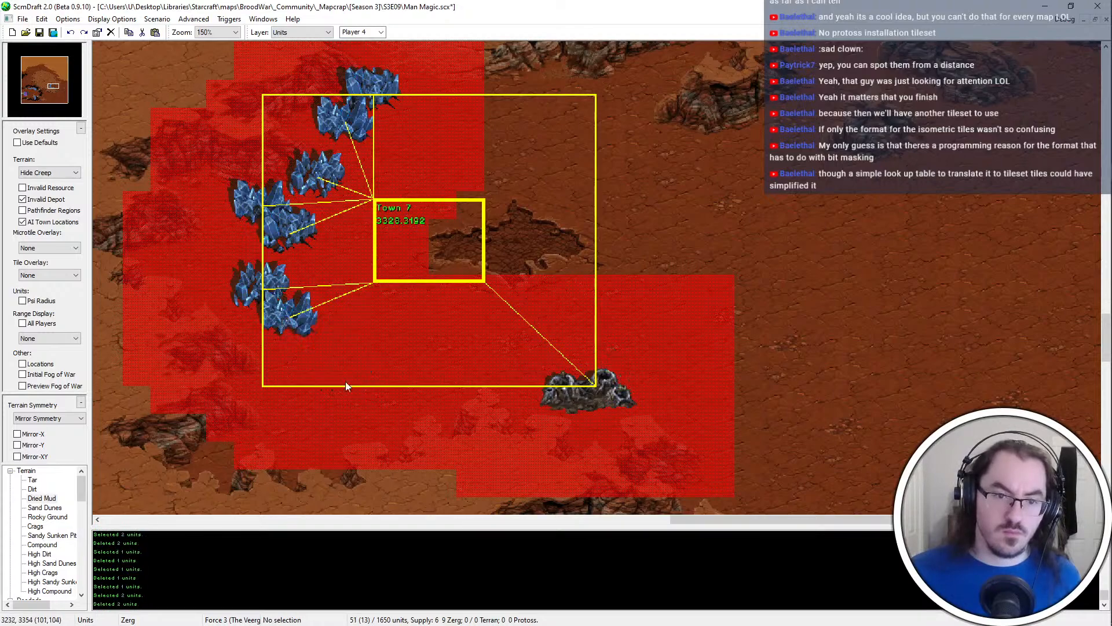
left_click(345, 382)
middle_click_drag(532, 341, 520, 353)
key("ctrl+s")
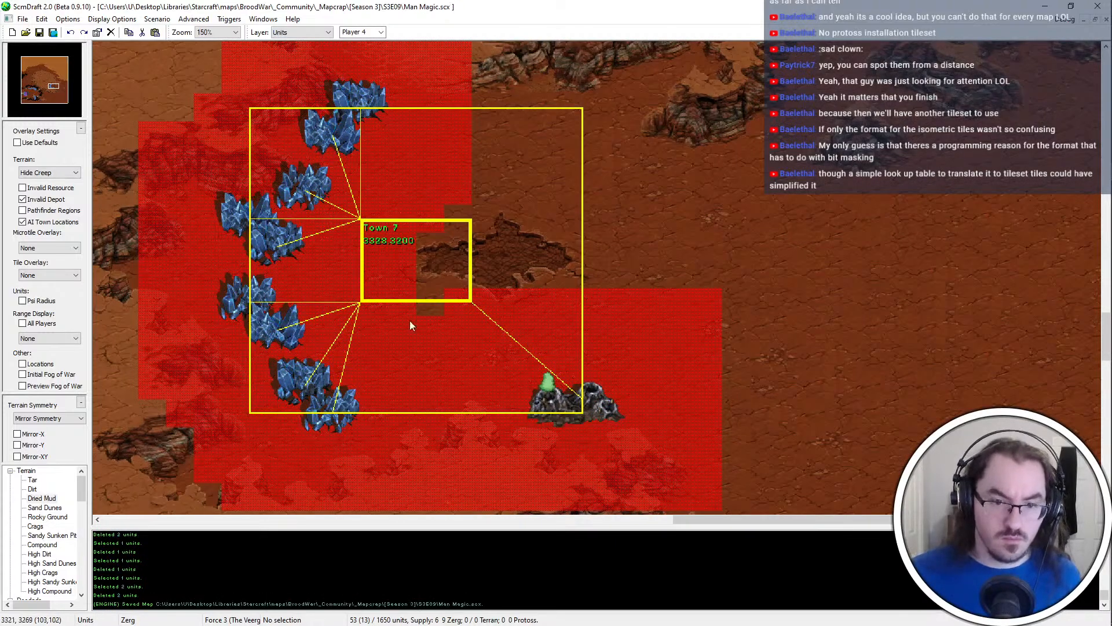
Extend the High Dirt plateau southeast of the bridge with a pointed spur on its southern edge
scroll(461, 267, "down", 2)
middle_click_drag(739, 221, 625, 262)
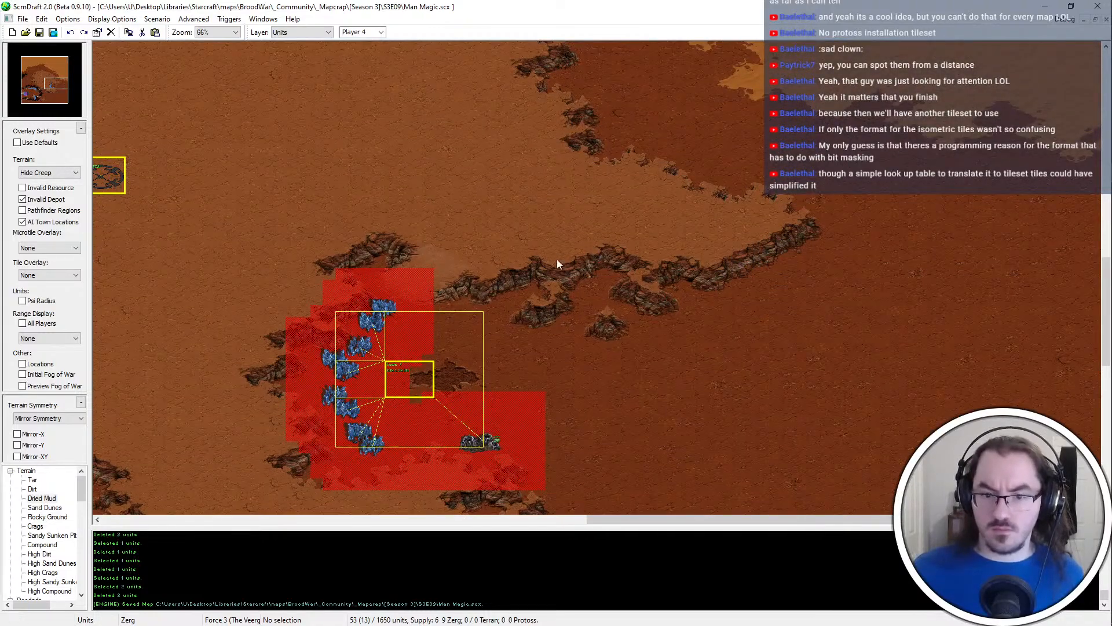
middle_click_drag(557, 259, 562, 534)
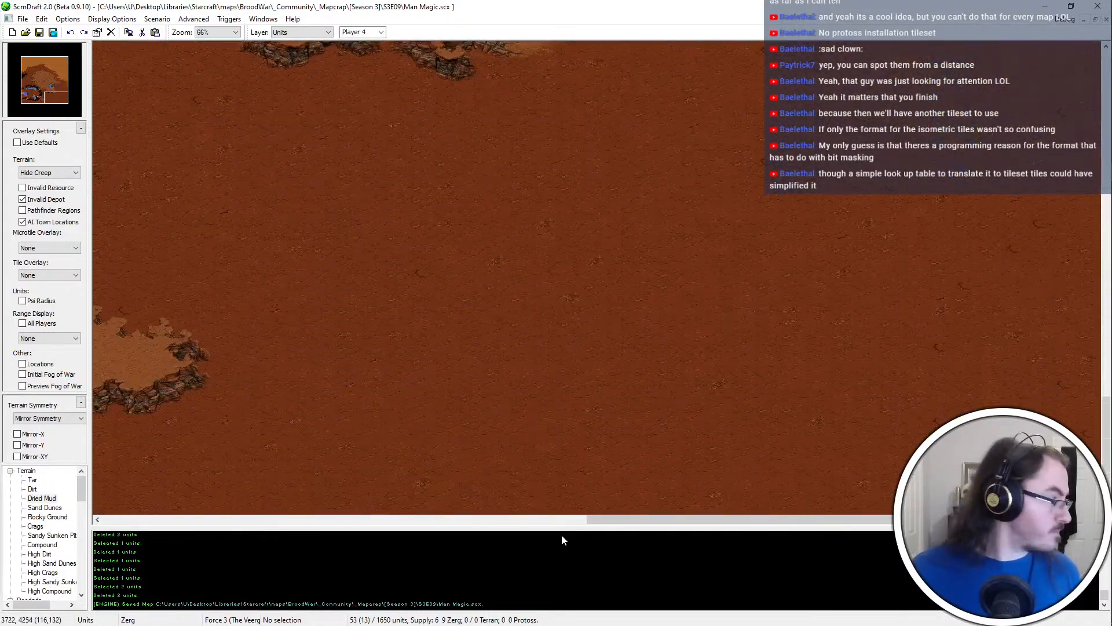
middle_click_drag(381, 335, 191, 247)
key("t")
mouse_move(358, 398)
middle_mouse_down()
mouse_move(325, 450)
mouse_move(381, 440)
middle_mouse_up()
right_click(417, 488)
right_click(294, 408)
left_click(274, 401)
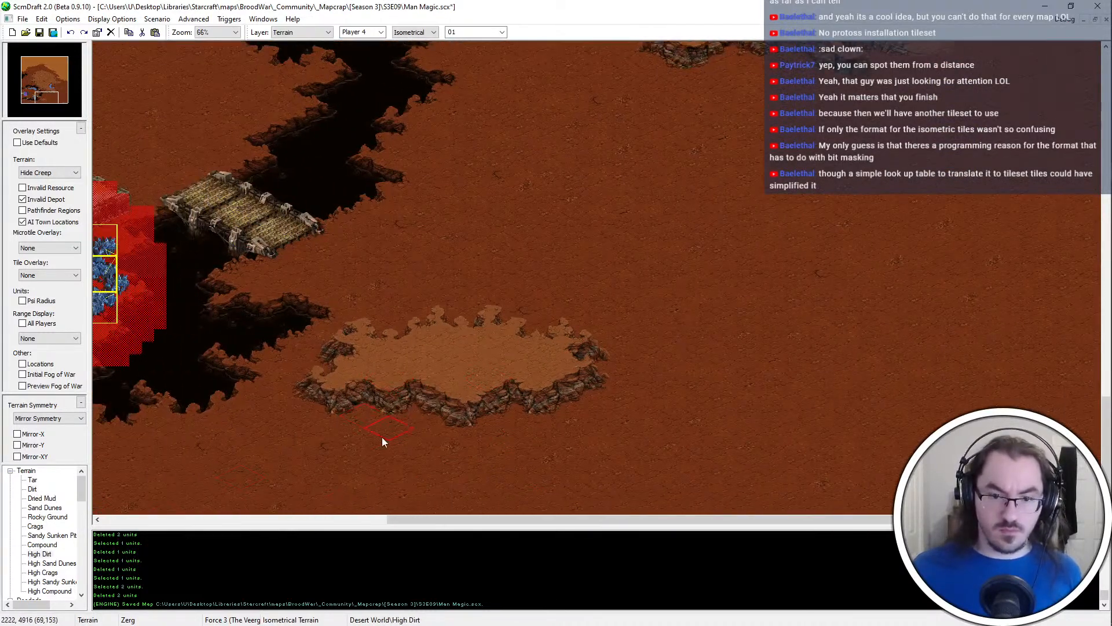
left_click(541, 455)
right_click(526, 378)
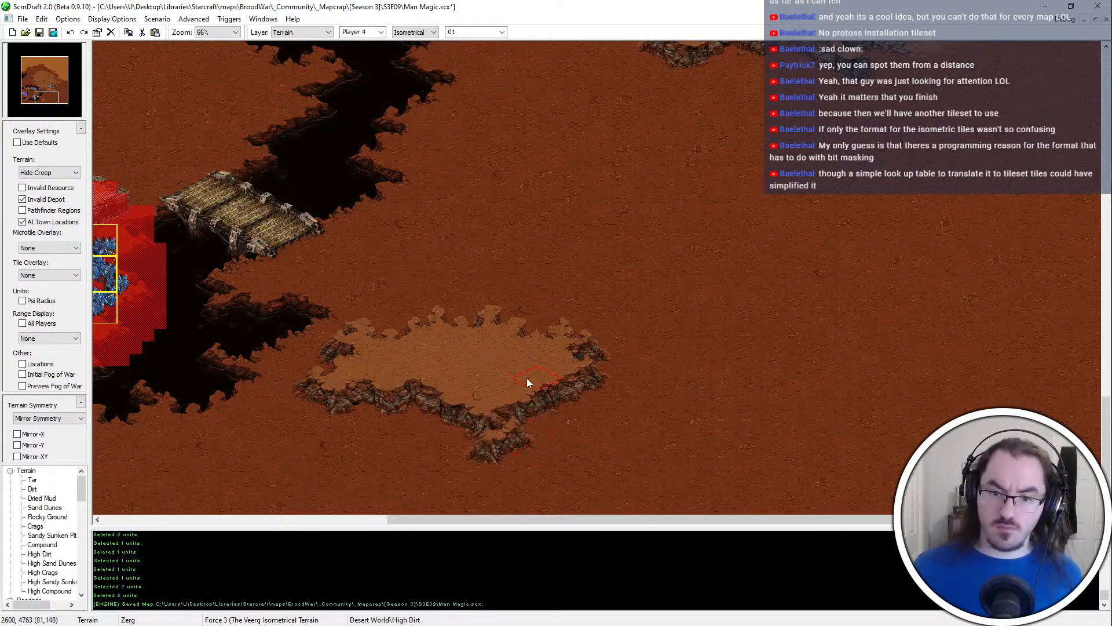
scroll(526, 378, "up", 1)
middle_click_drag(526, 377, 193, 492)
mouse_move(659, 373)
middle_mouse_down()
mouse_move(882, 413)
mouse_move(865, 412)
middle_mouse_up()
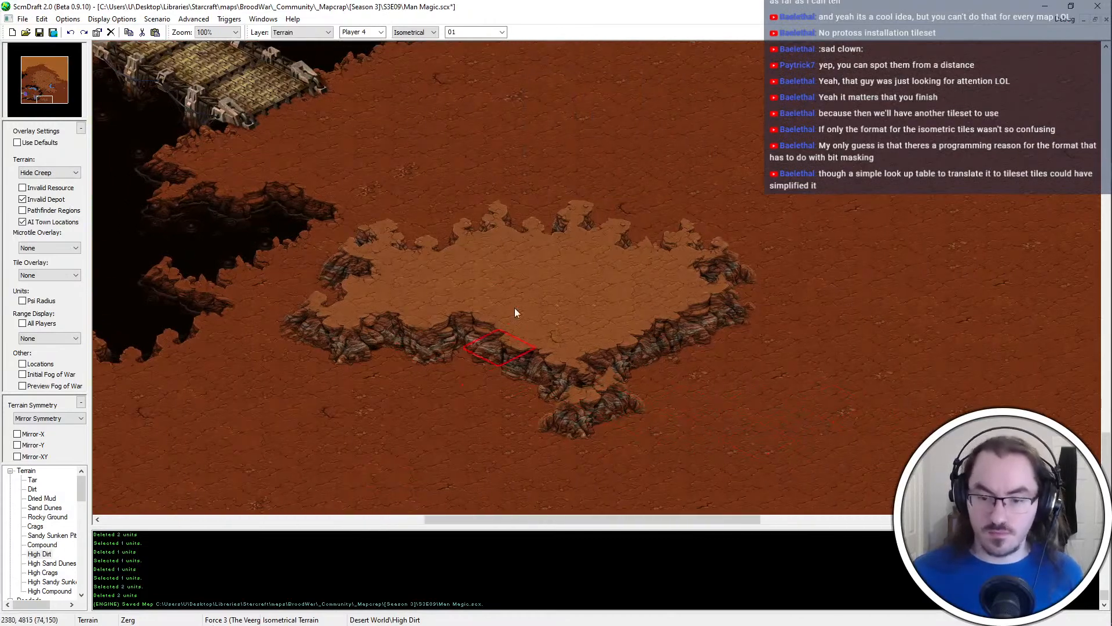
Paint a Tar pit directly south of the plateau's spur and save the map
left_click(33, 479)
mouse_move(593, 487)
left_mouse_down()
mouse_move(794, 497)
mouse_move(747, 502)
mouse_move(428, 470)
left_mouse_up()
right_click(428, 465)
mouse_move(541, 476)
left_mouse_down()
mouse_move(481, 487)
mouse_move(500, 484)
left_mouse_up()
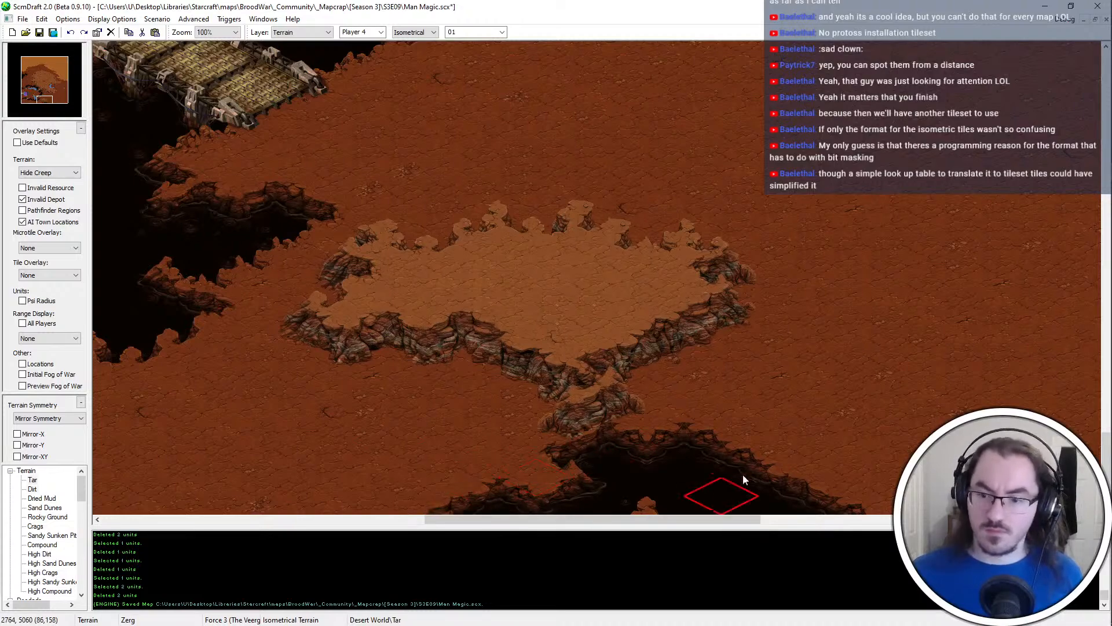
scroll(419, 393, "down", 1, "ctrl")
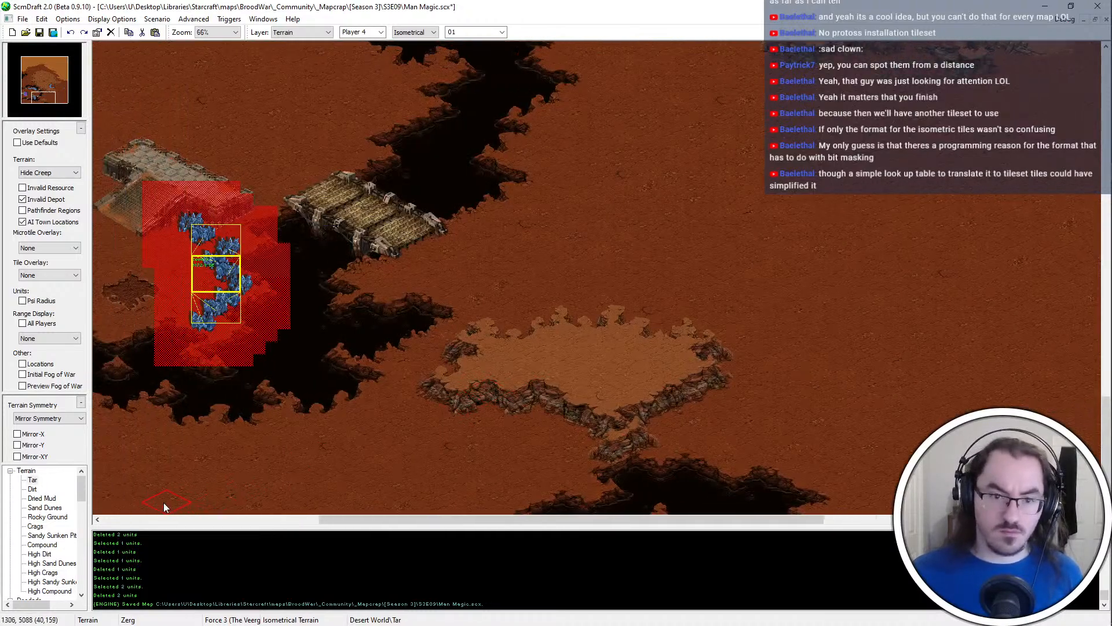
key("ctrl+s")
Trim the southwestern cliff edge of the plateau with Dirt
scroll(457, 457, "up", 1, "ctrl")
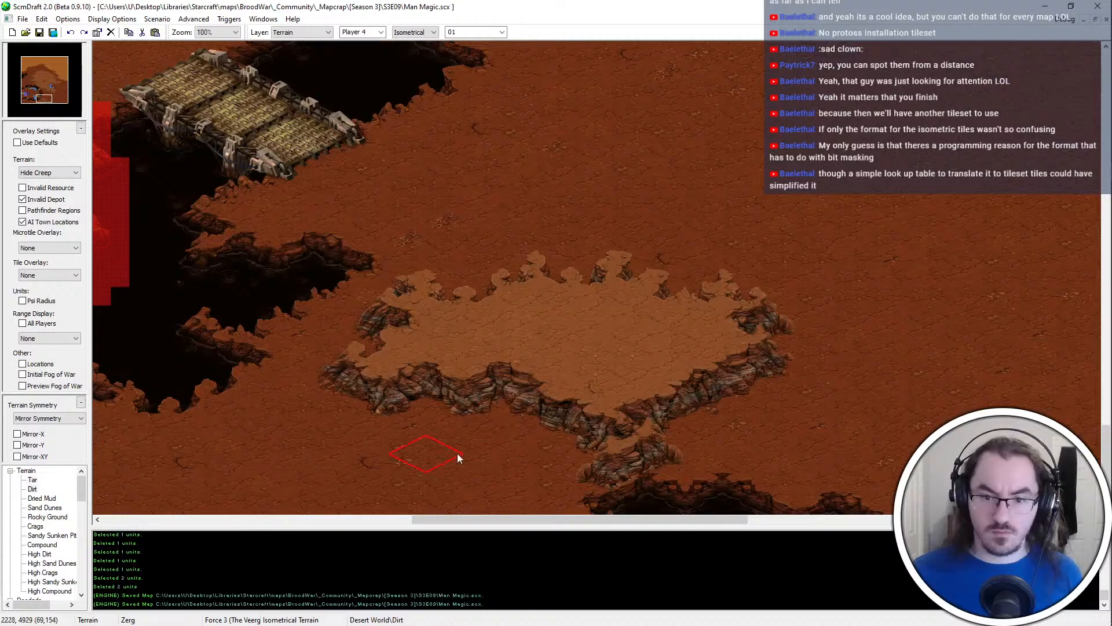
left_click(458, 410)
left_click(453, 415)
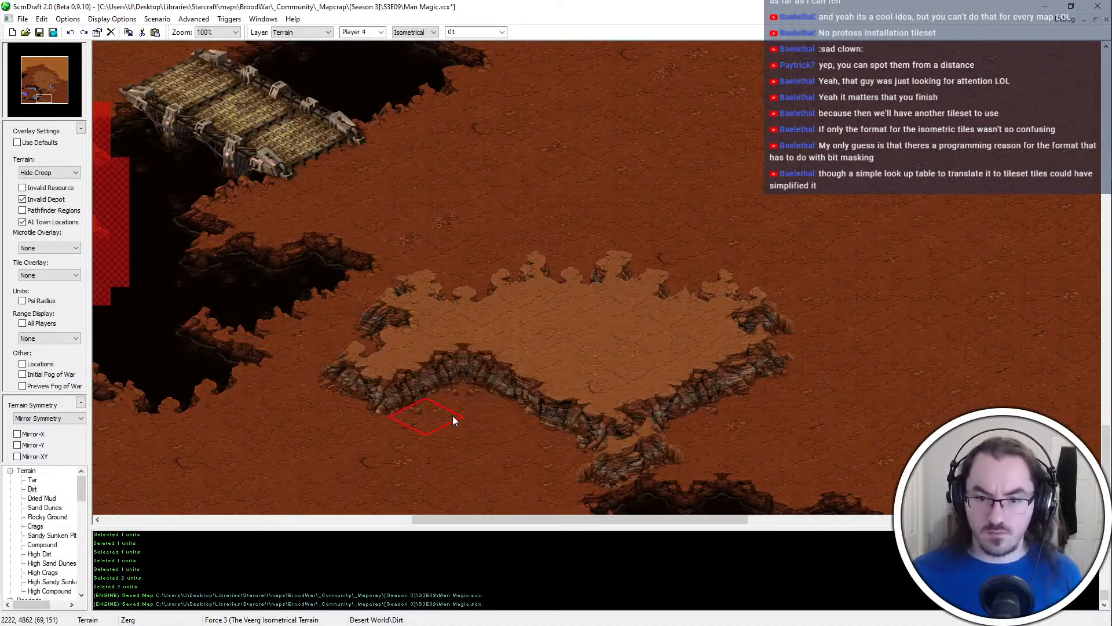
left_click(425, 381)
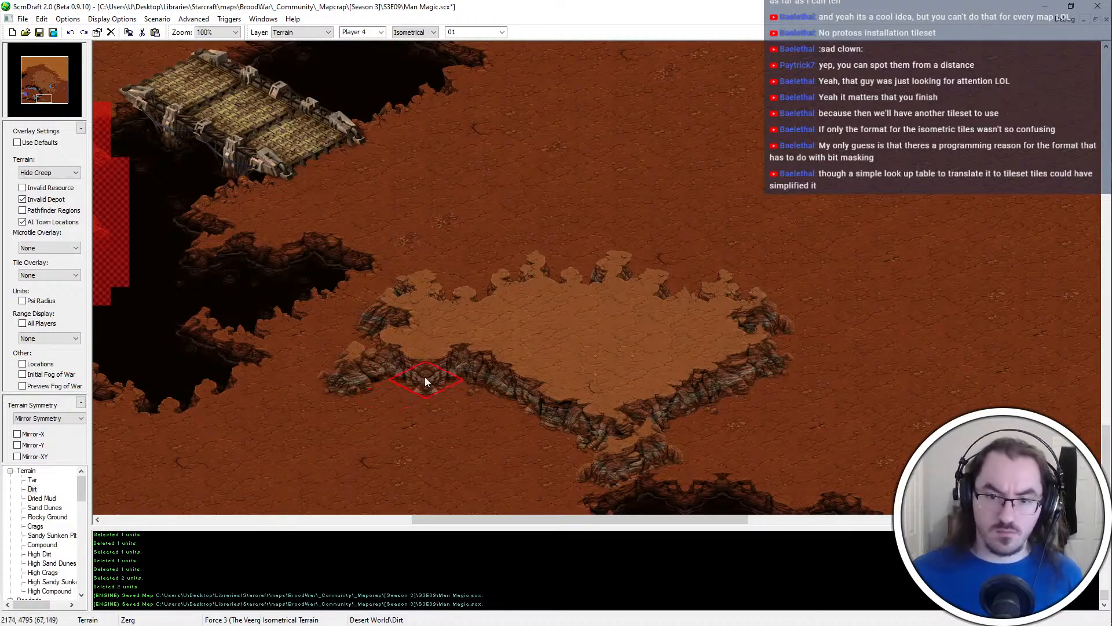
key("ctrl+s")
left_click(422, 384)
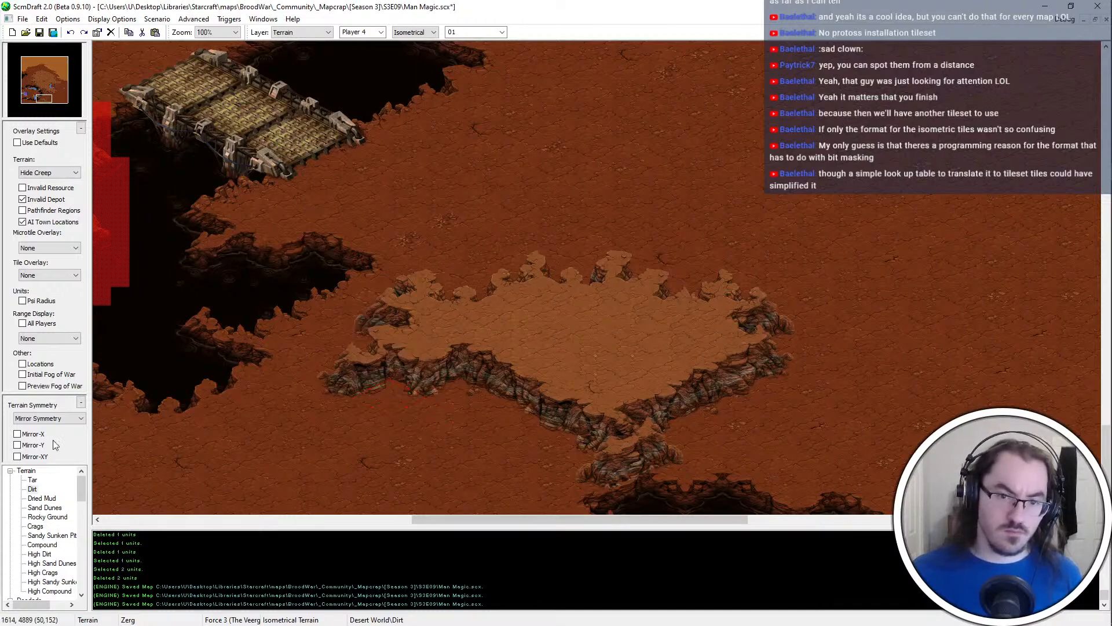
Place a southwest-facing ramp into the plateau's southern edge, west of the spur, and save the map
key("ctrl+s")
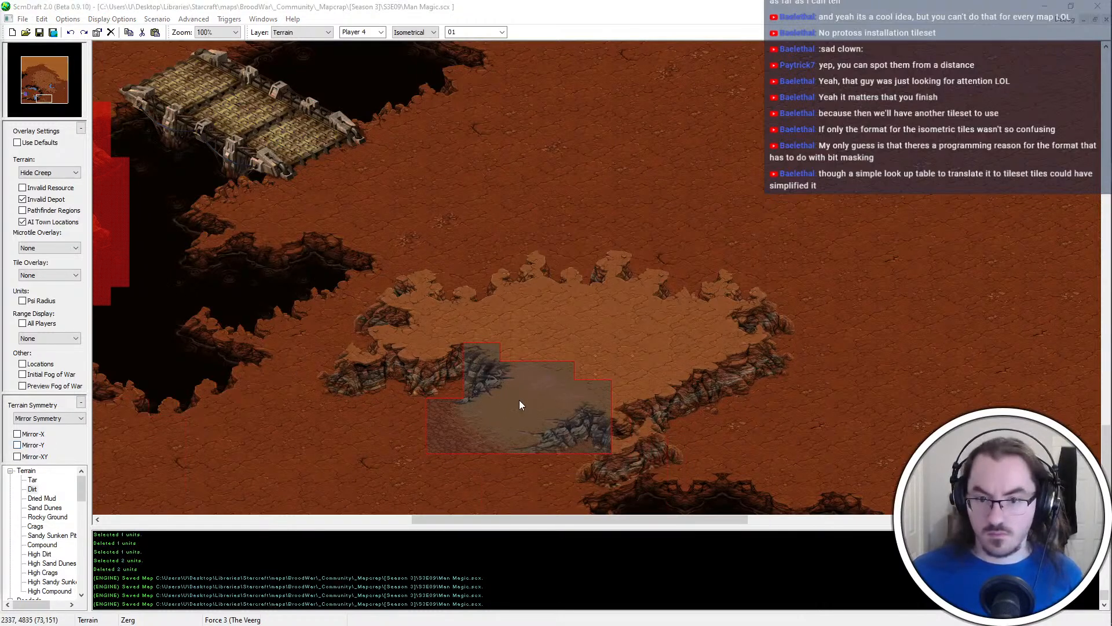
left_click(519, 400)
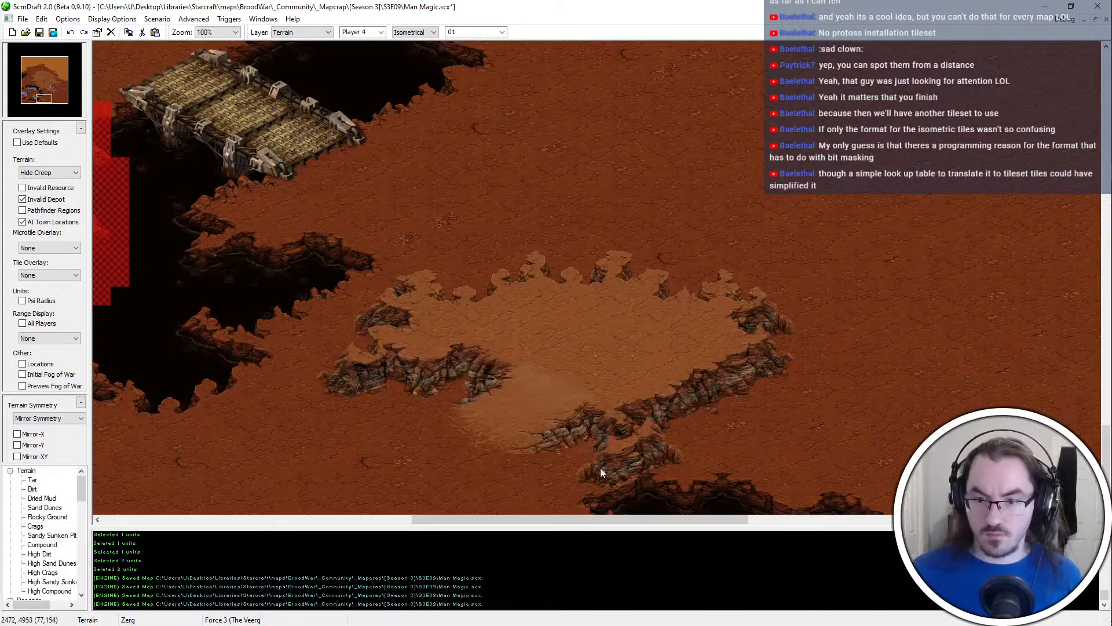
key("ctrl+s")
Examine the ramps and cliff lines north and northwest of the plateau and around the bridge
key("Right")
key("Down")
key("Up")
key("Left")
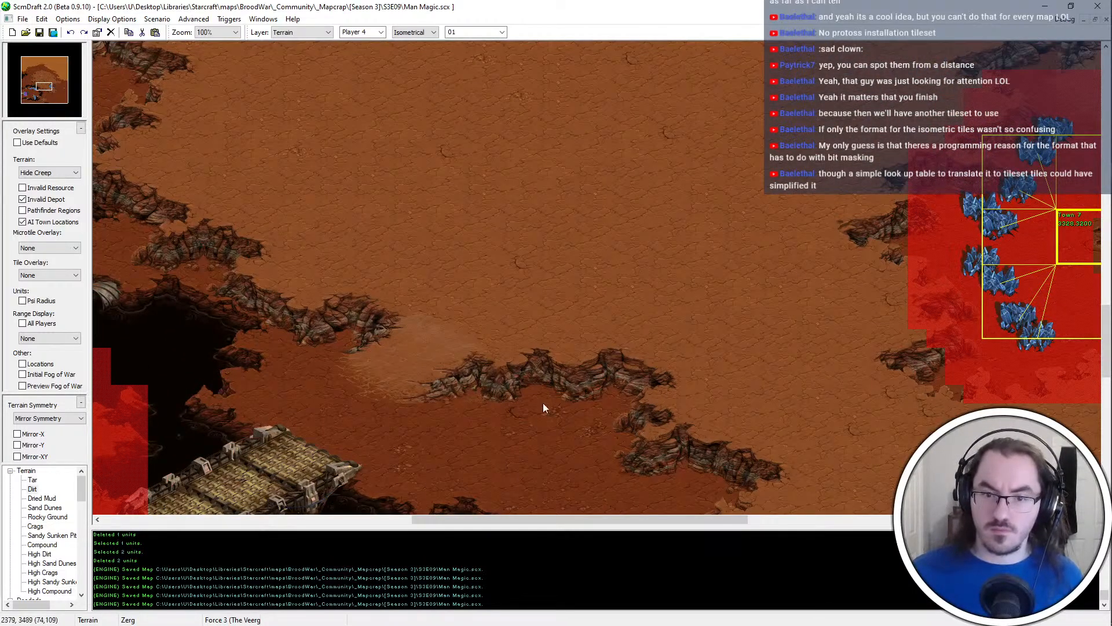
key("Up")
key("Left")
key("Up")
key("Left")
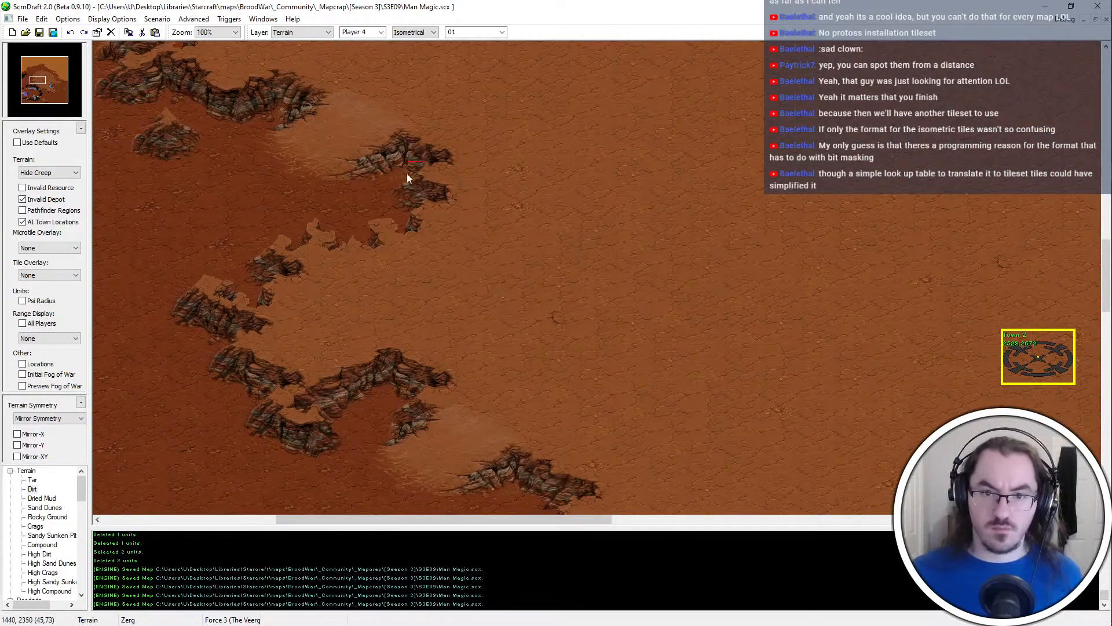
middle_click_drag(407, 173, 504, 618)
middle_click_drag(472, 291, 414, 422)
middle_click_drag(804, 444, 840, 475)
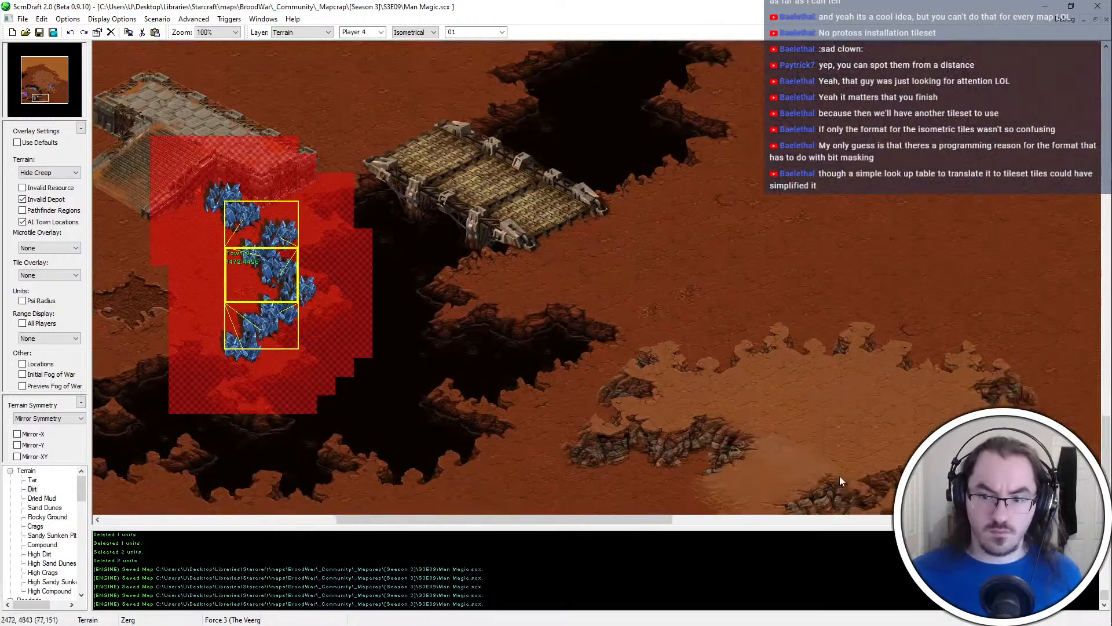
Extend the eastern end of the plateau farther east with High Dirt
key("Right")
key("Down")
key("Right")
key("Right")
key("Right")
key("Right")
key("Right")
key("Right")
key("Right")
key("Right")
key("Right")
key("Right")
key("Right")
key("Right")
key("Right")
key("Right")
key("Down")
key("Down")
key("Down")
key("ctrl+s")
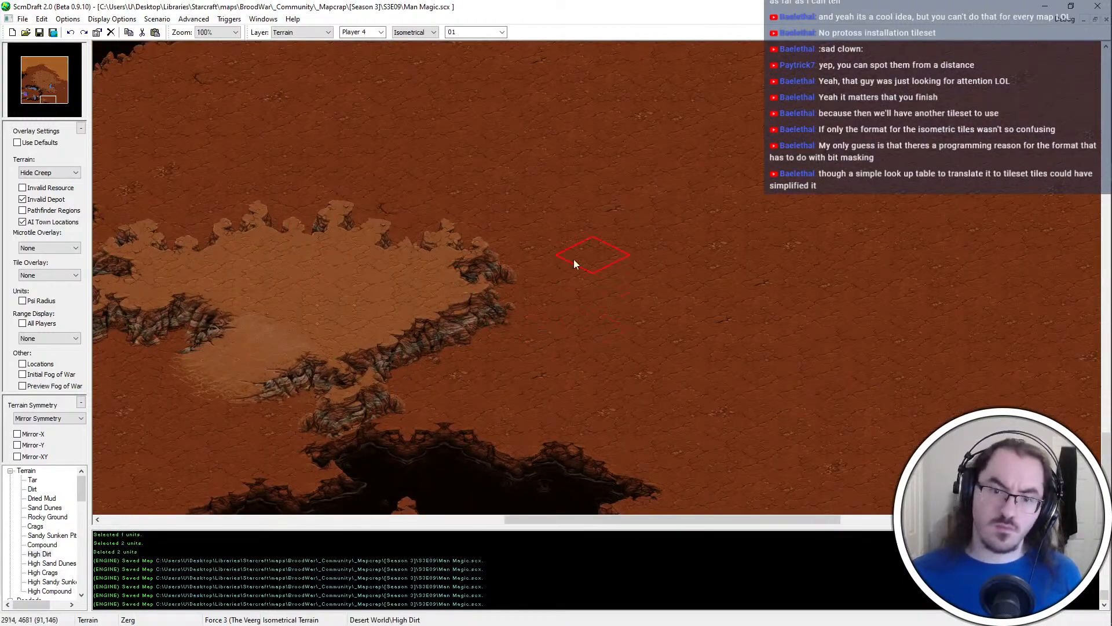
middle_click_drag(522, 250, 548, 275)
left_click(582, 312)
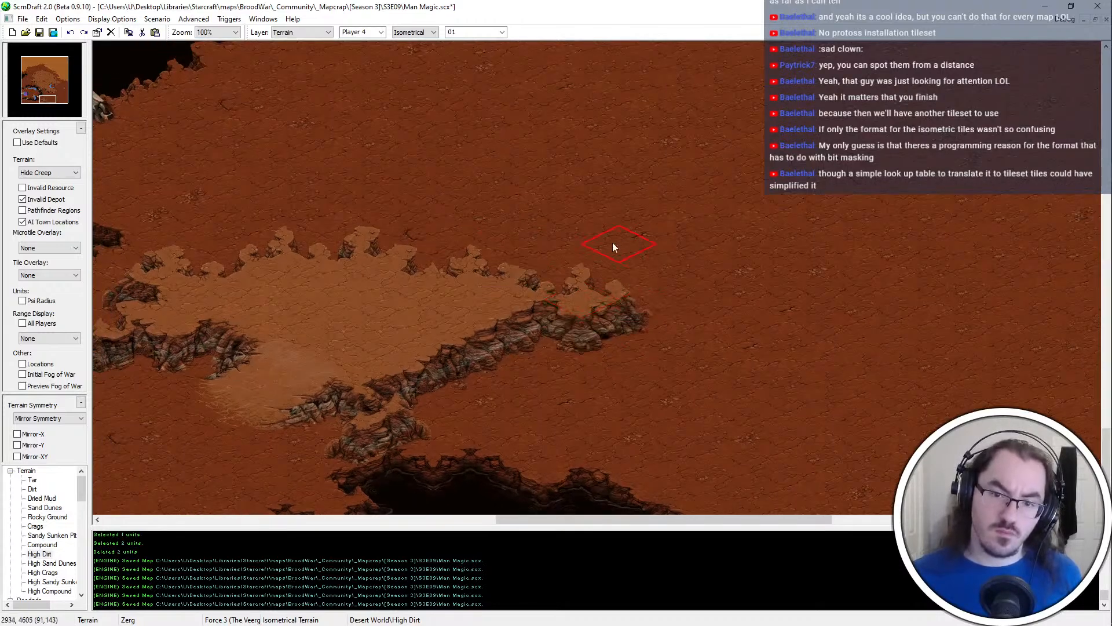
Extend the plateau's new eastern end northward with High Dirt
left_click_drag(613, 243, 538, 258)
key("Right")
key("Up")
left_click(505, 248)
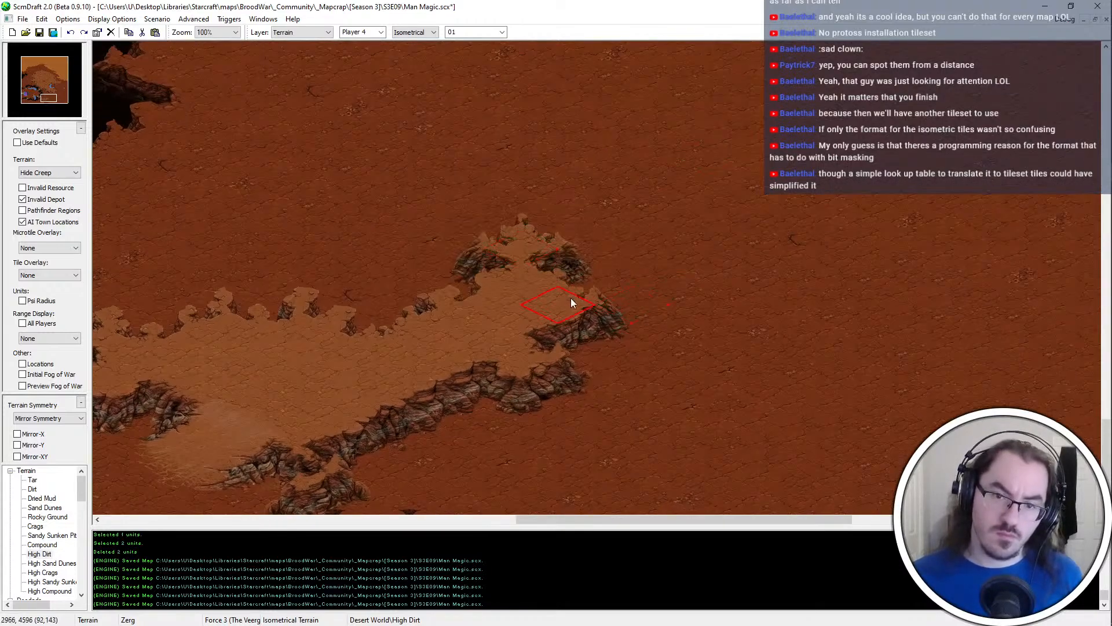
Extend the plateau's eastern half northward with High Dirt, merging the new raised area with the existing western part
scroll(529, 319, "down", 2)
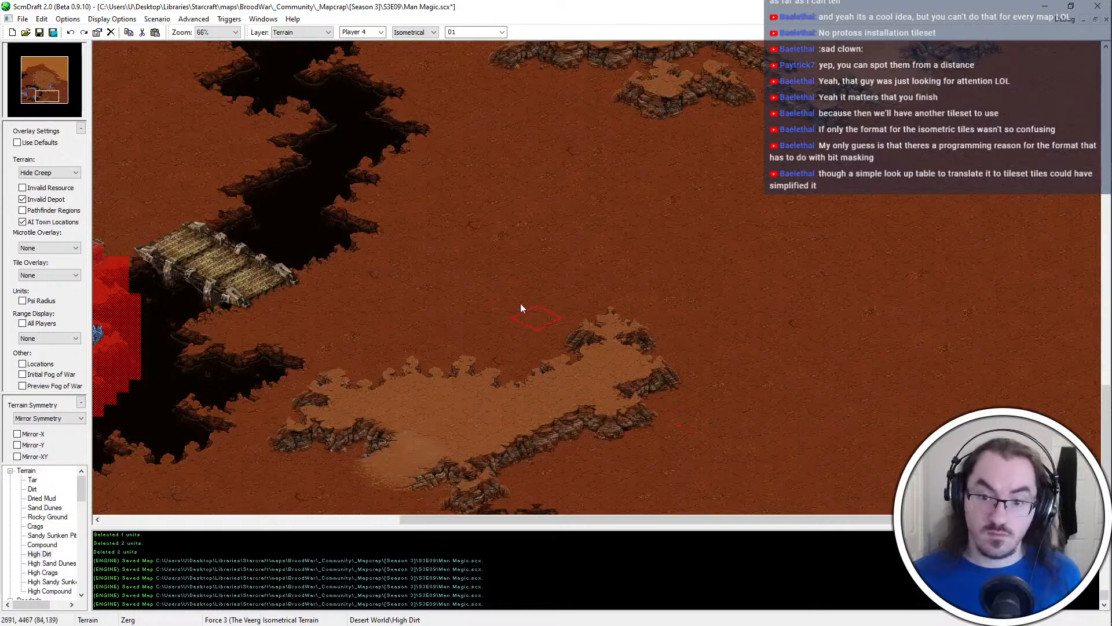
mouse_move(521, 308)
left_mouse_down()
mouse_move(584, 263)
mouse_move(652, 248)
mouse_move(635, 302)
mouse_move(643, 297)
mouse_move(555, 327)
mouse_move(462, 307)
mouse_move(495, 307)
mouse_move(436, 315)
left_mouse_up()
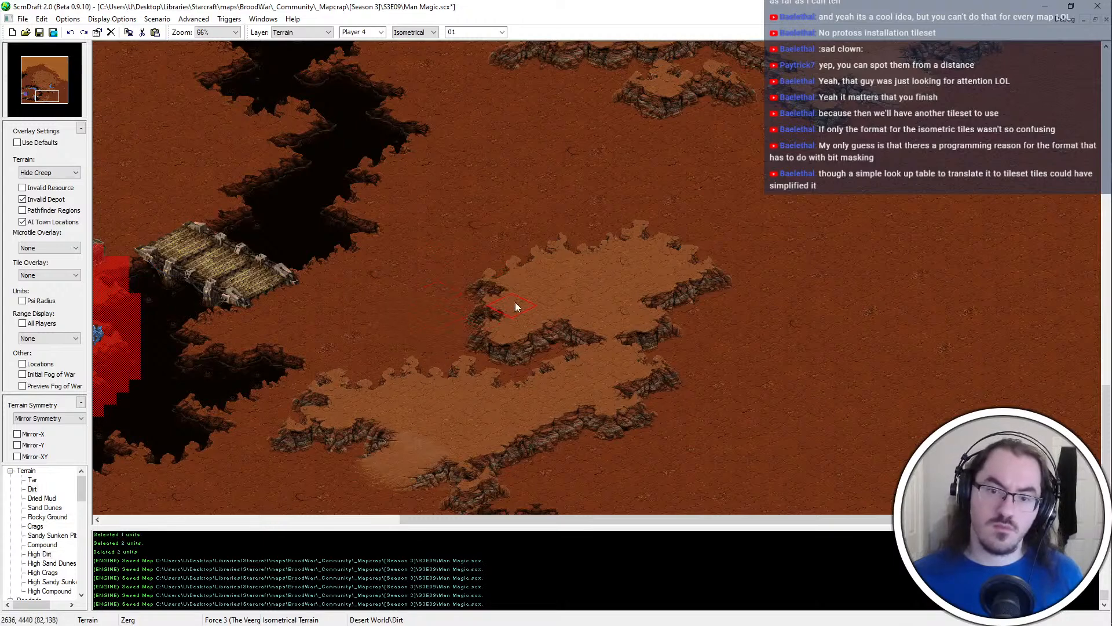
left_click_drag(516, 307, 485, 309)
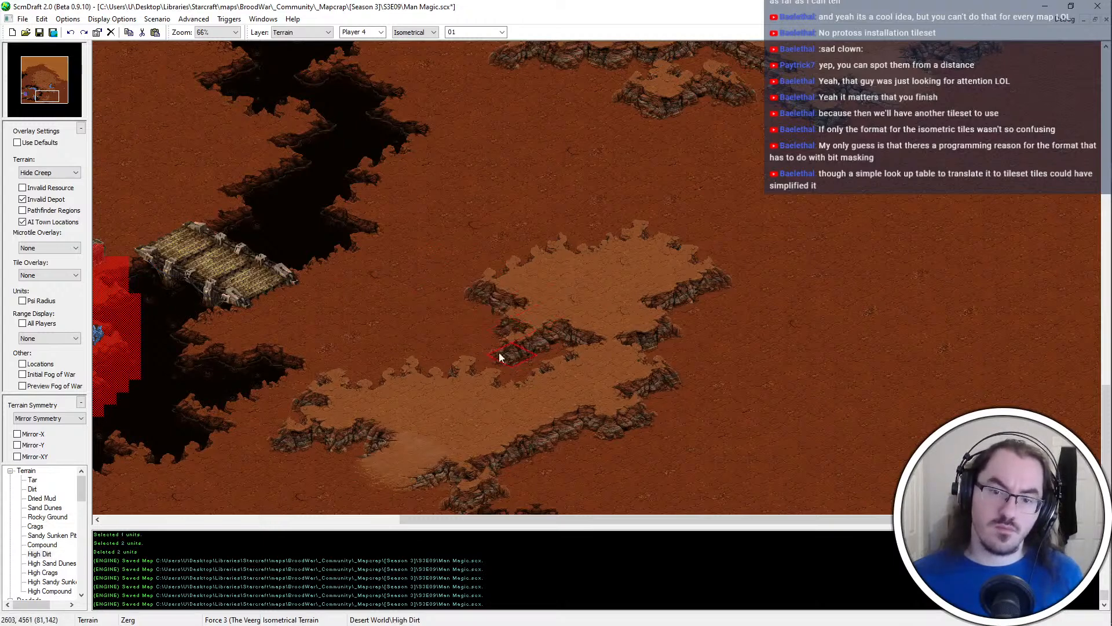
mouse_move(498, 352)
left_mouse_down()
mouse_move(469, 357)
mouse_move(555, 356)
mouse_move(411, 339)
mouse_move(402, 373)
mouse_move(501, 365)
mouse_move(427, 363)
mouse_move(448, 362)
left_mouse_up()
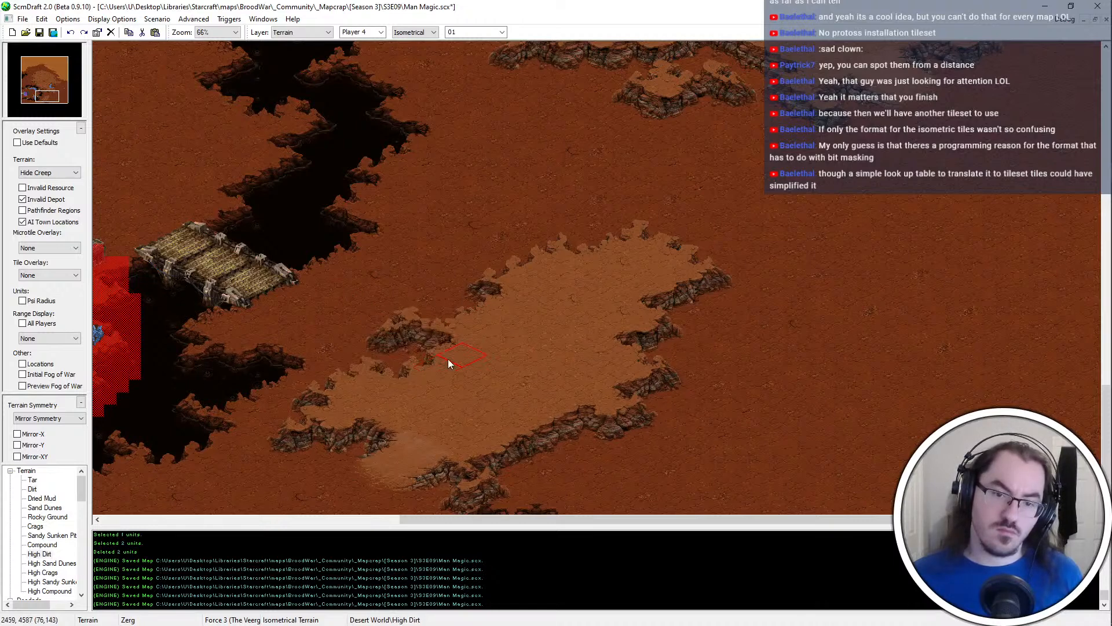
Refine the plateau's northern and northwestern cliff edges and save the map
mouse_move(435, 294)
left_mouse_down()
mouse_move(407, 307)
mouse_move(529, 349)
left_mouse_up()
middle_click_drag(492, 184, 498, 224)
left_click(601, 300)
middle_click_drag(793, 383, 746, 347)
key("ctrl+s")
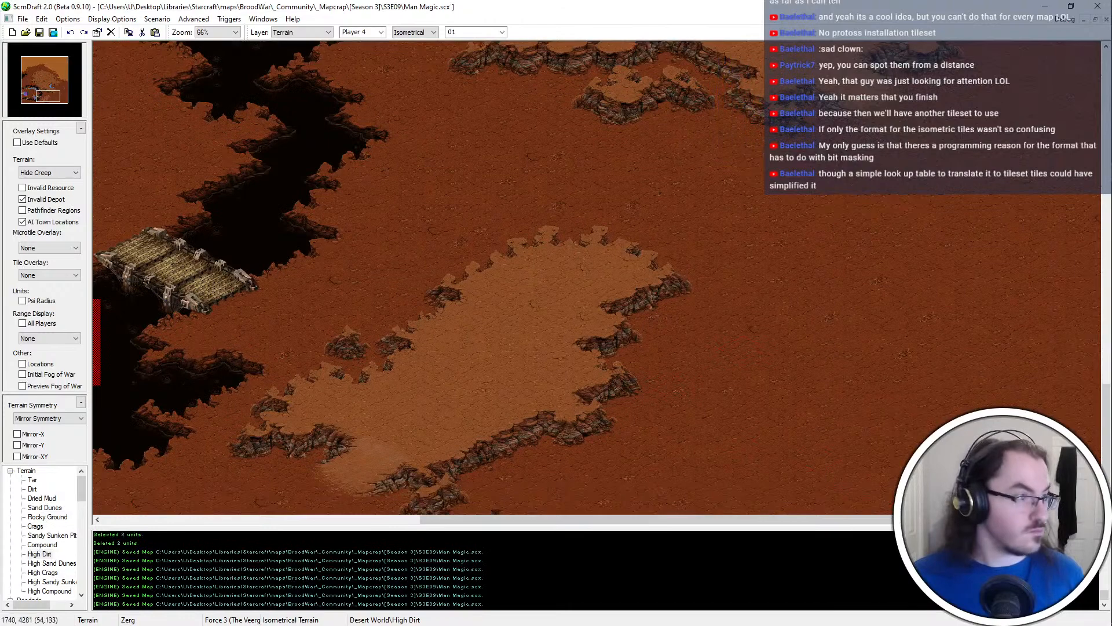
Place a northwest-facing ramp into the plateau's northwestern corner and reshape the cliff at its northeastern corner
left_click(480, 256)
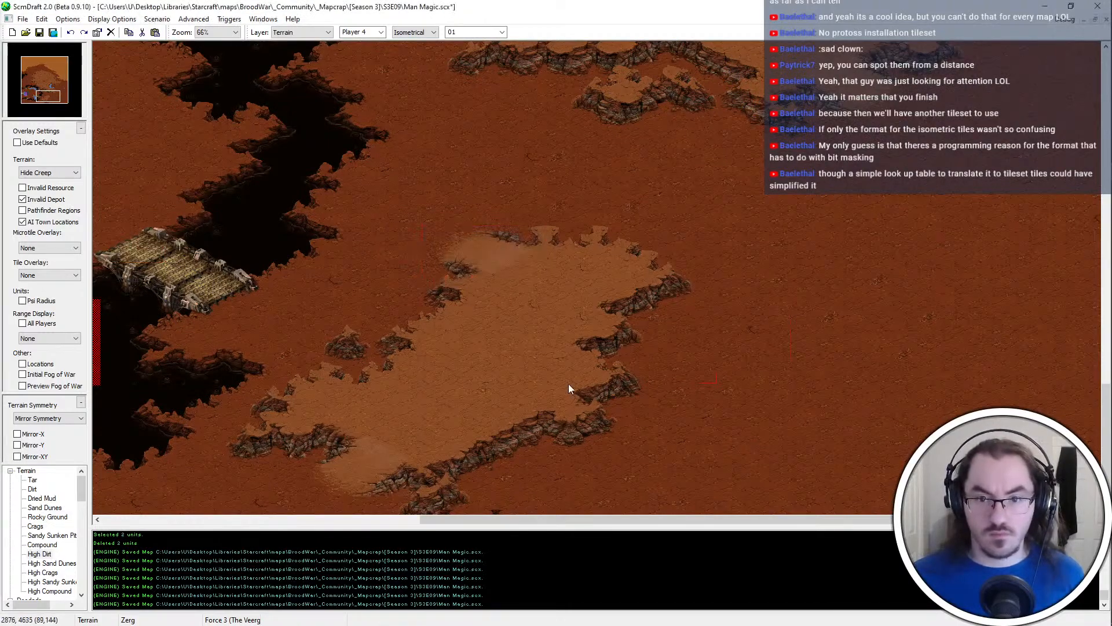
middle_click_drag(571, 389, 403, 340)
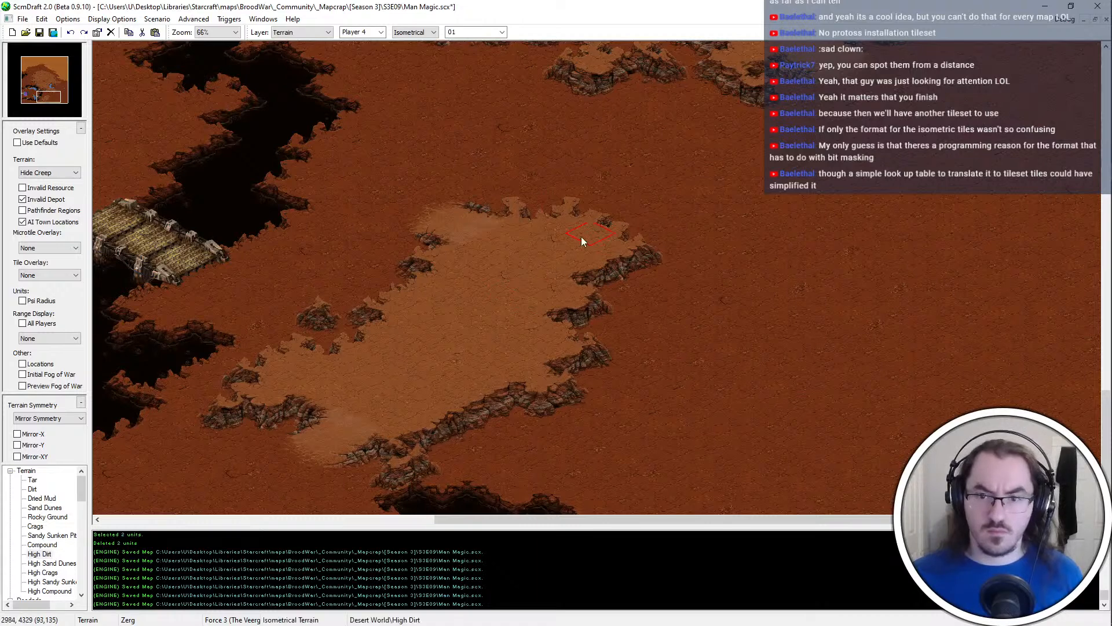
left_click(618, 248)
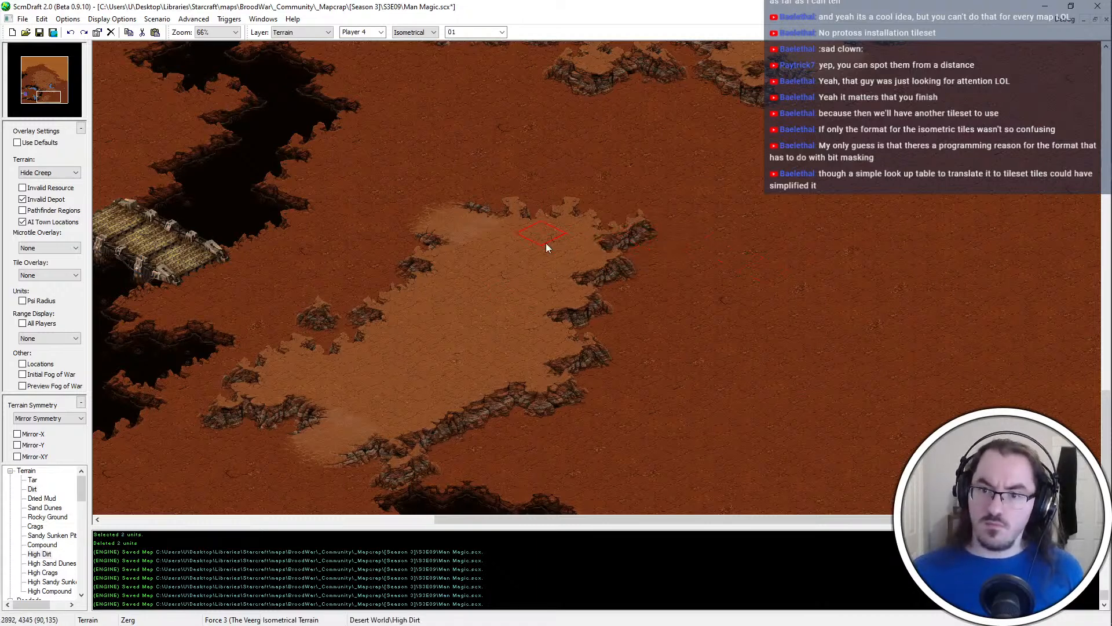
Try to bulge the plateau's southeastern edge southward with High Dirt, and undo it
left_click(531, 423)
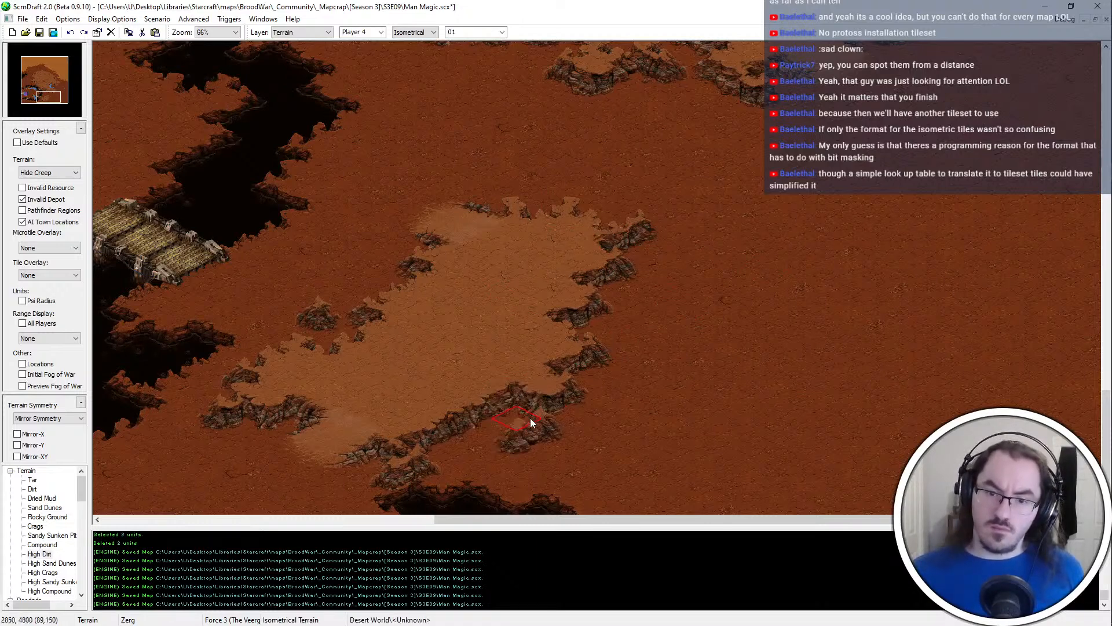
left_click(498, 406)
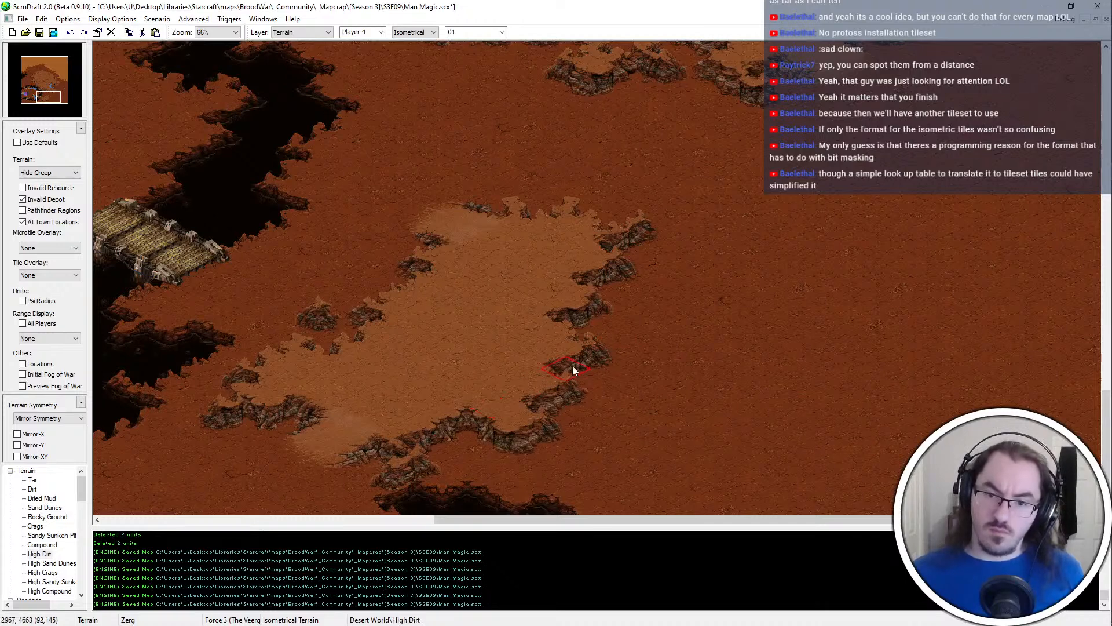
key("ctrl+z")
key("ctrl+z")
Extend a High Dirt spur eastward from the plateau's southeastern corner and bulge the southern cliff at the spur's base
left_click(640, 384)
left_click(590, 377)
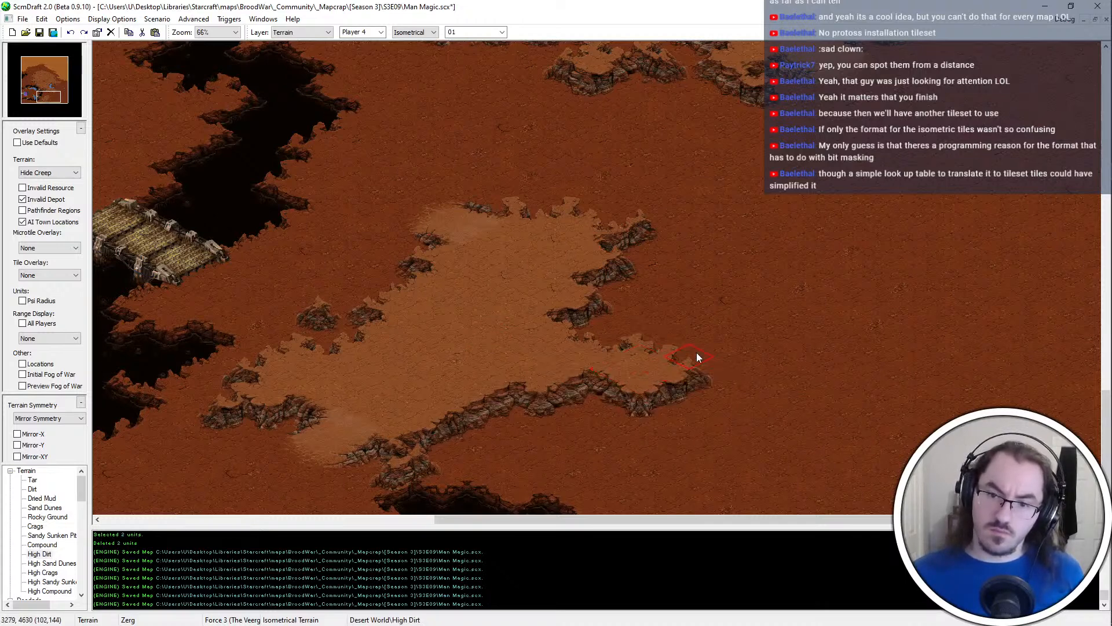
left_click(695, 357)
left_click_drag(720, 358, 712, 370)
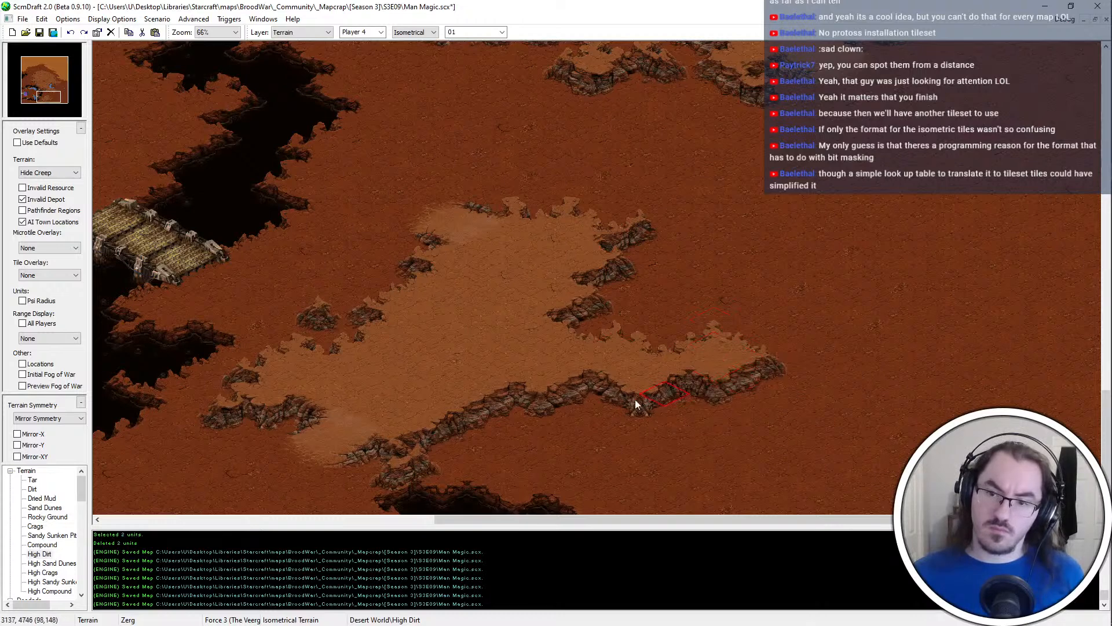
left_click_drag(617, 398, 573, 400)
key("ctrl+z")
left_click(573, 398)
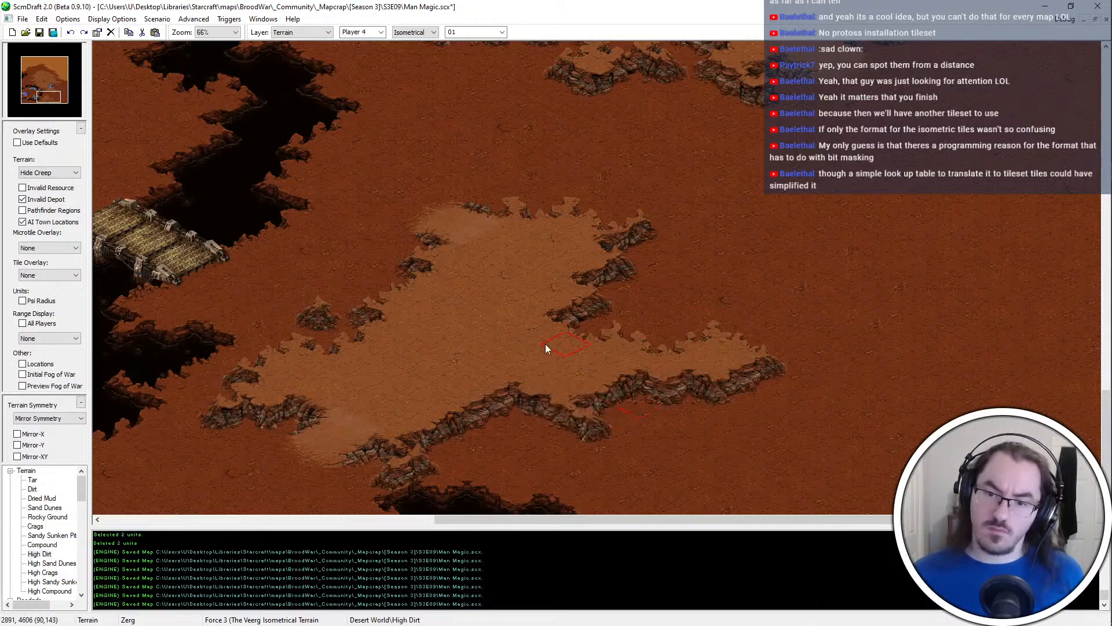
Trim the eastern end of the chasm south of the plateau with Dirt and save the map
middle_click_drag(641, 378, 856, 617)
right_click(526, 451)
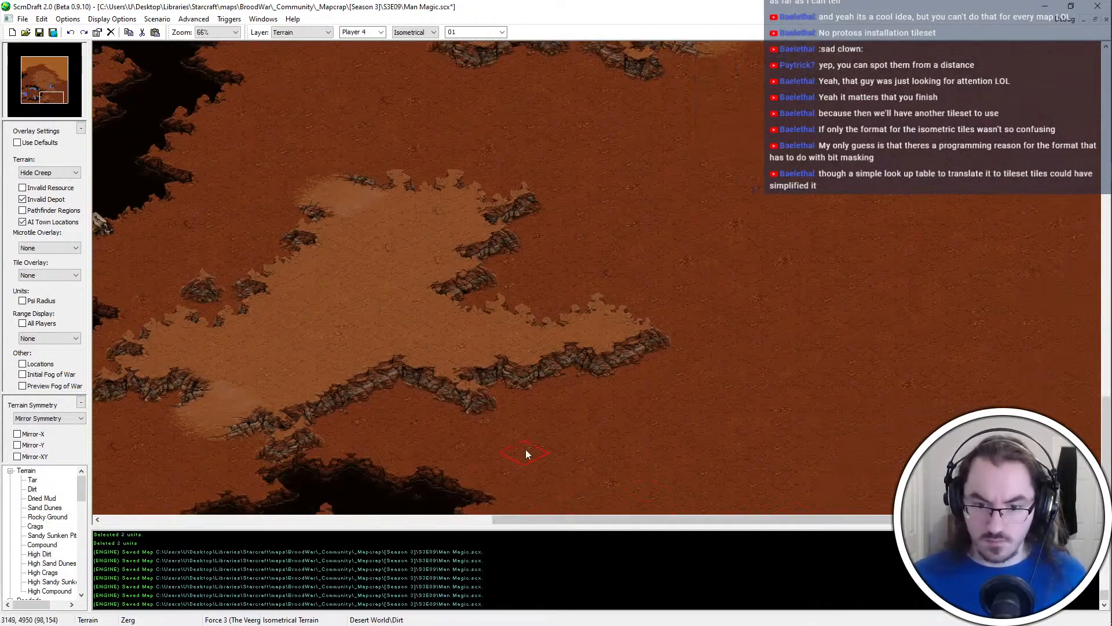
left_click(453, 507)
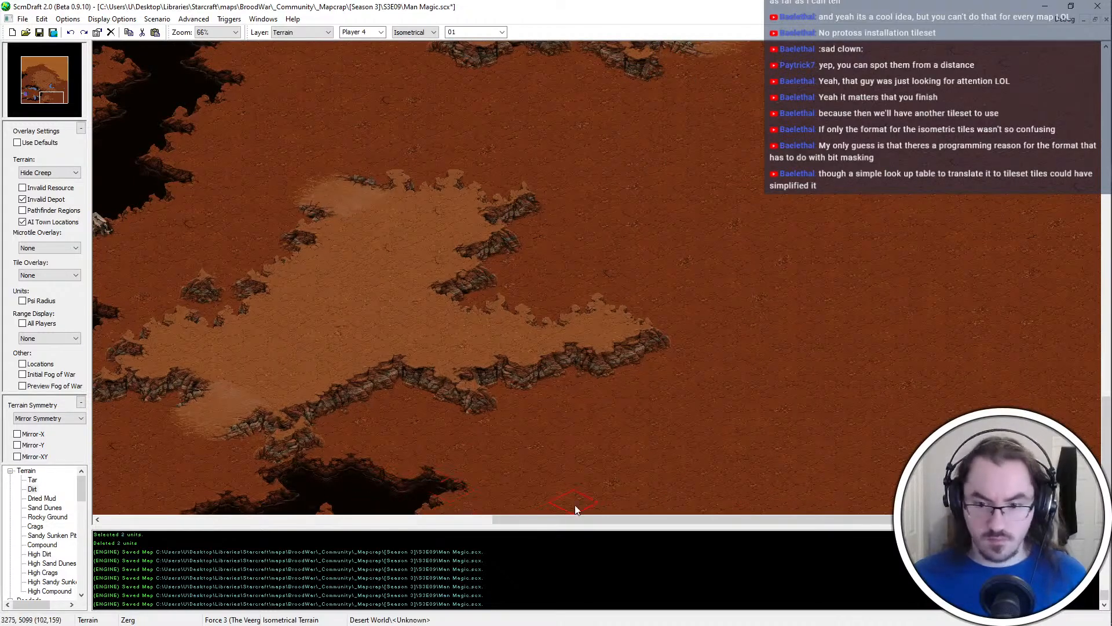
middle_click_drag(512, 512, 707, 429)
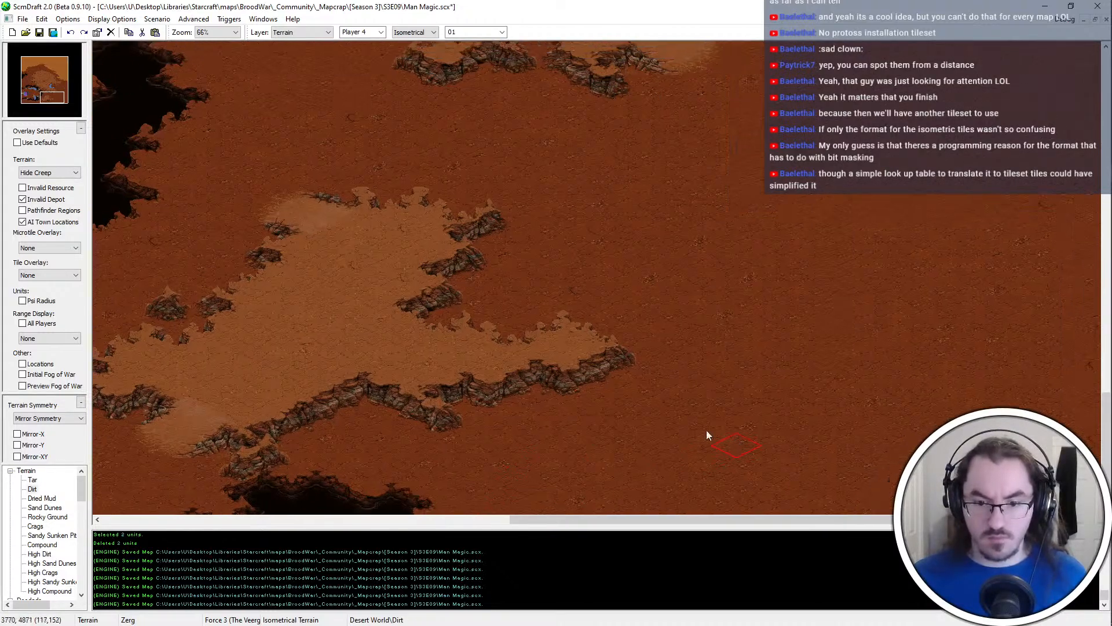
key("ctrl+s")
Push the plateau's southern edge outward with High Dirt, leave a small outcrop below the eastern spur, and save the map
right_click(359, 305)
middle_click_drag(498, 371, 586, 314)
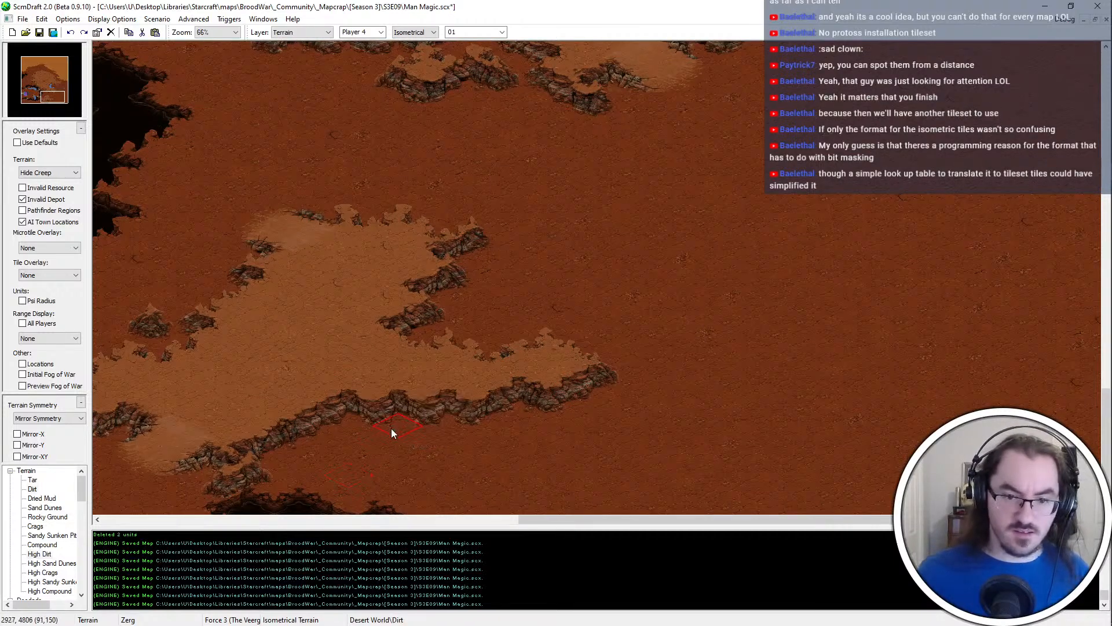
left_click(498, 432)
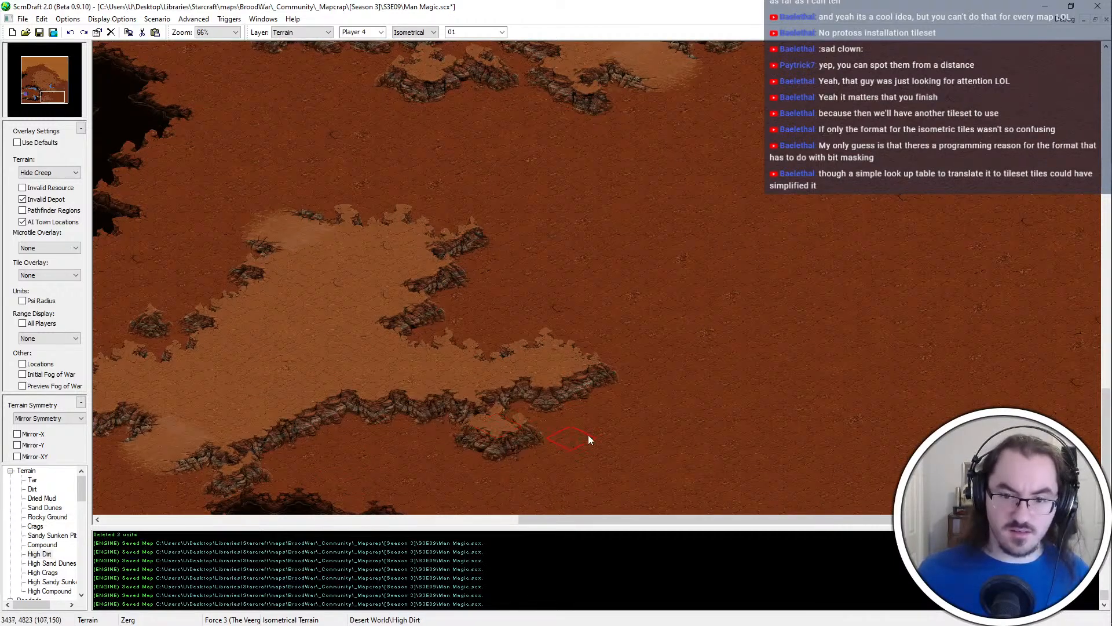
left_click(522, 457)
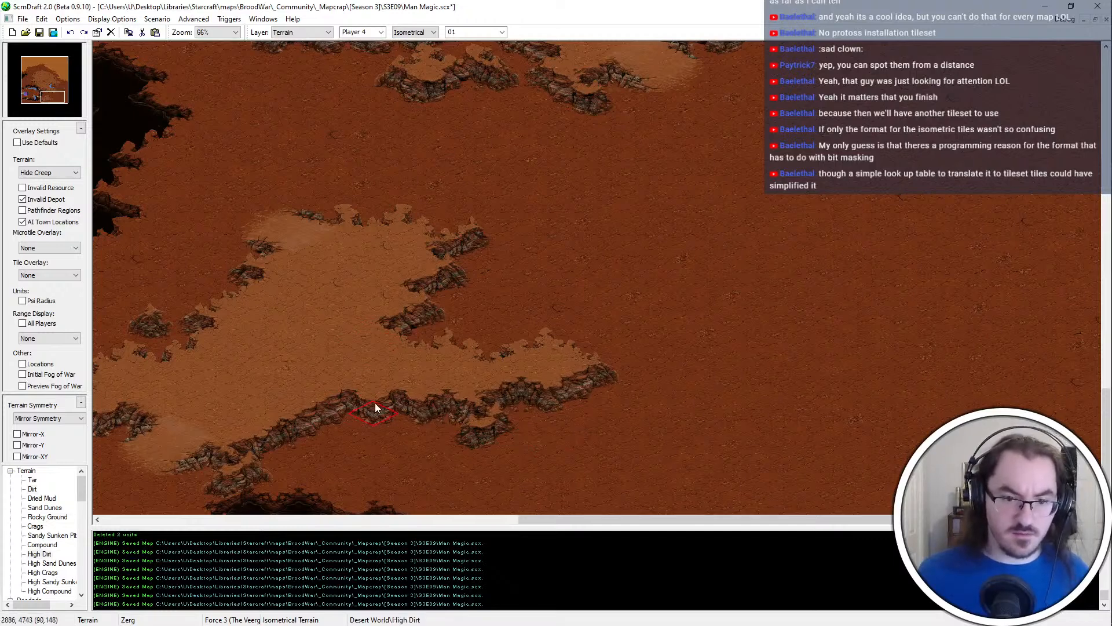
left_click_drag(339, 426, 456, 390)
key("ctrl+s")
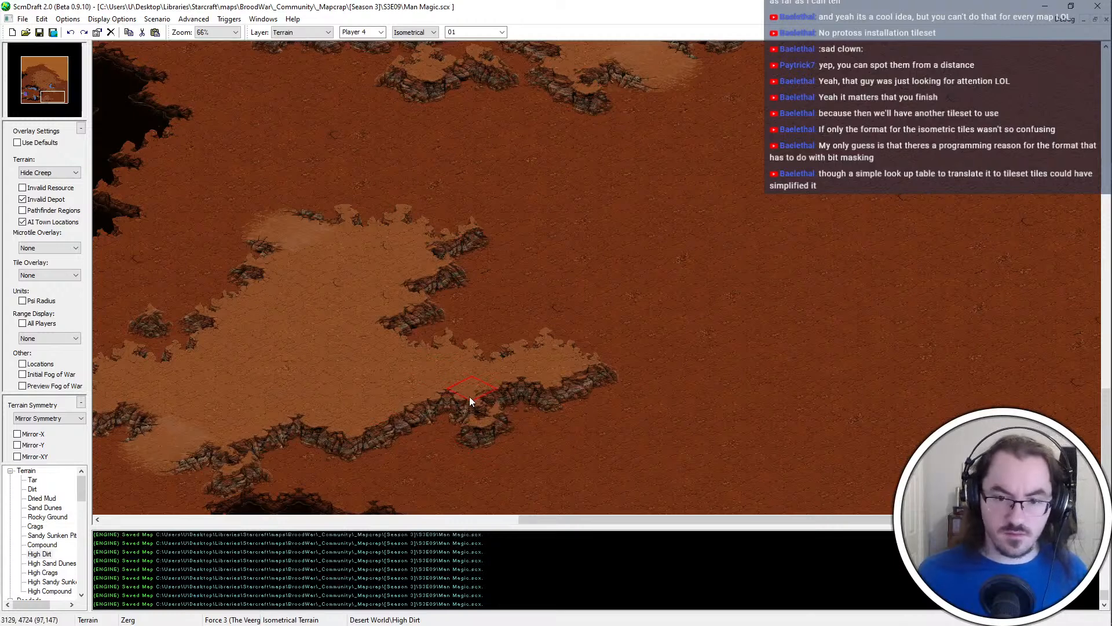
Shape the plateau's southern cliff west of the outcrop and place a southeast-facing ramp into it
left_click(351, 453)
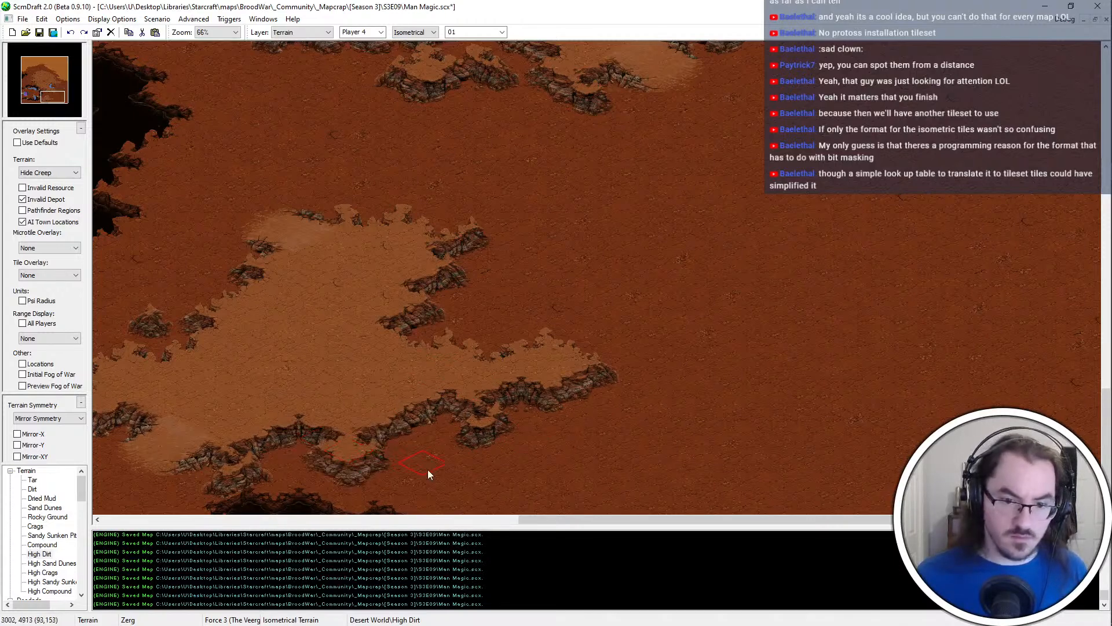
right_click(427, 469)
left_click(394, 455)
left_click(378, 464)
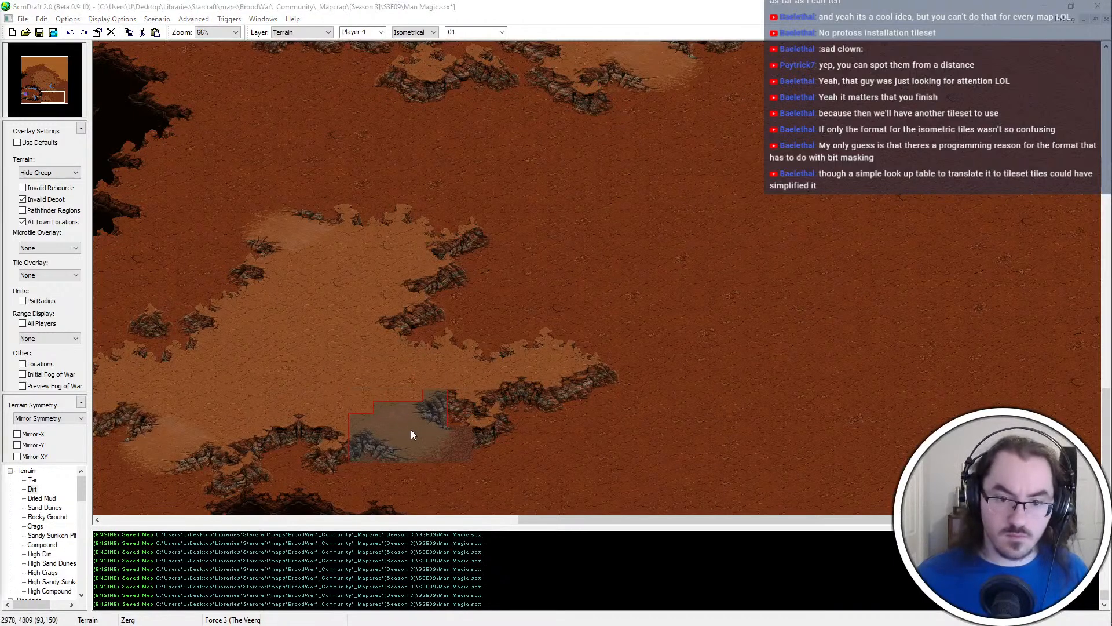
scroll(414, 431, "up", 1)
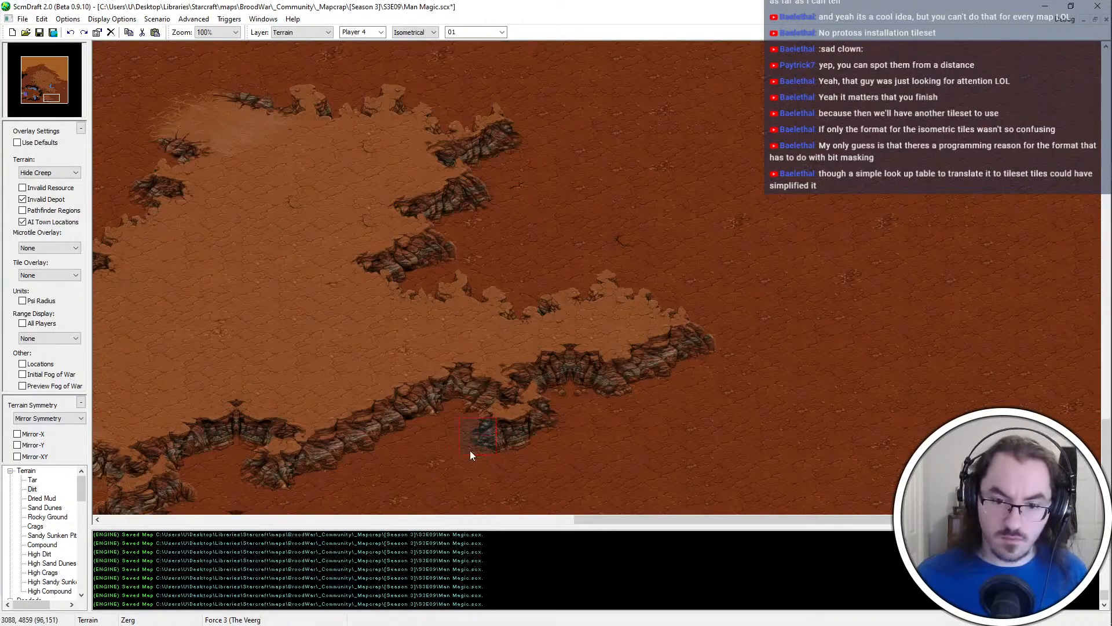
left_click(472, 447)
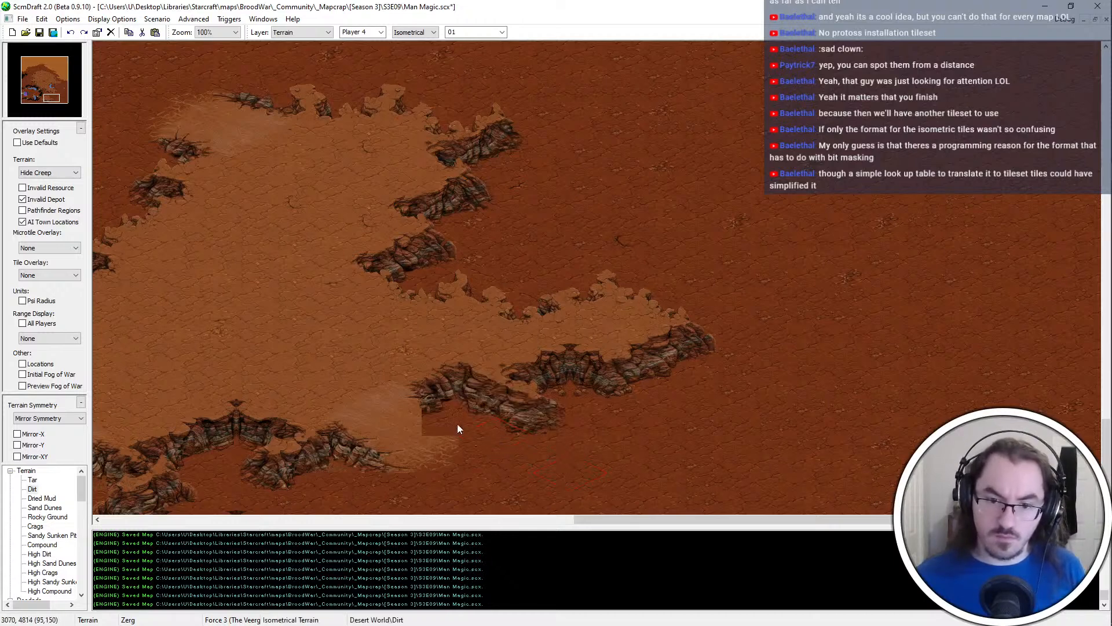
left_click(435, 434)
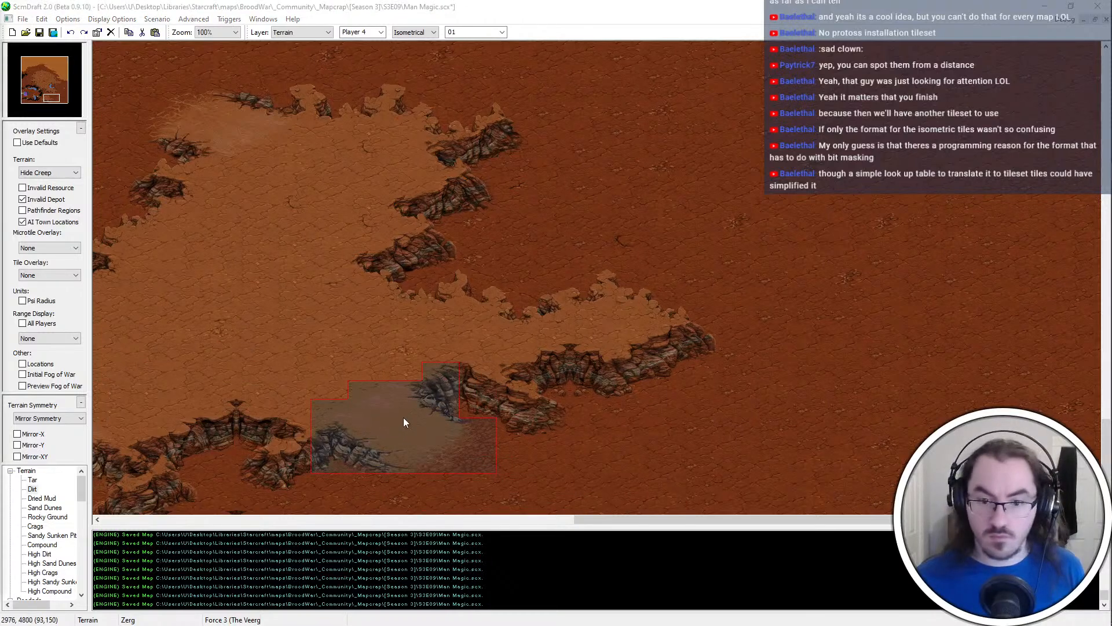
Reshape the outcrop between the new southeast-facing ramp and the eastern spur, using High Dirt and Dirt
left_click(612, 407)
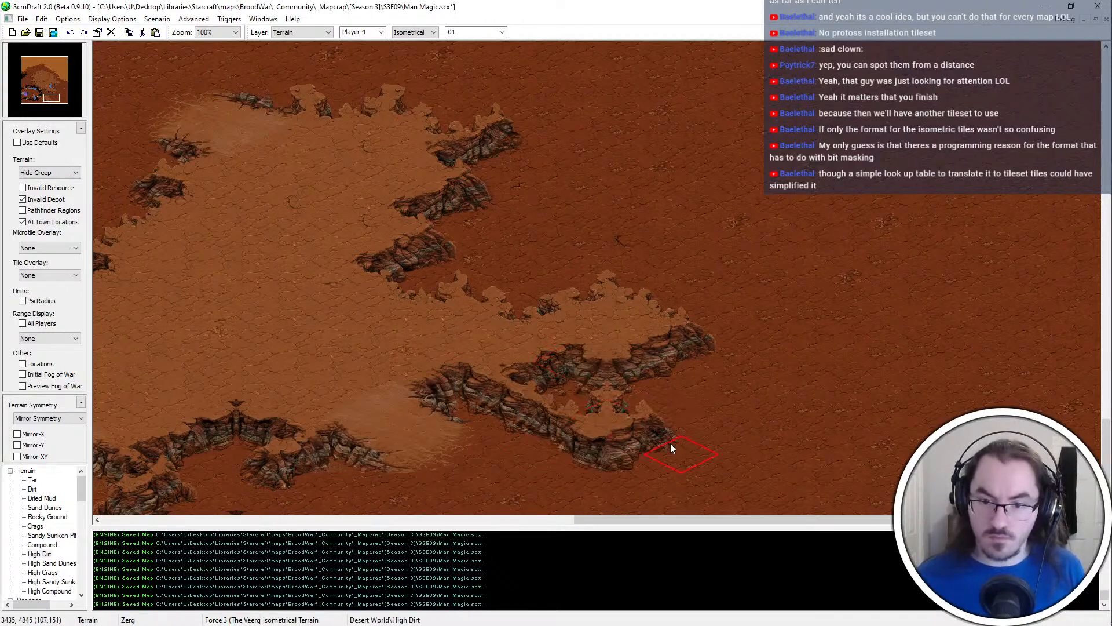
right_click(738, 386)
left_click(638, 432)
left_click(621, 399)
middle_click_drag(621, 399, 692, 545)
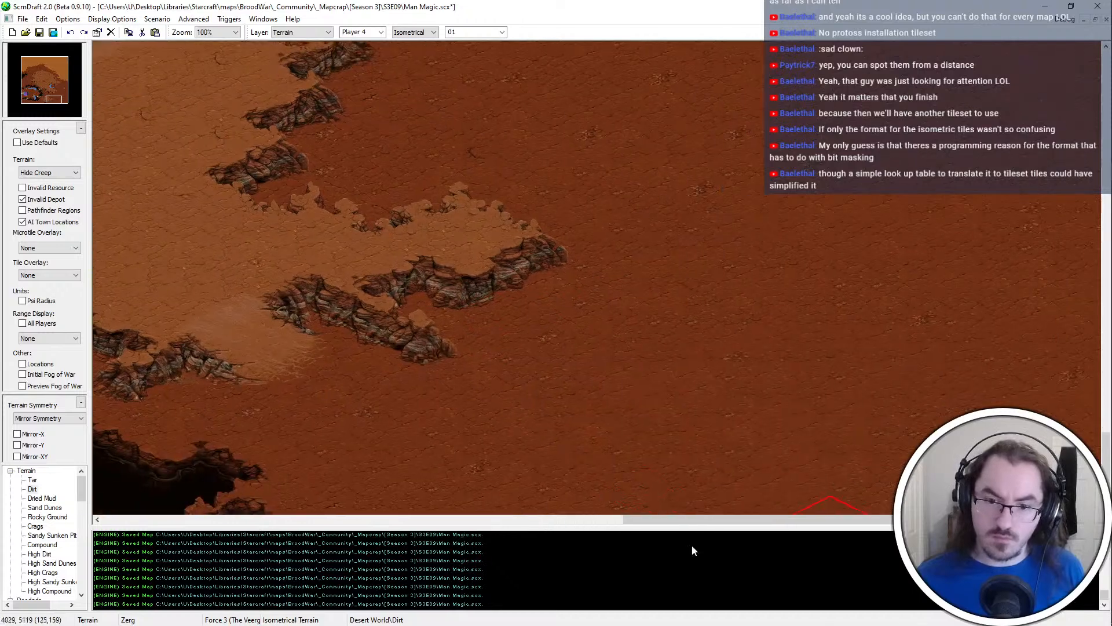
right_click(357, 263)
left_click_drag(448, 385, 468, 368)
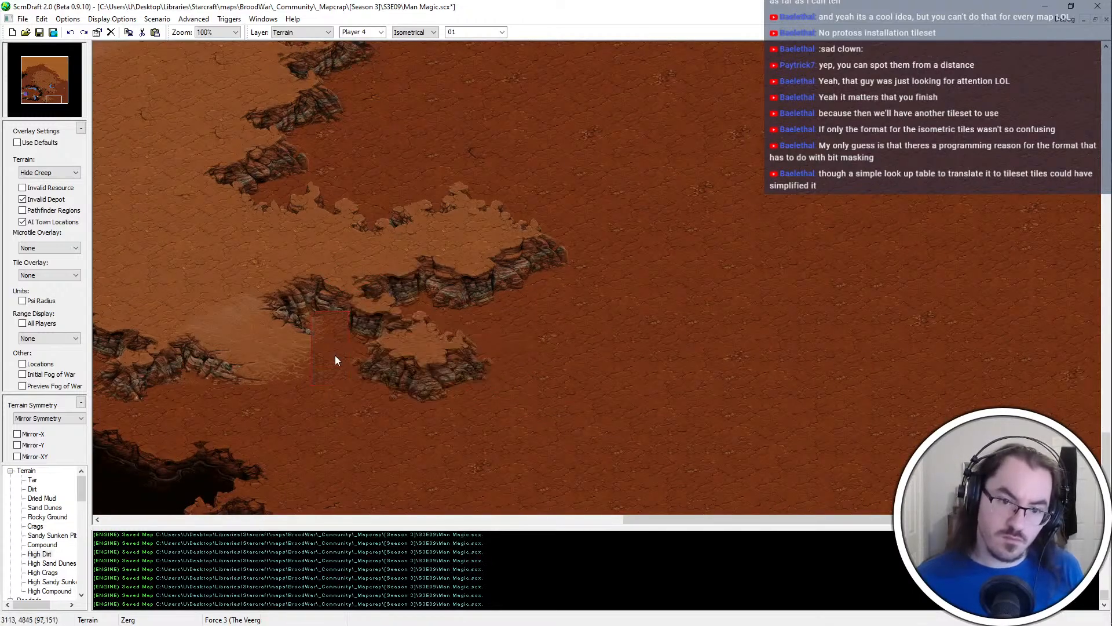
left_click(486, 368)
middle_click_drag(388, 352, 440, 334)
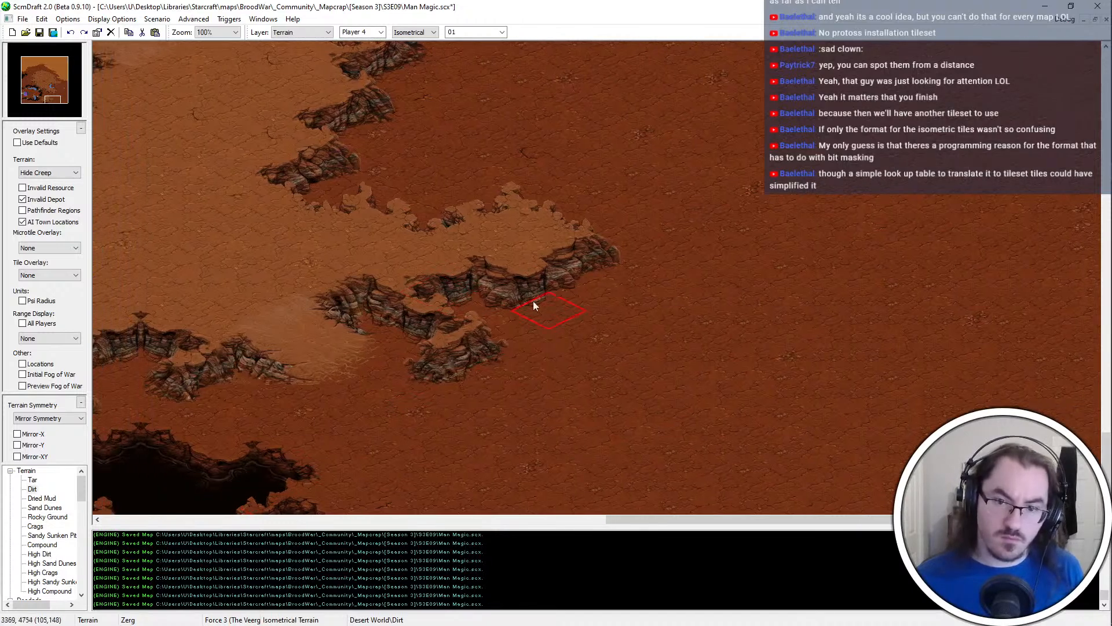
Try to extend the outcrop eastward below the spur and cut back the spur's southern cliff, and undo the changes
right_click(459, 257)
left_click(536, 306)
right_click(672, 311)
left_click(587, 306)
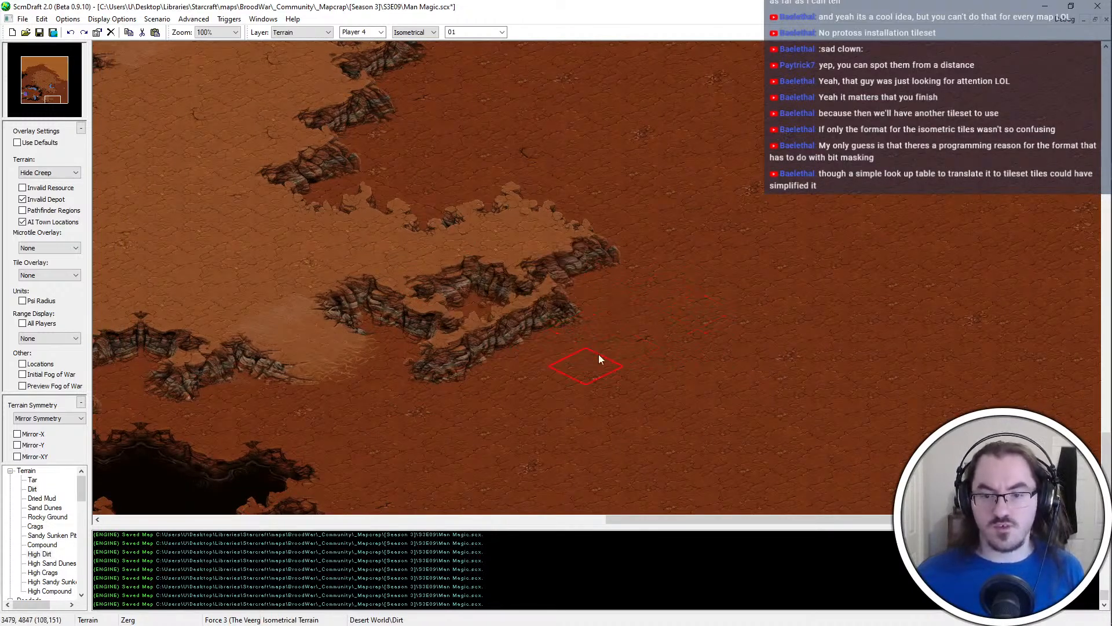
left_click(548, 296)
right_click(502, 214)
left_click(557, 276)
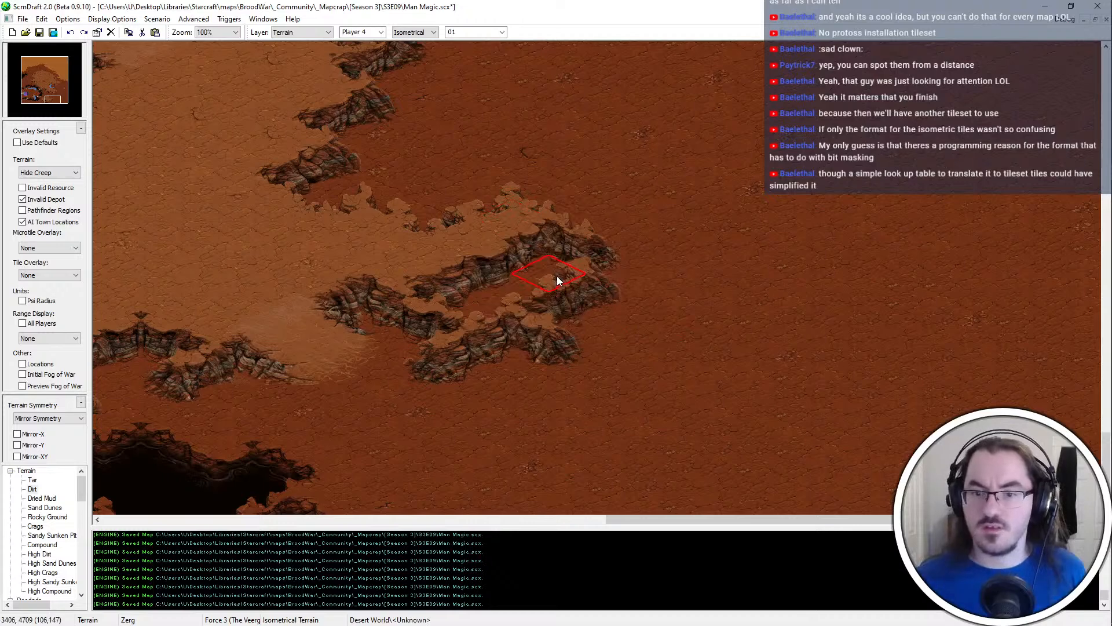
key("ctrl+z")
left_click(543, 274)
key("ctrl+z")
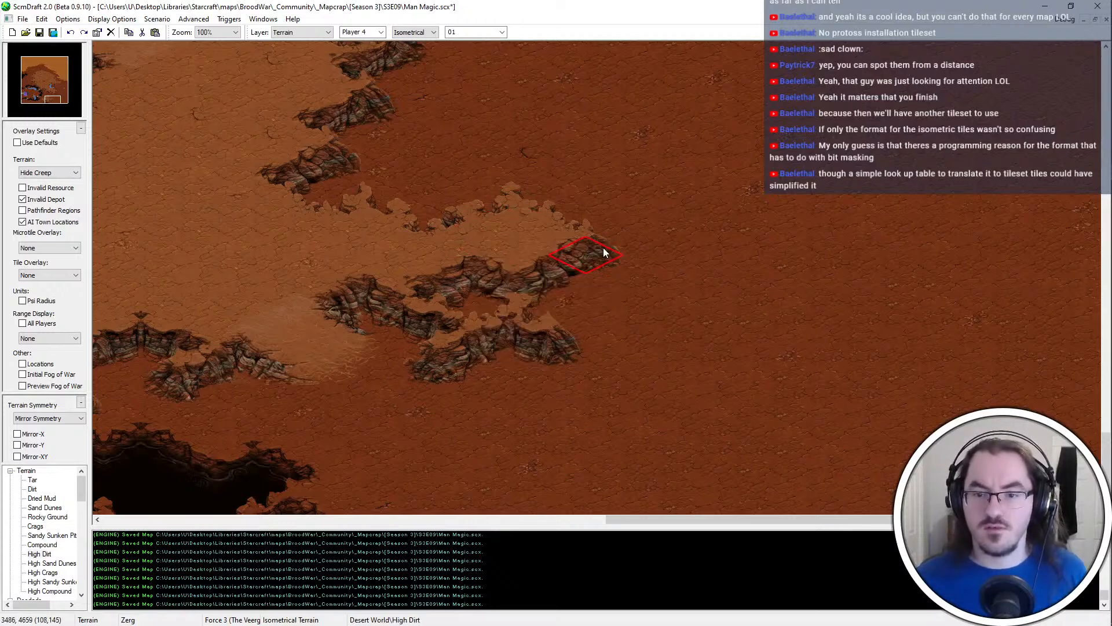
scroll(603, 248, "down", 1, "ctrl")
key("ctrl+z")
key("ctrl+z")
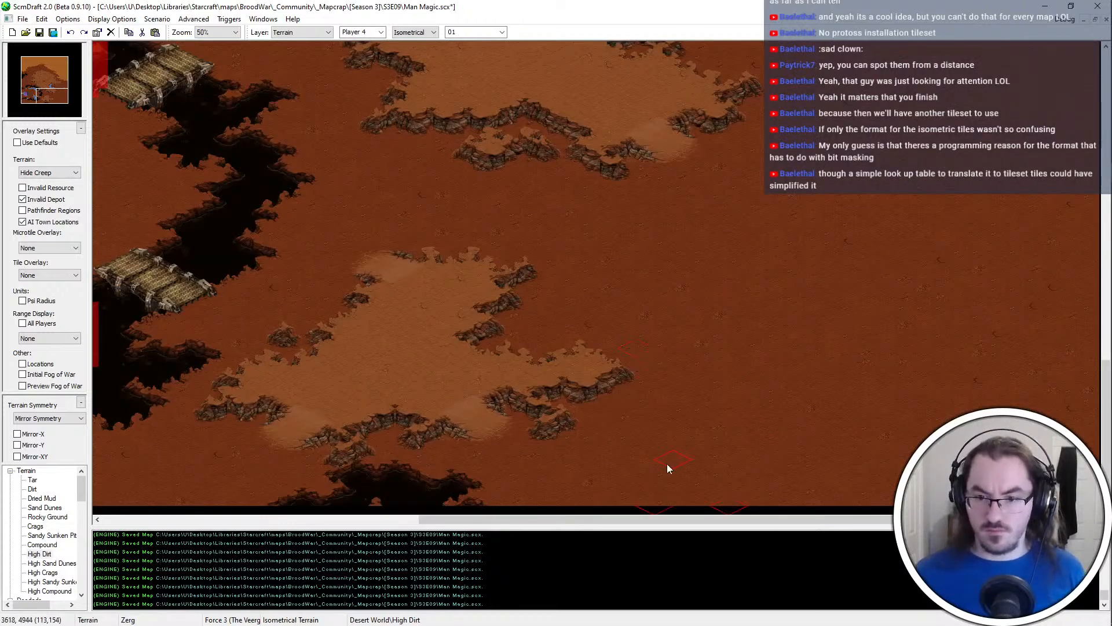
key("ctrl+z")
Extend the outcrop south of the eastern spur farther east with High Dirt and save the map
scroll(667, 405, "up", 1, "ctrl")
middle_click_drag(671, 430, 526, 390)
scroll(262, 332, "down", 1, "ctrl")
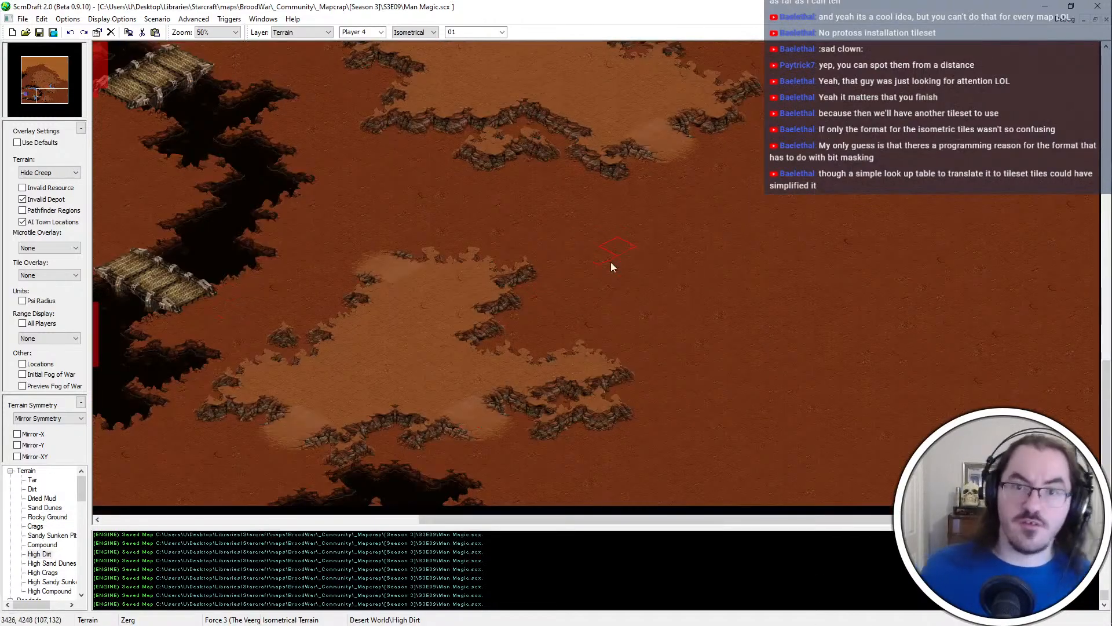
middle_click_drag(110, 506, 554, 425)
scroll(561, 185, "up", 5)
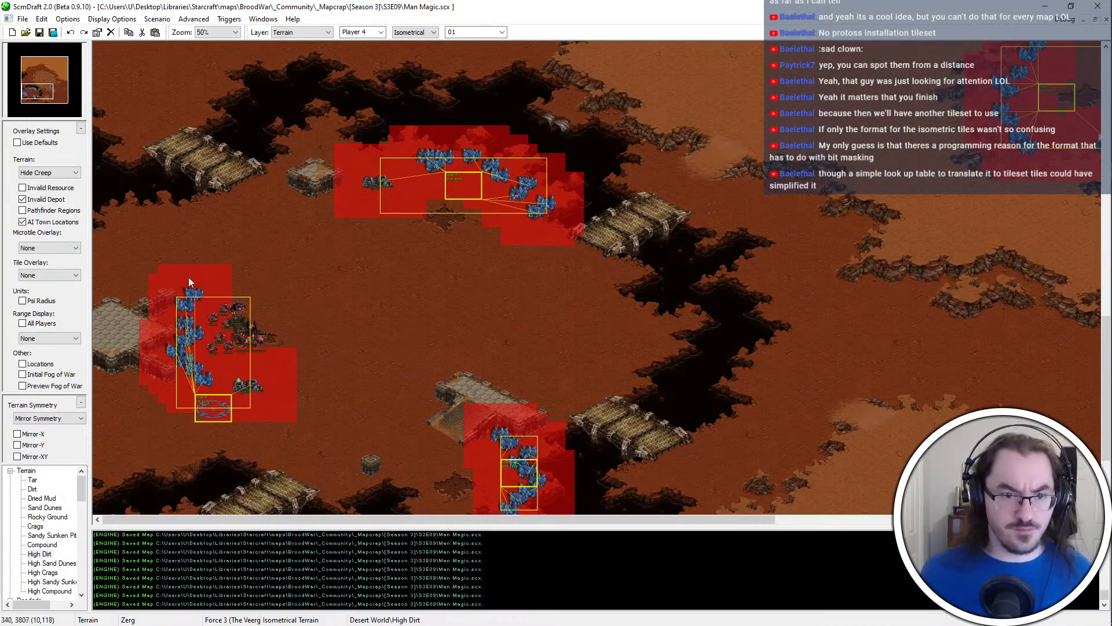
Extend the northeastern tip of the southernmost plateau northward with High Dirt and refine its eastern cliff, undoing the unwanted strokes
left_click_drag(43, 92, 53, 94)
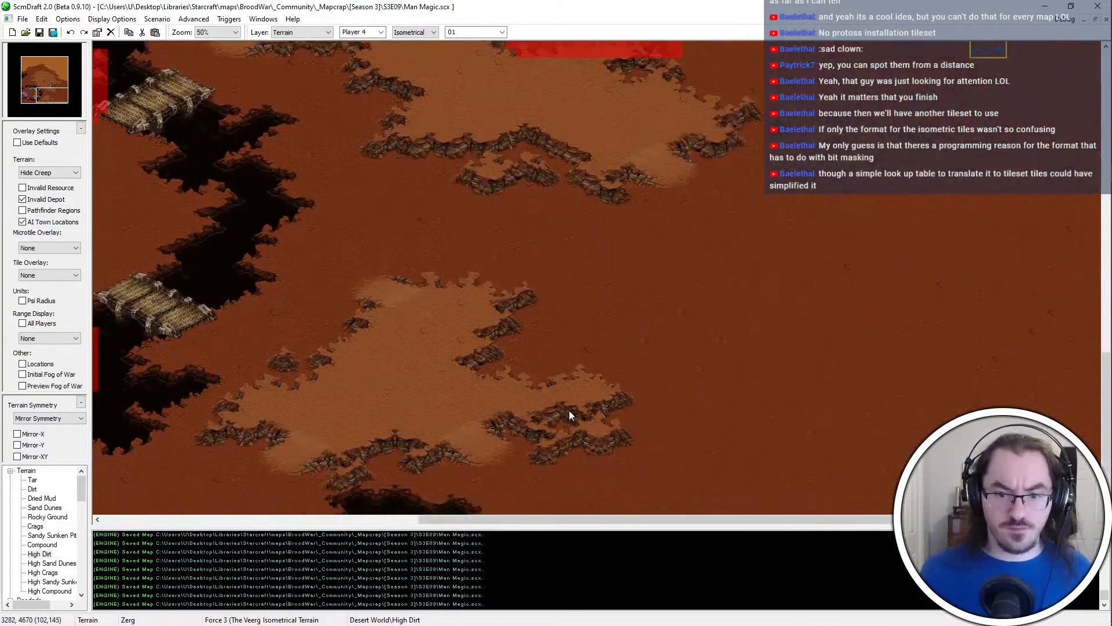
scroll(567, 367, "up", 1, "ctrl")
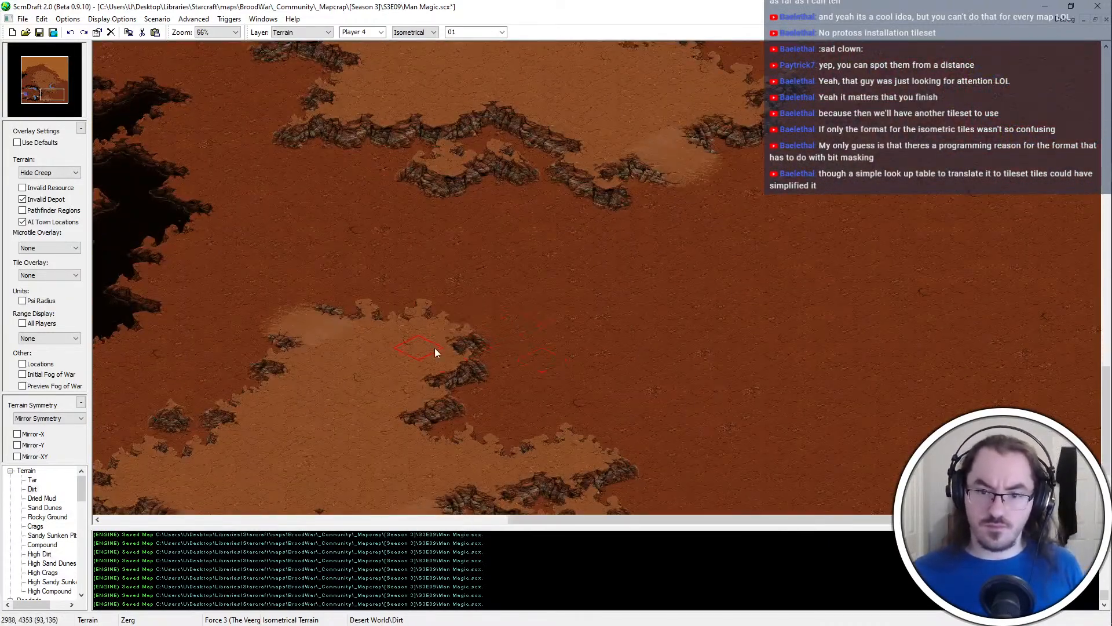
left_click(464, 294)
key("ctrl+z")
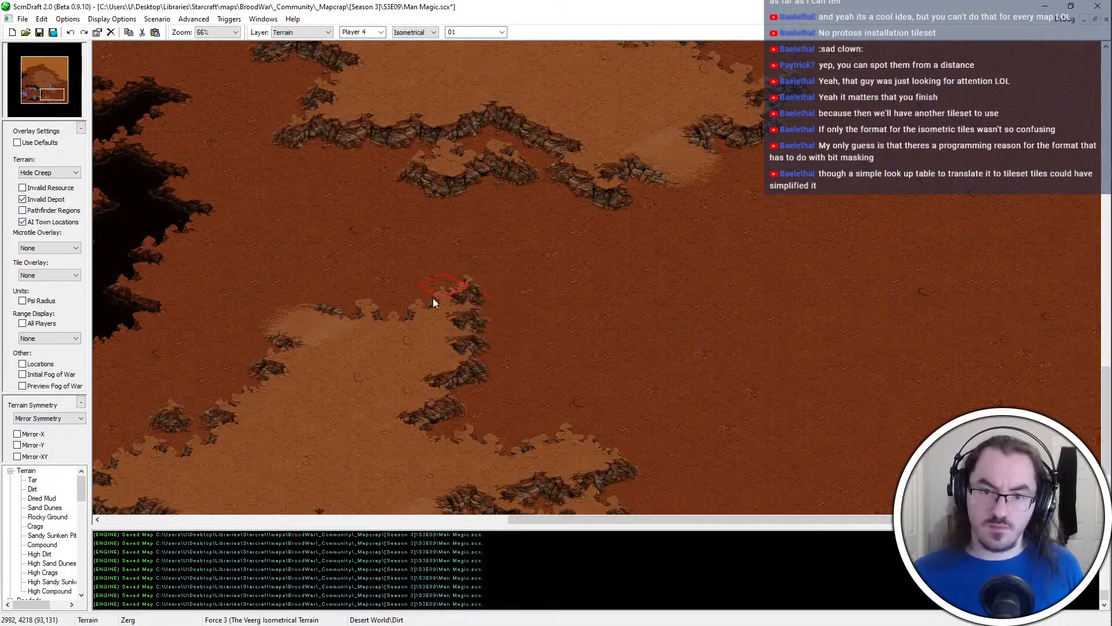
left_click(435, 298)
key("ctrl+z")
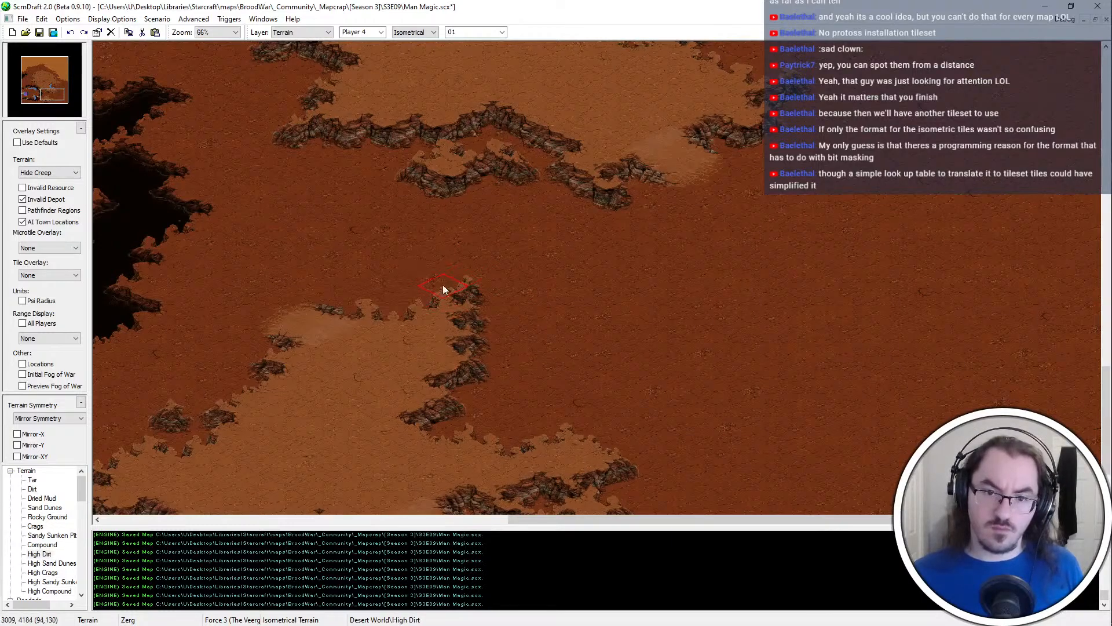
left_click(442, 284)
left_click(492, 341)
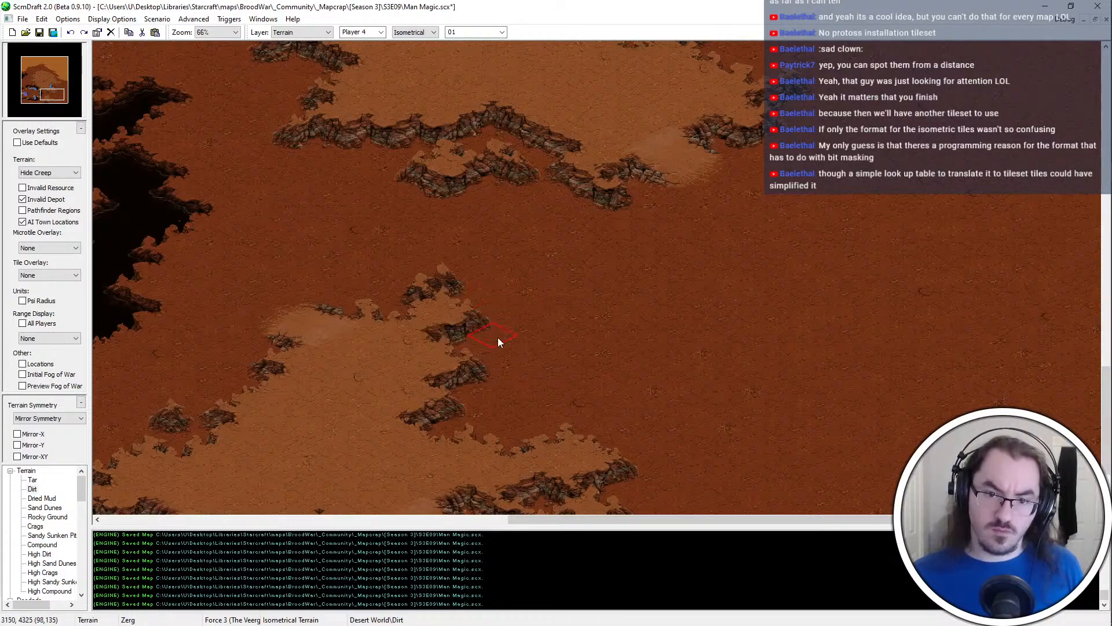
key("ctrl+z")
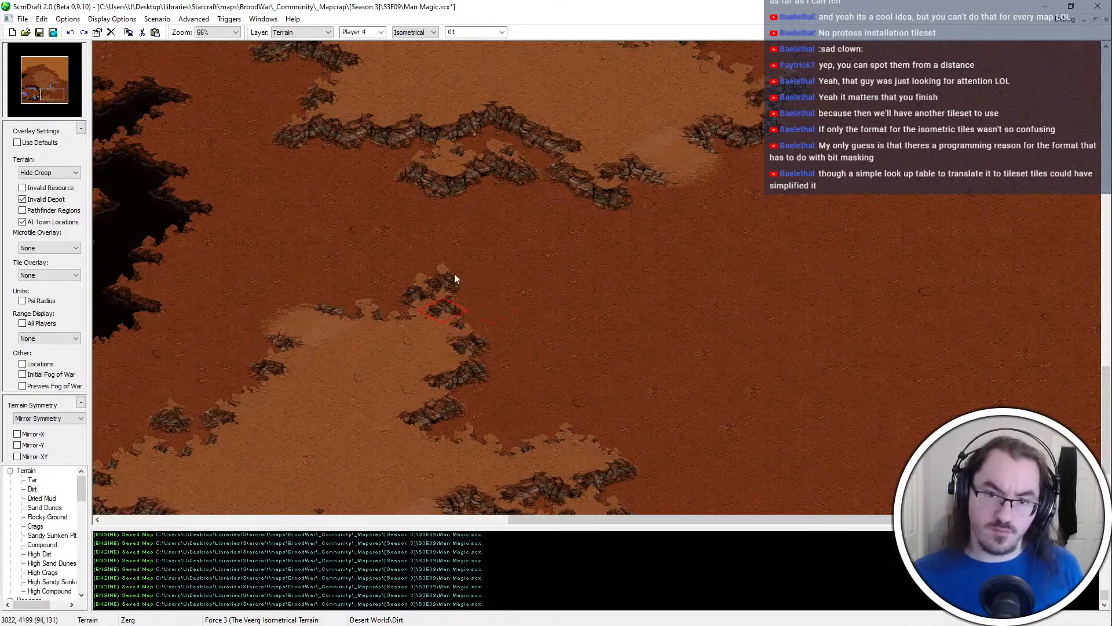
scroll(418, 183, "up", 2, "ctrl")
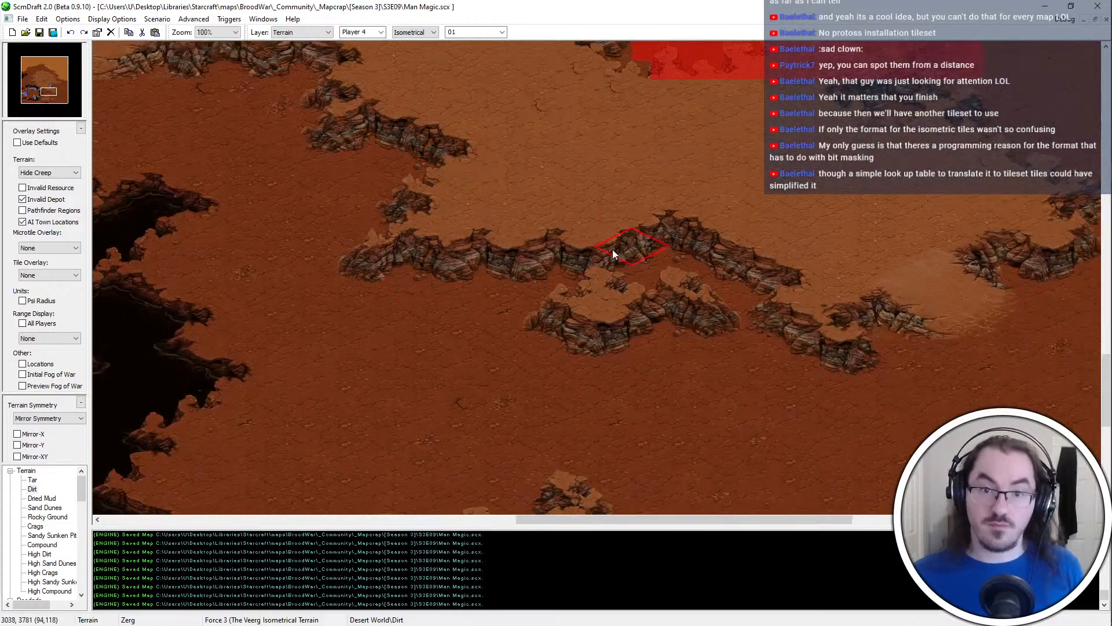
Rework the cliff behind the small outcrop of the northern plateau by copying and pasting a narrow strip of tiles, and save the map
scroll(612, 249, "down", 2, "ctrl")
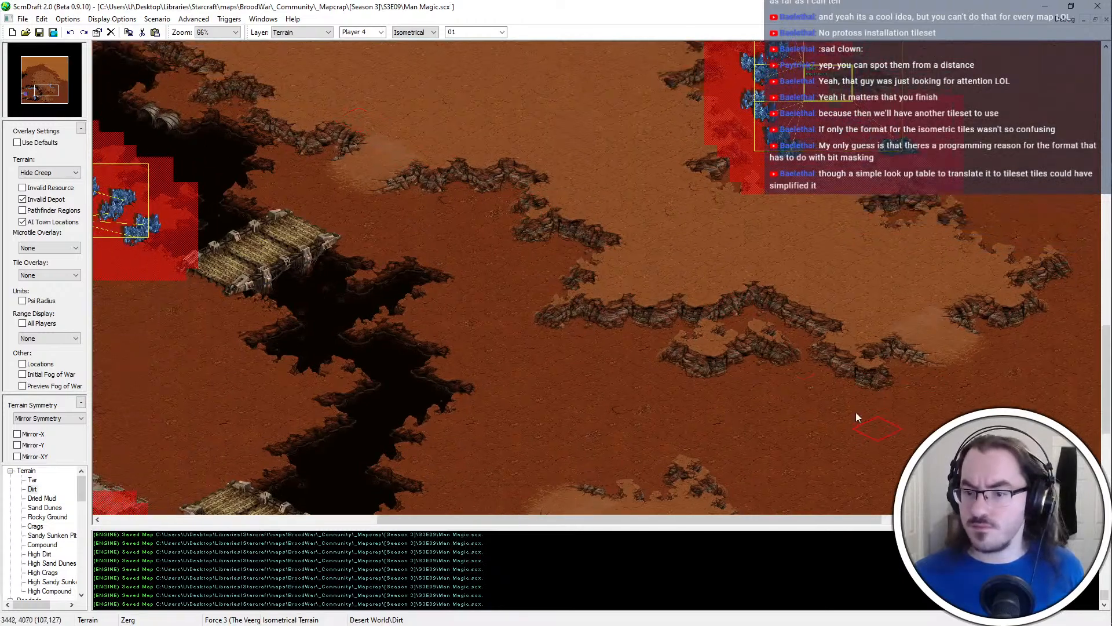
scroll(787, 382, "up", 2, "ctrl")
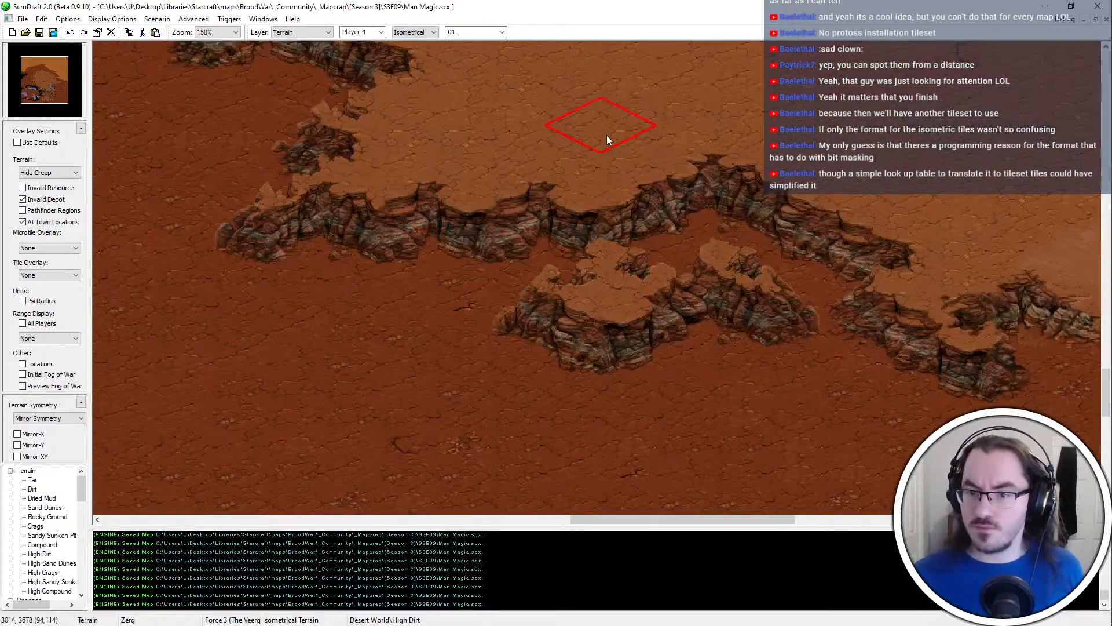
left_click(609, 167)
left_click_drag(609, 169, 606, 273, "shift")
key("ctrl+c")
key("ctrl+z")
key("ctrl+v")
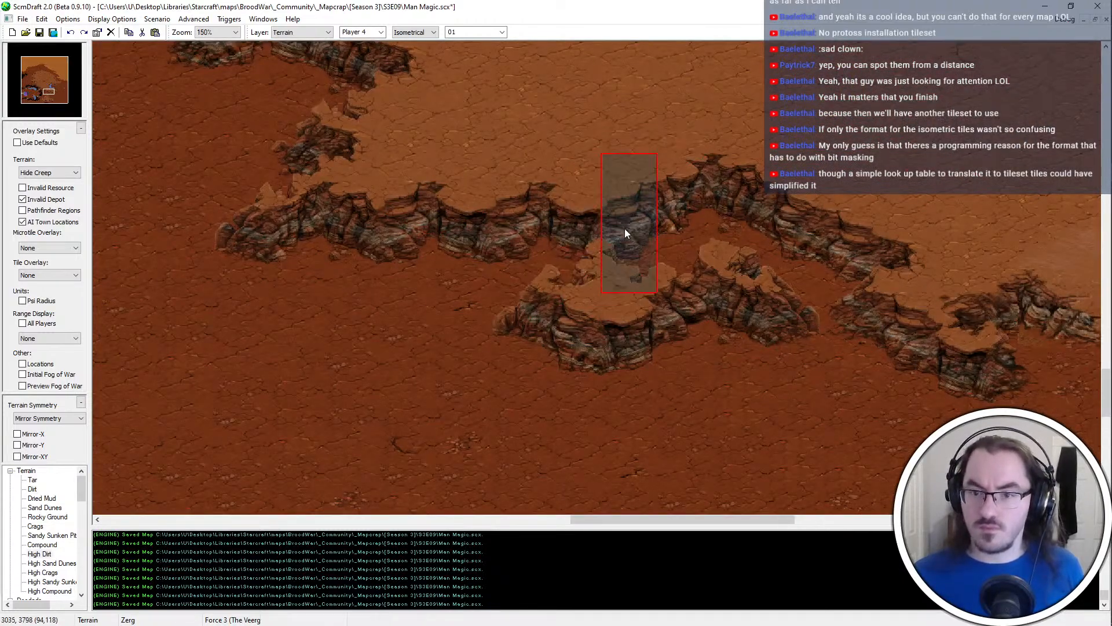
scroll(625, 229, "down", 2, "ctrl")
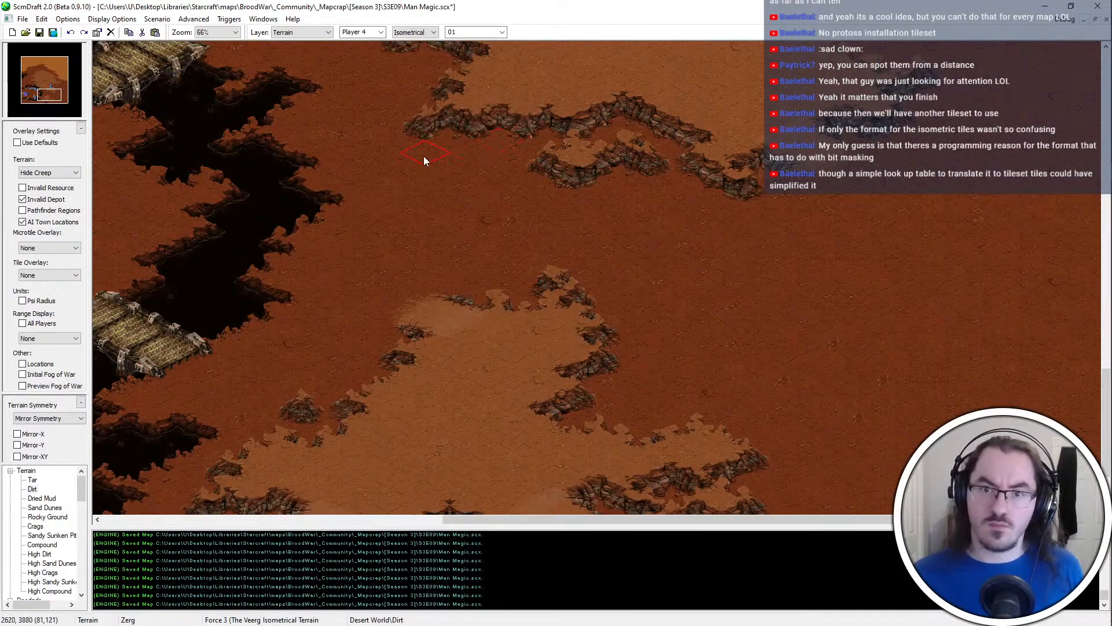
right_click(734, 221)
key("Right")
key("Down")
key("ctrl+s")
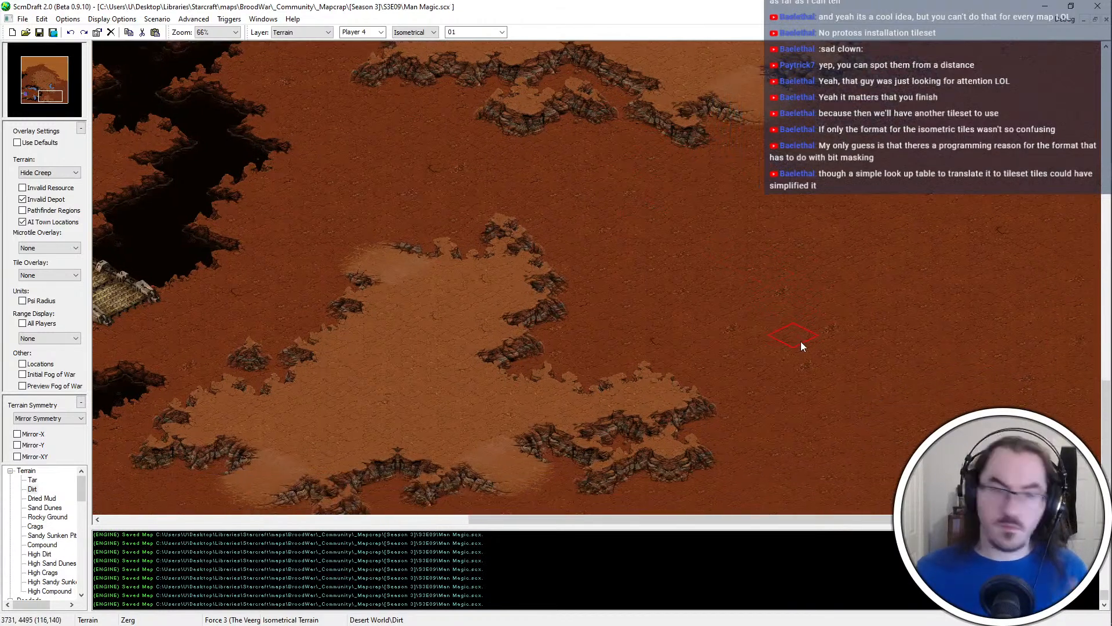
Copy the mineral fields of the southern base beside the bridge and paste them in the open dirt east of the southernmost plateau
scroll(677, 280, "down", 1, "ctrl")
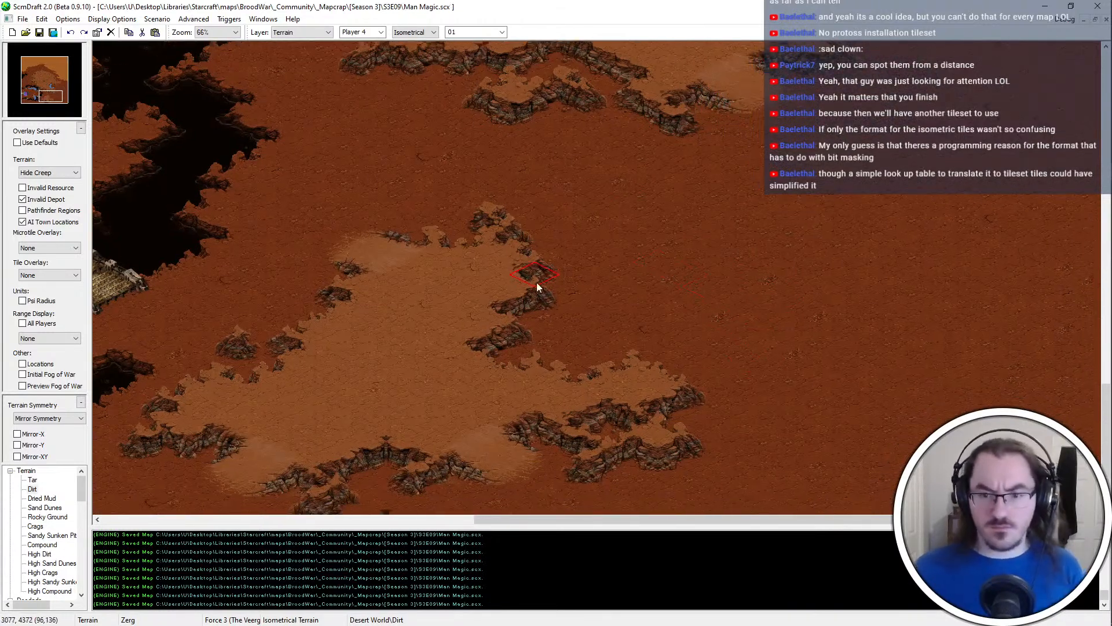
scroll(536, 283, "down", 2, "ctrl")
key("u")
right_click(282, 275)
left_click(536, 156)
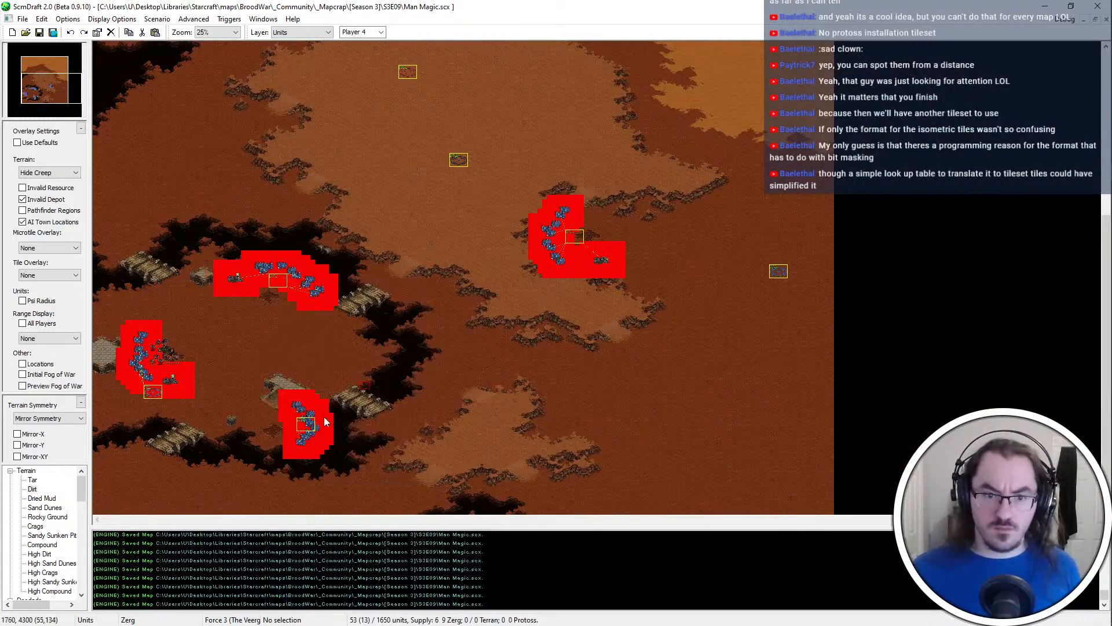
left_click_drag(324, 416, 278, 458)
key("ctrl+c")
scroll(582, 417, "up", 4, "ctrl")
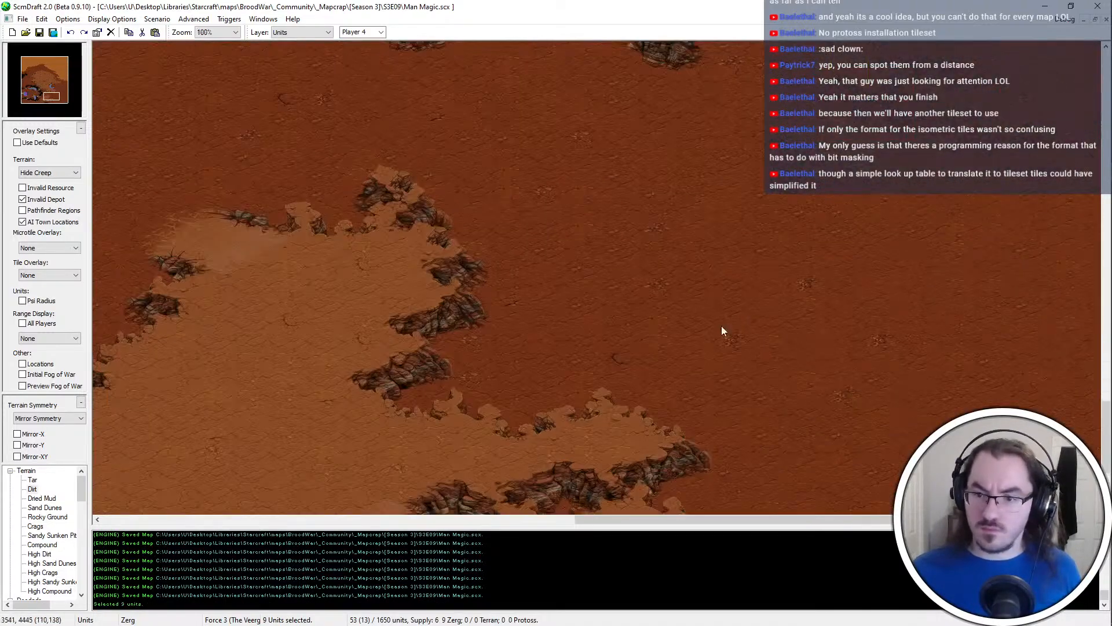
key("ctrl+v")
left_click(686, 284)
scroll(679, 288, "down", 3, "ctrl")
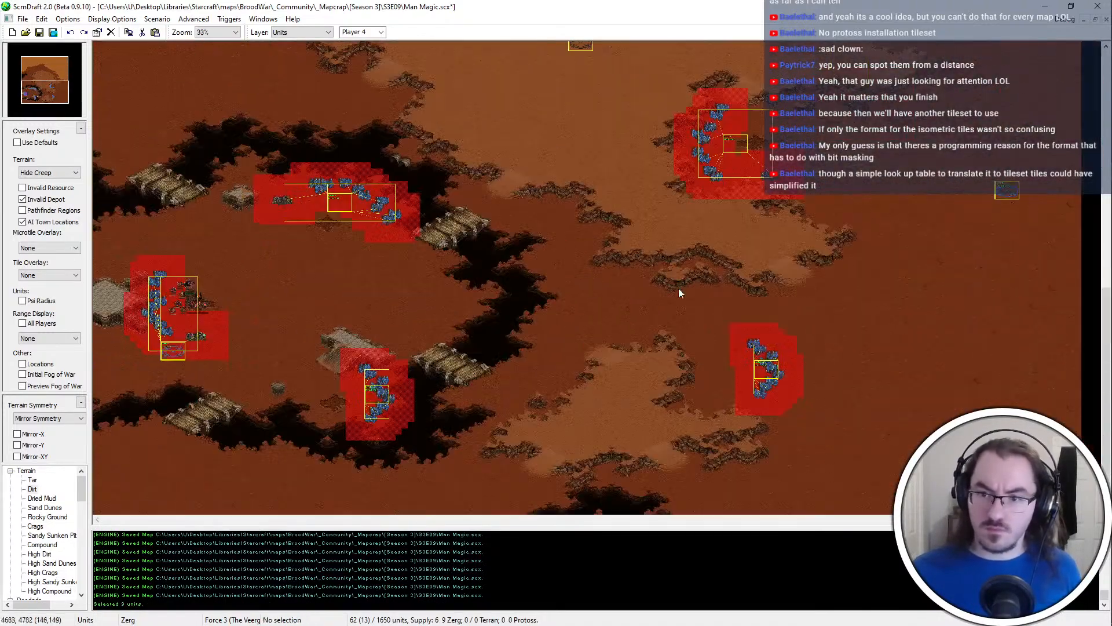
Copy the vespene geyser of the northeastern base and paste it southeast of the new mineral fields
left_click(778, 175)
key("ctrl+c")
key("ctrl+v")
left_click(807, 405)
scroll(779, 362, "up", 3, "ctrl")
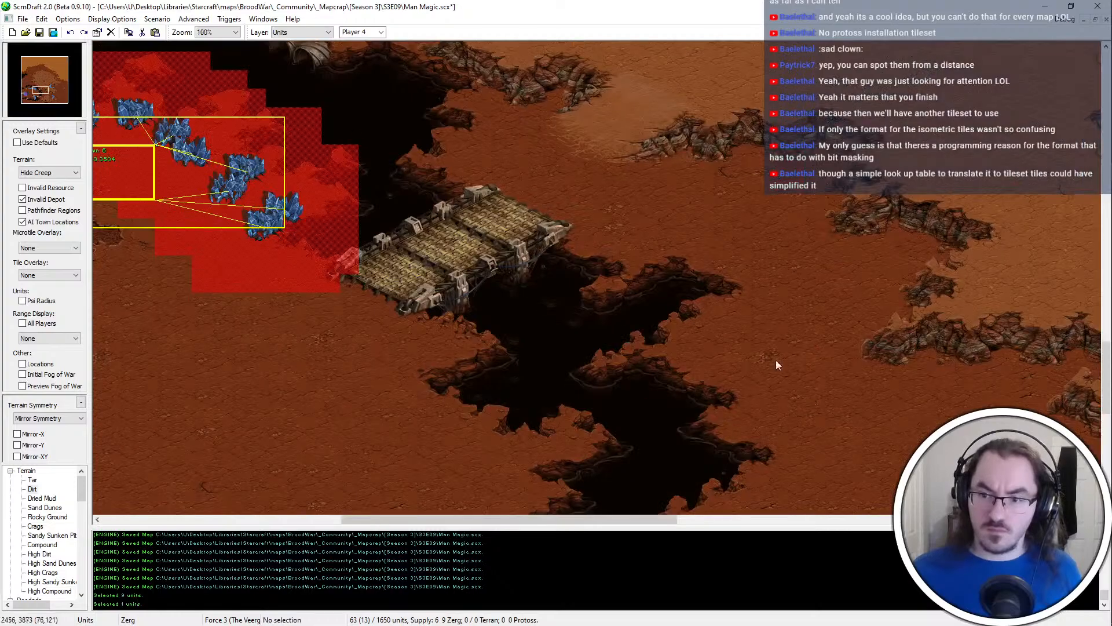
Delete the northernmost of the new mineral fields and move the next one west toward the plateau's eastern cliff
middle_click_drag(776, 359, 789, 226)
middle_click_drag(1041, 327, 823, 455)
scroll(811, 441, "up", 1, "ctrl")
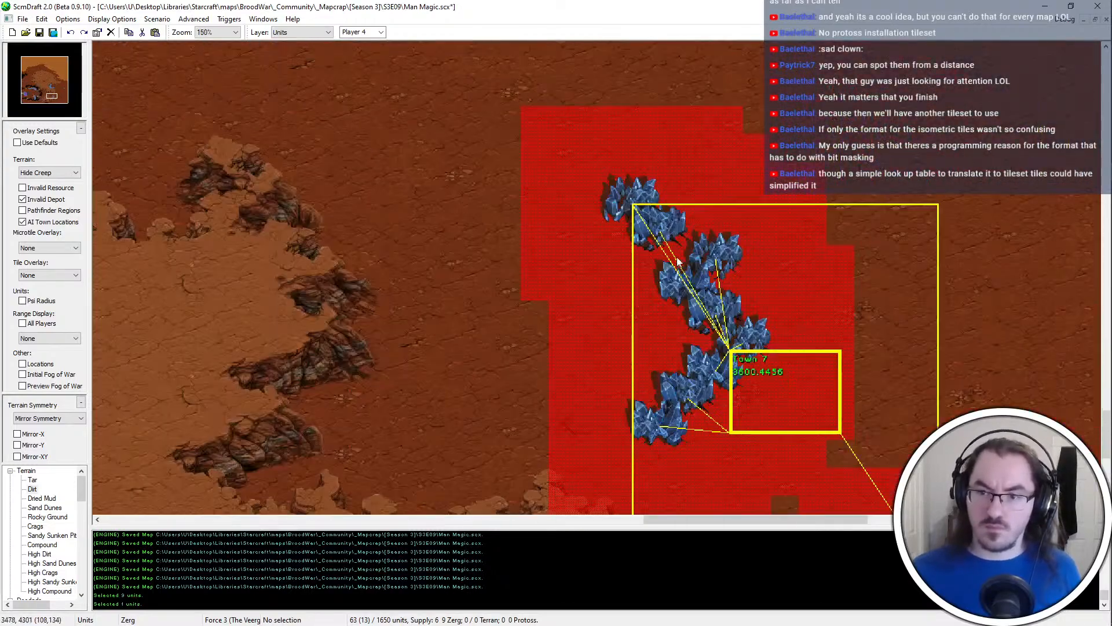
left_click(663, 208)
key("Delete")
left_click(662, 229)
key("ctrl+x")
key("ctrl+v")
left_click(409, 263)
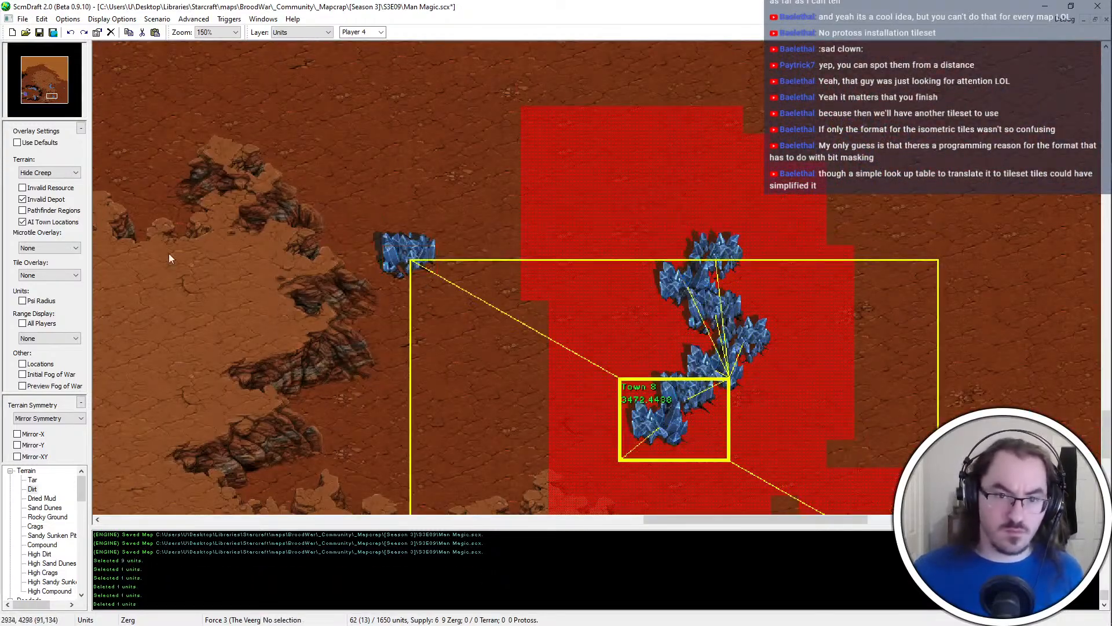
Hide the overlays, set the moved mineral field against the plateau's eastern cliff and place three more directly below it
left_click(38, 145)
left_click(410, 261)
key("ctrl+x")
key("ctrl+v")
left_click(391, 272)
left_click_drag(559, 266, 744, 233)
left_click_drag(745, 232, 617, 334)
key("ctrl+x")
key("ctrl+v")
left_click(456, 332)
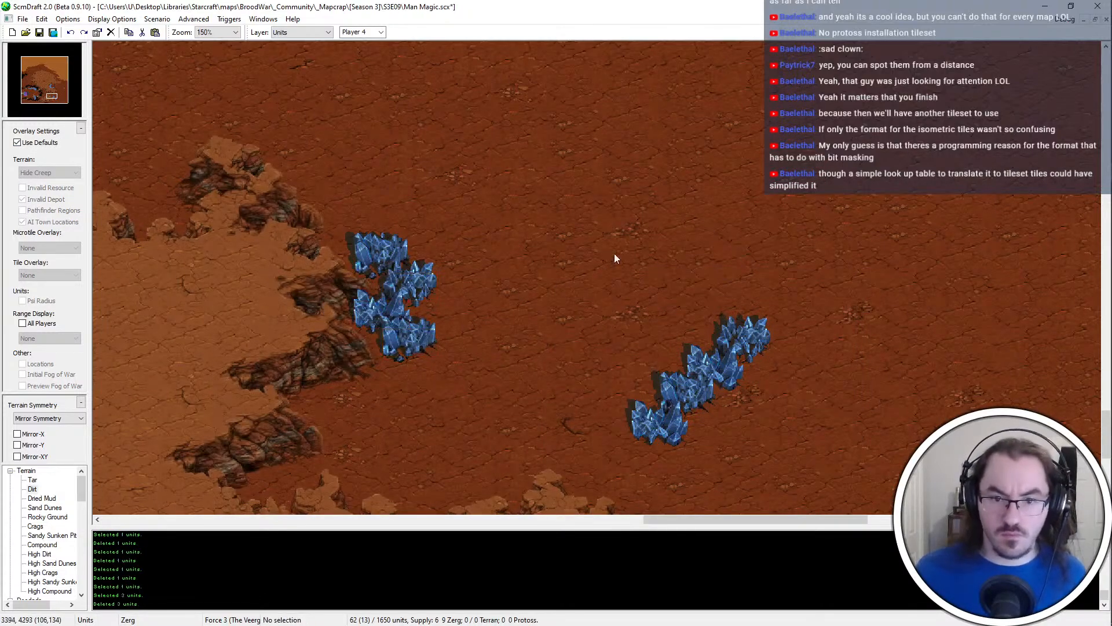
Move the four remaining mineral fields west and place two of them against the lower part of the cliff
left_click_drag(656, 437, 654, 439)
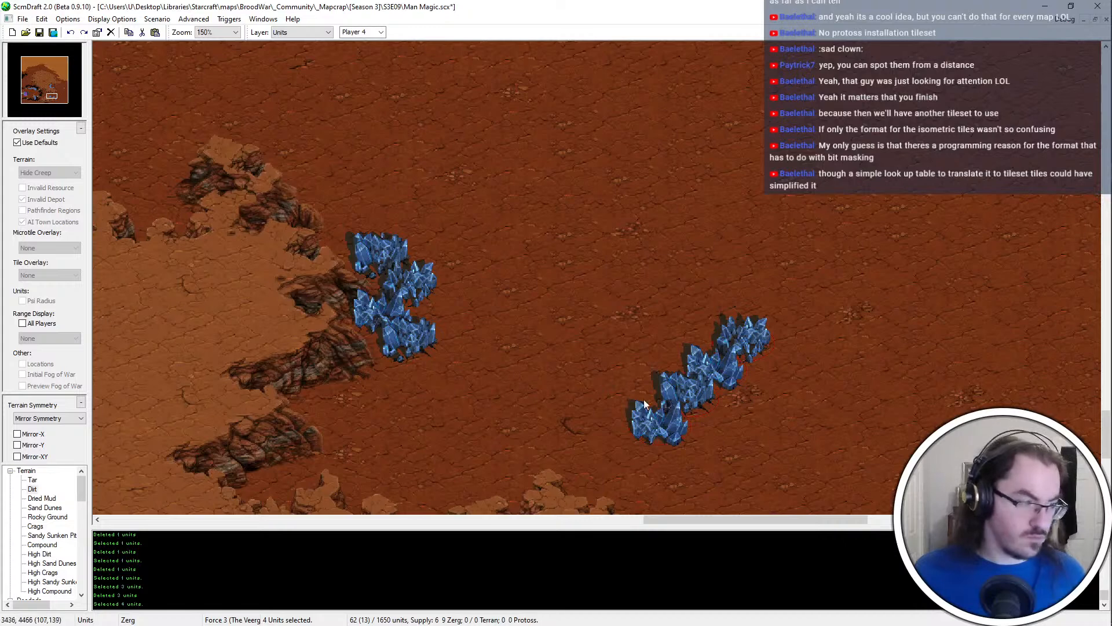
key("ctrl+x")
key("ctrl+v")
left_click(509, 408)
left_click(540, 358)
key("ctrl+x")
key("ctrl+v")
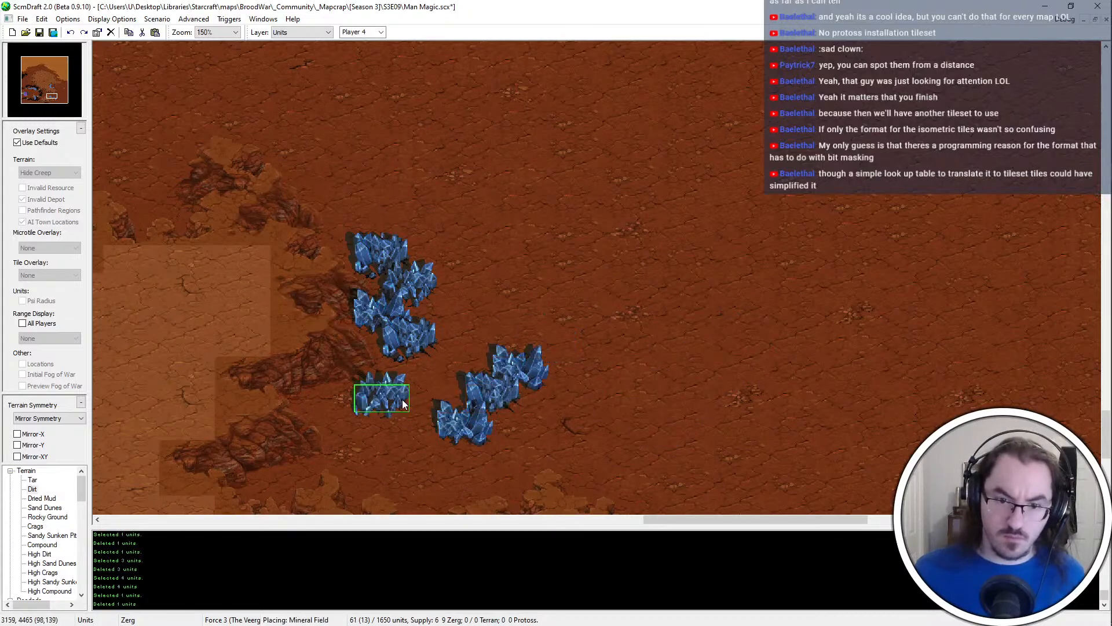
left_click(404, 405)
left_click(483, 391)
key("ctrl+x")
key("ctrl+v")
left_click(378, 425)
Place one more mineral field below the lower pair, and delete the extra copy and the leftover field to the east
left_click(510, 360)
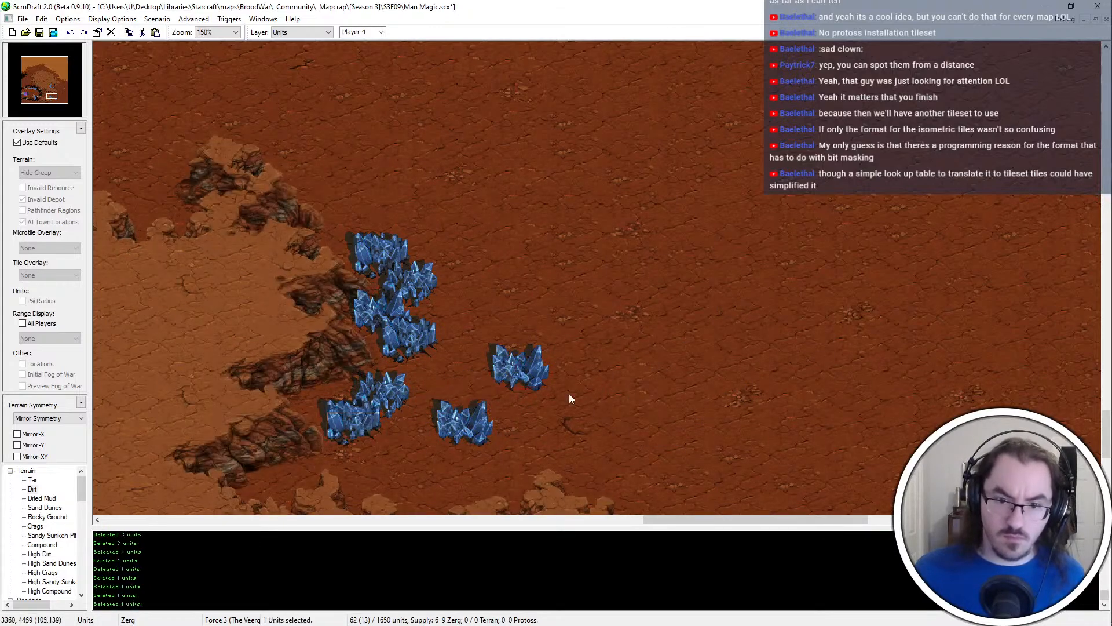
key("ctrl+x")
key("ctrl+v")
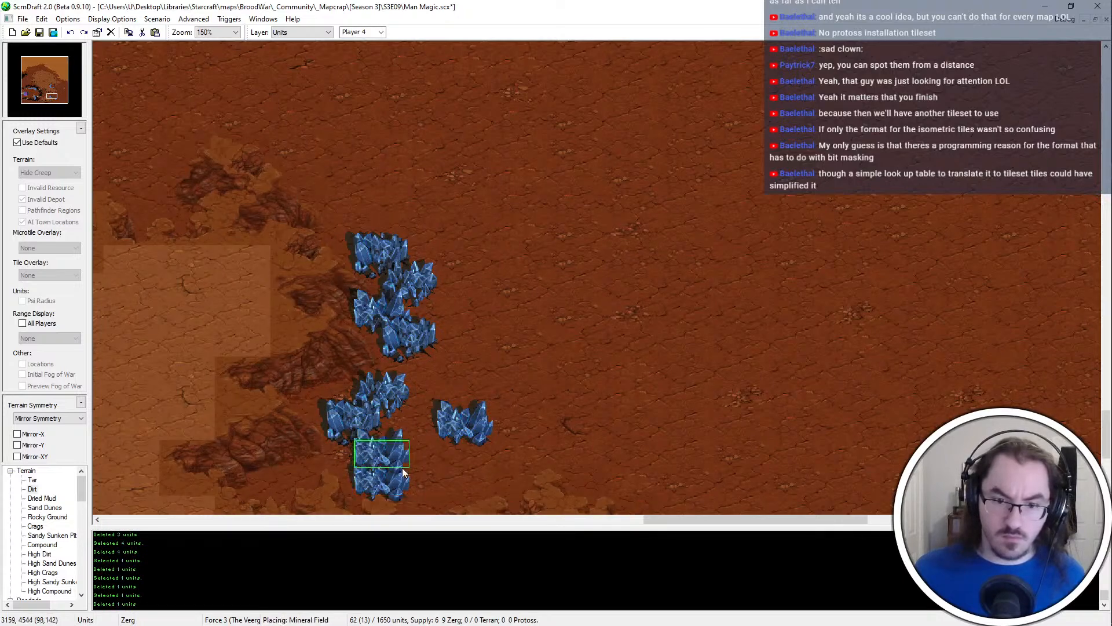
left_click(402, 471)
left_click(392, 485)
key("Delete")
left_click(465, 429)
key("Delete")
Copy a mineral field and add it at the southern end of the mineral line
left_click(393, 402)
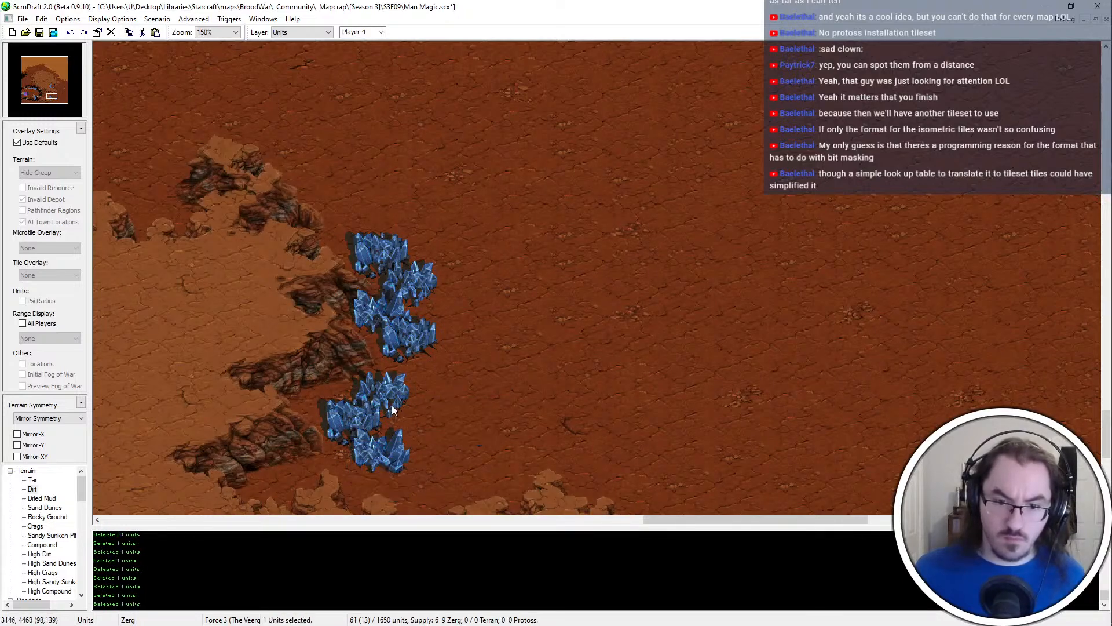
key("ctrl+c")
key("ctrl+v")
left_click(432, 473)
middle_click_drag(439, 476, 478, 372)
left_click_drag(508, 479, 260, 110)
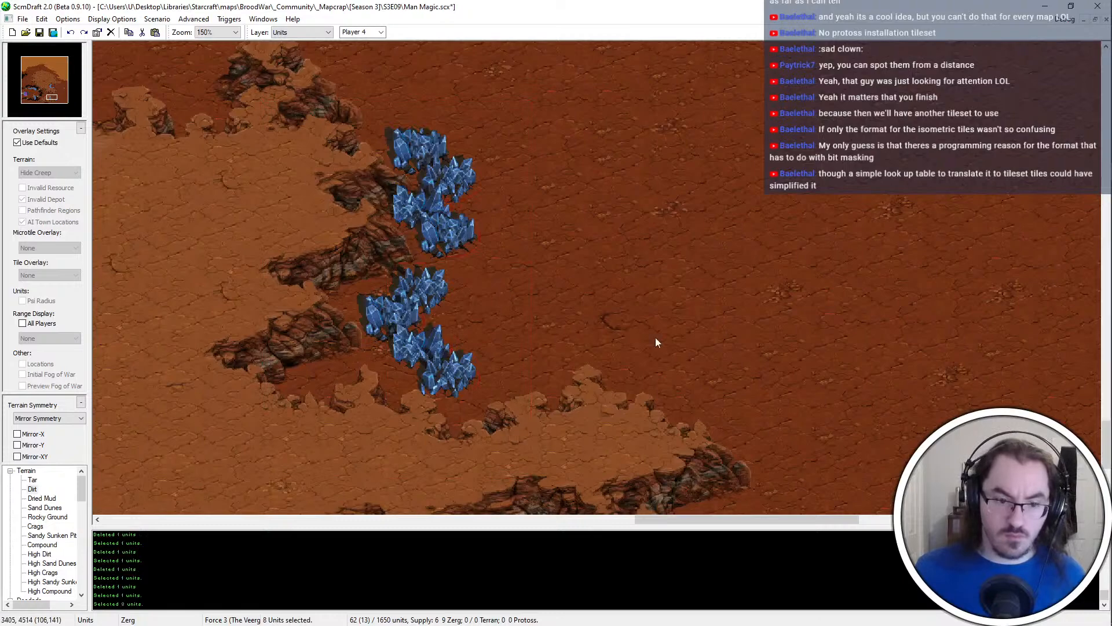
Move the vespene geyser closer to the southeast of the mineral line, show the overlays again, and save the map
left_click(777, 379)
key("ctrl+x")
key("ctrl+v")
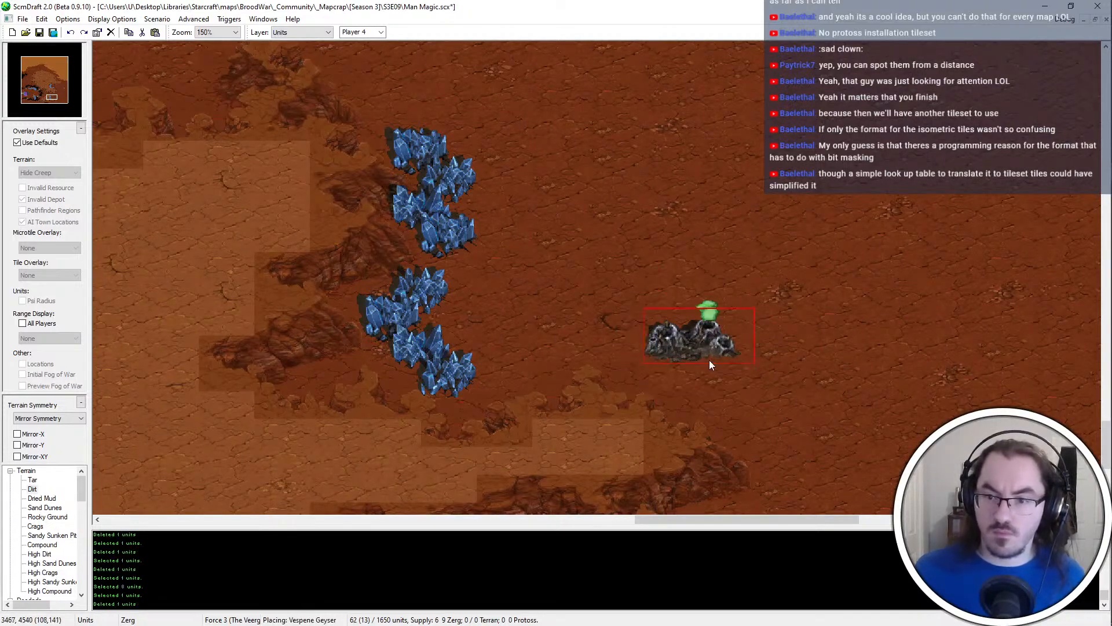
left_click(709, 366)
key("Escape")
left_click(42, 142)
middle_click_drag(654, 247, 551, 308)
scroll(509, 262, "down", 1)
key("ctrl+s")
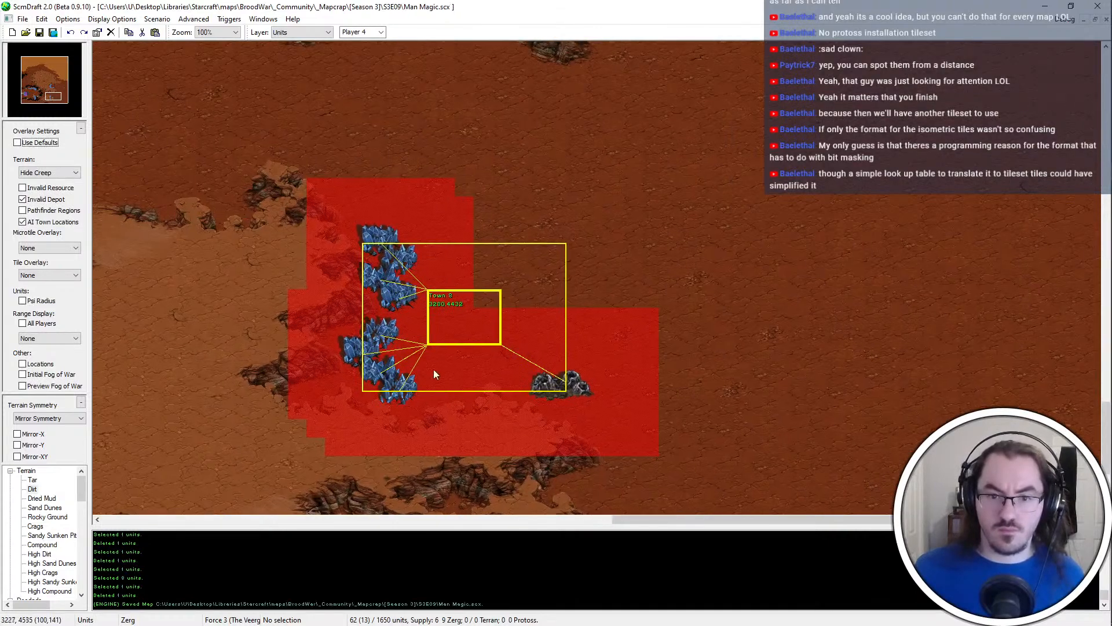
Shift the two southernmost mineral fields slightly east and save the map
left_click_drag(433, 371, 394, 391)
key("ctrl+x")
key("ctrl+v")
left_click(407, 383)
key("Escape")
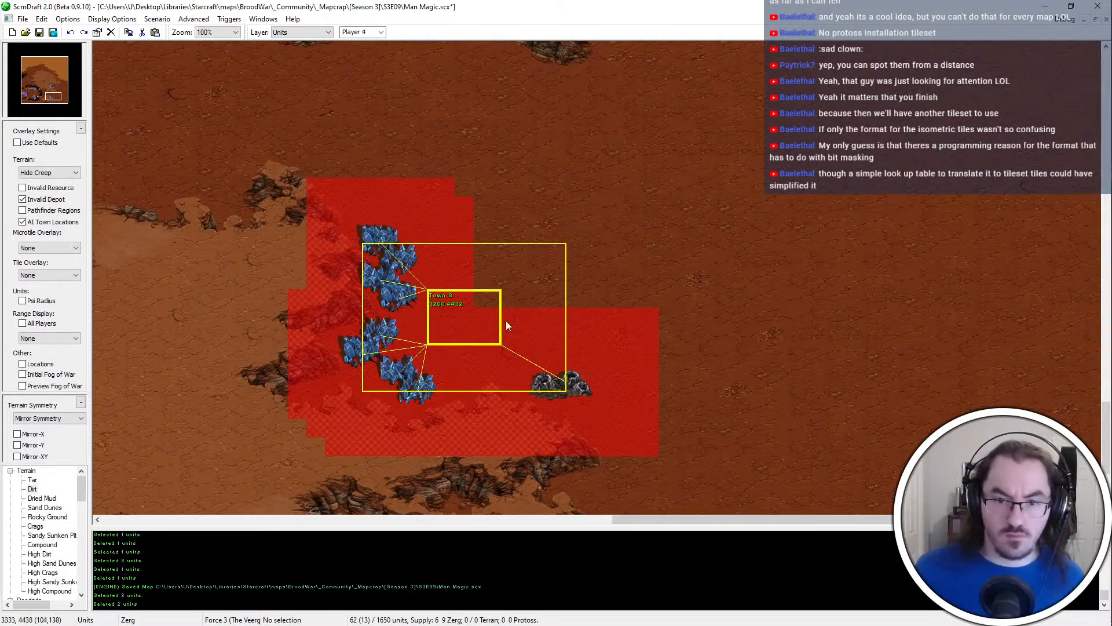
middle_click_drag(505, 321, 481, 365)
scroll(482, 365, "up", 1)
key("ctrl+s")
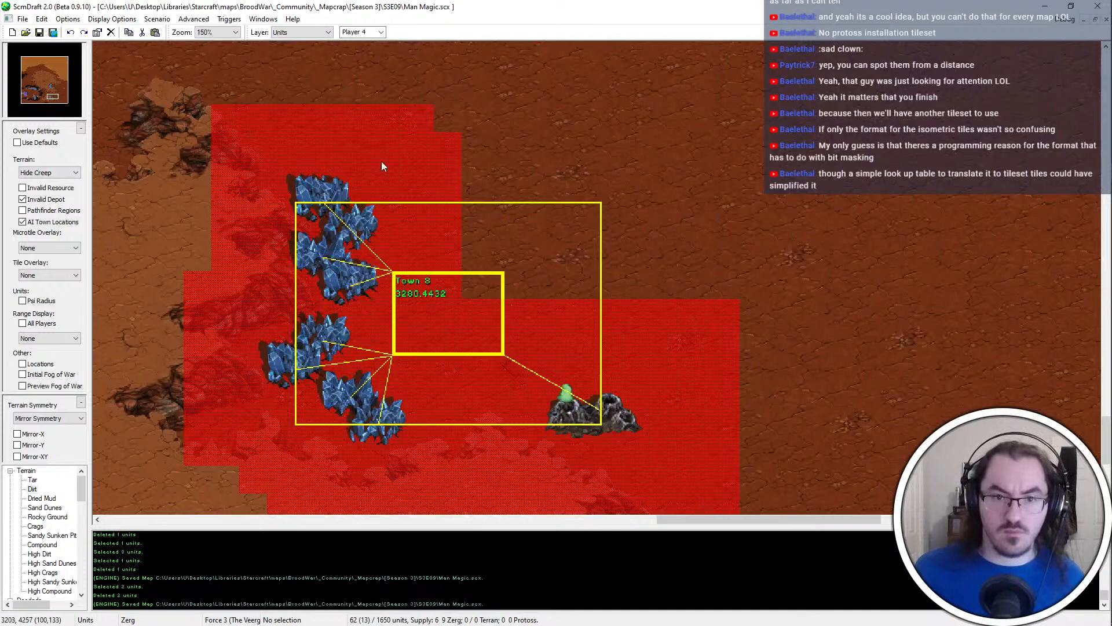
Reposition the northernmost mineral field, leaving a small gap above the rest of the mineral line
scroll(382, 161, "down", 1)
left_click(351, 180)
key("ctrl+x")
key("ctrl+v")
left_click(387, 190)
middle_click_drag(400, 190, 445, 141)
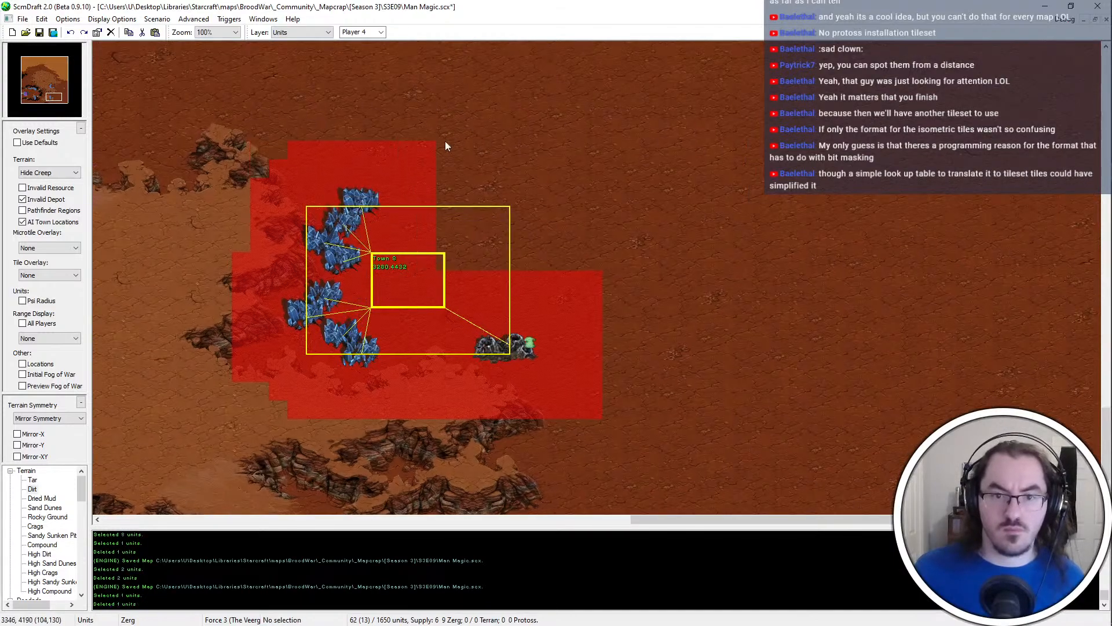
left_click(354, 200)
key("ctrl+x")
key("ctrl+v")
left_click(345, 179)
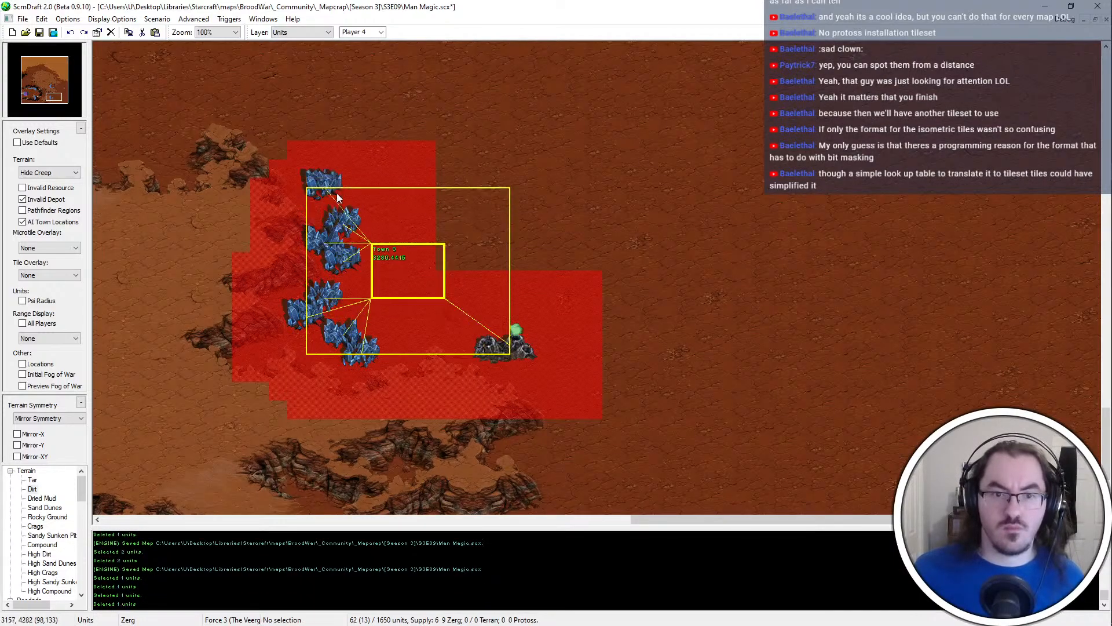
left_click(348, 192)
middle_click_drag(349, 193, 331, 211)
Try moving a middle mineral field toward the town location, and shift it and its neighbour back northwest
left_click(319, 260)
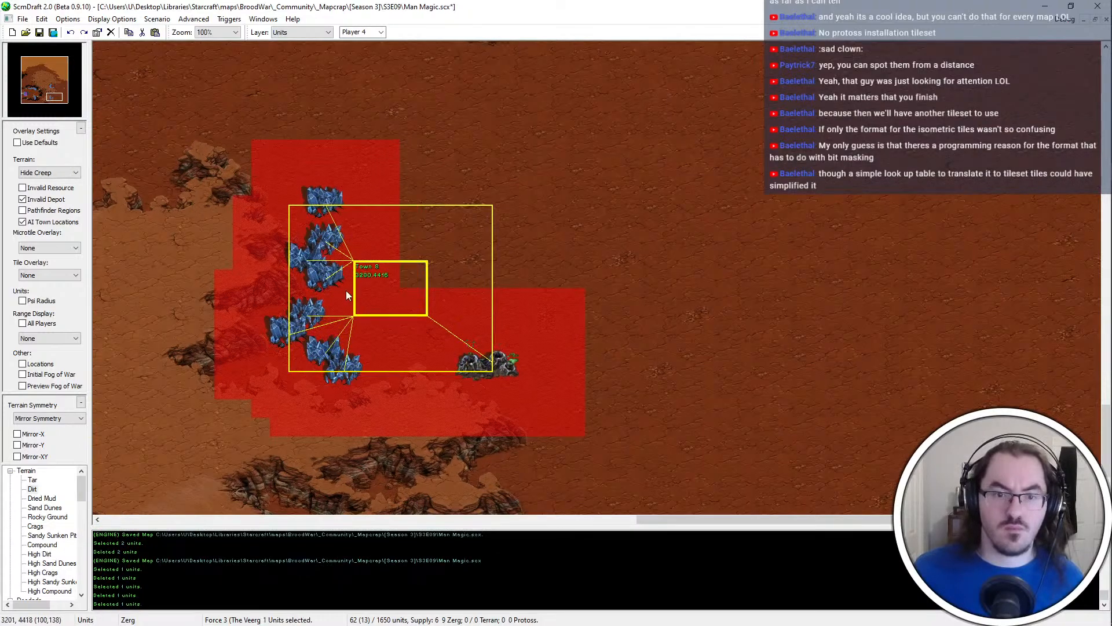
key("ctrl+x")
key("ctrl+v")
left_click(352, 298)
left_click(319, 274)
left_click(353, 297, "shift")
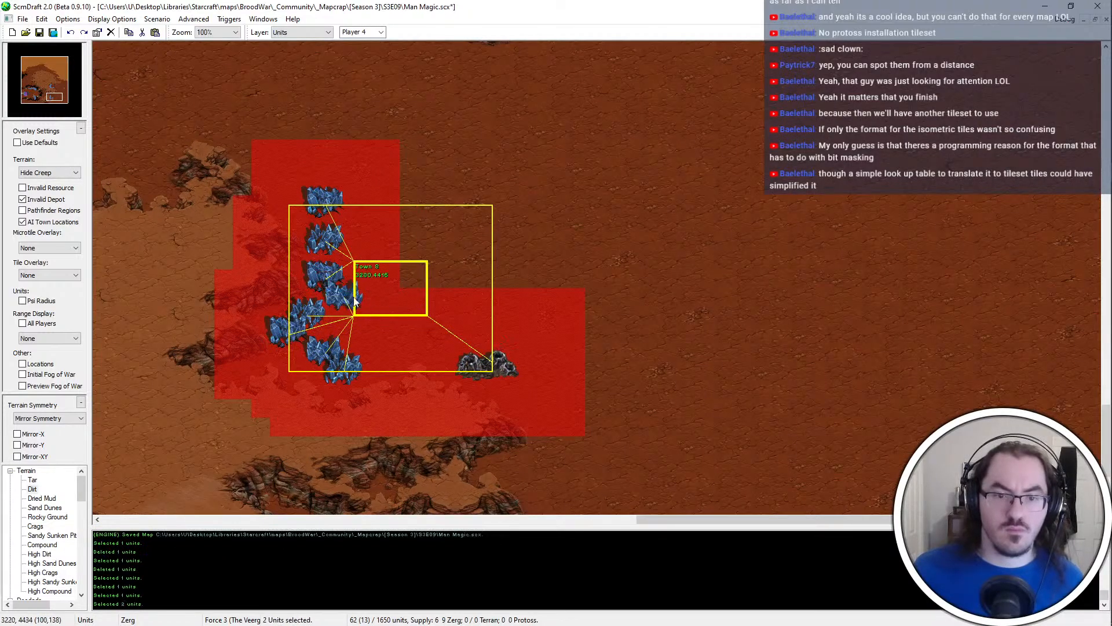
key("ctrl+x")
key("ctrl+v")
left_click(324, 282)
middle_click_drag(324, 282, 416, 269)
Save the map with the new base's resource layout
key("ctrl+s")
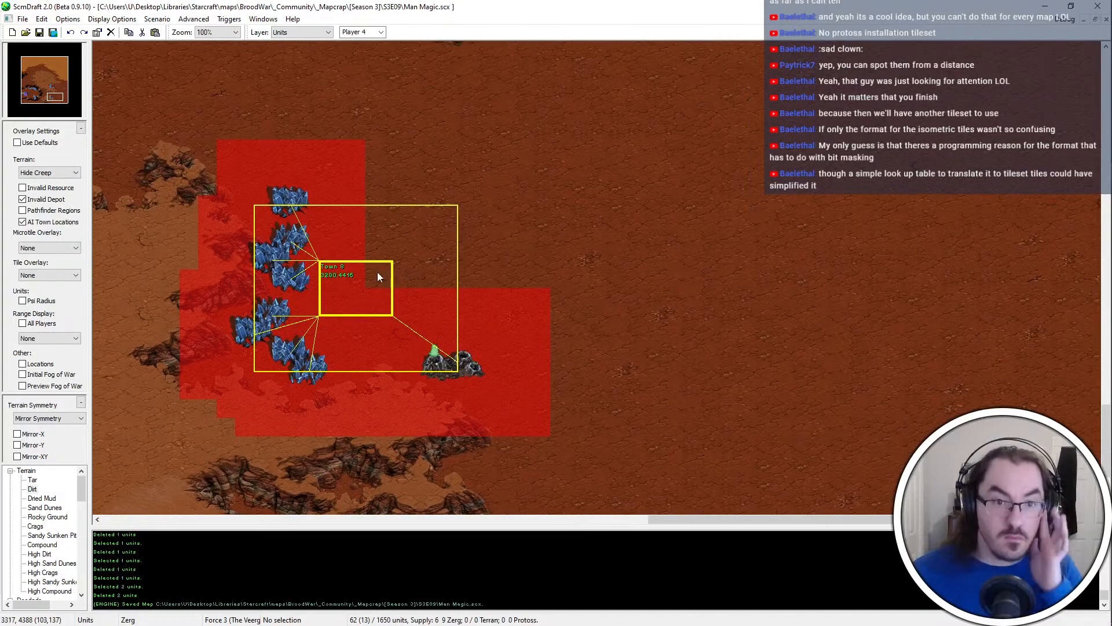
key("Left")
key("Down")
key("Left")
key("Up")
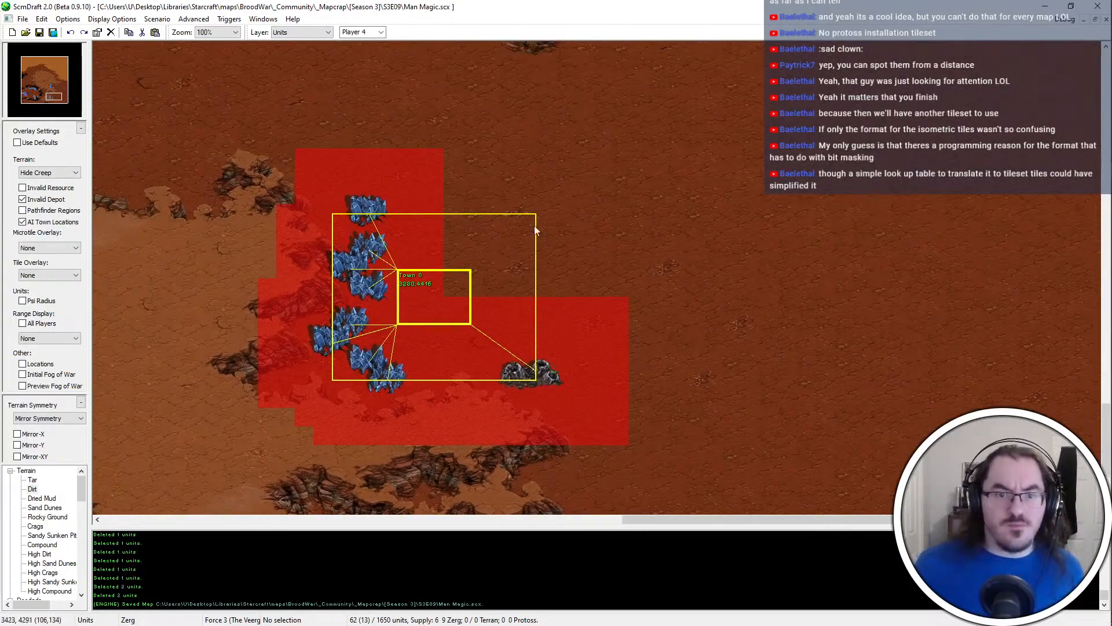
Switch to terrain editing and paint a small High Dirt plateau in the open dirt east of the new base
middle_click_drag(542, 203, 513, 280)
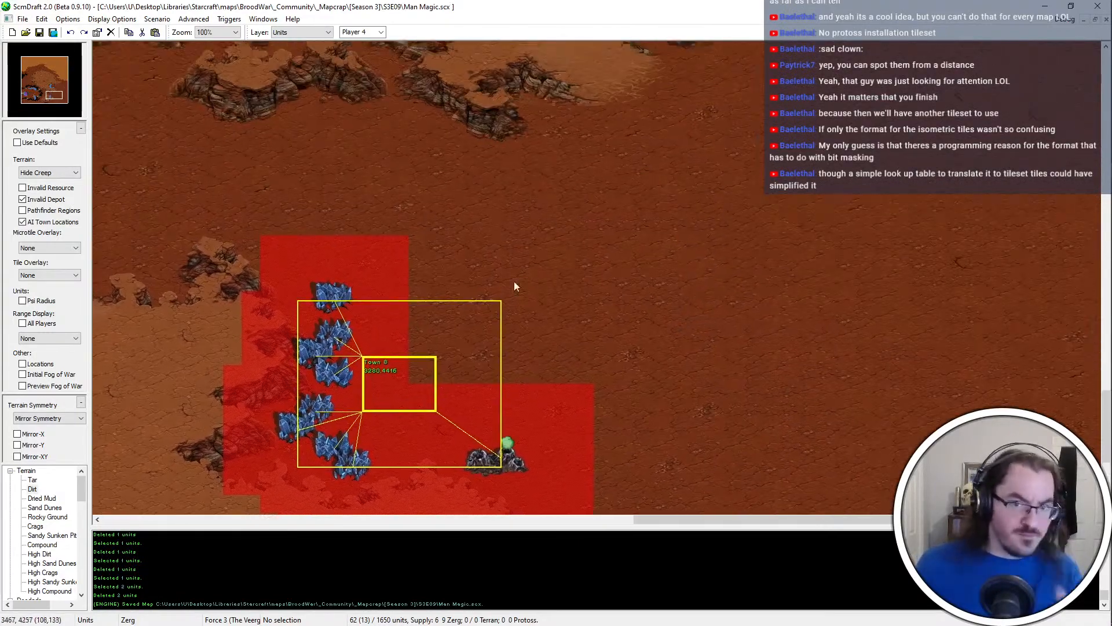
scroll(527, 237, "down", 2, "ctrl")
key("ctrl+t")
left_click(746, 267)
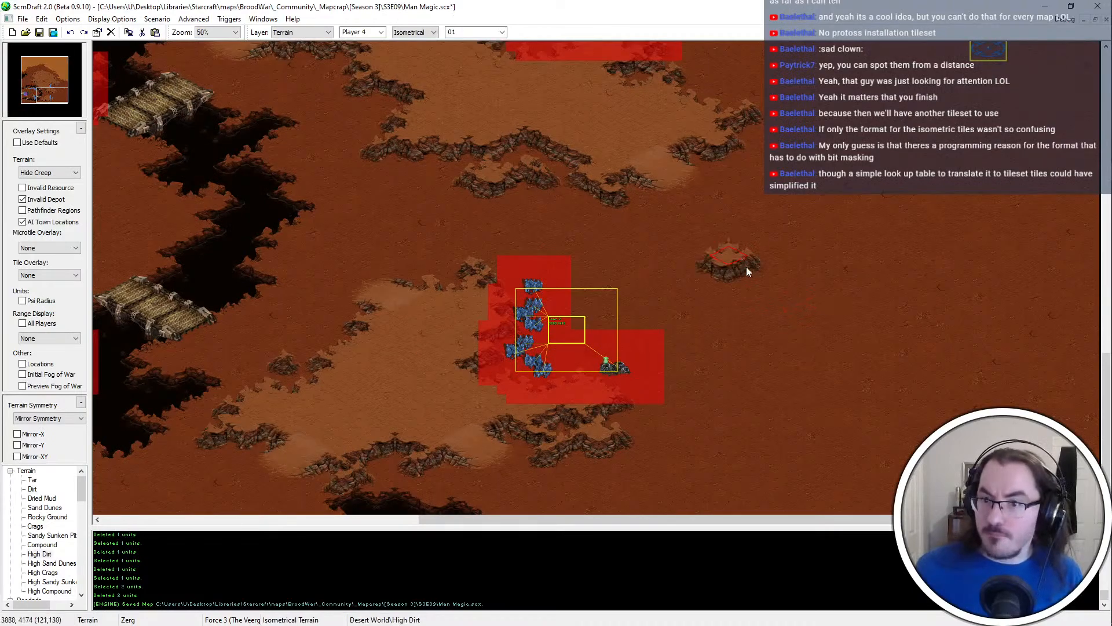
scroll(746, 336, "up", 1)
left_click(738, 321)
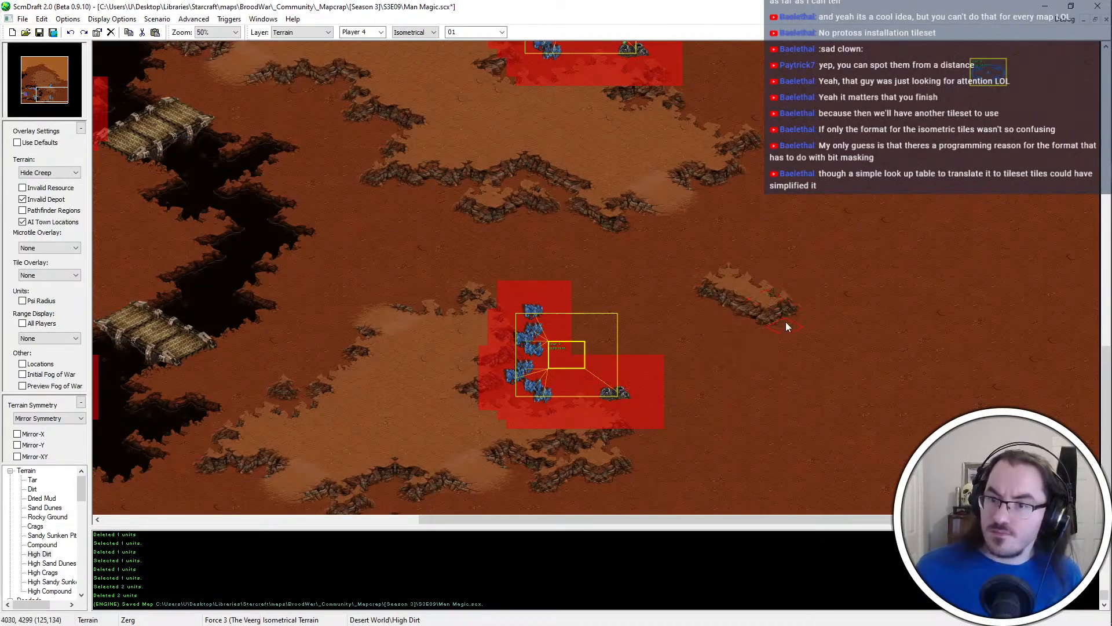
left_click(753, 303)
left_click(723, 350)
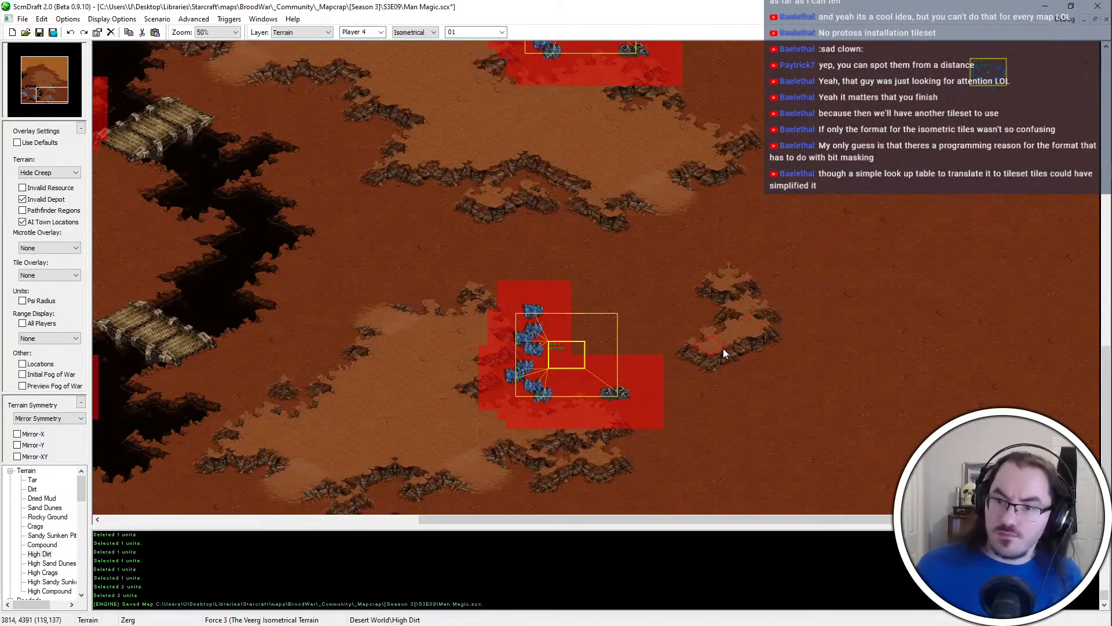
Trim the new small plateau's southwest tip and extend its northeast corner with High Dirt
scroll(890, 376, "down", 2)
scroll(783, 352, "up", 1, "ctrl")
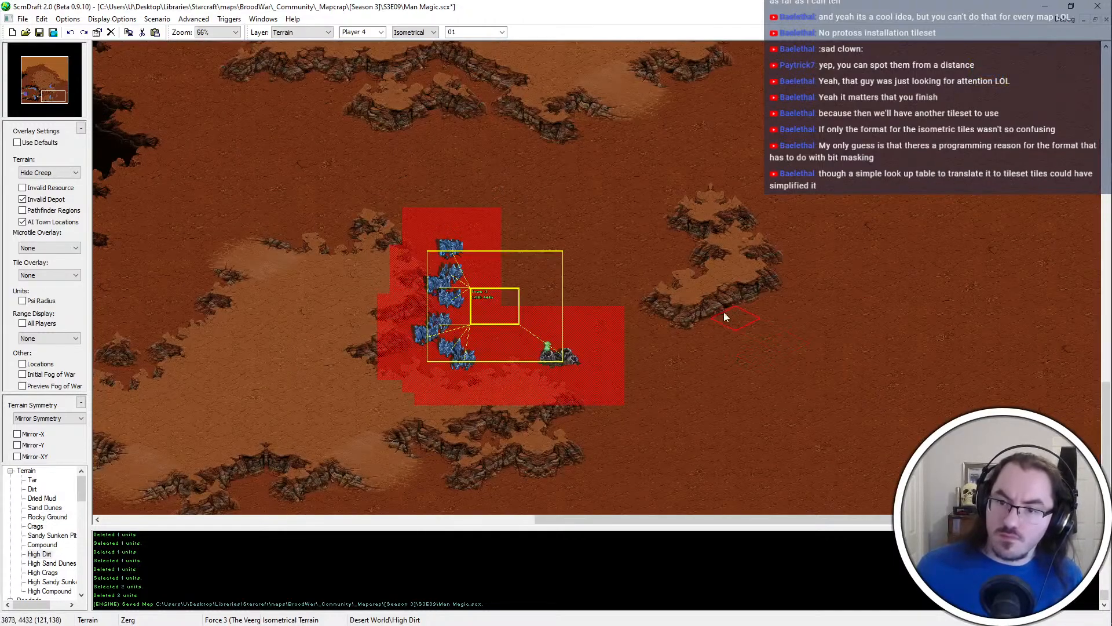
left_click(670, 318)
left_click(641, 296)
middle_click_drag(929, 170, 873, 204)
scroll(724, 238, "up", 1, "ctrl")
scroll(487, 283, "down", 1, "ctrl")
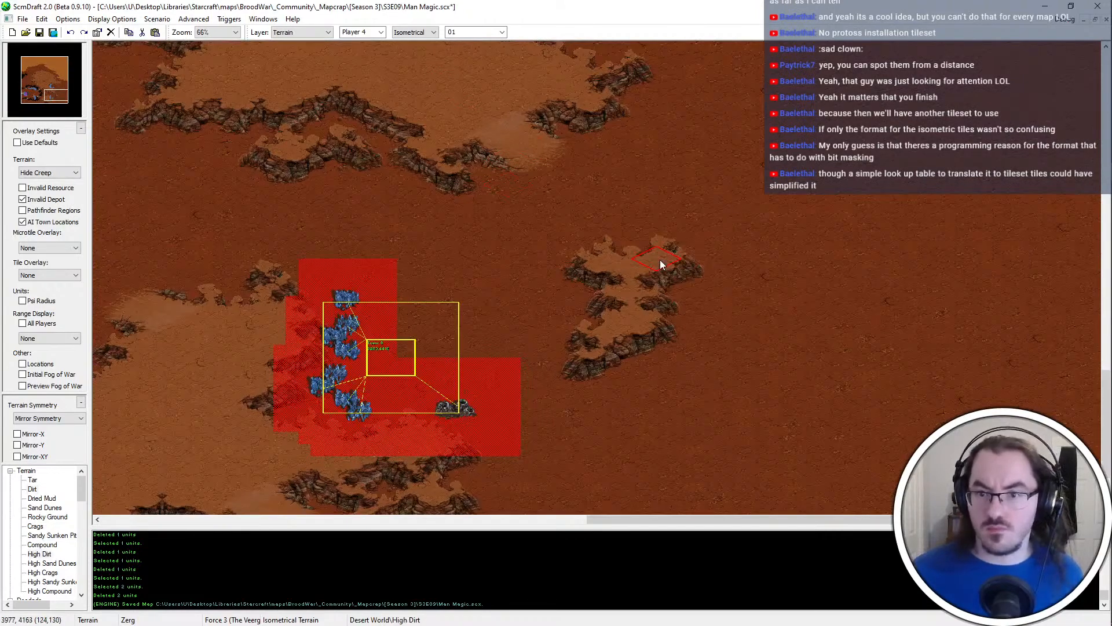
Reshape the small plateau's eastern side with High Dirt and Dirt, extending it toward the southeast
left_click(691, 291)
right_click(725, 300)
left_click(707, 307)
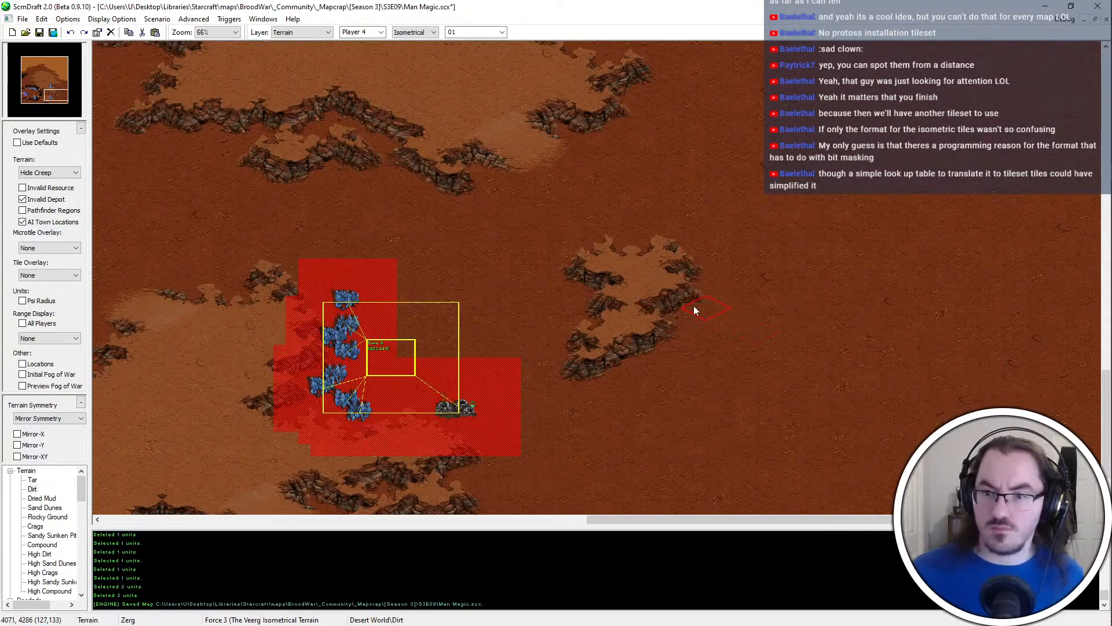
right_click(642, 278)
left_click(672, 340)
key("ctrl+z")
left_click(672, 326)
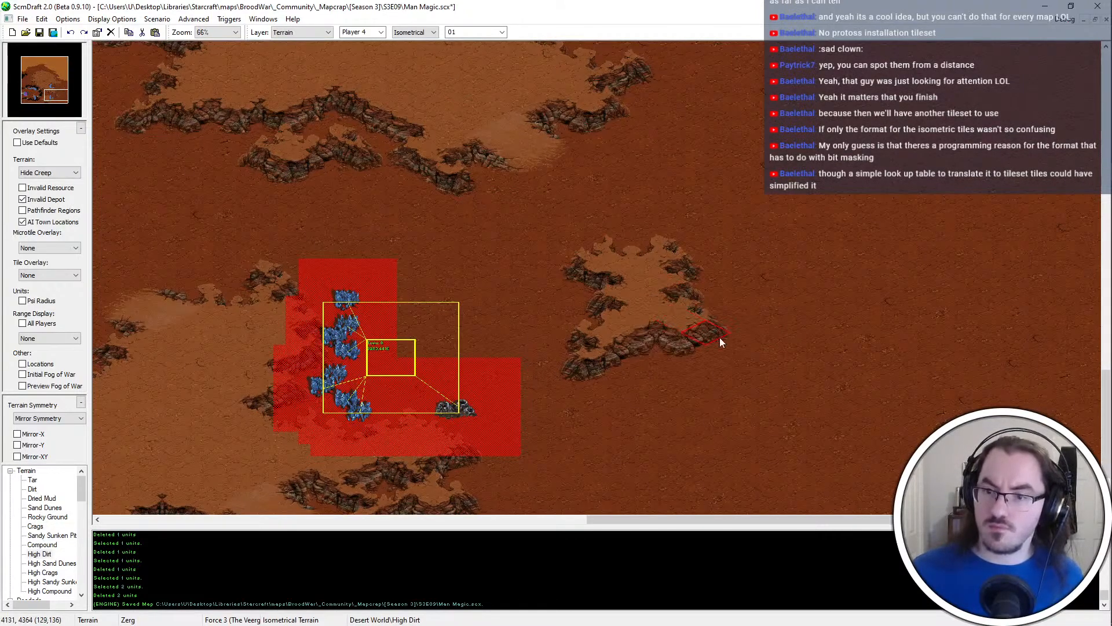
Finish the small plateau's southeast point, cut back its northeast edge with Dirt, and save the map
right_click(770, 313)
left_click(712, 284)
right_click(644, 266)
left_click(682, 292)
right_click(703, 261)
left_click(702, 259)
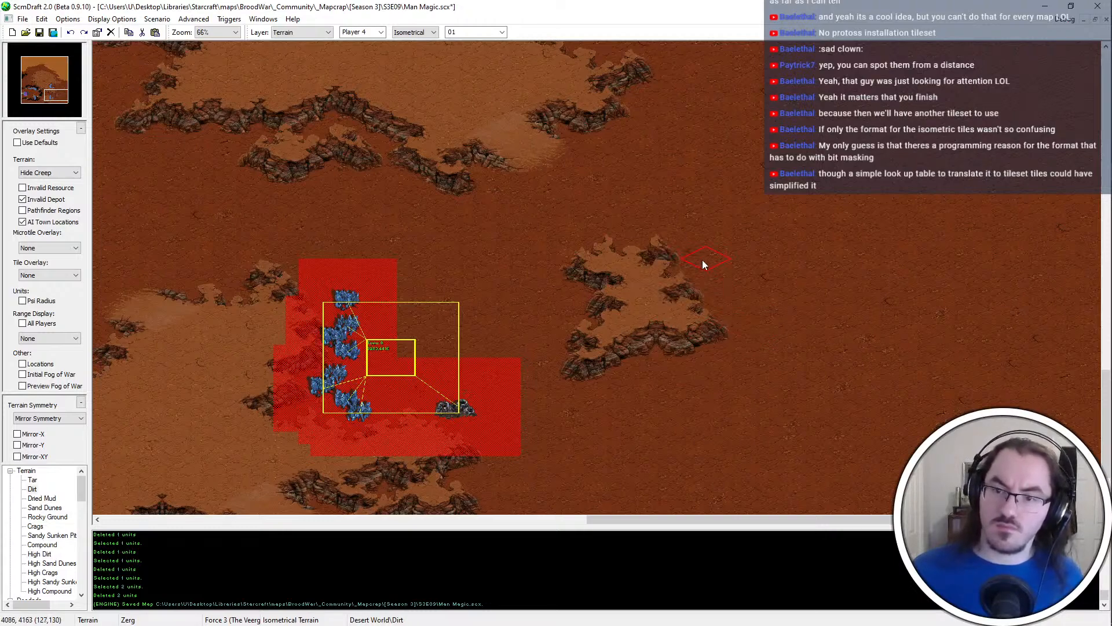
scroll(641, 273, "up", 1, "ctrl")
key("ctrl+s")
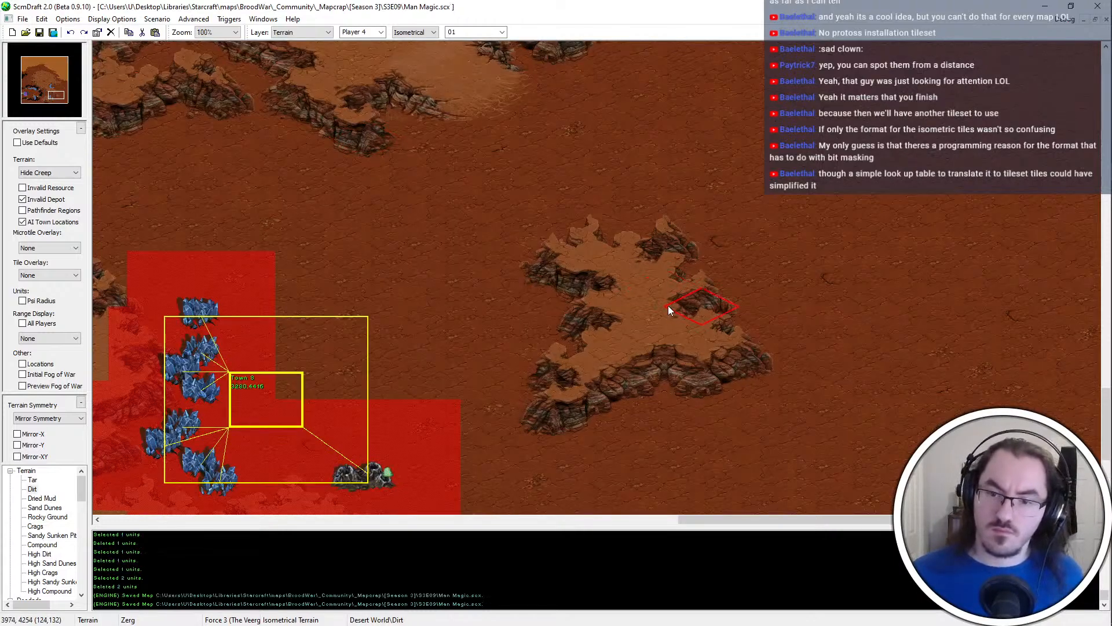
Add a small High Dirt outcrop off the small plateau's northeast side, separate it with a Dirt gap, and save the map
middle_click_drag(605, 205, 579, 180)
scroll(624, 230, "down", 2, "ctrl")
middle_click_drag(637, 354, 604, 444)
right_click(638, 193)
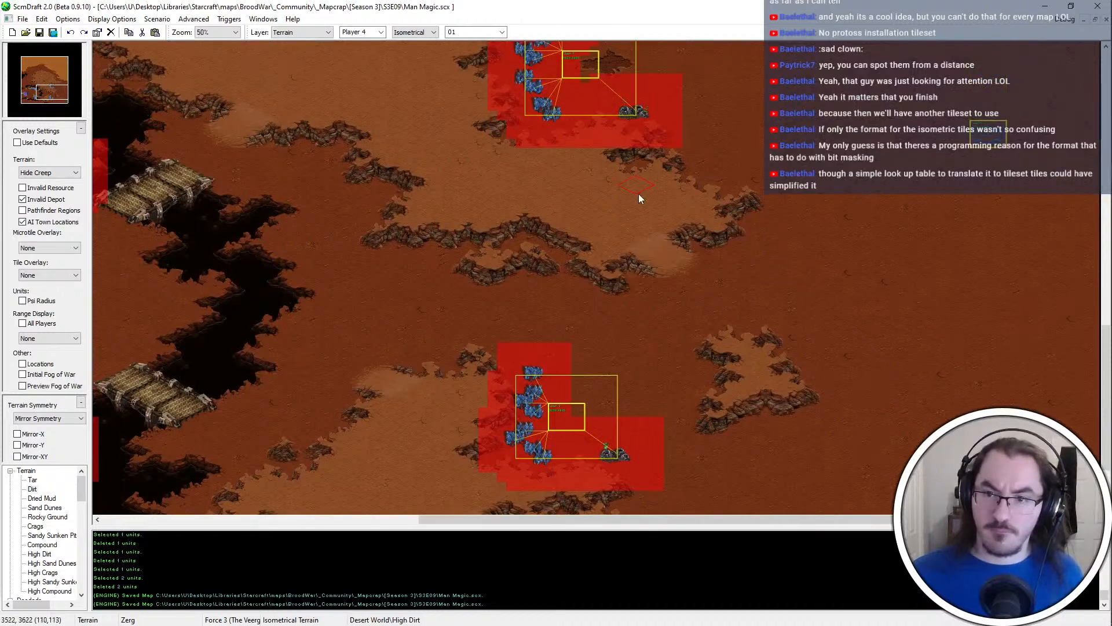
left_click(832, 352)
right_click(847, 343)
left_click(842, 345)
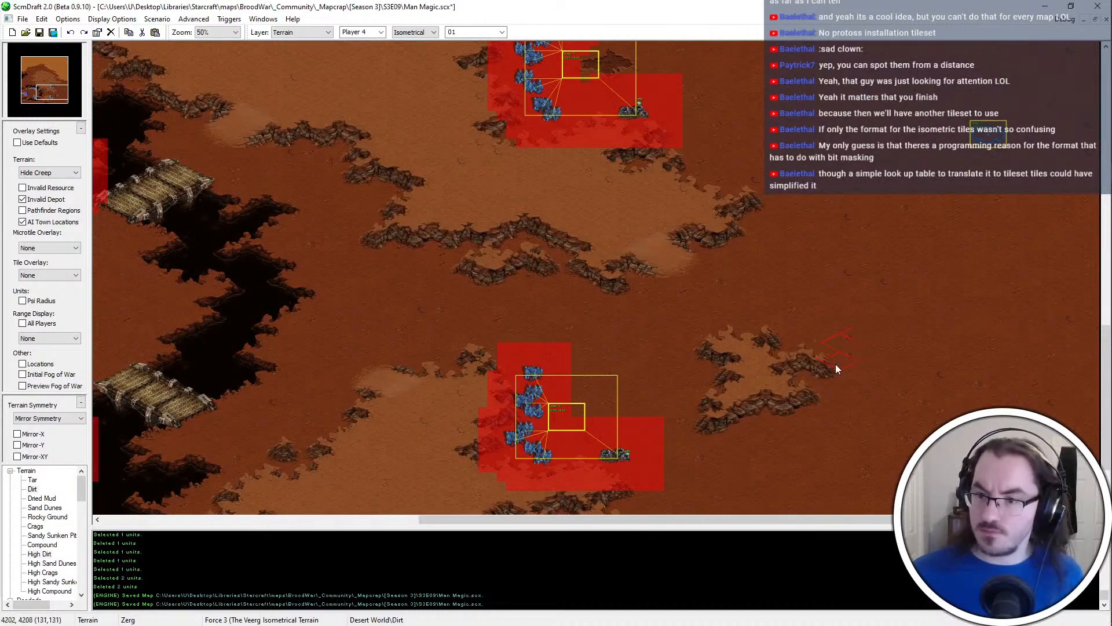
right_click(647, 240)
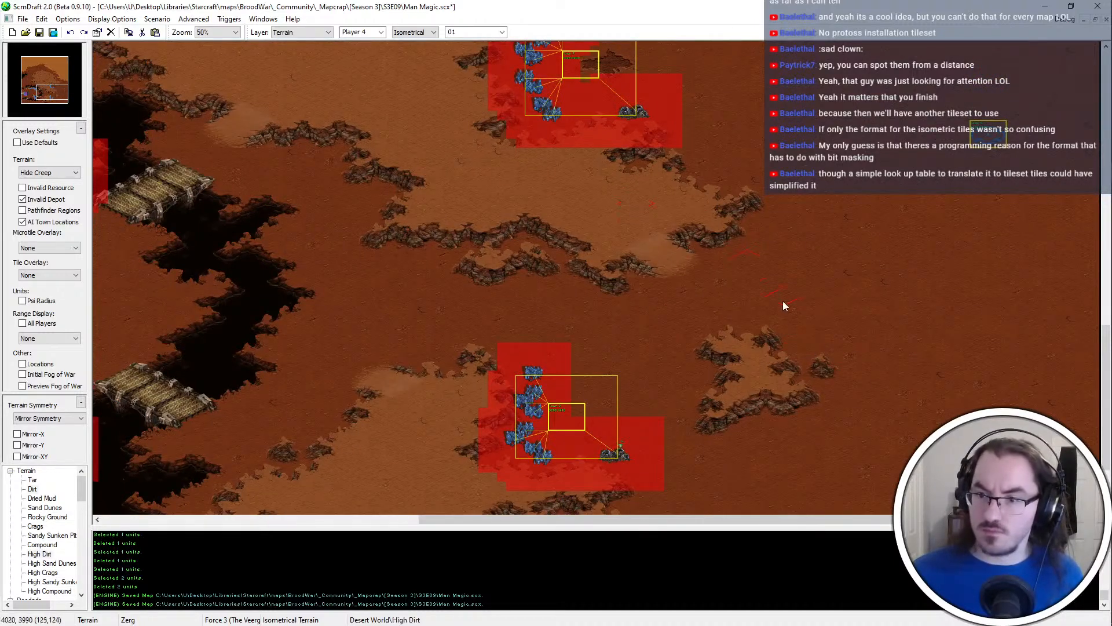
left_click(820, 337)
scroll(950, 390, "down", 1)
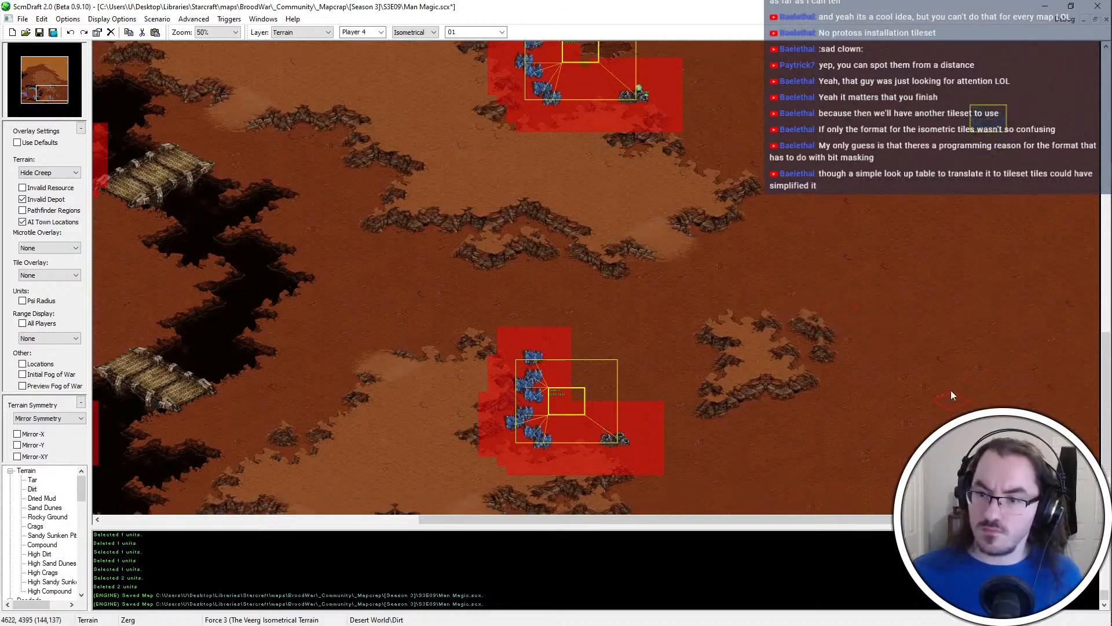
key("ctrl+s")
Paint a Dried Mud patch on the dirt just northeast of the new base's town location
scroll(998, 122, "up", 5)
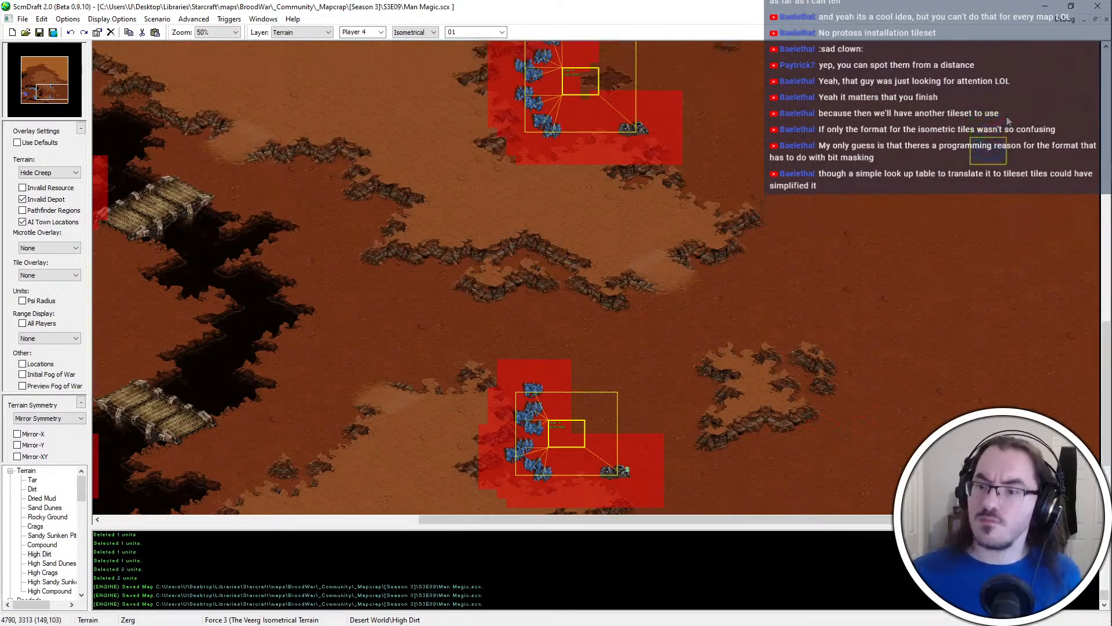
scroll(999, 124, "down", 8)
scroll(726, 186, "up", 1, "ctrl")
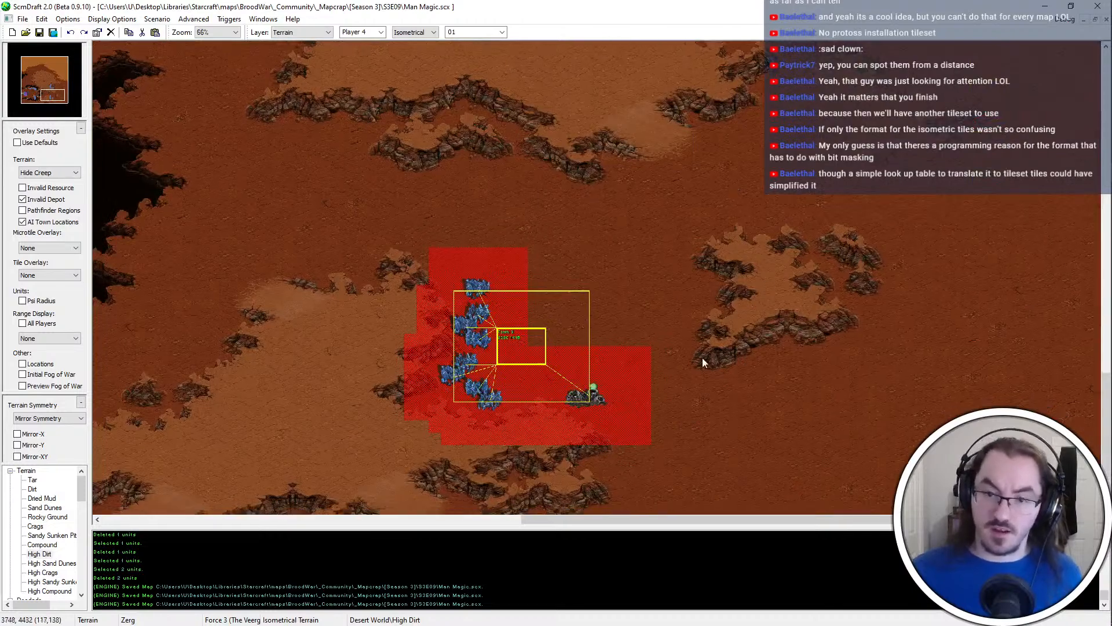
scroll(677, 301, "up", 1, "ctrl")
left_click(45, 507)
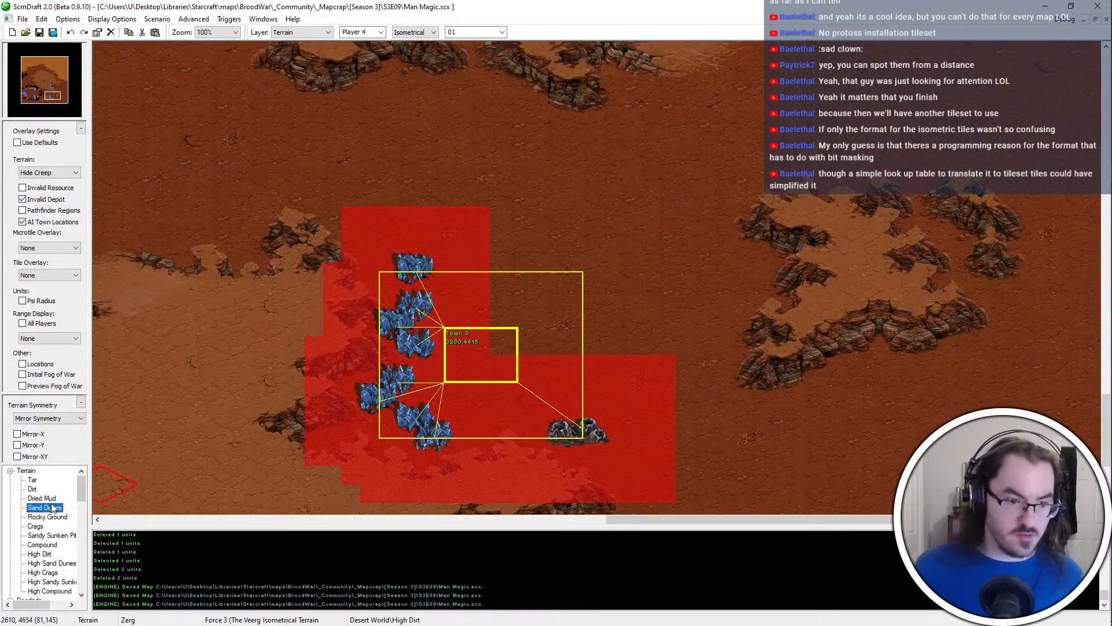
left_click(47, 498)
scroll(614, 249, "up", 1, "ctrl")
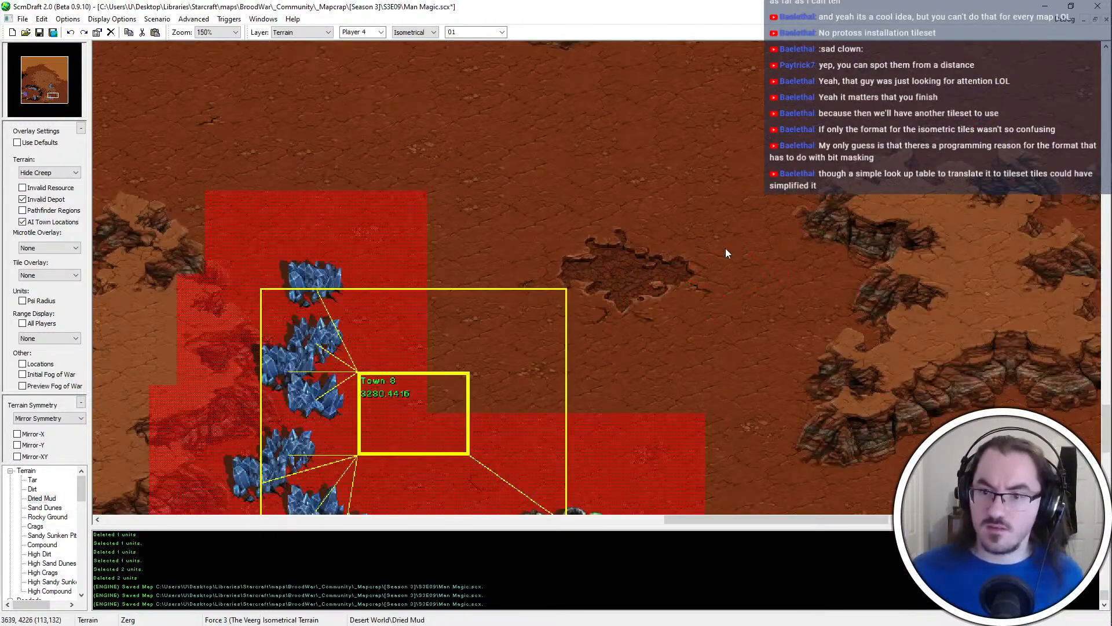
Cut out the Dried Mud patch, paste it over the upper-right part of the town location, and save the map
left_click_drag(623, 290, 526, 289, "shift")
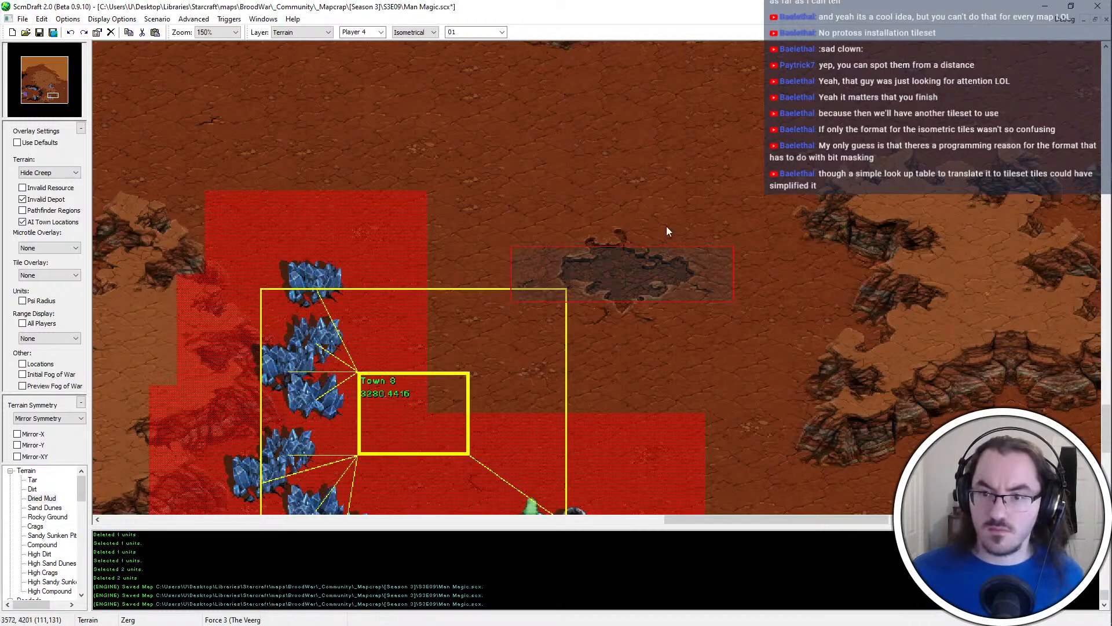
left_click_drag(667, 226, 575, 325, "shift")
key("ctrl+x")
key("ctrl+v")
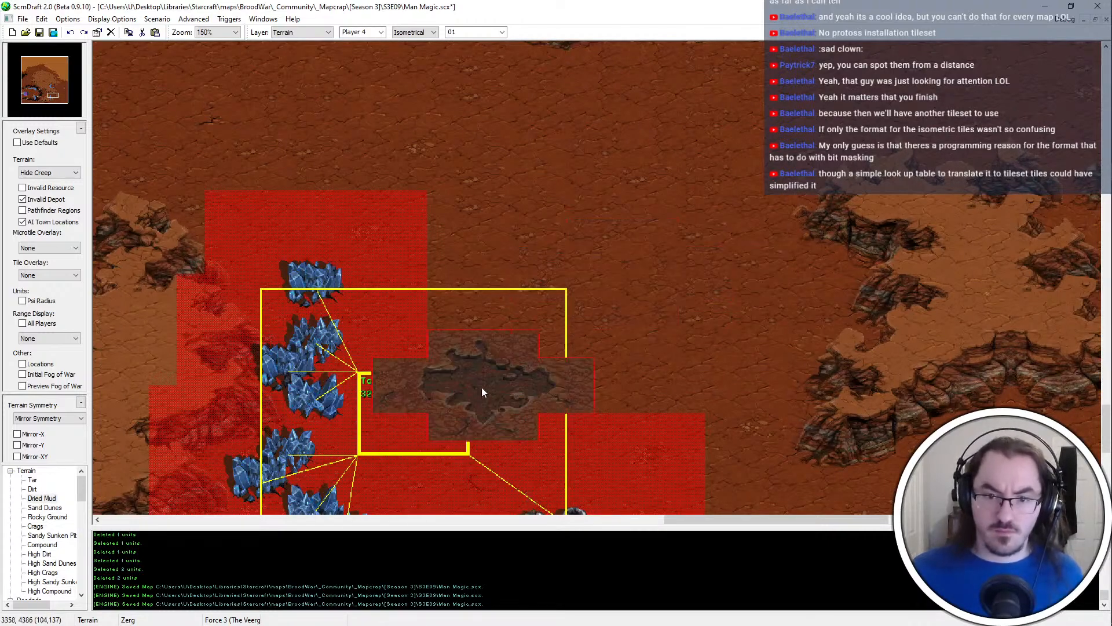
left_click(482, 387)
key("ctrl+s")
scroll(544, 329, "down", 2, "ctrl")
middle_click_drag(564, 342, 709, 376)
middle_click_drag(491, 346, 477, 128)
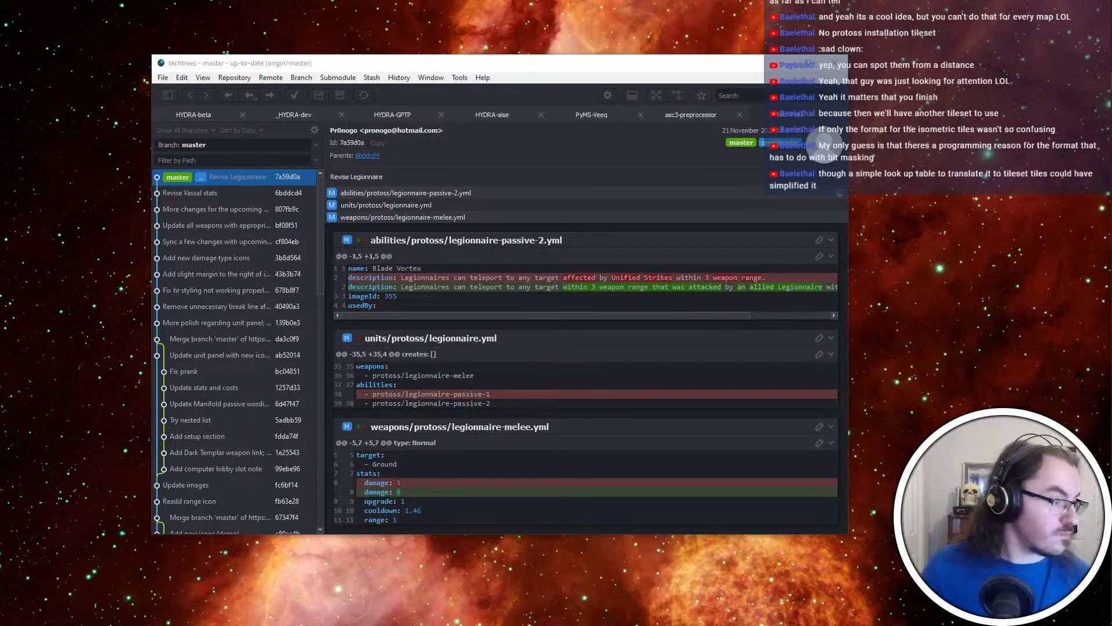
key("alt+Tab")
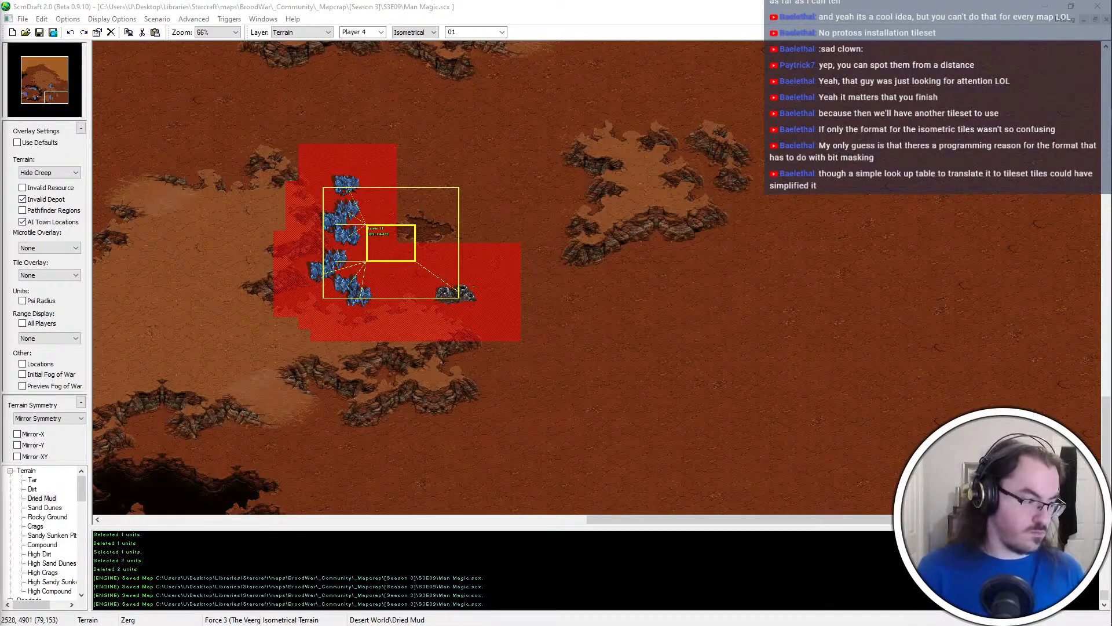
key("ctrl+super+Right")
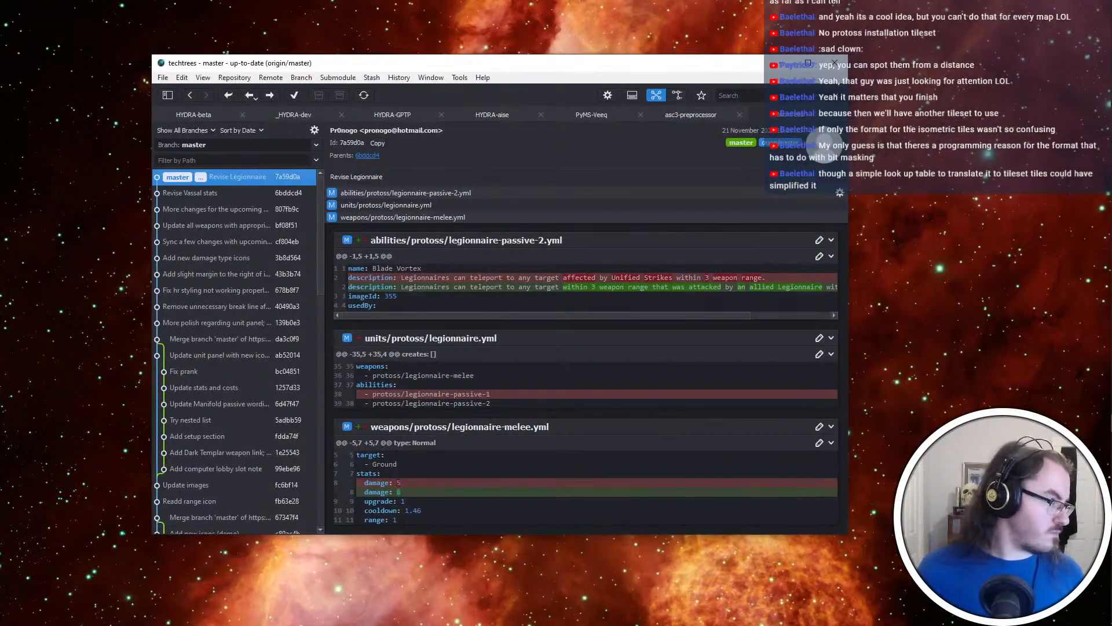
key("ctrl+super+Left")
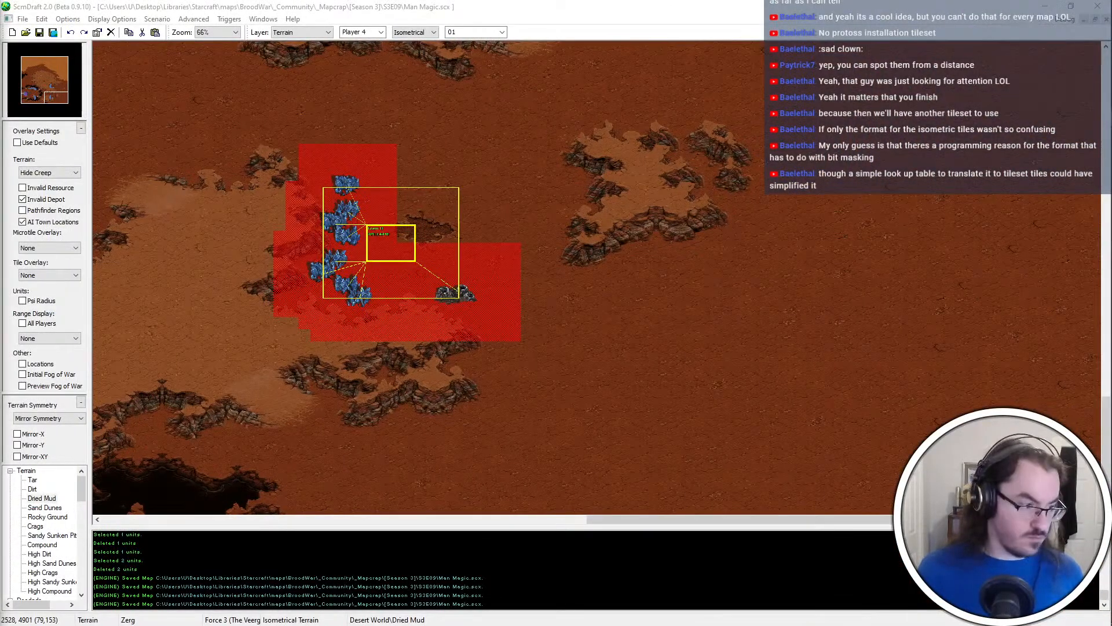
key("ctrl+super+Right")
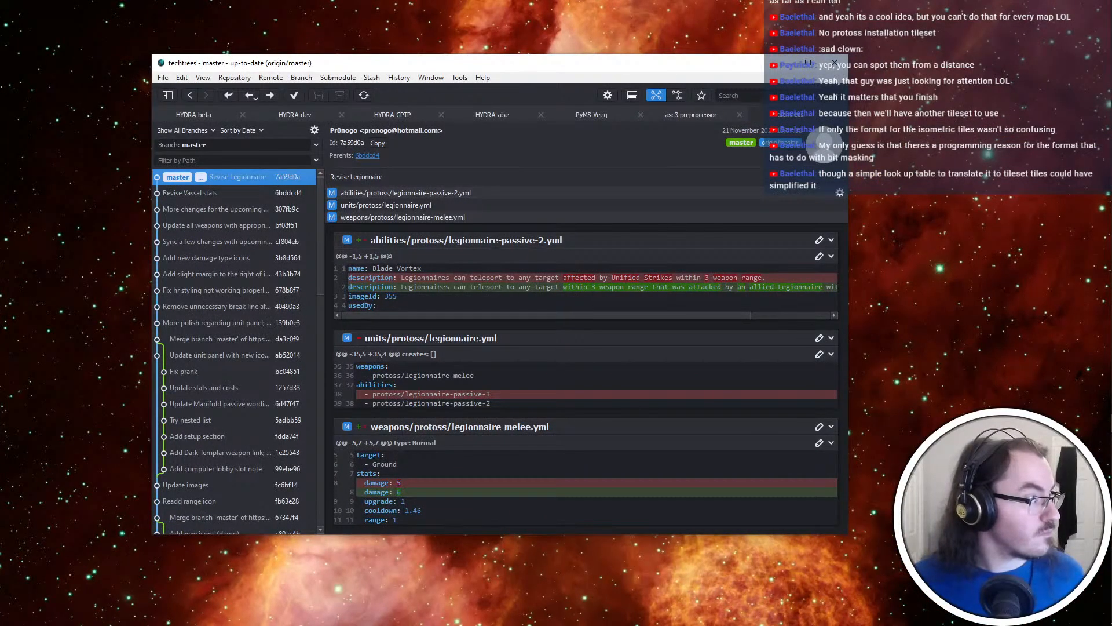
key("ctrl+super+Left")
key("ctrl+super+Right")
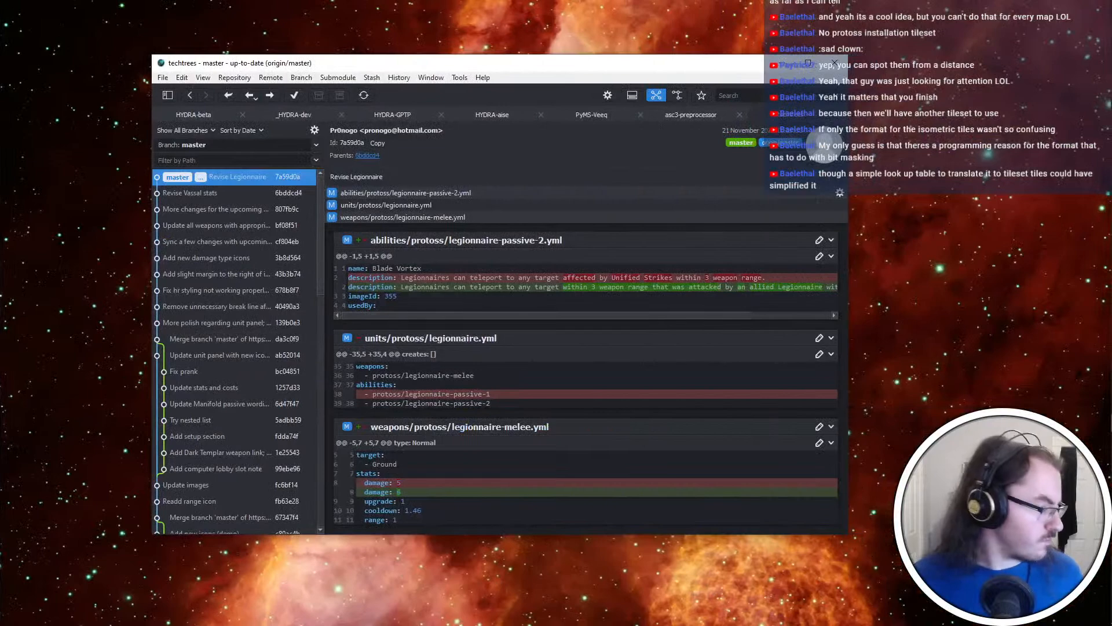
key("ctrl+super+Left")
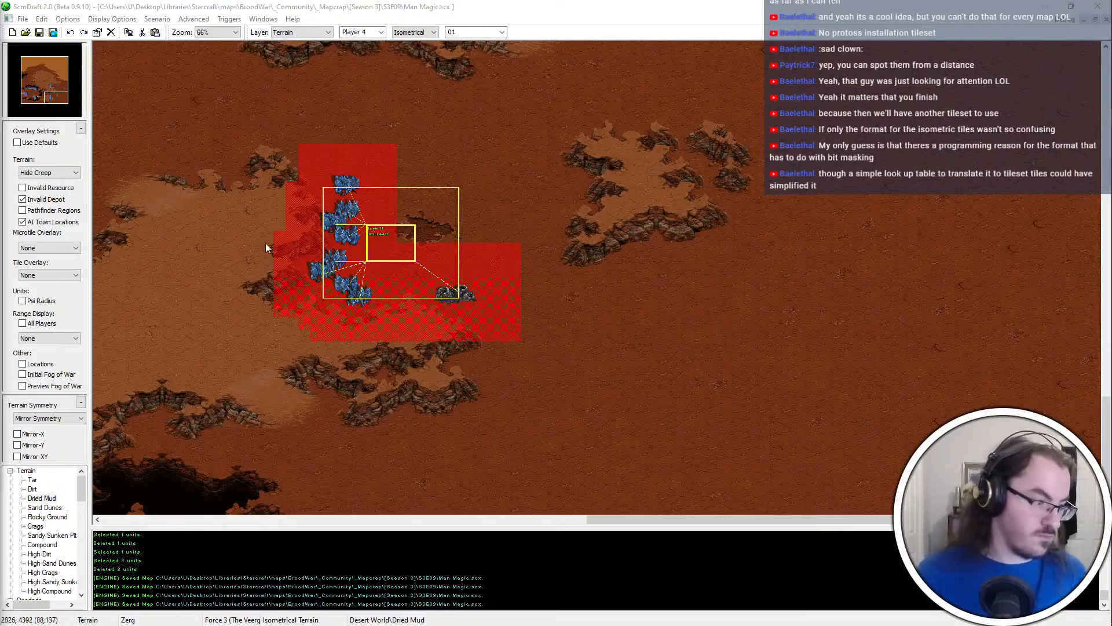
Add a High Dirt spur at the eastern tip of the plateau north of the new base, trim it with Dirt, and save
scroll(591, 114, "up", 10)
scroll(531, 350, "down", 1)
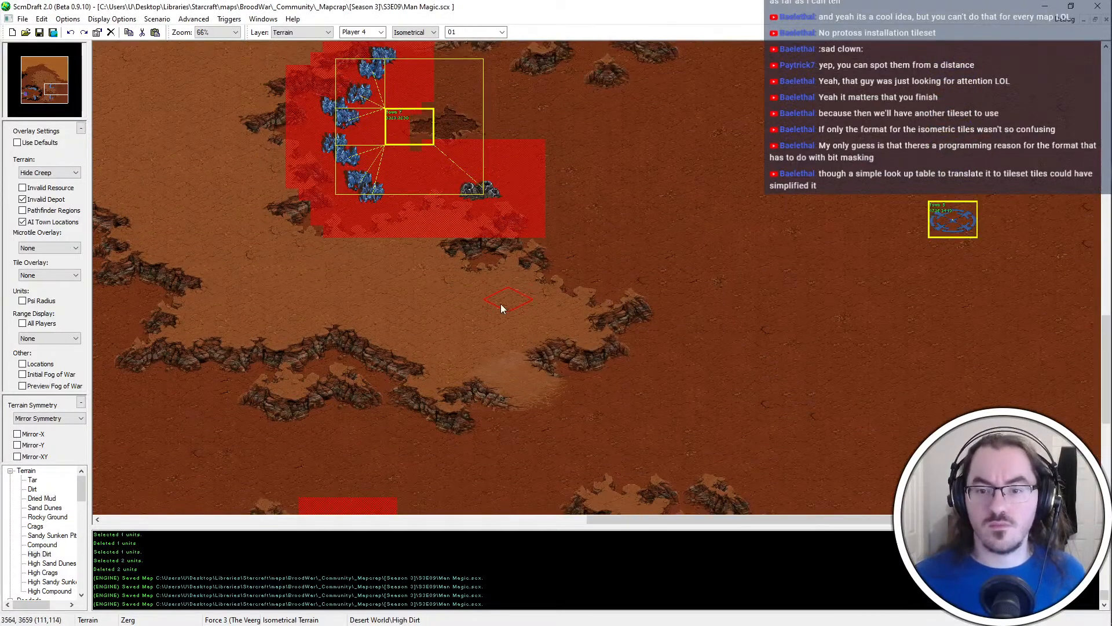
left_click(624, 270)
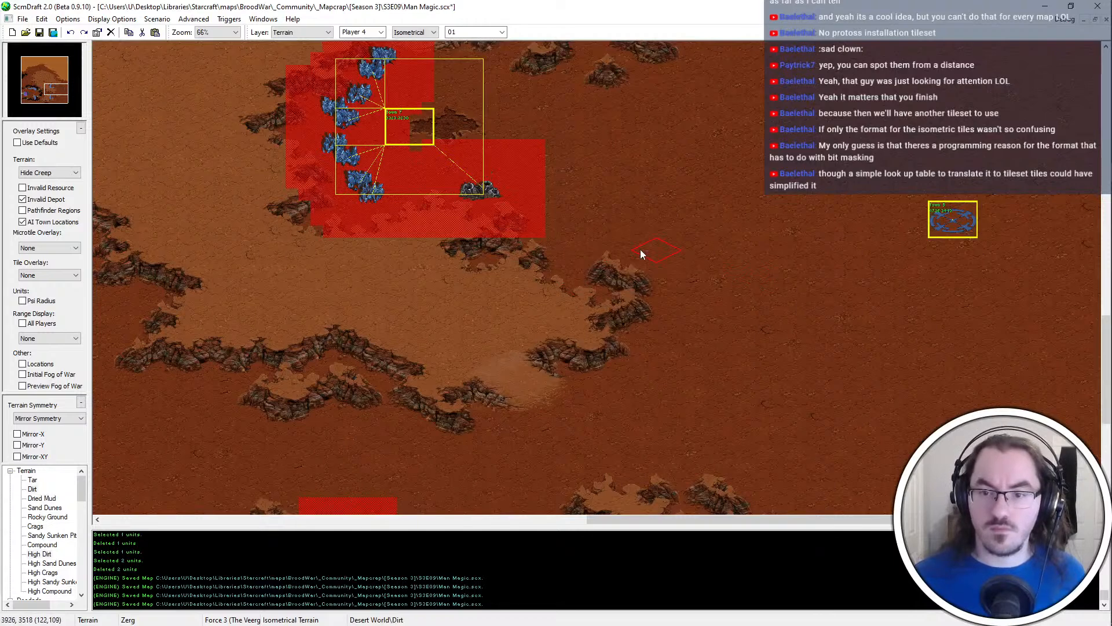
left_click(606, 272)
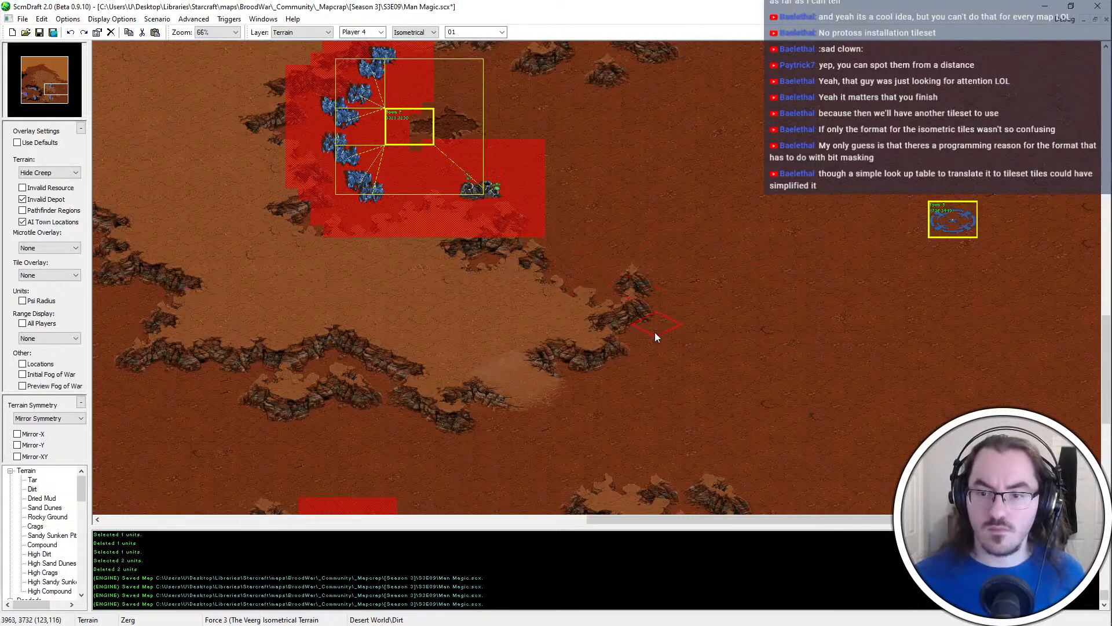
key("ctrl+s")
Touch up the High Dirt cliff edge of the large plateau northwest of the bases, beside the chasm, and save the map
right_click(512, 311)
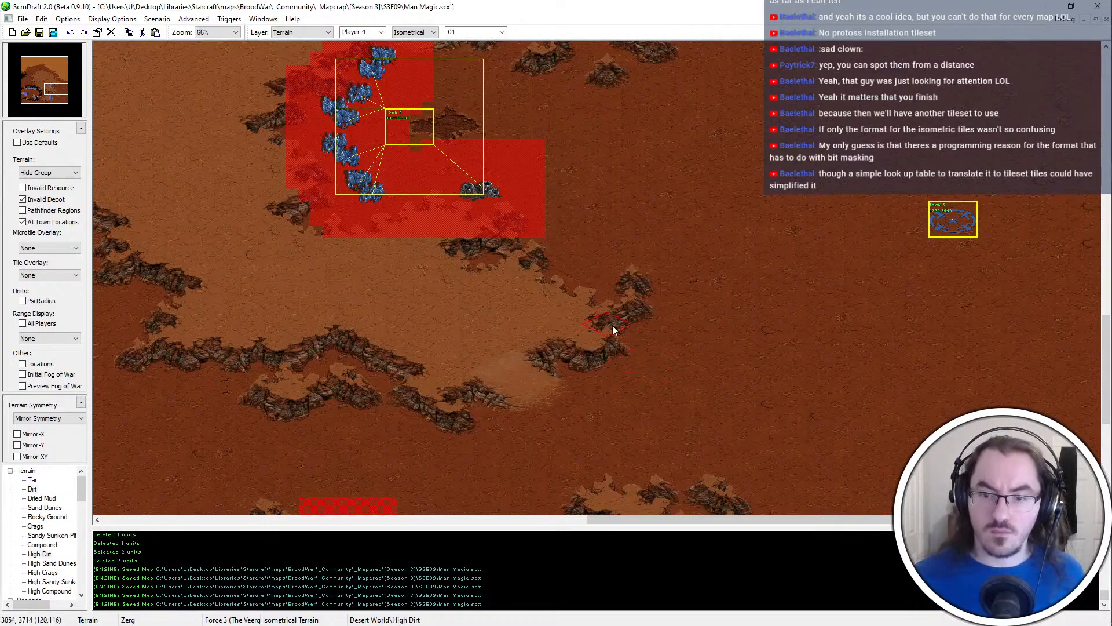
scroll(615, 324, "down", 1, "ctrl")
scroll(689, 301, "up", 1, "ctrl")
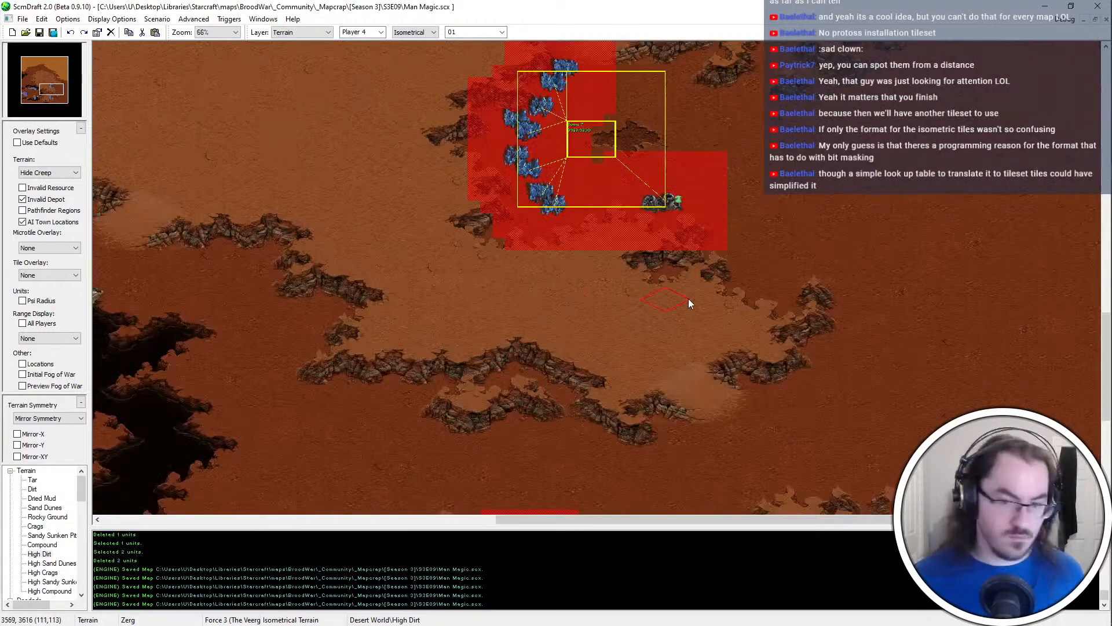
scroll(605, 329, "up", 1, "ctrl")
scroll(550, 319, "down", 1, "ctrl")
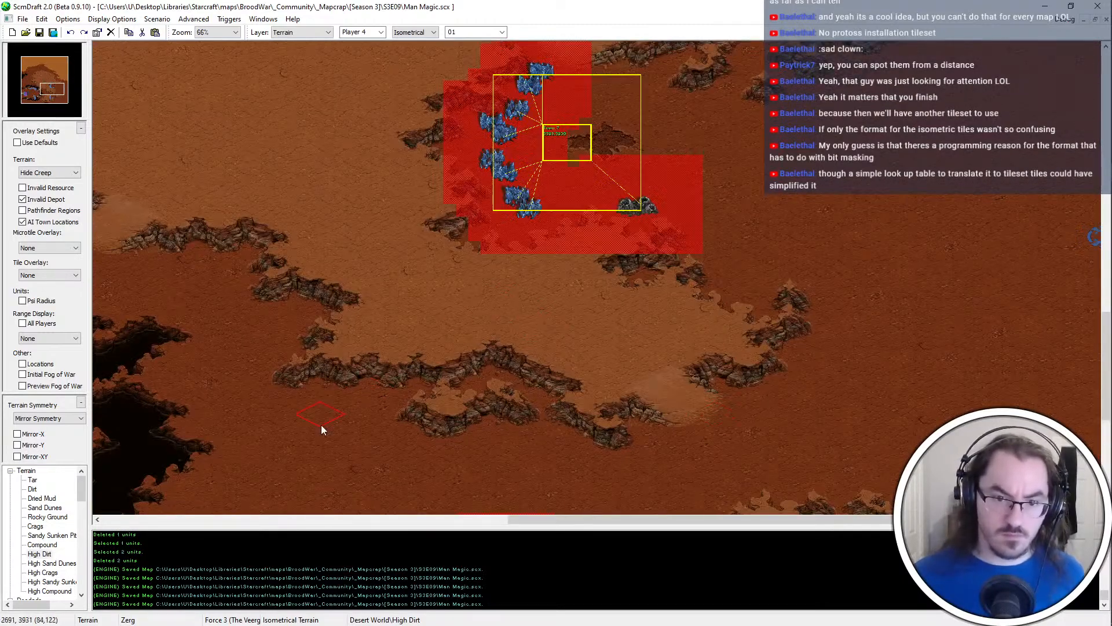
middle_click_drag(201, 222, 285, 276)
mouse_move(225, 189)
middle_mouse_down()
mouse_move(380, 273)
mouse_move(402, 330)
middle_mouse_up()
scroll(347, 252, "up", 1, "ctrl")
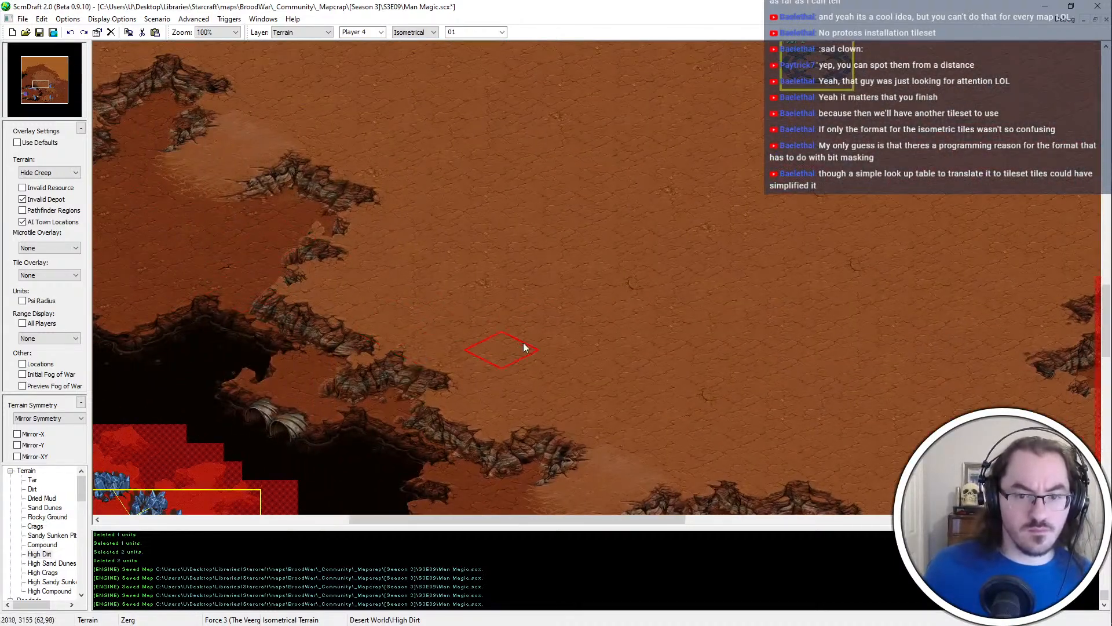
middle_click_drag(328, 189, 450, 268)
key("ctrl+s")
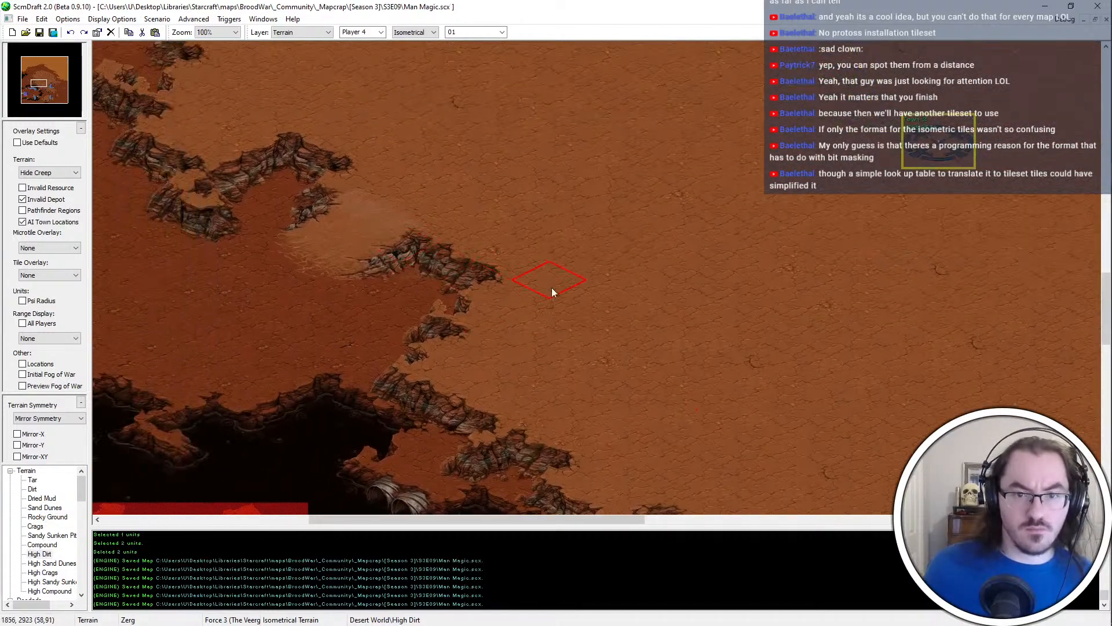
mouse_move(255, 115)
middle_mouse_down()
mouse_move(394, 254)
mouse_move(416, 257)
middle_mouse_up()
key("Left")
key("Left")
key("Left")
key("Left")
key("Left")
key("Left")
key("Left")
key("Left")
key("Left")
key("Left")
key("Left")
key("Up")
key("Up")
key("Up")
key("Up")
key("Up")
key("Up")
key("Up")
key("Up")
key("Up")
key("Up")
key("Up")
key("Up")
key("Up")
key("Up")
key("Up")
key("Up")
key("Up")
key("Up")
key("Up")
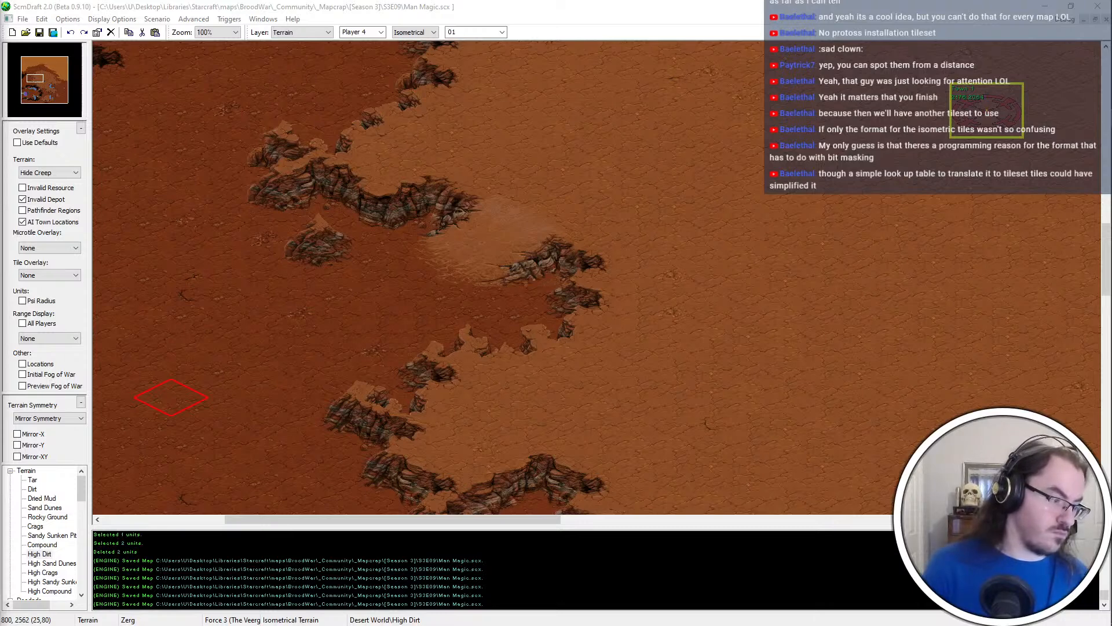
key("alt+Tab")
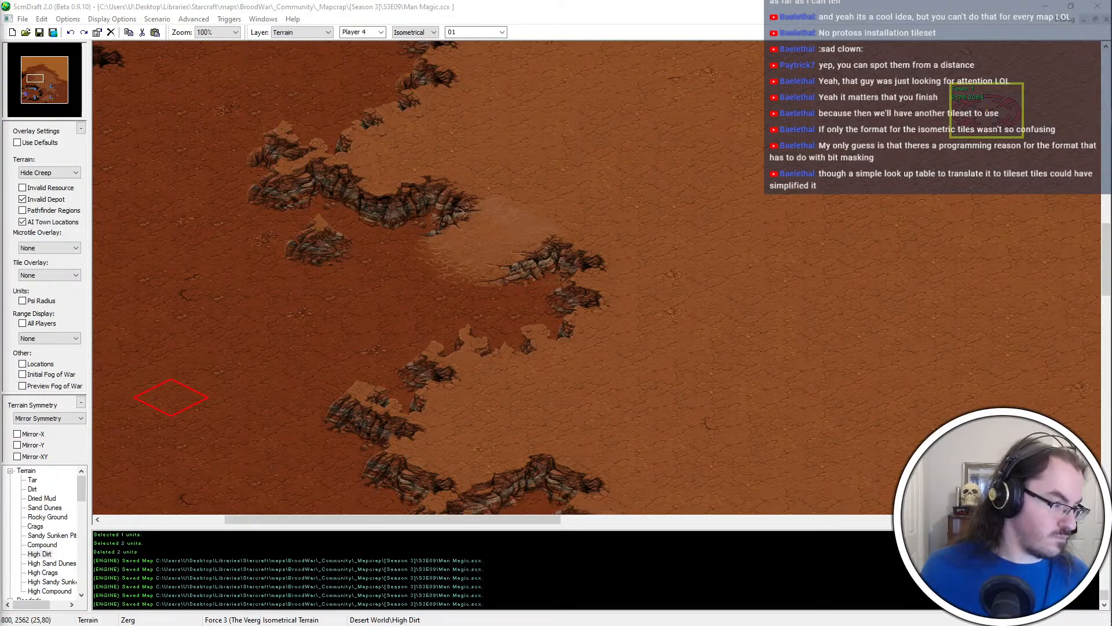
key("ctrl+super+Right")
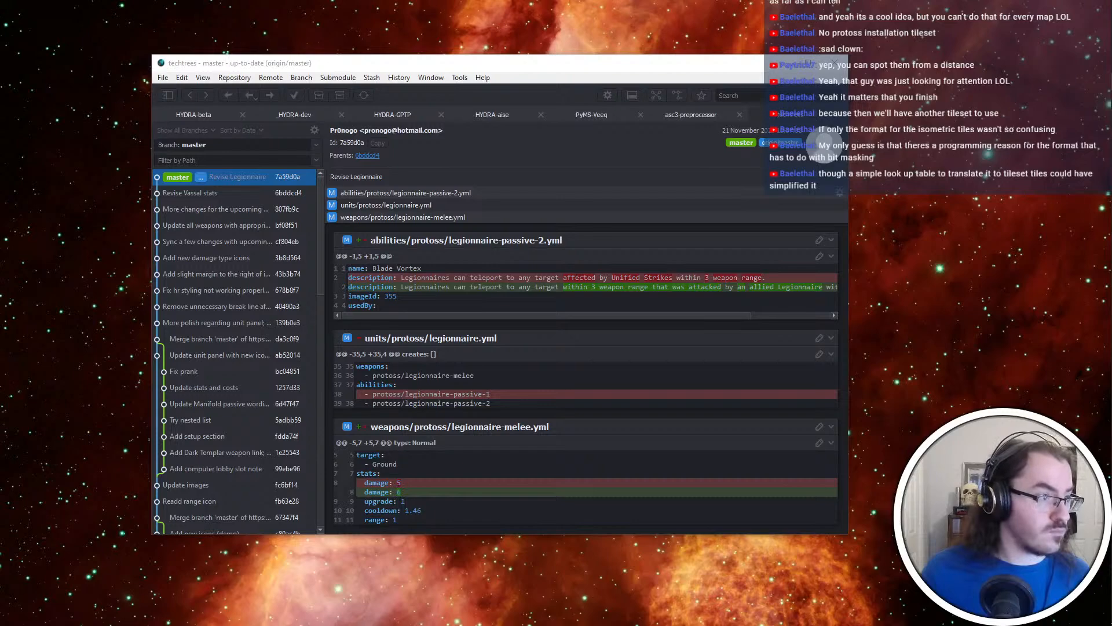
key("ctrl+super+Left")
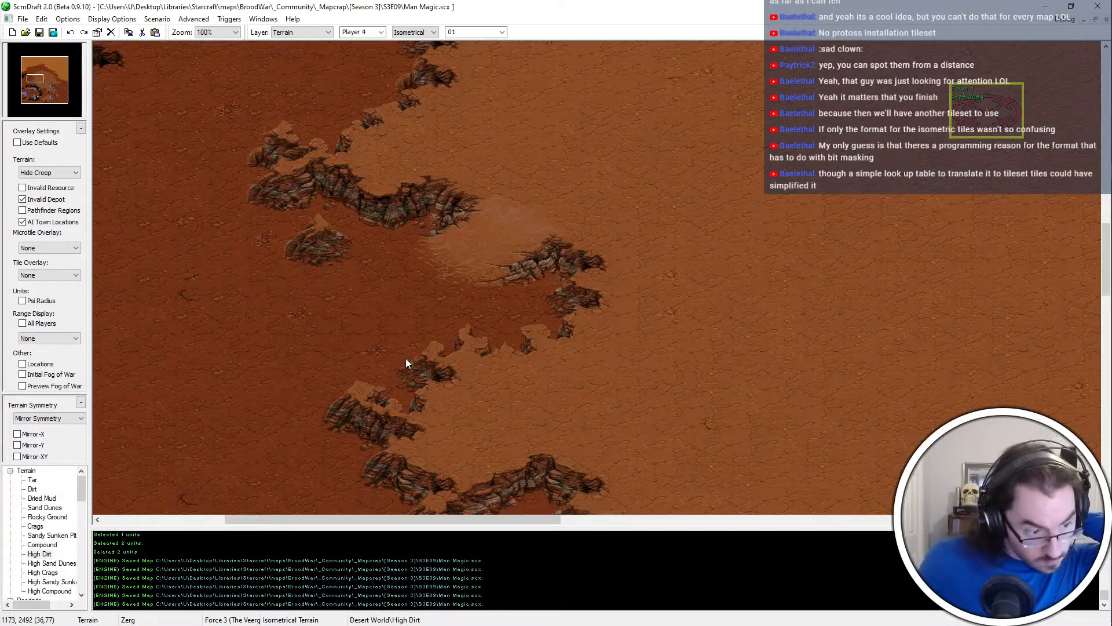
Survey the large High Dirt plateau and the resource bases south of it, around the chasms and bridges
middle_click_drag(530, 207, 478, 240)
scroll(476, 236, "down", 2, "ctrl")
scroll(481, 232, "up", 5)
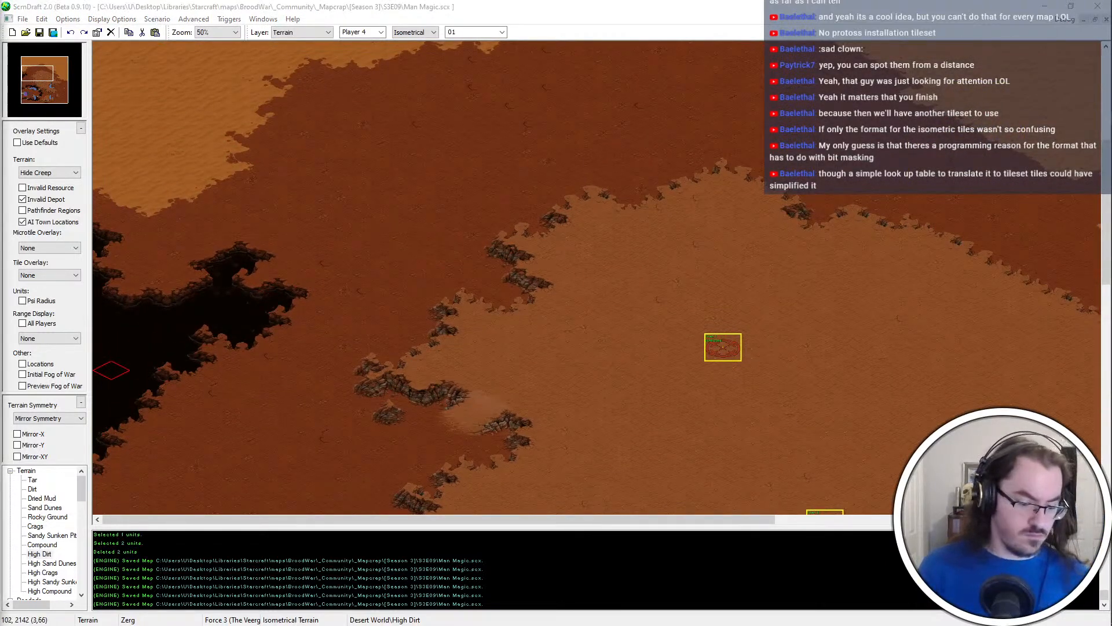
scroll(406, 348, "down", 15)
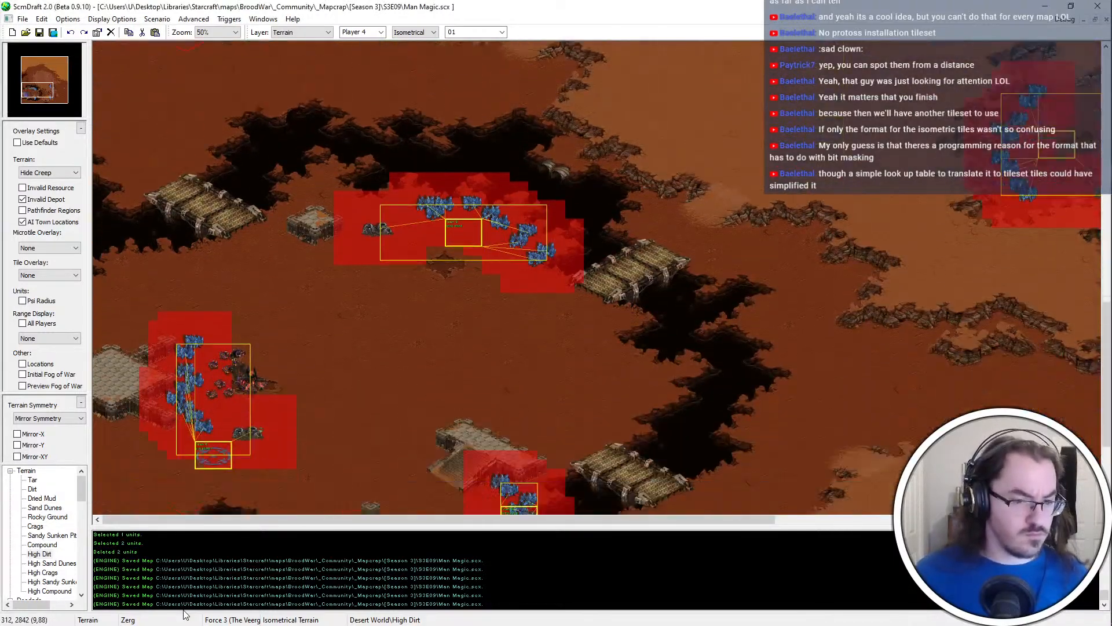
scroll(185, 178, "up", 2, "ctrl")
key("Left")
key("Down")
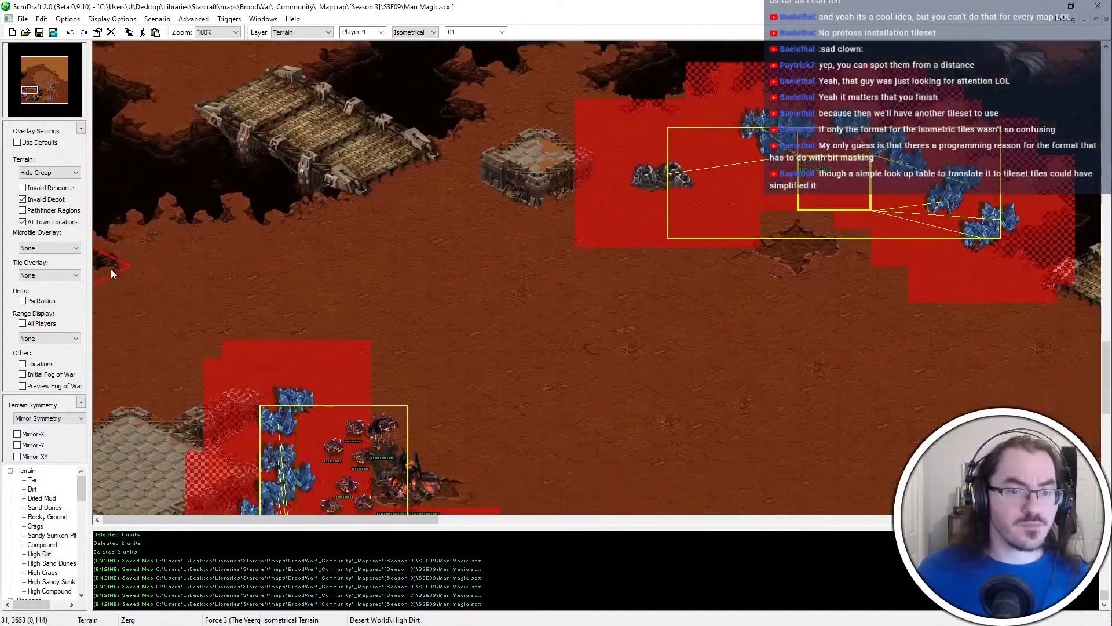
scroll(244, 292, "down", 2, "ctrl")
scroll(192, 391, "down", 3)
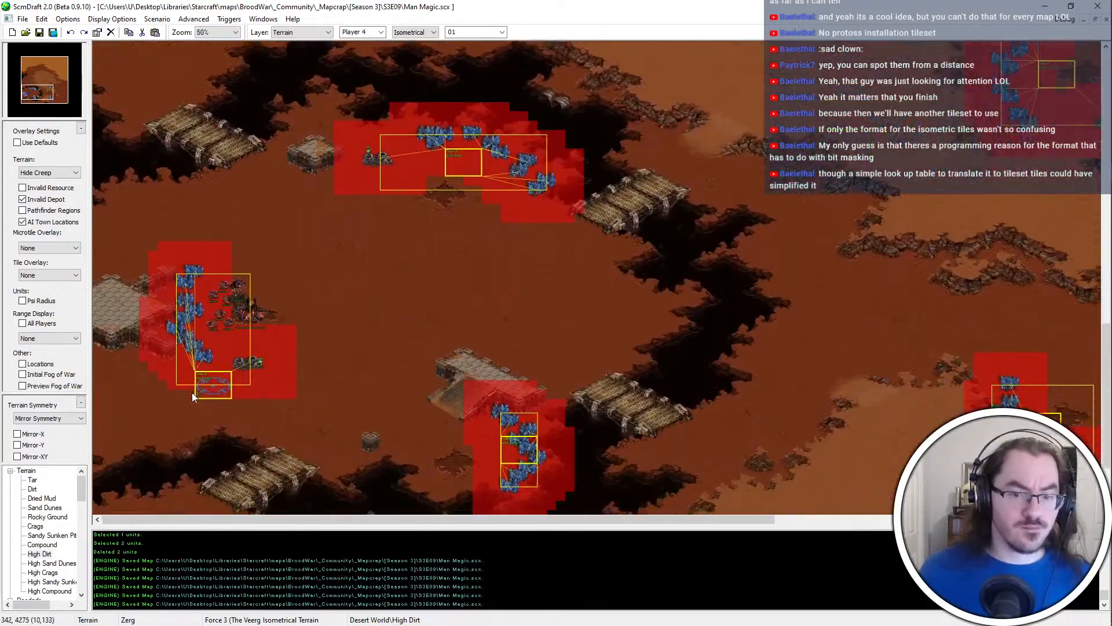
key("Down")
key("Right")
key("Up")
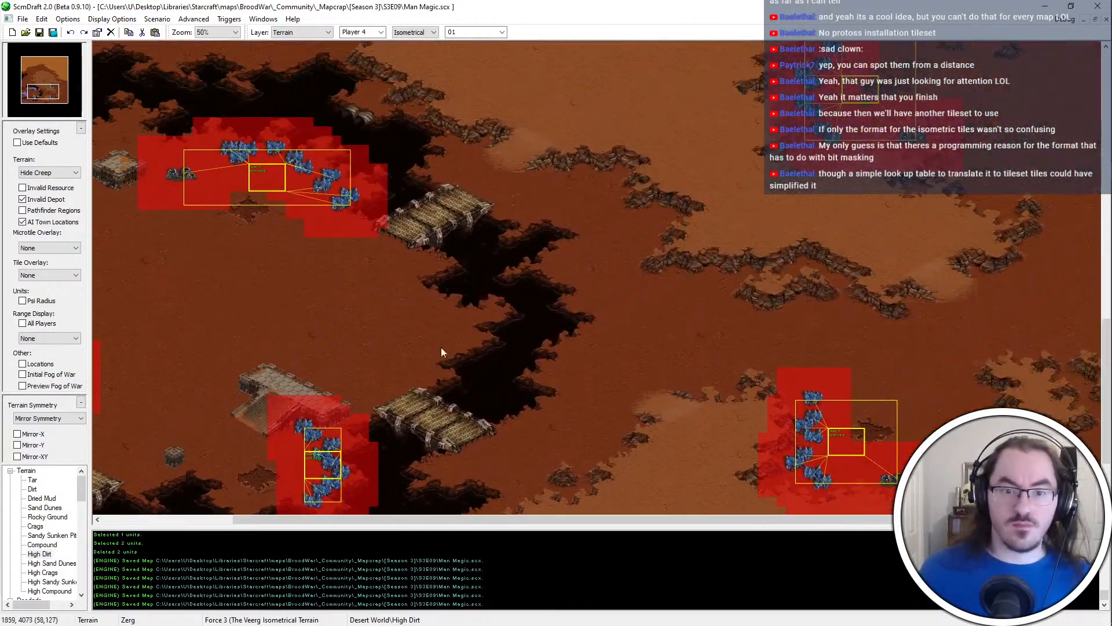
Paint a Rocky Ground patch on the open dirt just west of the chasm, between the two bridges
scroll(392, 326, "up", 1, "ctrl")
scroll(393, 327, "up", 1, "ctrl")
key("Up")
key("Left")
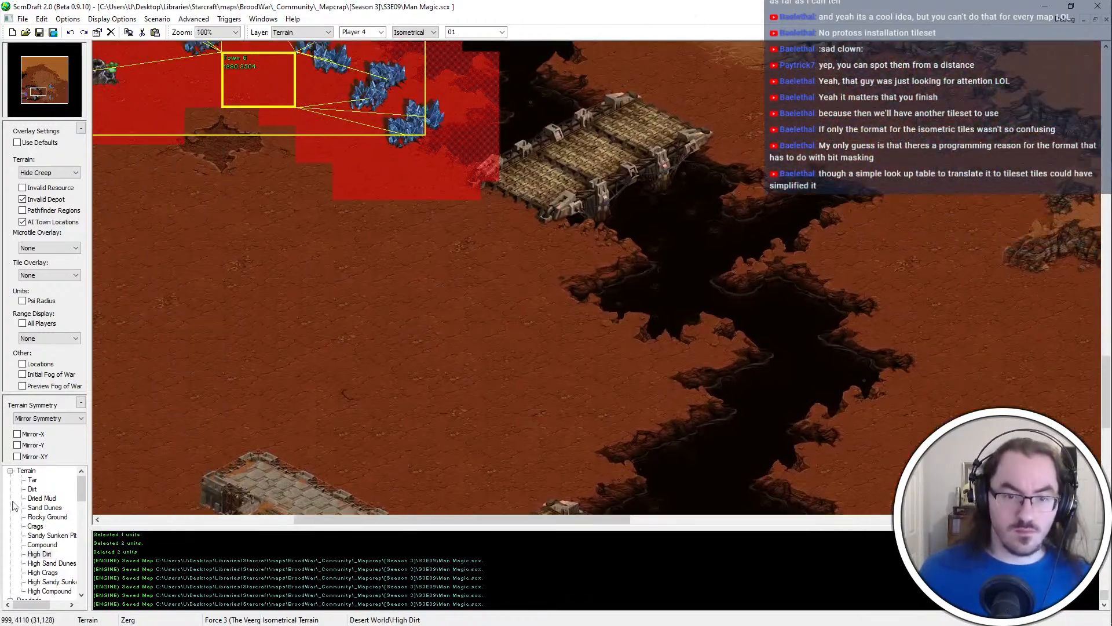
left_click(44, 508)
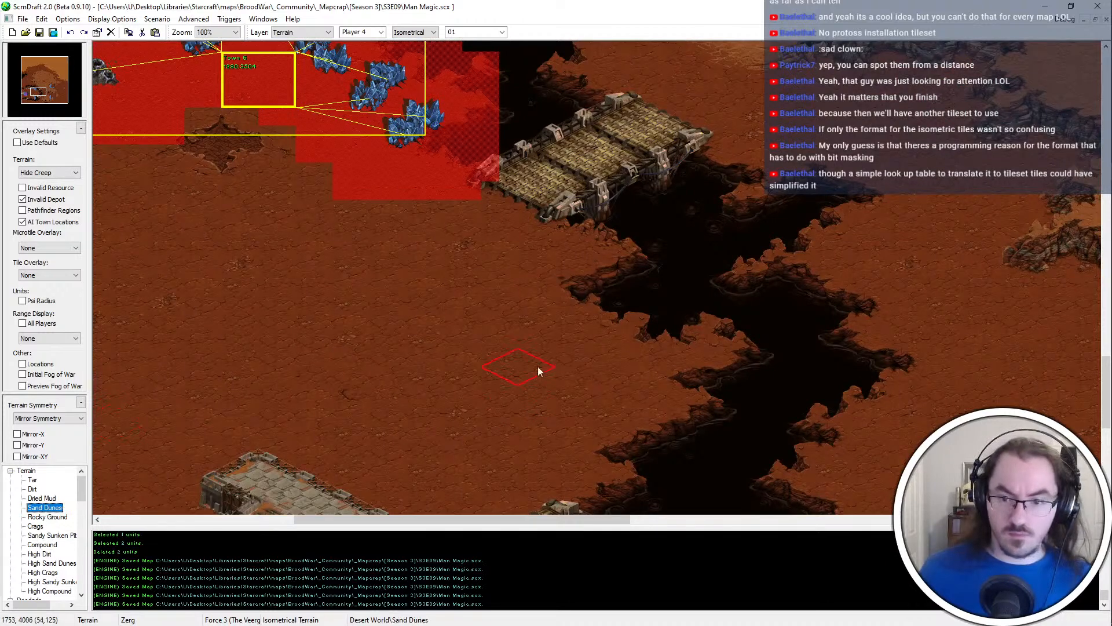
left_click(533, 366)
left_click(47, 516)
mouse_move(582, 348)
left_mouse_down()
mouse_move(540, 348)
mouse_move(488, 376)
mouse_move(454, 345)
left_mouse_up()
middle_click_drag(419, 390, 489, 329)
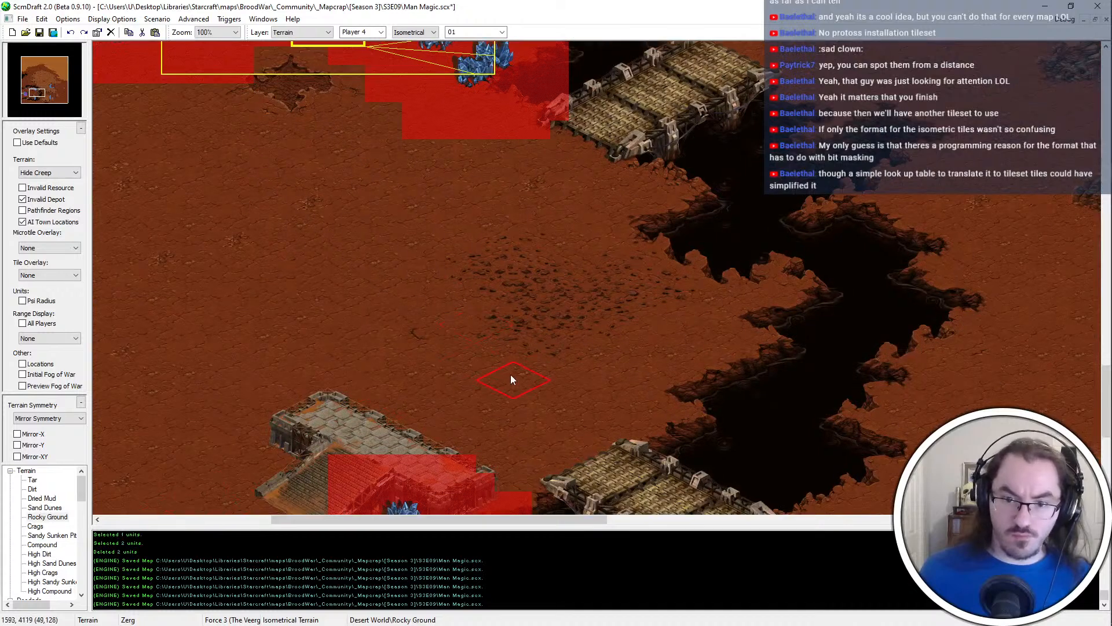
Extend the Rocky Ground patch west and south toward the ramp, and cut a Dirt gap into its middle
mouse_move(511, 378)
left_mouse_down()
mouse_move(347, 288)
mouse_move(417, 228)
mouse_move(506, 209)
mouse_move(358, 189)
mouse_move(447, 265)
left_mouse_up()
right_click(249, 256)
right_click(447, 265)
left_click_drag(381, 249, 338, 248)
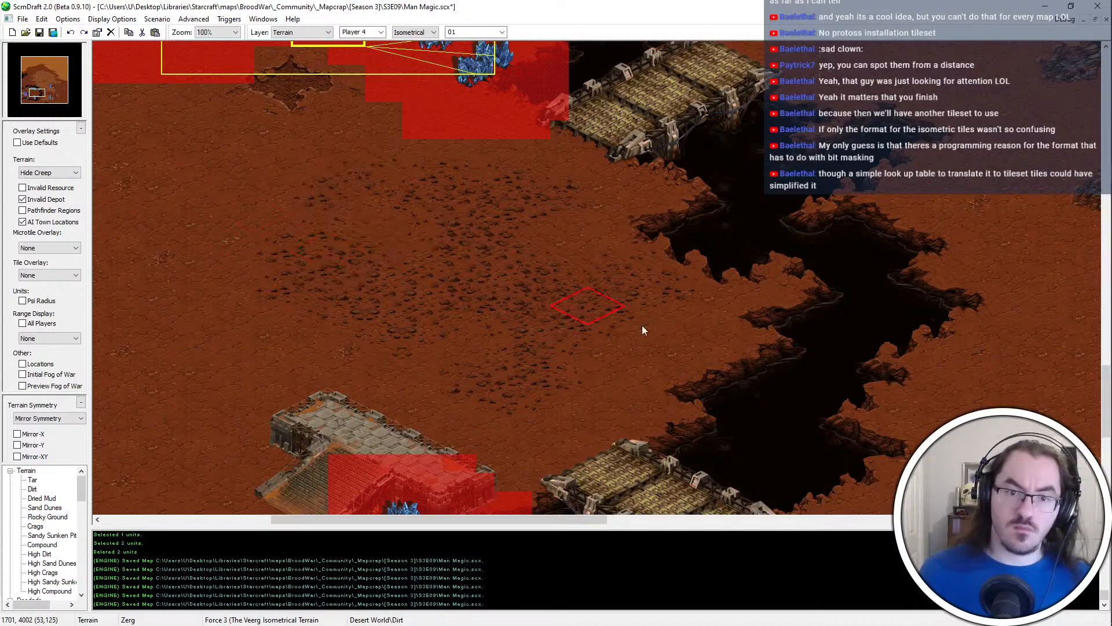
left_click(437, 293)
right_click(562, 295)
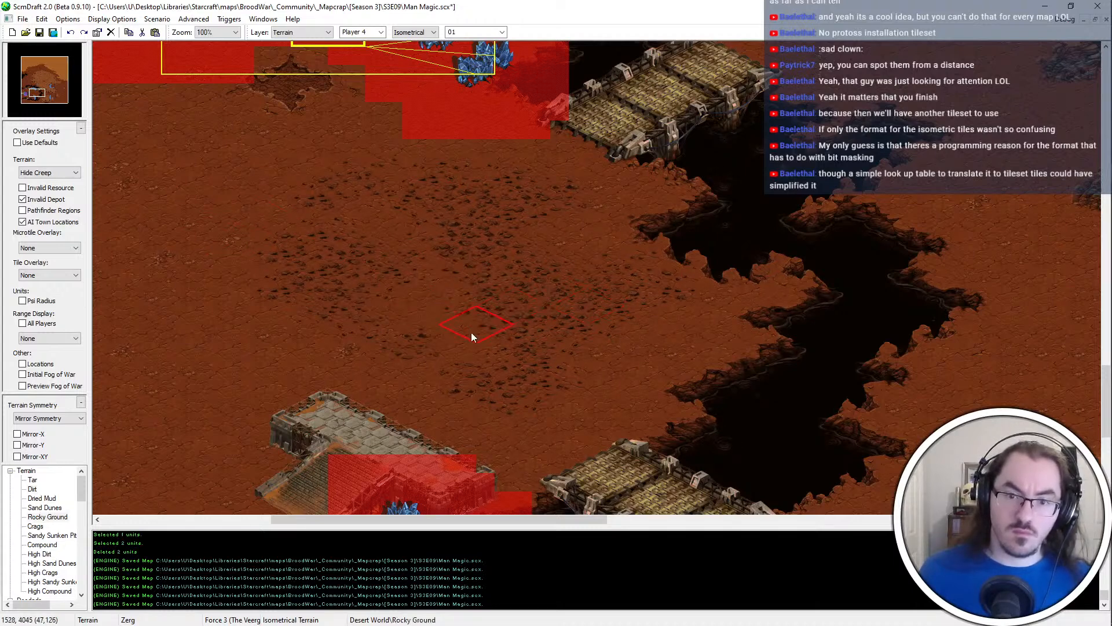
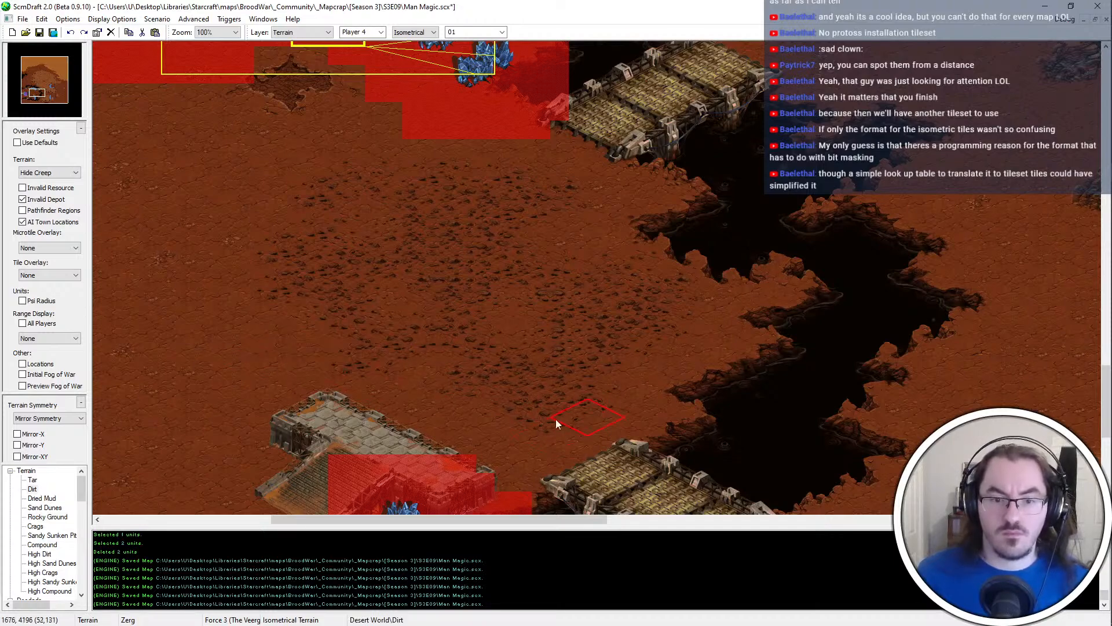
Extend the High Dirt plateau's southeastern cliff near its eastern tip with a spur jutting into the open dirt
scroll(486, 404, "down", 1)
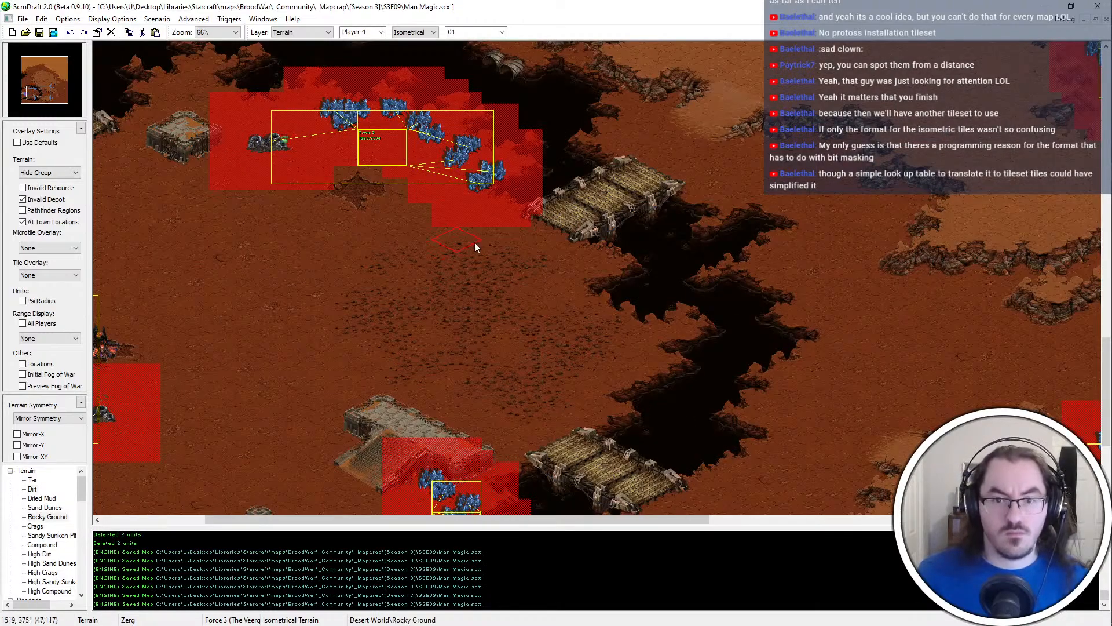
left_click_drag(39, 92, 58, 99)
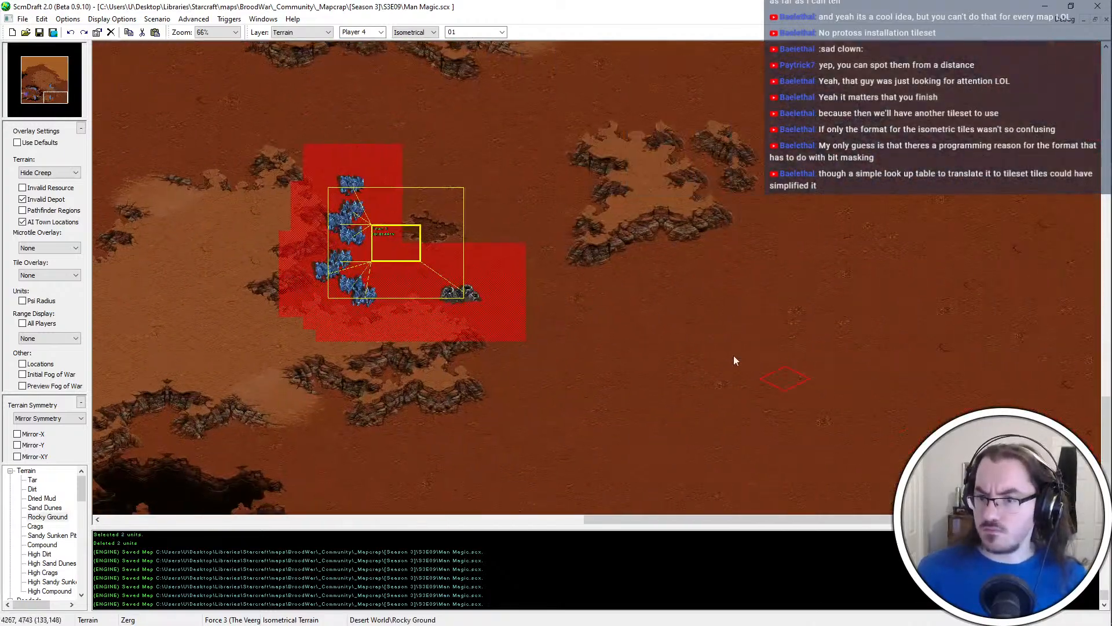
scroll(737, 105, "up", 1)
mouse_move(739, 104)
middle_mouse_down()
mouse_move(638, 273)
mouse_move(579, 255)
middle_mouse_up()
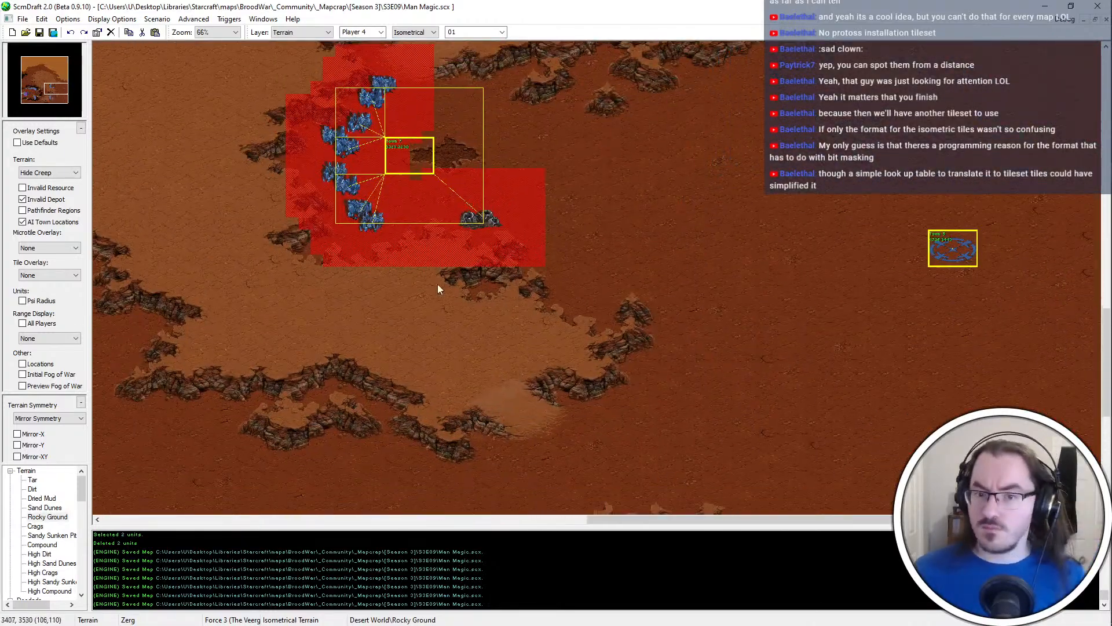
right_click(488, 335)
middle_click_drag(666, 145, 741, 429)
scroll(857, 254, "up", 1, "ctrl")
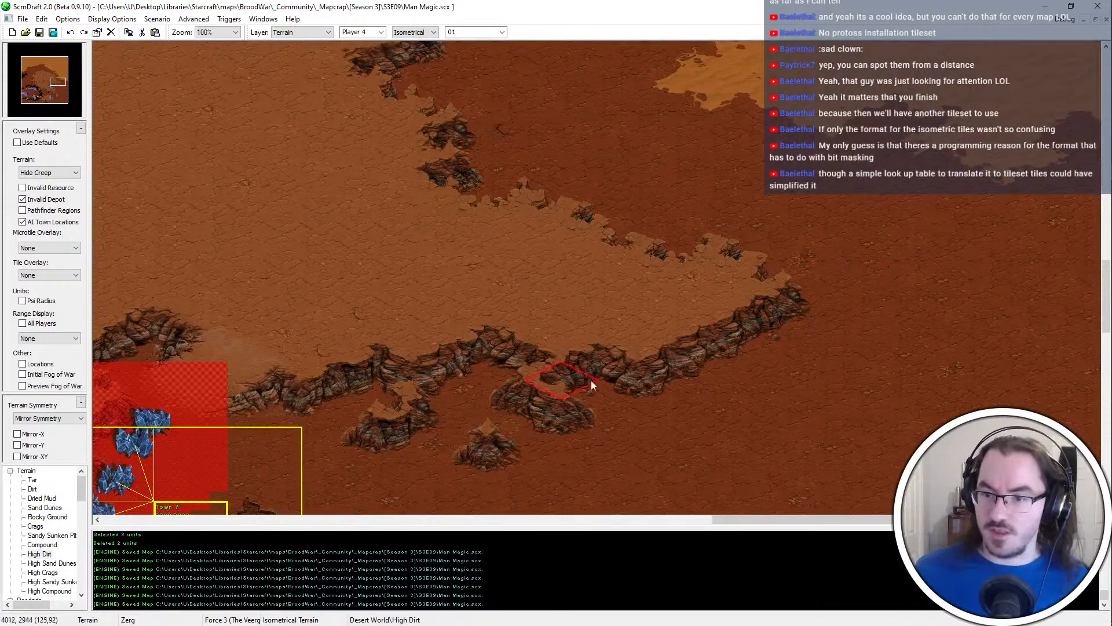
middle_click_drag(591, 380, 464, 328)
middle_click_drag(730, 303, 572, 259)
left_click(561, 284)
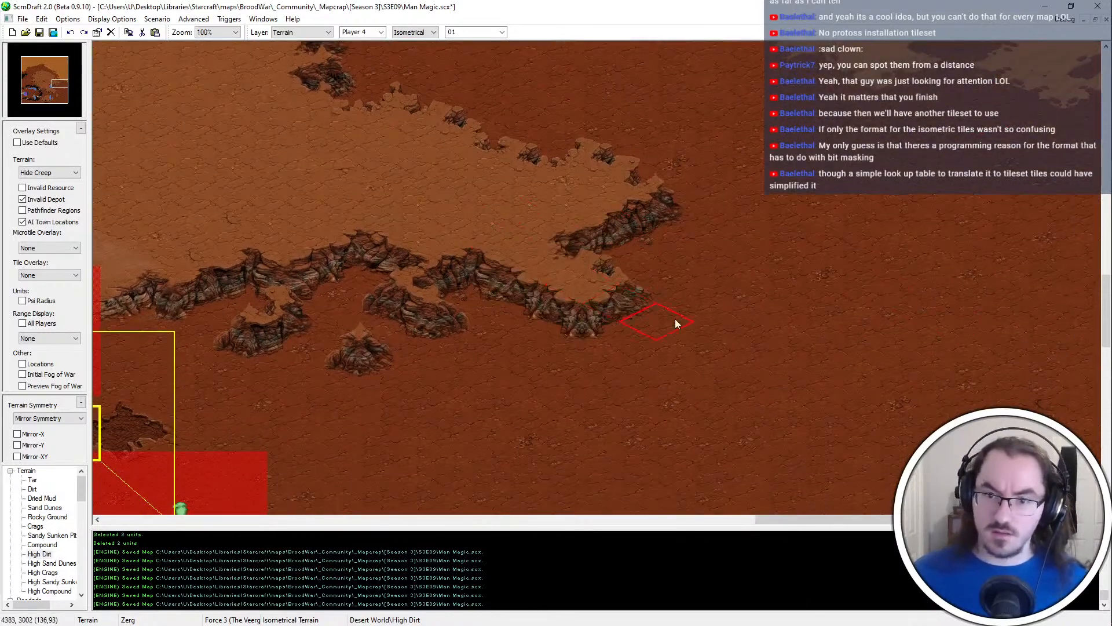
Reshape the plateau's eastern tip, trimming around the new spur with Dirt and raising High Dirt along the tip's north side
right_click(675, 319)
left_click(594, 265)
middle_click_drag(678, 288, 560, 231)
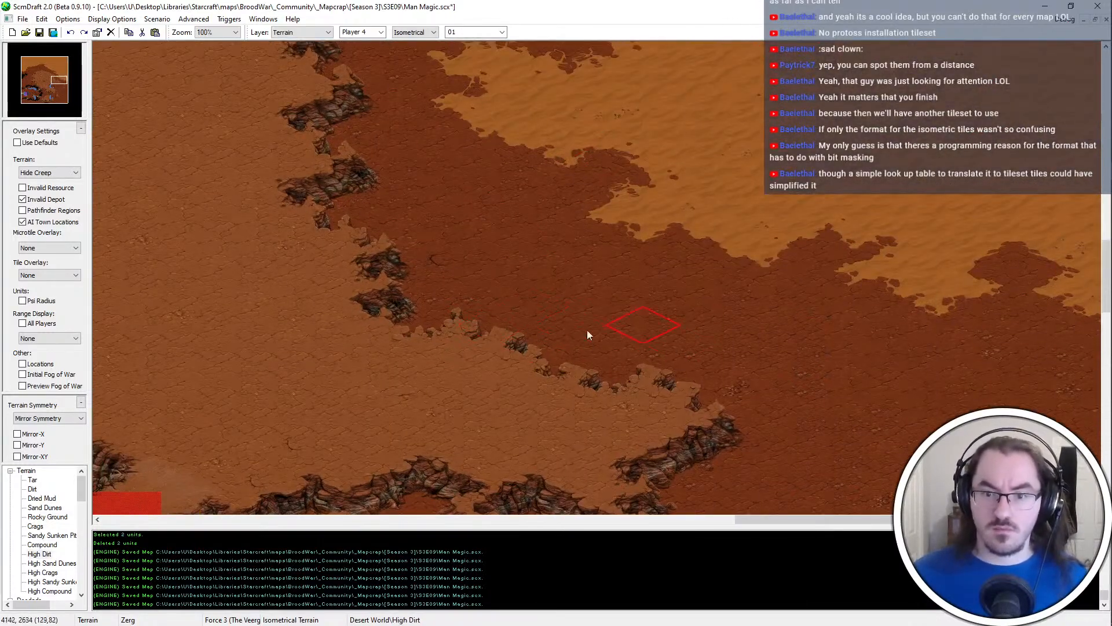
left_click(715, 391)
left_click(719, 365)
middle_click_drag(770, 366, 480, 366)
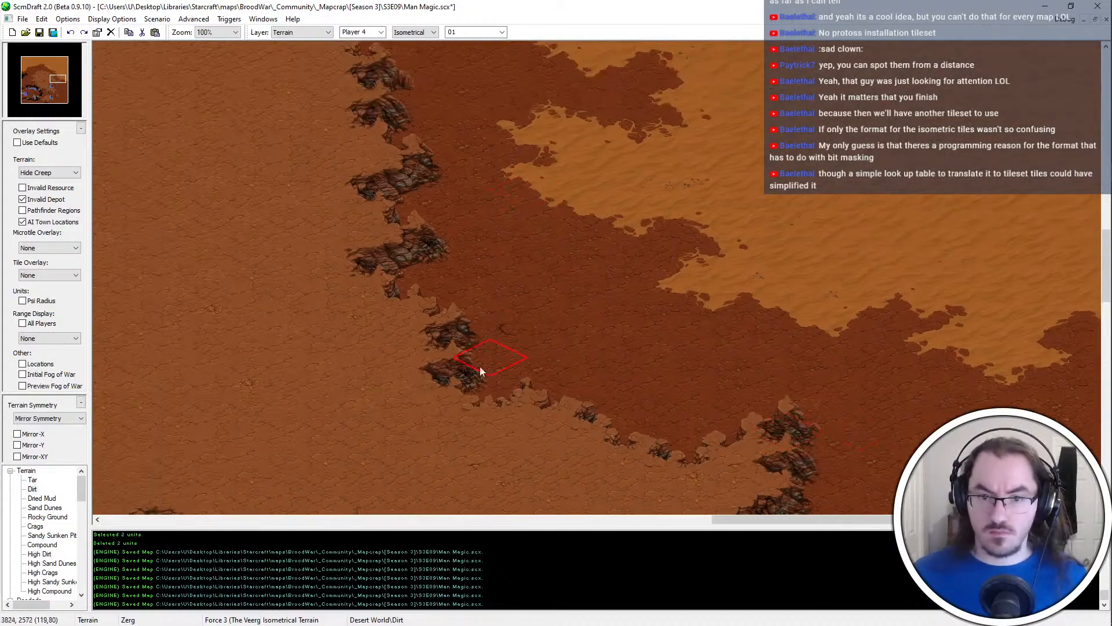
Push the plateau's northeastern edge outward with High Dirt, cut a Dirt notch beneath it, and save the map
left_click_drag(453, 264, 544, 329)
right_click(569, 364)
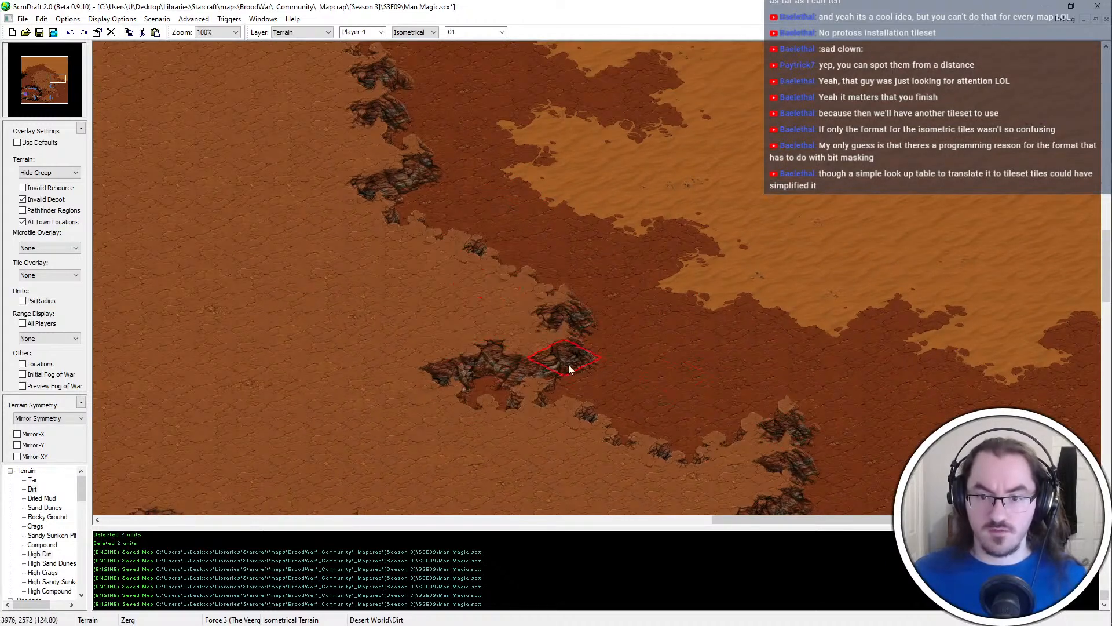
left_click(567, 363)
left_click(470, 388)
key("ctrl+s")
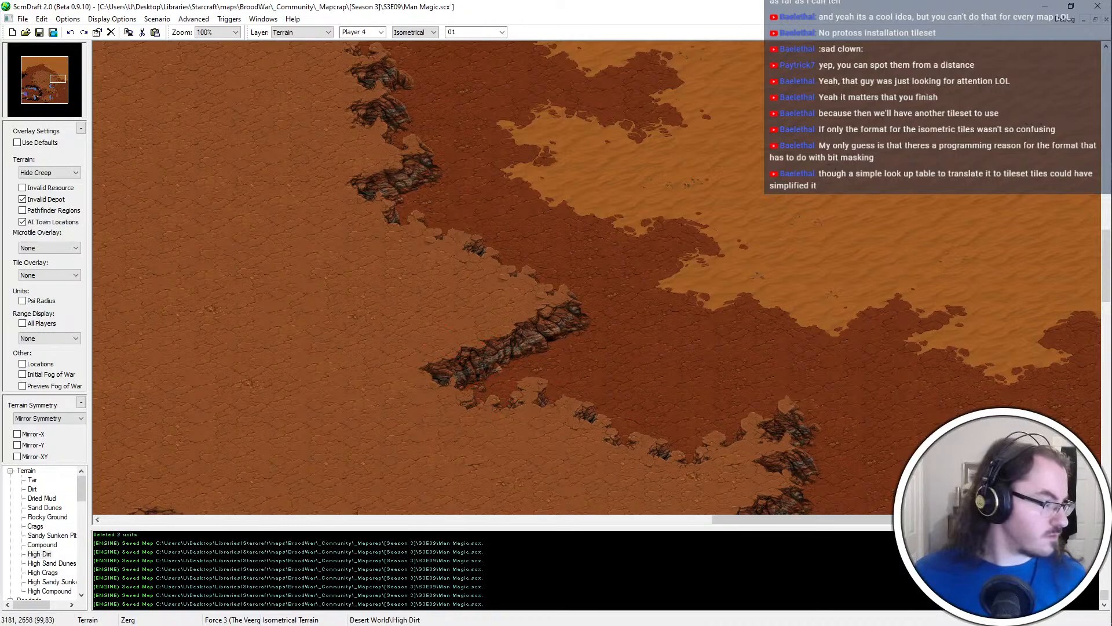
Place a ramp on the north-facing cliff edge between the new notch and the plateau's eastern tip, and save the map
middle_click_drag(617, 325, 723, 335)
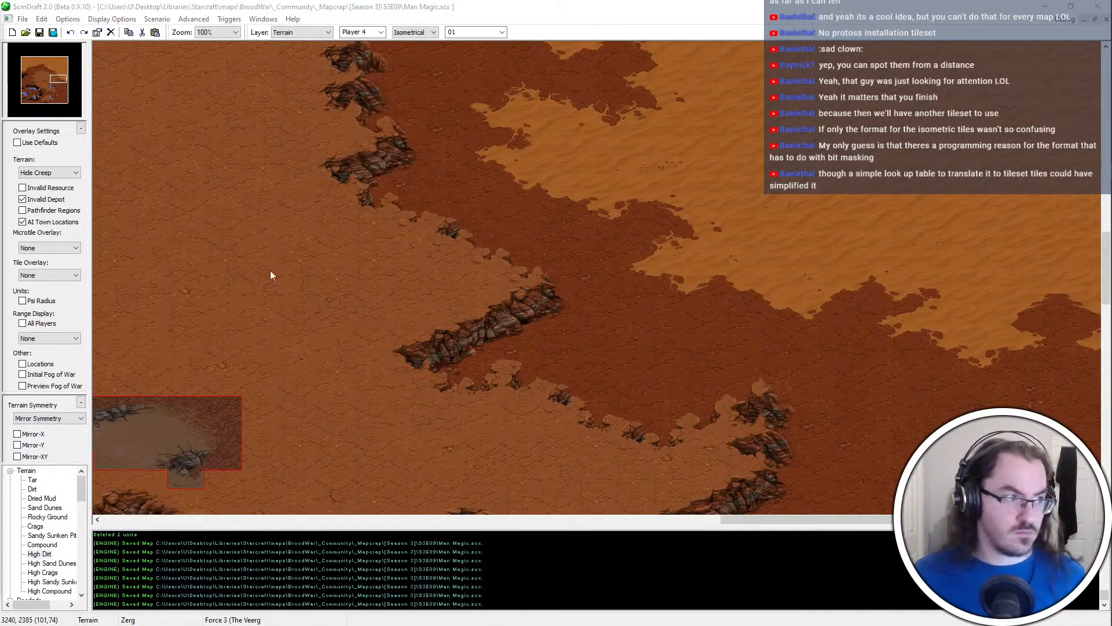
left_click(596, 400)
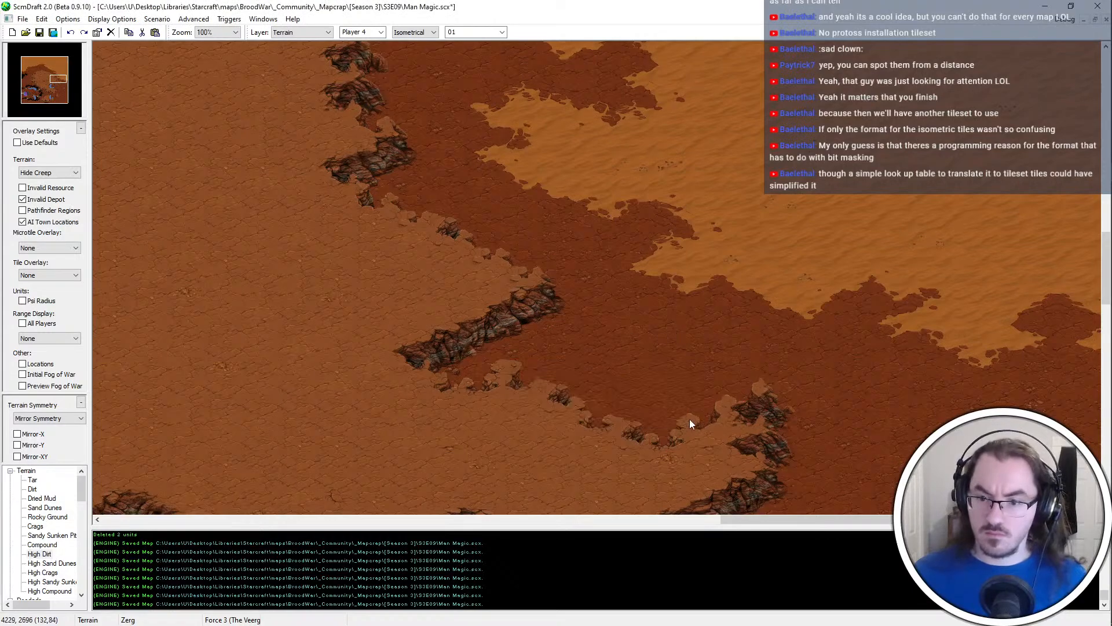
left_click(678, 436)
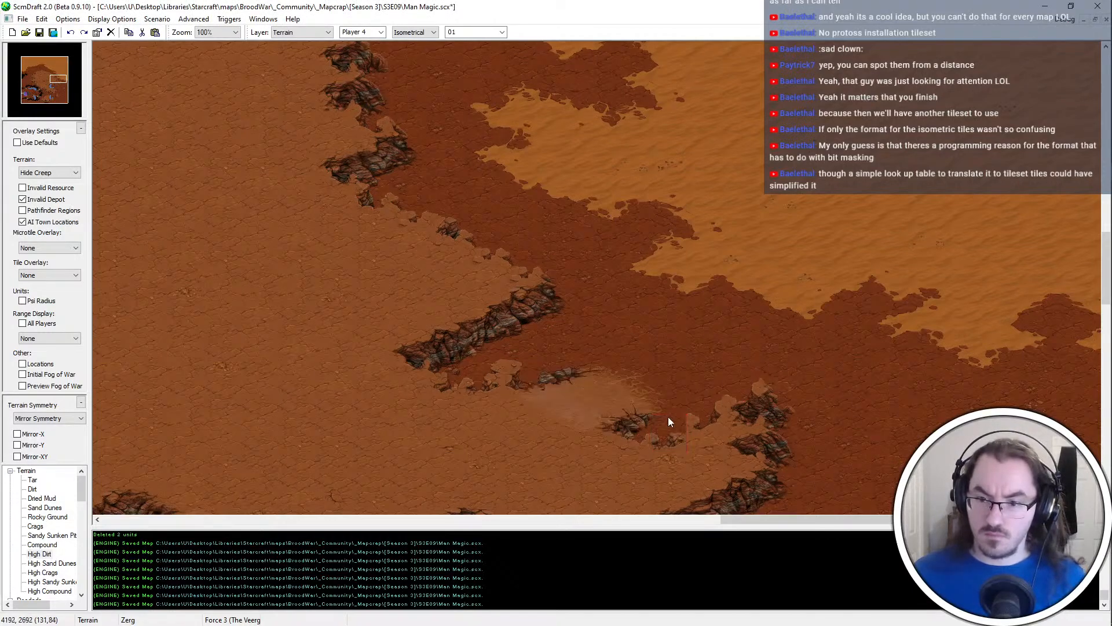
key("ctrl+s")
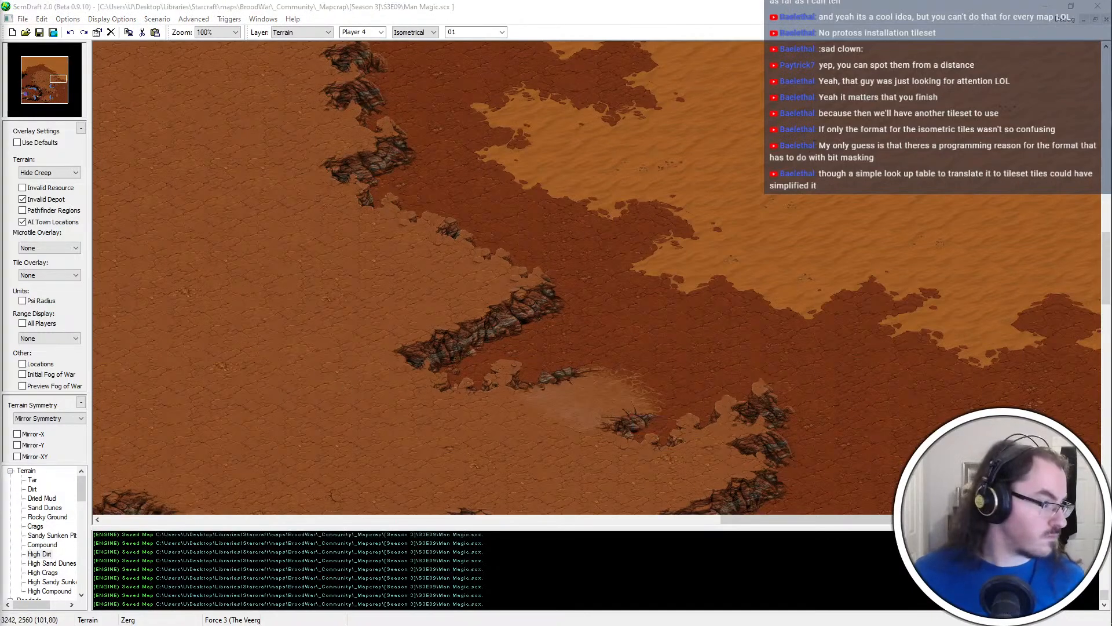
Cut back the jutting High Dirt cliff just northwest of the new ramp with Dirt
middle_click_drag(651, 301, 633, 284)
scroll(533, 347, "down", 2, "ctrl")
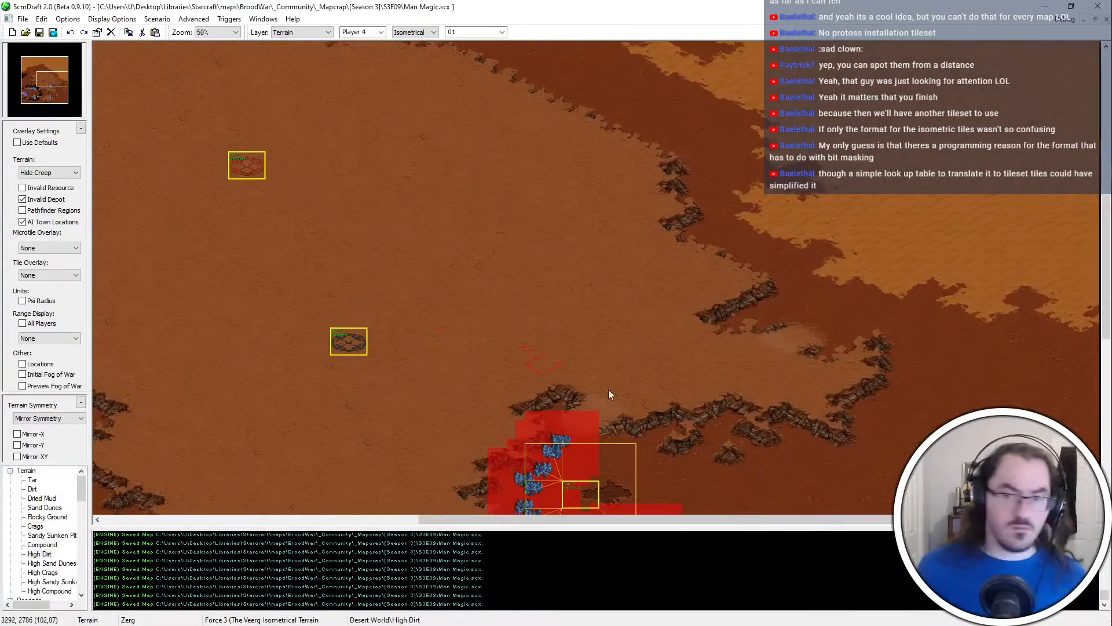
scroll(753, 337, "up", 1, "ctrl")
right_click(834, 277)
left_click(762, 253)
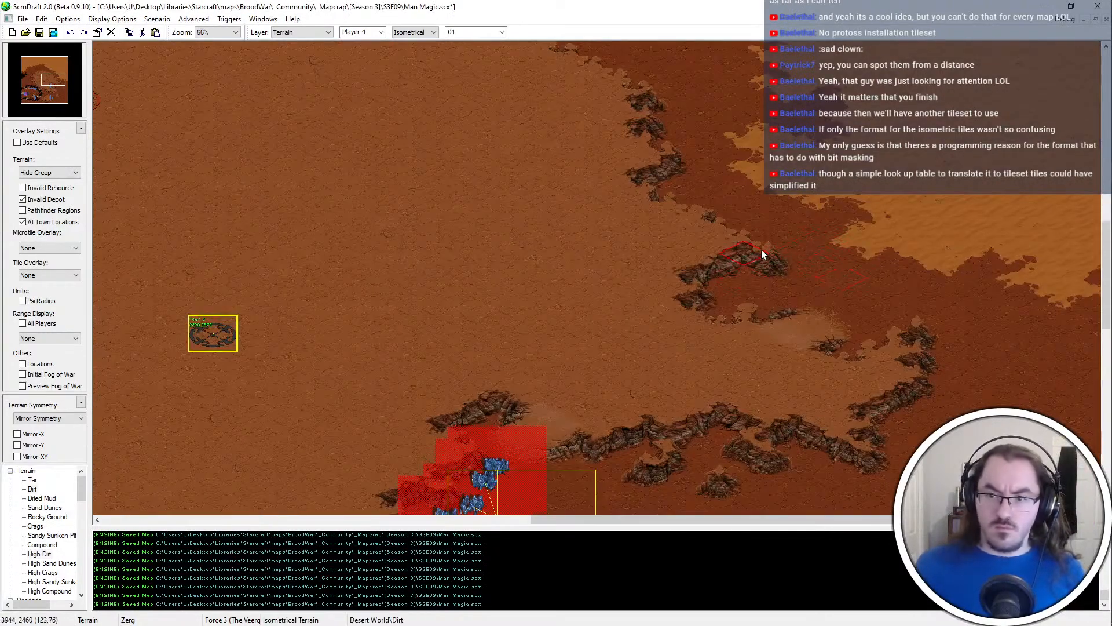
left_click(739, 231)
left_click(701, 278)
left_click(726, 251)
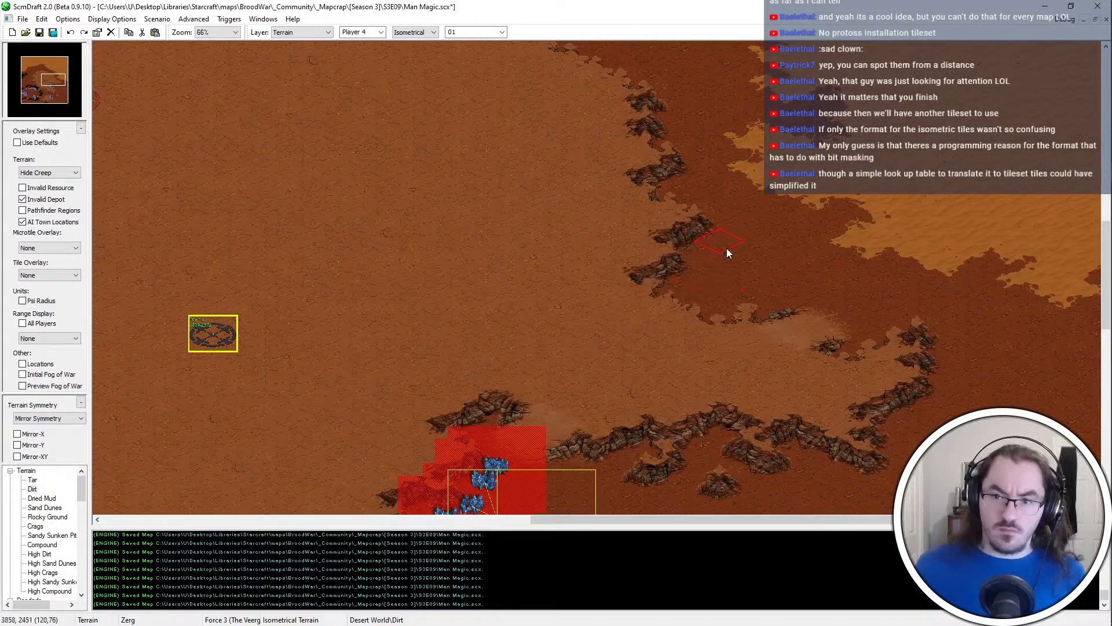
Rebuild the cliff line between the cut and the ramp with High Dirt, trim it with Dirt, and save the map
right_click(613, 327)
left_click(685, 288)
left_click(698, 301)
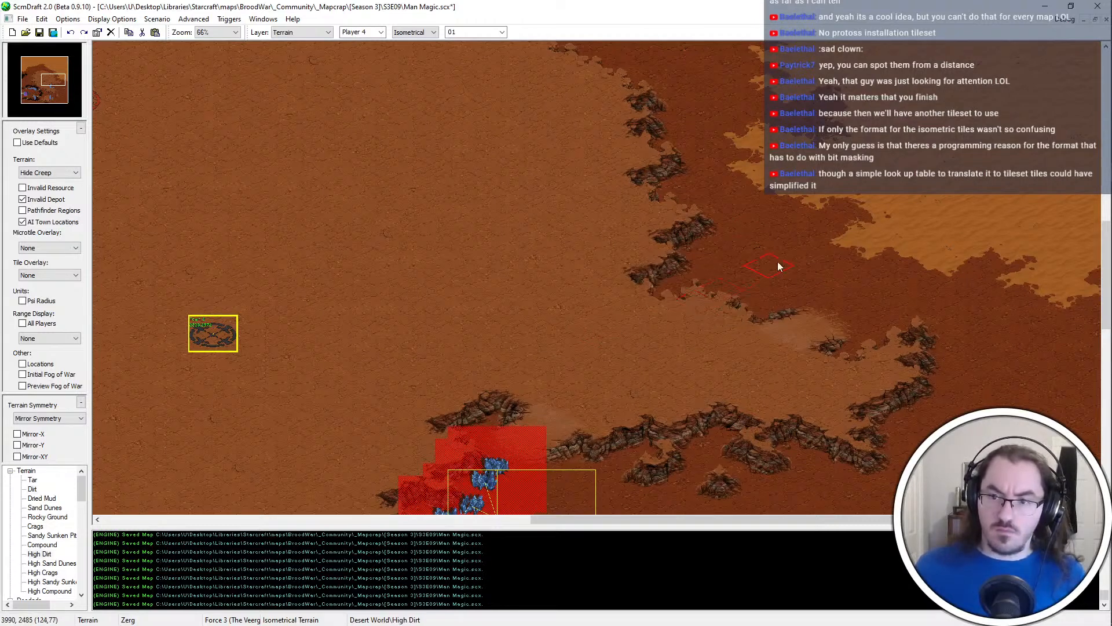
right_click(777, 265)
left_click(719, 293)
right_click(729, 255)
left_click(680, 266)
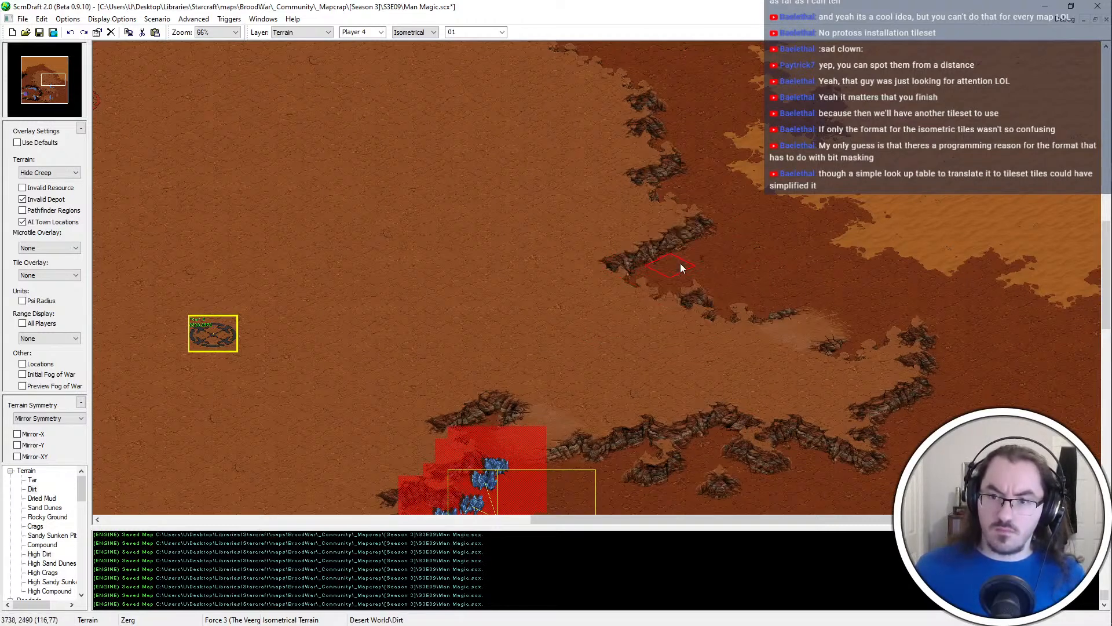
right_click(590, 307)
left_click(661, 266)
key("ctrl+z")
left_click(657, 257)
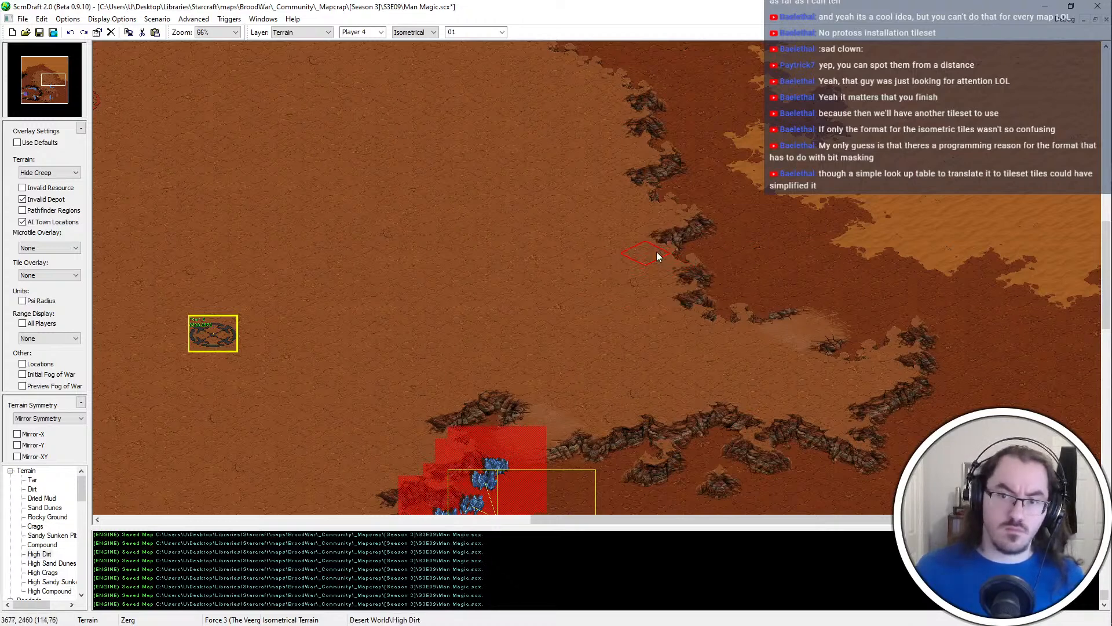
key("ctrl+s")
Add a High Dirt outcrop at the bend of the plateau's northeastern edge, facing the sand dunes, and save the map
middle_click_drag(404, 336, 560, 165)
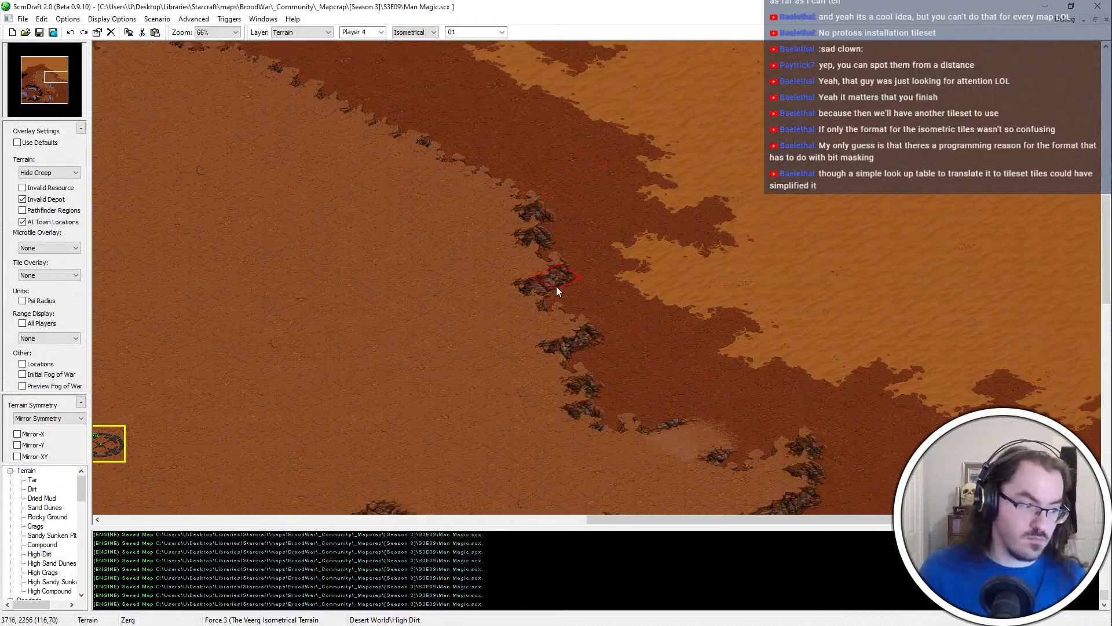
middle_click_drag(510, 370, 487, 168)
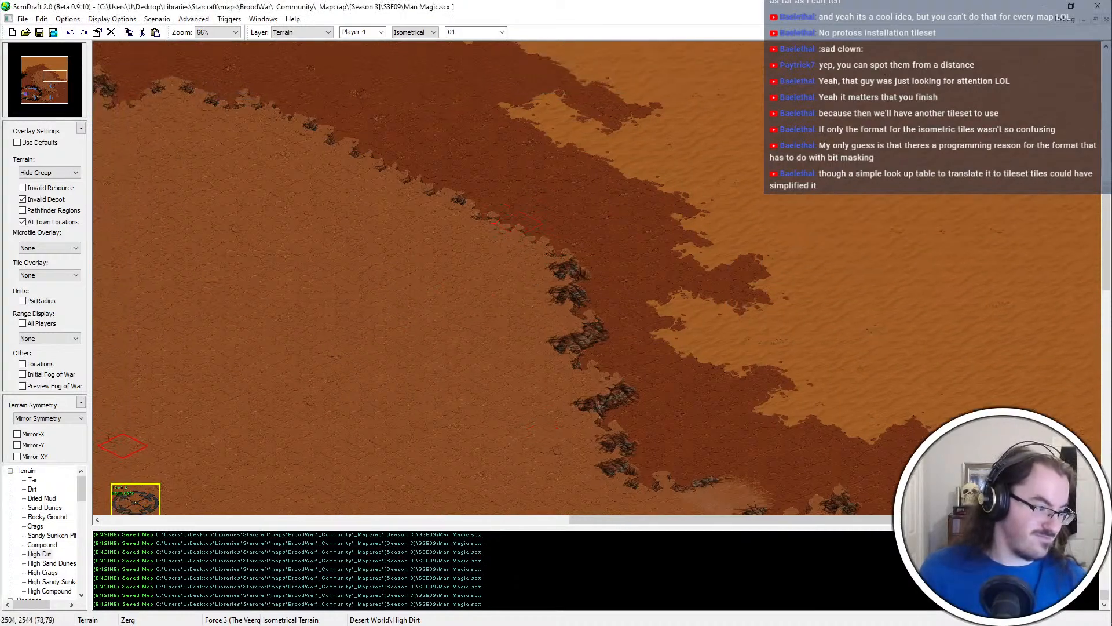
middle_click_drag(393, 286, 471, 237)
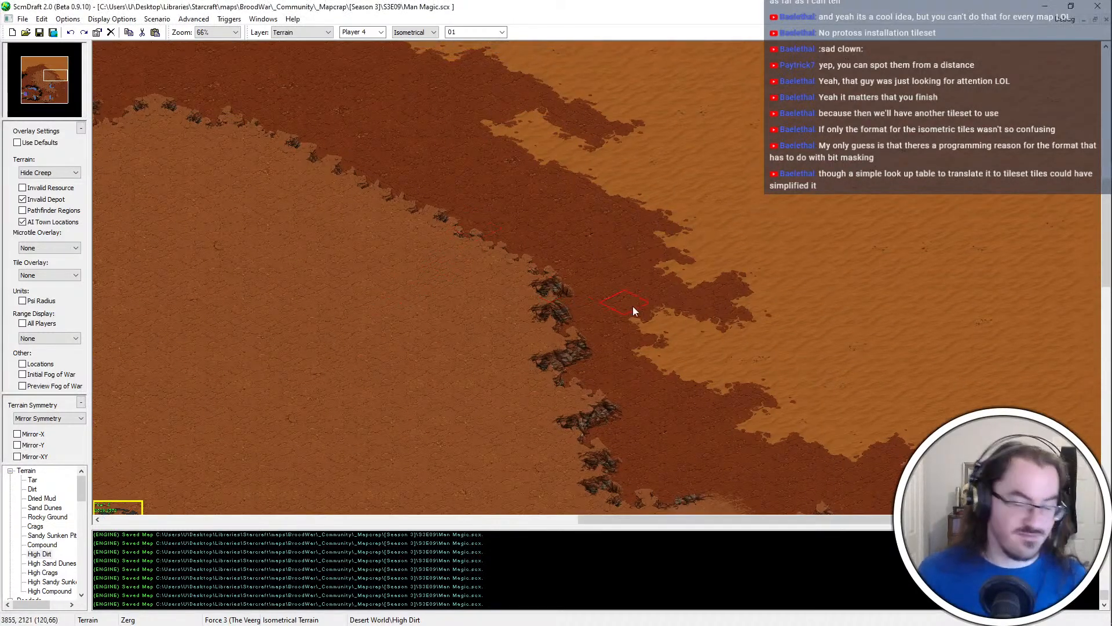
left_click(600, 289)
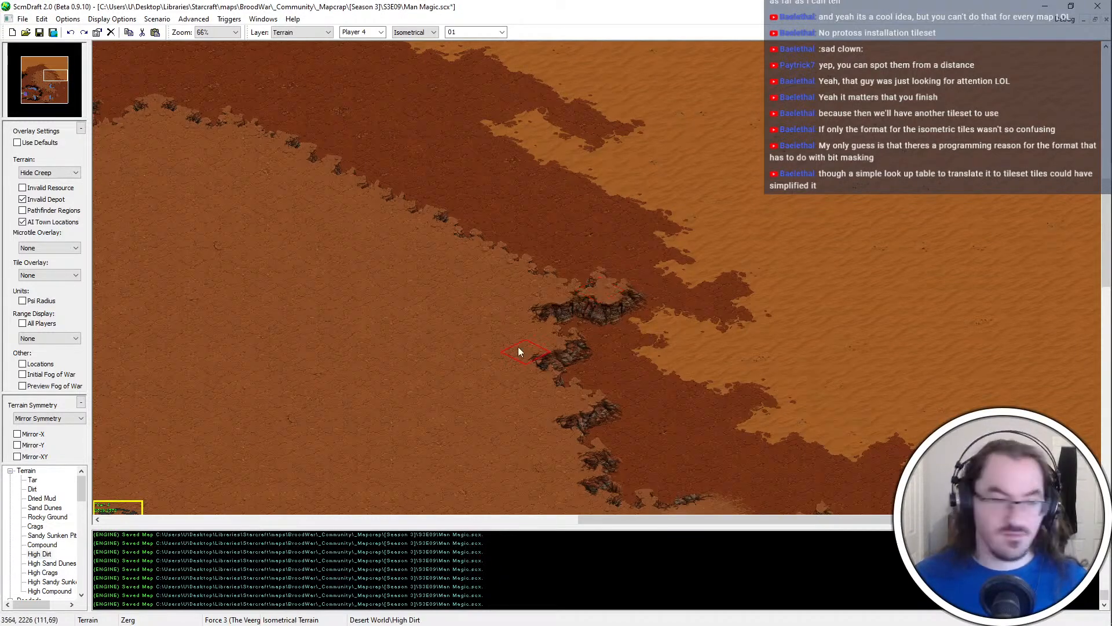
key("ctrl+s")
Paint a High Dirt strip along the southern map edge below the southwestern bridge, undo the stray last stroke, and save the map
middle_click_drag(632, 406, 620, 394)
right_click(620, 394)
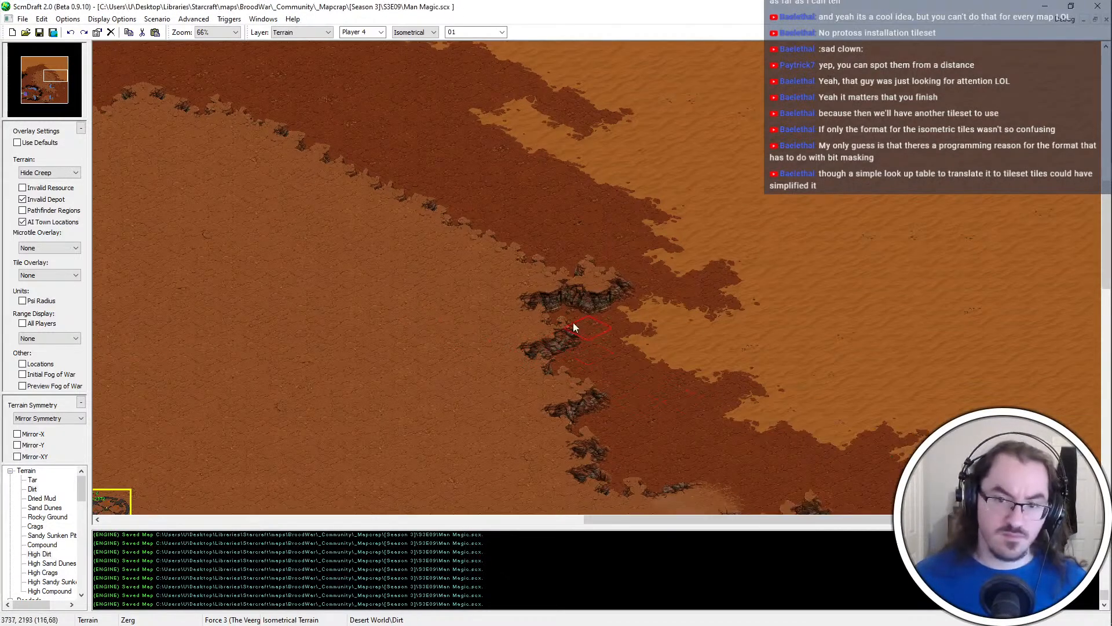
middle_click_drag(530, 239, 370, 477)
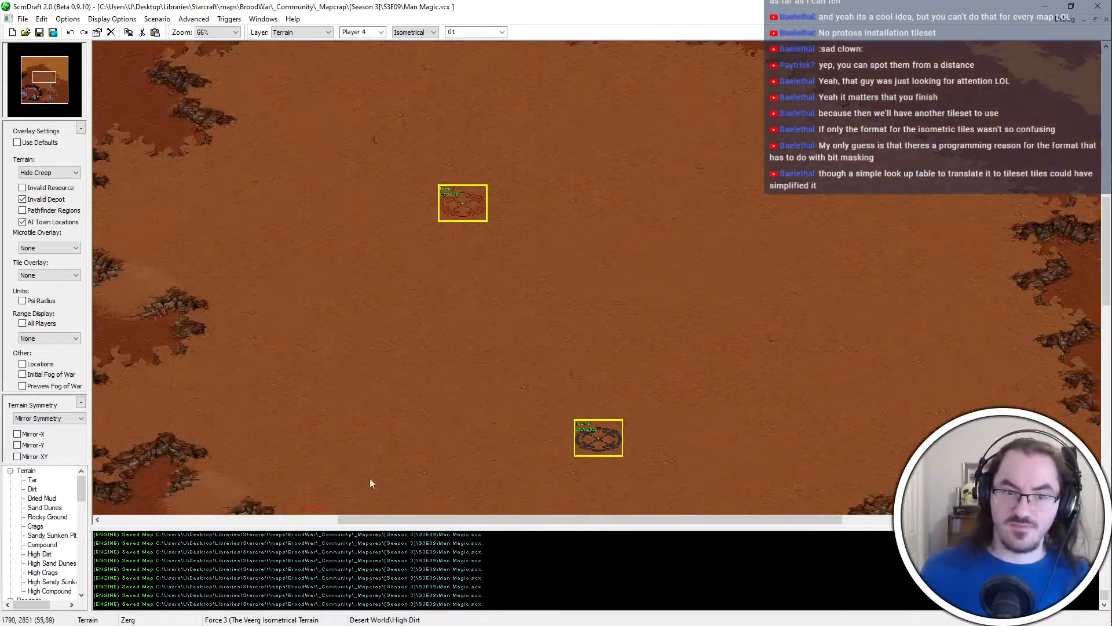
scroll(491, 330, "down", 3)
key("Down")
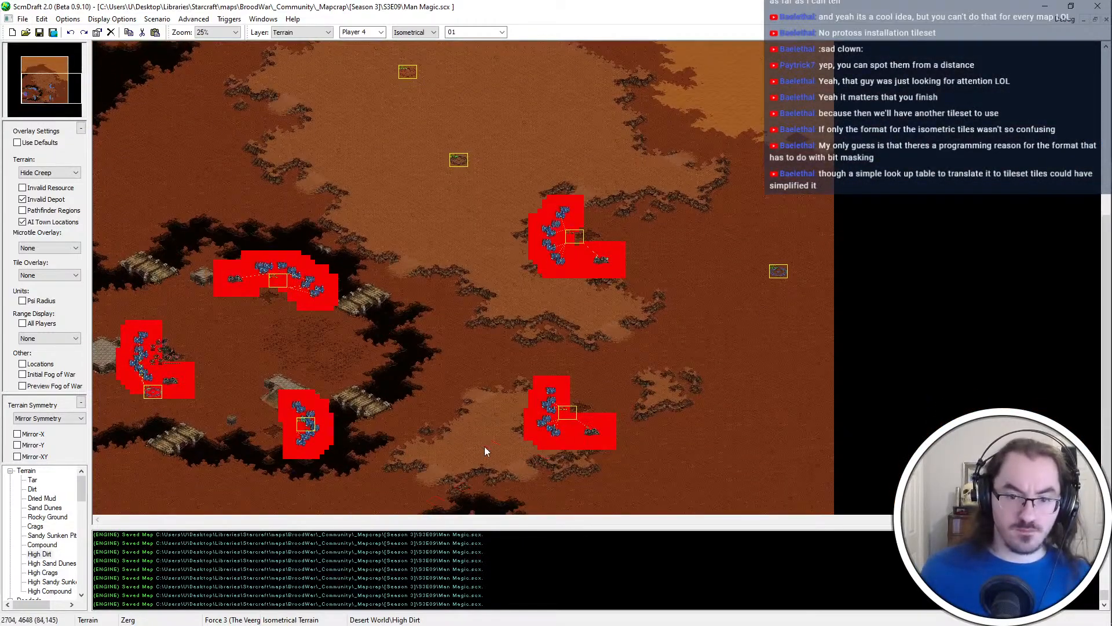
scroll(484, 446, "up", 2)
scroll(254, 229, "up", 1)
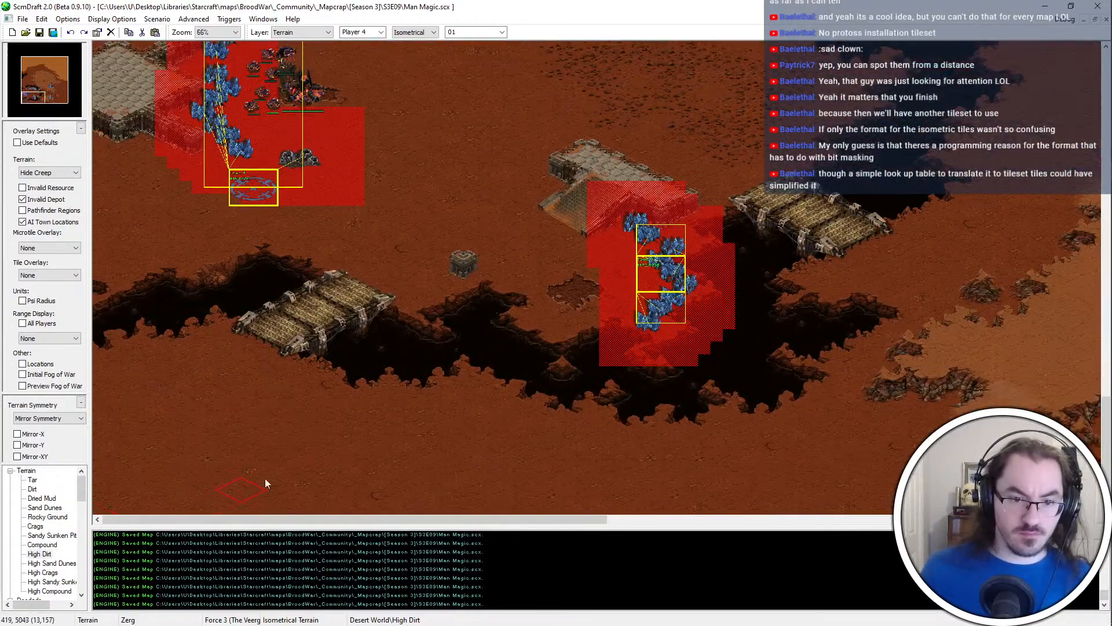
mouse_move(290, 509)
left_mouse_down()
mouse_move(313, 527)
mouse_move(435, 512)
left_mouse_up()
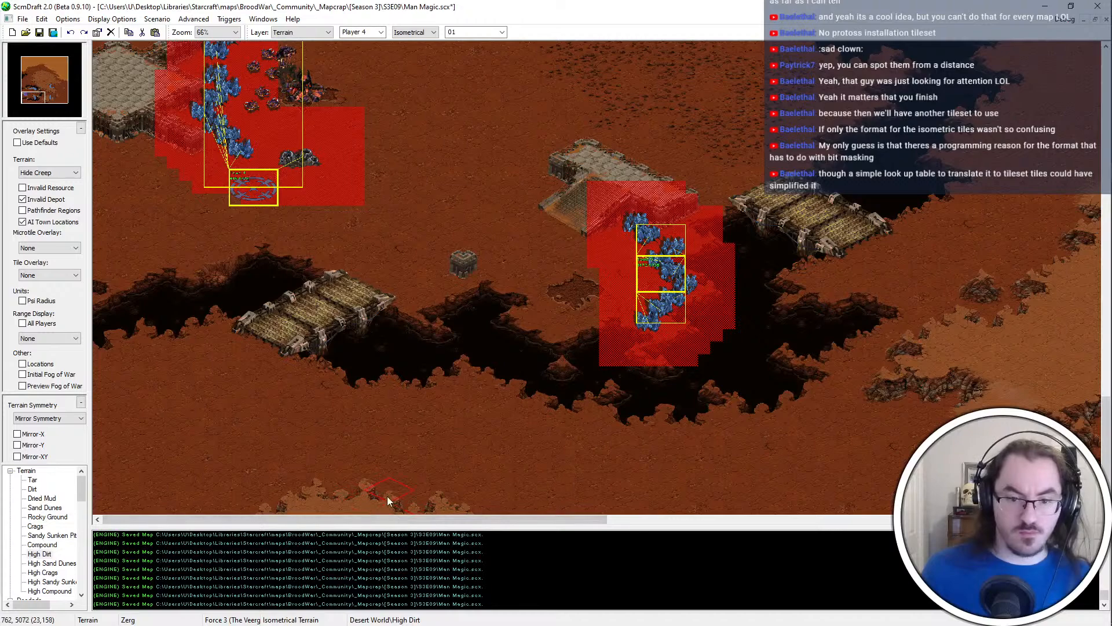
left_click(398, 506)
key("ctrl+z")
key("ctrl+s")
Paint High Dirt along the western map edge southwest of the bridge and connect it to the southern strip
scroll(377, 436, "up", 1)
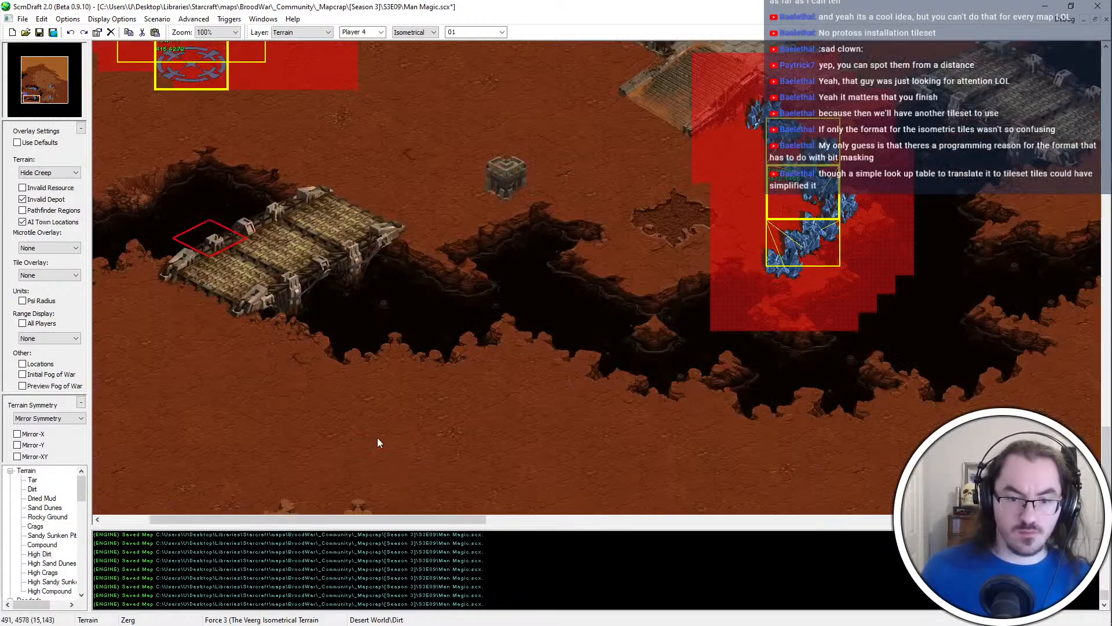
middle_click_drag(906, 343, 411, 421)
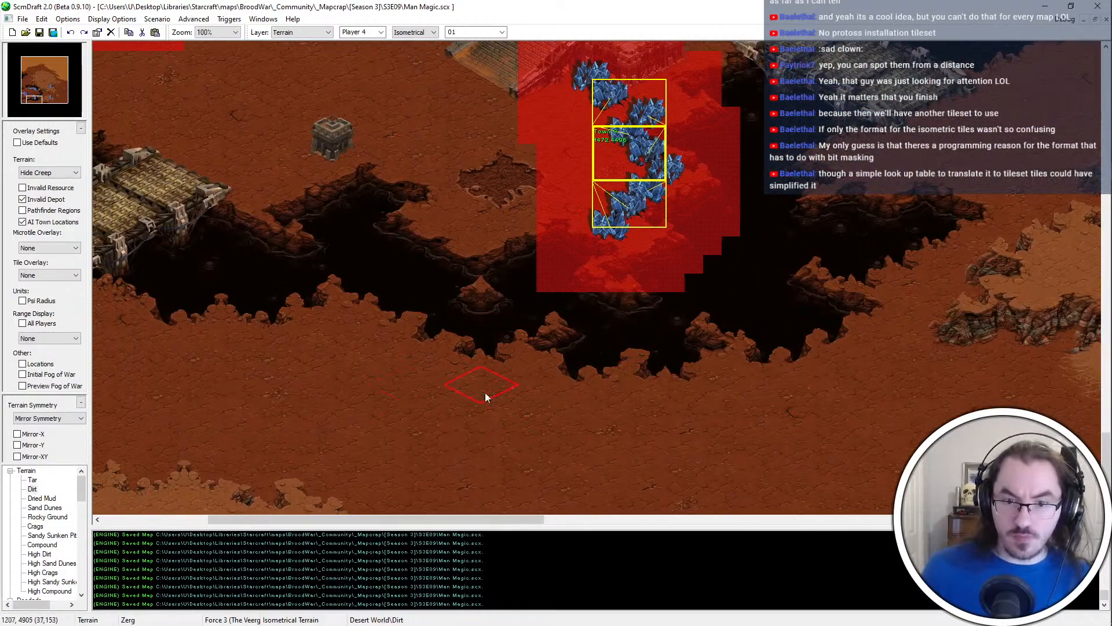
key("Right")
key("Right")
key("Right")
key("Right")
key("Right")
key("Left")
key("Left")
key("Left")
key("Left")
key("Left")
key("Left")
key("Left")
key("Left")
key("Left")
key("Left")
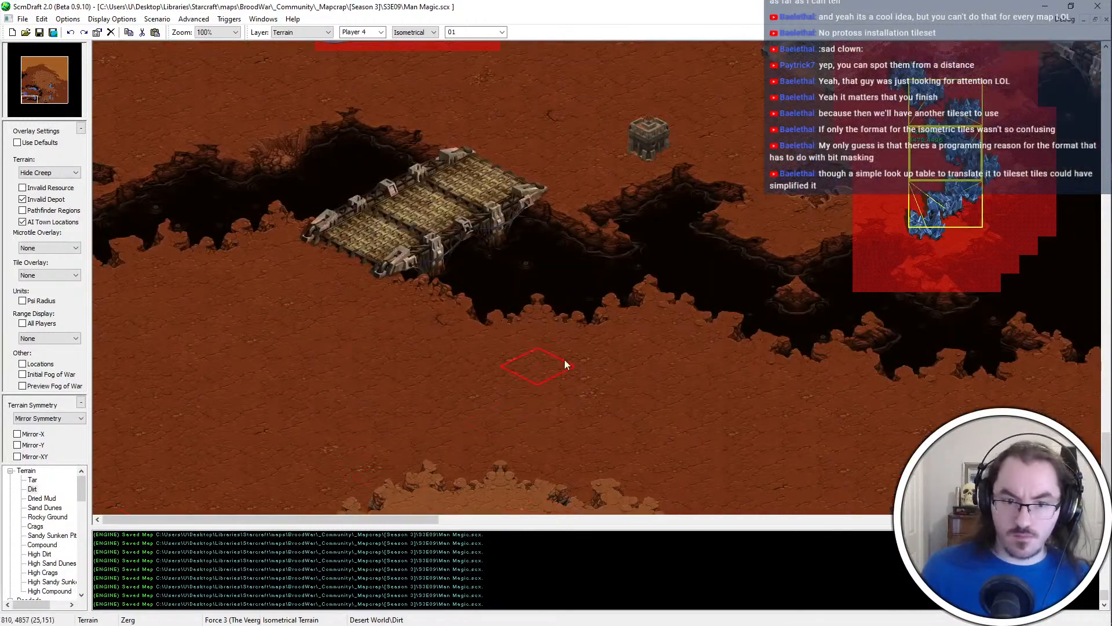
mouse_move(137, 363)
left_mouse_down()
mouse_move(106, 449)
mouse_move(295, 537)
mouse_move(51, 402)
left_mouse_up()
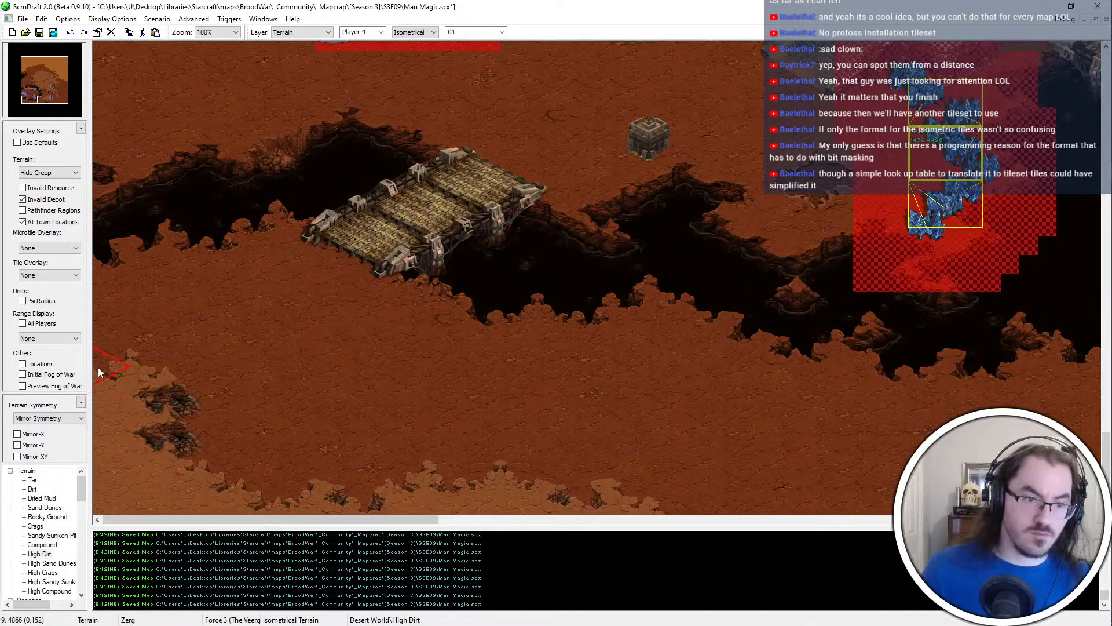
middle_click(232, 396)
left_click(157, 389)
middle_click(138, 371)
left_click(110, 329)
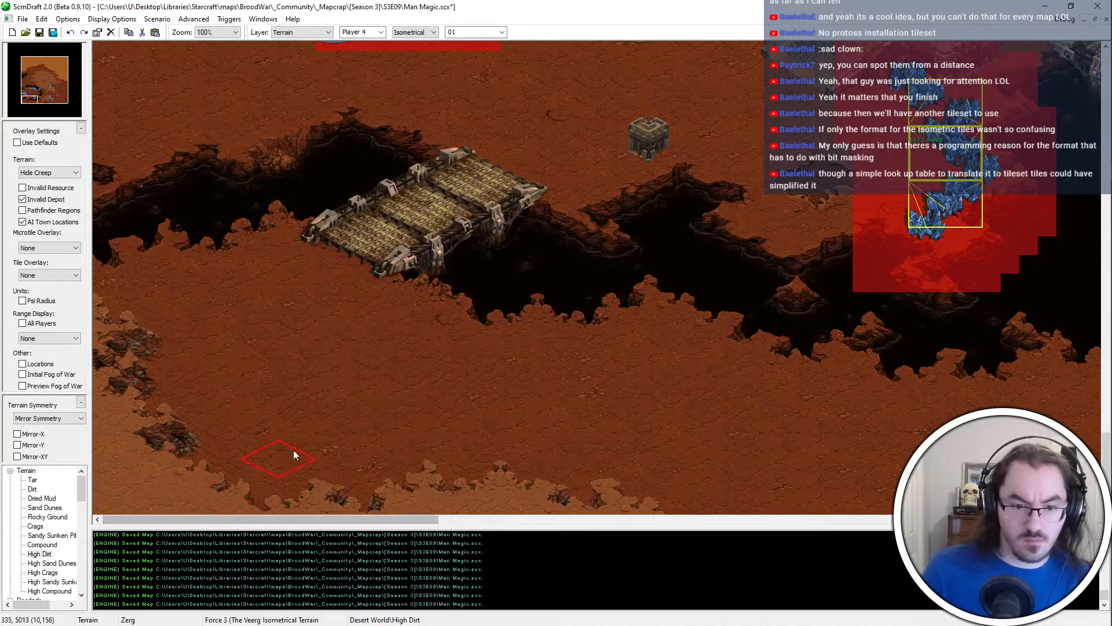
Add a High Dirt outcrop on the southern strip's north edge below the bridge, and touch up the strip just east of it
left_click(394, 445)
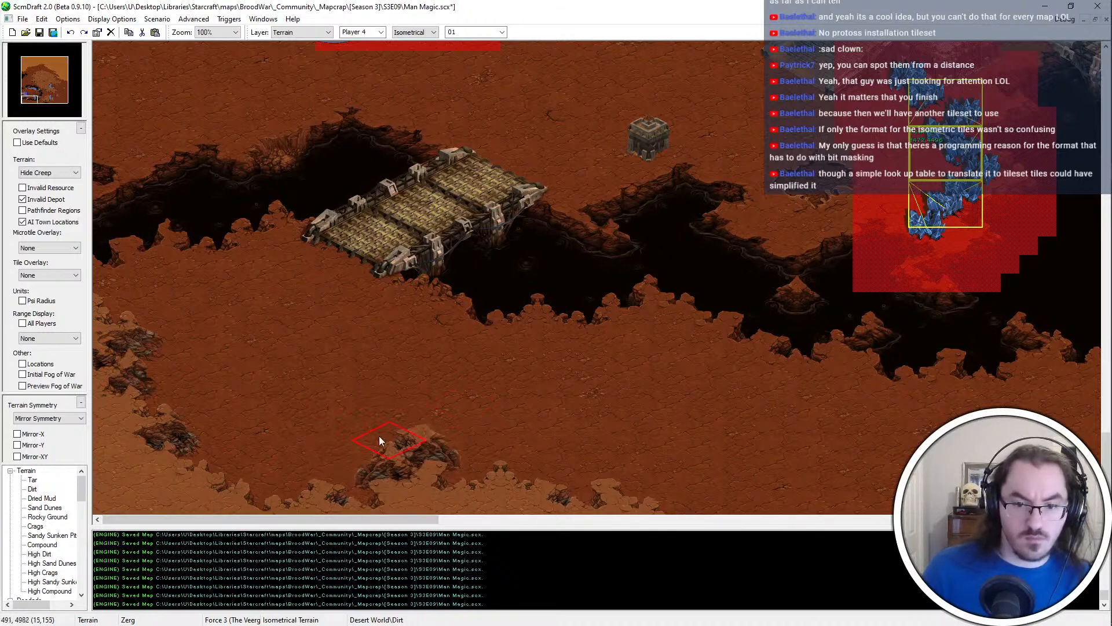
left_click(501, 509)
key("Right")
key("Right")
key("Right")
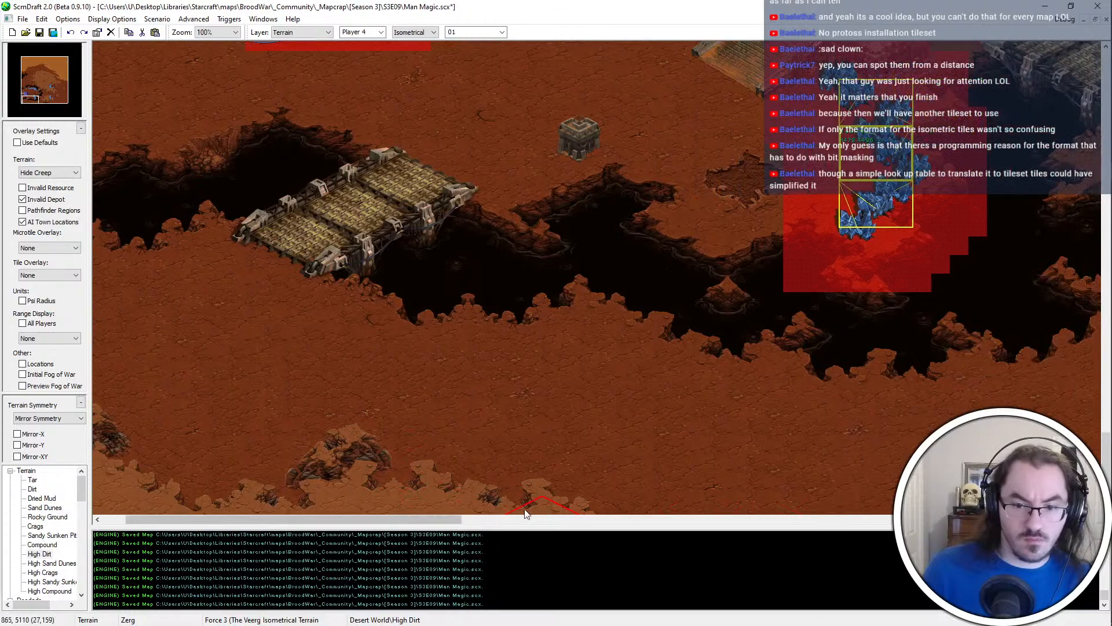
Paint a broad Rocky Ground patch on the open dirt south of the chasm, east of the High Dirt strip
key("Right")
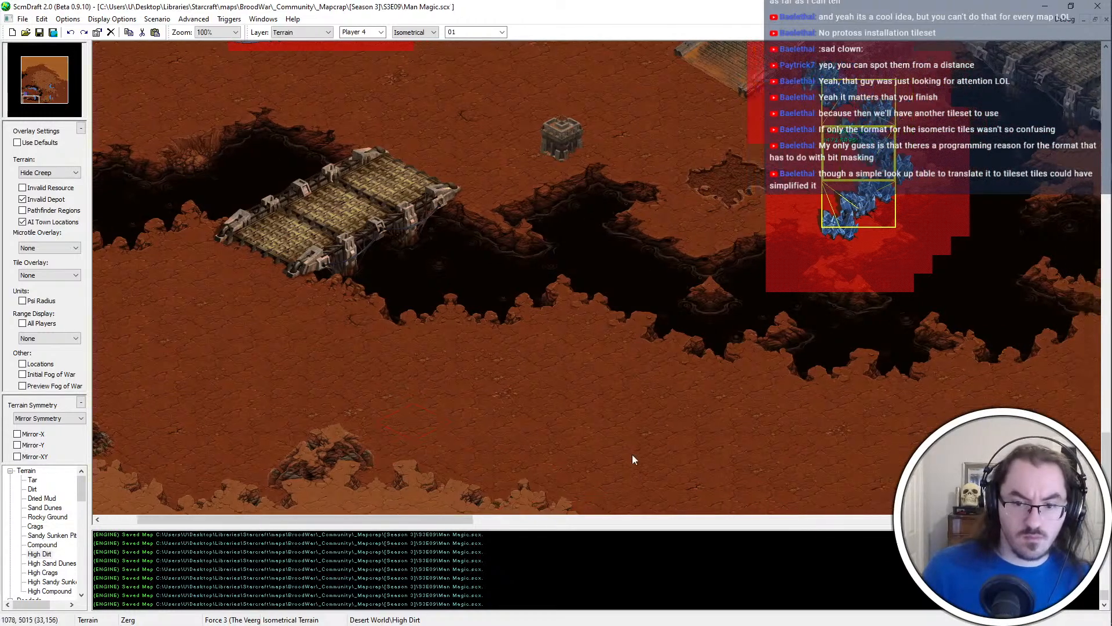
key("Right")
key("Right")
key("Right")
key("Right")
key("Right")
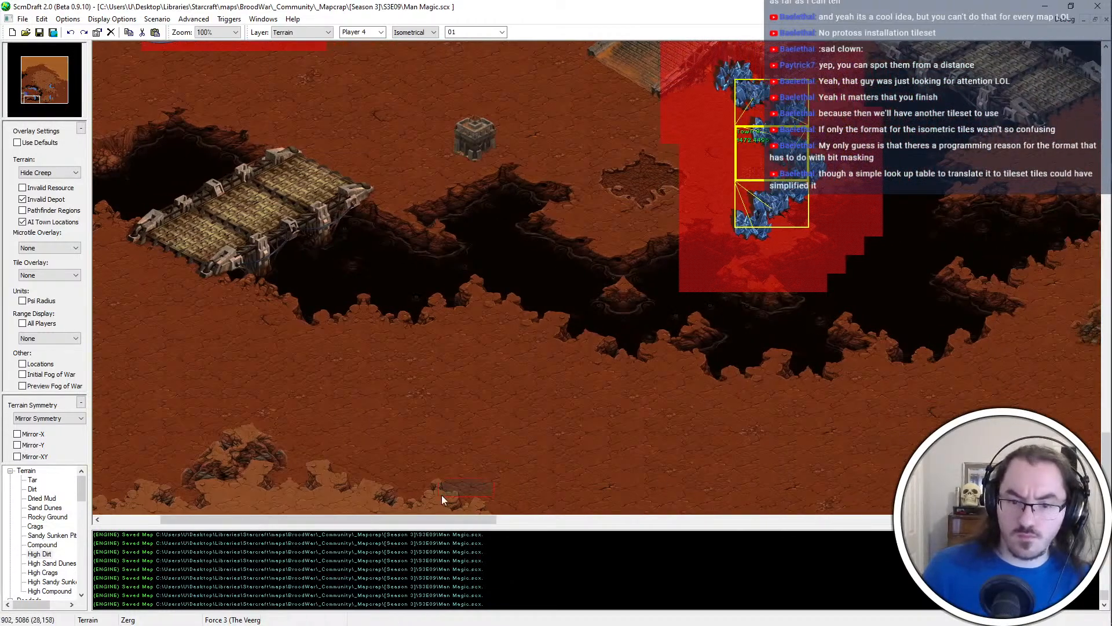
key("Left")
key("Left")
key("Left")
key("Left")
key("Left")
key("Left")
key("Left")
key("Left")
key("Left")
key("Left")
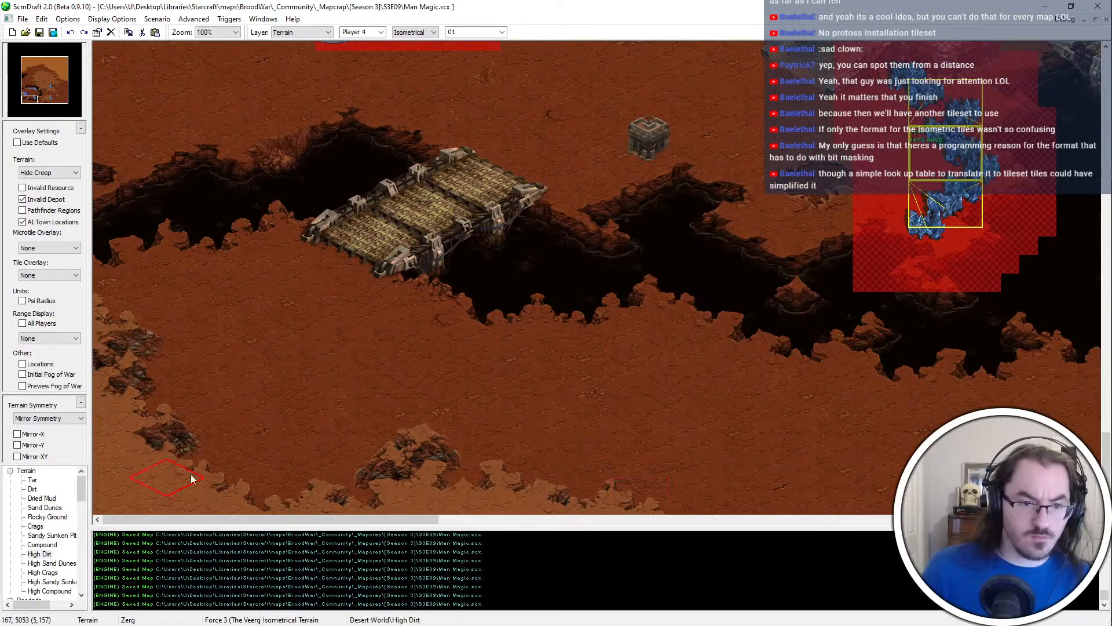
key("Right")
key("Right")
key("Right")
left_click(45, 522)
left_click(46, 517)
key("Right")
key("Right")
key("Right")
key("Right")
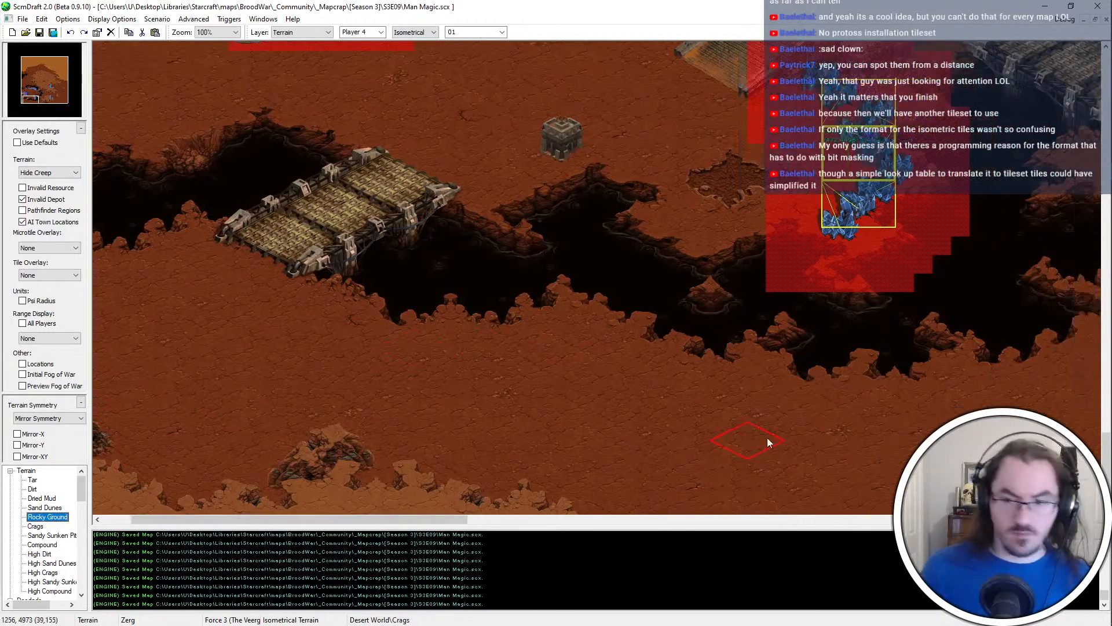
mouse_move(753, 463)
left_mouse_down()
mouse_move(740, 505)
mouse_move(745, 476)
mouse_move(565, 419)
mouse_move(480, 414)
mouse_move(603, 450)
mouse_move(752, 457)
left_mouse_up()
key("Right")
key("Right")
key("Right")
key("Right")
key("Right")
key("Right")
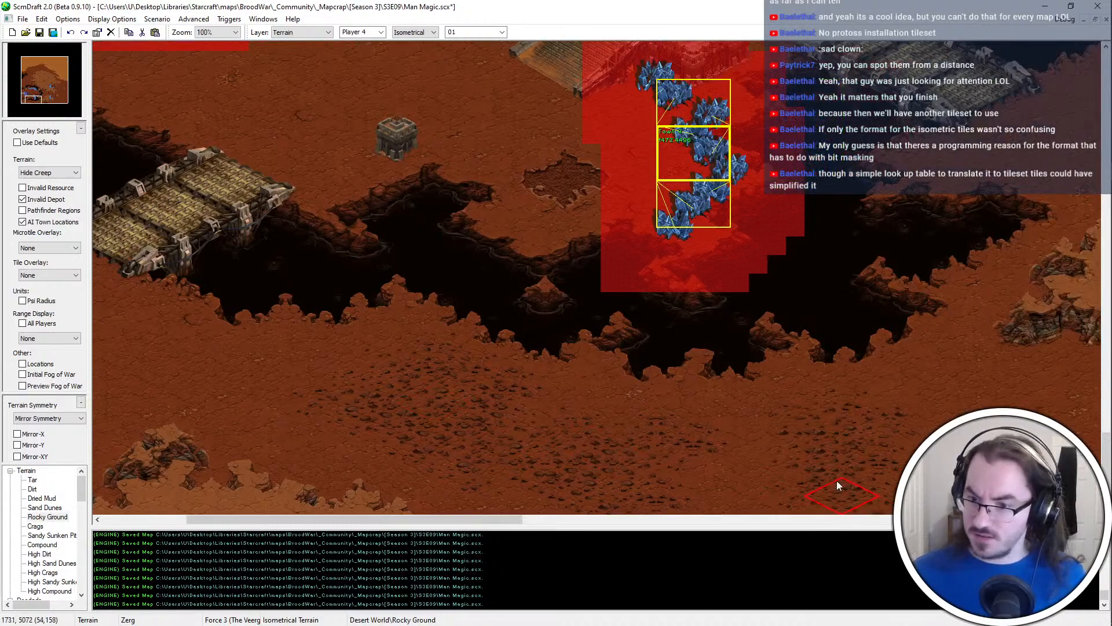
Extend the Rocky Ground east along the chasm toward the plateau's southwestern ramp, thin it with Dirt, and save the map
key("Right")
key("Right")
key("Right")
key("Right")
key("Right")
key("Right")
key("Right")
key("Right")
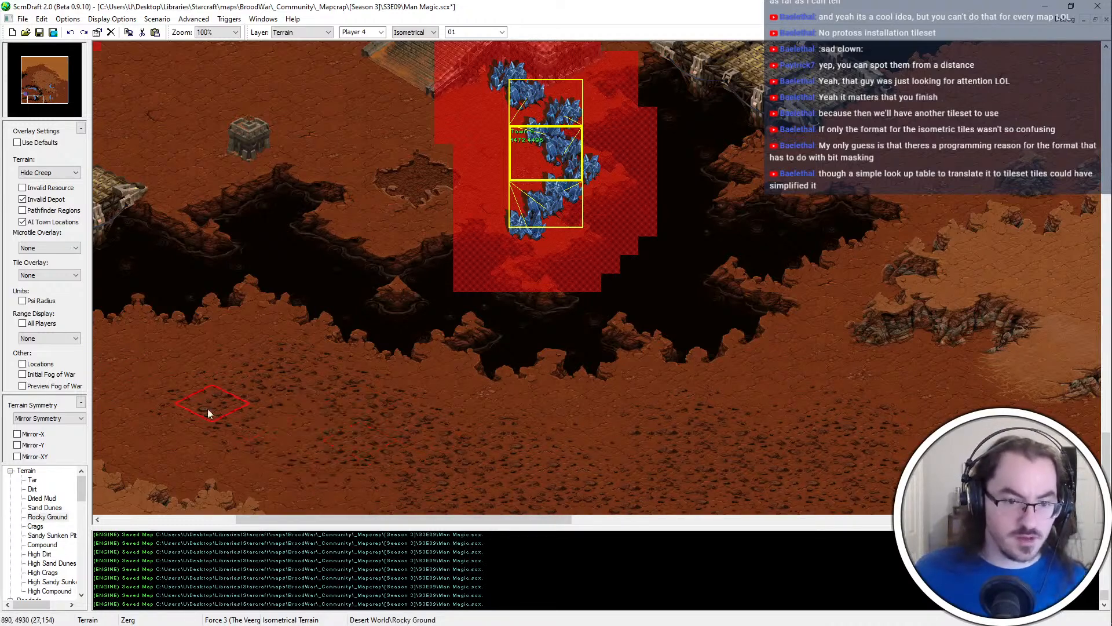
scroll(181, 443, "left", 3)
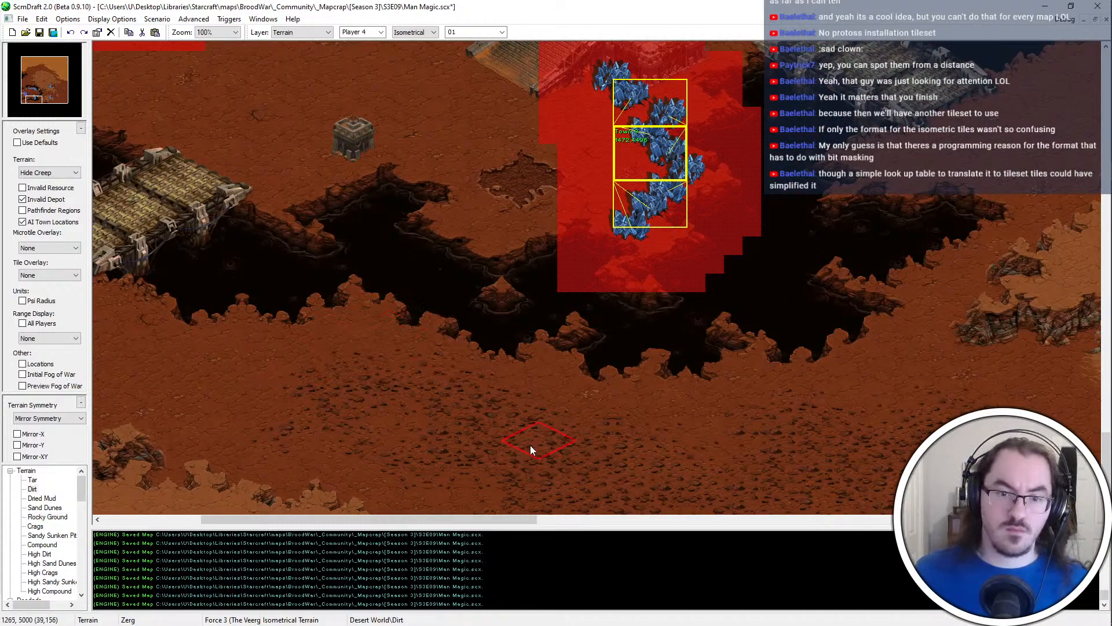
scroll(550, 400, "right", 9)
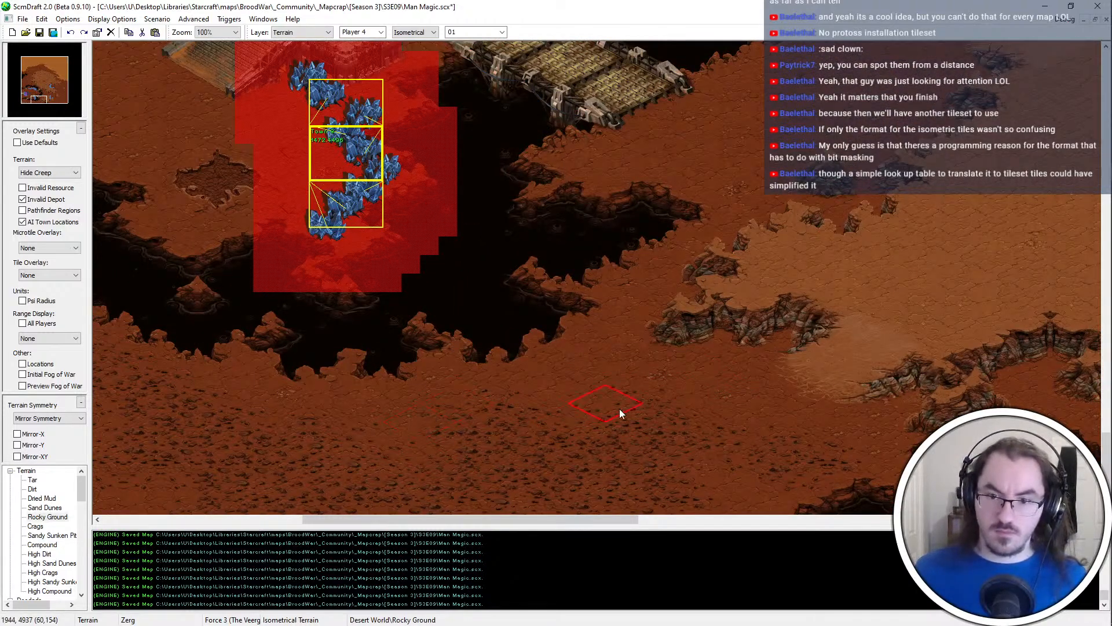
left_click(736, 393)
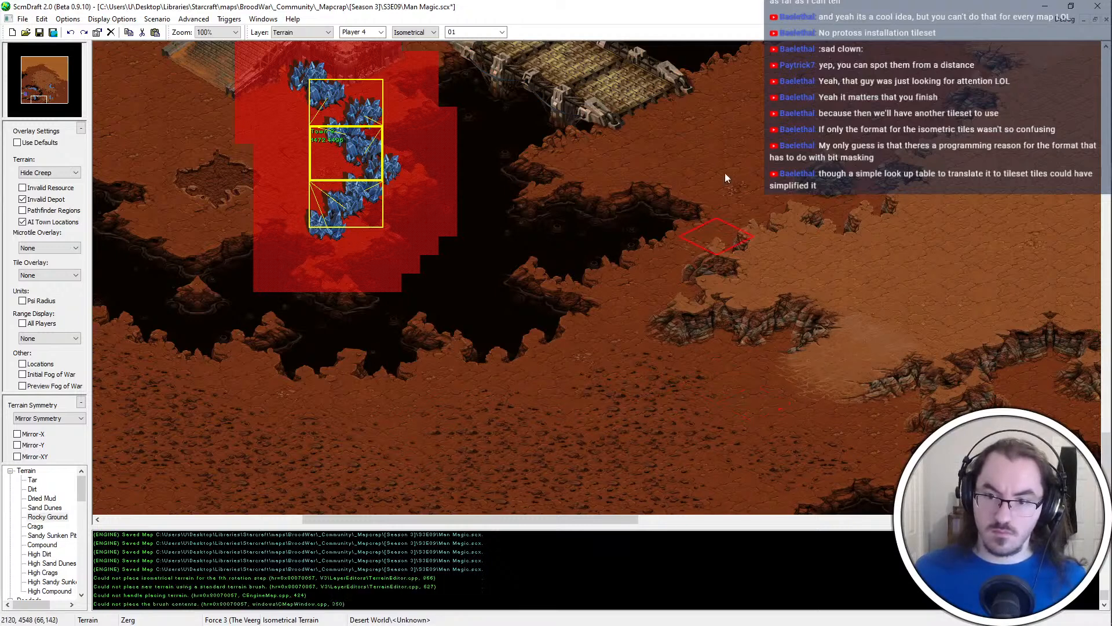
scroll(634, 430, "left", 1)
key("ctrl+s")
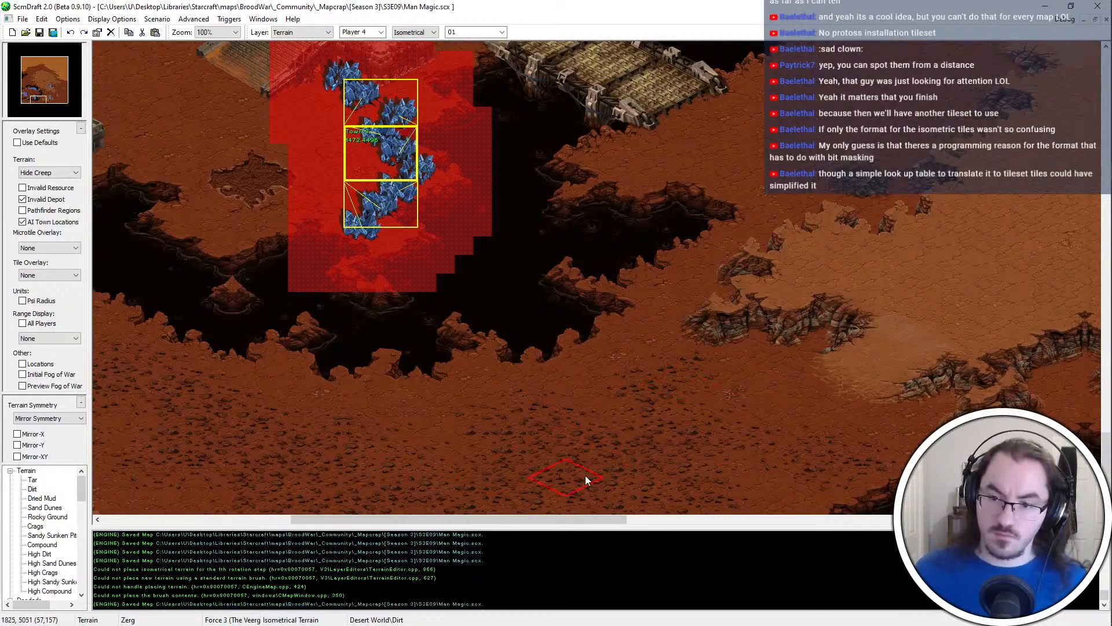
Touch up the Rocky Ground along the chasm's south edge below the island mineral field, and save the map
left_click(357, 419)
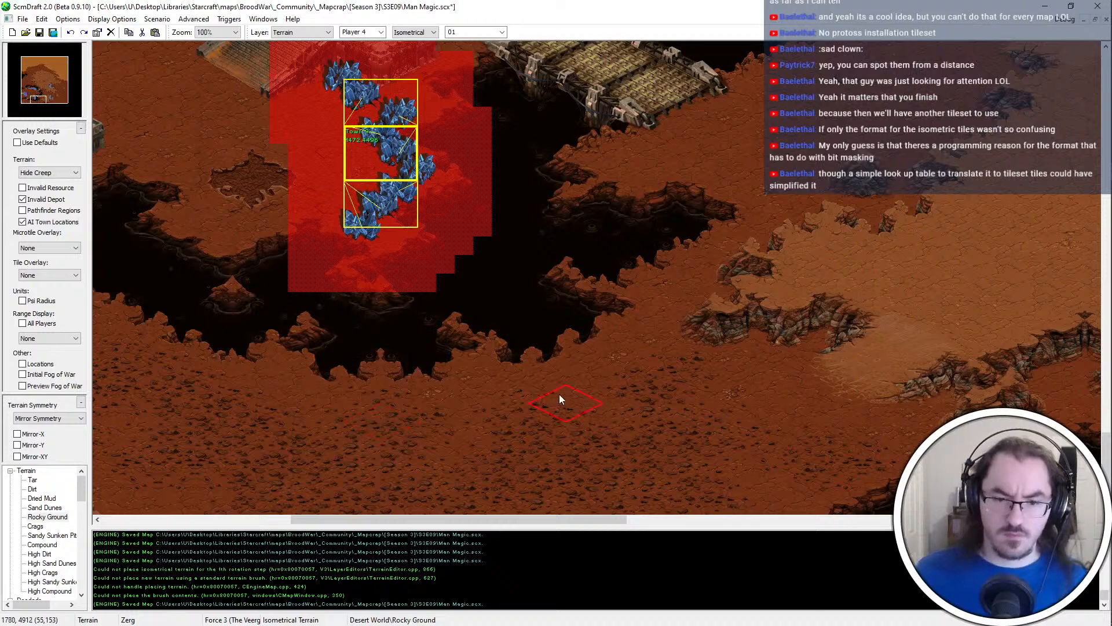
right_click(416, 350)
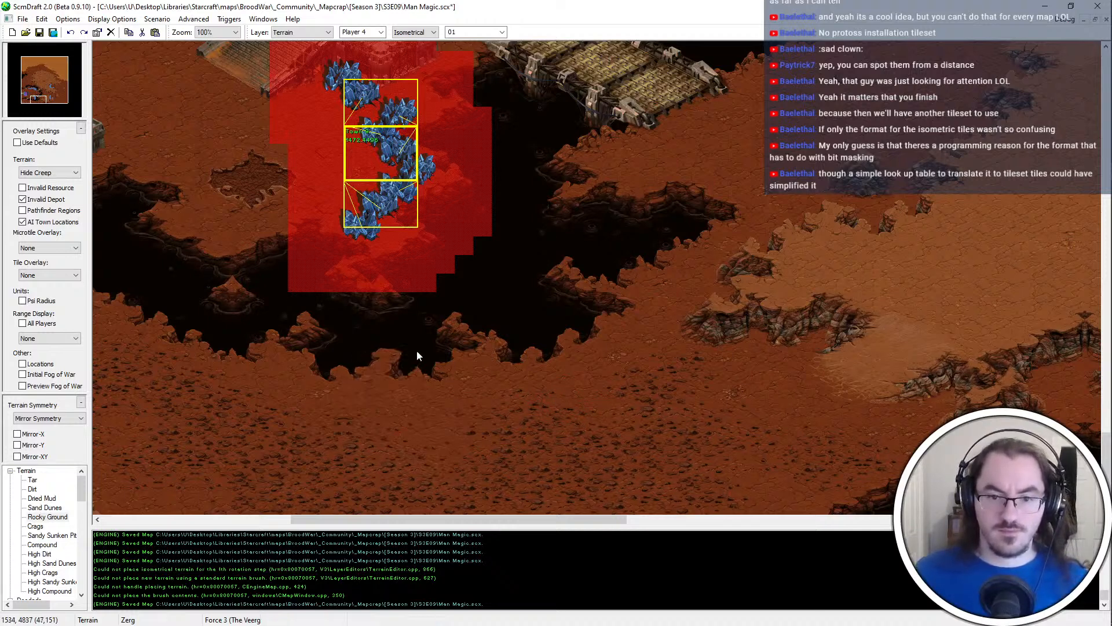
right_click(416, 350)
left_click(405, 362)
key("ctrl+s")
key("ctrl+z")
right_click(417, 345)
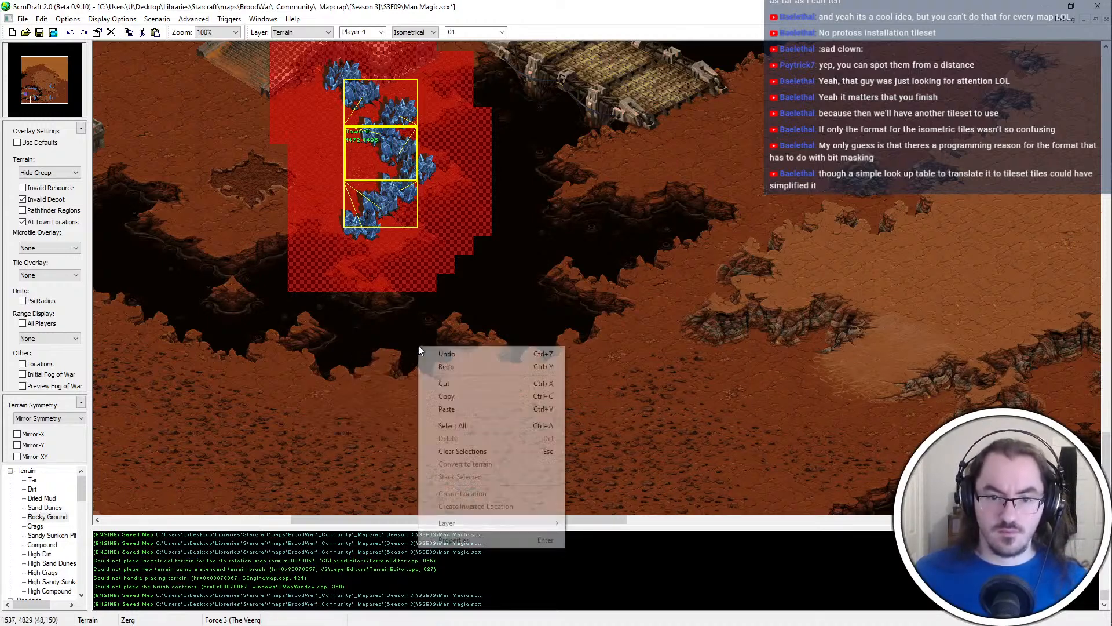
left_click(394, 362)
left_click(378, 363)
key("ctrl+s")
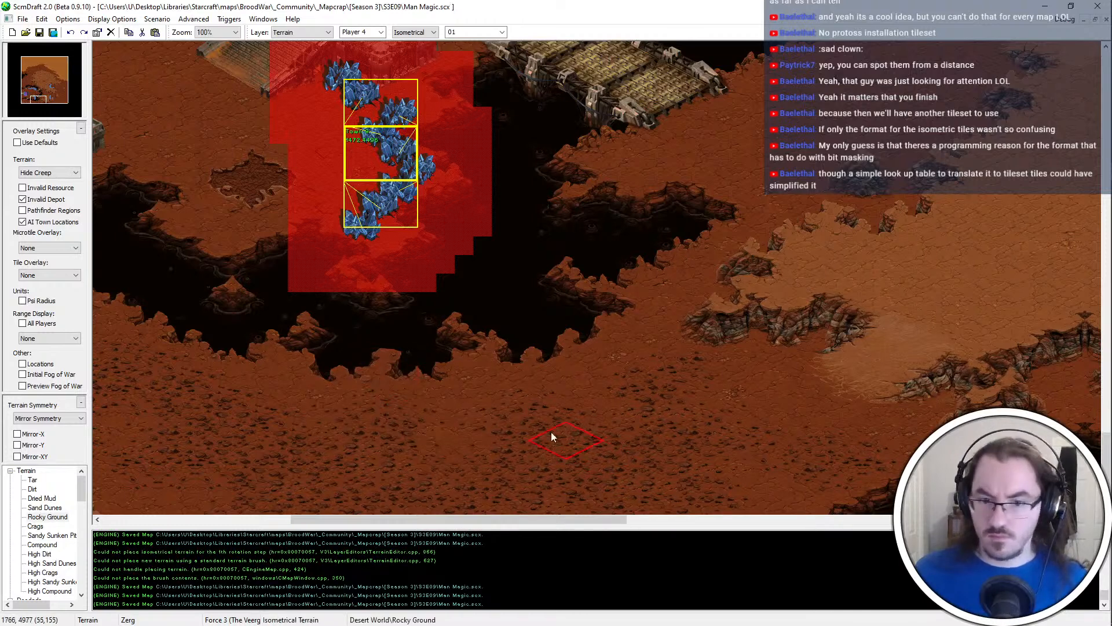
Fill in Rocky Ground down to the southern map edge below the chasm, and save the map
scroll(551, 432, "right", 1)
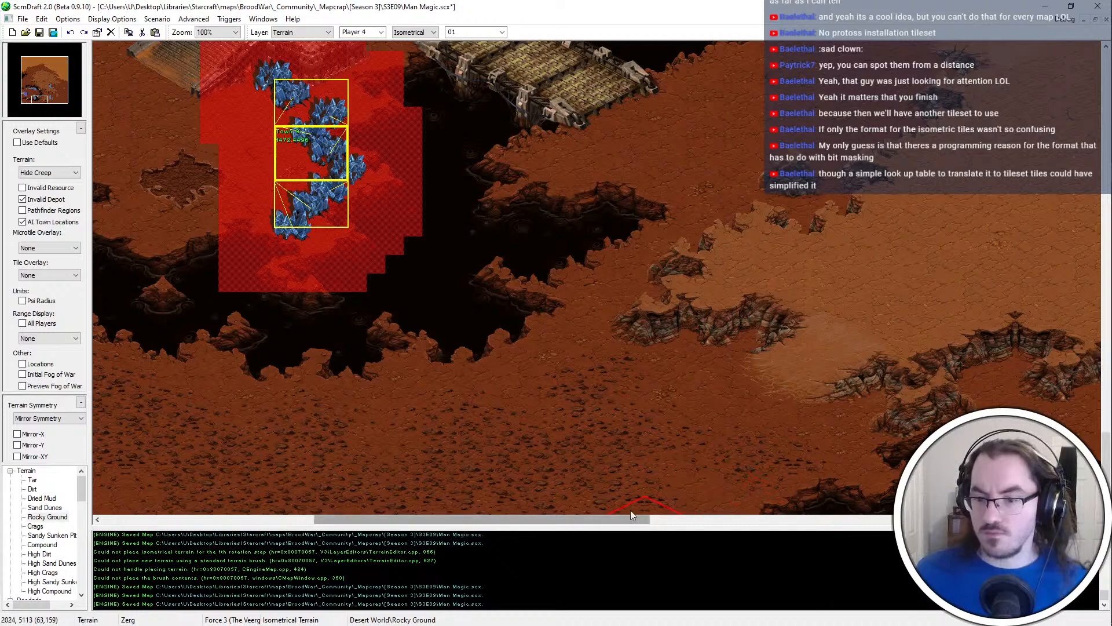
scroll(440, 499, "left", 1)
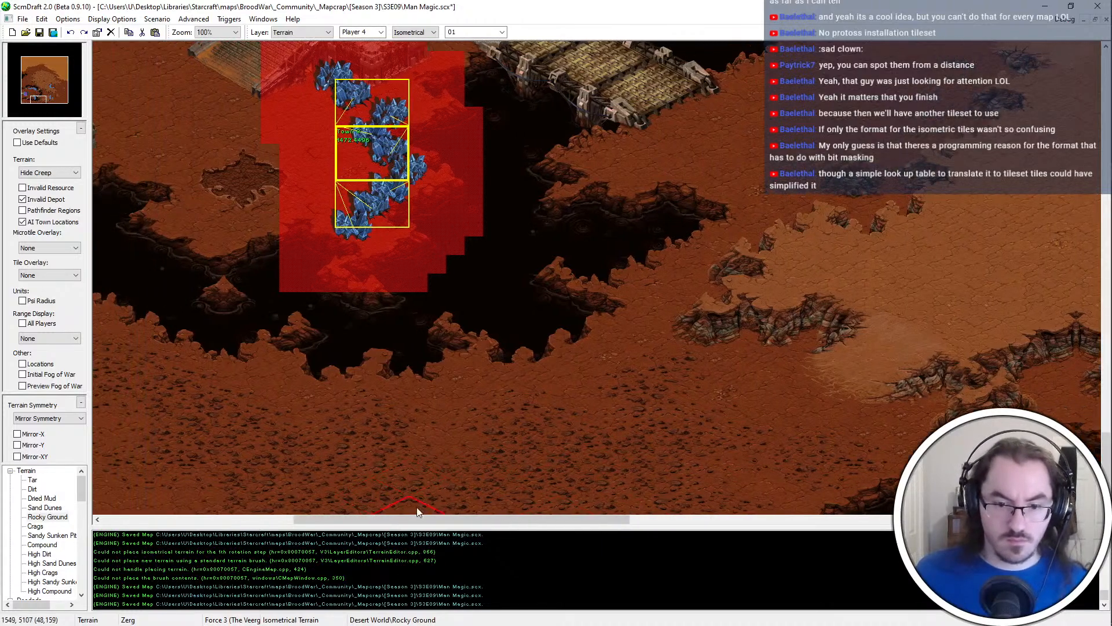
scroll(417, 511, "left", 4)
key("ctrl+s")
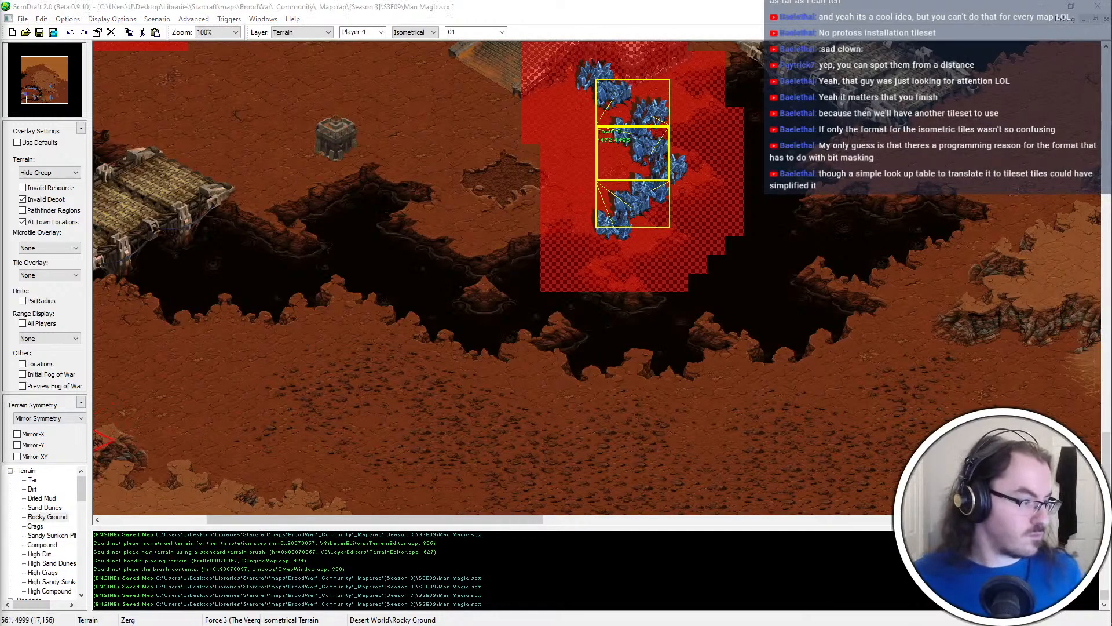
Paint a small Rocky Ground patch on the open dirt below the High Dirt cliffs east of the chasm
scroll(457, 399, "right", 12)
key("Right")
key("Right")
key("Up")
key("Up")
key("Up")
key("Up")
key("Up")
key("Up")
key("Up")
key("Up")
key("Up")
key("Up")
key("Up")
key("Up")
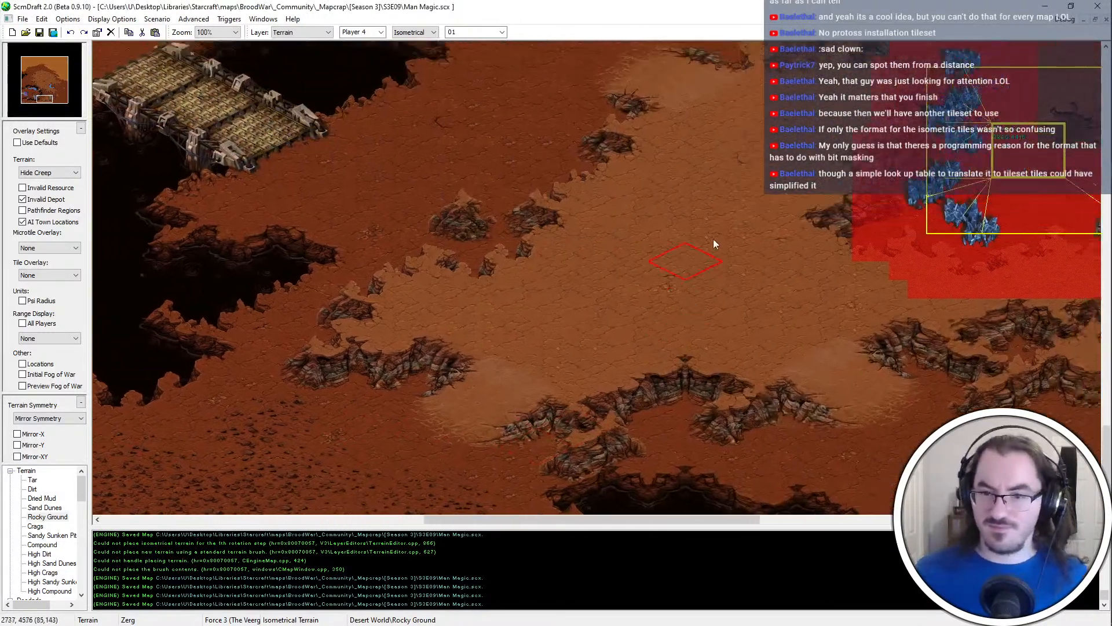
key("Right")
key("Right")
key("Right")
key("Right")
key("Right")
left_click(557, 264)
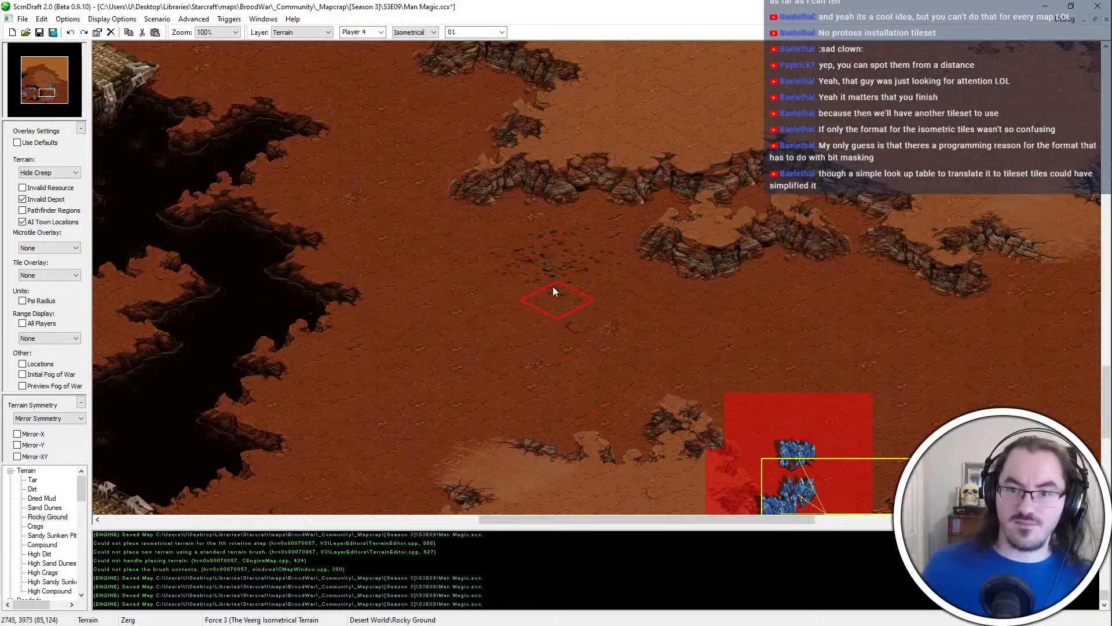
Add a second small Rocky Ground patch just north of the plateau's northern ramp, break up the patches with Dirt, and save the map
key("Right")
key("Right")
key("Right")
key("Right")
key("Right")
key("Right")
key("Down")
key("Down")
key("Down")
key("Down")
key("Down")
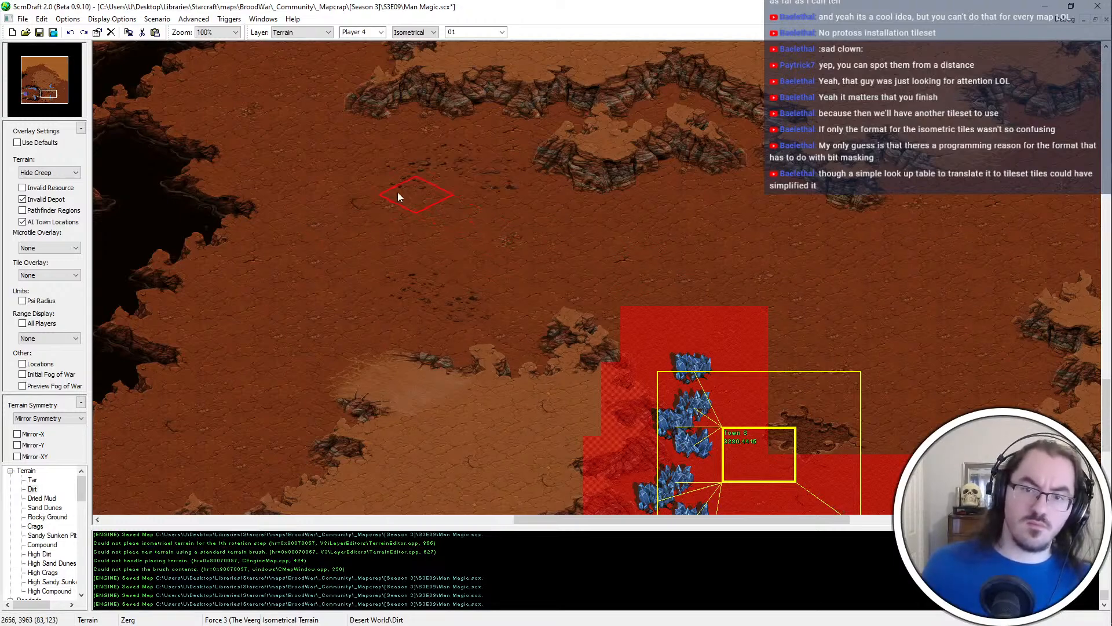
middle_click_drag(364, 365, 416, 330)
scroll(426, 328, "down", 1)
key("ctrl+s")
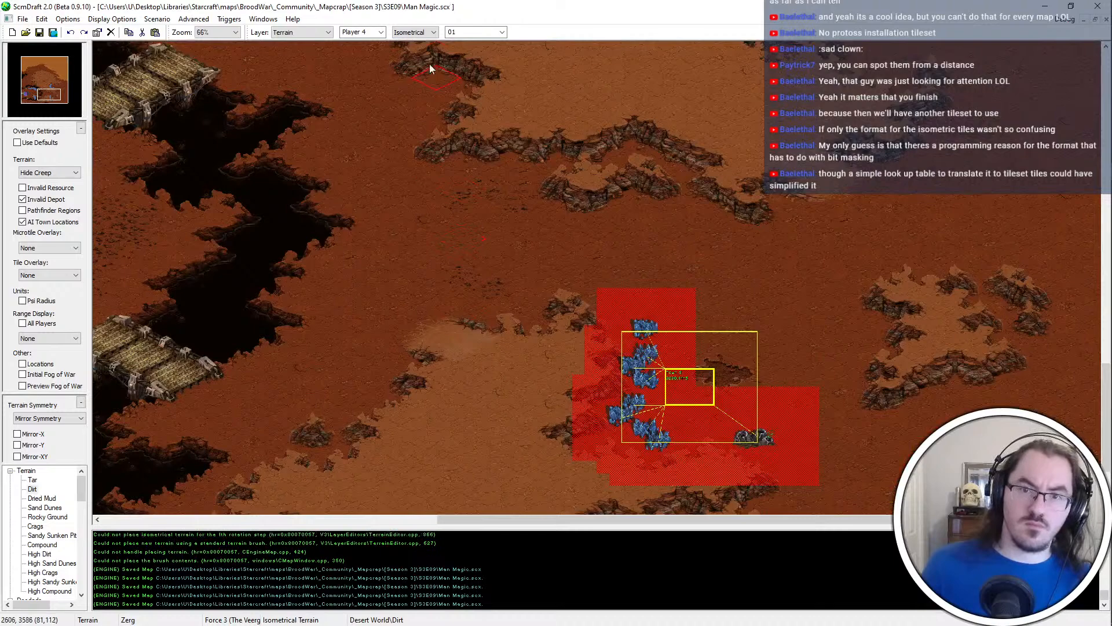
Copy the chasm island's mineral field in the Units layer and paste it onto the open dirt in the southwestern corner
scroll(428, 36, "down", 1)
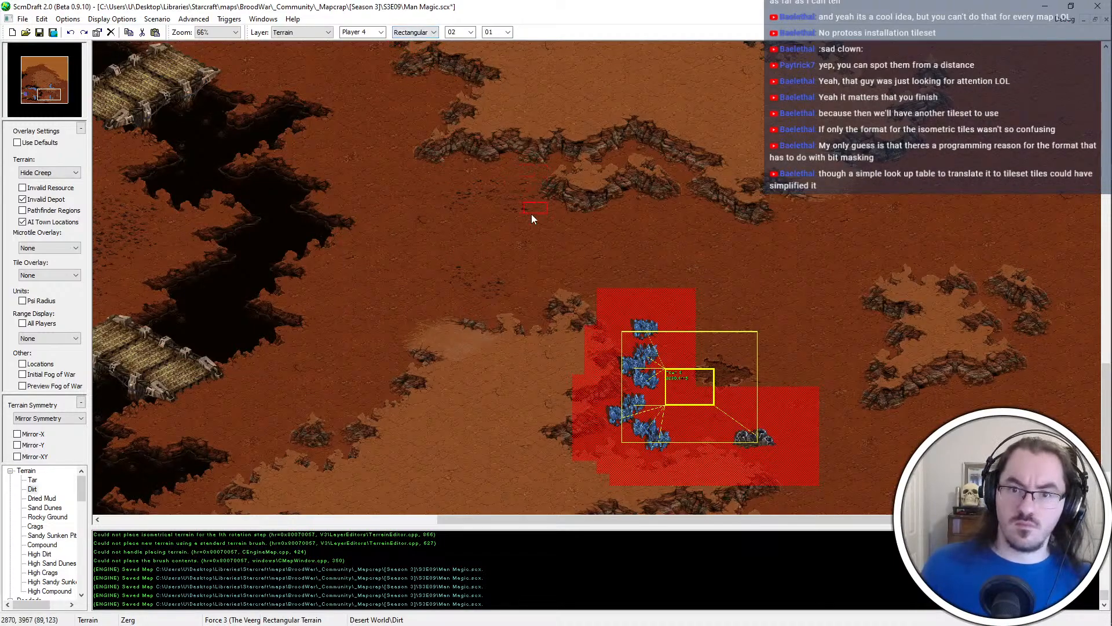
middle_click_drag(531, 214, 134, 561)
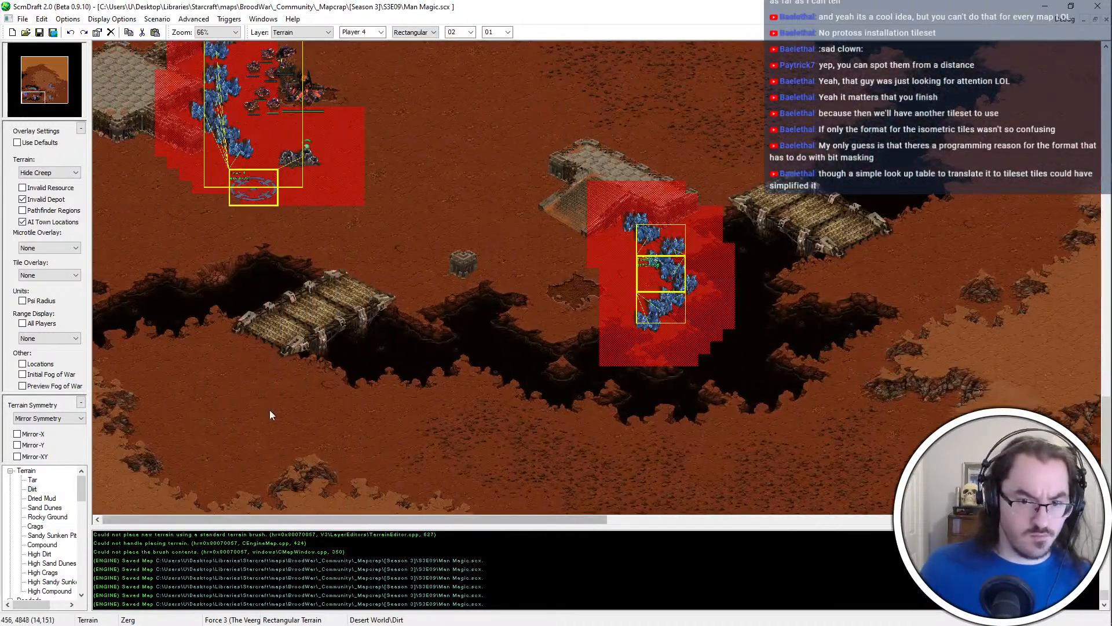
scroll(258, 411, "up", 2)
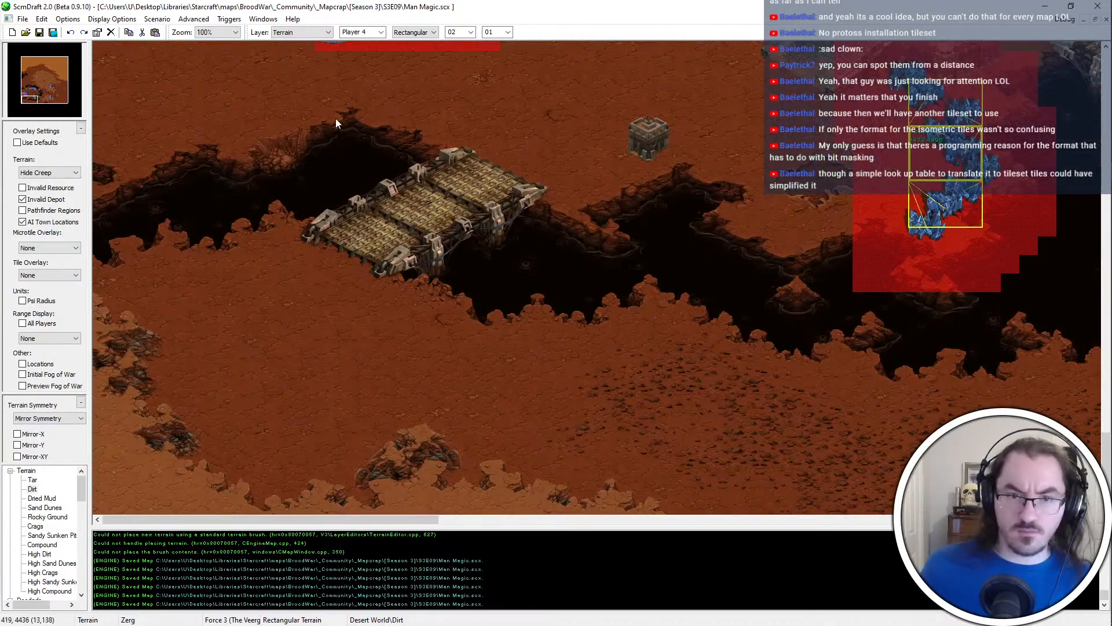
middle_click_drag(248, 297, 406, 147)
key("u")
left_click_drag(641, 436, 863, 214)
key("ctrl+c")
middle_click_drag(863, 215, 704, 364)
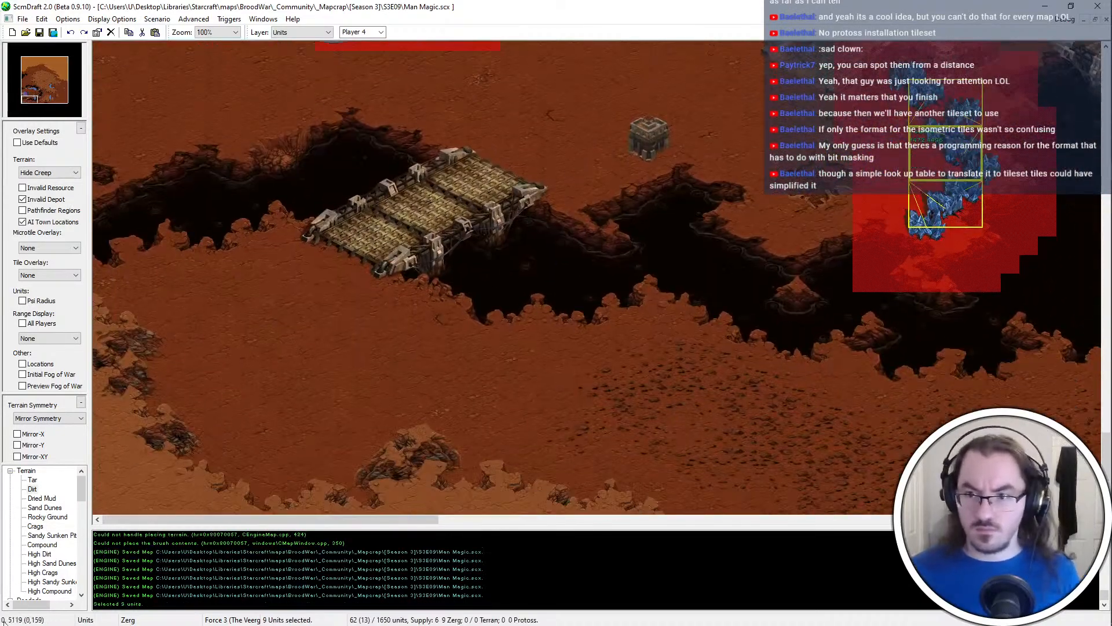
key("ctrl+v")
left_click(251, 386)
scroll(252, 385, "up", 1)
Split the pasted minerals into an eastern group and a five-patch western group along the corner's High Dirt cliffs
middle_click_drag(252, 386, 180, 464)
left_click_drag(180, 464, 417, 173)
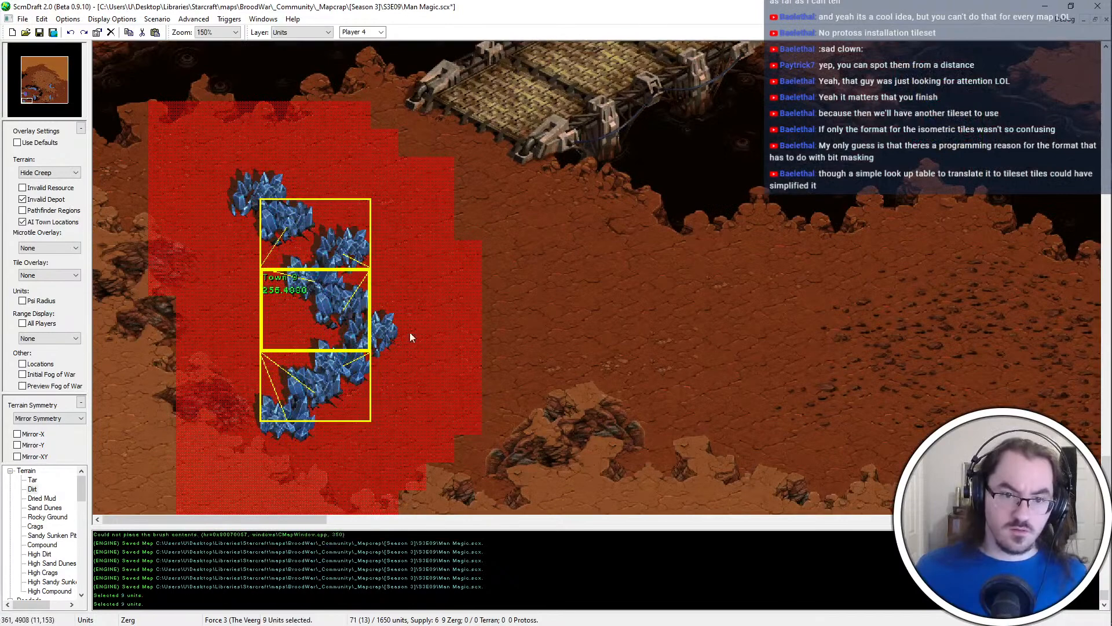
key("ctrl+x")
key("ctrl+v")
left_click(497, 347)
left_click_drag(553, 256, 416, 366)
key("ctrl+x")
key("ctrl+v")
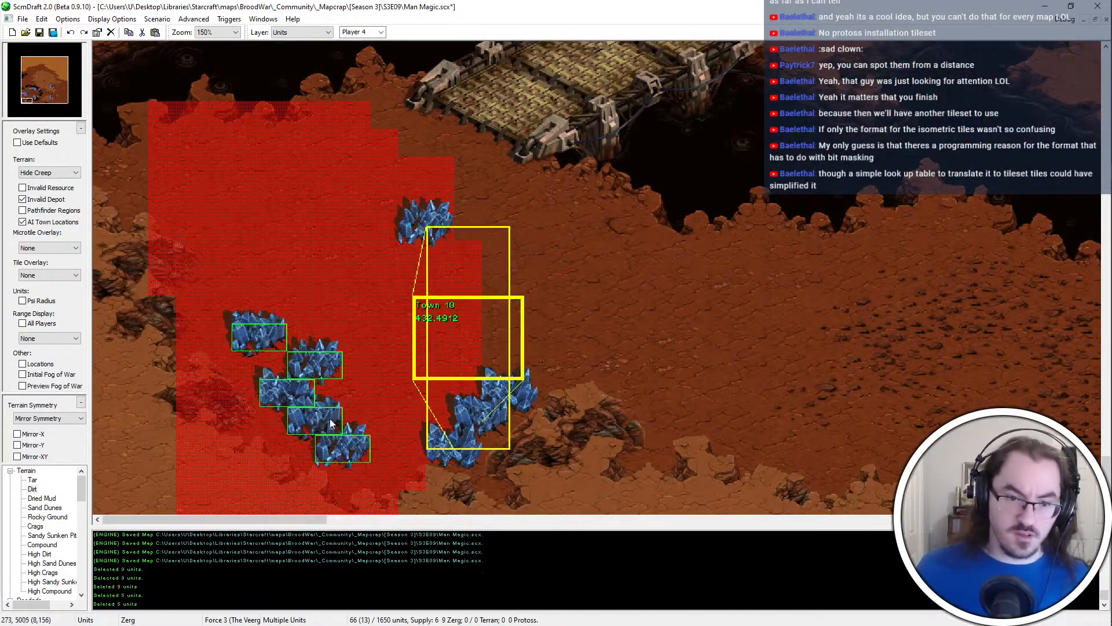
left_click(329, 418)
Move the lone northern mineral patch to the western group's northwestern end, and delete the surplus patch there
left_click(426, 223)
key("ctrl+x")
key("ctrl+v")
left_click(232, 310)
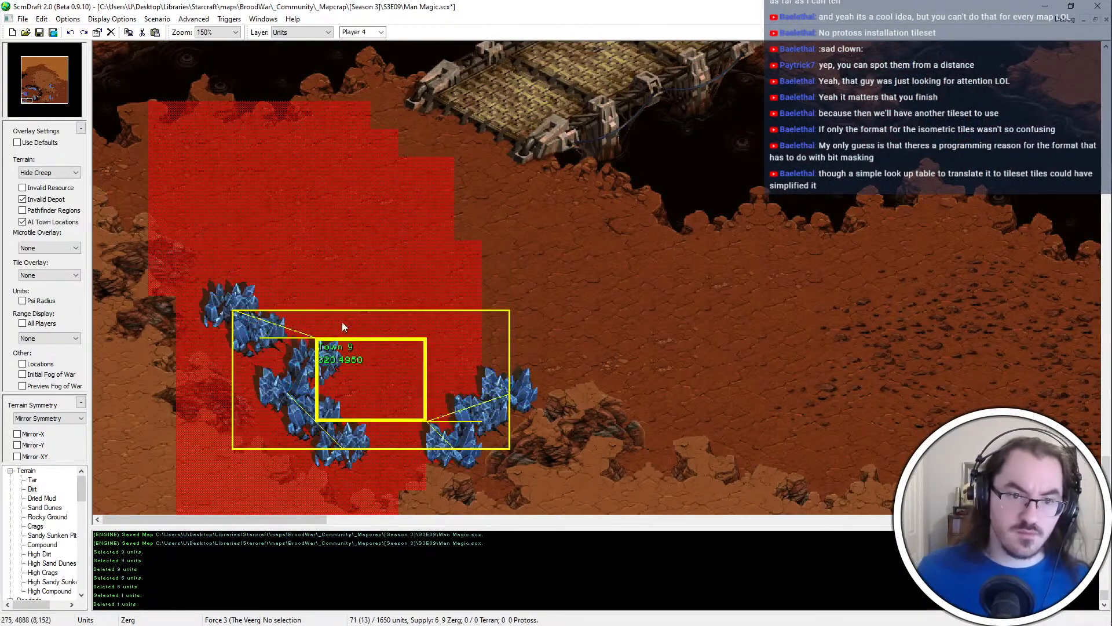
left_click_drag(535, 365, 479, 422)
left_click(476, 422)
left_click(446, 394)
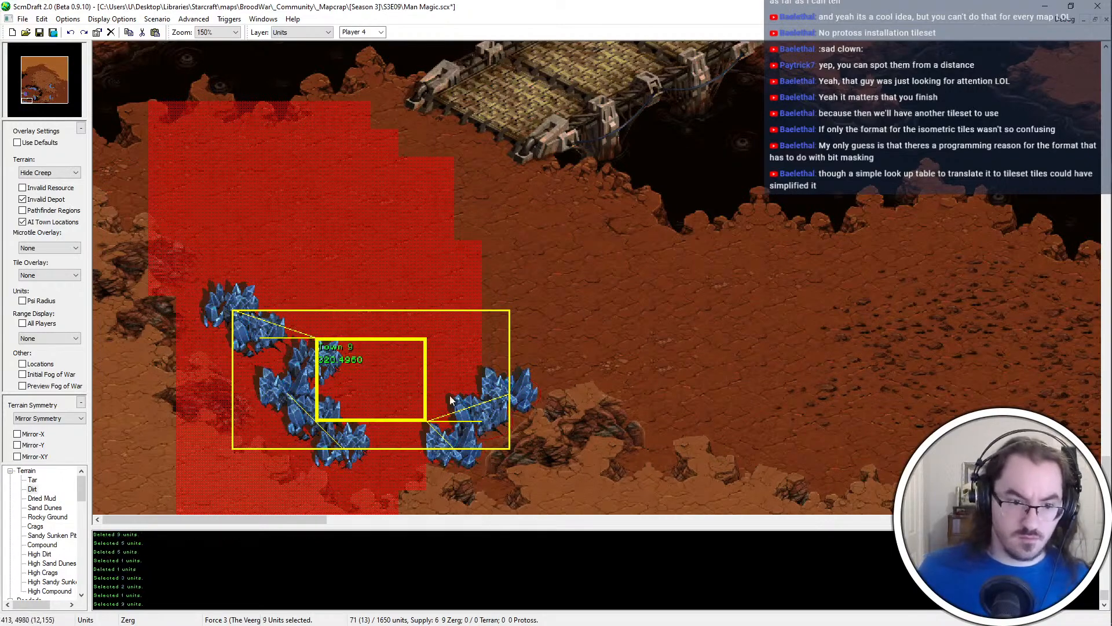
left_click(242, 312)
key("Delete")
left_click(341, 418)
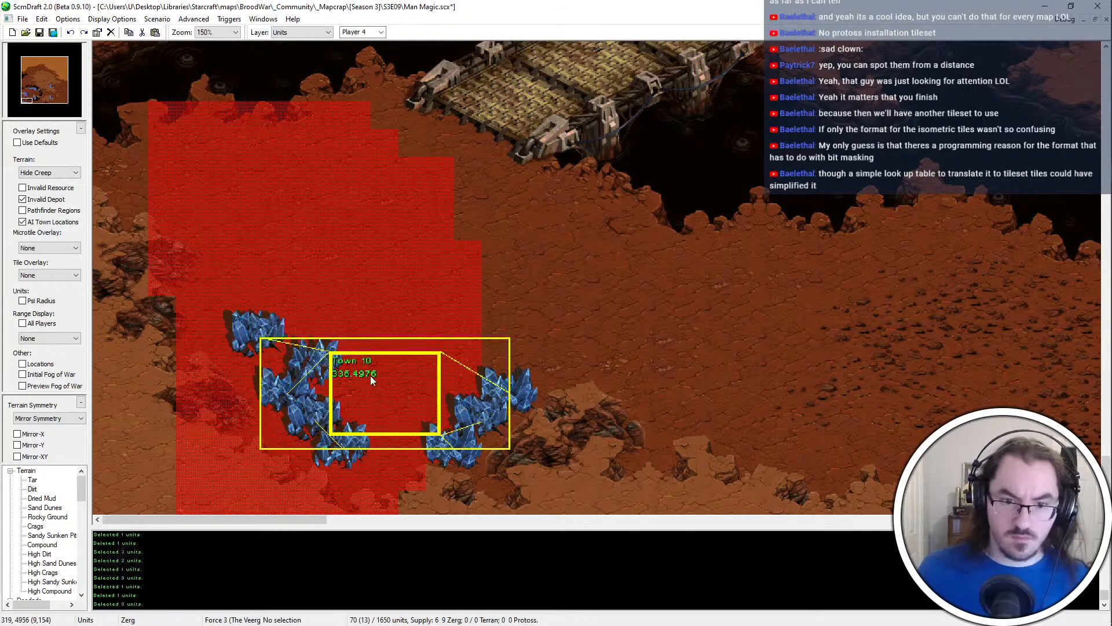
middle_click_drag(437, 336, 388, 382)
Copy a Vespene Geyser and place it northwest of the new base's minerals
scroll(502, 144, "up", 6)
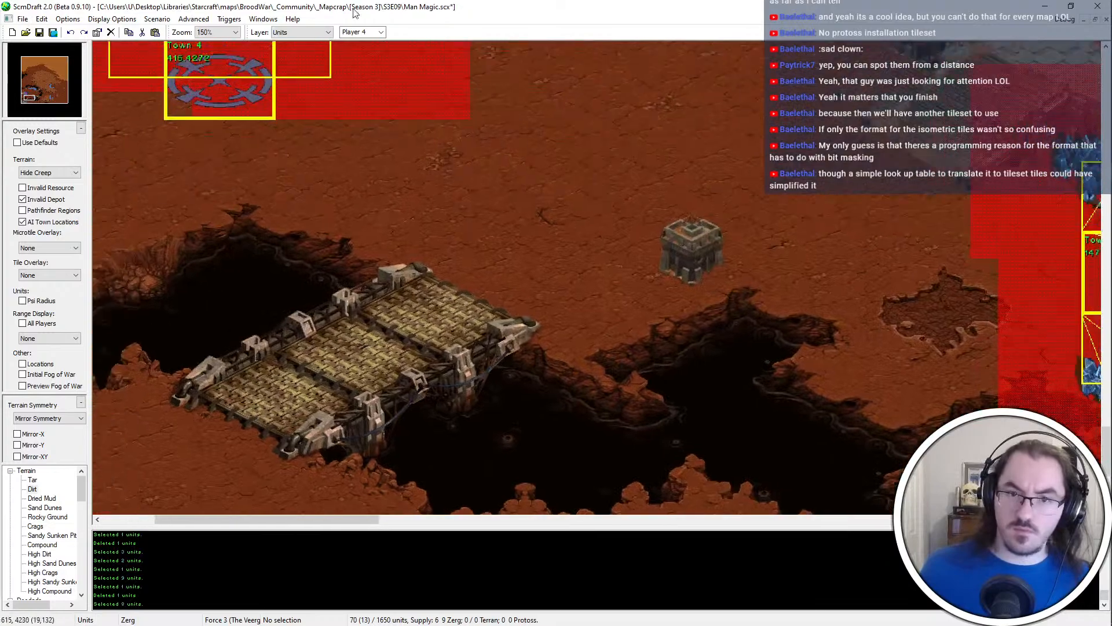
left_click_drag(506, 119, 609, 165)
key("ctrl+c")
scroll(610, 165, "down", 6)
key("ctrl+v")
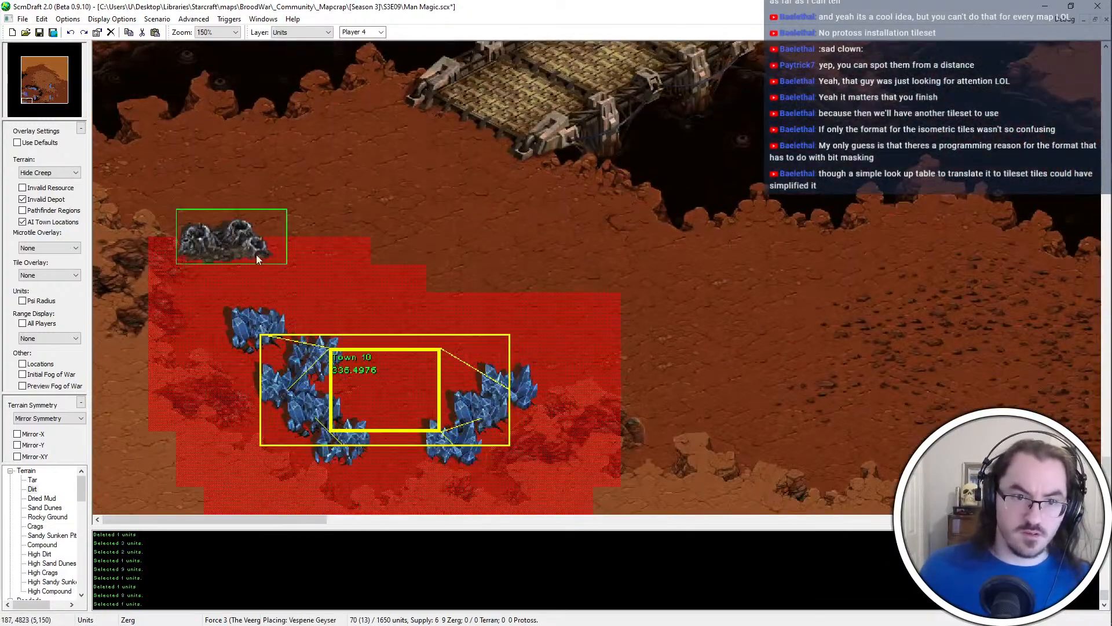
left_click(272, 252)
middle_click_drag(431, 241, 387, 302)
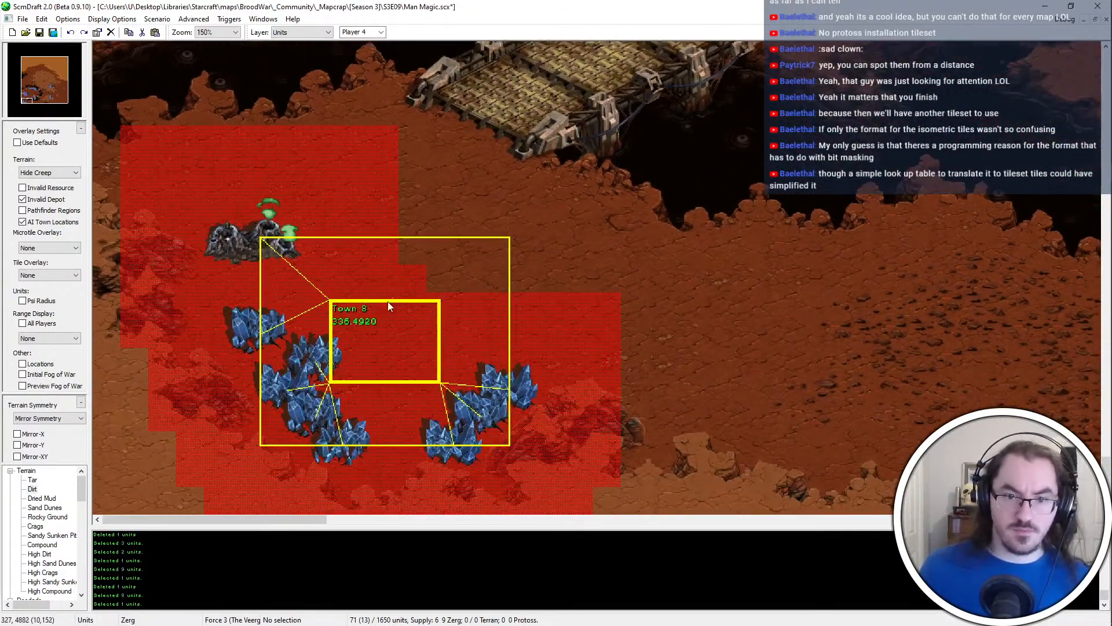
Reposition individual western and southern mineral patches into a spaced arc around the new town location
left_click(311, 377)
left_click(297, 372)
left_click_drag(294, 384, 332, 397)
left_click_drag(325, 367, 299, 377)
left_click(307, 415)
left_click_drag(307, 417, 298, 424)
left_click_drag(362, 456, 388, 454)
left_click_drag(471, 443, 420, 426)
middle_click_drag(482, 444, 508, 447)
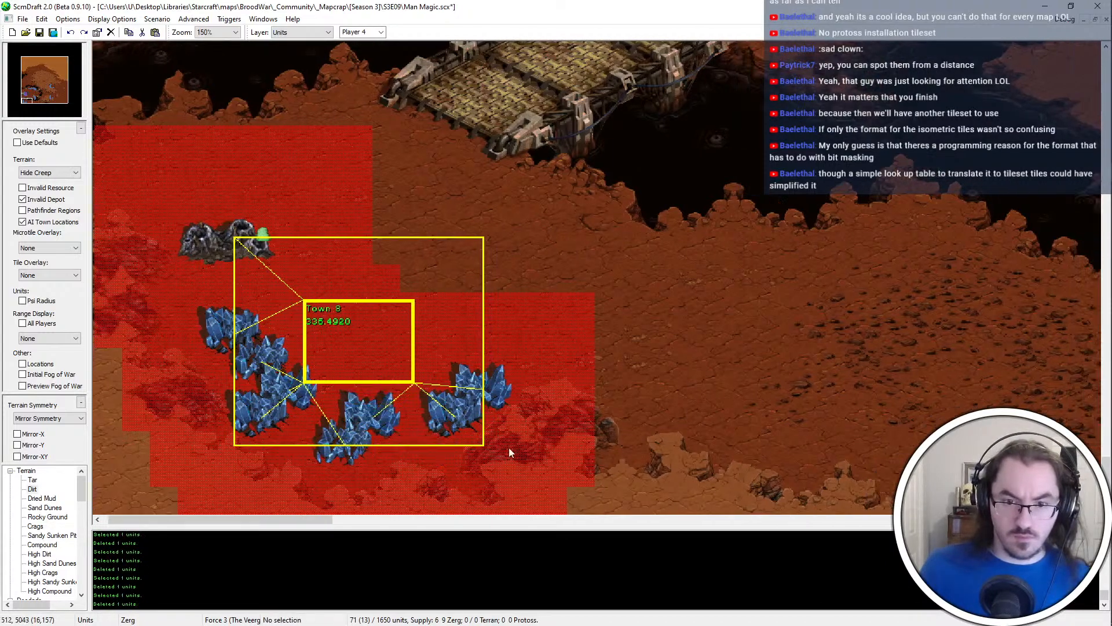
Move the easternmost mineral patch southwest and shift the three northwestern patches outward to the northwest
left_click_drag(464, 422, 439, 450)
middle_click_drag(444, 447, 456, 433)
left_click_drag(479, 403, 452, 430)
left_click_drag(295, 400, 212, 317)
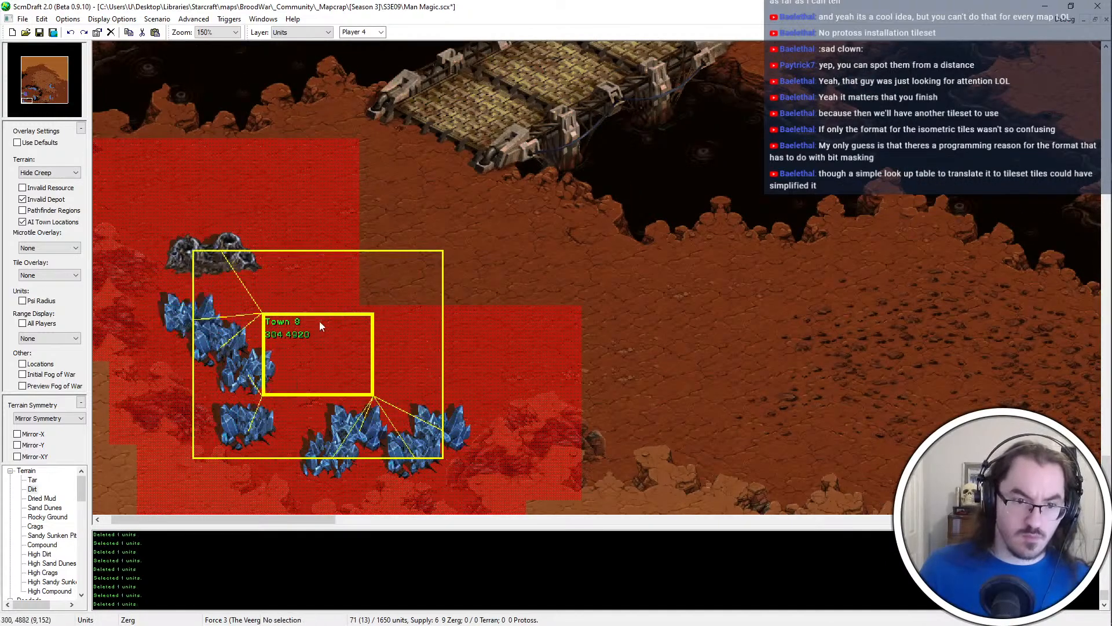
Move the southwestern mineral patch east toward the southern group and check the individual patches around the town location
middle_click_drag(298, 402, 311, 388)
left_click_drag(281, 422, 309, 429)
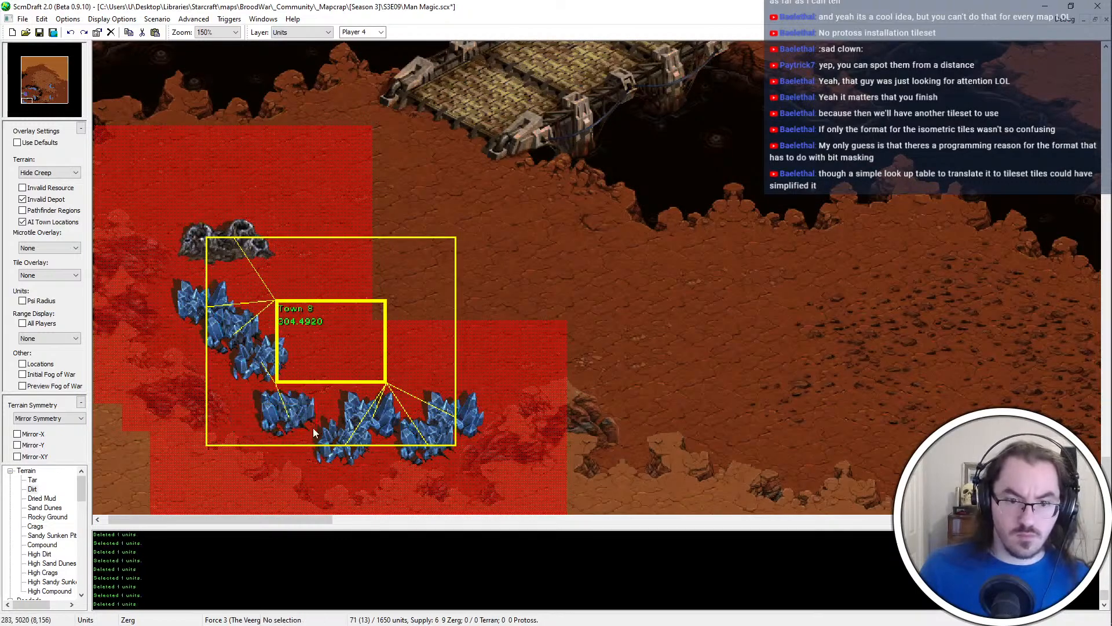
left_click(353, 441)
left_click(436, 447)
left_click(464, 452)
left_click(266, 358)
left_click(233, 322)
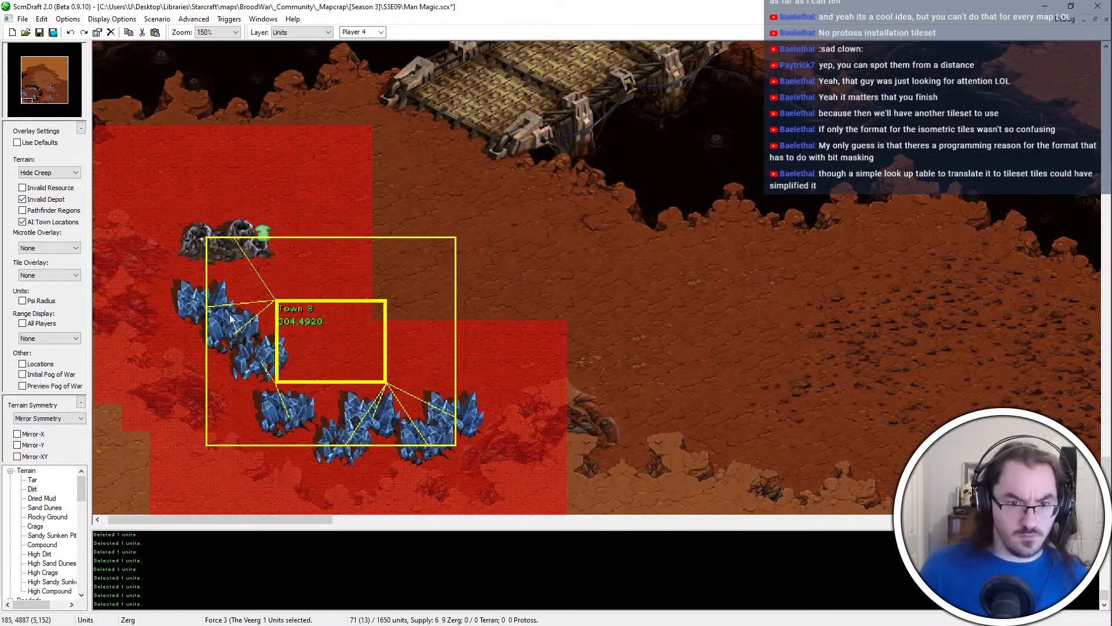
Try deleting the easternmost mineral patch of the corner base, restore it, and save the map
left_click(458, 423)
key("Delete")
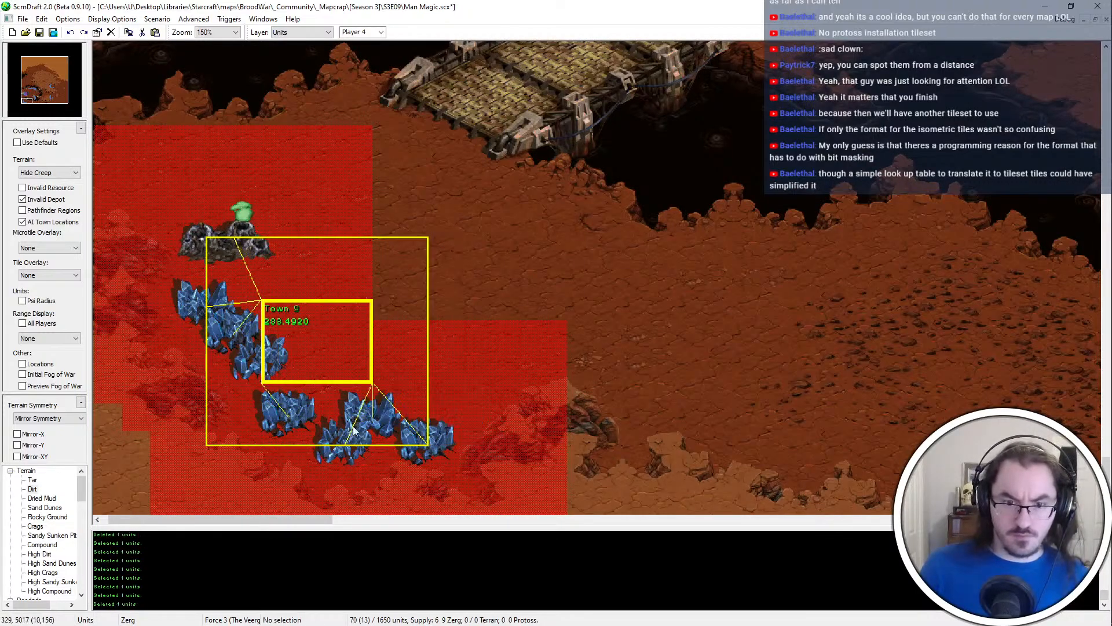
key("ctrl+z")
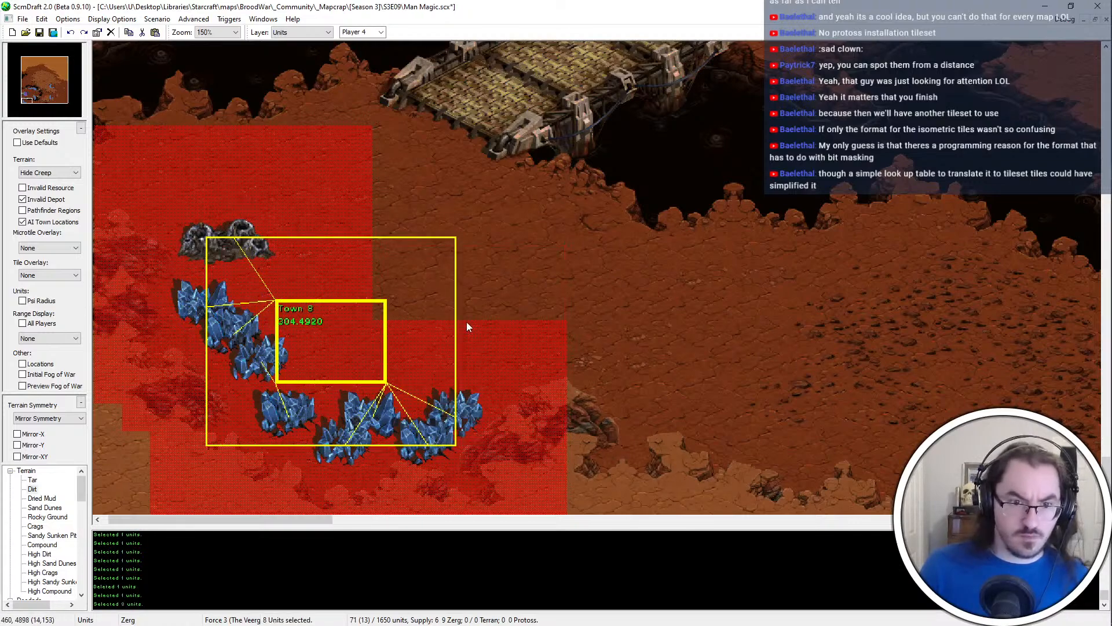
scroll(463, 216, "down", 1)
scroll(318, 447, "up", 1)
scroll(481, 397, "down", 1)
scroll(249, 410, "up", 1)
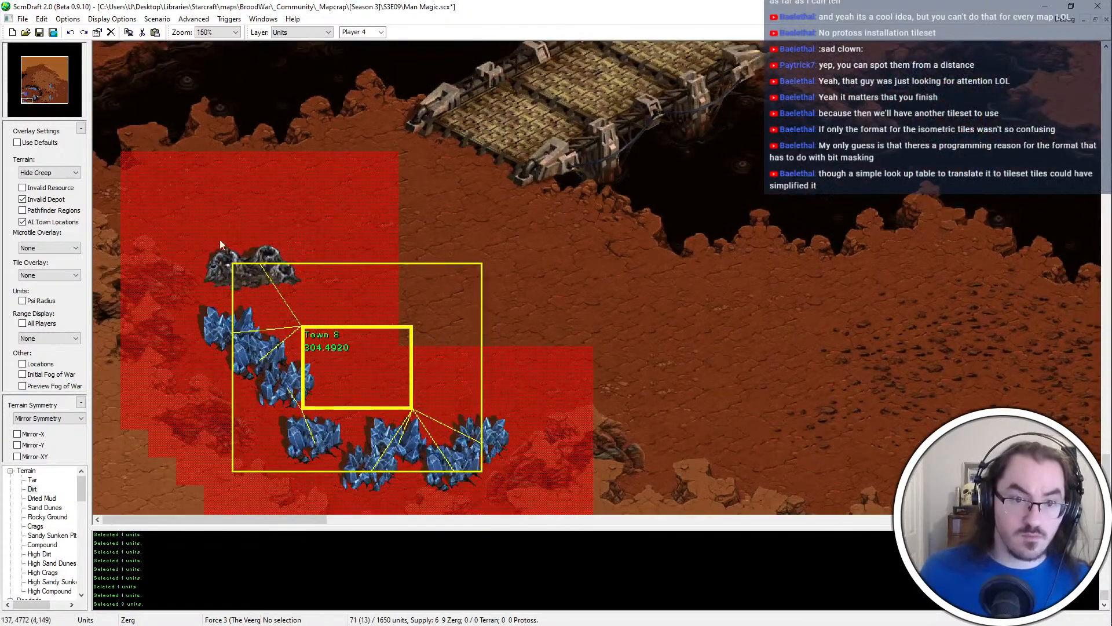
scroll(304, 259, "down", 1)
scroll(300, 182, "up", 1)
key("ctrl+s")
Try moving the corner base's Vespene Geyser farther north of the mineral arc
left_click(260, 310)
key("ctrl+x")
key("ctrl+v")
left_click(269, 237)
key("Escape")
scroll(284, 236, "down", 1)
scroll(364, 315, "up", 1)
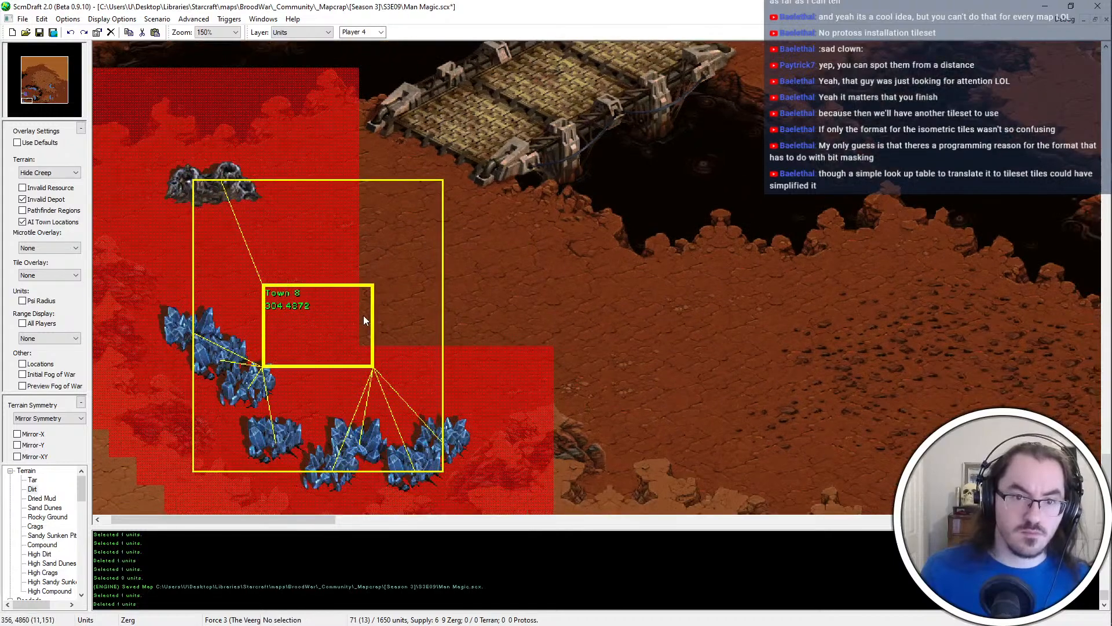
Try shifting the Vespene Geyser southeast from its trial position, closer to the town location
left_click(253, 198)
key("ctrl+x")
key("ctrl+v")
left_click(291, 189)
scroll(469, 214, "down", 1)
scroll(548, 266, "up", 1)
scroll(521, 316, "down", 1)
scroll(362, 226, "up", 1)
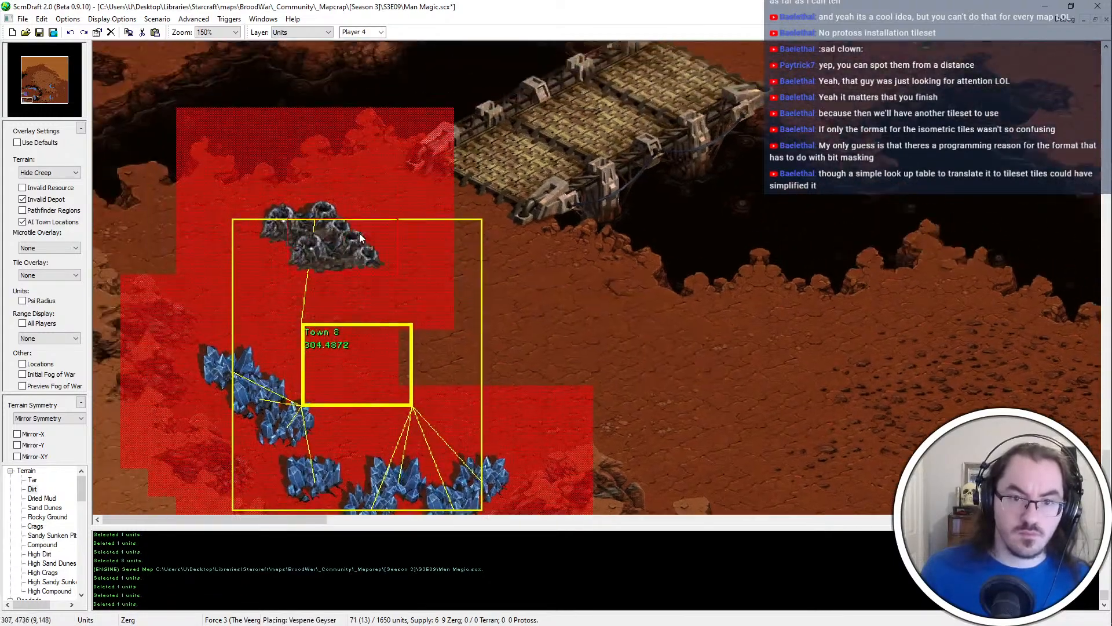
Undo the trial moves of the Vespene Geyser and save the map
key("ctrl+z")
key("ctrl+z")
key("ctrl+z")
key("ctrl+z")
scroll(446, 295, "down", 1)
scroll(454, 463, "up", 1)
key("Escape")
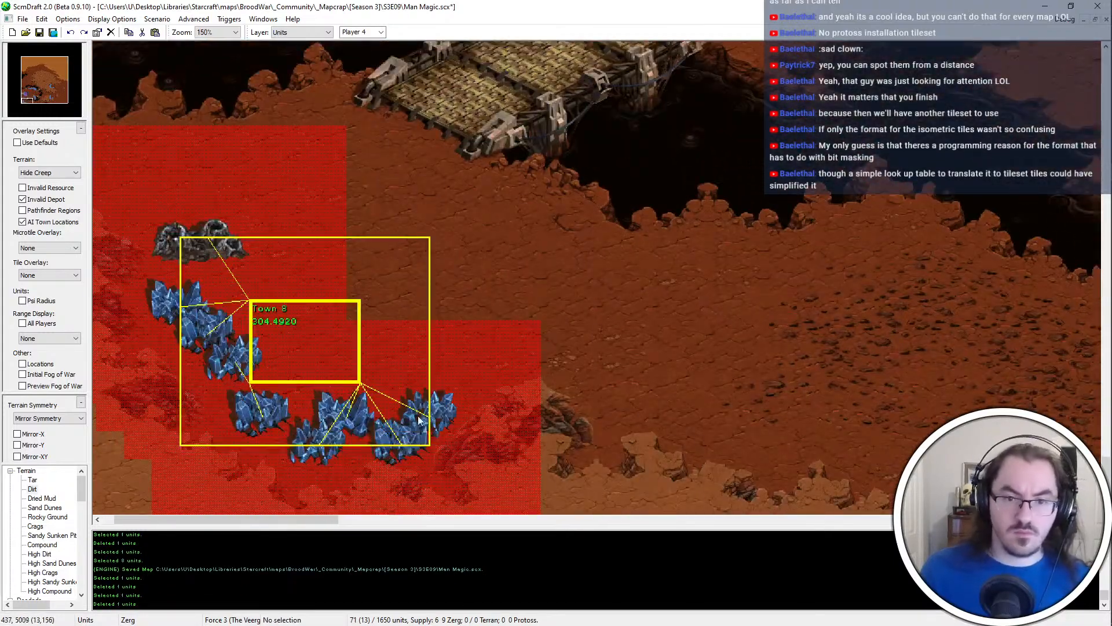
key("ctrl+s")
Restore the default overlay settings and switch to the Terrain layer with Isometrical terrain placement
scroll(234, 332, "down", 1)
scroll(234, 332, "up", 1)
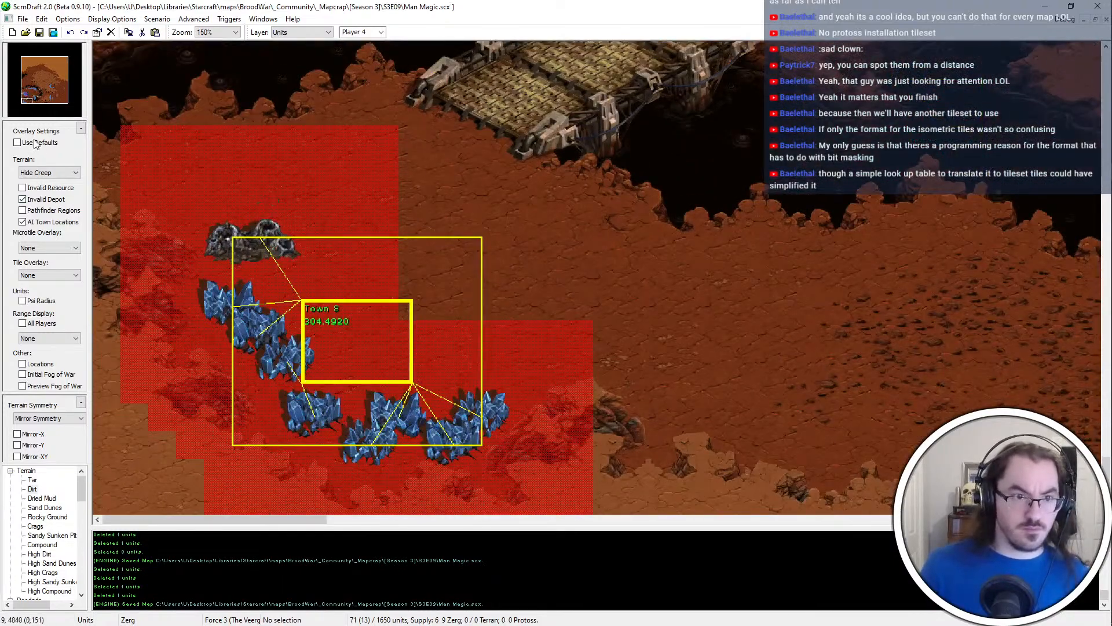
left_click(35, 142)
key("t")
scroll(437, 293, "down", 1)
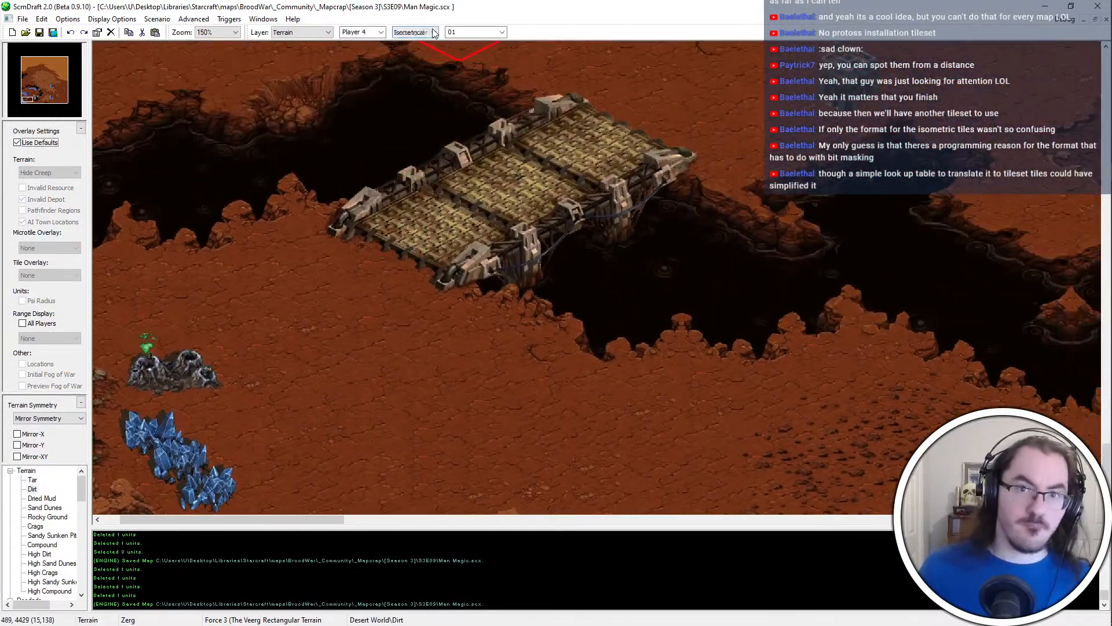
scroll(388, 323, "down", 1)
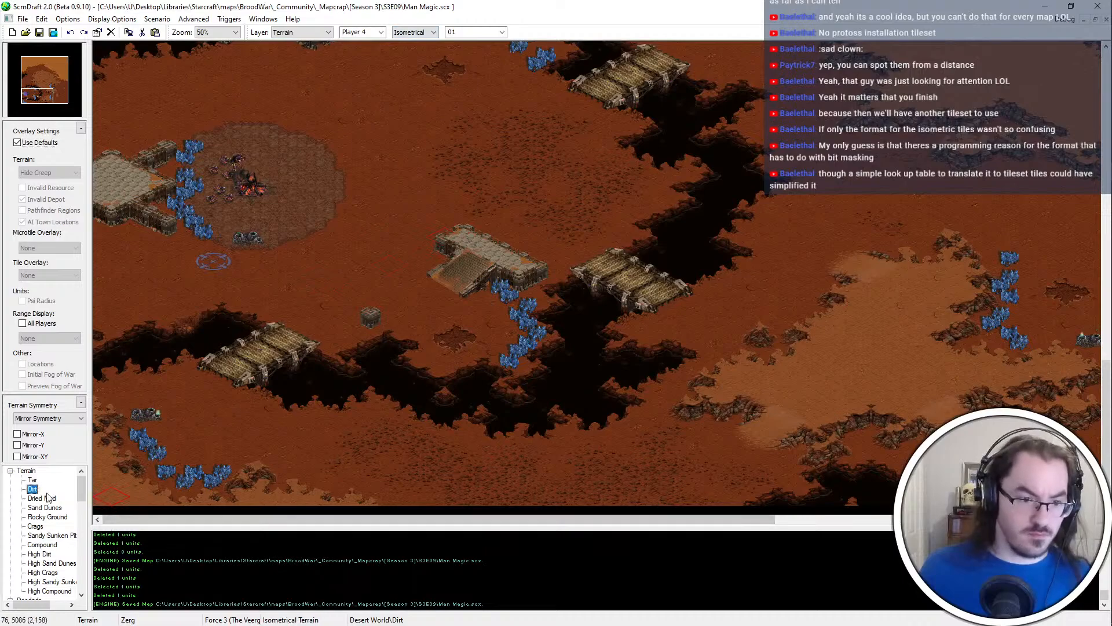
Paint a small Dried Mud pit on the dirt west of the compound ramp and copy its area
left_click(42, 498)
scroll(318, 249, "up", 1)
left_click(391, 265)
scroll(468, 263, "up", 2)
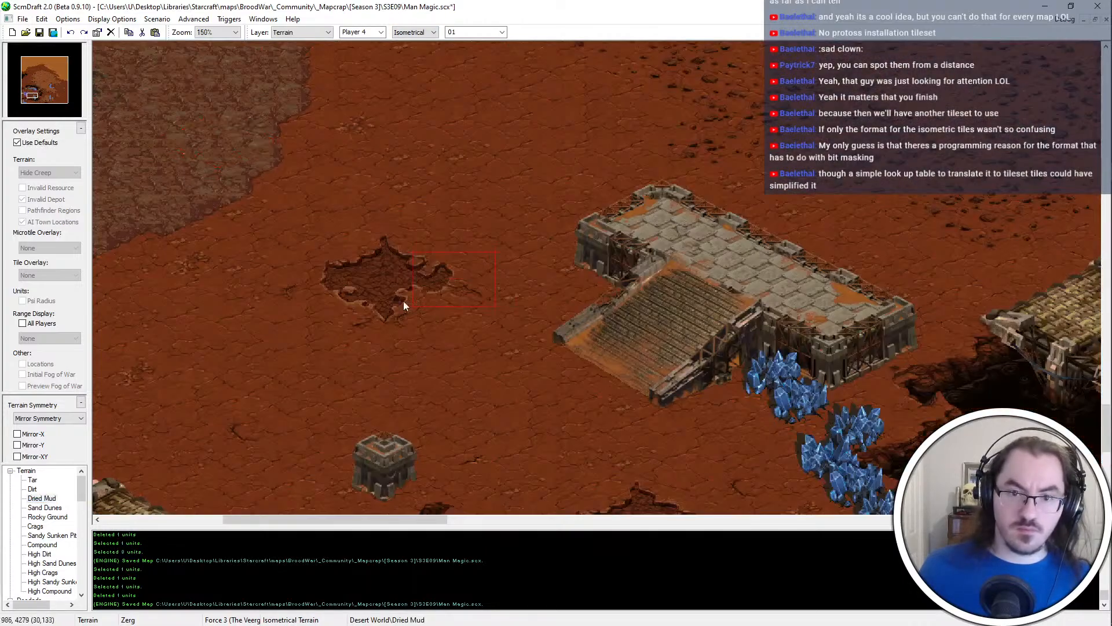
left_click_drag(403, 300, 285, 310, "shift")
left_click_drag(429, 235, 323, 337, "shift")
mouse_move(453, 284)
middle_mouse_down()
mouse_move(842, 29)
mouse_move(605, 122)
middle_mouse_up()
Place the copied Dried Mud pit at the northeast corner of the corner base's town location with custom overlays shown, and save
left_click(39, 141)
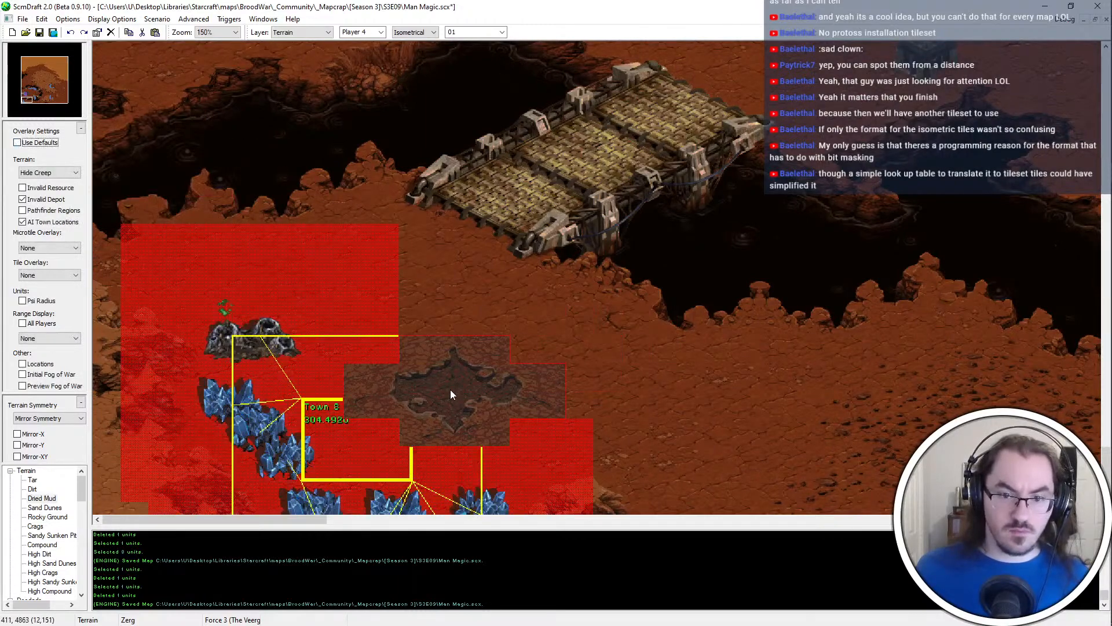
left_click(450, 390)
key("ctrl+s")
scroll(450, 389, "down", 2)
middle_click_drag(445, 276, 474, 300)
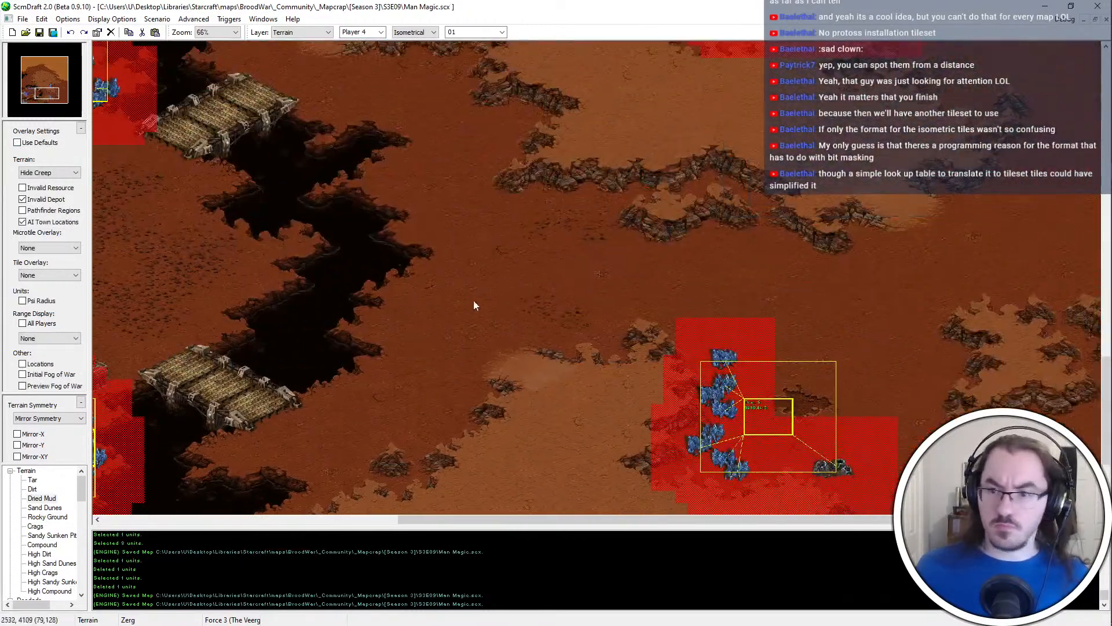
Restore the default overlays and paint a band of Rocky Ground on the dirt north of the western start base
left_click(39, 143)
scroll(342, 259, "down", 2)
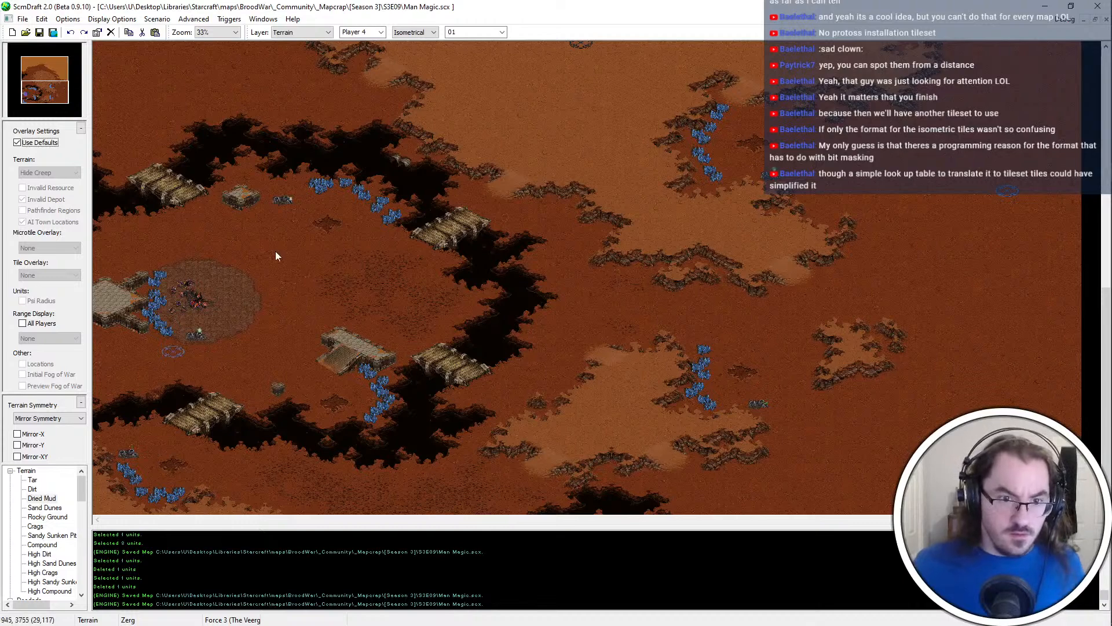
scroll(238, 235, "up", 3)
middle_click_drag(232, 199, 554, 126)
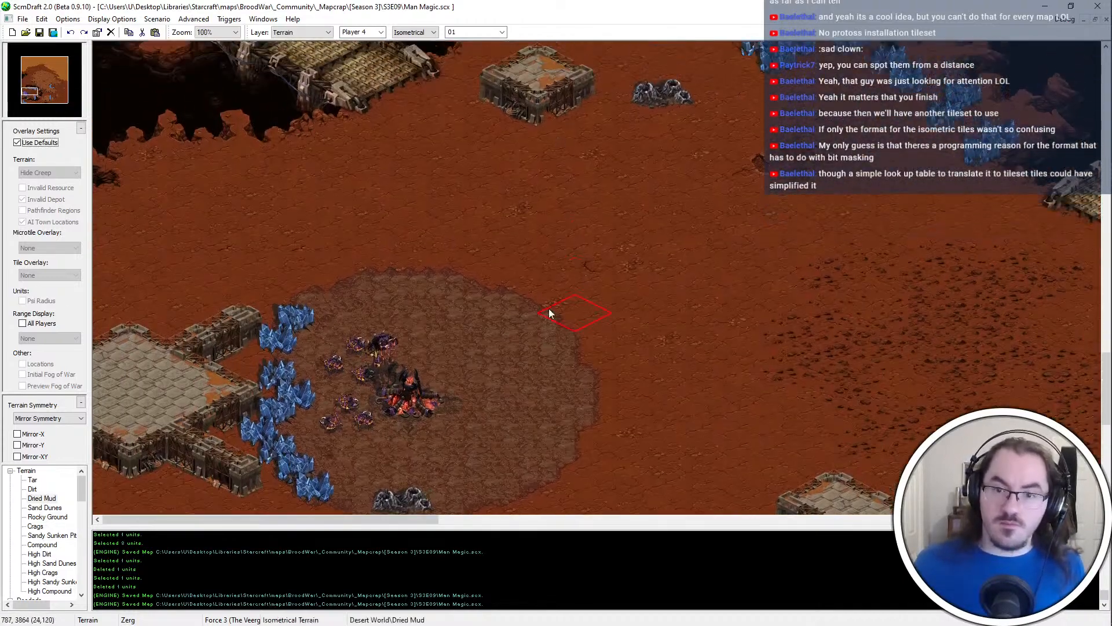
scroll(544, 283, "down", 1)
left_click(46, 508)
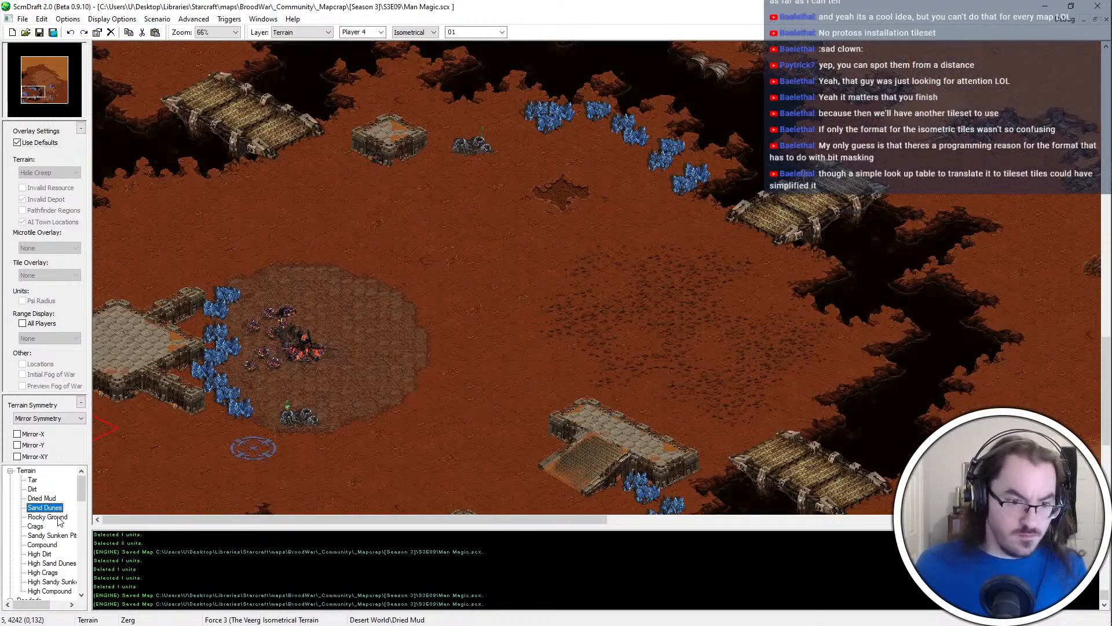
left_click(58, 517)
scroll(630, 269, "up", 2)
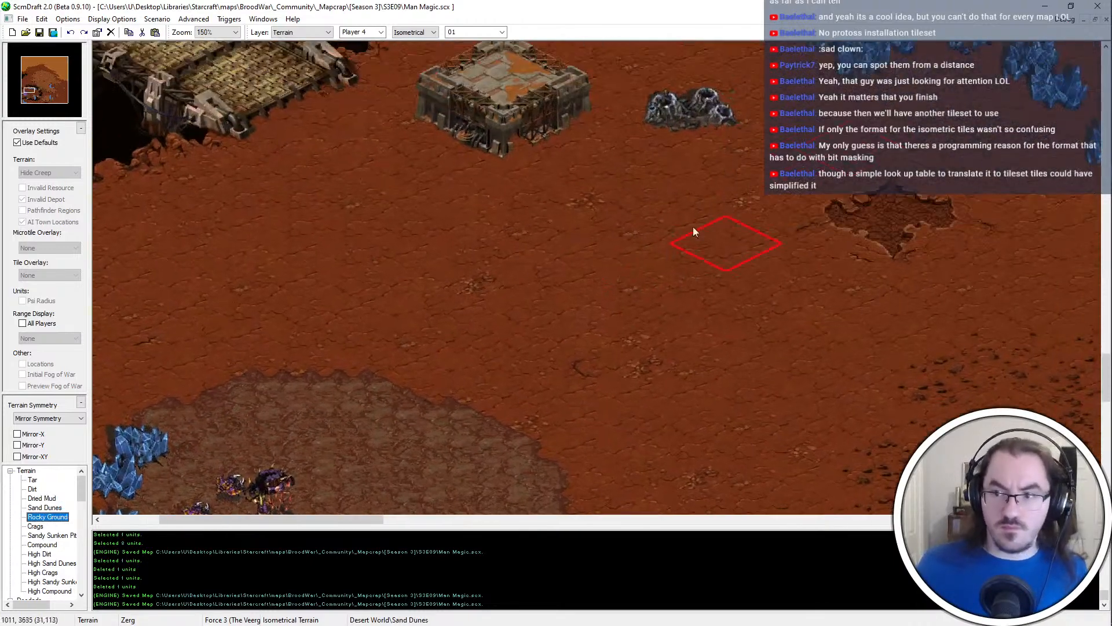
scroll(603, 295, "down", 1)
mouse_move(415, 293)
left_mouse_down()
mouse_move(273, 282)
mouse_move(290, 273)
left_mouse_up()
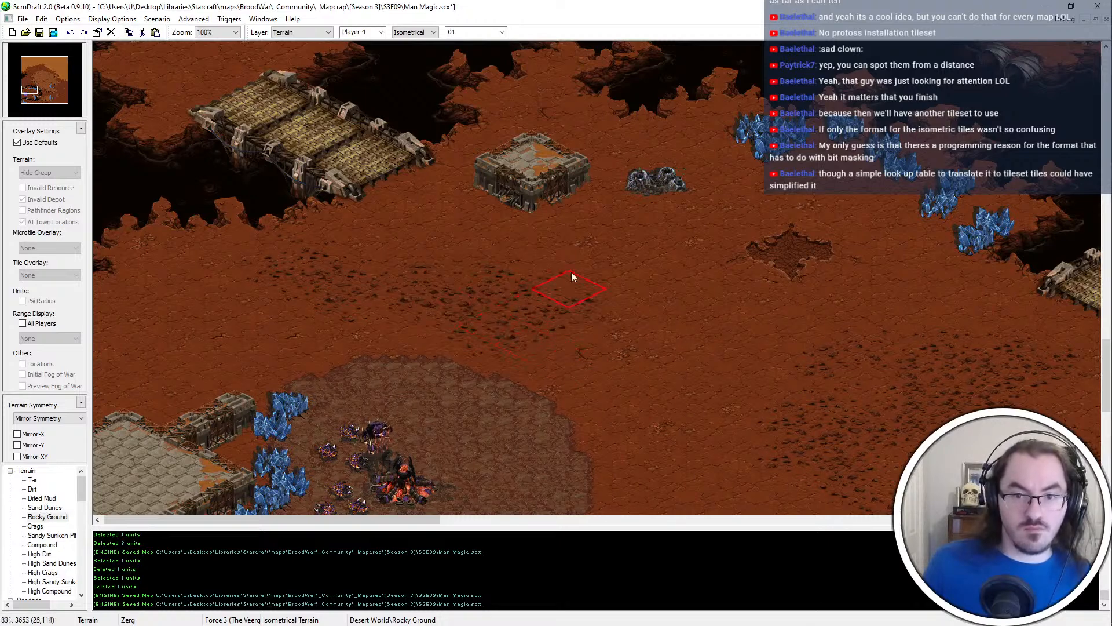
scroll(498, 271, "down", 2)
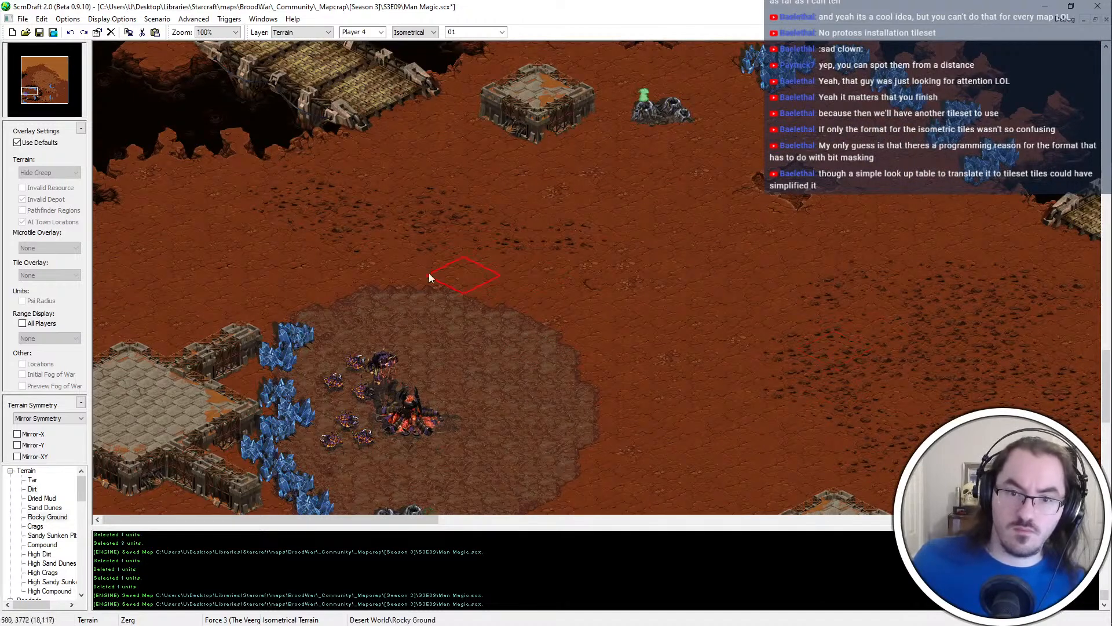
Extend the Rocky Ground toward the western start base and undo the stroke that overwrites the compound's northern edge
left_click(429, 273)
right_click(499, 274)
right_click(425, 232)
left_click(363, 268)
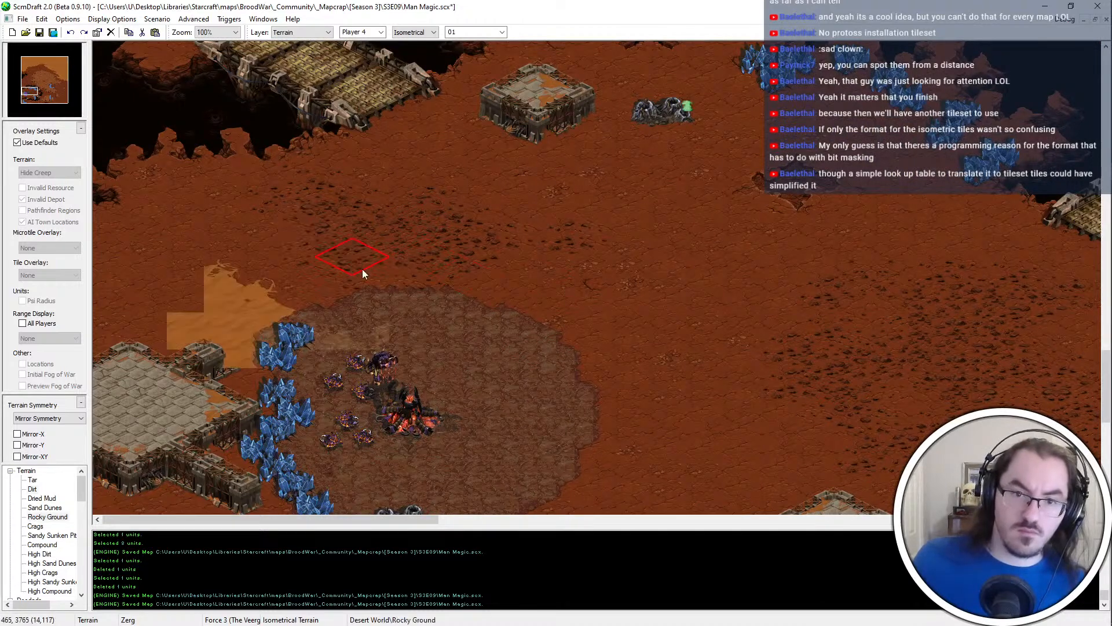
key("ctrl+z")
key("ctrl+y")
key("ctrl+z")
right_click(288, 314)
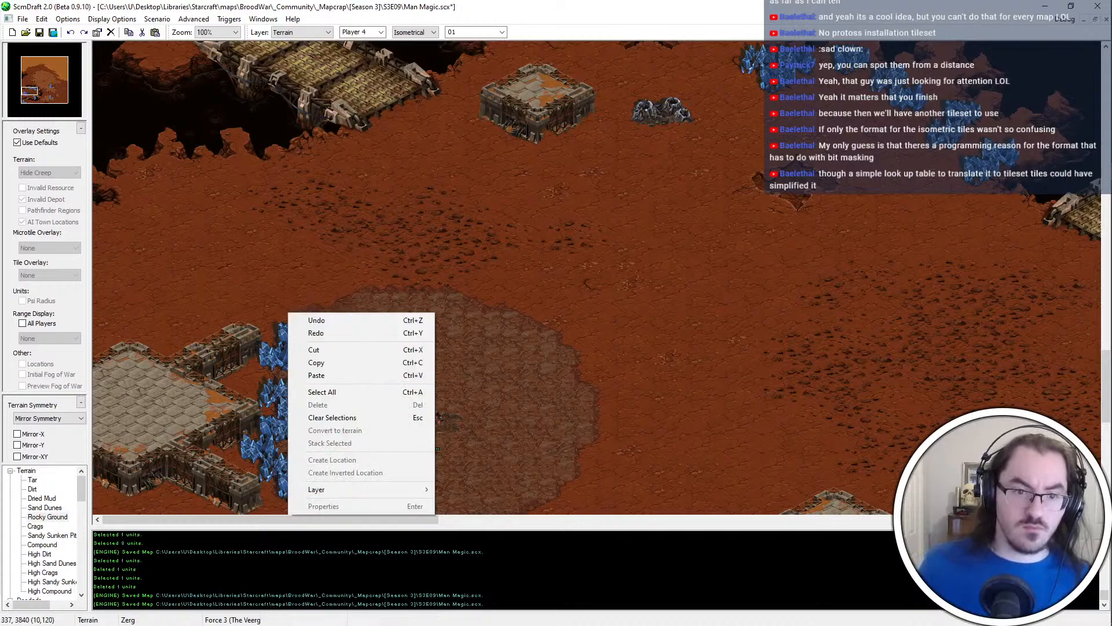
key("Escape")
Select and copy the rectangular terrain area covering the western compound and the start base beside it
scroll(333, 387, "down", 3)
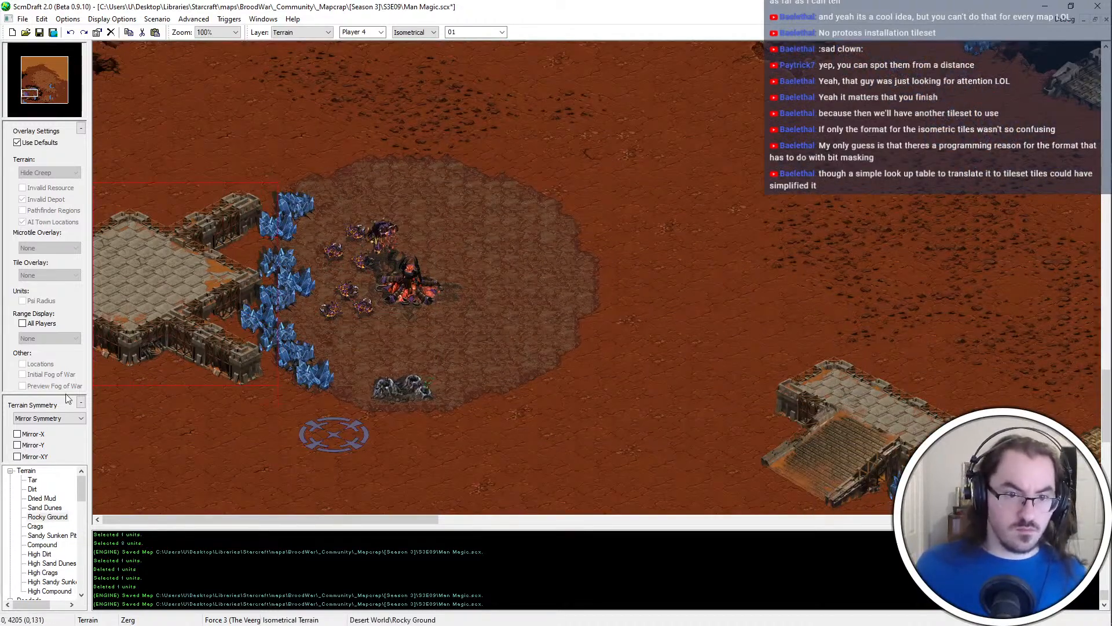
key("space")
mouse_move(465, 251)
left_mouse_down()
mouse_move(356, 326)
mouse_move(280, 329)
left_mouse_up()
left_click_drag(288, 186, 480, 385)
key("space")
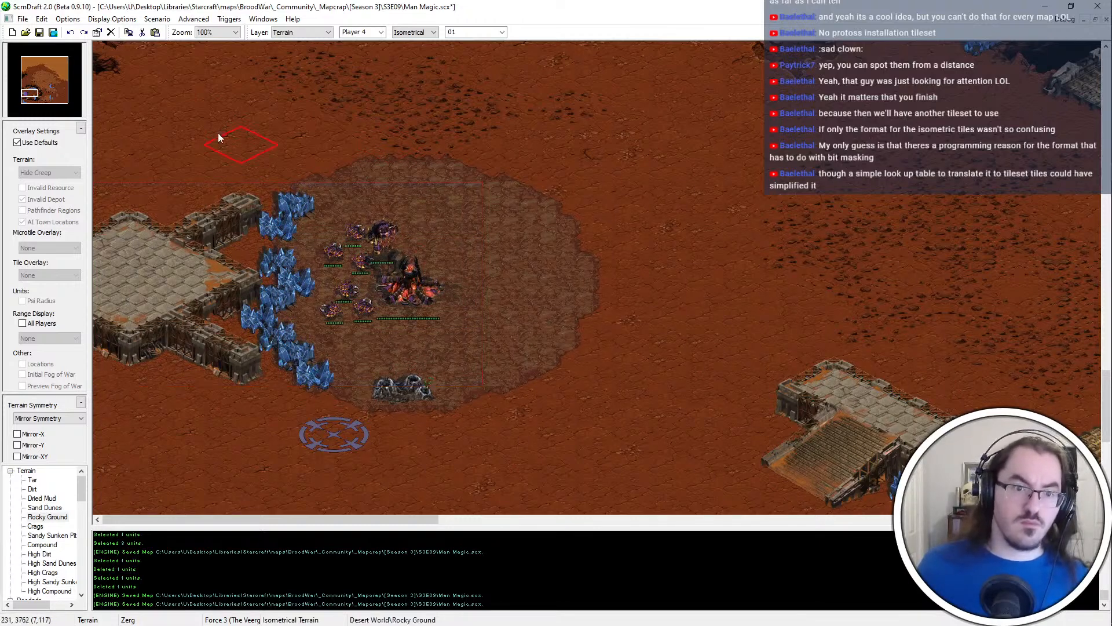
Paint Dirt over the compound west of the start base's minerals
middle_click(218, 137)
mouse_move(215, 151)
left_mouse_down()
mouse_move(203, 376)
mouse_move(233, 421)
mouse_move(283, 357)
left_mouse_up()
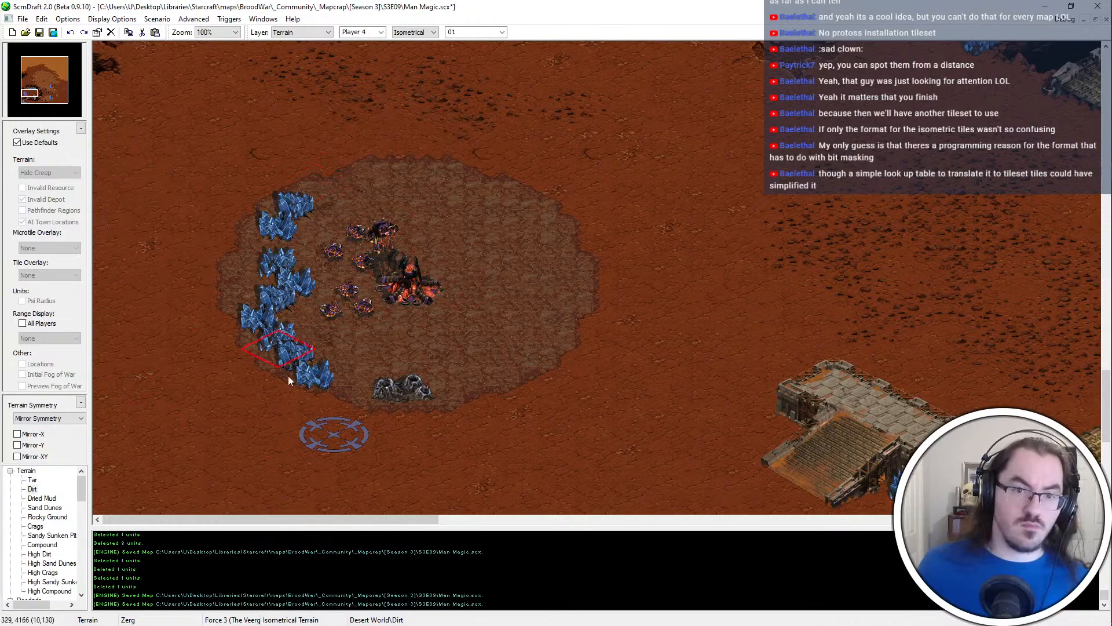
key("ctrl+z")
scroll(341, 315, "down", 2, "ctrl")
key("ctrl+y")
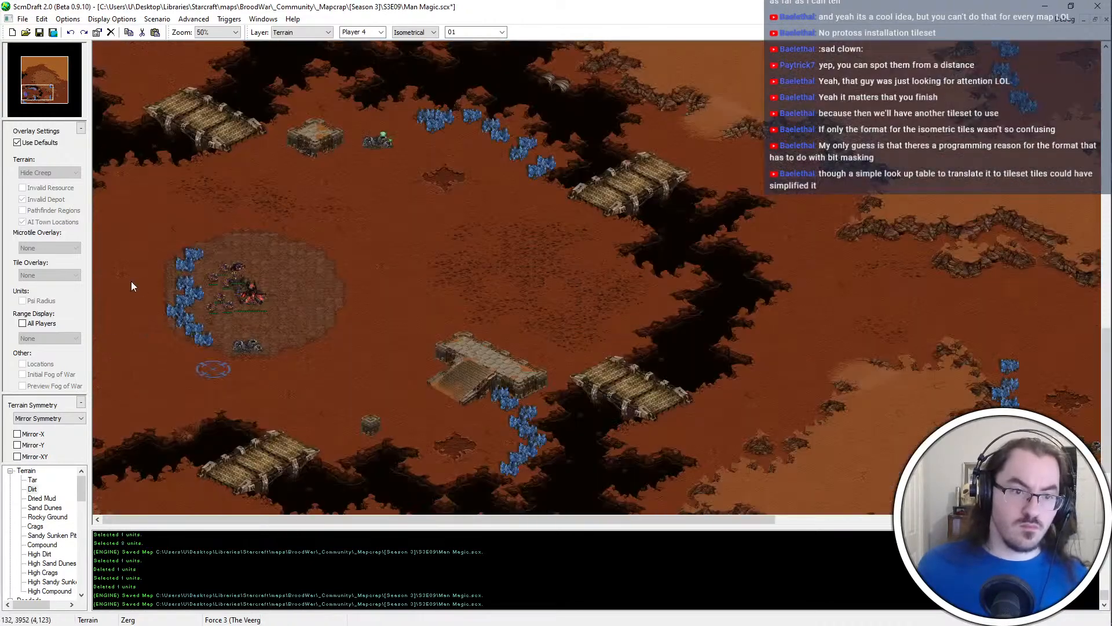
Paste the copied compound terrain back at its original place west of the minerals and save the map
key("ctrl+v")
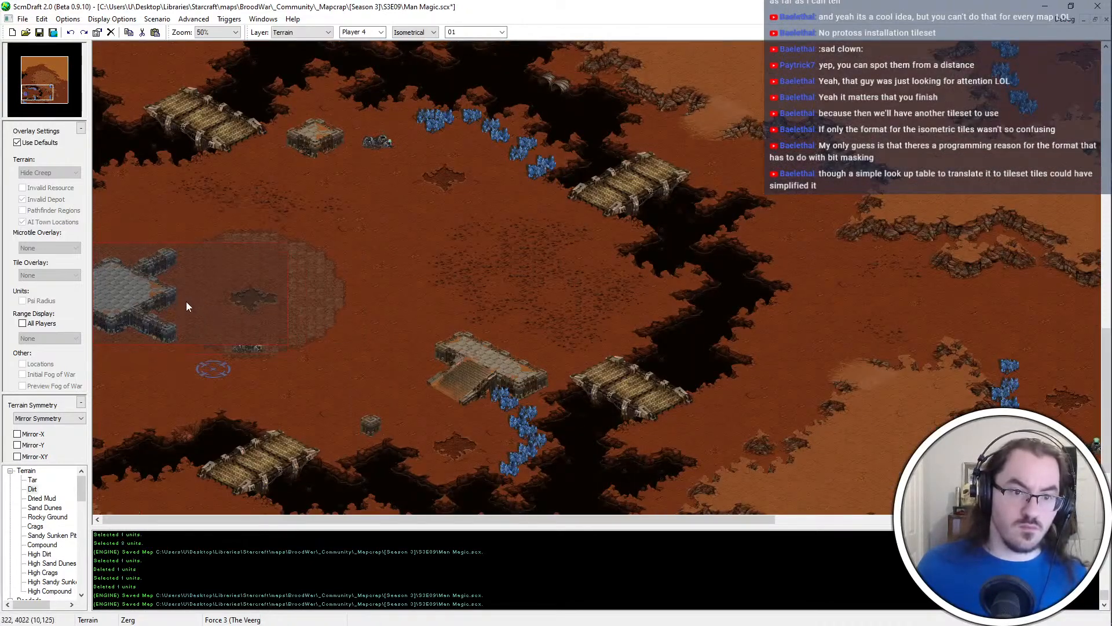
left_click(186, 302)
scroll(221, 288, "up", 2, "ctrl")
key("ctrl+s")
Widen the Rocky Ground patch north of the start base toward the west and south, and save the map
middle_click_drag(633, 305, 356, 256)
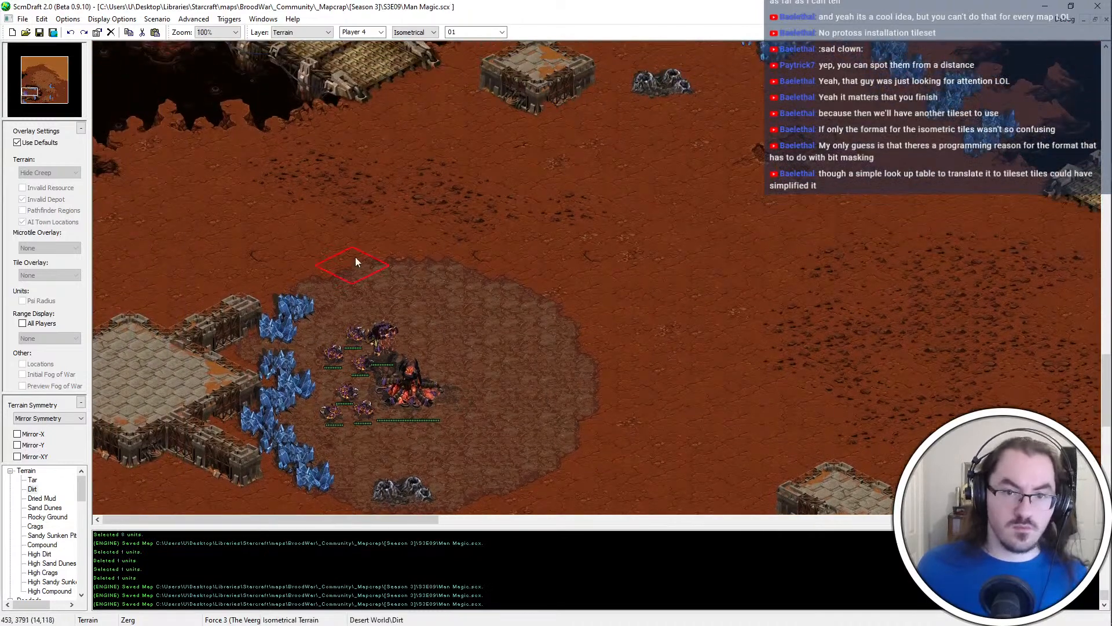
right_click(333, 158)
mouse_move(334, 168)
left_mouse_down()
mouse_move(297, 209)
mouse_move(309, 205)
mouse_move(249, 192)
mouse_move(438, 259)
mouse_move(395, 234)
left_mouse_up()
right_click(951, 289)
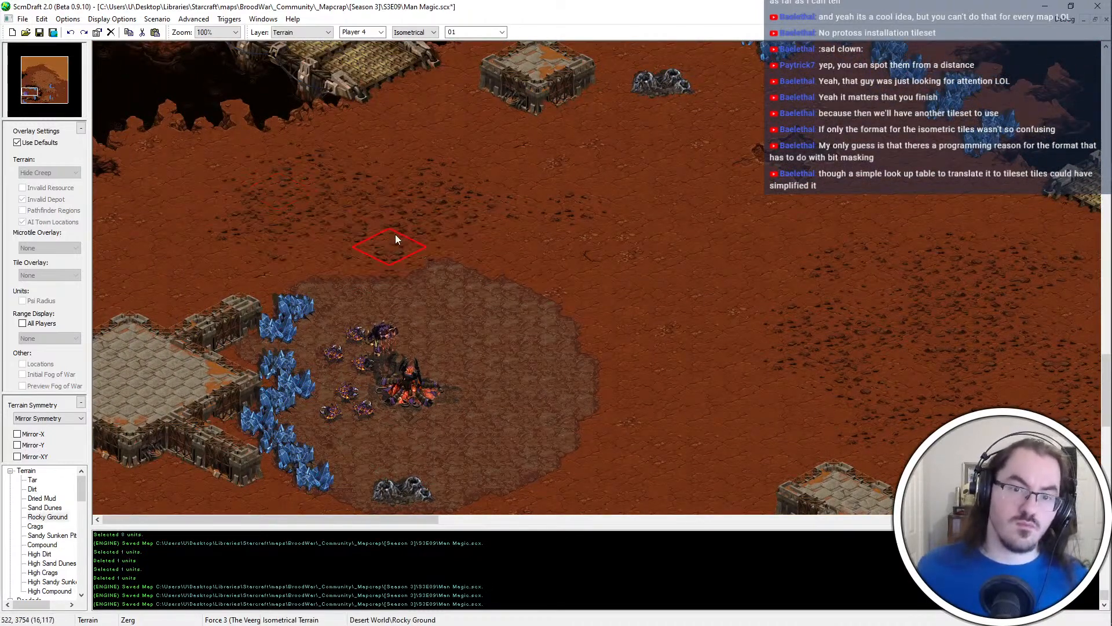
key("ctrl+s")
Add more Rocky Ground along the northern and eastern parts of the patch above the start base, saving the map
scroll(371, 217, "down", 1, "ctrl")
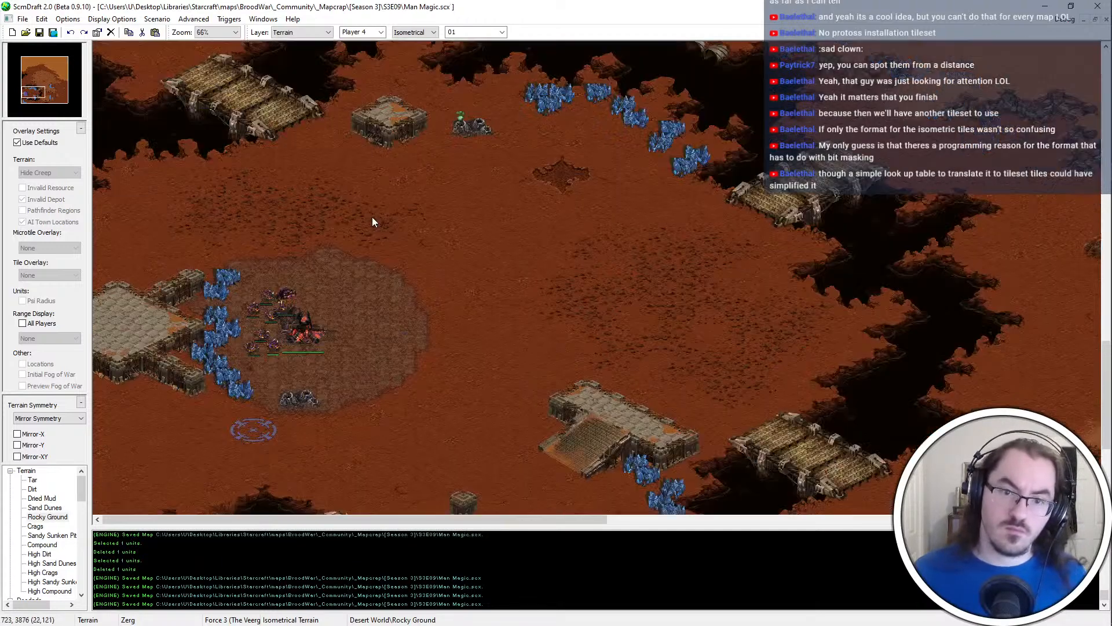
scroll(415, 221, "up", 1, "ctrl")
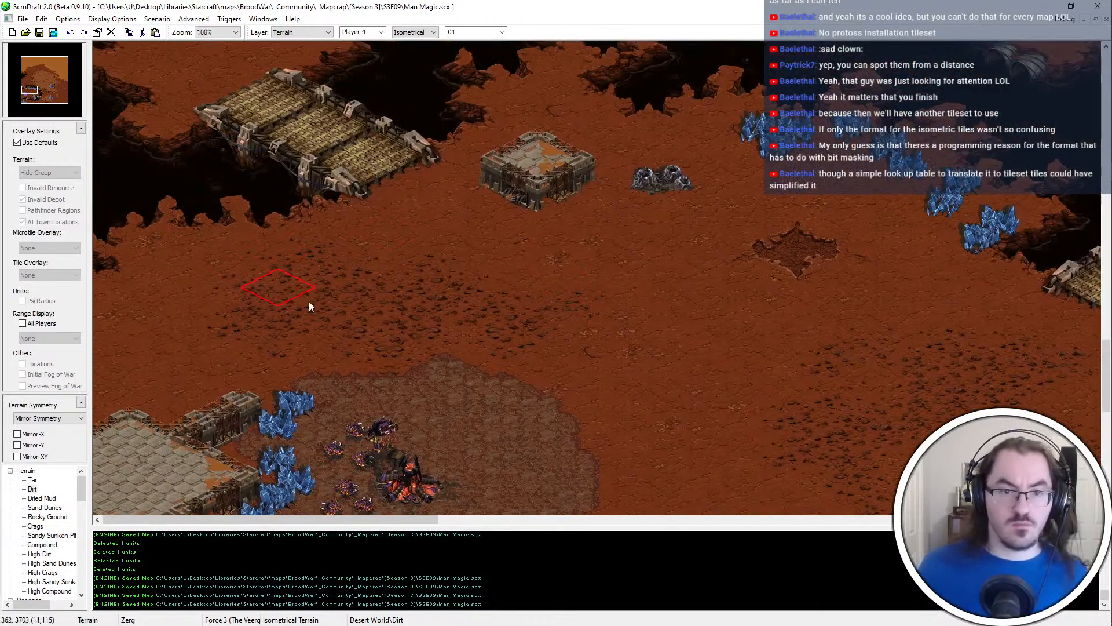
middle_click(357, 304)
left_click(461, 264)
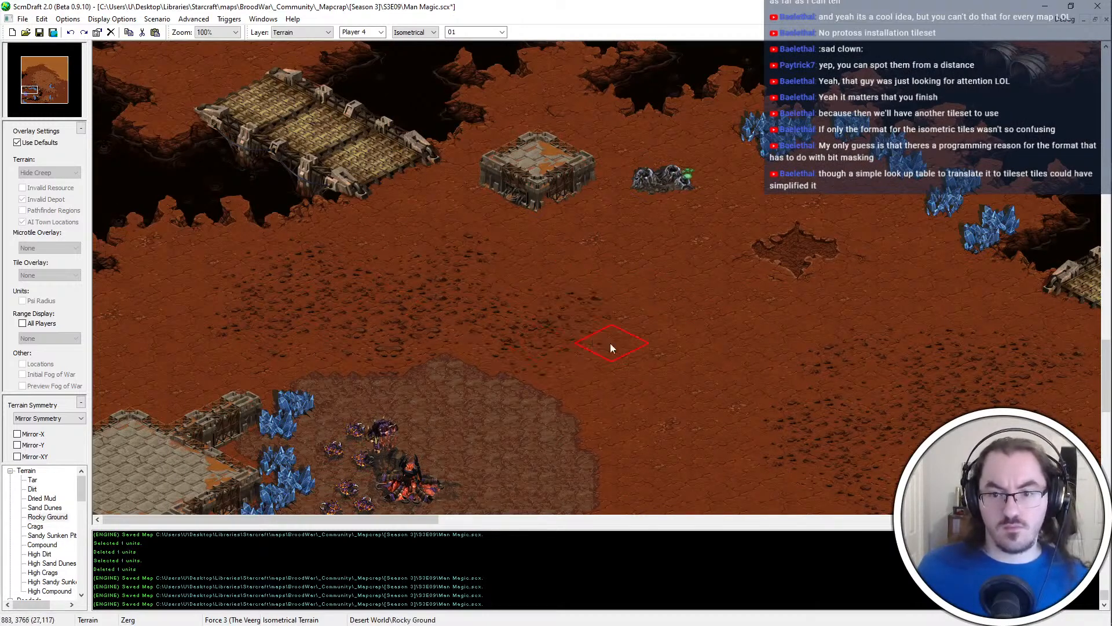
key("ctrl+s")
middle_click(288, 304)
left_click(281, 301)
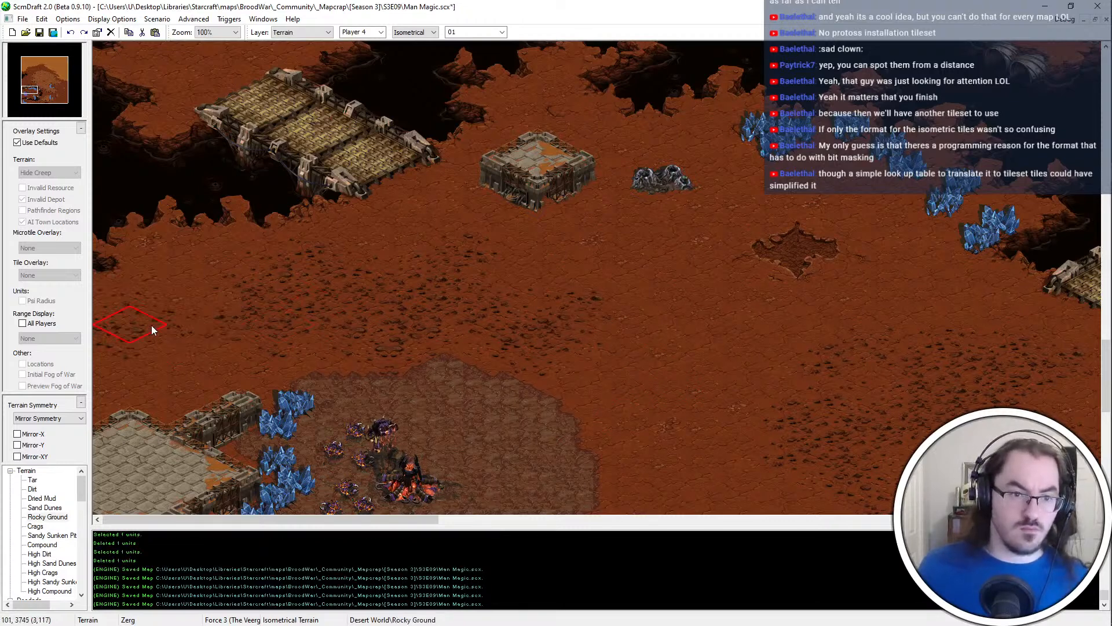
Trim the western and southern edges of the Rocky Ground patch with Dirt and save the map
middle_click(658, 360)
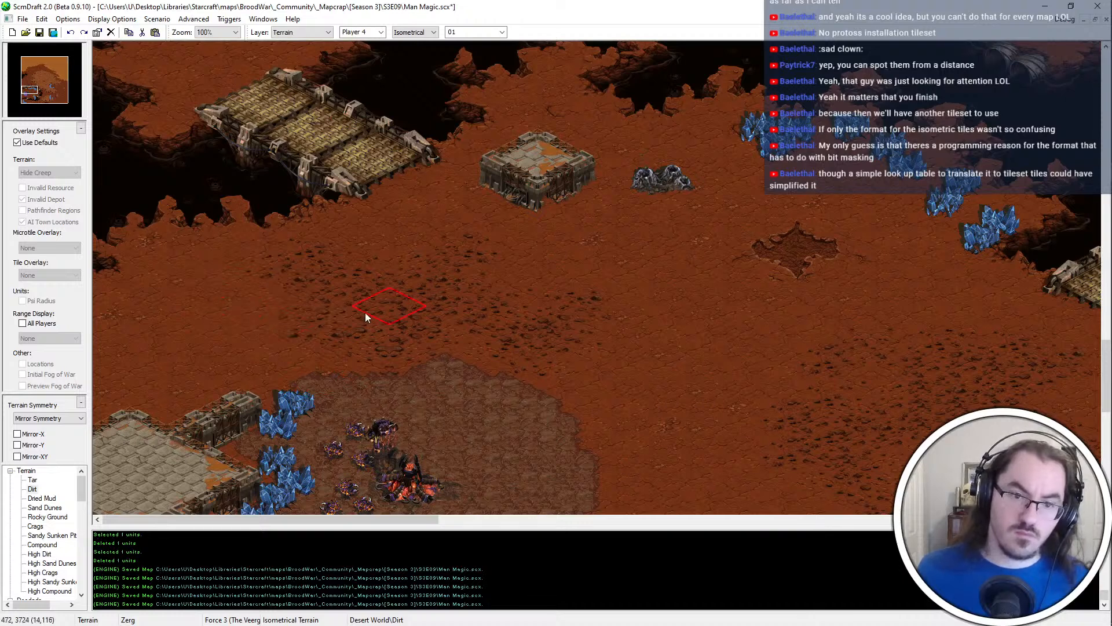
key("ctrl+s")
left_click(404, 350)
middle_click(444, 310)
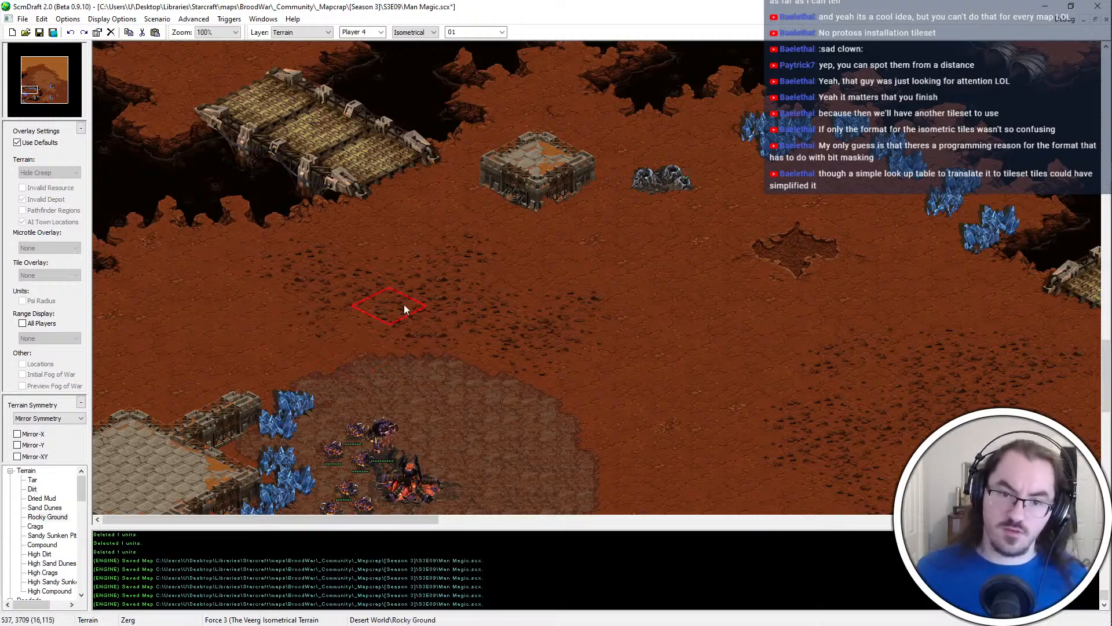
Rework the southern edge of the Rocky Ground patch above the start base with Rocky Ground and Dirt, and save the map
left_click(455, 345)
left_click(439, 360)
middle_click(482, 402)
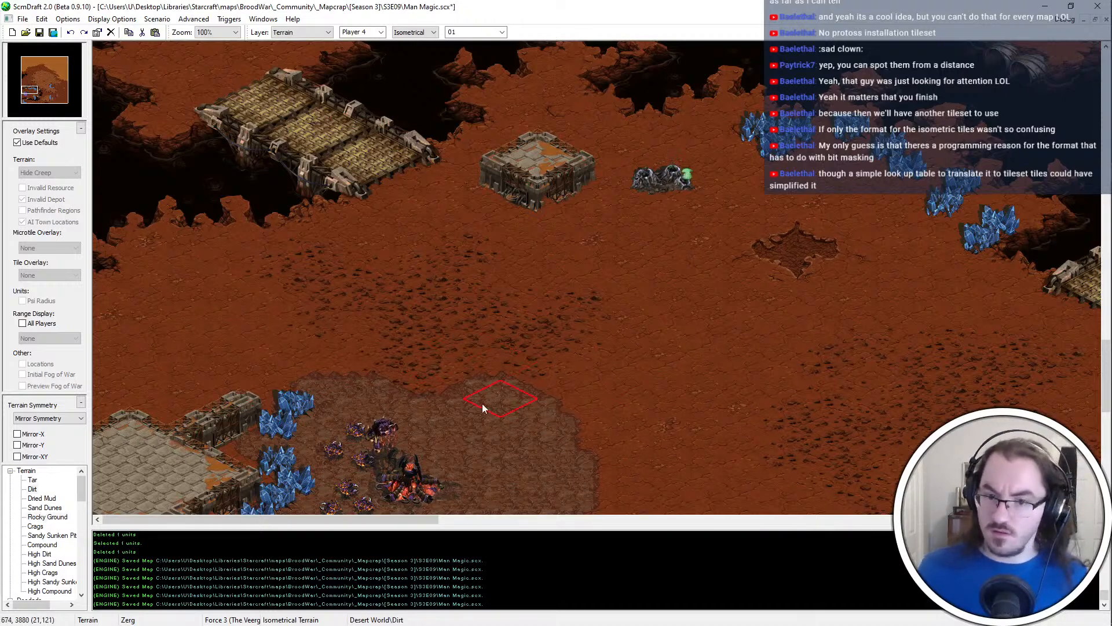
left_click(428, 374)
middle_click_drag(449, 337, 405, 384)
key("ctrl+s")
Add more Rocky Ground within the western half of the patch above the start base and save the map
middle_click(417, 305)
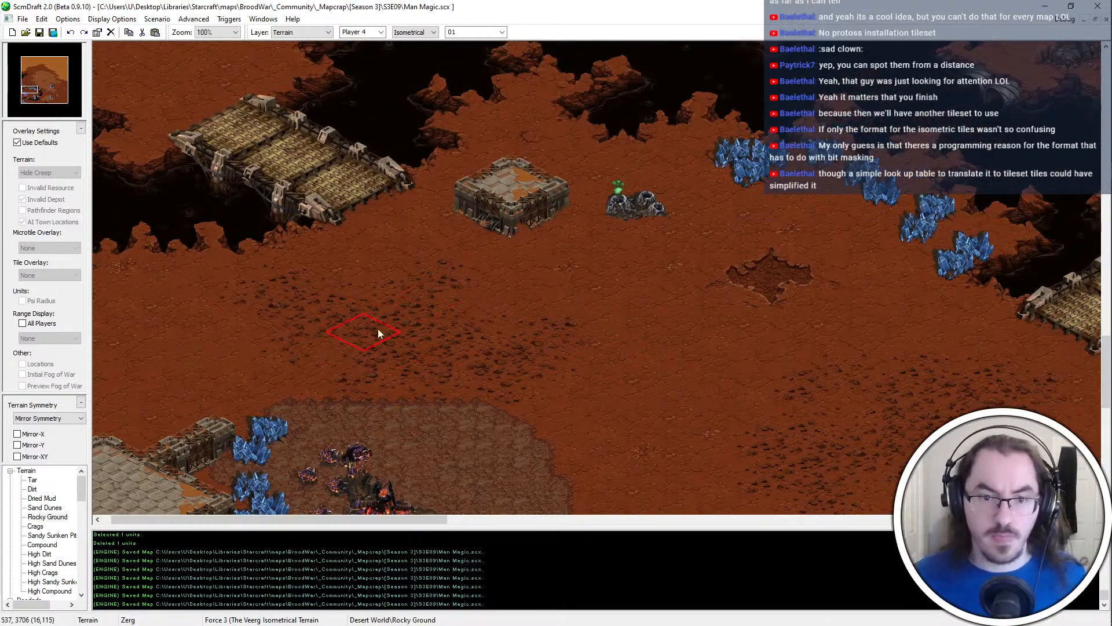
left_click(378, 331)
middle_click_drag(394, 289, 368, 315)
key("ctrl+s")
Raise a High Dirt plateau at the western map edge, north of the chasm and the northwestern bridge
scroll(367, 316, "down", 2, "ctrl")
scroll(506, 239, "down", 1, "ctrl")
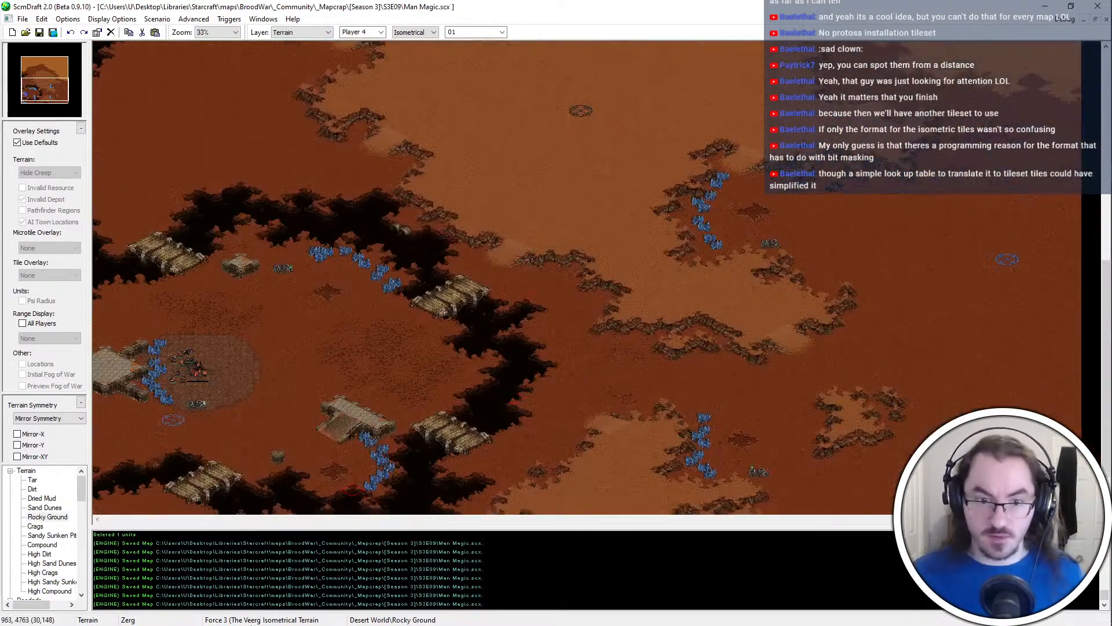
middle_click_drag(324, 263, 211, 214)
scroll(211, 215, "up", 1, "ctrl")
middle_click_drag(630, 263, 145, 130)
scroll(239, 158, "up", 1, "ctrl")
middle_click_drag(411, 252, 133, 472)
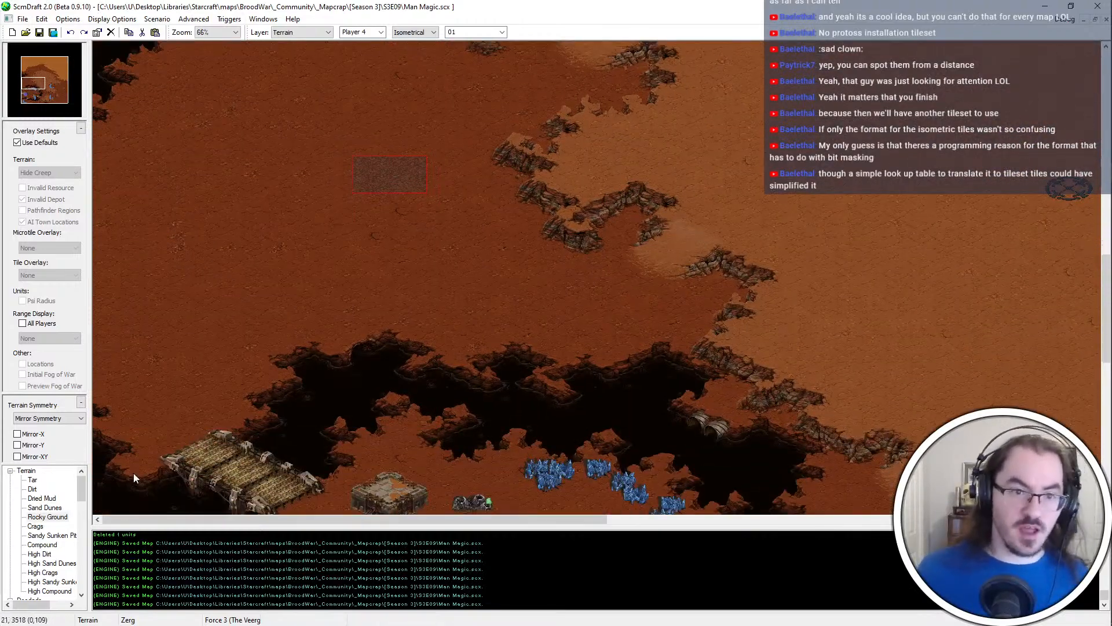
middle_click_drag(243, 284, 215, 145)
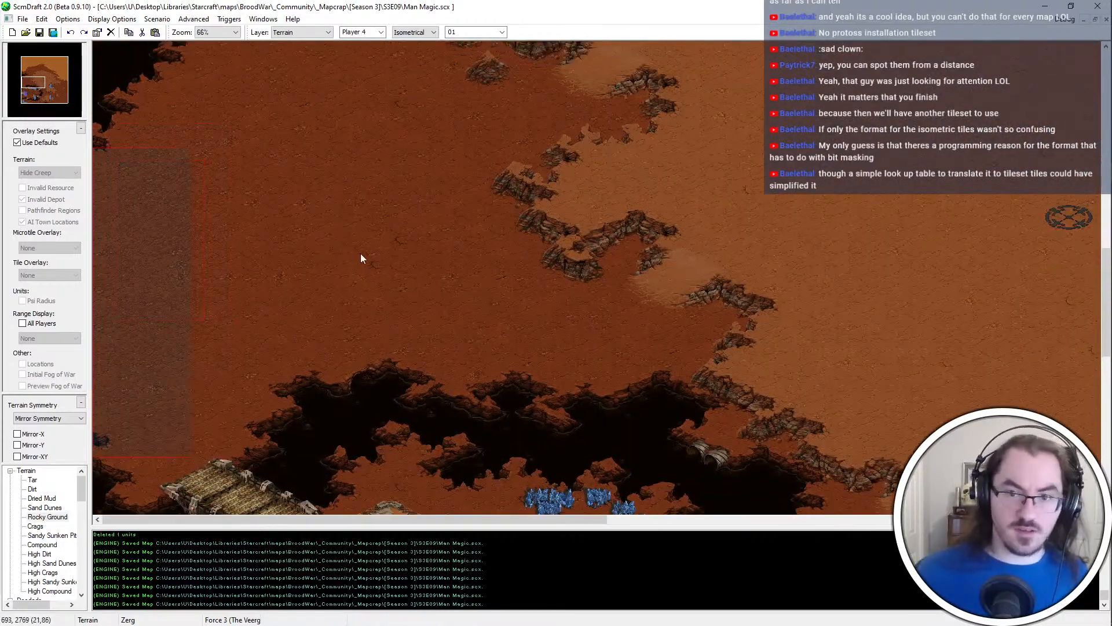
scroll(414, 218, "down", 2)
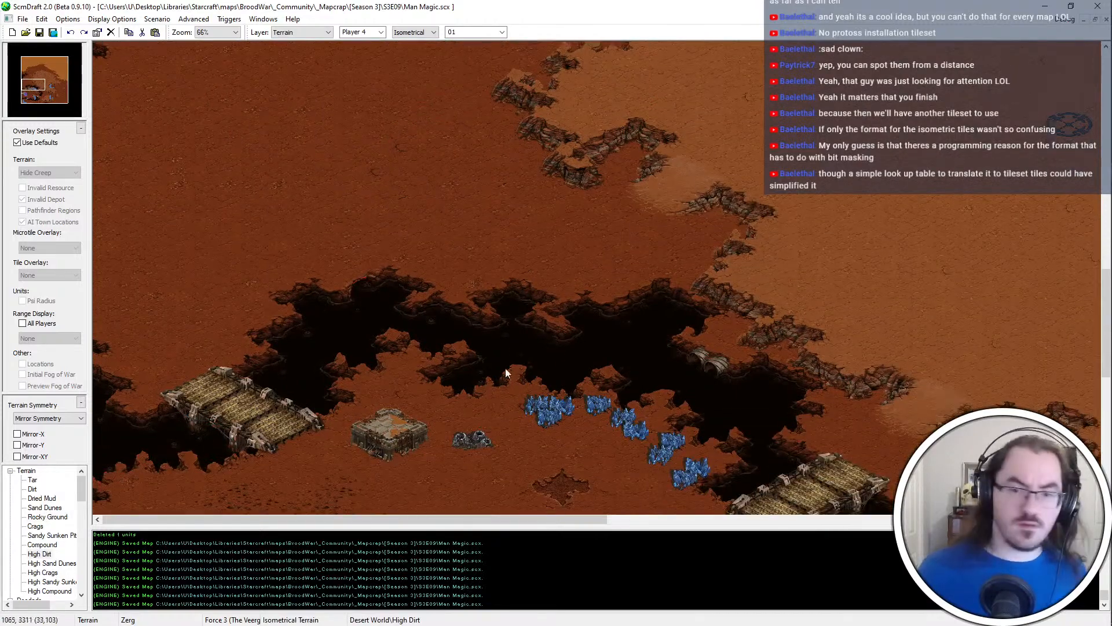
scroll(648, 179, "up", 1)
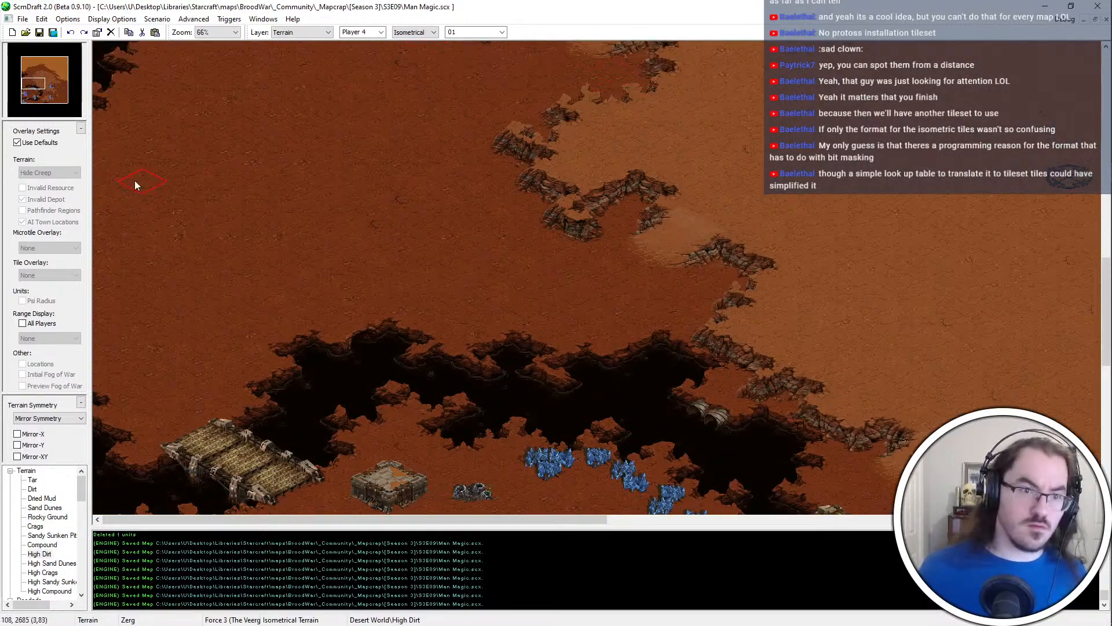
scroll(135, 180, "up", 1, "ctrl")
scroll(113, 231, "up", 2)
mouse_move(116, 262)
left_mouse_down()
mouse_move(191, 162)
mouse_move(120, 134)
mouse_move(221, 85)
mouse_move(147, 176)
mouse_move(137, 155)
mouse_move(133, 240)
mouse_move(202, 238)
mouse_move(189, 224)
left_mouse_up()
right_click(259, 238)
right_click(232, 162)
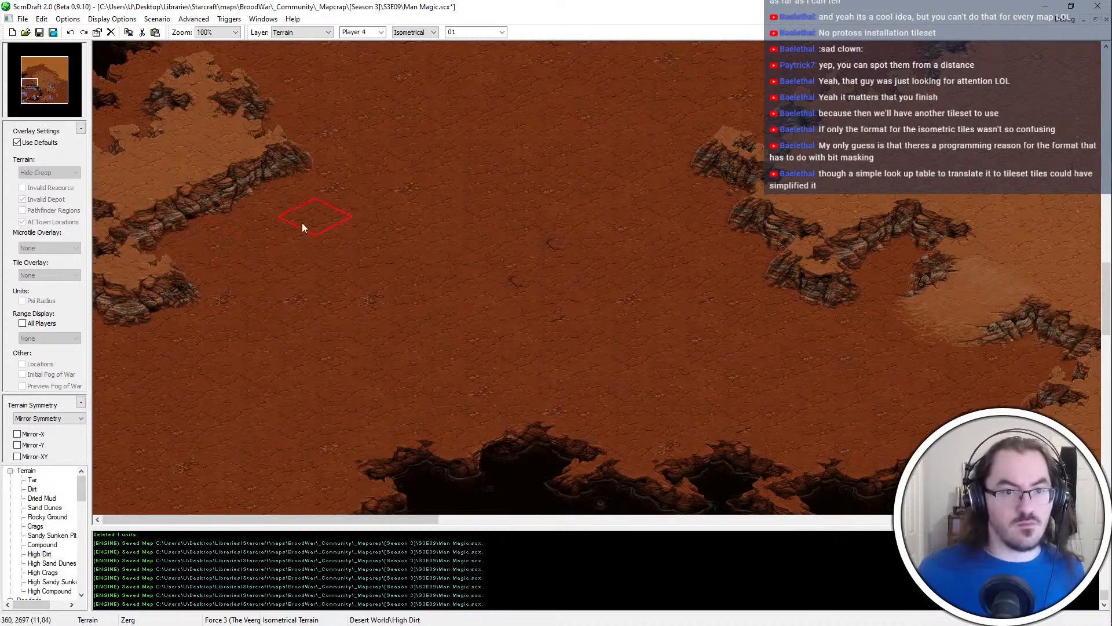
Shape smaller High Dirt ledges along the map edge south of the new plateau, trimming them with Dirt
right_click(280, 284)
mouse_move(279, 287)
left_mouse_down()
mouse_move(151, 282)
mouse_move(161, 262)
mouse_move(129, 260)
left_mouse_up()
right_click(165, 144)
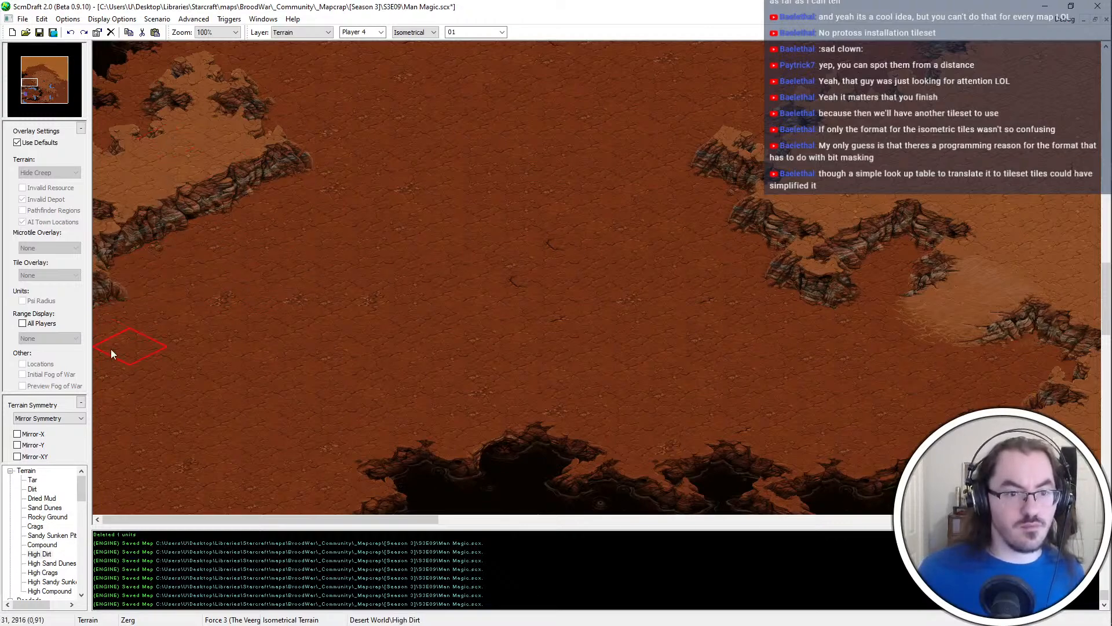
scroll(116, 324, "down", 3)
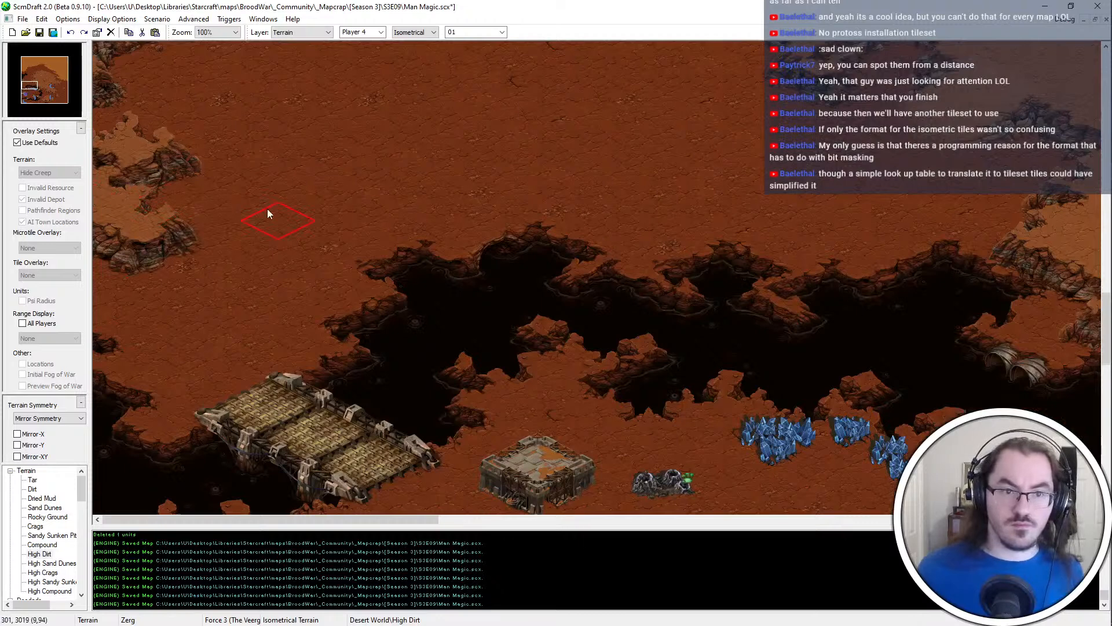
right_click(266, 208)
left_click_drag(231, 212, 197, 211)
scroll(197, 211, "up", 2)
left_click_drag(198, 307, 158, 323)
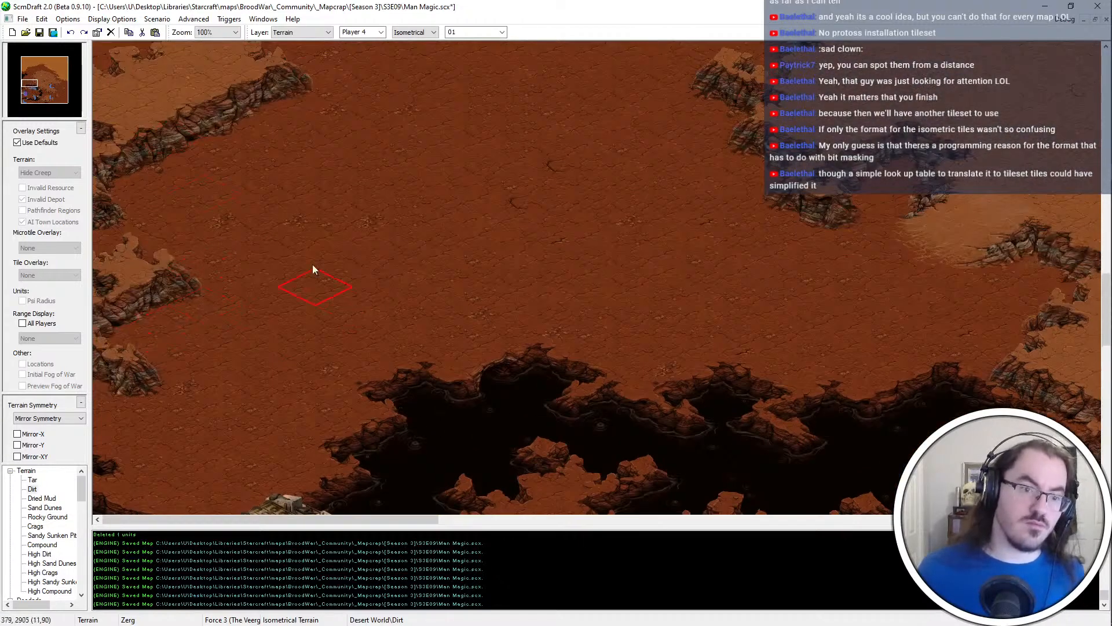
Refine the High Dirt ledges along the western map edge, cut back the southernmost ledge with Dirt, and save the map
scroll(312, 270, "up", 1)
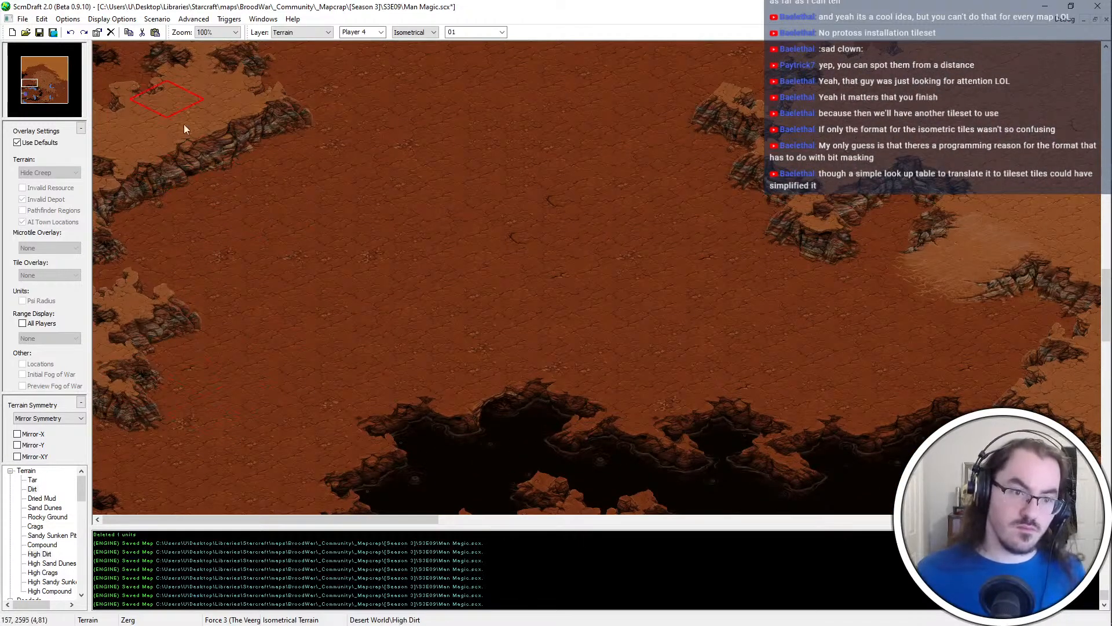
scroll(223, 435, "down", 2)
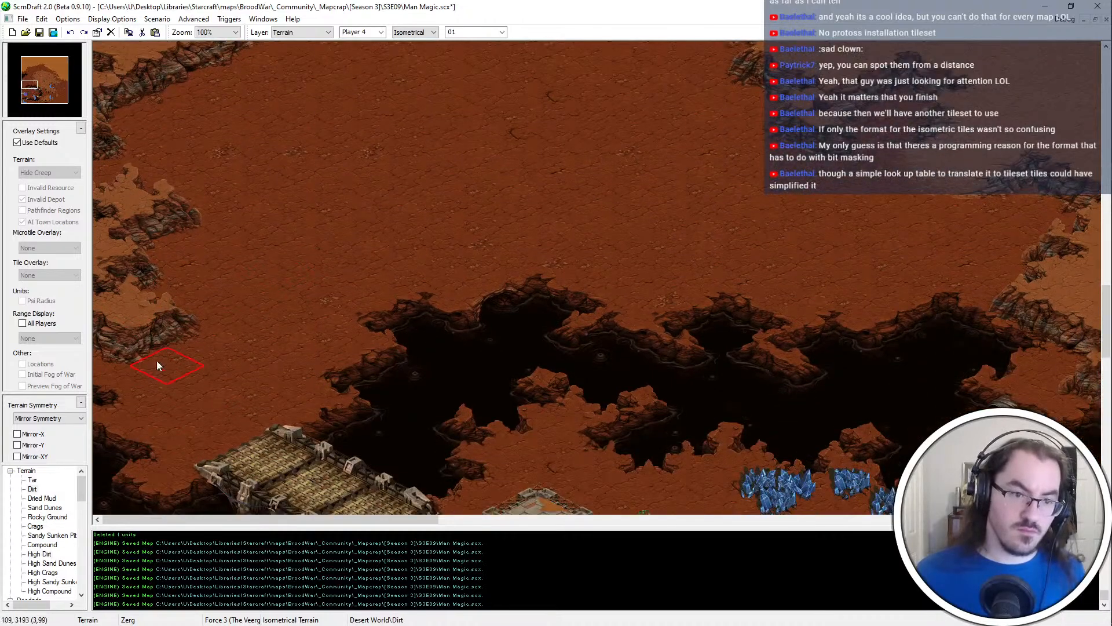
scroll(203, 209, "up", 3)
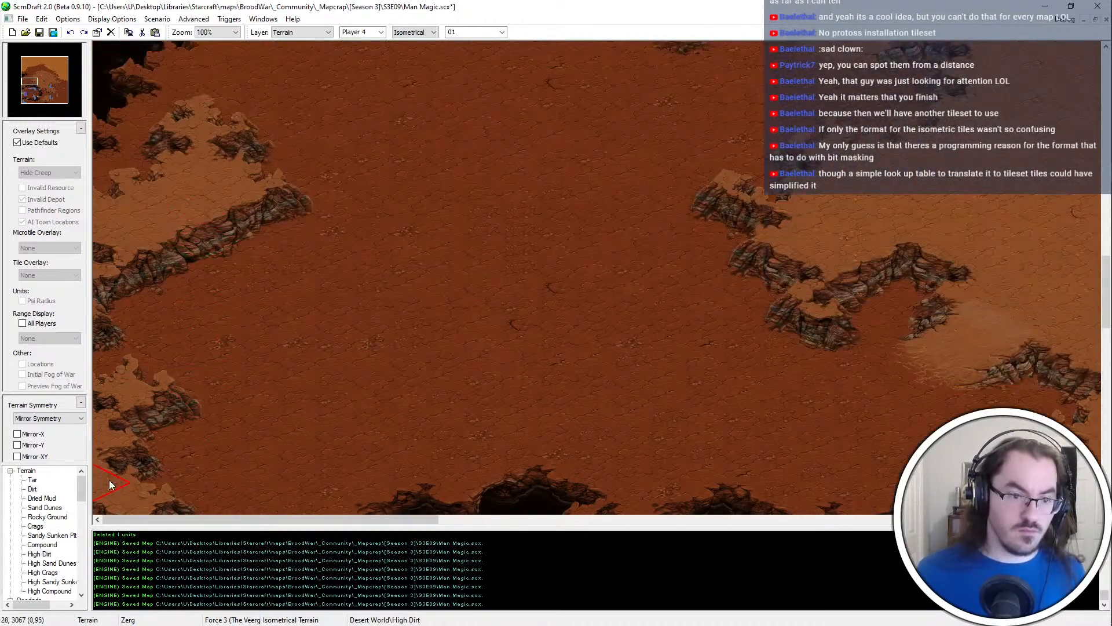
left_click(111, 404)
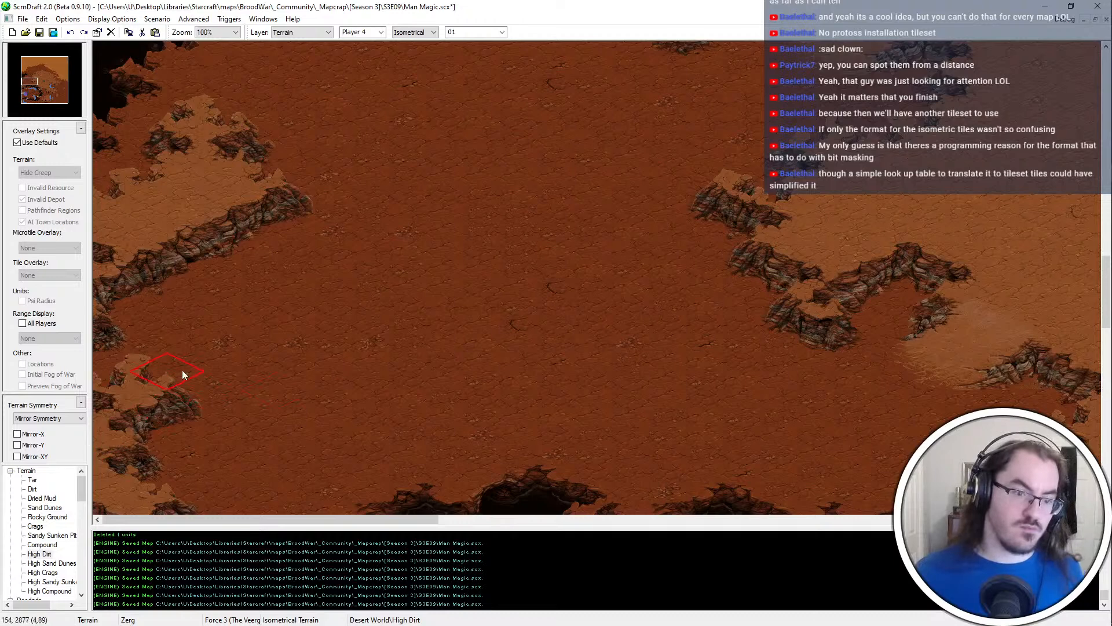
scroll(220, 423, "down", 2)
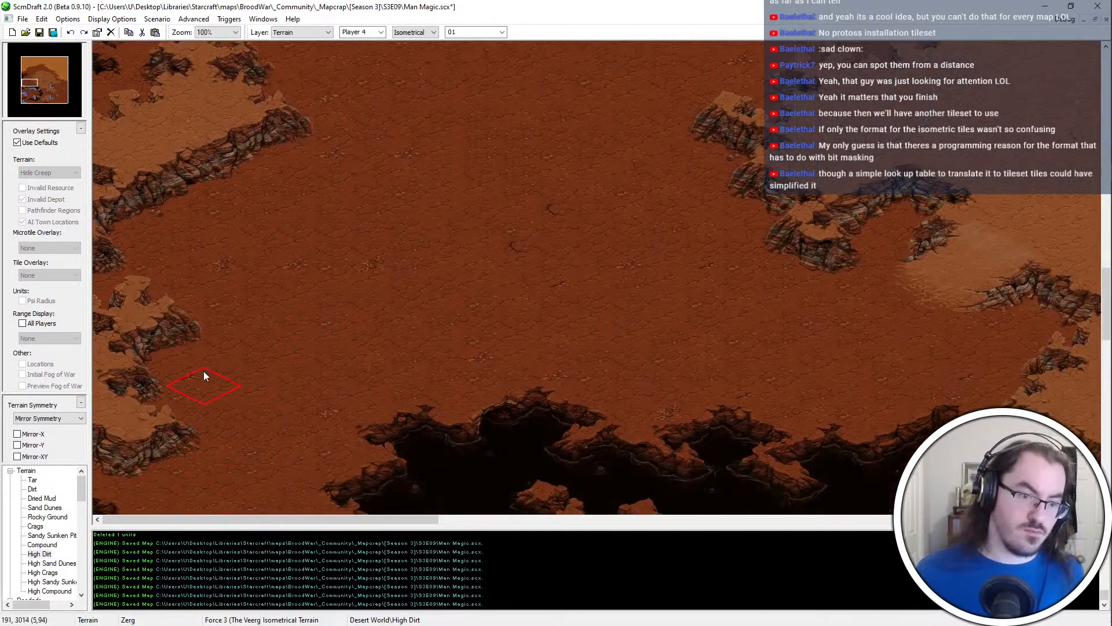
middle_click(332, 310)
left_click_drag(211, 421, 131, 465)
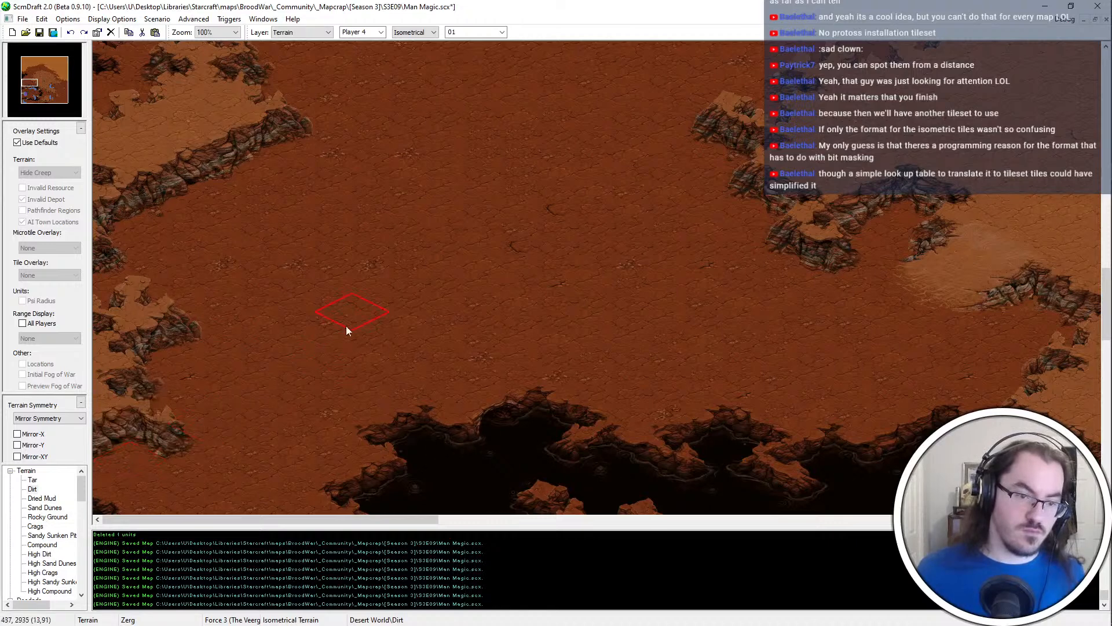
scroll(253, 336, "down", 3)
scroll(366, 351, "up", 3)
scroll(202, 184, "up", 1)
key("ctrl+s")
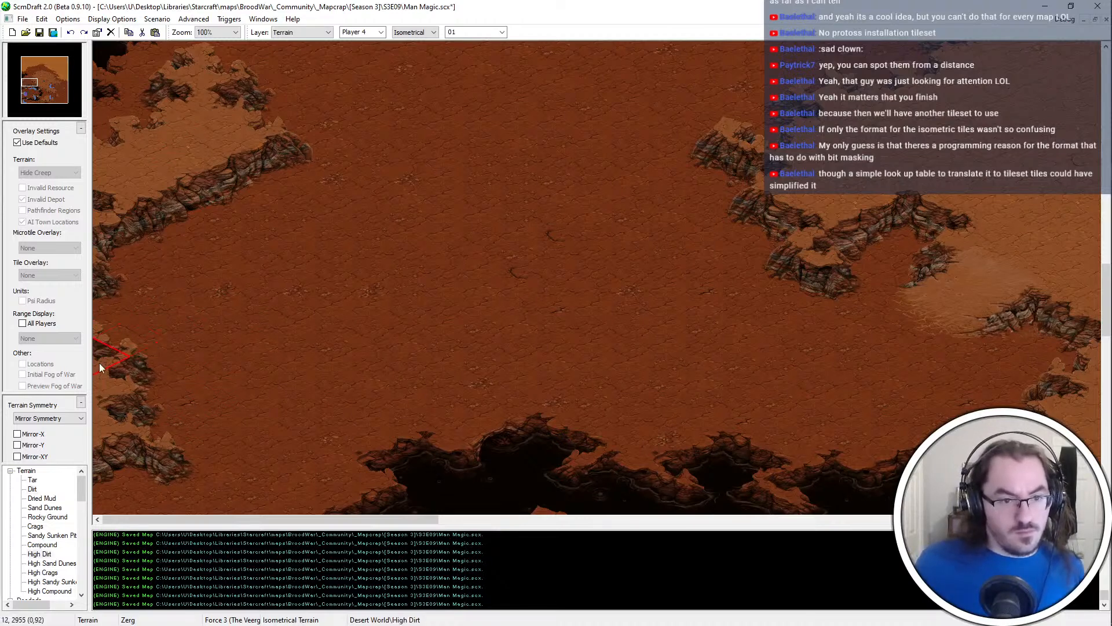
Reshape the middle High Dirt ledge at the western map edge with Dirt and save the map
left_click(173, 397)
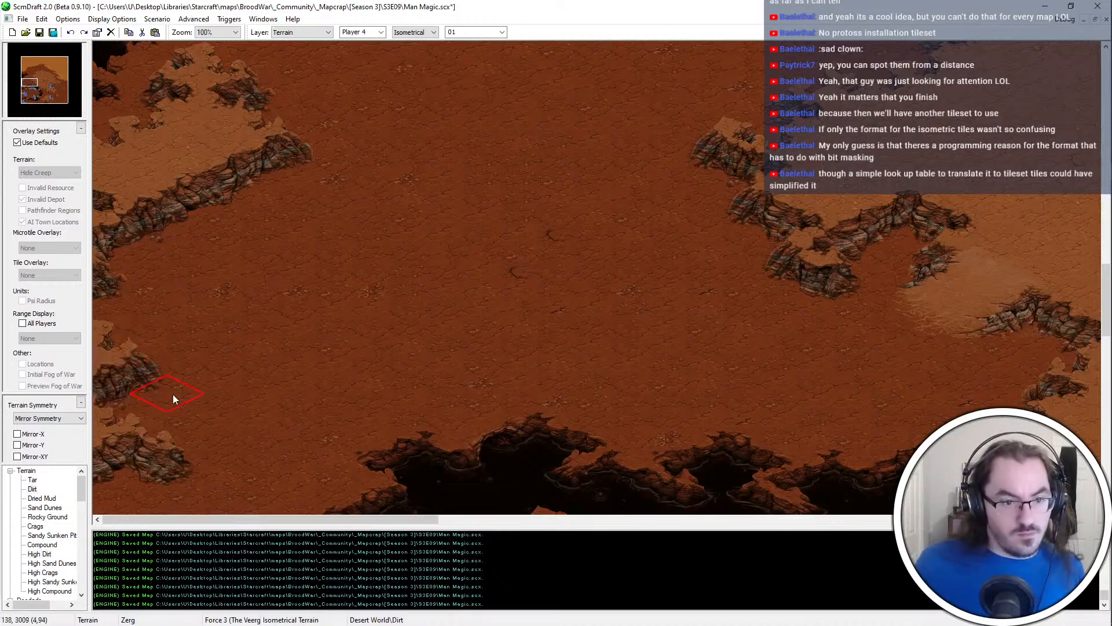
scroll(168, 432, "down", 3)
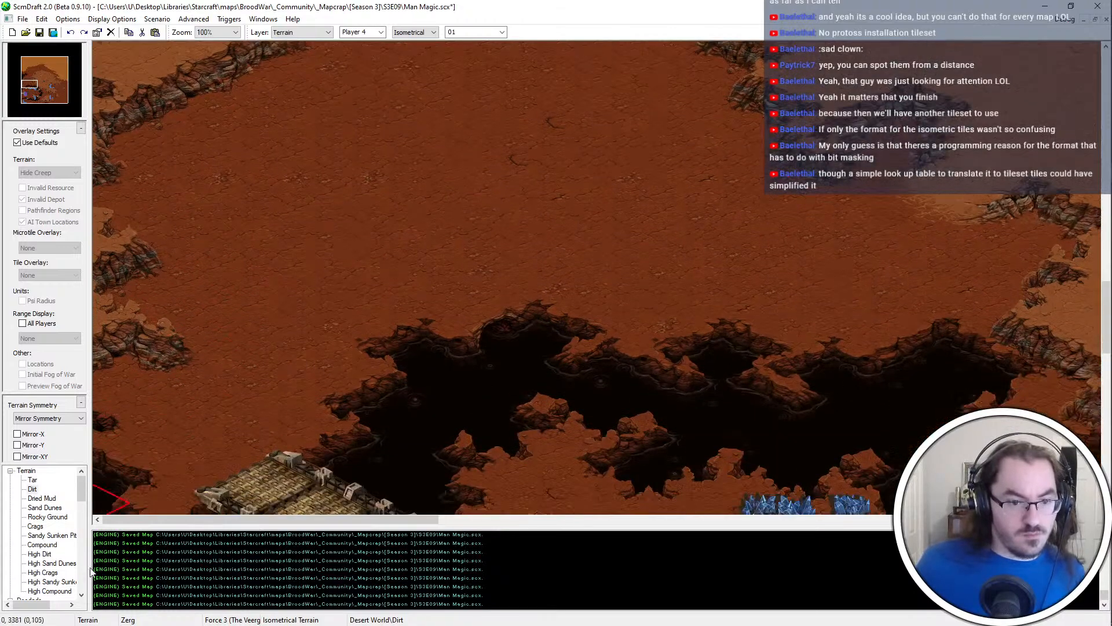
scroll(211, 312, "up", 3)
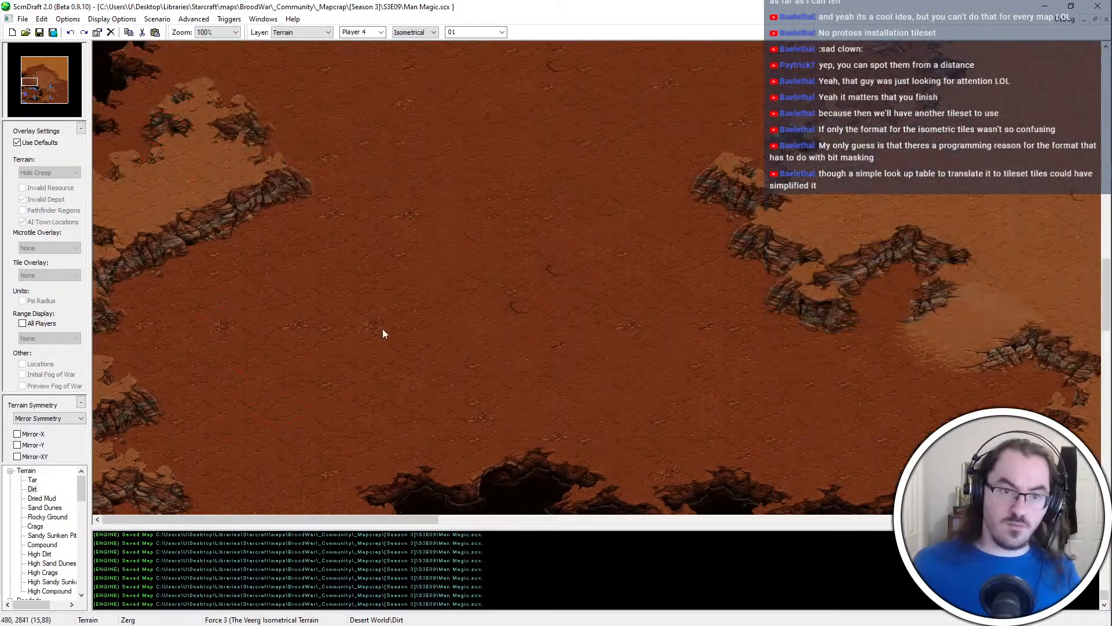
scroll(324, 243, "down", 2)
scroll(209, 212, "up", 3)
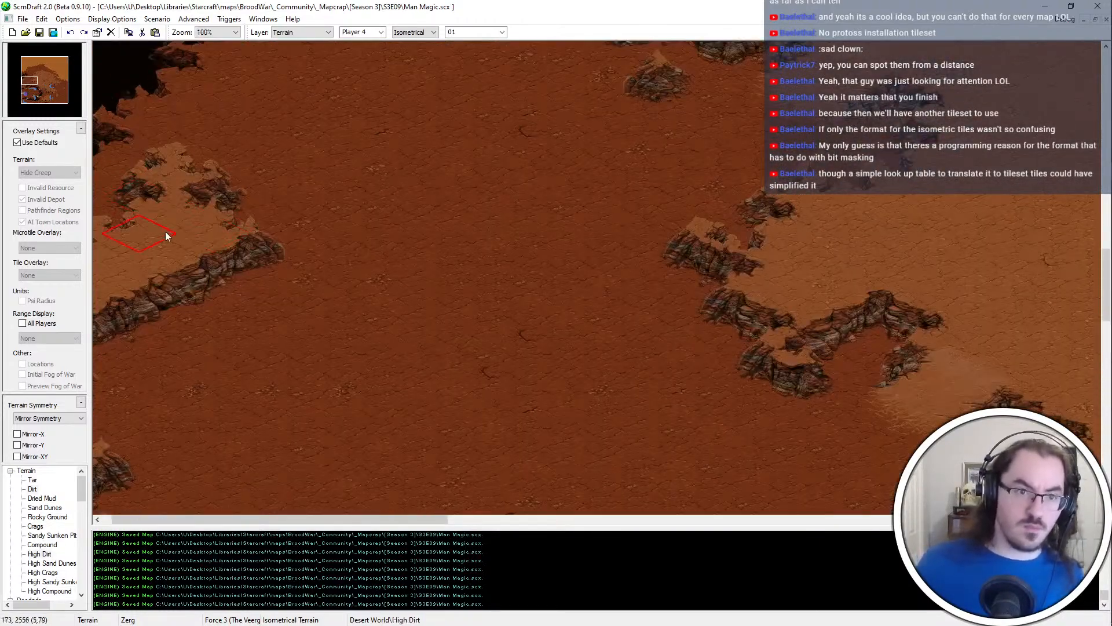
Extend the eastern side of the High Dirt plateau, save the map, and paste the copied ramp into the plateau's southern cliff
left_click(230, 173)
scroll(229, 173, "up", 3)
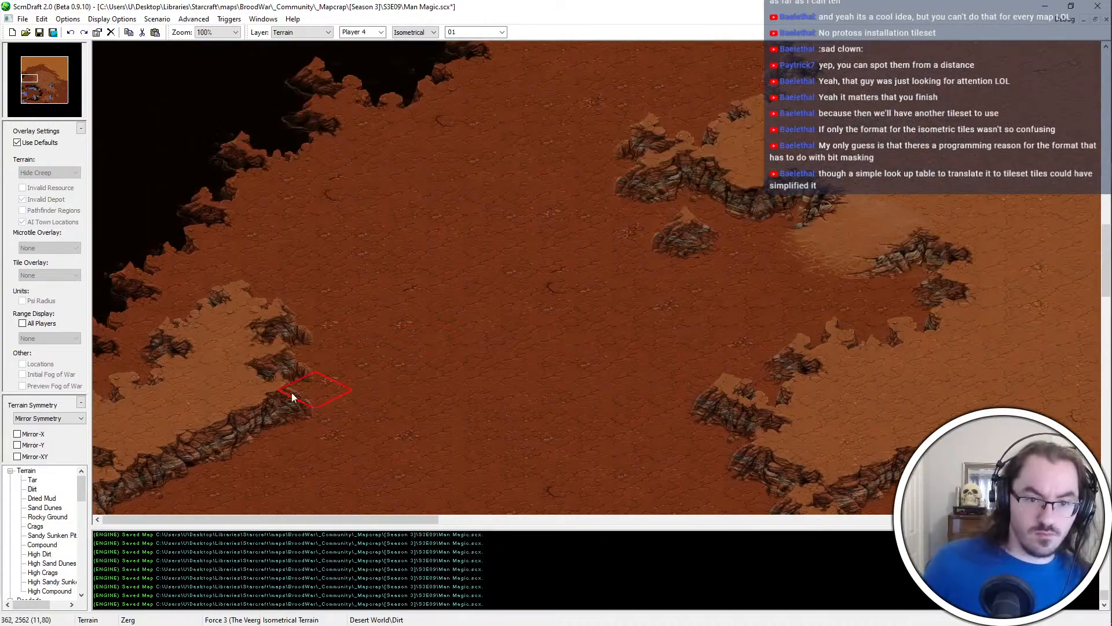
left_click(349, 372)
scroll(336, 376, "down", 2)
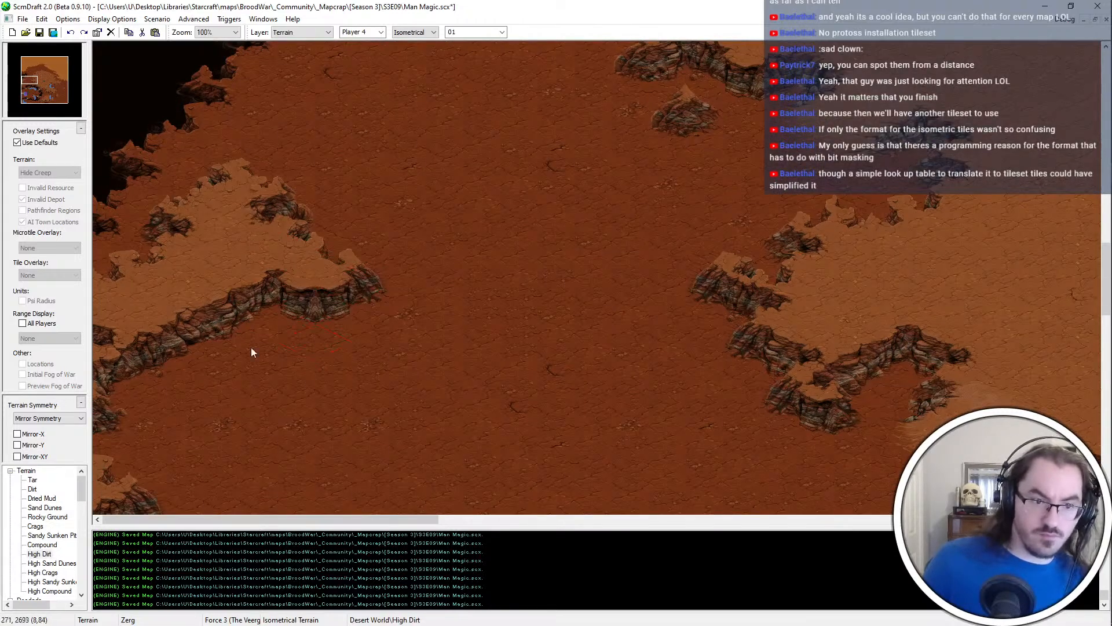
key("ctrl+s")
key("ctrl+v")
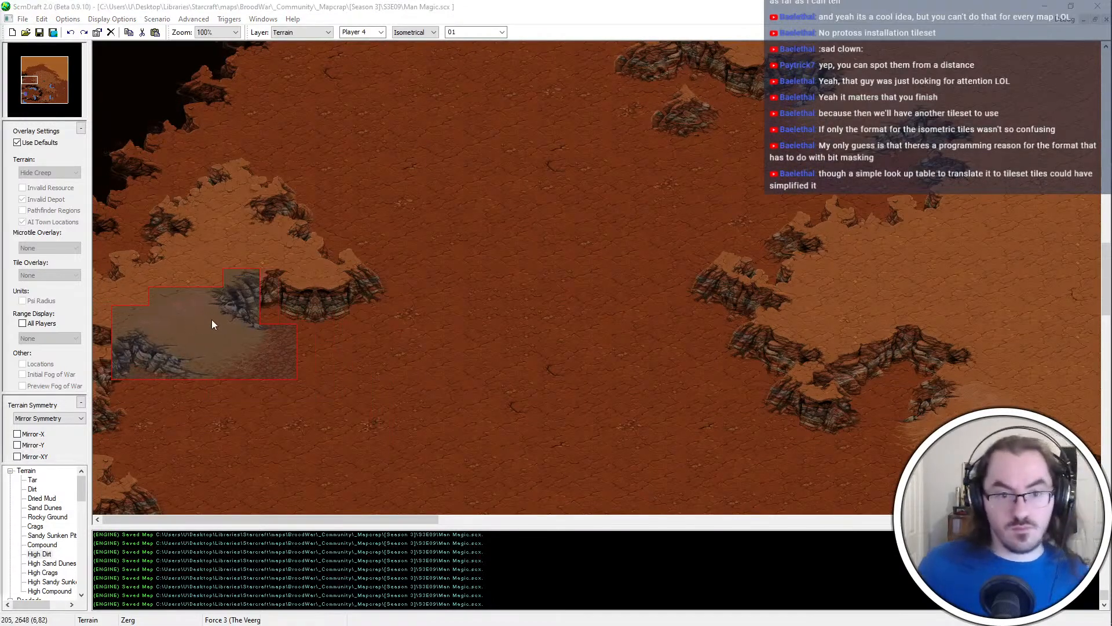
left_click(217, 320)
Switch to the Units layer and copy the seven mineral fields of the base just south of the chasm
scroll(243, 452, "down", 1)
scroll(396, 353, "down", 1, "ctrl")
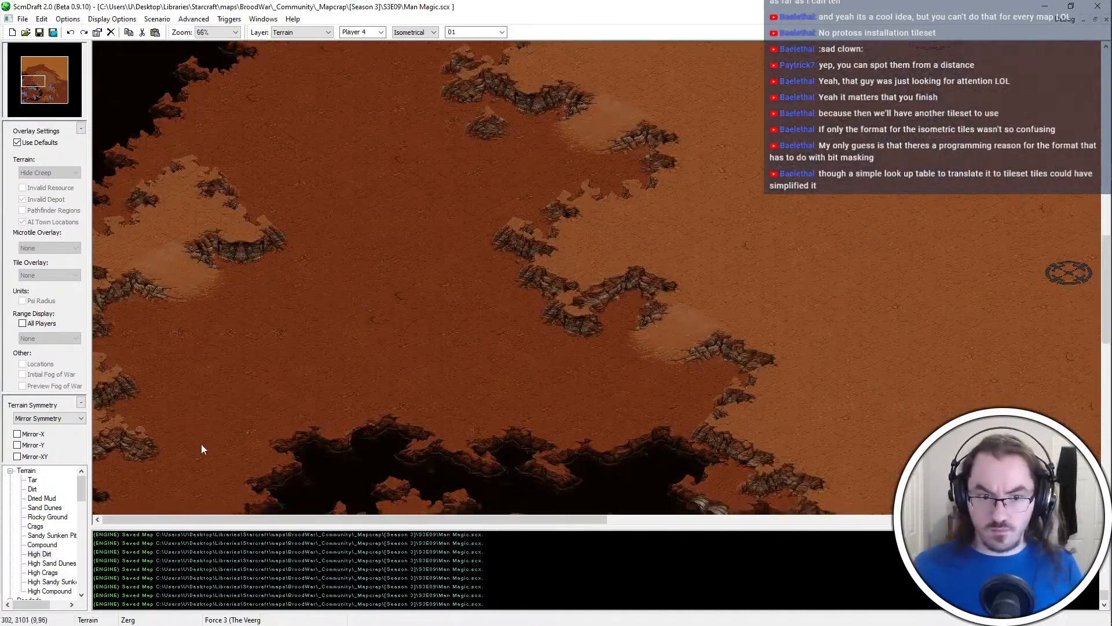
scroll(201, 444, "down", 2)
key("u")
scroll(250, 384, "down", 4)
left_click_drag(708, 252, 591, 356)
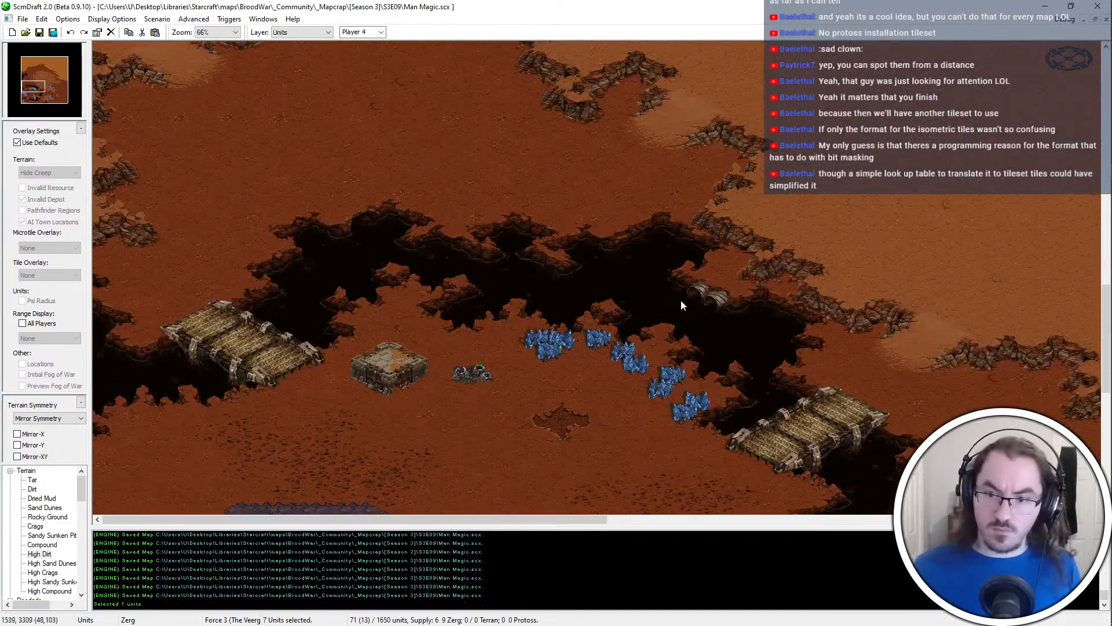
key("ctrl+c")
Paste the seven mineral fields onto the dirt below the new ramp at the western map edge, undoing the first placement
key("ctrl+v")
left_click(181, 108)
scroll(180, 108, "up", 2, "ctrl")
scroll(405, 220, "up", 2)
key("ctrl+z")
key("ctrl+v")
left_click(290, 313)
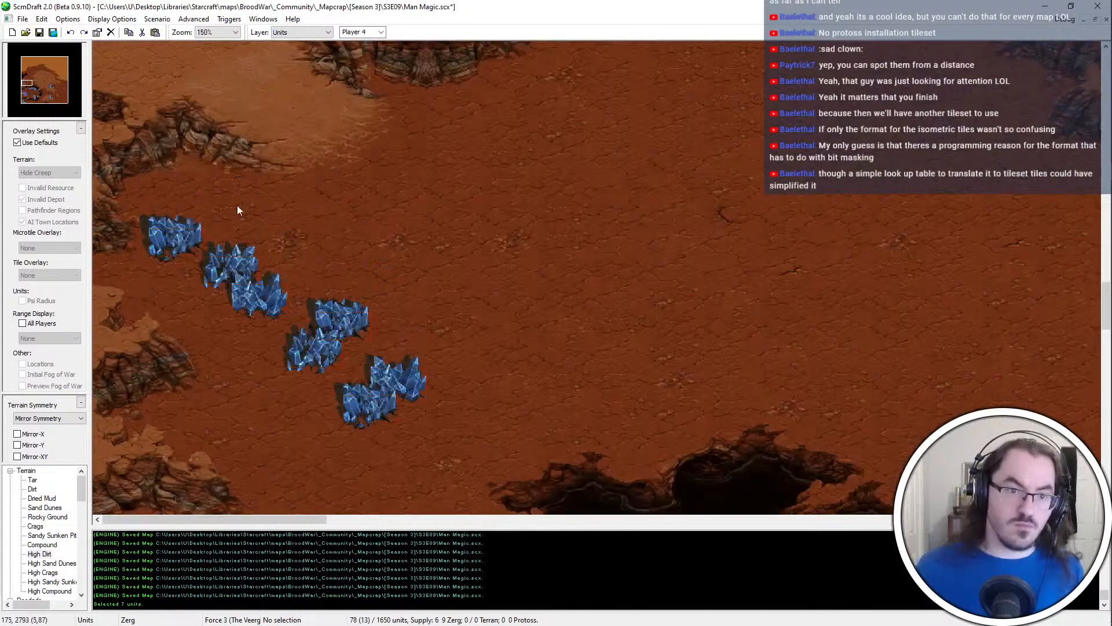
Move the two northernmost pasted mineral fields up against the cliff just south of the ramp
left_click(185, 235)
key("ctrl+x")
key("ctrl+v")
left_click(197, 207)
left_click(247, 270)
key("ctrl+x")
key("ctrl+v")
left_click(175, 240)
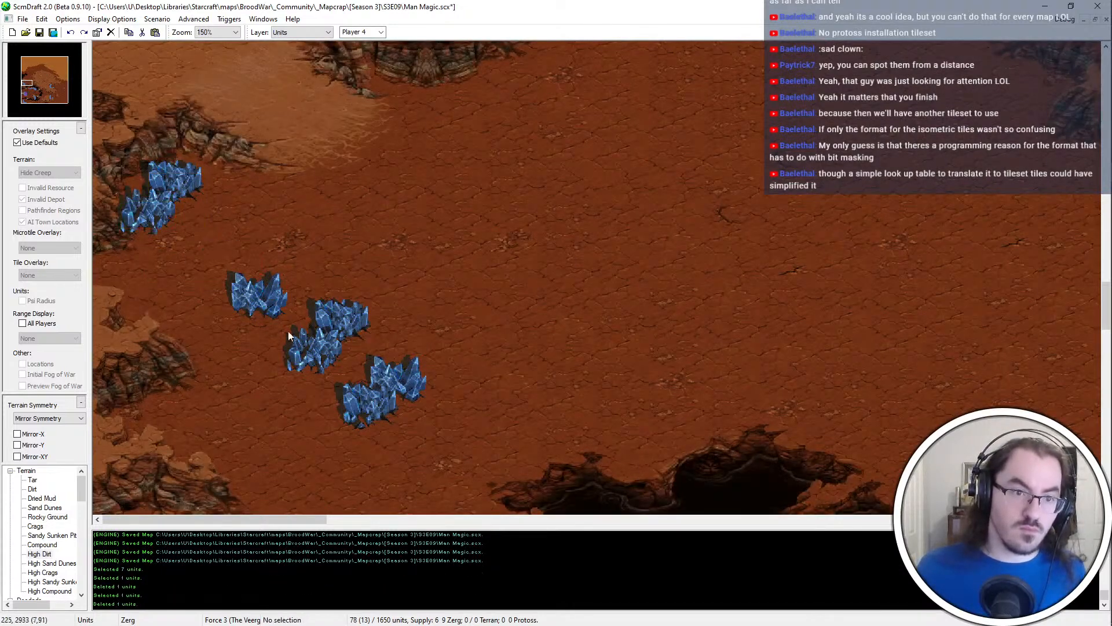
Move the next three mineral fields west toward the map edge, below the relocated pair
left_click(268, 308)
key("ctrl+x")
key("ctrl+v")
left_click(139, 290)
left_click_drag(346, 342, 318, 363)
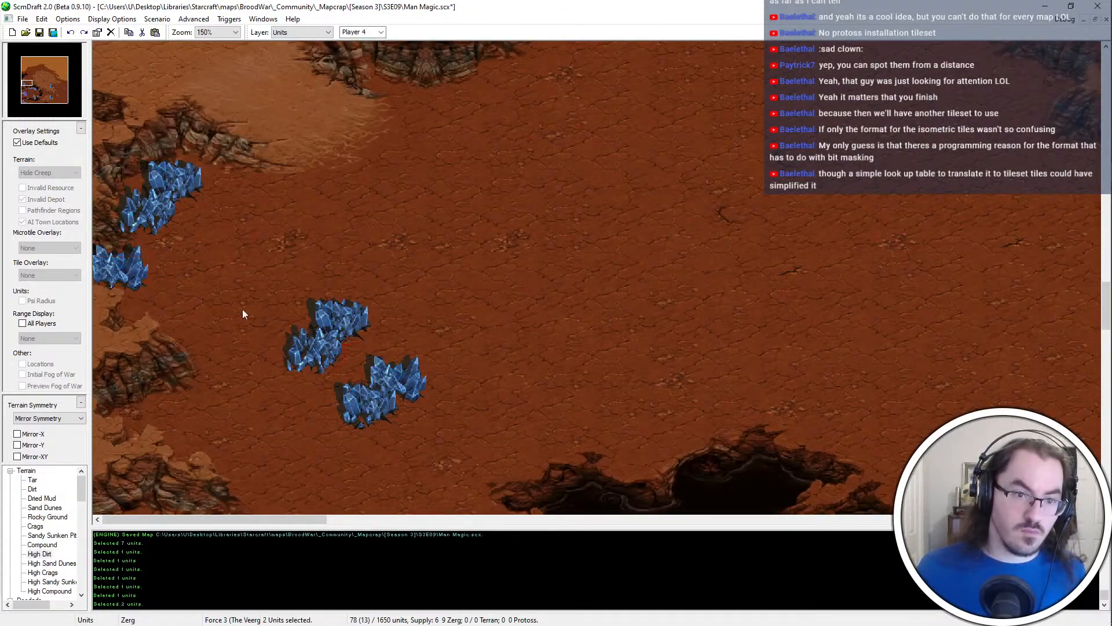
key("ctrl+x")
key("ctrl+v")
left_click(186, 303)
Rearrange the three middle mineral fields into a compact cluster north of the High Dirt ledge
left_click(167, 293)
key("ctrl+x")
key("ctrl+v")
left_click(227, 318)
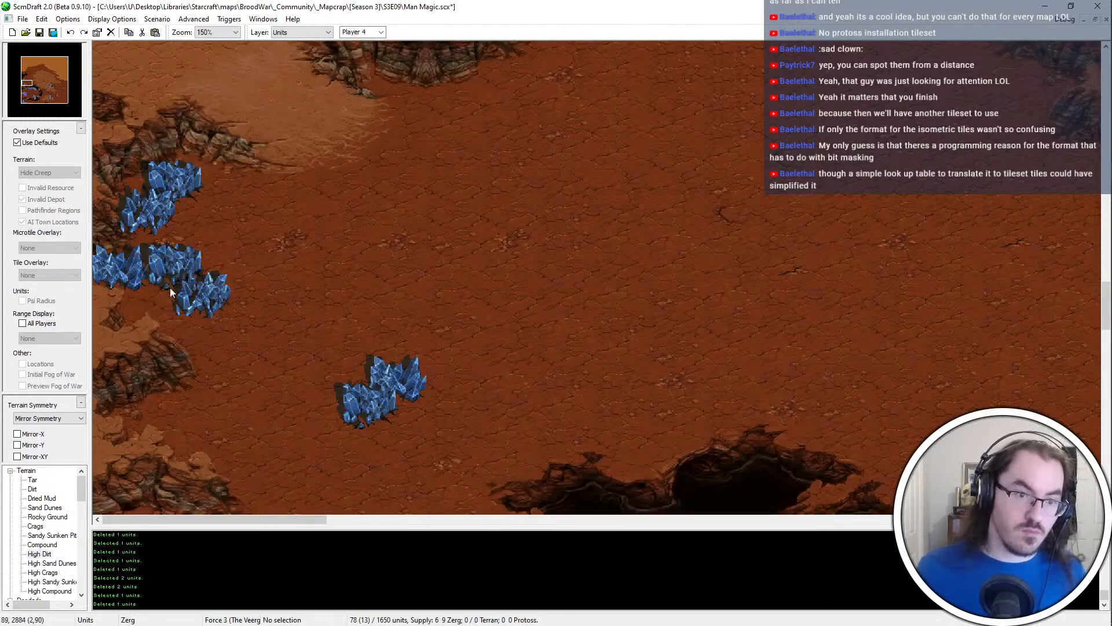
left_click_drag(169, 289, 135, 268)
key("ctrl+x")
key("ctrl+v")
left_click(184, 280)
left_click(197, 307)
key("ctrl+x")
key("ctrl+v")
left_click(191, 309)
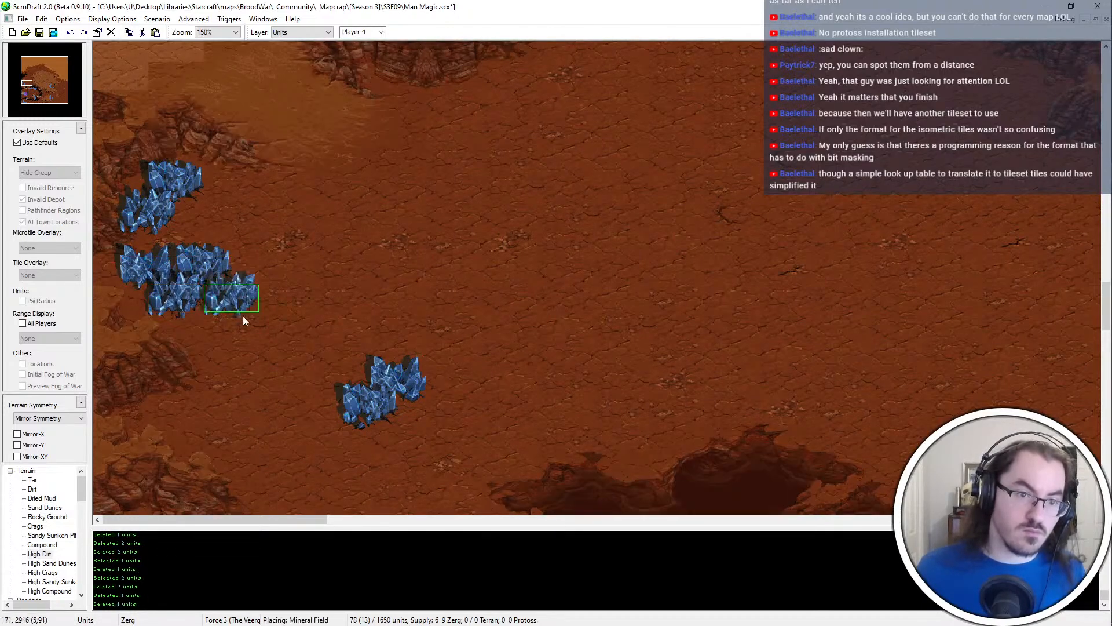
key("Escape")
Move the remaining pair of mineral fields southwest, beside the High Dirt ledge at the western map edge
left_click_drag(242, 318, 145, 186)
left_click(225, 356)
left_click_drag(423, 373, 371, 403)
key("ctrl+x")
key("ctrl+v")
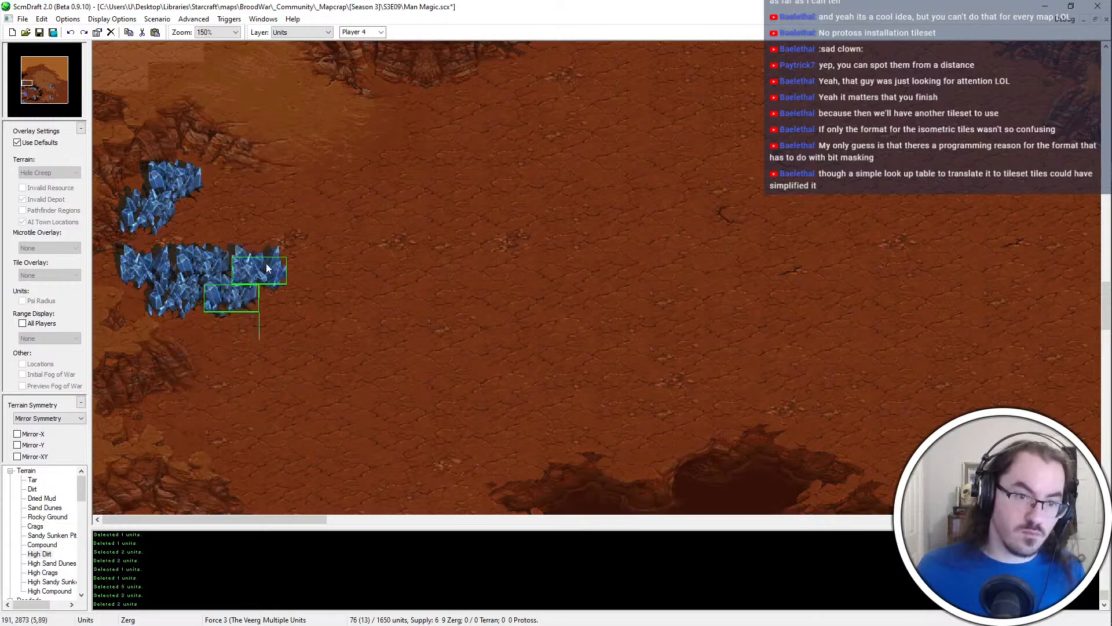
left_click(209, 415)
scroll(323, 347, "down", 3)
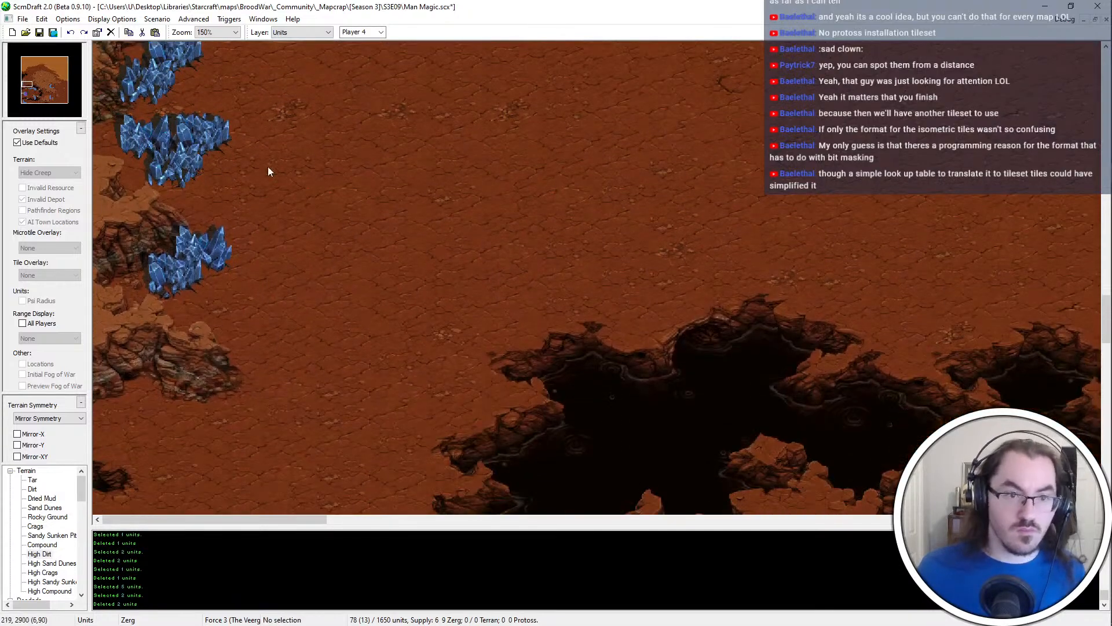
Paste a copy of a mineral field at the southern end of the western base's mineral line
left_click(188, 174)
key("ctrl+c")
key("ctrl+v")
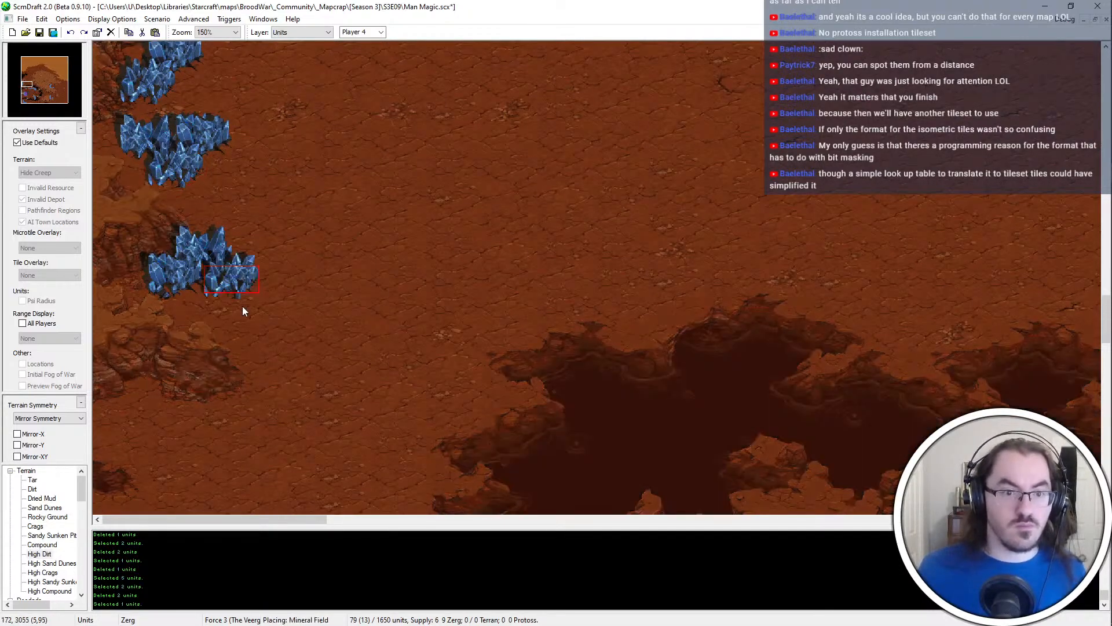
left_click(229, 322)
scroll(345, 322, "up", 1)
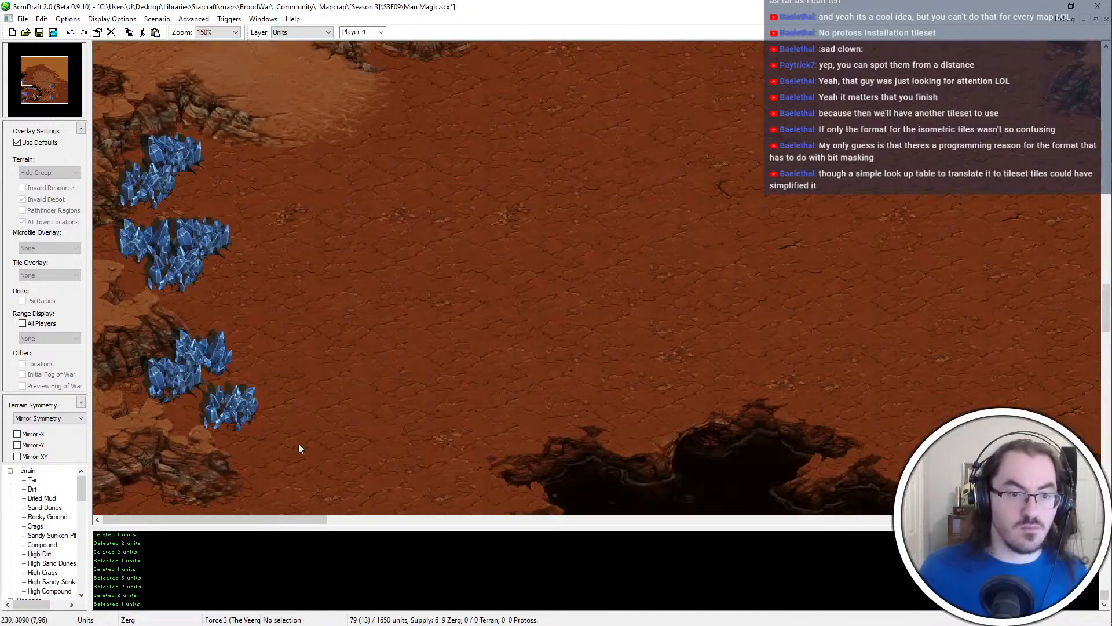
Turn off the default overlay settings so invalid depot areas and AI town locations are shown
left_click_drag(298, 444, 135, 130)
left_click(325, 276)
left_click(38, 143)
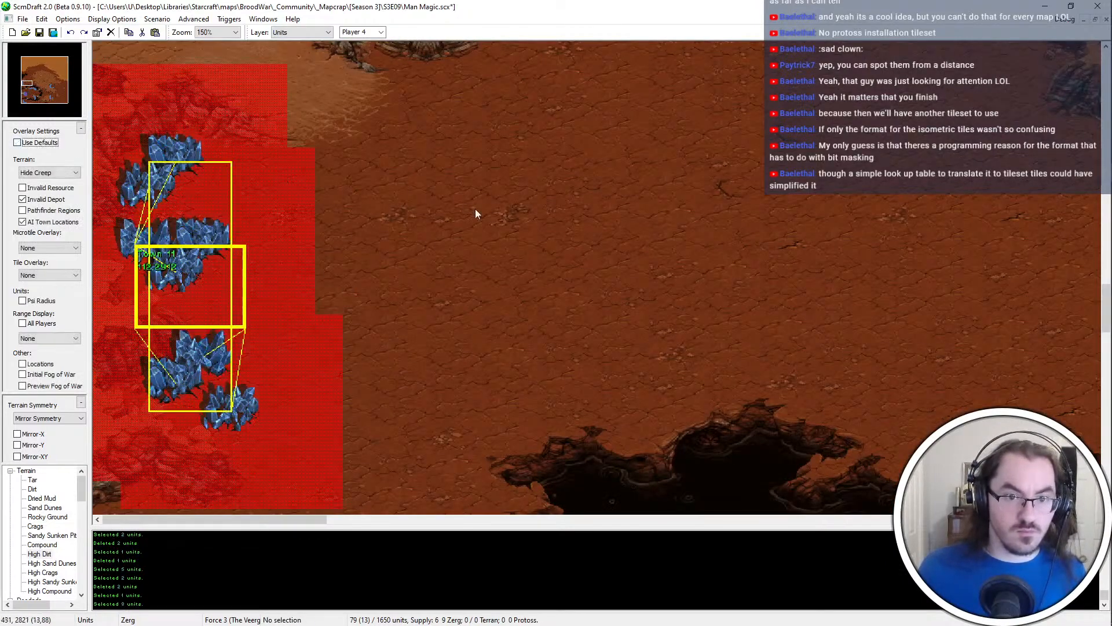
Copy the vespene geyser from the southern base and paste it northeast of the western base's mineral fields
scroll(430, 310, "down", 1, "ctrl")
scroll(469, 247, "down", 1)
left_click(652, 457)
key("ctrl+c")
scroll(354, 302, "up", 5)
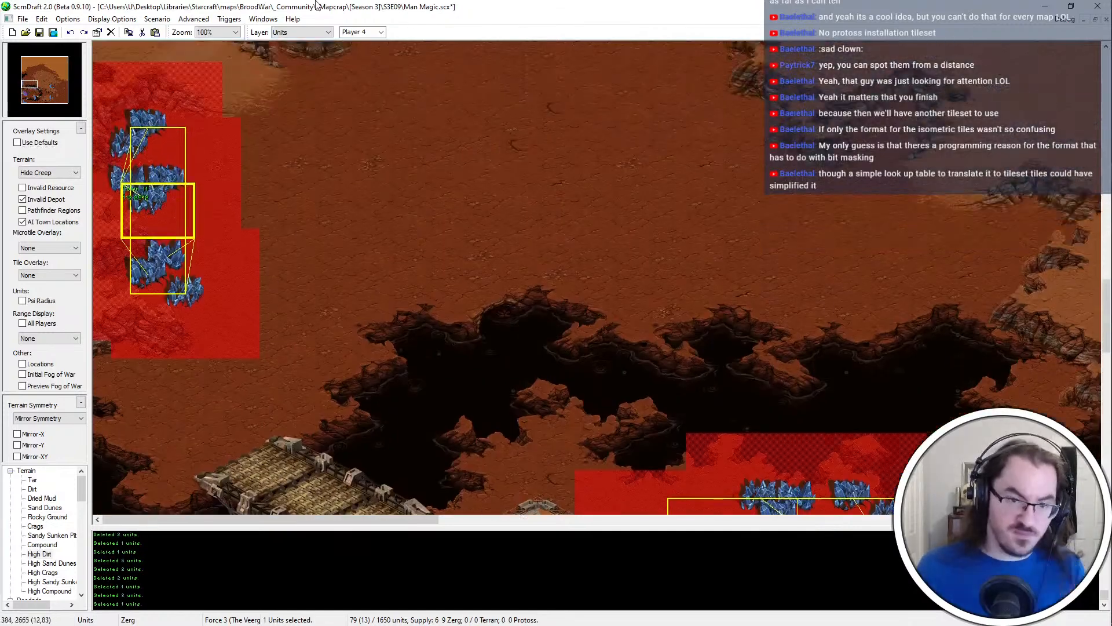
key("ctrl+v")
left_click(342, 249)
key("Escape")
middle_click_drag(360, 249, 367, 297)
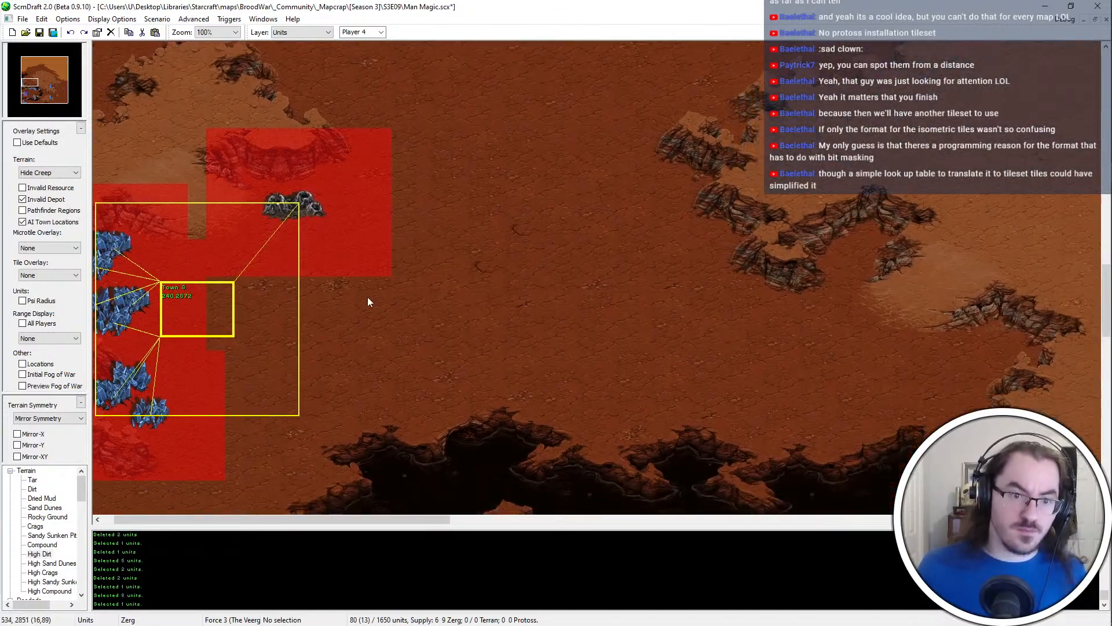
Undo the geyser placement and paste it again slightly farther southeast
scroll(382, 262, "up", 1, "ctrl")
key("ctrl+z")
key("ctrl+v")
left_click(405, 259)
key("Escape")
middle_click_drag(405, 260, 359, 370)
Adjust the edge of the High Dirt ledge just north of the new geyser and save the map
middle_click_drag(369, 49, 394, 139)
key("t")
left_click(547, 171)
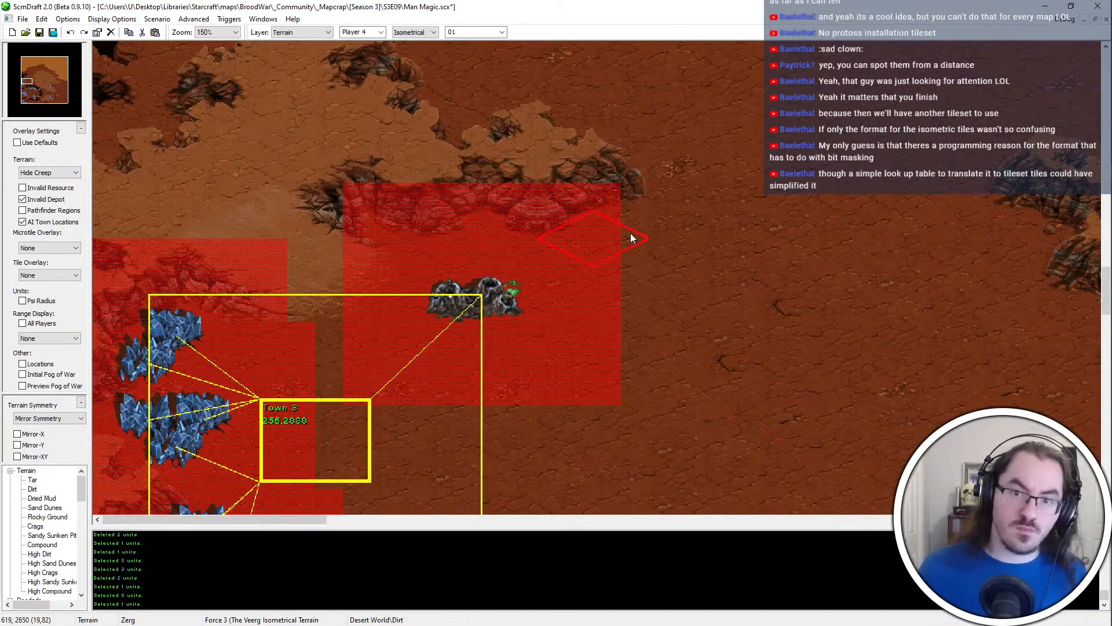
scroll(598, 311, "down", 1, "ctrl")
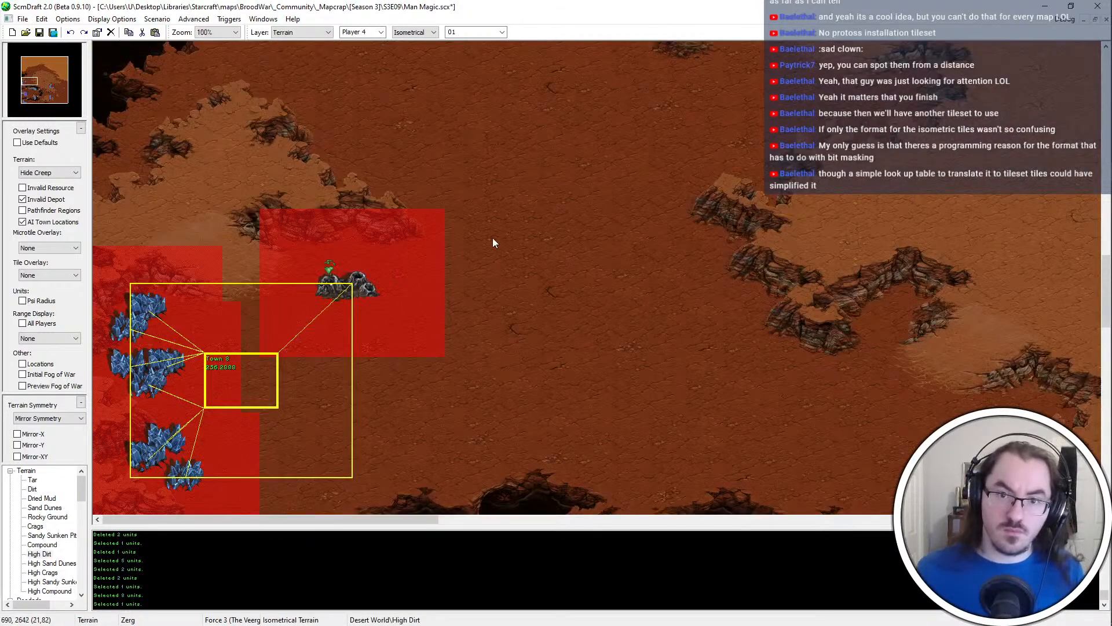
scroll(493, 238, "down", 1)
key("ctrl+s")
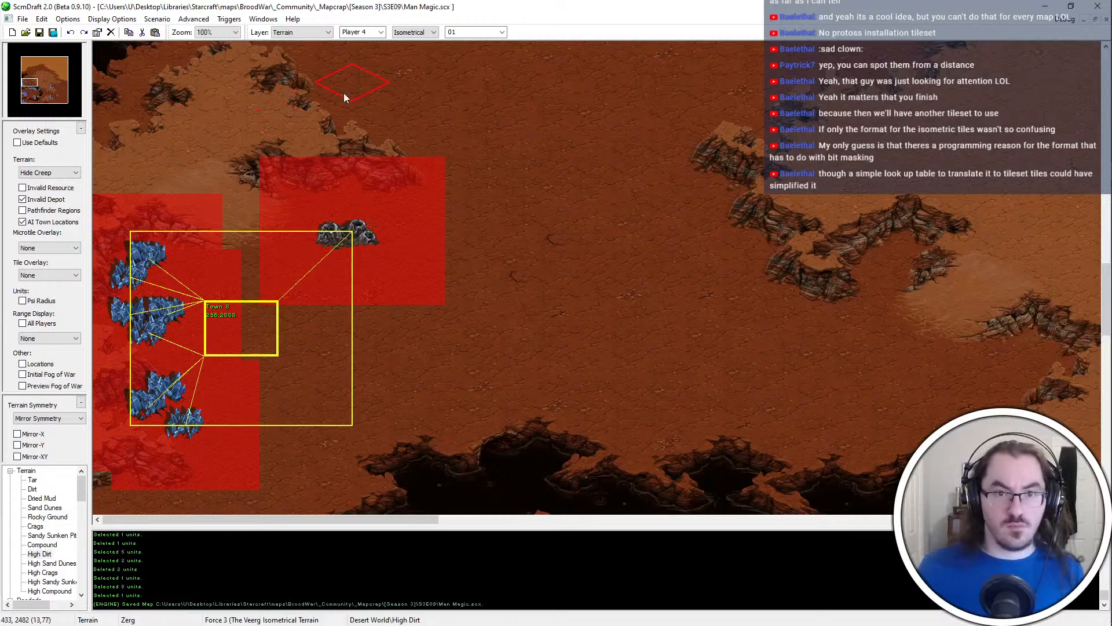
Paint High Dirt along the eastern side of the plateau north of the geyser and save the map
left_click(343, 92)
middle_click_drag(342, 113, 294, 253)
key("ctrl+s")
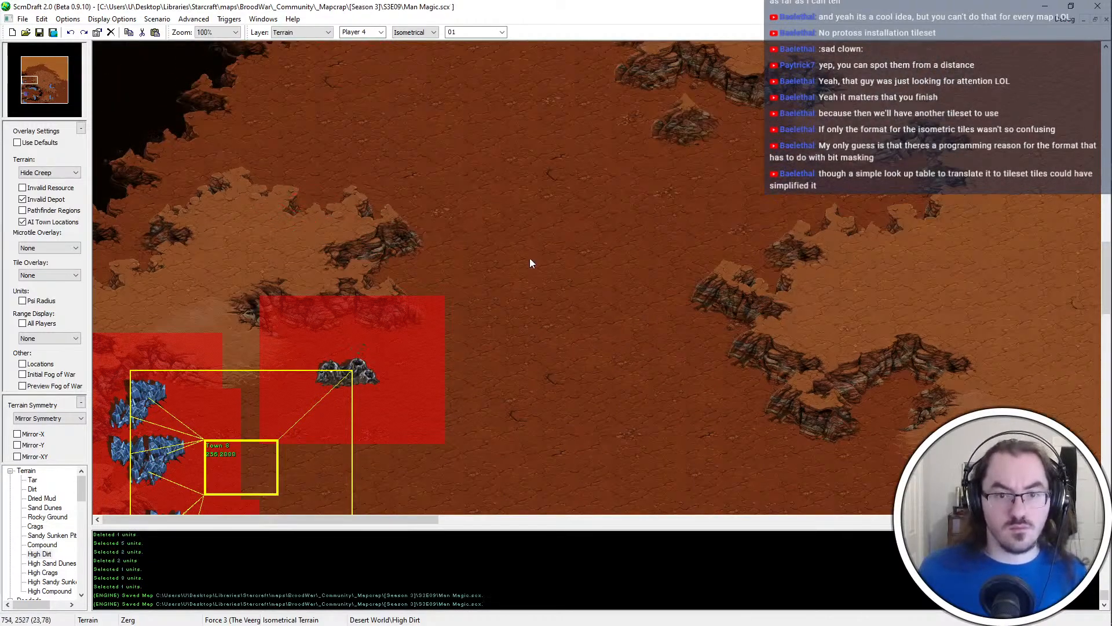
Examine the canyon edge and bridge area south of the western base
scroll(530, 259, "down", 3)
scroll(349, 261, "down", 1, "ctrl")
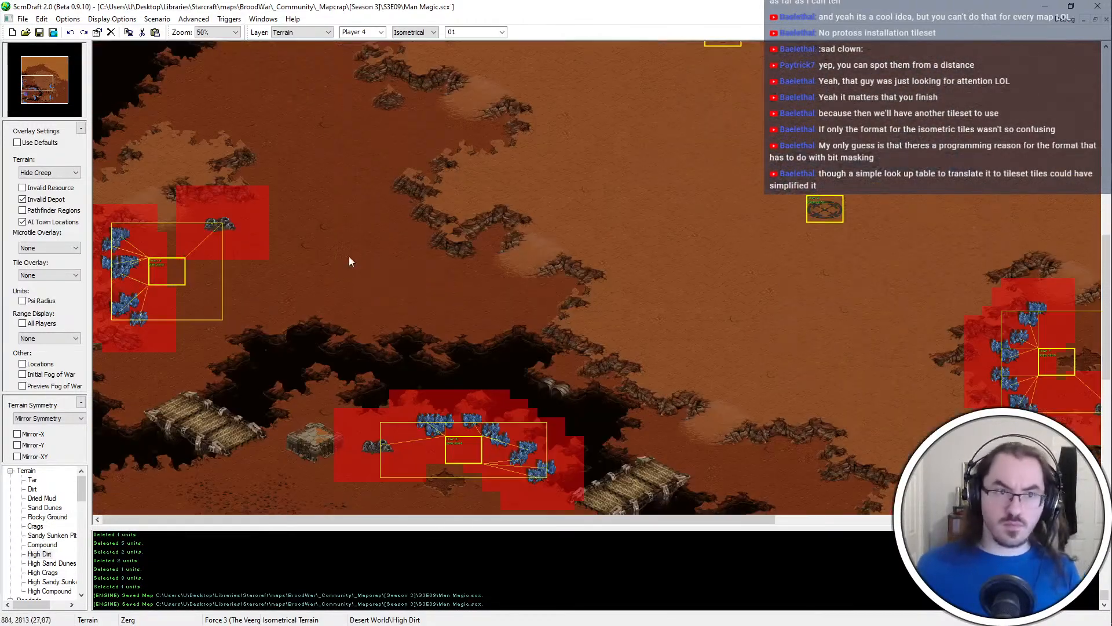
scroll(157, 358, "up", 1, "ctrl")
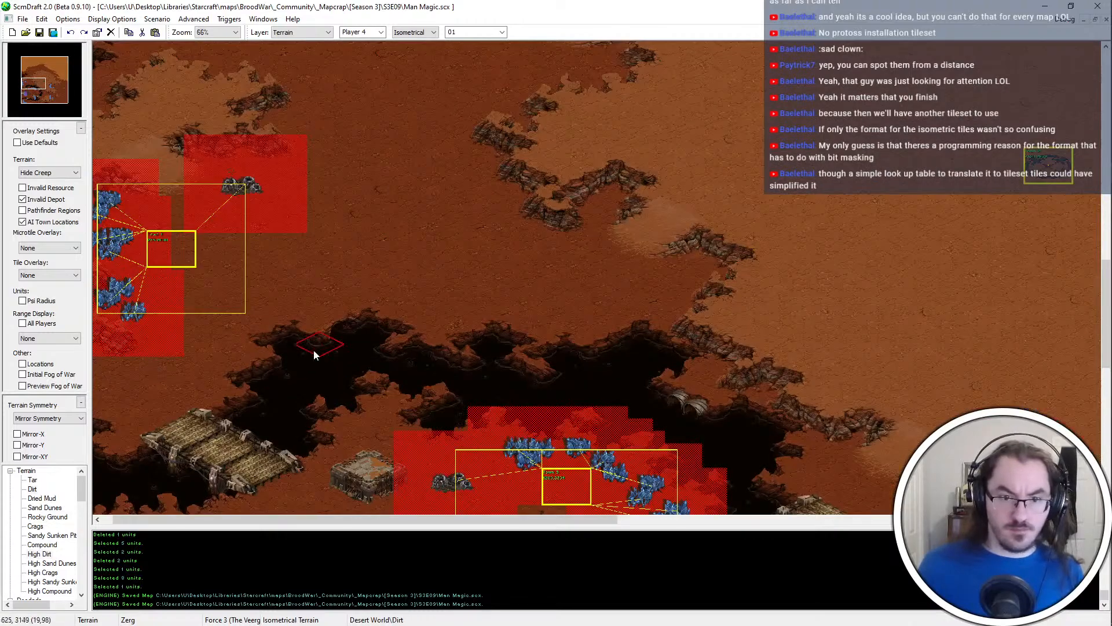
scroll(341, 359, "up", 2, "ctrl")
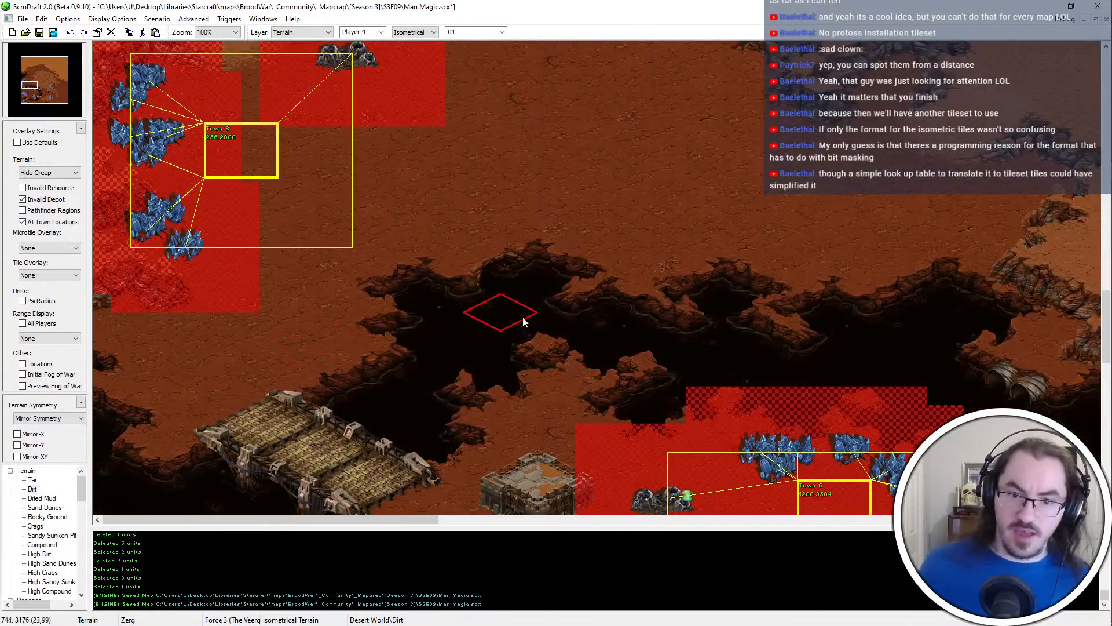
scroll(351, 365, "down", 1)
scroll(174, 347, "down", 1)
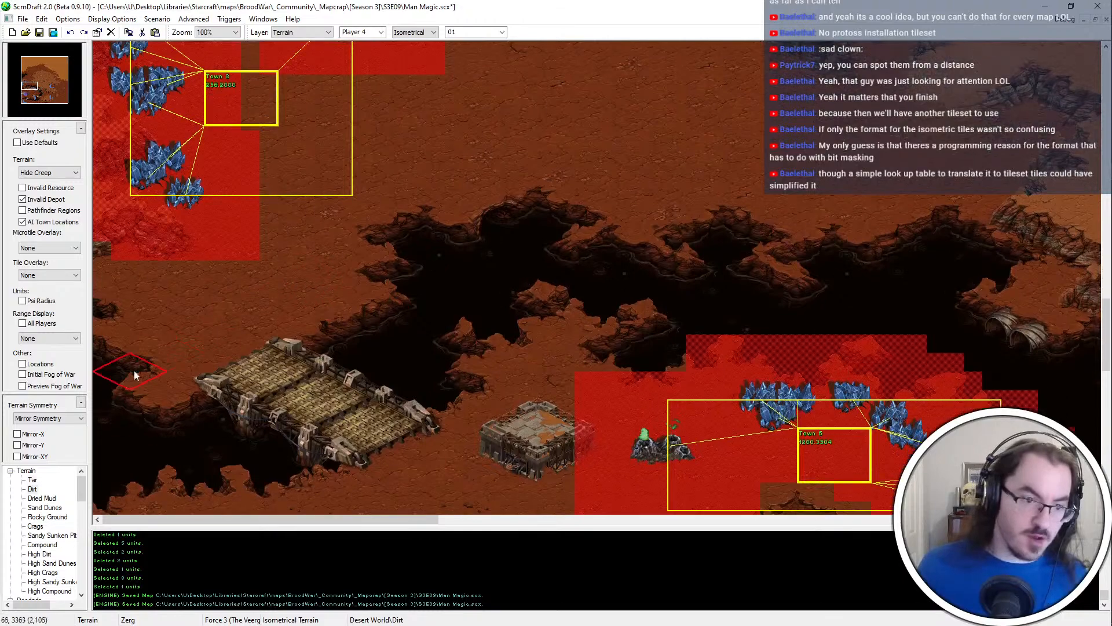
scroll(134, 371, "up", 5)
scroll(122, 365, "down", 4)
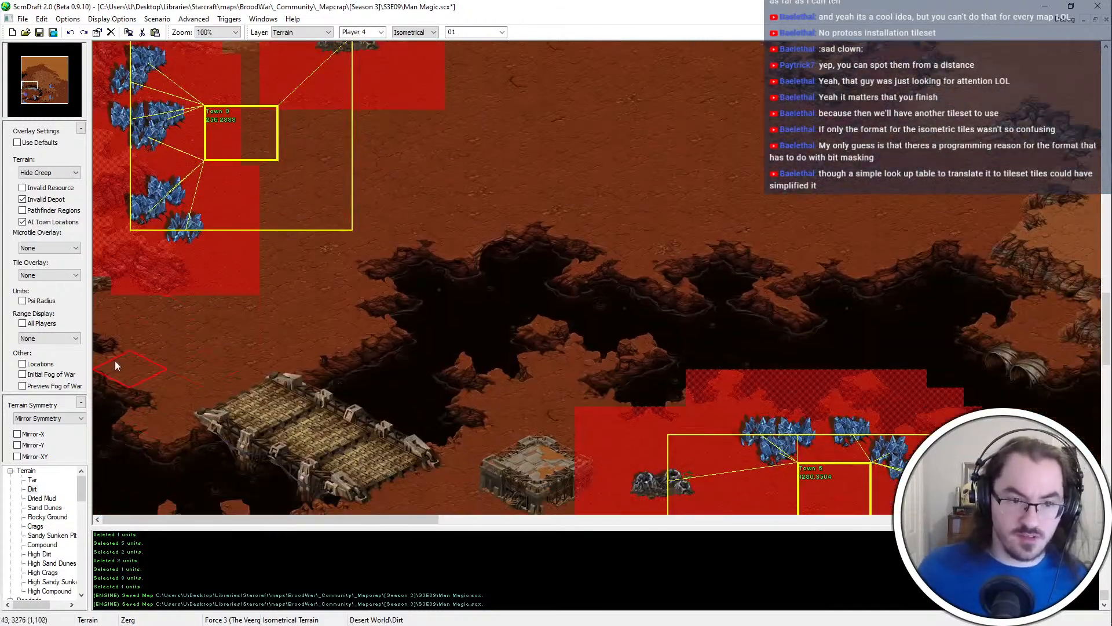
scroll(115, 347, "down", 1)
scroll(222, 376, "up", 10)
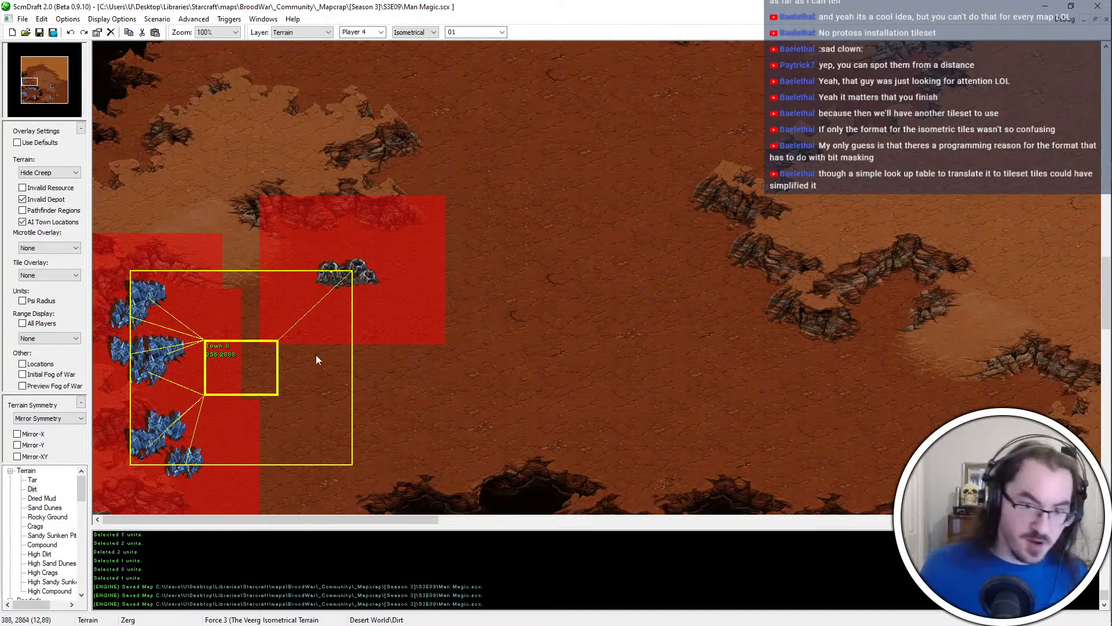
Paint a Dried Mud patch on the open dirt east of the western base
scroll(316, 355, "up", 1)
middle_click_drag(174, 438, 212, 399)
scroll(358, 386, "down", 1)
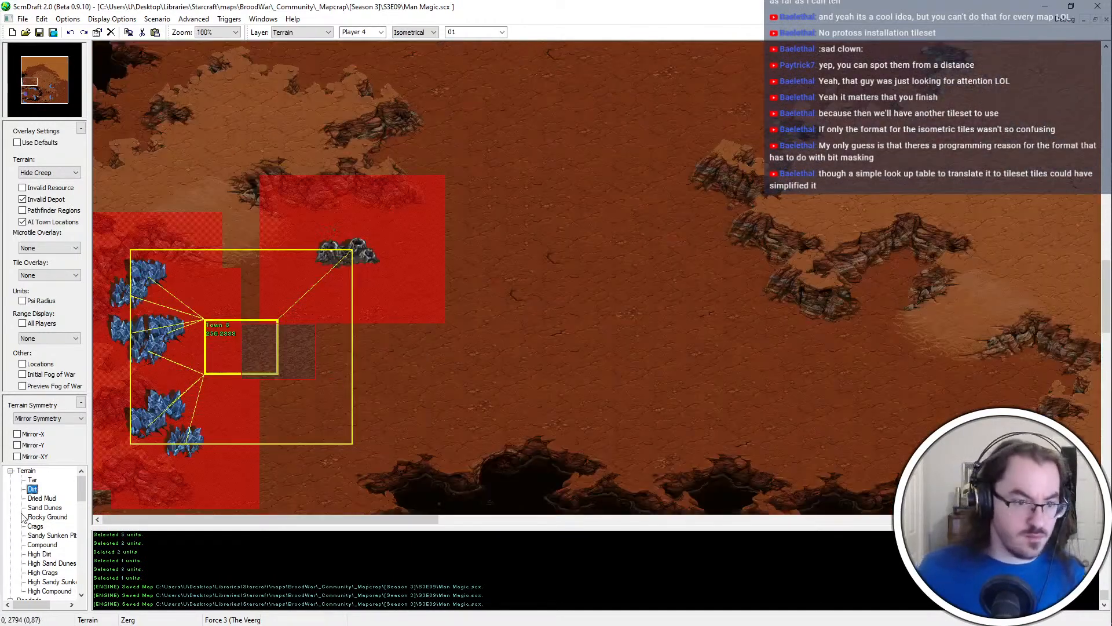
left_click(42, 498)
left_click(588, 250)
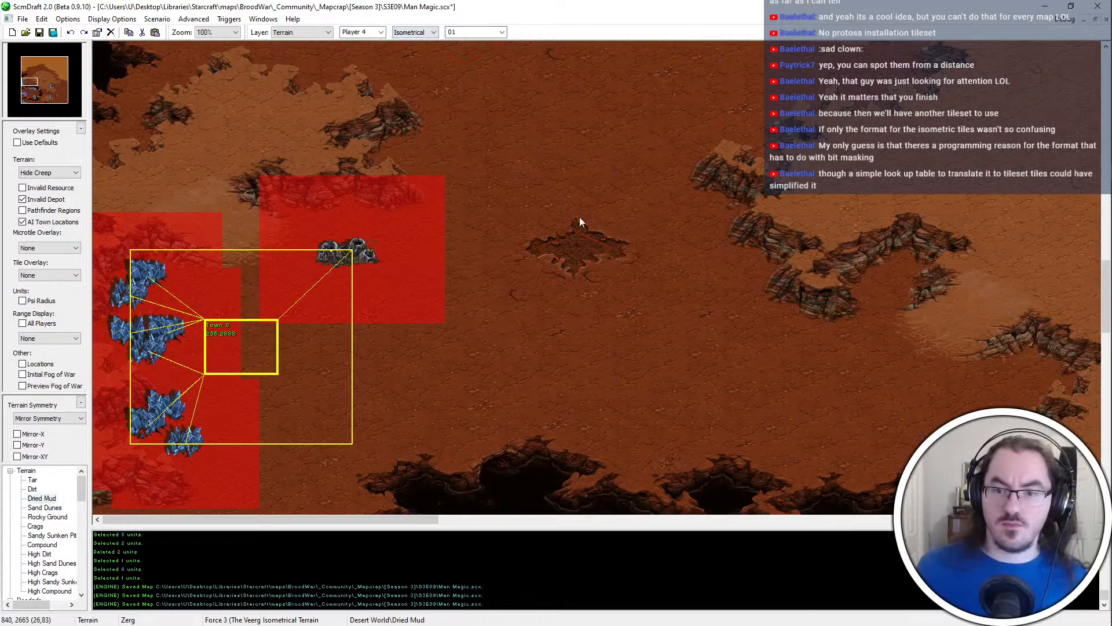
Copy the Dried Mud patch and paste it over the western base's town location
scroll(579, 217, "up", 1)
left_click_drag(421, 318, 421, 320, "shift")
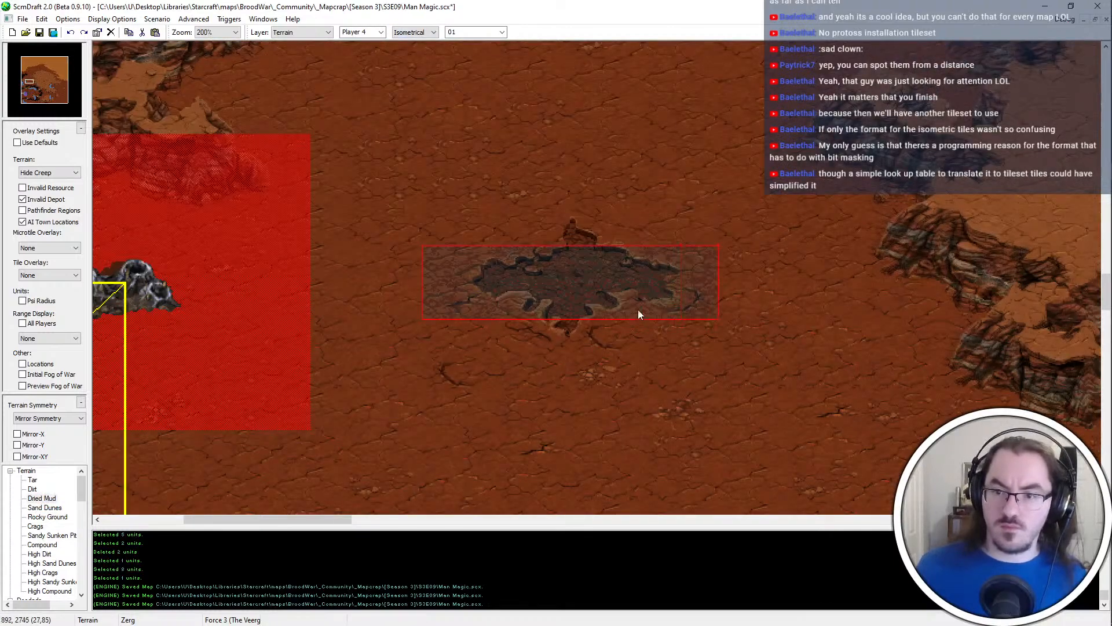
left_click_drag(530, 352, 521, 352, "shift")
key("ctrl+c")
key("Left")
key("Down")
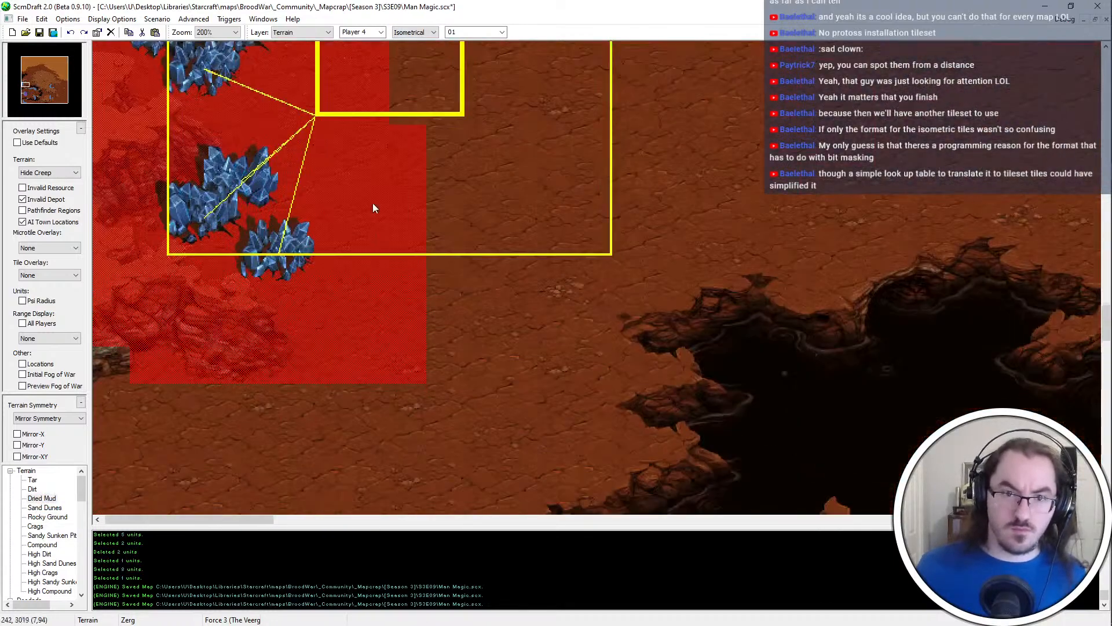
key("Up")
key("ctrl+v")
left_click(467, 273)
Save the map and restore the default overlay settings
scroll(466, 273, "down", 1)
key("Right")
key("Down")
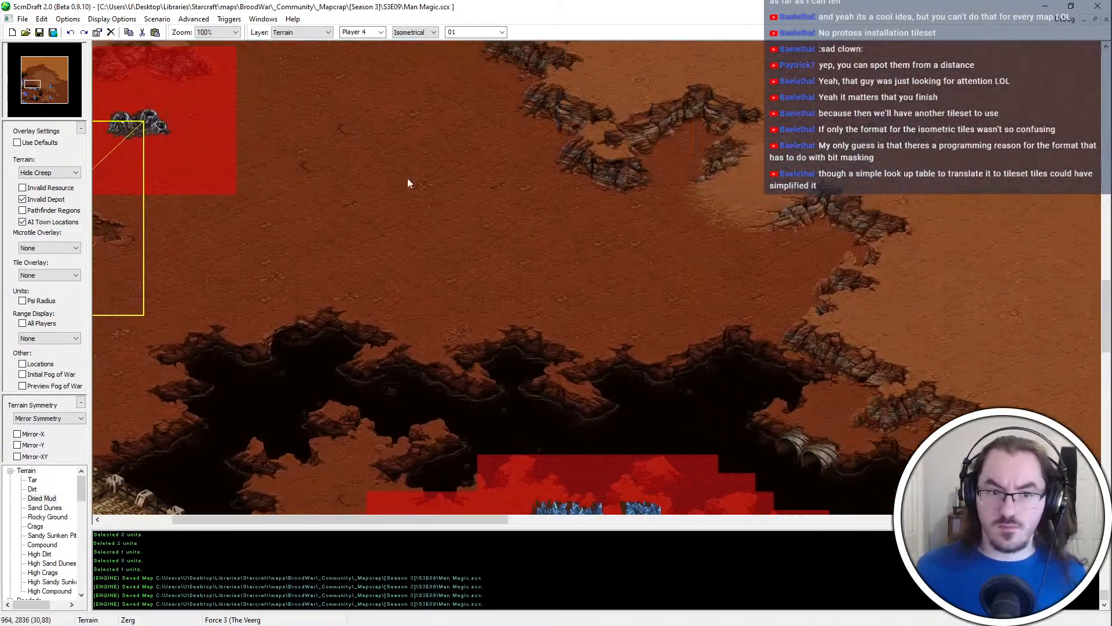
key("Left")
key("Up")
key("ctrl+s")
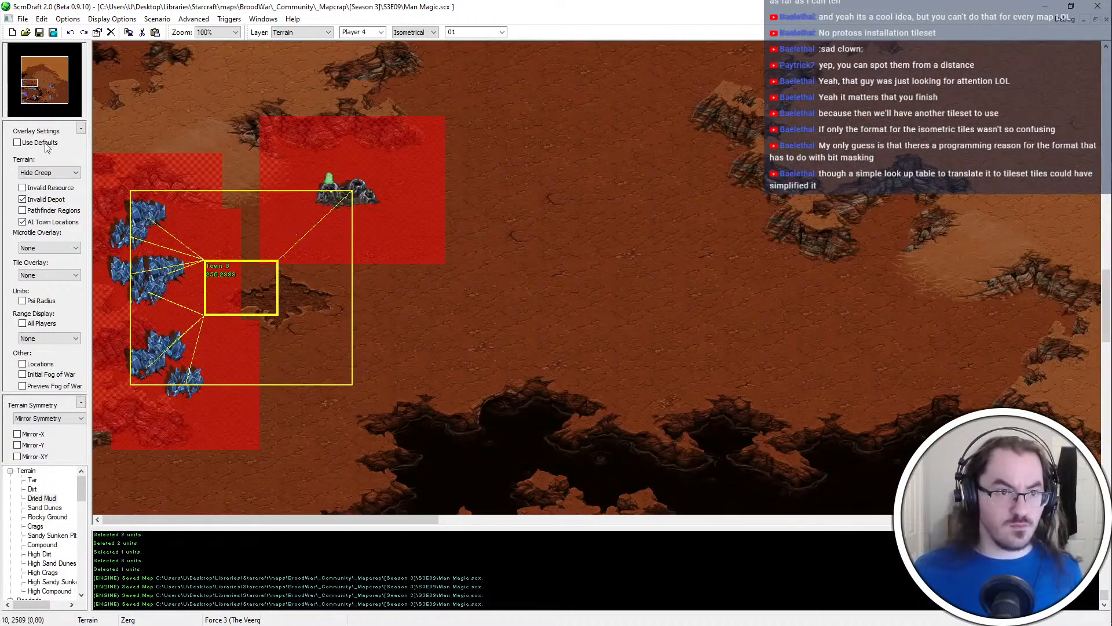
left_click(23, 142)
scroll(250, 274, "down", 1)
key("u")
left_click(262, 146)
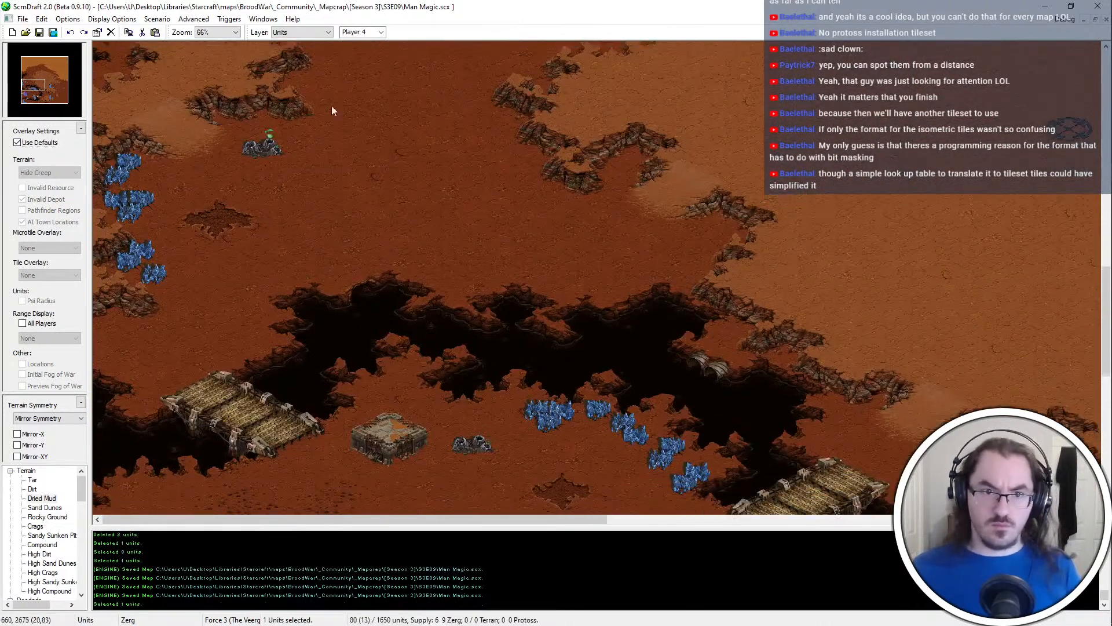
middle_click_drag(331, 105, 194, 42)
scroll(197, 104, "up", 1)
middle_click_drag(415, 317, 240, 343)
key("ctrl+a")
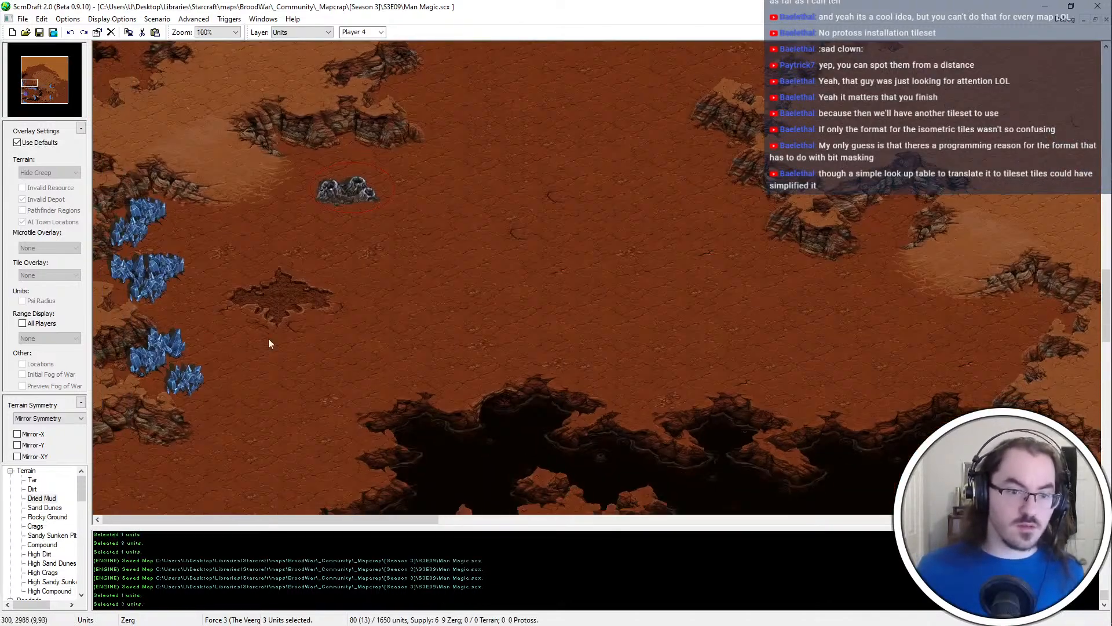
Shift the western base's Dried Mud patch slightly north and turn off the default overlay settings
key("t")
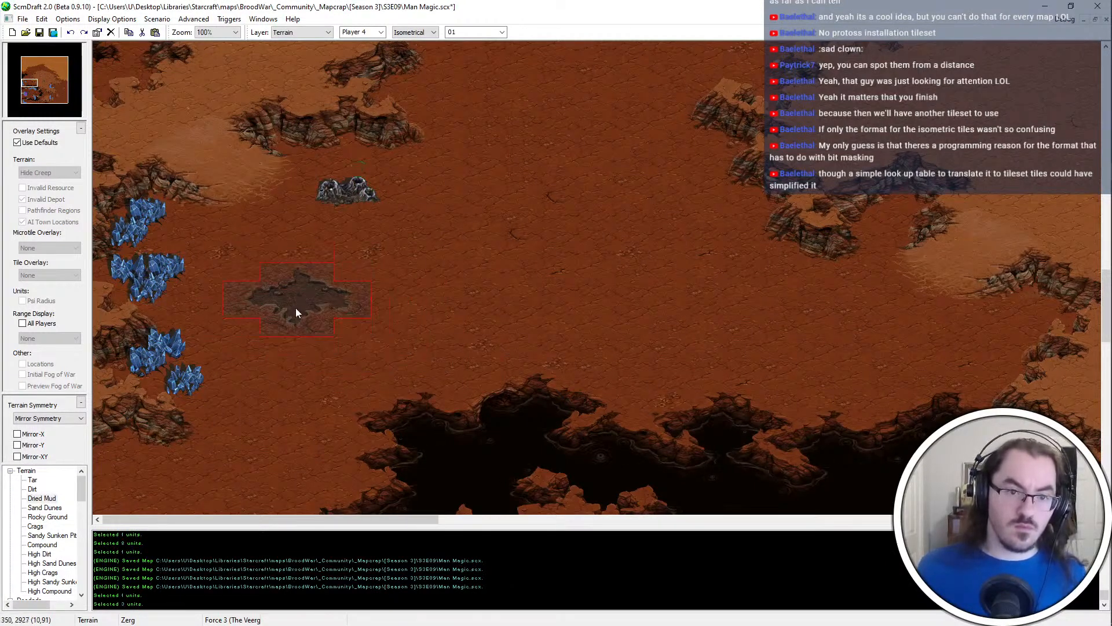
left_click(46, 145)
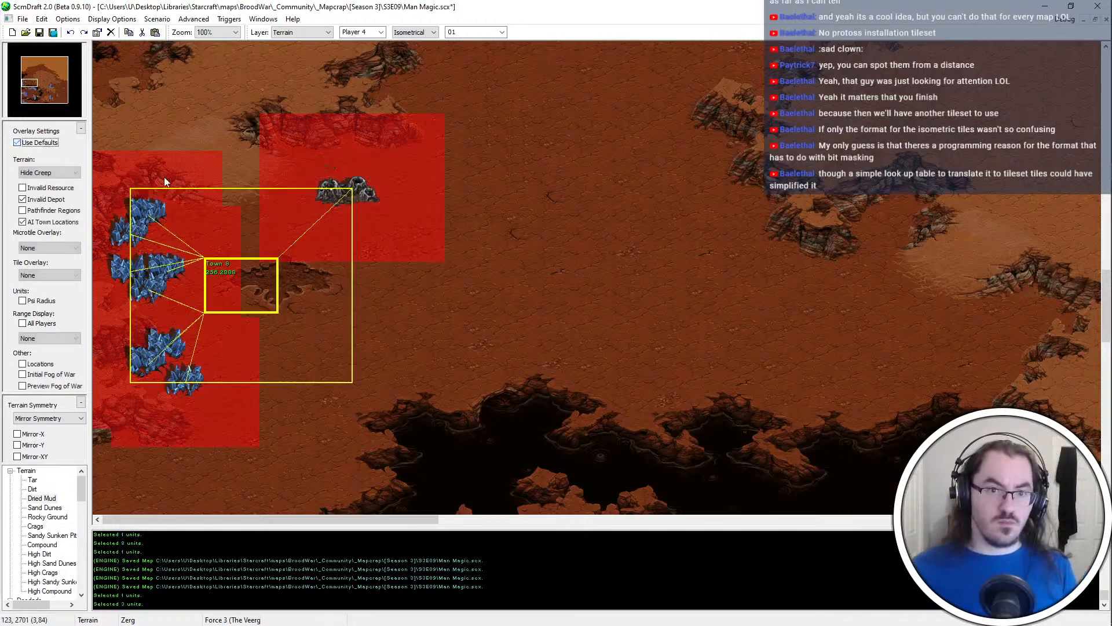
Move the western base's vespene geyser one tile north
key("u")
scroll(166, 182, "up", 1, "ctrl")
left_click(476, 226)
key("ctrl+x")
key("ctrl+v")
left_click(484, 214)
right_click(486, 214)
scroll(283, 436, "down", 1)
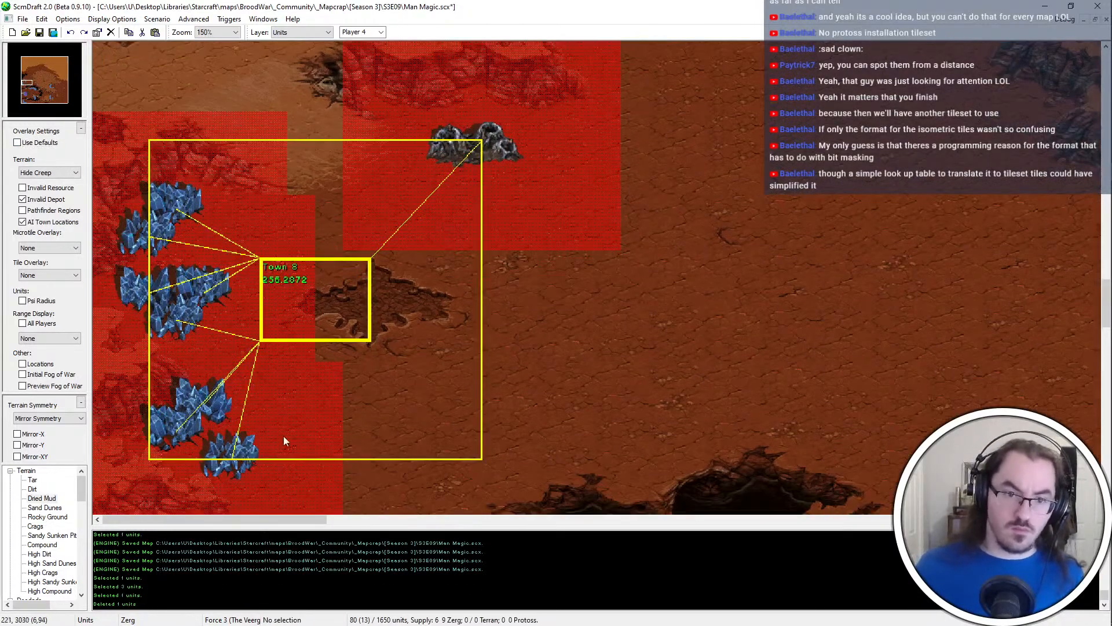
Move the three southernmost mineral fields of the western base one tile north and one tile east
left_click_drag(197, 508, 290, 433)
left_click_drag(195, 445, 254, 371)
key("ctrl+x")
key("ctrl+v")
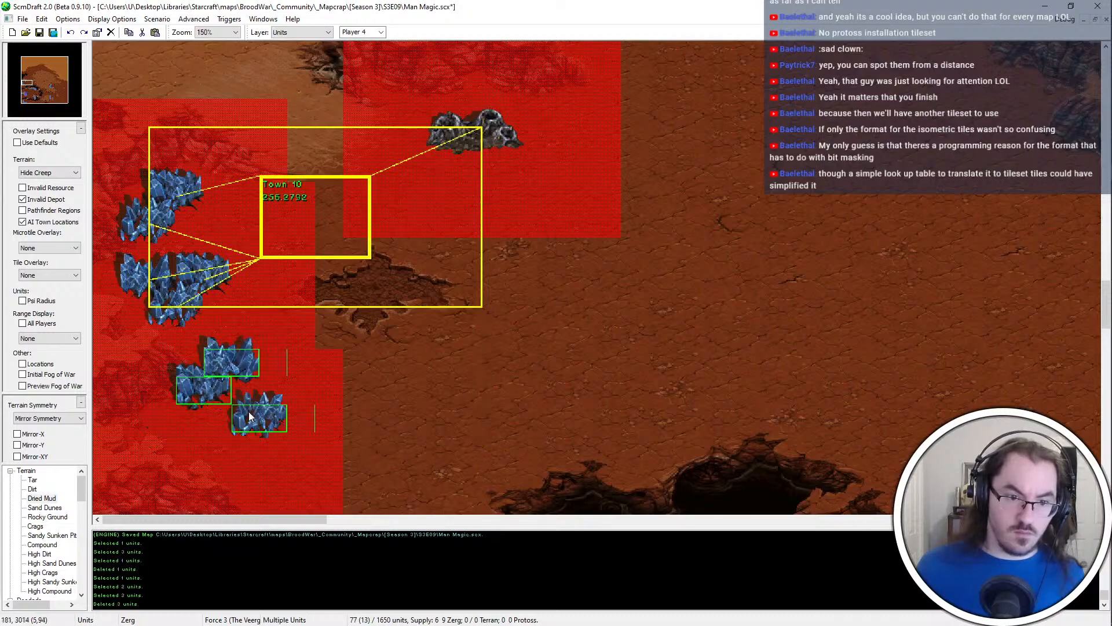
left_click(261, 409)
scroll(243, 408, "down", 3)
scroll(231, 410, "up", 1)
right_click(338, 407)
Move one mineral field of the southern group to the group's southeastern end
left_click(282, 386)
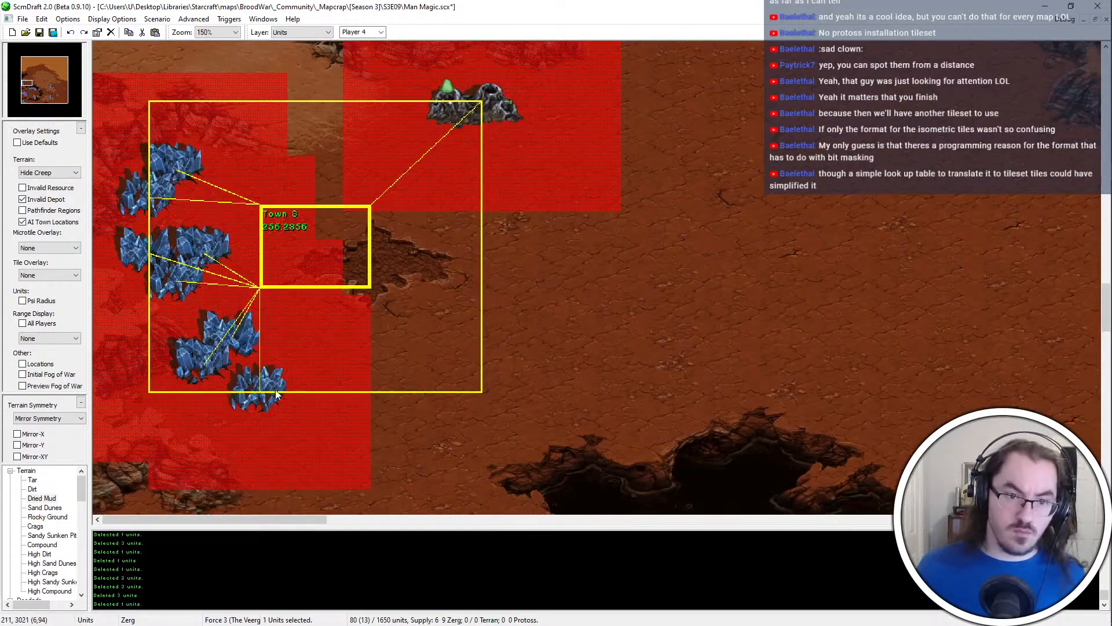
key("ctrl+x")
key("ctrl+v")
left_click(294, 412)
right_click(371, 412)
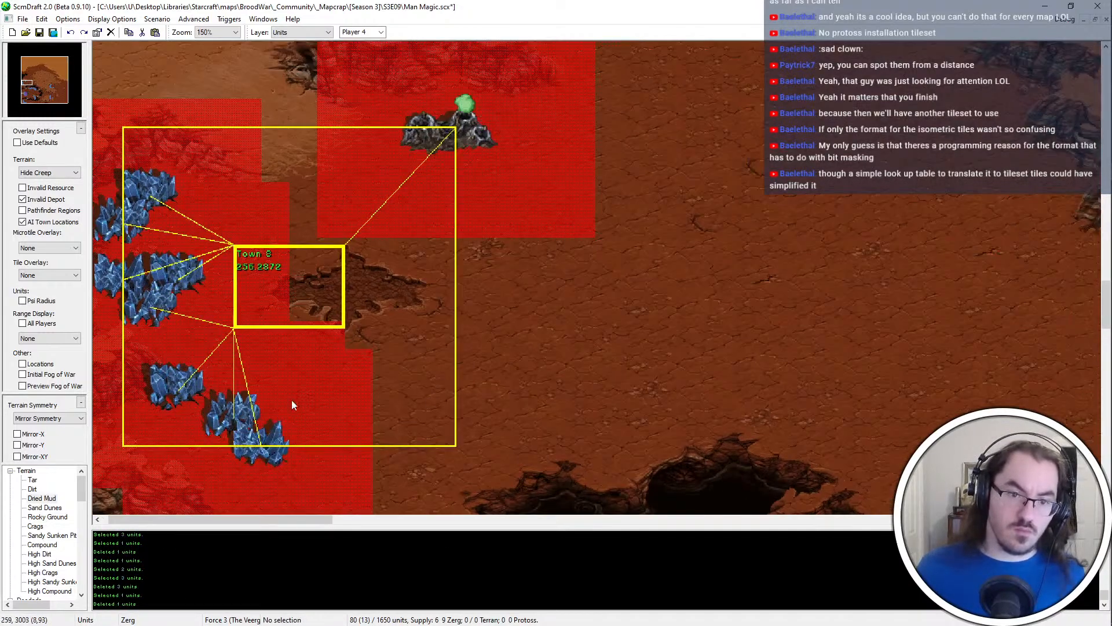
Move the middle mineral field of the southern group one tile west, against its upper neighbour
left_click(181, 387)
left_click(245, 415)
key("ctrl+x")
key("ctrl+v")
left_click(213, 425)
right_click(243, 463)
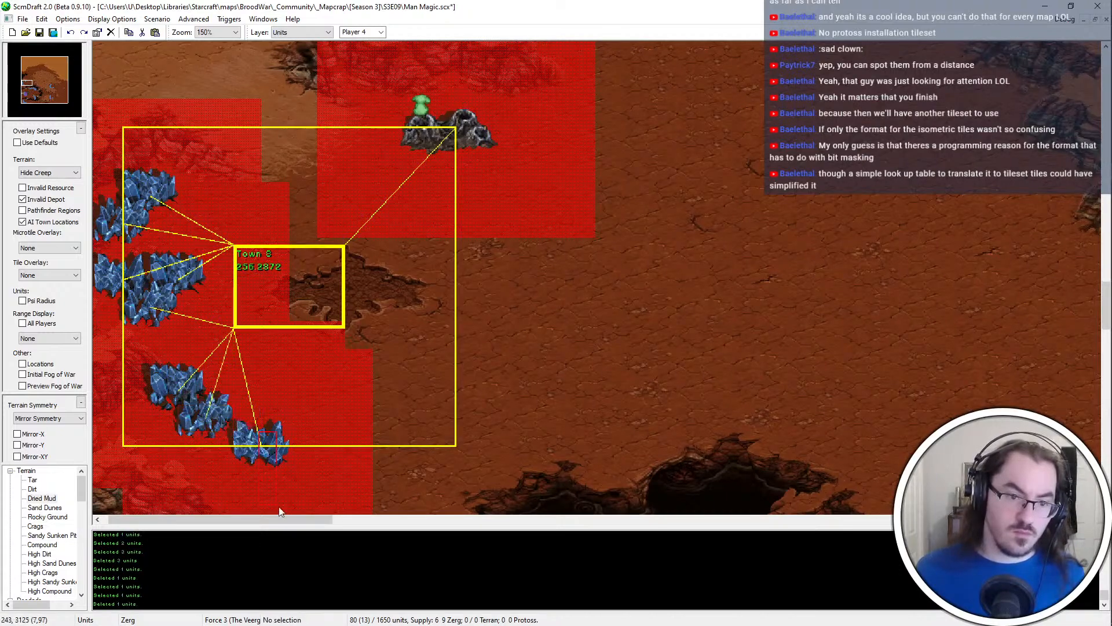
Move the southeasternmost mineral field one tile west to complete the diagonal row, and save the map
left_click_drag(280, 511, 387, 367)
key("ctrl+x")
key("ctrl+v")
left_click(246, 404)
right_click(312, 398)
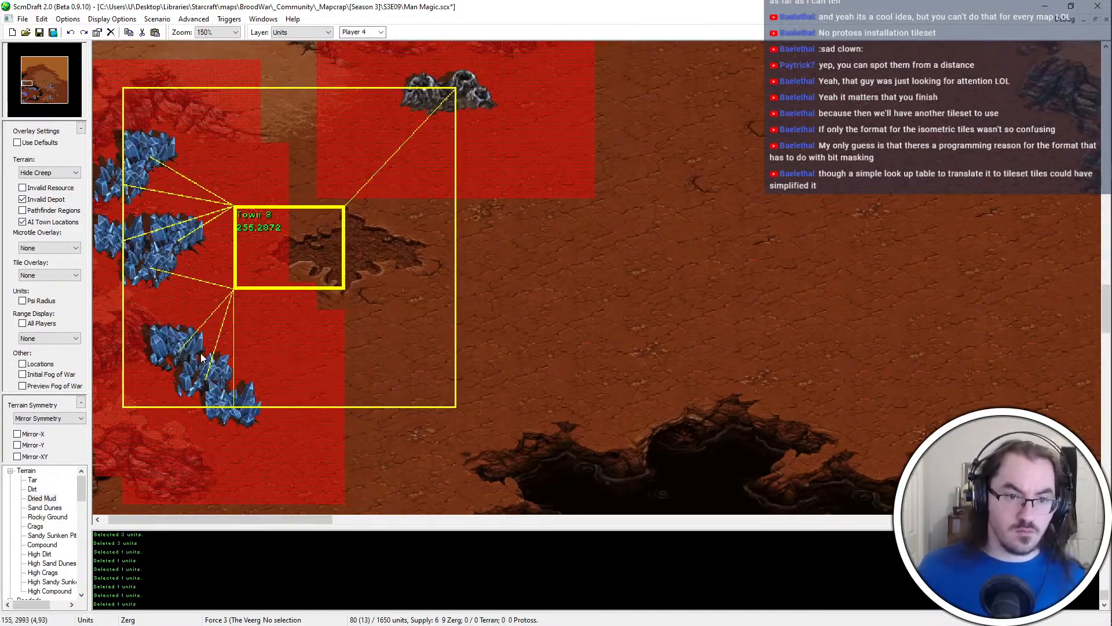
left_click(175, 341)
left_click(199, 317)
scroll(211, 305, "down", 1, "ctrl")
key("ctrl+s")
Cut the two upper mineral fields of the diagonal row and paste them back in the same spot
middle_click_drag(176, 328, 178, 364)
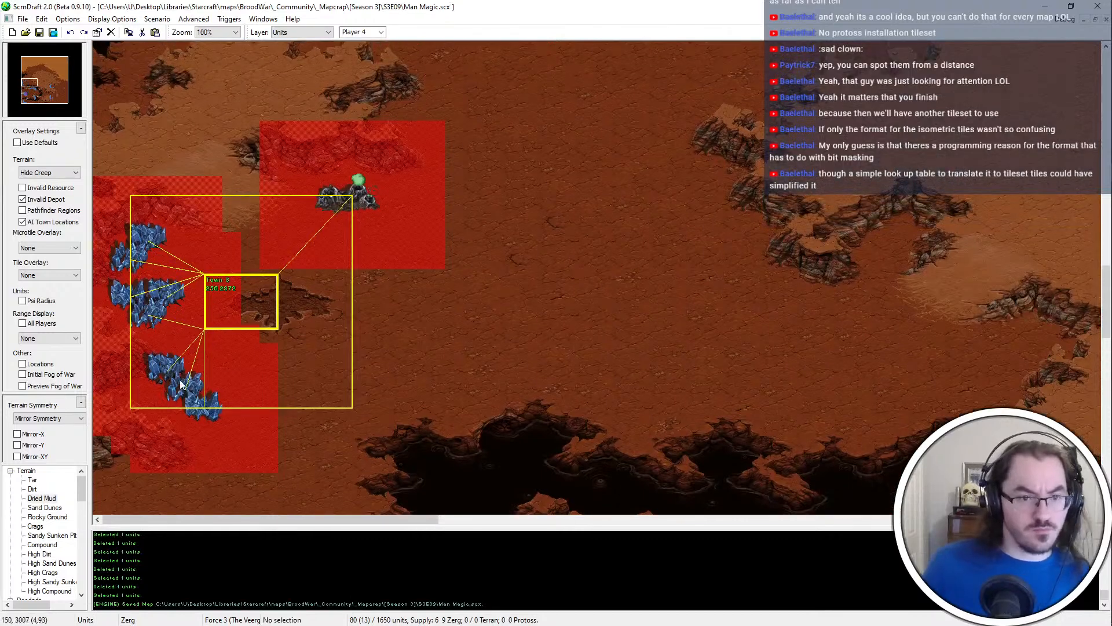
left_click(184, 385)
left_click(161, 366)
key("ctrl+x")
left_click_drag(139, 346, 191, 394)
key("ctrl+x")
key("ctrl+v")
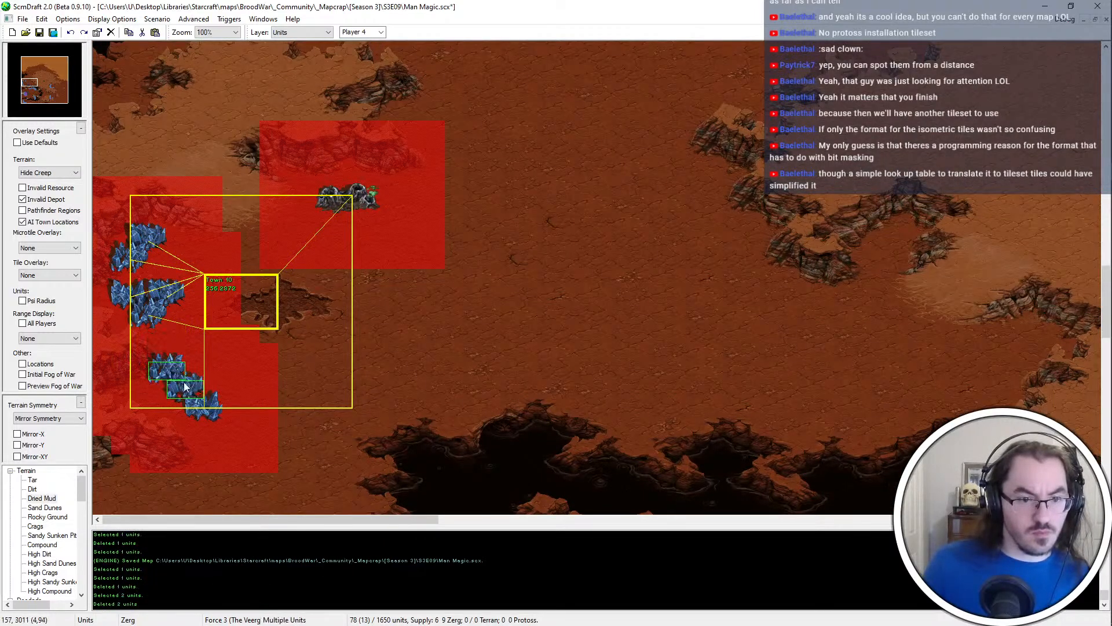
left_click(186, 388)
Recut the diagonal row's fields and rebuild the row, ending it with a copy of a field from the middle cluster
left_click(170, 372)
key("ctrl+x")
left_click(212, 413)
key("ctrl+x")
key("ctrl+v")
left_click(169, 376)
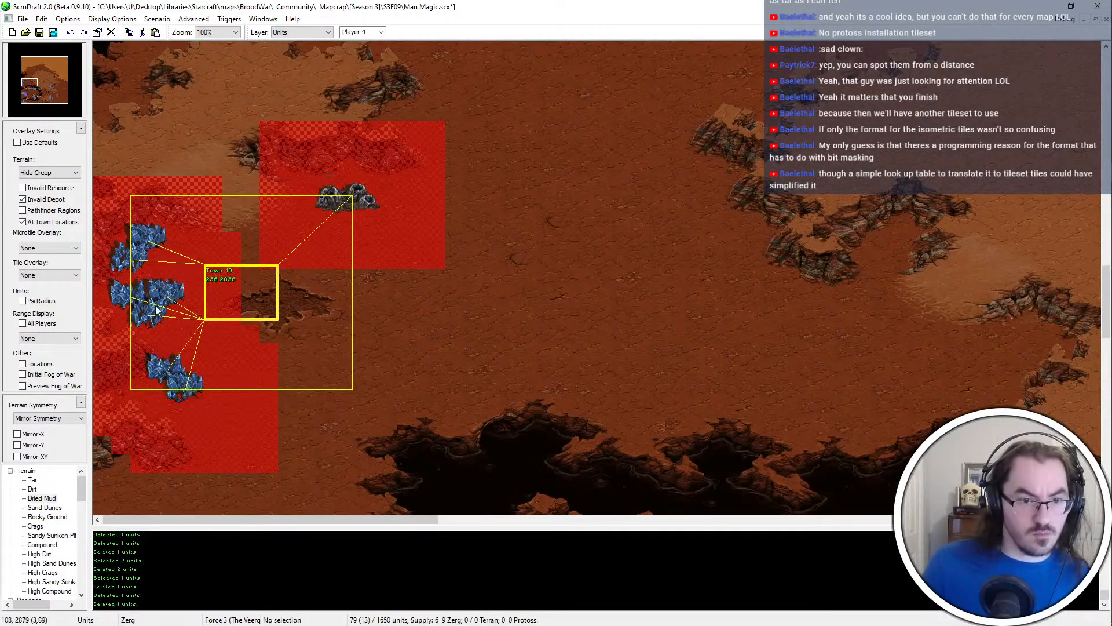
left_click(157, 314)
key("ctrl+c")
key("ctrl+v")
left_click(211, 412)
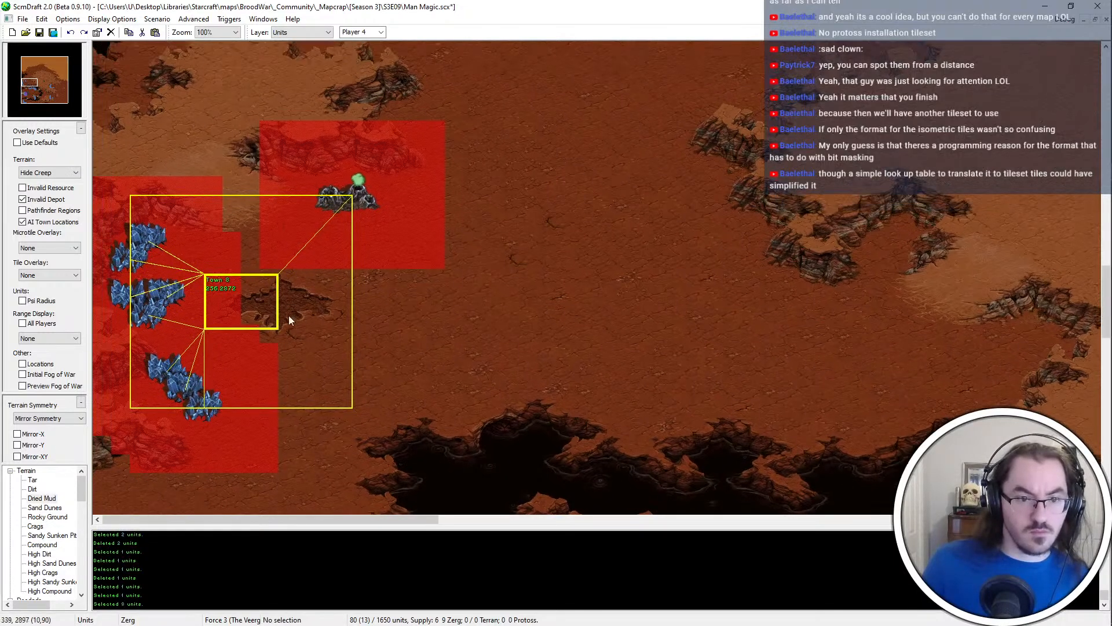
Save the map and restore the default overlay settings so the depot and town overlays are hidden
key("ctrl+s")
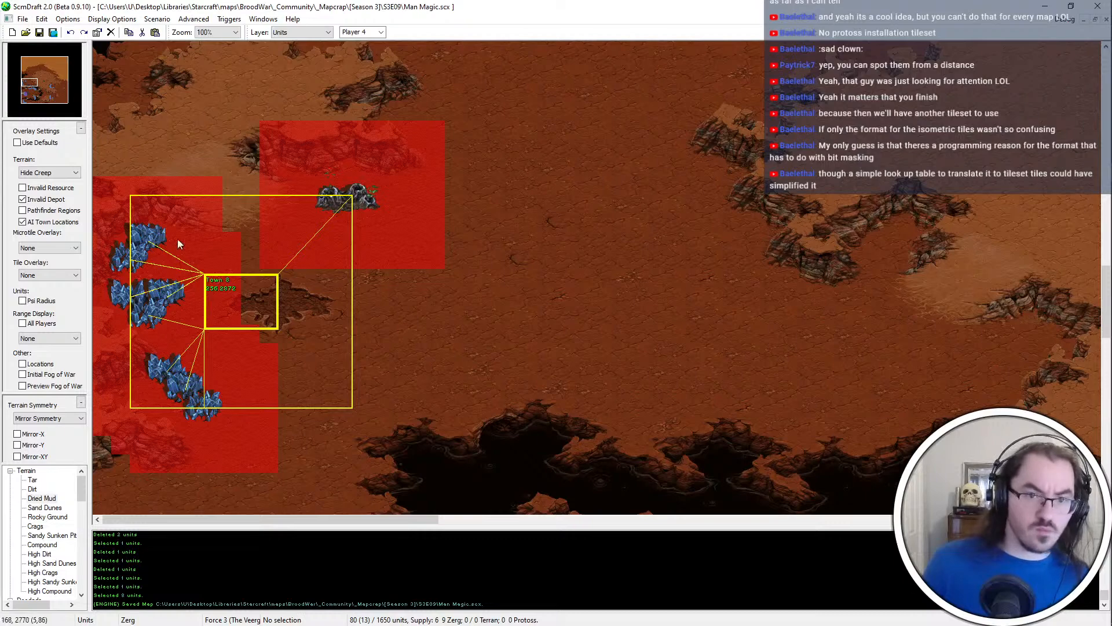
left_click(53, 143)
scroll(293, 107, "up", 1)
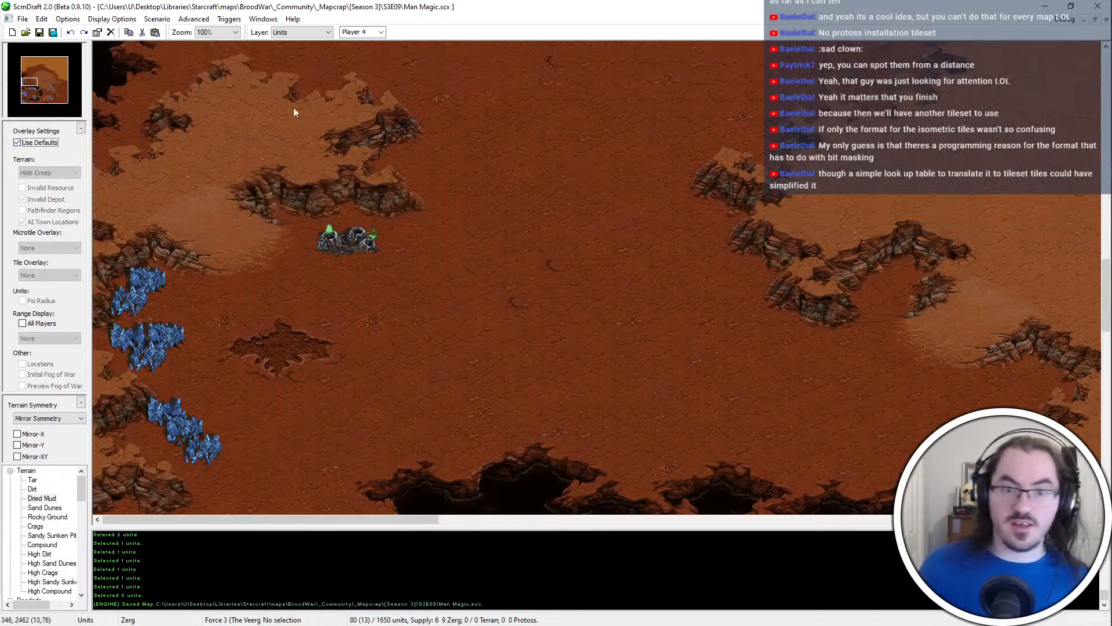
left_click_drag(225, 180, 502, 242)
left_click_drag(394, 281, 396, 284)
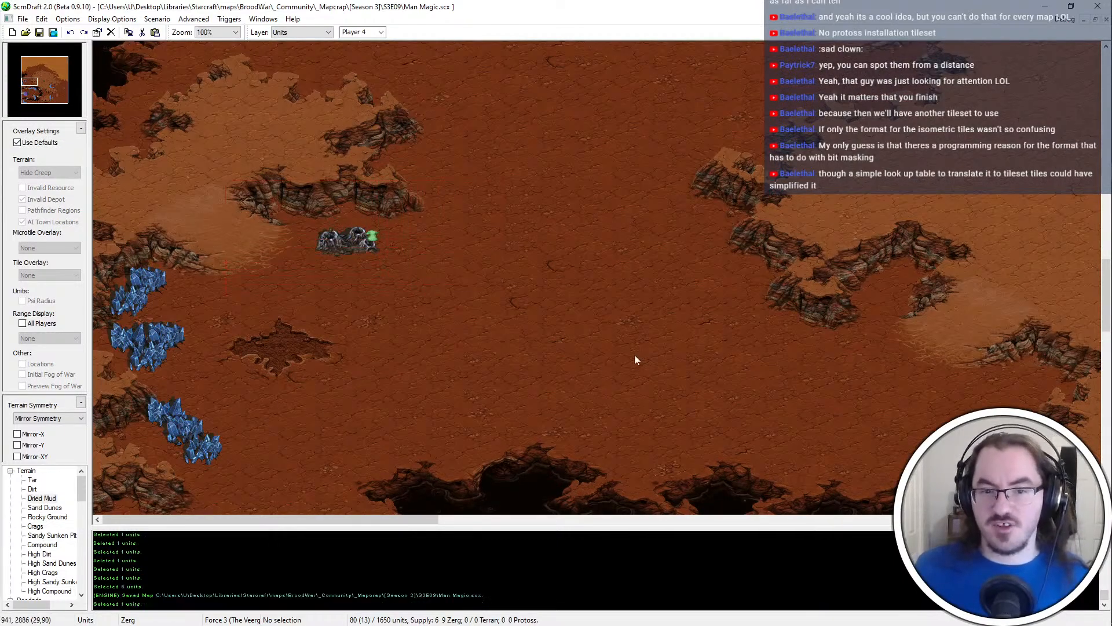
Extend the western base's northern ledge with High Dirt along its upper edge near the chasm, and save the map
scroll(635, 355, "up", 5)
key("t")
right_click(286, 359)
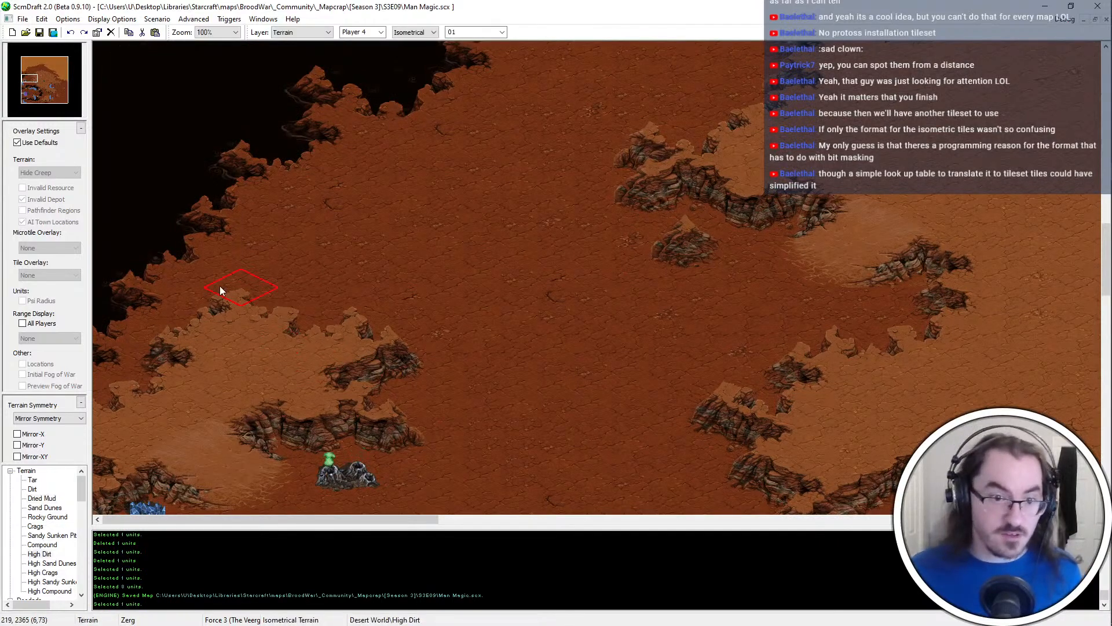
left_click(220, 286)
right_click(327, 286)
left_click(277, 295)
right_click(265, 353)
key("Up")
key("Right")
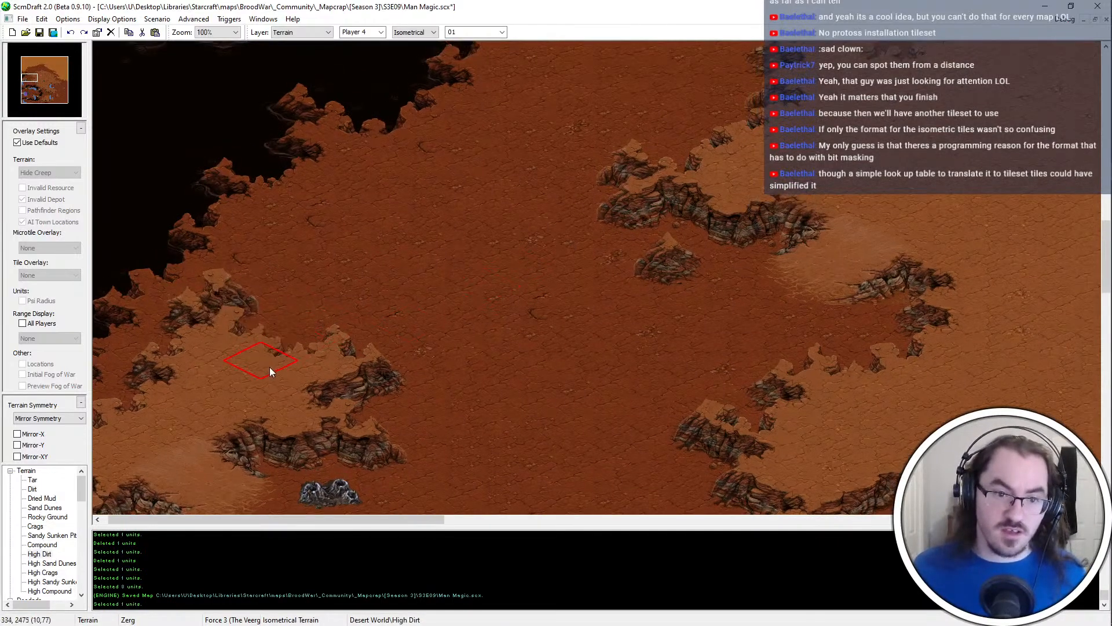
key("ctrl+s")
Add Rocky Ground to the rocky patch north of the compound ramp, east of the Zerg starting base
scroll(527, 255, "down", 1, "ctrl")
scroll(367, 443, "down", 15)
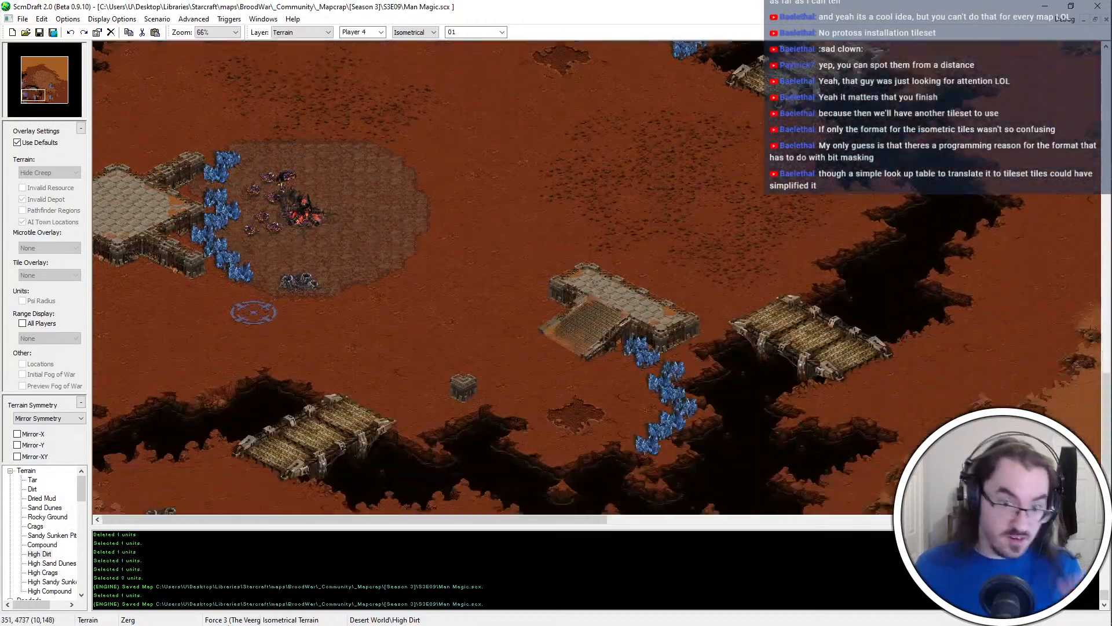
scroll(227, 623, "down", 4)
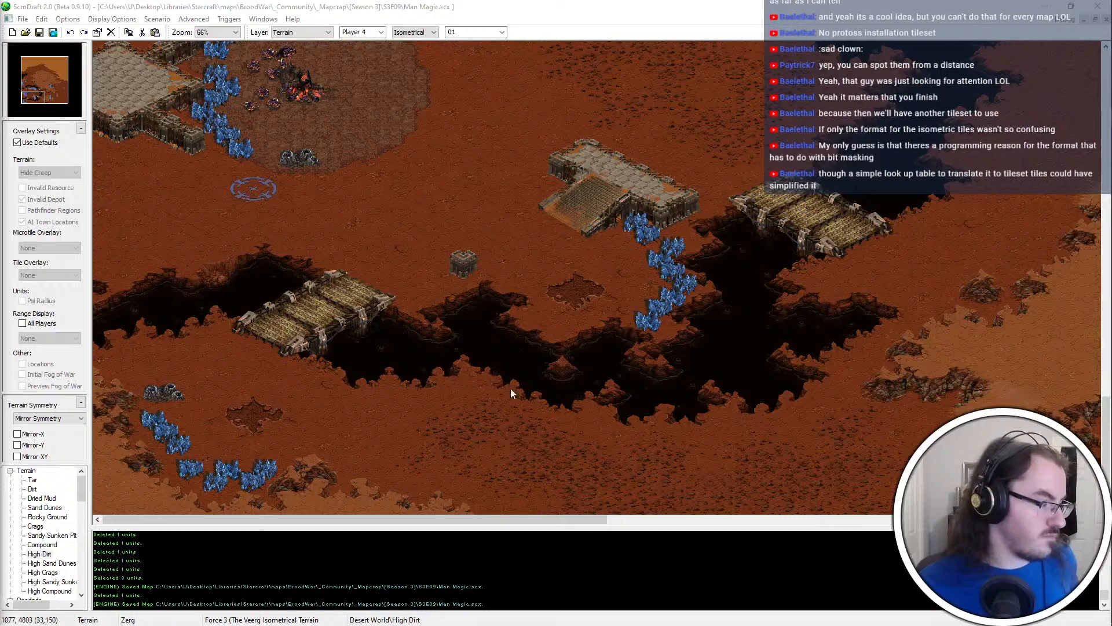
middle_click_drag(509, 388, 516, 335)
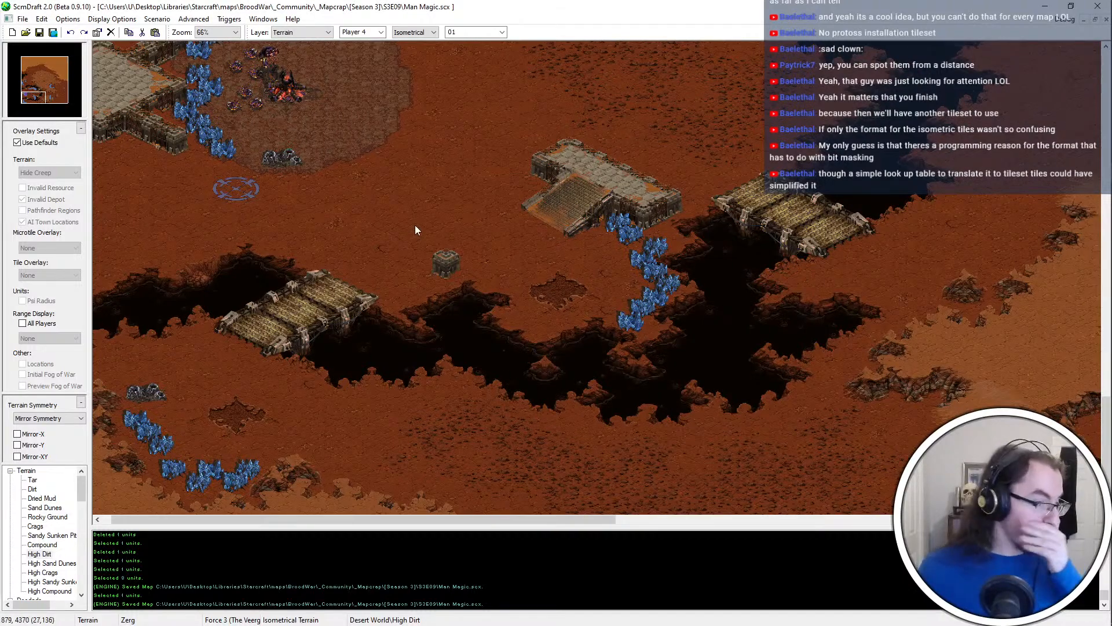
middle_click_drag(493, 85, 485, 244)
scroll(407, 245, "down", 1)
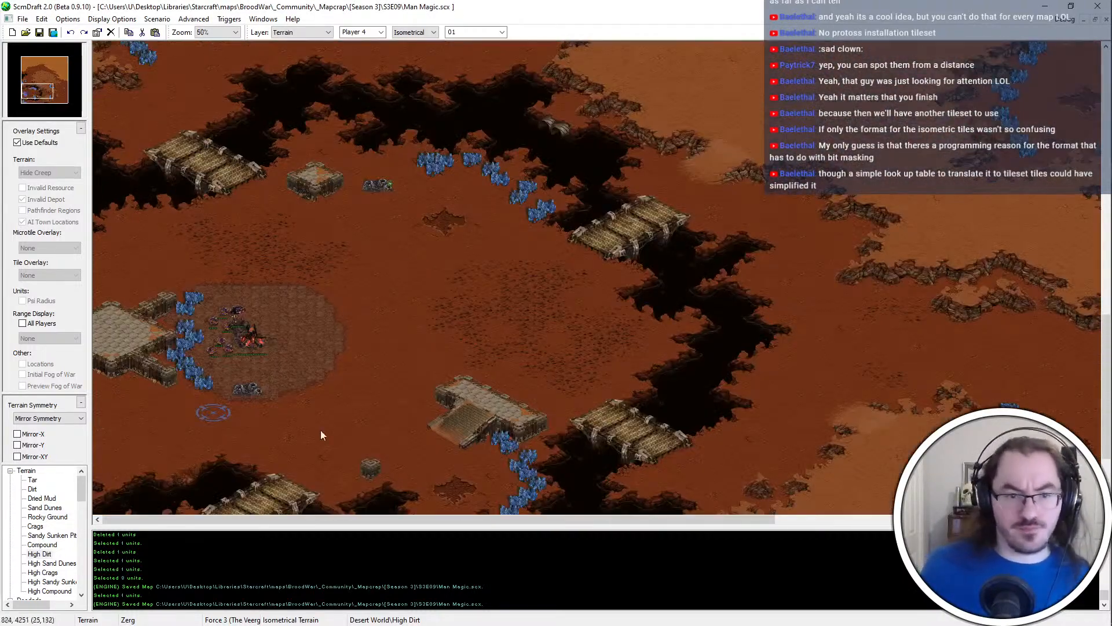
middle_click_drag(159, 404, 179, 272)
scroll(158, 306, "up", 1)
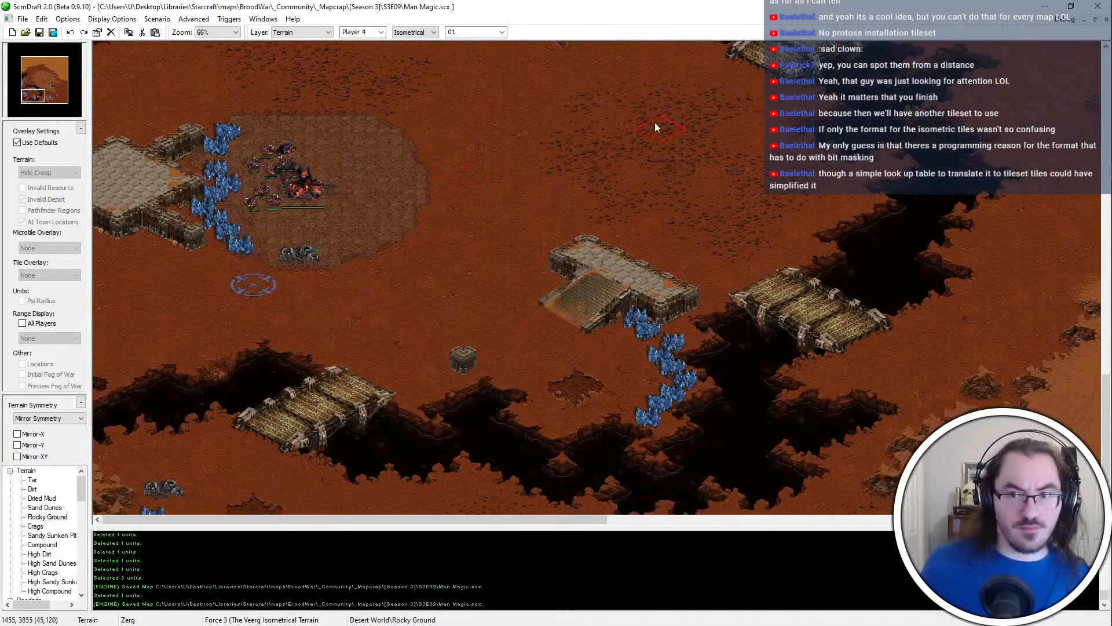
left_click(661, 137)
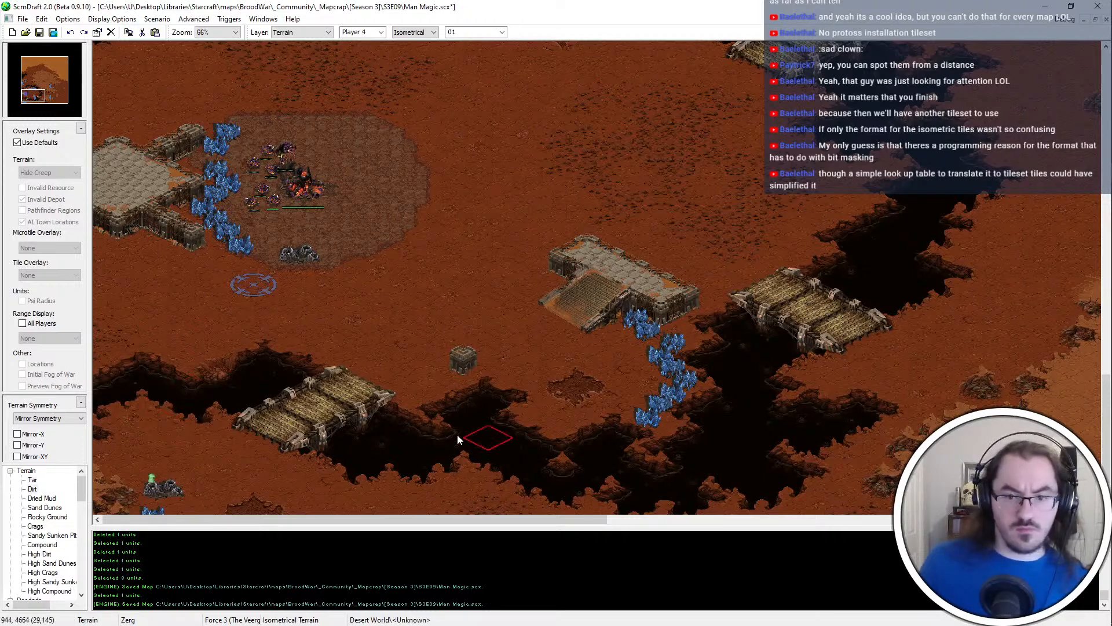
Widen the chasm west of the southwestern wooden bridge with Tar, undoing the last stroke
left_click(193, 394)
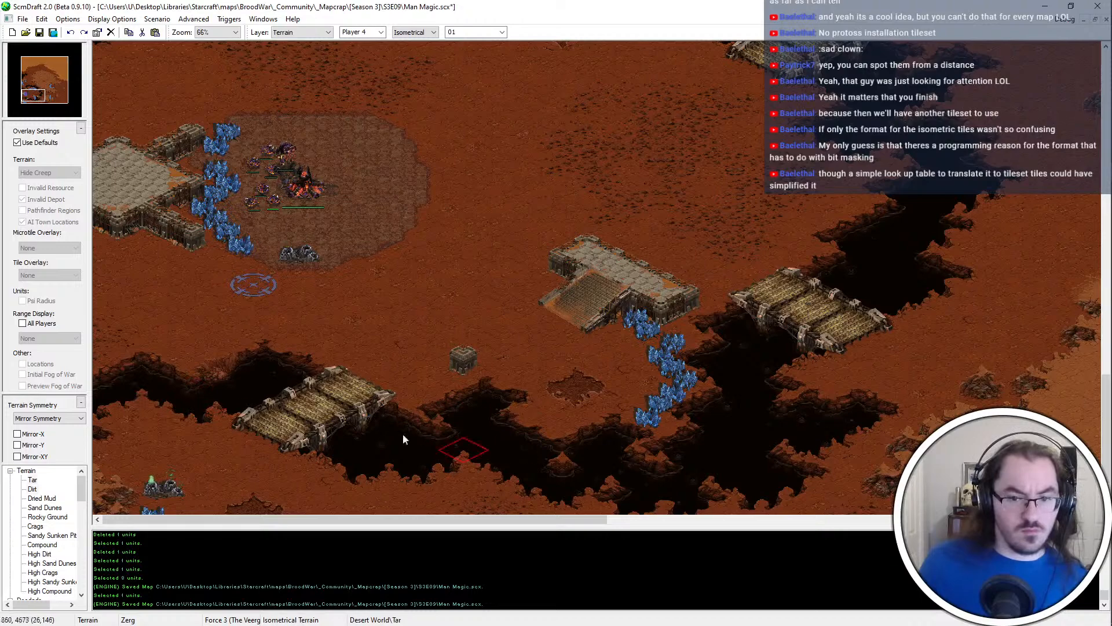
scroll(79, 471, "down", 1)
scroll(168, 359, "up", 2, "ctrl")
key("Left")
key("Left")
key("Left")
key("Down")
key("Down")
key("Down")
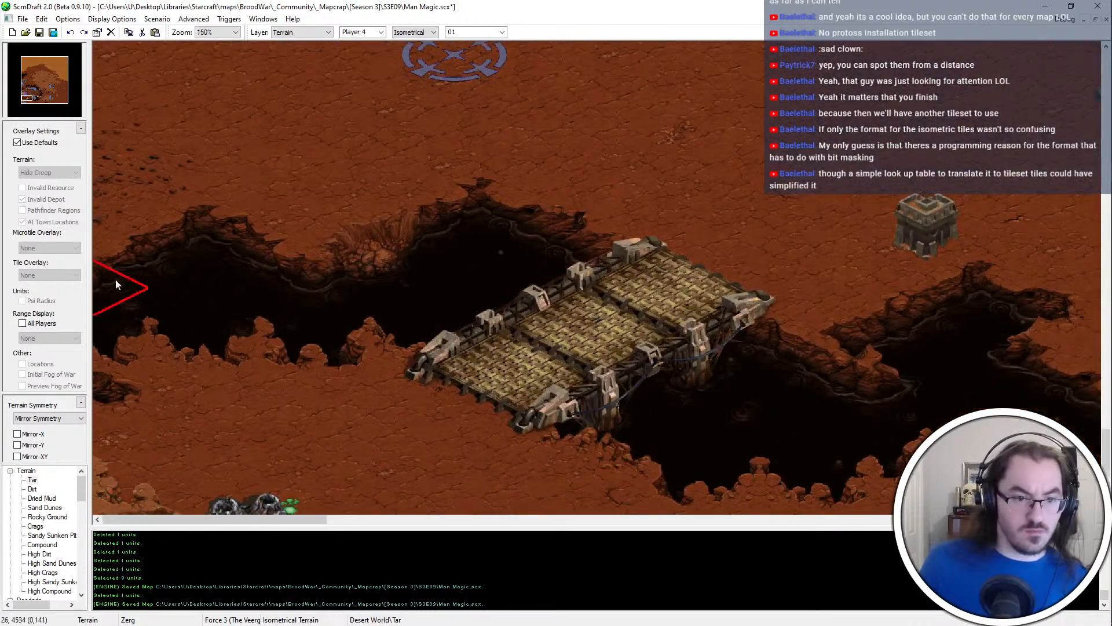
left_click(211, 324)
key("ctrl+z")
Check the chasm edges around the western wooden bridges and save the map
scroll(307, 343, "down", 2)
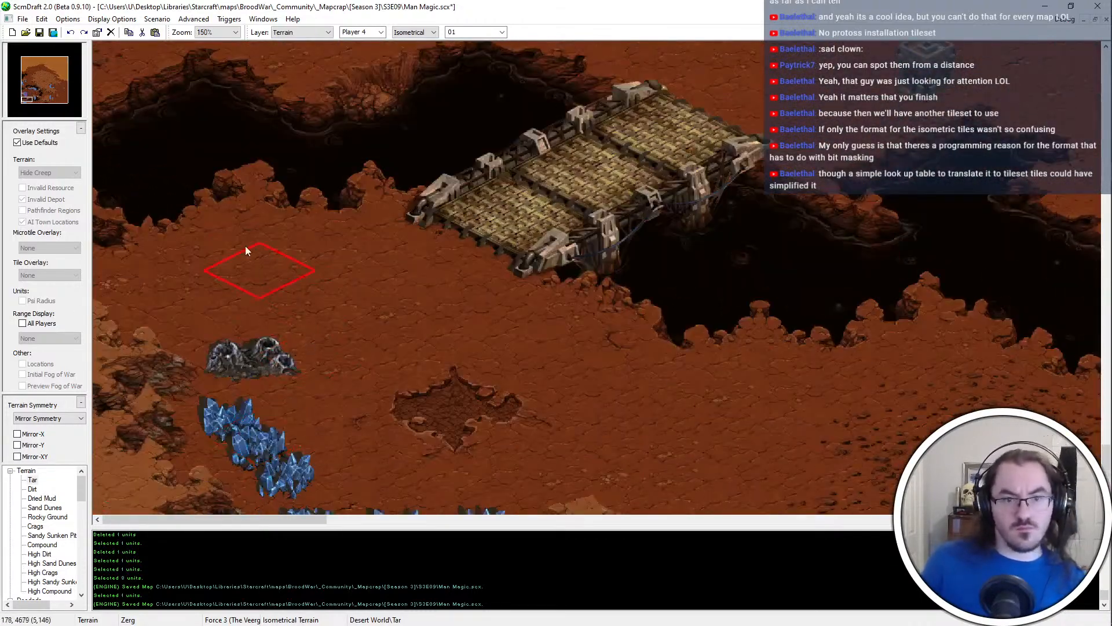
scroll(245, 245, "down", 1, "ctrl")
scroll(360, 299, "up", 3)
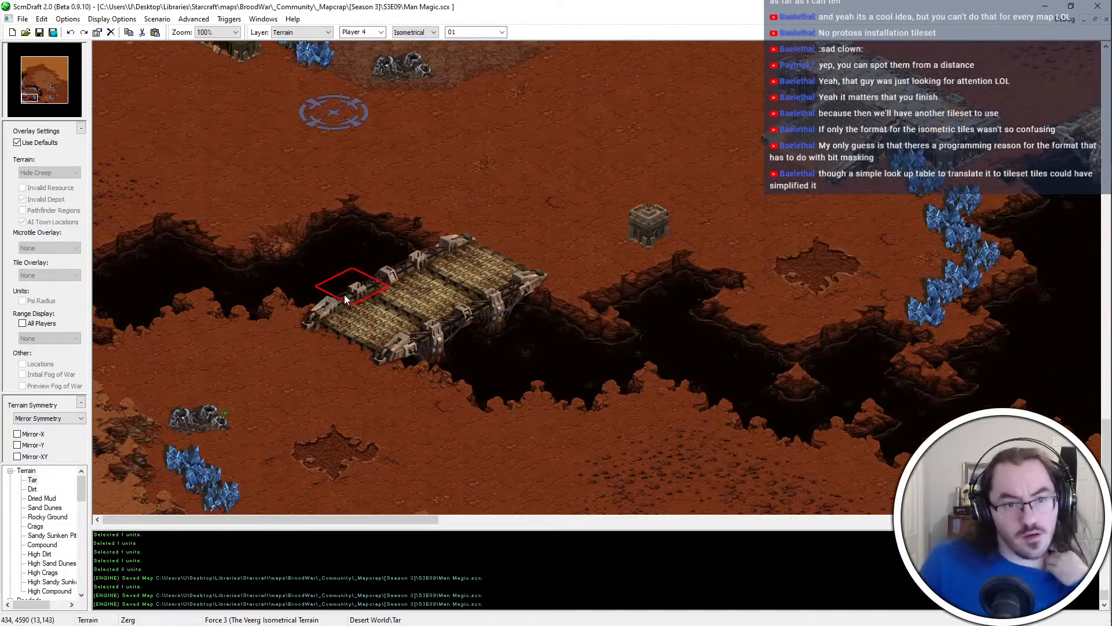
scroll(313, 277, "up", 1)
scroll(475, 336, "up", 8)
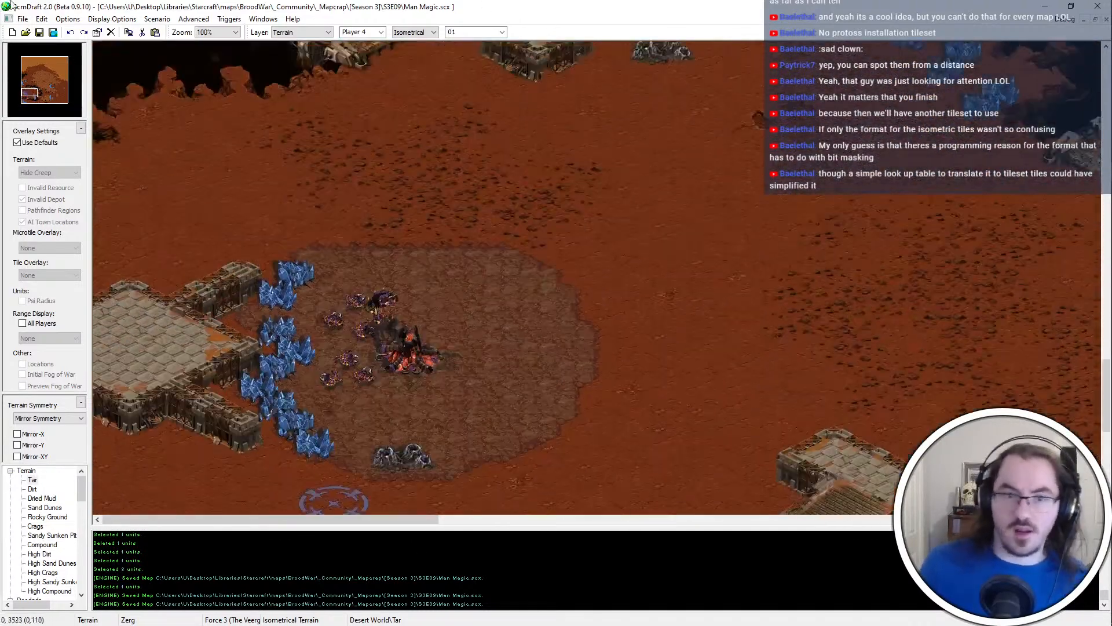
scroll(396, 136, "up", 9)
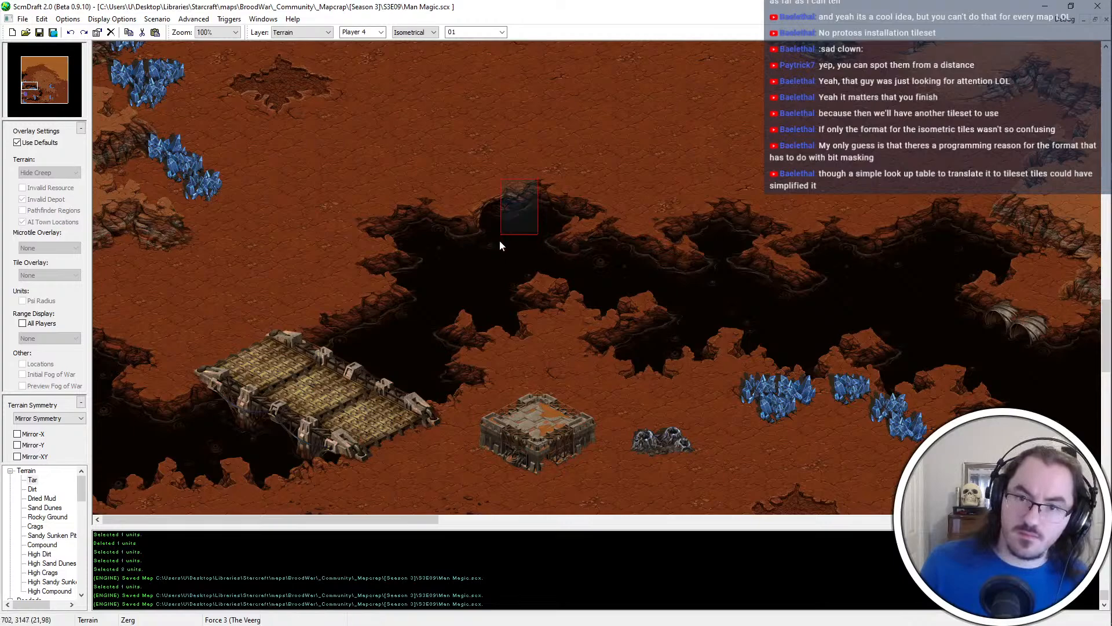
scroll(499, 240, "down", 15)
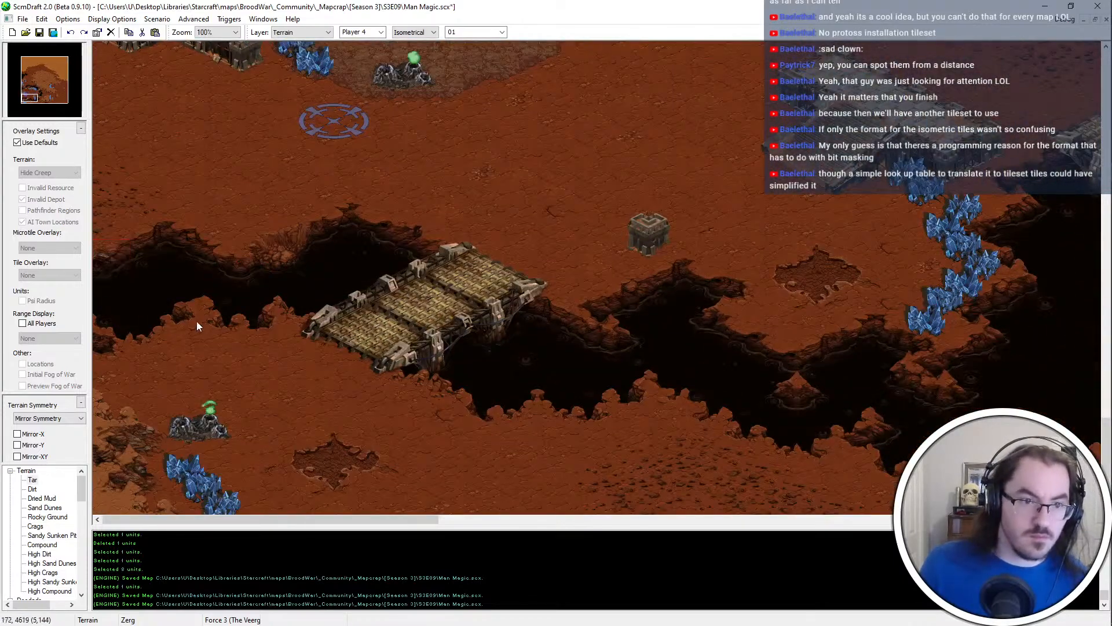
key("ctrl+s")
Examine the southern, central and eastern parts of the map for open ground that still needs terrain detail
middle_click_drag(741, 504, 587, 435)
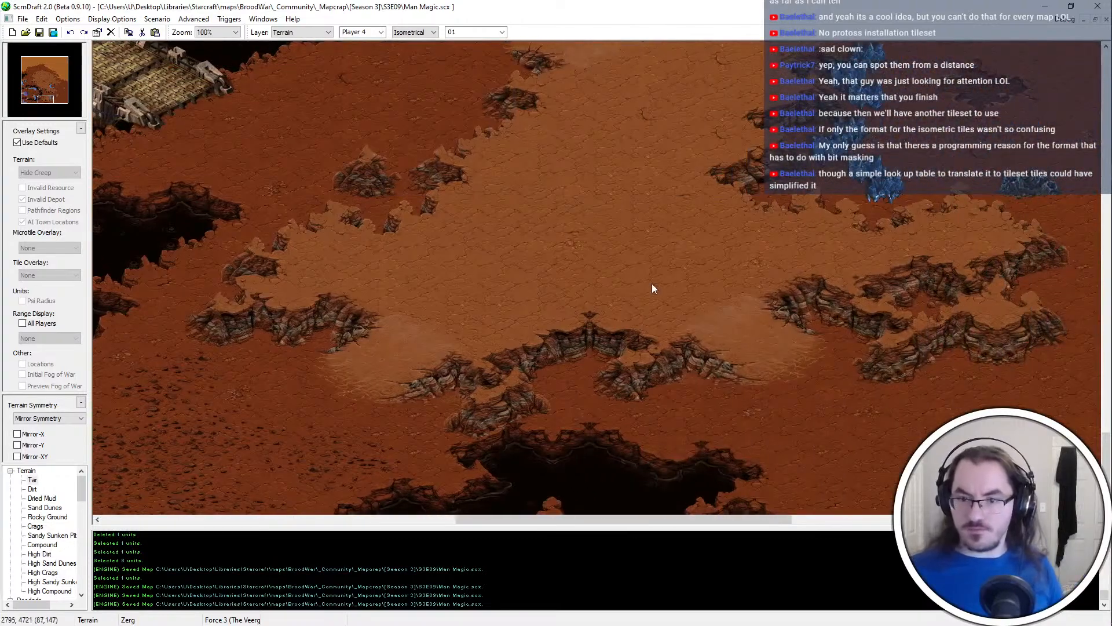
scroll(637, 266, "down", 2, "ctrl")
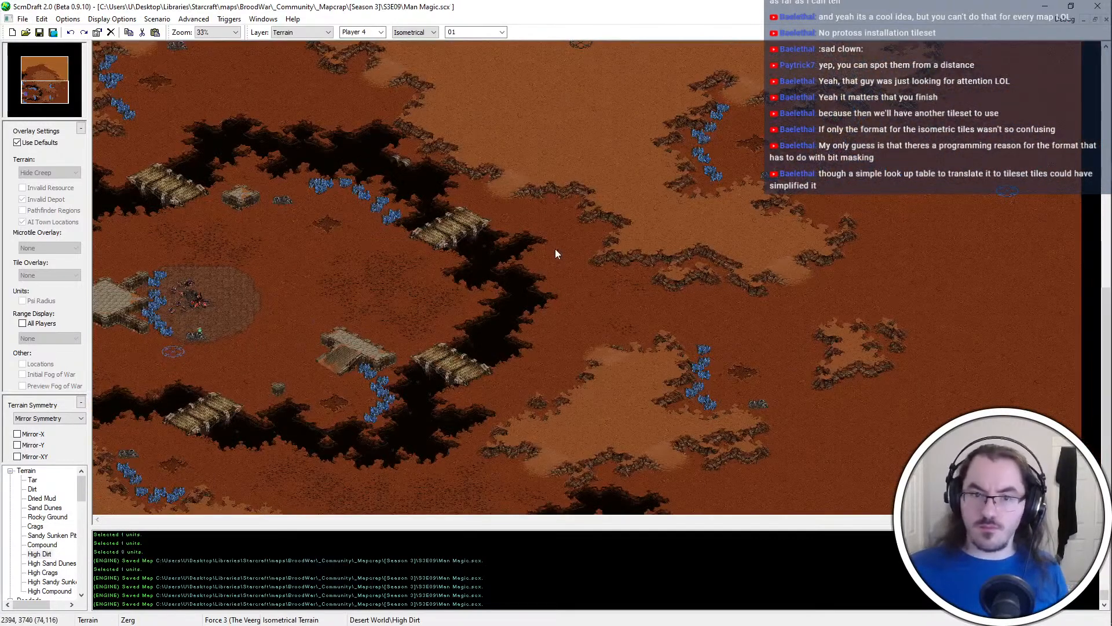
middle_click_drag(617, 366, 617, 485)
left_click_drag(60, 85, 34, 79)
scroll(210, 298, "up", 1, "ctrl")
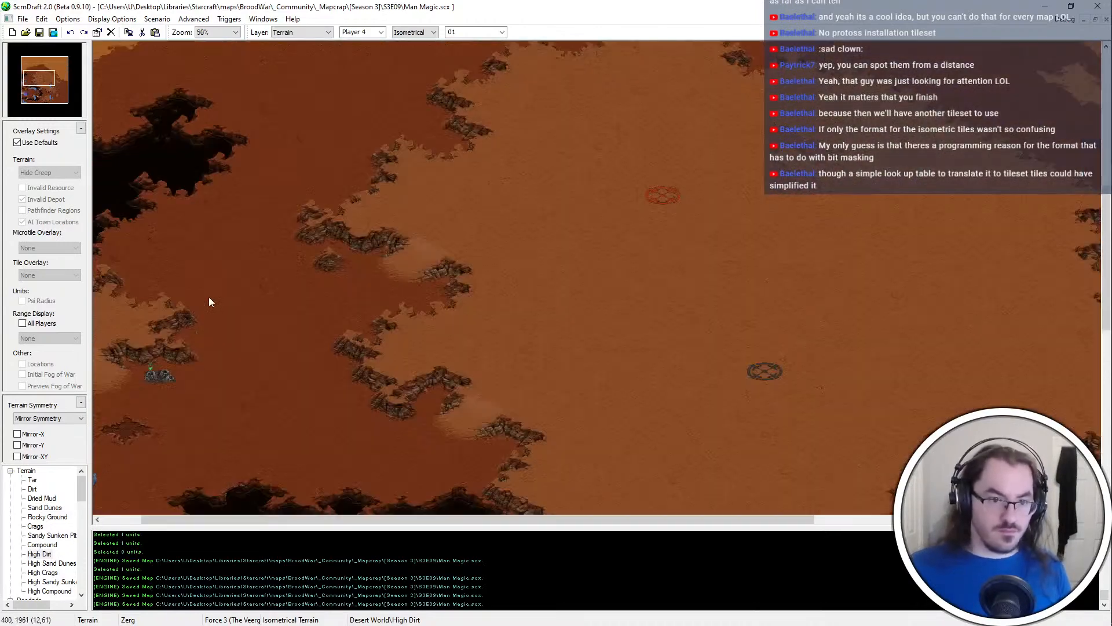
left_click_drag(34, 78, 57, 92)
scroll(313, 323, "up", 1, "ctrl")
scroll(704, 206, "down", 3, "ctrl")
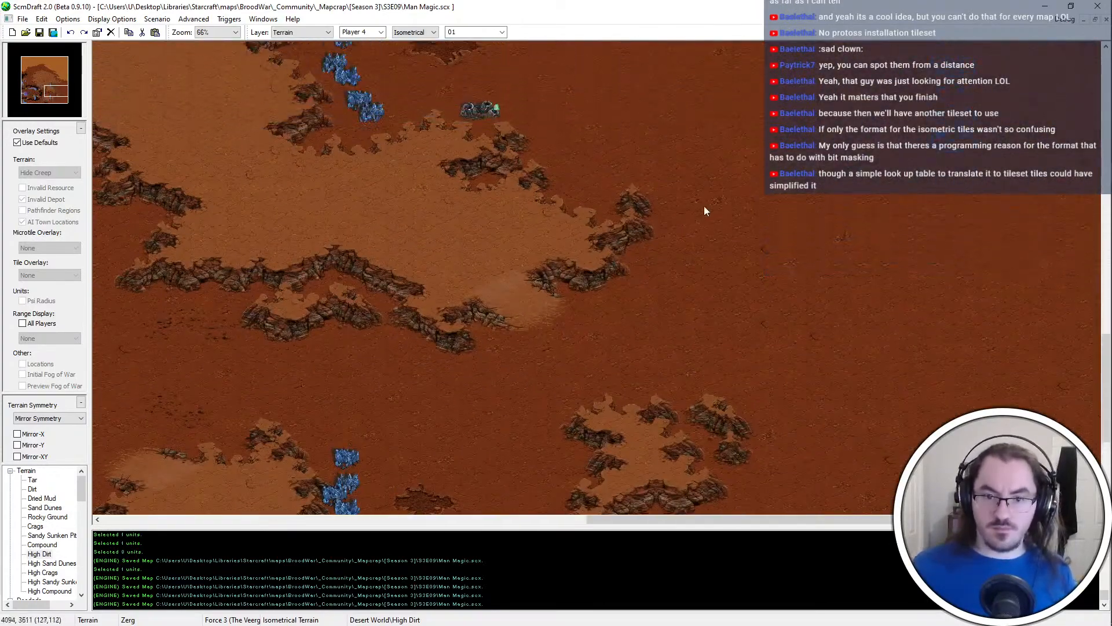
Paint a band of Sand Dunes along the eastern map edge, around the north and east of the blue start location
scroll(831, 268, "up", 3, "ctrl")
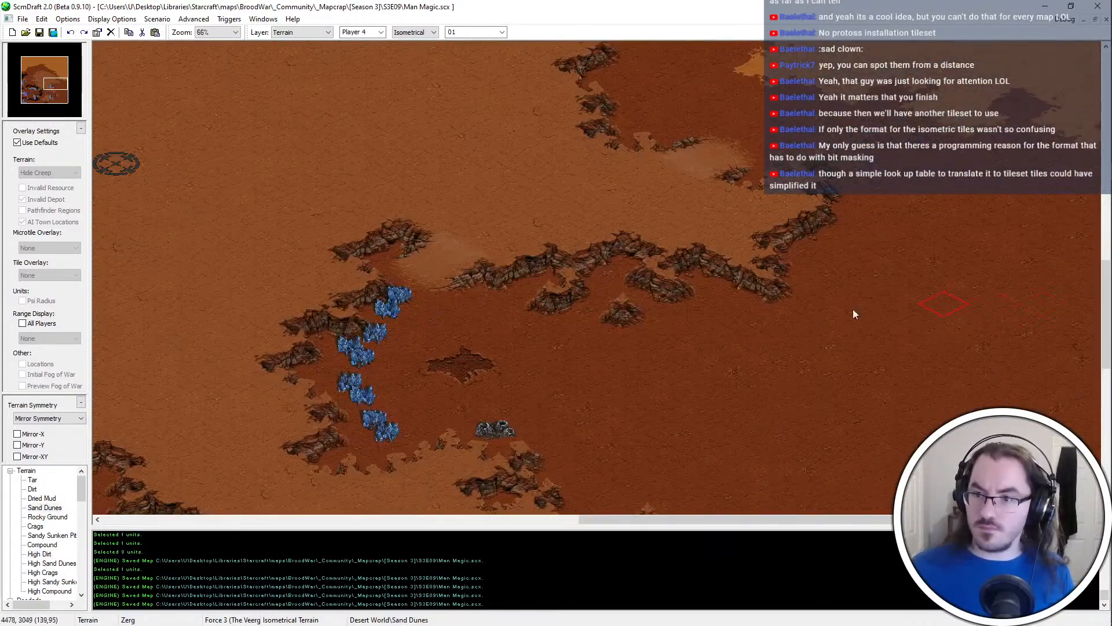
mouse_move(1039, 261)
left_mouse_down()
mouse_move(921, 168)
mouse_move(1008, 127)
mouse_move(1053, 332)
mouse_move(915, 370)
mouse_move(1007, 300)
left_mouse_up()
scroll(1008, 300, "down", 3)
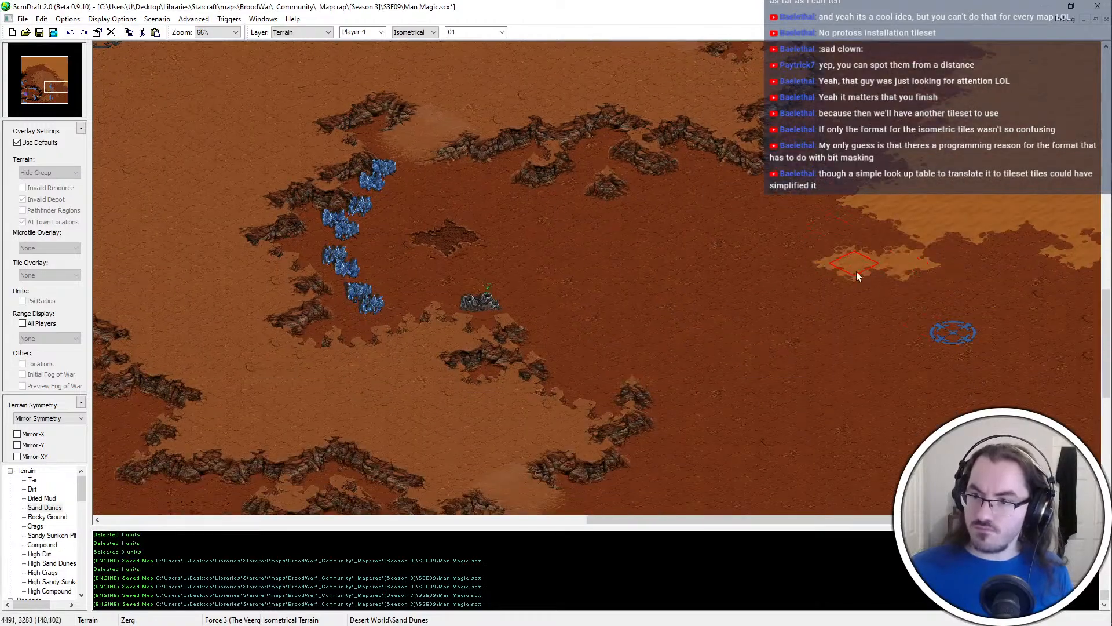
mouse_move(857, 276)
left_mouse_down()
mouse_move(1085, 230)
mouse_move(1052, 361)
mouse_move(1103, 432)
left_mouse_up()
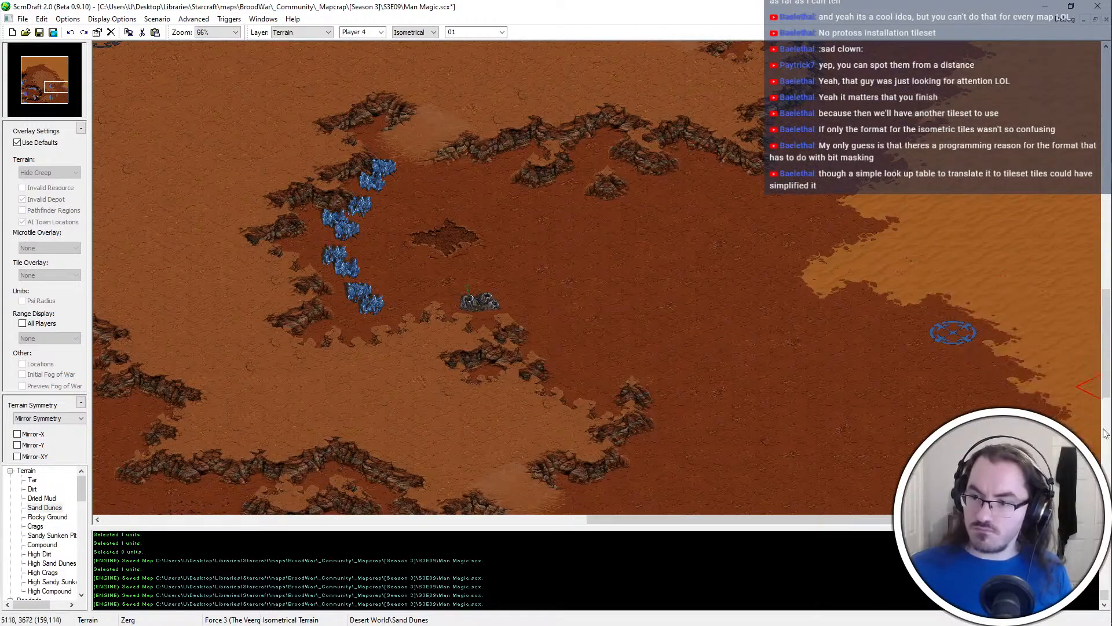
Paint a Sandy Sunken Pit within the dunes against the eastern map edge, south of the blue start location
scroll(881, 327, "down", 4)
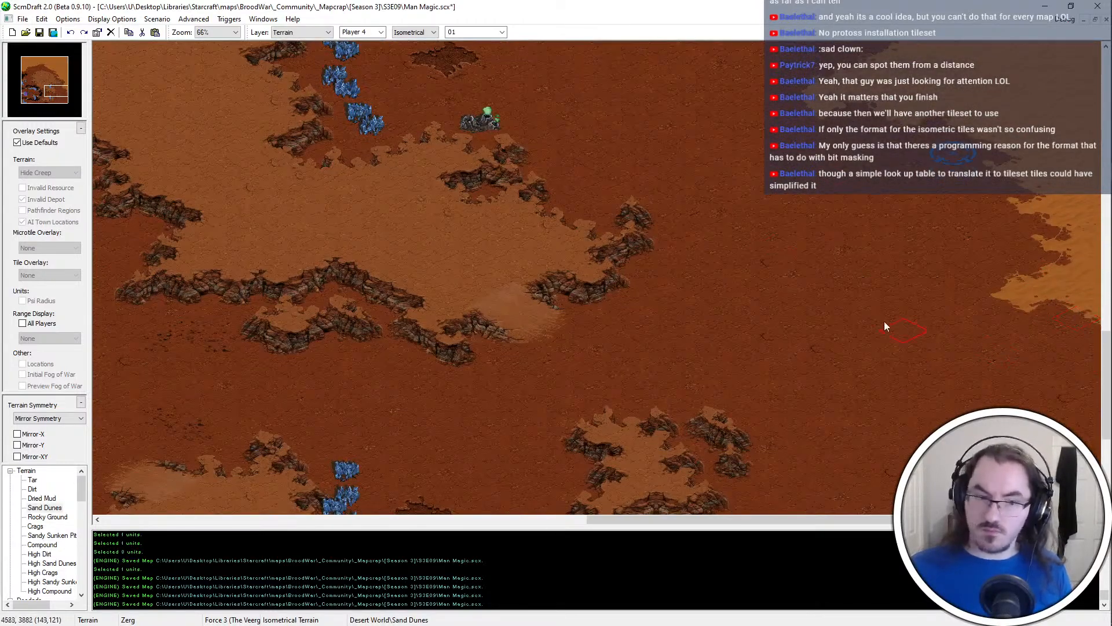
left_click(51, 535)
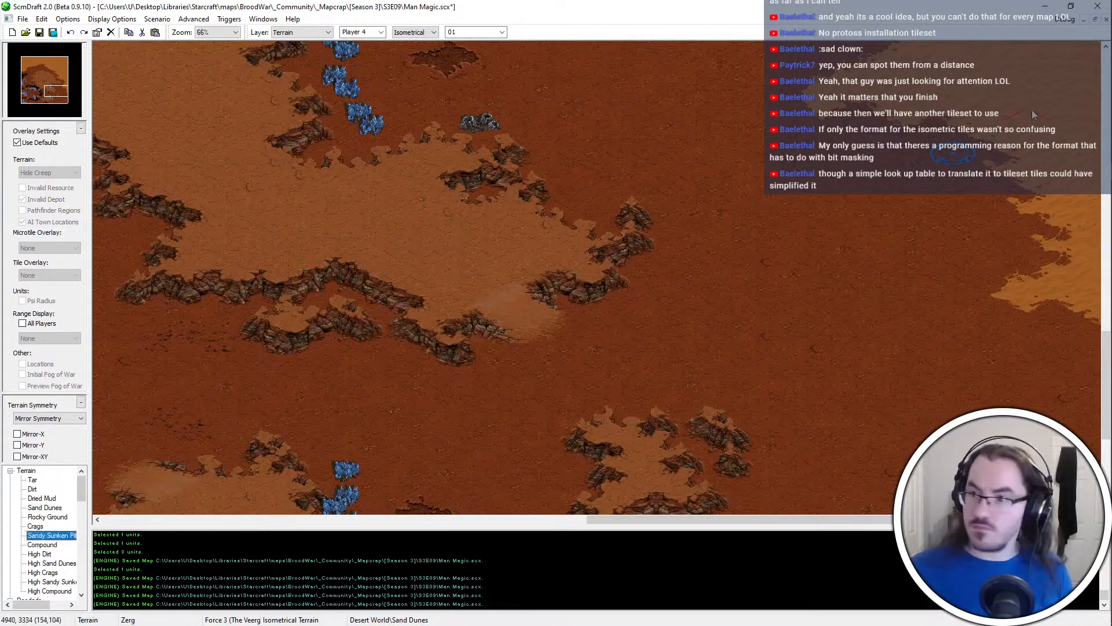
mouse_move(1034, 115)
left_mouse_down()
mouse_move(1072, 132)
mouse_move(1110, 221)
left_mouse_up()
mouse_move(982, 341)
left_mouse_down()
mouse_move(1079, 235)
mouse_move(1095, 379)
left_mouse_up()
scroll(1083, 453, "down", 1)
left_click_drag(1084, 450, 1070, 412)
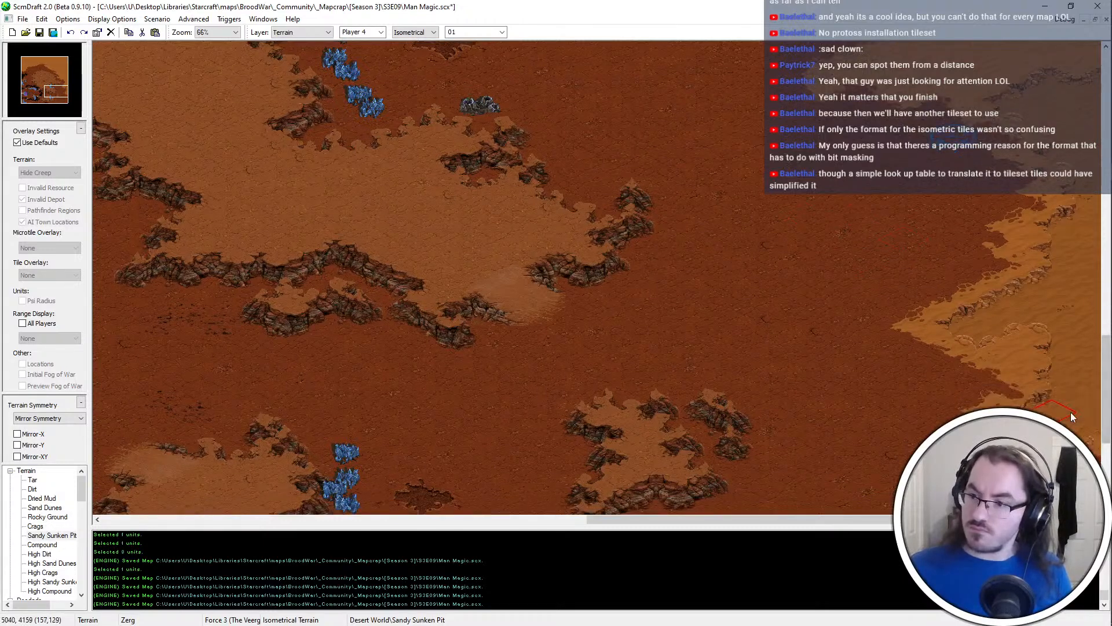
mouse_move(1023, 329)
left_mouse_down()
mouse_move(1006, 400)
mouse_move(1028, 449)
left_mouse_up()
Extend the Sand Dunes westward from the eastern map edge, south of the sunken pit
scroll(927, 440, "down", 5)
scroll(966, 347, "up", 5)
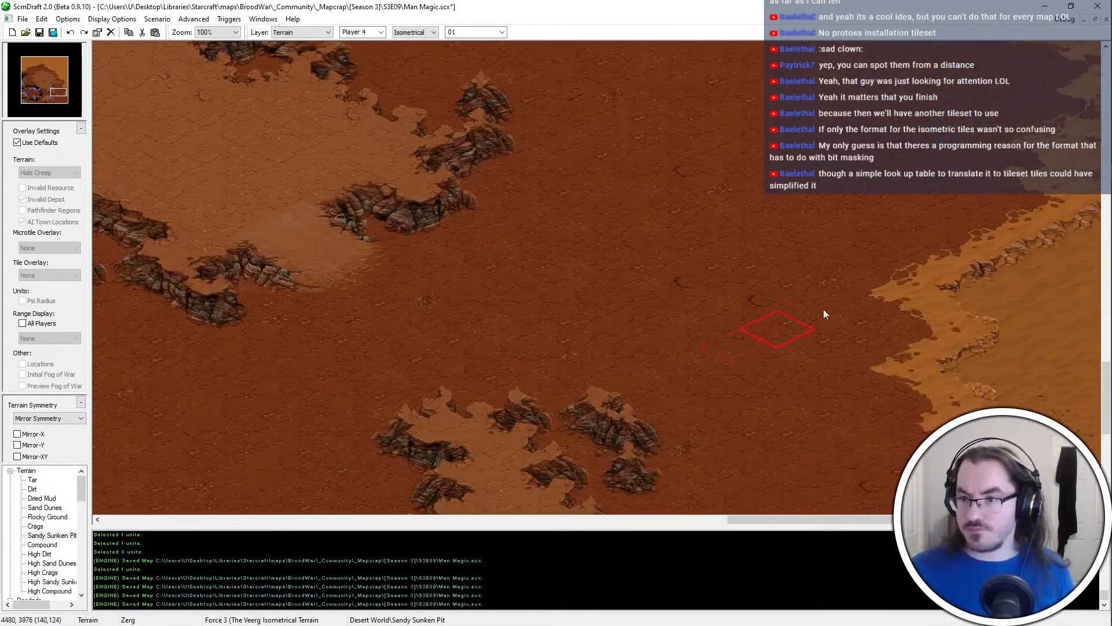
scroll(1055, 204, "up", 1, "ctrl")
scroll(815, 191, "down", 2, "ctrl")
scroll(815, 190, "down", 1, "ctrl")
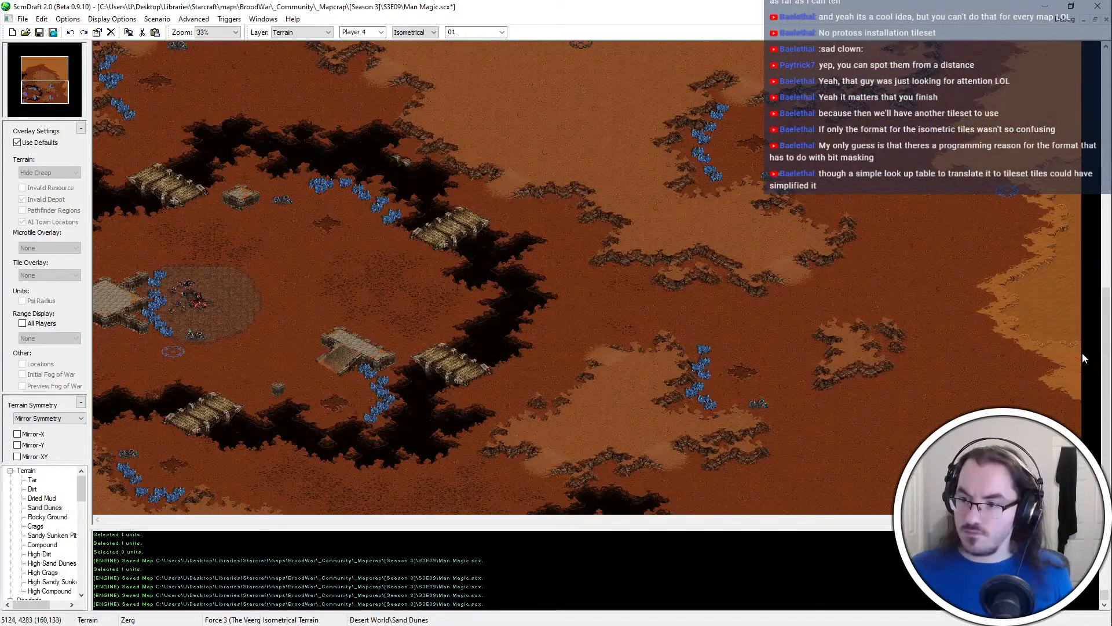
scroll(1083, 354, "up", 3, "ctrl")
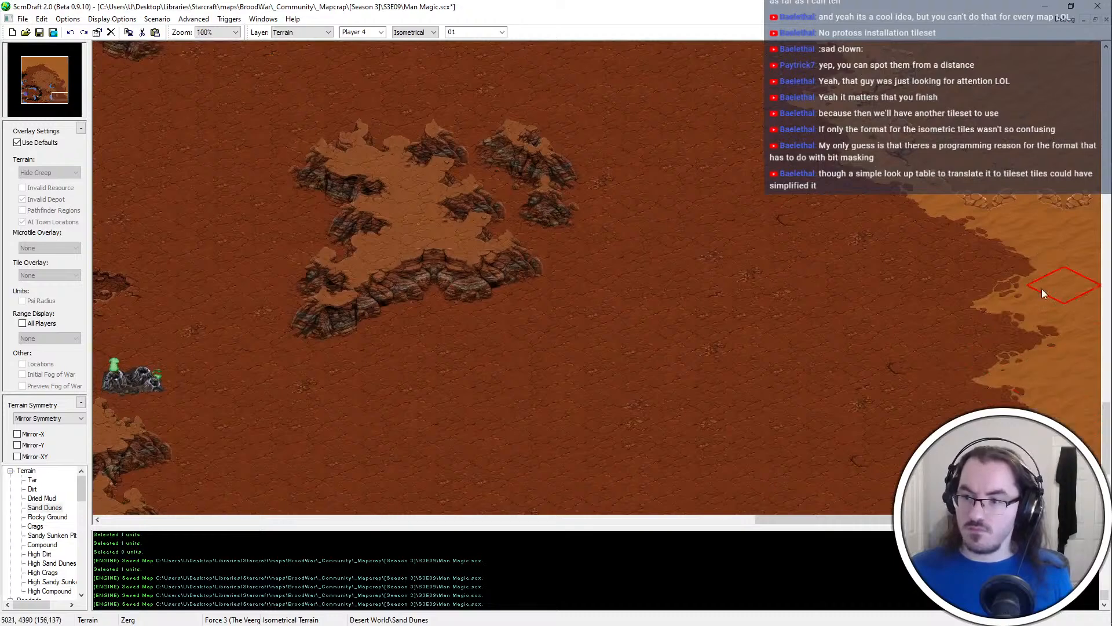
mouse_move(1042, 289)
left_mouse_down()
mouse_move(718, 167)
mouse_move(943, 276)
mouse_move(718, 255)
mouse_move(781, 214)
mouse_move(753, 174)
mouse_move(710, 365)
mouse_move(729, 457)
mouse_move(938, 273)
mouse_move(840, 151)
mouse_move(643, 179)
mouse_move(739, 313)
mouse_move(579, 407)
mouse_move(533, 358)
mouse_move(618, 317)
mouse_move(702, 245)
left_mouse_up()
Spread Sand Dunes westward around the blue start location, toward the High Dirt cliffs and the neighbouring base's geyser
scroll(943, 276, "up", 3)
scroll(721, 293, "up", 6)
middle_click_drag(479, 120, 627, 321)
mouse_move(532, 324)
left_mouse_down()
mouse_move(700, 420)
mouse_move(646, 265)
mouse_move(858, 179)
mouse_move(645, 331)
left_mouse_up()
middle_click_drag(822, 179, 672, 388)
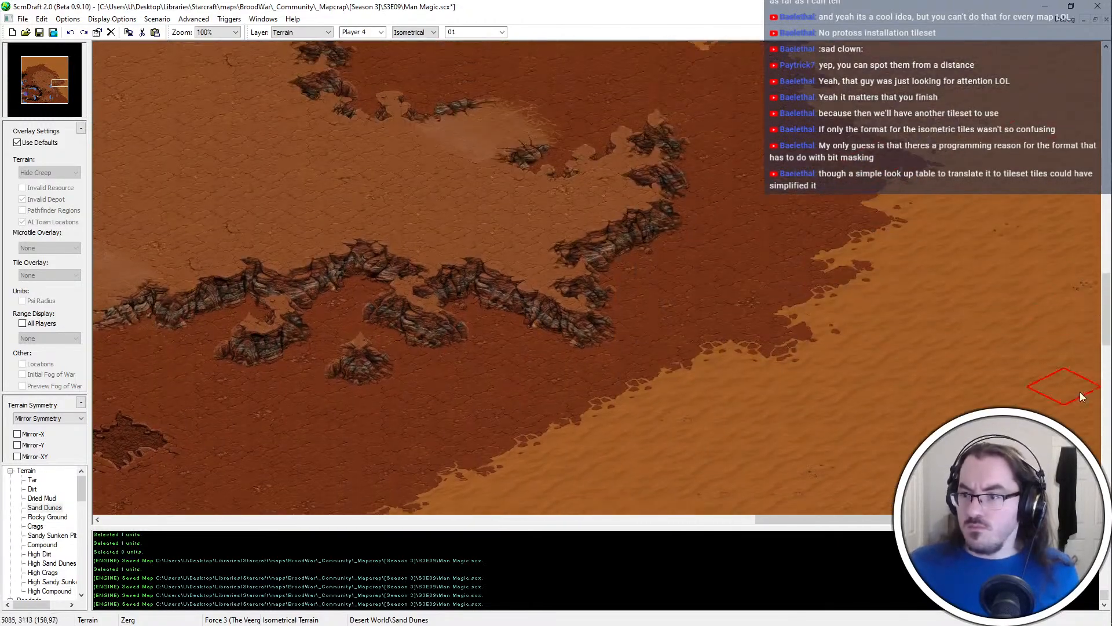
Paint Sand Dunes over the sunken pit's western rim to push it back toward the eastern map edge
left_click_drag(51, 86, 59, 90)
left_click(60, 89)
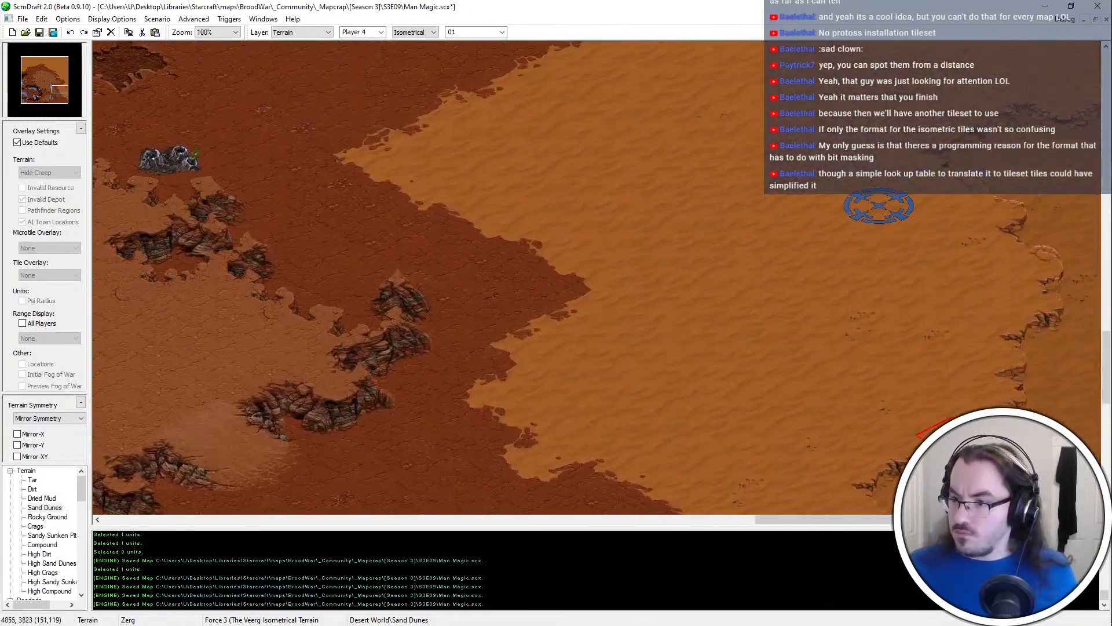
middle_click_drag(985, 452, 985, 374)
mouse_move(1050, 343)
left_mouse_down()
mouse_move(1020, 335)
mouse_move(1003, 383)
mouse_move(888, 393)
mouse_move(897, 423)
left_mouse_up()
middle_click_drag(991, 319, 991, 353)
left_click_drag(990, 353, 1027, 299)
middle_click_drag(1017, 144, 1006, 228)
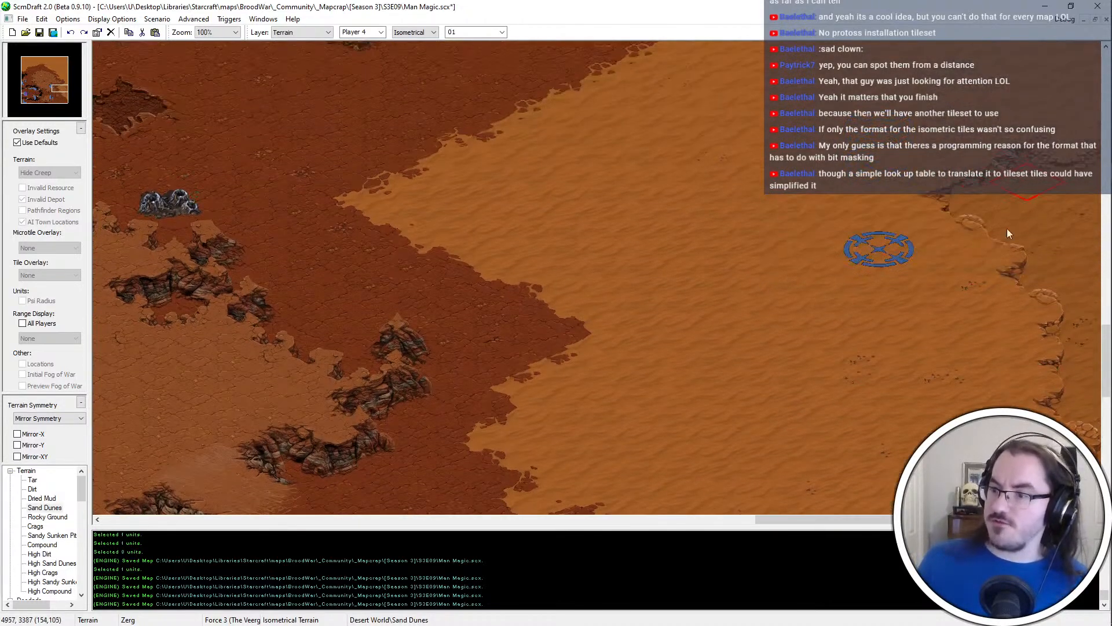
left_click_drag(1003, 290, 978, 199)
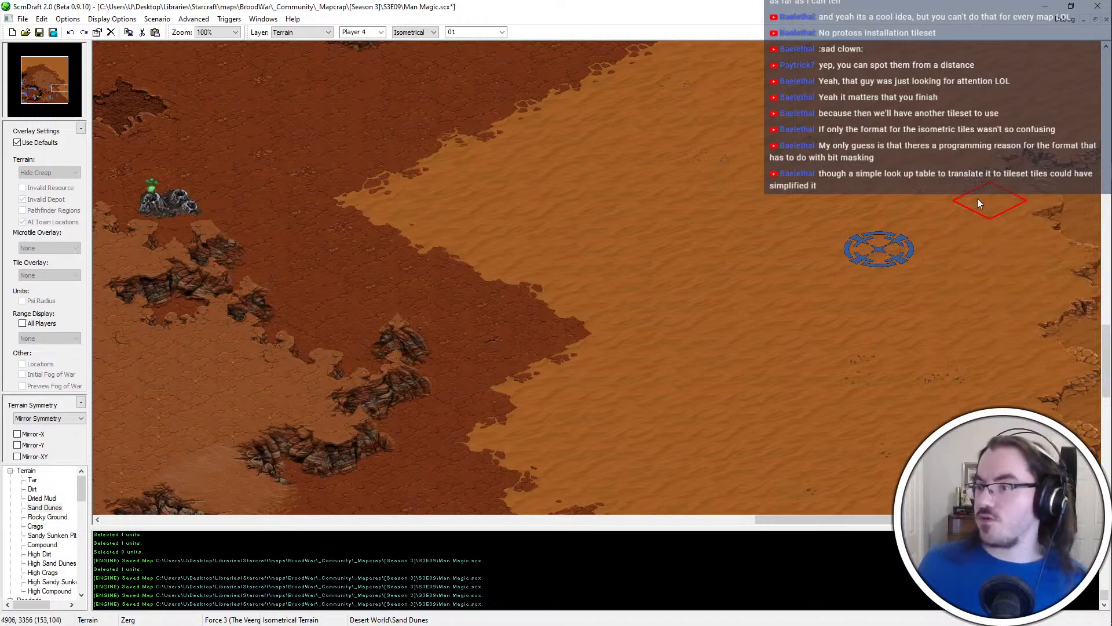
Extend the Sandy Sunken Pit's rim slightly westward, just east of the blue start location, and save the map
scroll(927, 336, "up", 3)
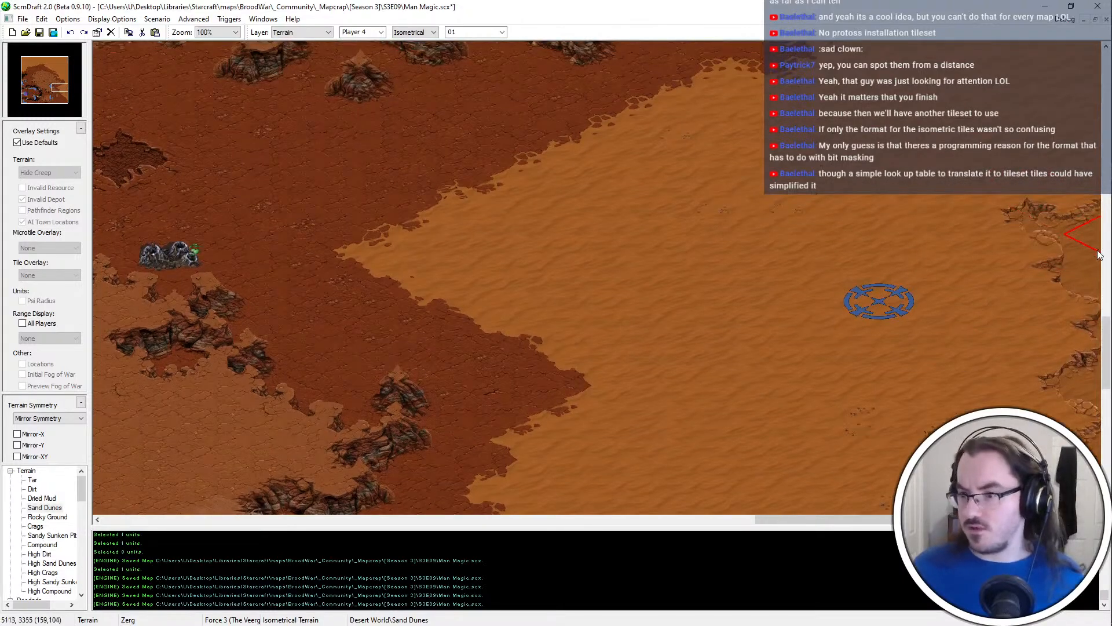
scroll(1025, 272, "down", 10)
scroll(1085, 223, "up", 7)
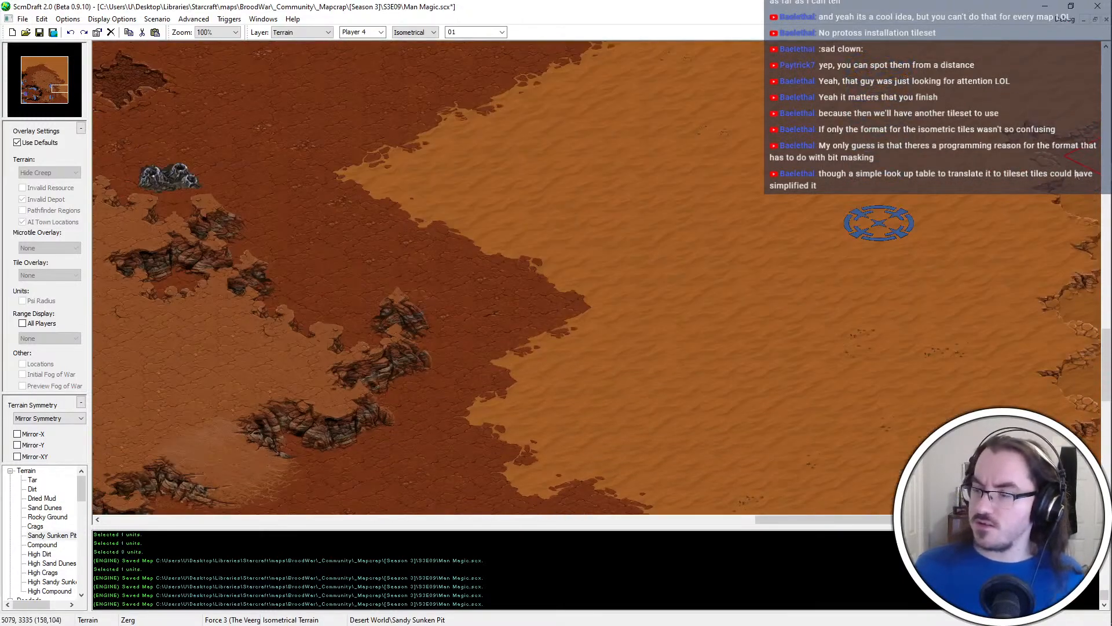
left_click_drag(1085, 218, 1082, 227)
scroll(1082, 228, "down", 3)
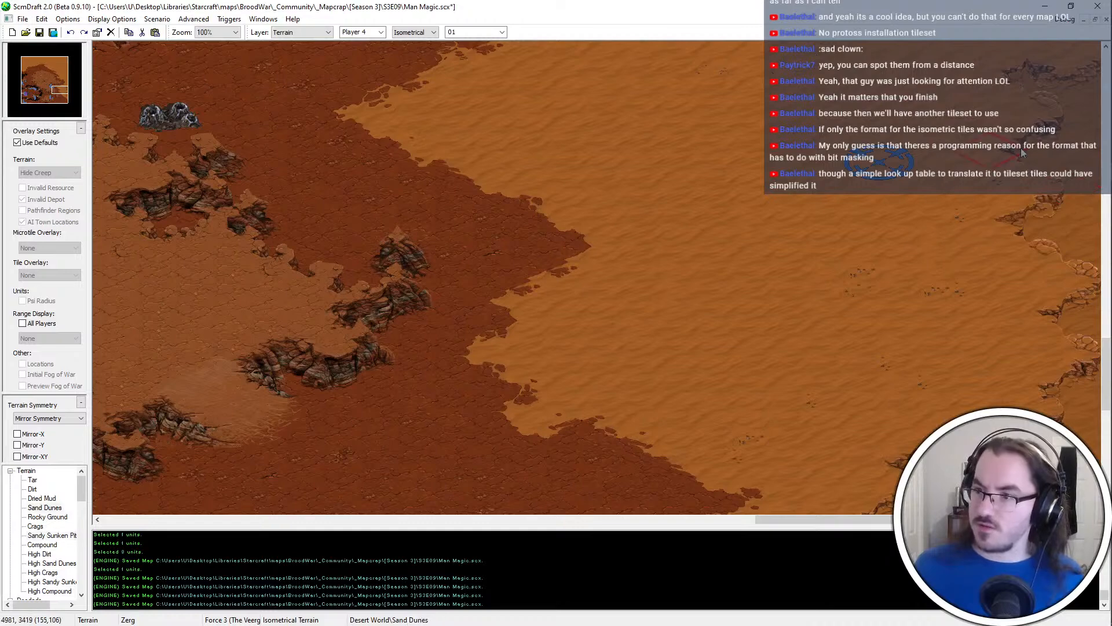
scroll(854, 281, "up", 1)
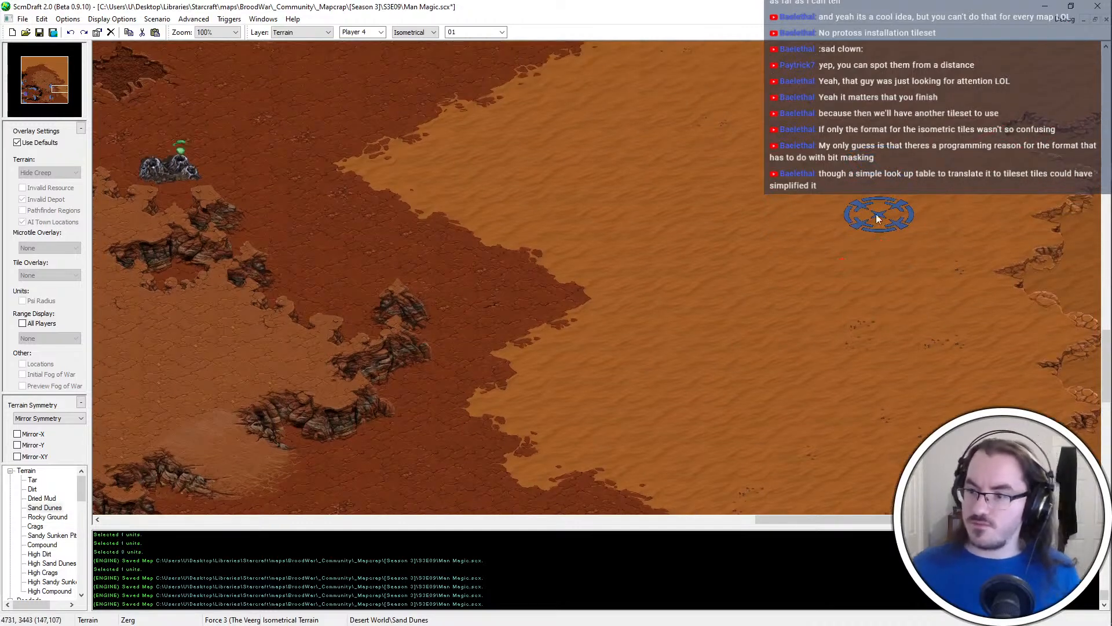
scroll(881, 210, "down", 1, "ctrl")
key("ctrl+s")
scroll(703, 379, "up", 1, "ctrl")
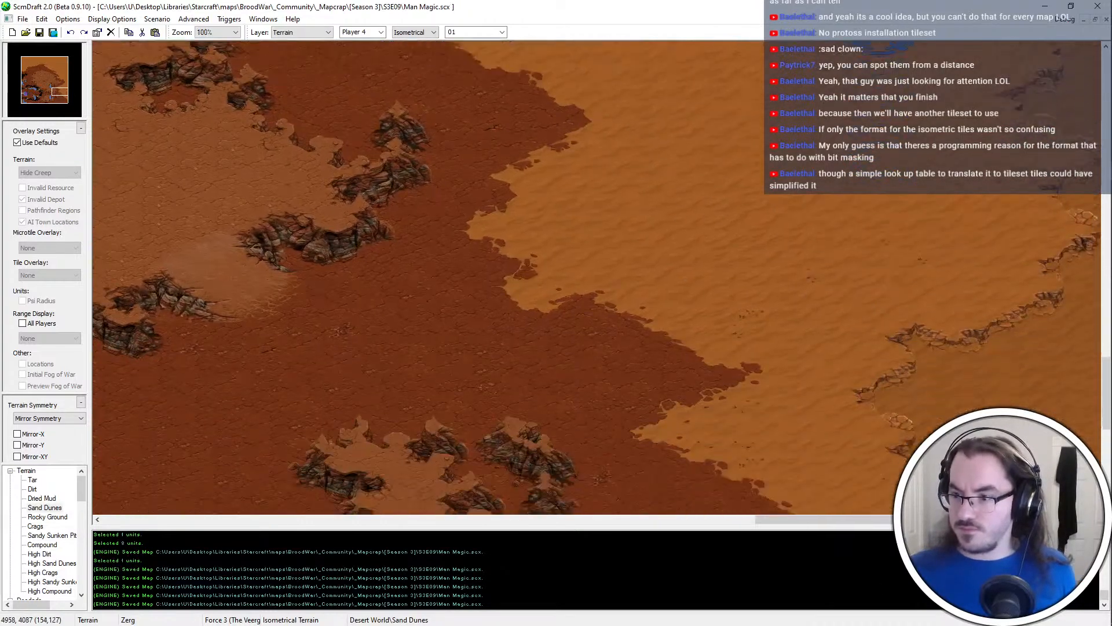
Place two small Compound platforms in the dunes, one southwest and one north of the blue start location
left_click(42, 544)
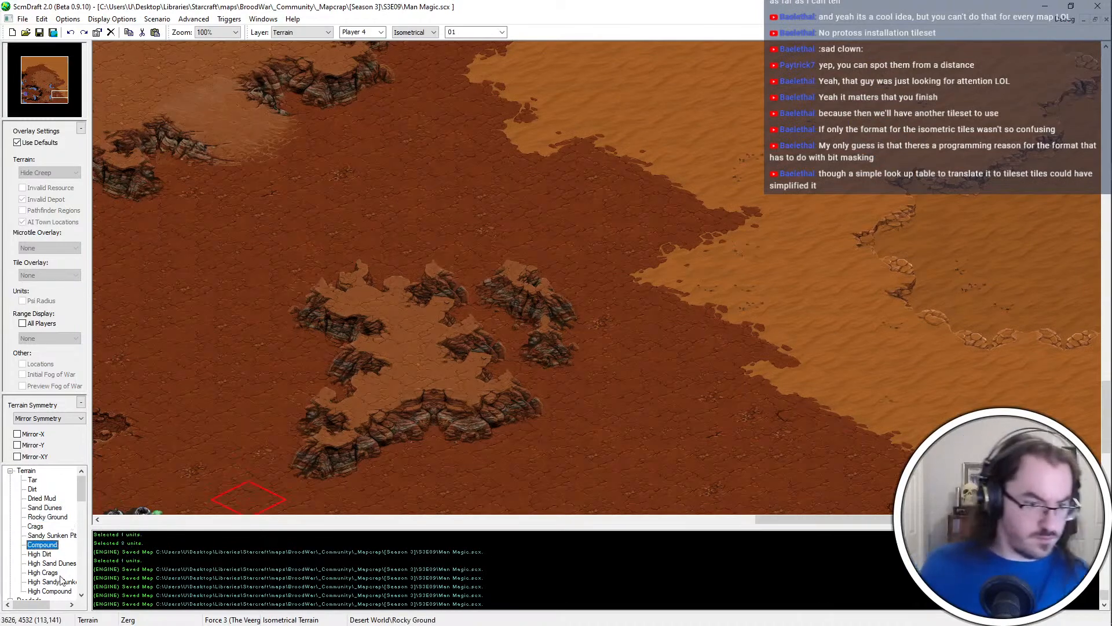
scroll(857, 212, "up", 3)
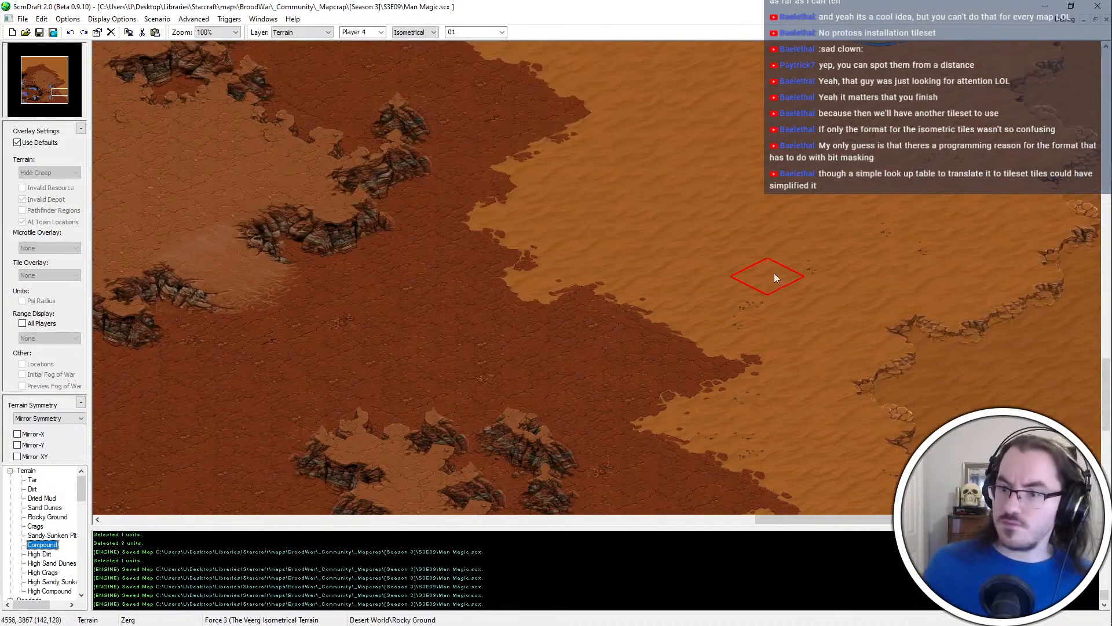
left_click(701, 243)
scroll(648, 154, "down", 1, "ctrl")
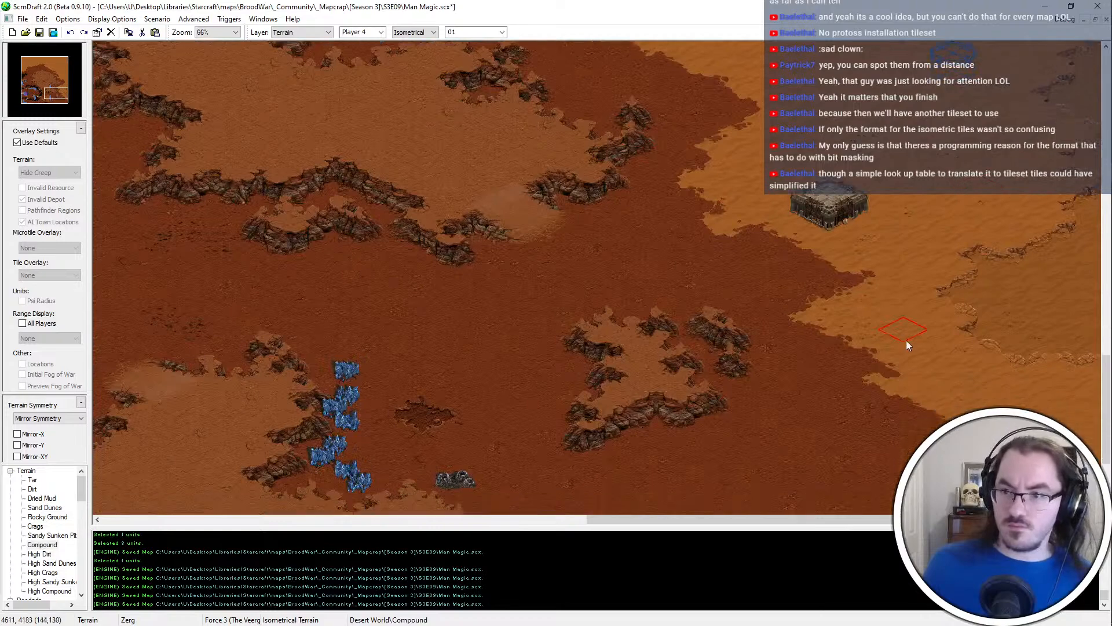
scroll(938, 342, "down", 2)
scroll(1040, 323, "up", 7)
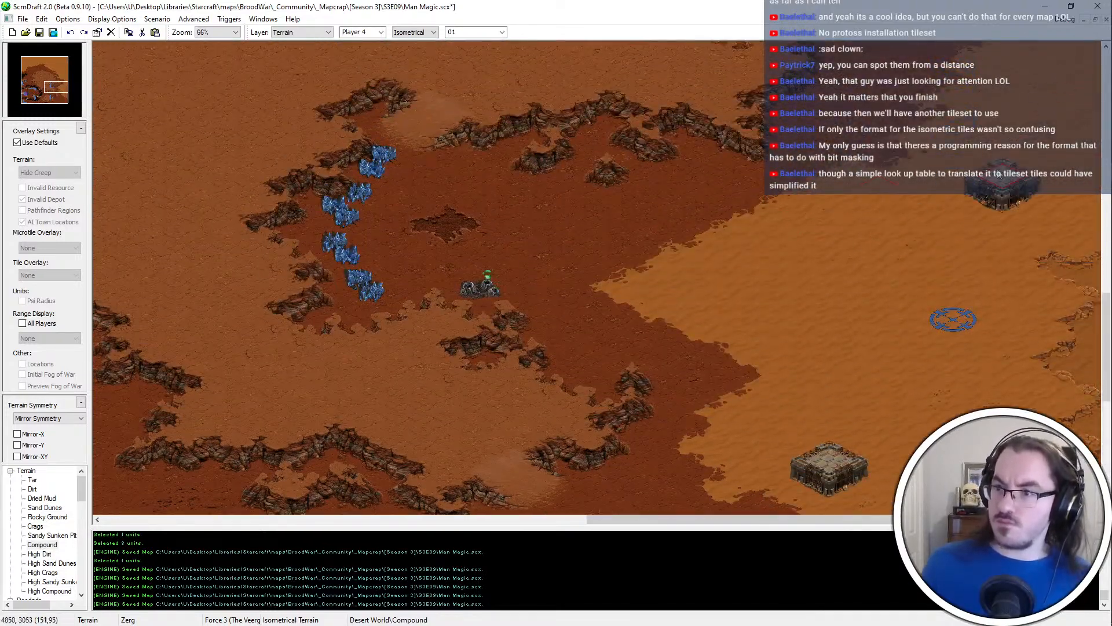
scroll(994, 222, "up", 2)
left_click(985, 229)
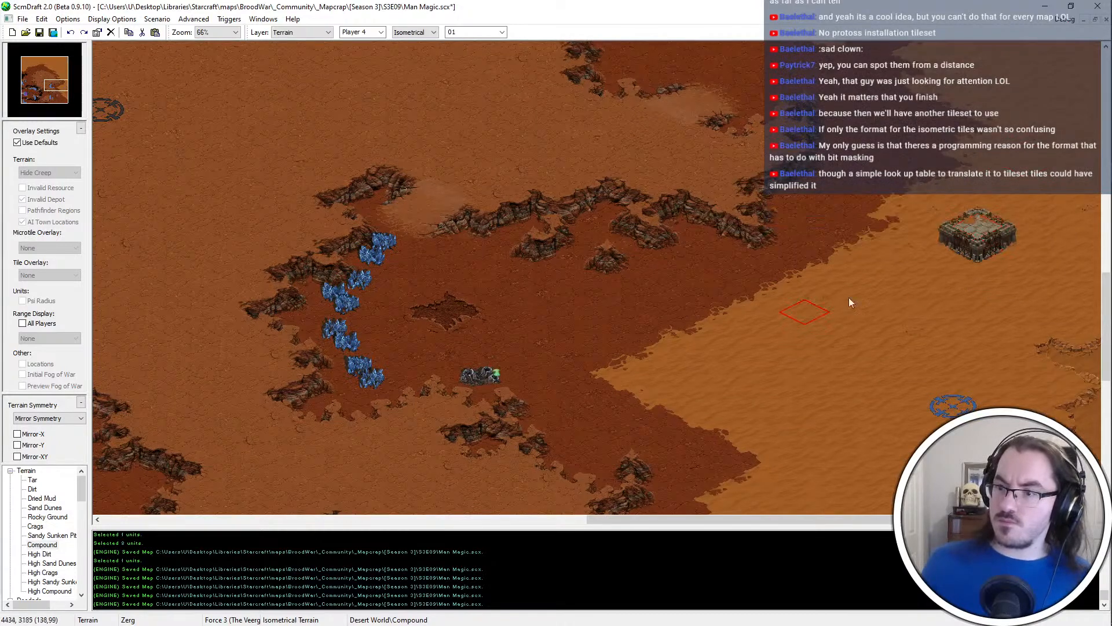
Roughen the border between dirt and Sand Dunes west of the northern Compound platform, below the High Dirt cliffs
left_click(833, 264)
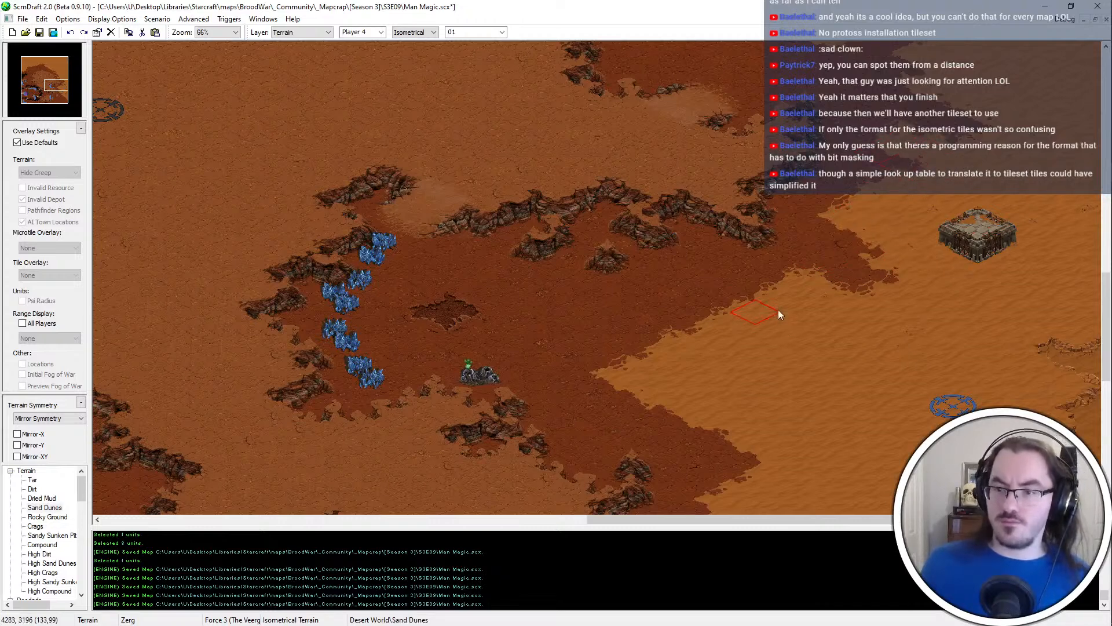
scroll(675, 325, "up", 1, "ctrl")
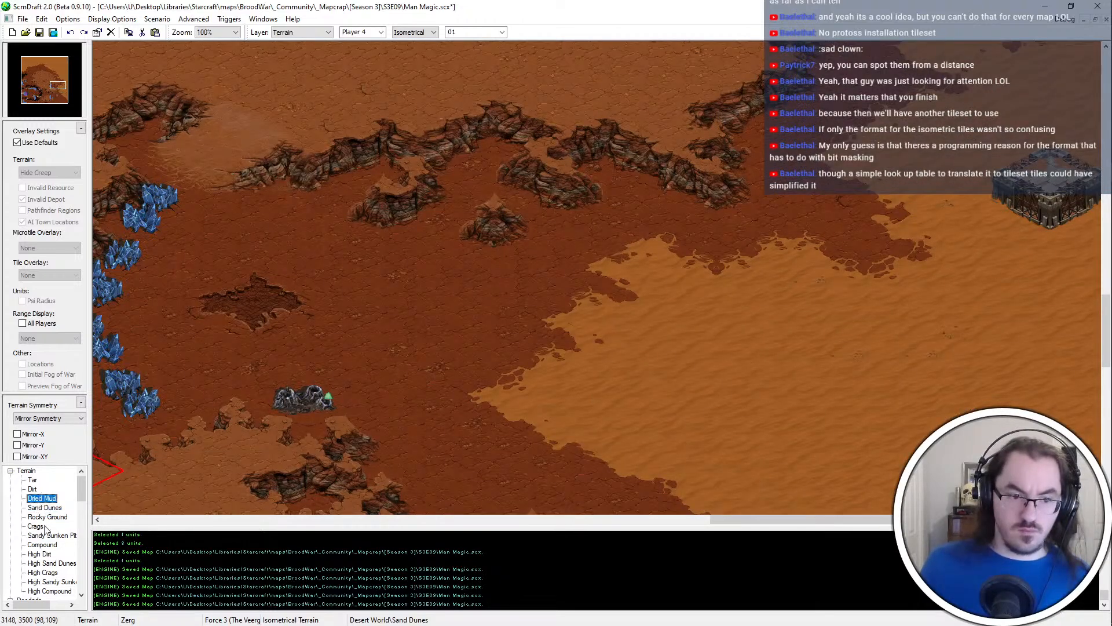
Try out patches of Crags within the Sand Dunes west and northwest of the blue start location
scroll(47, 528, "down", 1)
left_click(745, 330)
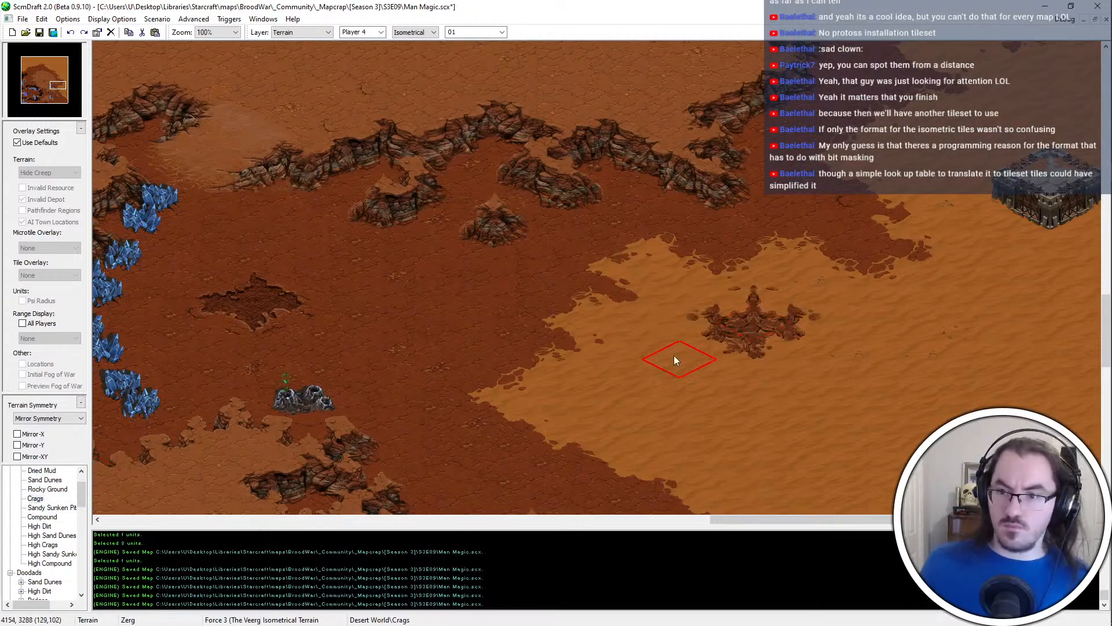
left_click(648, 416)
left_click(866, 416)
mouse_move(938, 481)
middle_mouse_down()
mouse_move(839, 432)
mouse_move(803, 308)
middle_mouse_up()
key("ctrl+z")
key("ctrl+z")
key("ctrl+z")
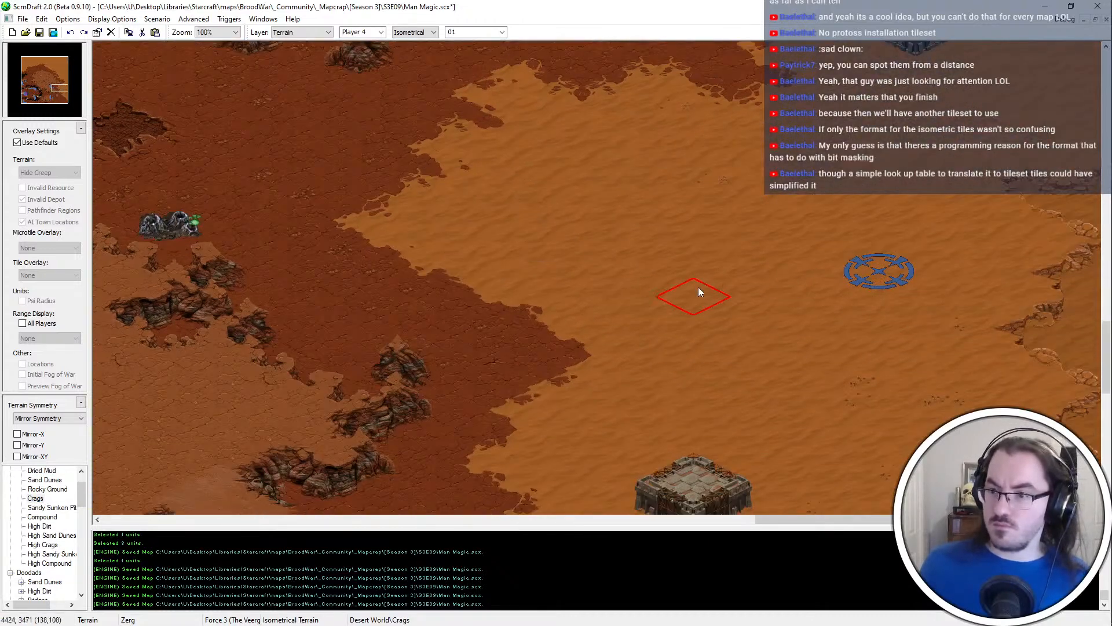
scroll(799, 278, "up", 3)
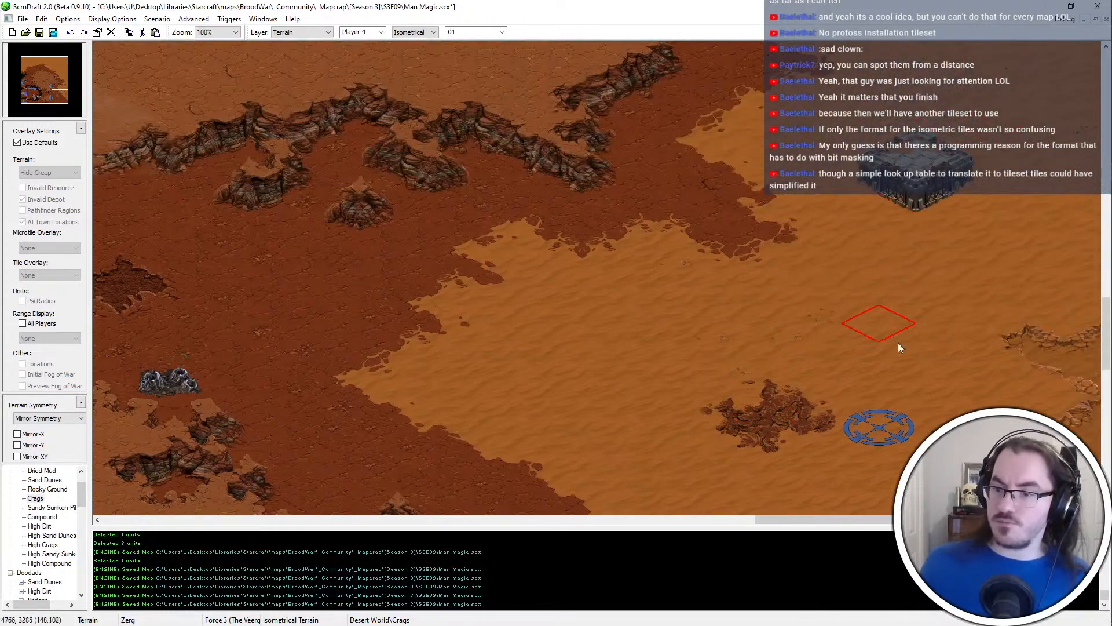
Check the dunes along the eastern side of the map and save the map
key("Down")
key("Down")
key("Down")
key("Up")
key("Up")
key("Up")
key("Up")
key("Up")
key("Up")
key("Up")
key("Up")
key("Up")
key("Up")
key("Up")
key("Up")
key("Up")
key("Up")
key("Up")
key("Up")
key("Up")
key("Up")
key("Up")
key("Up")
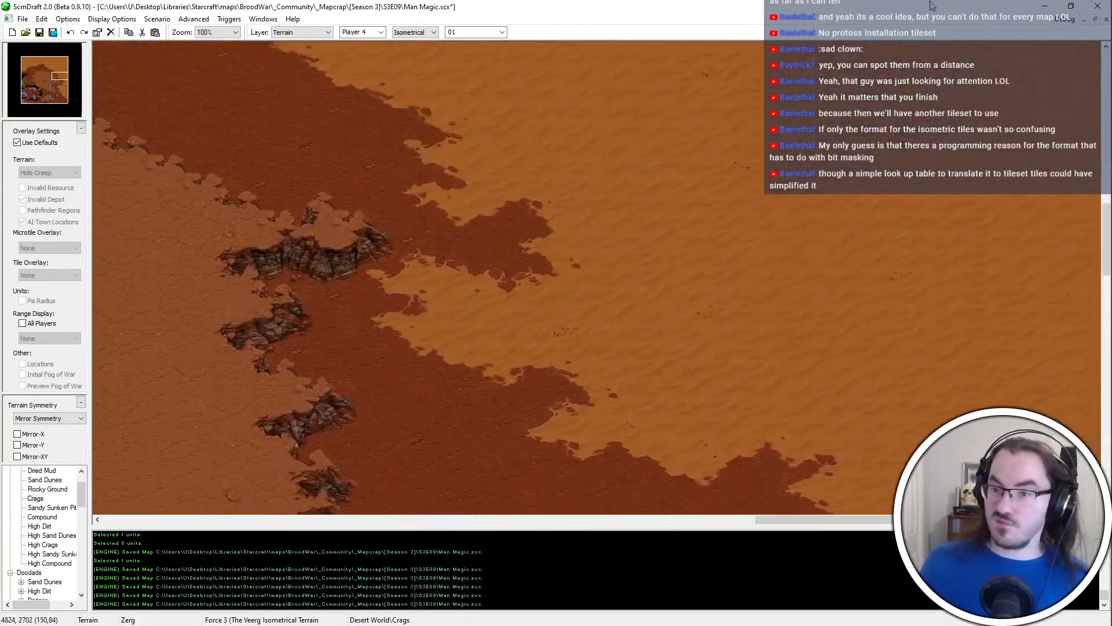
scroll(793, 333, "down", 2, "ctrl")
scroll(978, 294, "up", 1, "ctrl")
scroll(977, 293, "down", 3, "ctrl")
key("ctrl+s")
scroll(860, 327, "up", 1, "ctrl")
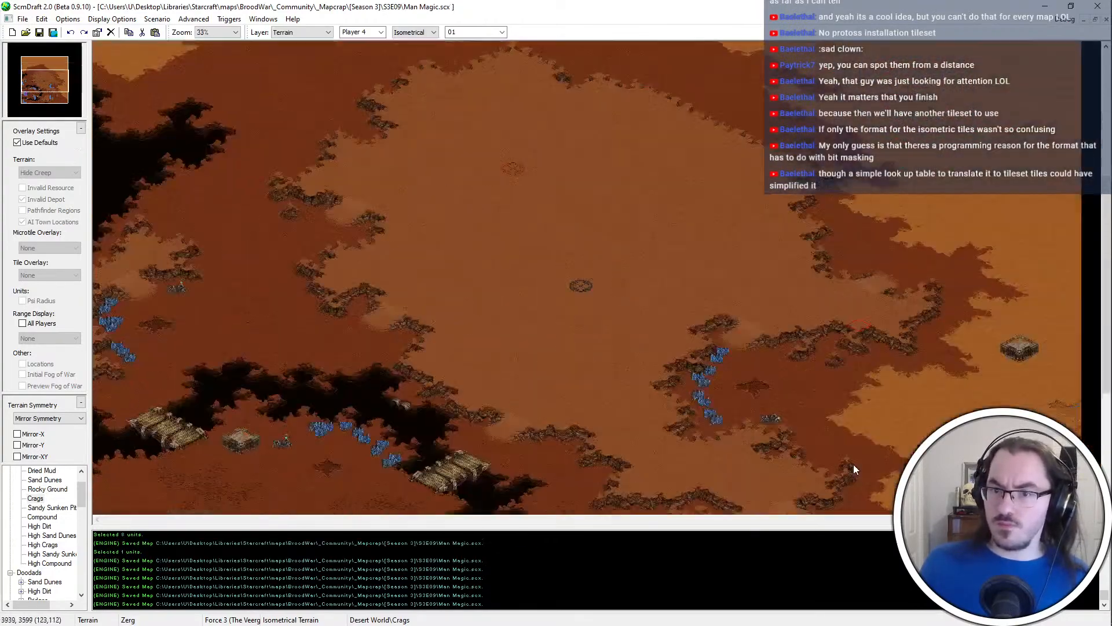
Inspect the dunes around the blue start location, between the High Dirt cliffs and the sunken pit
scroll(854, 464, "up", 3, "ctrl")
key("Right")
key("Right")
key("Right")
key("Right")
key("Right")
key("Right")
key("Right")
key("Right")
key("Right")
key("Right")
key("Right")
key("Right")
key("Down")
key("Down")
key("Down")
key("Down")
key("Down")
key("Down")
key("Right")
key("Up")
key("Up")
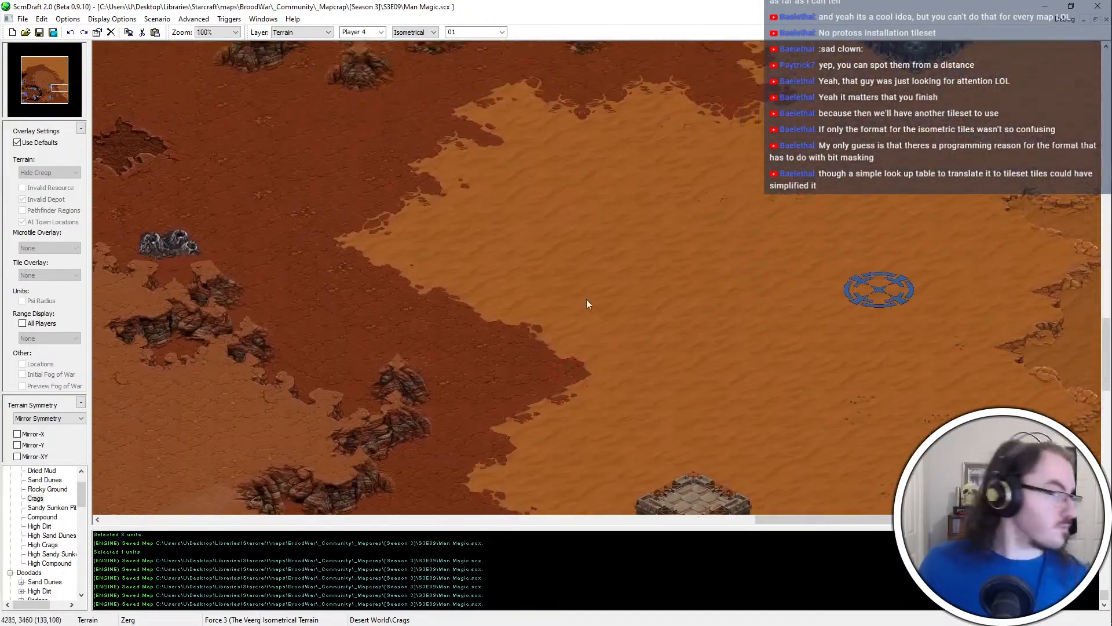
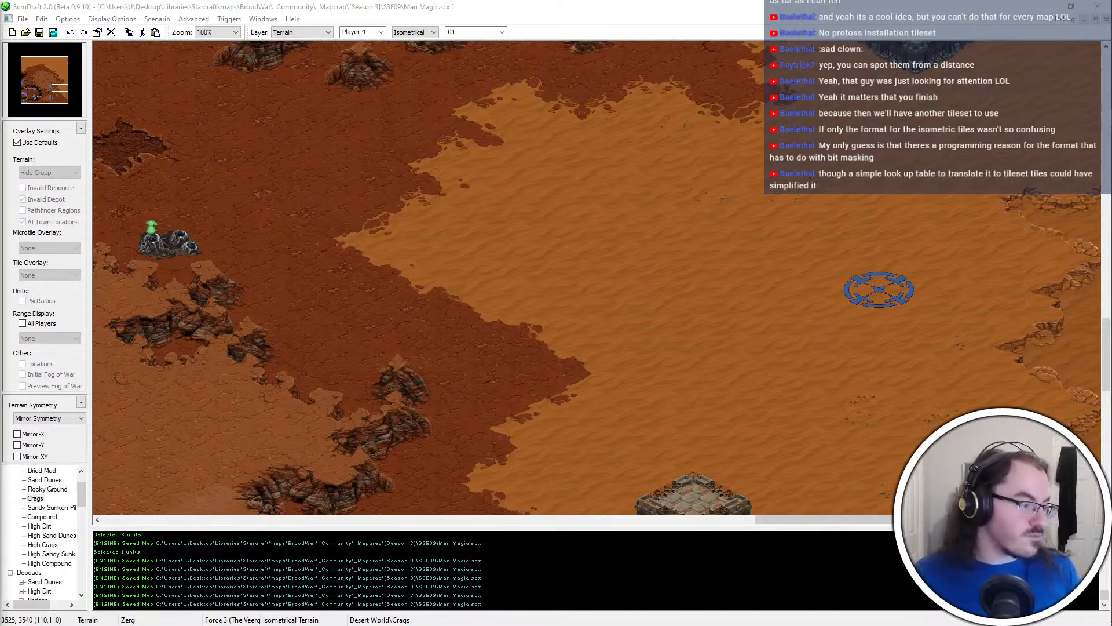
Switch to the Git client and review the uncommitted changes in the _HYDRA-dev repository before returning to the map editor
key("ctrl+super+Right")
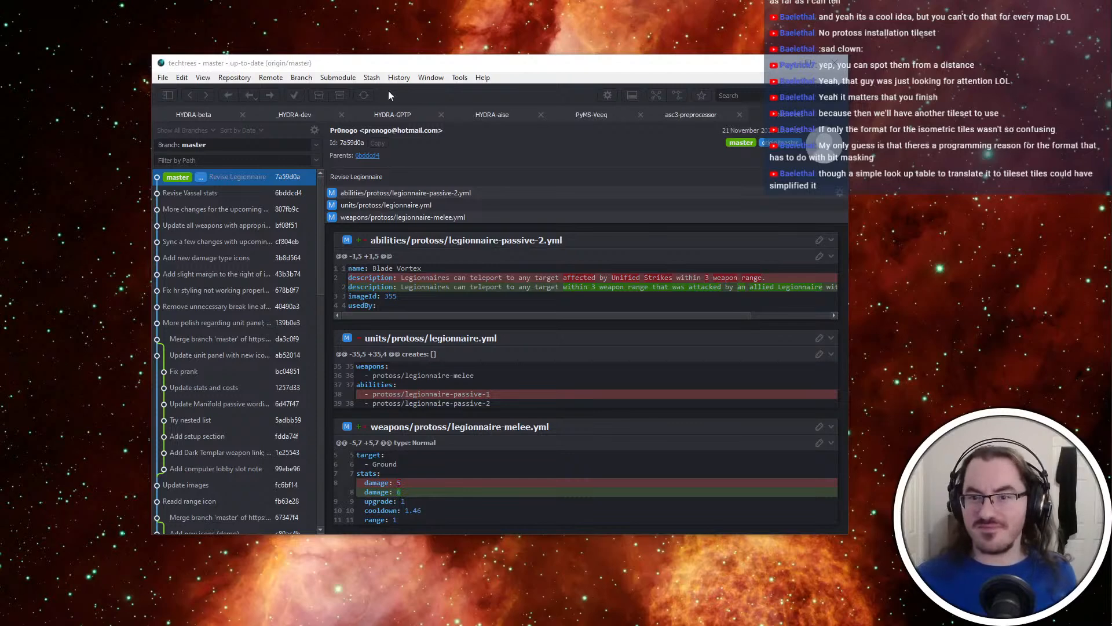
left_click(364, 117)
left_click(301, 116)
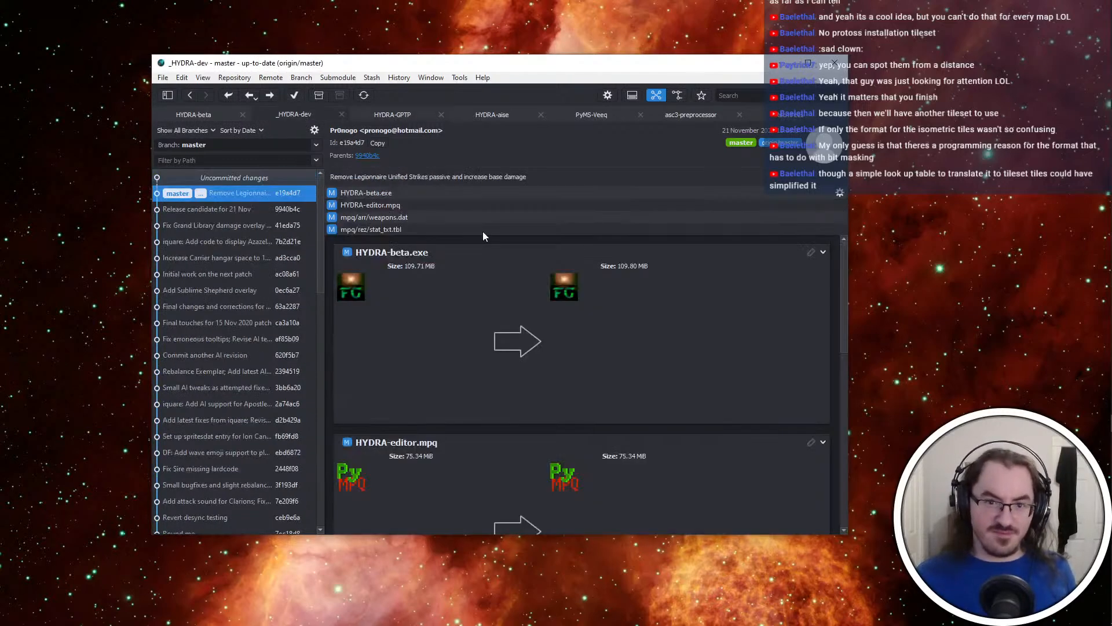
left_click(275, 179)
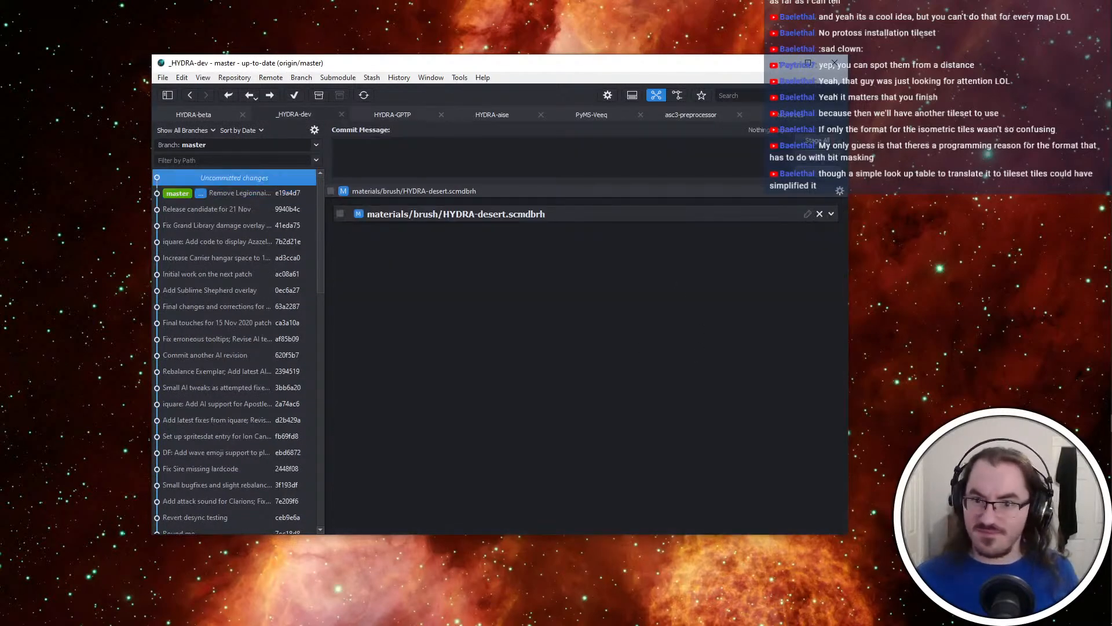
key("alt+Tab")
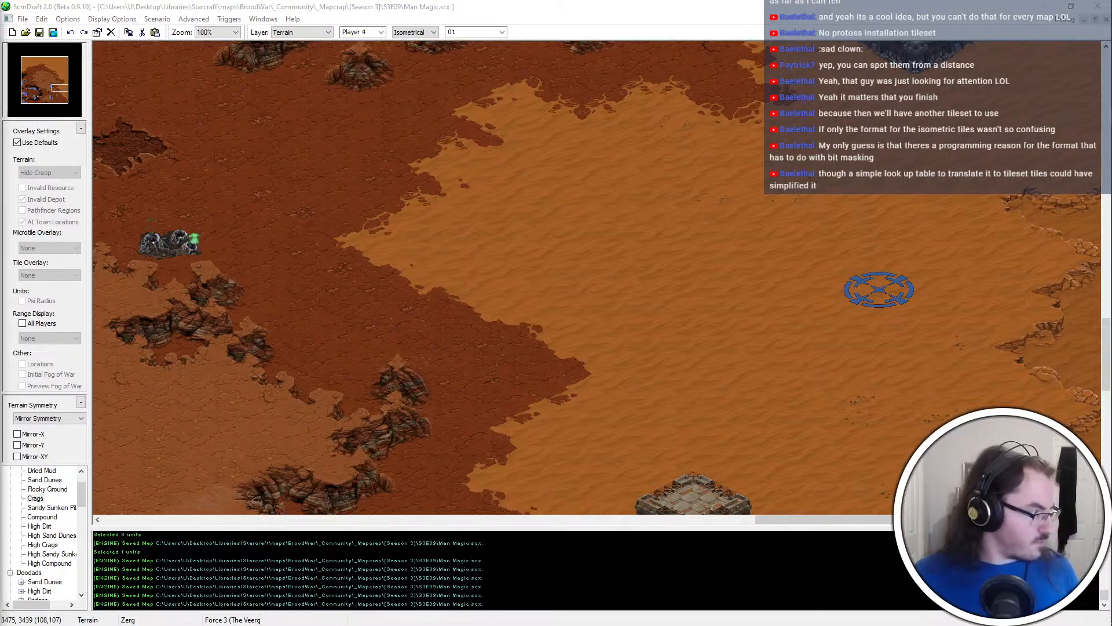
Examine the terrain between the western mineral base, the High Dirt cliffs and the eastern Sand Dunes
left_click(862, 356)
scroll(811, 225, "up", 3)
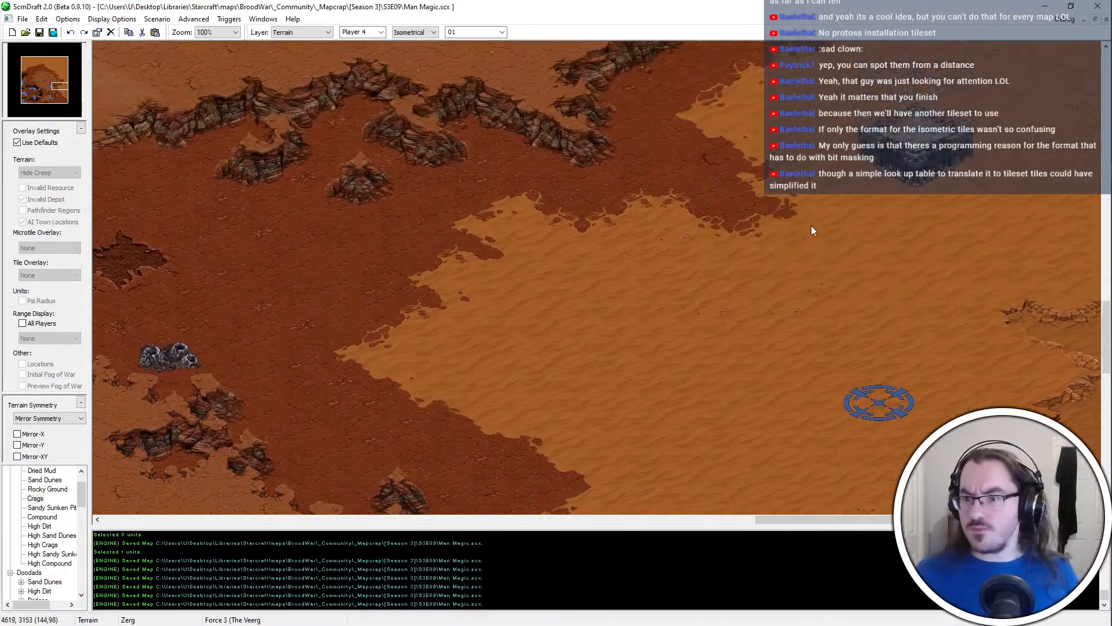
scroll(812, 227, "down", 2, "ctrl")
scroll(991, 291, "up", 1, "ctrl")
scroll(1098, 503, "down", 9)
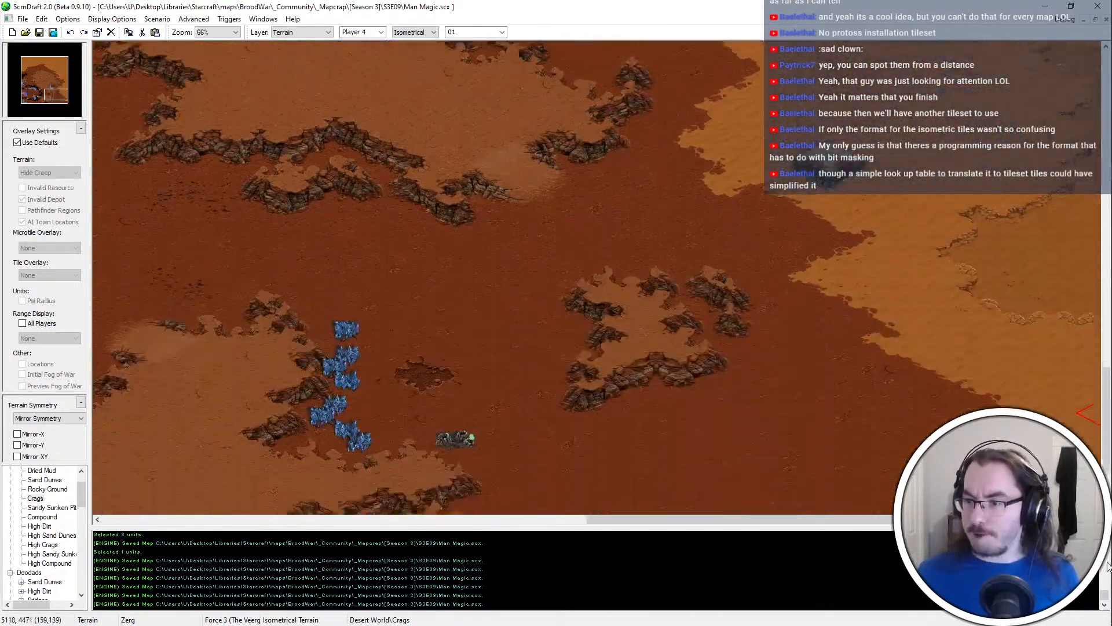
scroll(876, 416, "up", 10)
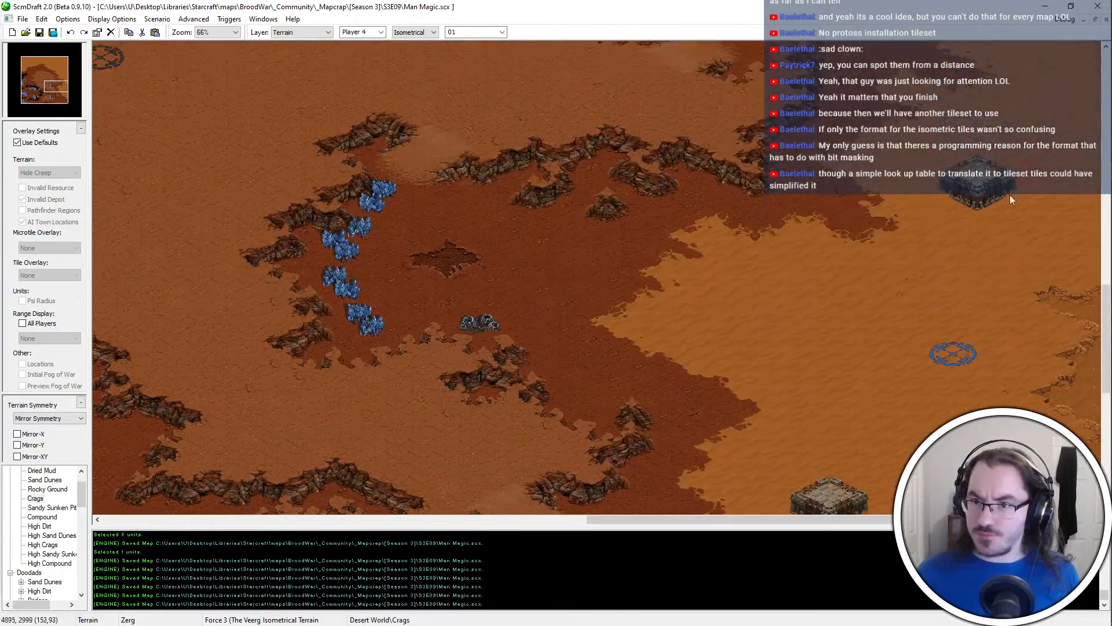
scroll(773, 335, "up", 6)
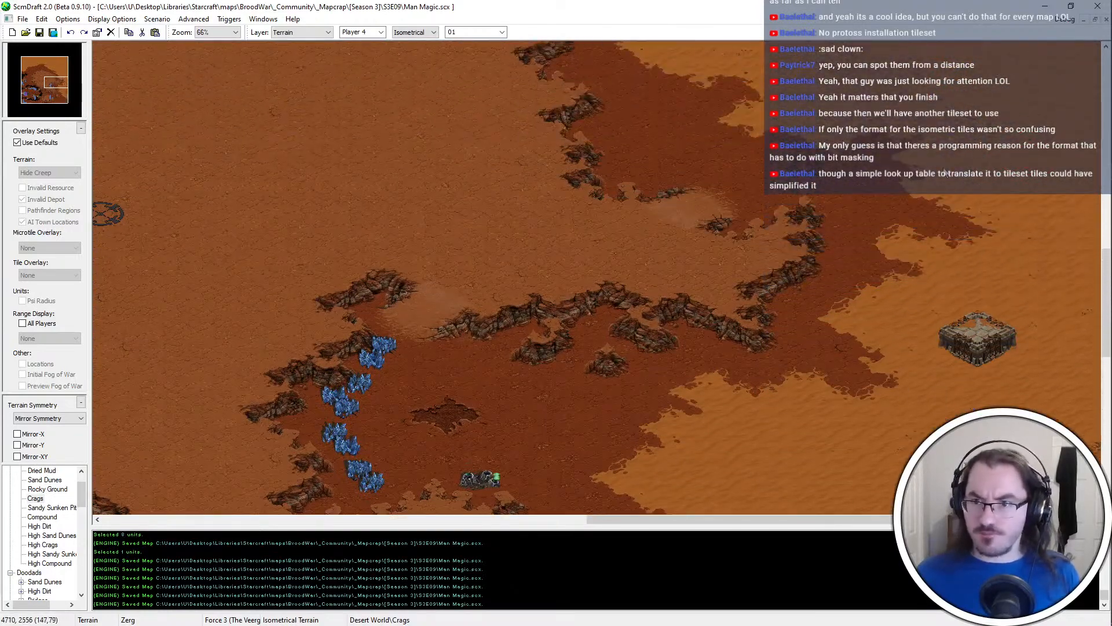
scroll(557, 352, "up", 5)
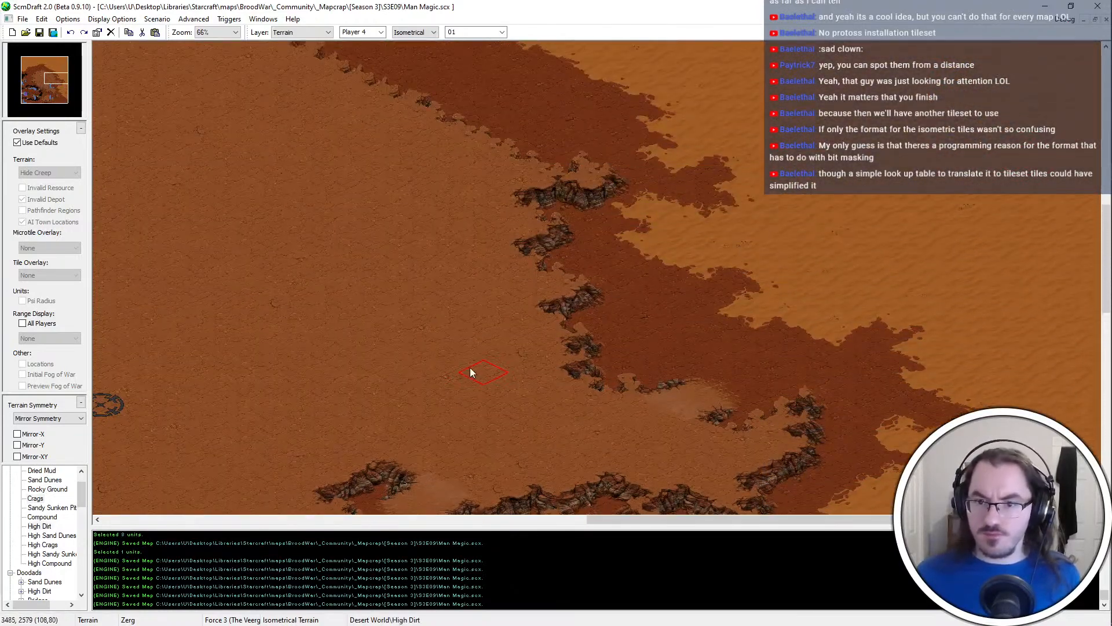
Touch up the northeastern corner of the central plateau's cliff edge with High Dirt and save the map
scroll(583, 318, "up", 1, "ctrl")
middle_click_drag(574, 339, 671, 109)
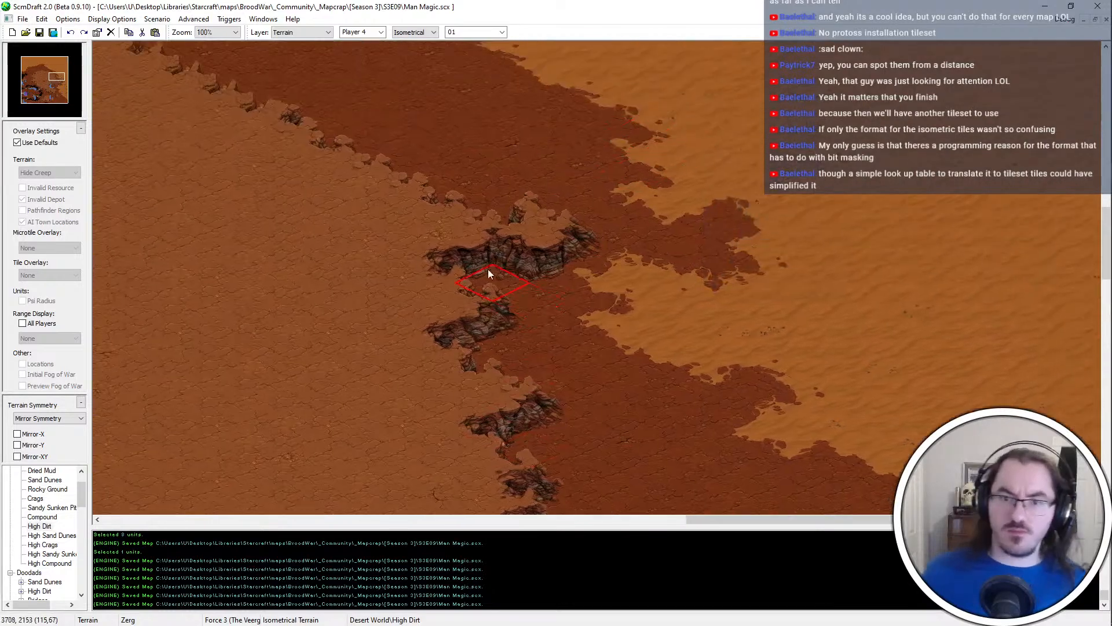
scroll(473, 178, "down", 1, "ctrl")
scroll(465, 58, "down", 1, "ctrl")
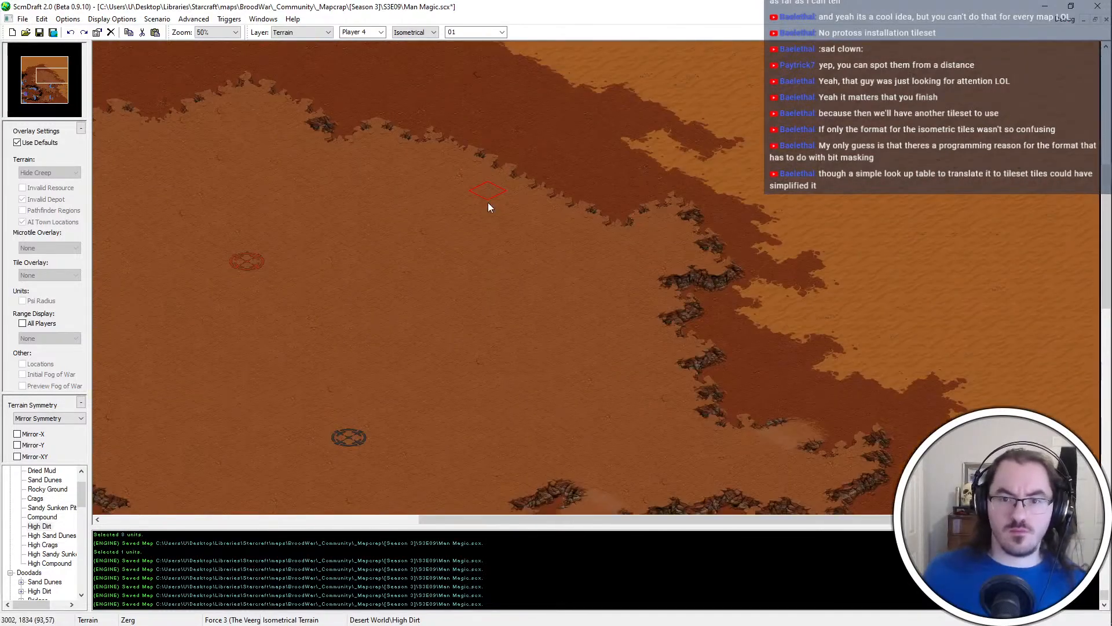
scroll(356, 315, "down", 1, "ctrl")
middle_click_drag(724, 350, 840, 409)
scroll(869, 408, "up", 2, "ctrl")
scroll(944, 394, "right", 4)
scroll(962, 347, "up", 3)
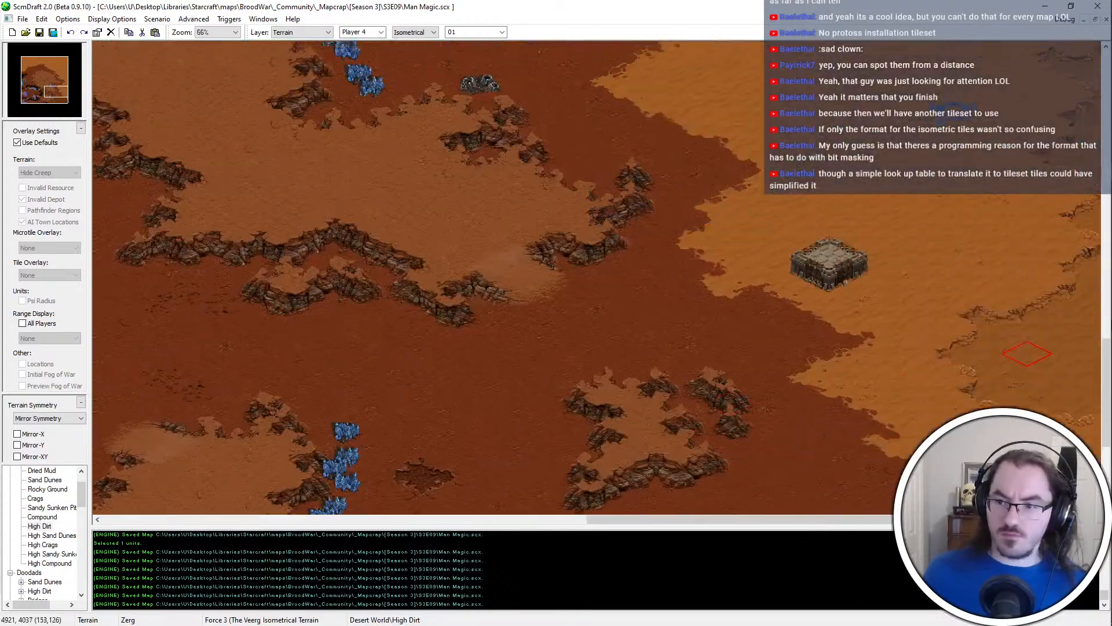
Copy the nine mineral fields of the western base and place them east of the blue start location
key("u")
scroll(973, 173, "up", 1)
left_click_drag(395, 106, 324, 231)
key("ctrl+c")
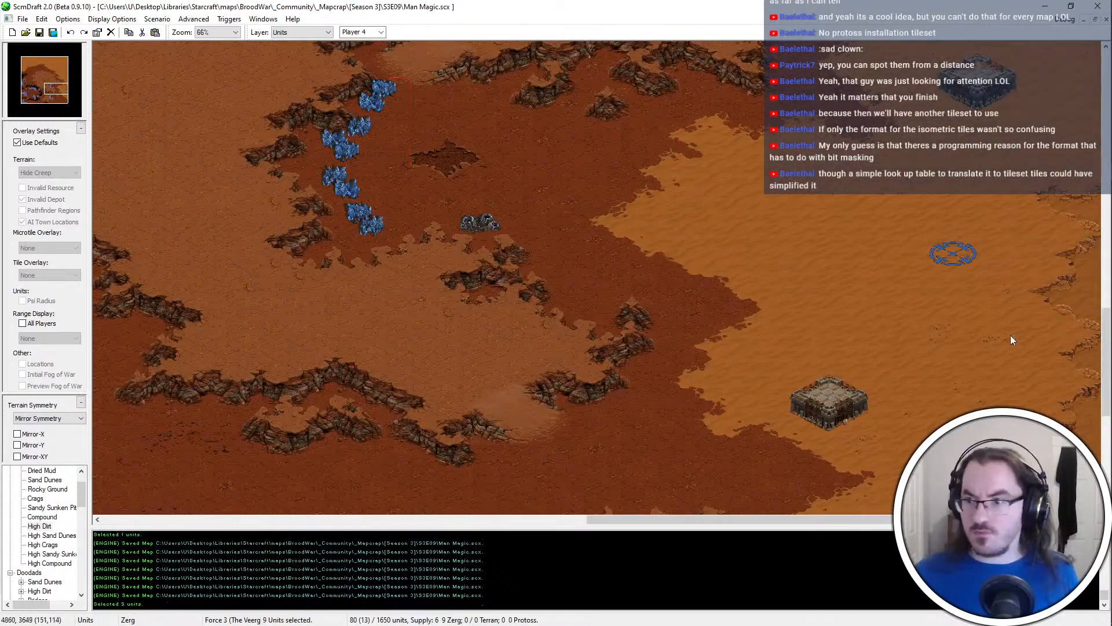
key("ctrl+v")
left_click(1031, 328)
key("Escape")
Copy the western base's vespene geyser and place it north of the new mineral line by the blue start location
left_click_drag(443, 270, 506, 209)
key("ctrl+c")
key("ctrl+v")
scroll(978, 314, "up", 1, "ctrl")
middle_click_drag(756, 356, 696, 426)
left_click(992, 249)
key("Escape")
Shift the three northern mineral fields of the new line one tile east, closer to the sunken pit's edge
middle_click_drag(929, 460, 922, 425)
scroll(922, 425, "up", 1, "ctrl")
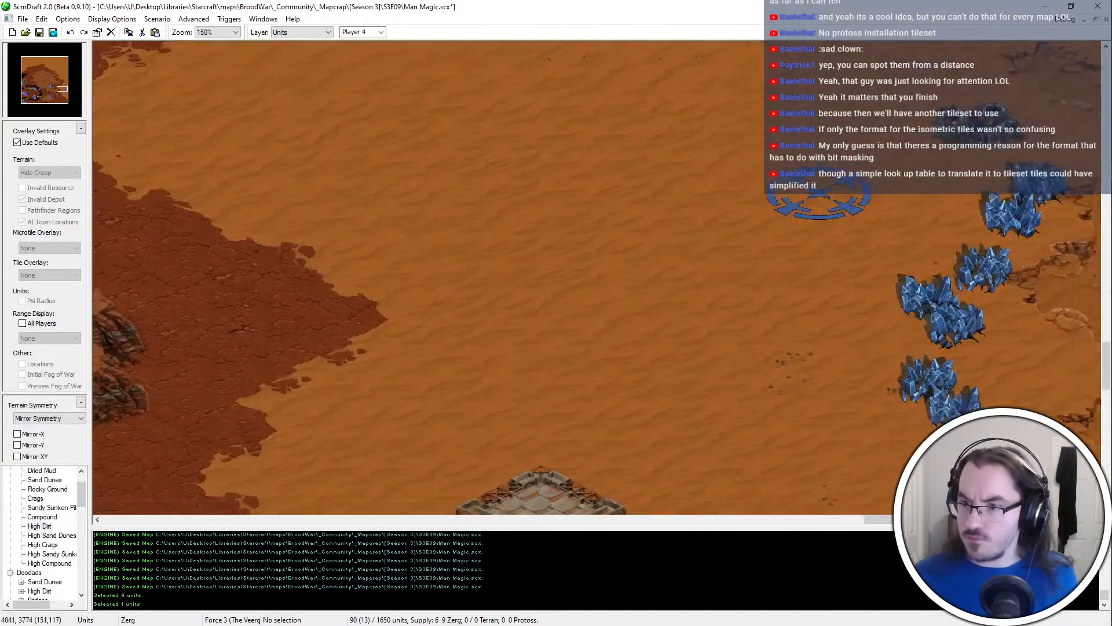
left_click_drag(987, 128, 935, 213)
key("ctrl+x")
key("ctrl+v")
left_click(994, 170)
key("Escape")
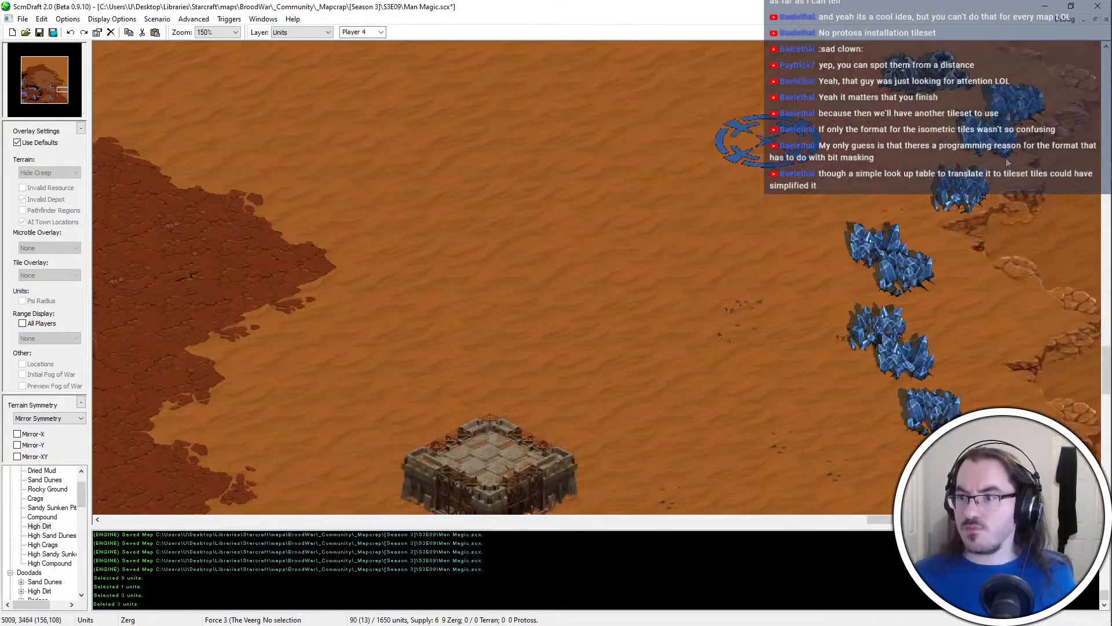
Move the pair of mineral fields southeast of the start location two tiles east, below the three northern fields
left_click(1005, 139)
left_click(958, 207)
left_click_drag(885, 243, 934, 269)
key("ctrl+x")
key("ctrl+v")
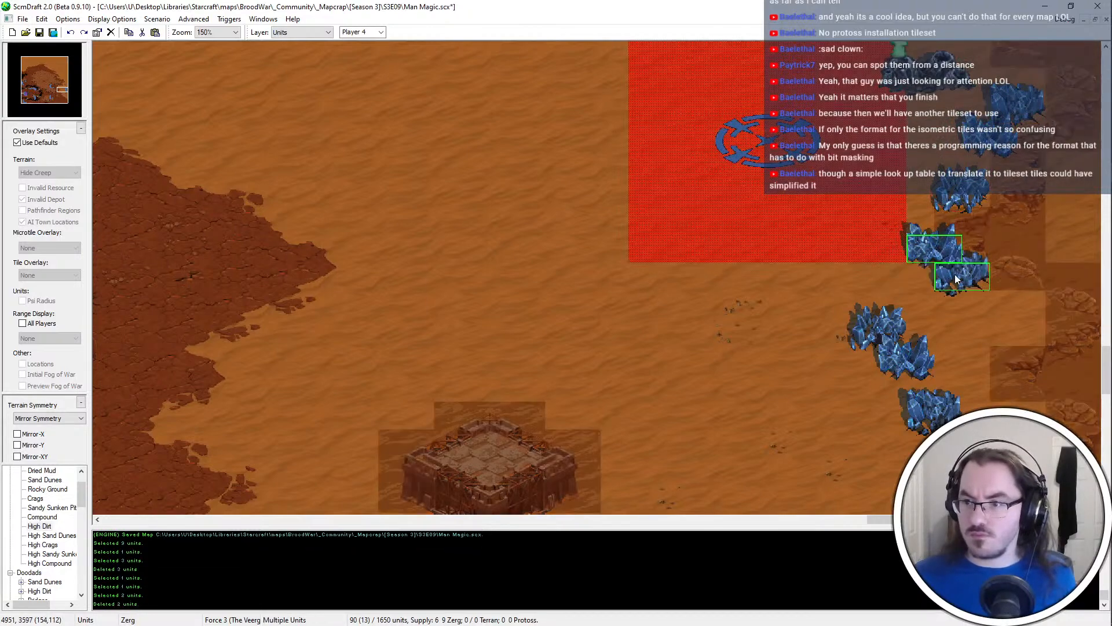
left_click(954, 273)
key("Escape")
Move the second mineral pair from the south one tile east
left_click_drag(926, 364, 889, 331)
key("ctrl+x")
key("ctrl+v")
left_click(937, 349)
key("Escape")
Relocate the southernmost two mineral fields east of the neighbouring pair, stacking the outer one to the northeast
left_click_drag(972, 387, 941, 428)
key("ctrl+x")
key("ctrl+v")
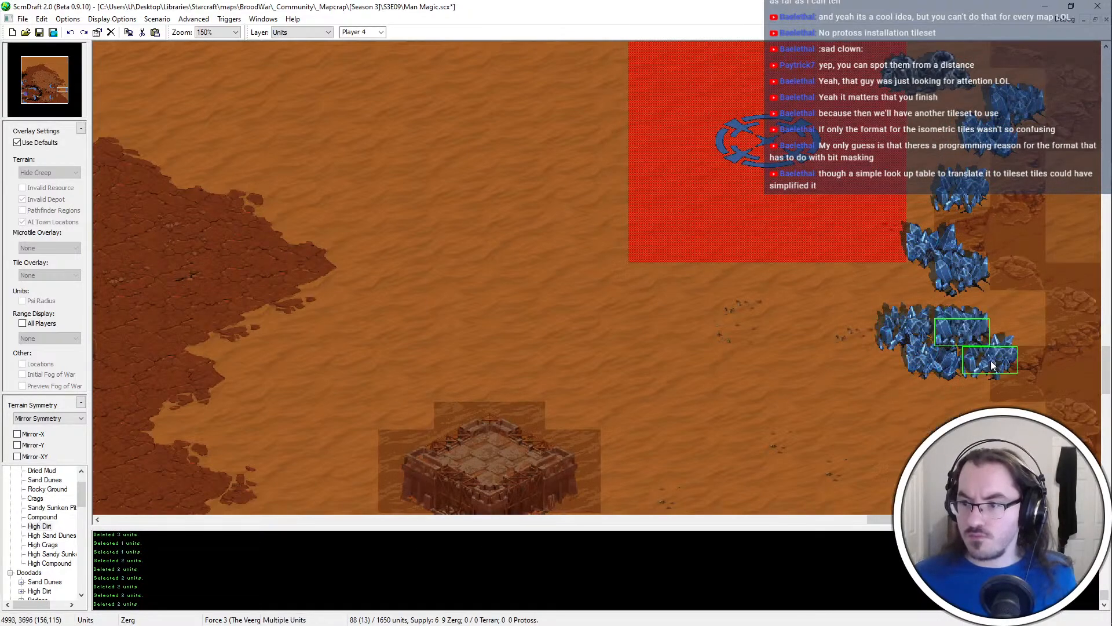
left_click(991, 359)
key("ctrl+z")
key("ctrl+v")
left_click(1010, 349)
left_click(1026, 359)
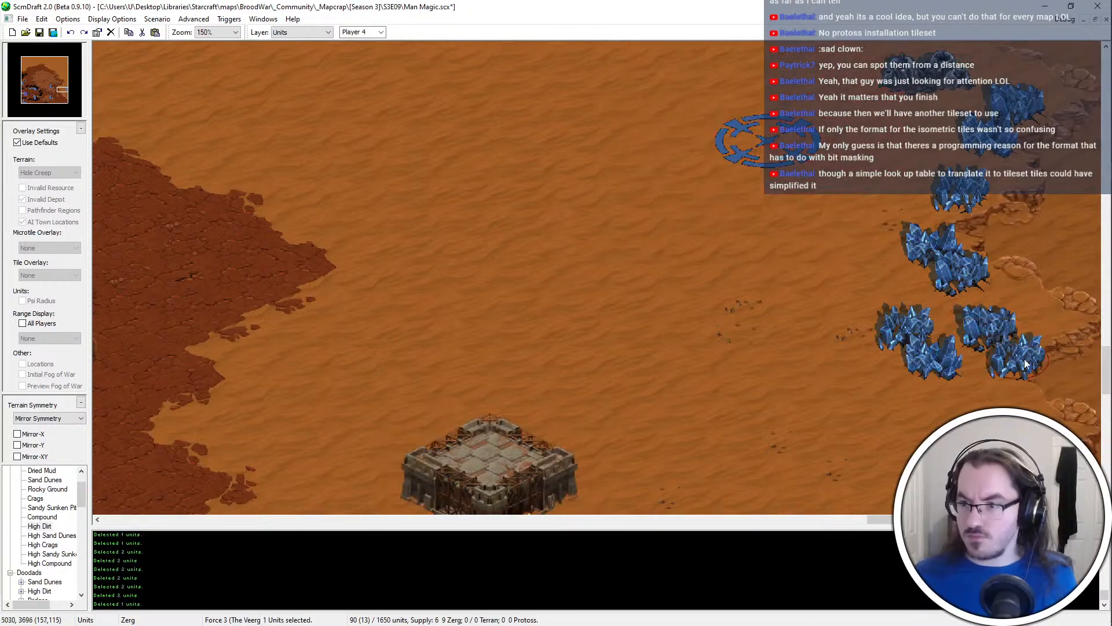
key("ctrl+x")
key("ctrl+v")
left_click(1019, 308)
Move the remaining southern mineral pair one tile southeast so it closes the lower end of the line
left_click_drag(929, 311, 868, 403)
key("ctrl+x")
key("ctrl+v")
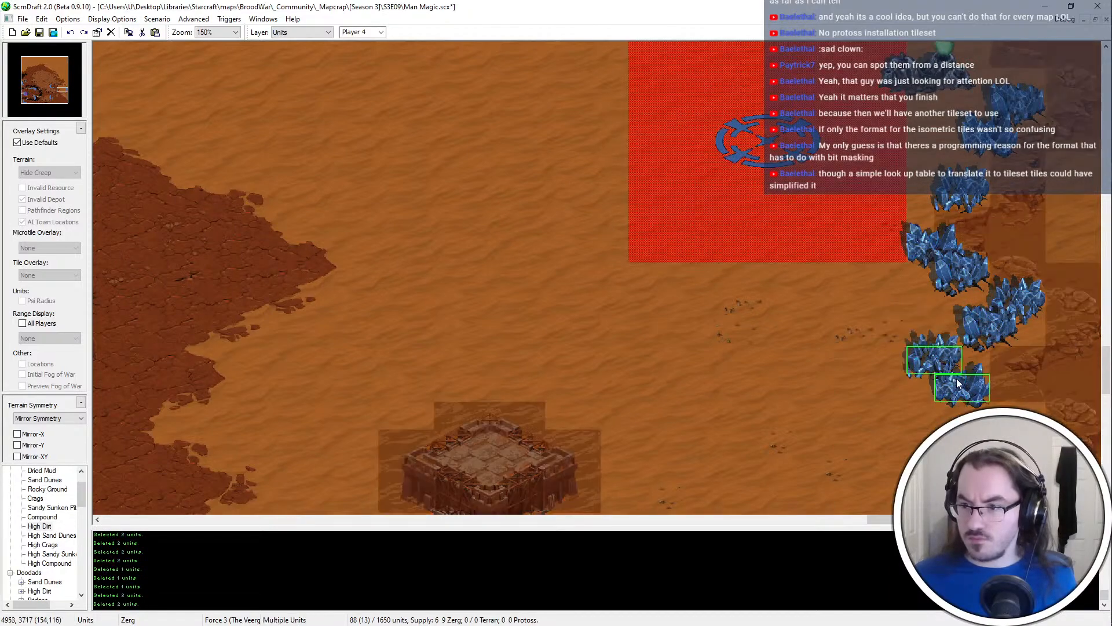
left_click(958, 379)
key("Escape")
left_click(973, 401)
key("ctrl+c")
key("ctrl+v")
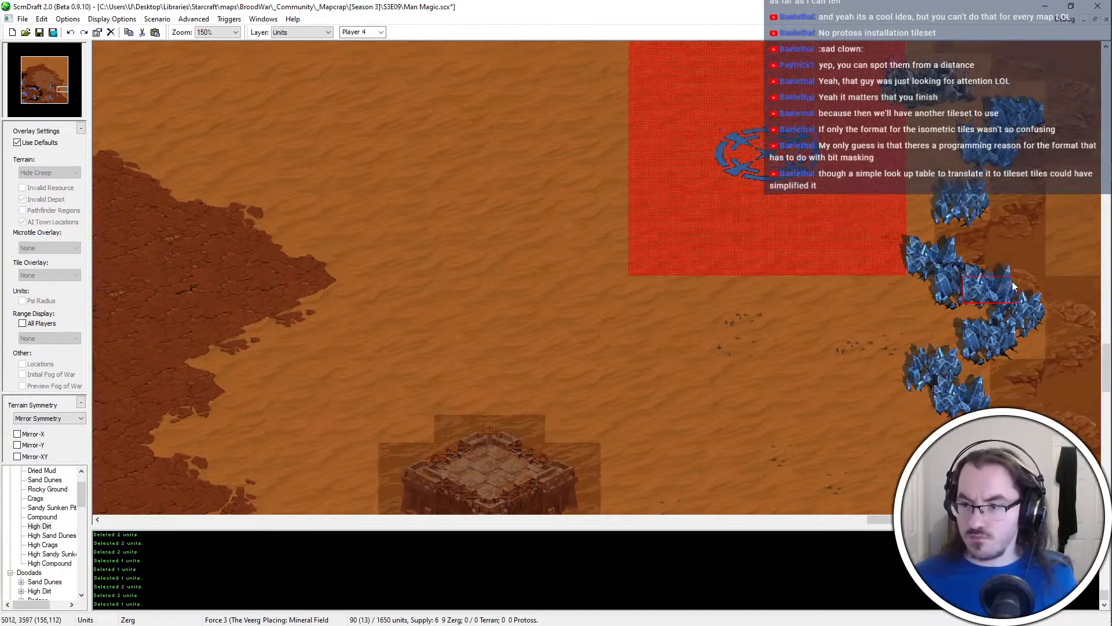
scroll(1060, 318, "down", 3)
scroll(1017, 232, "up", 6)
key("Escape")
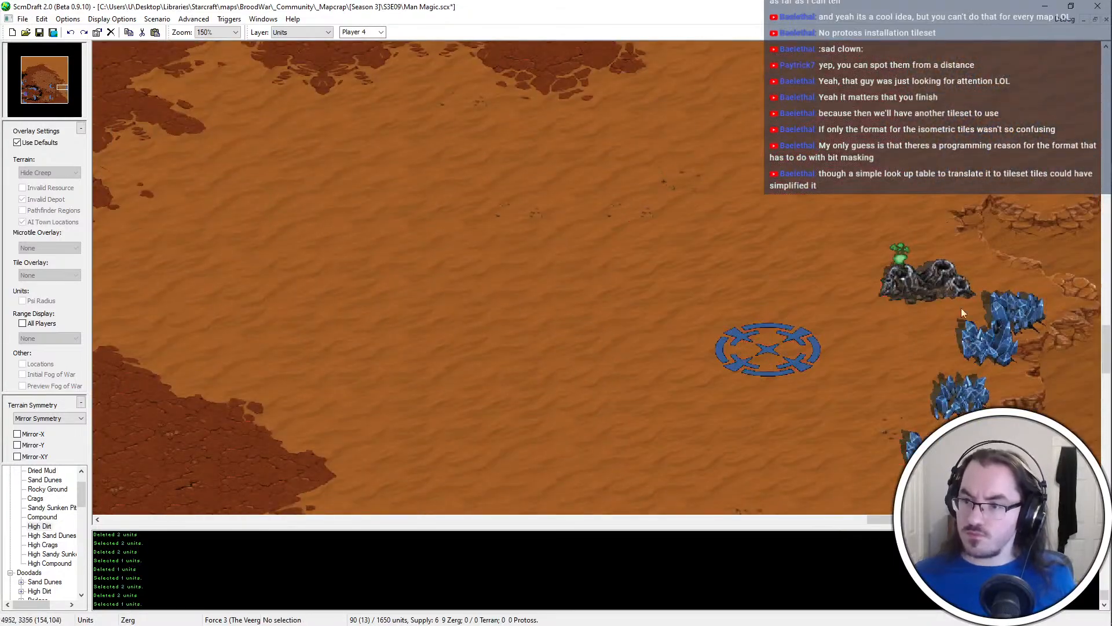
Select the whole mineral line and geyser beside the blue start location to check the number of resources
scroll(961, 308, "down", 5)
left_click_drag(919, 68, 915, 48)
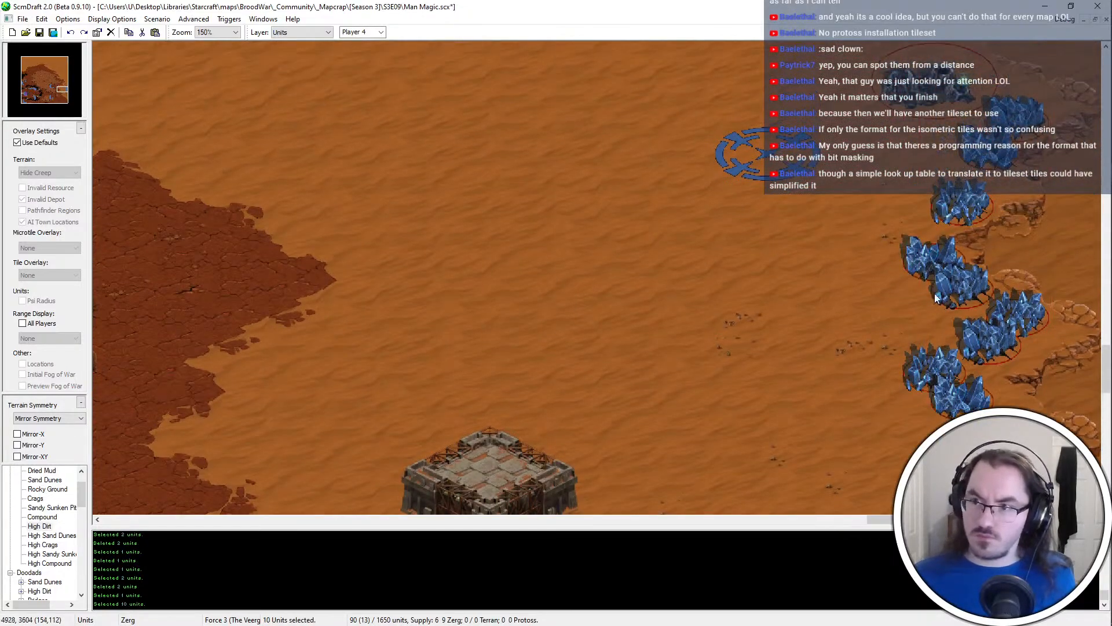
scroll(1001, 504, "up", 5)
scroll(1001, 504, "down", 6)
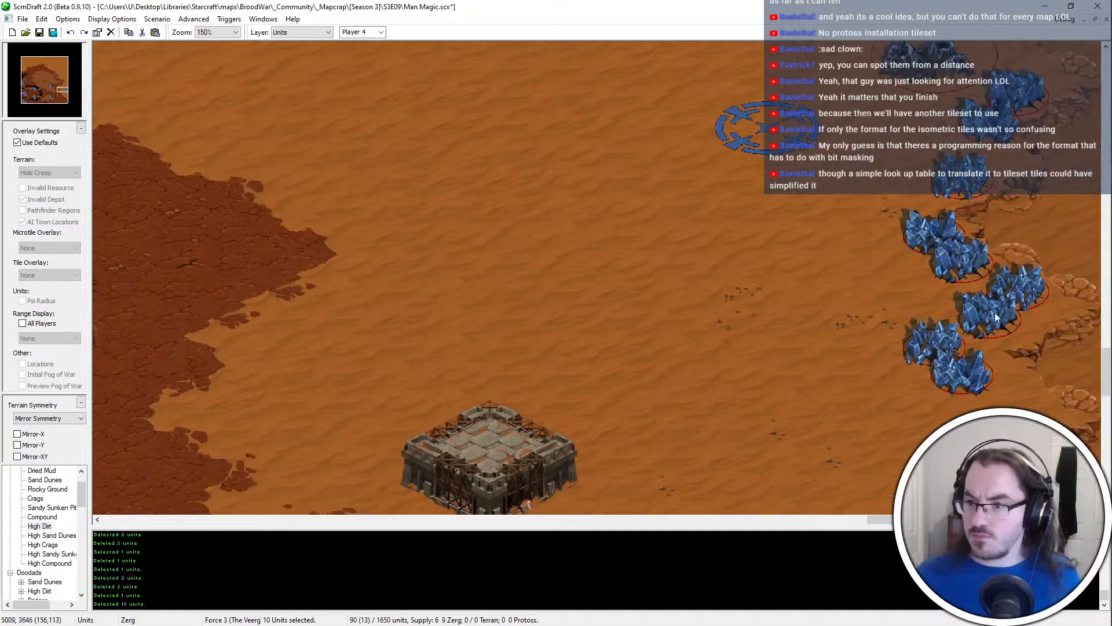
scroll(1043, 125, "up", 1)
left_click_drag(1049, 119, 882, 458)
scroll(900, 336, "up", 2)
scroll(905, 304, "up", 1)
key("Escape")
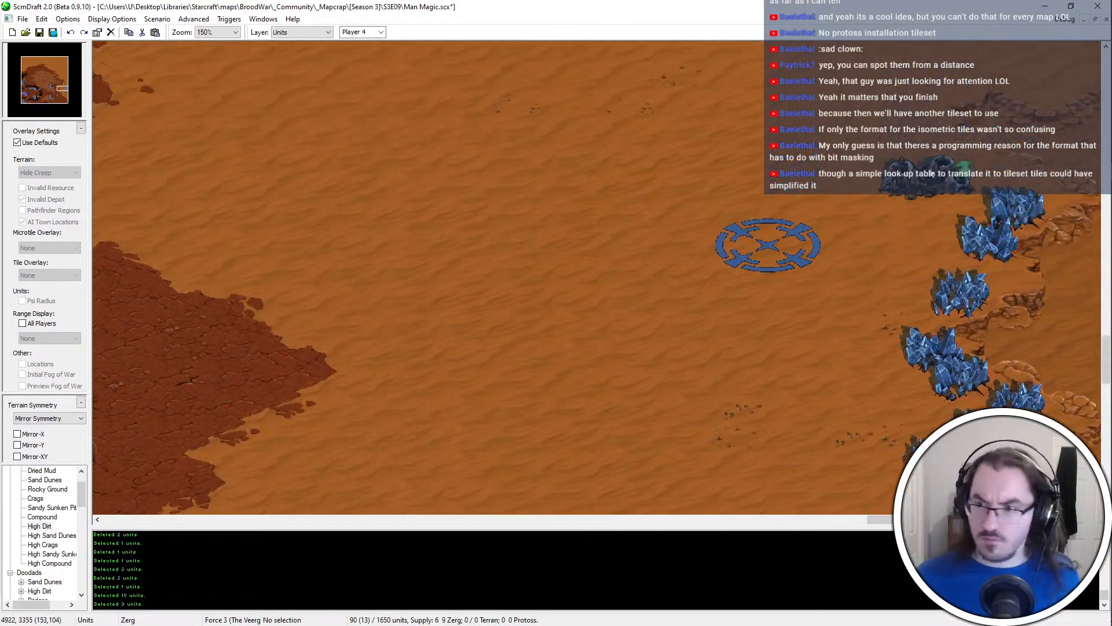
Move the vespene geyser northwest, away from the mineral line
left_click(934, 169)
key("ctrl+x")
key("ctrl+v")
left_click(870, 122)
key("Escape")
Move the blue start location one tile south
left_click(764, 243)
key("ctrl+x")
key("ctrl+v")
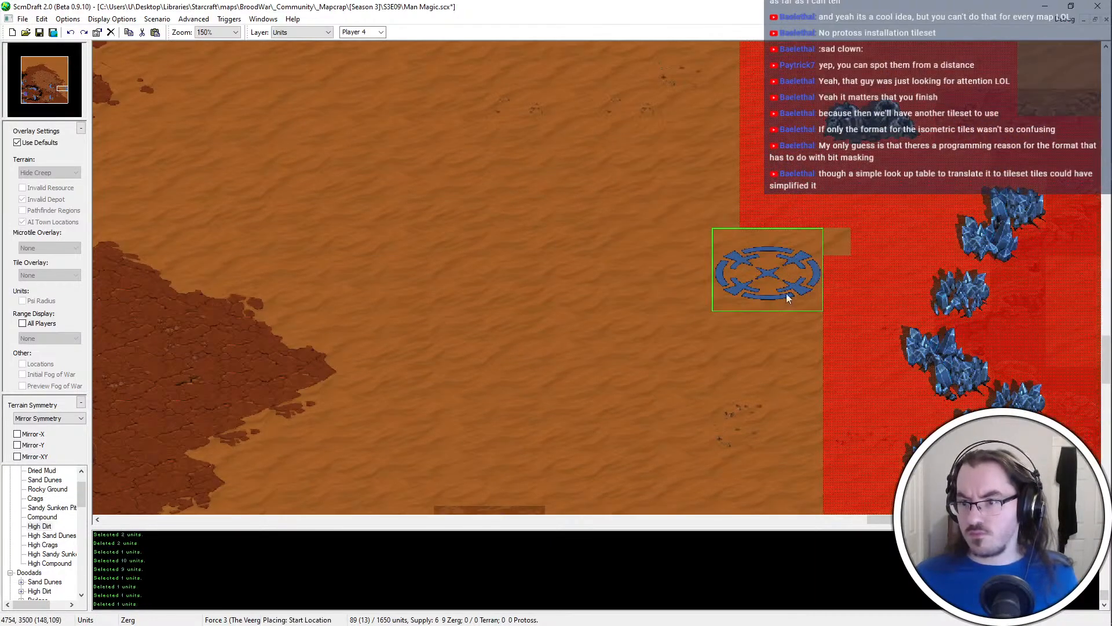
left_click(787, 293)
key("Escape")
Move the two northernmost mineral fields northwest so they sit just southeast of the geyser
left_click_drag(1036, 230, 950, 208)
key("ctrl+x")
key("ctrl+v")
left_click(957, 177)
key("Escape")
Add two copied mineral fields east of the northern pair, at the edge of the sunken pit
left_click(957, 179)
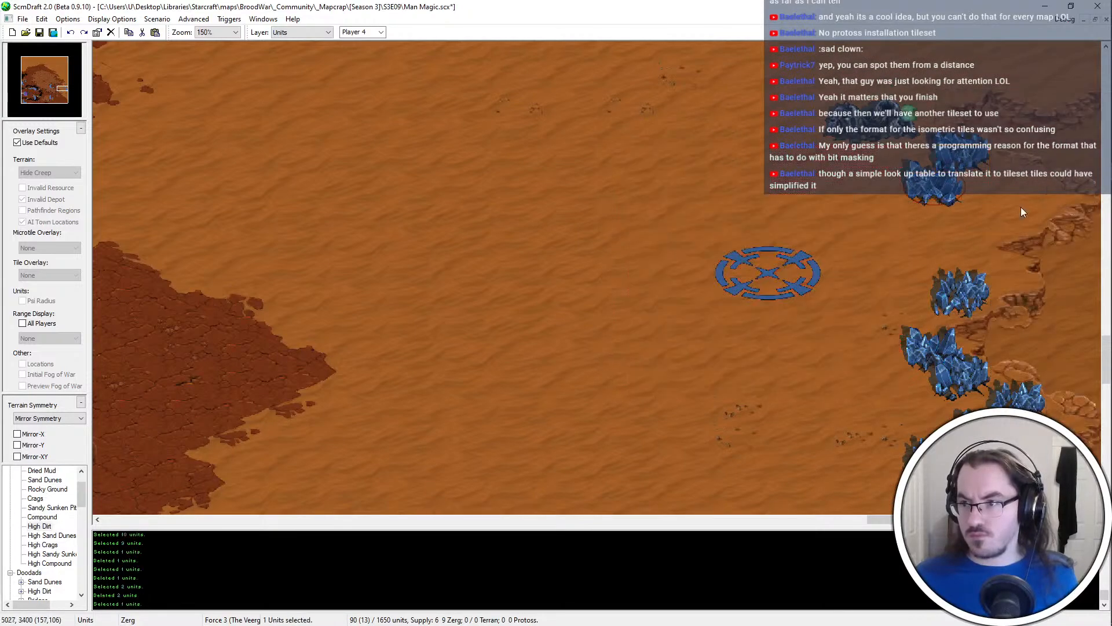
key("ctrl+c")
key("ctrl+v")
left_click(1021, 207)
key("Escape")
left_click(975, 286)
key("ctrl+c")
key("ctrl+v")
left_click(1058, 210)
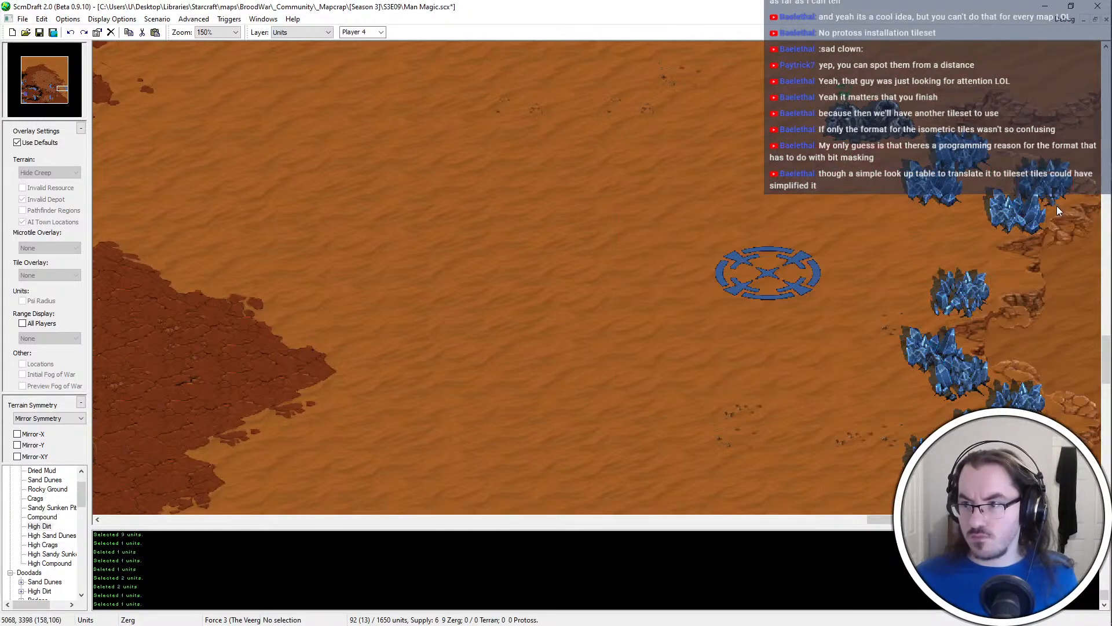
Add two more mineral fields to extend the line diagonally southwest and close the gap to the middle pair
key("ctrl+c")
key("ctrl+v")
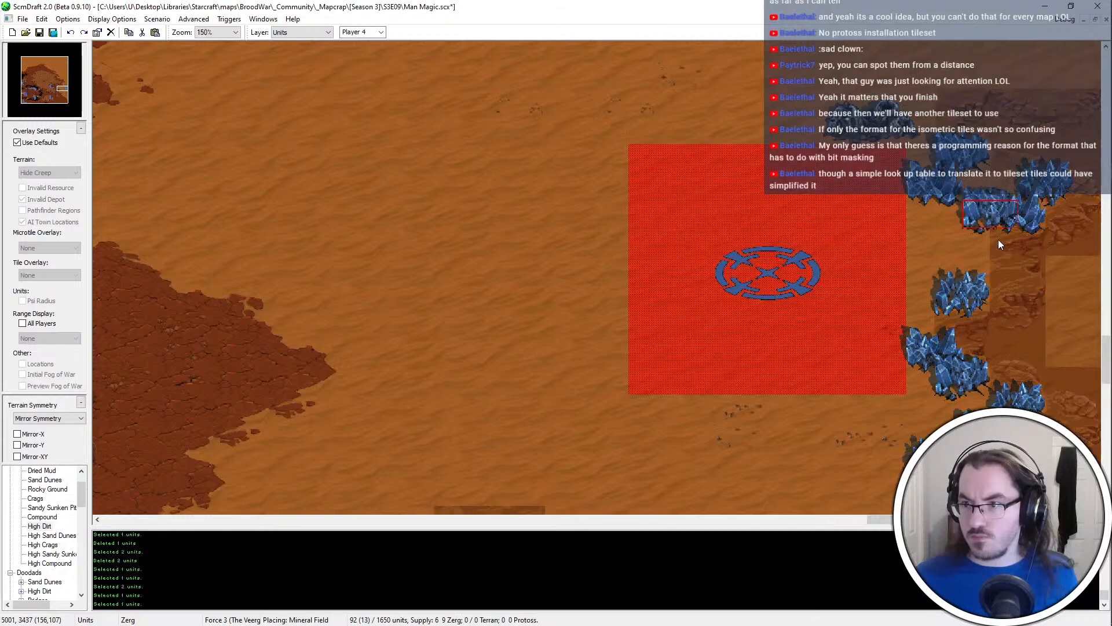
left_click(998, 238)
key("Escape")
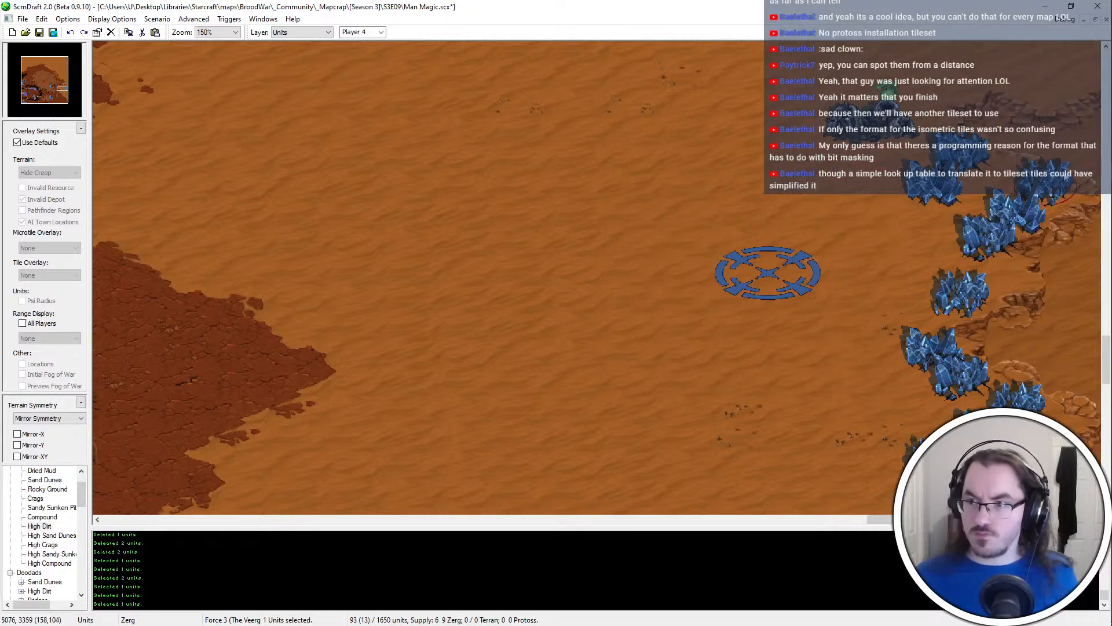
key("ctrl+c")
key("ctrl+v")
left_click(934, 318)
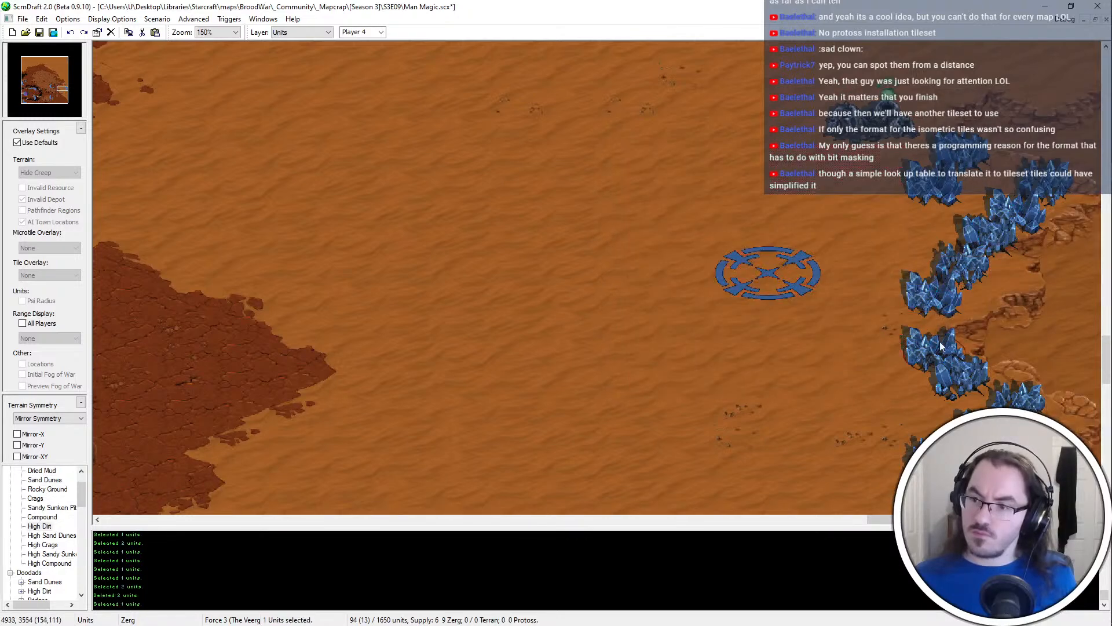
Take out the outer mineral field in the southeast of the line and put it back beside its neighbour
key("Delete")
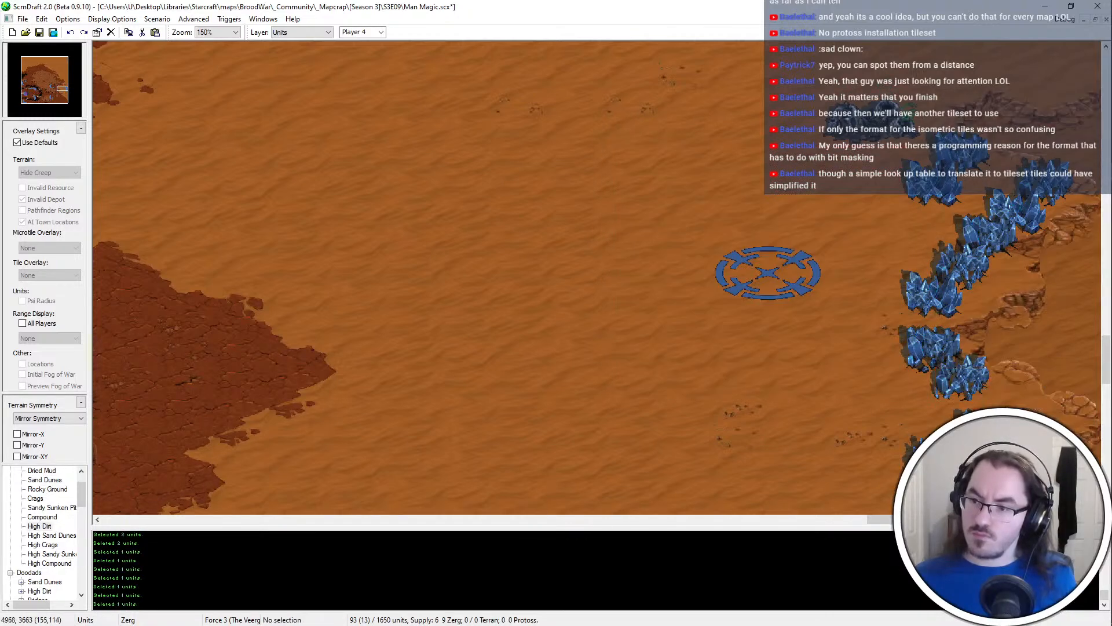
left_click(968, 439)
left_click(932, 479)
key("ctrl+v")
scroll(1061, 349, "down", 5)
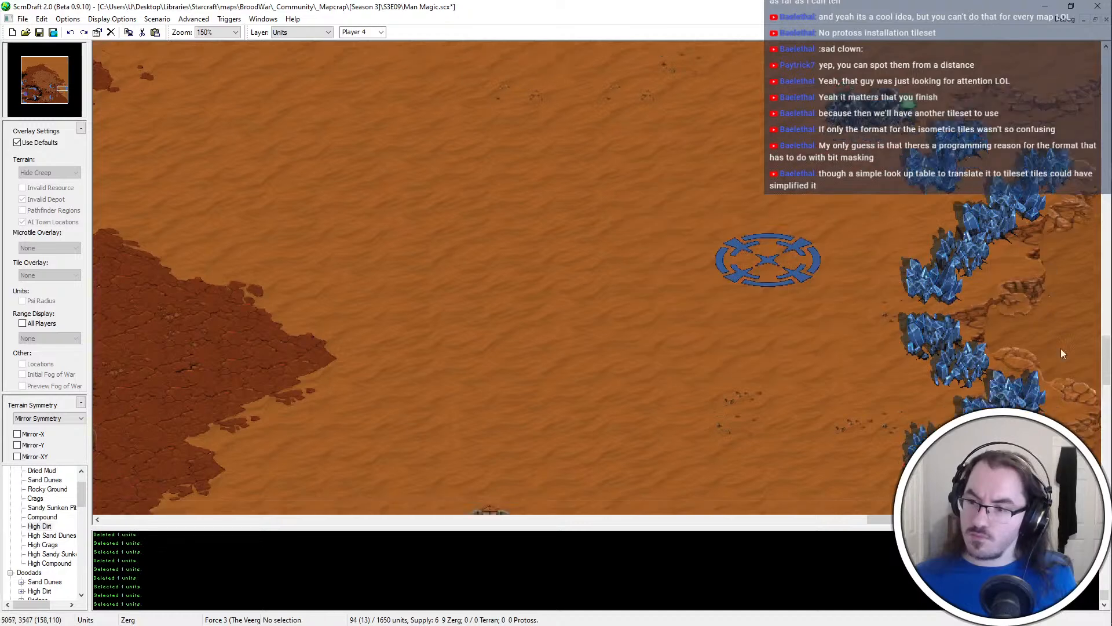
Select the complete mineral line with its geyser to check the number of resources in the enlarged layout
left_click(950, 412)
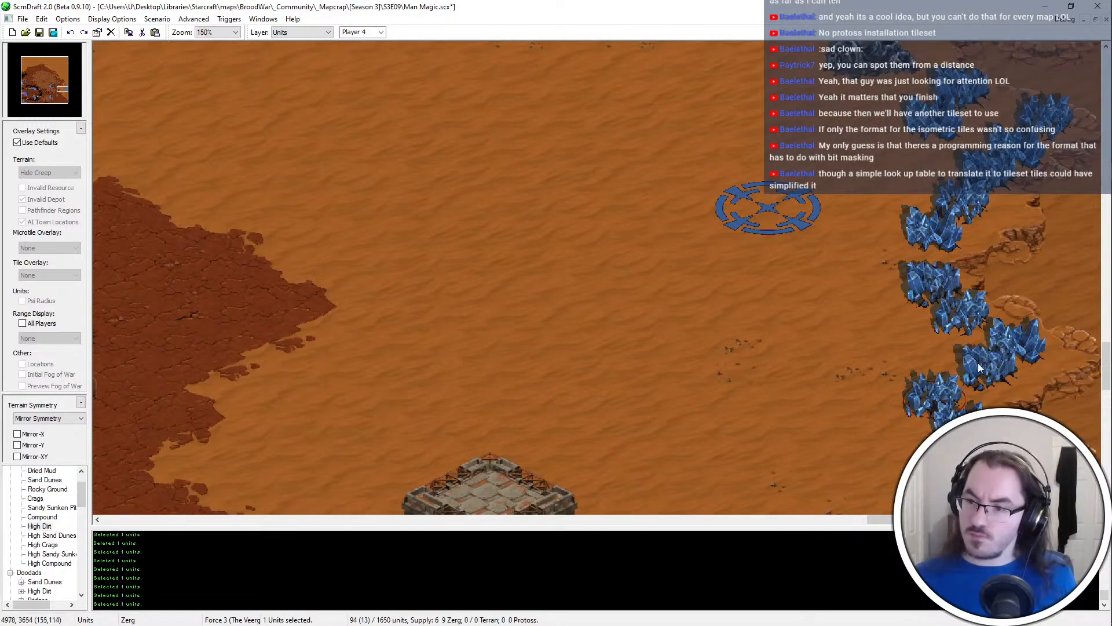
scroll(995, 235, "up", 5)
left_click_drag(1059, 139, 874, 516)
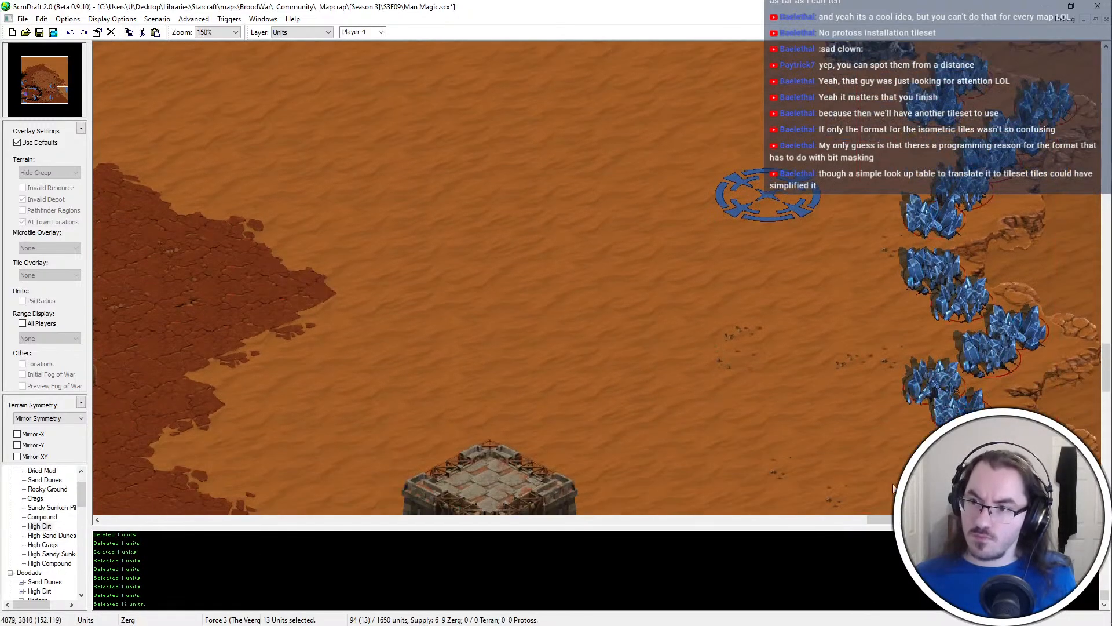
Try repositioning the blue start location against the enlarged mineral line
left_click_drag(797, 302, 727, 141)
key("ctrl+x")
key("ctrl+v")
left_click(766, 227)
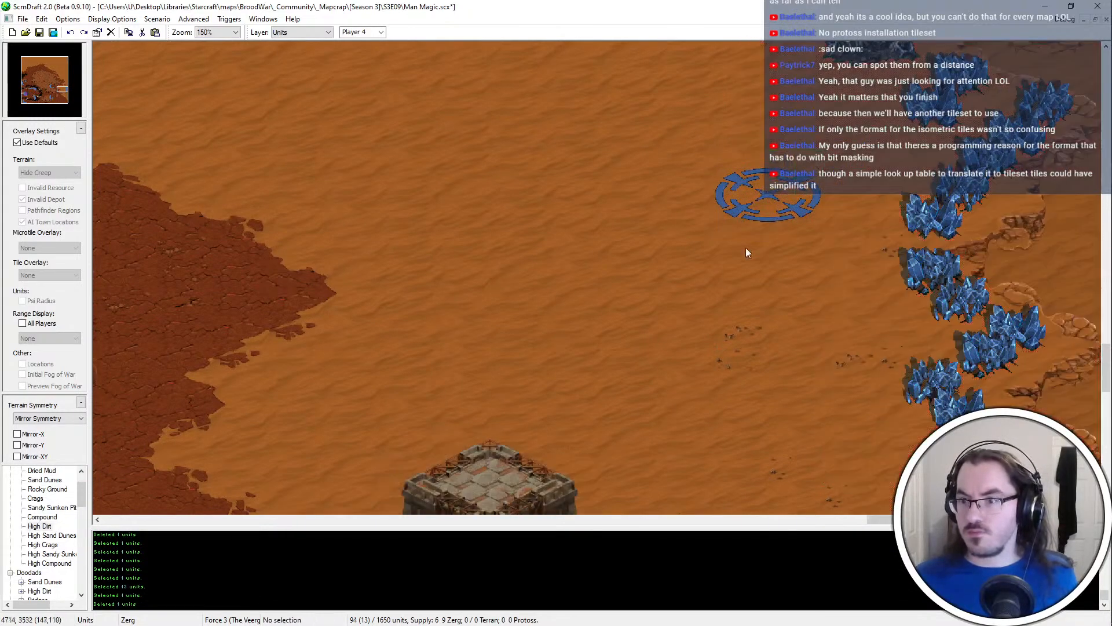
Save the map, paint a small Crags patch beneath the blue start location, correct its placement, and save again
scroll(771, 260, "up", 10)
key("ctrl+s")
left_click(35, 498)
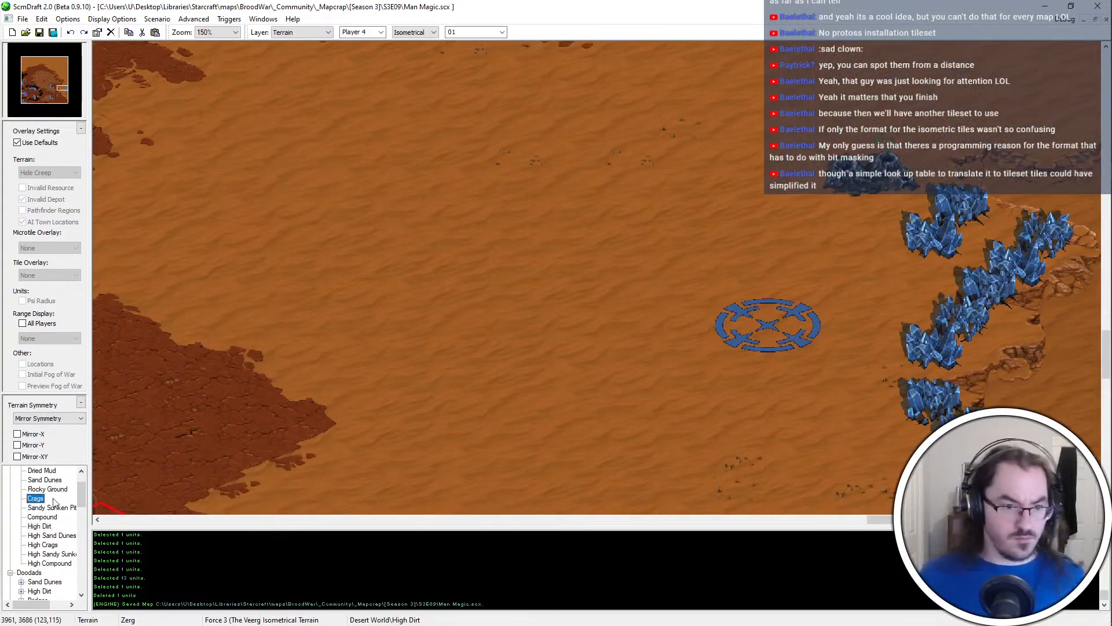
left_click(774, 330)
left_click_drag(878, 281, 658, 337)
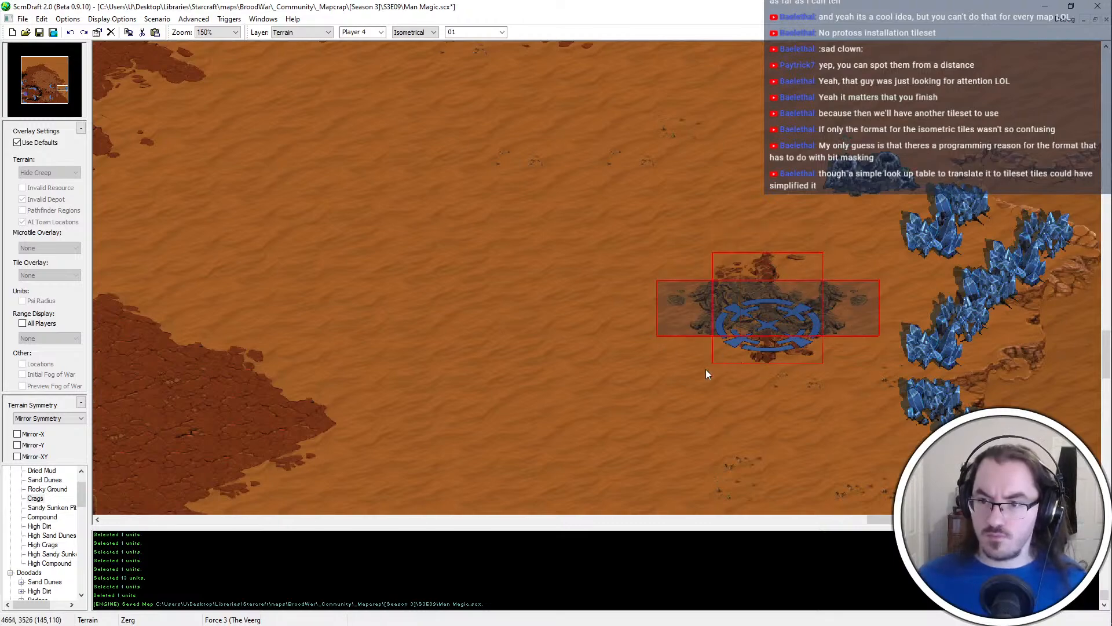
key("ctrl+z")
left_click(765, 348)
key("ctrl+s")
scroll(767, 371, "down", 2, "ctrl")
scroll(777, 399, "up", 1, "ctrl")
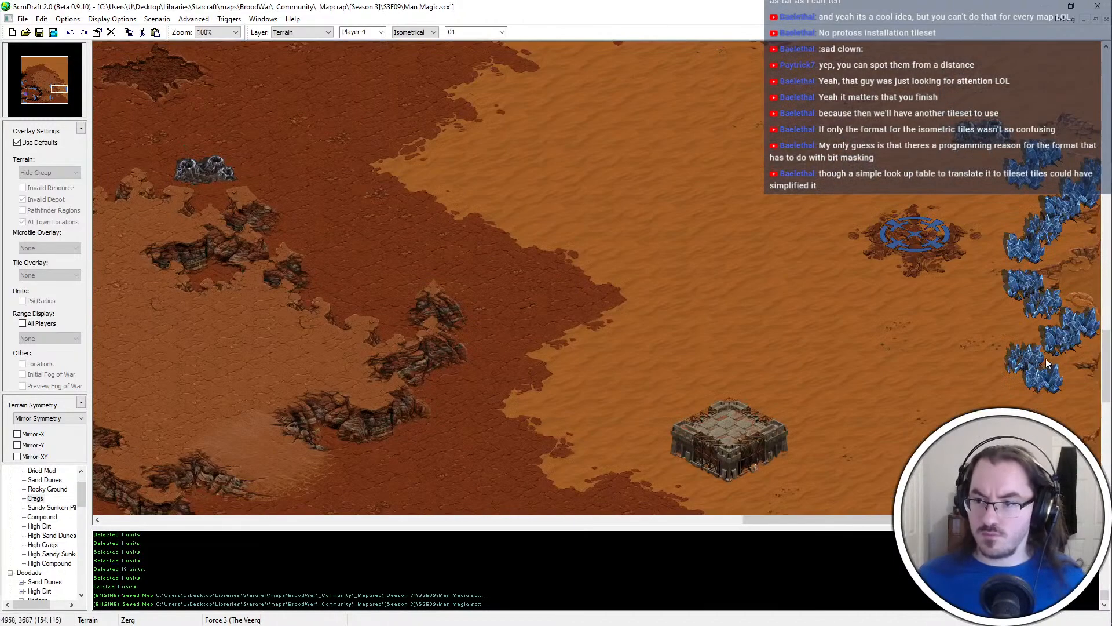
Switch to editing units and set the owner of new units to Player 5
key("u")
middle_click_drag(683, 369, 879, 299)
double_click(880, 299)
left_click(697, 449)
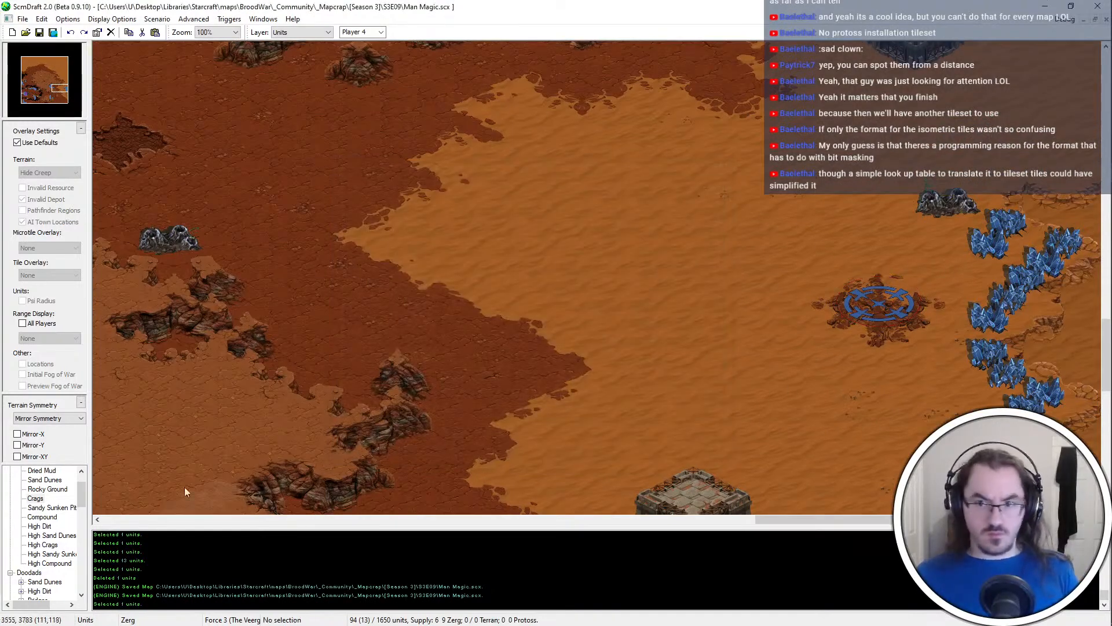
key("5")
scroll(24, 569, "down", 2)
left_click(22, 572)
scroll(24, 571, "down", 1)
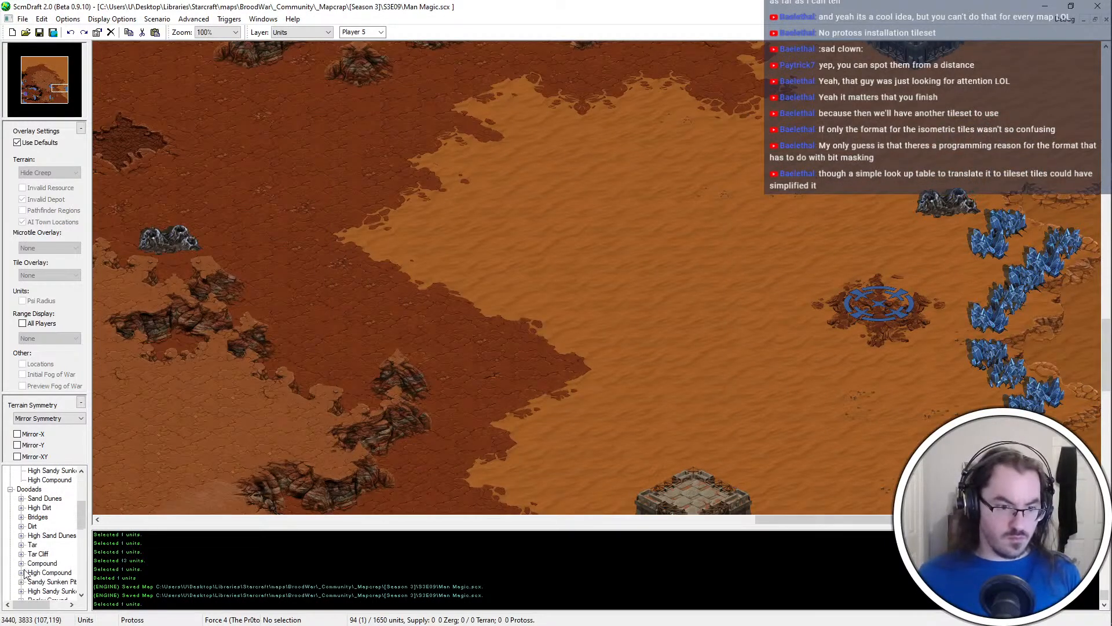
Place a Protoss Nexus for Player 5 on the blue start location
left_click(10, 491)
left_click(21, 518)
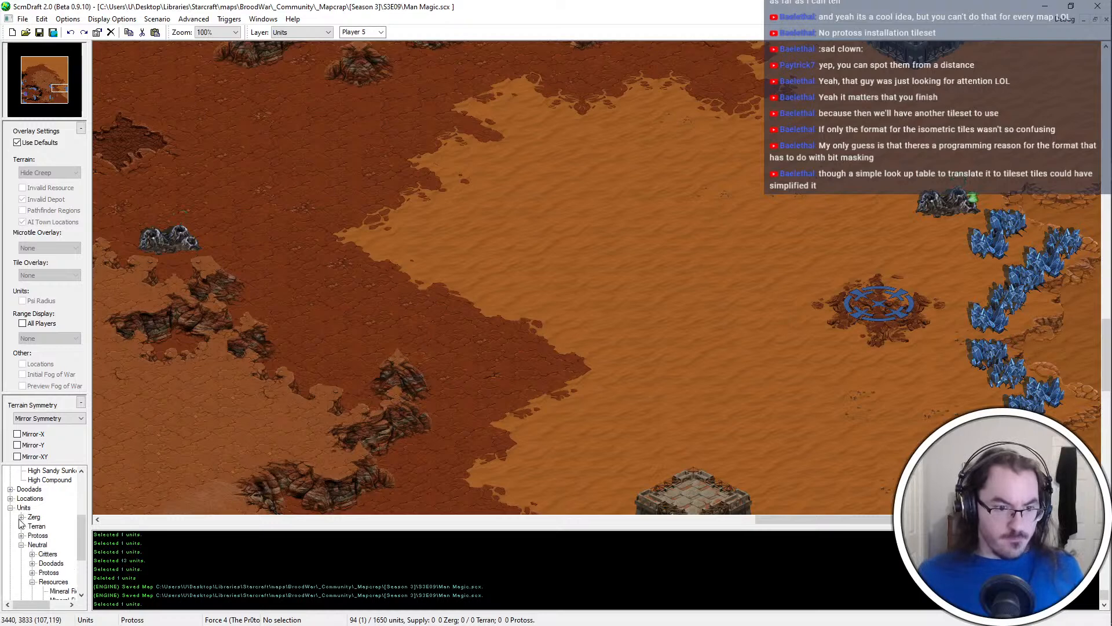
left_click(21, 535)
left_click(34, 554)
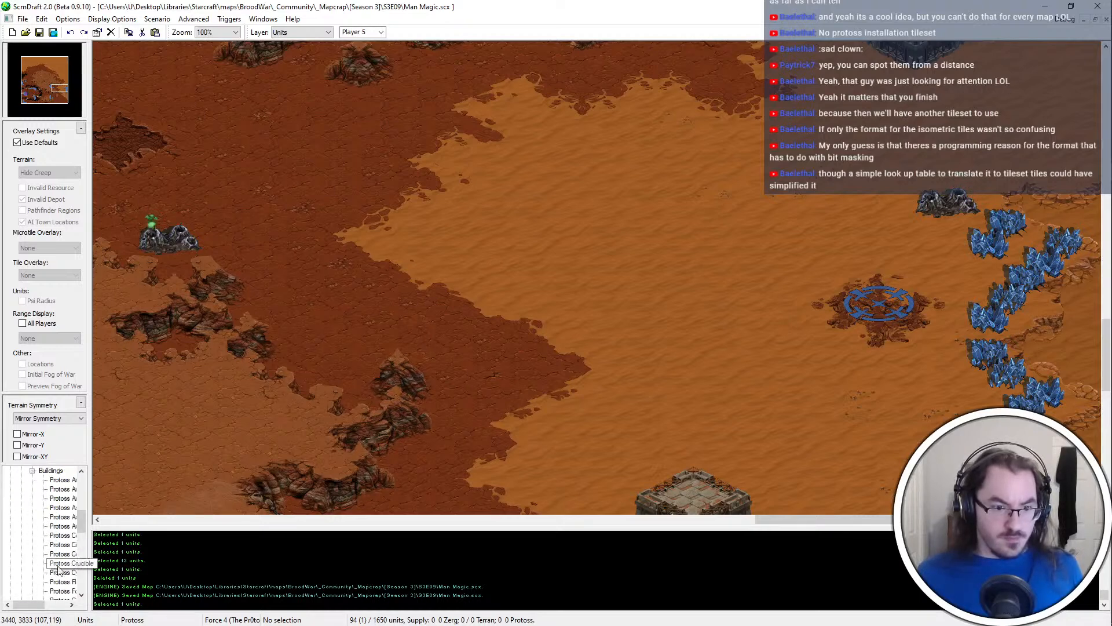
scroll(57, 571, "down", 1)
left_click(60, 544)
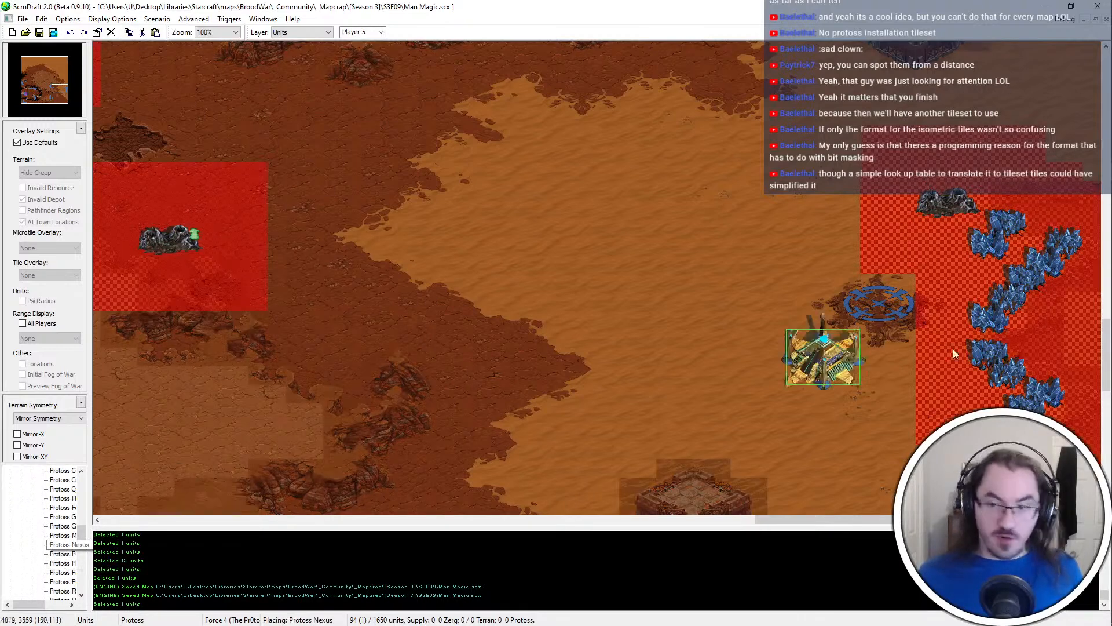
left_click(891, 317)
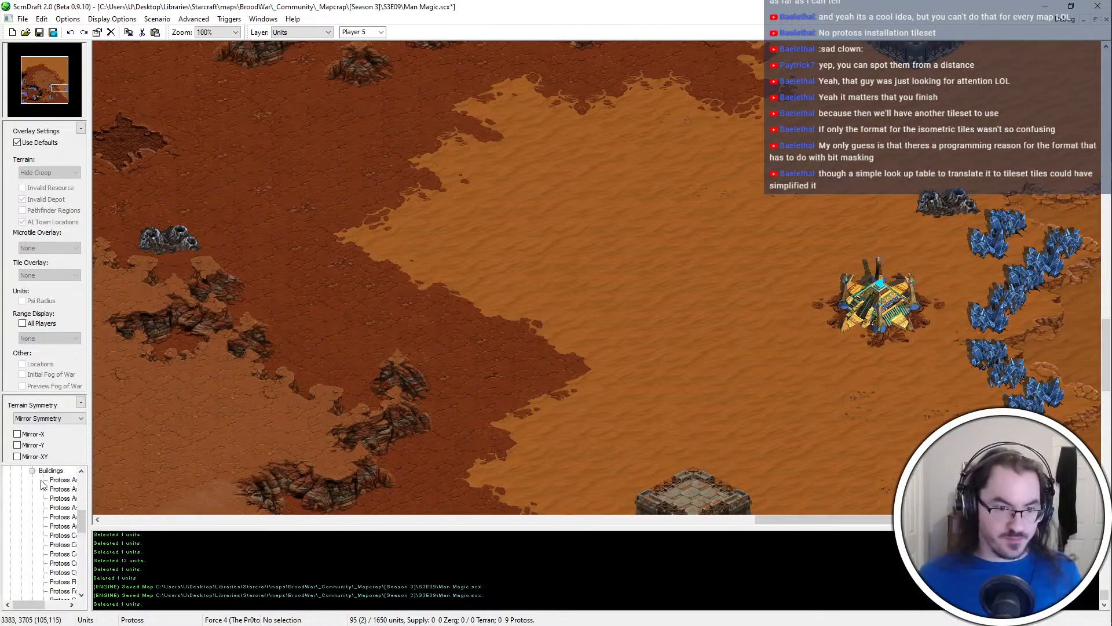
Place Protoss Probes for Player 5 between the Nexus and the mineral line
left_click(33, 471)
left_click(33, 479)
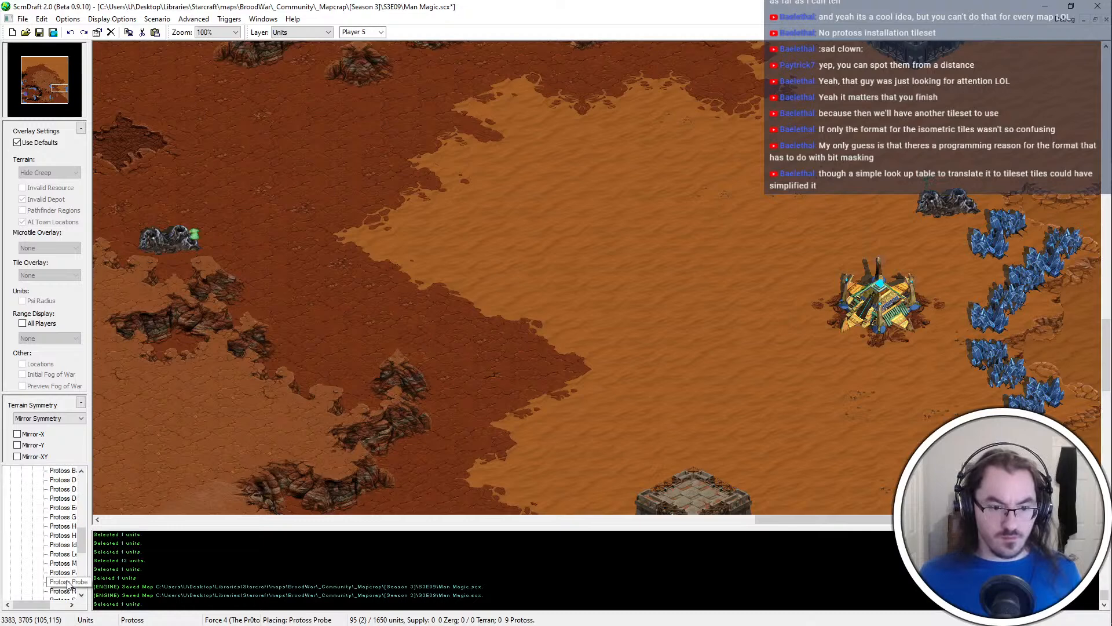
left_click(65, 581)
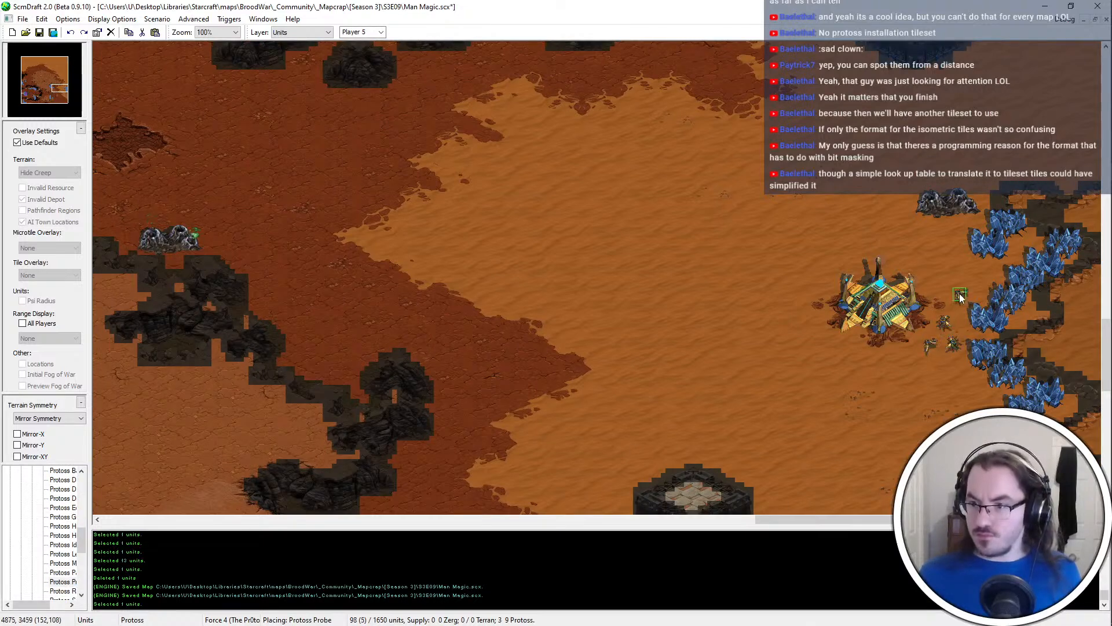
left_click(935, 294)
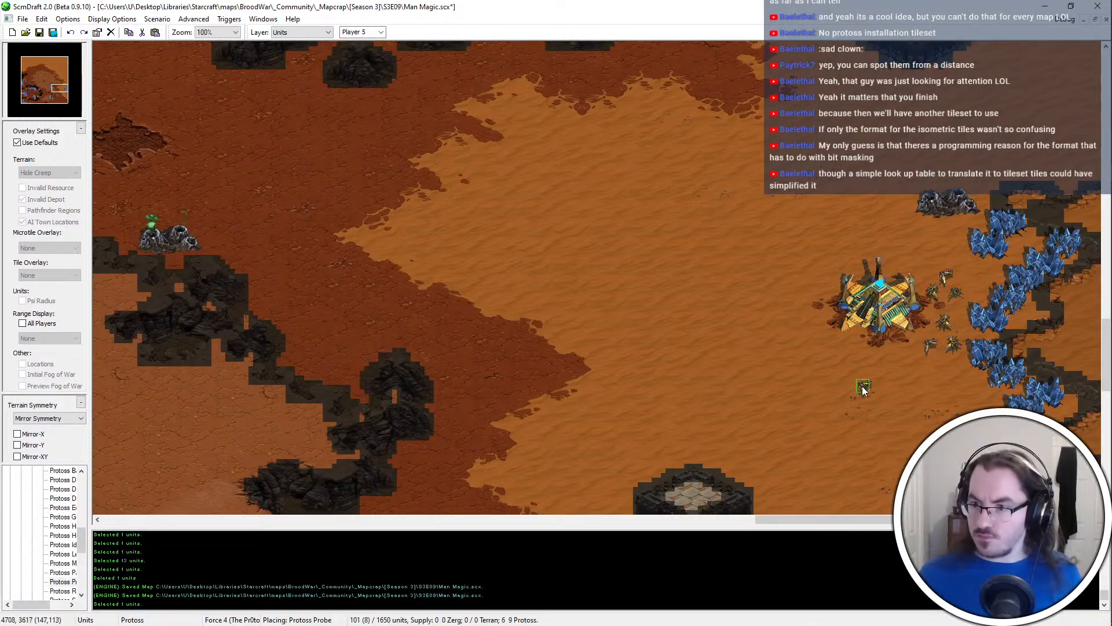
Undo the last two Probes, place two again northeast of the Nexus, and save the map
key("ctrl+z")
key("ctrl+z")
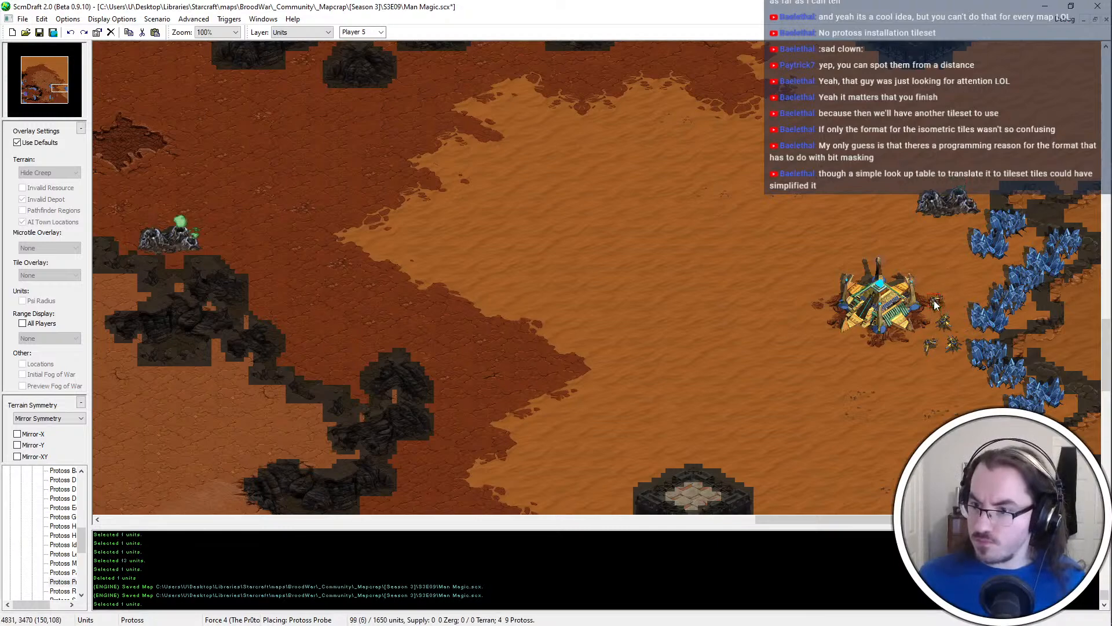
left_click(957, 297)
left_click(944, 283)
key("Escape")
scroll(881, 363, "down", 1)
key("ctrl+s")
scroll(1028, 368, "up", 1)
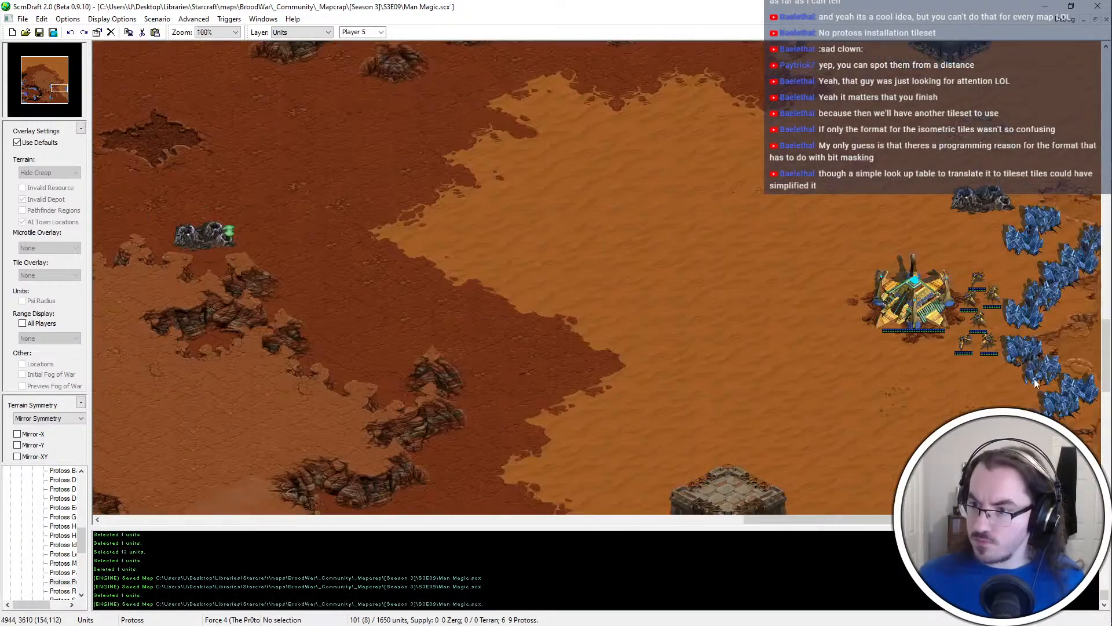
middle_click_drag(1078, 373, 1051, 288)
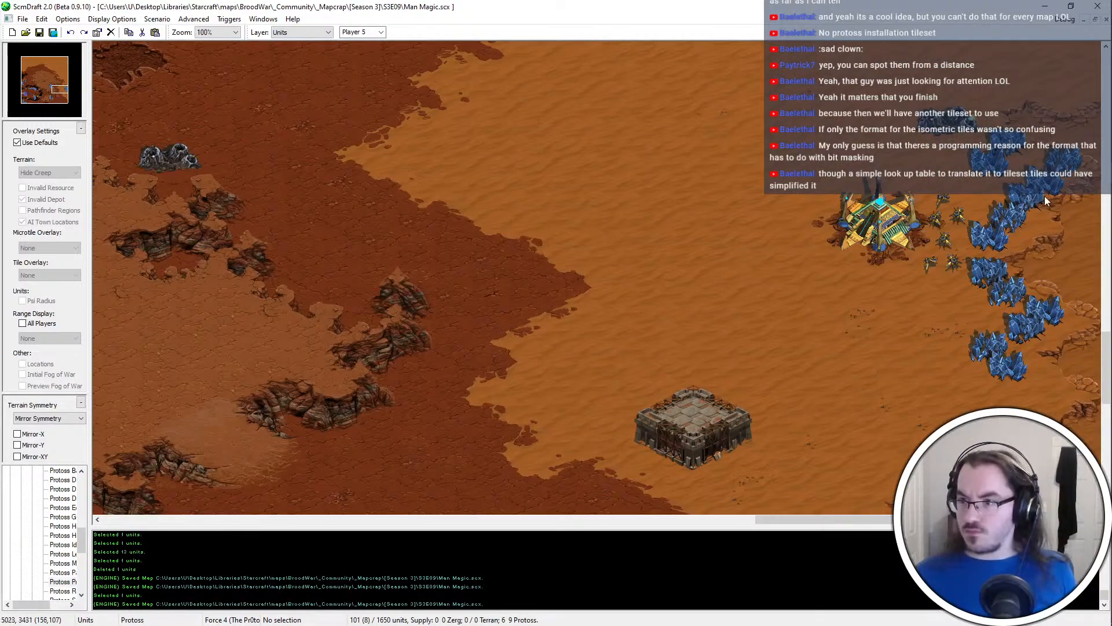
left_click(1021, 240)
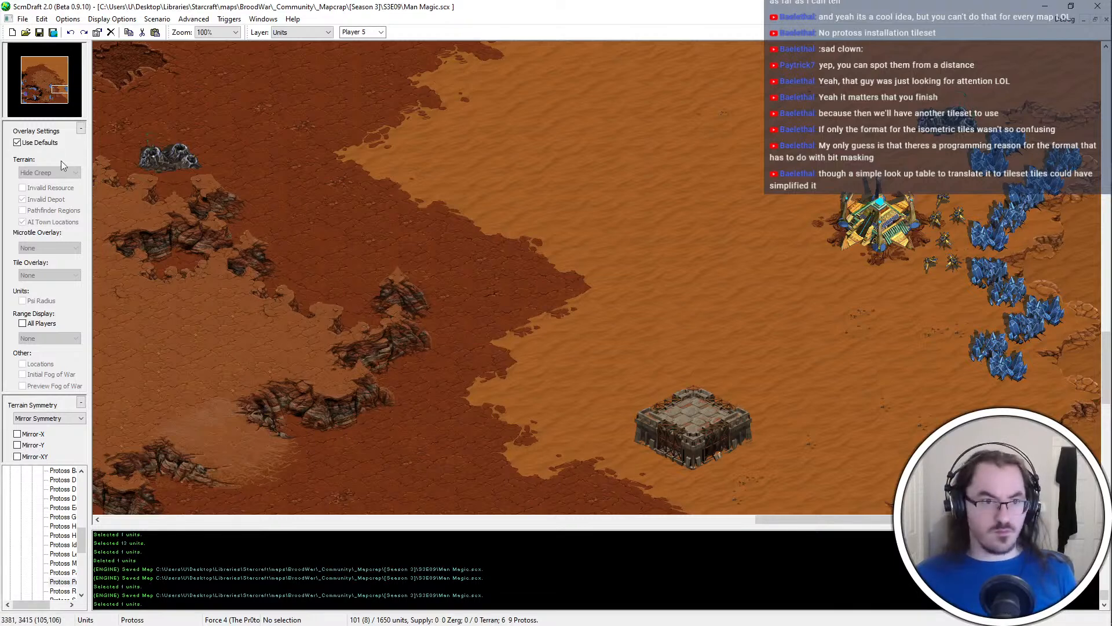
left_click(40, 143)
left_click(40, 143)
scroll(908, 242, "up", 2)
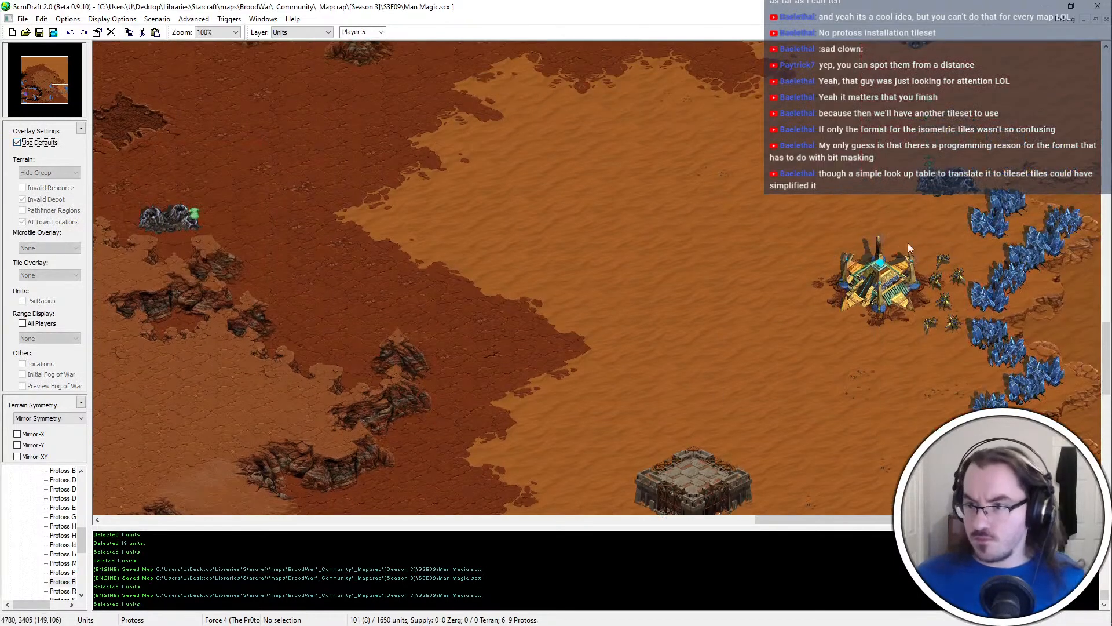
scroll(927, 267, "down", 1, "ctrl")
scroll(953, 261, "up", 1)
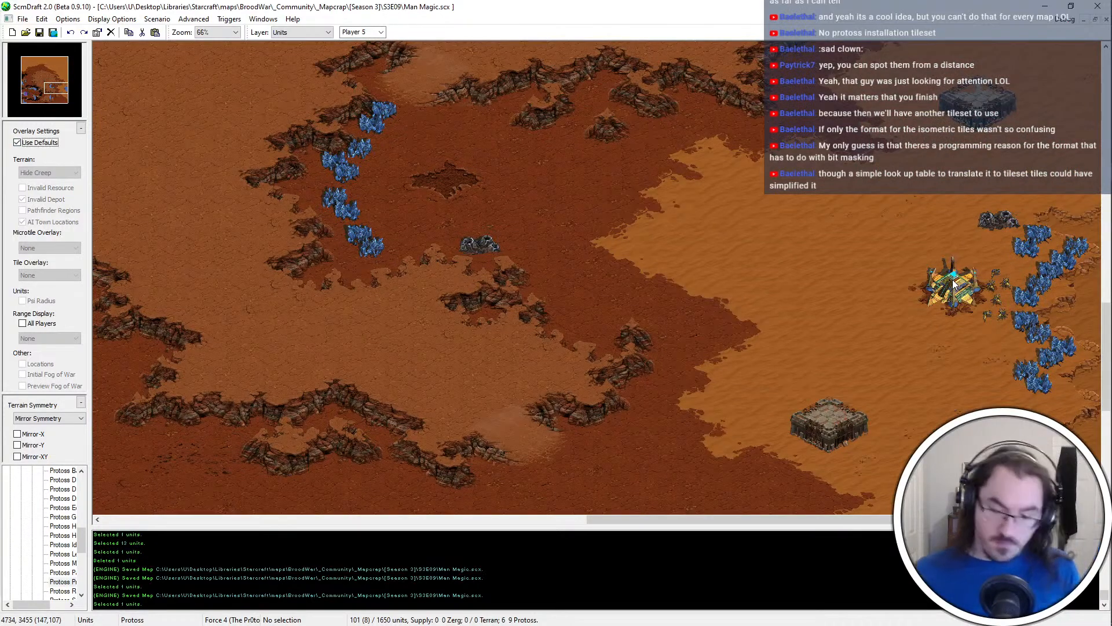
Draw a small location over the Nexus and save the map
key("l")
left_click_drag(953, 286, 957, 299)
key("ctrl+s")
Paint Sandy Sunken Pit terrain to extend the southern and western edges of the sunken area southeast of the raised platform
key("u")
scroll(971, 509, "down", 1)
scroll(913, 387, "down", 3)
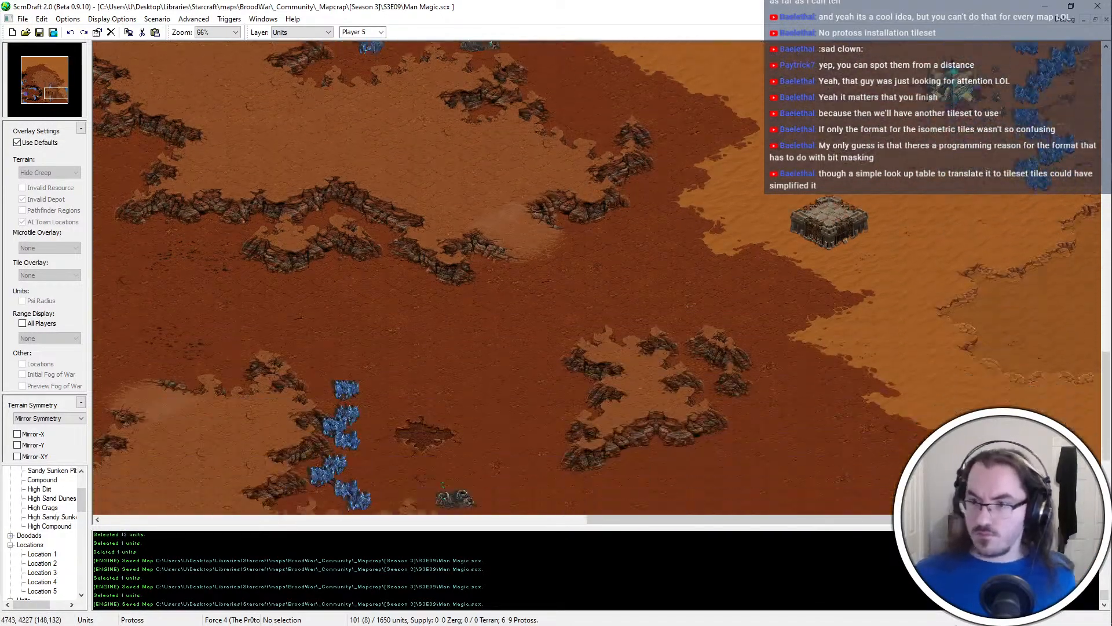
scroll(926, 297, "up", 4)
scroll(996, 231, "down", 3)
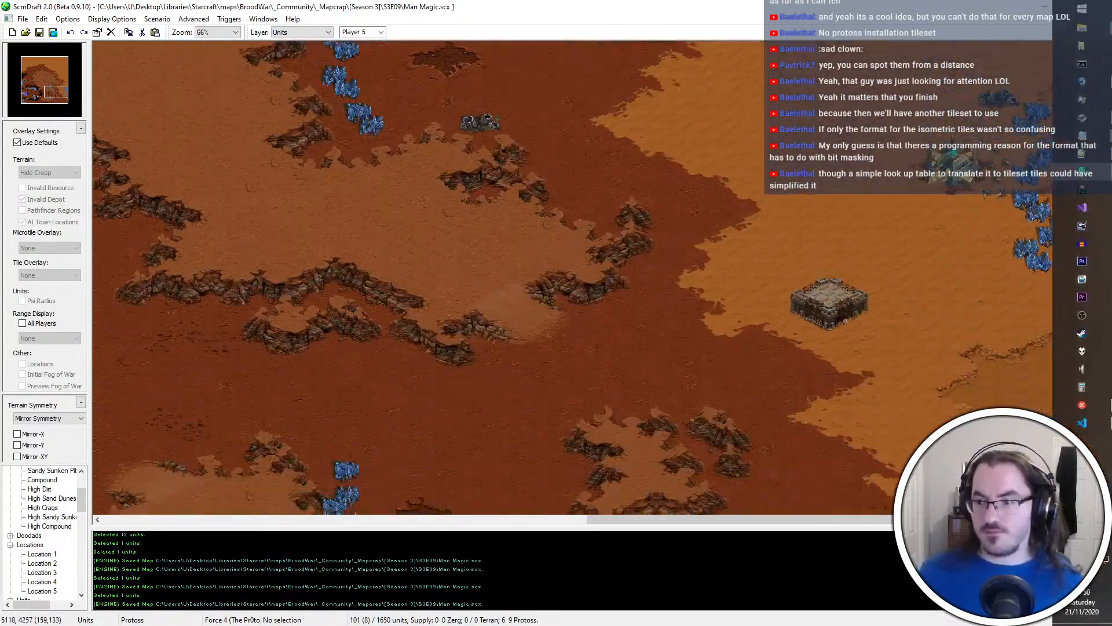
scroll(1012, 288, "up", 1, "ctrl")
key("t")
left_click(937, 403)
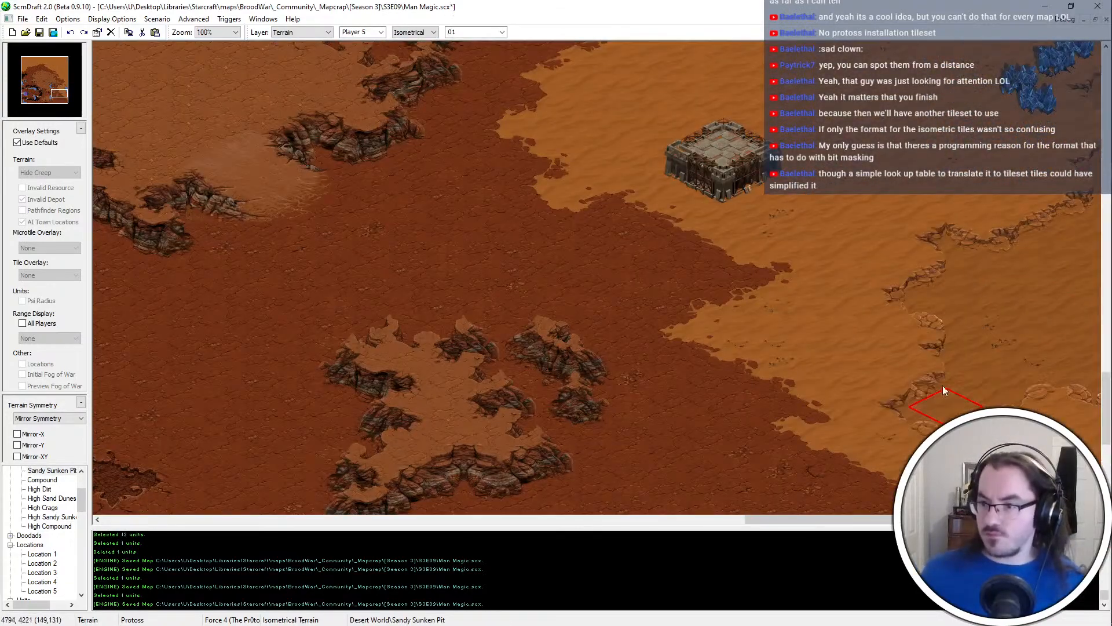
middle_click_drag(943, 385, 913, 315)
left_click(975, 337)
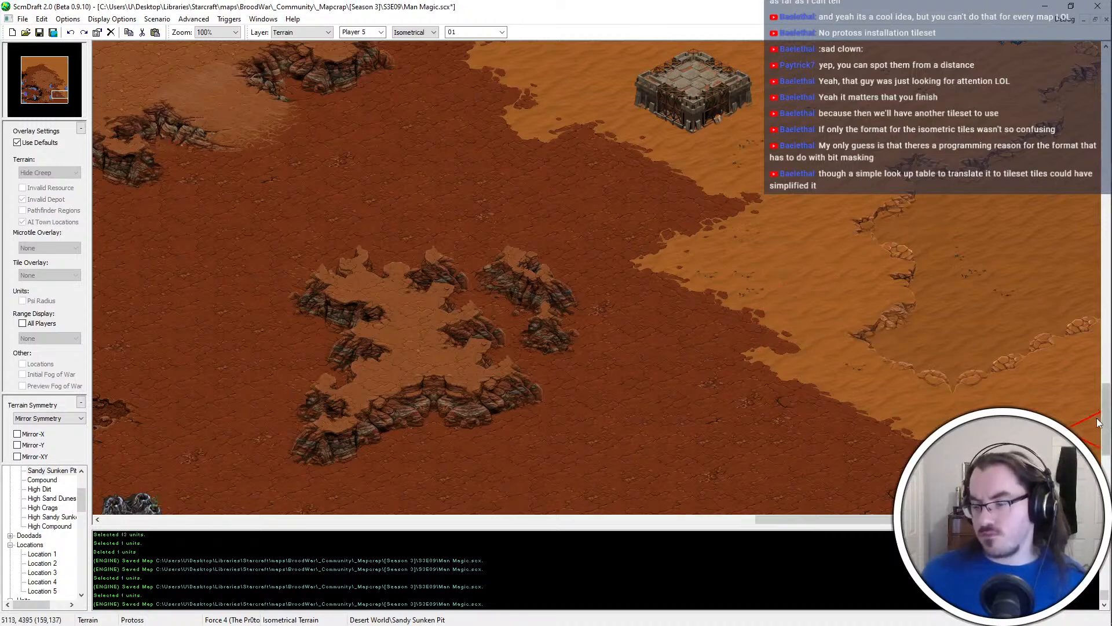
left_click_drag(1079, 410, 1094, 365)
Reshape the sunken area's western edge with Sand Dunes, and stretch it farther southwest with Sandy Sunken Pit
right_click(843, 265)
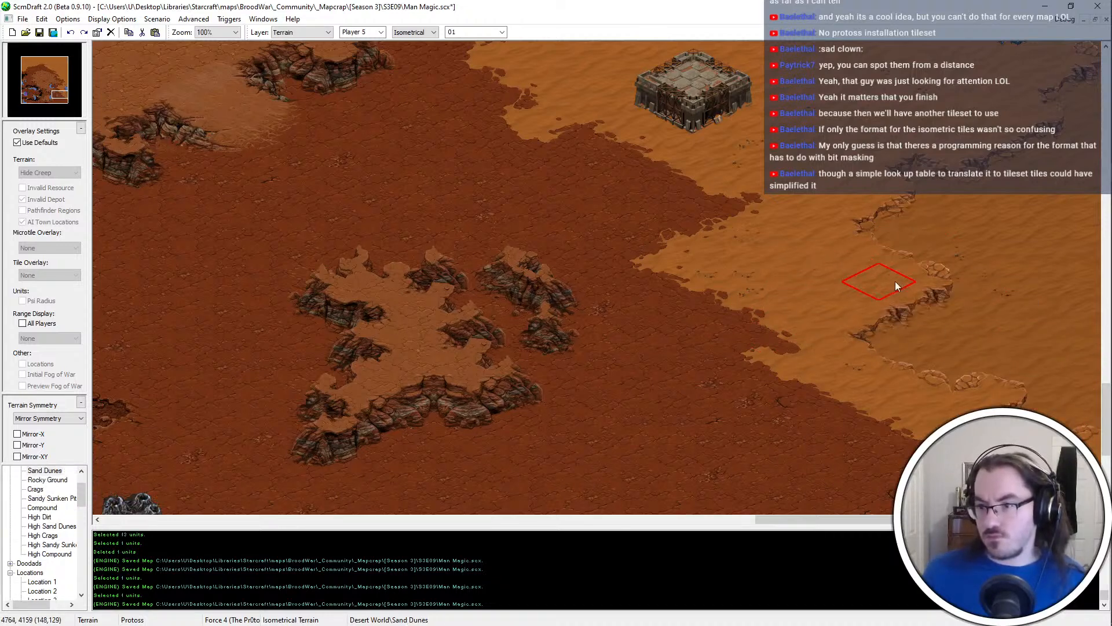
left_click(880, 293)
right_click(1001, 282)
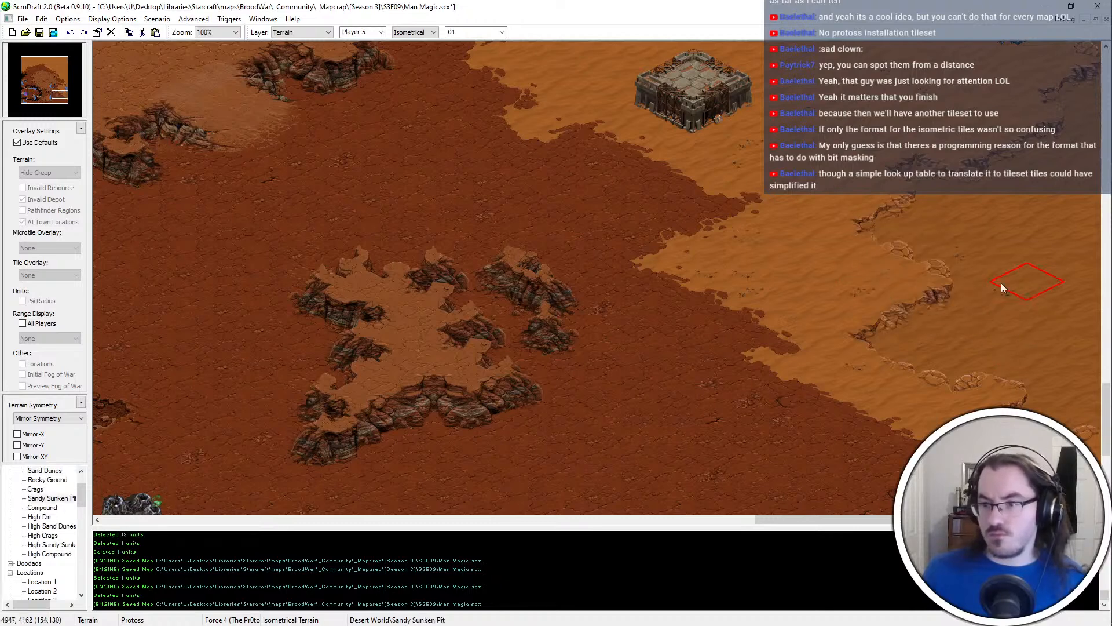
left_click(886, 318)
left_click(1030, 400)
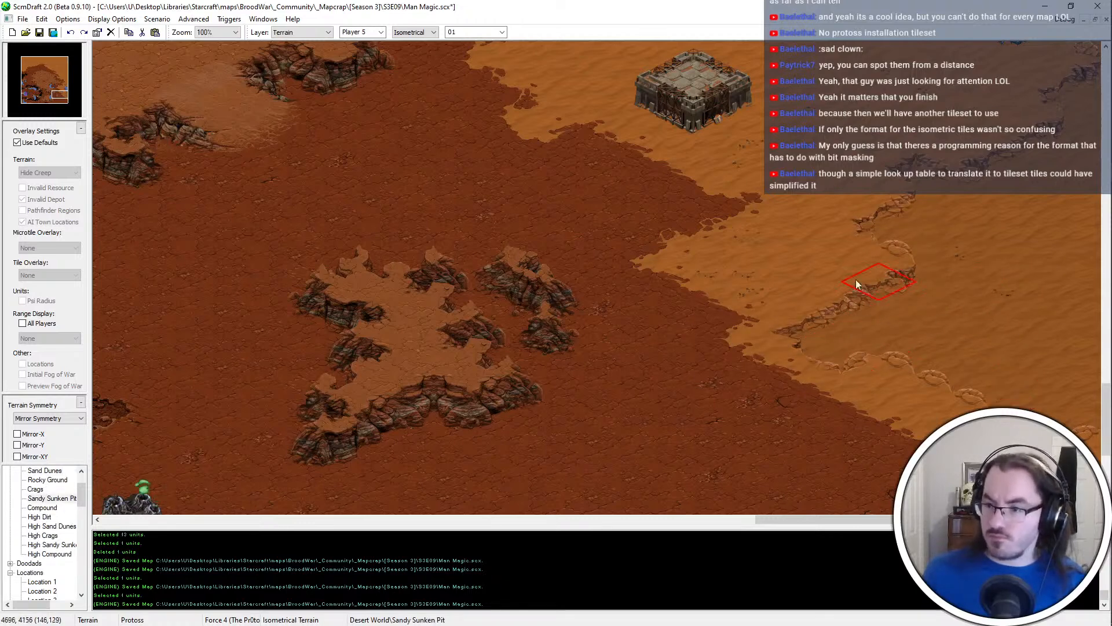
Trim the sunken area's southern edge with Sand Dunes and touch up its outline with Sandy Sunken Pit
scroll(857, 280, "down", 1)
right_click(994, 365)
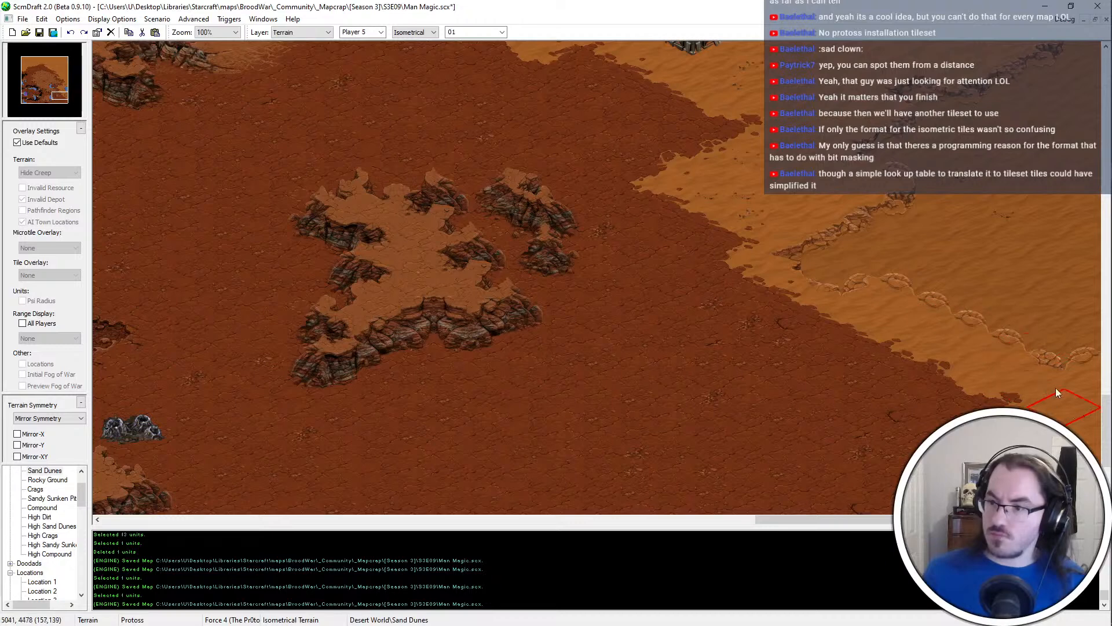
left_click(951, 317)
left_click(1017, 328)
left_click(1087, 357)
right_click(995, 234)
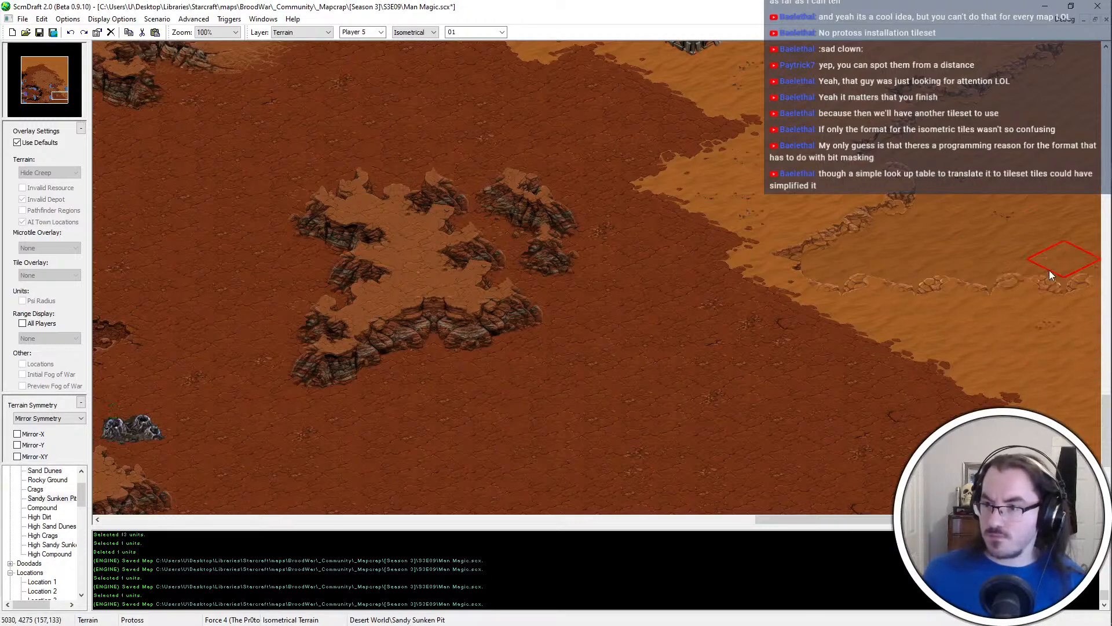
left_click(1048, 270)
Fill the dirt south of the sunken area and southeast of the small plateau with Sand Dunes, and save the map
right_click(920, 383)
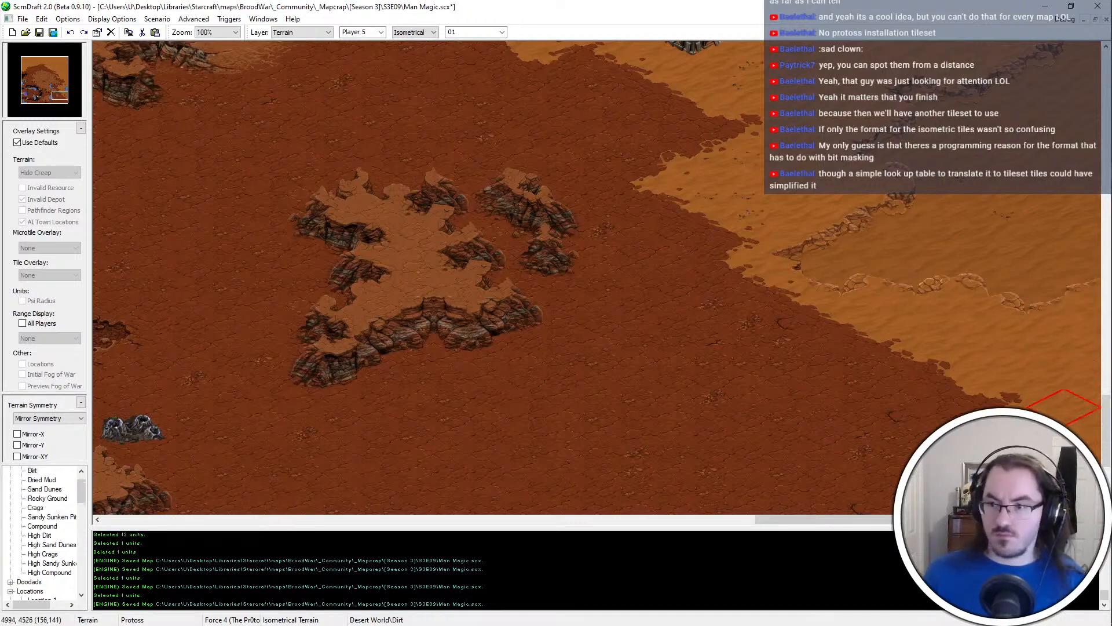
right_click(945, 351)
mouse_move(801, 369)
left_mouse_down()
mouse_move(611, 391)
mouse_move(424, 492)
mouse_move(579, 624)
left_mouse_up()
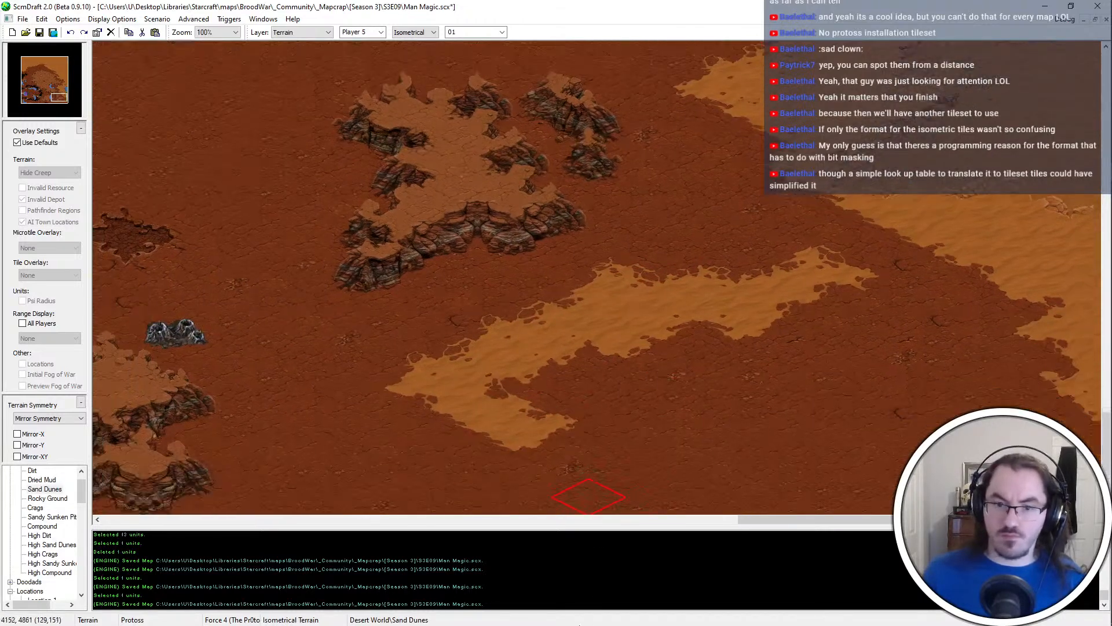
mouse_move(617, 408)
left_mouse_down()
mouse_move(642, 316)
mouse_move(994, 371)
left_mouse_up()
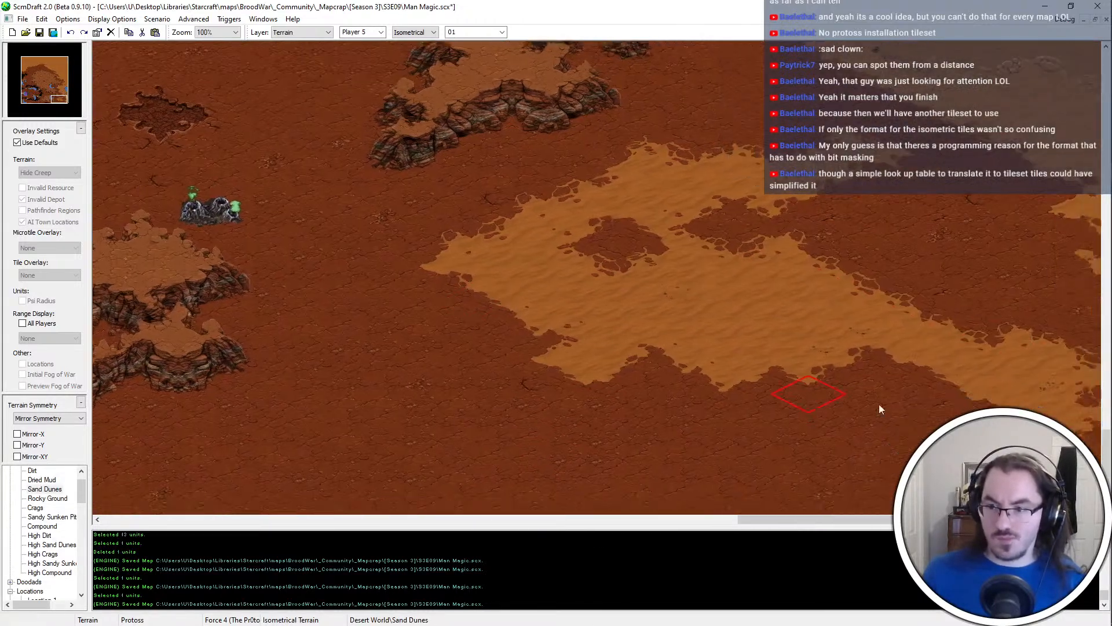
mouse_move(878, 409)
left_mouse_down()
mouse_move(1070, 373)
mouse_move(909, 307)
mouse_move(619, 225)
mouse_move(825, 225)
left_mouse_up()
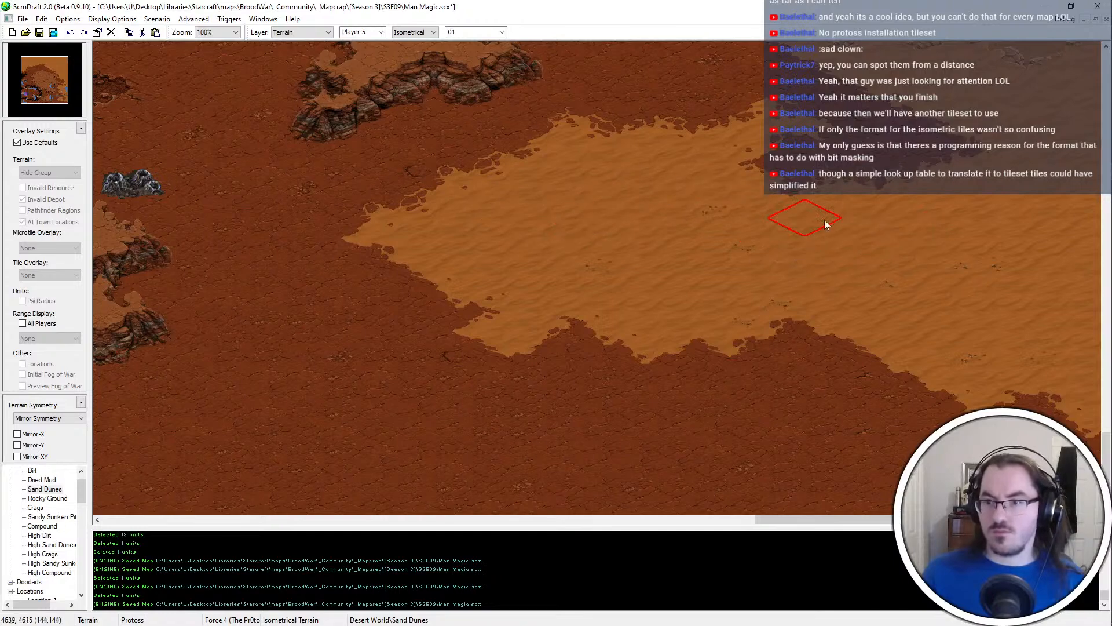
scroll(753, 312, "up", 3)
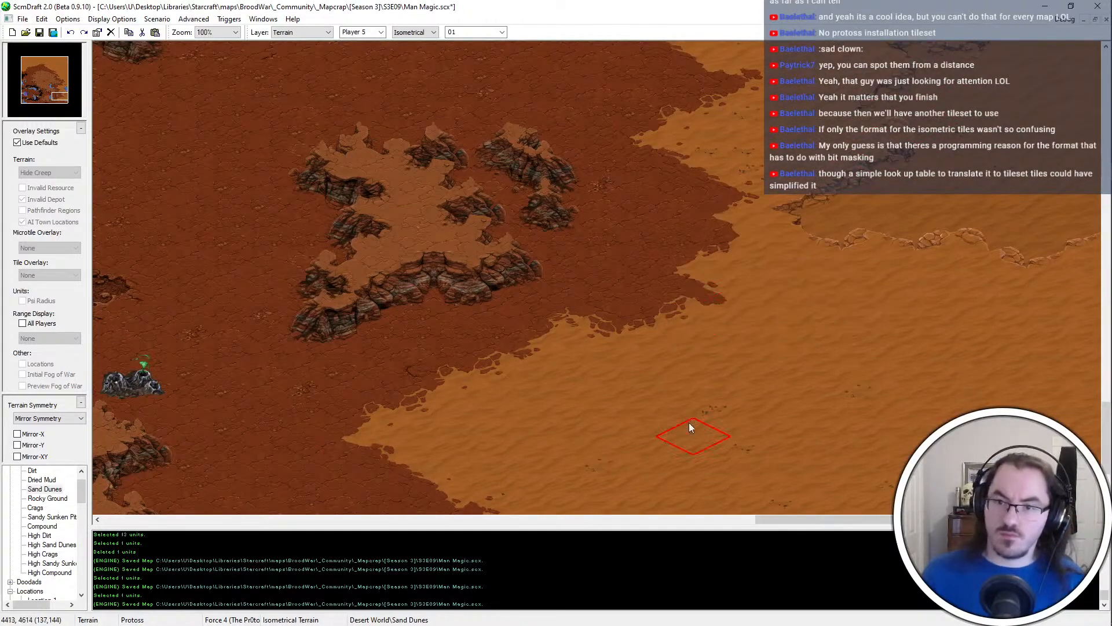
scroll(690, 427, "up", 1)
scroll(689, 428, "down", 1, "ctrl")
key("ctrl+s")
scroll(811, 399, "up", 3)
Copy the mineral line beside the southern plateau and paste it onto the new Sand Dunes area in the southeast
key("u")
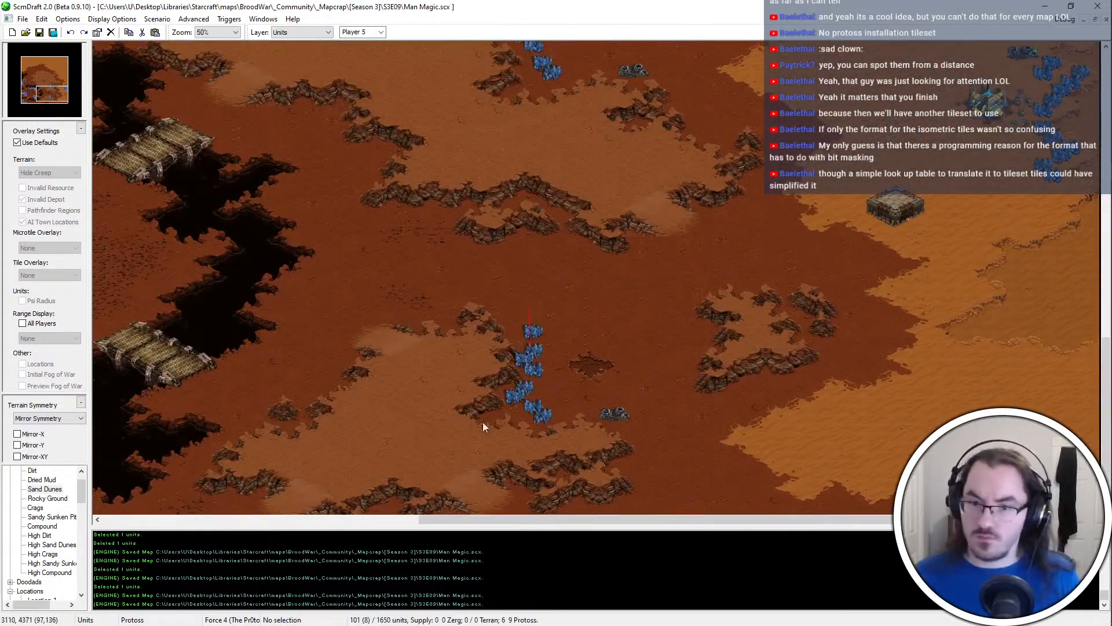
left_click_drag(482, 422, 476, 435)
key("ctrl+c")
key("ctrl+v")
left_click(1001, 410)
key("Escape")
Copy the southern plateau's Vespene Geyser and paste it west of the new southeastern mineral line
left_click_drag(636, 399, 600, 470)
key("ctrl+c")
key("ctrl+v")
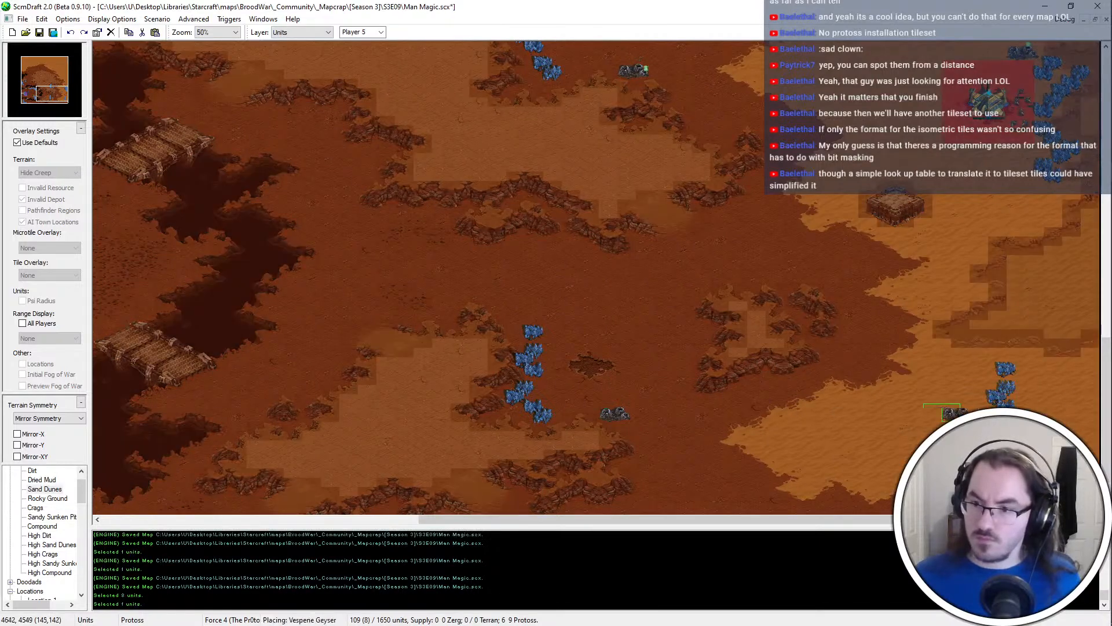
left_click(961, 413)
key("Escape")
Move the upper mineral fields of the new southeastern column northwest, starting a mineral row north of the Vespene Geyser
scroll(984, 403, "up", 2, "ctrl")
scroll(851, 231, "down", 1)
left_click_drag(846, 200, 772, 238)
key("ctrl+x")
key("ctrl+v")
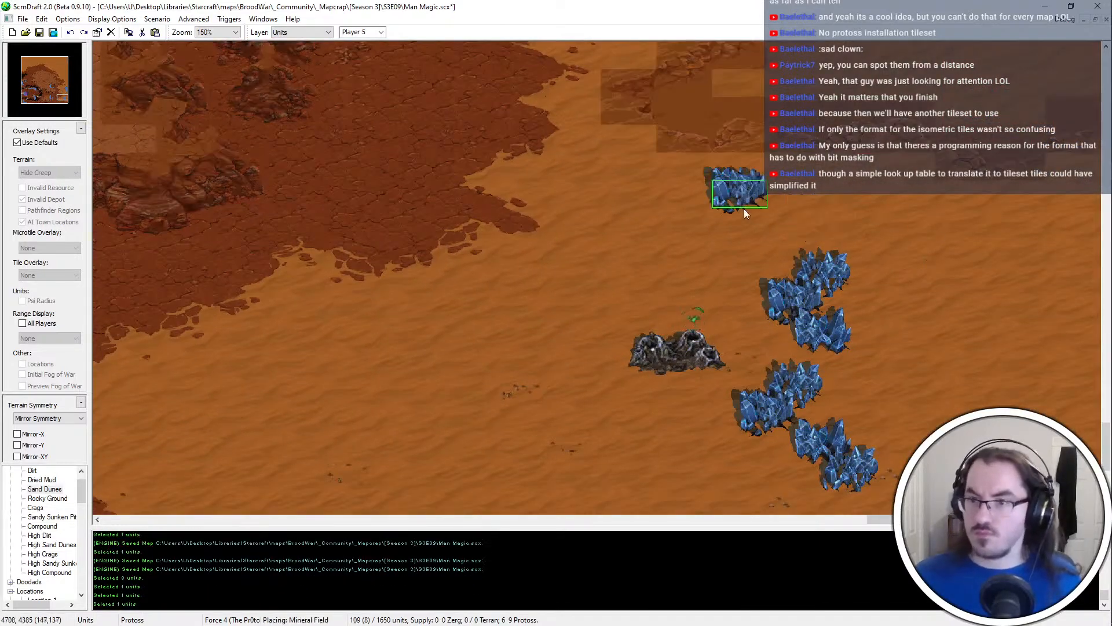
left_click(718, 207)
key("Escape")
left_click_drag(833, 255, 749, 300)
key("ctrl+x")
key("ctrl+v")
left_click(763, 150)
key("Escape")
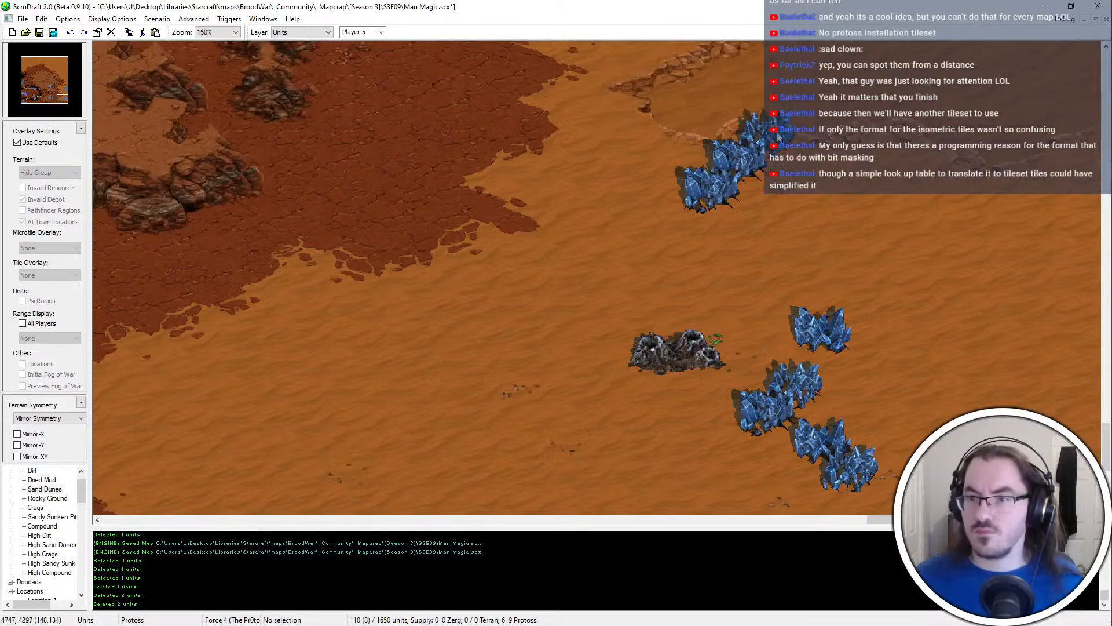
Cut and paste two mineral fields to form a second pair east of the row's first pair
left_click(778, 137)
key("ctrl+x")
key("ctrl+v")
left_click(797, 139)
key("Escape")
left_click_drag(811, 118, 760, 169)
key("ctrl+x")
key("ctrl+v")
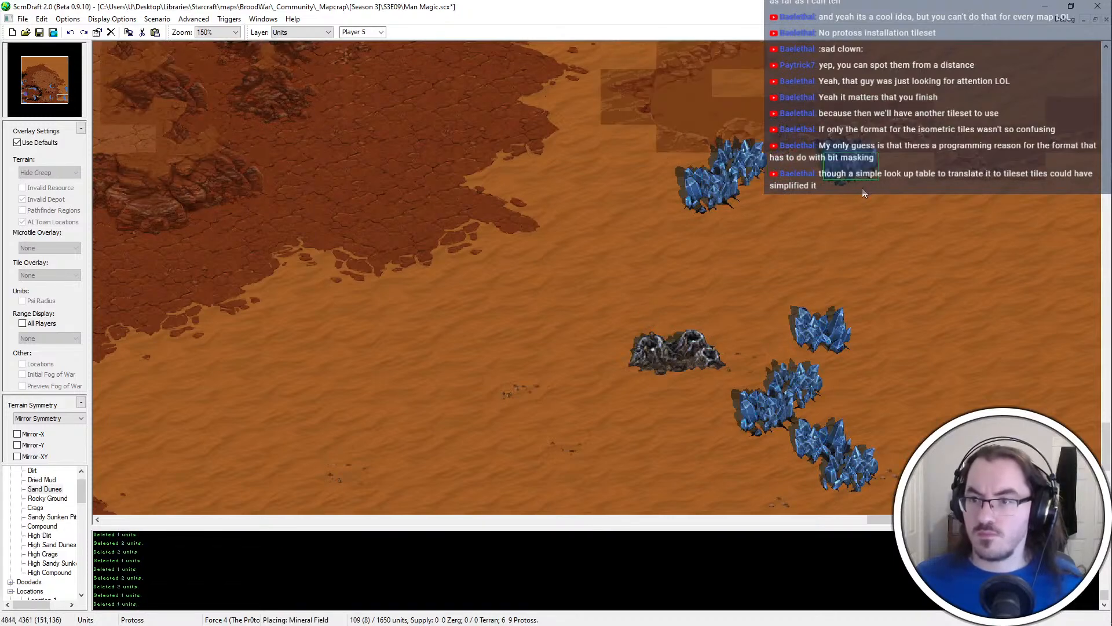
left_click(825, 208)
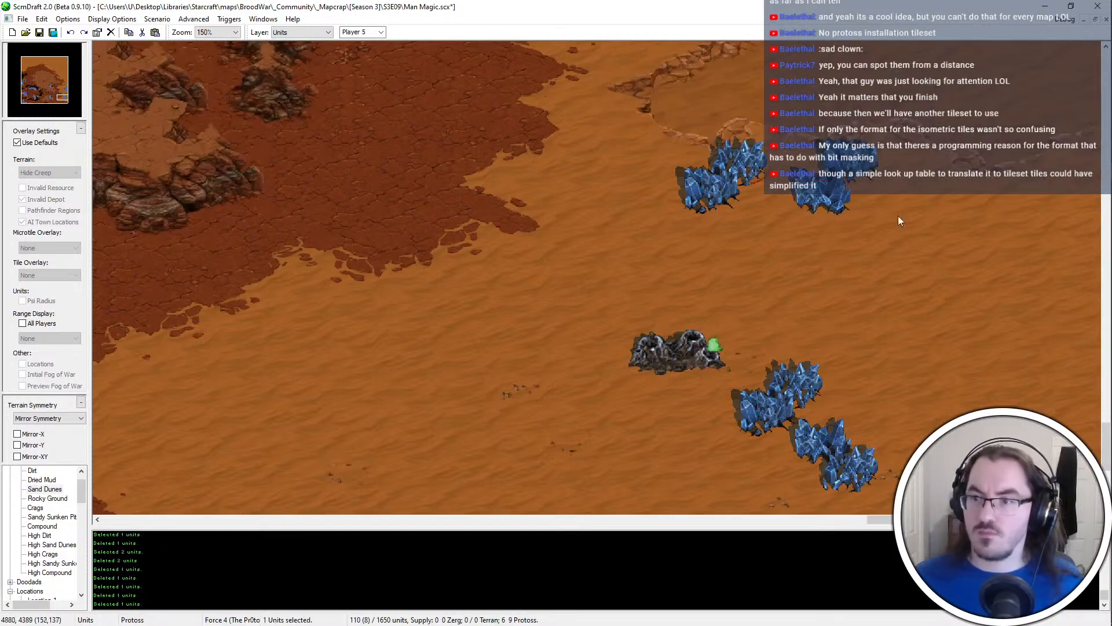
Place two more mineral fields further east to form the row's third pair
key("ctrl+v")
left_click(955, 213)
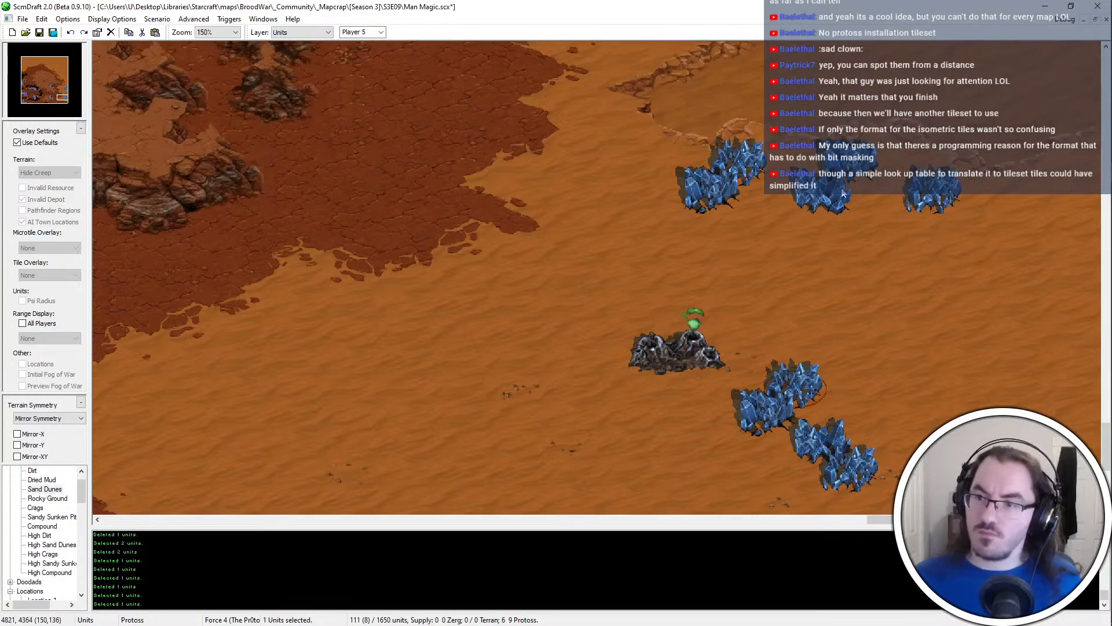
key("ctrl+c")
key("ctrl+v")
left_click(983, 237)
Move two of the remaining column mineral fields to the row's eastern end, repositioning the first one further northeast
left_click_drag(879, 319, 799, 408)
key("ctrl+x")
key("ctrl+v")
left_click(1035, 232)
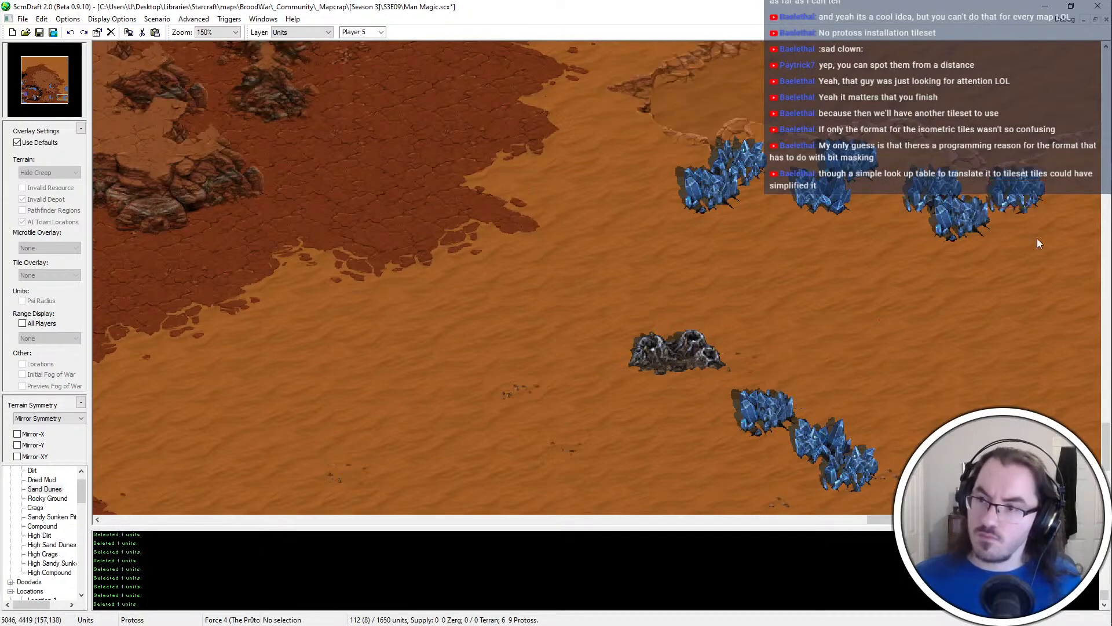
key("ctrl+z")
key("ctrl+v")
left_click(1058, 184)
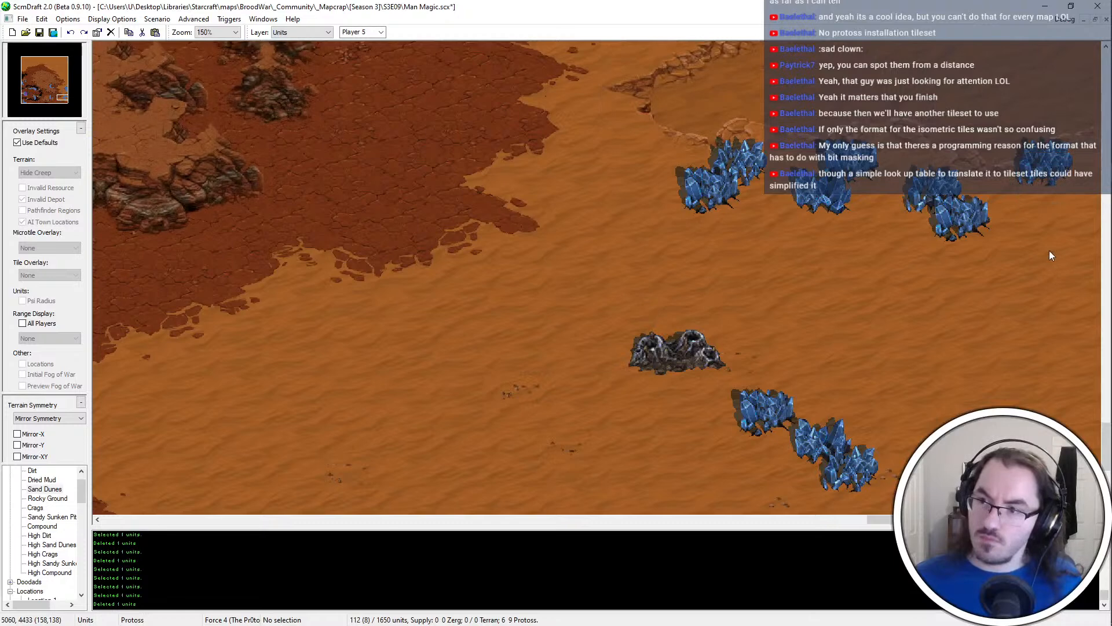
left_click_drag(841, 397, 820, 449)
left_click(1029, 214)
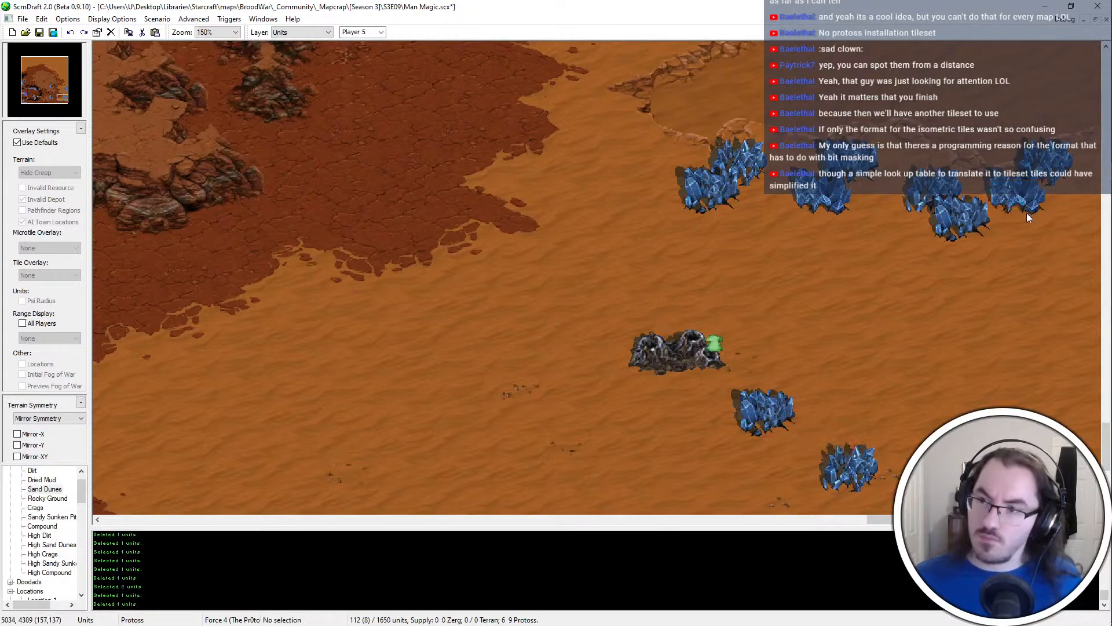
Delete the two leftover mineral fields from the old column and move the Vespene Geyser southeast of the new row
left_click_drag(768, 268, 727, 279)
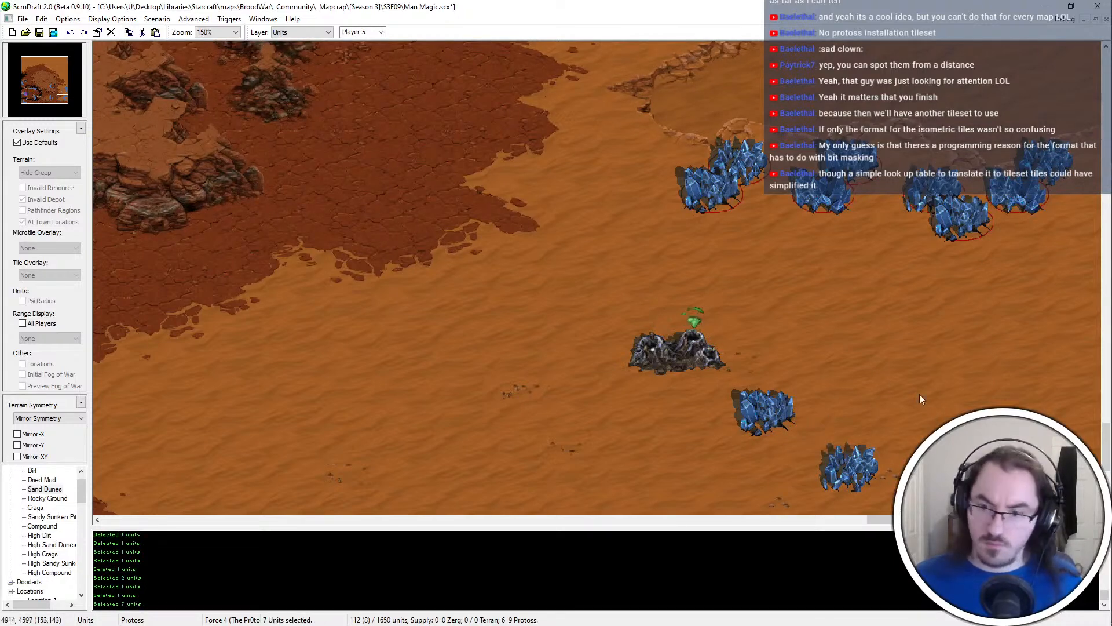
left_click_drag(919, 394, 753, 472)
left_click_drag(1022, 304, 655, 110)
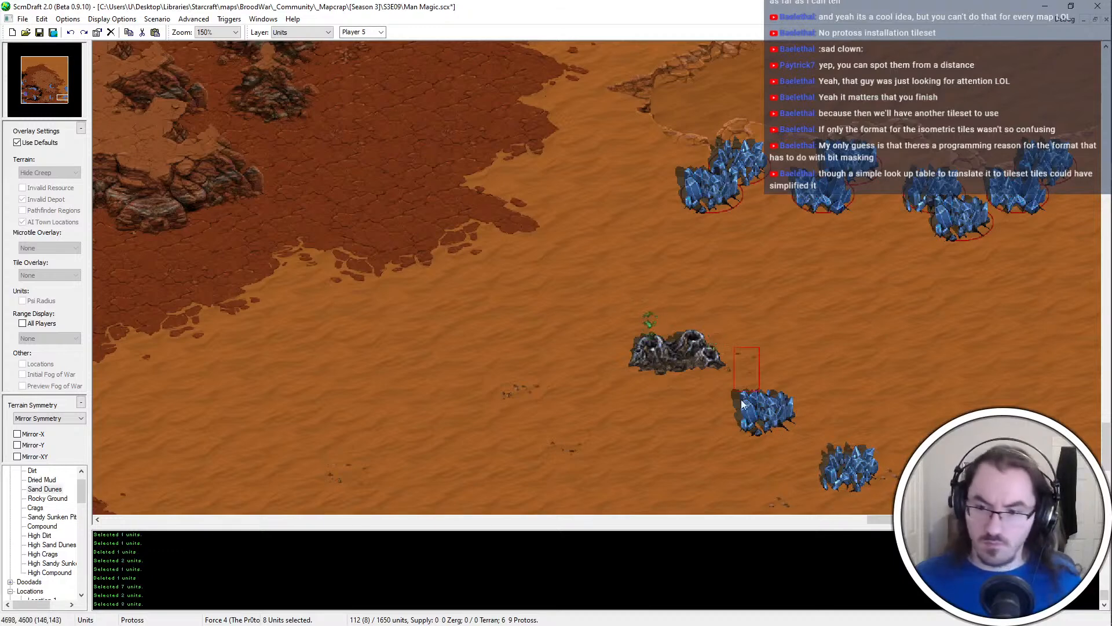
left_click_drag(742, 400, 855, 478)
key("Delete")
left_click(678, 342)
key("ctrl+x")
key("ctrl+v")
left_click(1058, 347)
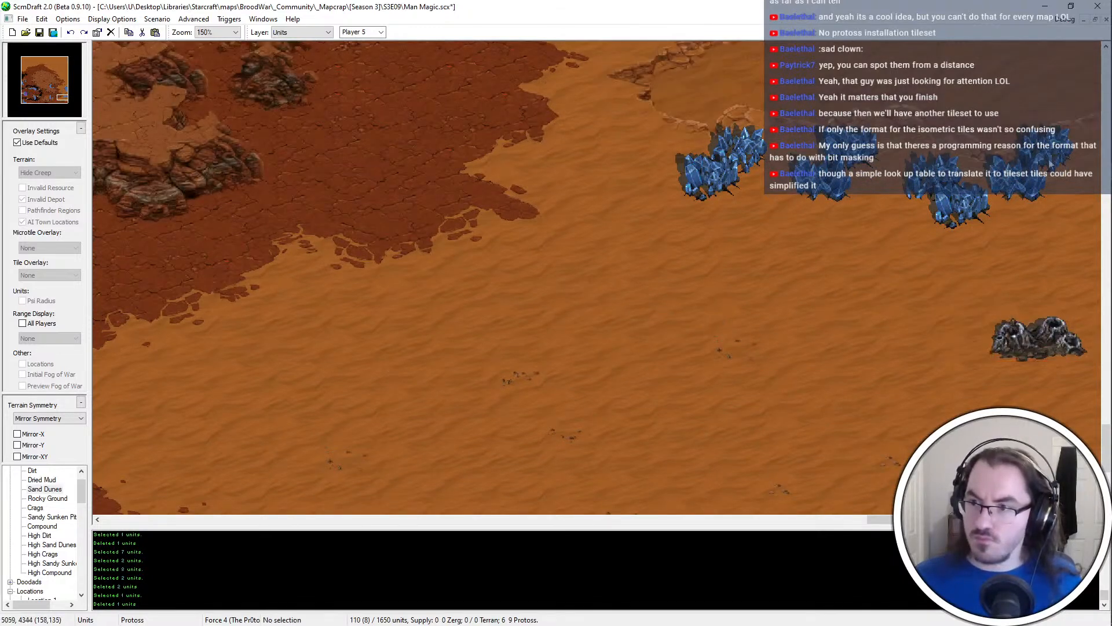
Move the northeasternmost mineral field to the row's western end and turn off the default overlay settings
left_click(1063, 150)
key("ctrl+x")
key("ctrl+v")
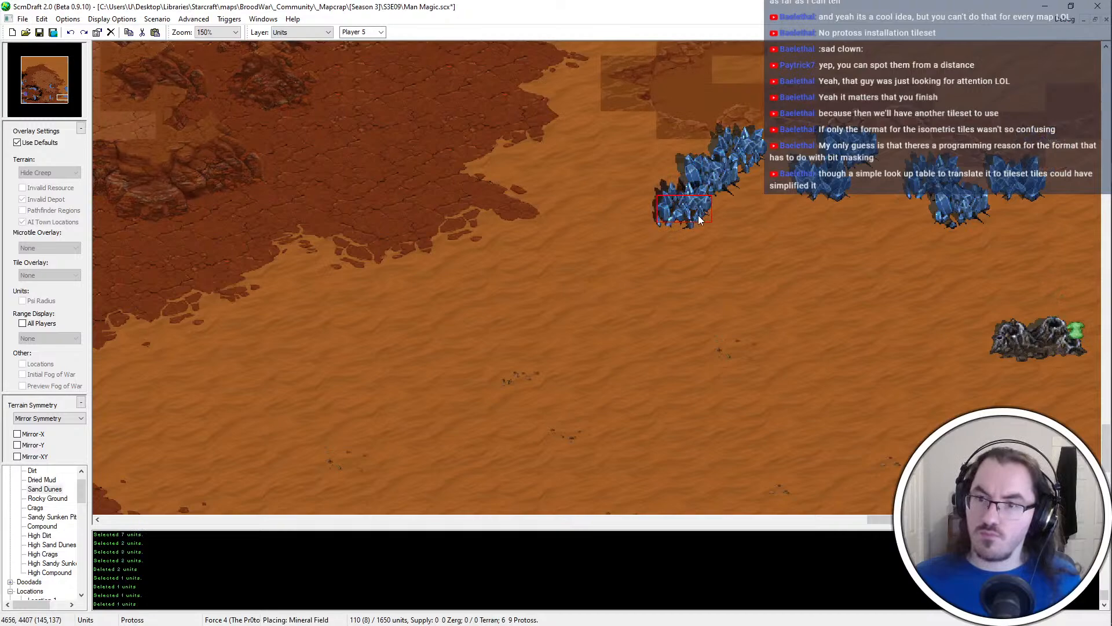
left_click(697, 214)
left_click(39, 142)
scroll(658, 310, "up", 2)
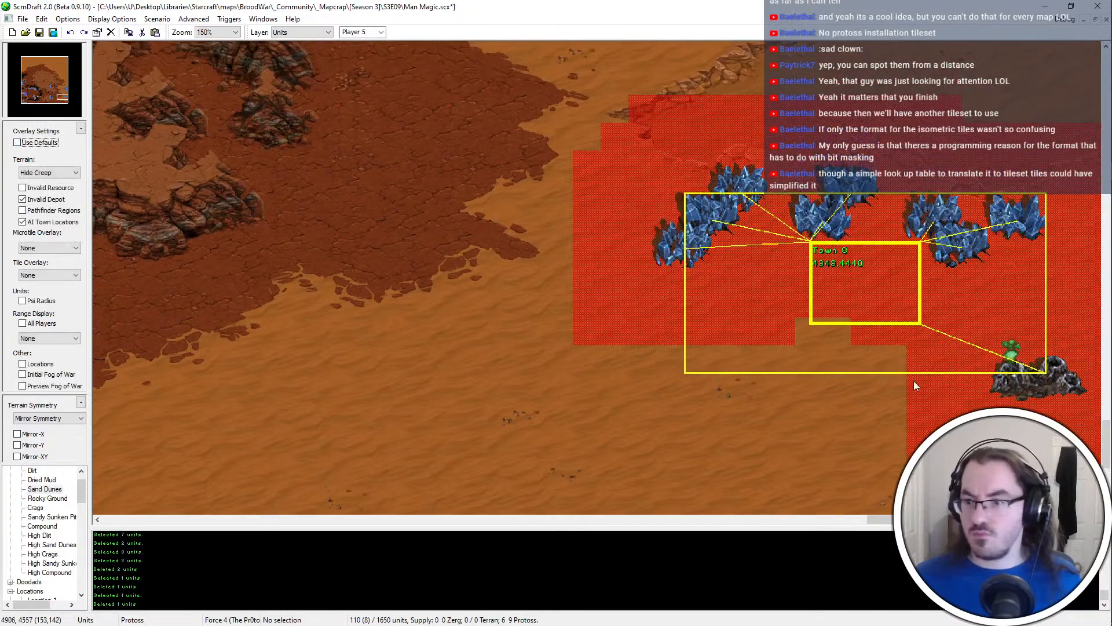
Cut and re-place the westernmost mineral field at the end of the row, and save the map
left_click(697, 283)
key("ctrl+x")
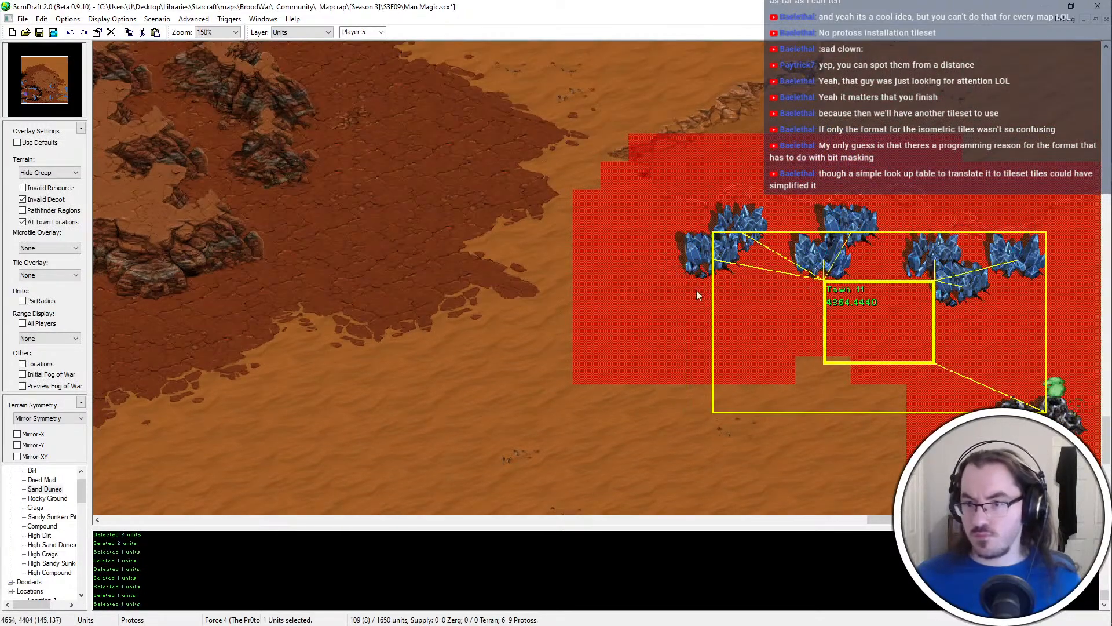
key("ctrl+v")
left_click(696, 289)
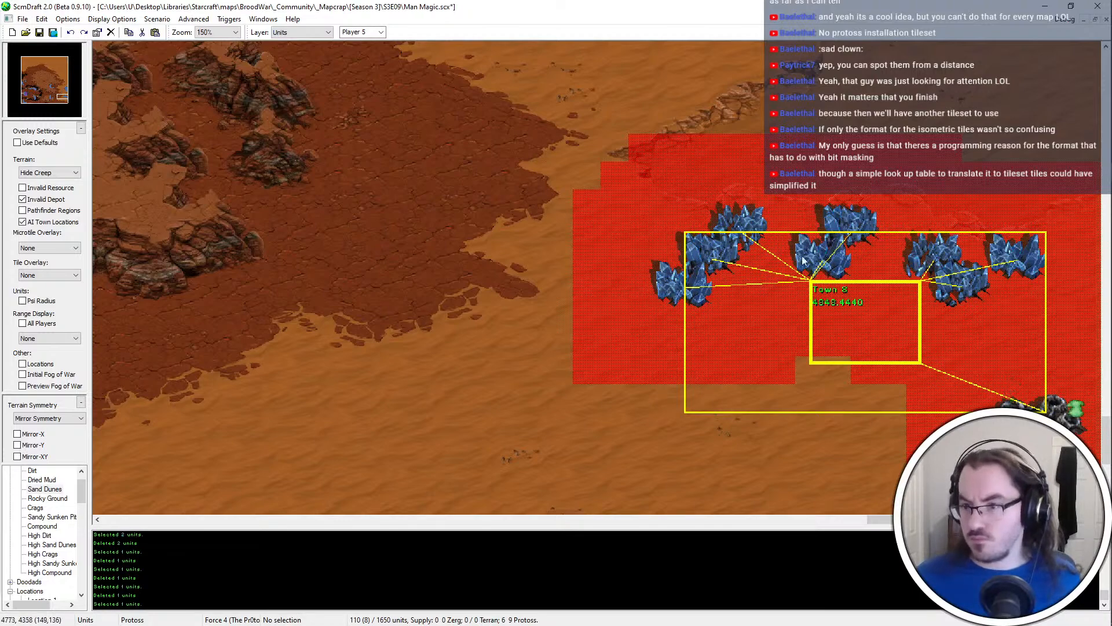
scroll(943, 354, "down", 2)
left_click(1038, 196)
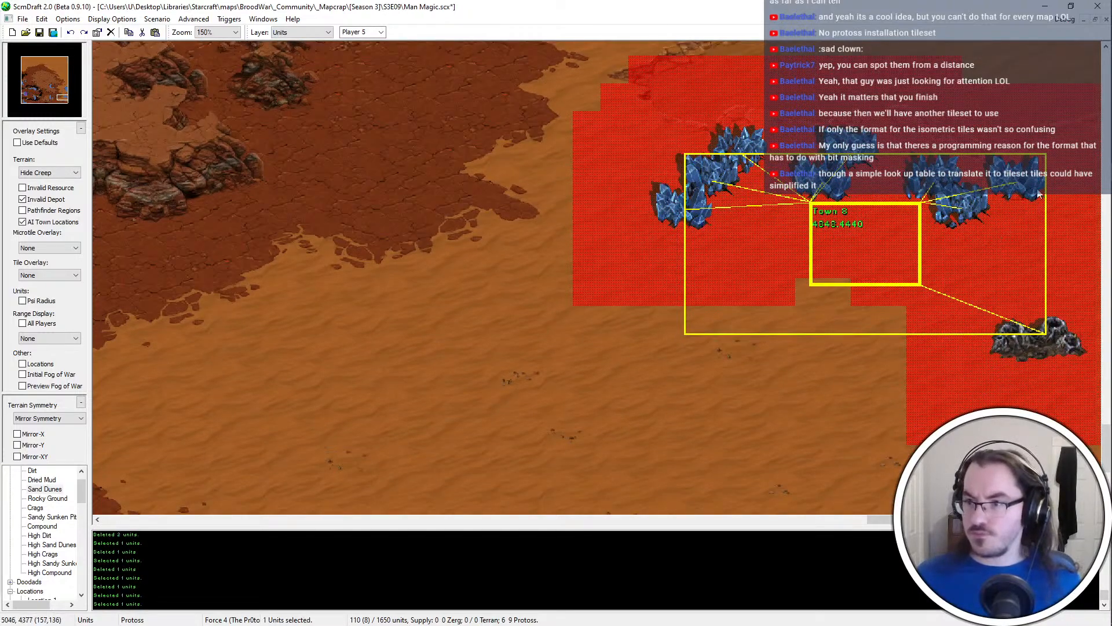
scroll(939, 322, "down", 1, "ctrl")
key("ctrl+s")
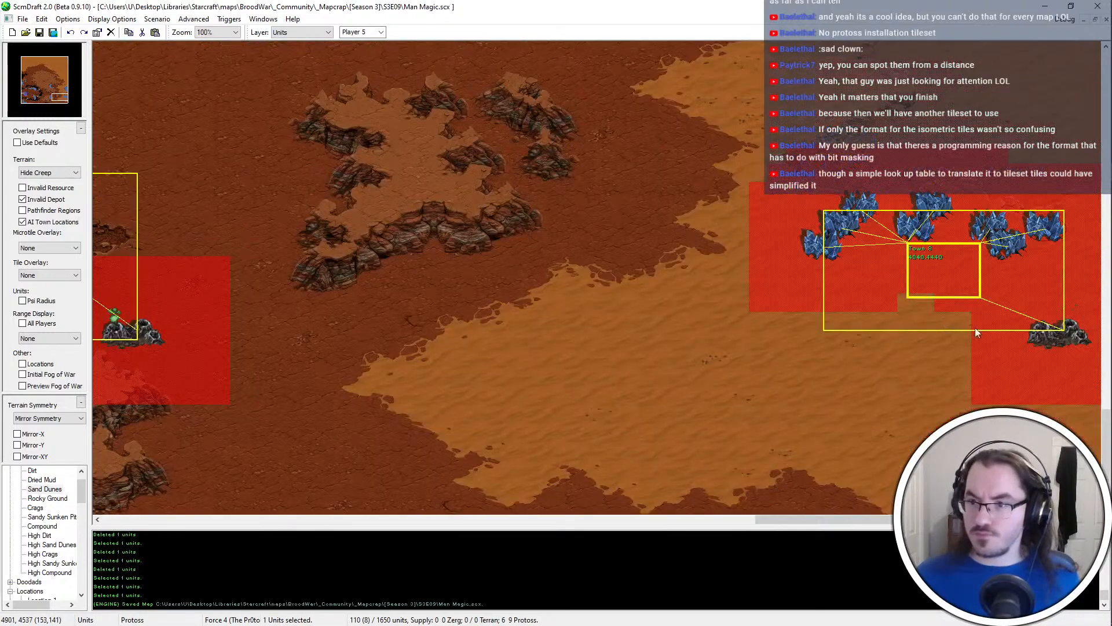
Place a Crags patch on the Sand Dunes southwest of the new town location and rework its tiles
key("t")
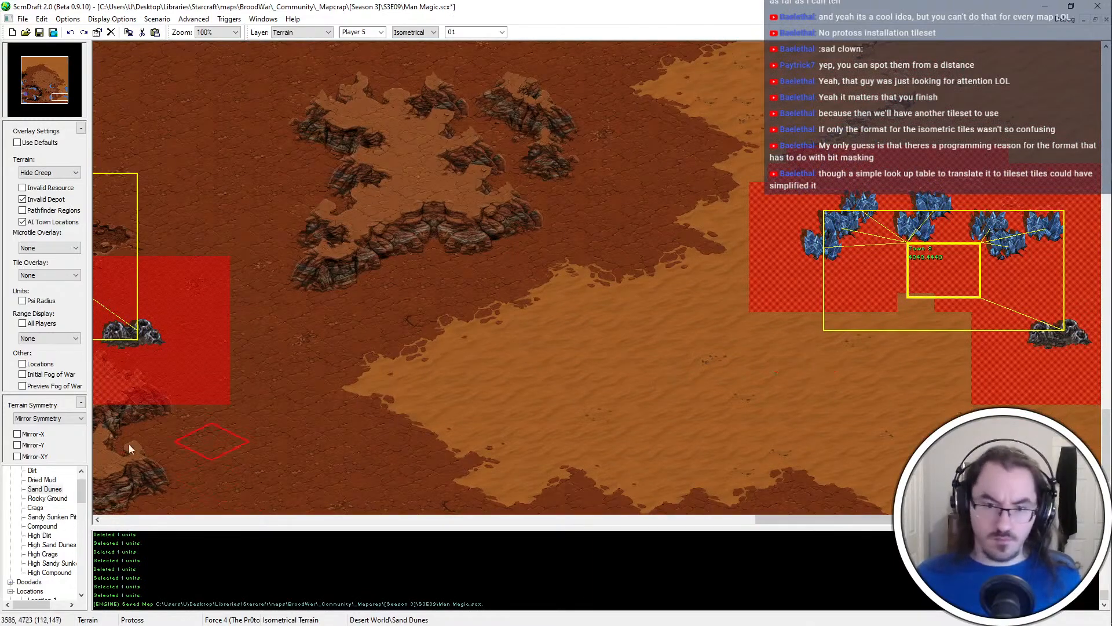
left_click(46, 499)
left_click(36, 508)
left_click(838, 389)
key("ctrl+z")
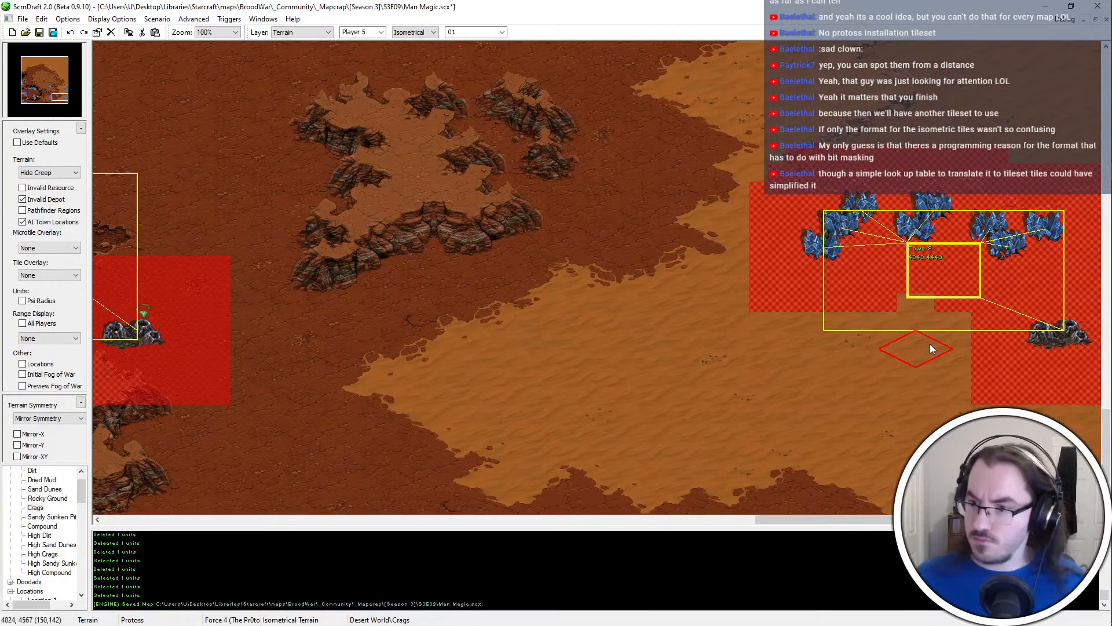
left_click(929, 344)
key("ctrl+z")
left_click(810, 365)
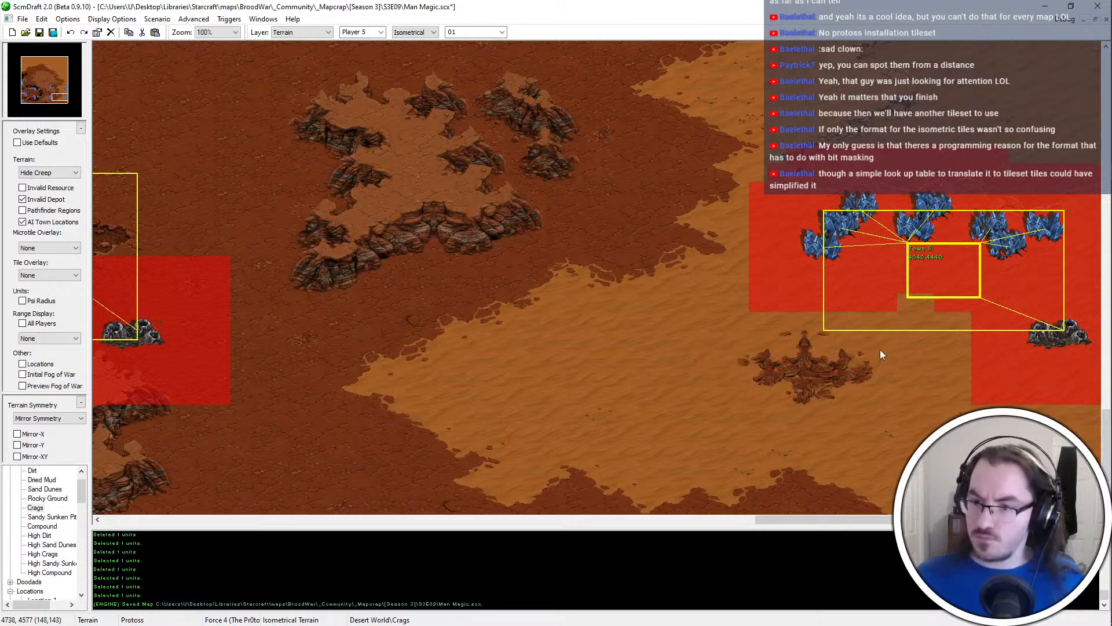
left_click_drag(735, 393, 734, 392, "shift")
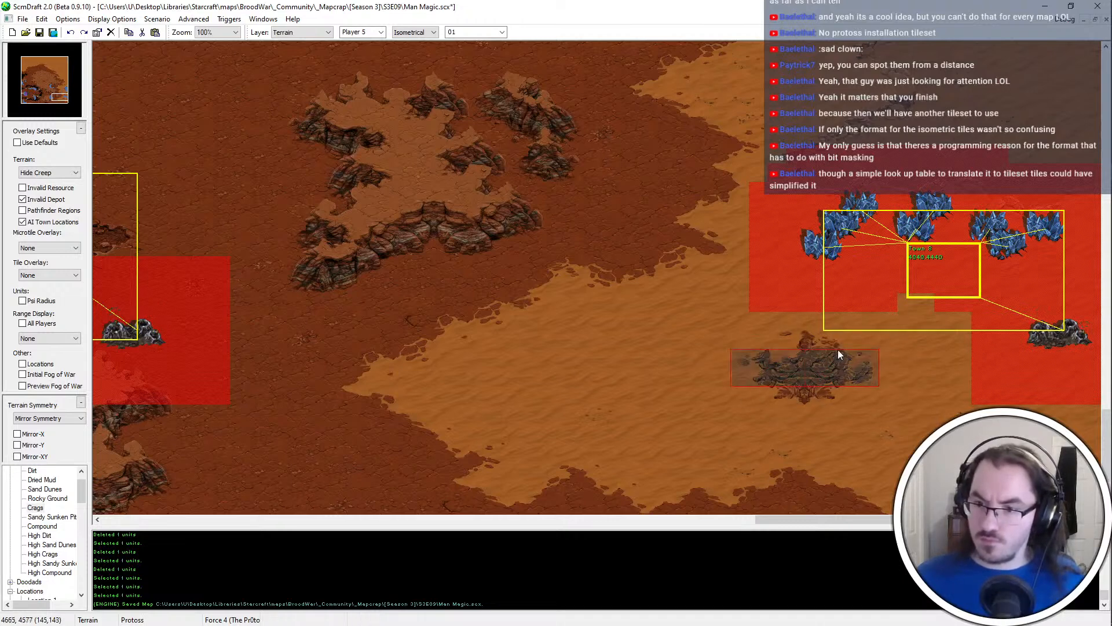
left_click(808, 367)
left_click(804, 374)
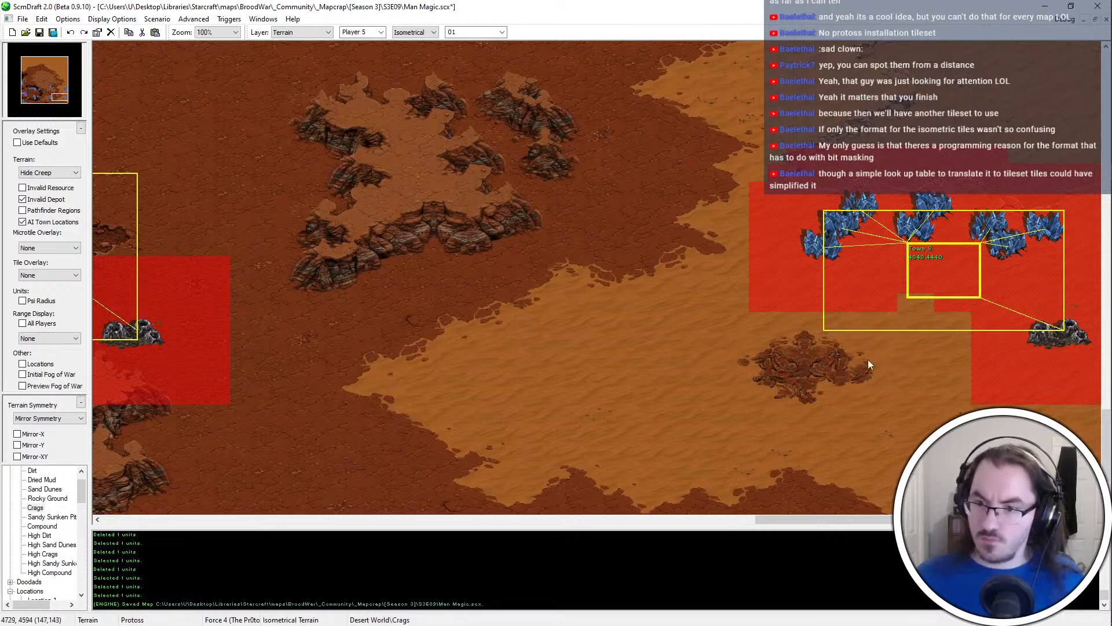
left_click(828, 373)
Copy the Crags patch, undo the original, paste the copy directly south of the new town location, and save the map
mouse_move(829, 351)
left_mouse_down("shift")
mouse_move(752, 395)
mouse_move(741, 380)
mouse_move(769, 398)
left_mouse_up("shift")
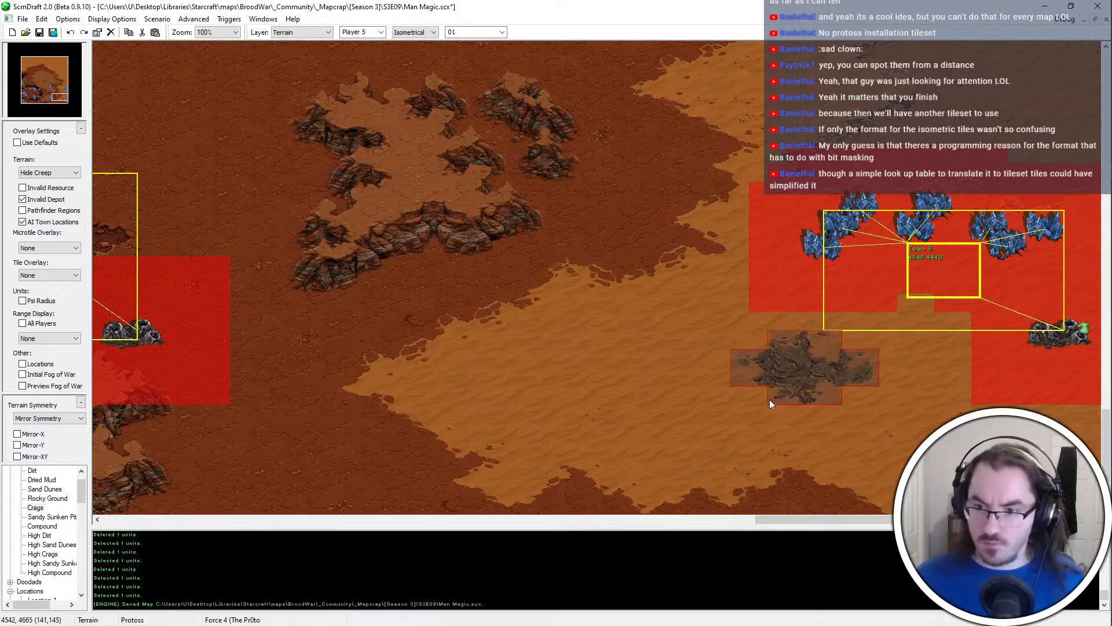
key("ctrl+c")
key("ctrl+z")
key("ctrl+z")
key("ctrl+z")
key("ctrl+v")
left_click(929, 358)
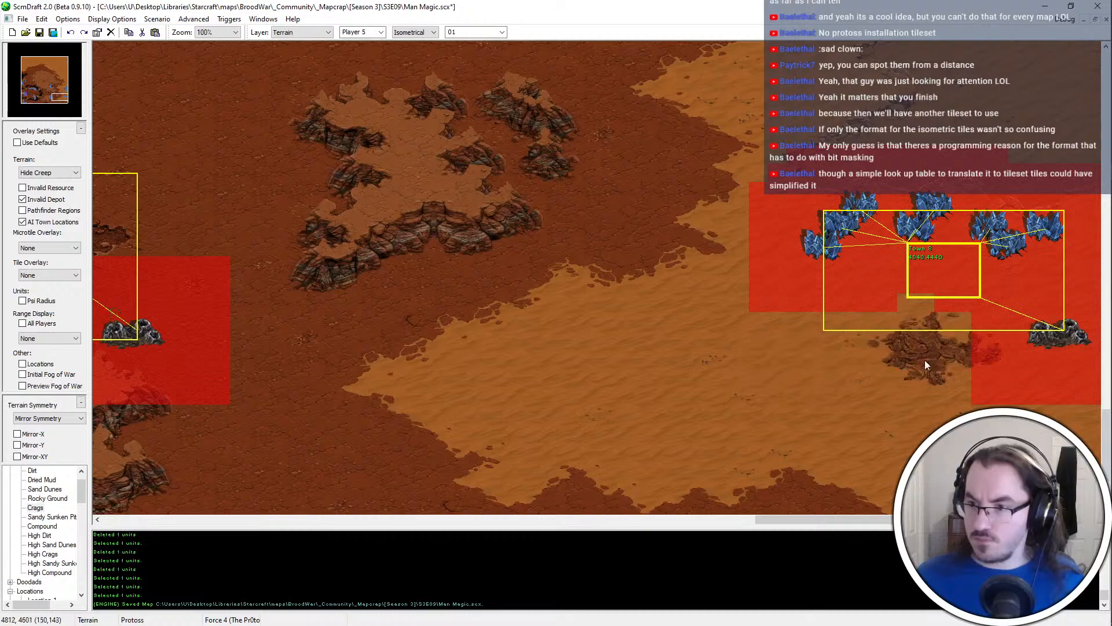
key("ctrl+s")
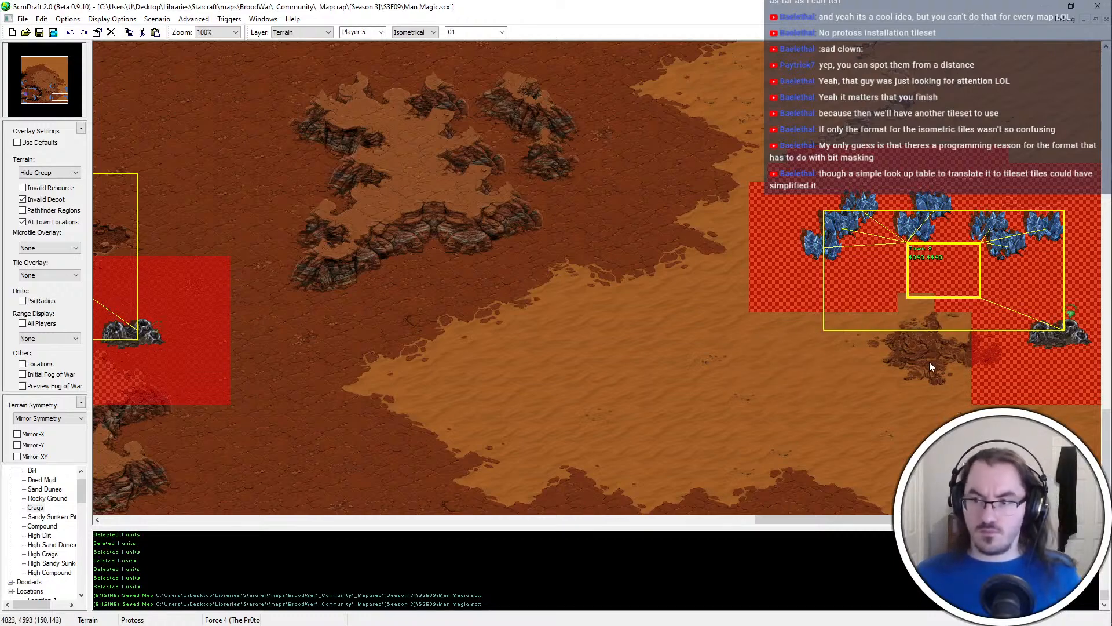
Raise a small High Dirt plateau on the dirt southwest of the new Sand Dunes area
scroll(819, 348, "down", 1, "ctrl")
key("u")
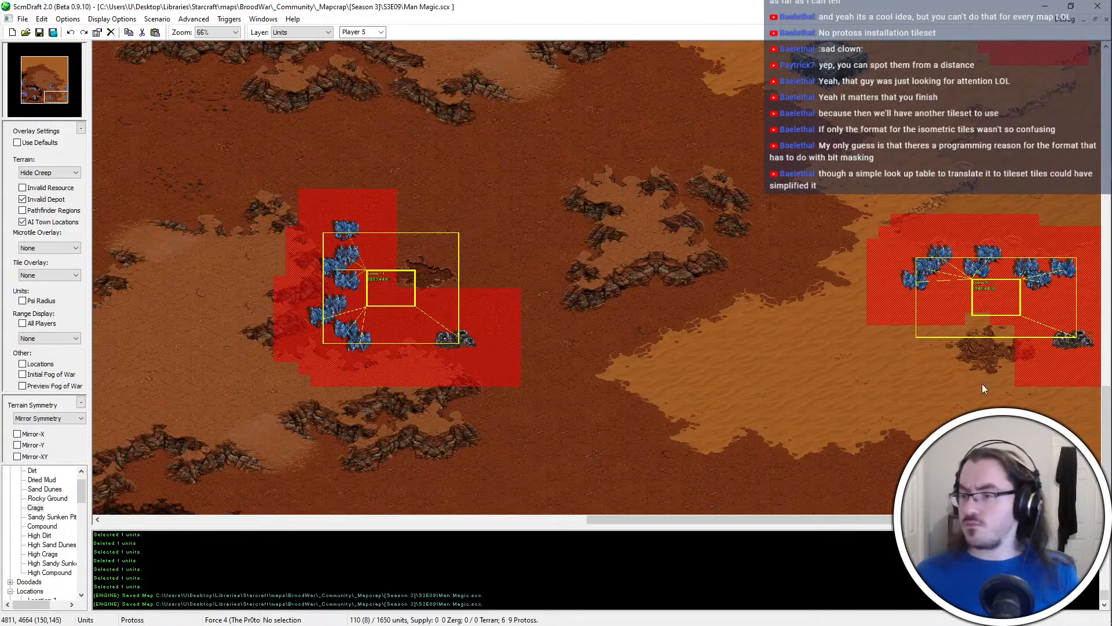
middle_click_drag(982, 383, 982, 348)
key("t")
middle_click_drag(658, 286, 527, 551)
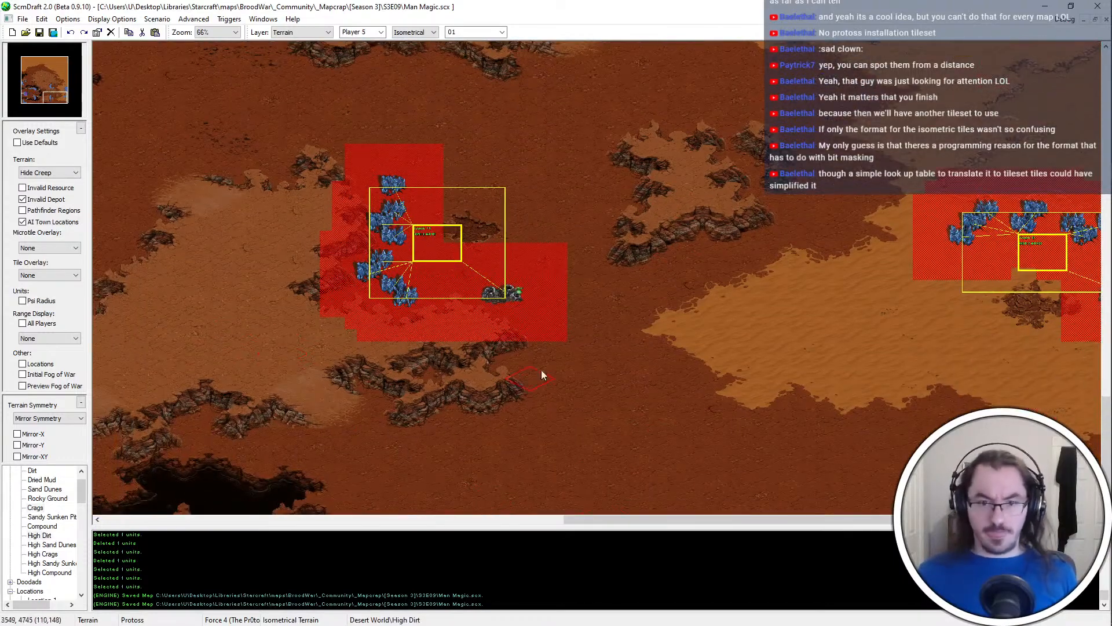
middle_click_drag(669, 317, 314, 281)
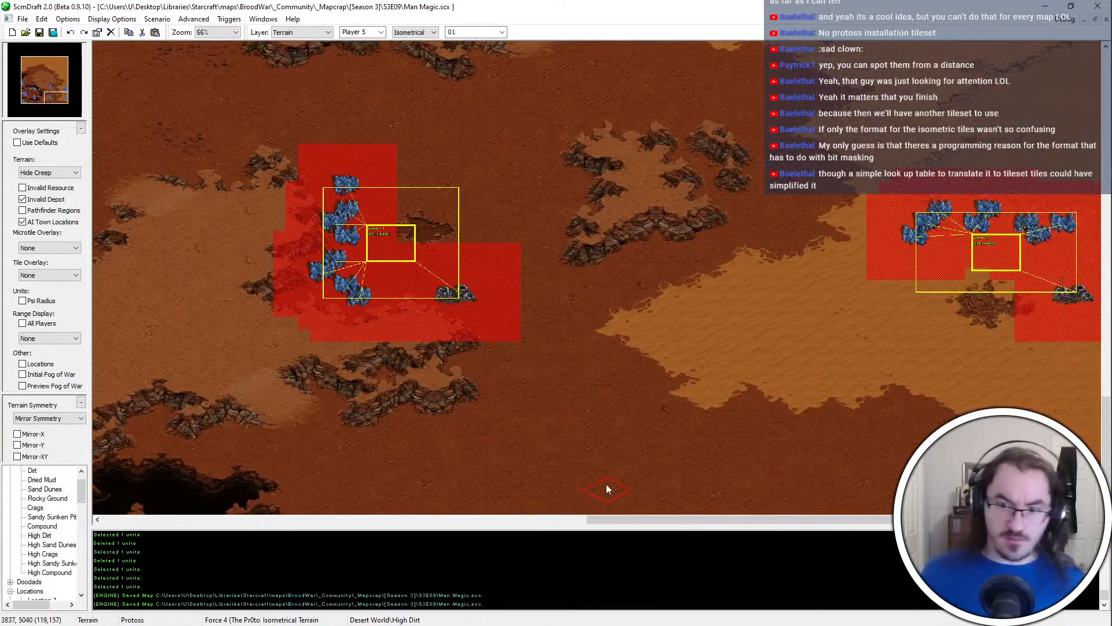
left_click(556, 505)
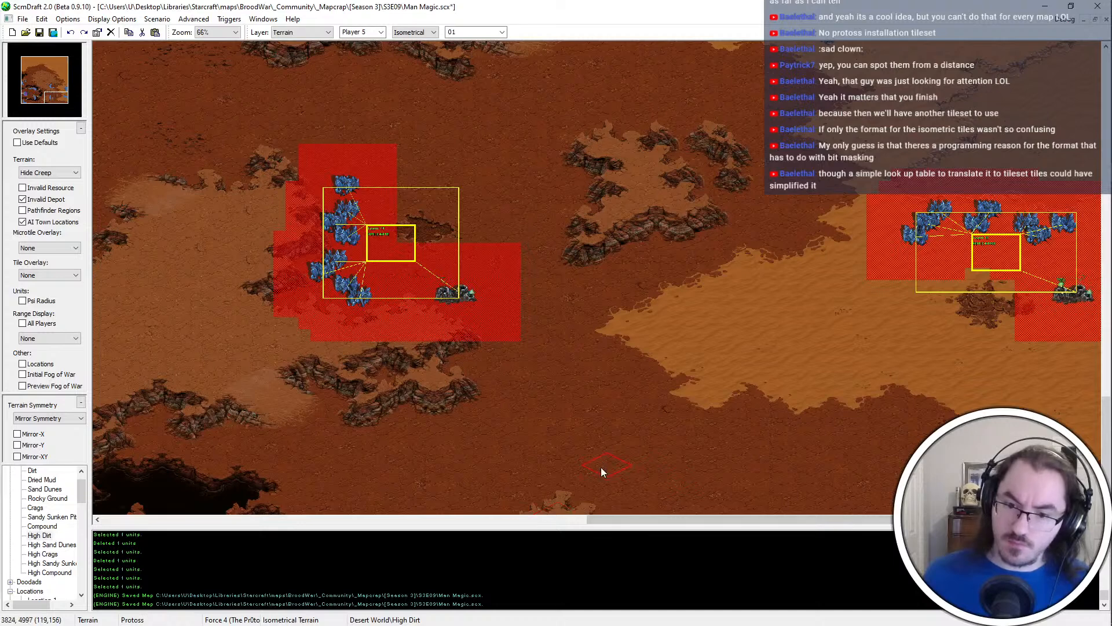
mouse_move(601, 467)
left_mouse_down()
mouse_move(597, 504)
mouse_move(647, 463)
mouse_move(602, 461)
left_mouse_up()
right_click(690, 486)
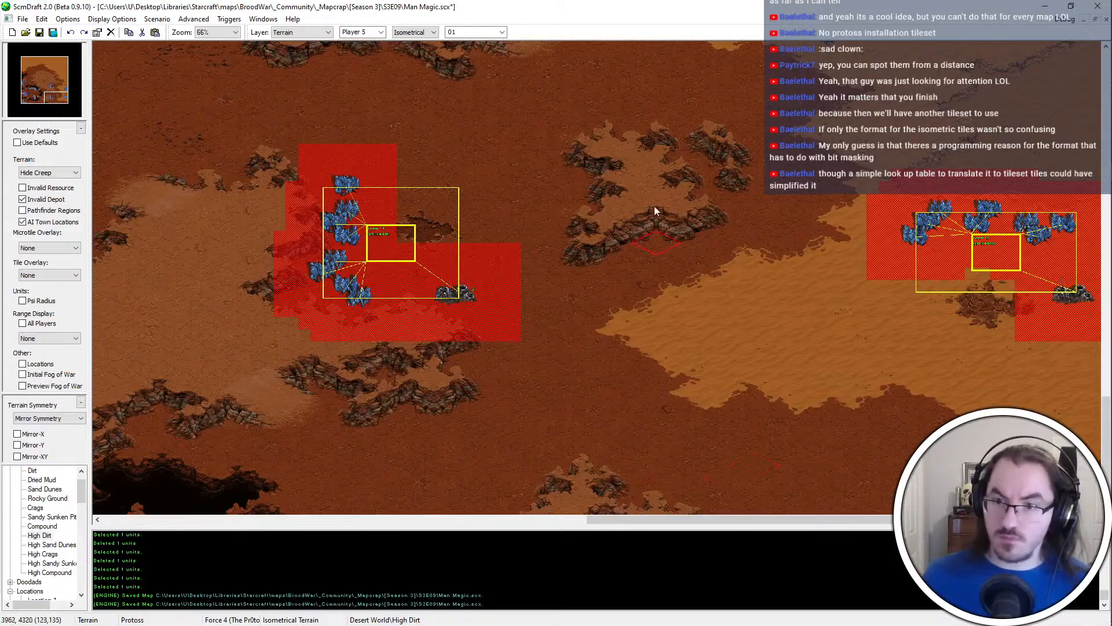
Extend the southwestern edge of the Sand Dunes toward the new High Dirt plateau, and save the map
key("ctrl+s")
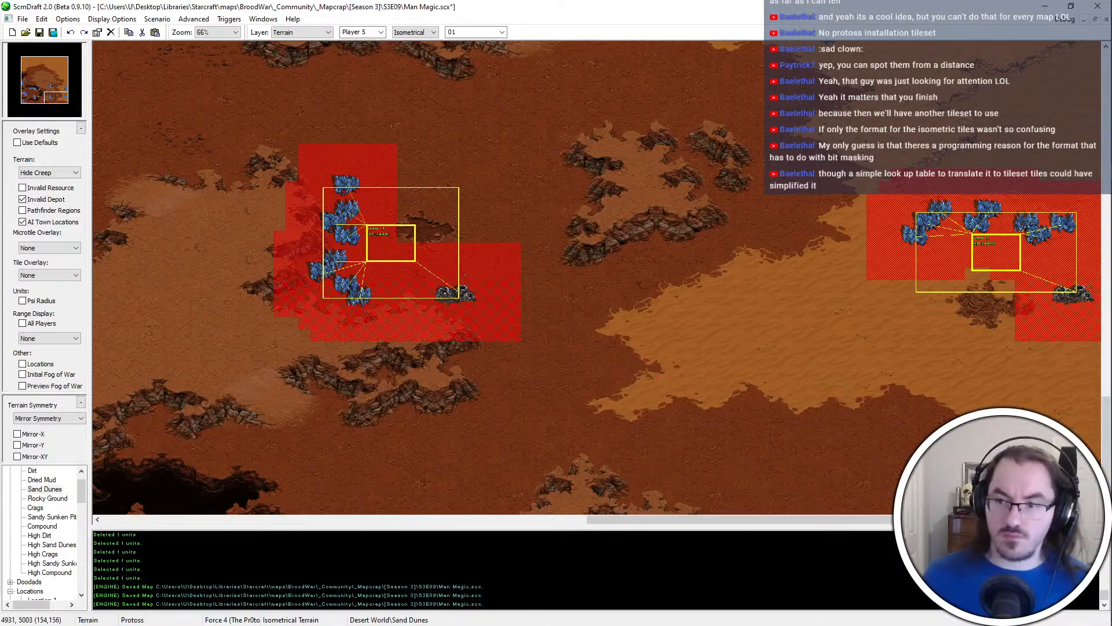
scroll(1024, 467, "up", 1, "ctrl")
key("Right")
key("Down")
key("Up")
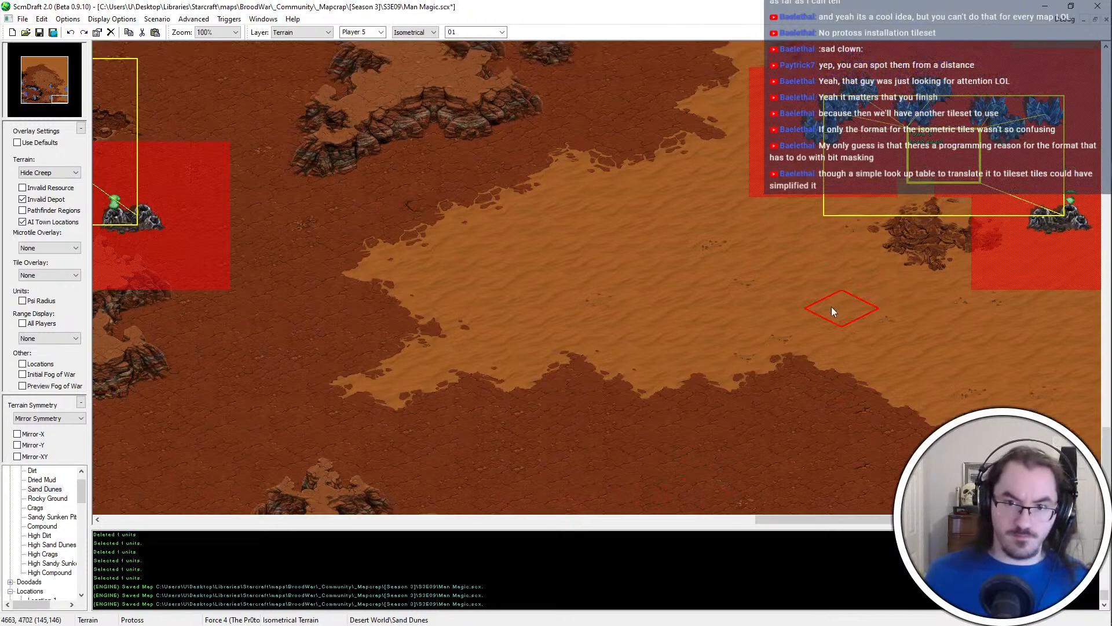
Build a three-tile Compound platform running northwest to southeast on the Sand Dunes southwest of the new town location
key("Up")
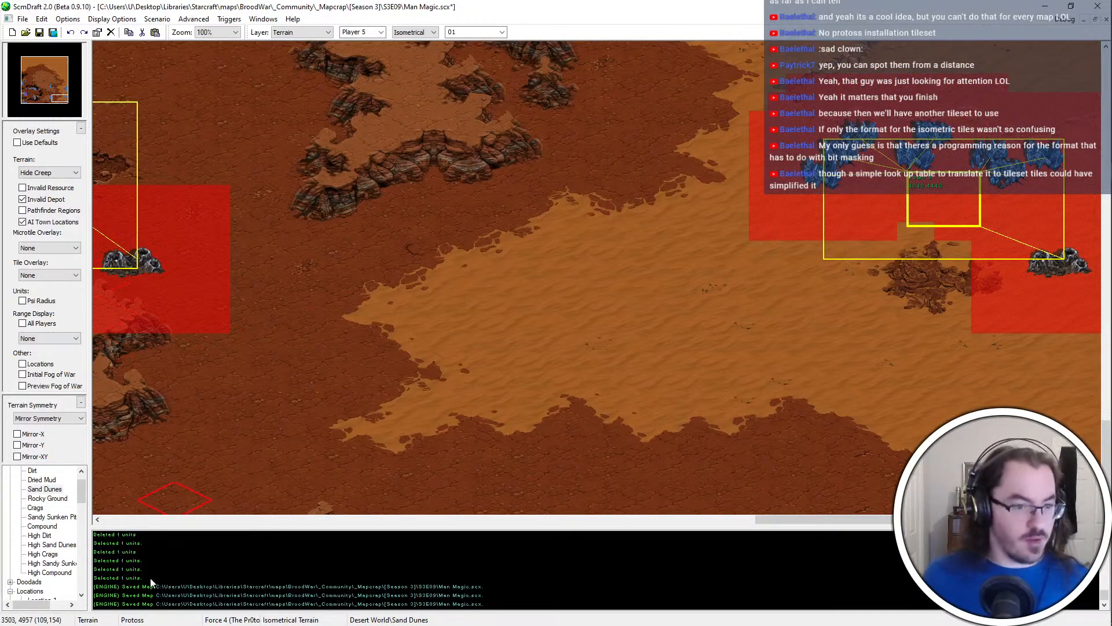
left_click(643, 362)
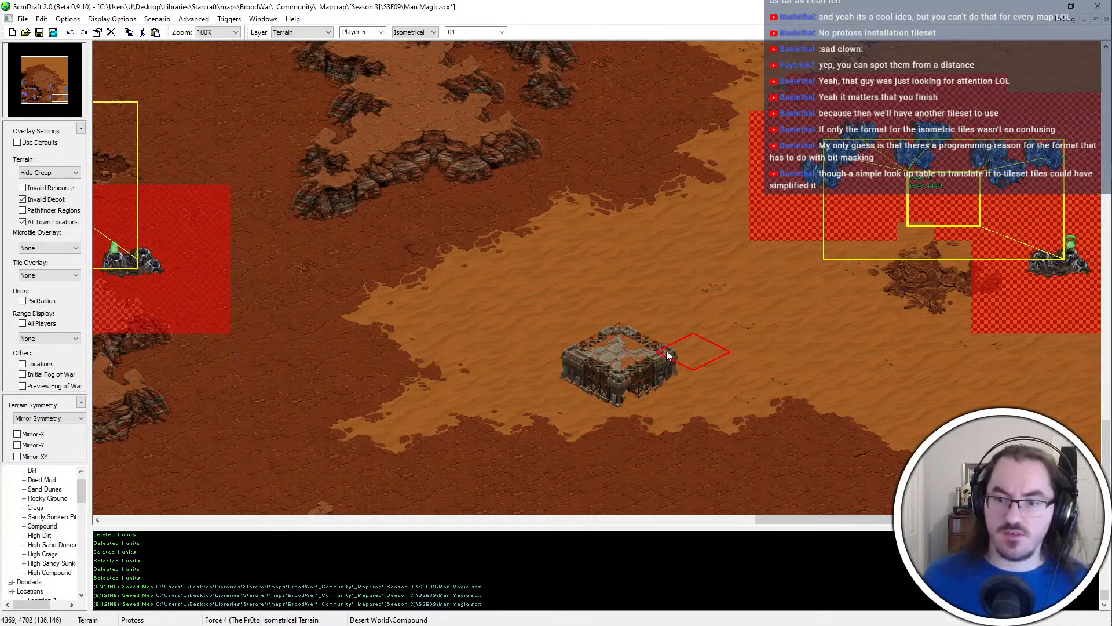
mouse_move(666, 350)
left_mouse_down()
mouse_move(637, 329)
mouse_move(646, 322)
mouse_move(645, 342)
left_mouse_up()
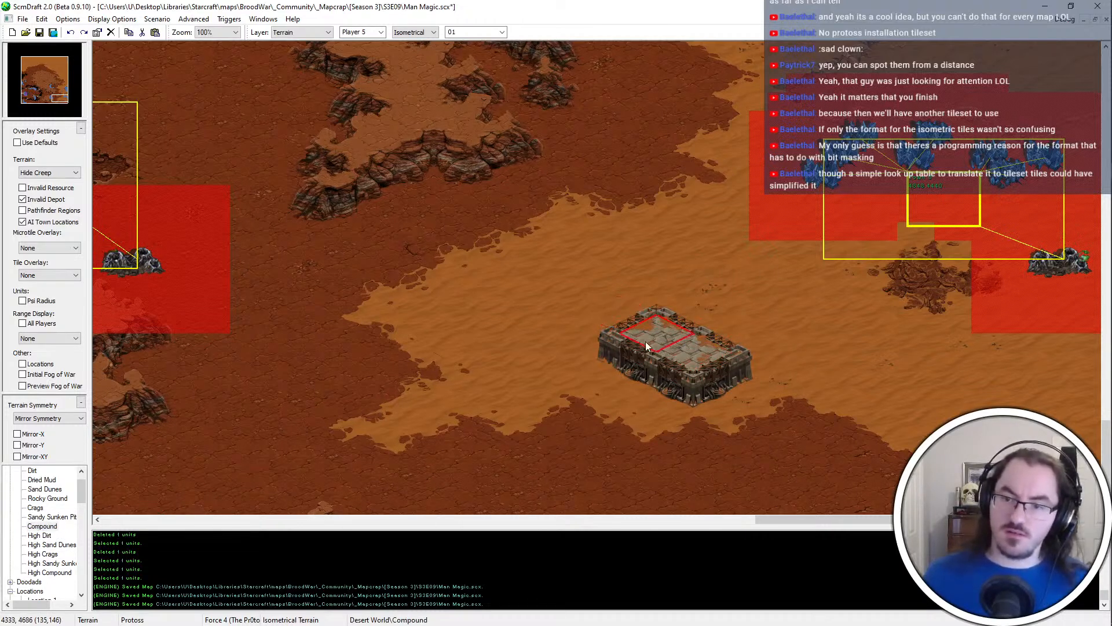
left_click(629, 321)
Extend the southern edge of the Sand Dunes below and southeast of the Compound platform, and save the map
right_click(949, 239)
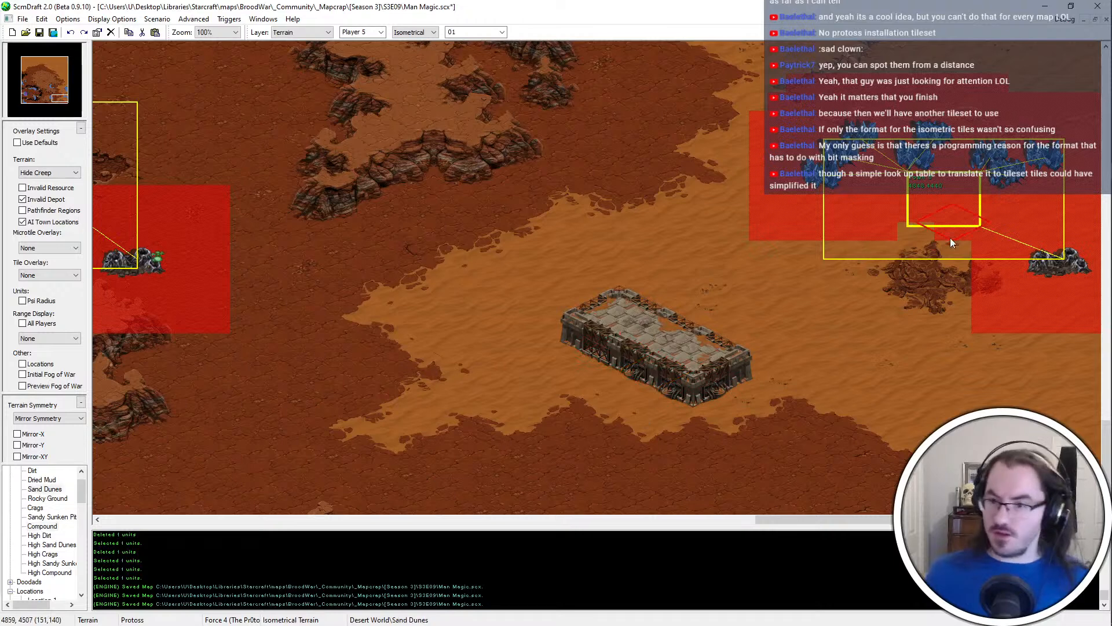
left_click_drag(548, 457, 701, 430)
scroll(972, 510, "down", 1)
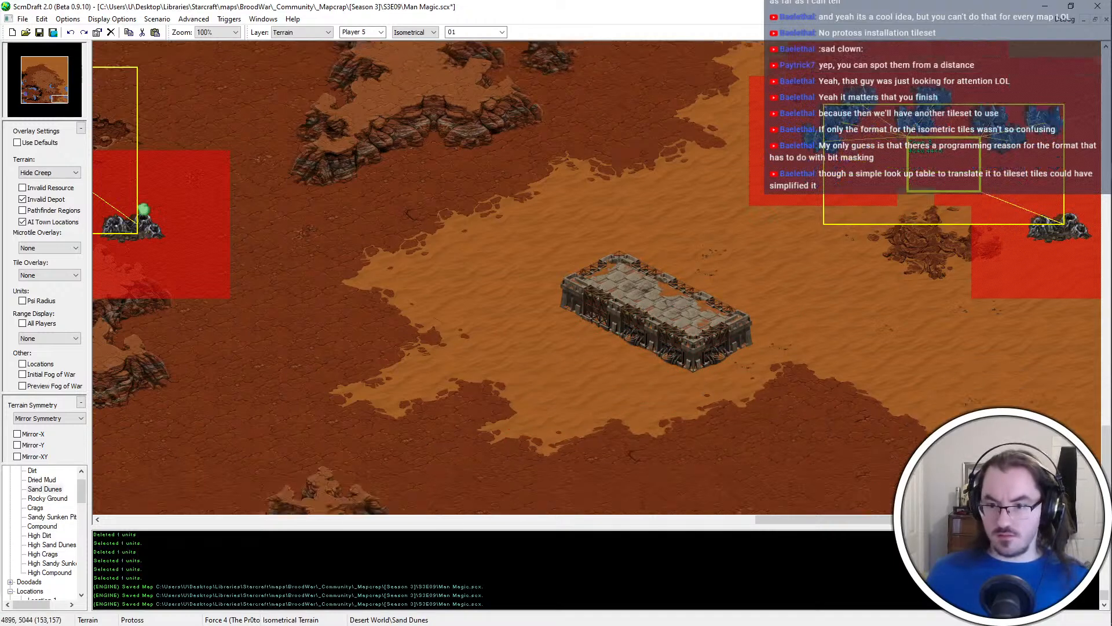
scroll(973, 513, "down", 1)
left_click(815, 375)
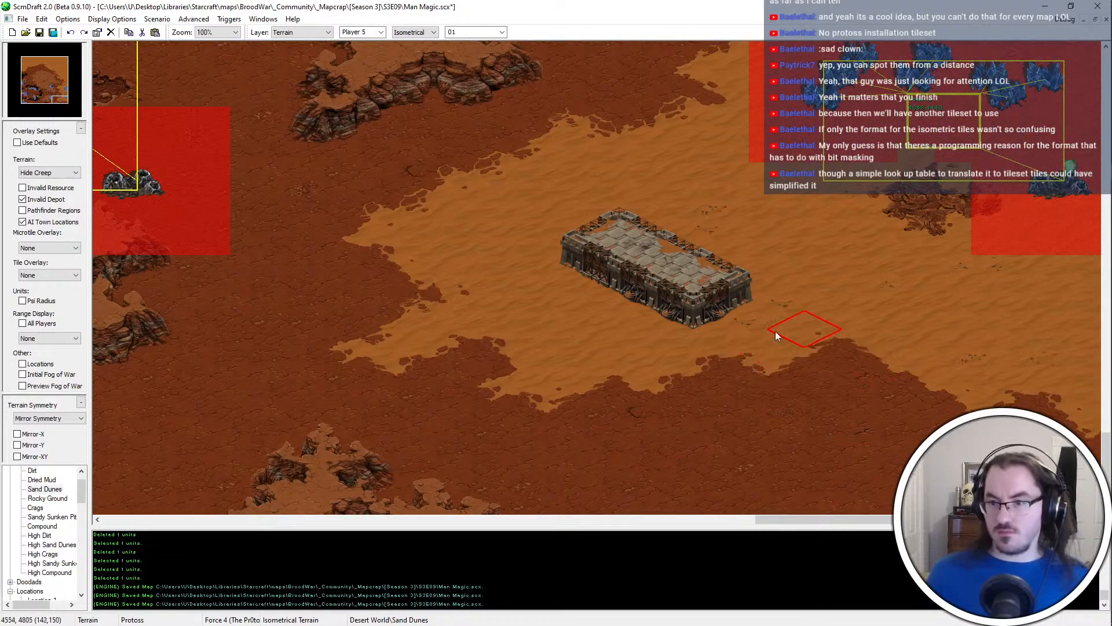
left_click_drag(775, 331, 862, 329)
left_click_drag(960, 406, 1078, 422)
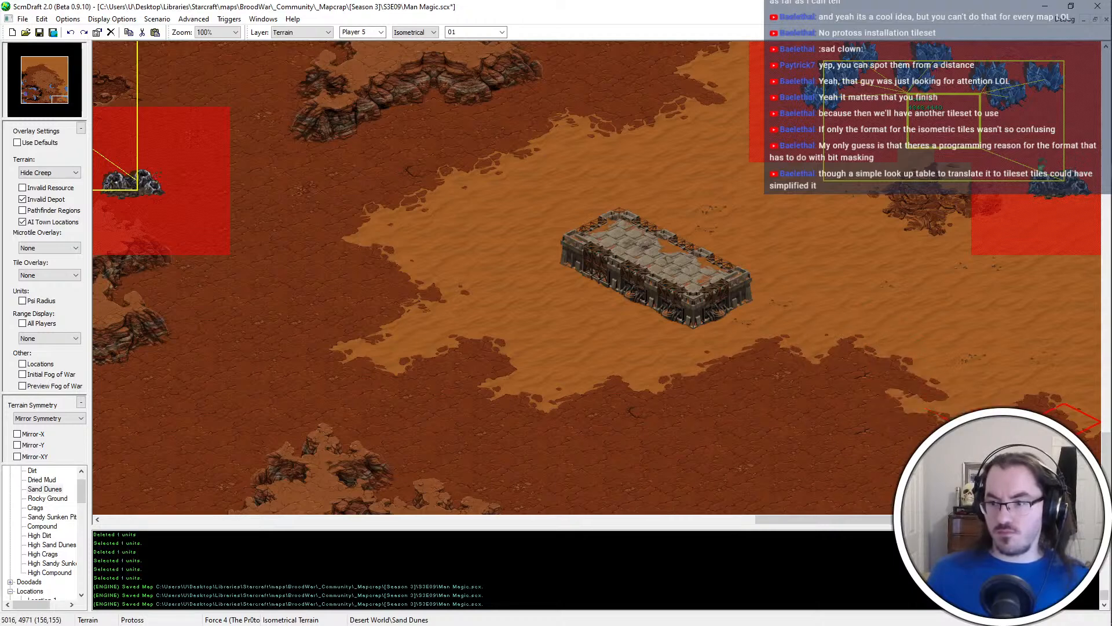
key("ctrl+s")
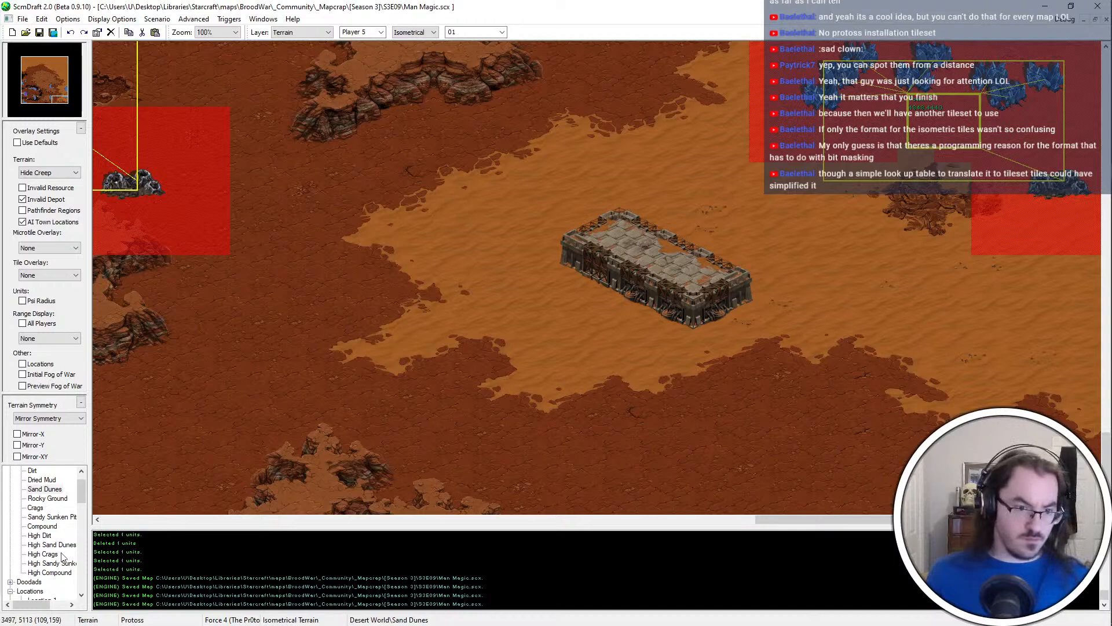
Collapse the Protoss unit lists and look through the Terran unit categories in the palette
scroll(66, 552, "down", 4)
scroll(34, 506, "down", 4)
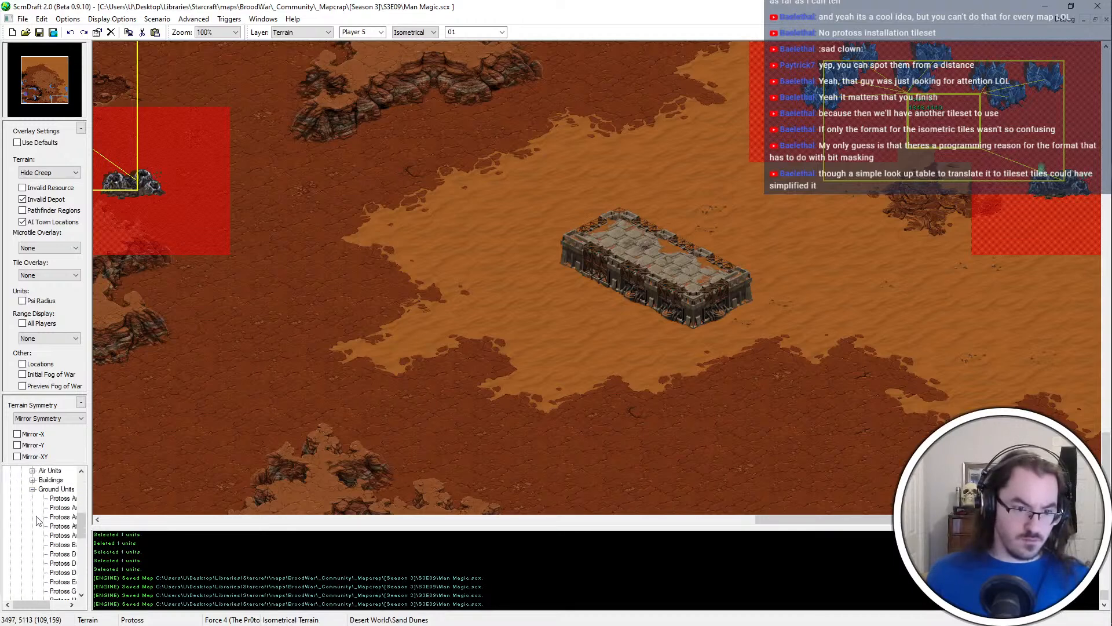
left_click(33, 489)
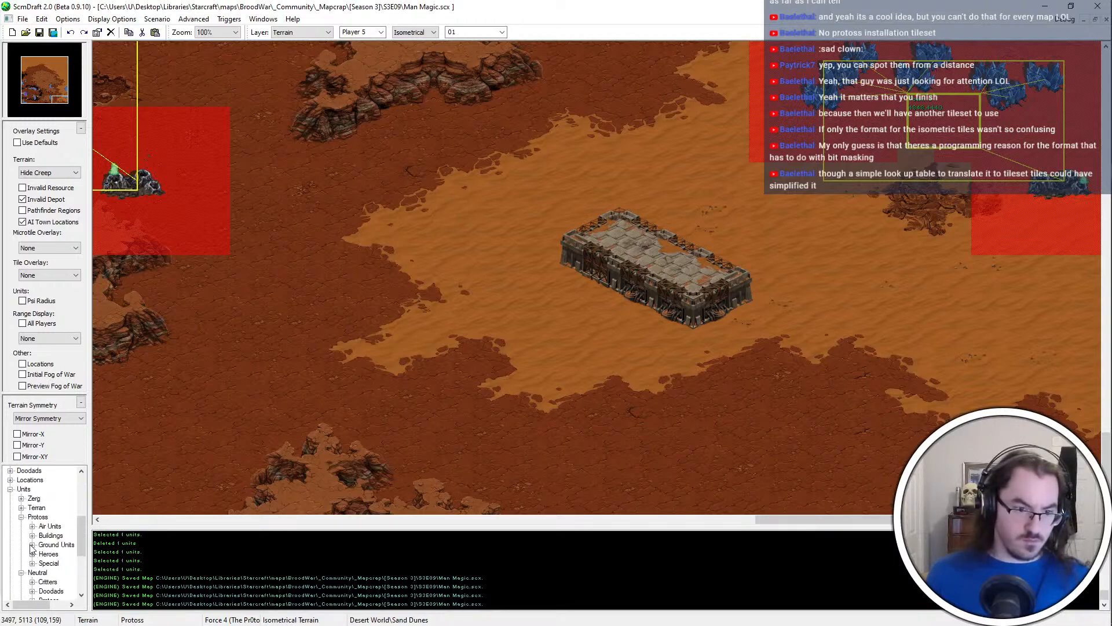
left_click(20, 517)
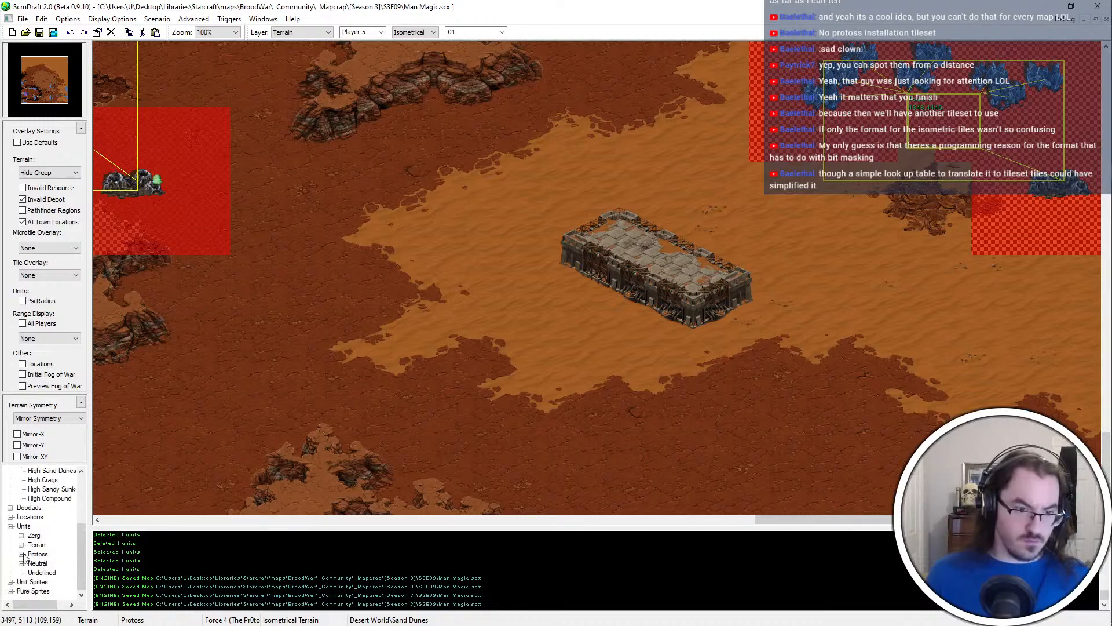
left_click(21, 545)
scroll(34, 522, "down", 3)
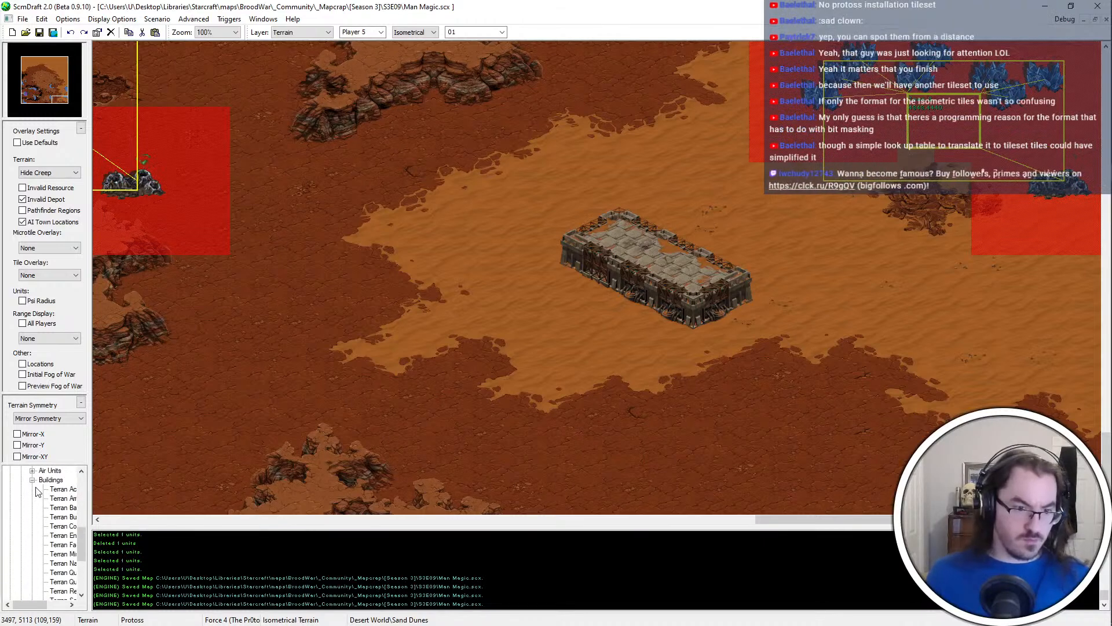
scroll(38, 504, "up", 5)
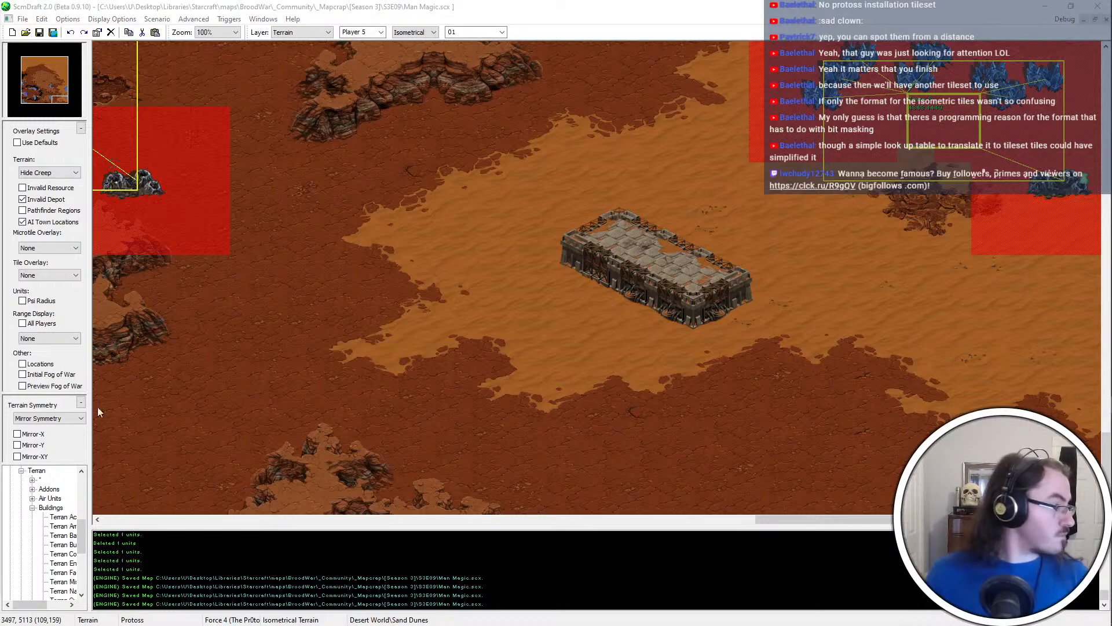
scroll(57, 568, "down", 5)
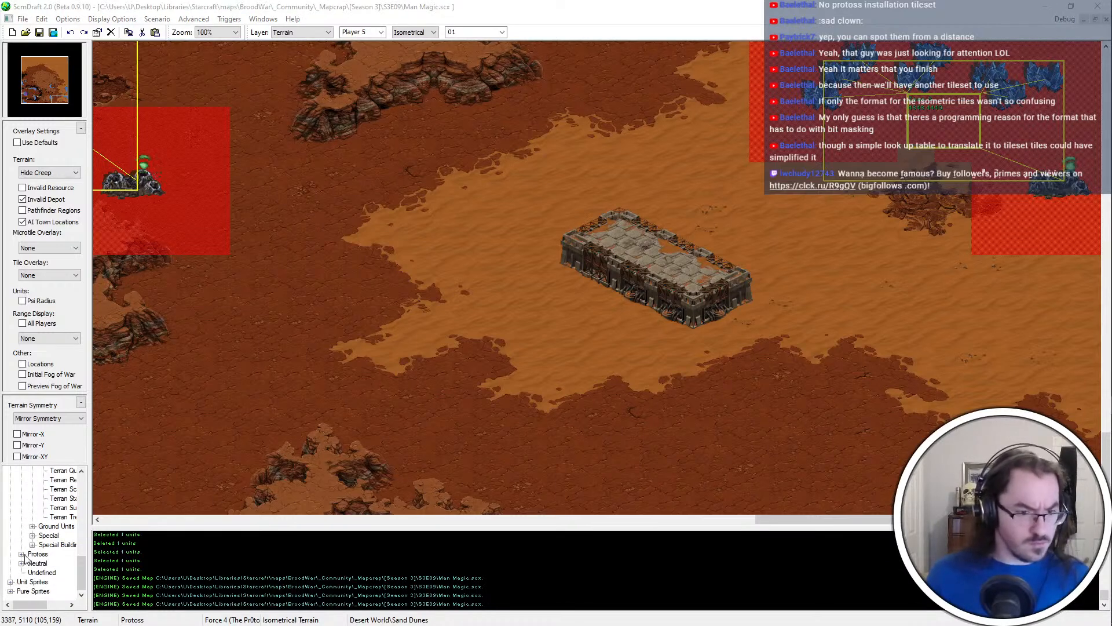
scroll(12, 582, "up", 10)
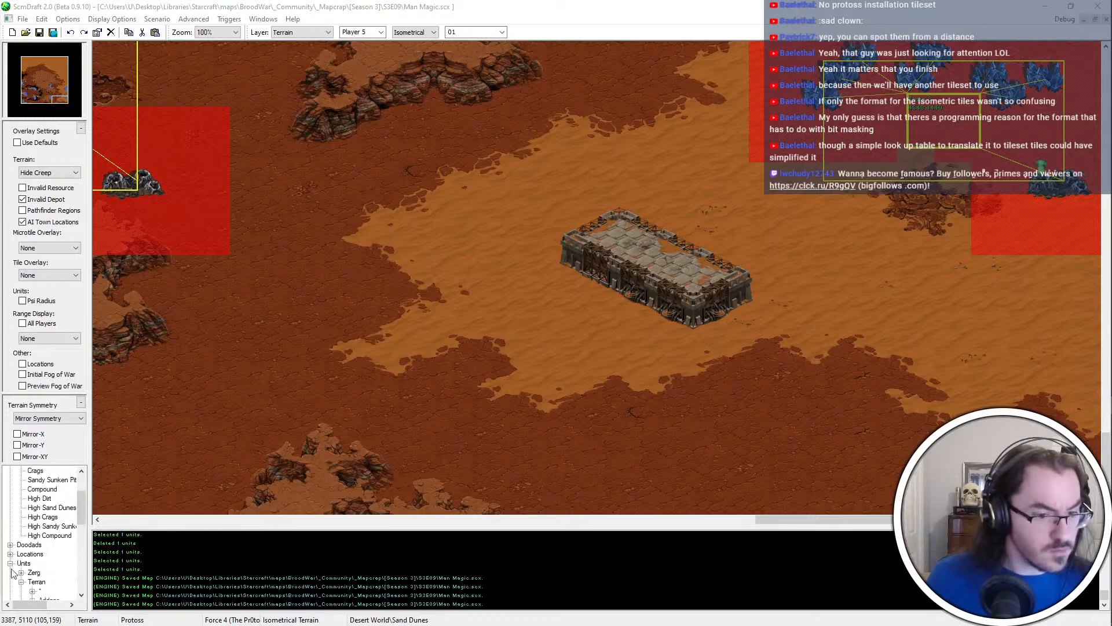
Place the first Compound doodad, a ramp, on the southwest side of the Compound platform and save the map
left_click(11, 544)
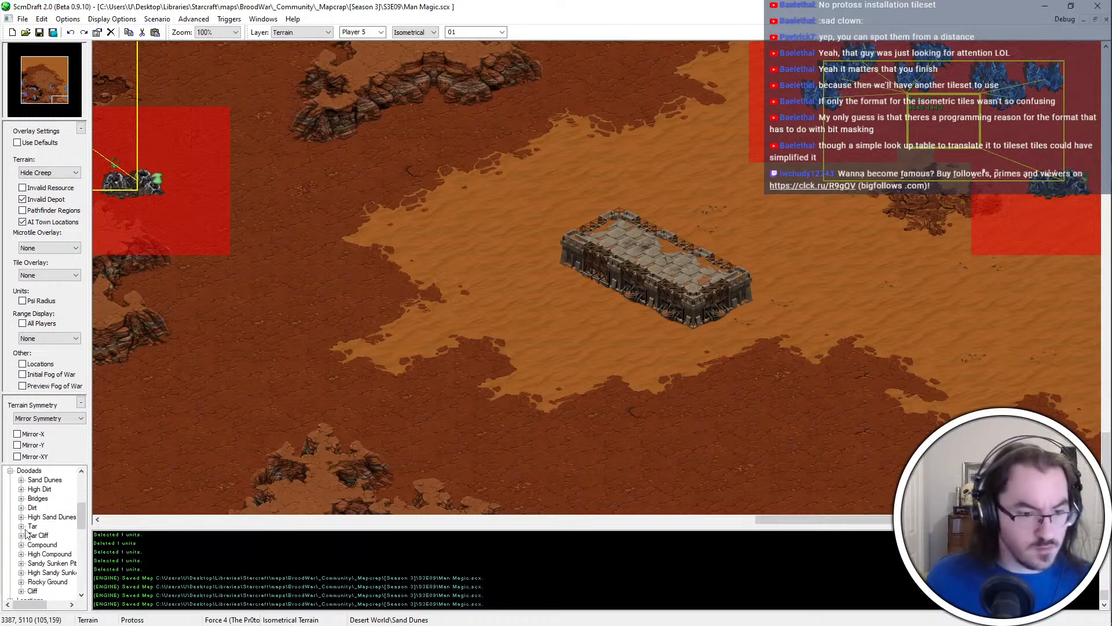
left_click(22, 544)
left_click(52, 536)
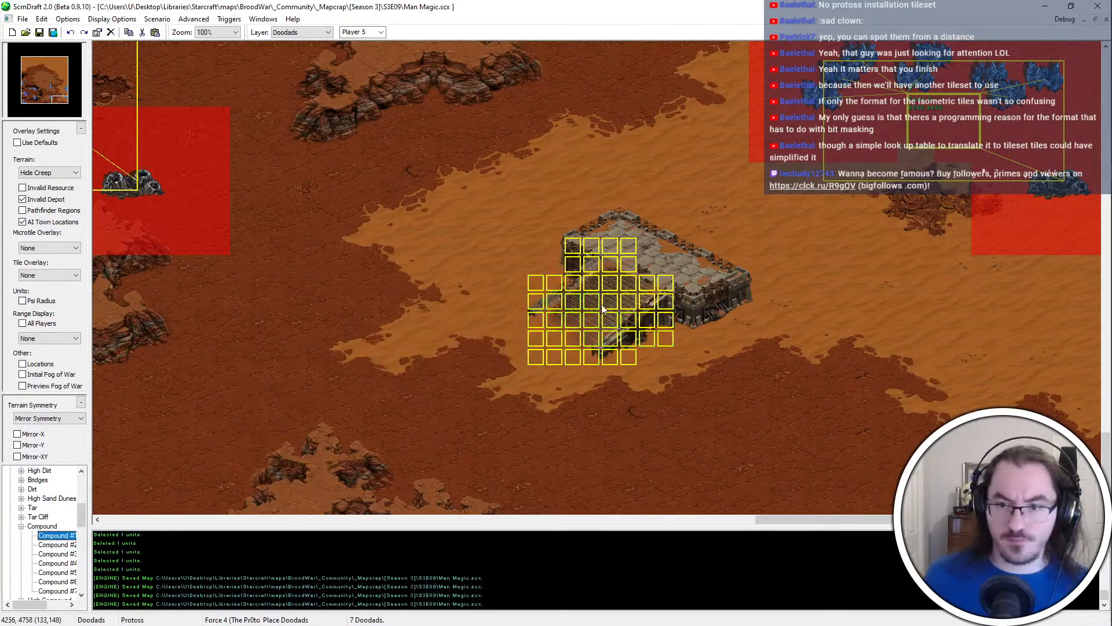
left_click(628, 305)
scroll(633, 307, "up", 1)
key("ctrl+s")
Extend the Compound platform one tile to the southeast and add a northeast arm at each end
key("t")
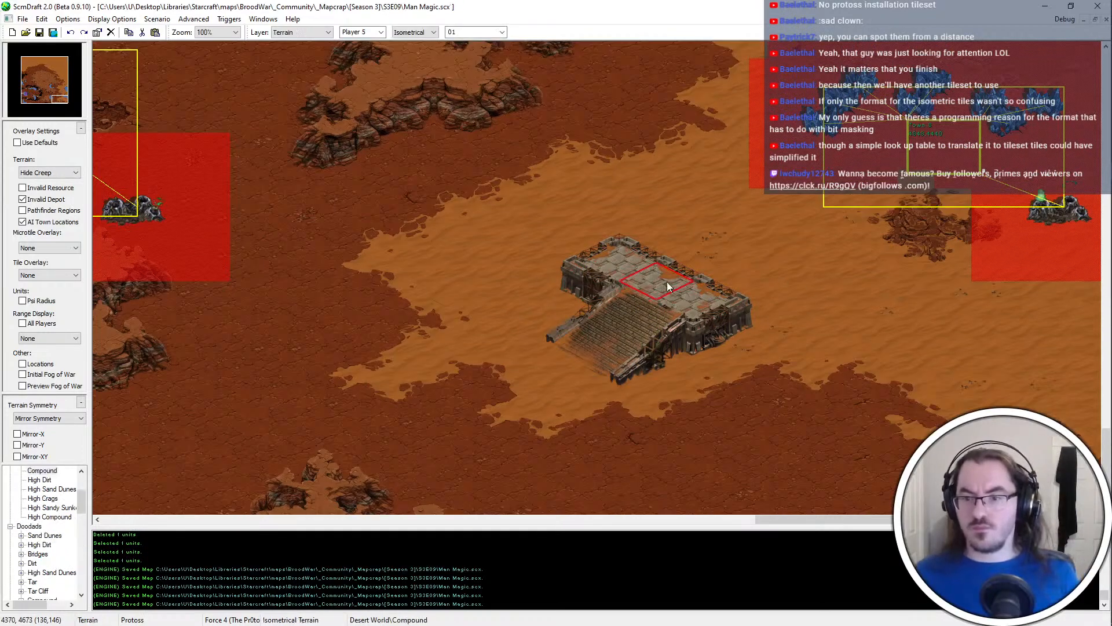
left_click(712, 313)
scroll(711, 314, "down", 1)
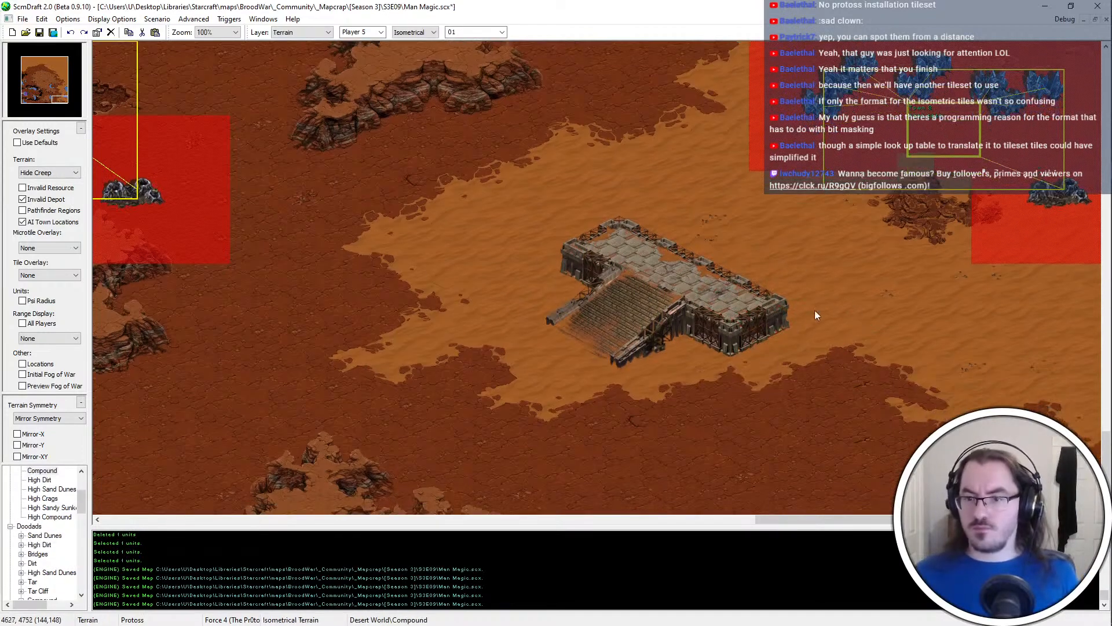
left_click(752, 282)
left_click(658, 238)
Trim the platform's two northeast arms with Sand Dunes so they become narrow walls, and save the map
right_click(734, 203)
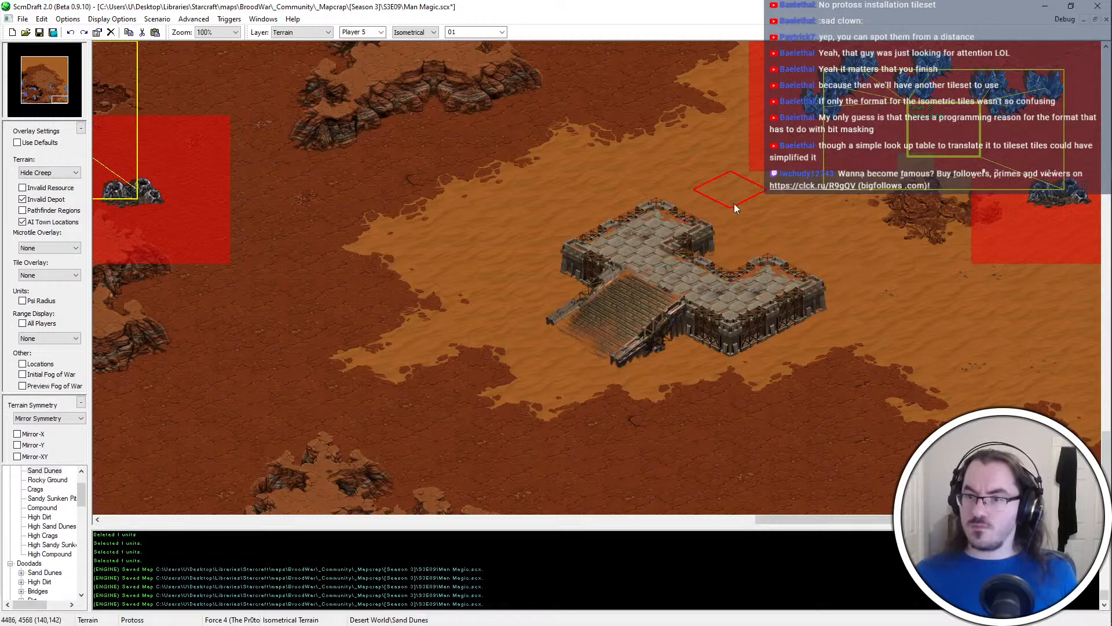
left_click(744, 248)
left_click(728, 235)
scroll(854, 294, "up", 3)
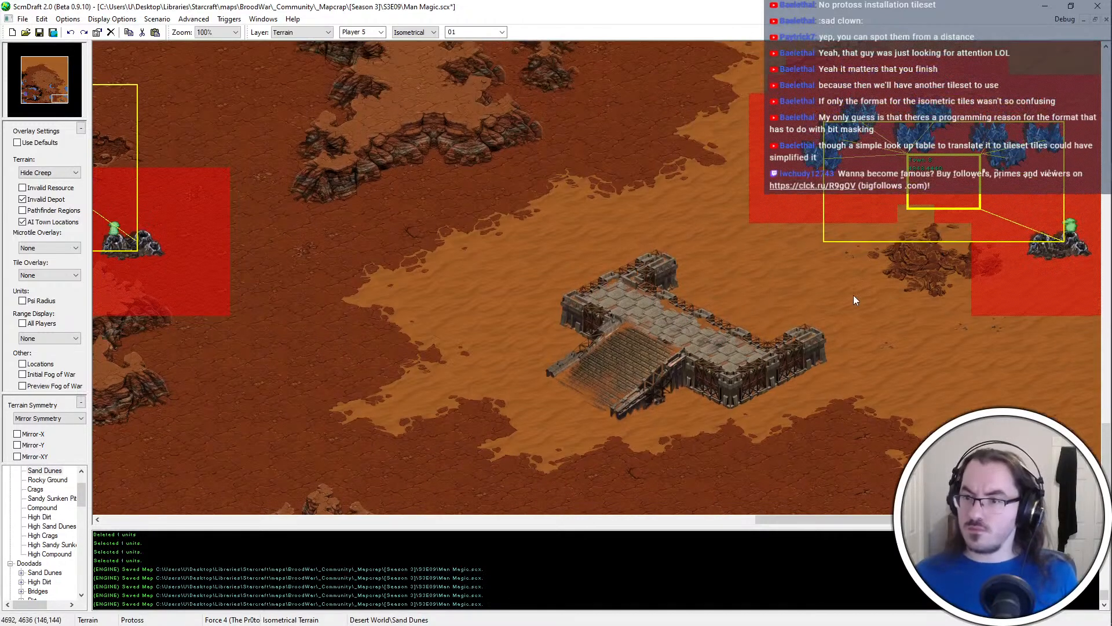
key("ctrl+s")
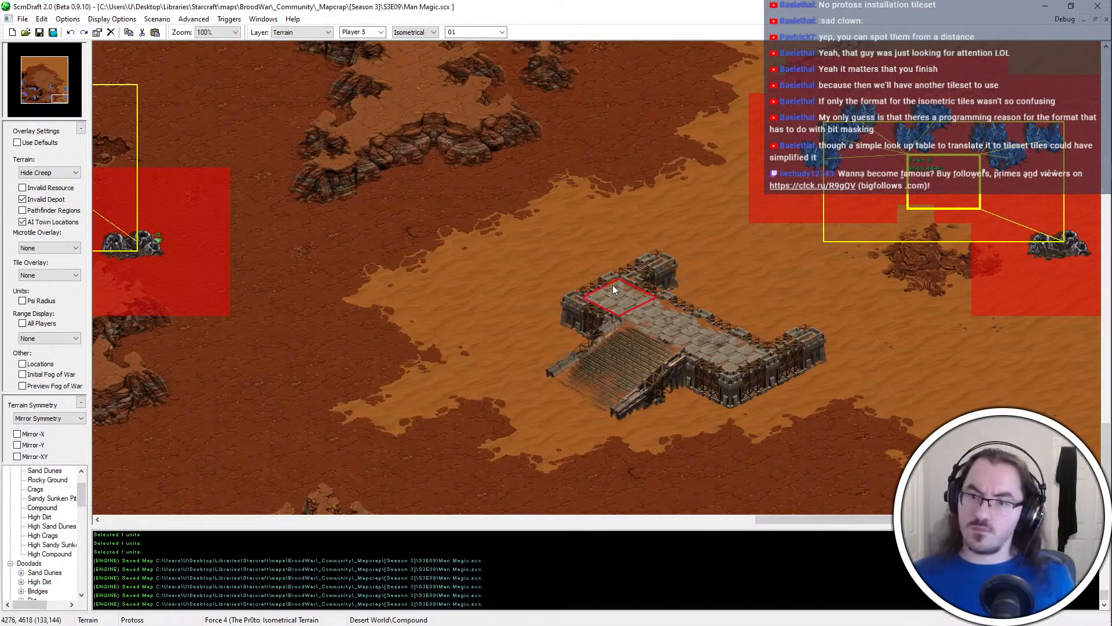
Add narrow Compound wall arms at the northwest and southeast ends of the ramp platform, and save the map
left_click(620, 253)
key("ctrl+z")
left_click(583, 275)
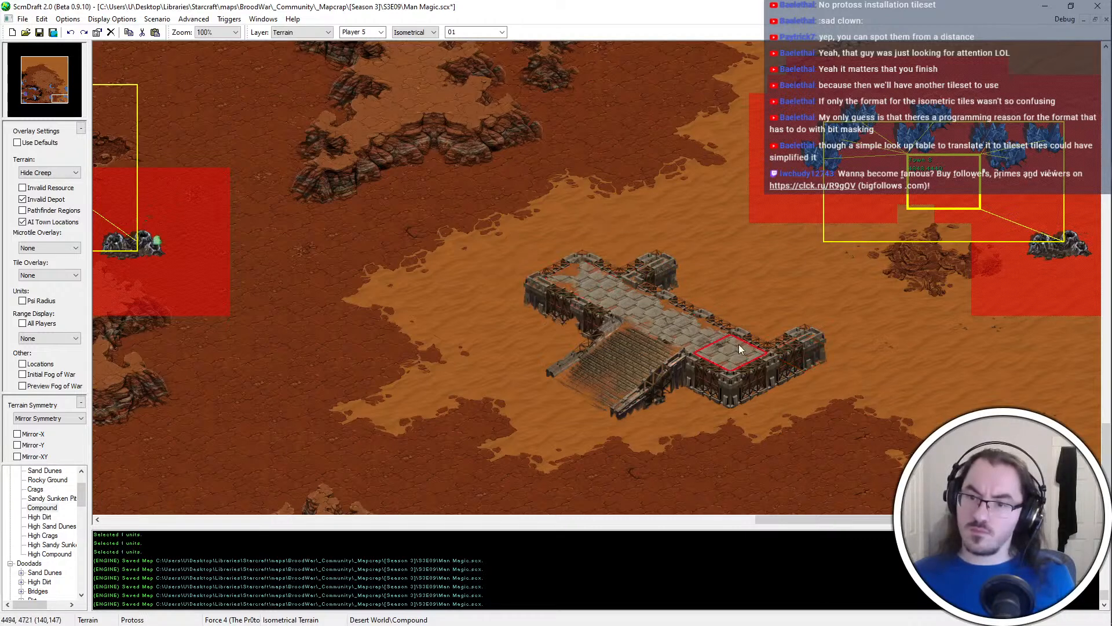
key("ctrl+z")
left_click(779, 373)
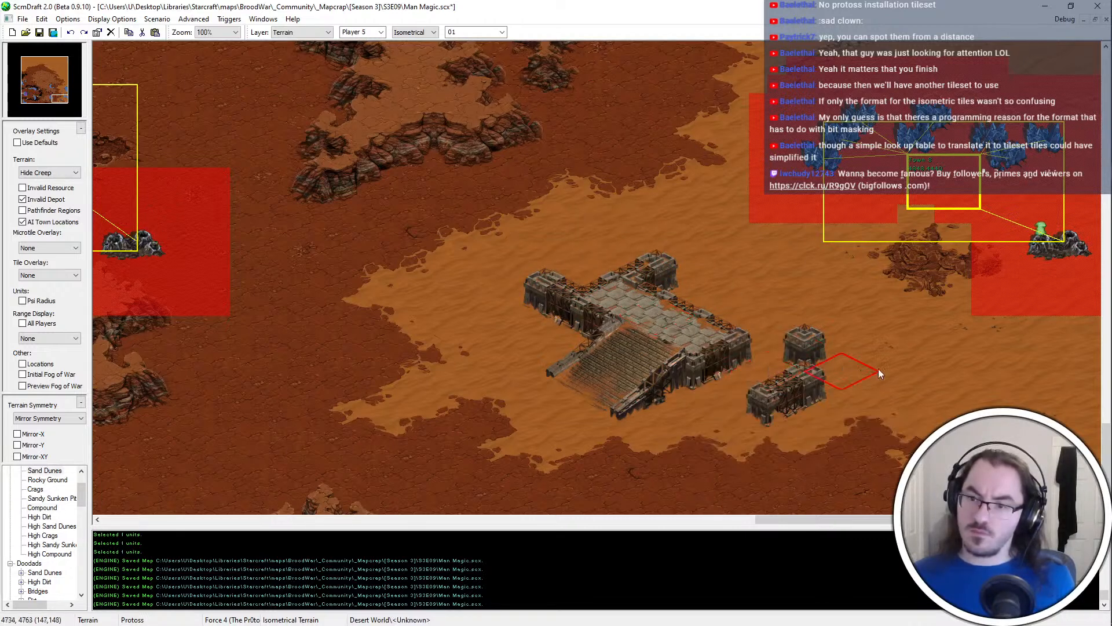
key("ctrl+z")
left_click(767, 371)
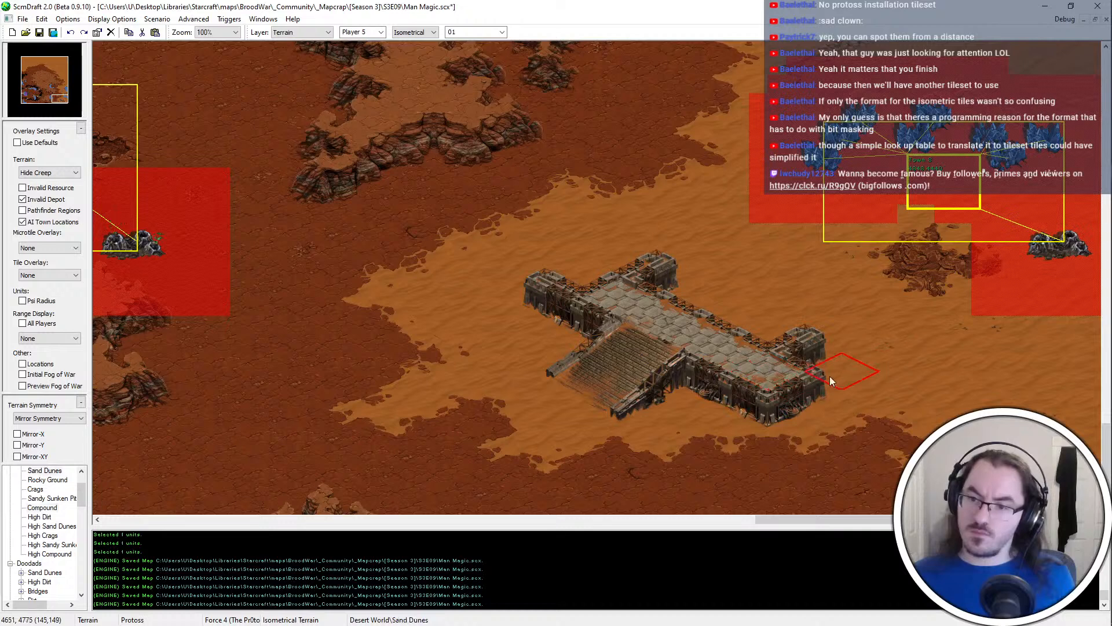
key("ctrl+z")
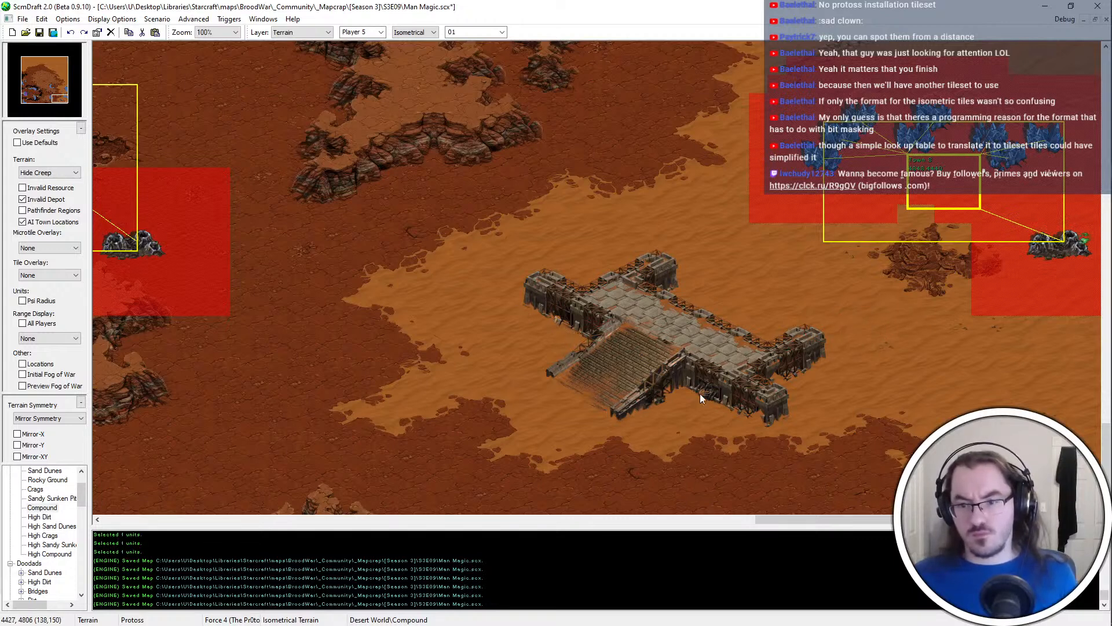
scroll(869, 417, "down", 2)
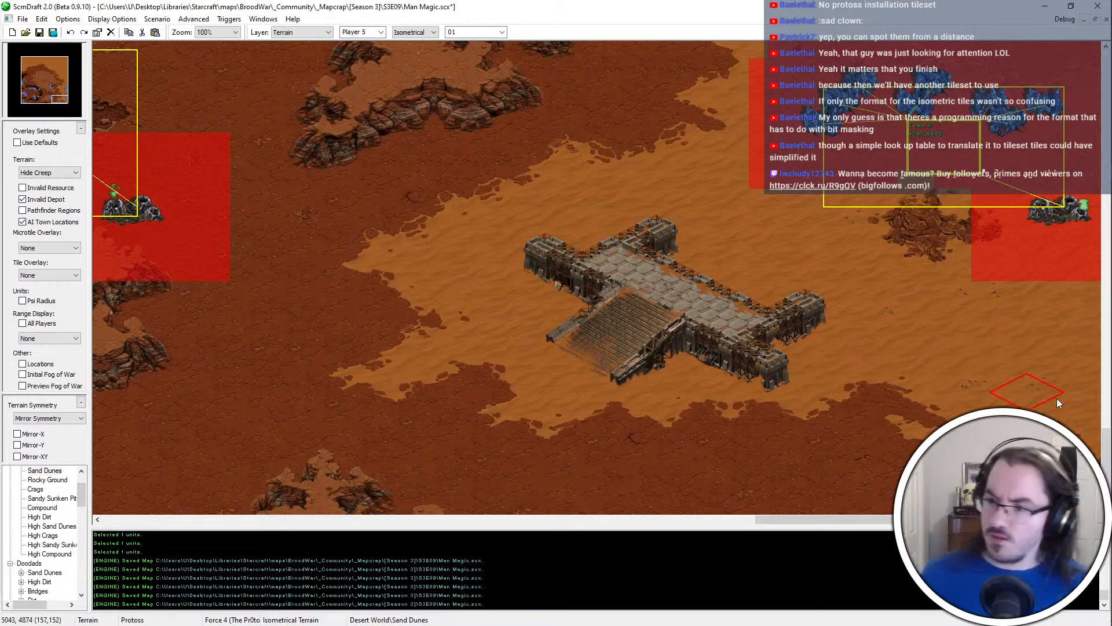
scroll(1060, 405, "down", 1)
scroll(1064, 384, "up", 3)
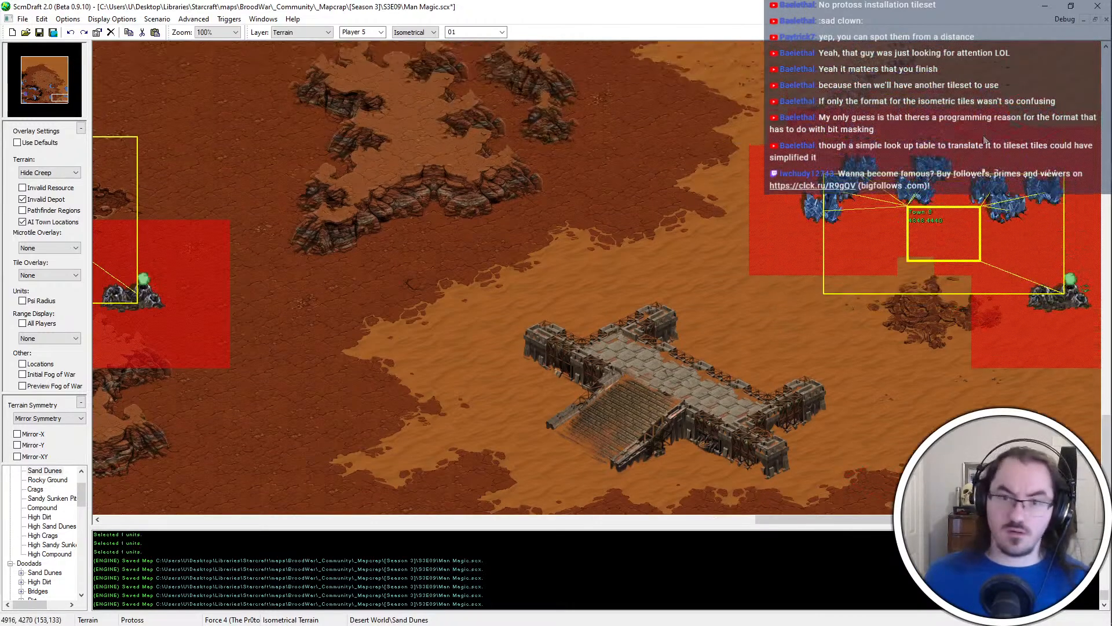
scroll(1007, 371, "down", 1, "ctrl")
scroll(1032, 389, "up", 1, "ctrl")
key("ctrl+s")
Examine the finished Compound platform in relation to the Compound block to the north and the neighbouring mineral expansions
middle_click_drag(1091, 445, 1055, 37)
scroll(903, 93, "down", 2)
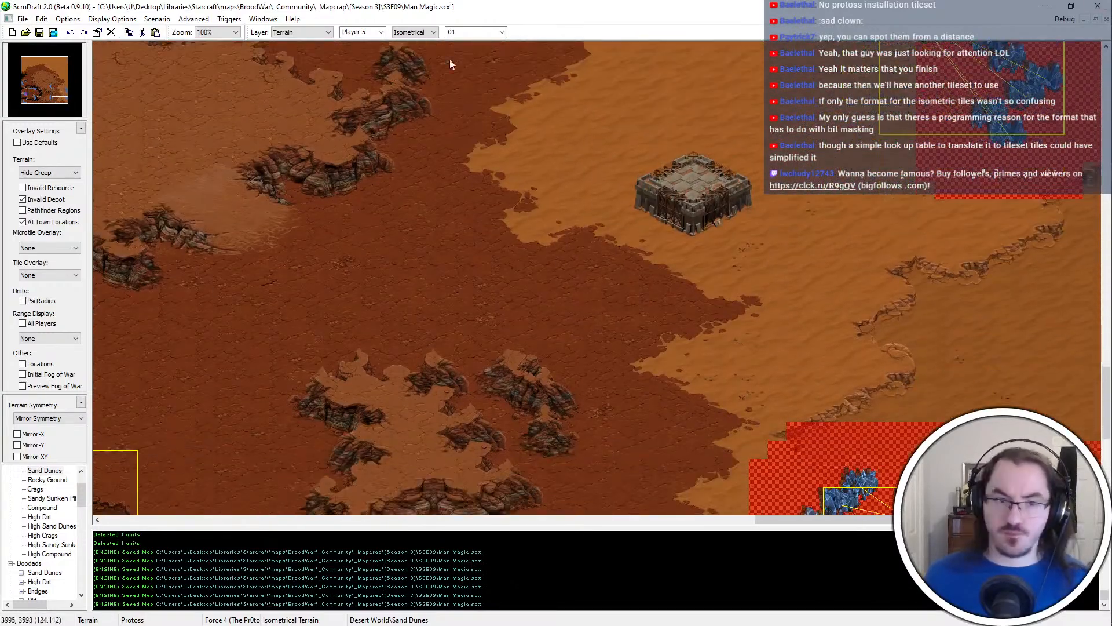
scroll(858, 234, "down", 6)
scroll(811, 347, "down", 2)
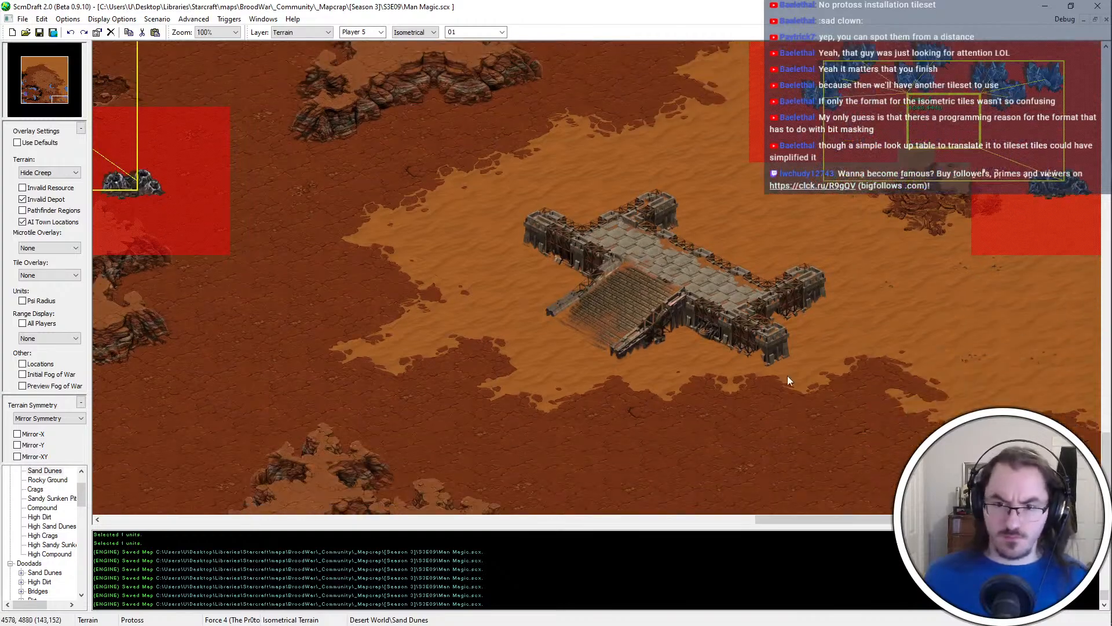
middle_click_drag(706, 300, 585, 262)
scroll(585, 262, "down", 1, "ctrl")
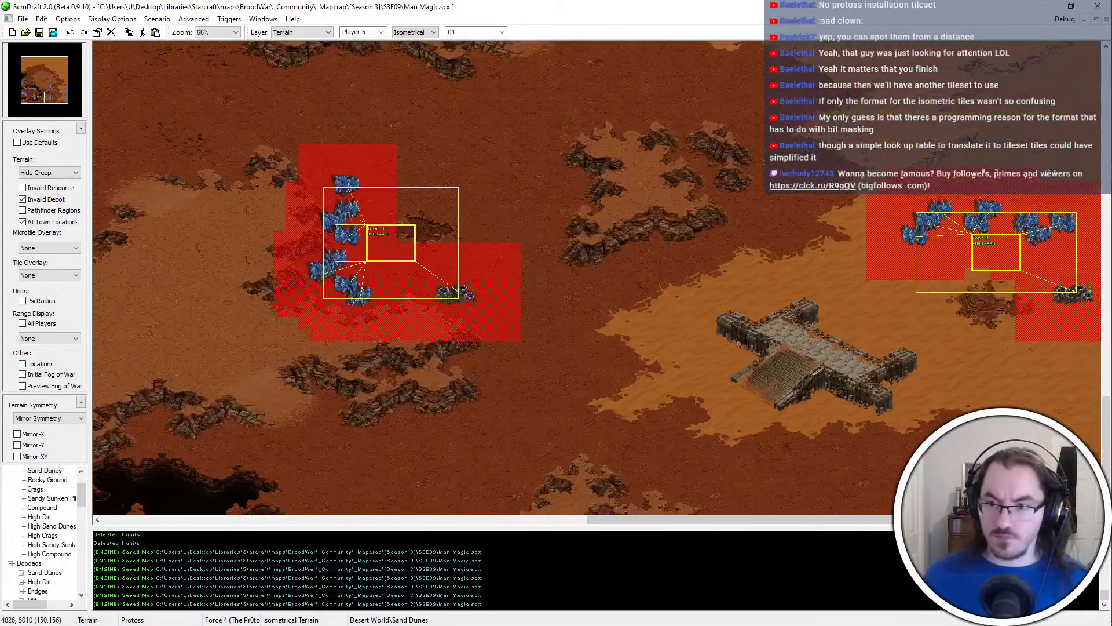
scroll(902, 425, "up", 1, "ctrl")
middle_click_drag(762, 385, 992, 338)
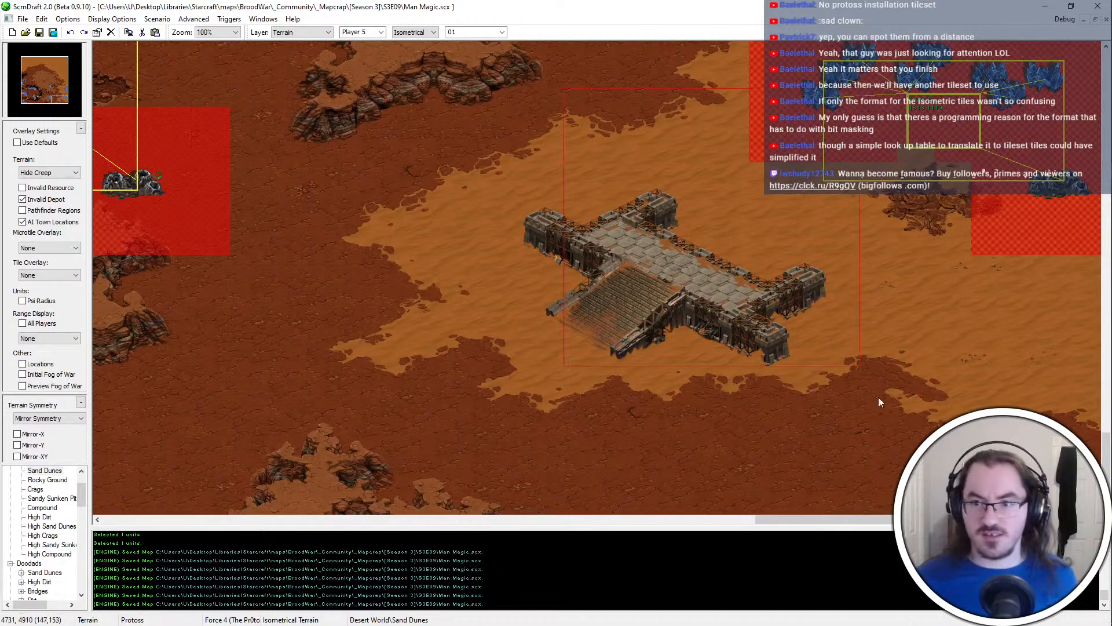
key("u")
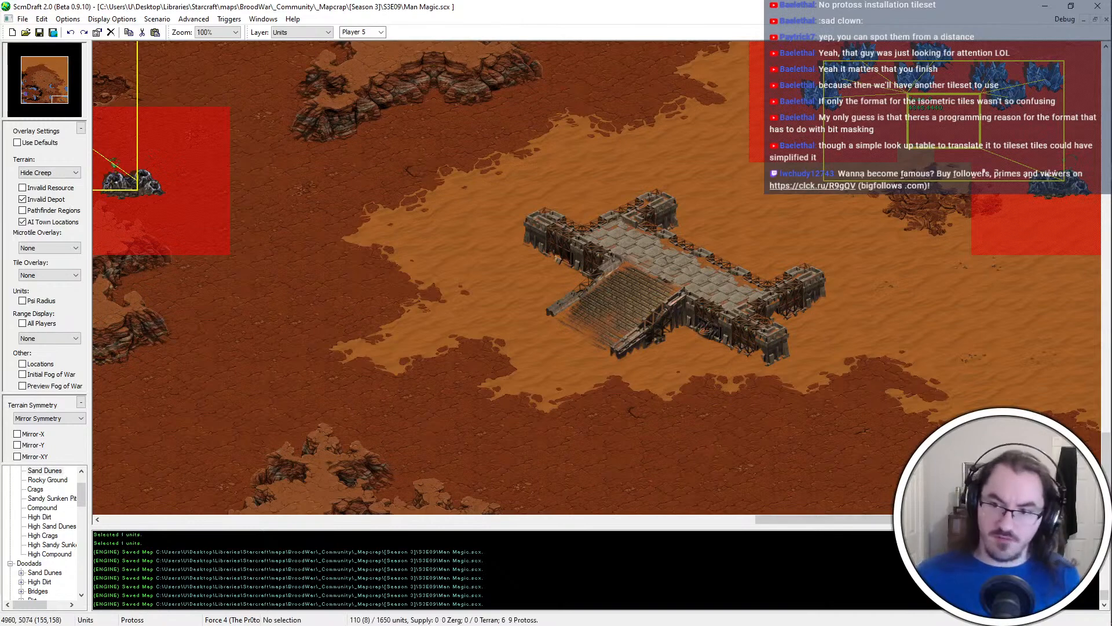
middle_click_drag(724, 103, 741, 129)
middle_click_drag(673, 128, 656, 101)
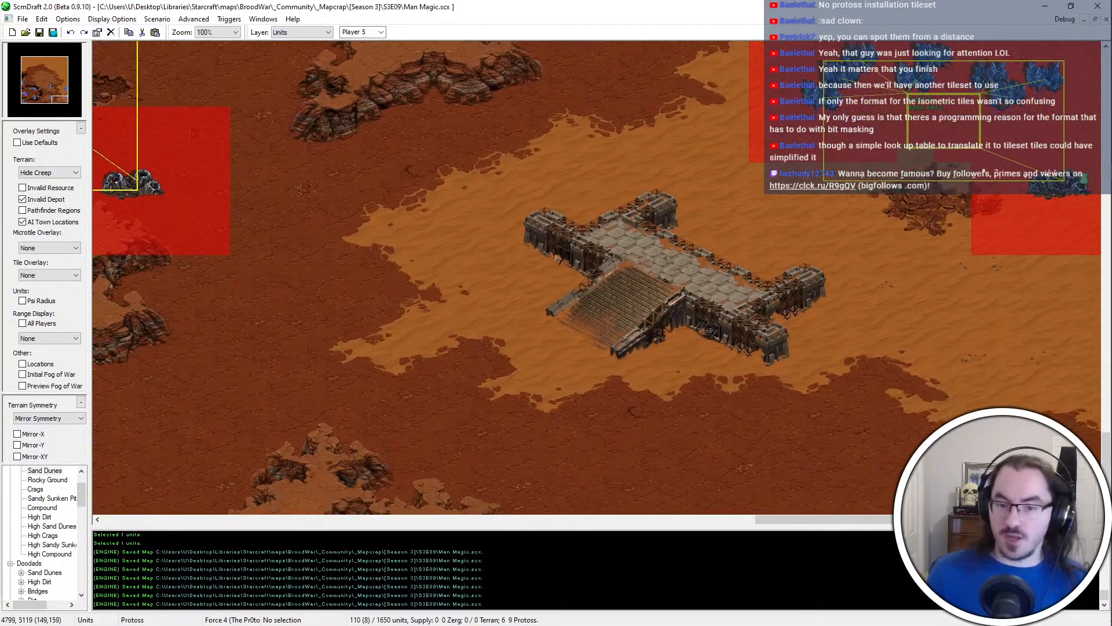
key("t")
key("Left")
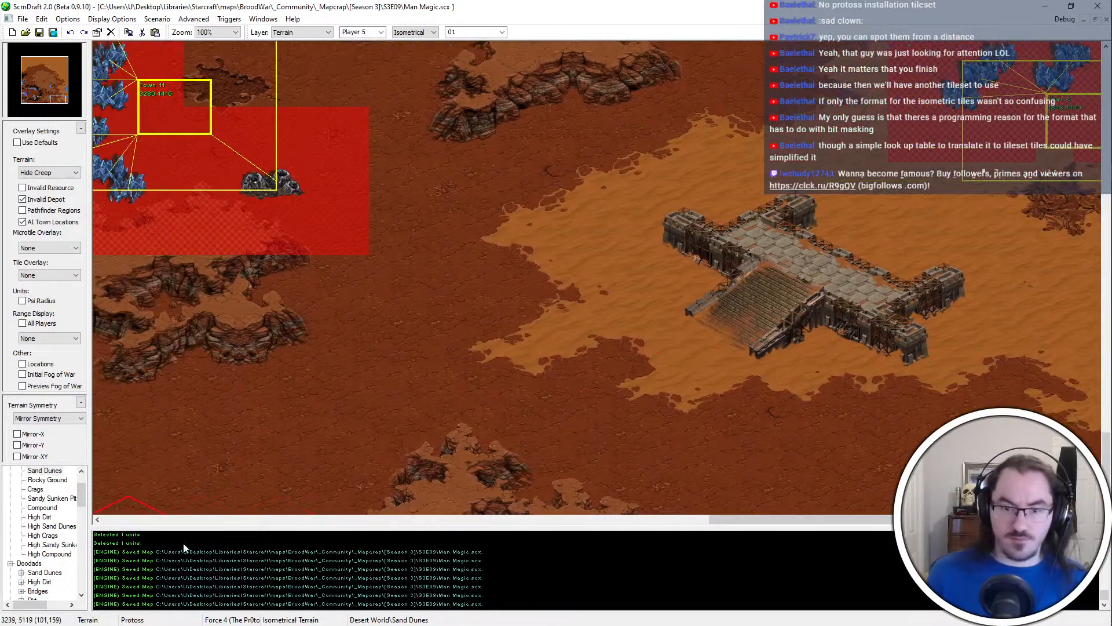
Try painting Tar chasm sections in the Dirt south and southeast of the ramped Compound platform
scroll(35, 482, "up", 1)
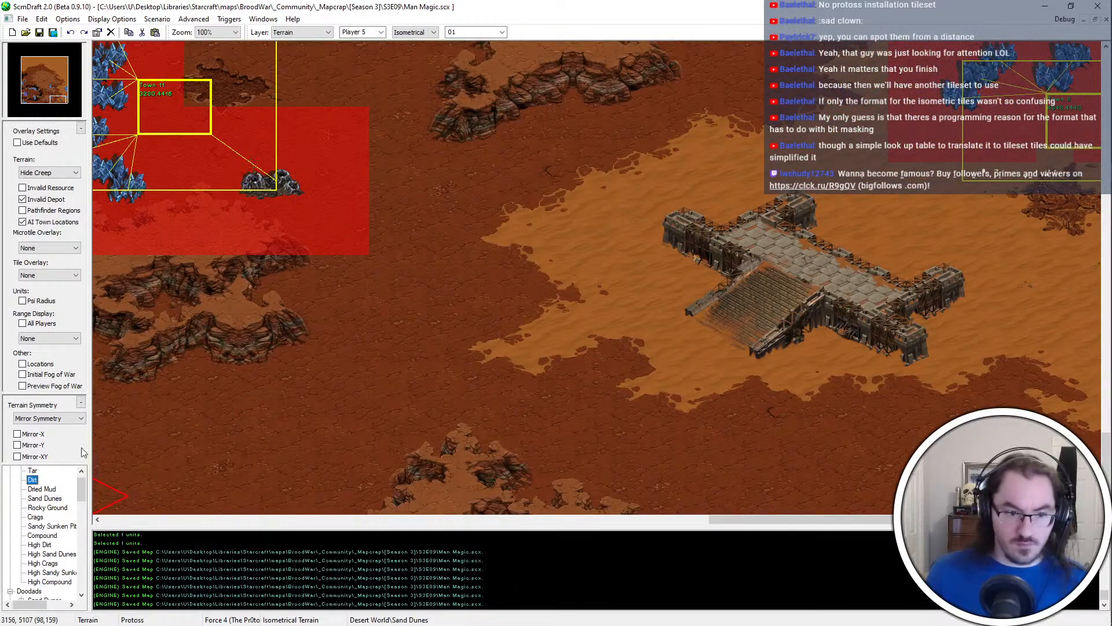
left_click(35, 471)
key("Right")
left_click(1063, 511)
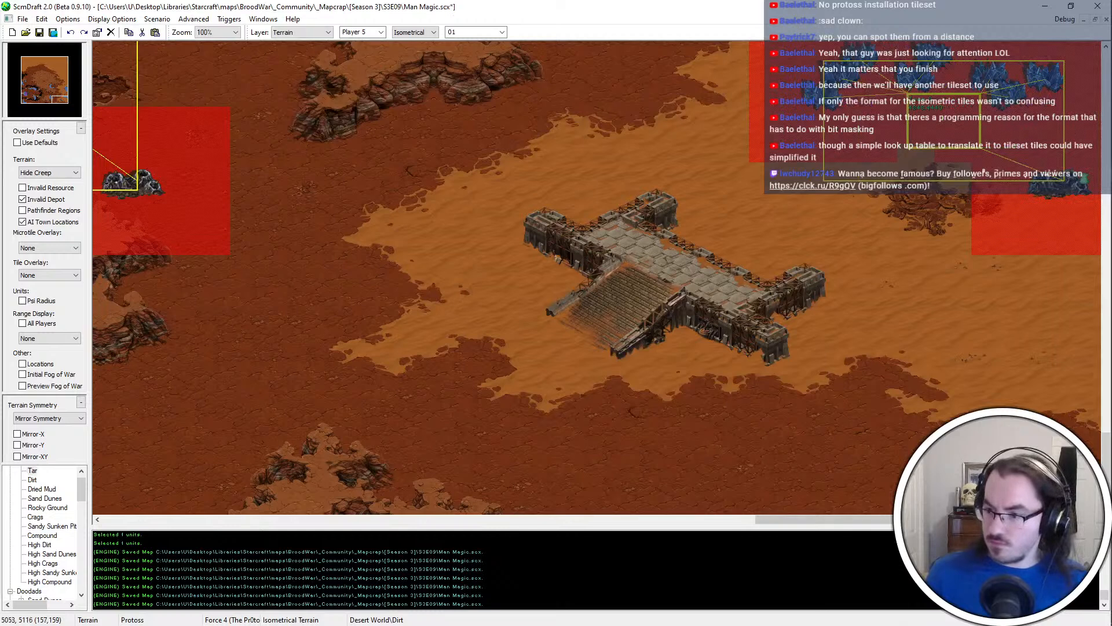
left_click(869, 508)
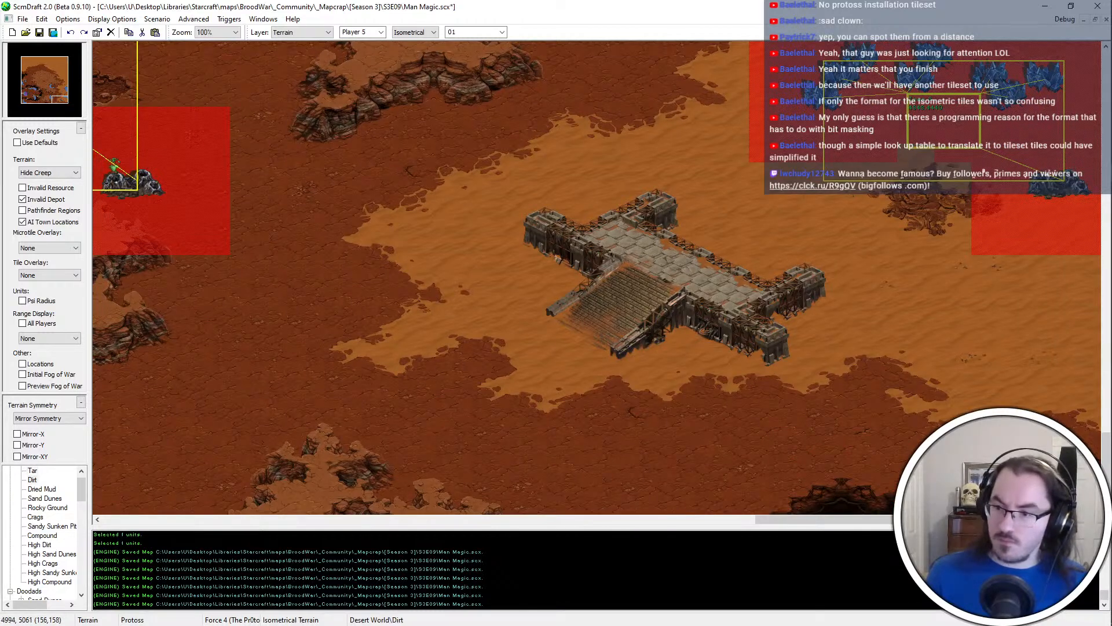
left_click(1096, 456)
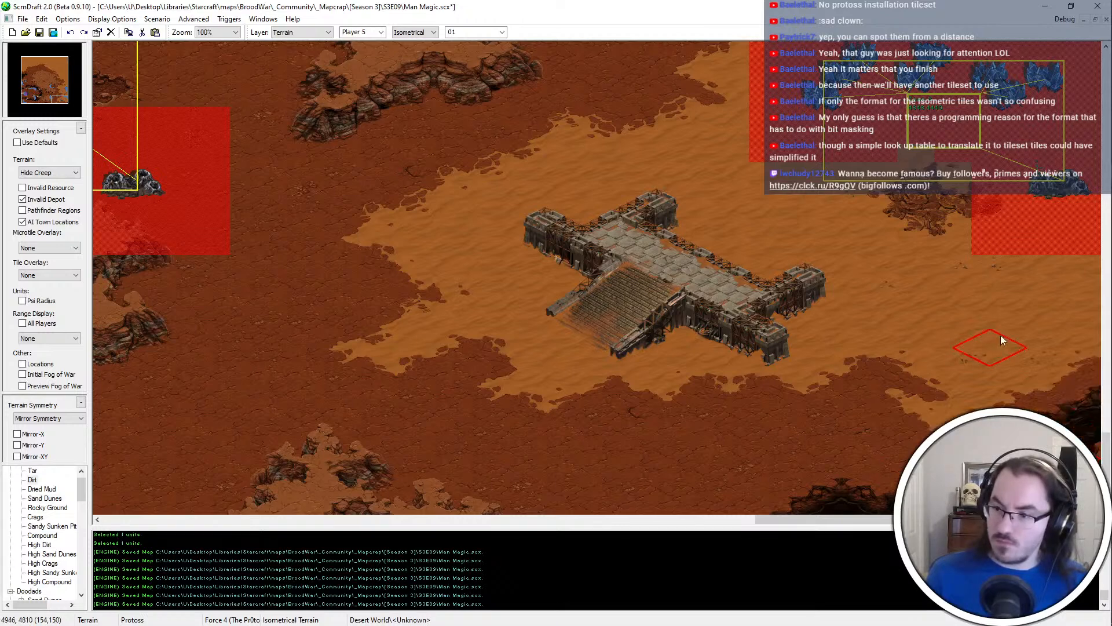
left_click(1078, 365)
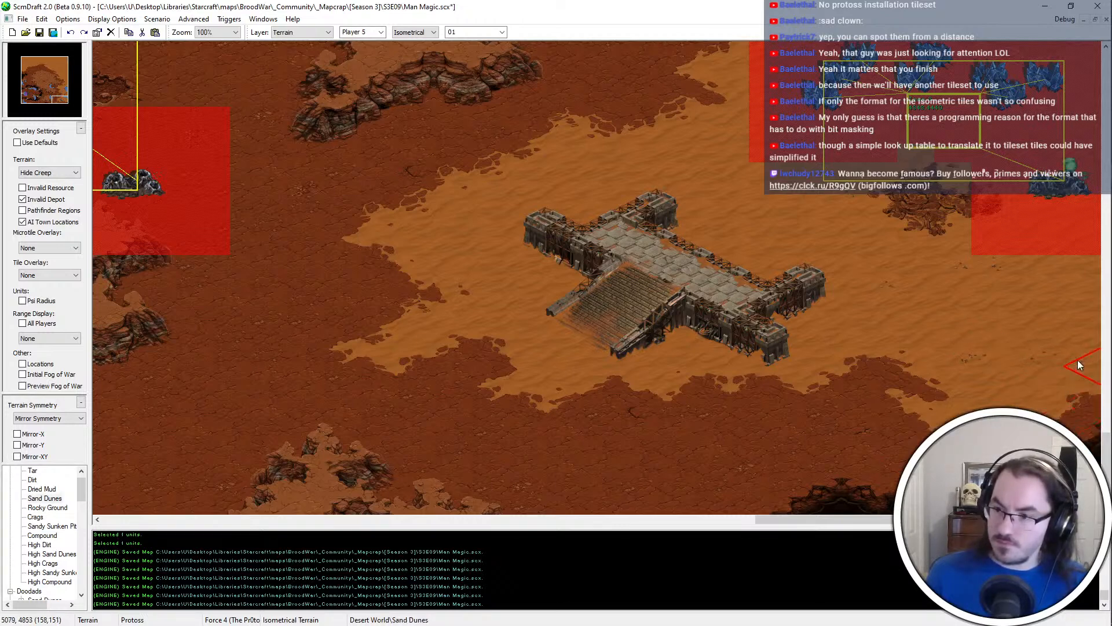
Try extending the Tar chasm west beneath the ramp platform and trimming it, and undo the recent terrain strokes
left_click(844, 499)
key("ctrl+z")
left_click(43, 489)
left_click(33, 470)
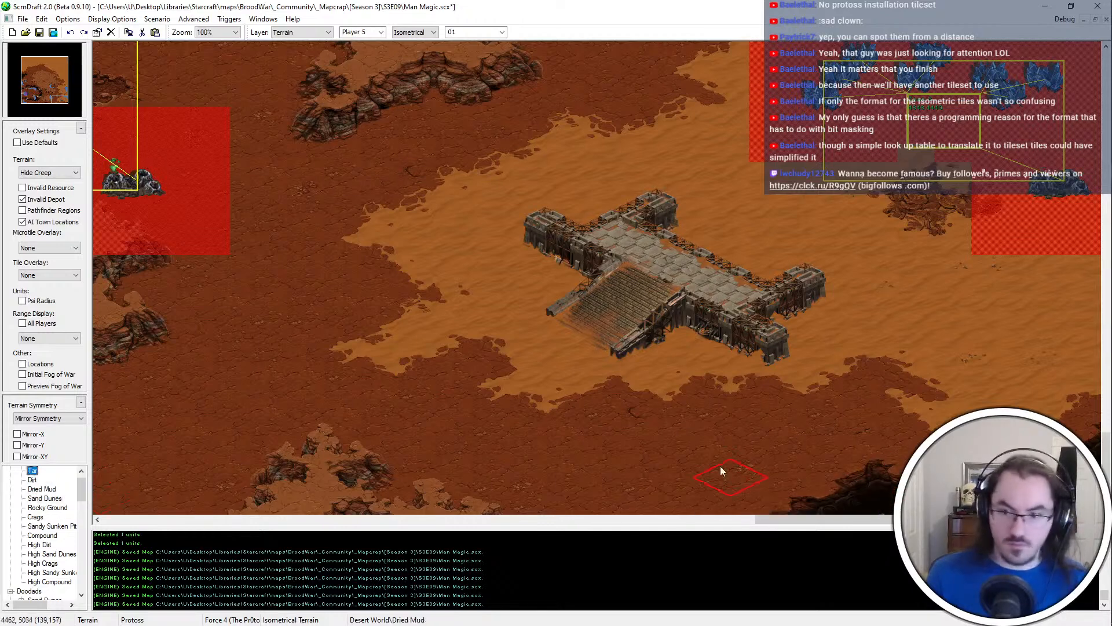
left_click(729, 486)
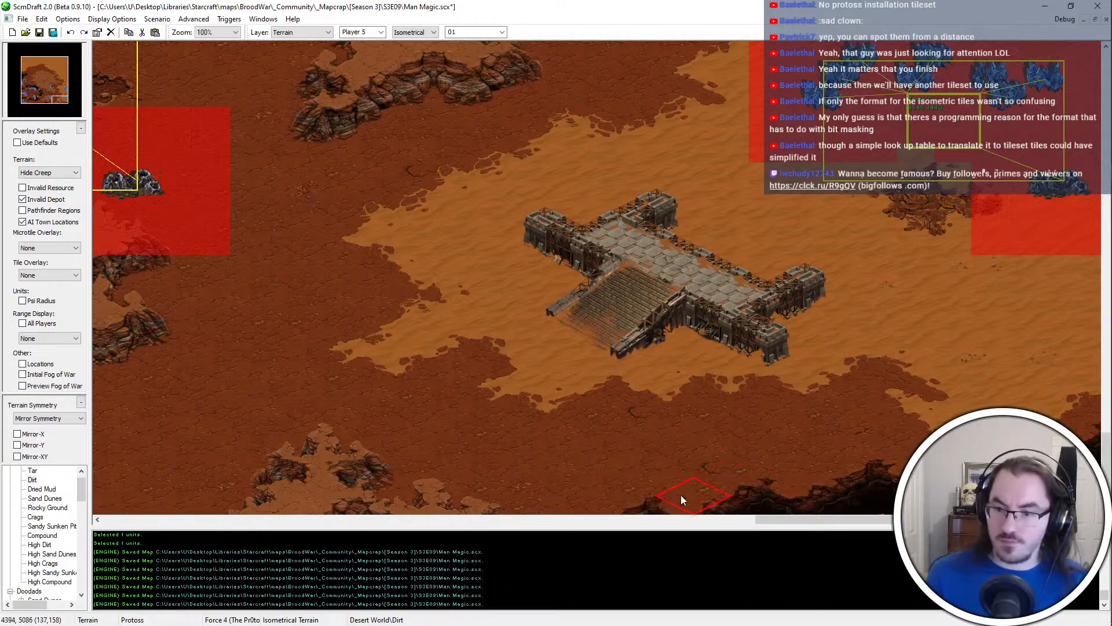
left_click(786, 495)
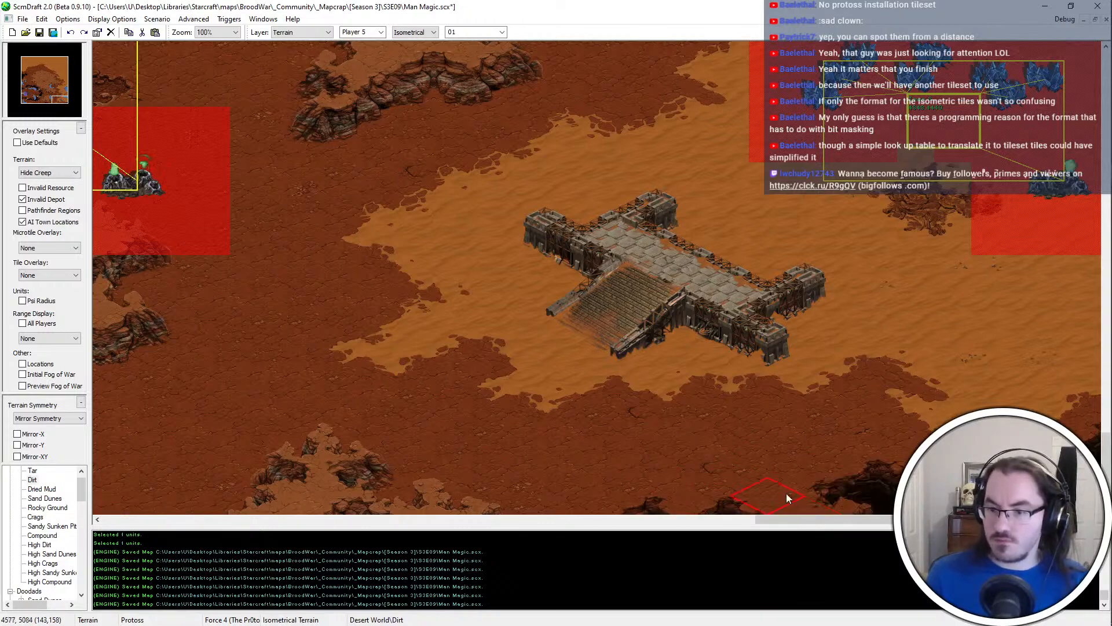
key("ctrl+z")
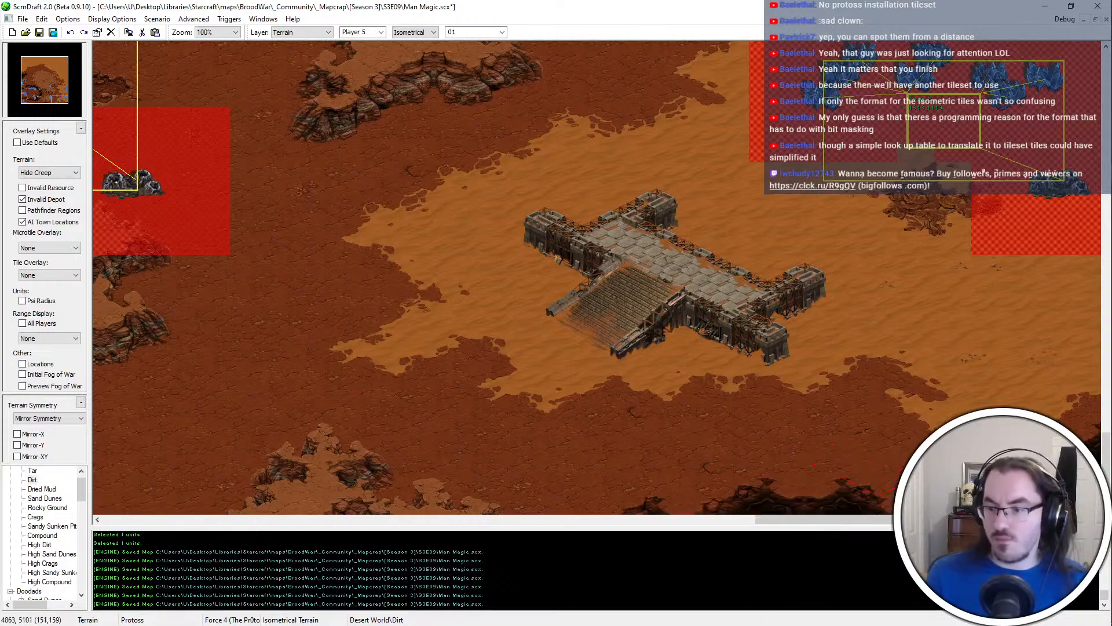
key("ctrl+z")
Examine the High Dirt cliffs, expansions and Sand Dunes borders along the eastern side of the map
scroll(860, 470, "down", 1)
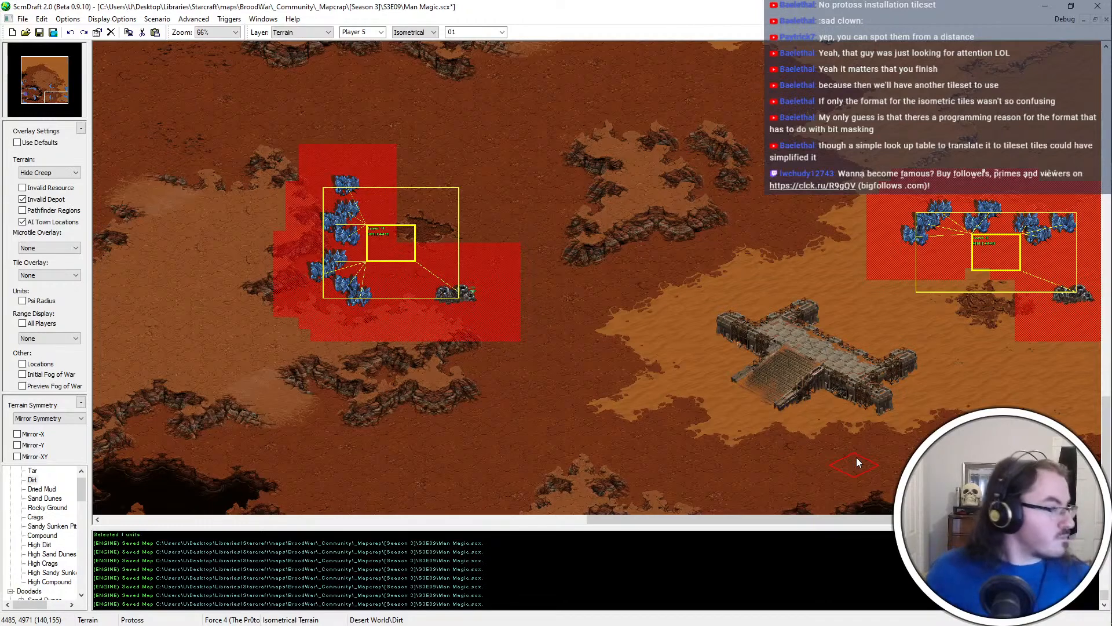
key("Left")
key("Left")
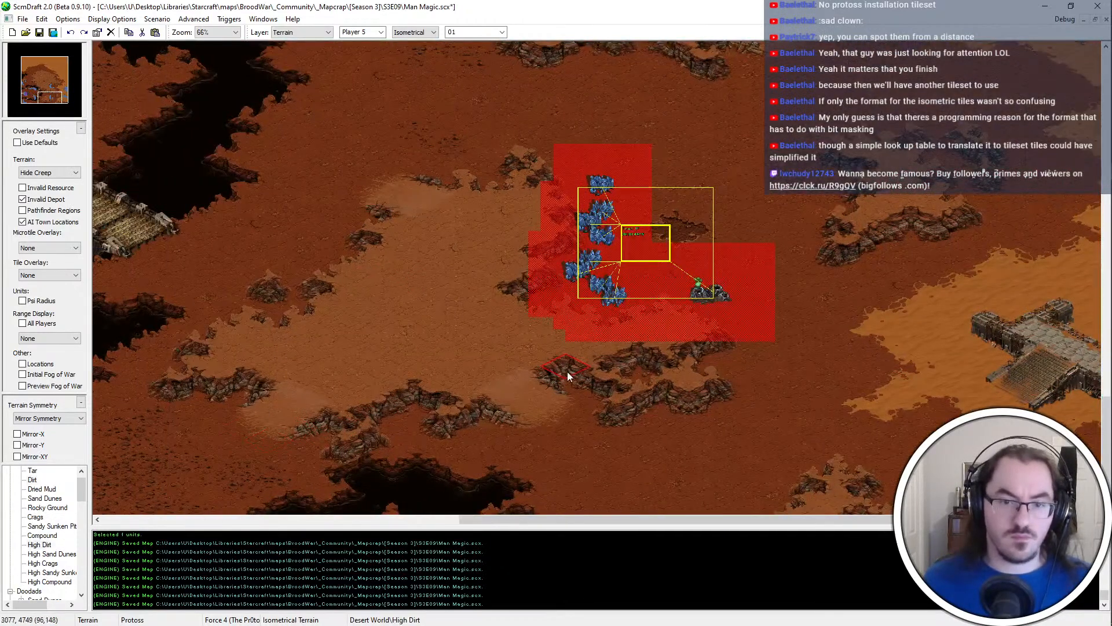
key("Up")
key("Right")
key("Right")
key("Up")
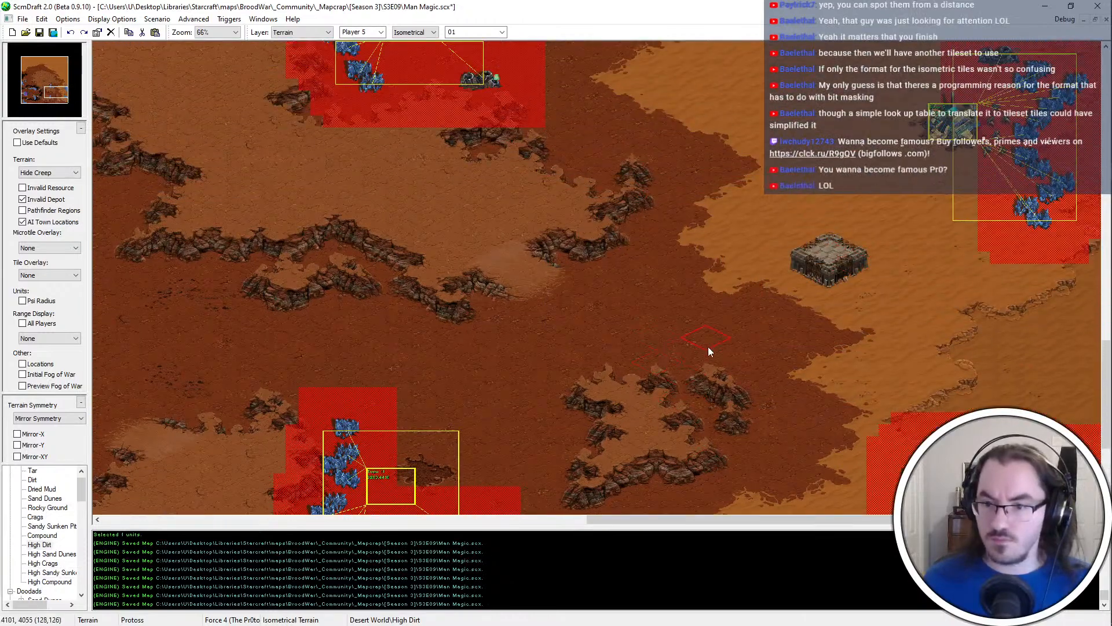
key("Up")
key("Left")
key("Left")
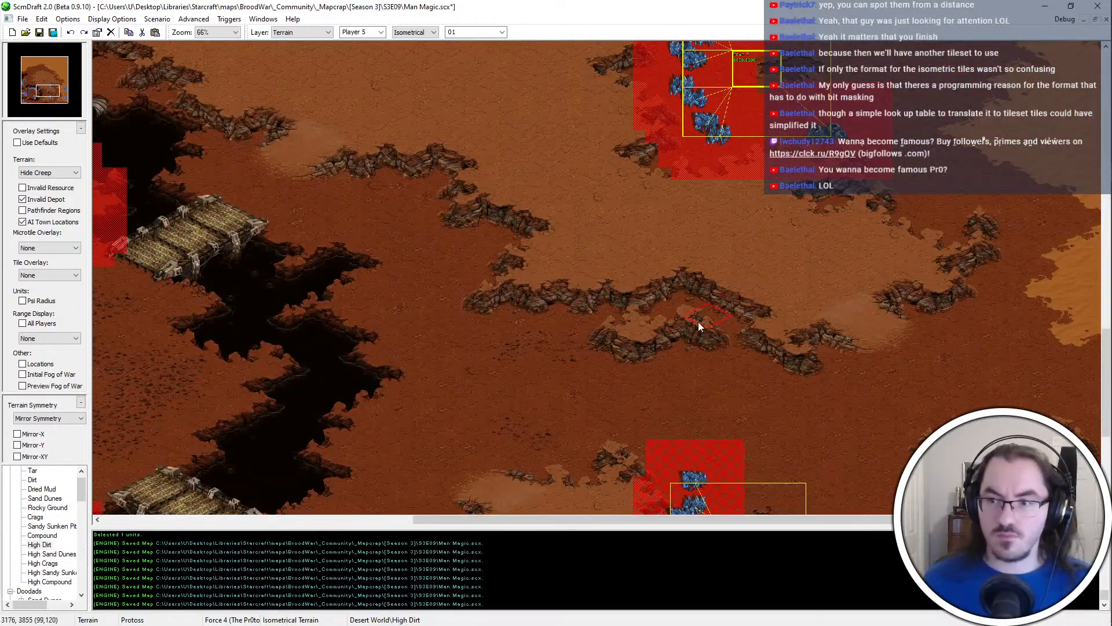
key("Up")
key("Right")
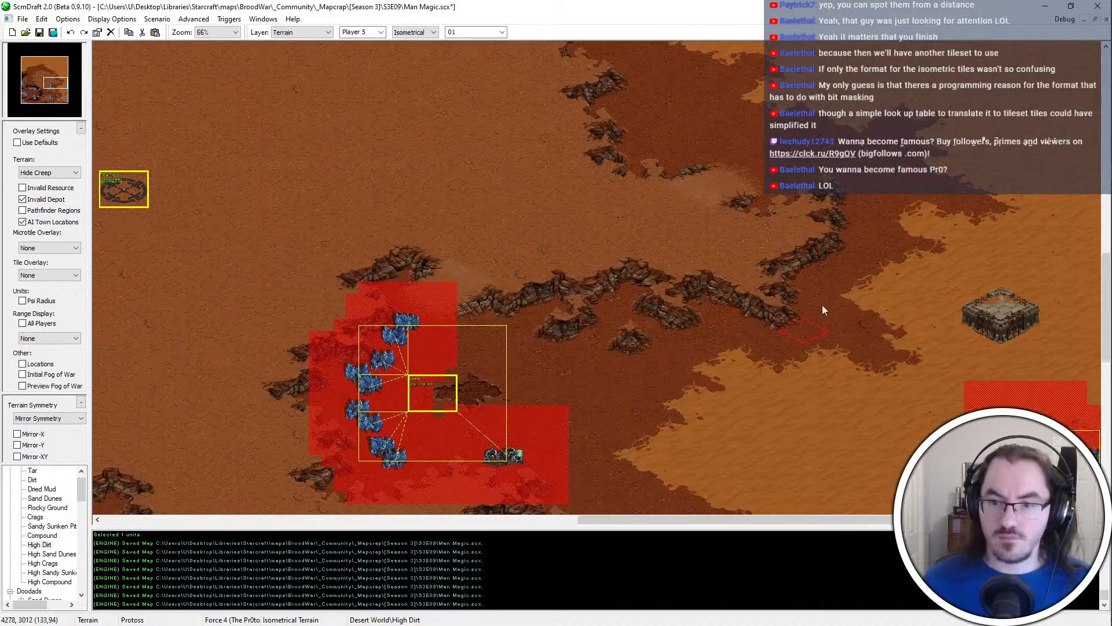
key("Up")
key("Right")
key("Up")
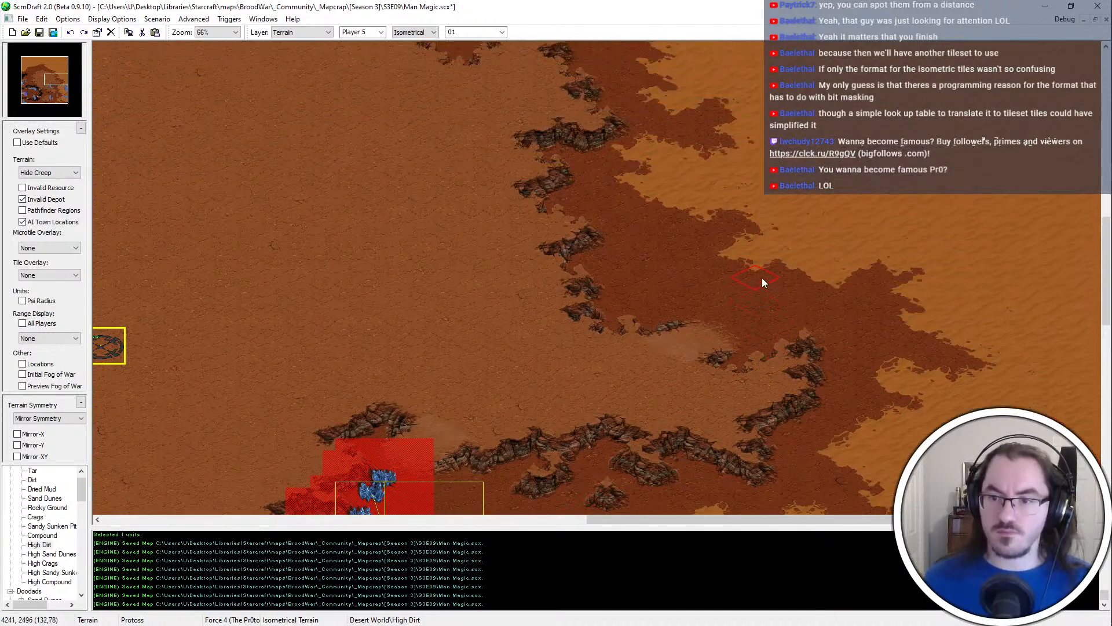
key("Left")
middle_click_drag(627, 349, 675, 179)
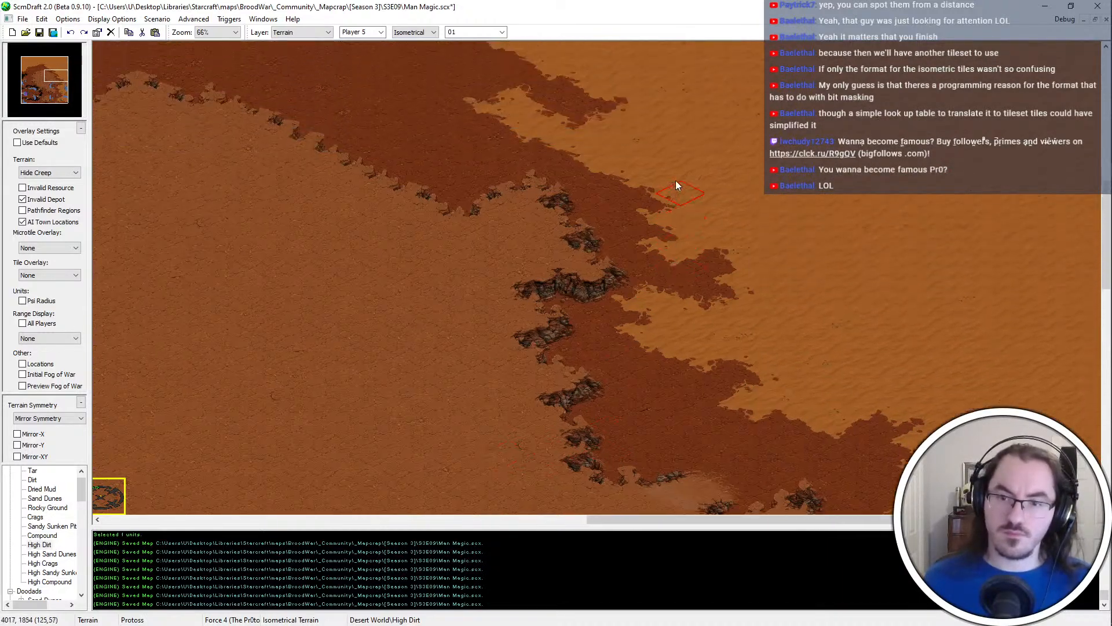
scroll(675, 179, "down", 3)
middle_click_drag(680, 285, 673, 607)
scroll(820, 397, "up", 4)
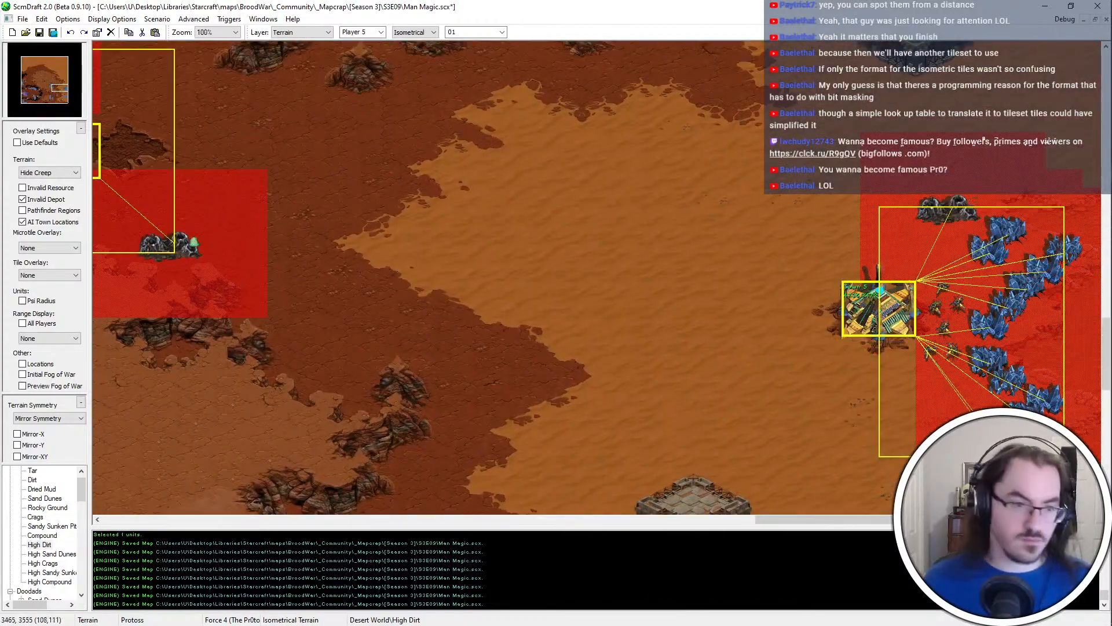
scroll(46, 522, "up", 1)
Paint a Dirt patch inside the Sand Dunes between the Town 7 expansion and the eastern start base
left_click(38, 507)
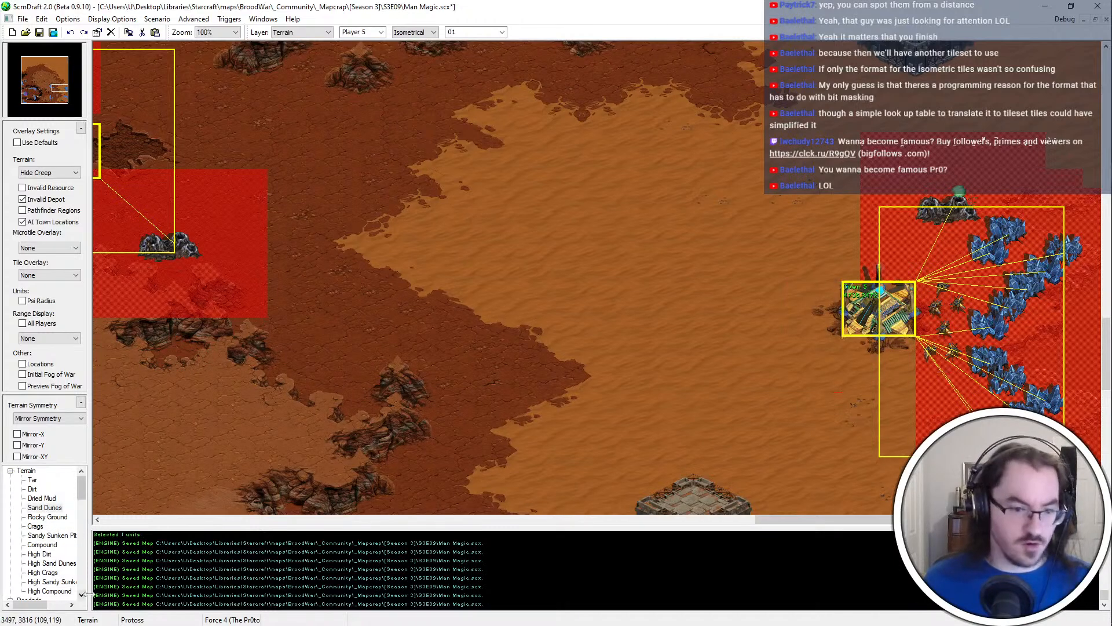
left_click(50, 581)
left_click(49, 554)
left_click(50, 544)
left_click(48, 535)
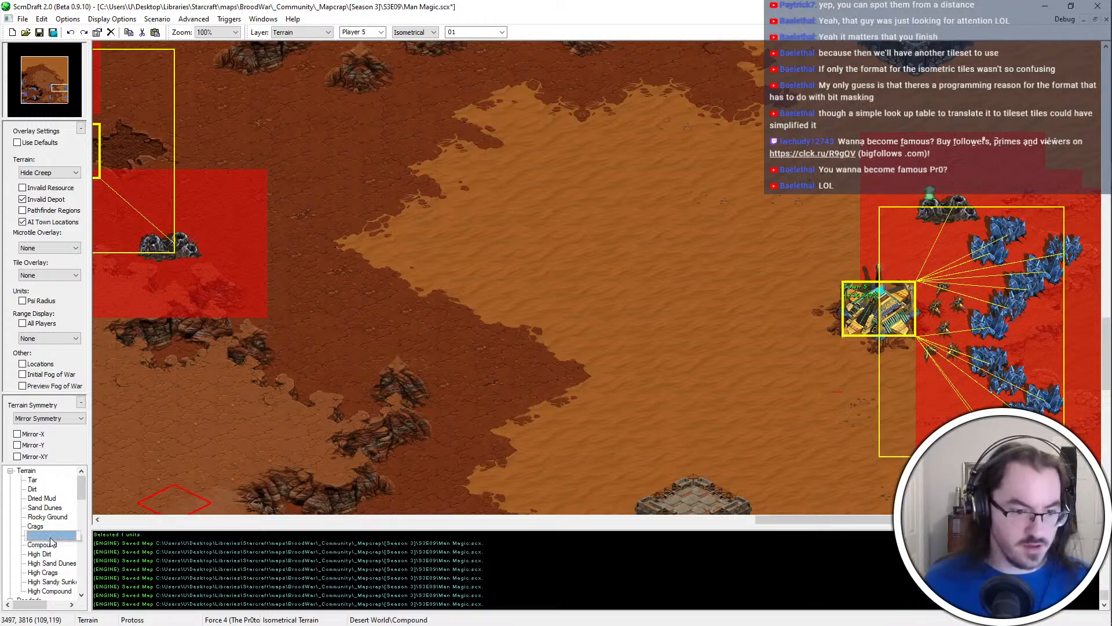
left_click(45, 517)
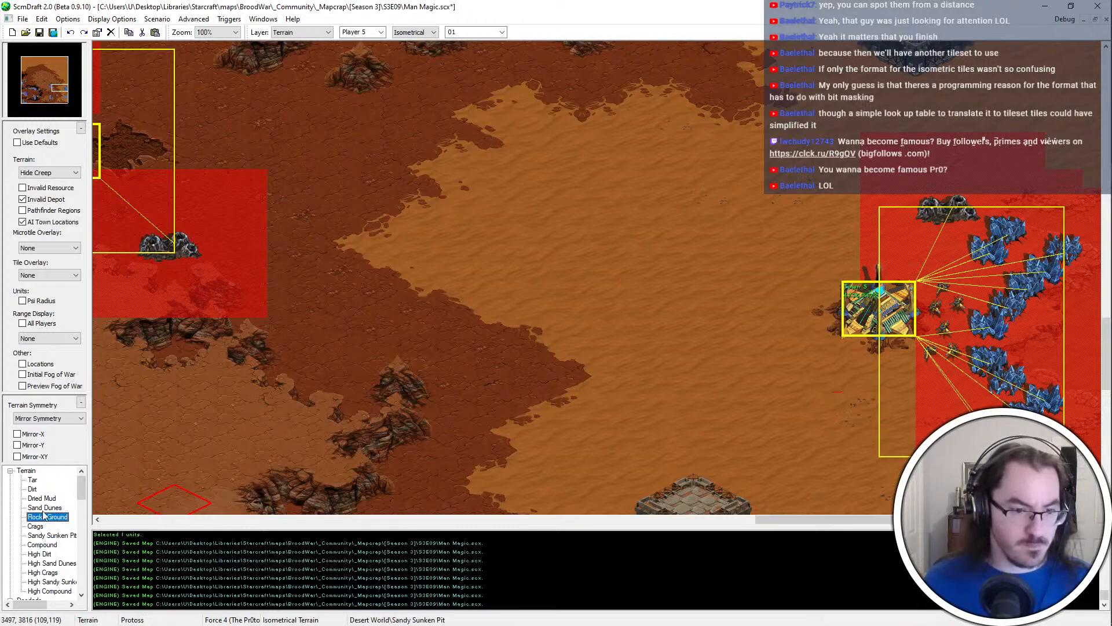
scroll(710, 272, "up", 6)
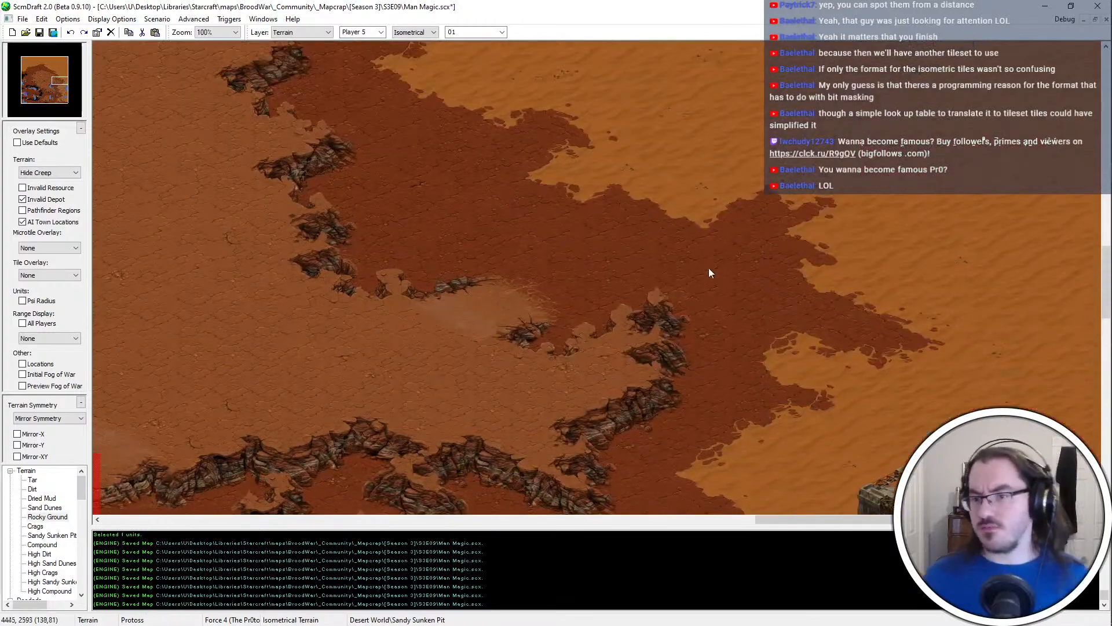
middle_click_drag(400, 509, 377, 309)
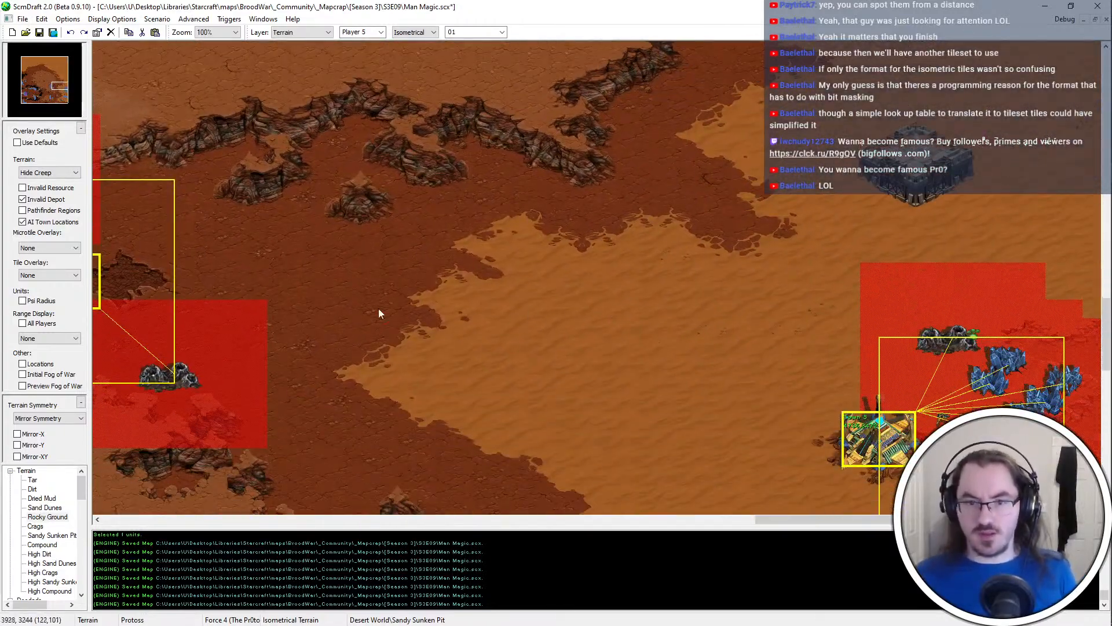
right_click(379, 309)
left_click(628, 329)
left_click(597, 399)
right_click(704, 441)
Shape the Dirt patch with Sand Dunes, keeping its northern and southern parts joined, and save the map
left_click(645, 367)
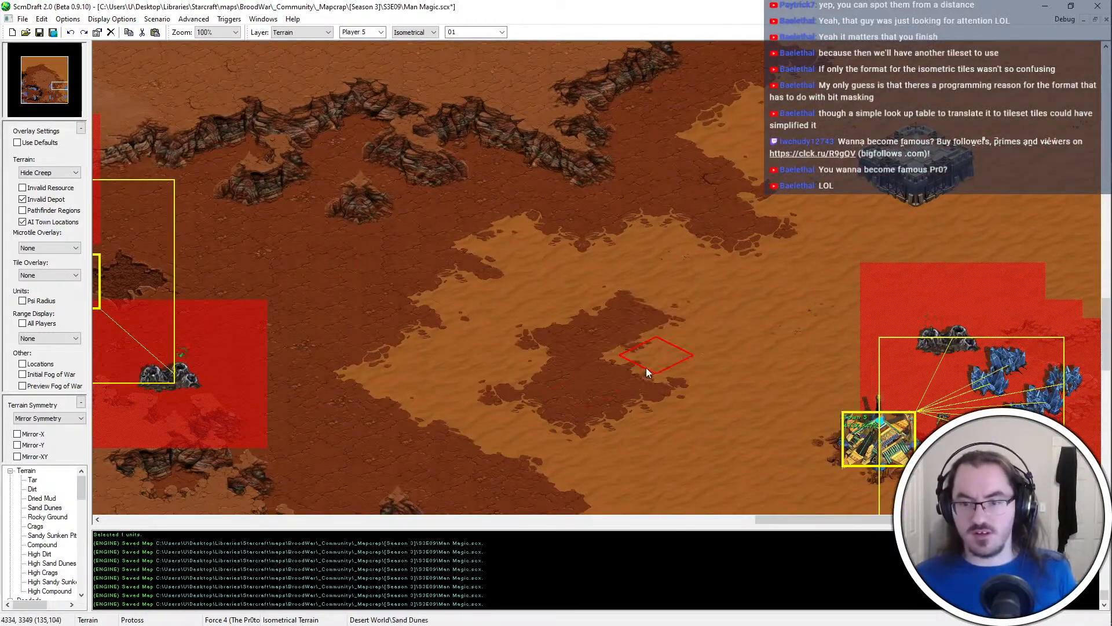
left_click_drag(511, 369, 544, 328)
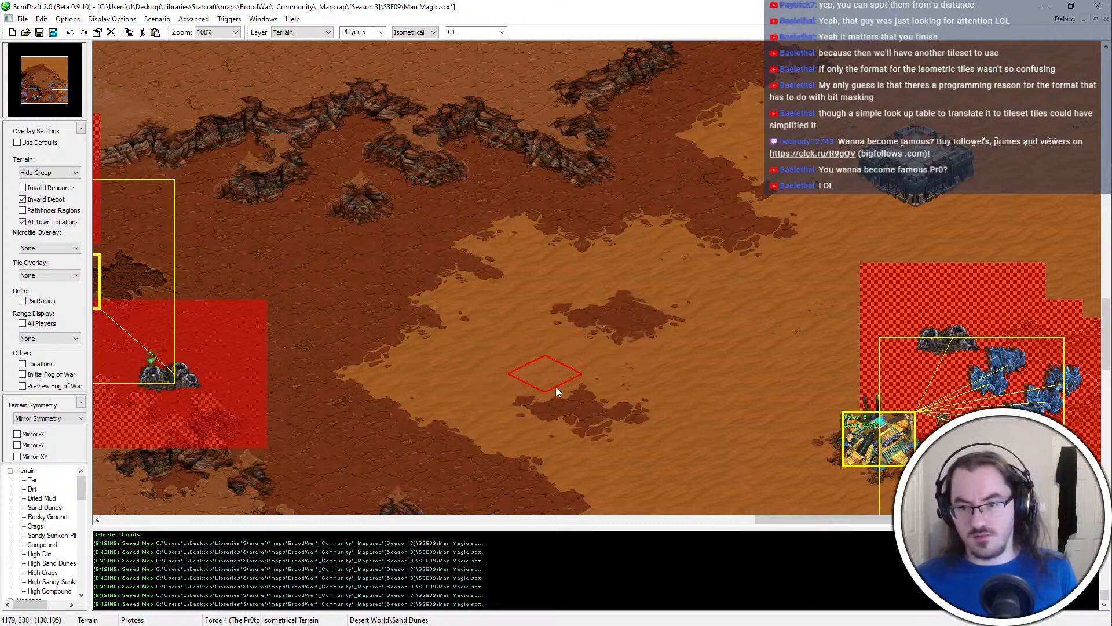
left_click(540, 344)
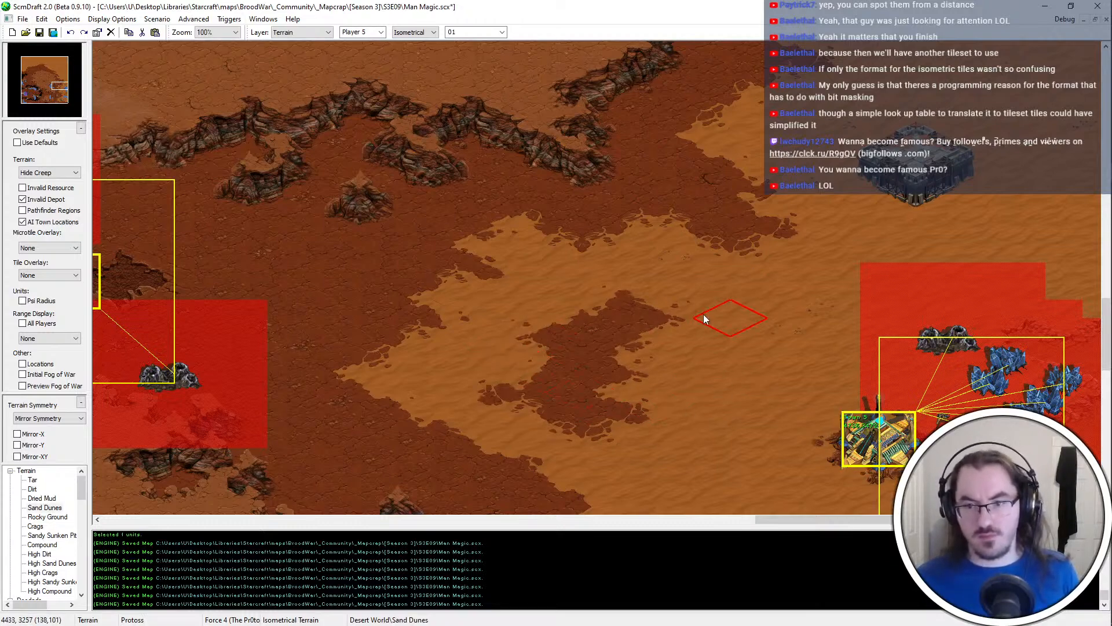
key("ctrl+s")
Reshape the western dune edge beside the Dirt patch, extending Sand Dunes south of a Dirt inlet, and save the map
scroll(667, 278, "down", 1)
scroll(780, 359, "up", 1)
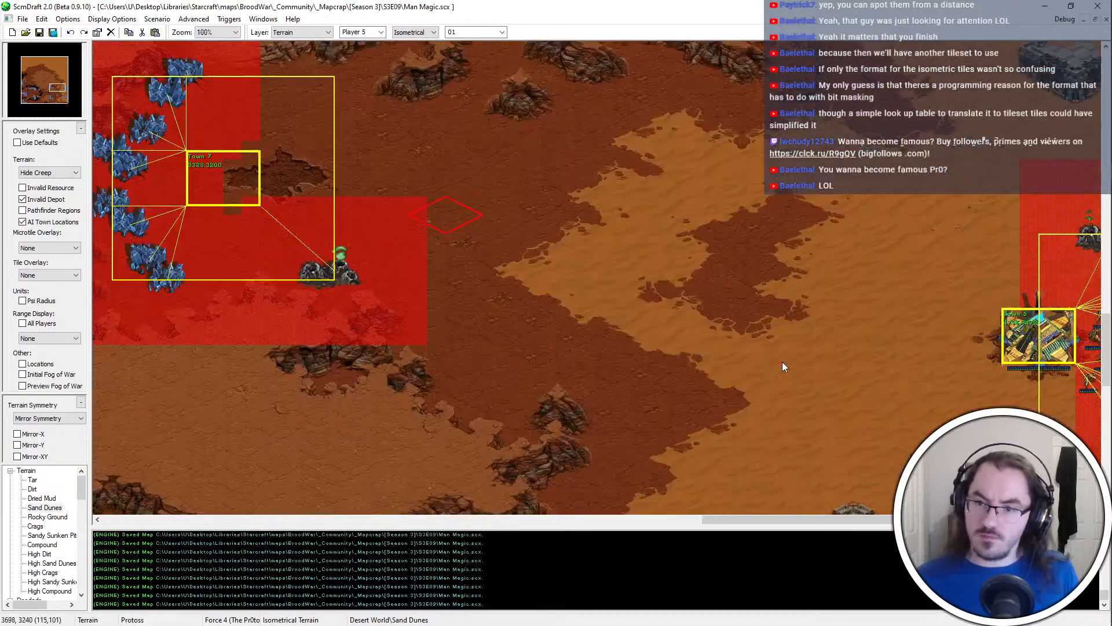
mouse_move(671, 373)
left_mouse_down()
mouse_move(686, 374)
mouse_move(672, 367)
mouse_move(706, 340)
mouse_move(590, 318)
mouse_move(566, 285)
mouse_move(549, 297)
left_mouse_up()
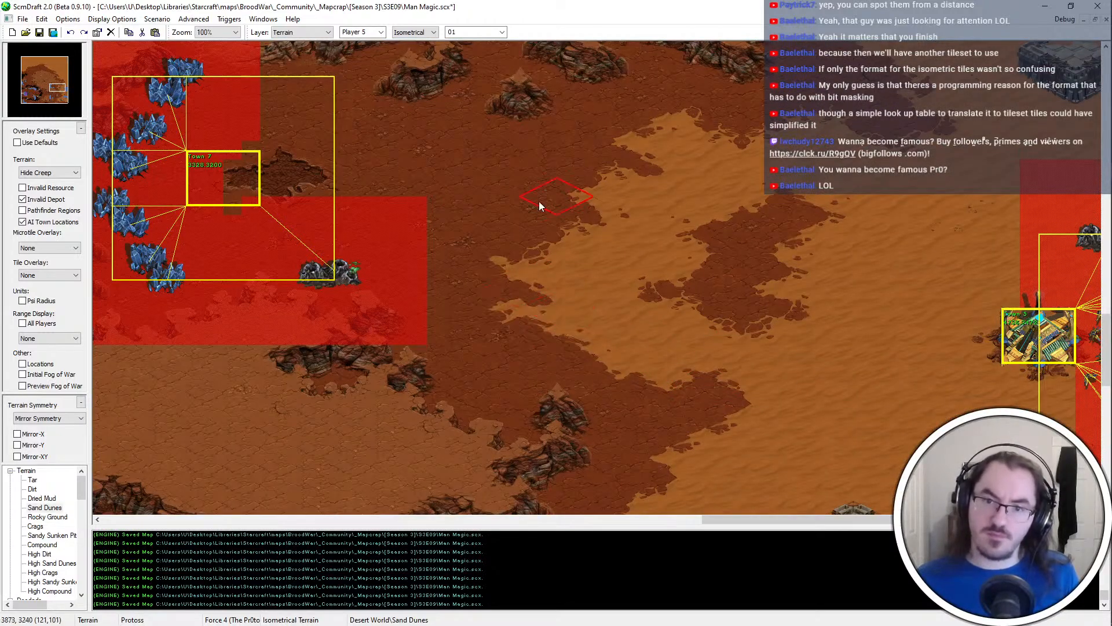
key("ctrl+z")
key("ctrl+z")
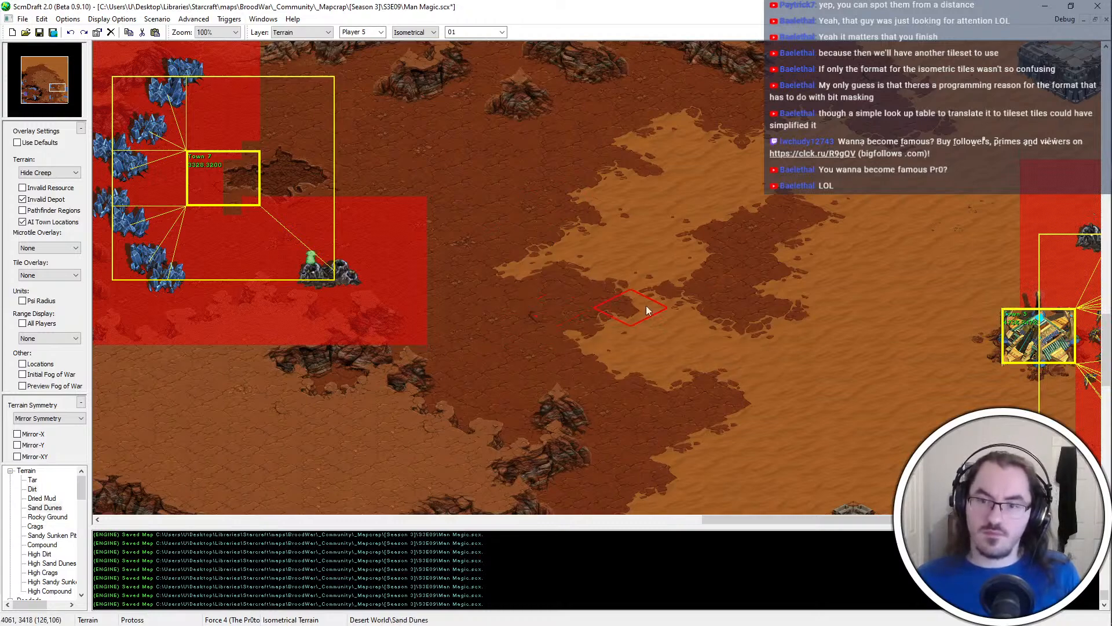
left_click_drag(647, 309, 621, 320)
key("Right")
key("Down")
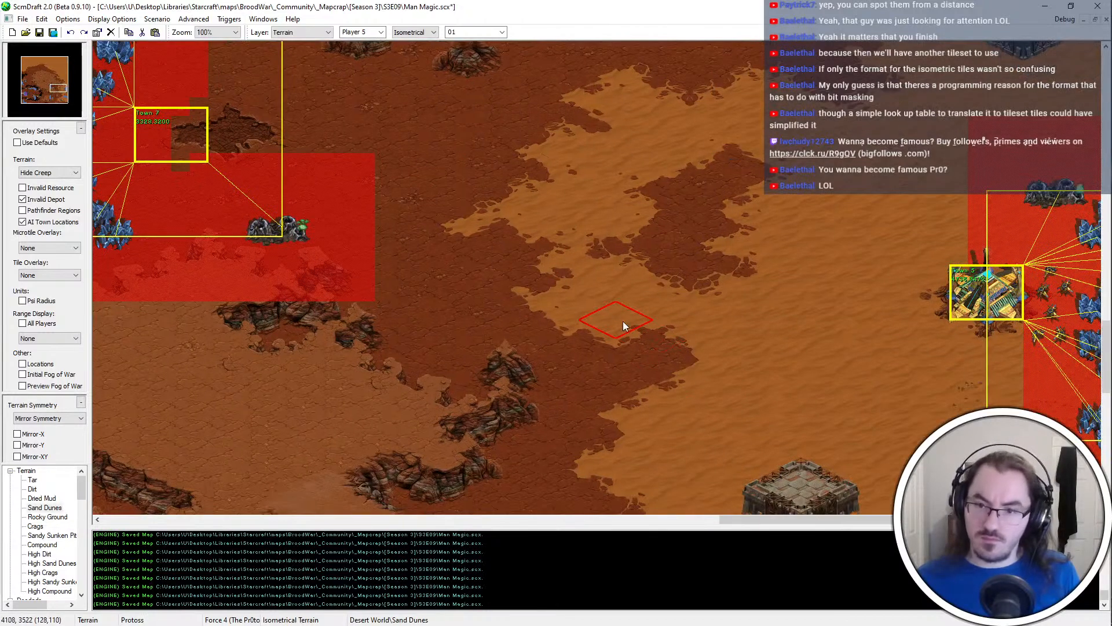
key("Down")
key("Right")
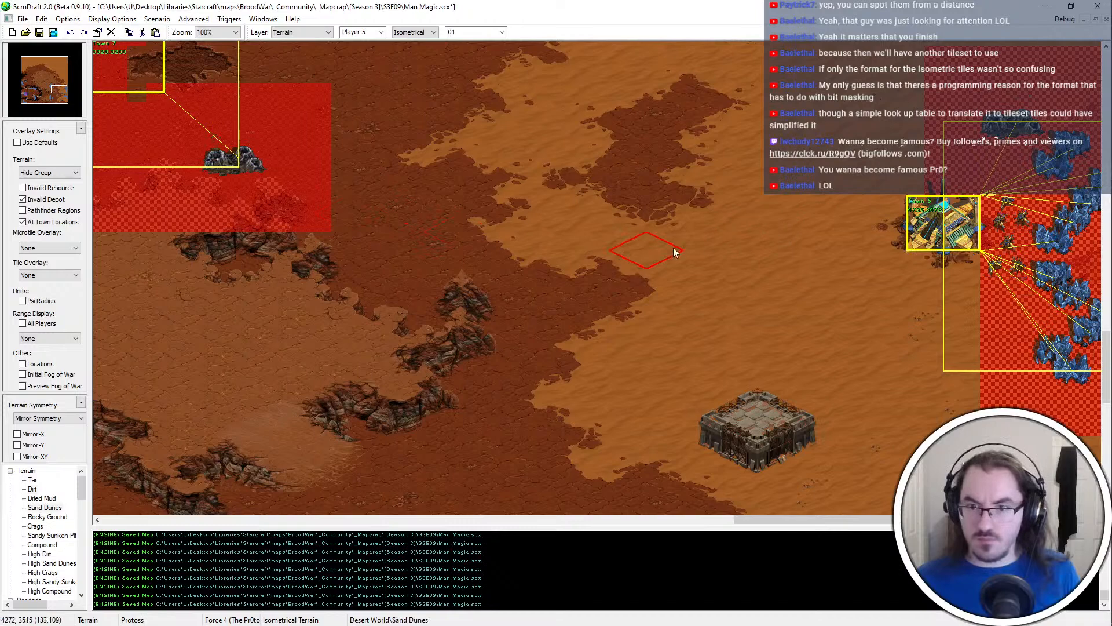
scroll(672, 360, "down", 1, "ctrl")
key("ctrl+s")
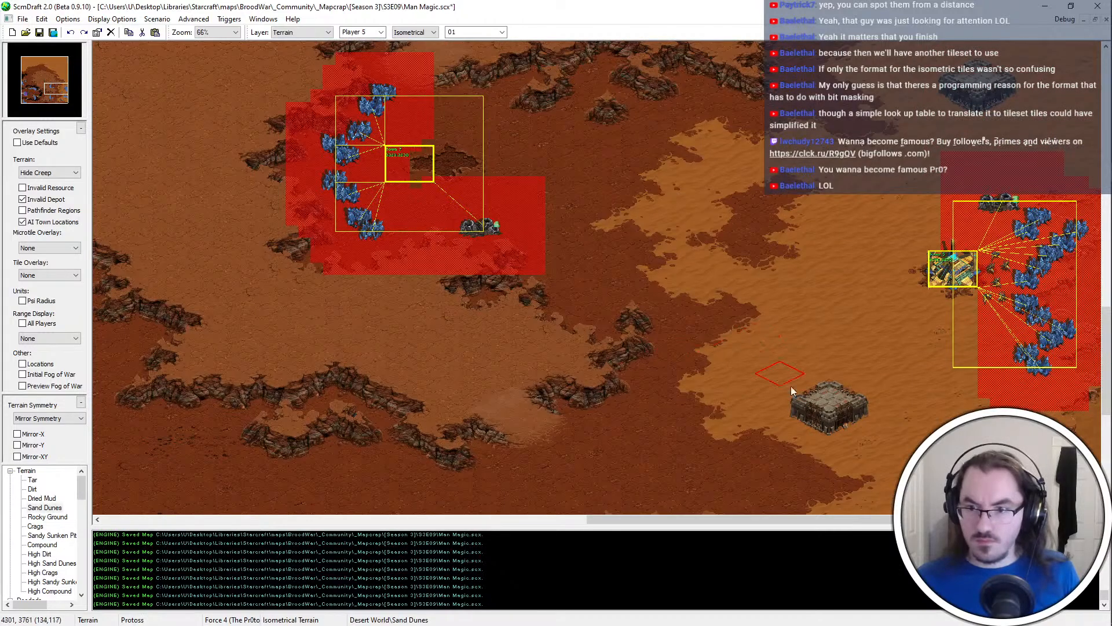
Examine the reshaped eastern dune edge in relation to the Town 7 expansion, Compound blocks and southern ramp platform
key("Down")
key("Down")
key("Up")
key("Up")
key("Up")
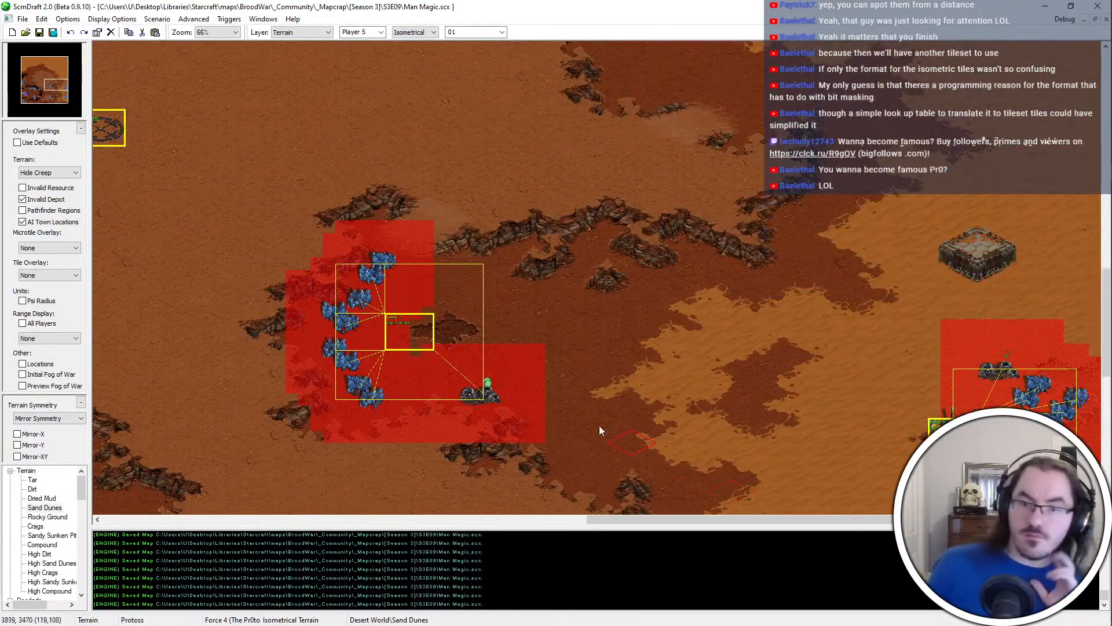
key("Down")
key("Down")
key("Down")
key("Down")
key("Down")
key("Down")
key("Down")
key("Down")
key("Down")
key("Down")
key("Down")
key("Down")
key("Down")
key("Down")
key("Down")
key("Down")
key("Down")
key("Down")
key("Down")
key("Down")
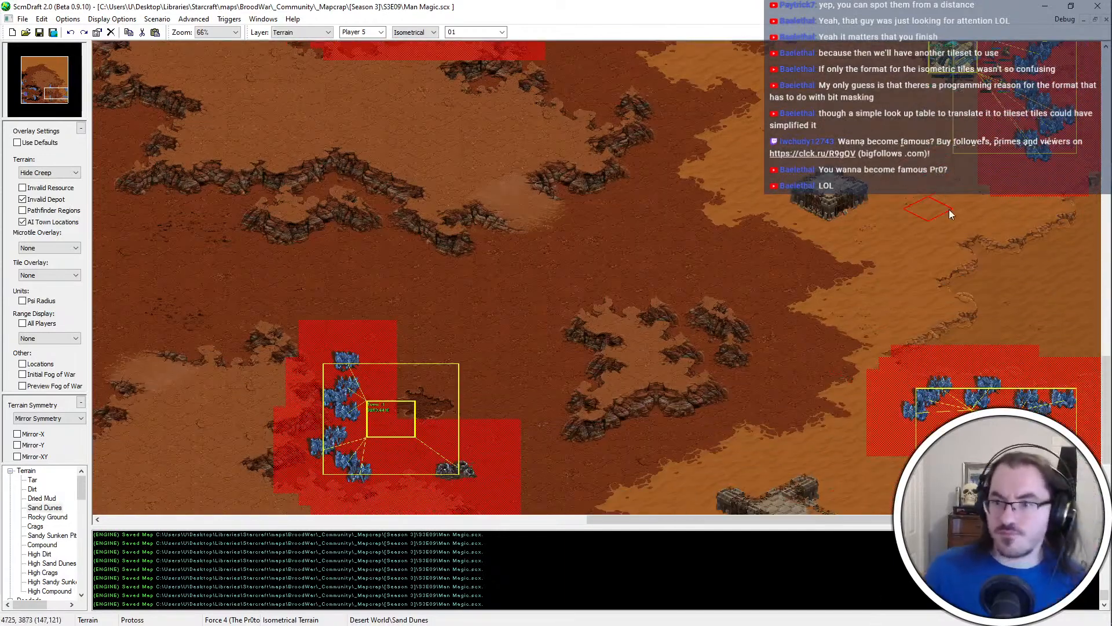
key("Down")
key("Down")
key("Down")
key("Down")
key("Down")
key("Down")
key("Down")
key("Down")
key("Down")
key("Down")
key("Down")
key("Down")
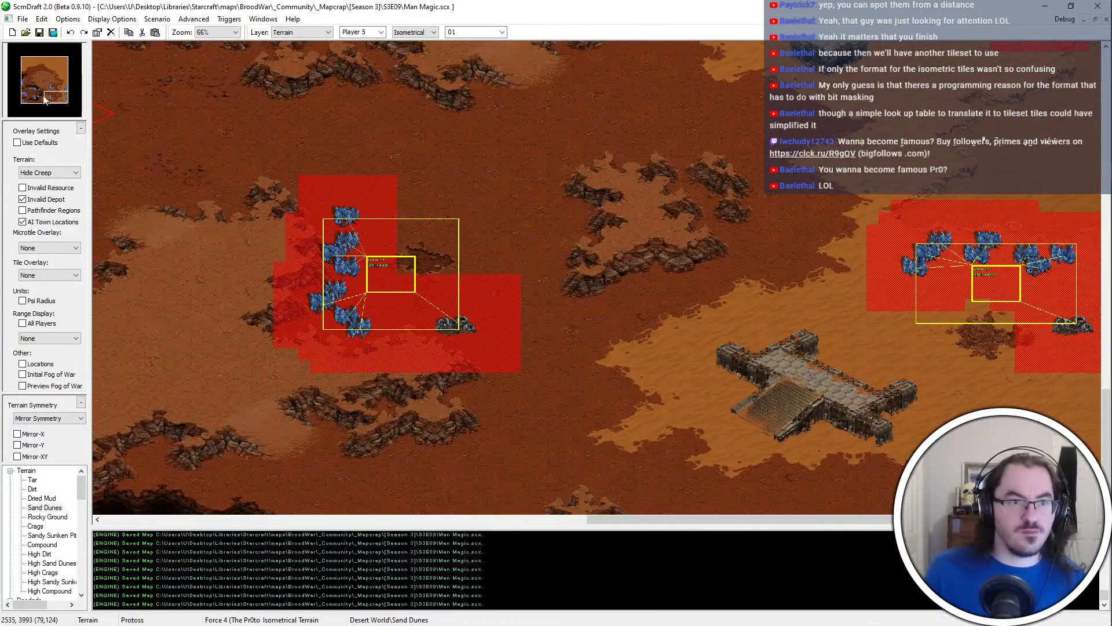
Restore the default overlay settings to view the terrain without depot zones and town locations
left_click(38, 143)
scroll(701, 433, "down", 3, "ctrl")
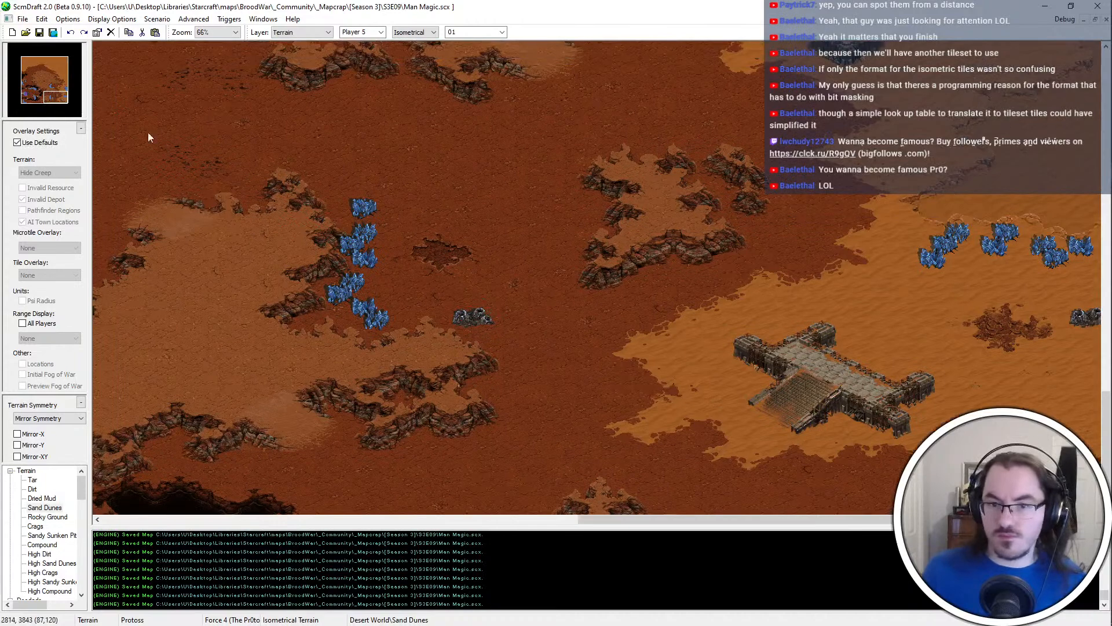
Paint a large Compound platform across the northern Sand Dunes, outlining with brush size 01 and filling with size 03
key("Up")
key("Up")
key("Up")
key("Up")
key("Up")
key("Up")
key("Up")
key("Up")
key("Up")
key("Up")
key("Up")
key("Up")
key("Up")
key("Up")
key("Up")
key("Up")
key("Up")
key("Up")
key("Up")
key("Up")
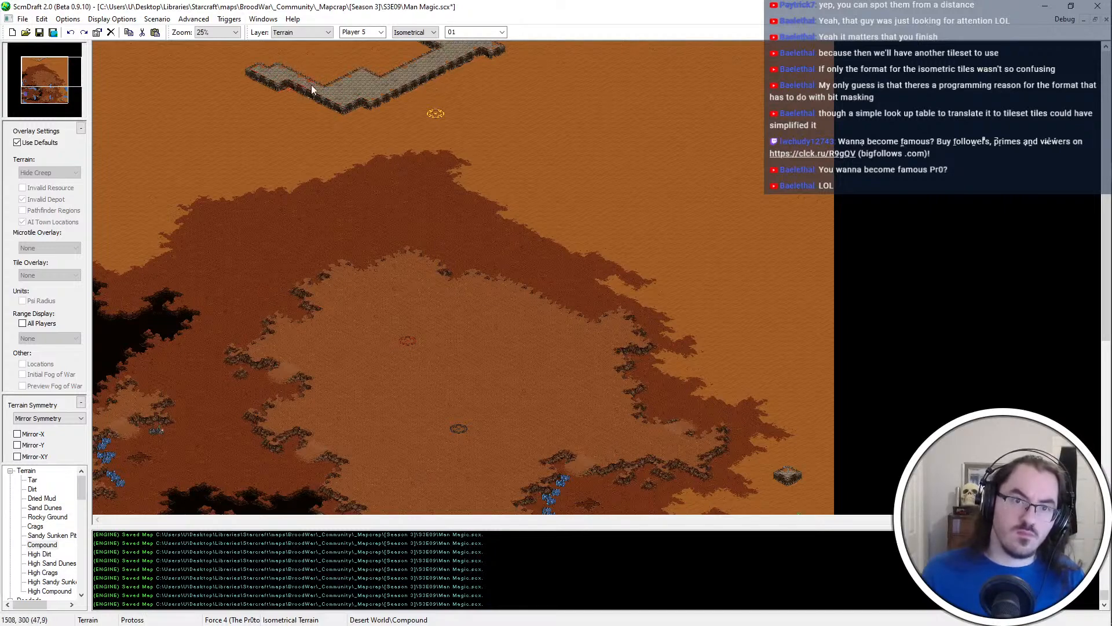
left_click_drag(415, 50, 401, 32)
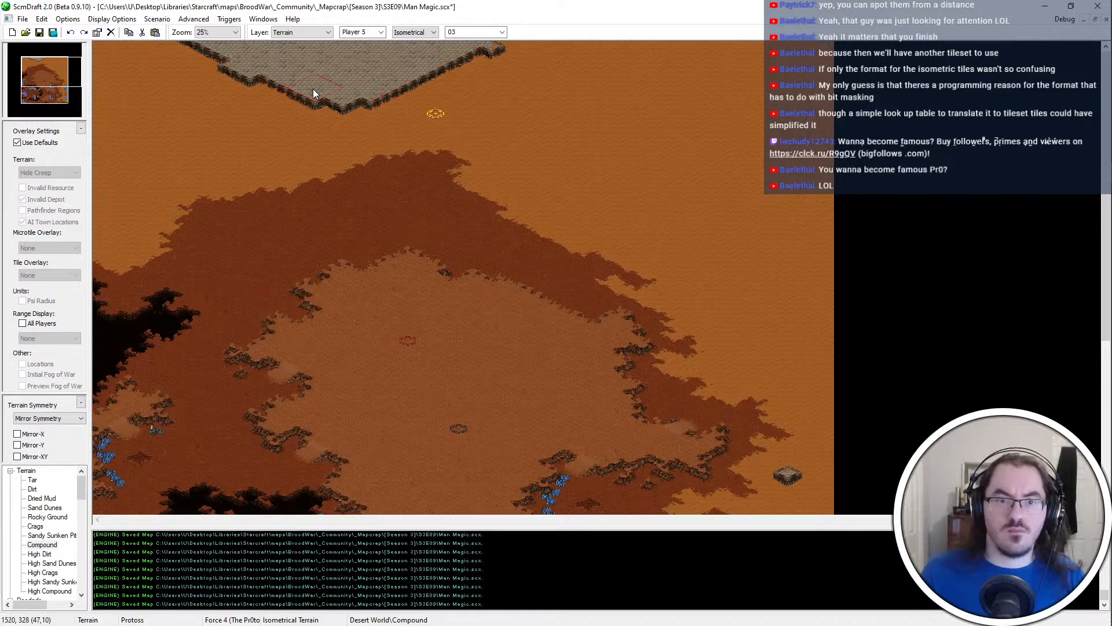
left_click_drag(313, 89, 161, 39)
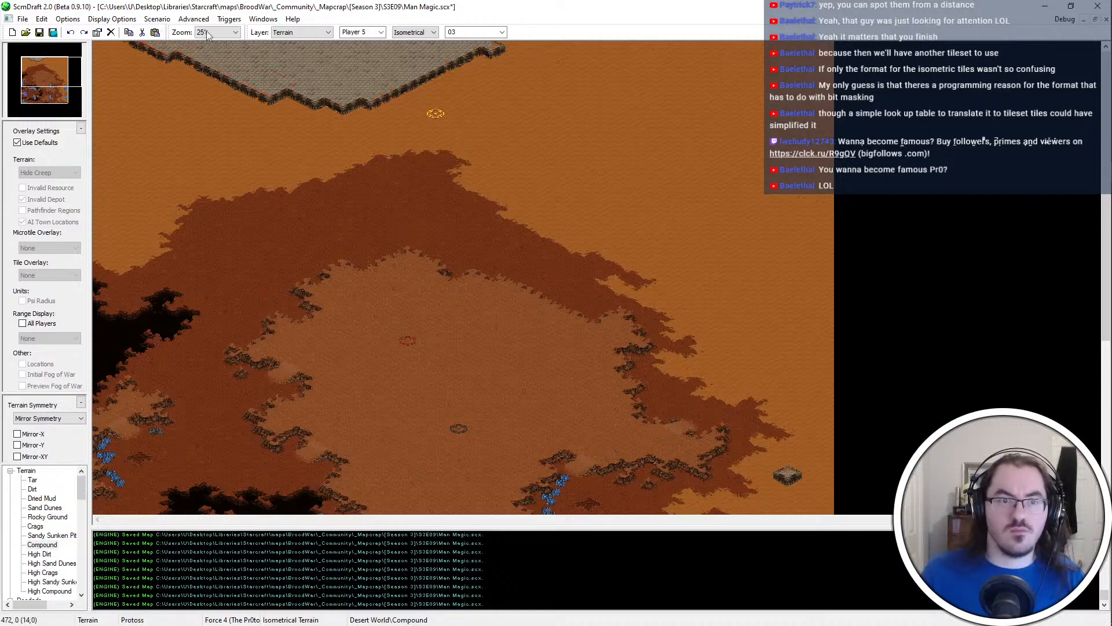
scroll(484, 83, "up", 3)
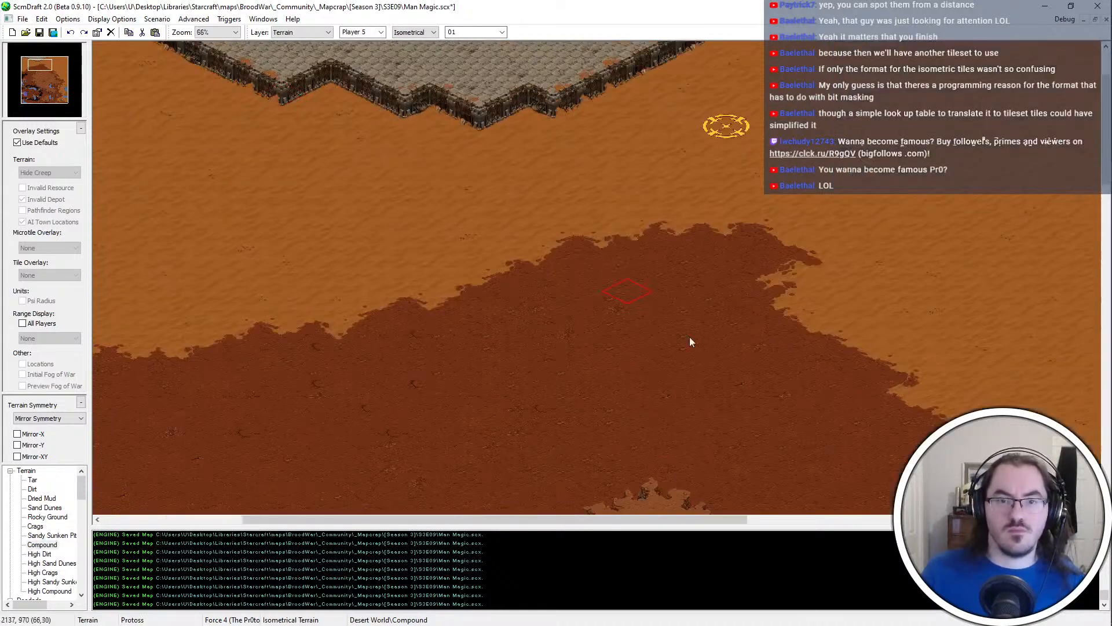
Extend the platform's southern point with Compound toward the Dirt, retrying its outline from the eastern side near the start location
middle_click_drag(879, 209, 815, 211)
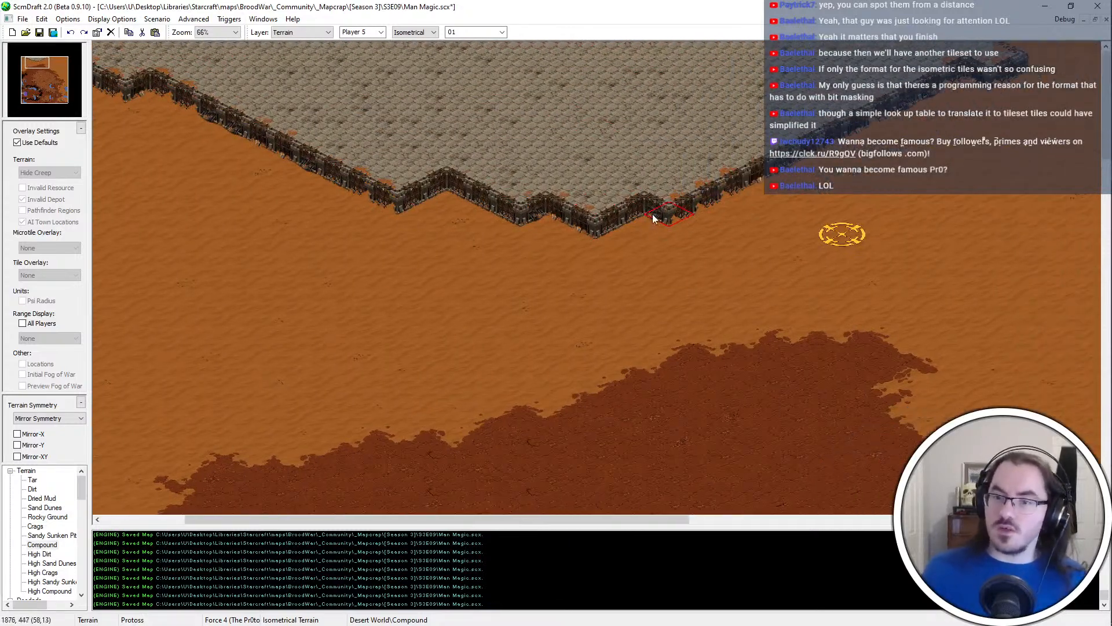
left_click_drag(653, 216, 603, 243)
key("ctrl+z")
left_click(742, 212)
mouse_move(742, 215)
left_mouse_down()
mouse_move(776, 239)
mouse_move(821, 245)
mouse_move(650, 302)
left_mouse_up()
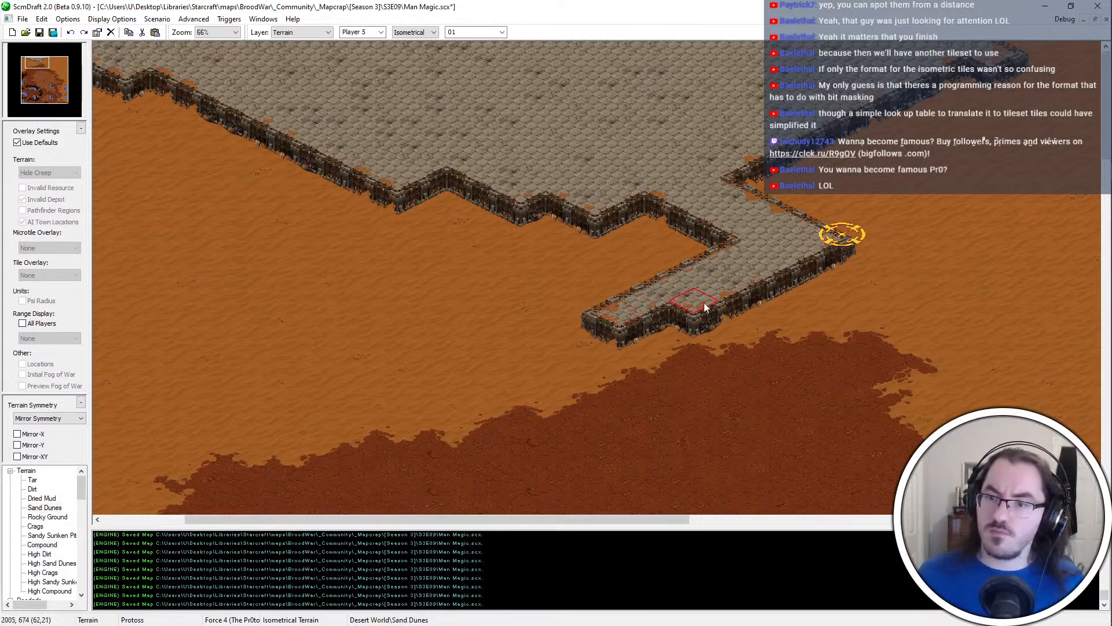
key("ctrl+z")
mouse_move(790, 250)
left_mouse_down()
mouse_move(704, 255)
mouse_move(663, 286)
mouse_move(611, 265)
left_mouse_up()
mouse_move(570, 313)
left_mouse_down()
mouse_move(510, 312)
mouse_move(489, 271)
mouse_move(427, 287)
mouse_move(502, 262)
mouse_move(477, 198)
mouse_move(484, 212)
mouse_move(363, 200)
mouse_move(264, 227)
left_mouse_up()
Shape the platform's southwestern edge into a stepped outline, removing stray Compound pieces with Sand Dunes
key("Left")
key("Left")
key("Left")
key("Left")
key("Left")
key("Left")
key("Left")
key("ctrl+z")
mouse_move(461, 202)
left_mouse_down()
mouse_move(388, 215)
mouse_move(437, 208)
left_mouse_up()
key("ctrl+z")
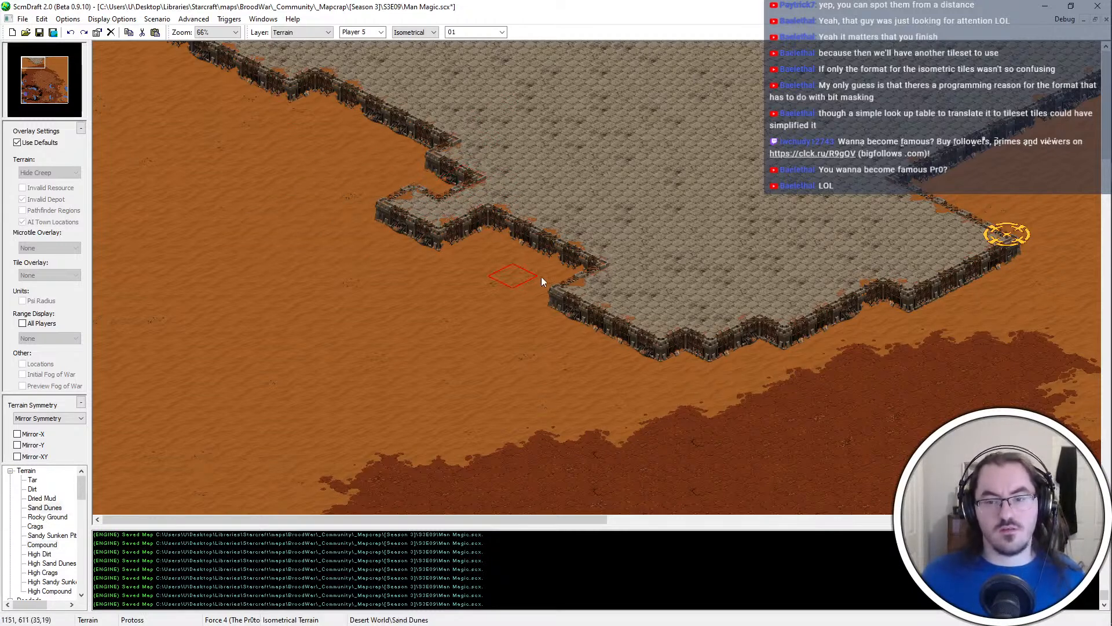
left_click(574, 287)
left_click(461, 229)
right_click(590, 212)
Straighten the platform's northwestern edge and extend its western side southwest with Compound, forming an inward corner in the dunes
mouse_move(462, 185)
left_mouse_down()
mouse_move(417, 175)
mouse_move(361, 119)
mouse_move(389, 141)
mouse_move(280, 124)
mouse_move(133, 53)
left_mouse_up()
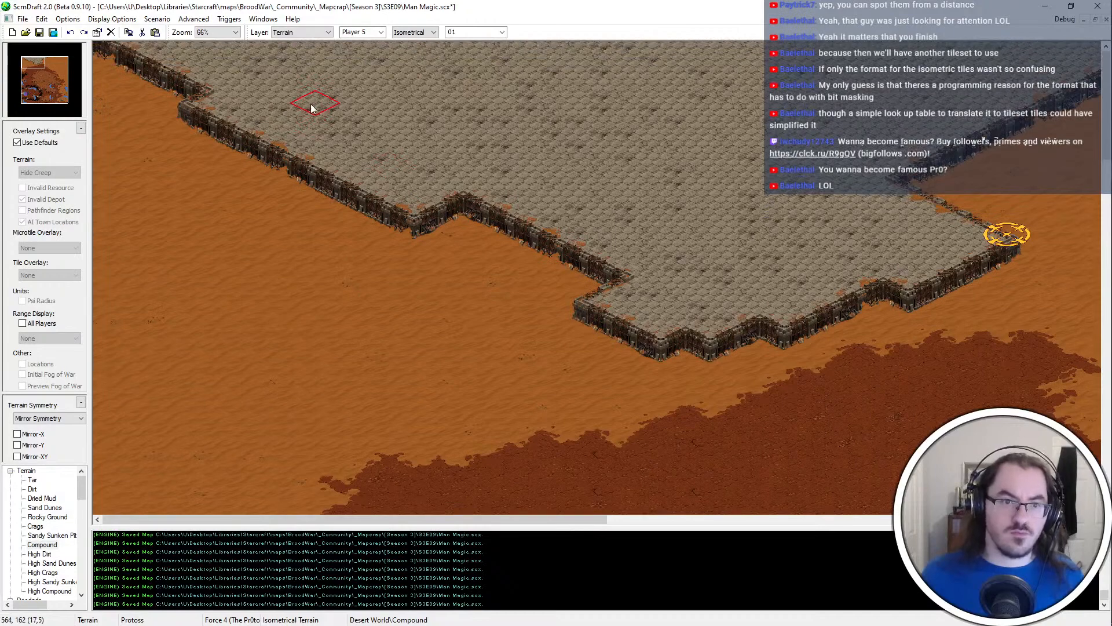
mouse_move(231, 175)
left_mouse_down()
mouse_move(119, 219)
mouse_move(165, 197)
left_mouse_up()
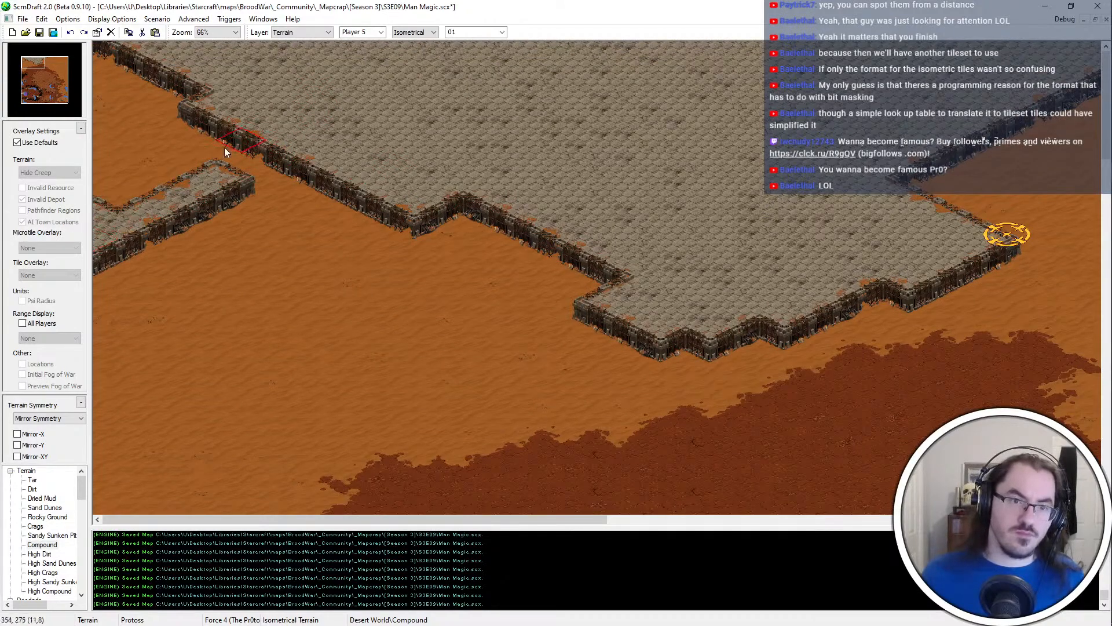
mouse_move(224, 147)
left_mouse_down()
mouse_move(194, 139)
mouse_move(128, 168)
mouse_move(137, 146)
mouse_move(90, 58)
mouse_move(148, 36)
left_mouse_up()
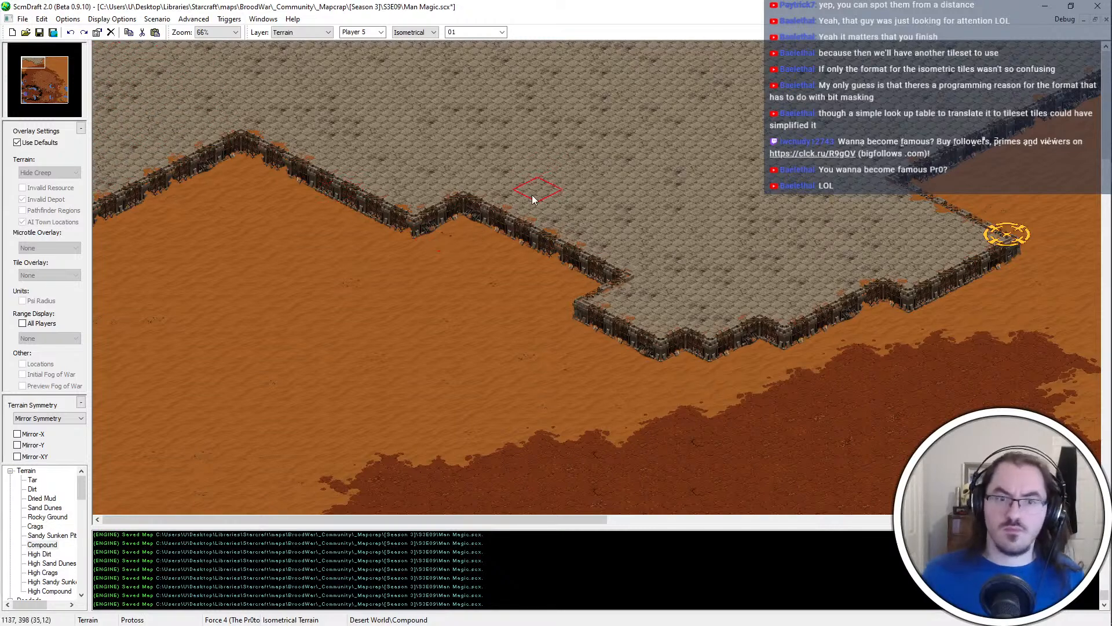
Shape the platform's southern tip into a single point and smooth its southeastern edge with Compound and Sand Dunes
scroll(666, 241, "right", 3)
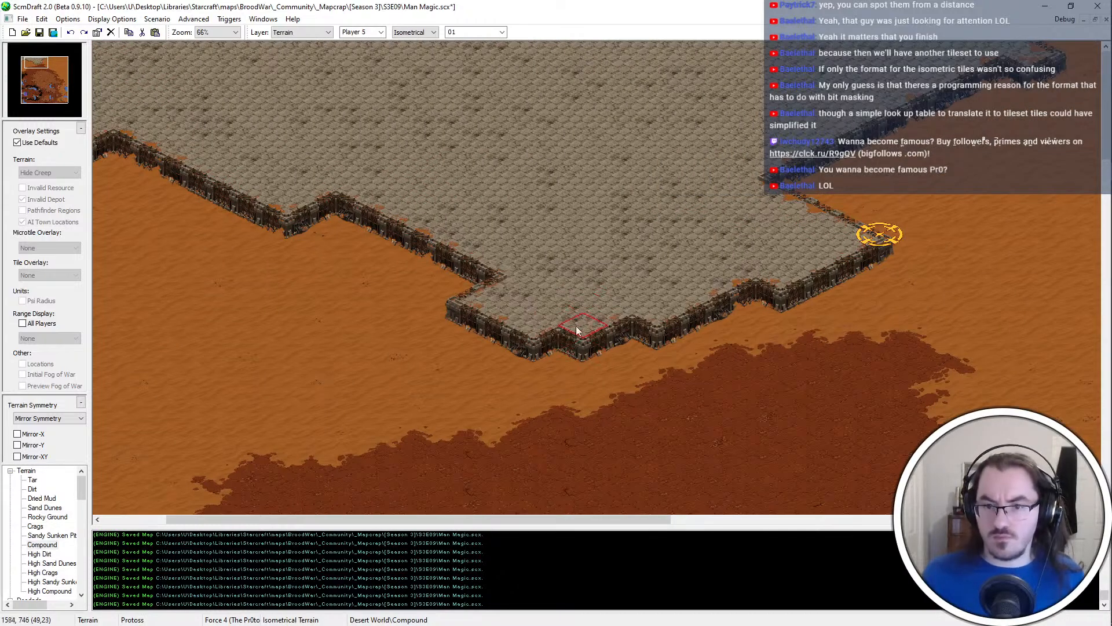
left_click(559, 337)
scroll(490, 368, "right", 1)
right_click(517, 375)
left_click_drag(602, 333, 684, 294)
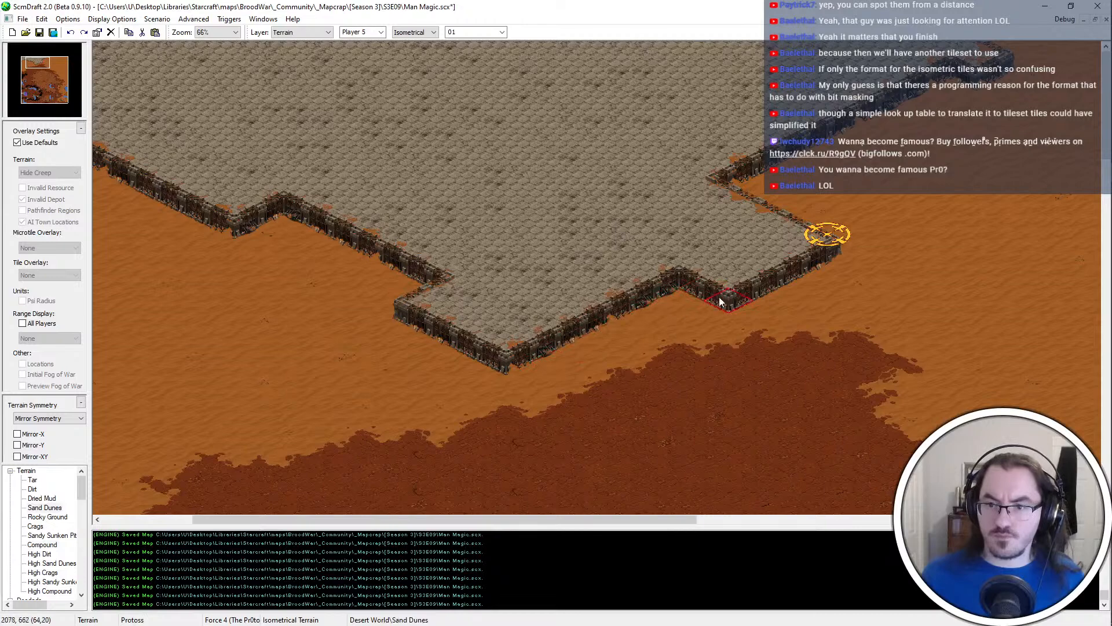
left_click(704, 293)
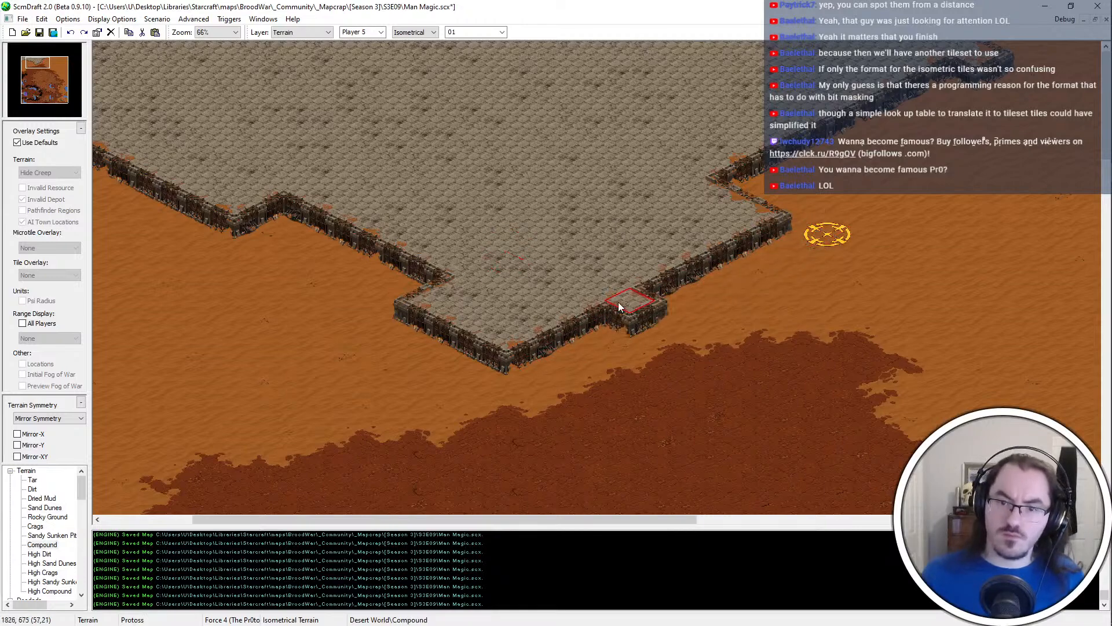
Cut back the southeastern edge with Sand Dunes to mirror the southwestern notch, and patch the gap farther northeast with Compound
key("ctrl+z")
right_click(832, 325)
left_click(612, 287)
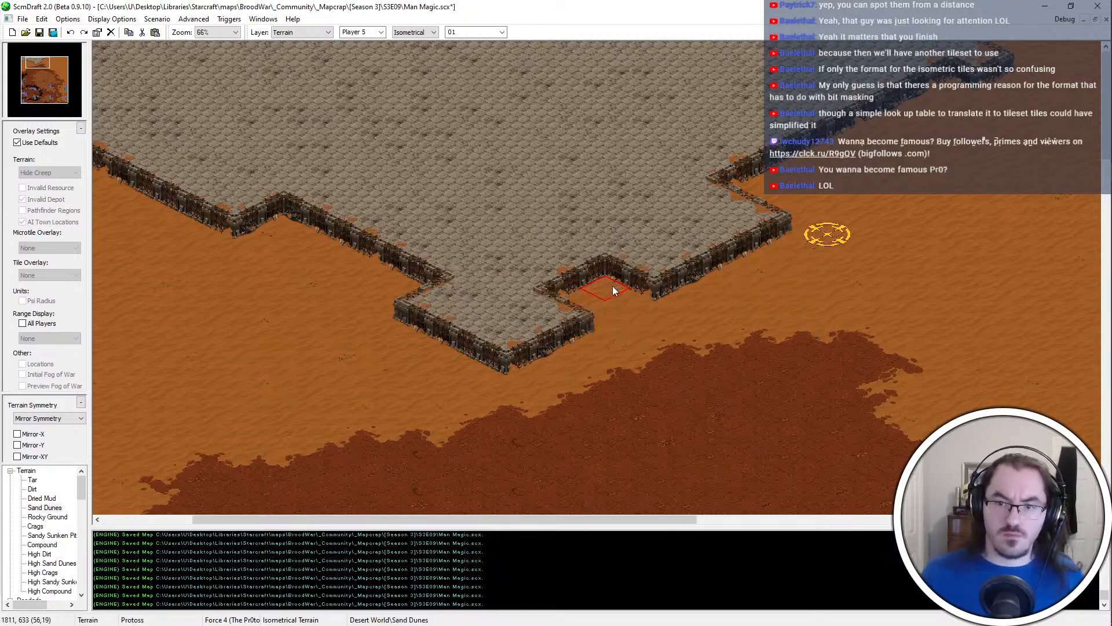
key("ctrl+z")
left_click(653, 294)
left_click(641, 279)
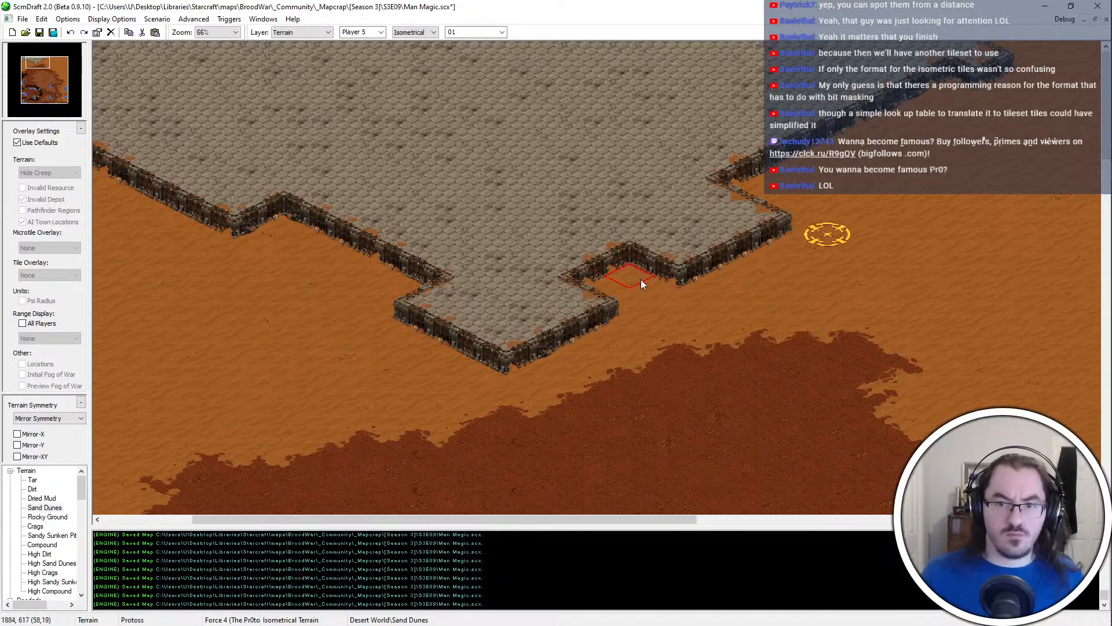
left_click_drag(640, 279, 766, 217)
right_click(607, 166)
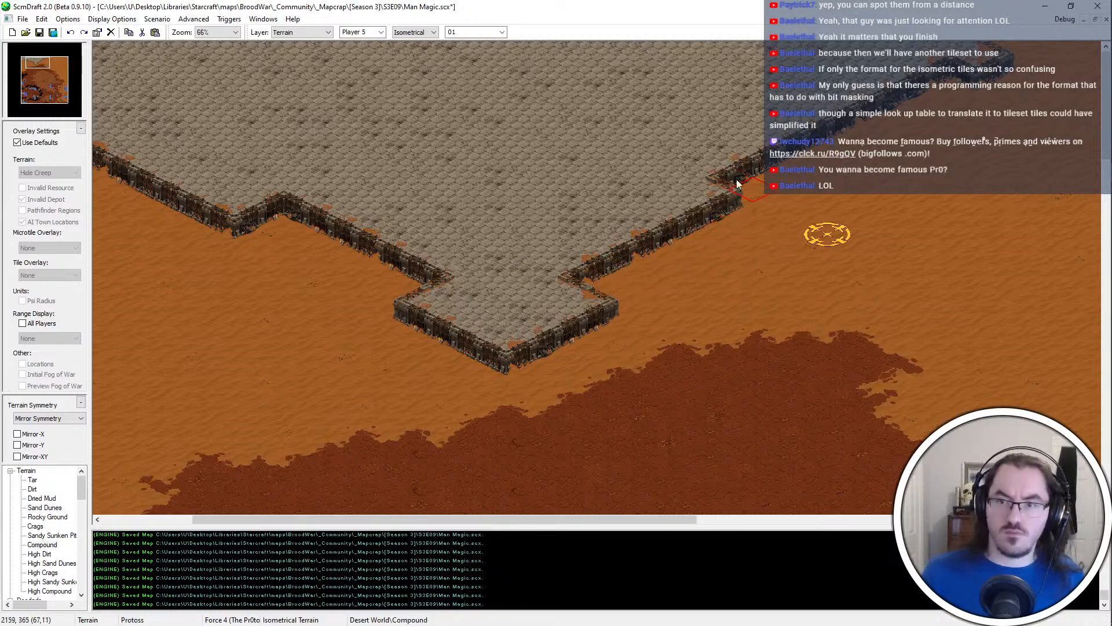
left_click(754, 167)
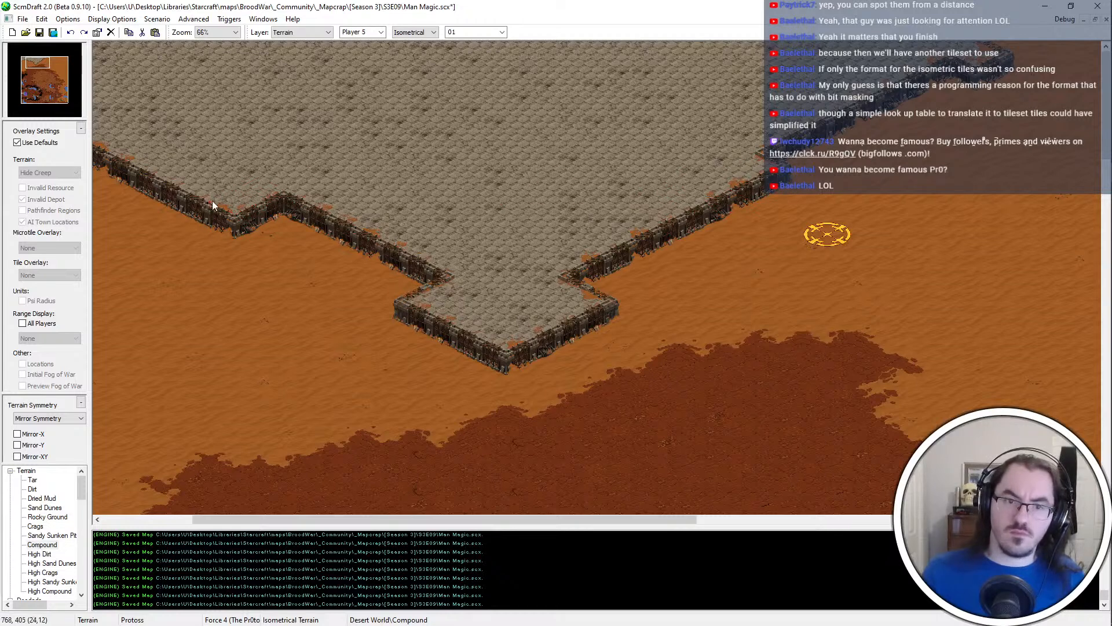
Add a Compound step to the southeastern edge and check its level against the matching western step
mouse_move(212, 203)
left_mouse_down()
mouse_move(494, 233)
mouse_move(652, 208)
mouse_move(748, 212)
left_mouse_up()
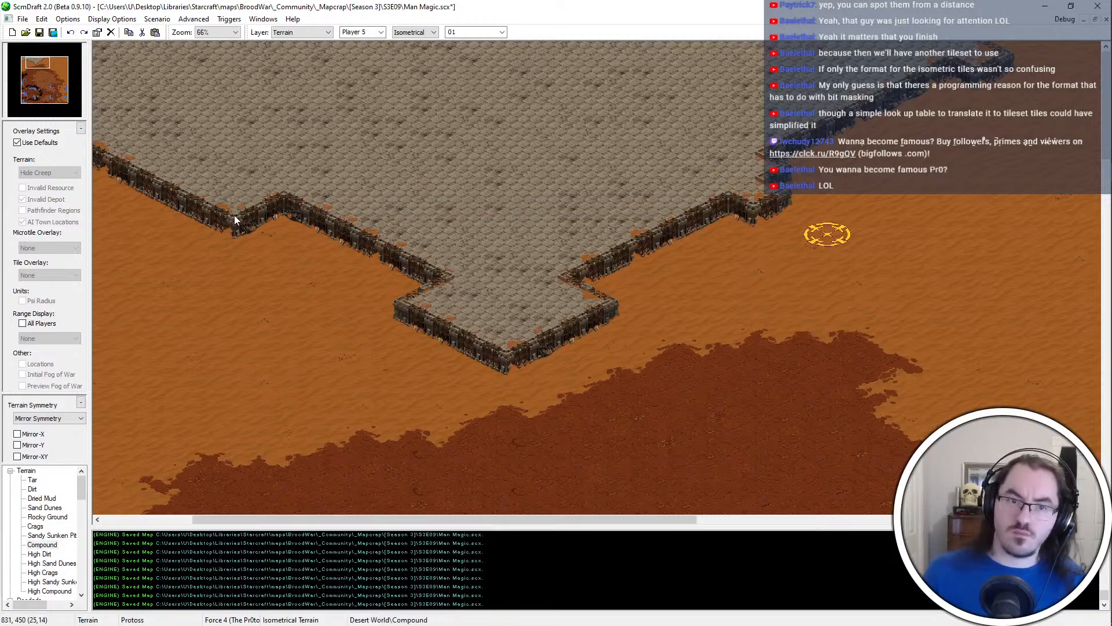
mouse_move(352, 222)
left_mouse_down()
mouse_move(521, 221)
mouse_move(238, 208)
mouse_move(555, 221)
mouse_move(636, 208)
mouse_move(752, 214)
left_mouse_up()
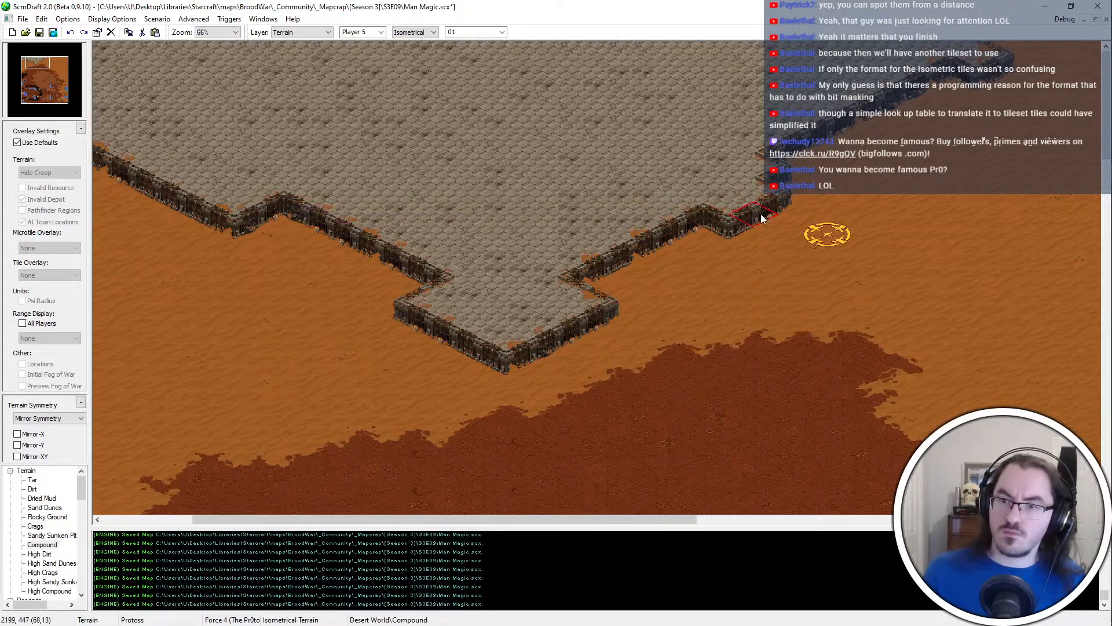
left_click(762, 217)
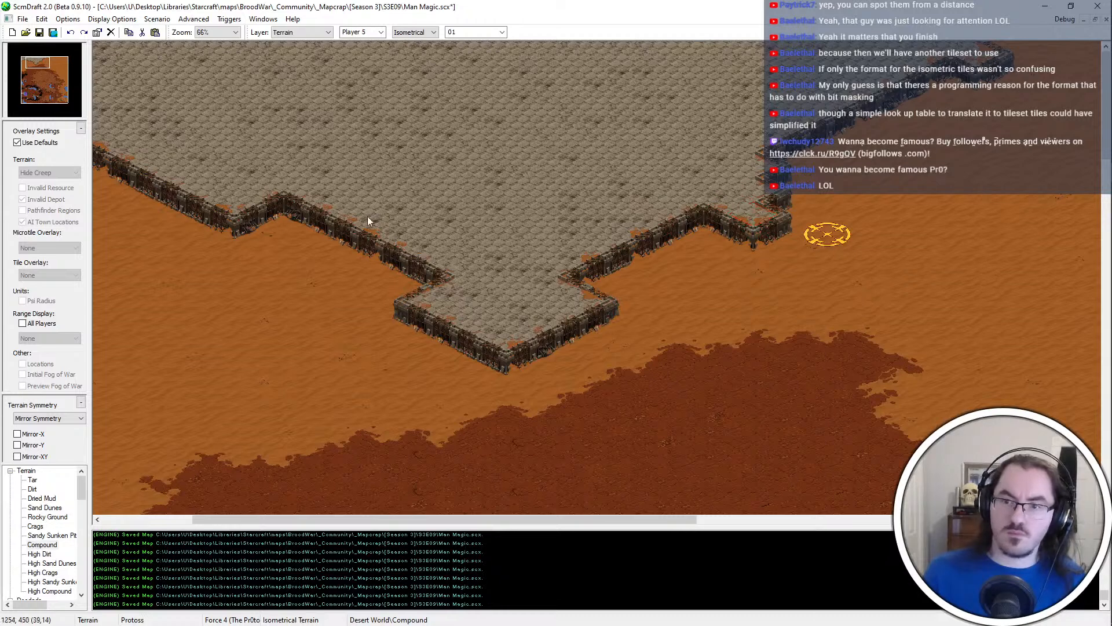
left_click_drag(317, 214, 712, 222)
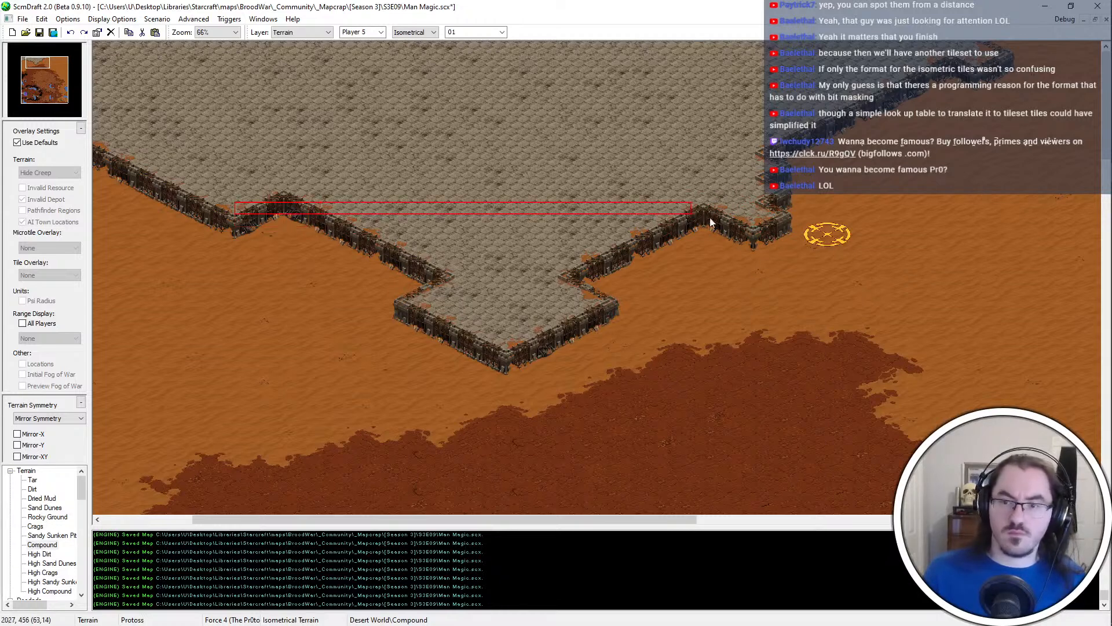
left_click_drag(783, 214, 784, 214)
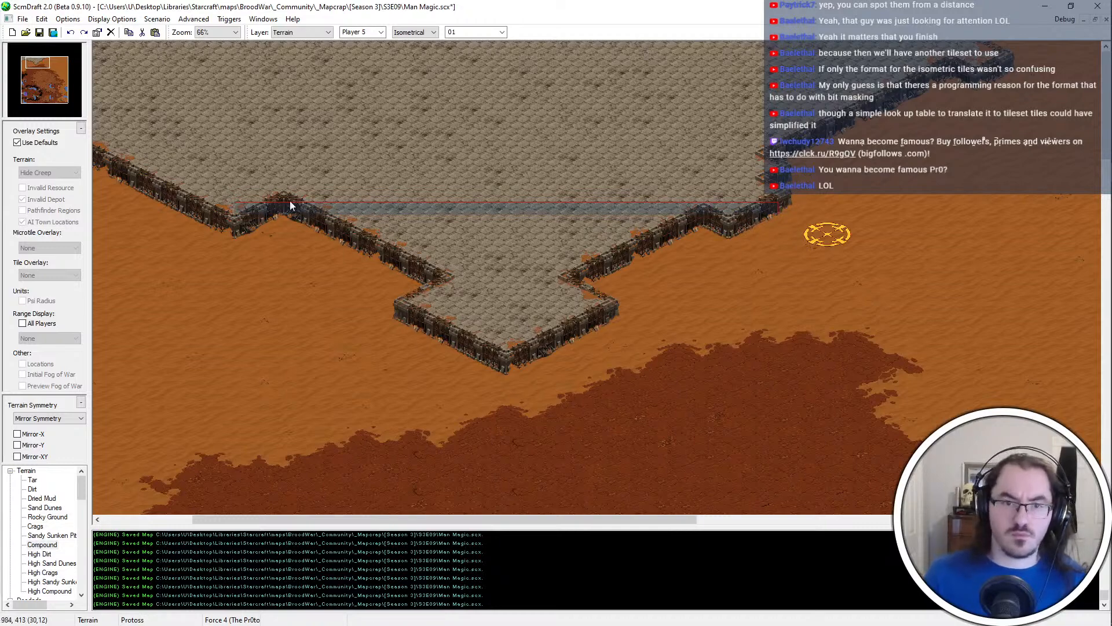
Shift the southeastern step farther out with Compound and check its alignment with the western step at 100% zoom
scroll(266, 211, "up", 2)
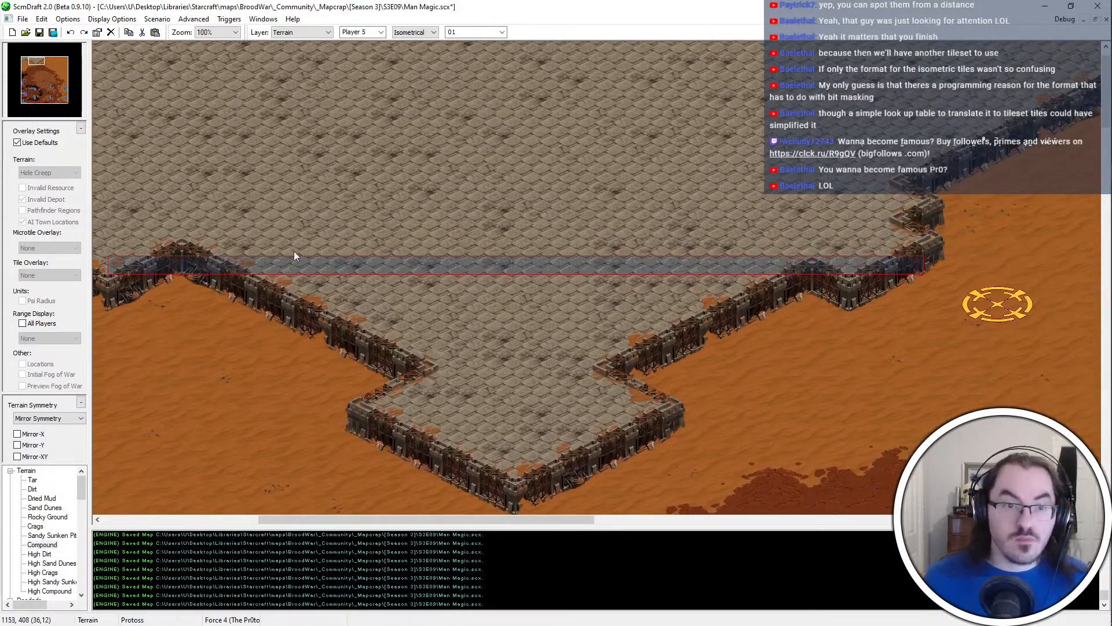
middle_click_drag(325, 247, 350, 273)
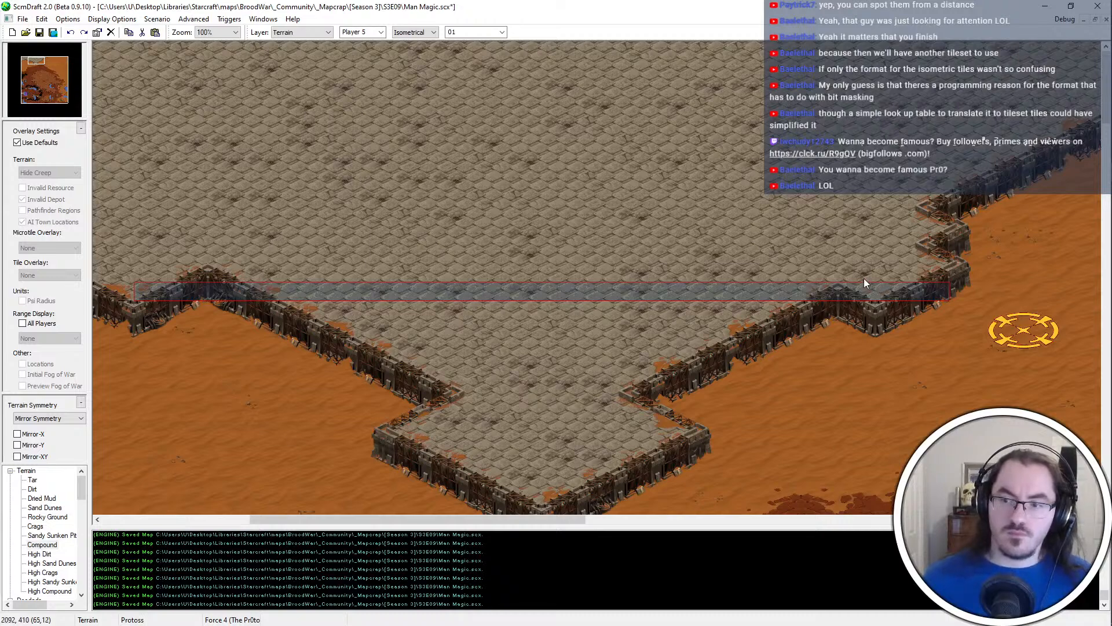
left_click_drag(864, 278, 861, 273)
left_click(911, 276)
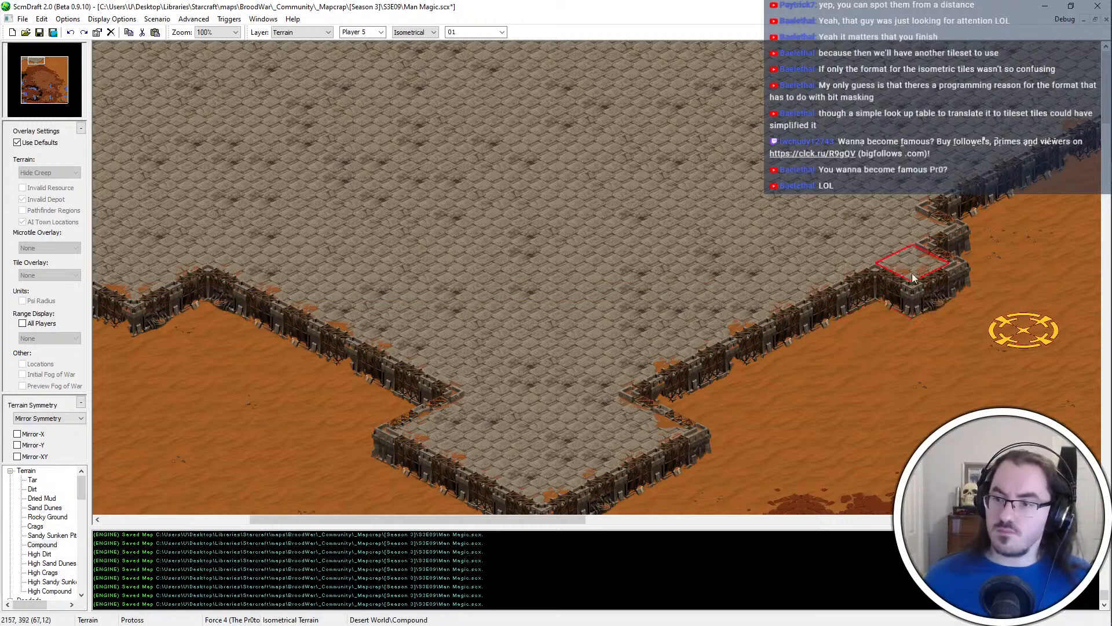
left_click(941, 296)
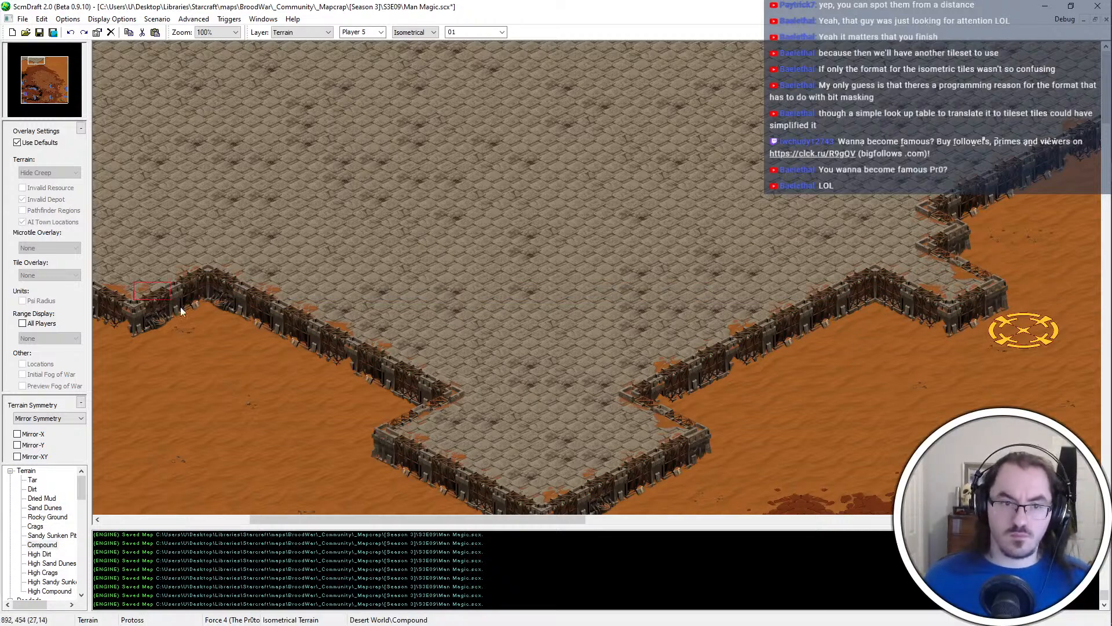
mouse_move(180, 307)
left_mouse_down()
mouse_move(638, 287)
mouse_move(867, 300)
left_mouse_up()
left_click_drag(947, 301, 948, 302)
Fill the jagged northeastern edge beyond the step with Compound to make one straight diagonal wall
key("Right")
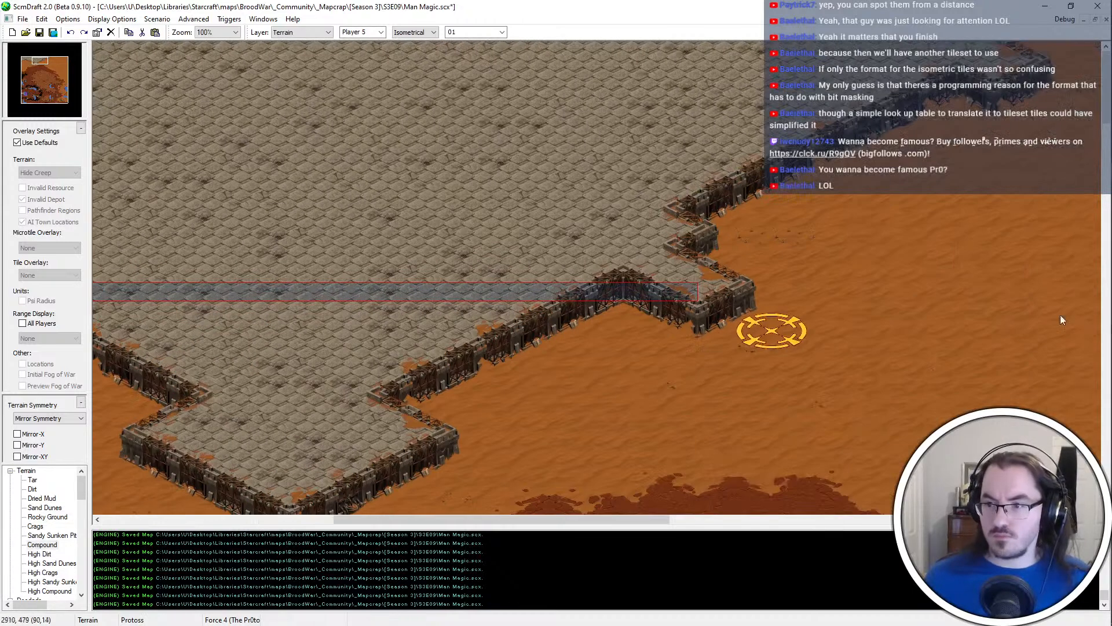
scroll(806, 295, "down", 1, "ctrl")
mouse_move(738, 183)
left_mouse_down()
mouse_move(863, 144)
mouse_move(950, 87)
mouse_move(937, 58)
left_mouse_up()
Build a larger Compound corner on the platform's eastern side, level with the inward corner in the west, and fill behind it
key("Left")
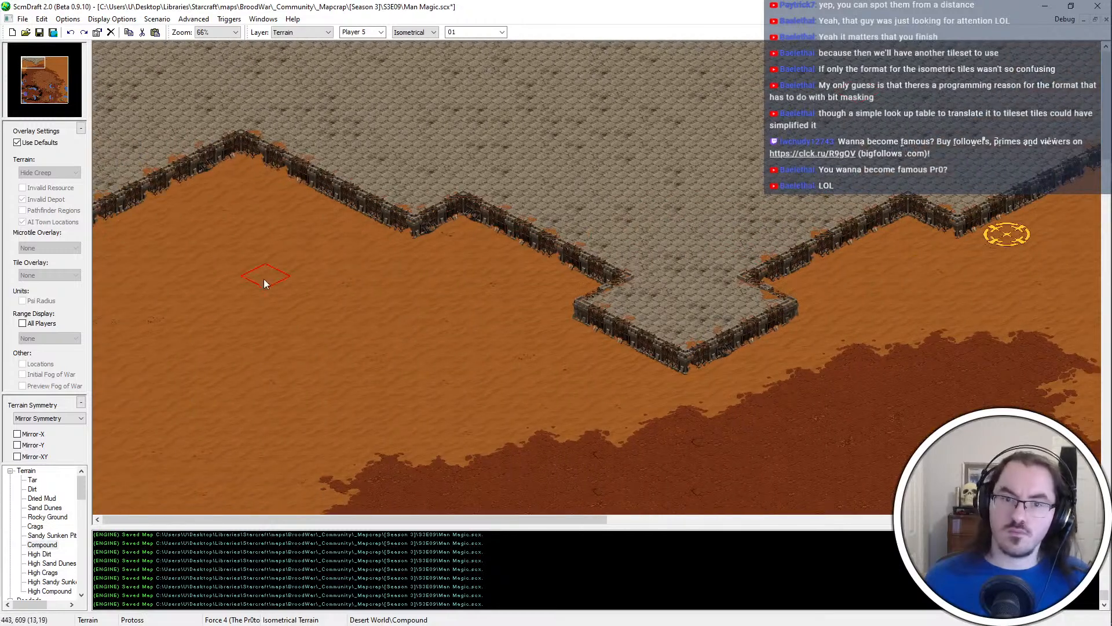
key("Right")
left_click_drag(226, 131, 927, 122)
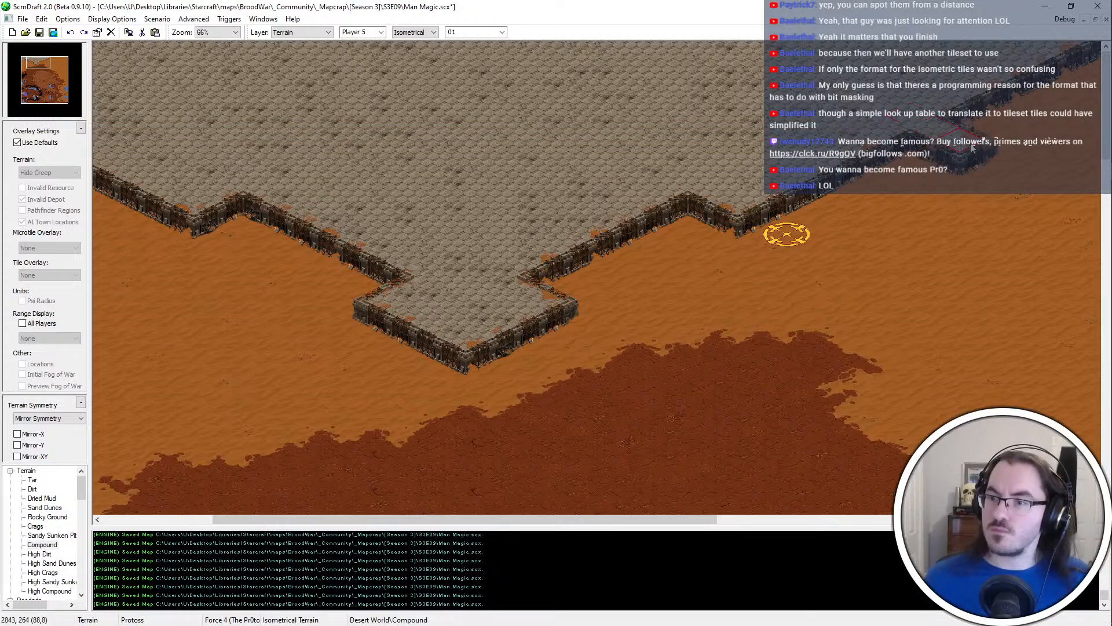
key("Right")
key("Left")
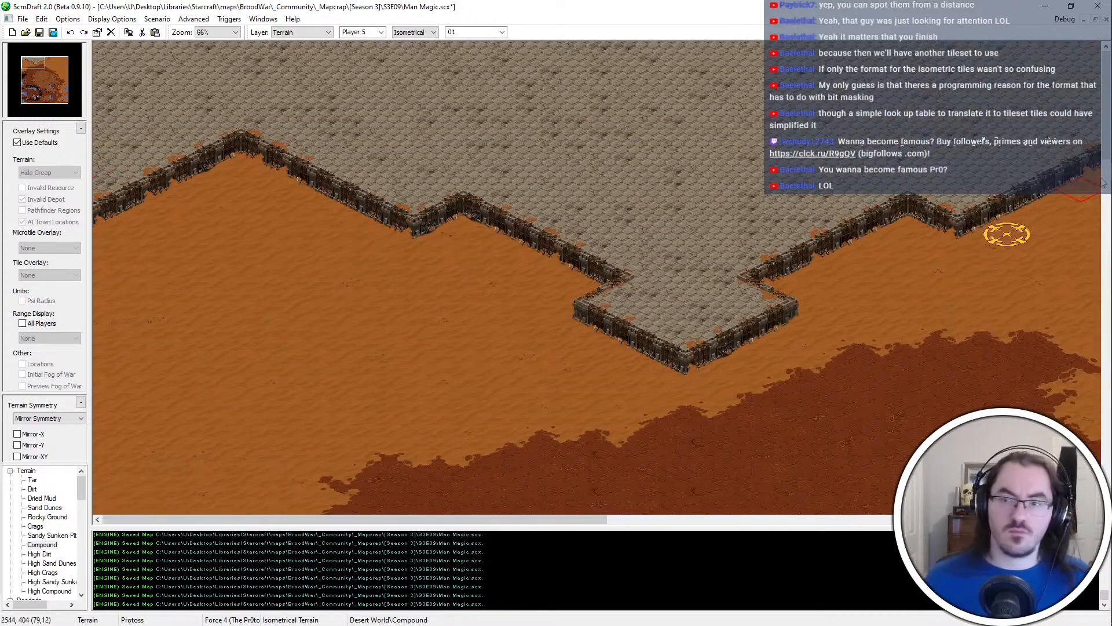
left_click_drag(49, 61, 60, 61)
left_click(290, 182)
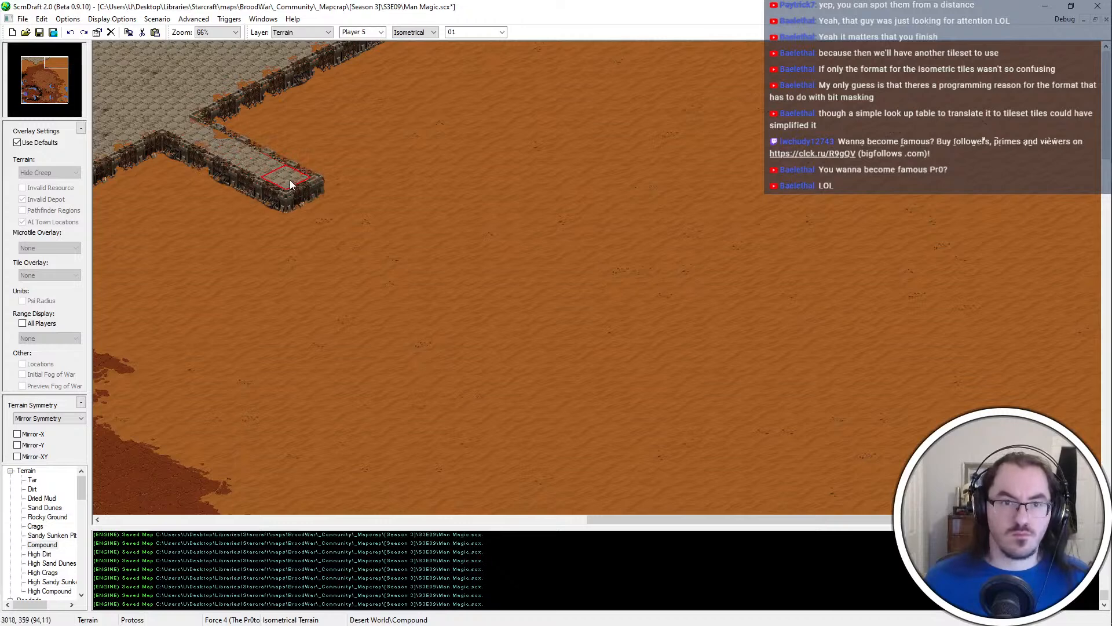
mouse_move(290, 184)
left_mouse_down()
mouse_move(425, 130)
mouse_move(417, 118)
mouse_move(336, 186)
mouse_move(588, 34)
mouse_move(510, 69)
mouse_move(243, 78)
mouse_move(302, 103)
left_mouse_up()
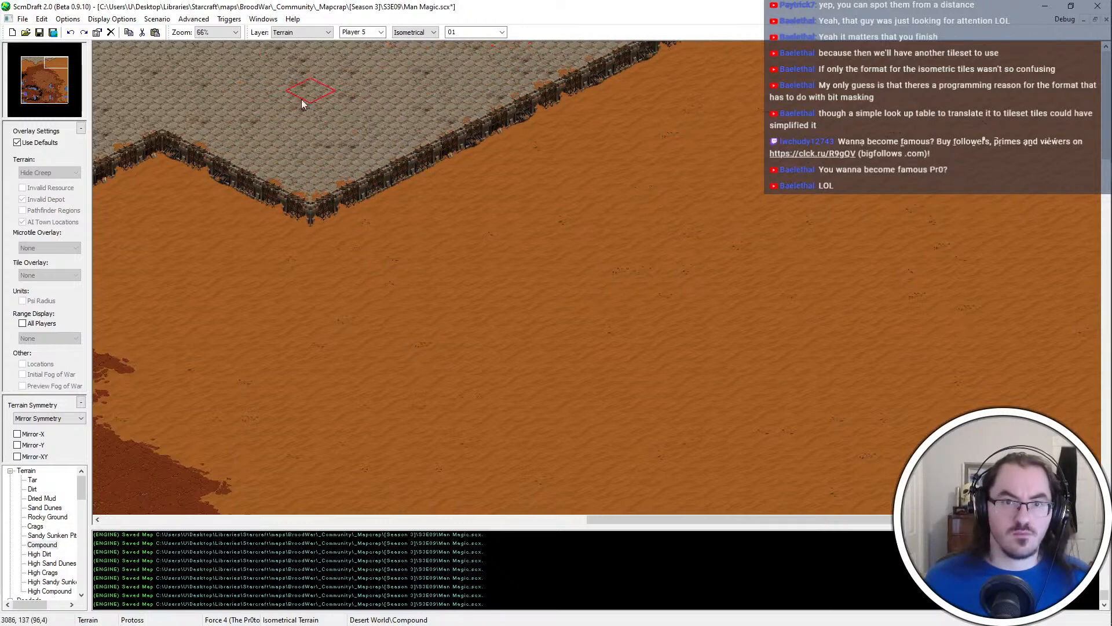
Compare the western and eastern edges of the Compound platform for matching corners and steps
key("Left")
key("Left")
key("Left")
key("Left")
key("Left")
key("Left")
key("Left")
key("Left")
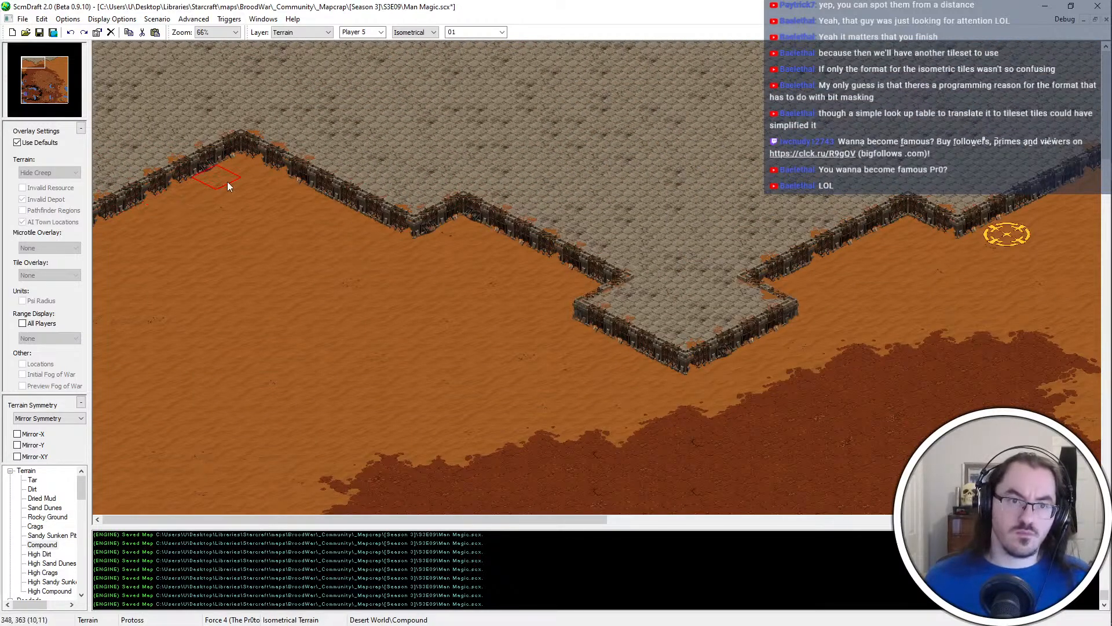
key("Right")
key("Right")
key("Right")
key("Right")
key("Right")
key("Right")
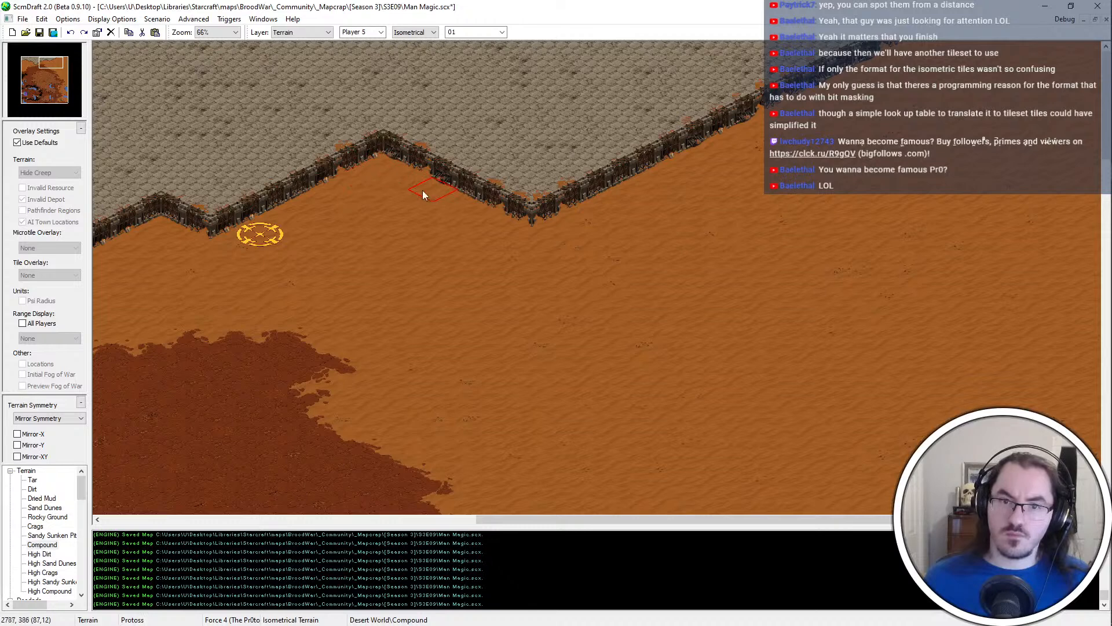
key("Left")
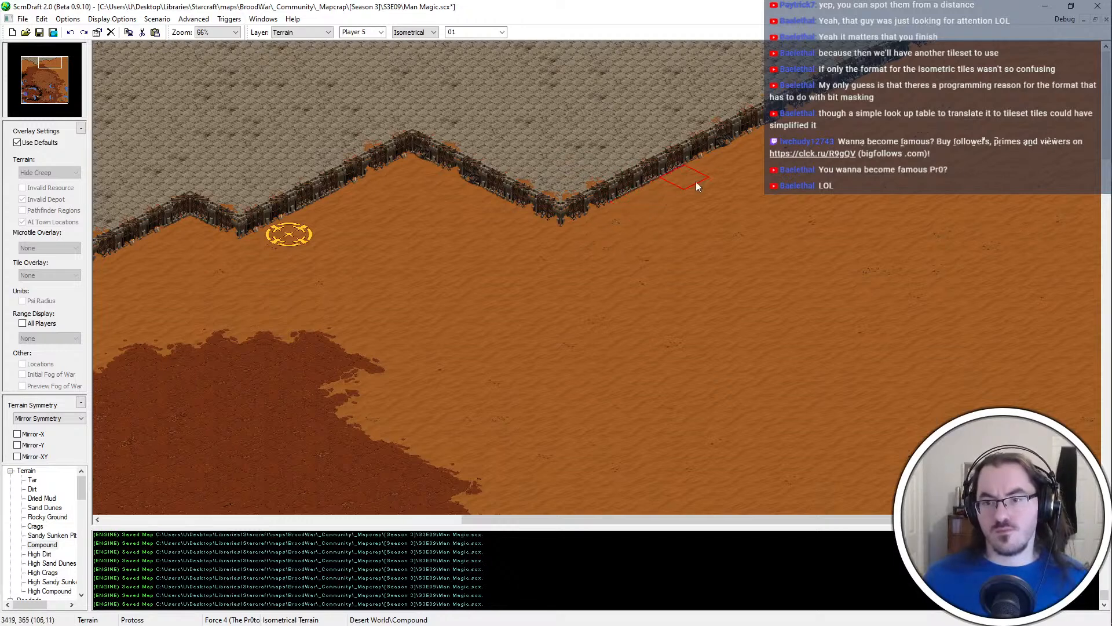
Recess the Compound platform's northeastern wall beyond the eastern step by painting a narrow strip of Sand Dunes, and save the map
left_click(741, 132)
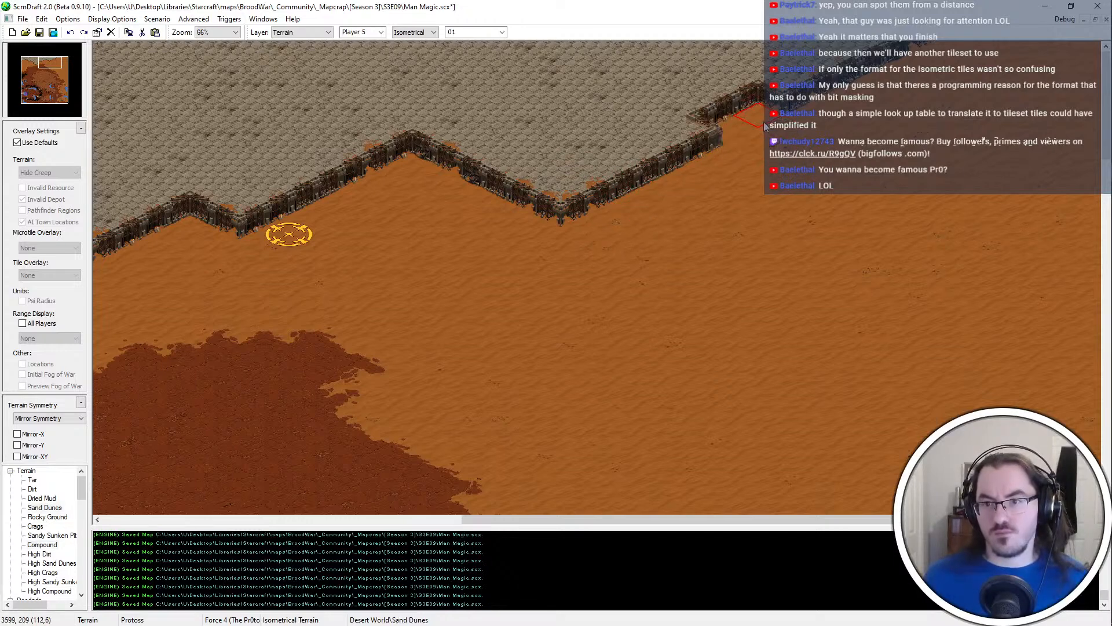
mouse_move(761, 123)
left_mouse_down()
mouse_move(744, 132)
mouse_move(680, 90)
mouse_move(653, 91)
left_mouse_up()
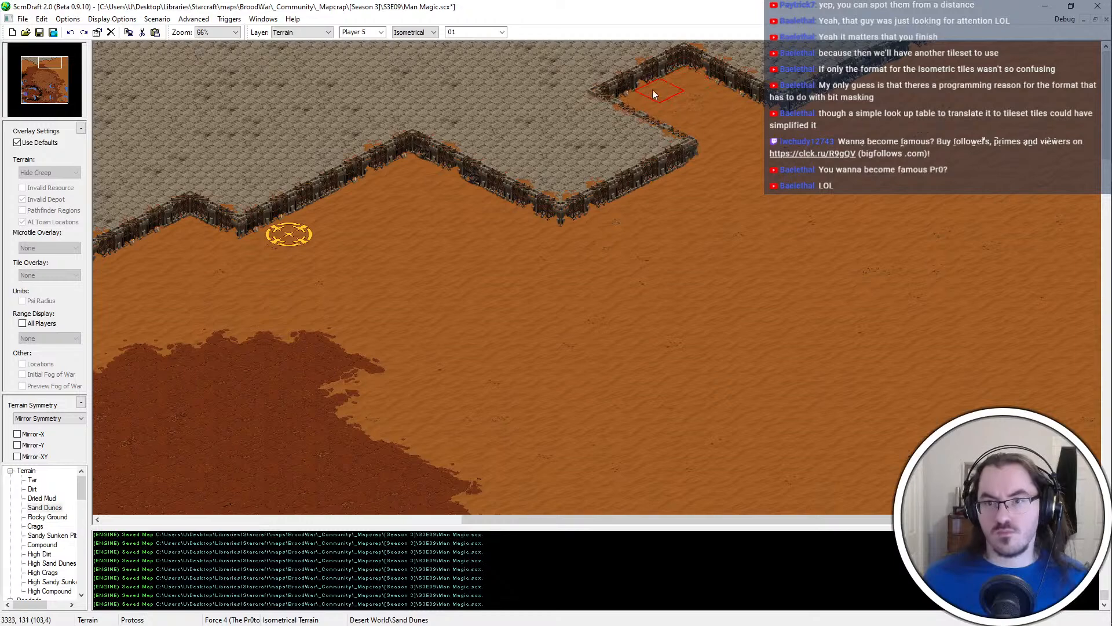
left_click(621, 79)
key("ctrl+z")
key("ctrl+z")
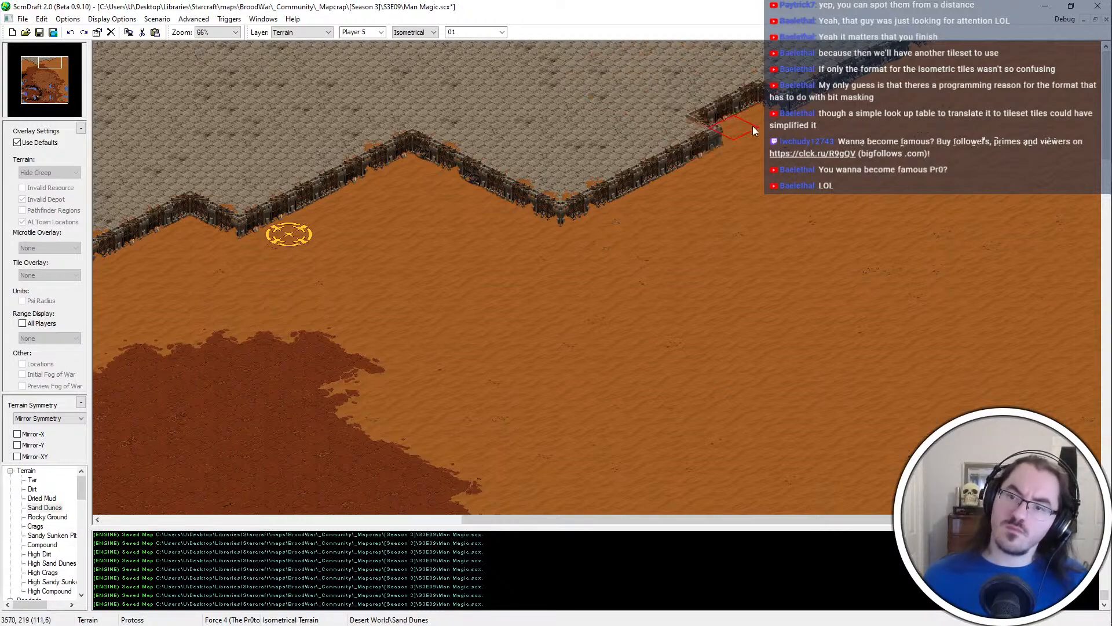
left_click(733, 106)
left_click_drag(733, 106, 889, 29)
key("ctrl+s")
Move the yellow start location a short distance southeast, away from the Compound platform's wall, and save the map
middle_click_drag(530, 151, 177, 107)
scroll(565, 119, "down", 3)
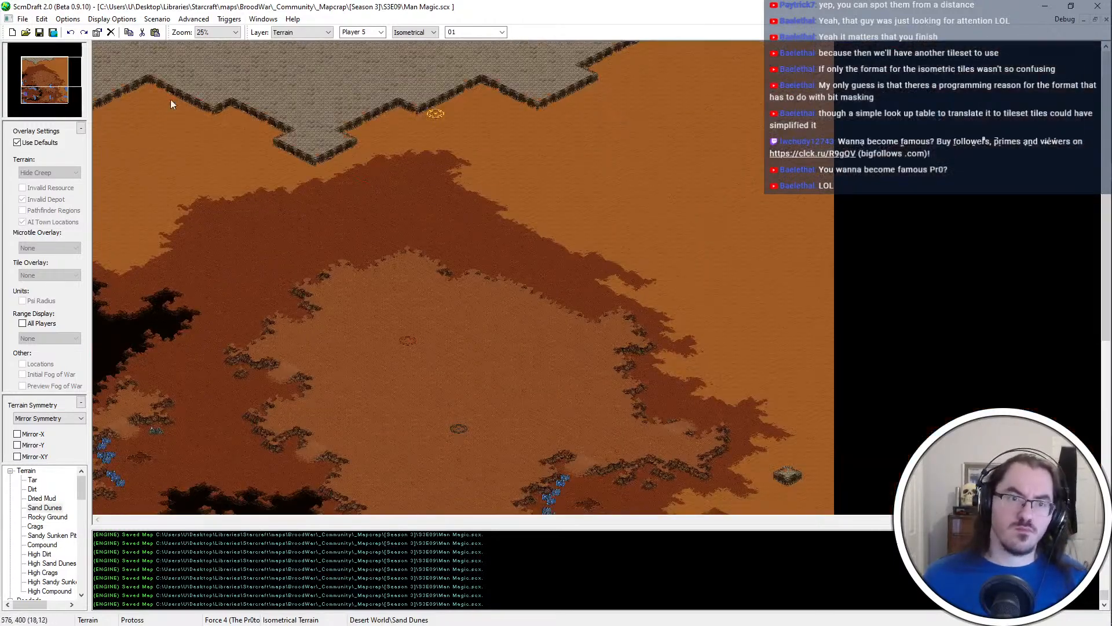
scroll(439, 123, "up", 2)
key("u")
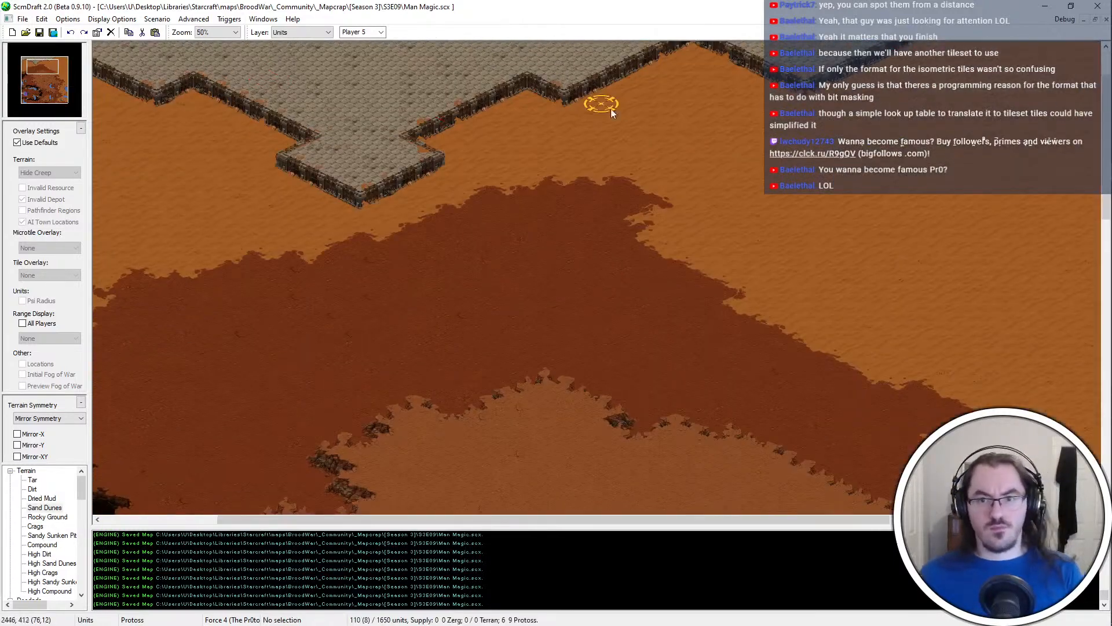
left_click_drag(609, 108, 692, 140)
key("ctrl+s")
Shift the matching location rectangle onto the moved yellow start location and save the map
scroll(636, 220, "down", 1)
key("l")
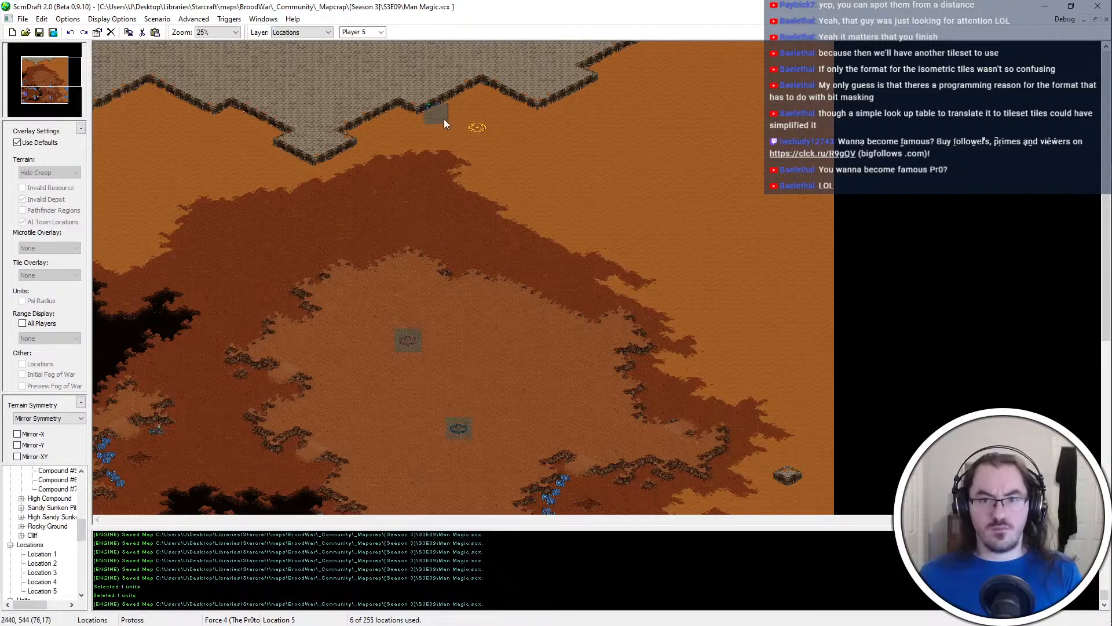
left_click_drag(471, 127, 472, 128)
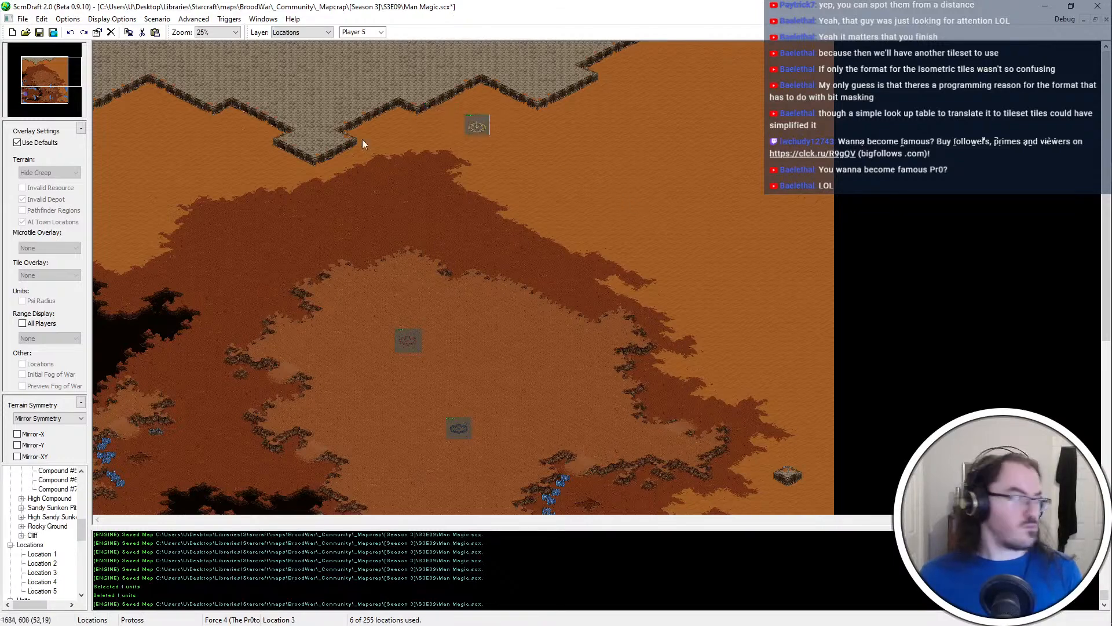
key("u")
key("ctrl+s")
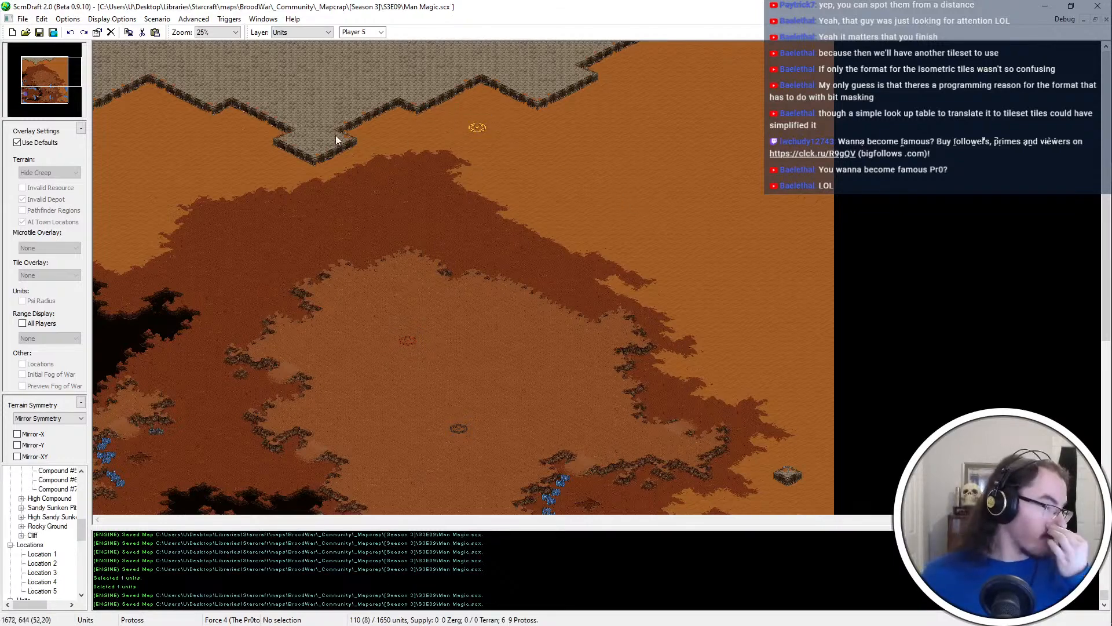
Paint Dirt into the Sand Dunes border north of the western Tar pit to make it more irregular, and save
scroll(216, 116, "up", 1)
key("t")
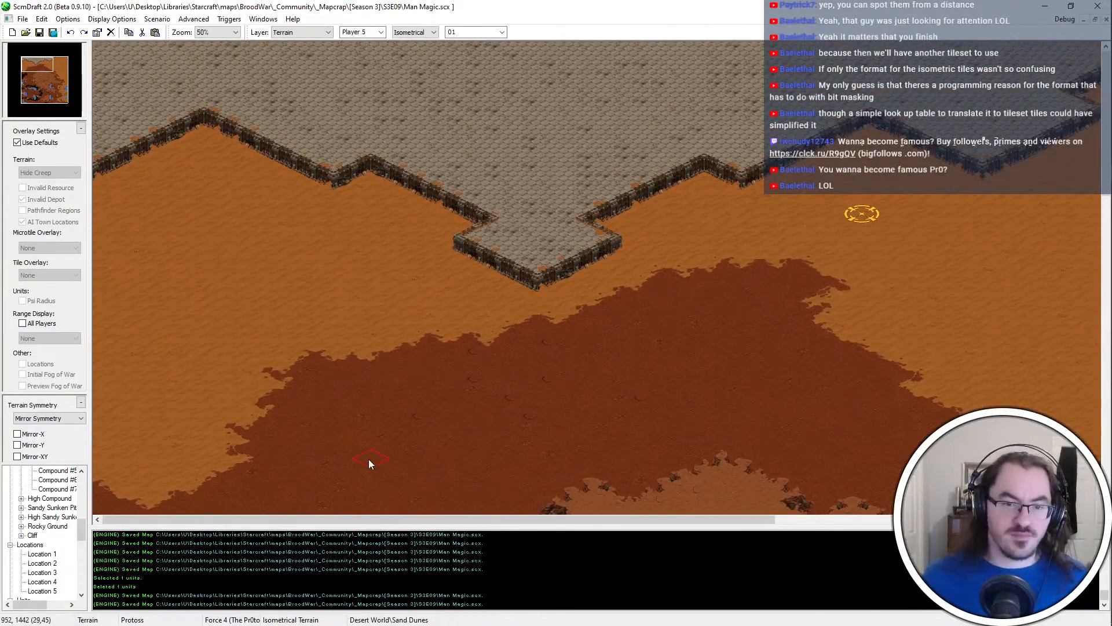
right_click(368, 459)
scroll(369, 460, "down", 3)
scroll(546, 399, "up", 1, "ctrl")
left_click(182, 322)
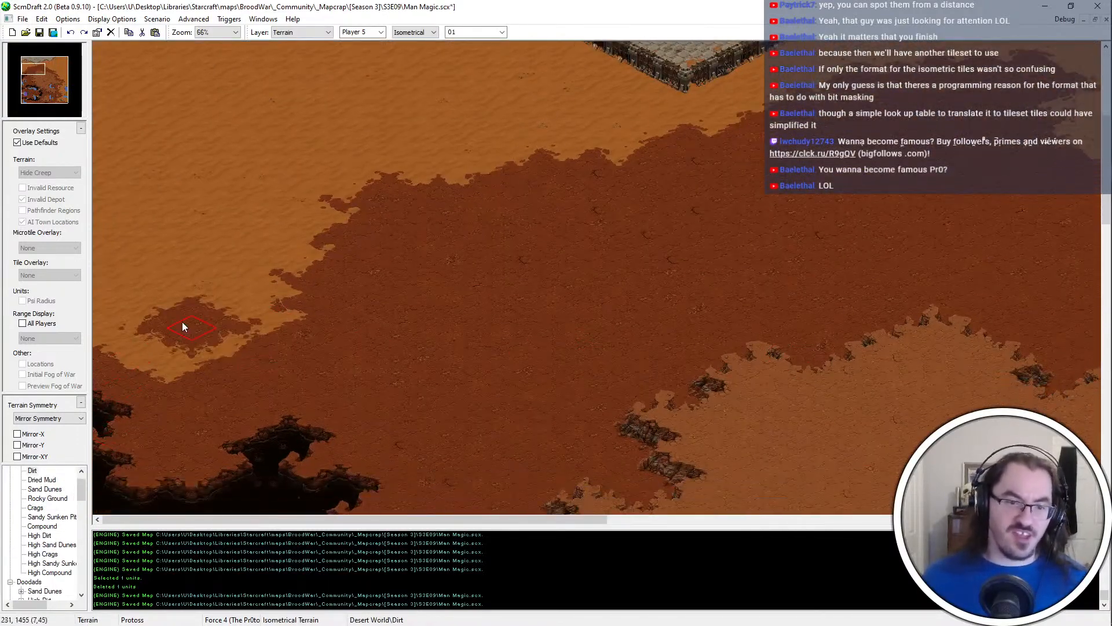
mouse_move(182, 321)
left_mouse_down()
mouse_move(220, 335)
mouse_move(256, 321)
mouse_move(290, 351)
mouse_move(200, 364)
left_mouse_up()
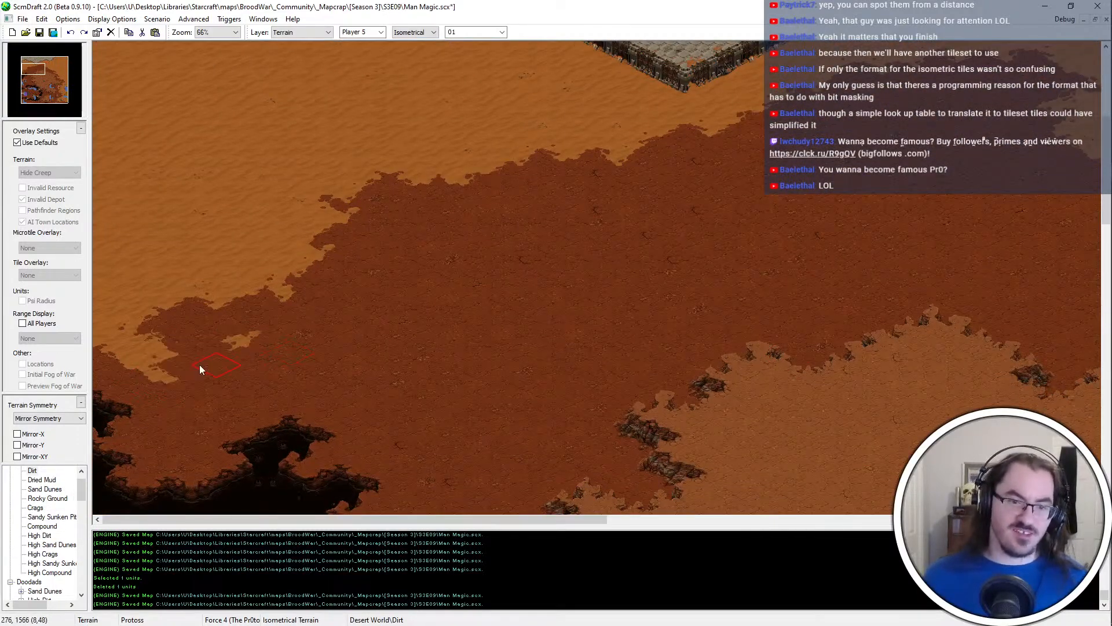
right_click(187, 266)
scroll(408, 326, "up", 1)
key("ctrl+s")
Reshape the northeastern shore of the western Tar pit by painting Dirt and Tar along it, and save the map
scroll(224, 220, "down", 1, "ctrl")
scroll(261, 324, "up", 1, "ctrl")
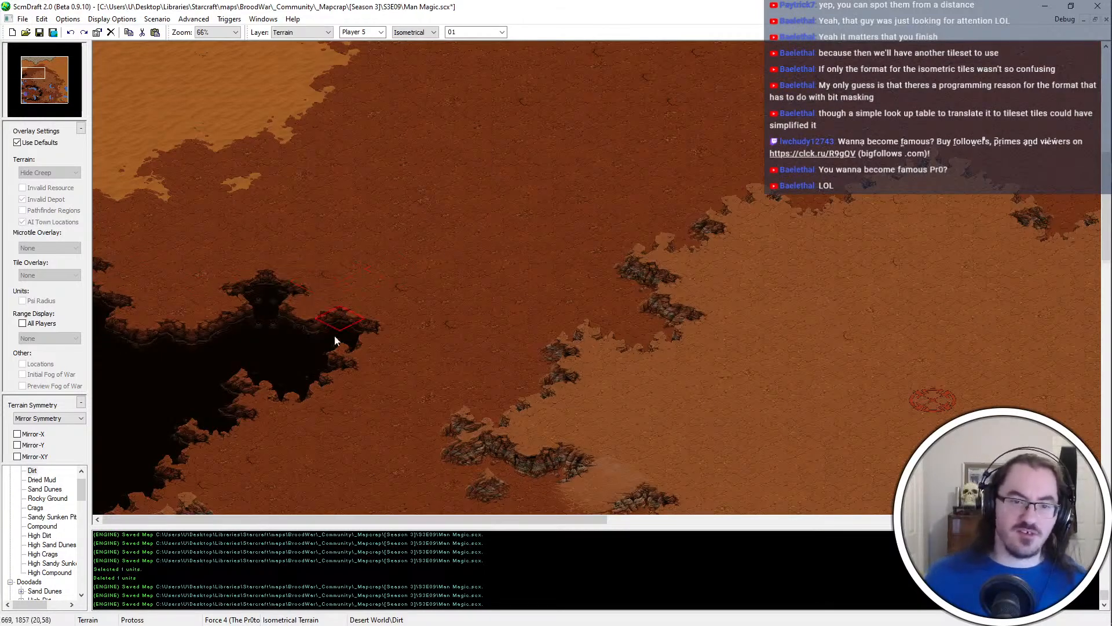
scroll(324, 313, "down", 1)
left_click(236, 239)
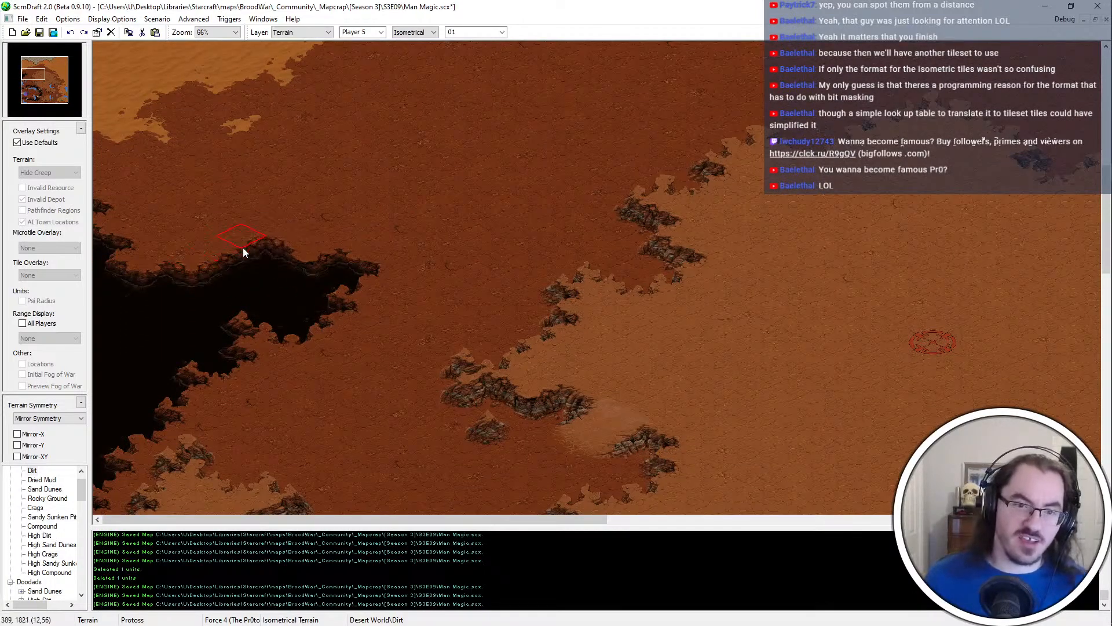
right_click(283, 293)
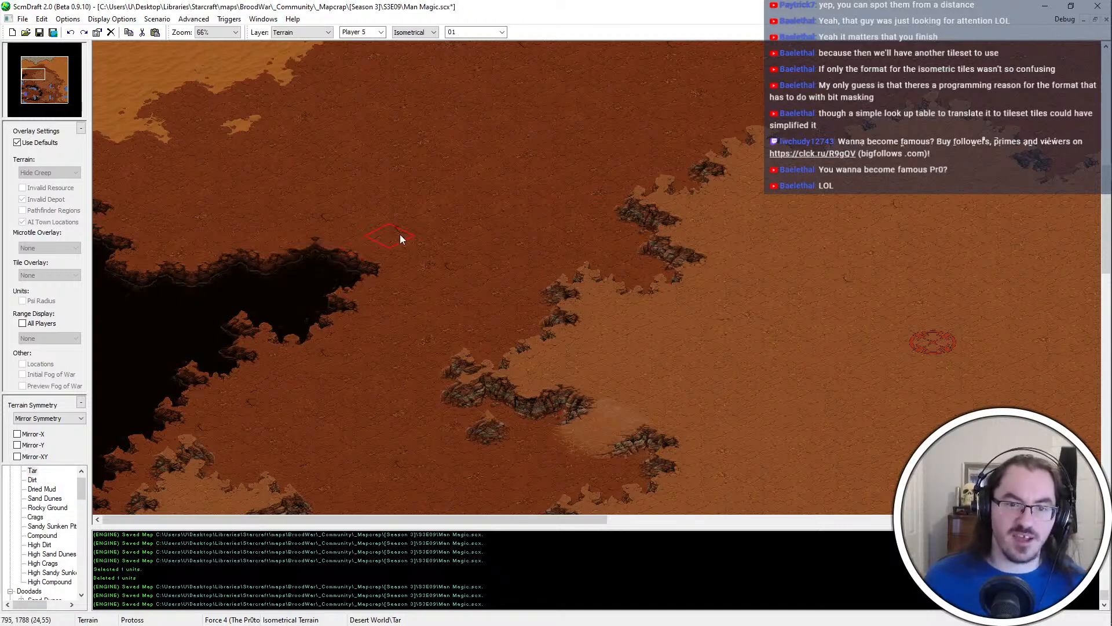
key("ctrl+s")
Touch up the western Tar pit's northern shore with Dirt and Tar at 150% zoom, and save the map
scroll(568, 343, "up", 2)
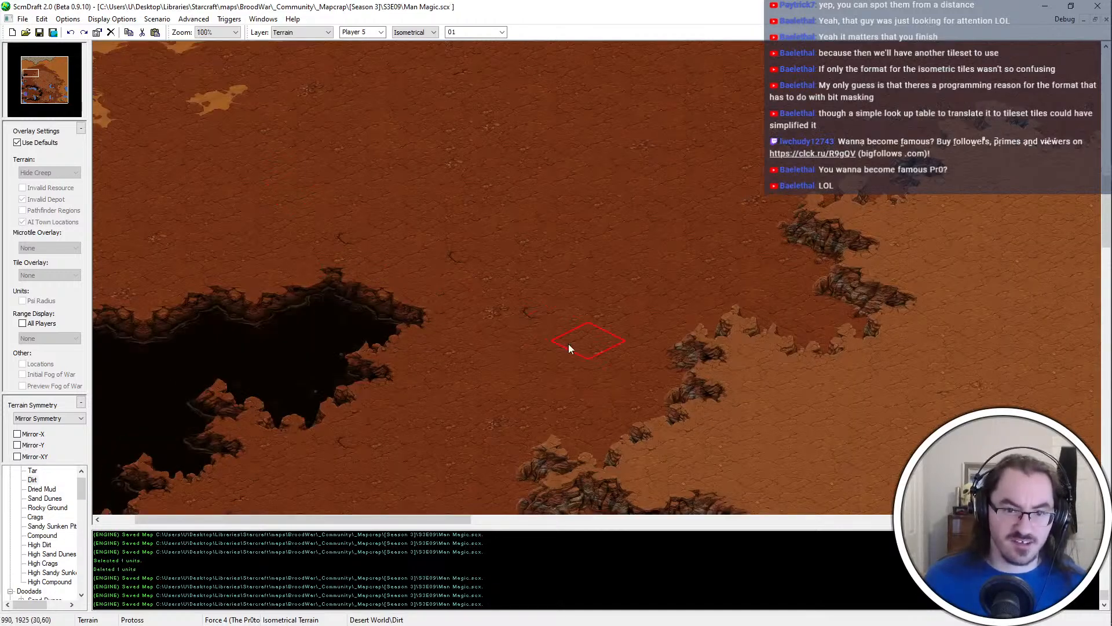
scroll(256, 345, "up", 2, "ctrl")
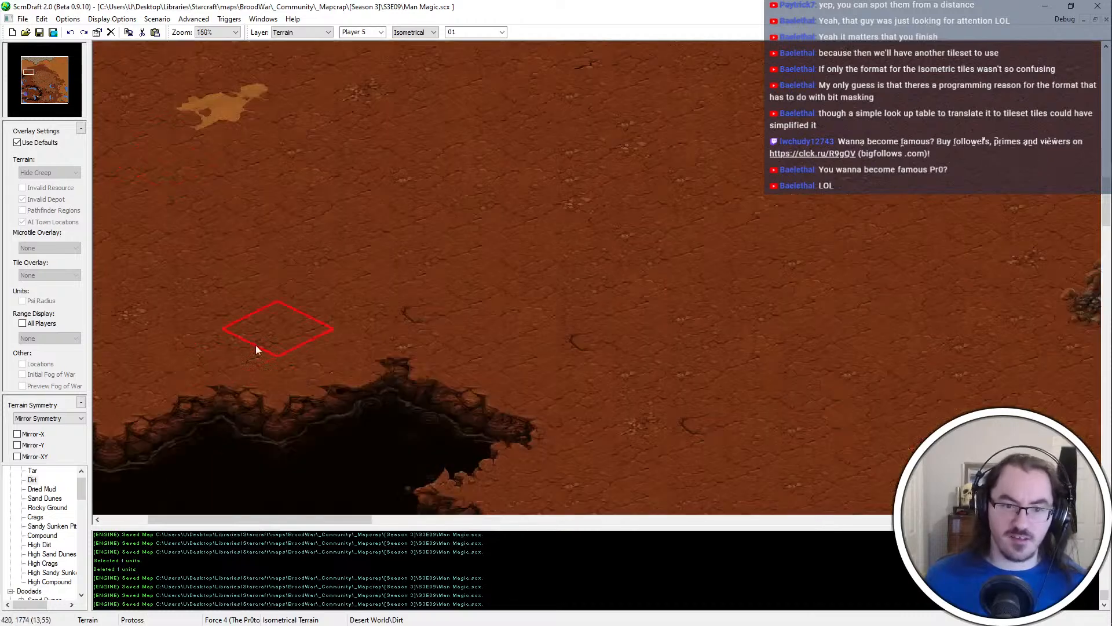
left_click(344, 315)
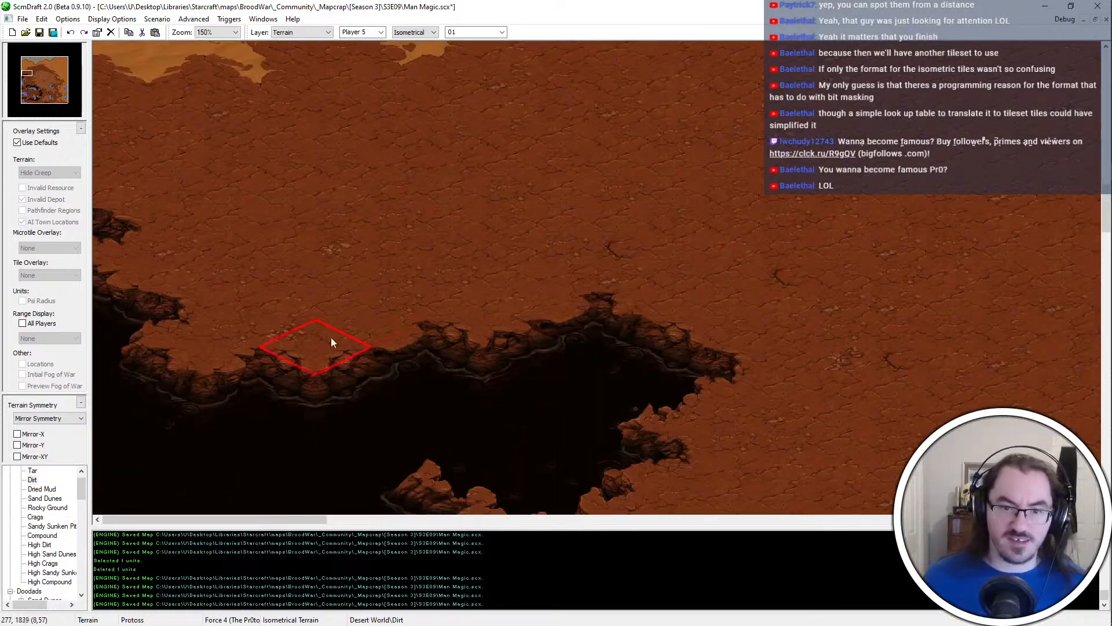
right_click(285, 430)
left_click(360, 412)
left_click(693, 402)
key("ctrl+s")
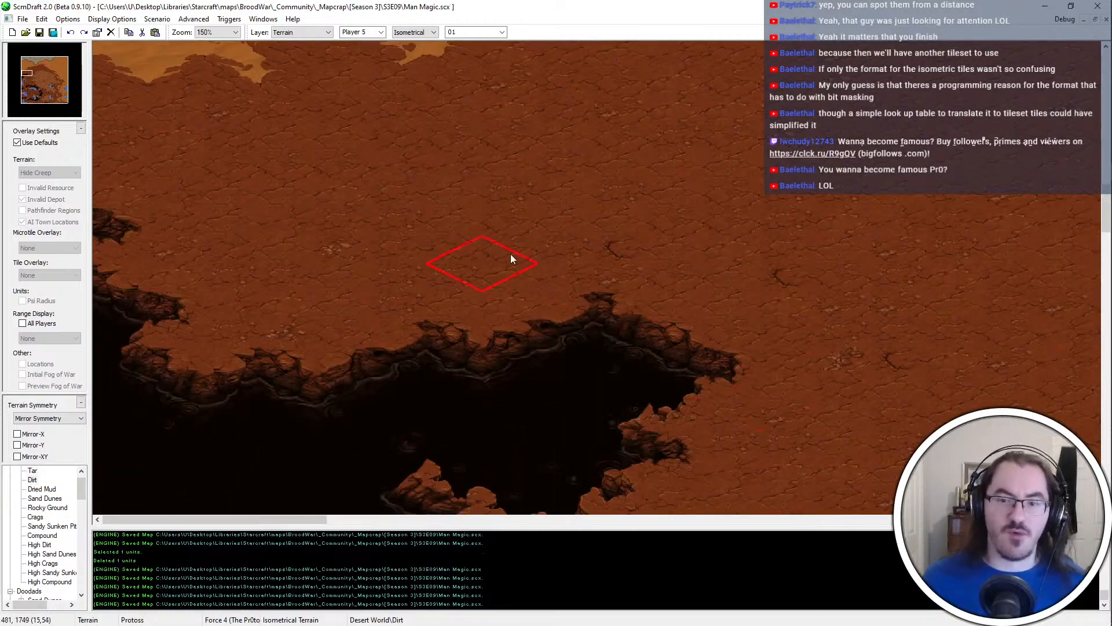
scroll(527, 419, "down", 3)
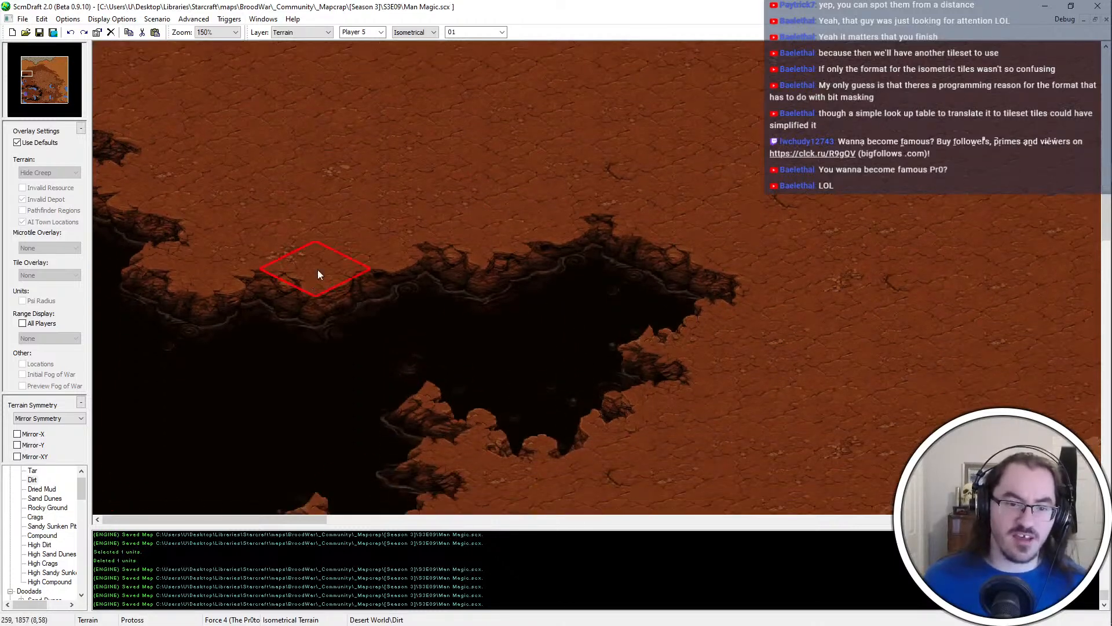
left_click(255, 353)
left_click(254, 352)
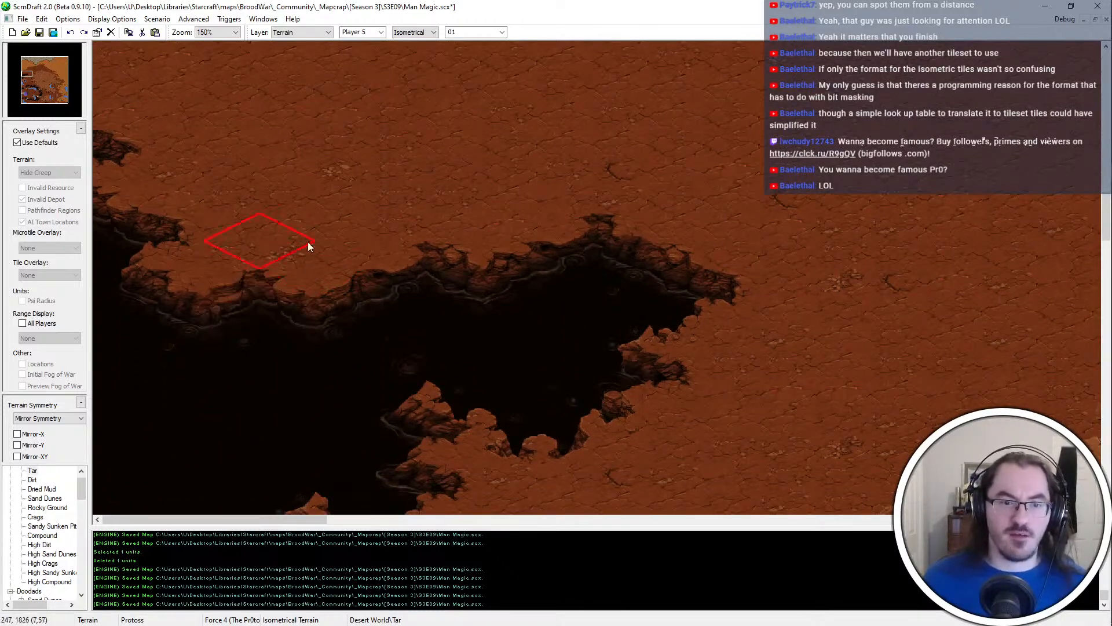
key("ctrl+s")
scroll(363, 218, "up", 6)
Extend the Tar pit's northeastern tip farther out with Tar and trim the shore beside it with Dirt
left_click(32, 480)
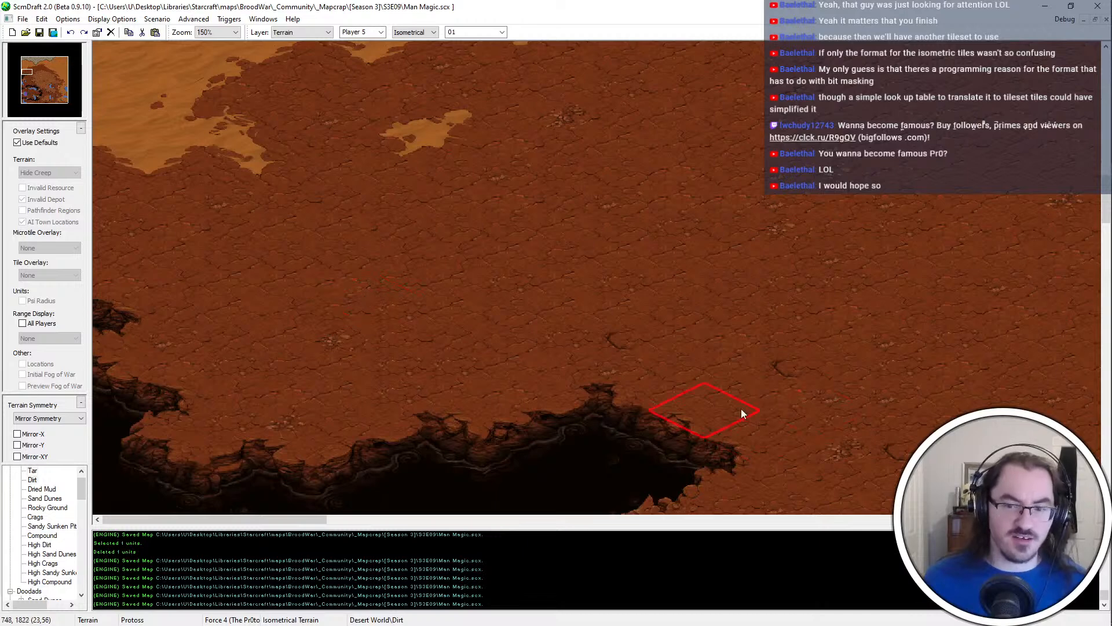
scroll(740, 412, "down", 2, "ctrl")
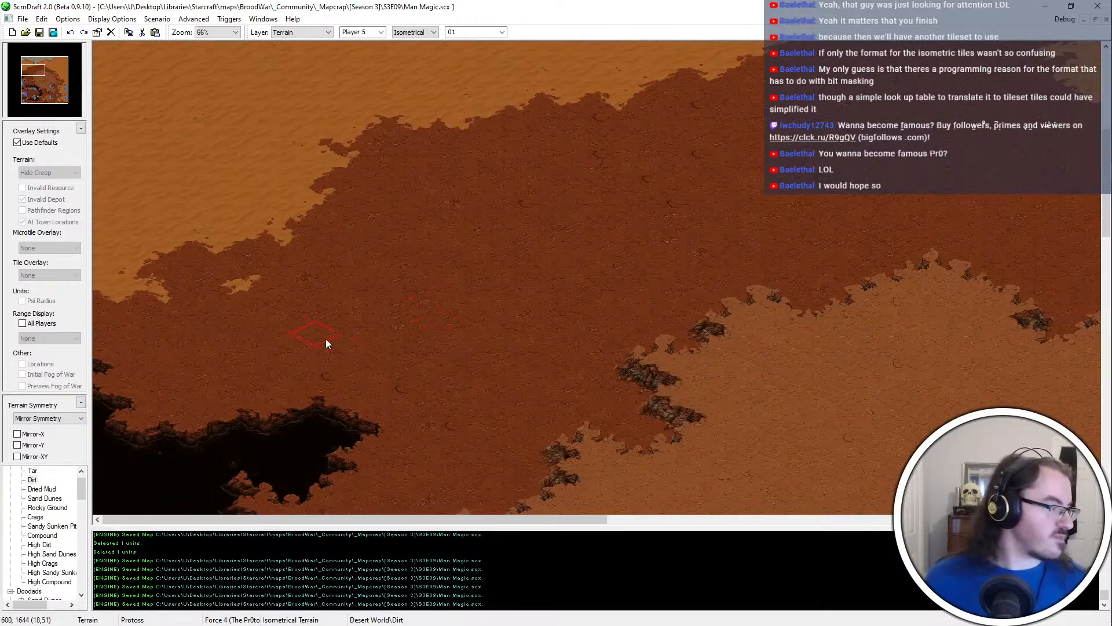
scroll(363, 361, "down", 5)
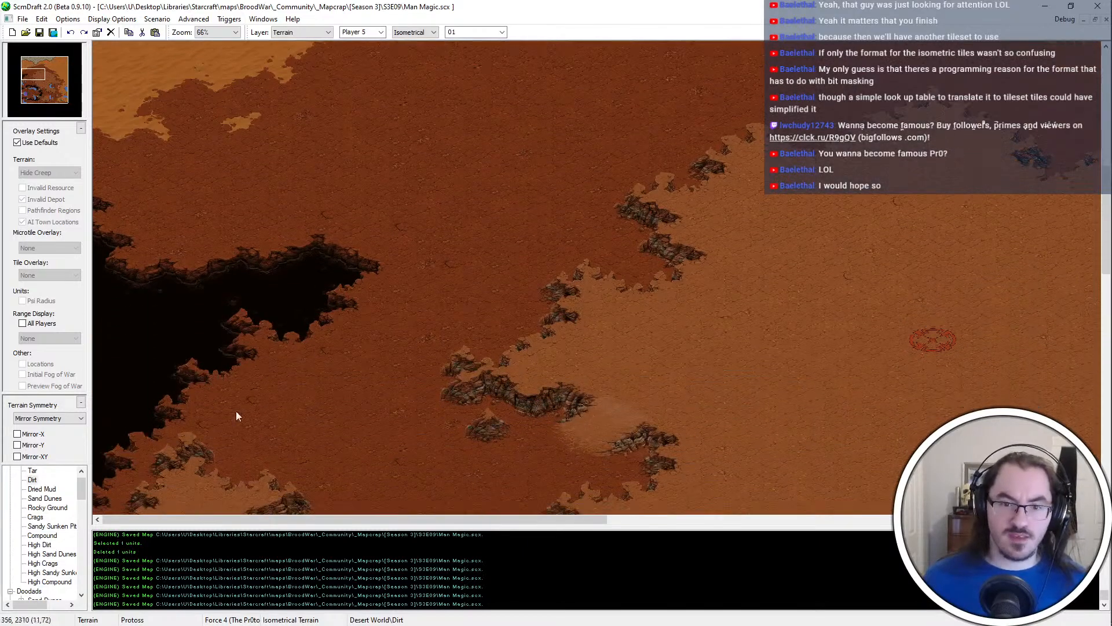
left_click(369, 225)
key("ctrl+z")
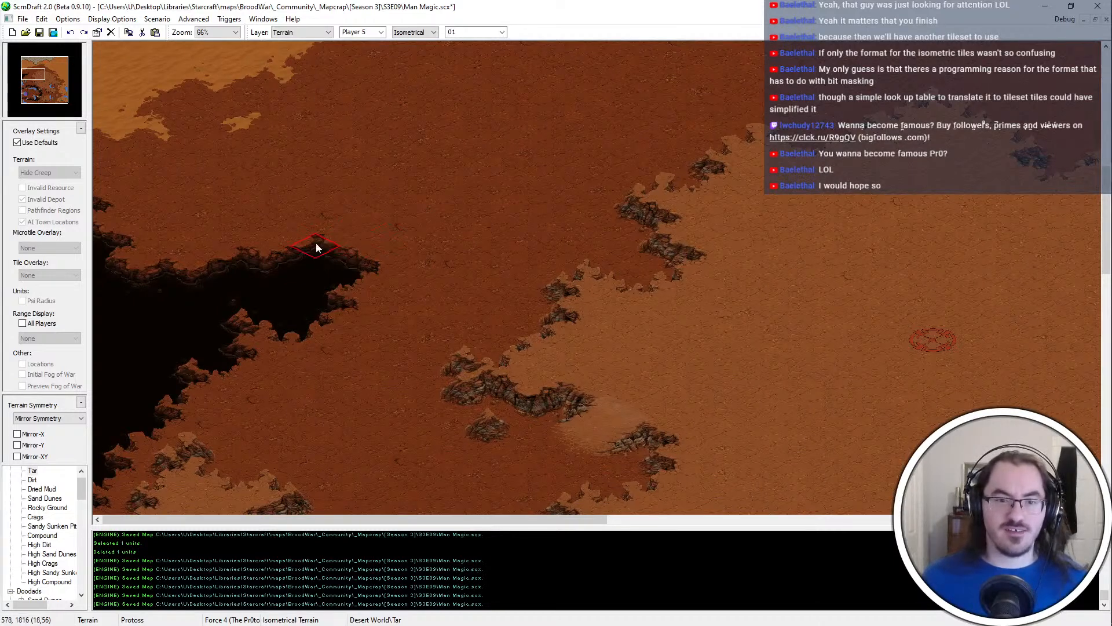
left_click(343, 233)
right_click(293, 221)
left_click(291, 229)
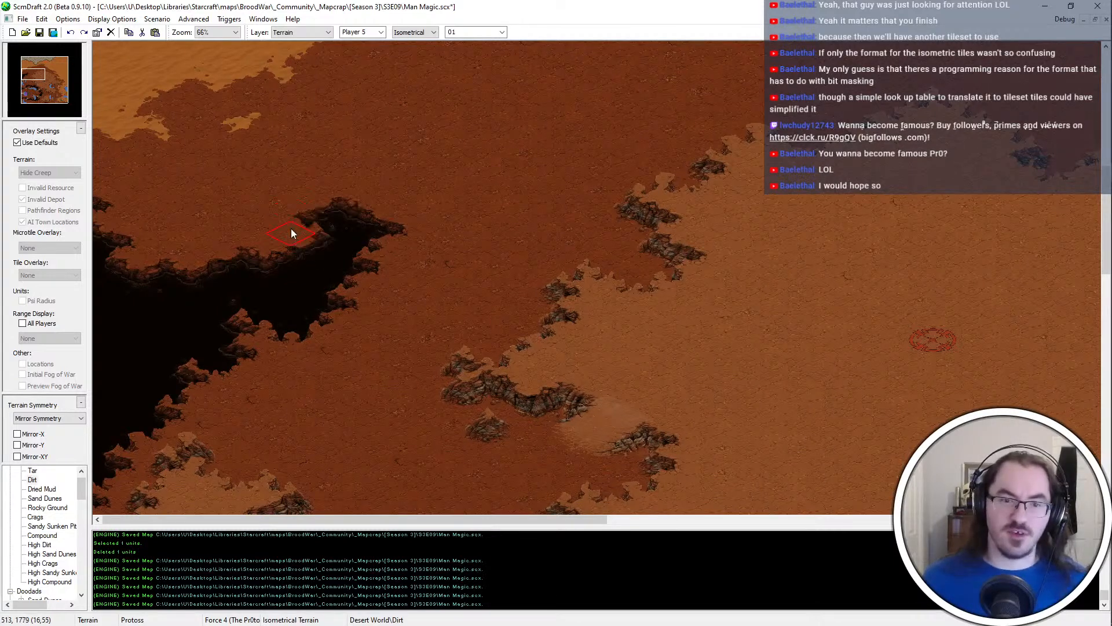
left_click(363, 220)
scroll(232, 190, "up", 1)
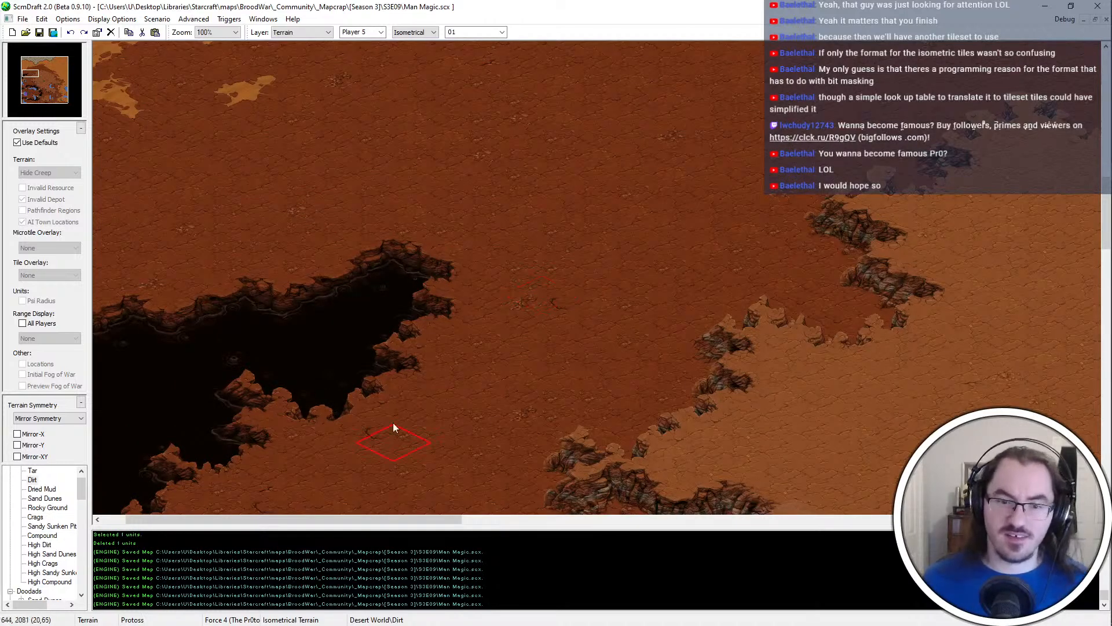
Examine the reshaped Tar pit's shores and the Dirt around them, saving the map along the way
key("Left")
key("Left")
key("Left")
key("Down")
key("Down")
key("Left")
key("Left")
key("Left")
key("Down")
key("Down")
key("Down")
key("ctrl+s")
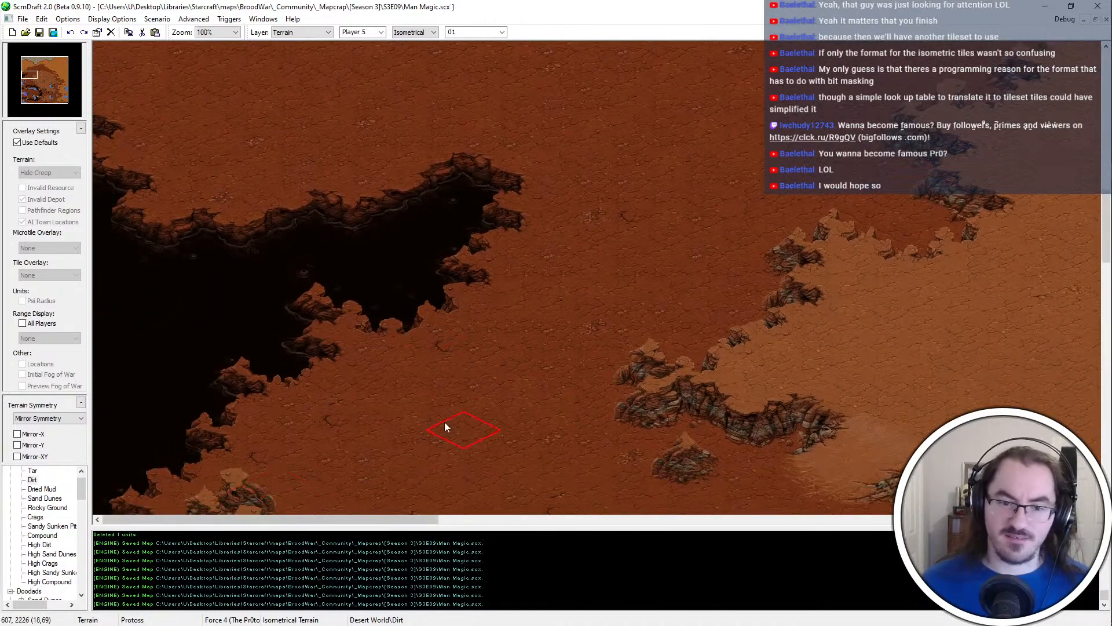
key("Up")
key("Up")
key("Up")
key("Up")
key("Up")
key("Up")
key("Up")
key("Up")
key("Up")
key("Up")
key("Up")
key("Up")
key("Up")
key("Up")
key("Up")
key("Up")
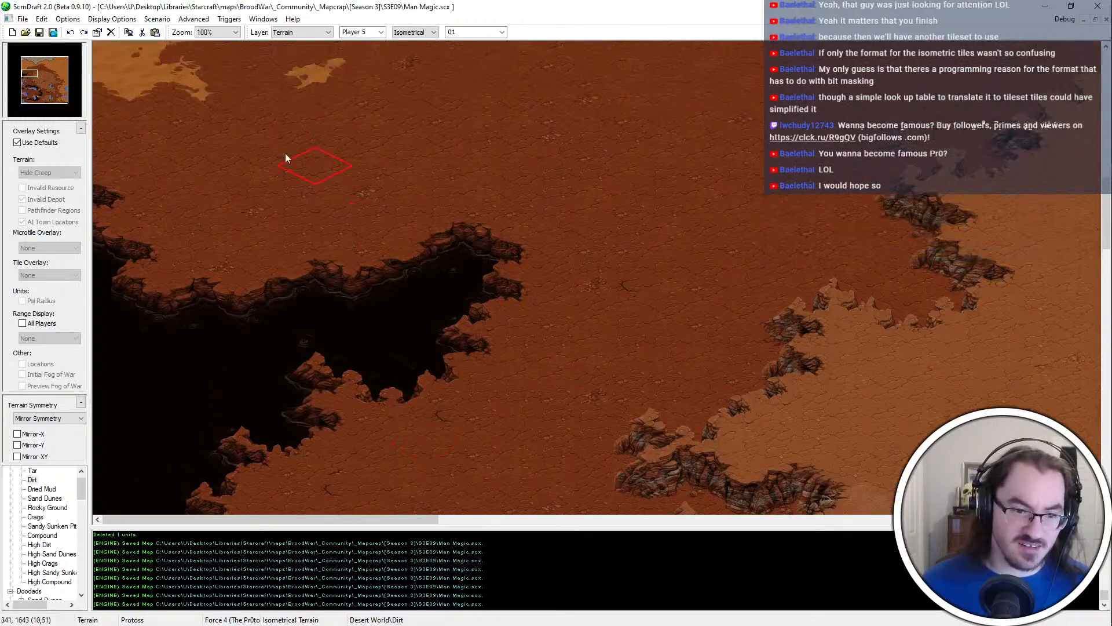
scroll(711, 478, "down", 2)
key("Down")
key("Down")
key("Down")
key("Down")
key("Down")
key("Down")
key("Down")
key("Down")
key("Down")
key("Down")
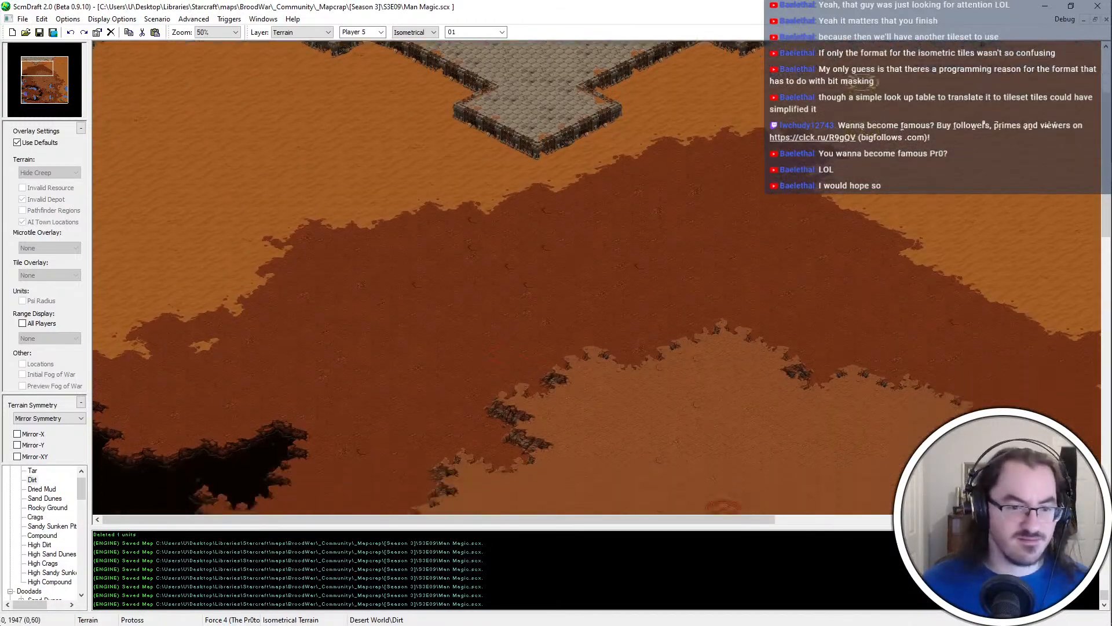
Inspect the Sand Dunes and the Compound platform's southern wall, and bring the Compound doodad groups into view
scroll(175, 217, "up", 1)
key("Left")
key("Left")
key("Up")
key("Up")
key("Up")
key("Up")
key("Up")
key("Up")
key("Up")
key("Up")
key("Up")
key("Up")
key("Up")
key("Up")
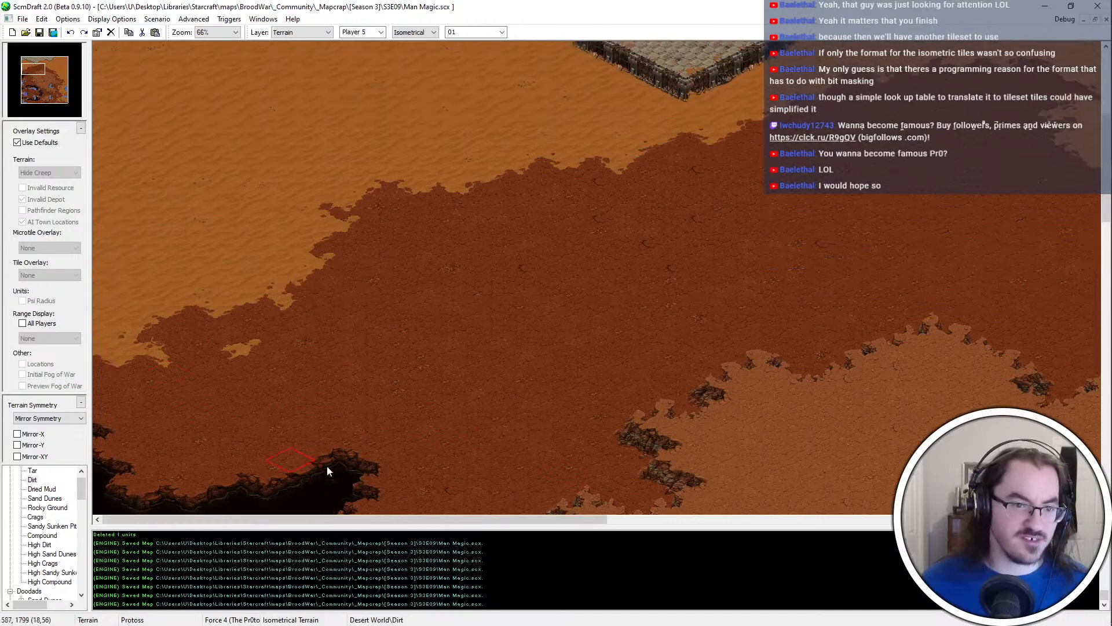
key("Up")
key("Up")
key("Up")
key("Up")
key("Up")
key("Up")
key("Up")
key("Up")
key("Up")
key("Up")
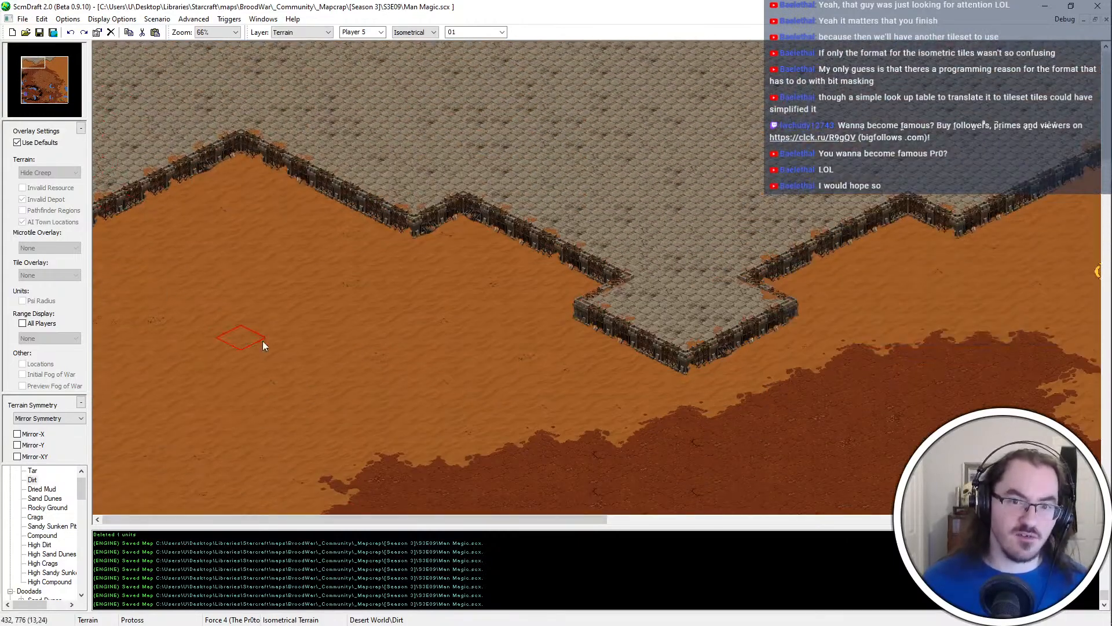
scroll(351, 315, "down", 3)
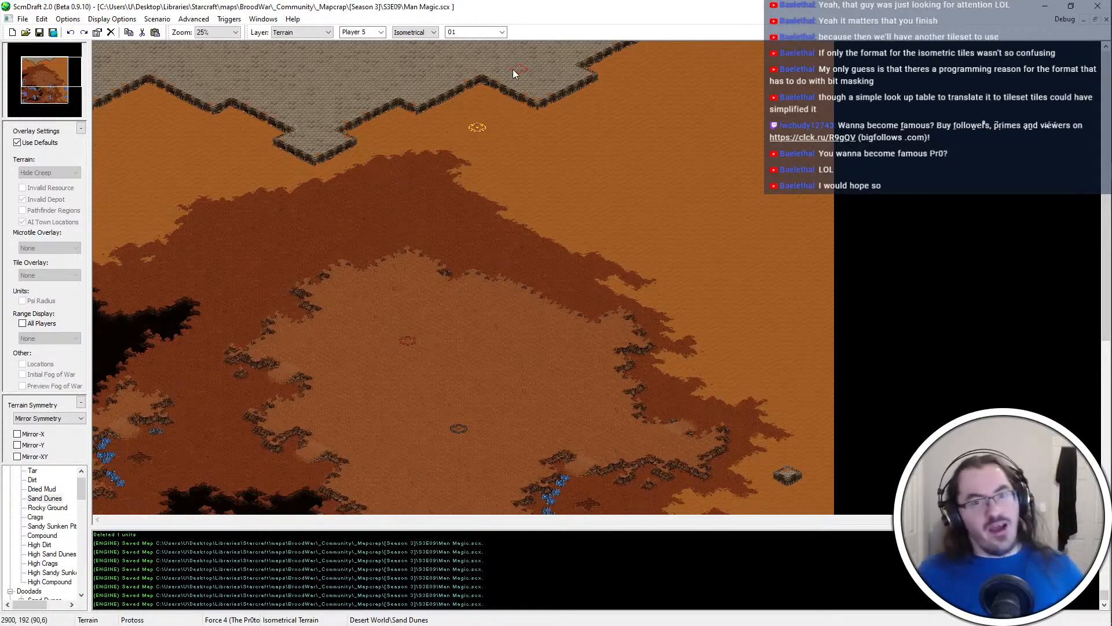
scroll(305, 82, "up", 3)
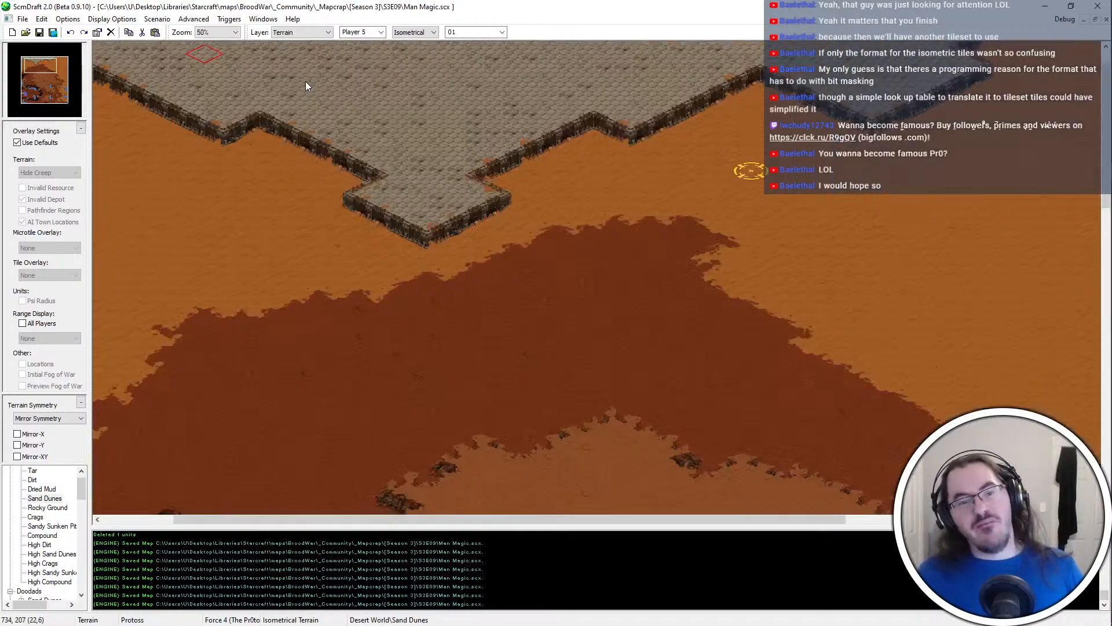
middle_click_drag(311, 183, 373, 120)
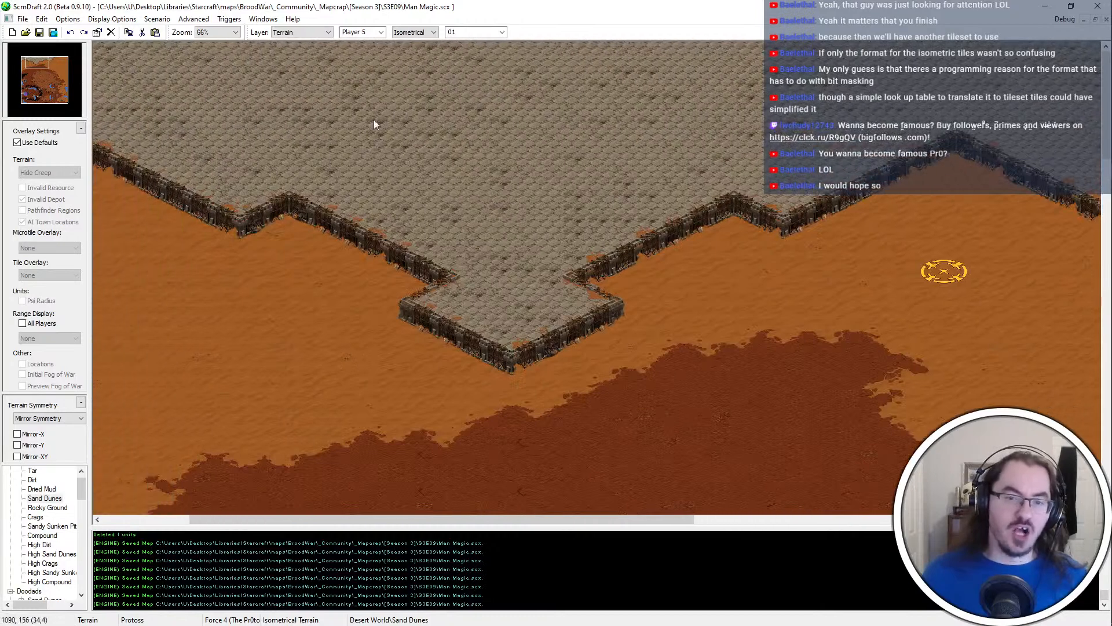
scroll(45, 517, "down", 6)
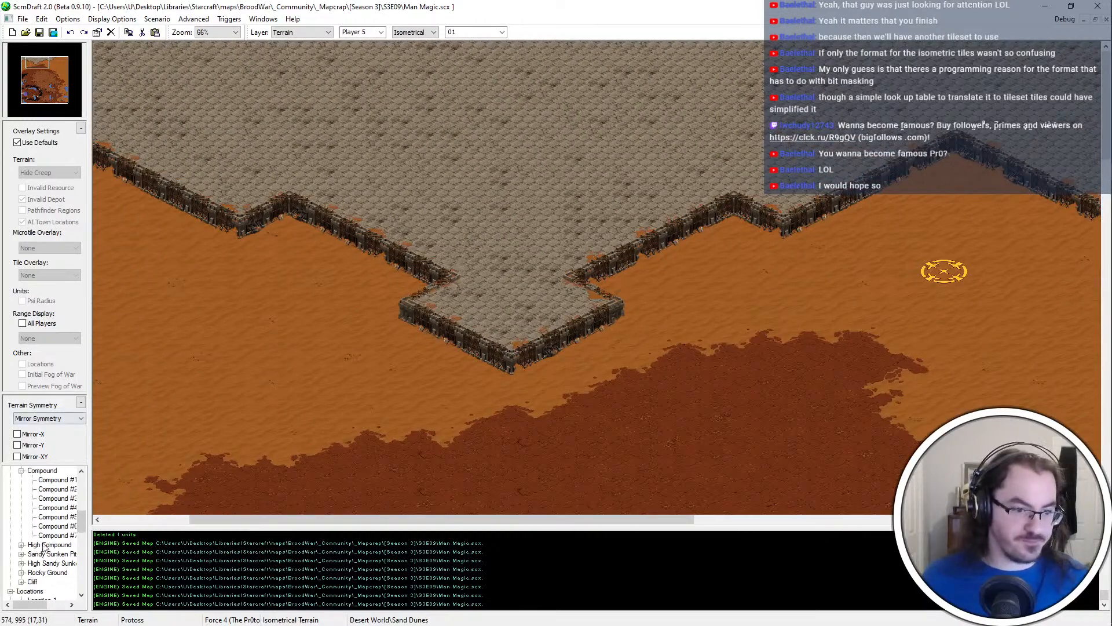
Place a Compound ramp doodad on the platform's southern wall on each side of the protruding tip, and save the map
left_click(57, 490)
left_click(339, 257)
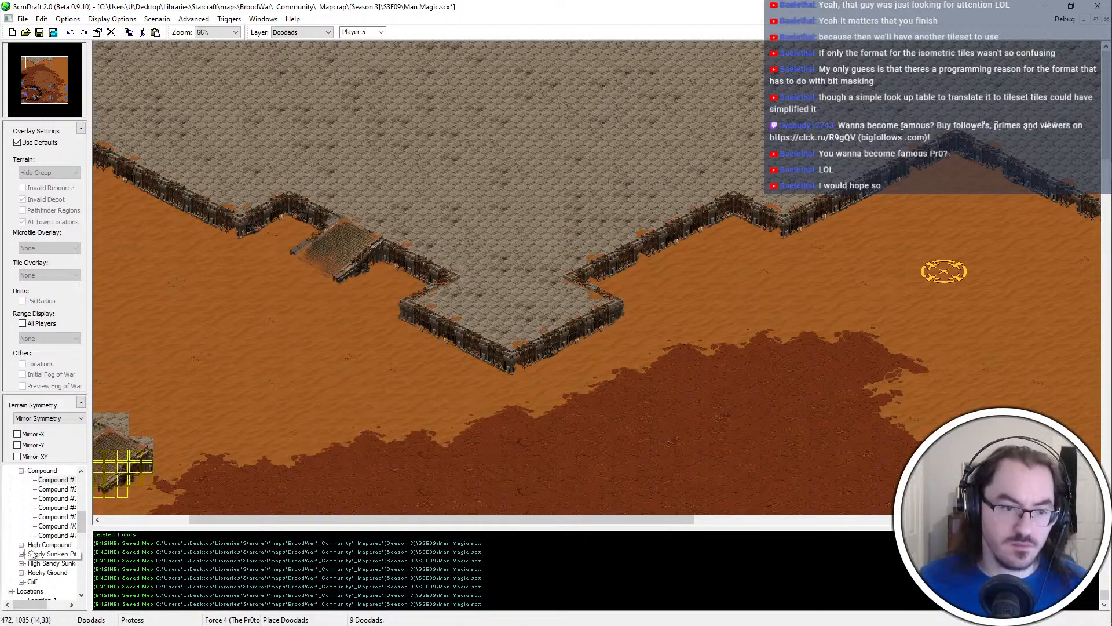
left_click(57, 489)
left_click(697, 244)
right_click_drag(806, 392, 789, 394)
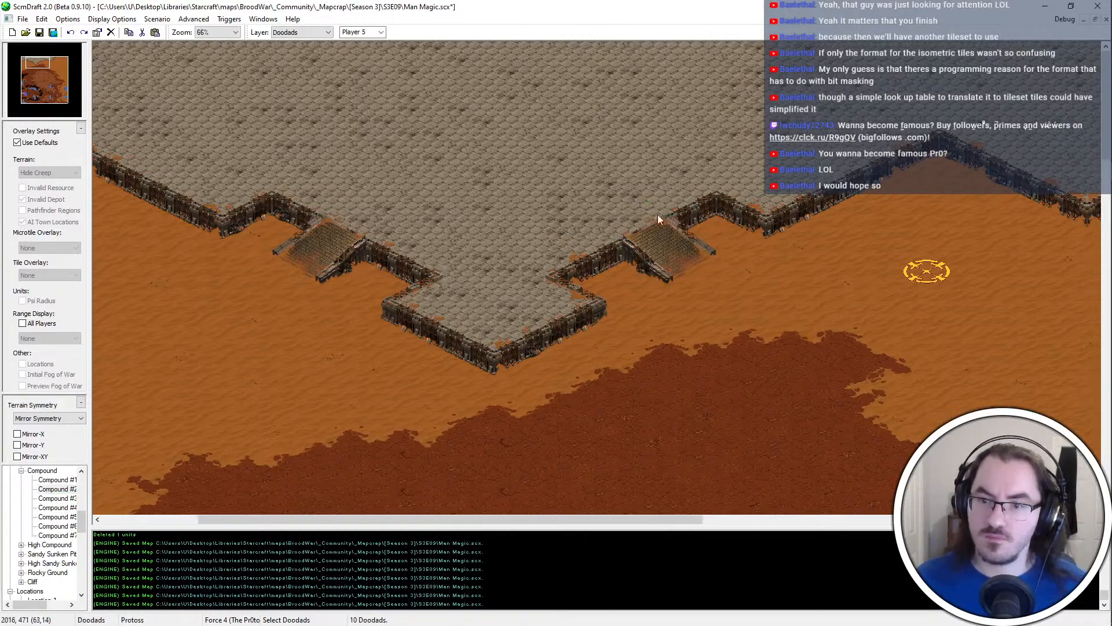
key("ctrl+s")
Widen the platform's southern tip by one Compound terrain tile on each side, just below the two ramps
key("t")
left_click(407, 287)
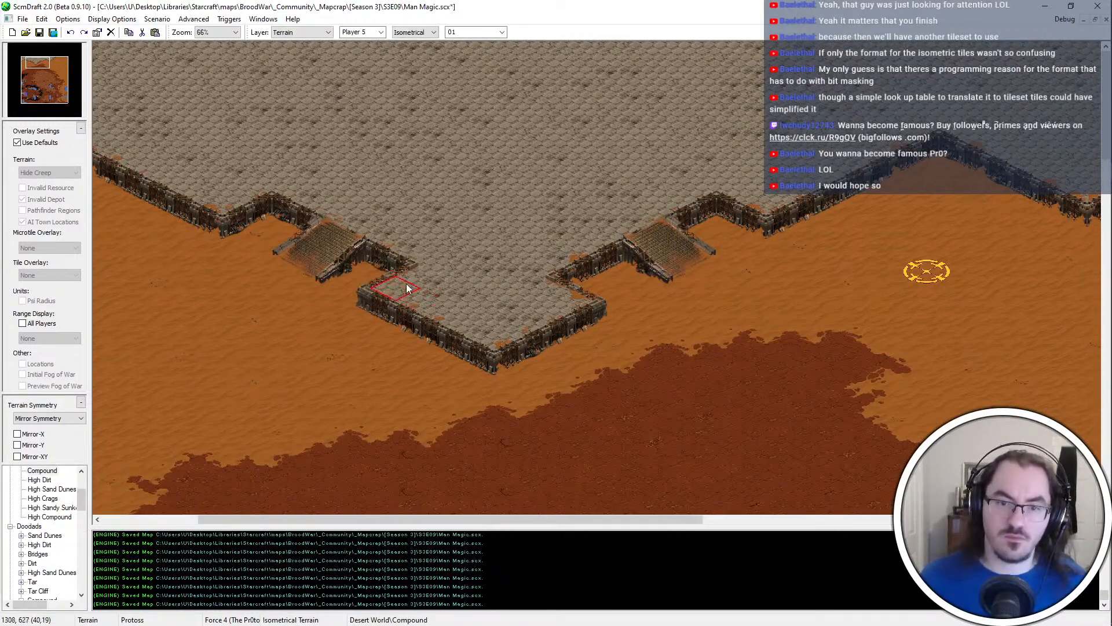
left_click(576, 273)
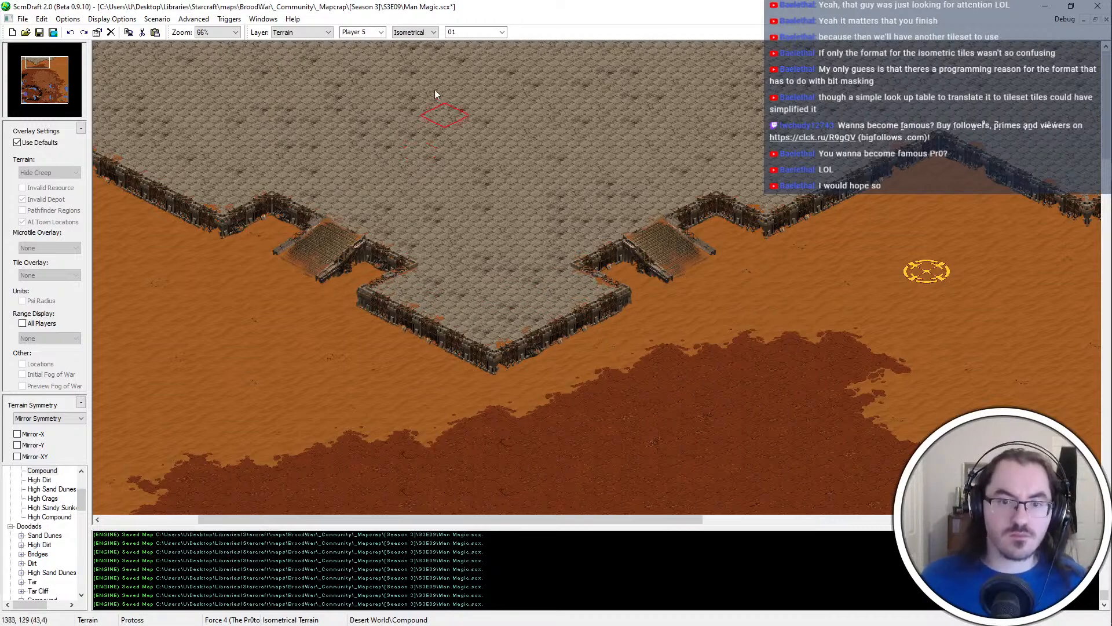
Inspect both Compound ramps and the platform's southern wall, including the Sand Dunes east of them
right_click_drag(95, 46, 325, 129)
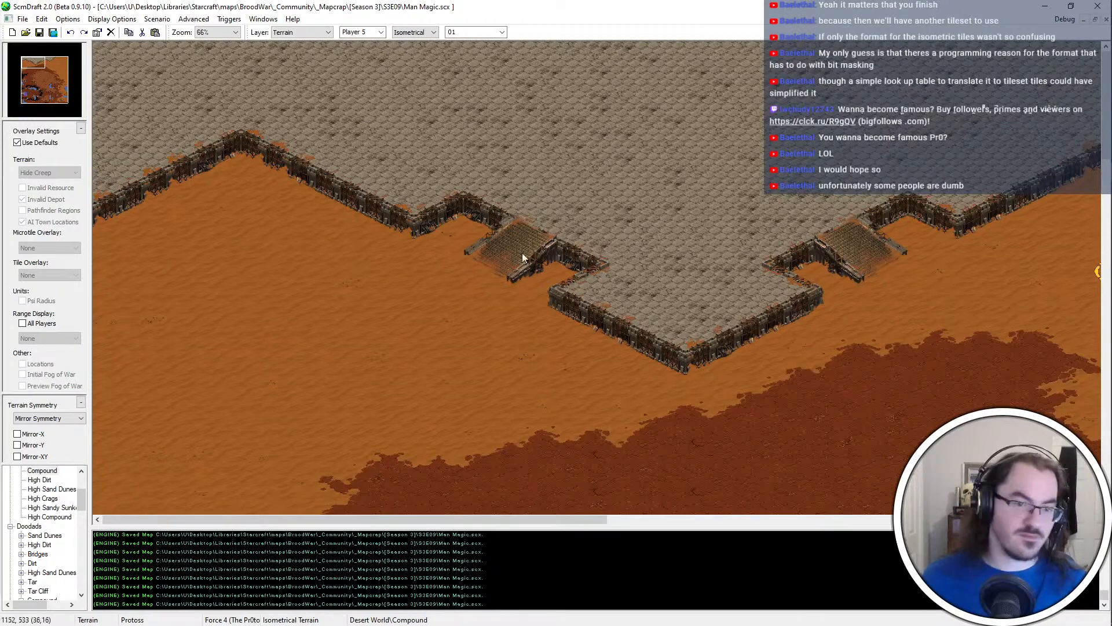
right_click_drag(586, 166, 761, 287)
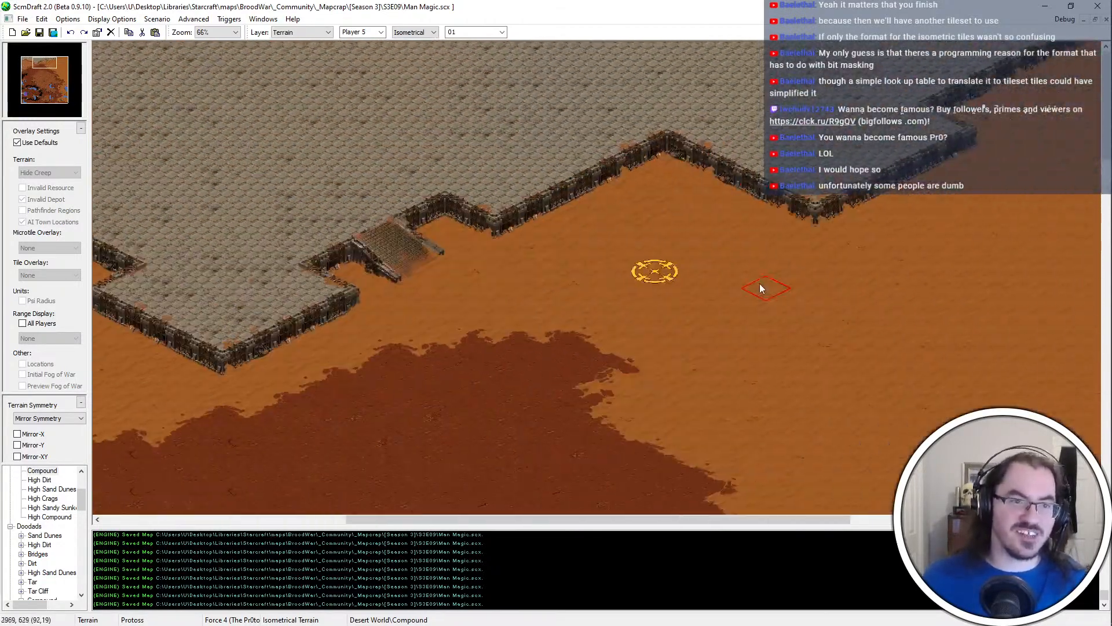
key("Right")
key("Right")
key("Right")
key("Right")
key("Right")
key("Right")
key("Right")
key("Right")
key("Right")
key("Right")
scroll(807, 239, "down", 3, "ctrl")
key("Down")
key("Down")
key("Down")
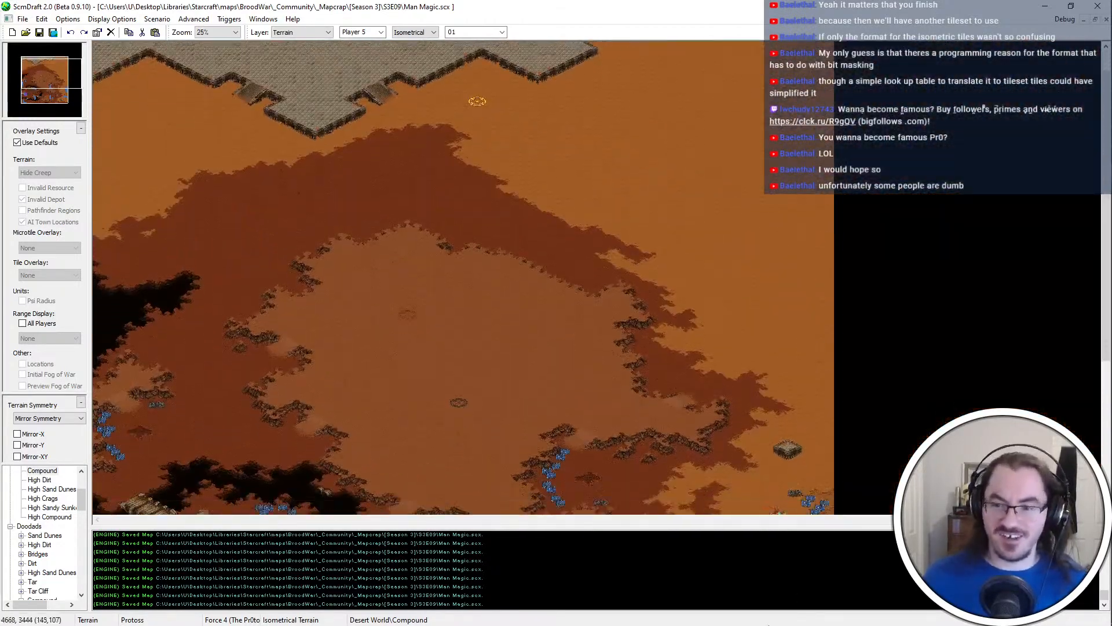
Examine the central High Dirt plateau and its surrounding cliffs, and compare them with the Compound platform to the north
key("Down")
key("Down")
key("Down")
middle_click(532, 305)
scroll(325, 70, "up", 1, "ctrl")
scroll(325, 70, "down", 1, "ctrl")
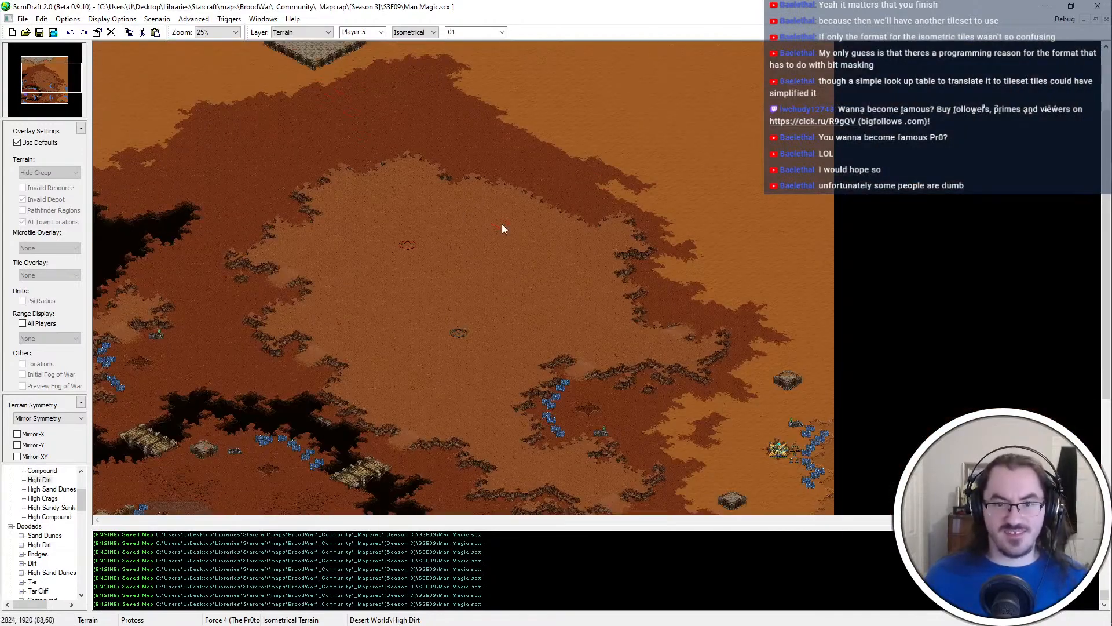
key("Down")
key("Down")
key("Down")
key("Down")
key("Down")
key("Down")
key("Down")
key("Down")
key("Down")
key("Down")
key("Down")
key("Down")
scroll(446, 219, "up", 1, "ctrl")
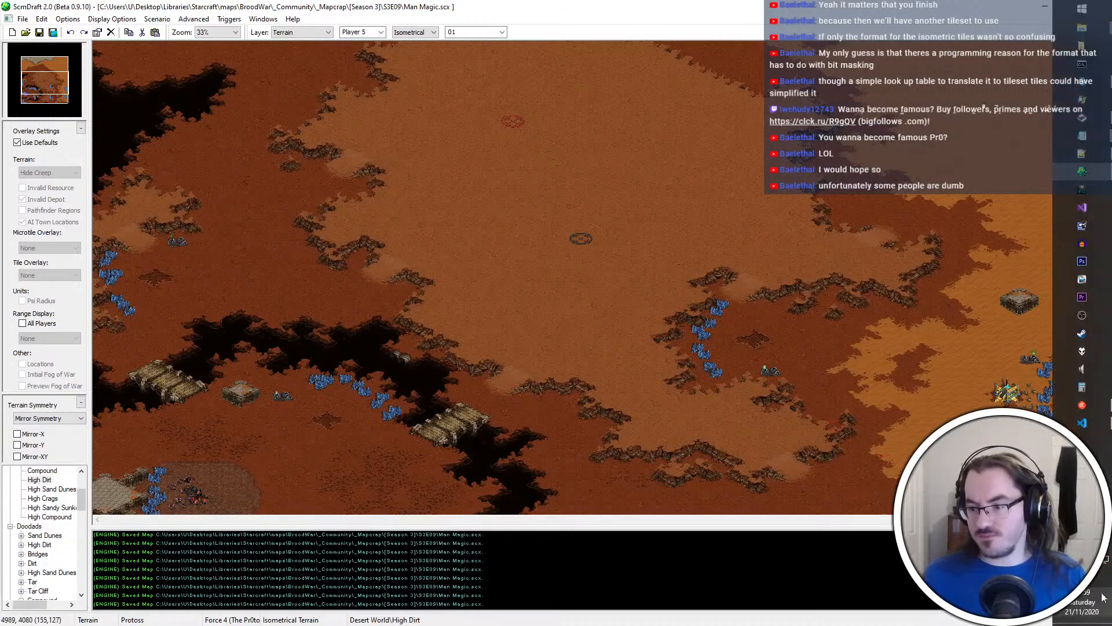
left_click(1082, 315)
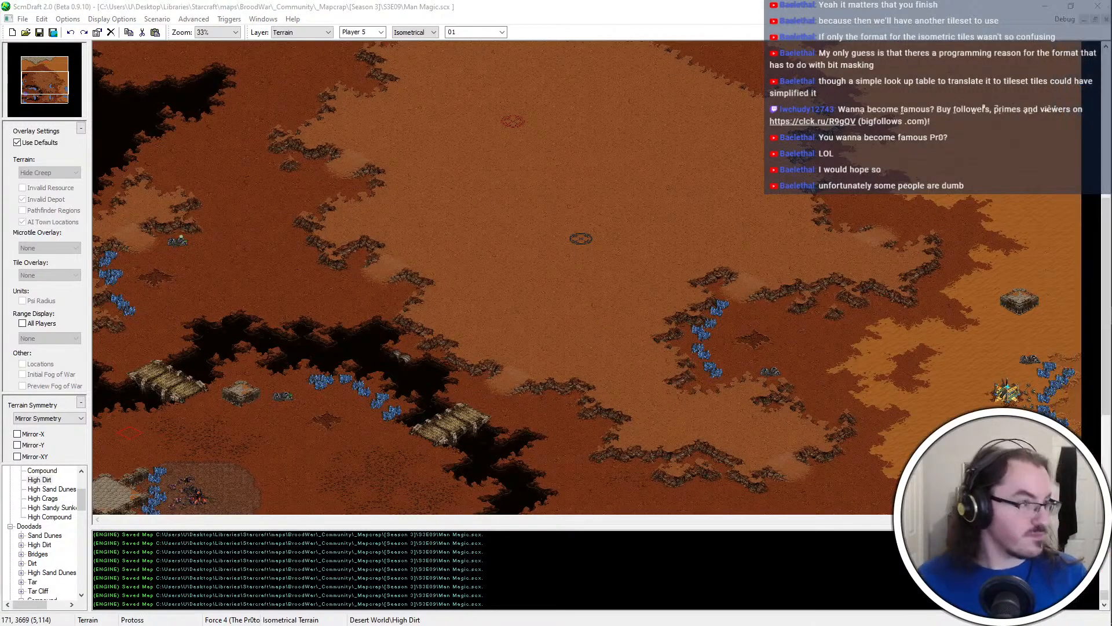
scroll(387, 219, "up", 5)
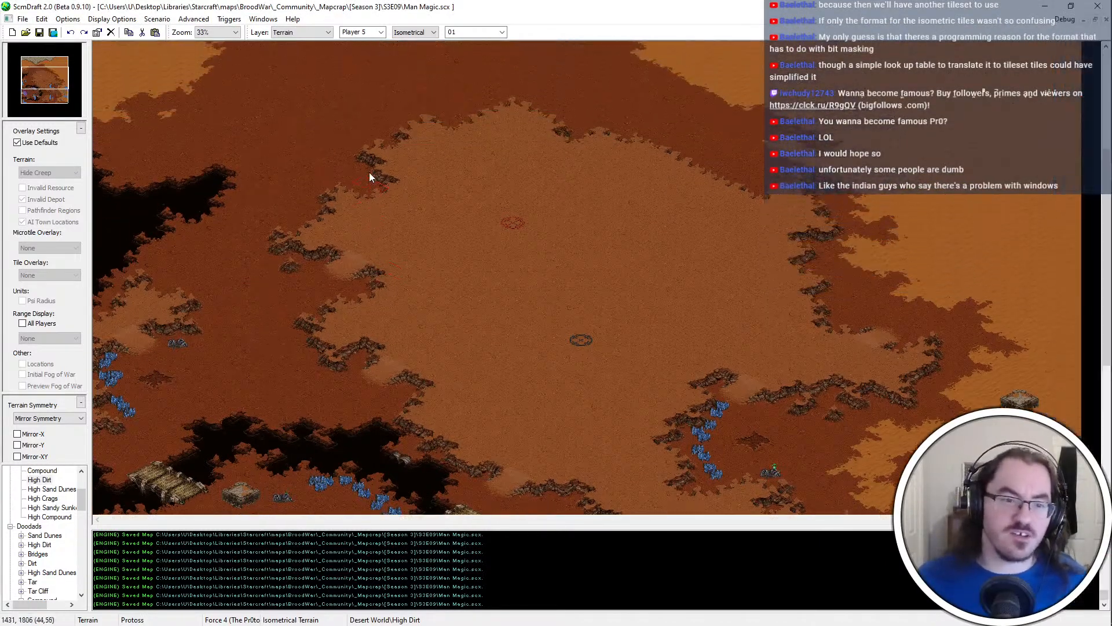
scroll(369, 174, "up", 3)
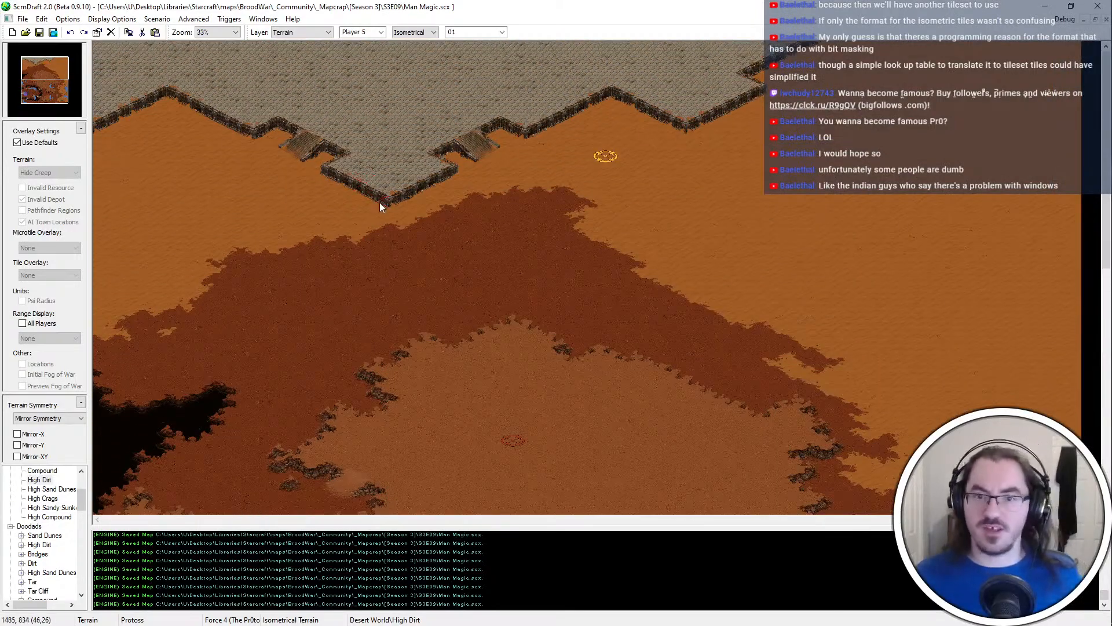
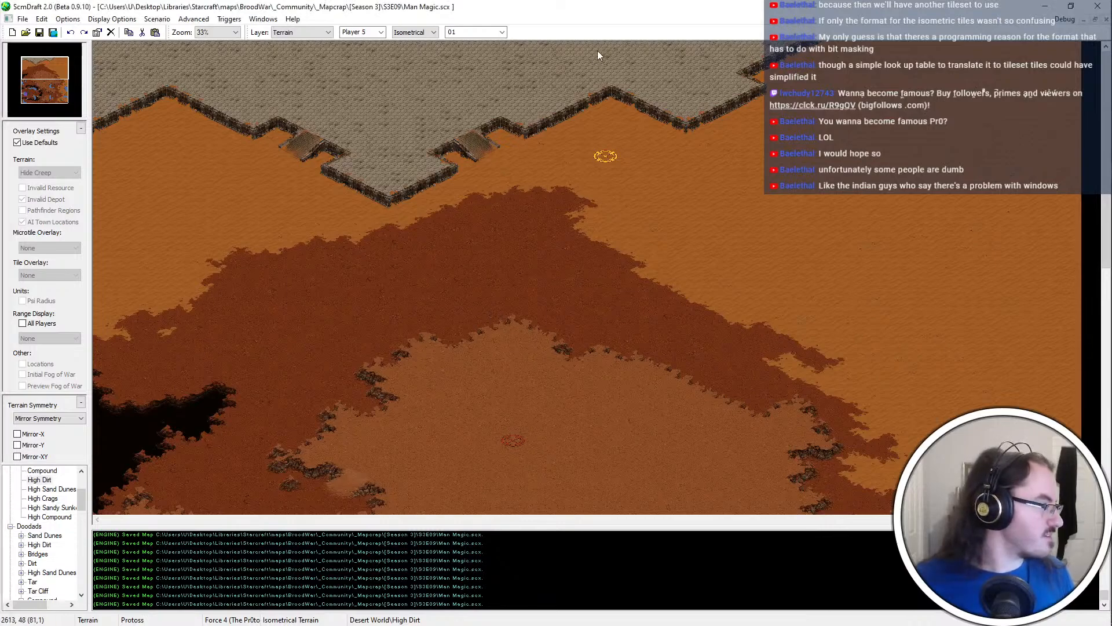
Review the Compound platform's southern wall and ramps together with the Dirt band and High Dirt plateau to the south
scroll(516, 212, "up", 2, "ctrl")
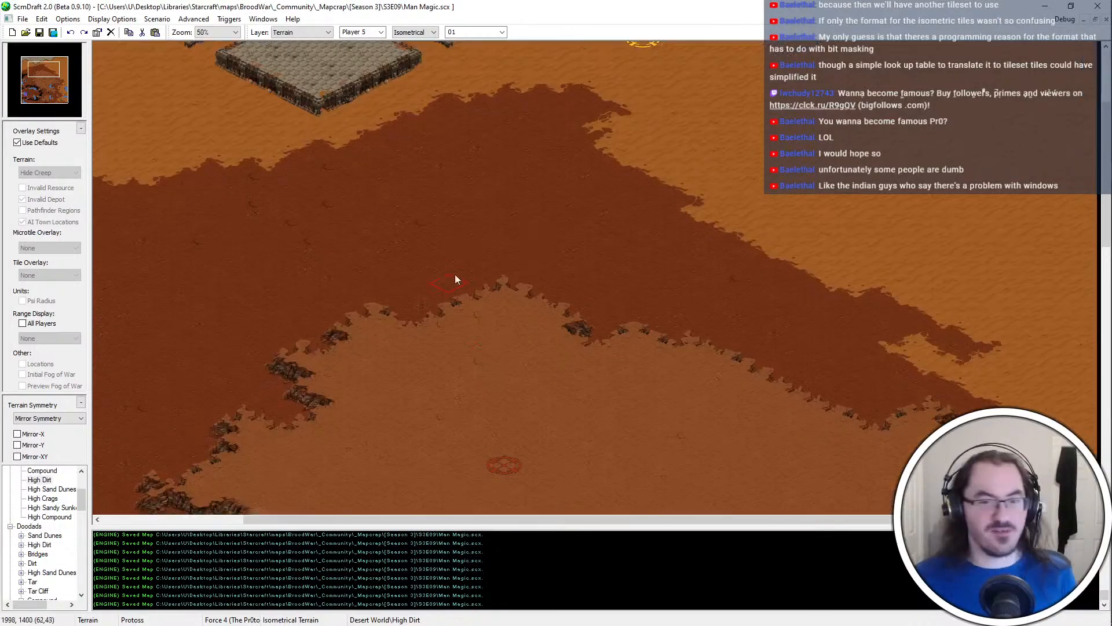
middle_click_drag(454, 273, 311, 318)
scroll(310, 317, "up", 1, "ctrl")
middle_click_drag(689, 49, 423, 259)
scroll(422, 258, "down", 3, "ctrl")
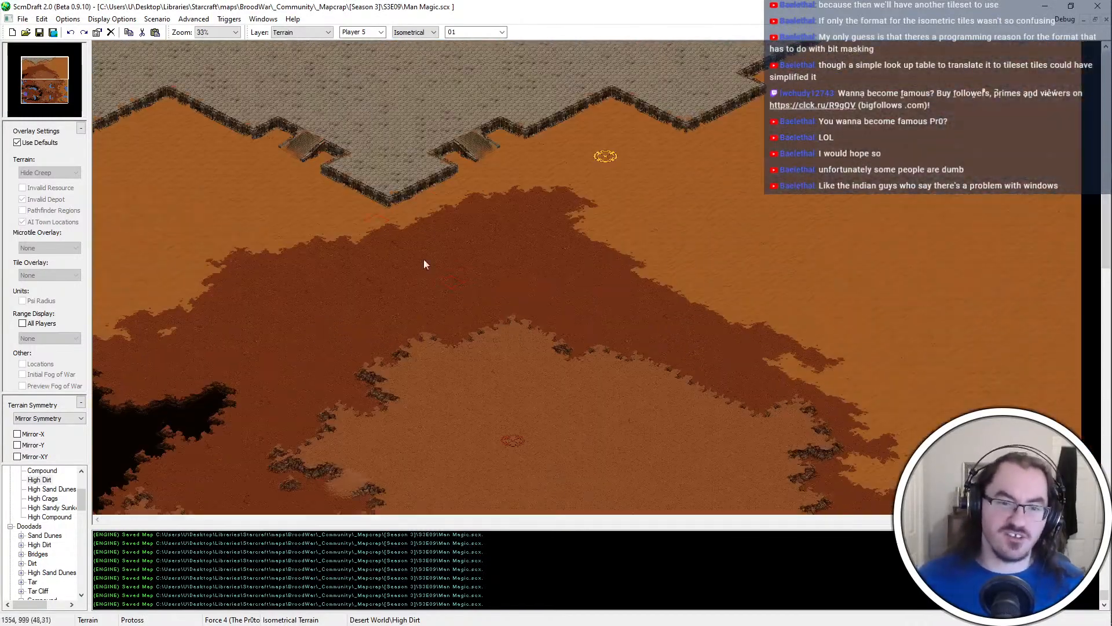
scroll(231, 128, "up", 1, "ctrl")
middle_click_drag(231, 127, 295, 168)
scroll(118, 136, "up", 1, "ctrl")
middle_click_drag(119, 134, 75, 27)
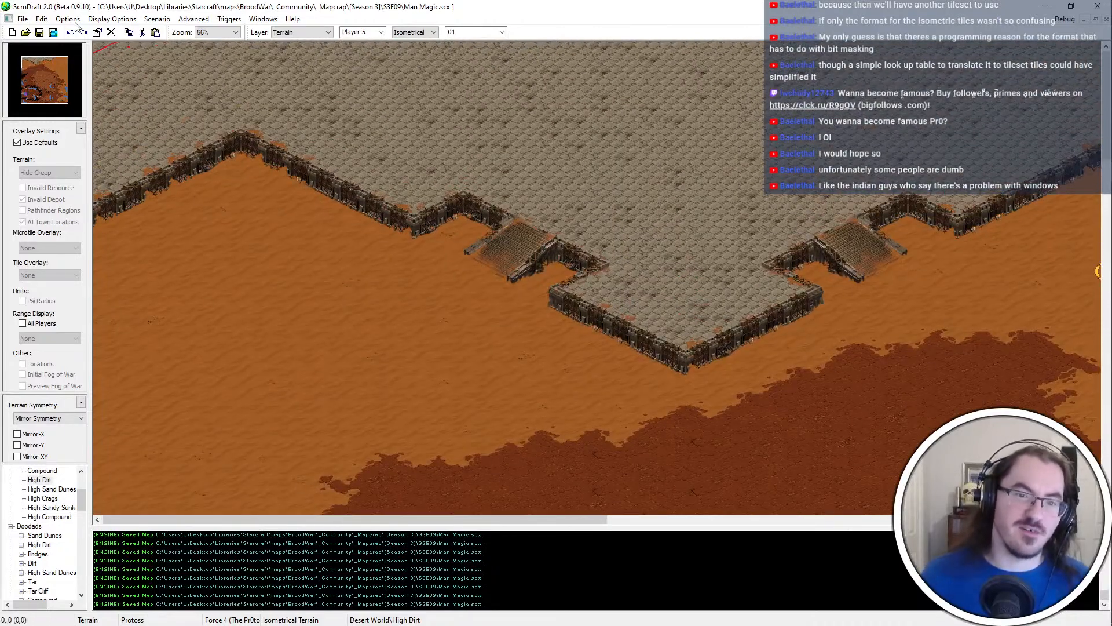
scroll(255, 128, "down", 1, "ctrl")
middle_click_drag(394, 187, 645, 269)
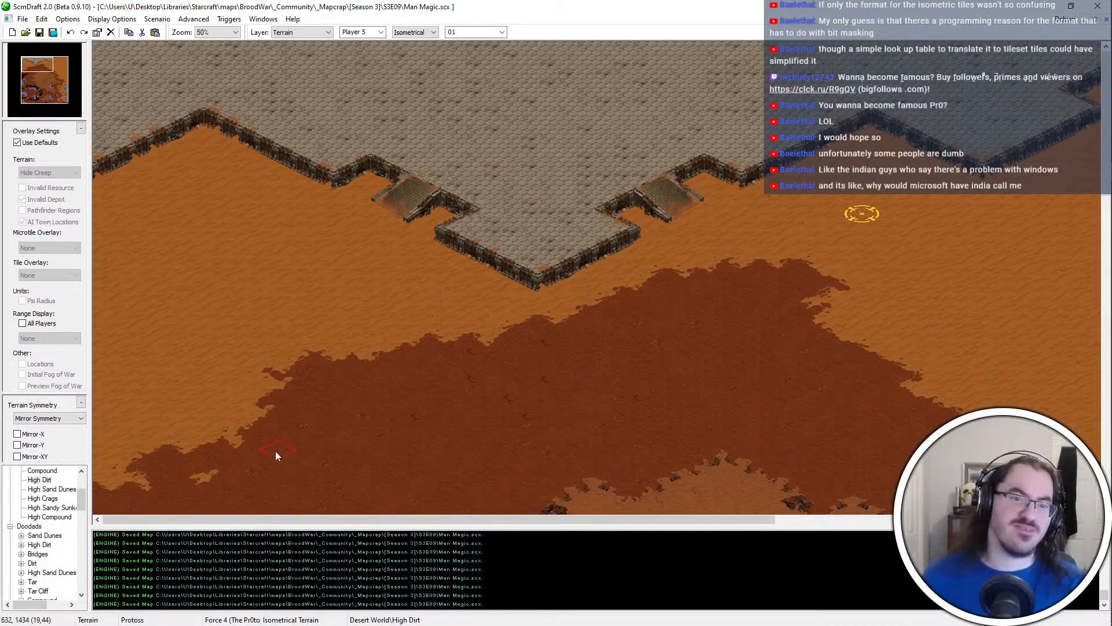
Examine the open Sand Dunes between the western Compound ramp and the Dirt border to the southwest
scroll(214, 179, "up", 1)
key("Left")
key("Up")
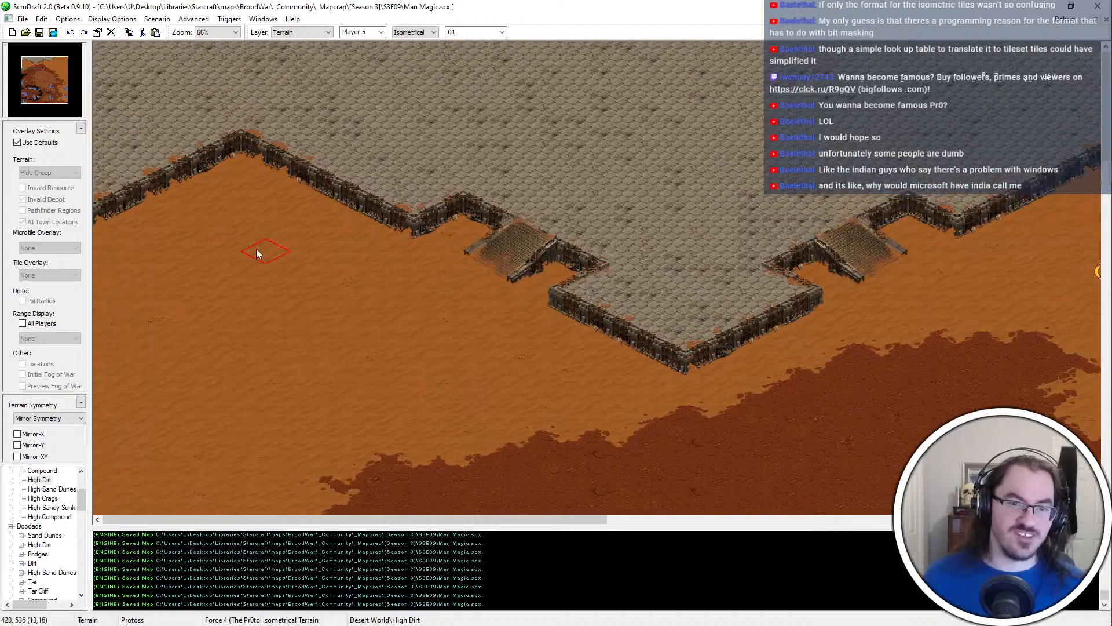
key("Down")
key("Down")
key("Down")
key("Up")
key("Up")
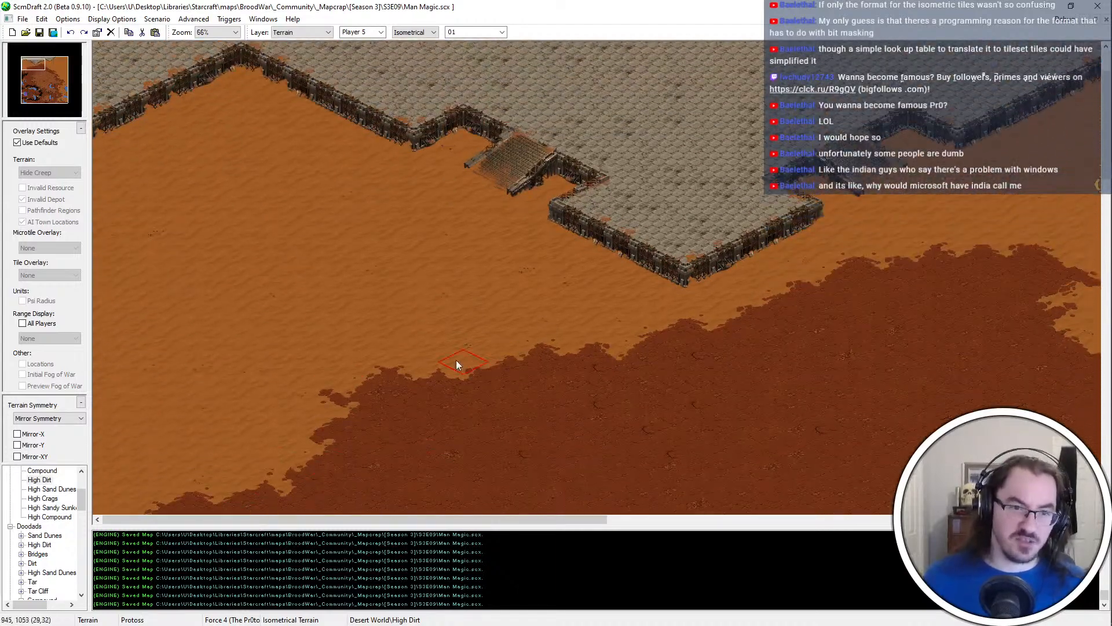
key("Up")
Place a single-tile Compound block on the Sand Dunes southwest of the western ramp, near the Dirt border, and save the map
scroll(70, 556, "up", 2)
scroll(70, 555, "up", 1)
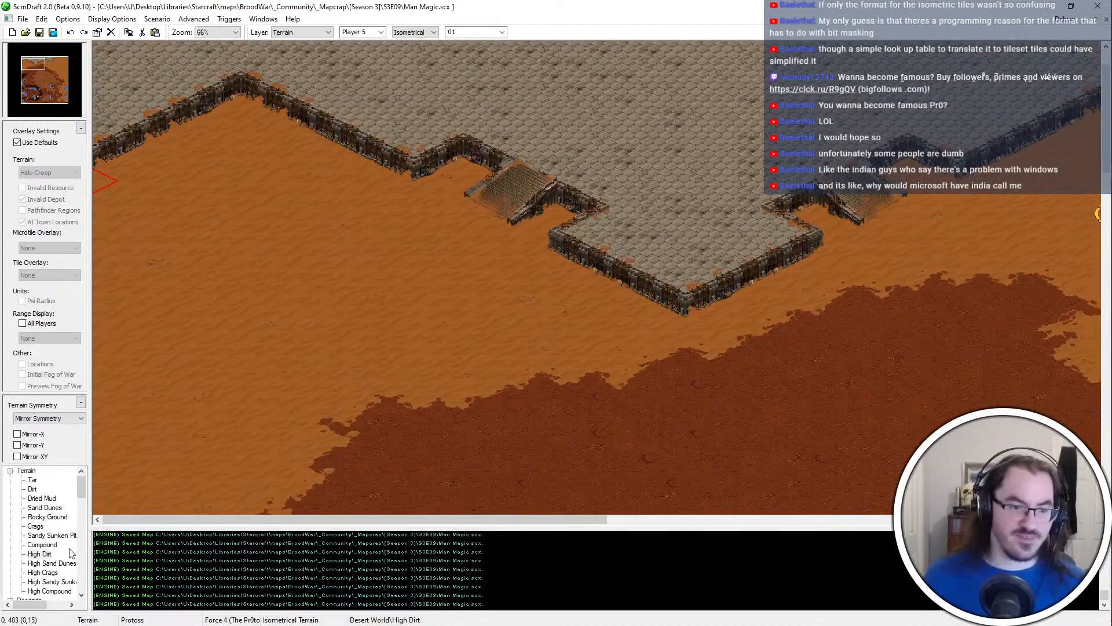
left_click(52, 546)
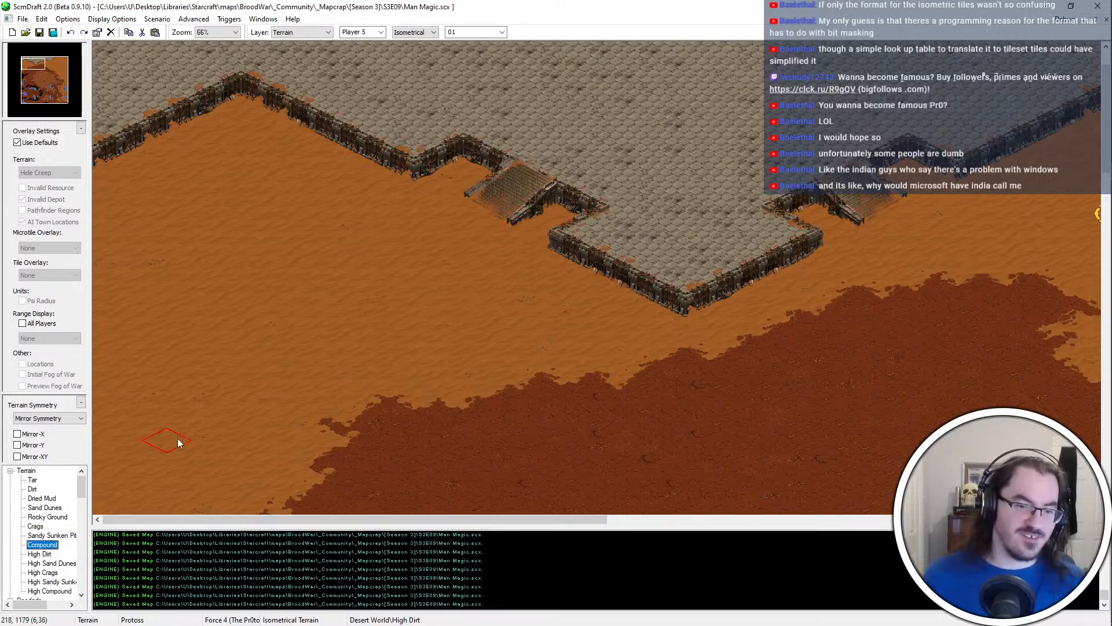
key("Down")
key("Down")
key("Down")
left_click(214, 380)
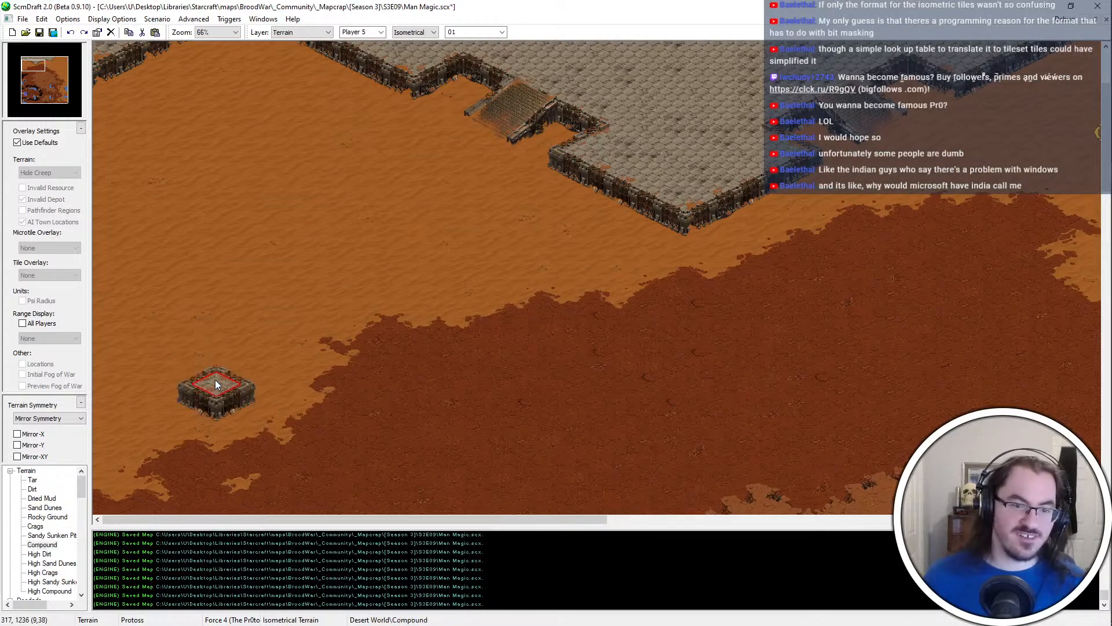
key("ctrl+z")
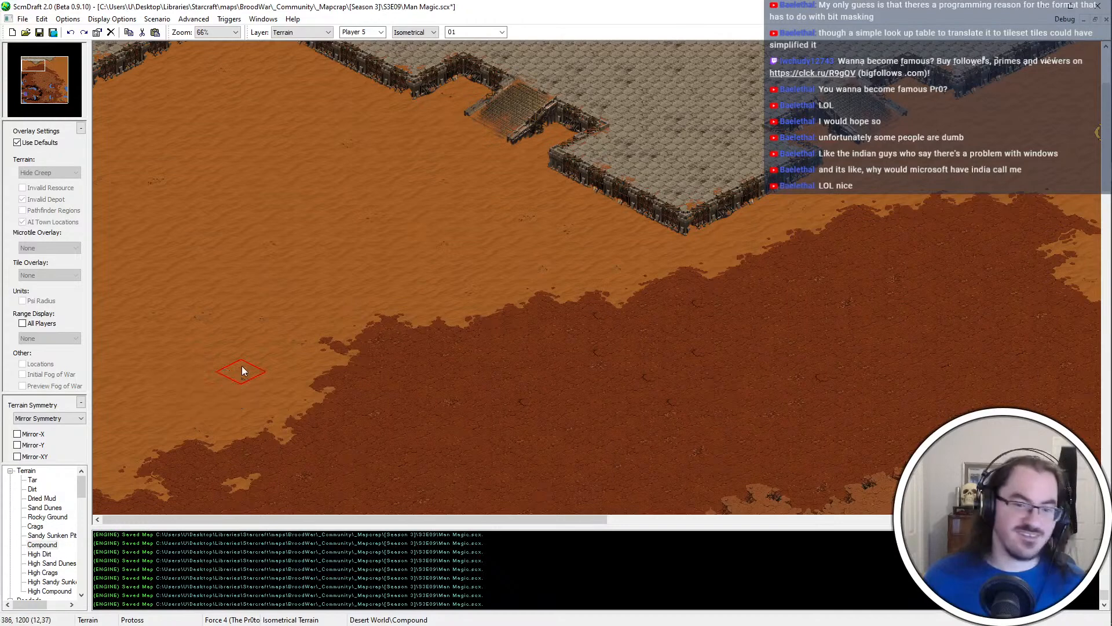
left_click(241, 366)
key("ctrl+z")
left_click(237, 360)
key("ctrl+z")
left_click(247, 349)
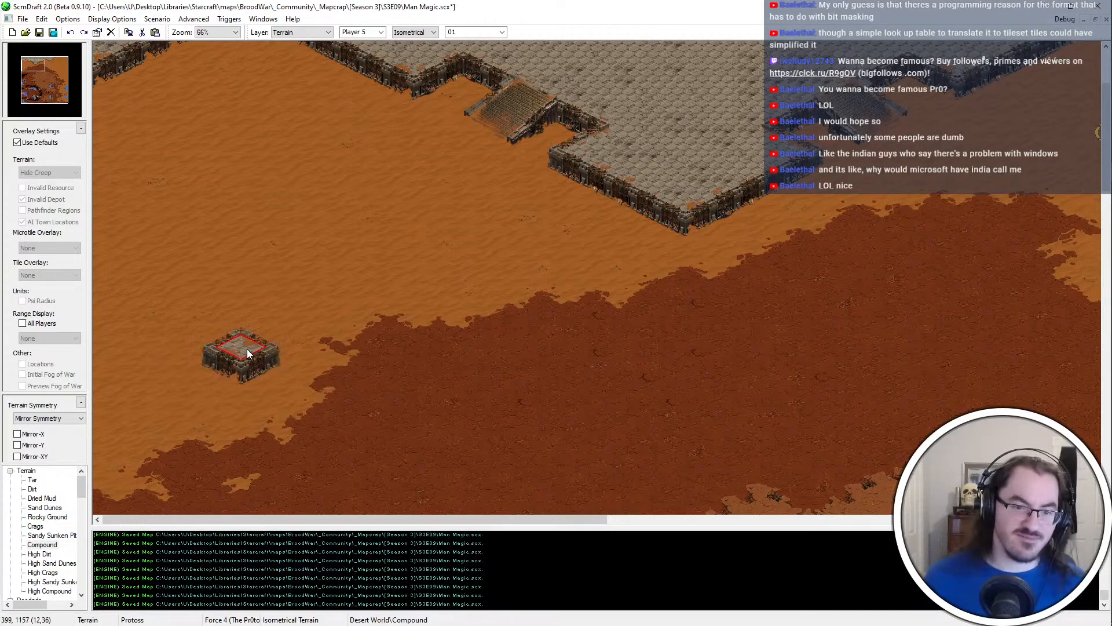
key("ctrl+s")
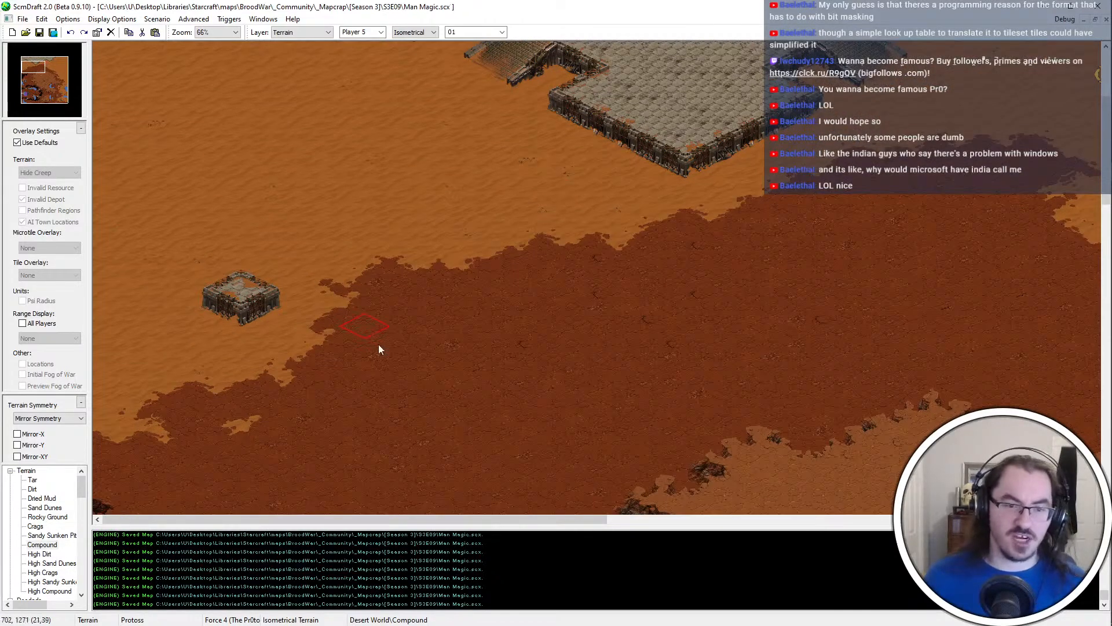
Place a two-tile Compound block on the Sand Dunes between the first block and the western ramp
scroll(359, 330, "up", 3)
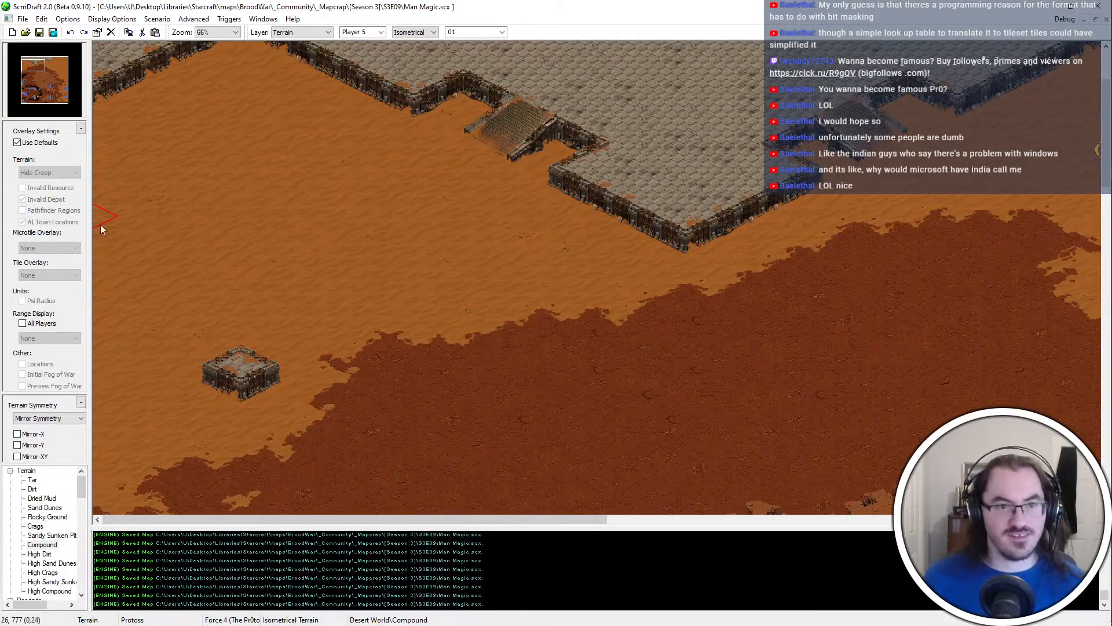
left_click(439, 288)
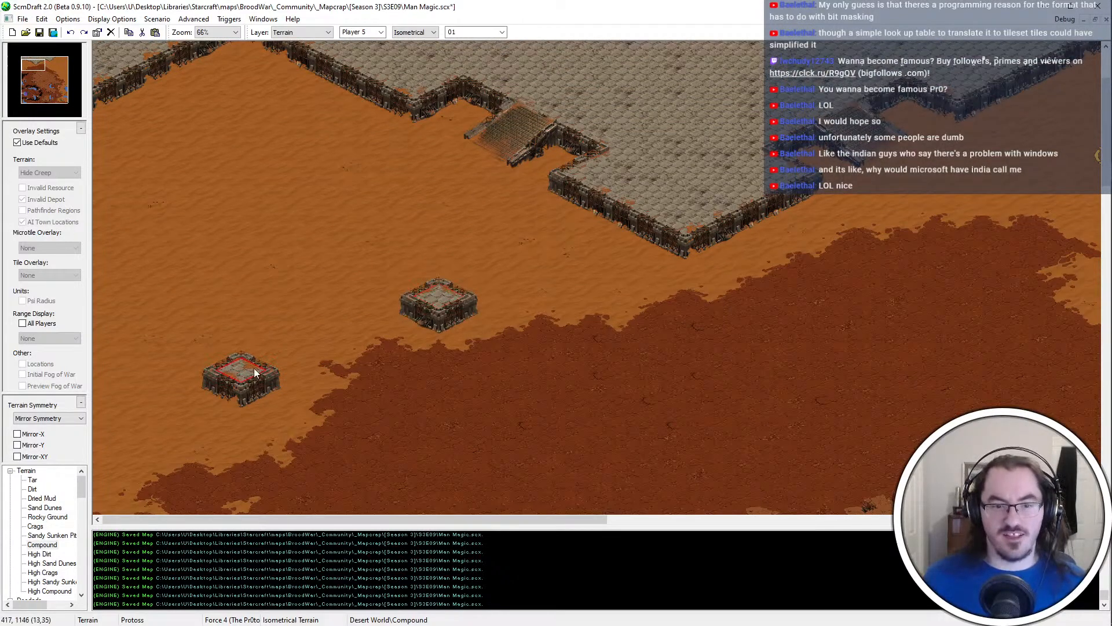
key("ctrl+z")
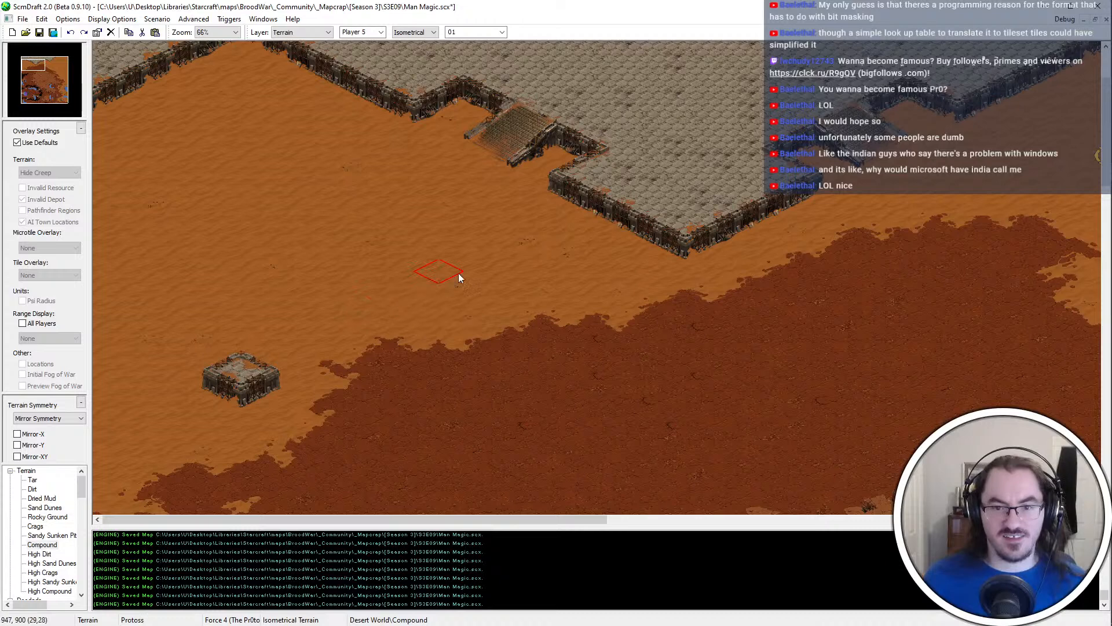
left_click(457, 272)
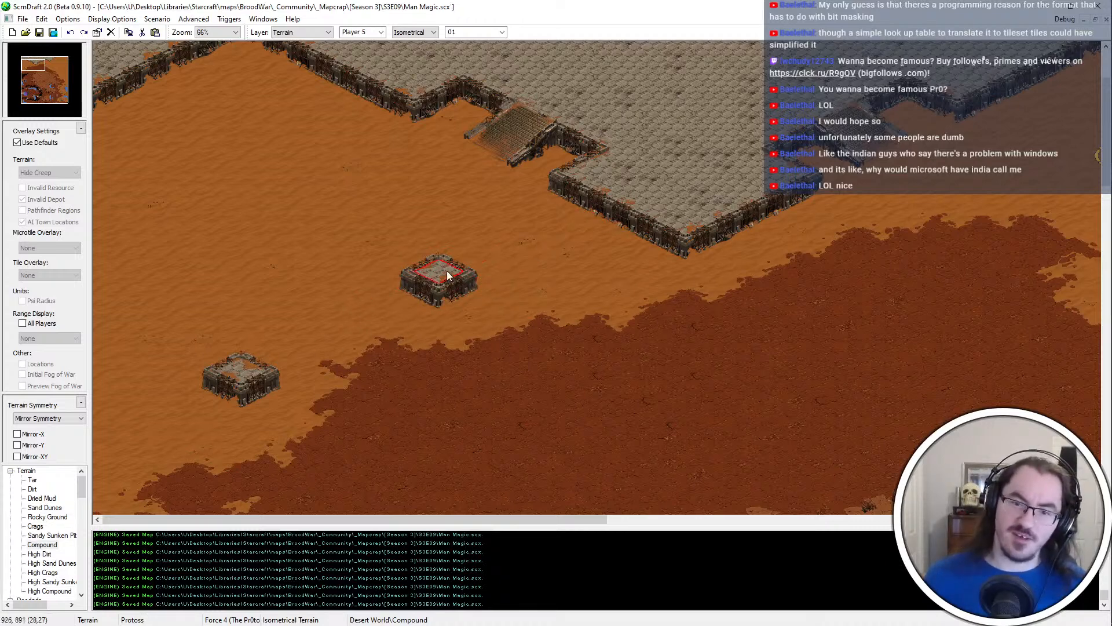
left_click(406, 267)
Extend the southwestern Compound block to two tiles and shift it one tile northeast, restoring Sand Dunes behind it
left_click(203, 385)
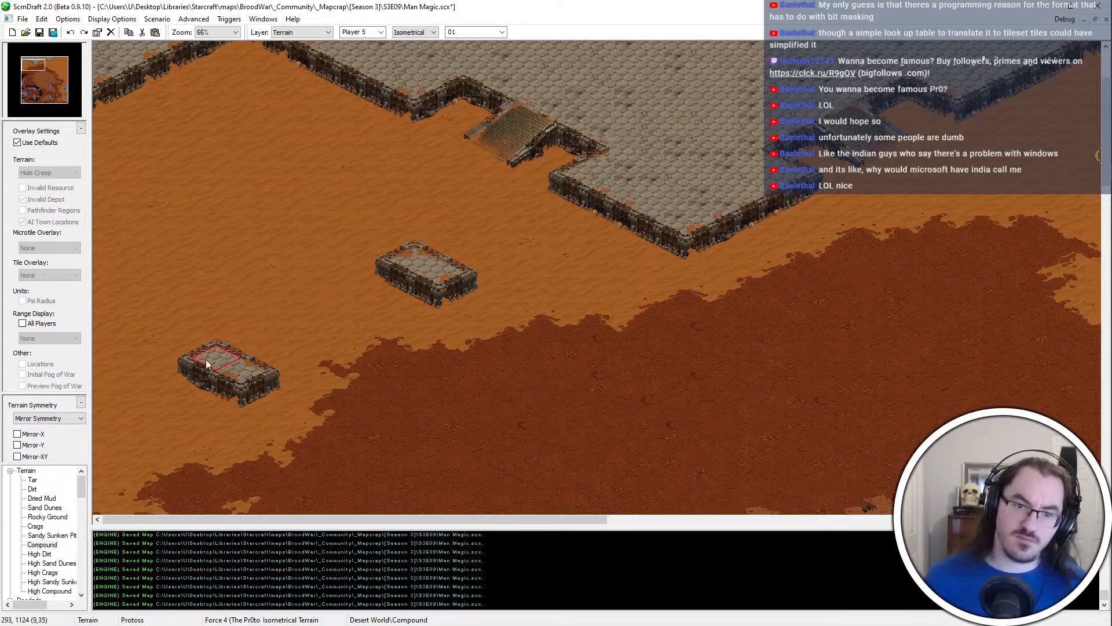
mouse_move(240, 348)
left_mouse_down()
mouse_move(257, 357)
mouse_move(190, 368)
left_mouse_up()
right_click(206, 401)
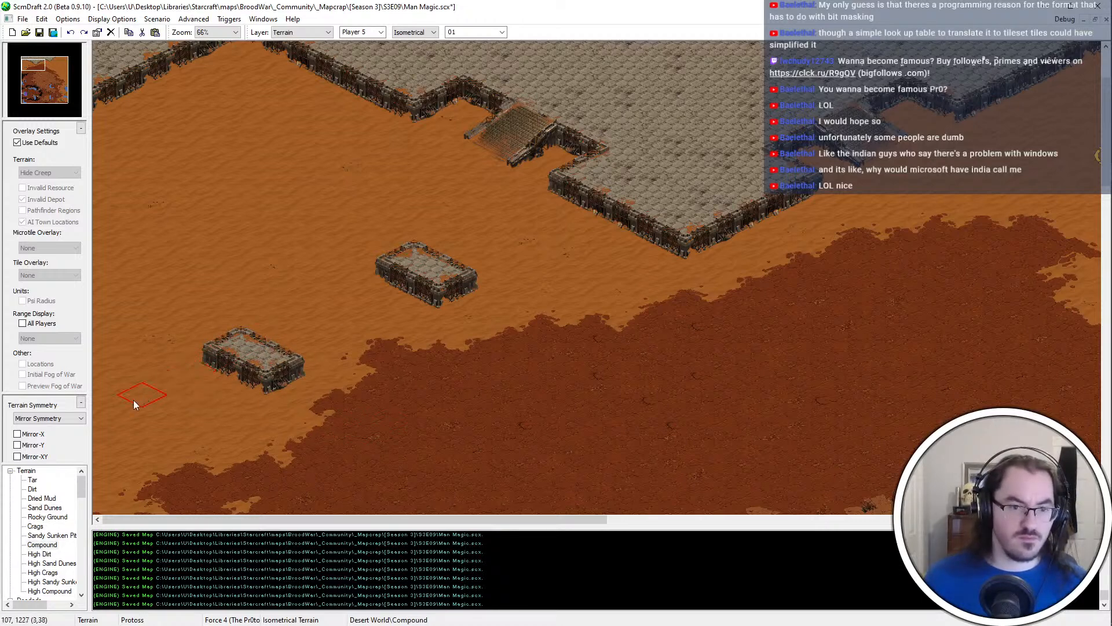
Place another Compound block at the western map edge and touch up the Sand Dunes and Dirt border just below it
left_click(95, 458)
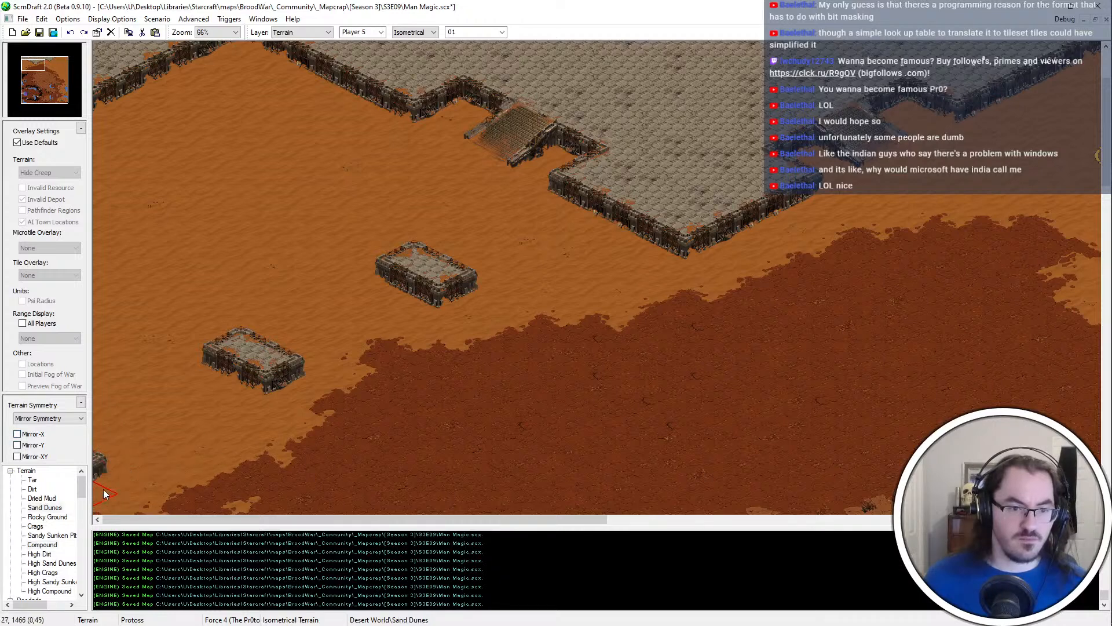
scroll(262, 395, "down", 3)
left_click(32, 489)
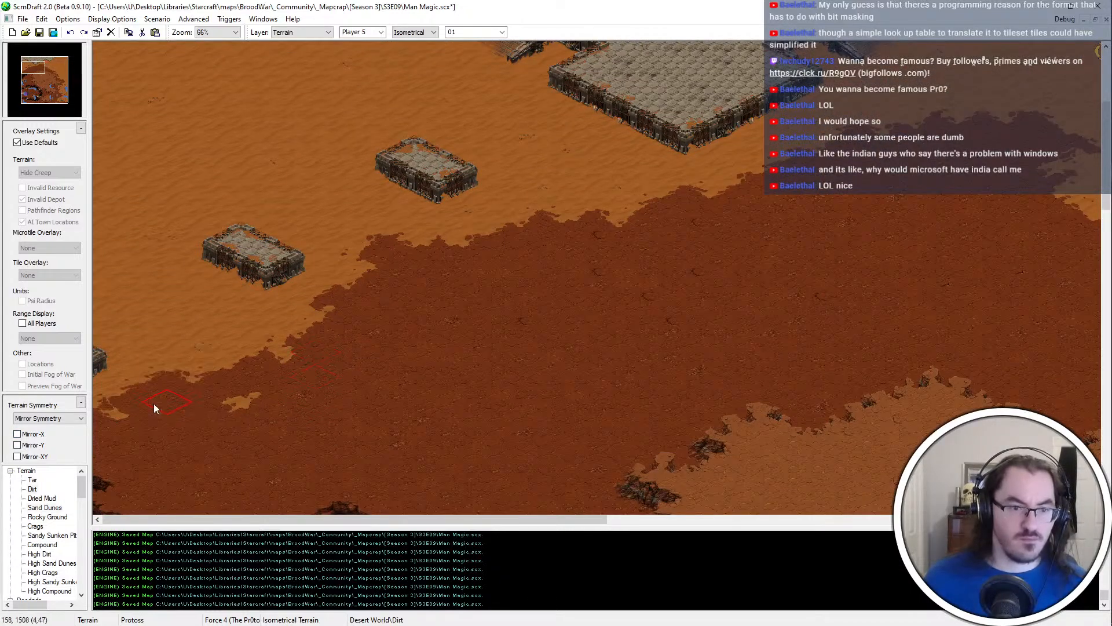
scroll(293, 350, "up", 1)
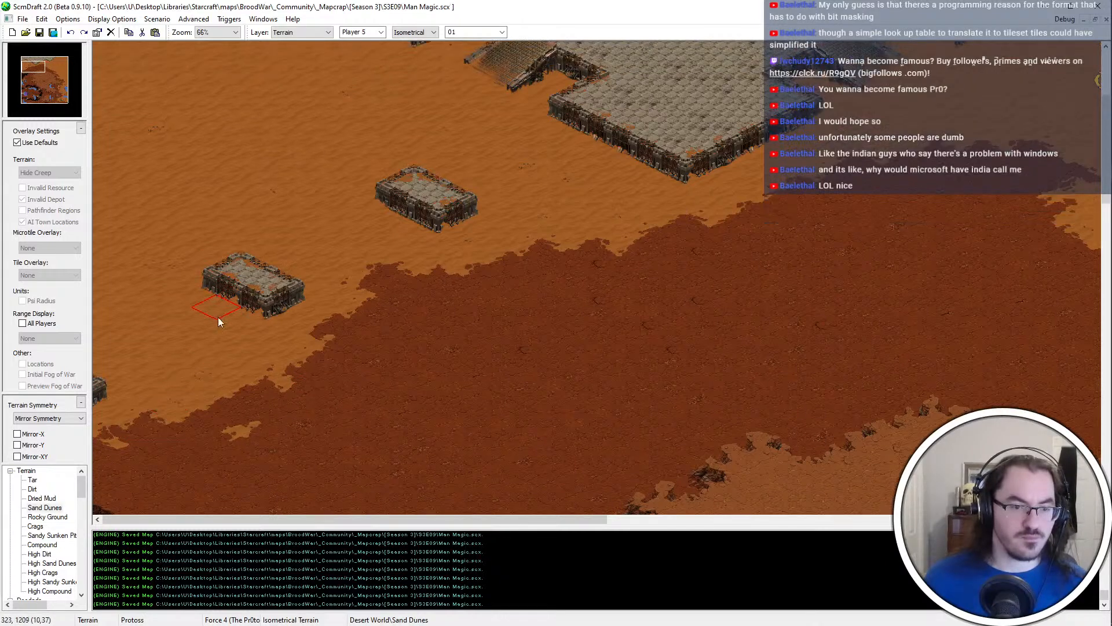
Start exporting the map image and create a folder in S3E09 named with the author's handle followed by "- Man Magic"
scroll(353, 387, "down", 1, "ctrl")
scroll(525, 397, "up", 2)
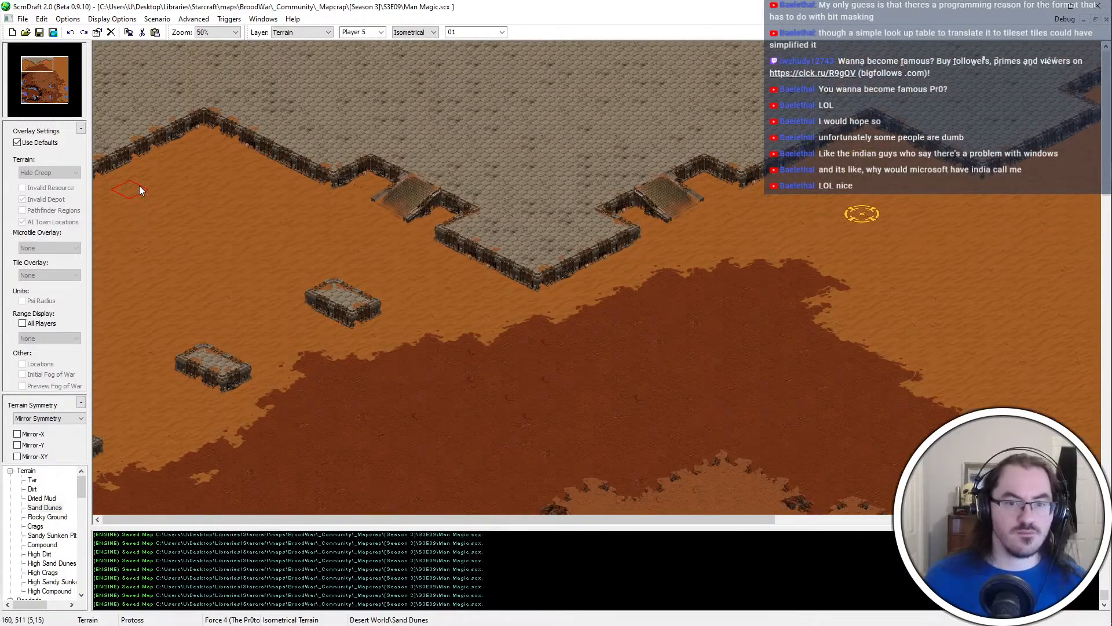
middle_click(525, 219)
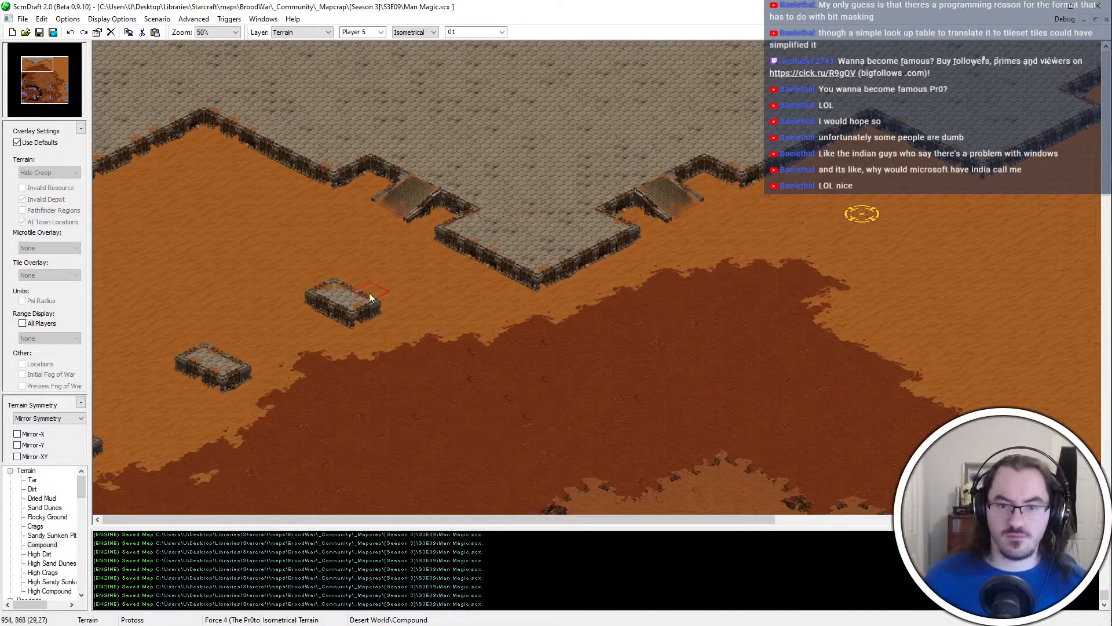
scroll(480, 286, "down", 2, "ctrl")
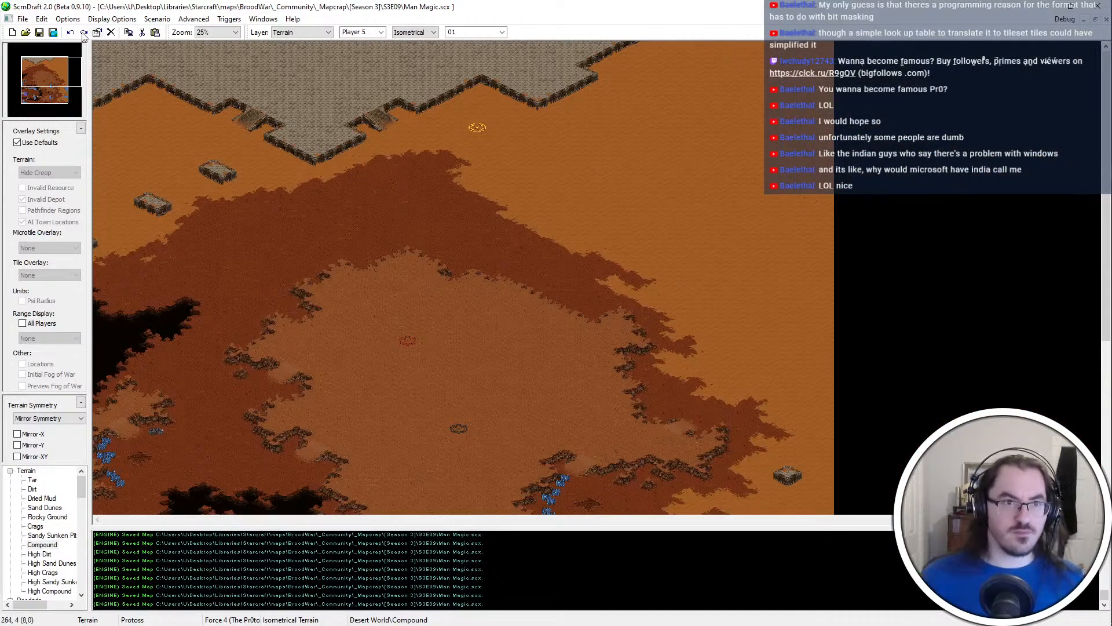
left_click(54, 33)
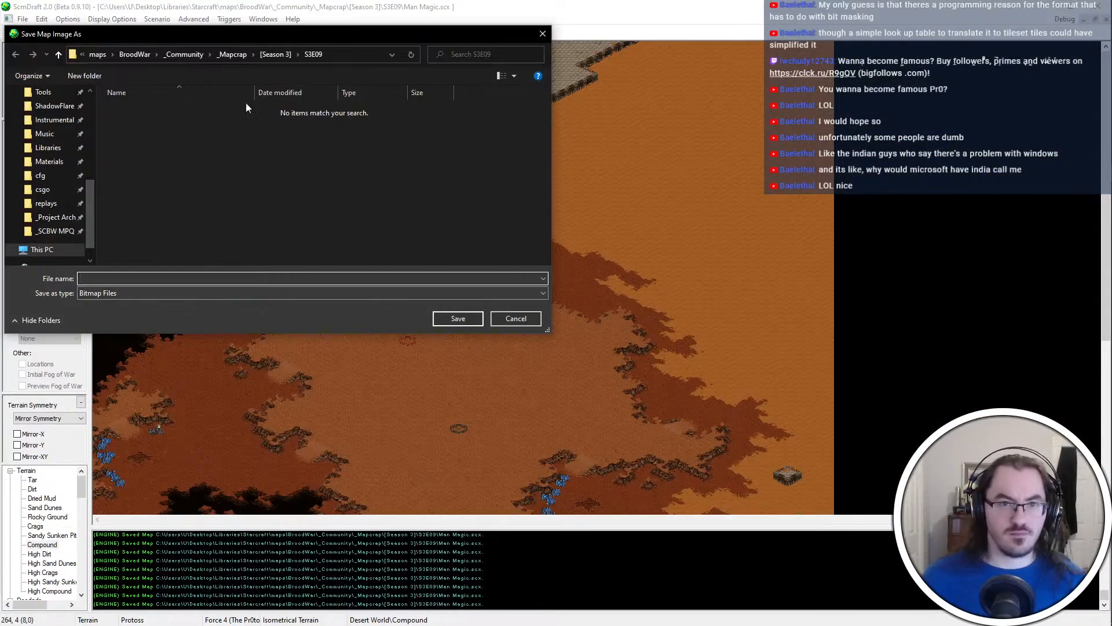
right_click(279, 162)
mouse_move(348, 335)
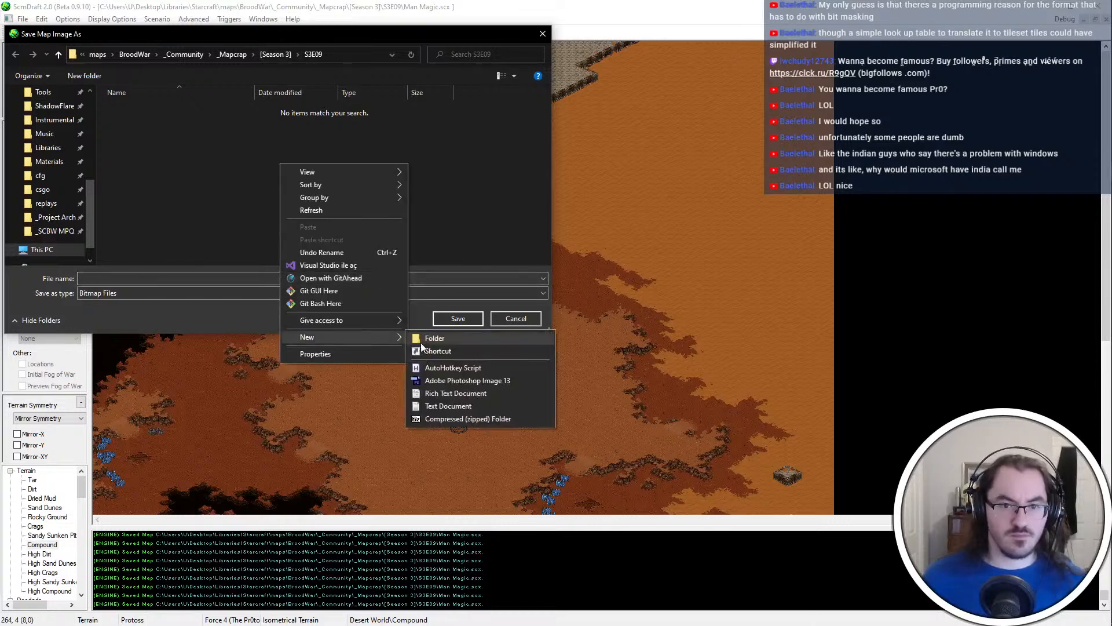
left_click(427, 338)
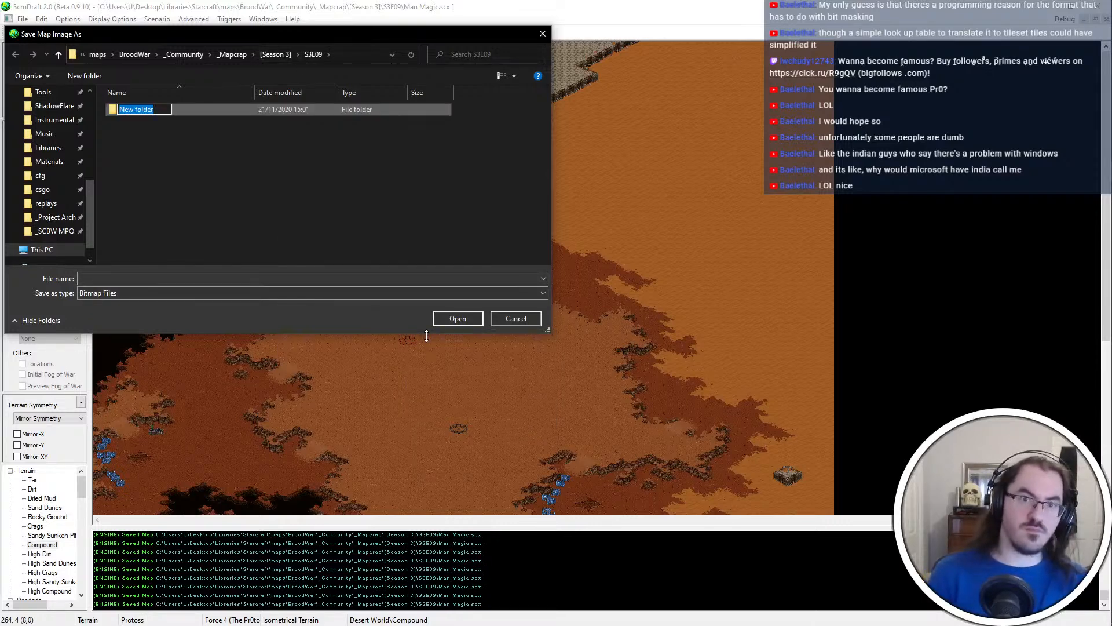
type("Man Magic")
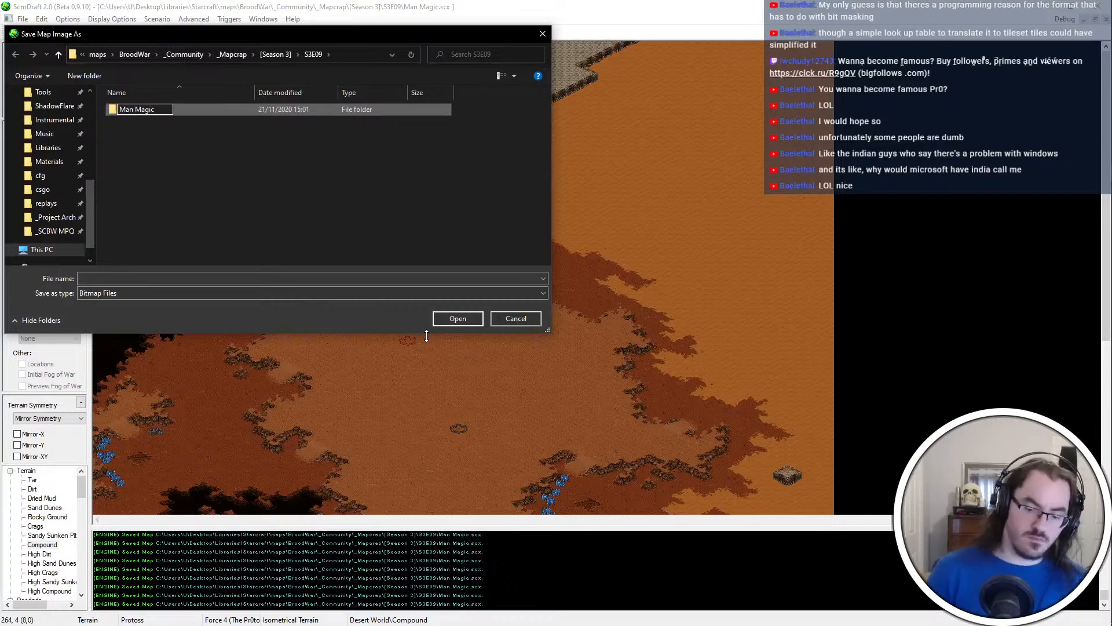
key("Home")
type("Pr0nogo -")
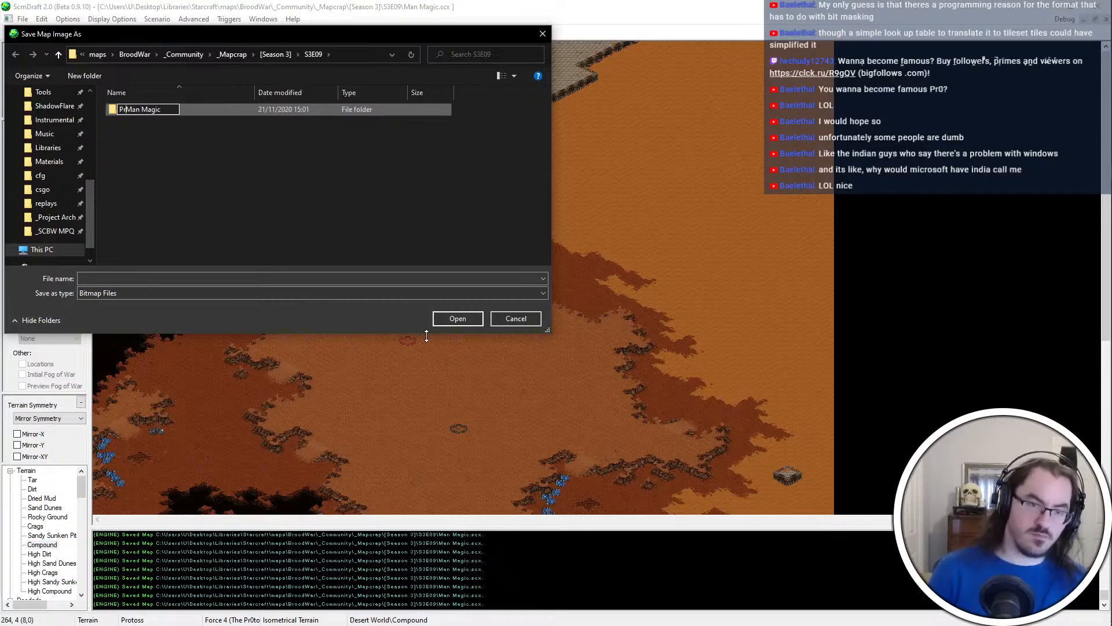
key("Return")
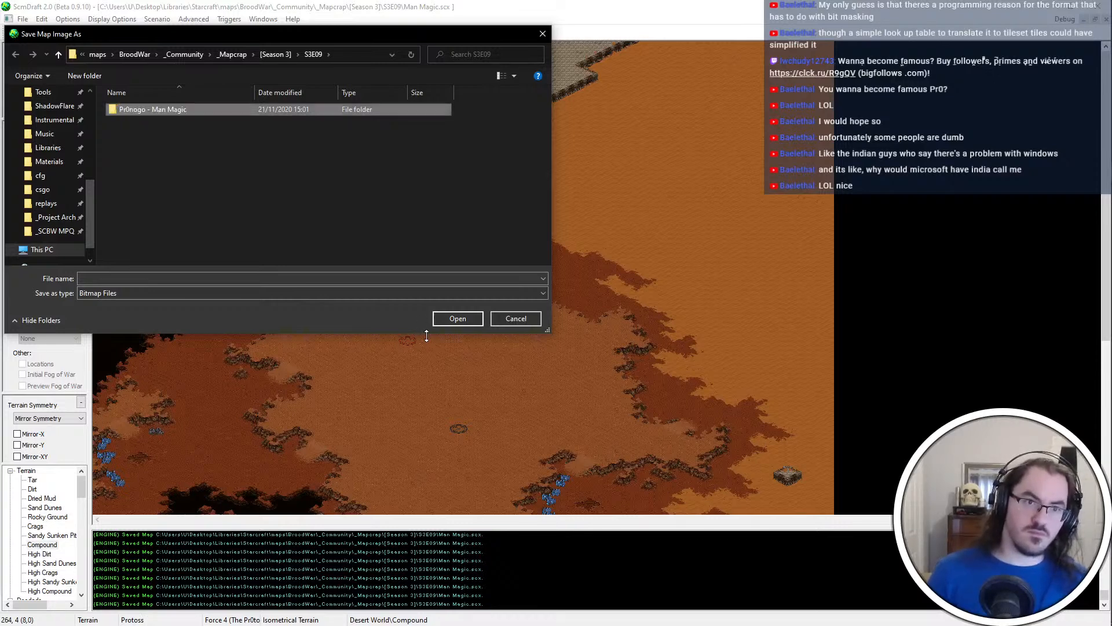
Rename the new folder by replacing "Man" with "Black", so it ends in "- Black Magic"
key("Return")
key("alt+Left")
key("F2")
double_click(160, 110)
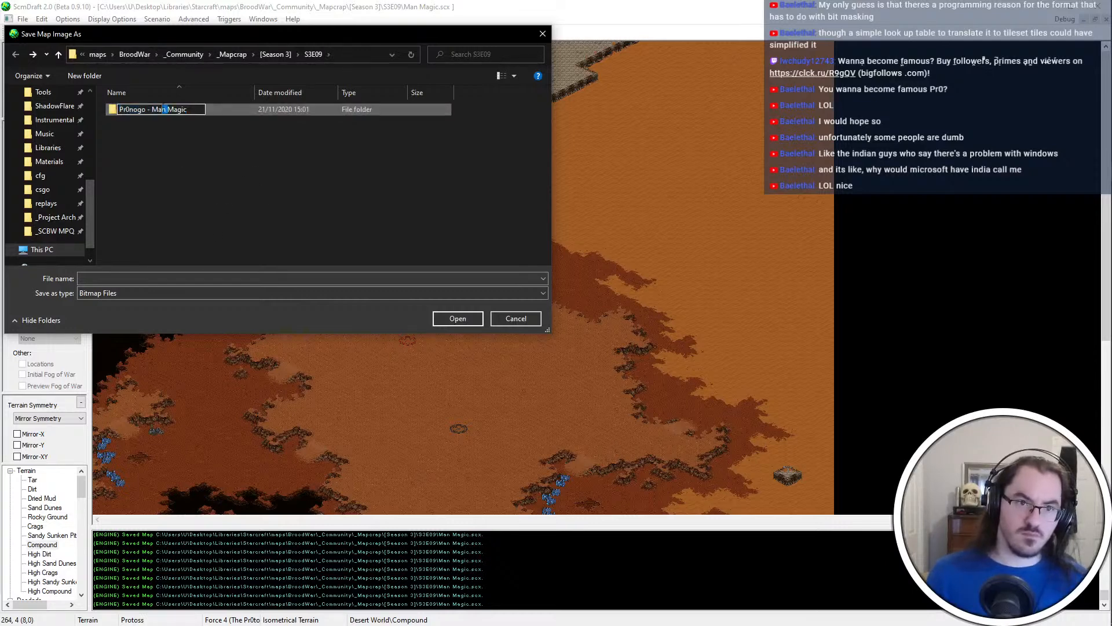
type("BNI")
key("BackSpace")
key("BackSpace")
type("lack")
key("Return")
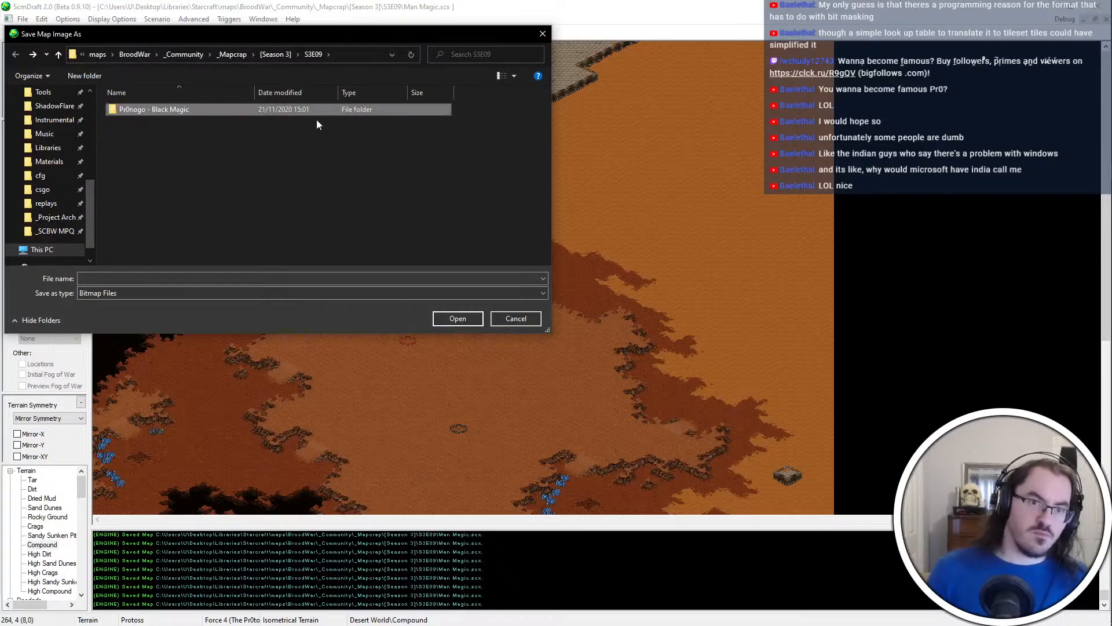
Create a subfolder named _mapdev inside the Black Magic folder and open it as the save location
double_click(323, 107)
right_click(213, 160)
mouse_move(277, 334)
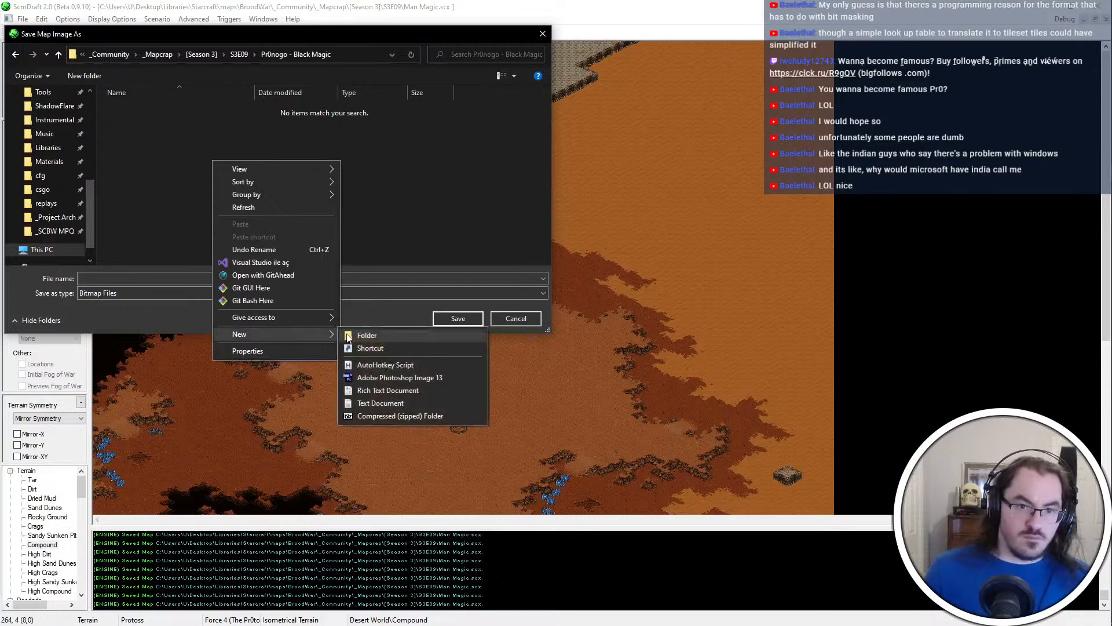
left_click(371, 336)
type("_mapdev")
key("Return")
key("Return")
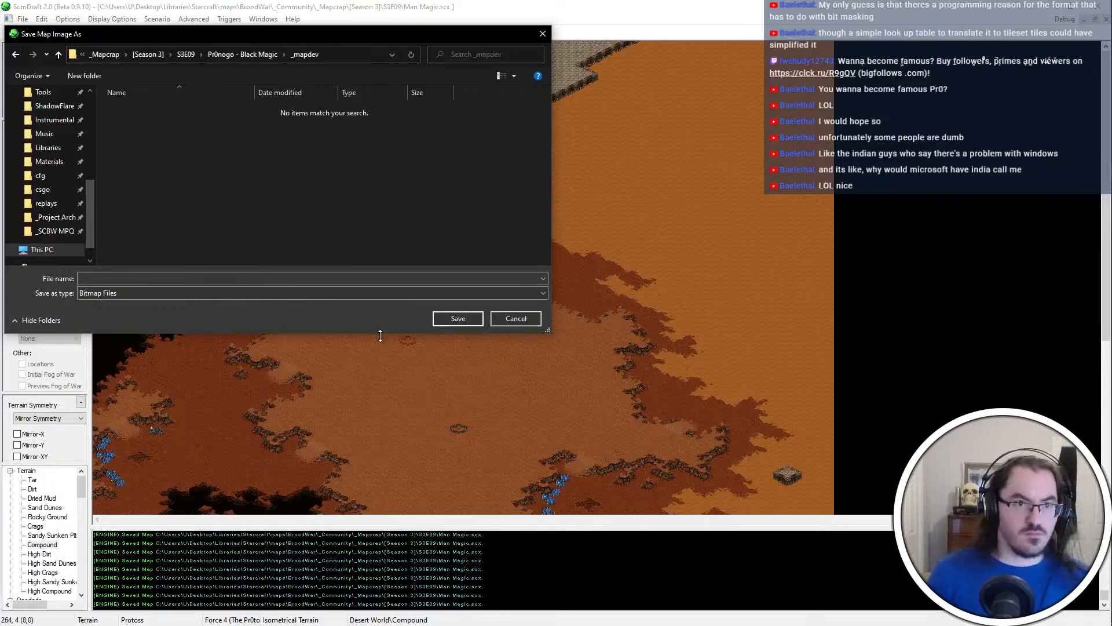
Save the map image as a bitmap in _mapdev under a date-based file name beginning with 21-11-
left_click(260, 279)
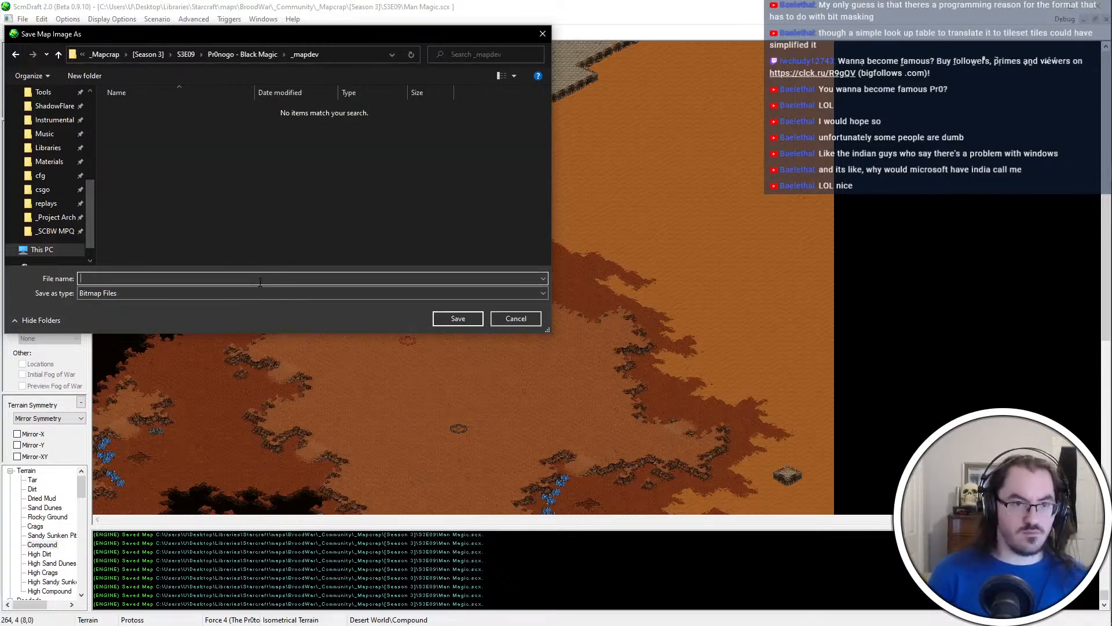
key("super")
key("super")
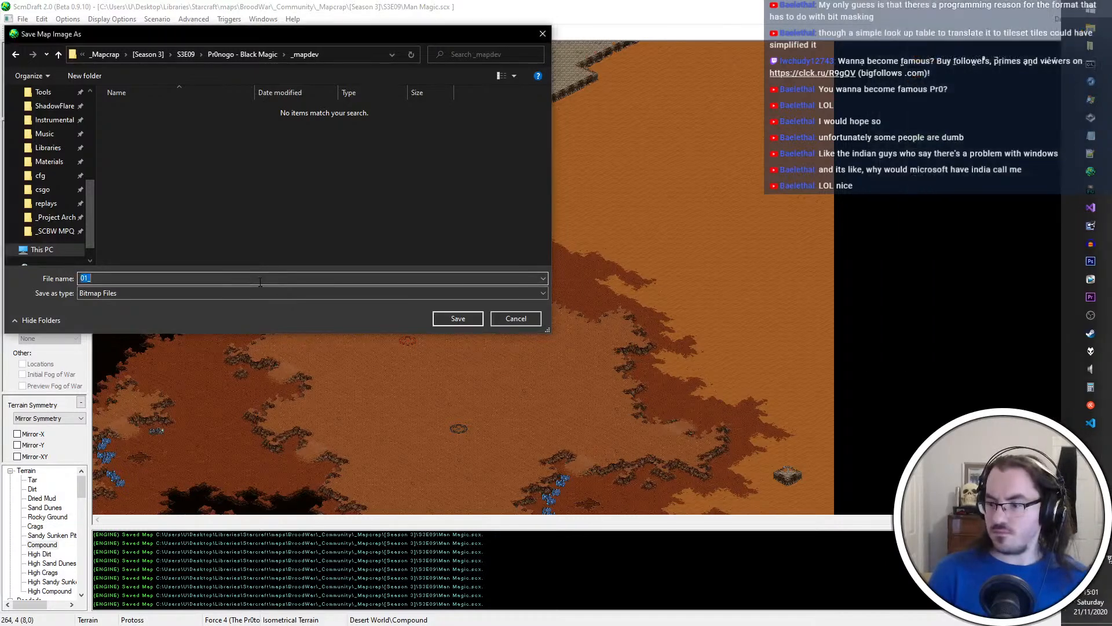
key("BackSpace")
key("super")
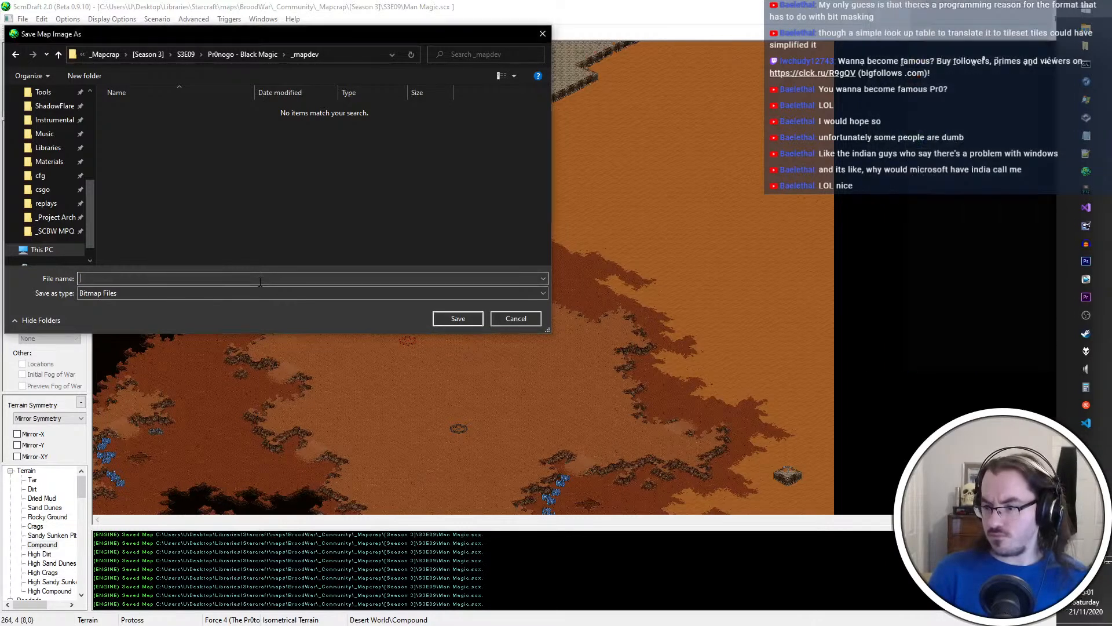
key("super")
type("21-11-20")
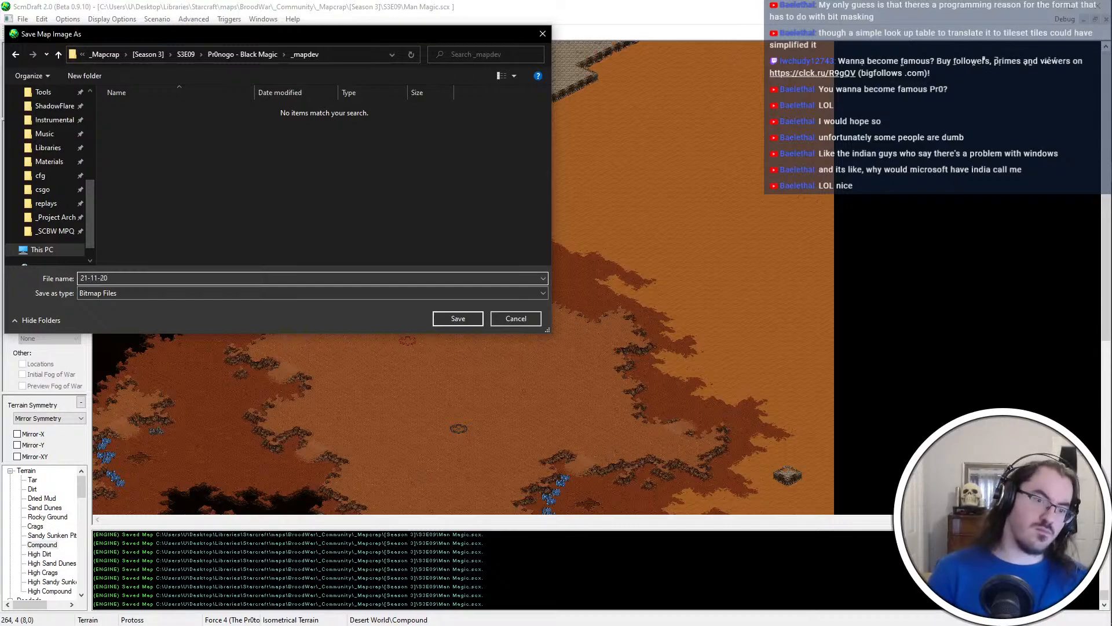
key("Return")
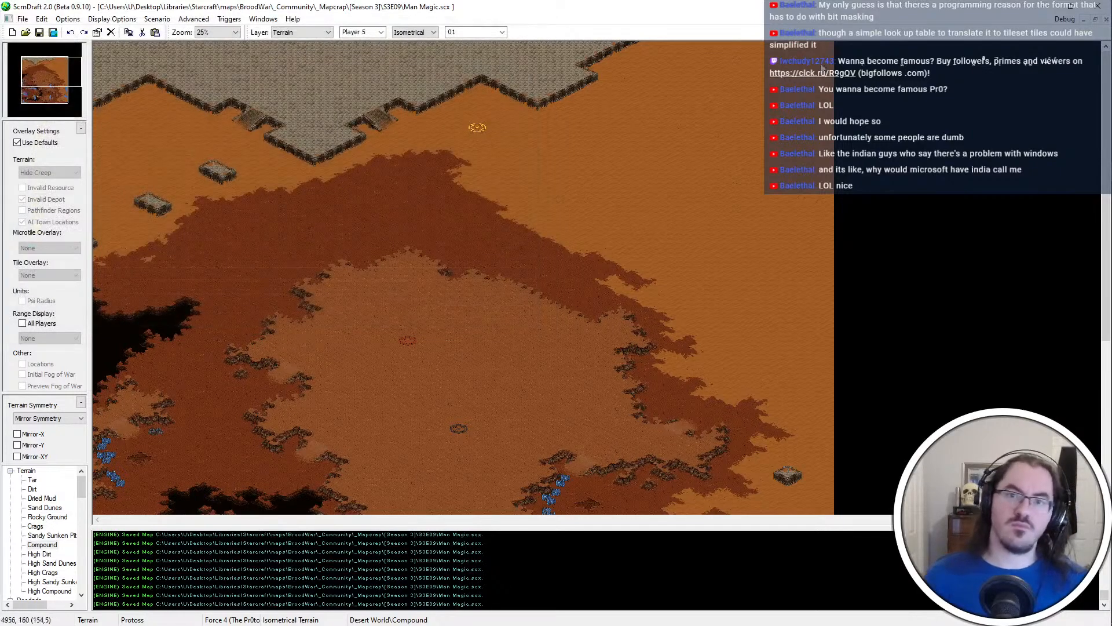
Save the map under the new name Black Magic in the Black Magic folder and close it
left_click(23, 19)
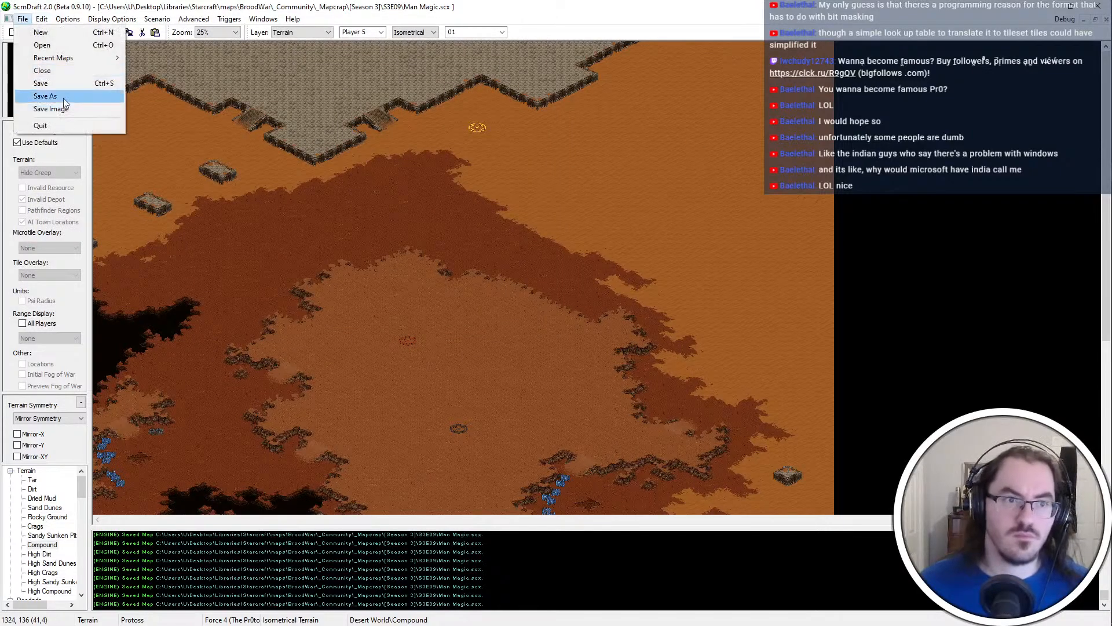
left_click(35, 95)
double_click(165, 110)
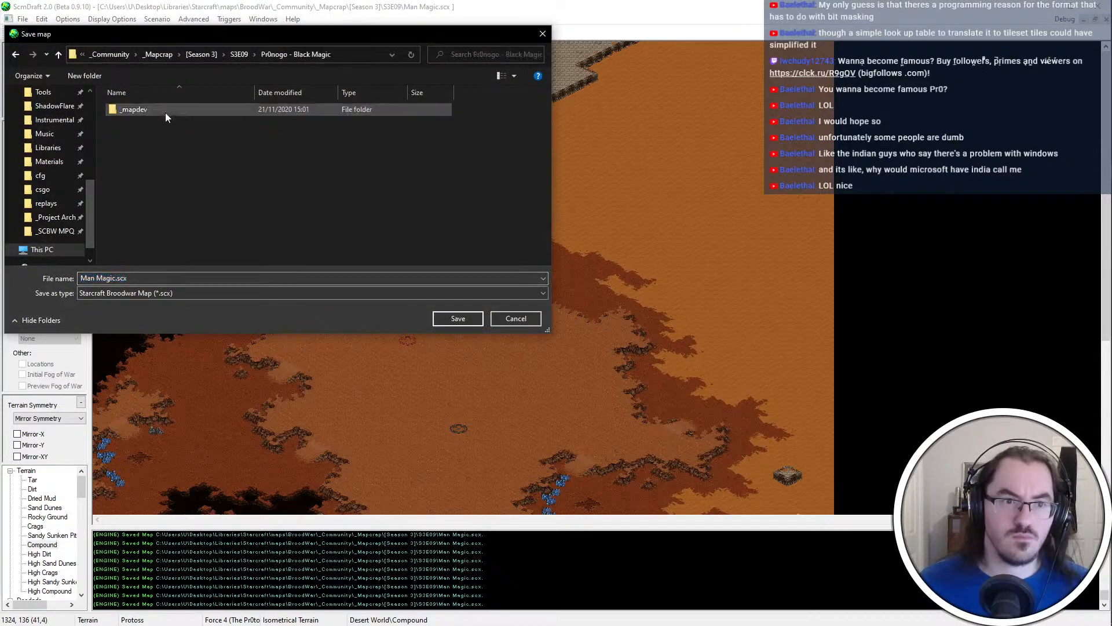
type("Black Magic")
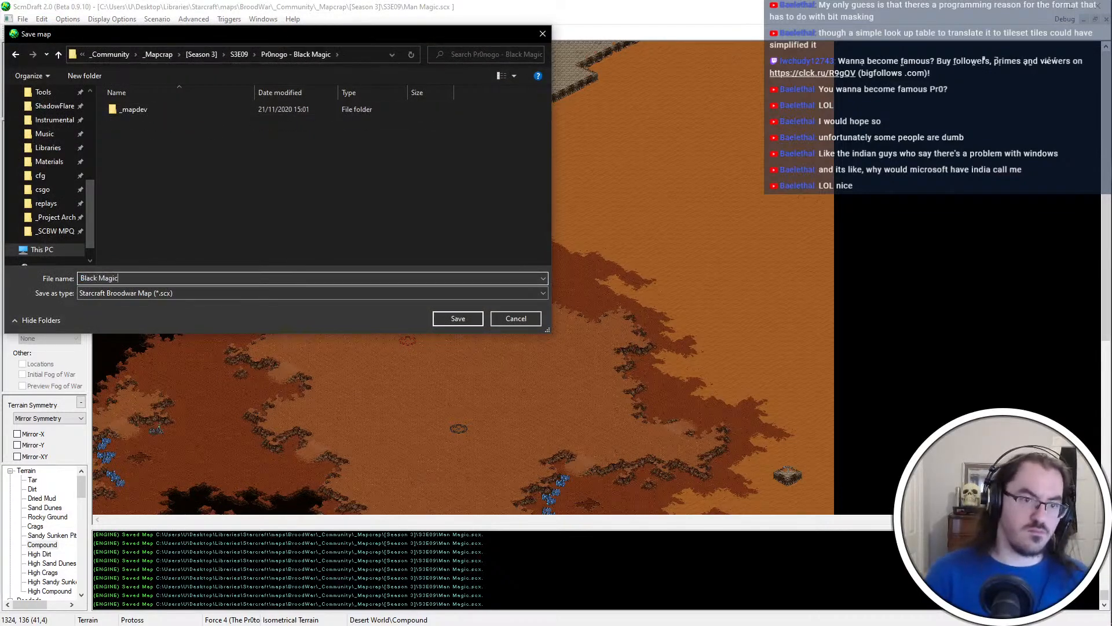
key("Return")
left_click(1107, 19)
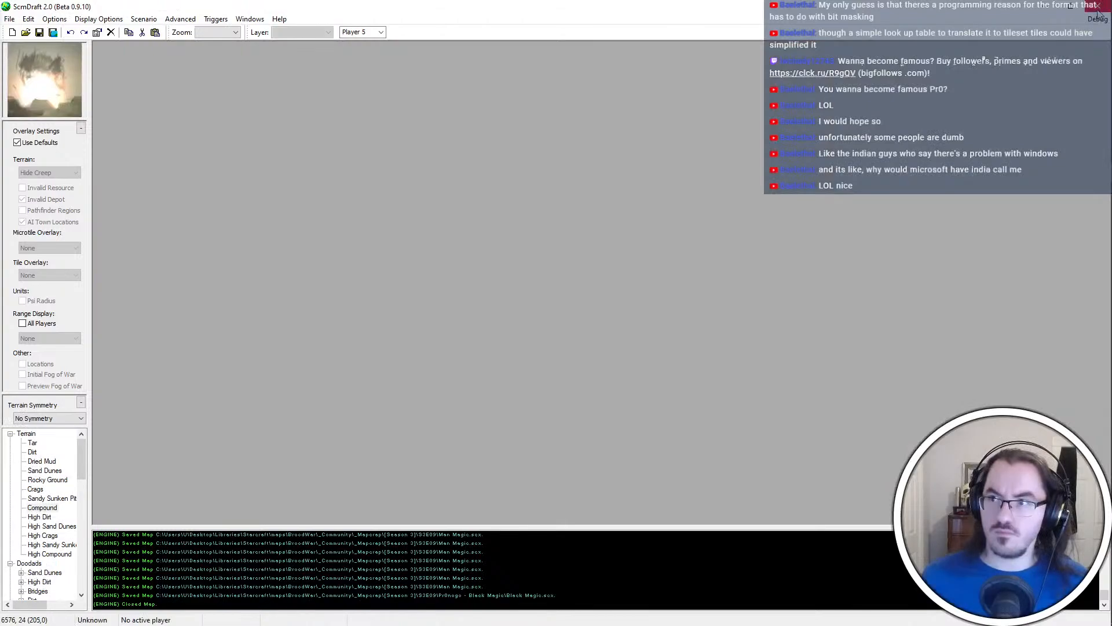
Close the map editor and the Visual Studio Code window to get back to the File Explorer windows
left_click(1097, 6)
left_click(1054, 38)
left_click(1043, 7)
left_click(1040, 43)
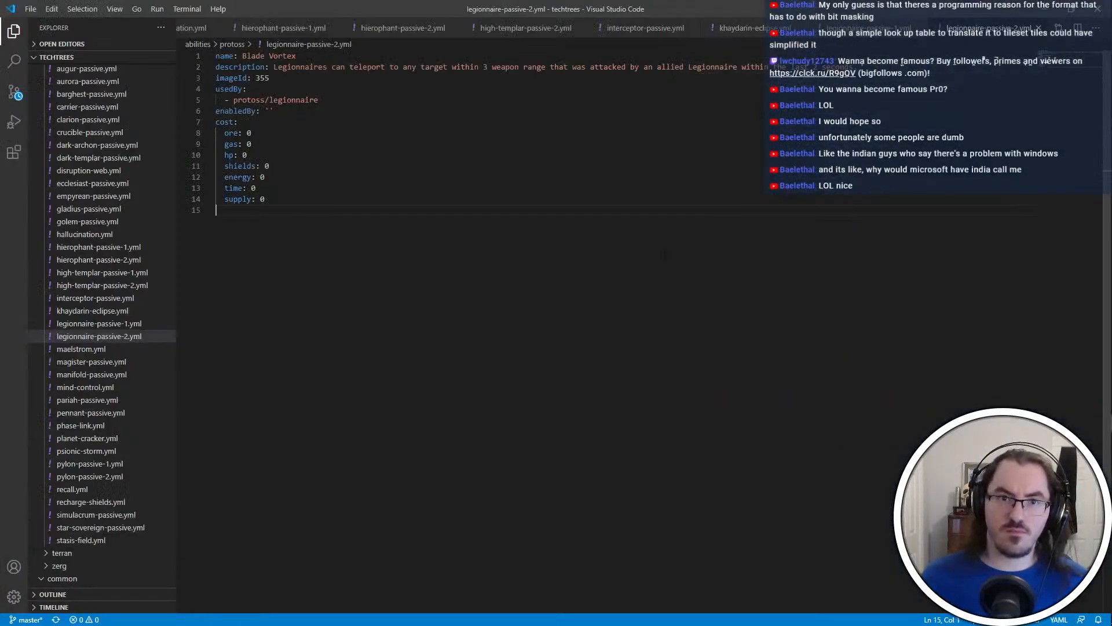
left_click(1043, 8)
key("alt+Tab")
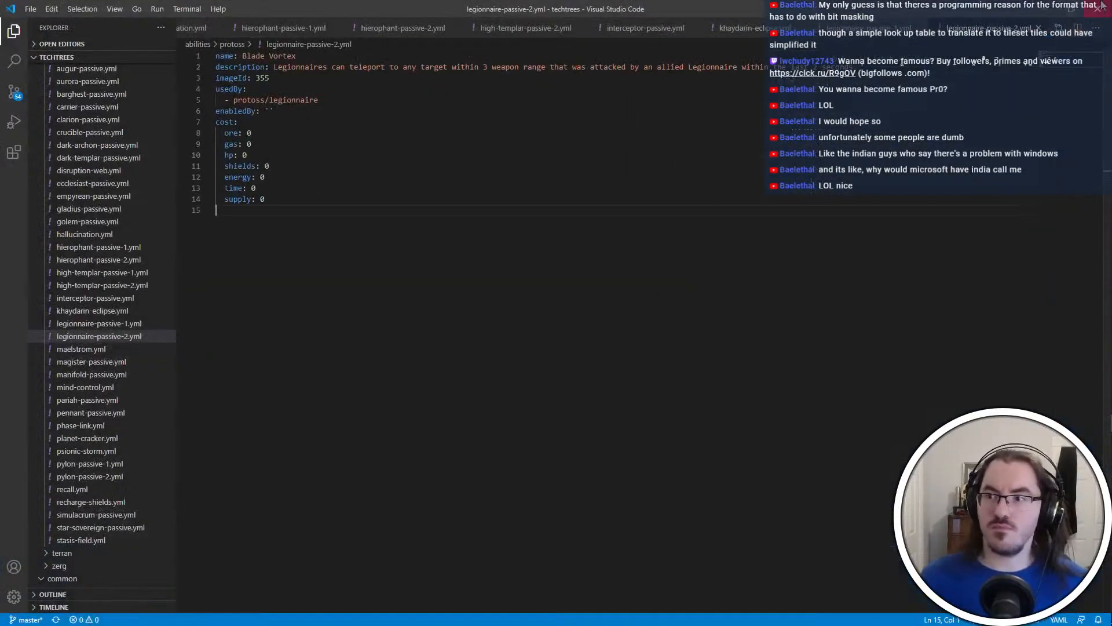
key("alt+Tab")
left_click(1097, 7)
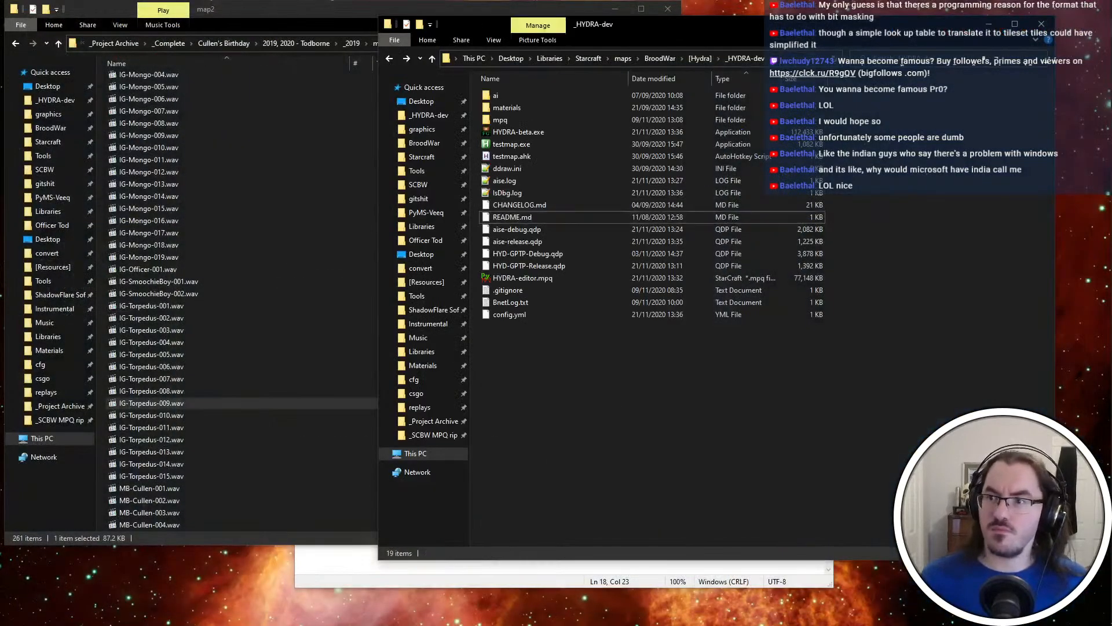
Browse from BroodWar through _Community, _Mapcrap, [Season 3] and S3E09 to the Black Magic folder and open Black Magic.scx in the map editor
left_click(660, 58)
double_click(575, 131)
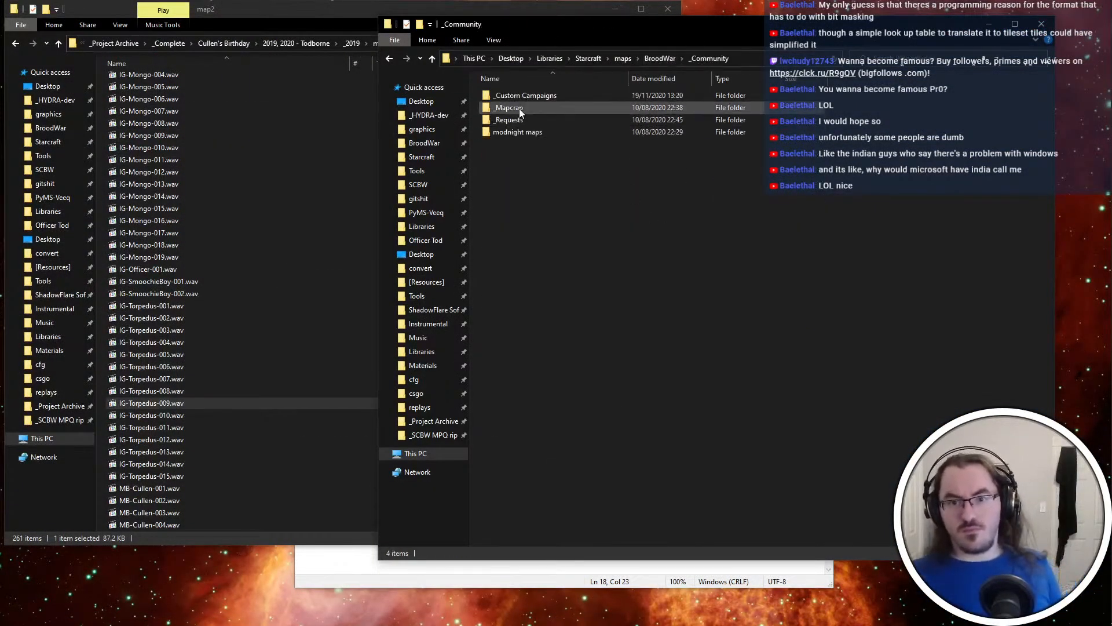
double_click(516, 108)
double_click(547, 131)
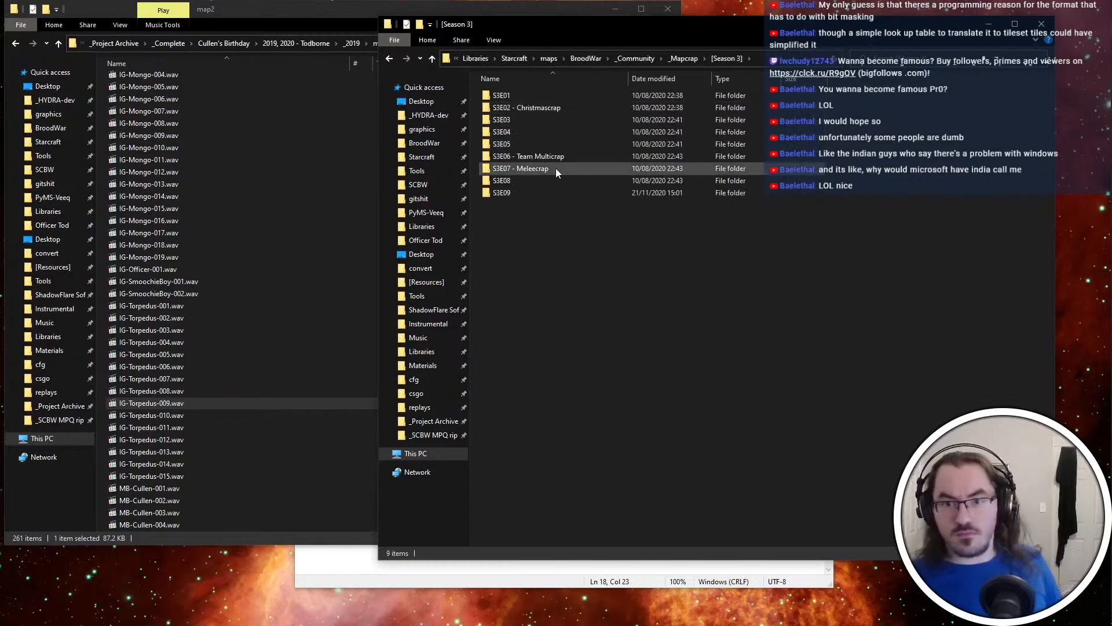
double_click(559, 186)
double_click(549, 96)
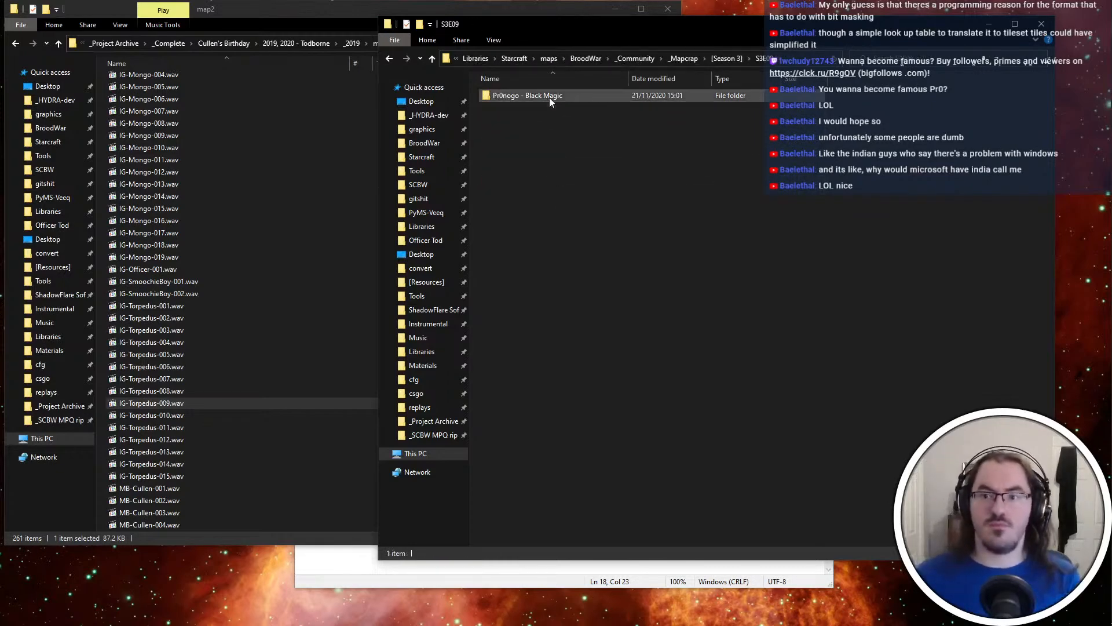
double_click(562, 107)
key("Return")
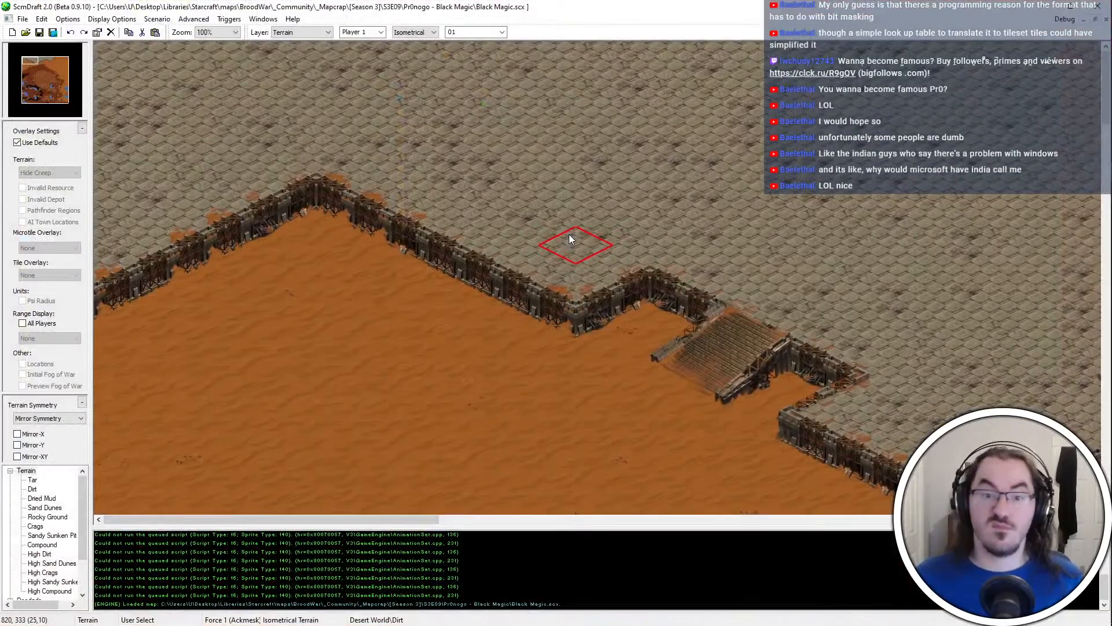
Examine the terrain of the newly saved map at 25% zoom and close the editor
left_click(31, 68)
scroll(886, 373, "down", 3, "ctrl")
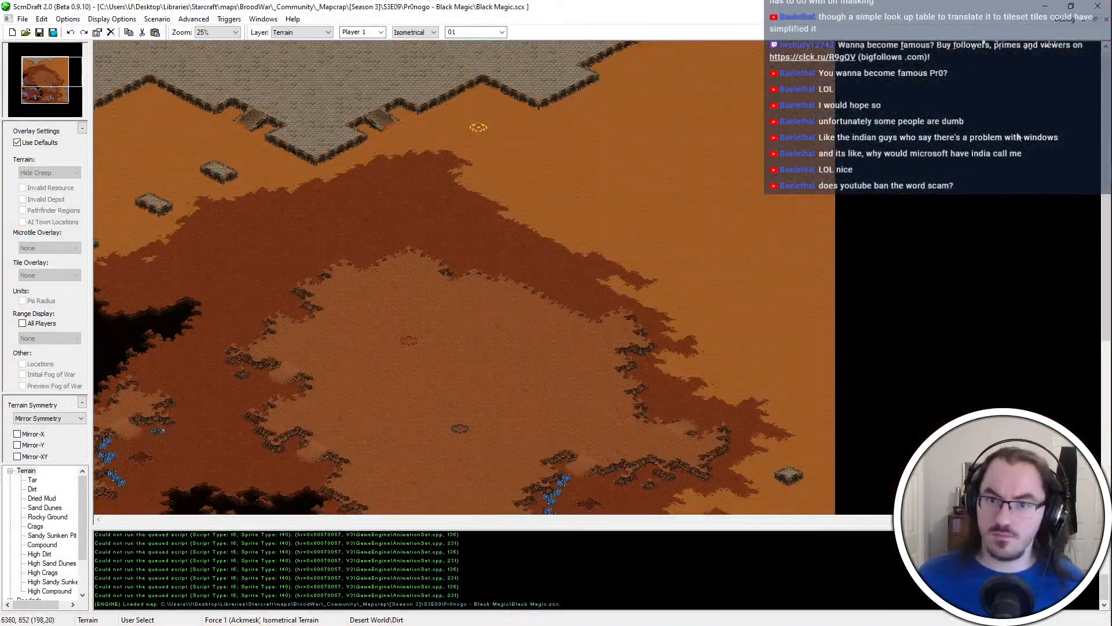
left_click(1097, 6)
Reopen Black Magic.scx, set the map title to Black Magic, and save the change while closing the editor
key("Return")
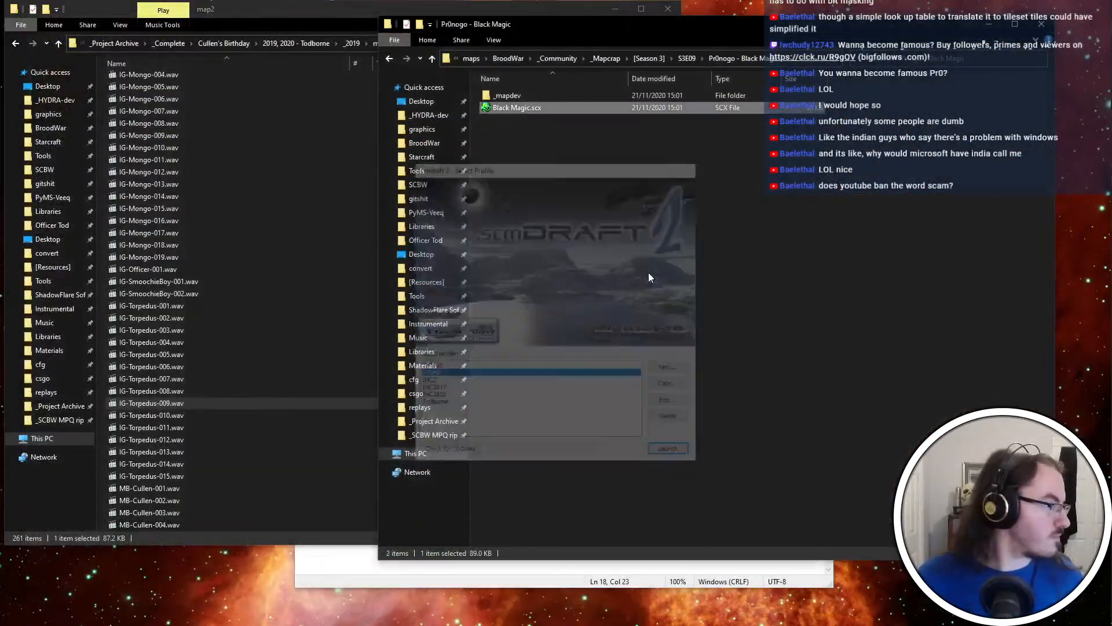
key("ctrl+m")
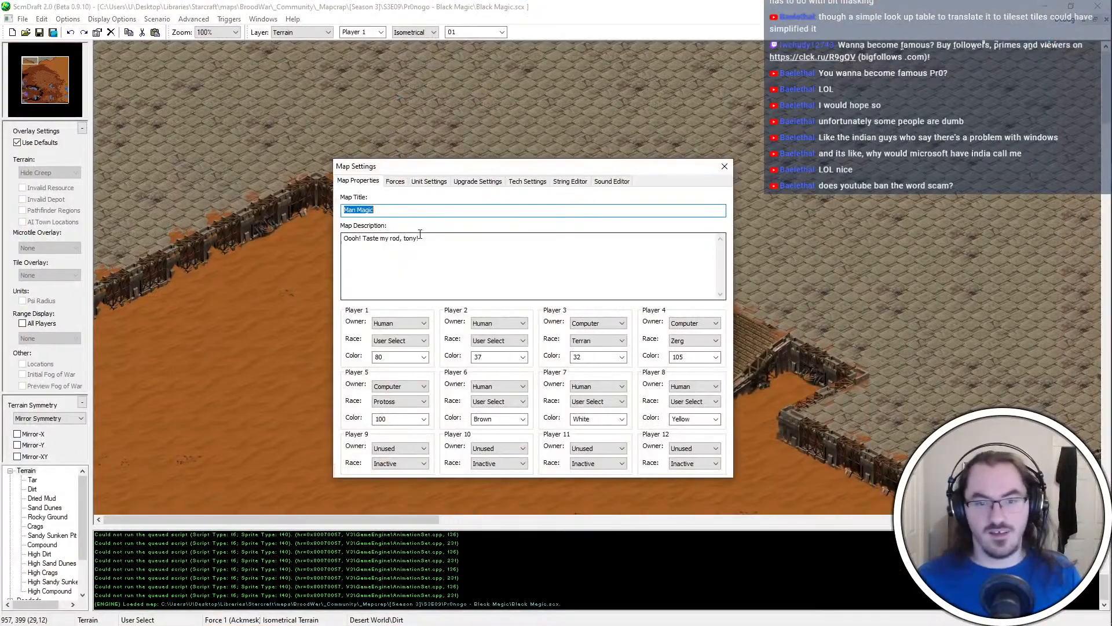
key("Home")
key("shift+Right")
key("shift+Right")
key("shift+Right")
type("Black")
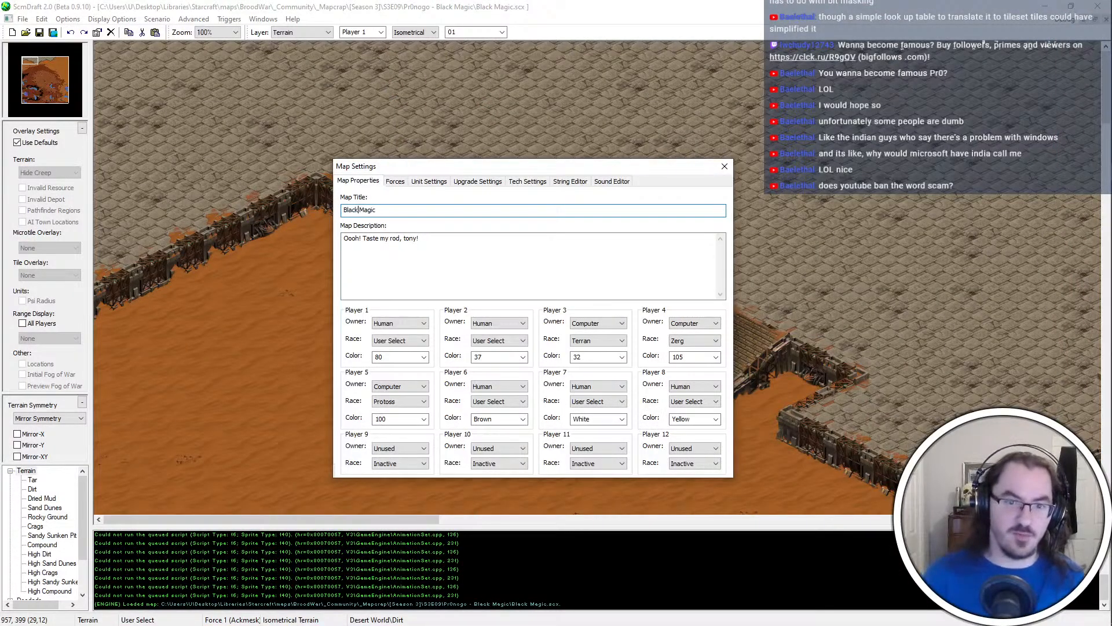
left_click(481, 241)
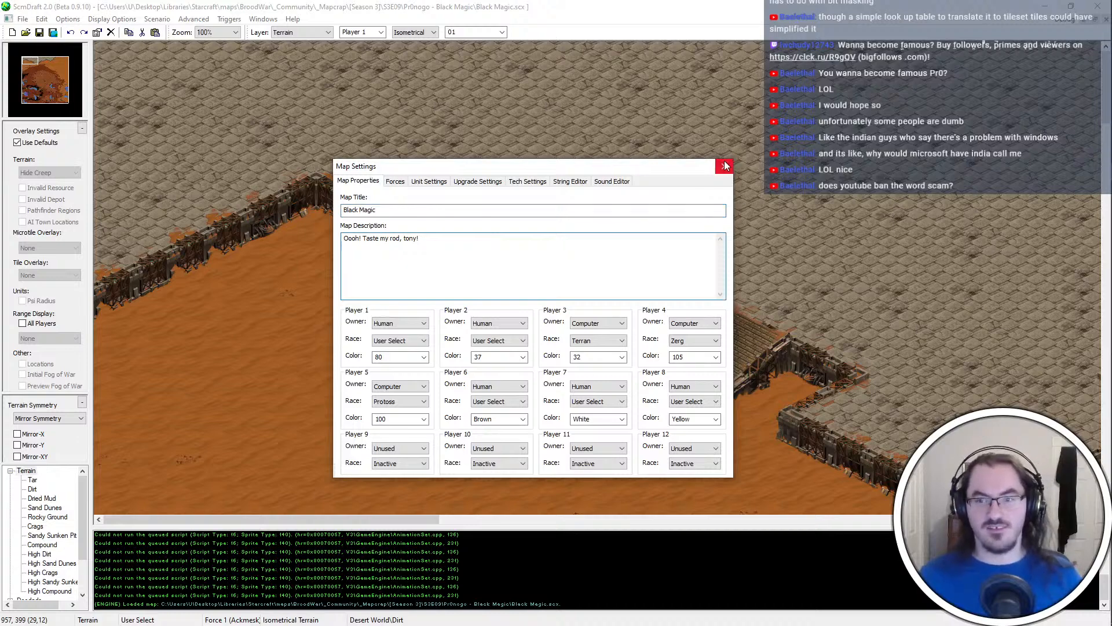
left_click(725, 163)
left_click(1098, 6)
left_click(735, 318)
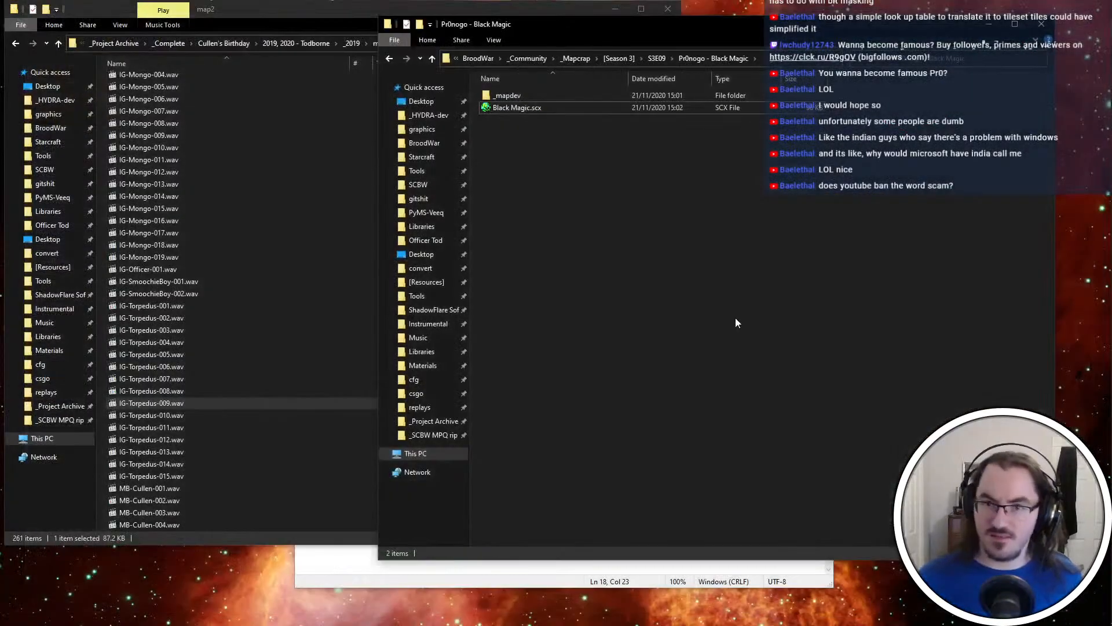
Bring the modstream.txt notes to the front and review the map requirements
left_click(797, 571)
left_click(626, 134)
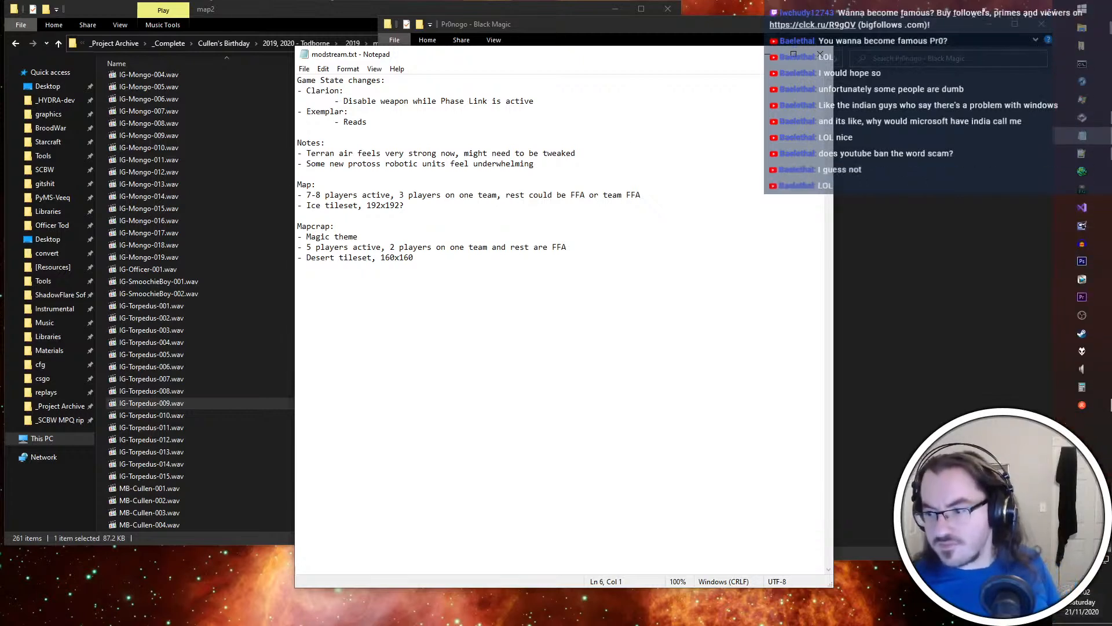
left_click(1082, 315)
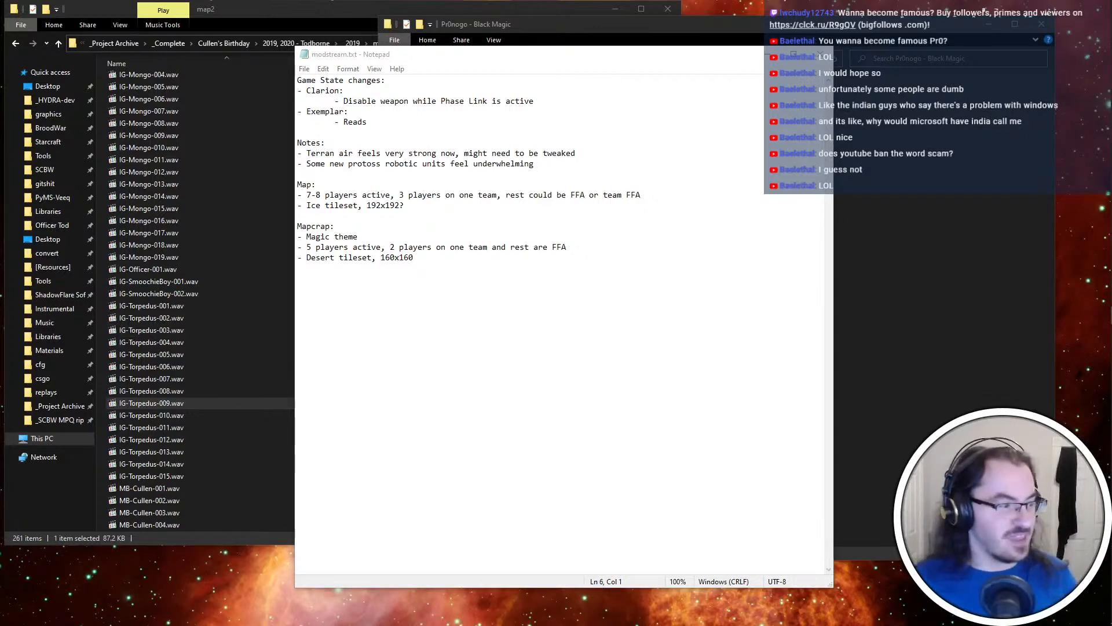
Switch to the Git client, commit HYDRA-desert.scmdbrh with the message "Add high dried mud, dirt compound, high dirt compound", and push it to origin
key("ctrl+super+Right")
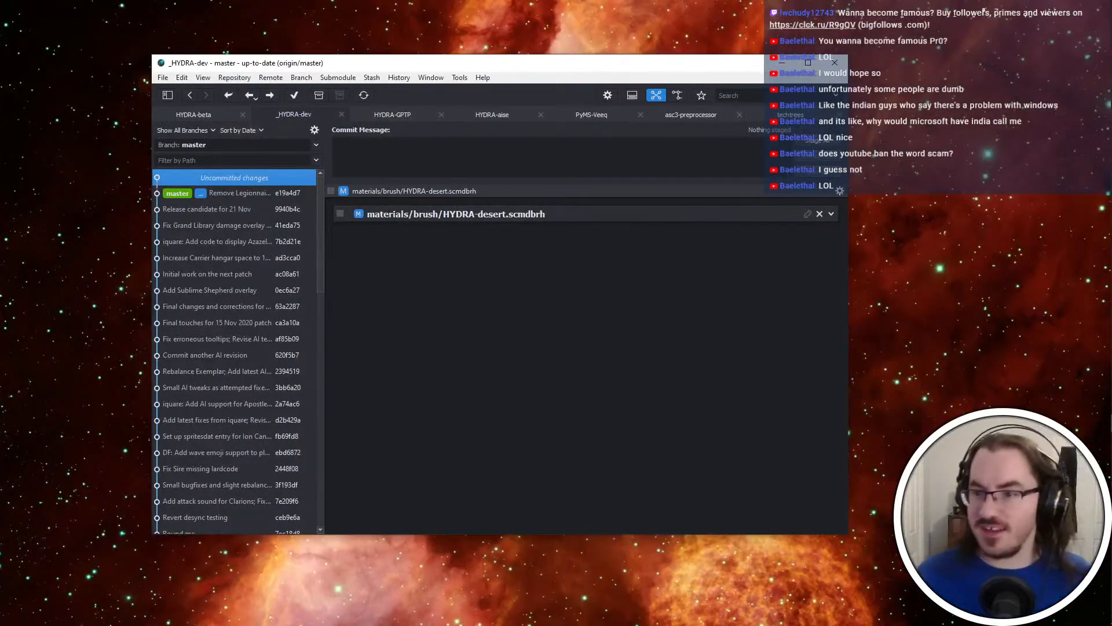
left_click(829, 147)
type("Add")
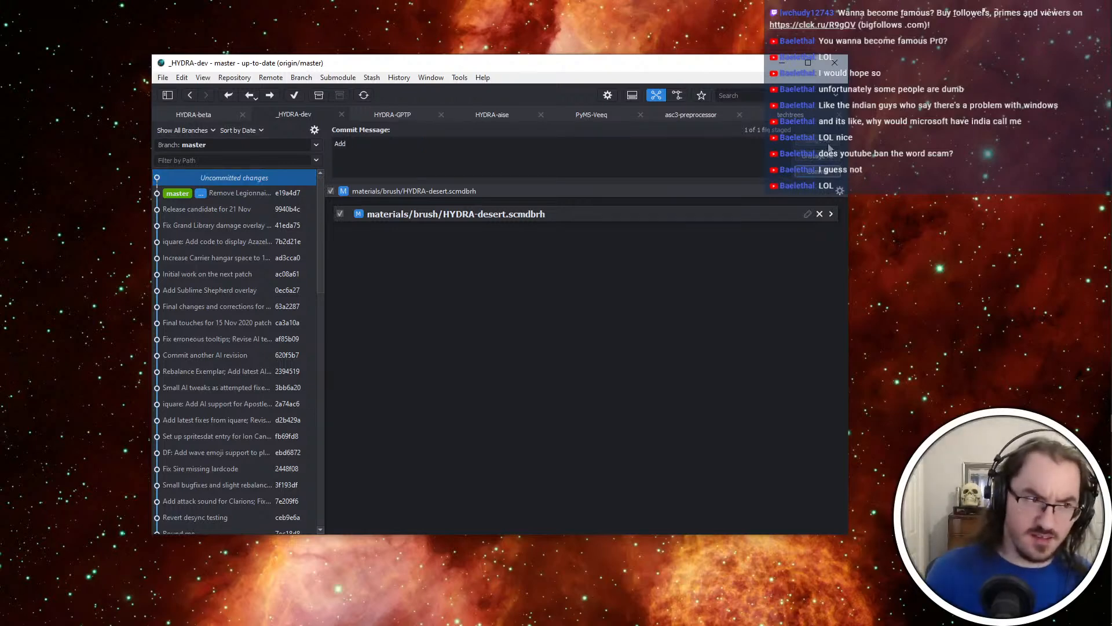
type(" high m")
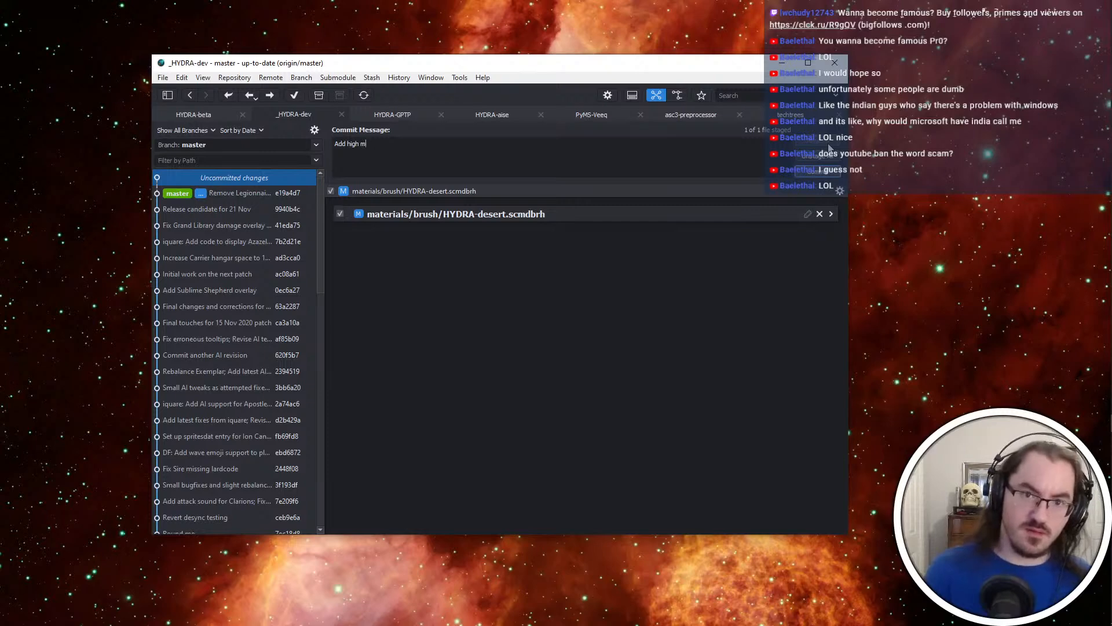
key("BackSpace")
key("BackSpace")
key("BackSpace")
key("BackSpace")
key("BackSpace")
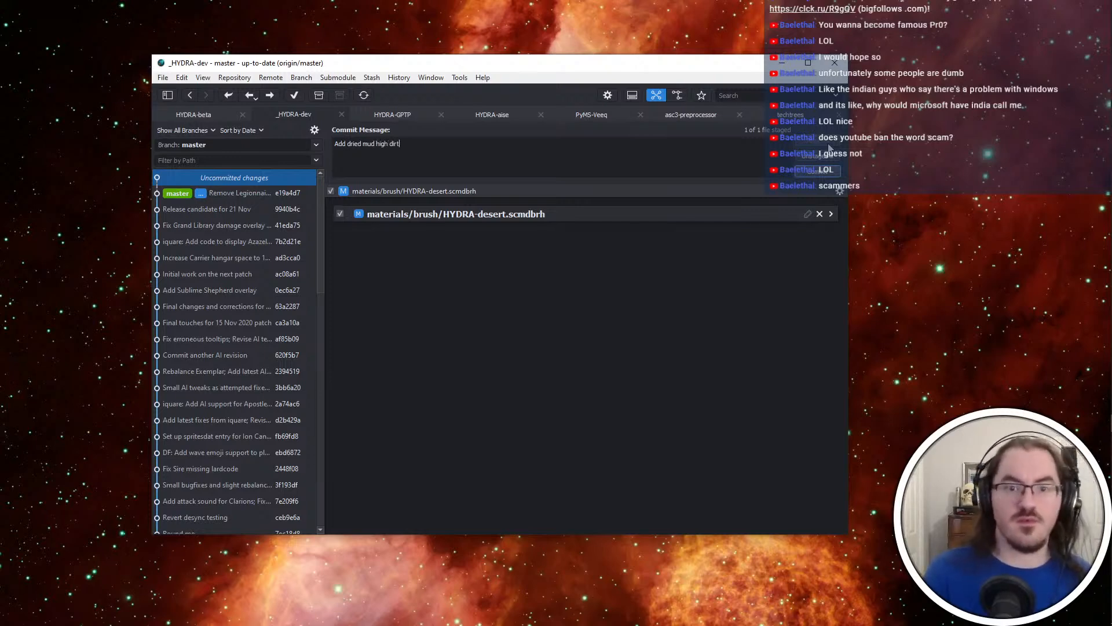
key("BackSpace")
key("BackSpace")
key("BackSpace")
key("BackSpace")
key("BackSpace")
key("BackSpace")
key("BackSpace")
key("BackSpace")
key("BackSpace")
key("BackSpace")
key("BackSpace")
key("BackSpace")
key("BackSpace")
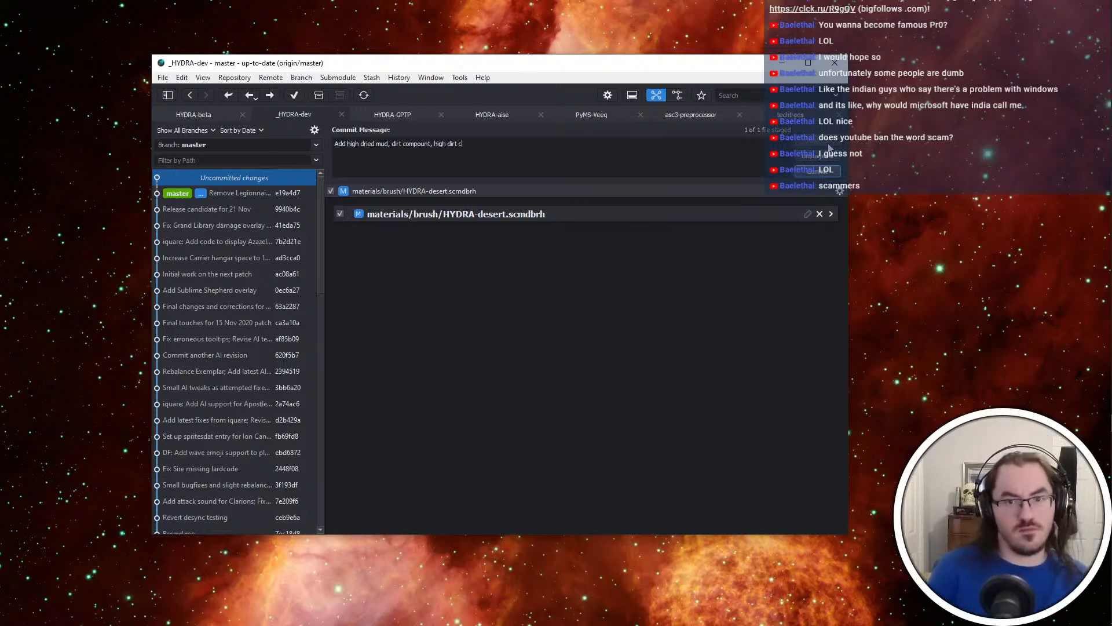
type("ound")
key("ctrl+Return")
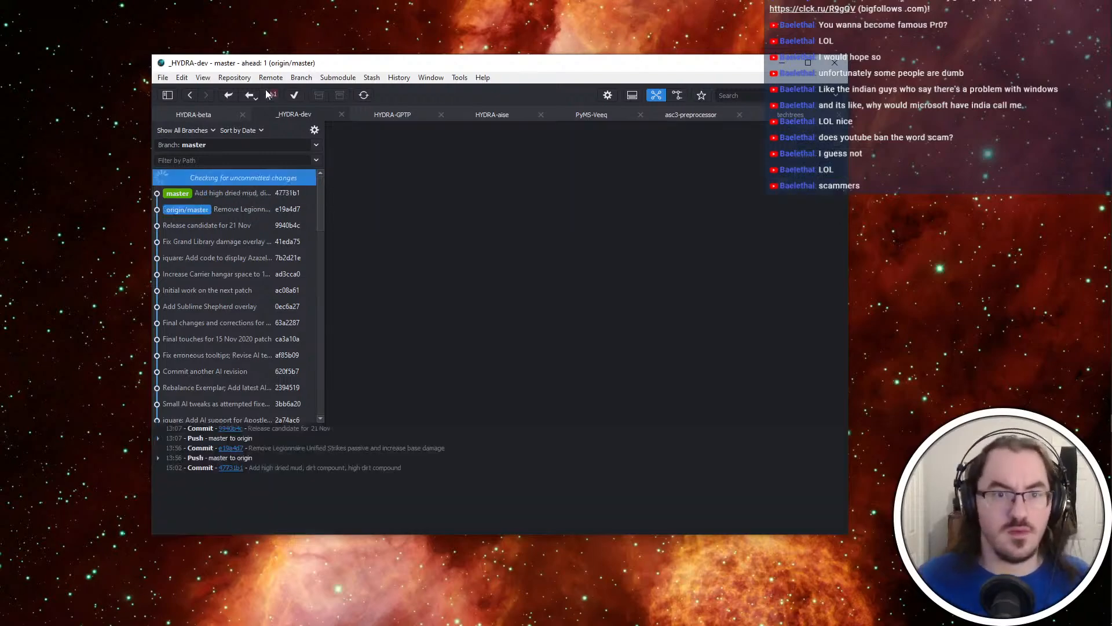
left_click(270, 95)
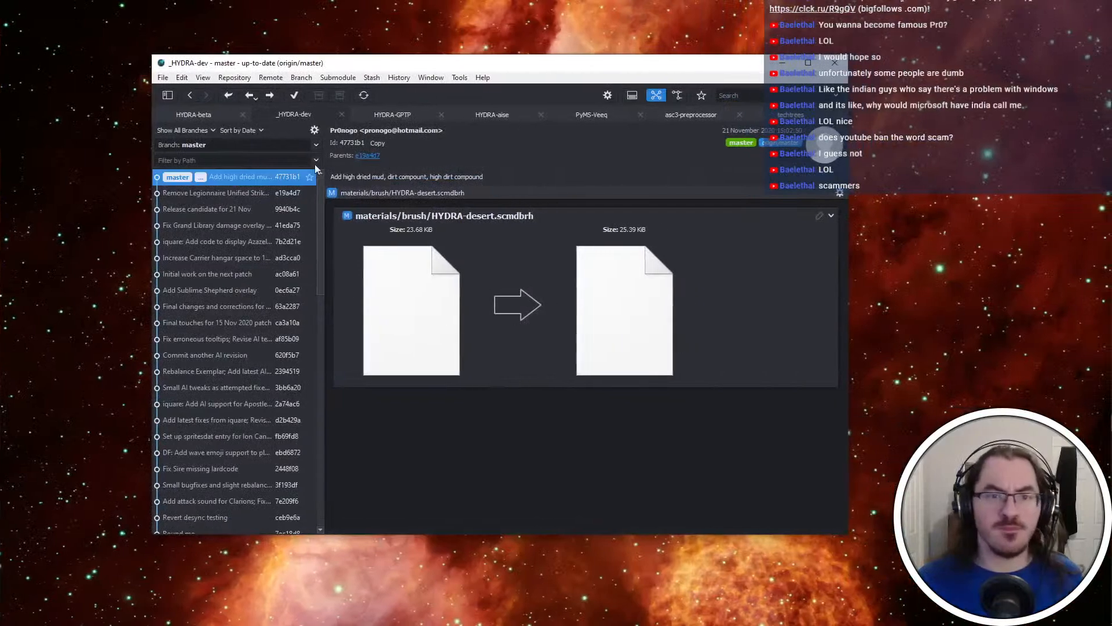
left_click(196, 116)
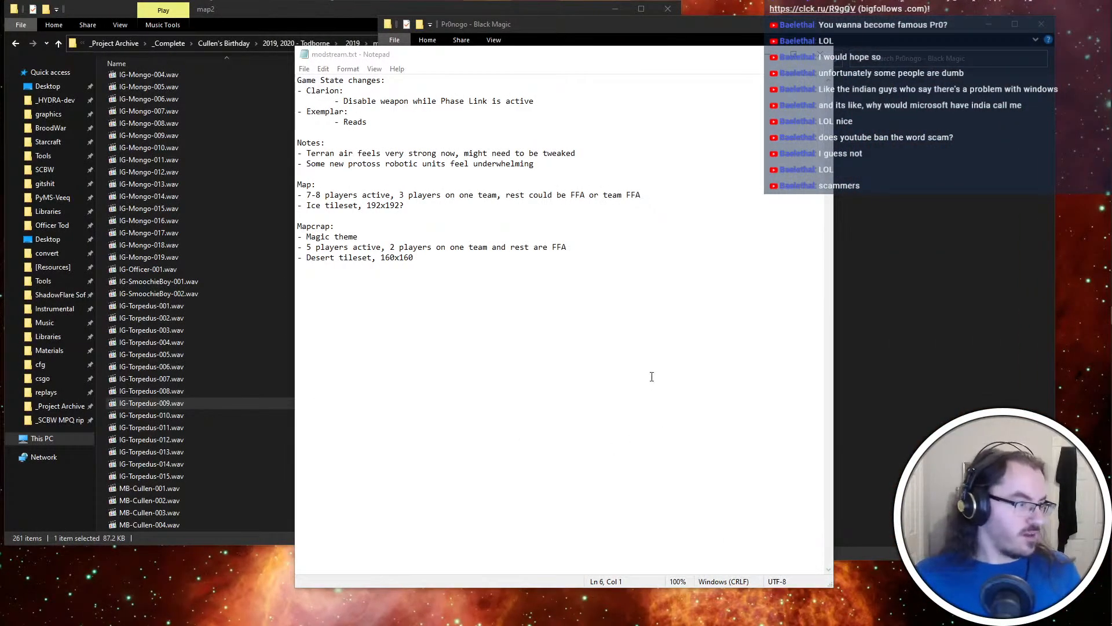
Return to the modstream.txt notes and bring the Black Magic folder window in front of them
left_click(553, 293)
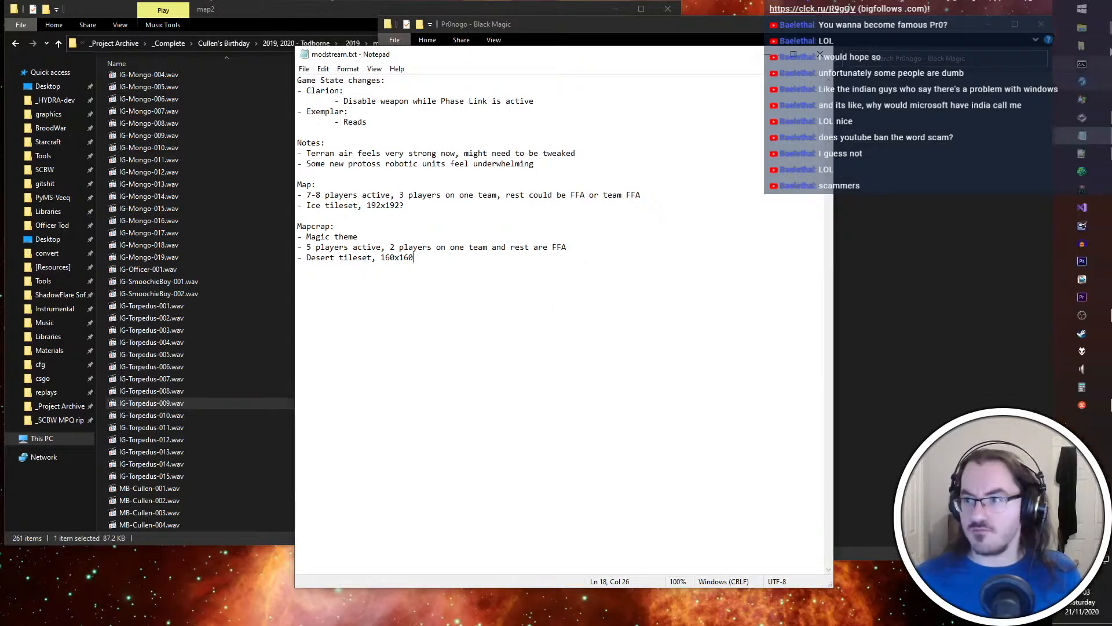
left_click(1082, 29)
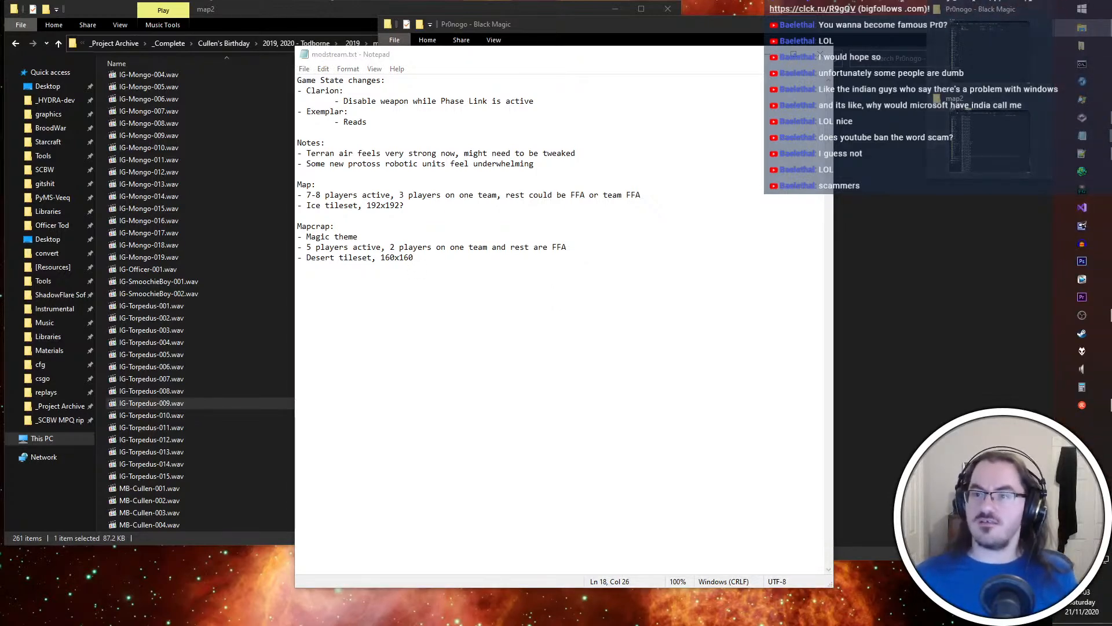
left_click(1008, 52)
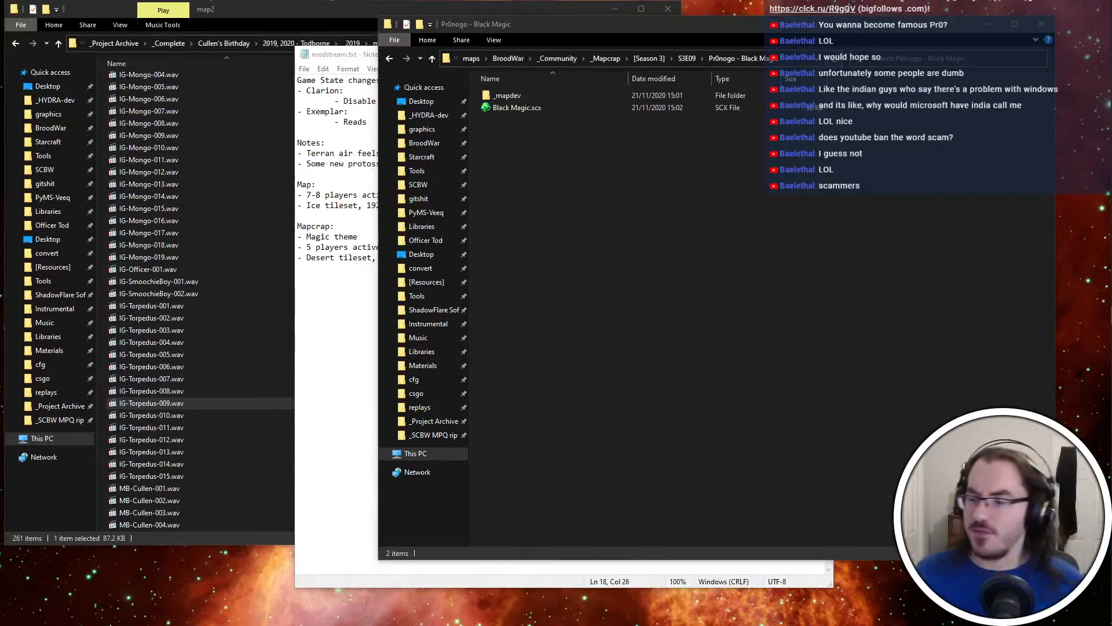
mouse_move(1106, 582)
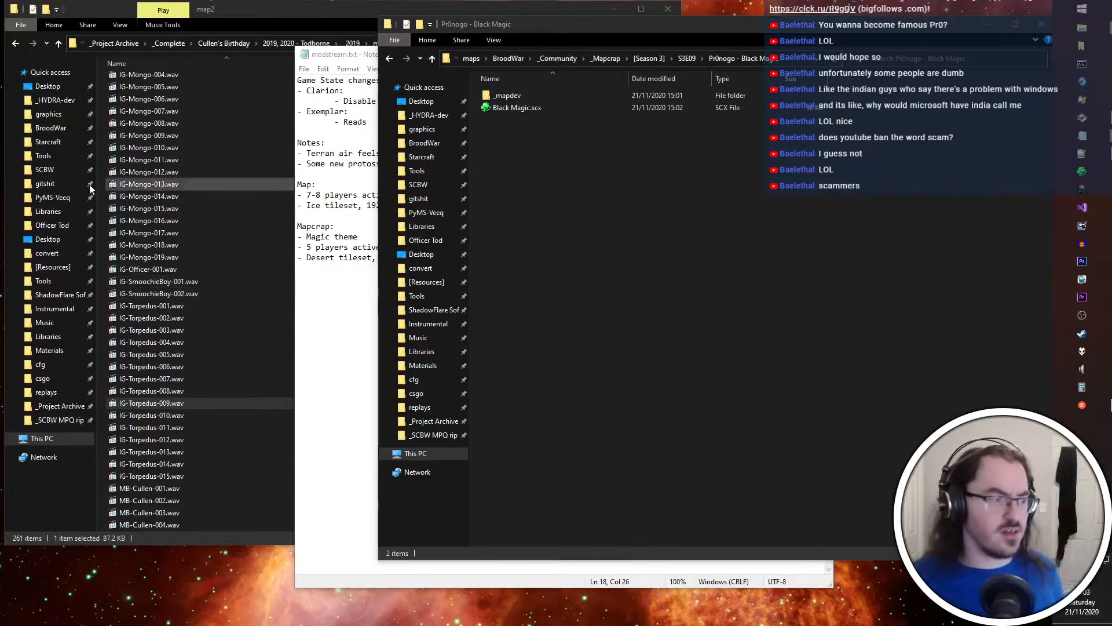